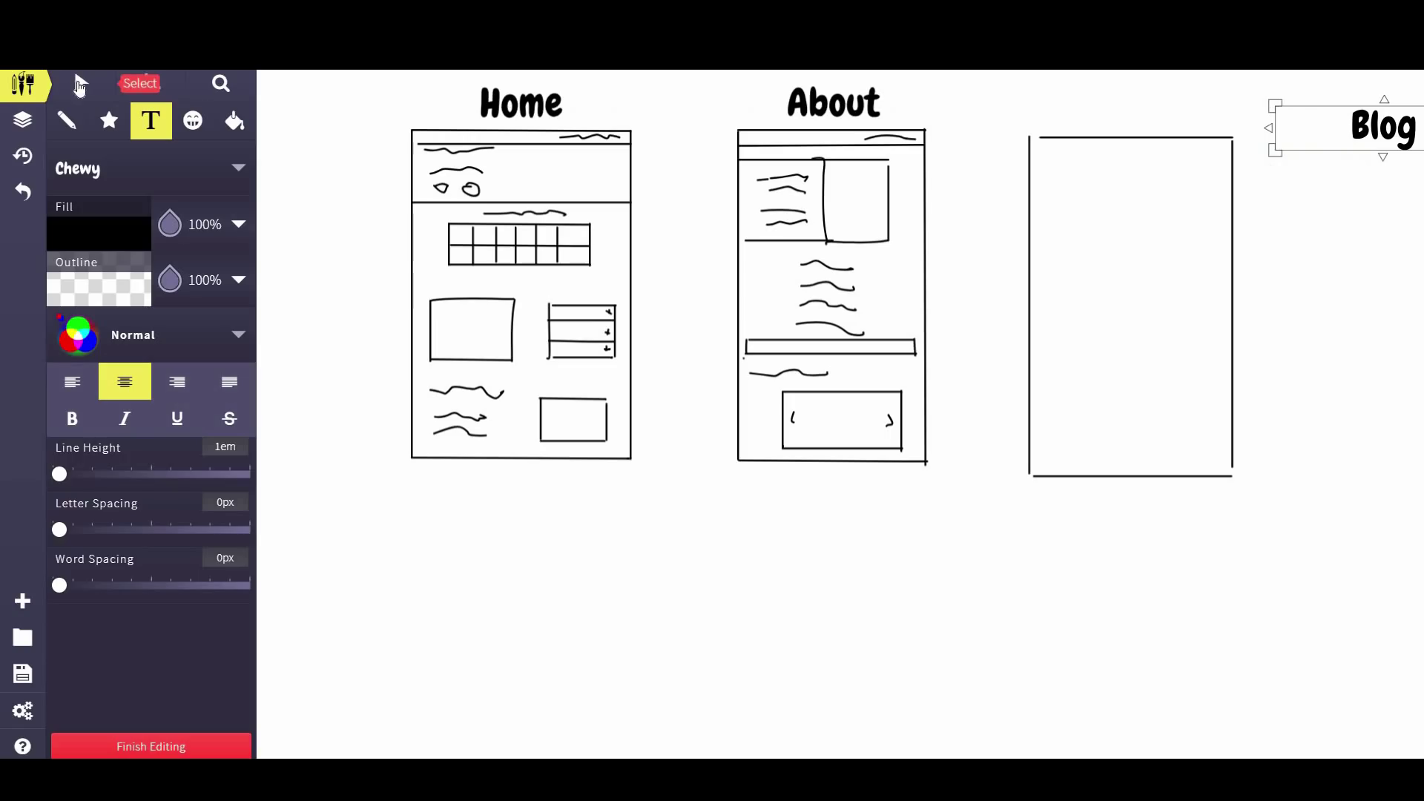
# Move the Blog title above the third frame and sketch inside it, undoing stray strokes
pyautogui.click(81, 83)
pyautogui.moveTo(1159, 99)
pyautogui.mouseDown()
pyautogui.moveTo(1098, 104)
pyautogui.moveTo(1125, 110)
pyautogui.mouseUp()
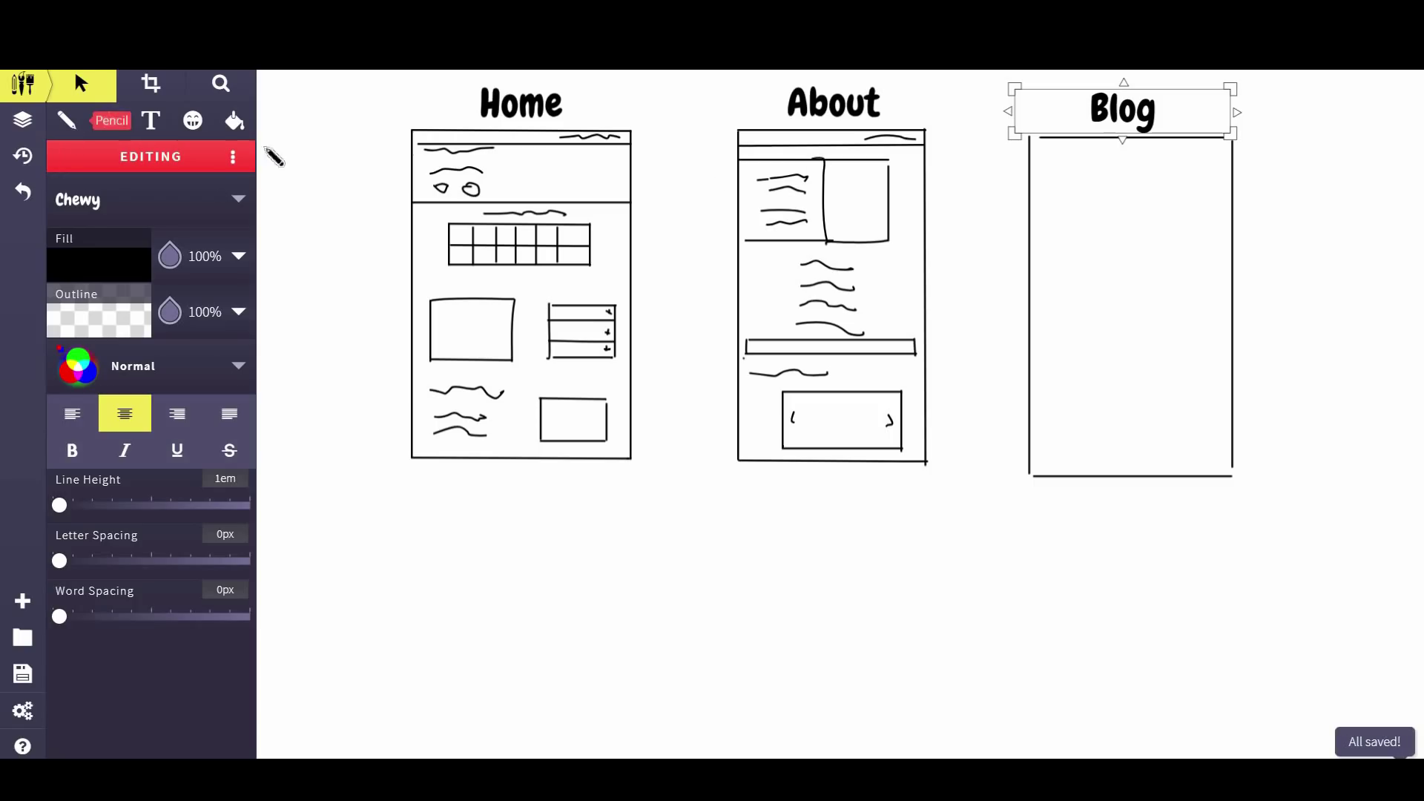
pyautogui.moveTo(1050, 195)
pyautogui.mouseDown()
pyautogui.moveTo(1069, 212)
pyautogui.moveTo(1058, 217)
pyautogui.moveTo(1087, 198)
pyautogui.moveTo(1120, 203)
pyautogui.moveTo(1112, 253)
pyautogui.moveTo(1070, 249)
pyautogui.moveTo(1198, 213)
pyautogui.moveTo(1185, 236)
pyautogui.mouseUp()
pyautogui.hotkey('ctrl', 'z')
pyautogui.hotkey('ctrl', 'z')
pyautogui.hotkey('ctrl', 'z')
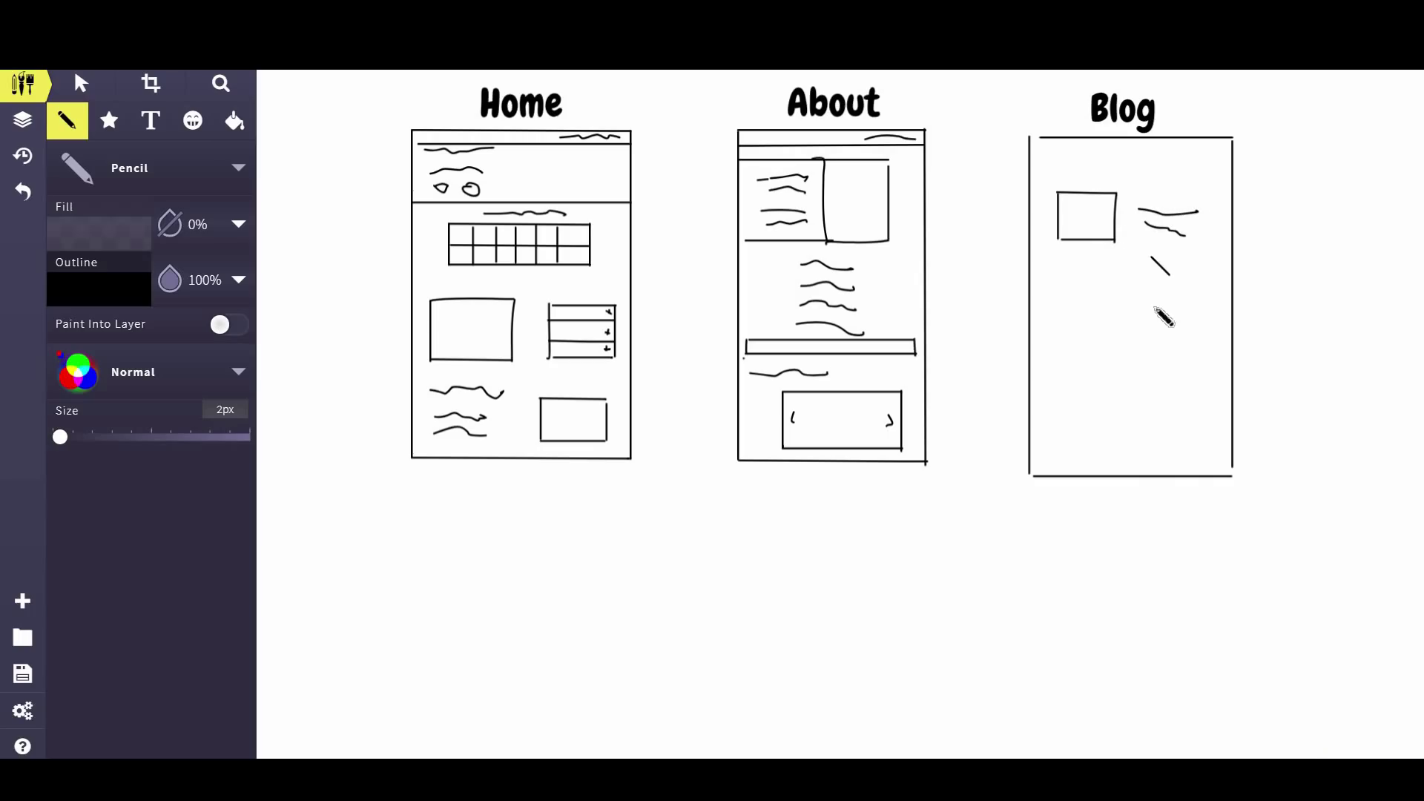
# Pencil a second image box beside squiggled text lines and a header line across the Blog frame
pyautogui.moveTo(1154, 306)
pyautogui.mouseDown()
pyautogui.moveTo(1170, 289)
pyautogui.moveTo(1151, 272)
pyautogui.moveTo(1192, 260)
pyautogui.moveTo(1211, 312)
pyautogui.mouseUp()
pyautogui.hotkey('ctrl', 'z')
pyautogui.hotkey('ctrl', 'z')
pyautogui.click(1197, 315)
pyautogui.moveTo(1095, 265)
pyautogui.mouseDown()
pyautogui.moveTo(1070, 275)
pyautogui.moveTo(1132, 268)
pyautogui.moveTo(1136, 302)
pyautogui.mouseUp()
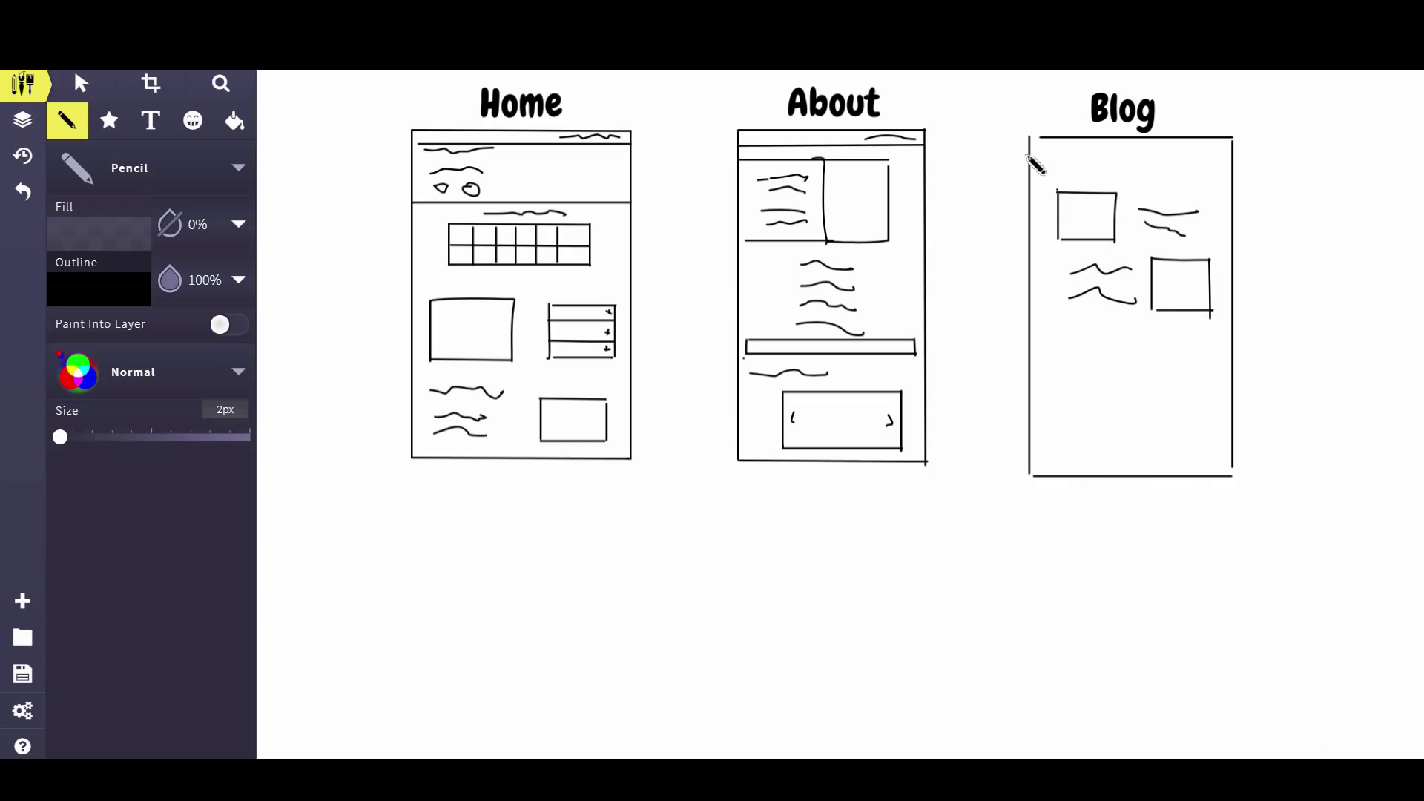
pyautogui.moveTo(1035, 157); pyautogui.dragTo(1185, 156)
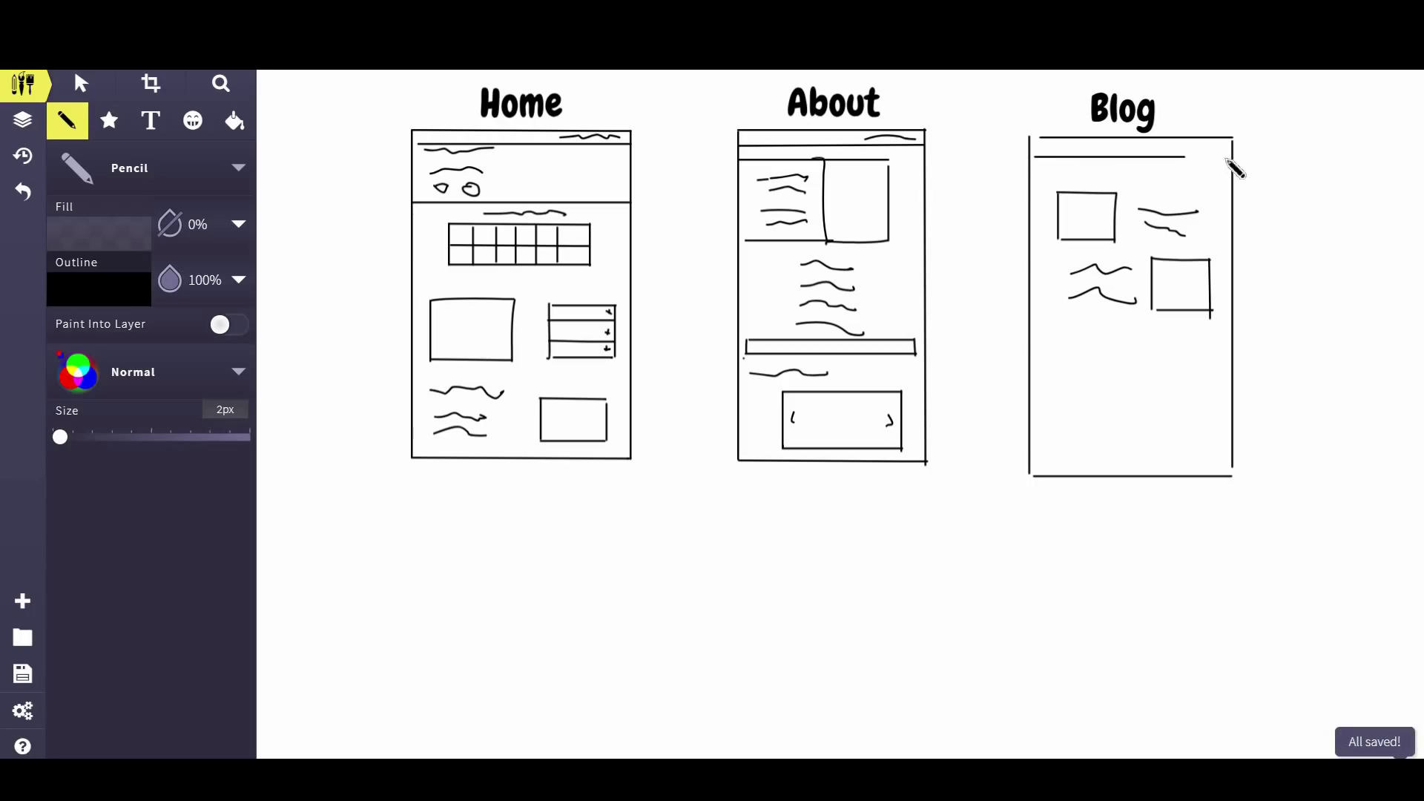
pyautogui.click(1217, 176)
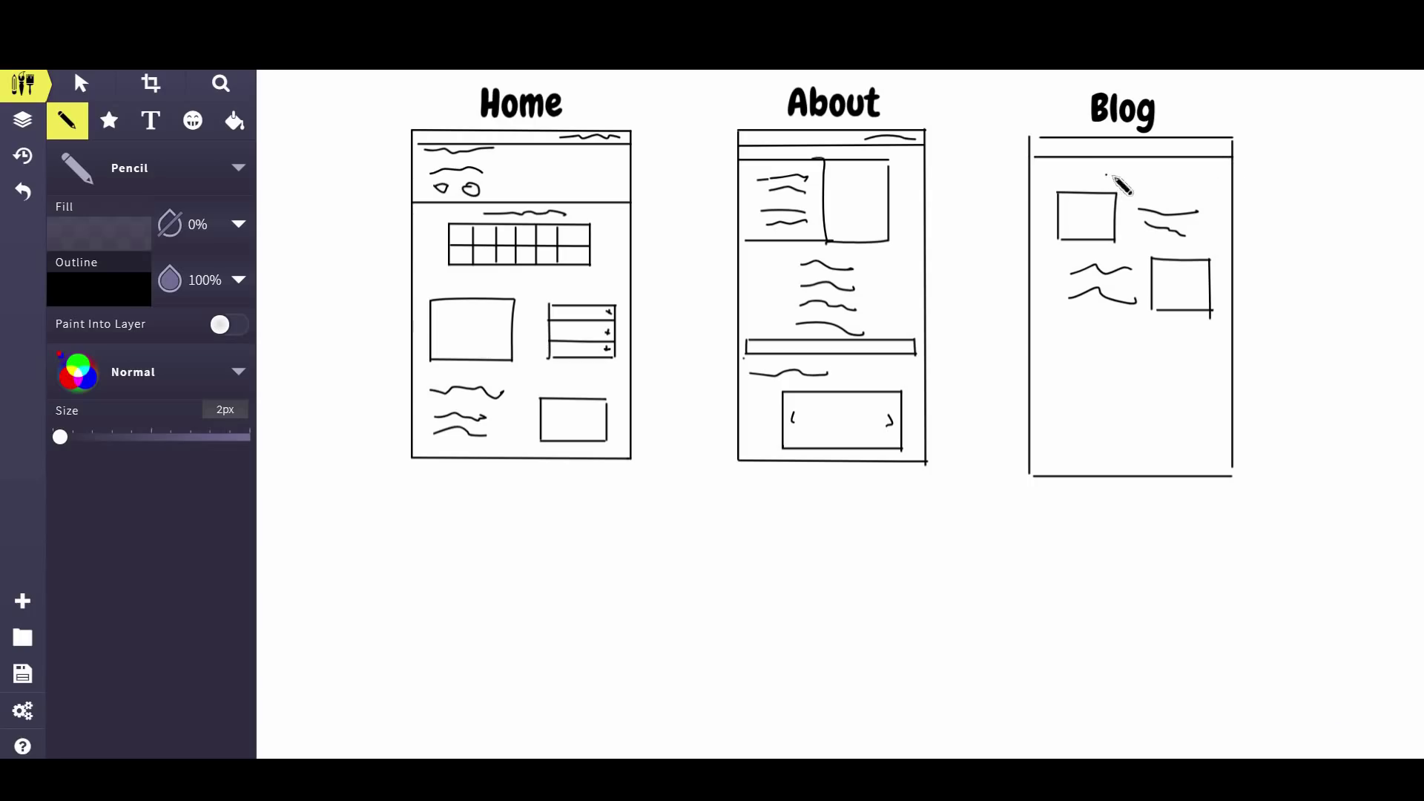
pyautogui.click(831, 208)
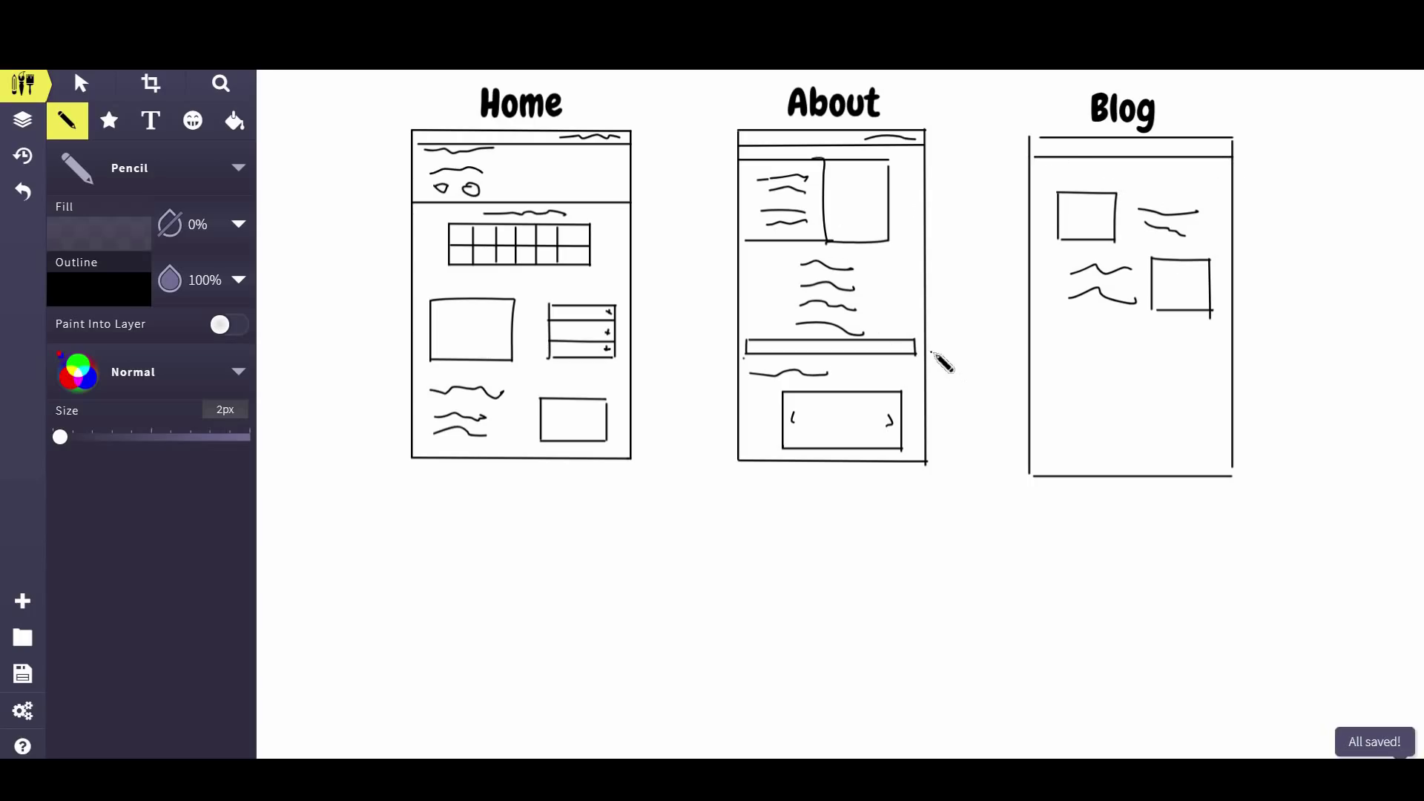
pyautogui.click(954, 327)
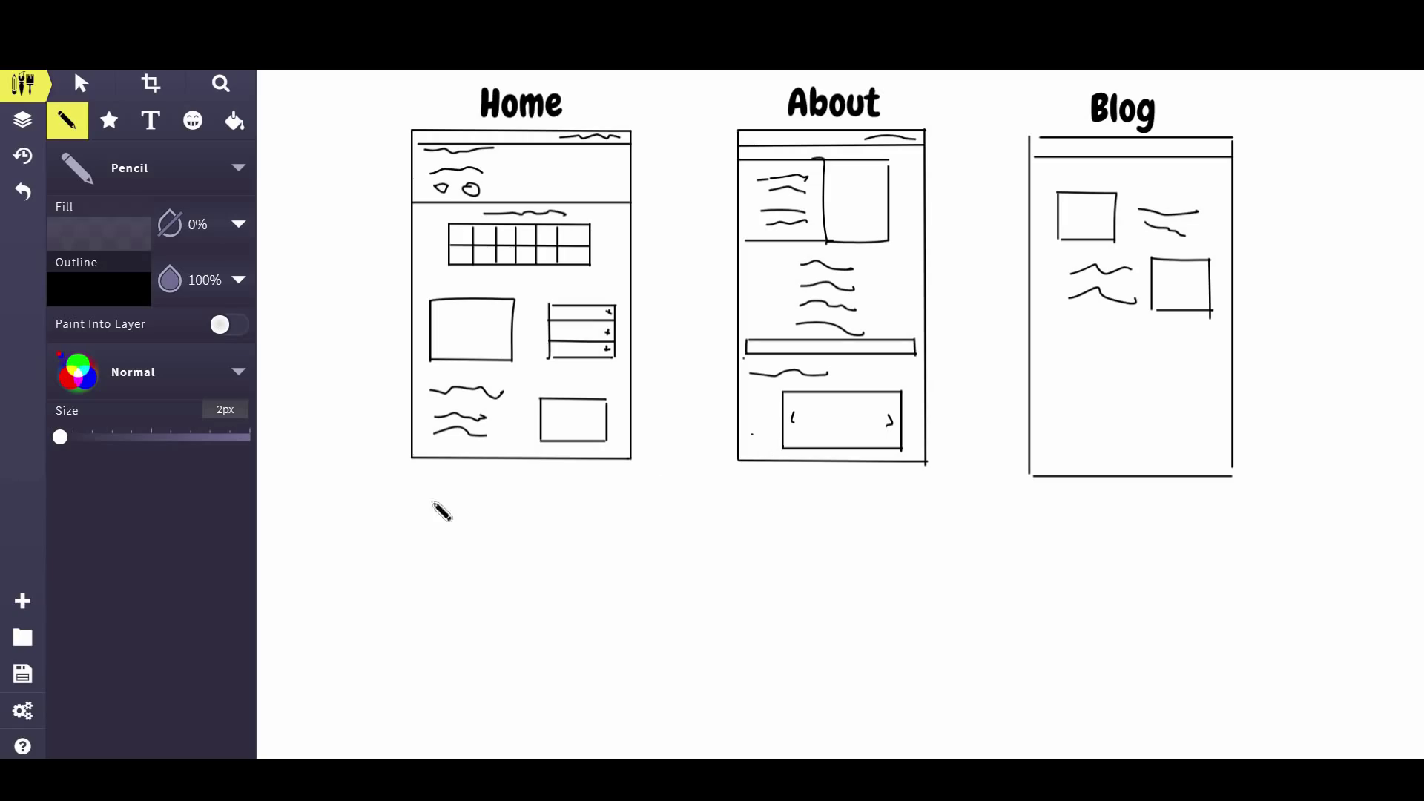
# Create a new custom-size canvas 1536 px wide with its height set to 6000 px
pyautogui.click(25, 606)
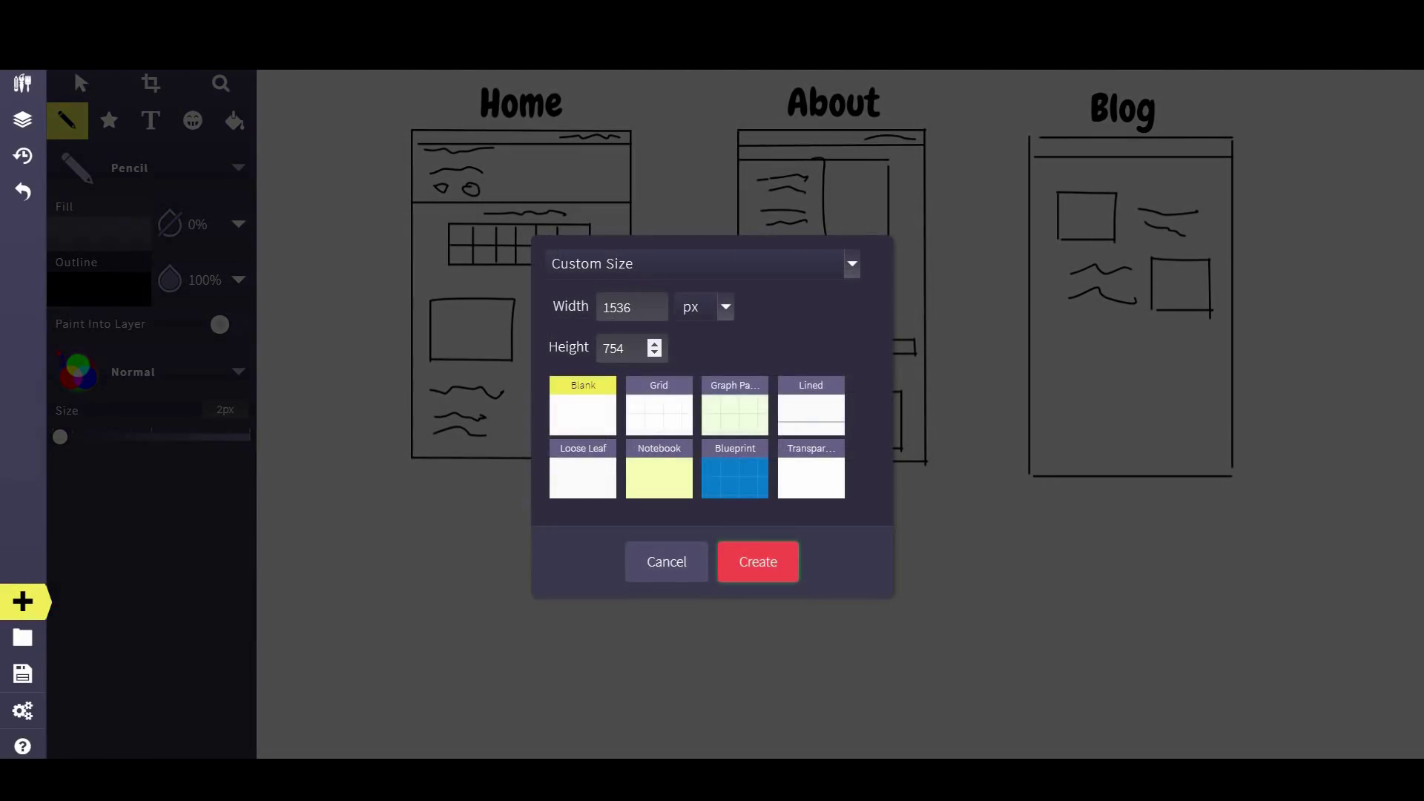
pyautogui.click(569, 348)
pyautogui.write('6000')
pyautogui.click(778, 572)
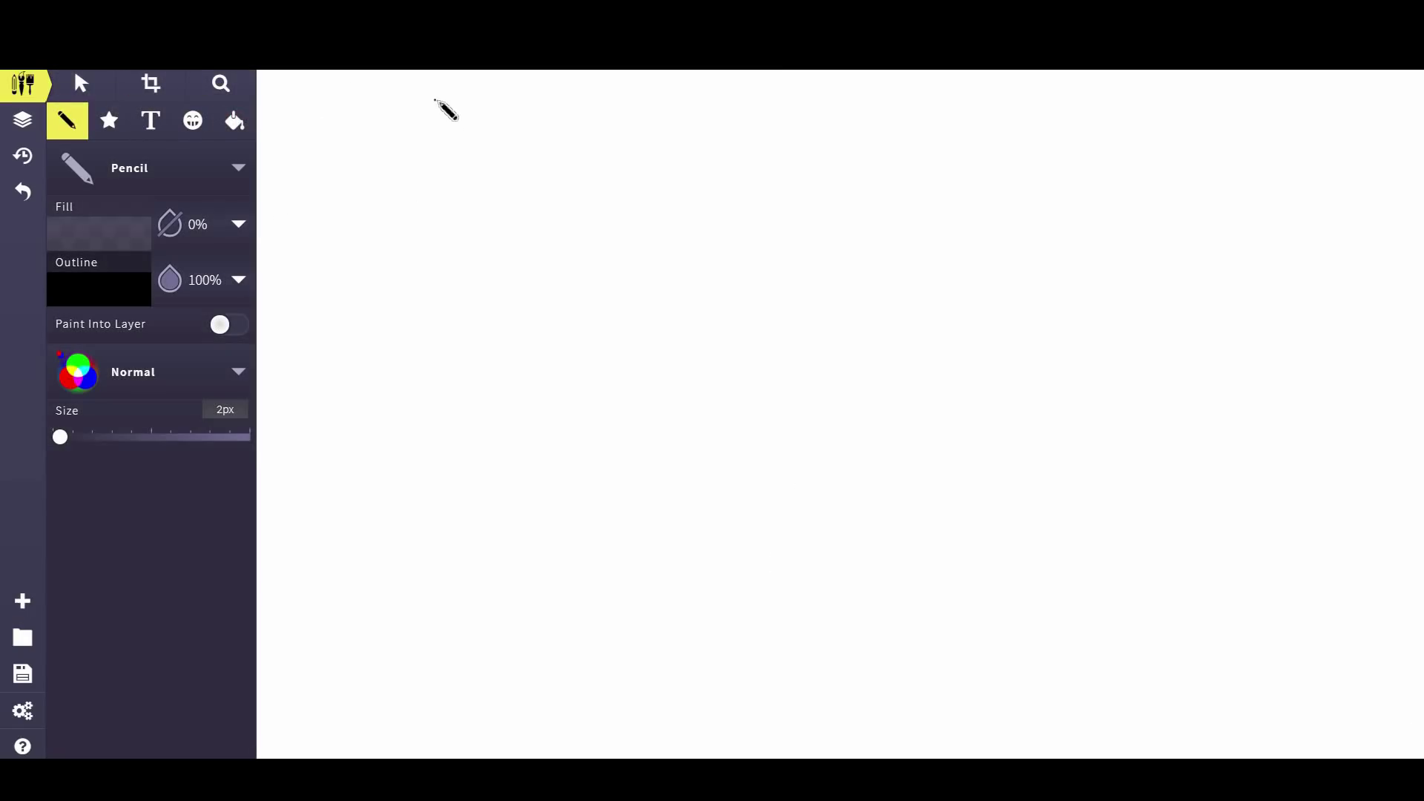
# Pencil the left, top and right edges of the tall page frame on the new canvas
pyautogui.moveTo(435, 104)
pyautogui.mouseDown()
pyautogui.moveTo(438, 222)
pyautogui.moveTo(391, 718)
pyautogui.moveTo(435, 757)
pyautogui.mouseUp()
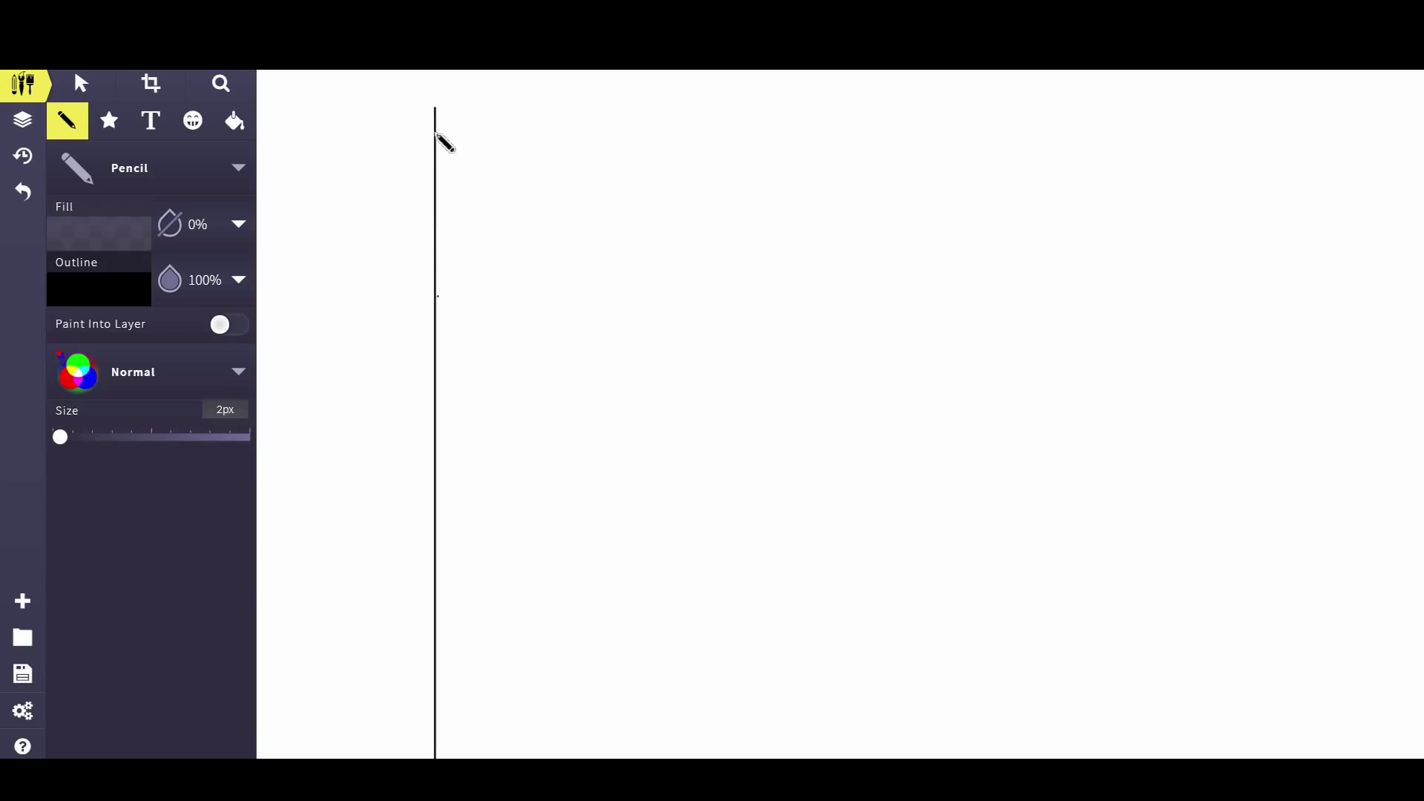
pyautogui.moveTo(435, 109)
pyautogui.mouseDown()
pyautogui.moveTo(1203, 109)
pyautogui.moveTo(1198, 512)
pyautogui.mouseUp()
pyautogui.moveTo(1199, 674); pyautogui.dragTo(1195, 764)
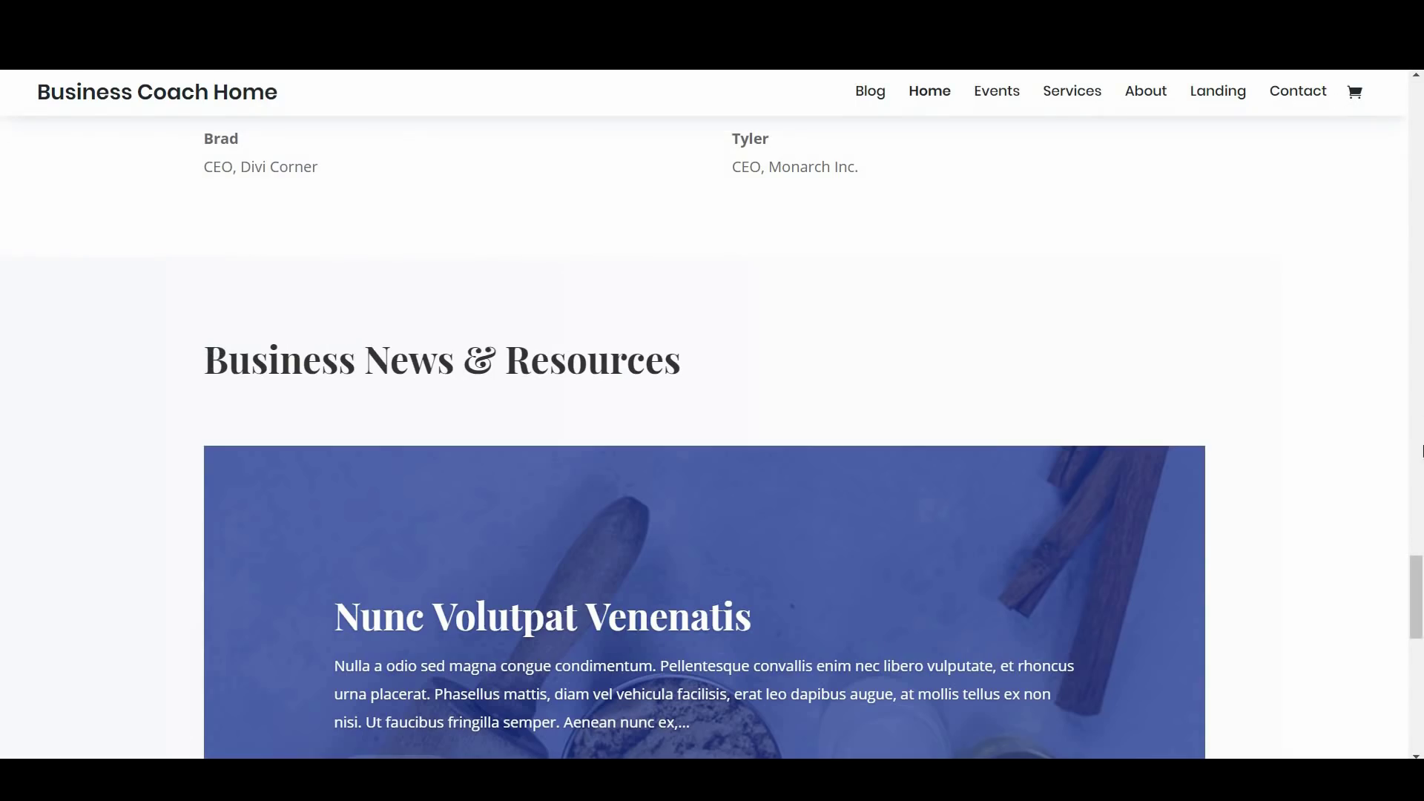
# Scroll the Business Coach home page from the news section back up to its hero section
pyautogui.moveTo(1417, 604); pyautogui.dragTo(1417, 126)
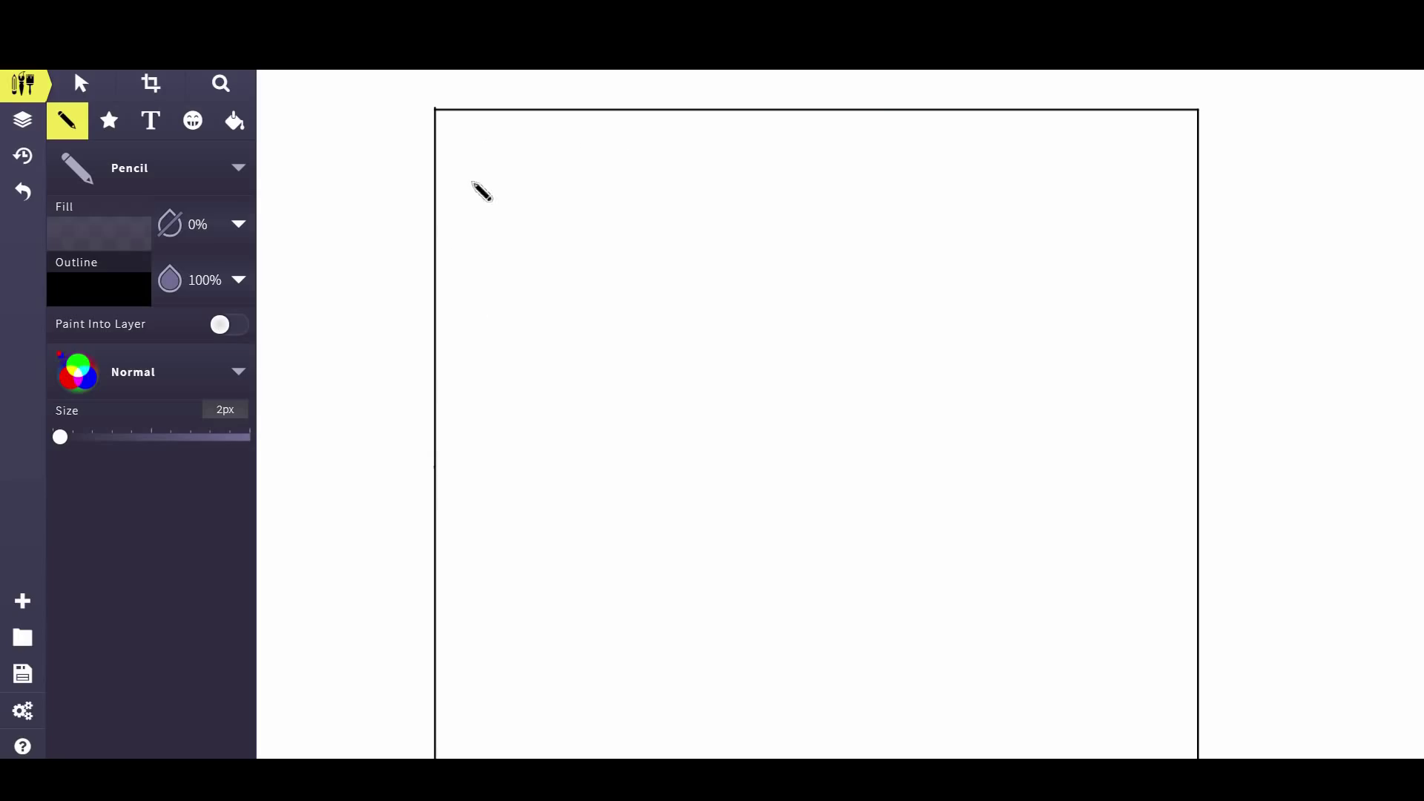
# Draw a header line and place a small, resized 'Home' label centred in the header strip
pyautogui.moveTo(442, 165); pyautogui.dragTo(1201, 197)
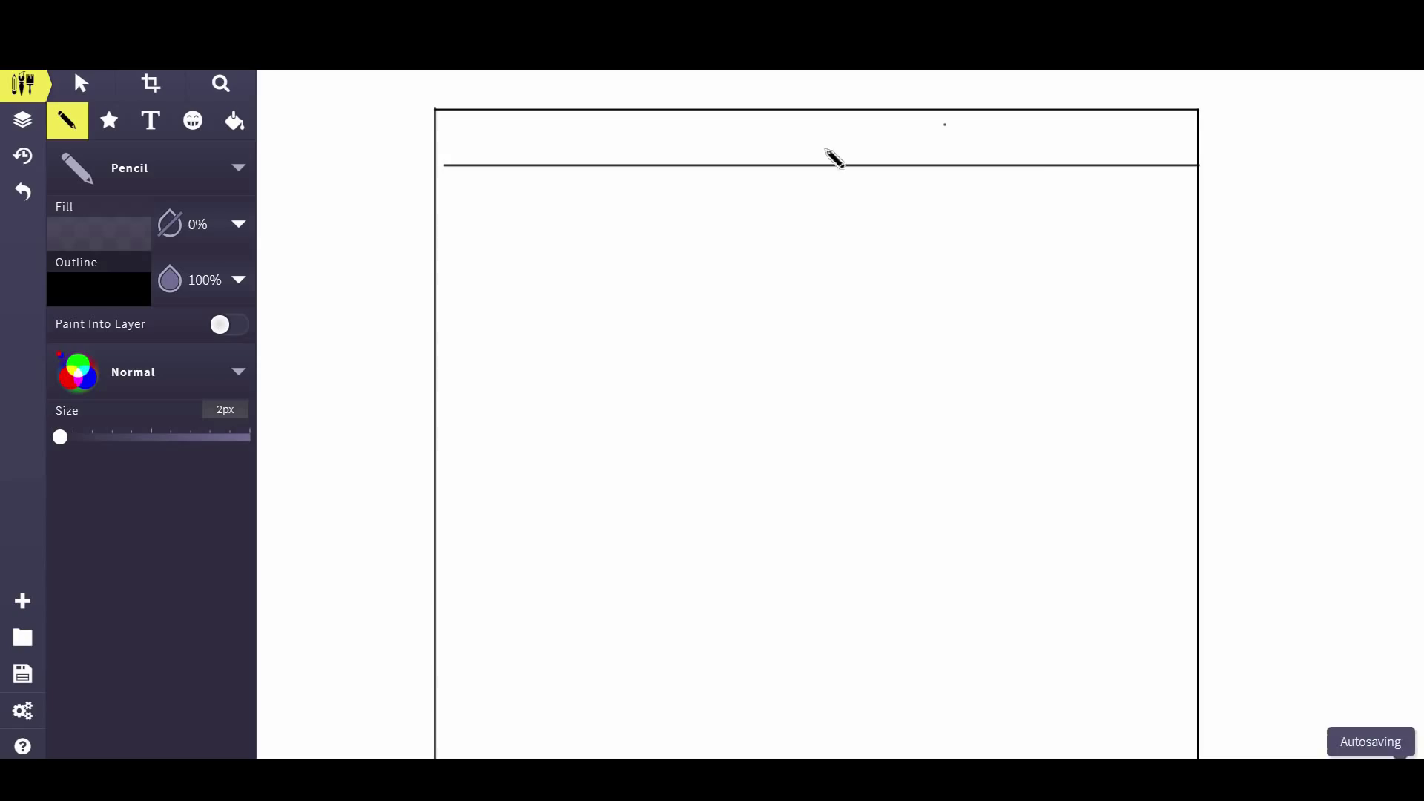
pyautogui.click(149, 123)
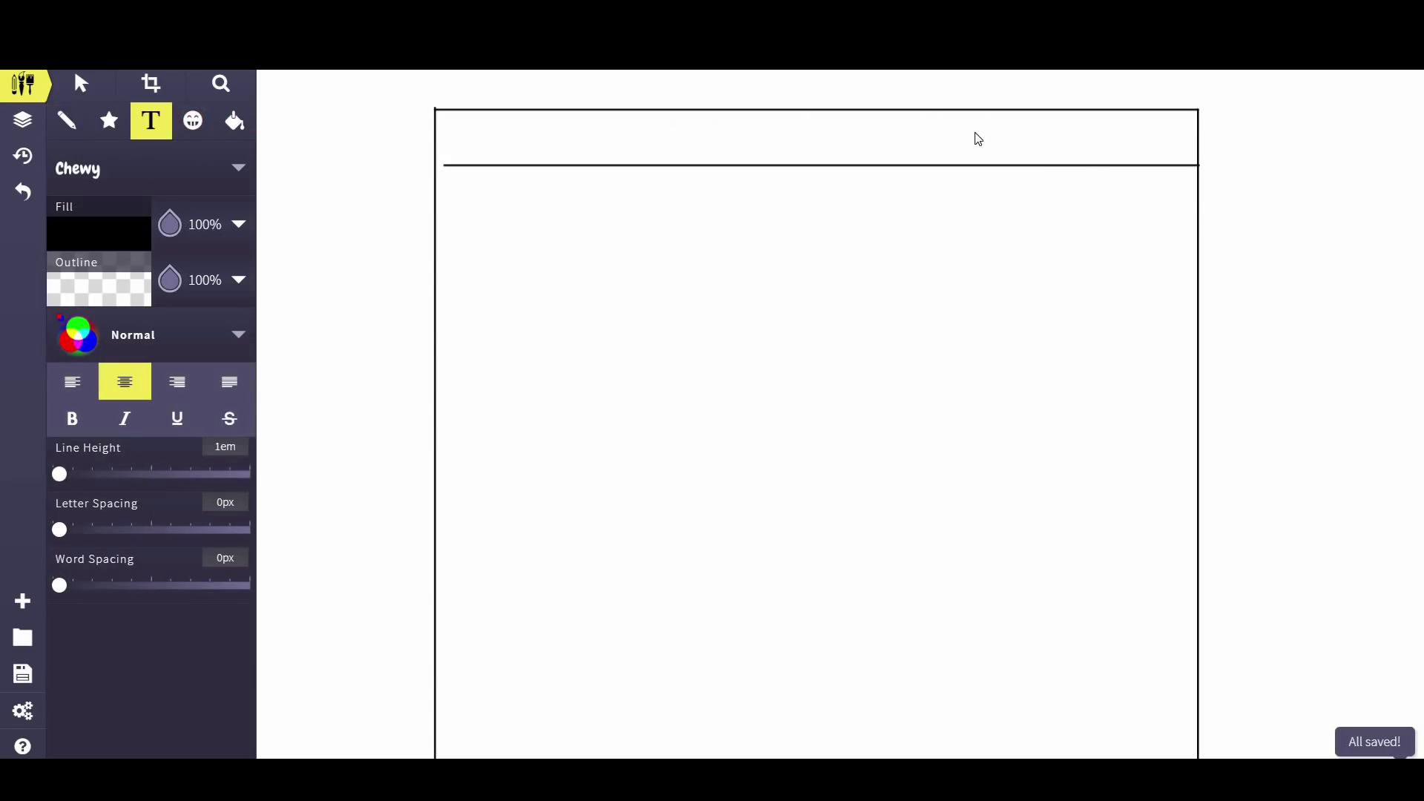
pyautogui.click(977, 138)
pyautogui.write('Home')
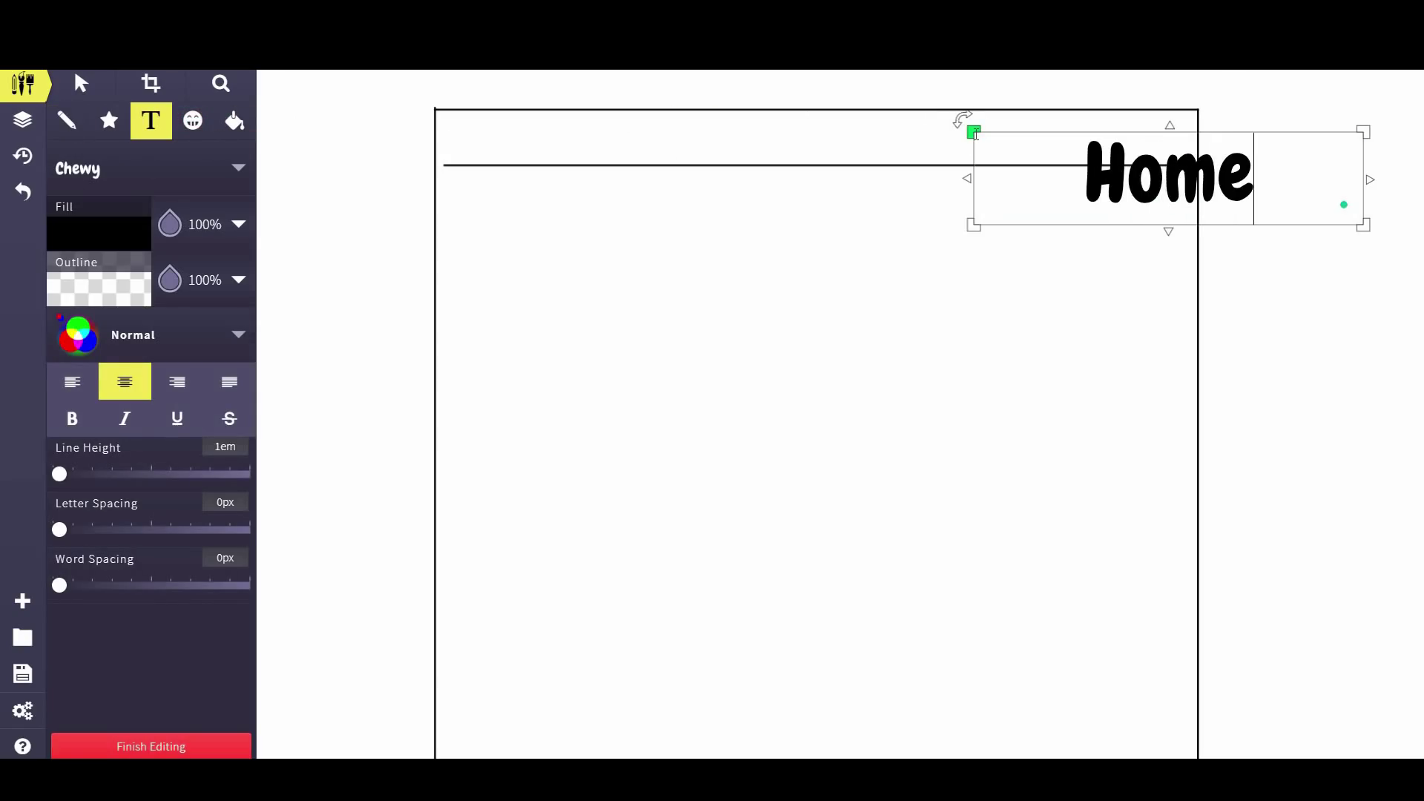
pyautogui.moveTo(1373, 227); pyautogui.dragTo(1114, 185)
pyautogui.click(81, 83)
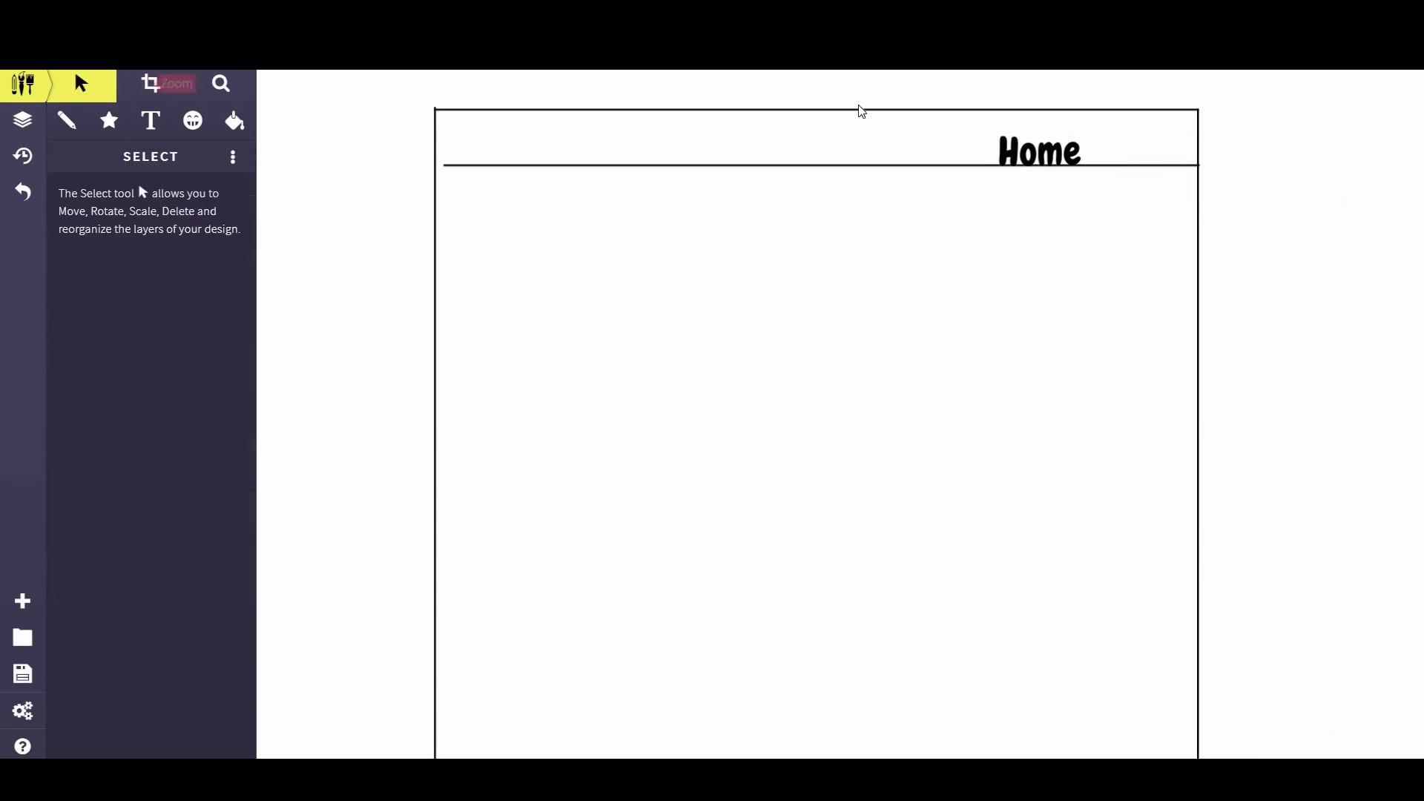
pyautogui.moveTo(1036, 154); pyautogui.dragTo(966, 131)
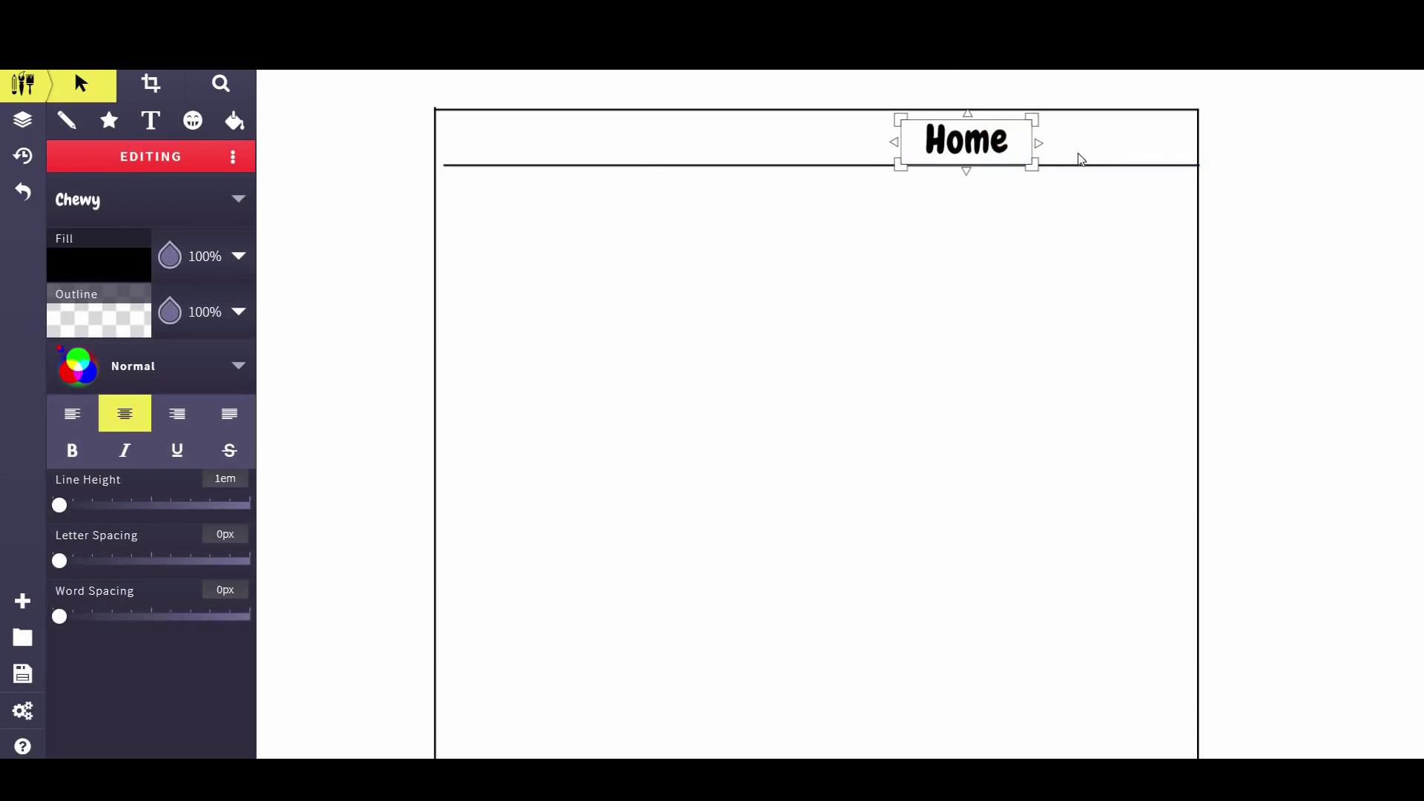
pyautogui.moveTo(1036, 162); pyautogui.dragTo(958, 153)
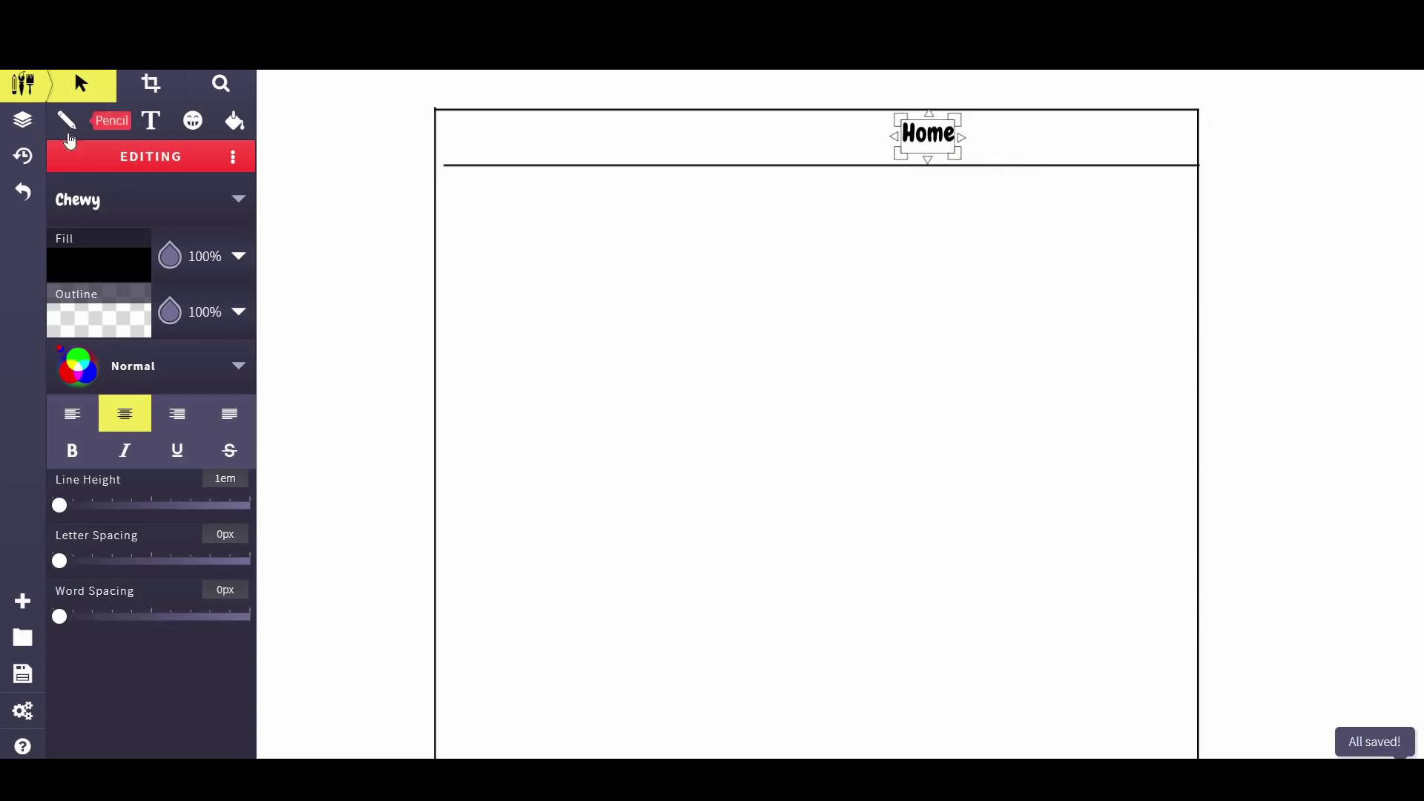
# Pencil a full-width line marking the bottom of the hero section
pyautogui.click(66, 121)
pyautogui.moveTo(440, 448); pyautogui.dragTo(1194, 458)
pyautogui.click(867, 304)
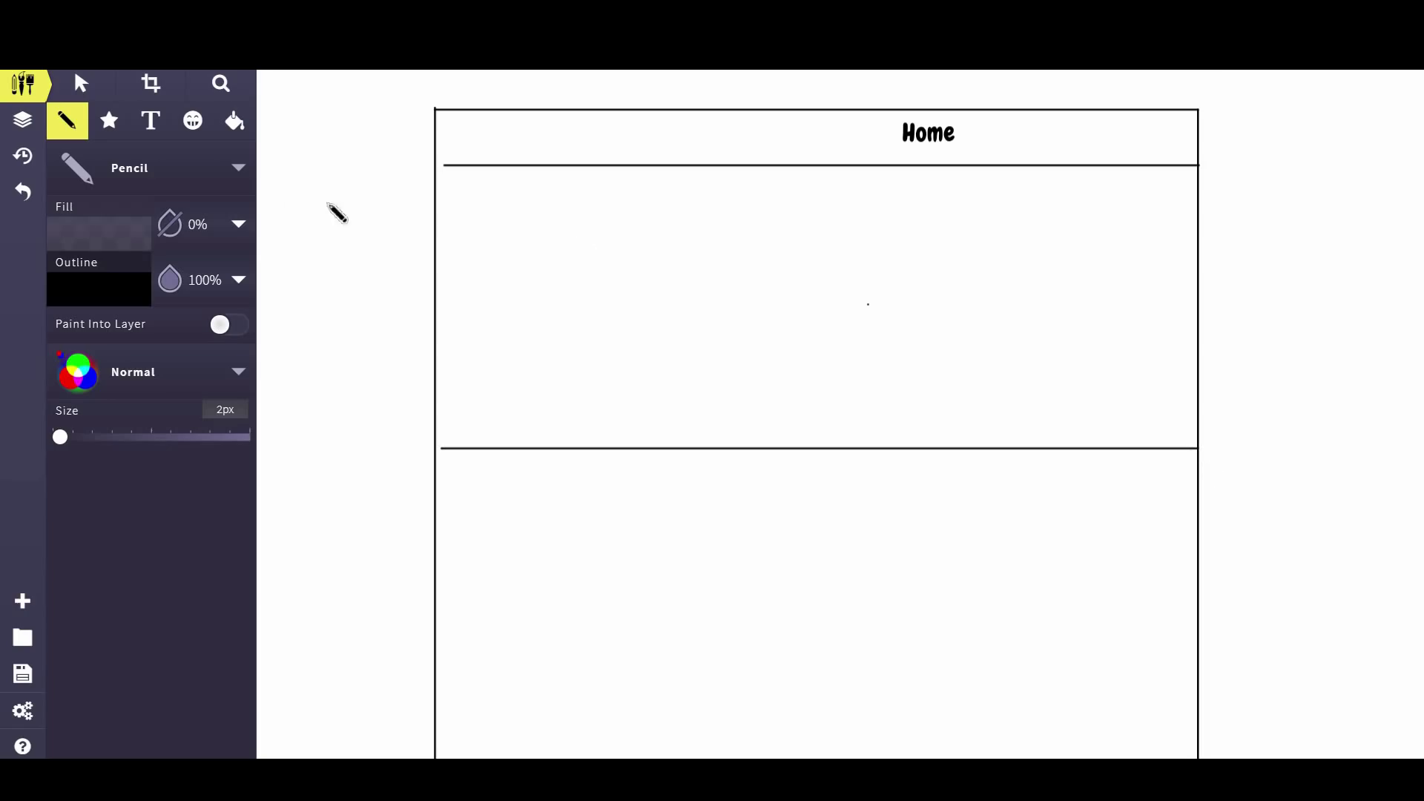
# Add the title 'JH Human - Business Coach', wrapped to two lines, left-aligned, at the hero's top-left
pyautogui.click(136, 128)
pyautogui.click(546, 260)
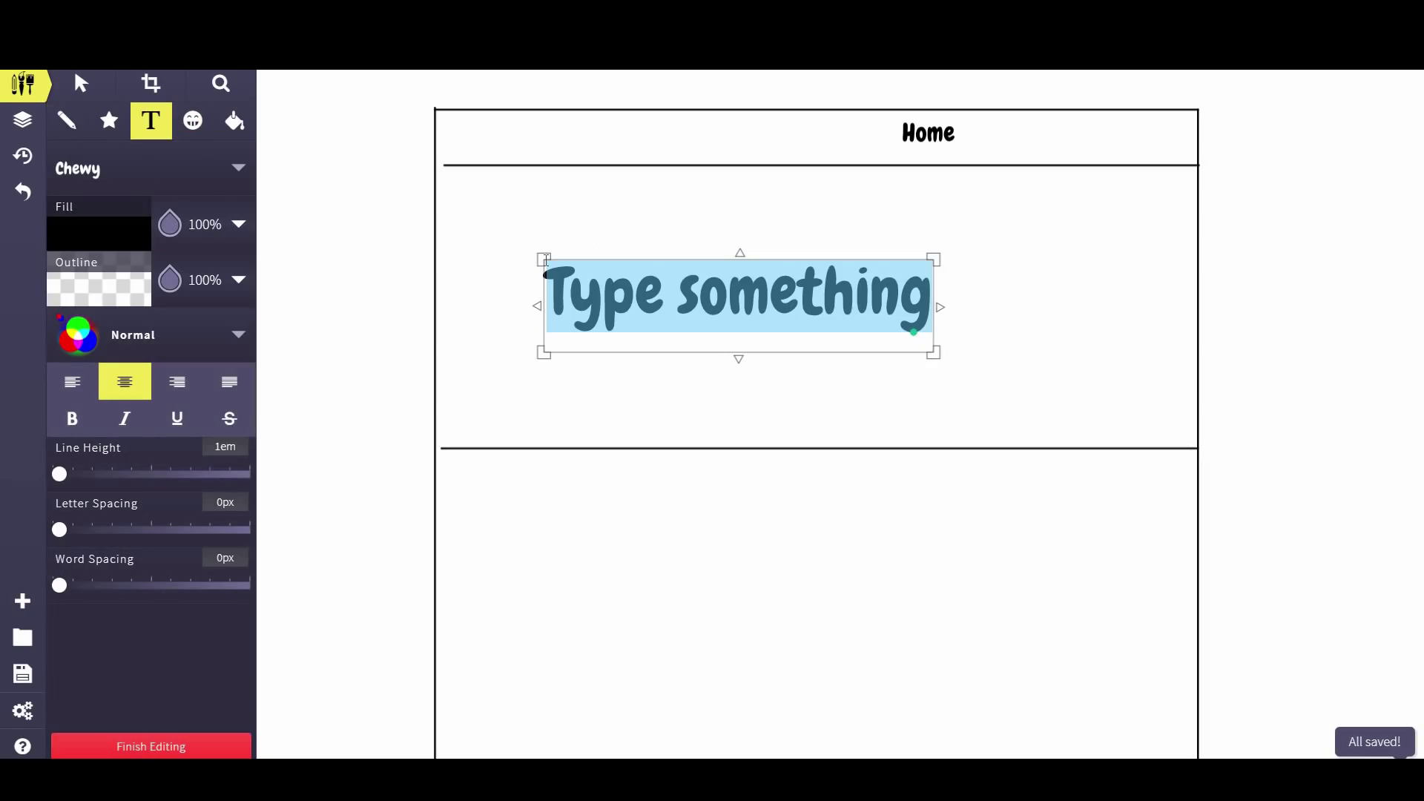
pyautogui.write('JH Human')
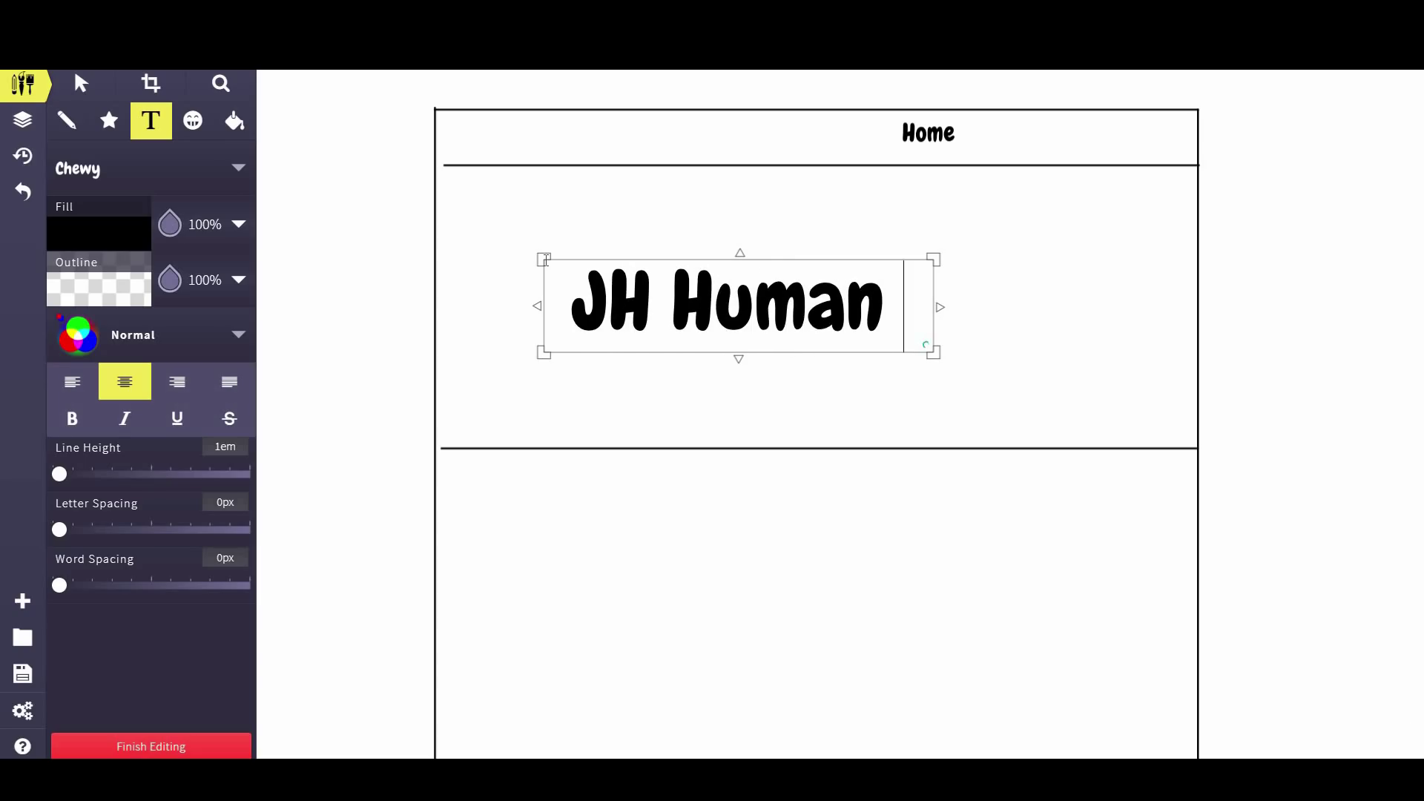
pyautogui.write(' -')
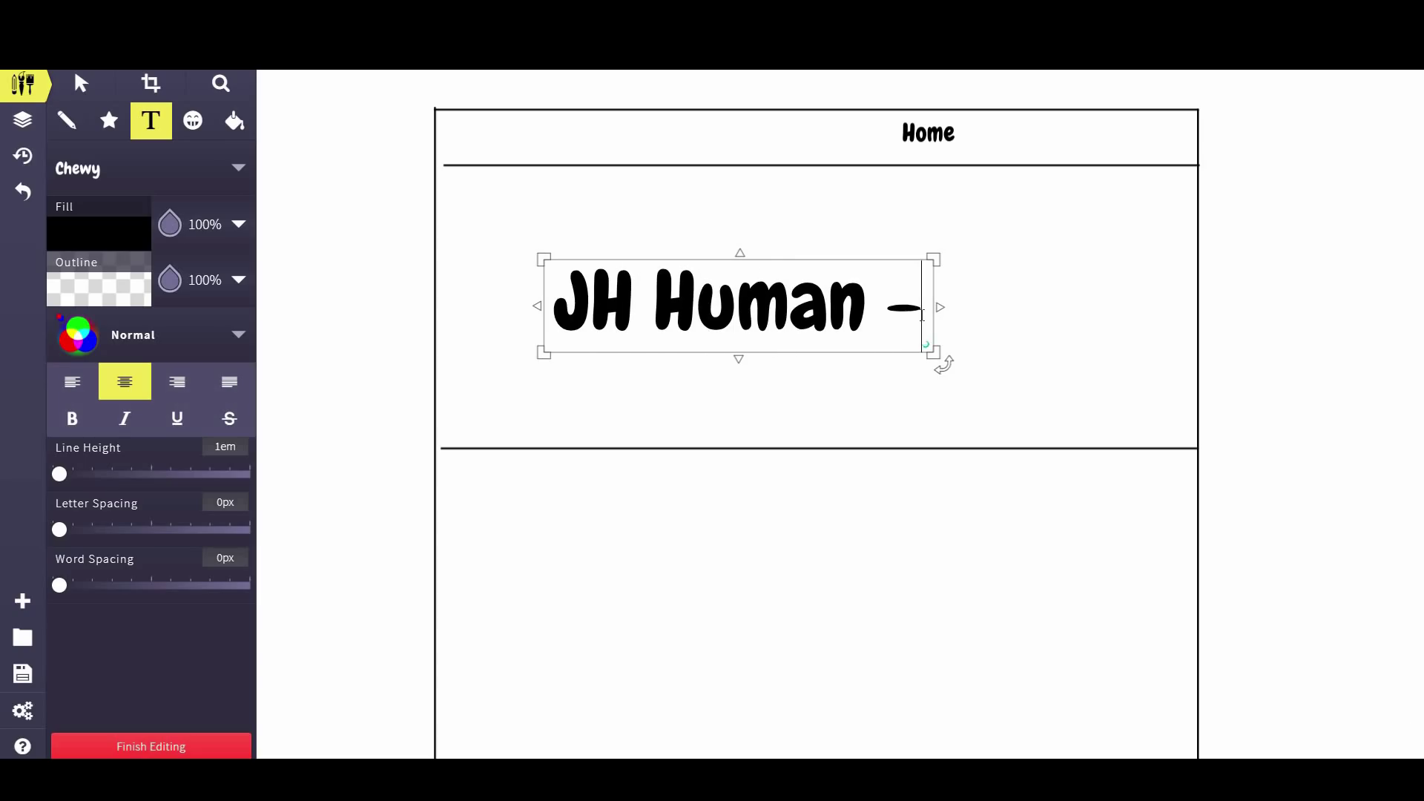
pyautogui.write(' Busin')
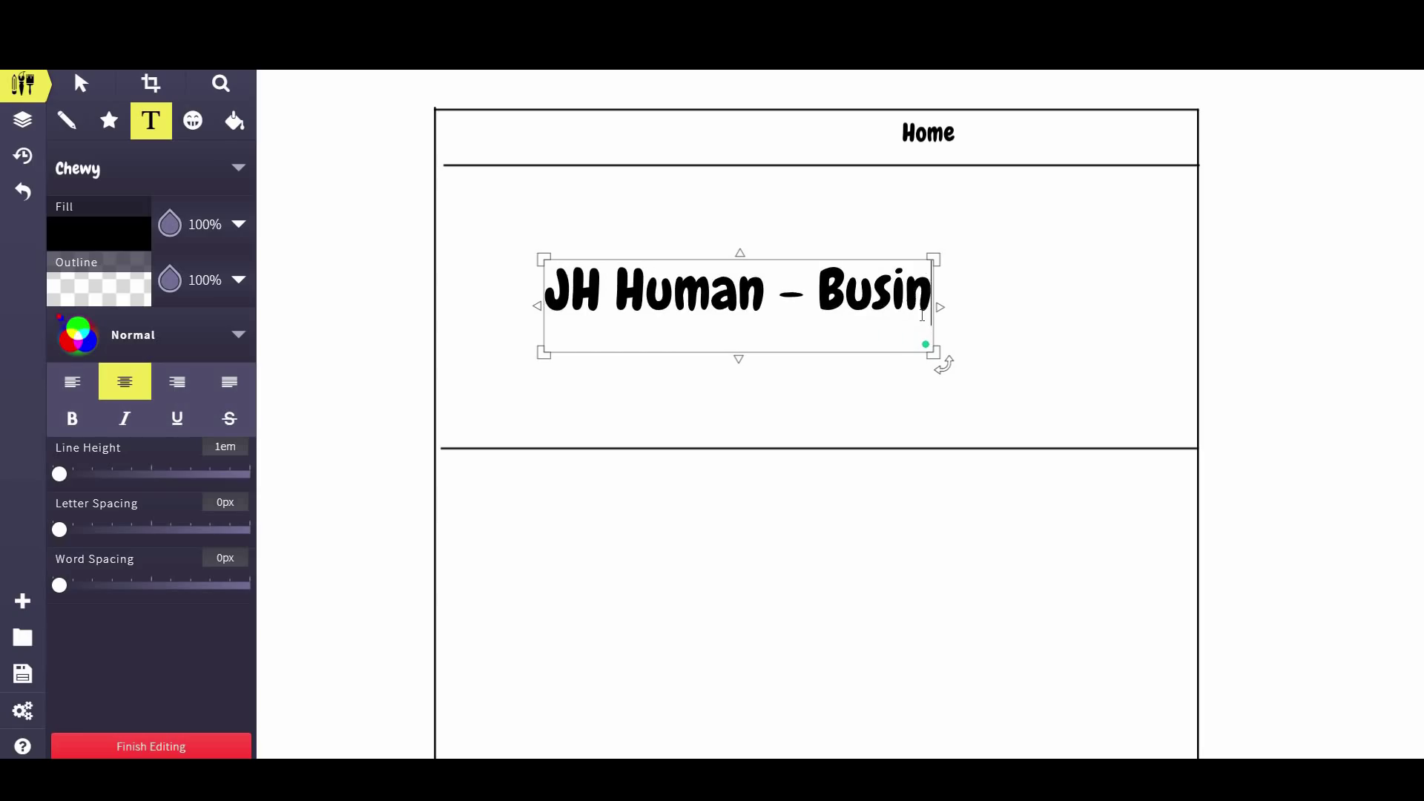
pyautogui.write('ess Coach')
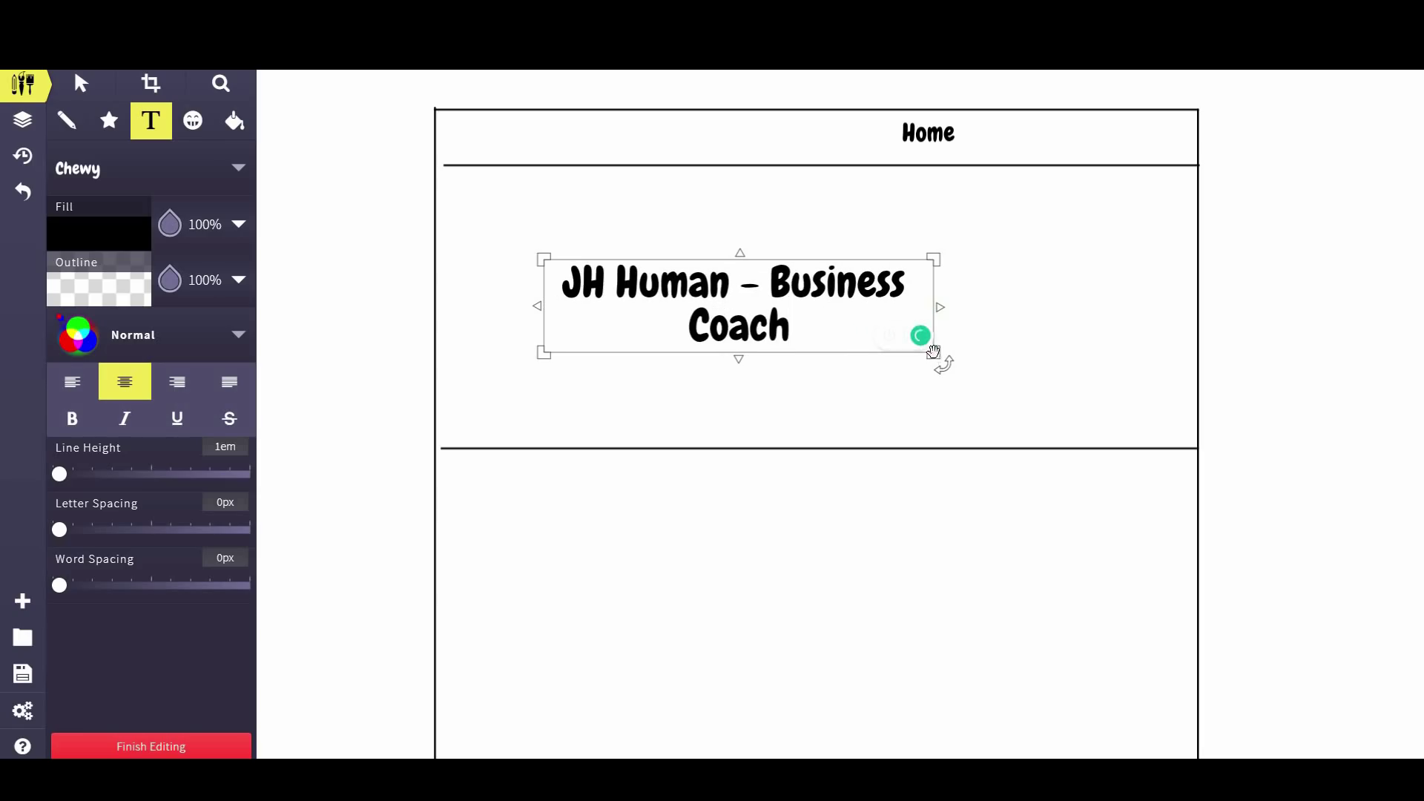
pyautogui.moveTo(936, 355); pyautogui.dragTo(859, 413)
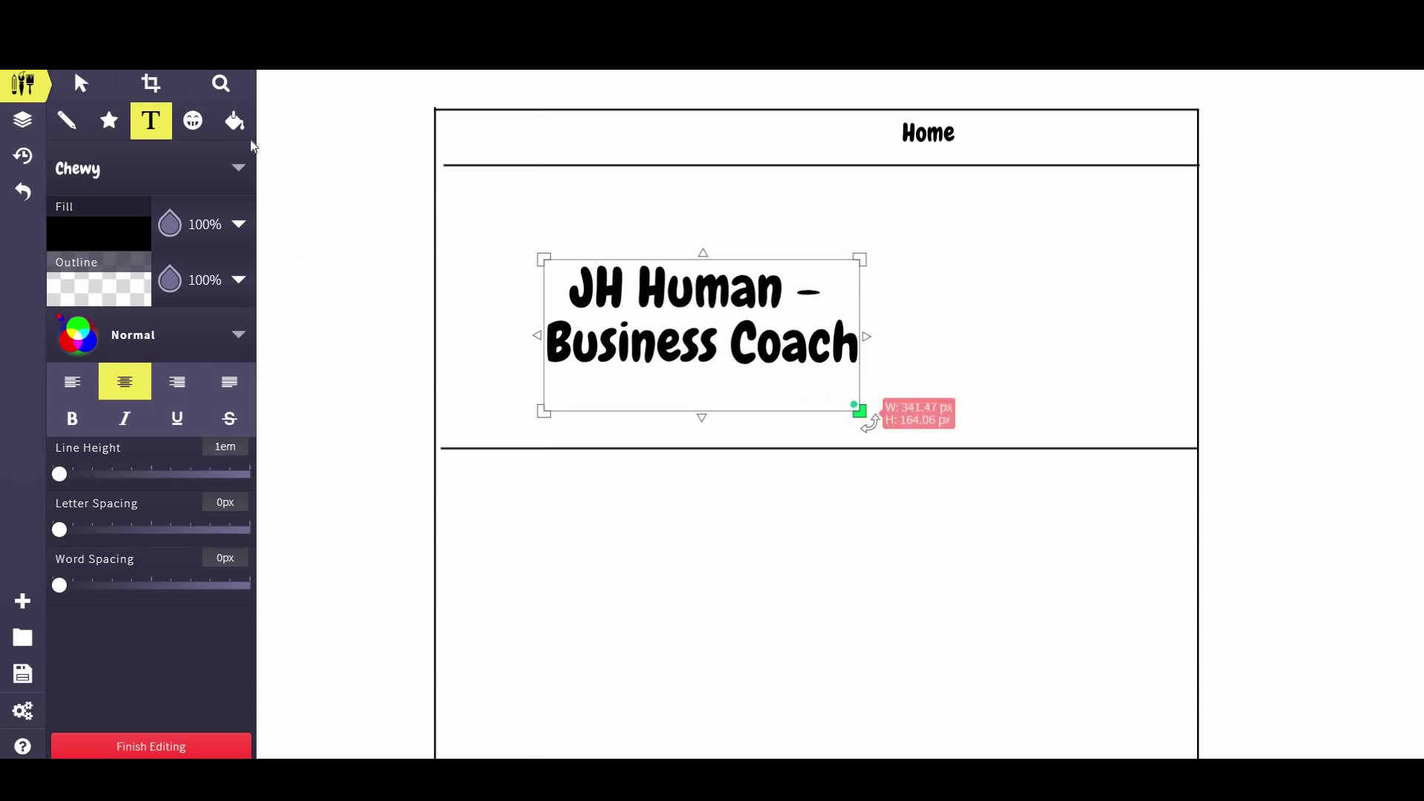
pyautogui.click(72, 382)
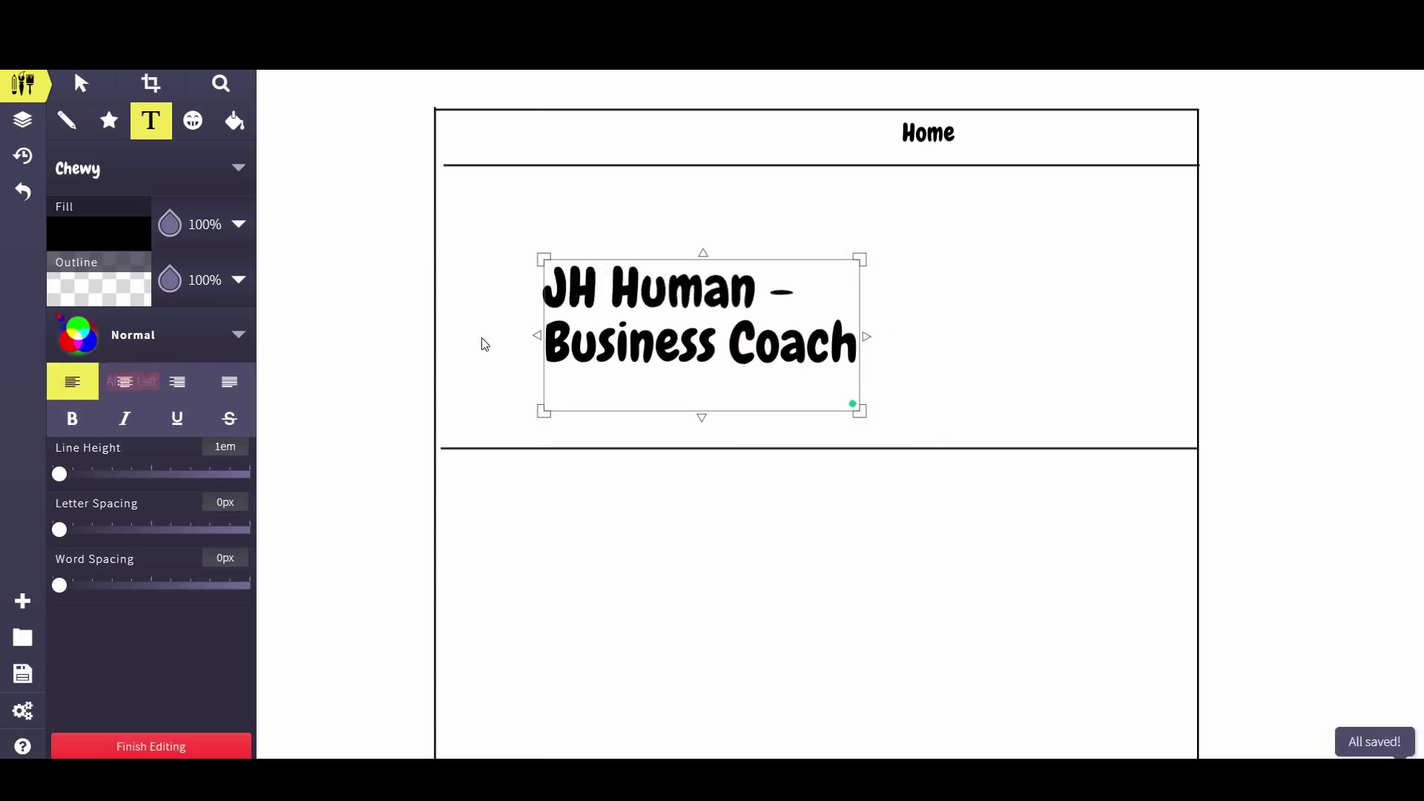
pyautogui.click(82, 88)
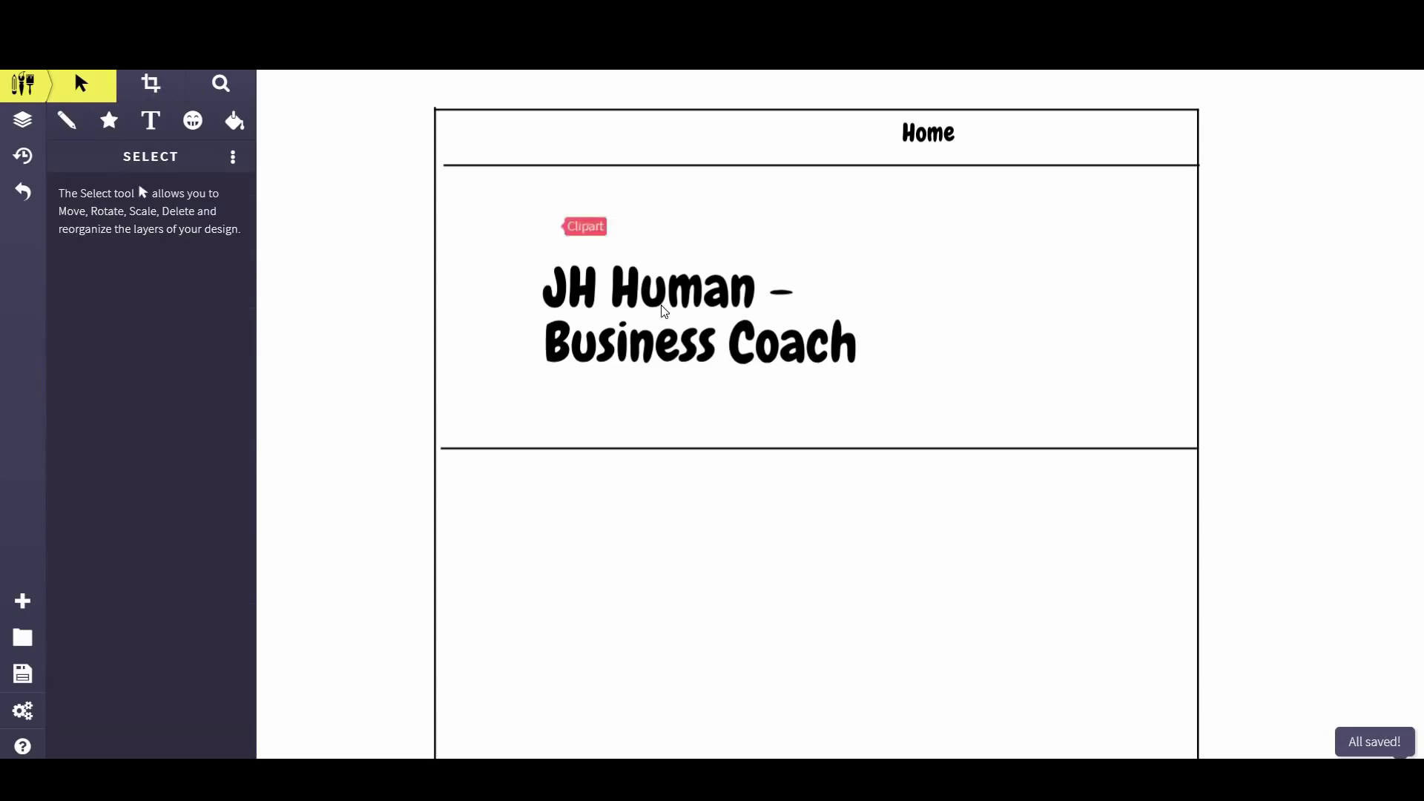
pyautogui.moveTo(666, 309)
pyautogui.mouseDown()
pyautogui.moveTo(564, 218)
pyautogui.moveTo(590, 236)
pyautogui.mouseUp()
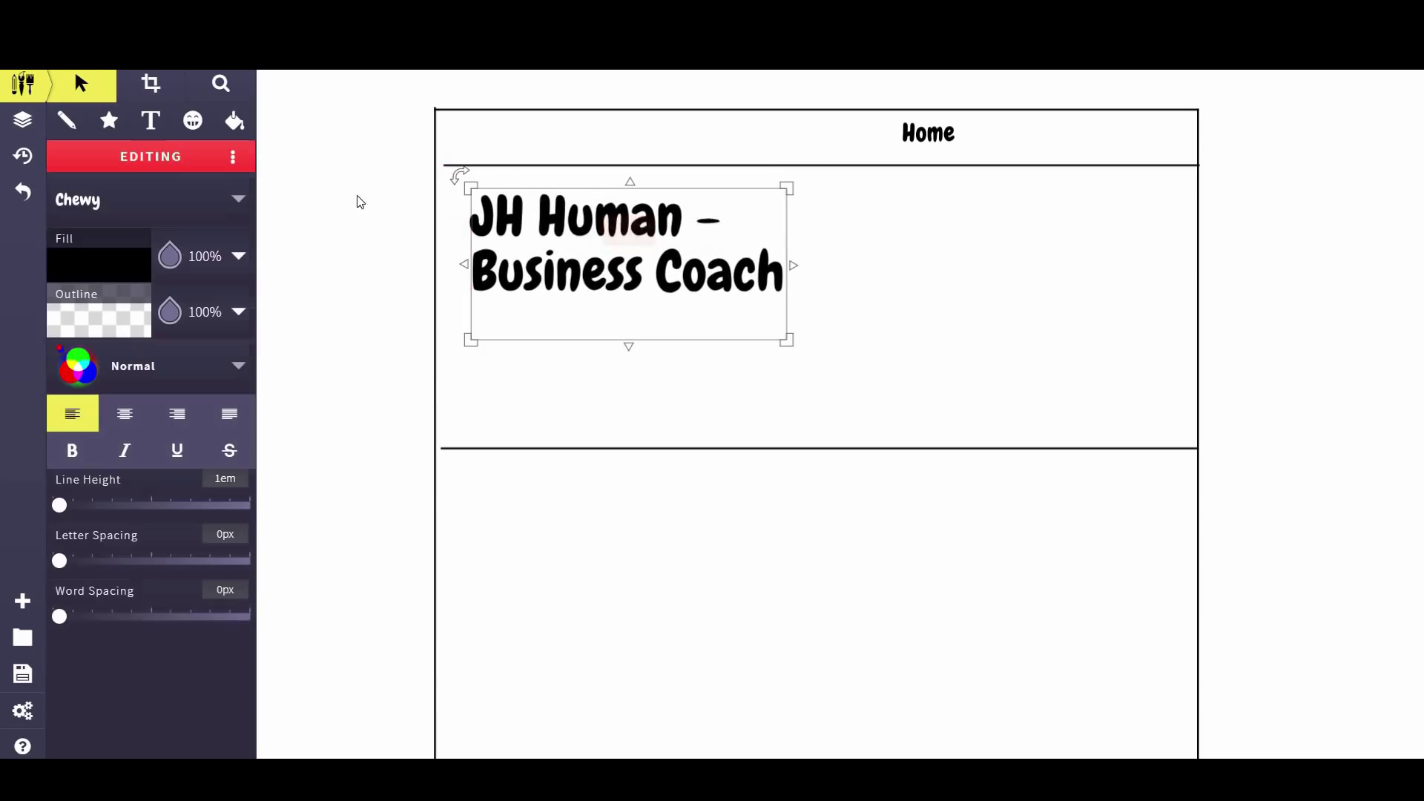
# Pencil two side-by-side rectangular button outlines under the title, undoing one stray stroke
pyautogui.click(71, 126)
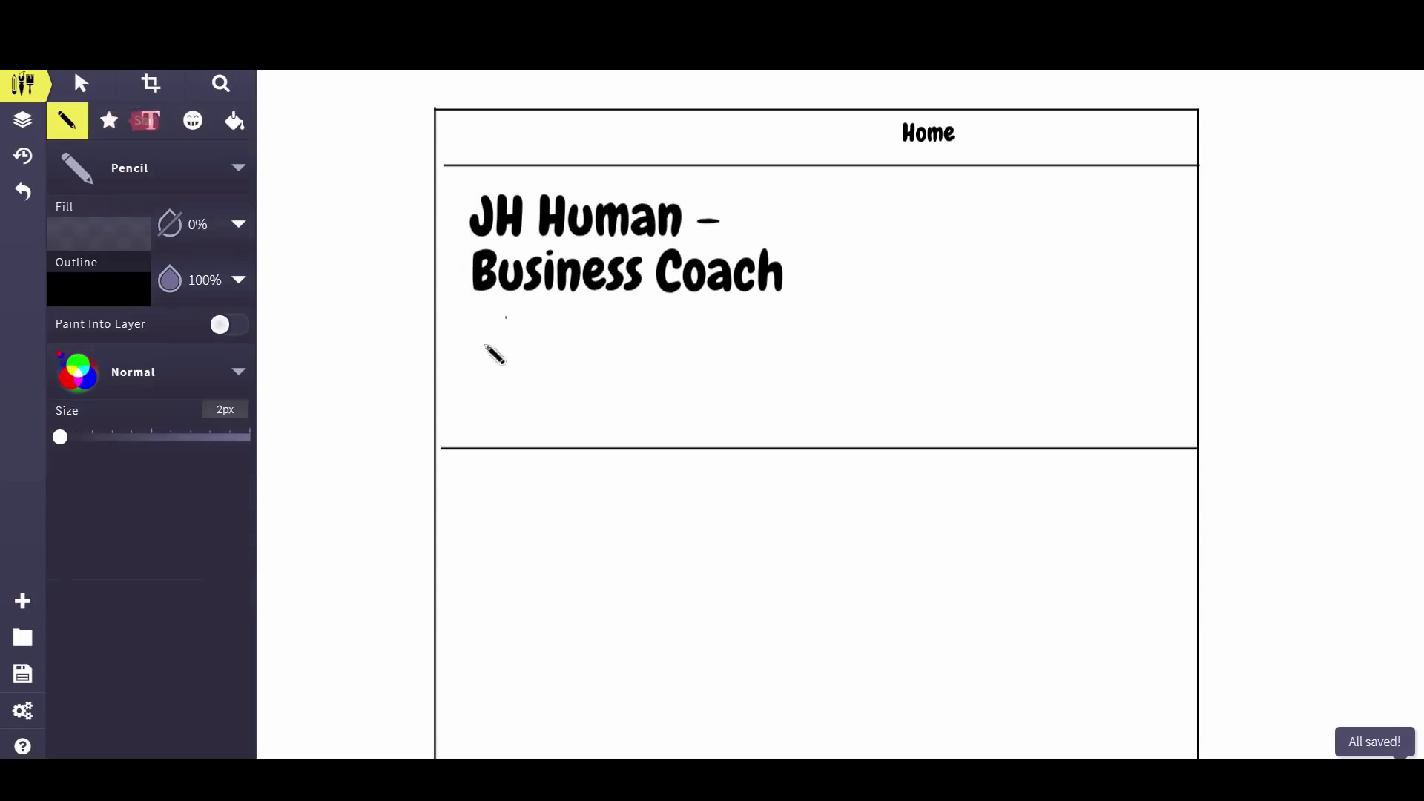
pyautogui.moveTo(481, 393)
pyautogui.mouseDown()
pyautogui.moveTo(482, 346)
pyautogui.moveTo(611, 350)
pyautogui.moveTo(609, 388)
pyautogui.mouseUp()
pyautogui.click(490, 386)
pyautogui.moveTo(485, 395); pyautogui.dragTo(615, 404)
pyautogui.moveTo(662, 344); pyautogui.dragTo(664, 394)
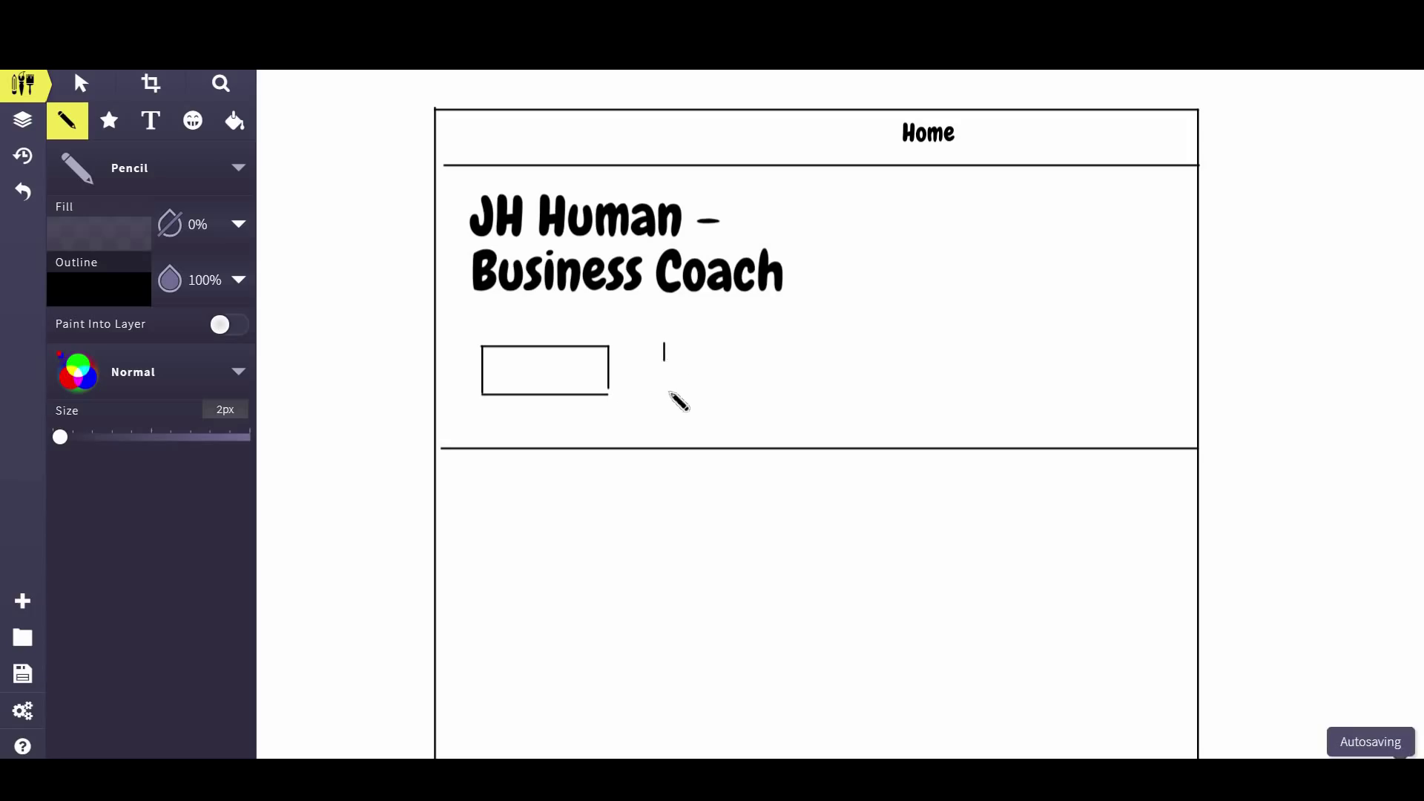
pyautogui.moveTo(664, 344)
pyautogui.mouseDown()
pyautogui.moveTo(765, 350)
pyautogui.moveTo(741, 380)
pyautogui.moveTo(757, 402)
pyautogui.mouseUp()
pyautogui.hotkey('ctrl', 'z')
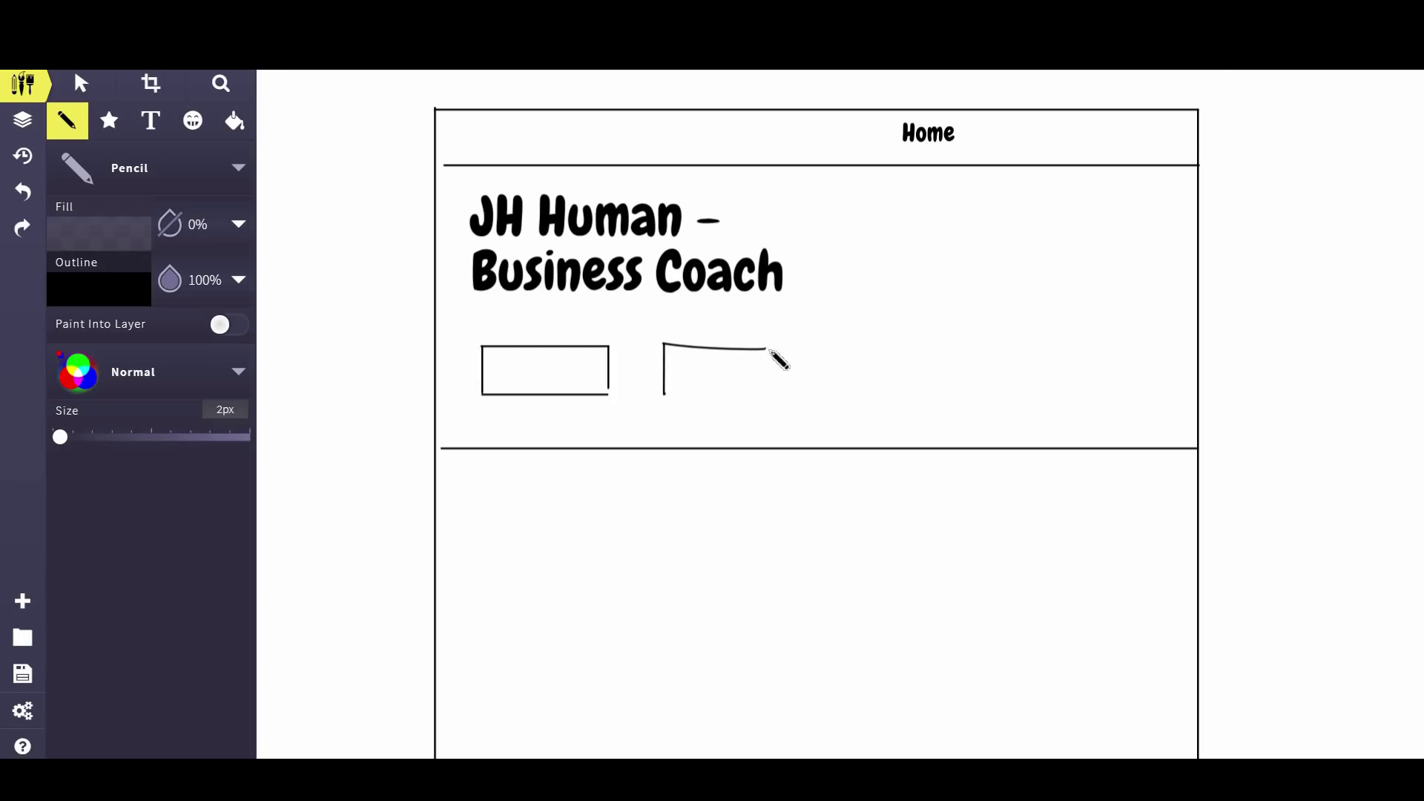
pyautogui.moveTo(765, 350); pyautogui.dragTo(764, 399)
pyautogui.moveTo(666, 396); pyautogui.dragTo(771, 395)
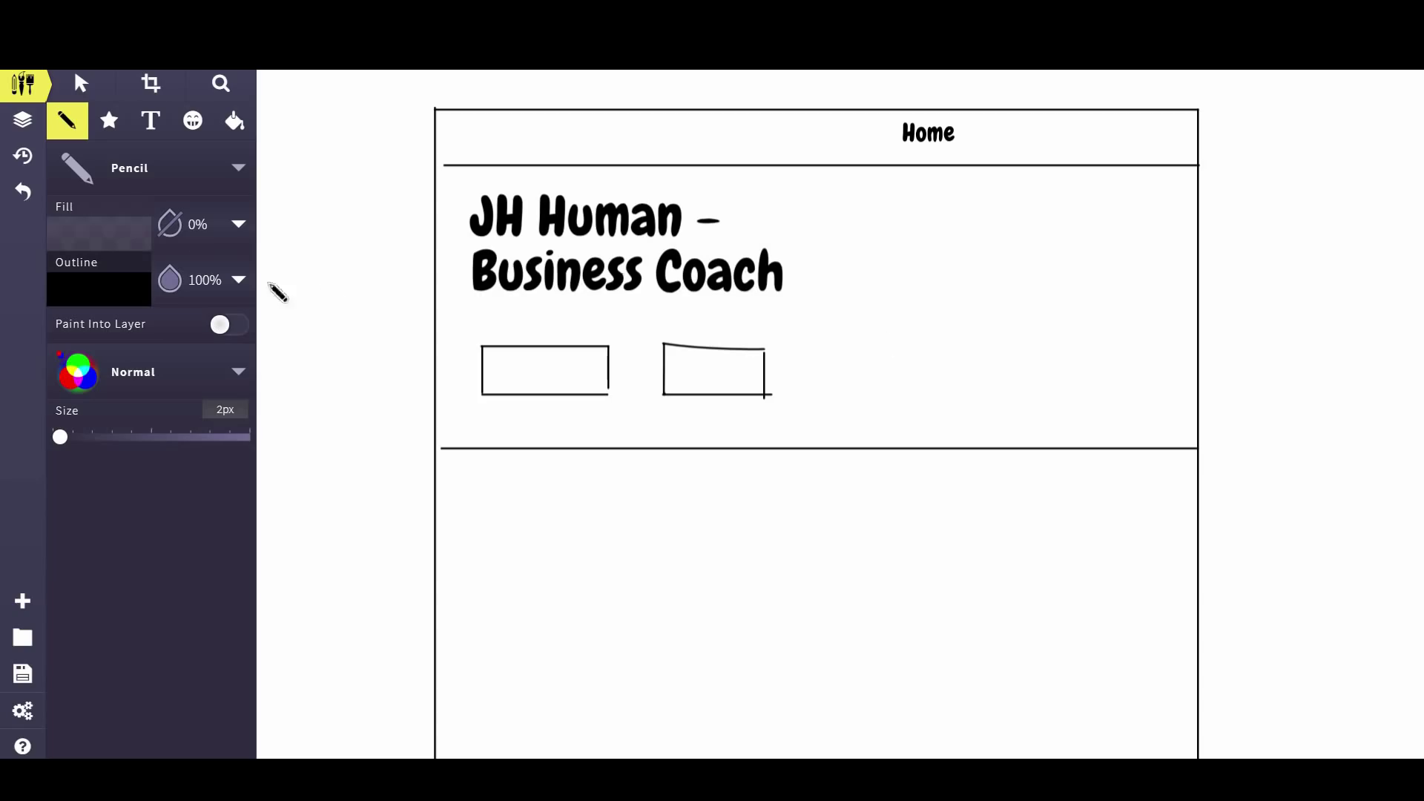
# Add 'Contact' and 'Services' text labels, scaled down to fit the left and right buttons
pyautogui.click(170, 123)
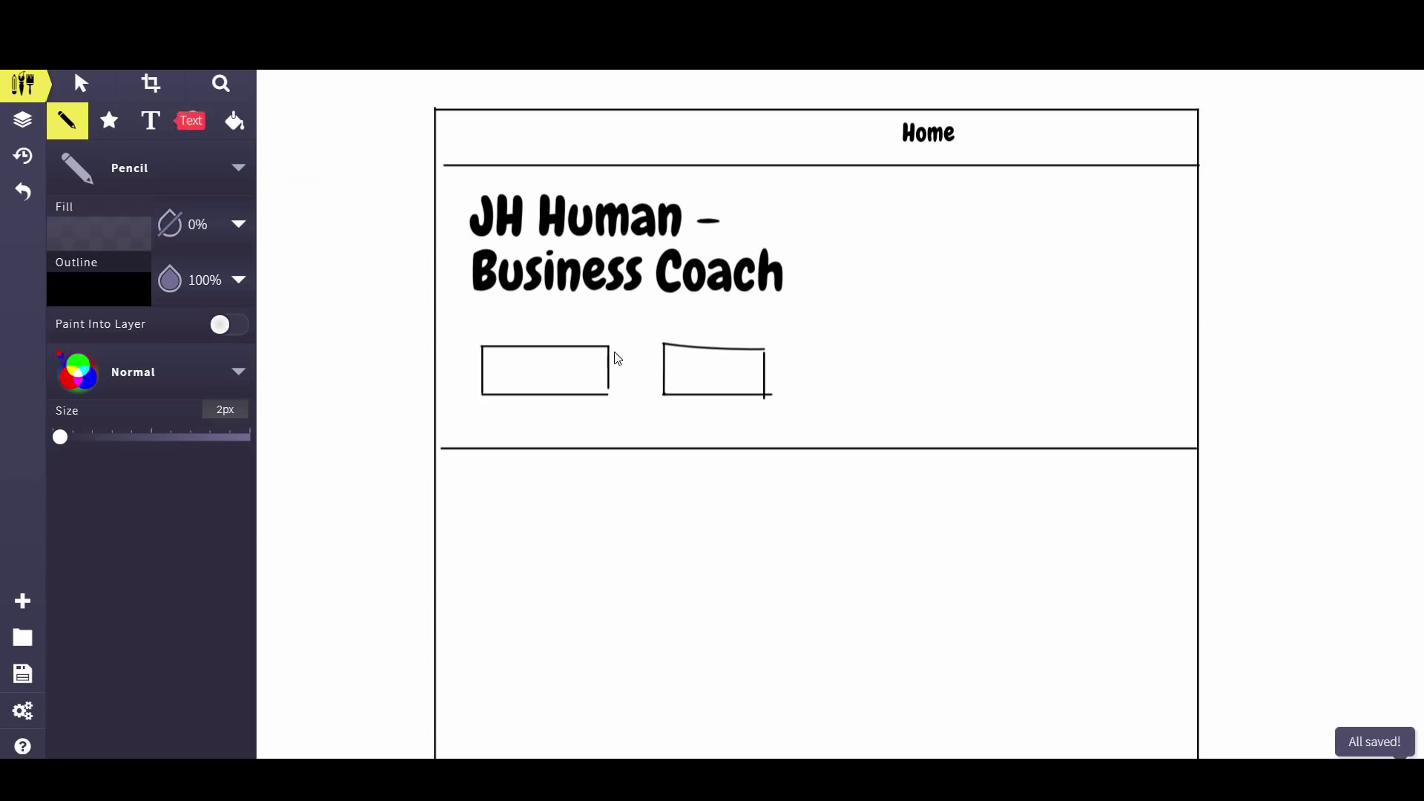
pyautogui.click(536, 375)
pyautogui.write('Contact')
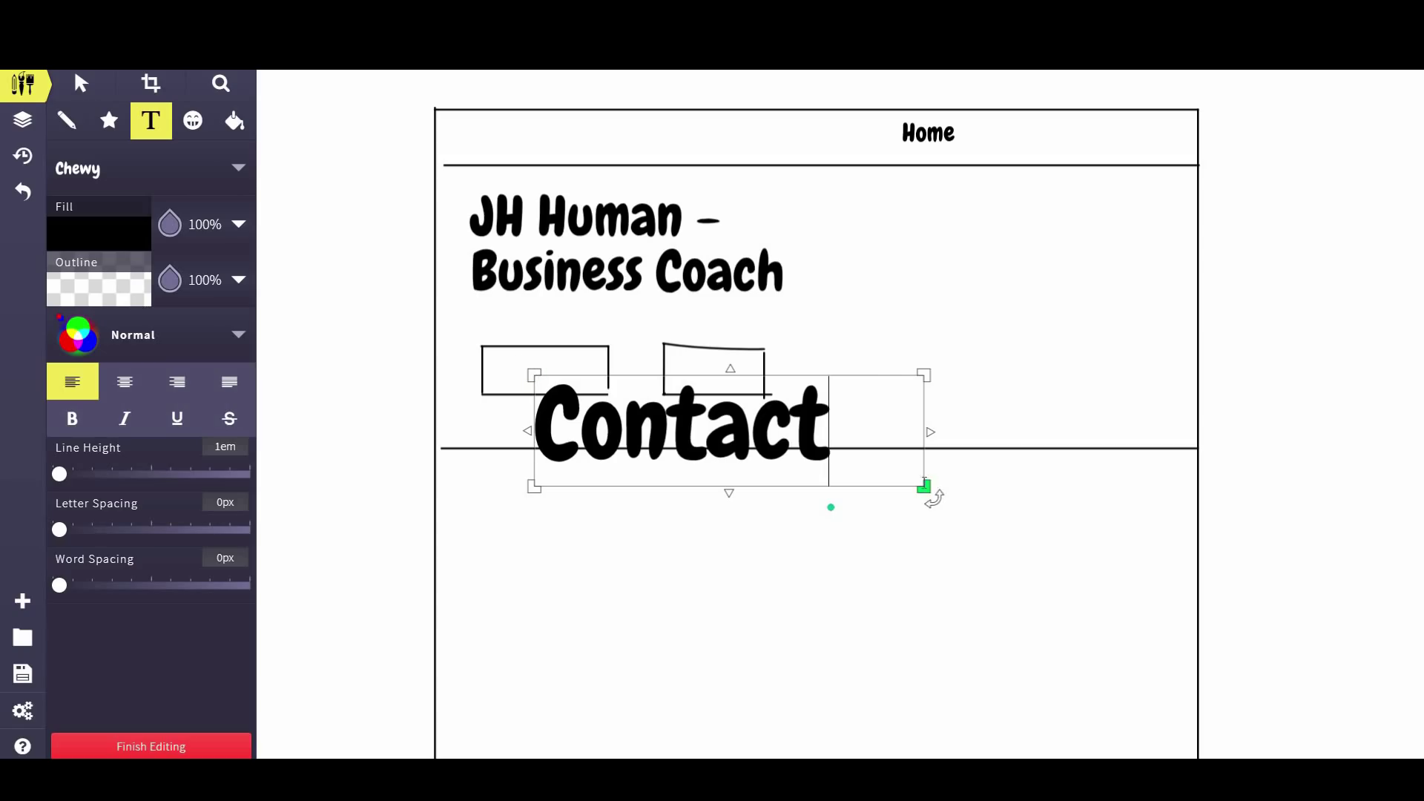
pyautogui.moveTo(923, 486); pyautogui.dragTo(523, 379)
pyautogui.click(80, 83)
pyautogui.click(151, 120)
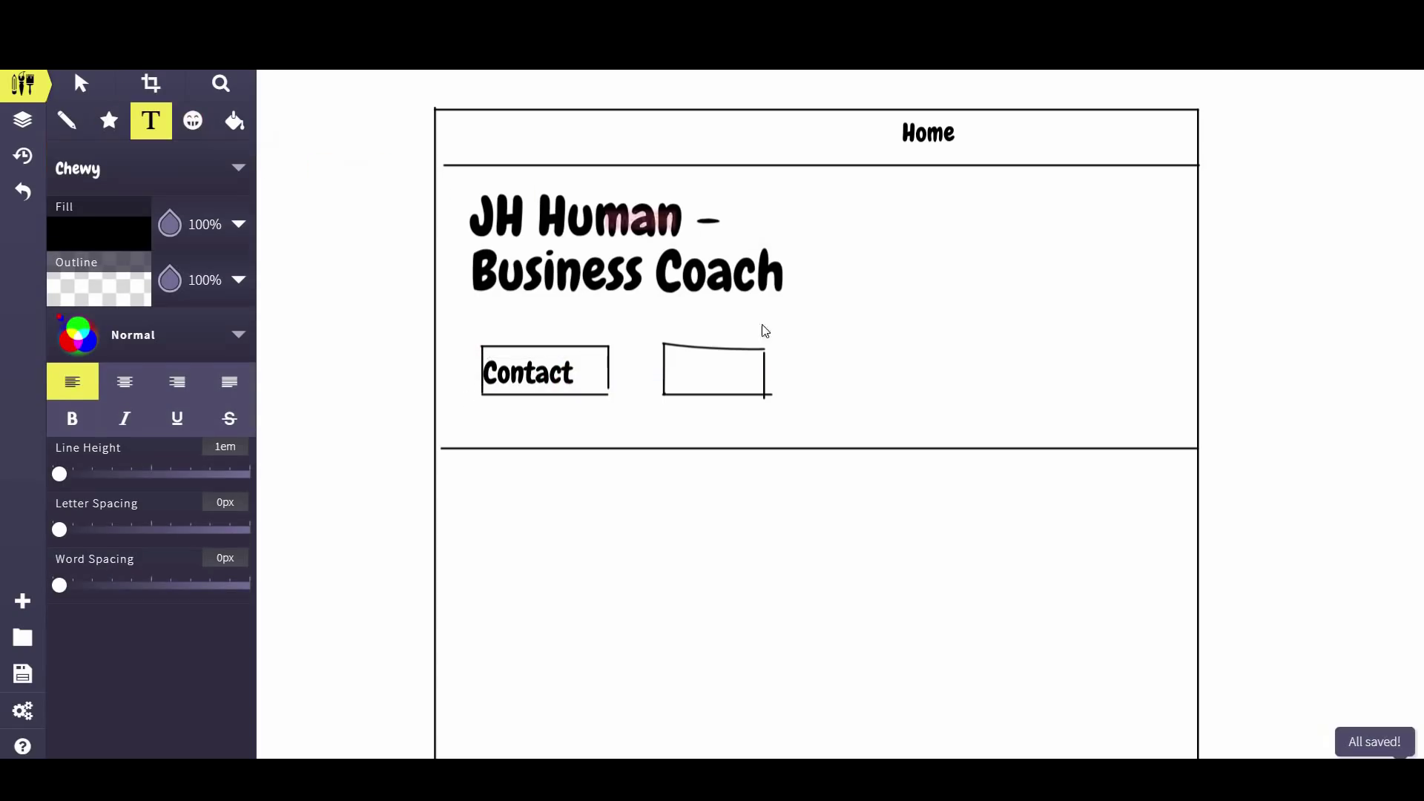
pyautogui.click(709, 373)
pyautogui.write('Ser')
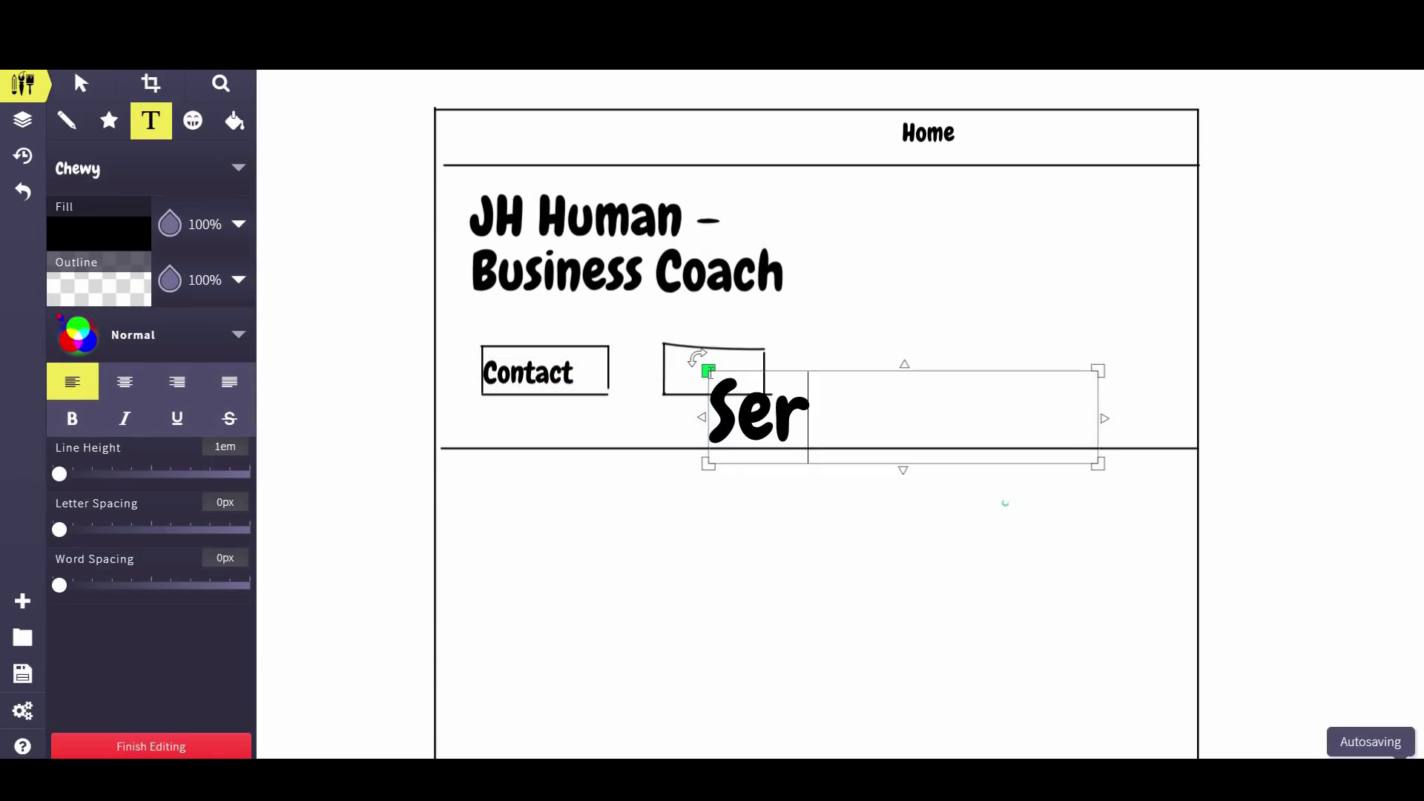
pyautogui.write('vices')
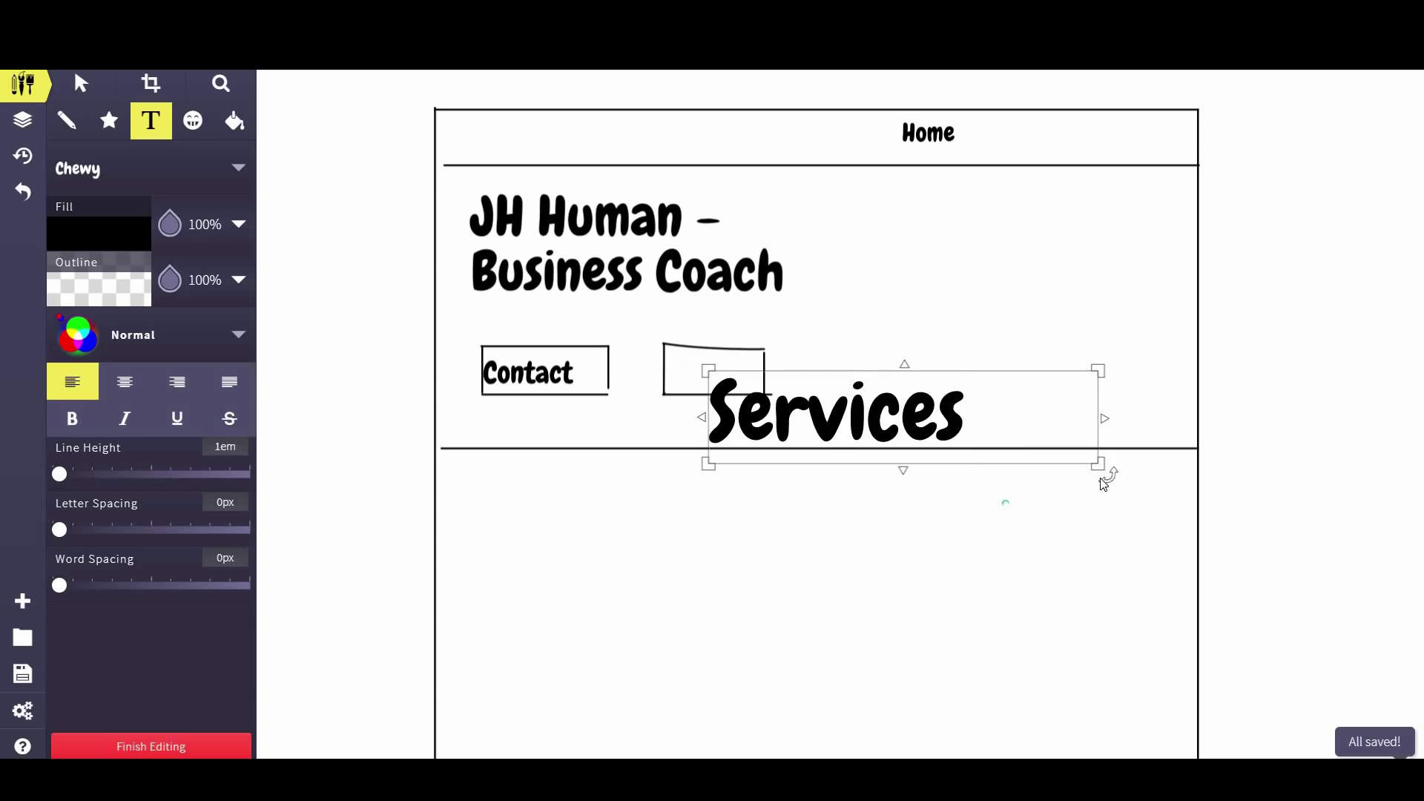
pyautogui.moveTo(1103, 484); pyautogui.dragTo(678, 346)
pyautogui.click(81, 83)
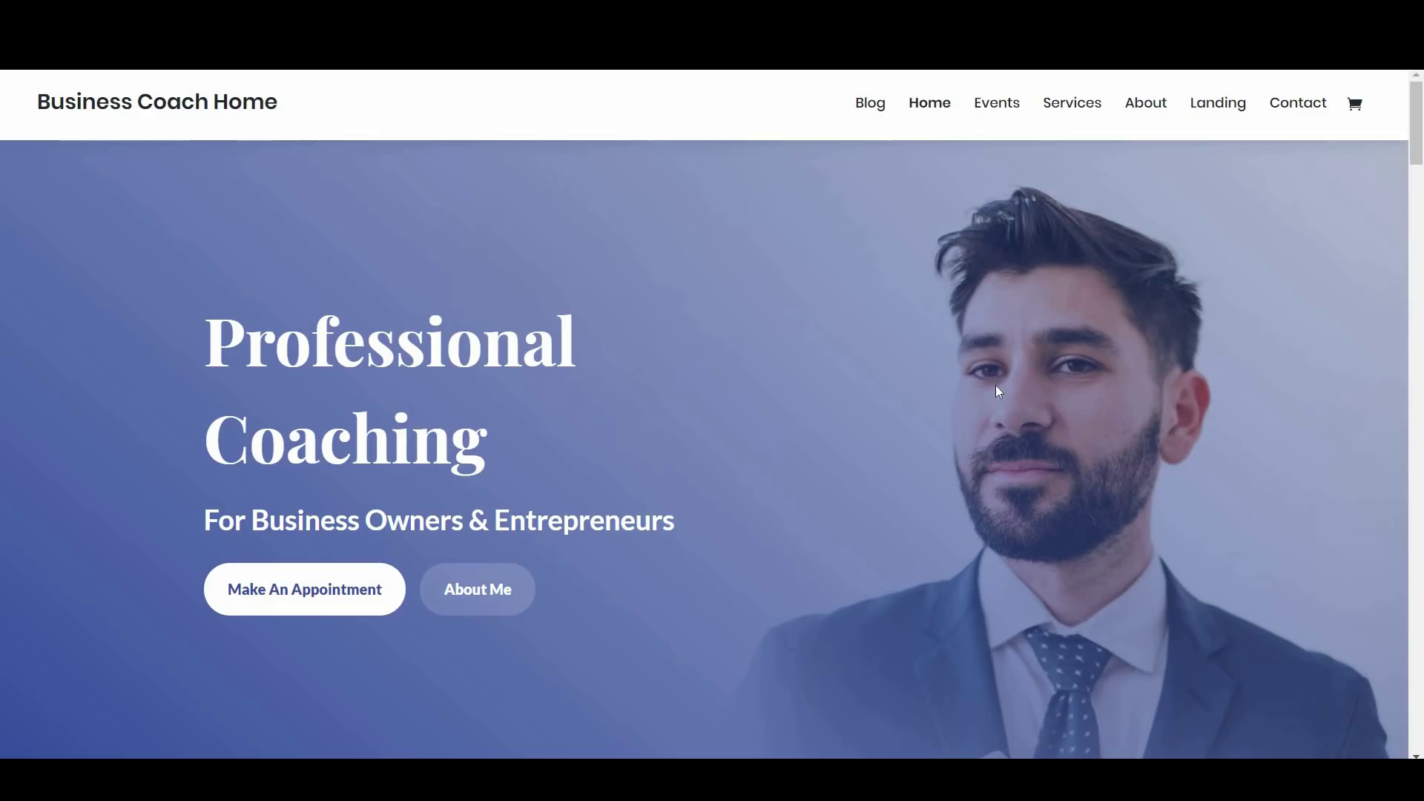
# Scroll the Business Coach Home page to the My Coaching Services grid of eight tiles
pyautogui.scroll(-10, 1010, 359)
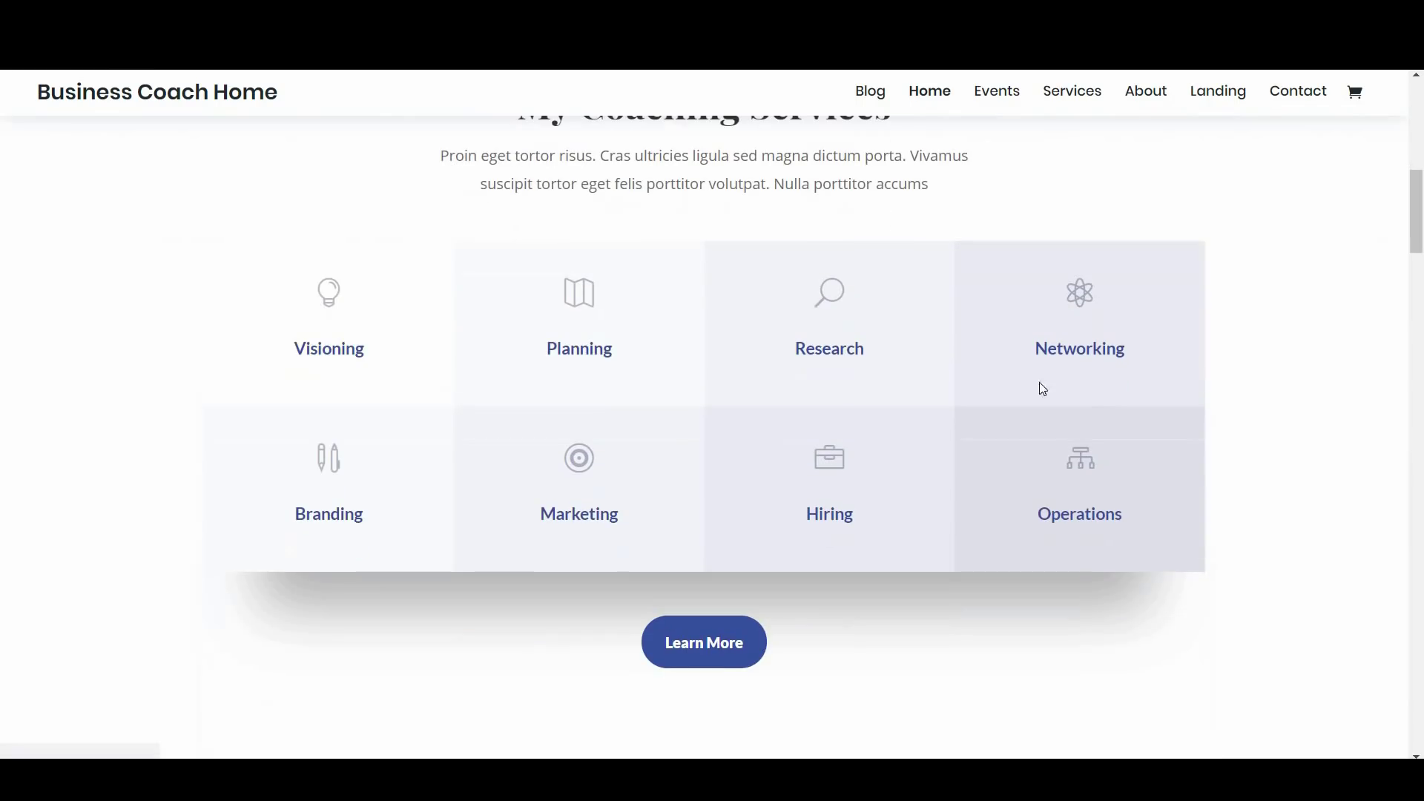
pyautogui.scroll(2, 472, 369)
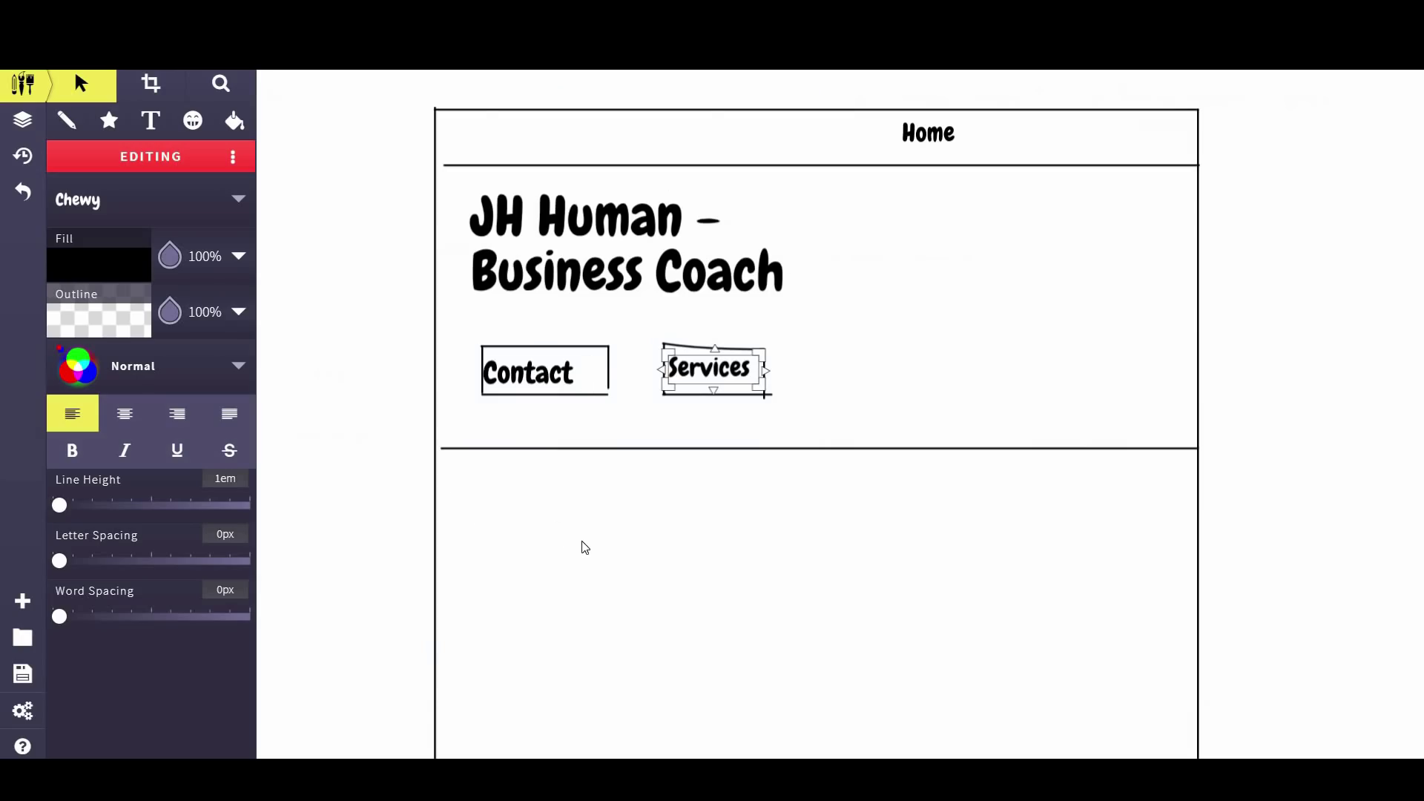
# Place a text box just below the hero dividing line and type 'My Services'
pyautogui.scroll(-2, 585, 547)
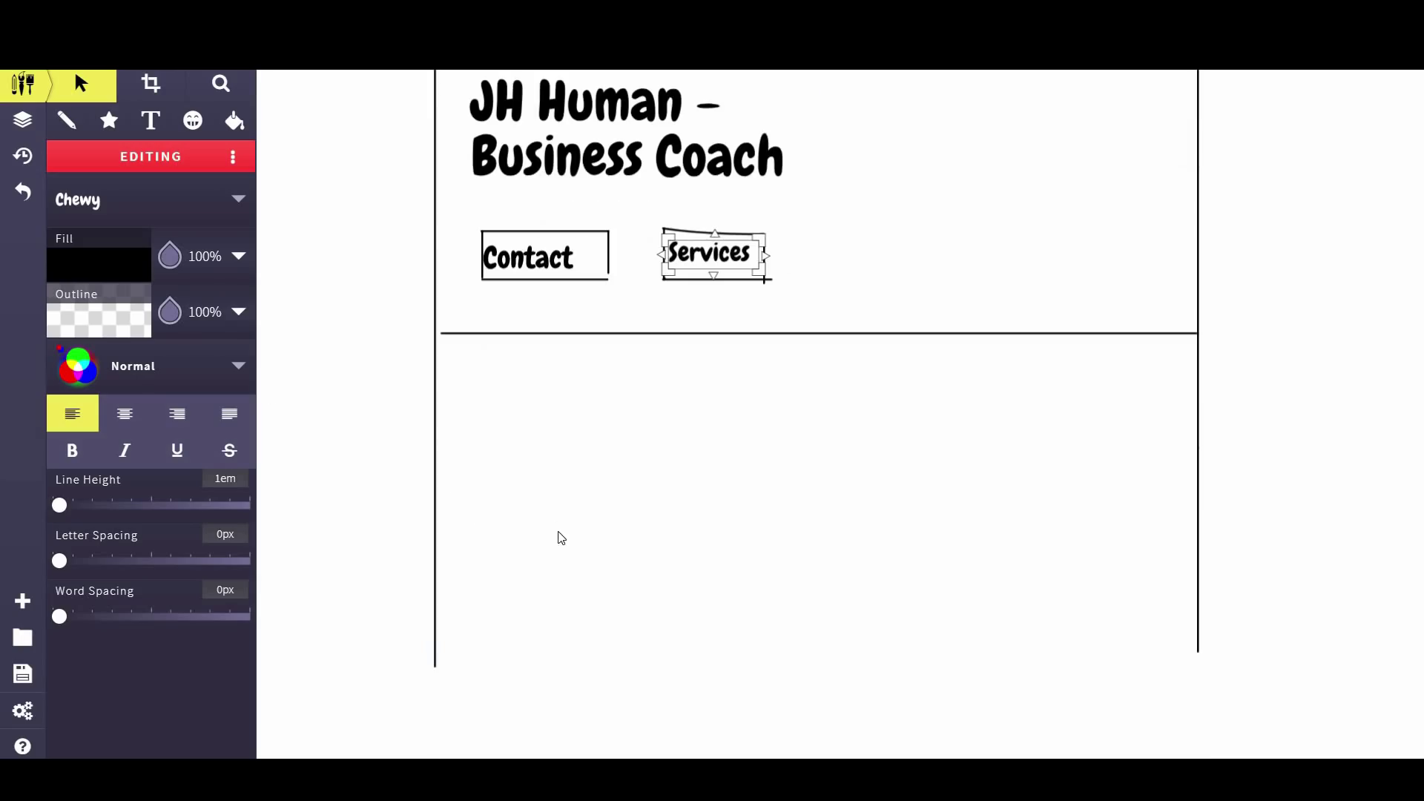
pyautogui.click(791, 398)
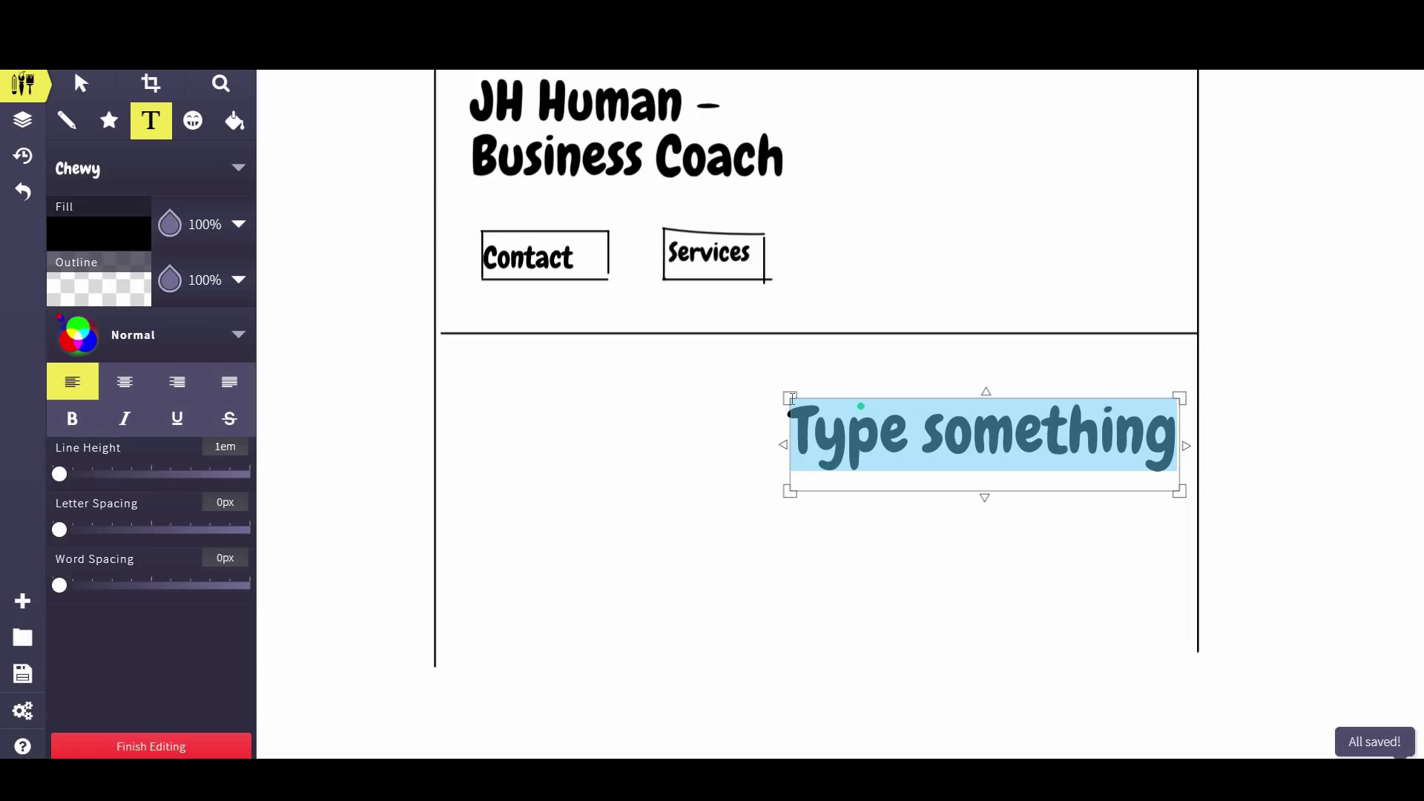
pyautogui.write('My S')
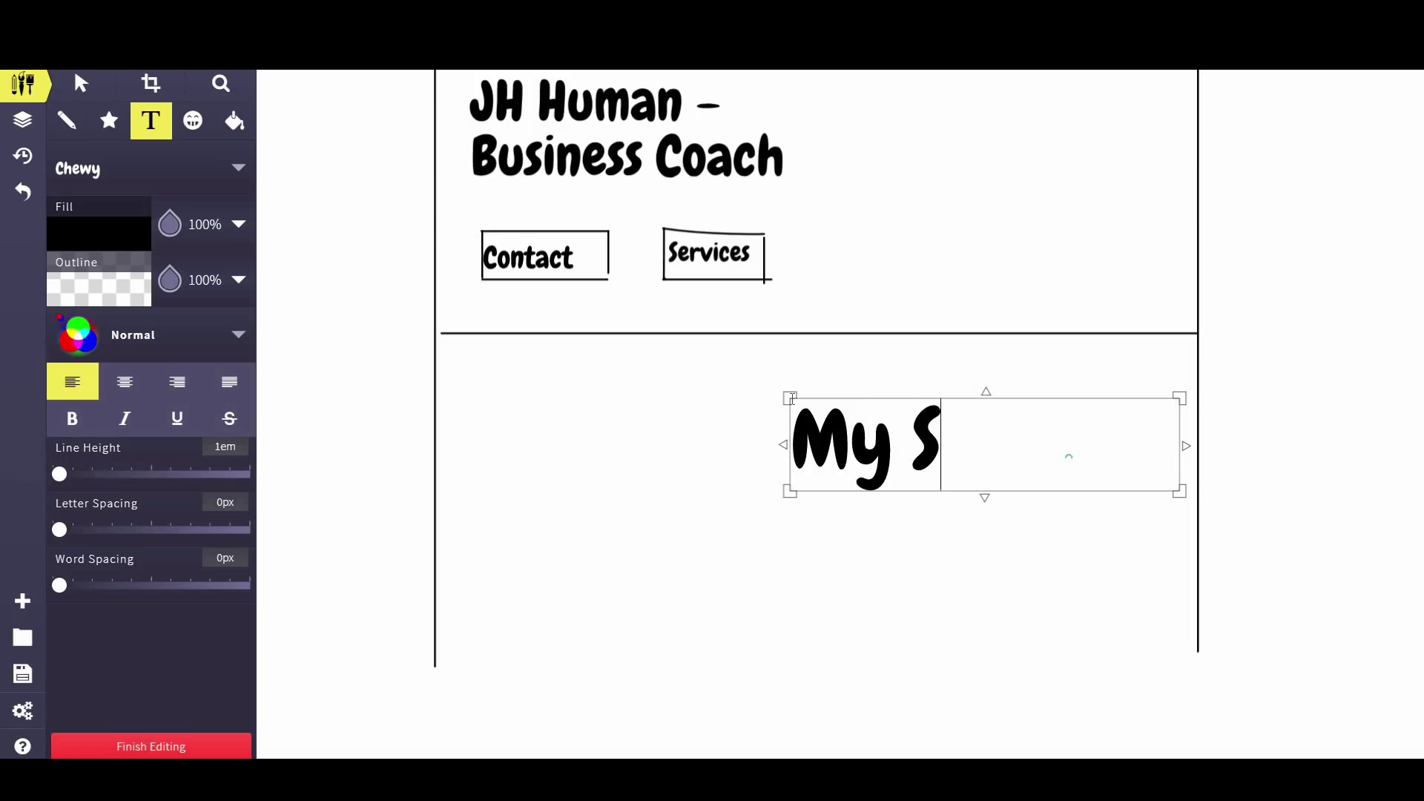
pyautogui.write('ervices')
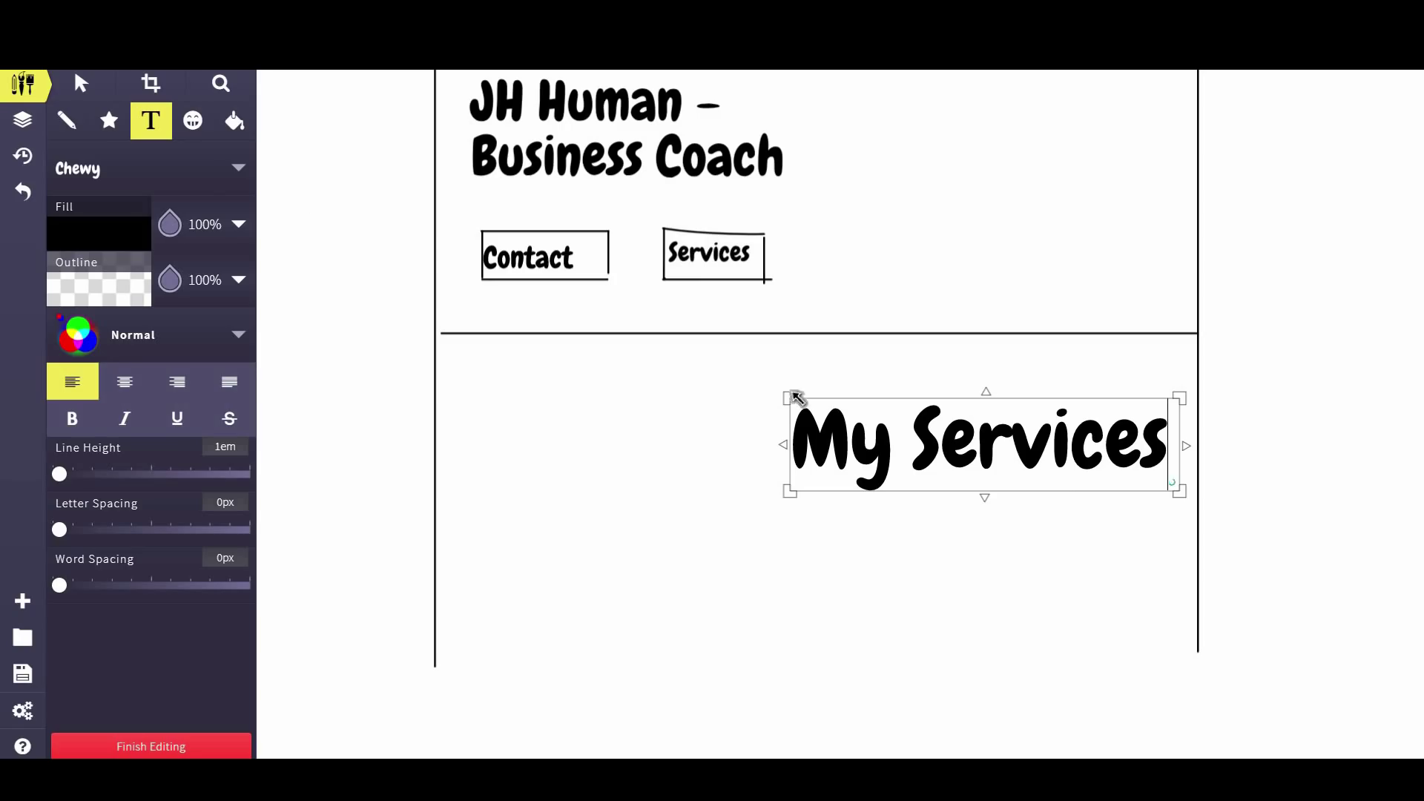
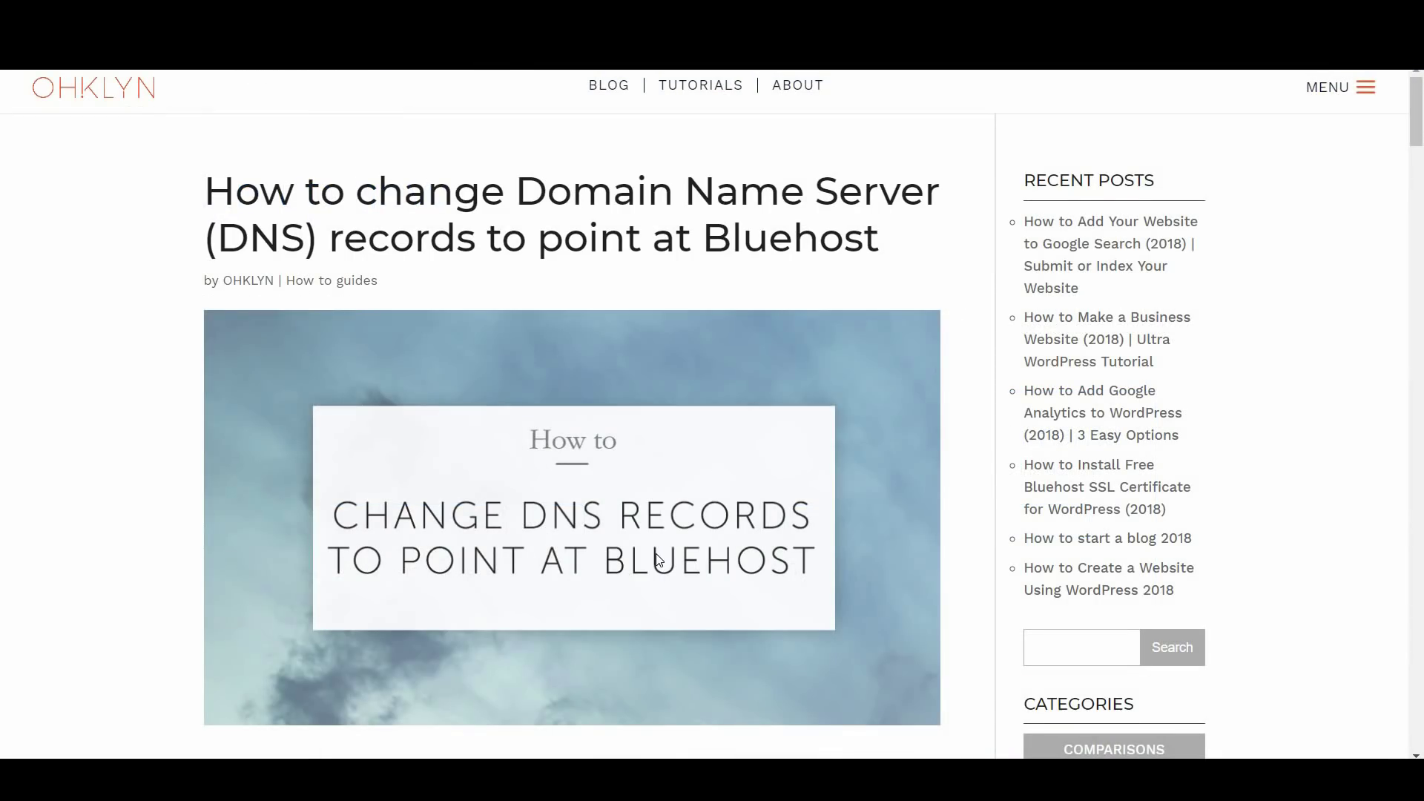
# Scroll to the existing-domain field on the sign-up page and clear its sample text
pyautogui.scroll(-3, 656, 558)
pyautogui.scroll(-3, 655, 557)
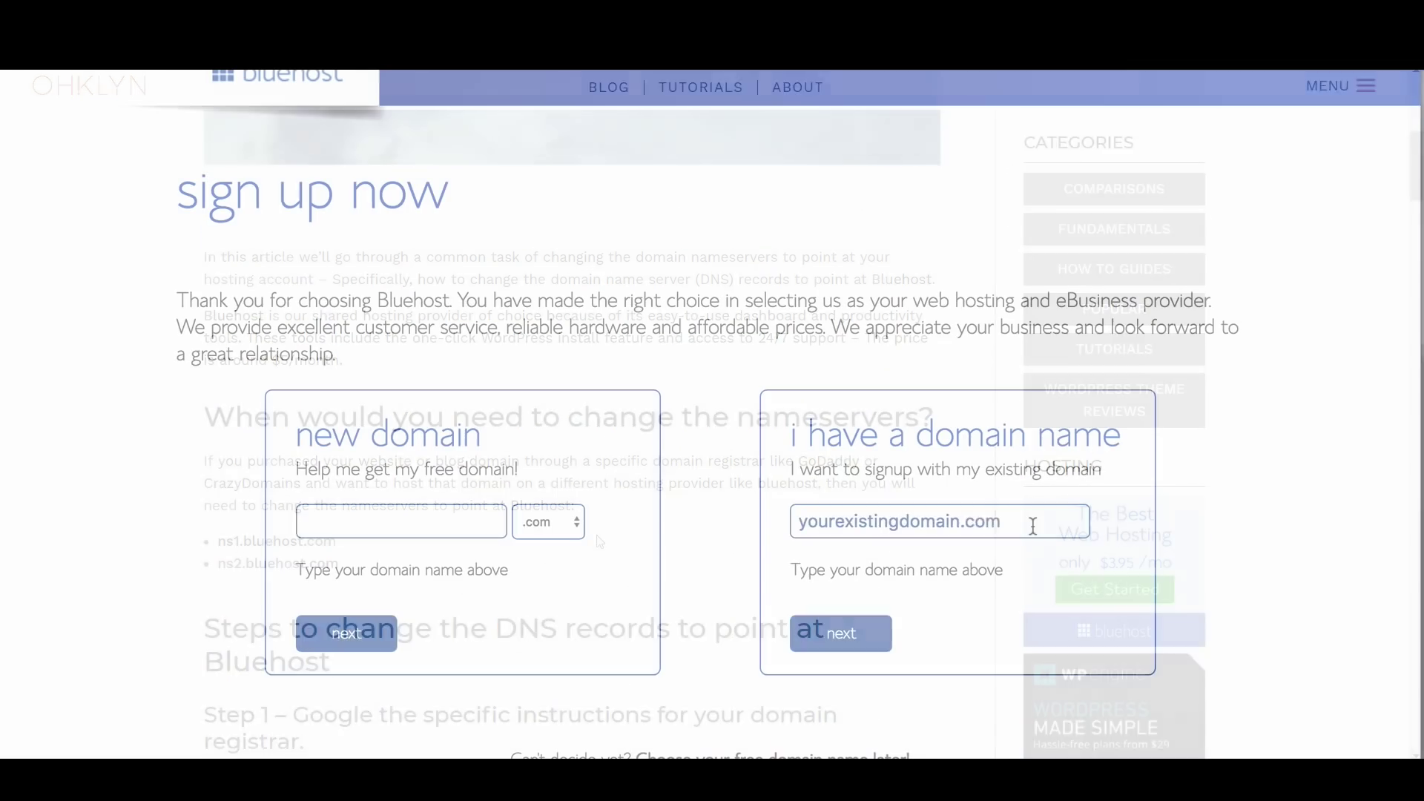
pyautogui.tripleClick(1033, 525)
pyautogui.press('BackSpace')
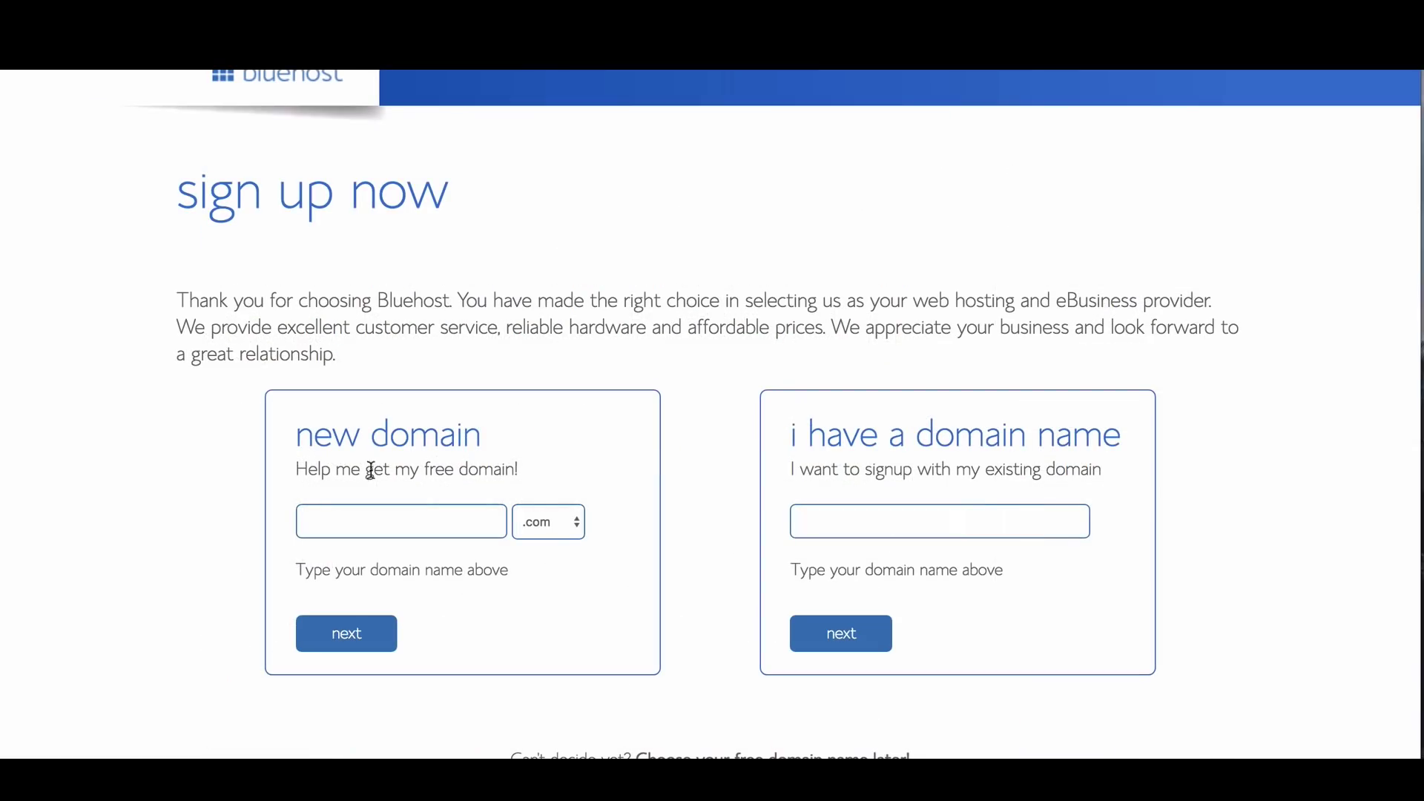
# Enter ohklyndev as the new domain, keep the .com ending, and check availability
pyautogui.click(375, 525)
pyautogui.write('ohklyndev')
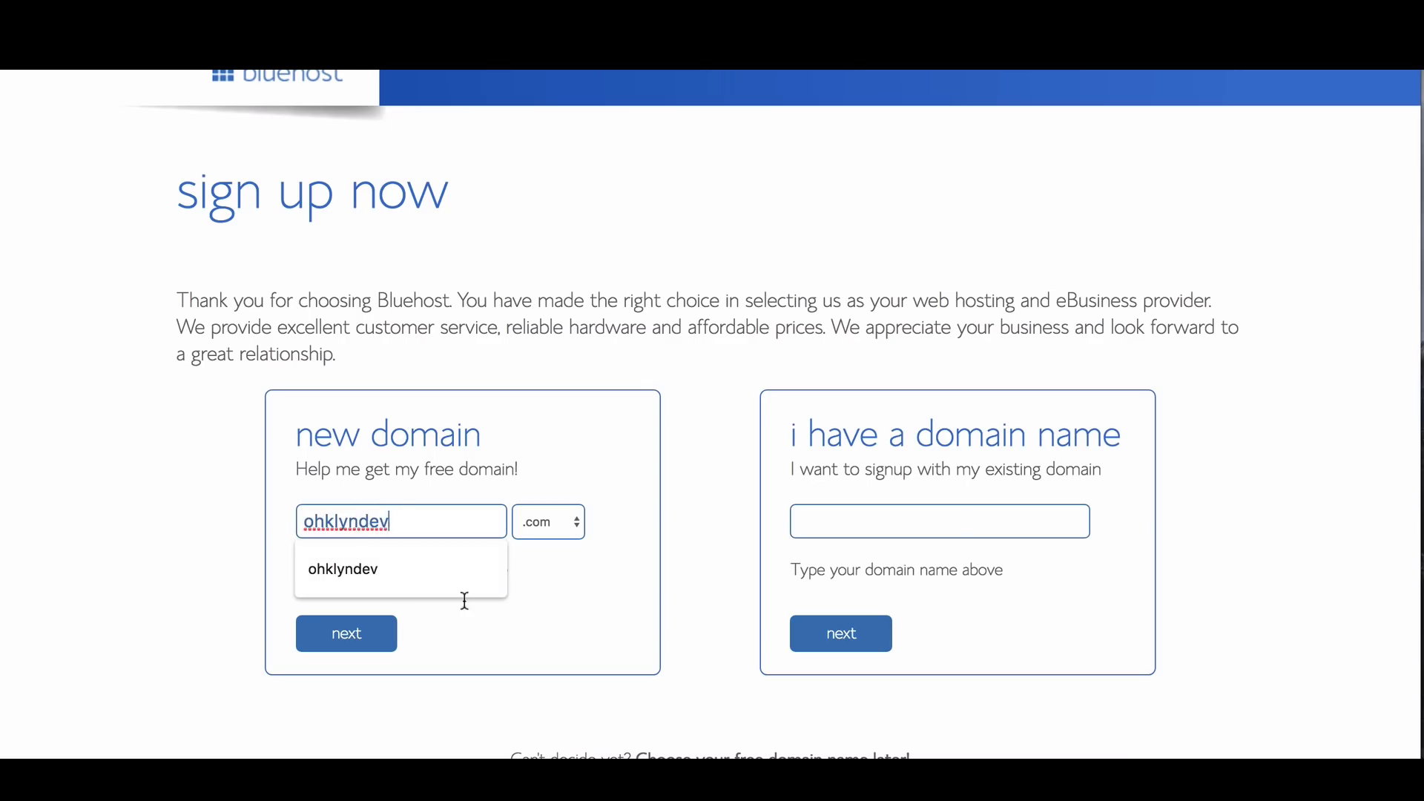
pyautogui.click(546, 639)
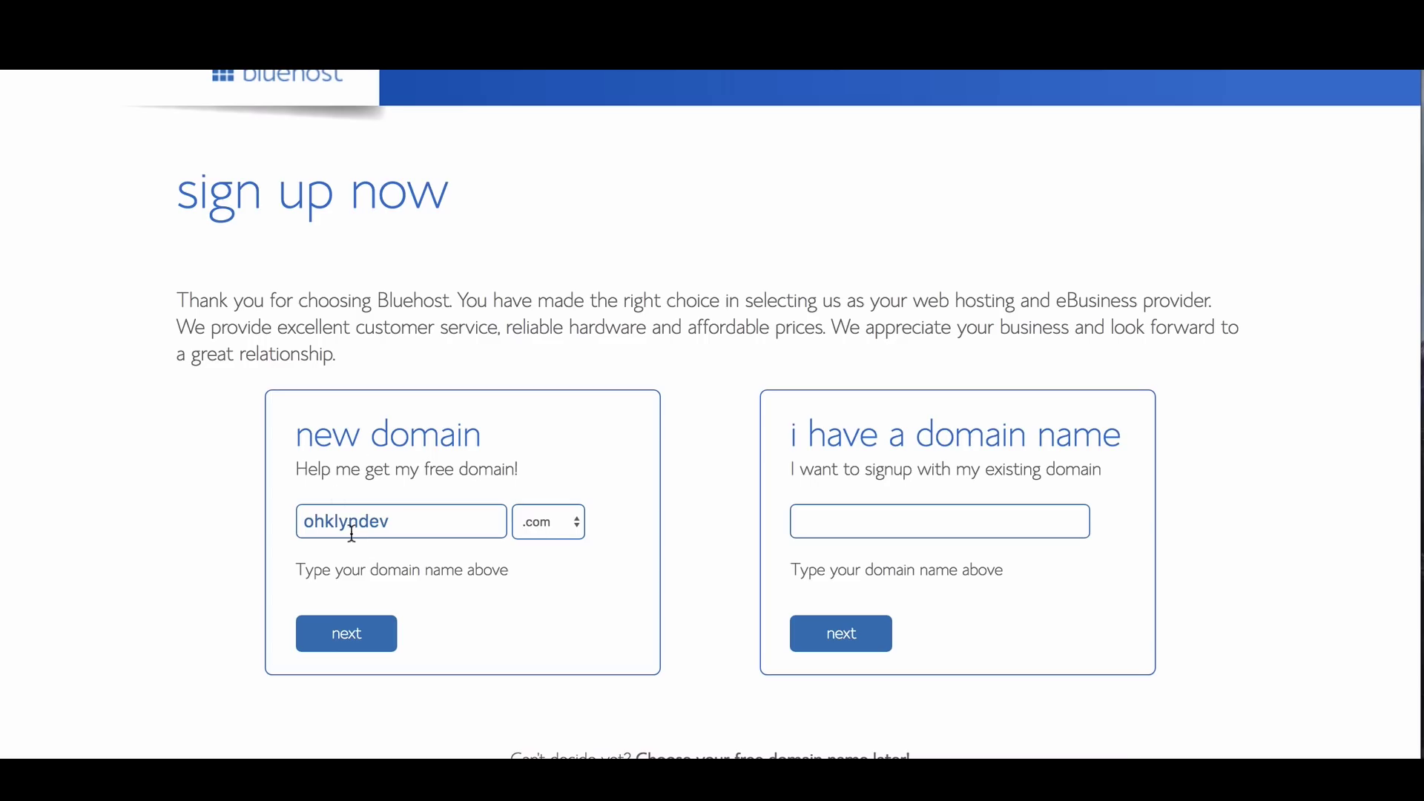
pyautogui.click(575, 525)
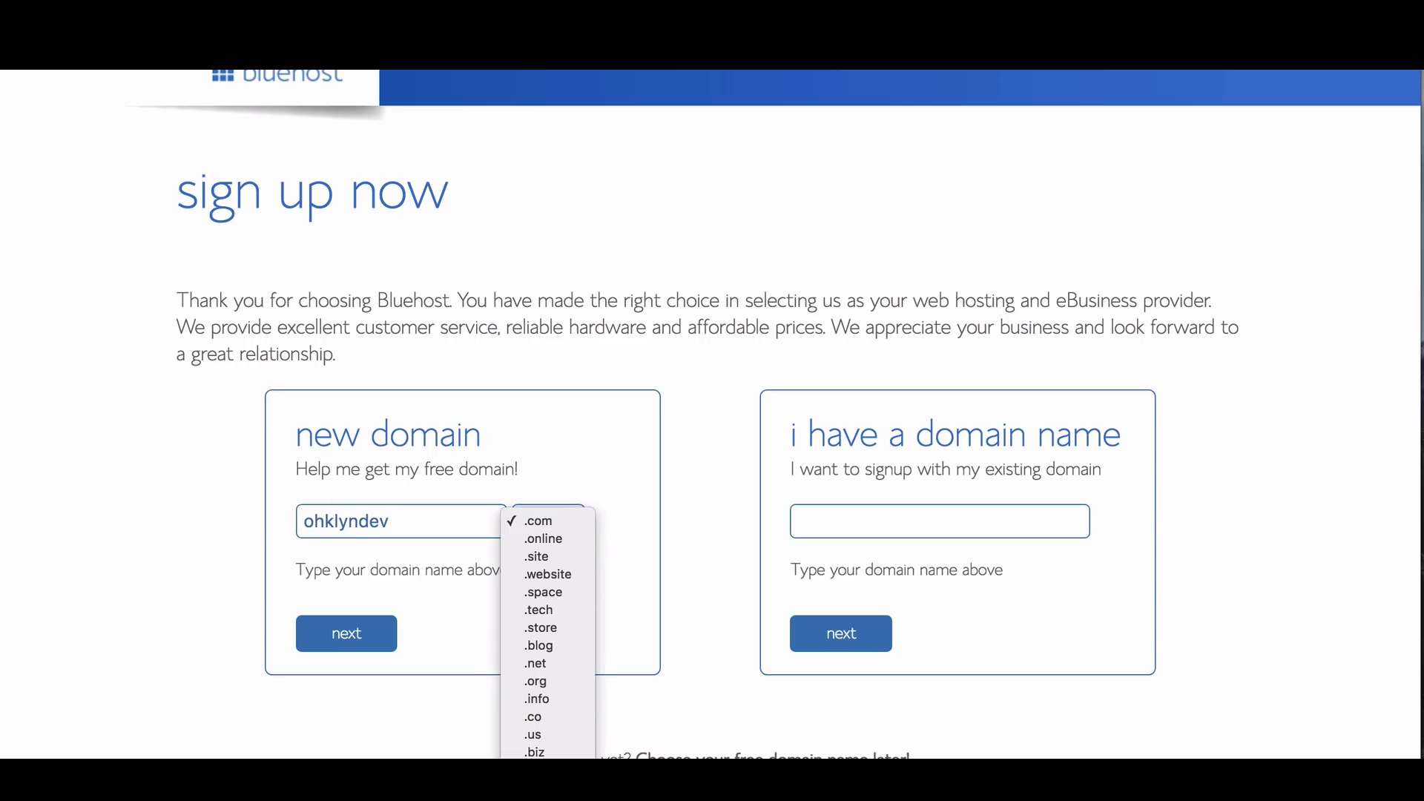
pyautogui.click(610, 523)
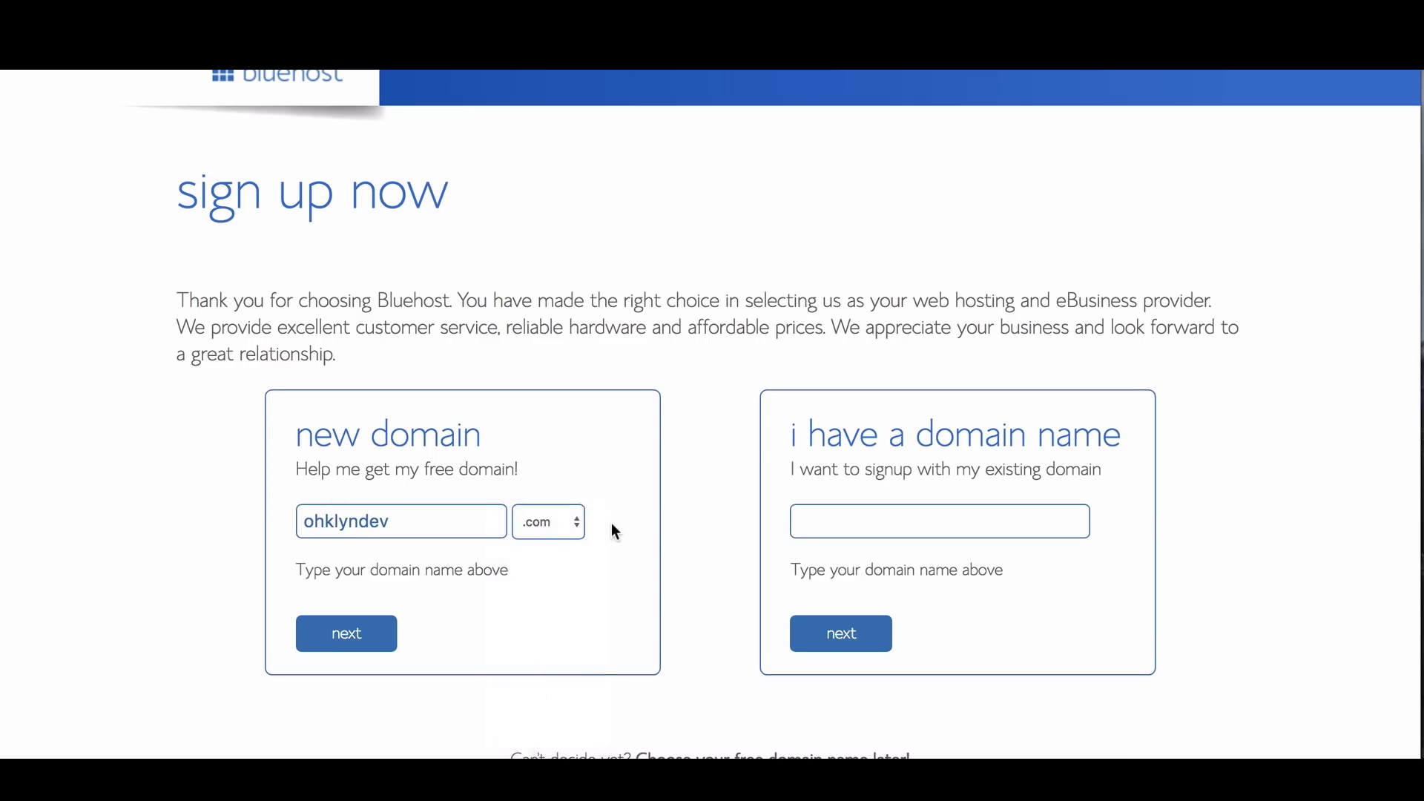
pyautogui.click(368, 633)
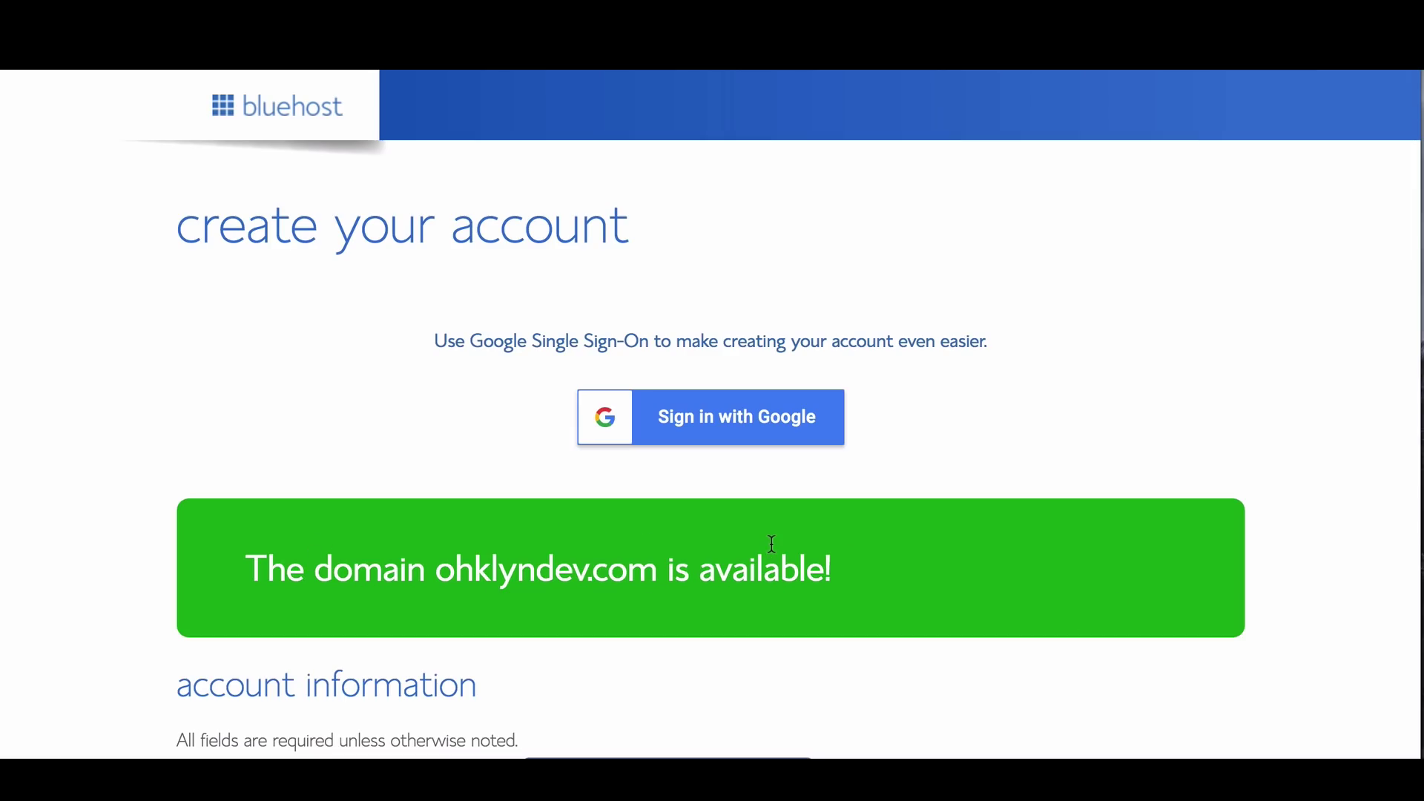
# Scroll through the account information form while the contact's name, address, phone and e-mail are filled
pyautogui.scroll(-4, 772, 544)
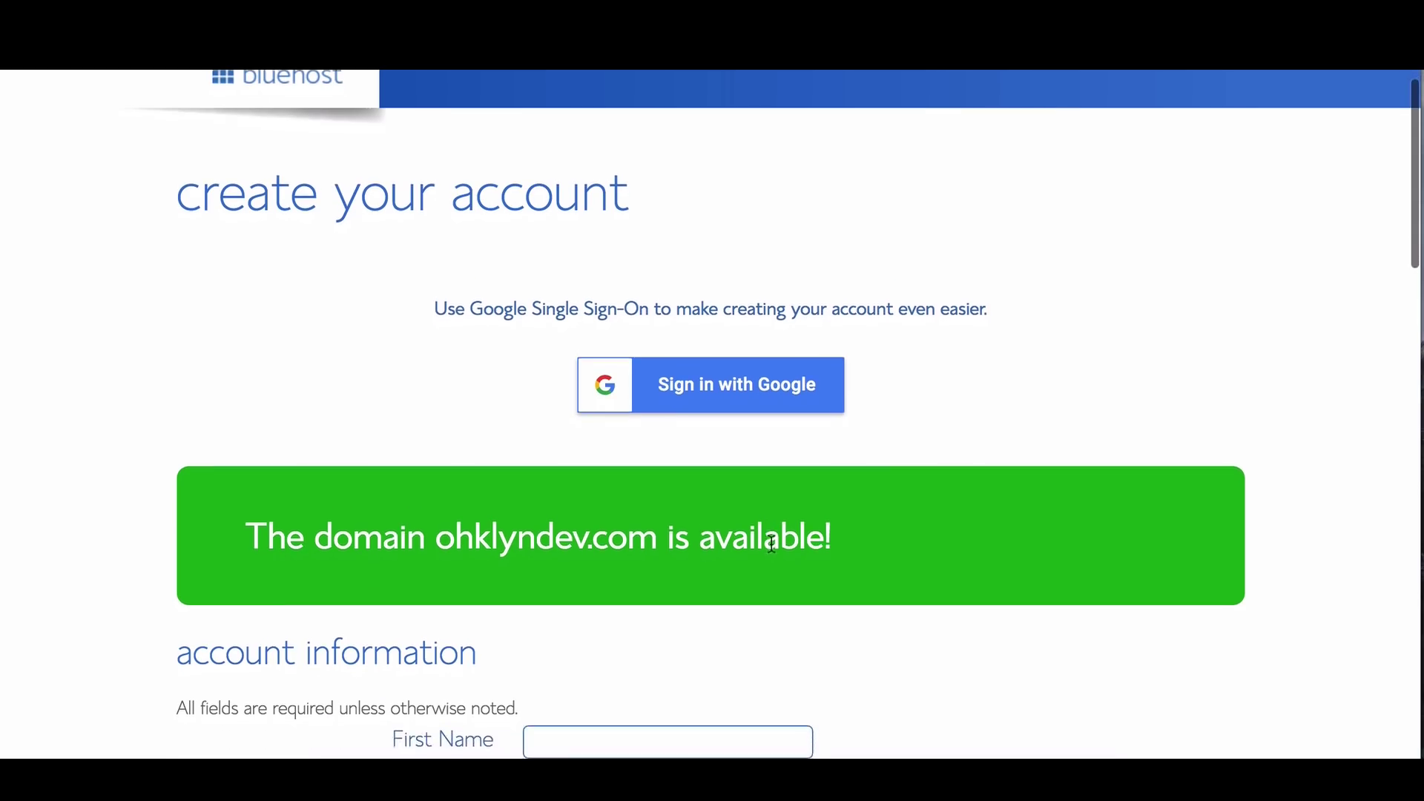
pyautogui.scroll(-2, 771, 549)
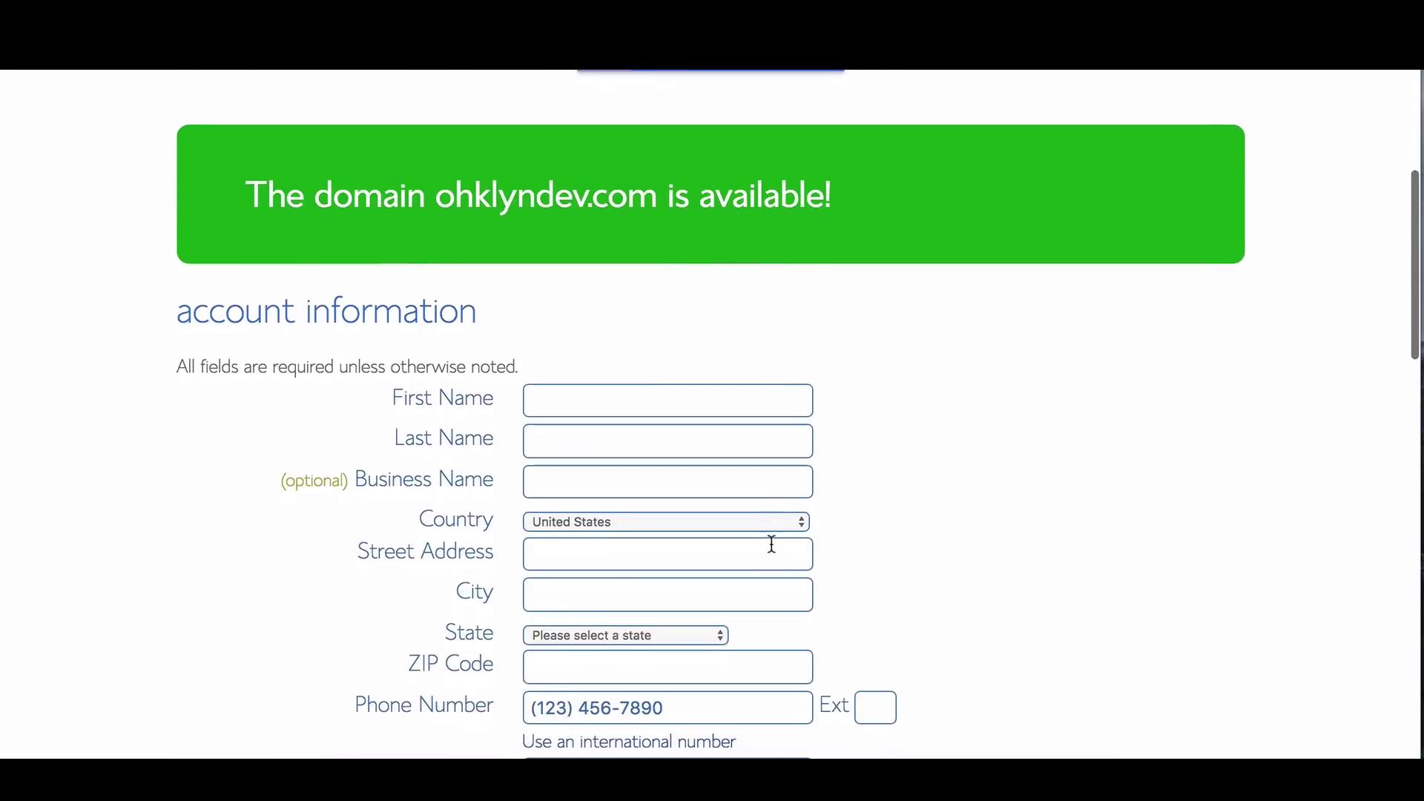
pyautogui.scroll(-2, 771, 545)
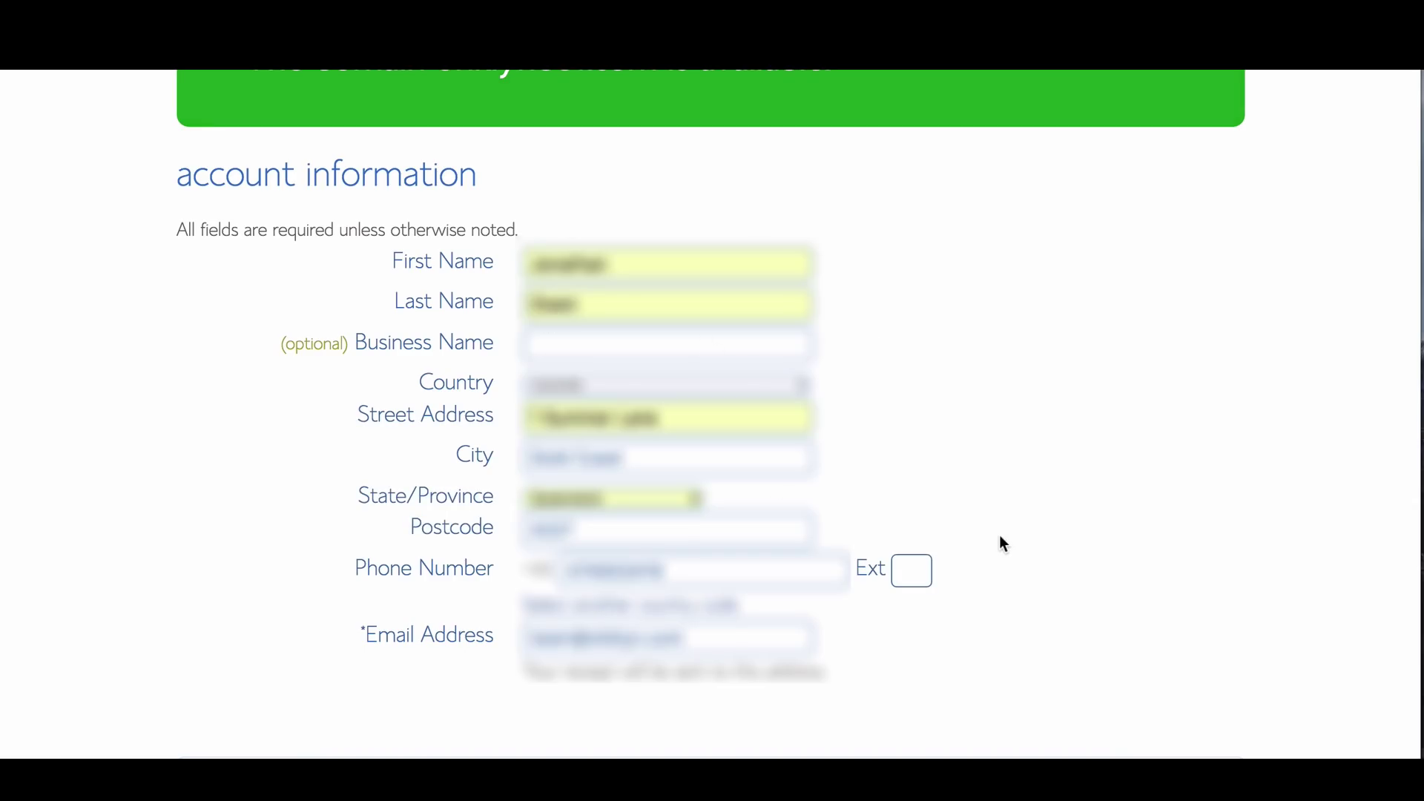
pyautogui.scroll(-8, 999, 544)
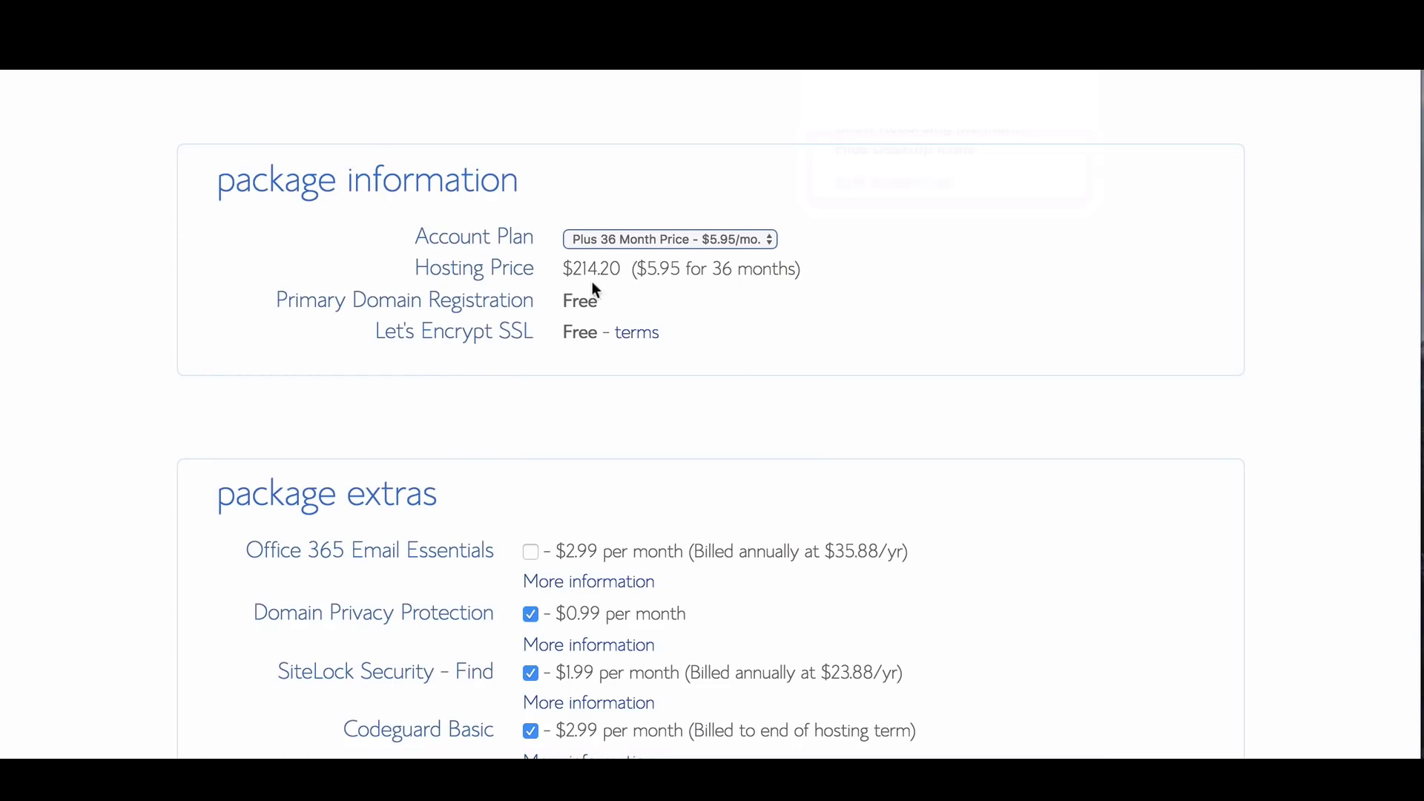
# Choose the Plus 12 Month plan and untick SiteLock Security and Codeguard Basic, totalling $116.82
pyautogui.click(743, 240)
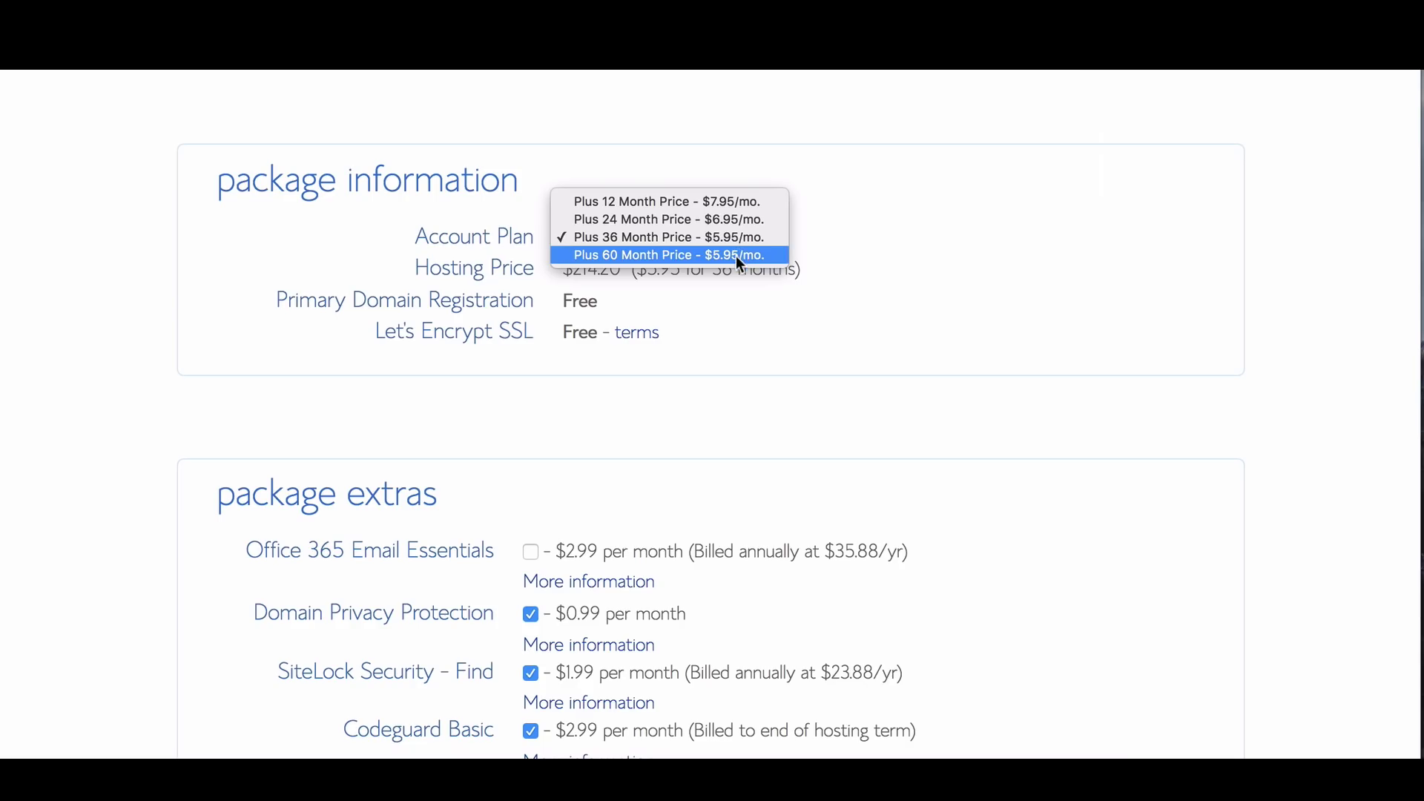
pyautogui.click(746, 206)
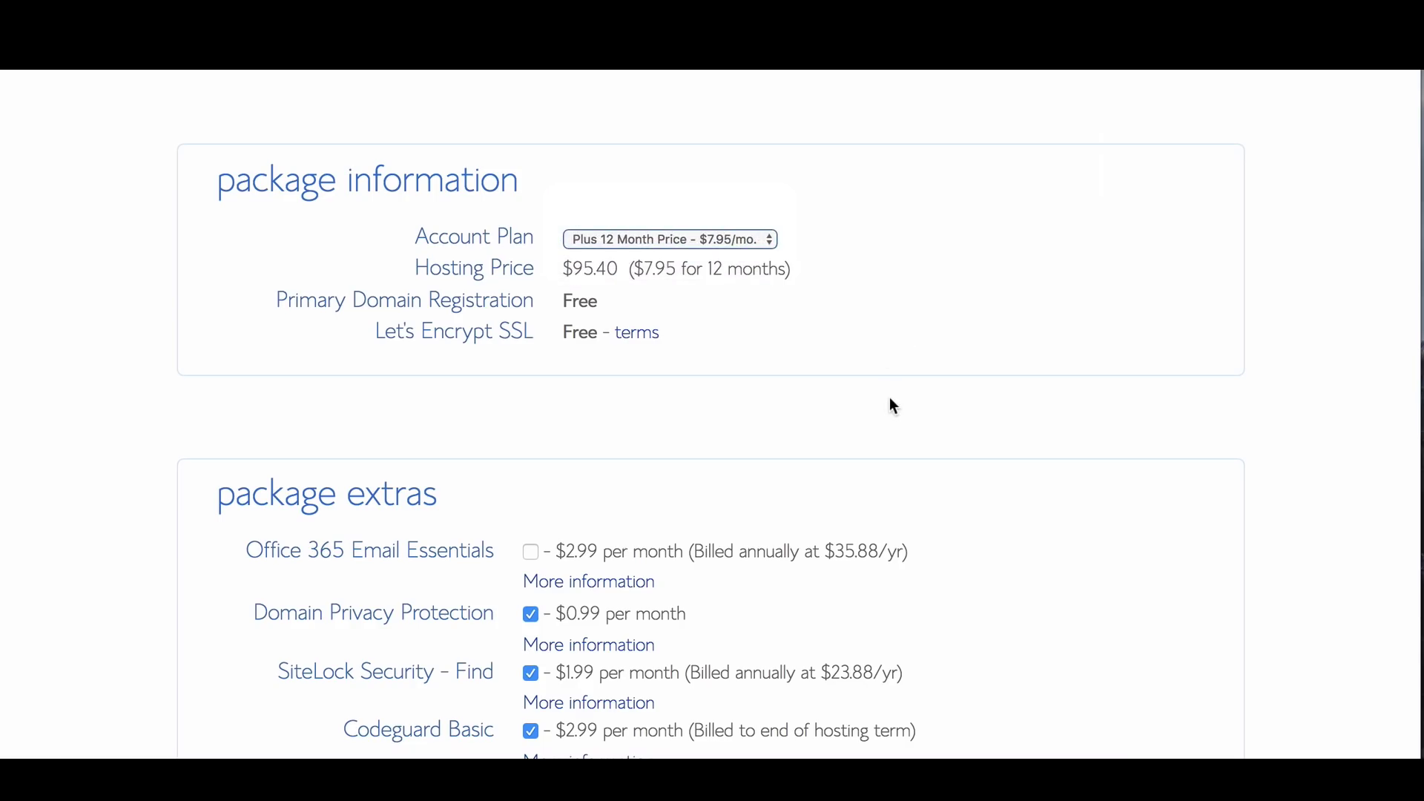
pyautogui.scroll(-1, 890, 404)
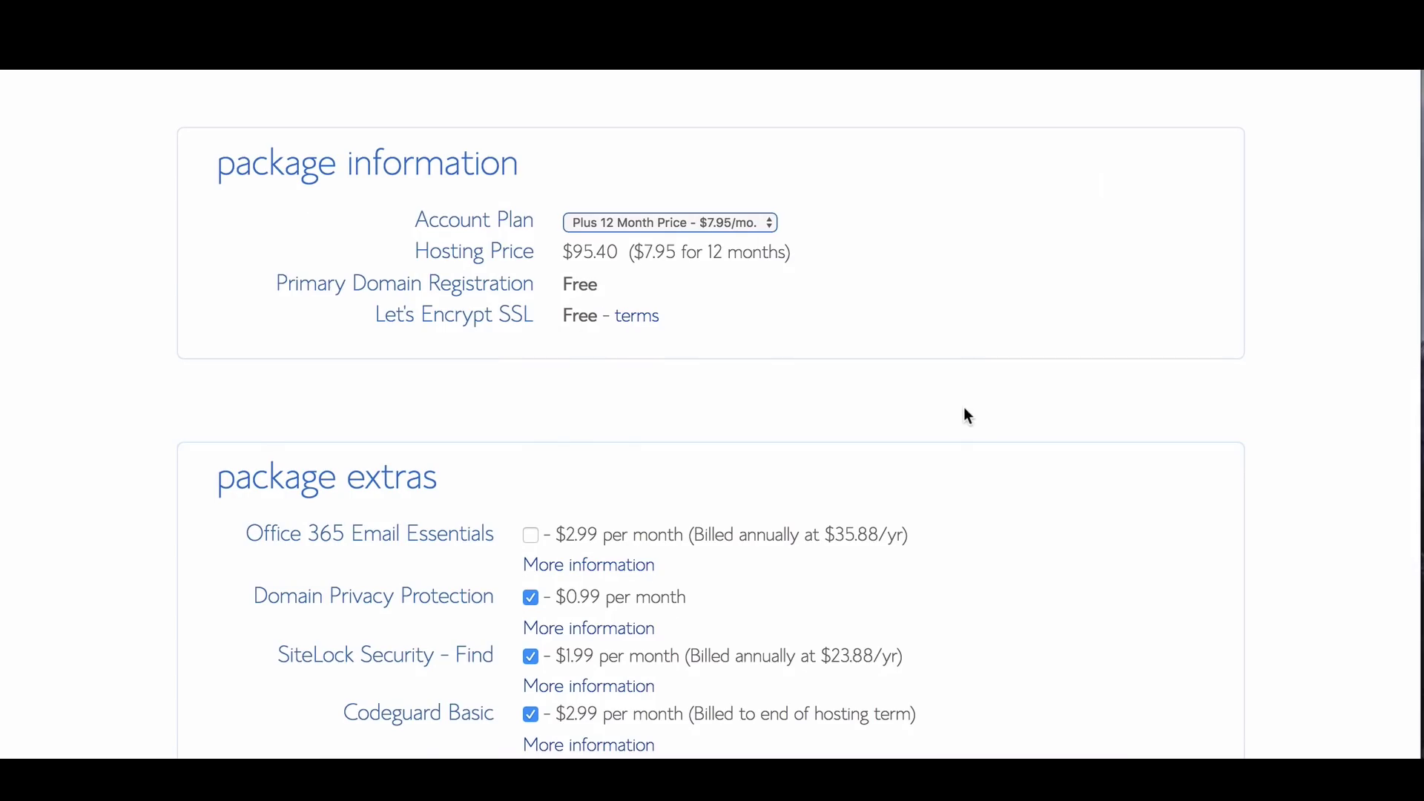
pyautogui.scroll(-2, 963, 406)
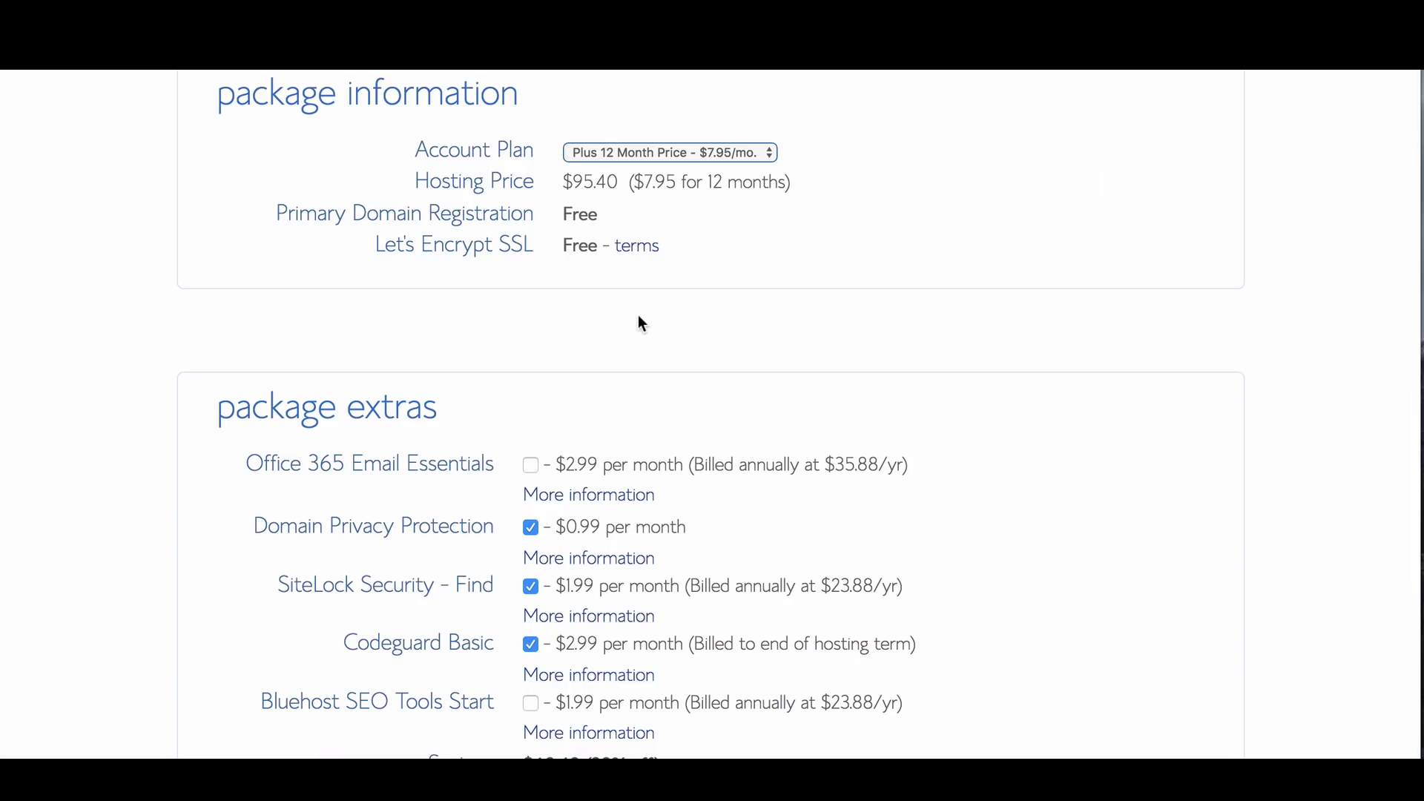
pyautogui.scroll(-5, 642, 324)
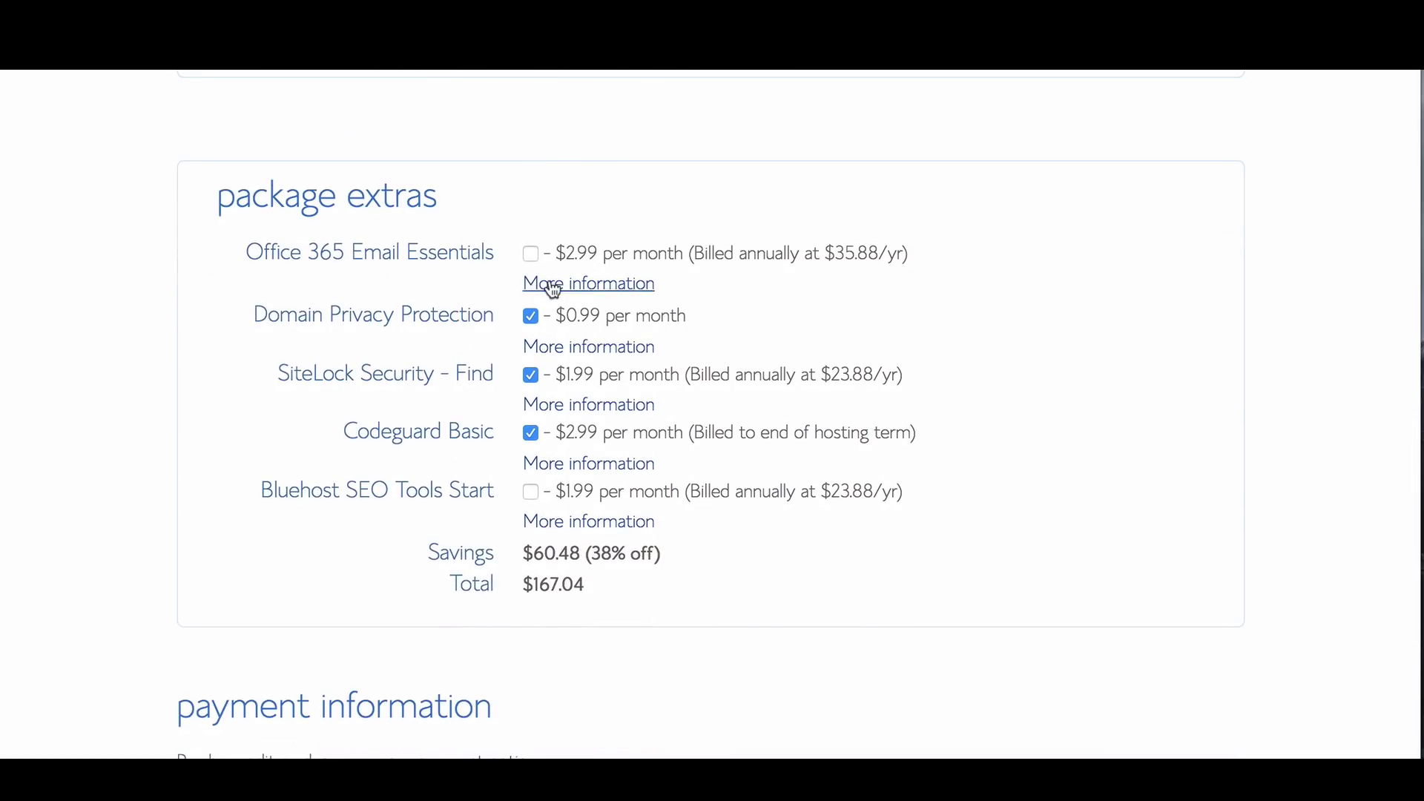
pyautogui.click(529, 377)
pyautogui.click(530, 432)
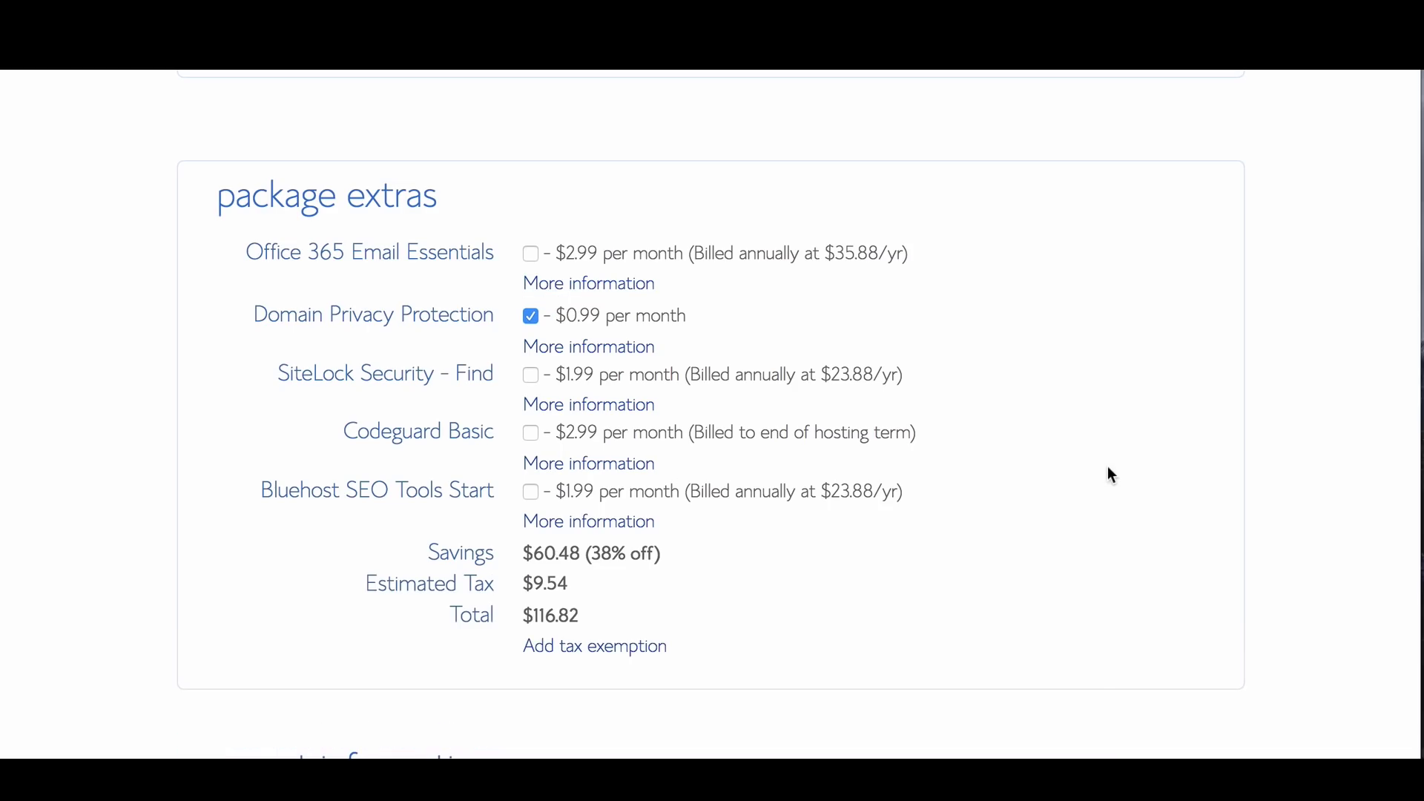
pyautogui.scroll(-2, 808, 445)
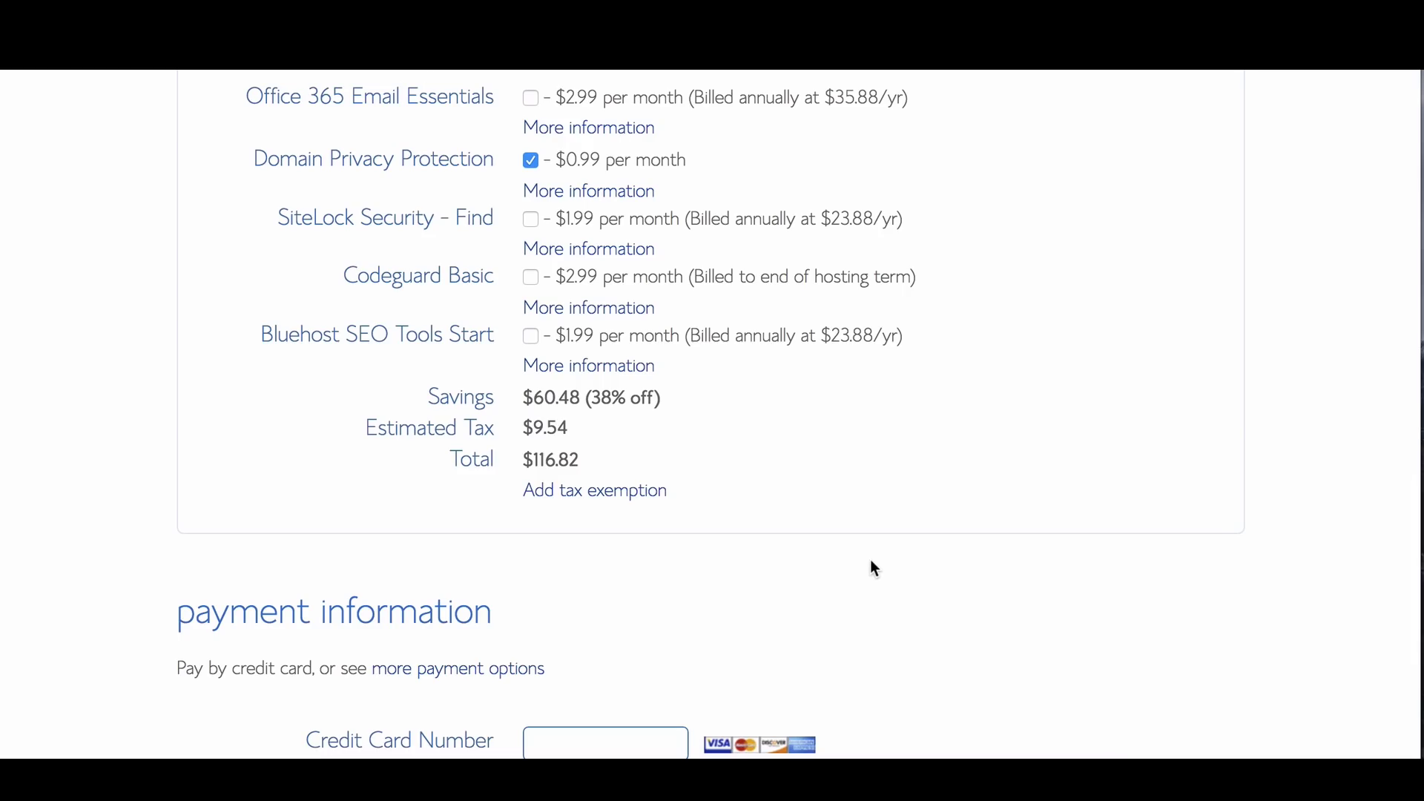
# Enter the credit card payment details and submit the hosting order
pyautogui.scroll(-1, 871, 561)
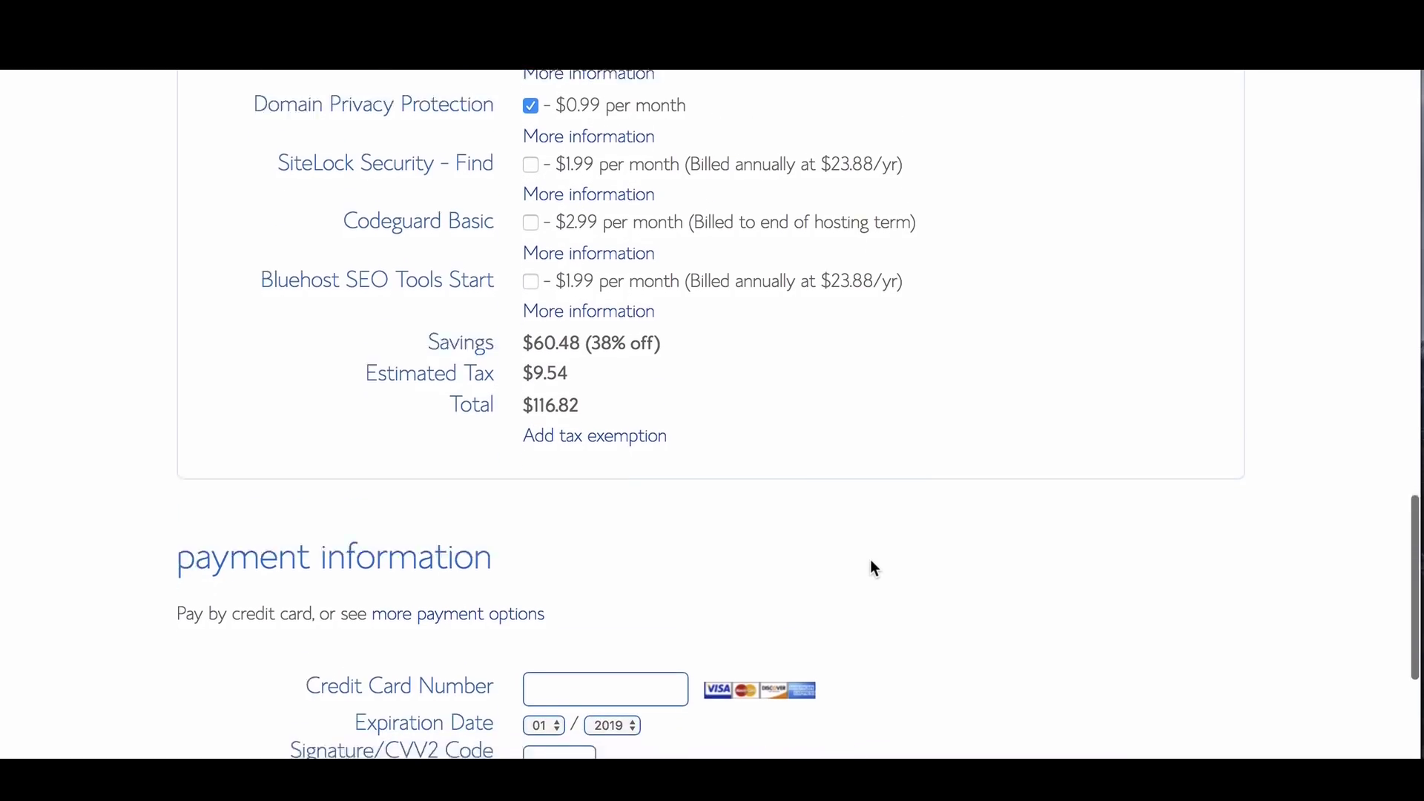
pyautogui.scroll(-4, 871, 561)
pyautogui.scroll(-1, 531, 474)
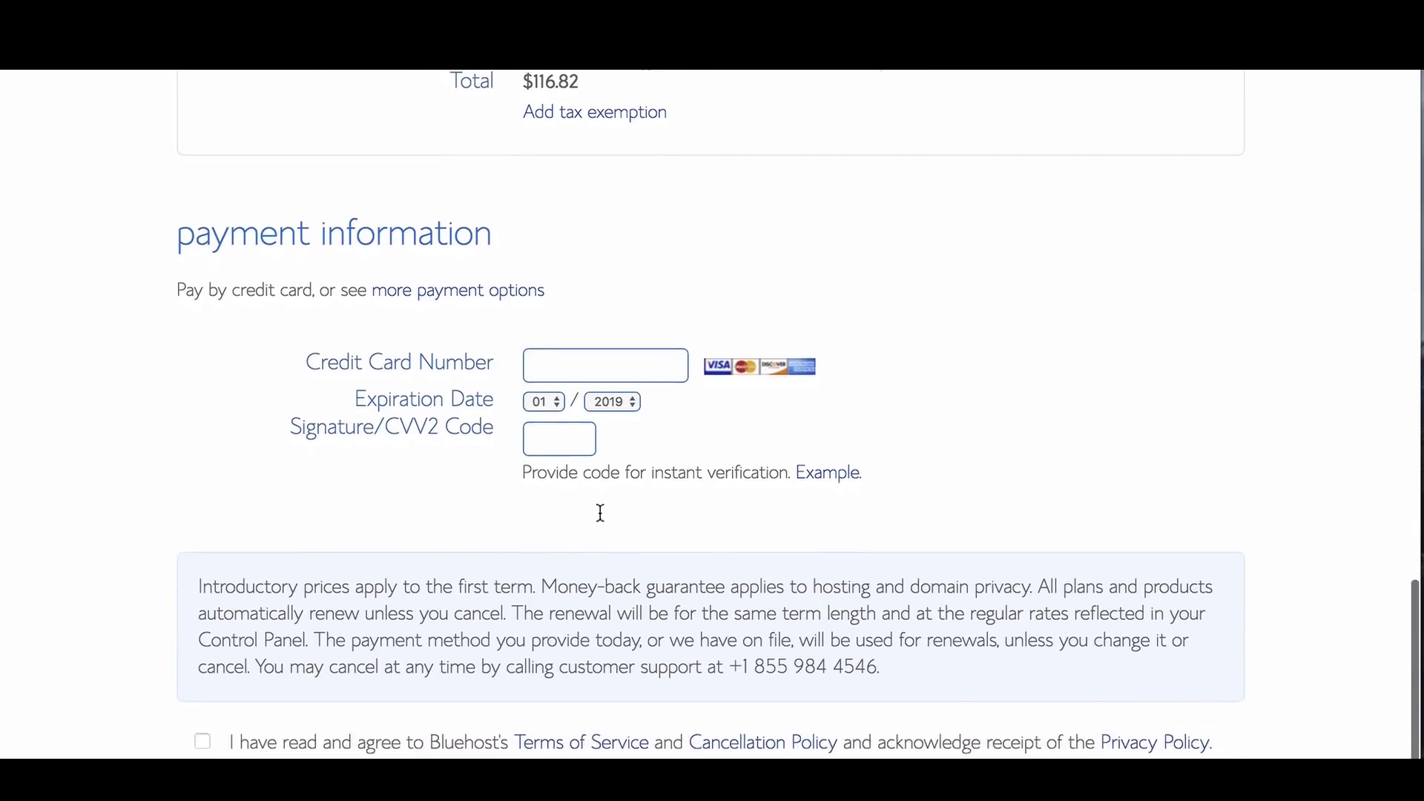
pyautogui.scroll(-2, 600, 512)
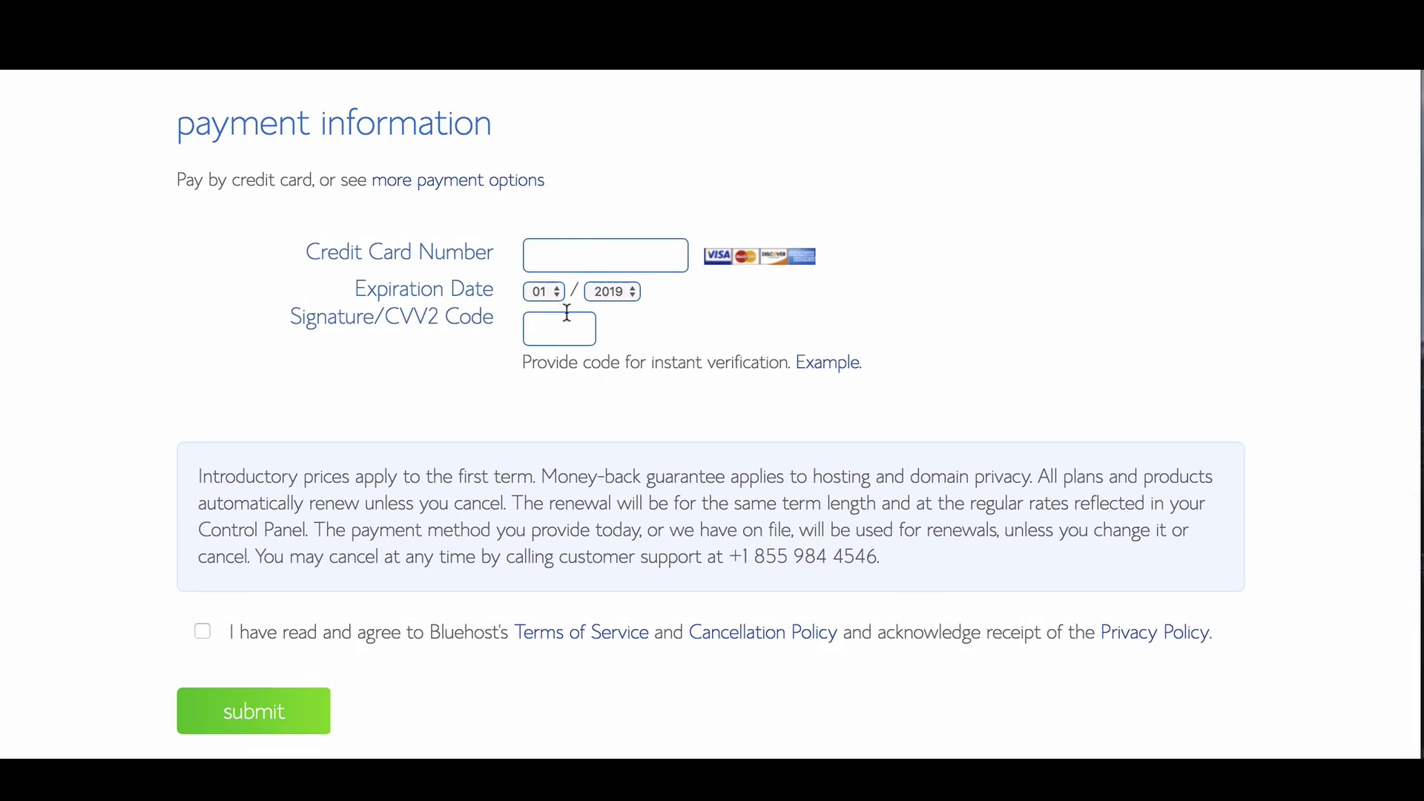
pyautogui.click(581, 255)
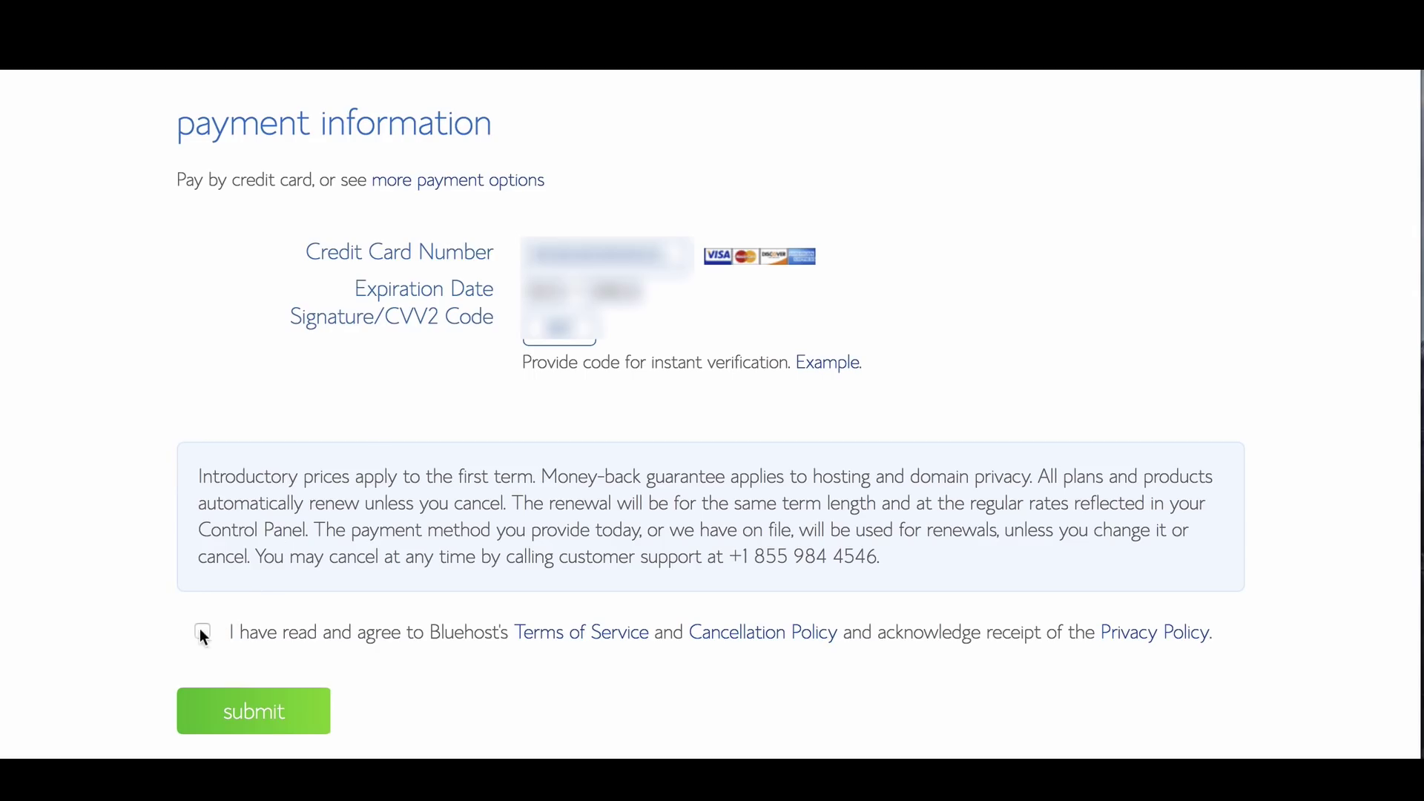
pyautogui.click(275, 715)
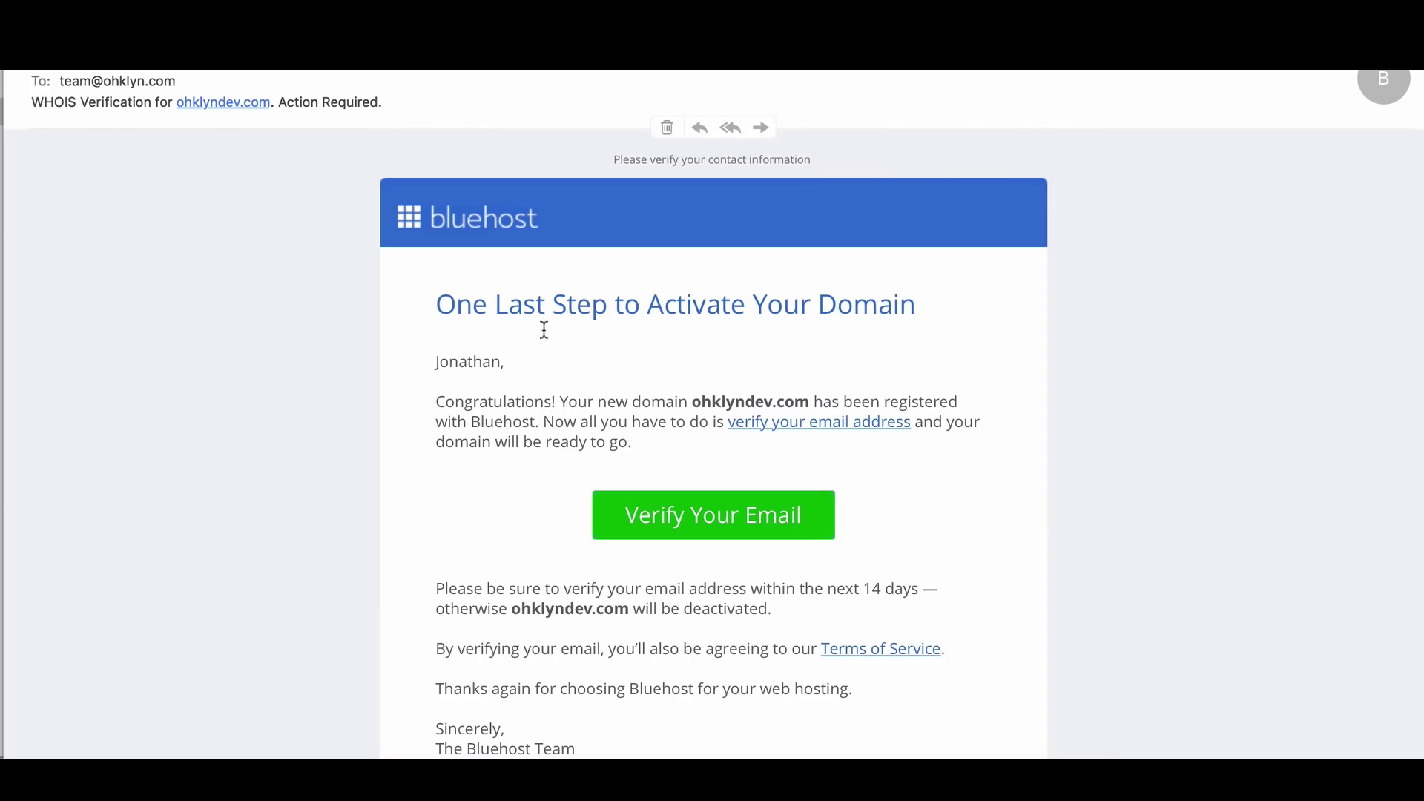
# Verify the e-mail address for ohklyndev.com from the WHOIS Verification message
pyautogui.click(715, 519)
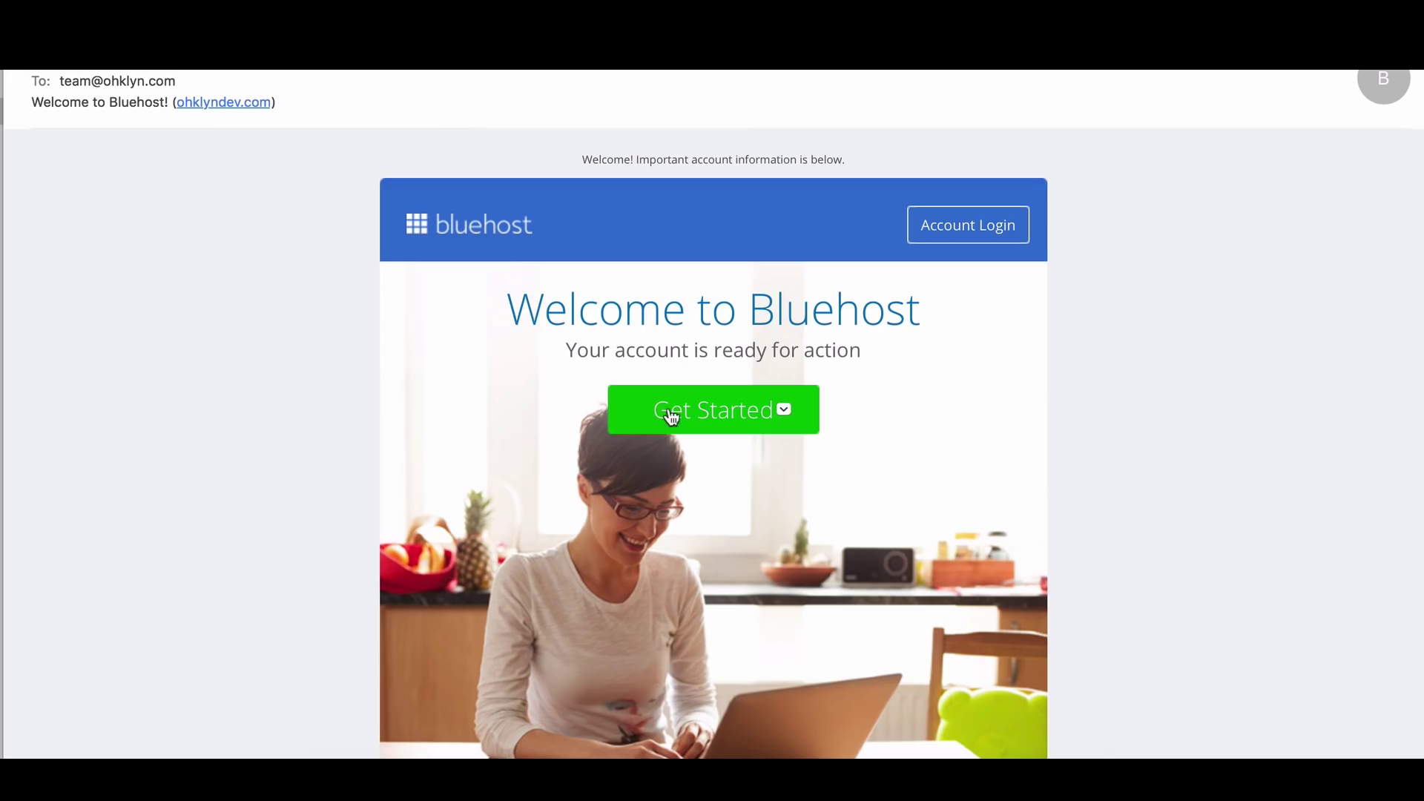
# Follow Get Started in the Welcome to Bluehost email
pyautogui.click(716, 411)
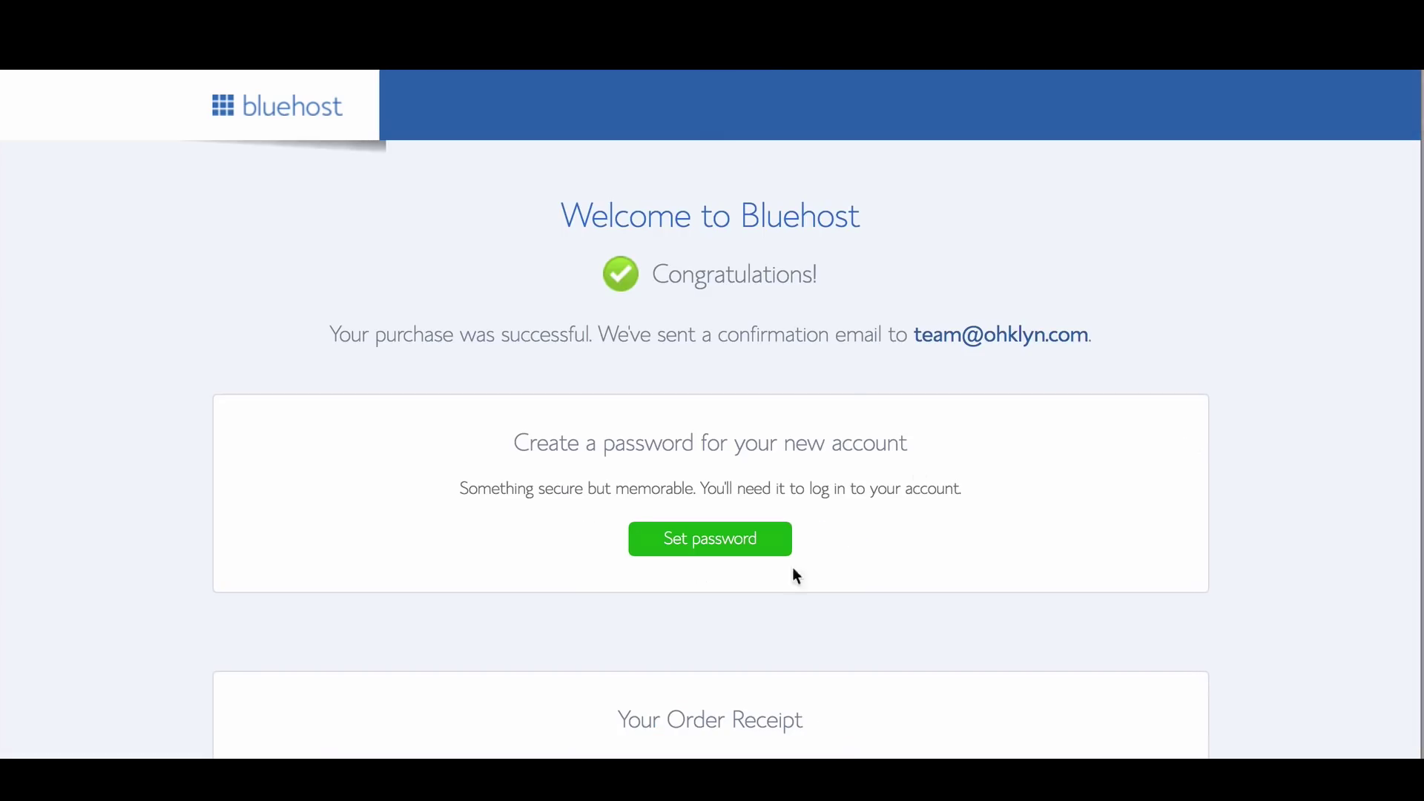
# Set a suggested password for the new account and accept the privacy policy and terms
pyautogui.click(718, 528)
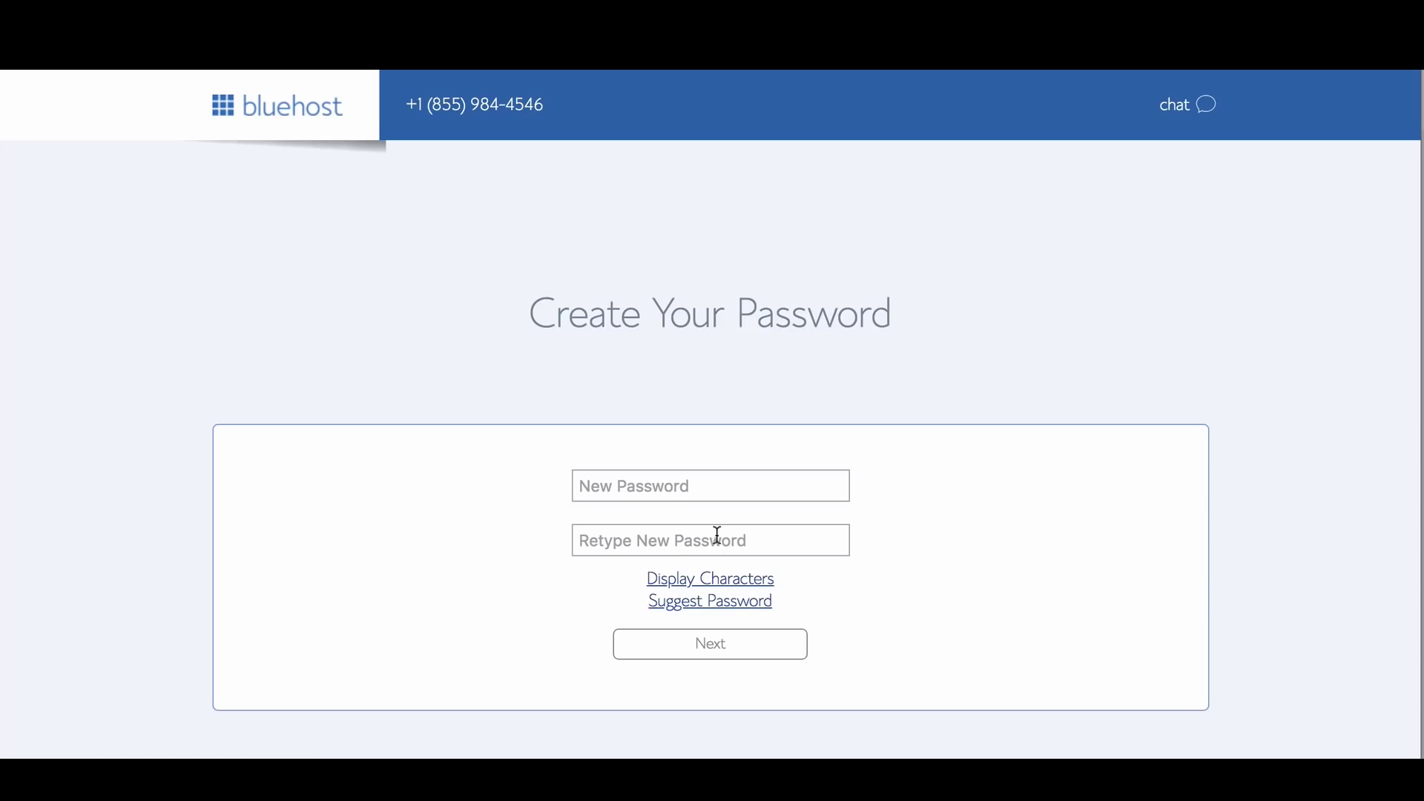
pyautogui.click(724, 483)
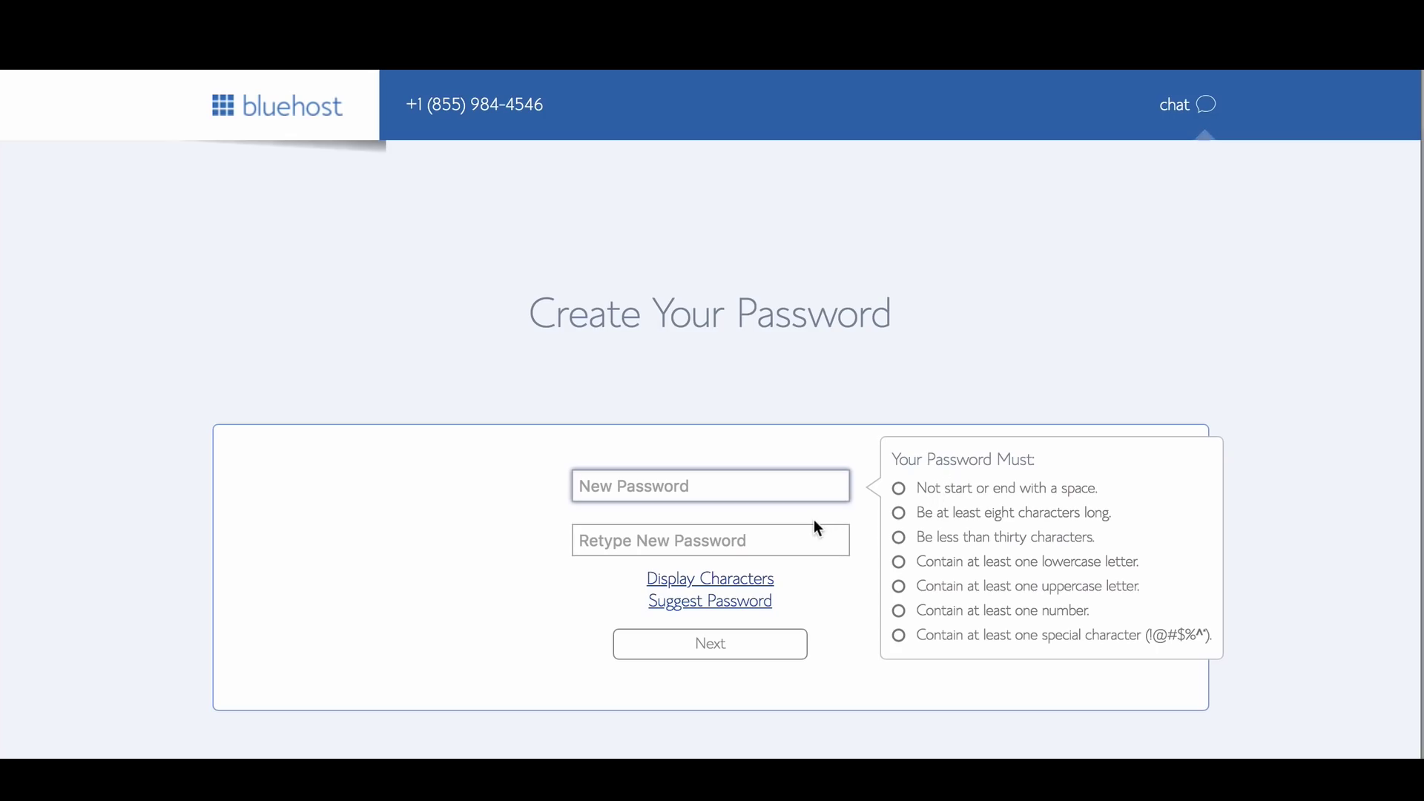
pyautogui.click(750, 610)
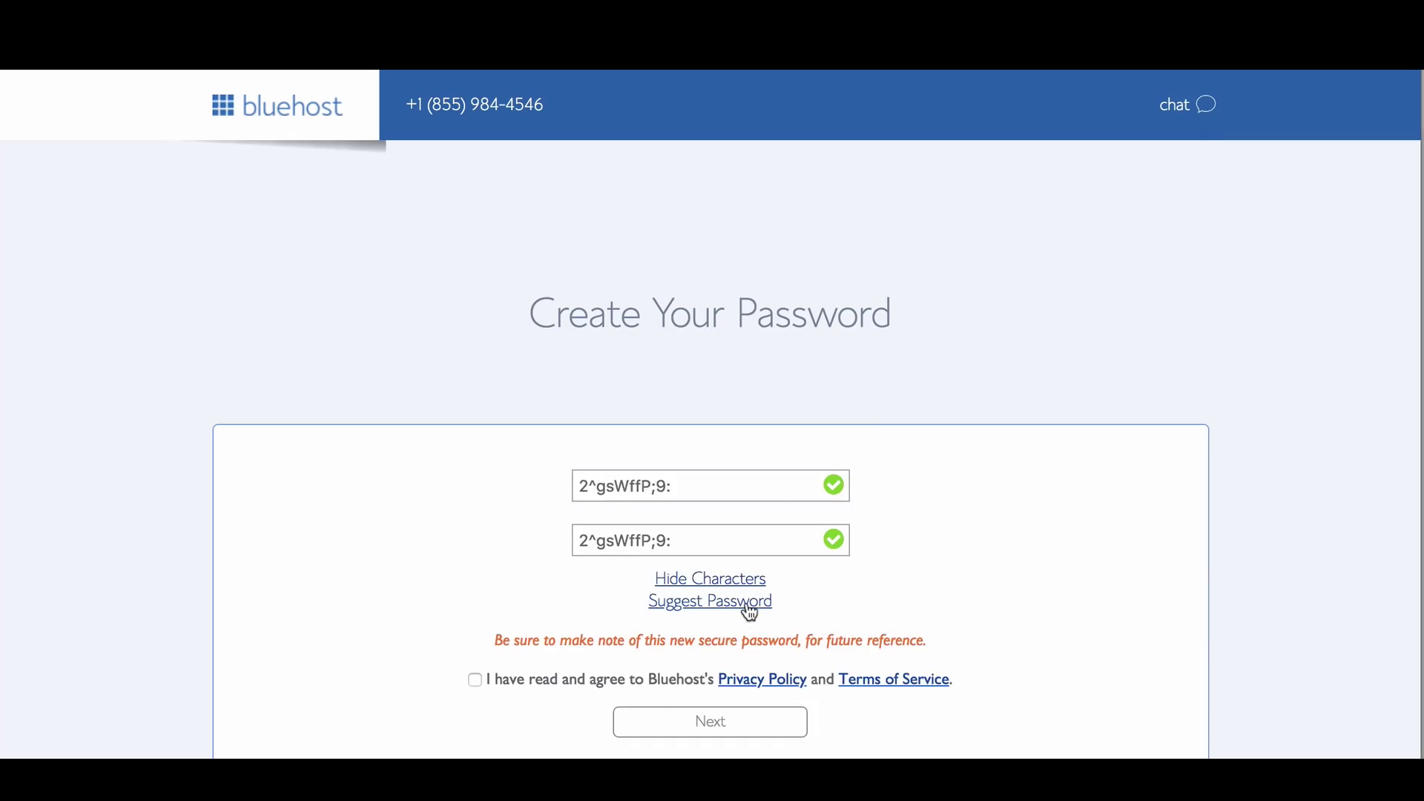
pyautogui.click(748, 611)
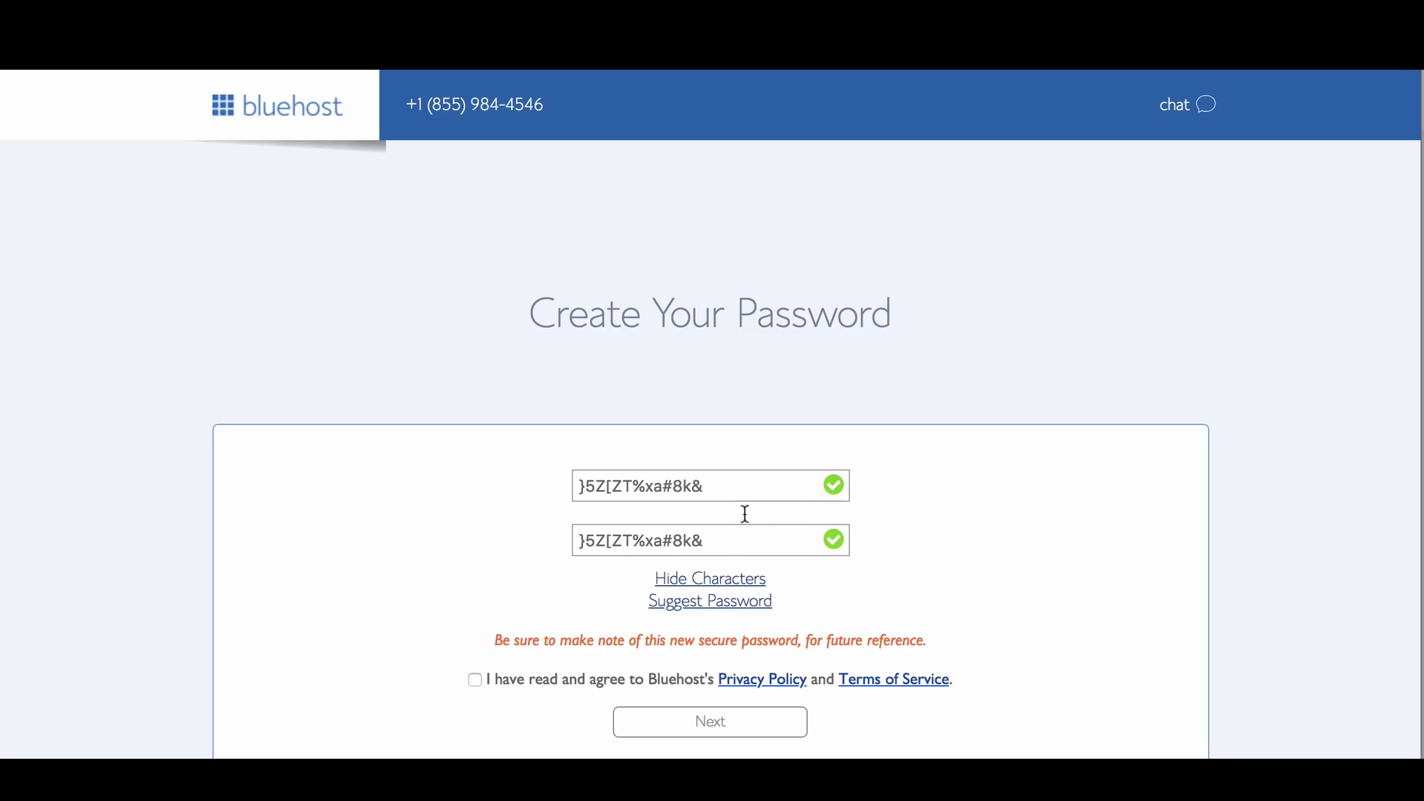
pyautogui.click(475, 679)
pyautogui.scroll(-1, 727, 730)
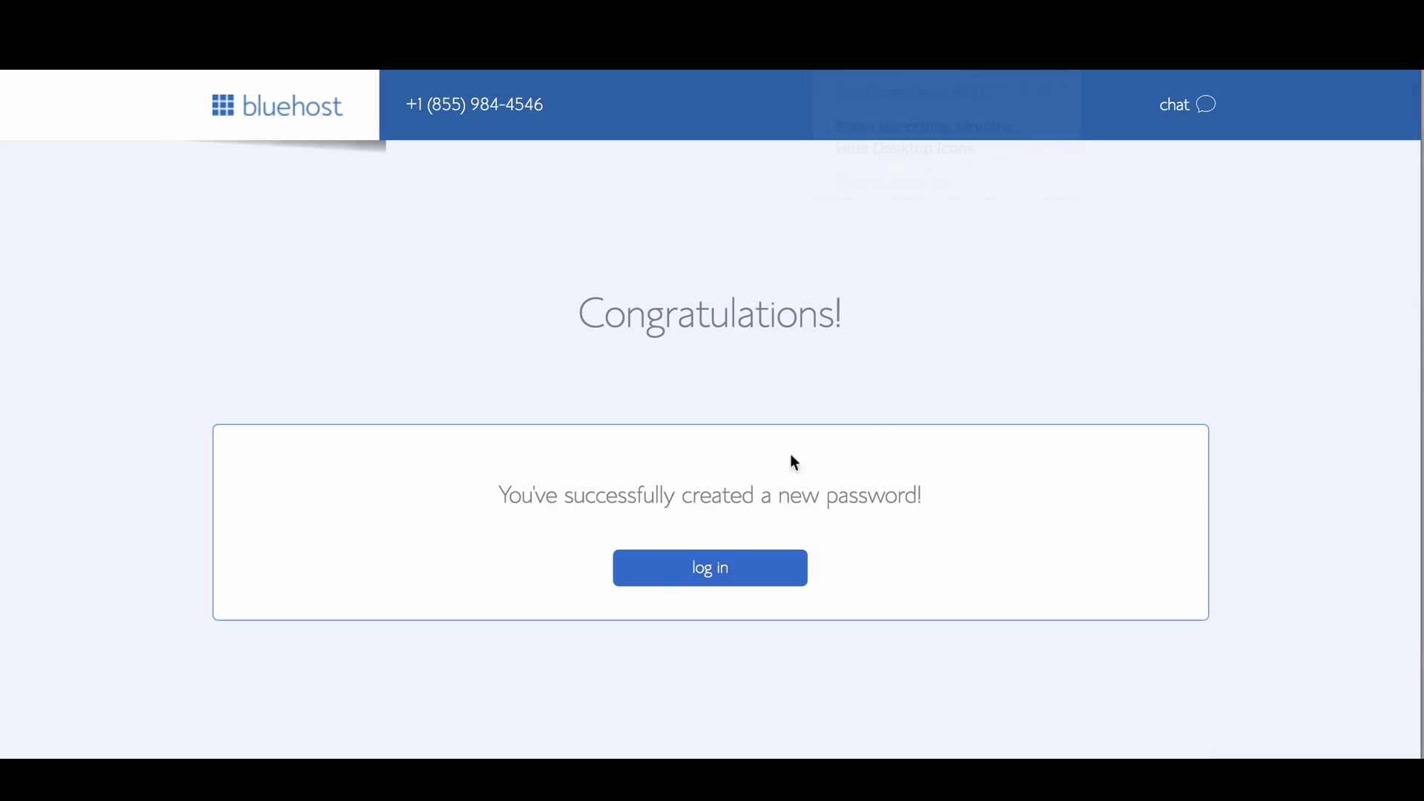
# Log in to the new account and skip the starter theme choice
pyautogui.click(705, 571)
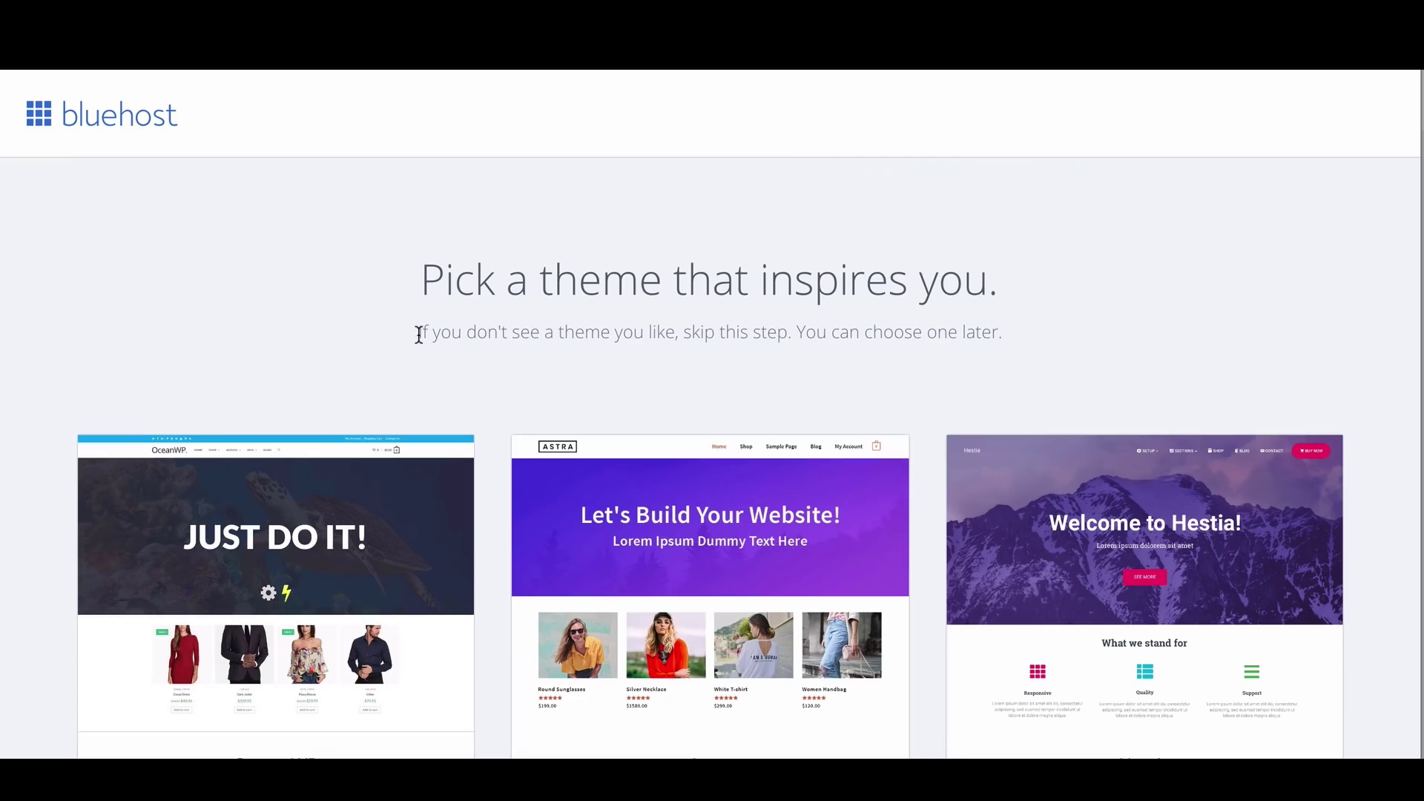
pyautogui.moveTo(418, 331); pyautogui.dragTo(1003, 333)
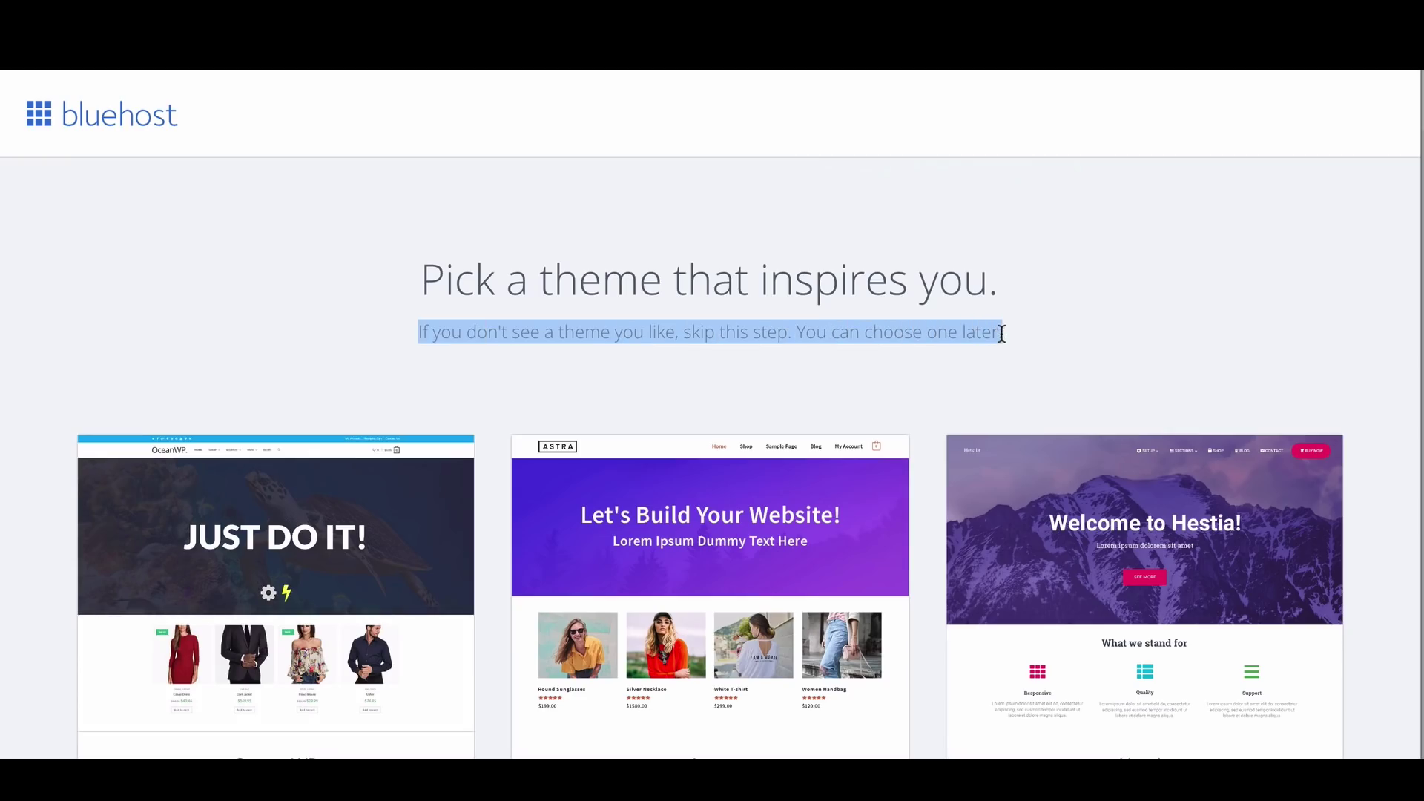
pyautogui.click(1152, 352)
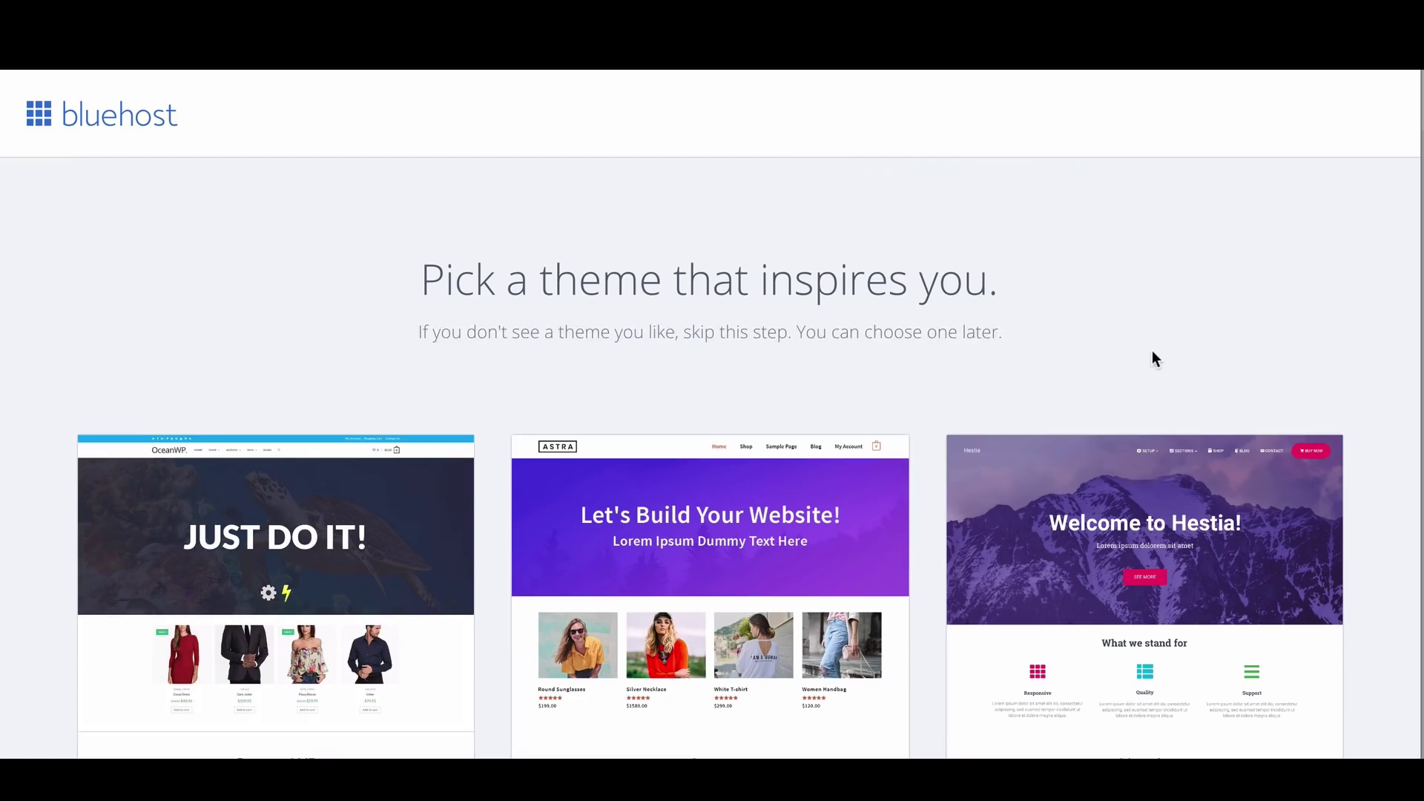
pyautogui.scroll(-2, 1153, 352)
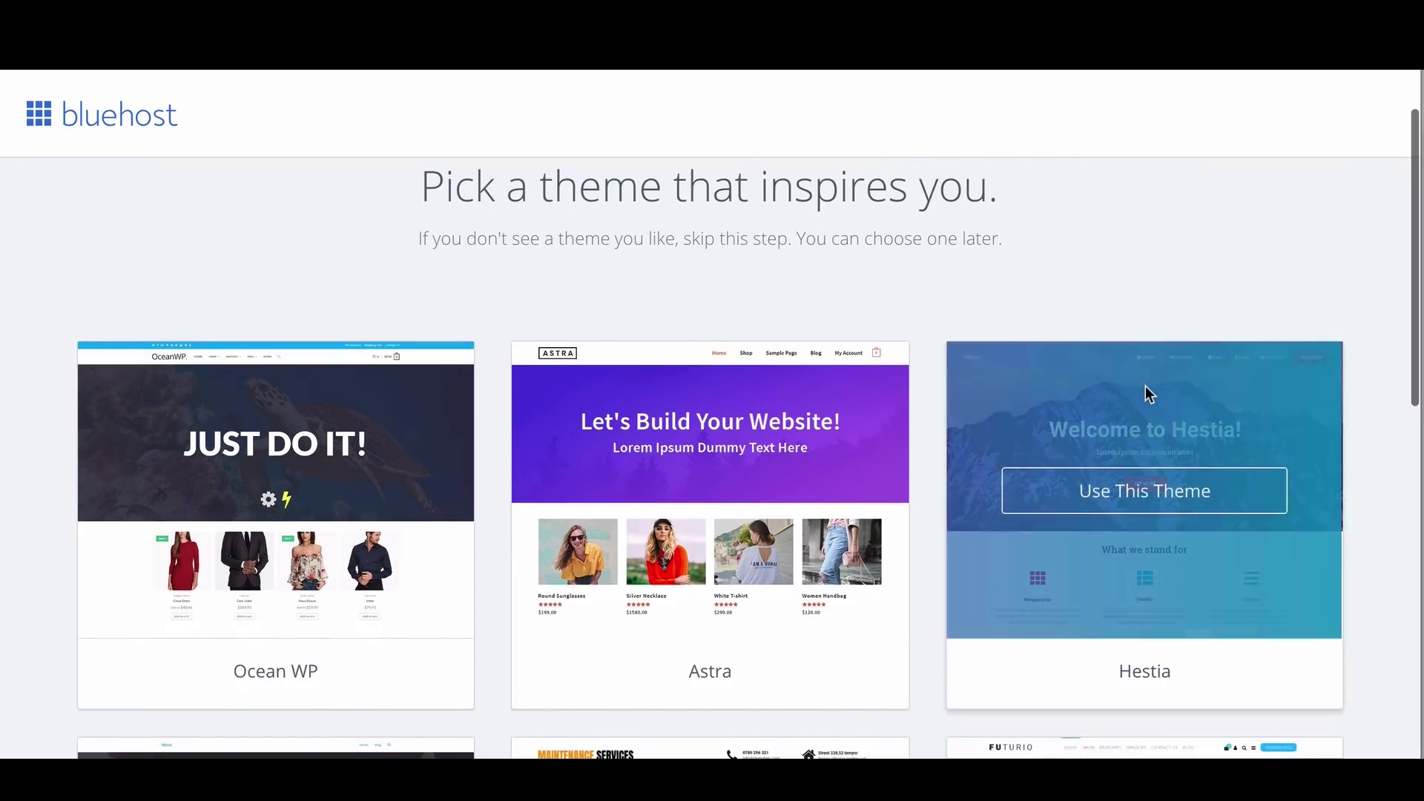
pyautogui.scroll(-4, 1260, 452)
pyautogui.scroll(-8, 1271, 454)
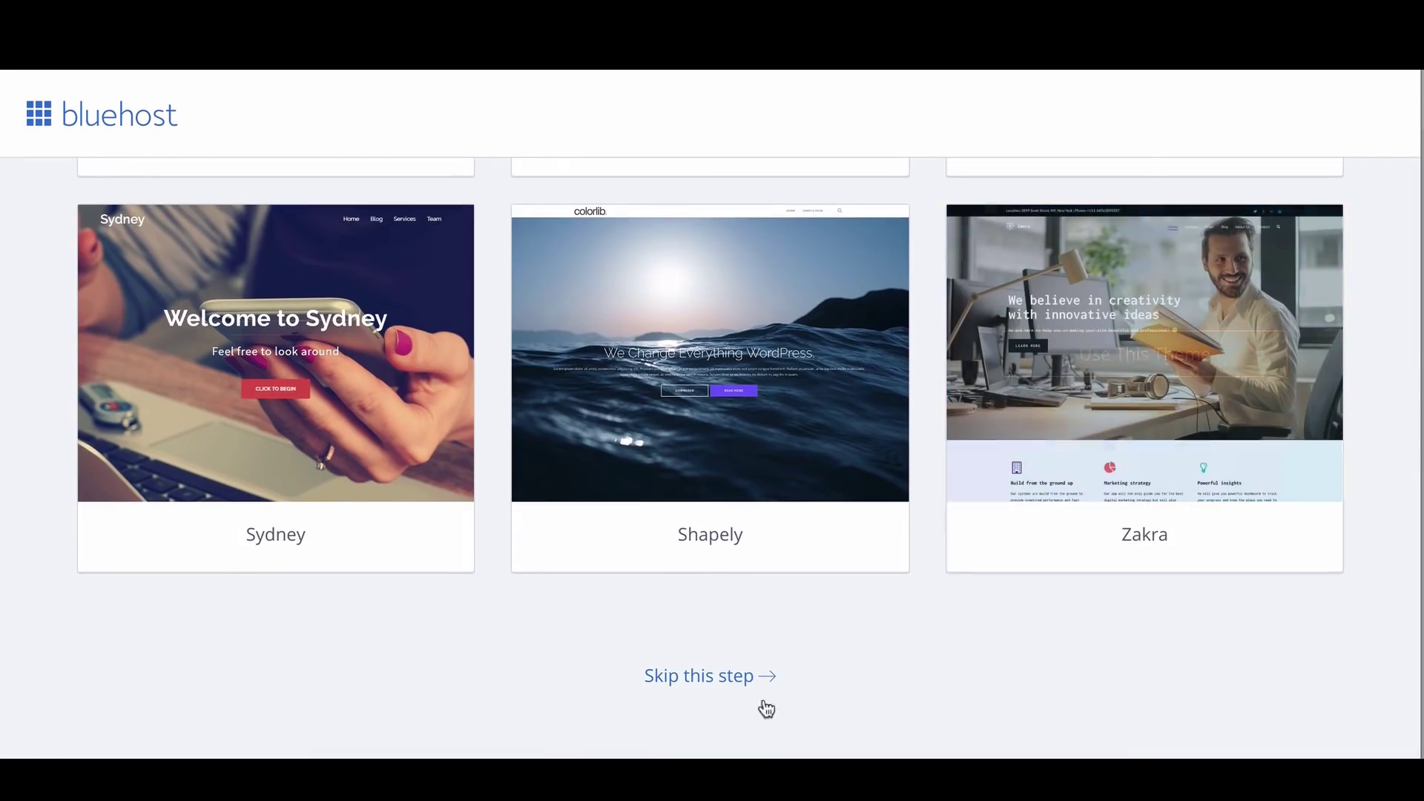
pyautogui.click(707, 676)
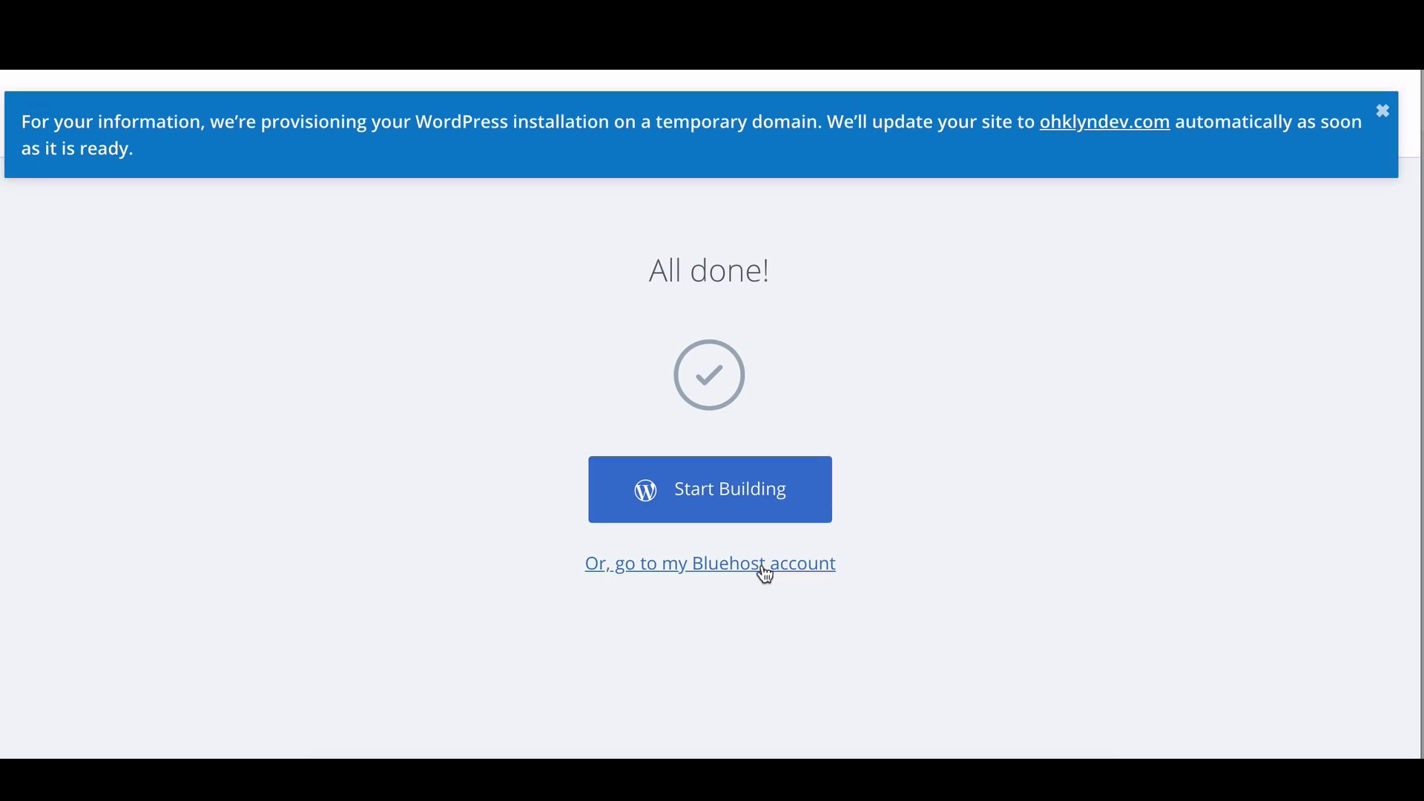
# Open the Start Building link in a new tab to reach the WordPress admin
pyautogui.rightClick(710, 493)
pyautogui.click(718, 497)
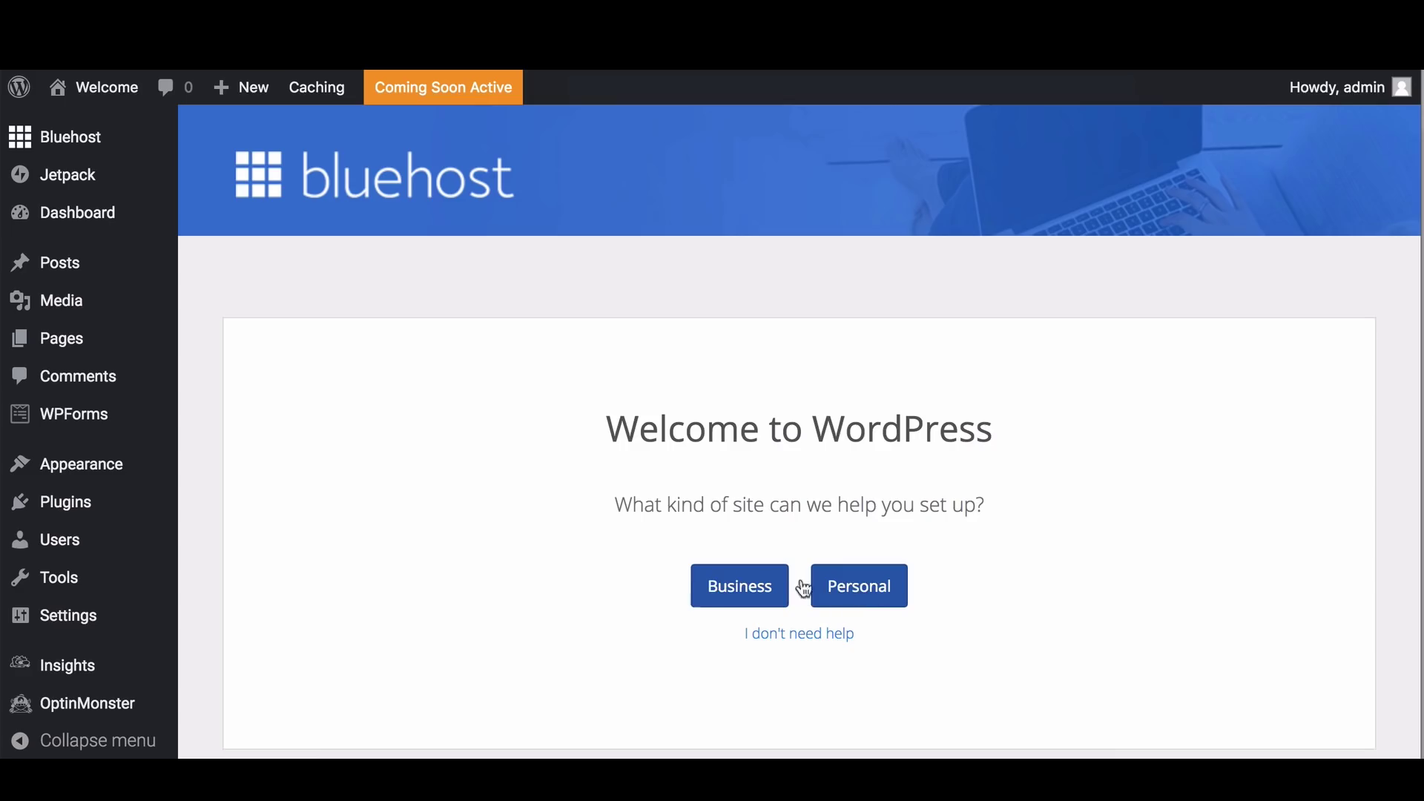
# Decline guided setup with 'I don't need help', then view the Staging page
pyautogui.click(810, 647)
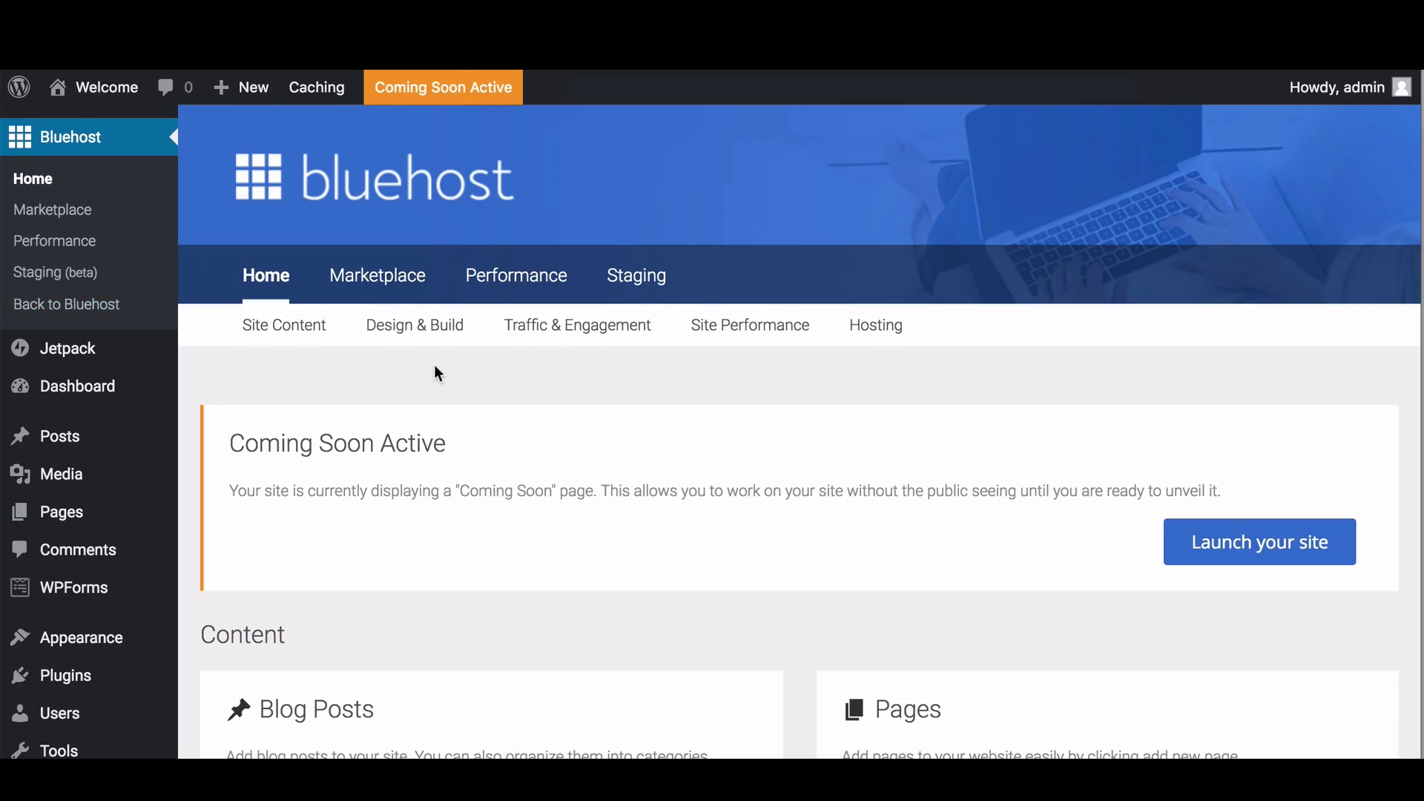
pyautogui.scroll(-8, 436, 371)
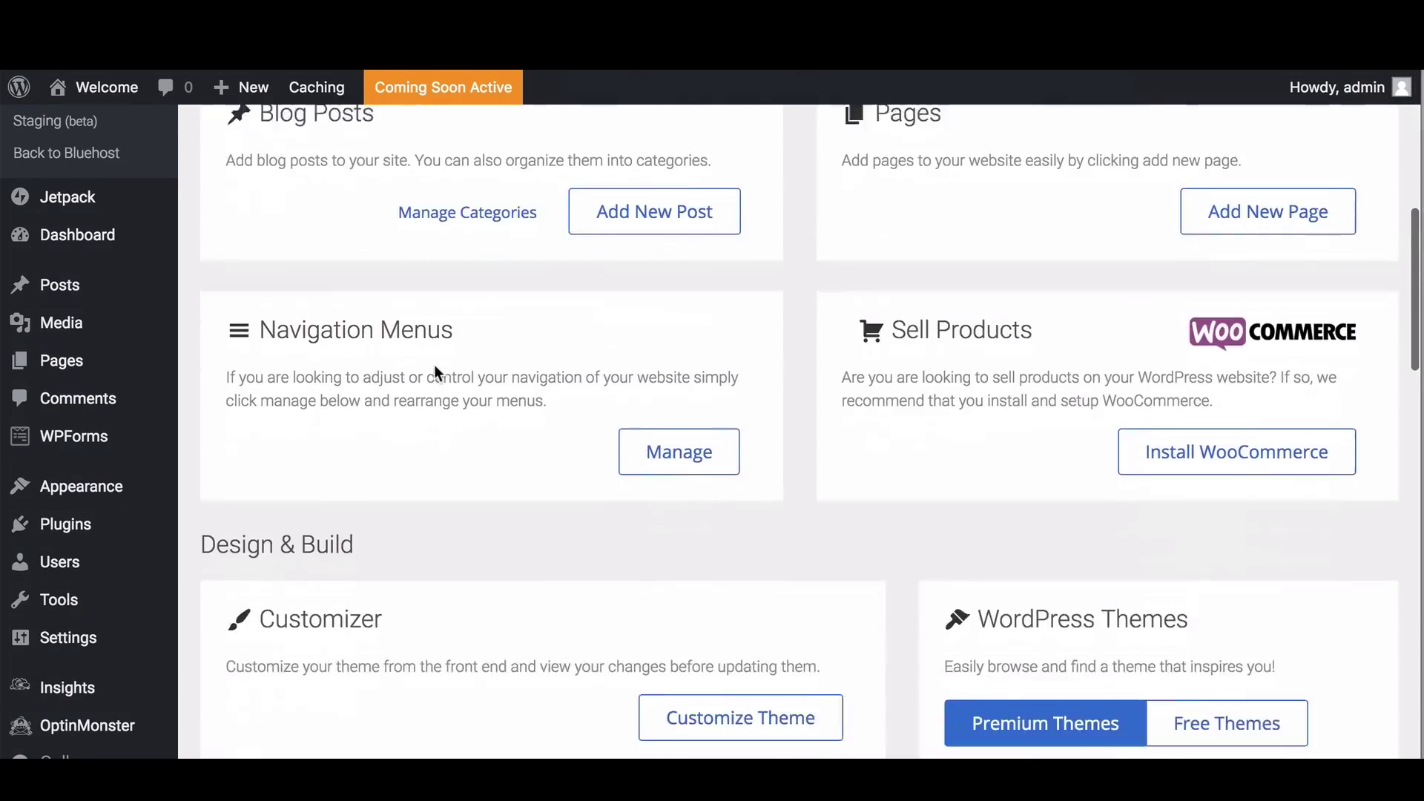
pyautogui.scroll(10, 435, 371)
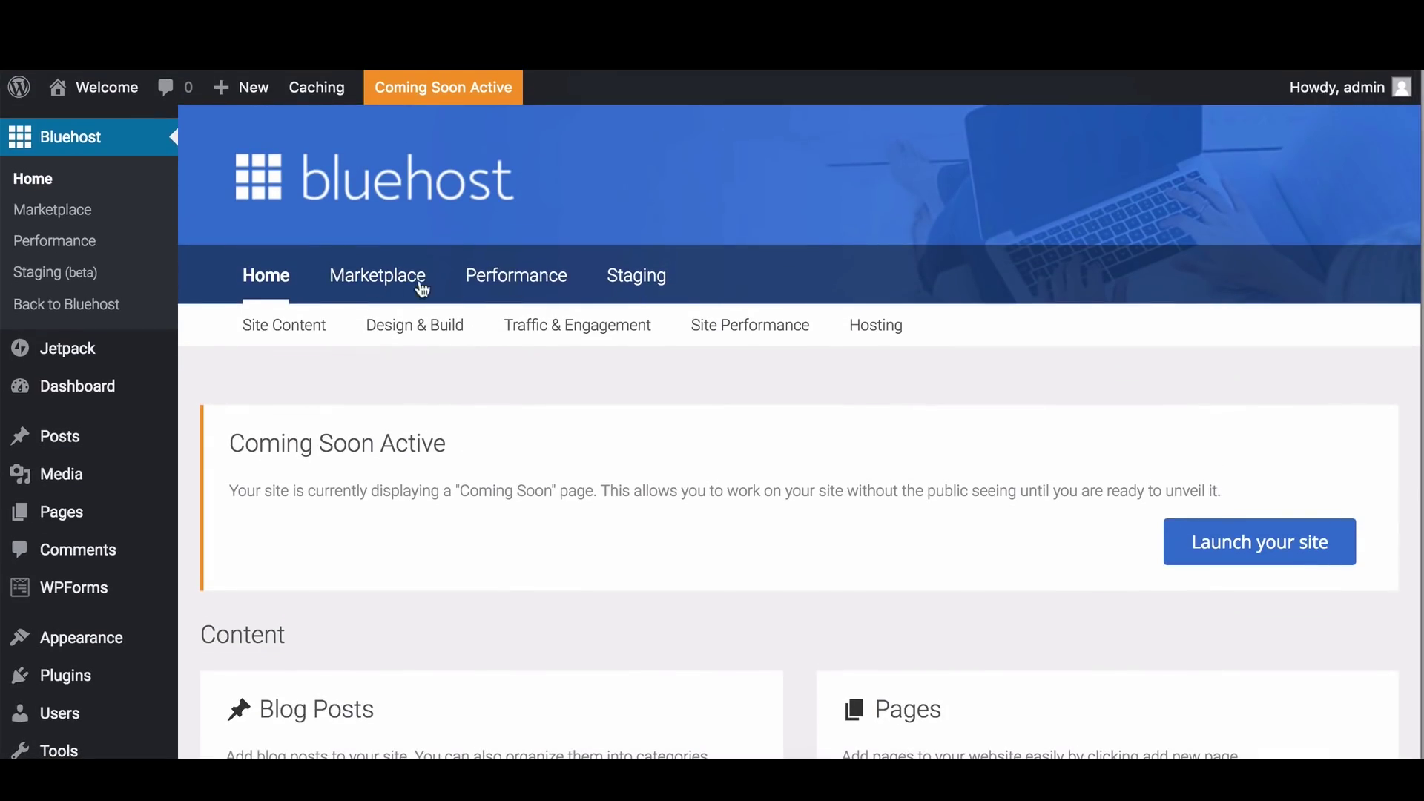
pyautogui.click(647, 291)
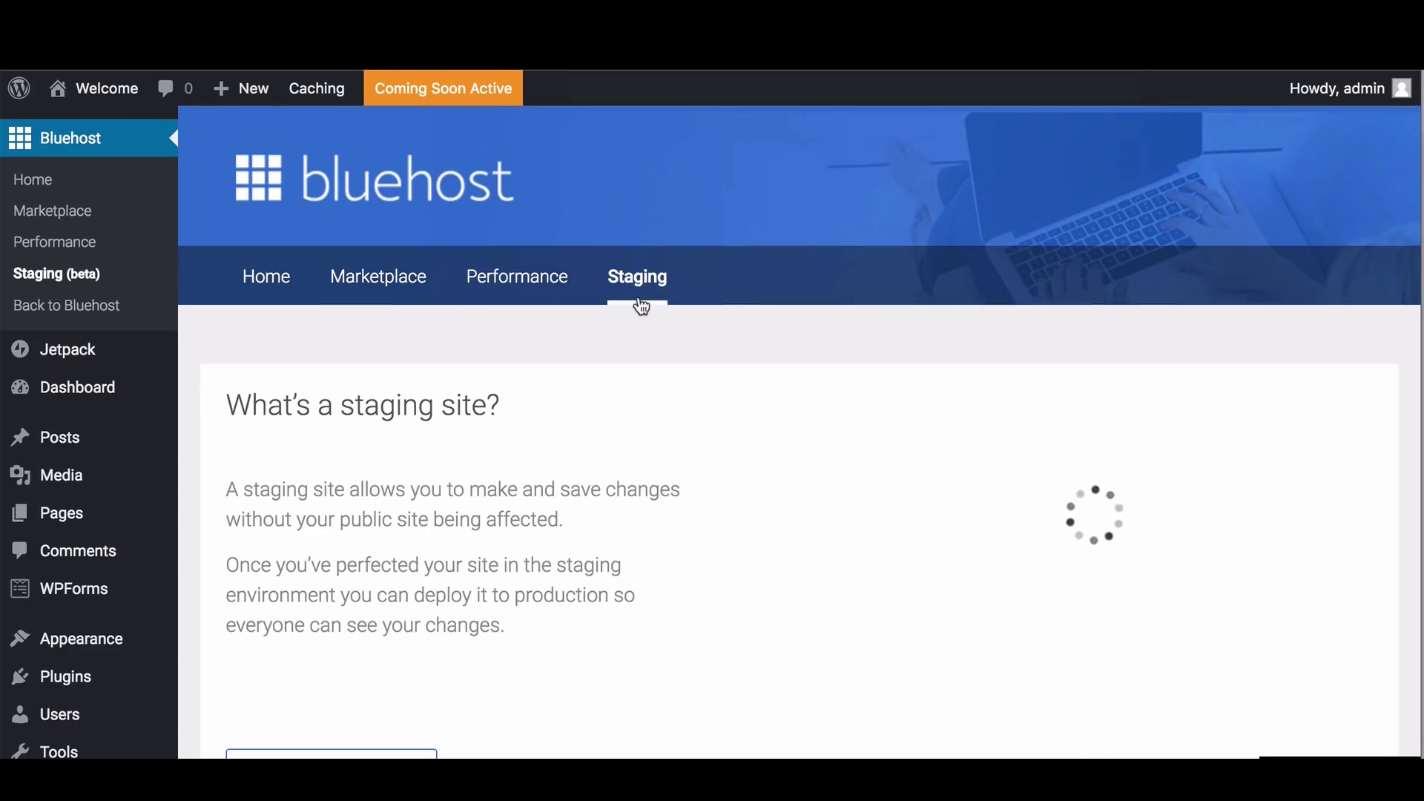
pyautogui.scroll(-2, 639, 300)
pyautogui.scroll(-2, 637, 298)
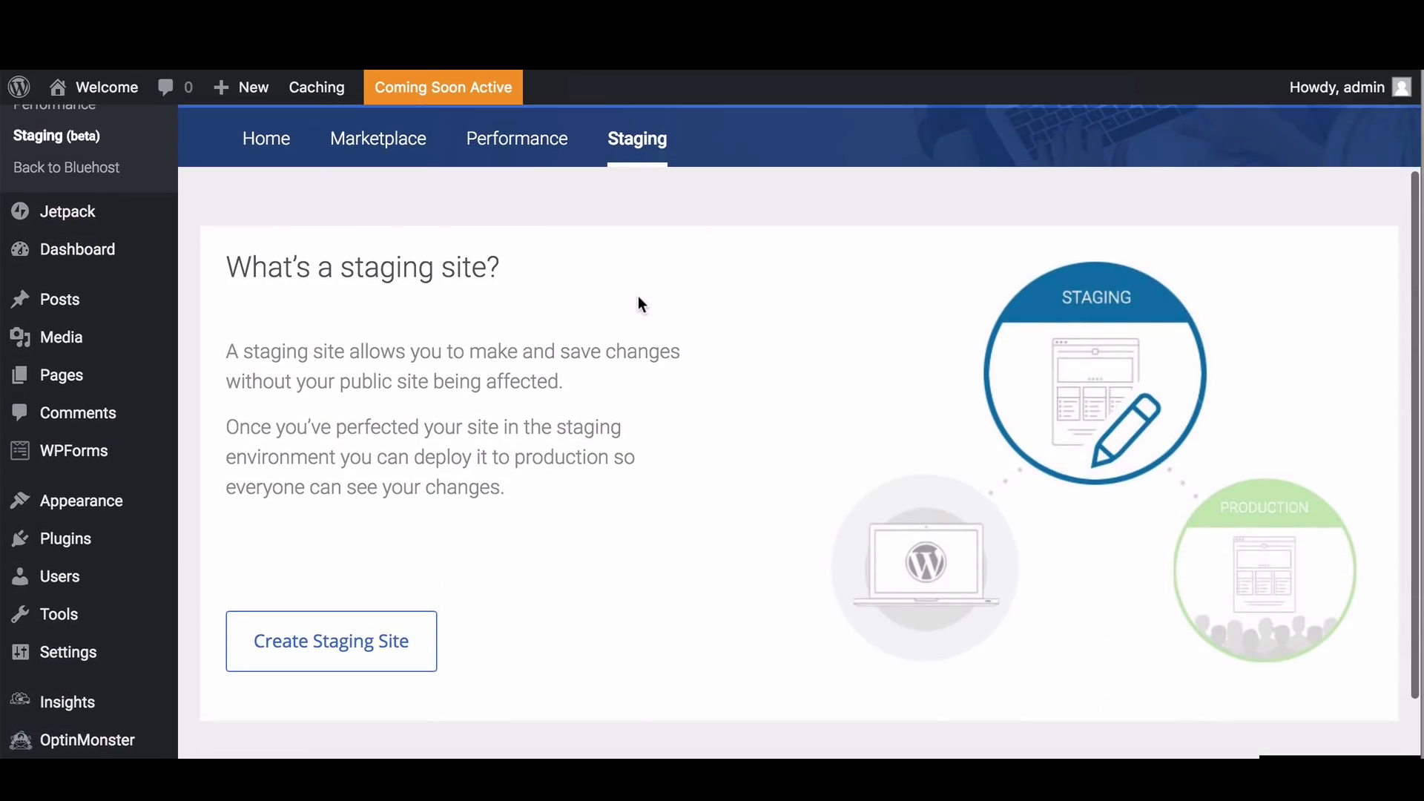
pyautogui.scroll(1, 638, 297)
pyautogui.scroll(3, 639, 300)
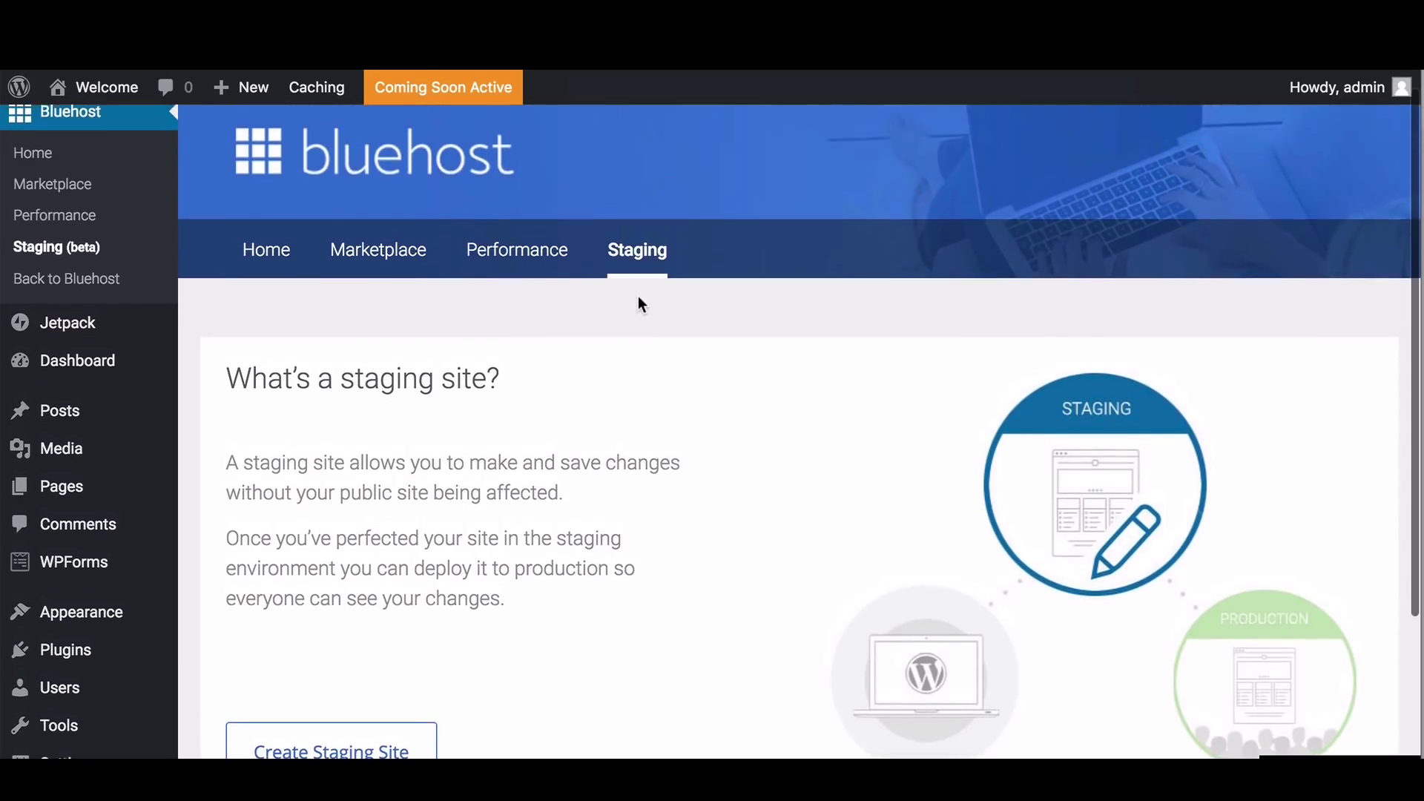
pyautogui.scroll(-1, 639, 302)
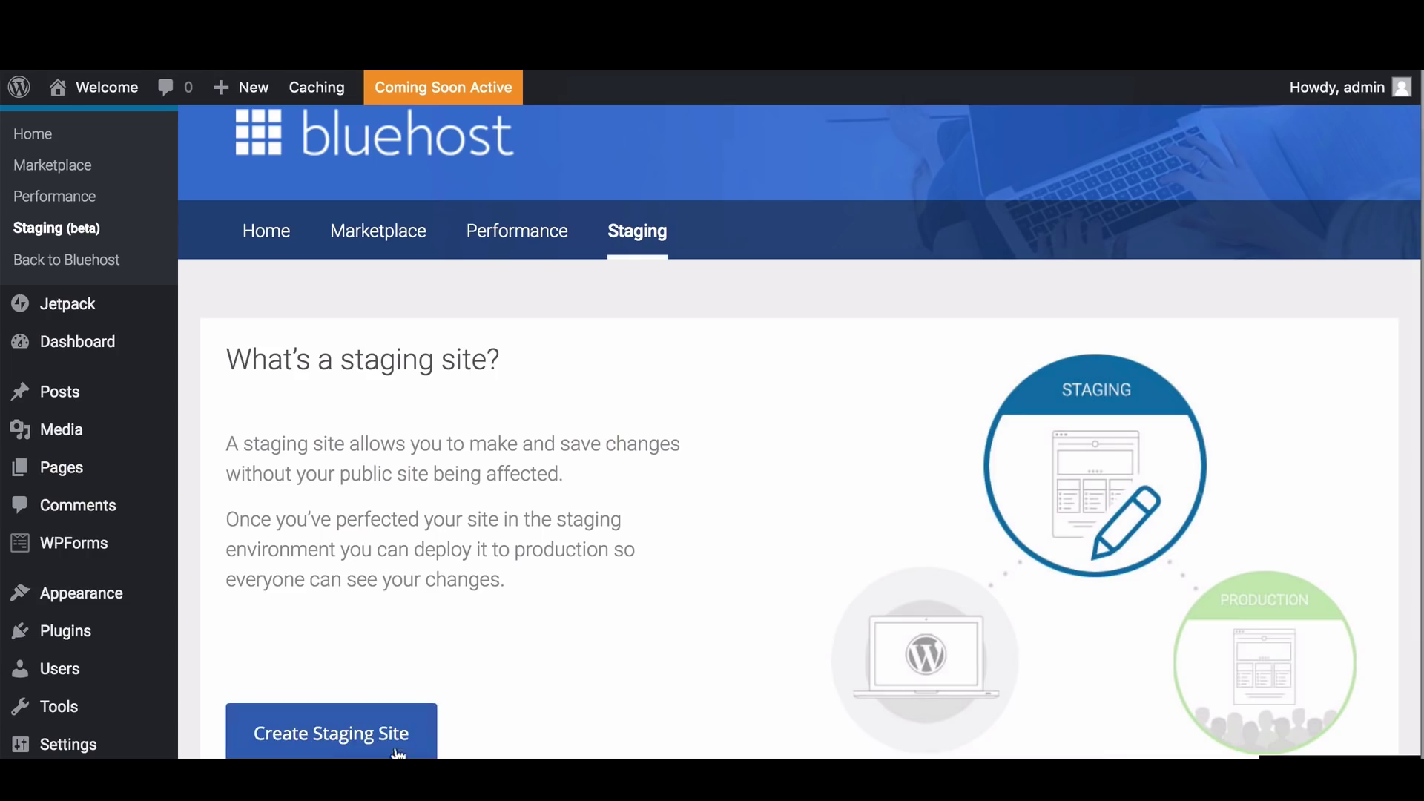
pyautogui.scroll(-1, 593, 713)
pyautogui.scroll(1, 593, 714)
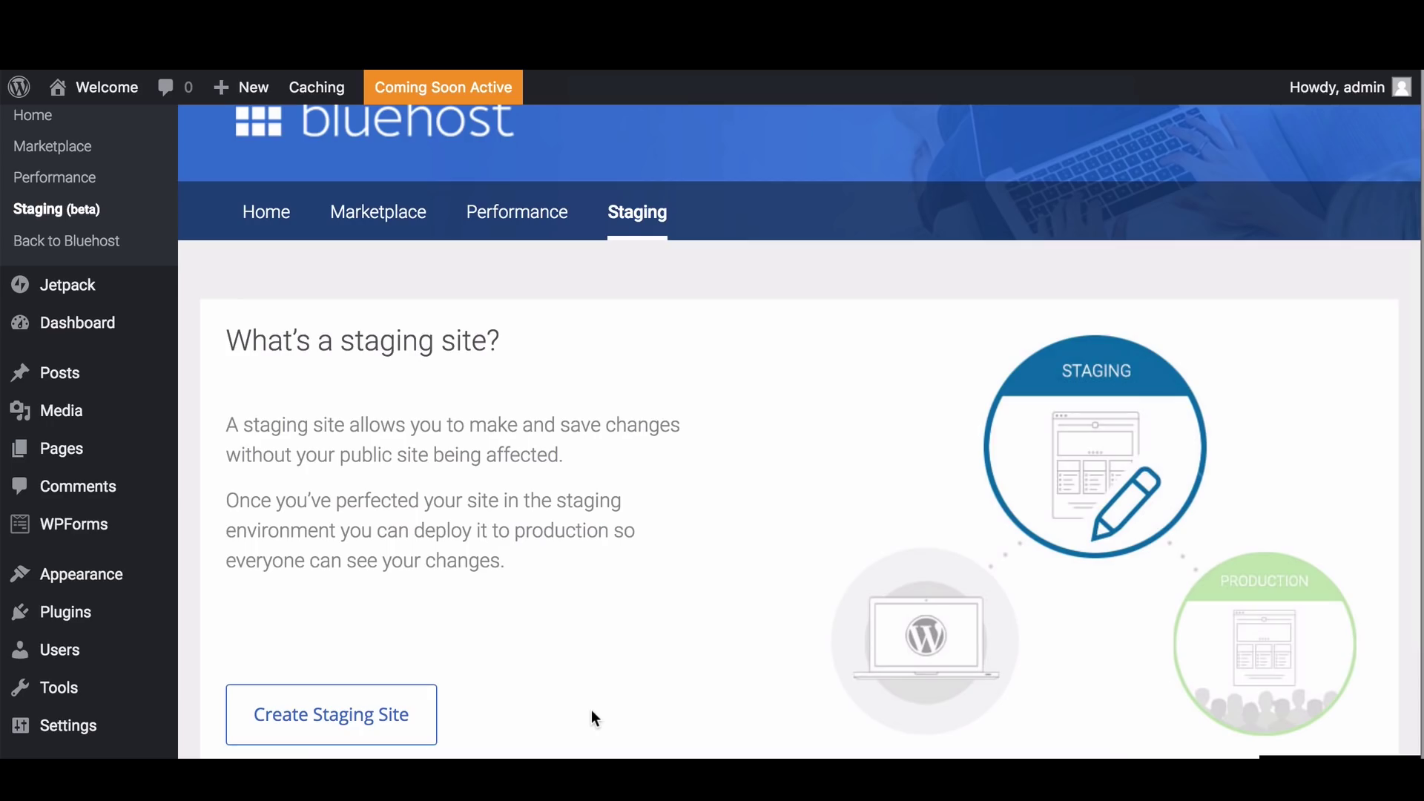
pyautogui.scroll(-1, 590, 710)
pyautogui.scroll(2, 590, 710)
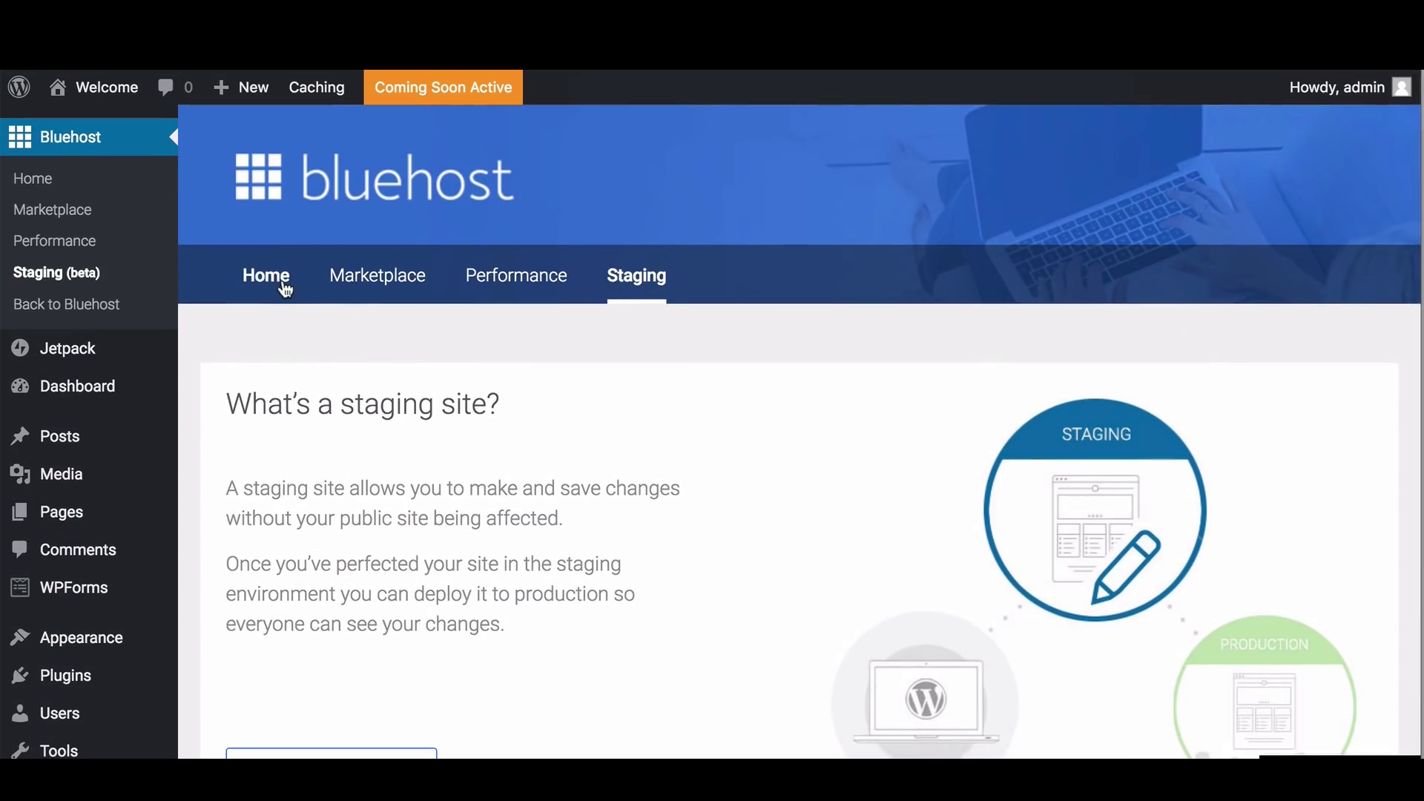
pyautogui.click(276, 282)
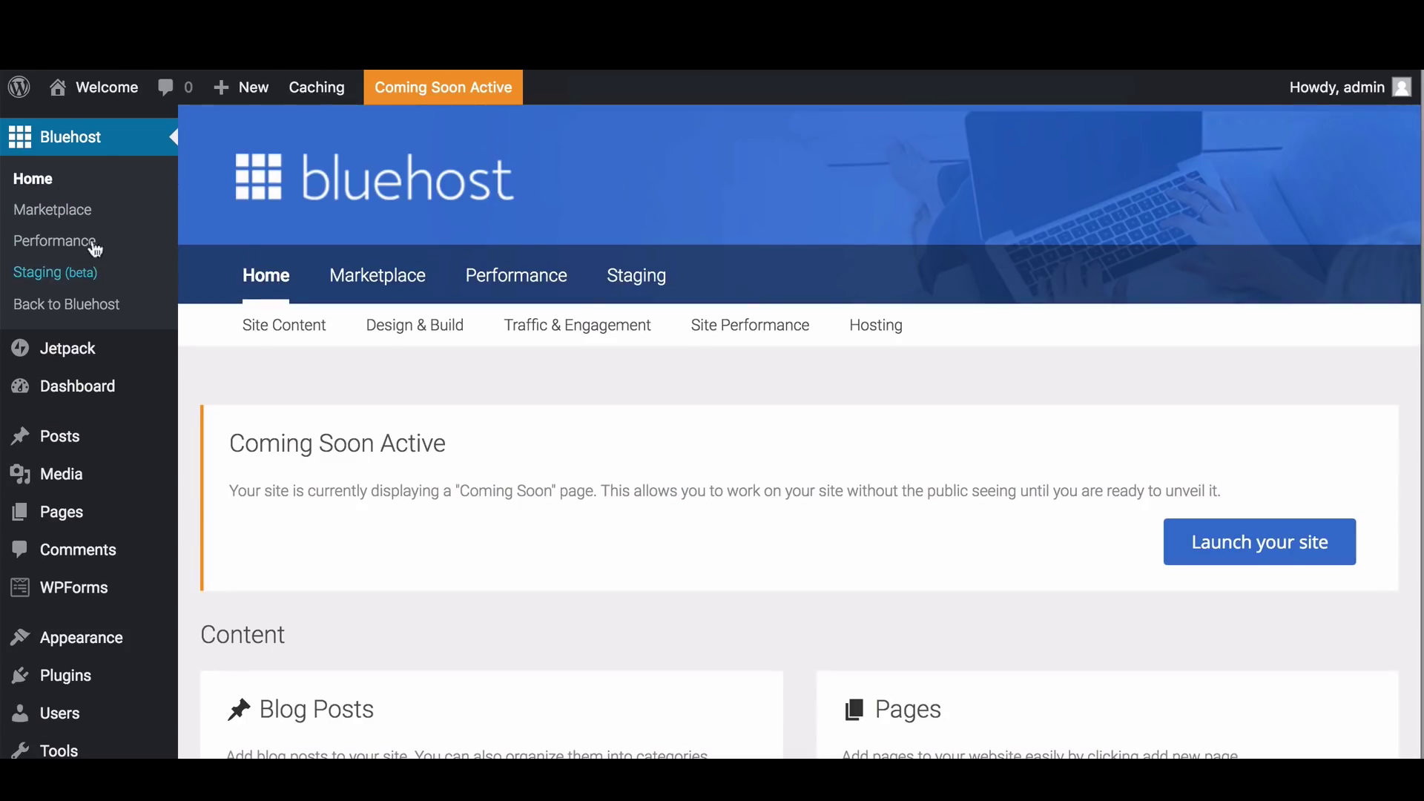
pyautogui.moveTo(78, 401)
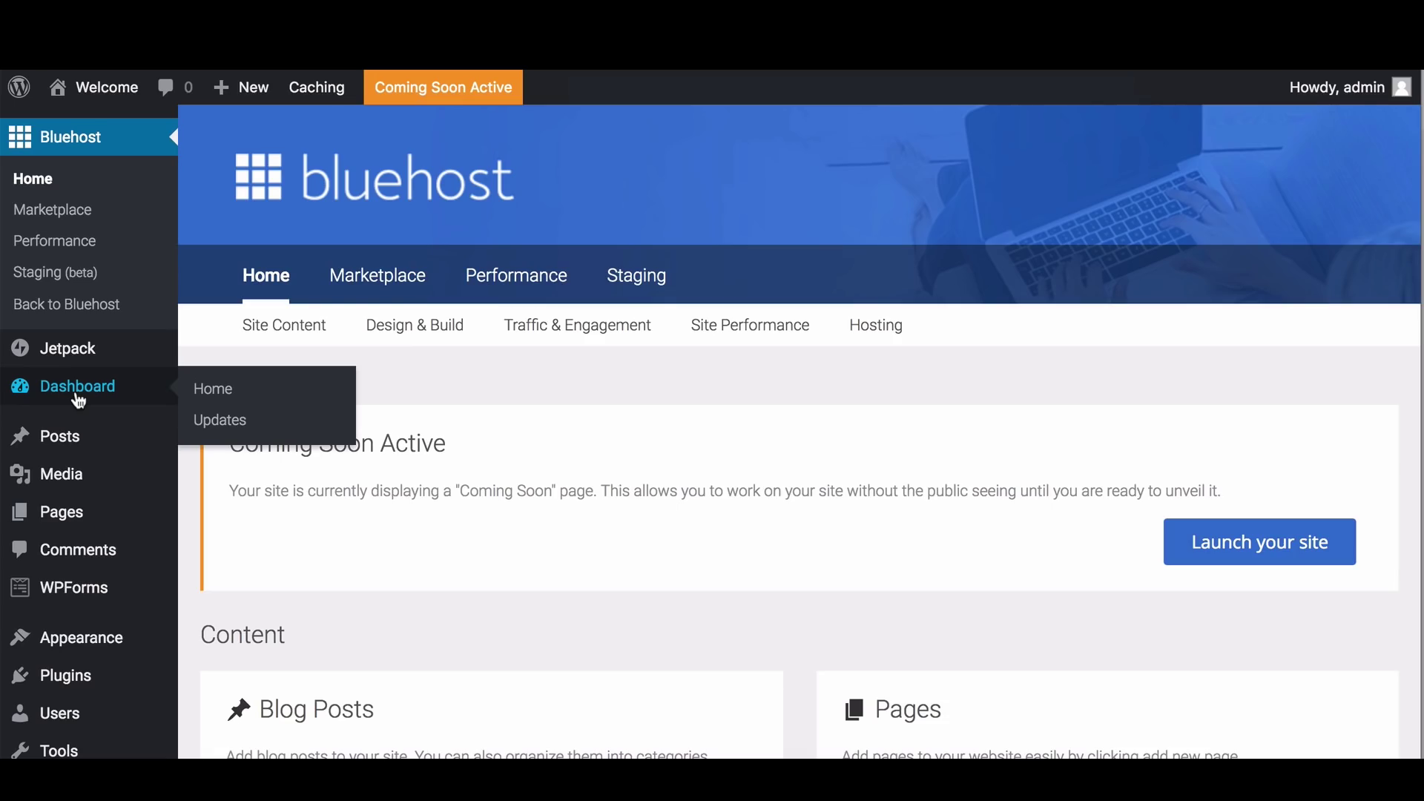
# Open the main WordPress Dashboard and scroll through its contents
pyautogui.click(79, 401)
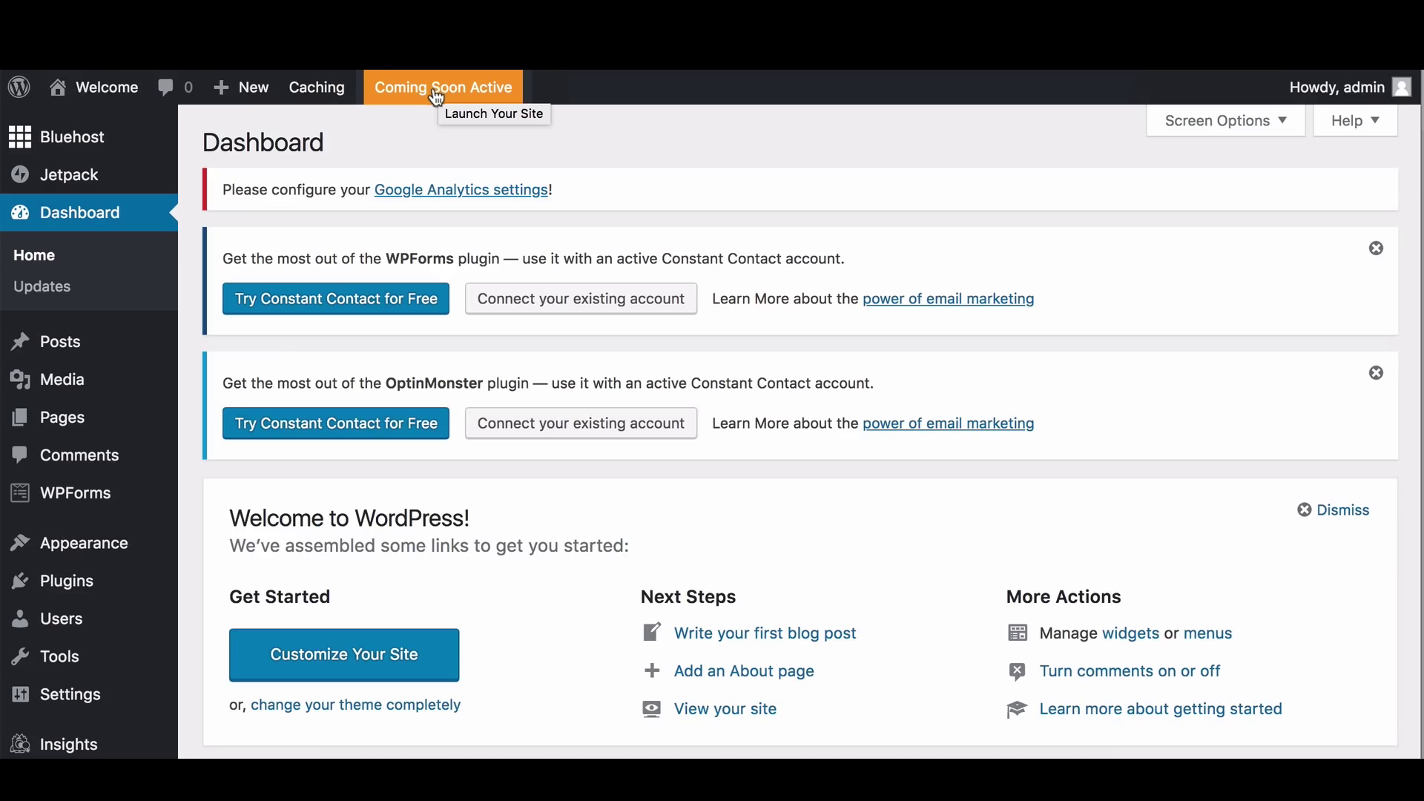
pyautogui.scroll(-1, 423, 356)
pyautogui.scroll(-4, 425, 363)
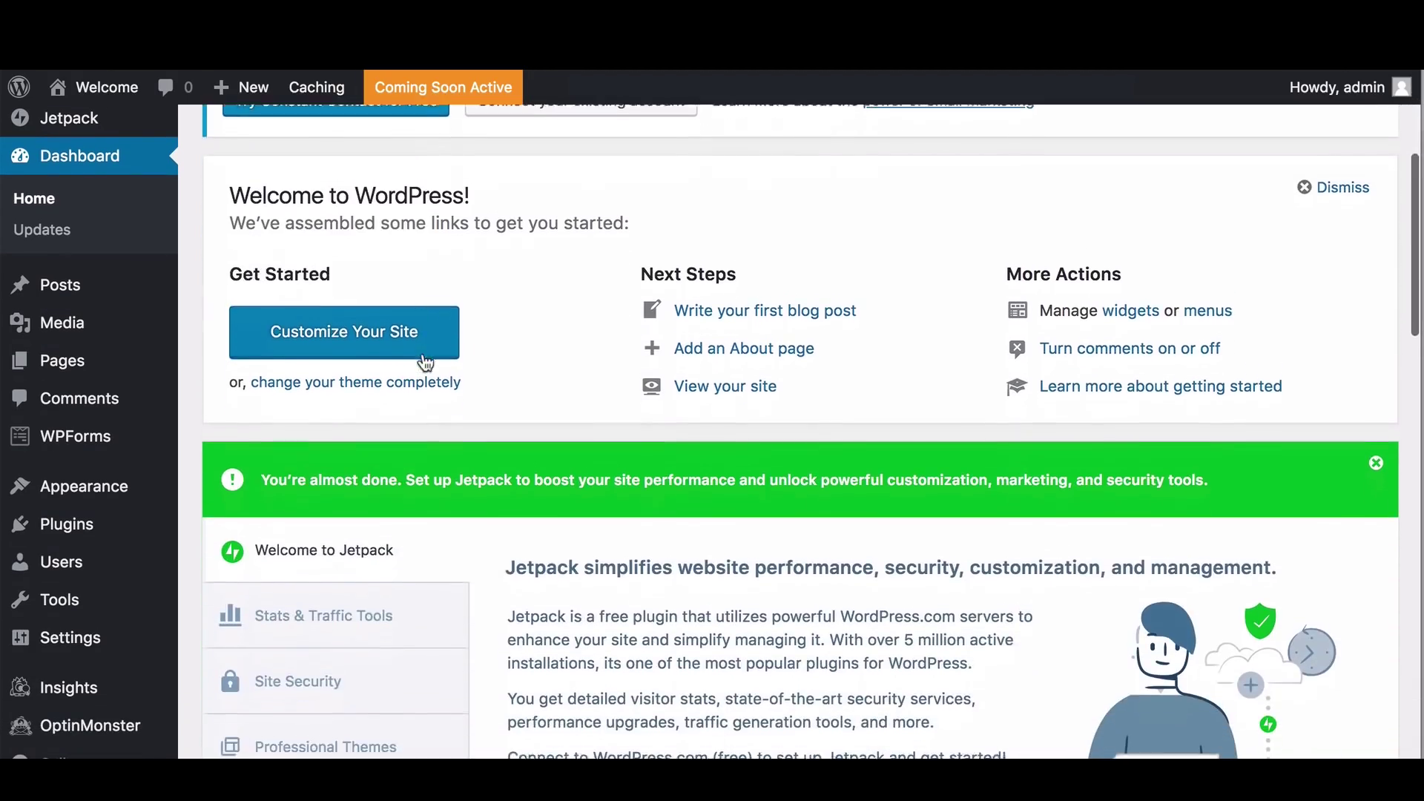
pyautogui.scroll(-8, 422, 362)
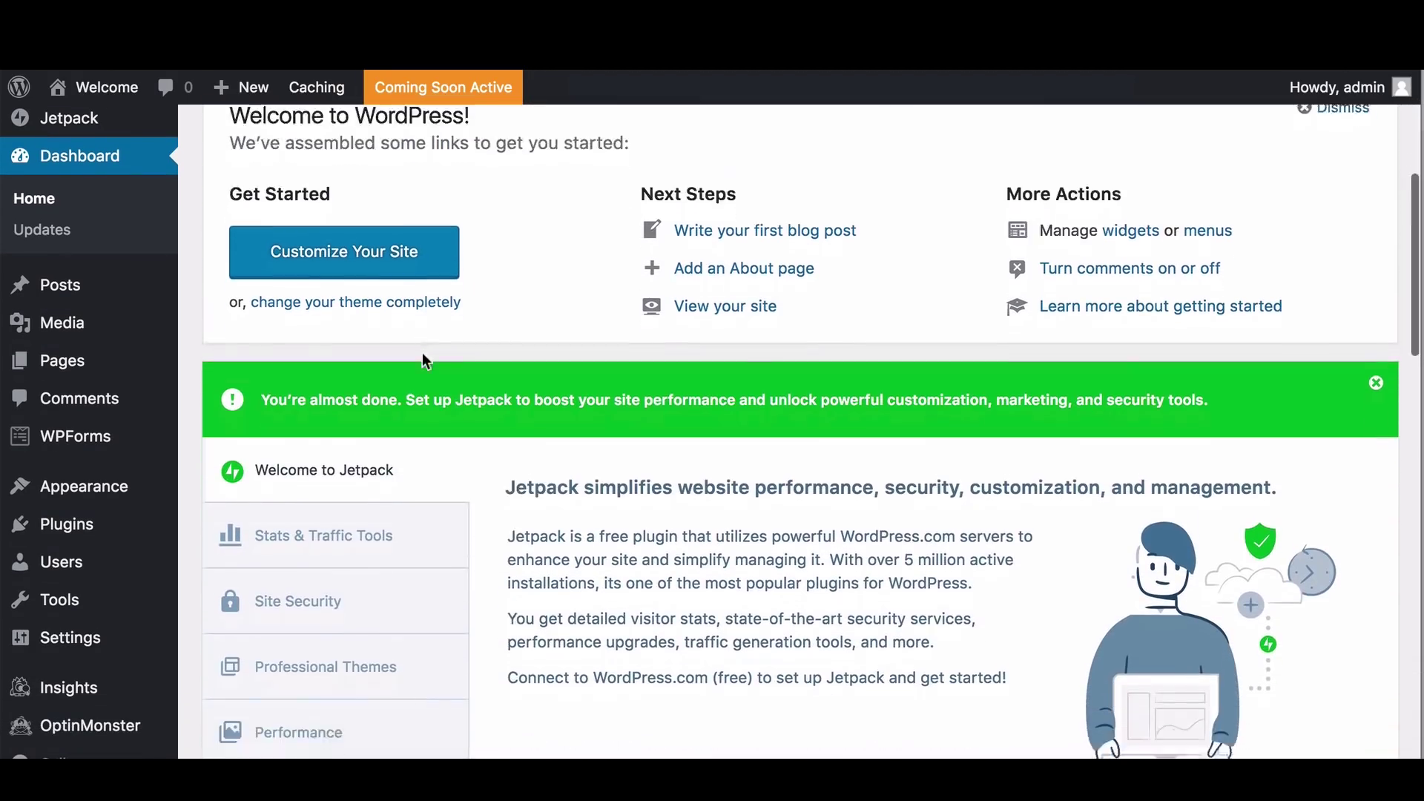
pyautogui.scroll(-4, 424, 363)
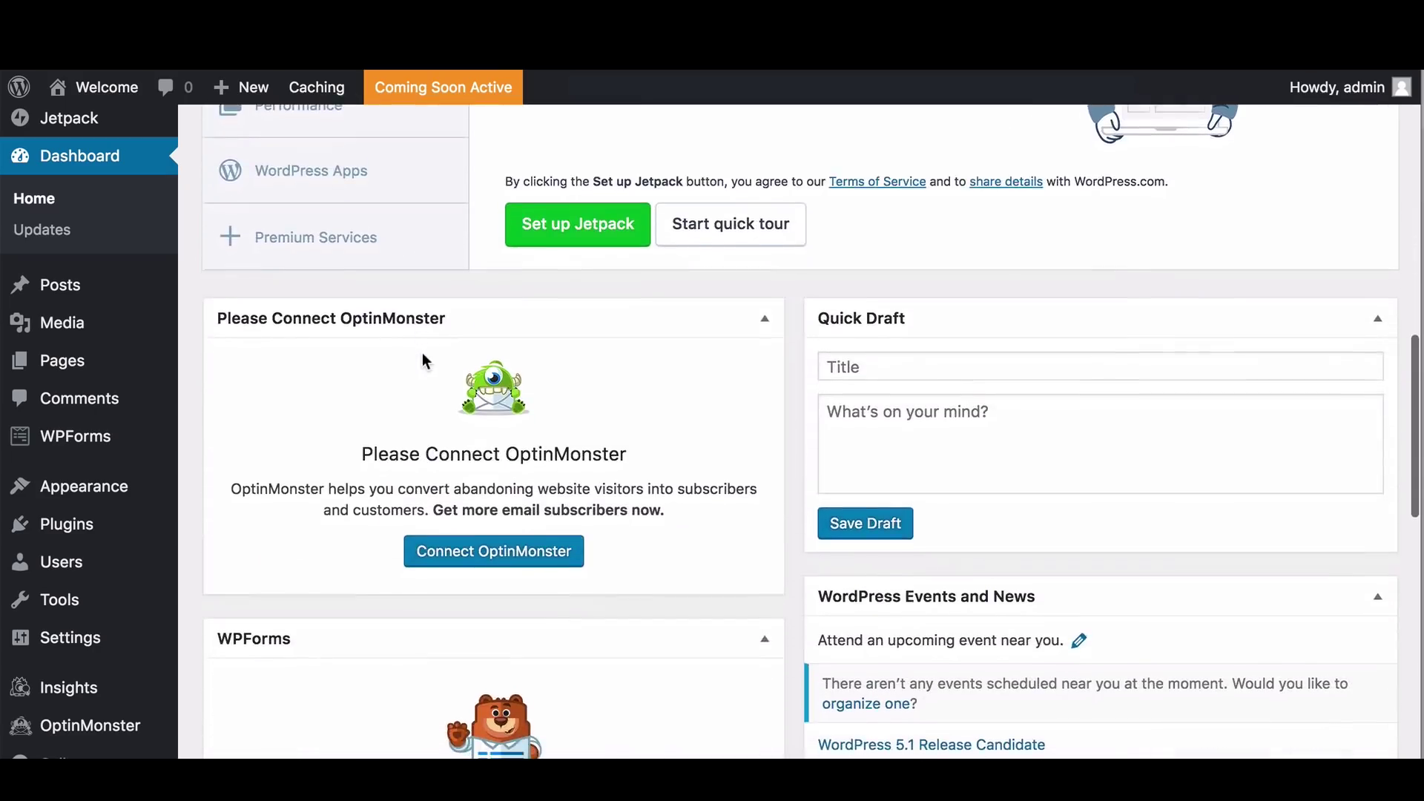
pyautogui.scroll(15, 425, 361)
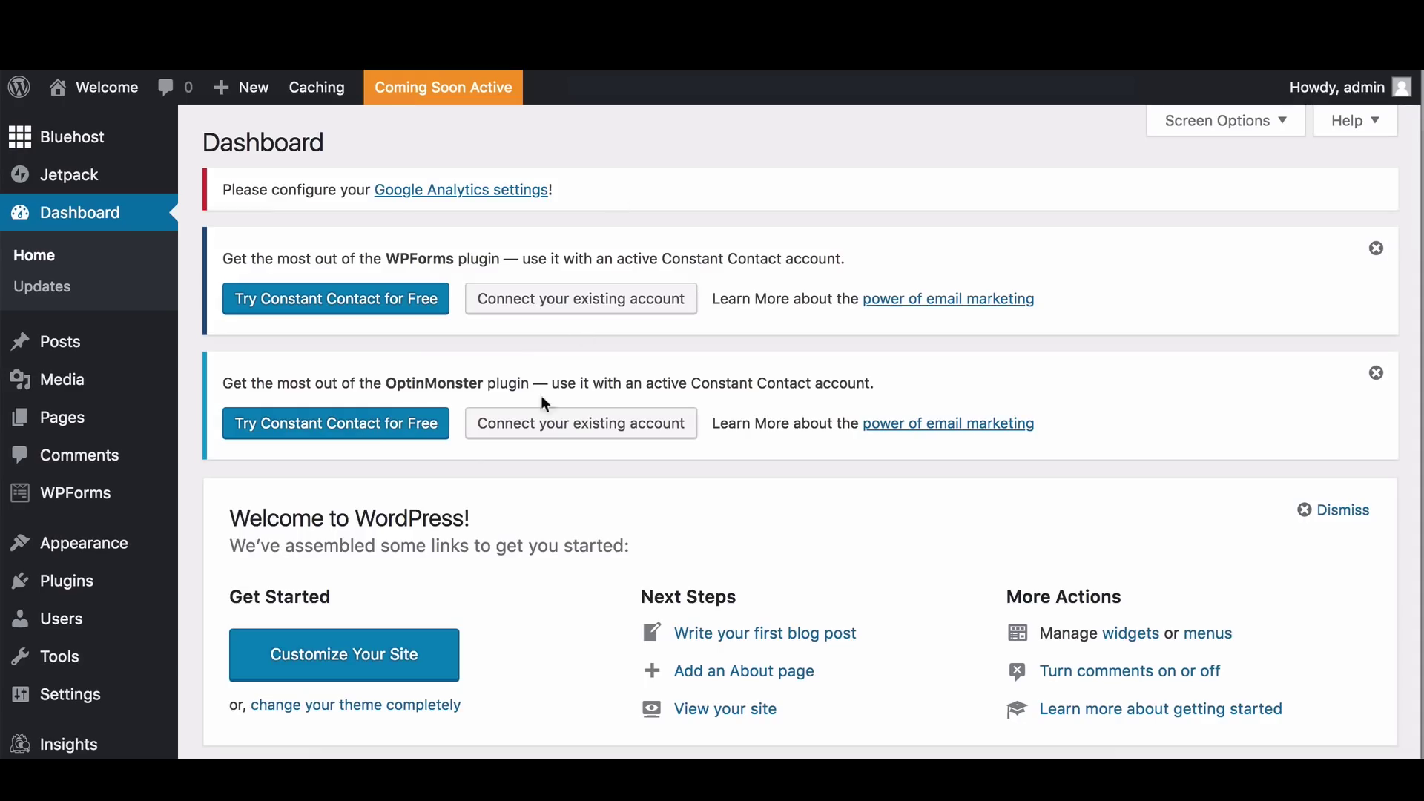
# Dismiss the WPForms and OptinMonster Constant Contact promotion notices
pyautogui.click(1375, 250)
pyautogui.click(1376, 250)
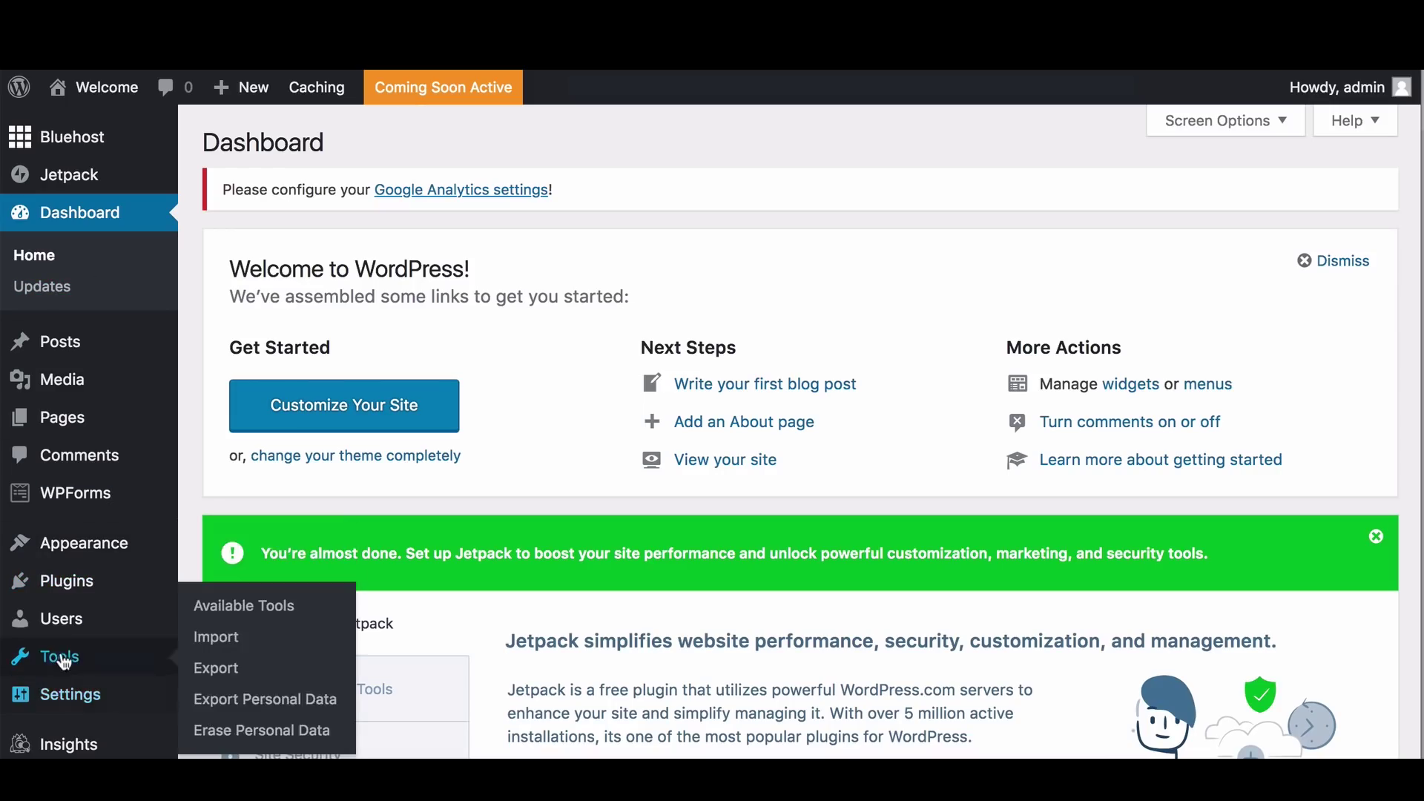
pyautogui.moveTo(82, 541)
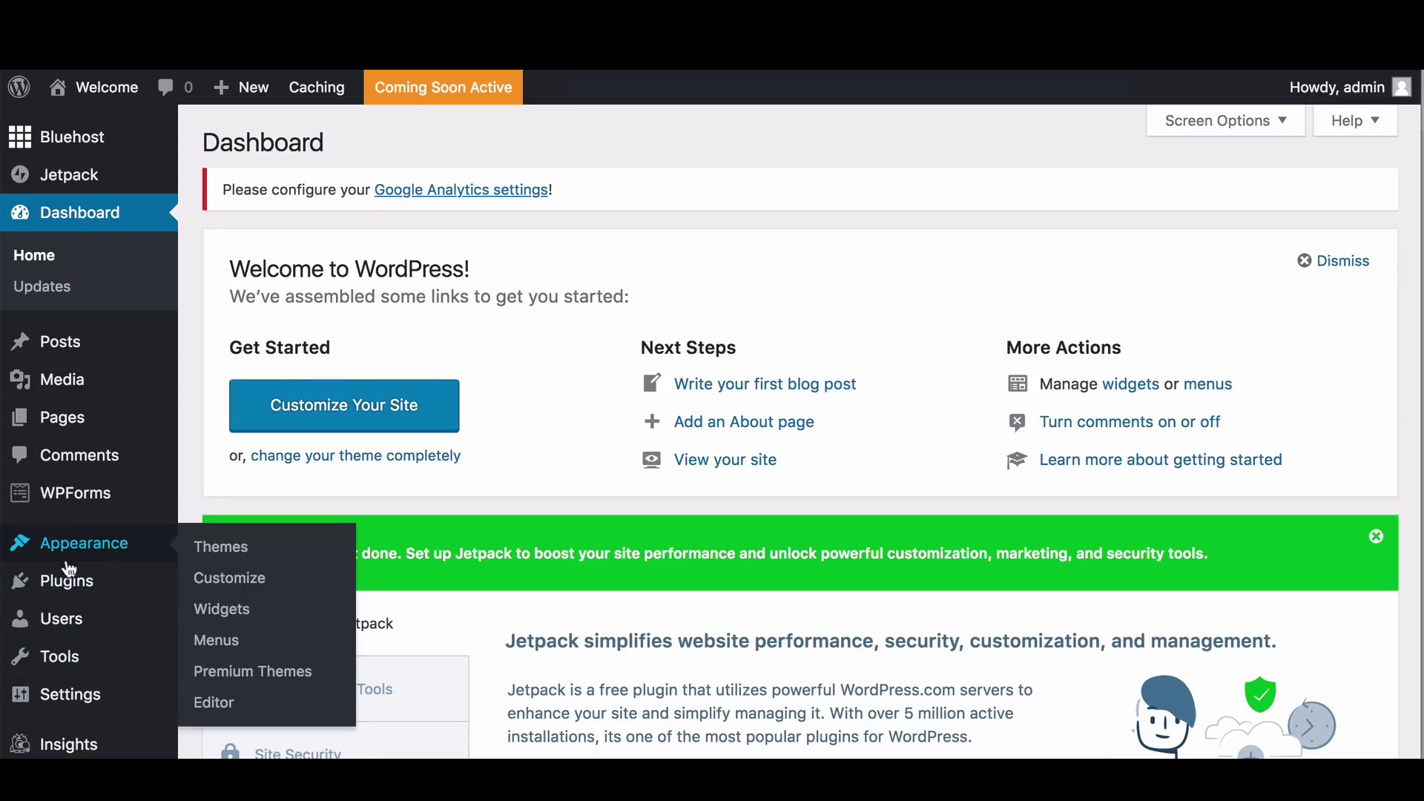
pyautogui.moveTo(63, 583)
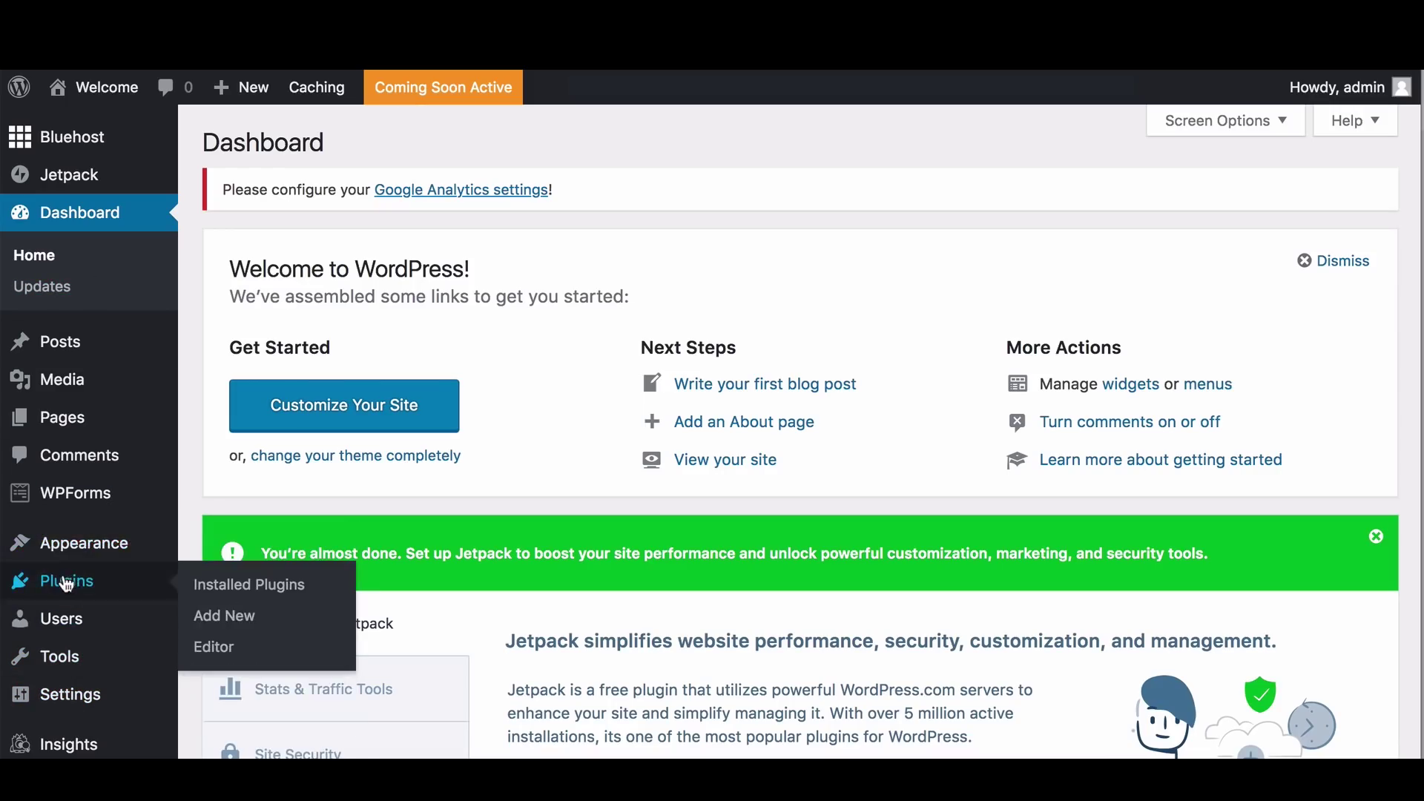
# On the Plugins list, check WPForms Lite, OptinMonster API, Jetpack and MonsterInsights
pyautogui.click(216, 588)
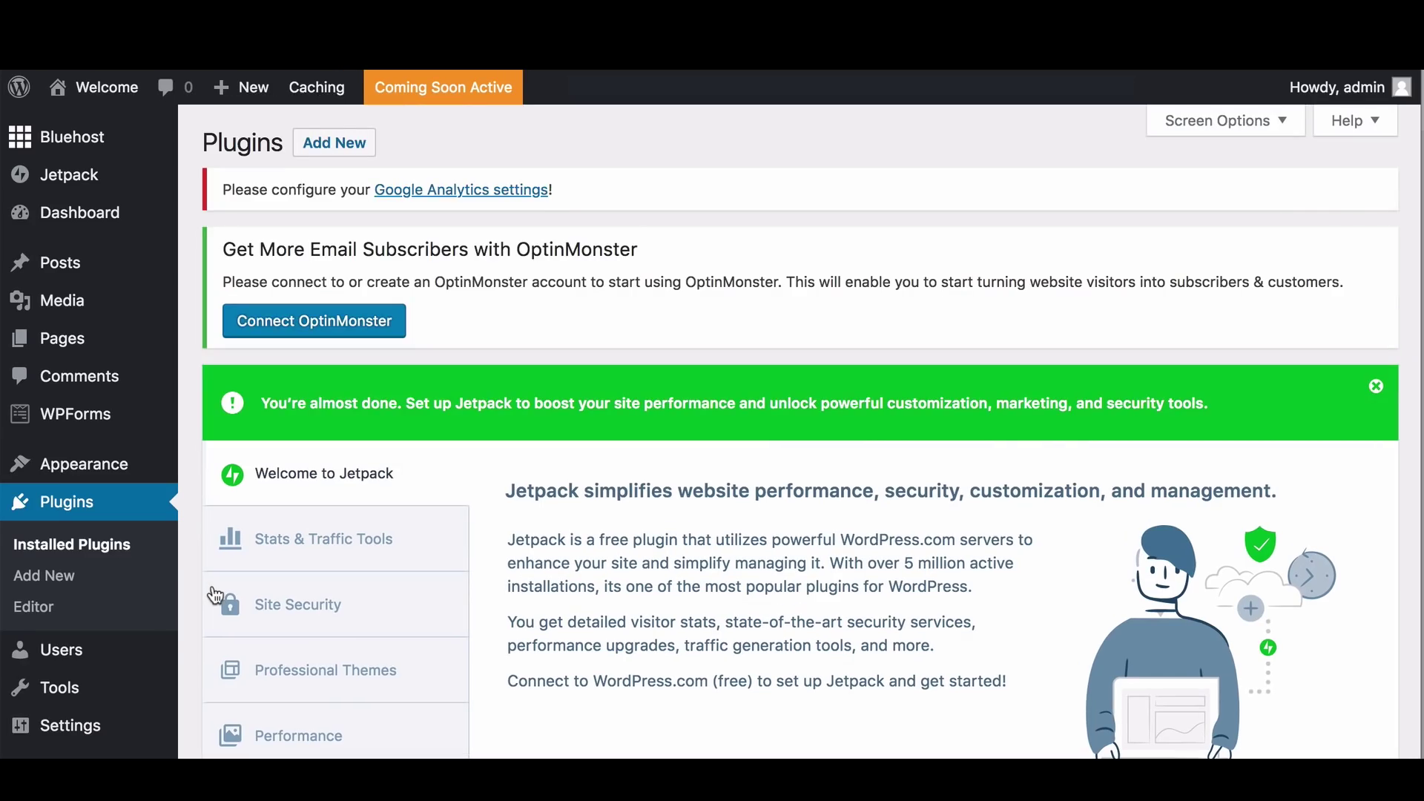
pyautogui.scroll(-8, 215, 595)
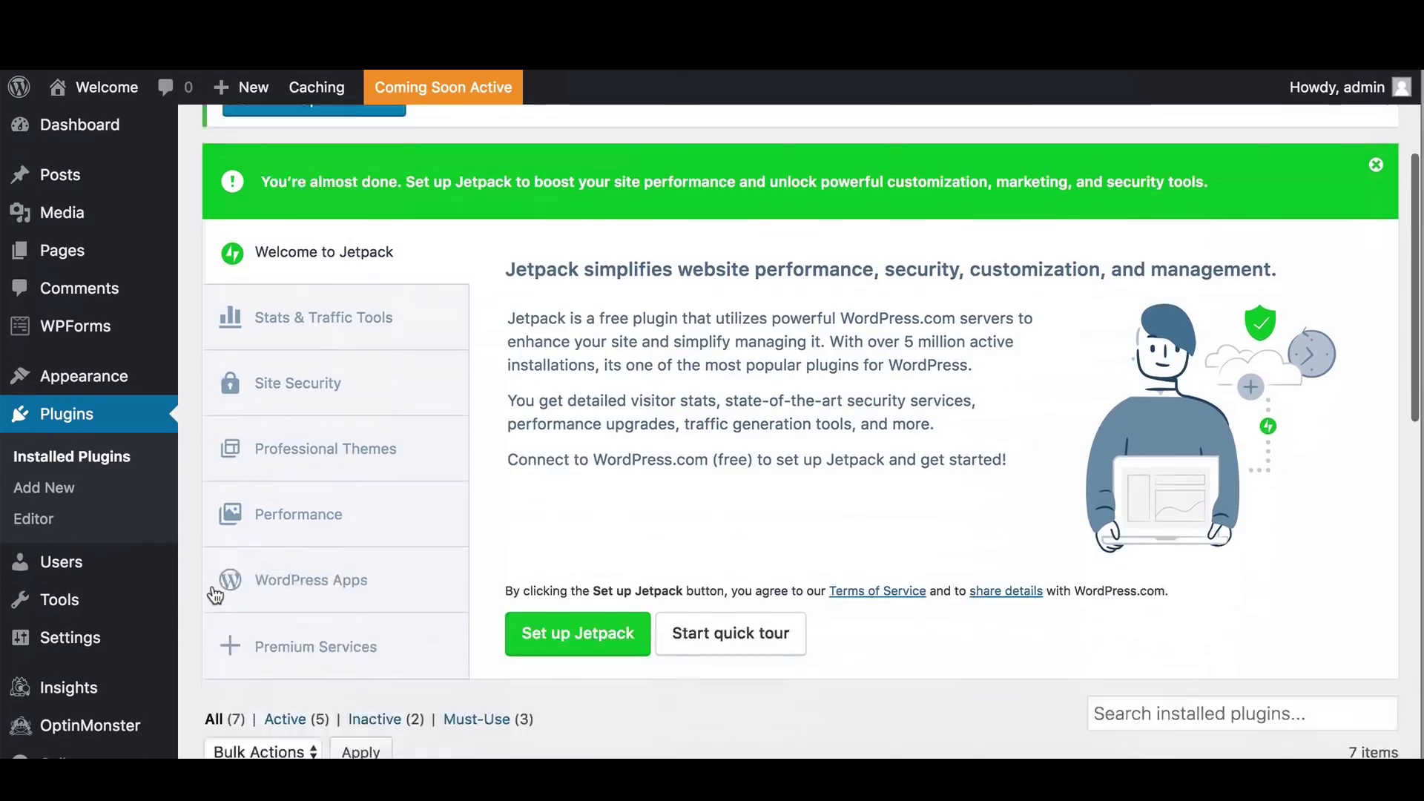
pyautogui.scroll(-3, 215, 596)
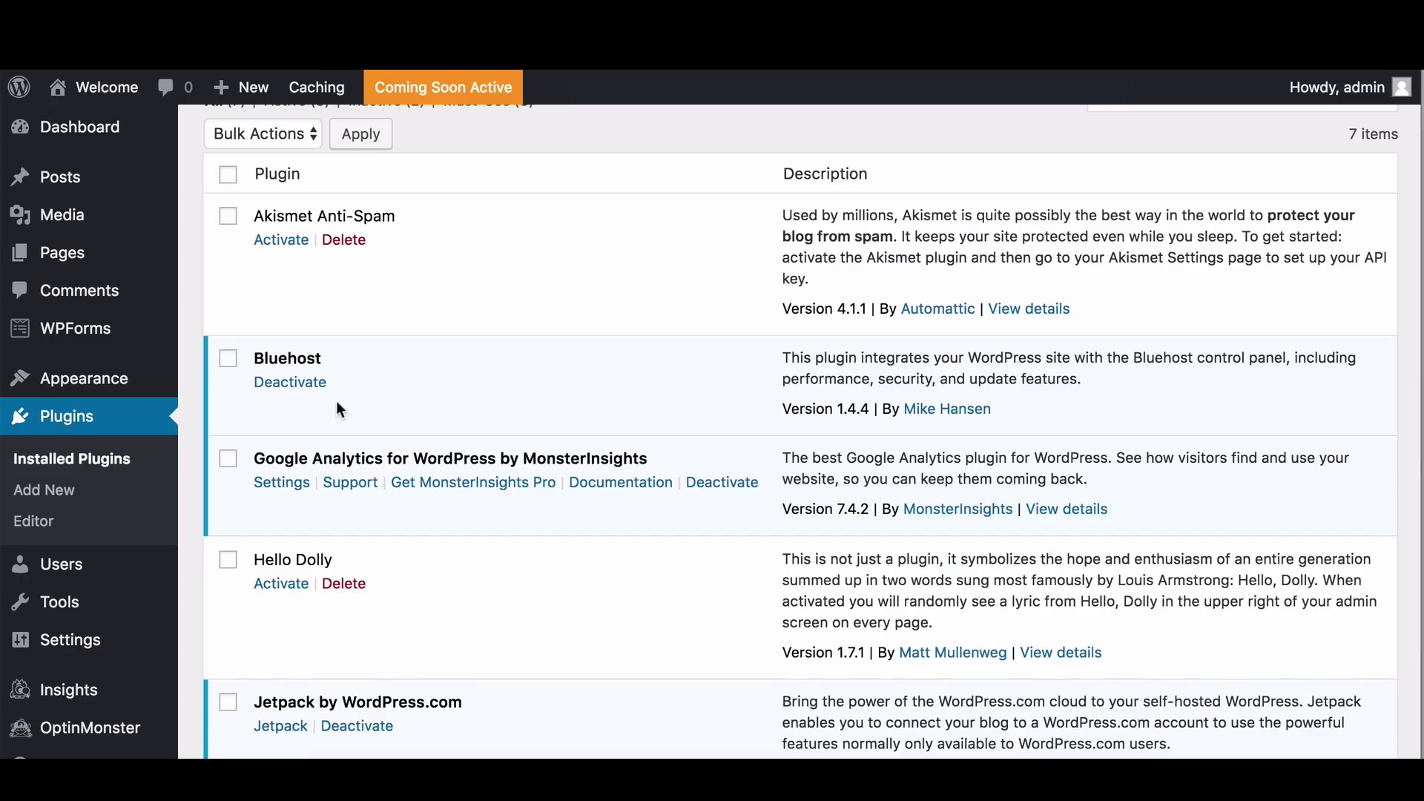
pyautogui.scroll(-1, 330, 405)
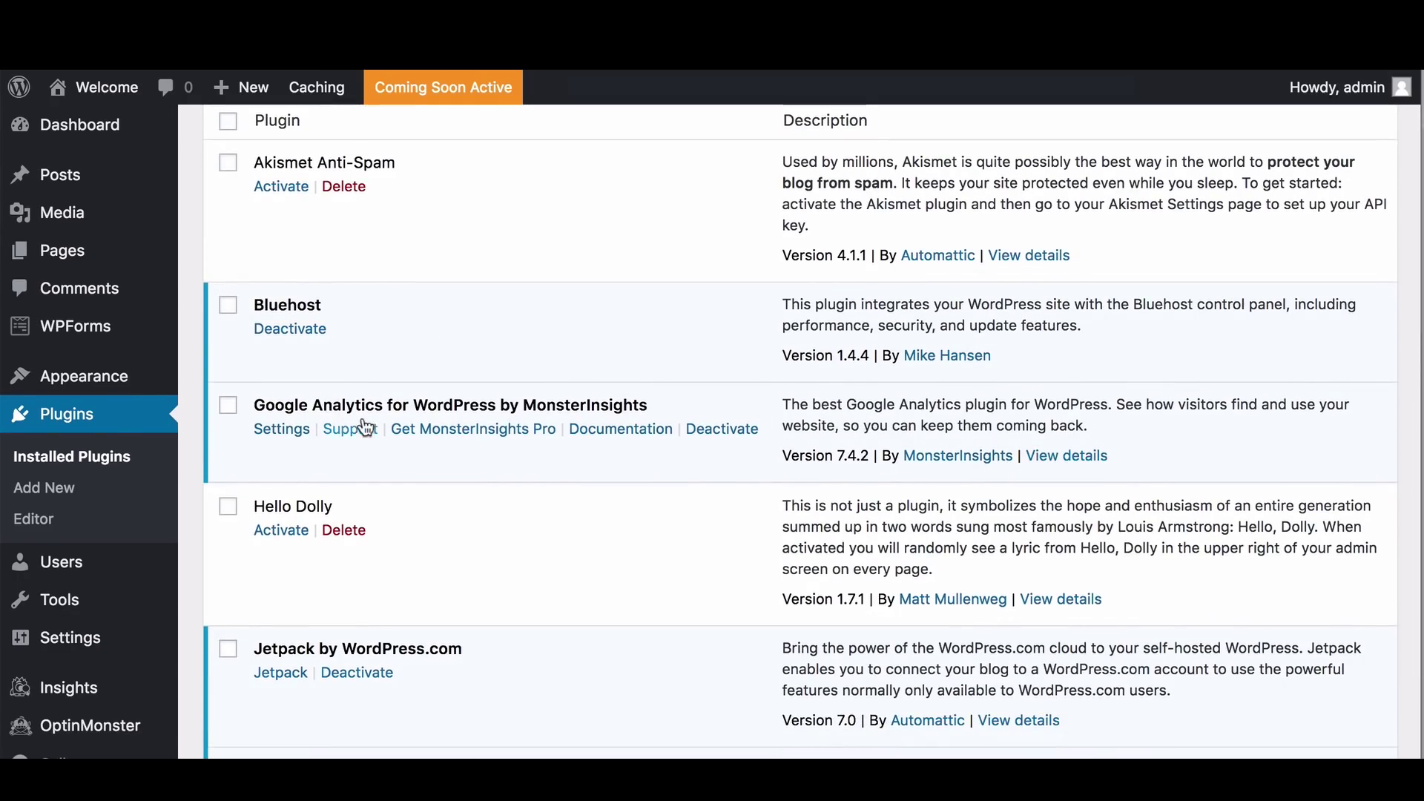
pyautogui.scroll(-4, 469, 439)
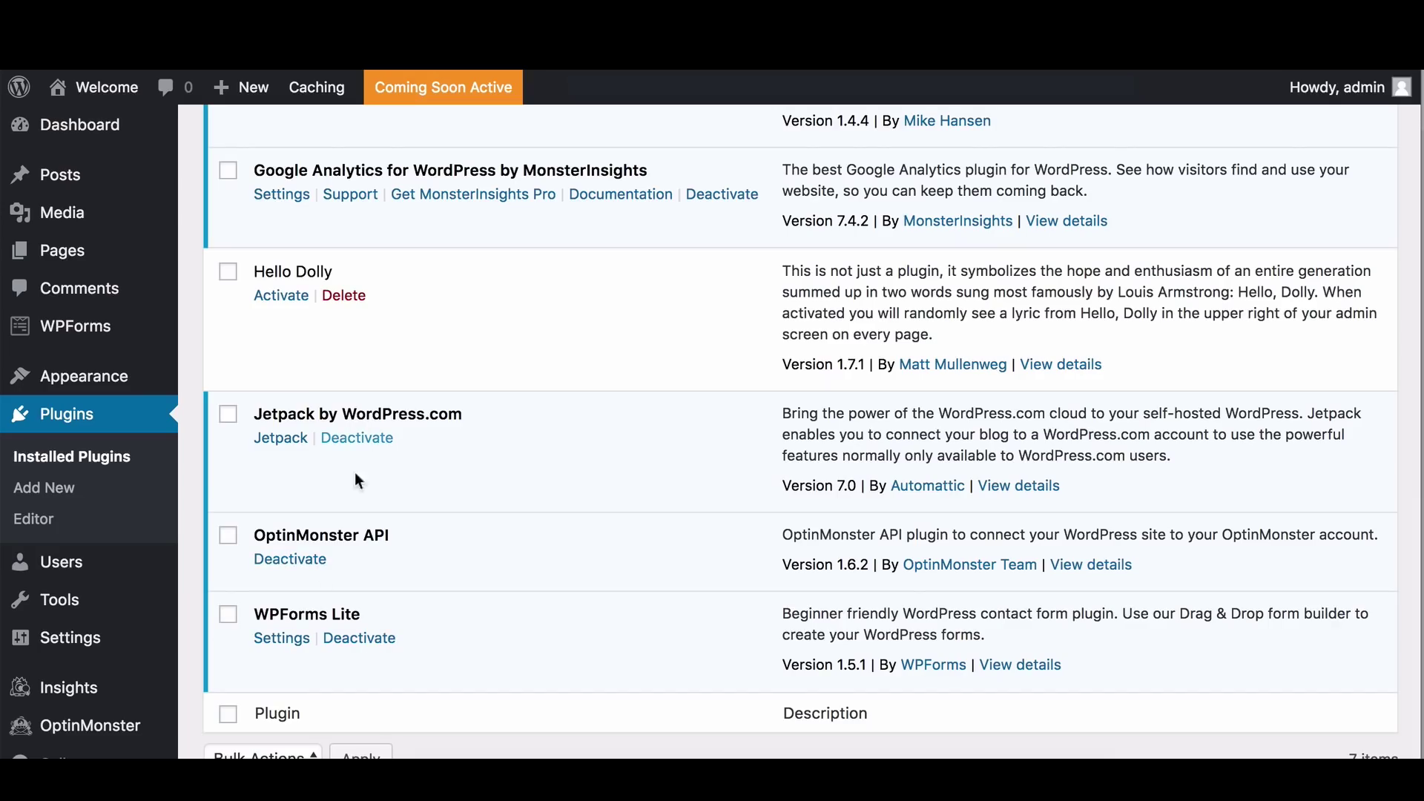
pyautogui.click(228, 615)
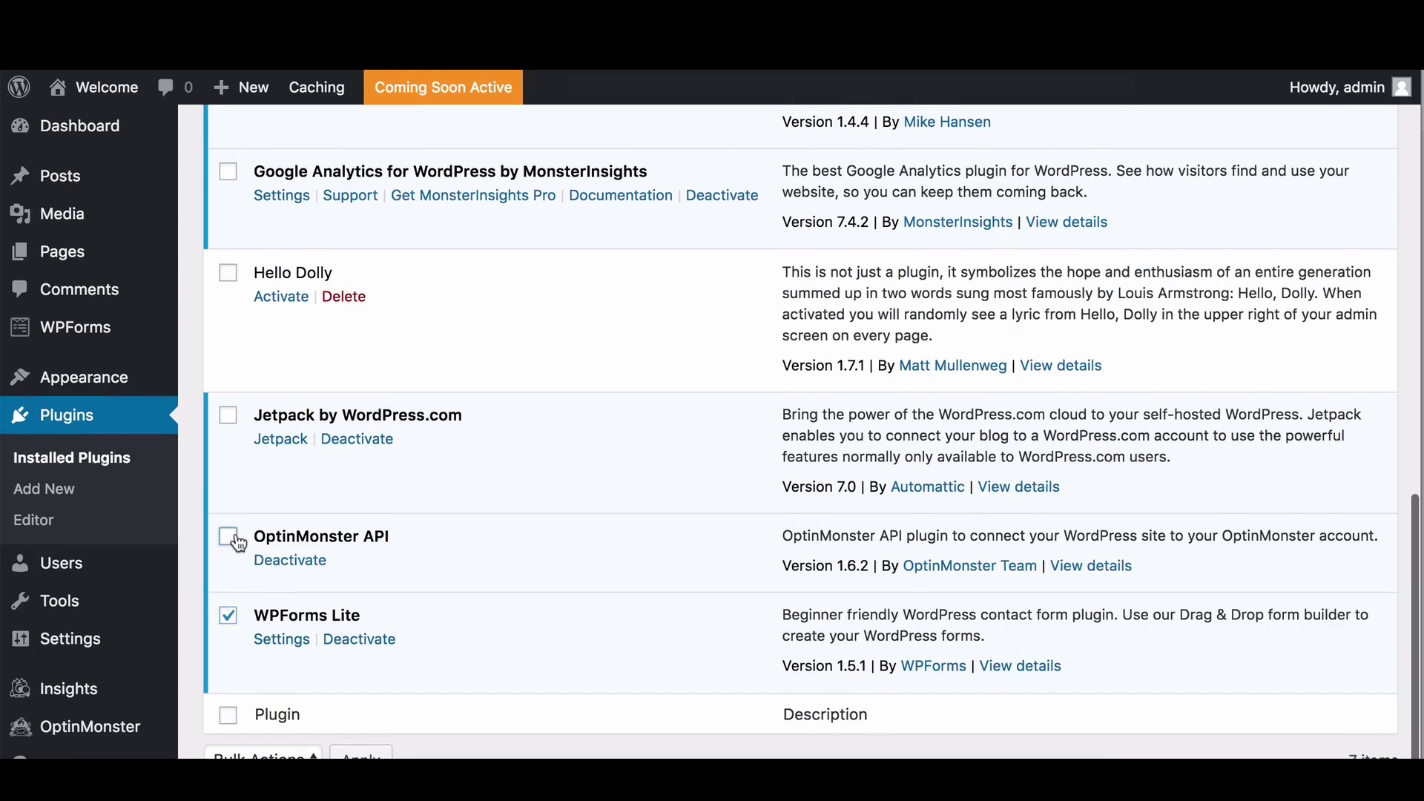
pyautogui.click(228, 536)
pyautogui.click(228, 414)
pyautogui.scroll(-2, 261, 451)
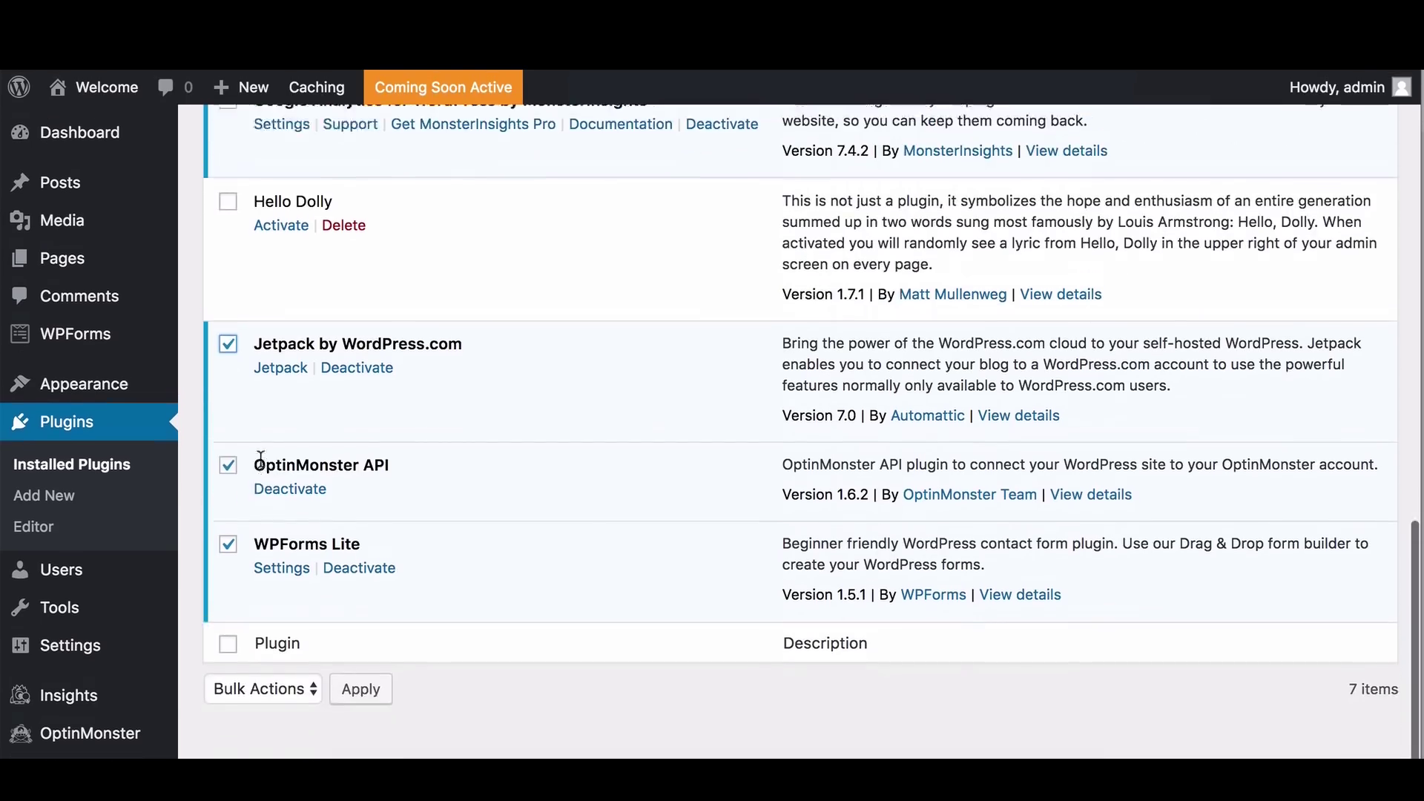
pyautogui.scroll(6, 260, 457)
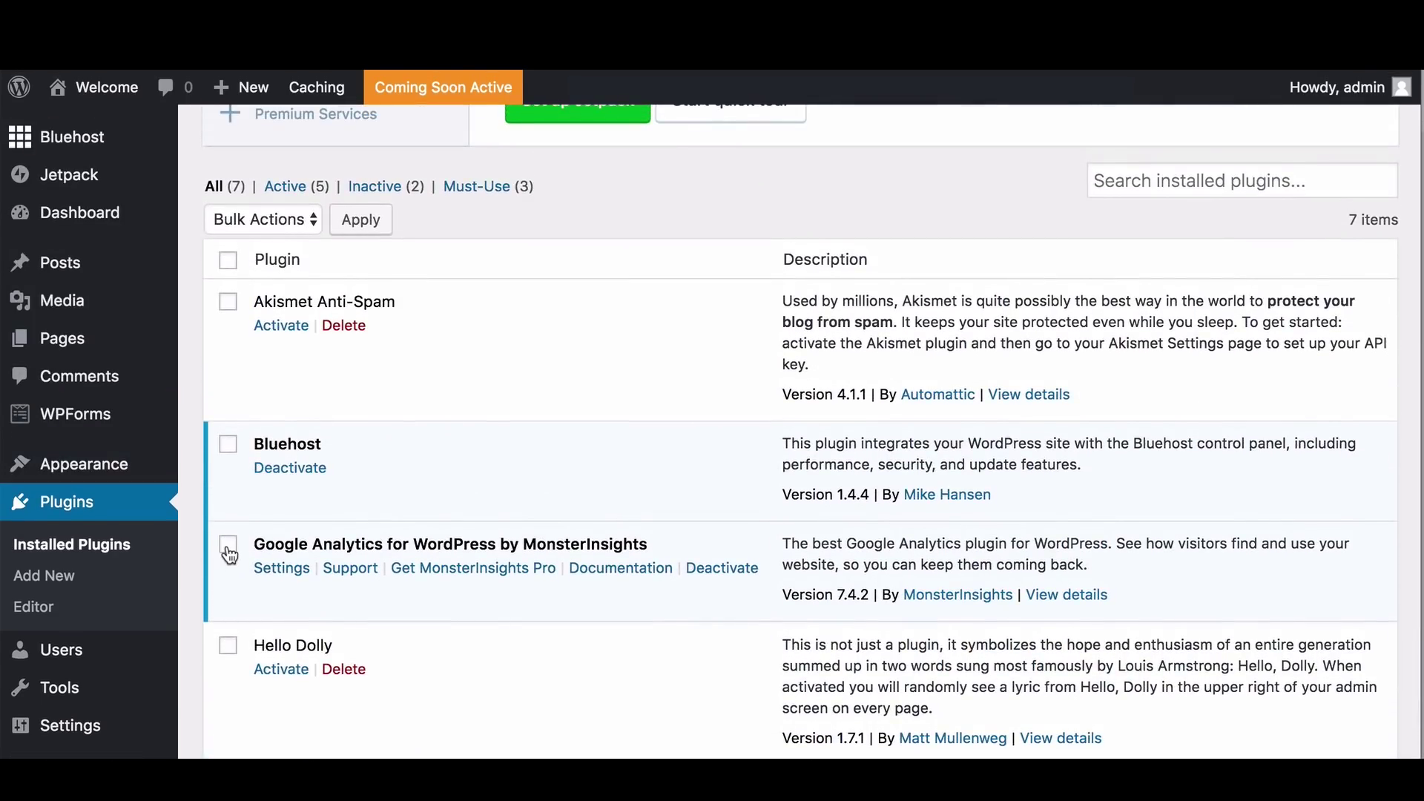
pyautogui.click(228, 546)
# Deactivate the four checked plugins with the Deactivate bulk action
pyautogui.scroll(2, 230, 554)
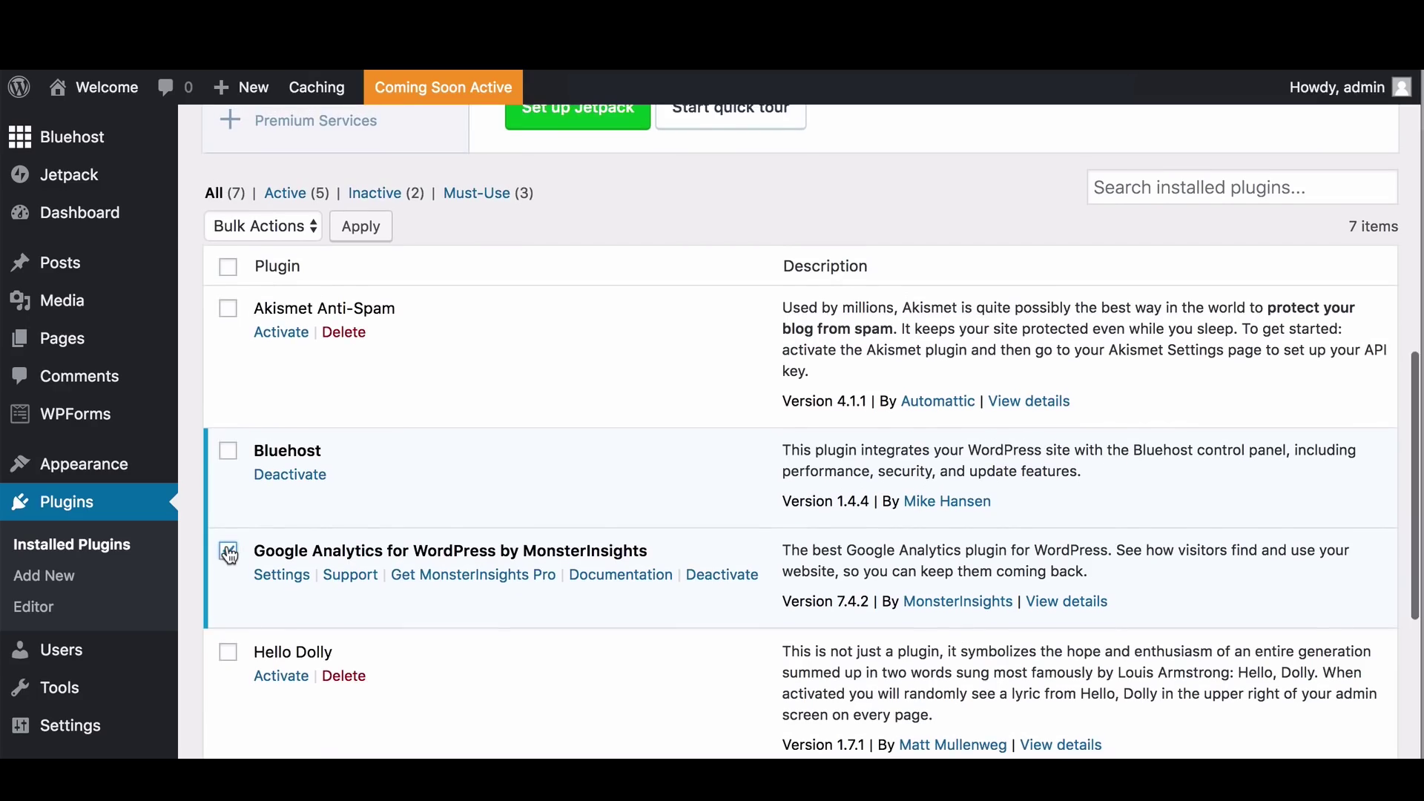
pyautogui.scroll(2, 230, 554)
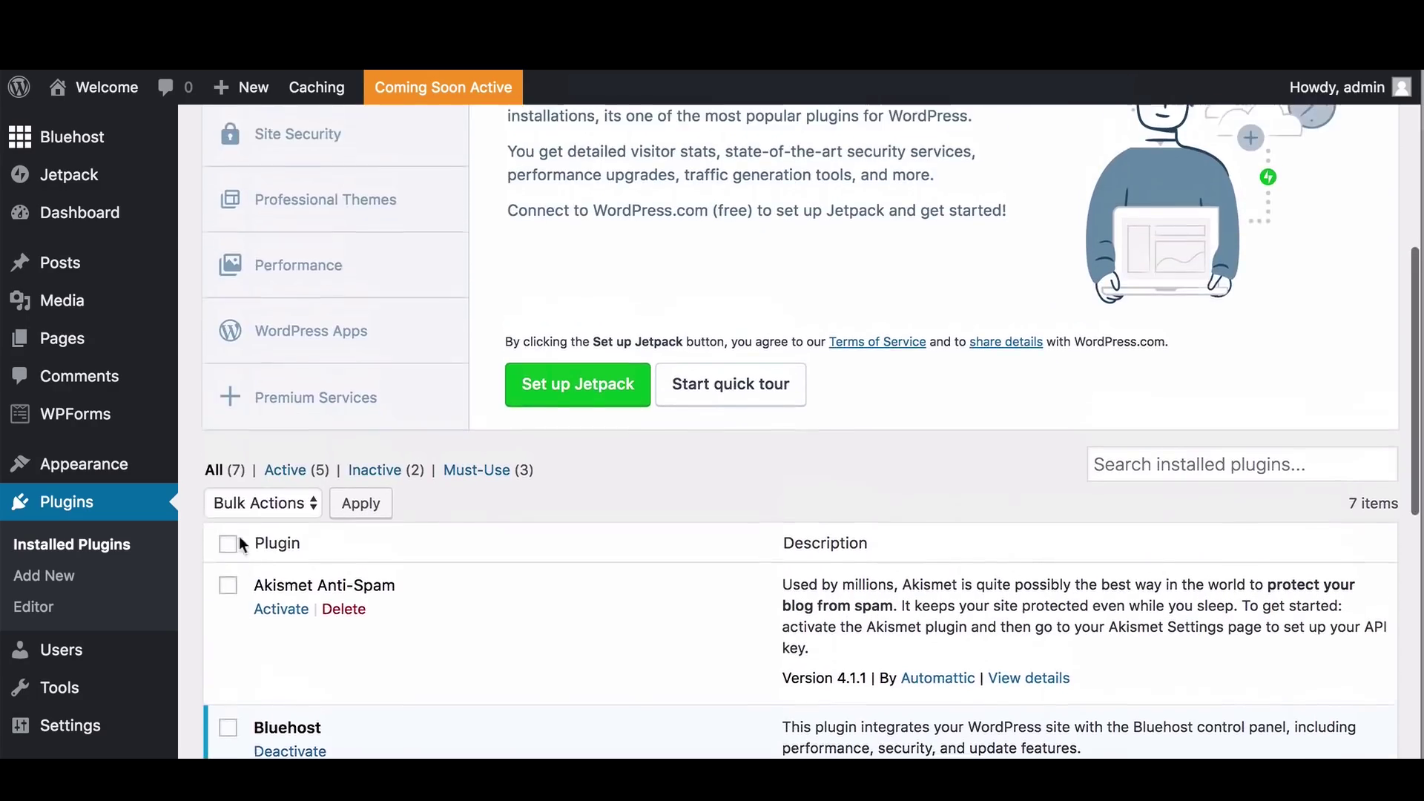
pyautogui.click(271, 524)
pyautogui.click(264, 563)
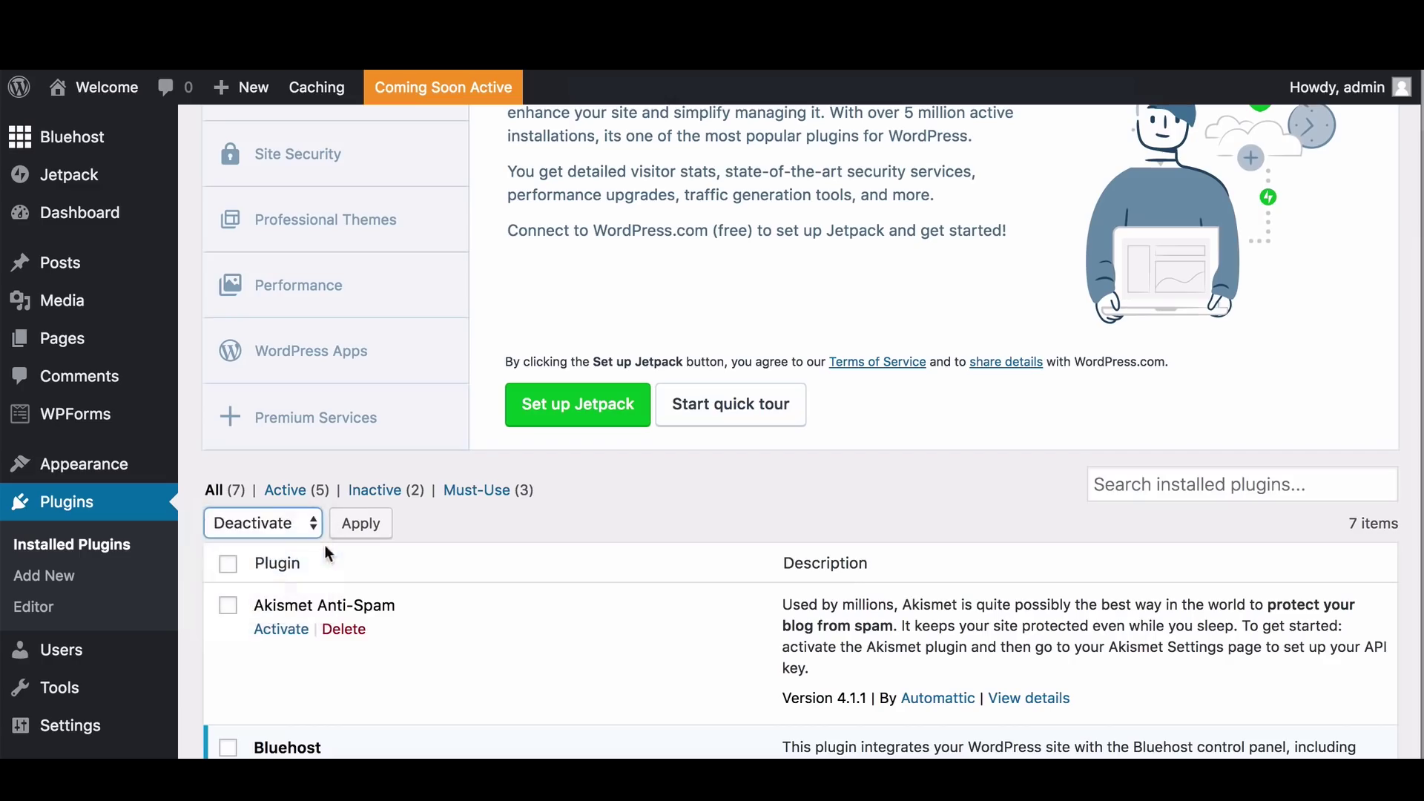
pyautogui.click(357, 537)
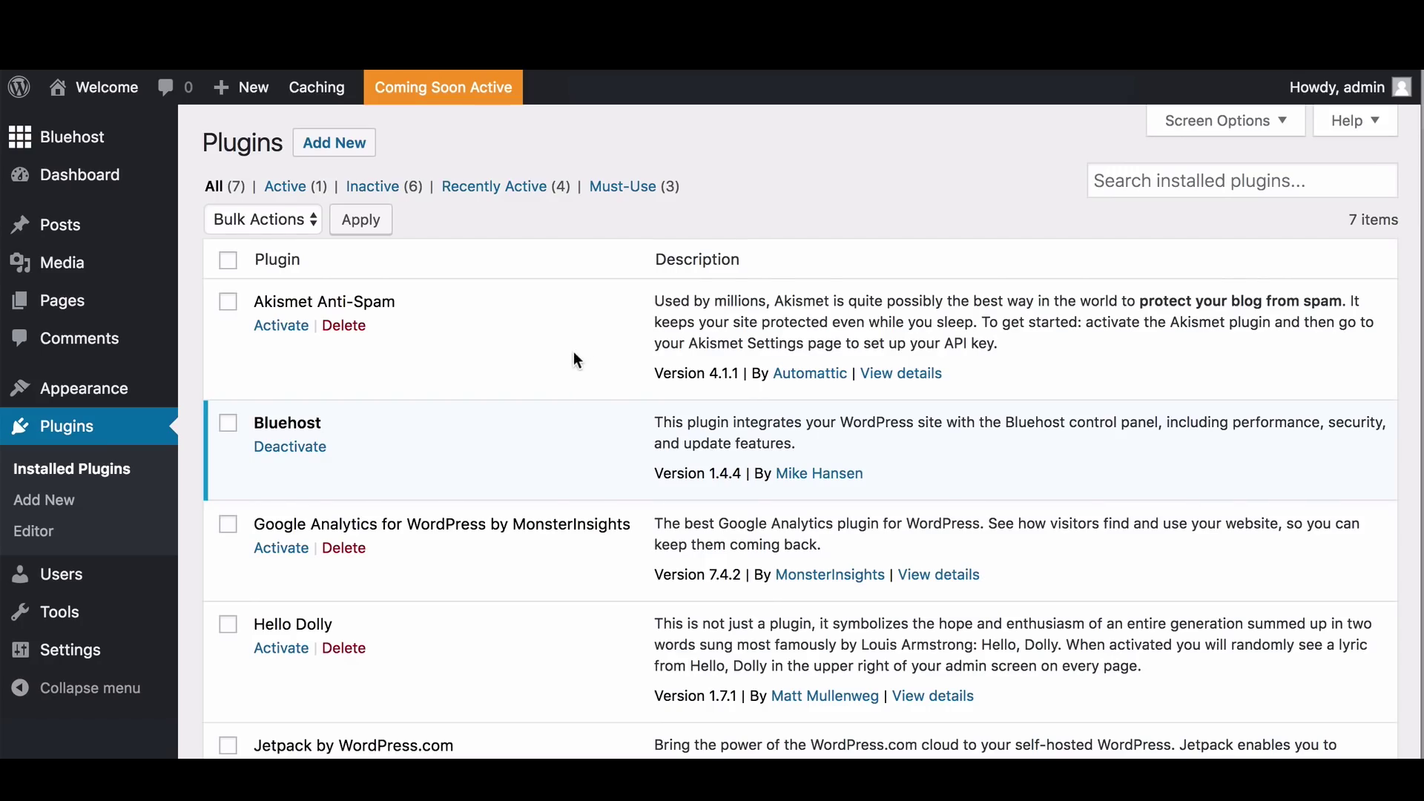
pyautogui.scroll(-3, 575, 359)
pyautogui.scroll(3, 572, 356)
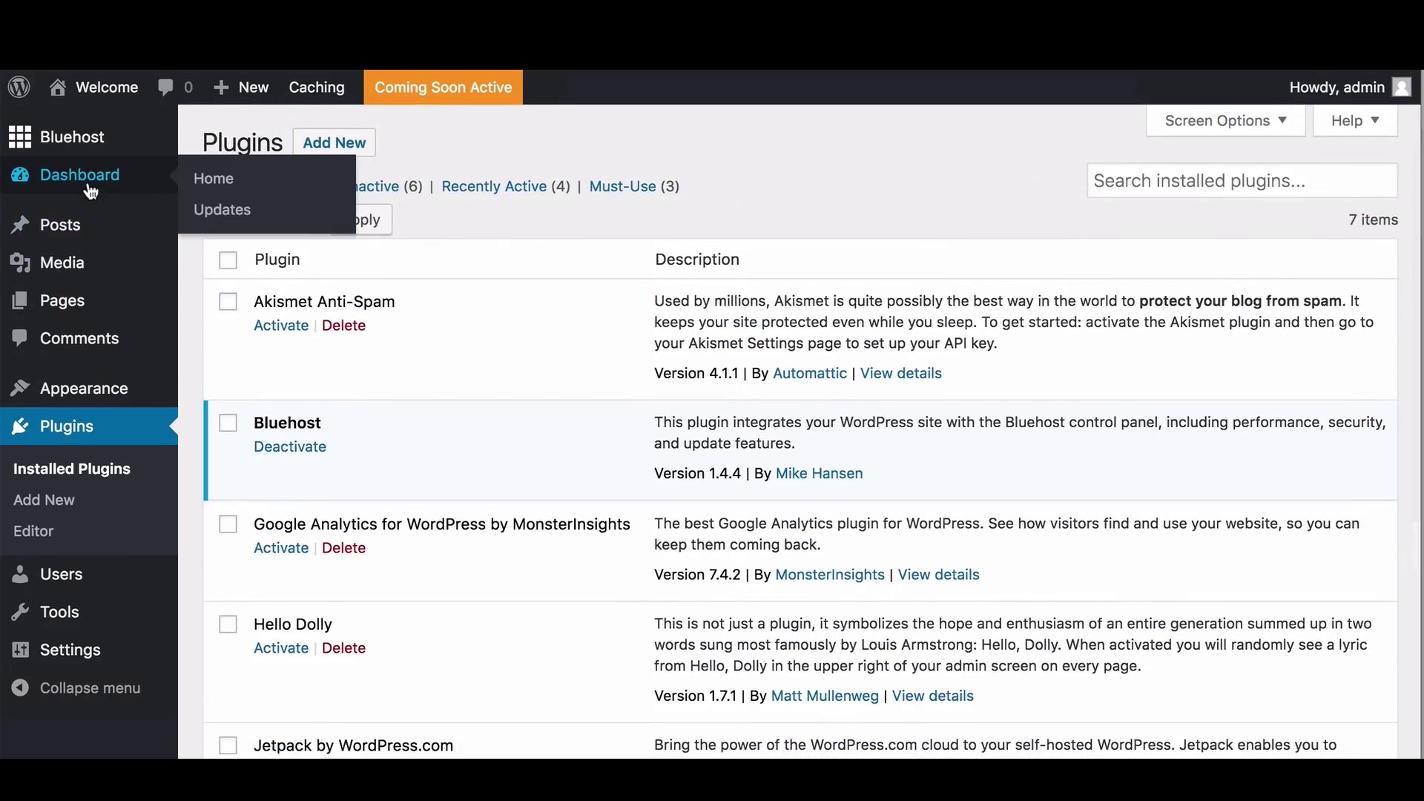
# From the Dashboard, launch the site using the orange Coming Soon Active badge
pyautogui.click(90, 191)
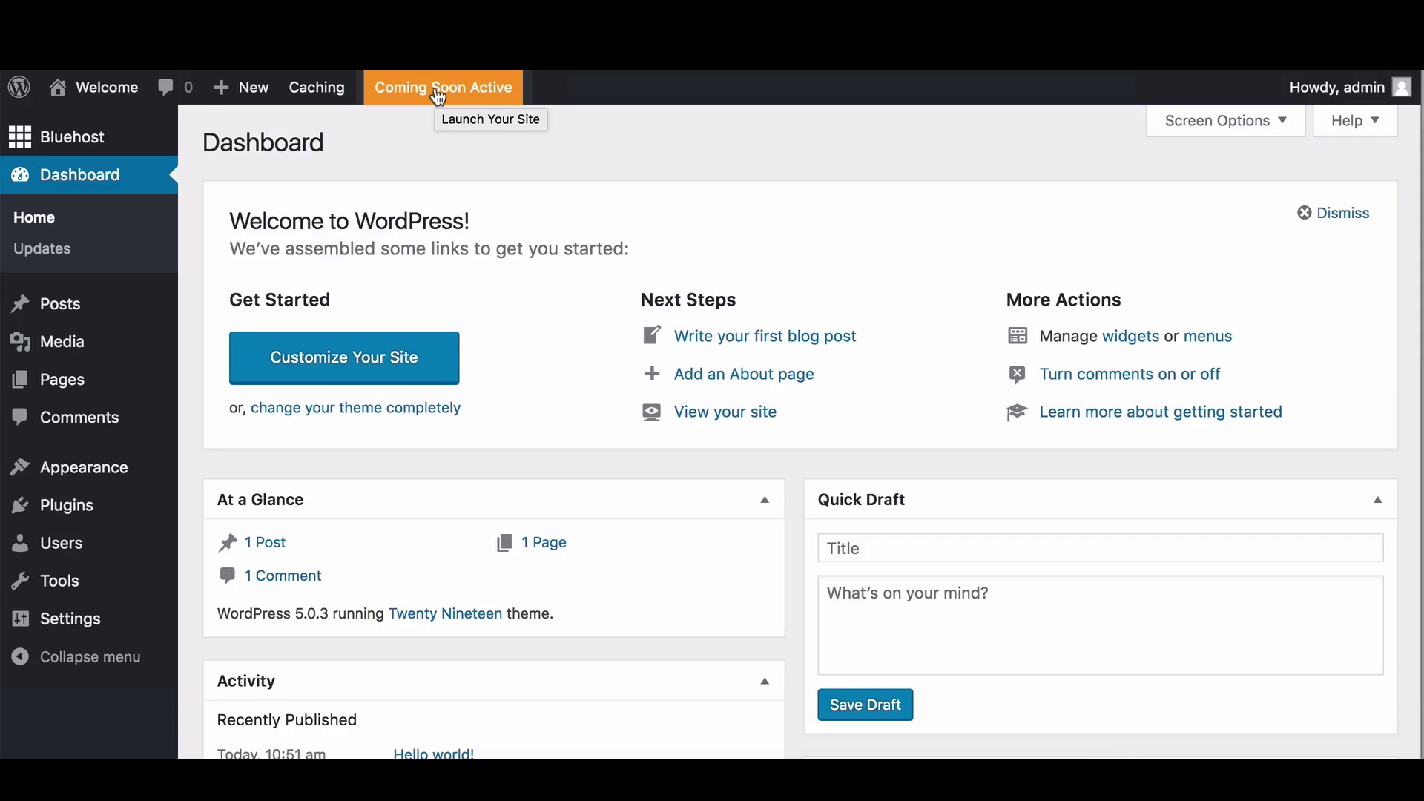
pyautogui.click(140, 132)
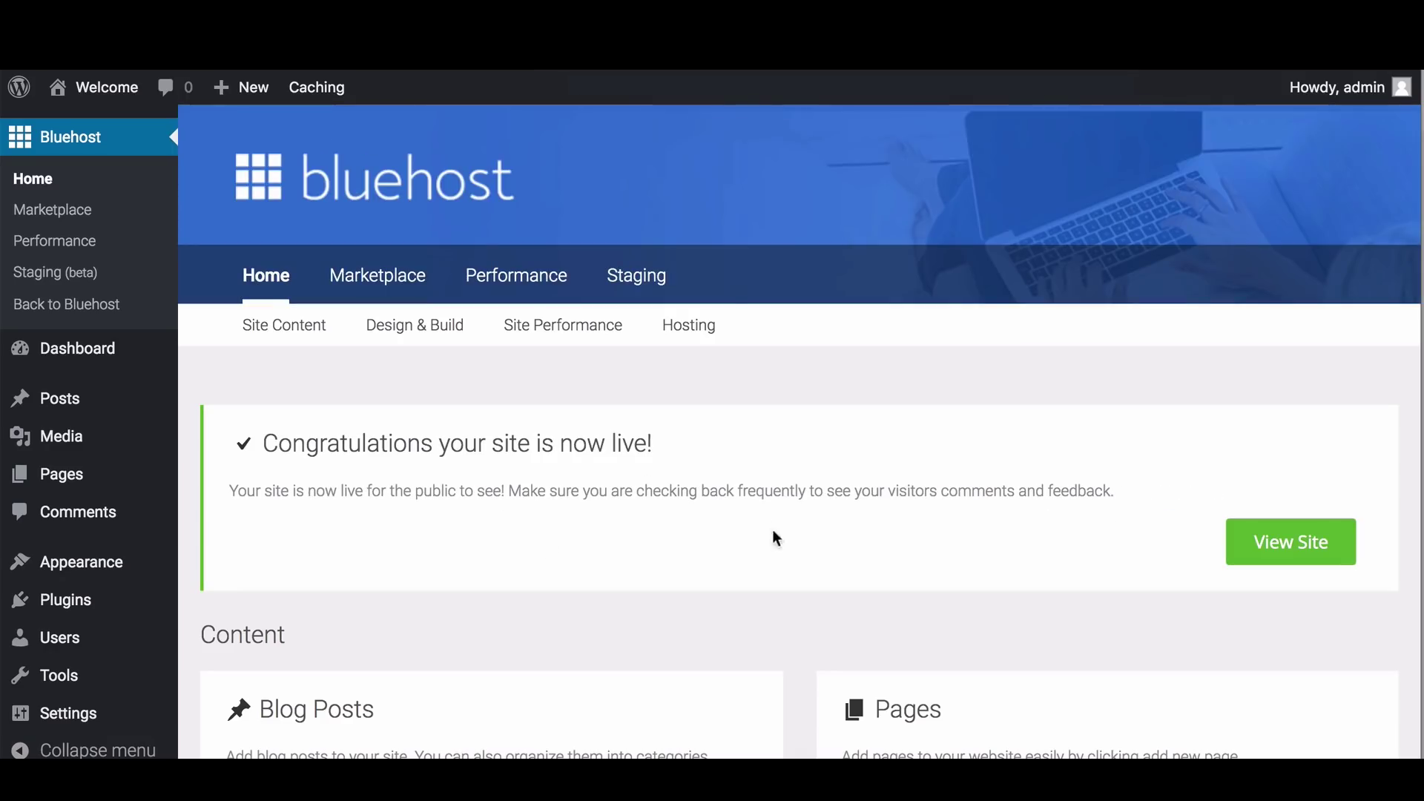
# In Cache Settings, set Bluehost Coming Soon Page to On and save the changes
pyautogui.moveTo(318, 98)
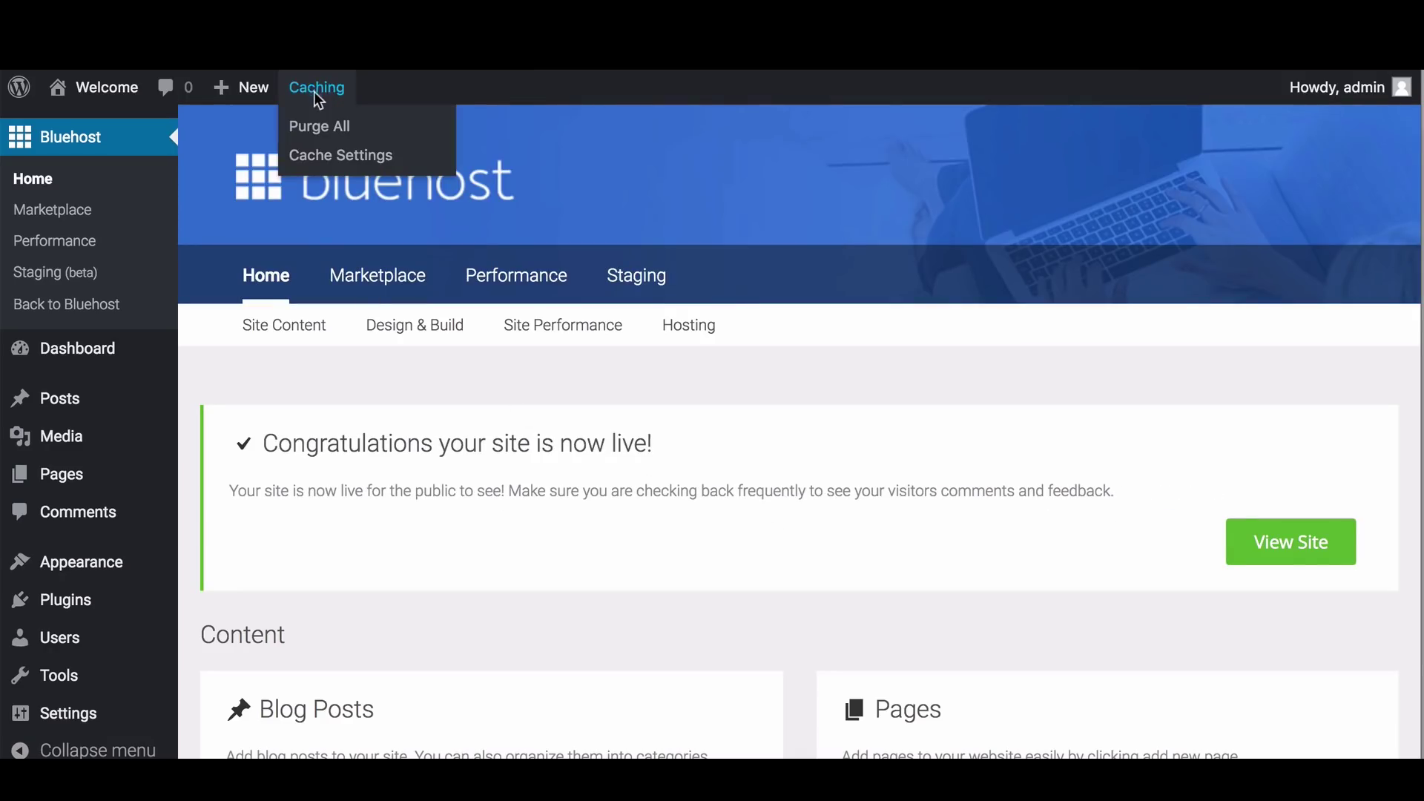
pyautogui.click(321, 157)
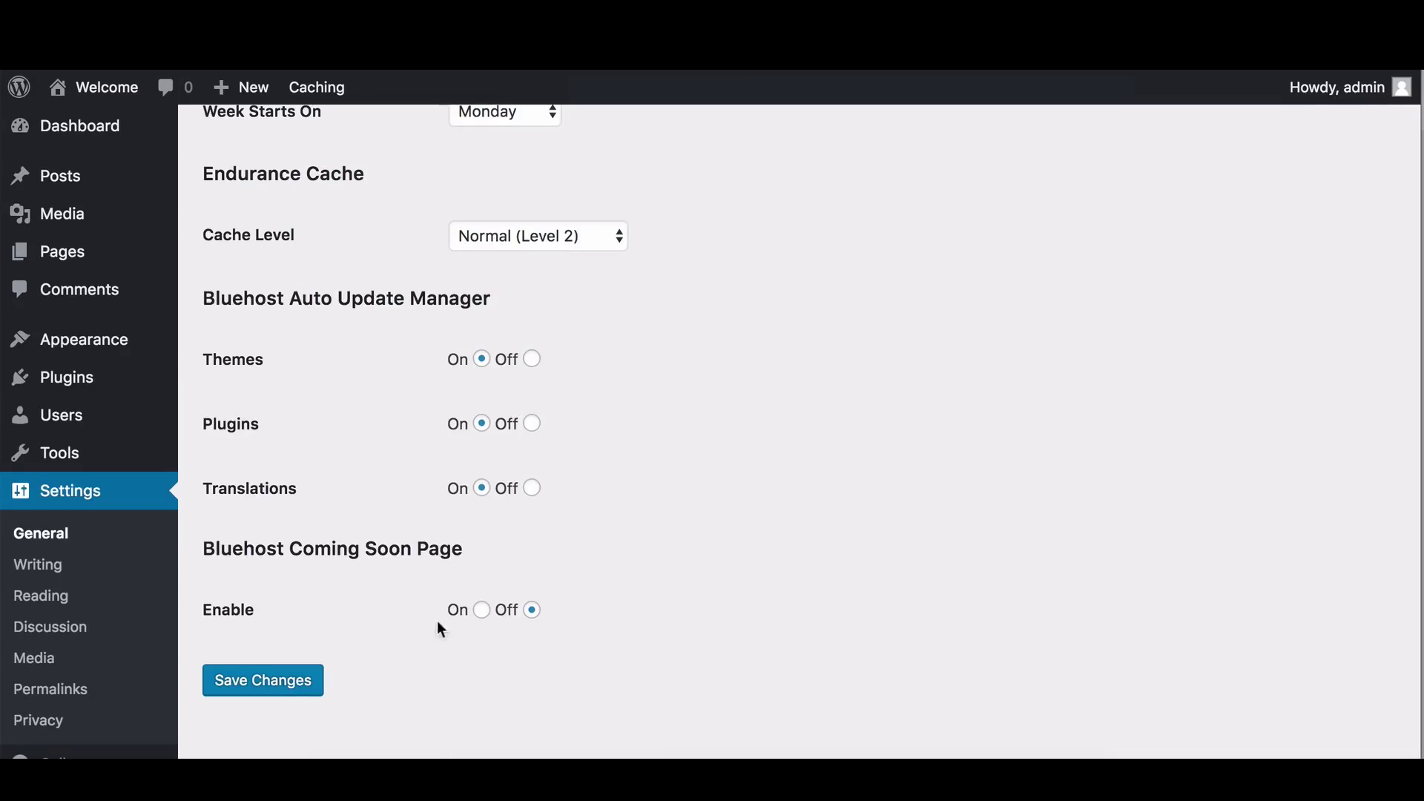
pyautogui.click(482, 611)
pyautogui.click(234, 686)
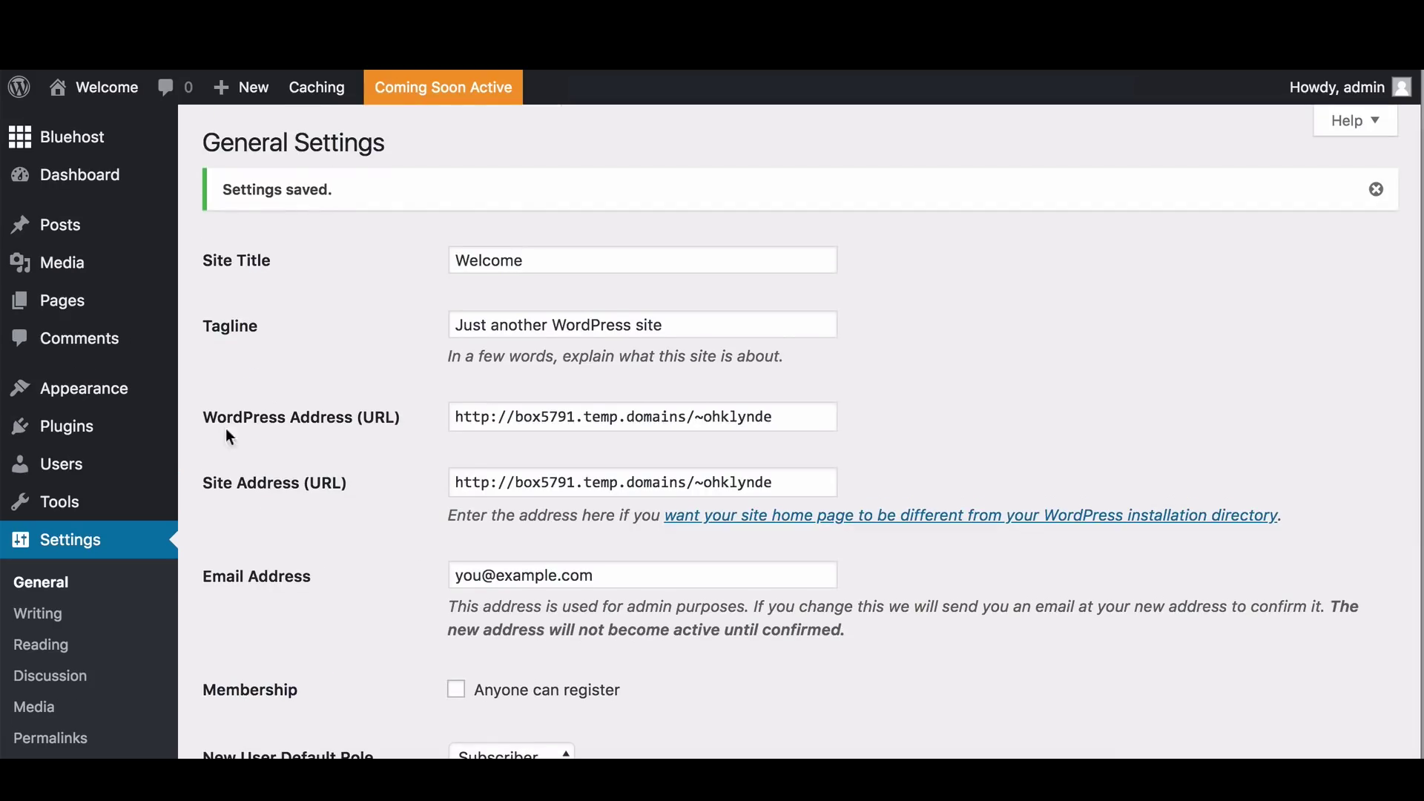
# Visit the Bluehost home page in admin, then return to the WordPress Dashboard
pyautogui.moveTo(115, 149)
pyautogui.click(246, 151)
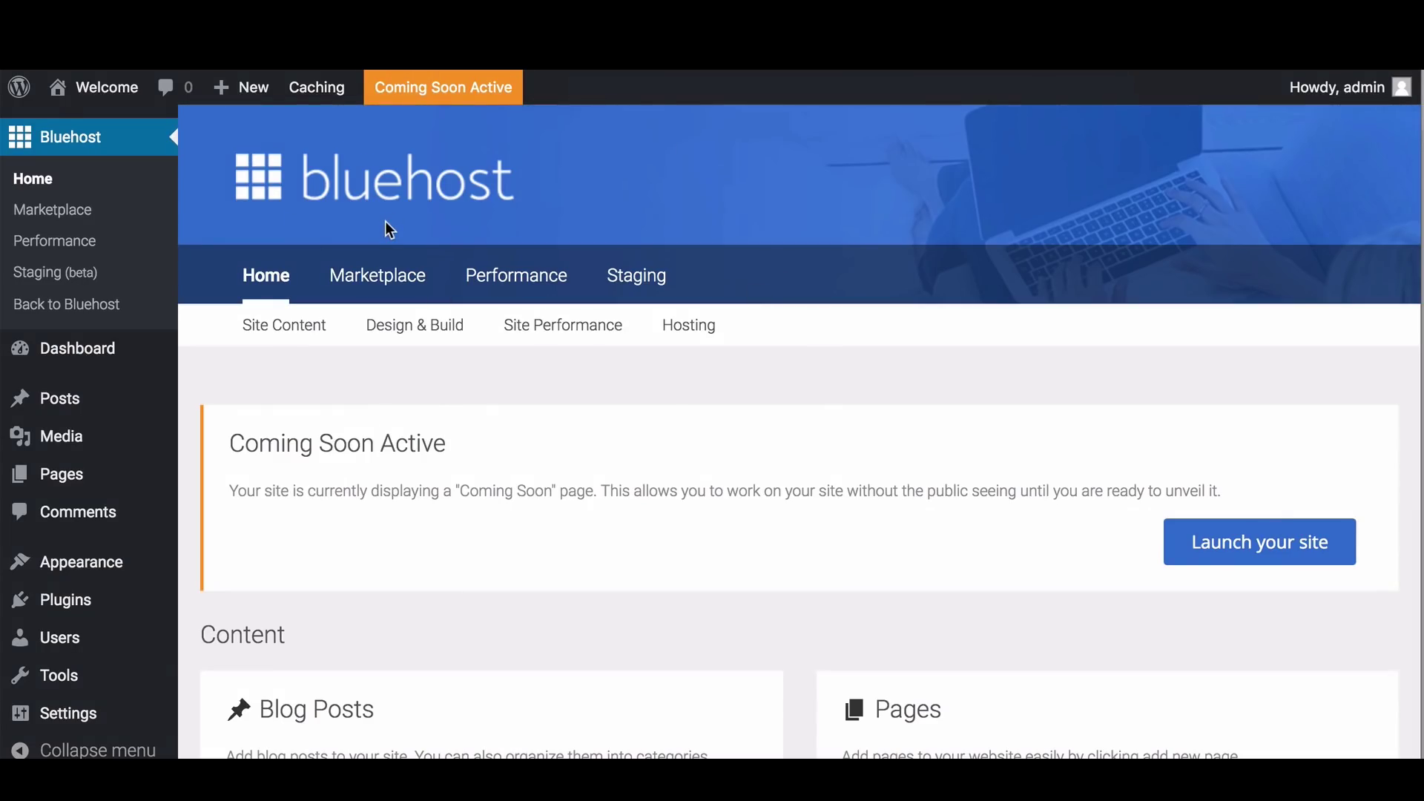
pyautogui.moveTo(105, 359)
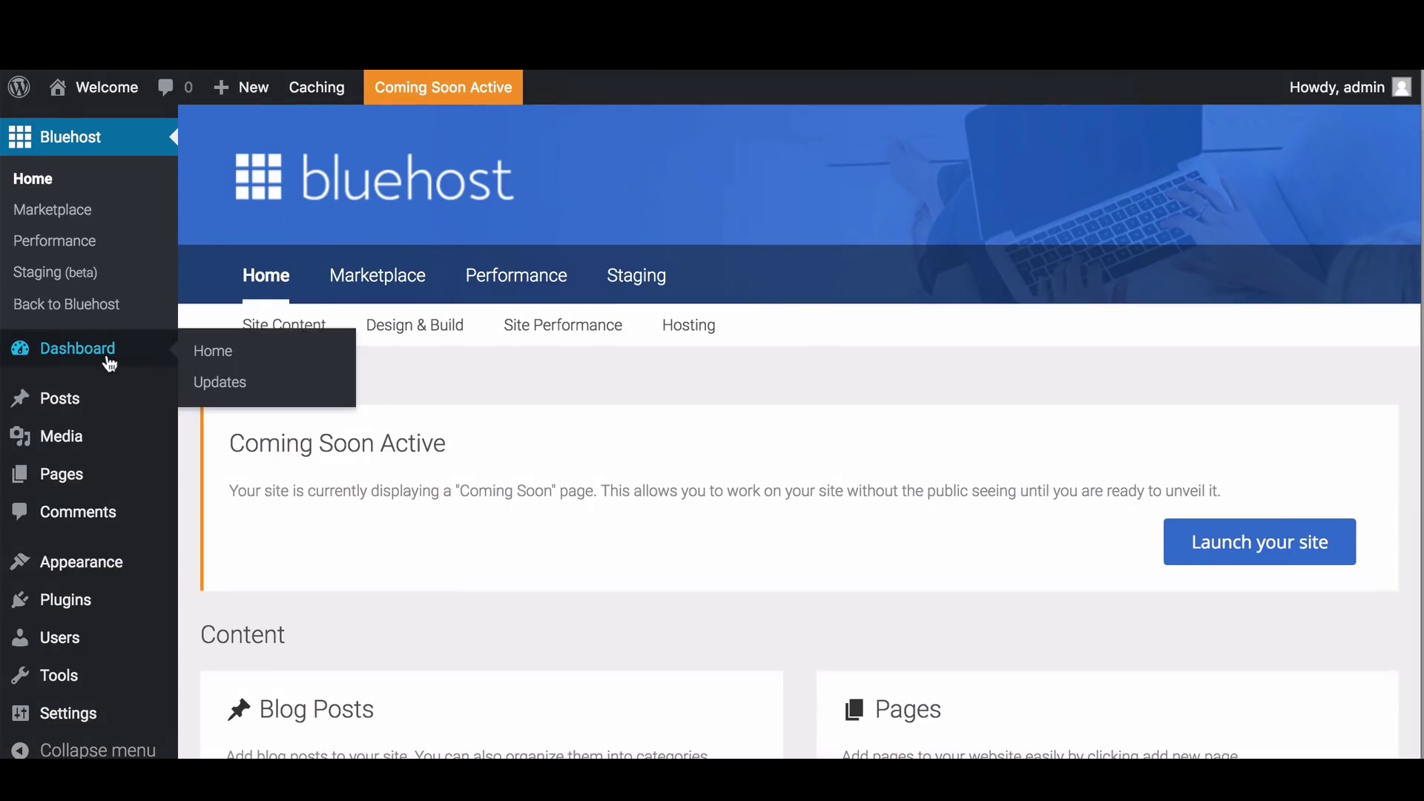
pyautogui.click(267, 365)
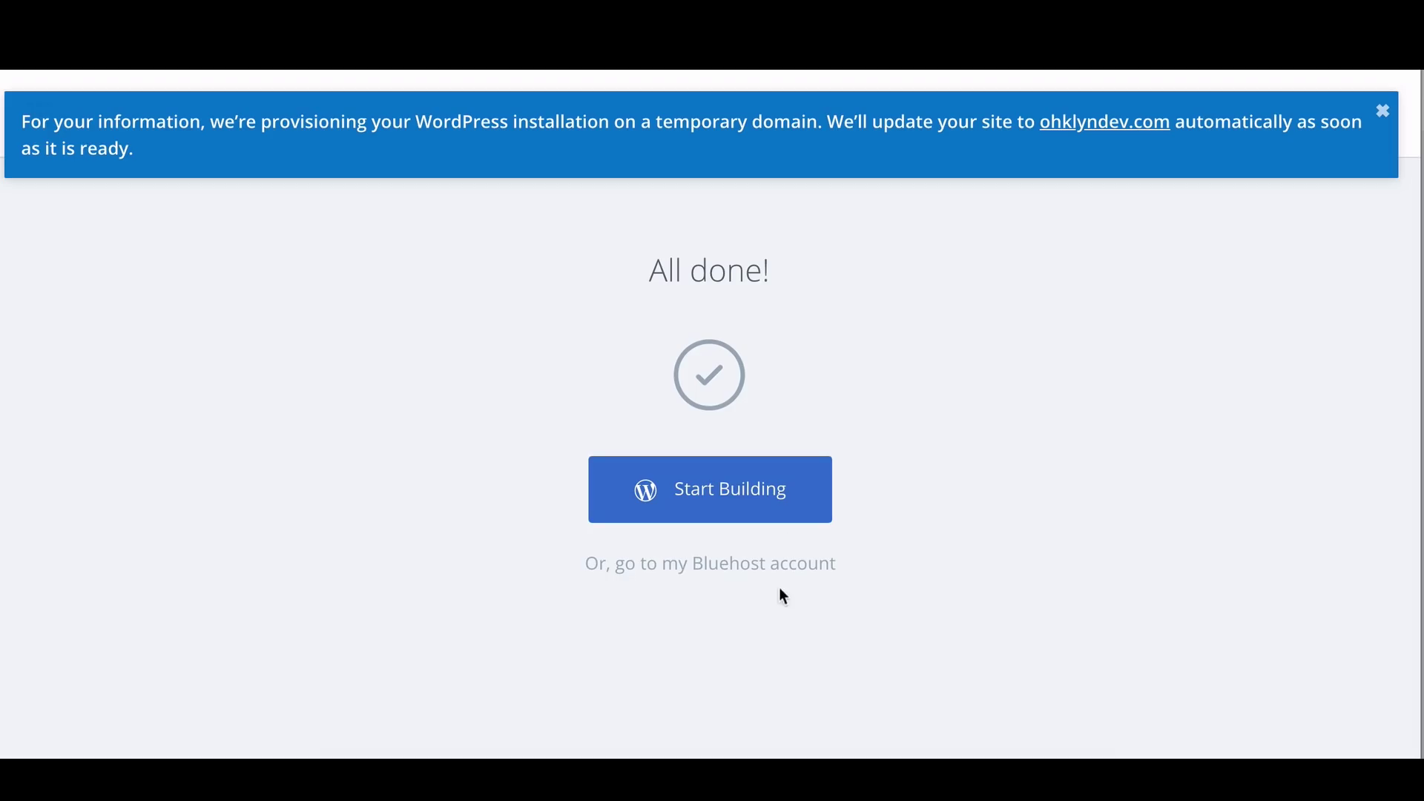
# From the Bluehost account's My Sites list, open Manage Site for the Welcome site
pyautogui.click(699, 572)
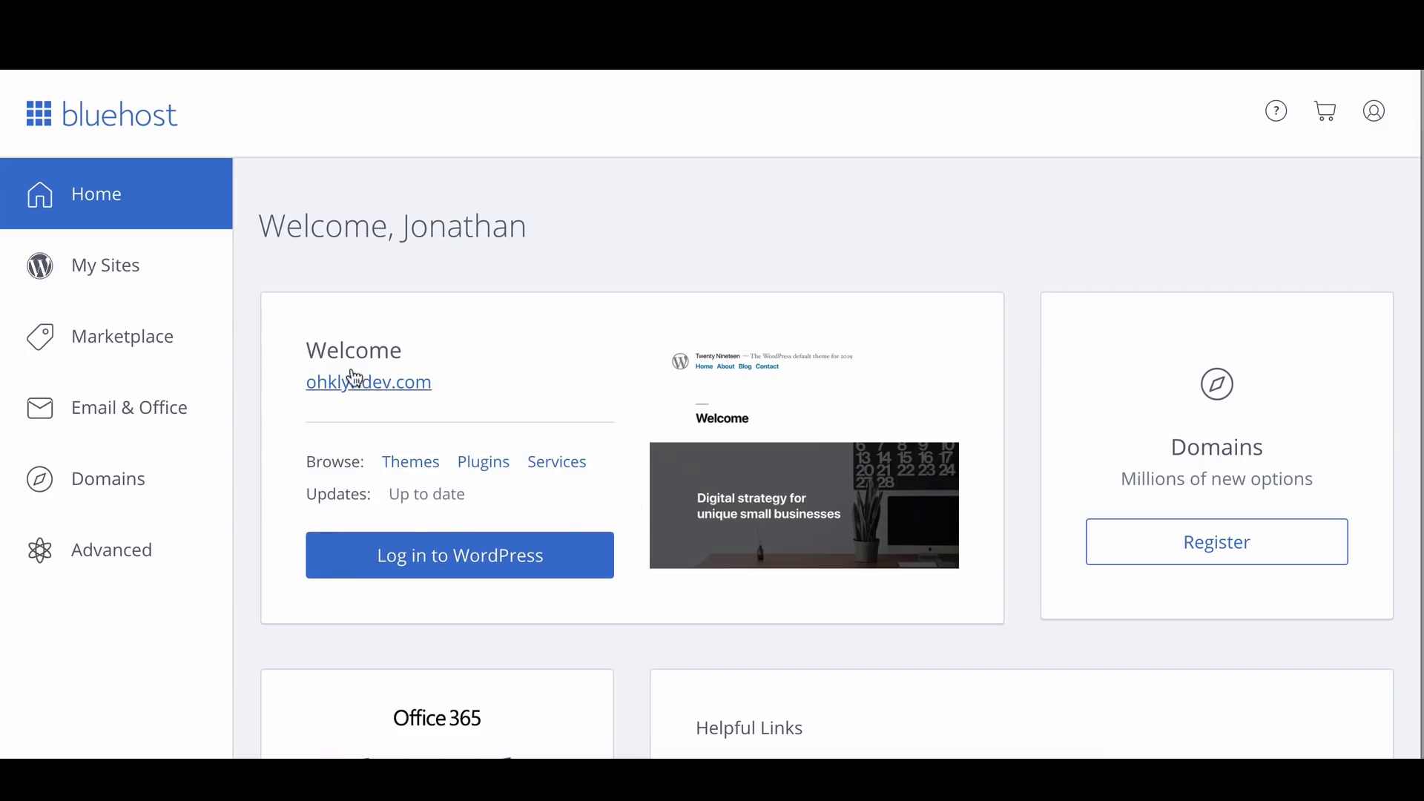
pyautogui.click(127, 272)
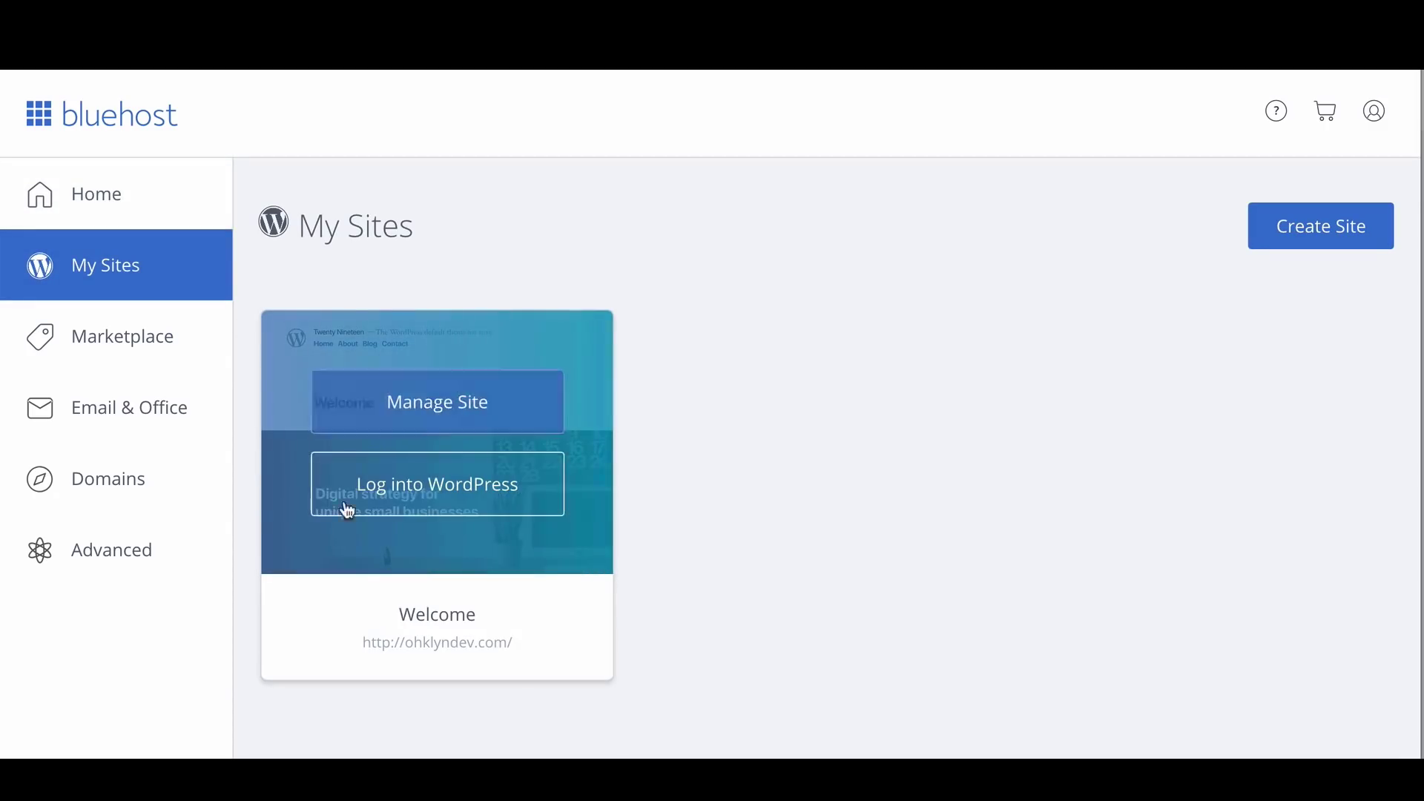
pyautogui.click(483, 418)
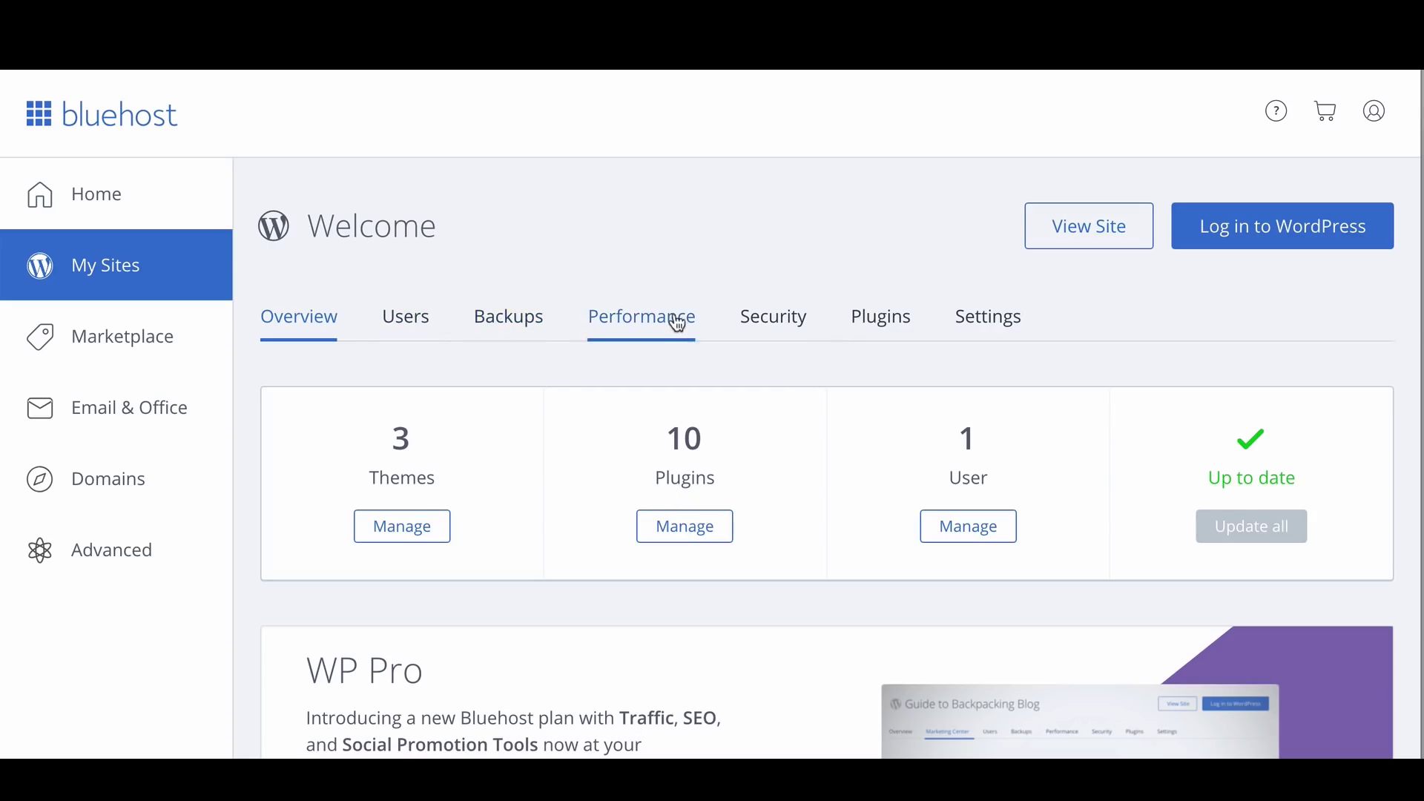
# Open the Welcome site's Security tab and read why the Free SSL Certificate is Unavailable
pyautogui.click(791, 335)
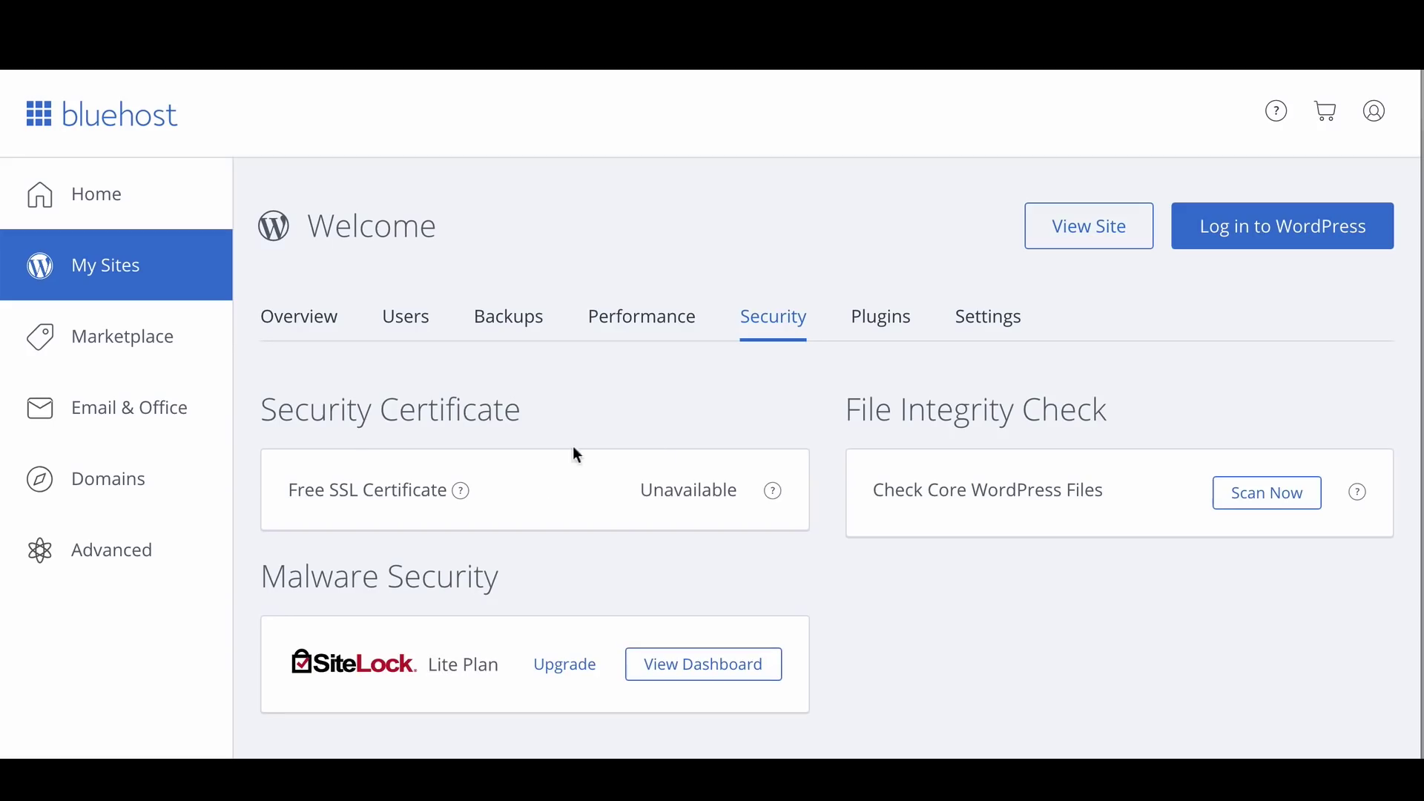
pyautogui.click(772, 491)
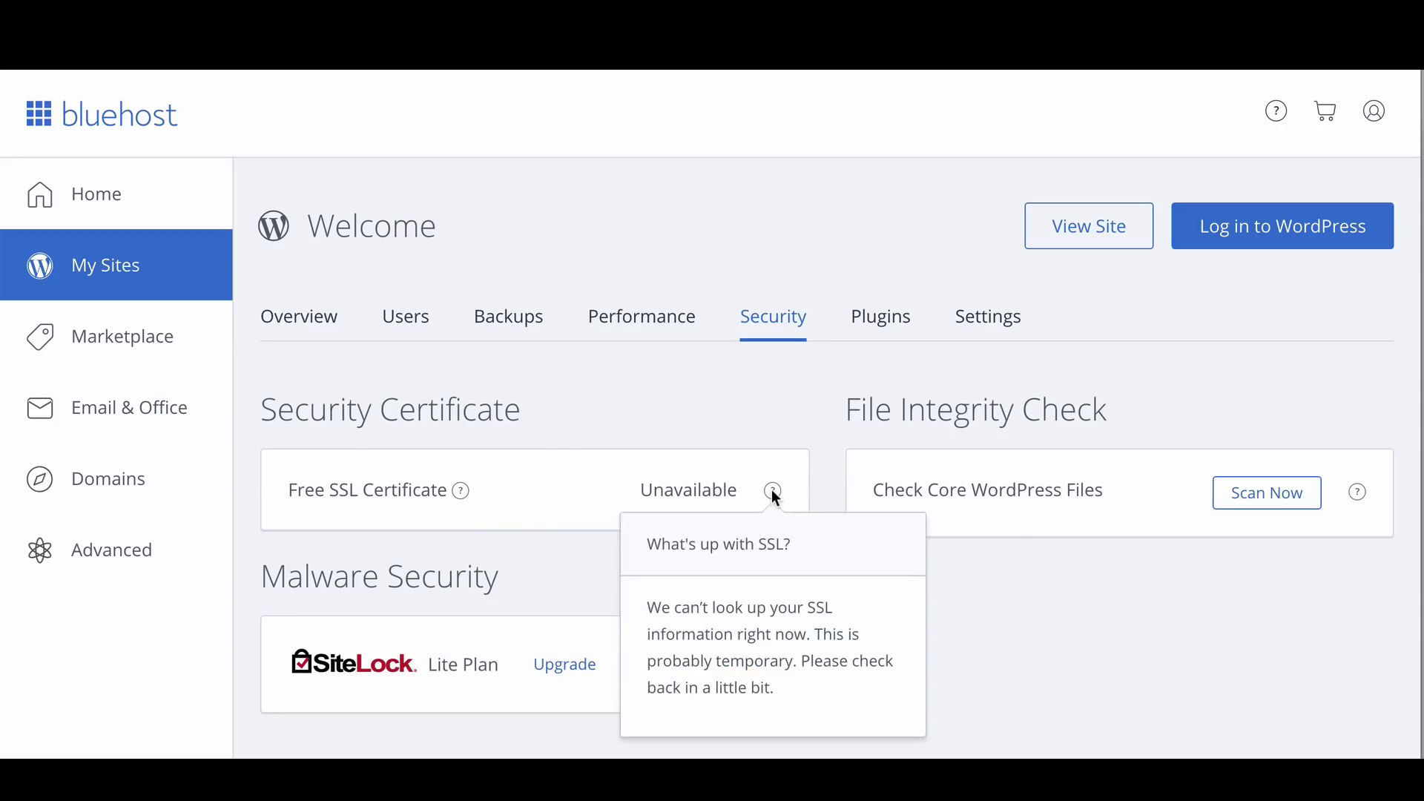
pyautogui.moveTo(795, 698); pyautogui.dragTo(646, 607)
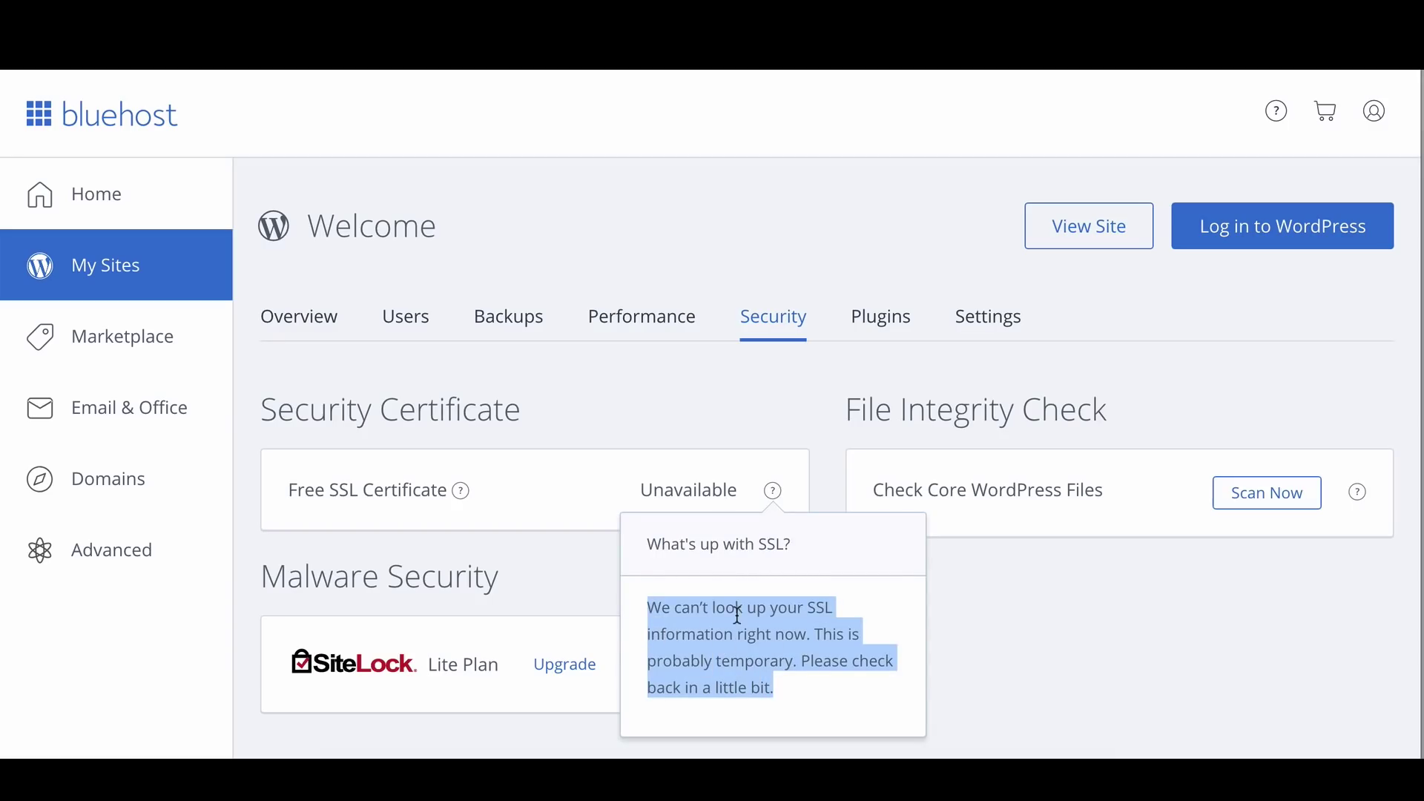
pyautogui.click(877, 683)
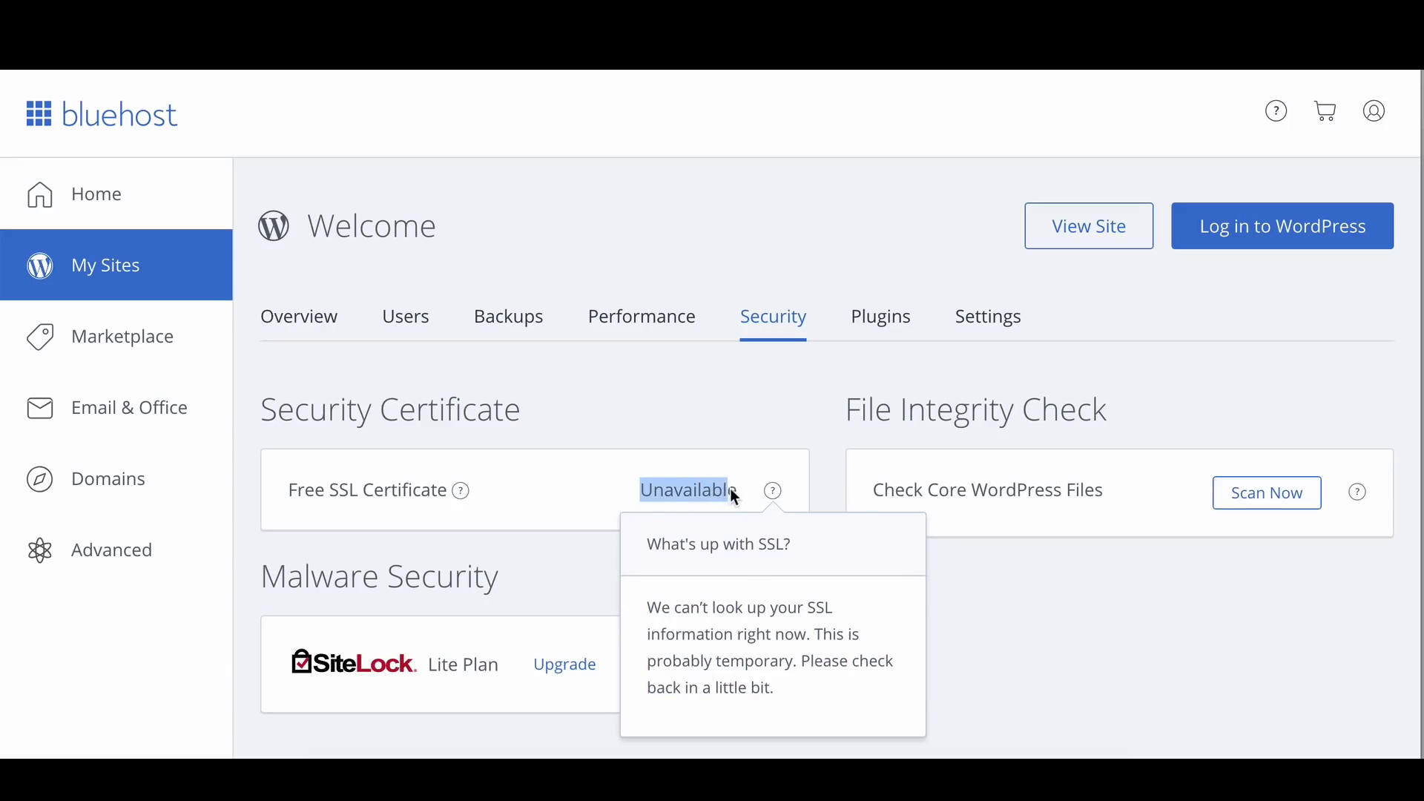
pyautogui.click(604, 479)
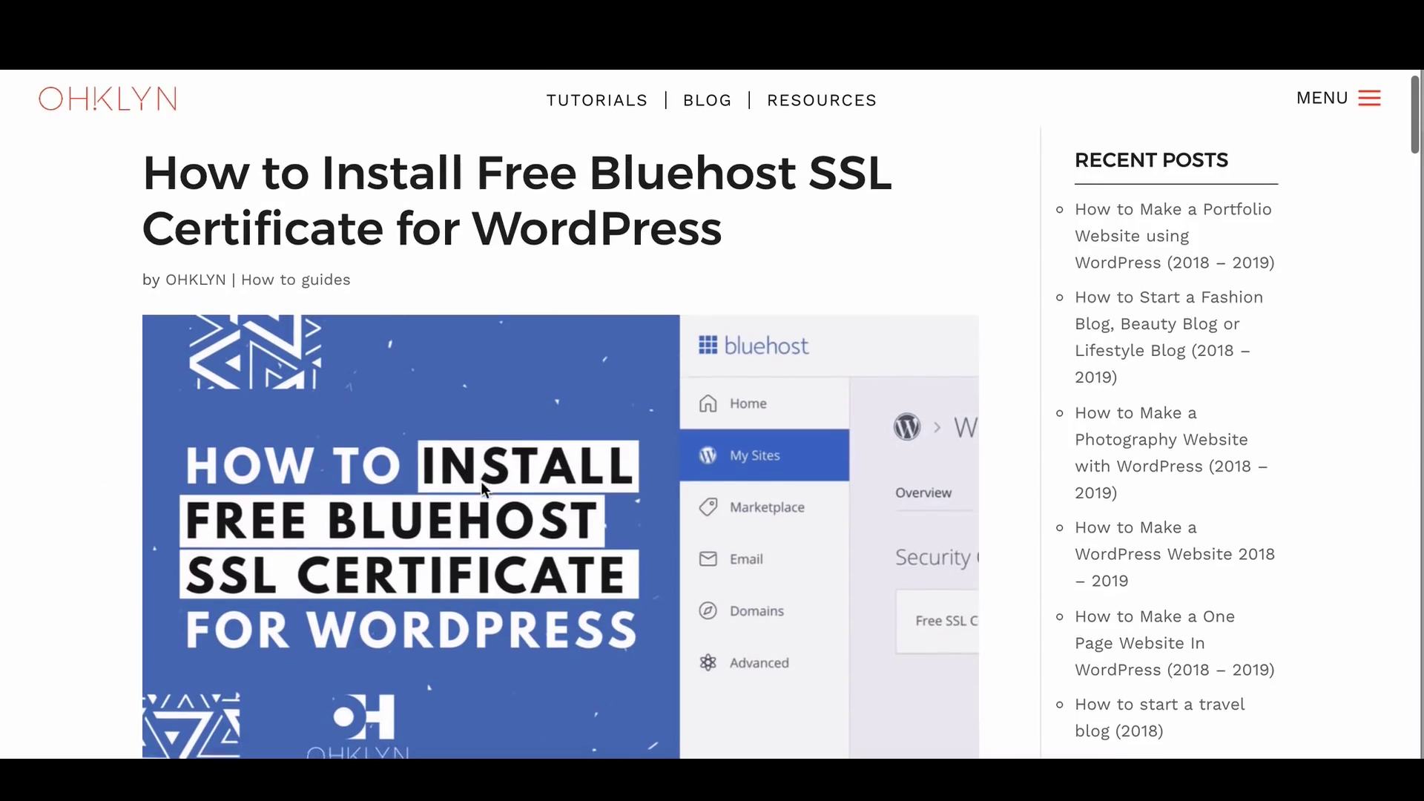
pyautogui.scroll(-10, 481, 482)
pyautogui.scroll(-5, 480, 482)
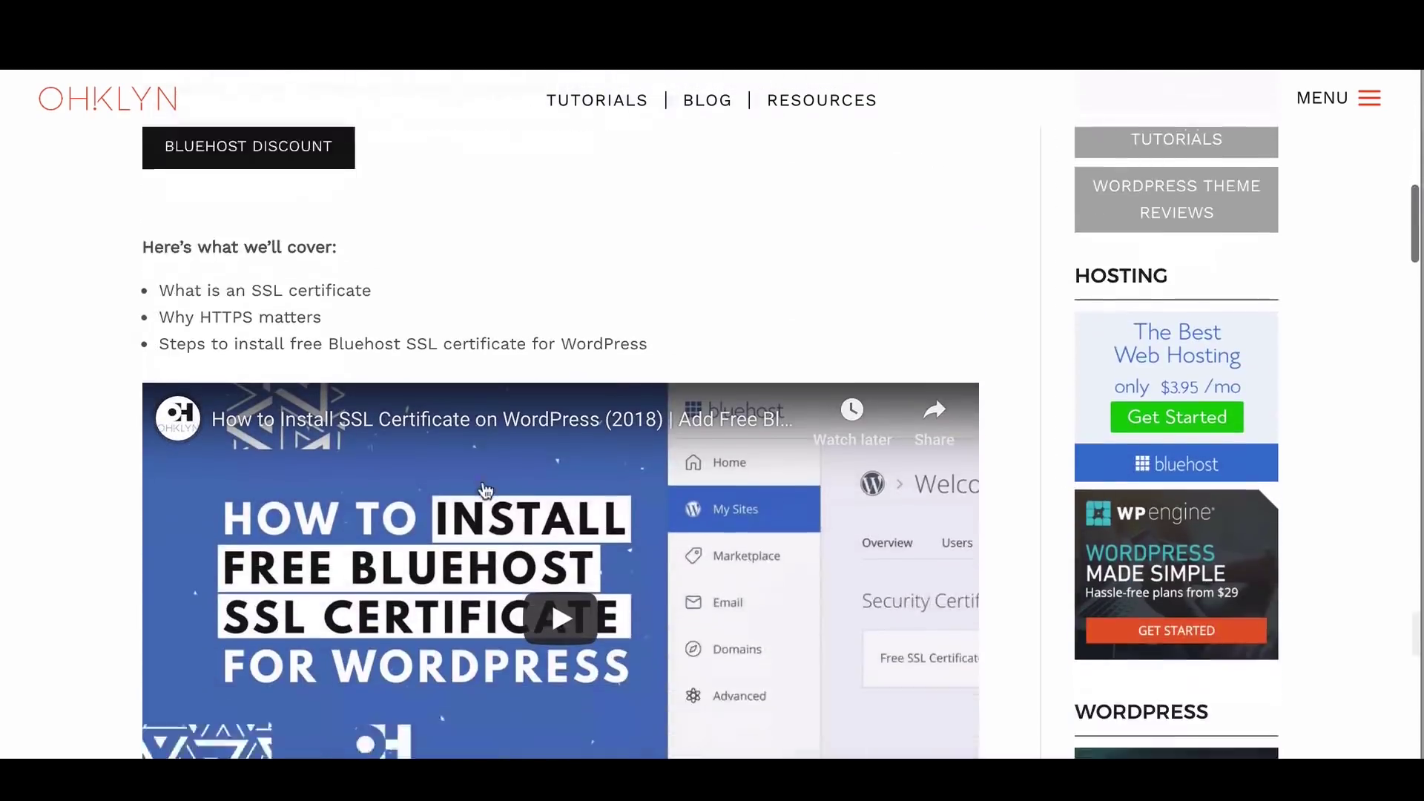
pyautogui.scroll(-5, 539, 387)
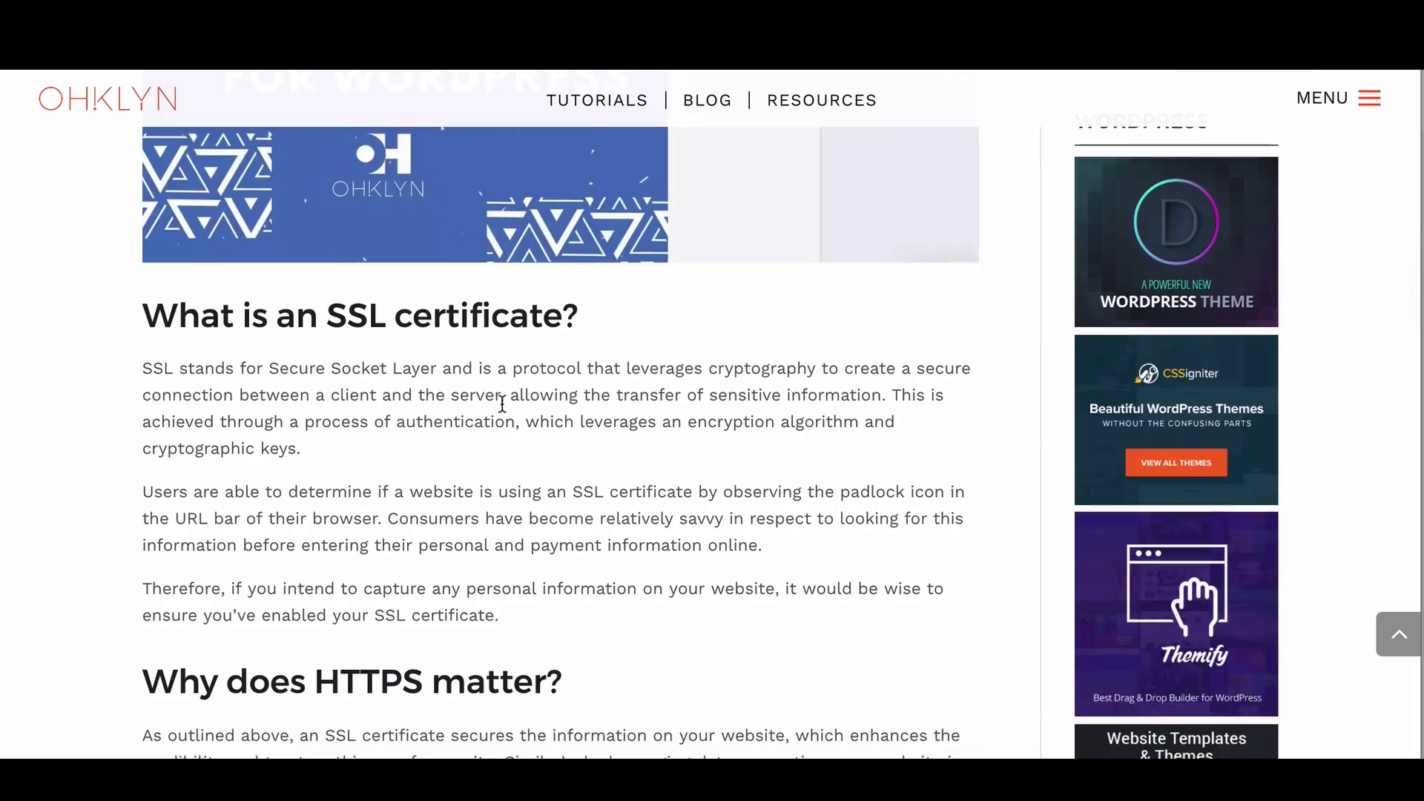
pyautogui.scroll(-9, 586, 408)
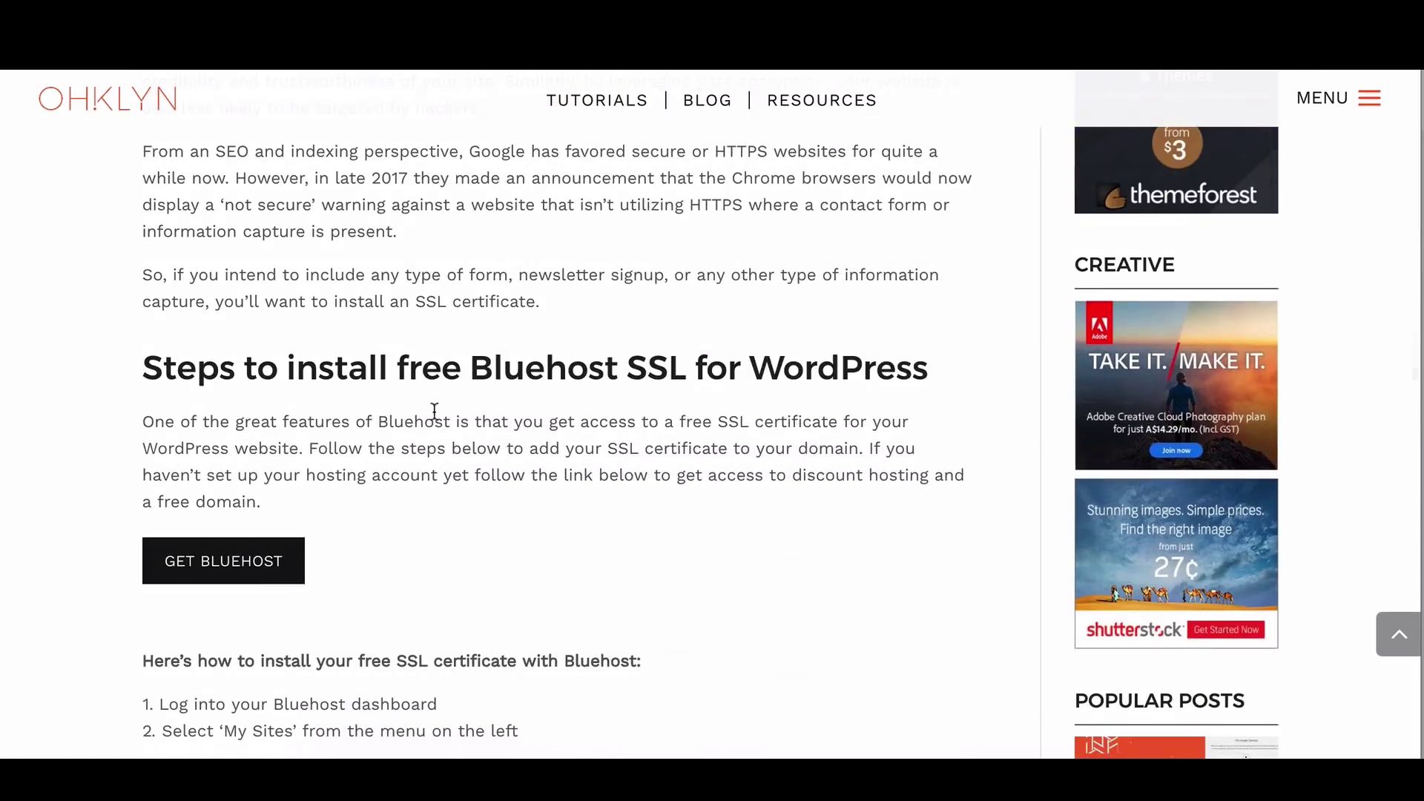
pyautogui.scroll(-2, 432, 410)
pyautogui.scroll(6, 434, 415)
pyautogui.scroll(15, 436, 412)
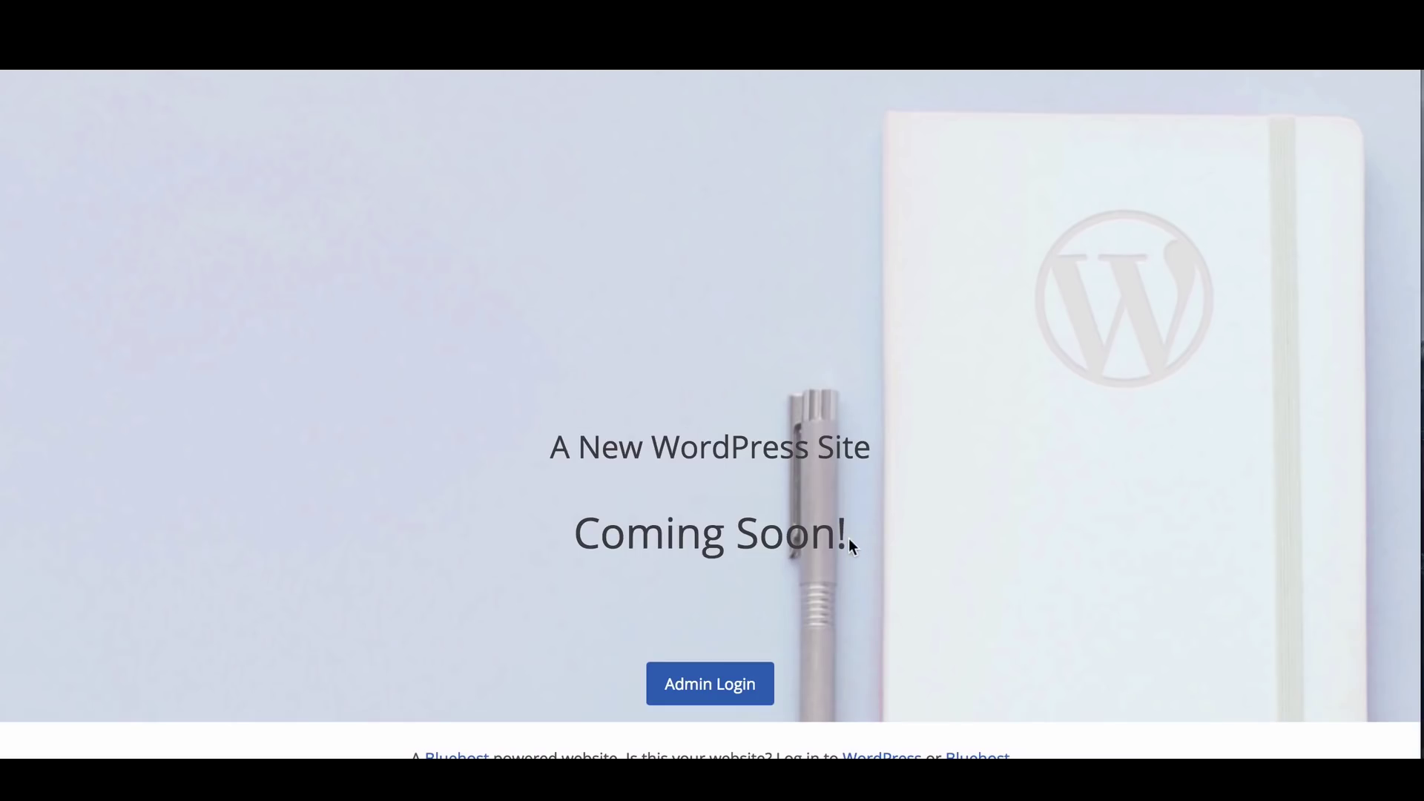
# Go to the WordPress admin login page from the Coming Soon page
pyautogui.click(735, 682)
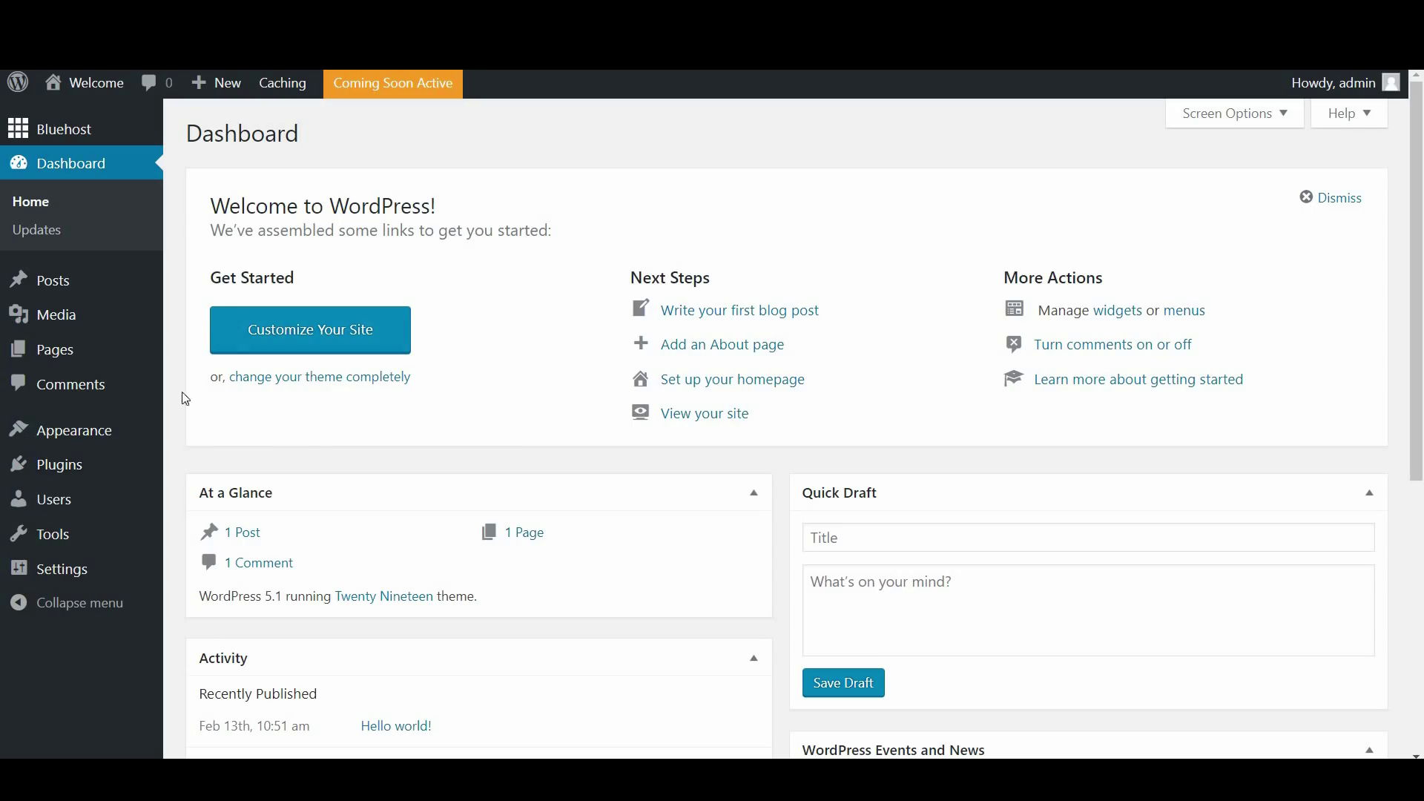
# Start a new user under Users > Add New, entering the new username and email address
pyautogui.click(59, 508)
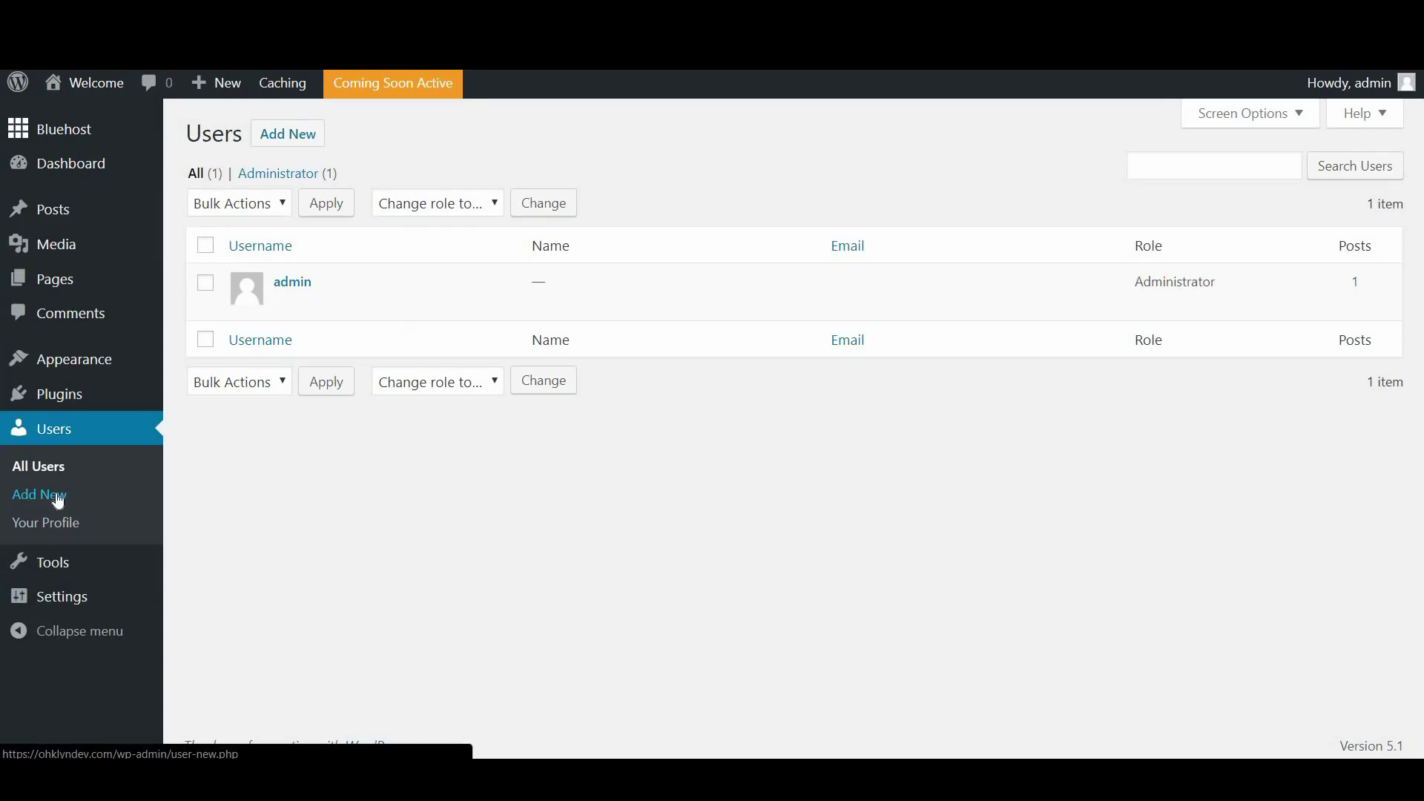
pyautogui.click(297, 142)
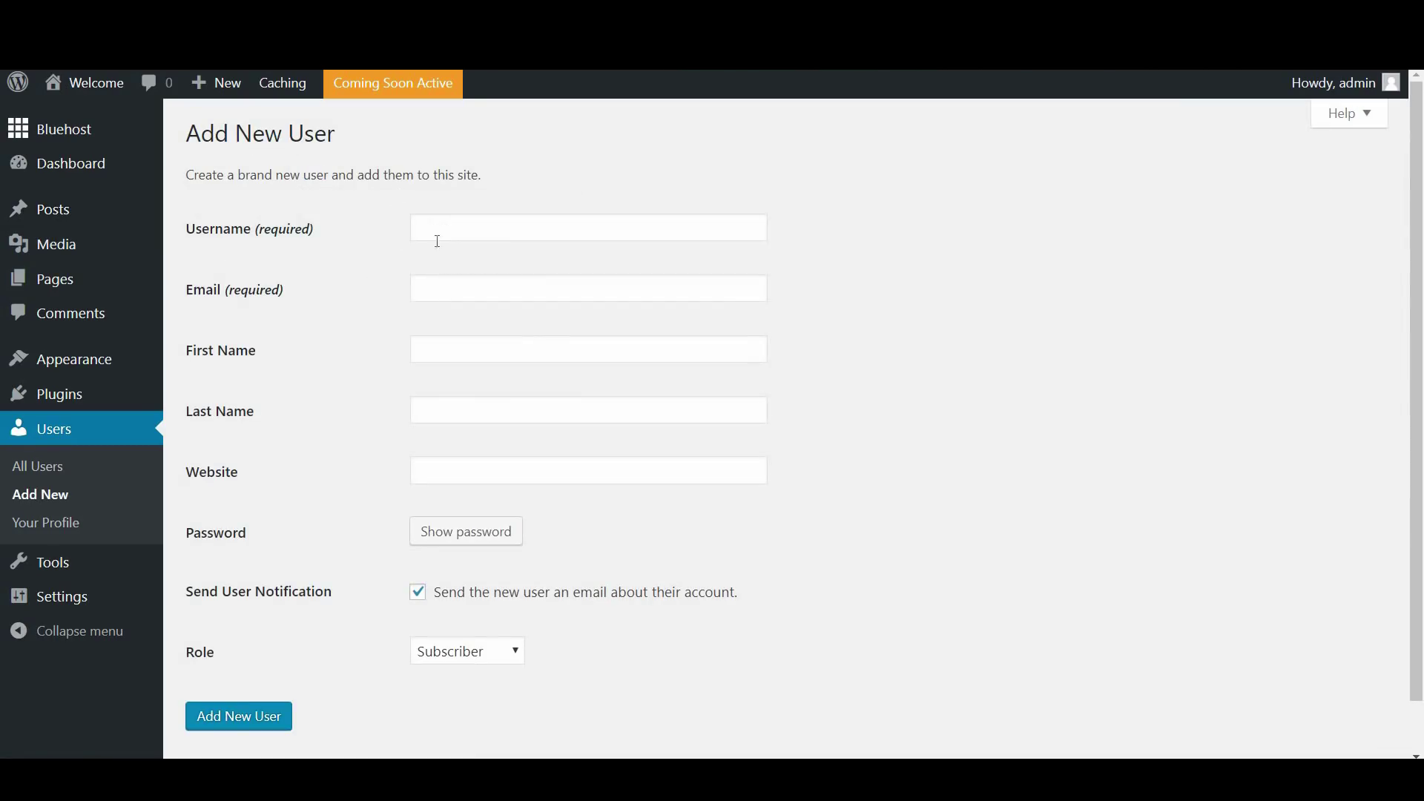
pyautogui.click(449, 230)
pyautogui.write('Hendrik')
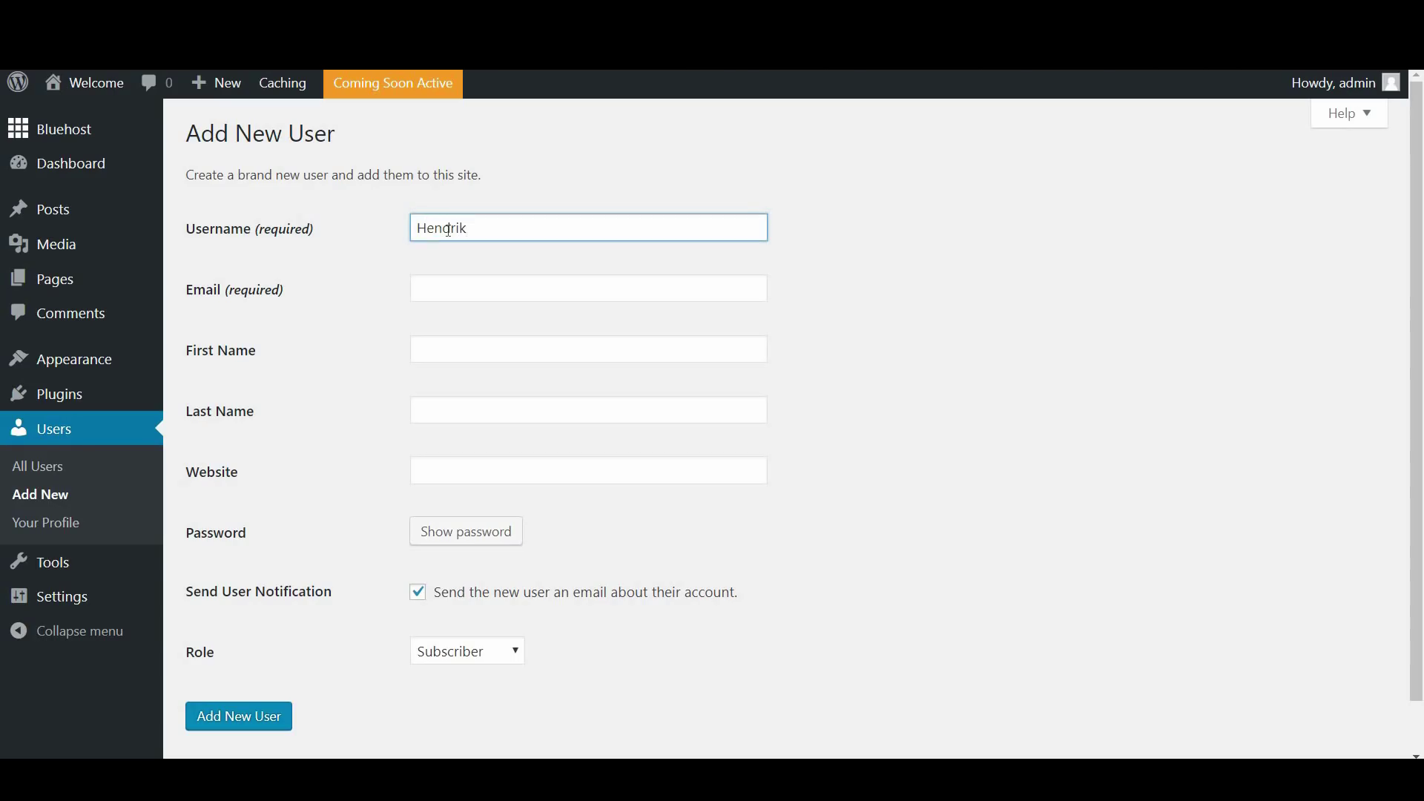
pyautogui.press('Tab')
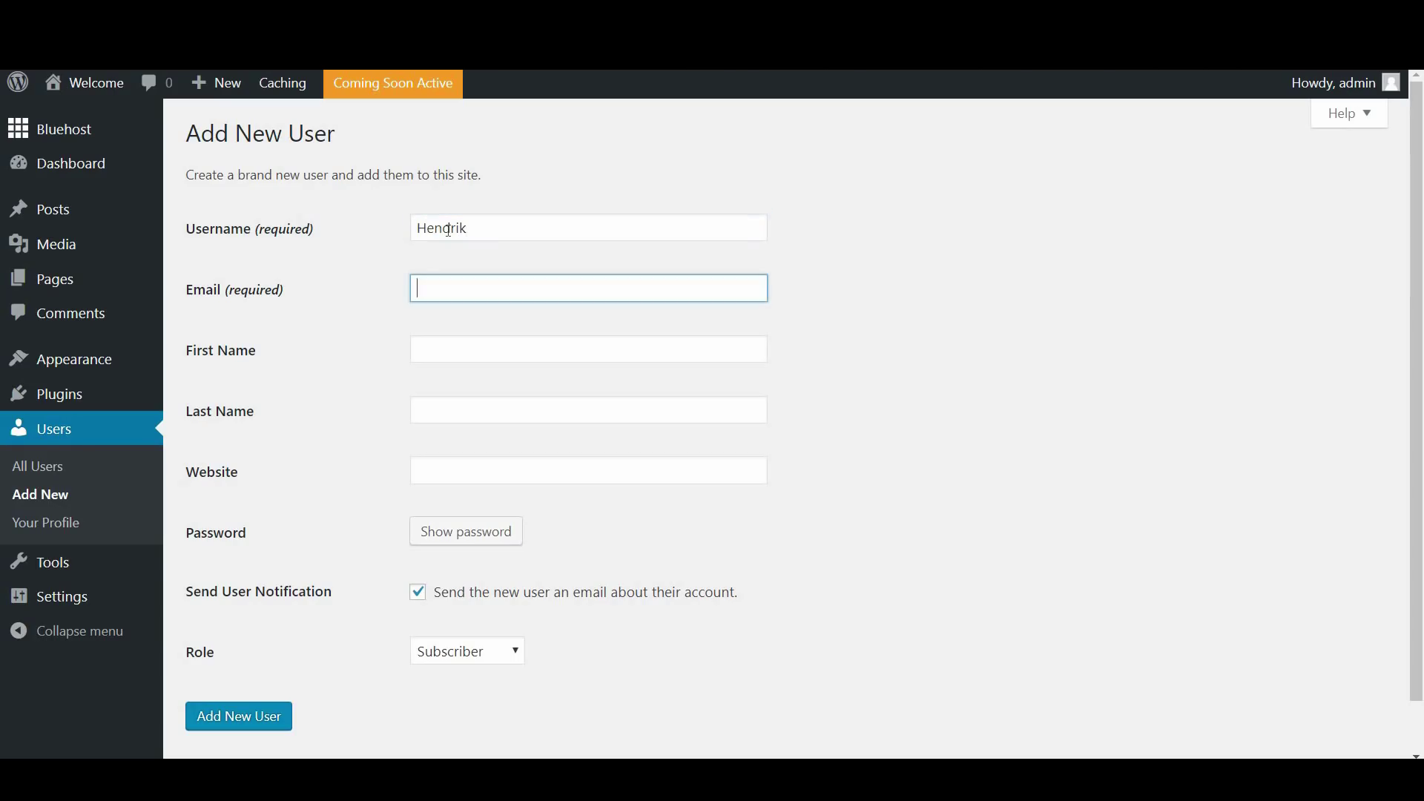
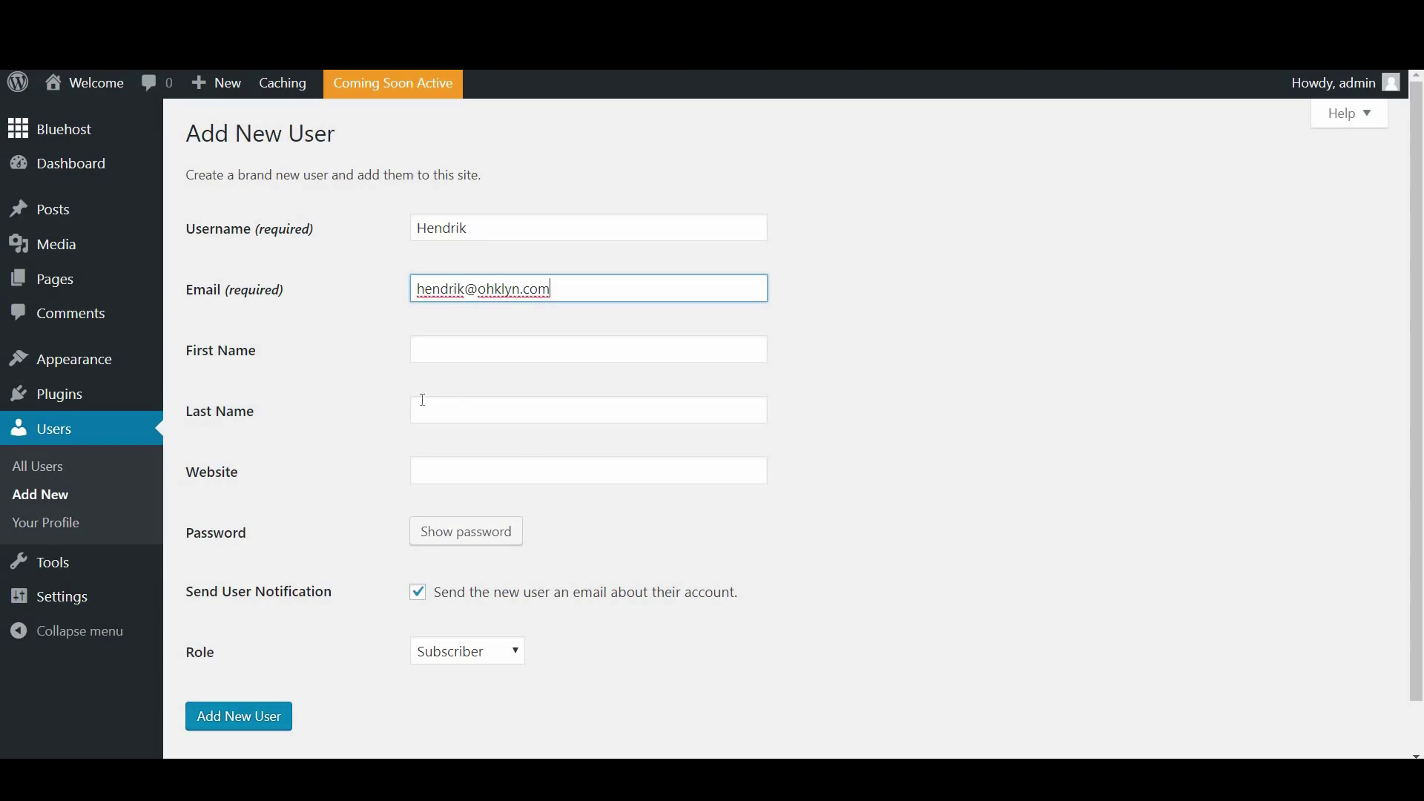
# Generate a strong password, set the role to Administrator, and create the user
pyautogui.scroll(-1, 461, 487)
pyautogui.click(461, 487)
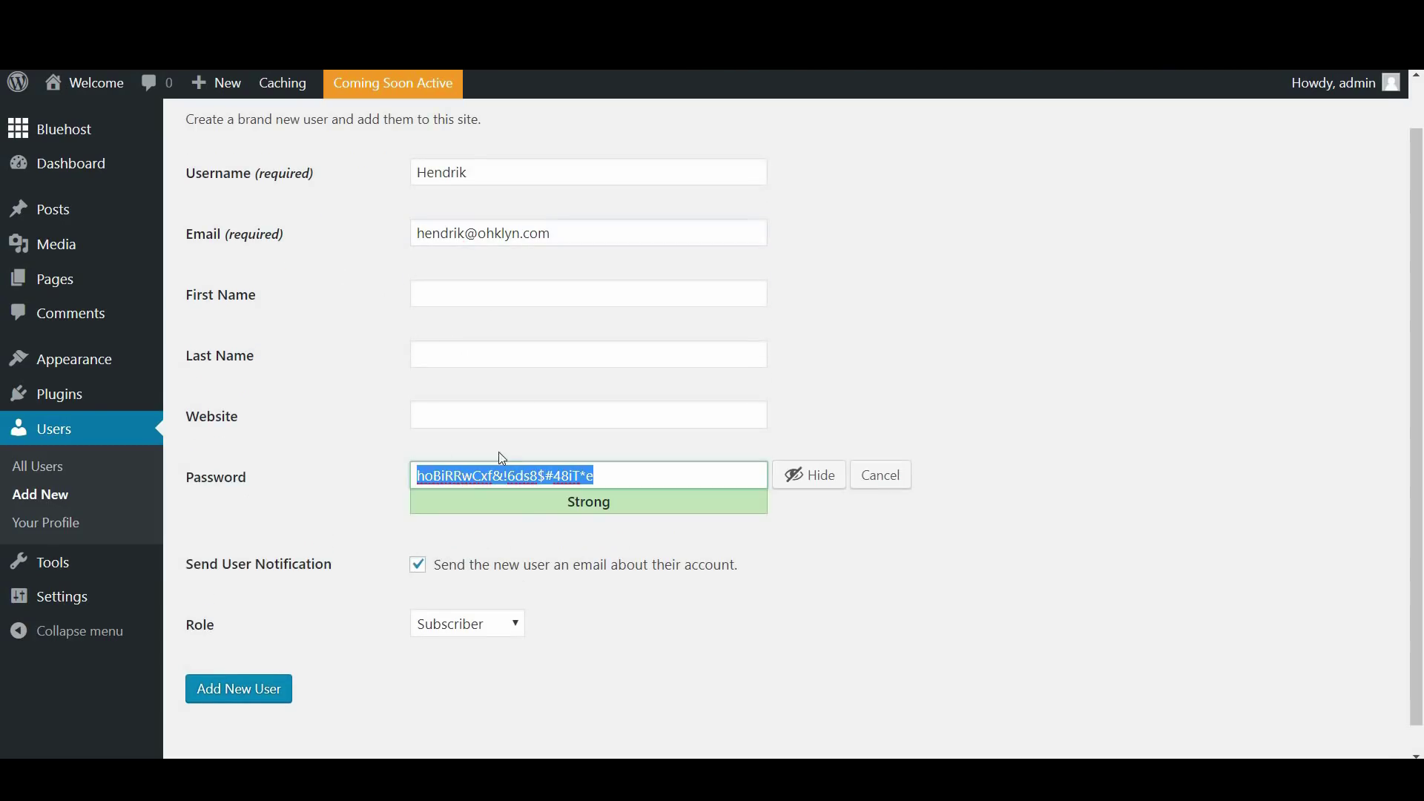
pyautogui.tripleClick(553, 476)
pyautogui.click(312, 643)
pyautogui.click(471, 627)
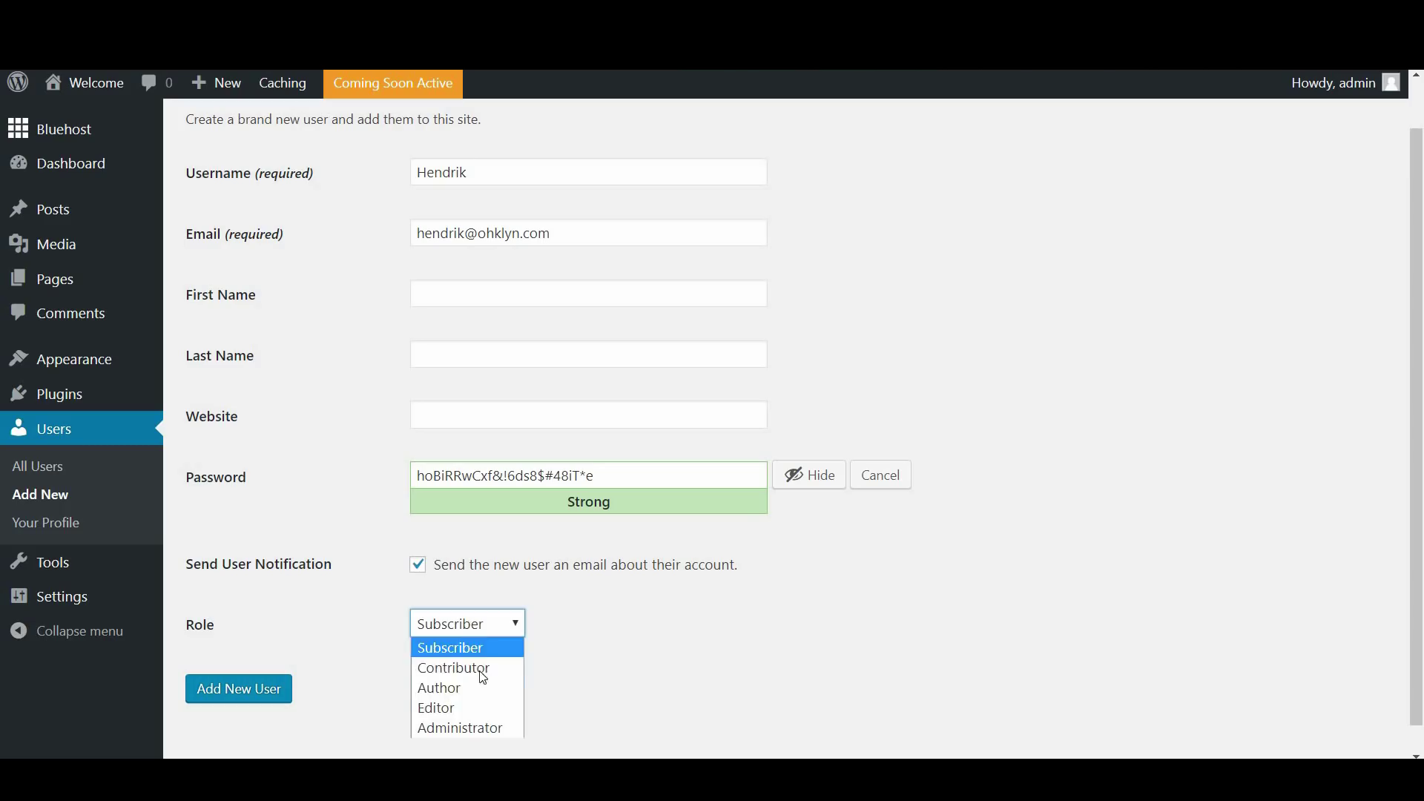
pyautogui.click(473, 729)
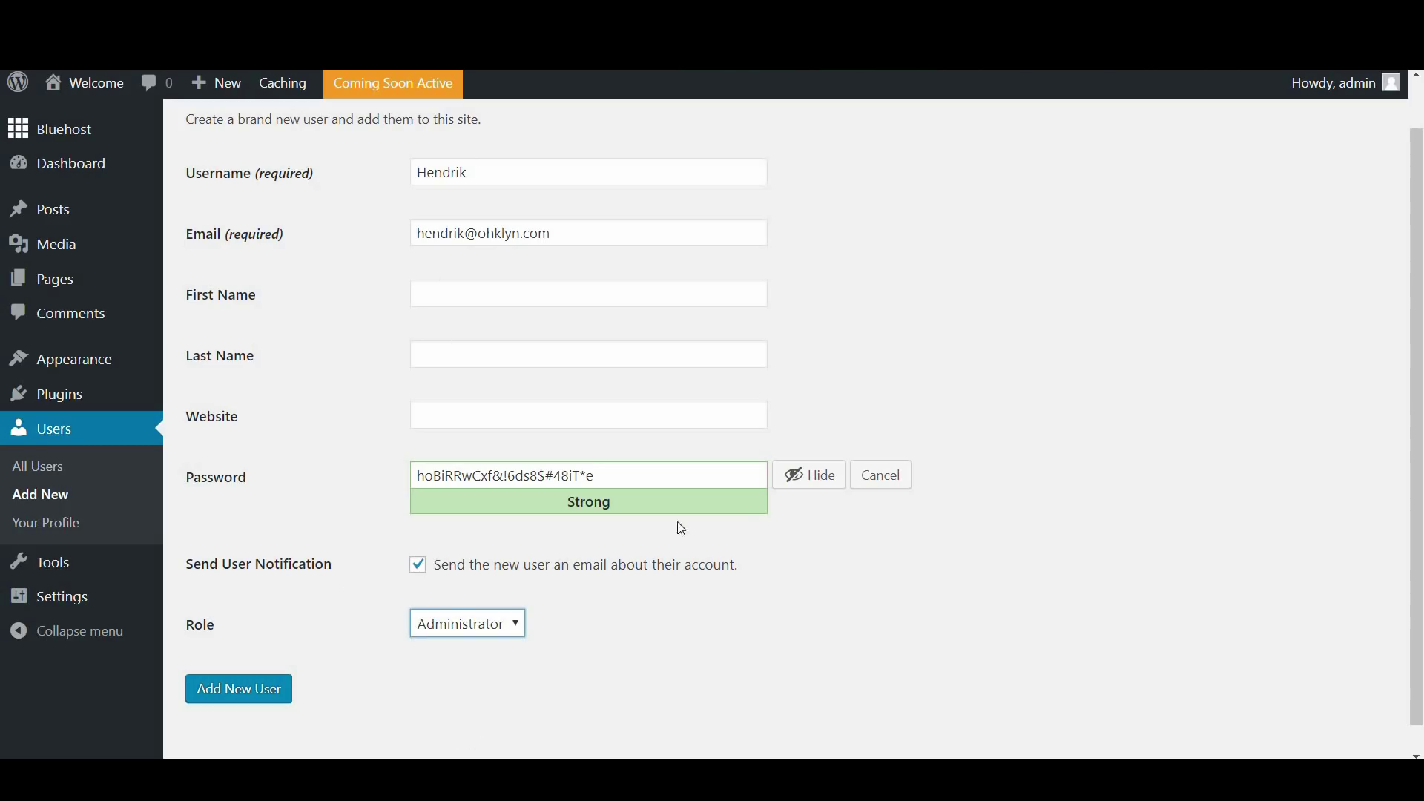
pyautogui.click(240, 690)
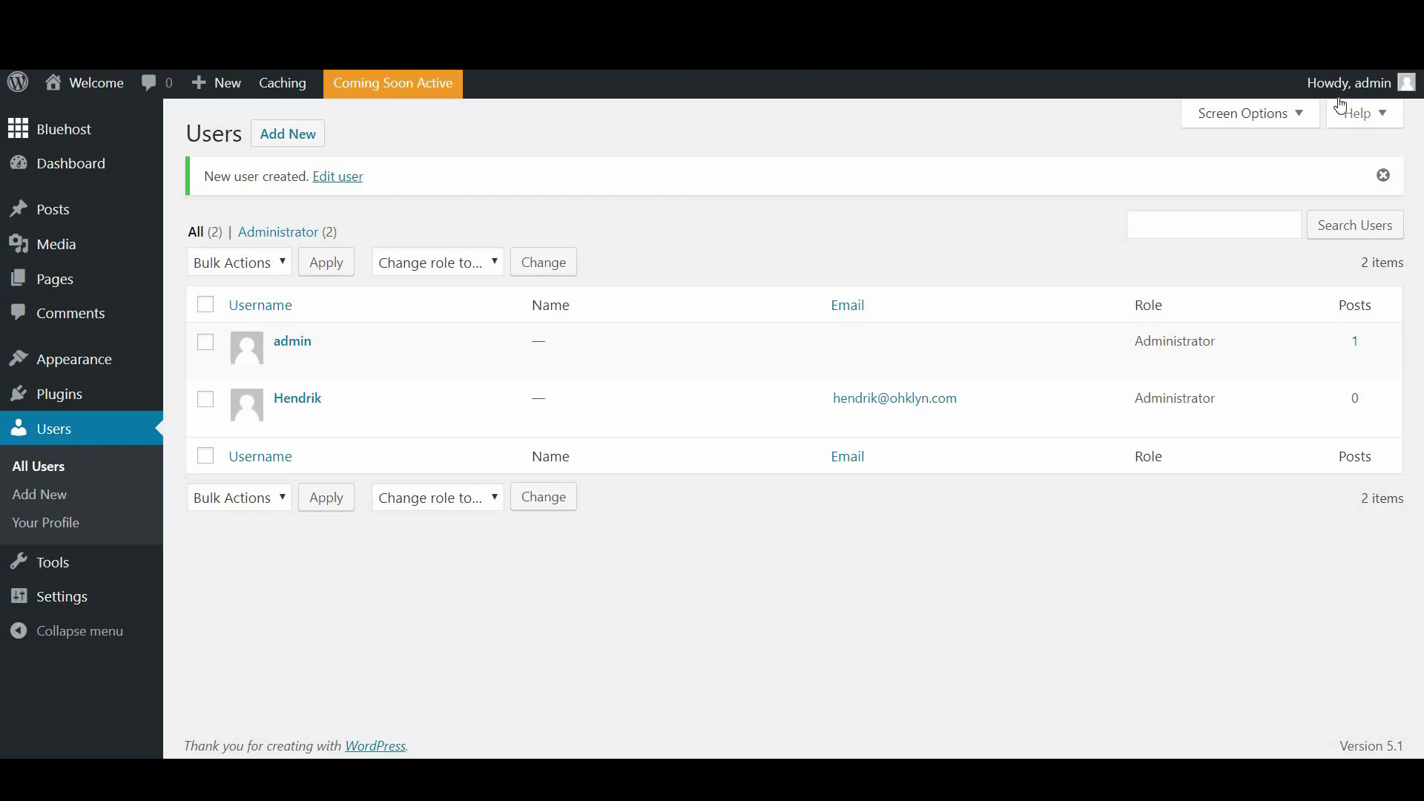
# Log out of admin and log back in with the new user's email and pasted password
pyautogui.moveTo(1341, 92)
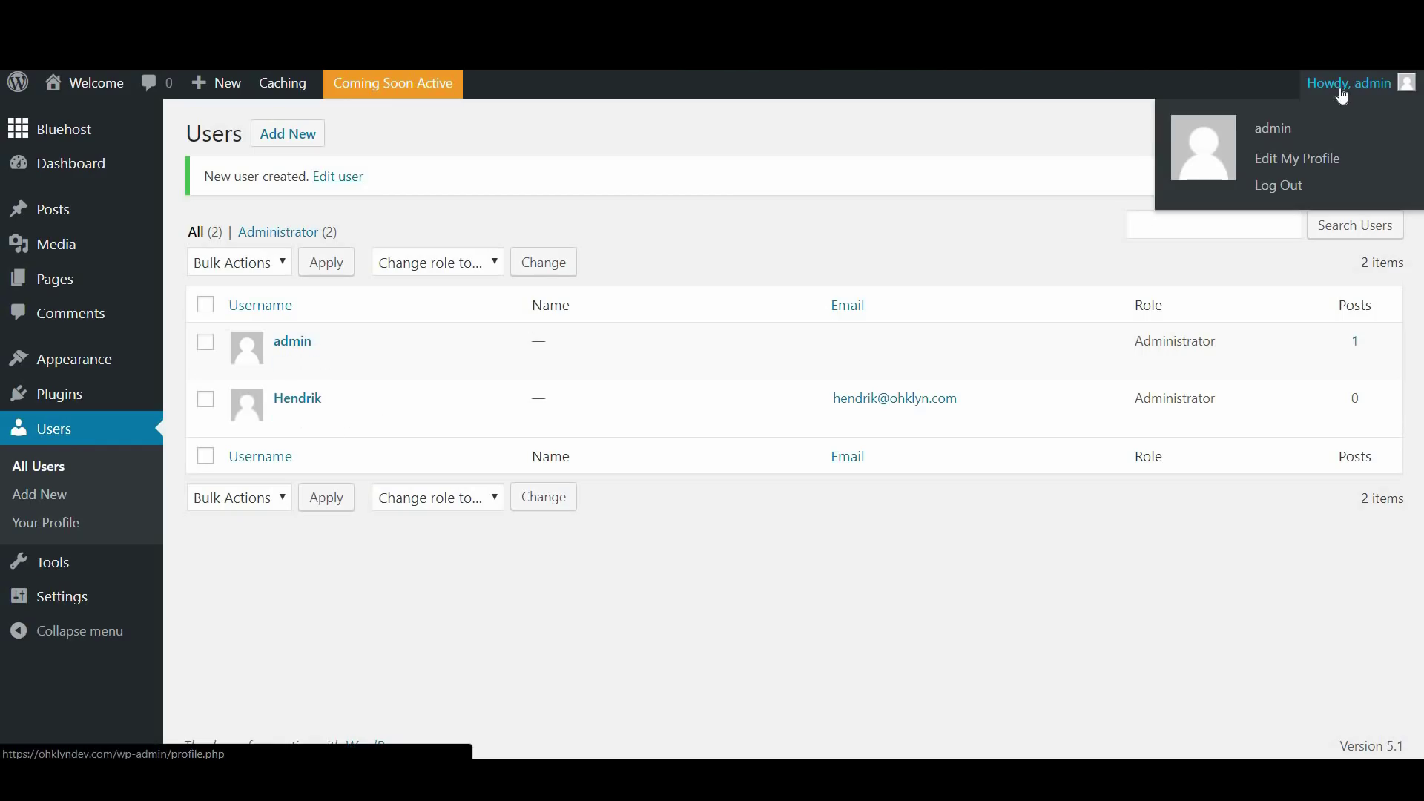
pyautogui.click(1290, 189)
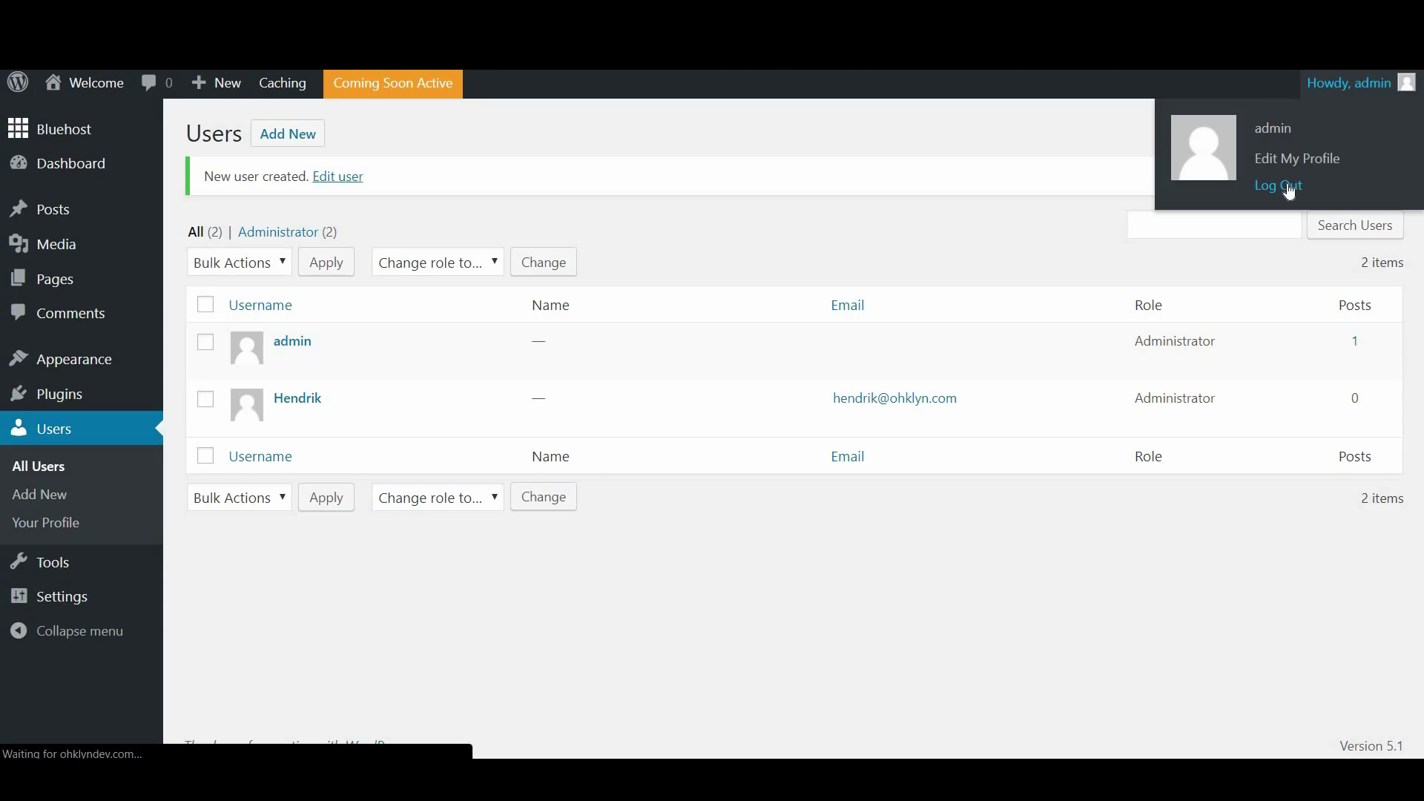
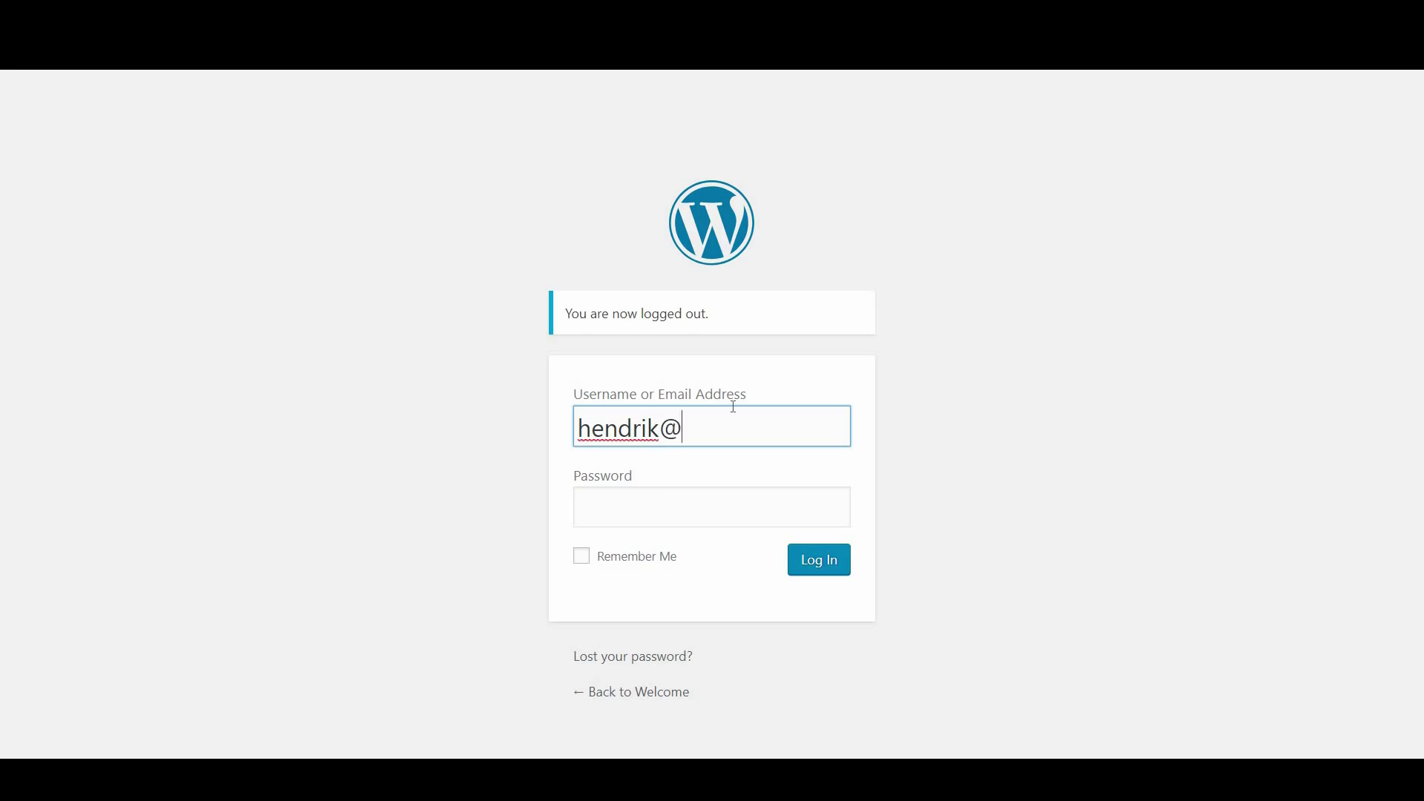
pyautogui.press('Tab')
pyautogui.hotkey('ctrl', 'v')
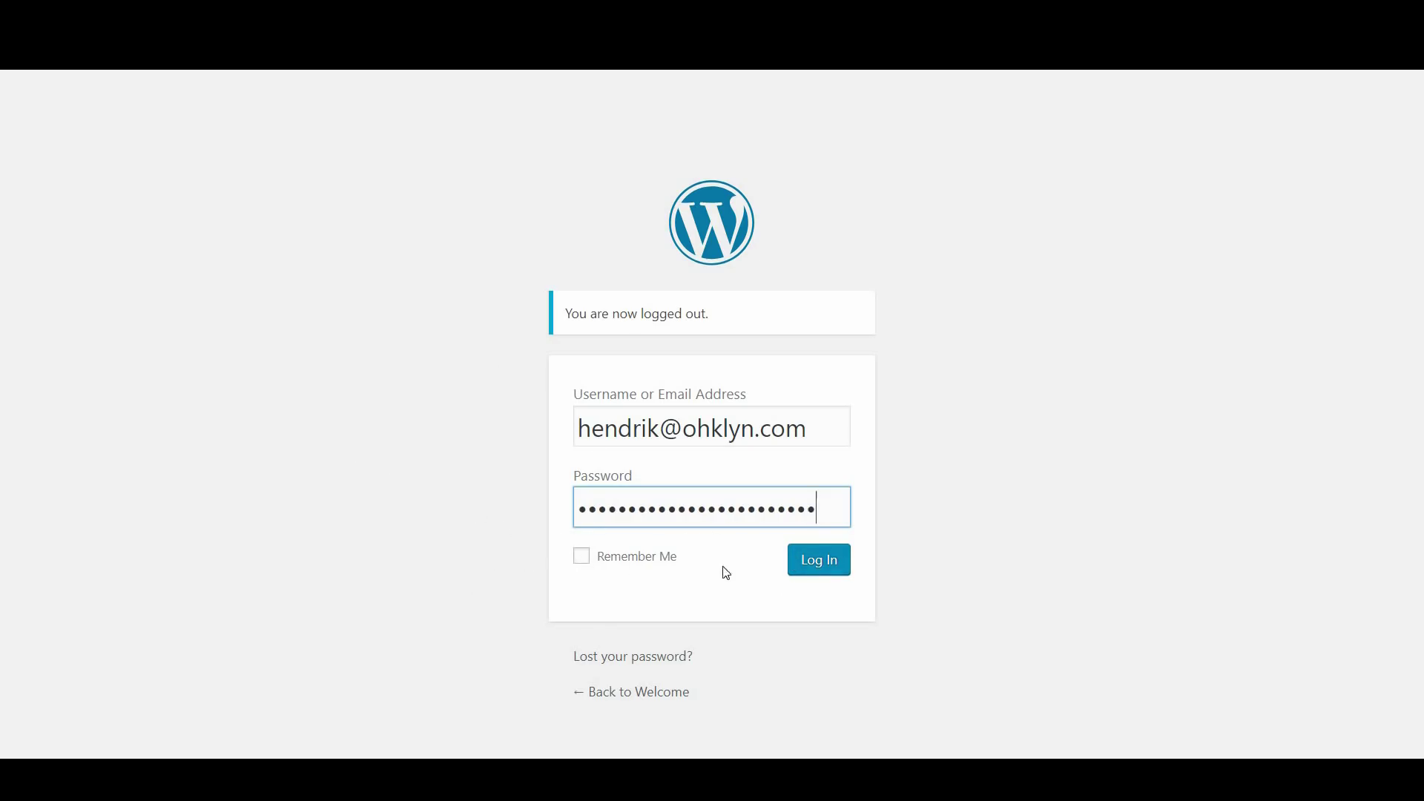
pyautogui.click(819, 563)
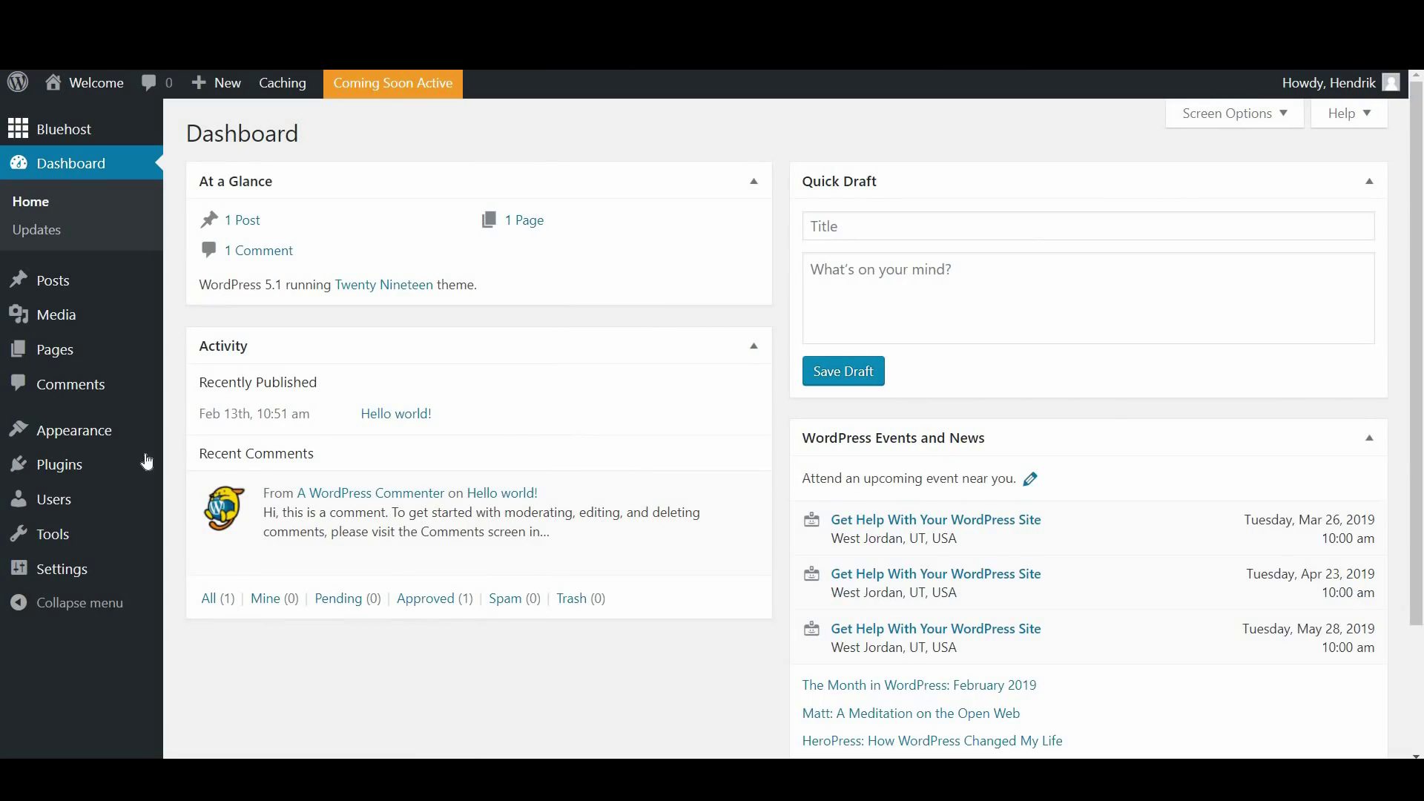
# Delete the admin user from All Users, choosing Delete all content, and confirm deletion
pyautogui.click(67, 506)
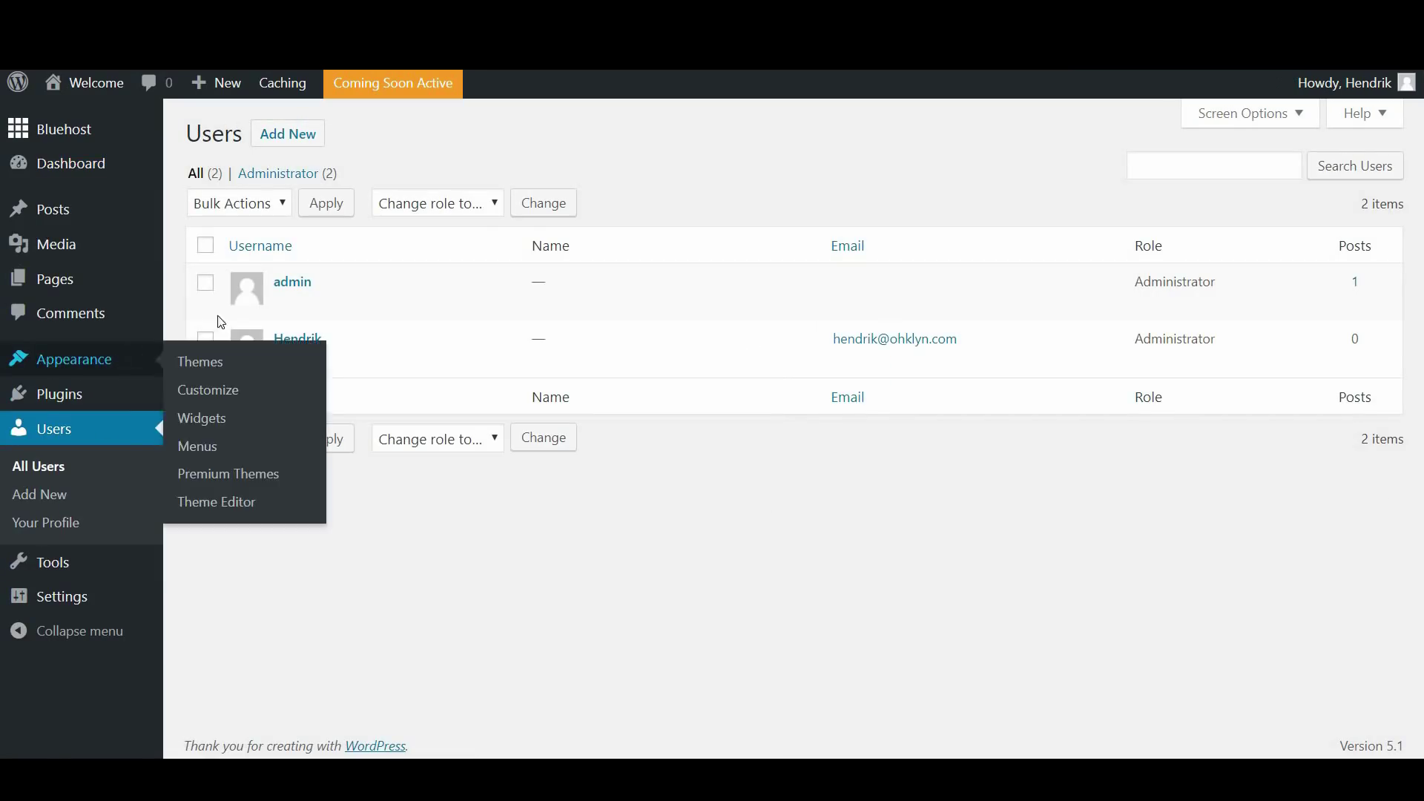
pyautogui.moveTo(301, 288)
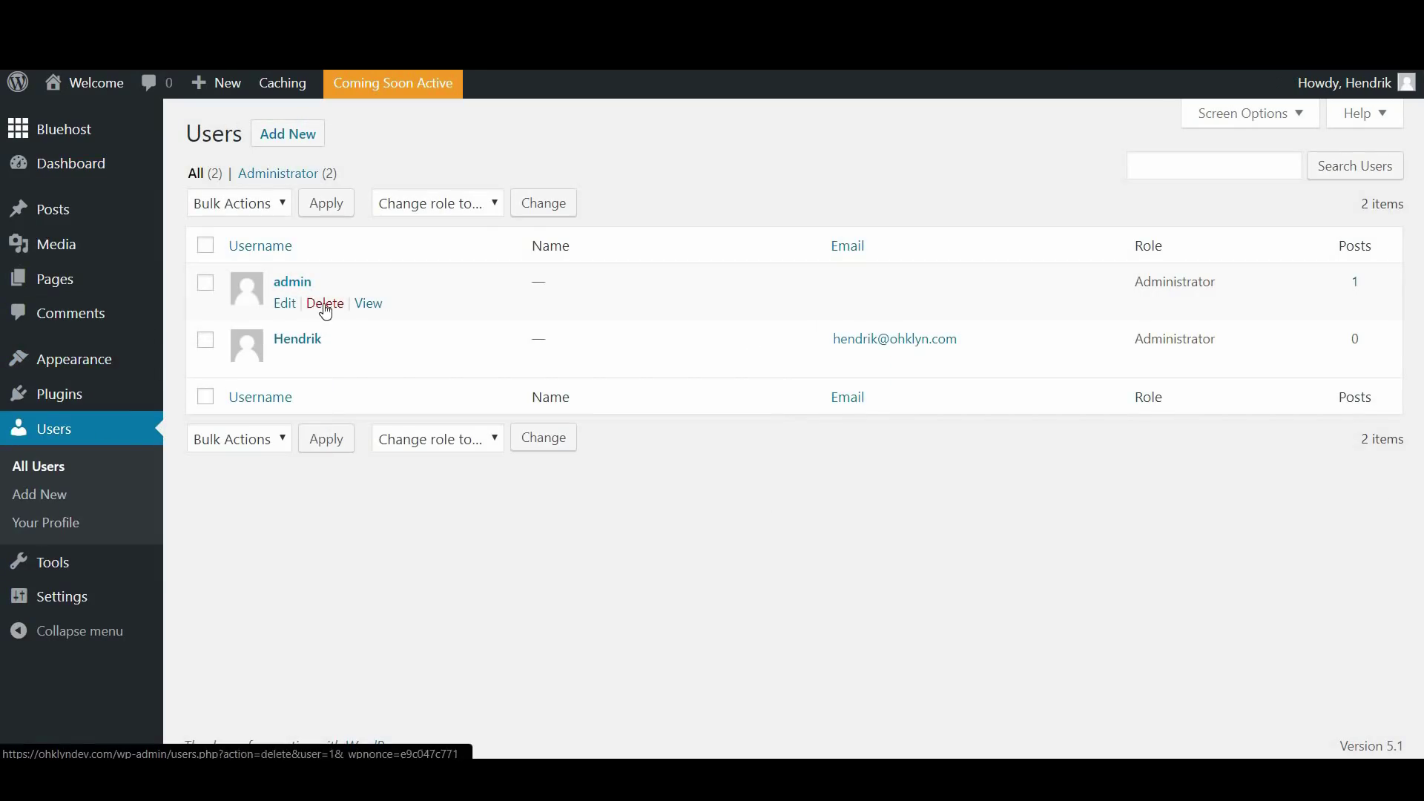
pyautogui.click(325, 305)
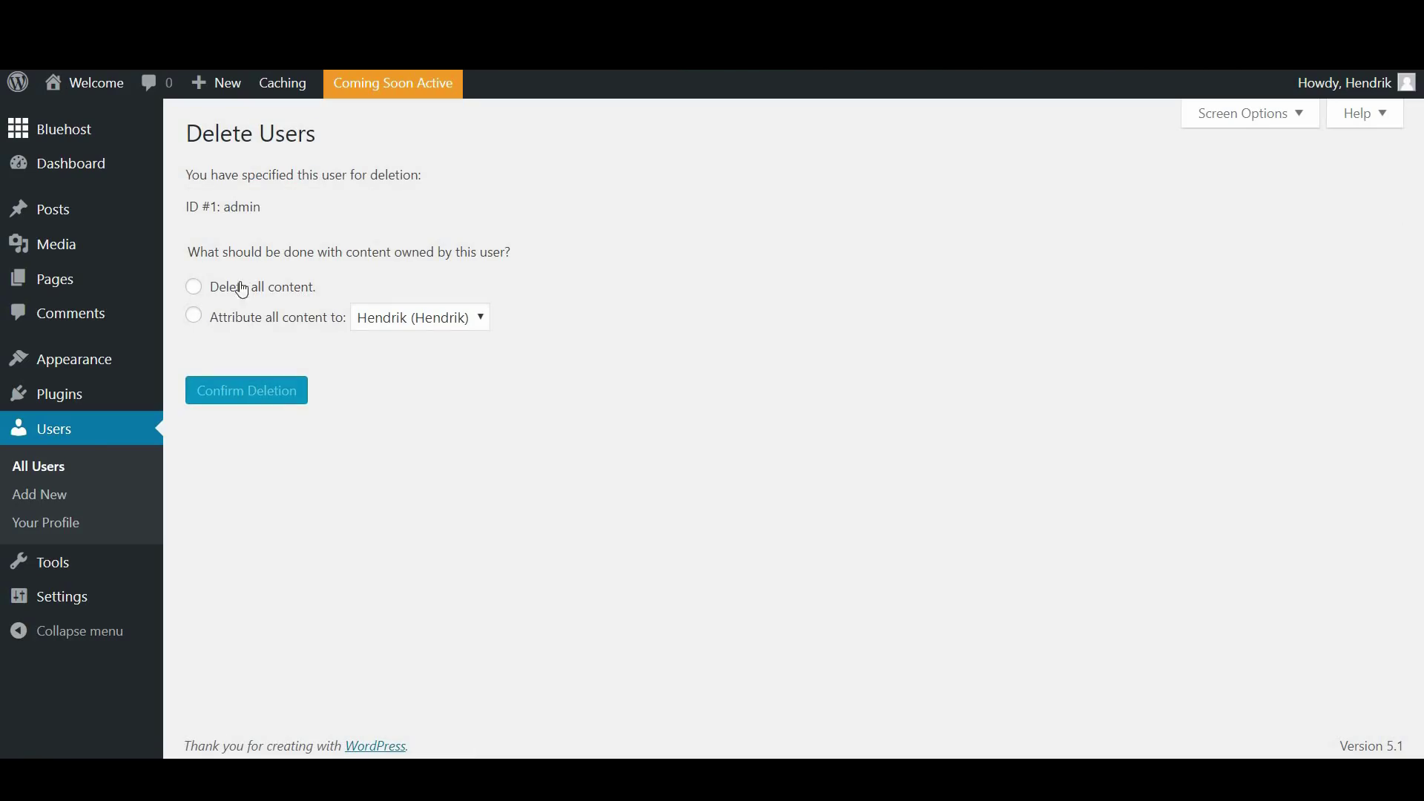
pyautogui.click(211, 286)
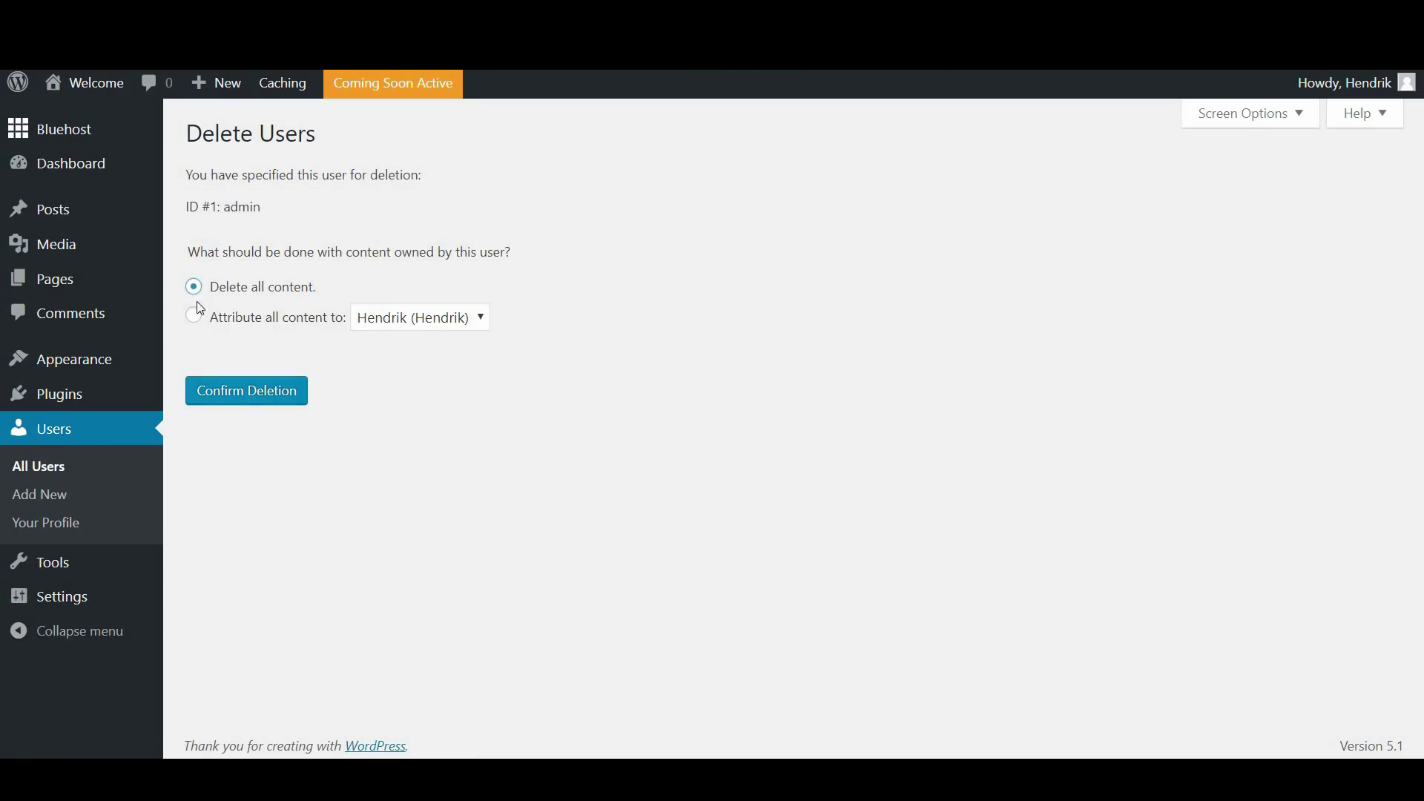
pyautogui.click(250, 405)
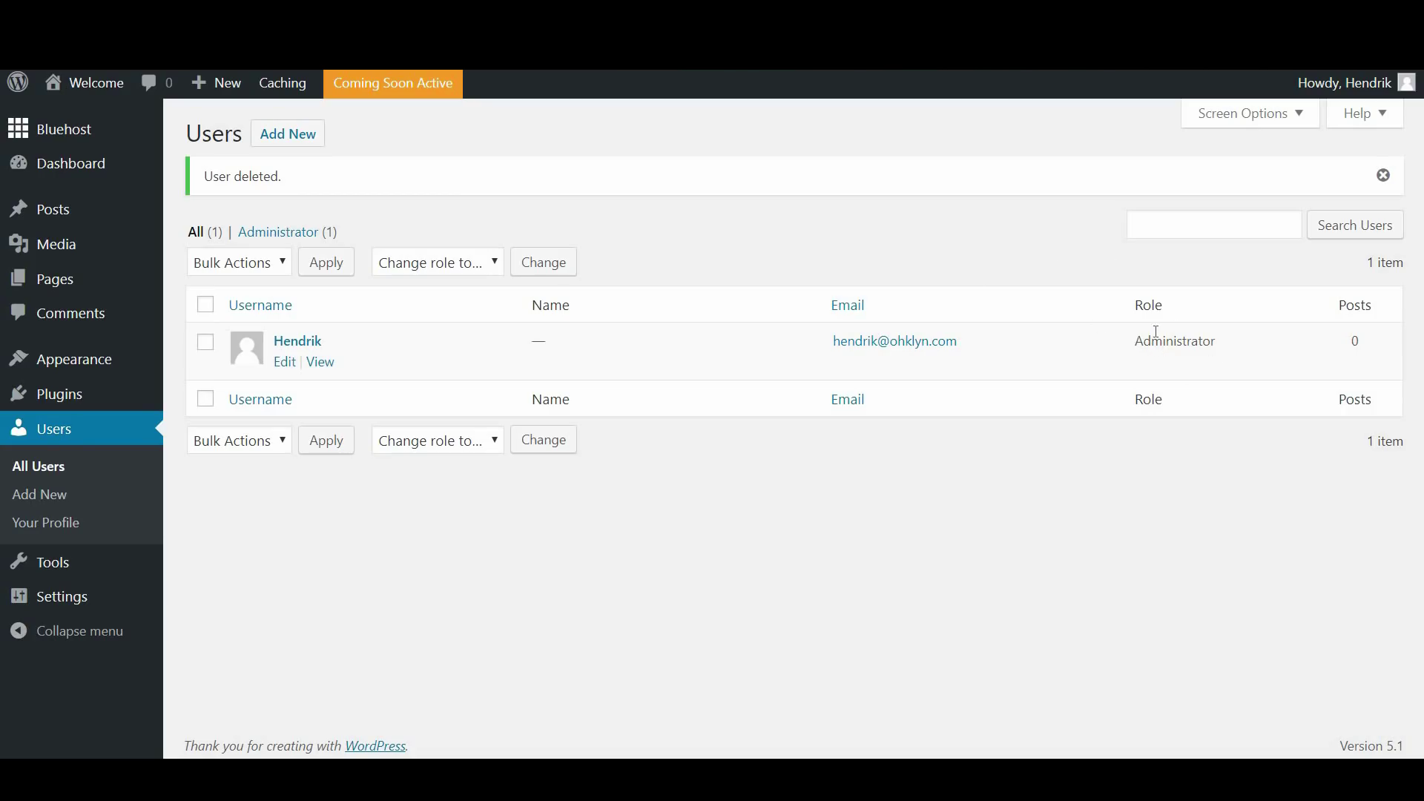
# Return to the WordPress Dashboard, where Activity shows nothing yet
pyautogui.moveTo(1335, 90)
pyautogui.click(67, 171)
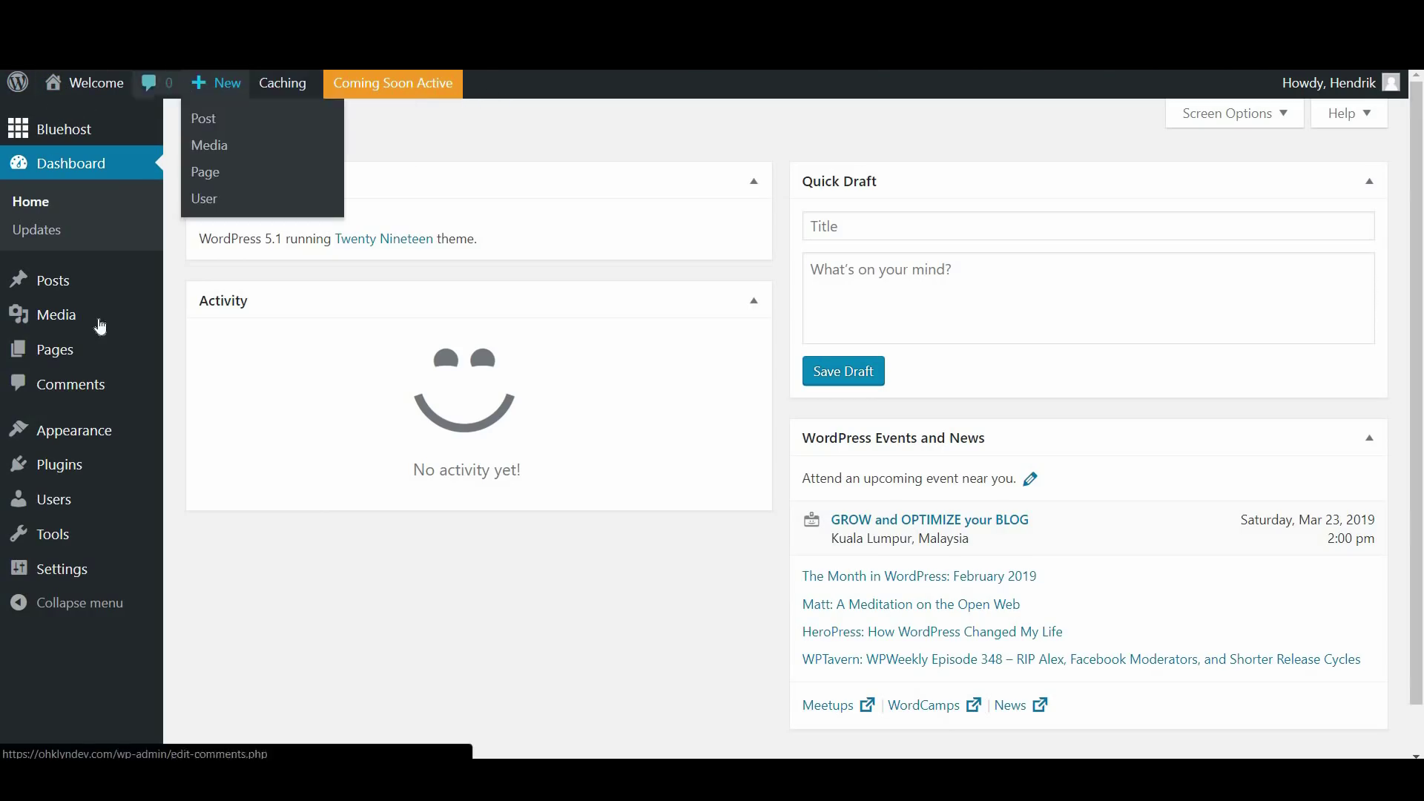
pyautogui.moveTo(55, 84)
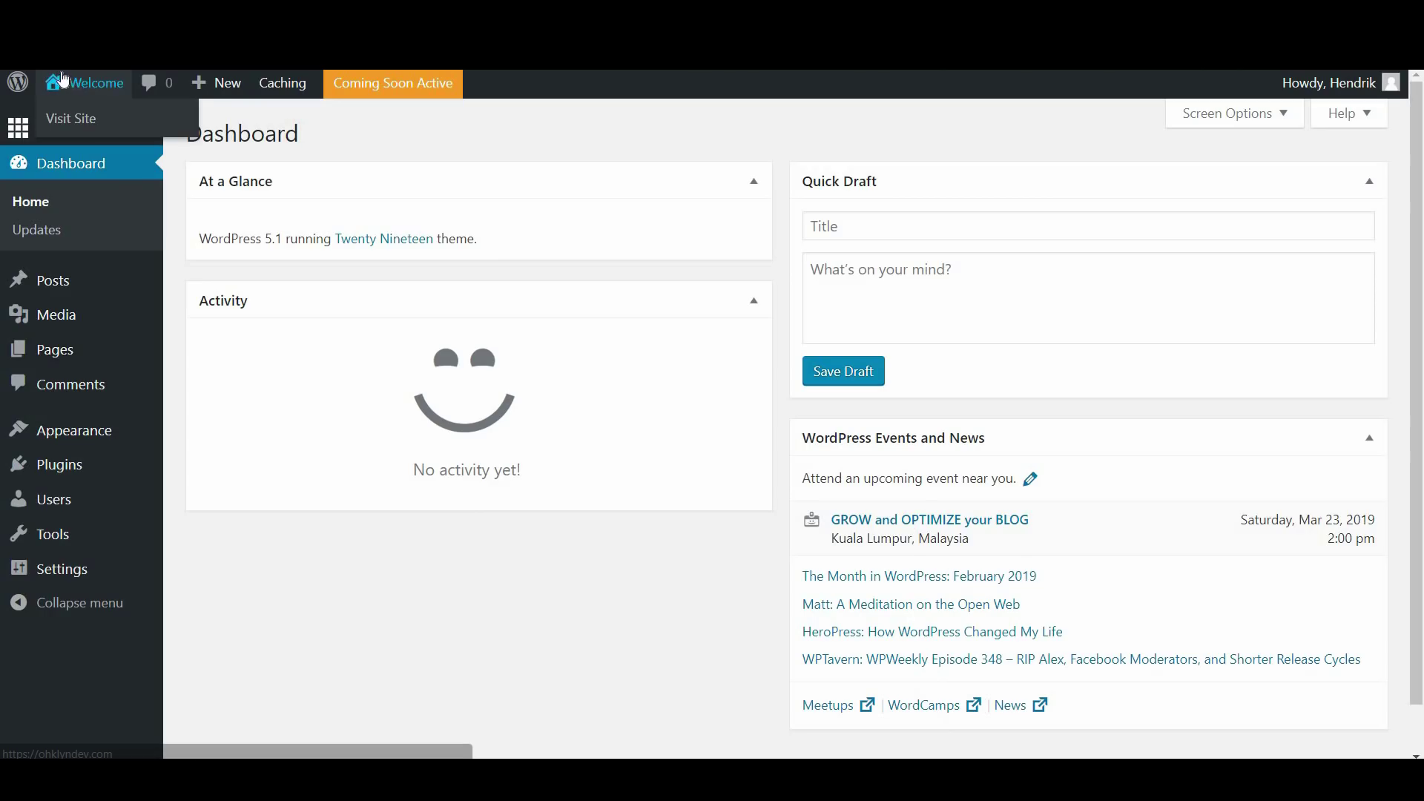
pyautogui.click(66, 120)
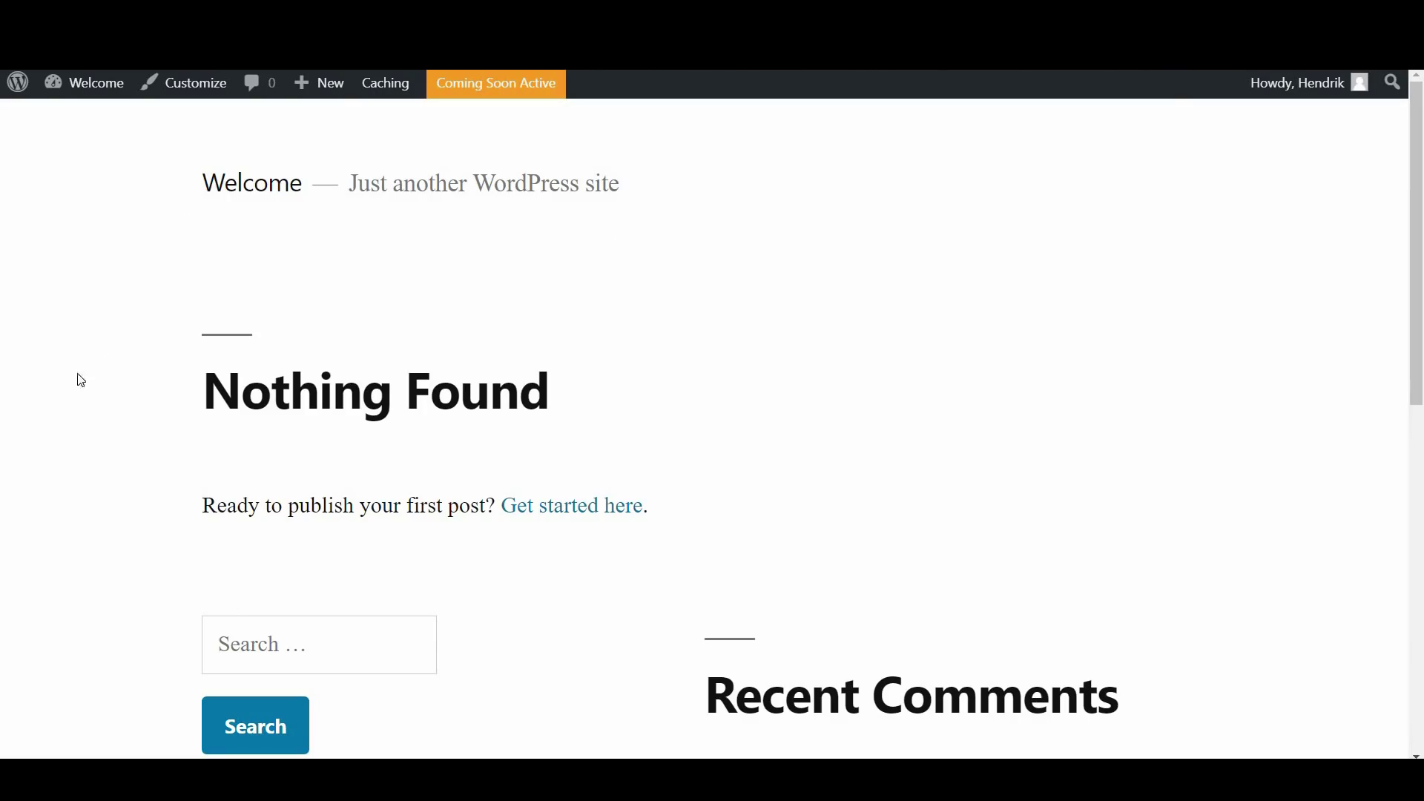
pyautogui.moveTo(85, 88)
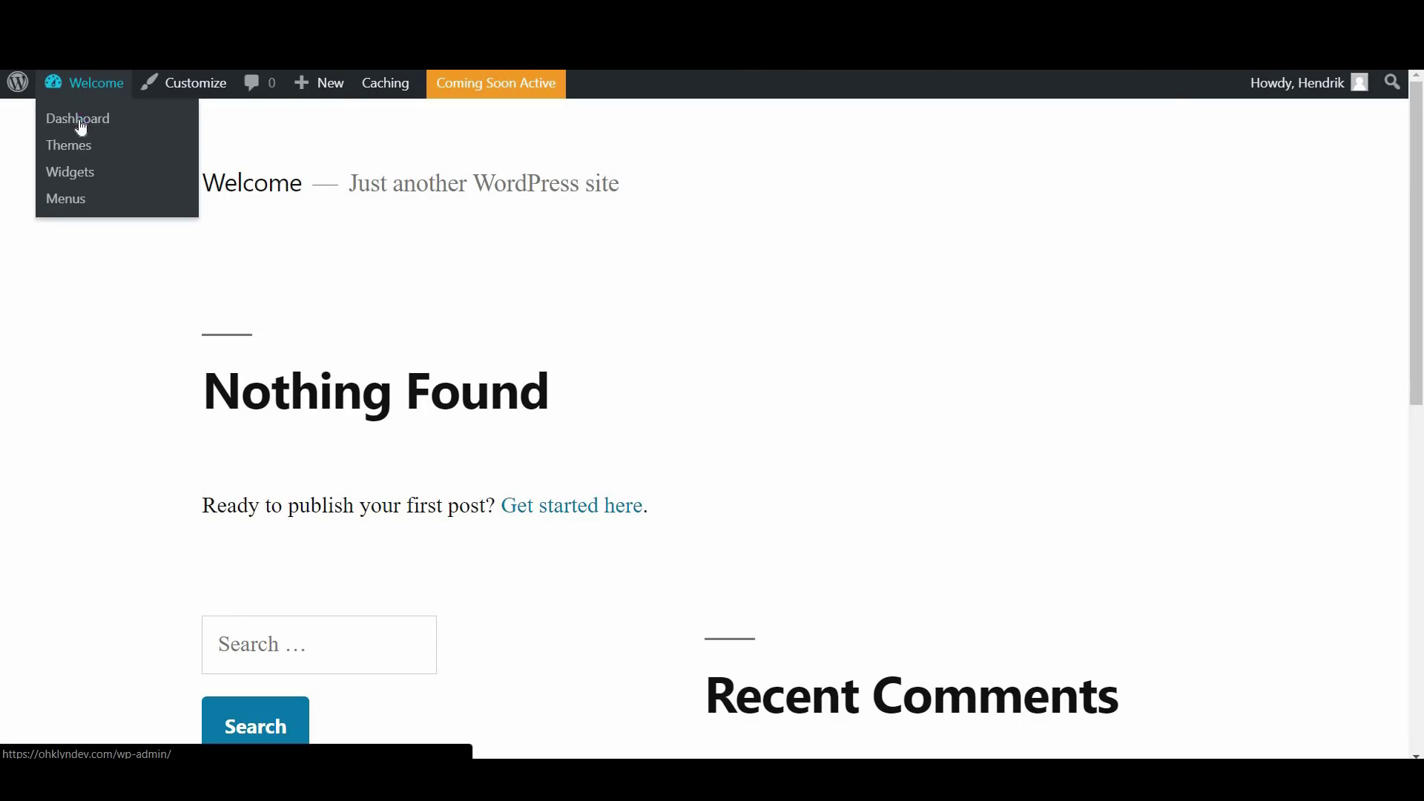
pyautogui.click(81, 125)
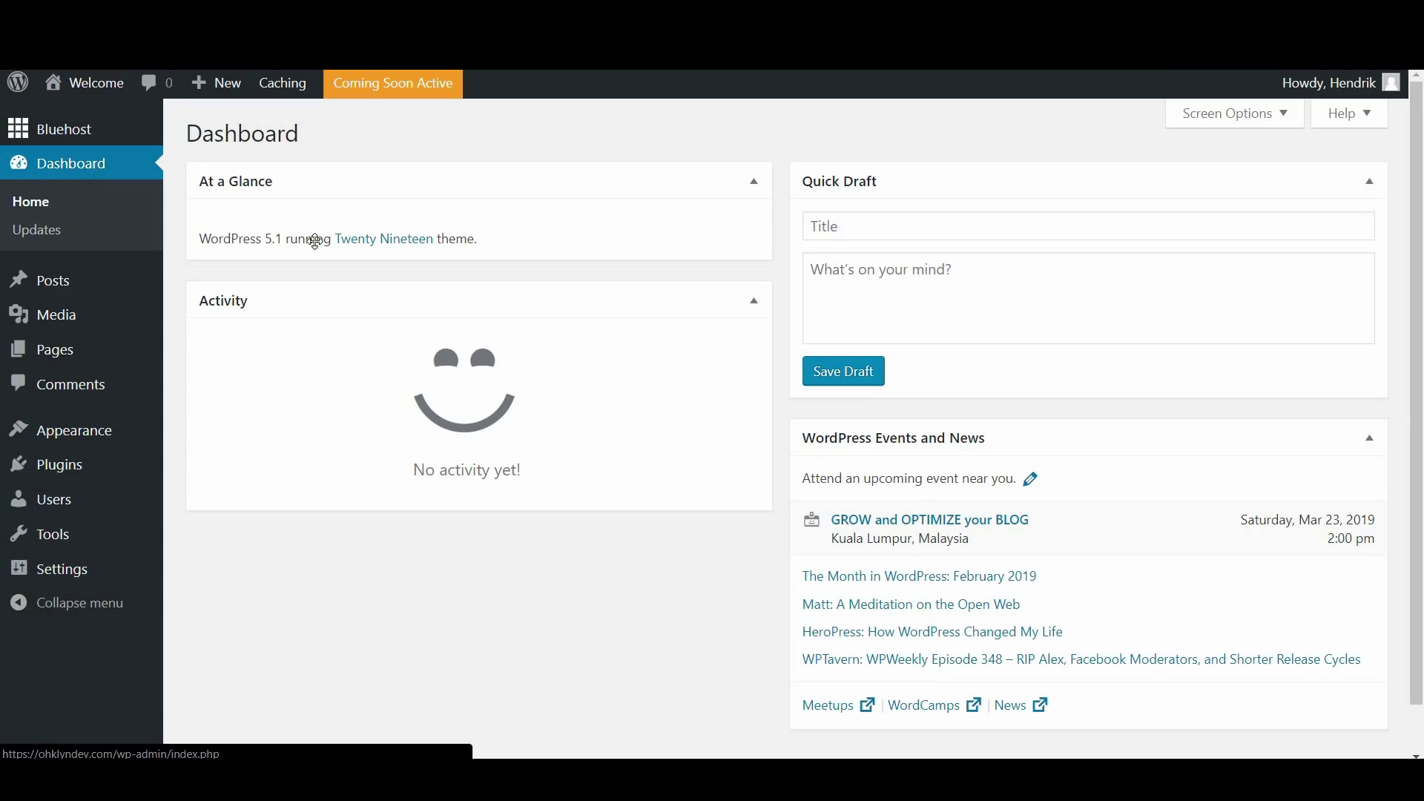
pyautogui.moveTo(94, 138)
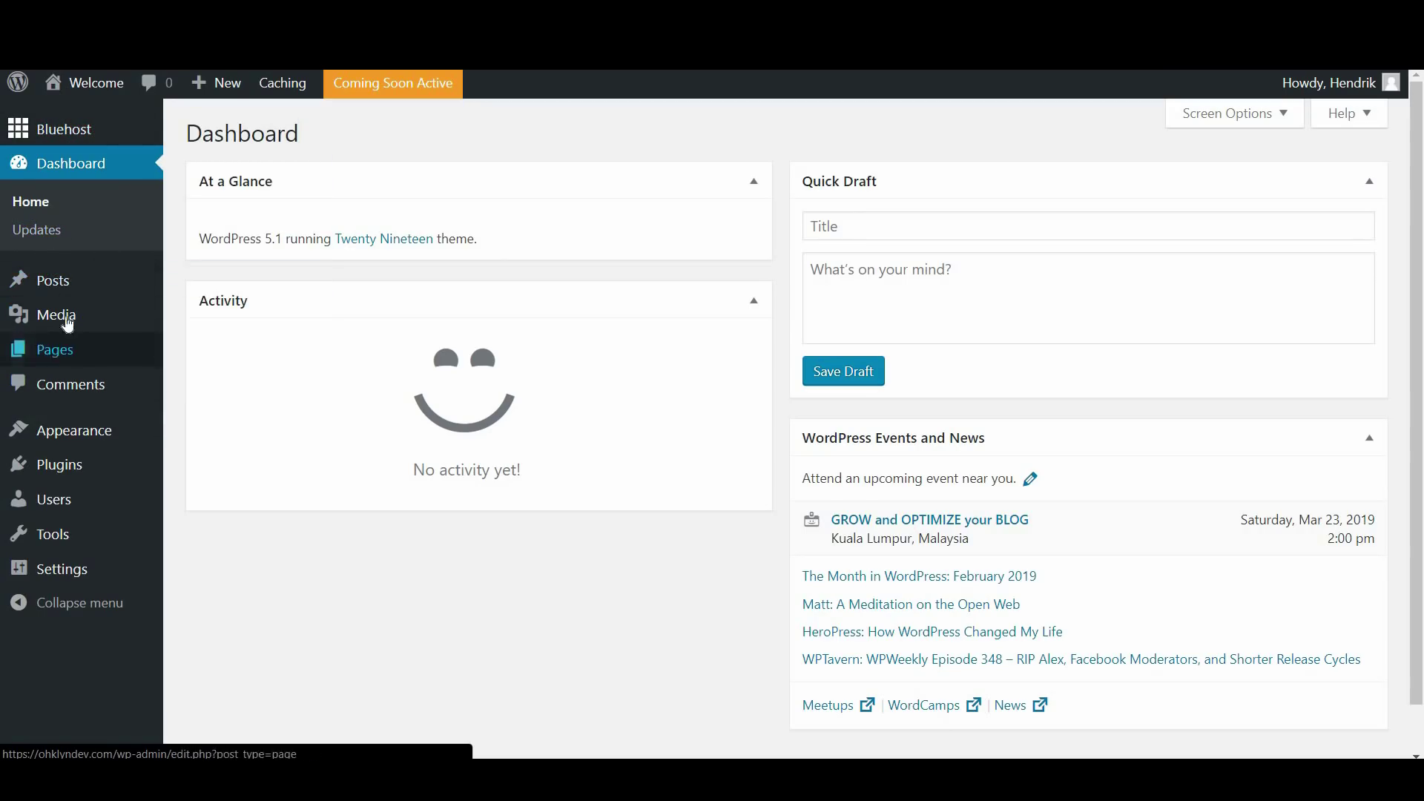
pyautogui.moveTo(71, 320)
pyautogui.moveTo(80, 288)
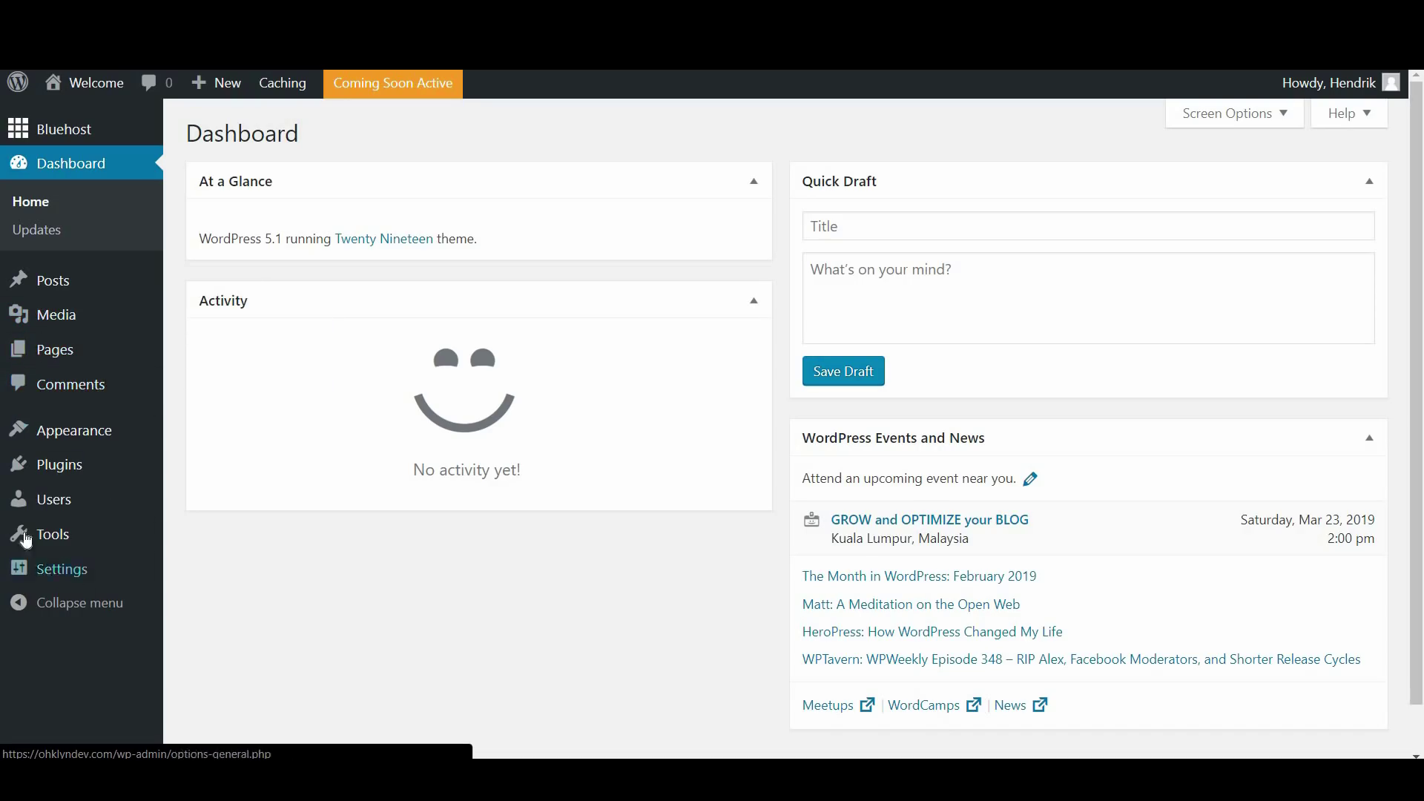
pyautogui.moveTo(78, 434)
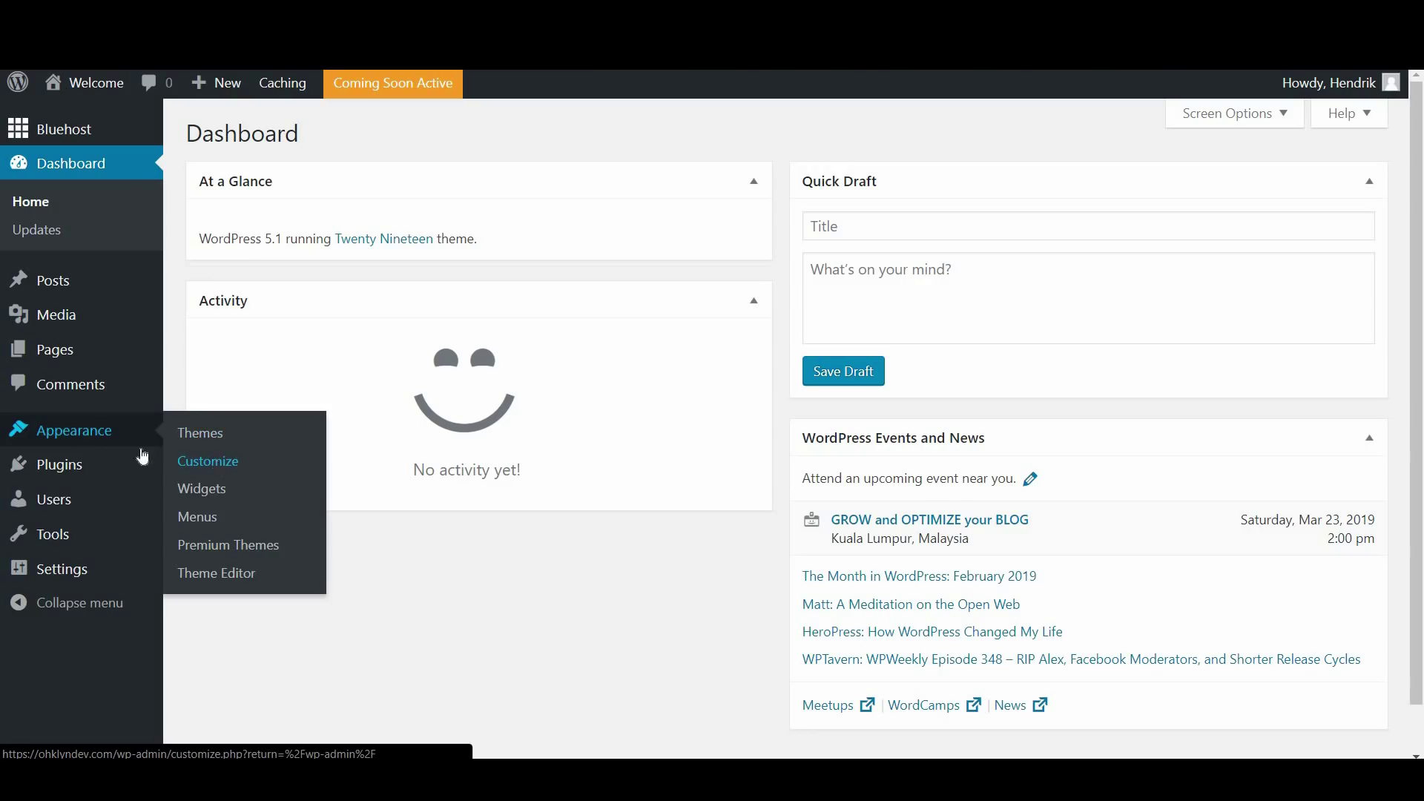
pyautogui.moveTo(79, 471)
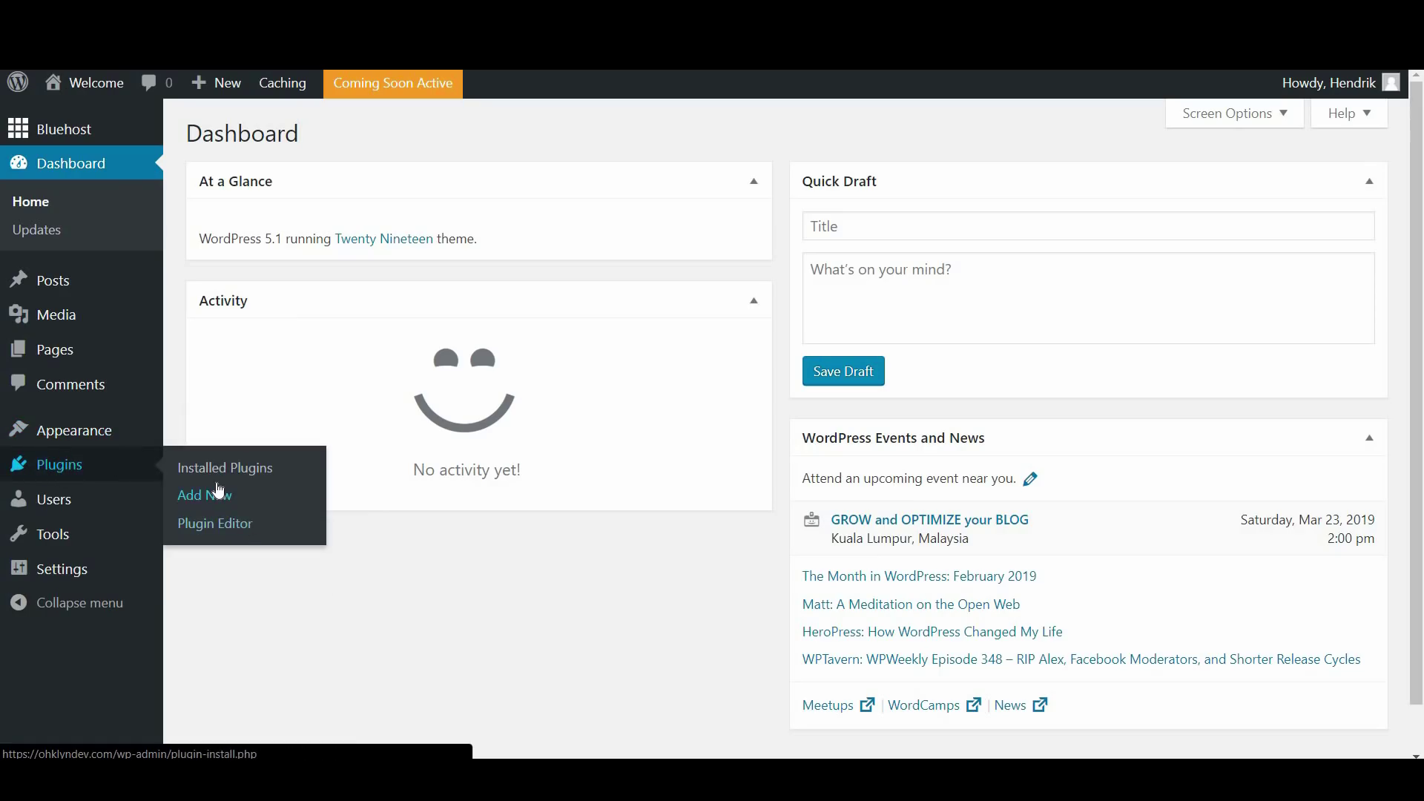
pyautogui.moveTo(67, 508)
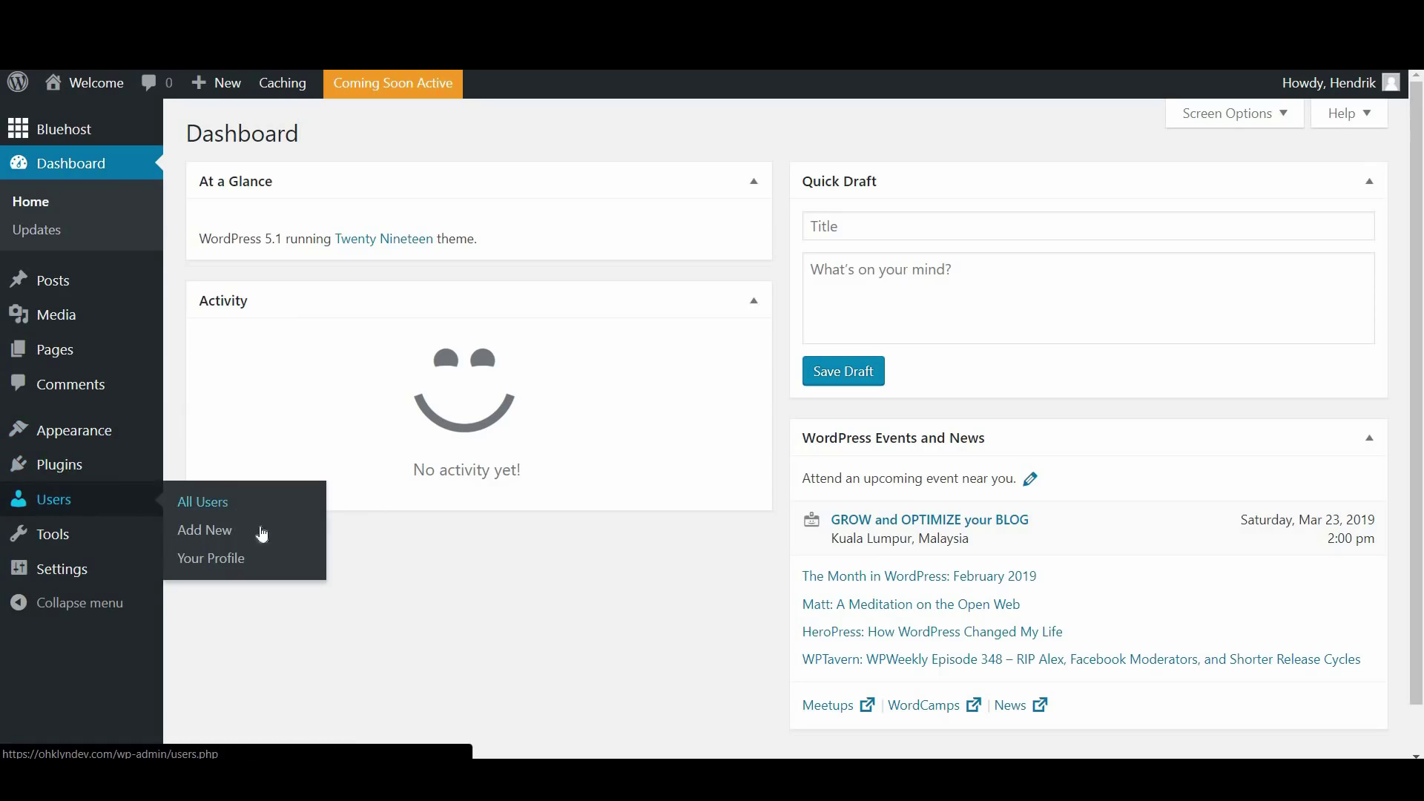
pyautogui.moveTo(103, 580)
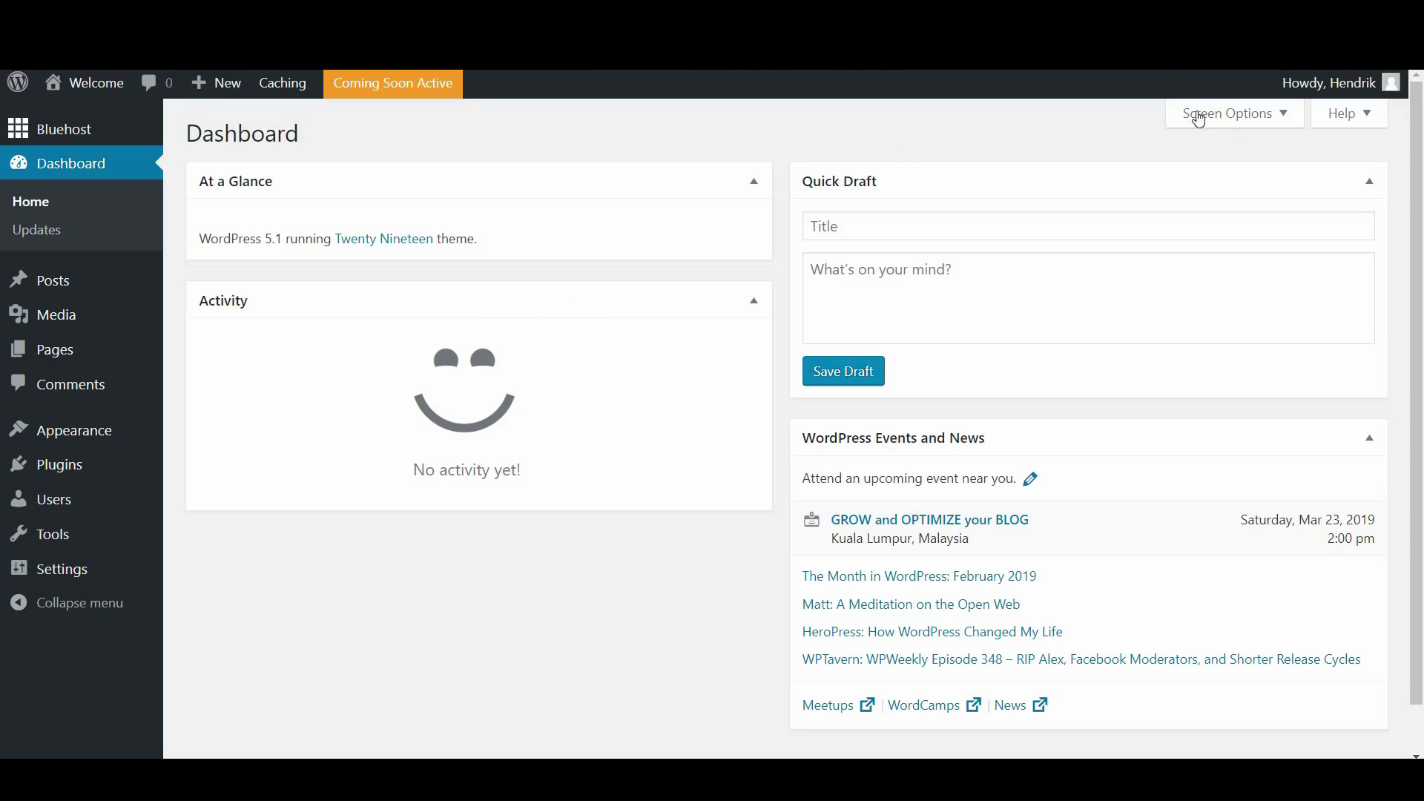
# Turn on the Welcome box in Screen Options, then glance at the Dashboard Help tab
pyautogui.click(1257, 120)
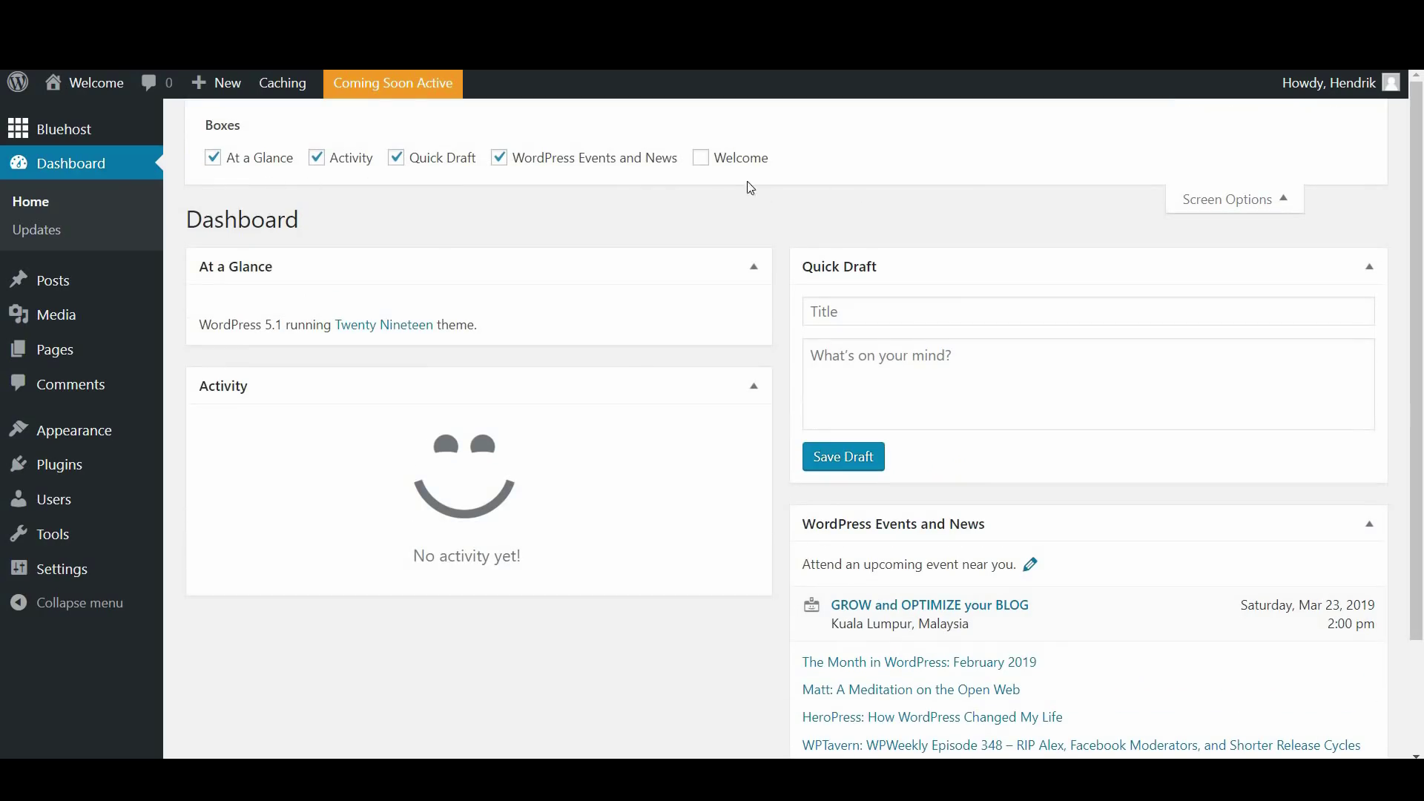
pyautogui.click(717, 165)
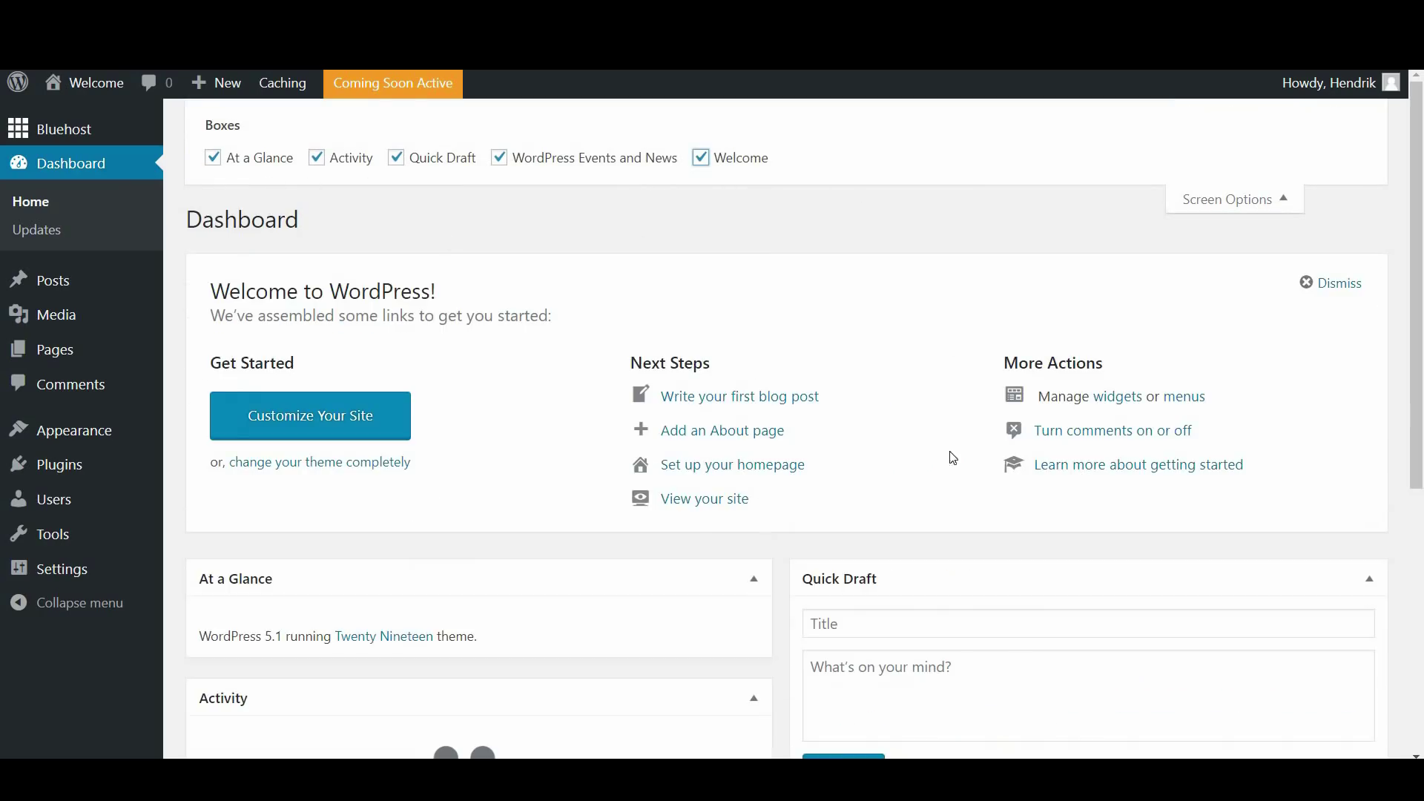
pyautogui.click(1236, 199)
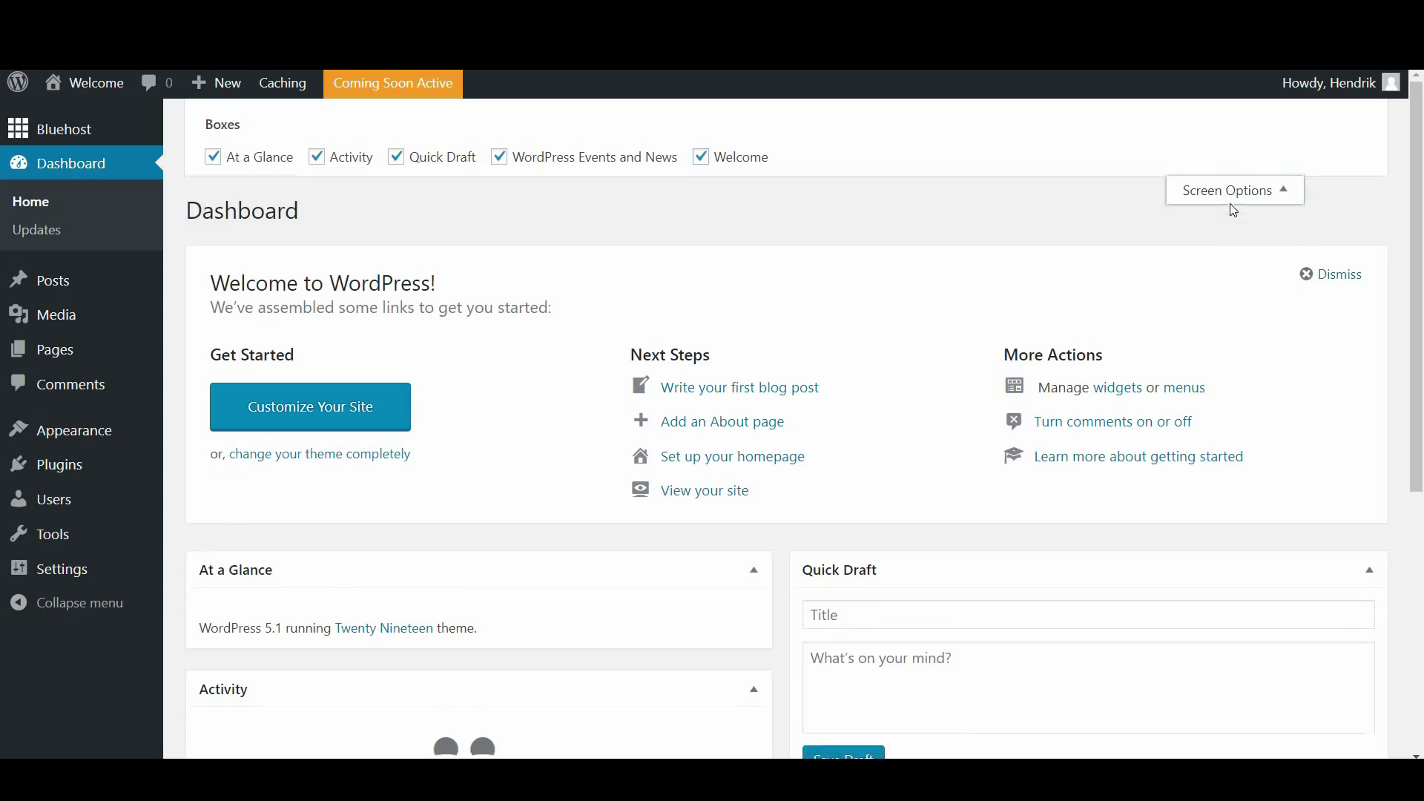
pyautogui.click(1332, 116)
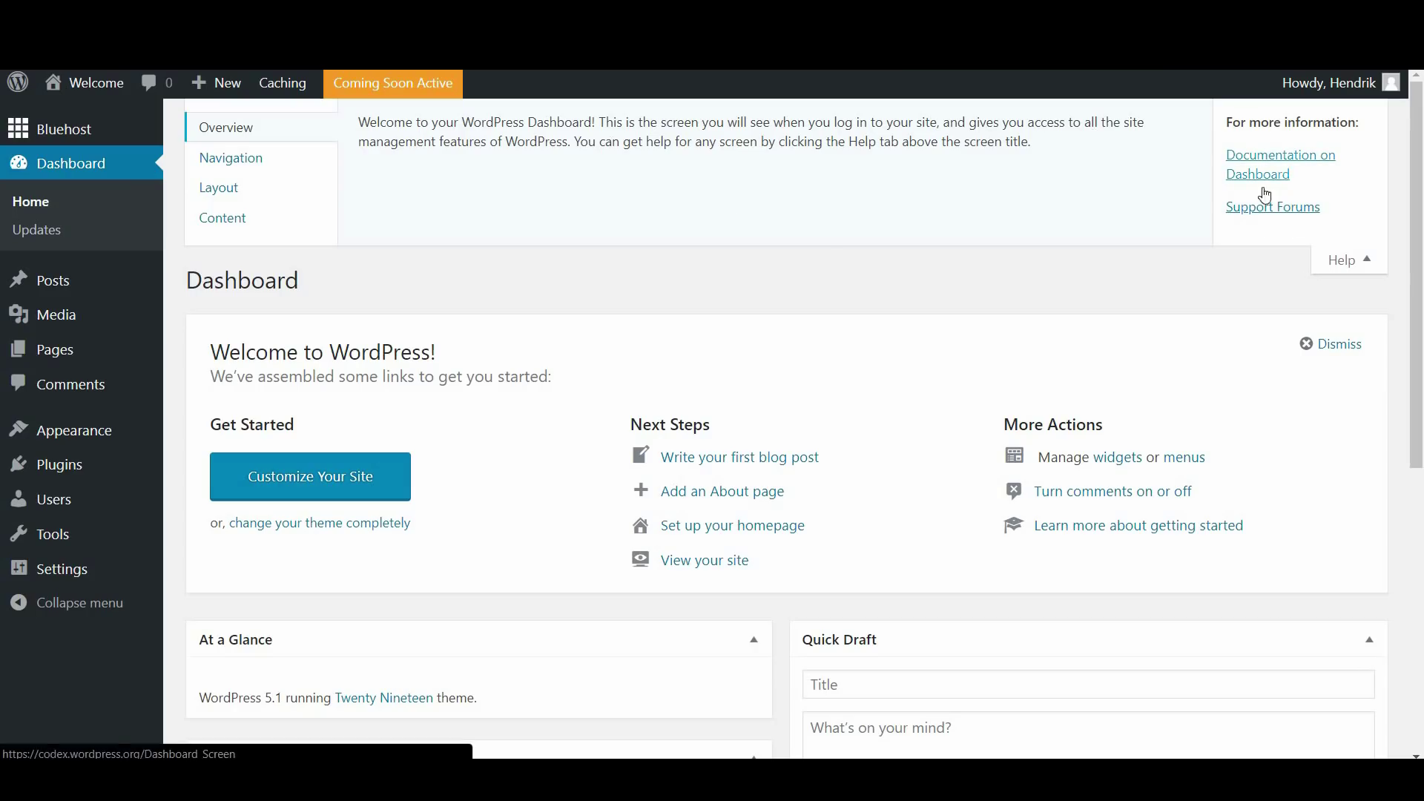
pyautogui.click(1342, 261)
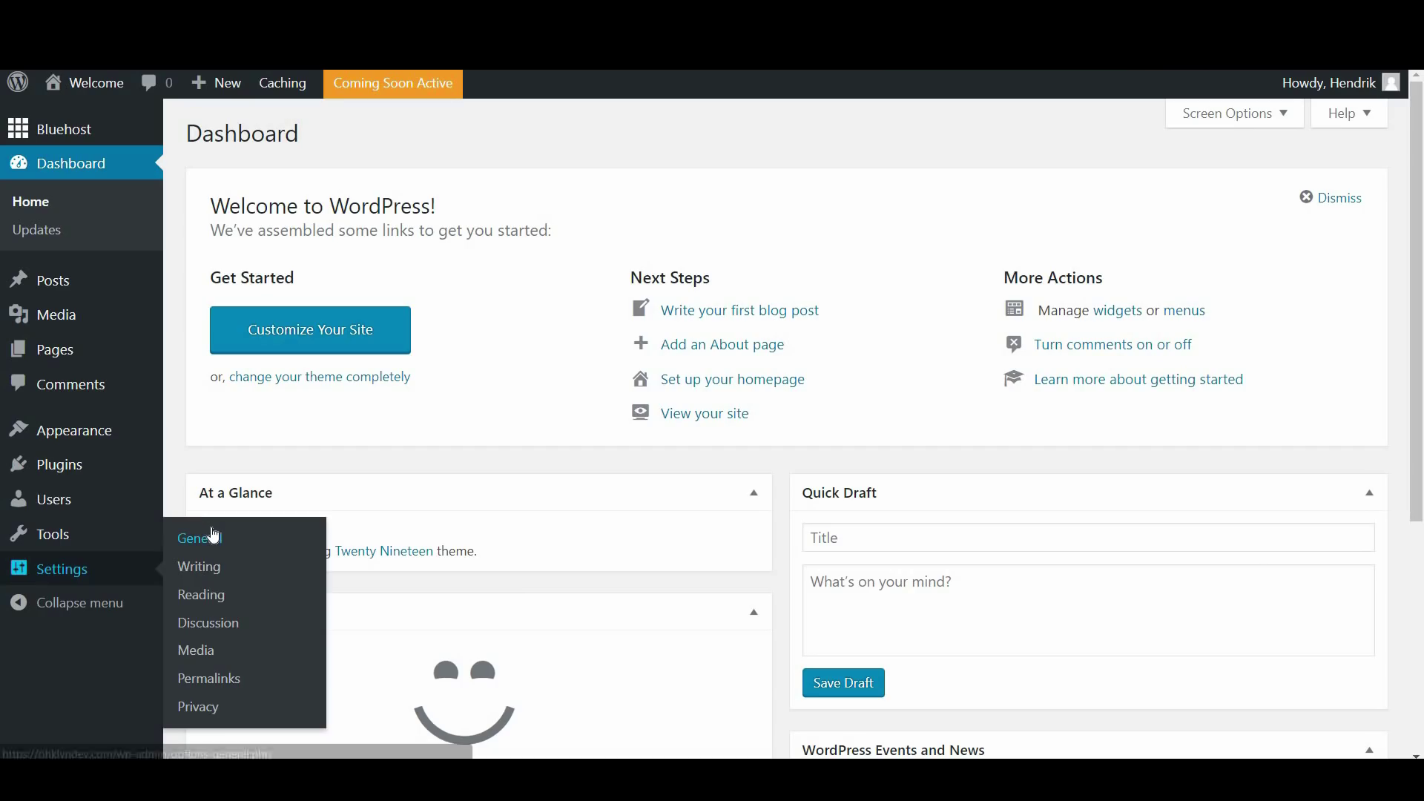
pyautogui.click(212, 535)
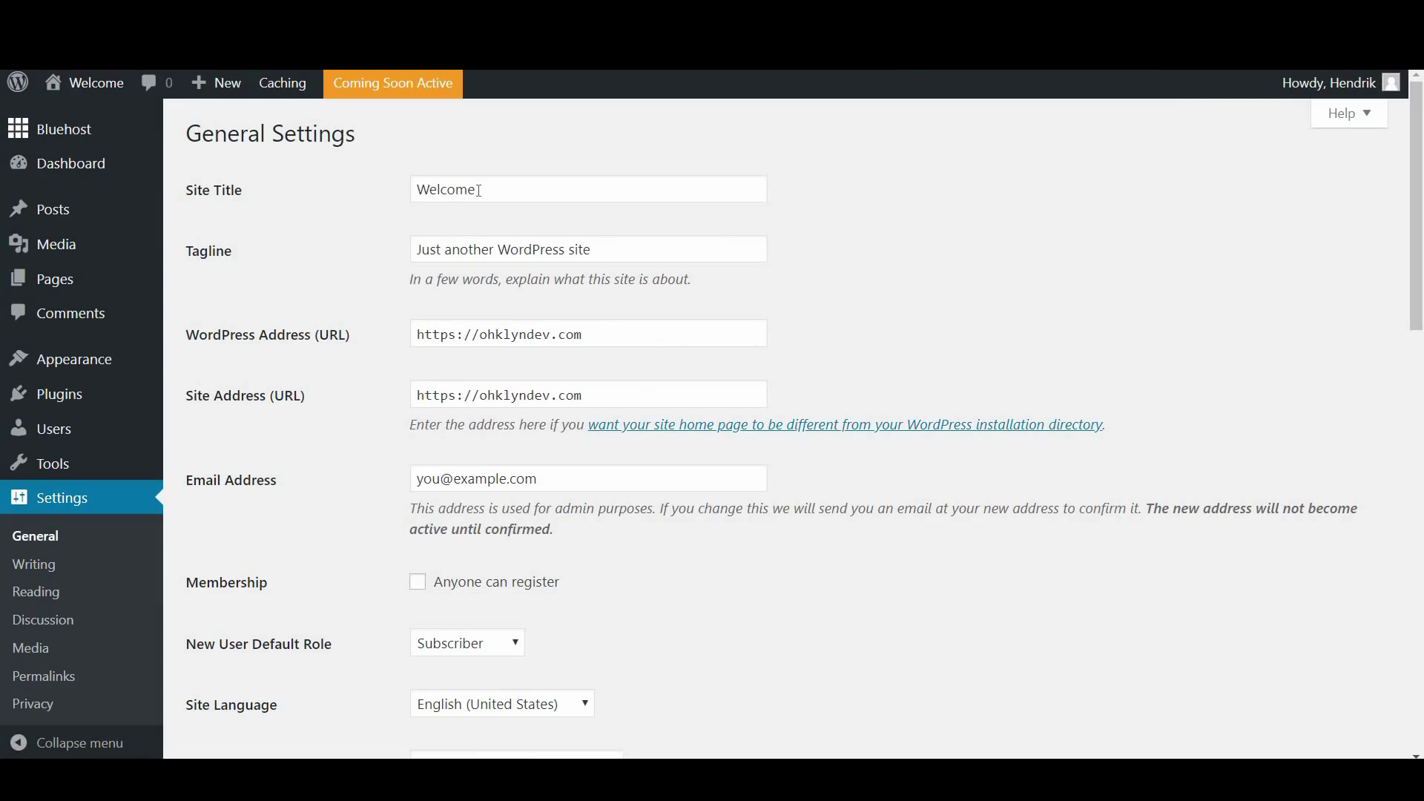
pyautogui.doubleClick(479, 190)
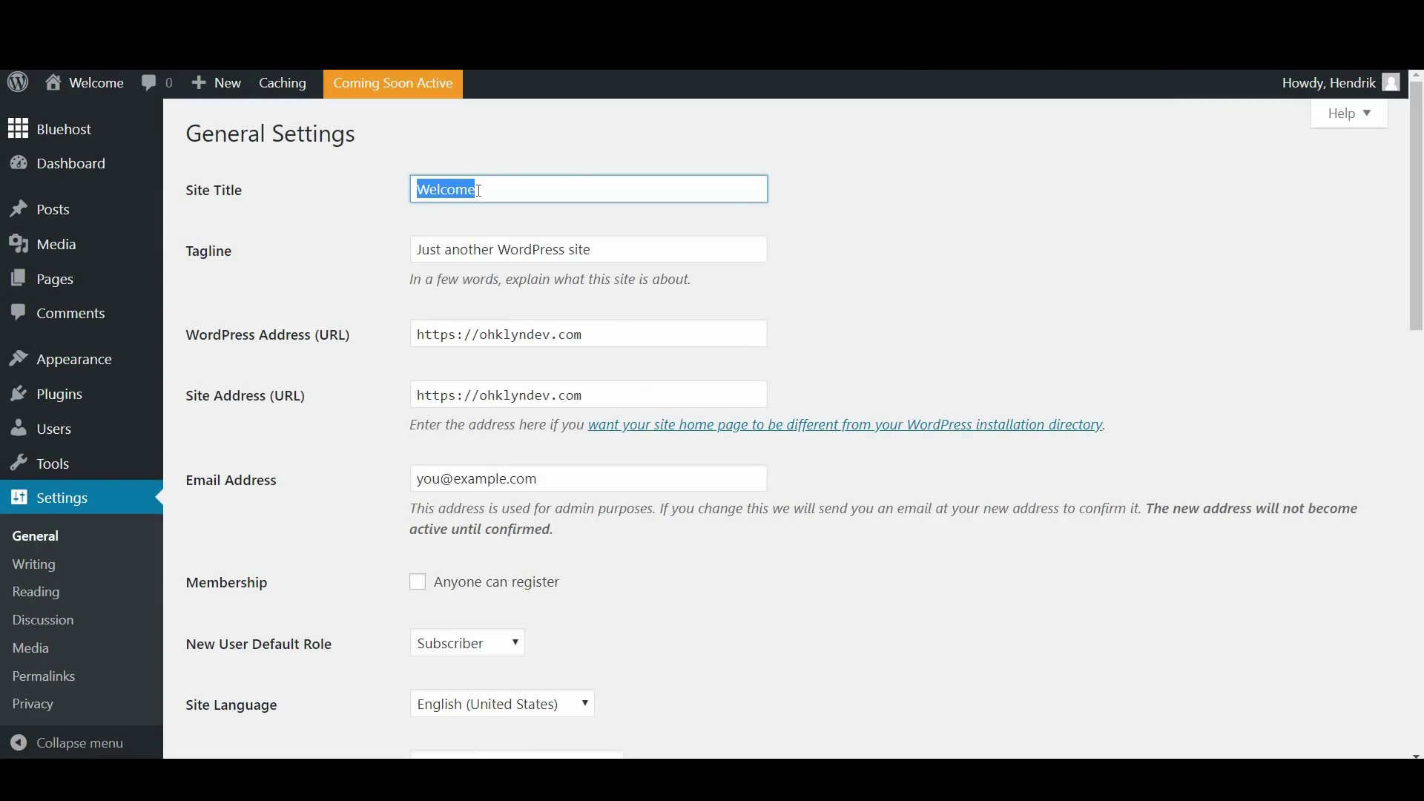
pyautogui.write('My Site')
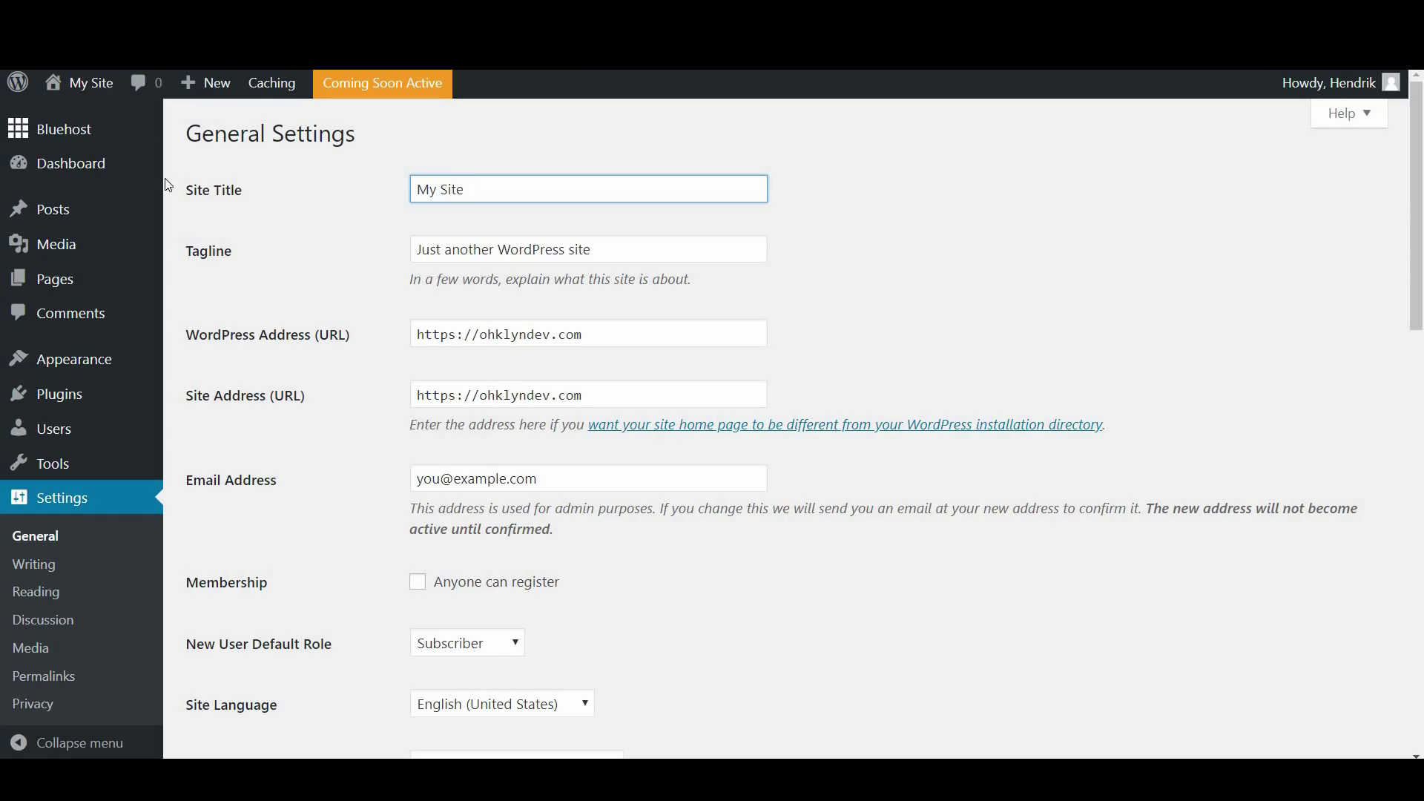
pyautogui.click(461, 309)
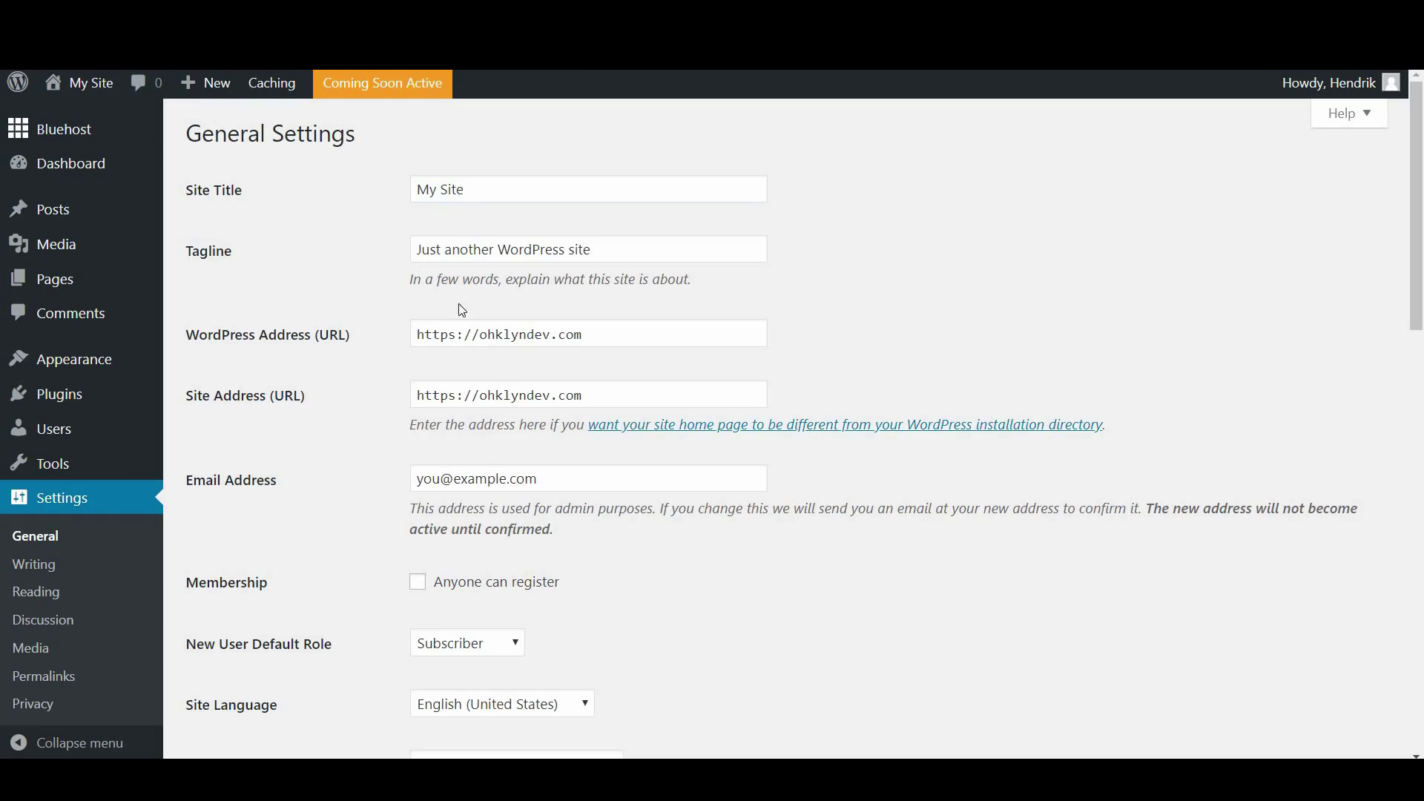
pyautogui.scroll(-3, 480, 385)
pyautogui.scroll(-7, 481, 386)
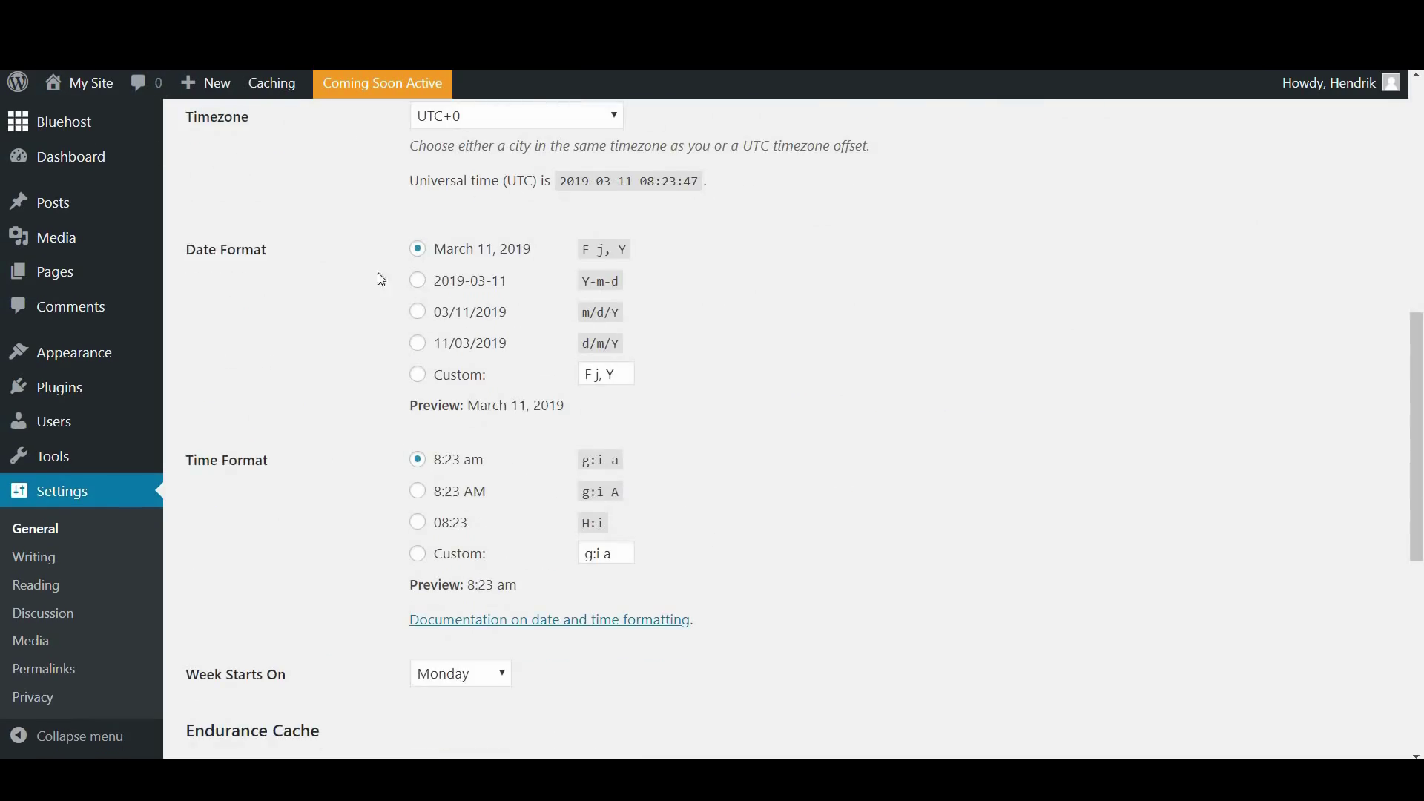
pyautogui.scroll(-7, 579, 461)
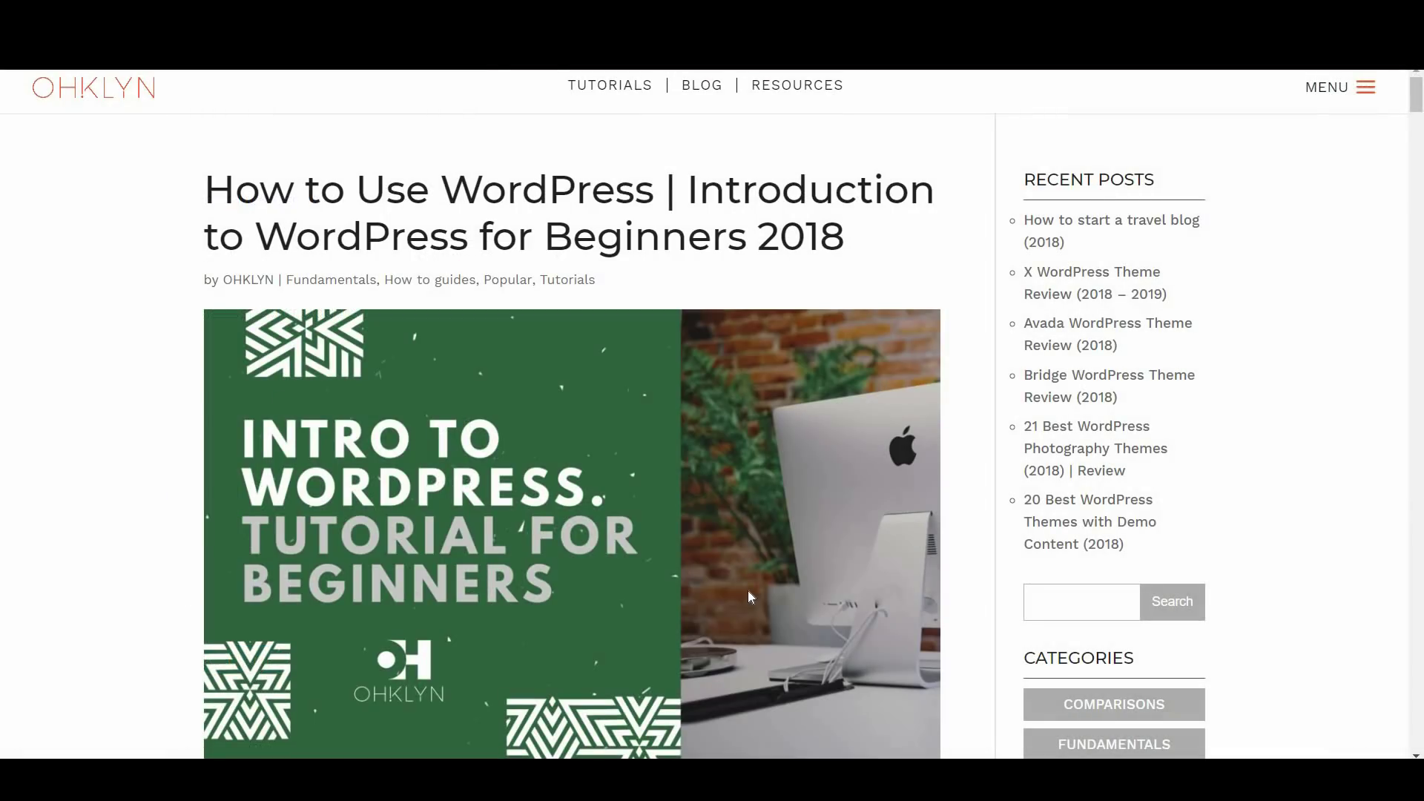
# Skim OHKLYN's 'How to Use WordPress' beginners article
pyautogui.scroll(-12, 749, 597)
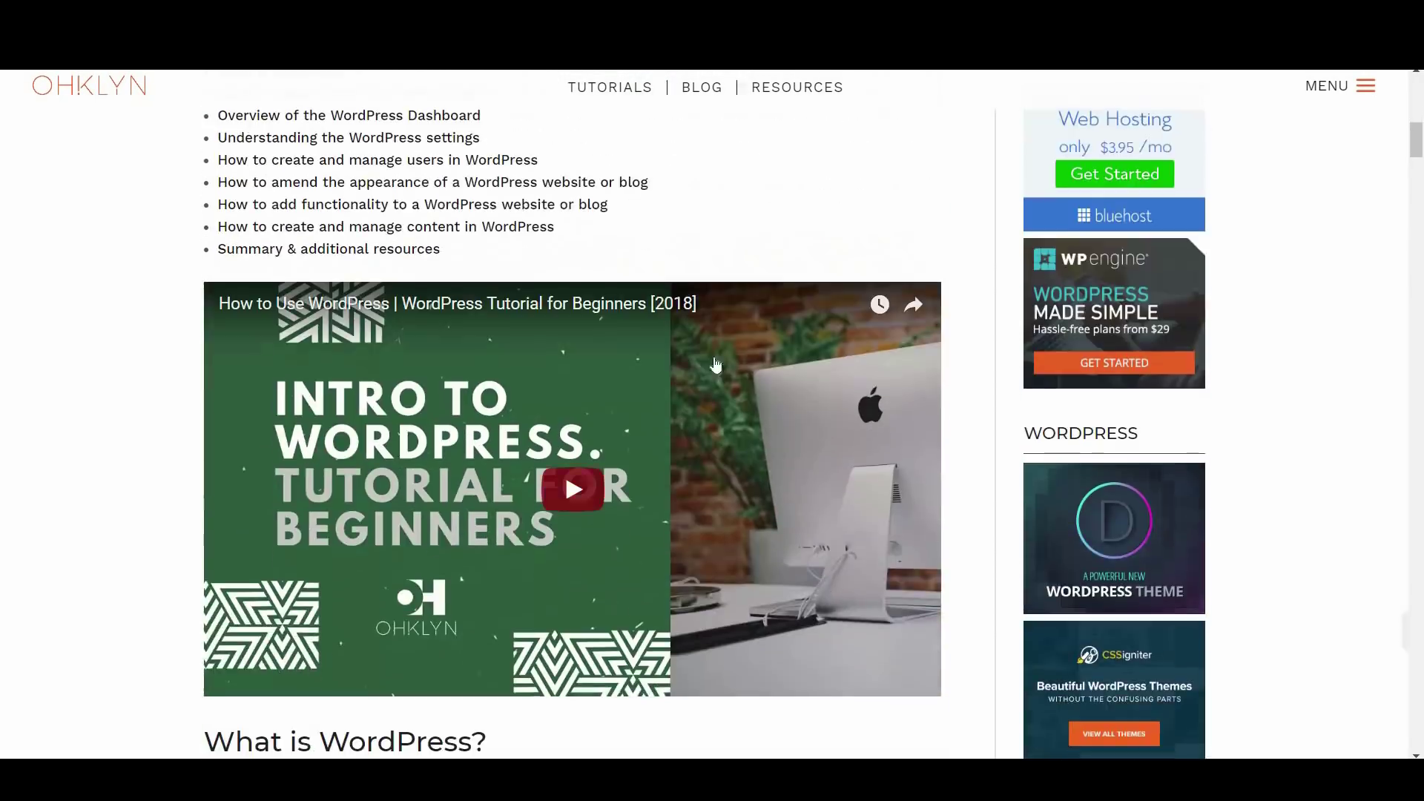
pyautogui.scroll(-5, 718, 638)
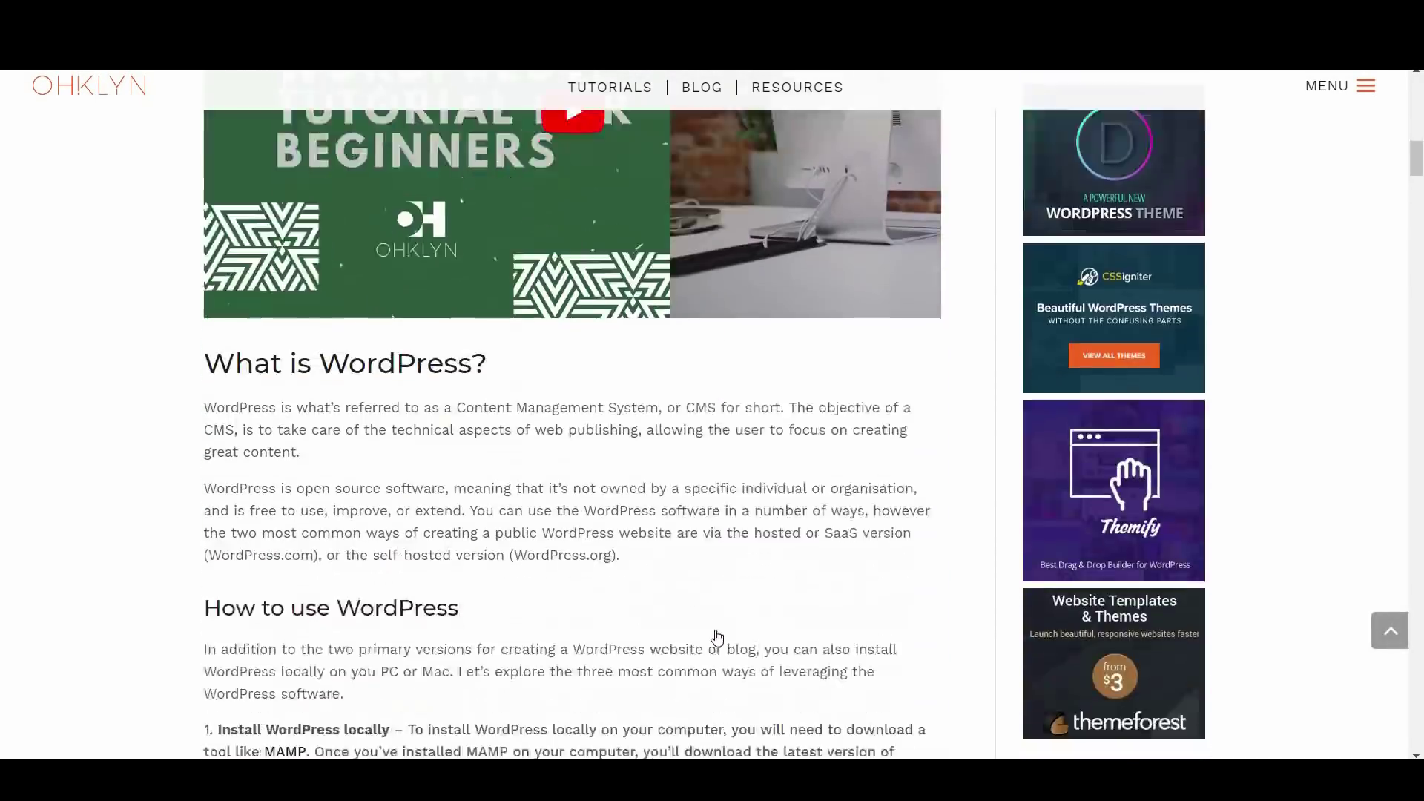
pyautogui.scroll(-12, 717, 637)
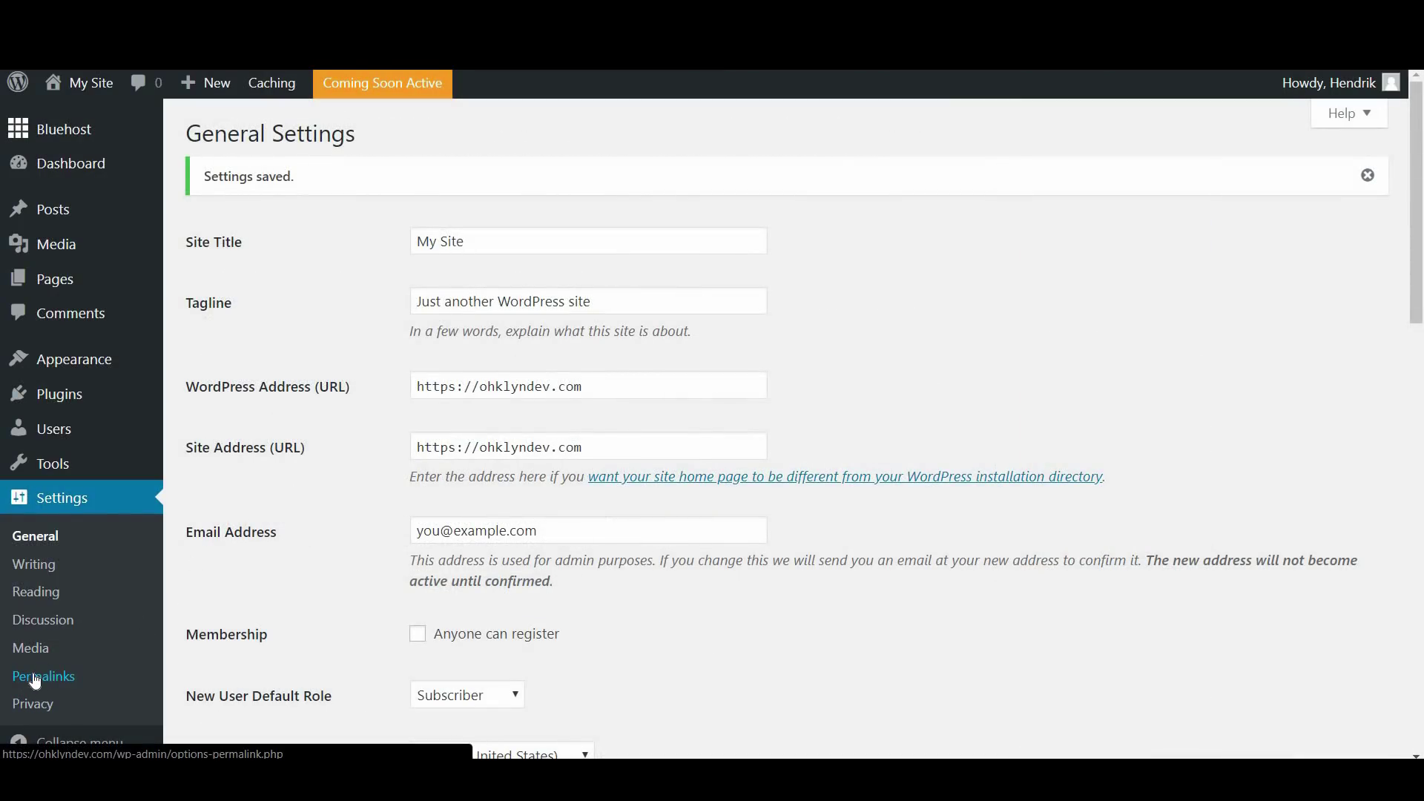
# Switch the permalink structure to Post name and save the change
pyautogui.click(34, 681)
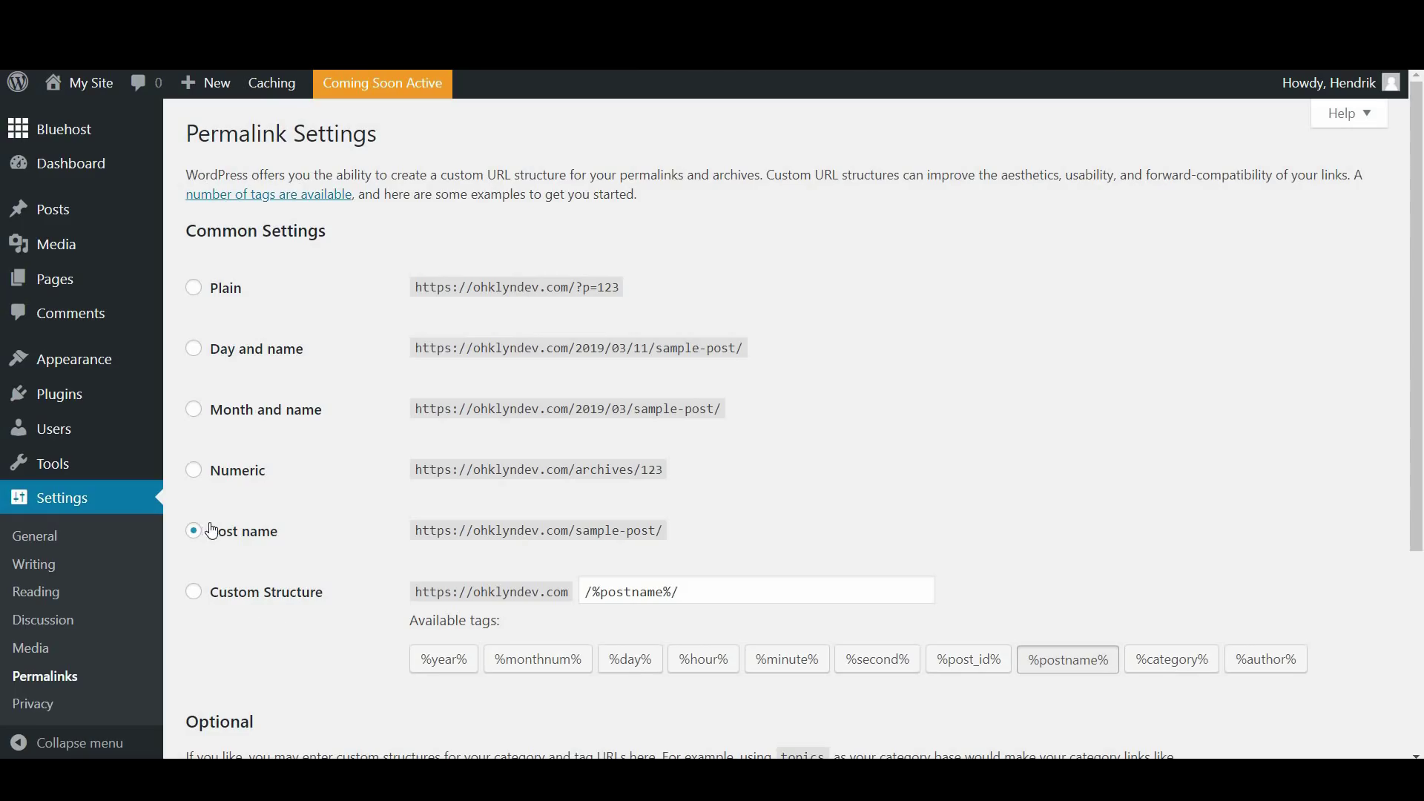
pyautogui.scroll(-3, 274, 551)
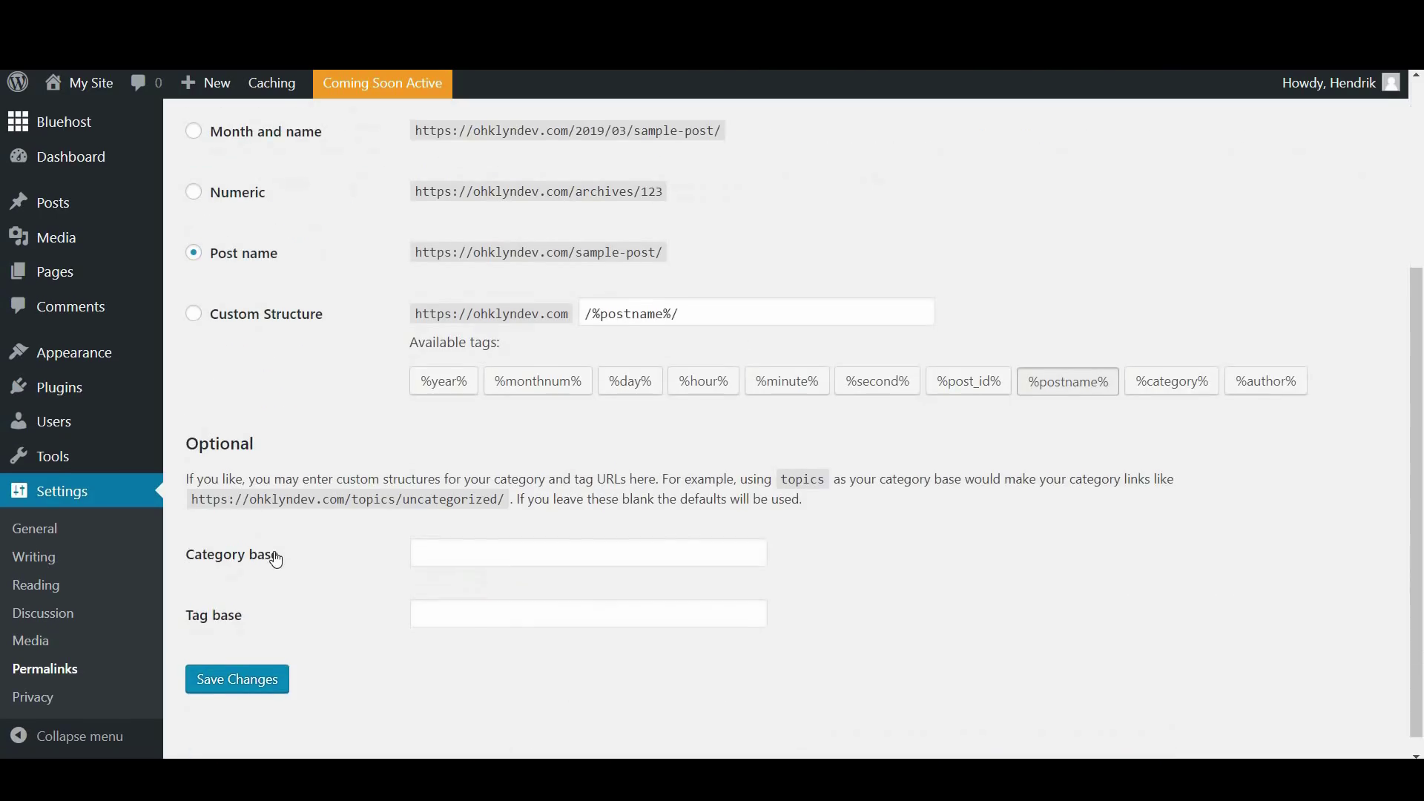
pyautogui.click(233, 669)
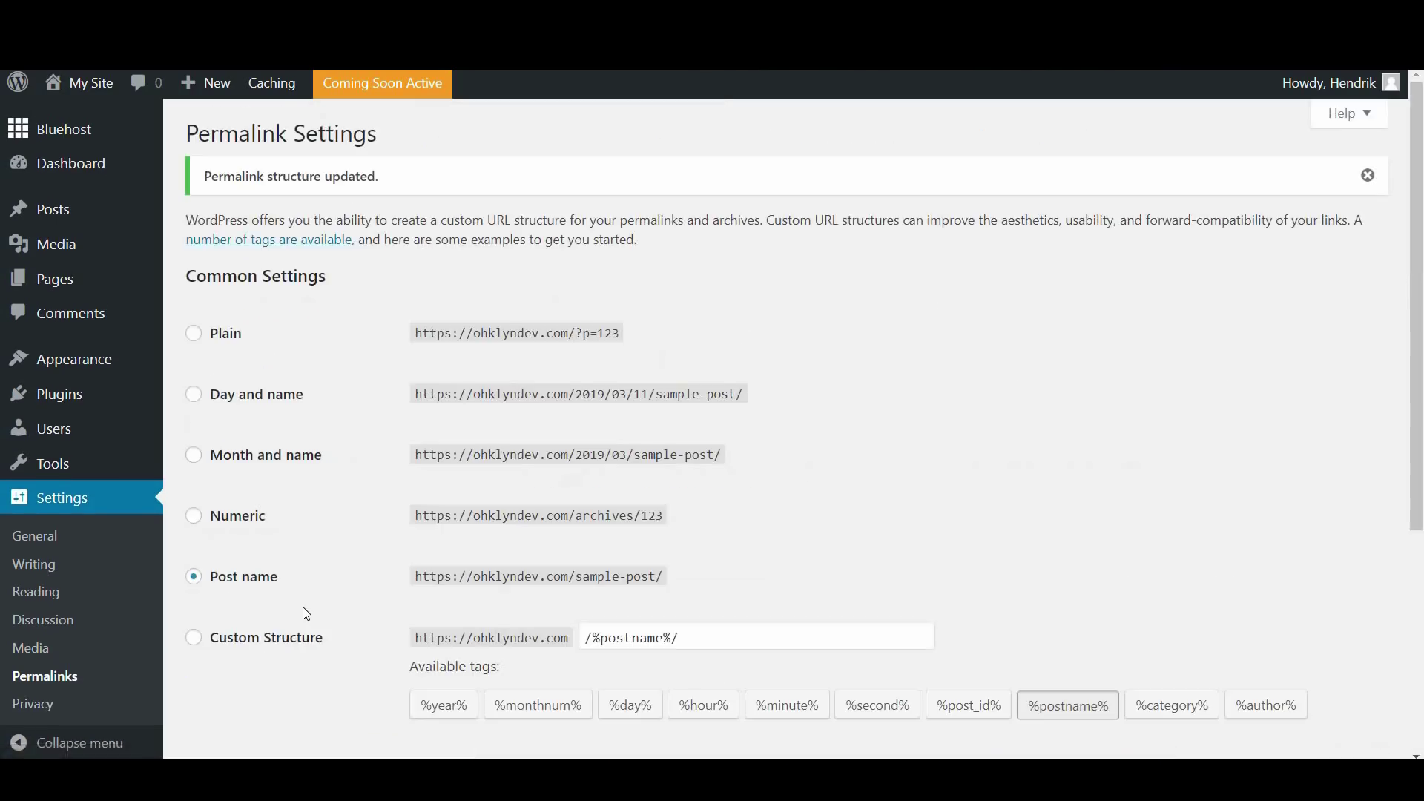
pyautogui.scroll(-2, 306, 614)
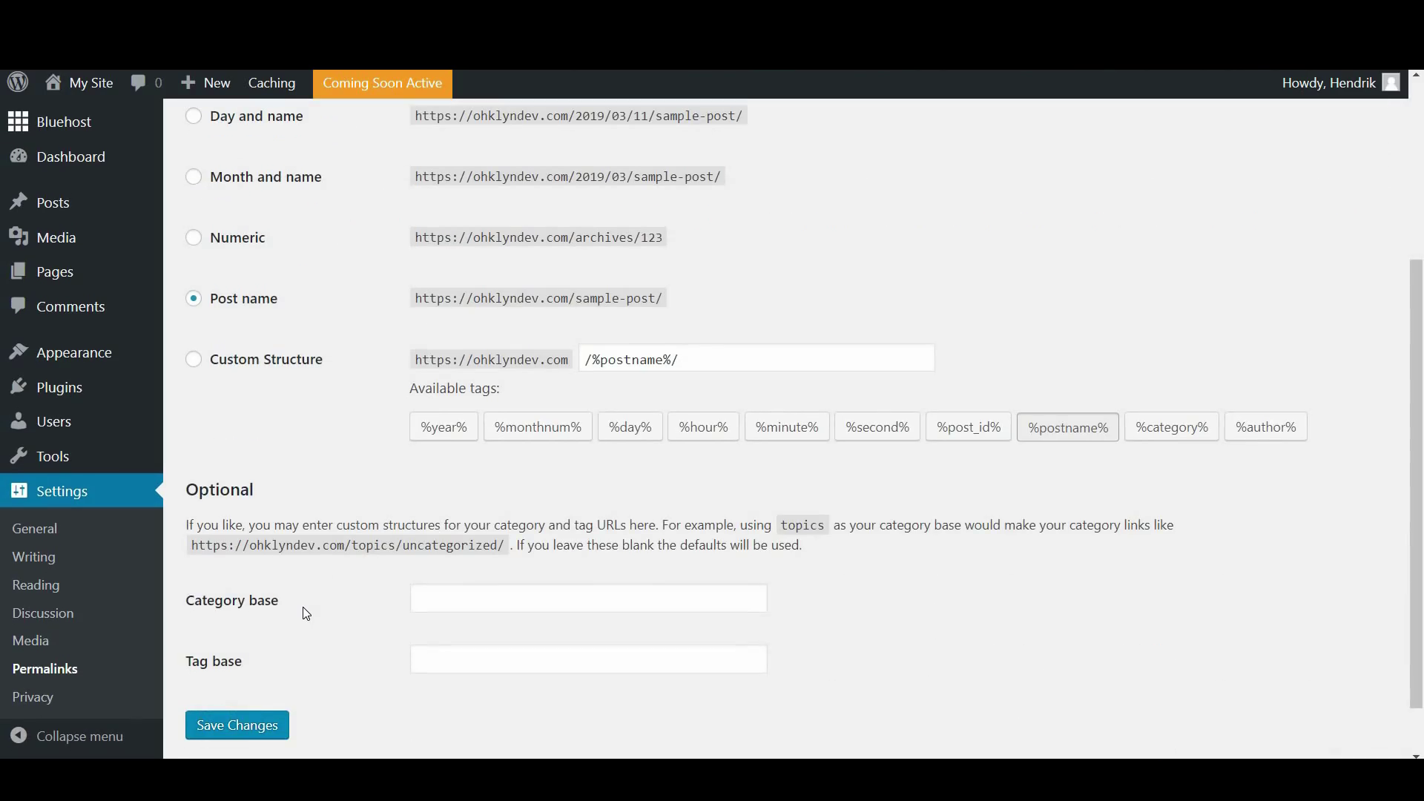
# Tick 'Discourage search engines from indexing this site' in Reading Settings and save
pyautogui.click(39, 587)
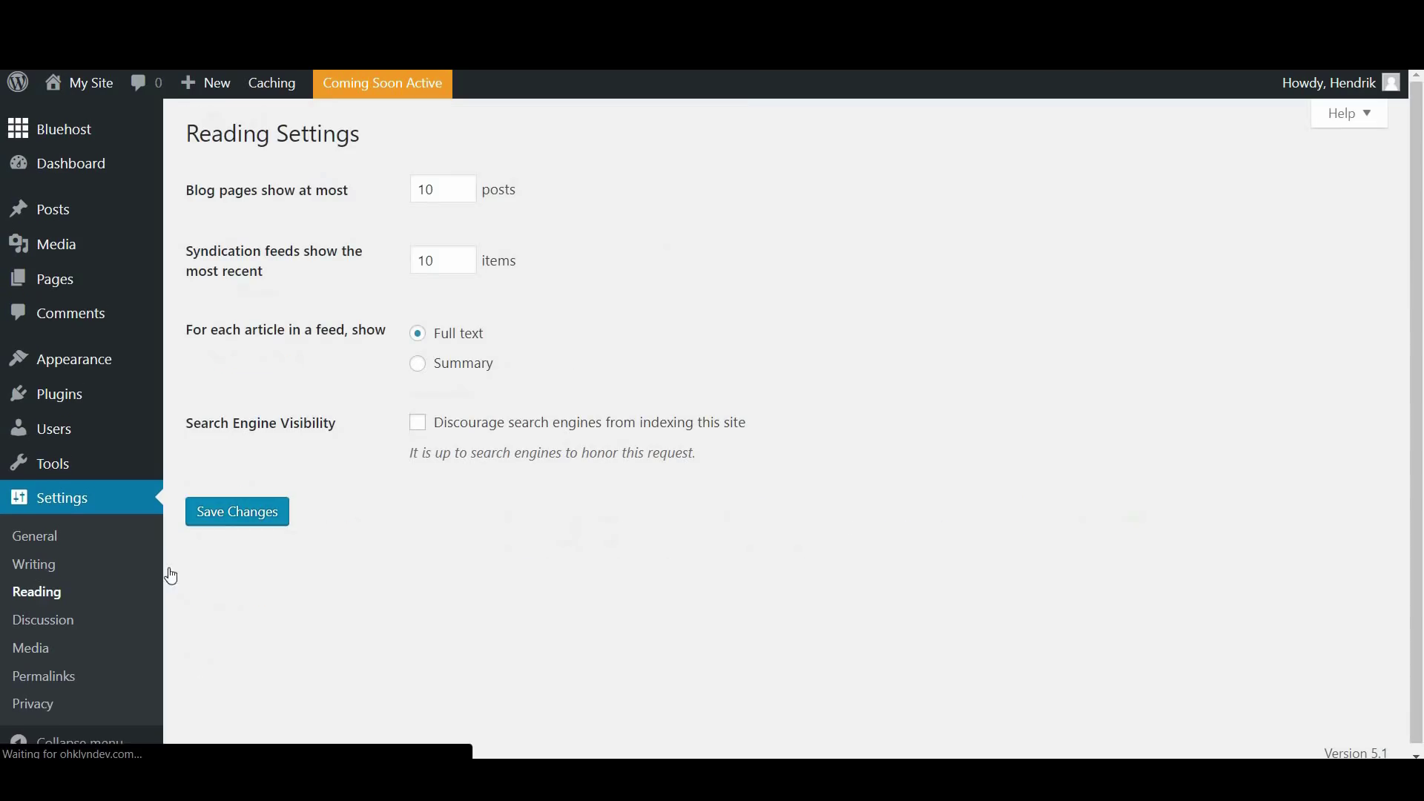
pyautogui.click(418, 423)
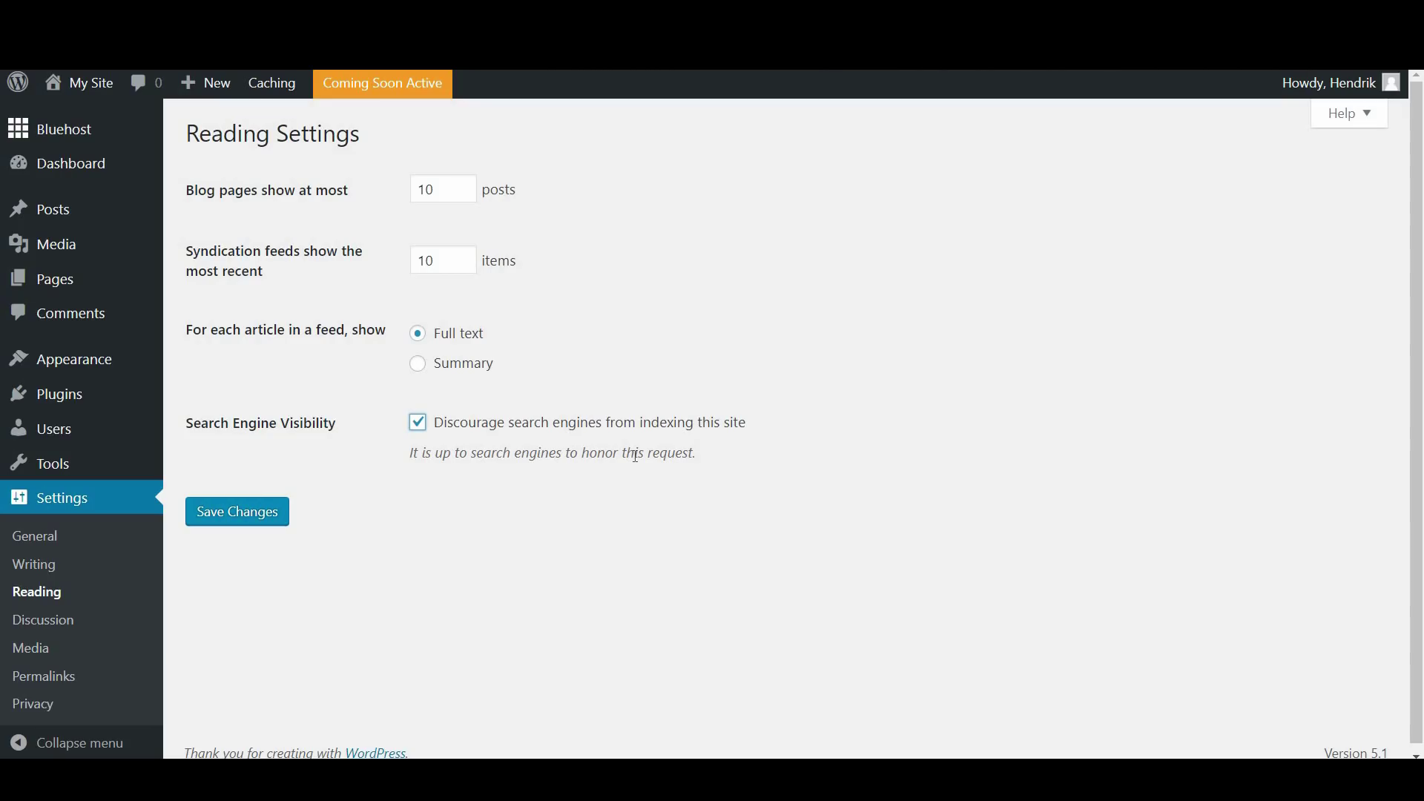
pyautogui.click(420, 422)
pyautogui.click(427, 425)
pyautogui.click(280, 517)
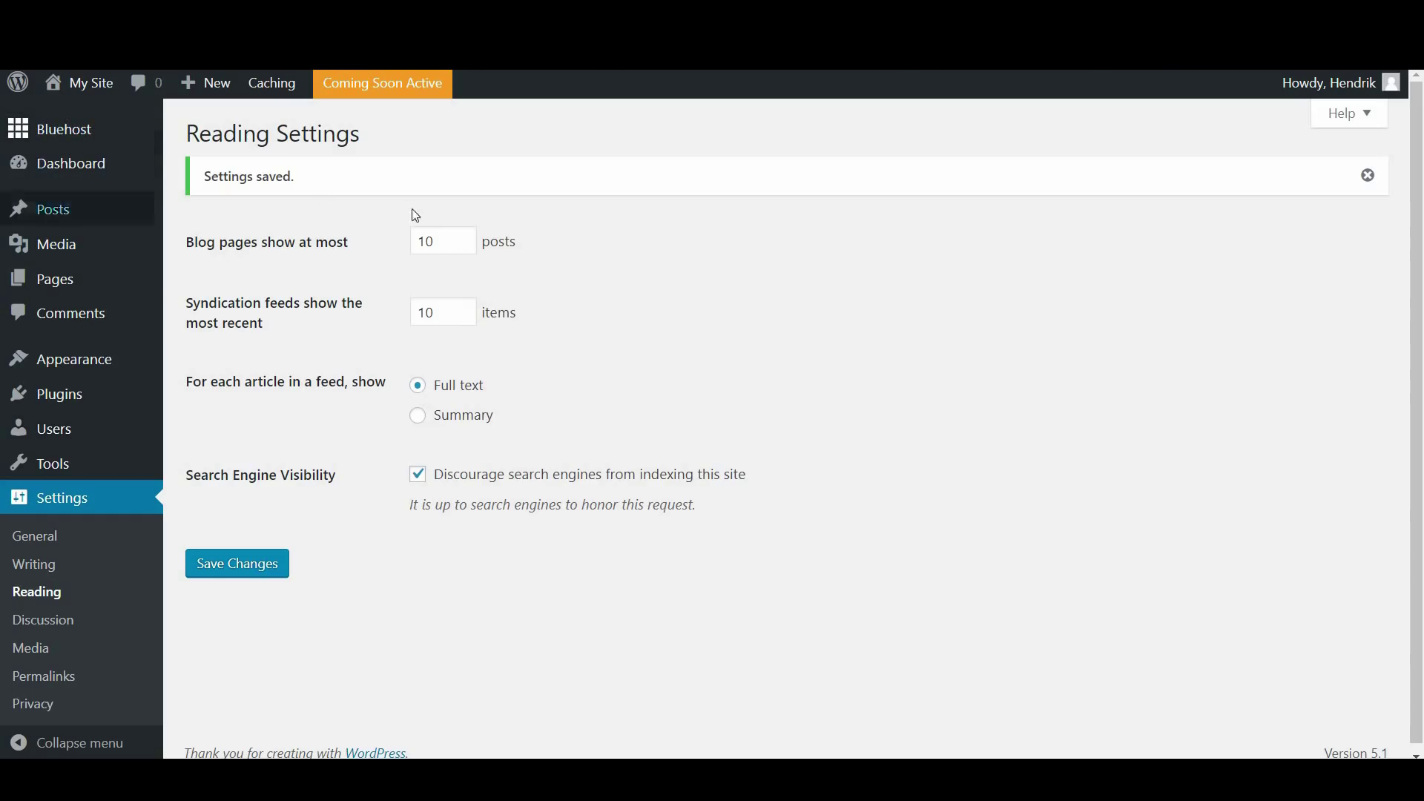
# Visit the live site and scroll its 'Nothing Found' front page with Archives, Categories and Meta widgets
pyautogui.moveTo(93, 85)
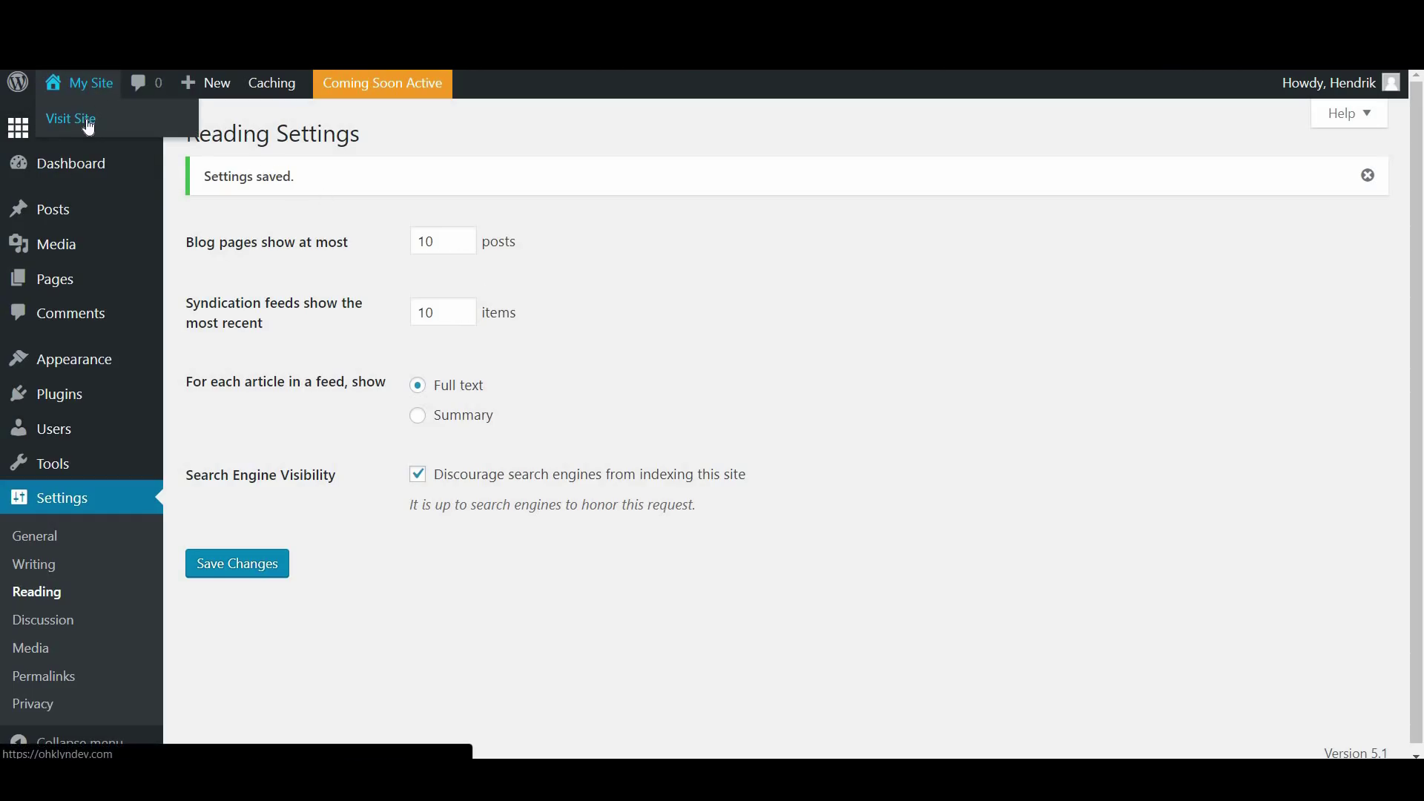
pyautogui.click(88, 128)
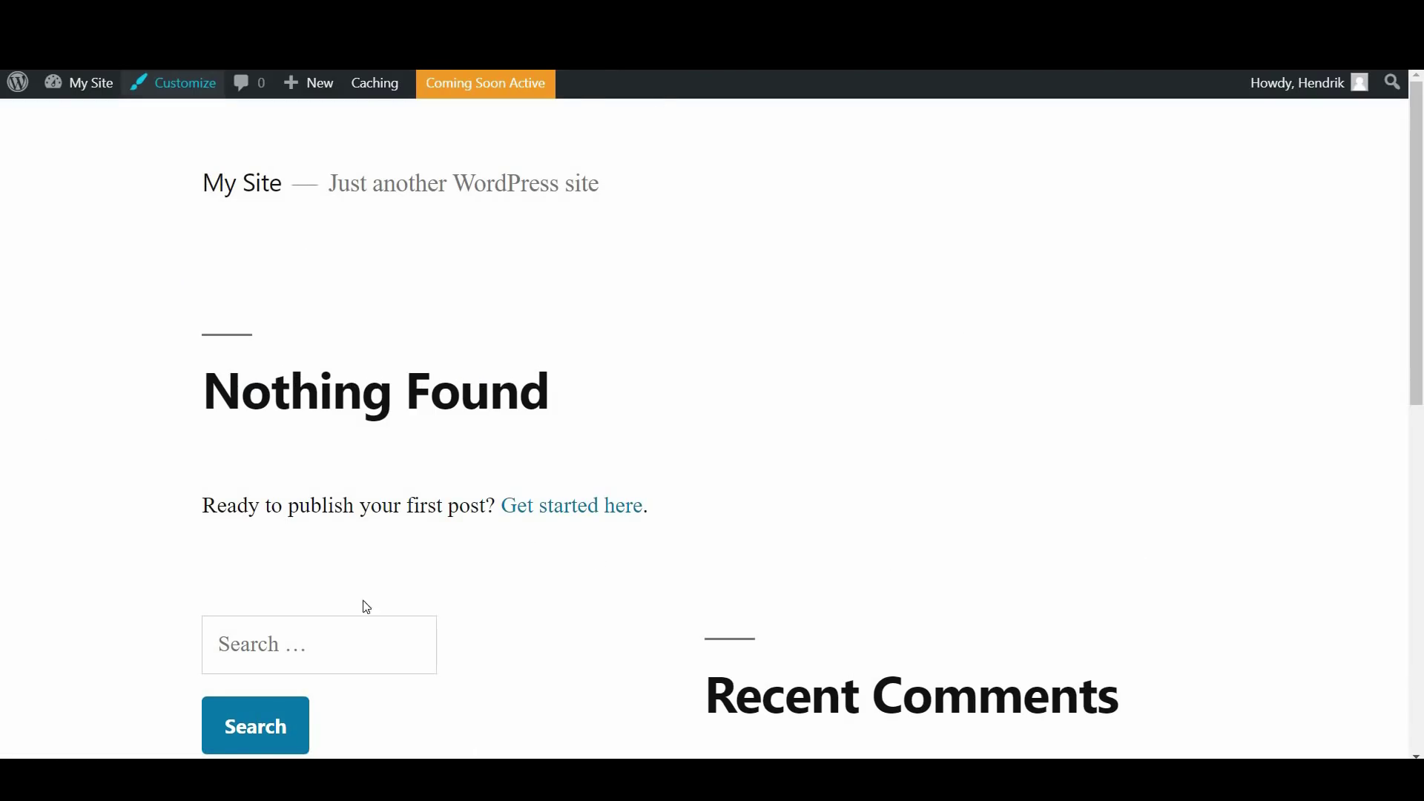
pyautogui.scroll(-5, 647, 359)
pyautogui.scroll(-3, 648, 360)
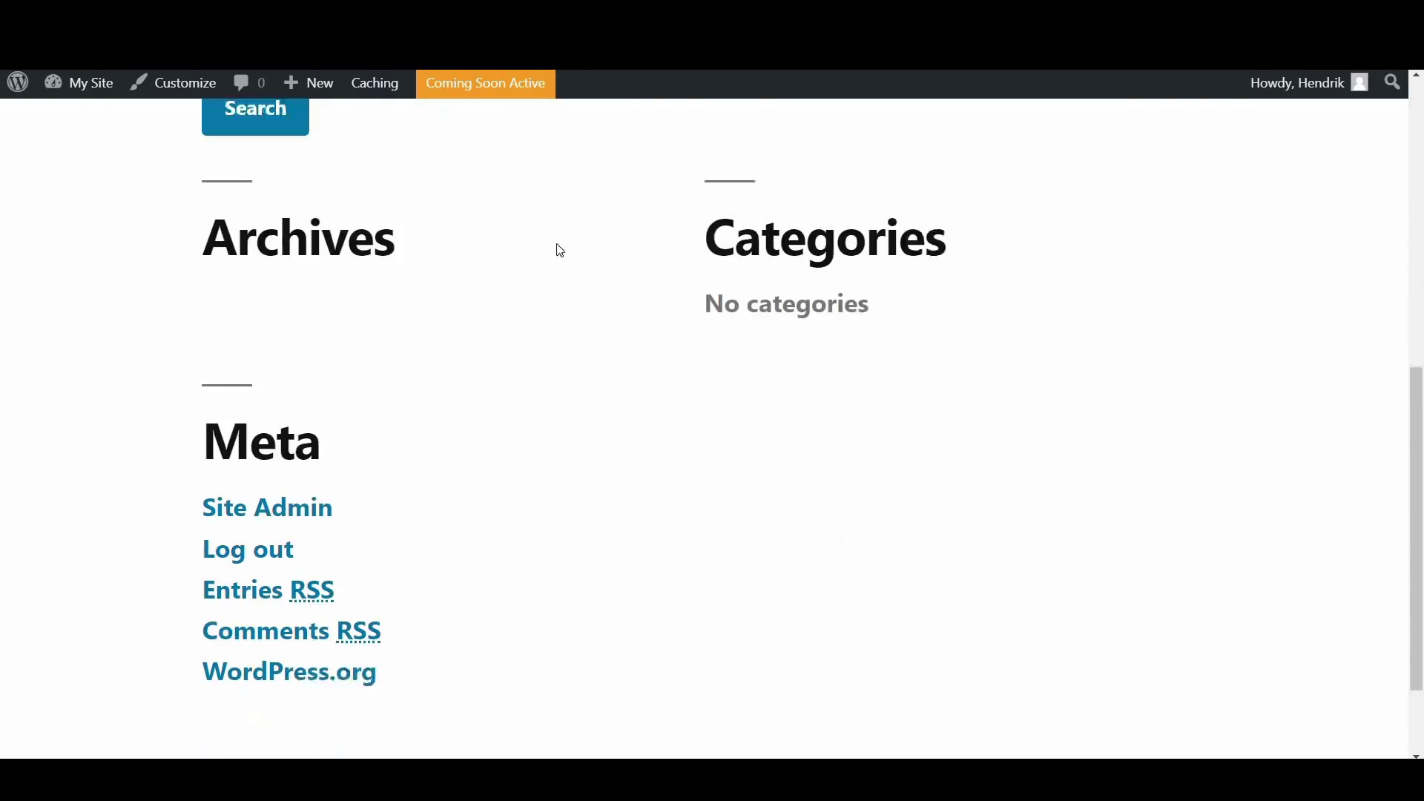
pyautogui.scroll(-2, 665, 590)
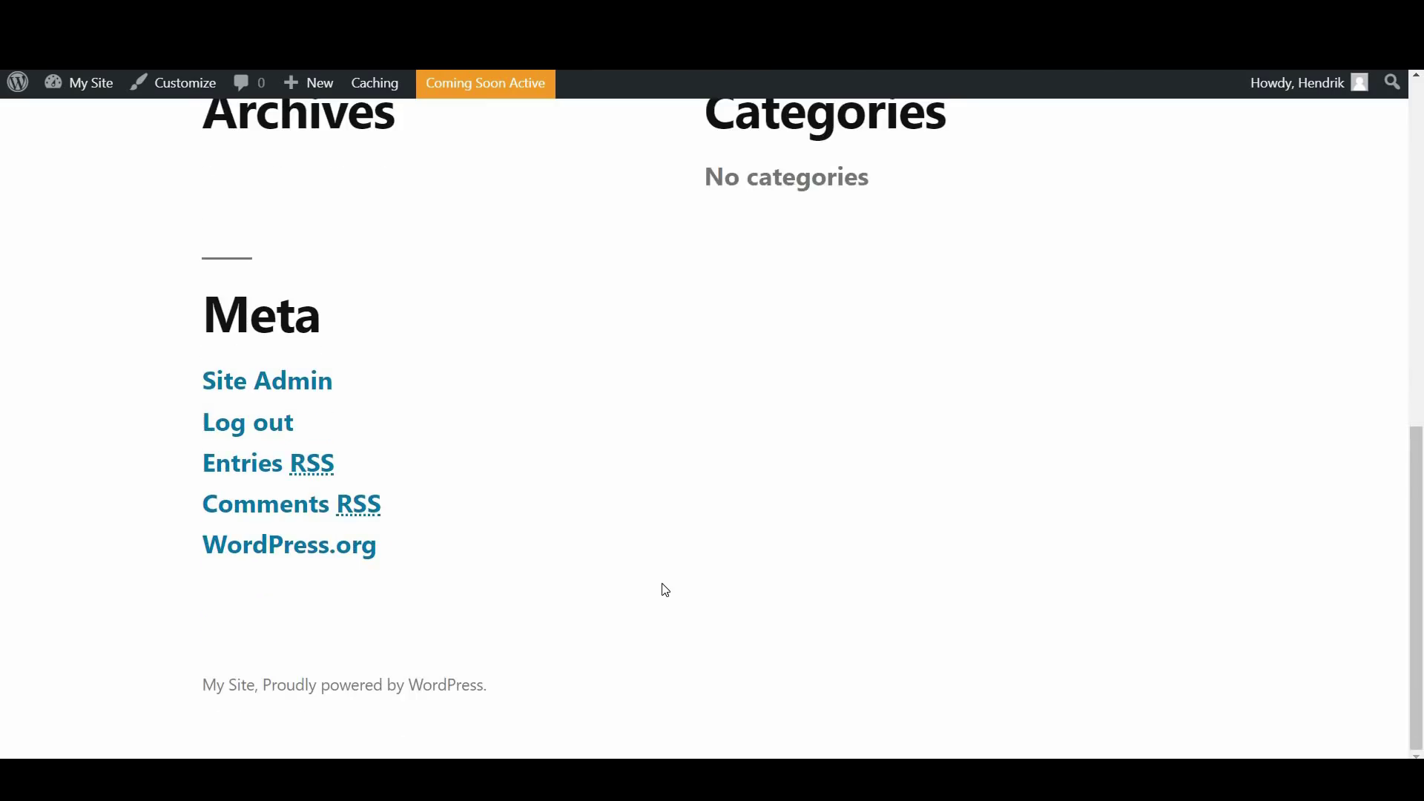
pyautogui.scroll(10, 664, 588)
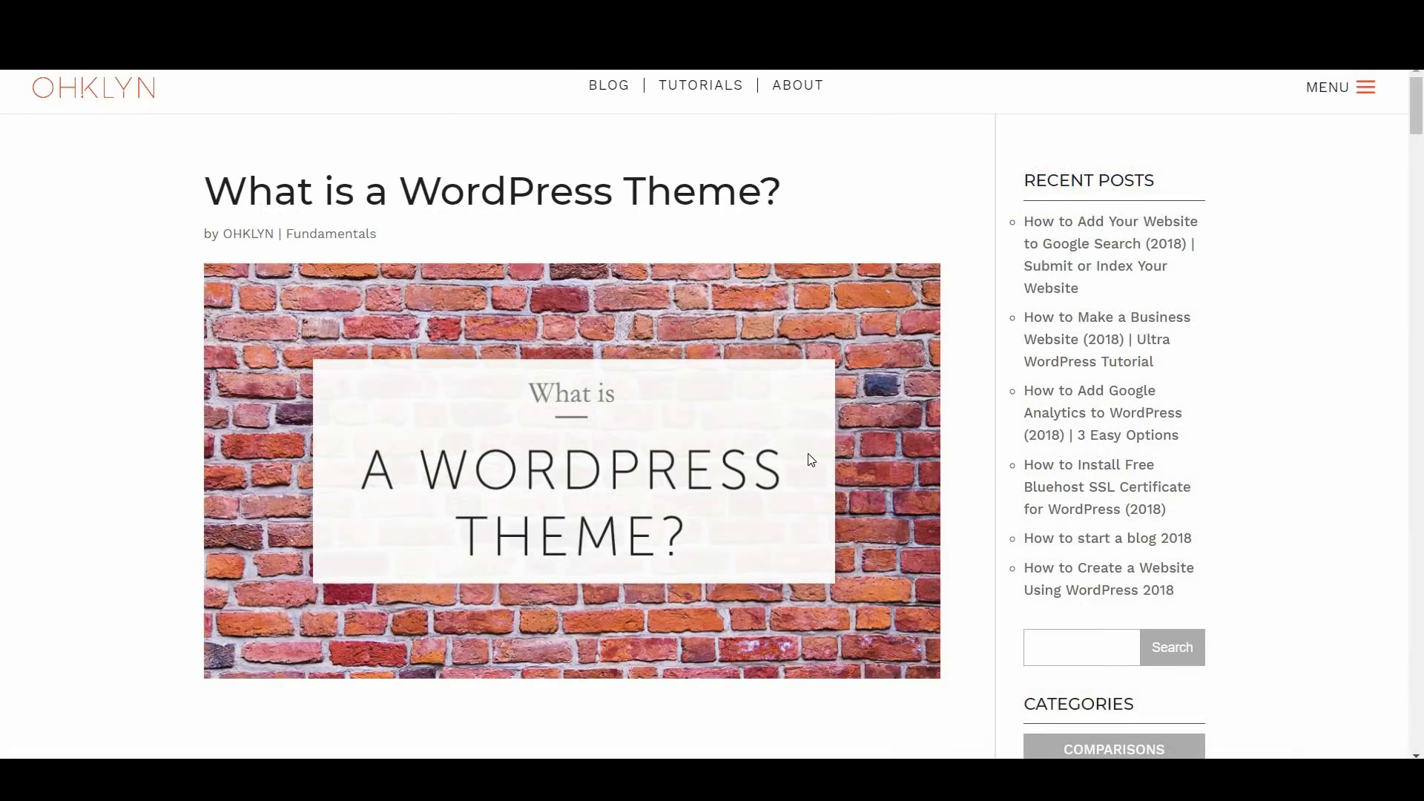
# Read OHKLYN's 'What is a WordPress Theme?' article and theme reviews, then open the site menu
pyautogui.scroll(-7, 811, 459)
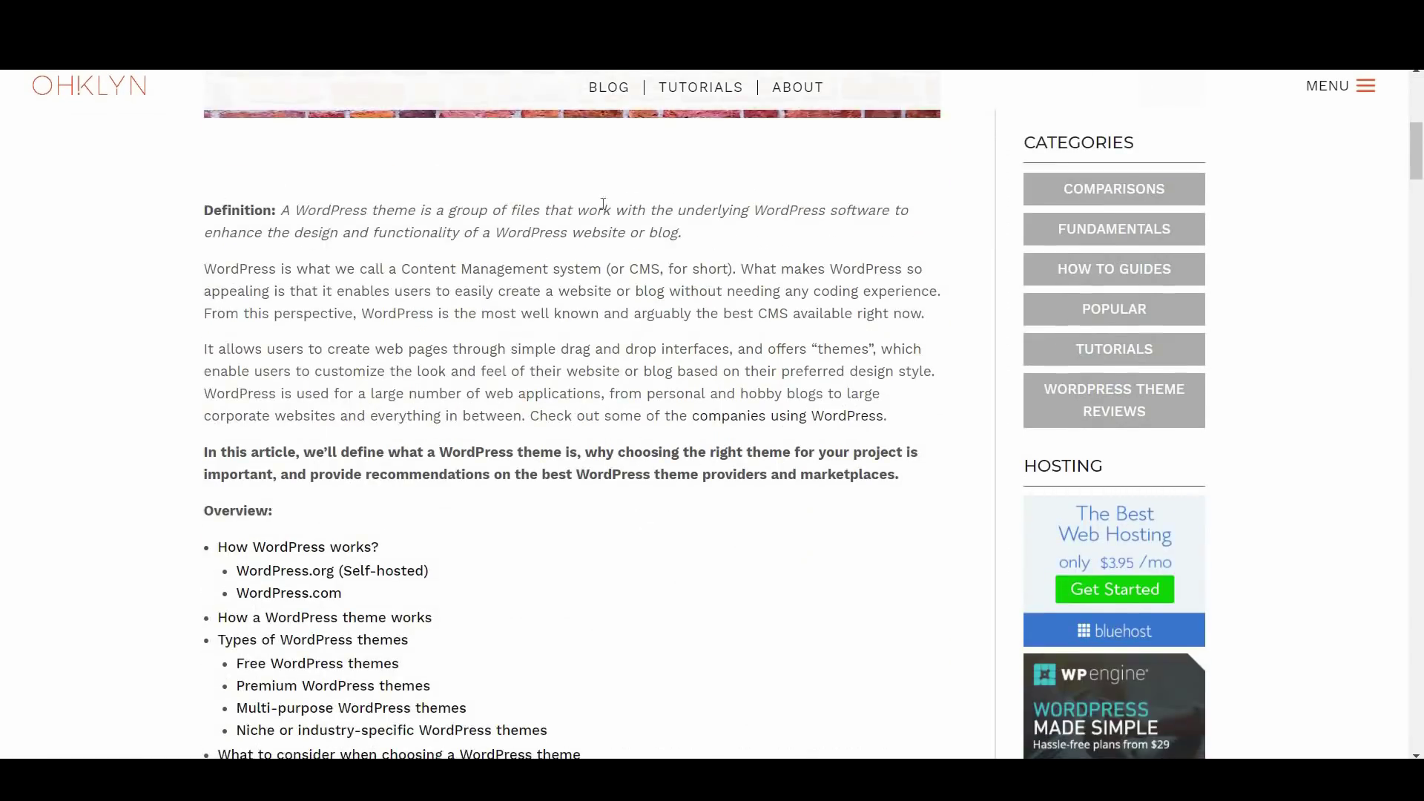
pyautogui.scroll(-3, 683, 458)
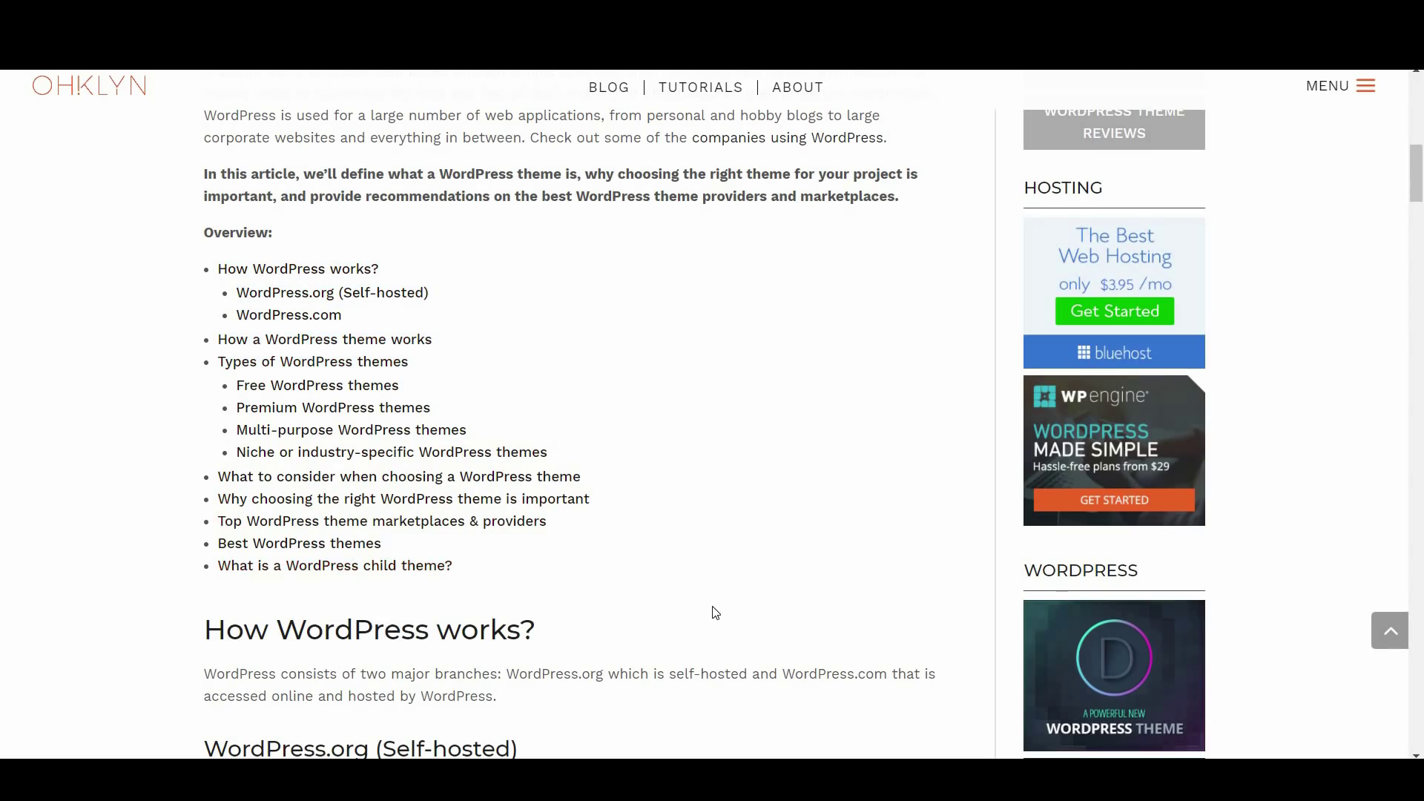
pyautogui.scroll(-6, 712, 613)
pyautogui.scroll(-4, 708, 580)
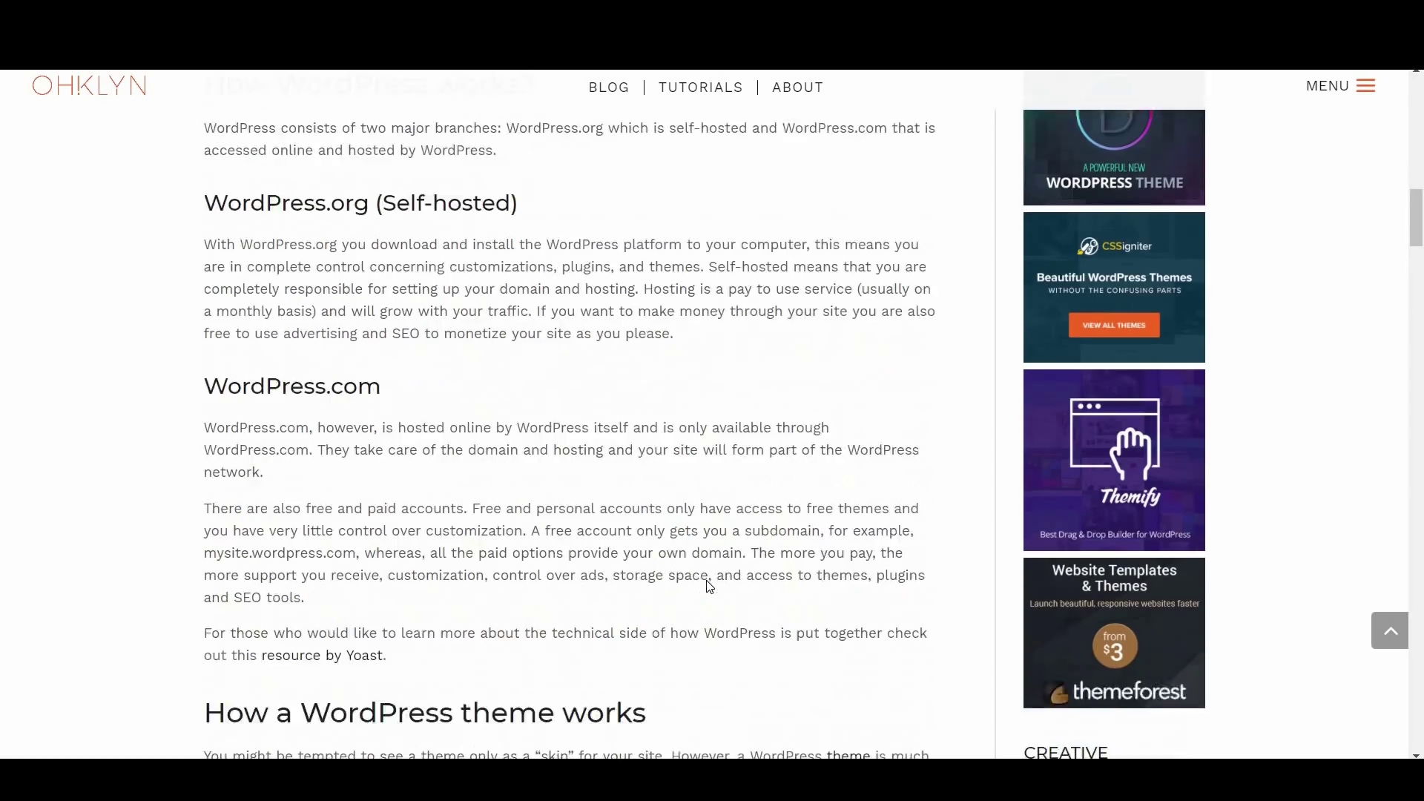
pyautogui.scroll(-3, 707, 580)
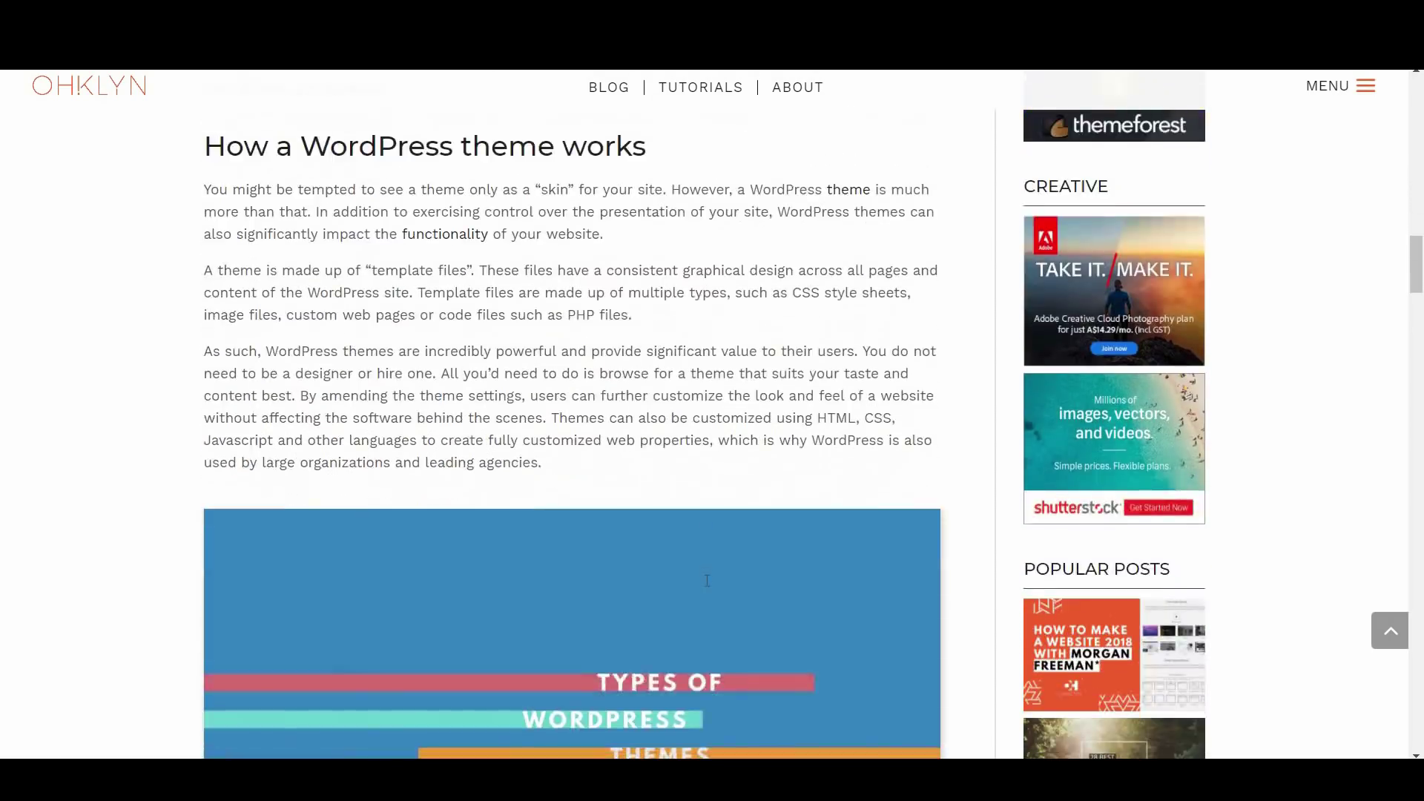
pyautogui.scroll(-6, 707, 580)
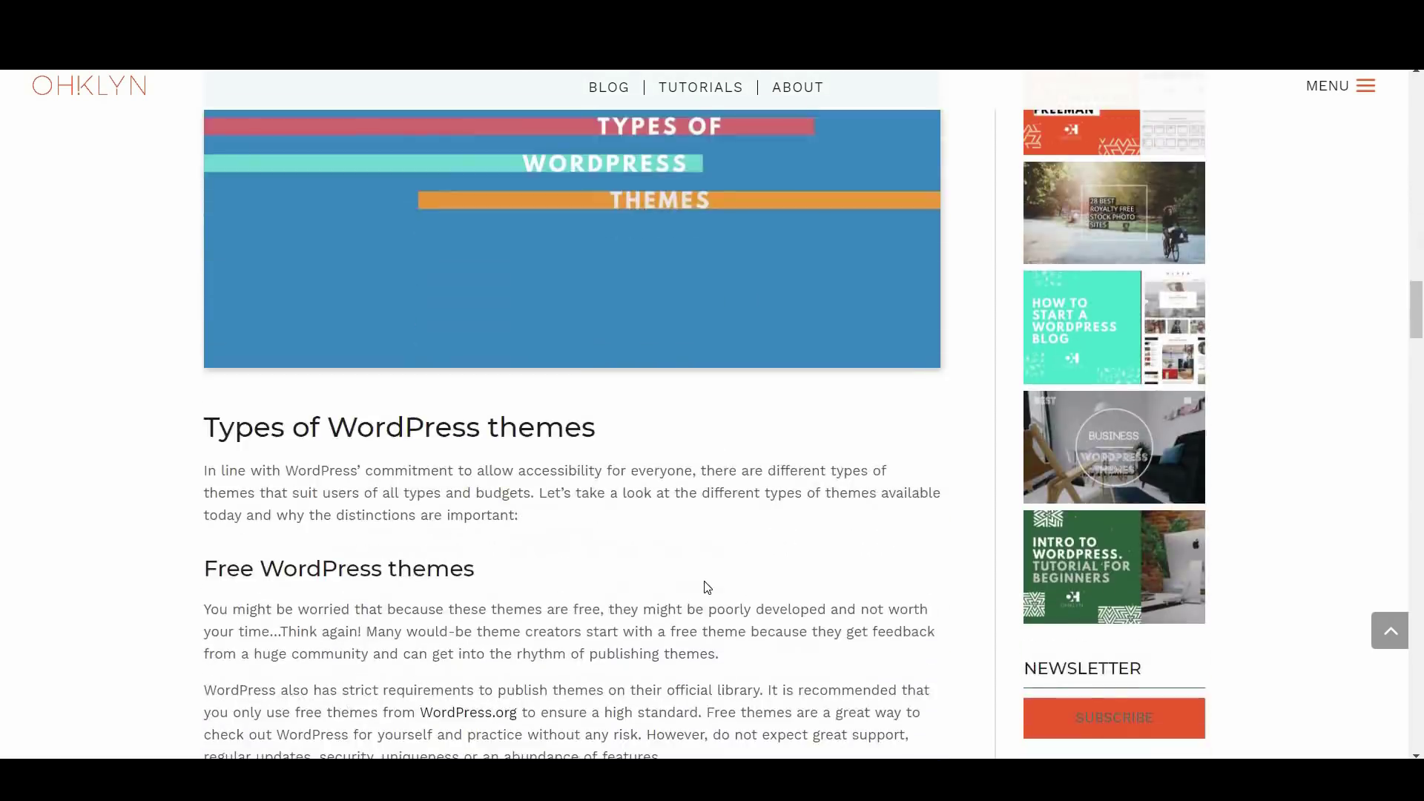
pyautogui.scroll(-3, 707, 587)
pyautogui.scroll(-8, 697, 577)
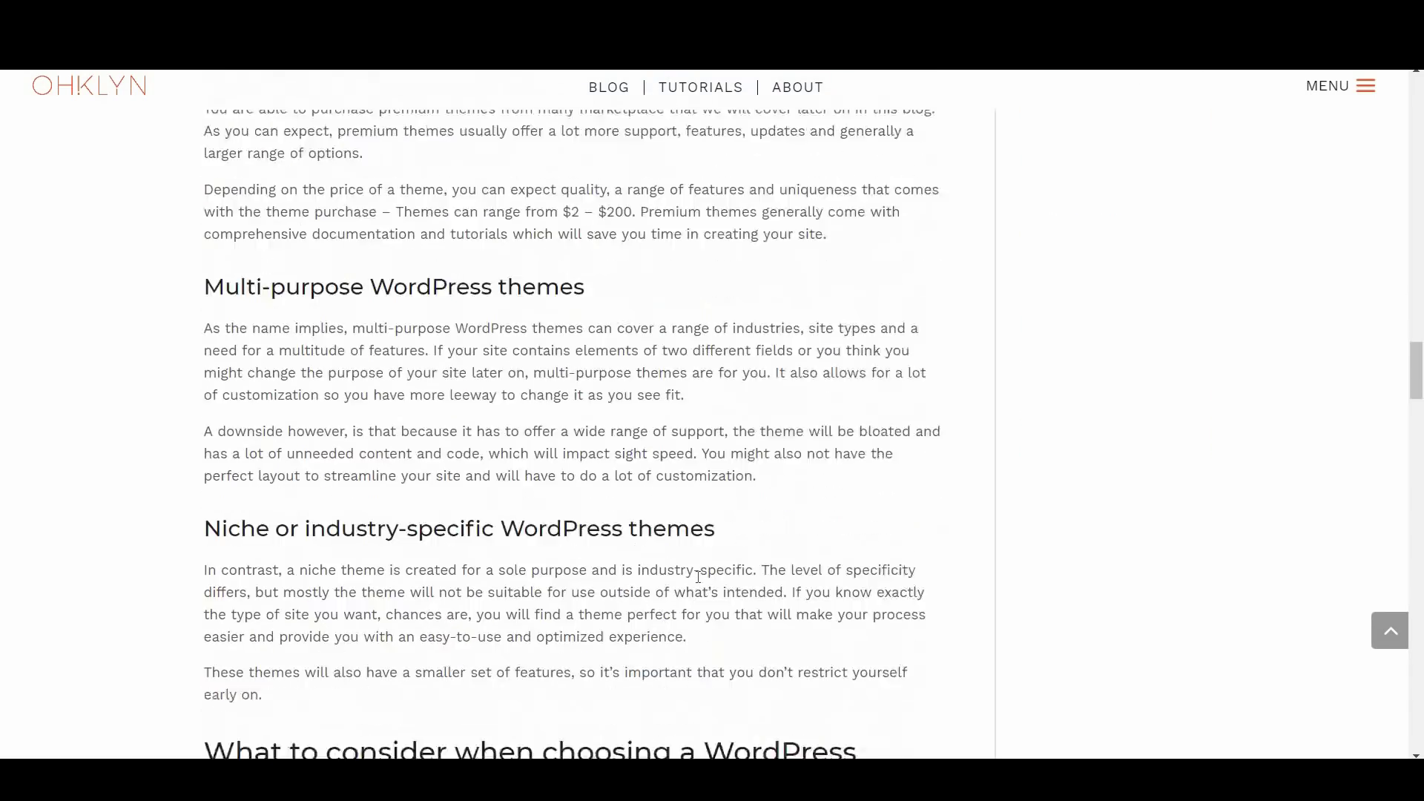
pyautogui.scroll(-3, 692, 575)
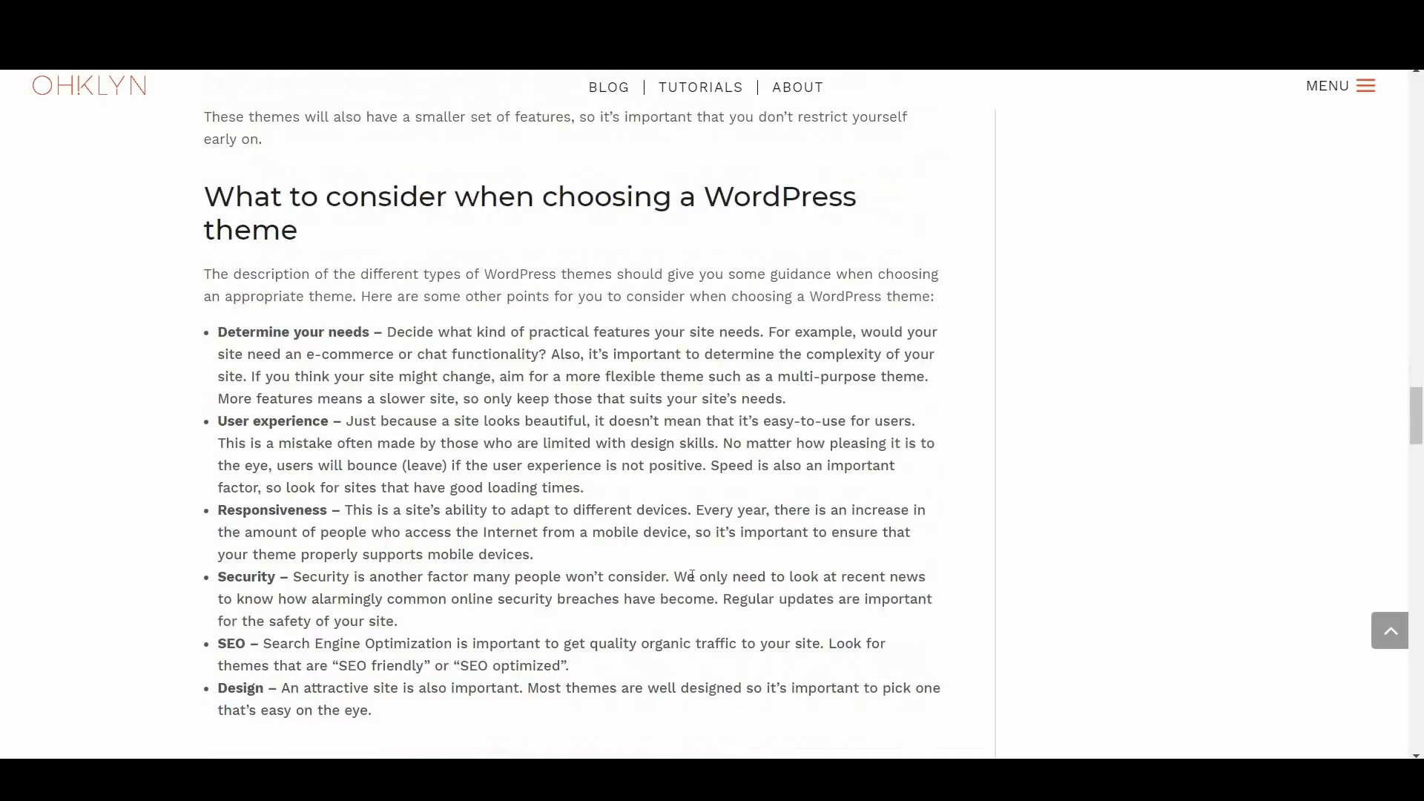
pyautogui.scroll(-6, 618, 574)
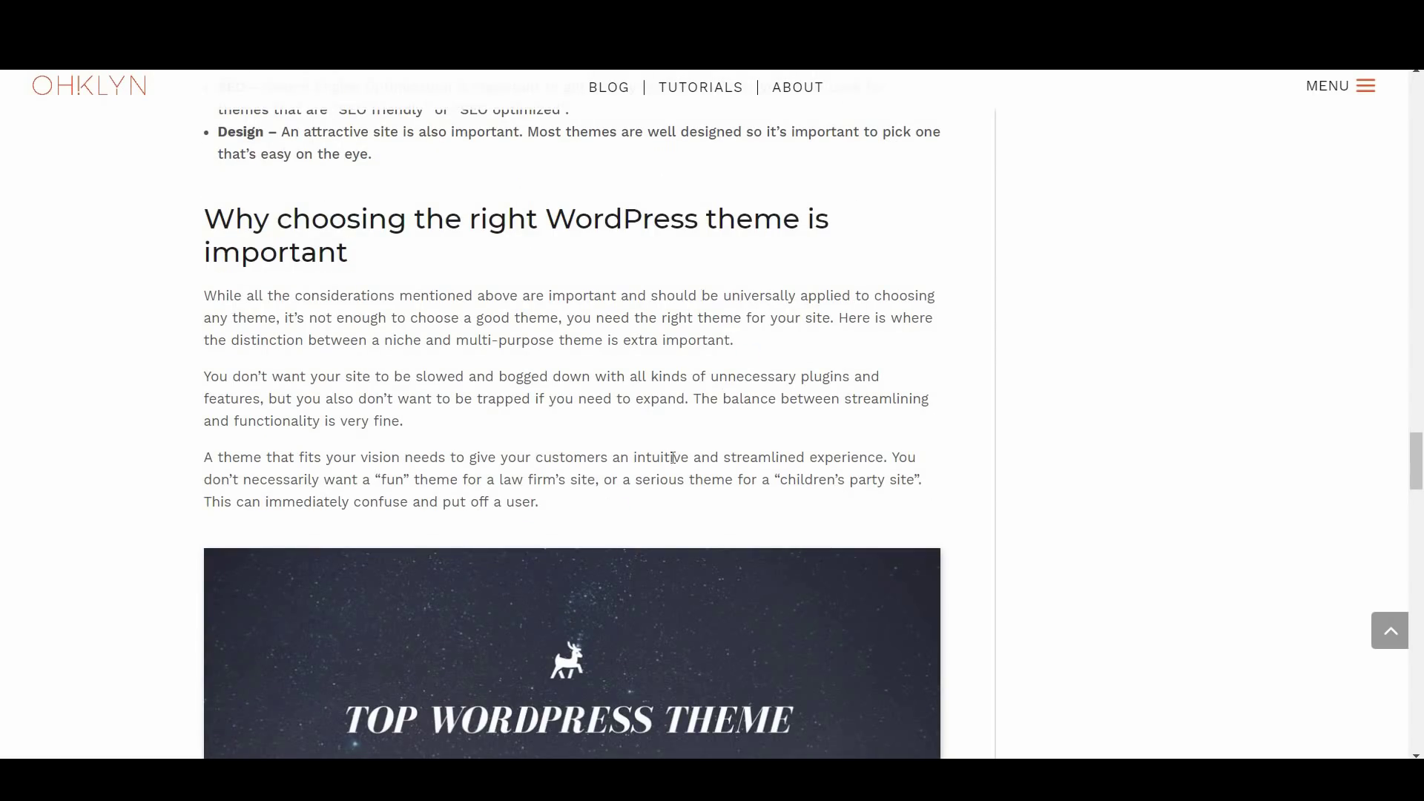
pyautogui.scroll(-4, 672, 457)
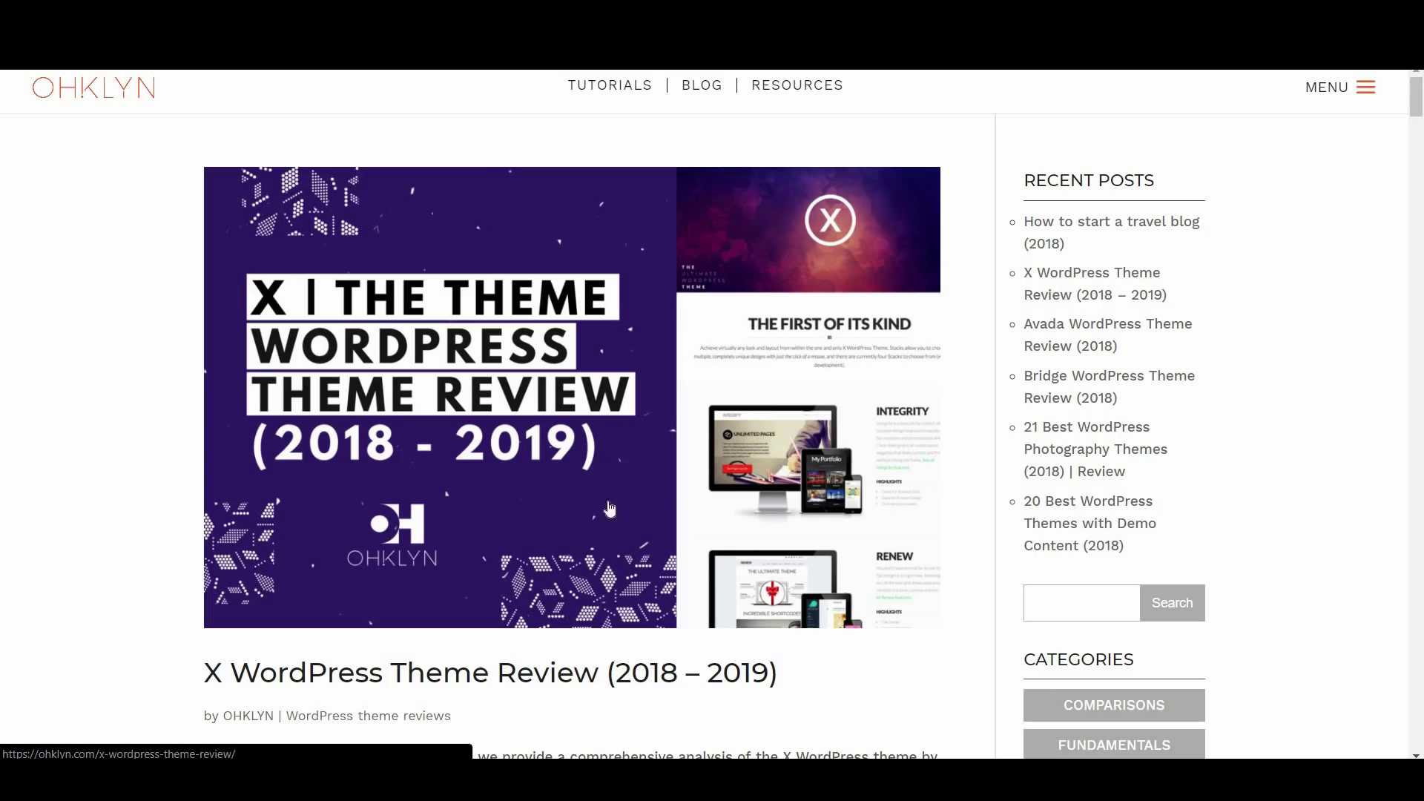
pyautogui.scroll(-7, 664, 491)
pyautogui.scroll(-11, 663, 491)
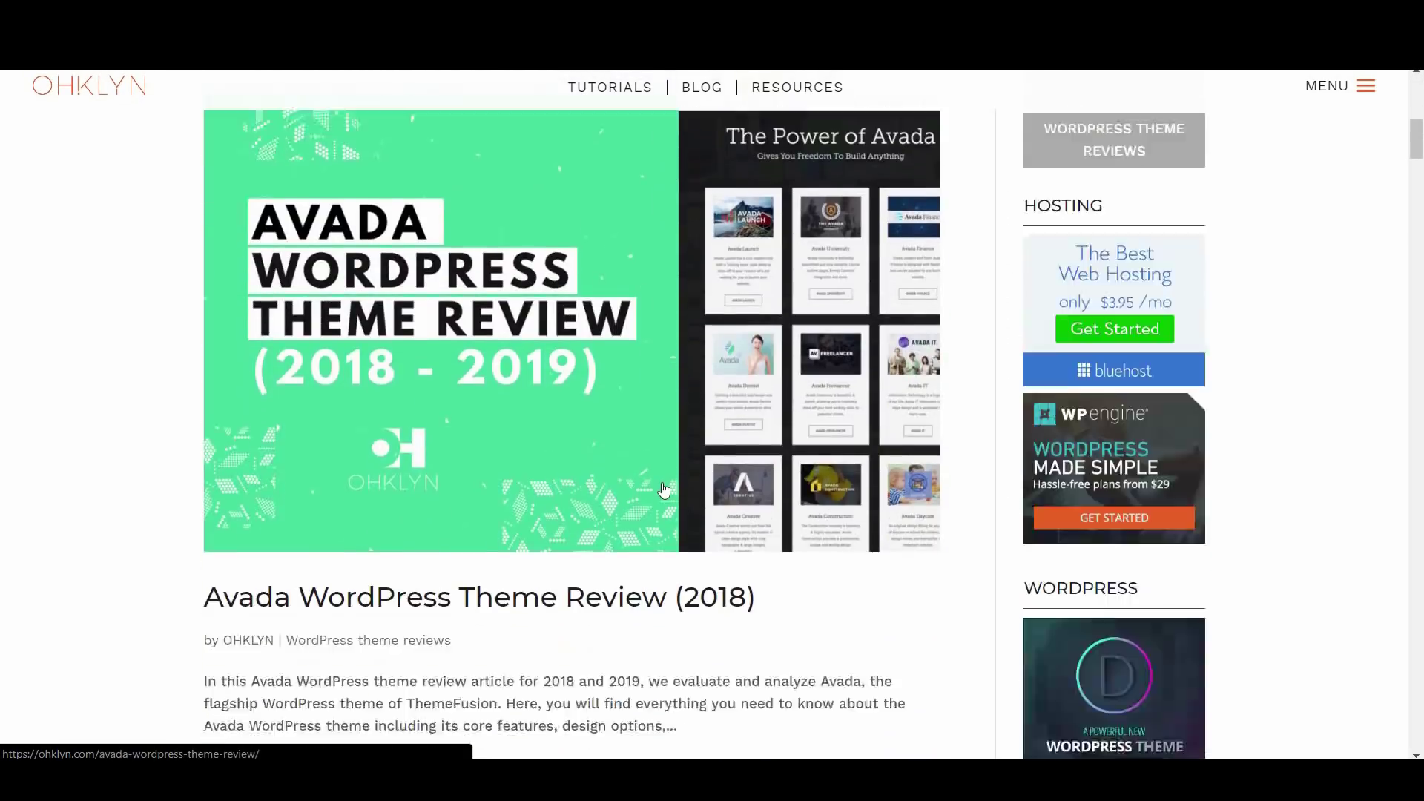
pyautogui.scroll(-10, 663, 491)
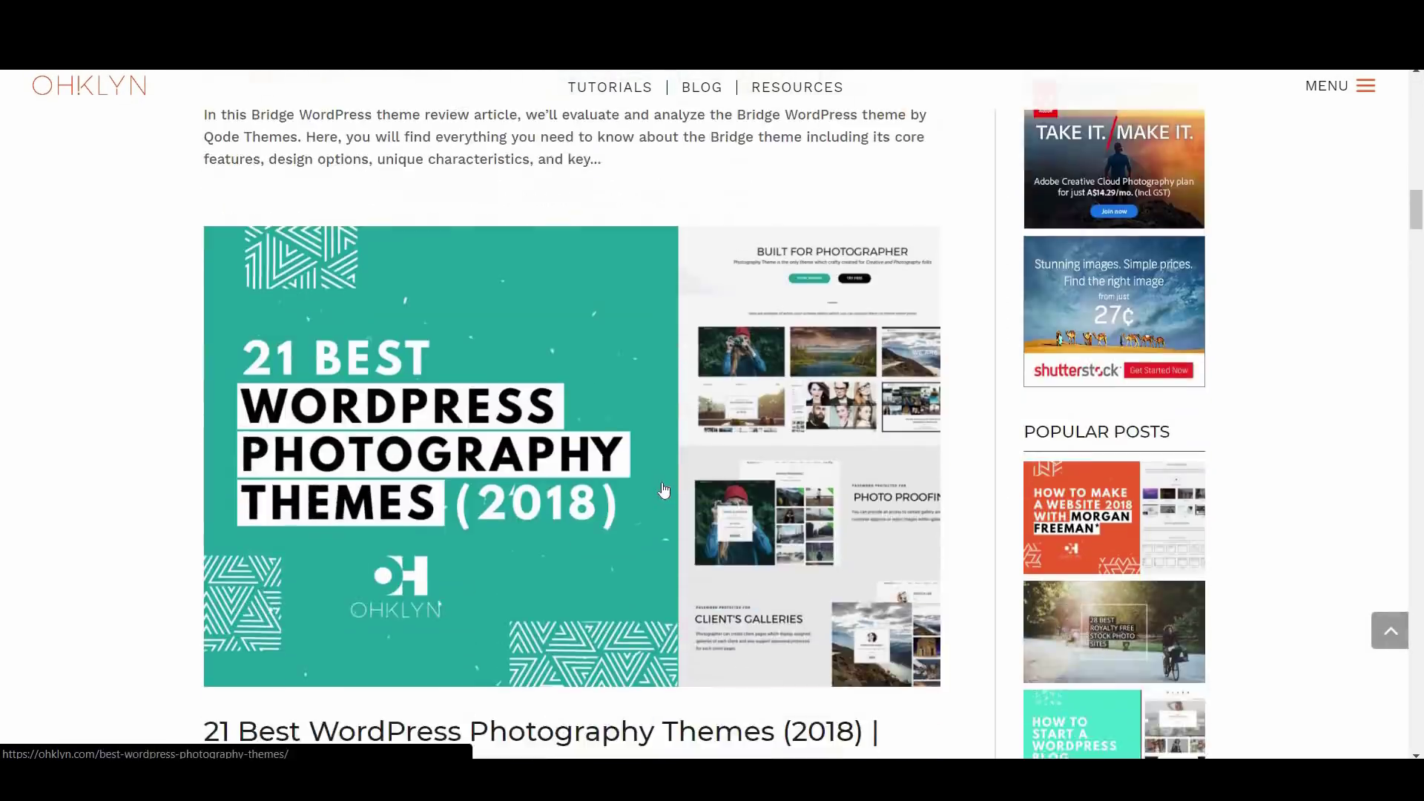
pyautogui.scroll(-10, 664, 491)
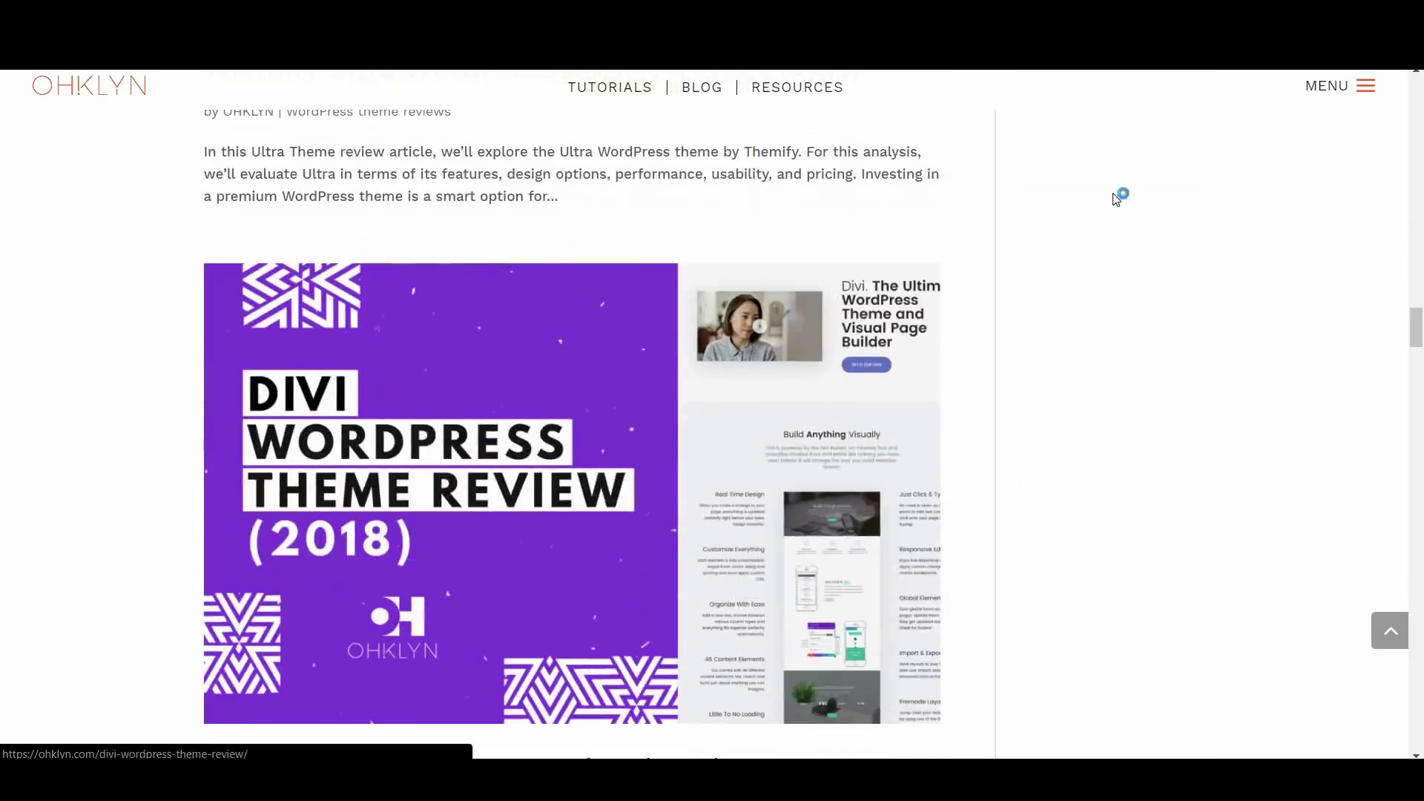
pyautogui.scroll(-5, 1233, 140)
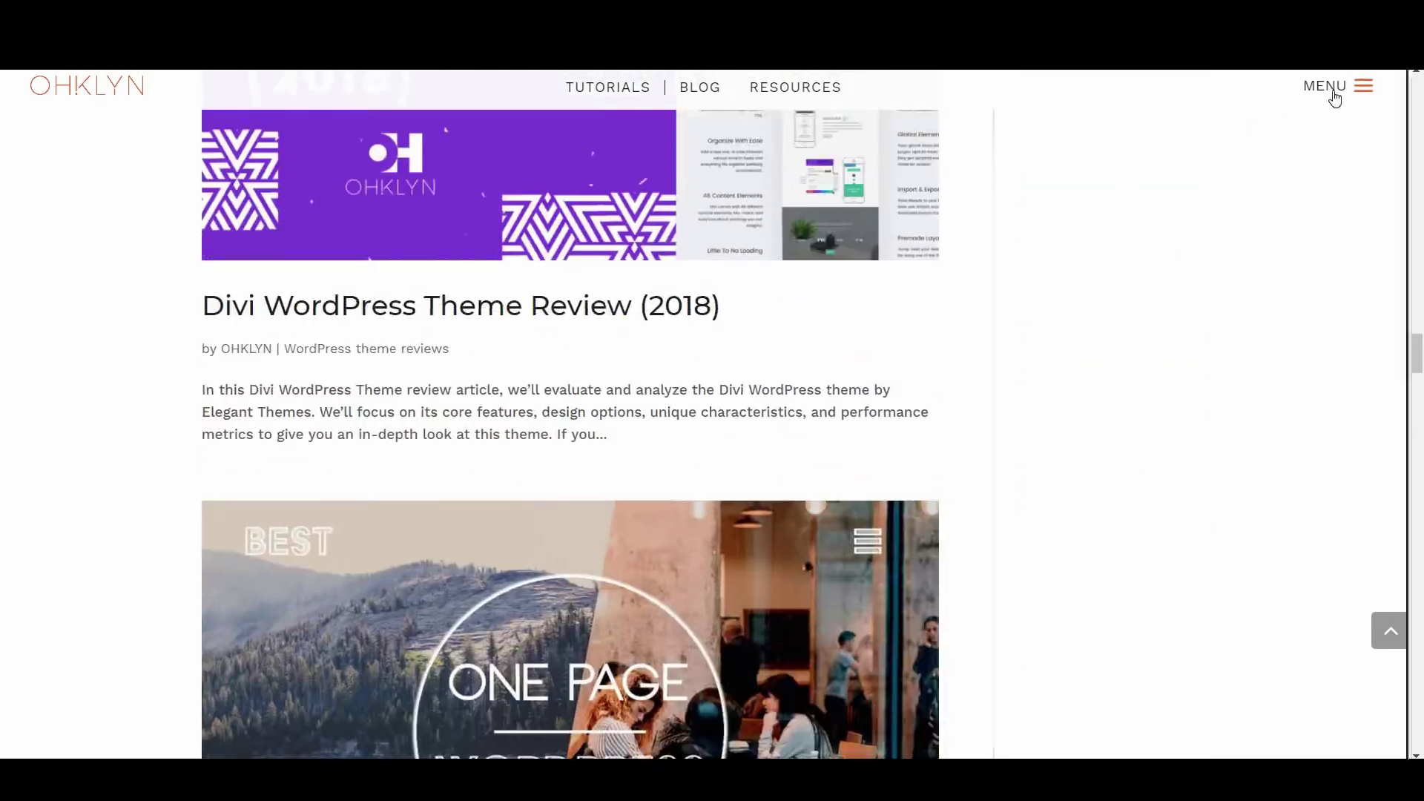
pyautogui.click(1334, 95)
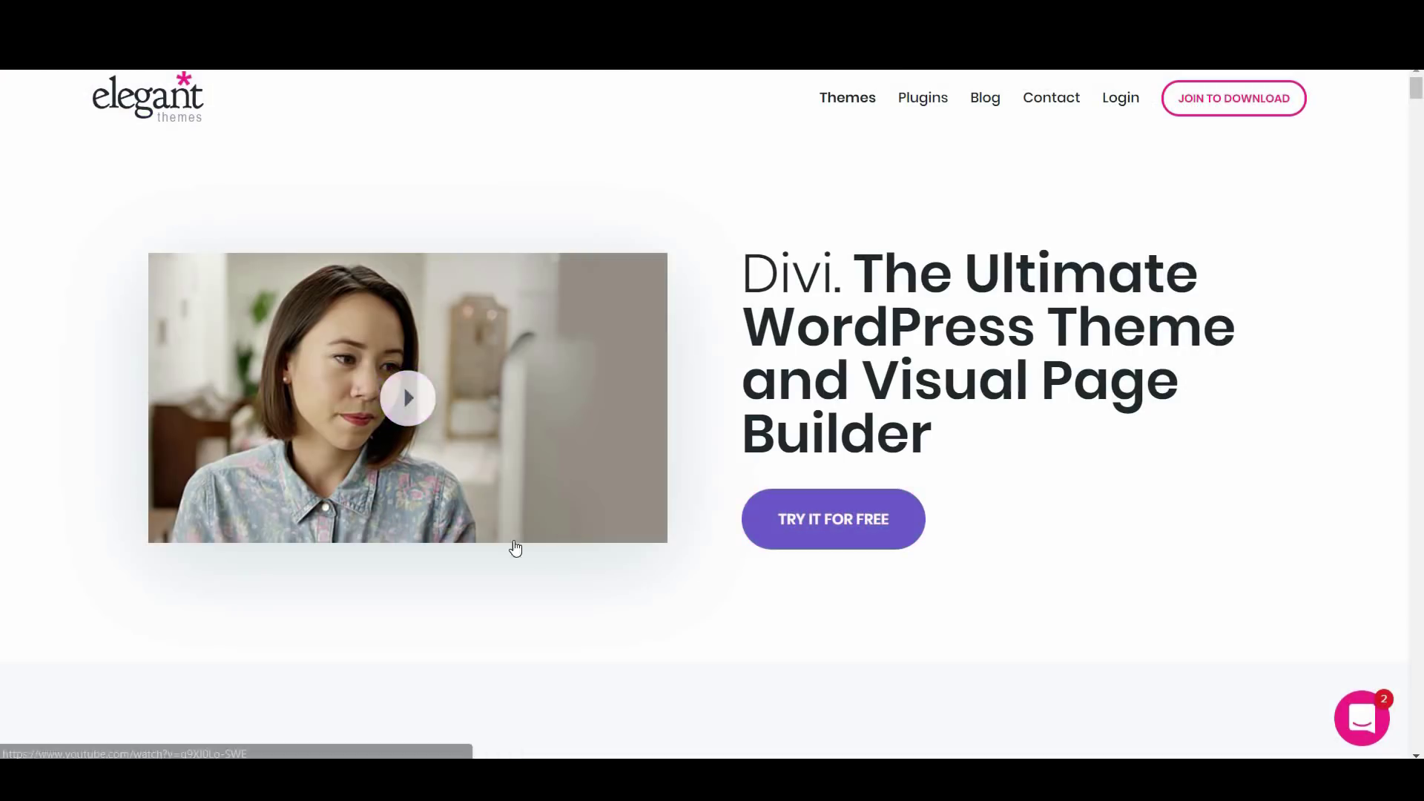
# Scroll through Divi's builder features and content element grid on Elegant Themes
pyautogui.scroll(-5, 682, 571)
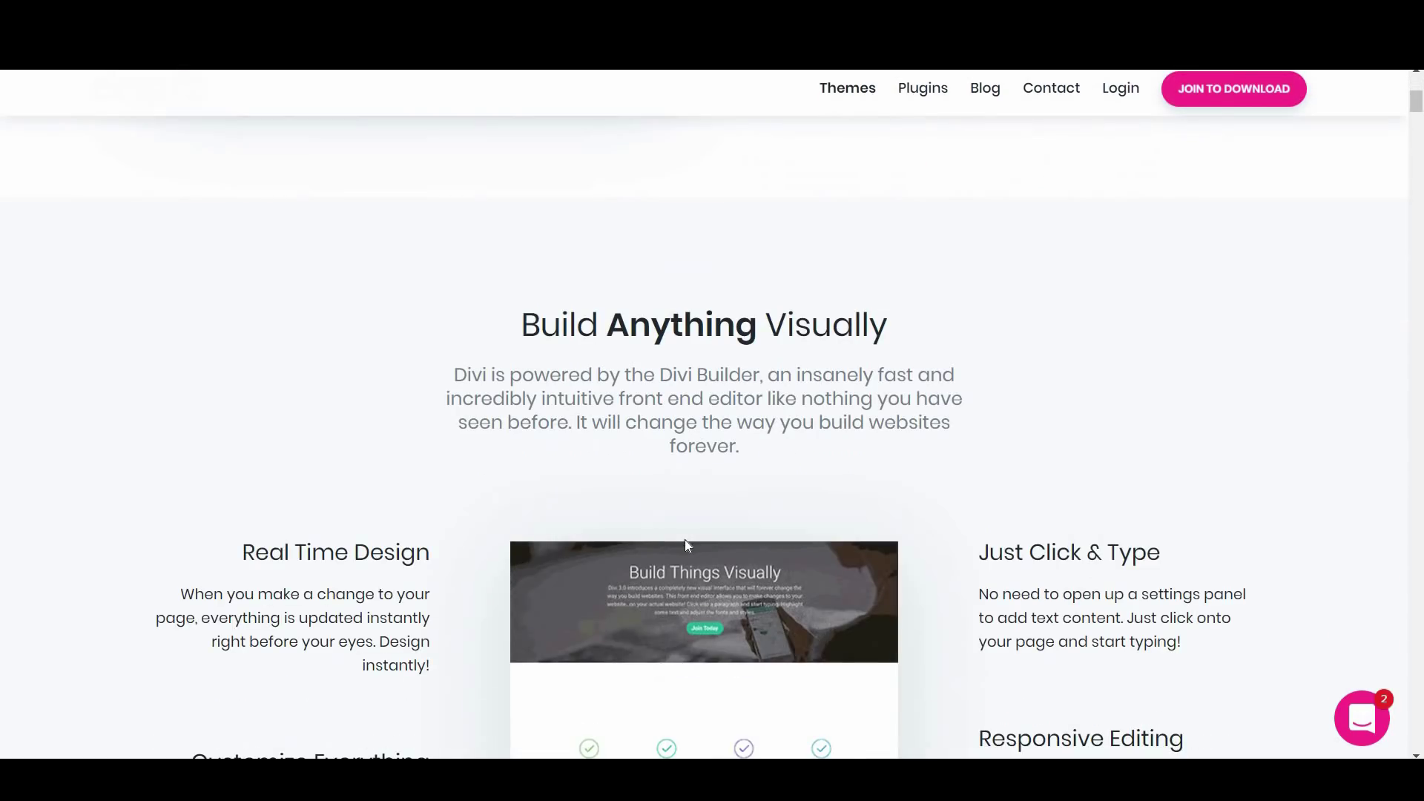
pyautogui.scroll(-6, 688, 545)
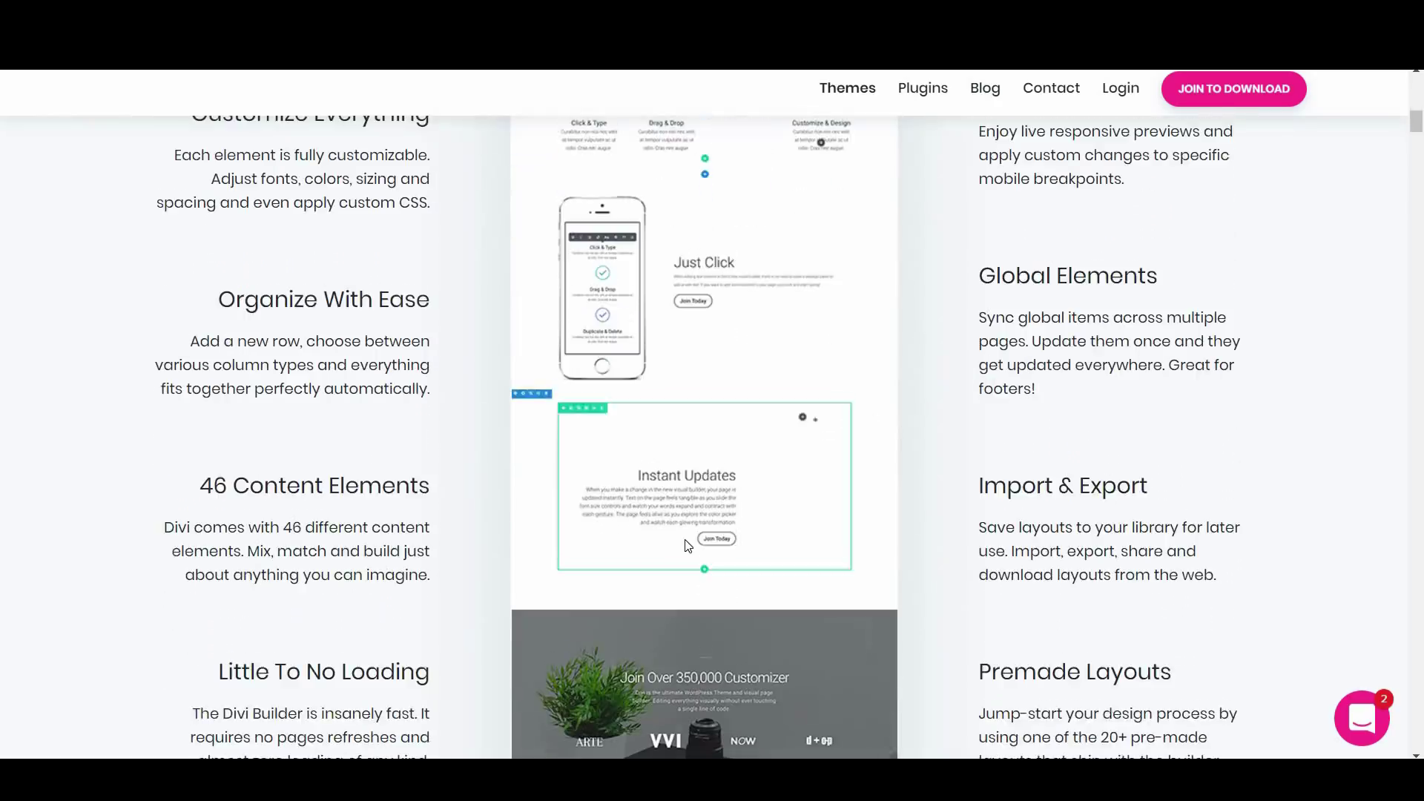
pyautogui.scroll(-7, 688, 546)
pyautogui.scroll(-9, 683, 528)
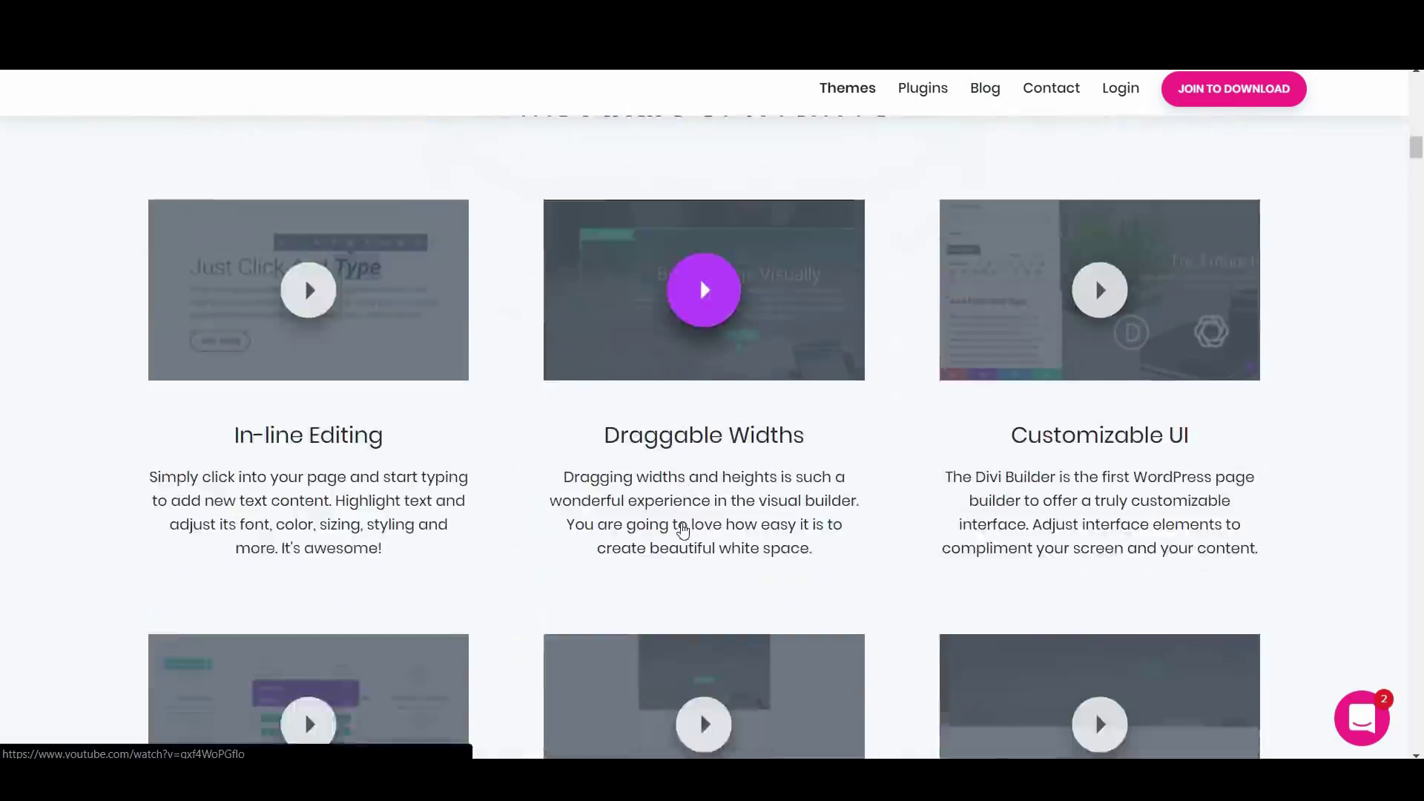
pyautogui.scroll(-3, 683, 528)
pyautogui.scroll(-6, 683, 528)
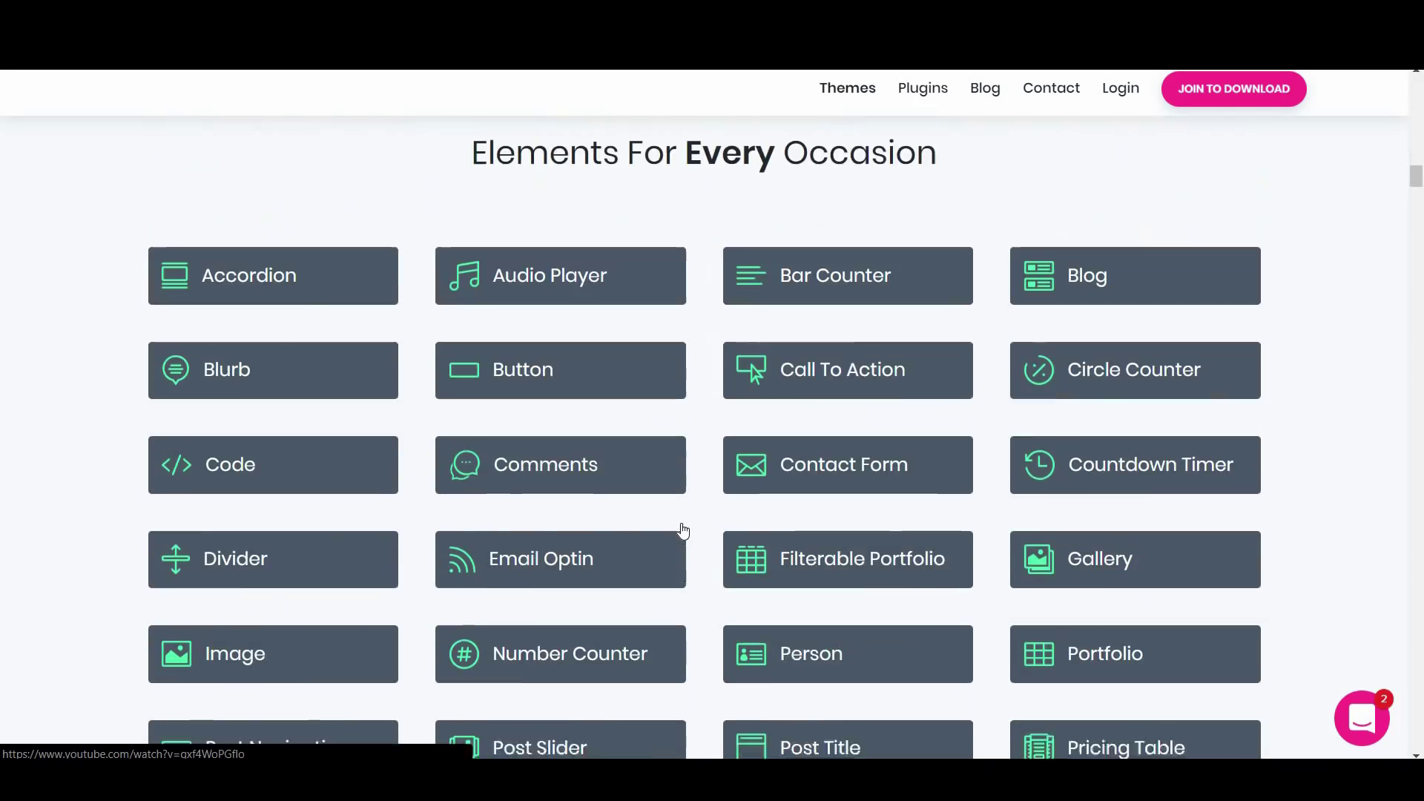
pyautogui.scroll(-4, 683, 529)
pyautogui.scroll(-3, 683, 529)
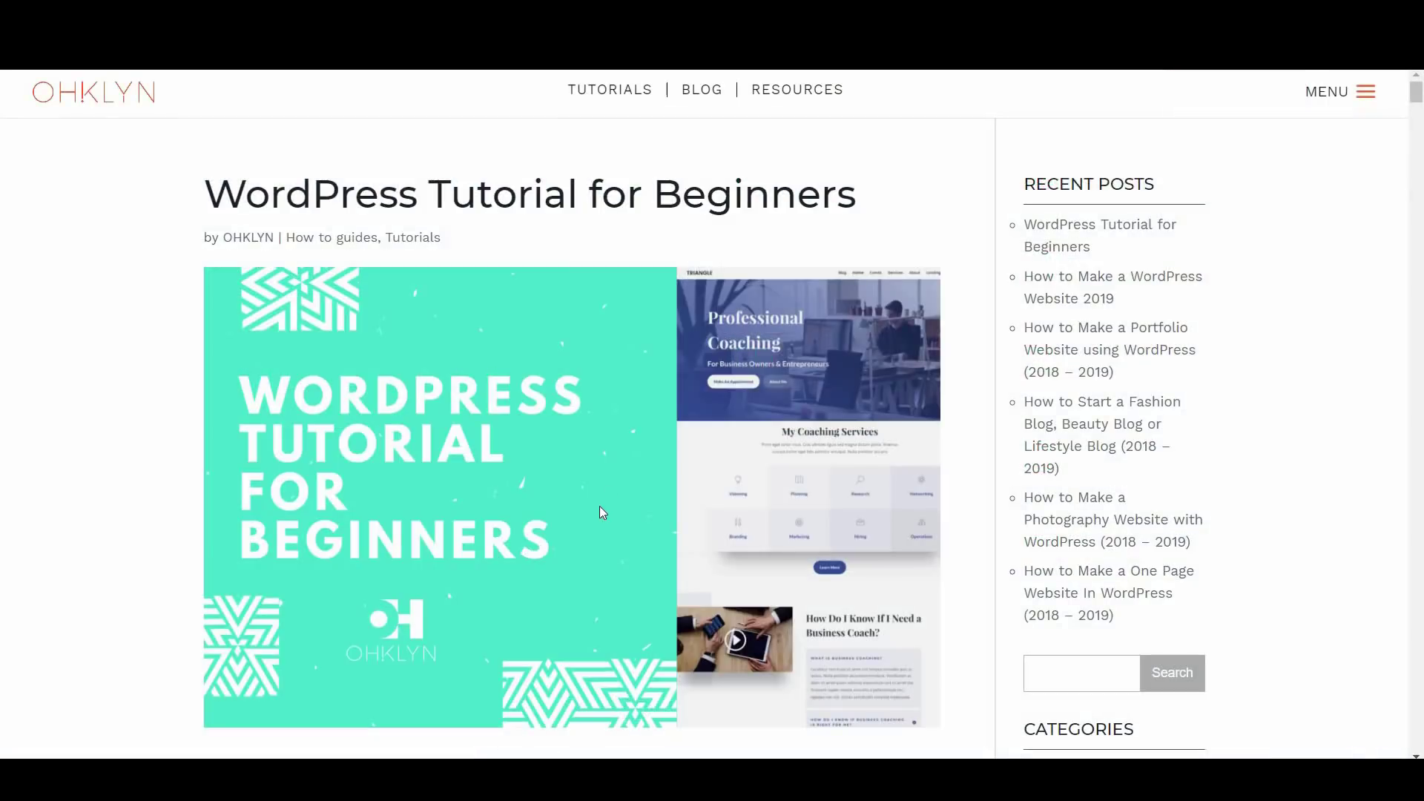
pyautogui.scroll(-8, 603, 511)
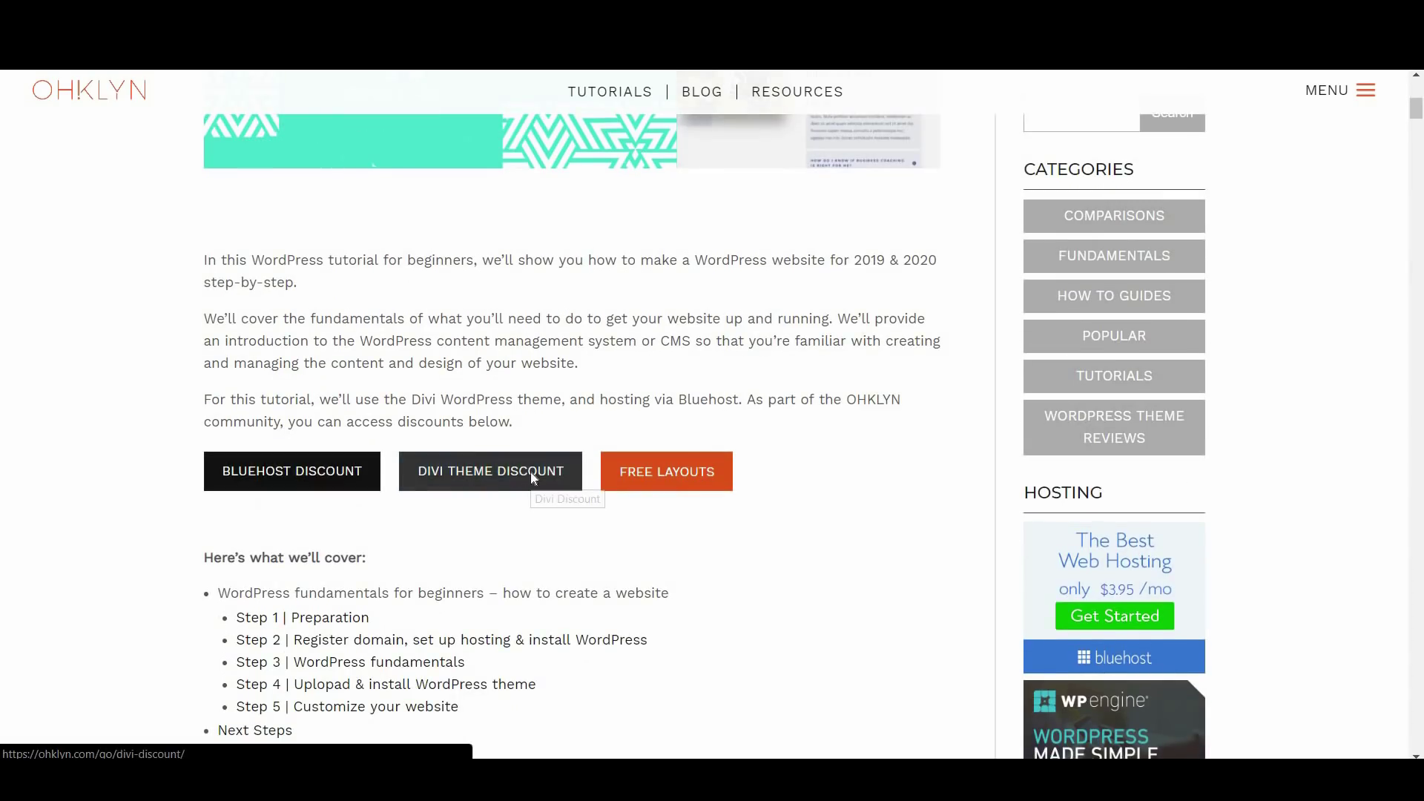
# Open the Divi theme discount offer and choose the Lifetime Access plan
pyautogui.click(532, 474)
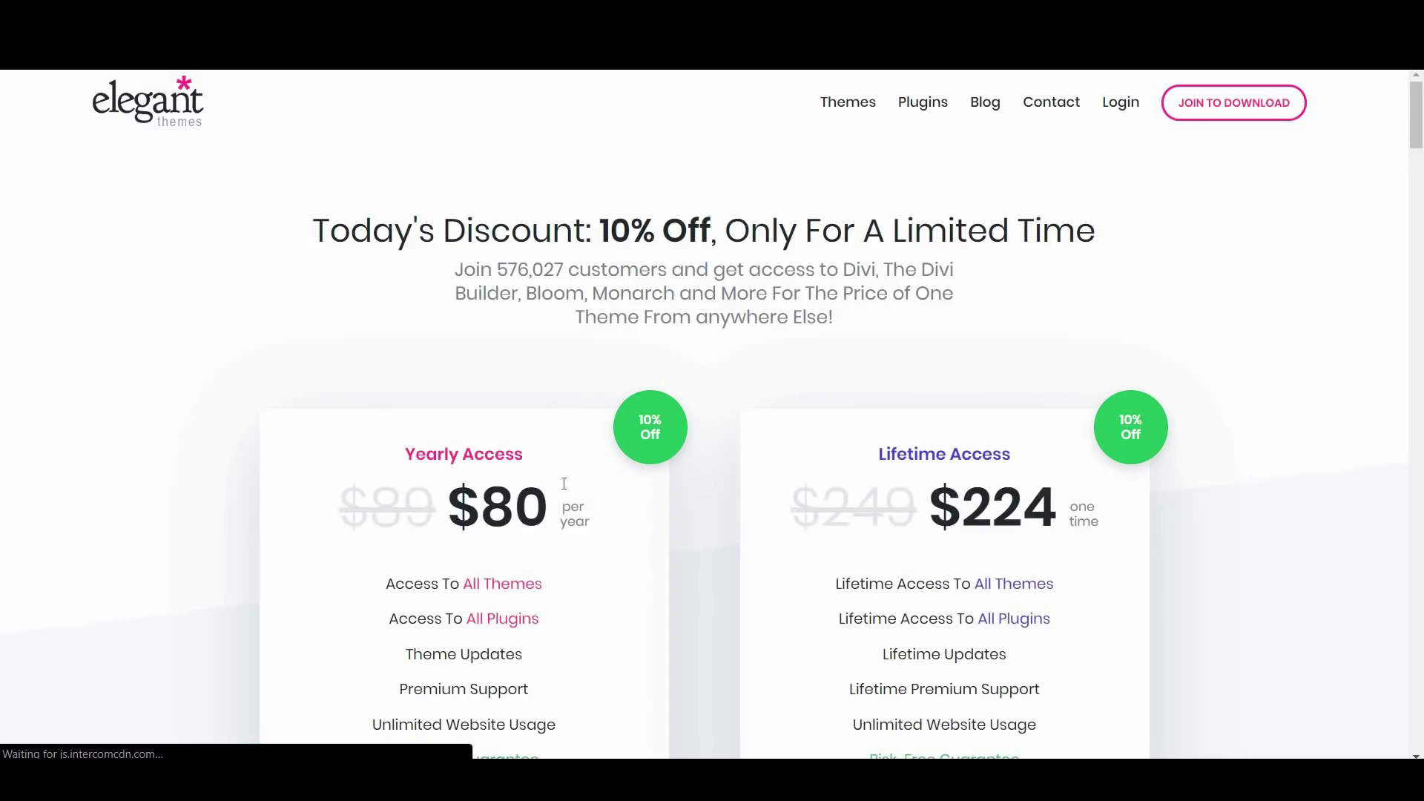
pyautogui.scroll(-1, 481, 528)
pyautogui.scroll(-3, 556, 314)
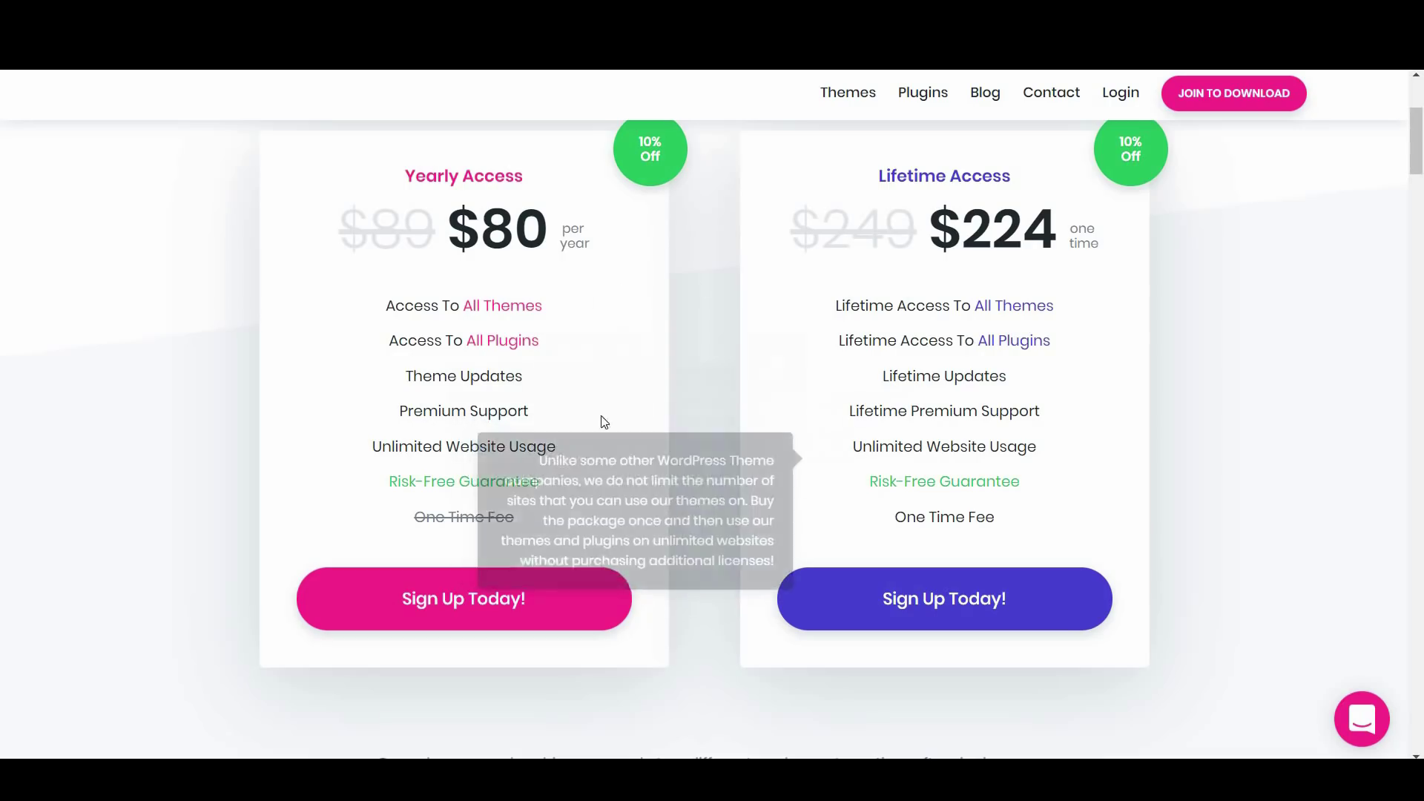
pyautogui.click(976, 612)
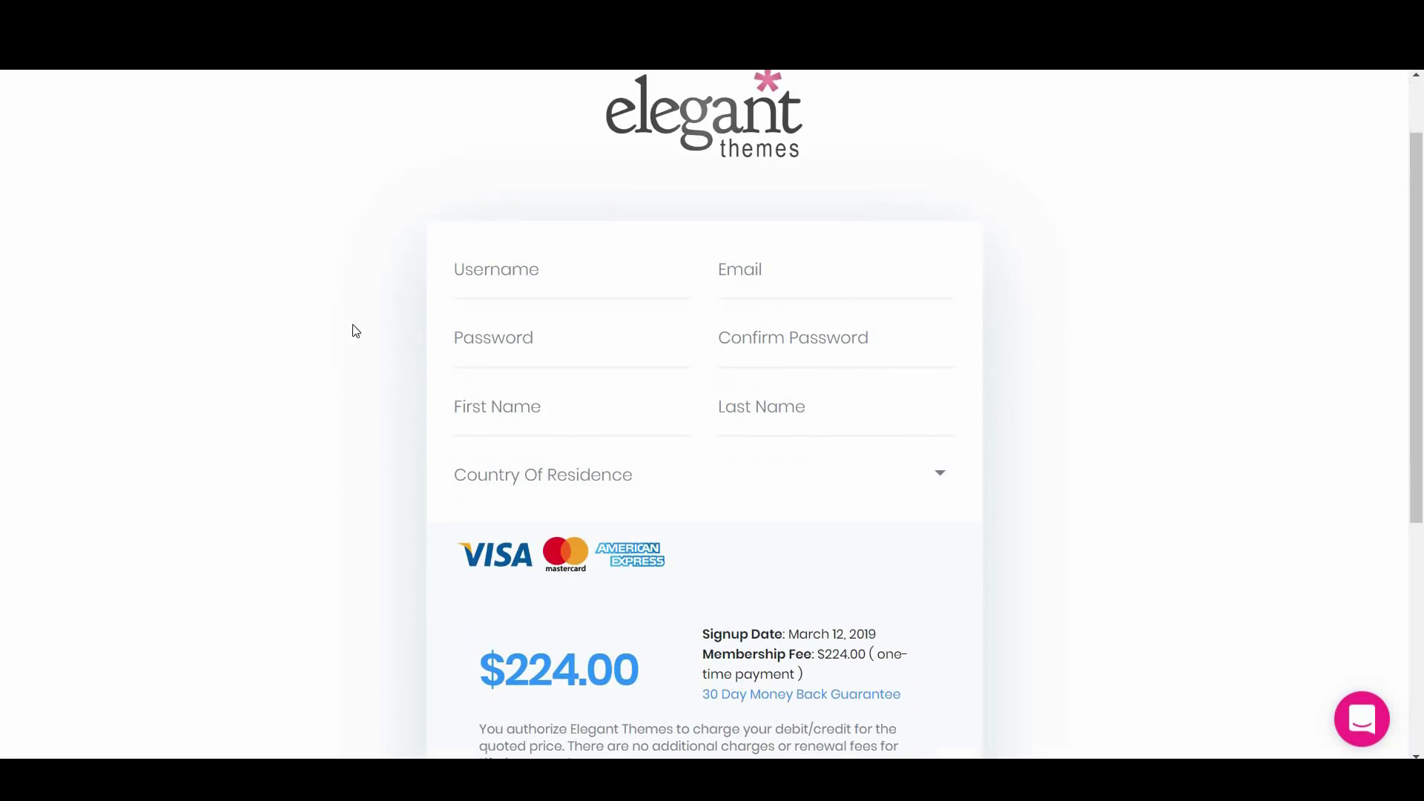
# Complete registration and download the Divi theme from the Members Area
pyautogui.scroll(-3, 621, 430)
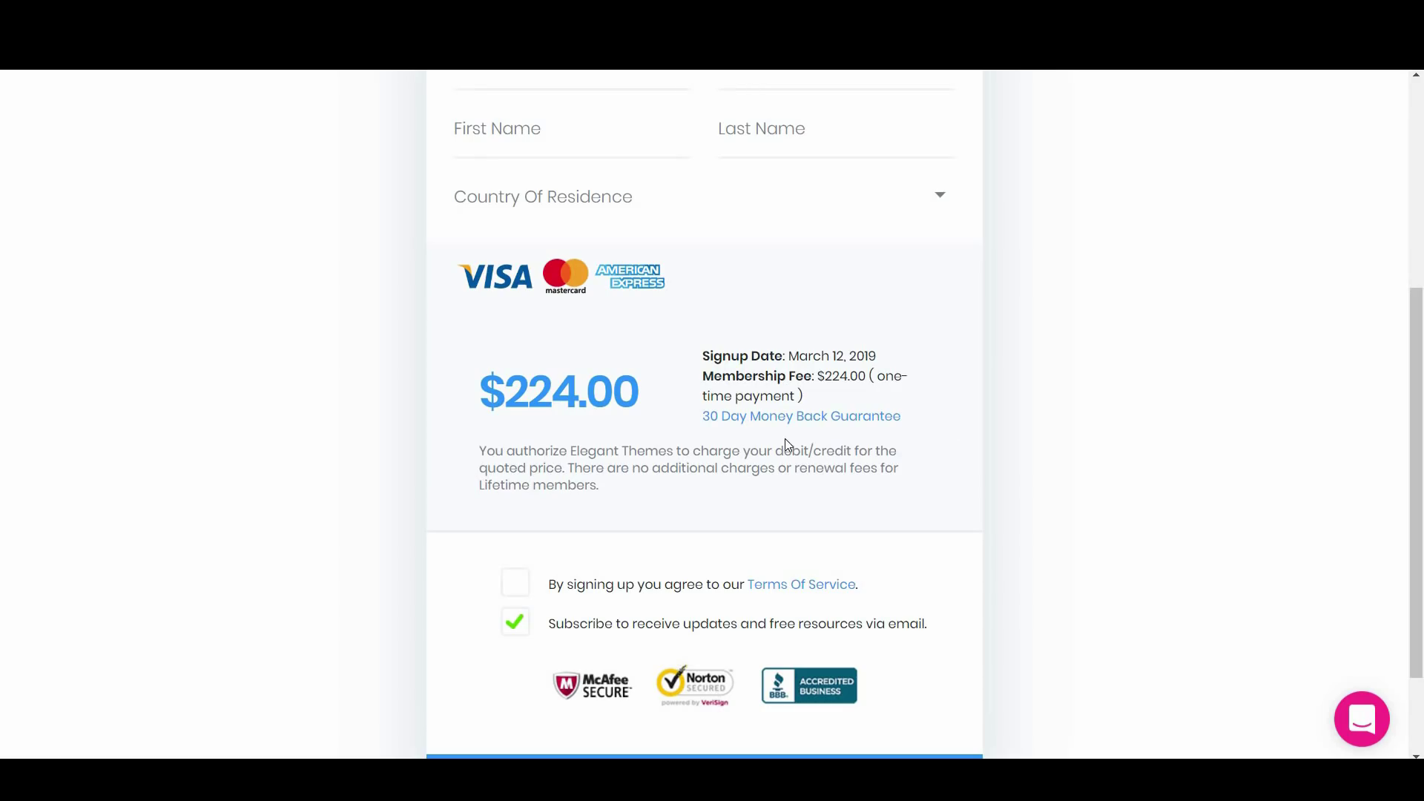
pyautogui.scroll(-2, 779, 441)
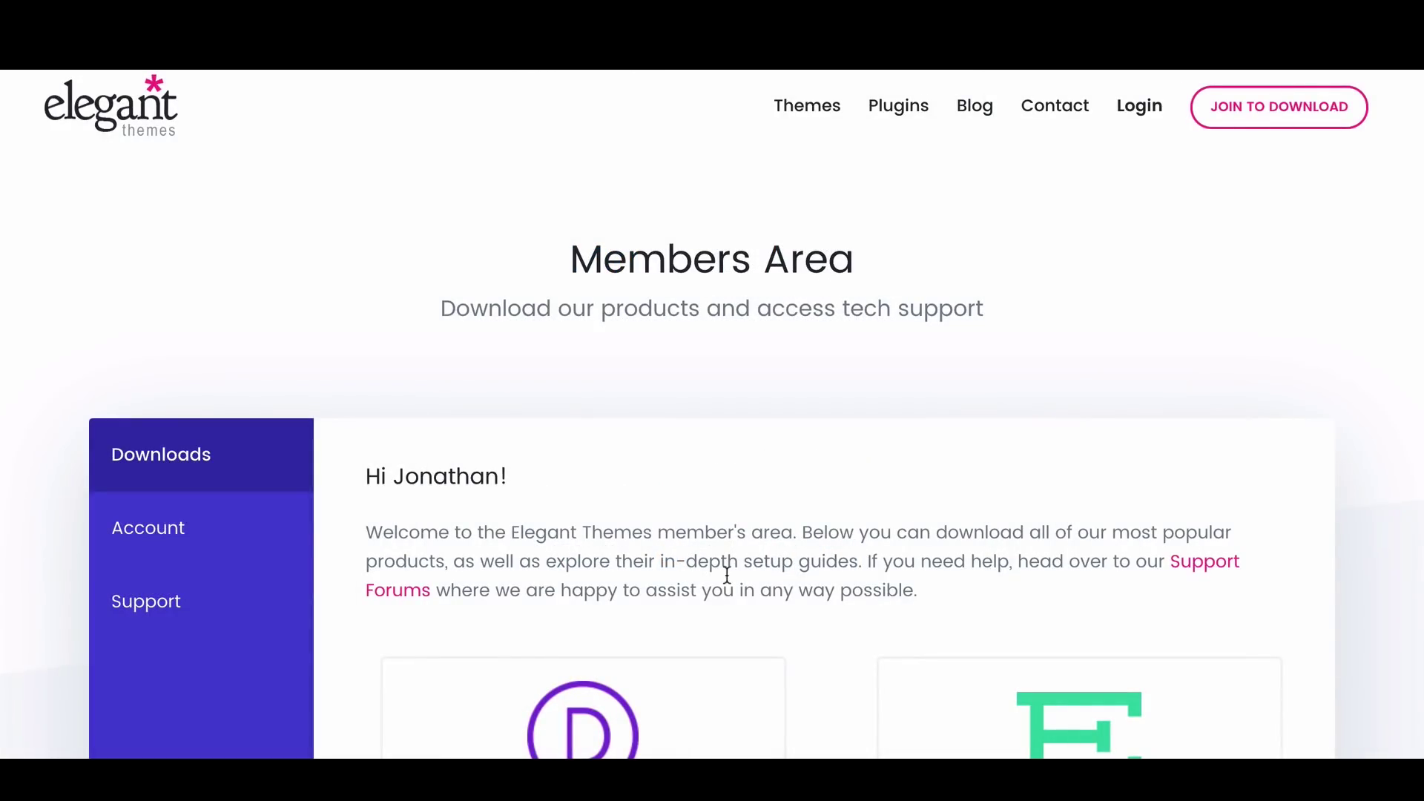
pyautogui.scroll(-2, 726, 579)
pyautogui.scroll(-4, 728, 585)
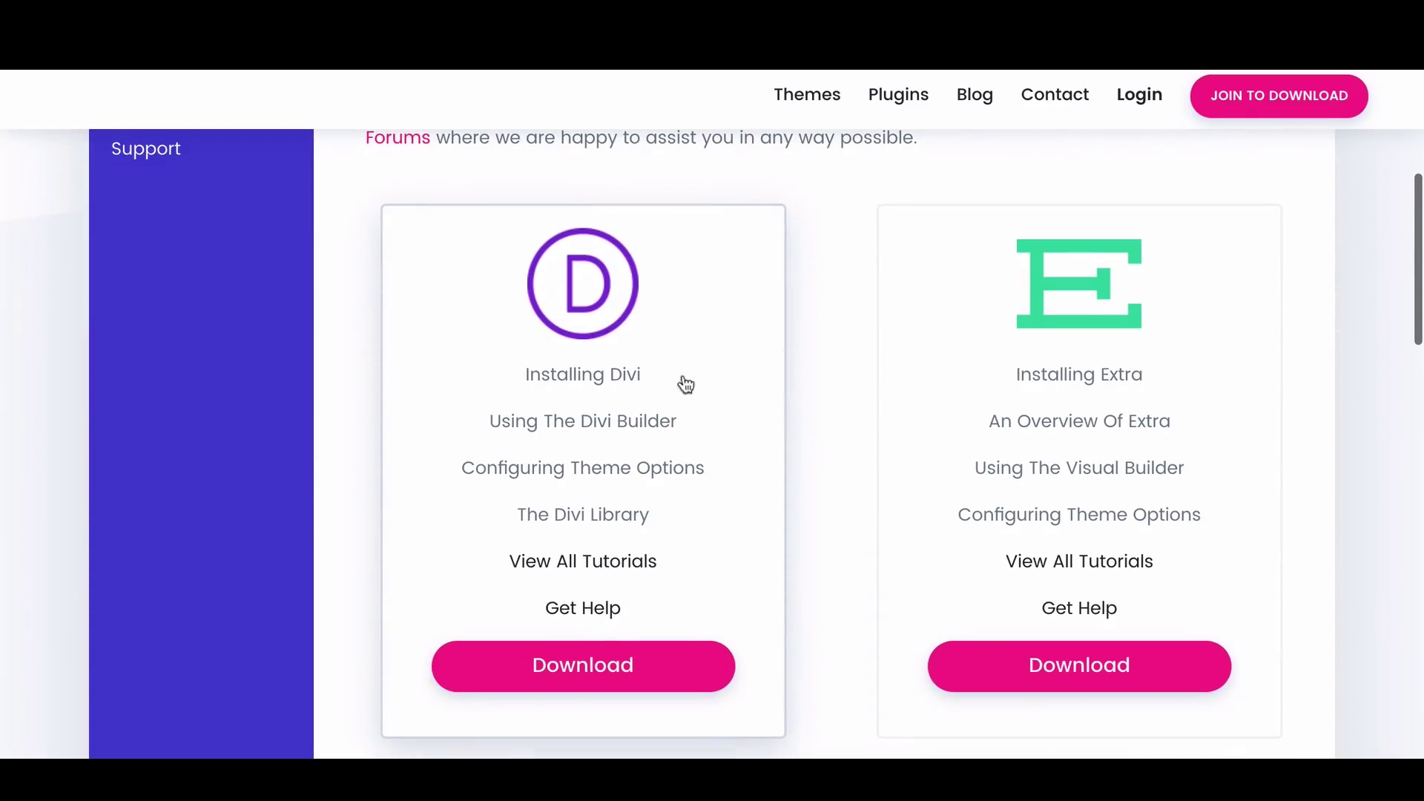
pyautogui.click(582, 667)
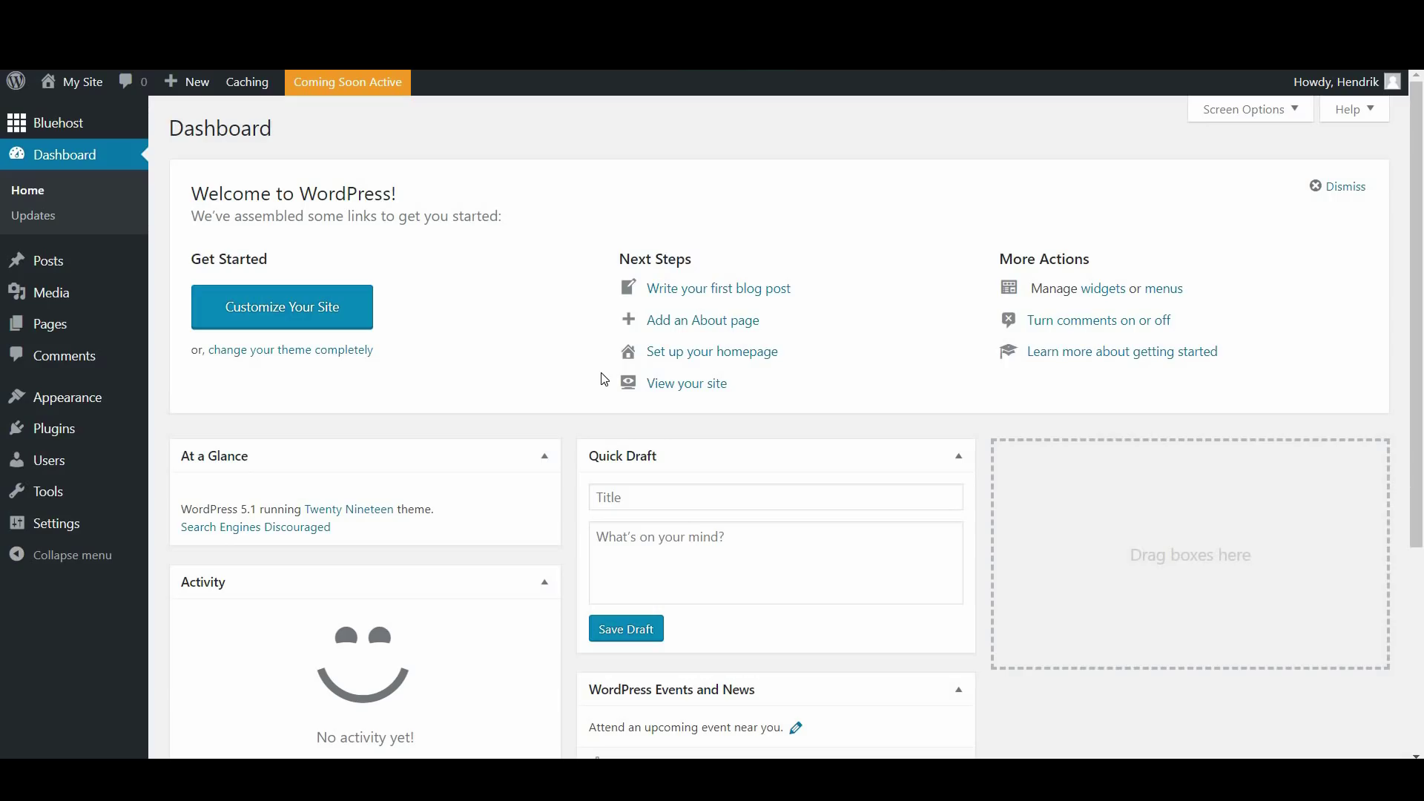
# Browse Appearance > Themes, checking Twenty Seventeen's details and the Premium Themes listing
pyautogui.moveTo(141, 406)
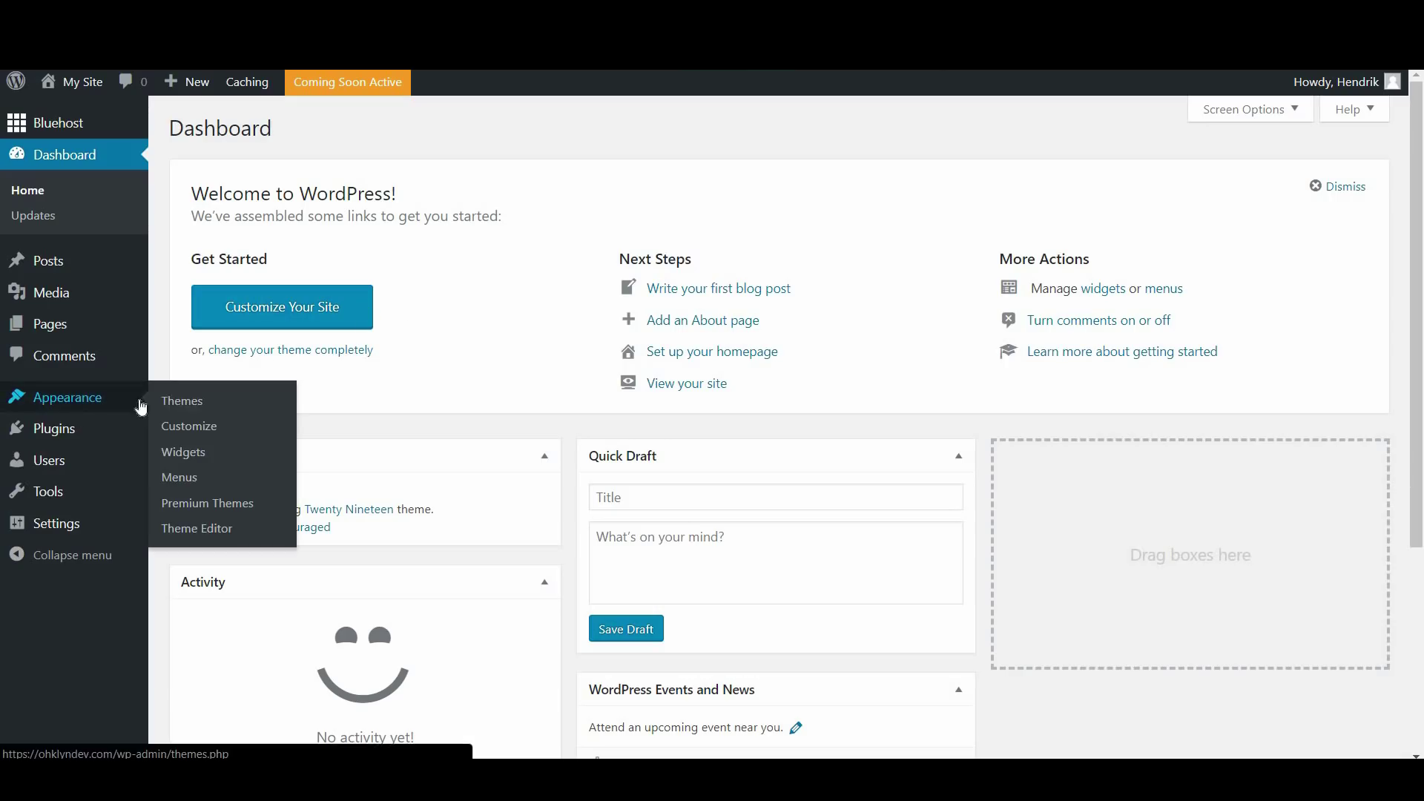
pyautogui.click(187, 407)
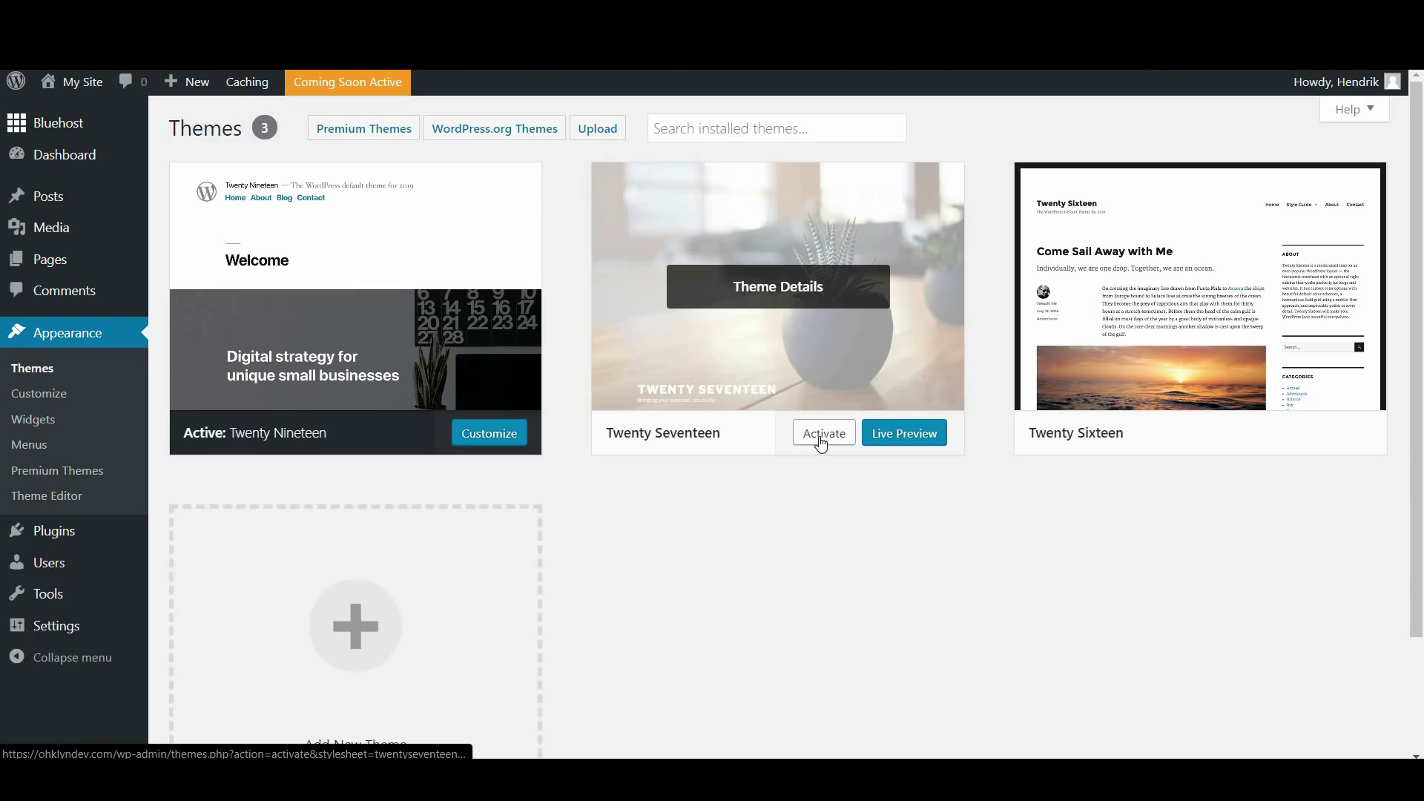
pyautogui.click(765, 288)
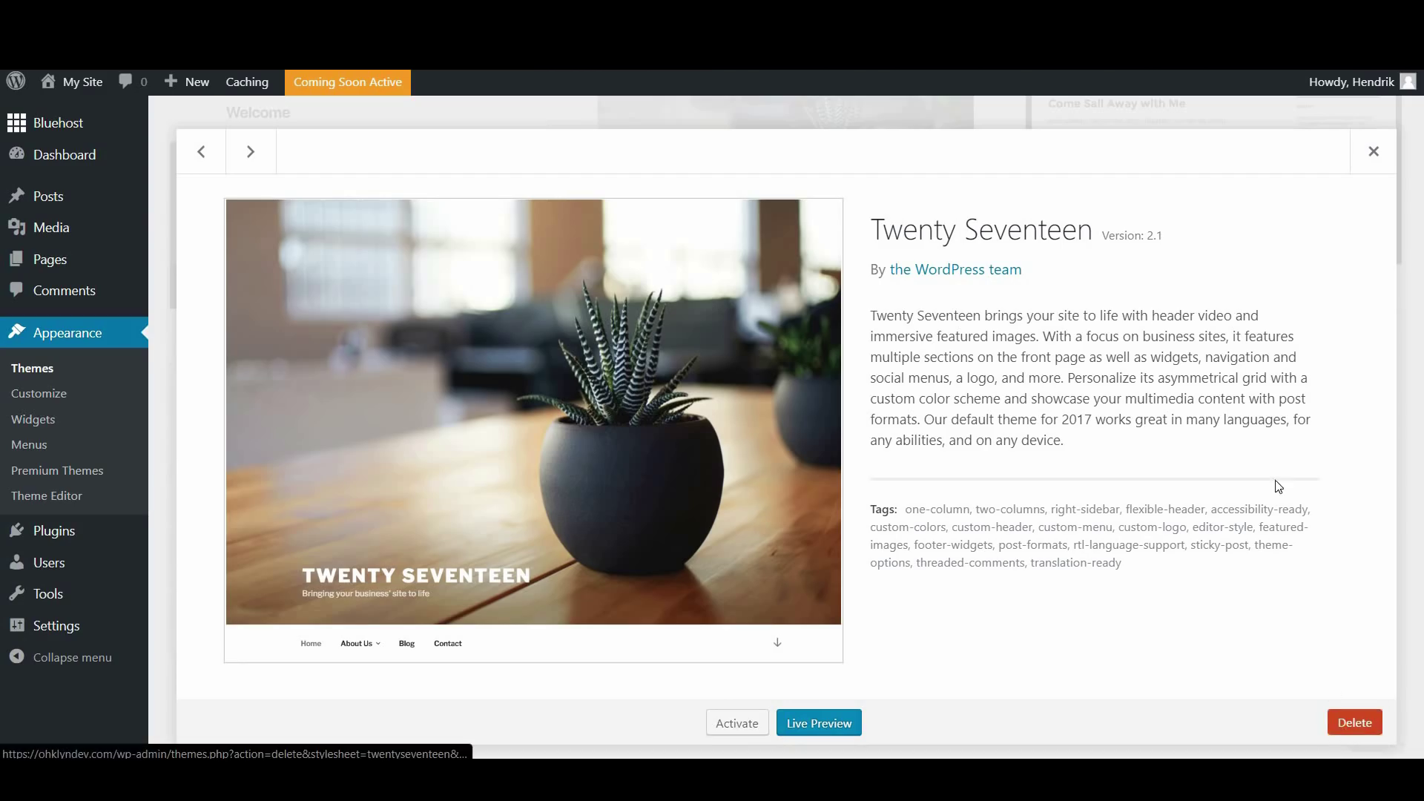
pyautogui.click(1373, 152)
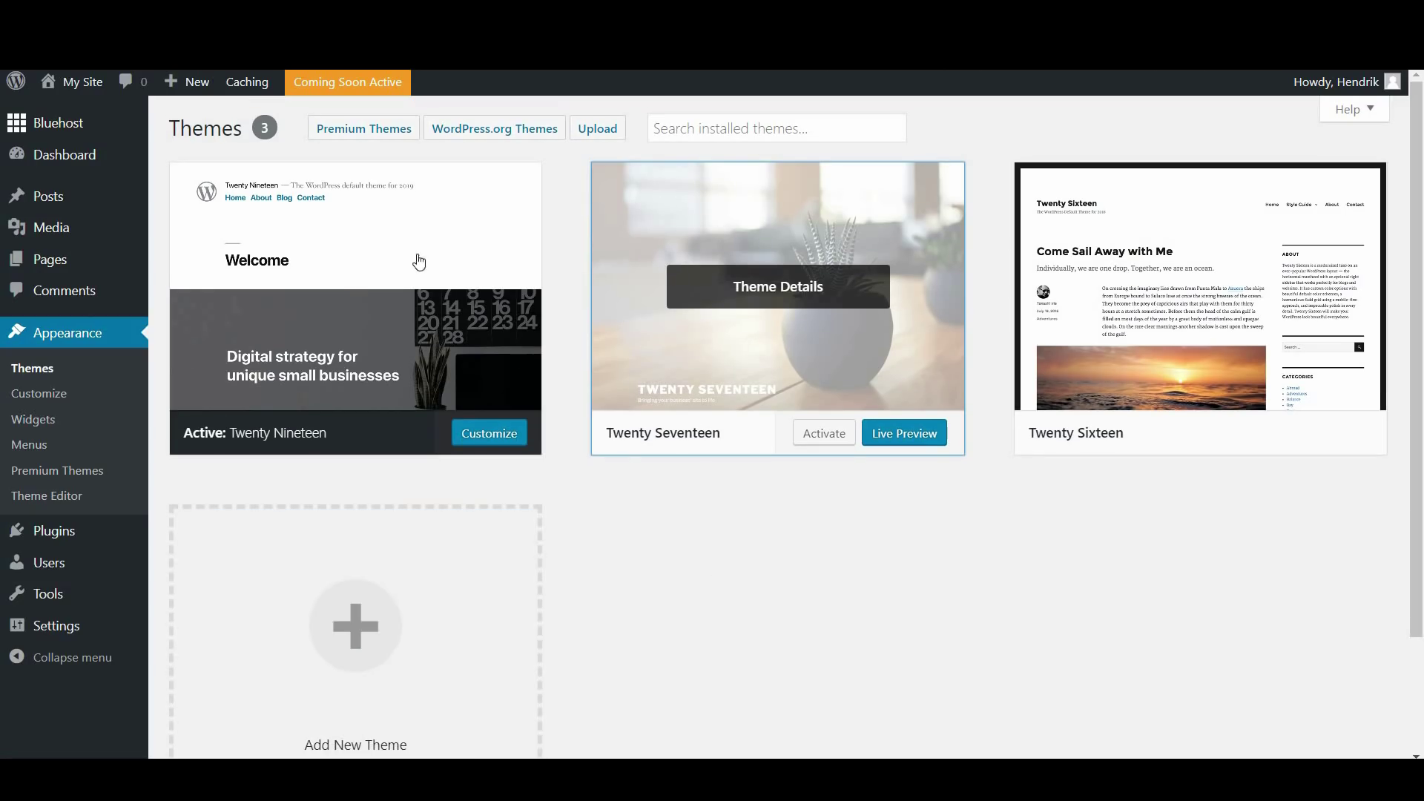
pyautogui.click(359, 143)
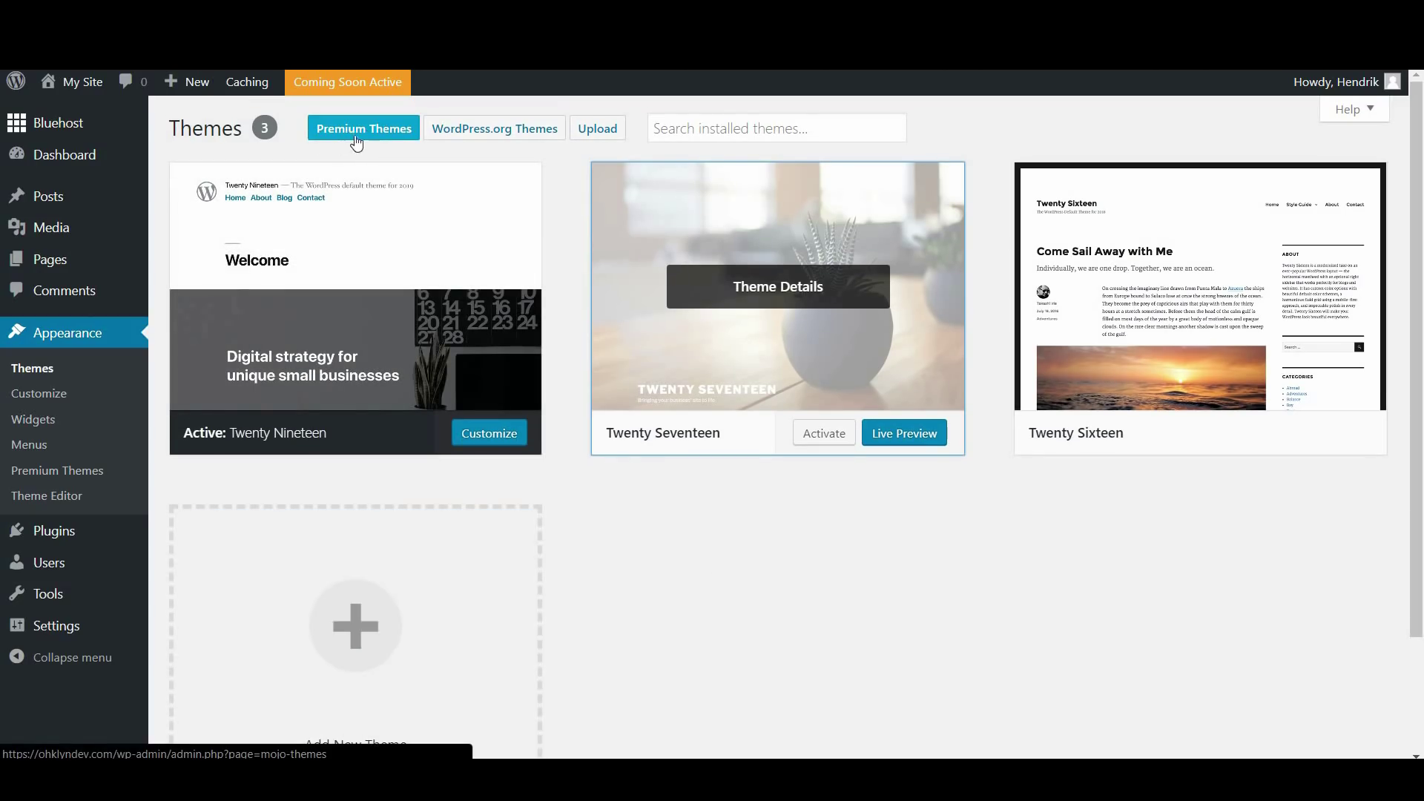
pyautogui.click(355, 140)
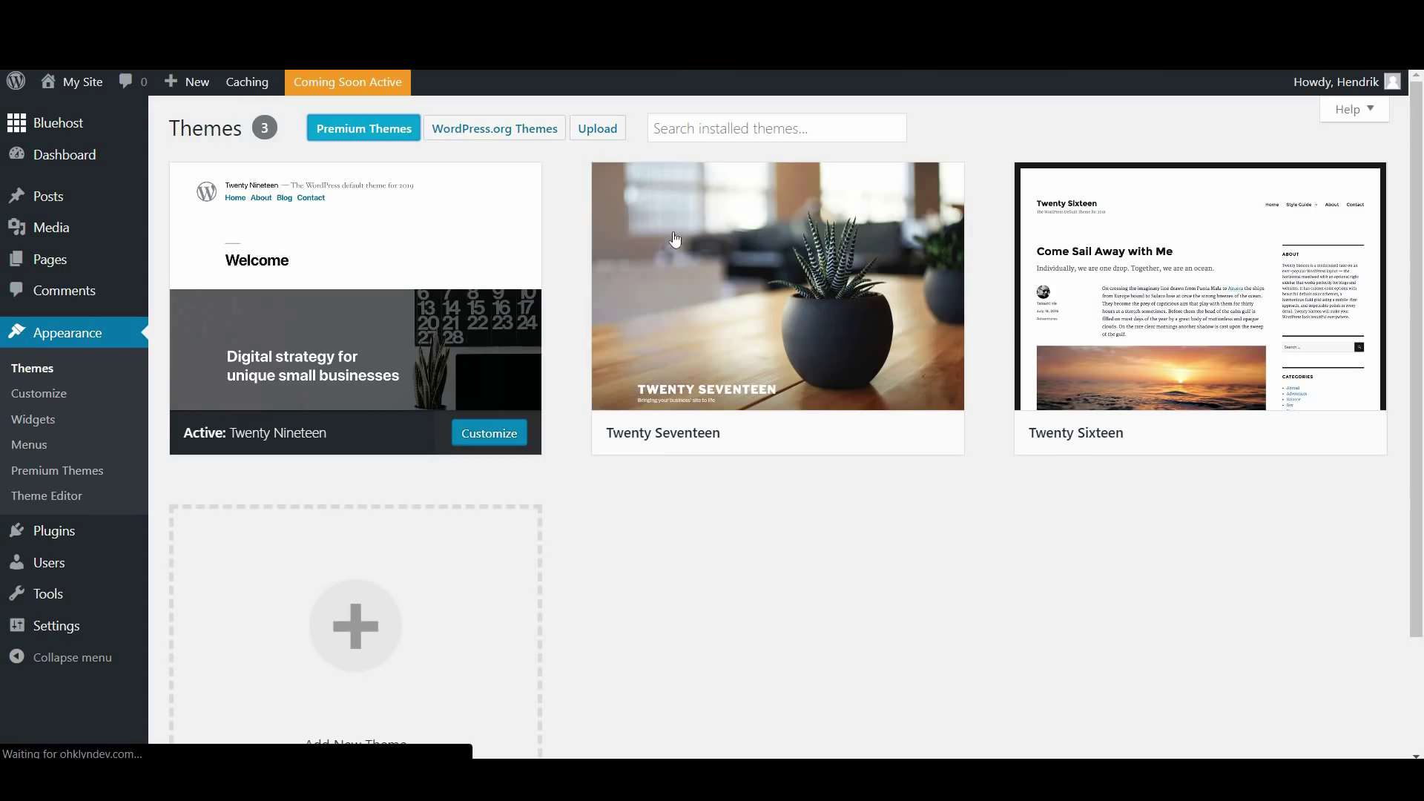
pyautogui.moveTo(675, 239)
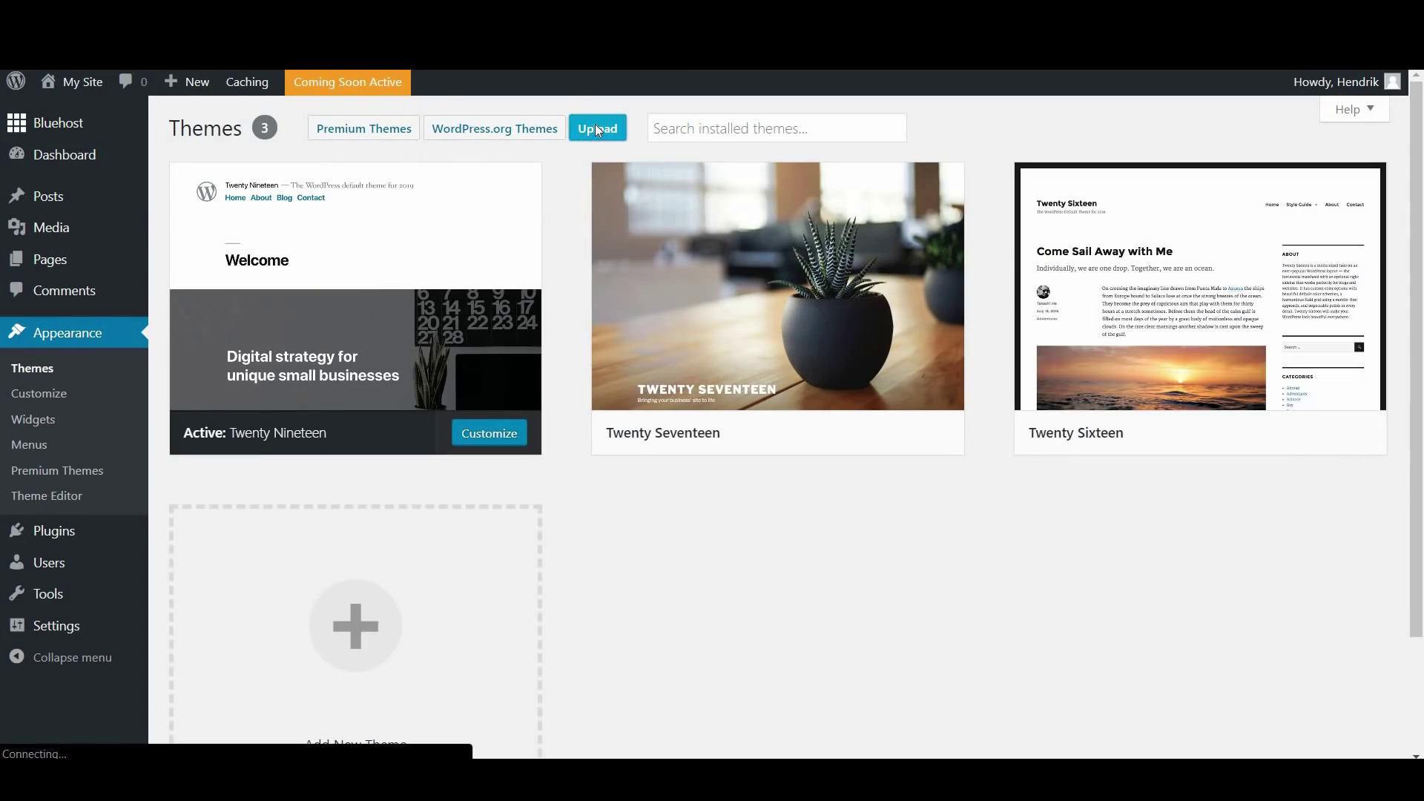
# Go to Add New Themes and browse the featured themes
pyautogui.click(597, 130)
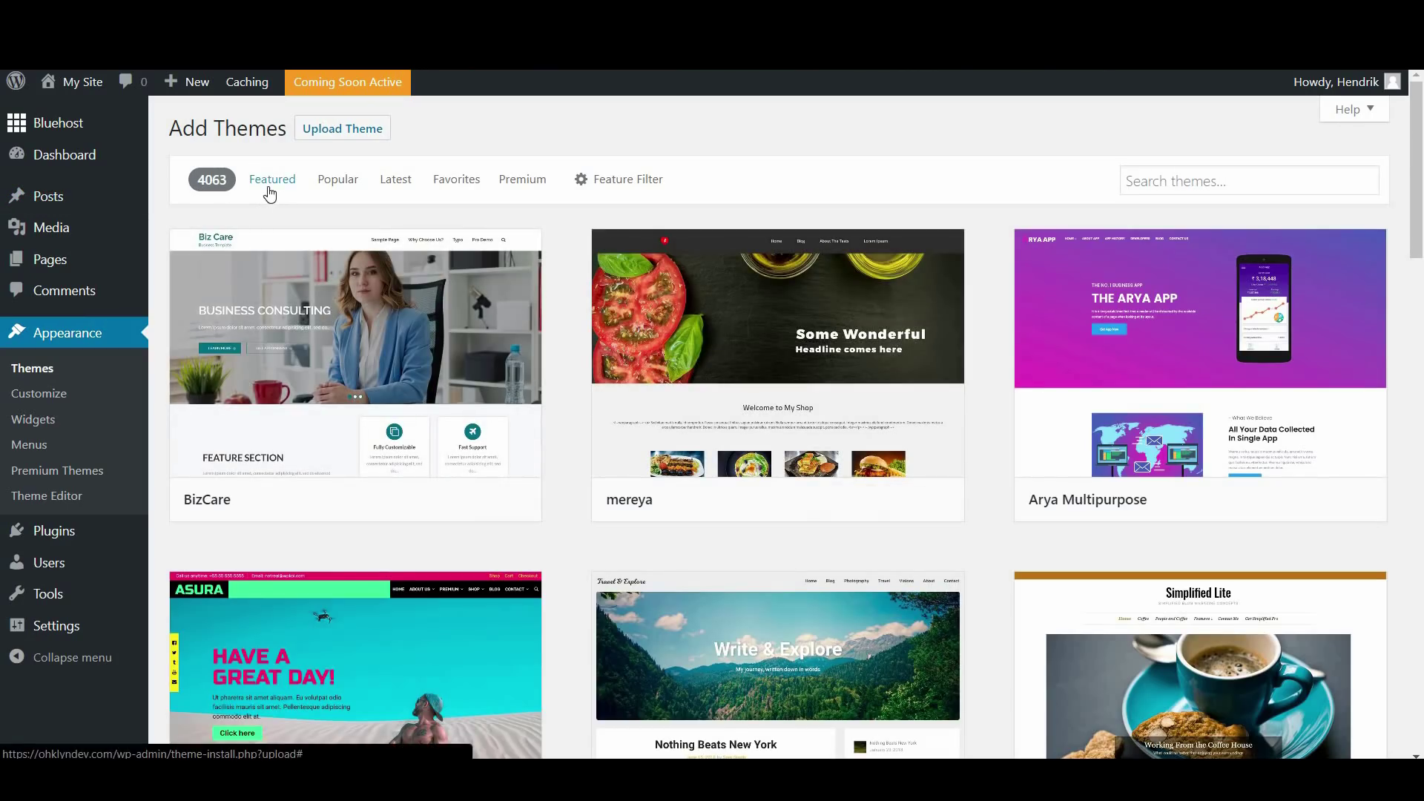
pyautogui.click(271, 180)
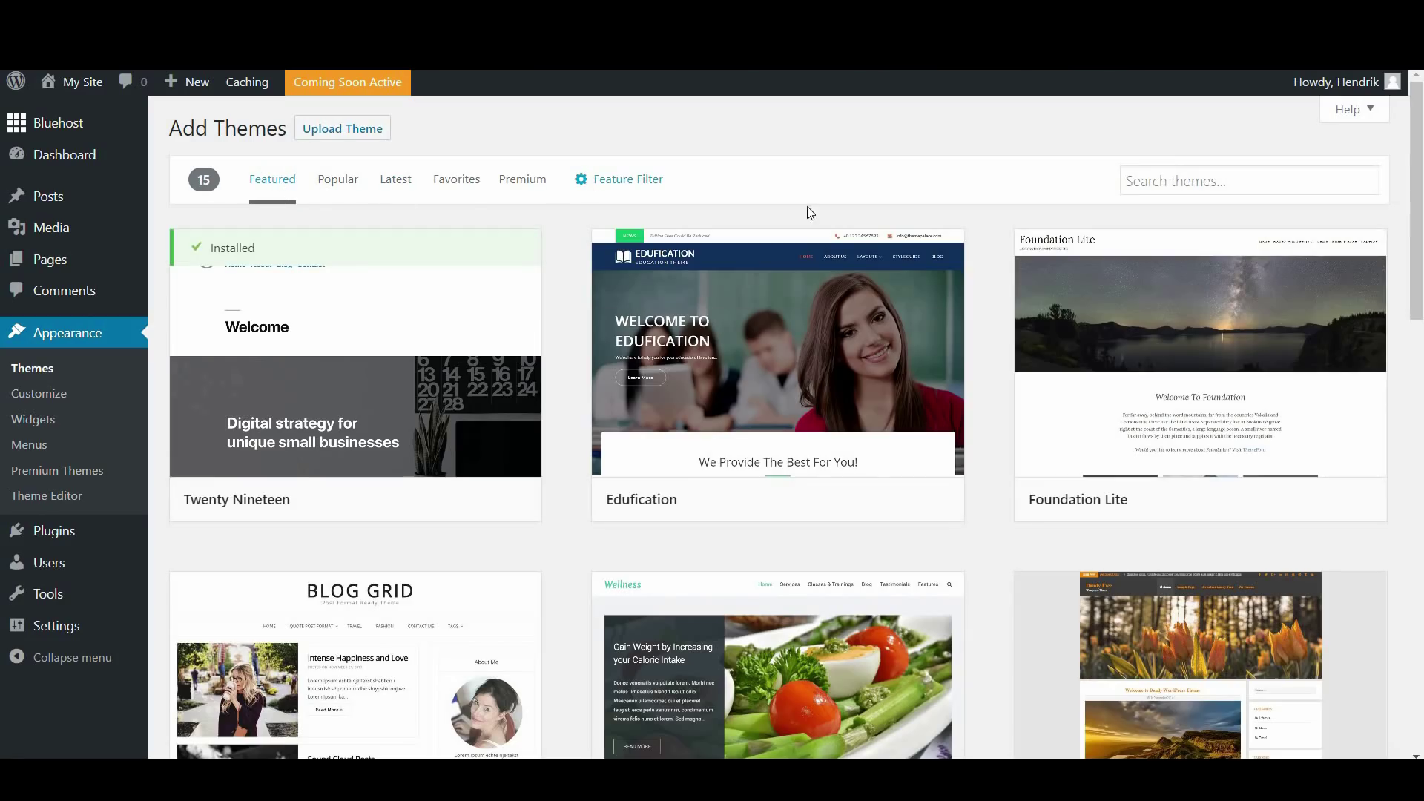
pyautogui.click(1178, 181)
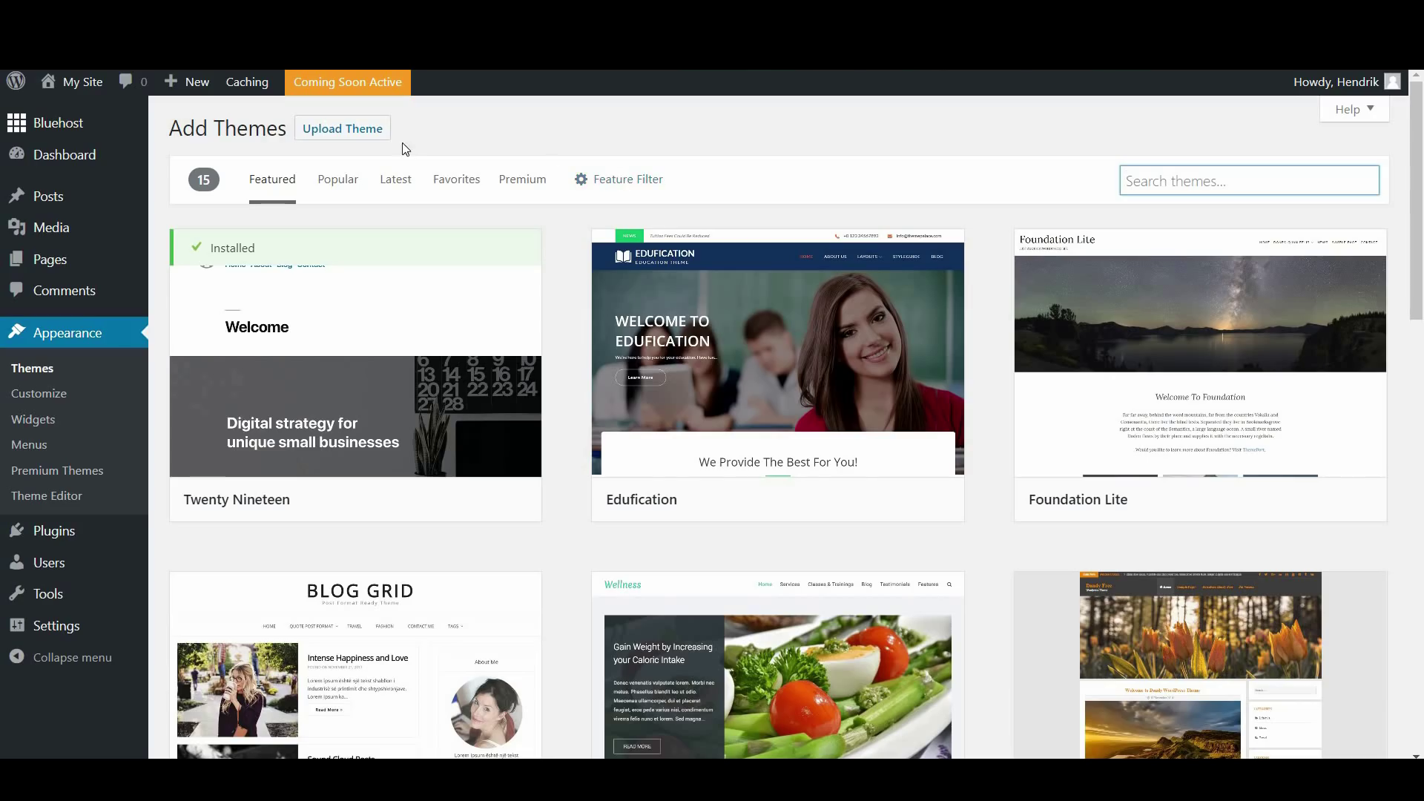
# Upload Divi.zip through the theme upload form and install it
pyautogui.click(355, 139)
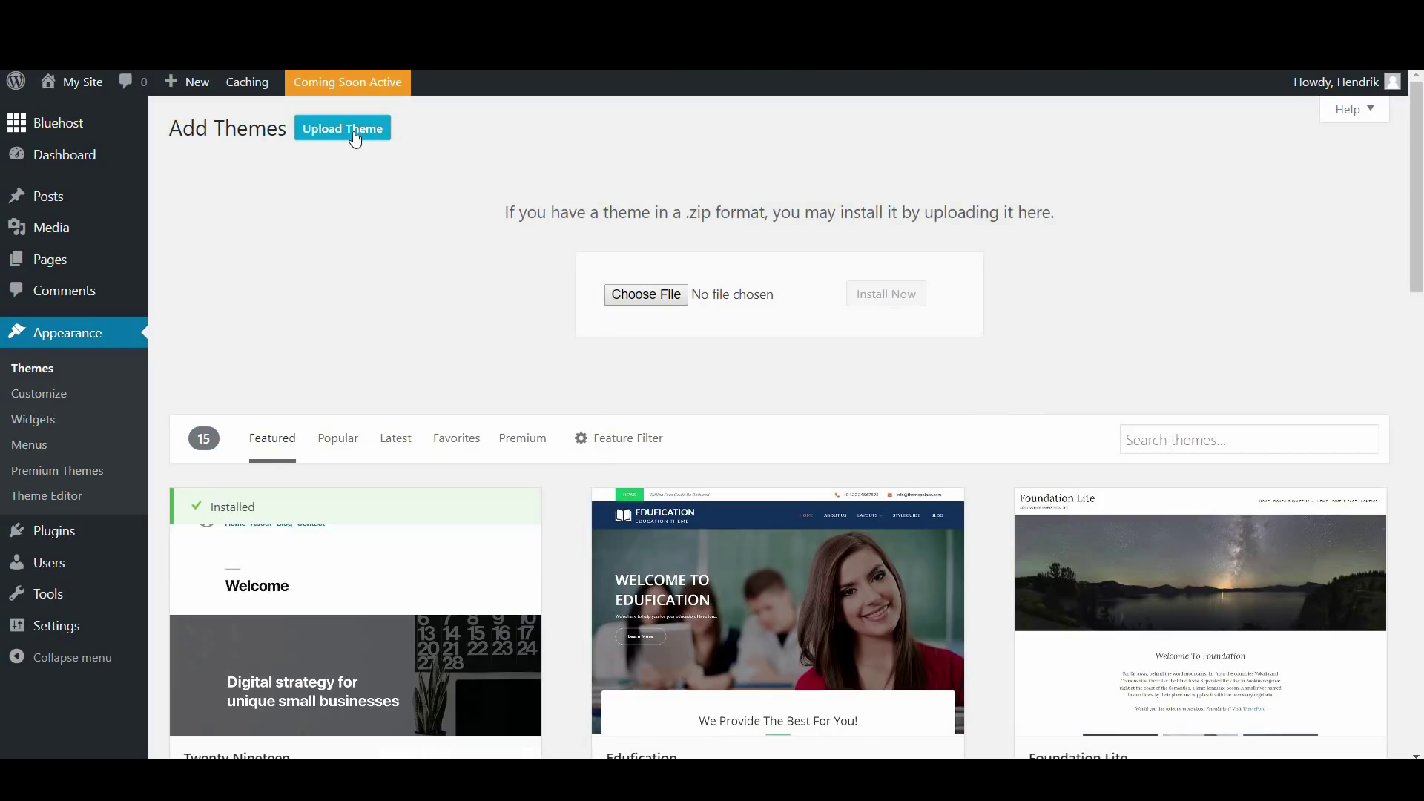
pyautogui.click(626, 296)
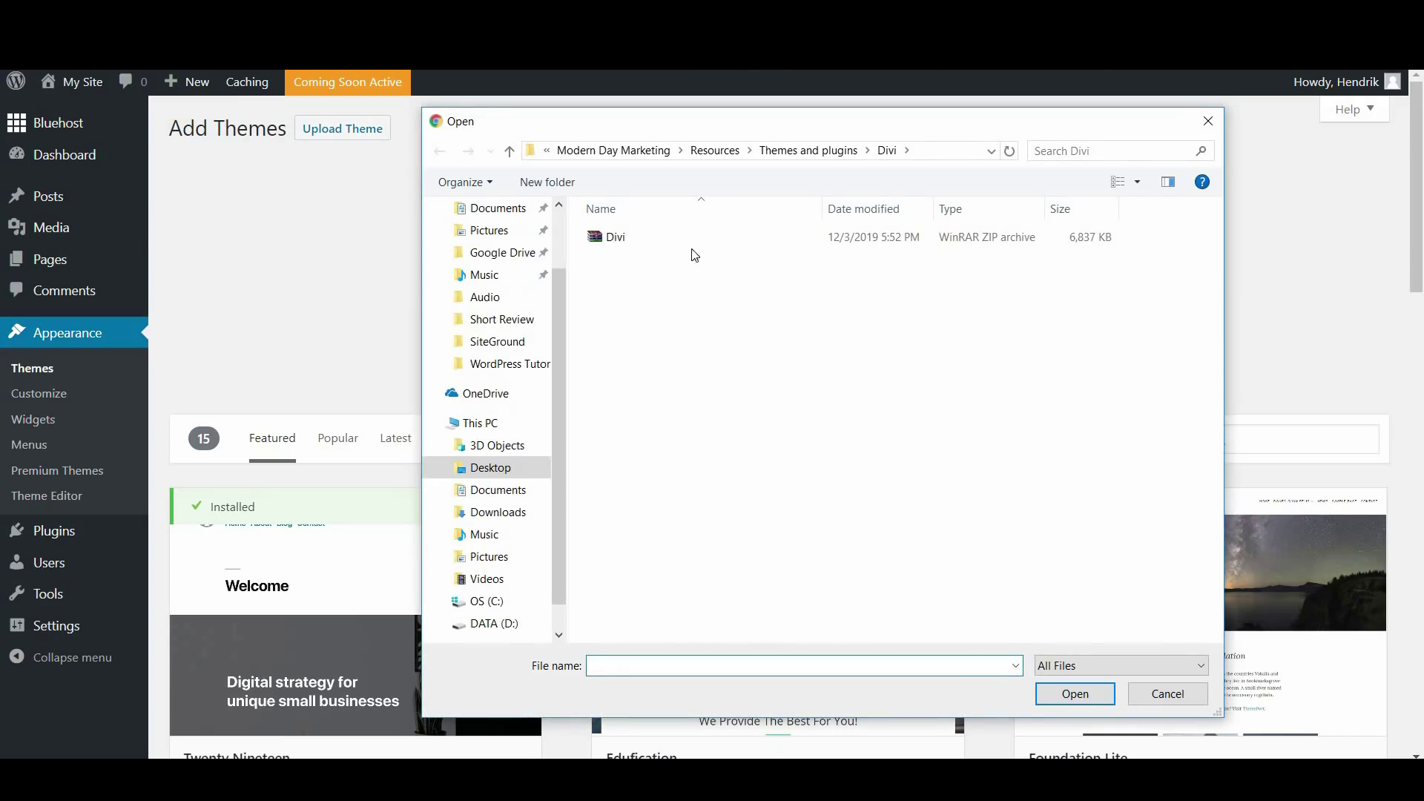
pyautogui.click(653, 237)
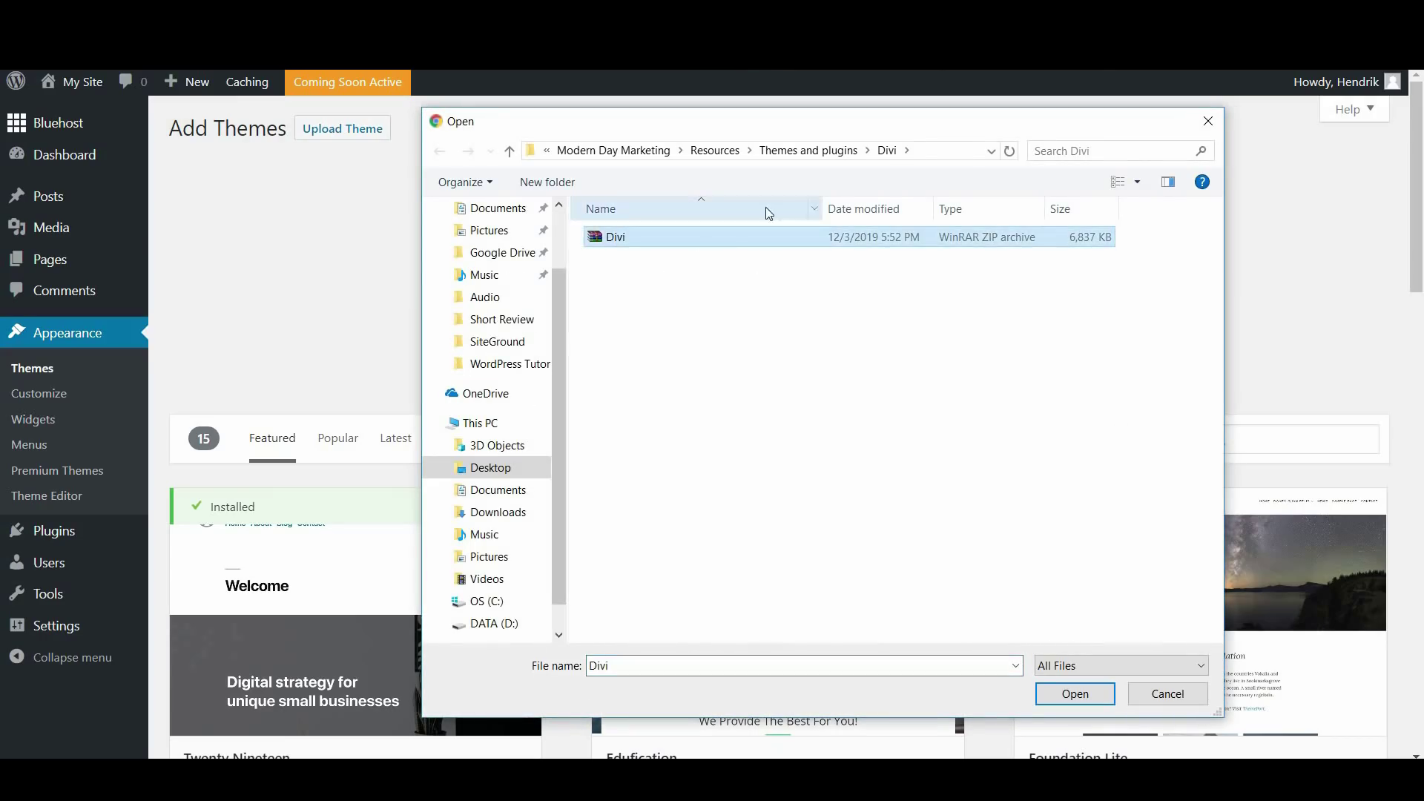
pyautogui.click(1079, 700)
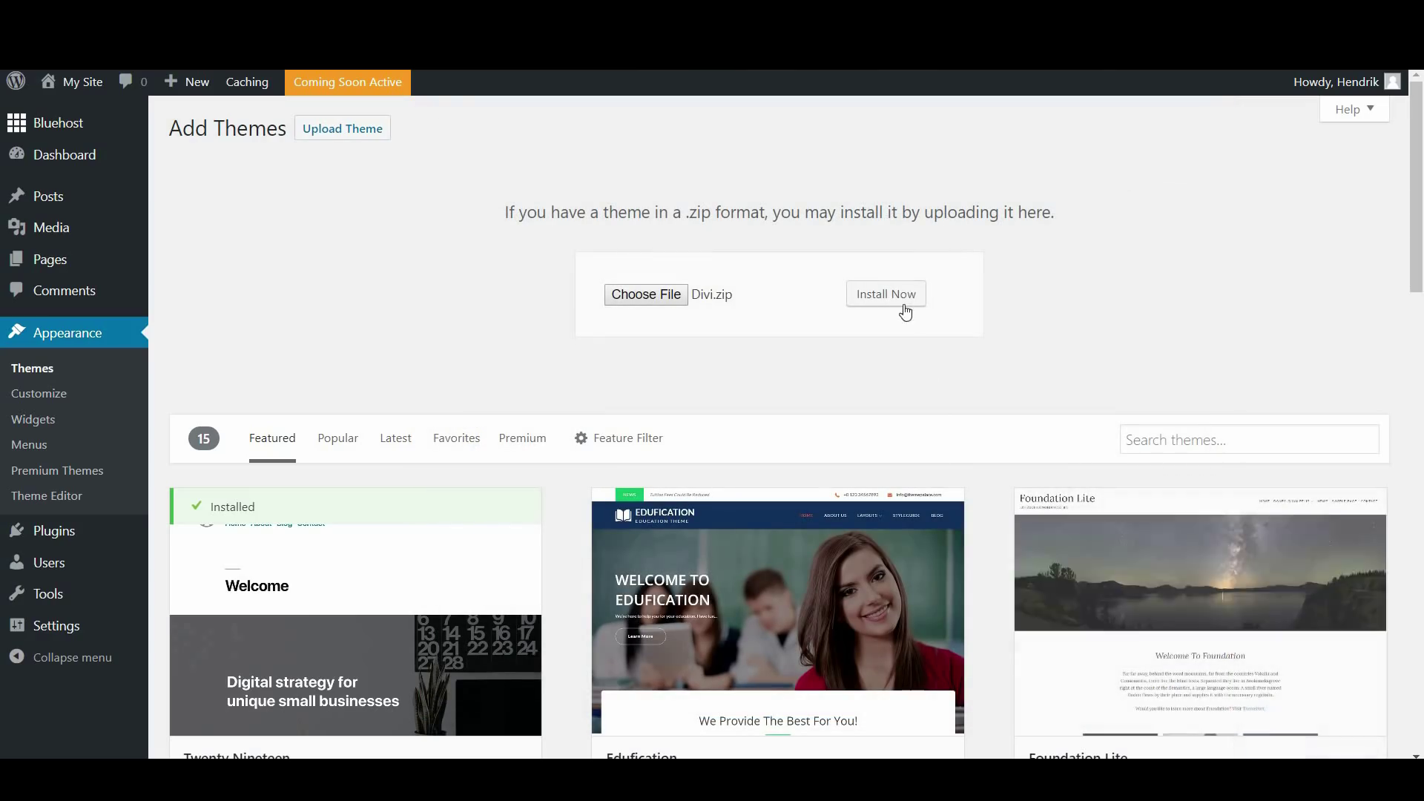
pyautogui.click(896, 294)
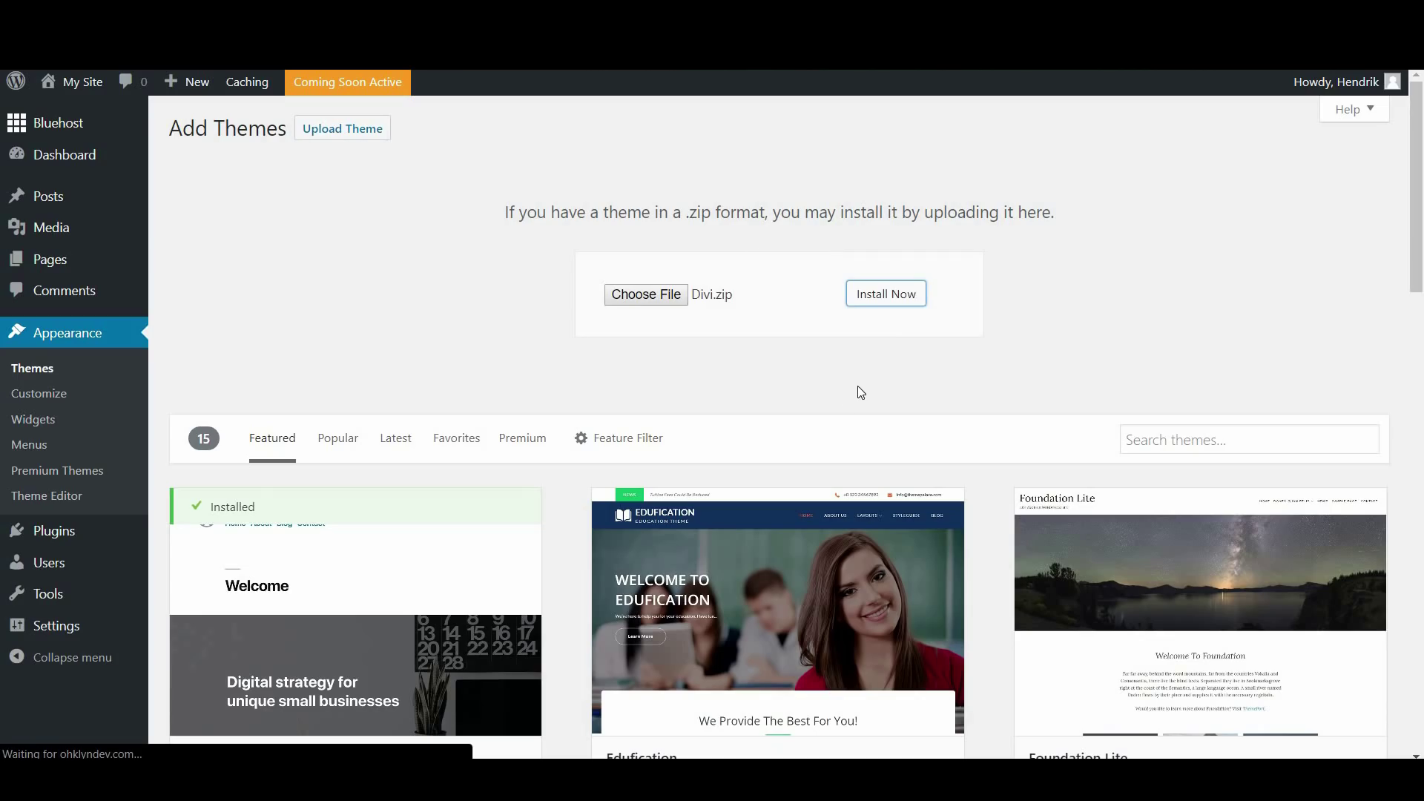
pyautogui.scroll(-15, 874, 416)
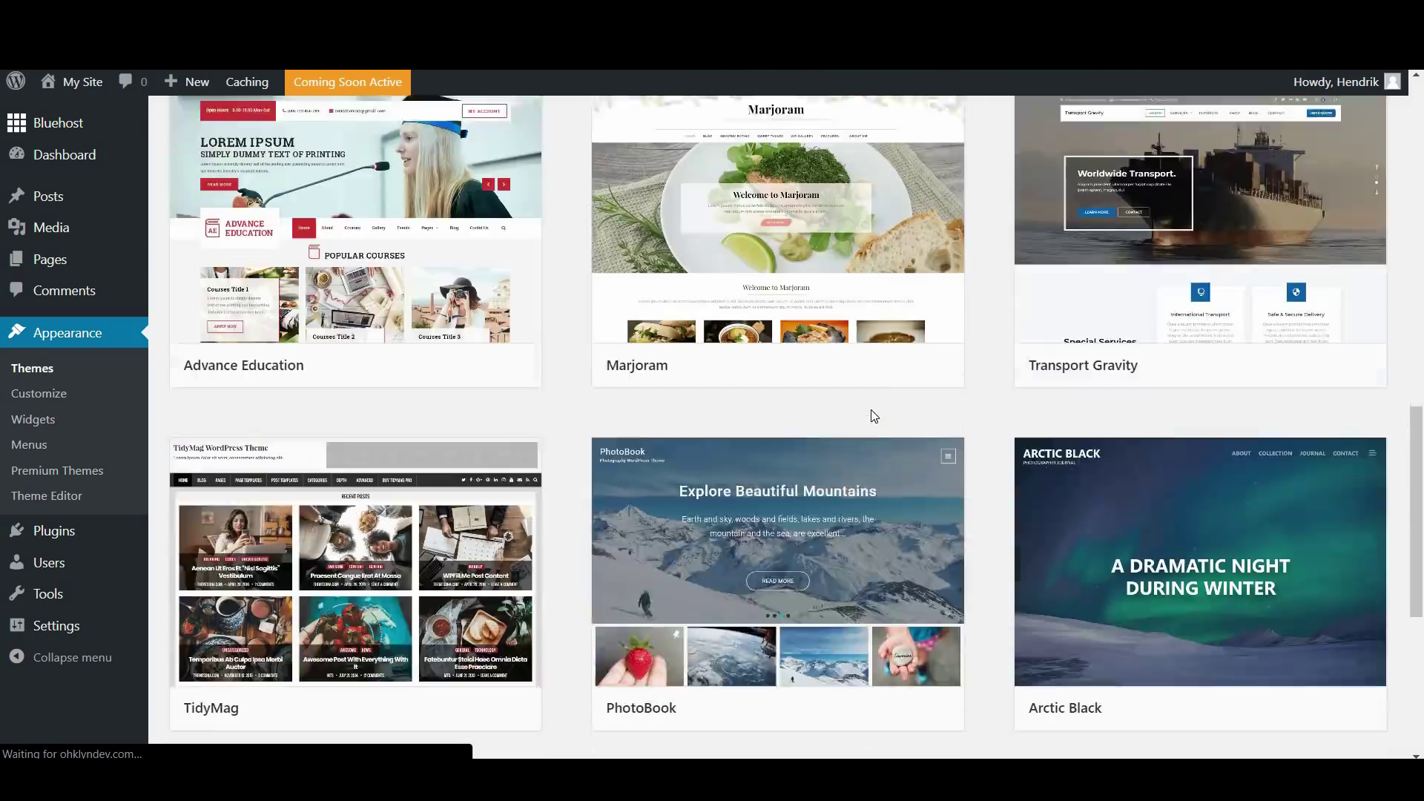
pyautogui.scroll(-1, 873, 416)
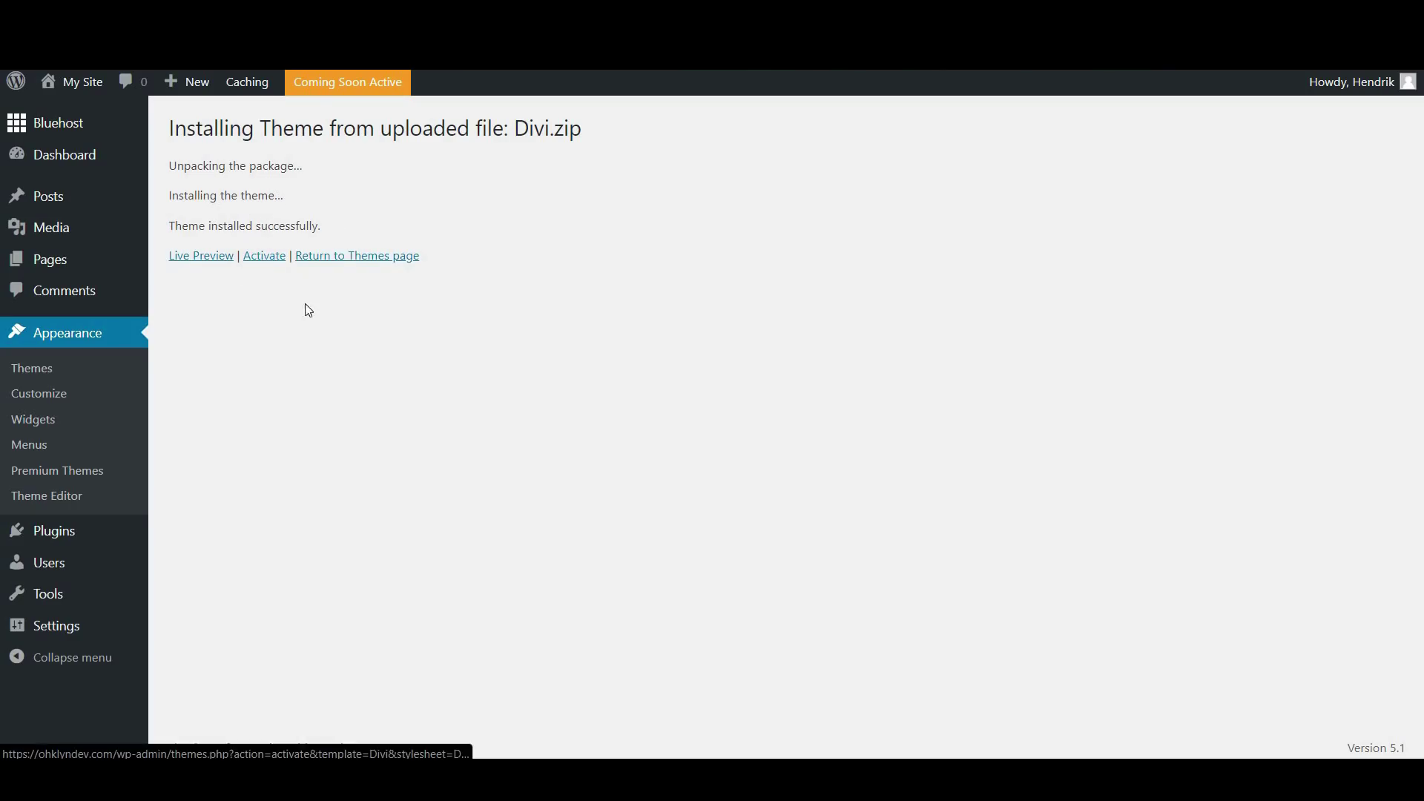
# Activate Divi, view the live site in Divi, then return to the Dashboard
pyautogui.click(270, 261)
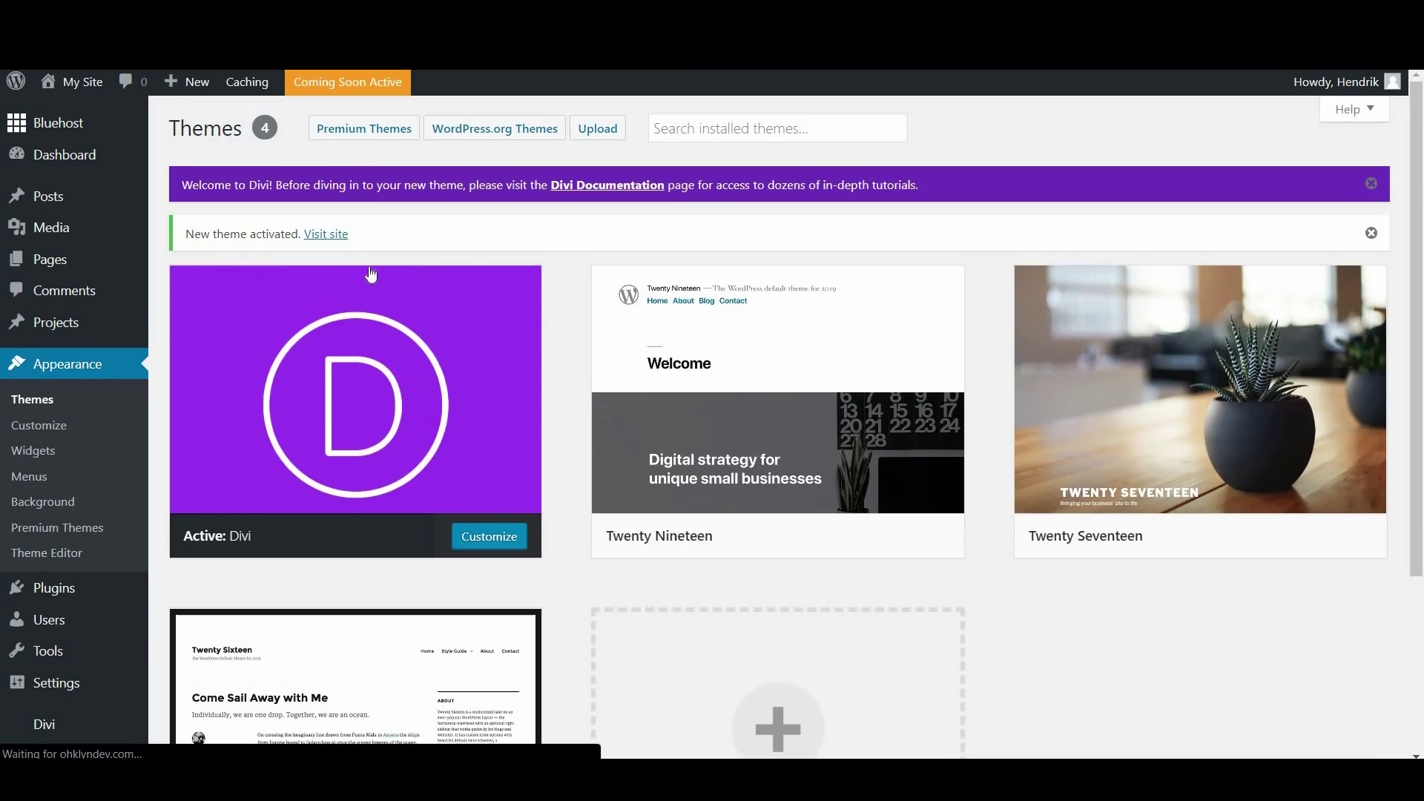
pyautogui.click(334, 236)
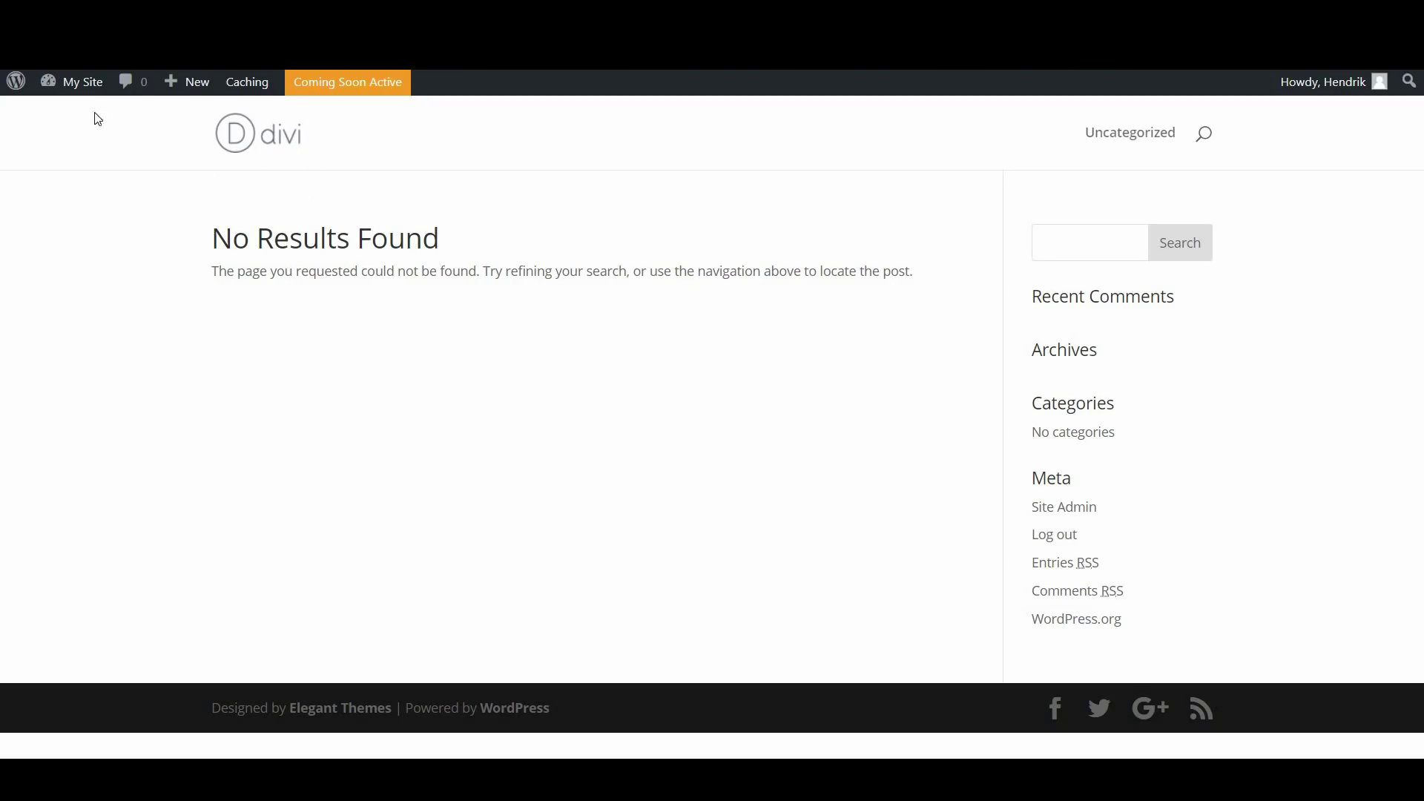
pyautogui.moveTo(75, 88)
pyautogui.click(71, 114)
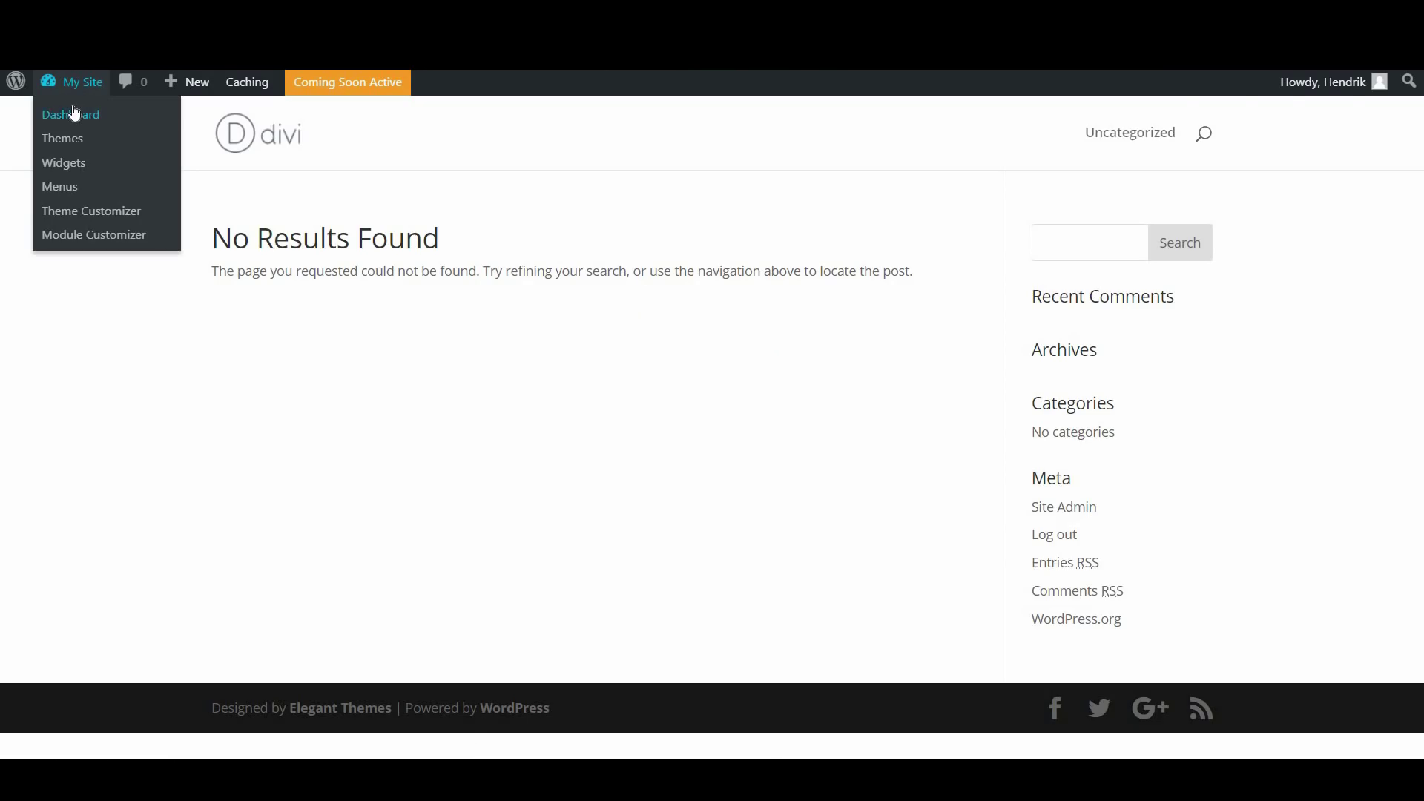
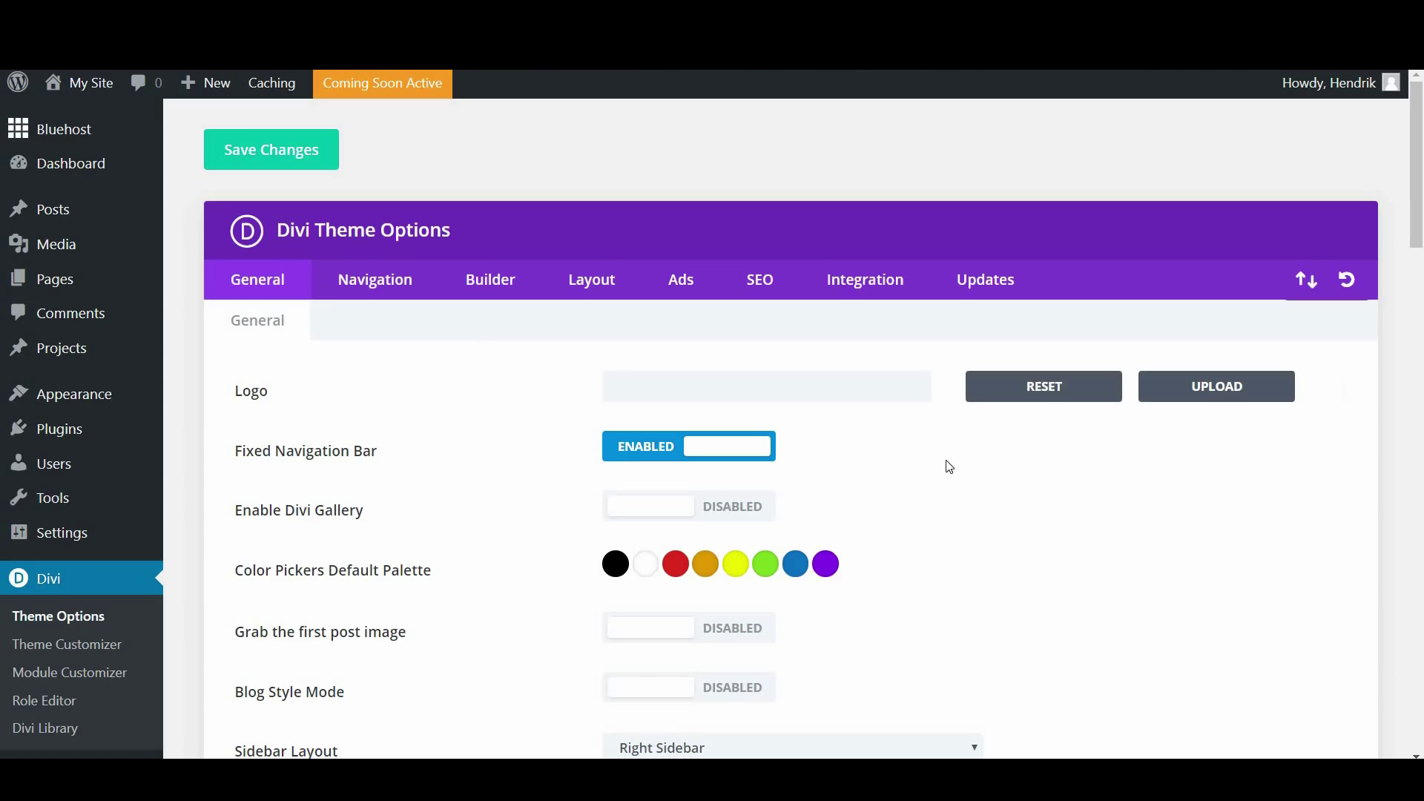
# From the General tab of Divi Theme Options, open the image chooser beside Logo
pyautogui.scroll(-5, 992, 499)
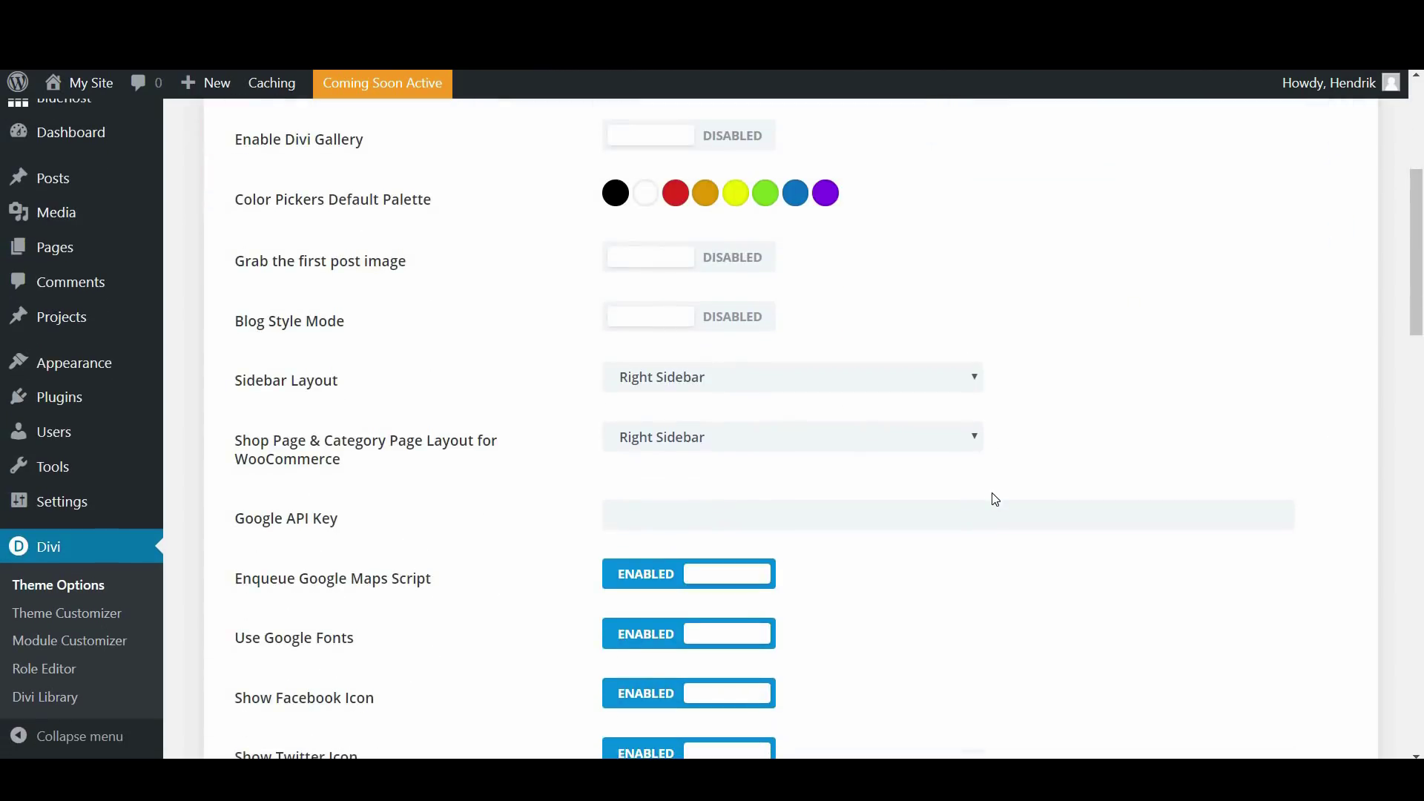
pyautogui.scroll(3, 439, 448)
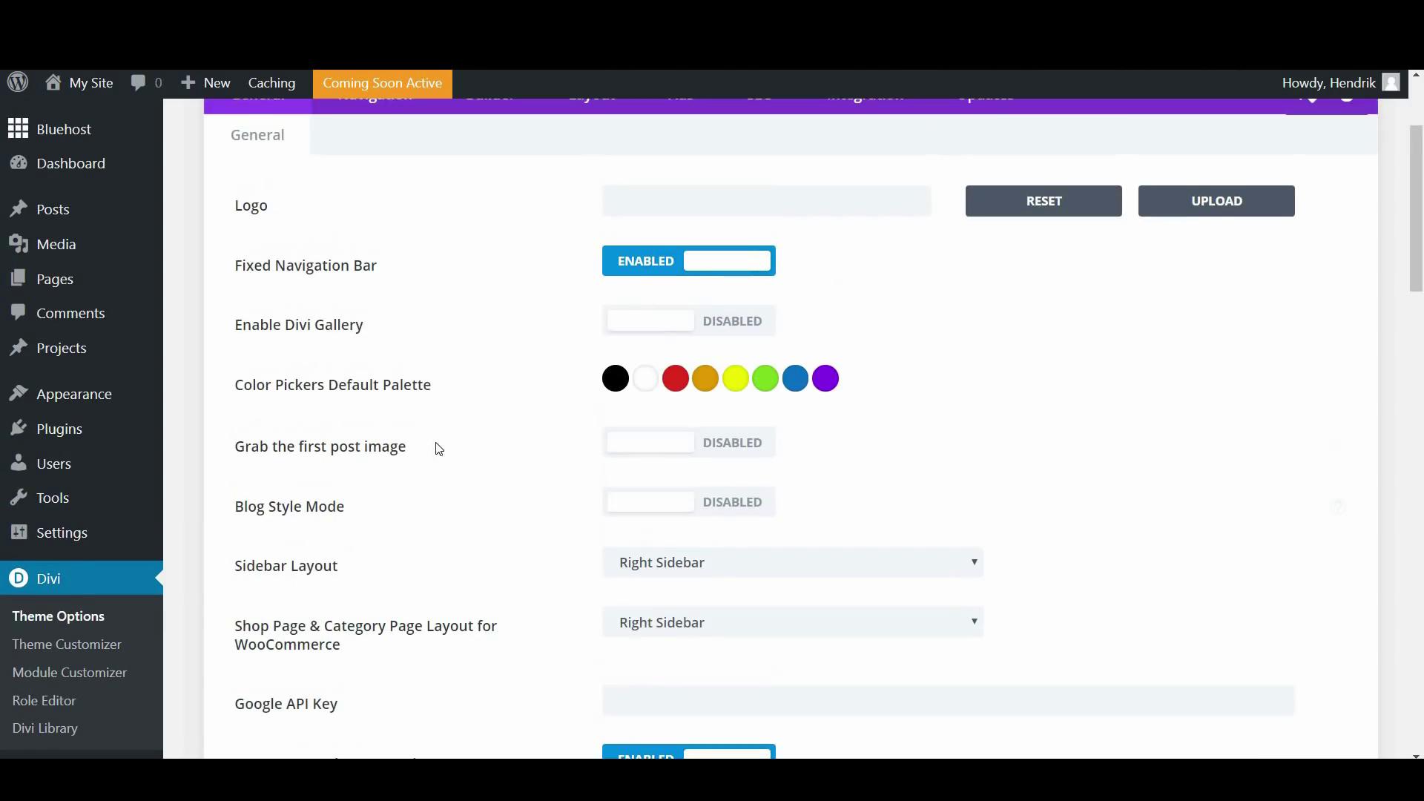
pyautogui.scroll(3, 445, 404)
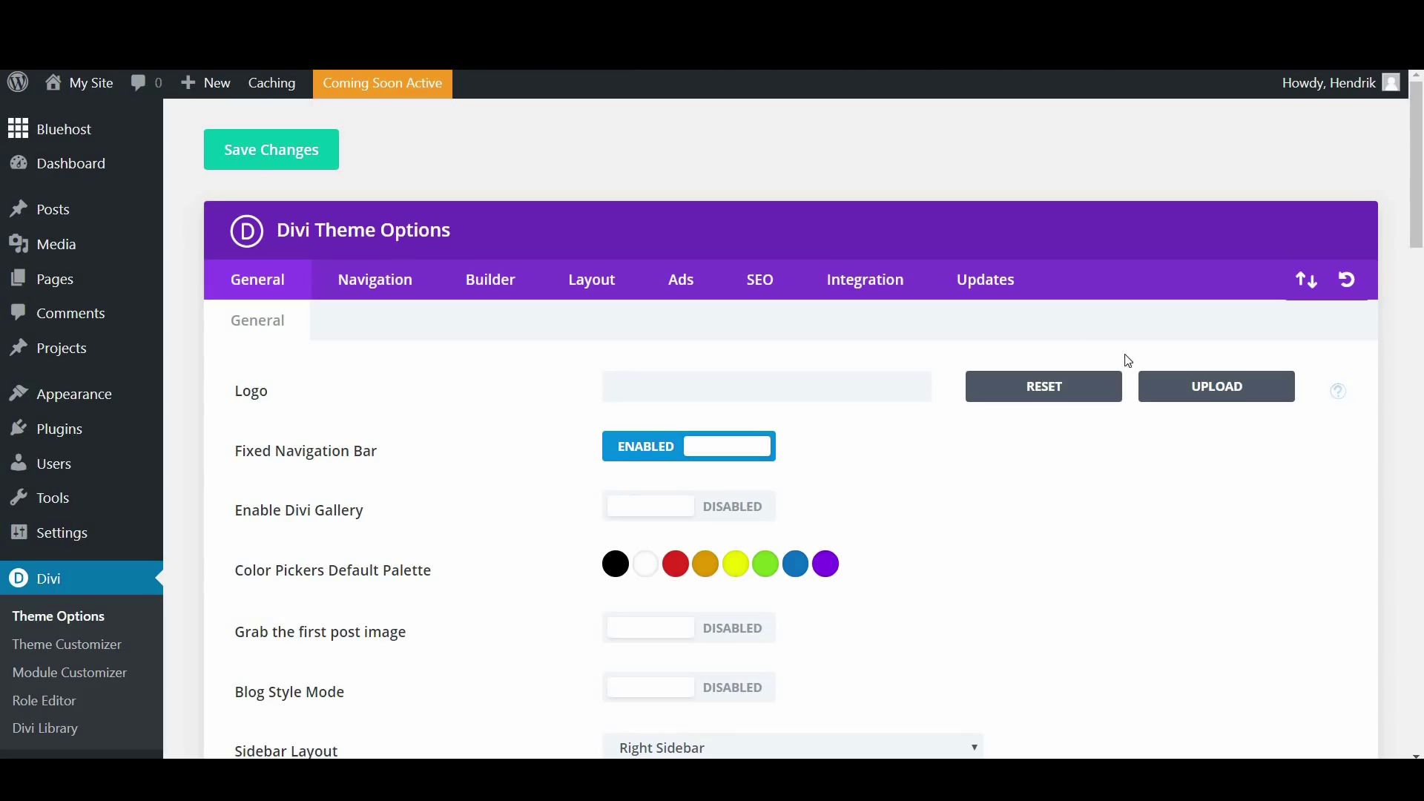
pyautogui.click(1249, 389)
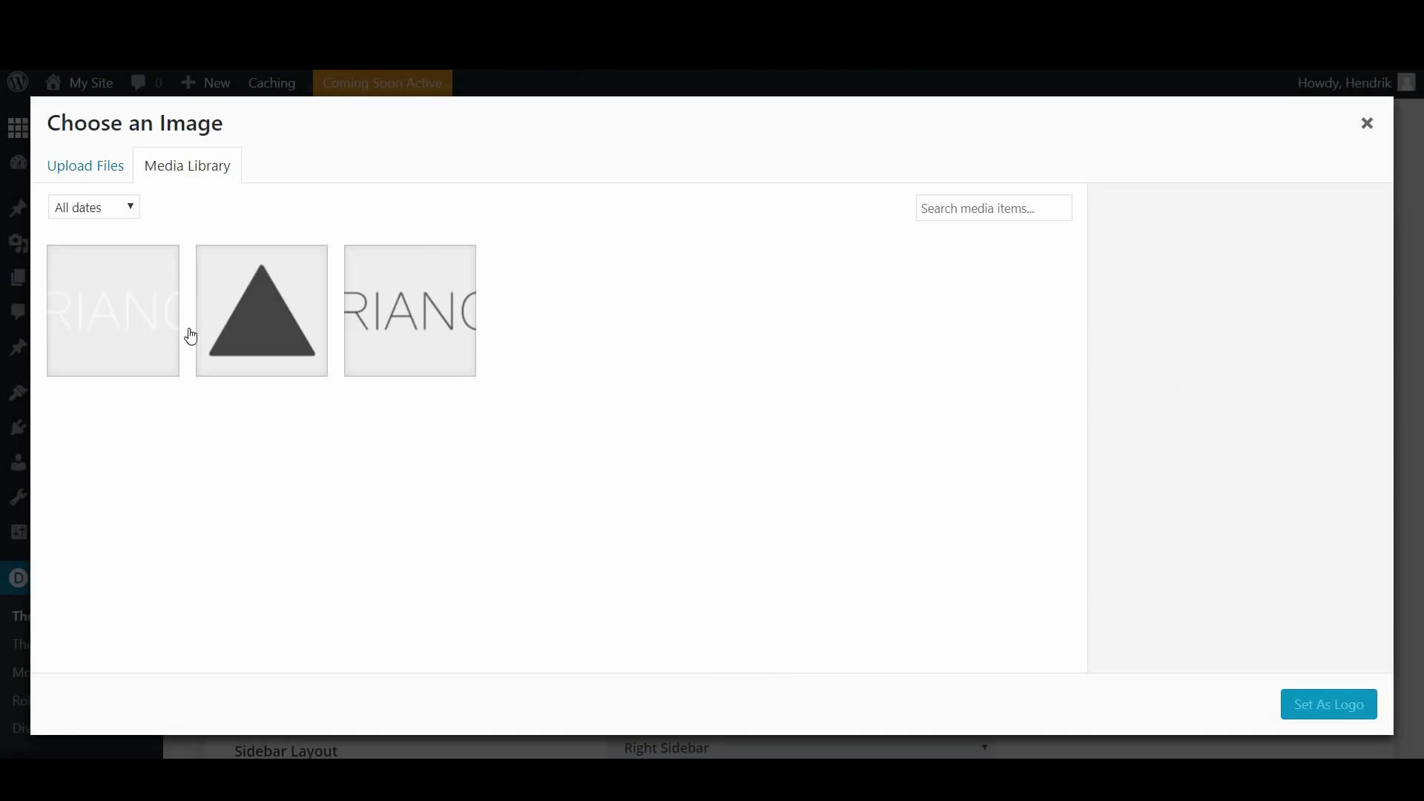
# Upload triangleLogoRev.png to the media library
pyautogui.click(97, 168)
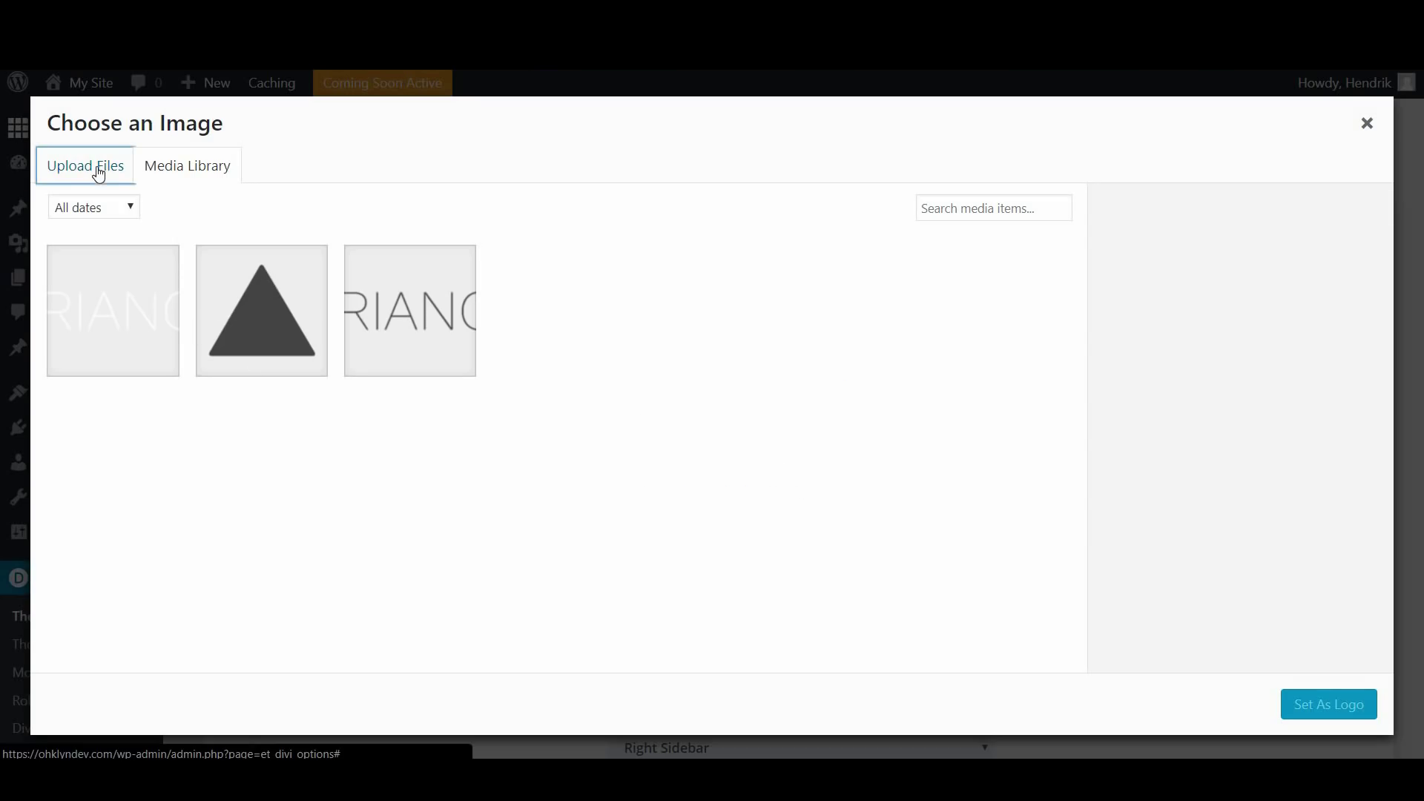
pyautogui.click(717, 450)
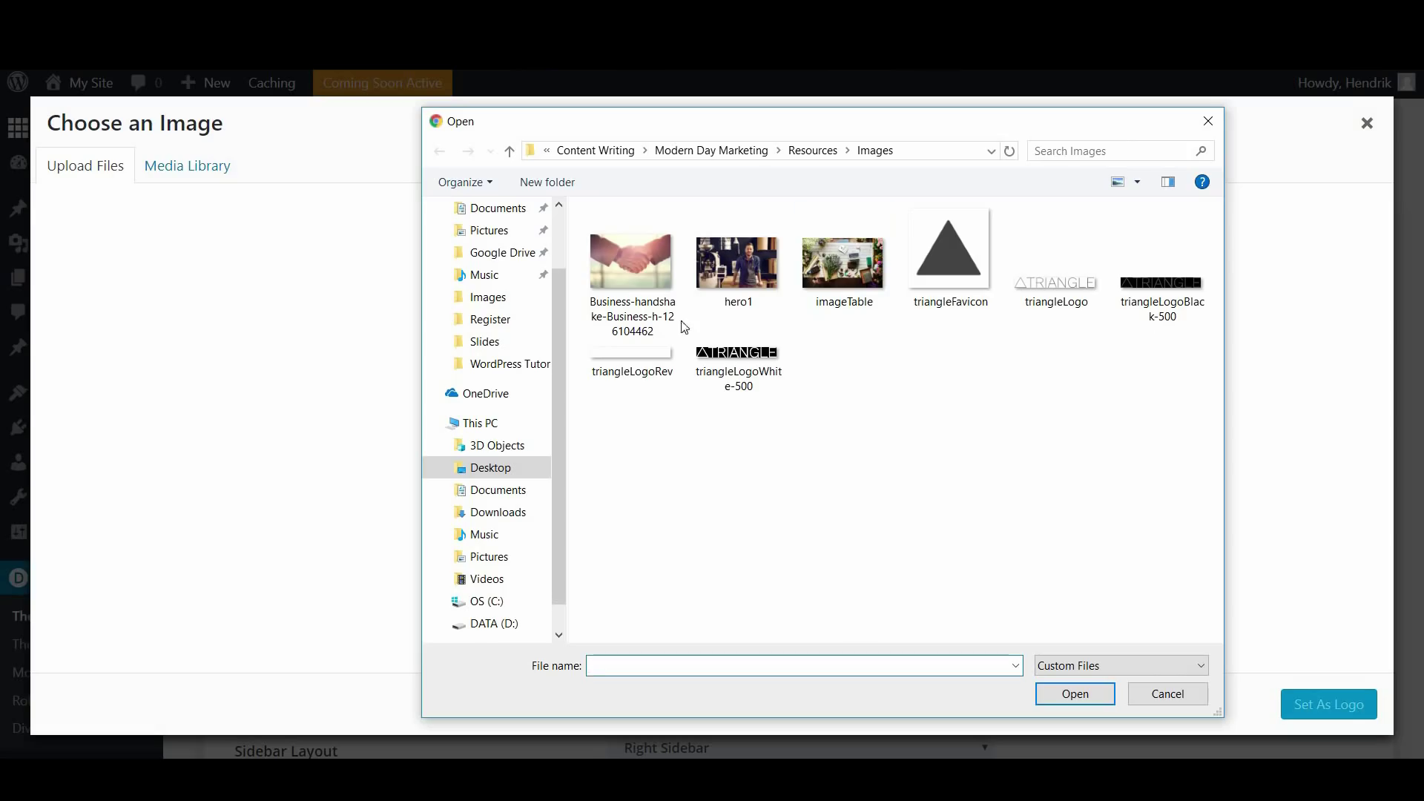
pyautogui.click(636, 373)
pyautogui.click(1051, 690)
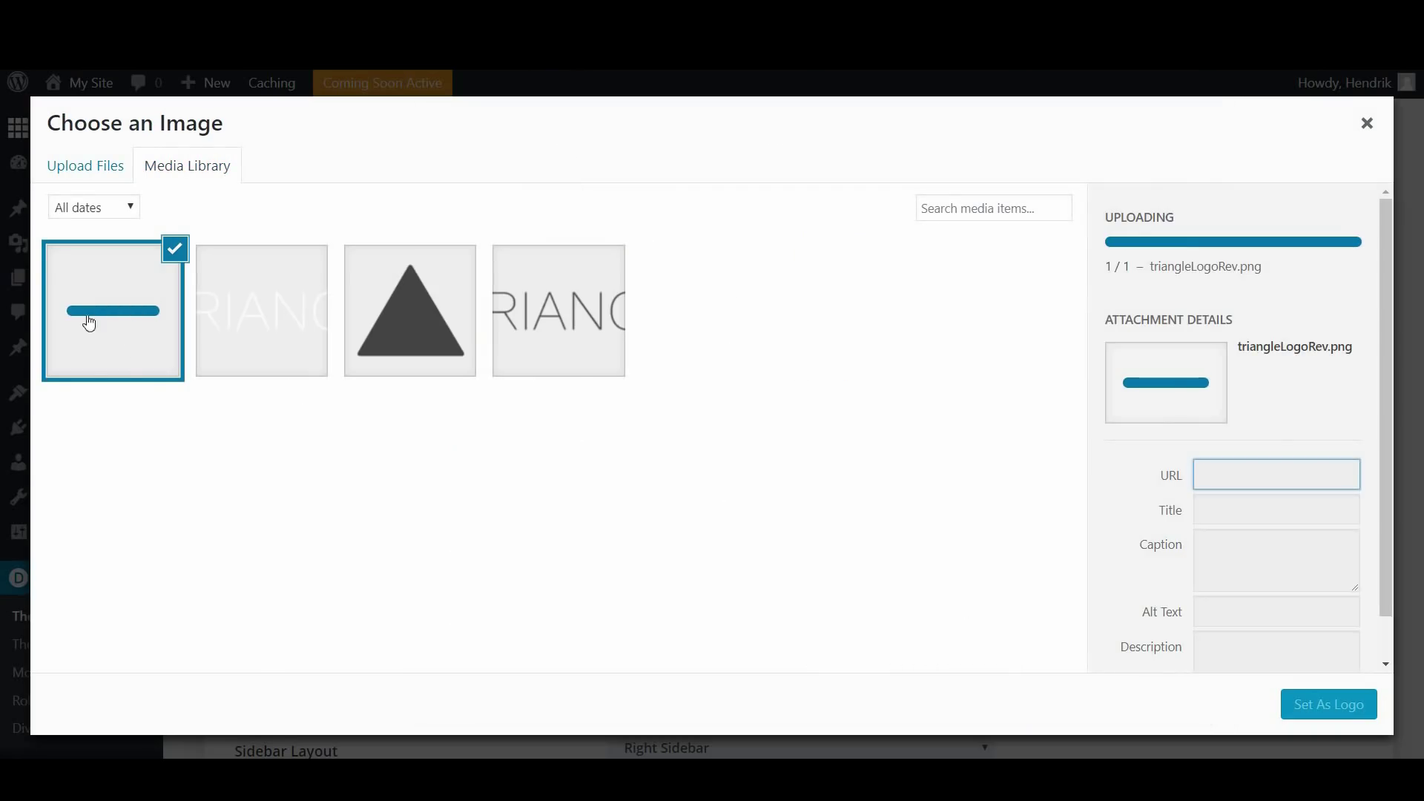
# Choose triangleLogo.png from the media library and set it as the theme logo
pyautogui.click(571, 308)
pyautogui.moveTo(1340, 527); pyautogui.dragTo(1193, 544)
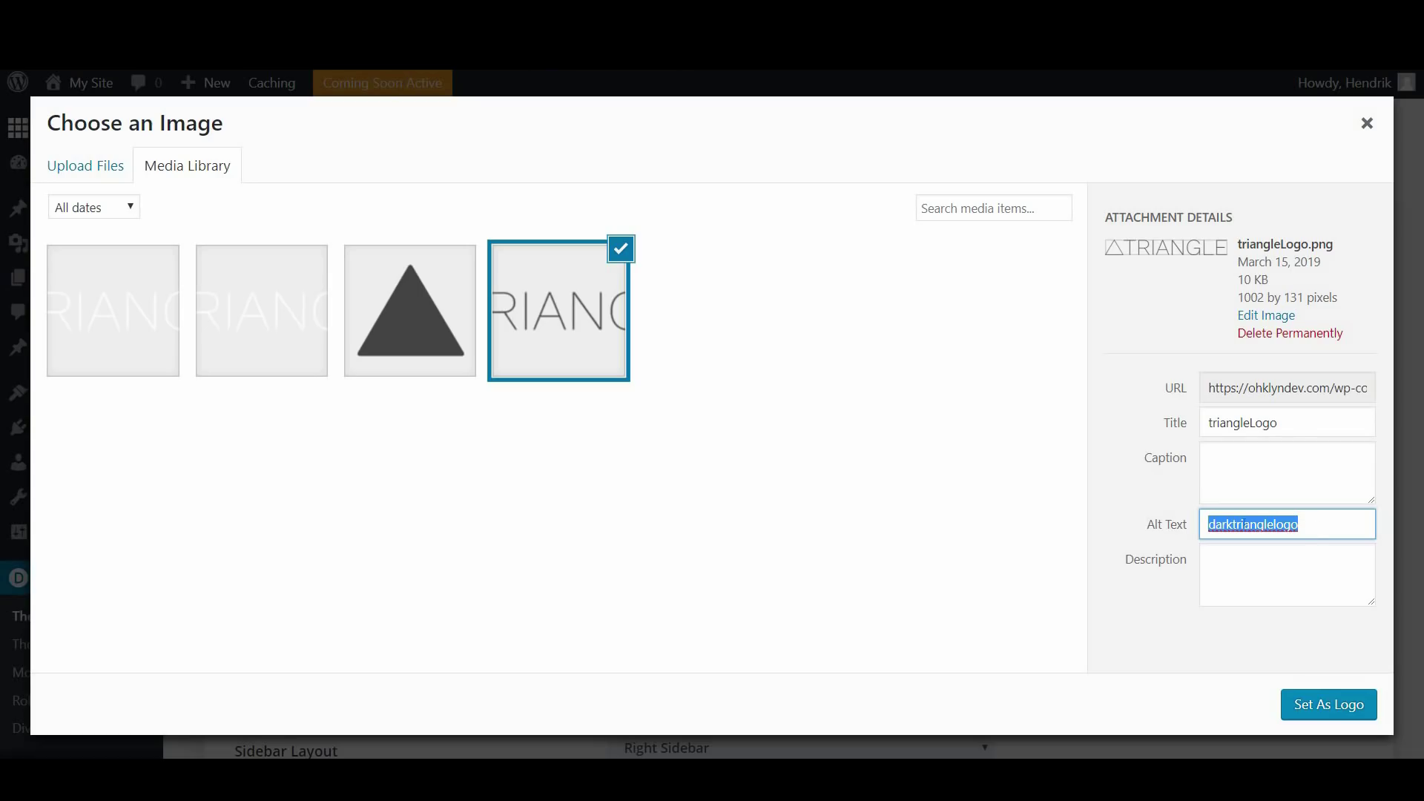
pyautogui.click(1215, 526)
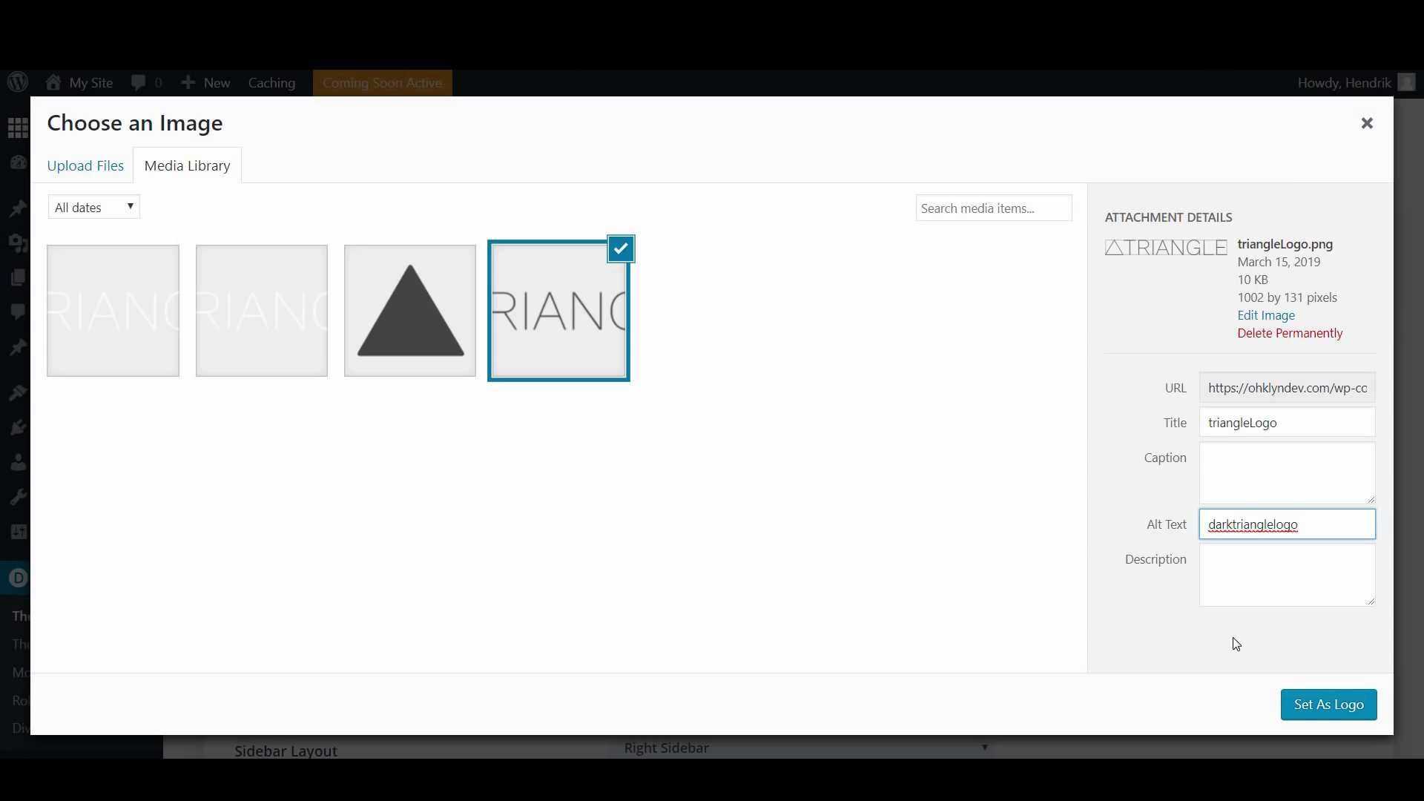
pyautogui.click(1343, 708)
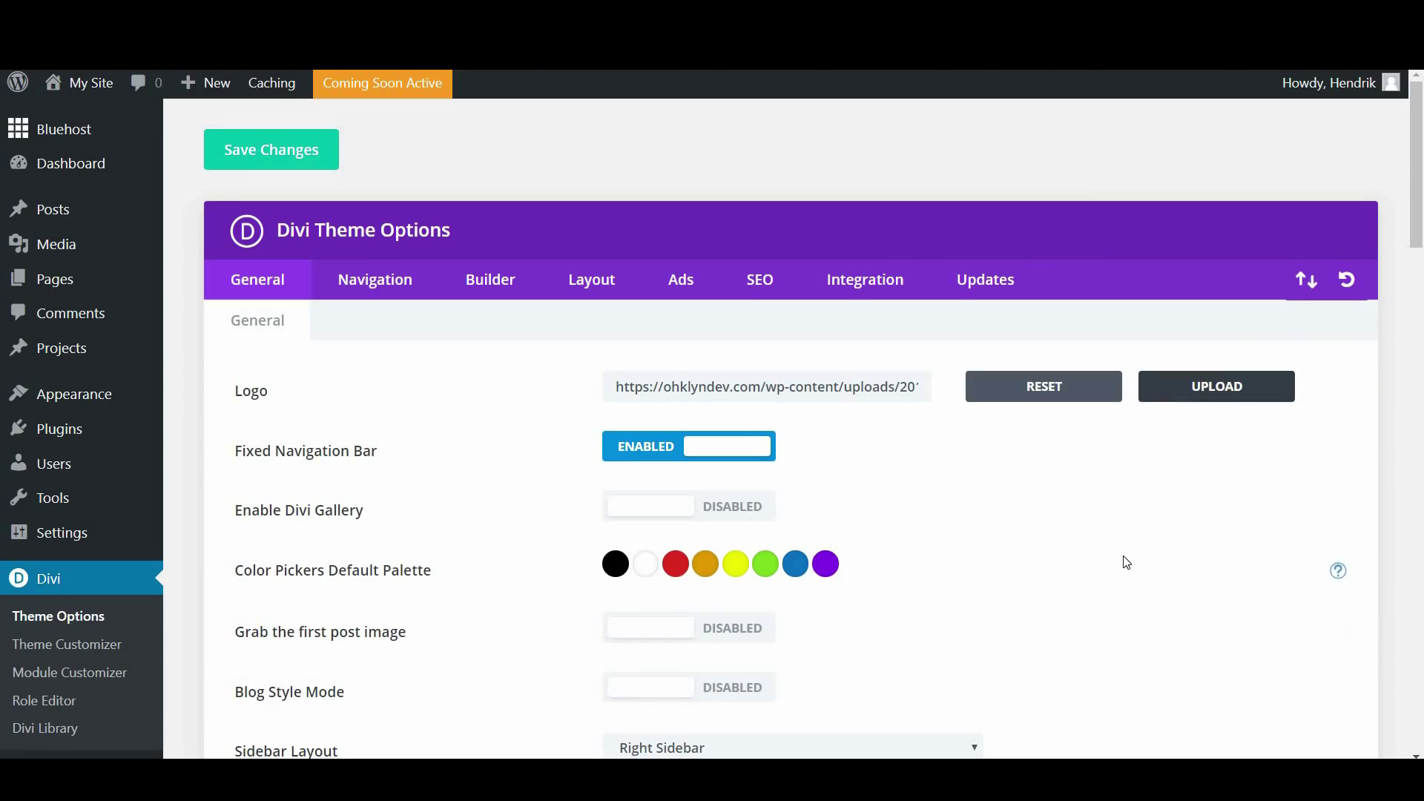
# Change the green palette swatch's hex value to #0ddadd
pyautogui.scroll(-3, 943, 548)
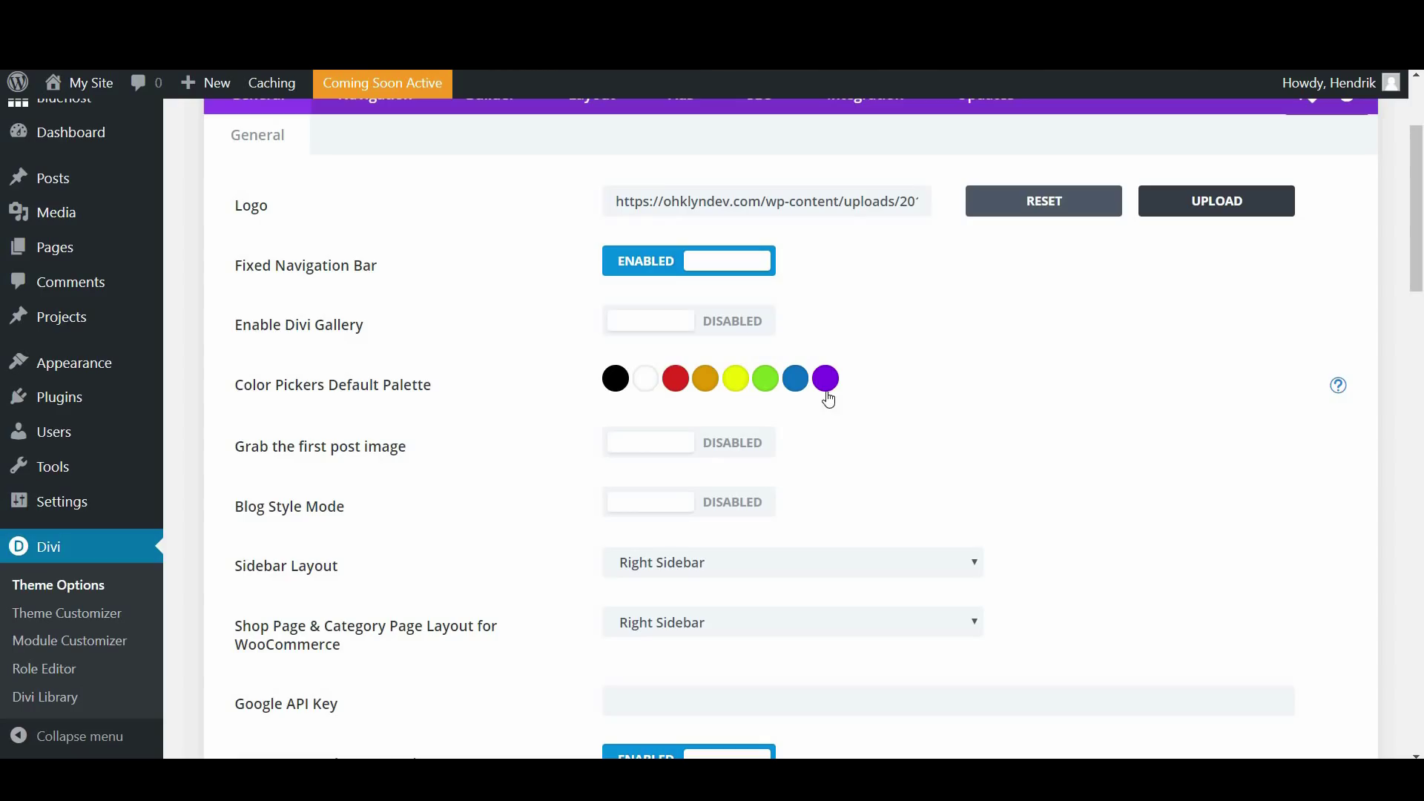
pyautogui.click(758, 380)
pyautogui.moveTo(677, 427); pyautogui.dragTo(622, 427)
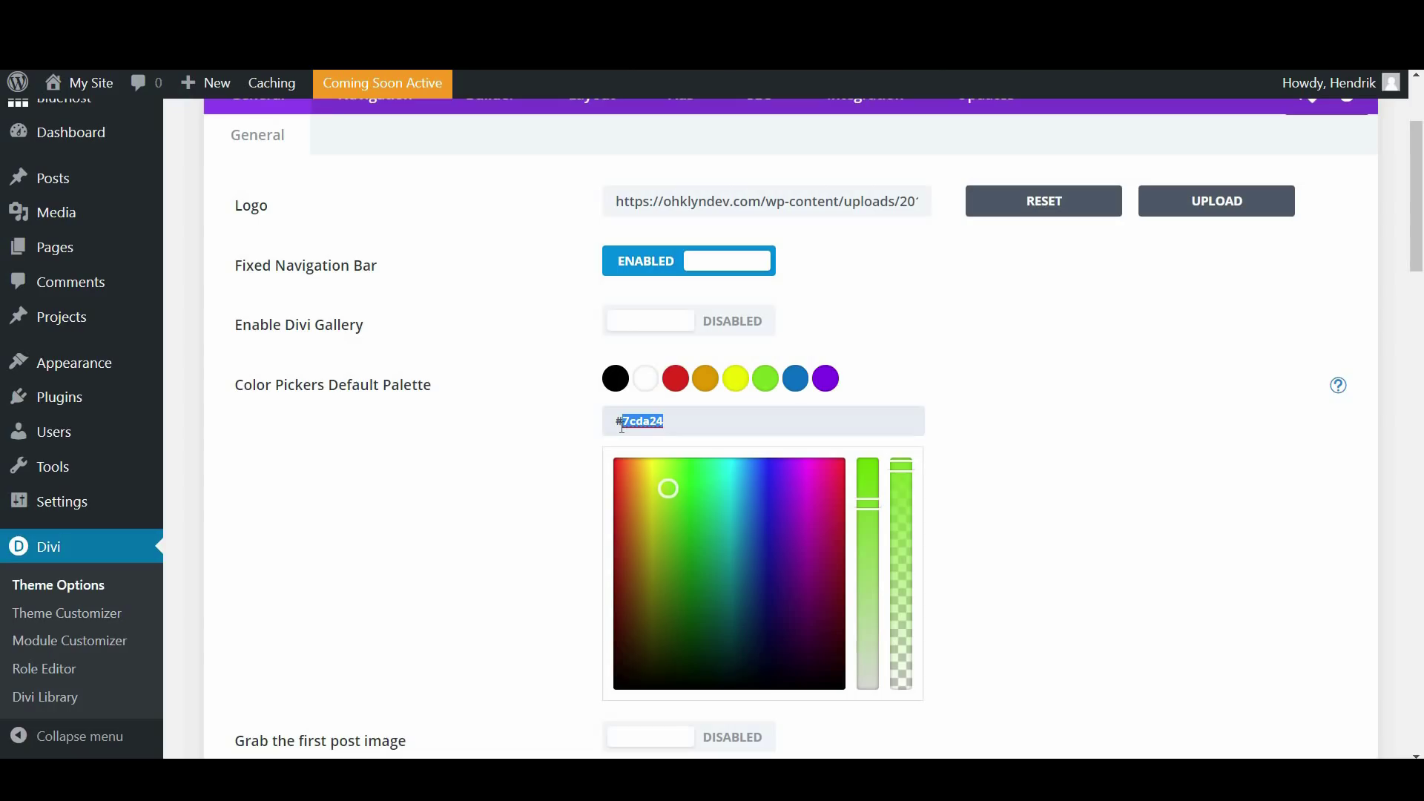
pyautogui.write('0ddadd')
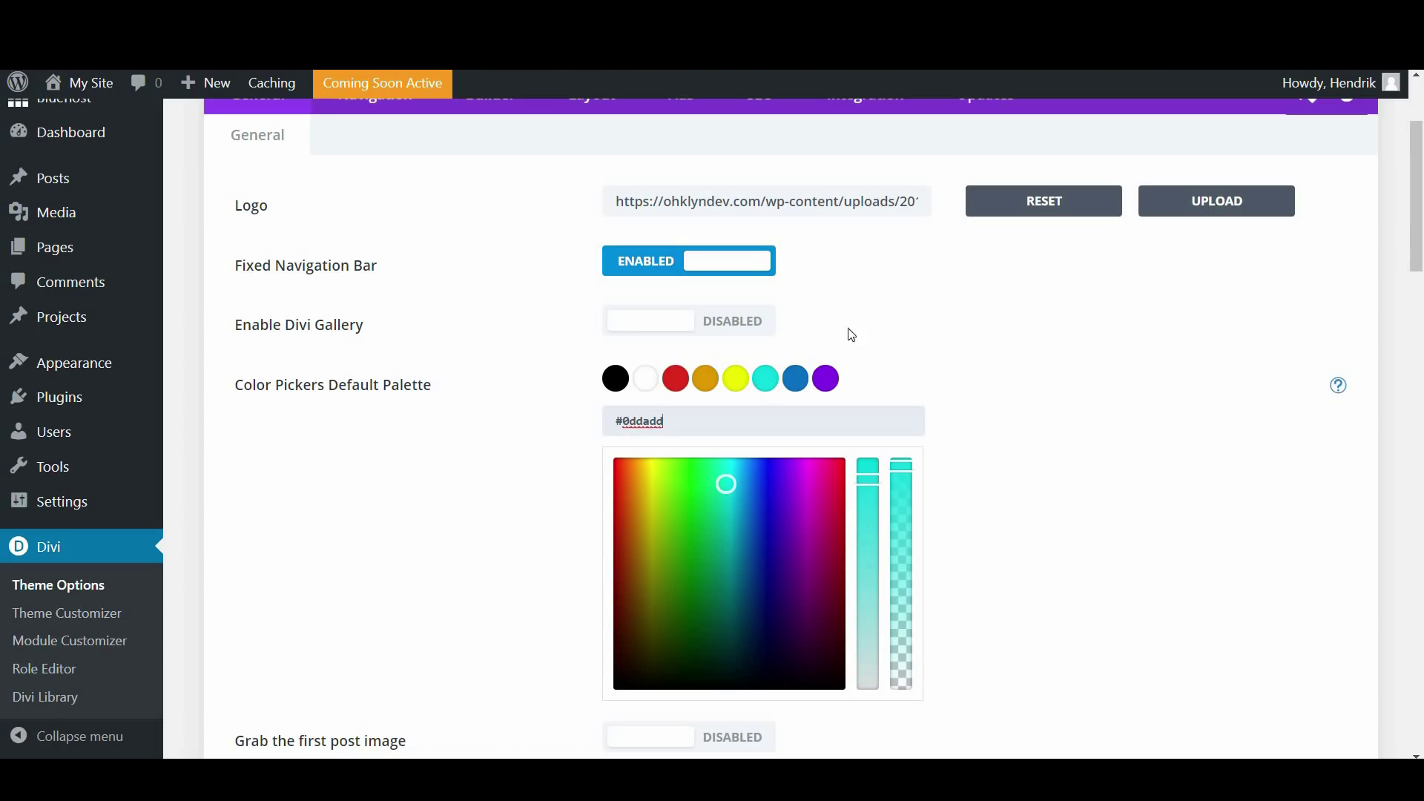
# Save the Divi Theme Options changes
pyautogui.scroll(-4, 995, 374)
pyautogui.scroll(-1, 997, 381)
pyautogui.scroll(6, 225, 216)
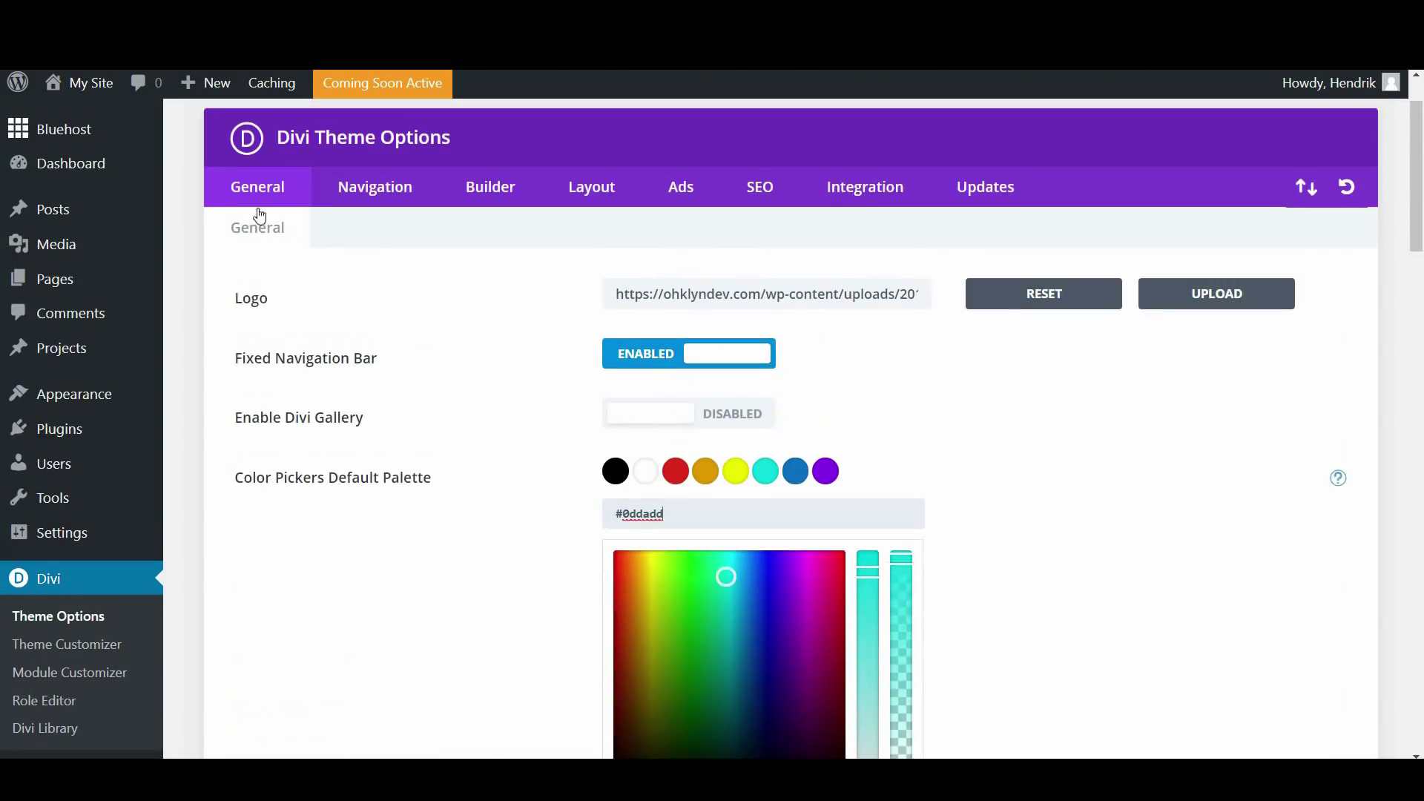
pyautogui.scroll(1, 532, 329)
pyautogui.scroll(1, 532, 329)
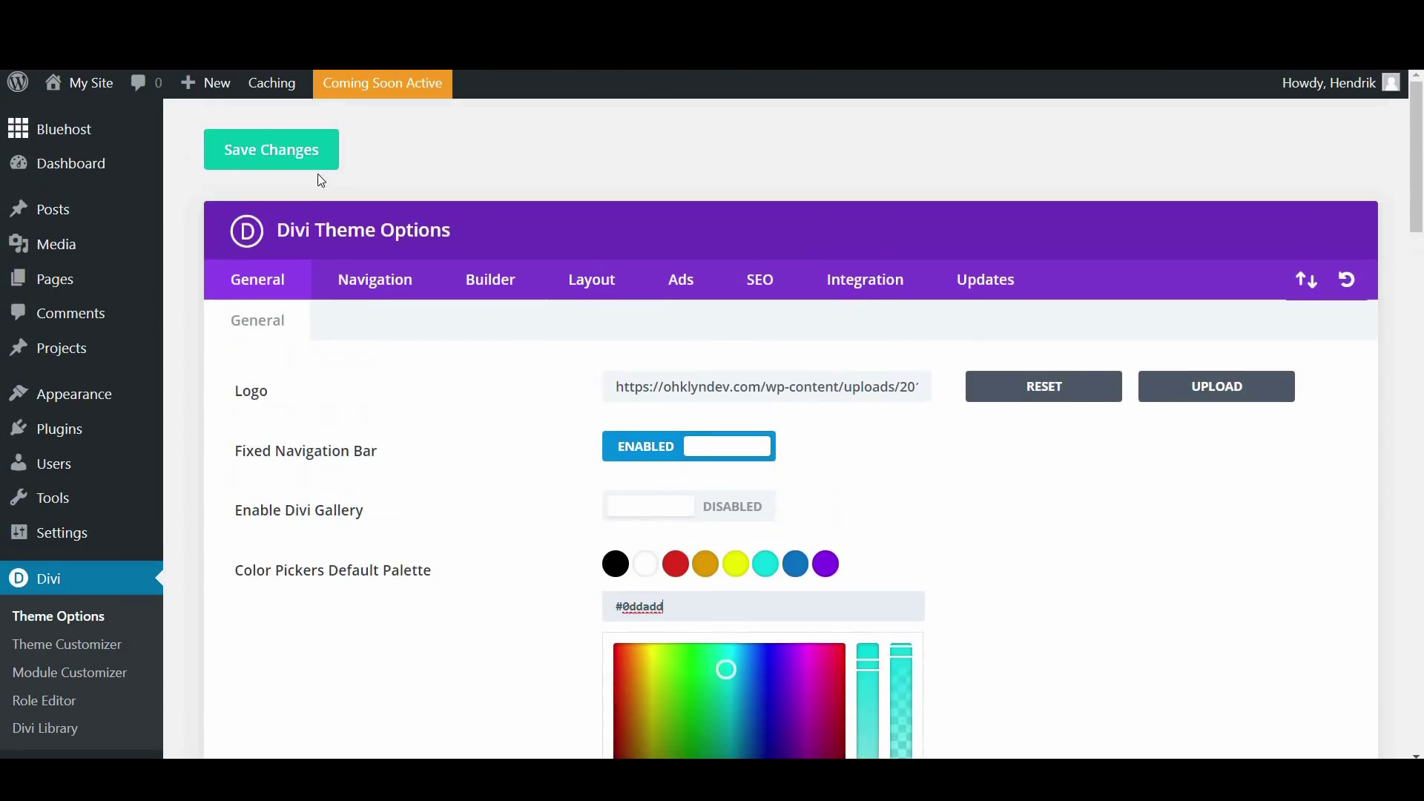
pyautogui.click(269, 156)
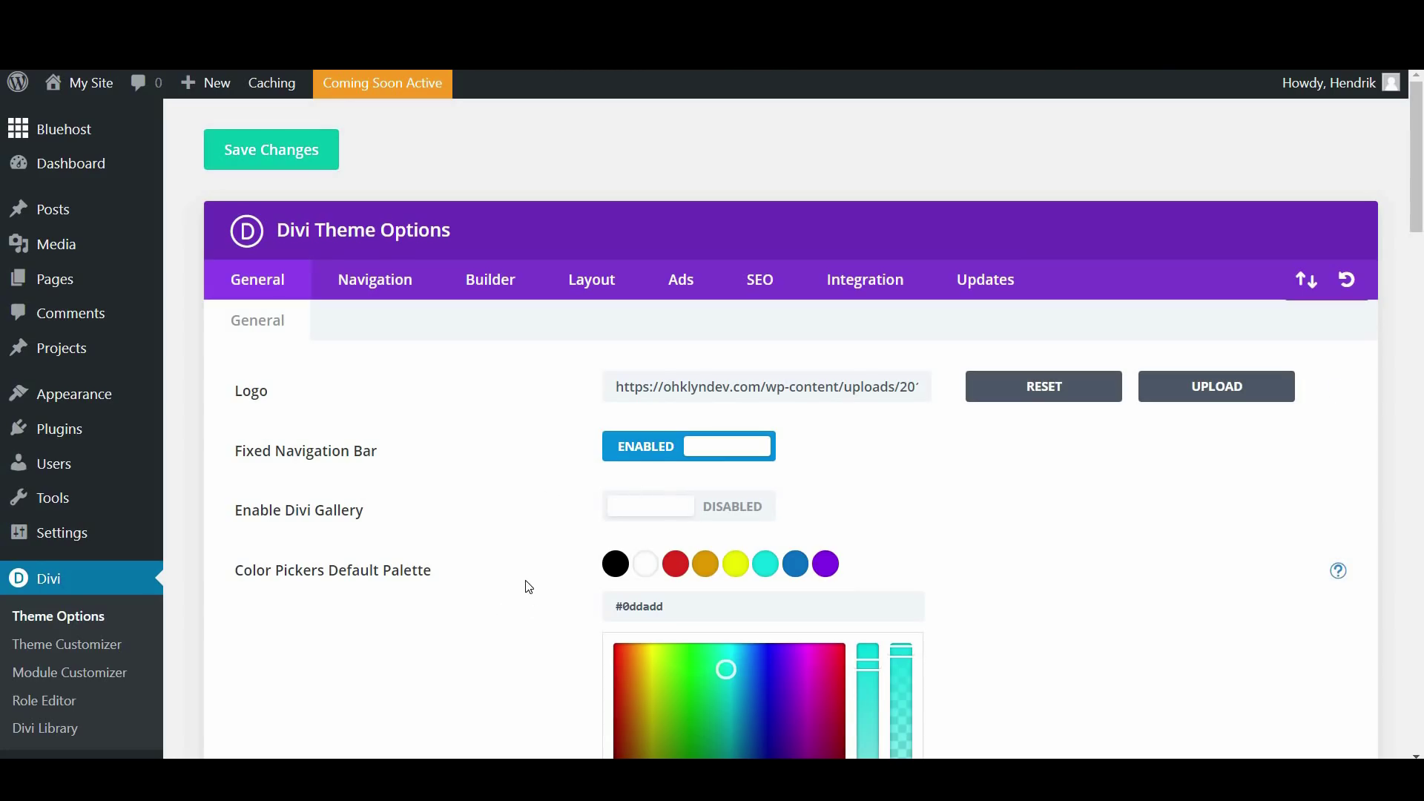
pyautogui.scroll(-2, 417, 576)
pyautogui.scroll(2, 419, 573)
pyautogui.scroll(-1, 420, 577)
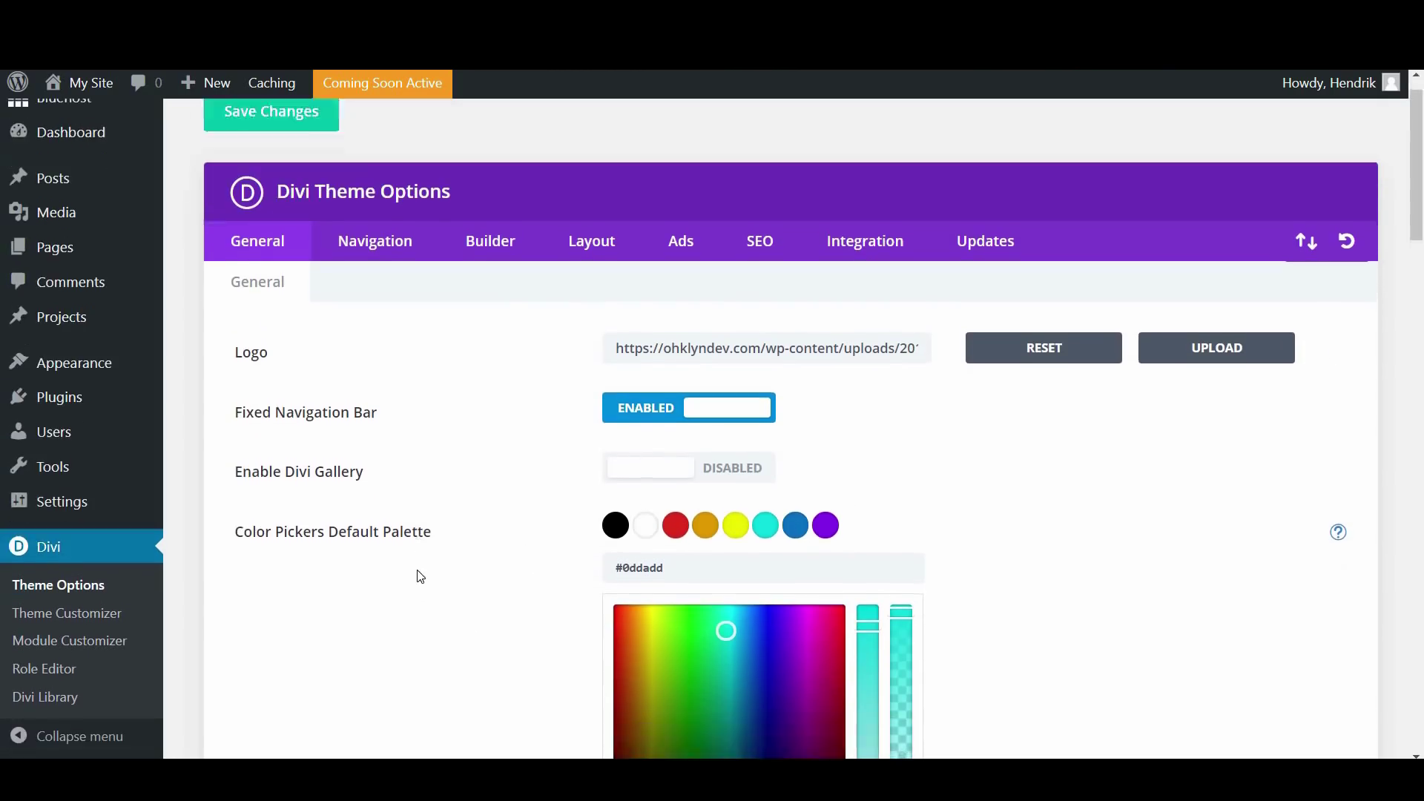
pyautogui.scroll(-1, 420, 577)
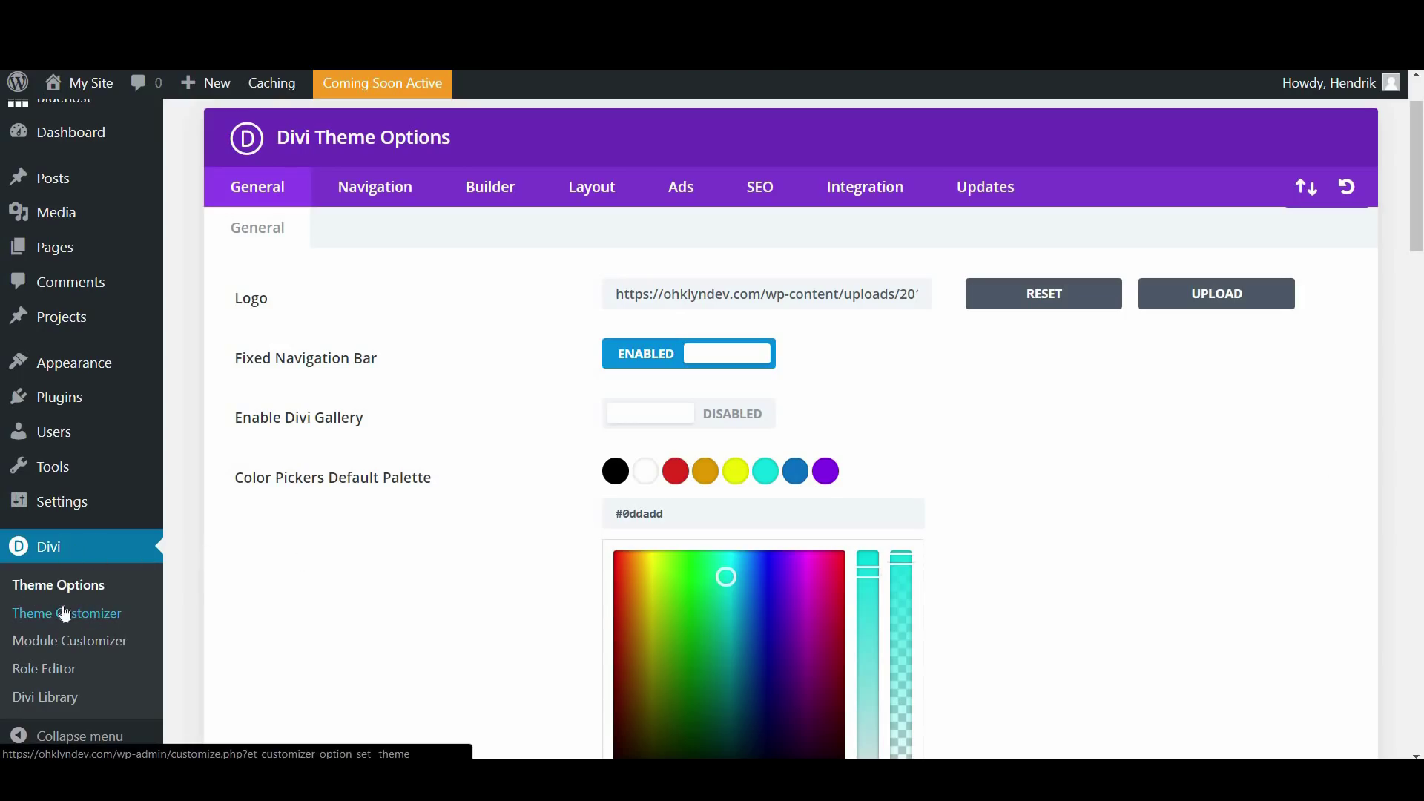
# Open Divi's Theme Customizer at General Settings > Site Identity
pyautogui.moveTo(67, 364)
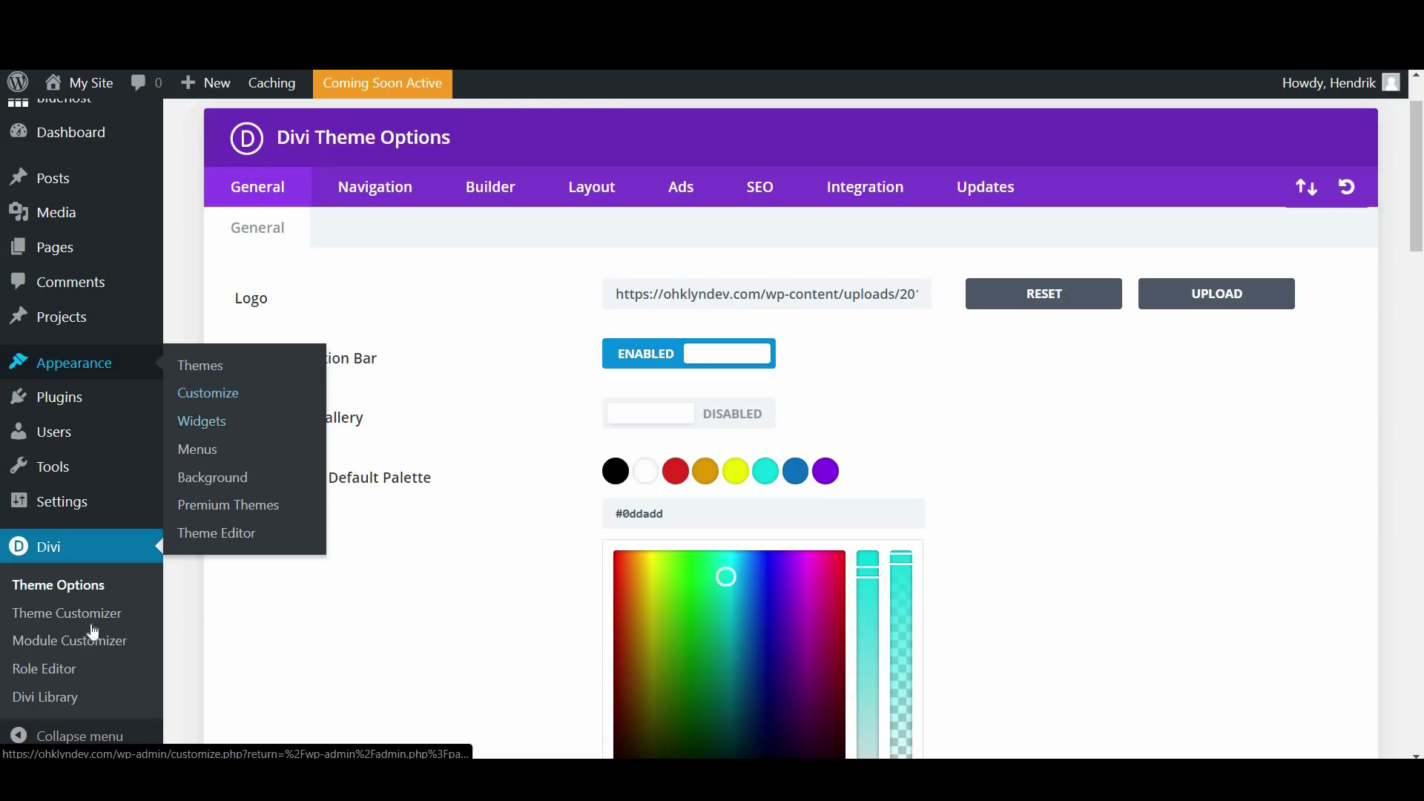
pyautogui.click(44, 619)
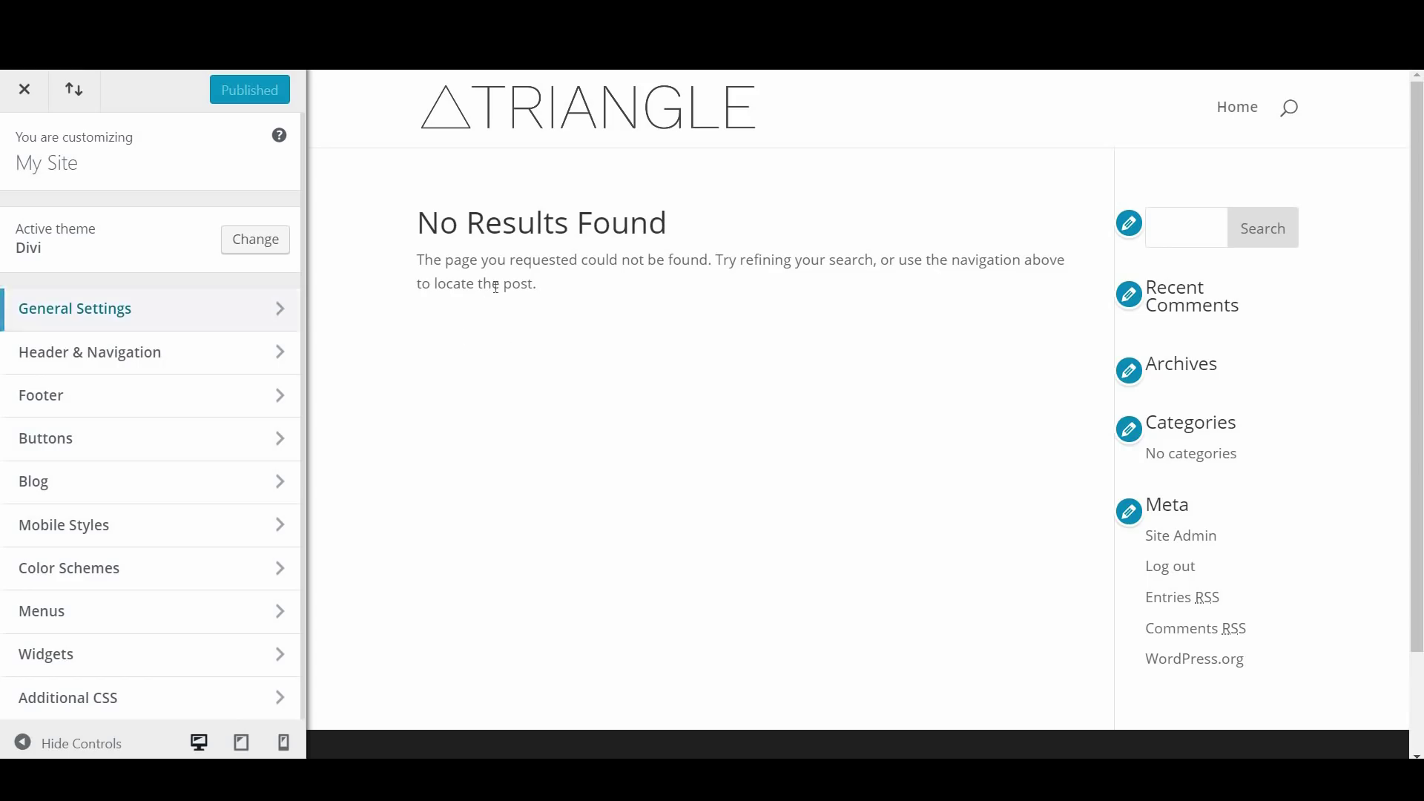
pyautogui.click(179, 315)
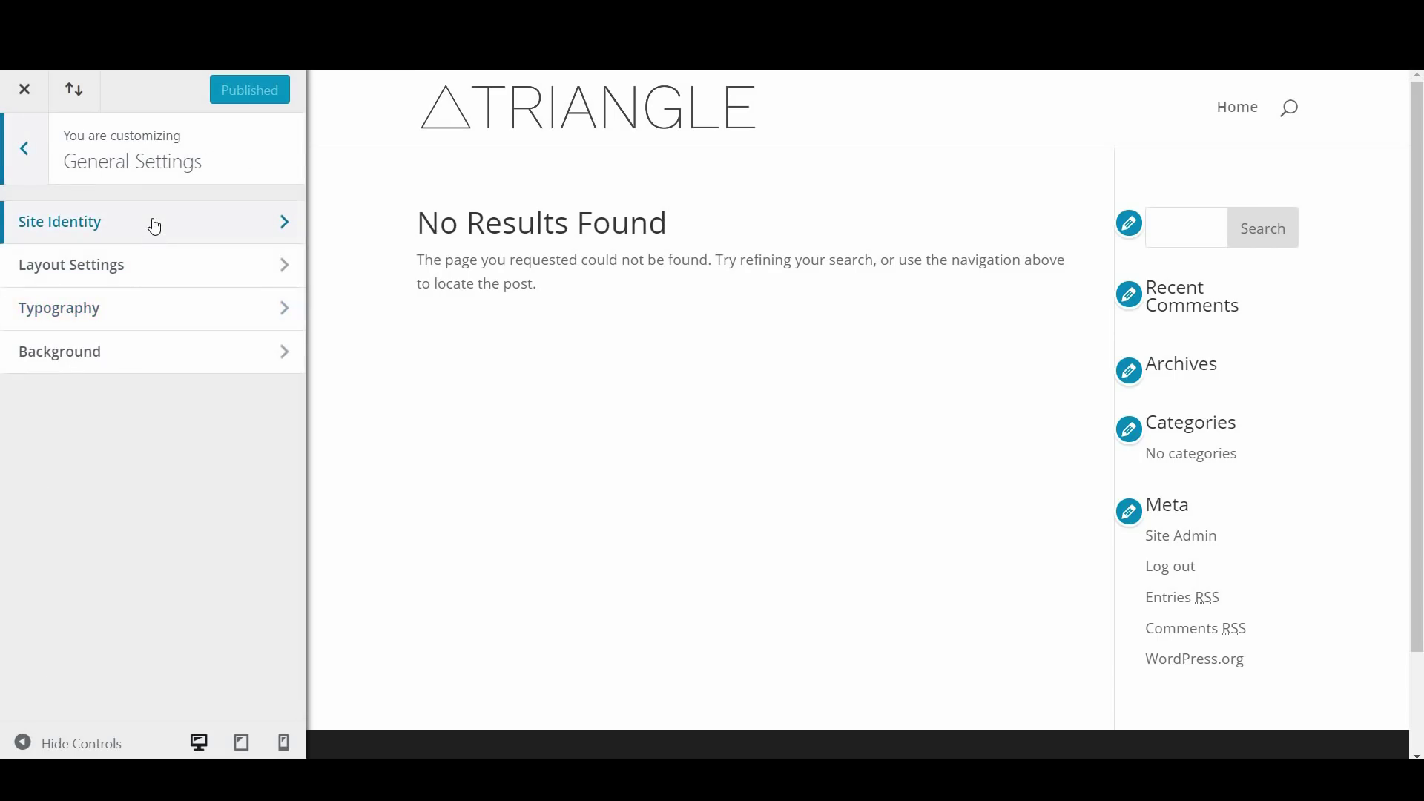
pyautogui.click(155, 227)
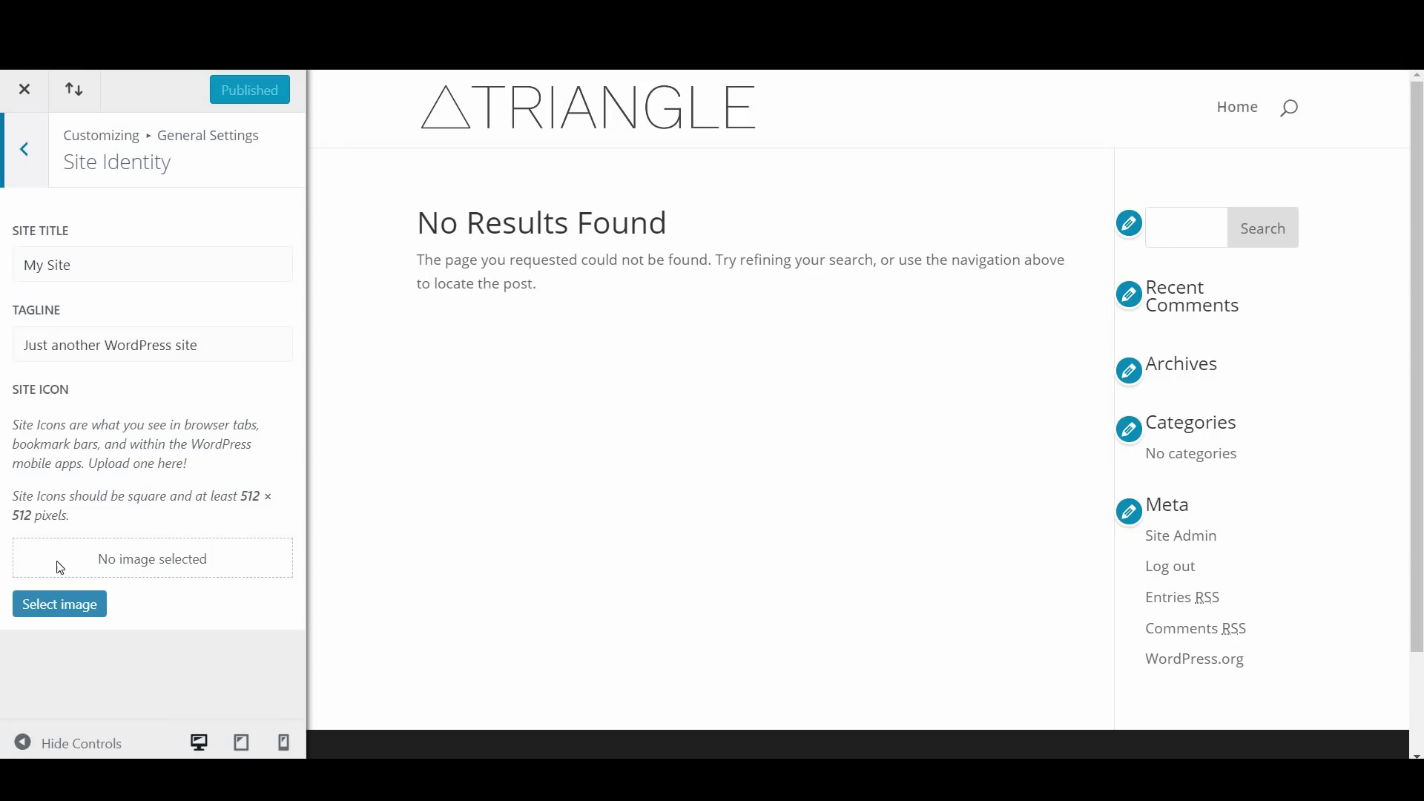
# Set the triangleFavicon image as the uncropped site icon, edit its alt text, and publish
pyautogui.click(78, 612)
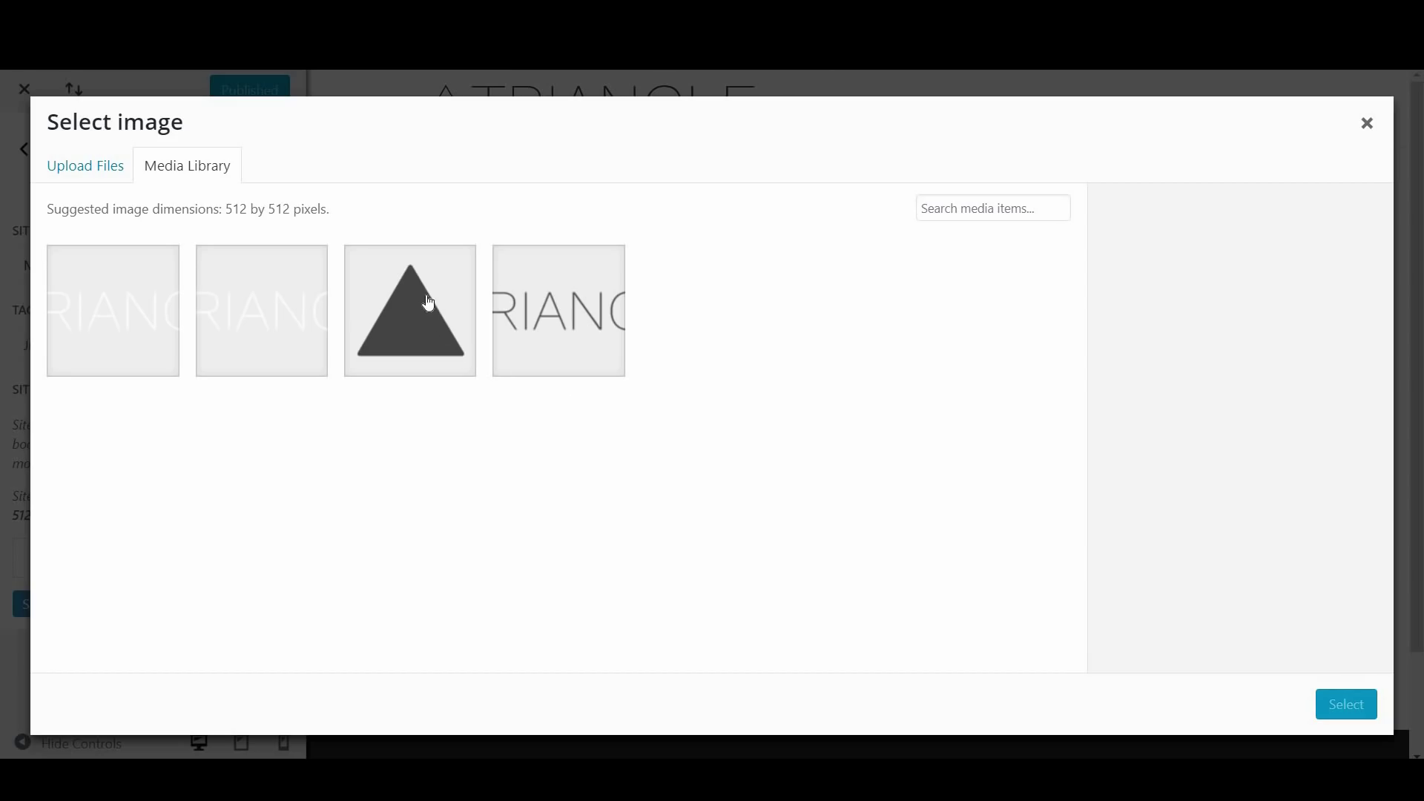
pyautogui.click(429, 303)
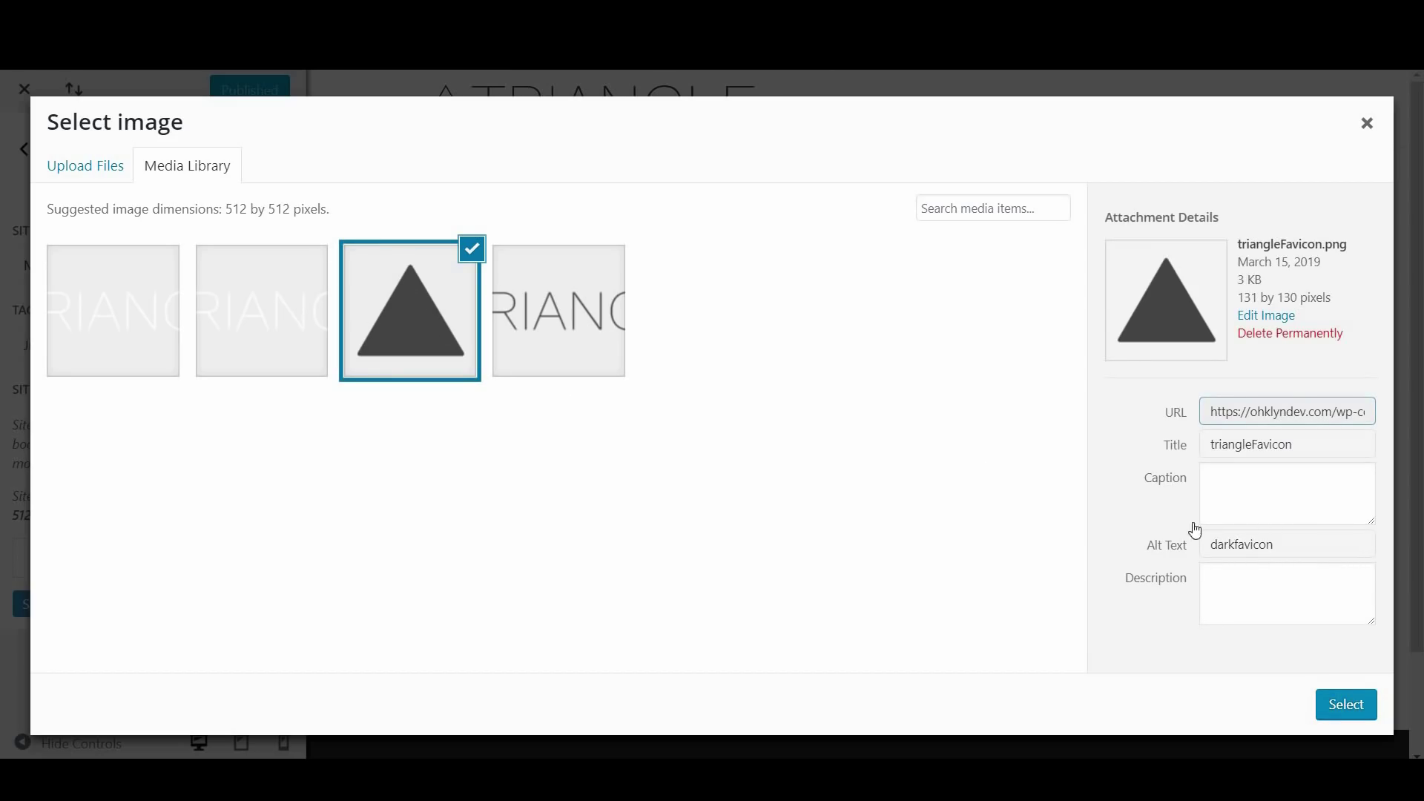
pyautogui.moveTo(1288, 544); pyautogui.dragTo(1201, 547)
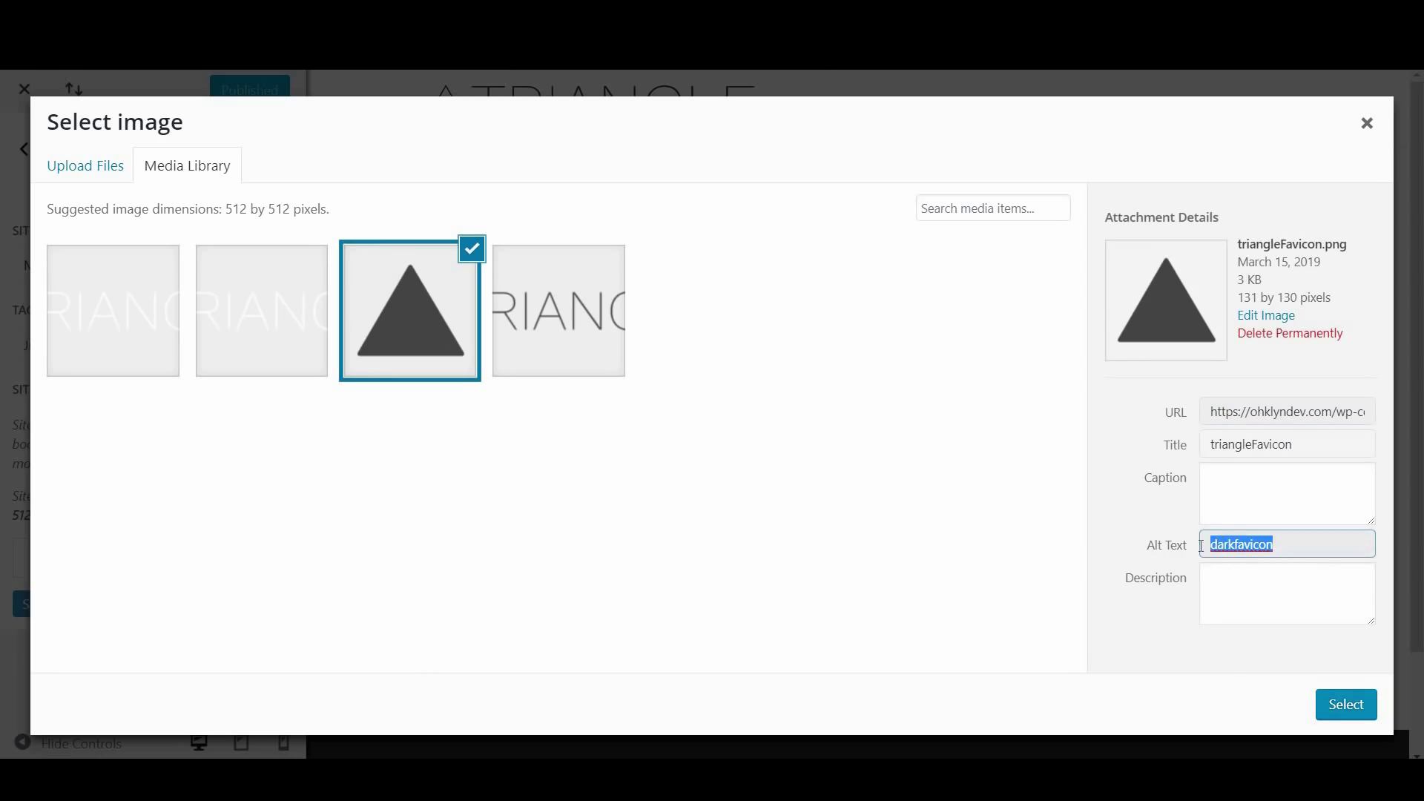
pyautogui.write('da')
pyautogui.click(1345, 705)
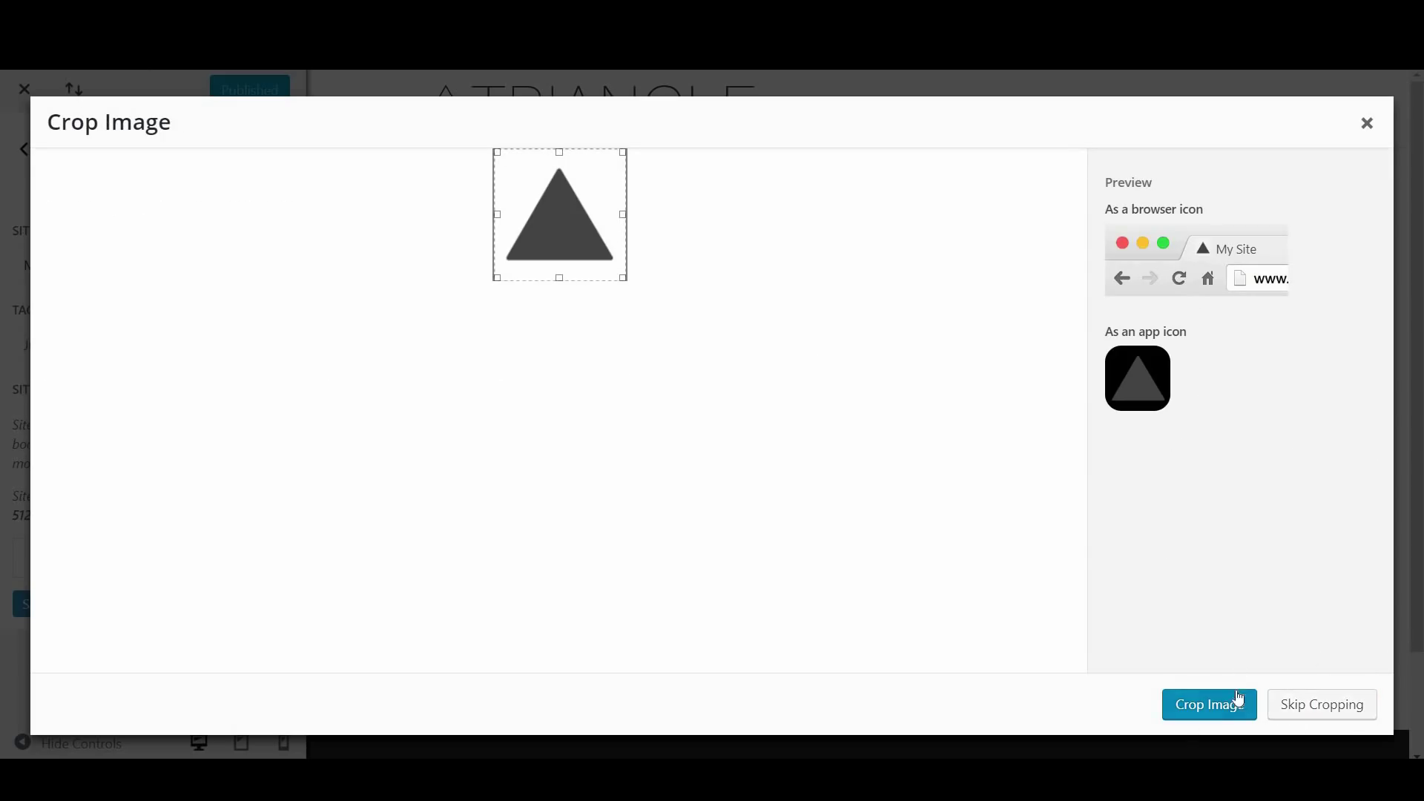
pyautogui.click(1321, 713)
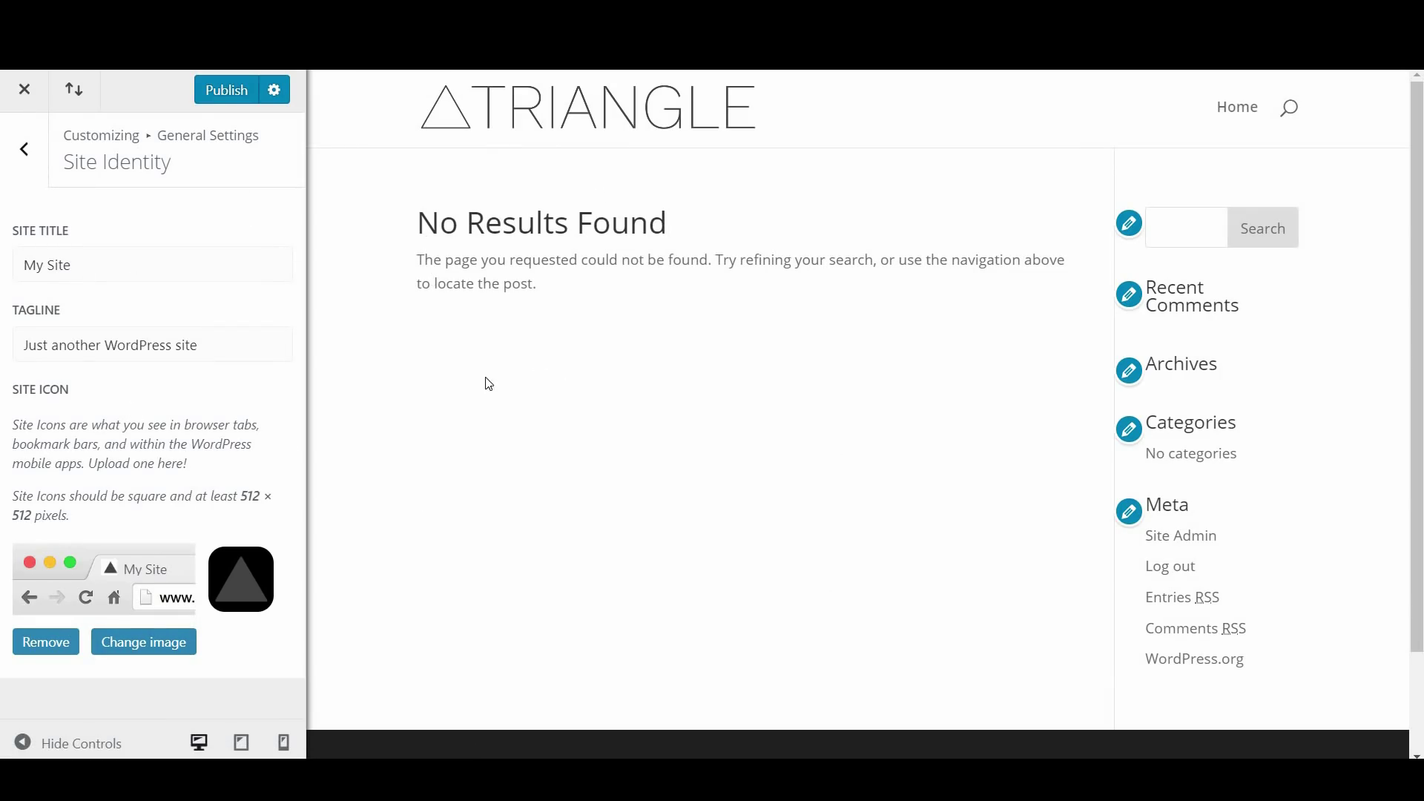
pyautogui.click(238, 102)
# Close the customizer and check the live front end with its TRIANGLE header
pyautogui.click(25, 92)
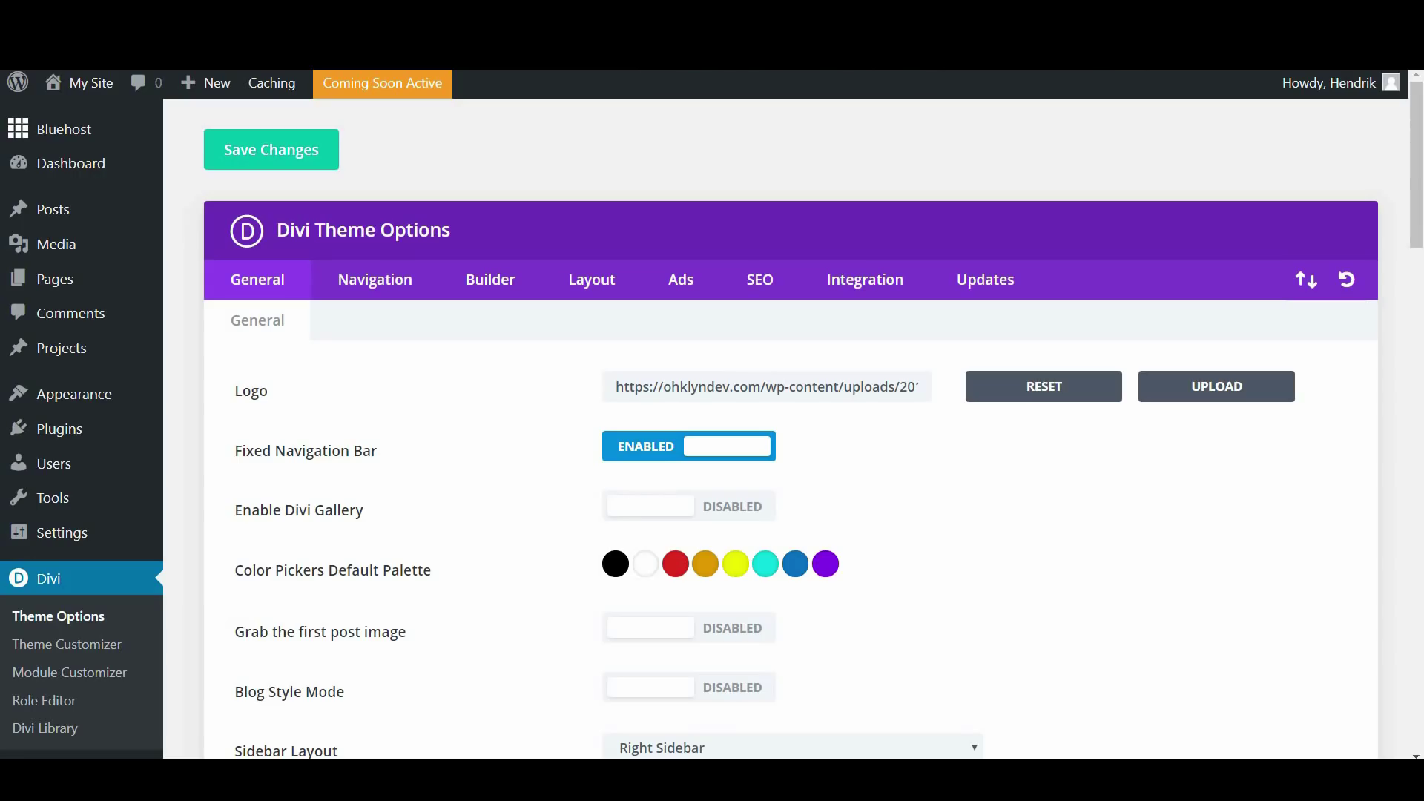
pyautogui.click(92, 87)
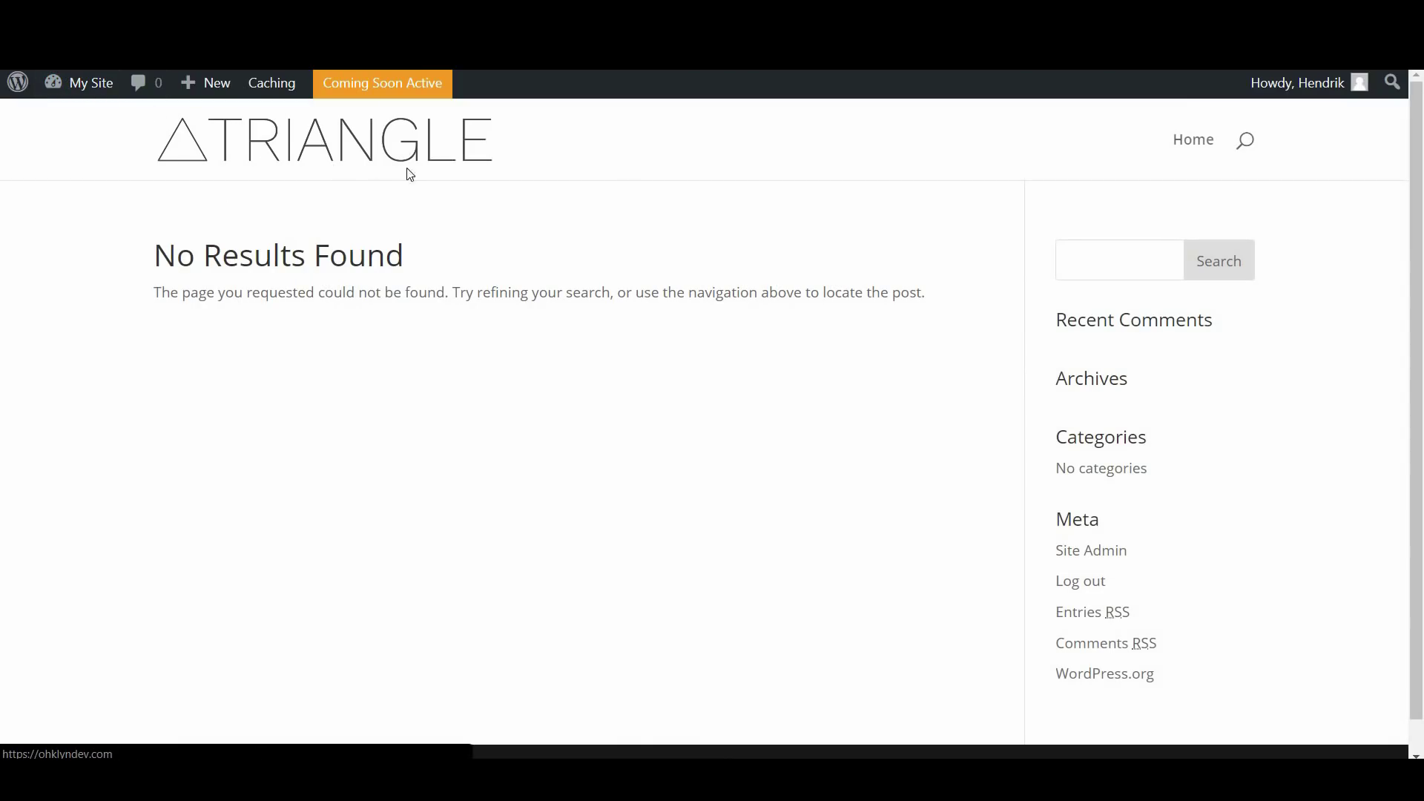
pyautogui.scroll(-1, 810, 327)
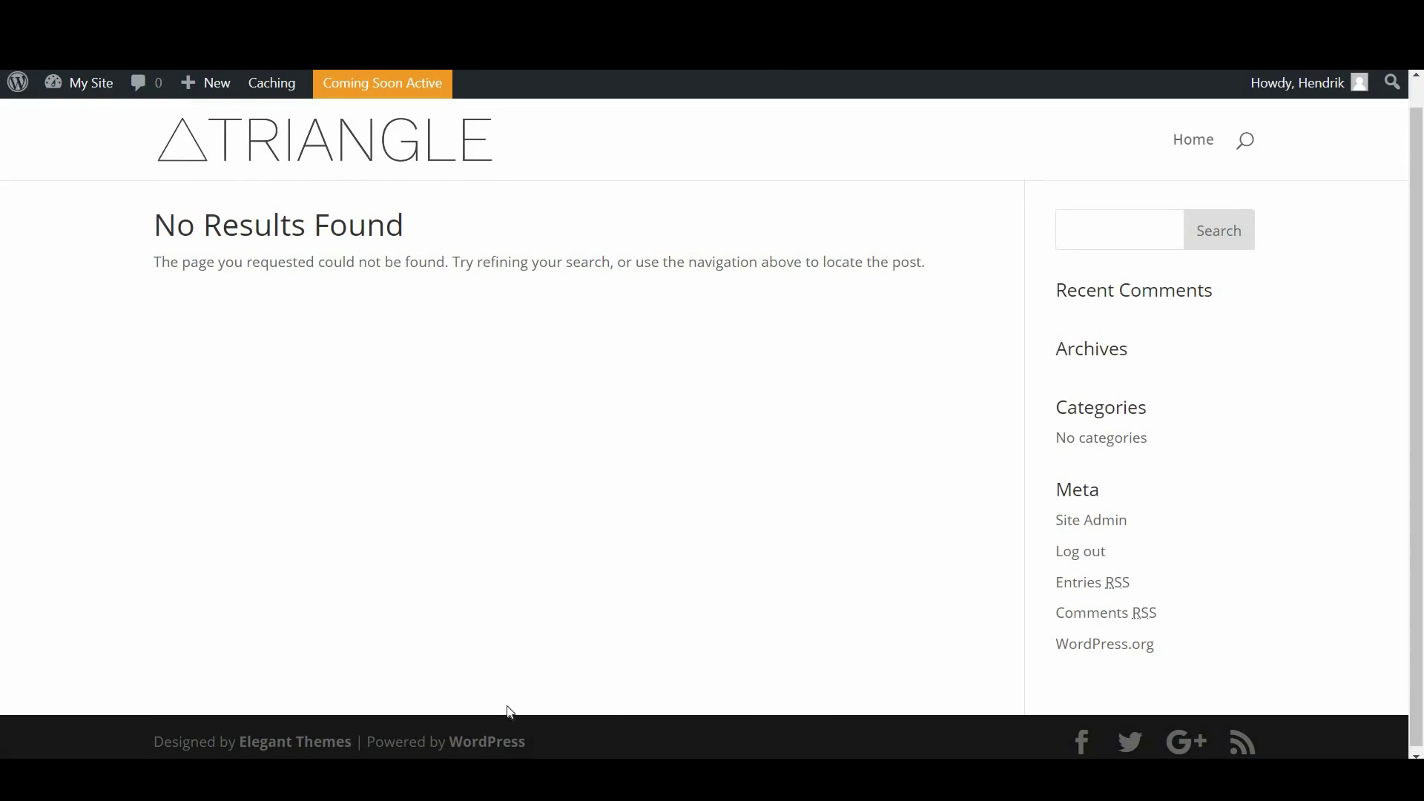
pyautogui.scroll(1, 668, 327)
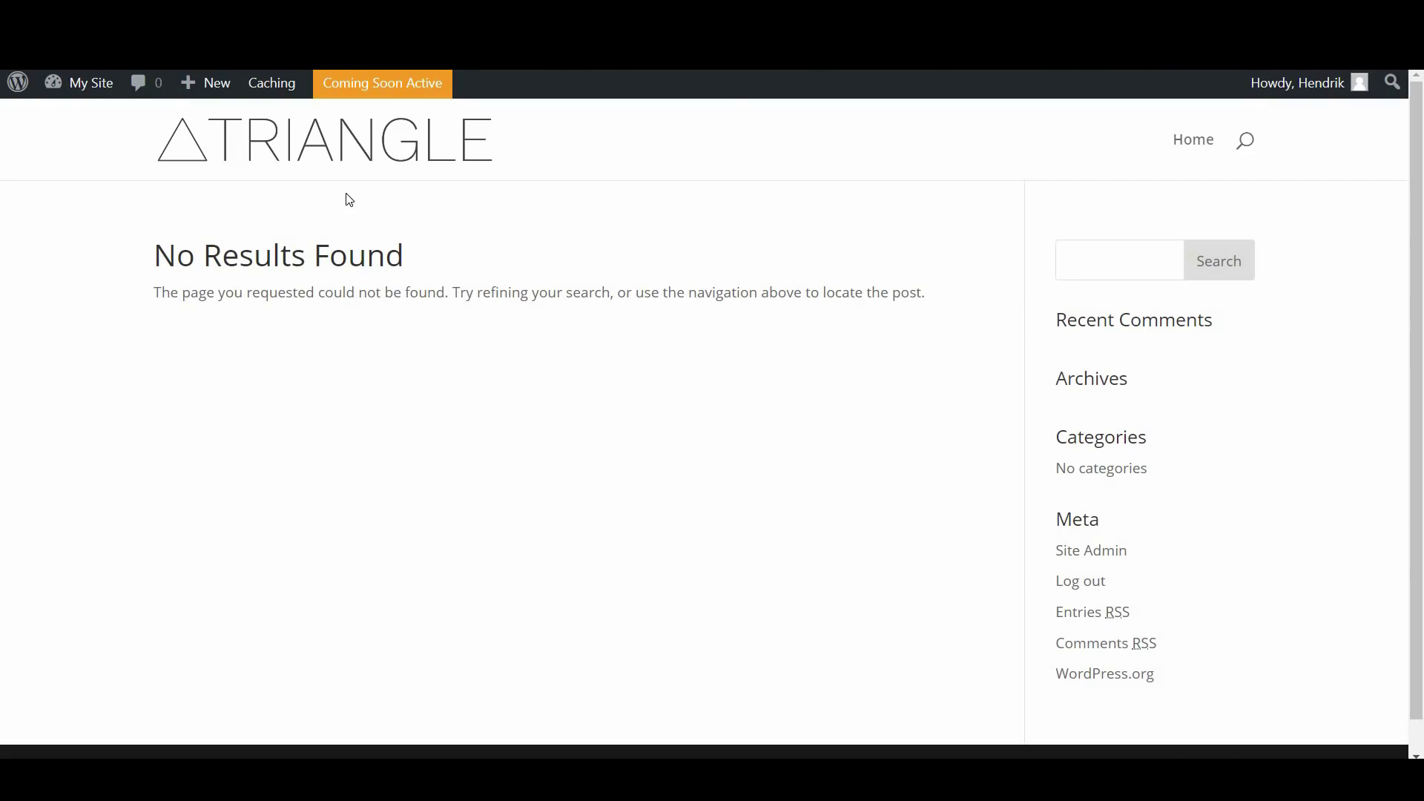
# Move the Privacy Policy and Sample Page pages to the trash
pyautogui.moveTo(78, 84)
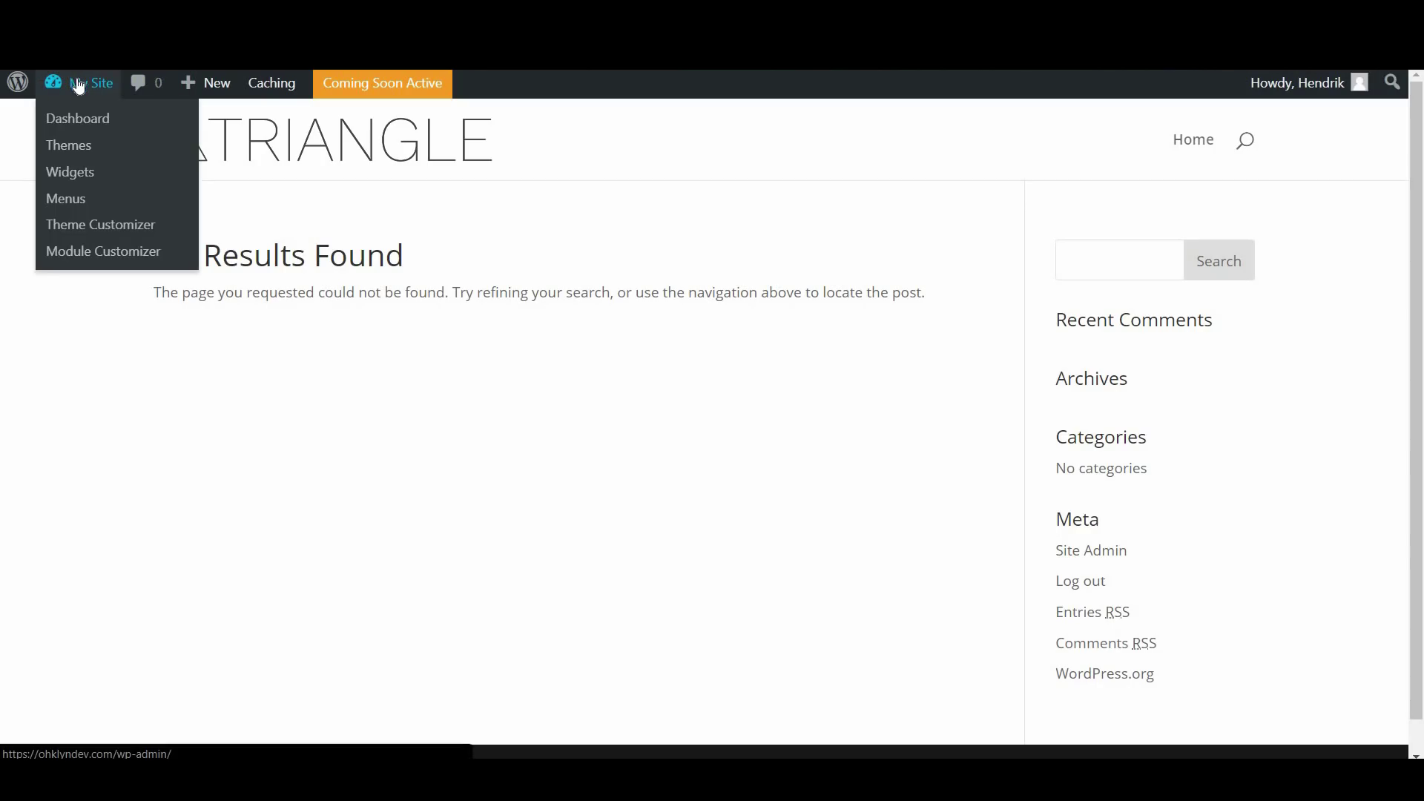
pyautogui.click(86, 117)
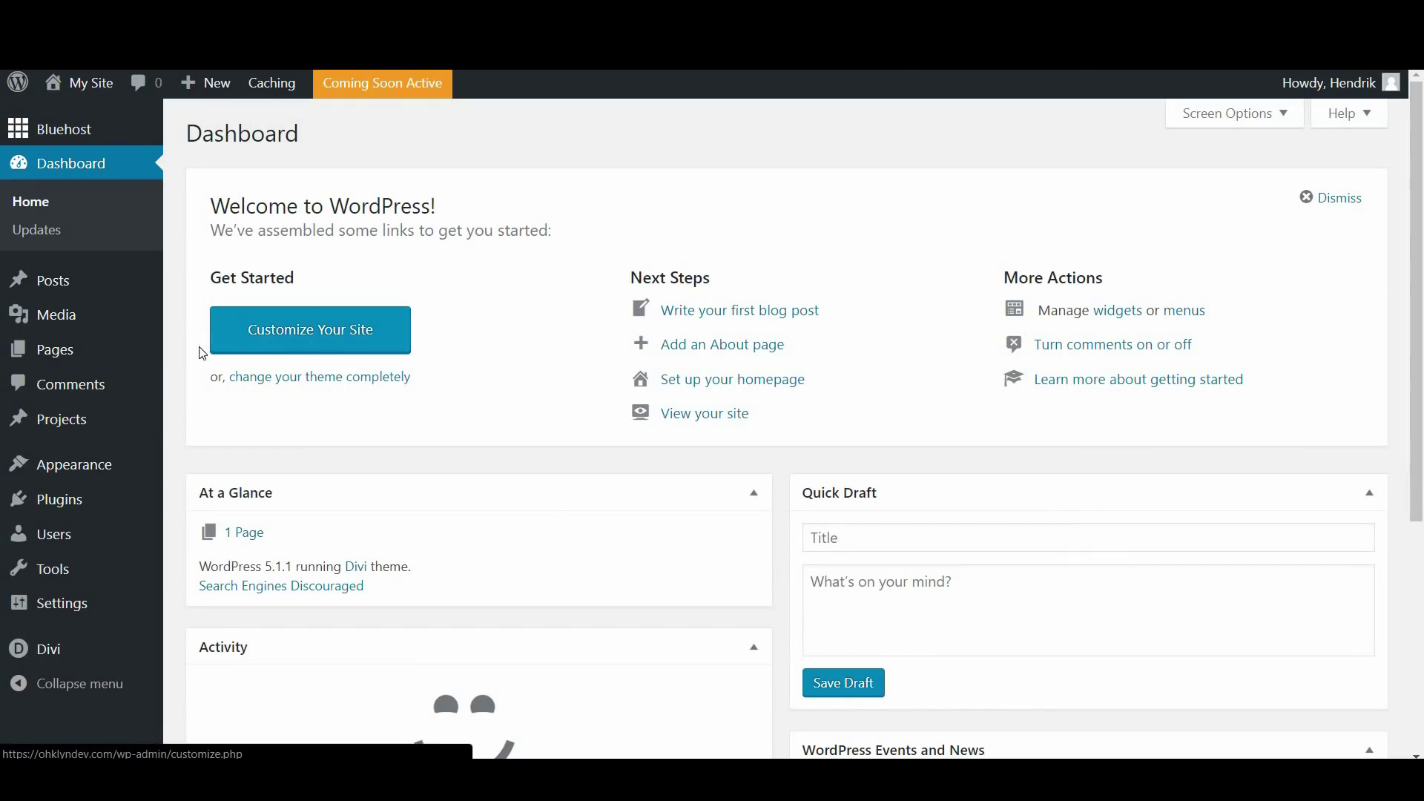
pyautogui.moveTo(104, 342)
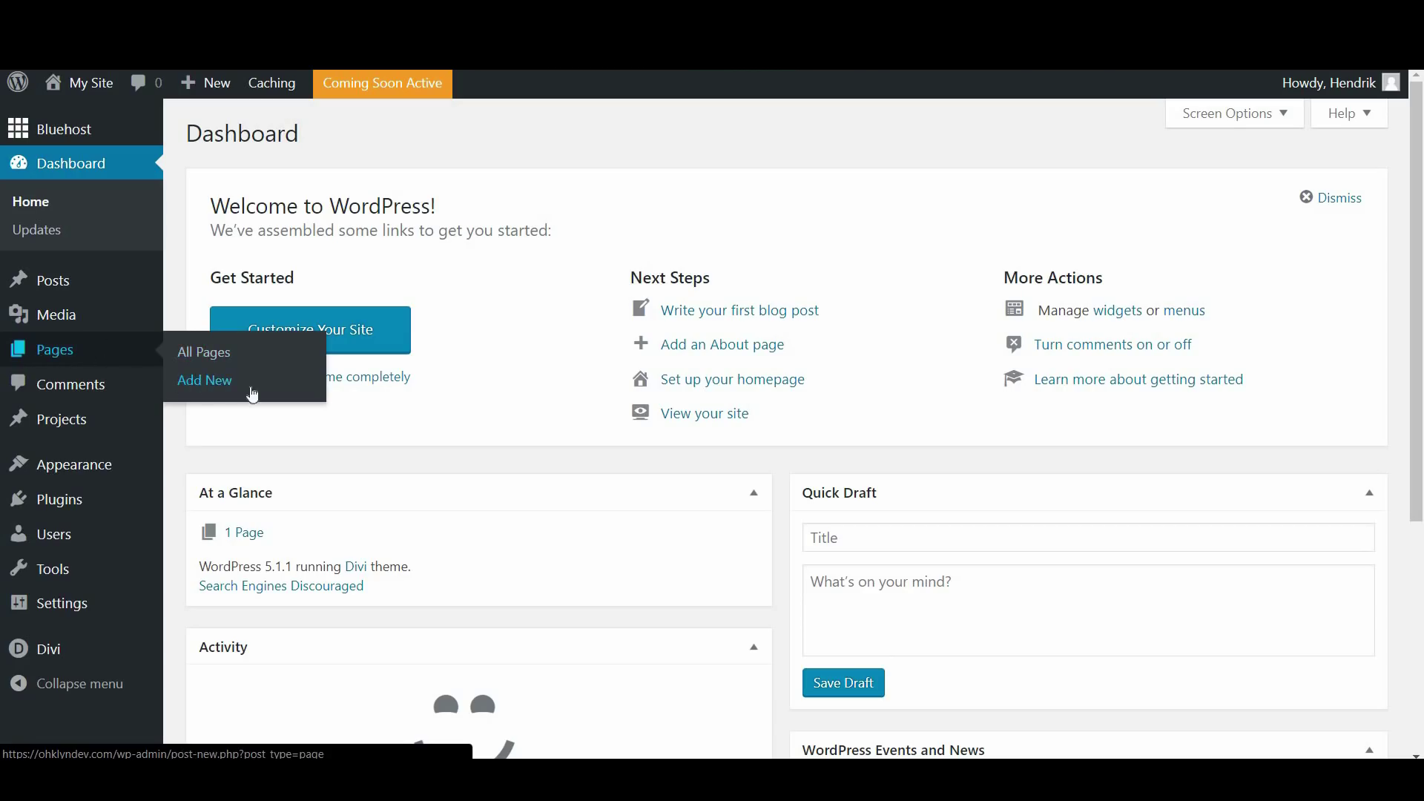
pyautogui.click(206, 362)
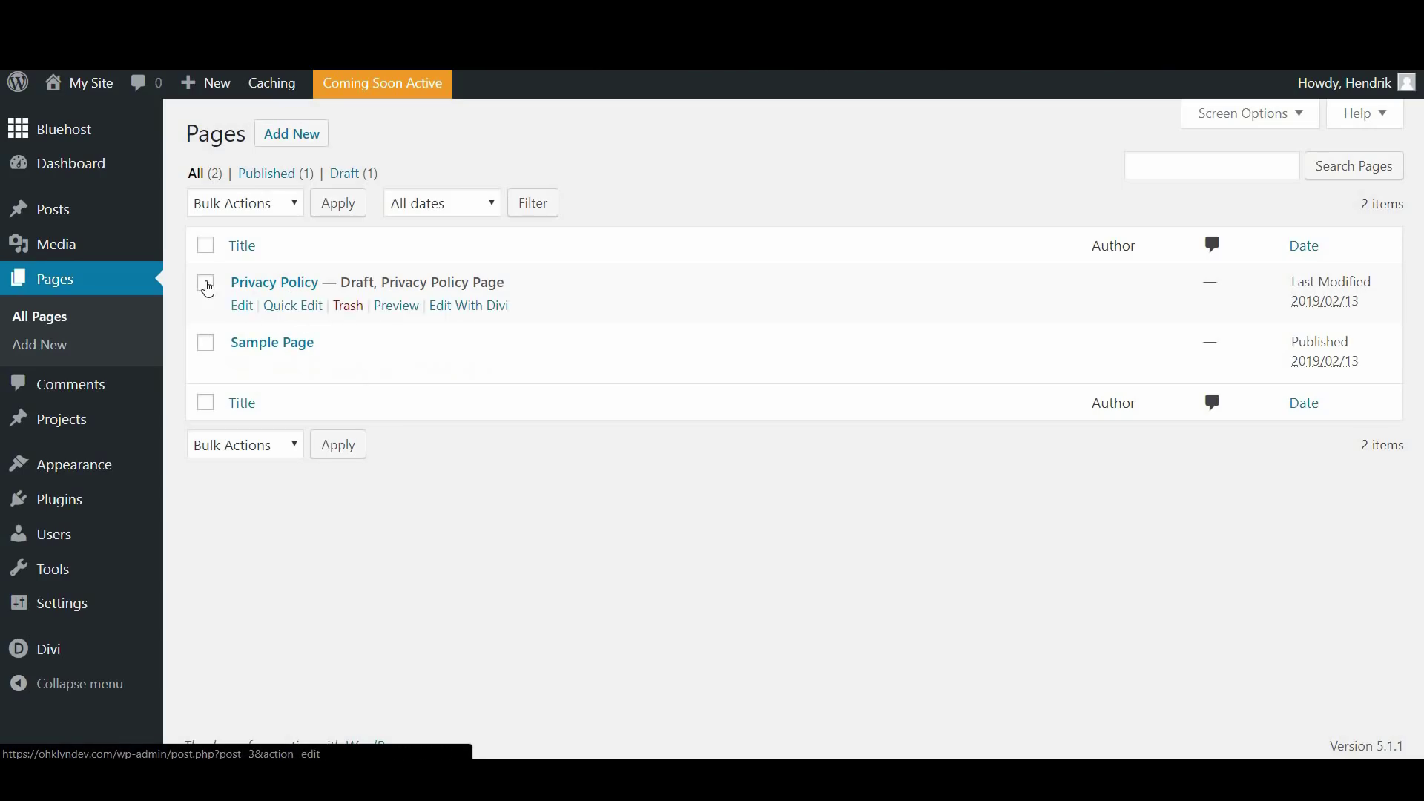
pyautogui.click(209, 249)
pyautogui.click(261, 211)
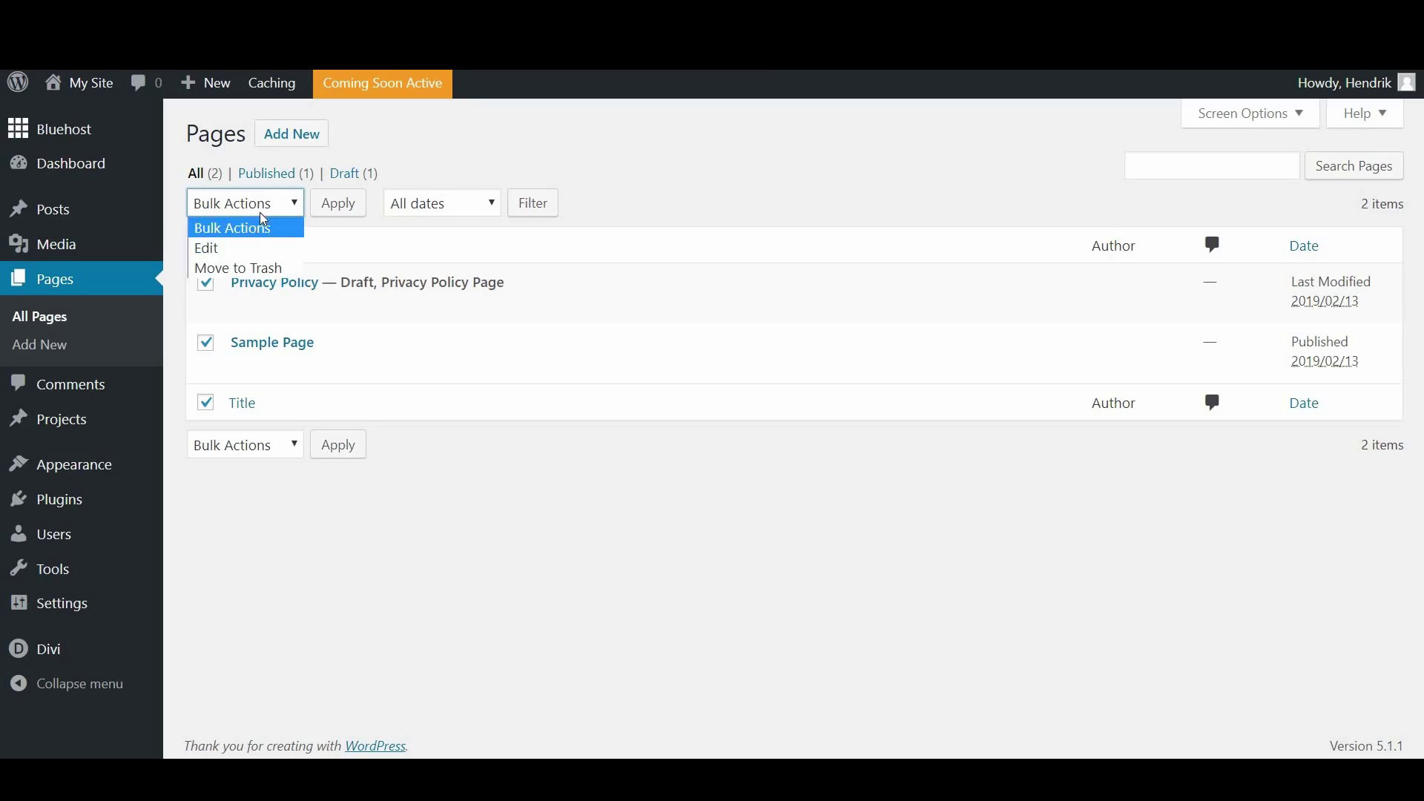
pyautogui.click(262, 268)
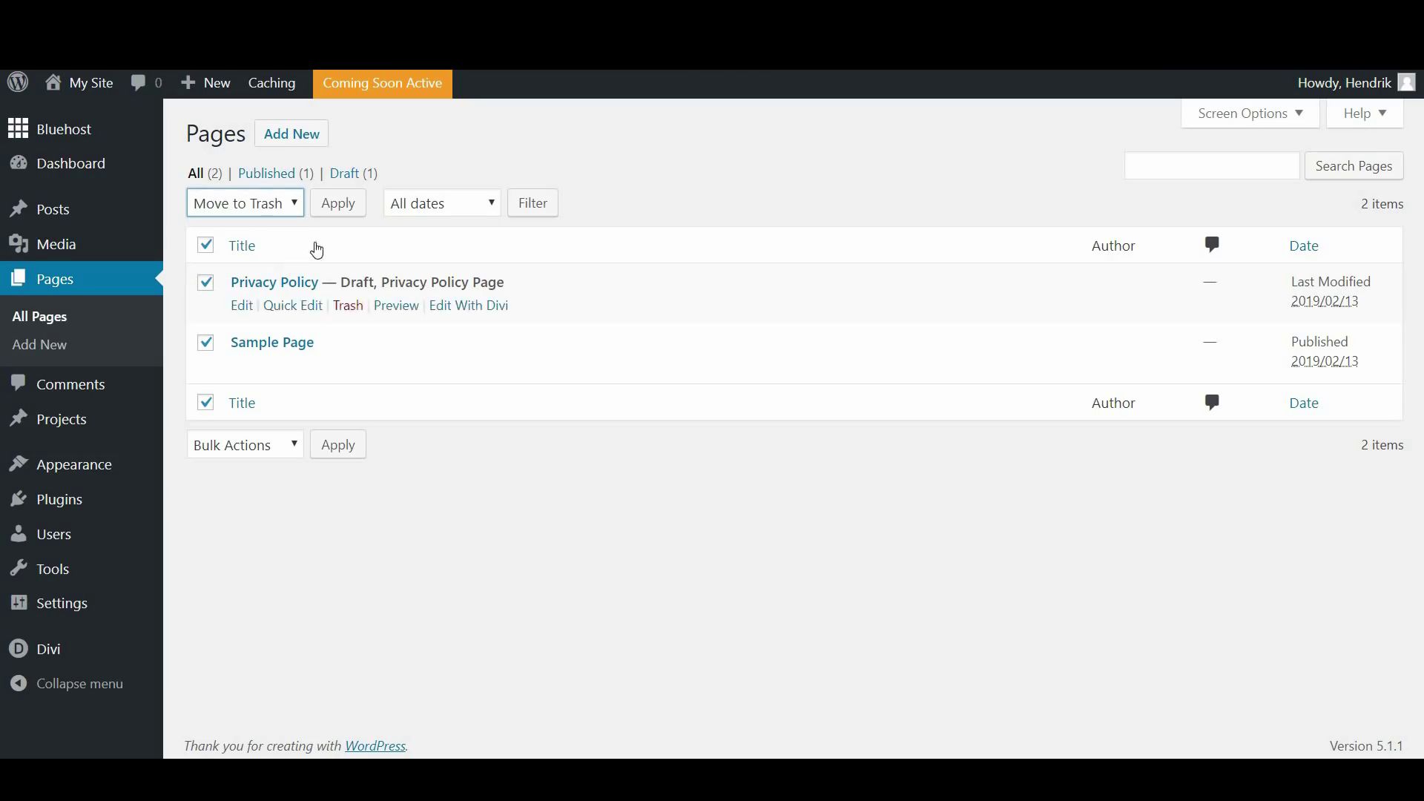
pyautogui.click(335, 207)
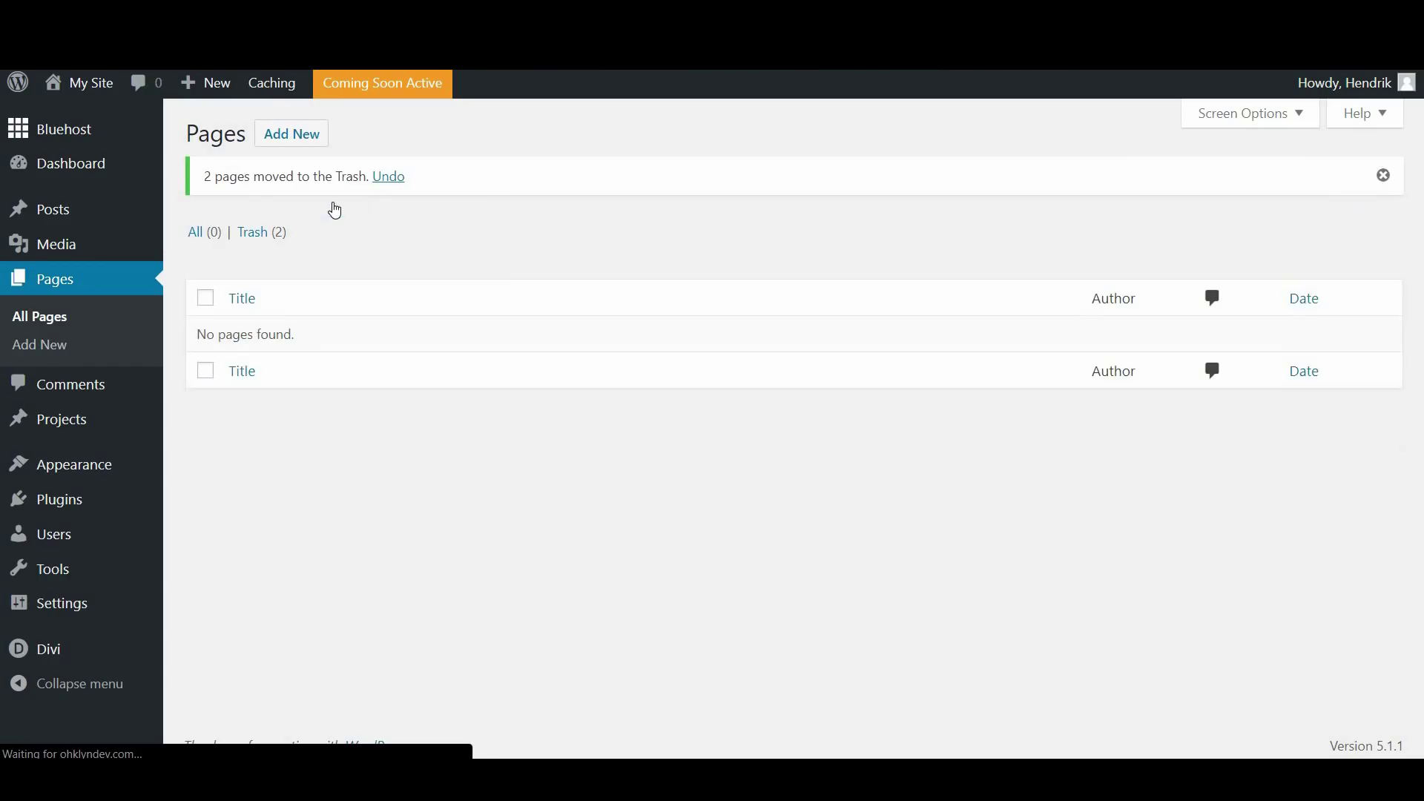
# Permanently delete both pages from the trash
pyautogui.click(253, 233)
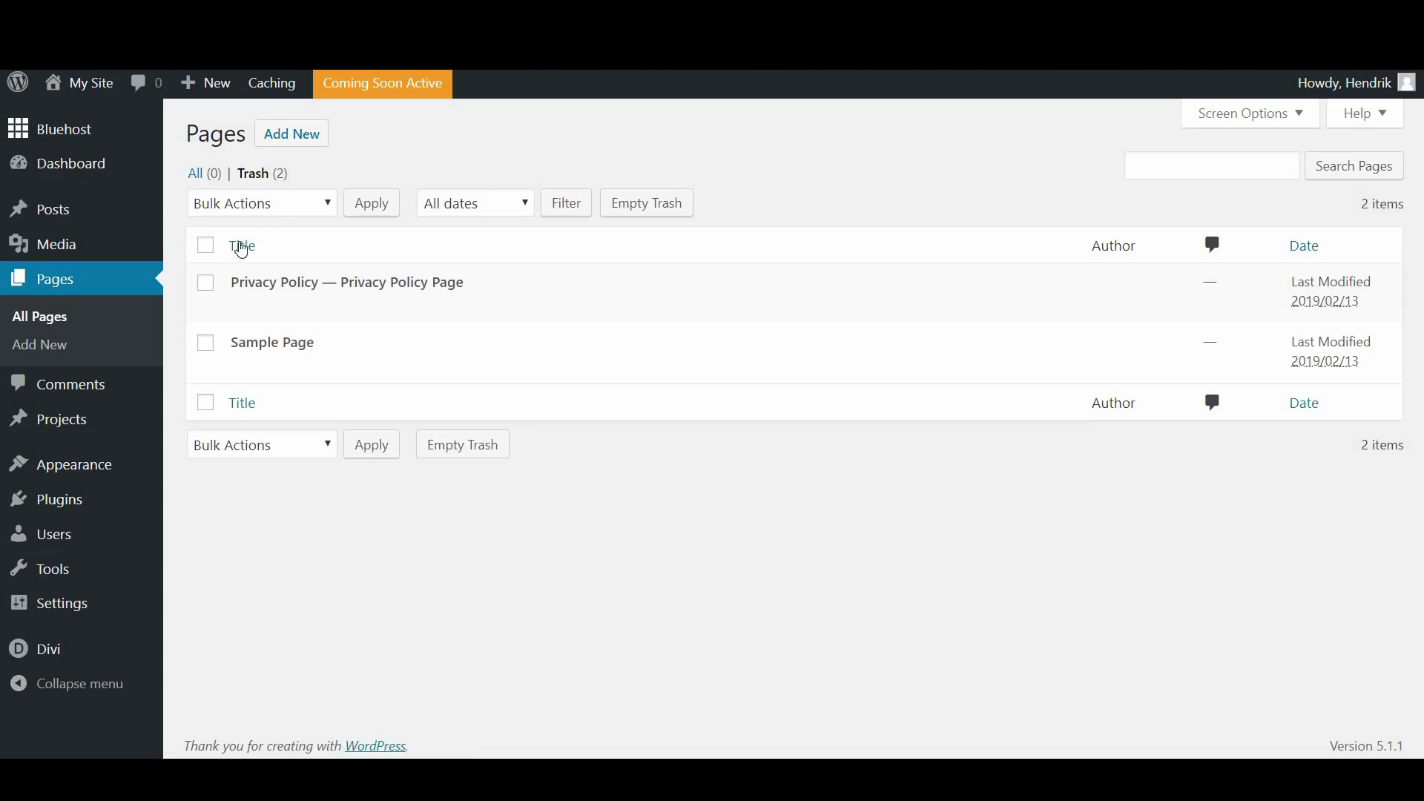
pyautogui.click(211, 245)
pyautogui.click(269, 206)
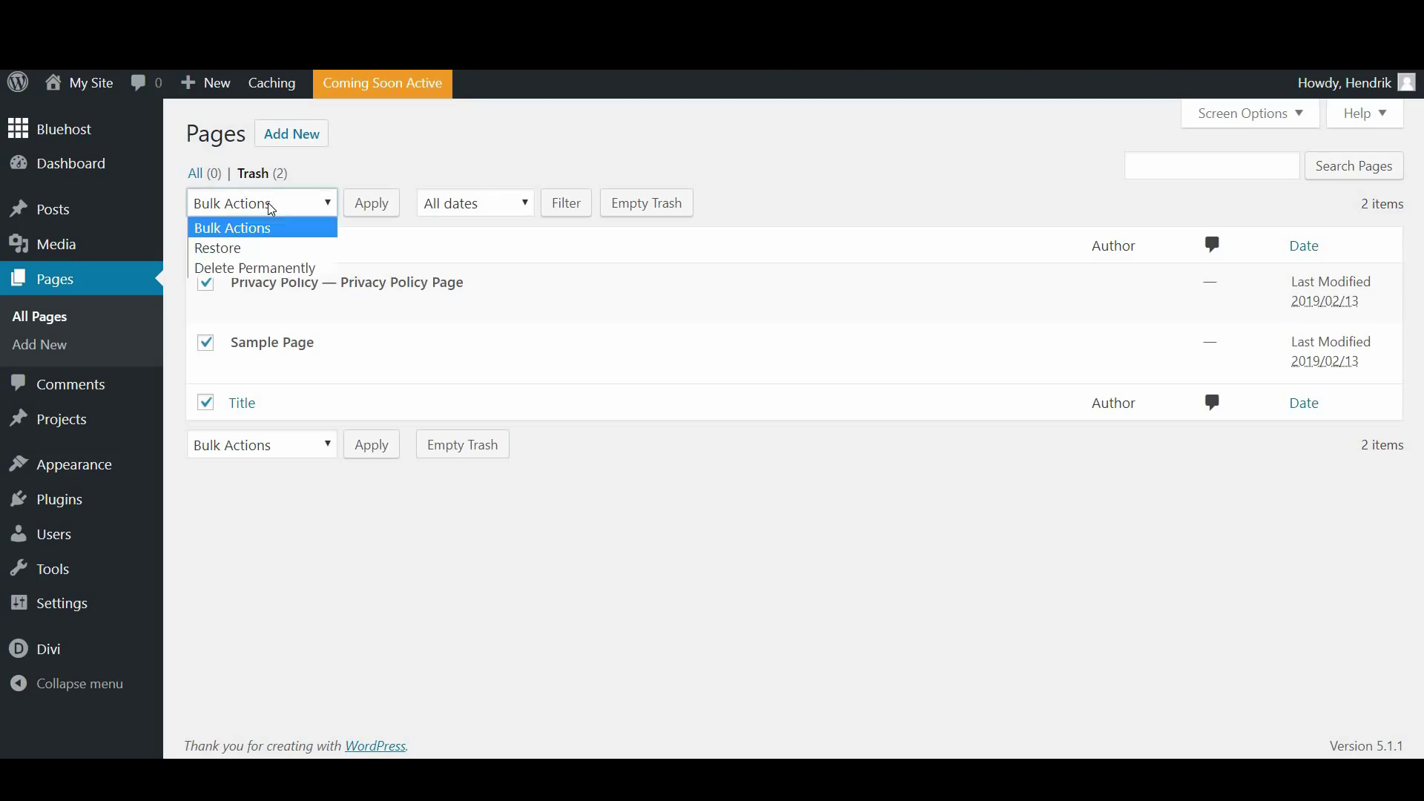
pyautogui.click(254, 268)
pyautogui.click(369, 204)
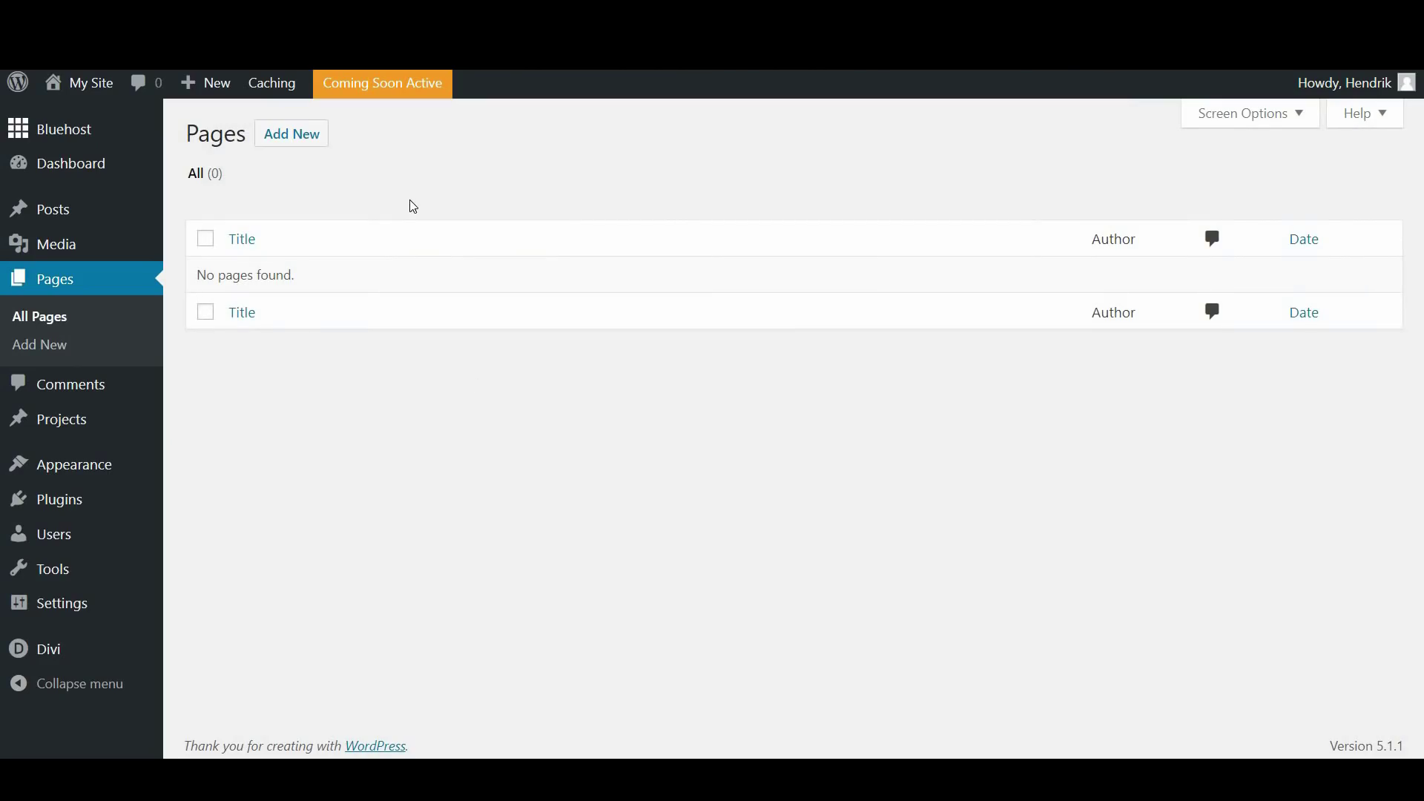
# Create a new page titled 'Home' and edit it in the default block editor
pyautogui.click(301, 142)
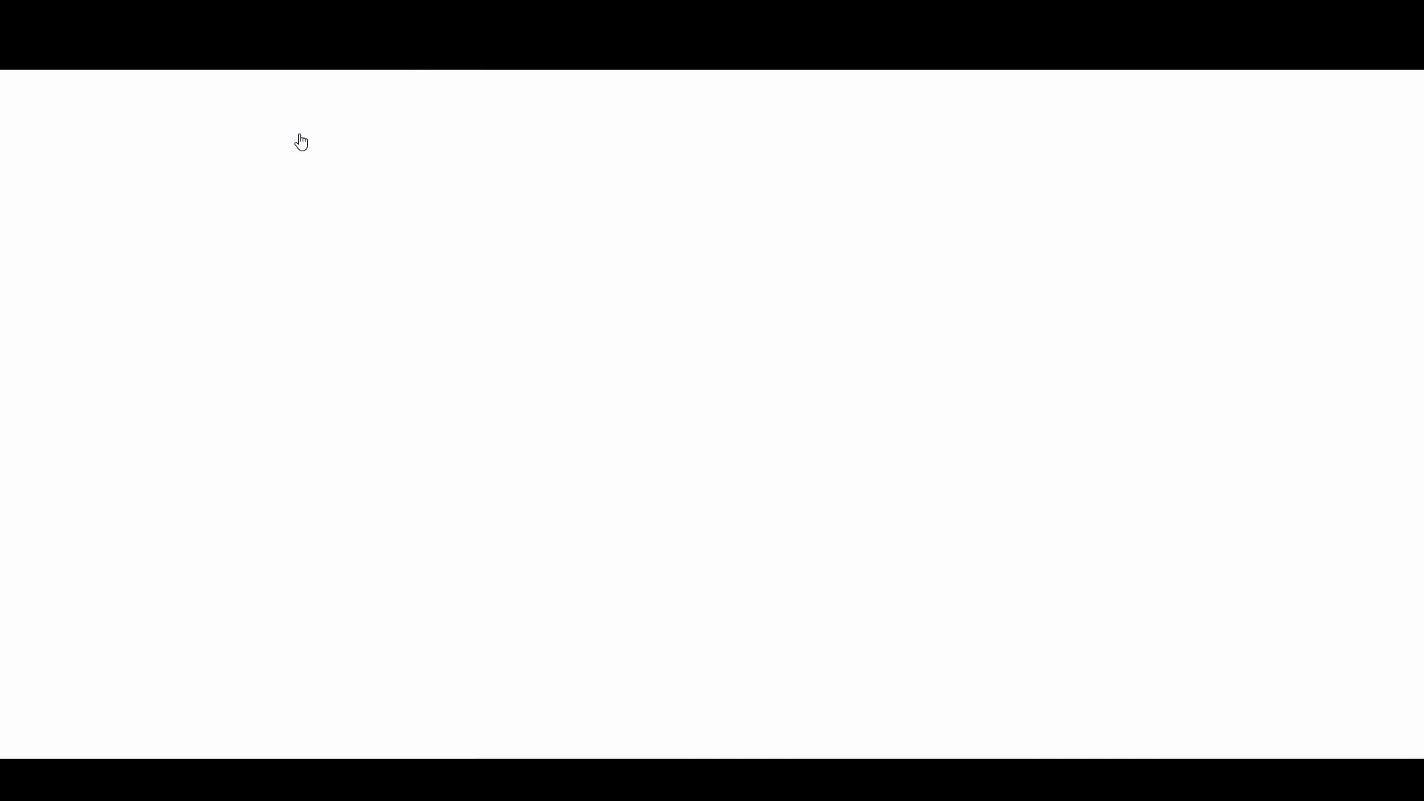
pyautogui.click(425, 260)
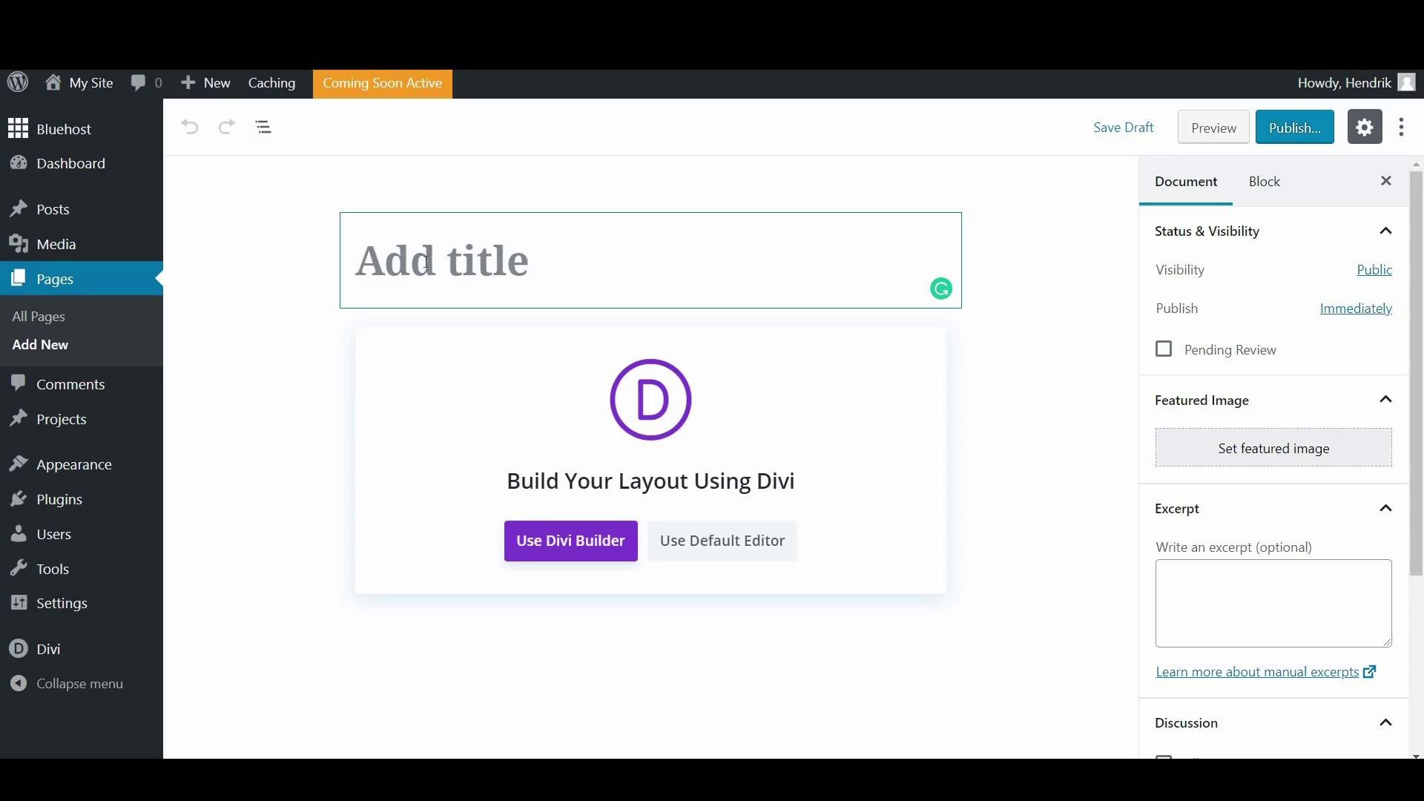
pyautogui.write('Home')
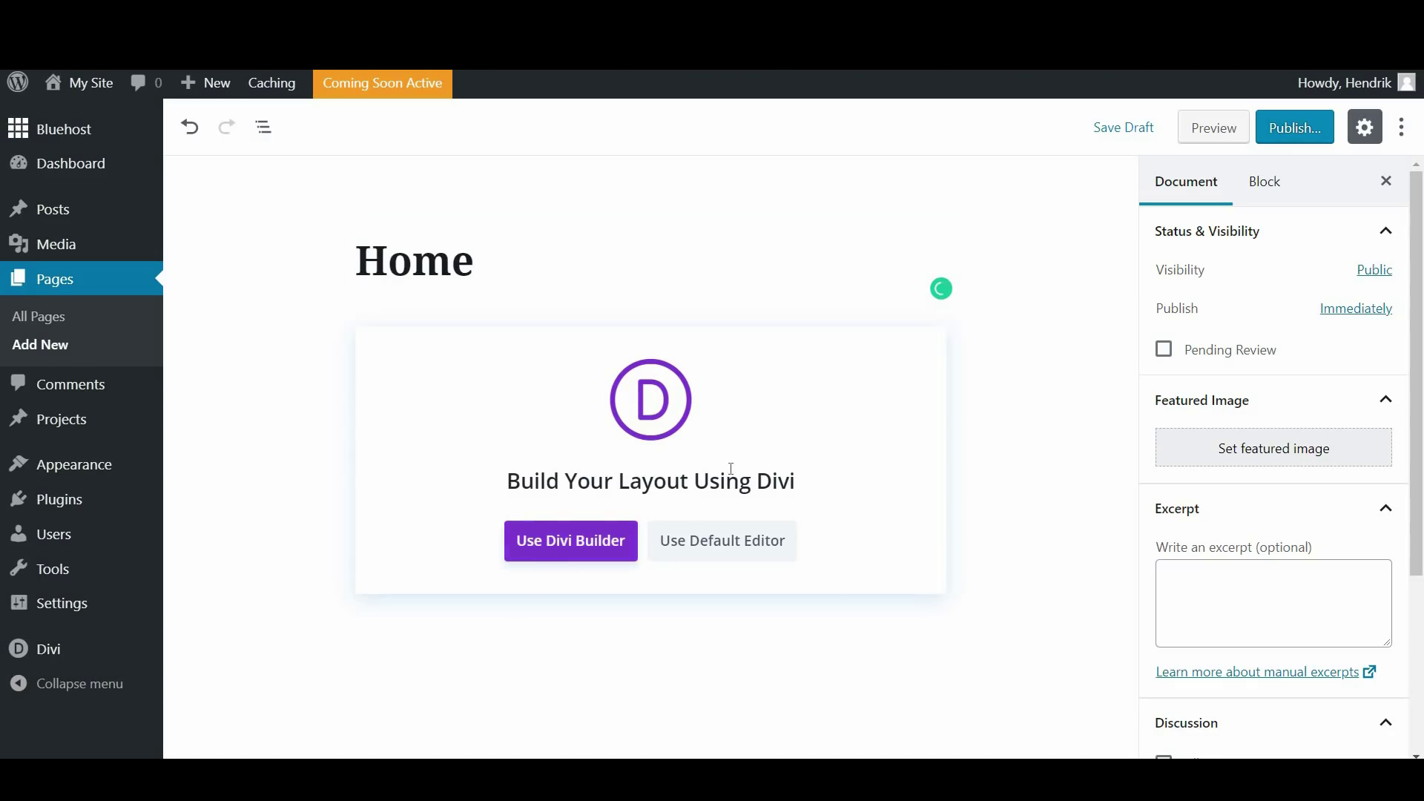
pyautogui.click(750, 545)
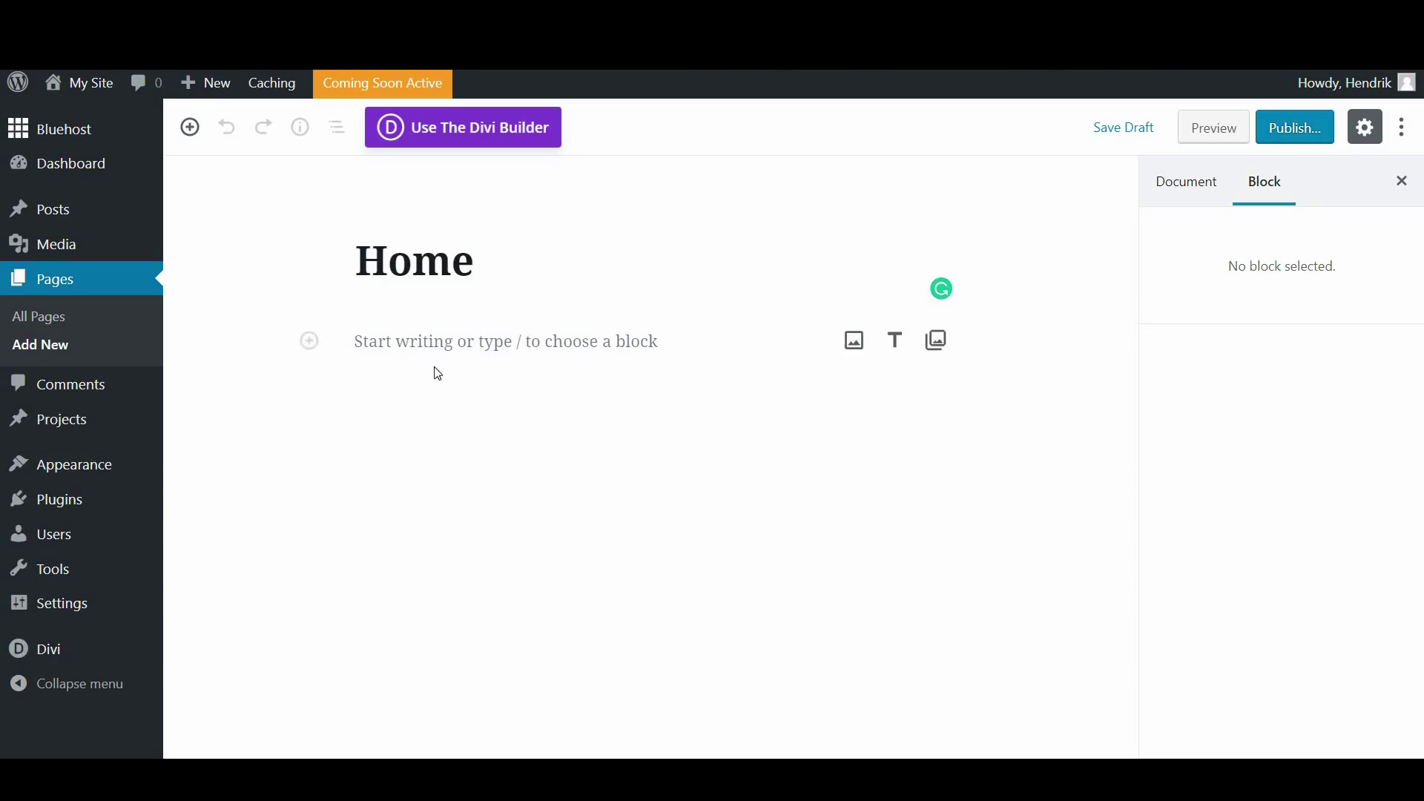
# Write 'Hello I am a page' in the Home page body and save it as a draft
pyautogui.click(371, 348)
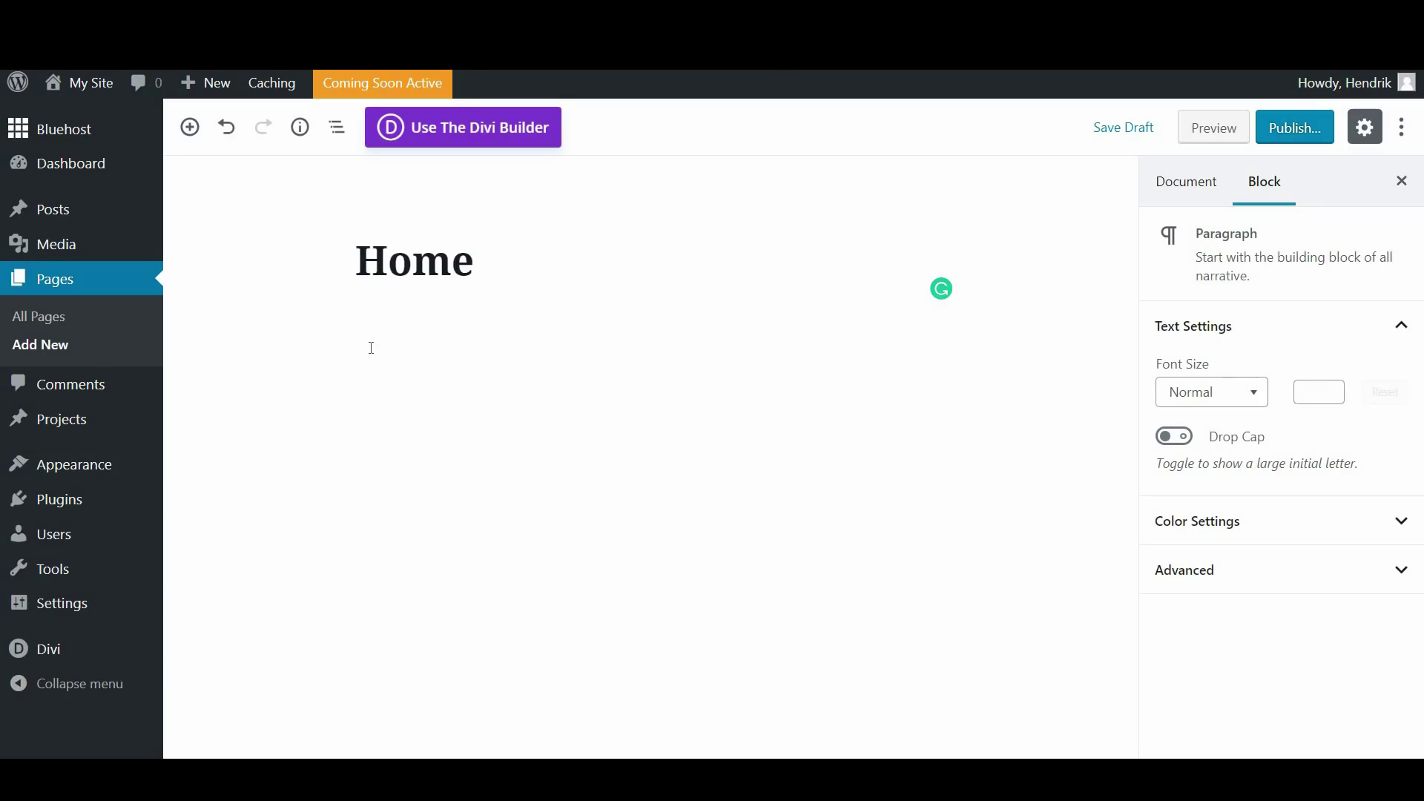
pyautogui.write('Hello I am a page')
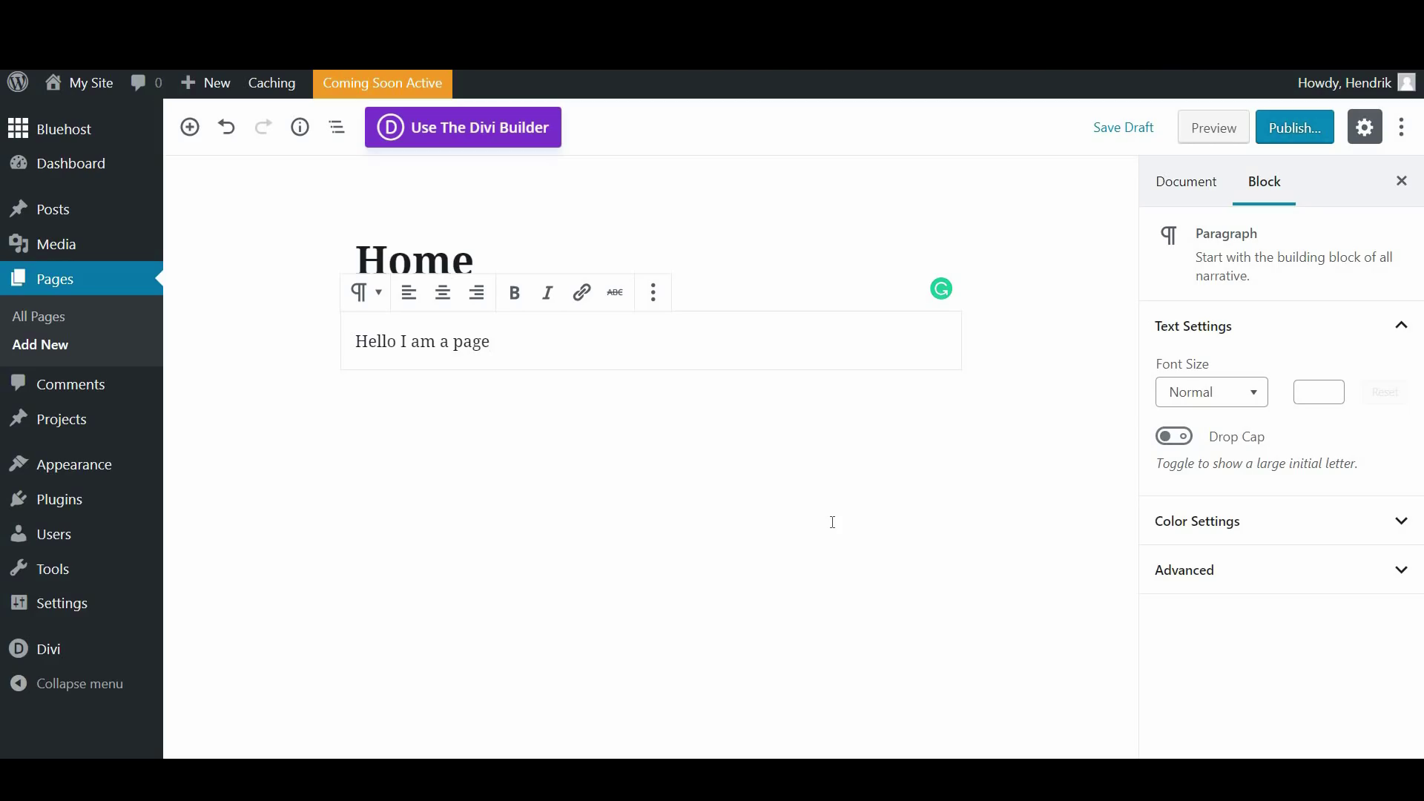
pyautogui.click(1081, 400)
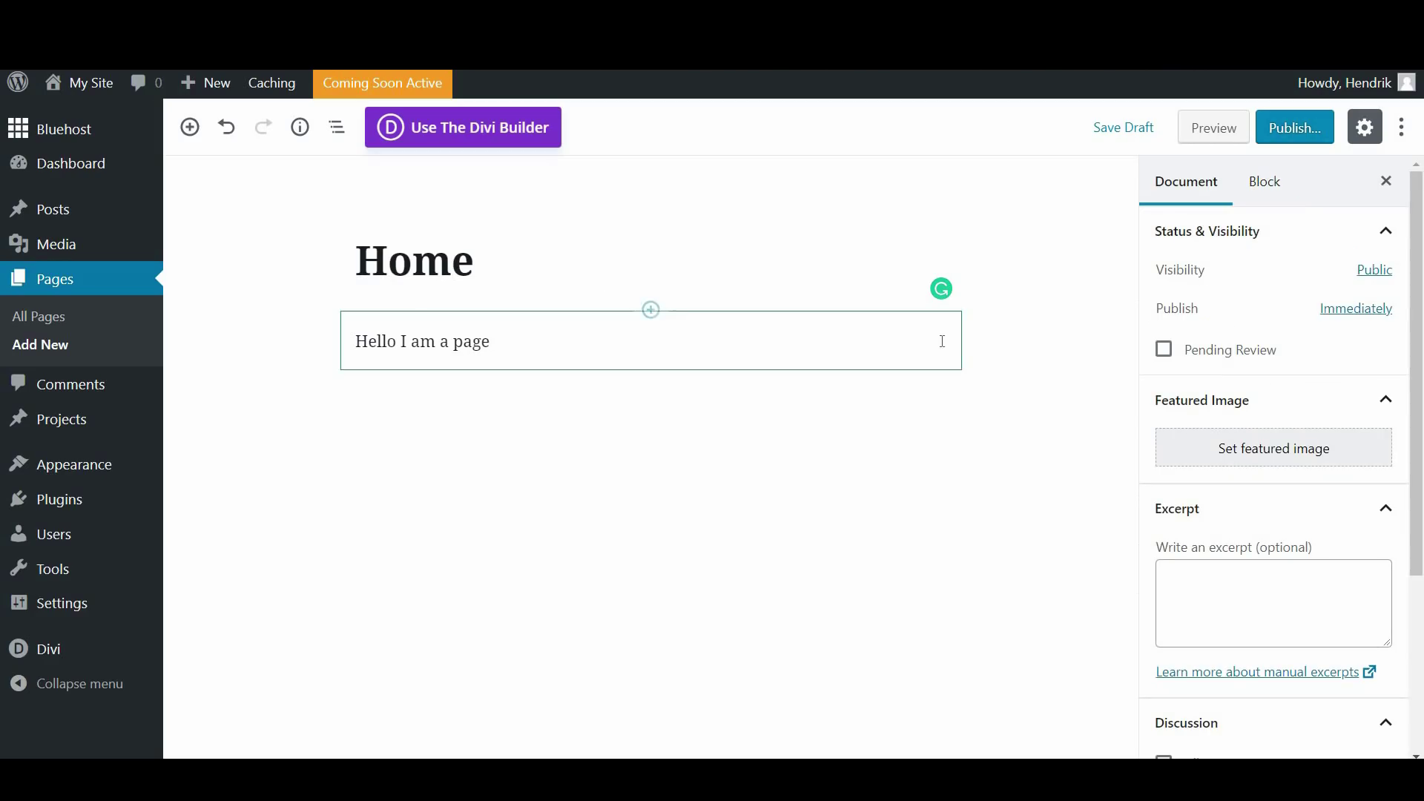
pyautogui.click(650, 309)
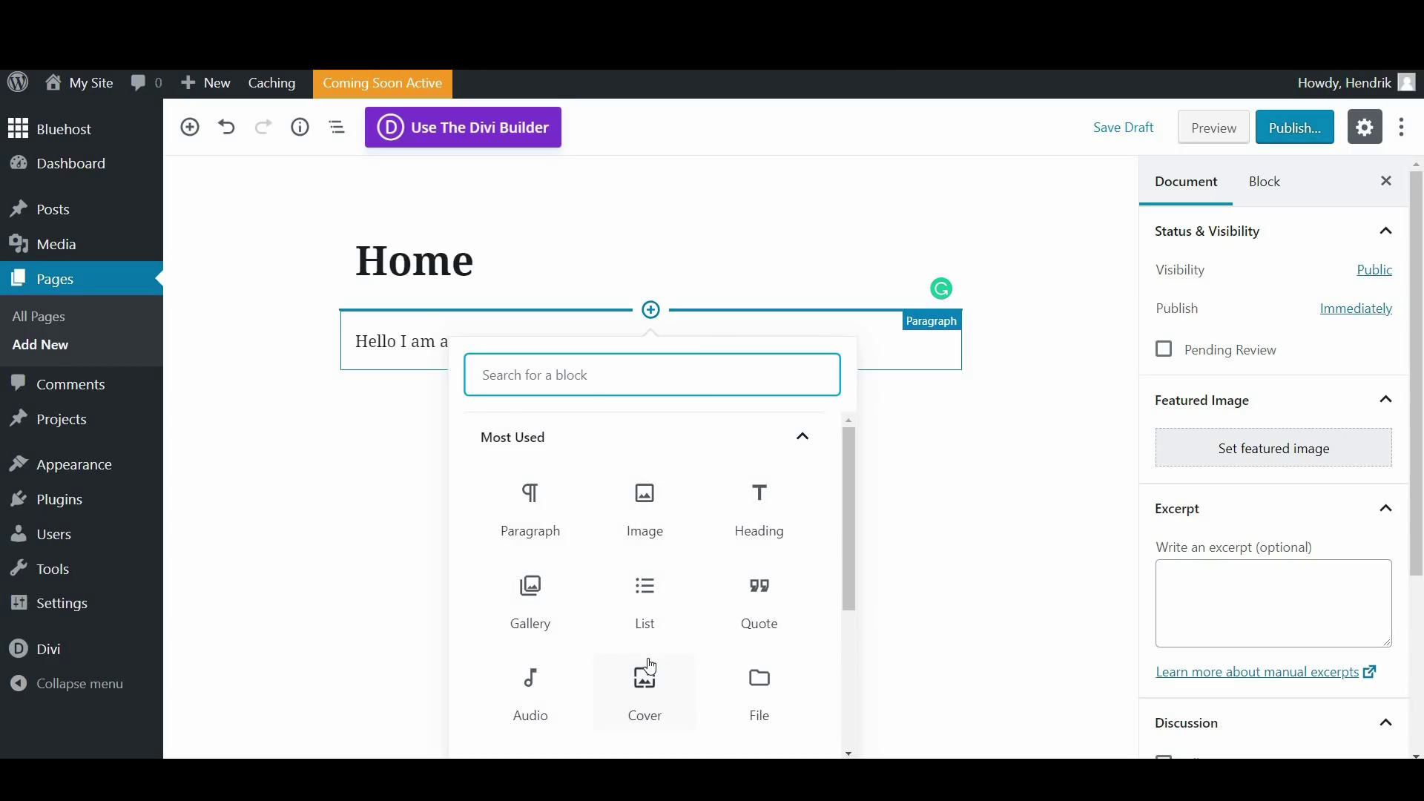
pyautogui.click(1061, 257)
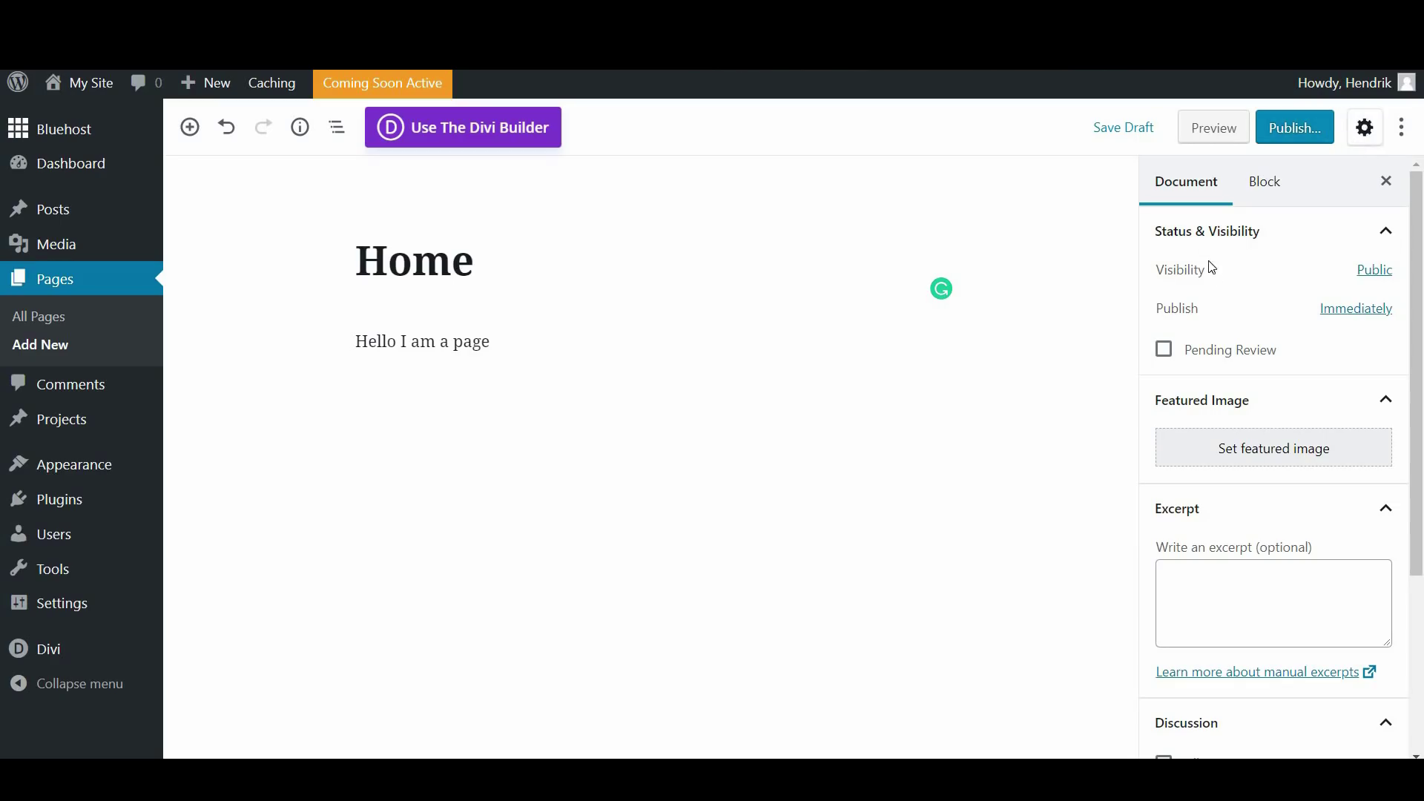
pyautogui.moveTo(1416, 415); pyautogui.dragTo(1420, 242)
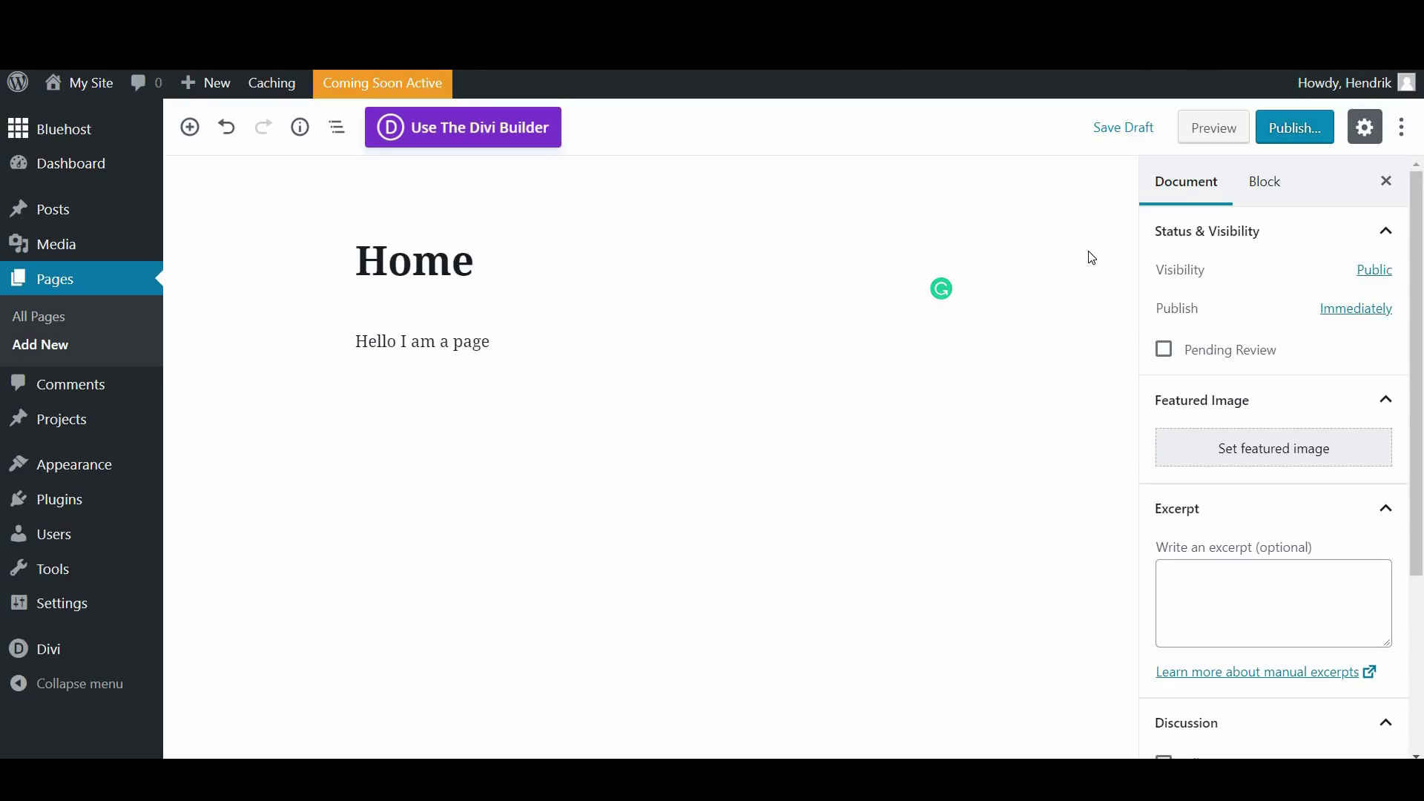
pyautogui.click(1120, 127)
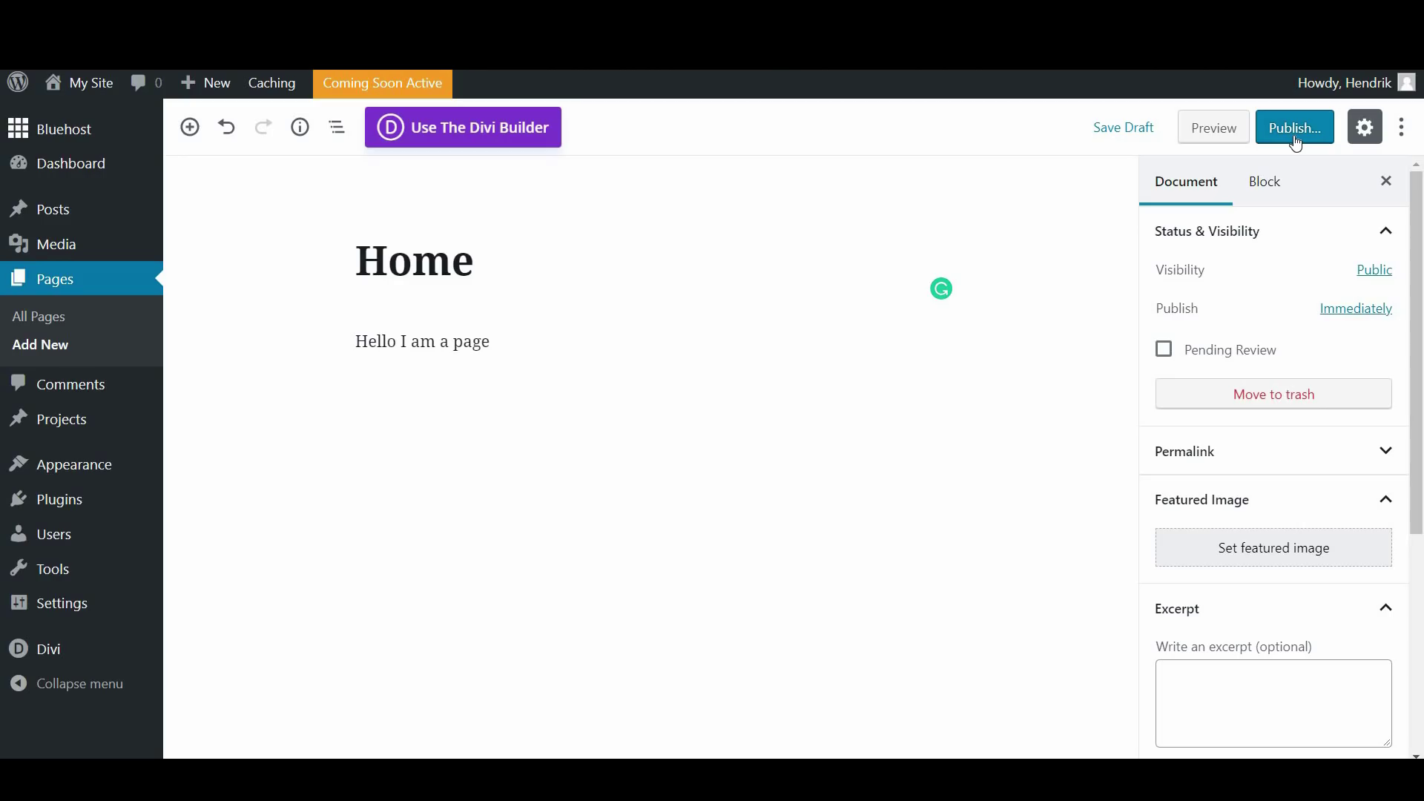
# Preview the Home page on the site, then return to the editor
pyautogui.click(1228, 126)
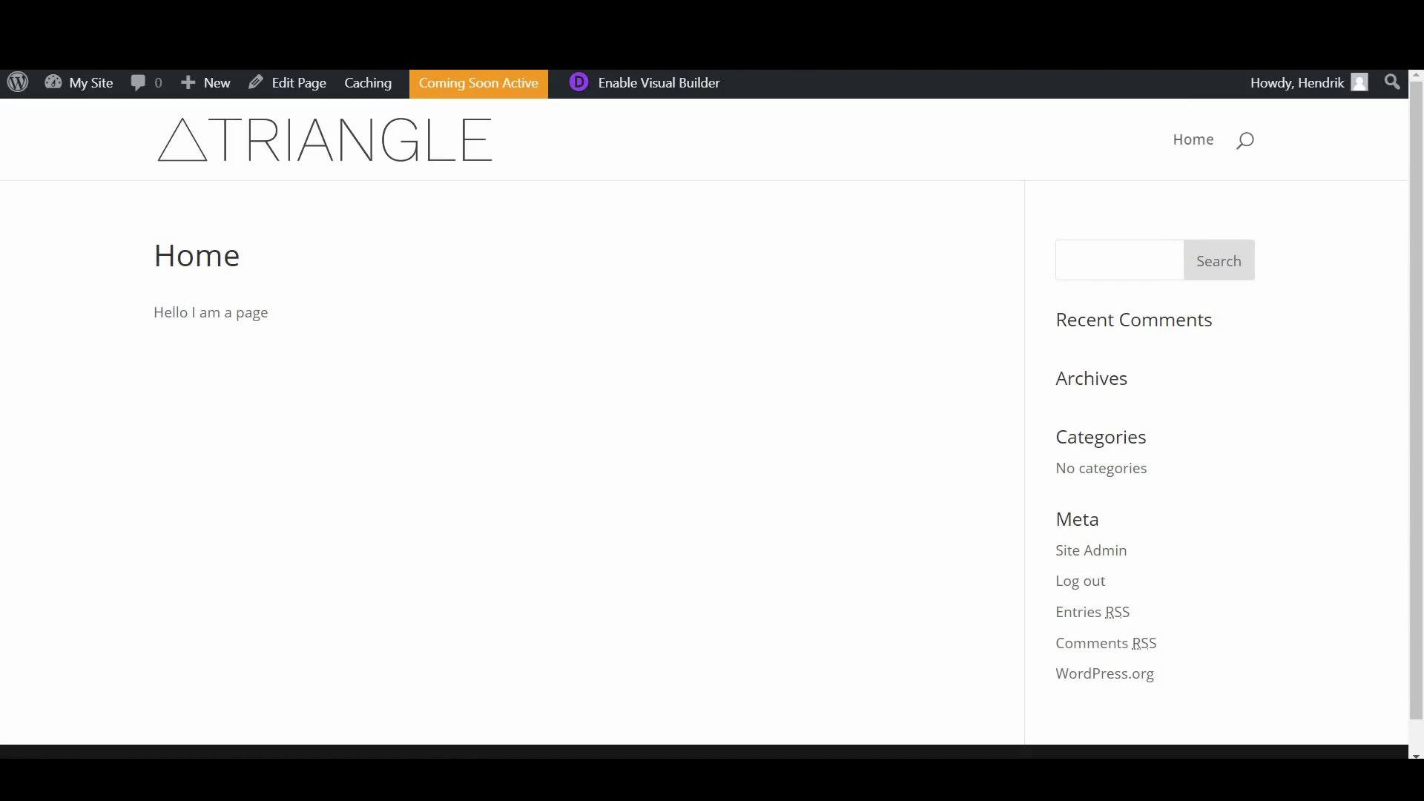
pyautogui.hotkey('ctrl', 'w')
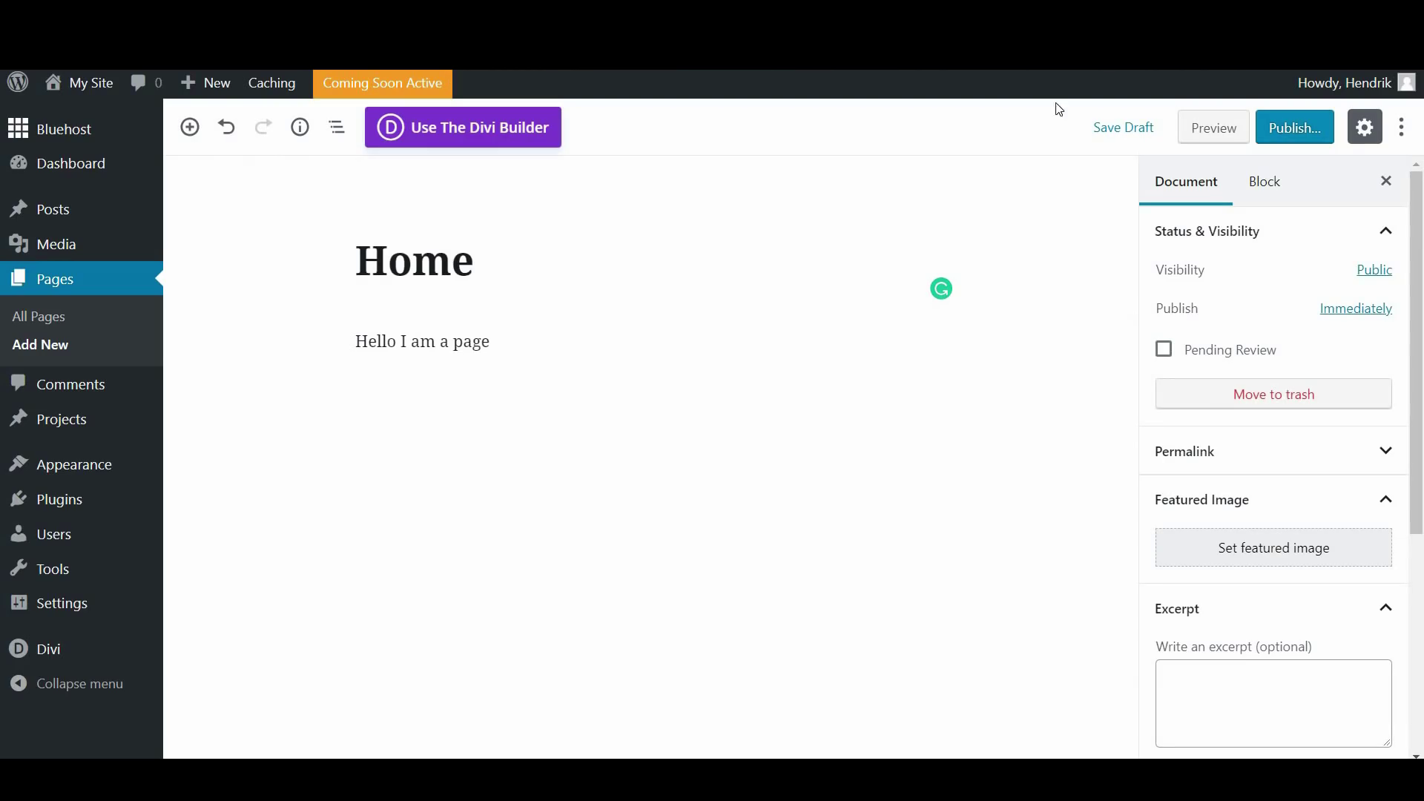
pyautogui.scroll(-5, 1422, 356)
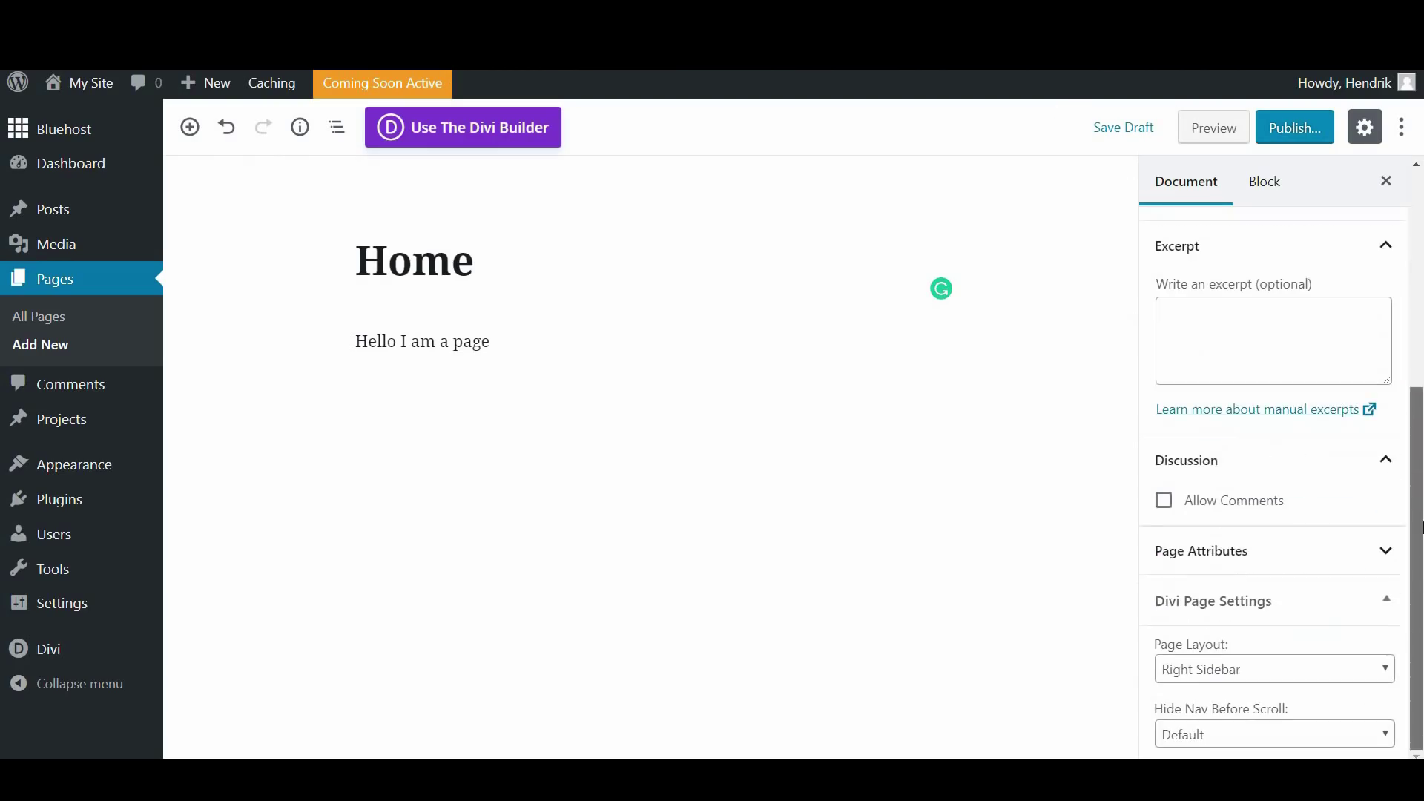
pyautogui.scroll(5, 1245, 259)
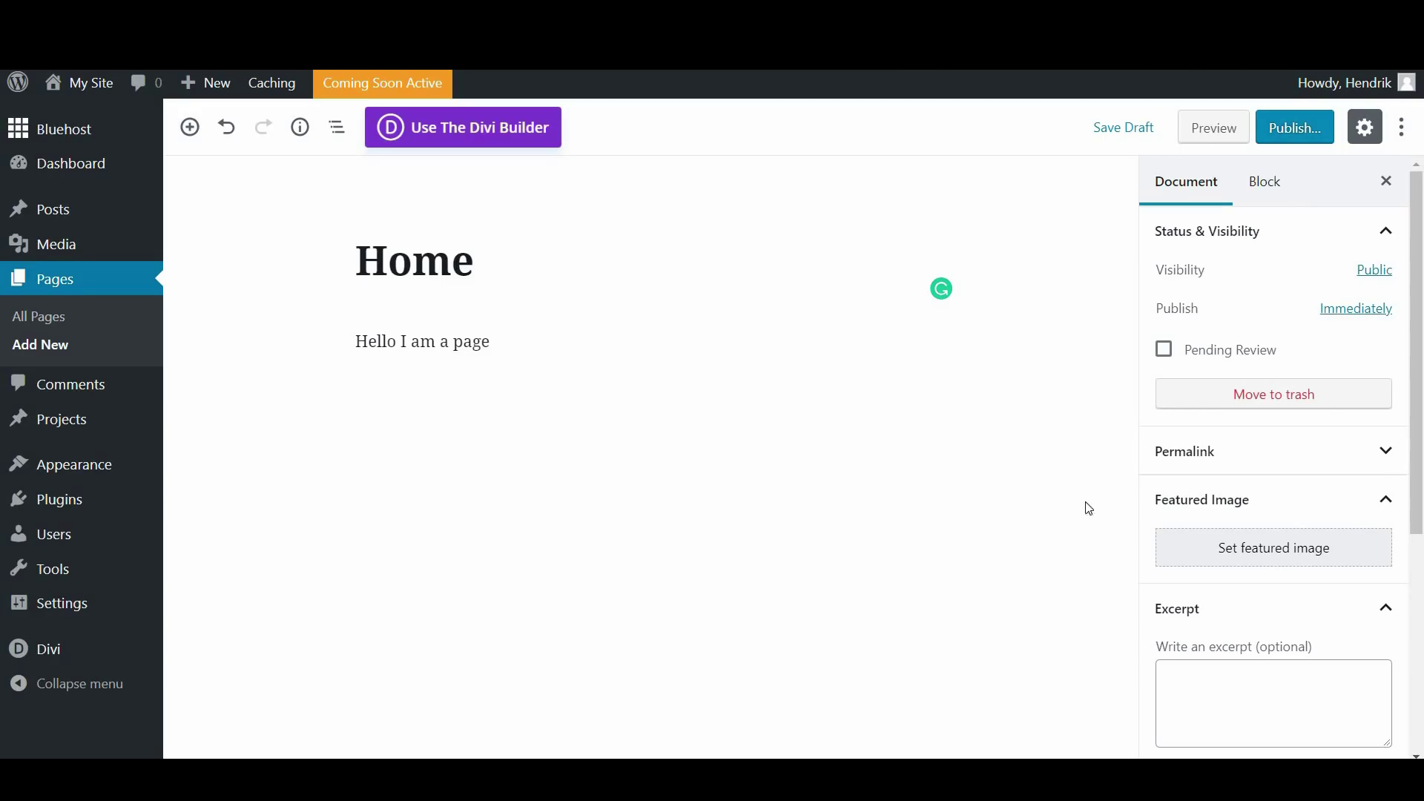
pyautogui.moveTo(1422, 285); pyautogui.dragTo(1422, 507)
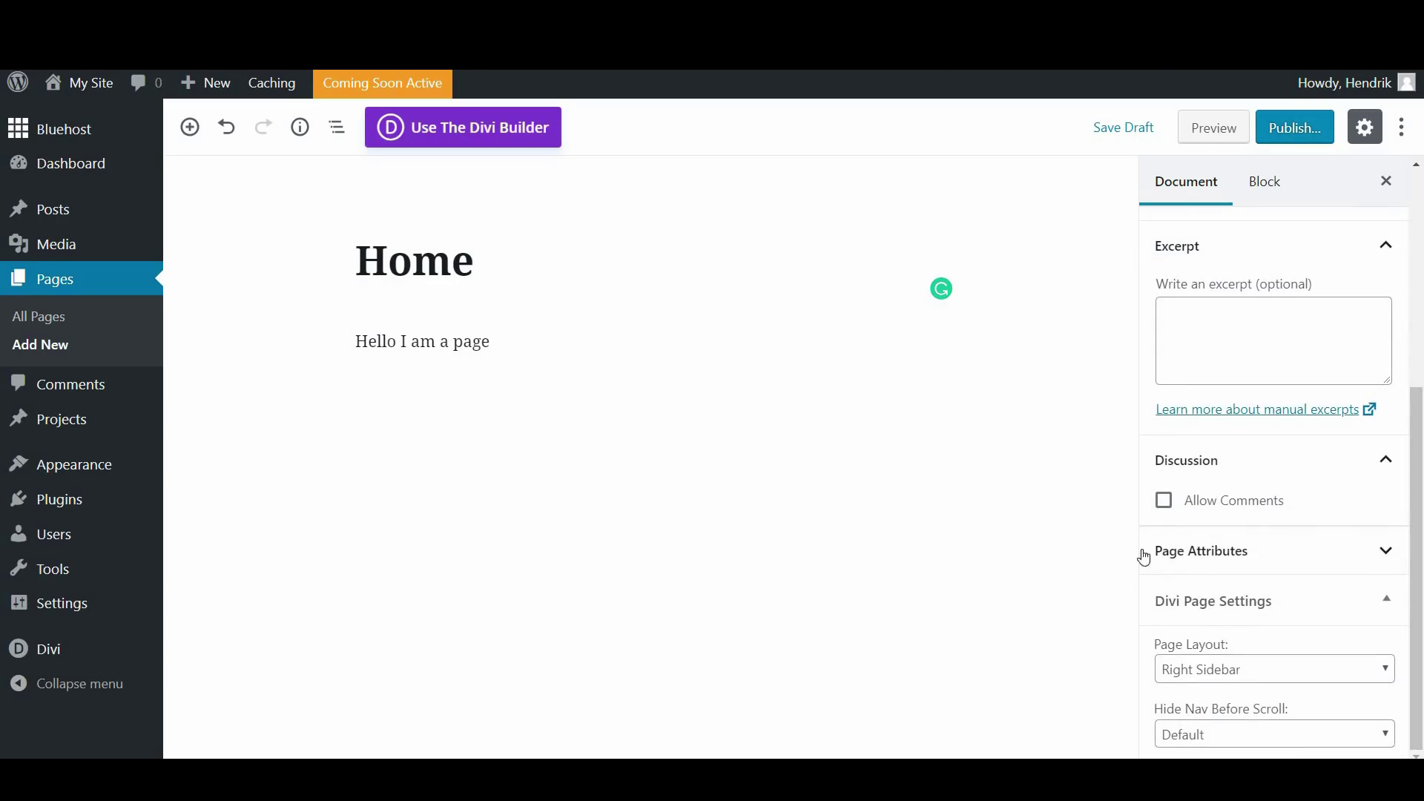
# Collapse Page Attributes and keep Right Sidebar layout and Default nav hiding
pyautogui.click(1225, 549)
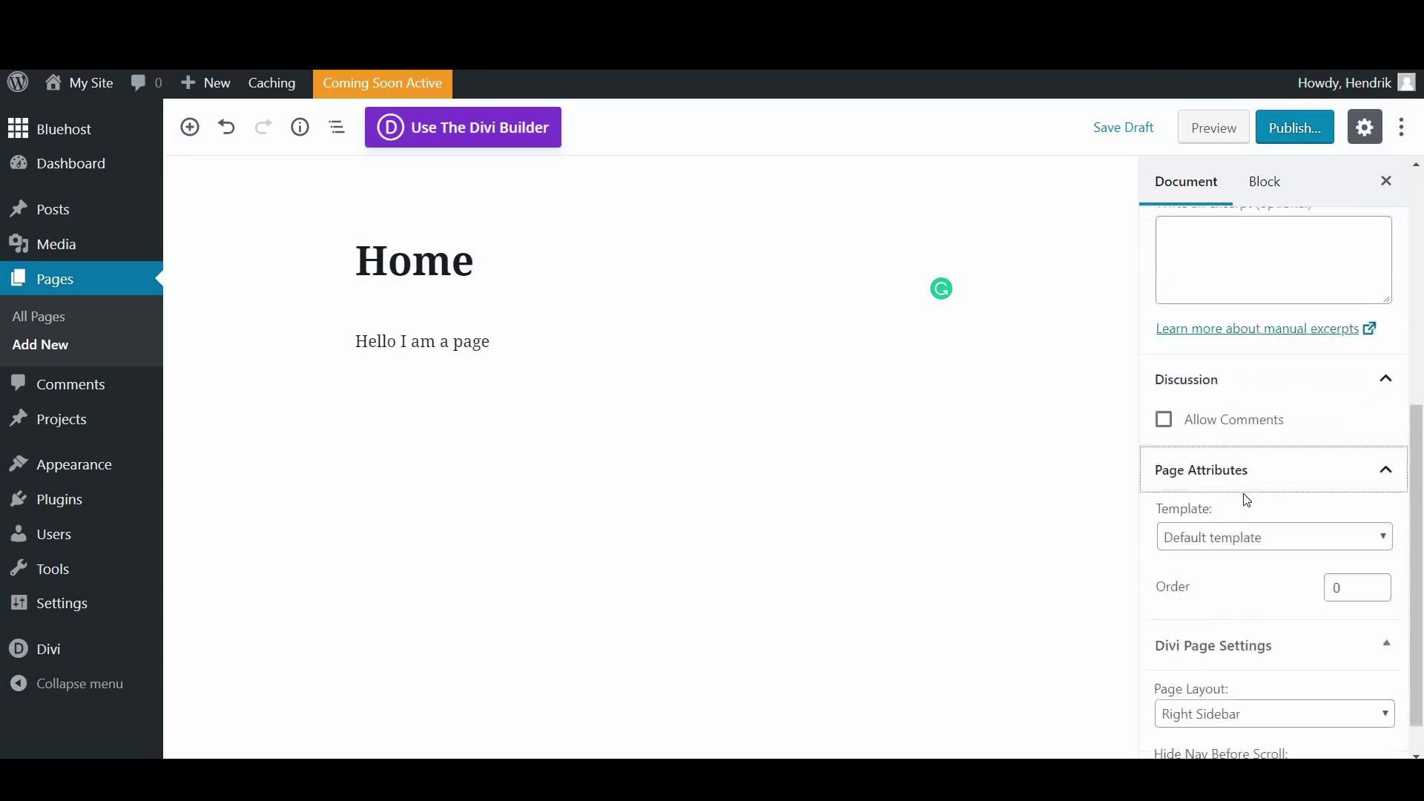
pyautogui.click(1240, 427)
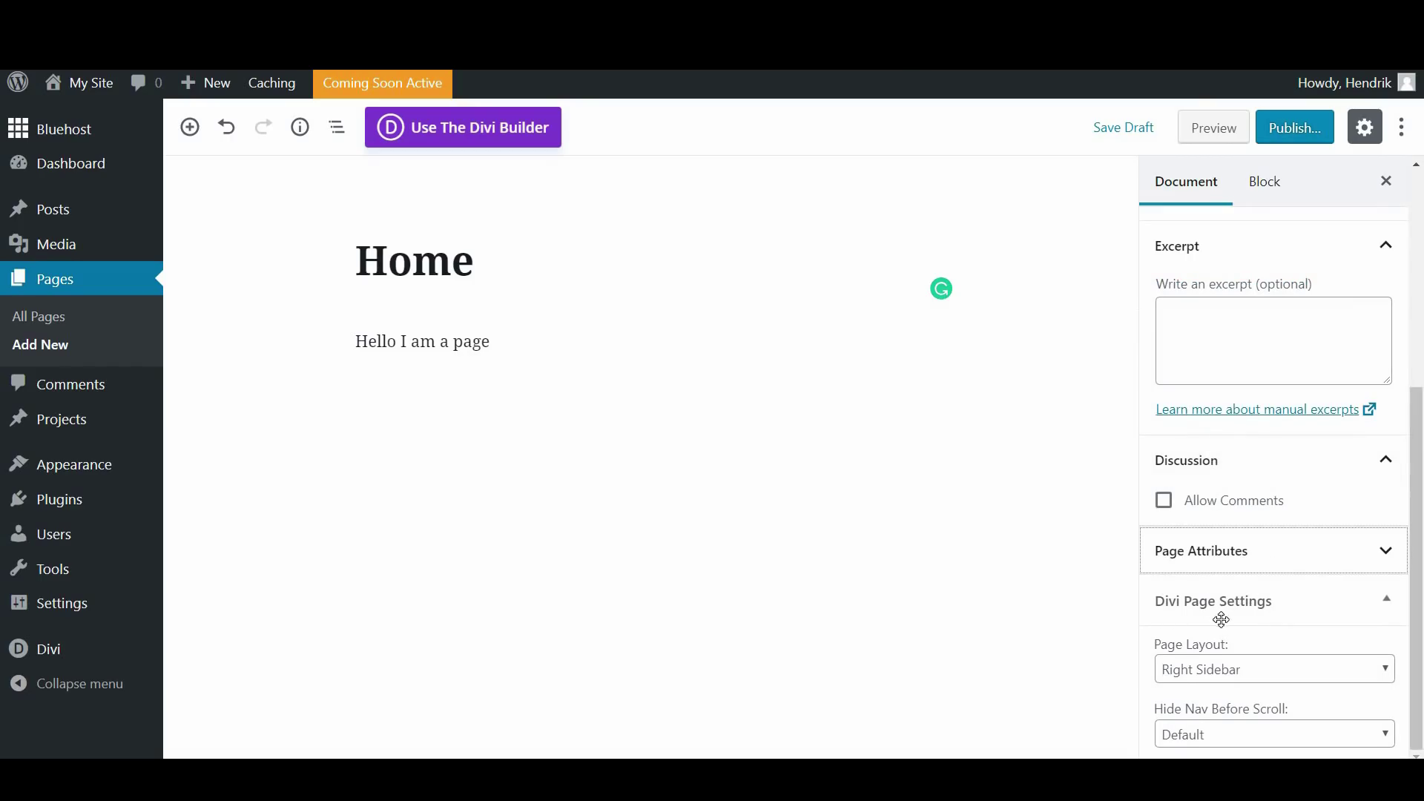
pyautogui.click(1224, 671)
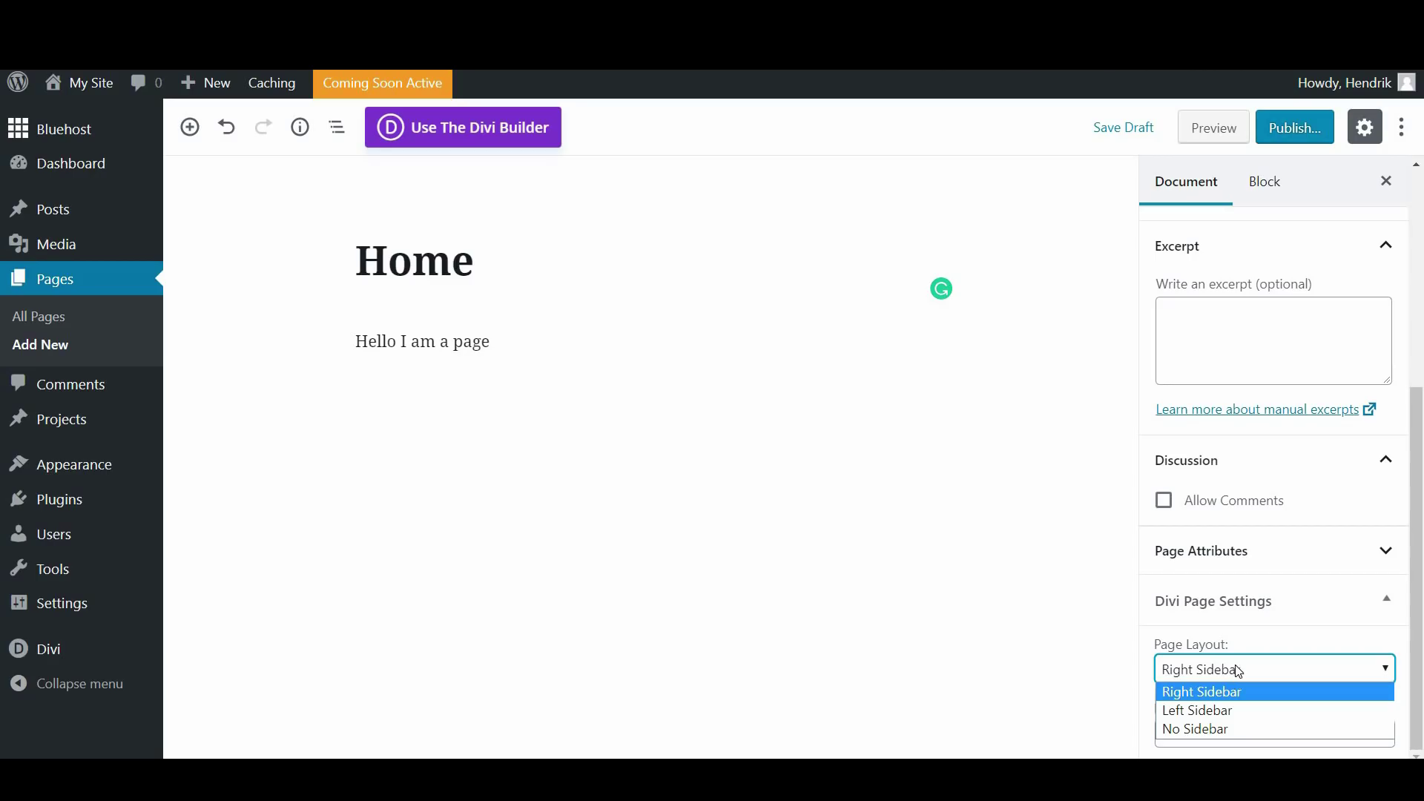
pyautogui.click(1237, 671)
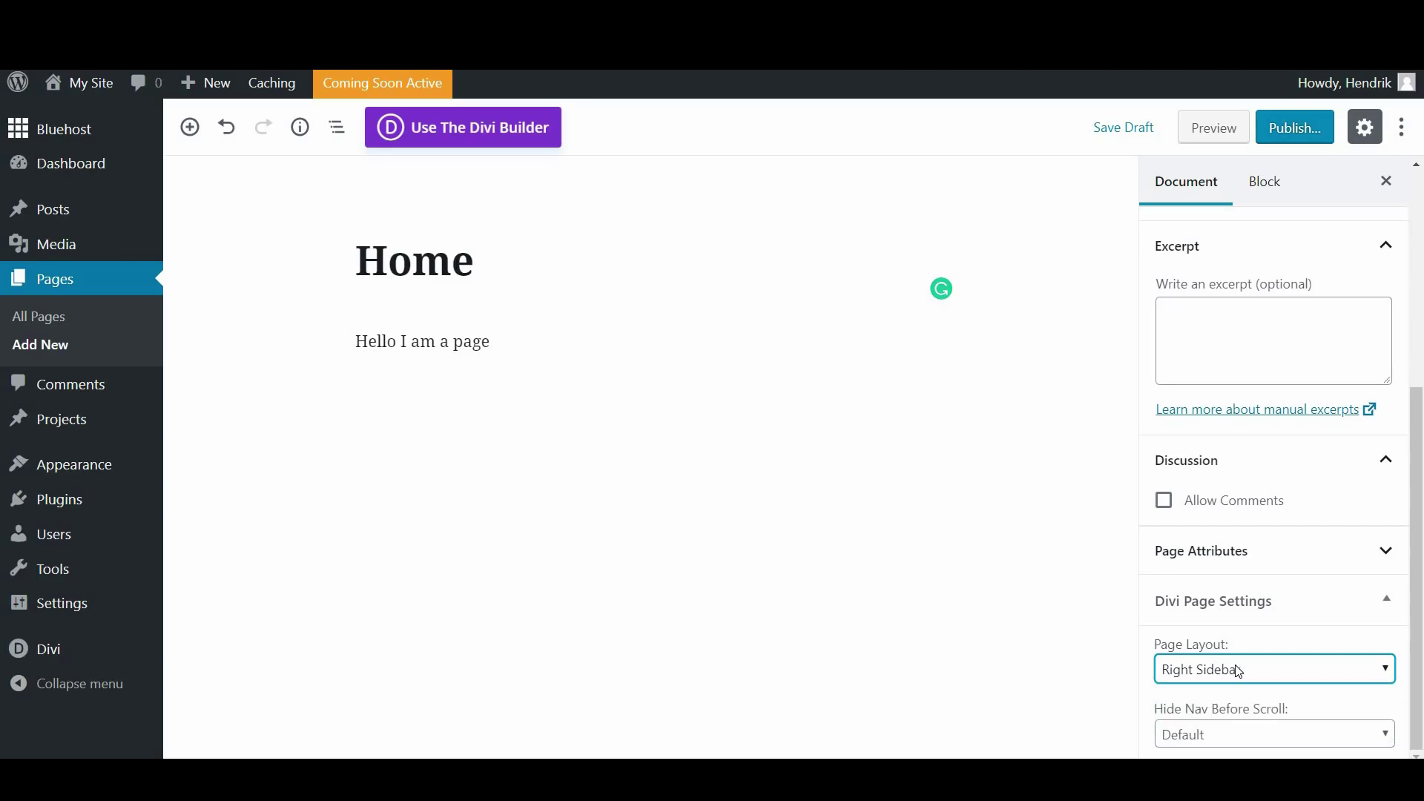
pyautogui.click(1278, 744)
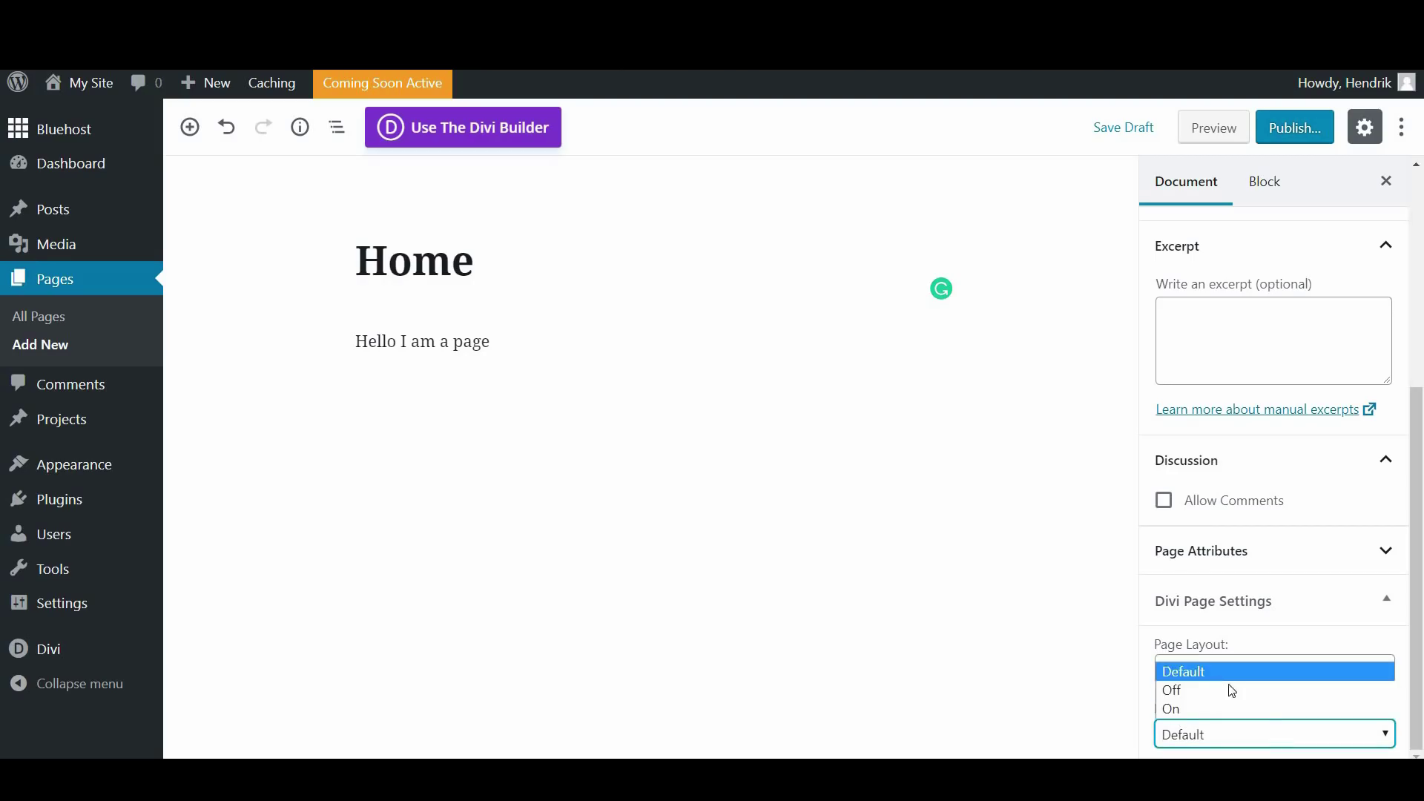
pyautogui.click(1201, 673)
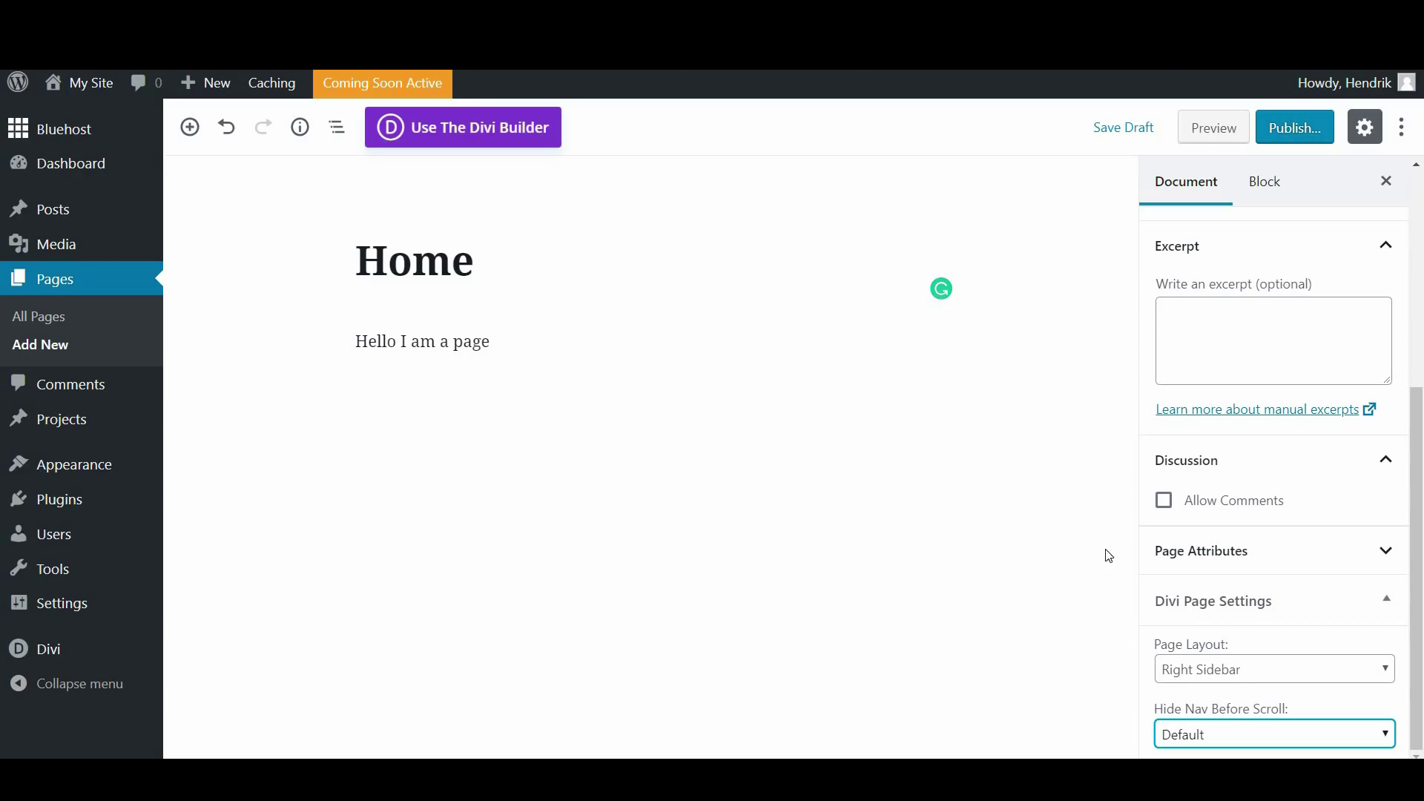
pyautogui.moveTo(1416, 461); pyautogui.dragTo(1420, 245)
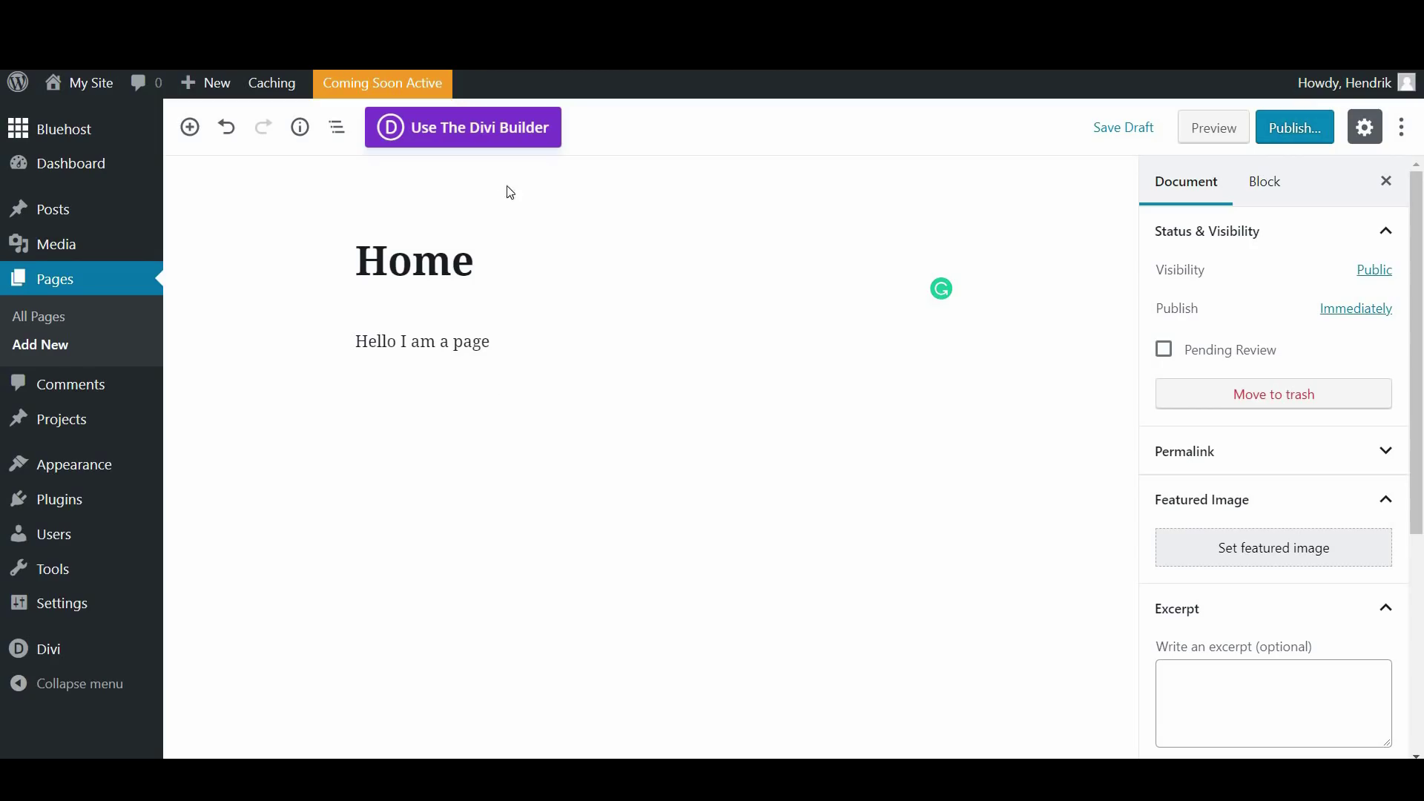
# Switch the Home page to the Divi Builder and launch it in the visual builder
pyautogui.click(480, 130)
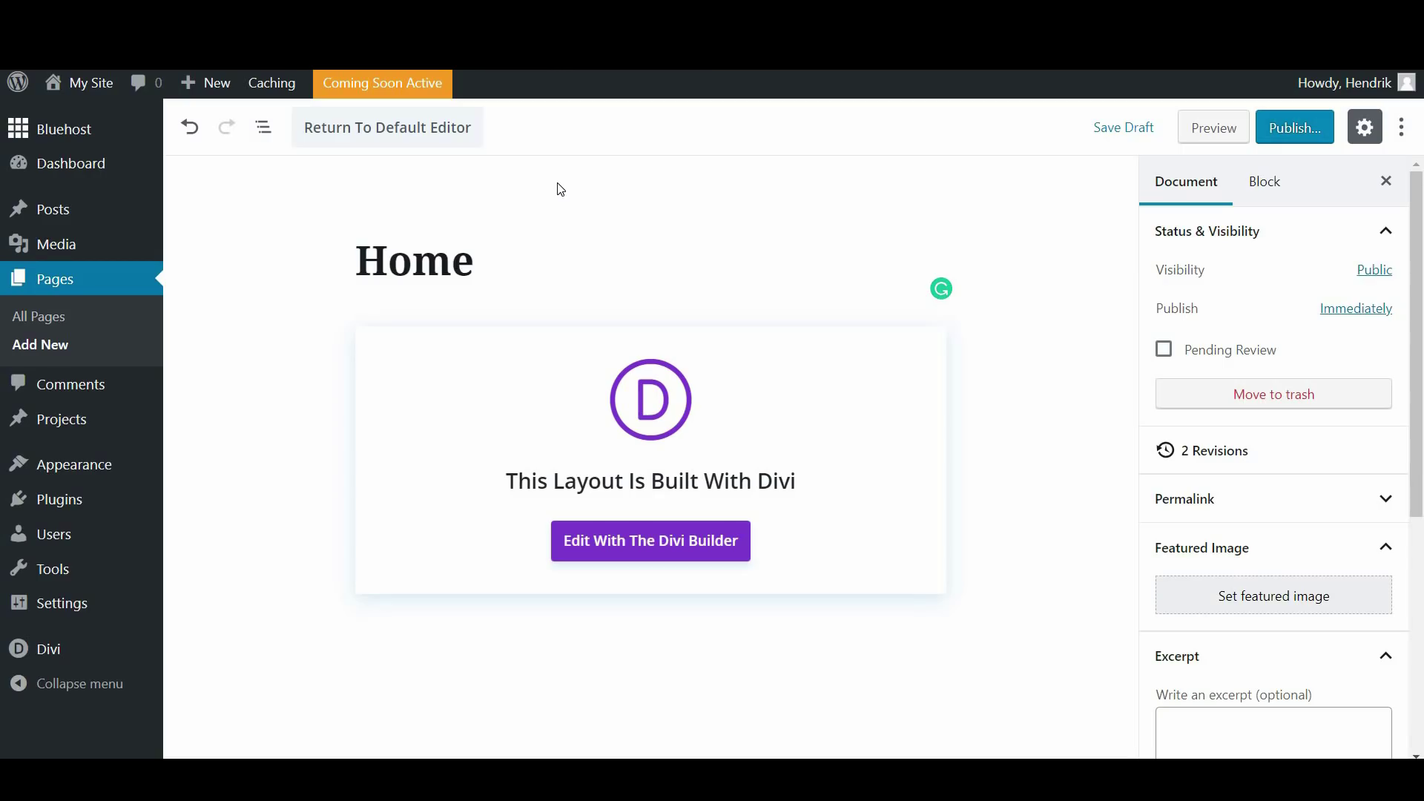
pyautogui.click(670, 552)
pyautogui.click(669, 553)
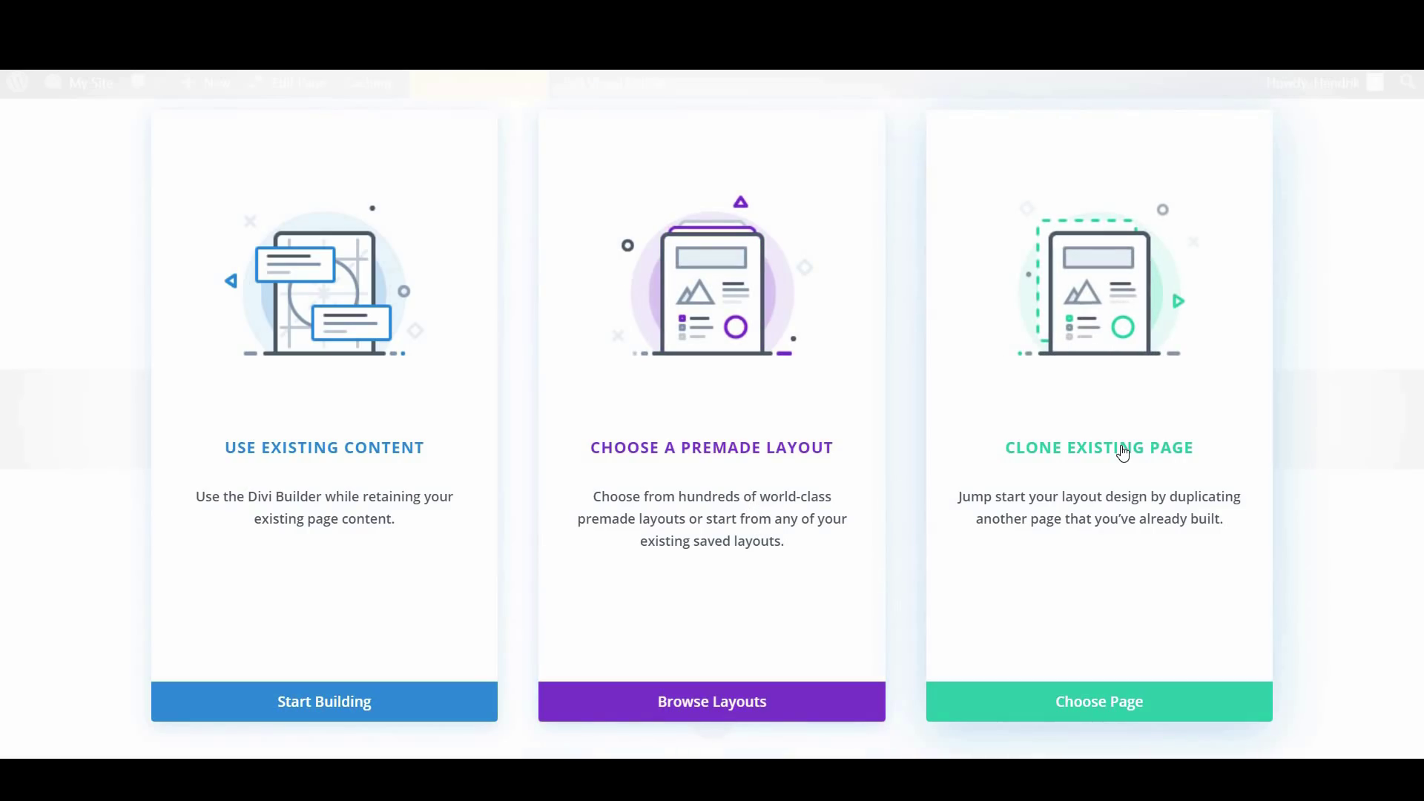
# Browse the premade layout library and search it for 'Business coach', reviewing the results
pyautogui.click(750, 708)
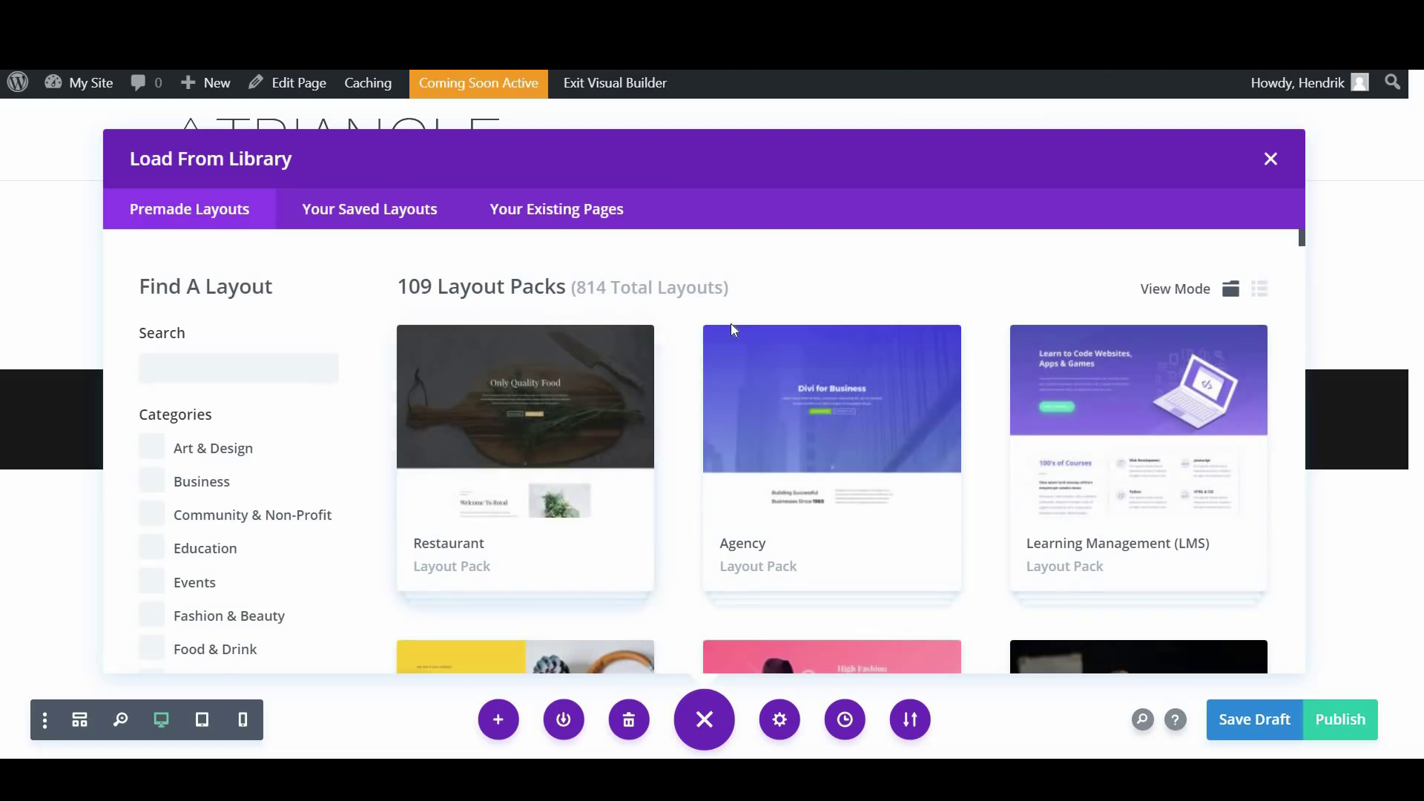
pyautogui.click(215, 377)
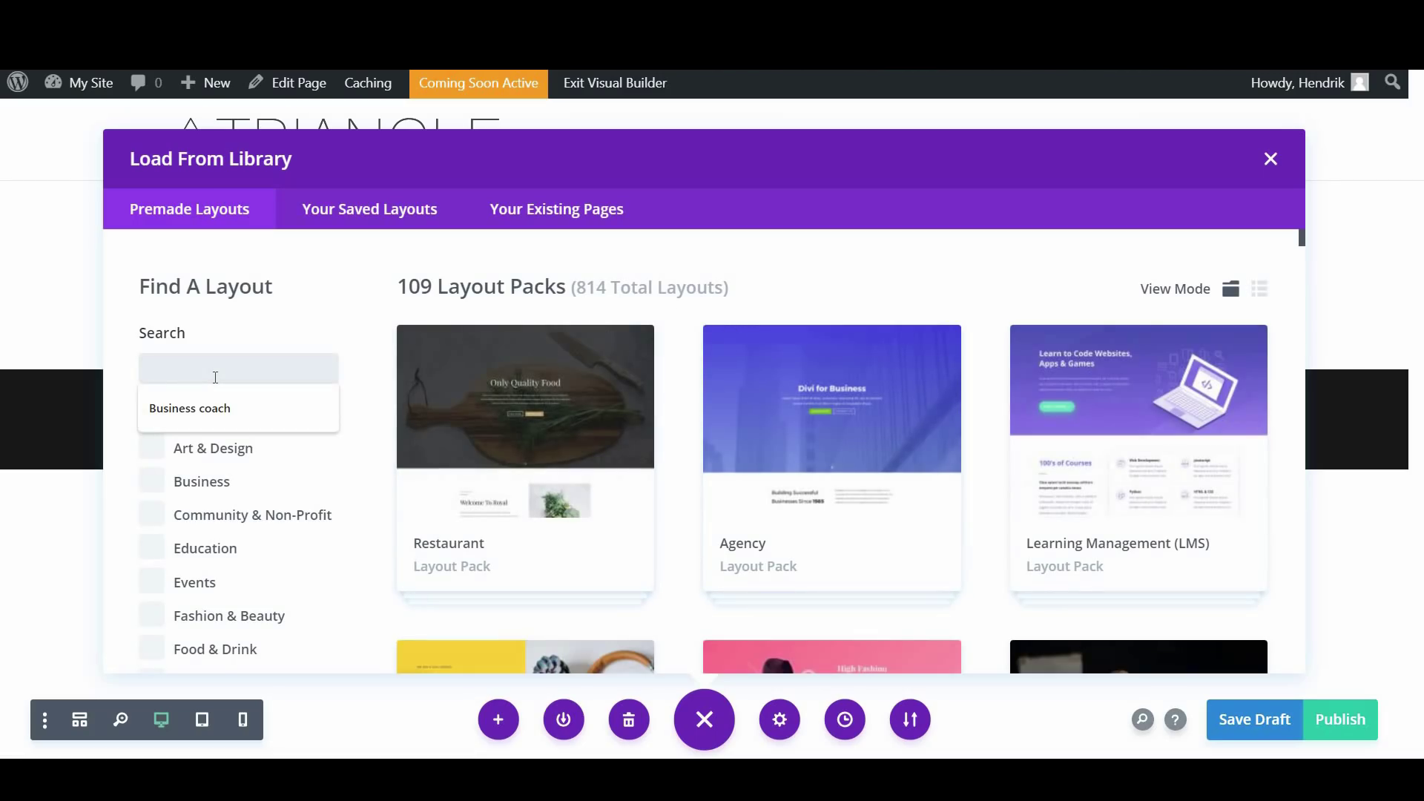
pyautogui.click(247, 406)
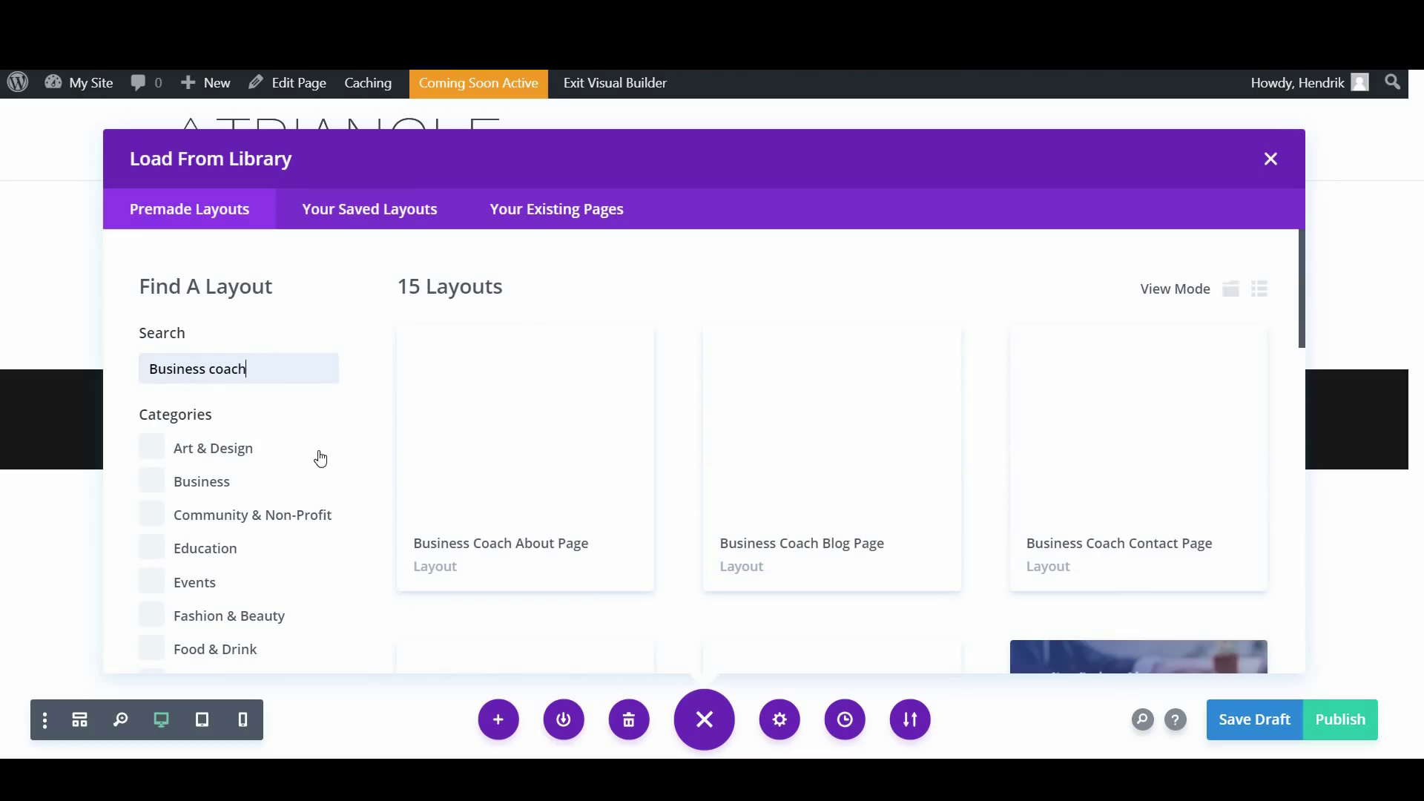
pyautogui.scroll(-3, 199, 497)
pyautogui.scroll(3, 222, 541)
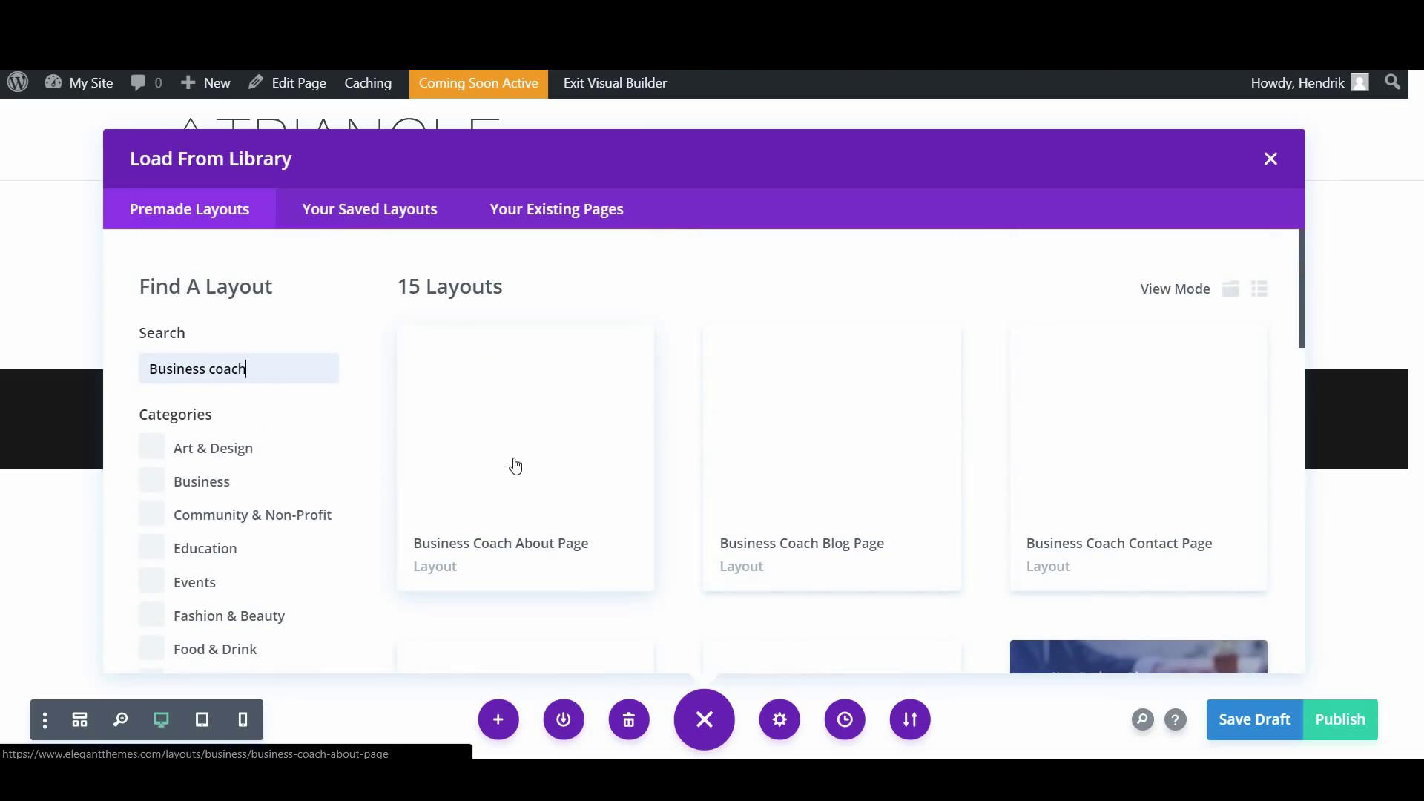
pyautogui.scroll(-2, 798, 319)
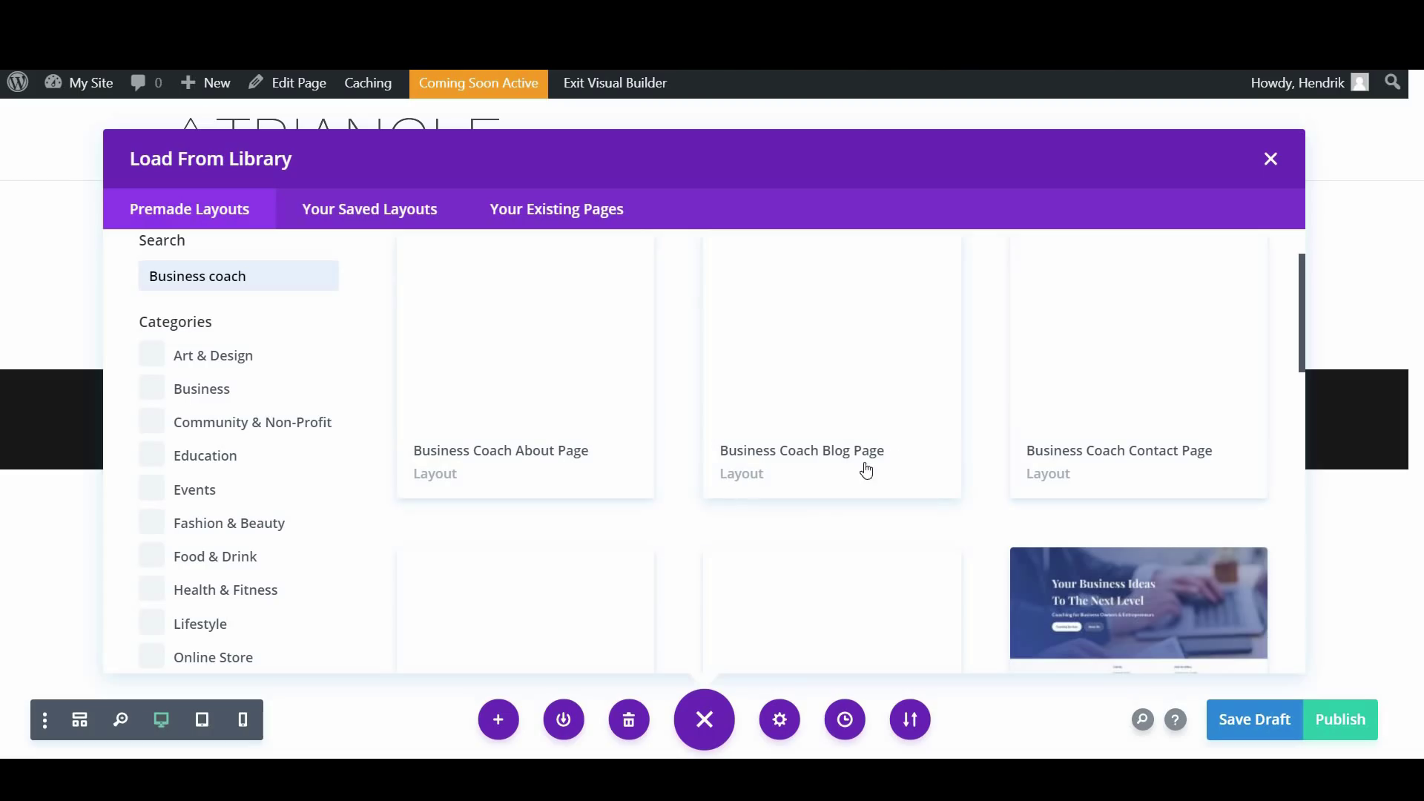
pyautogui.scroll(-2, 728, 529)
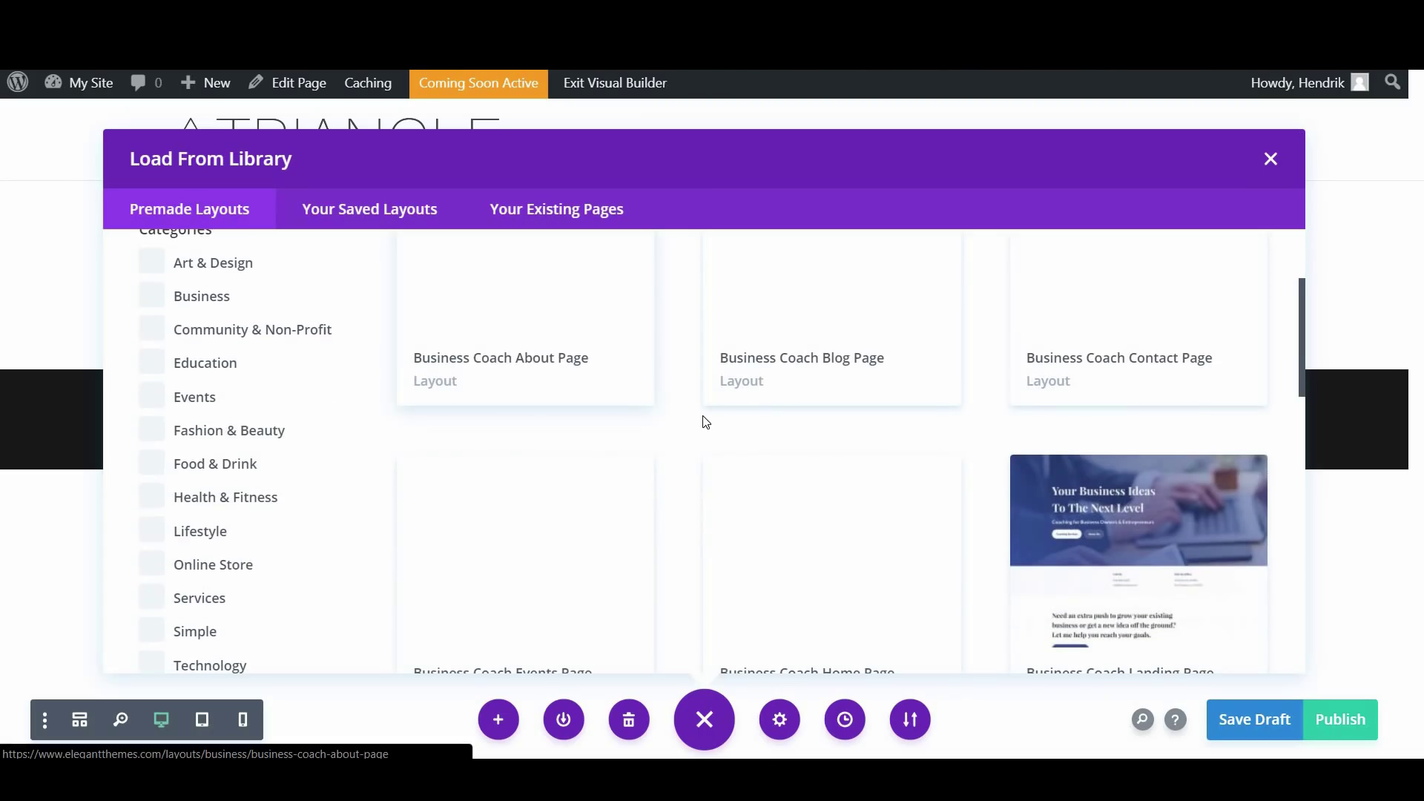
pyautogui.scroll(-2, 703, 420)
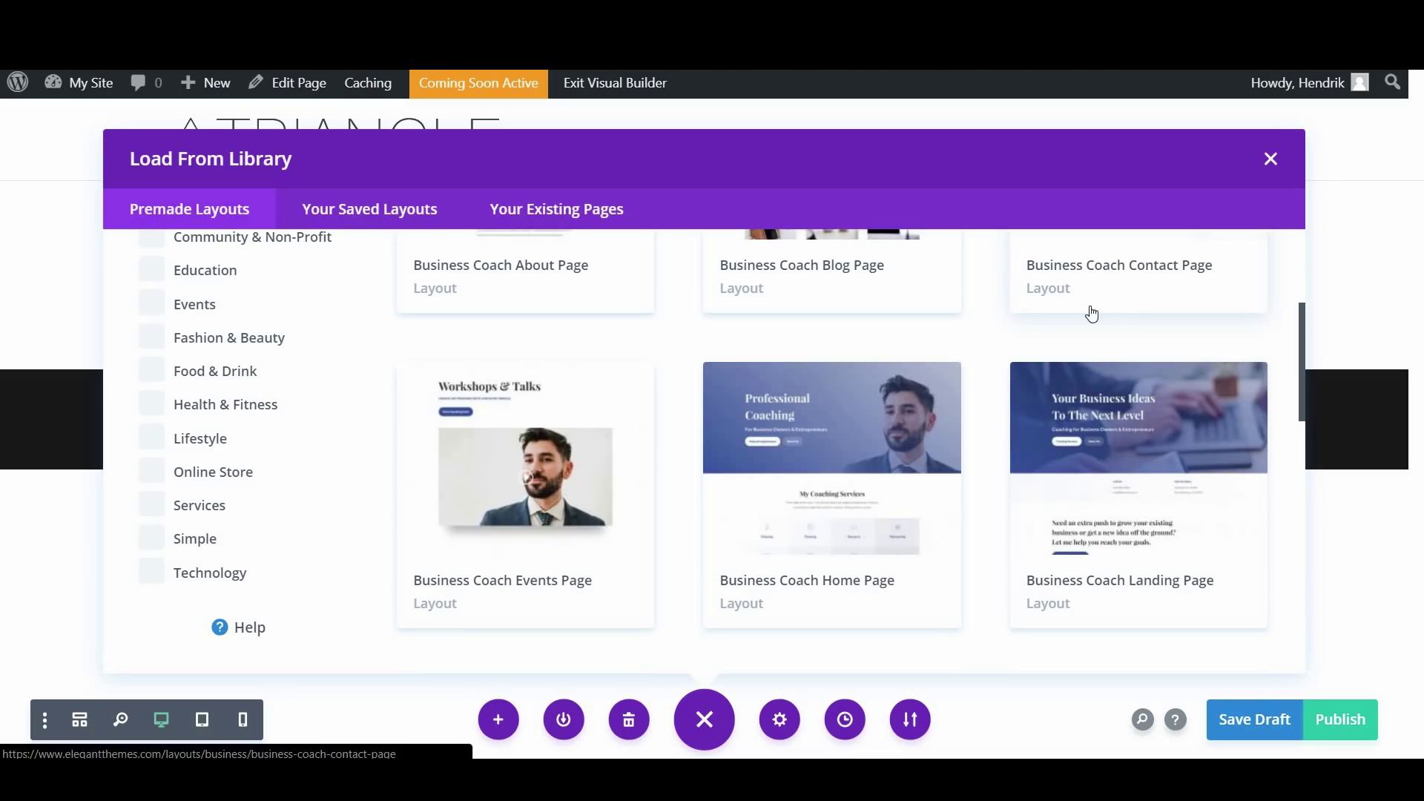
pyautogui.scroll(-2, 1026, 317)
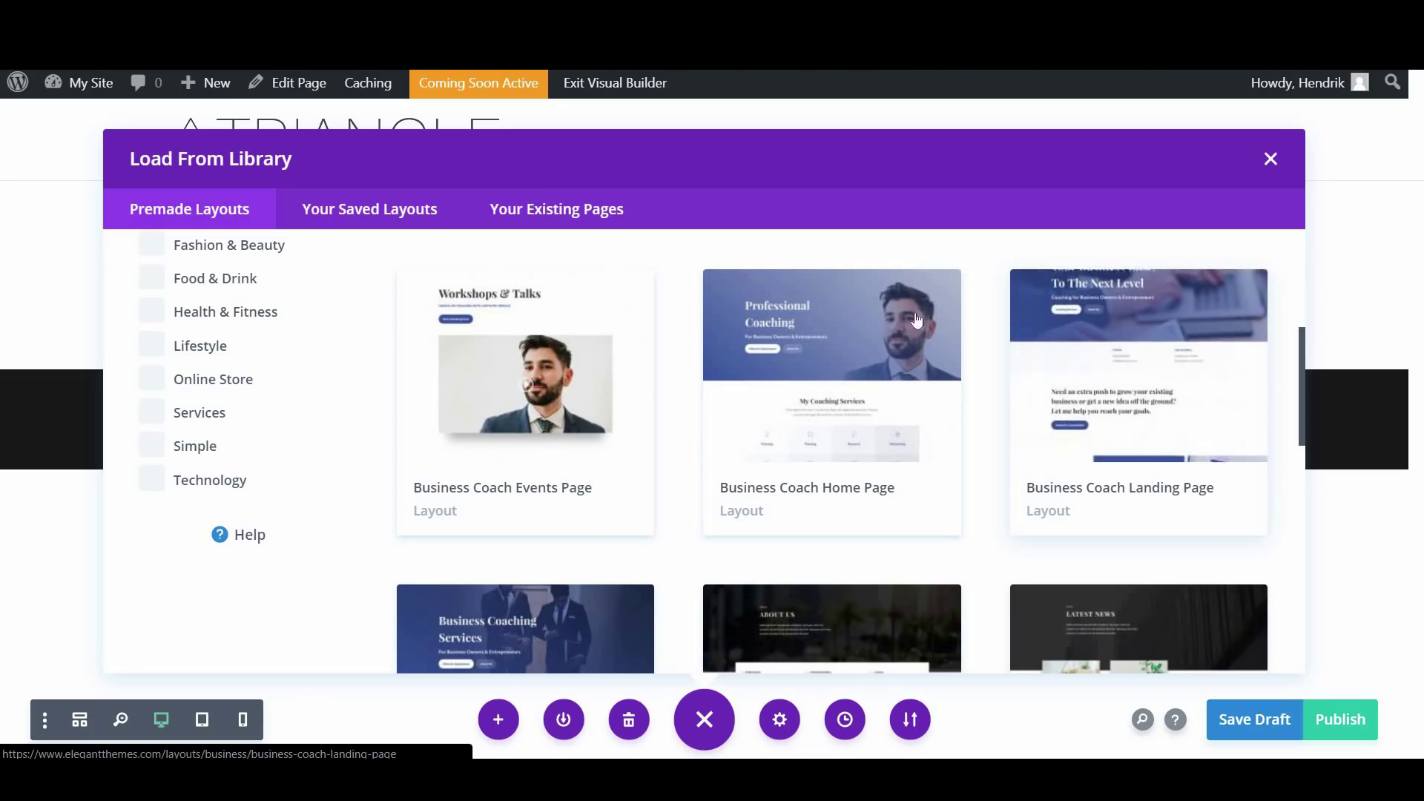
pyautogui.scroll(1, 801, 408)
pyautogui.scroll(-1, 795, 371)
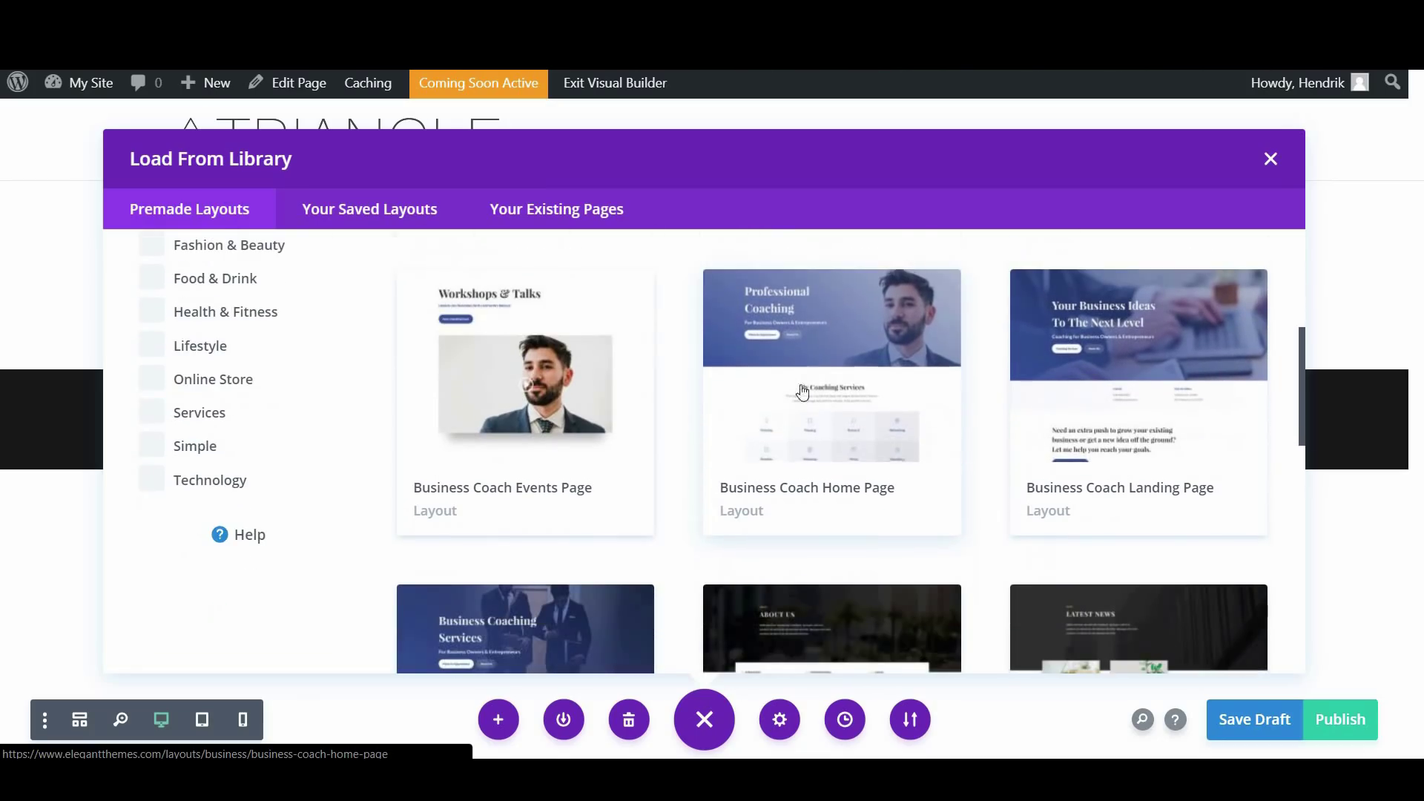
# Preview the Business Coach Home Page demo, then import it, replacing the existing content
pyautogui.click(793, 359)
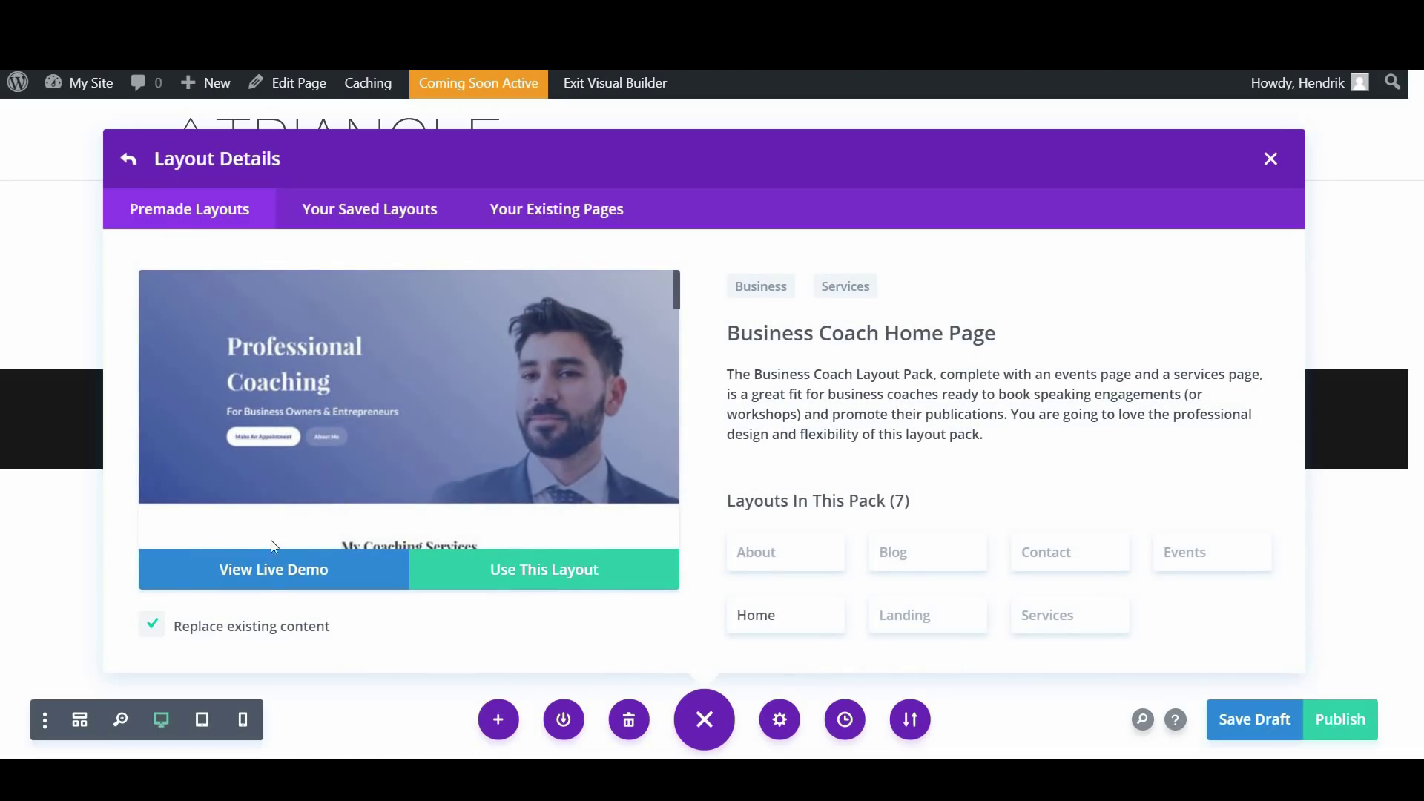
pyautogui.click(282, 569)
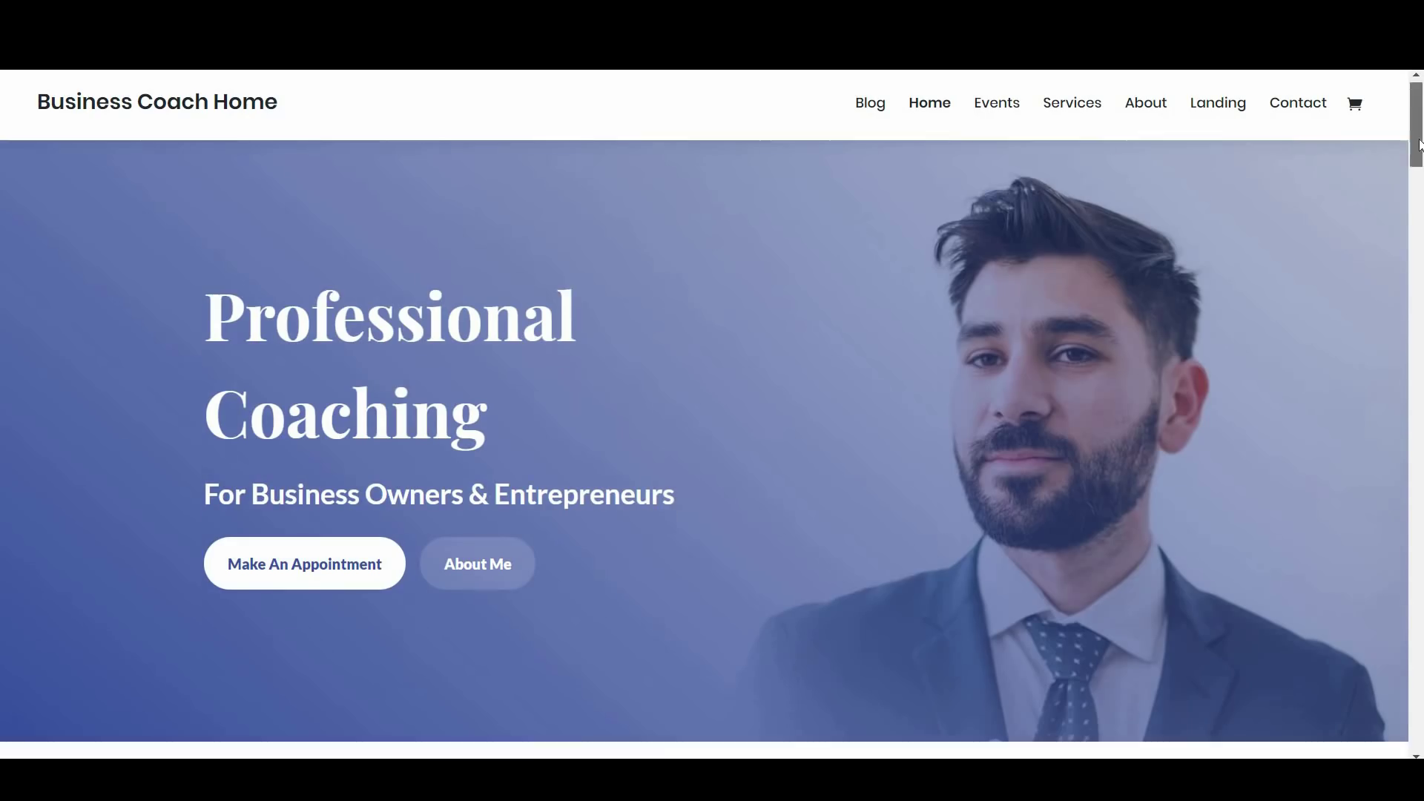
pyautogui.moveTo(1420, 121); pyautogui.dragTo(1409, 298)
pyautogui.scroll(-3, 1415, 215)
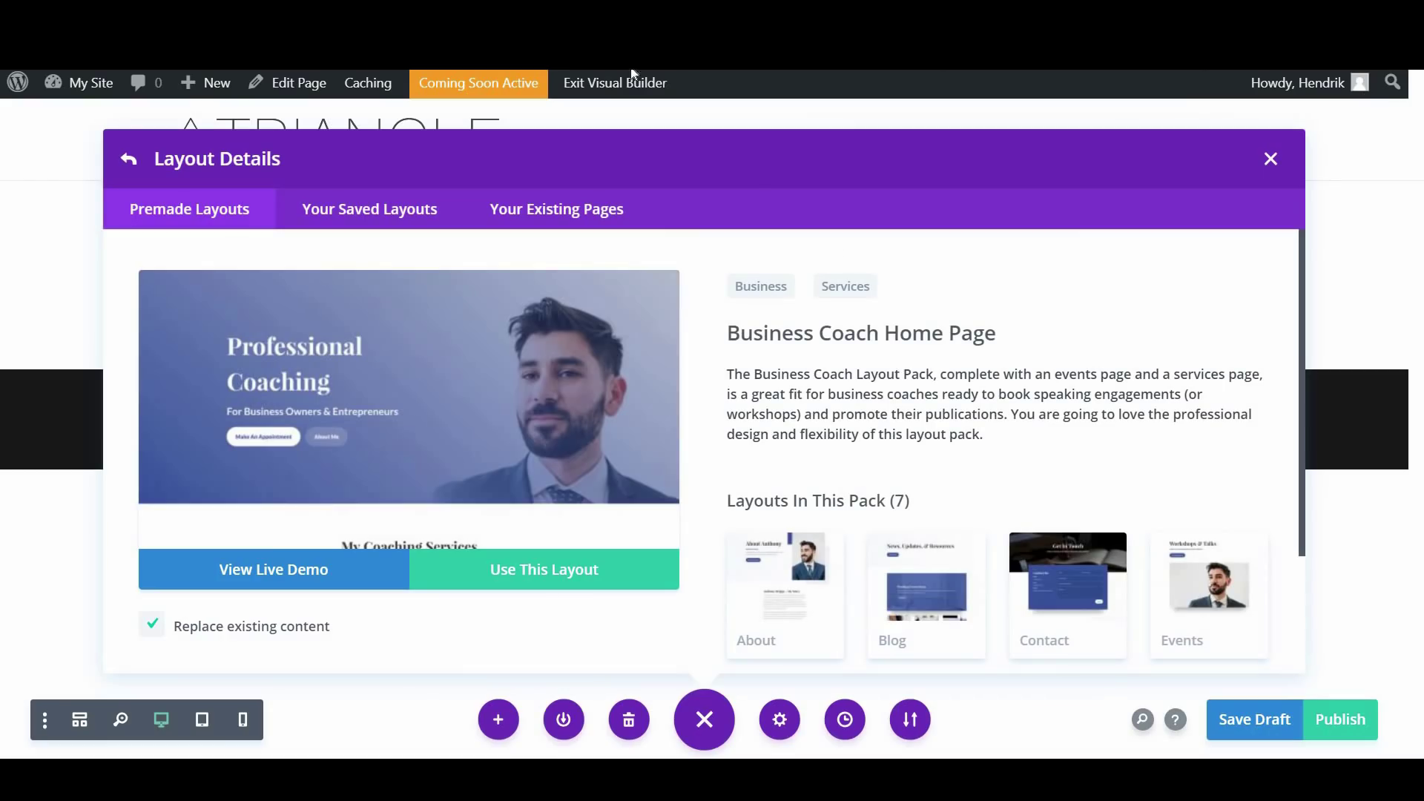
pyautogui.scroll(-3, 775, 418)
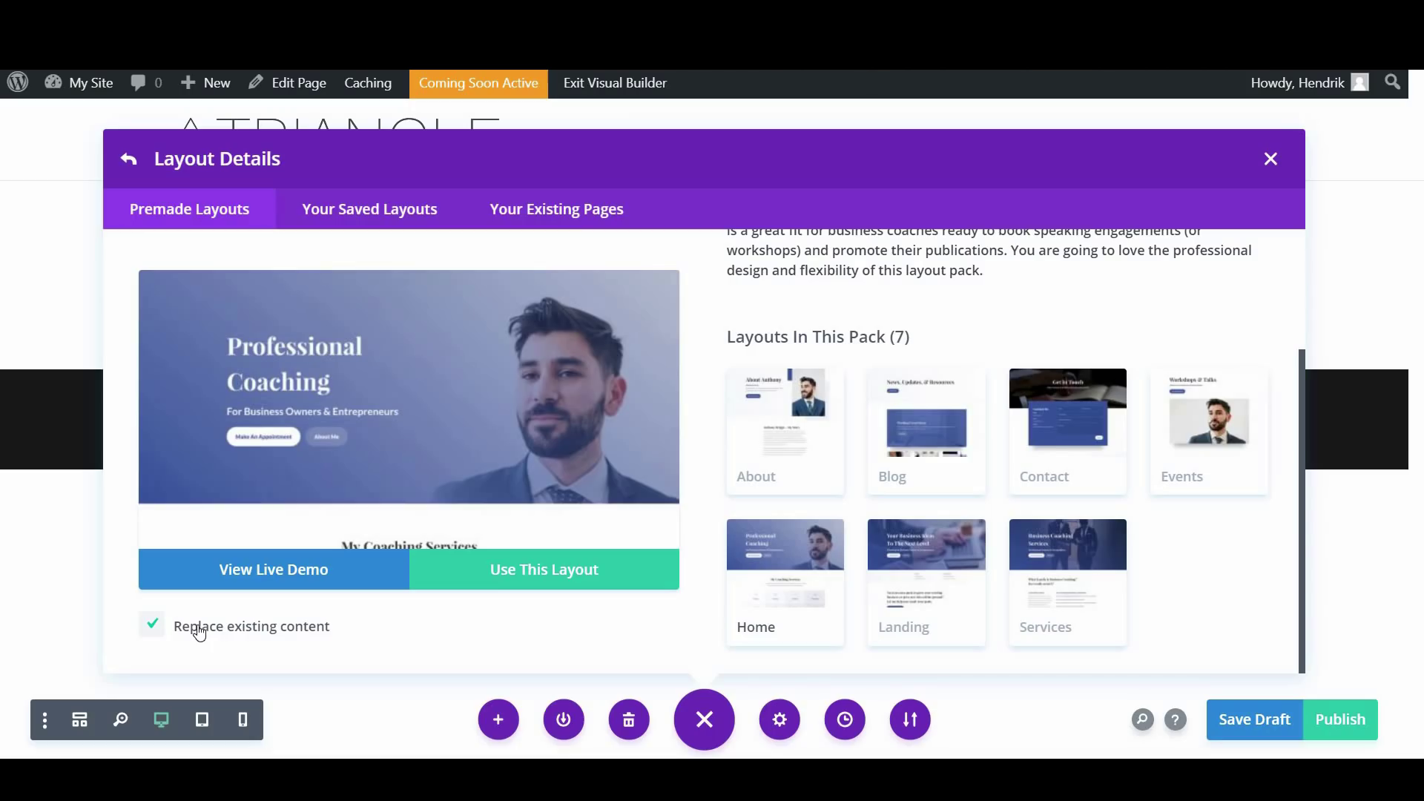
pyautogui.click(571, 576)
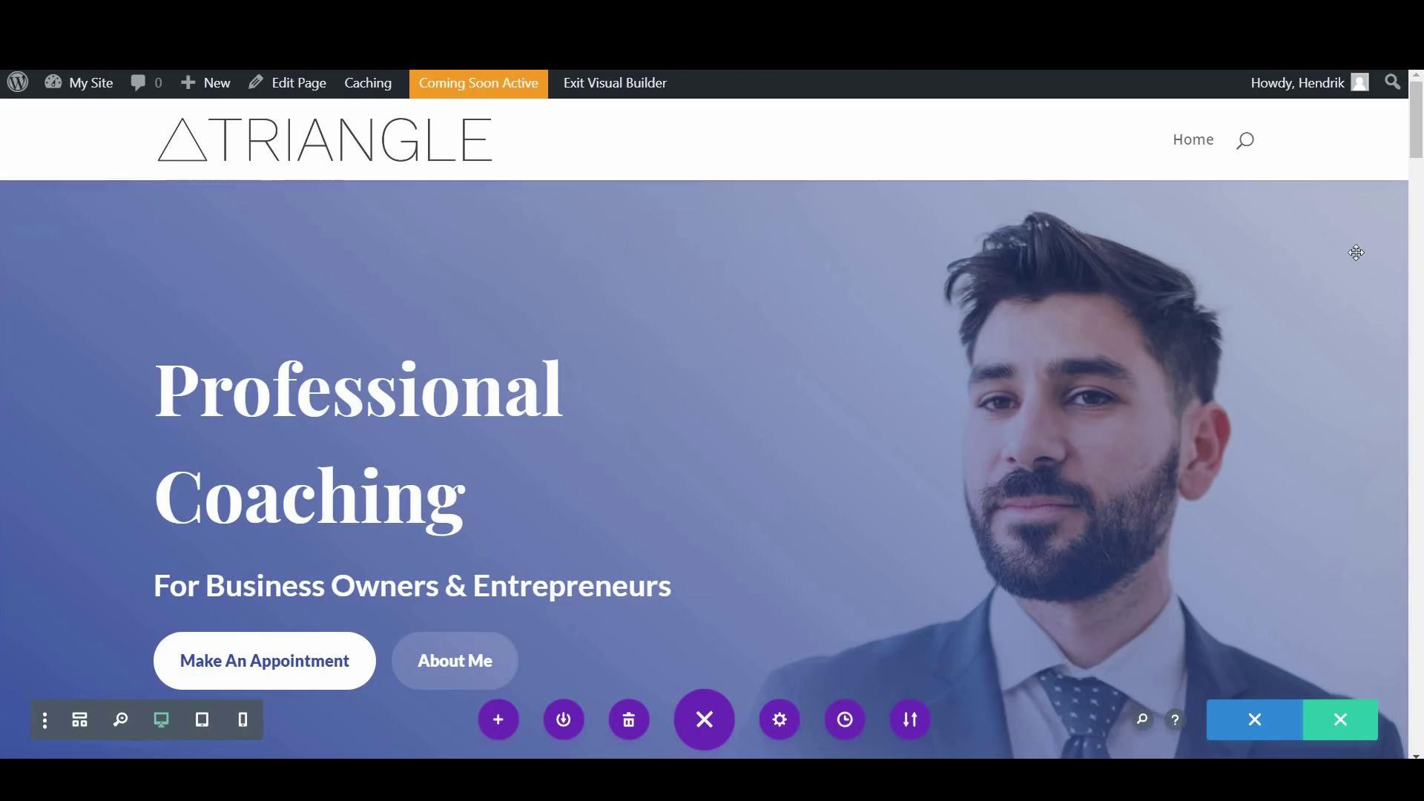
# Review the imported Professional Coaching layout, save the Home page as a draft and publish it
pyautogui.scroll(-2, 1417, 162)
pyautogui.moveTo(1416, 162); pyautogui.dragTo(1417, 82)
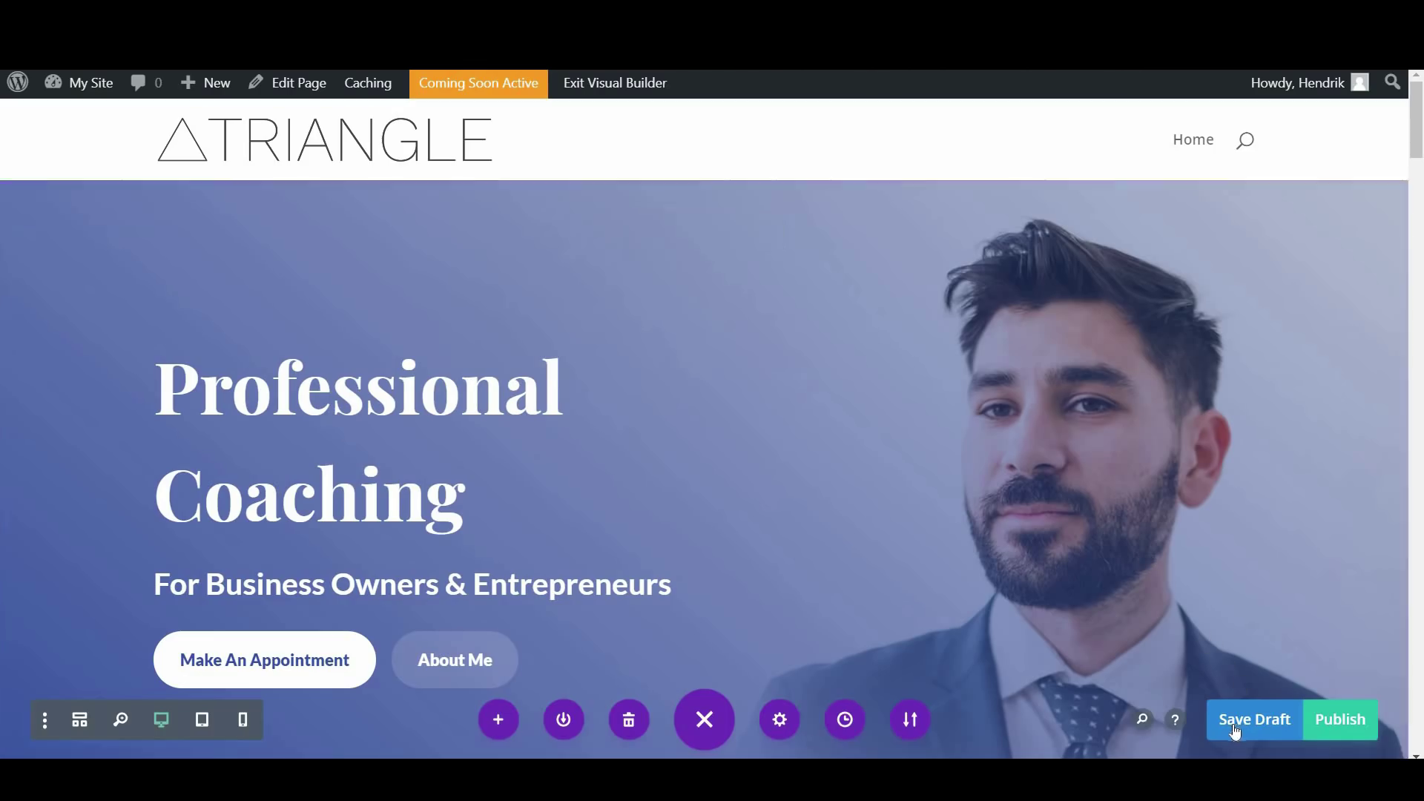
pyautogui.click(1257, 724)
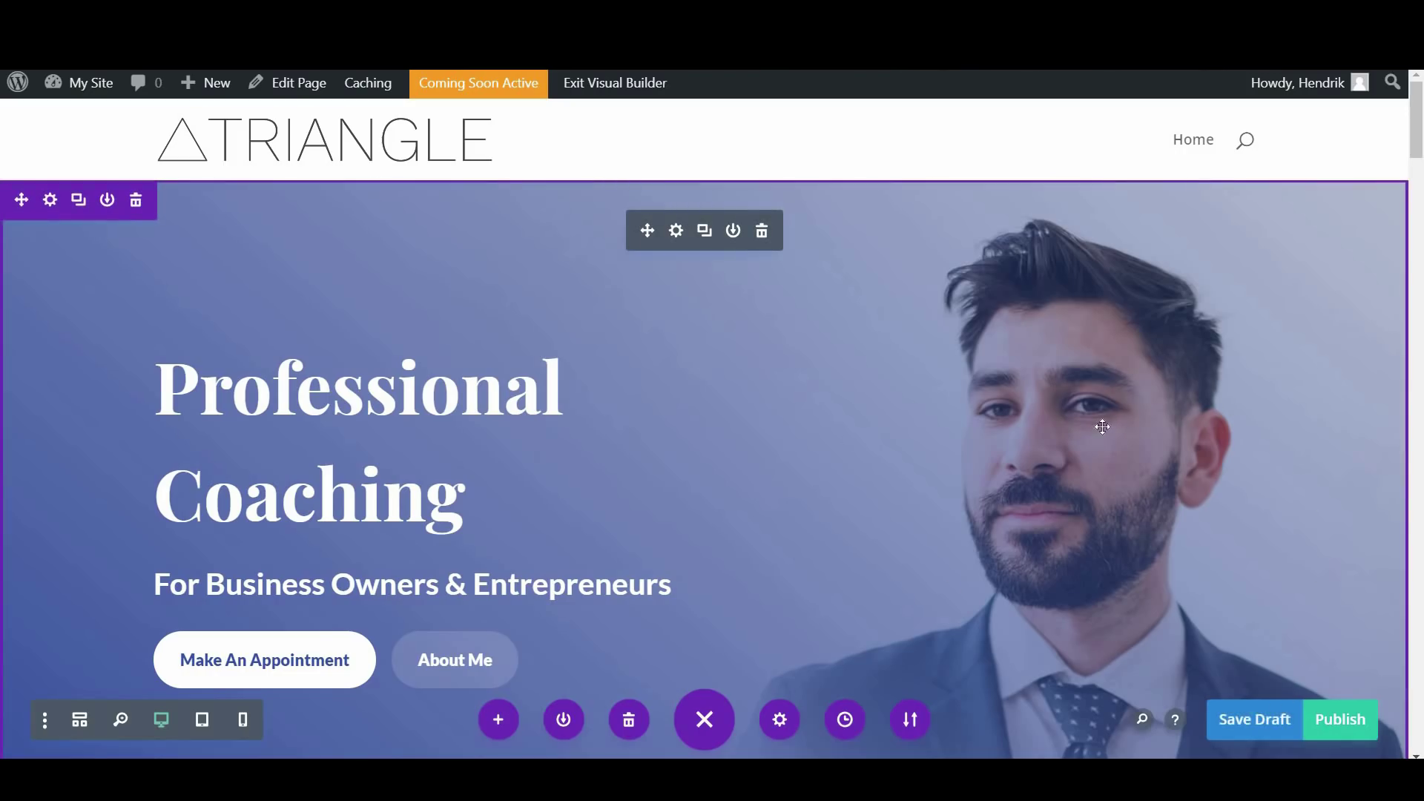
pyautogui.click(1342, 726)
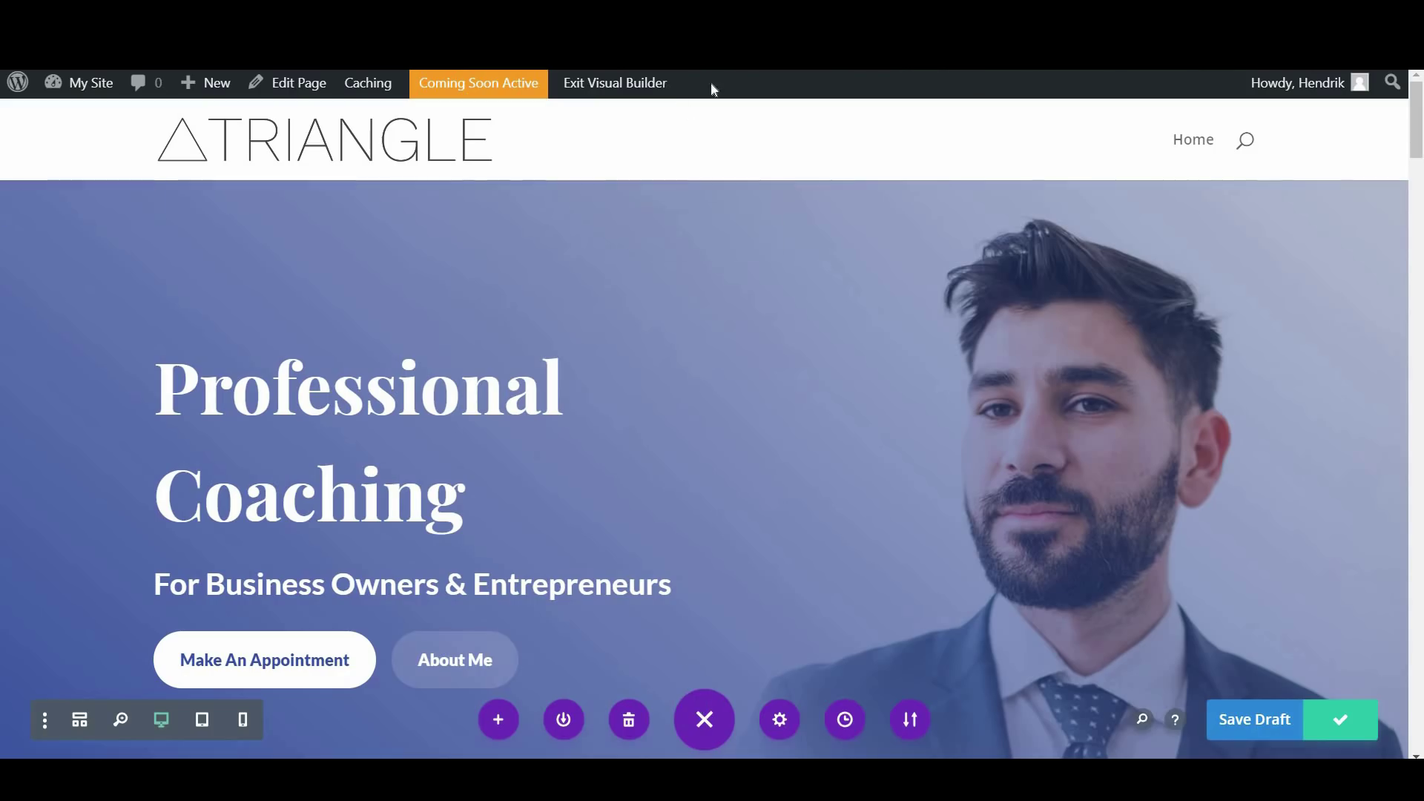
# Exit the visual builder, update the Home page in the back-end editor, and go to All Pages
pyautogui.click(614, 87)
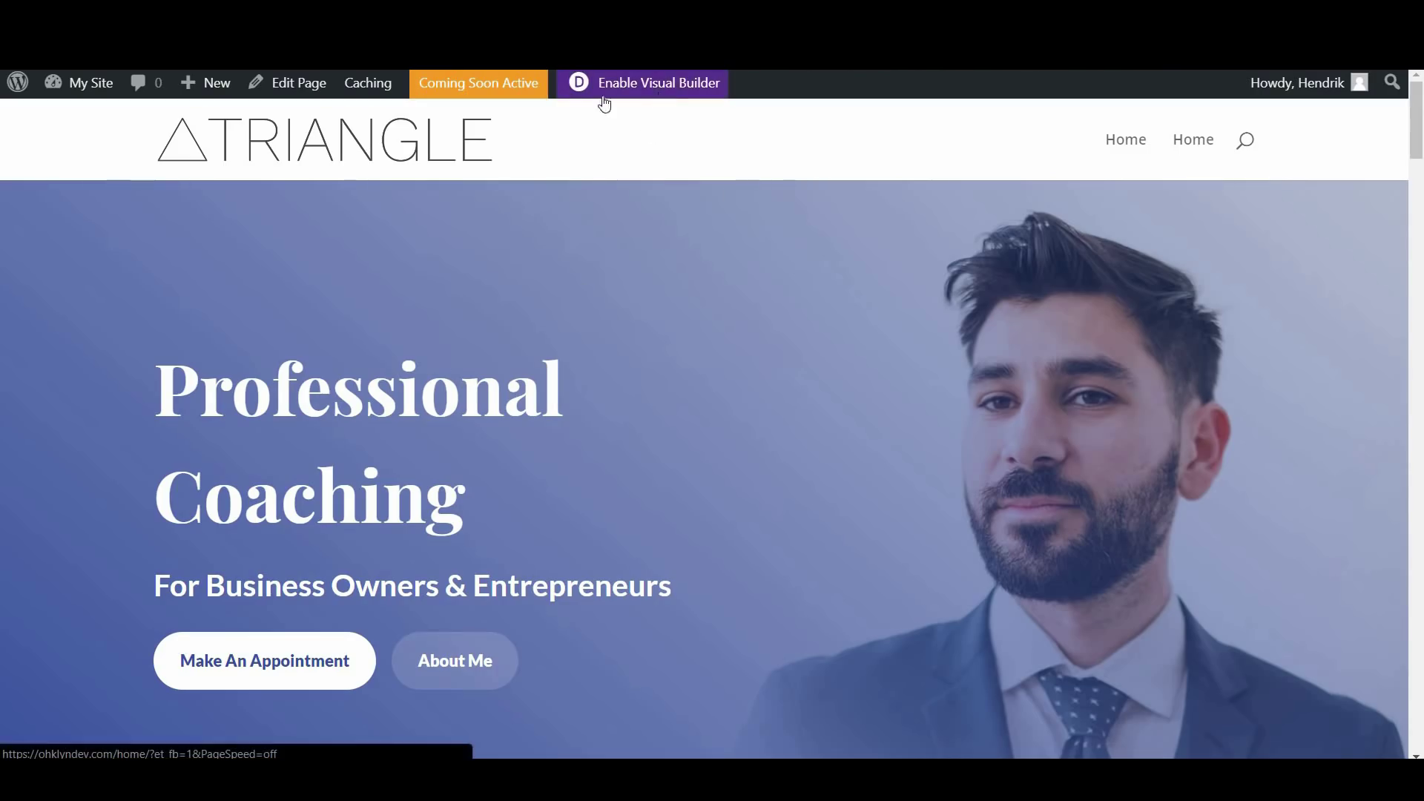
pyautogui.click(289, 87)
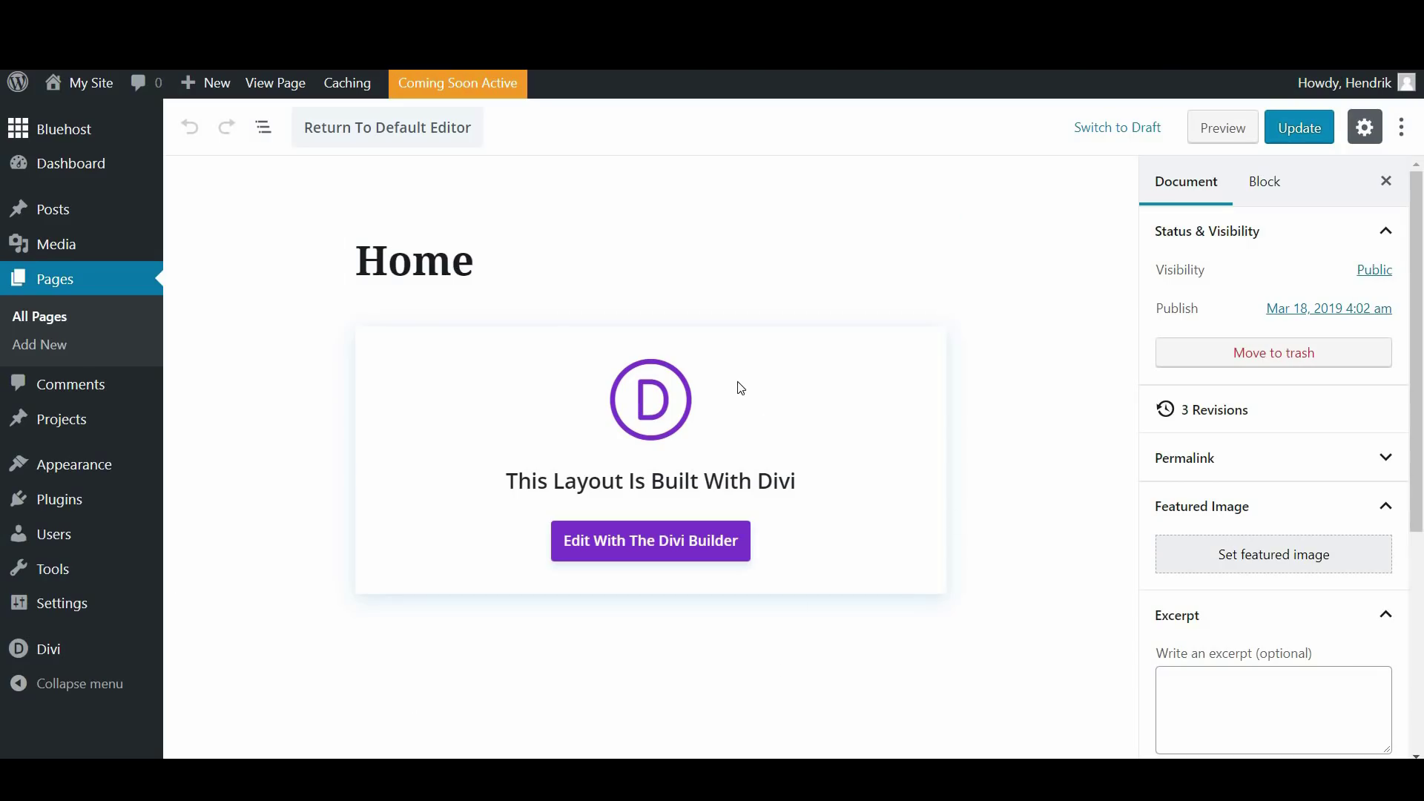
pyautogui.scroll(-1, 1421, 195)
pyautogui.scroll(1, 1421, 194)
pyautogui.click(1297, 125)
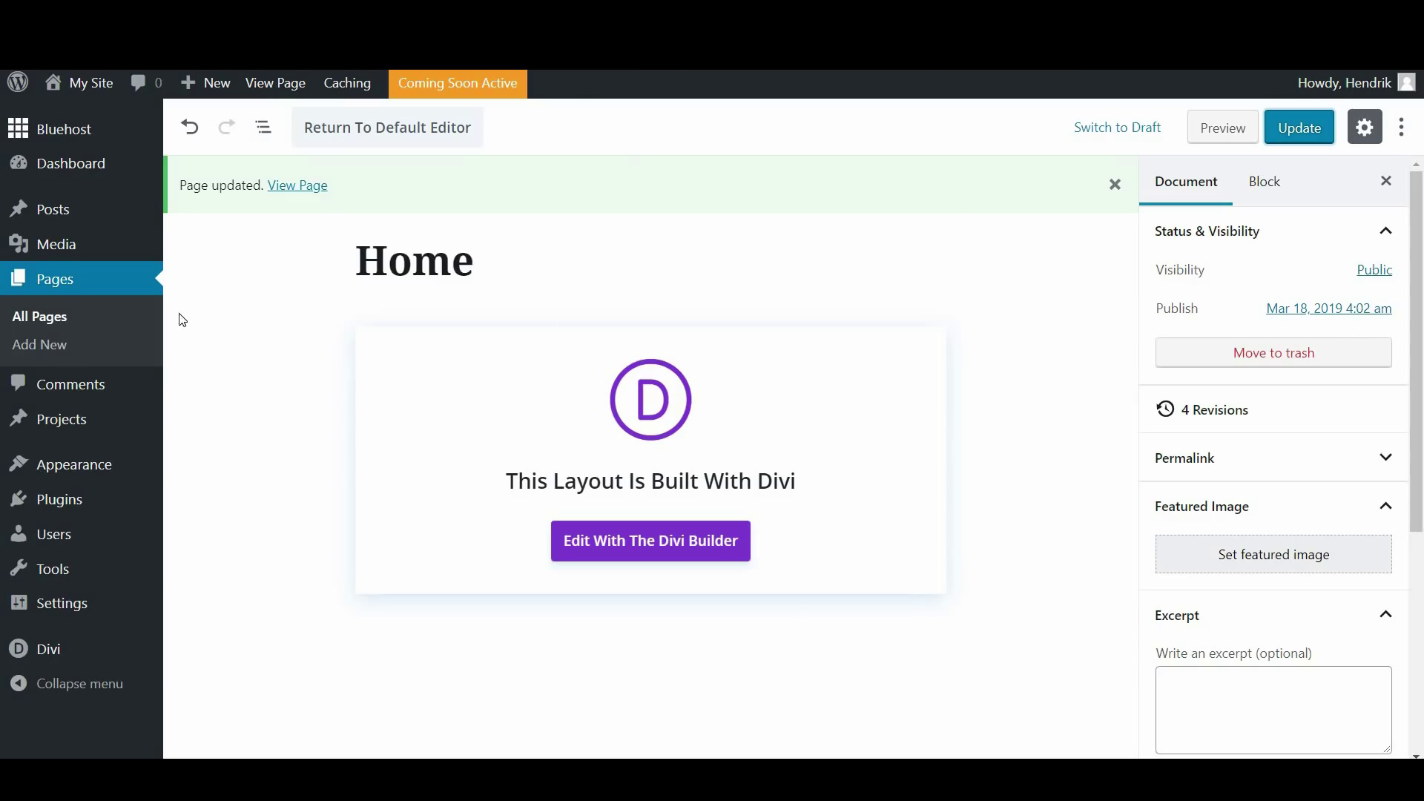
pyautogui.click(40, 318)
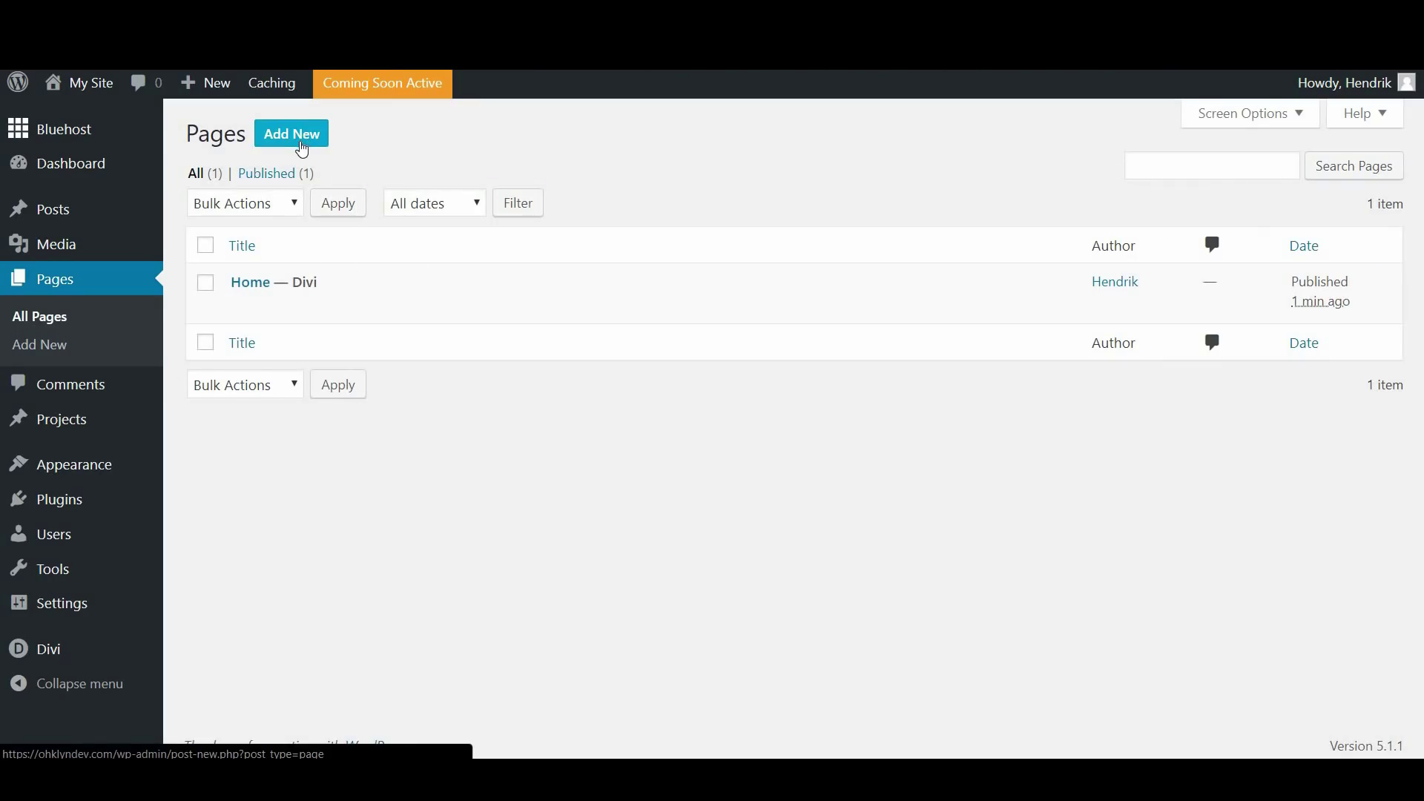
# Create a new page titled 'About', build it with Divi, and browse the premade layouts
pyautogui.click(304, 144)
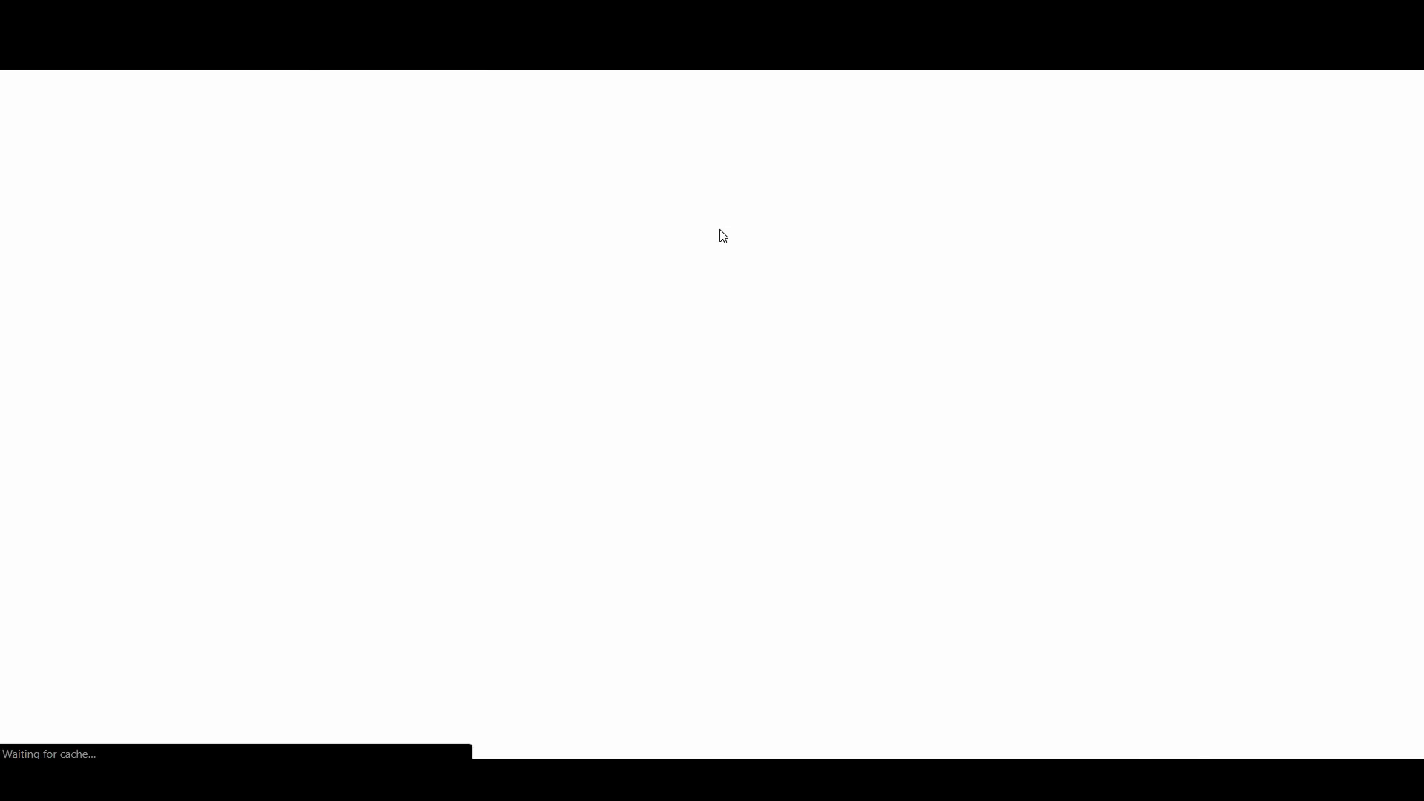
pyautogui.write('About')
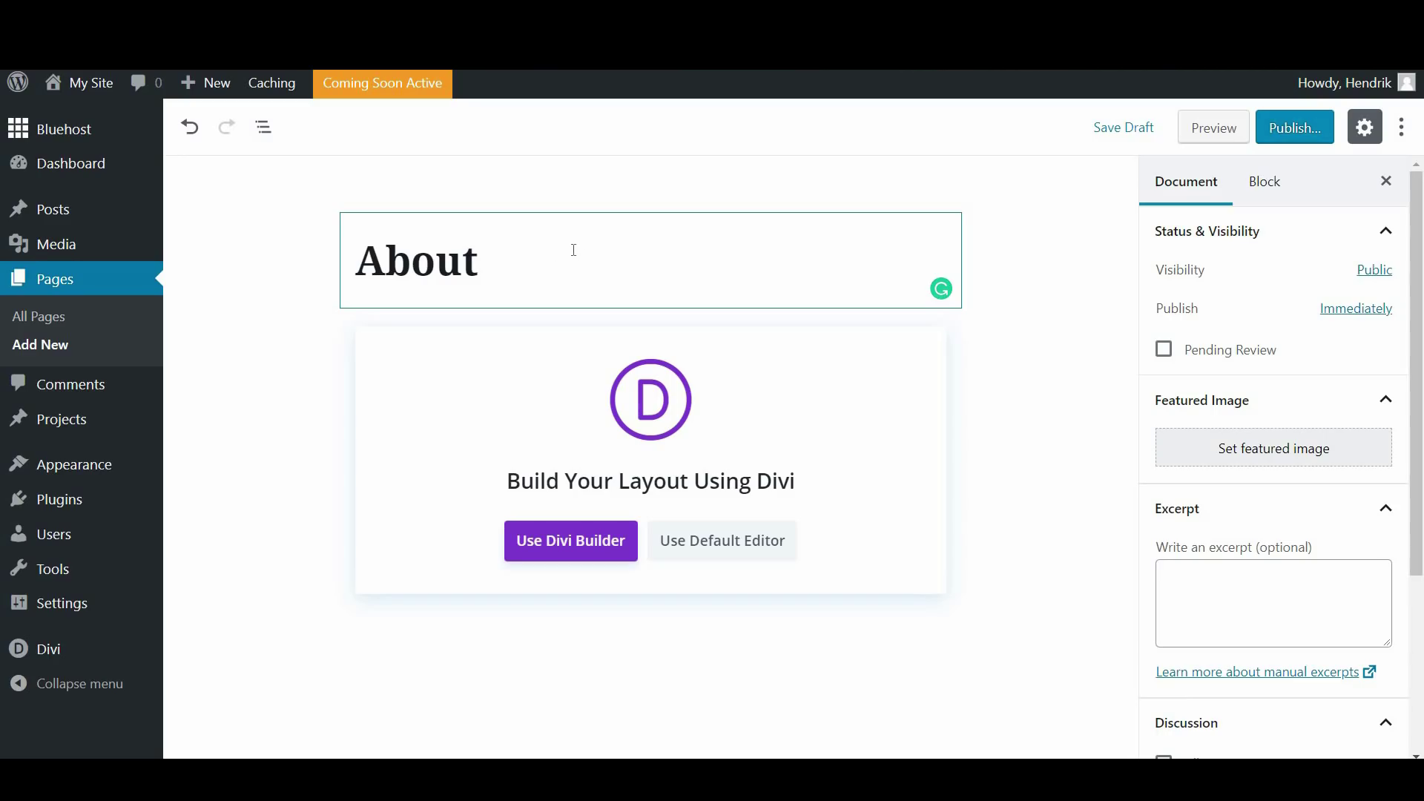
pyautogui.click(591, 550)
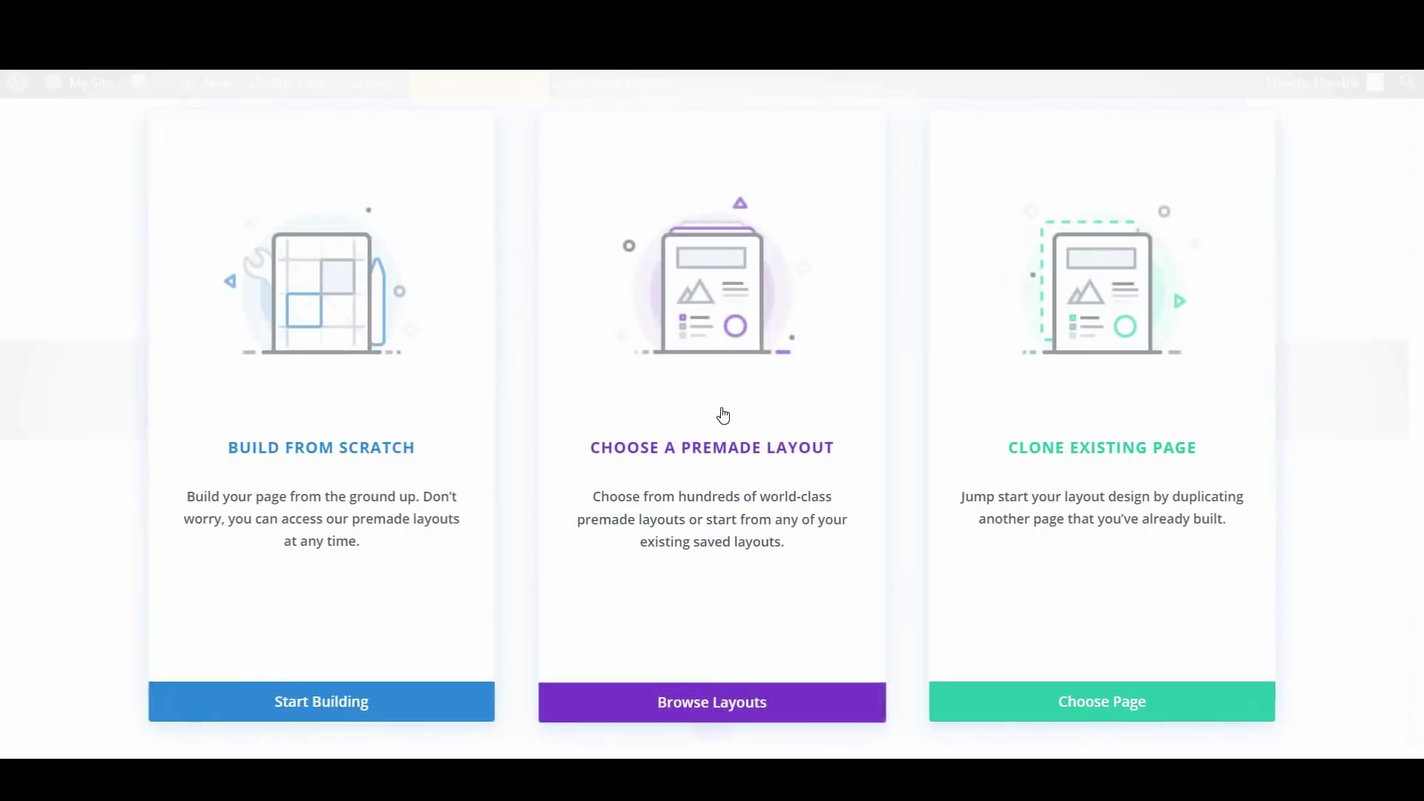
pyautogui.click(711, 702)
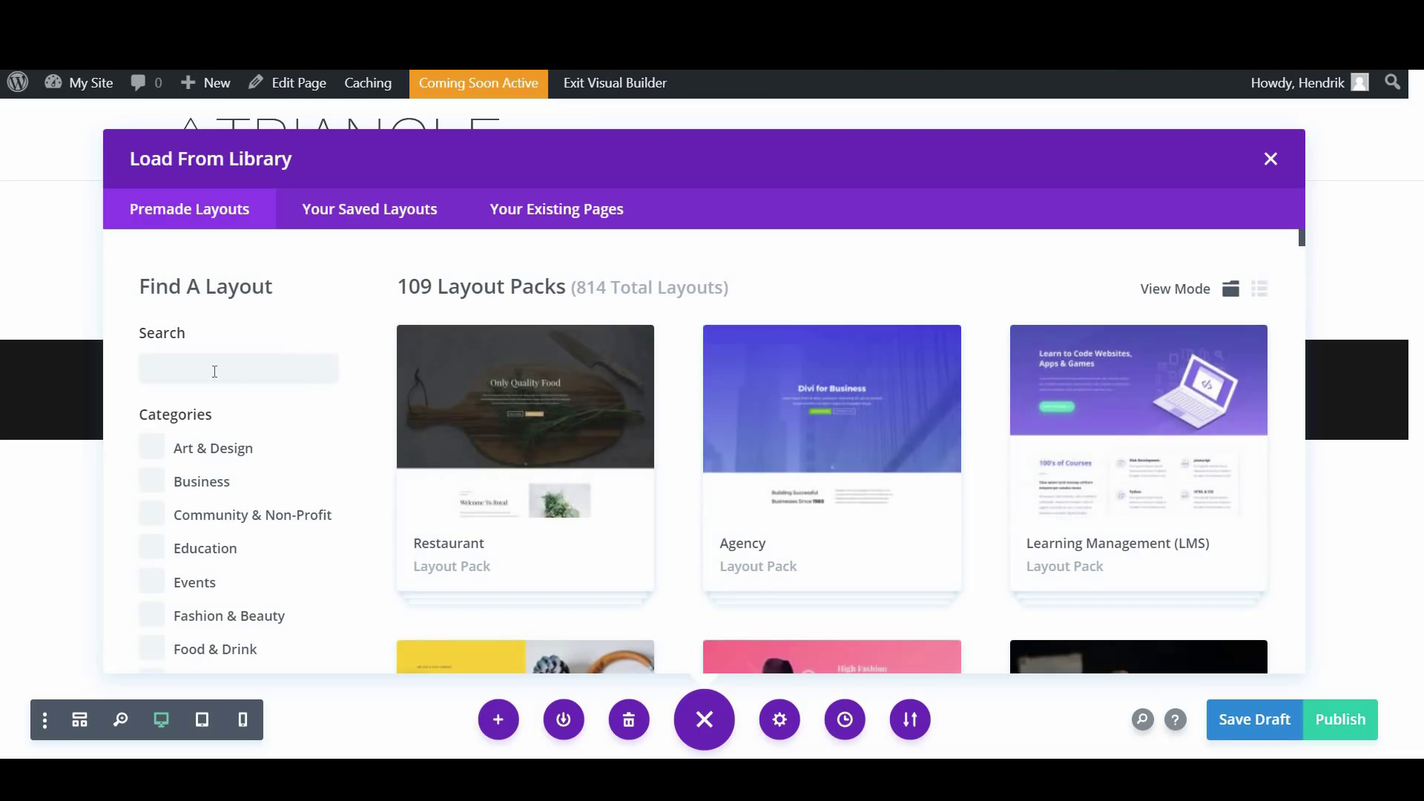
# Search for 'Business coach' and apply the Business Coach About Page layout
pyautogui.click(214, 371)
pyautogui.click(227, 406)
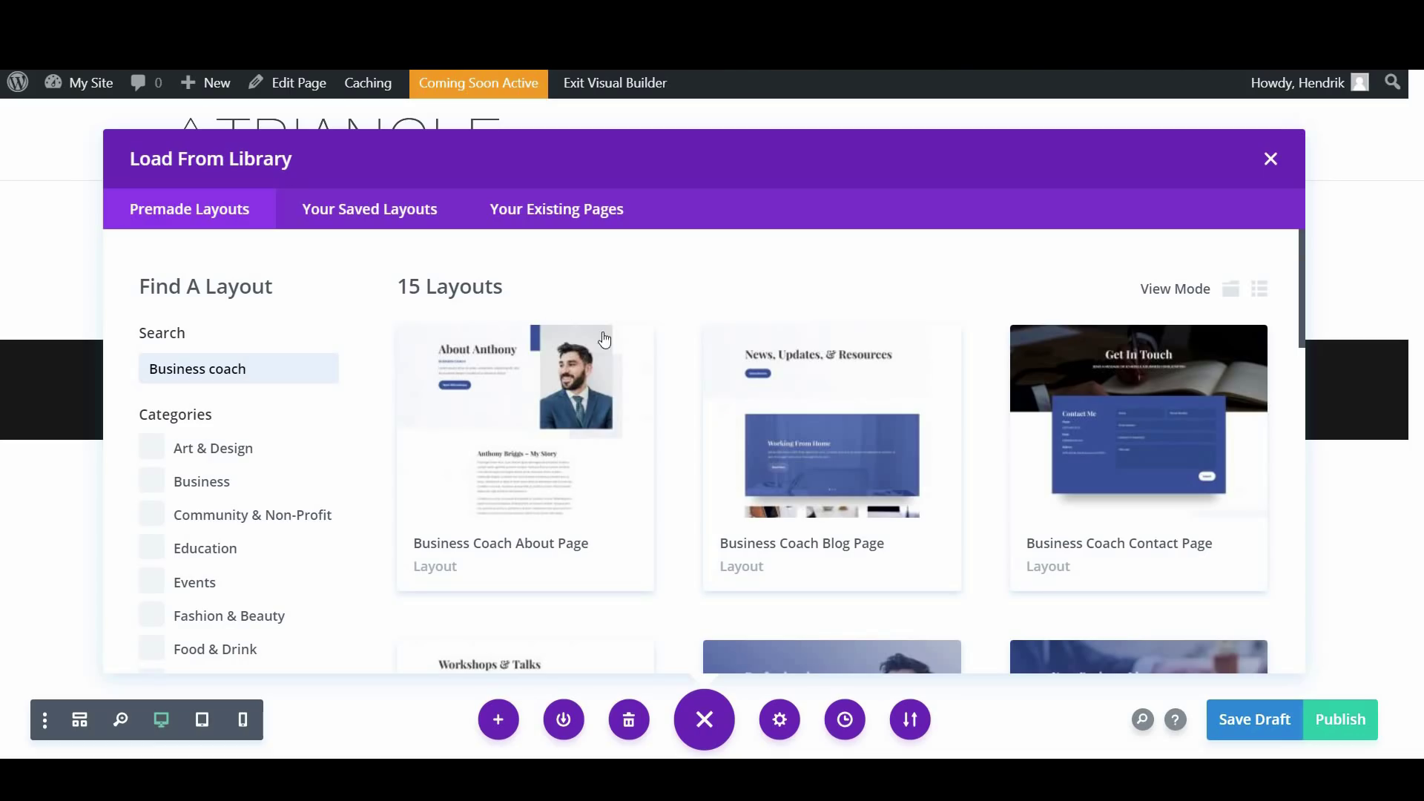
pyautogui.click(502, 404)
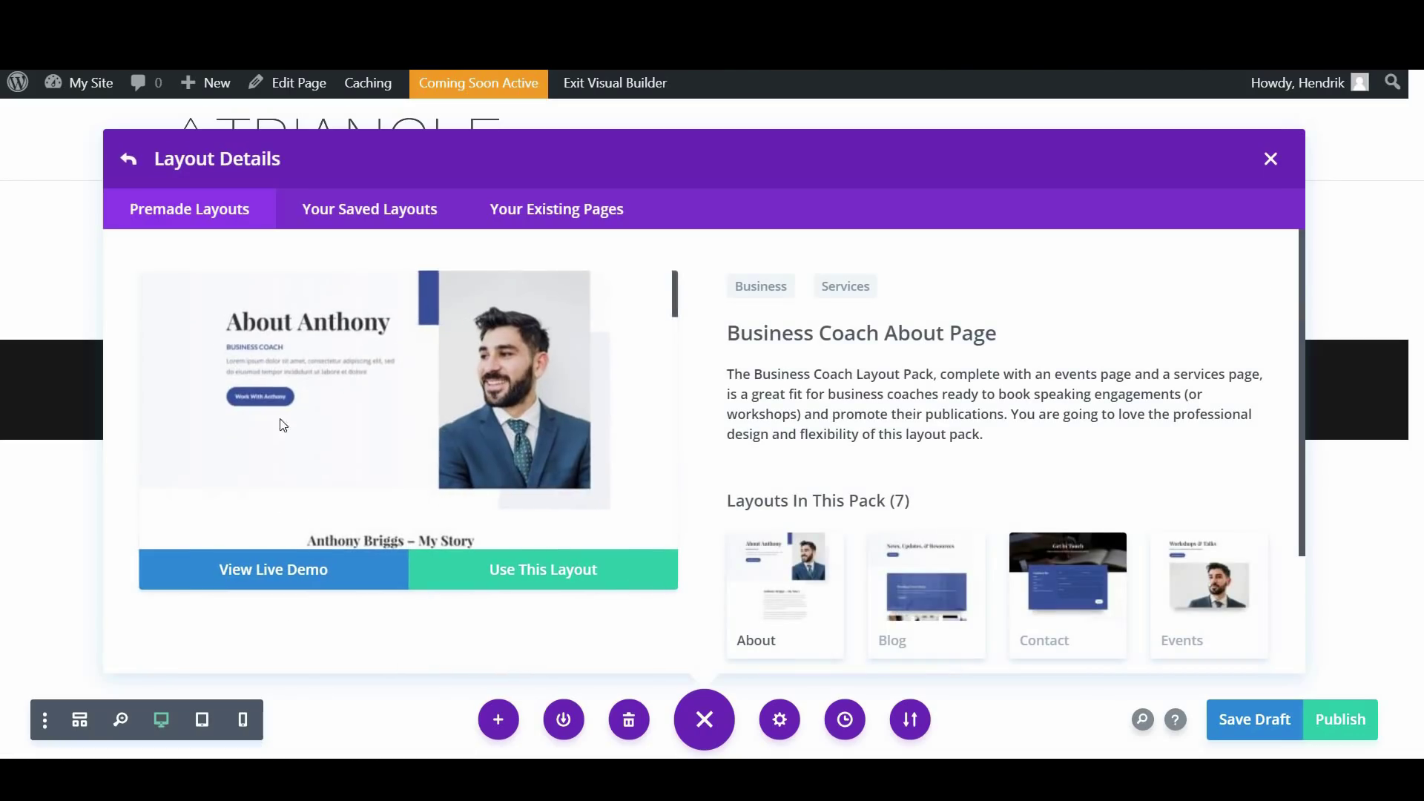
pyautogui.click(559, 571)
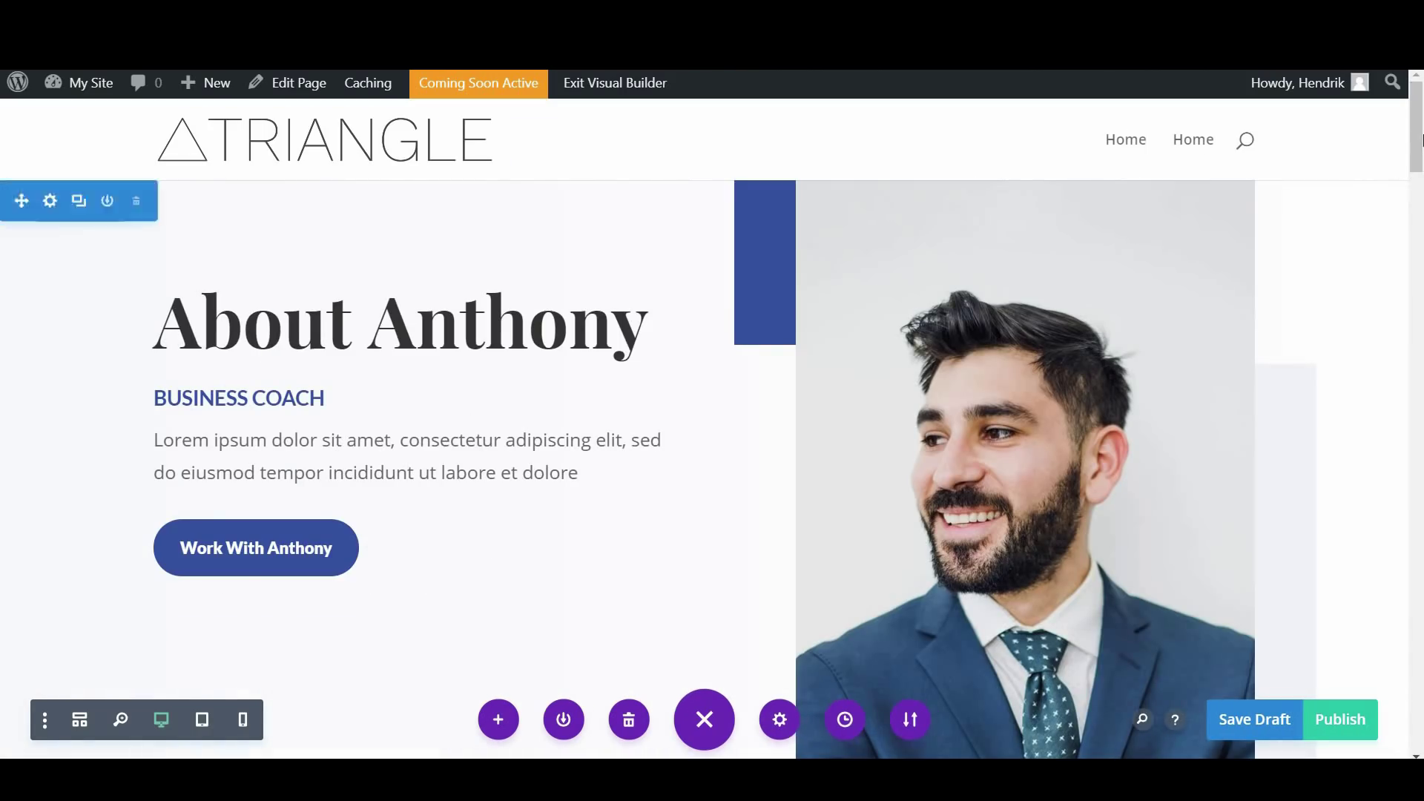
# Save the About page as a draft, publish it, and return to the back-end page editor
pyautogui.scroll(-15, 1420, 140)
pyautogui.scroll(15, 1420, 467)
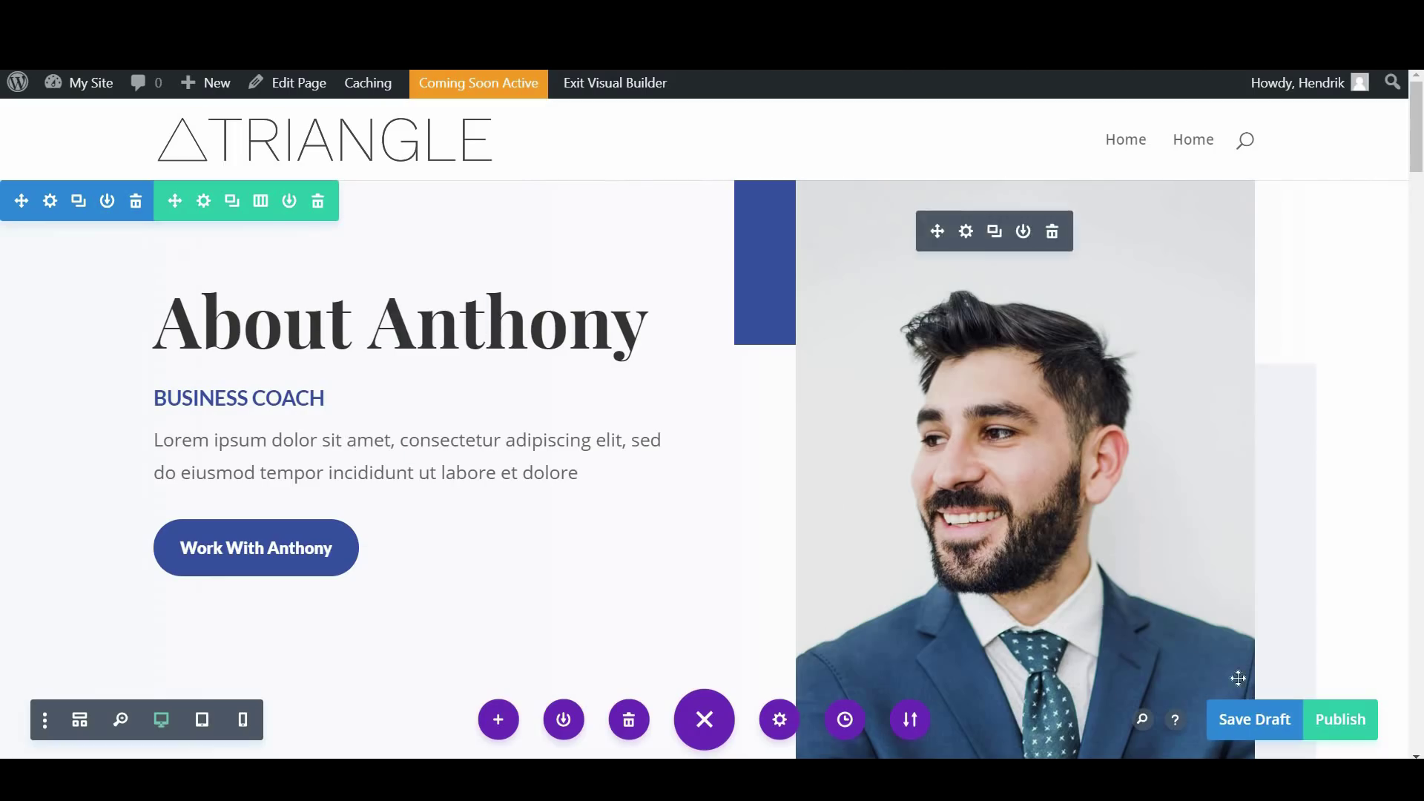
pyautogui.click(1253, 720)
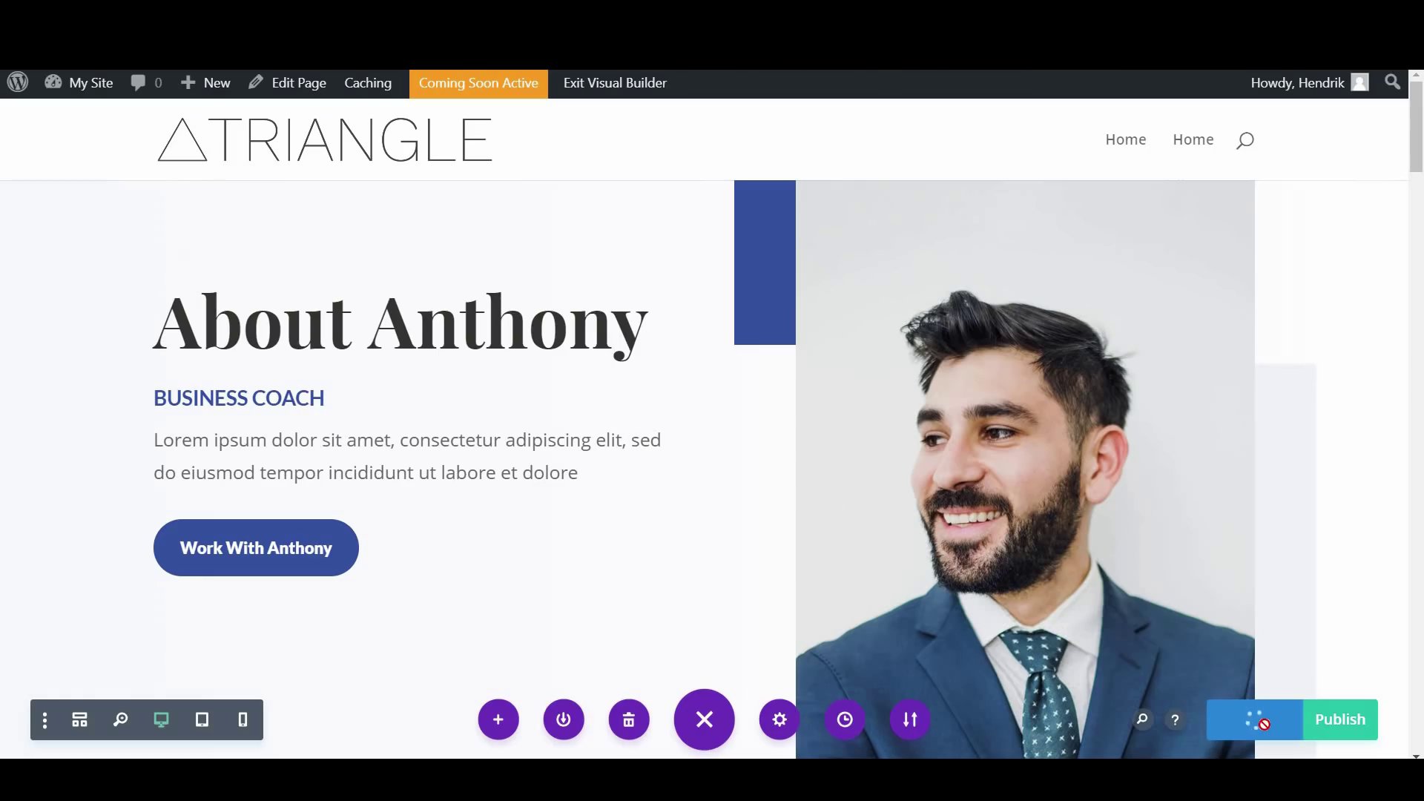
pyautogui.click(1344, 722)
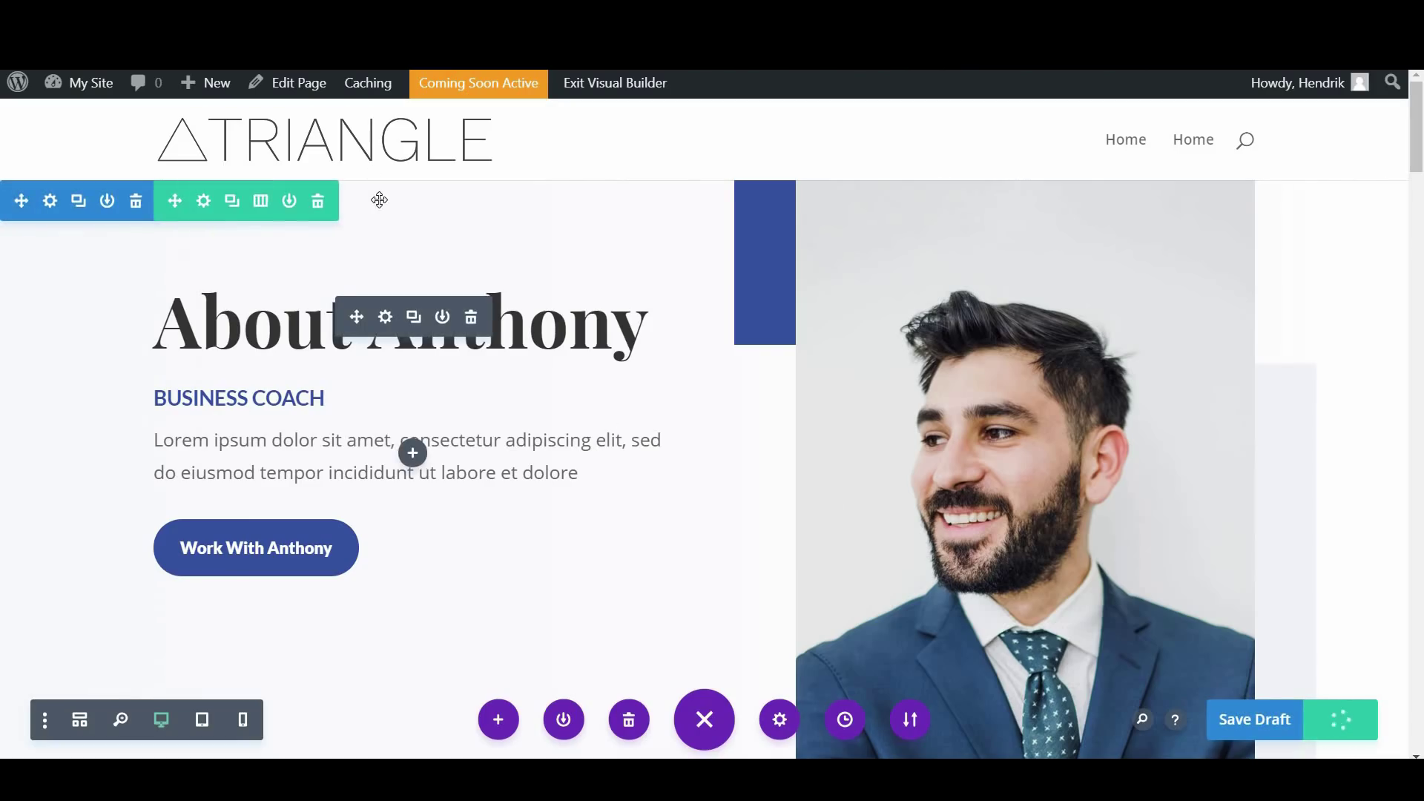
pyautogui.click(299, 94)
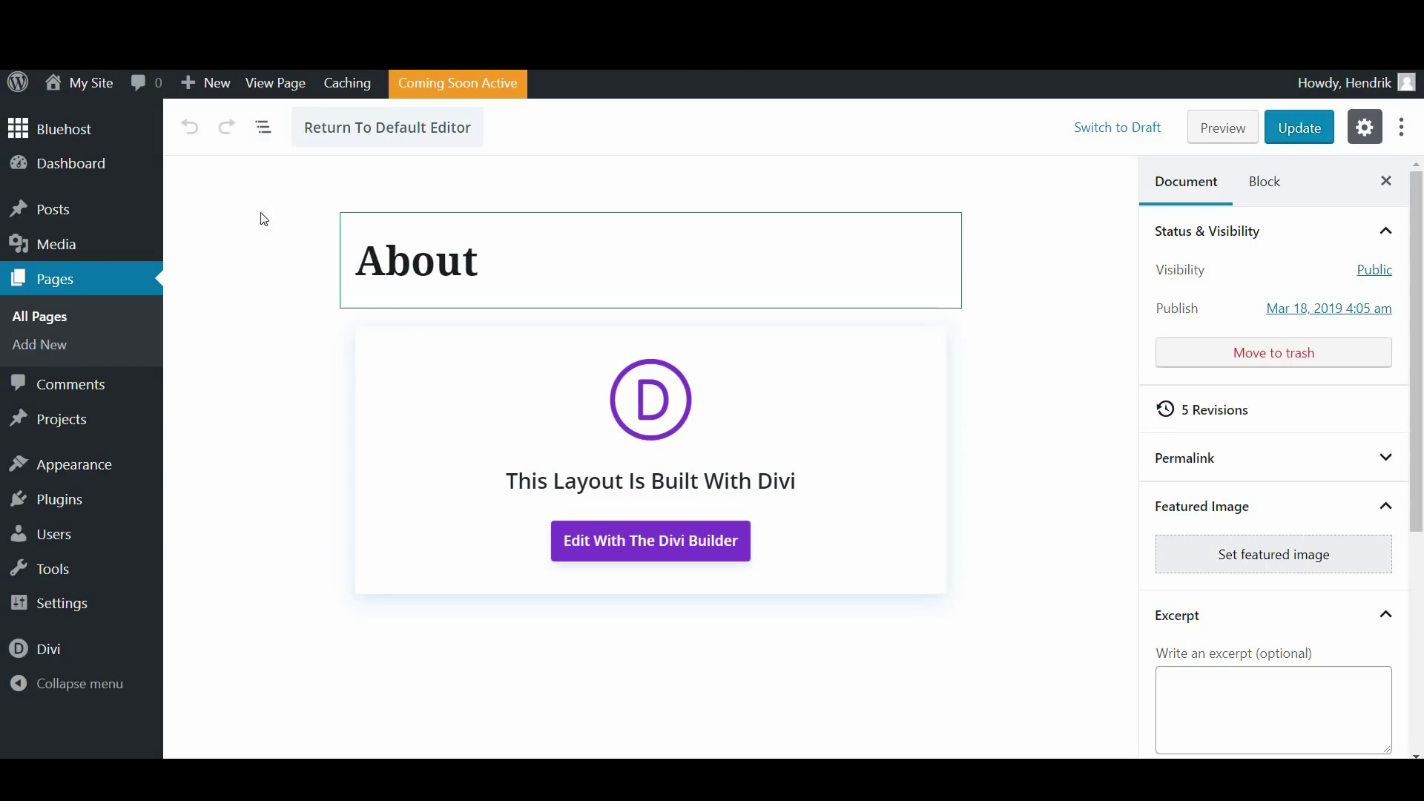
# Start another new page from the + New > Page menu
pyautogui.moveTo(213, 89)
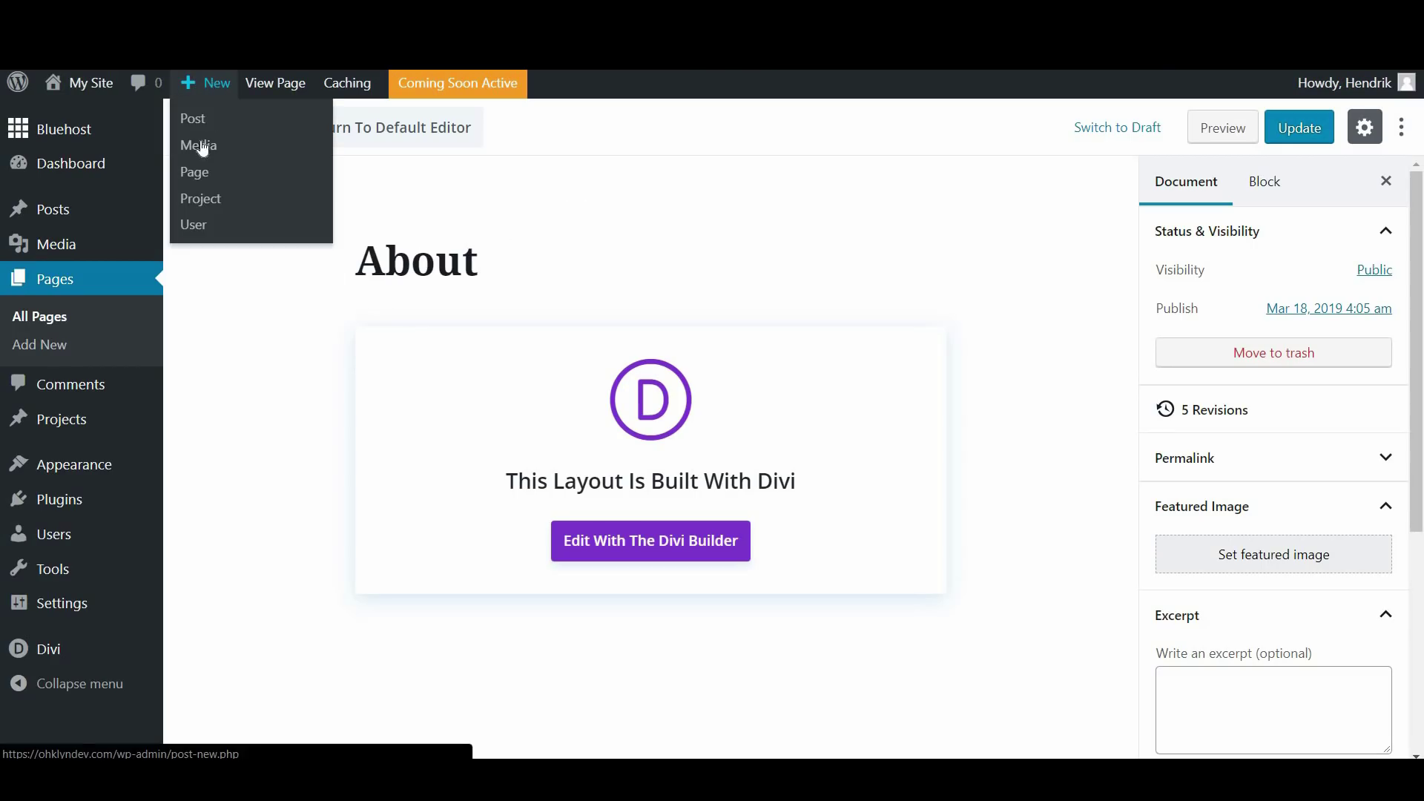
pyautogui.click(210, 186)
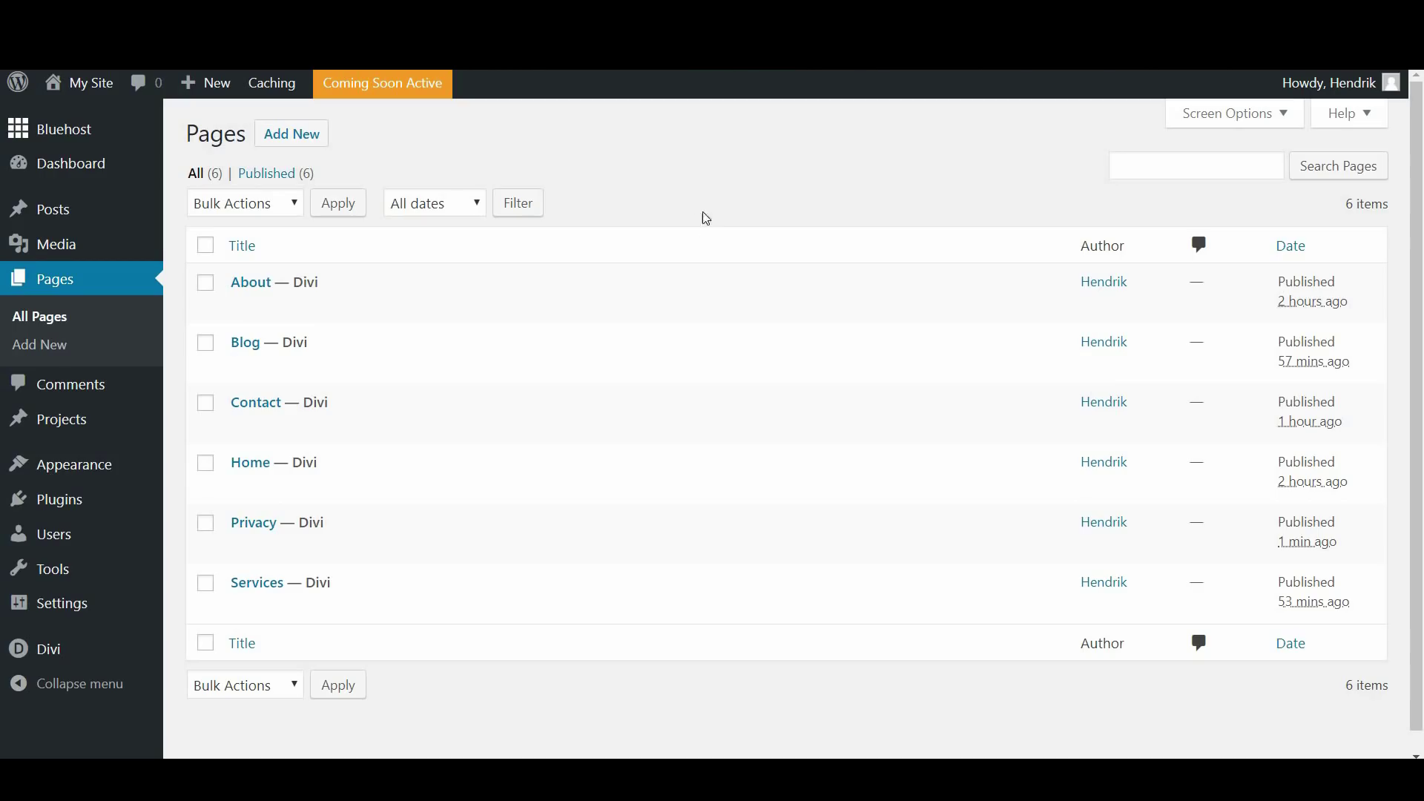
# Make the static Home page the homepage in Reading settings, save, and view the live site
pyautogui.moveTo(109, 604)
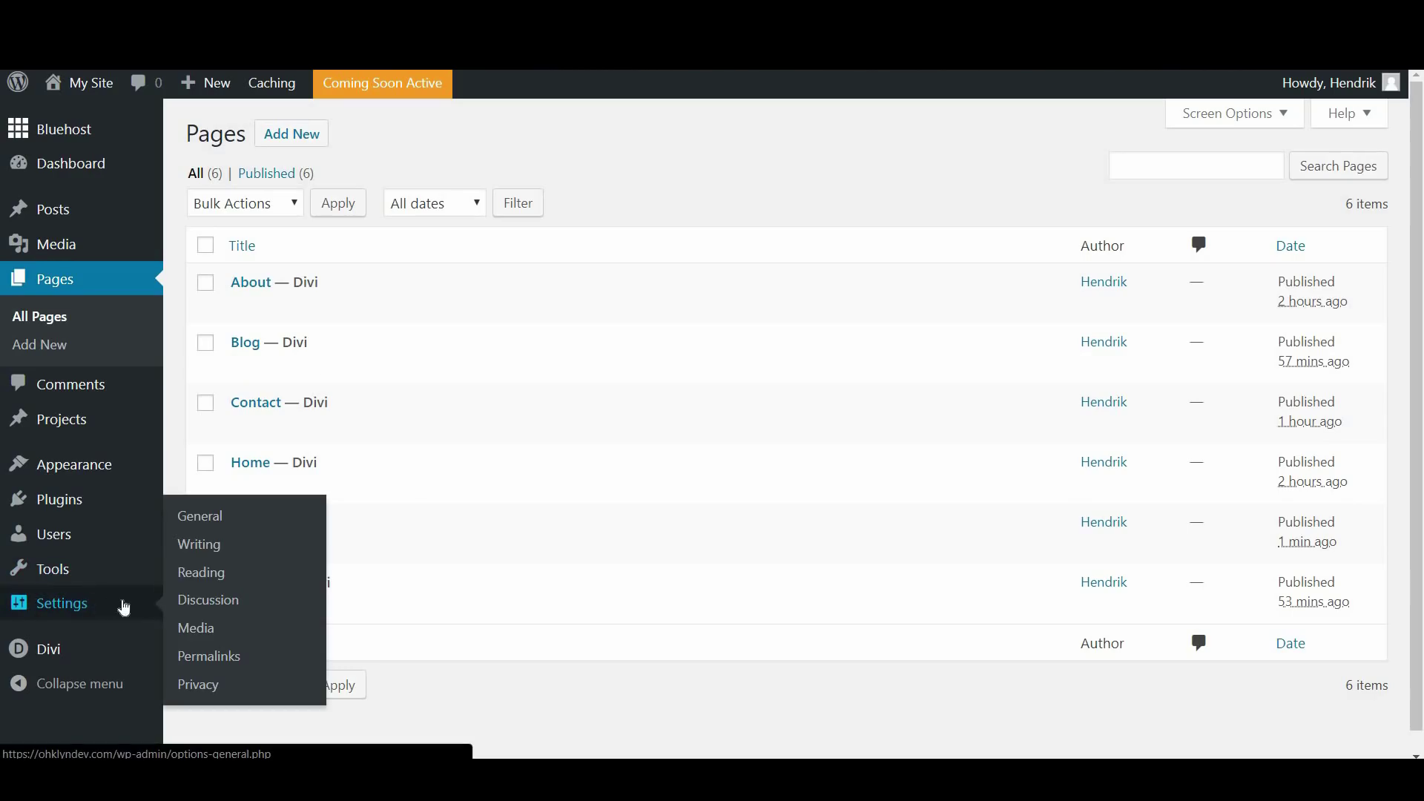
pyautogui.click(208, 574)
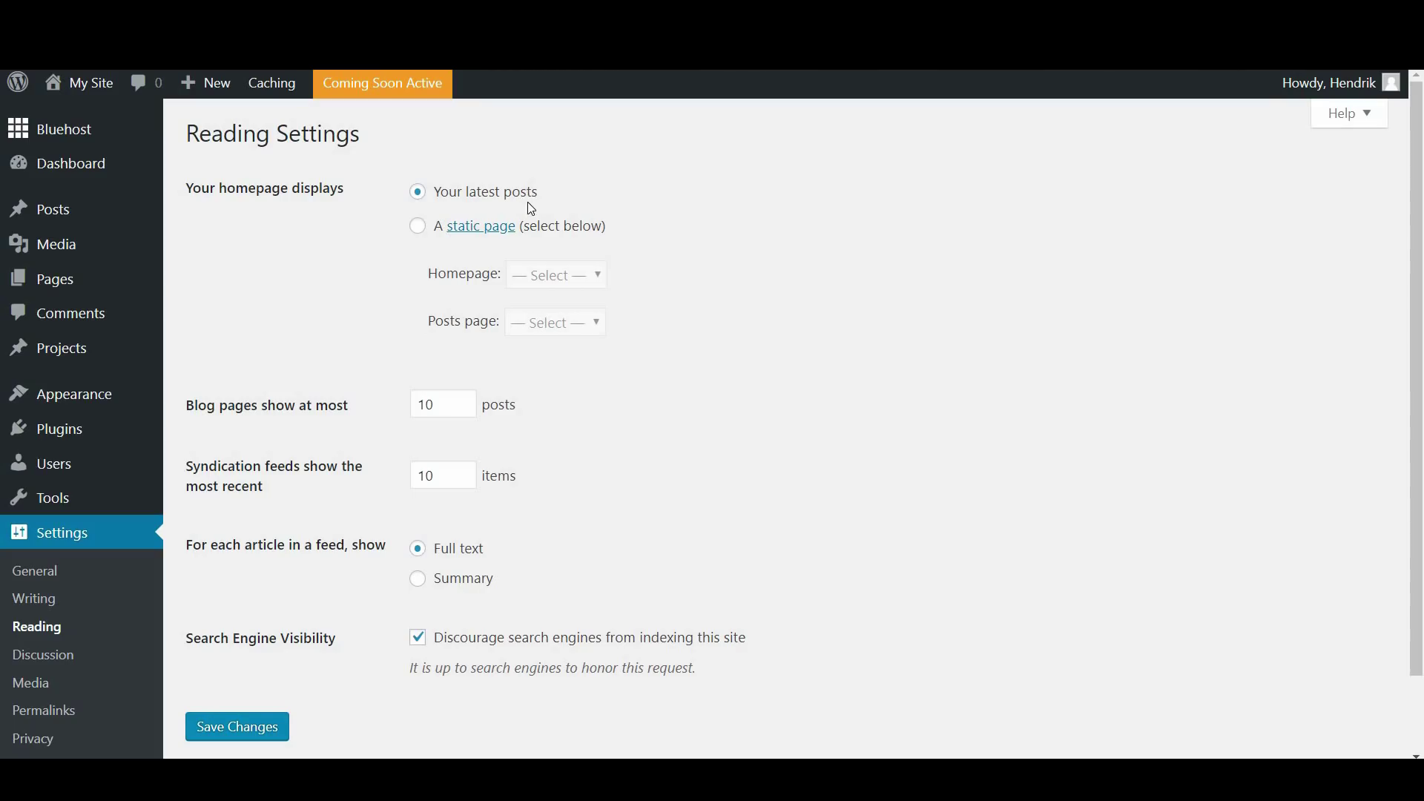
pyautogui.click(418, 229)
pyautogui.click(582, 282)
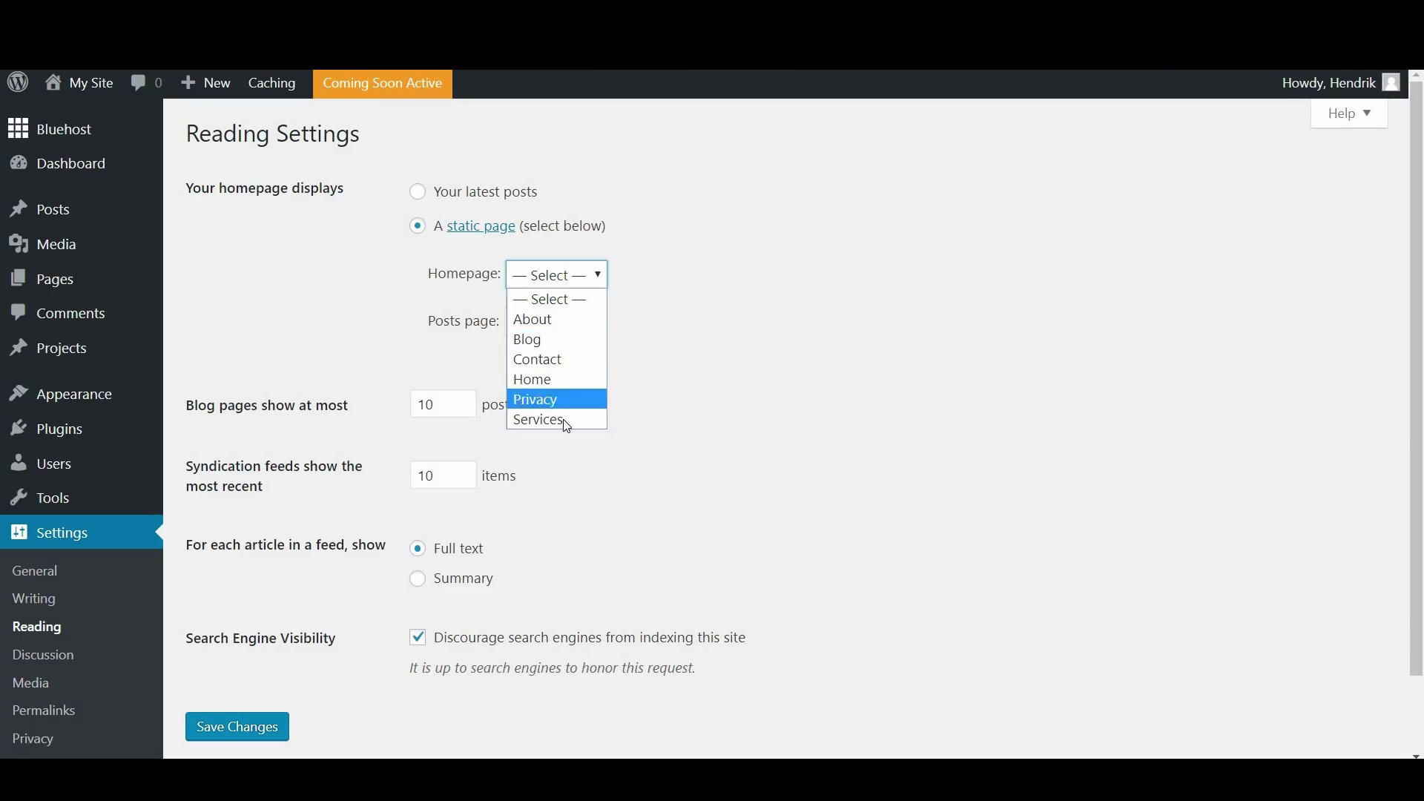
pyautogui.click(547, 381)
pyautogui.click(235, 740)
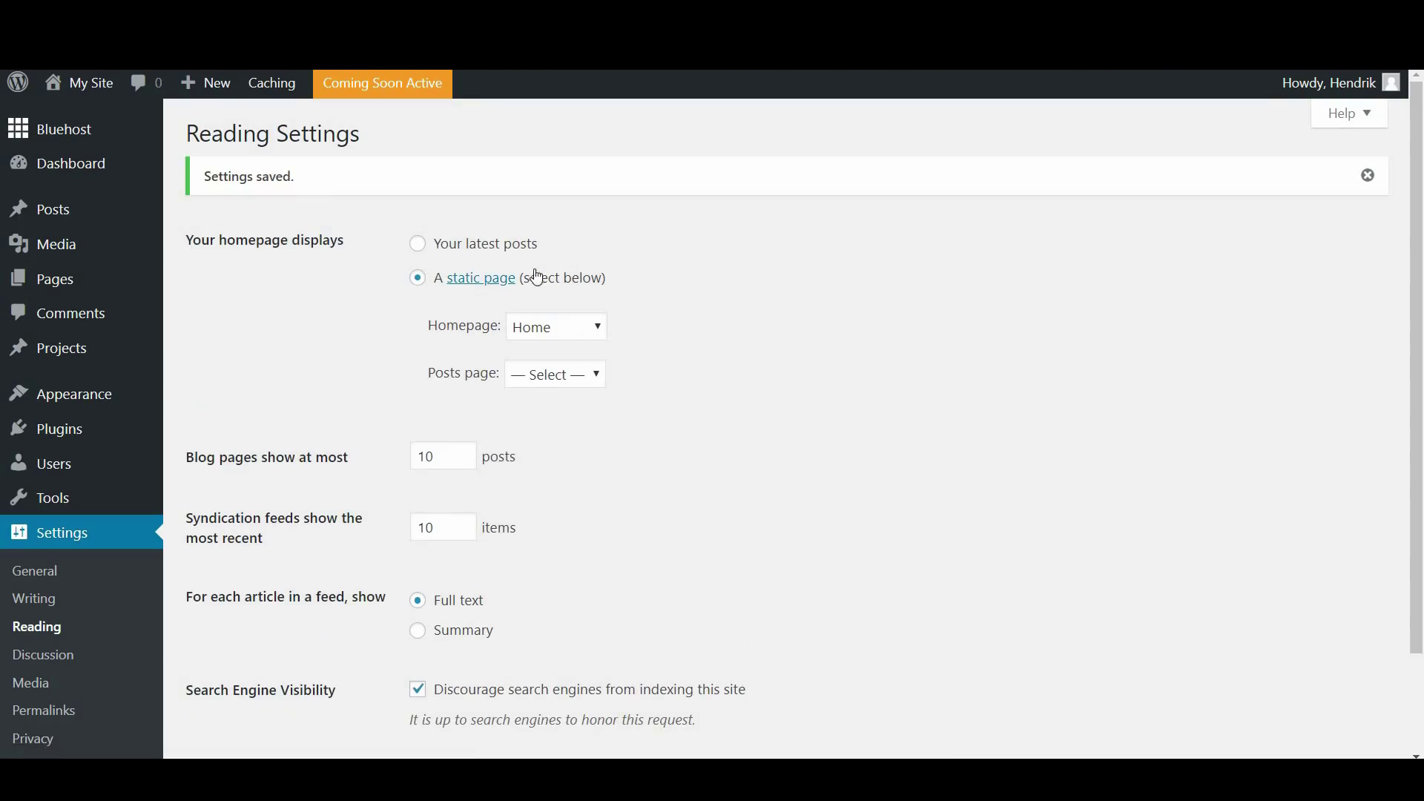
pyautogui.click(87, 95)
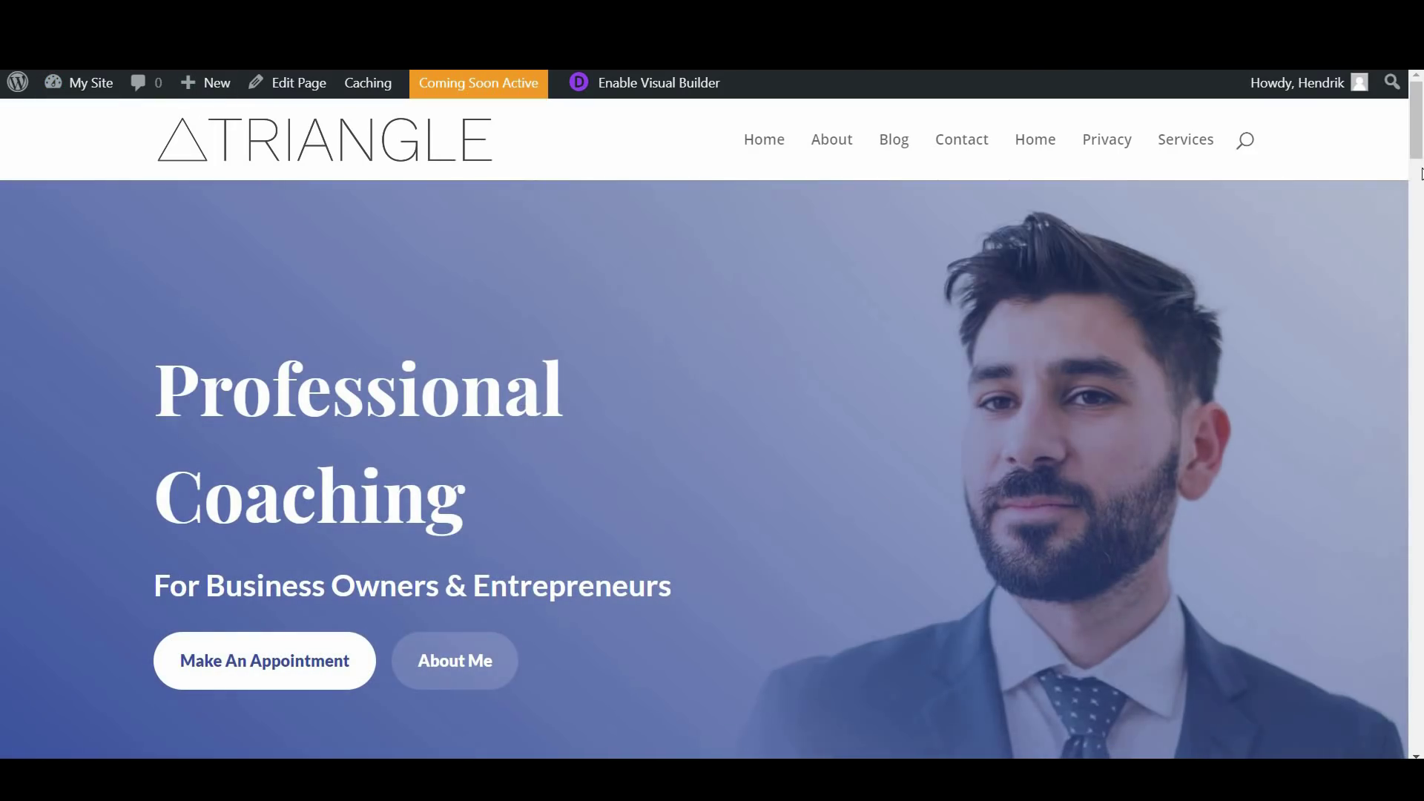
# Look through the homepage sections, then return to the WordPress admin Dashboard from My Site
pyautogui.click(1416, 241)
pyautogui.click(1410, 319)
pyautogui.scroll(-15, 1410, 318)
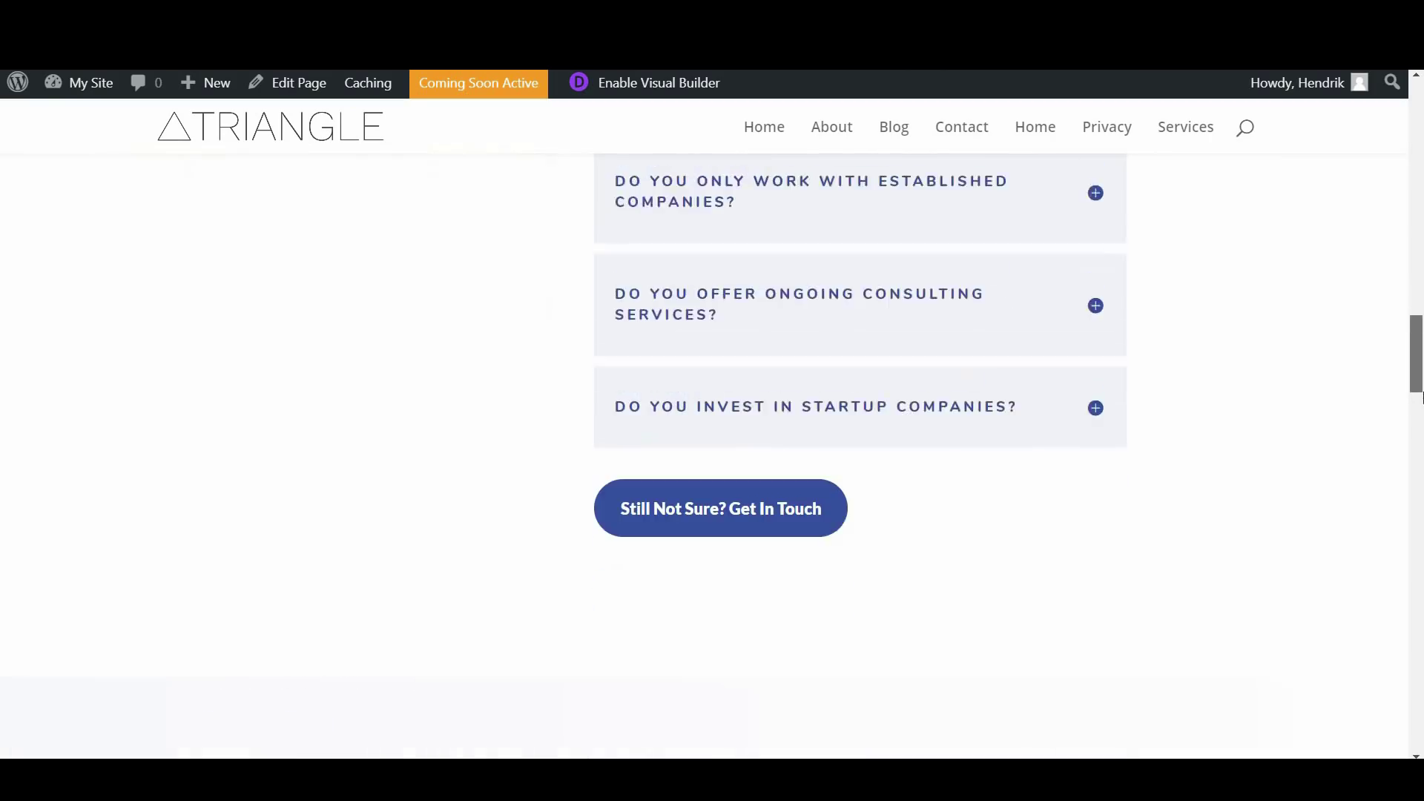
pyautogui.scroll(20, 1418, 112)
pyautogui.scroll(10, 1417, 111)
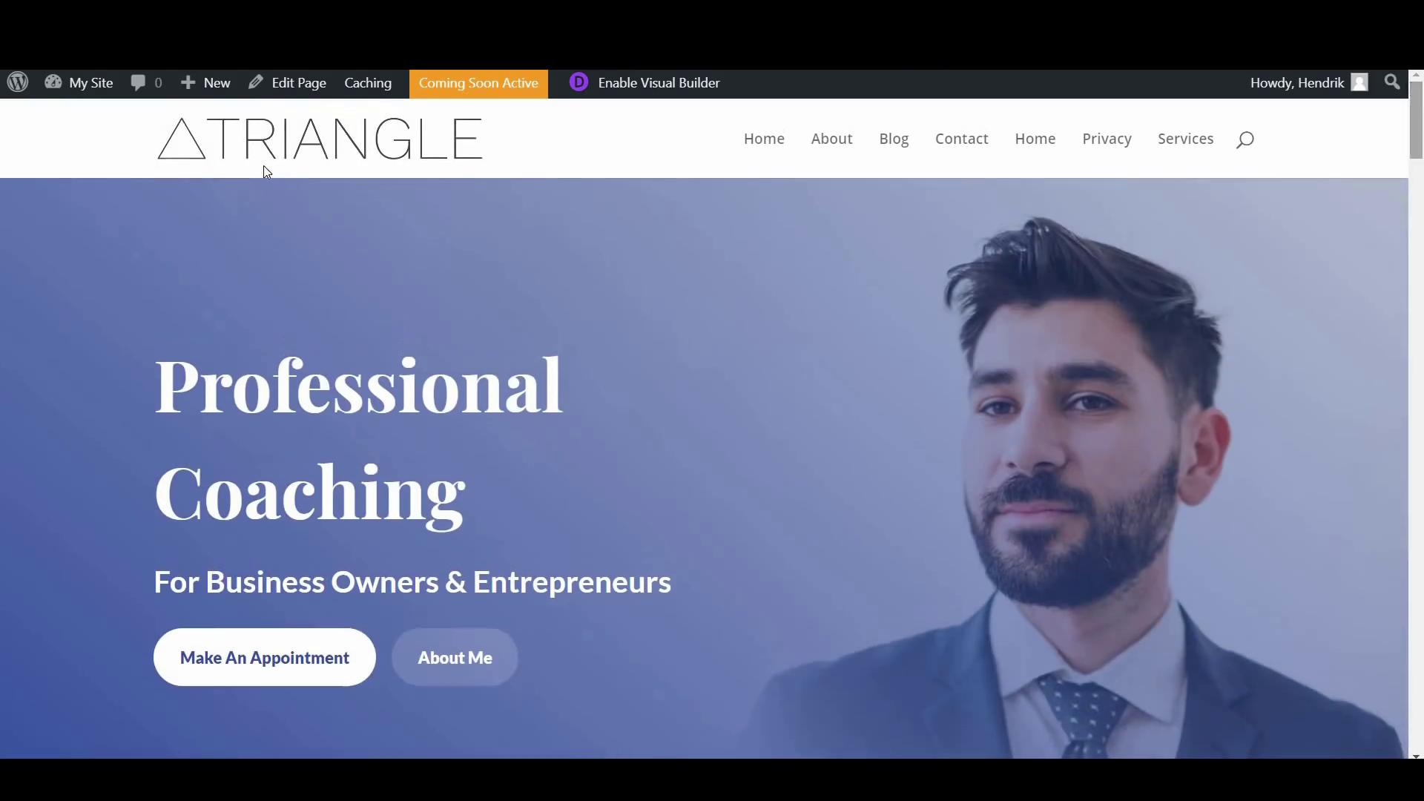
pyautogui.click(70, 92)
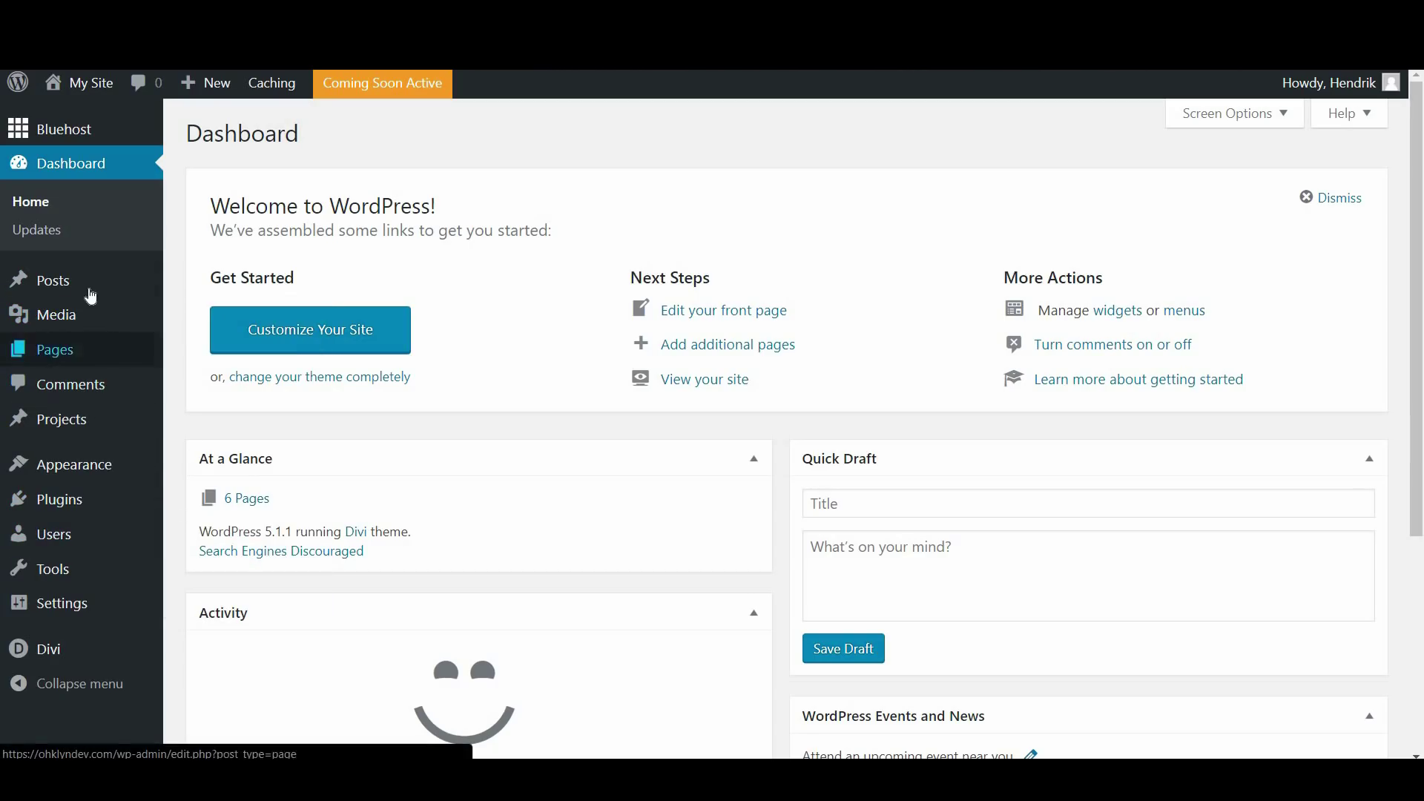
# Open the Posts > Categories screen
pyautogui.moveTo(88, 292)
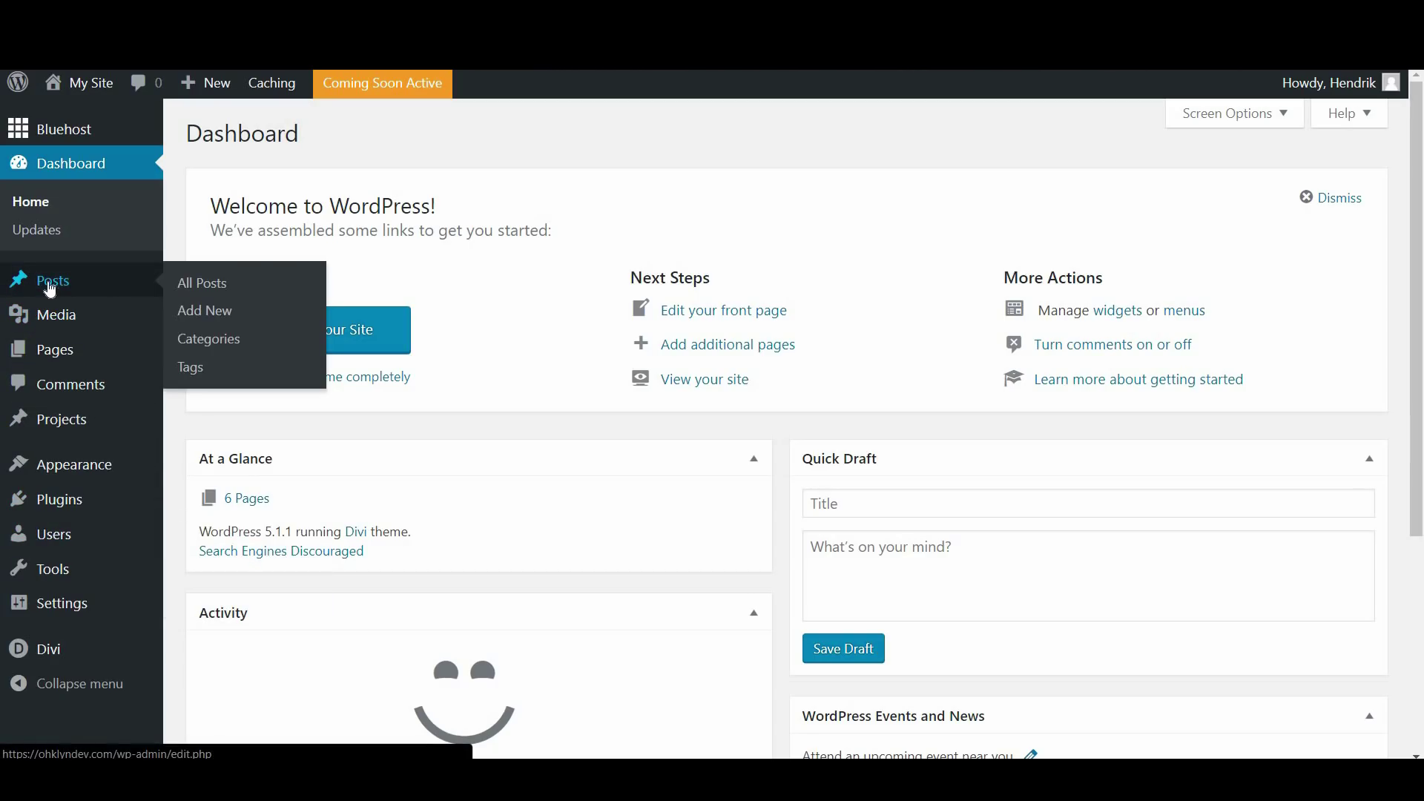
pyautogui.click(206, 345)
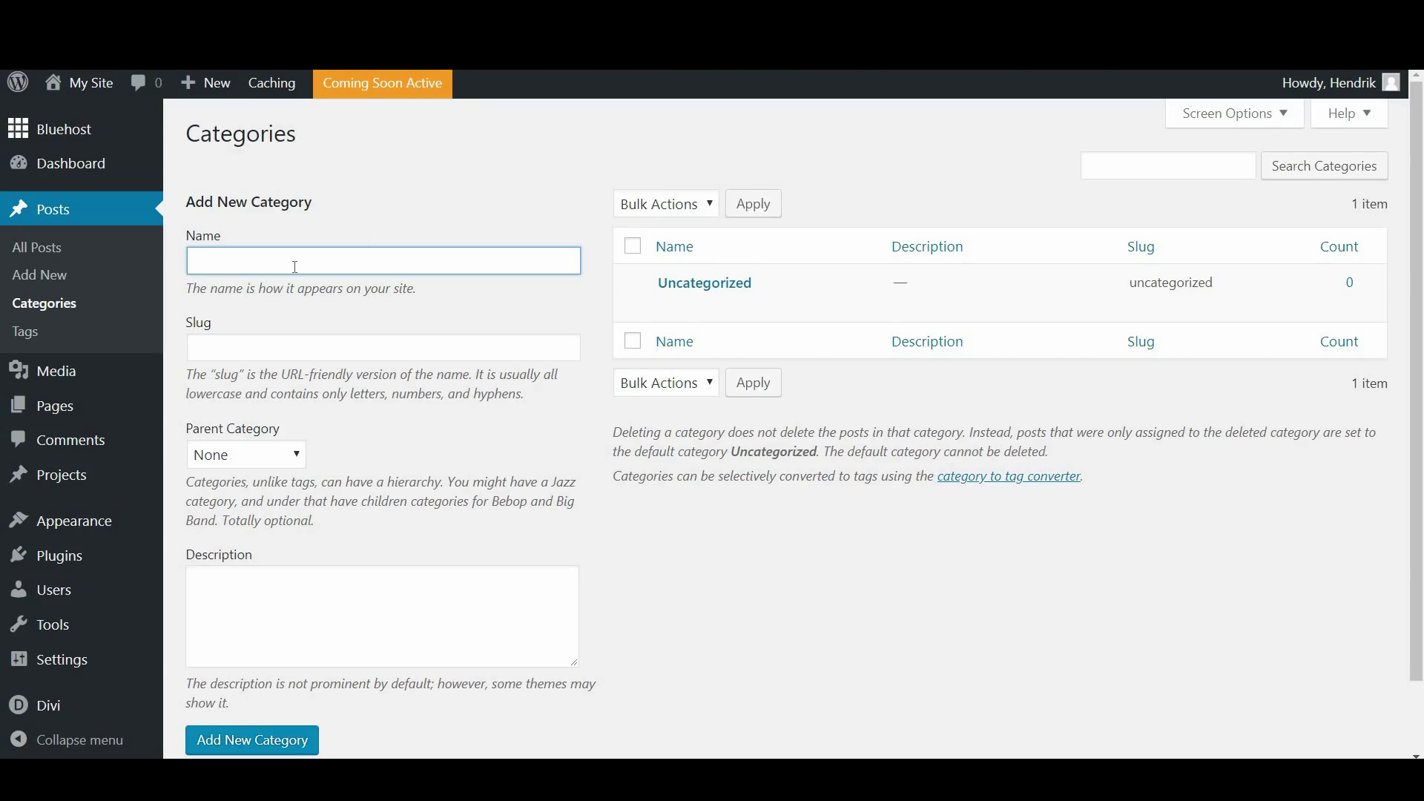
# Add a 'News' category with Parent Category left as None
pyautogui.write('News')
pyautogui.press('Tab')
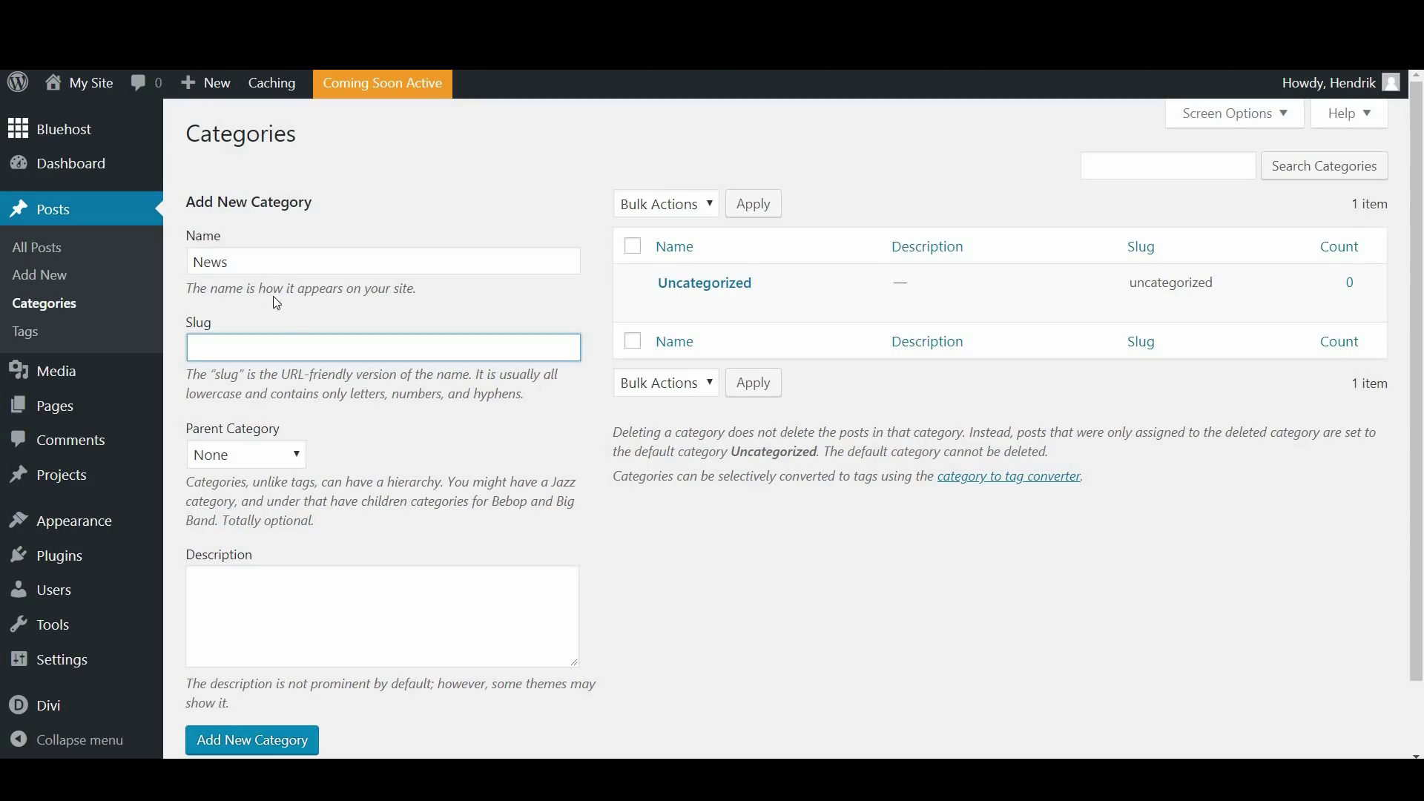
pyautogui.scroll(-1, 389, 489)
pyautogui.scroll(1, 385, 482)
pyautogui.click(280, 461)
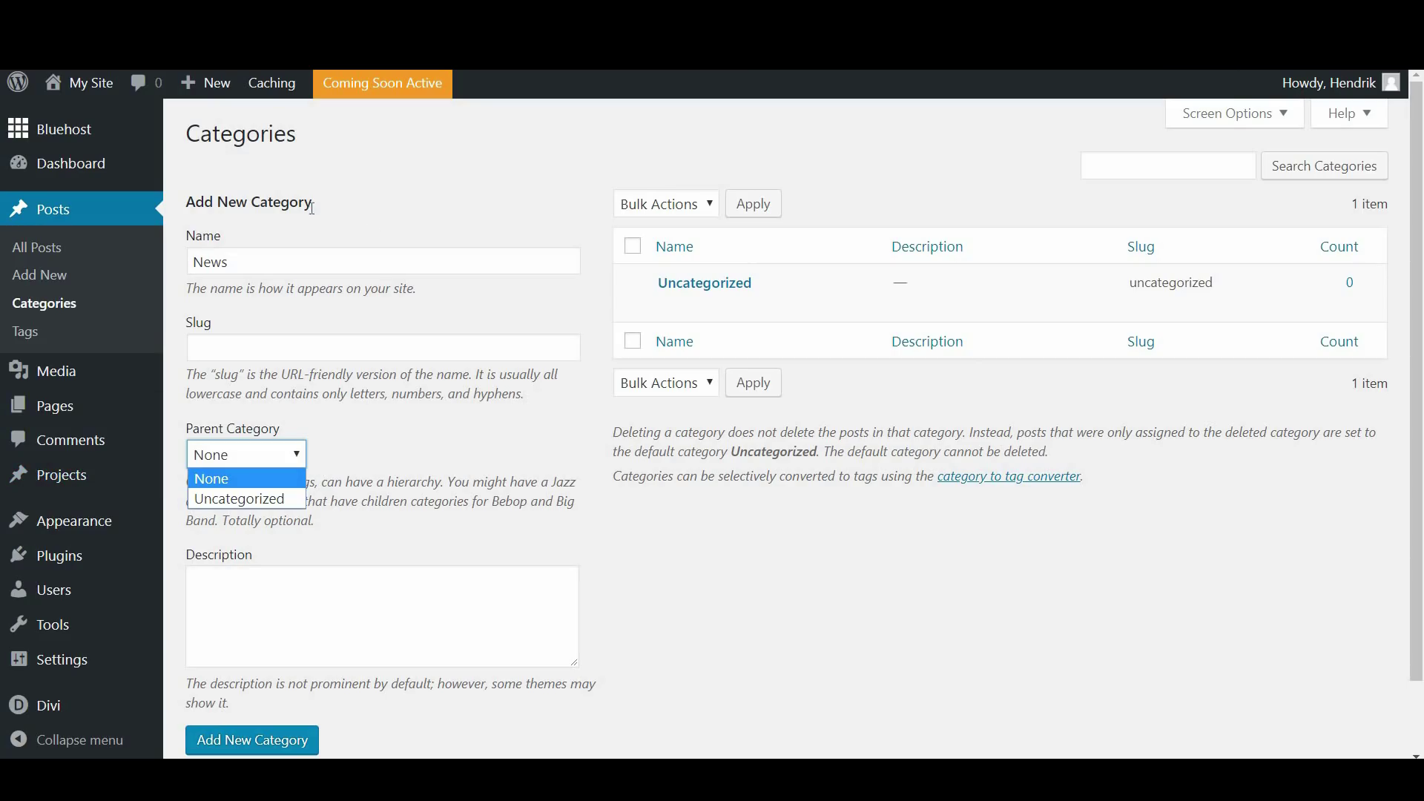
pyautogui.click(490, 478)
pyautogui.scroll(-1, 508, 449)
pyautogui.scroll(-2, 508, 449)
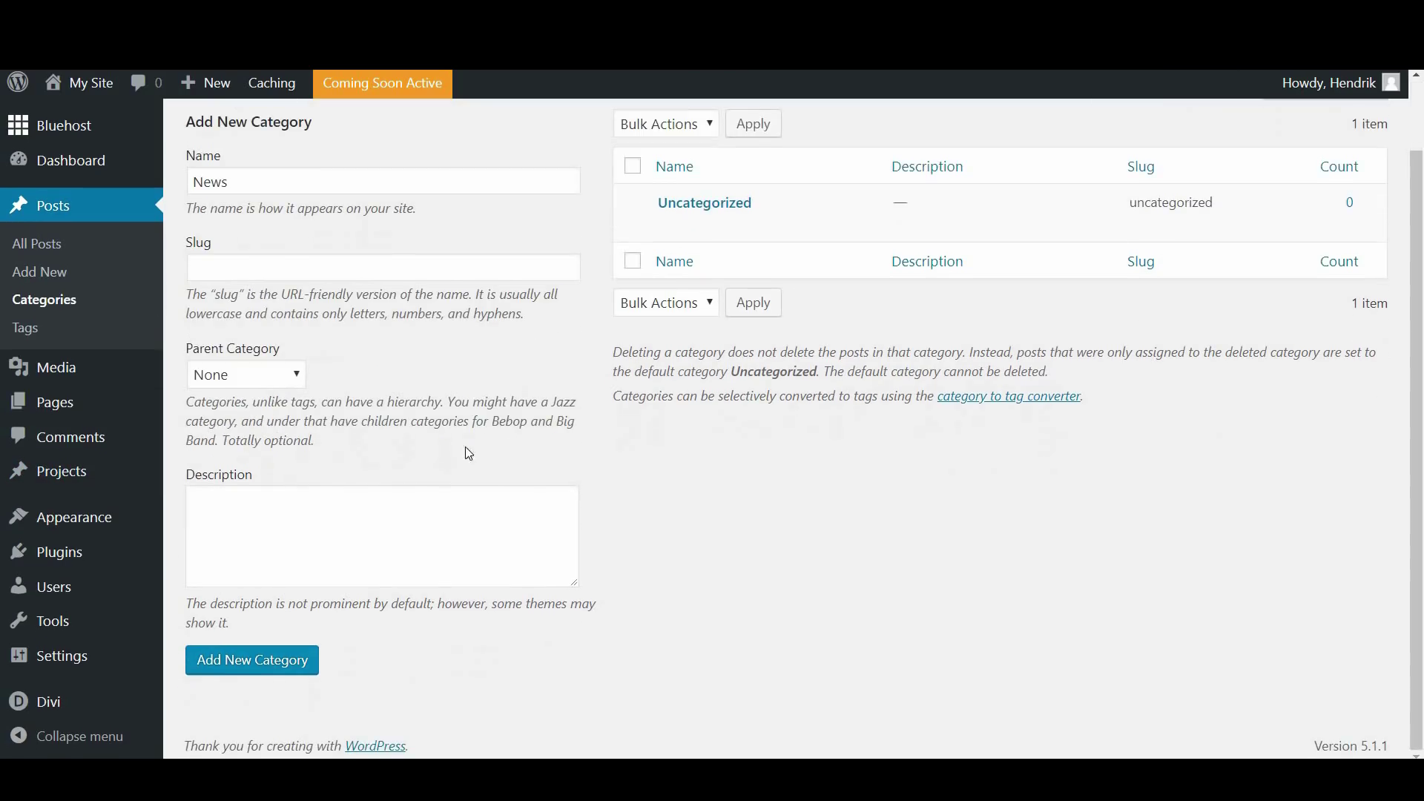
pyautogui.click(327, 518)
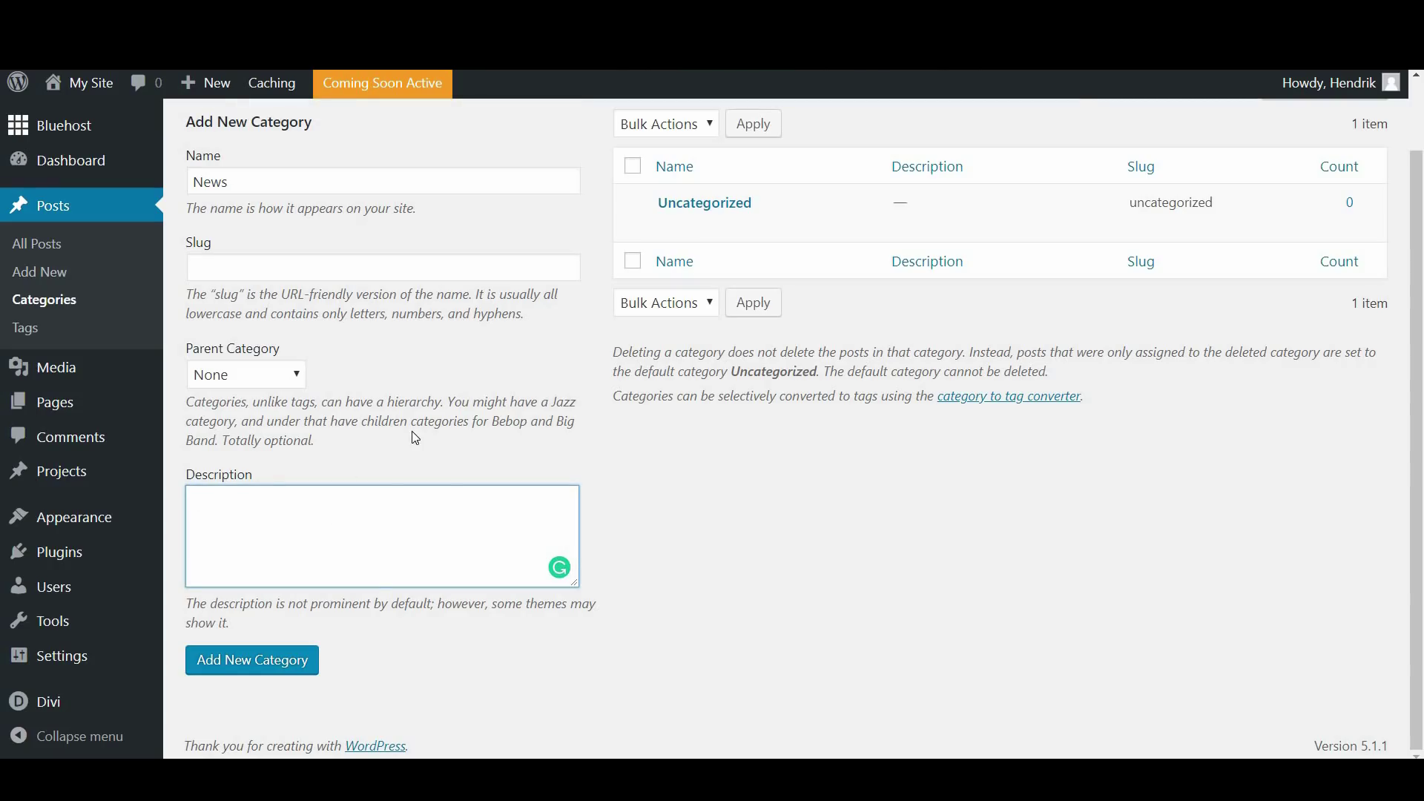
pyautogui.click(284, 673)
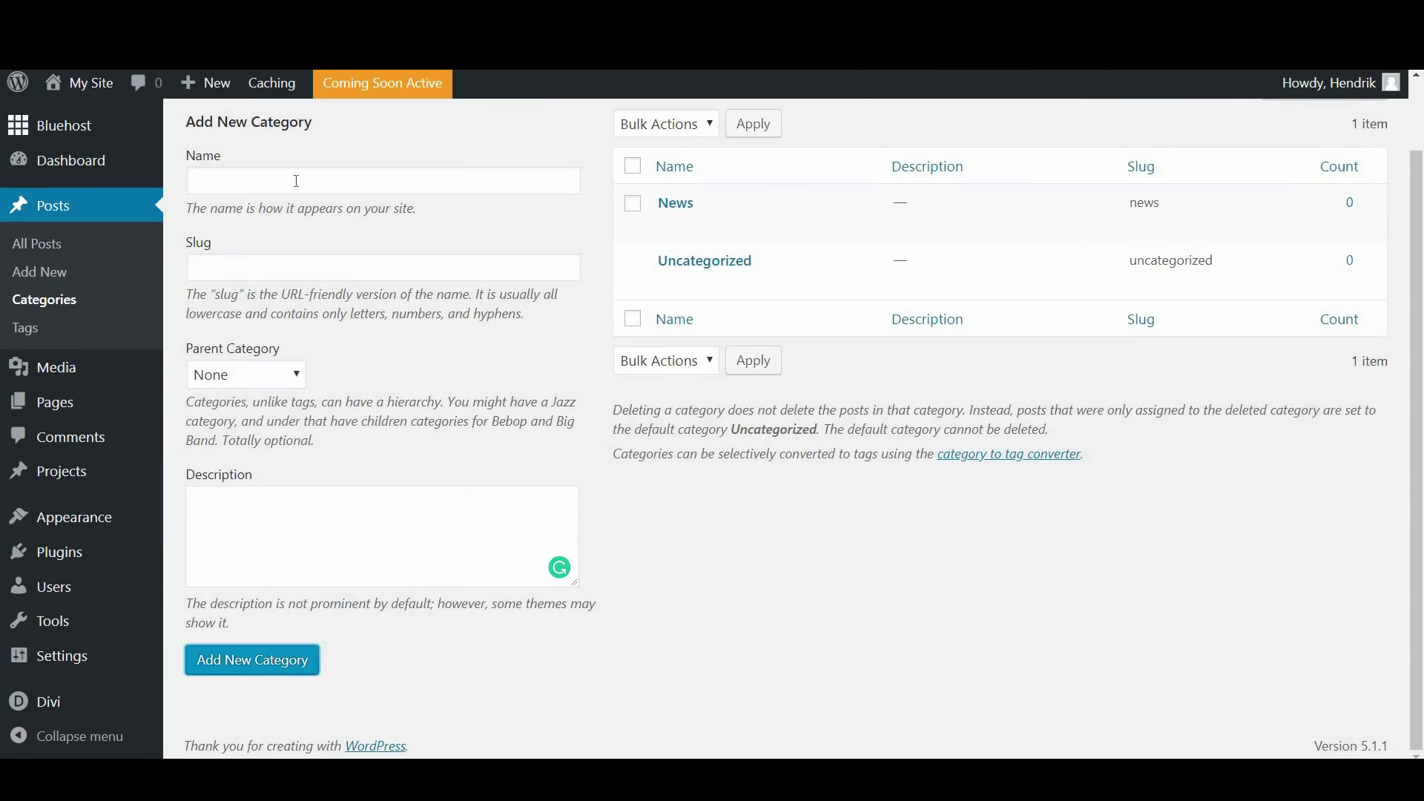
pyautogui.click(297, 181)
# Add the top-level categories 'Corporate Identity', 'Who Am I' and 'Branding'
pyautogui.write('Corporate Identity')
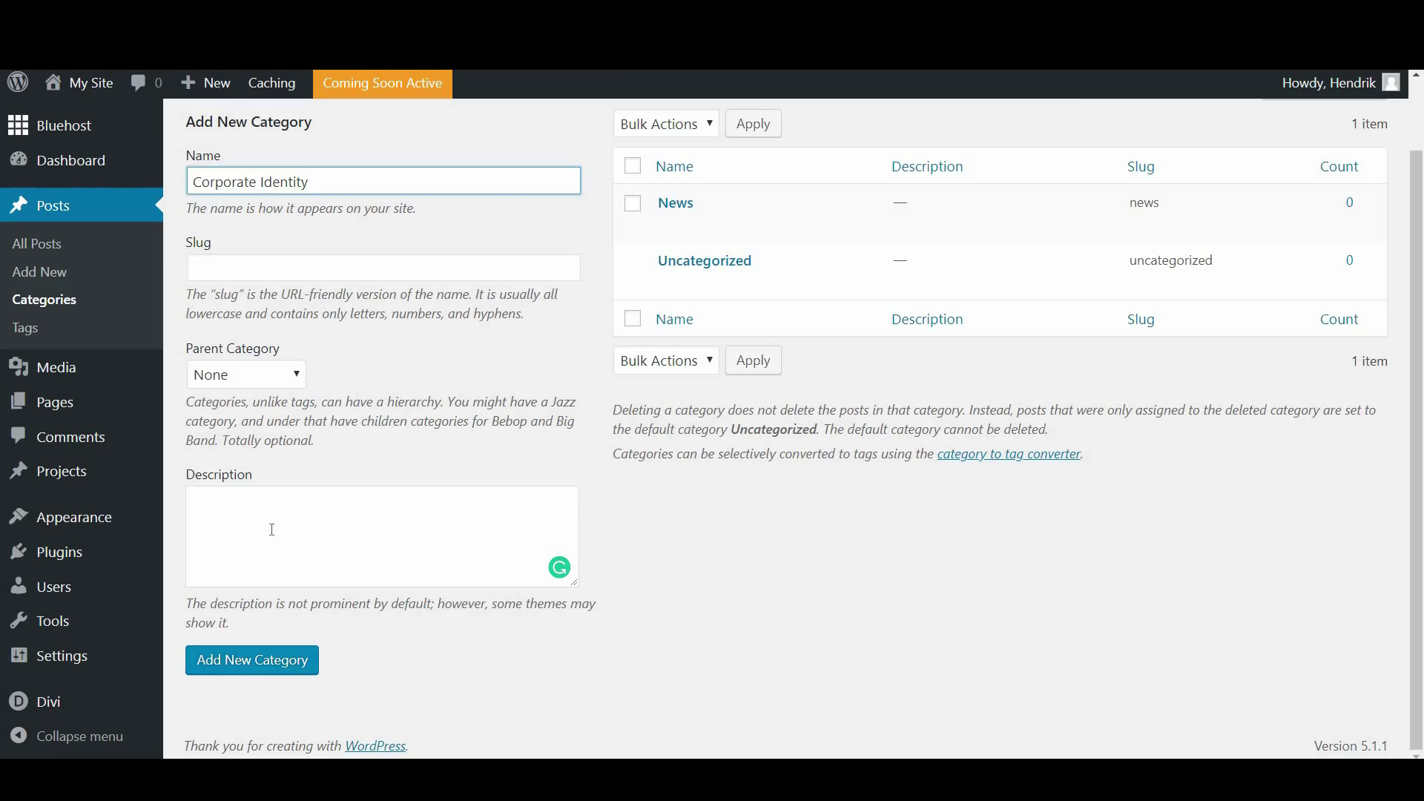
pyautogui.click(272, 669)
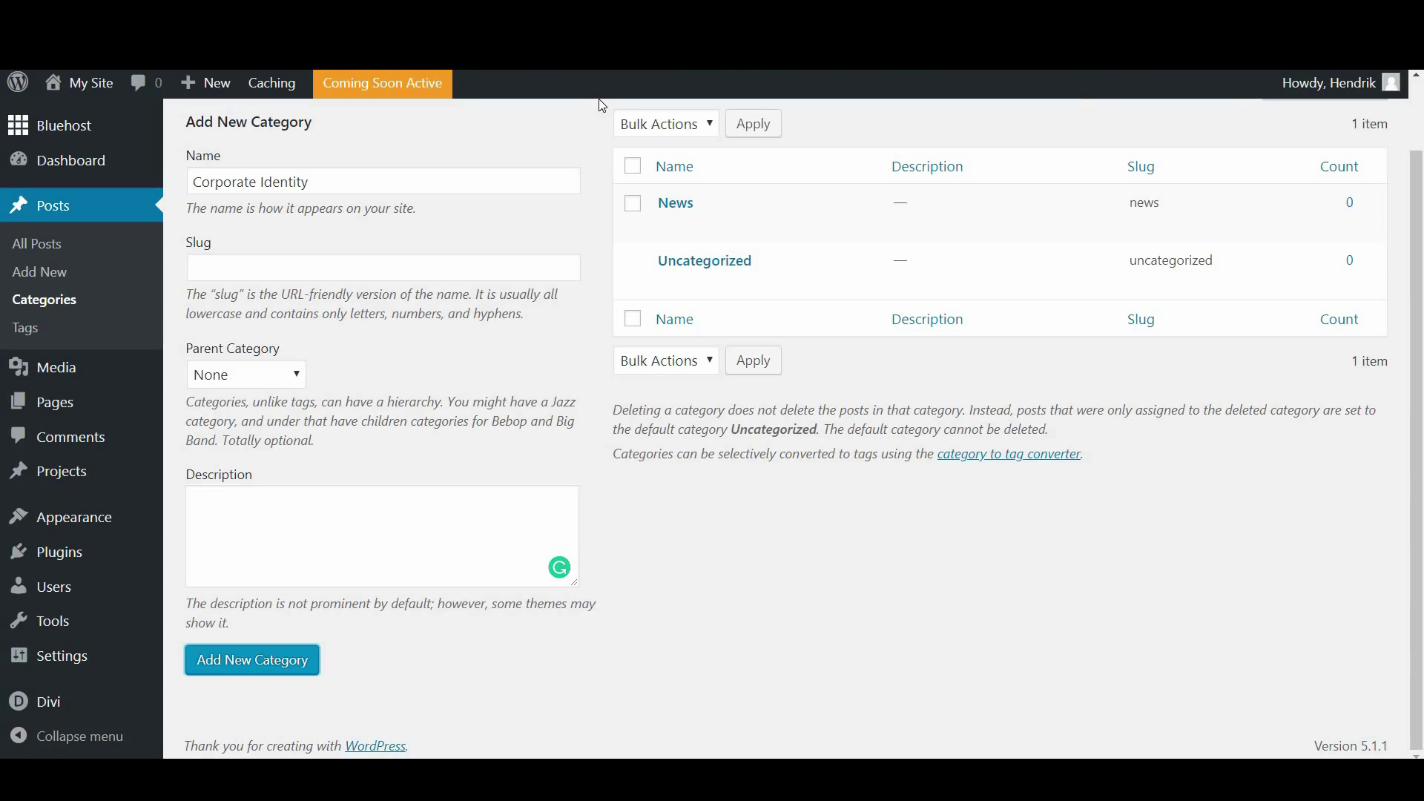
pyautogui.click(387, 181)
pyautogui.write('Who')
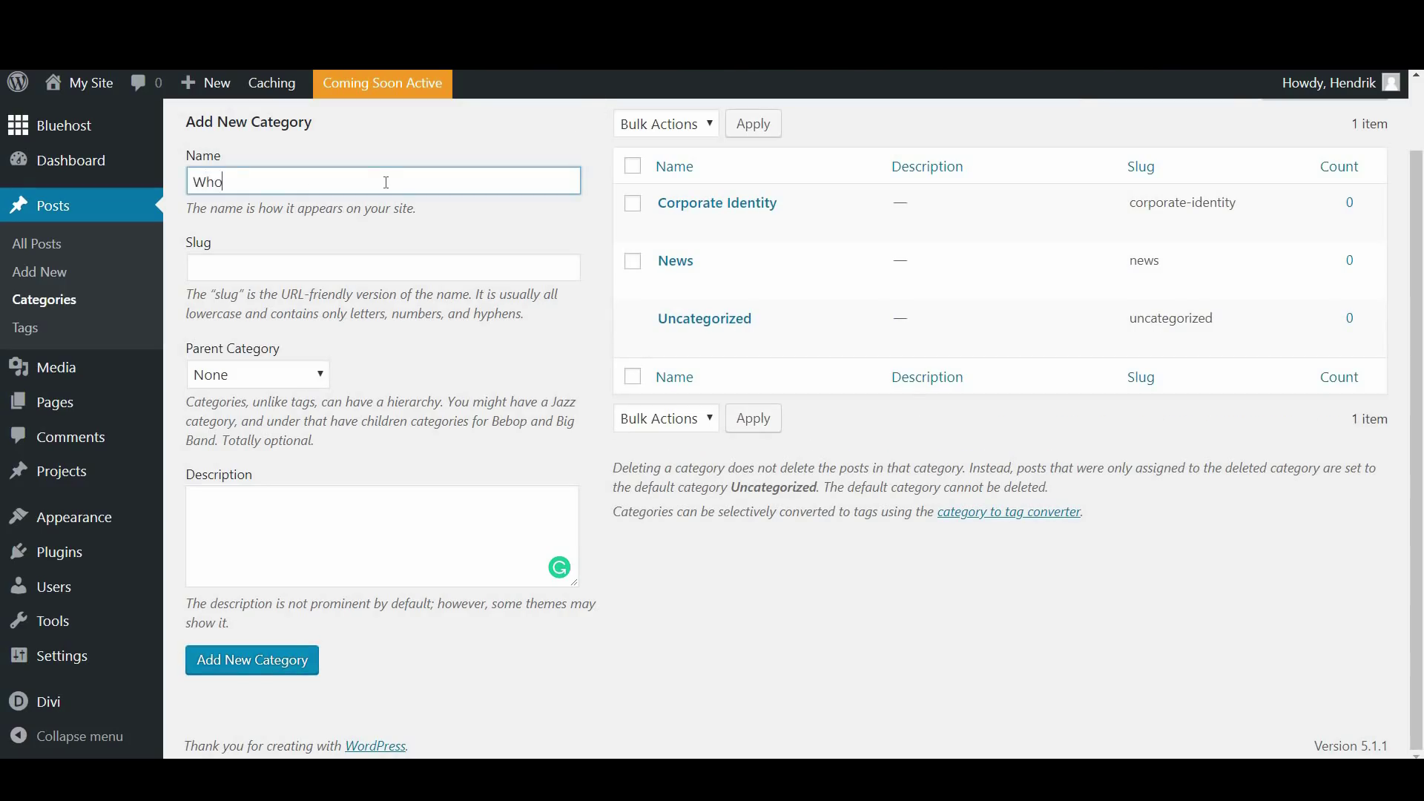
pyautogui.write(' Am I')
pyautogui.click(284, 652)
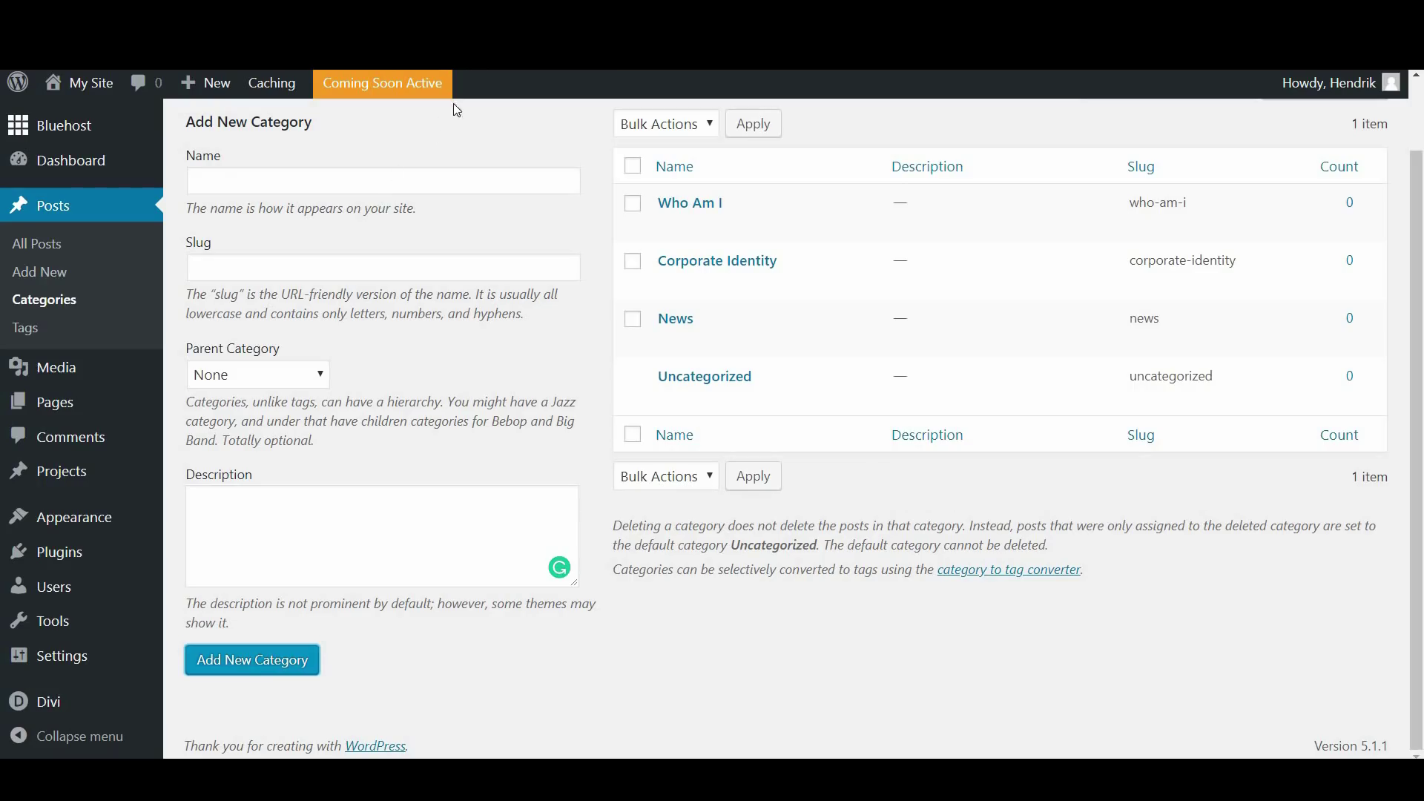
pyautogui.click(408, 183)
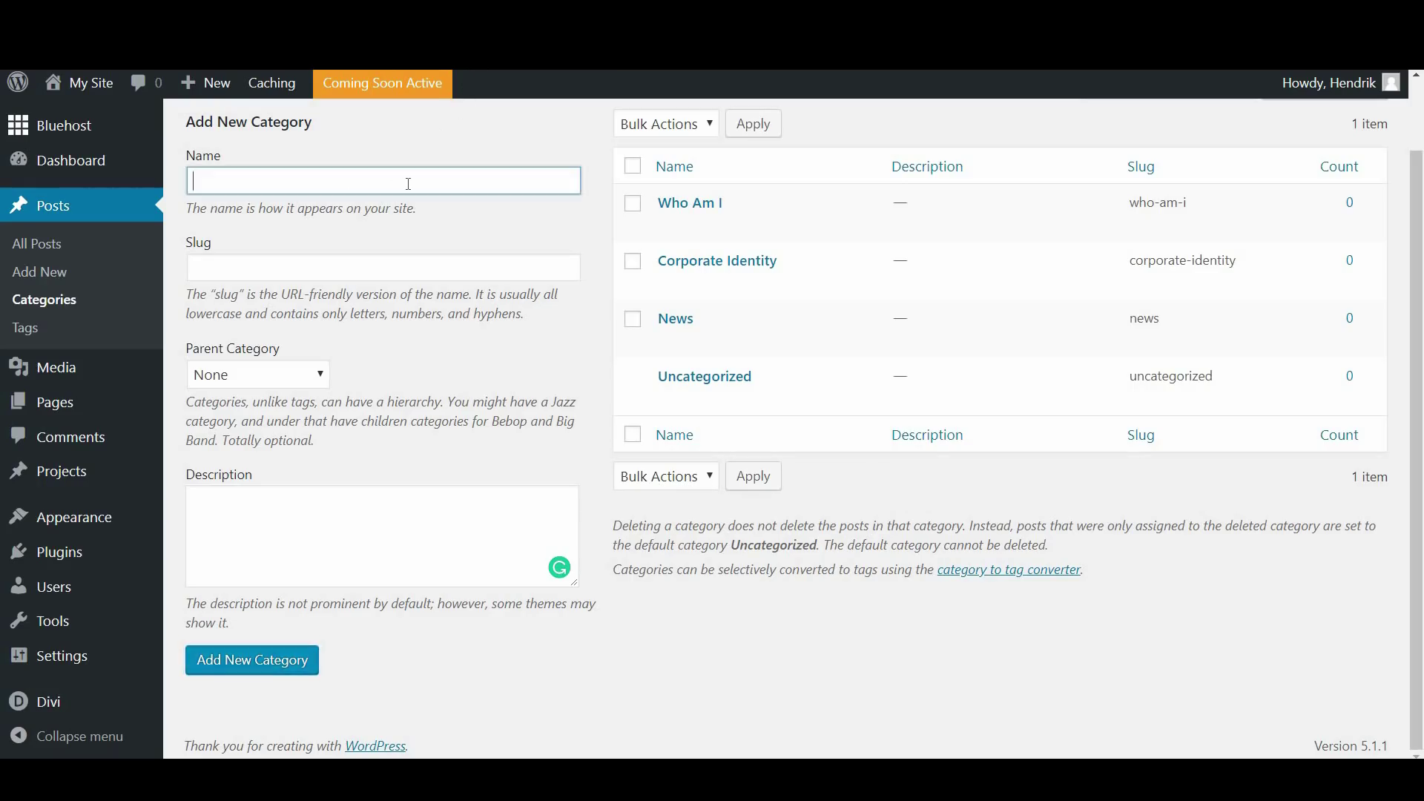
pyautogui.write('Branding')
pyautogui.click(301, 659)
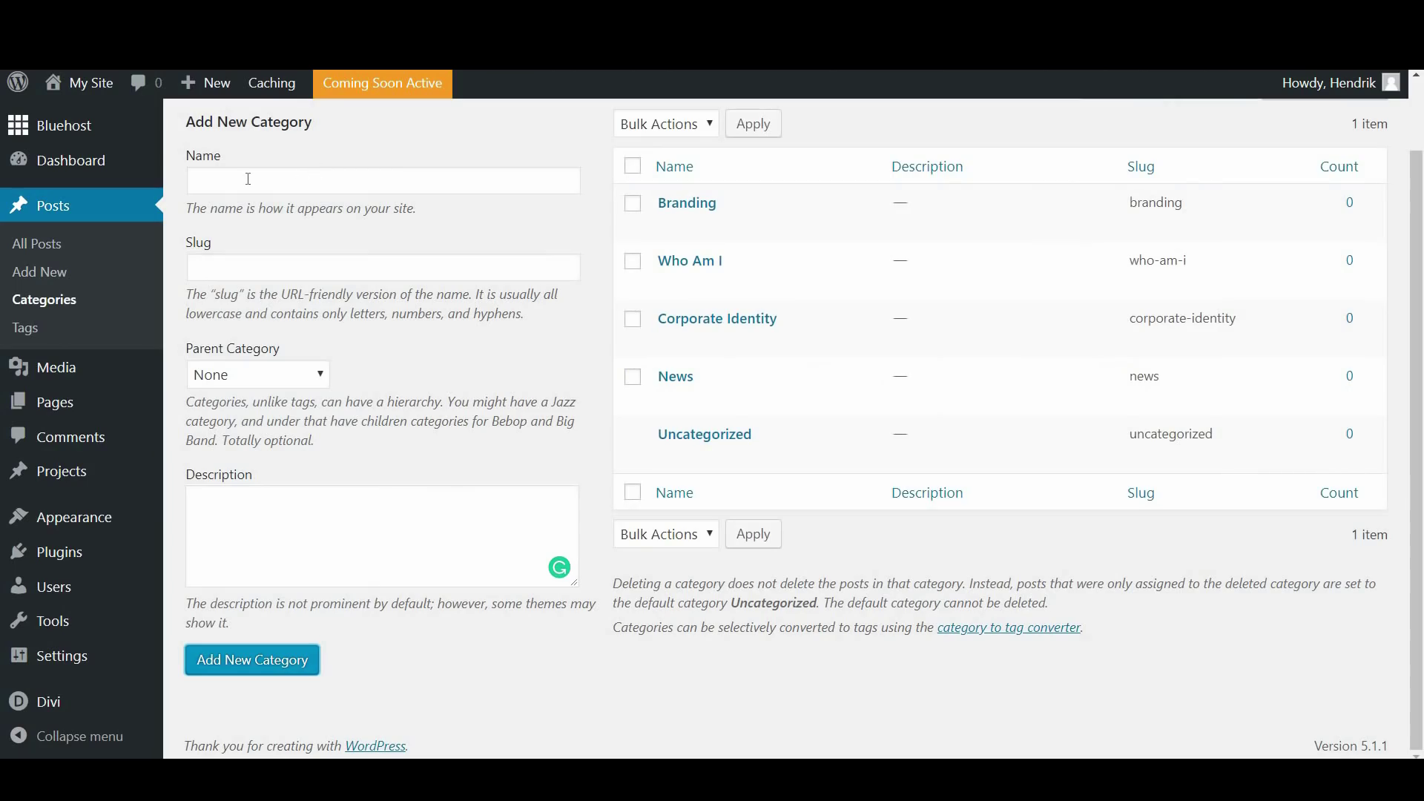
# Add a 'Corporate Branding' category with Branding as its parent
pyautogui.click(247, 178)
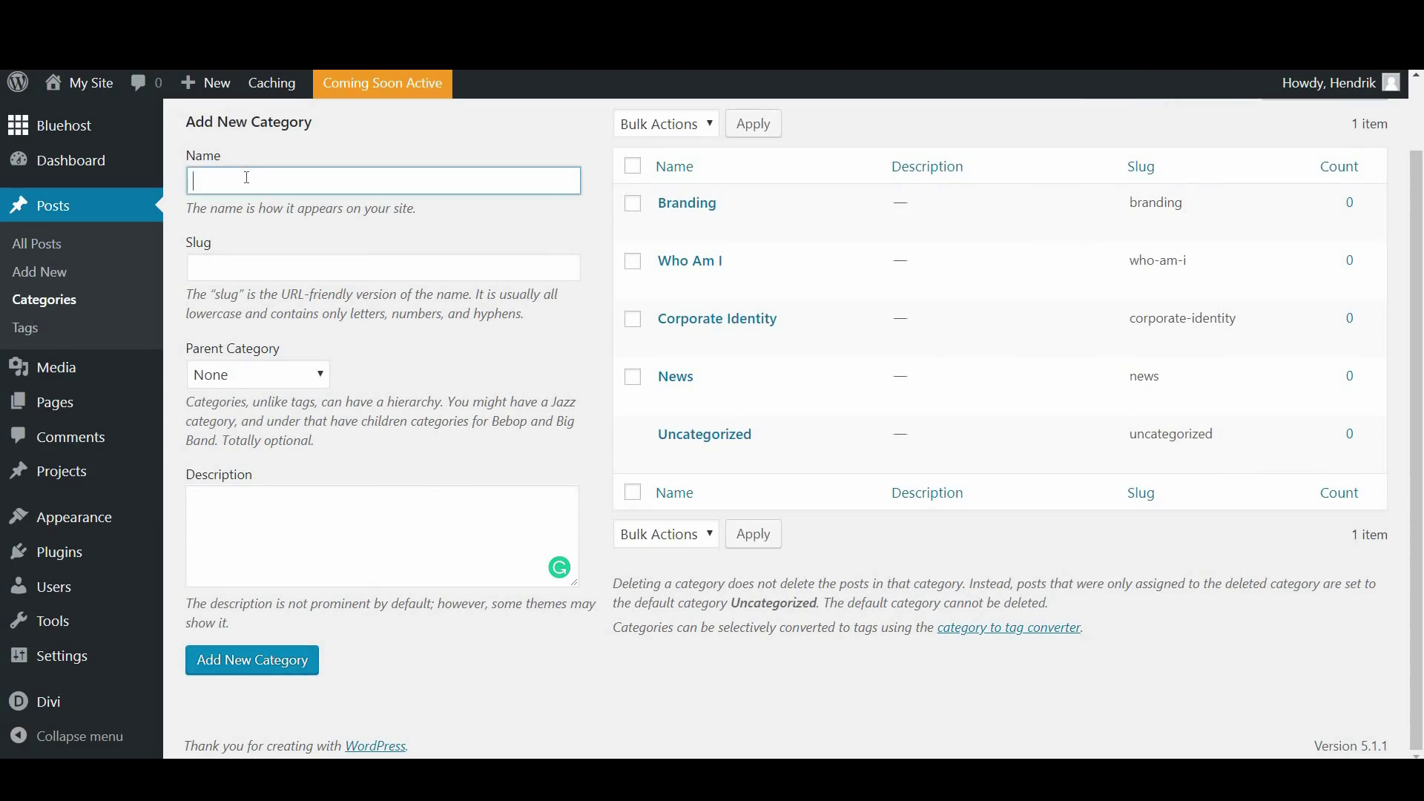
pyautogui.write('Corporate Bra')
pyautogui.write('nding')
pyautogui.click(271, 382)
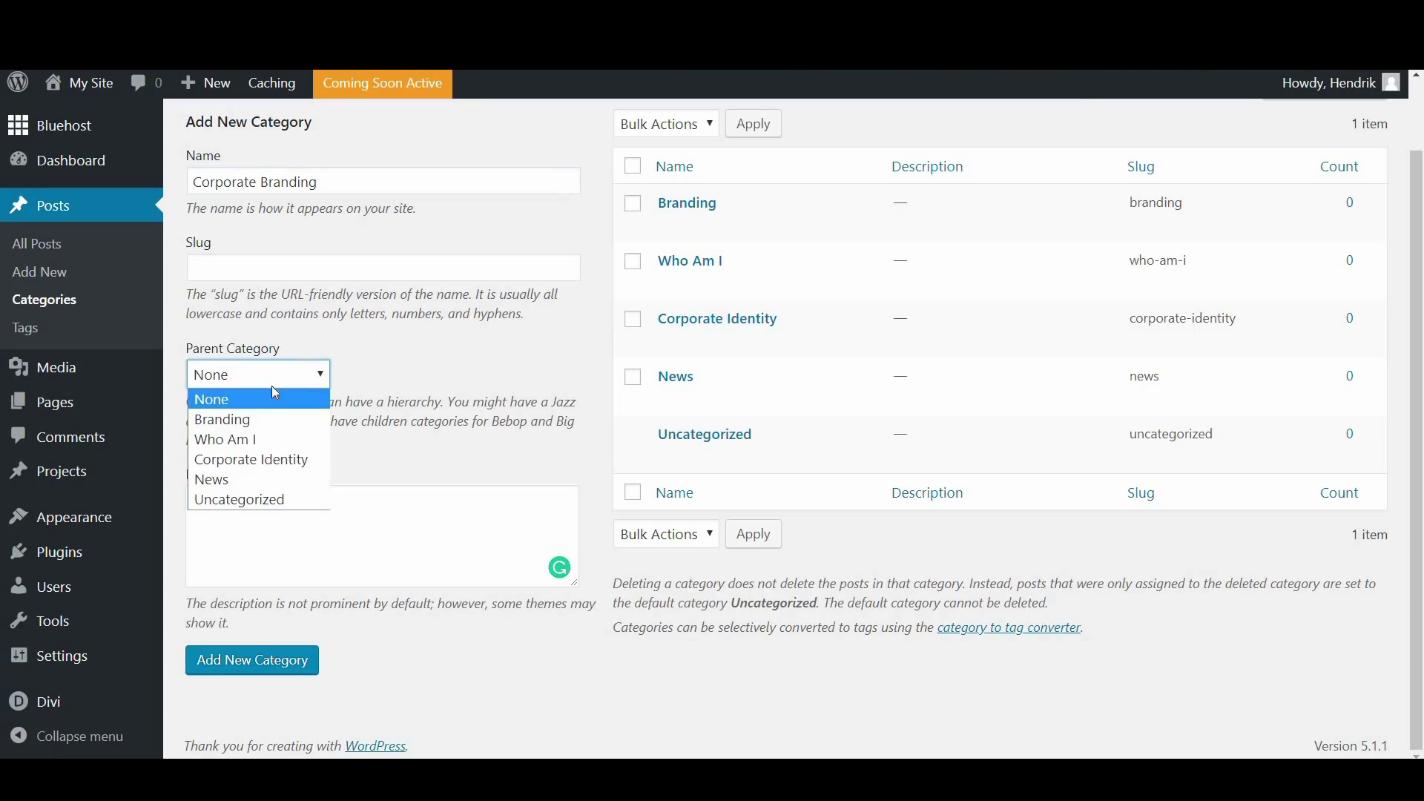
pyautogui.click(257, 420)
pyautogui.click(278, 670)
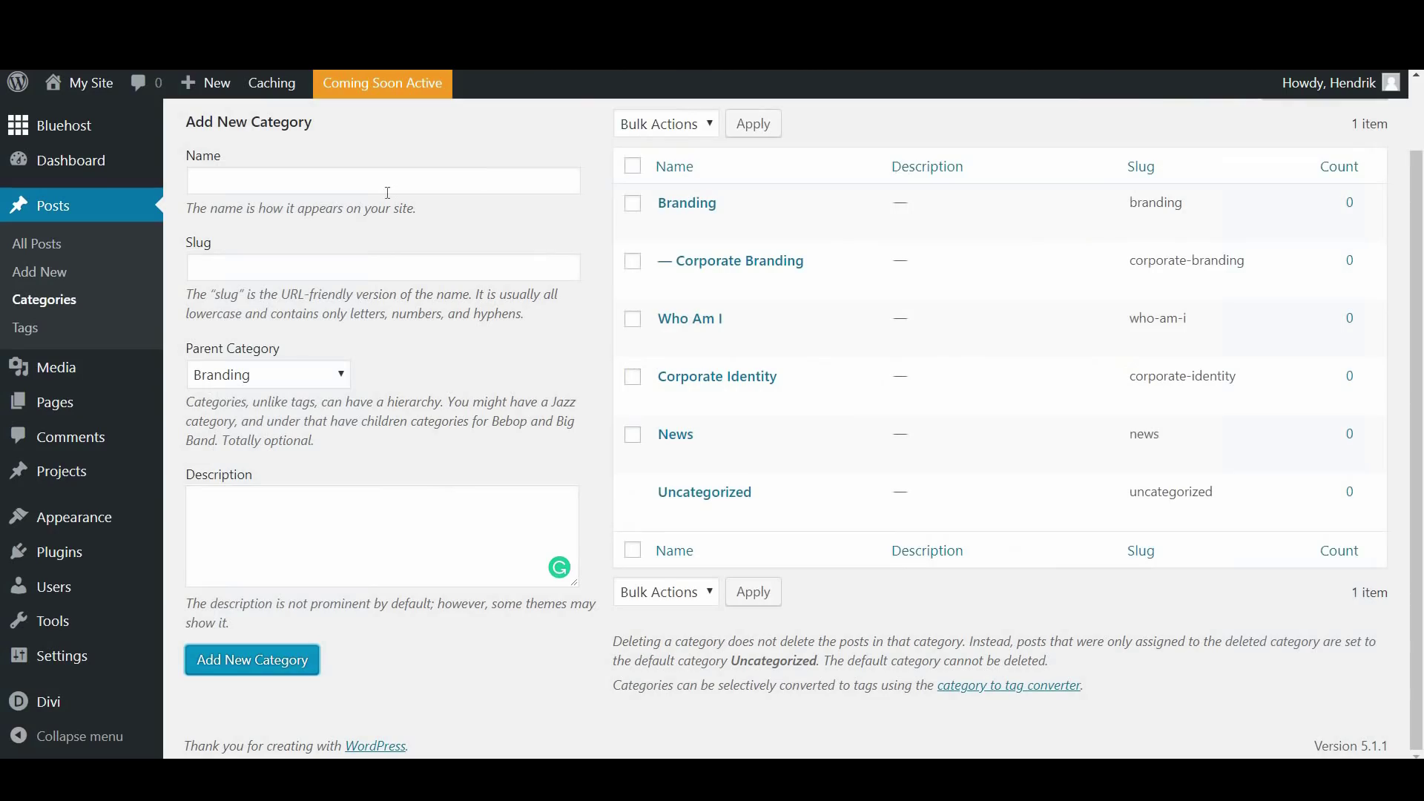
# Add a 'Personal Branding' category, also nested under Branding
pyautogui.click(378, 191)
pyautogui.write('Person')
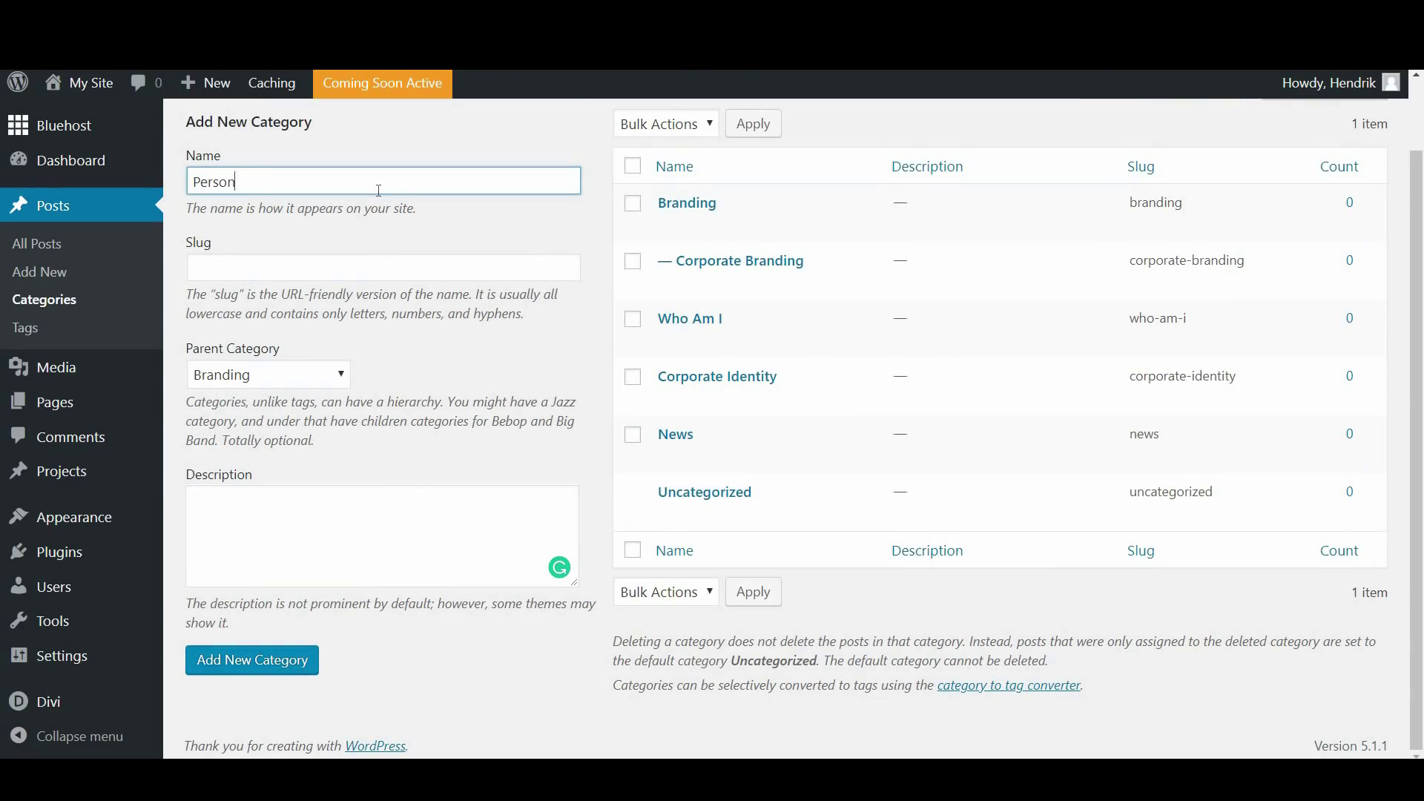
pyautogui.write('al Branding')
pyautogui.click(268, 376)
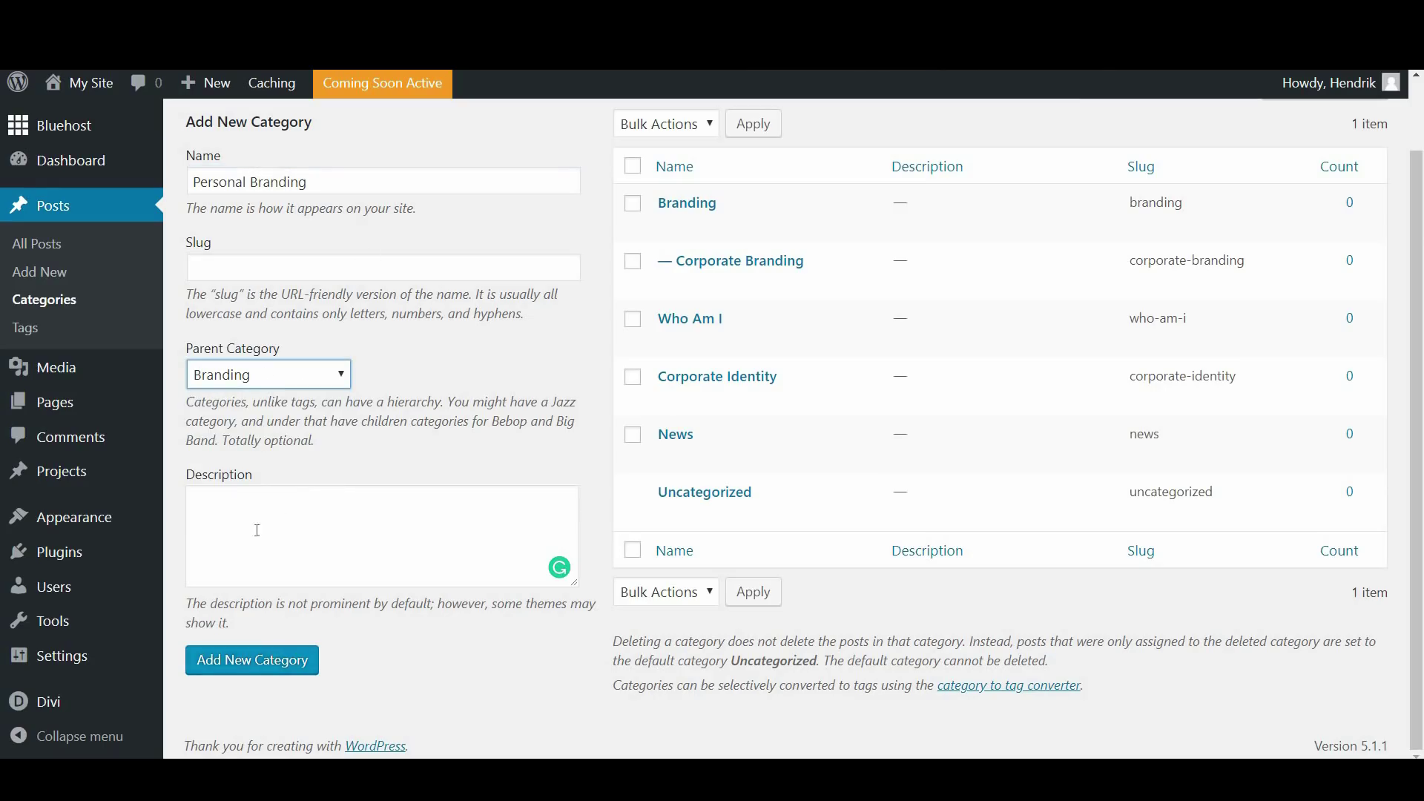
pyautogui.click(278, 384)
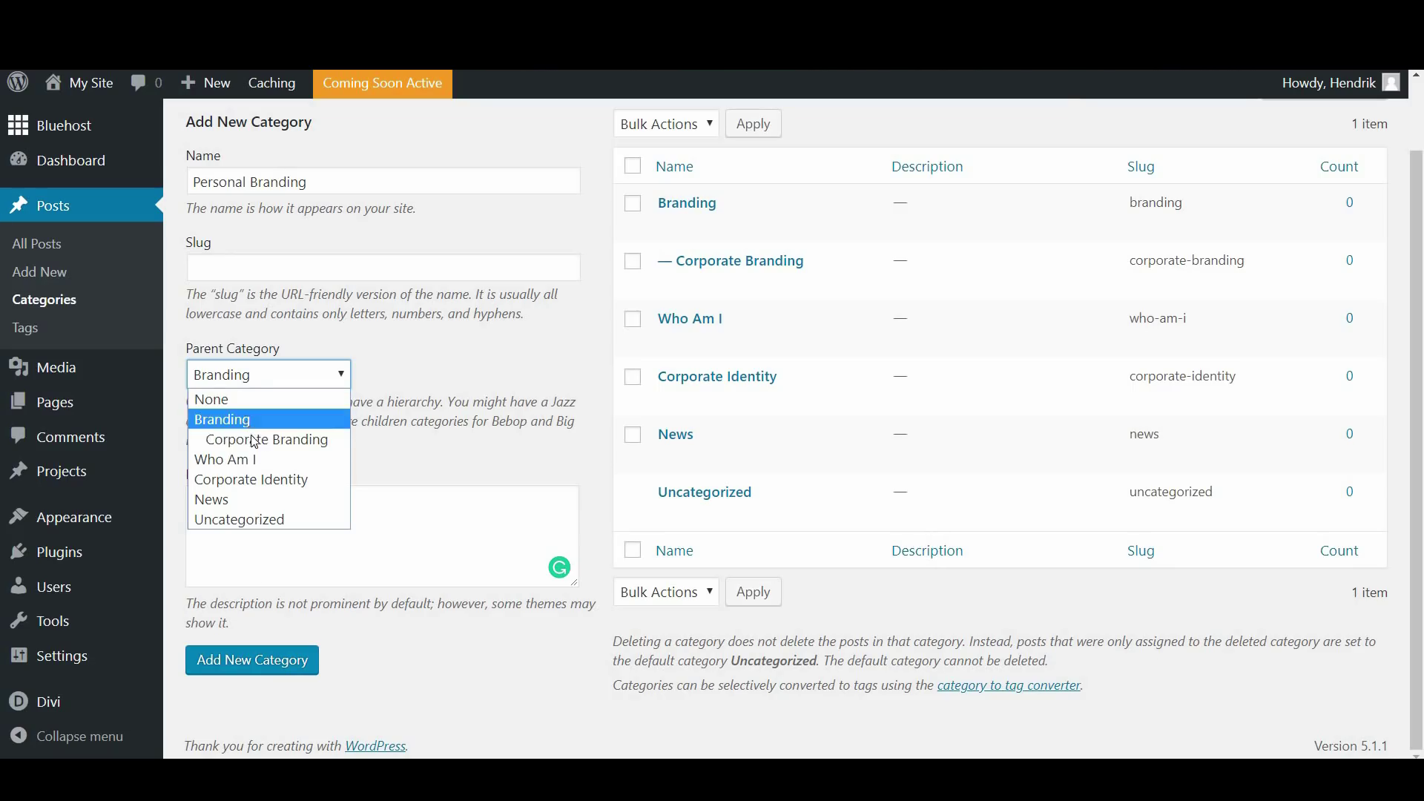
pyautogui.click(246, 420)
pyautogui.click(267, 666)
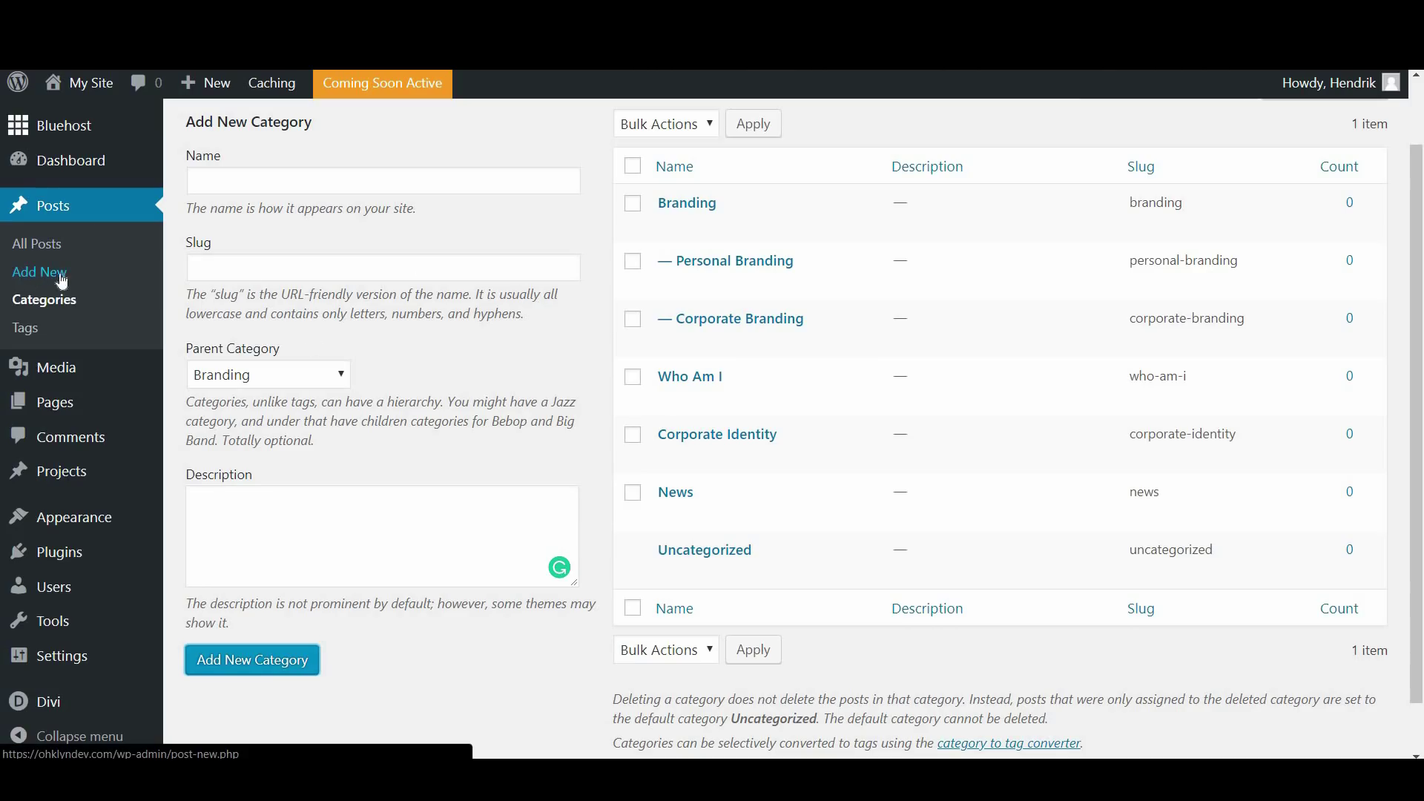
# Create a new post from All Posts and title it 'My First Post'
pyautogui.click(46, 249)
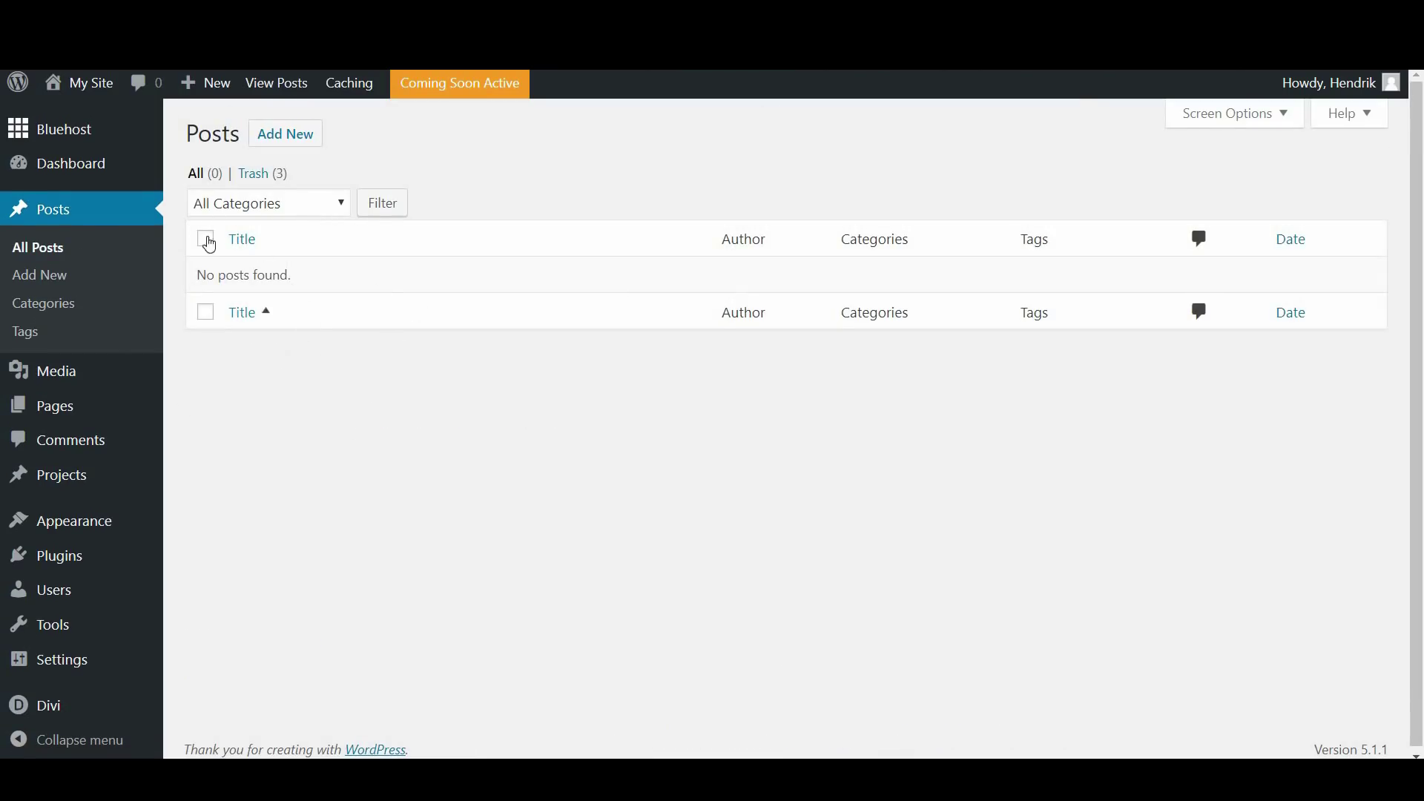
pyautogui.click(273, 149)
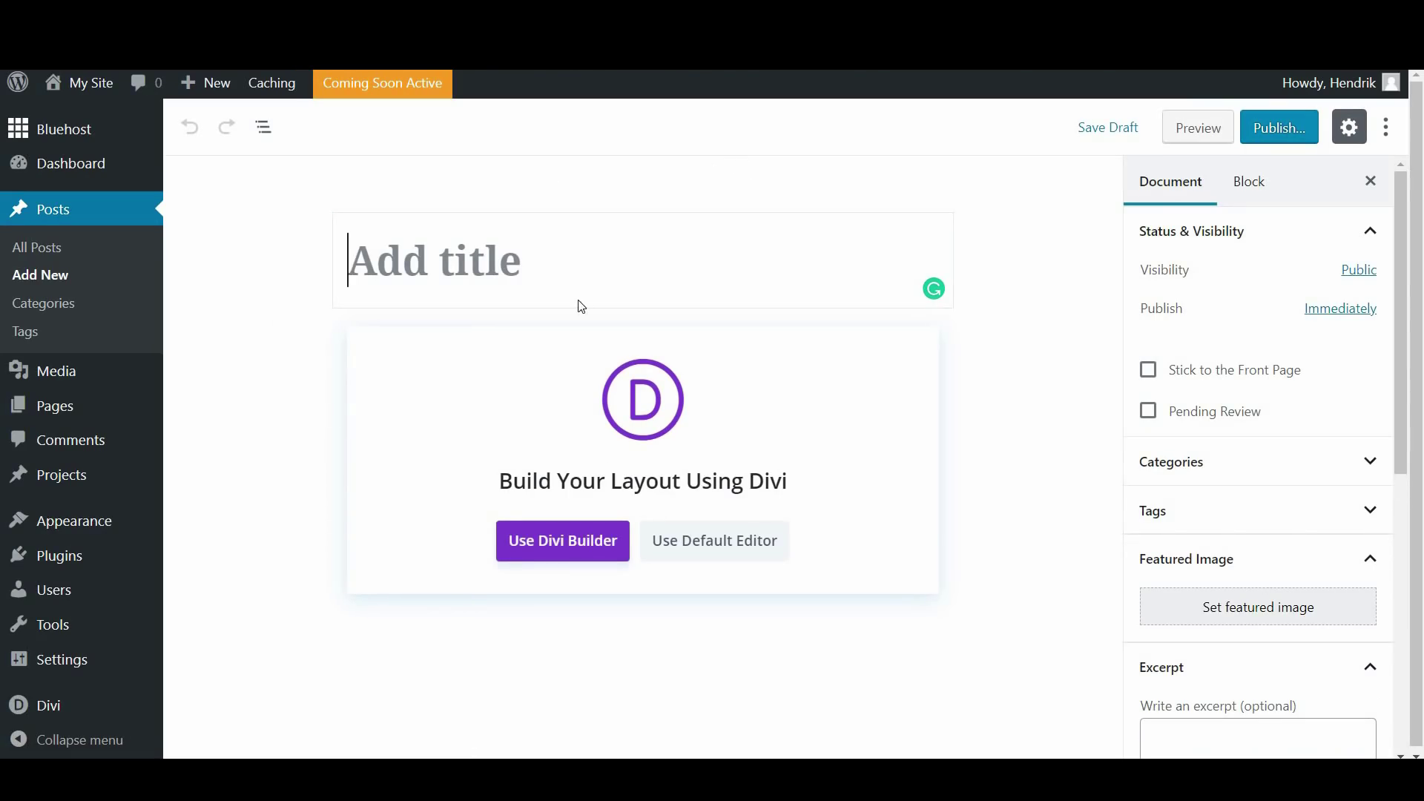
pyautogui.click(521, 275)
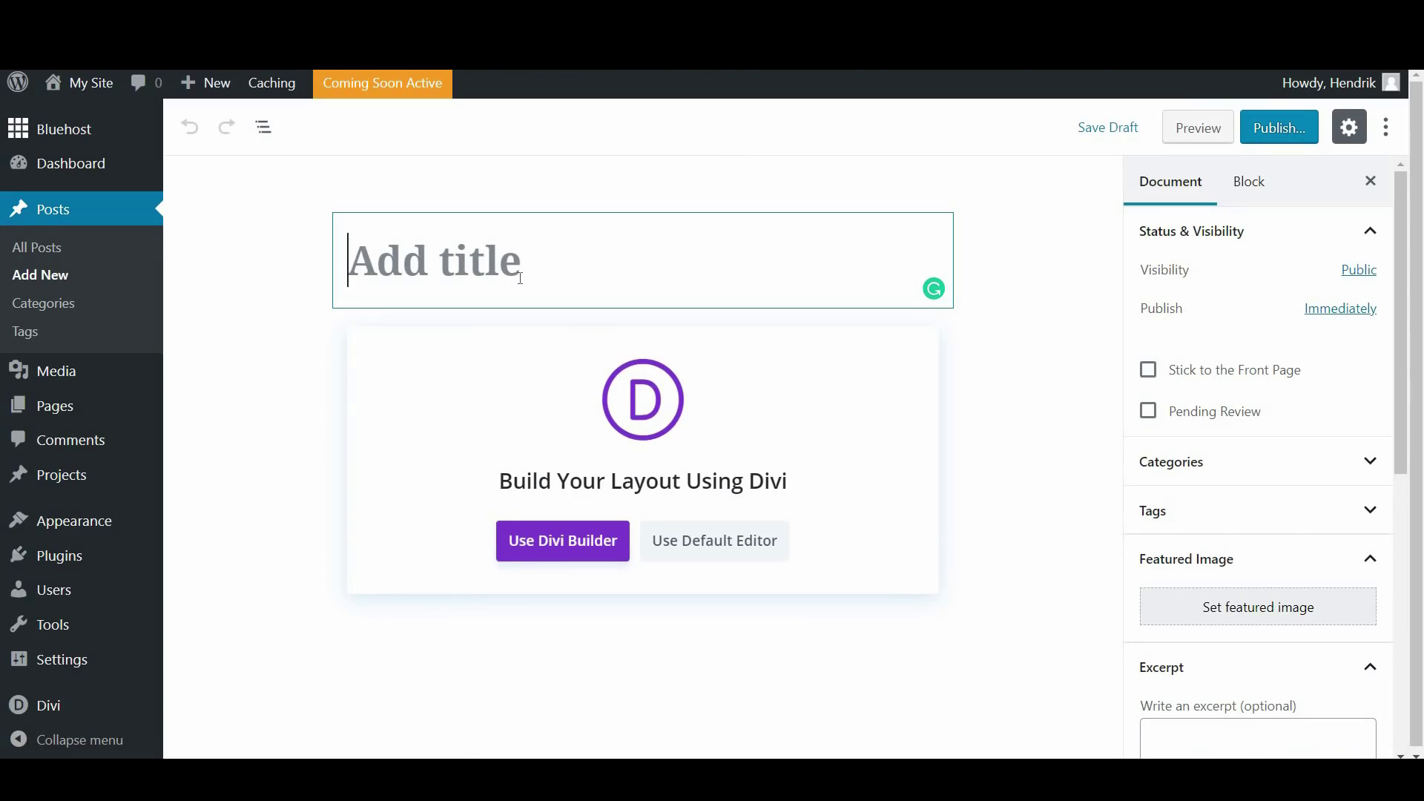
pyautogui.write('My ')
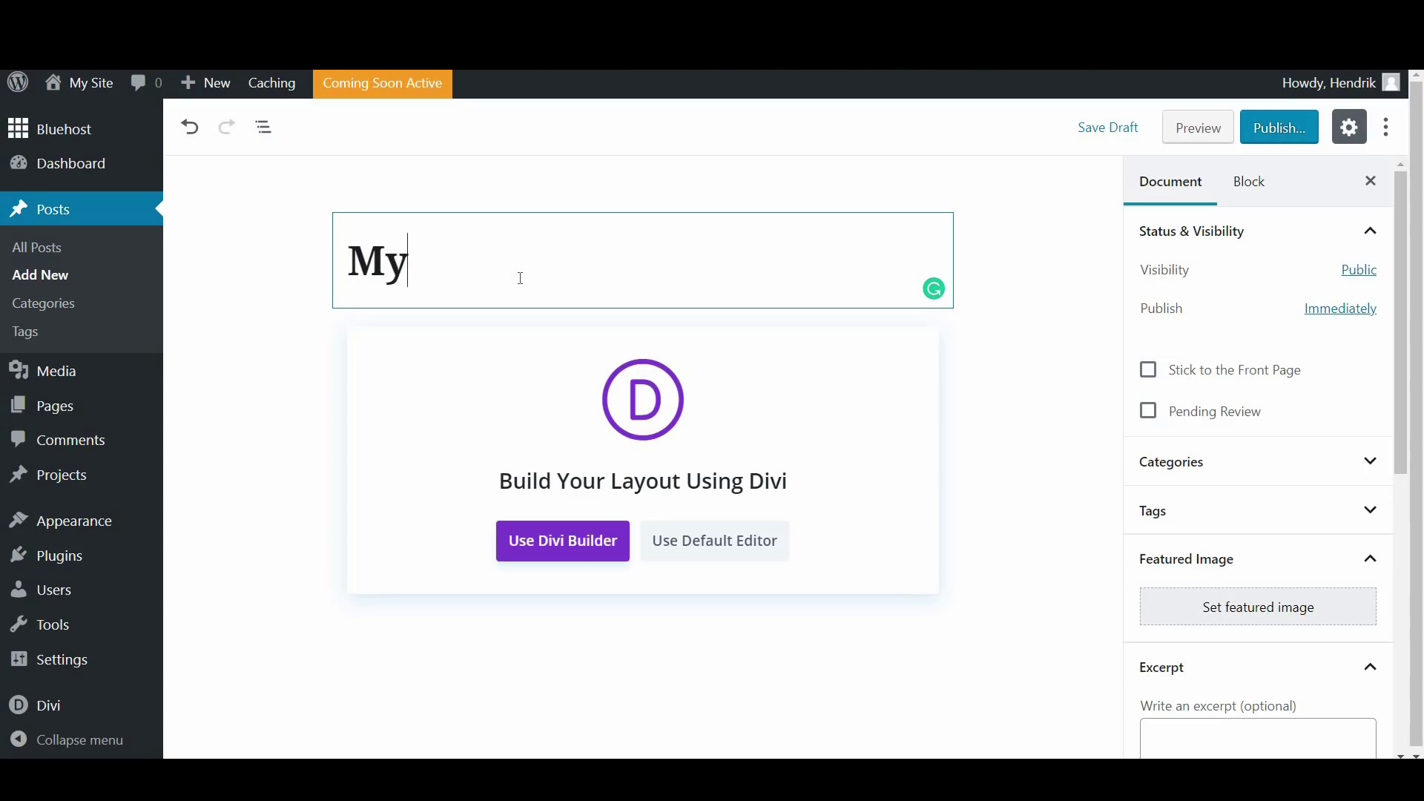
pyautogui.write('First')
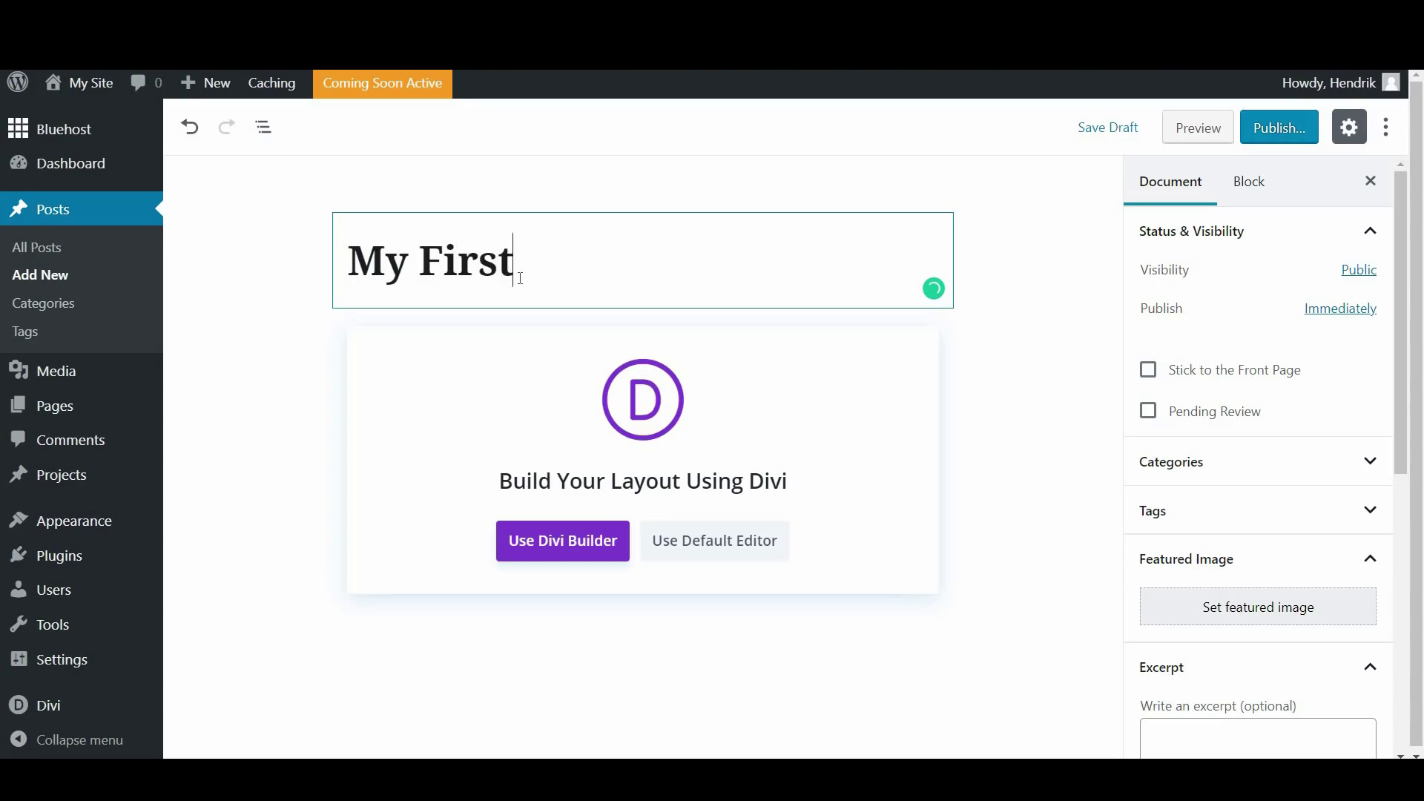
pyautogui.write(' Post')
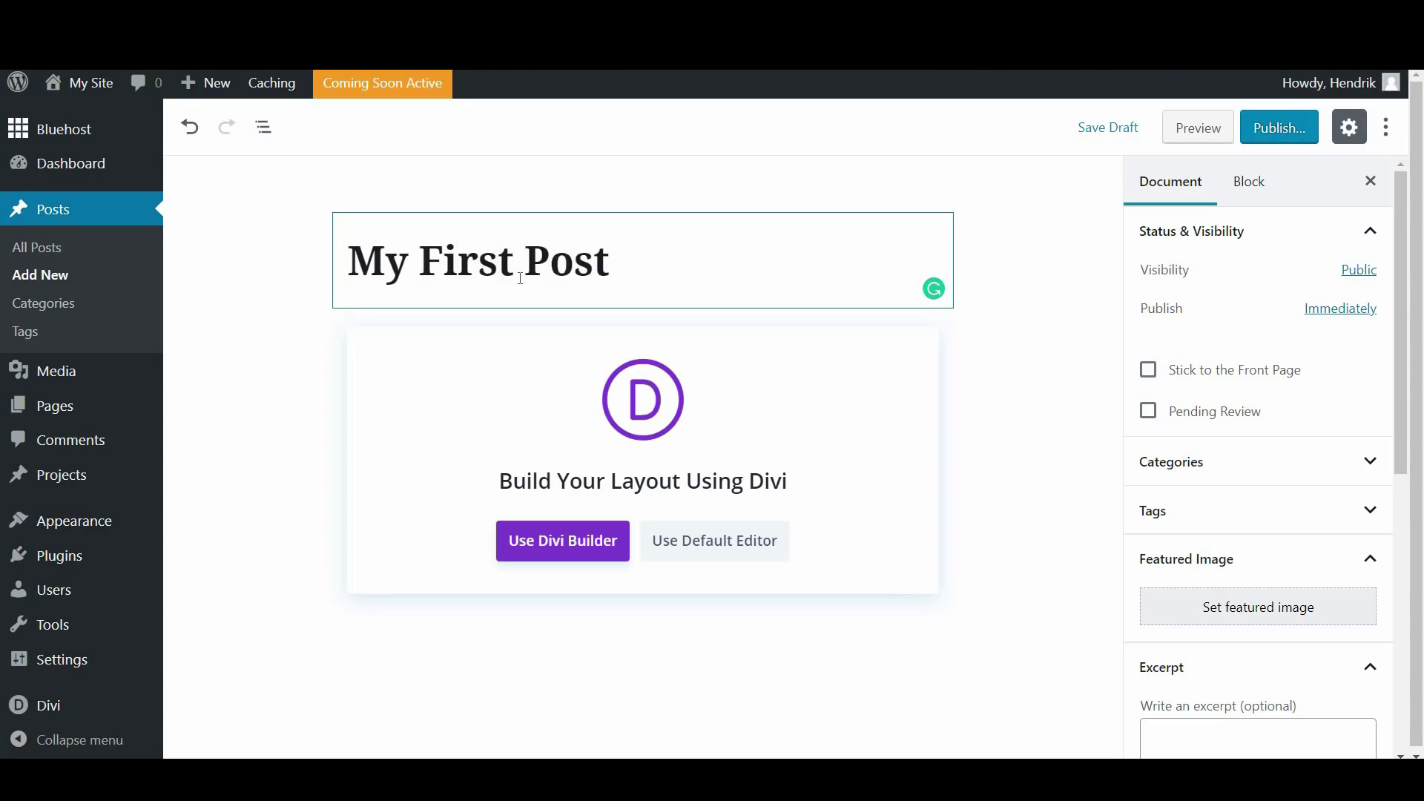
pyautogui.click(1002, 261)
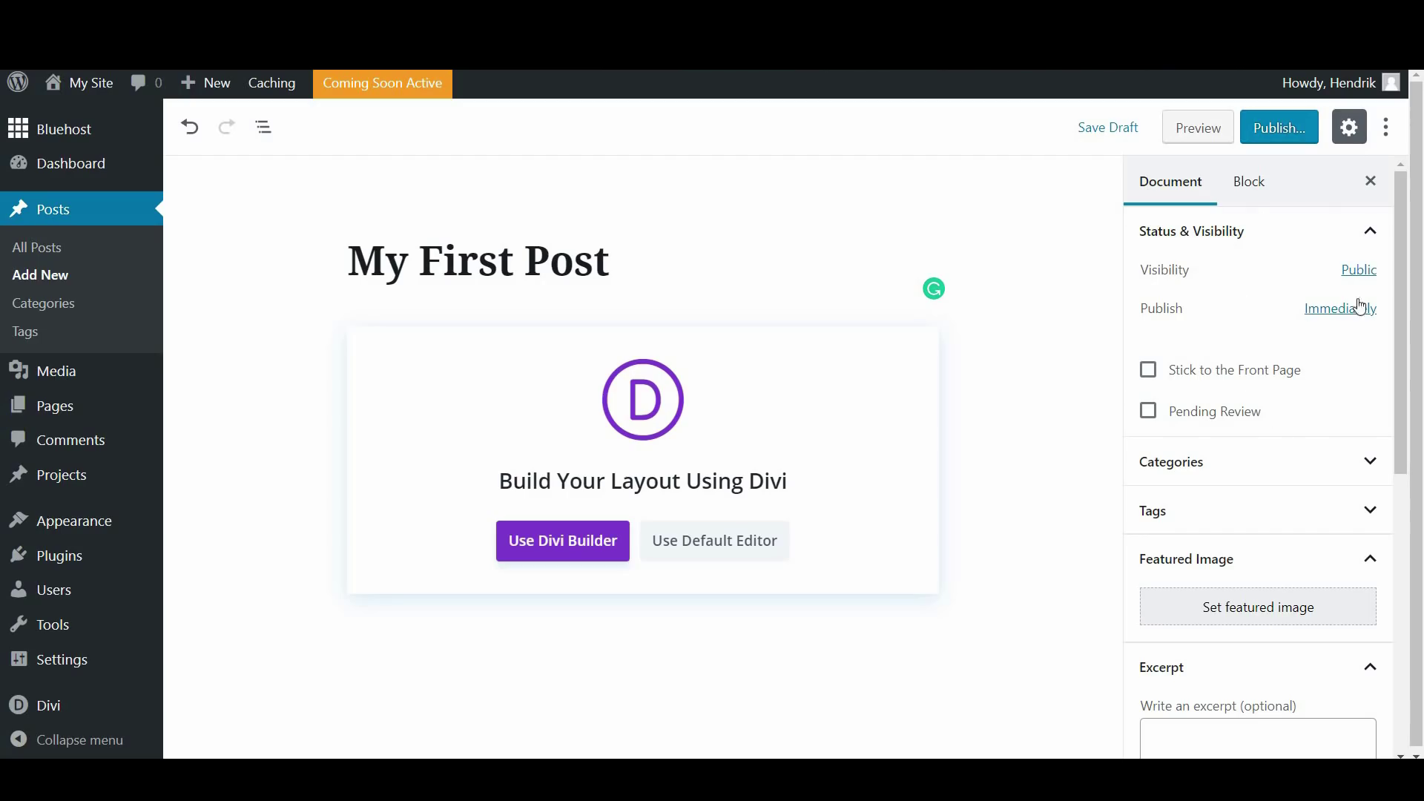
# Tick Personal Branding as the post's category and expand the Tags panel
pyautogui.moveTo(1397, 278); pyautogui.dragTo(1392, 562)
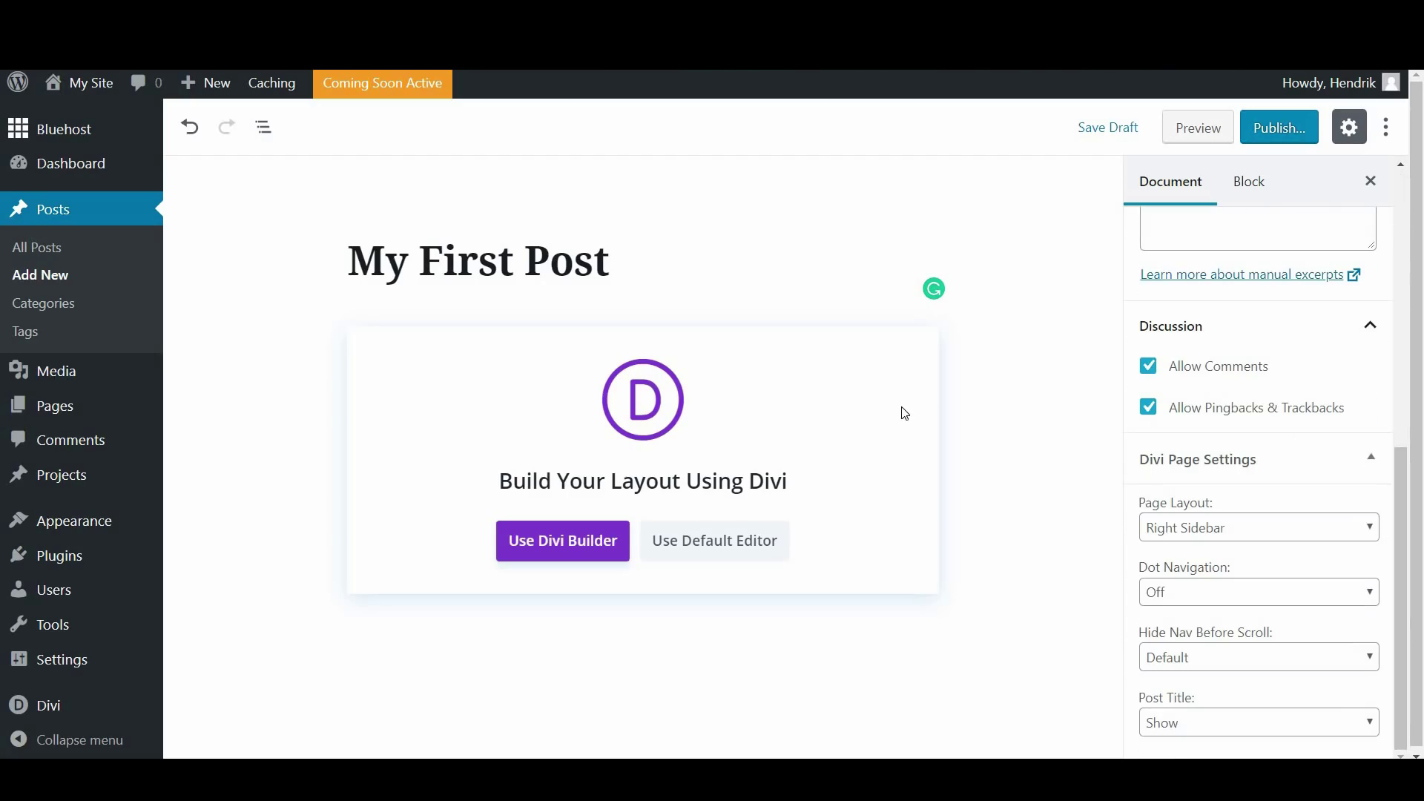
pyautogui.moveTo(1400, 496); pyautogui.dragTo(1420, 361)
pyautogui.scroll(5, 1420, 361)
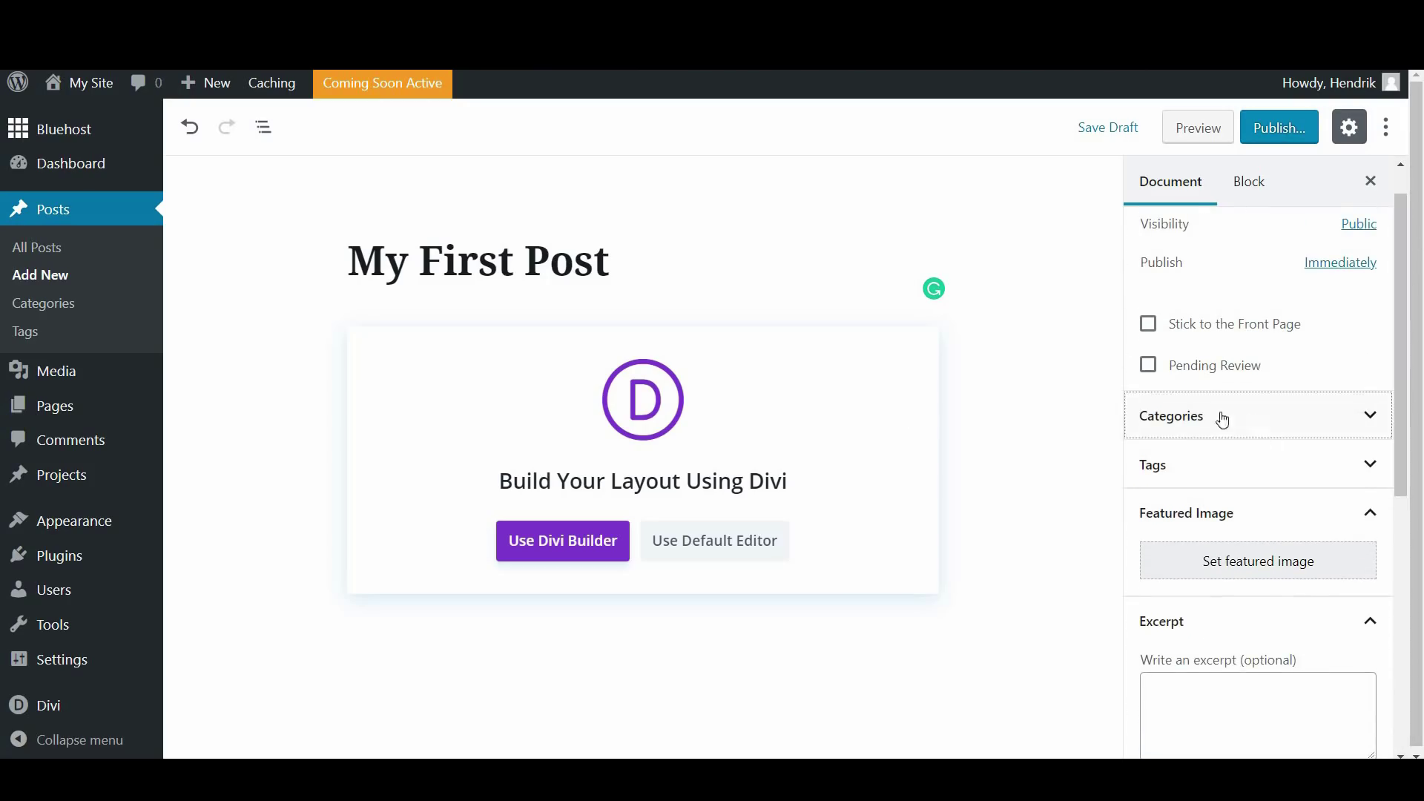
pyautogui.click(1216, 420)
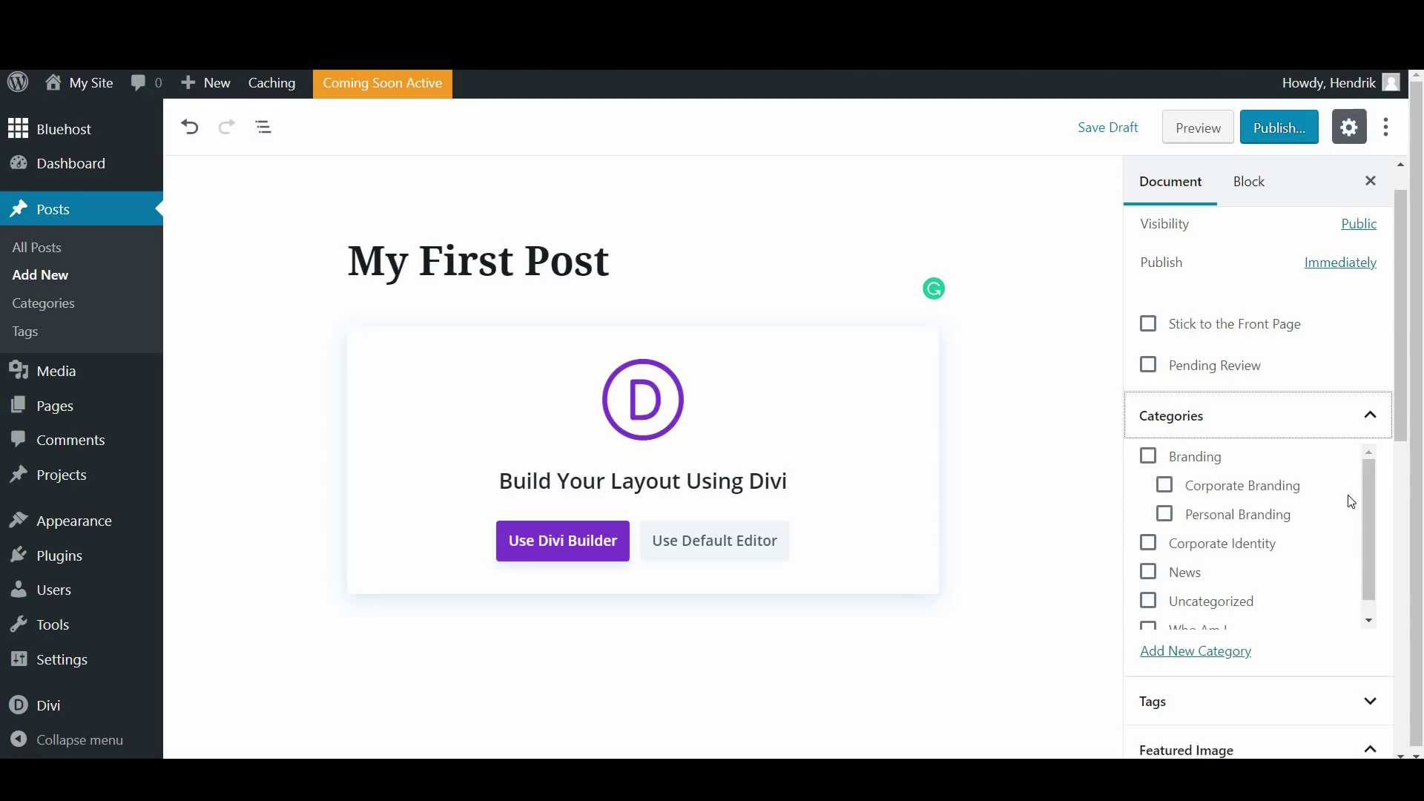
pyautogui.moveTo(1370, 519)
pyautogui.mouseDown()
pyautogui.moveTo(1373, 541)
pyautogui.moveTo(1371, 526)
pyautogui.mouseUp()
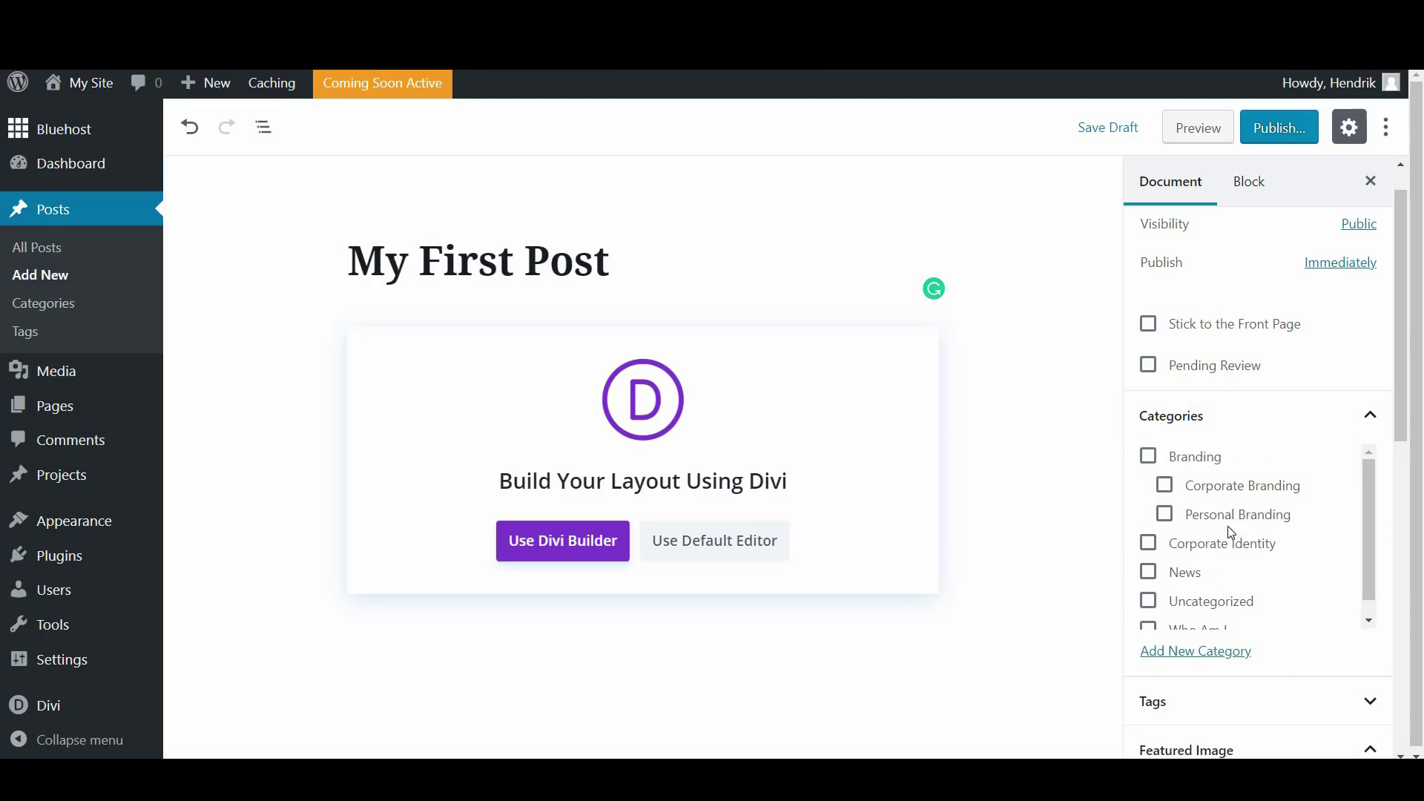
pyautogui.click(1164, 513)
pyautogui.scroll(-1, 1405, 393)
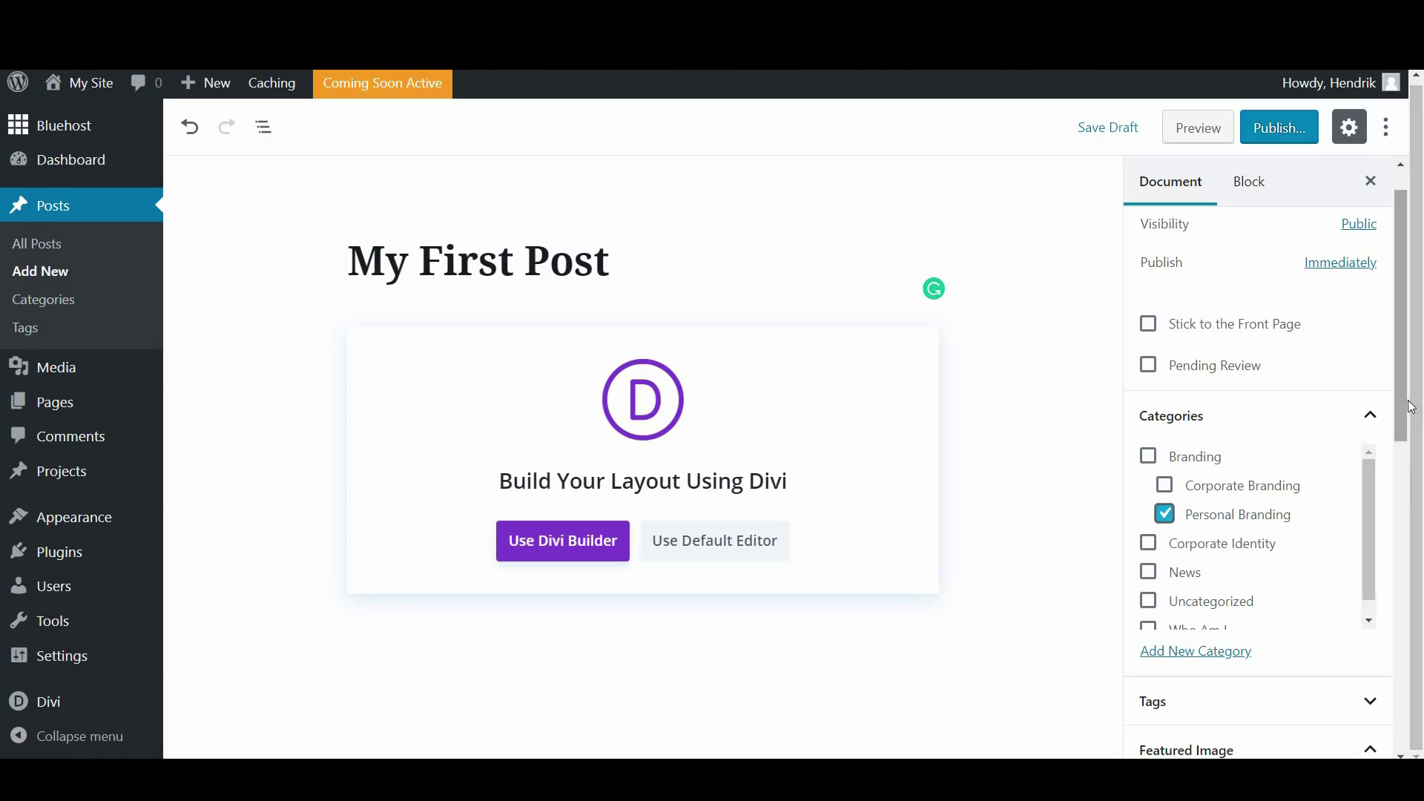
pyautogui.scroll(-6, 1410, 406)
pyautogui.click(1270, 279)
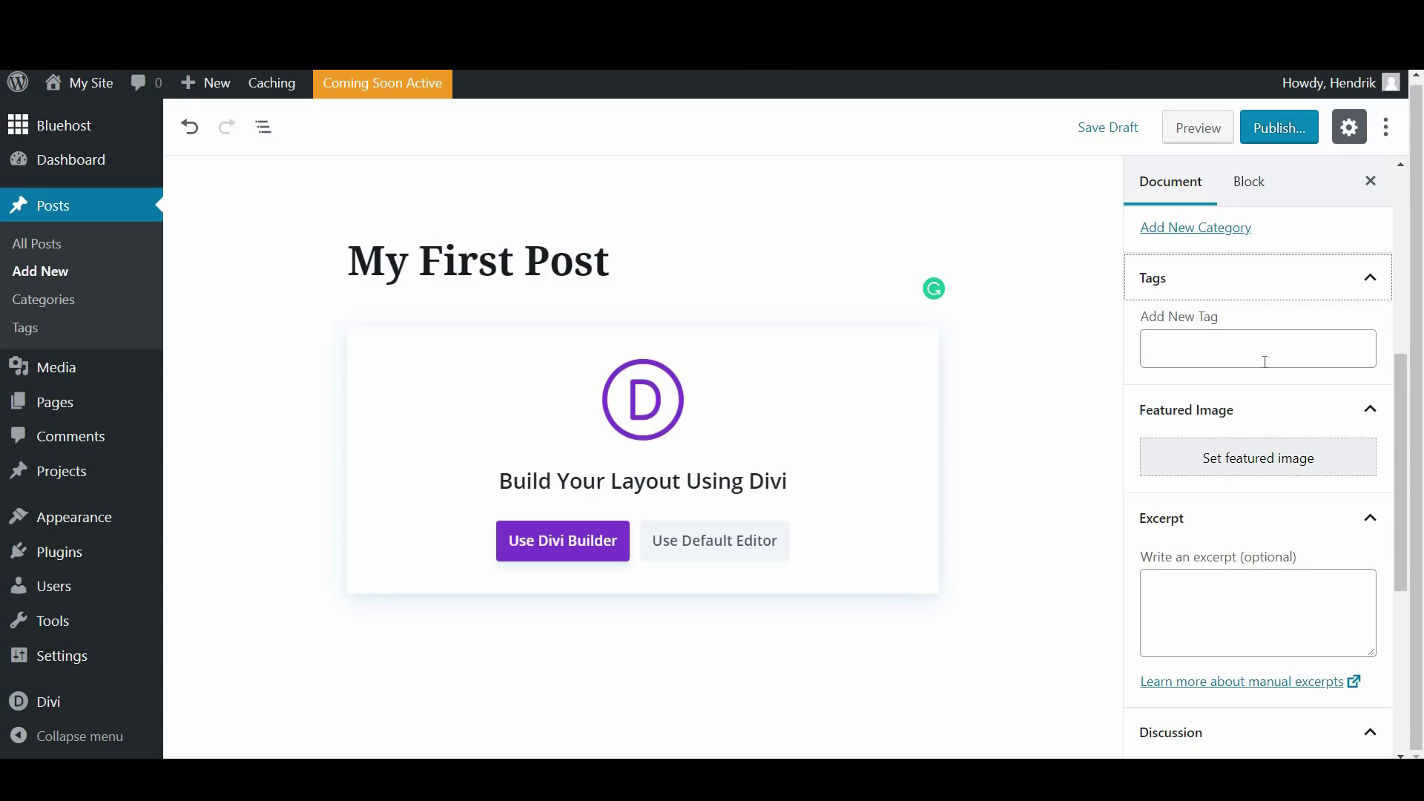
# Enter 'general' as a tag for the post
pyautogui.click(1232, 350)
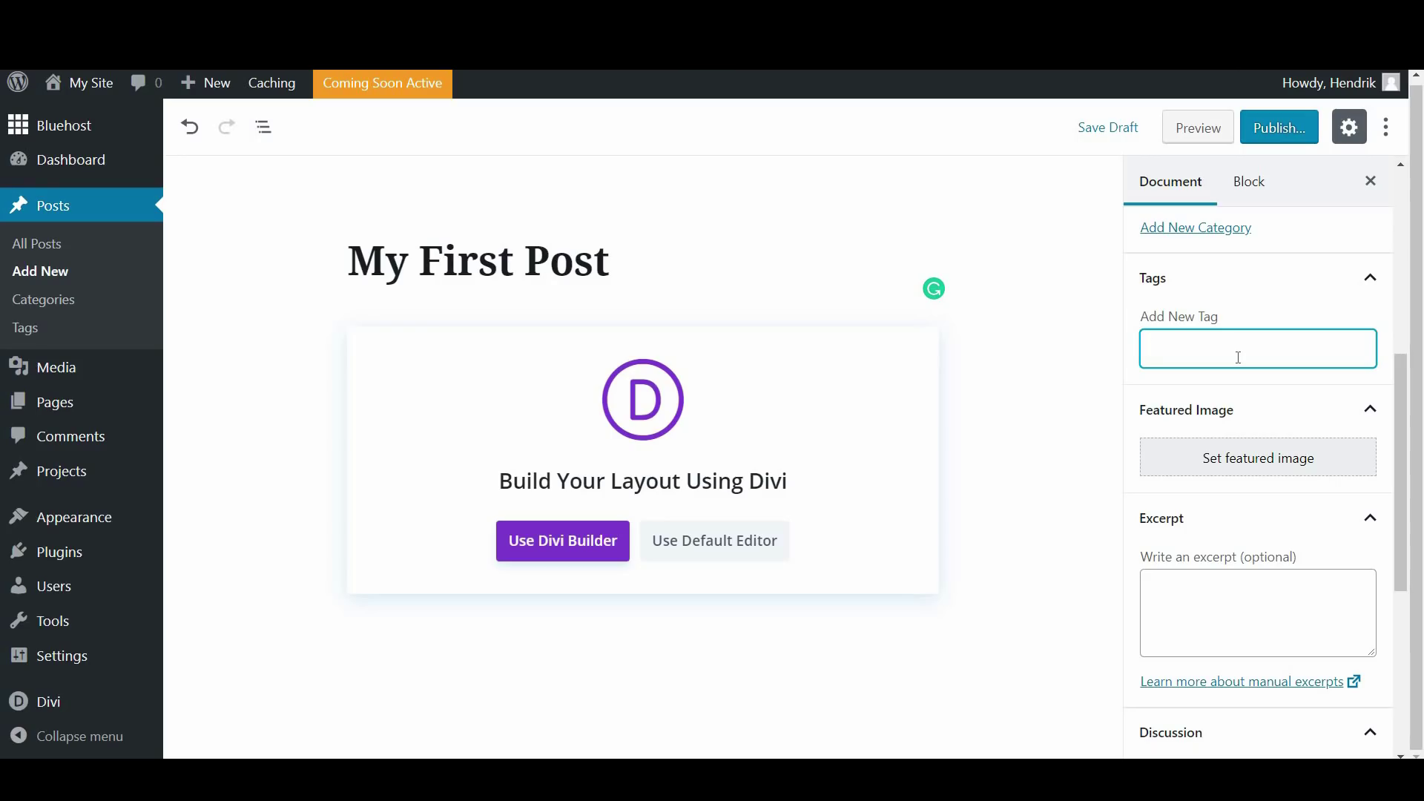
pyautogui.write('gene')
pyautogui.click(1086, 391)
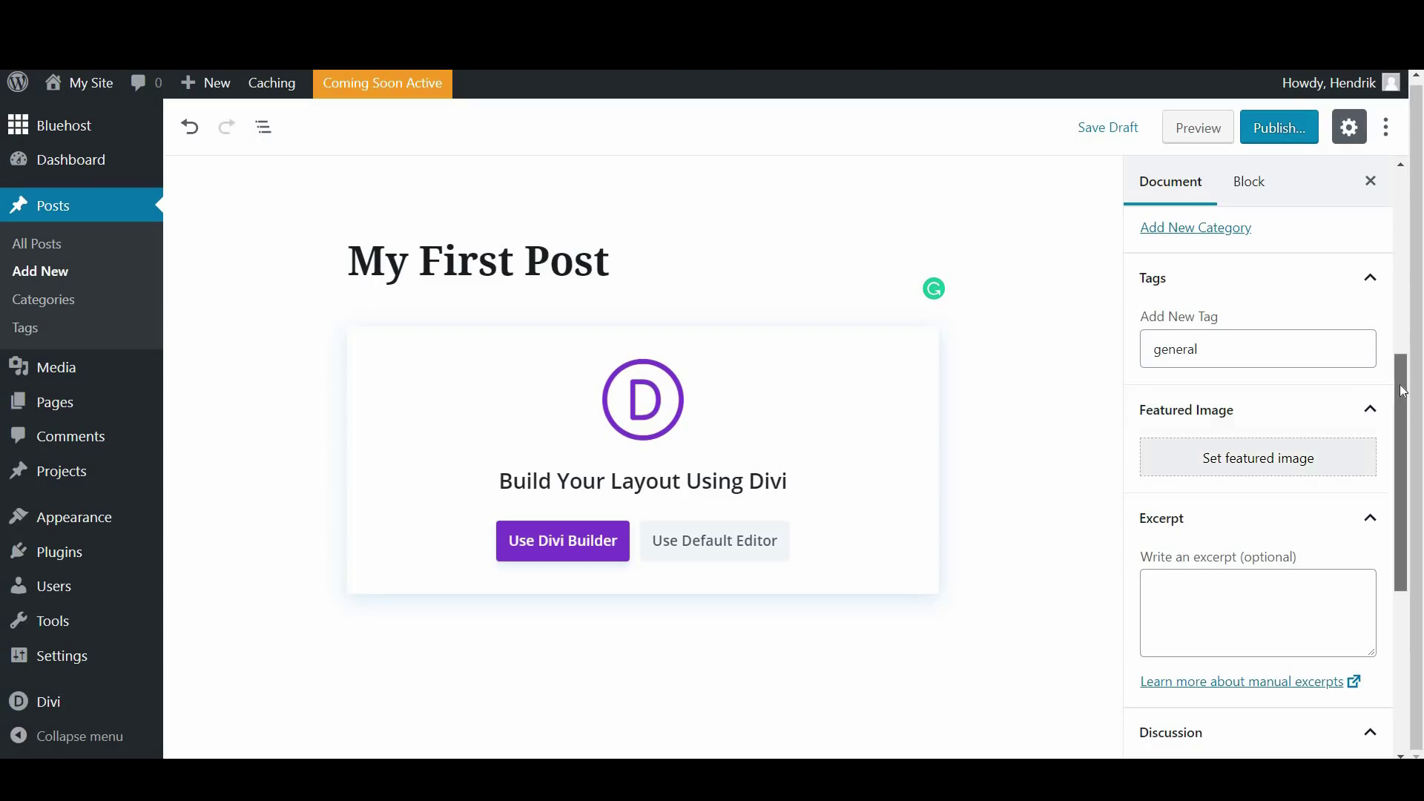
# Set the post's Divi page layout to No Sidebar
pyautogui.moveTo(1415, 484); pyautogui.dragTo(1415, 459)
pyautogui.scroll(-2, 1415, 460)
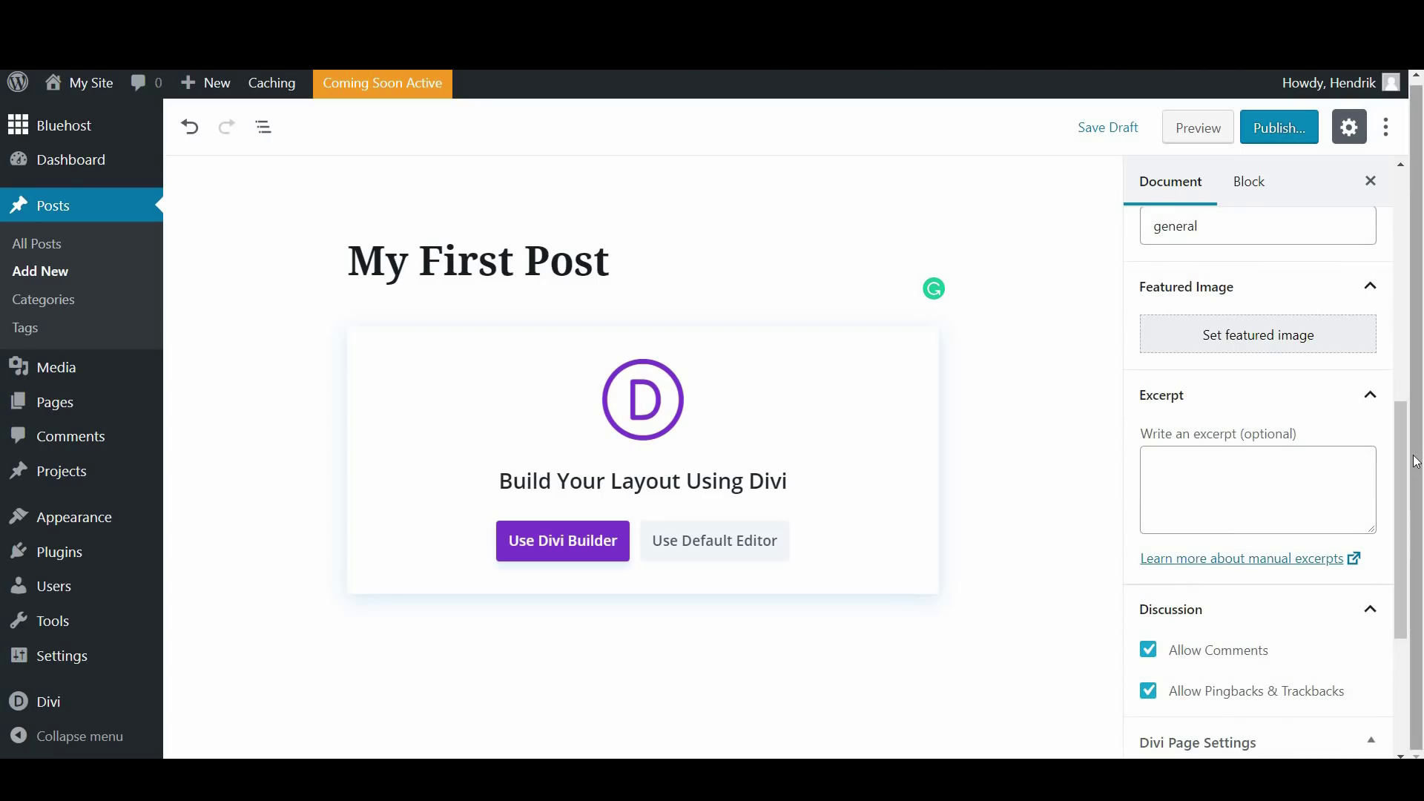
pyautogui.scroll(-3, 1393, 517)
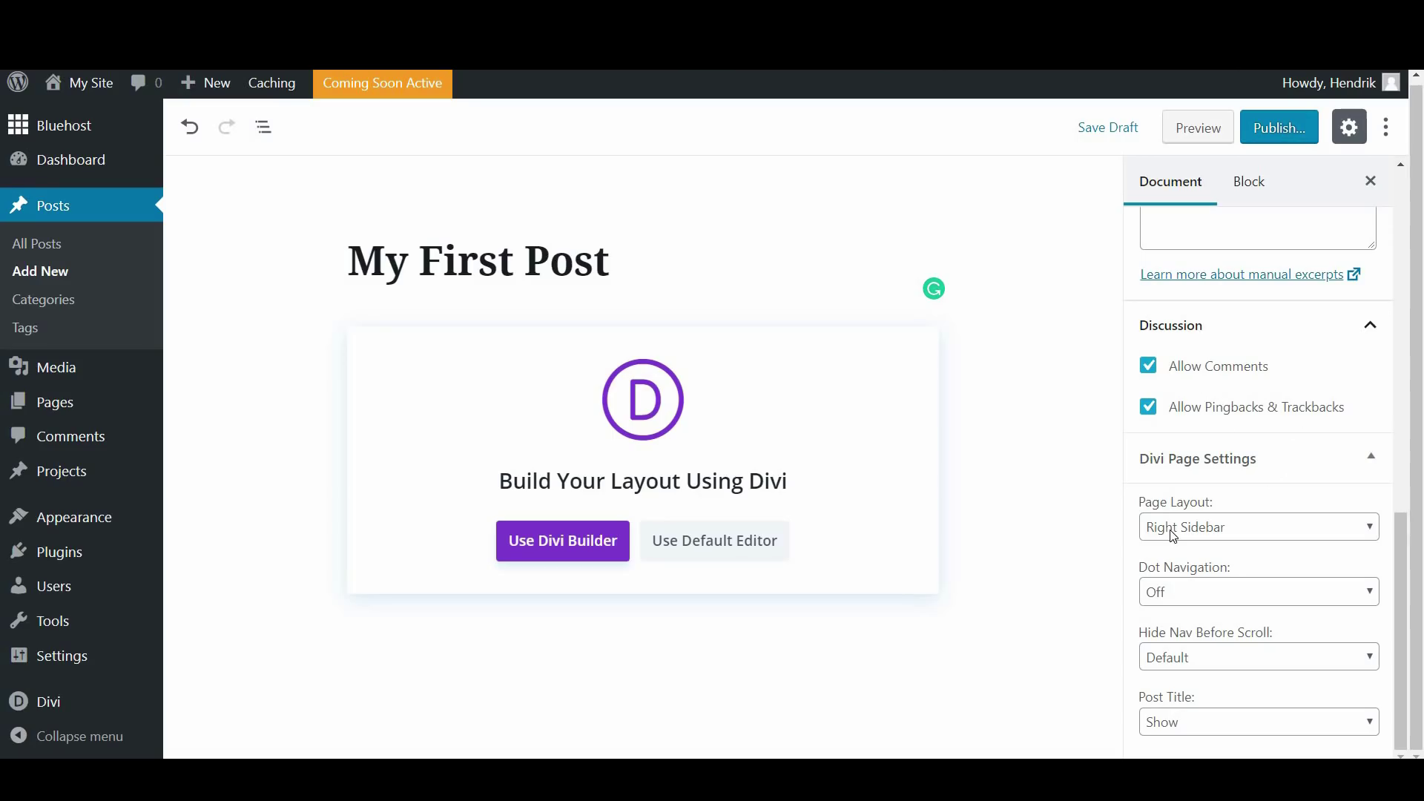
pyautogui.click(1203, 538)
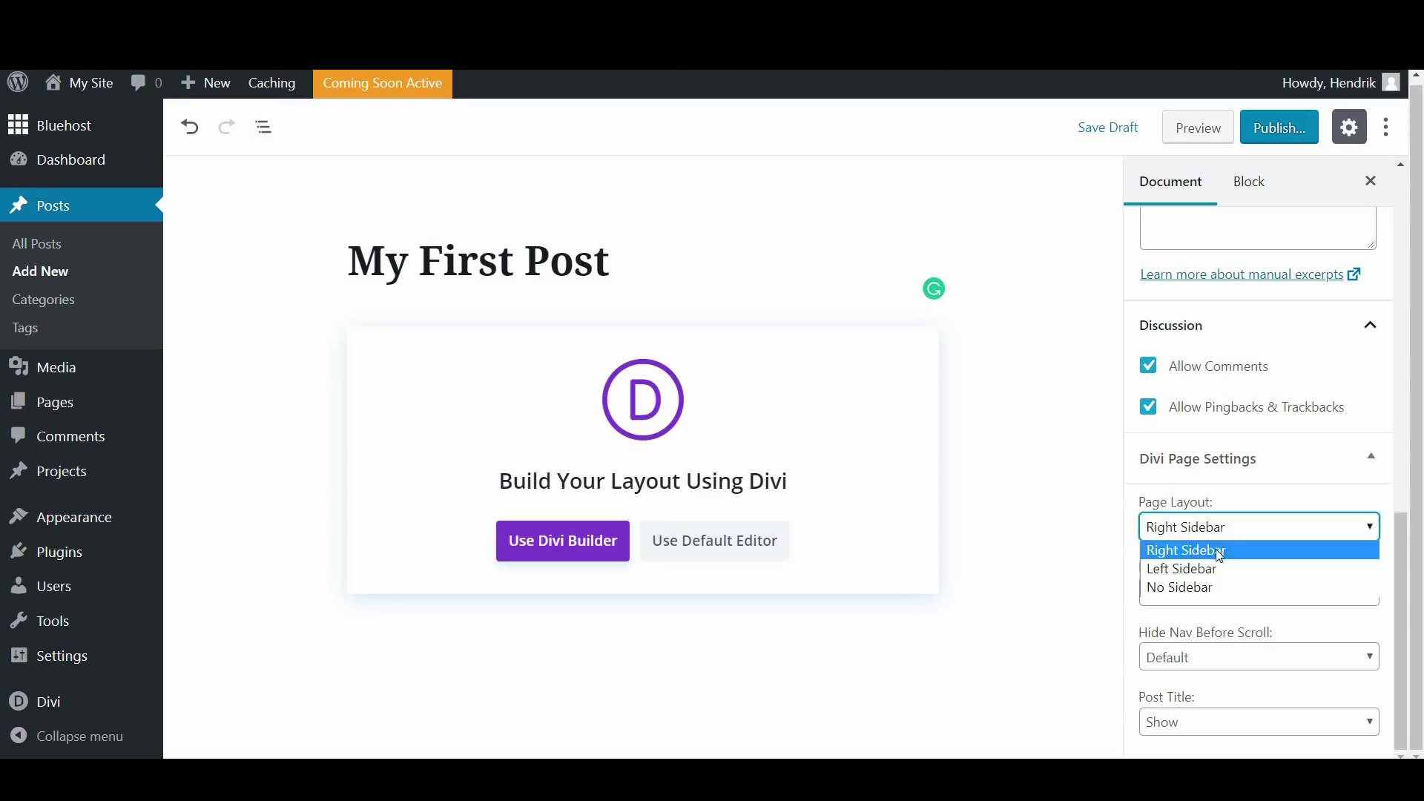
pyautogui.click(1222, 587)
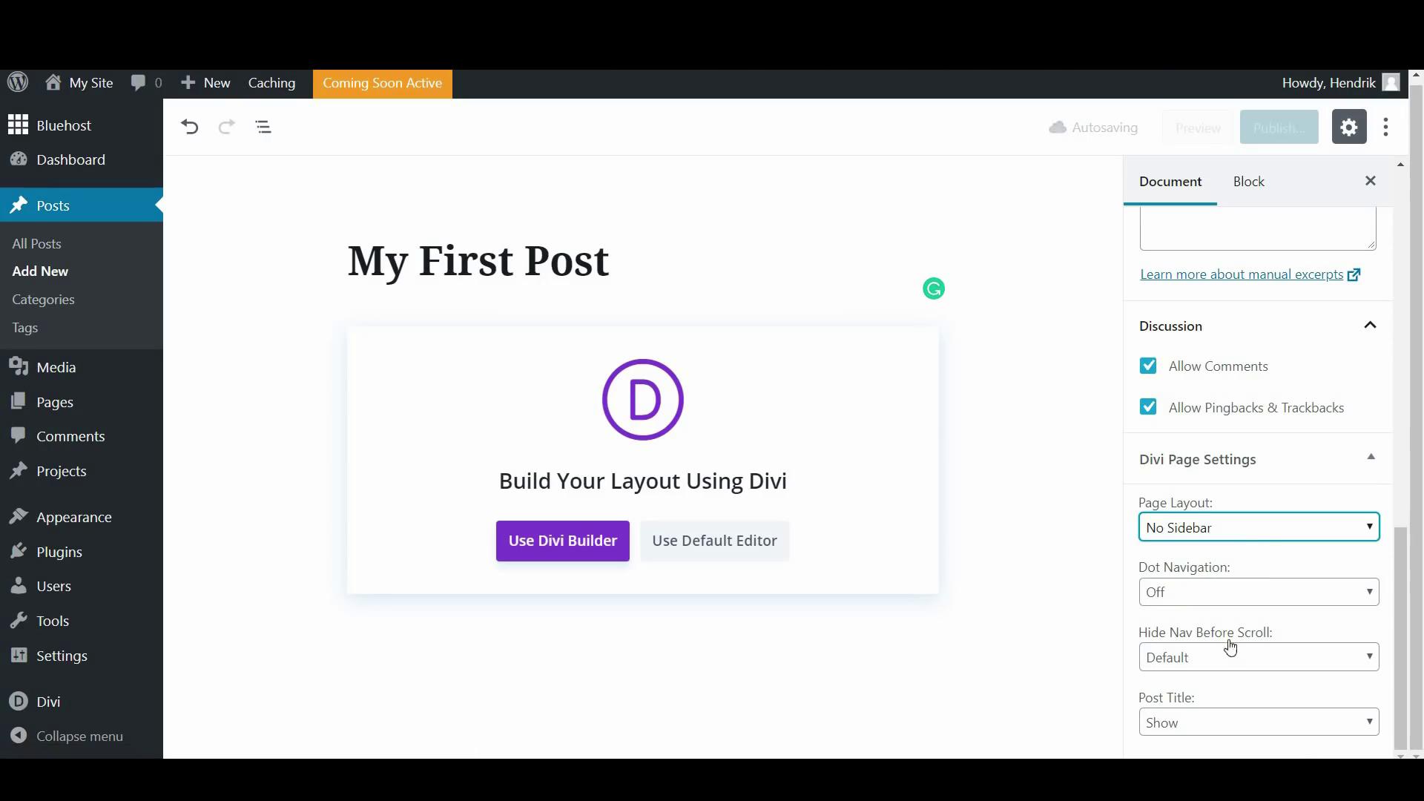
pyautogui.scroll(3, 1387, 545)
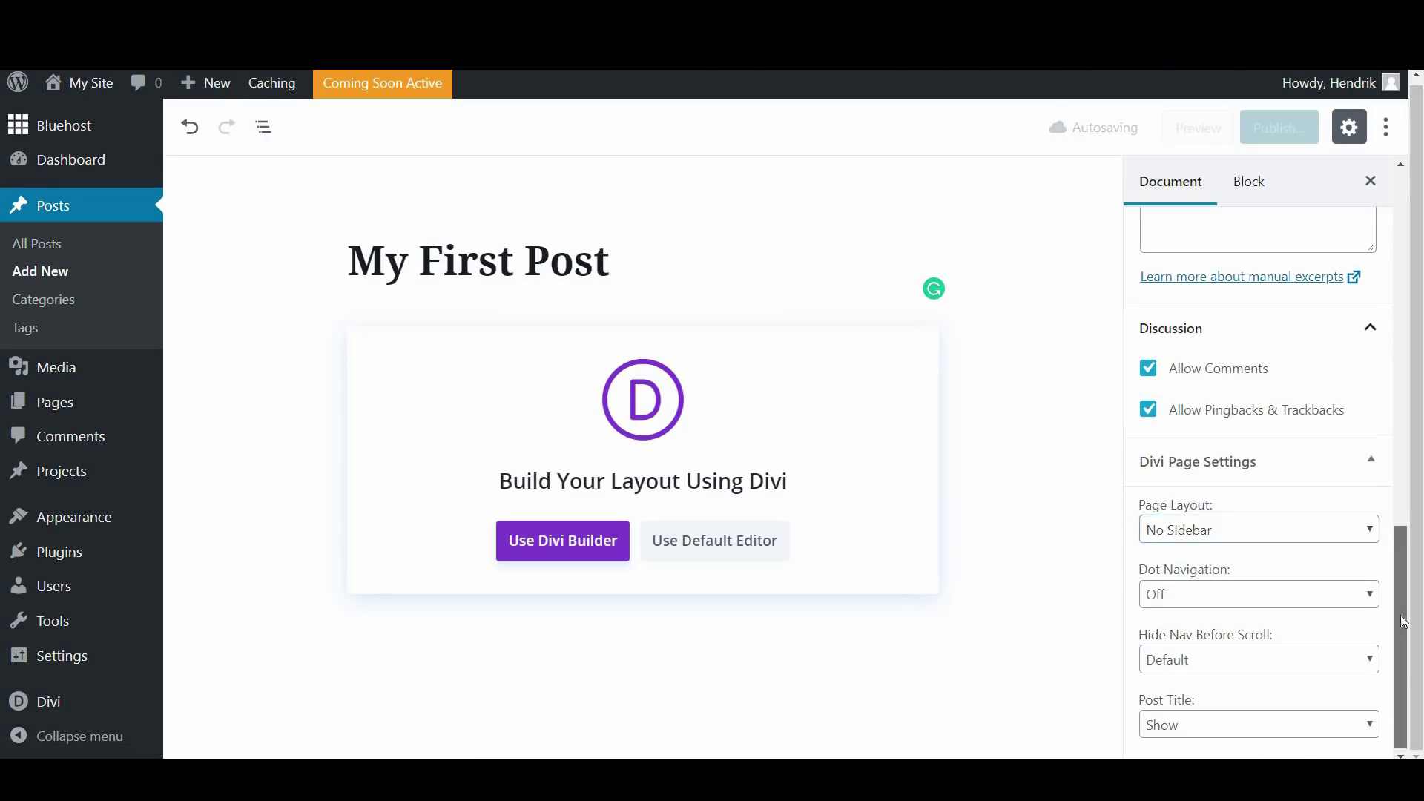
pyautogui.moveTo(1400, 545); pyautogui.dragTo(1406, 285)
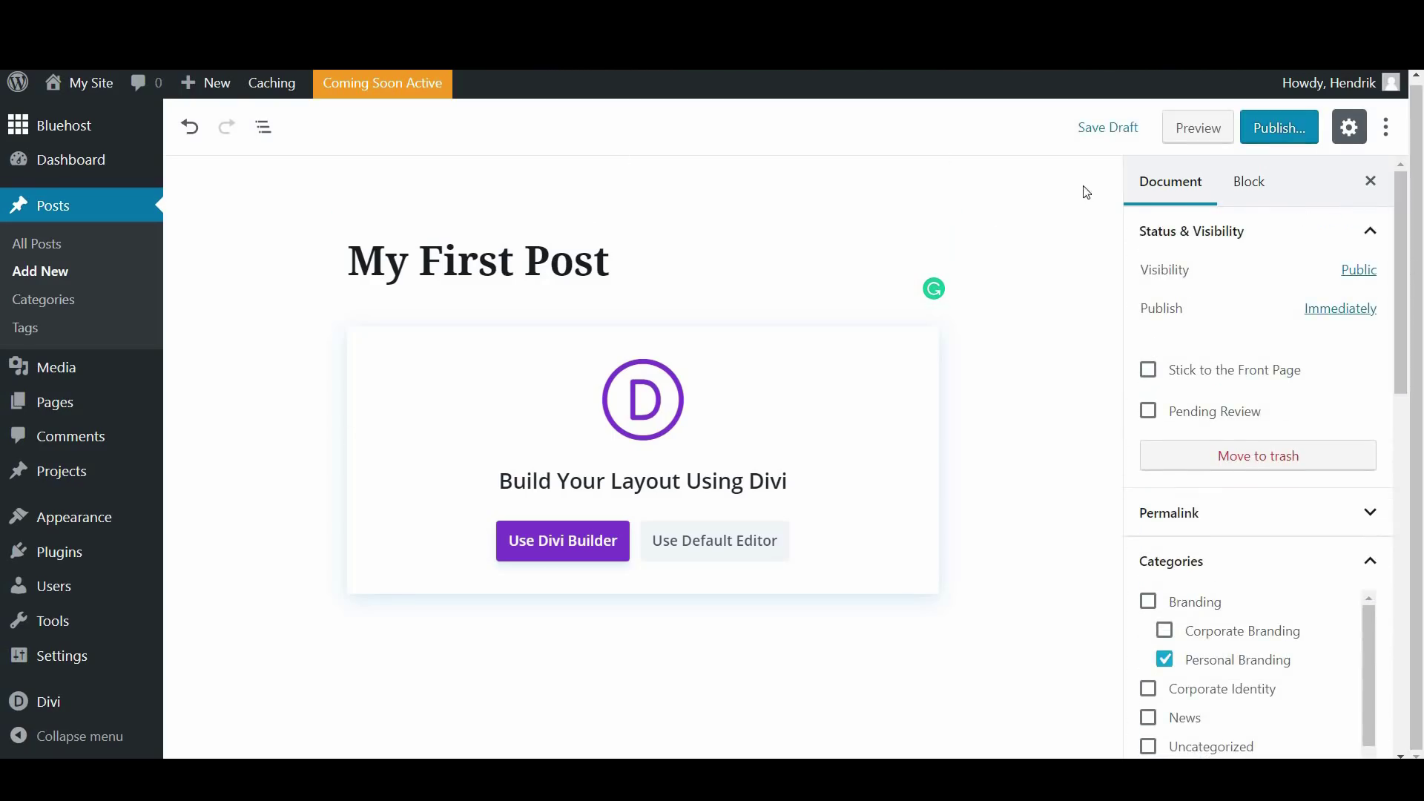
# Save My First Post as a draft, preview it, and close the preview tab
pyautogui.click(1100, 135)
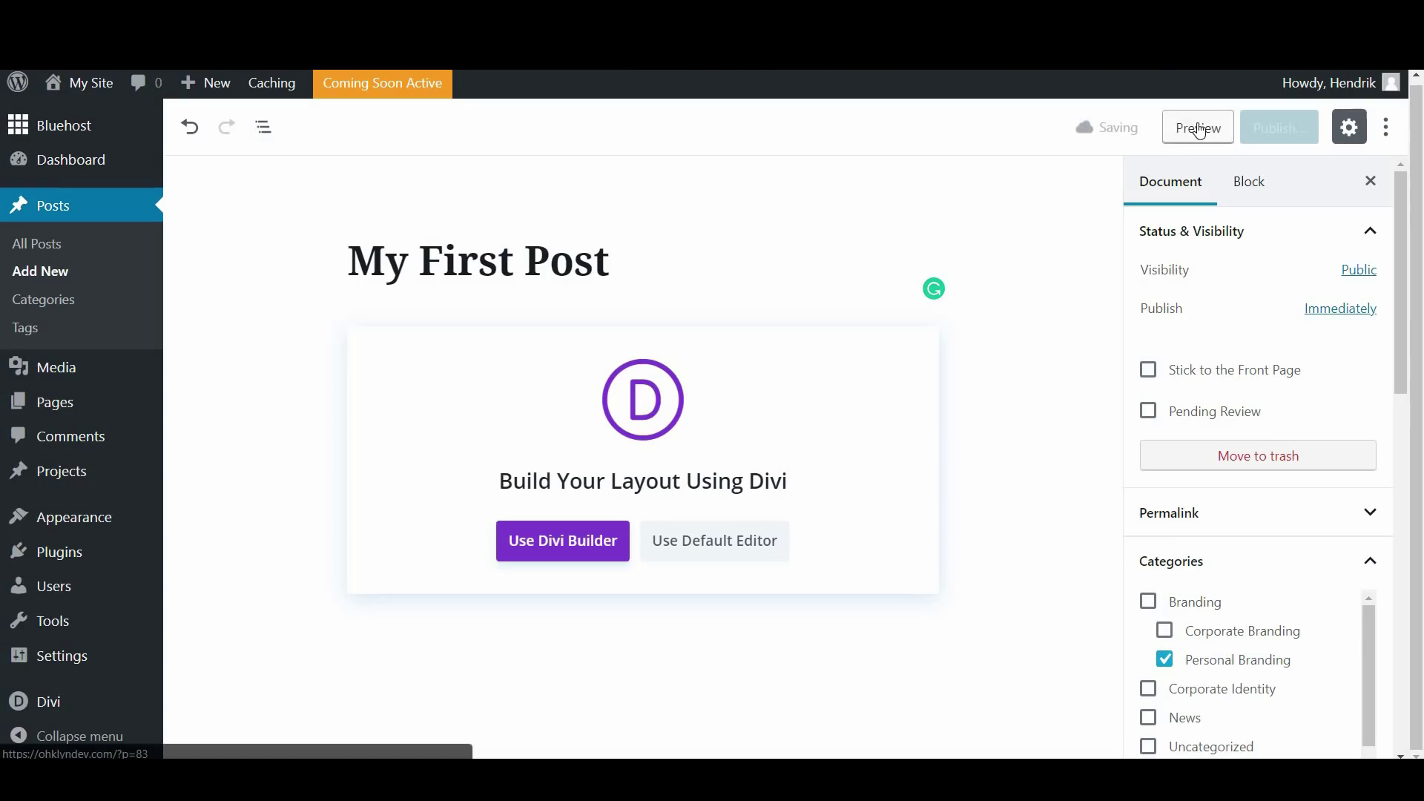
pyautogui.click(1199, 129)
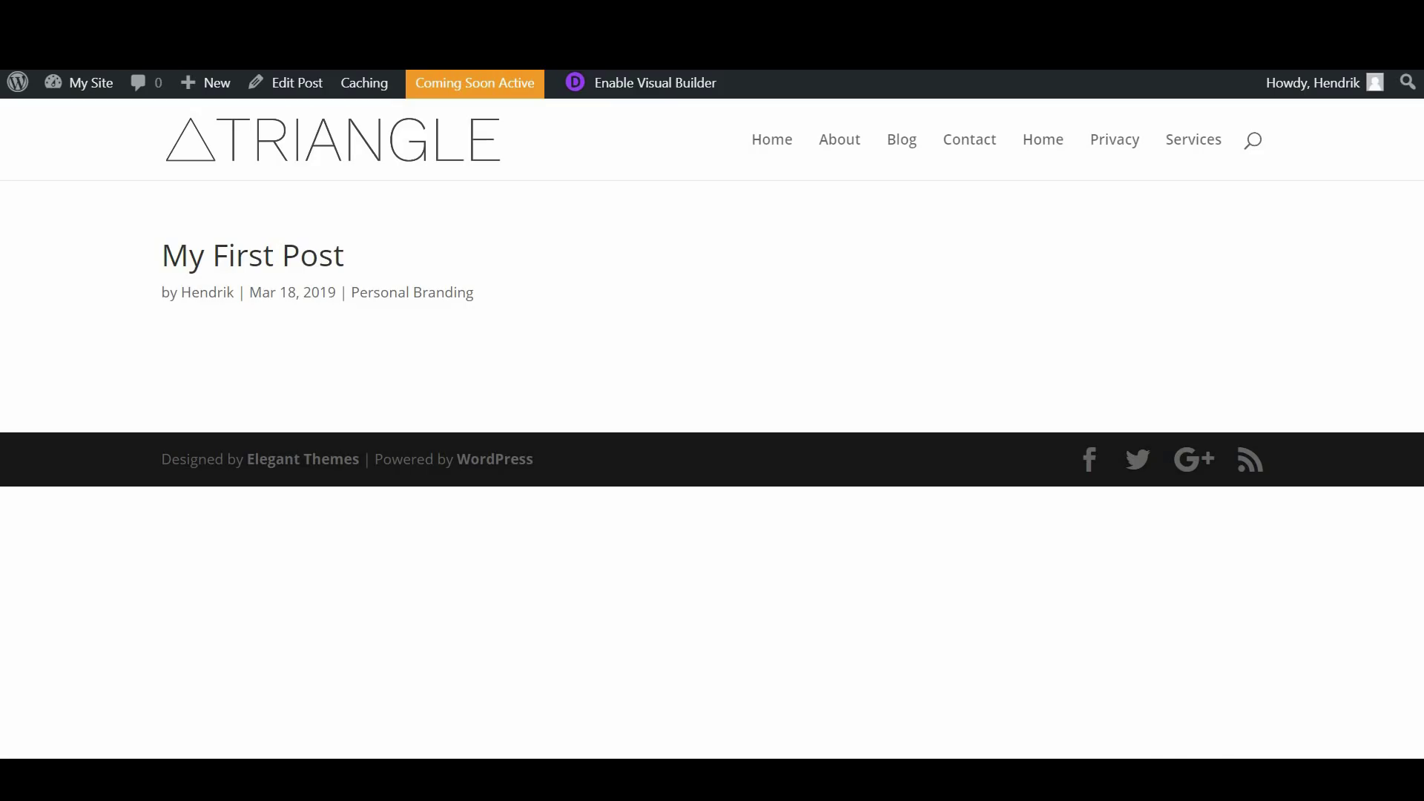
pyautogui.hotkey('ctrl', 'w')
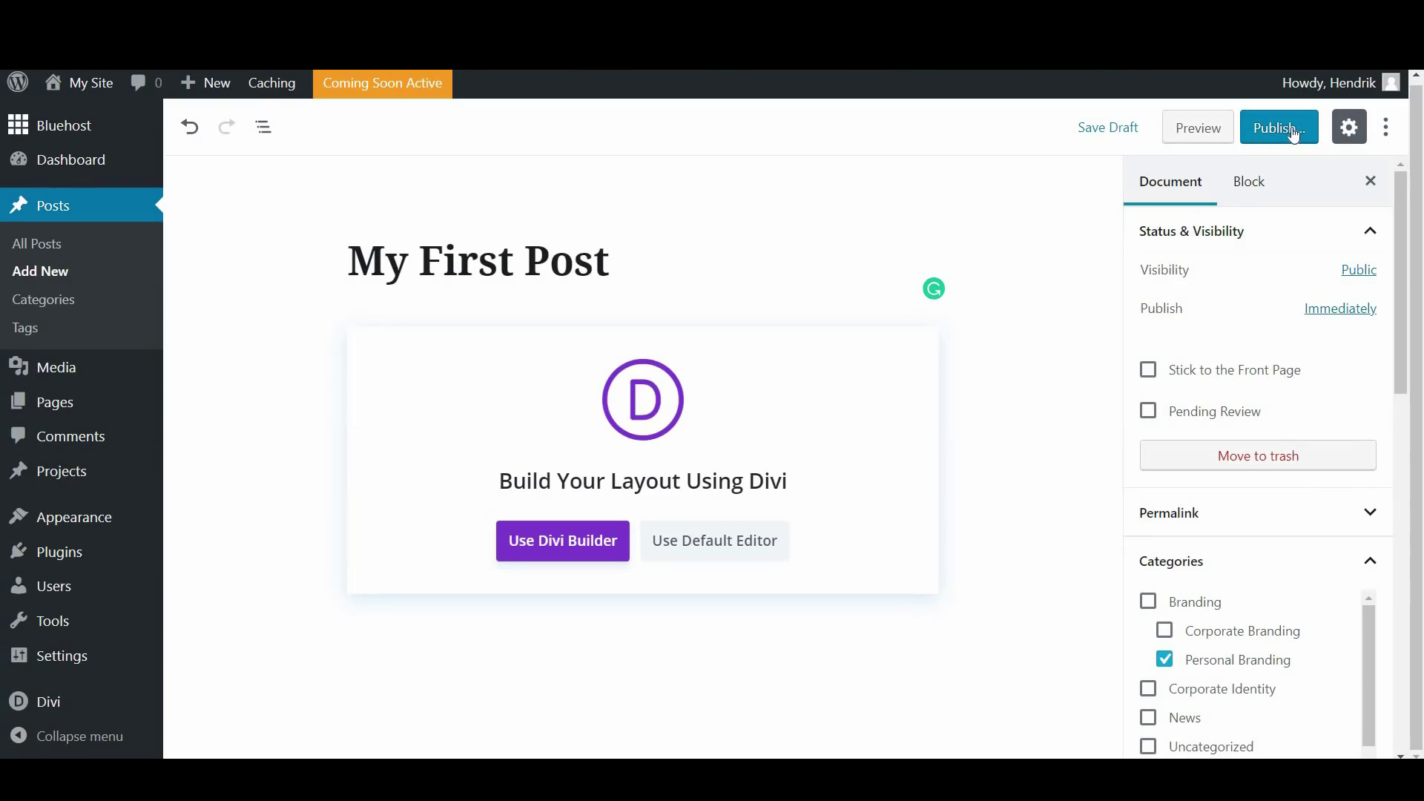
# Set the Media Library handshake photo business-coach-0038.jpg as the featured image
pyautogui.scroll(-6, 1257, 345)
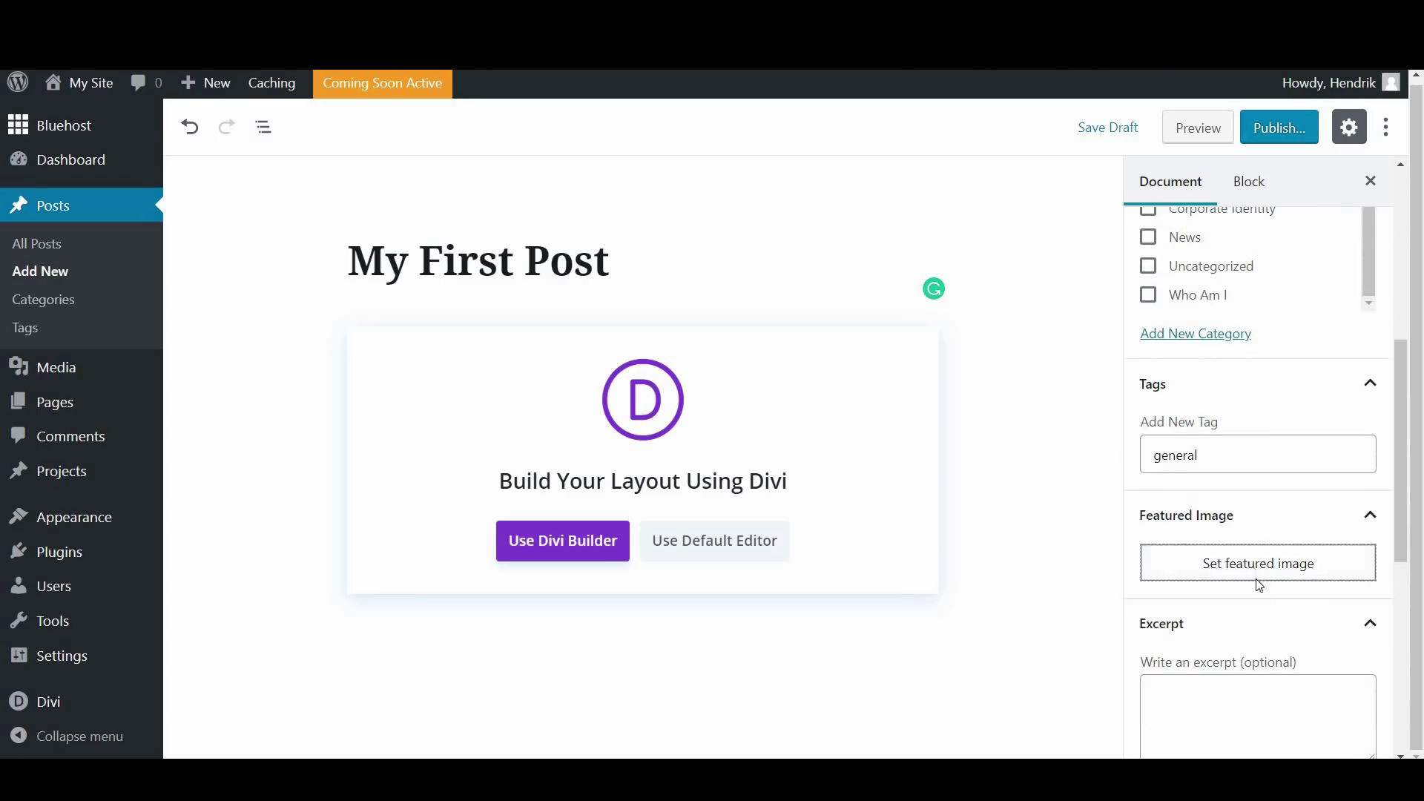
pyautogui.click(1253, 568)
pyautogui.click(110, 175)
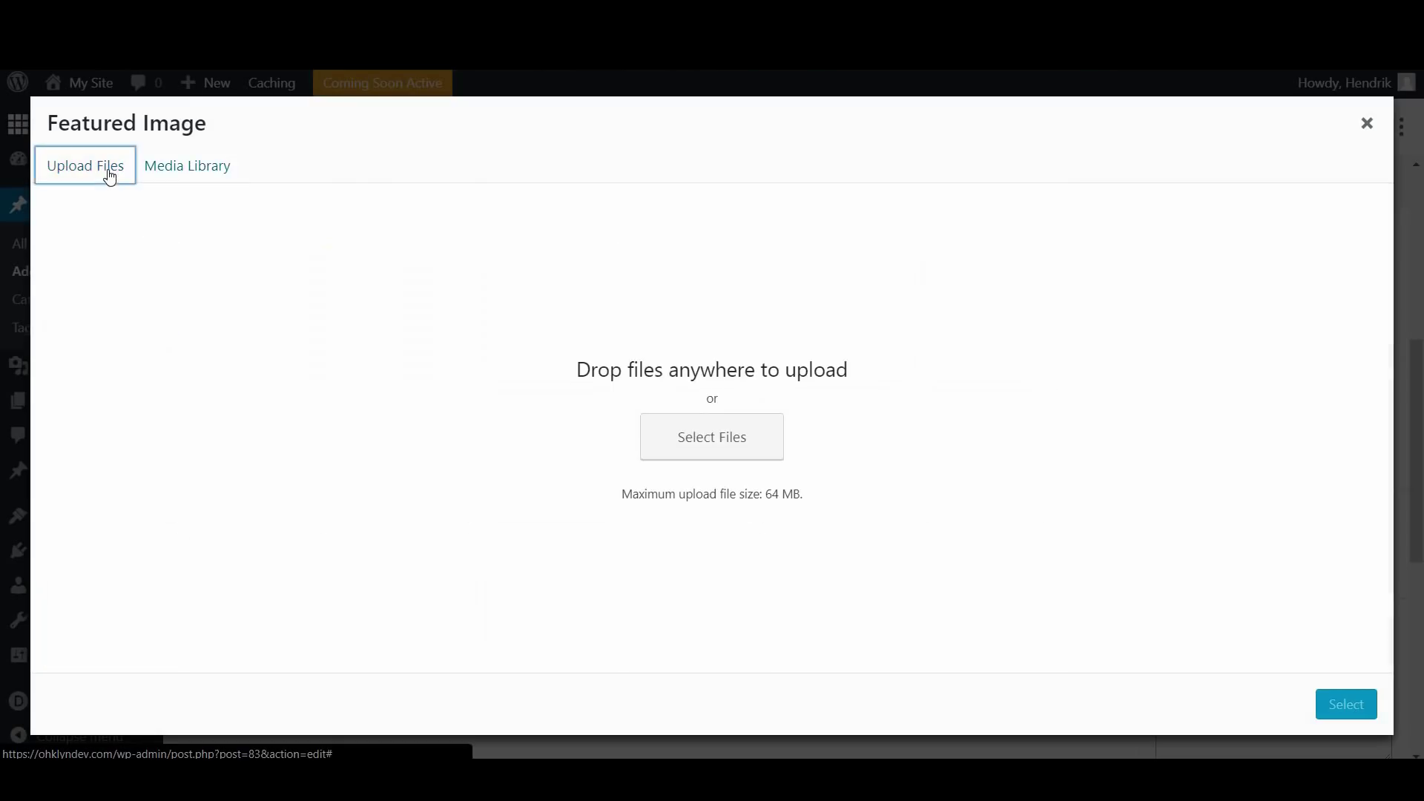
pyautogui.click(160, 175)
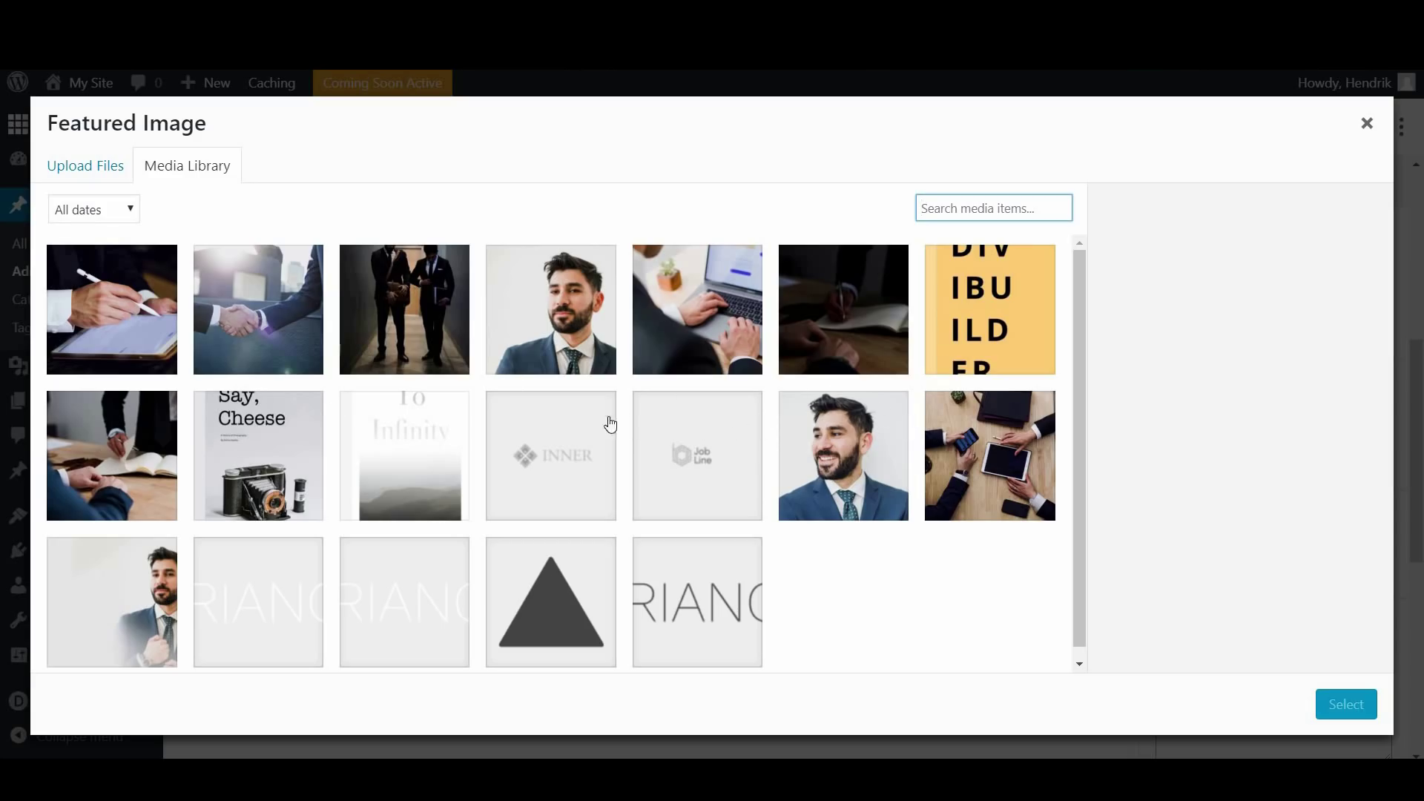
pyautogui.click(171, 275)
pyautogui.click(211, 282)
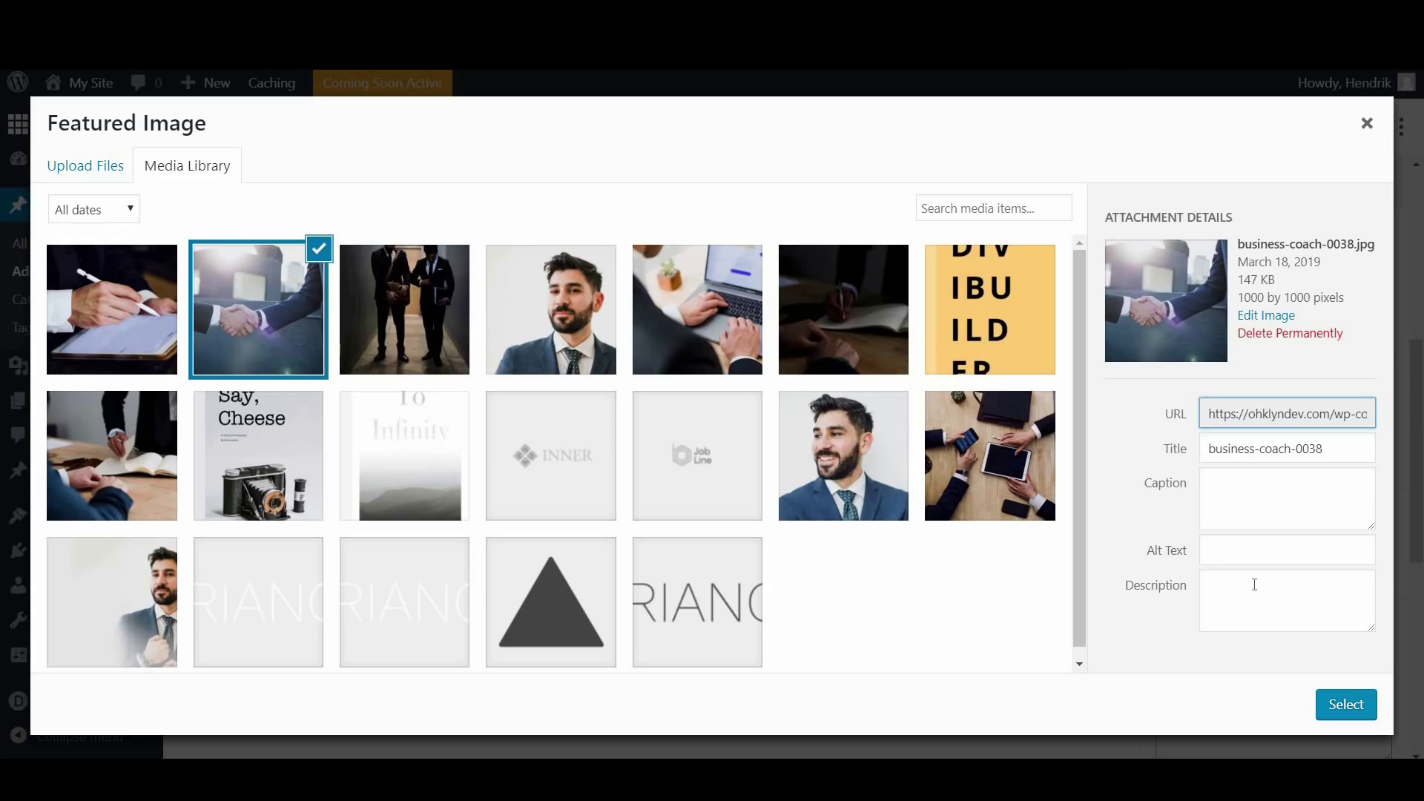
pyautogui.click(1360, 706)
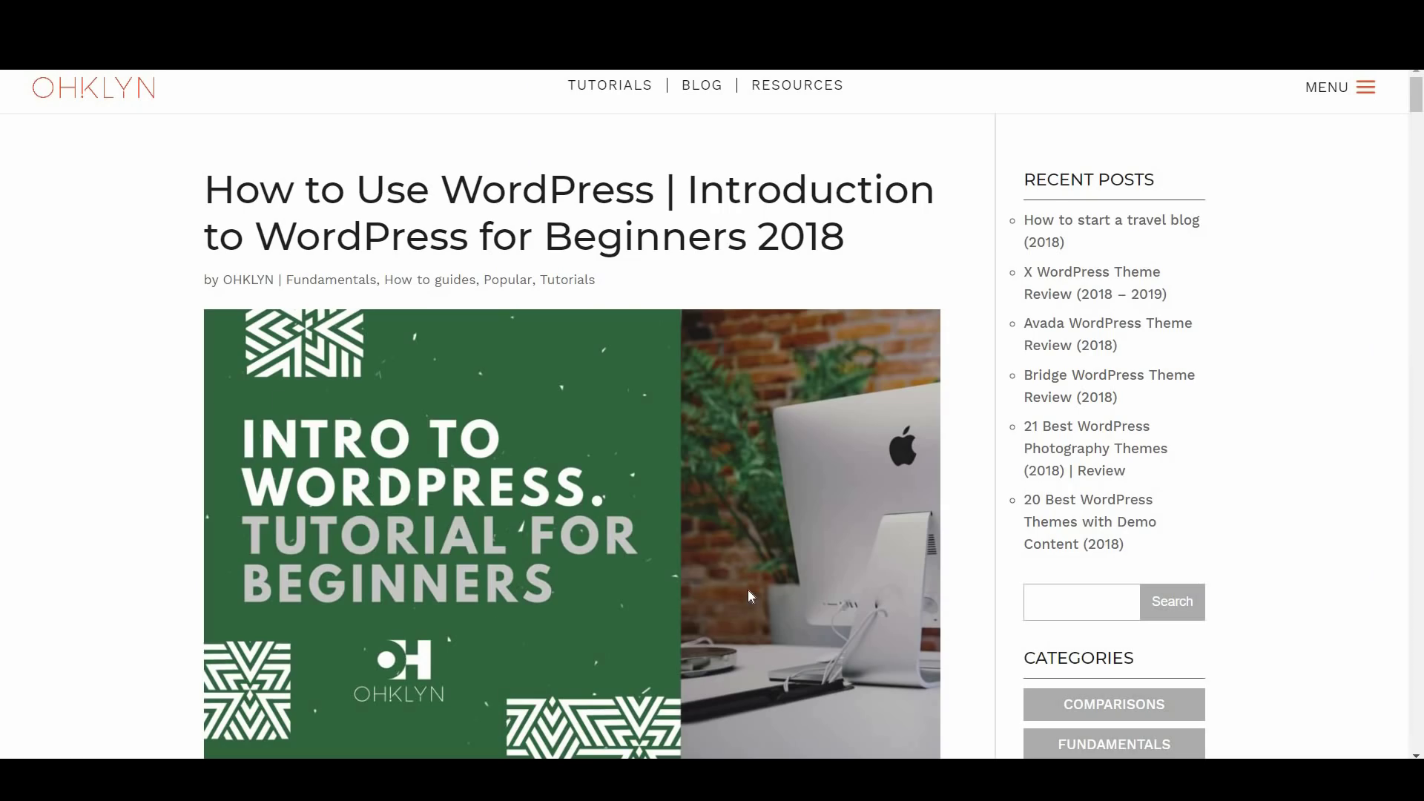
pyautogui.scroll(-12, 749, 591)
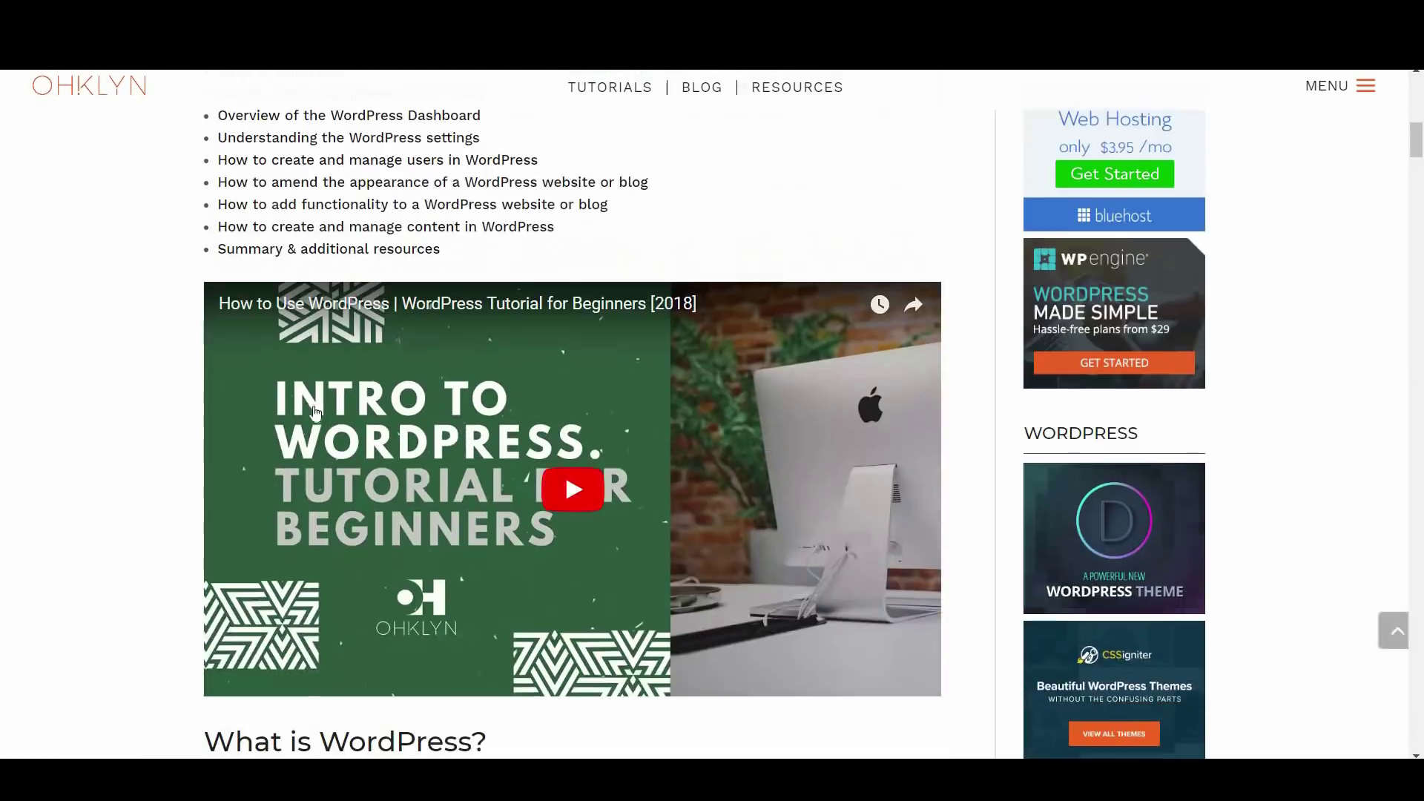
pyautogui.scroll(-6, 716, 636)
pyautogui.scroll(-10, 717, 637)
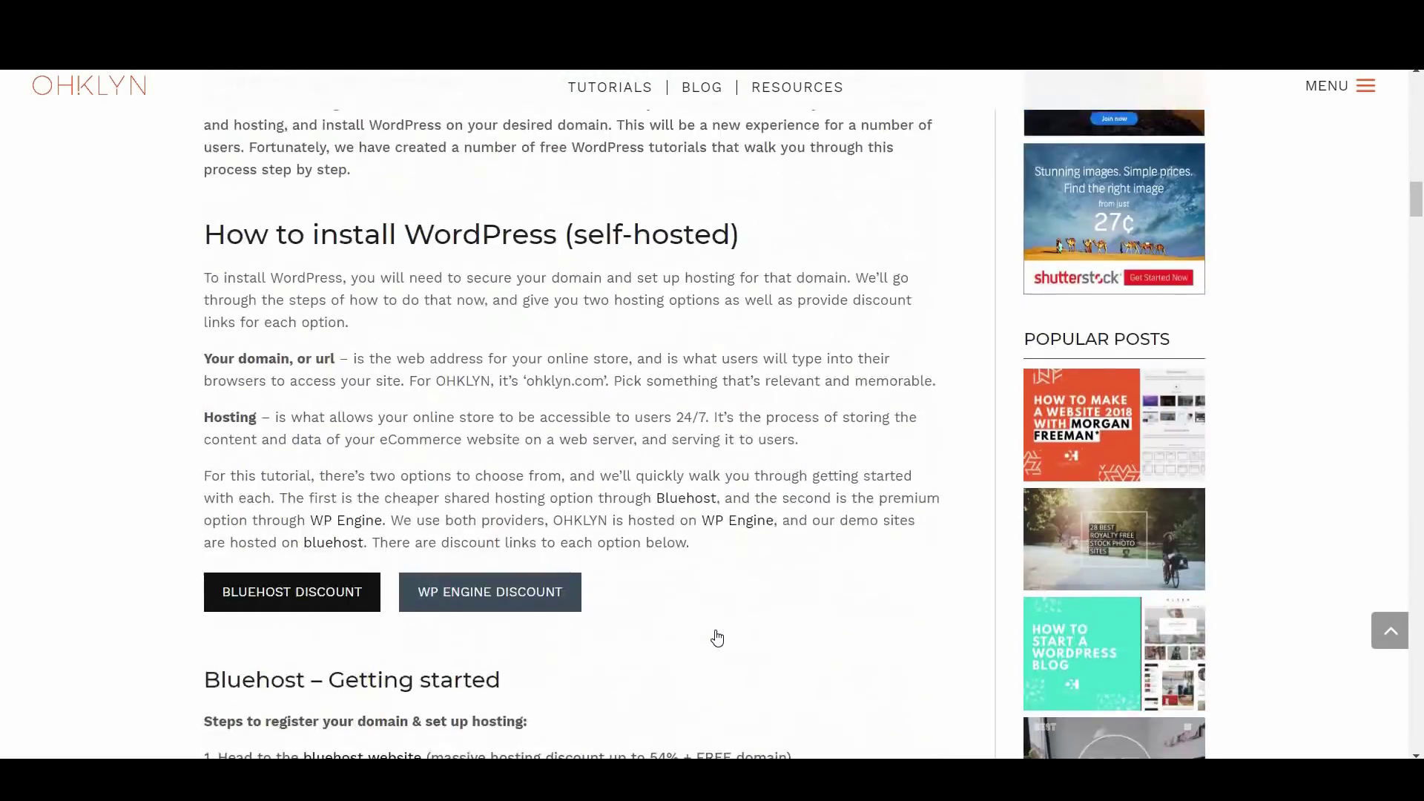
pyautogui.scroll(-6, 717, 638)
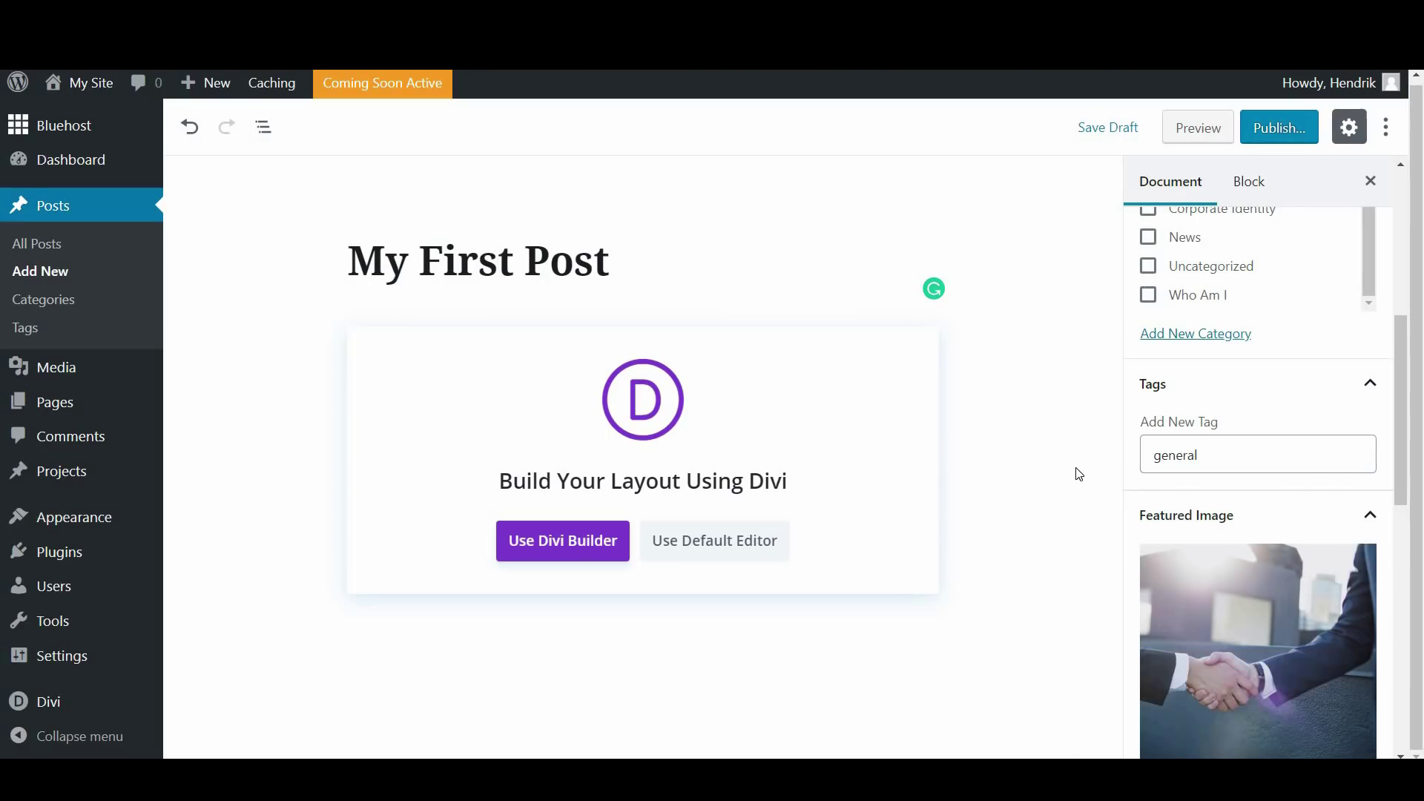
# Save the draft and preview My First Post showing its handshake featured image
pyautogui.click(1112, 133)
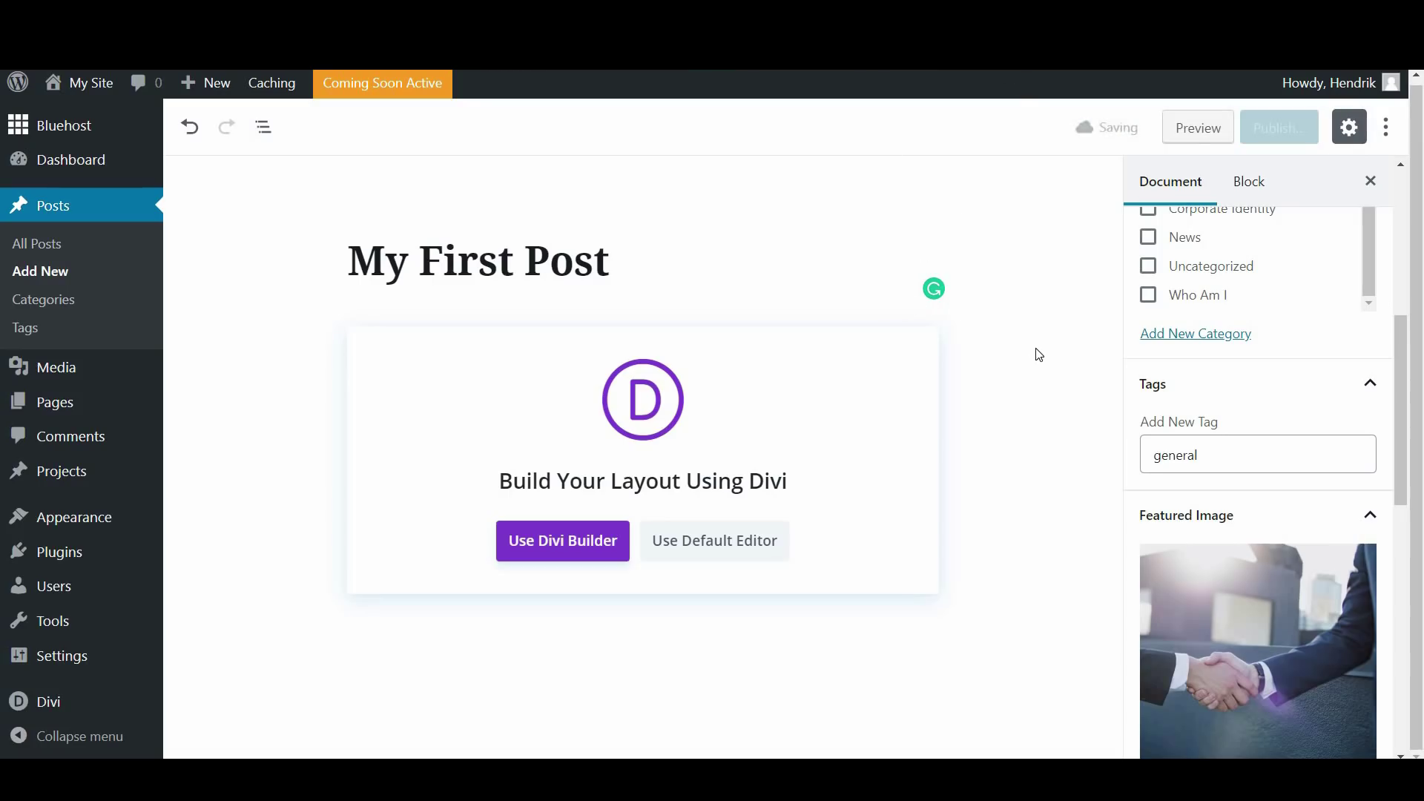
pyautogui.click(1188, 130)
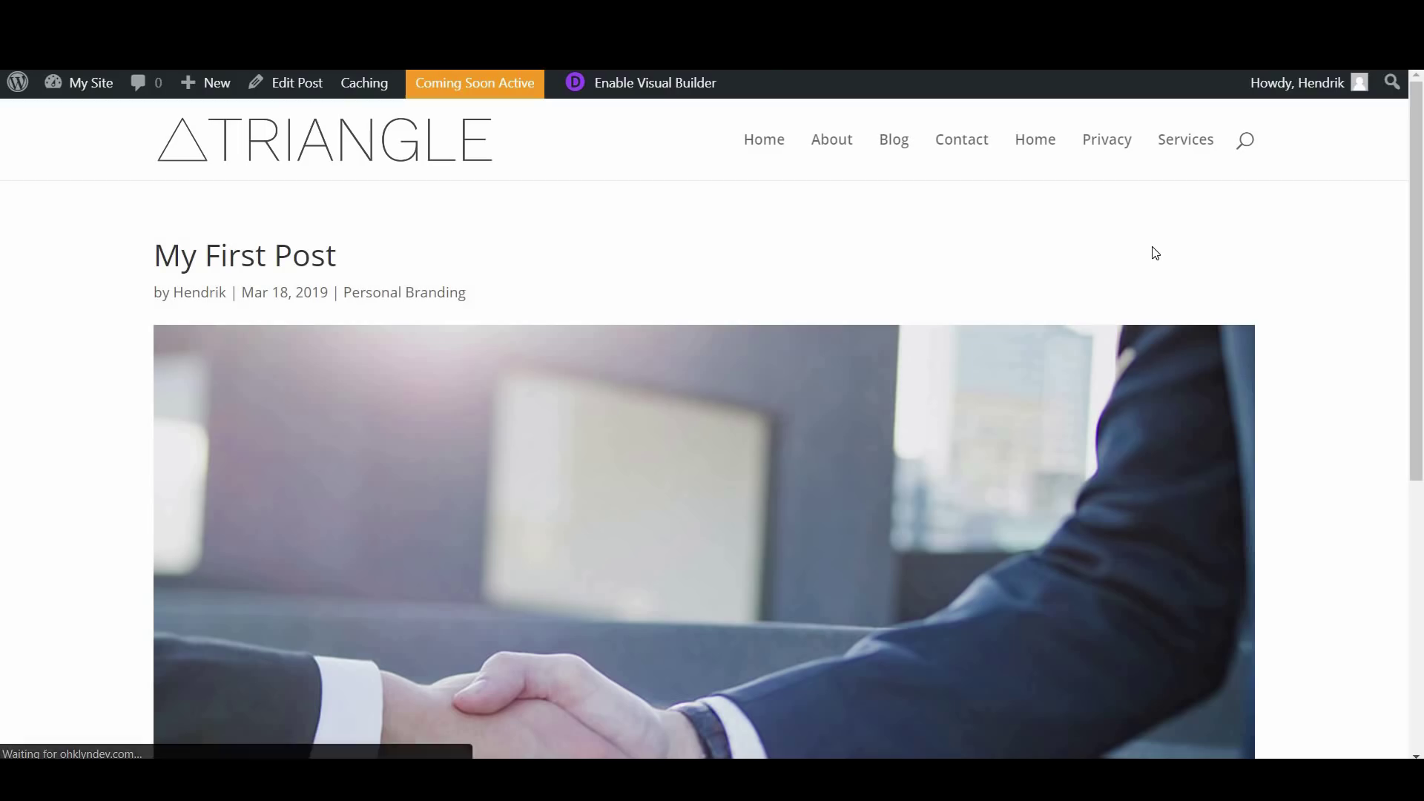
pyautogui.scroll(-5, 761, 597)
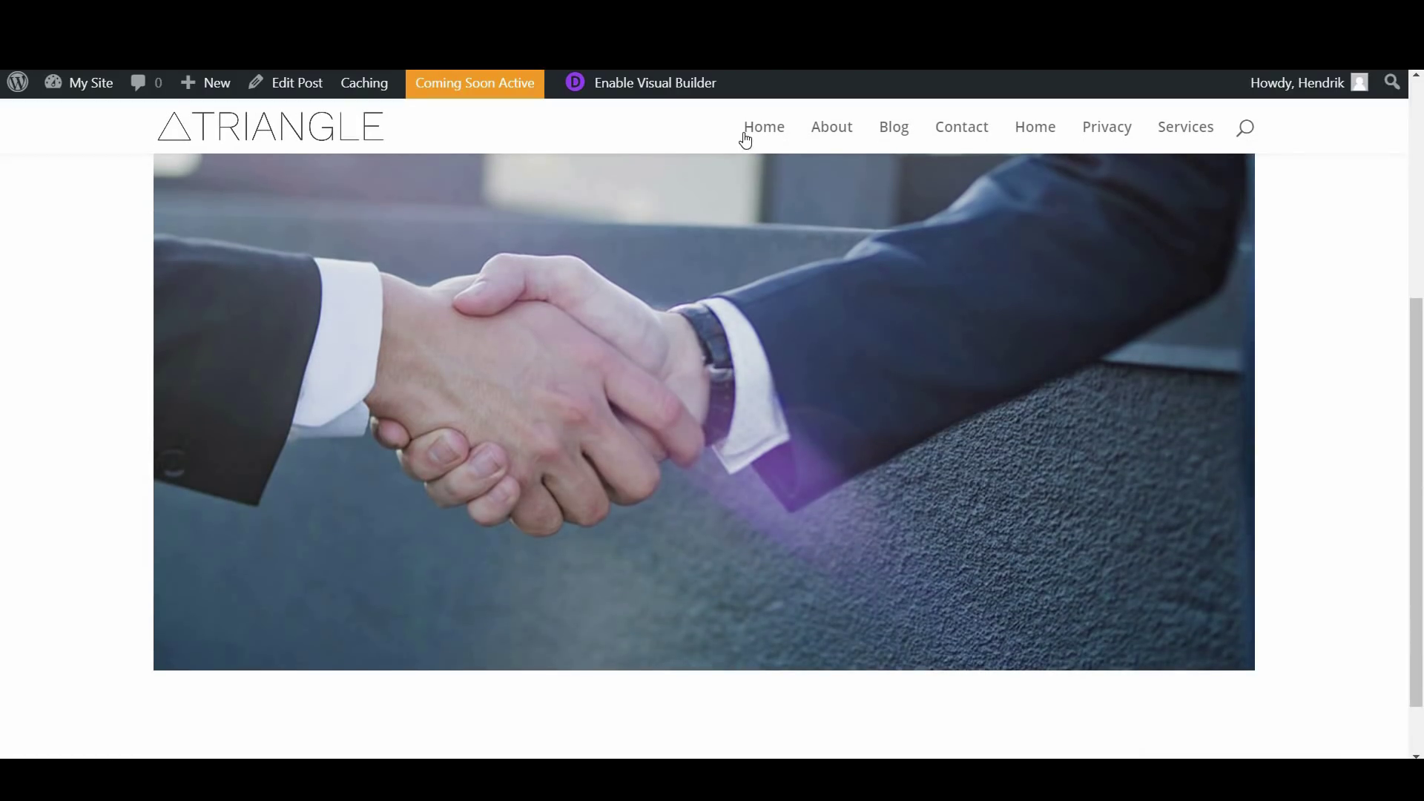
# Return from the preview, add a paragraph below the title, and switch to the default editor
pyautogui.hotkey('ctrl', 'w')
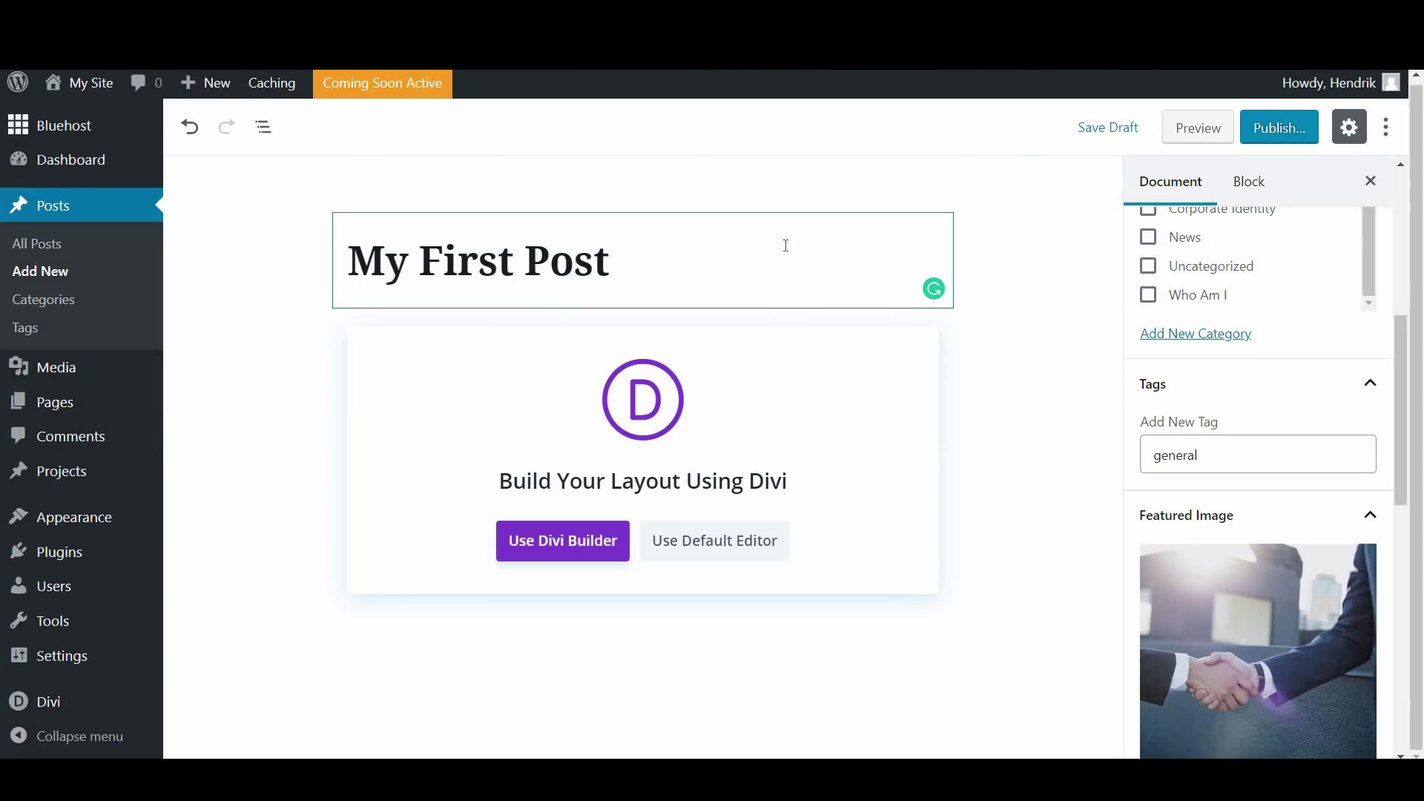
pyautogui.click(659, 259)
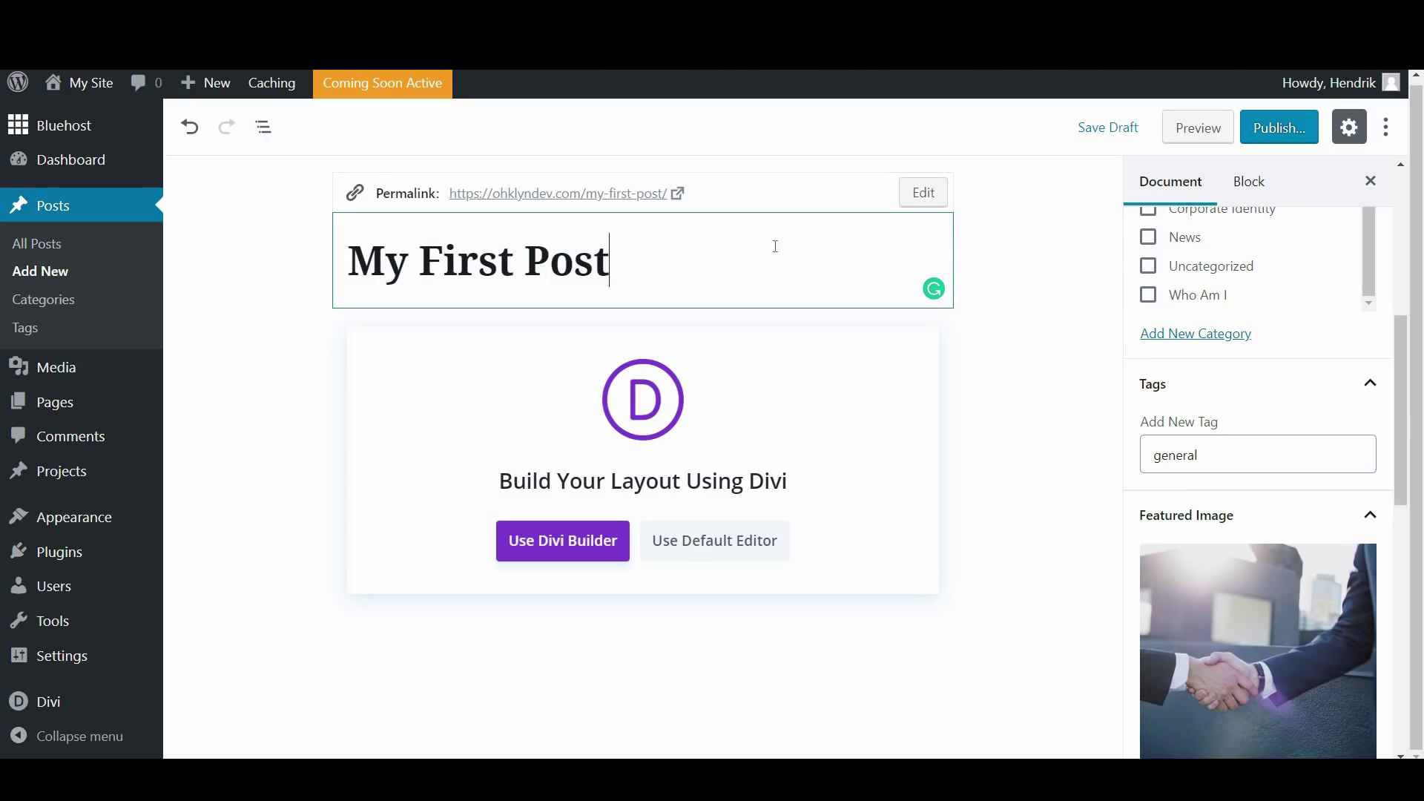
pyautogui.press('Return')
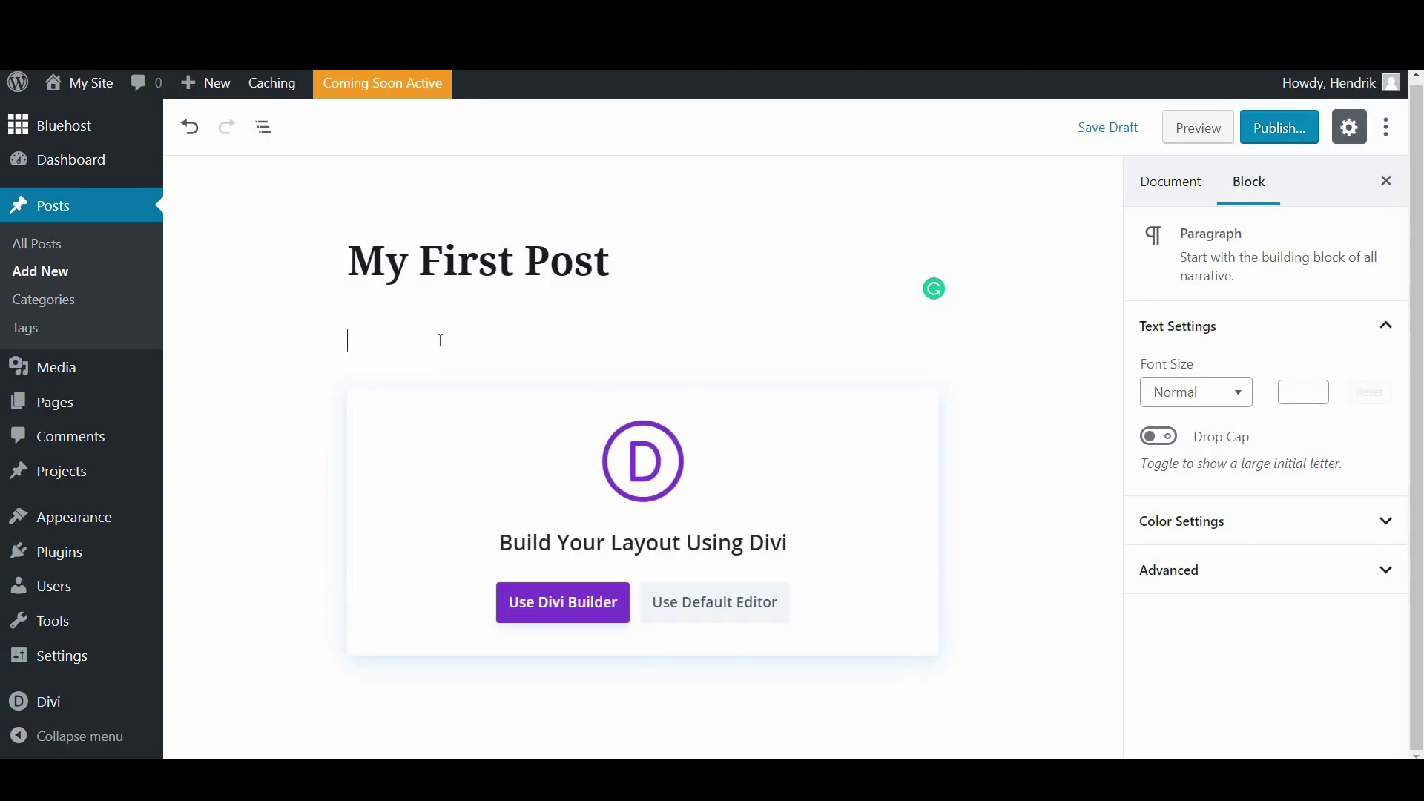
pyautogui.click(756, 603)
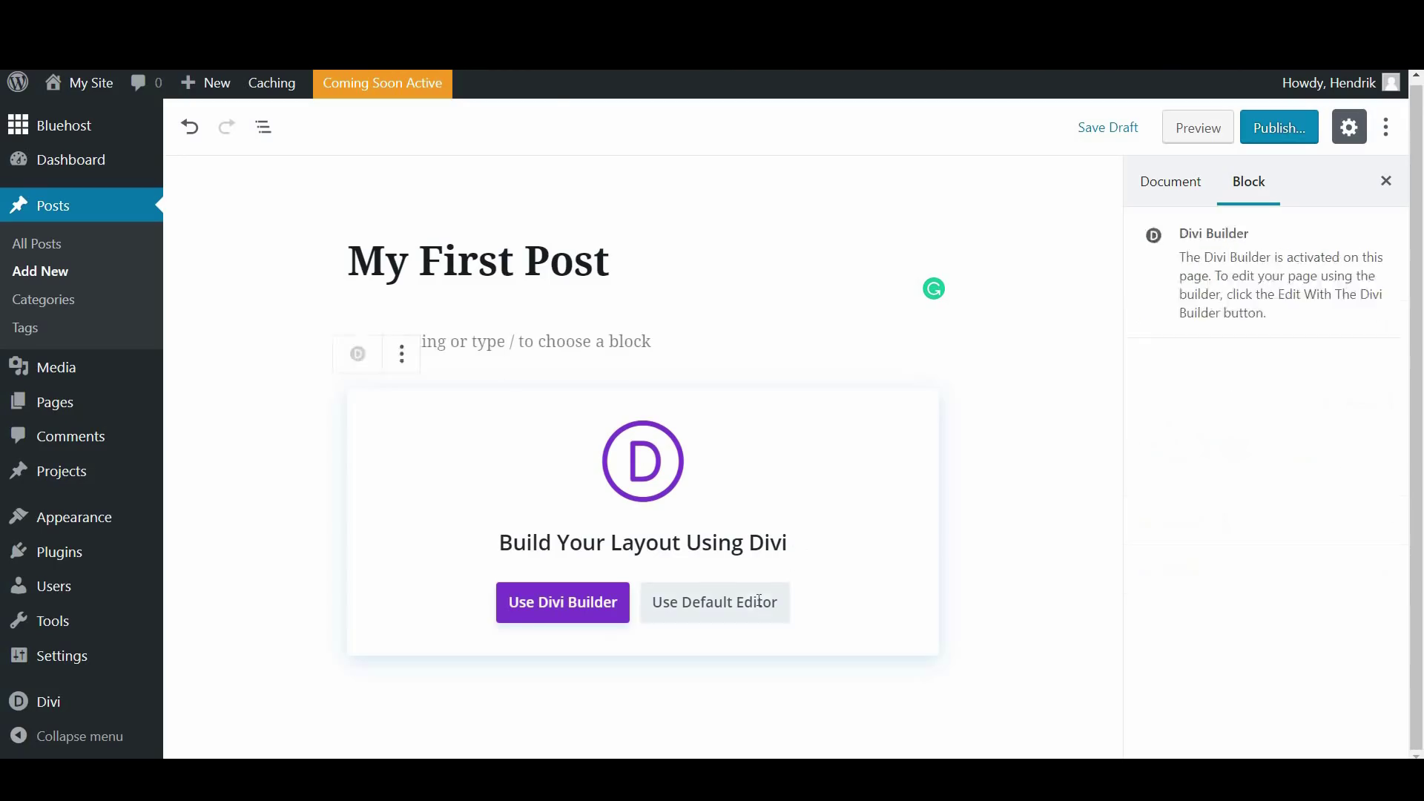
# Write 'This is my first post. I will be creating a lot of content for you to enjoy.' and save the draft
pyautogui.click(451, 340)
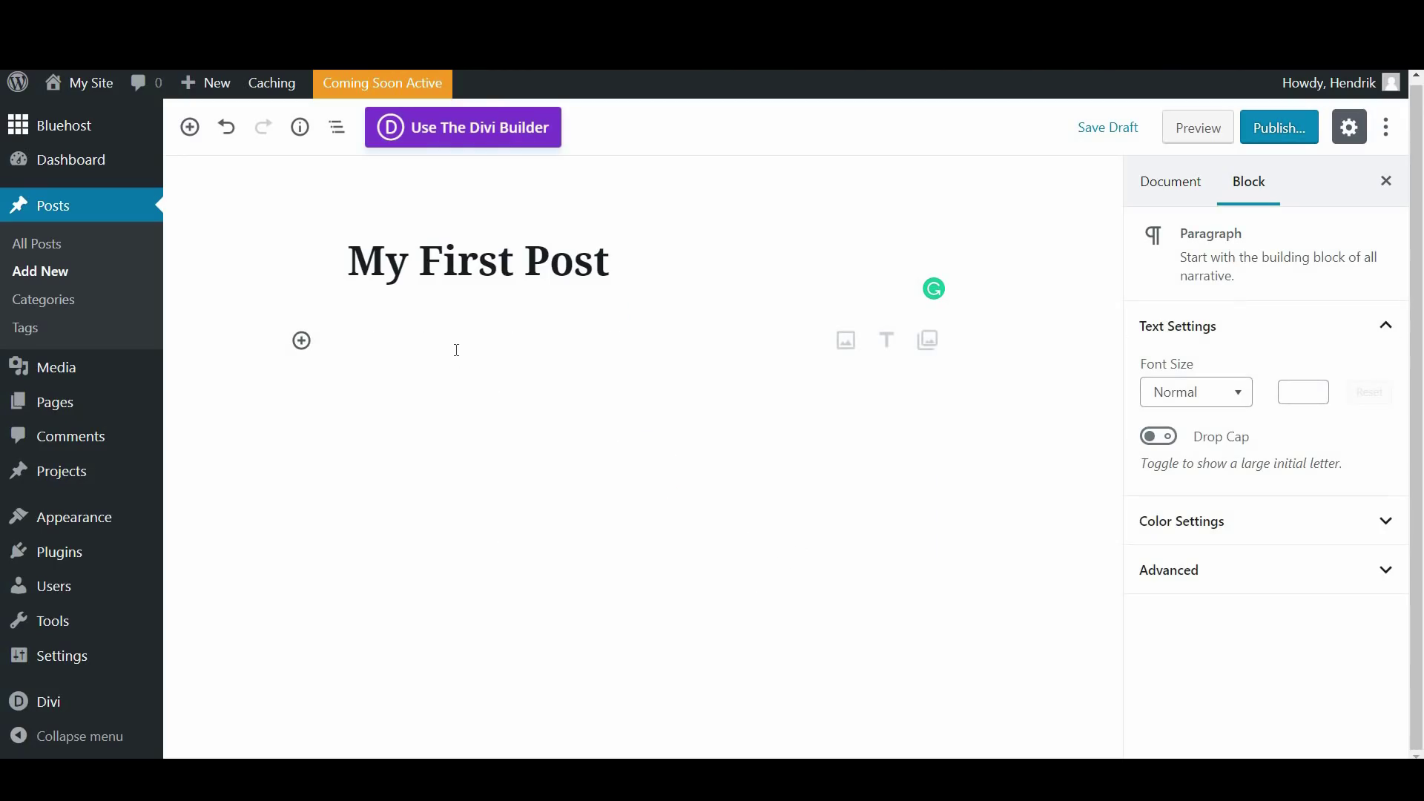
pyautogui.write('This is')
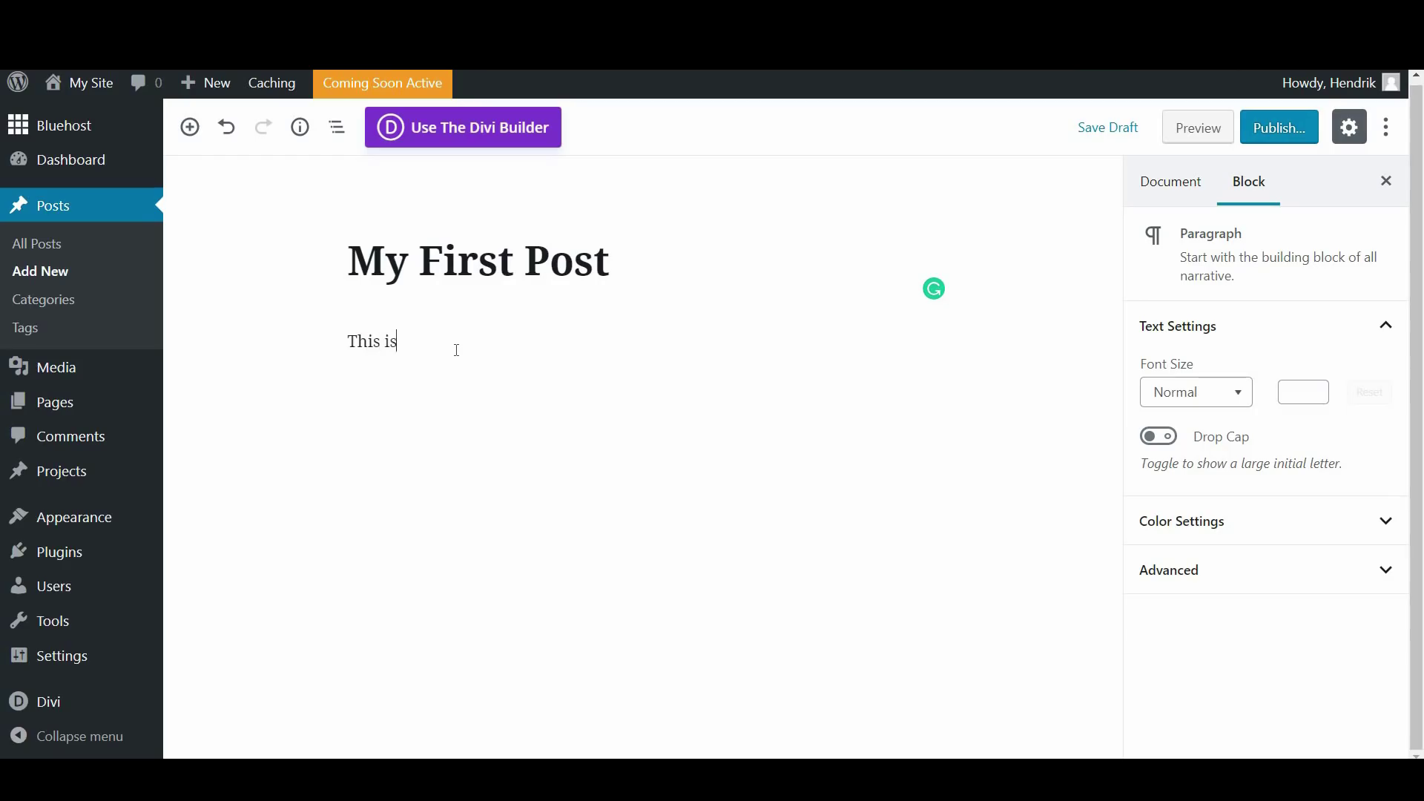
pyautogui.write(' my first post. I will be creating a')
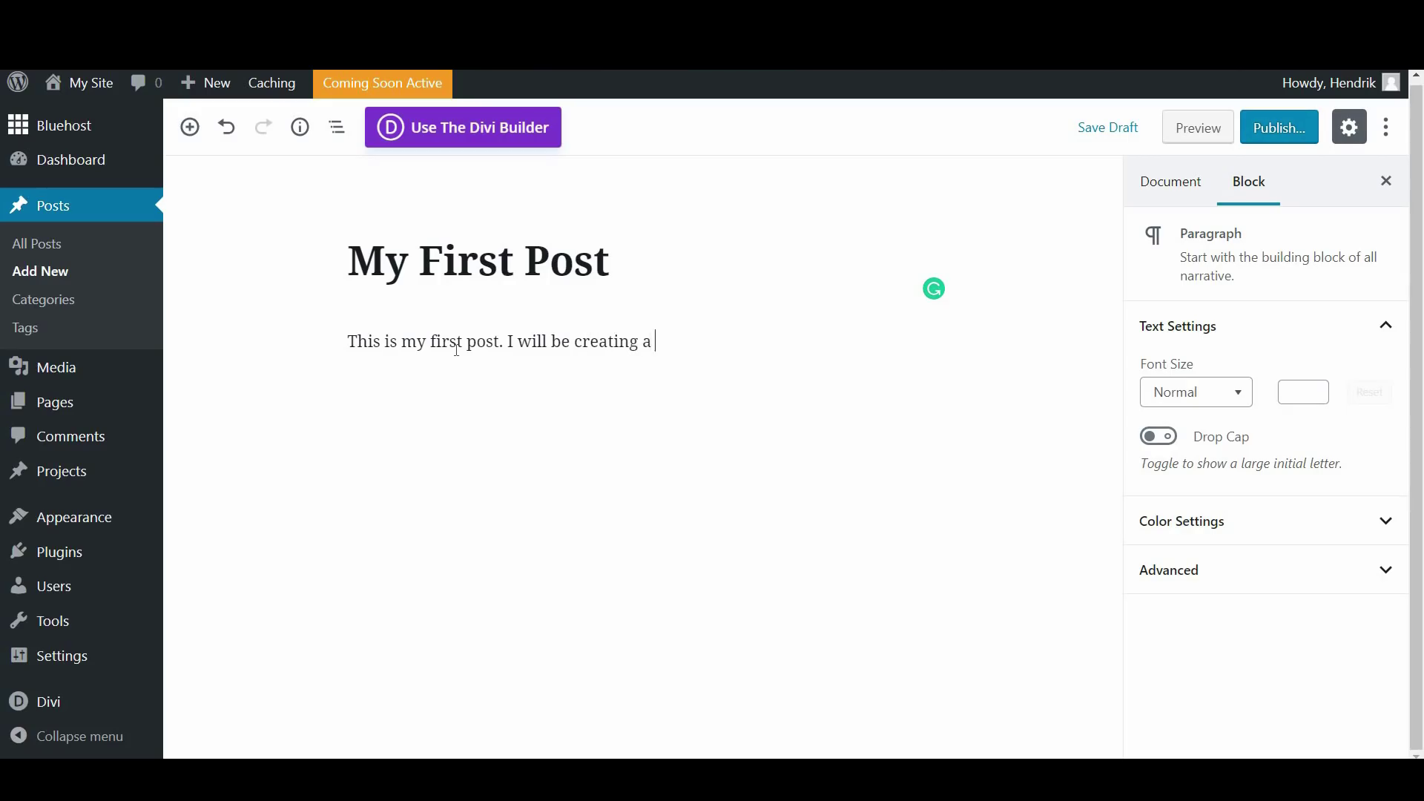
pyautogui.write(' lot of content for you to enjoy.')
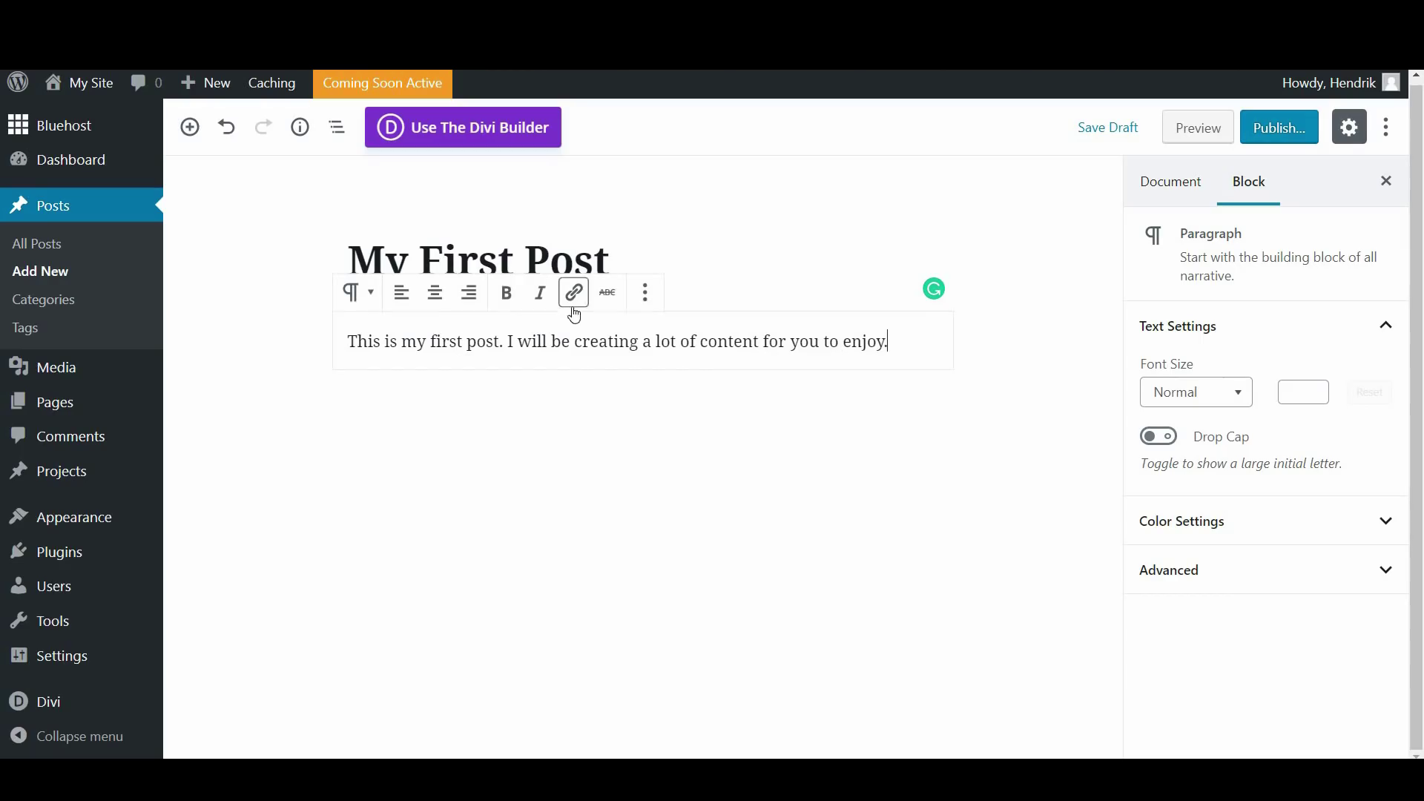
pyautogui.click(1123, 131)
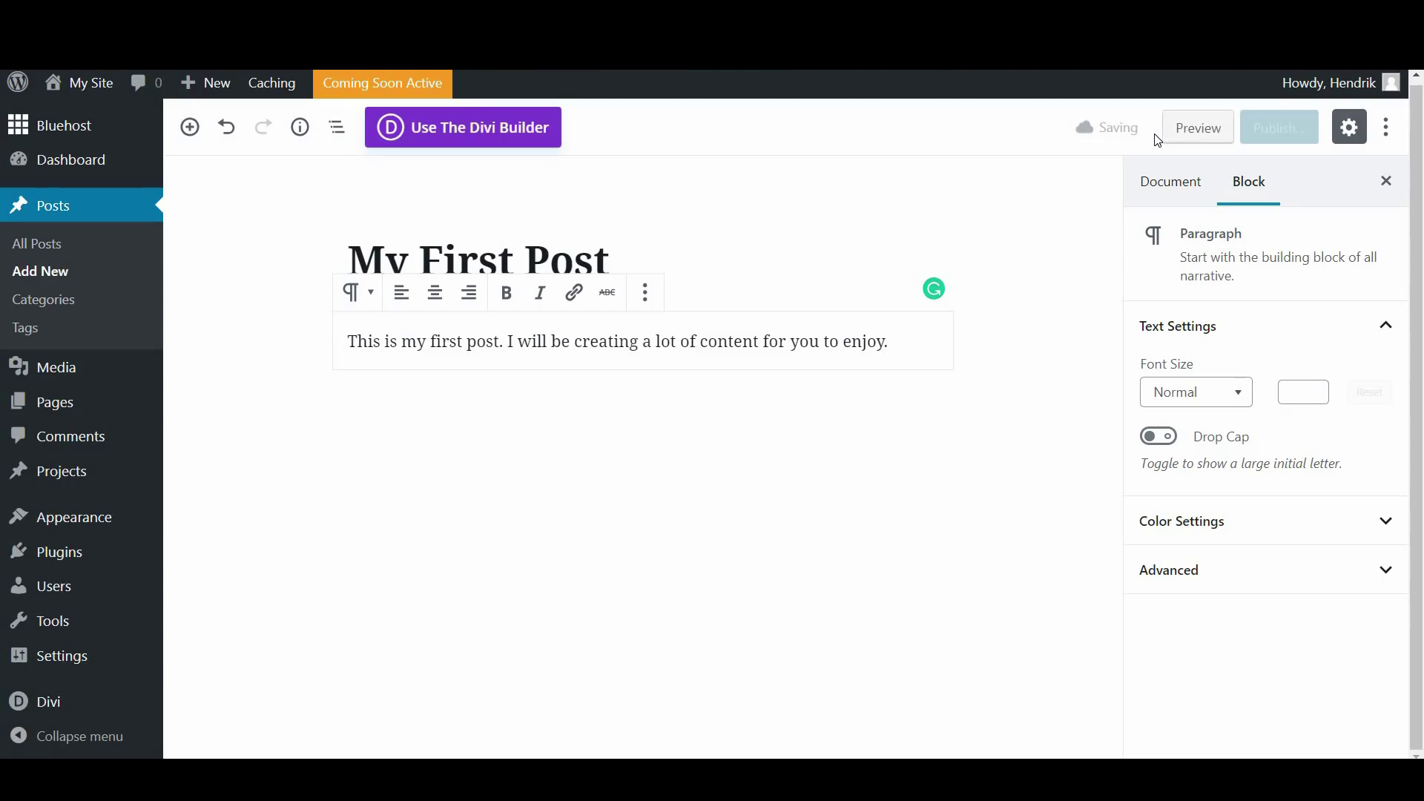
# Preview the post to check the new paragraph below the handshake image, then return to the editor
pyautogui.click(1193, 130)
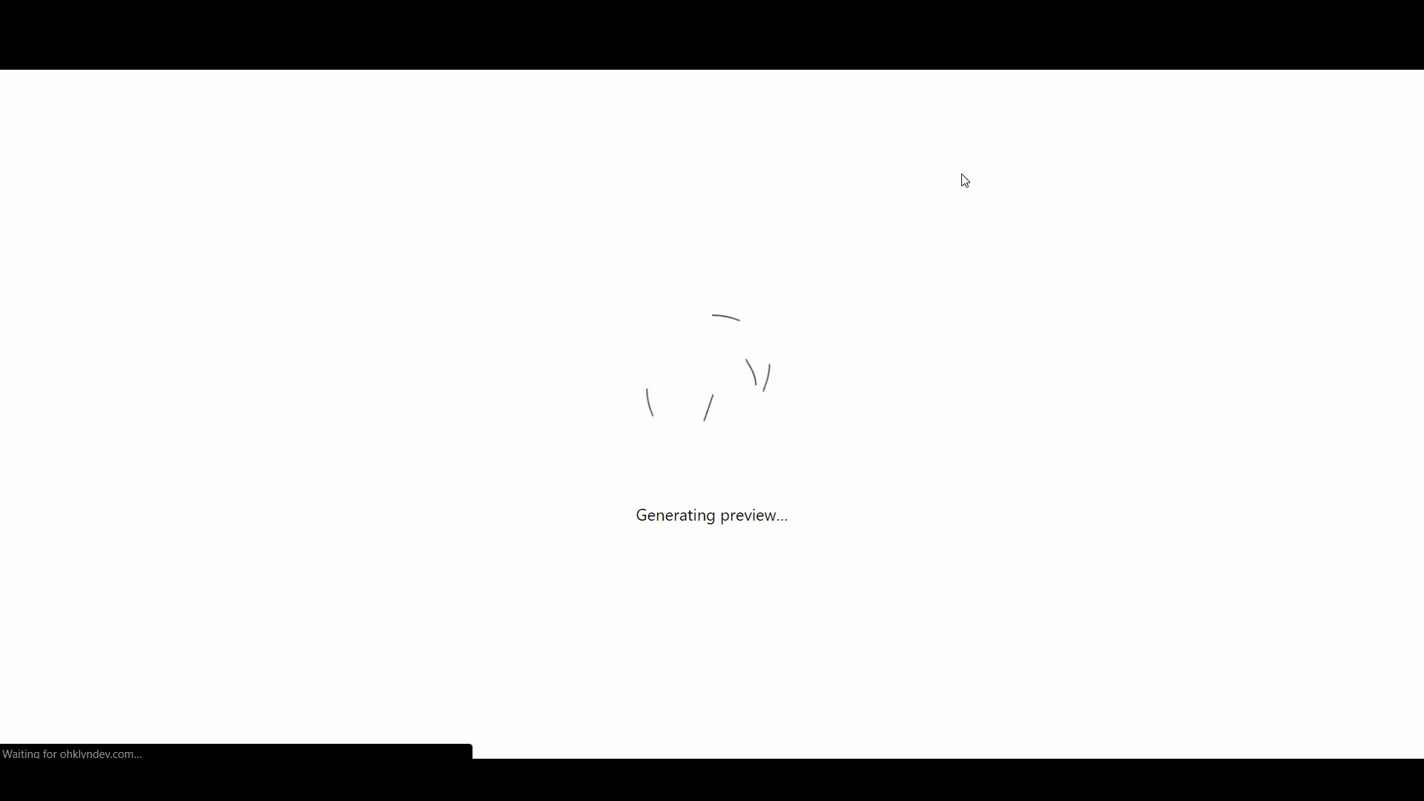
pyautogui.scroll(-5, 1020, 571)
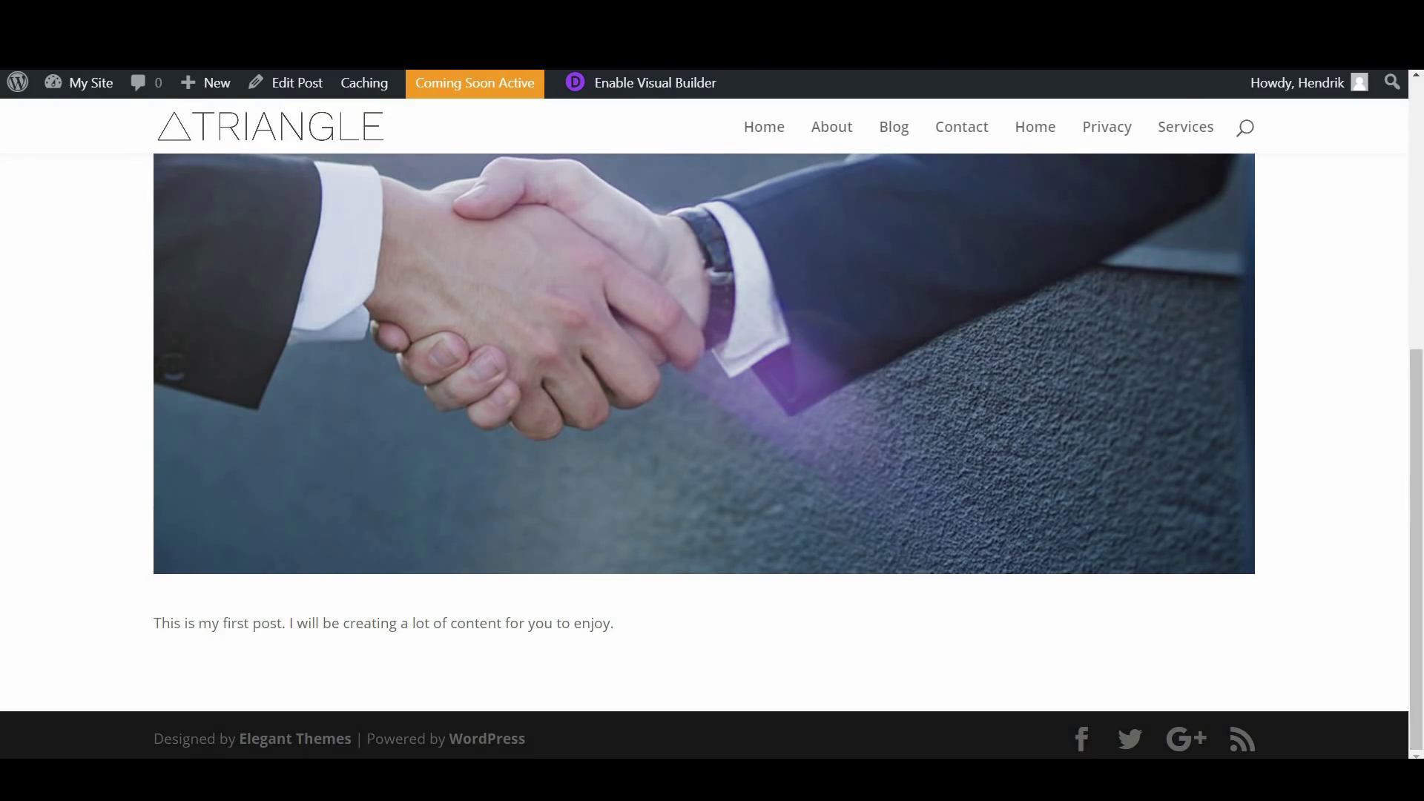
pyautogui.hotkey('ctrl', 'w')
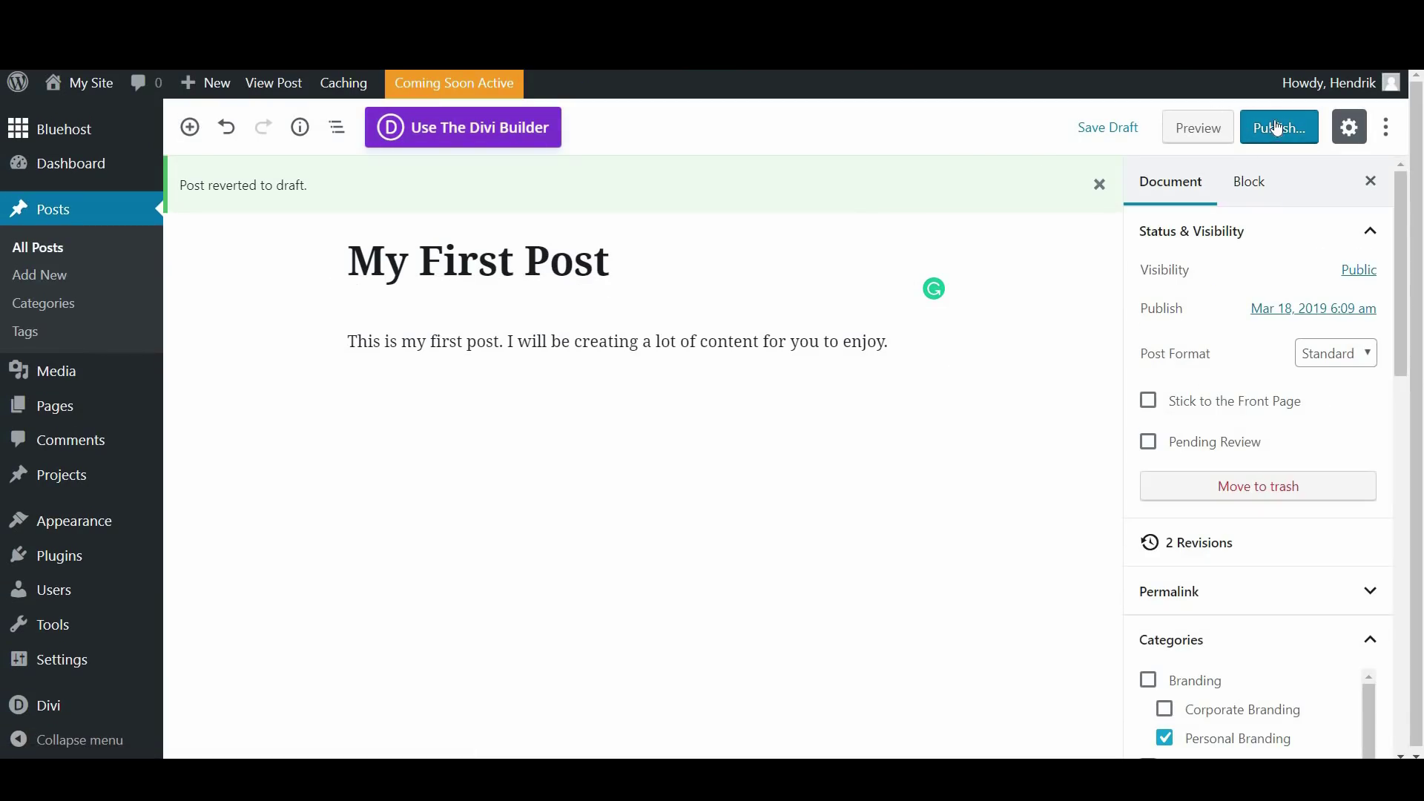
pyautogui.click(1275, 128)
# Confirm publishing My First Post and check its my-first-post/ web address
pyautogui.click(1274, 127)
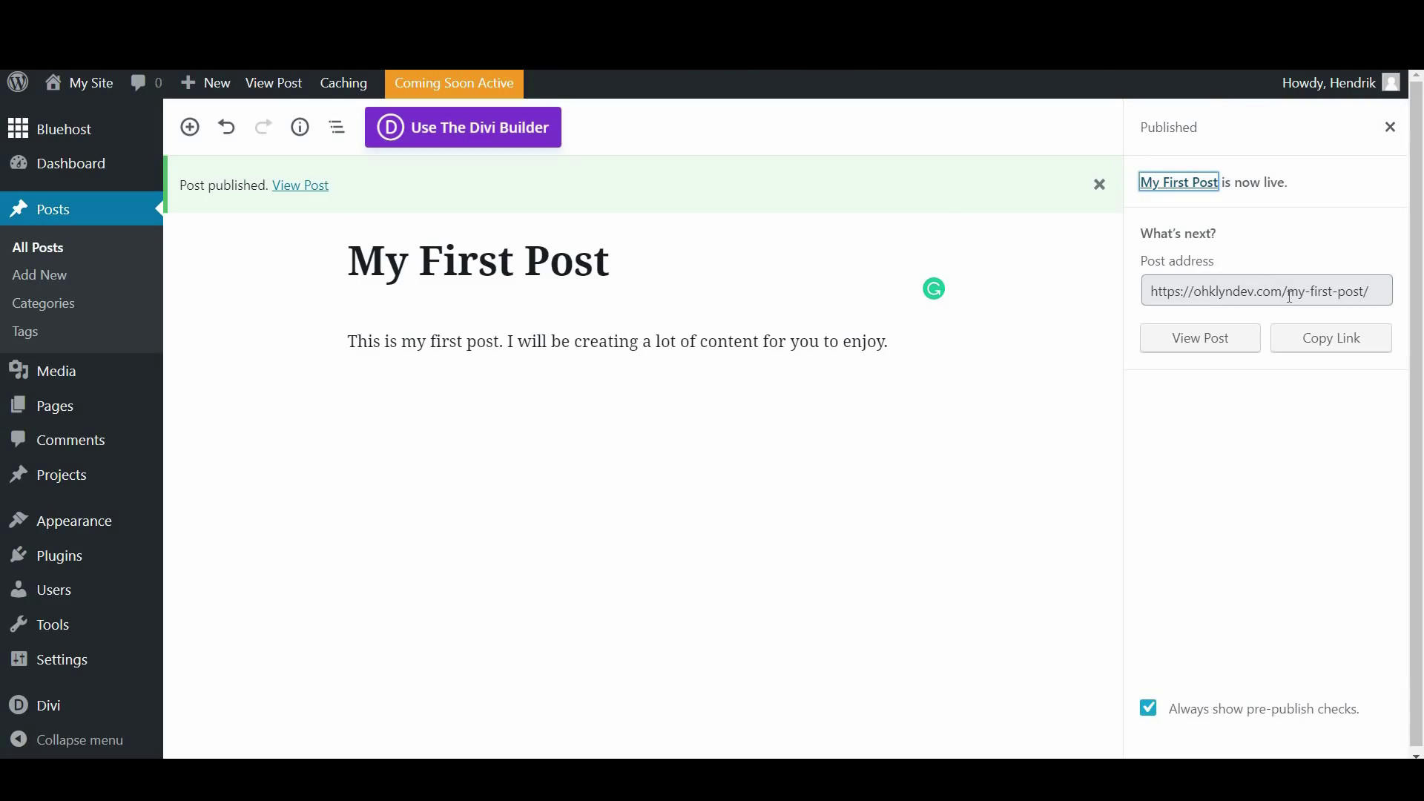
pyautogui.click(1289, 295)
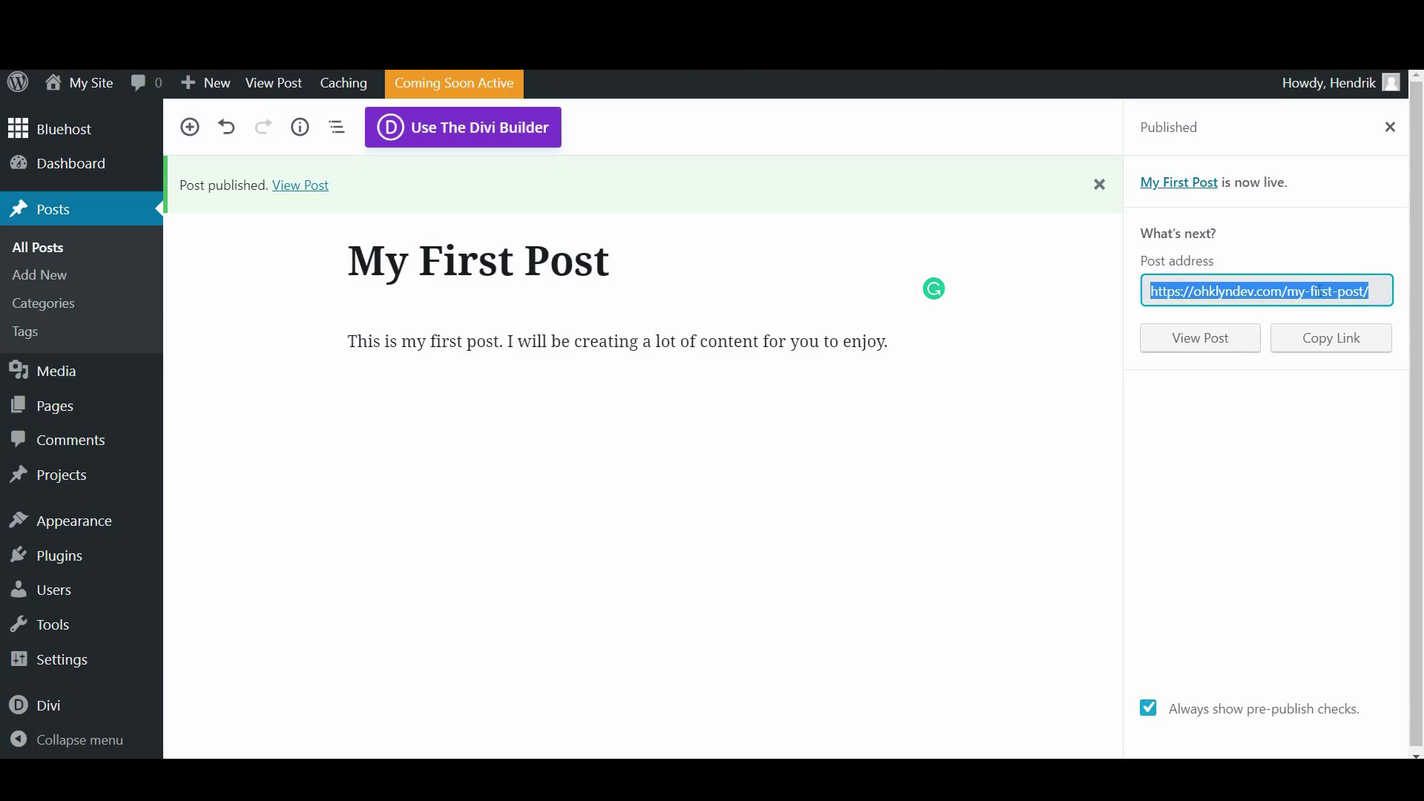
pyautogui.click(1376, 300)
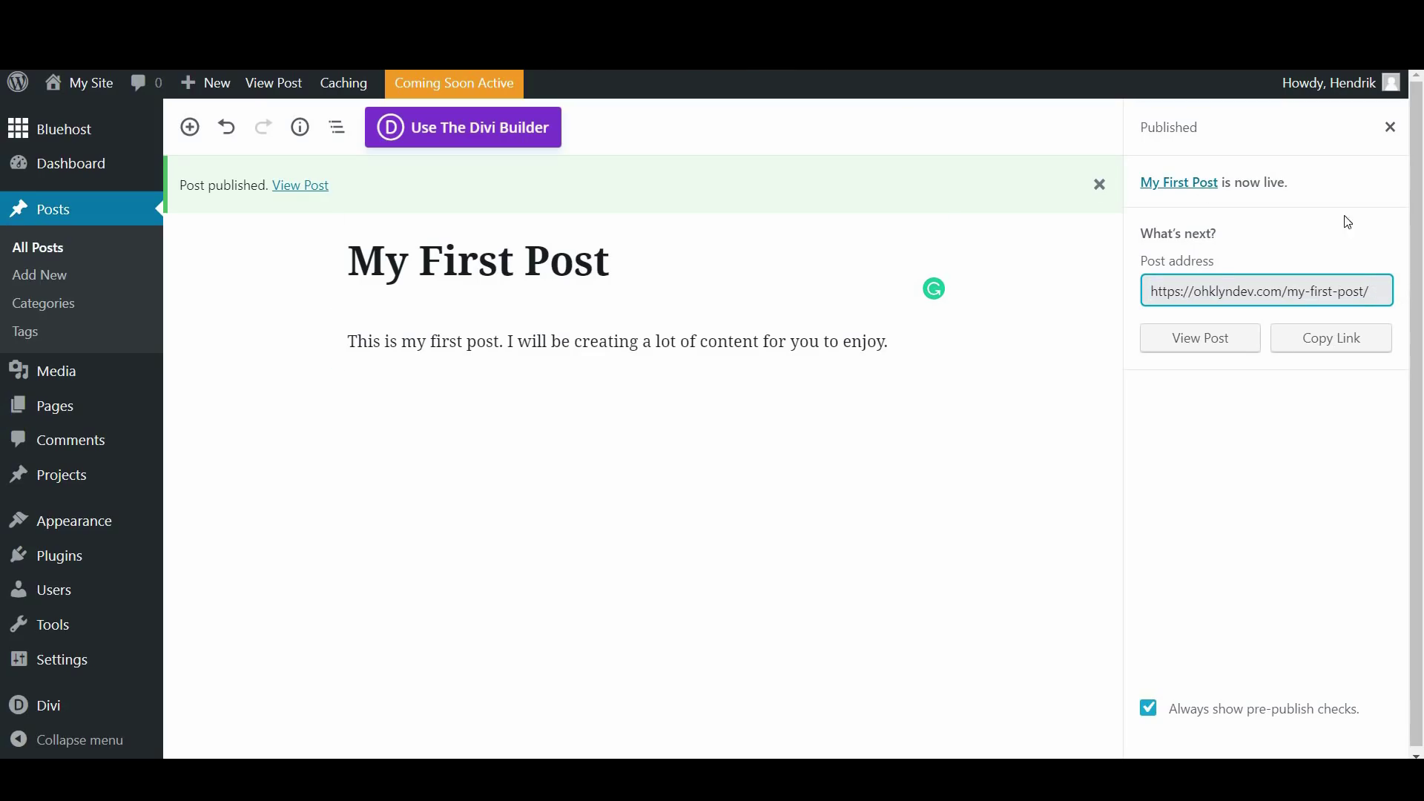
pyautogui.moveTo(1329, 289); pyautogui.dragTo(1288, 291)
pyautogui.click(1076, 524)
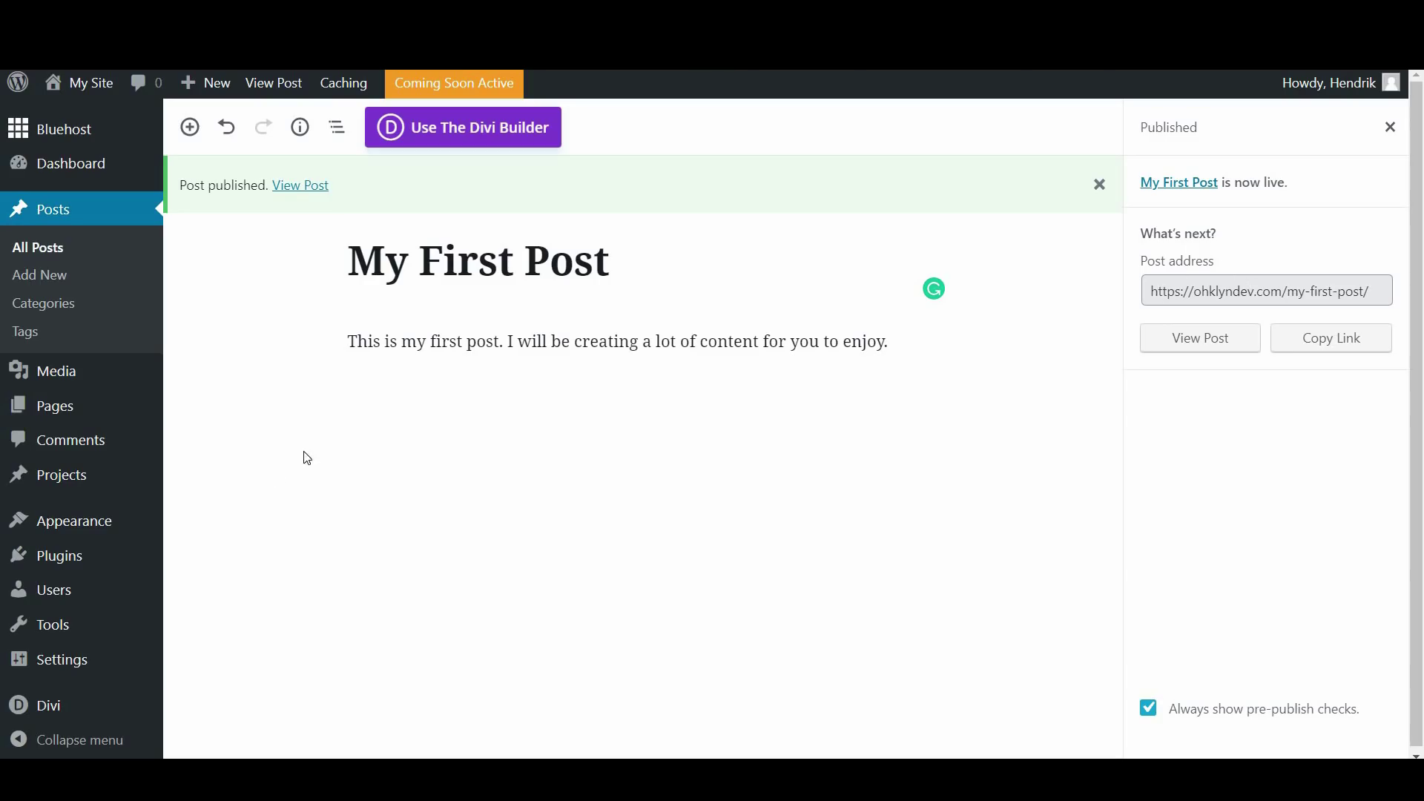
pyautogui.moveTo(86, 667)
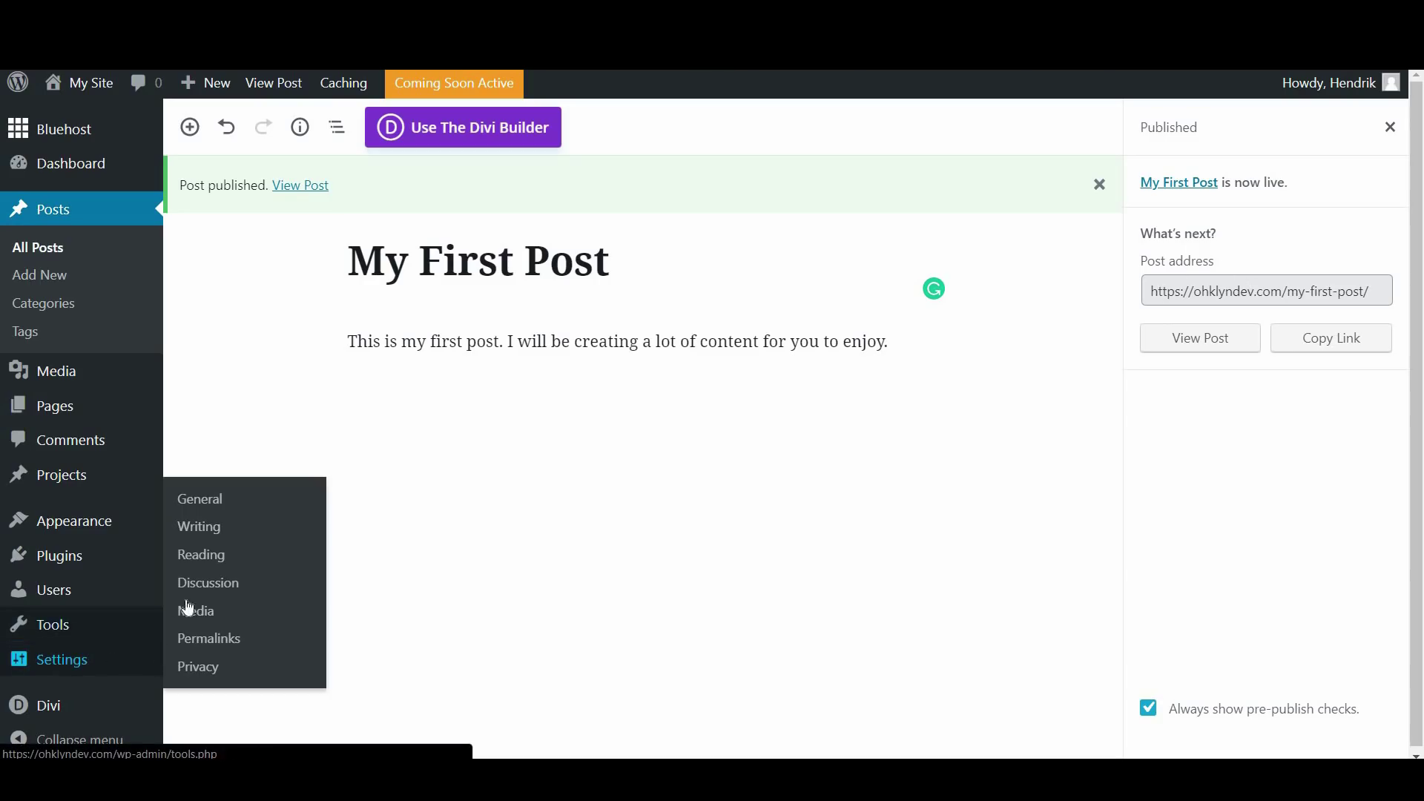
# In Settings > Reading, choose Blog as the Posts page, keeping Home as homepage, and save
pyautogui.click(234, 564)
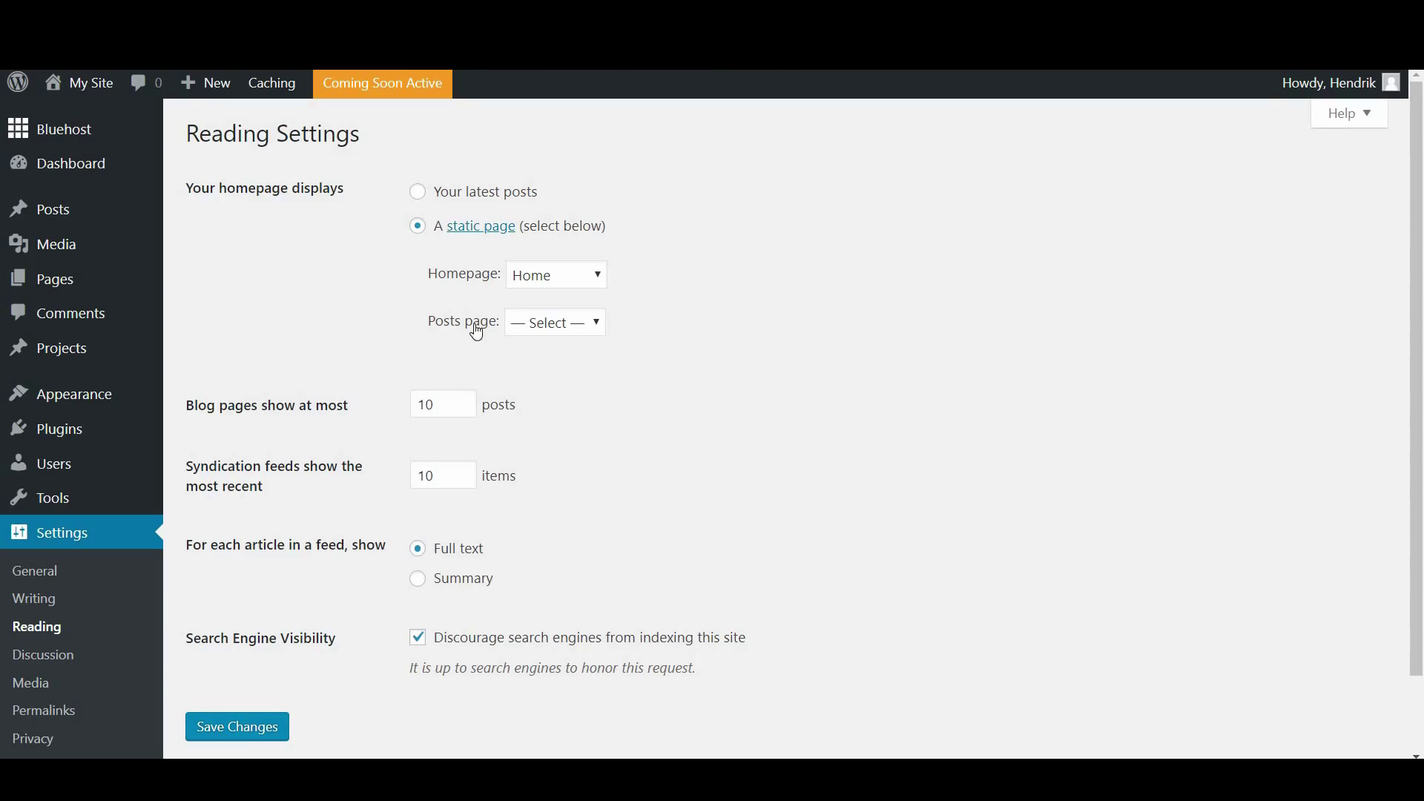
pyautogui.click(550, 330)
pyautogui.click(548, 388)
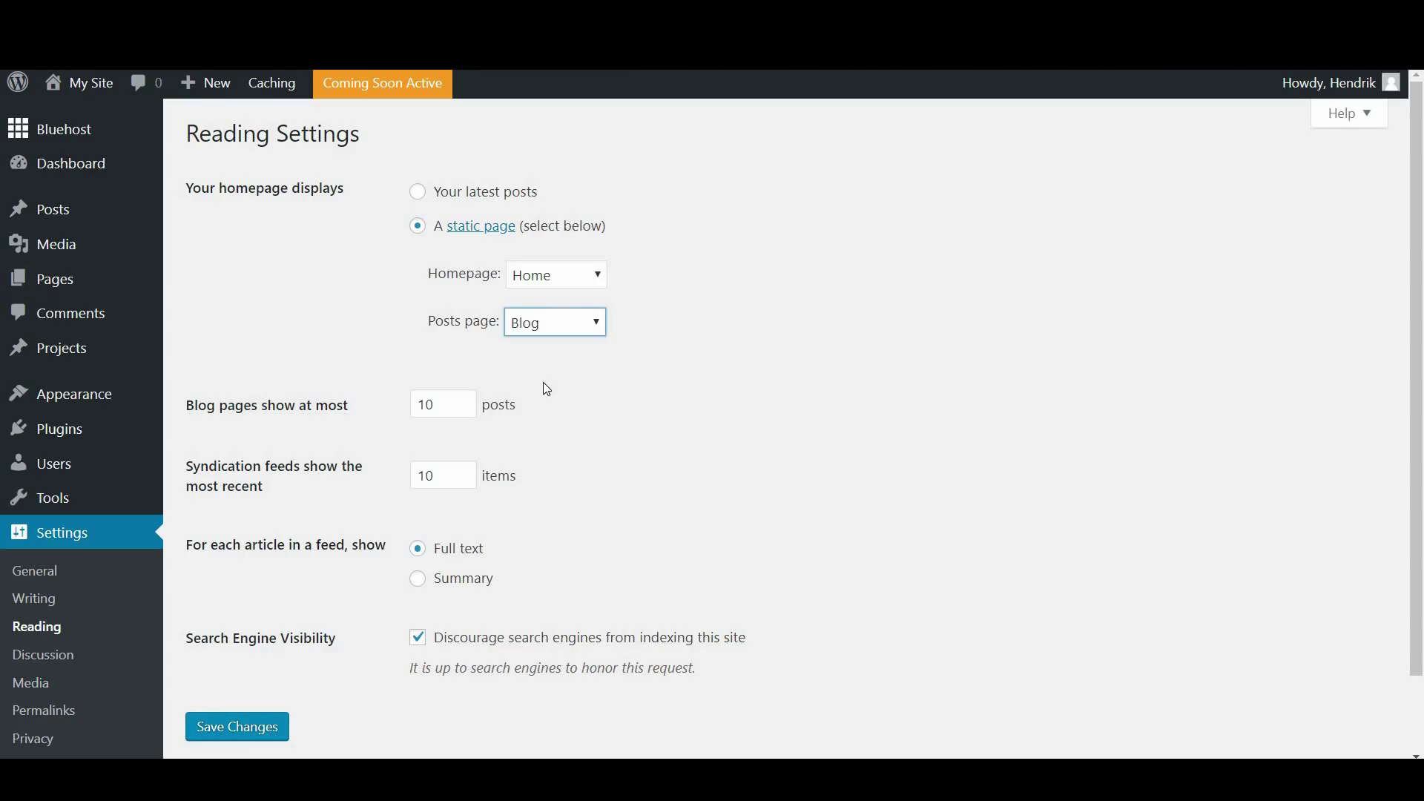
pyautogui.click(221, 719)
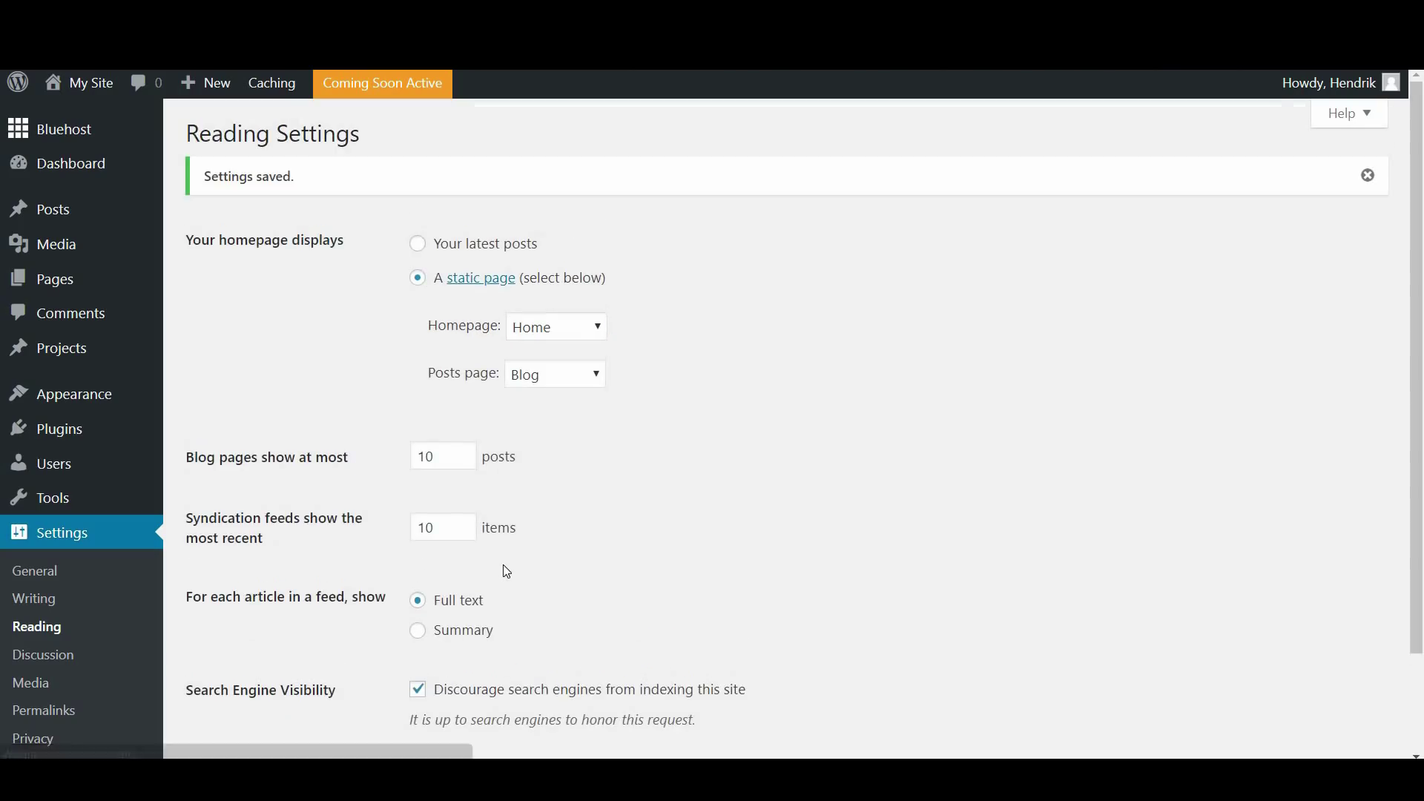
# From the All Pages list, view the Blog page on the live site
pyautogui.moveTo(89, 280)
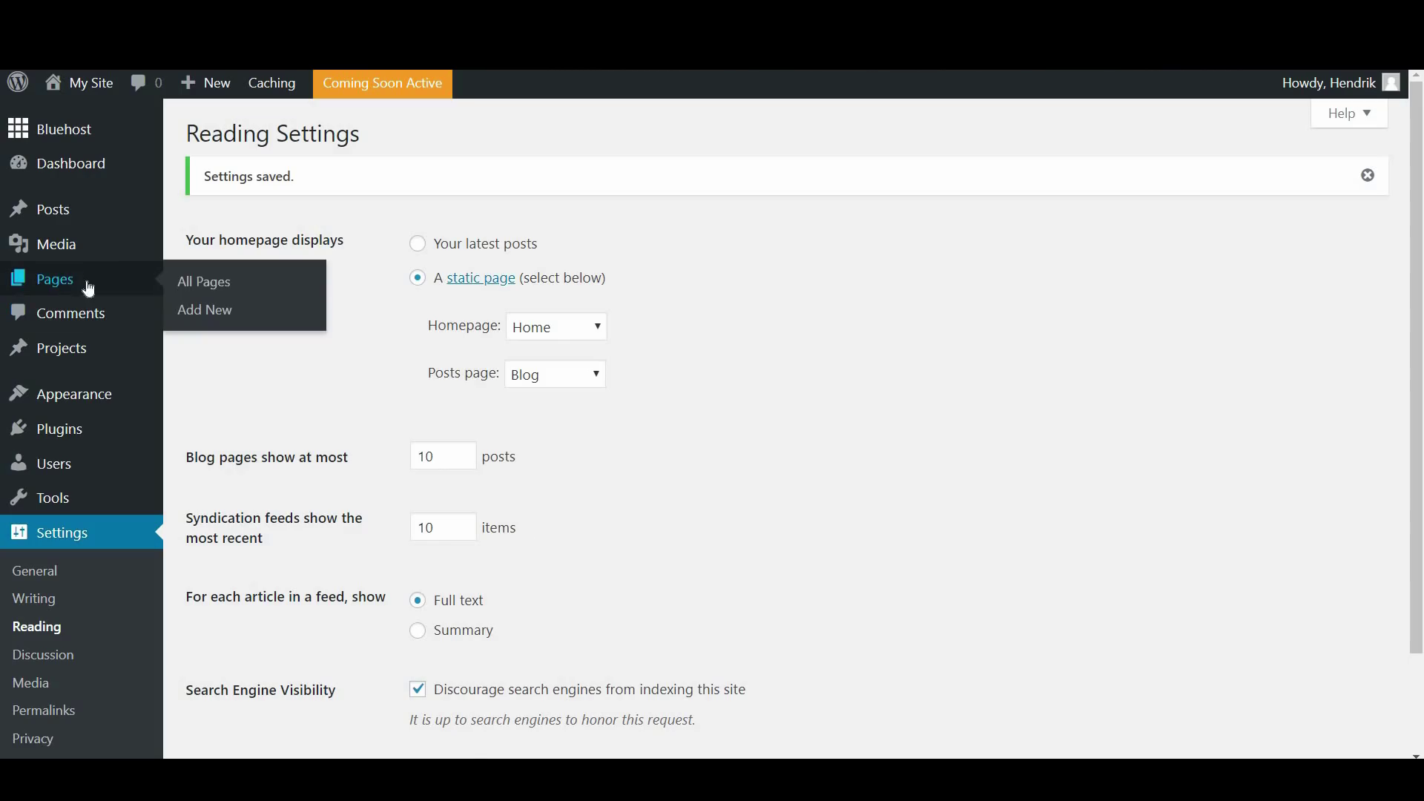
pyautogui.click(221, 285)
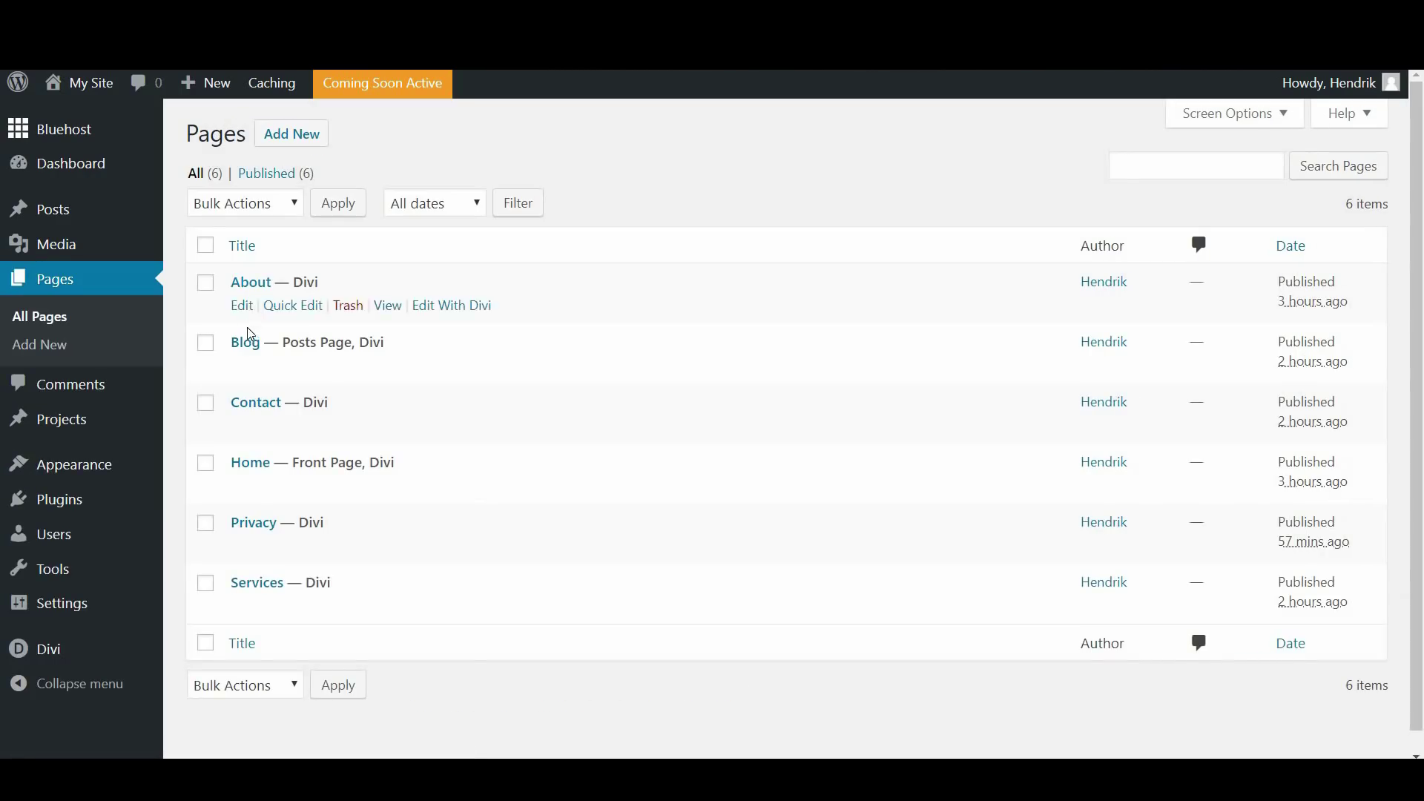
pyautogui.moveTo(245, 349)
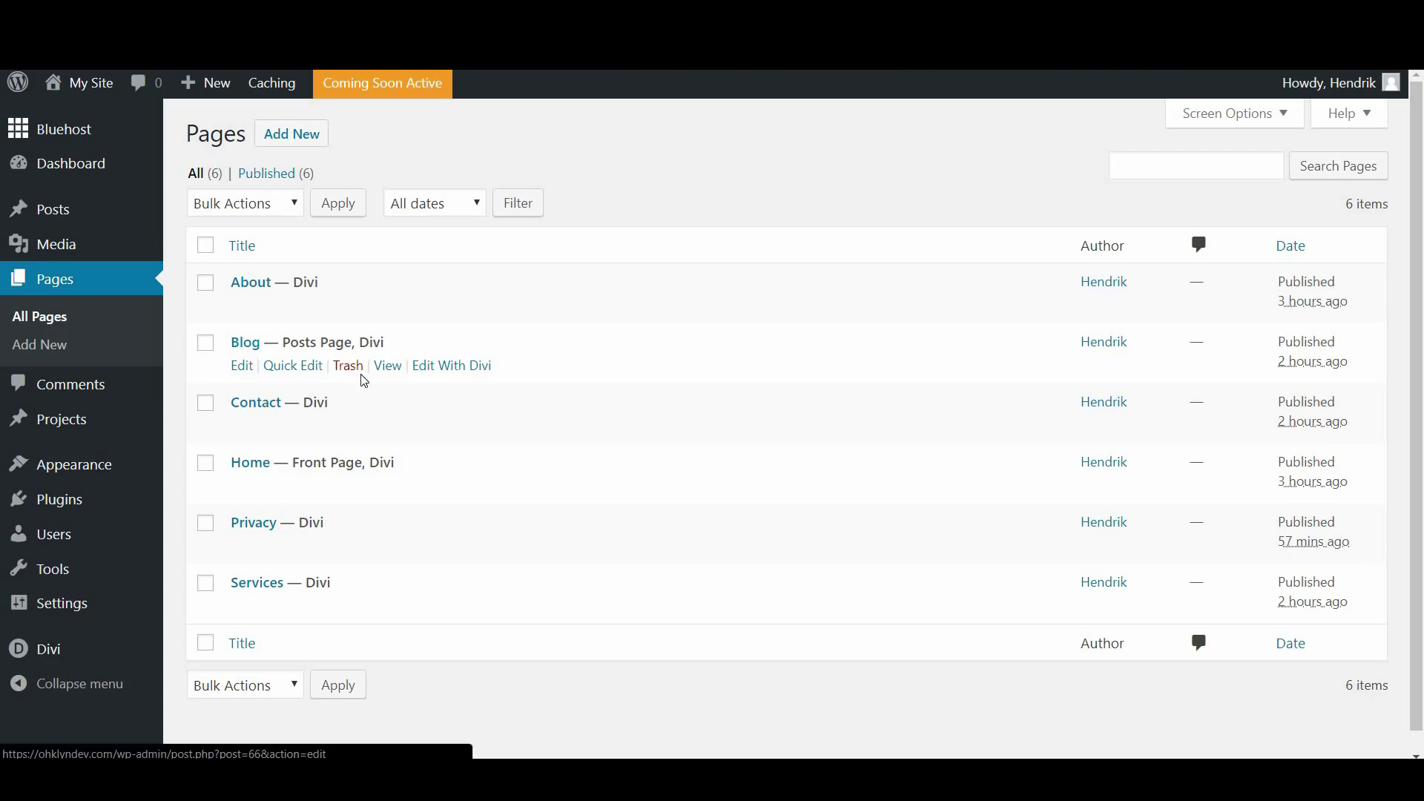
pyautogui.click(390, 367)
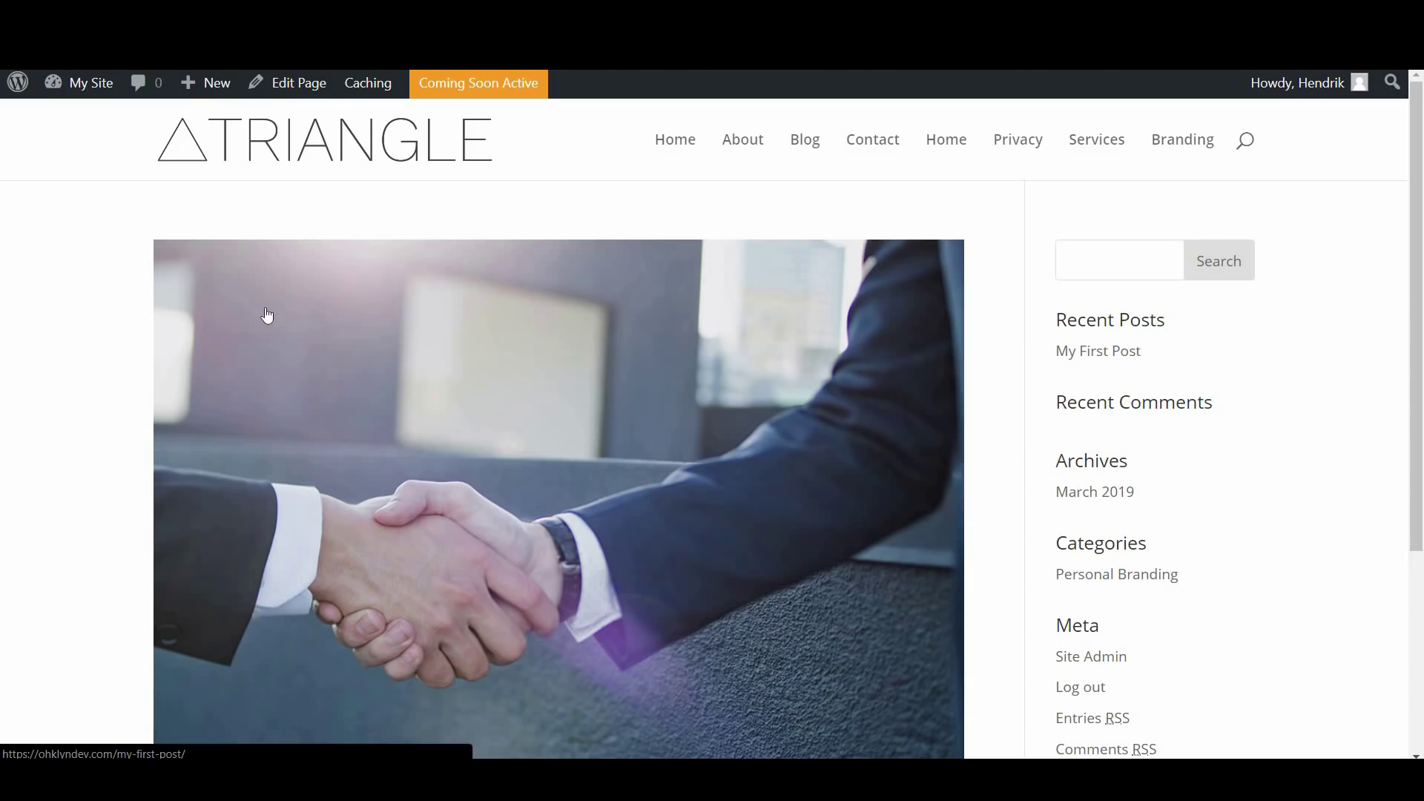
# Review My First Post on the live Blog page, then go back to the admin Dashboard via My Site
pyautogui.scroll(-4, 576, 445)
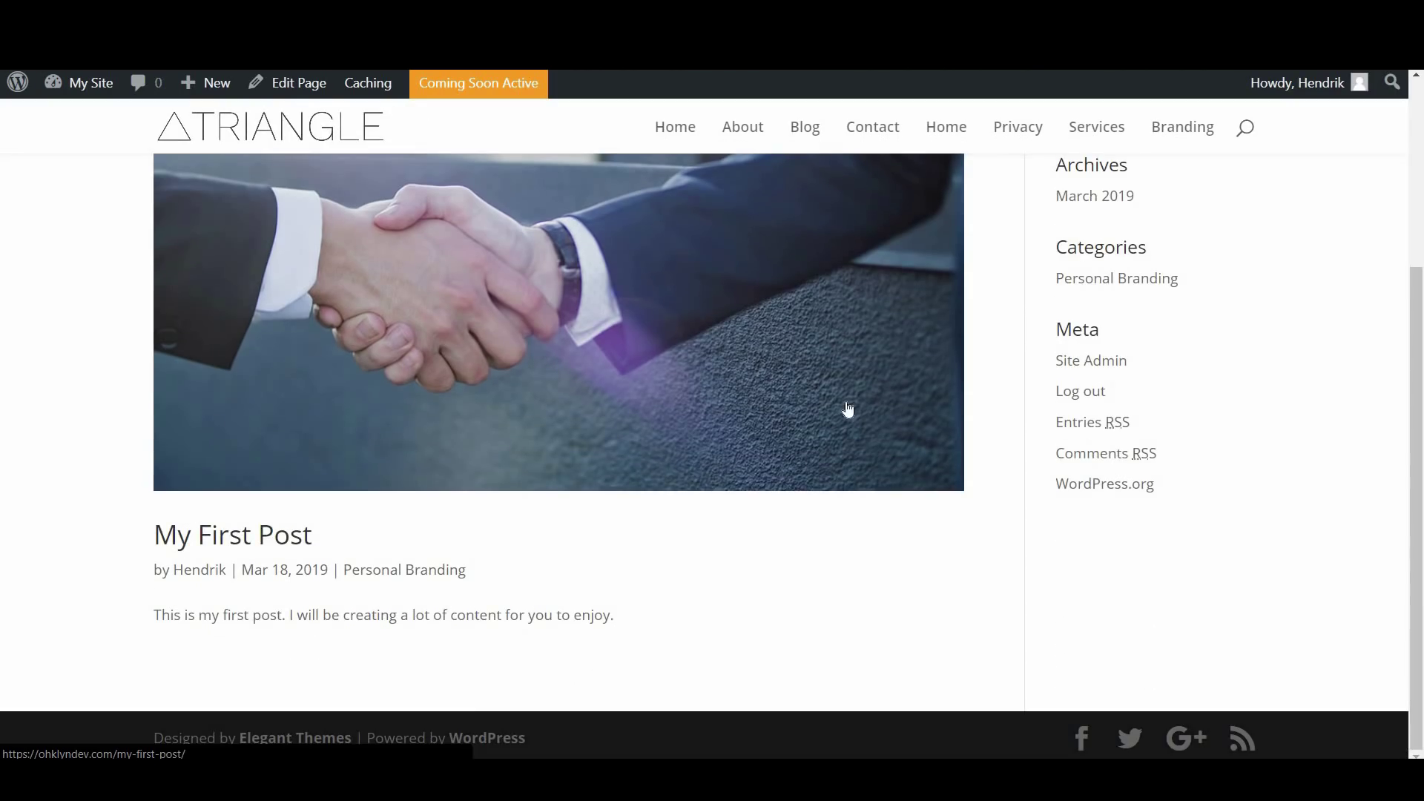
pyautogui.scroll(4, 721, 343)
pyautogui.scroll(-4, 721, 344)
pyautogui.scroll(5, 687, 500)
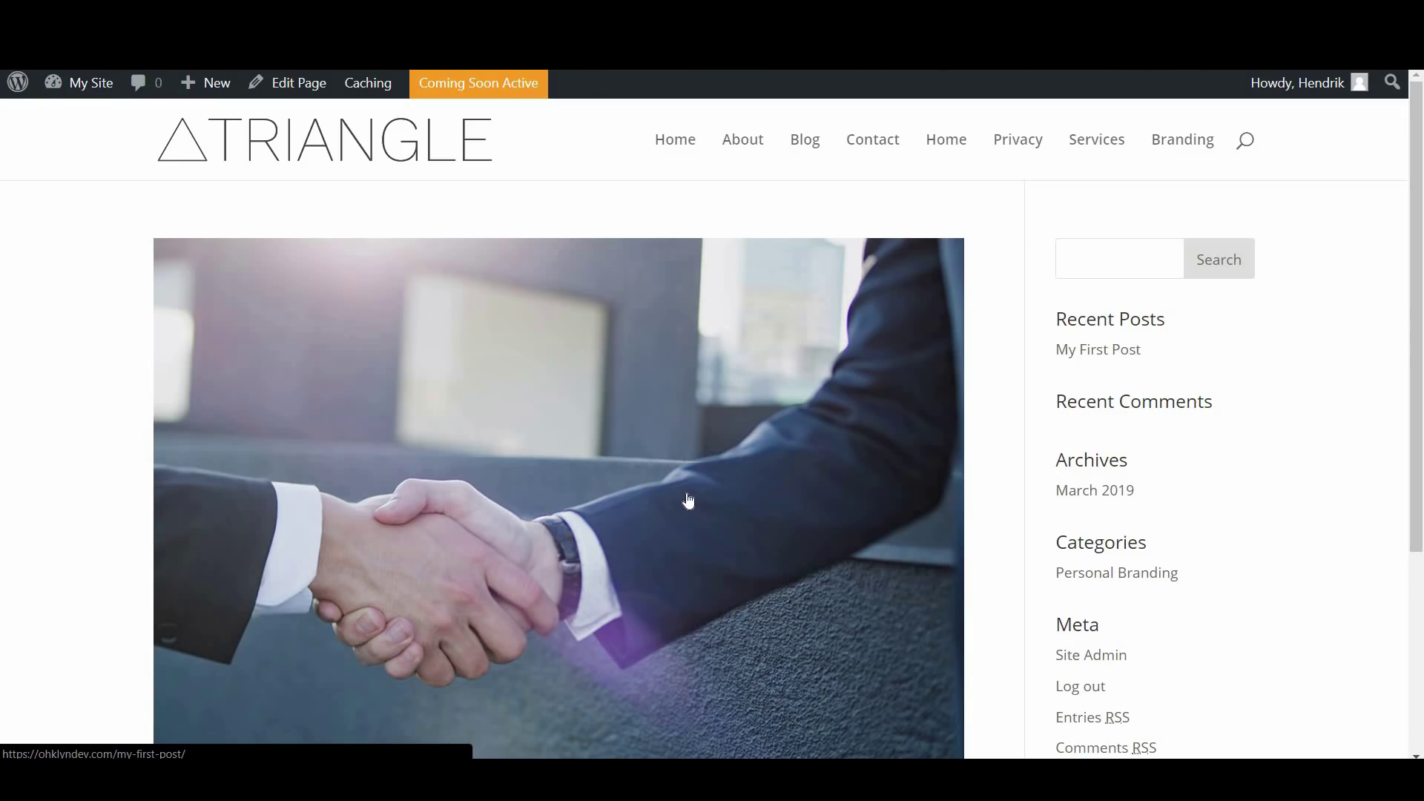
pyautogui.scroll(-4, 689, 502)
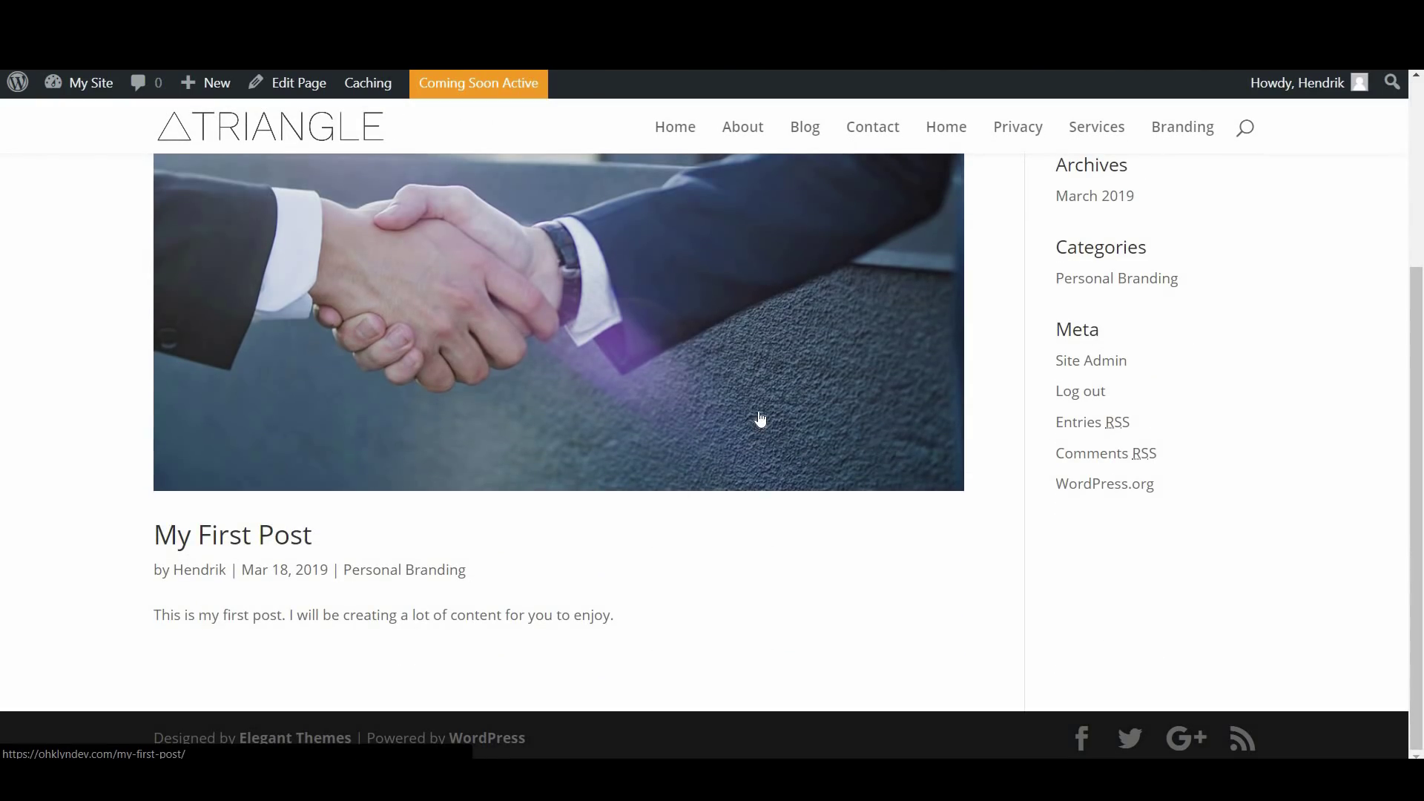
pyautogui.scroll(3, 777, 404)
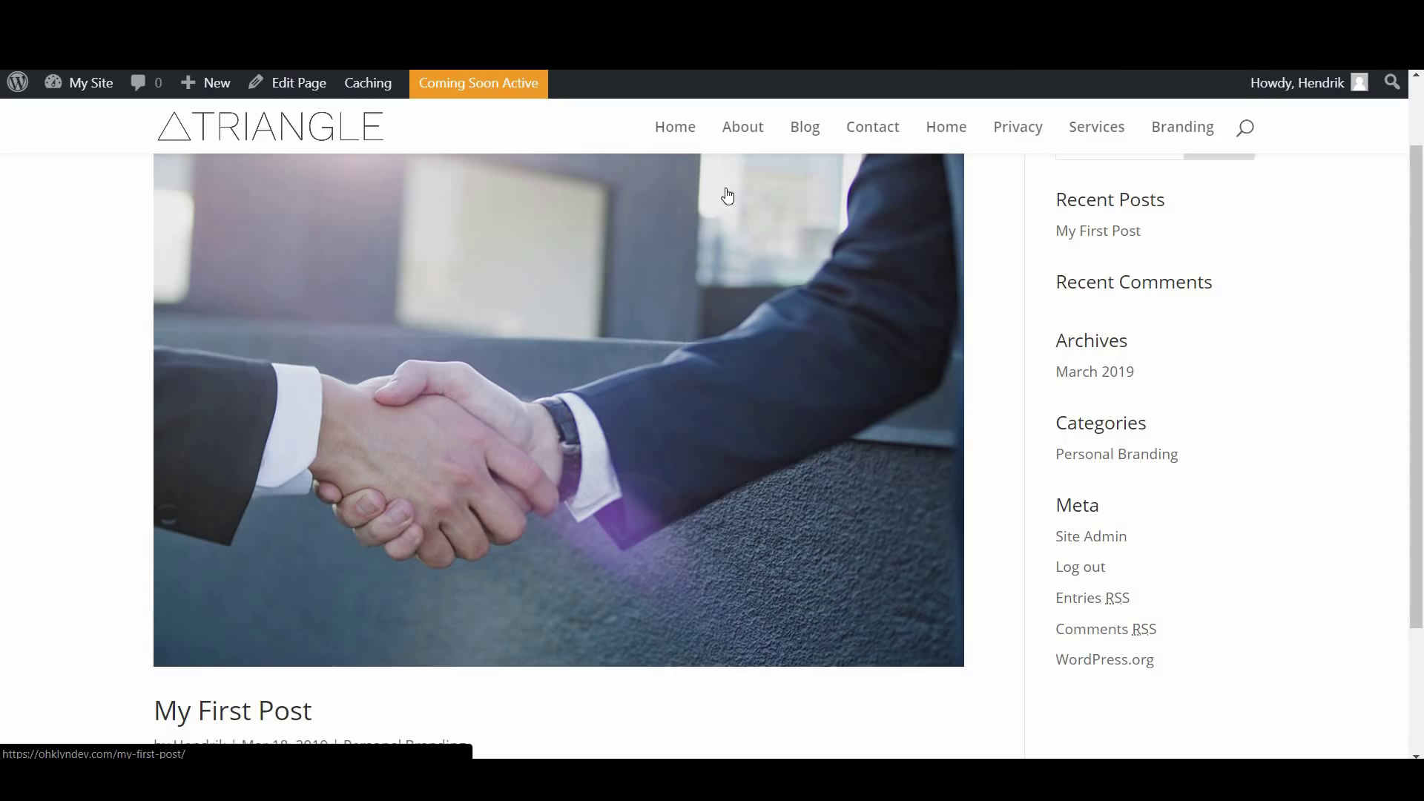
pyautogui.scroll(1, 663, 264)
pyautogui.scroll(2, 663, 264)
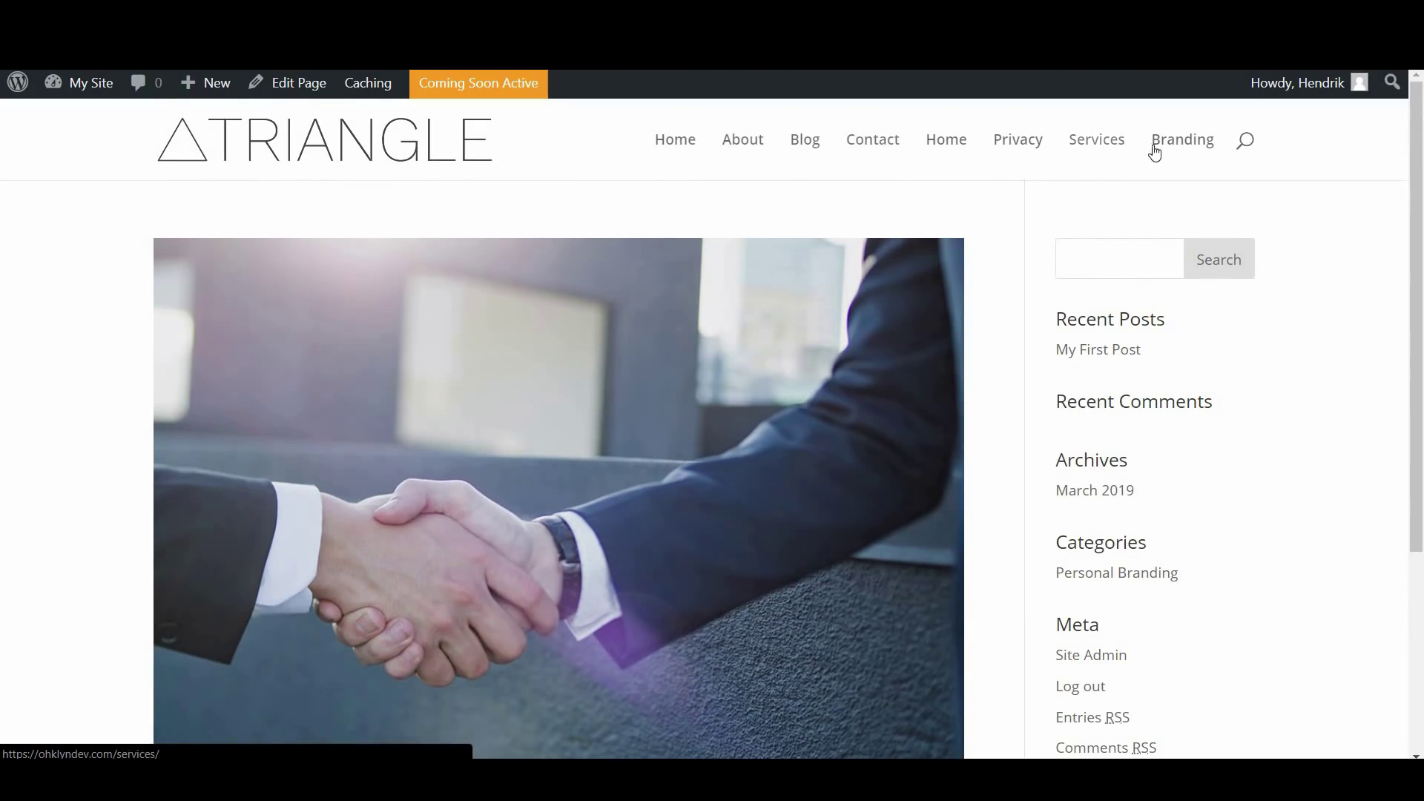
pyautogui.moveTo(1182, 143)
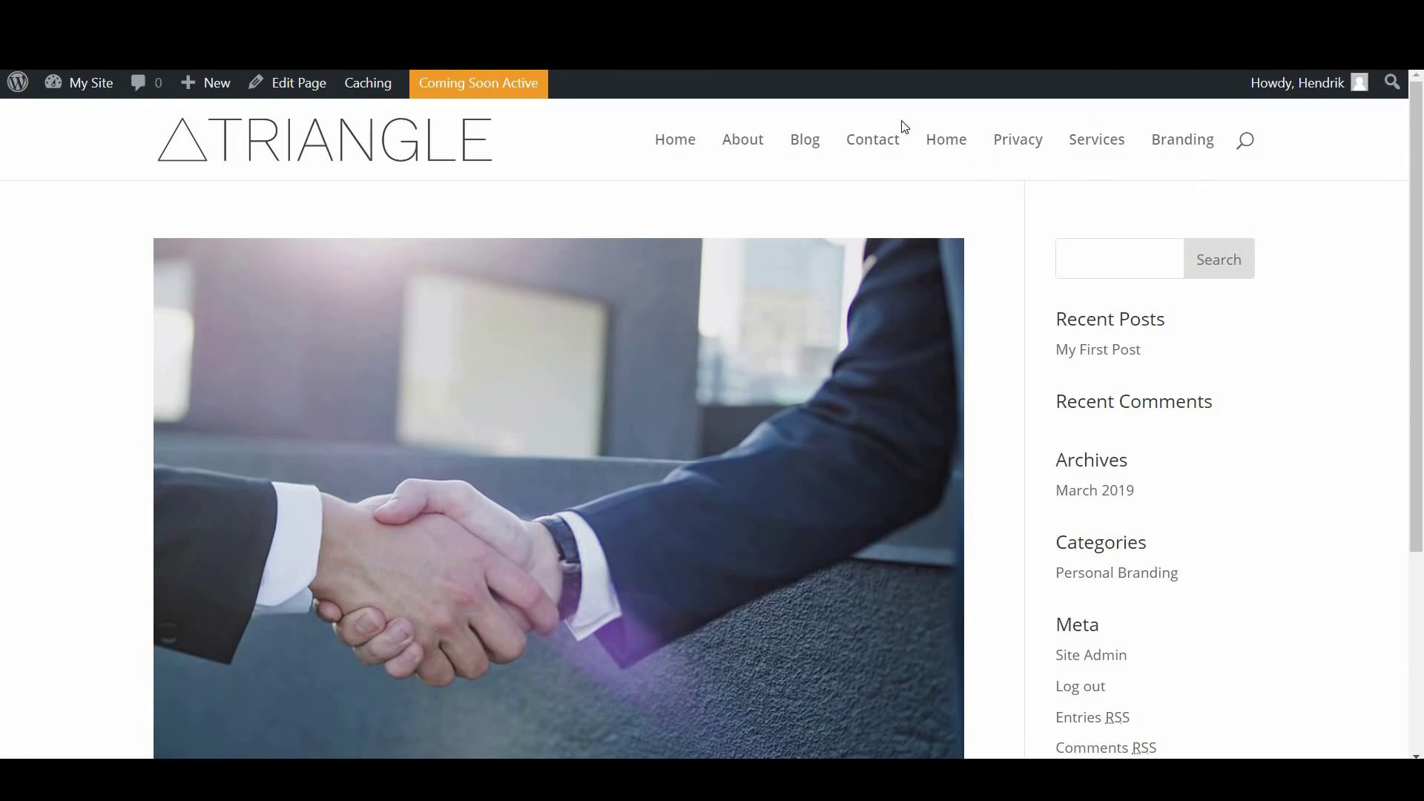
pyautogui.click(85, 89)
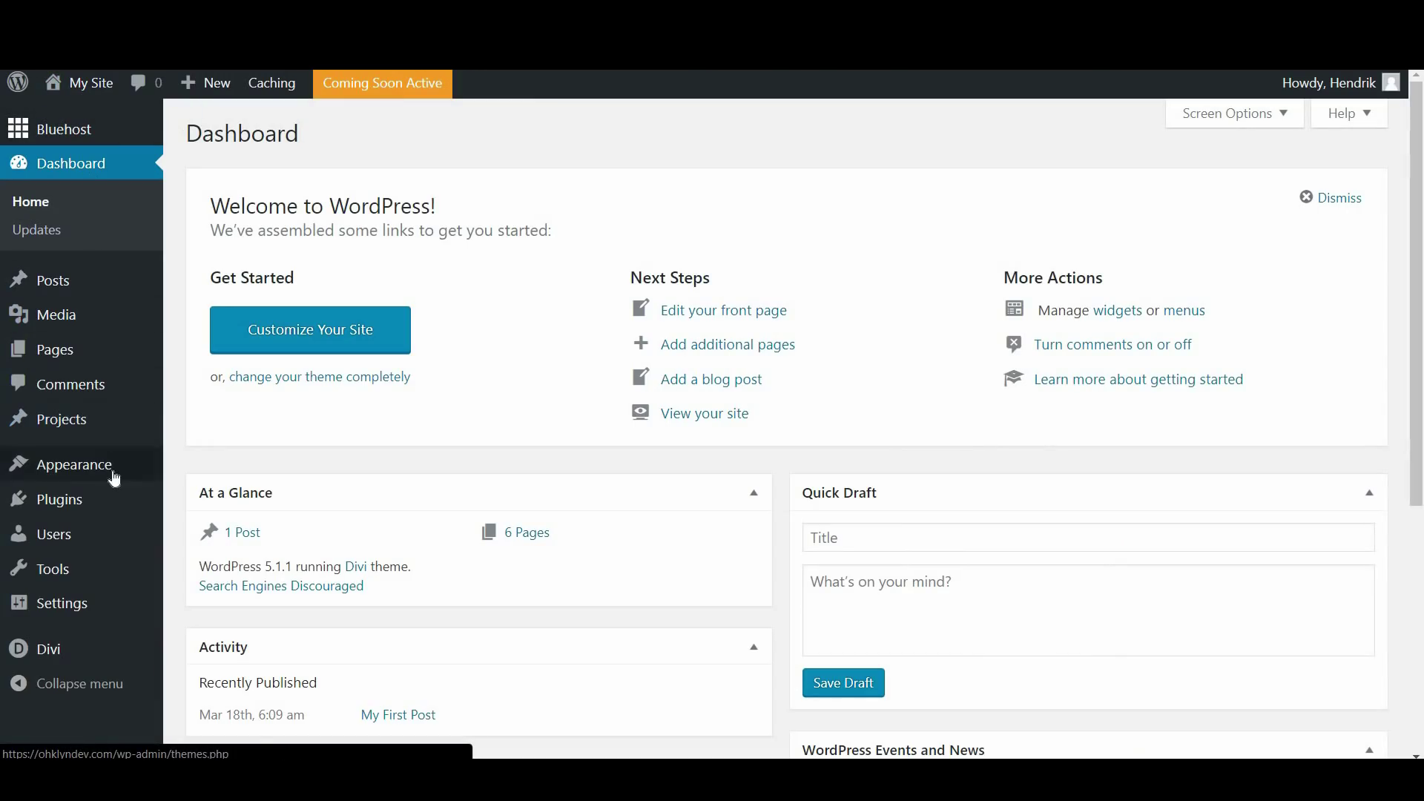
# Under Appearance > Menus, create a menu named 'Main Navigation' and look over its empty settings
pyautogui.moveTo(171, 464)
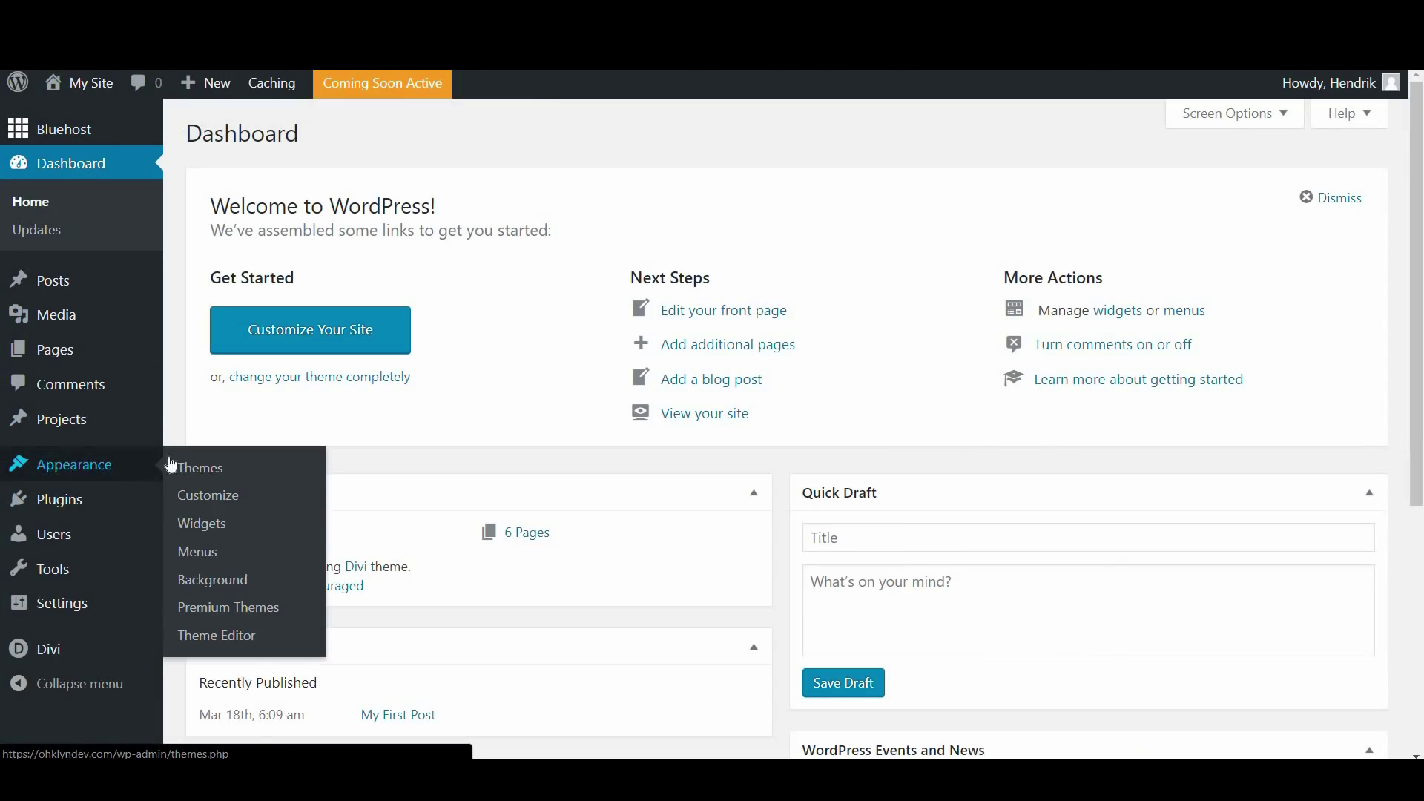
pyautogui.click(214, 550)
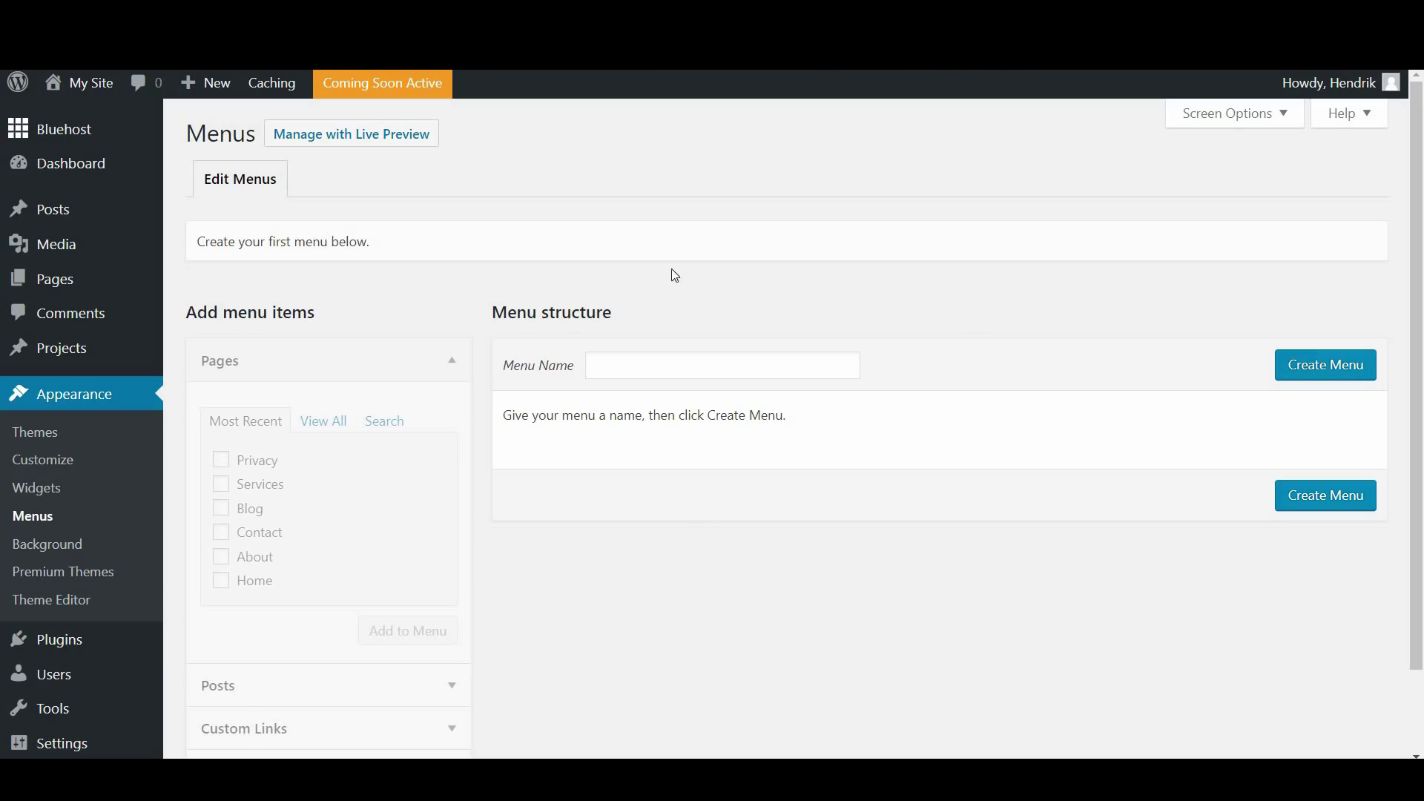
pyautogui.click(682, 371)
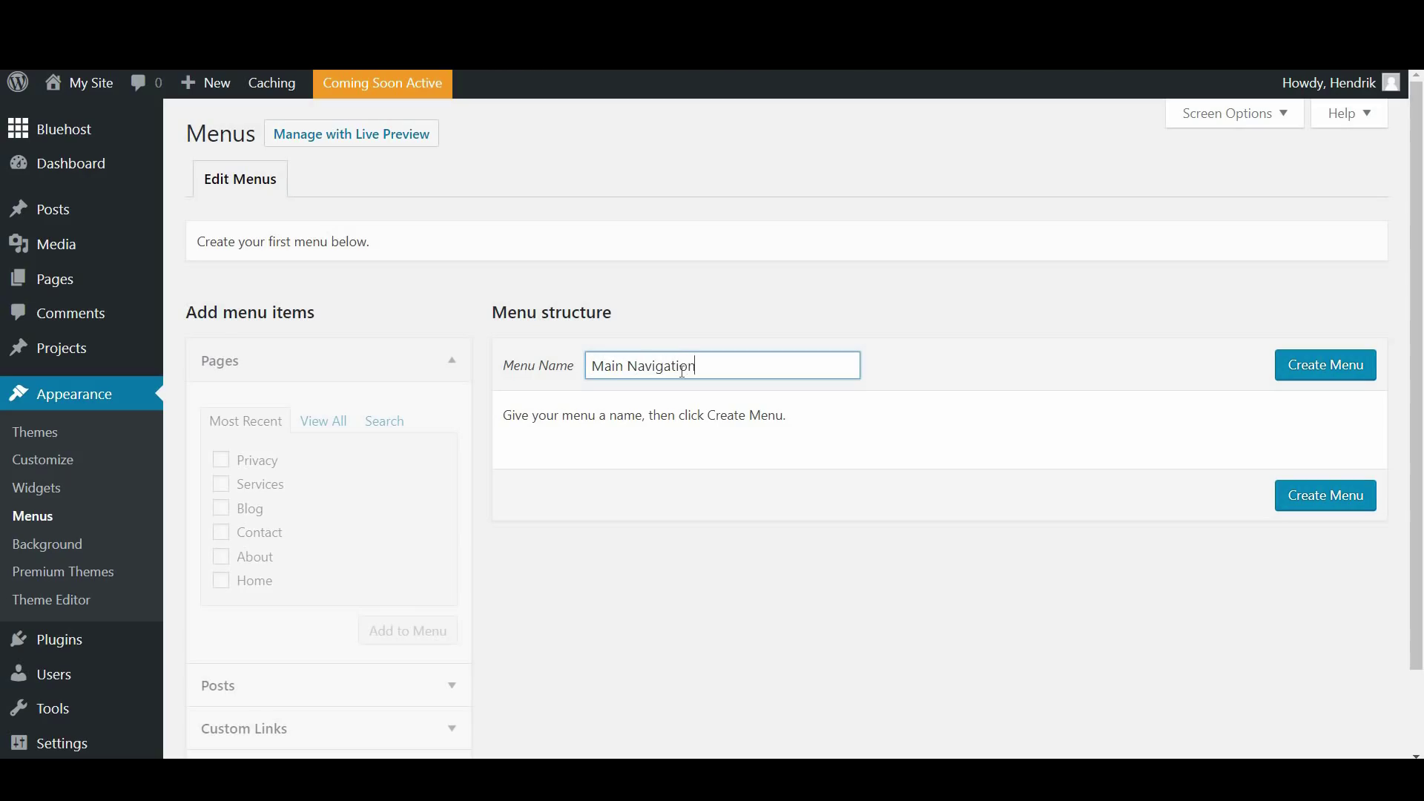
pyautogui.click(1308, 372)
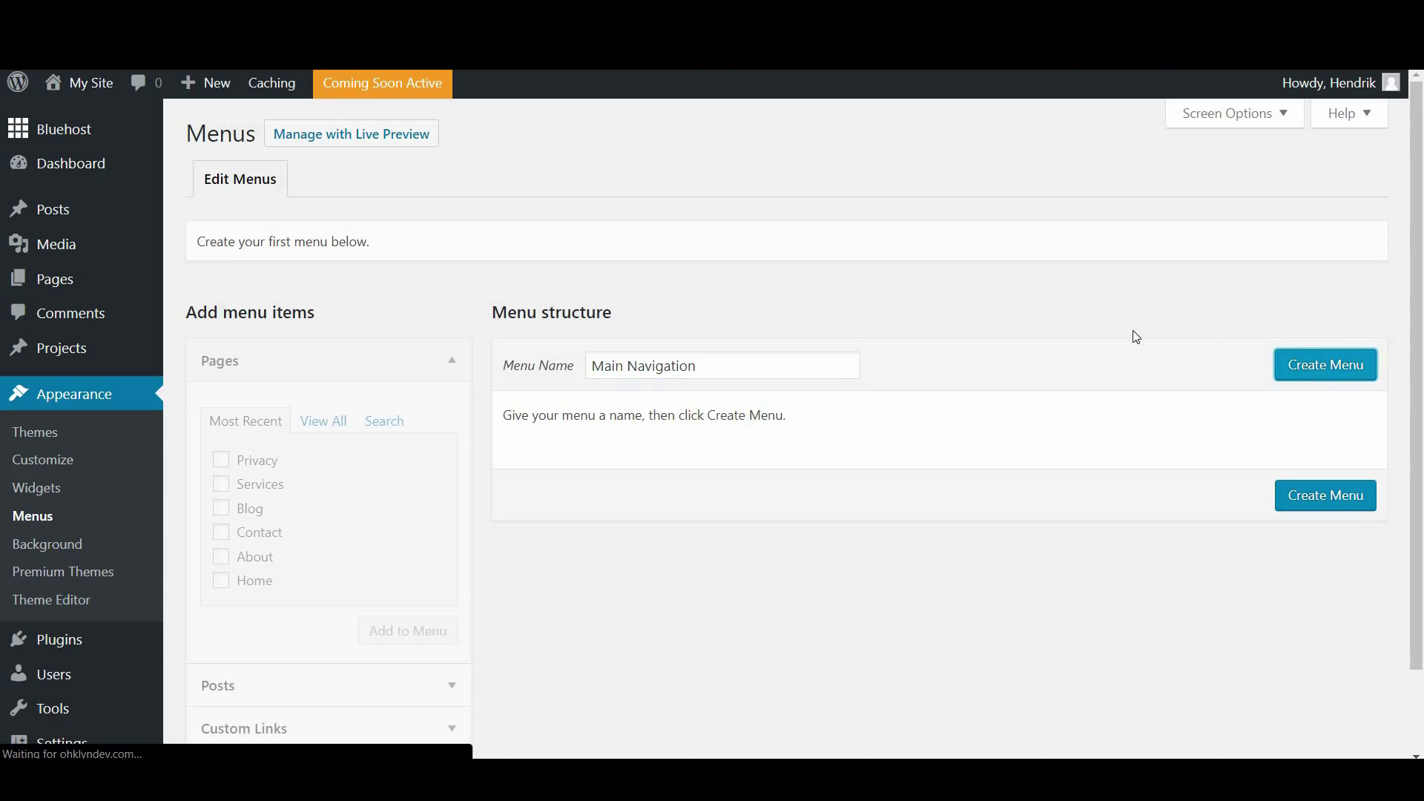
pyautogui.scroll(-2, 949, 421)
pyautogui.scroll(2, 933, 422)
pyautogui.scroll(-2, 637, 378)
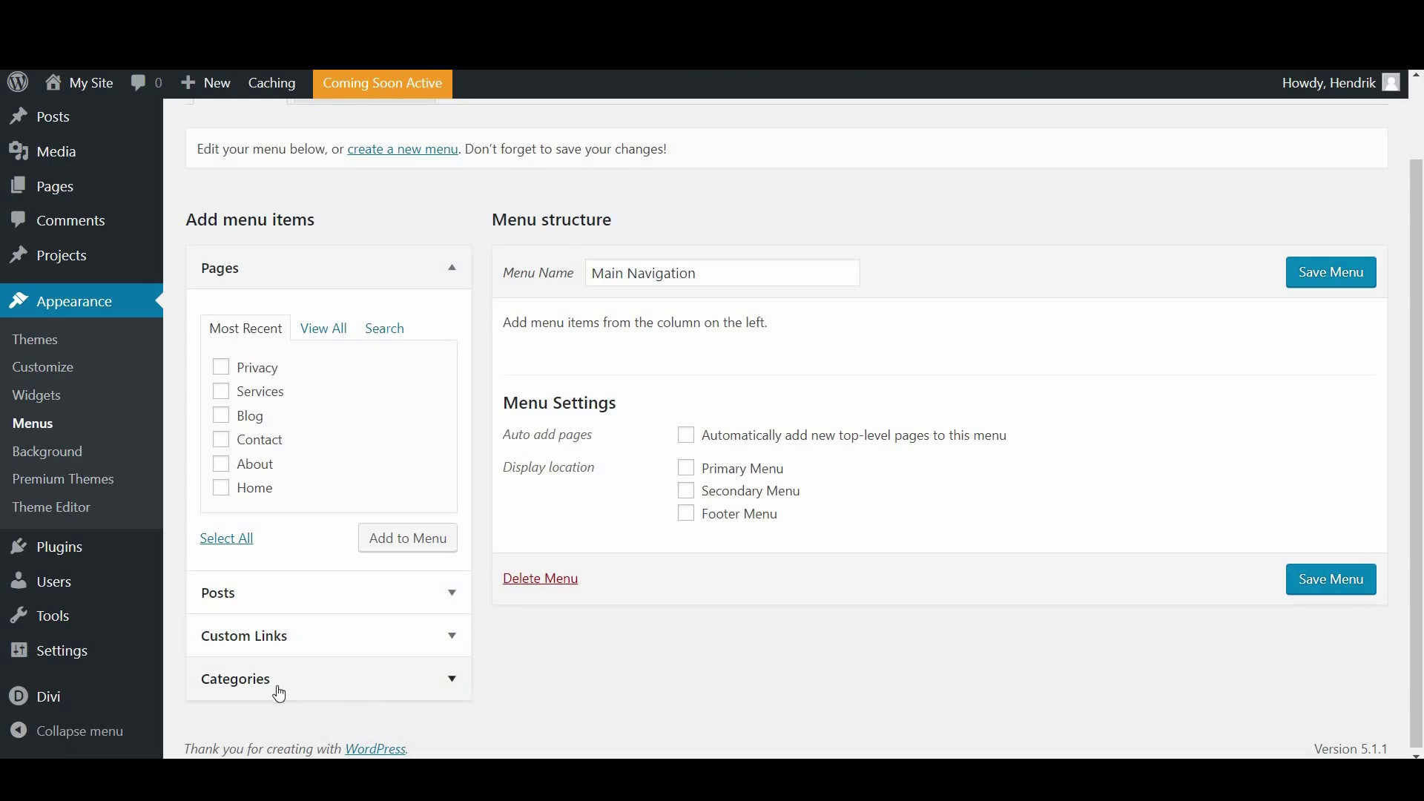
pyautogui.scroll(2, 535, 627)
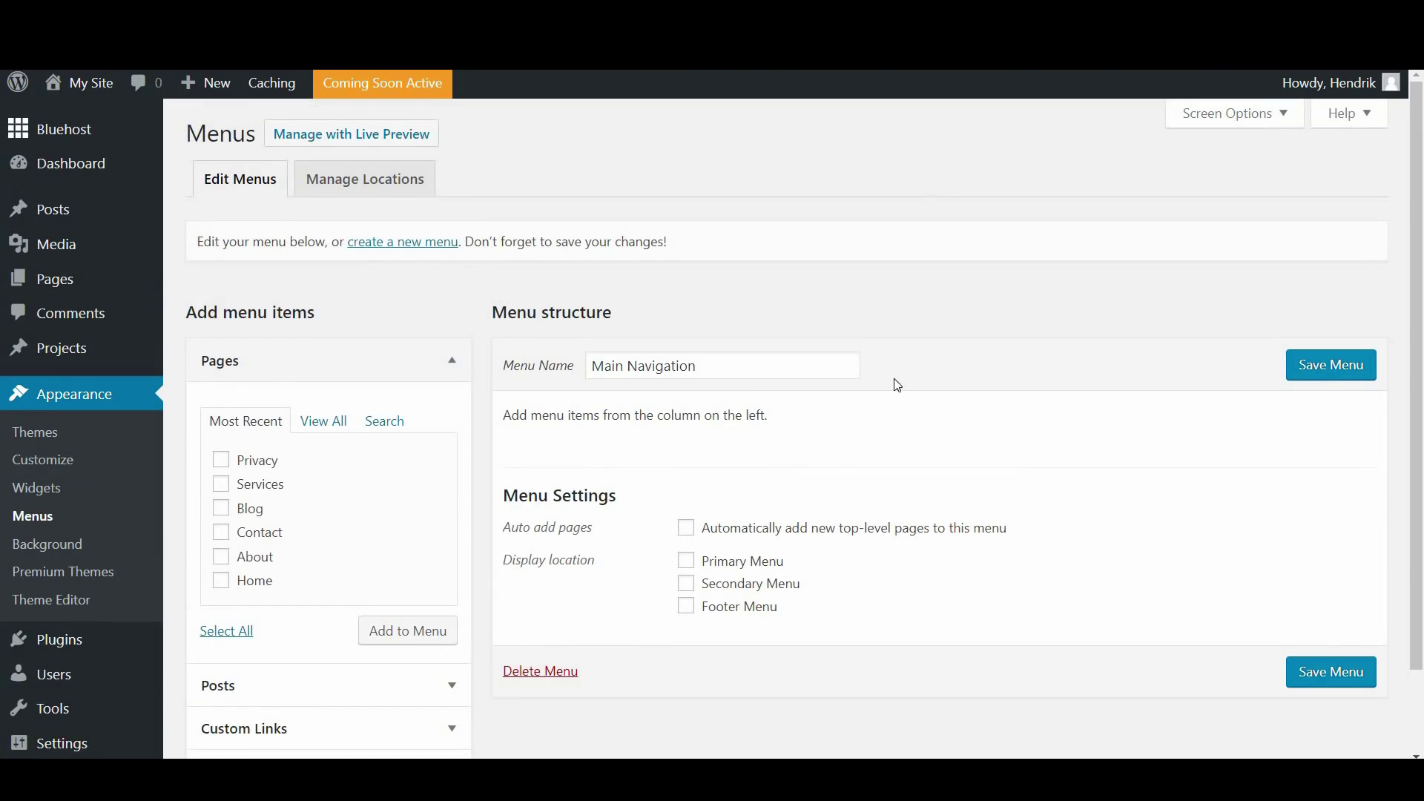
pyautogui.scroll(-2, 627, 512)
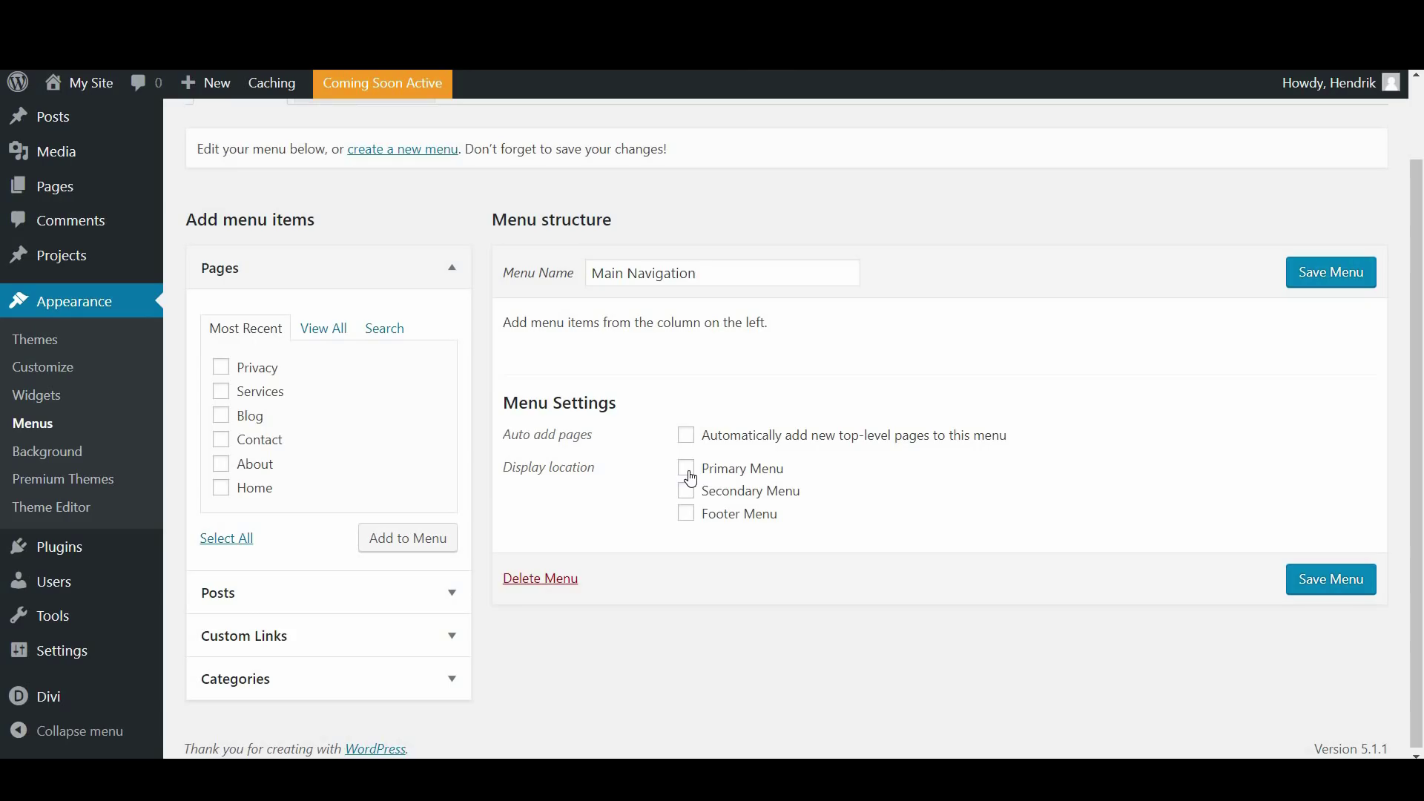
pyautogui.scroll(-1, 690, 478)
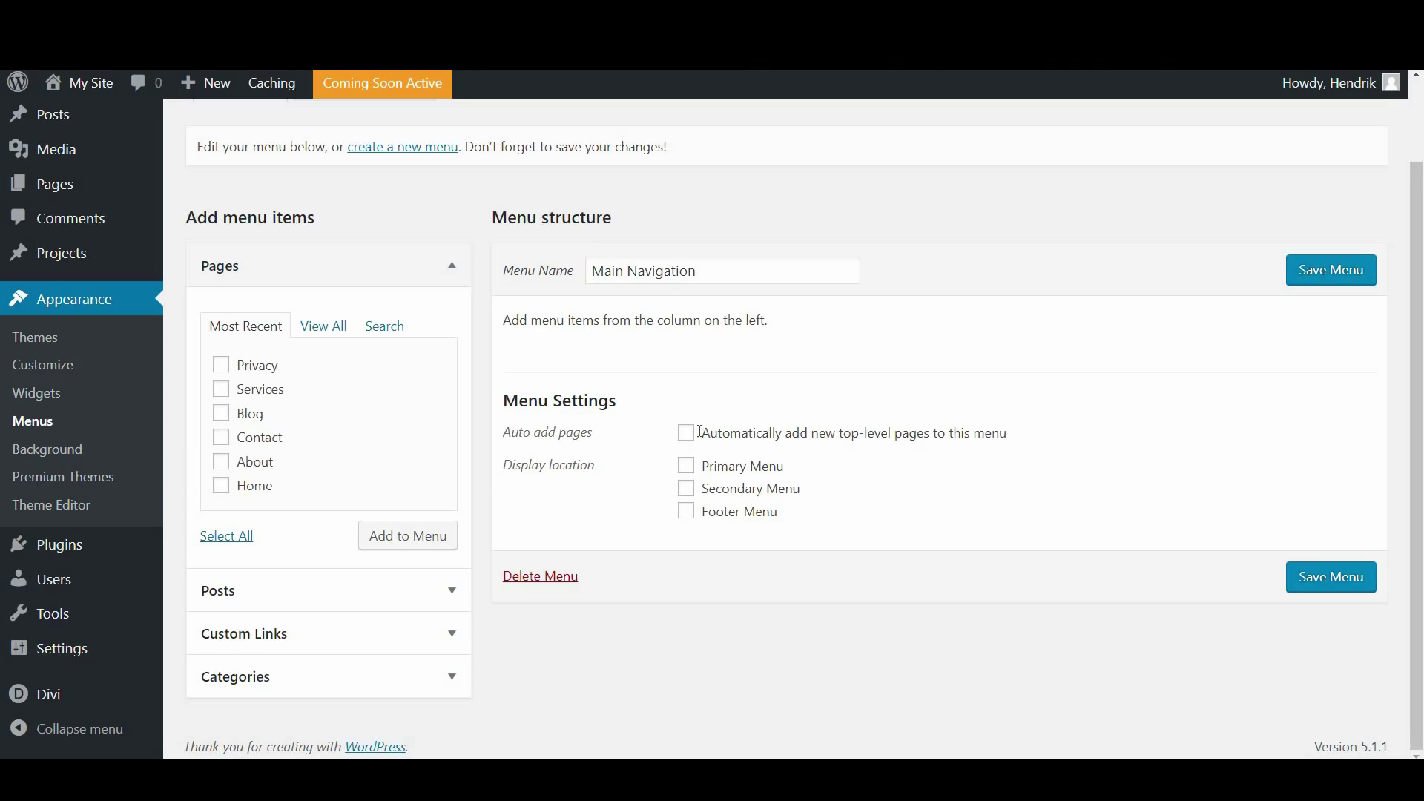
# In Screen Options, add the Tags box to the menu sources, then remove it again
pyautogui.scroll(2, 857, 451)
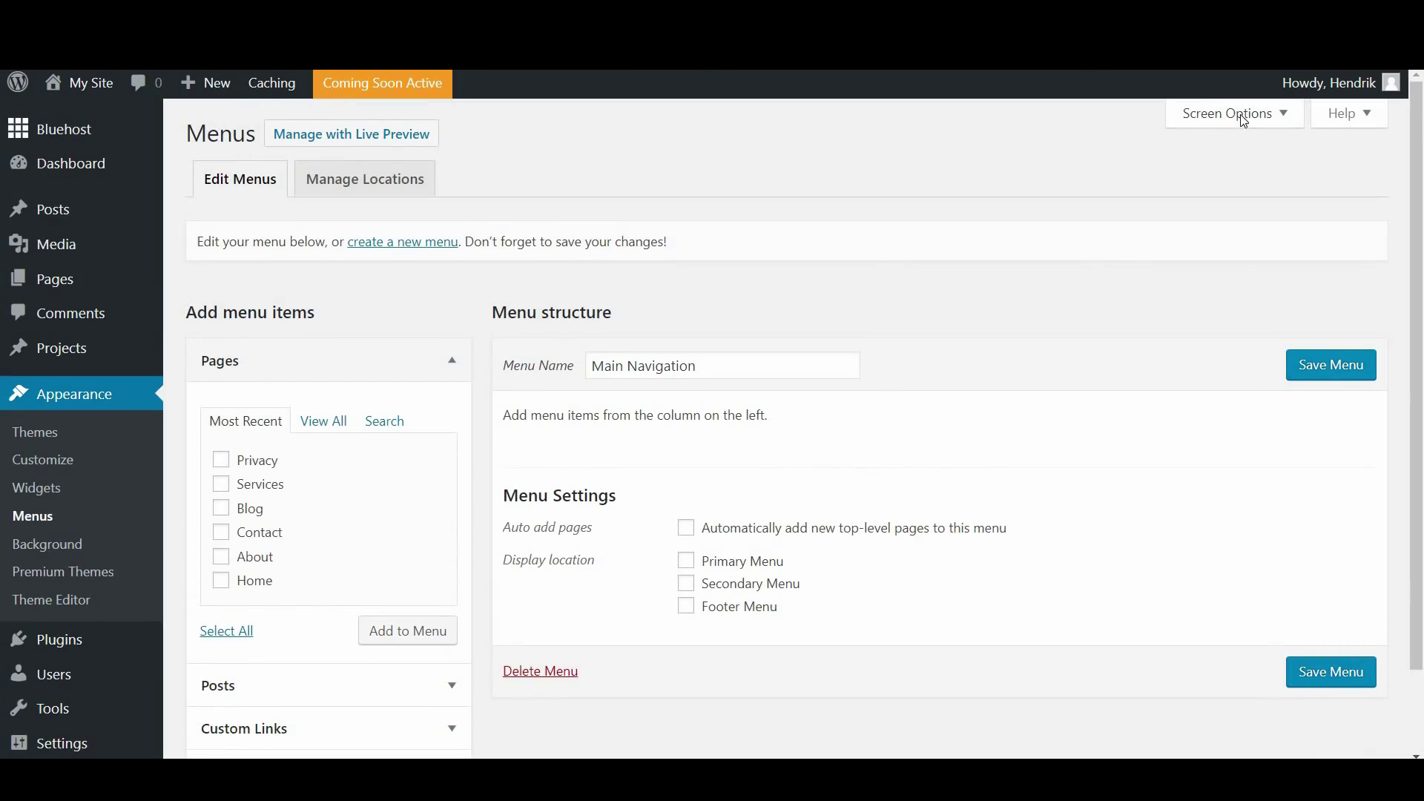
pyautogui.click(1234, 113)
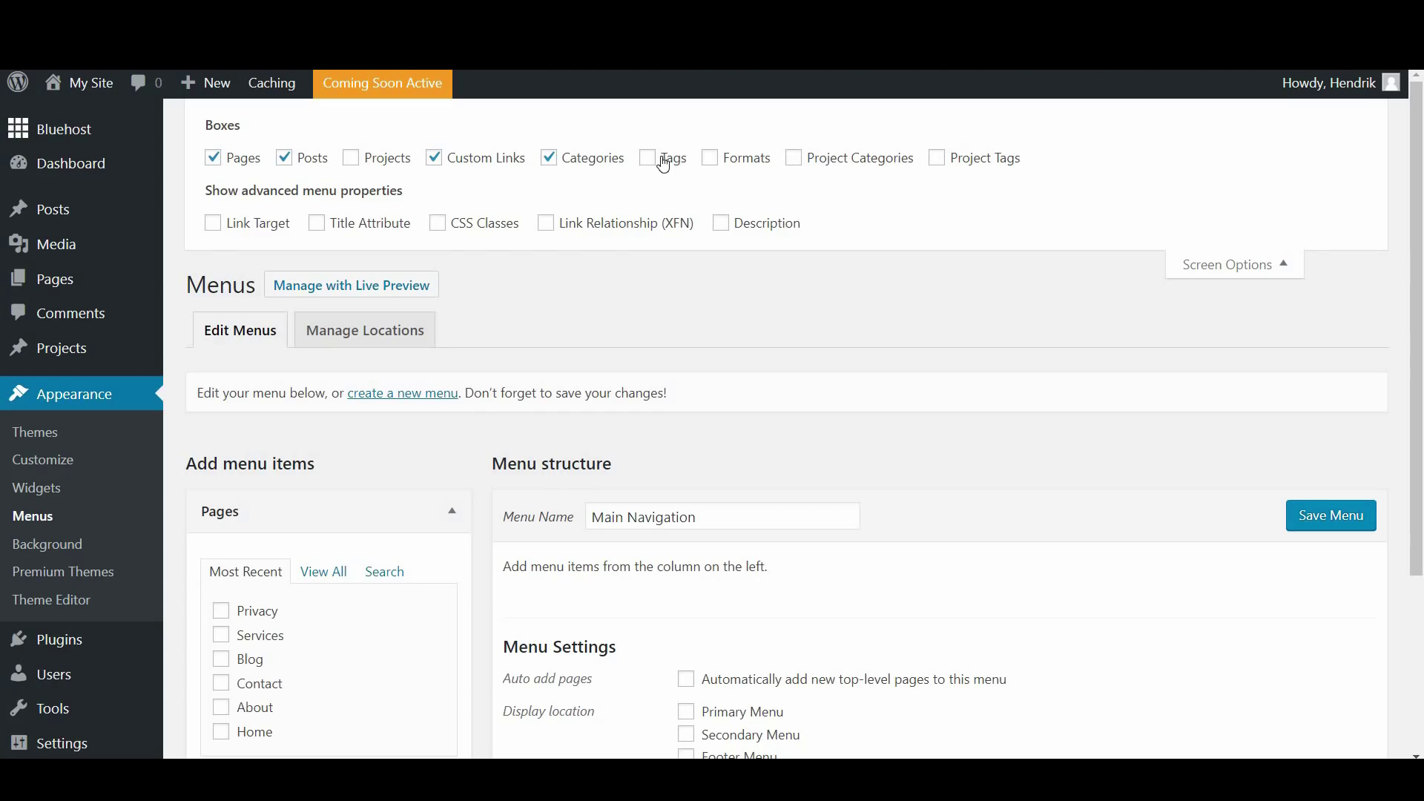
pyautogui.scroll(-4, 346, 300)
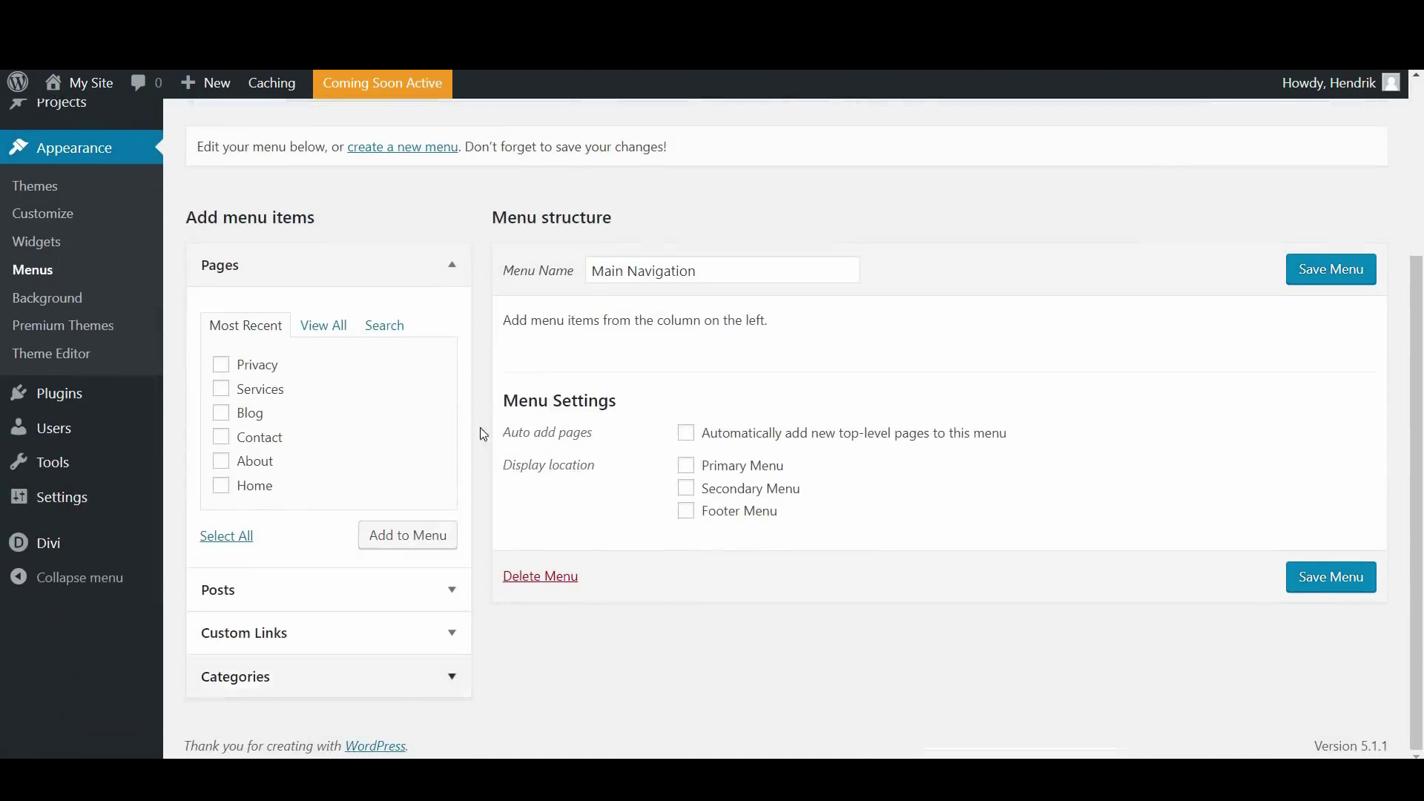
pyautogui.scroll(4, 489, 445)
pyautogui.click(646, 160)
pyautogui.scroll(-4, 445, 424)
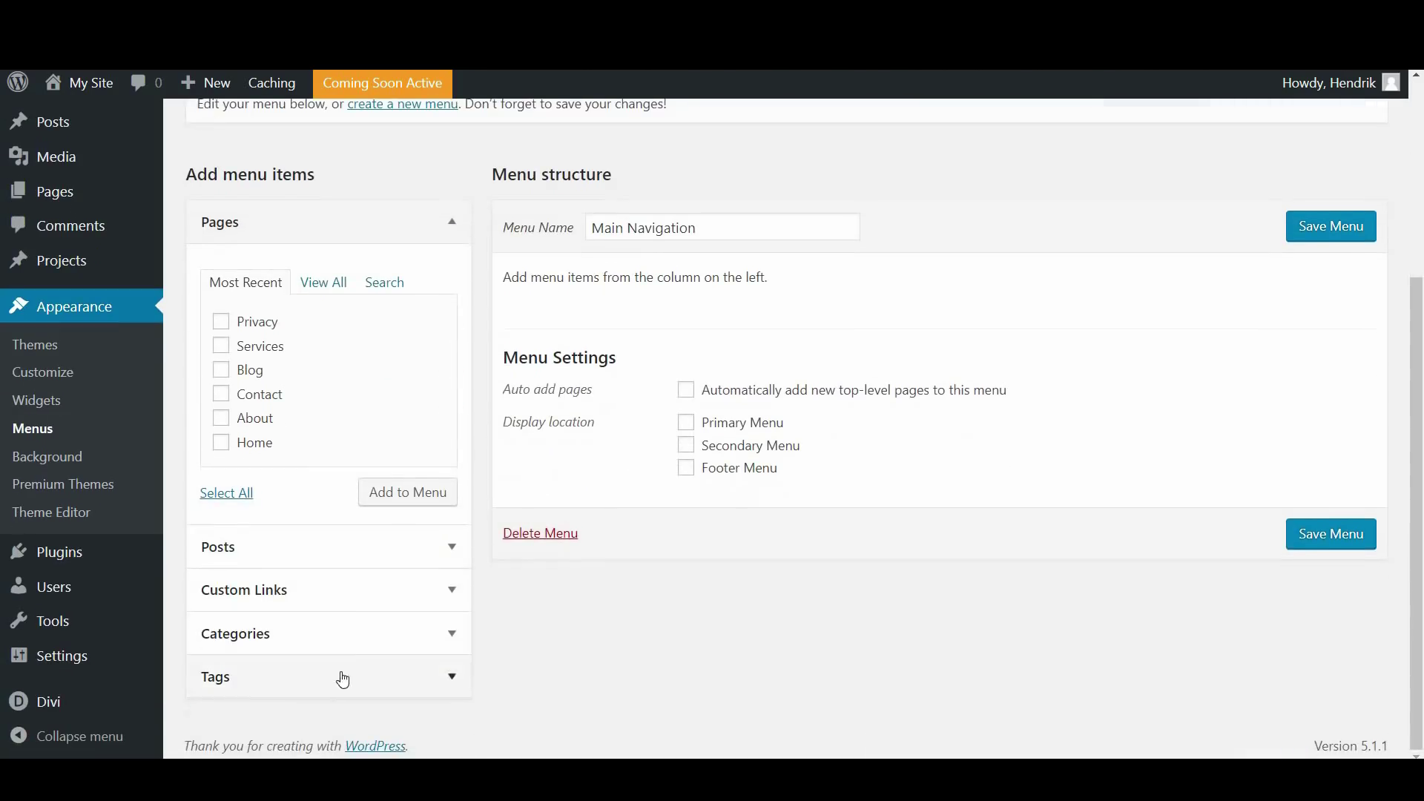
pyautogui.scroll(4, 350, 664)
pyautogui.click(646, 158)
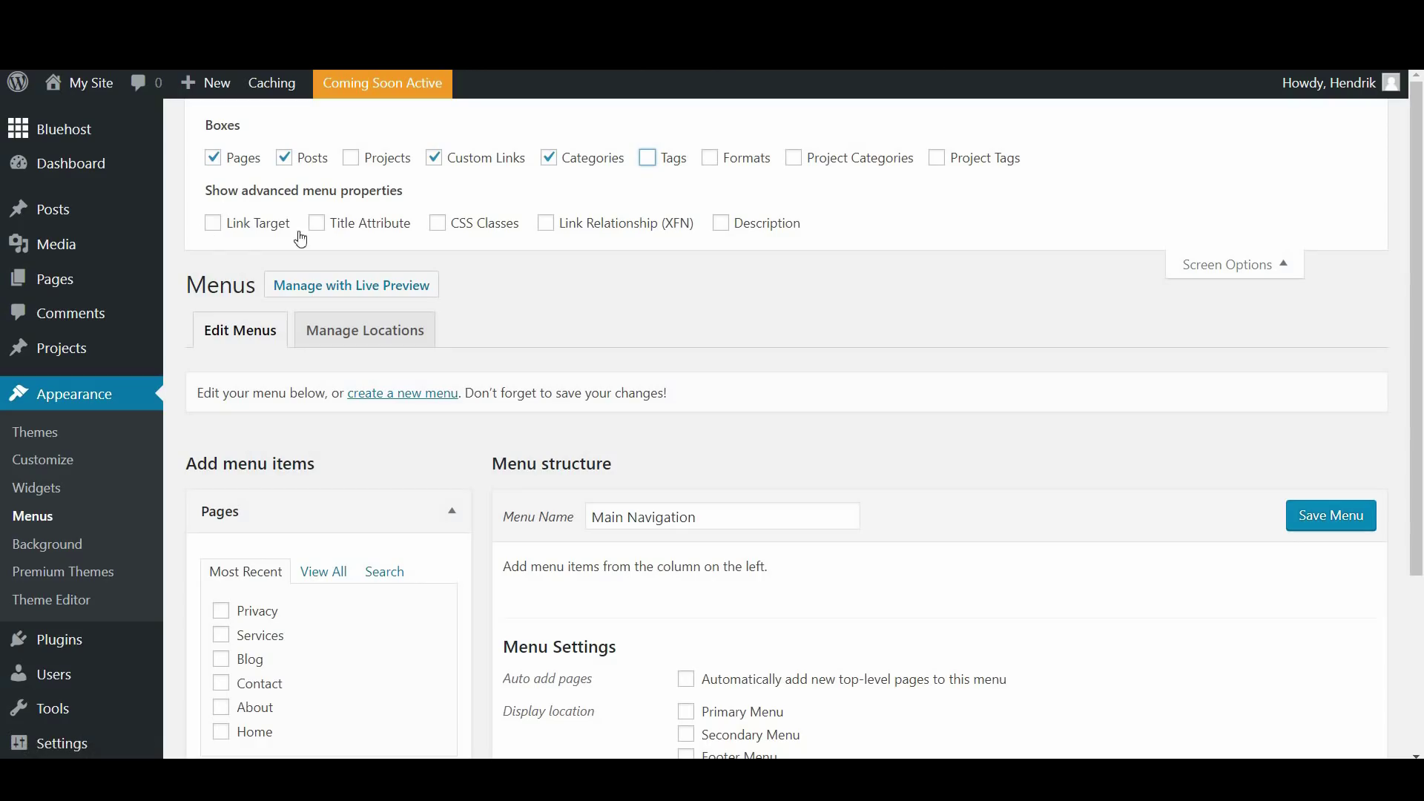
# Enable the Link Target and CSS Classes menu item properties and hide Screen Options
pyautogui.click(212, 225)
pyautogui.click(437, 226)
pyautogui.click(1257, 269)
pyautogui.scroll(-2, 1029, 396)
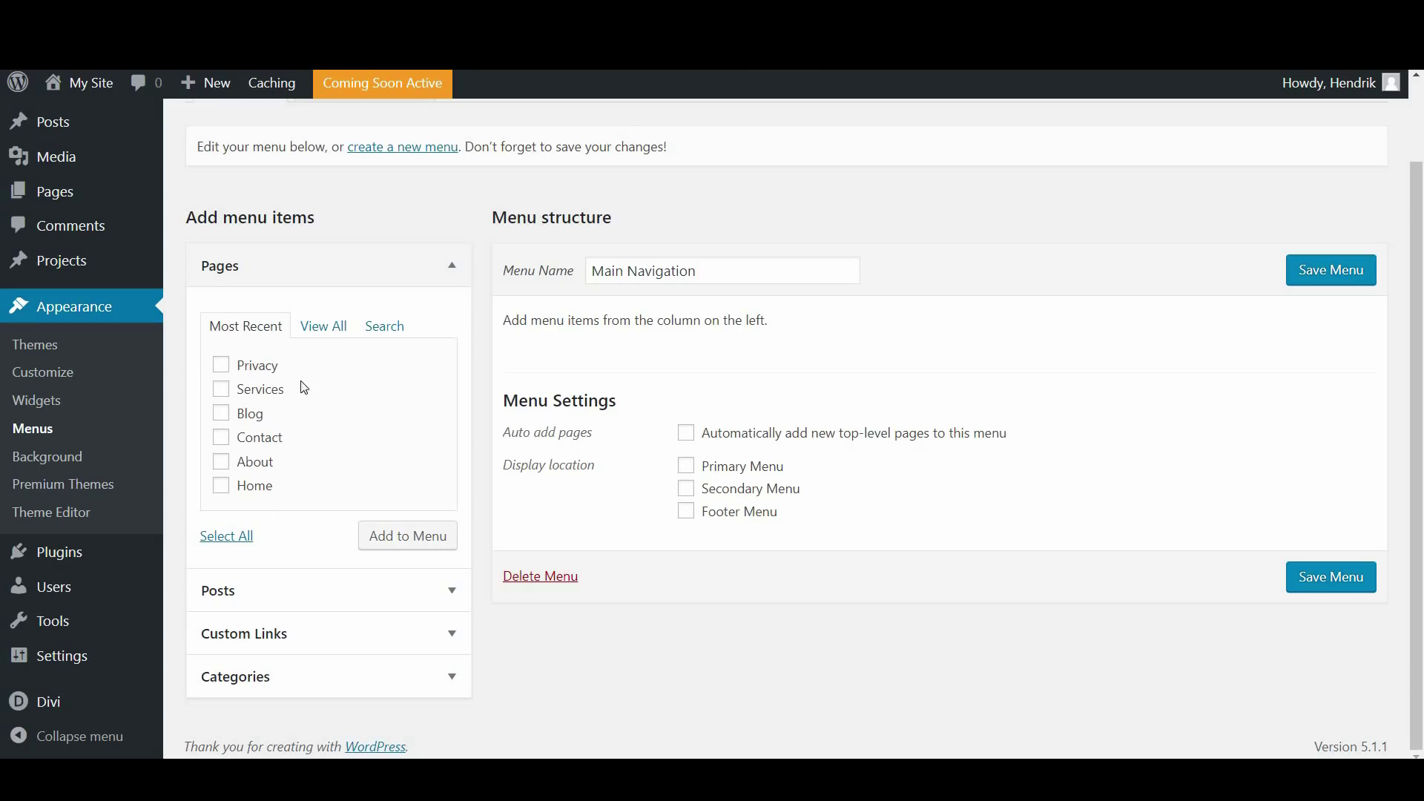
# Add the Services, Blog, Contact, About and Home pages to Main Navigation
pyautogui.click(221, 390)
pyautogui.click(223, 416)
pyautogui.click(222, 439)
pyautogui.click(223, 464)
pyautogui.click(222, 486)
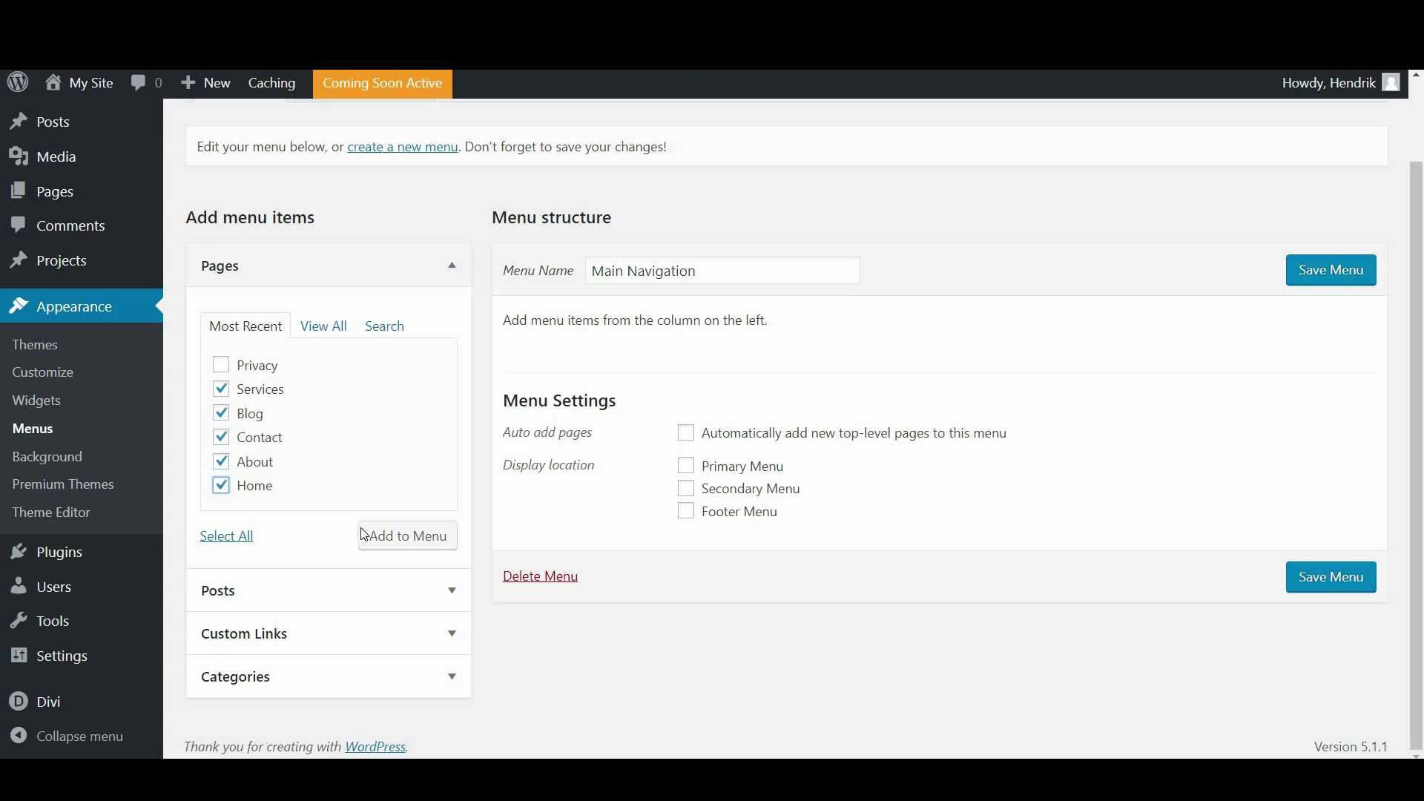
pyautogui.click(395, 545)
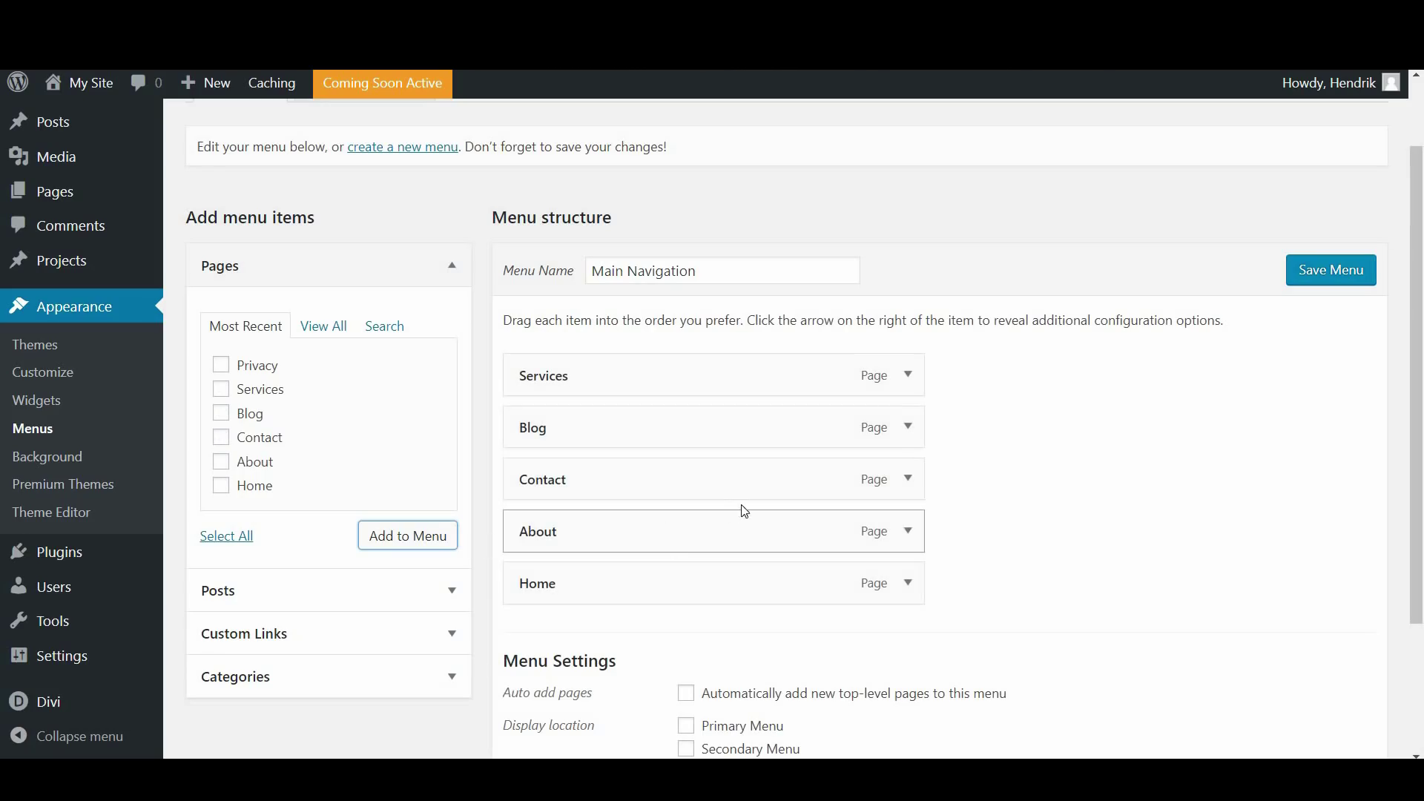
# Assign Main Navigation to the Primary Menu location and save it
pyautogui.scroll(-1, 763, 499)
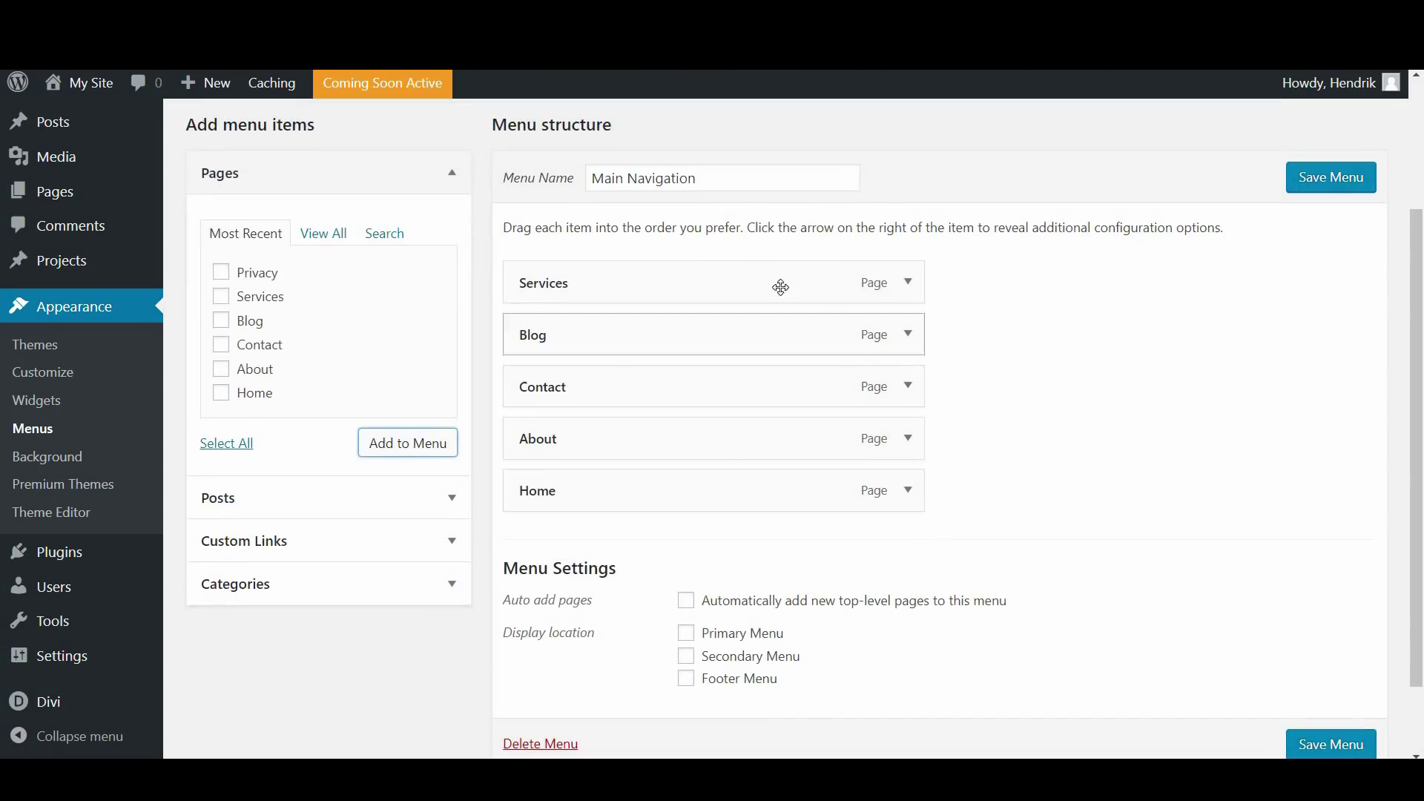
pyautogui.click(686, 634)
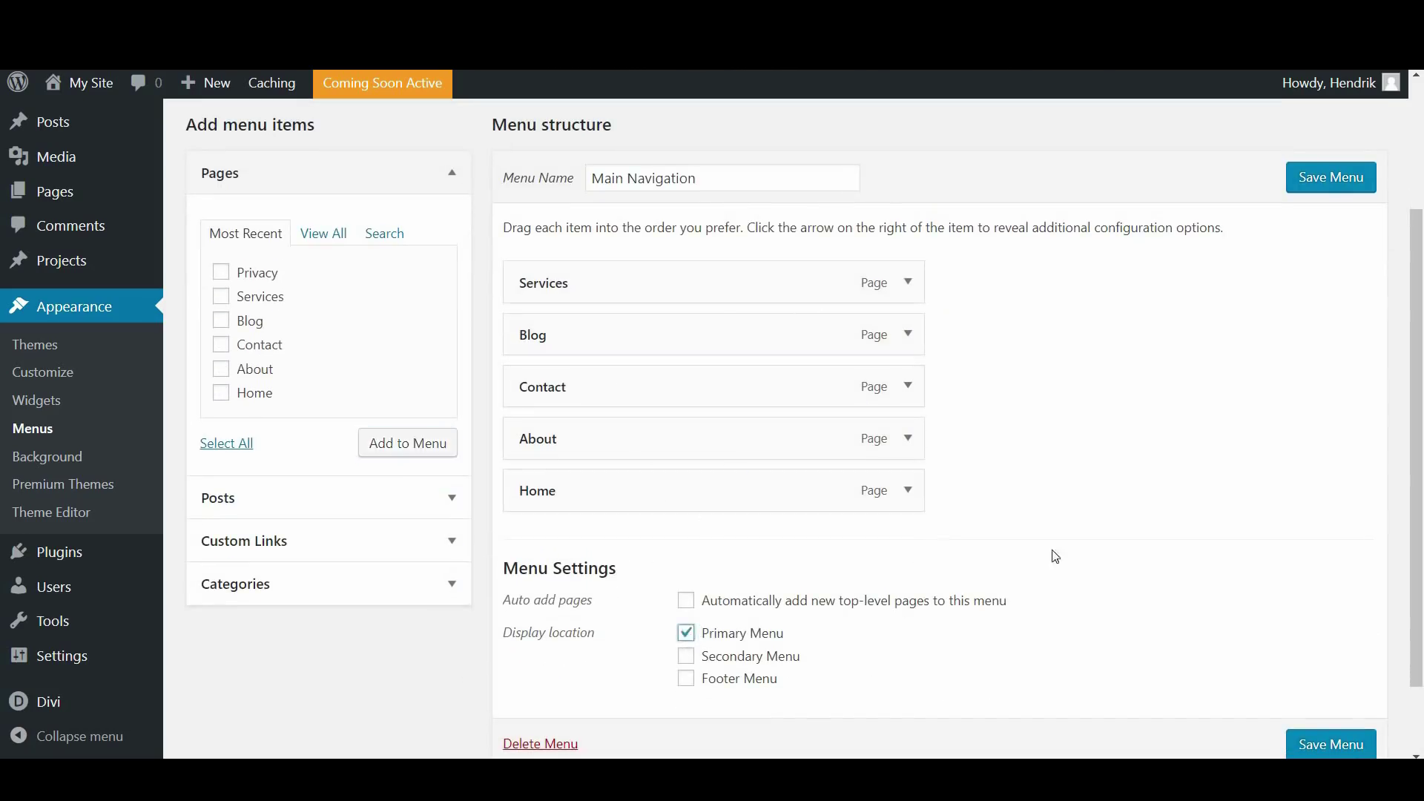
pyautogui.scroll(1, 1174, 475)
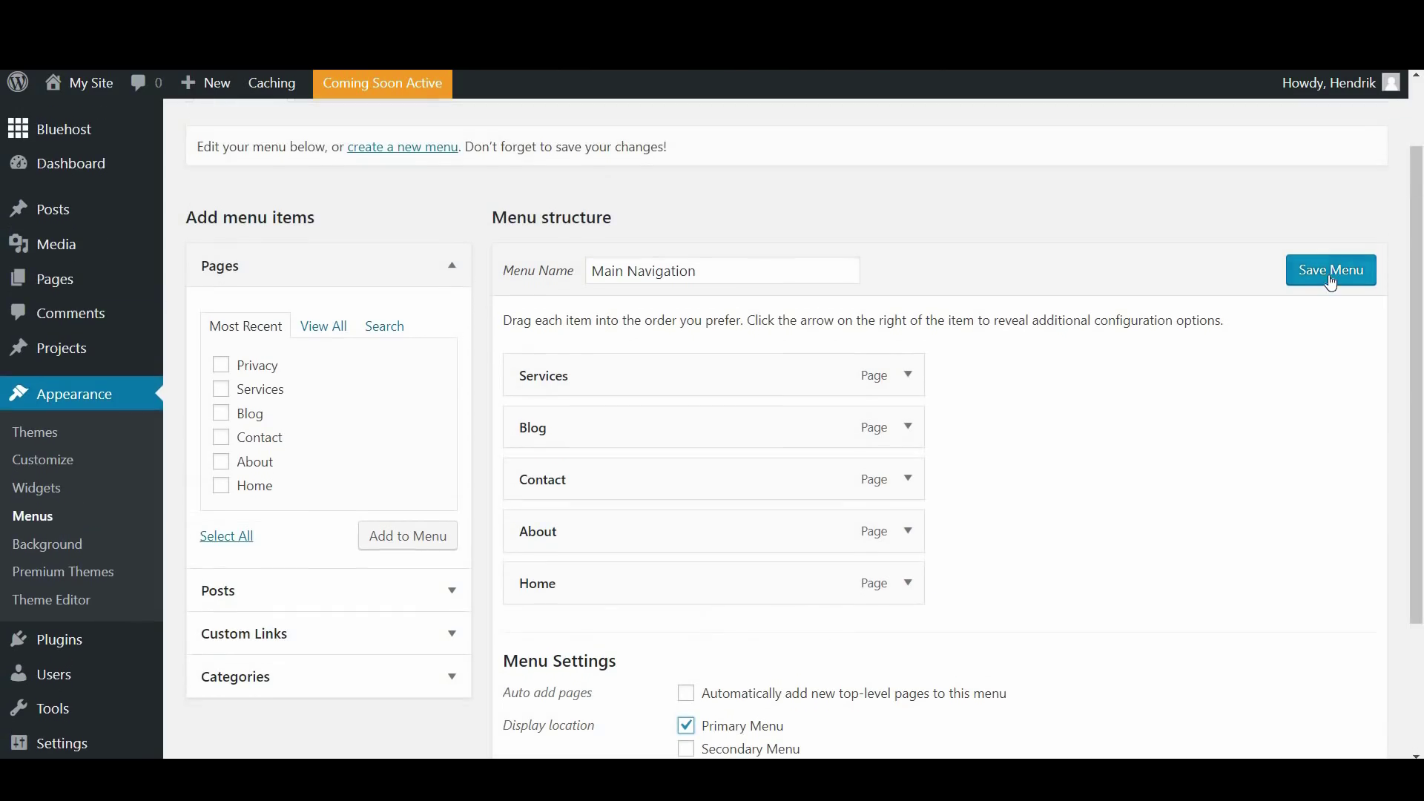
pyautogui.click(1330, 283)
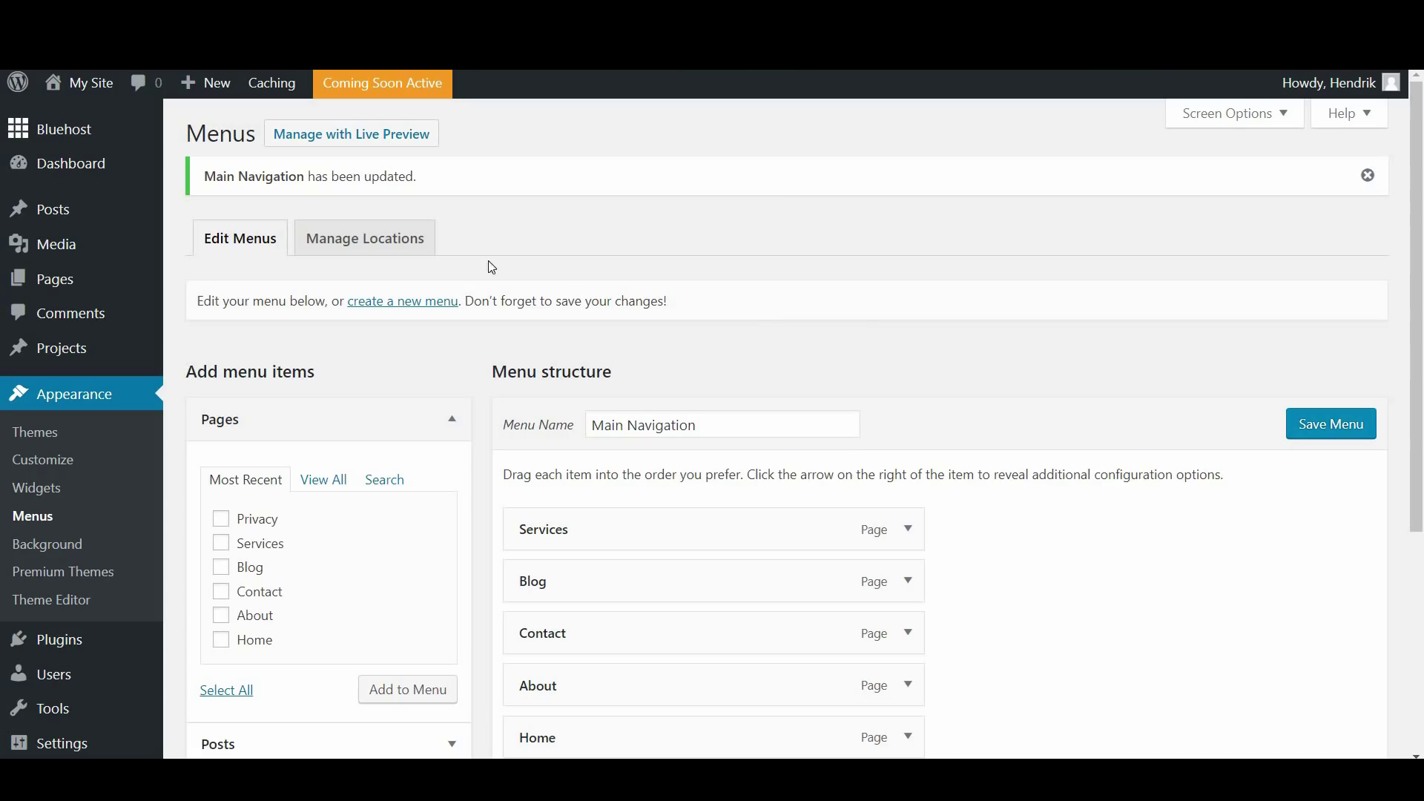
# Reorder the menu so Home is first and About sits right below it
pyautogui.click(90, 83)
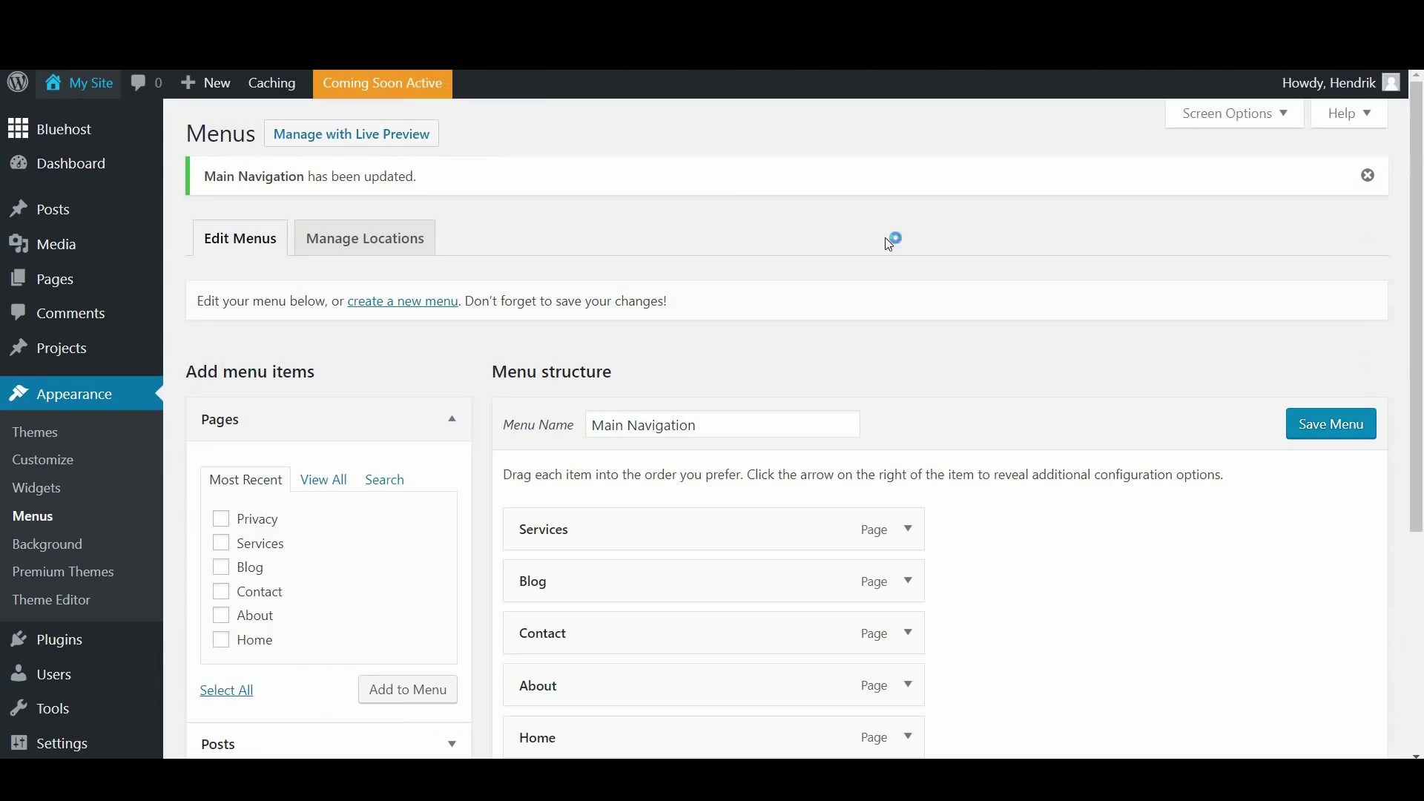
pyautogui.scroll(-3, 666, 585)
pyautogui.moveTo(620, 556); pyautogui.dragTo(616, 341)
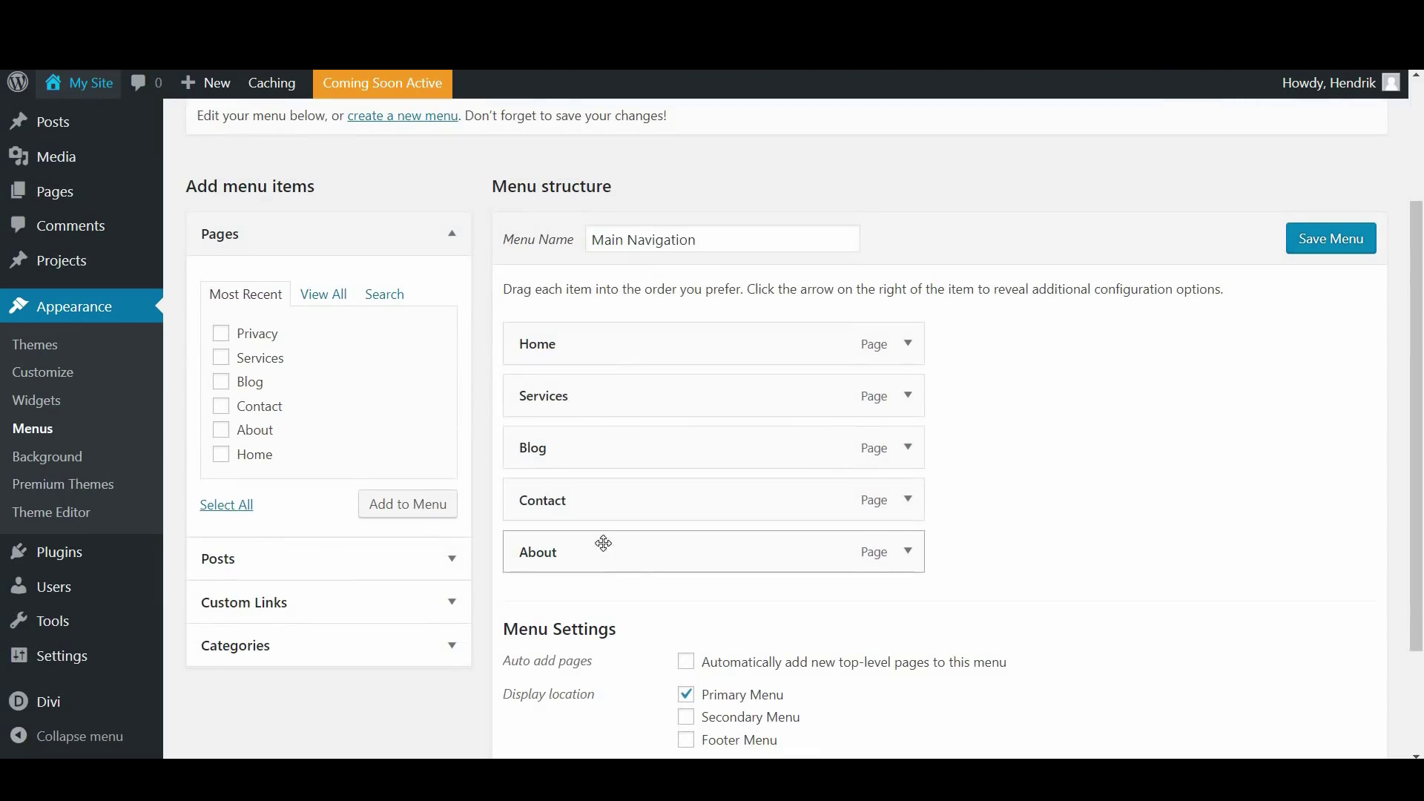
pyautogui.moveTo(579, 553); pyautogui.dragTo(584, 399)
pyautogui.moveTo(575, 397); pyautogui.dragTo(577, 399)
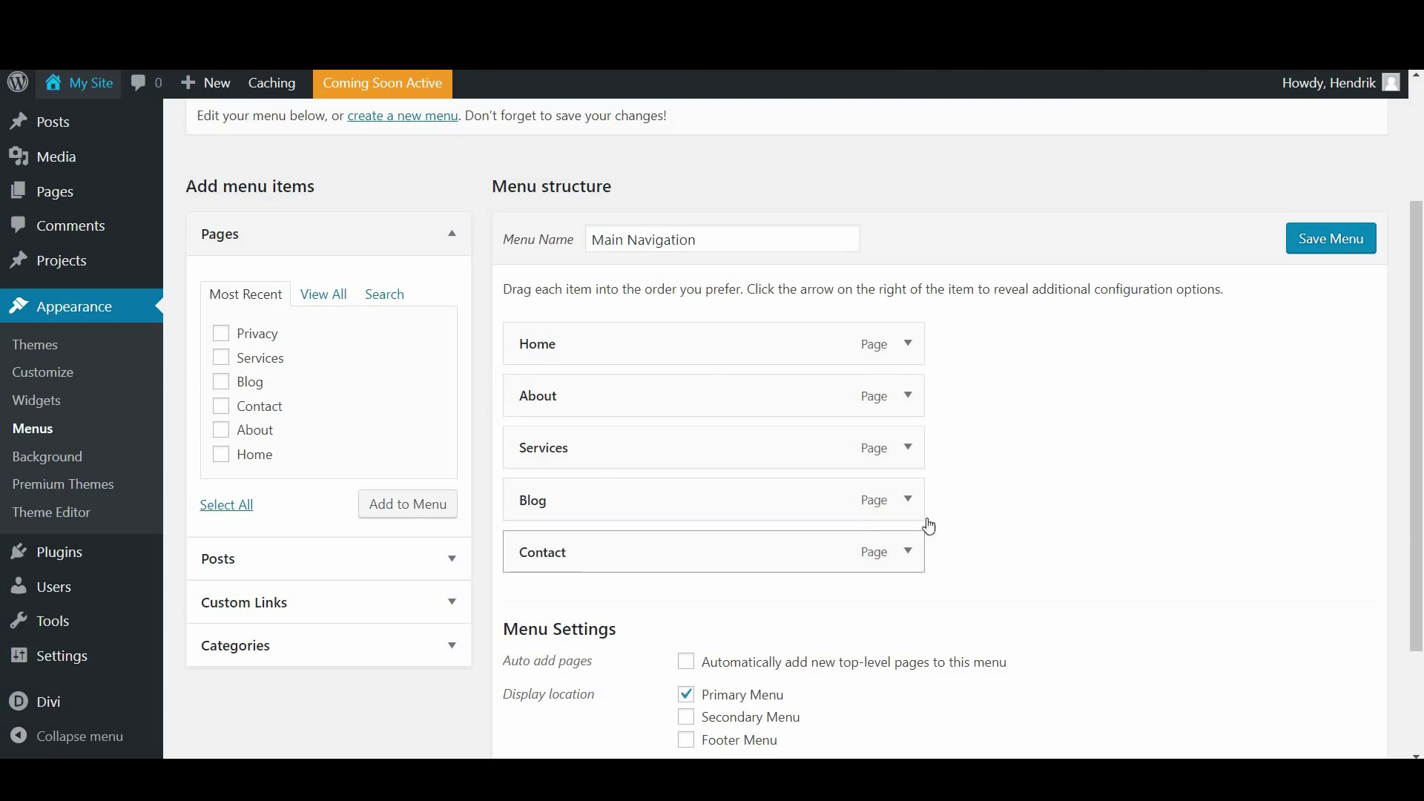
# Add the Personal Branding category, nest it under Blog, and save the menu
pyautogui.scroll(-1, 975, 528)
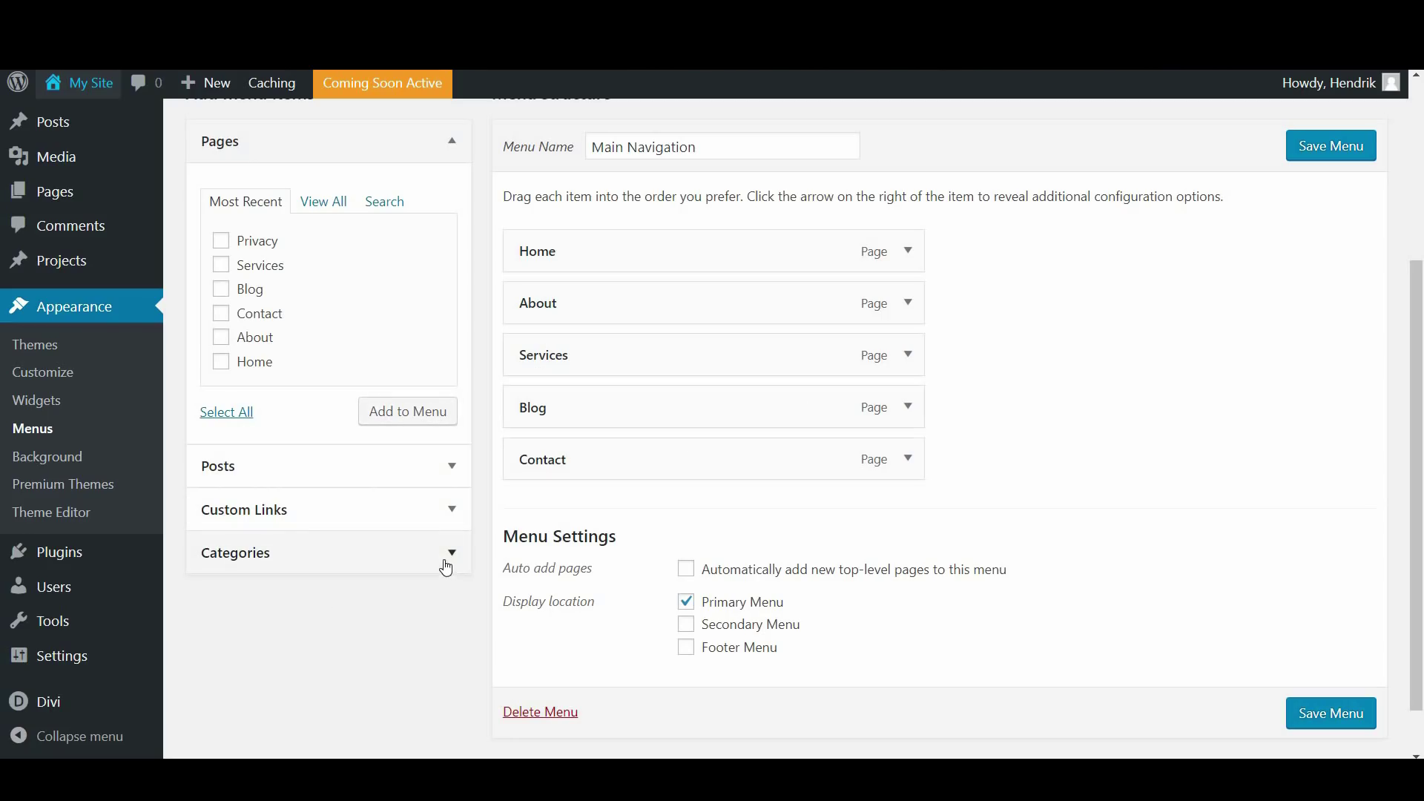
pyautogui.click(448, 554)
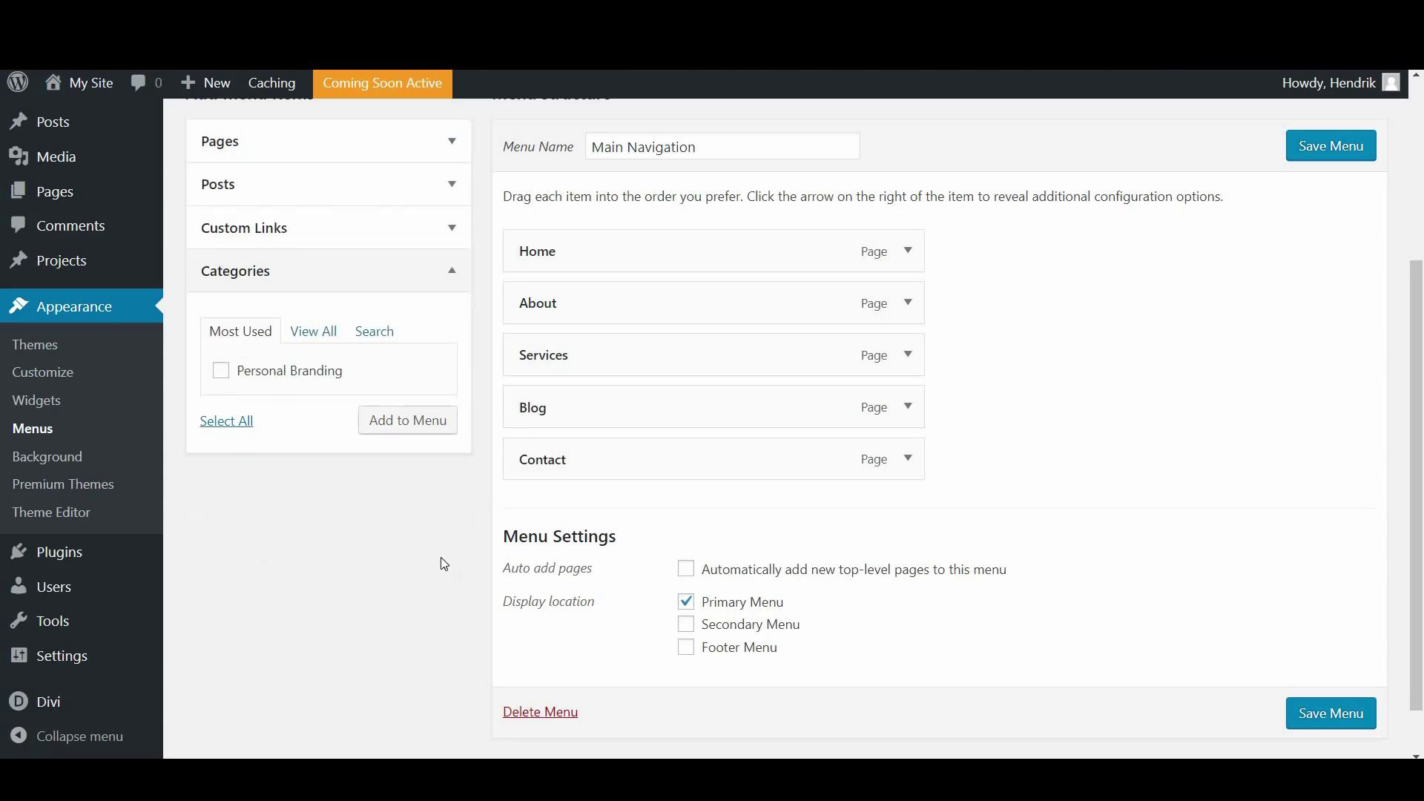
pyautogui.click(224, 378)
pyautogui.click(400, 429)
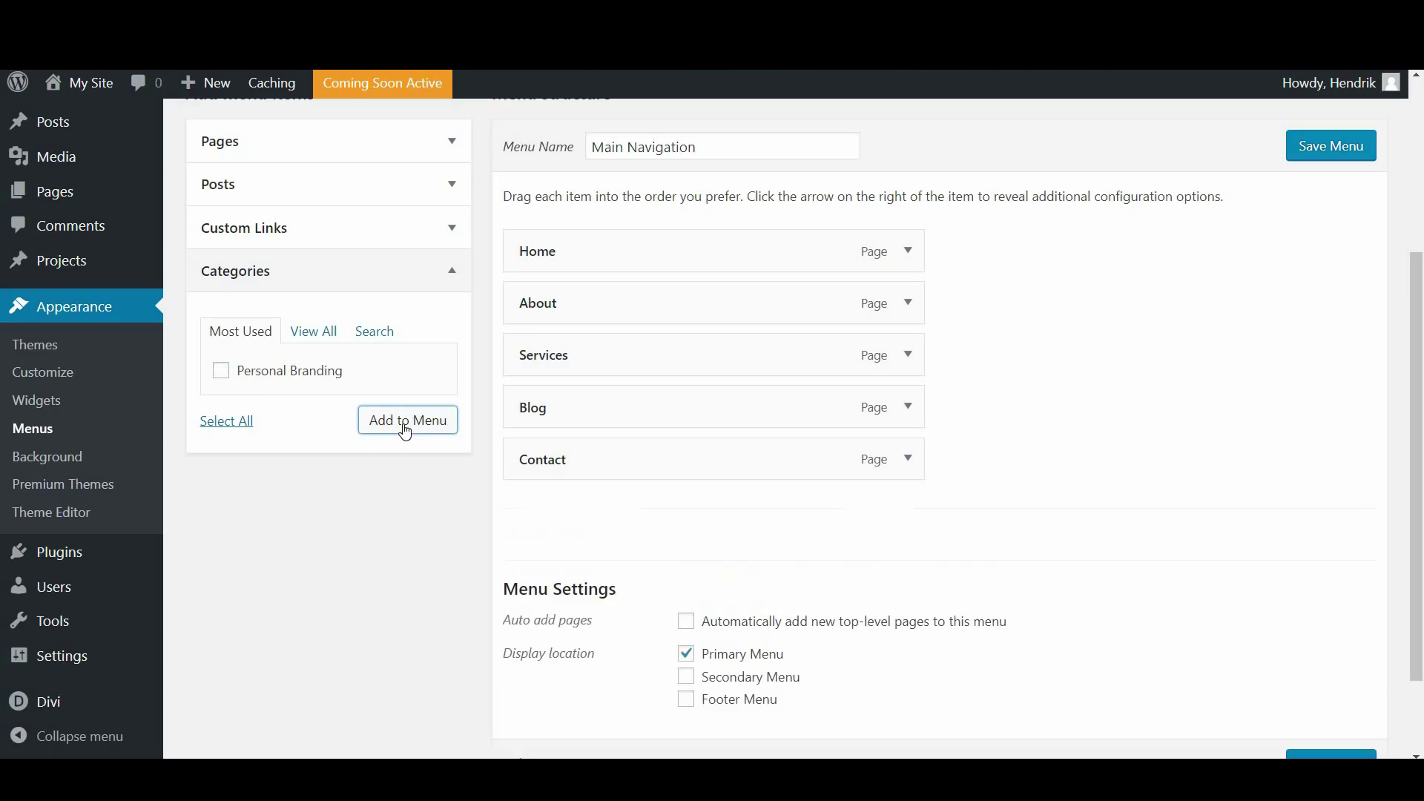
pyautogui.moveTo(538, 471); pyautogui.dragTo(579, 461)
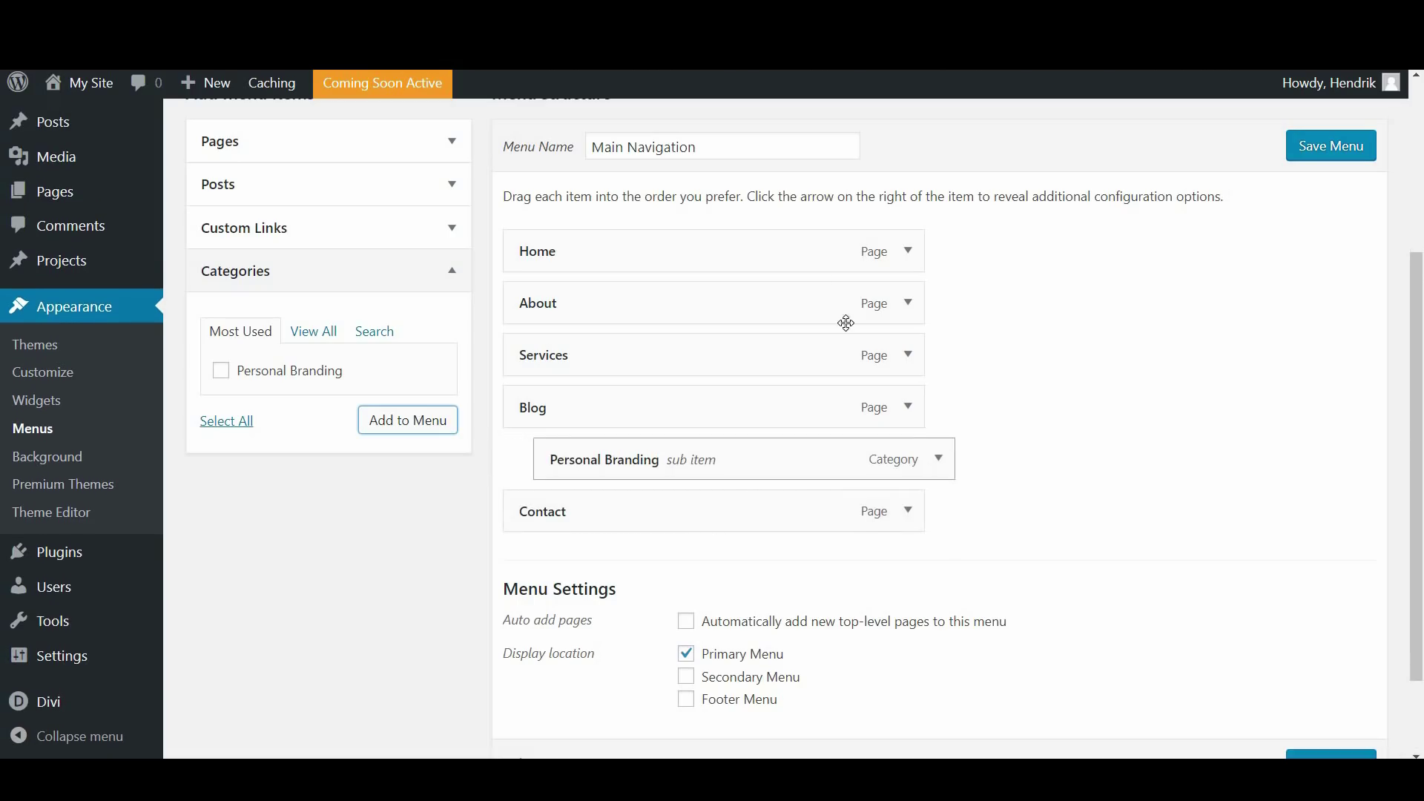
pyautogui.click(1350, 152)
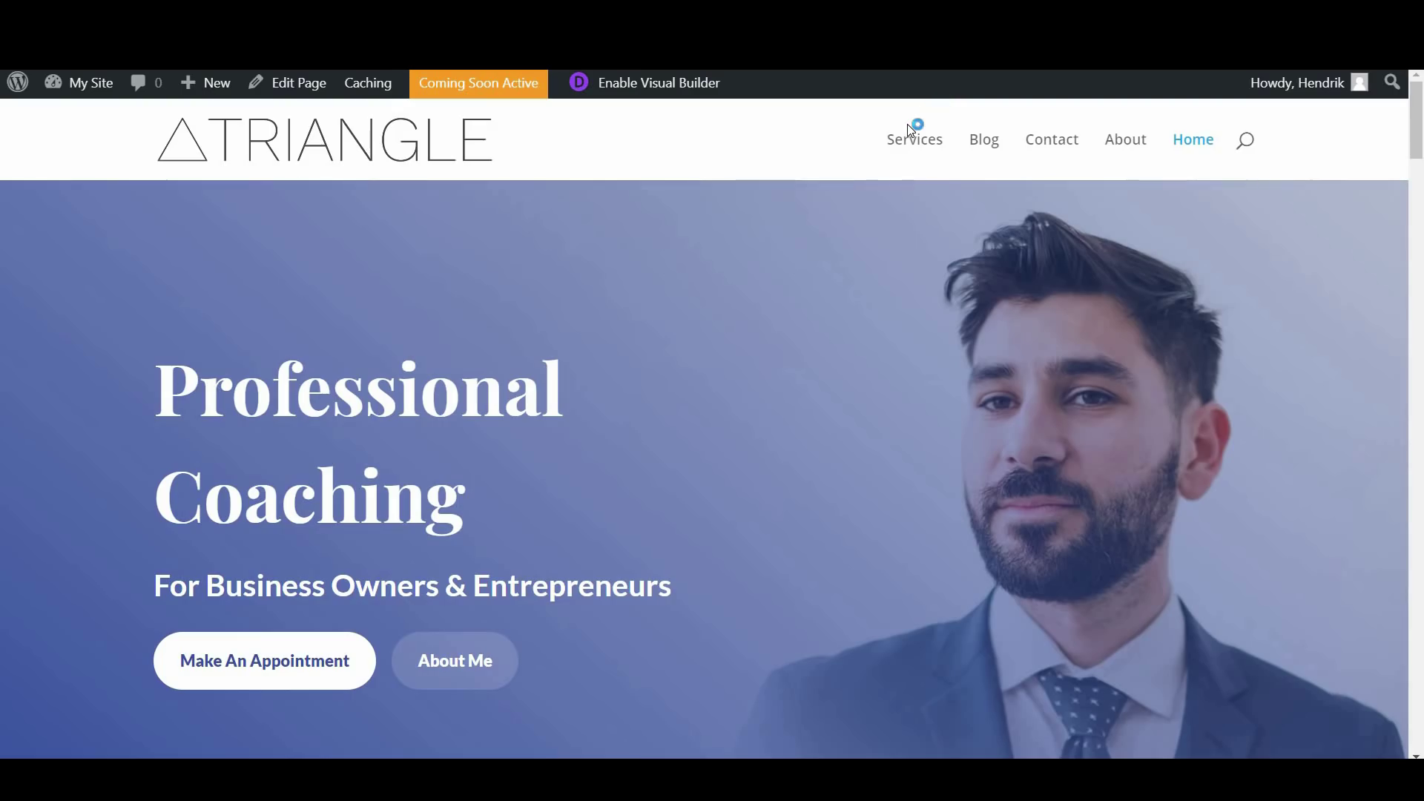
pyautogui.click(908, 135)
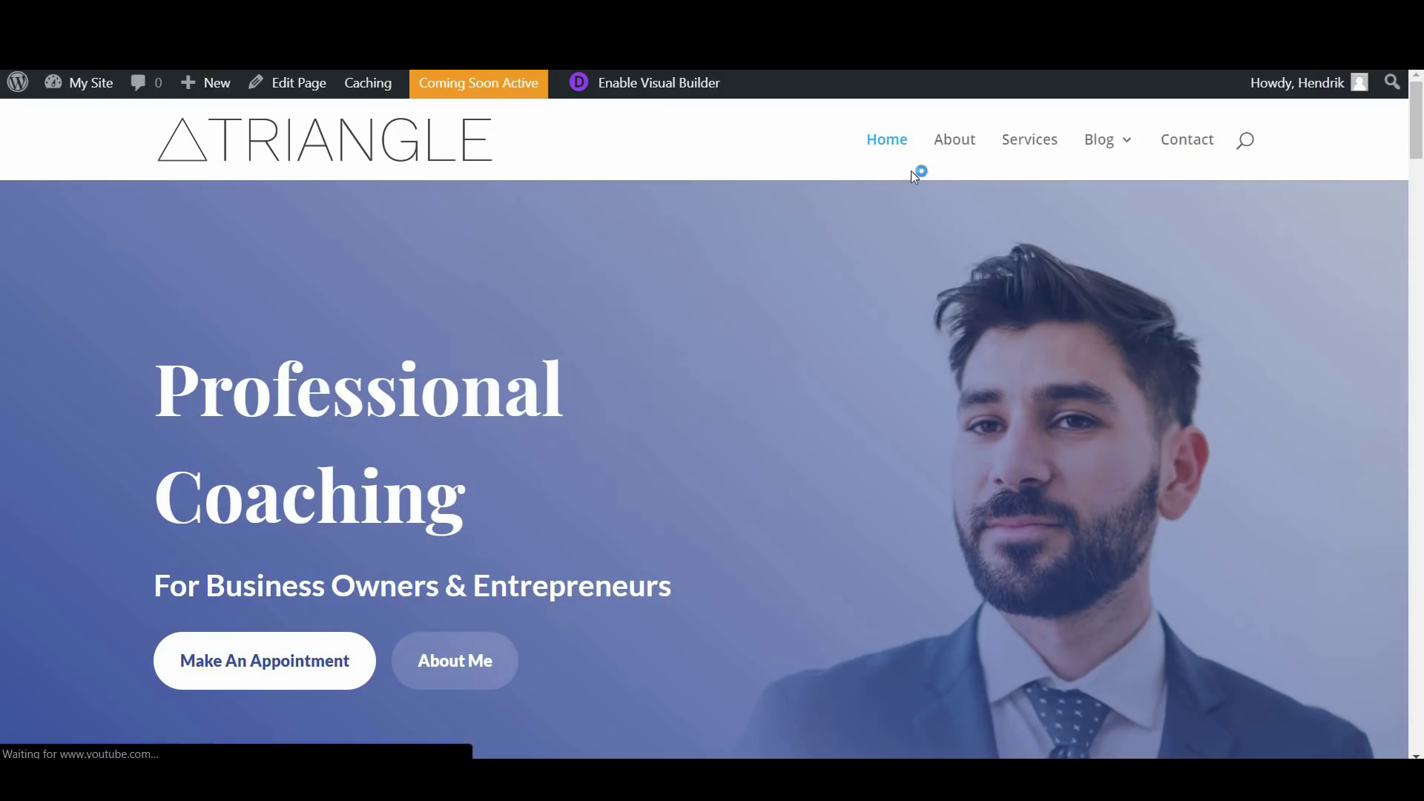
pyautogui.moveTo(1108, 151)
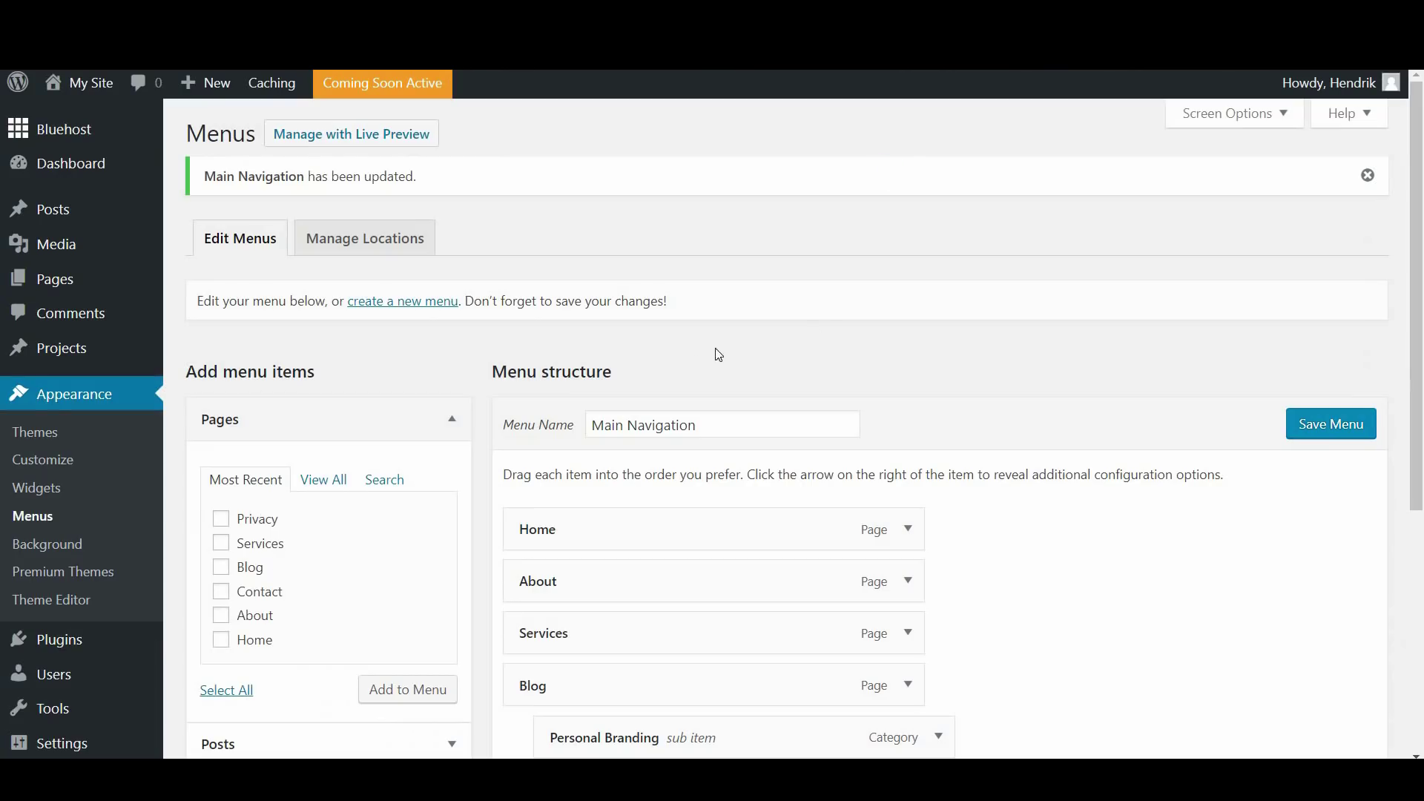
pyautogui.scroll(-1, 673, 401)
pyautogui.scroll(-3, 672, 402)
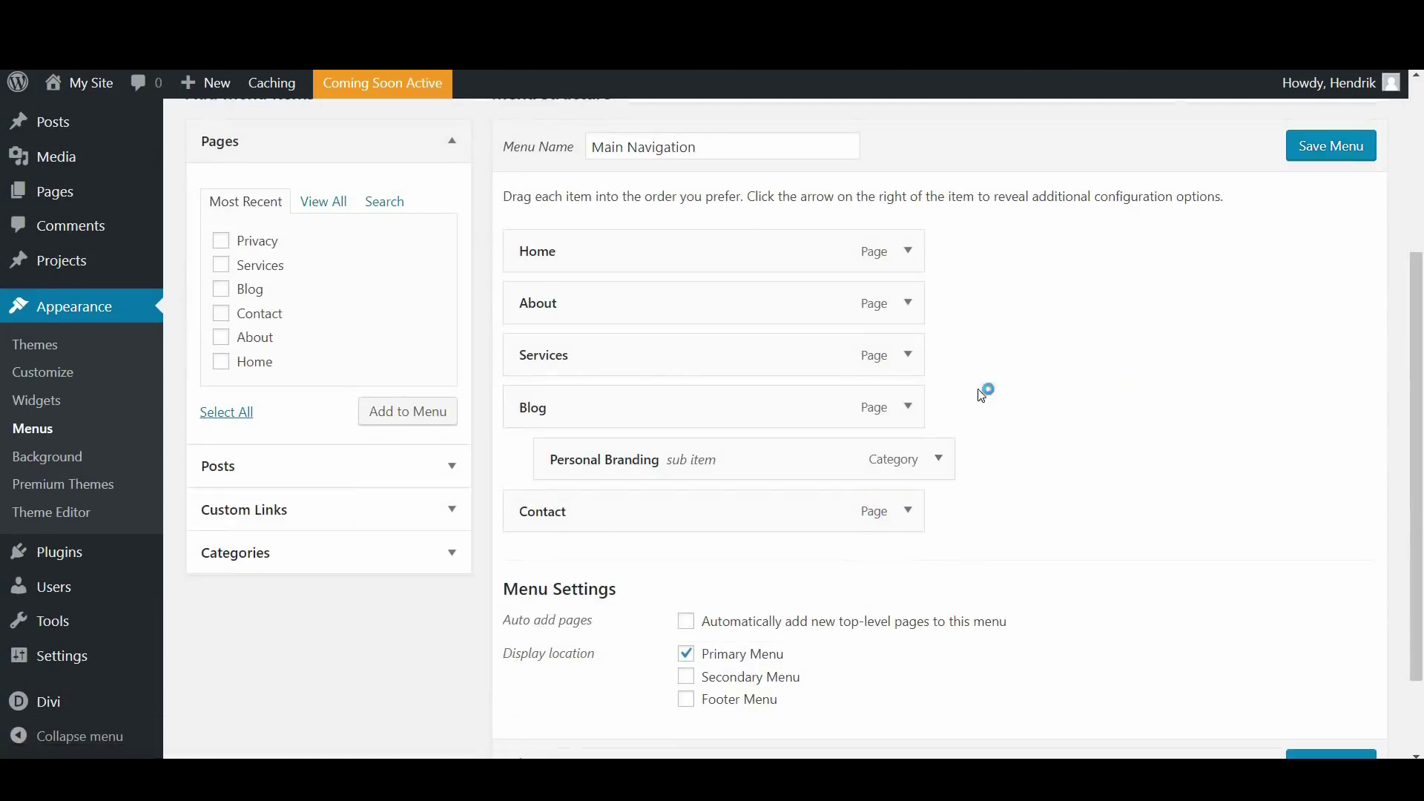
# Add a custom link labelled Facebook with the pasted Facebook page URL to the menu
pyautogui.click(302, 512)
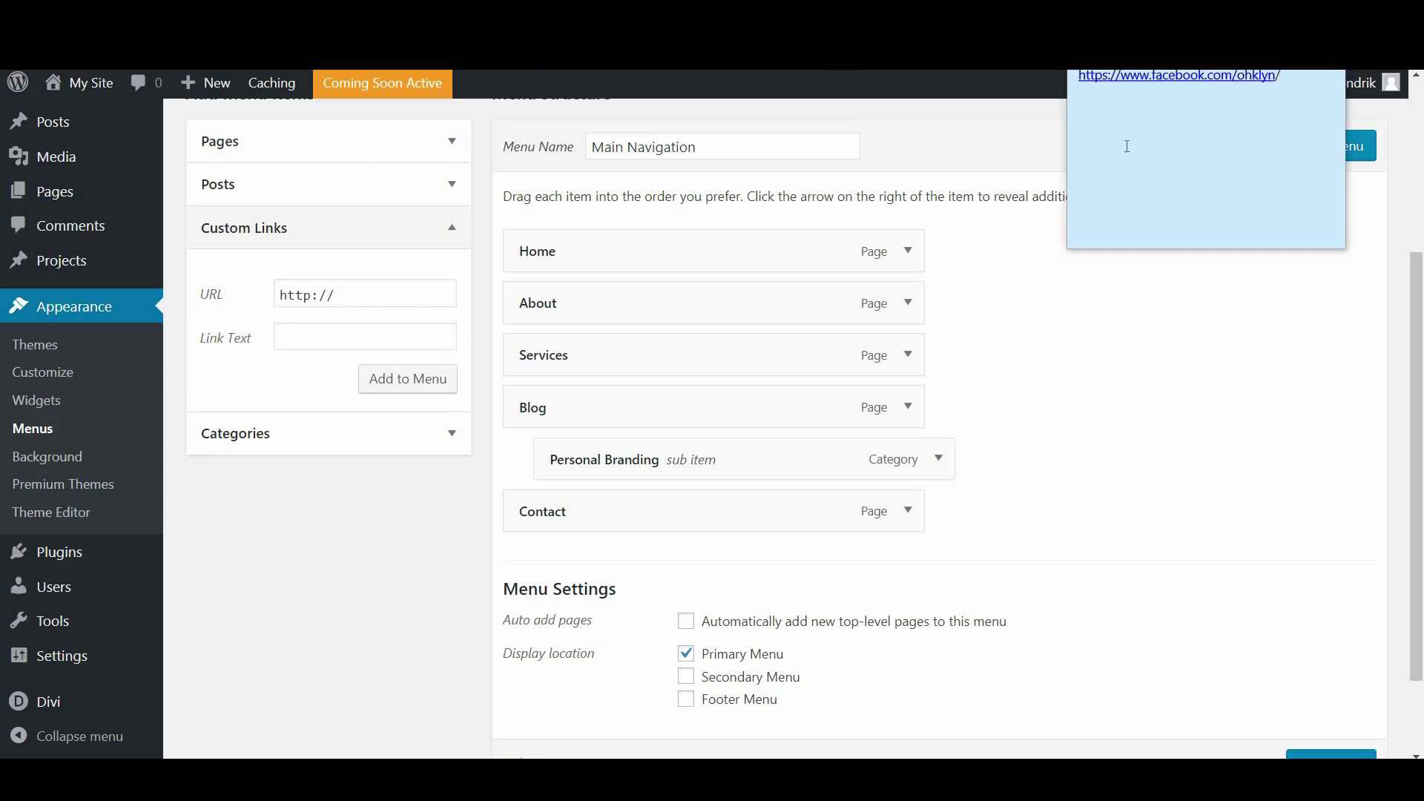
pyautogui.click(1093, 94)
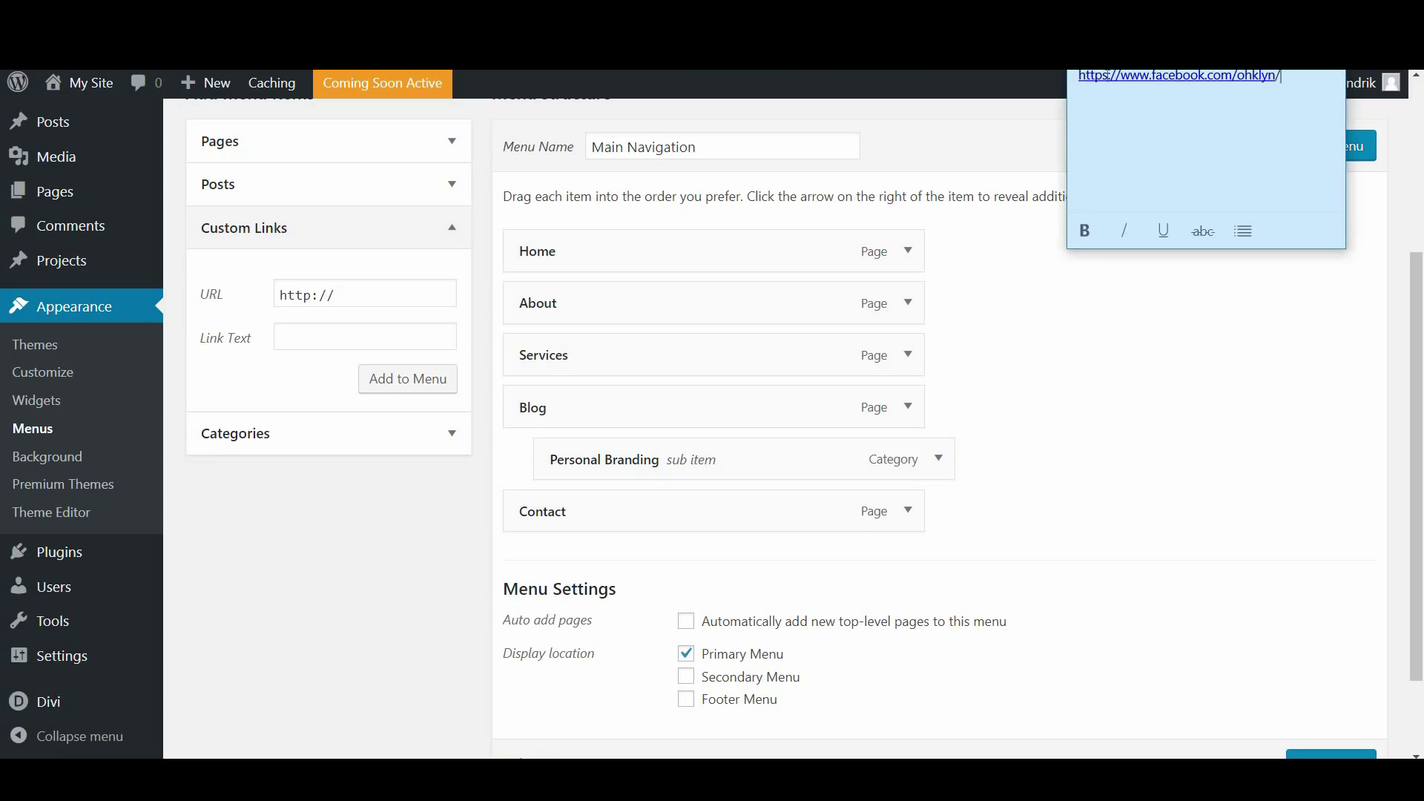
pyautogui.hotkey('ctrl', 'a')
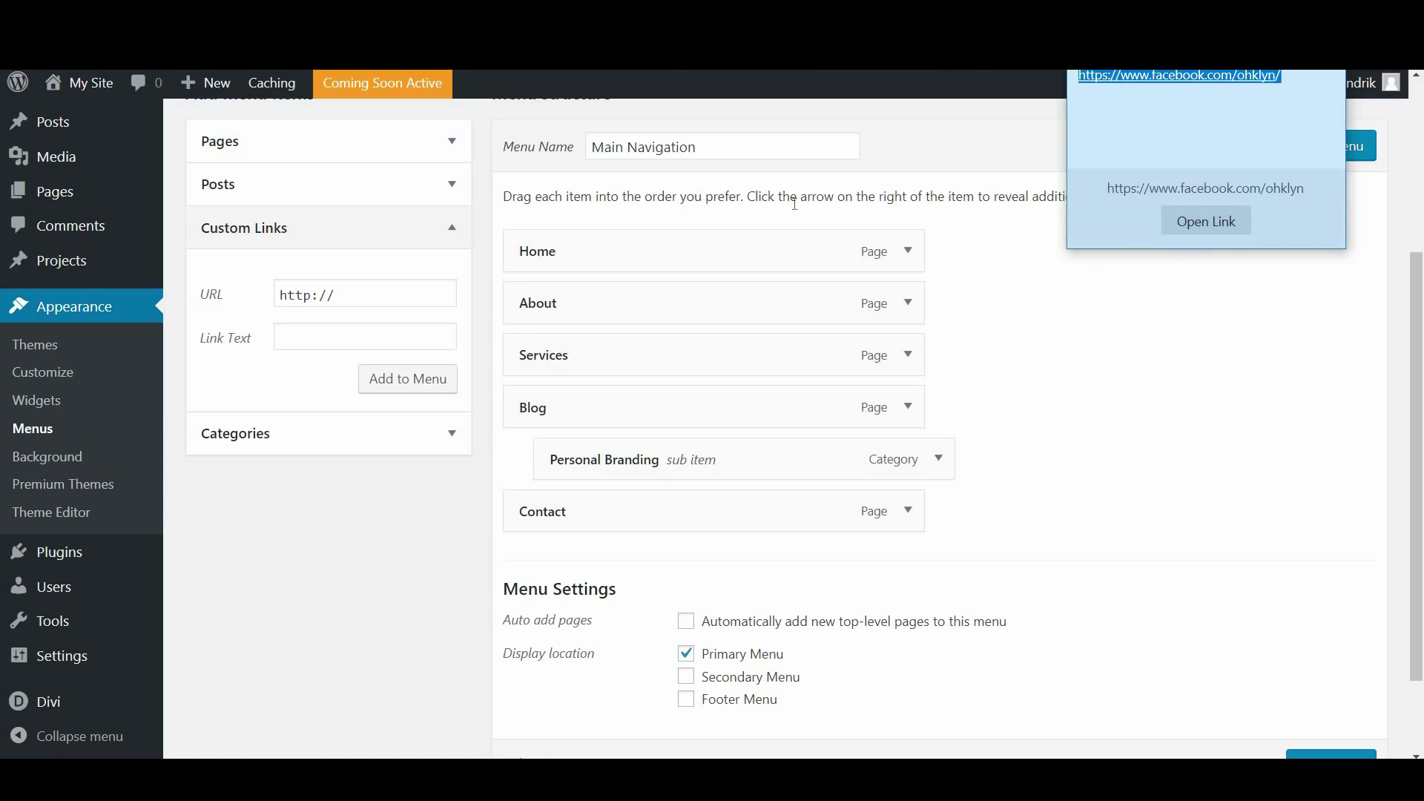
pyautogui.click(375, 541)
pyautogui.click(254, 292)
pyautogui.hotkey('ctrl', 'v')
pyautogui.click(388, 331)
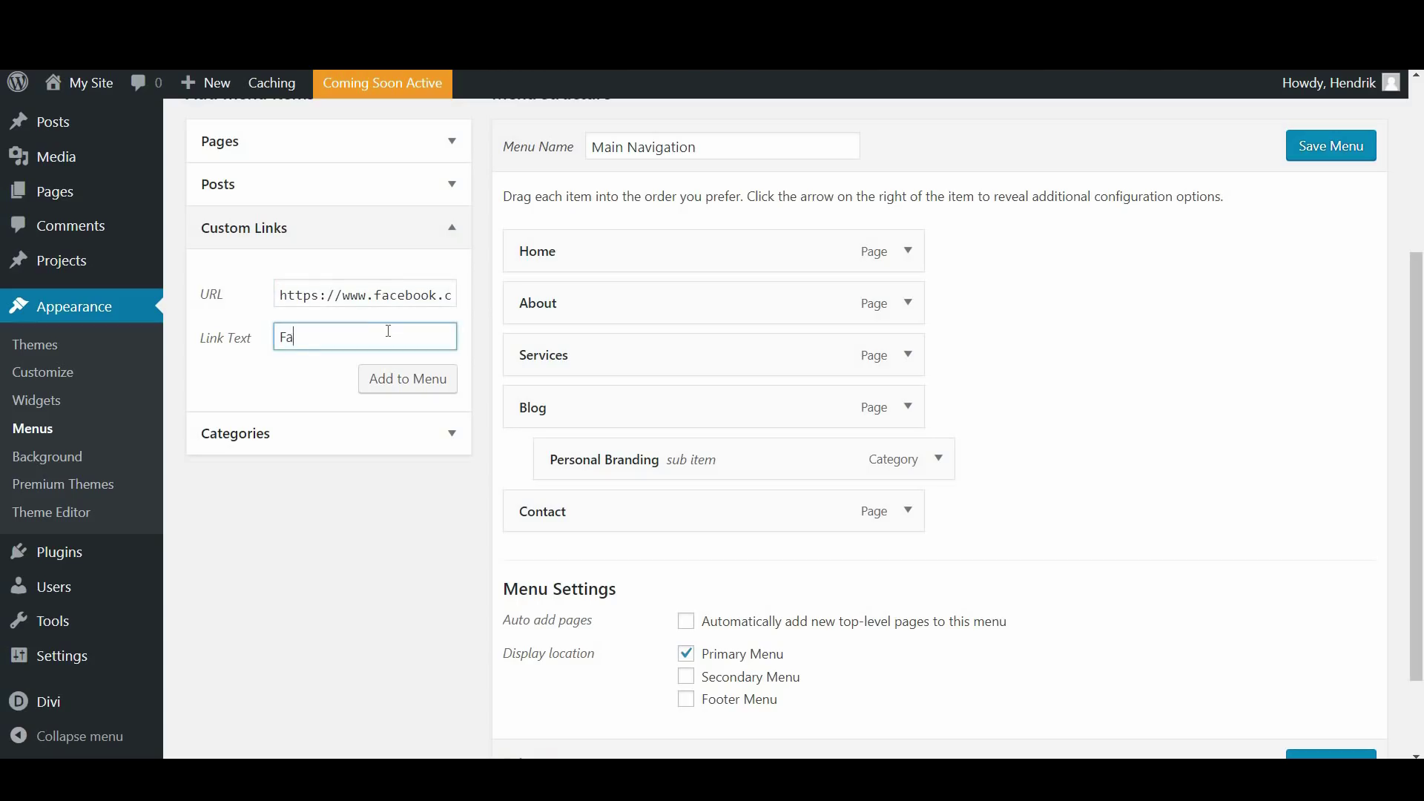
pyautogui.write('Facebook')
pyautogui.click(408, 387)
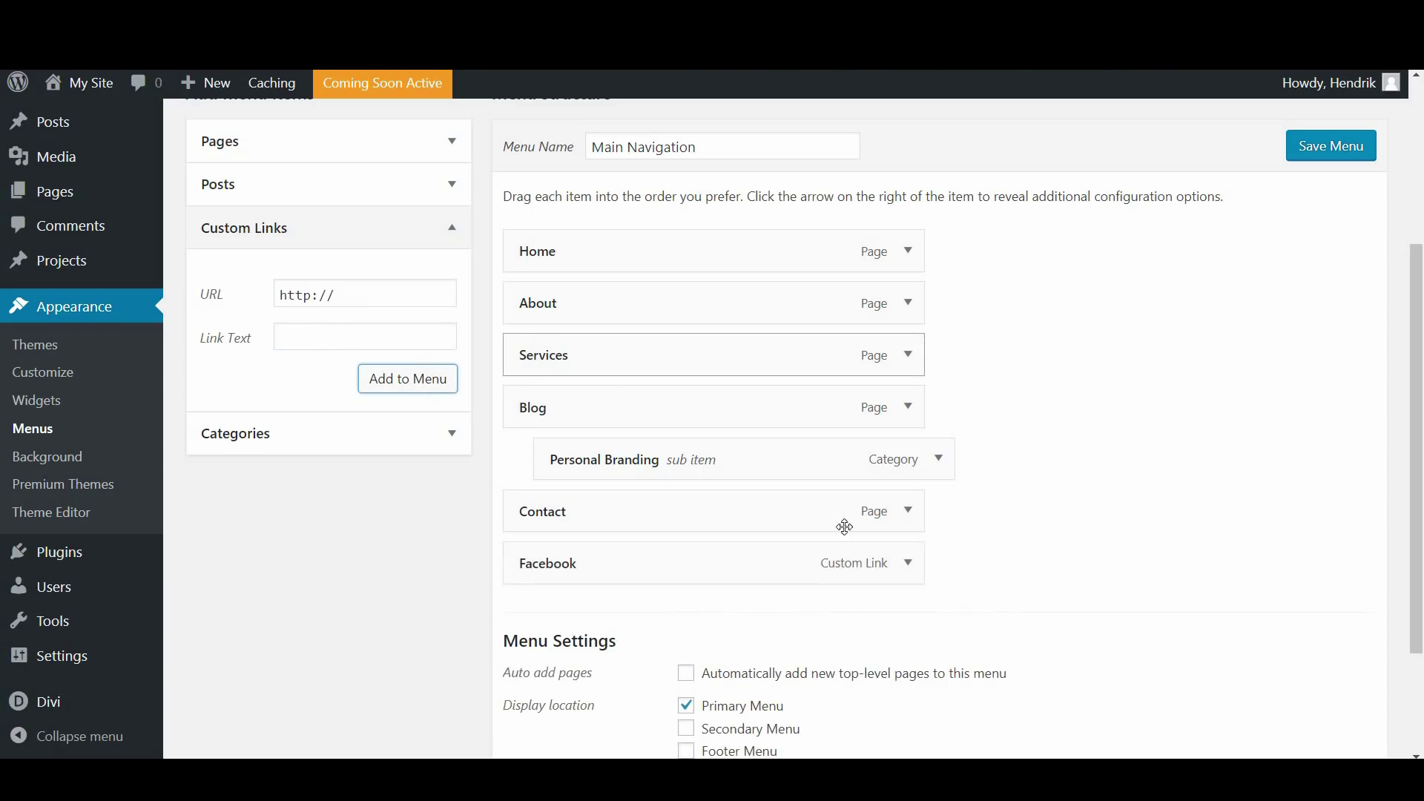
# Set the Facebook item to open in a new tab and save the menu
pyautogui.scroll(-1, 962, 525)
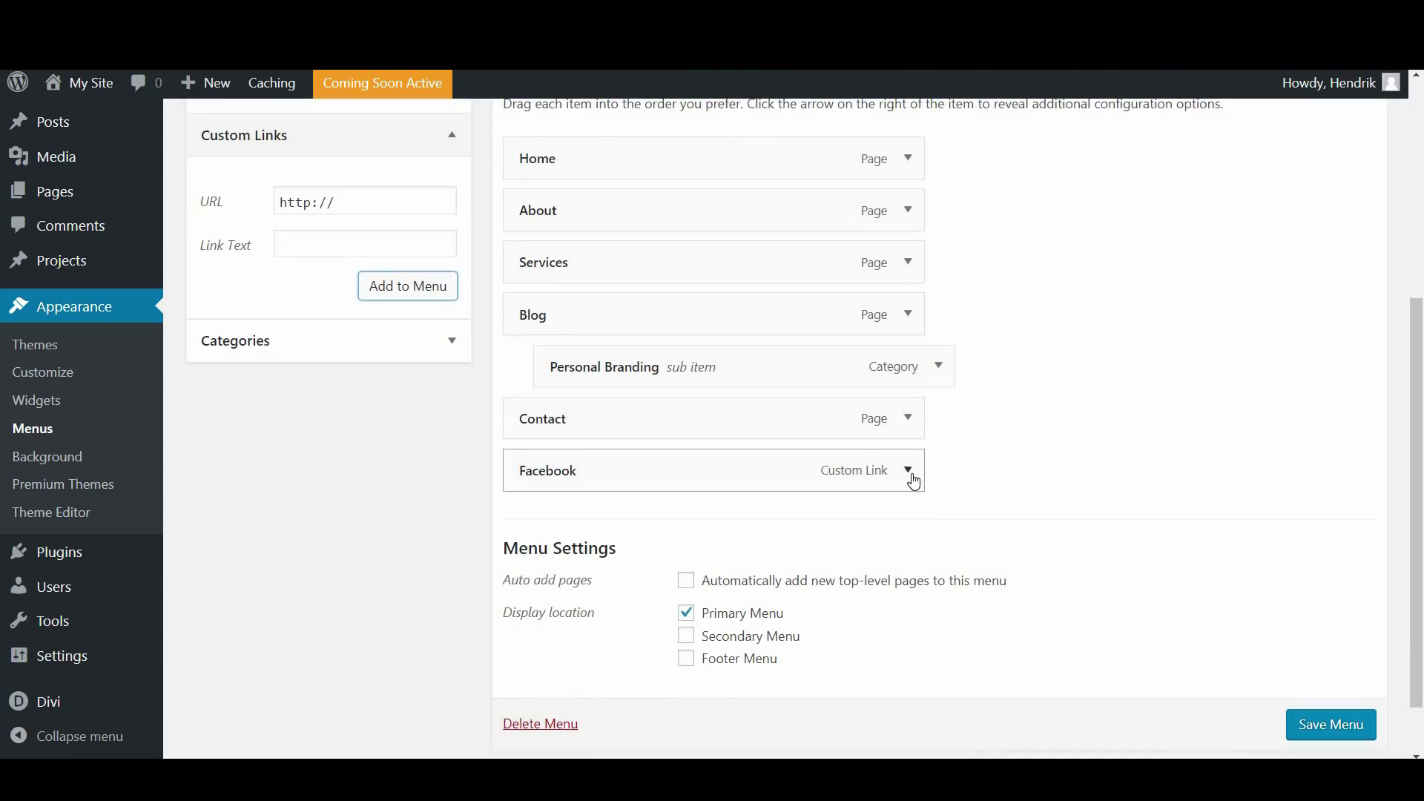
pyautogui.click(910, 478)
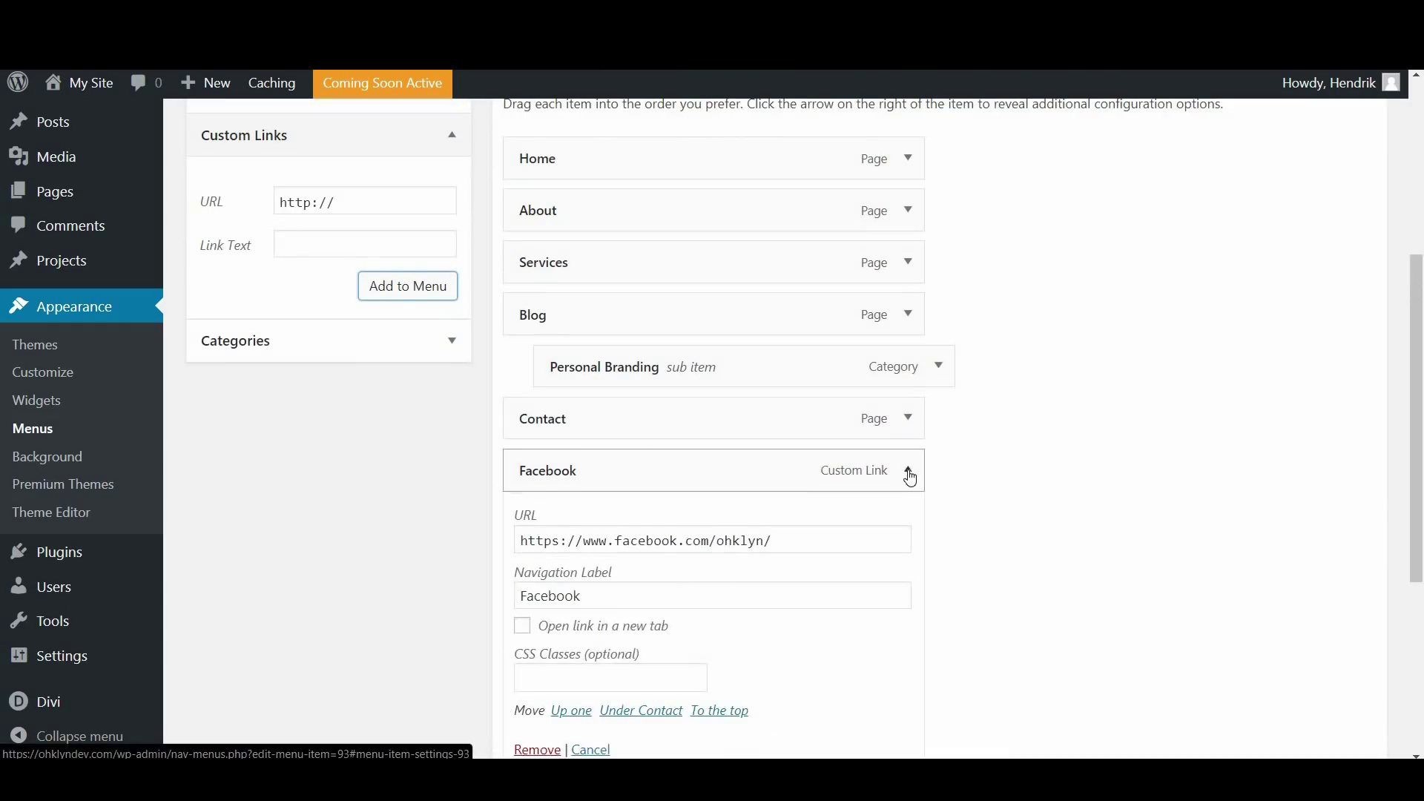
pyautogui.scroll(-2, 910, 478)
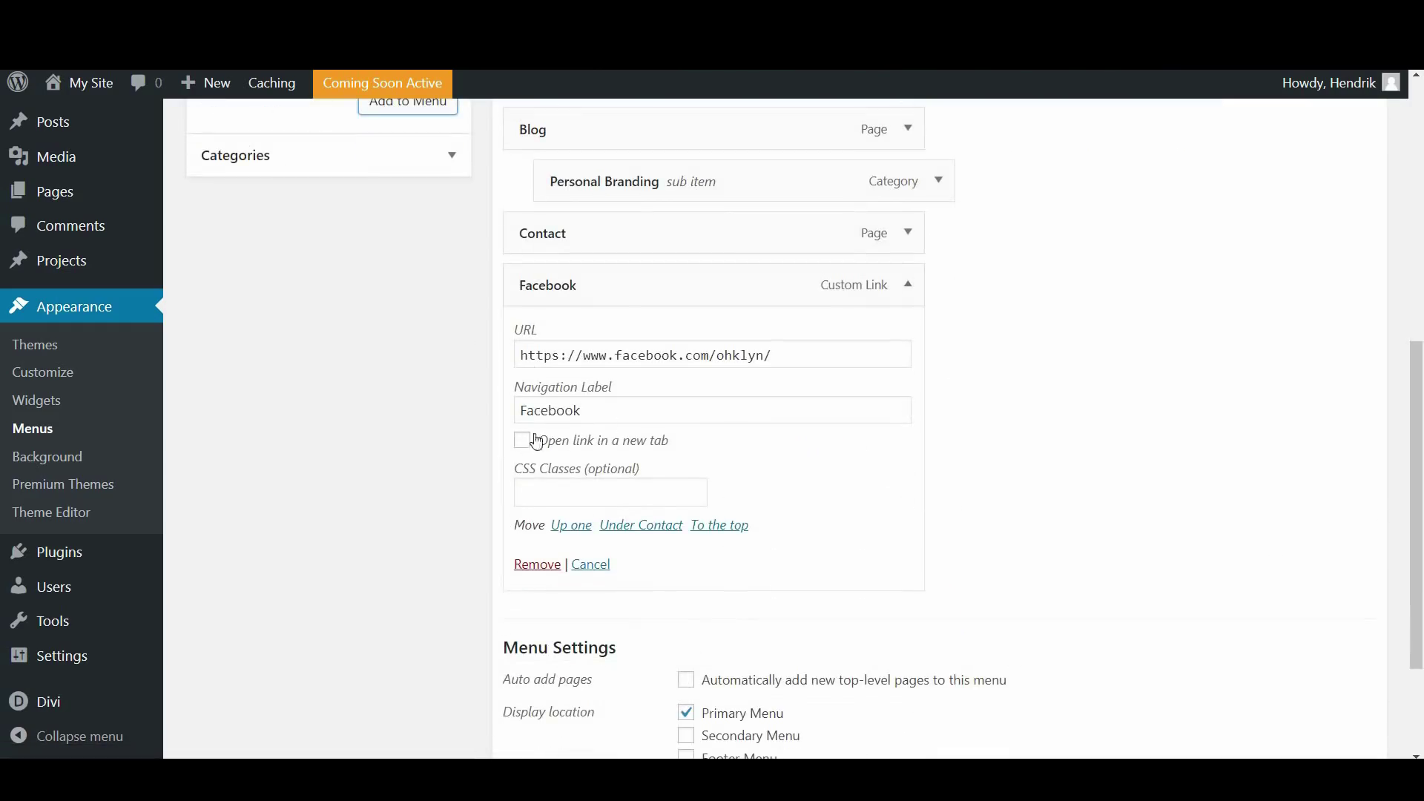
pyautogui.click(528, 448)
pyautogui.scroll(-3, 1061, 430)
pyautogui.scroll(-1, 1311, 629)
pyautogui.click(1322, 648)
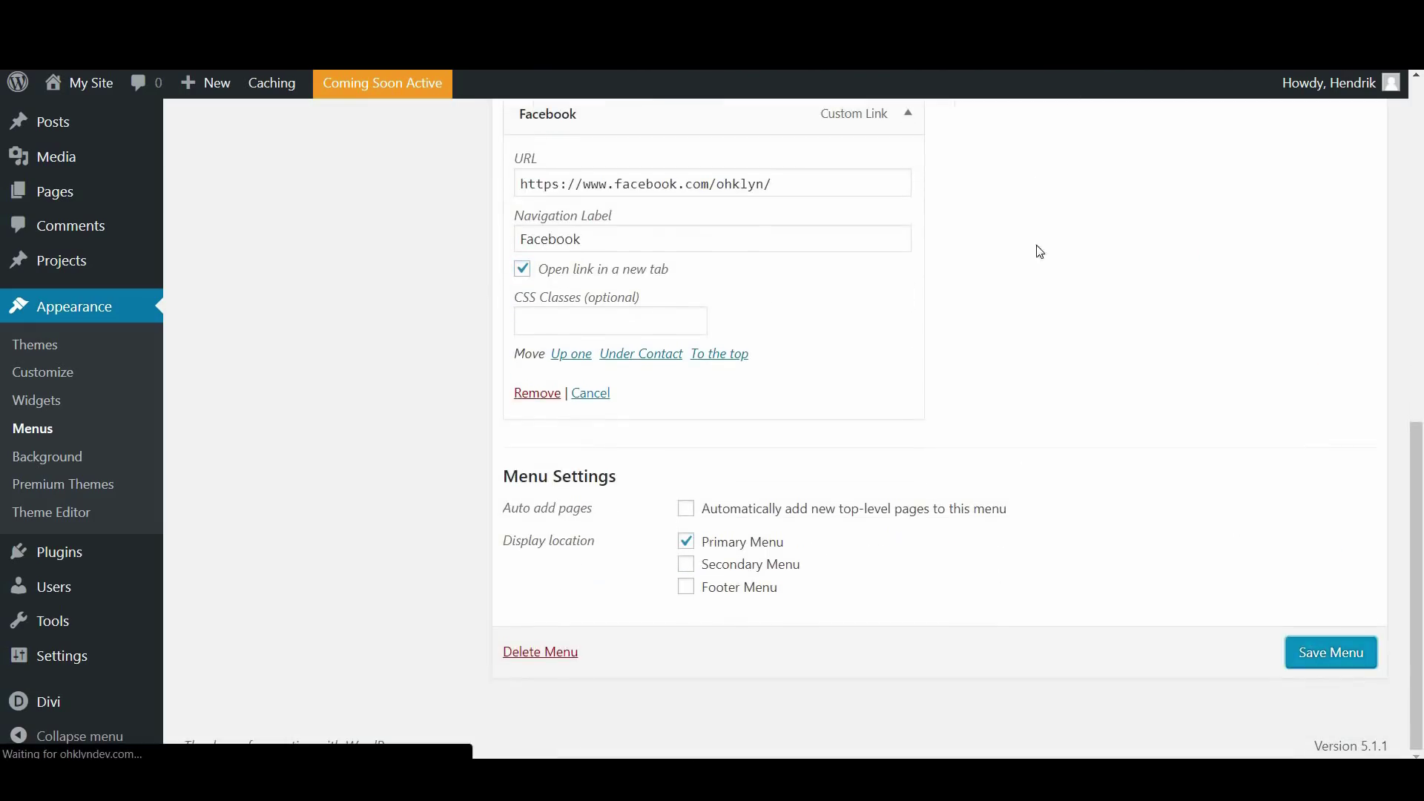
# Test the Facebook link in the live header, then return to the Main Navigation editor
pyautogui.scroll(4, 1040, 254)
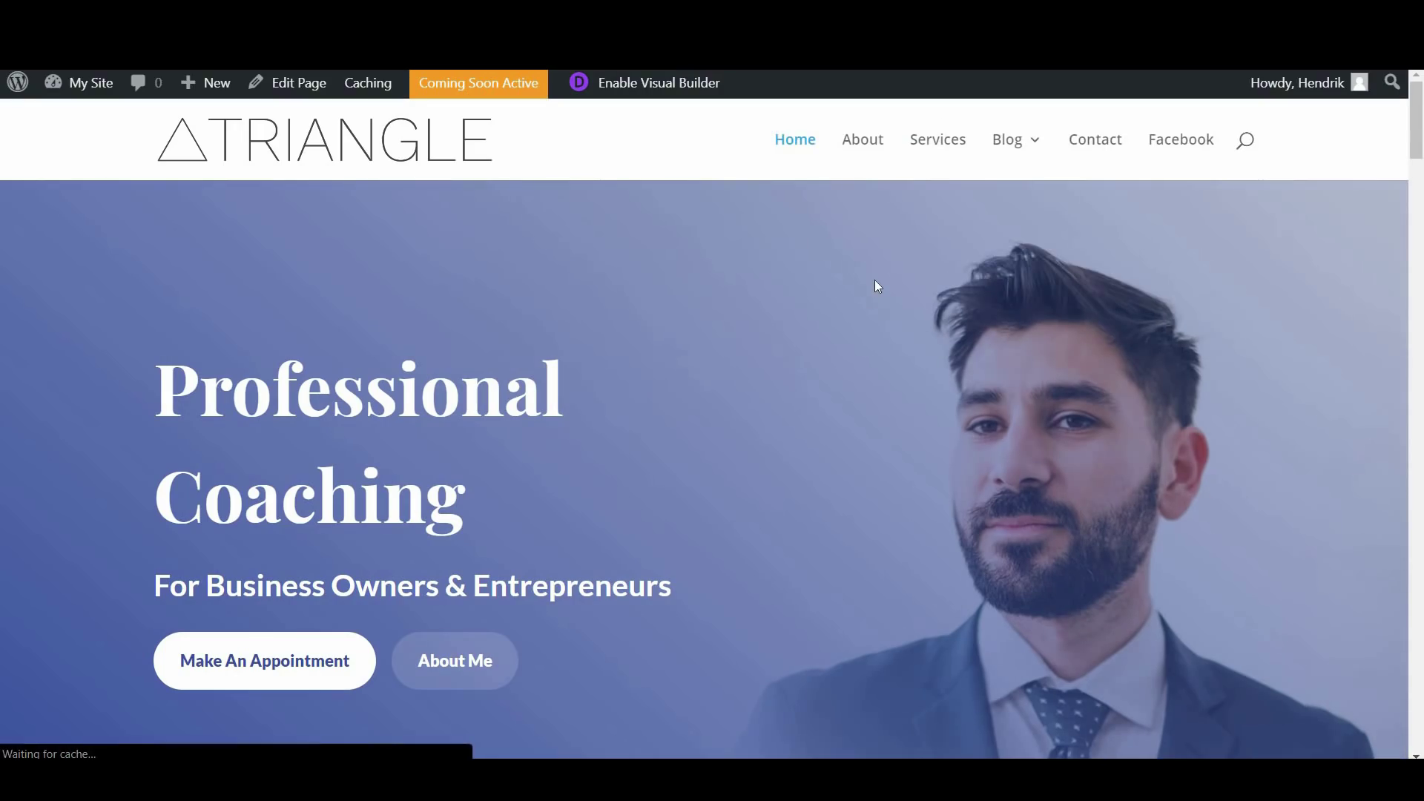
pyautogui.click(1164, 145)
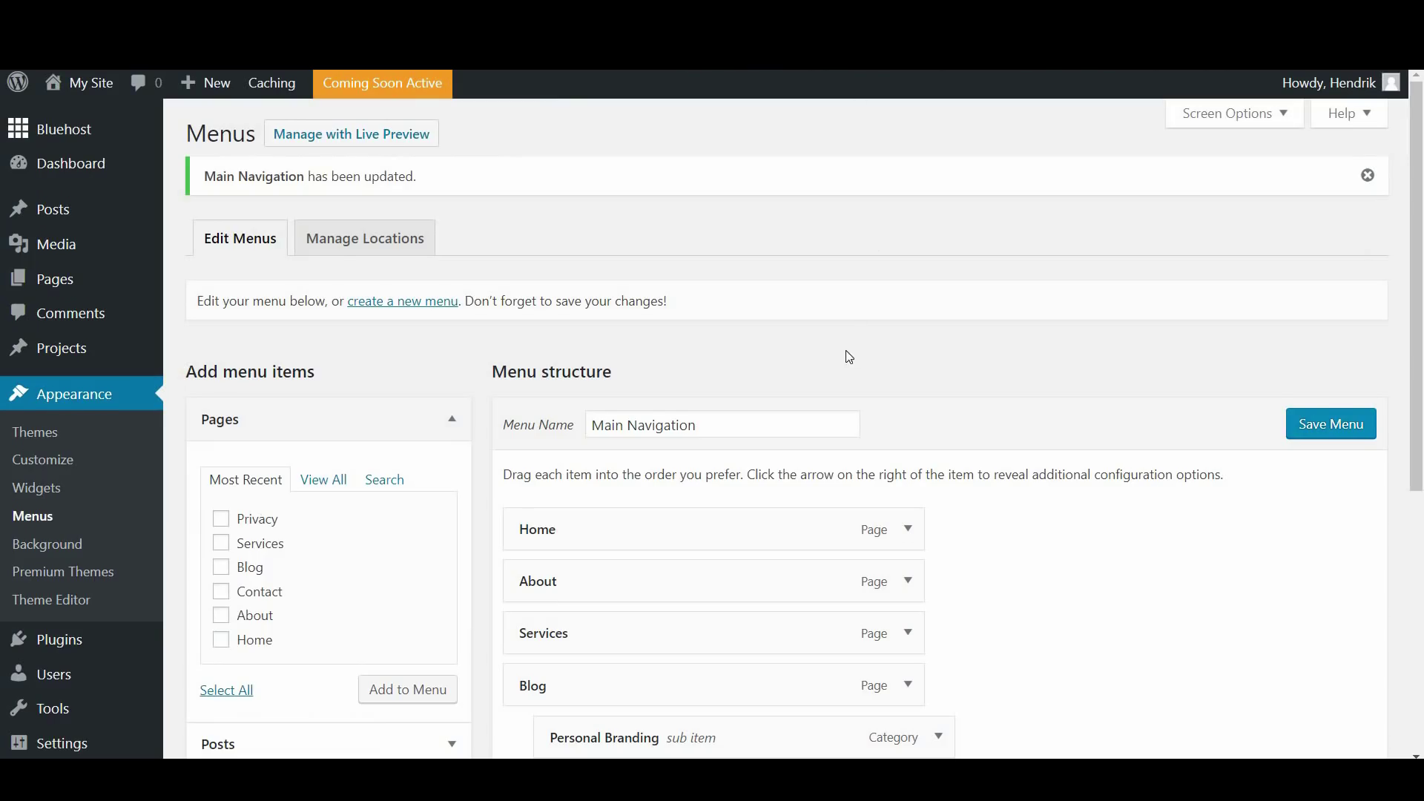
pyautogui.scroll(-5, 868, 363)
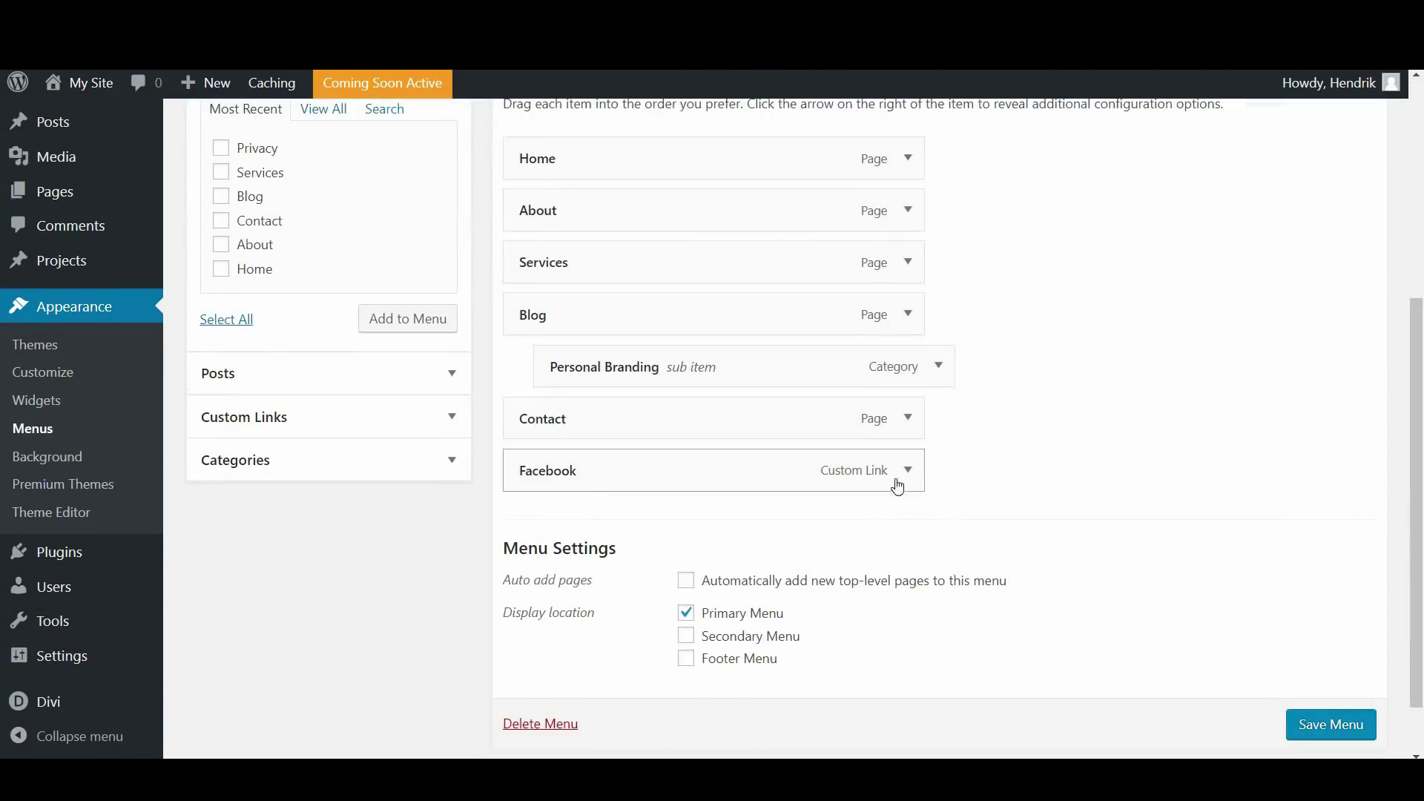
# Turn the Facebook item into Contact Now linking to #contact-now, opening in the same tab
pyautogui.click(906, 470)
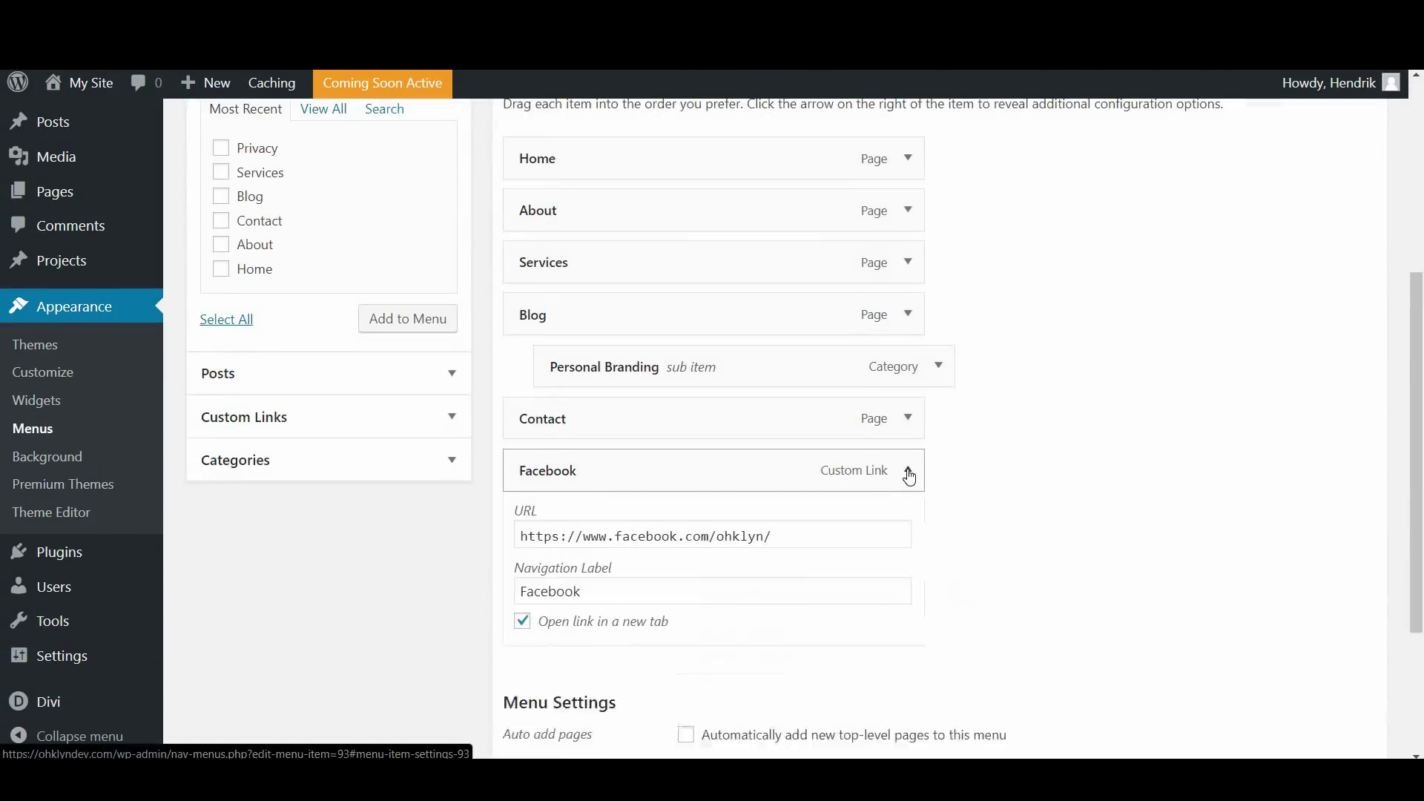
pyautogui.click(522, 628)
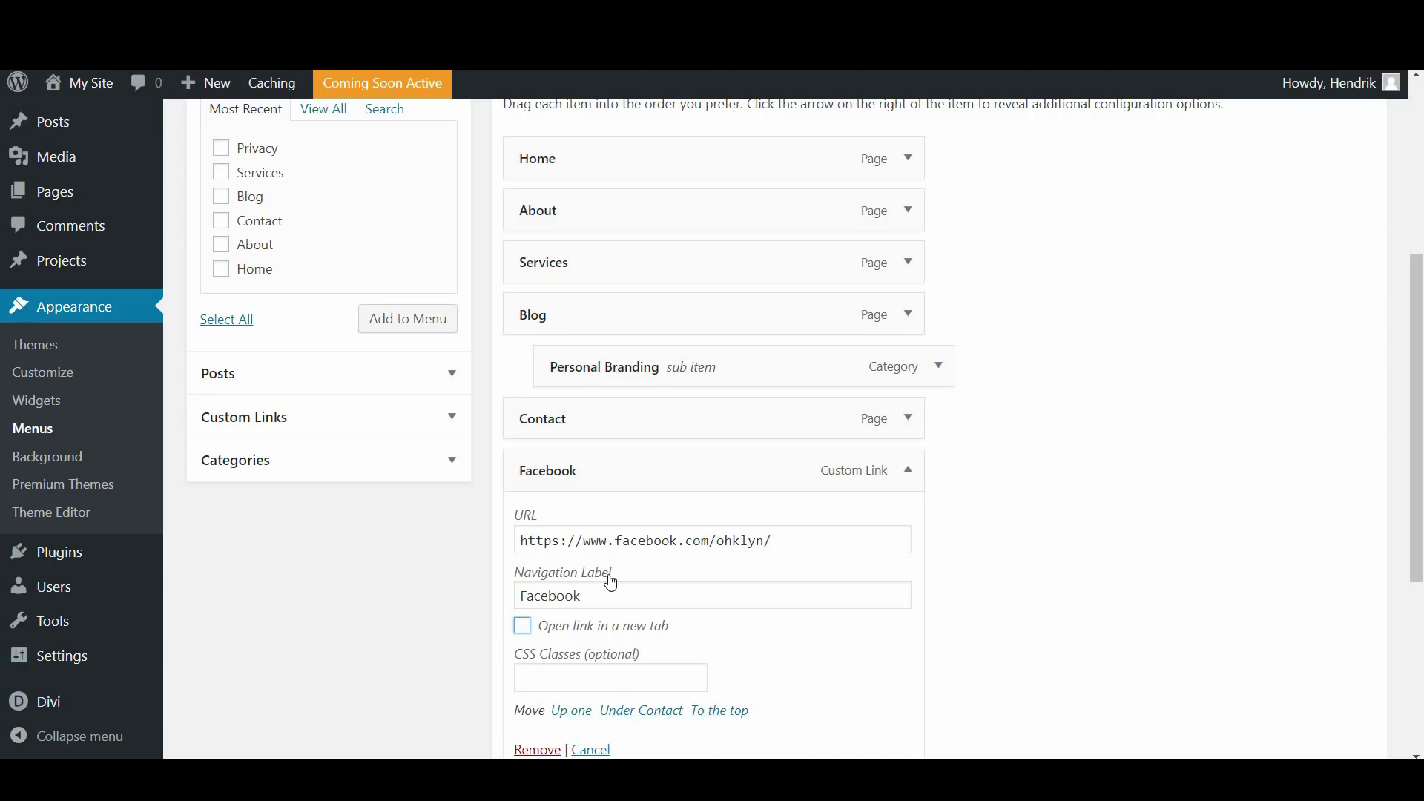
pyautogui.moveTo(804, 540); pyautogui.dragTo(465, 520)
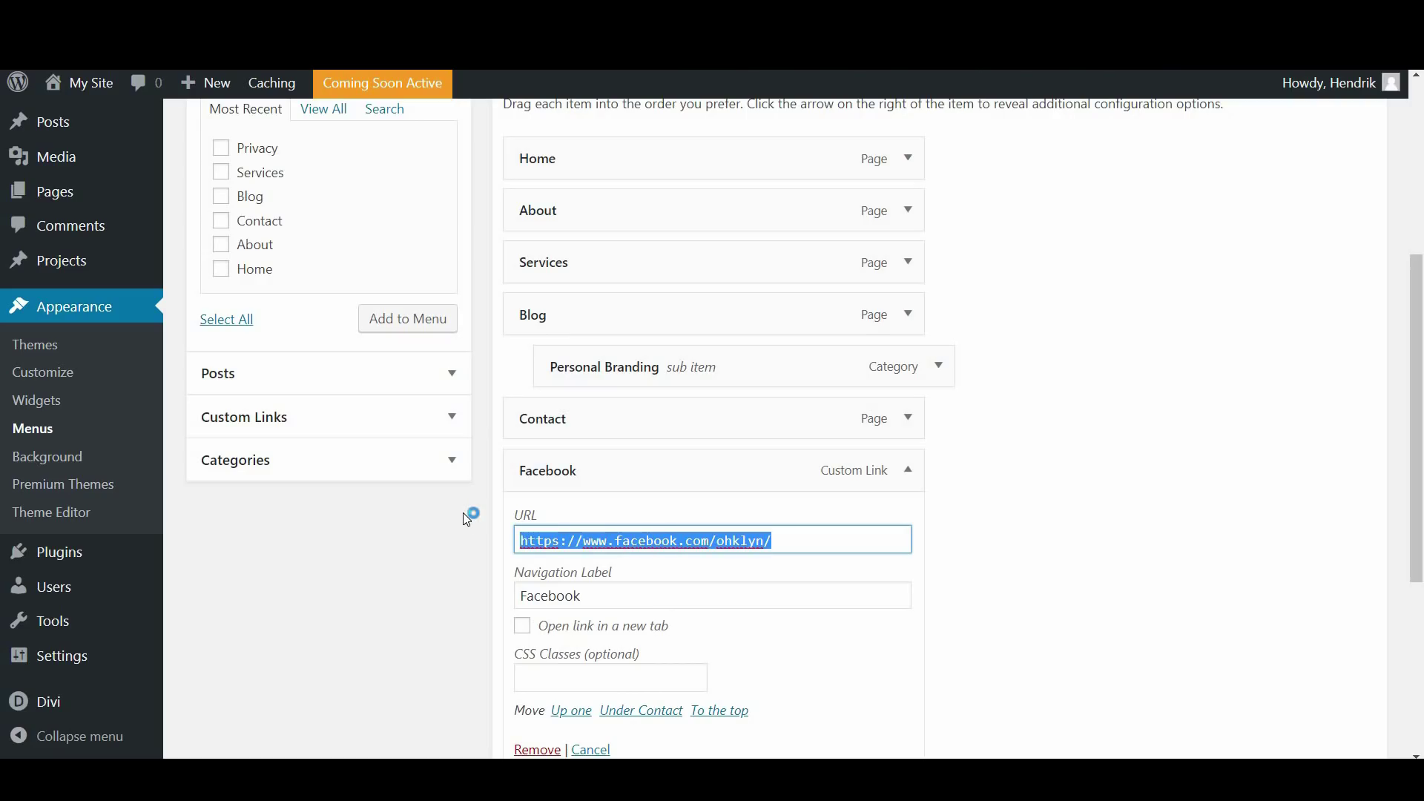
pyautogui.write('#')
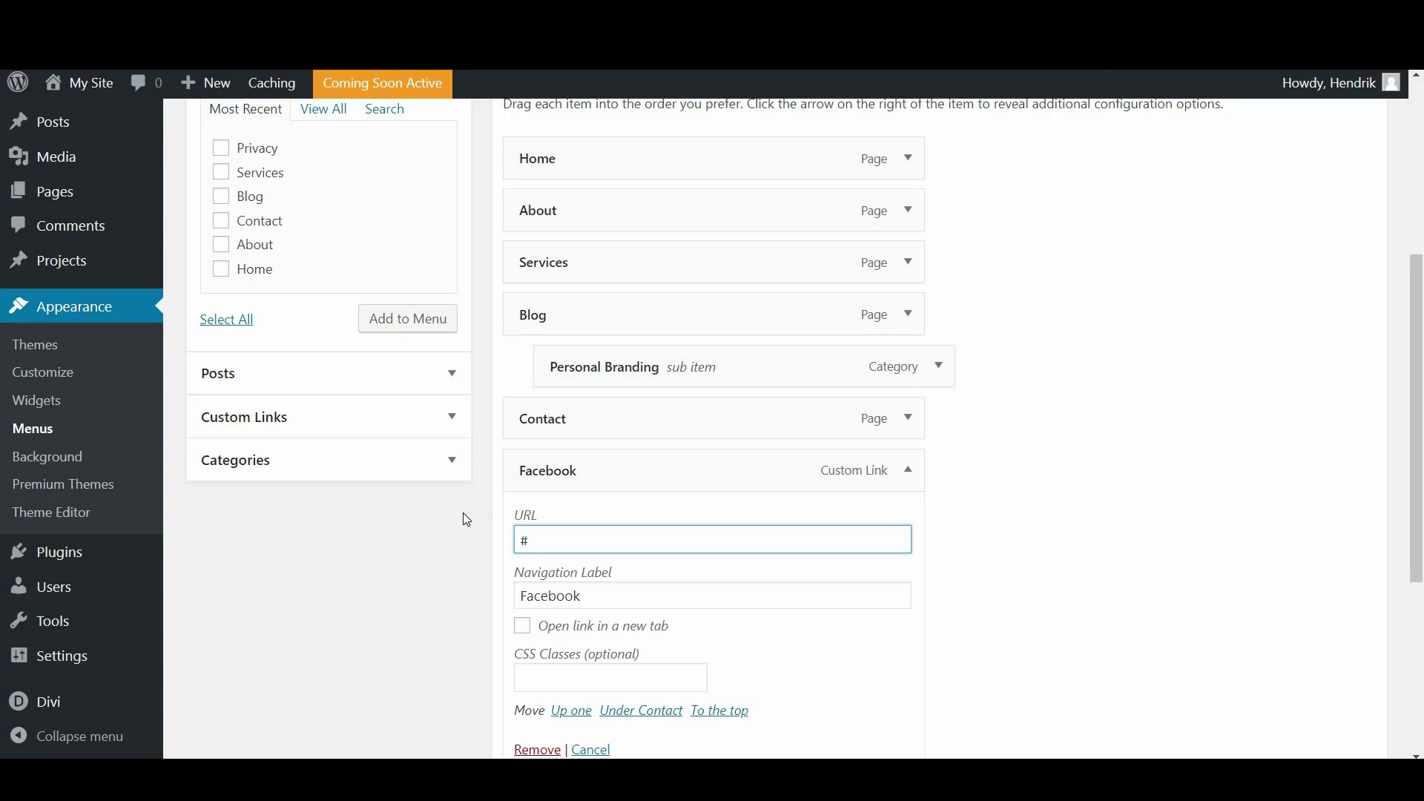
pyautogui.write('contact')
pyautogui.moveTo(603, 593); pyautogui.dragTo(519, 598)
pyautogui.write('Contact')
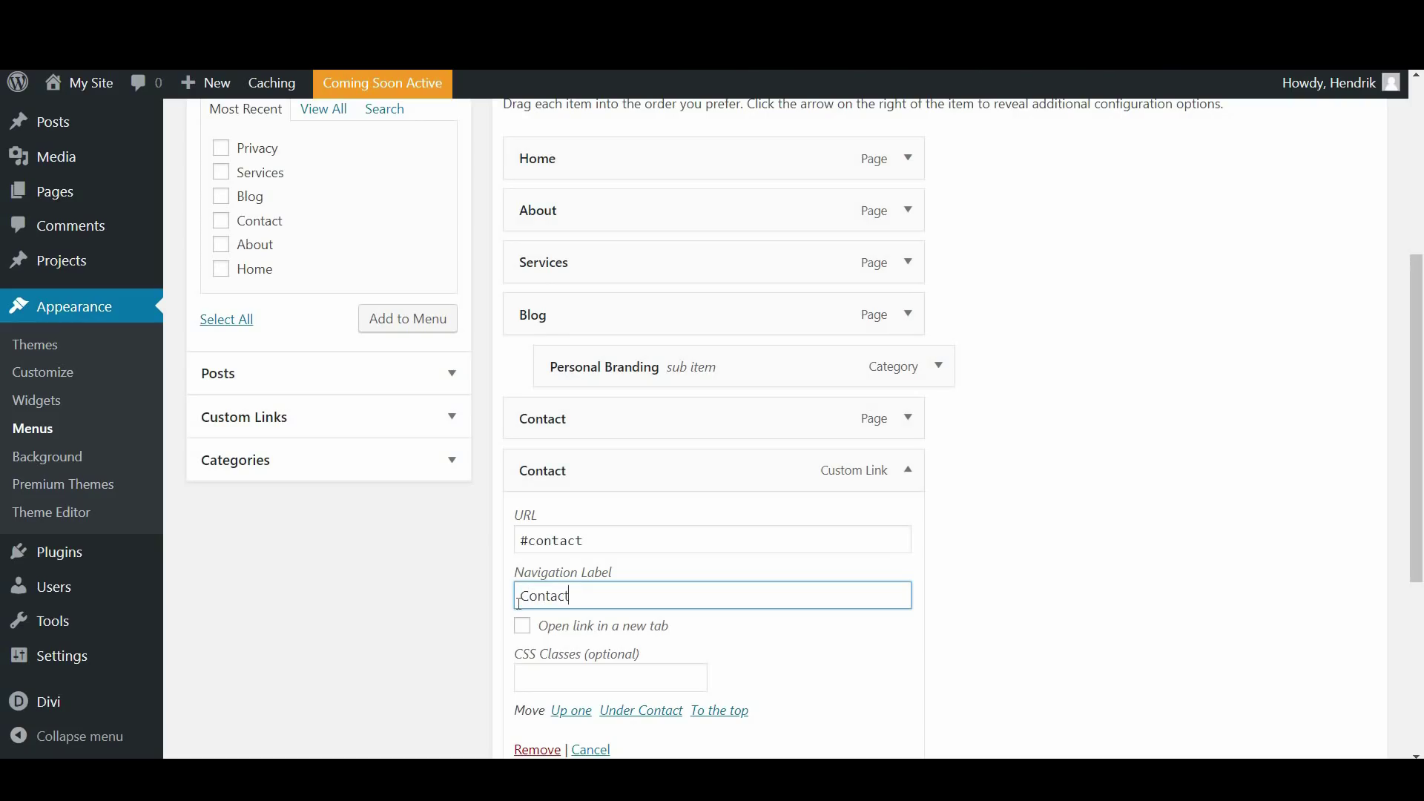
pyautogui.write(' Now')
pyautogui.click(603, 531)
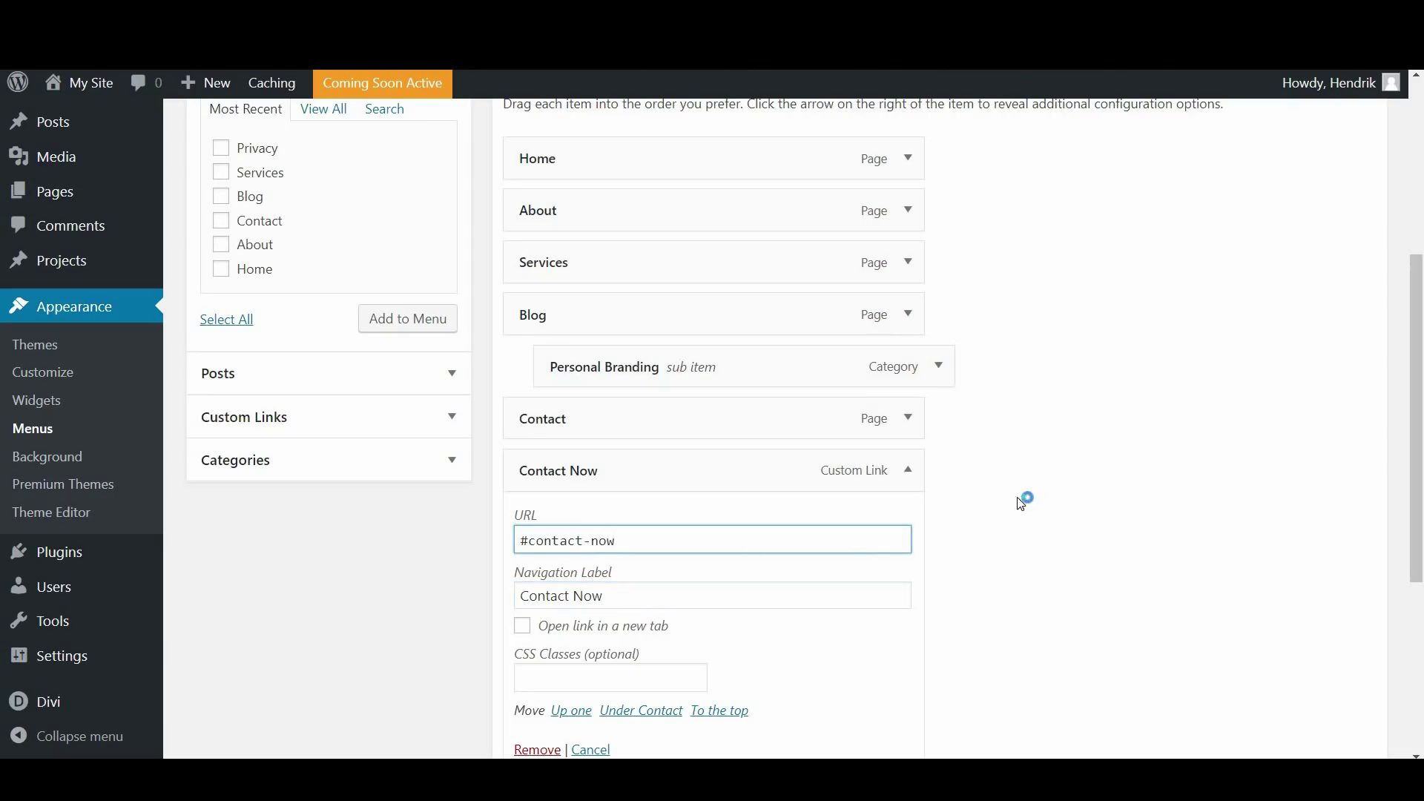
# Save the menu and review the Contact Now item's settings
pyautogui.scroll(-3, 1023, 499)
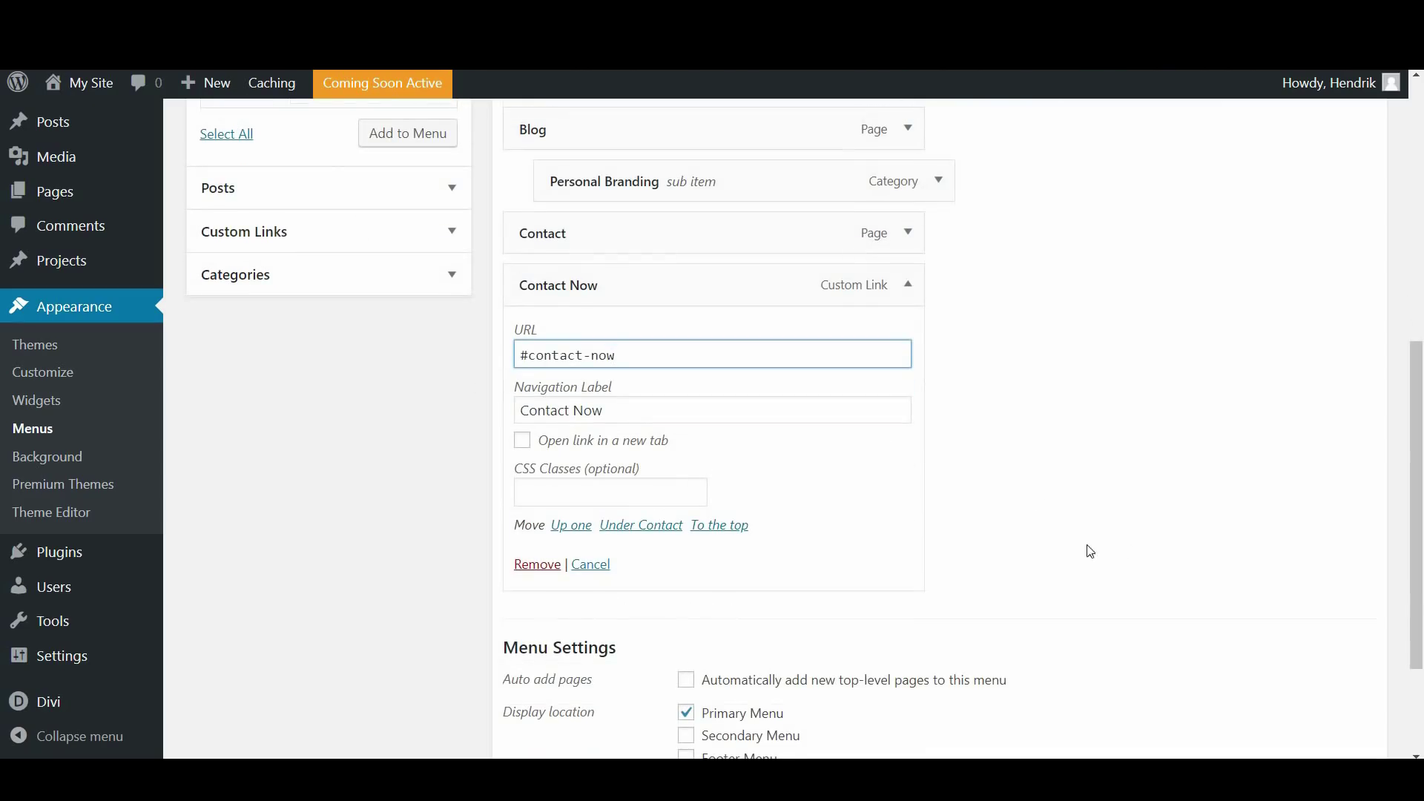
pyautogui.scroll(-3, 1053, 541)
pyautogui.click(1325, 652)
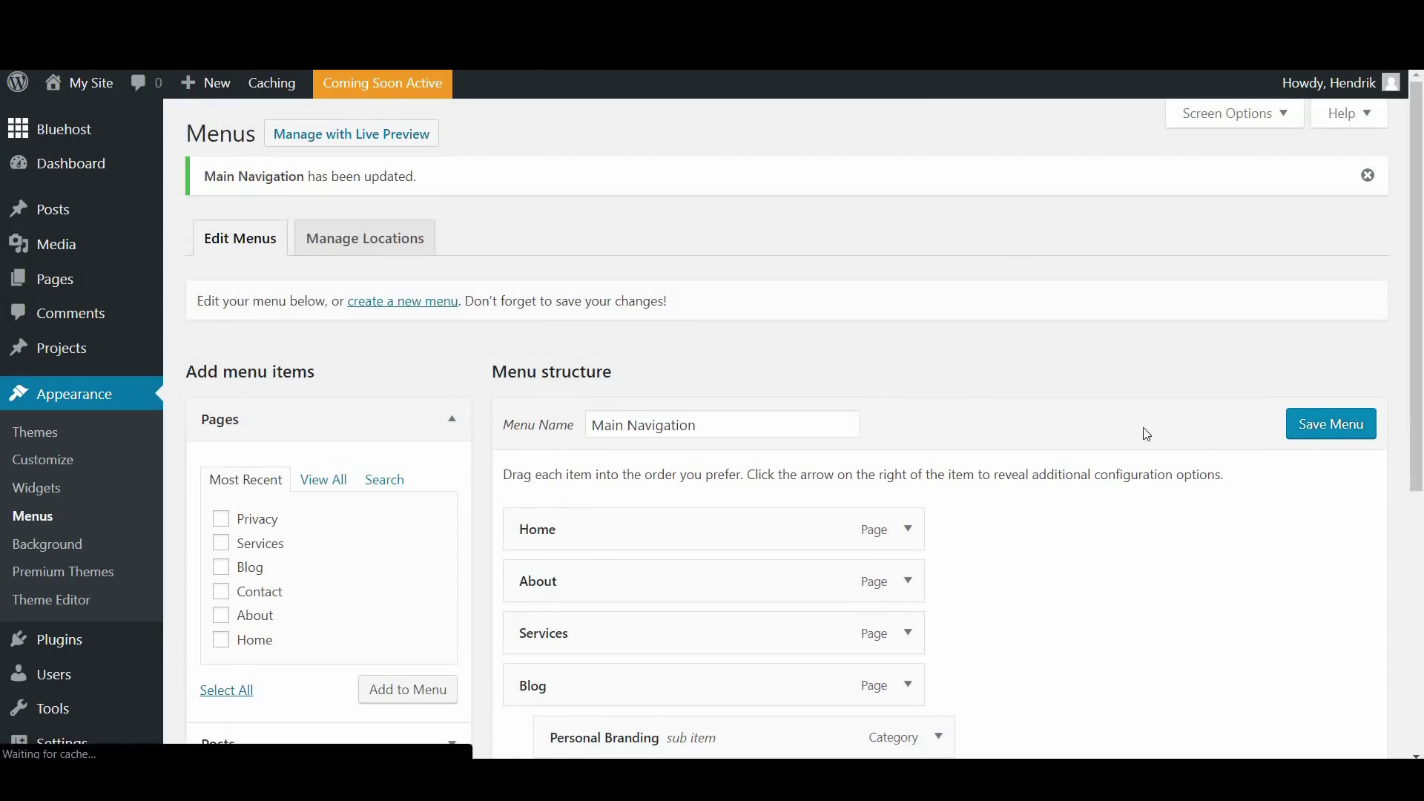
pyautogui.scroll(-3, 958, 372)
pyautogui.scroll(-2, 962, 376)
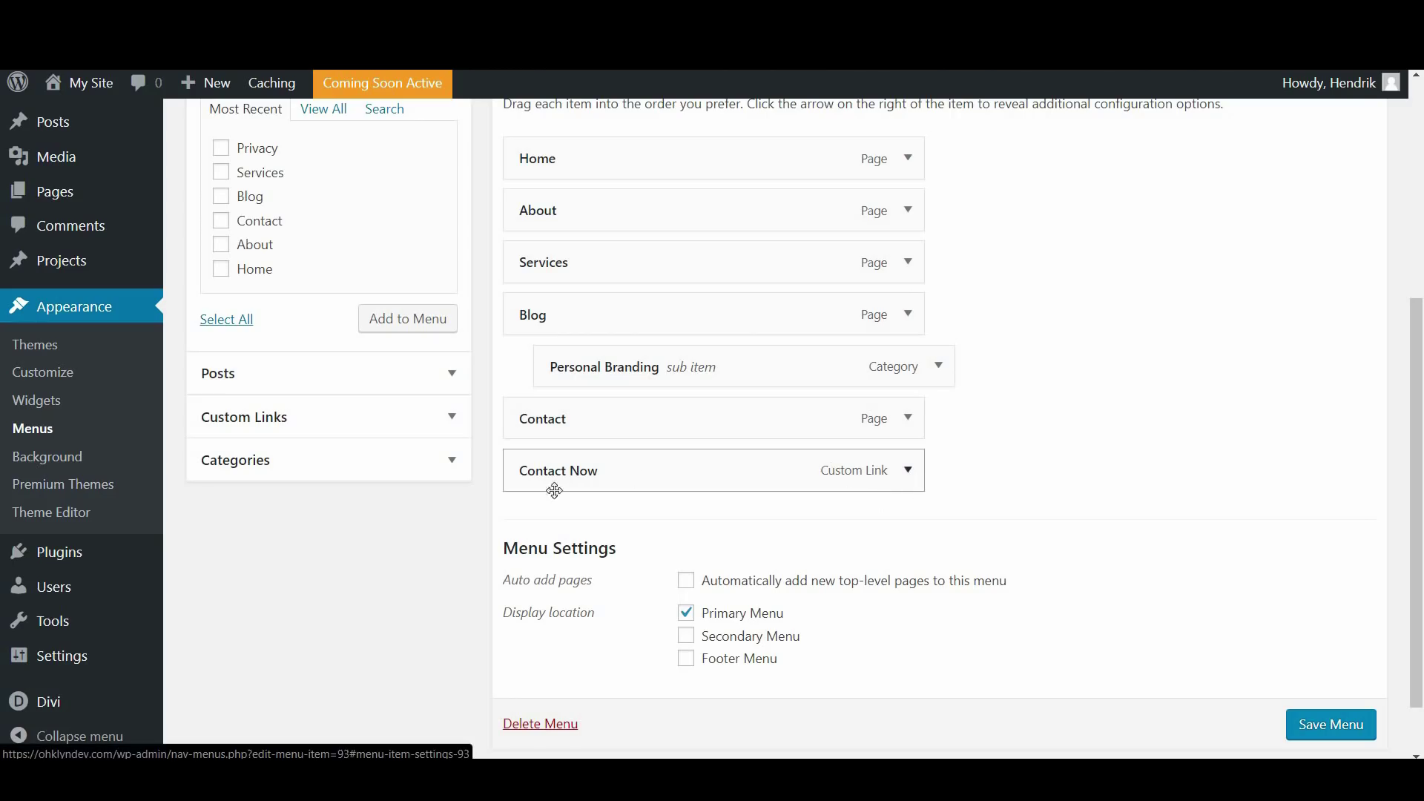
pyautogui.click(909, 471)
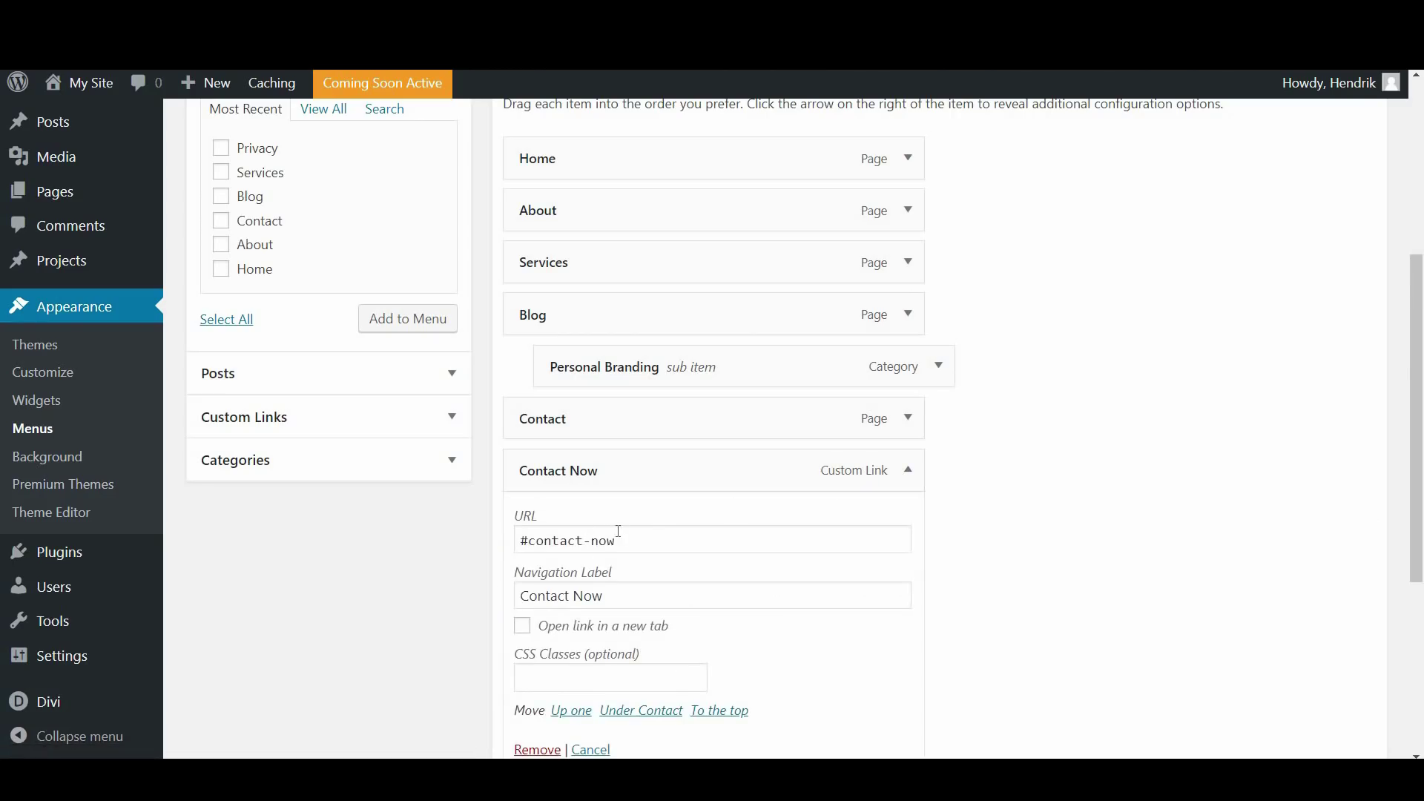
pyautogui.scroll(-1, 615, 538)
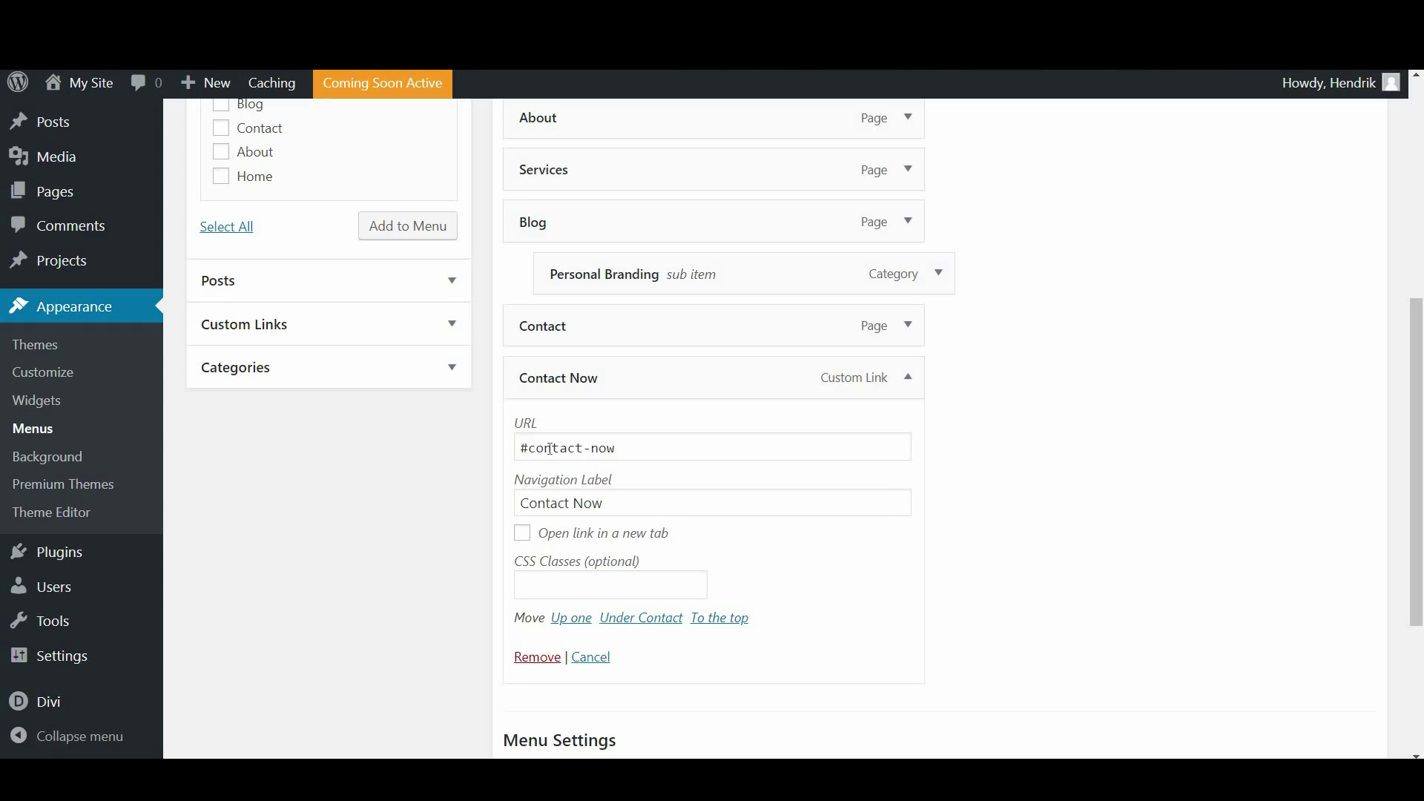
pyautogui.click(907, 377)
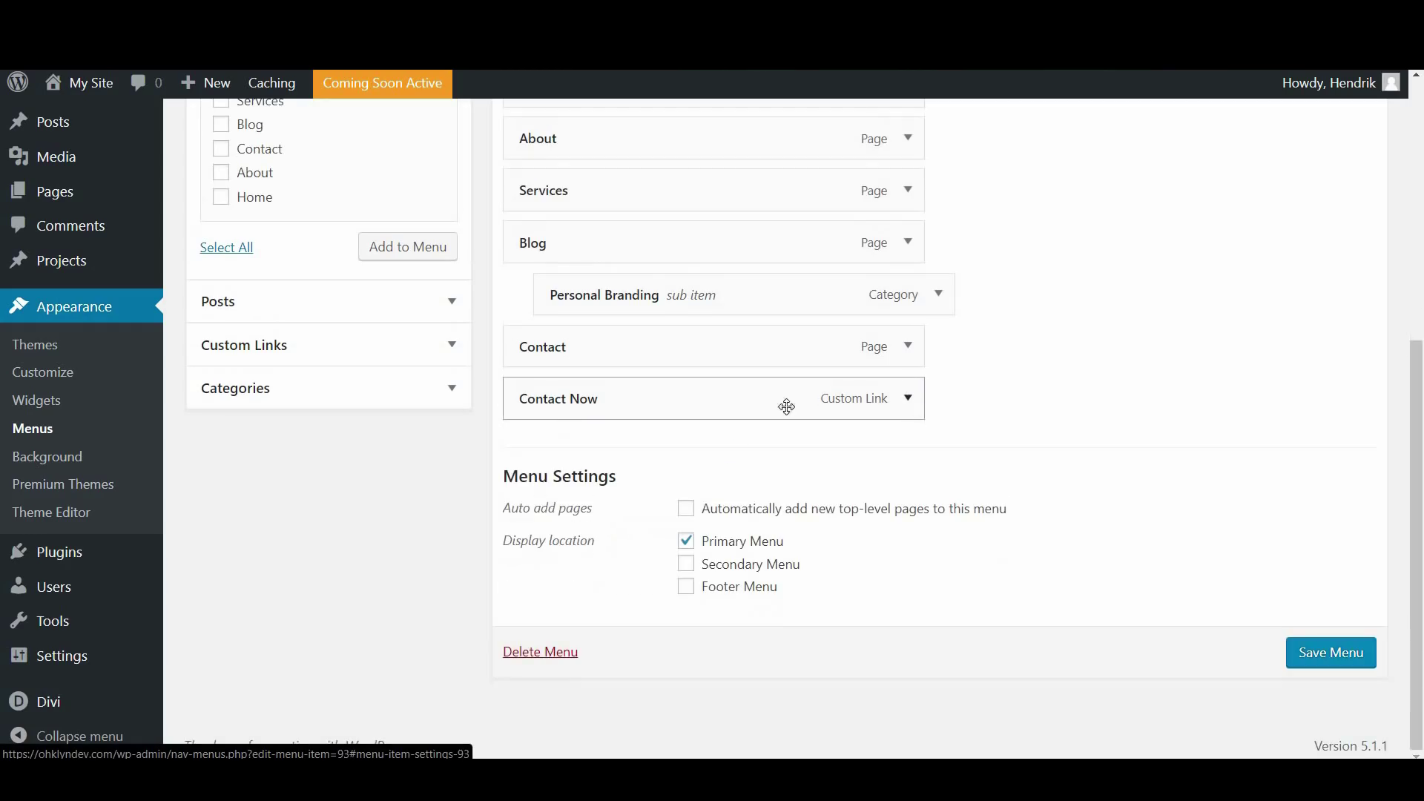
pyautogui.scroll(3, 610, 529)
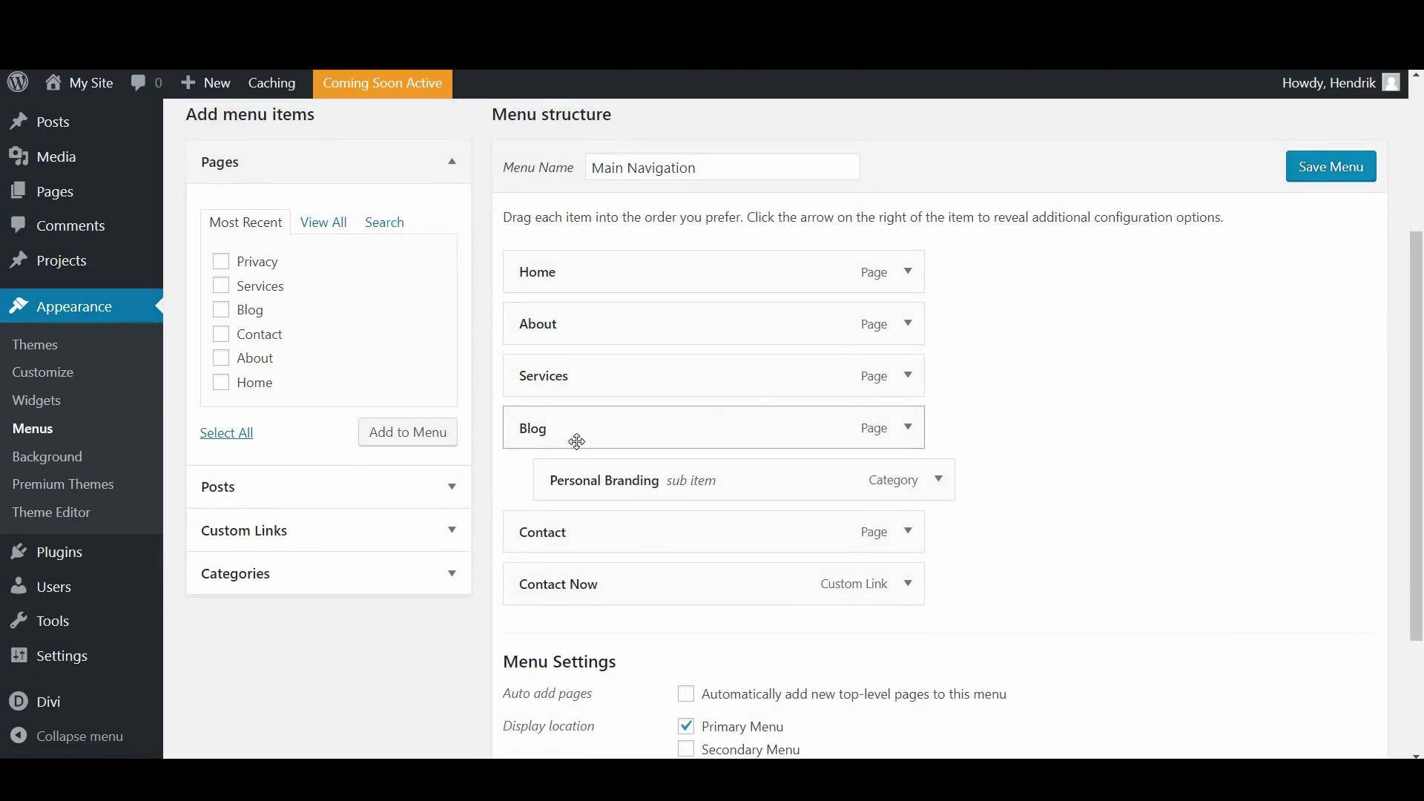
# Give the Blog menu item the CSS class mega-menu, save, and reload the live site
pyautogui.click(907, 428)
pyautogui.scroll(-1, 704, 512)
pyautogui.click(626, 489)
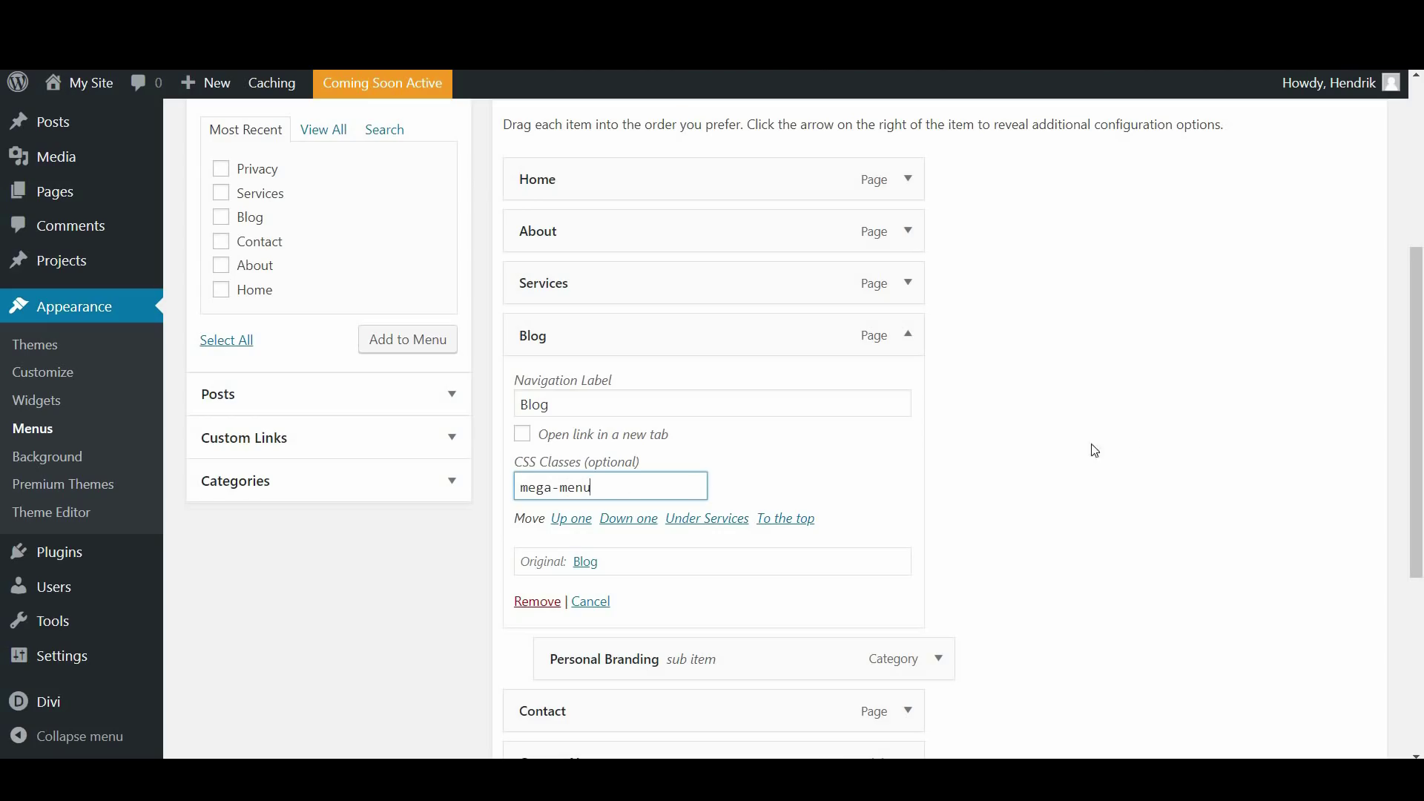
pyautogui.click(1329, 365)
pyautogui.scroll(-4, 1320, 393)
pyautogui.click(1346, 658)
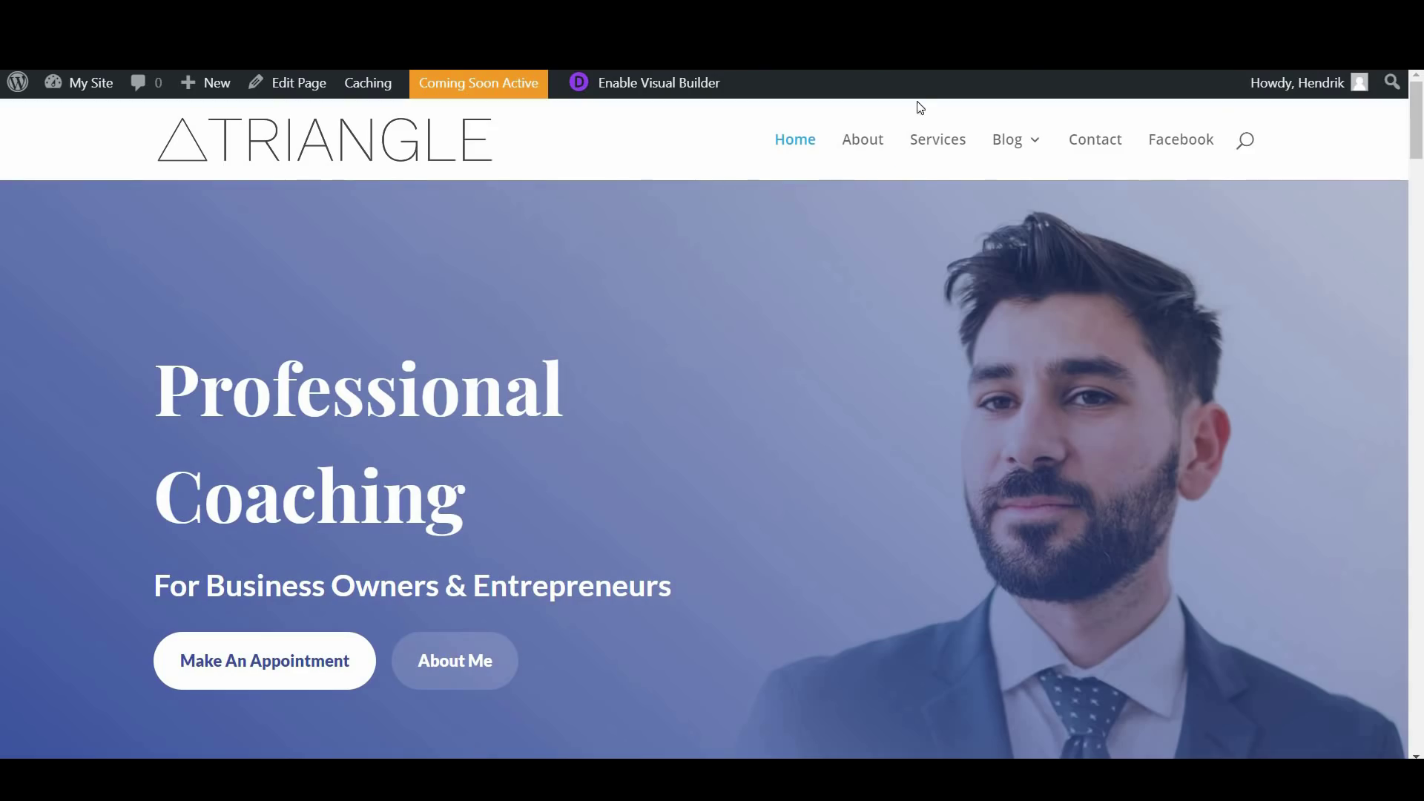
pyautogui.press('F5')
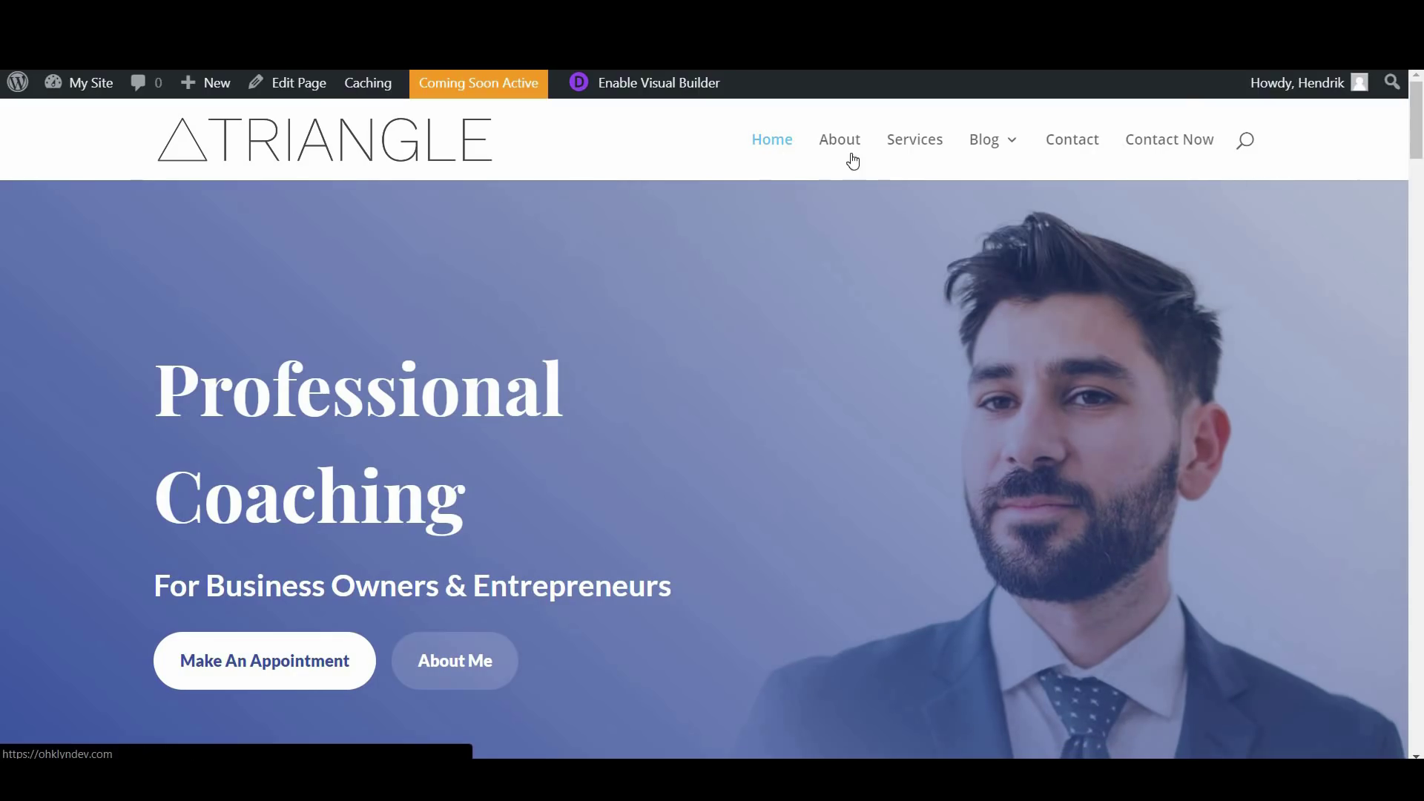
# Check the Blog dropdown's Personal Branding mega-menu panel in the live header
pyautogui.moveTo(995, 154)
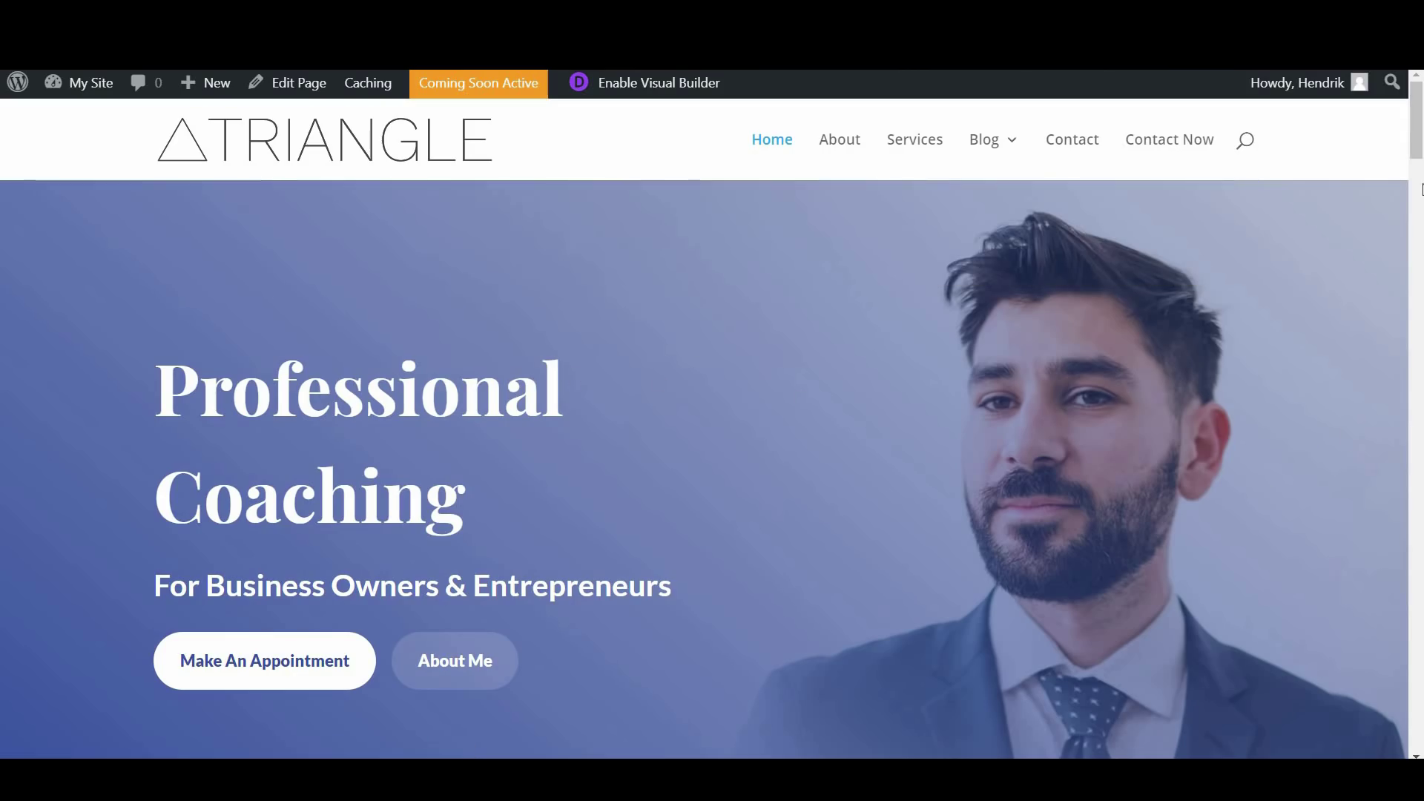
pyautogui.moveTo(1416, 123)
pyautogui.mouseDown()
pyautogui.moveTo(1416, 304)
pyautogui.moveTo(1418, 104)
pyautogui.mouseUp()
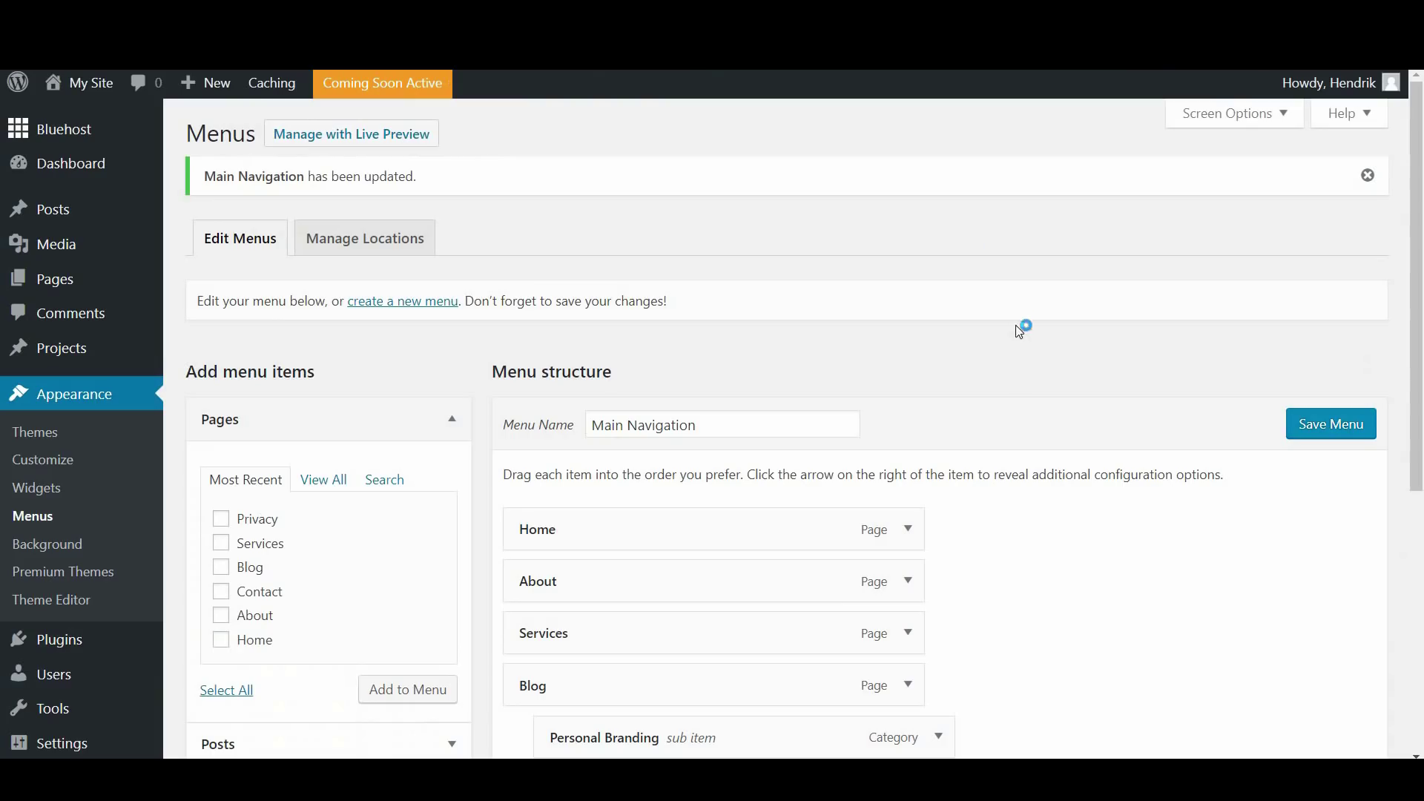
pyautogui.scroll(-3, 1166, 353)
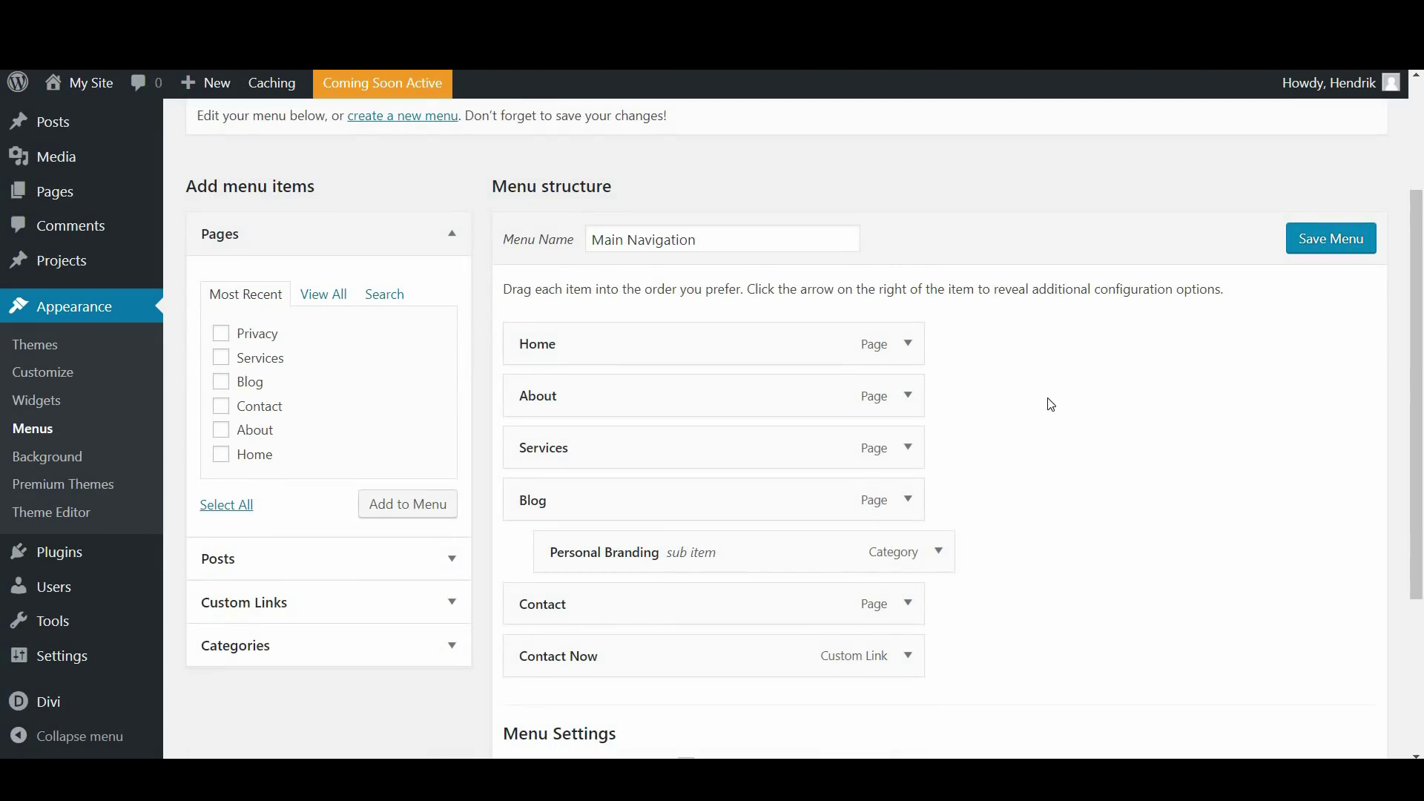
# Create a new menu named Footer Nav
pyautogui.scroll(-2, 1090, 375)
pyautogui.scroll(5, 1022, 390)
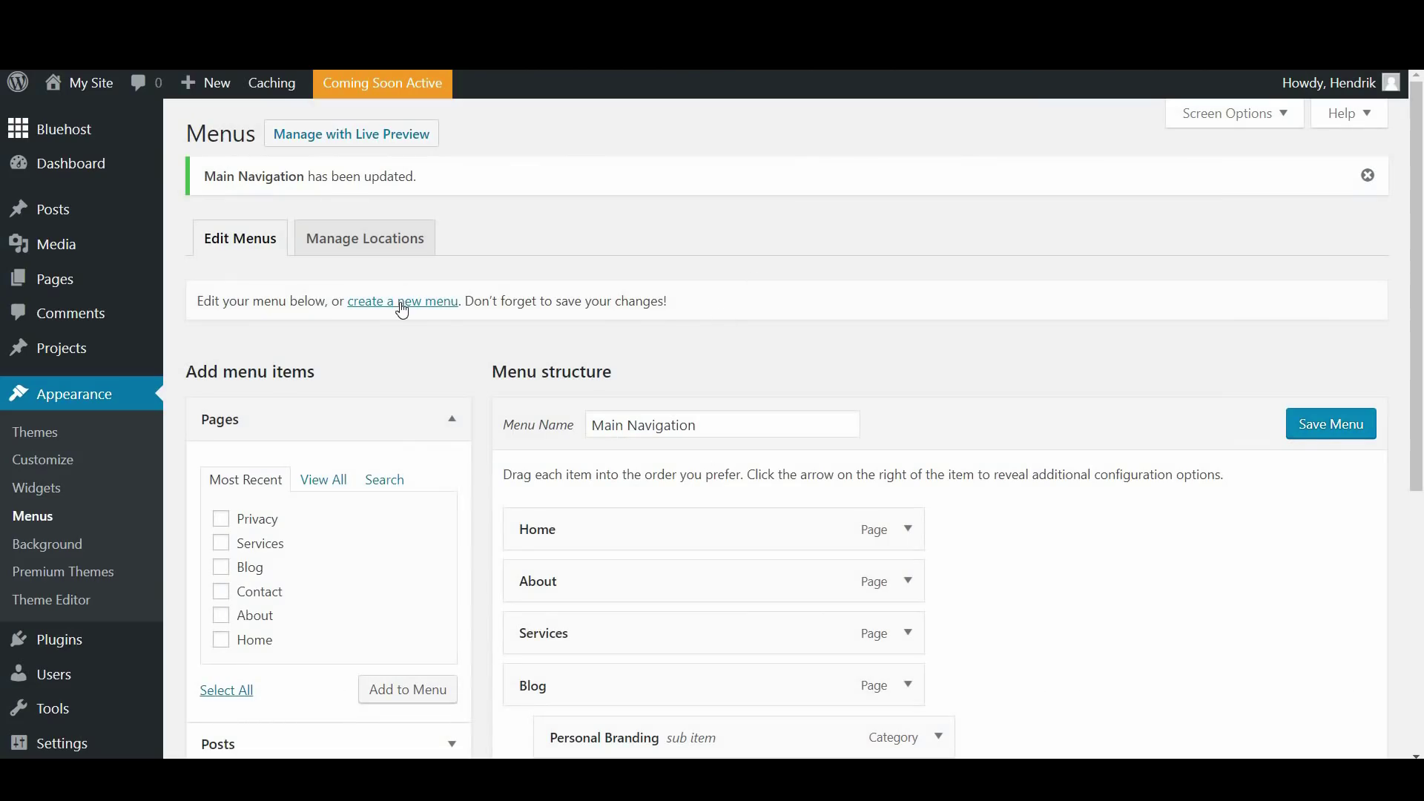
pyautogui.click(402, 304)
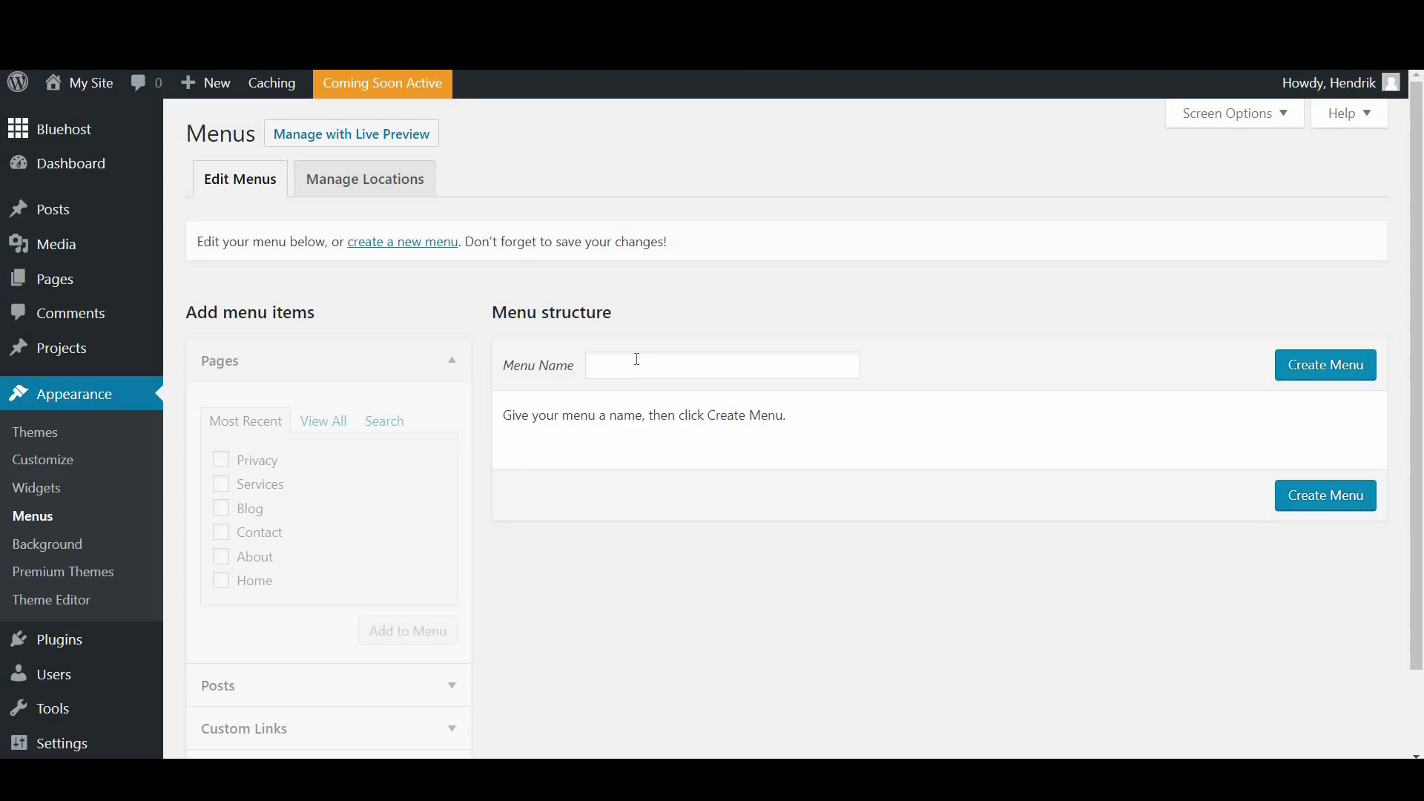
pyautogui.click(634, 363)
pyautogui.write('Foote')
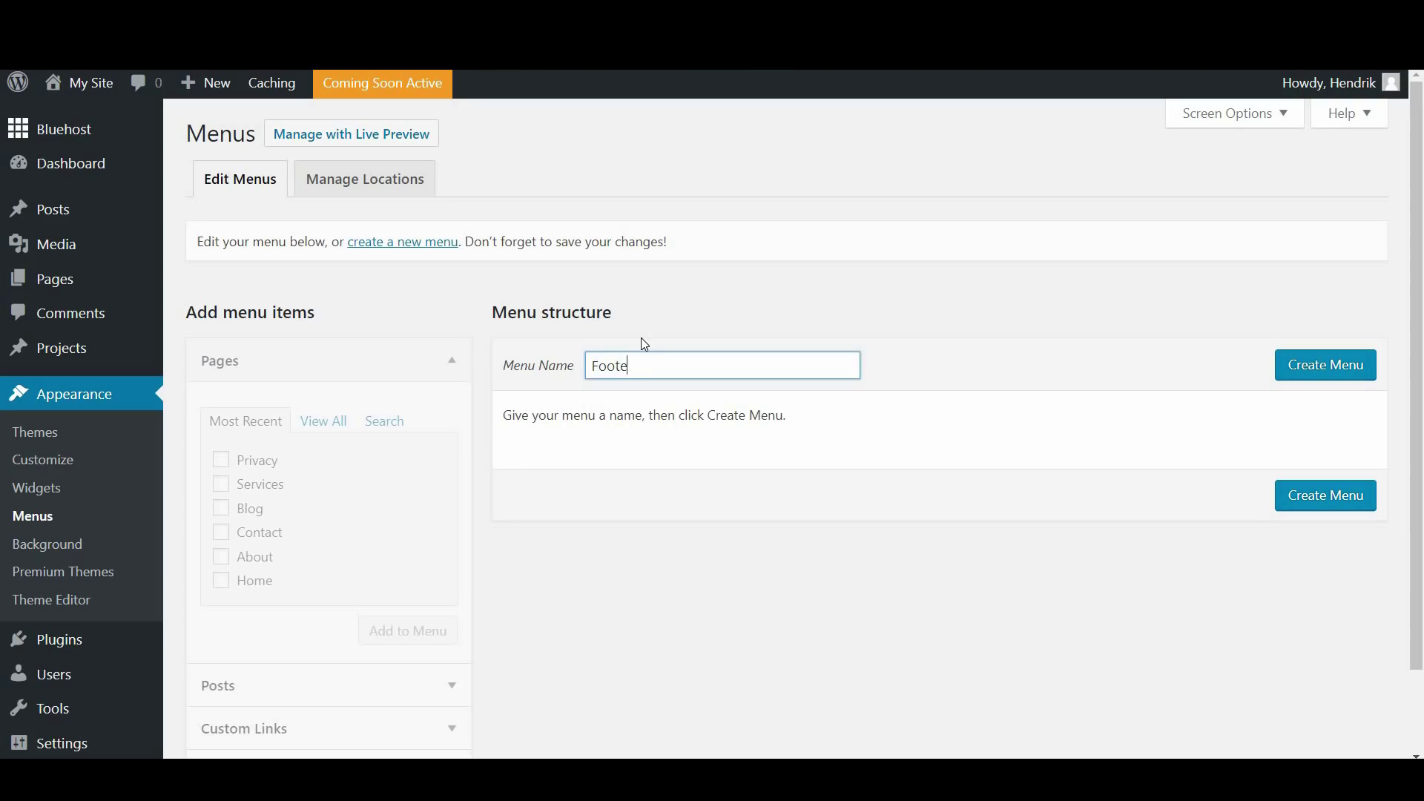
pyautogui.write('r Nav')
pyautogui.click(1290, 368)
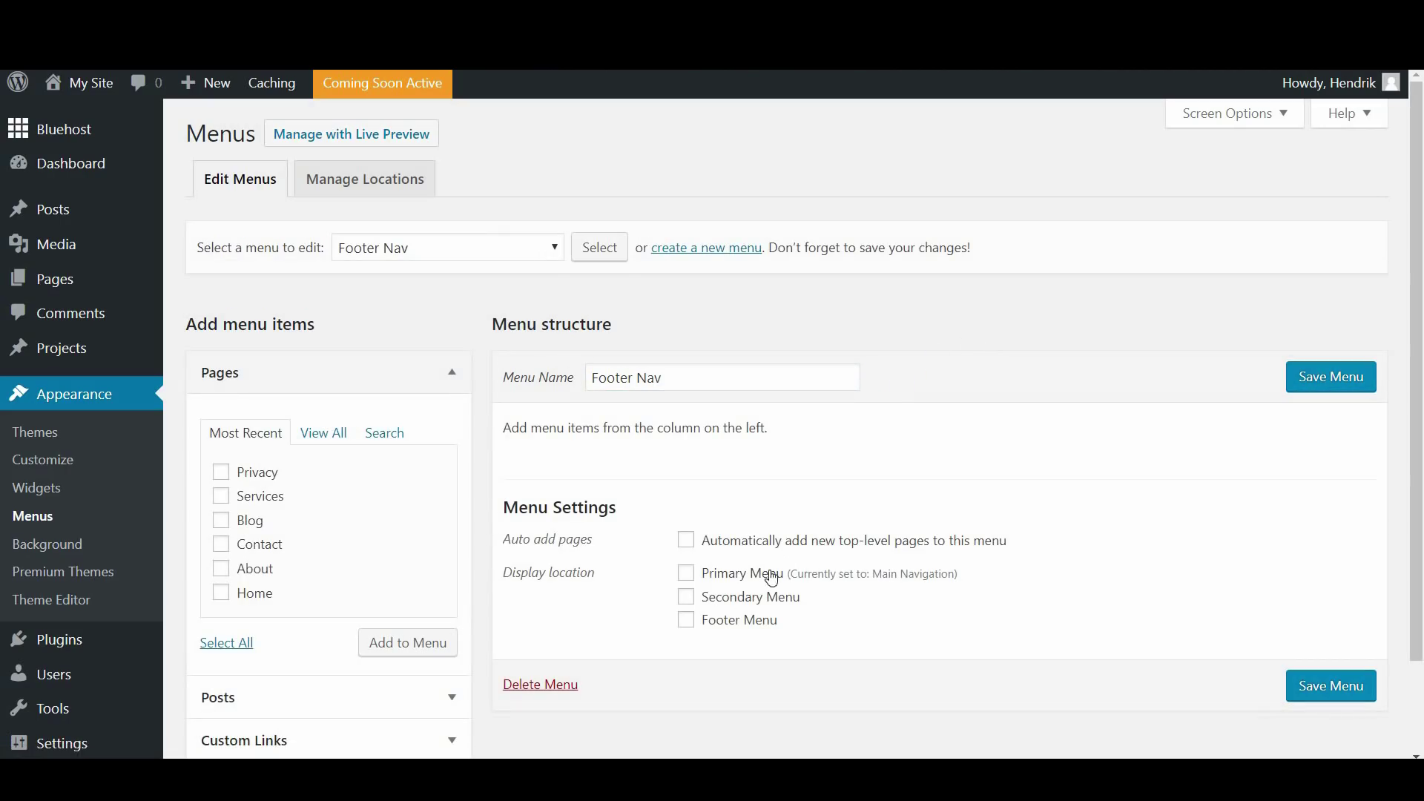
# Add the Contact and Privacy pages to Footer Nav and save it
pyautogui.scroll(-2, 686, 601)
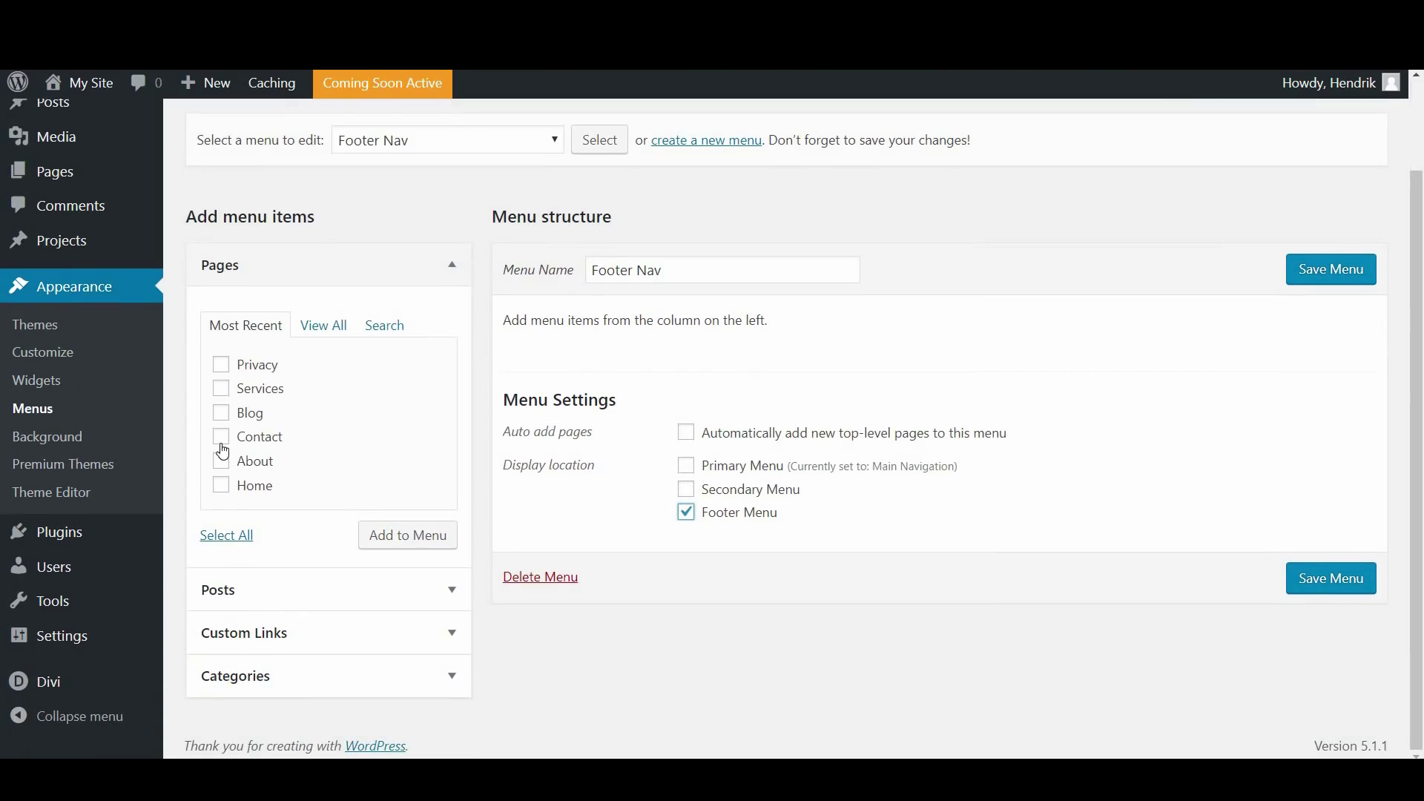
pyautogui.click(221, 443)
pyautogui.click(221, 365)
pyautogui.click(414, 539)
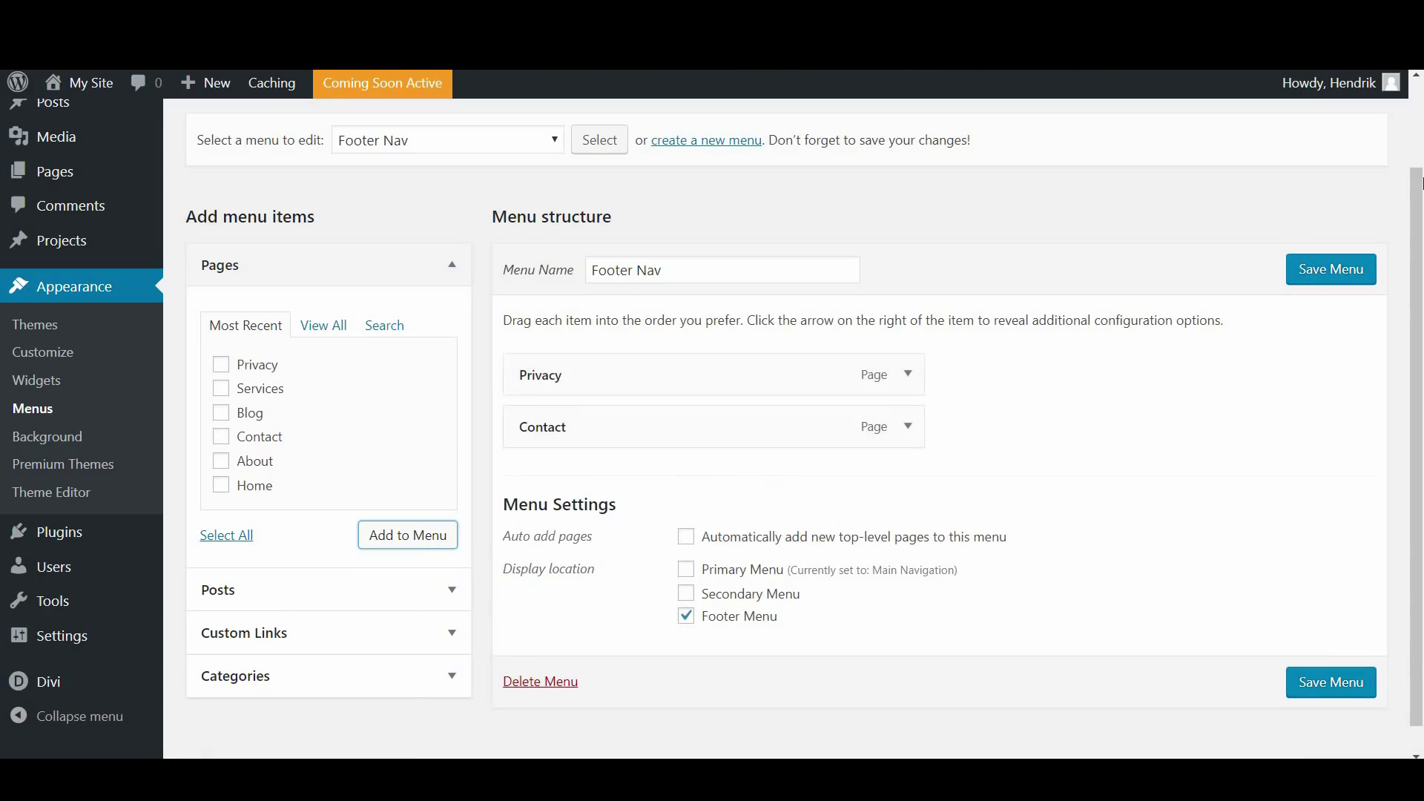
pyautogui.click(1329, 269)
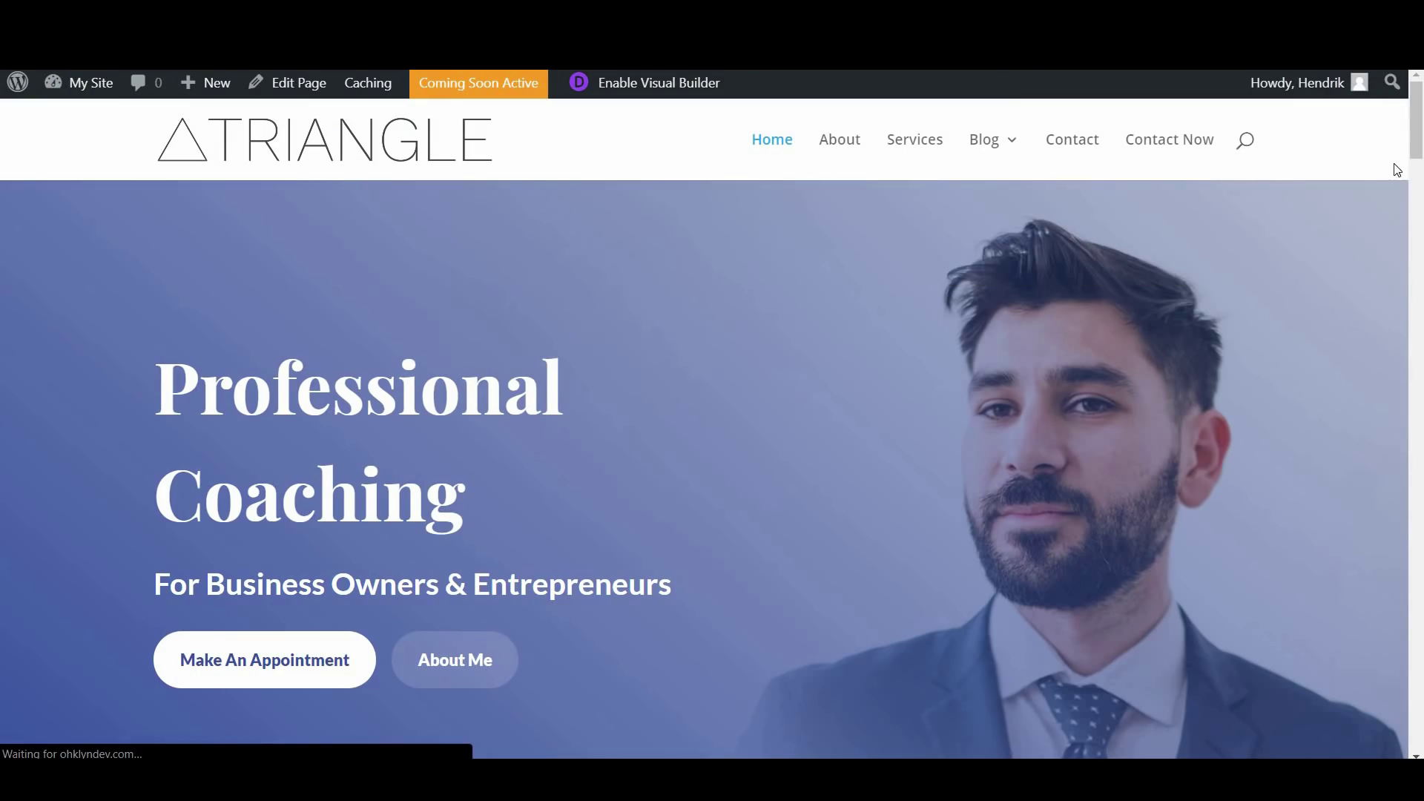
# Try the Privacy and Contact footer links, then return to Appearance > Menus
pyautogui.moveTo(1419, 148); pyautogui.dragTo(1418, 738)
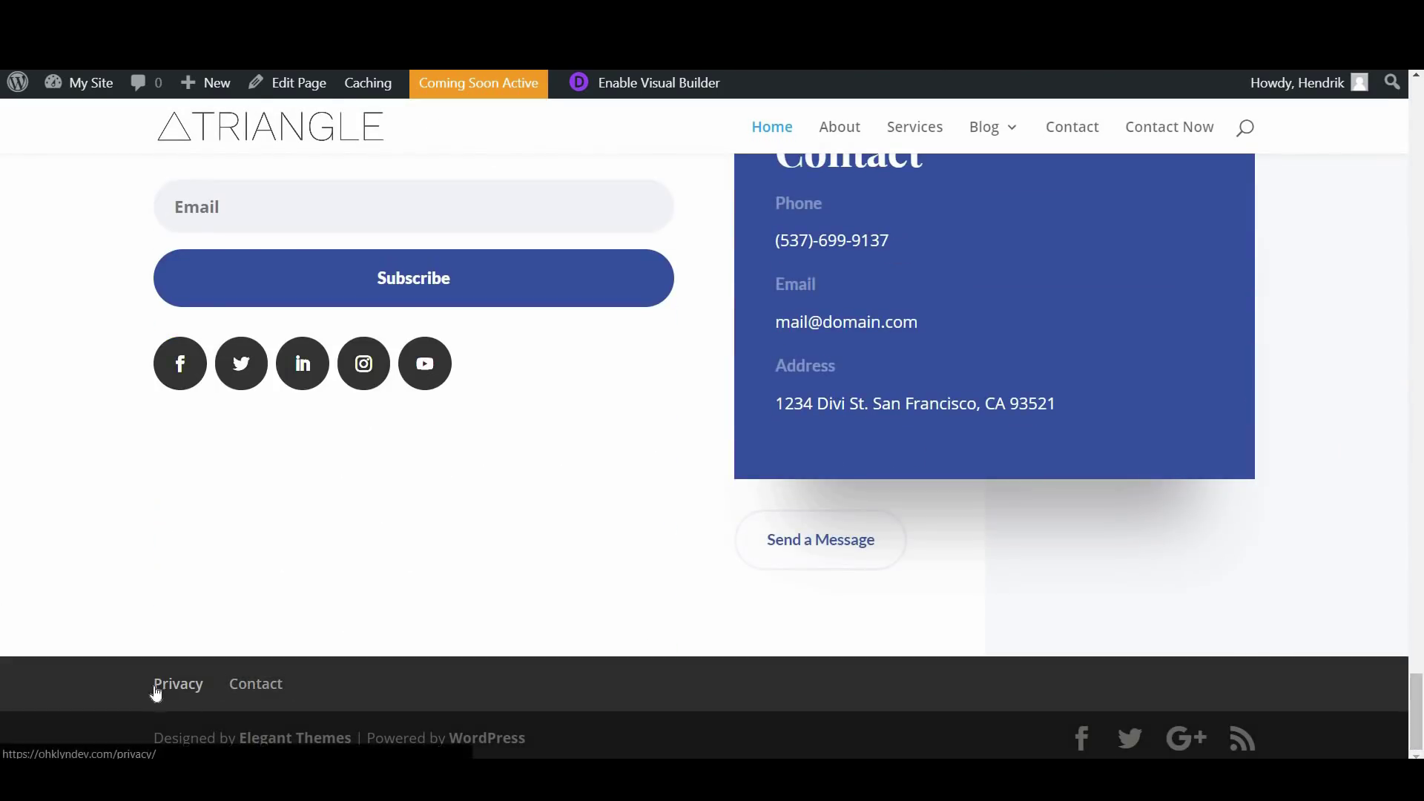
pyautogui.click(290, 683)
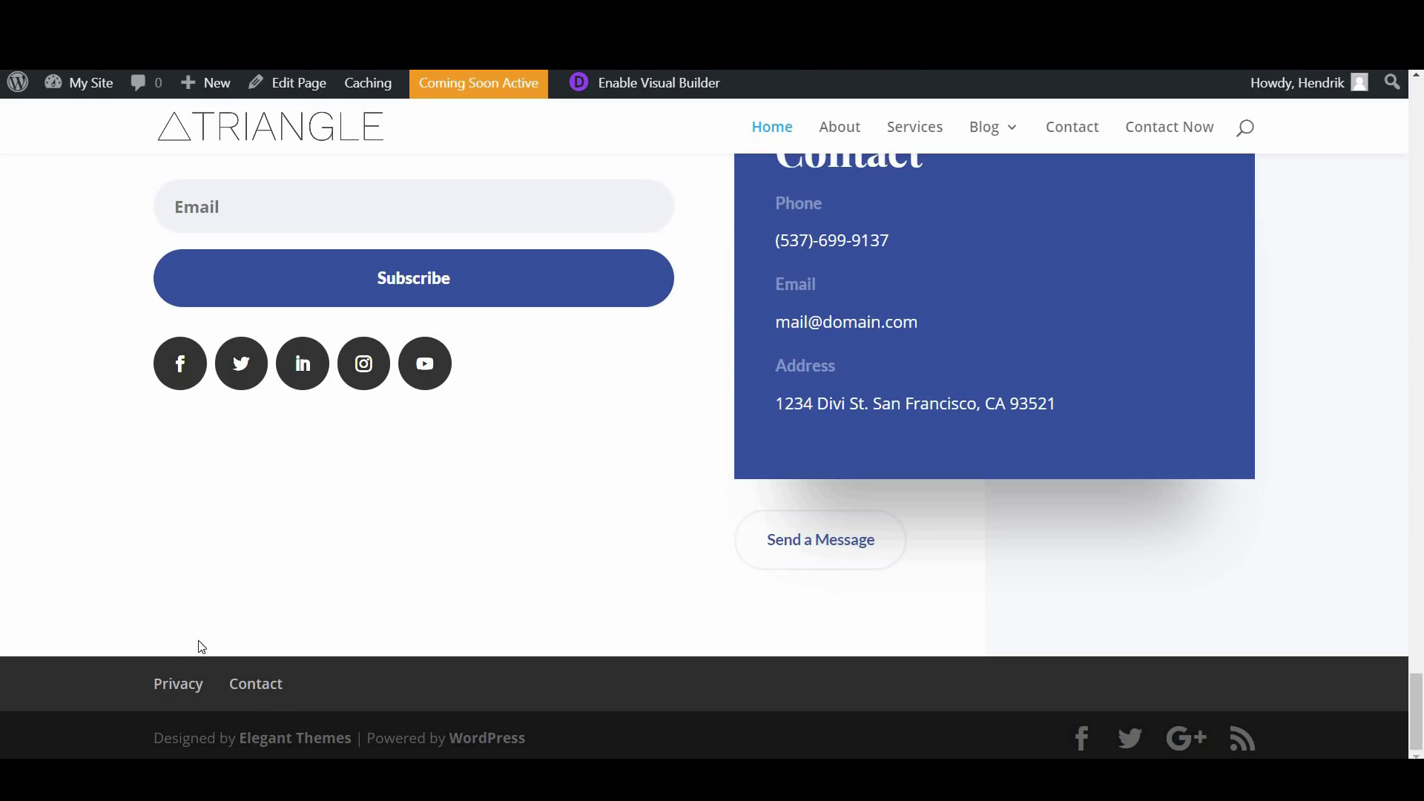
pyautogui.moveTo(1419, 686); pyautogui.dragTo(1419, 89)
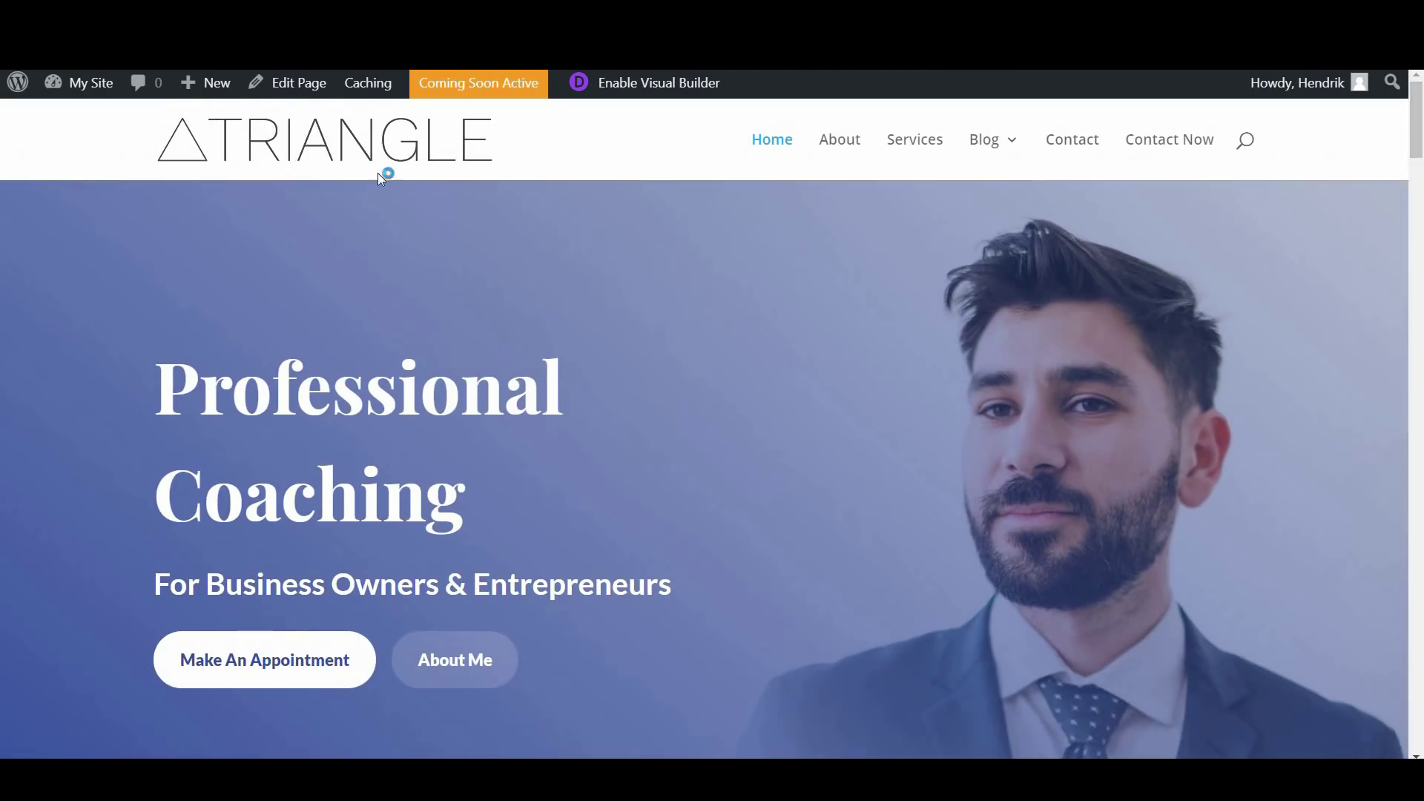
pyautogui.moveTo(96, 85)
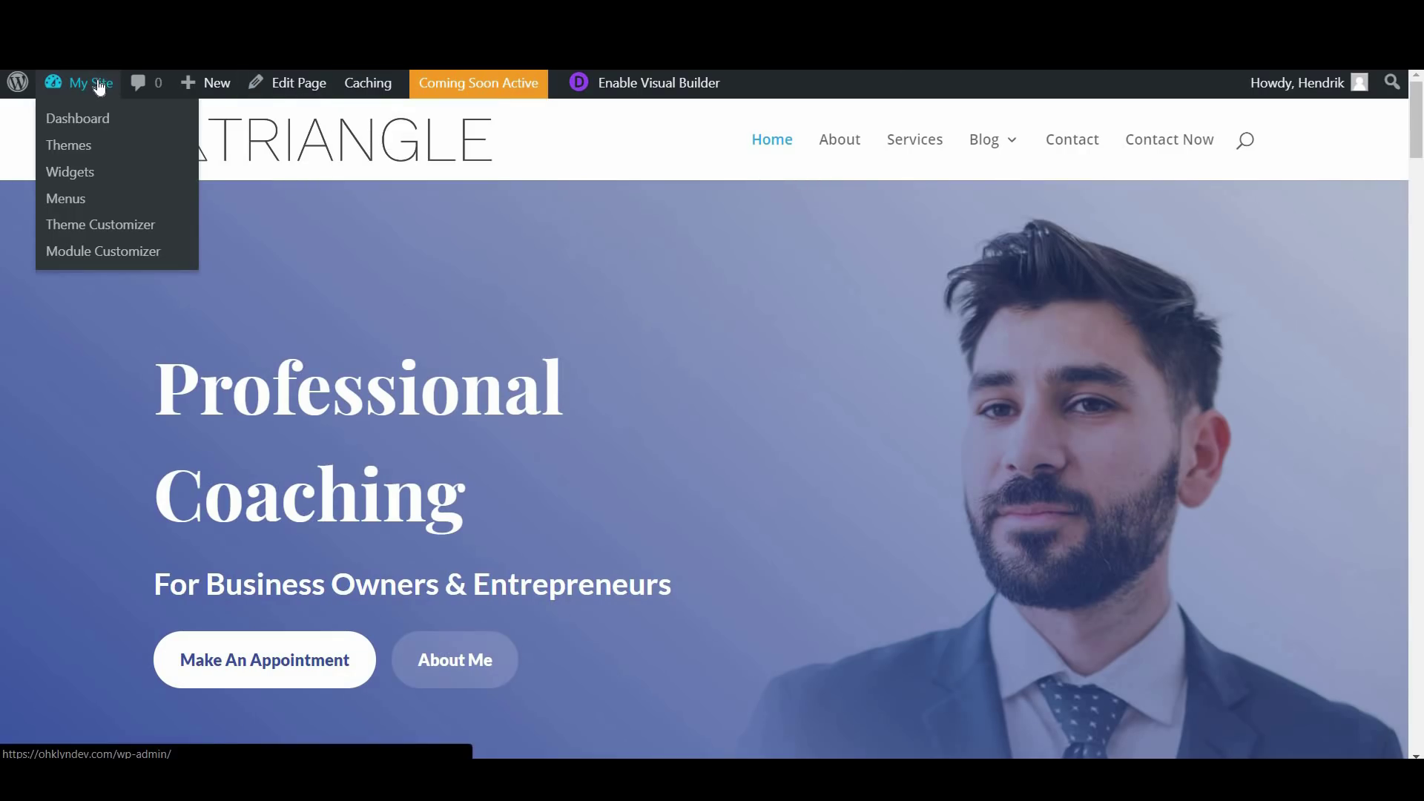
pyautogui.click(66, 198)
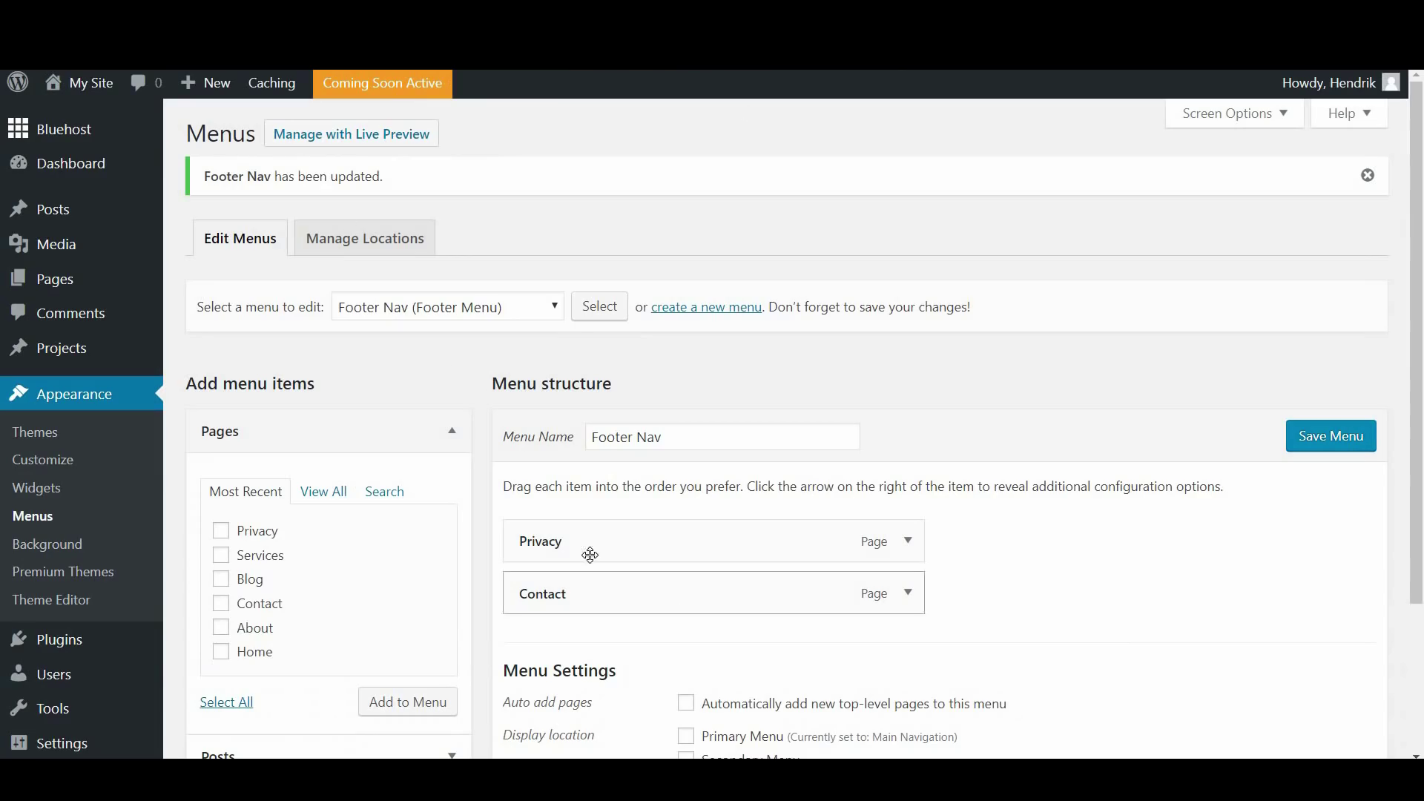
pyautogui.scroll(-3, 1422, 349)
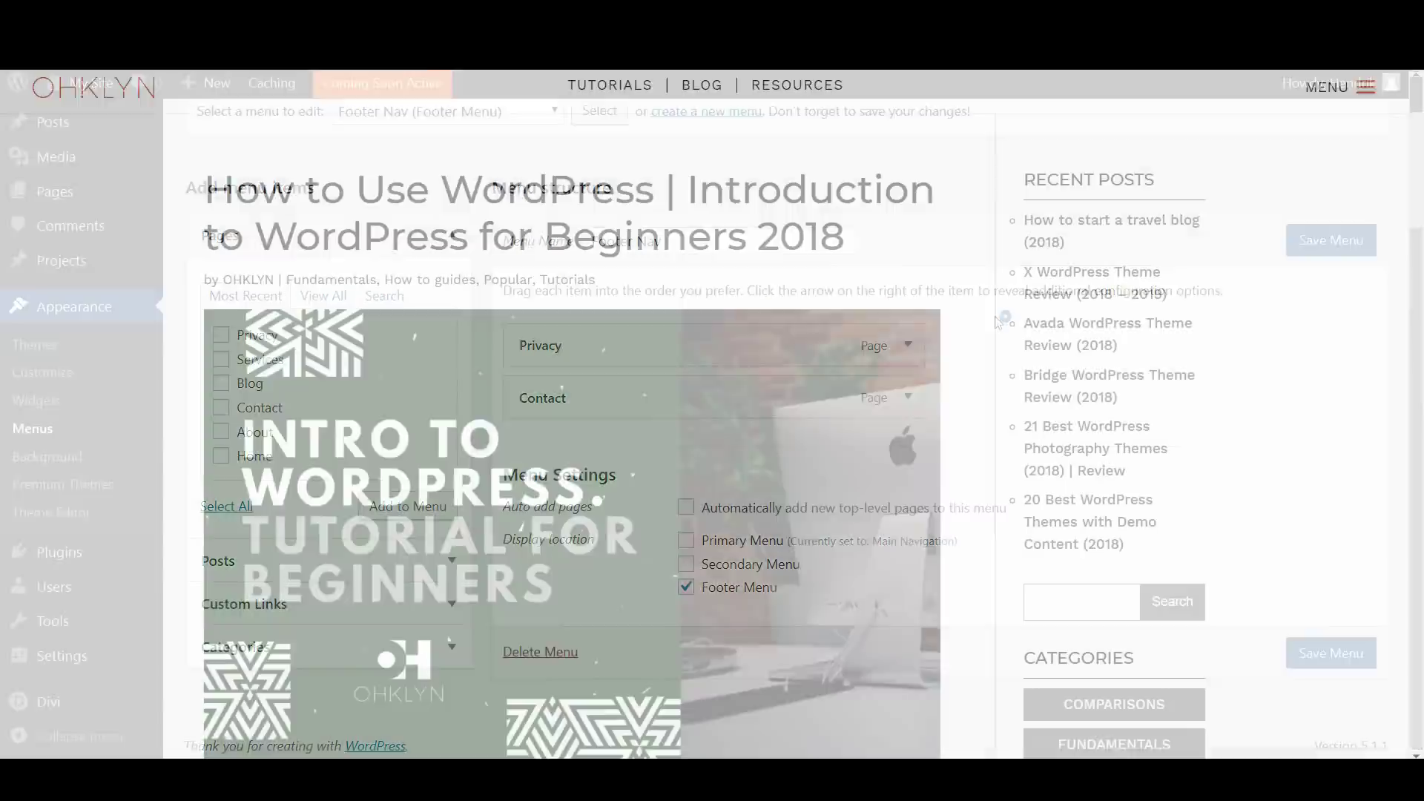
pyautogui.scroll(-10, 748, 590)
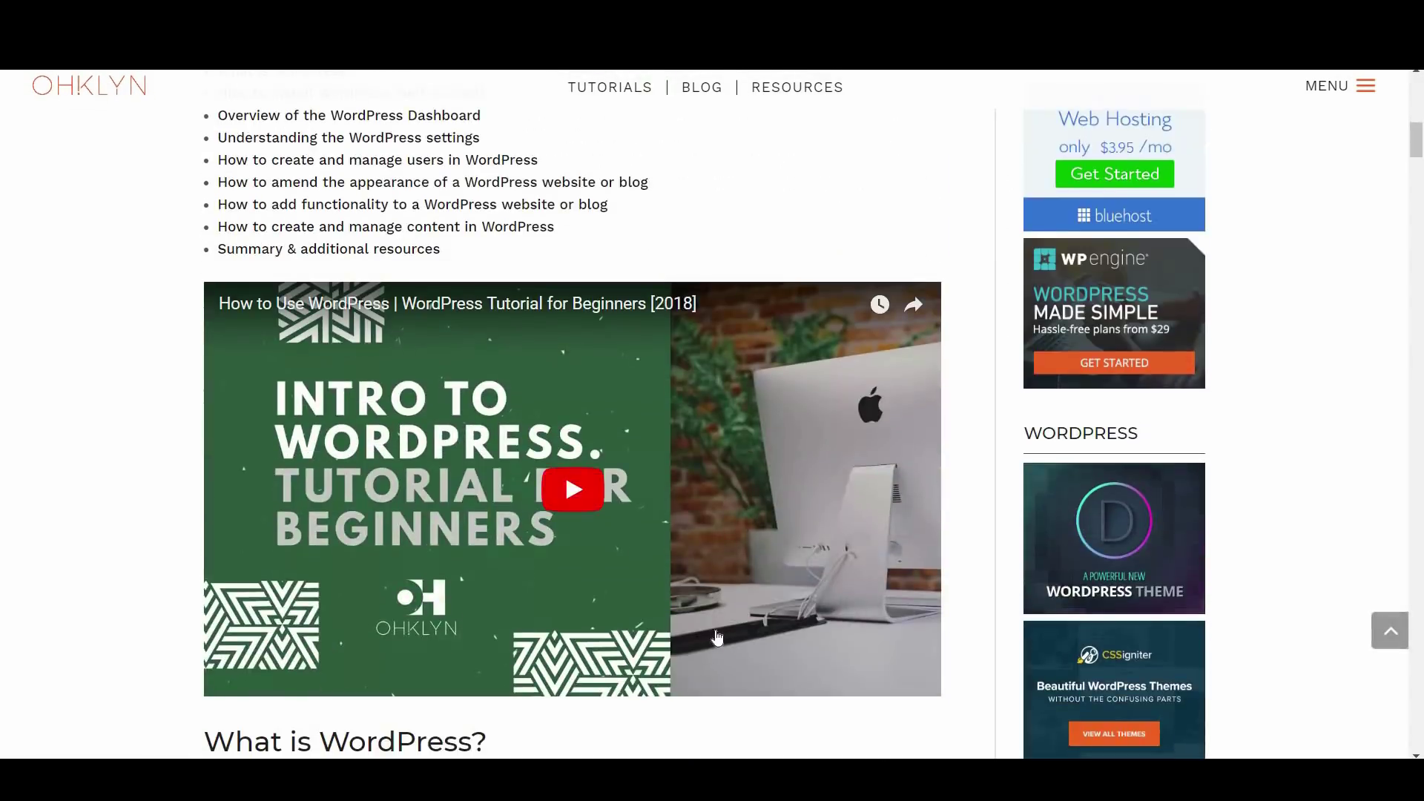
pyautogui.scroll(-7, 717, 635)
pyautogui.scroll(-8, 716, 635)
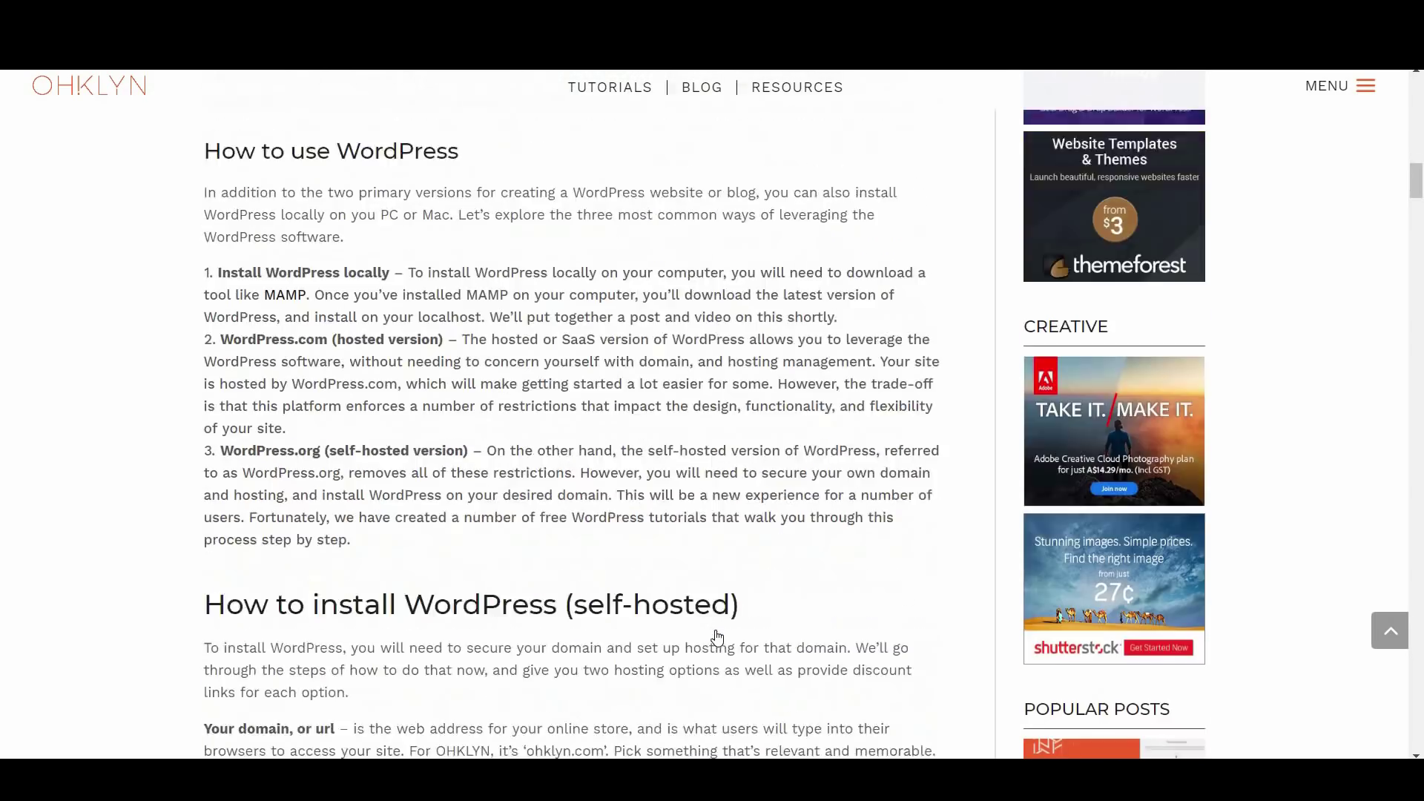
pyautogui.scroll(-6, 716, 637)
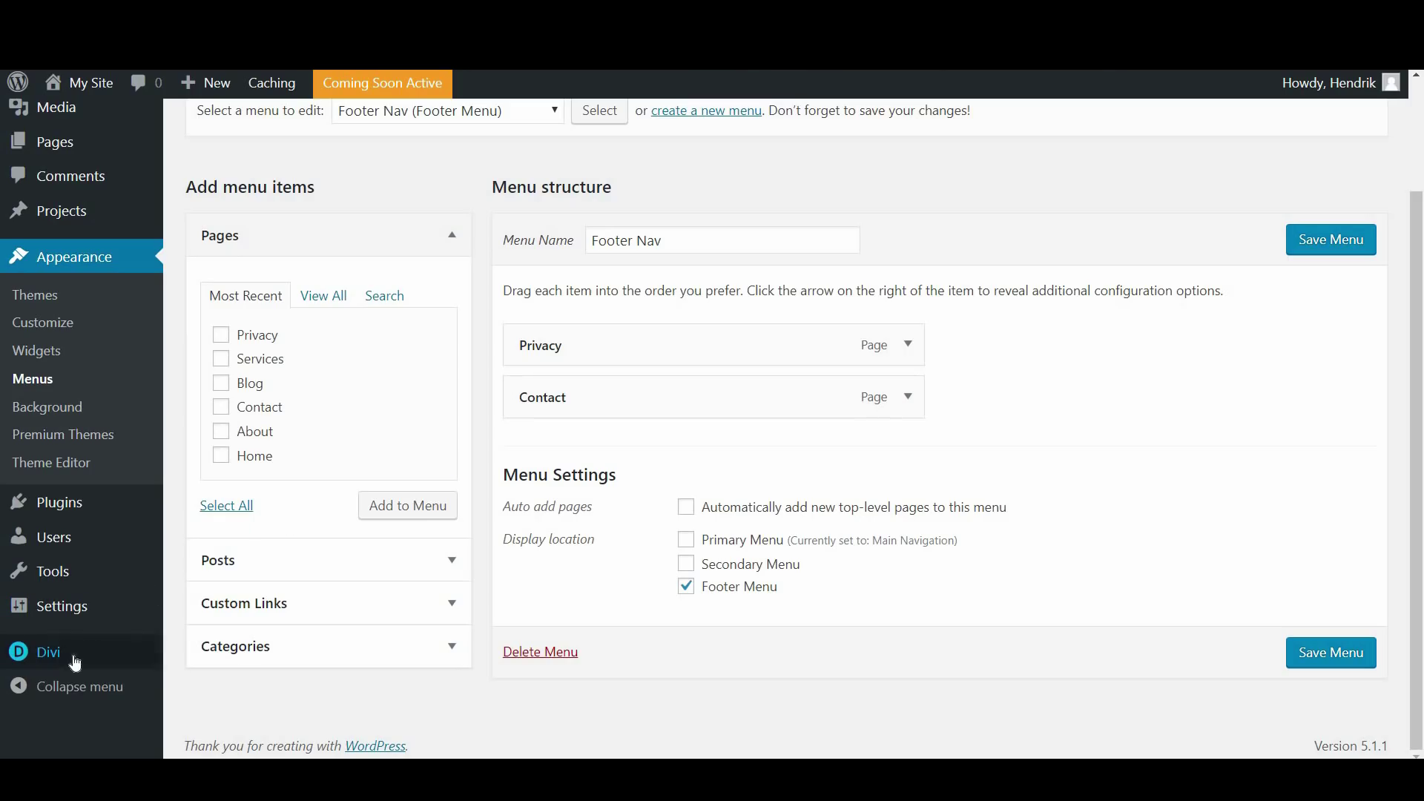
# Go to Divi Theme Options and follow the guide's 'How to update your WordPress theme settings' section
pyautogui.moveTo(40, 652)
pyautogui.click(247, 558)
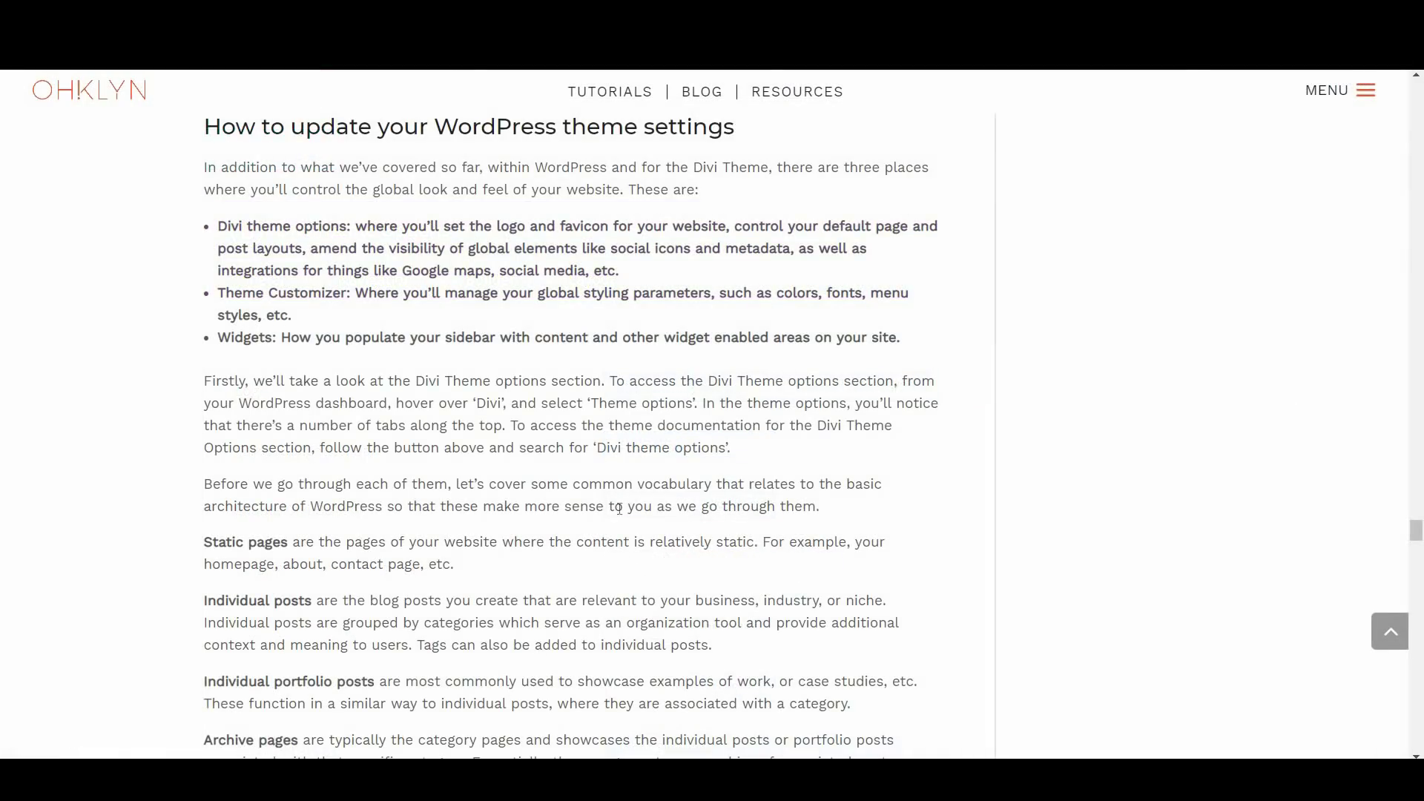
# Open the Elegant Themes documentation article 'Using The Divi Theme Options' and read through it
pyautogui.scroll(-20, 519, 525)
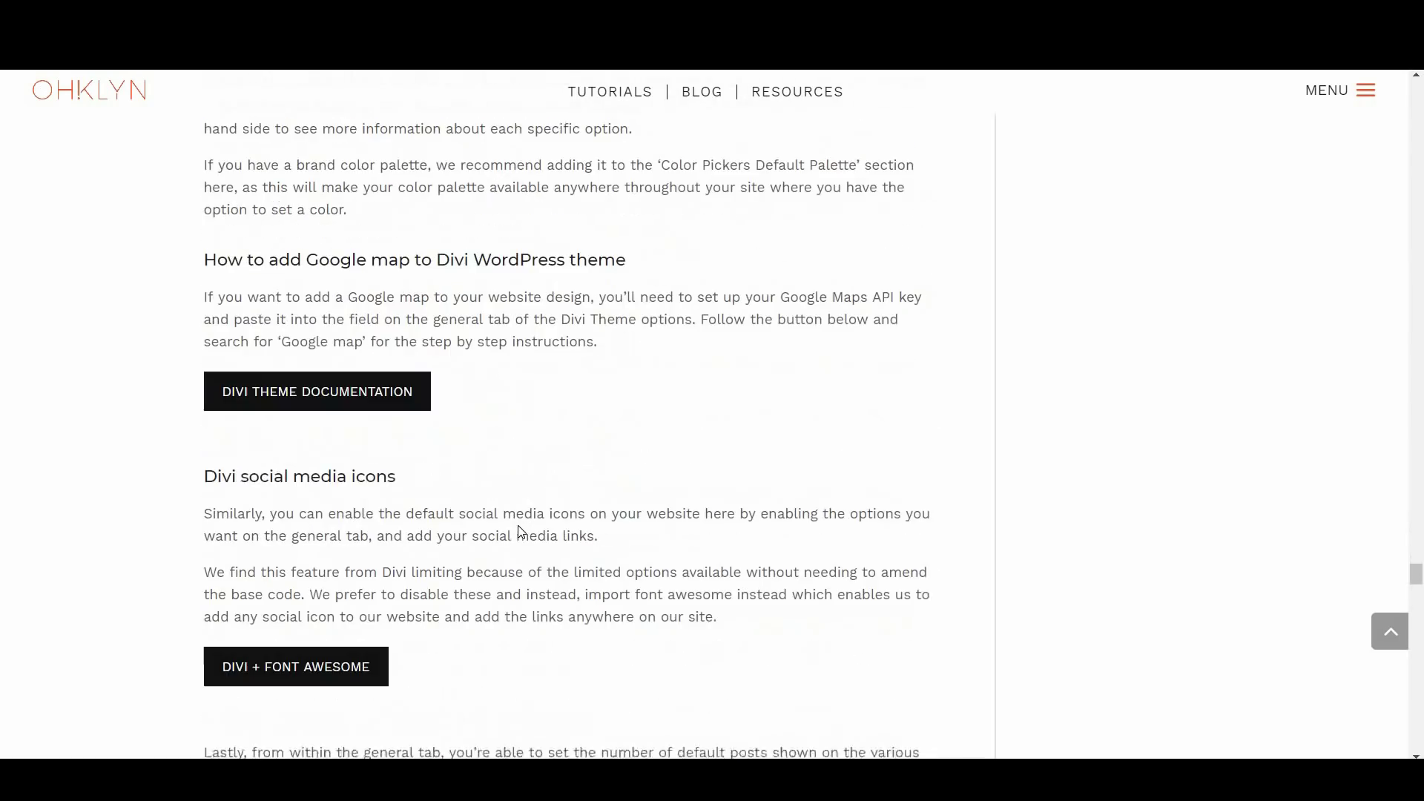
pyautogui.click(326, 379)
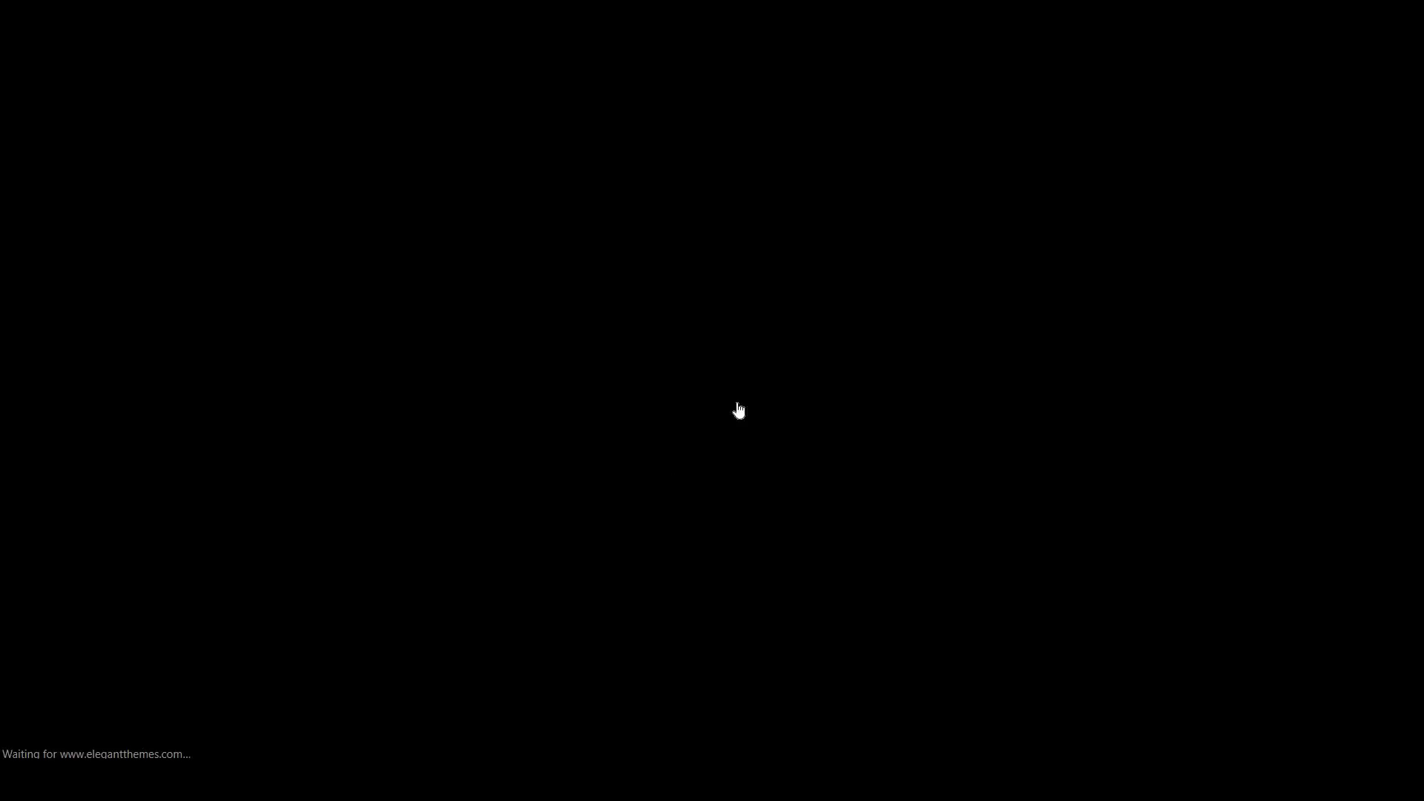
pyautogui.scroll(-5, 720, 415)
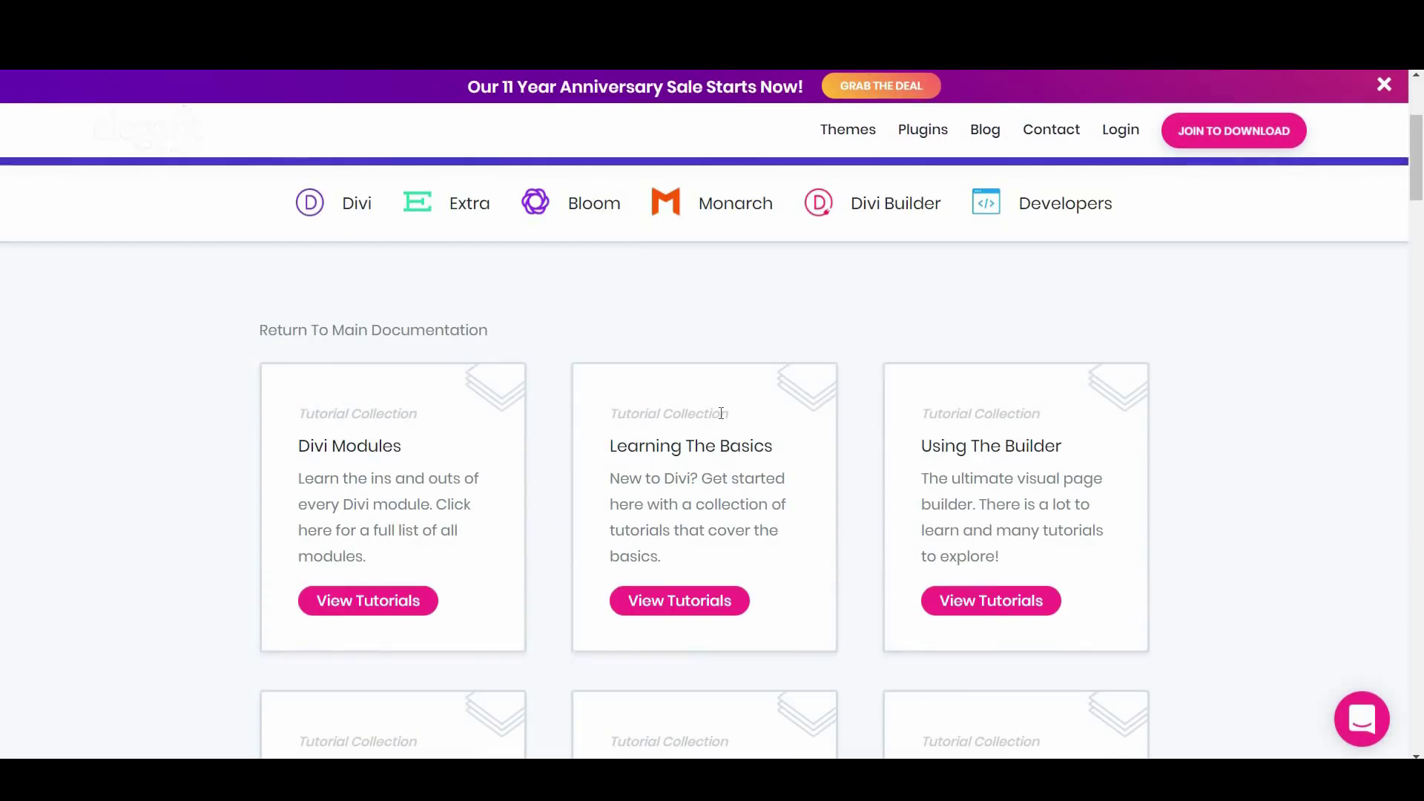
pyautogui.scroll(-7, 721, 413)
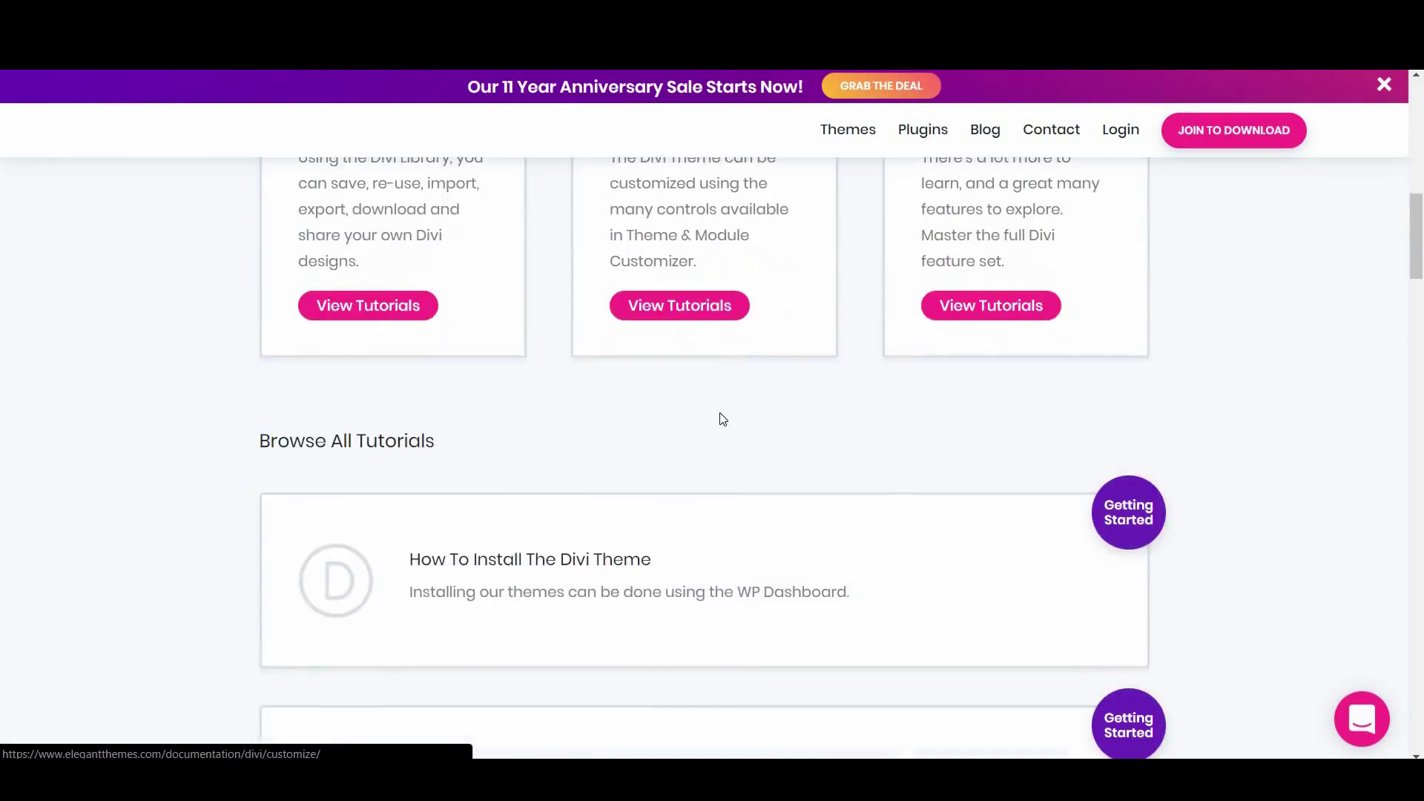
pyautogui.scroll(-5, 723, 419)
pyautogui.scroll(-6, 723, 418)
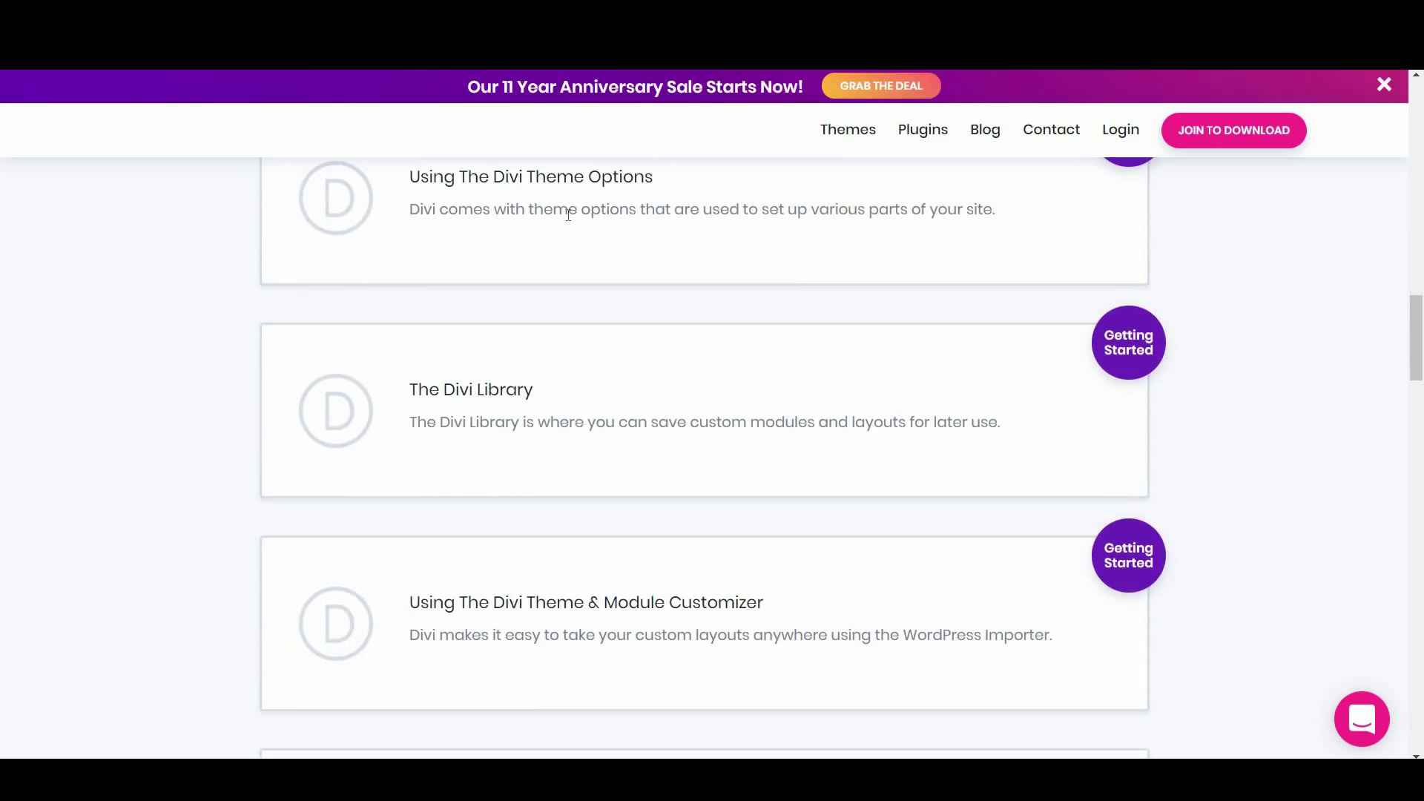
pyautogui.click(557, 185)
pyautogui.scroll(-3, 647, 393)
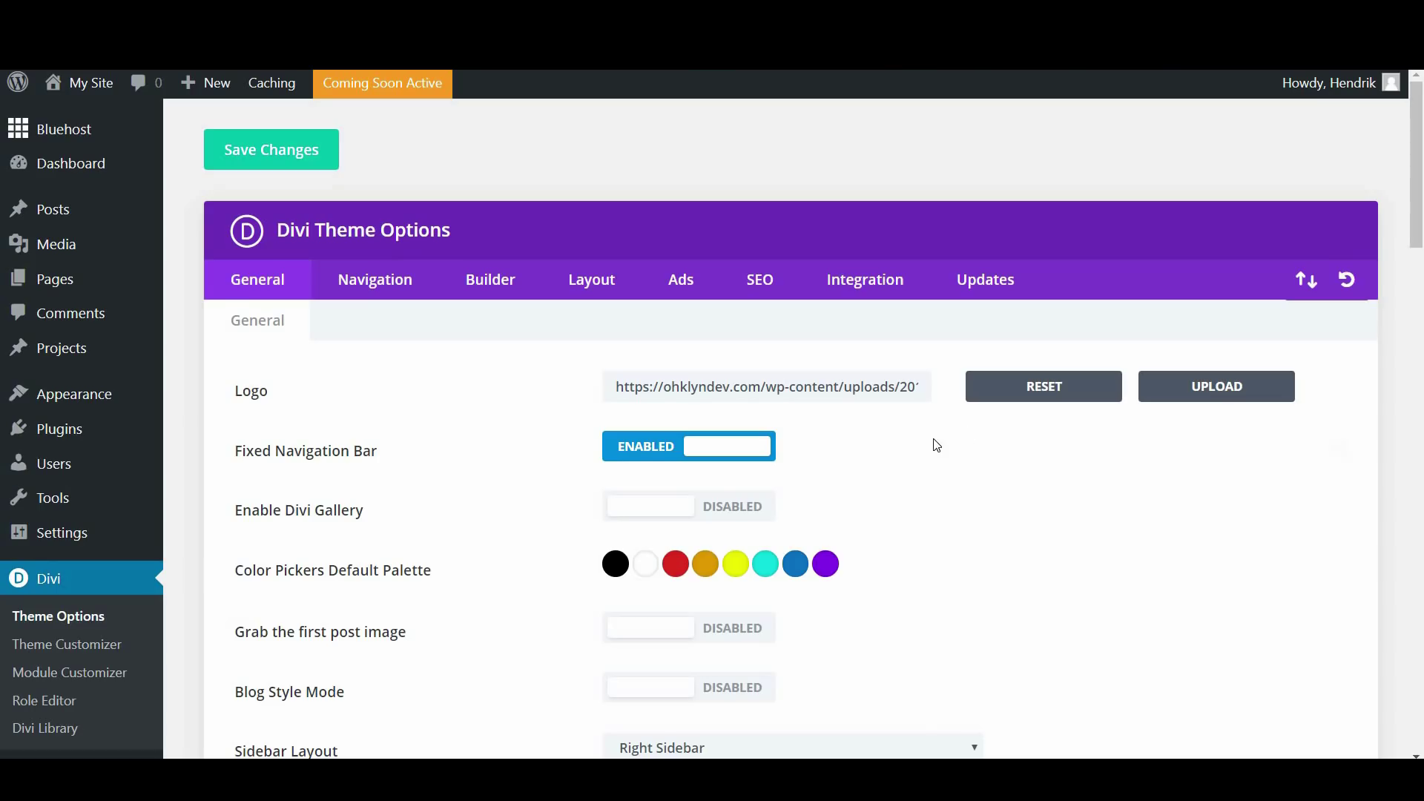
# Toggle Fixed Navigation Bar off and back on, leaving it enabled
pyautogui.scroll(-3, 932, 445)
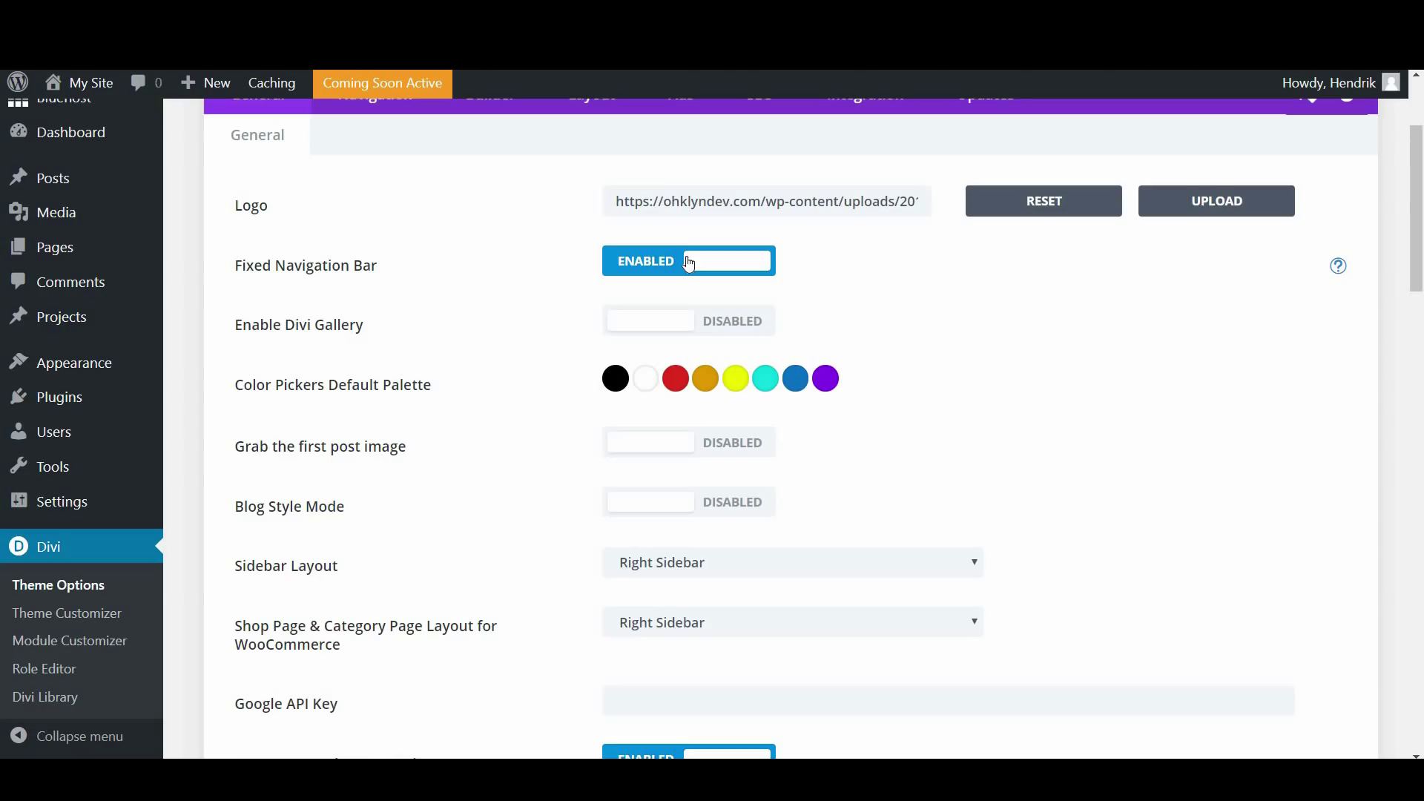
pyautogui.click(688, 264)
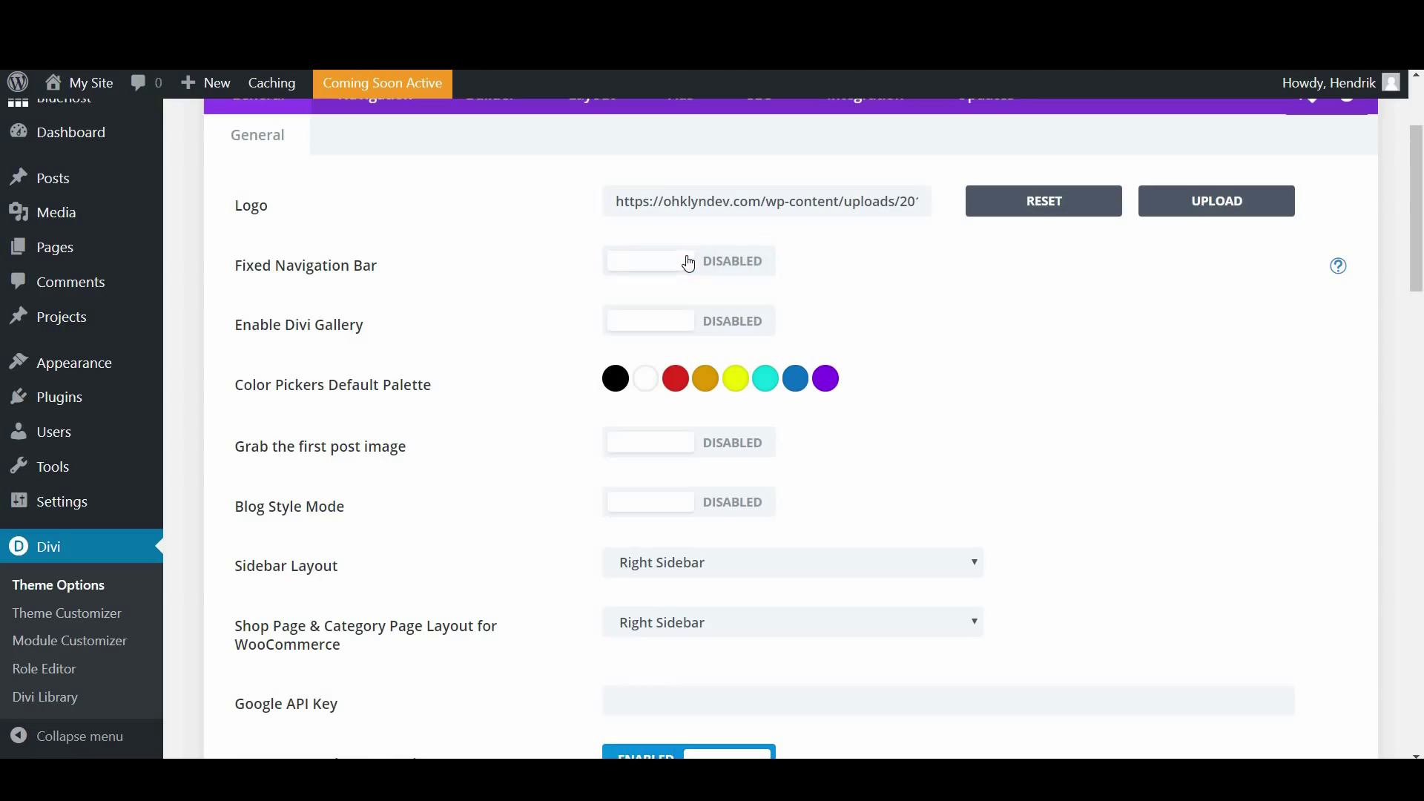
pyautogui.click(689, 263)
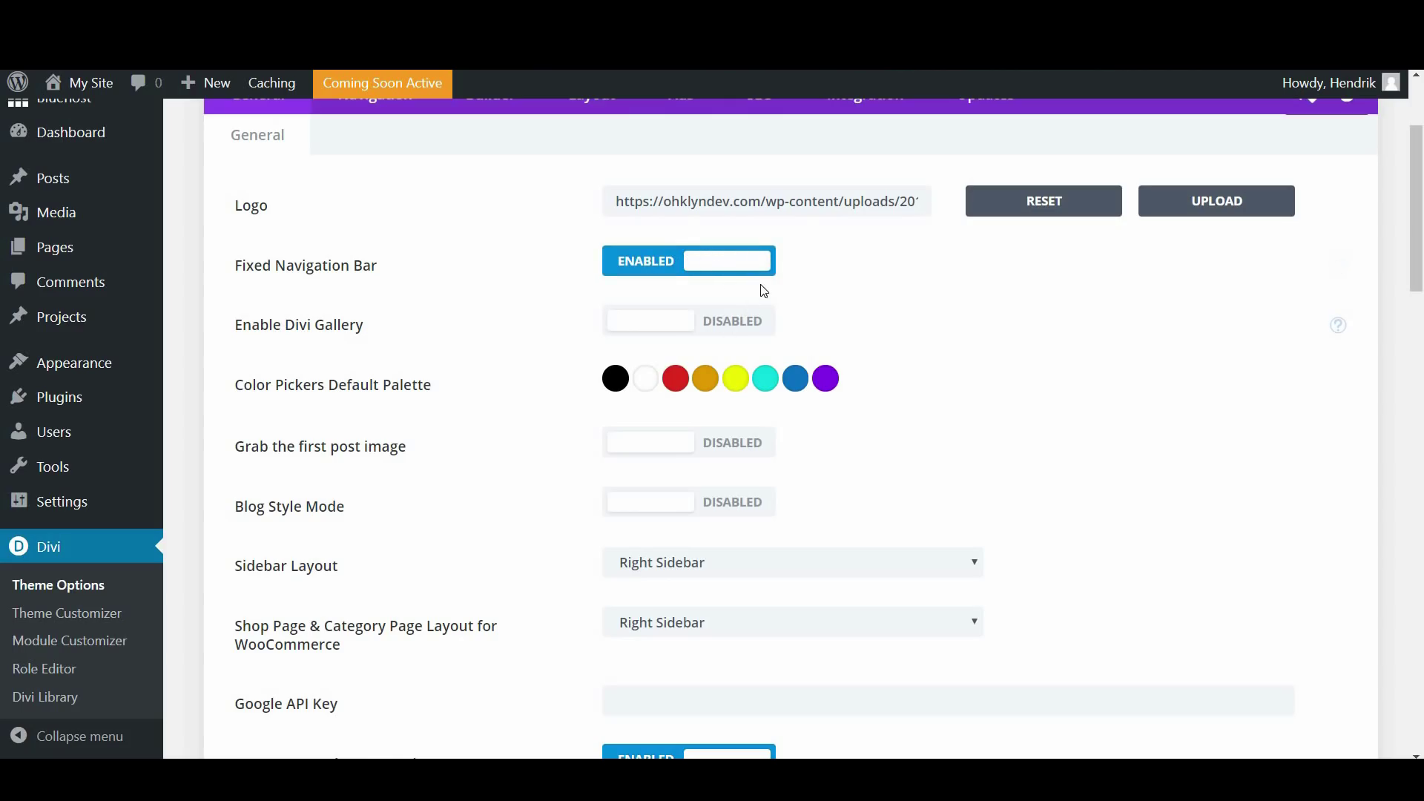
pyautogui.scroll(-1, 779, 278)
pyautogui.scroll(-3, 801, 181)
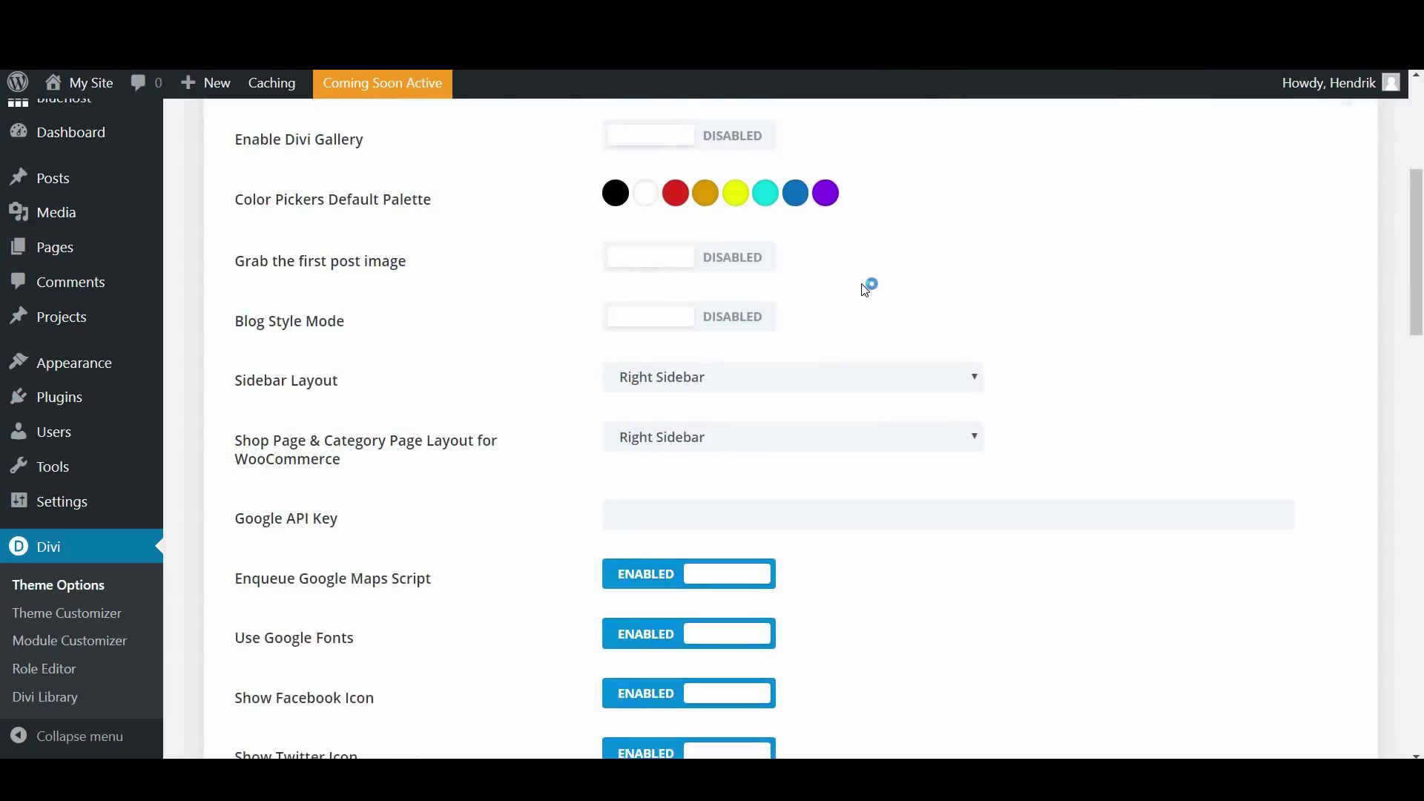
pyautogui.scroll(-3, 865, 287)
pyautogui.scroll(-3, 864, 290)
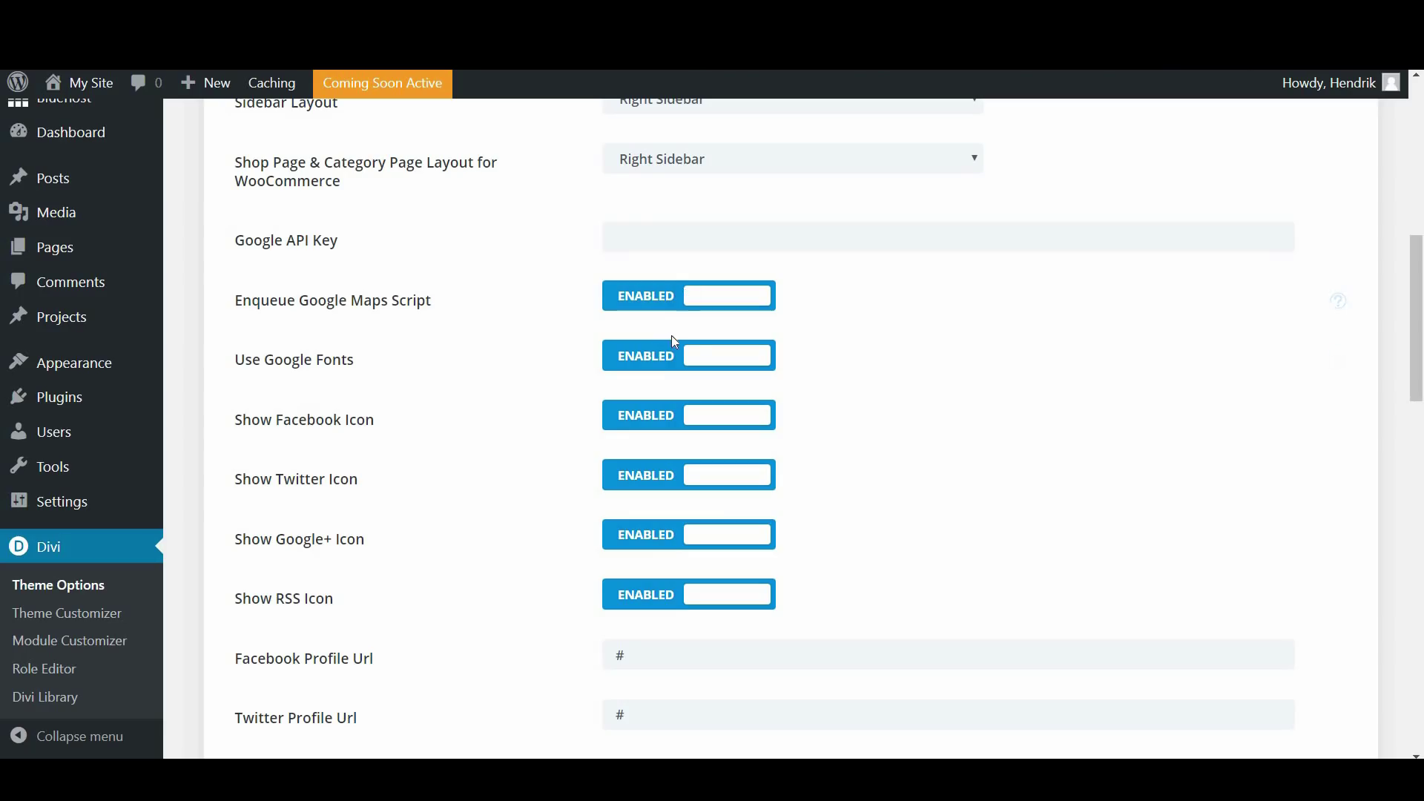
pyautogui.scroll(2, 334, 297)
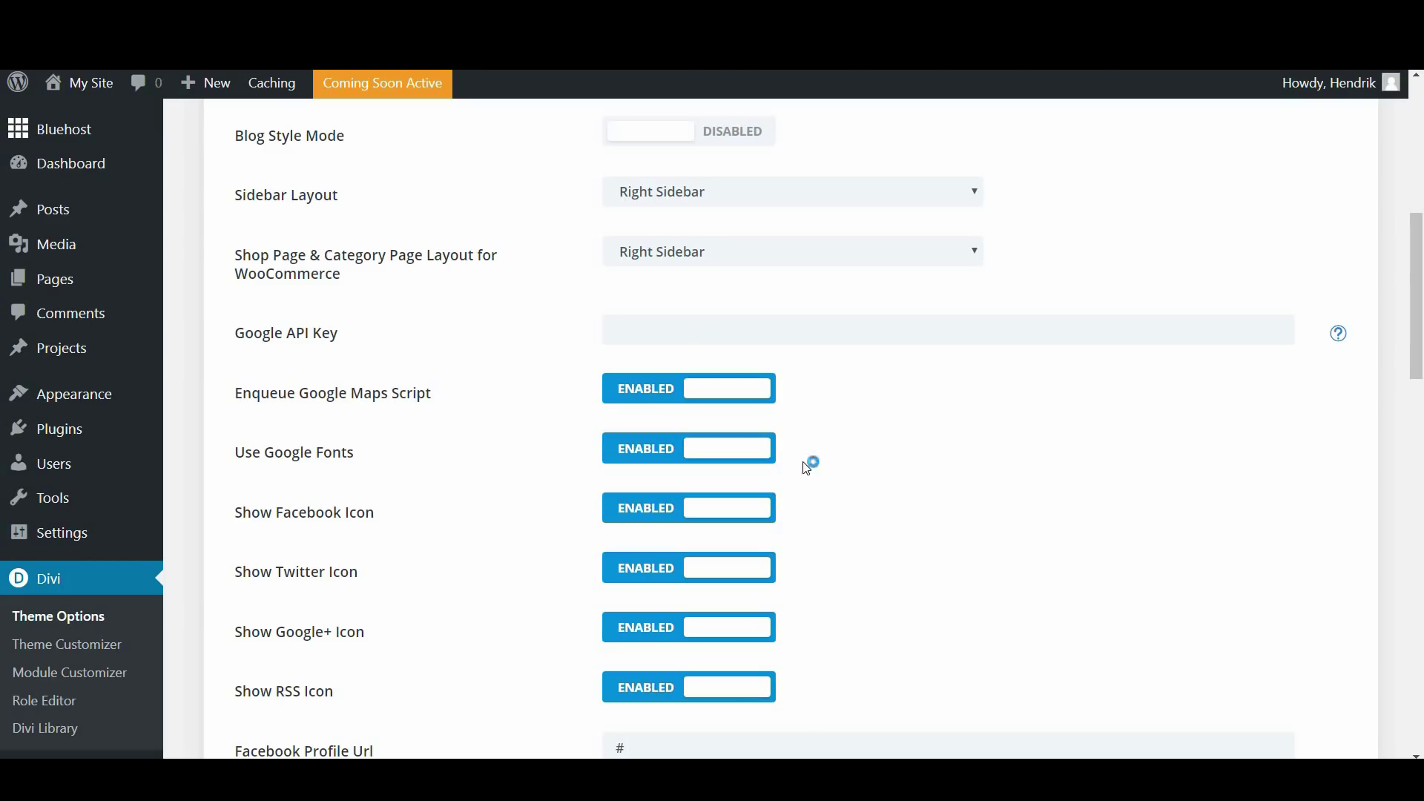
# Paste the API key from the sticky note into Google API Key and save the options
pyautogui.hotkey('alt', 'Tab')
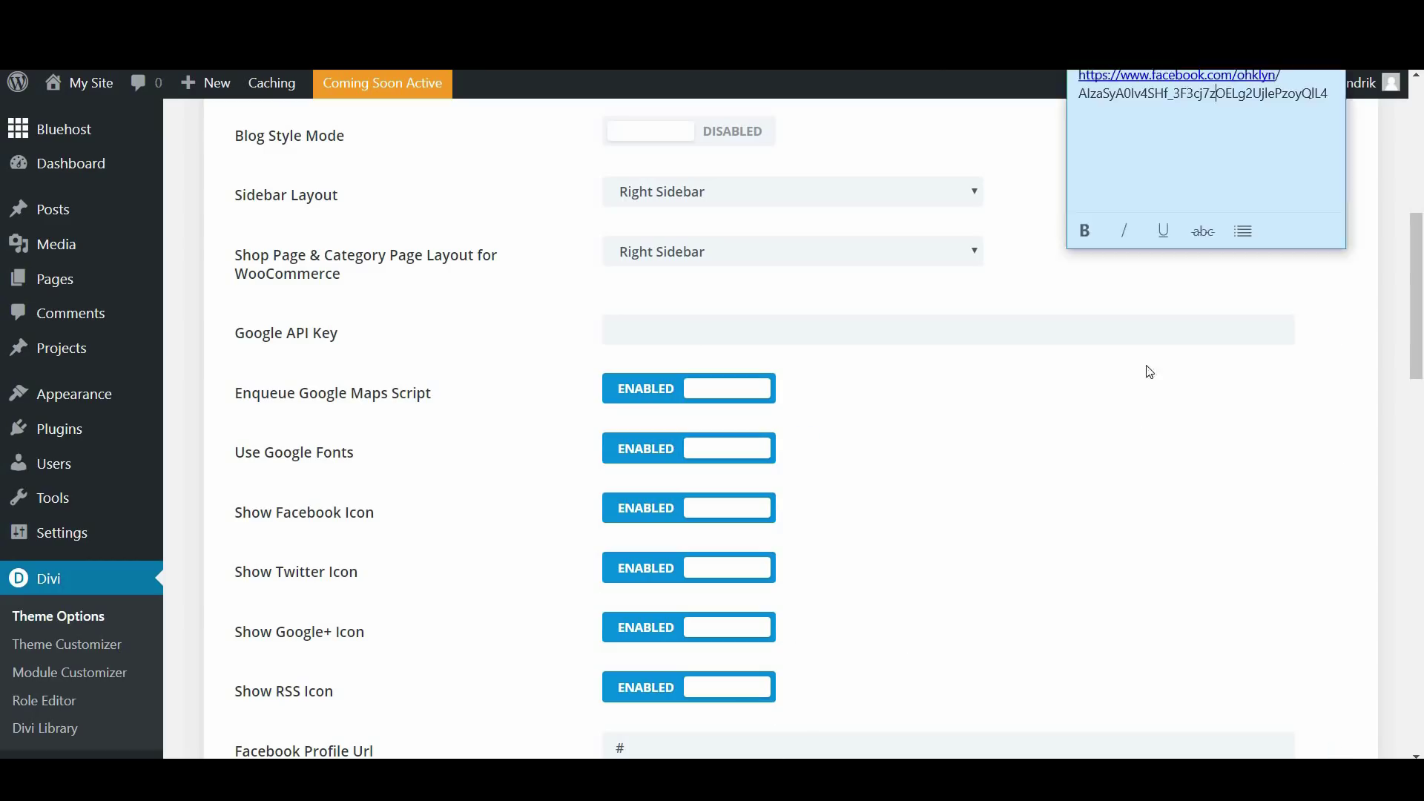
pyautogui.moveTo(1328, 93); pyautogui.dragTo(1080, 100)
pyautogui.hotkey('ctrl', 'c')
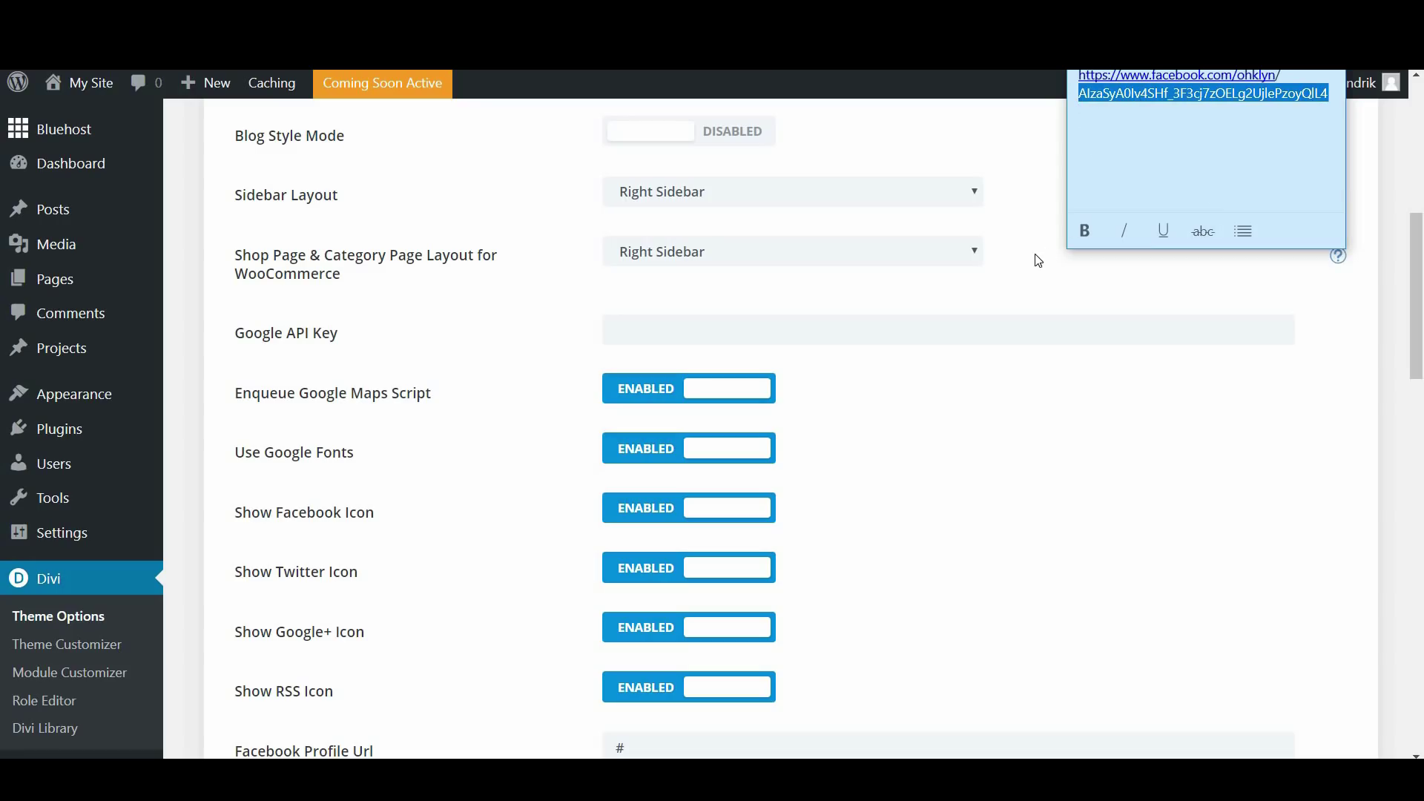
pyautogui.click(823, 326)
pyautogui.hotkey('ctrl', 'v')
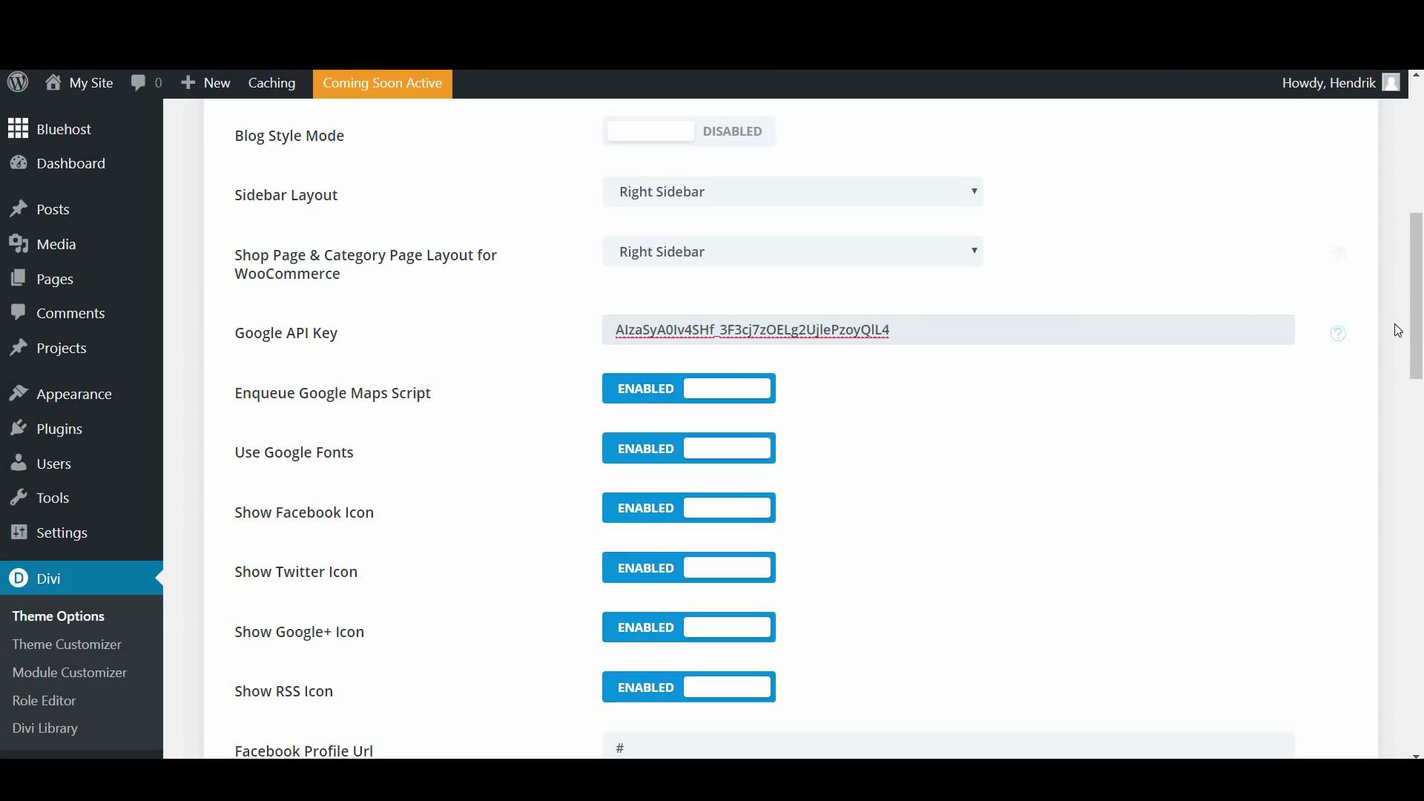
pyautogui.scroll(8, 523, 255)
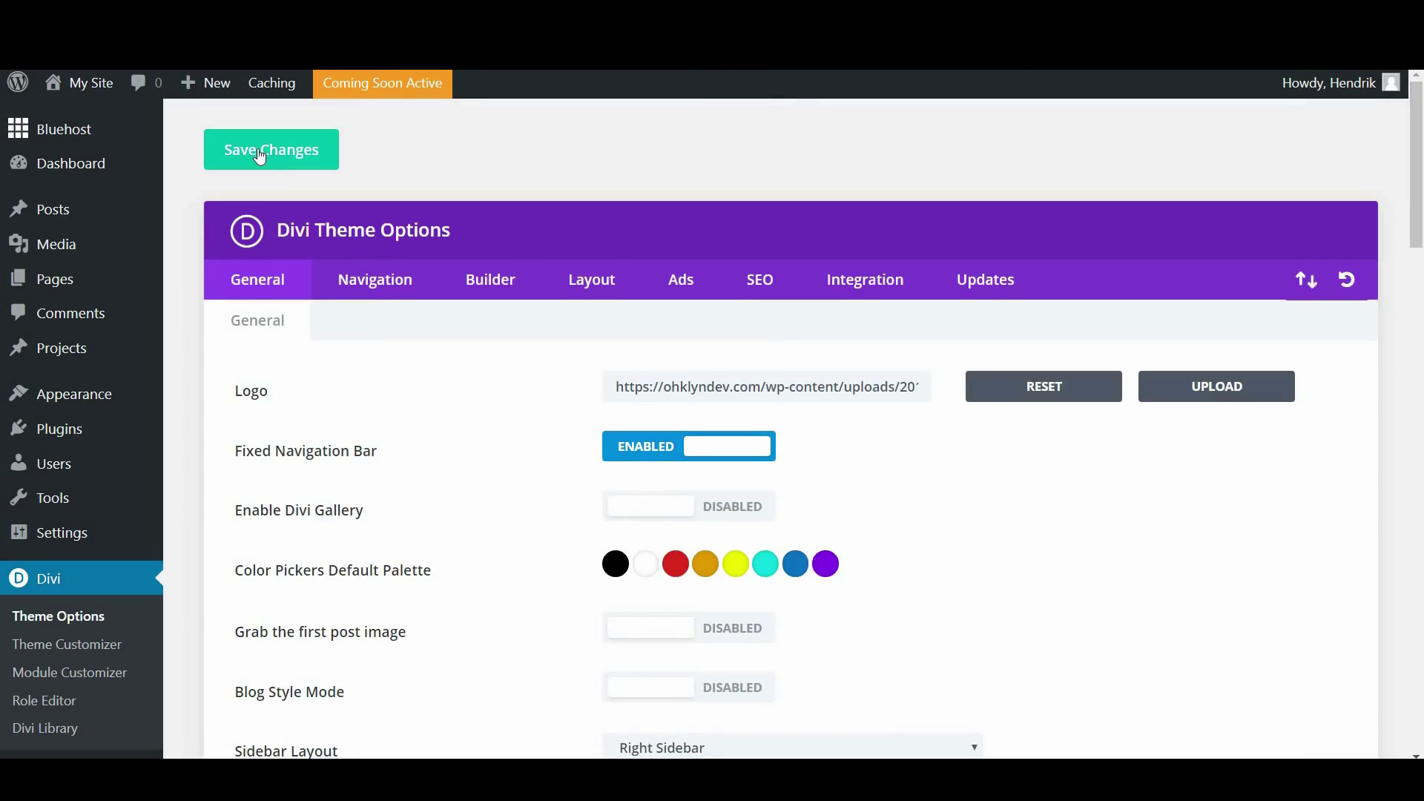
pyautogui.click(260, 156)
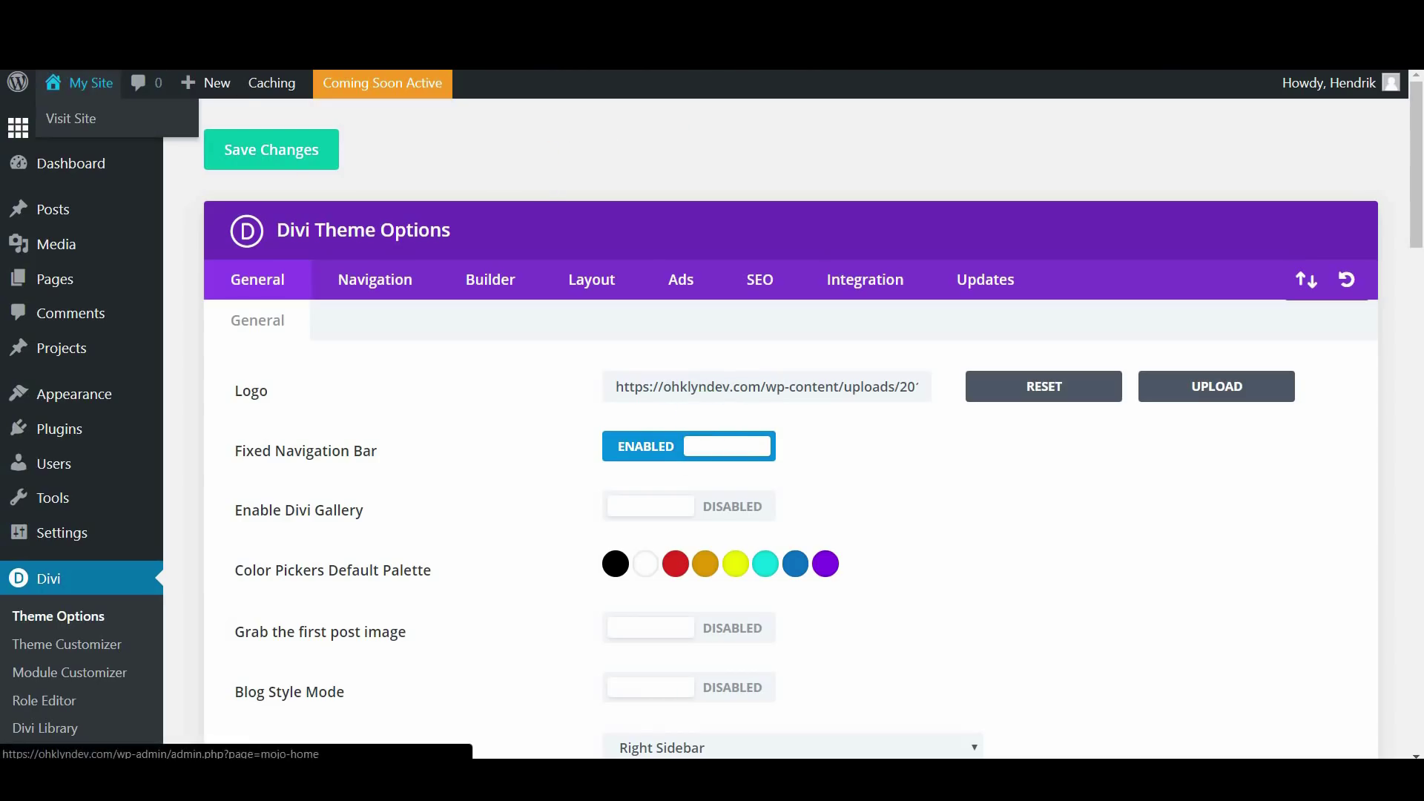
pyautogui.click(80, 83)
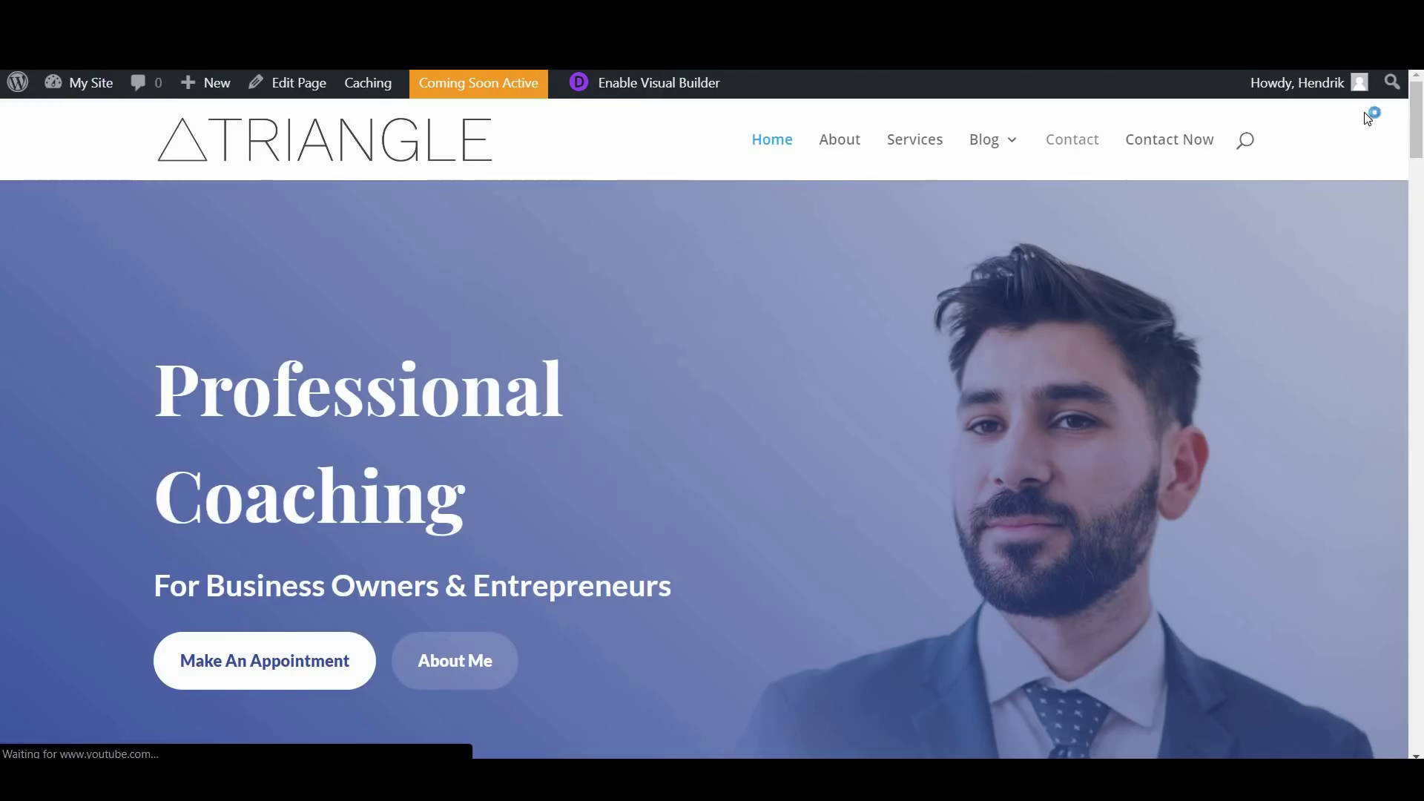
pyautogui.moveTo(1415, 148); pyautogui.dragTo(1418, 724)
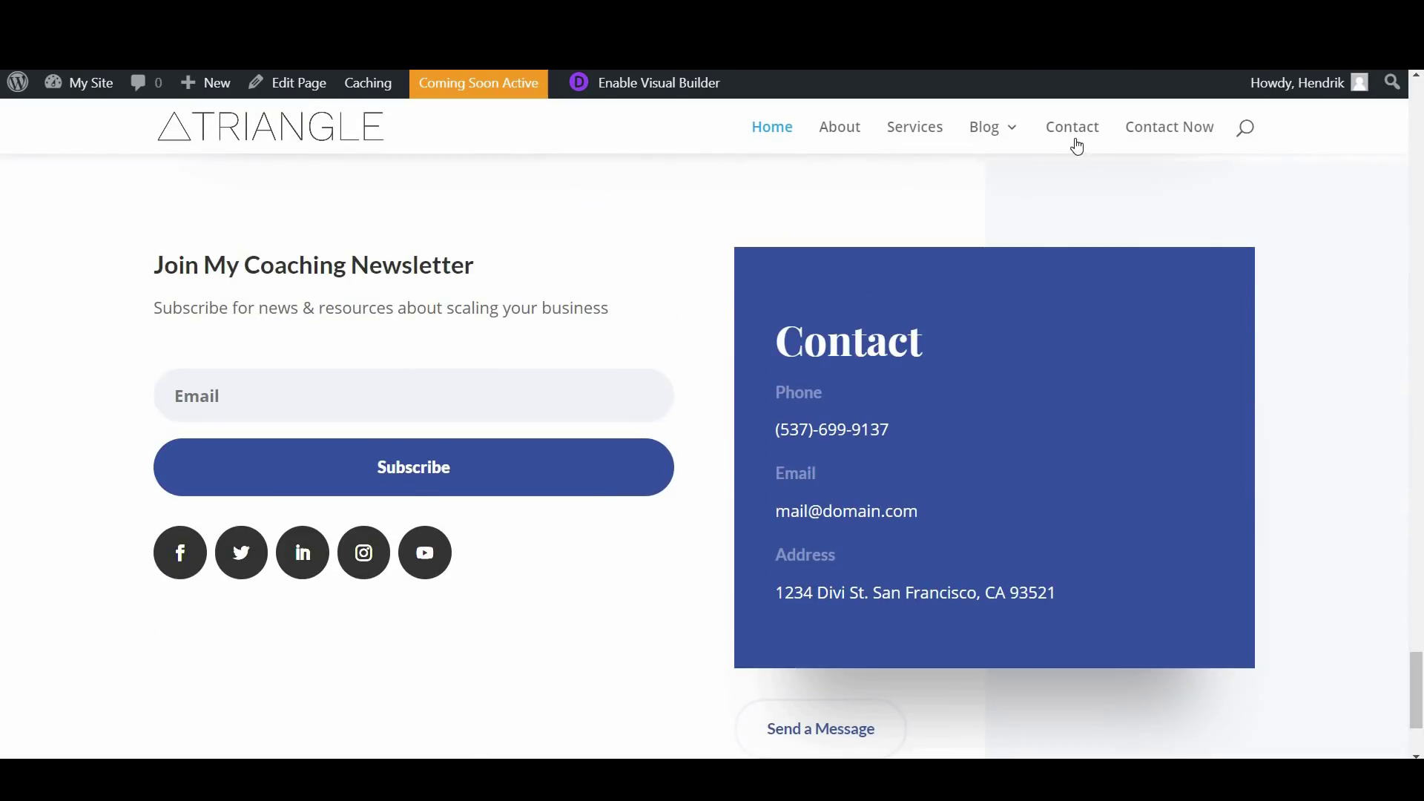
pyautogui.moveTo(1039, 162)
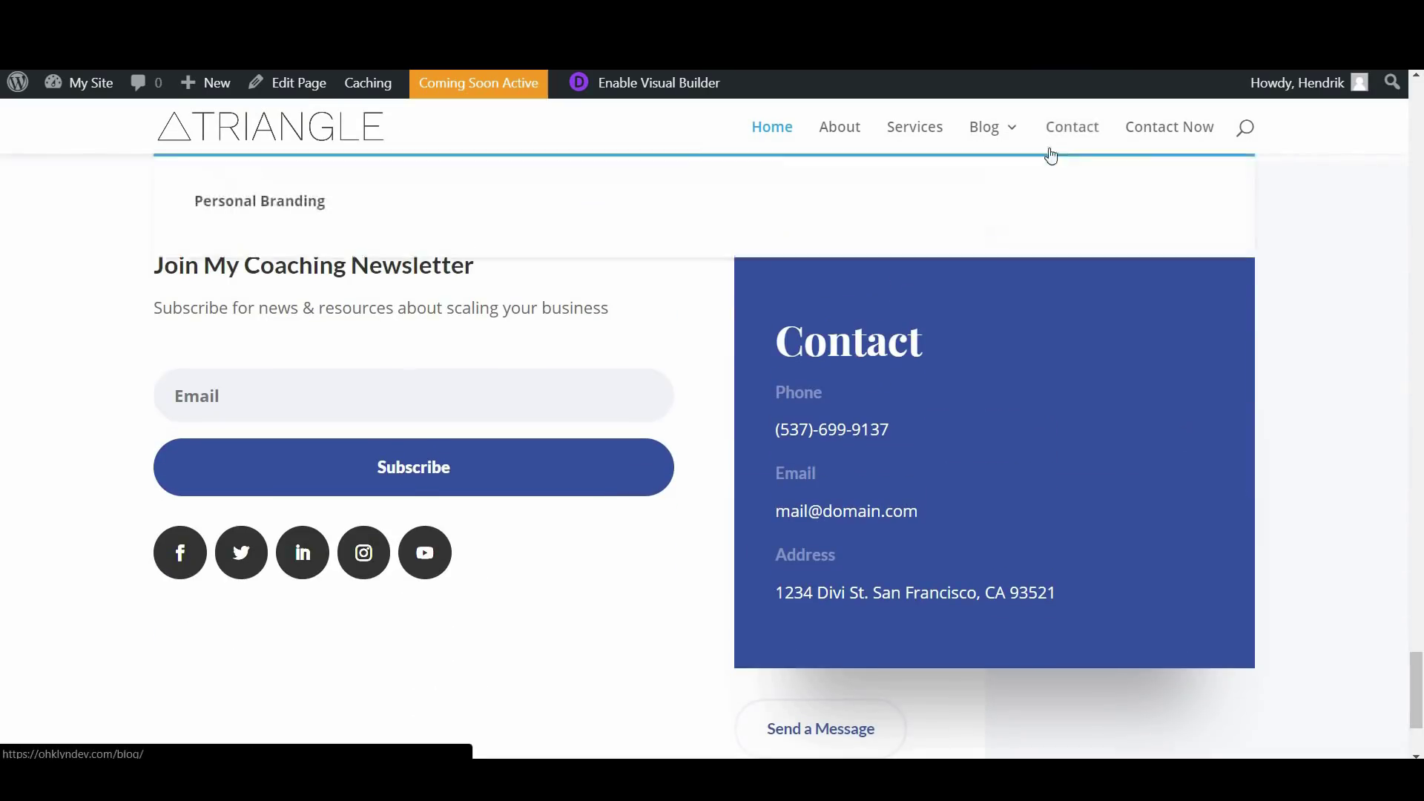
pyautogui.click(1063, 124)
pyautogui.moveTo(1421, 183); pyautogui.dragTo(1422, 558)
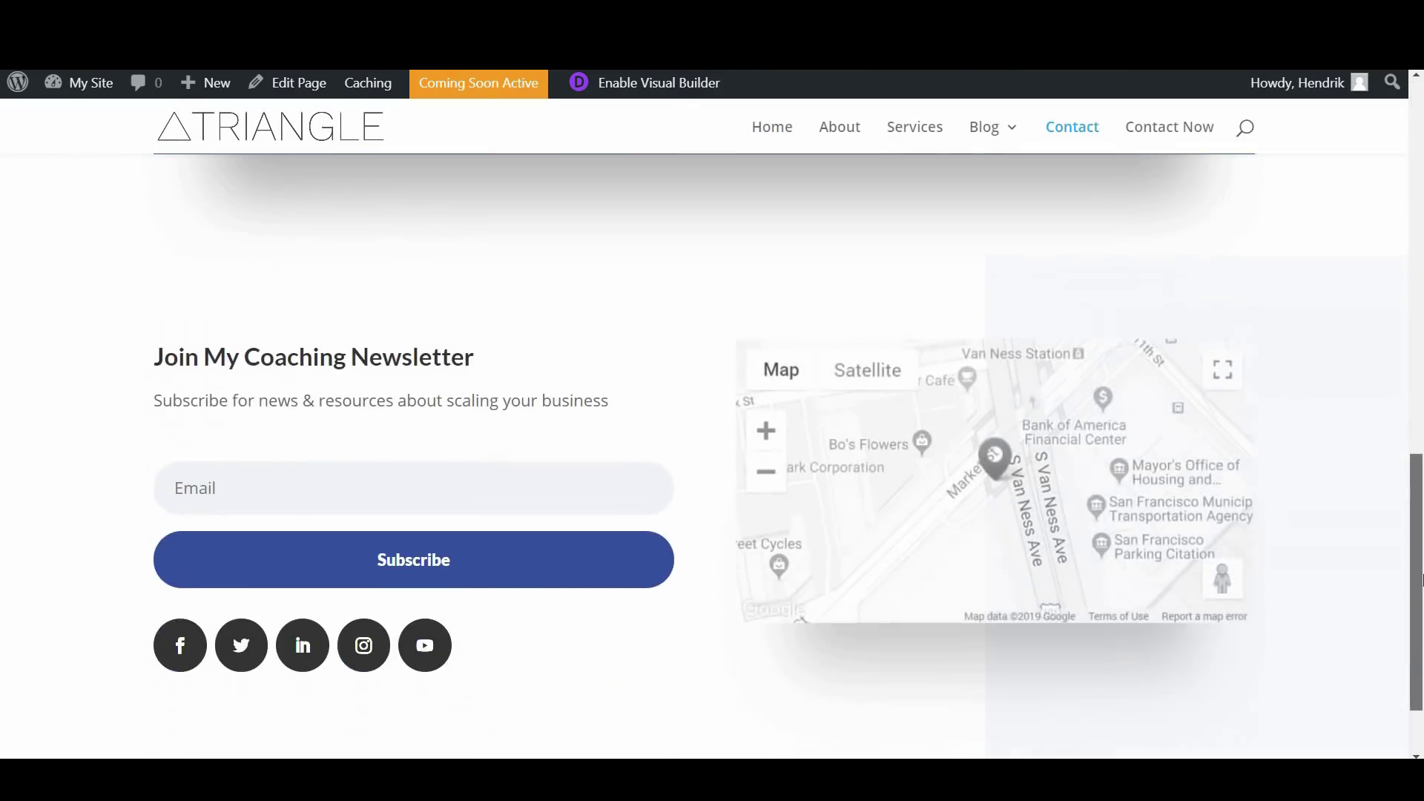
pyautogui.scroll(-2, 1385, 547)
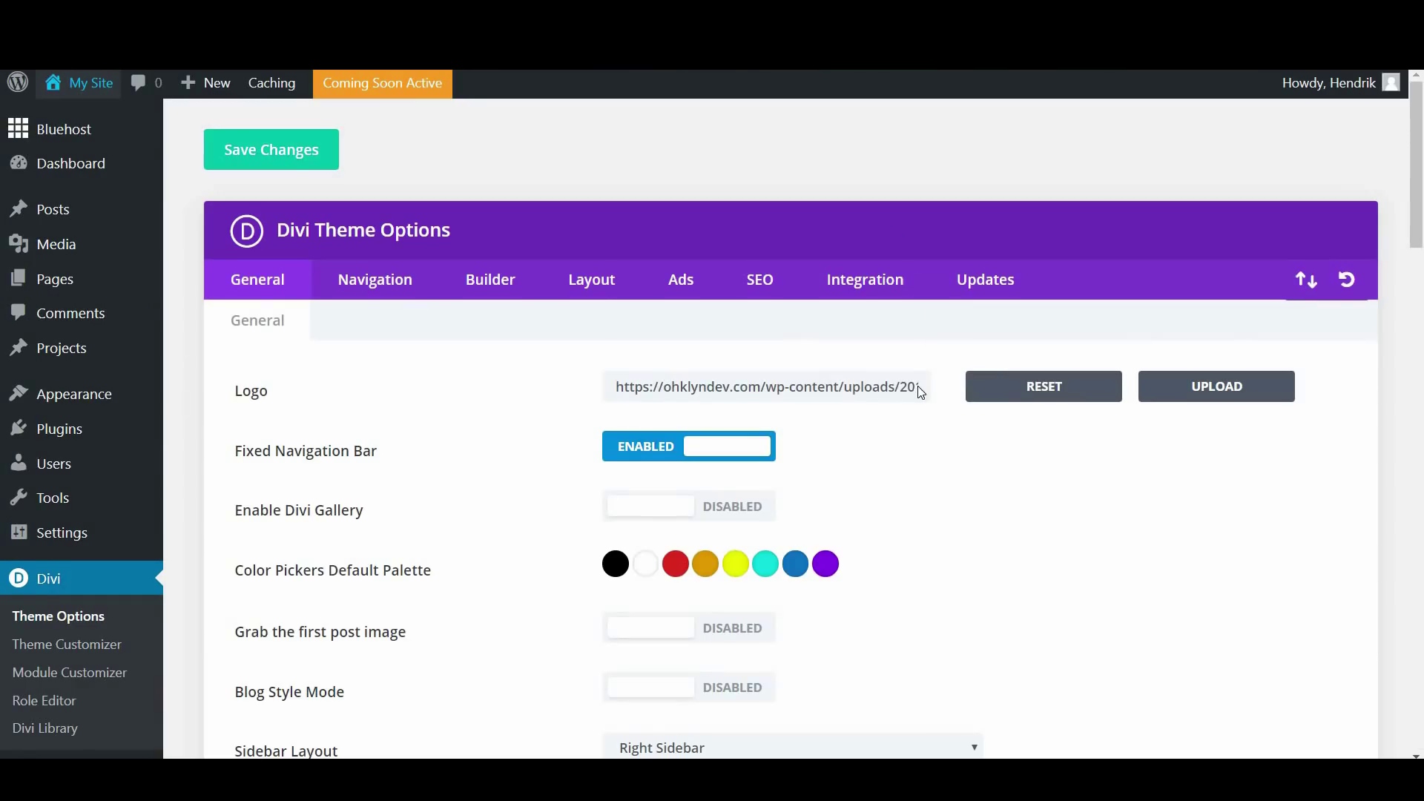
pyautogui.scroll(-8, 917, 390)
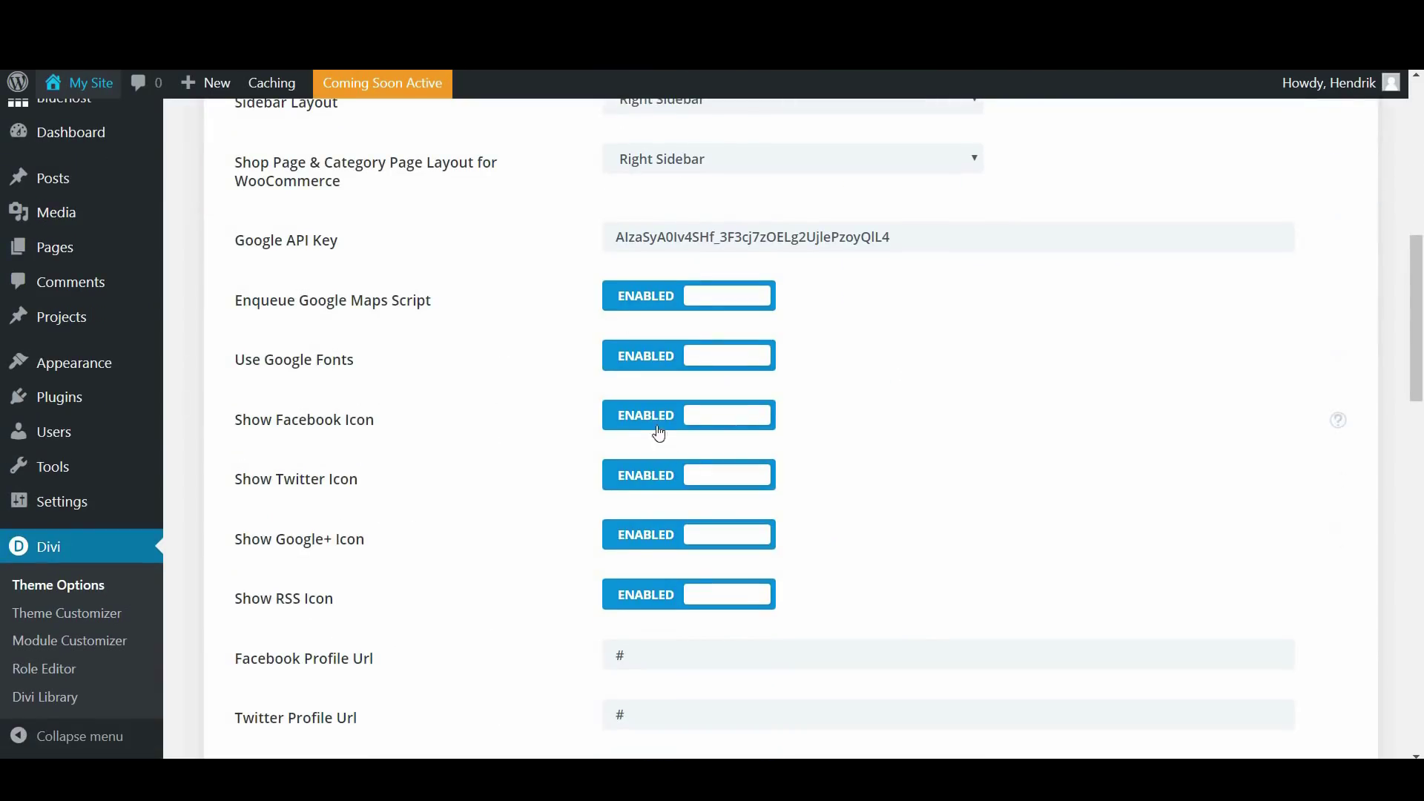
pyautogui.scroll(-1, 316, 424)
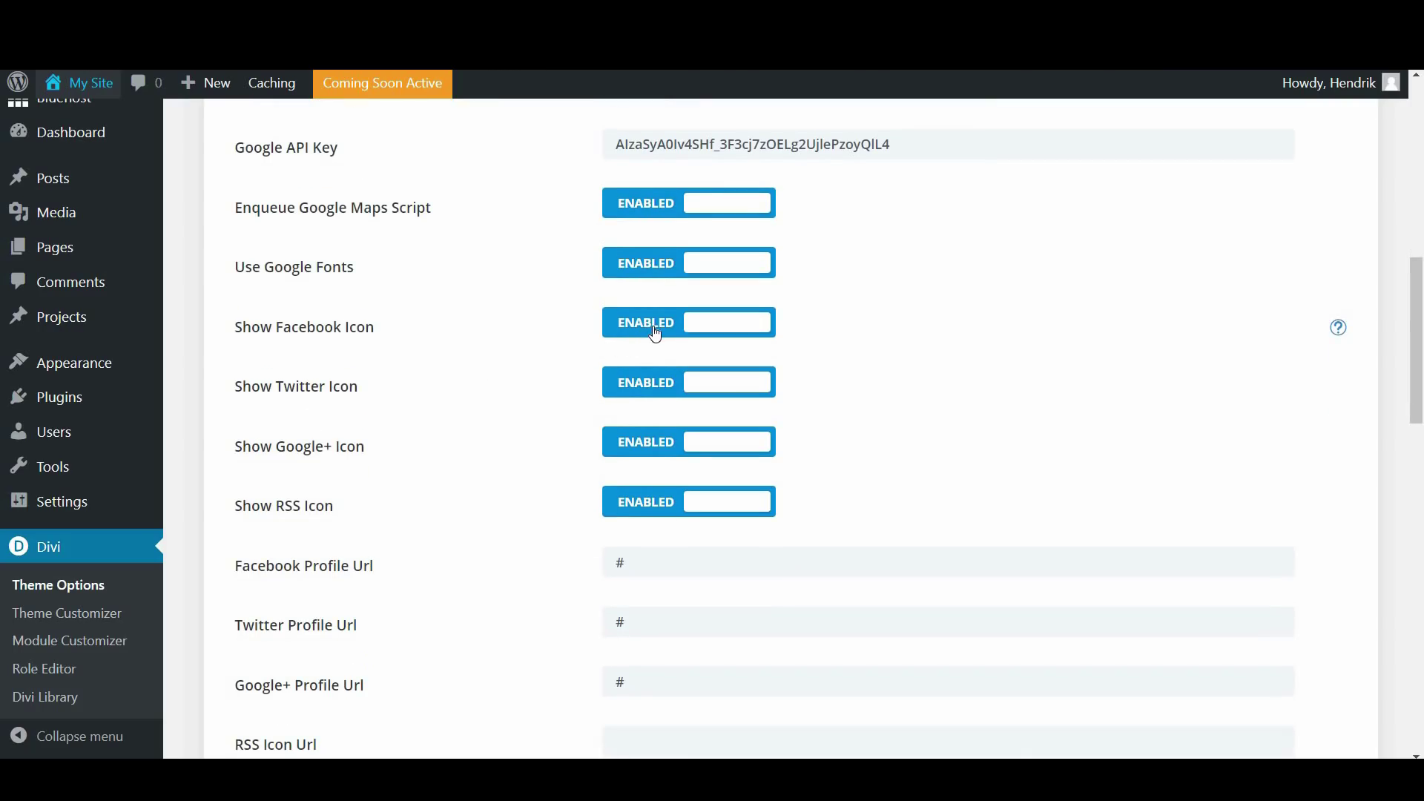
pyautogui.scroll(-1, 498, 367)
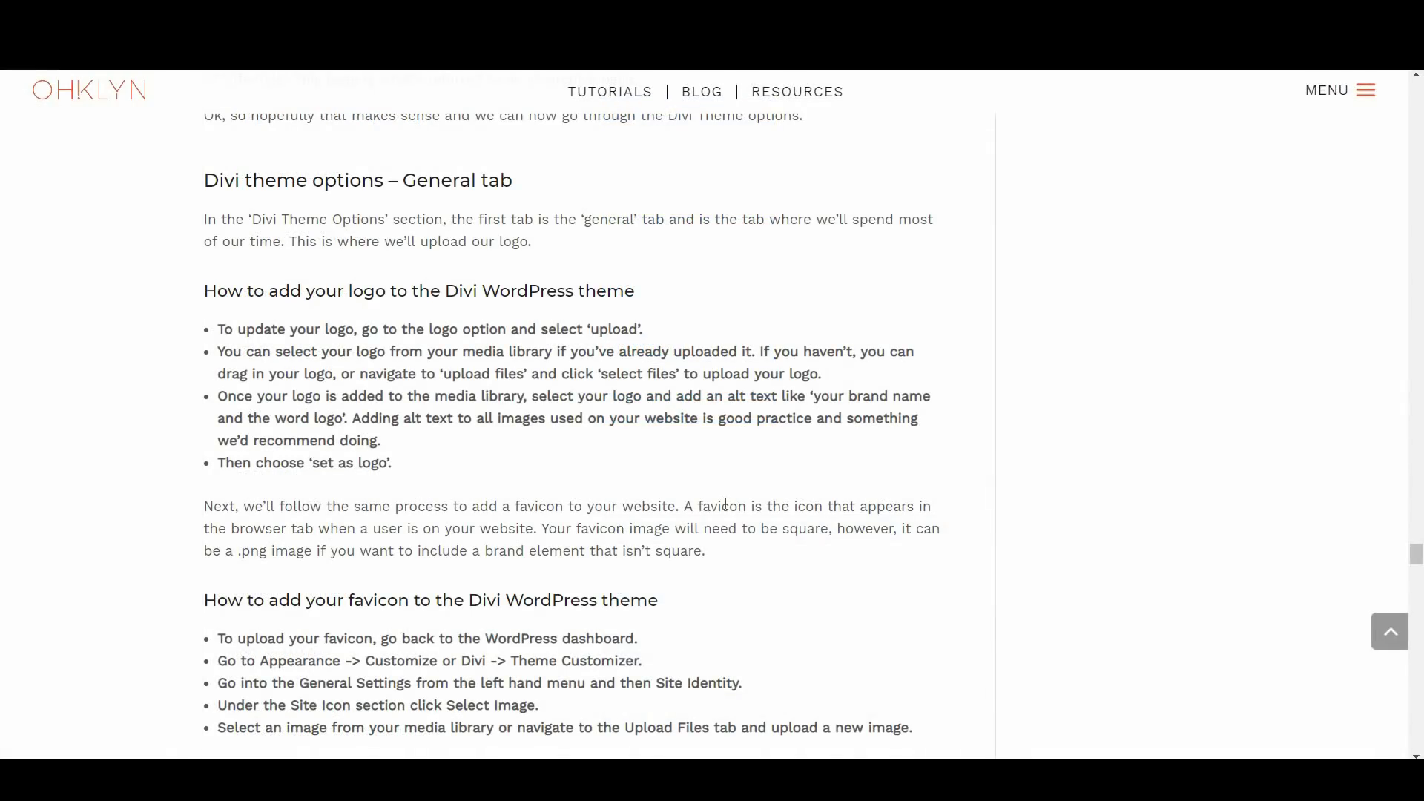
# Open the DIVI + FONT AWESOME guide on Elegant Themes and scroll through the article
pyautogui.scroll(-10, 725, 504)
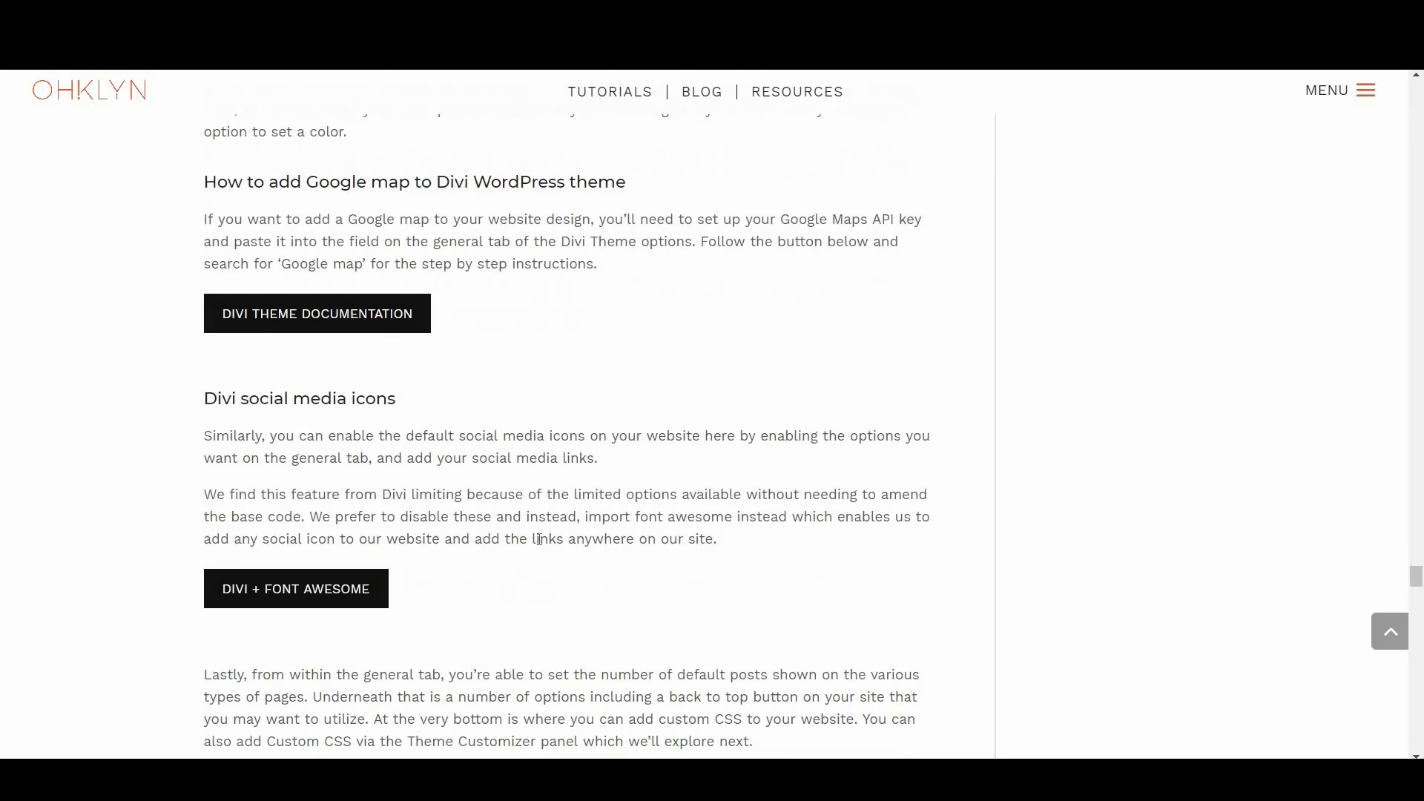
pyautogui.click(279, 591)
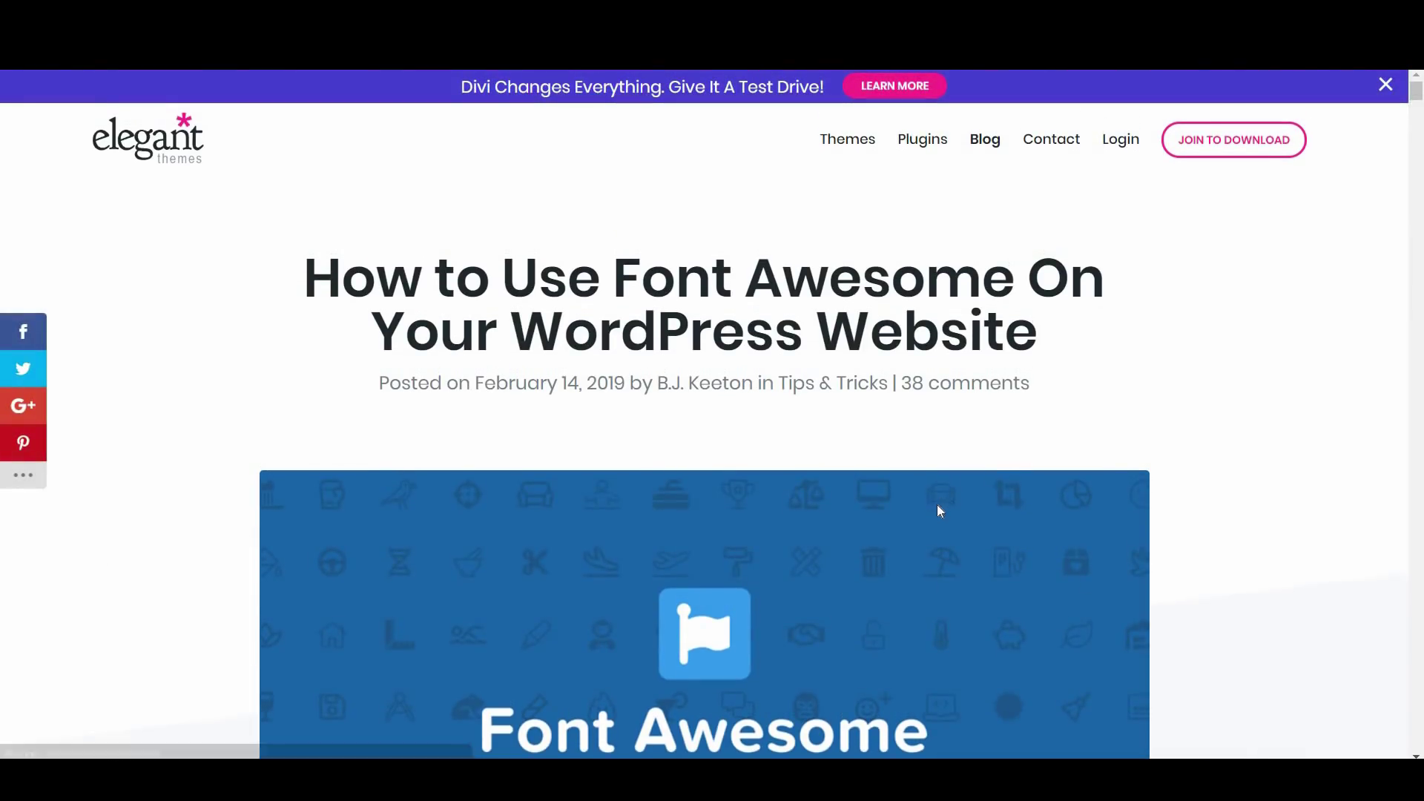
pyautogui.scroll(-4, 941, 511)
pyautogui.scroll(-5, 940, 510)
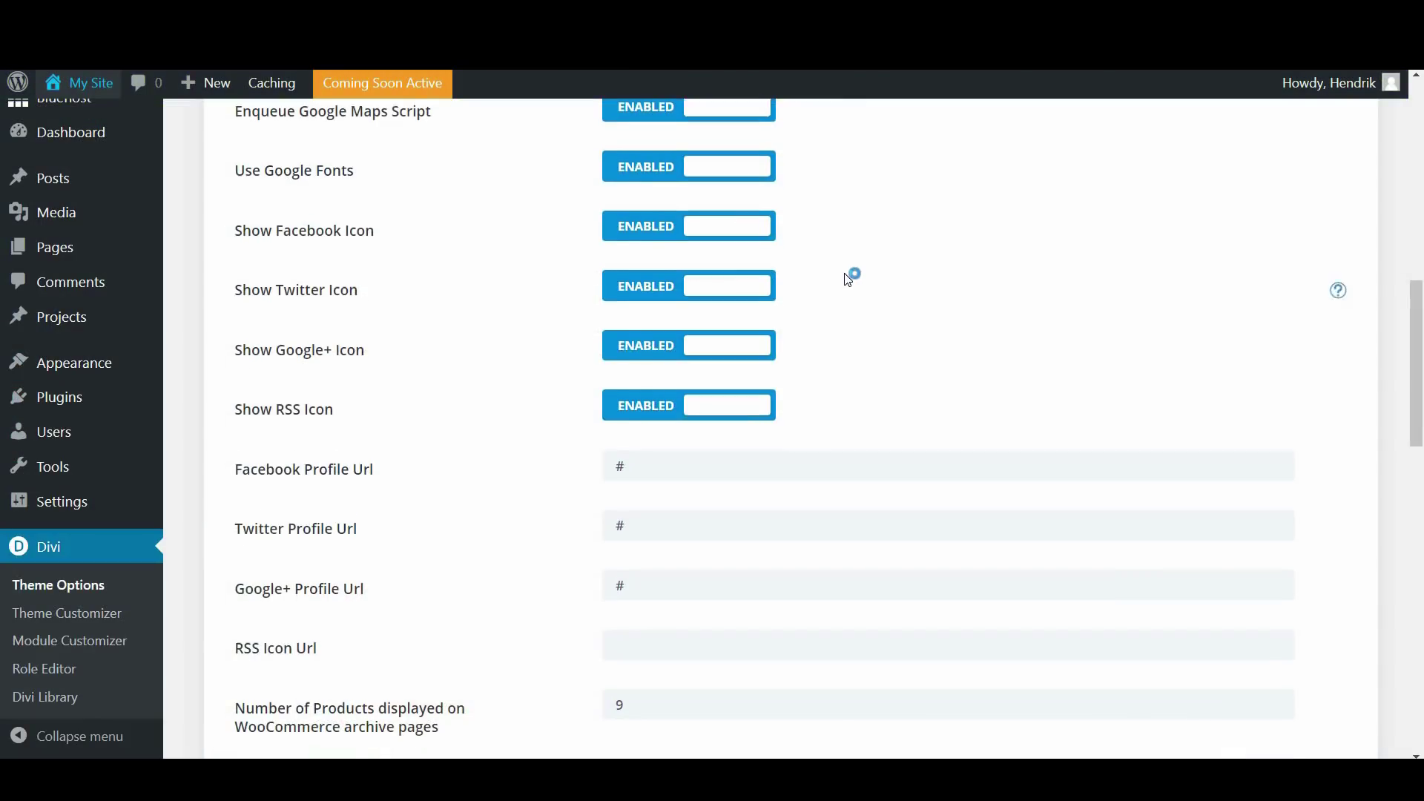
pyautogui.scroll(-1, 852, 276)
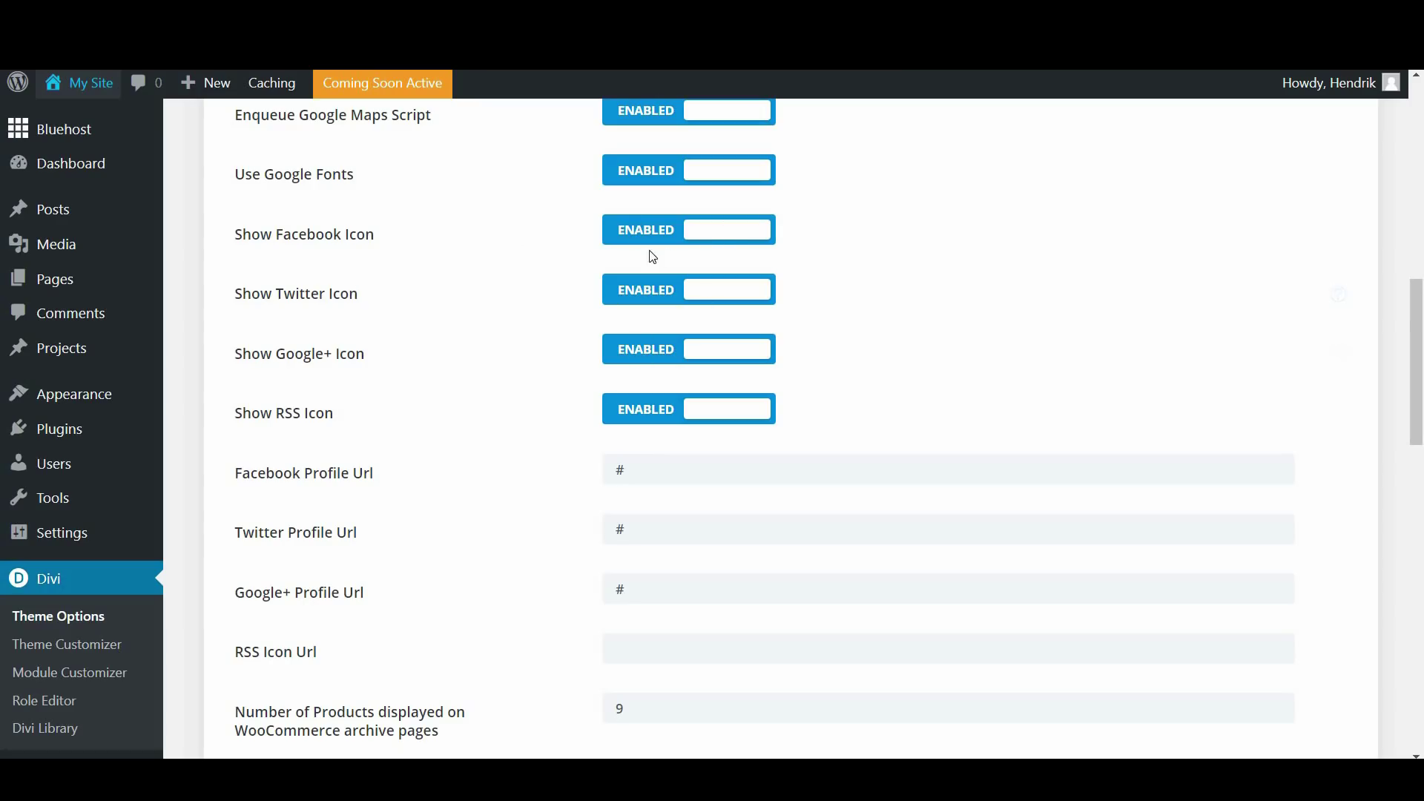
# Paste the OHKLYN Facebook page address from the sticky note into Facebook Profile Url and save
pyautogui.hotkey('alt', 'Tab')
pyautogui.moveTo(1283, 74); pyautogui.dragTo(1077, 75)
pyautogui.hotkey('ctrl', 'c')
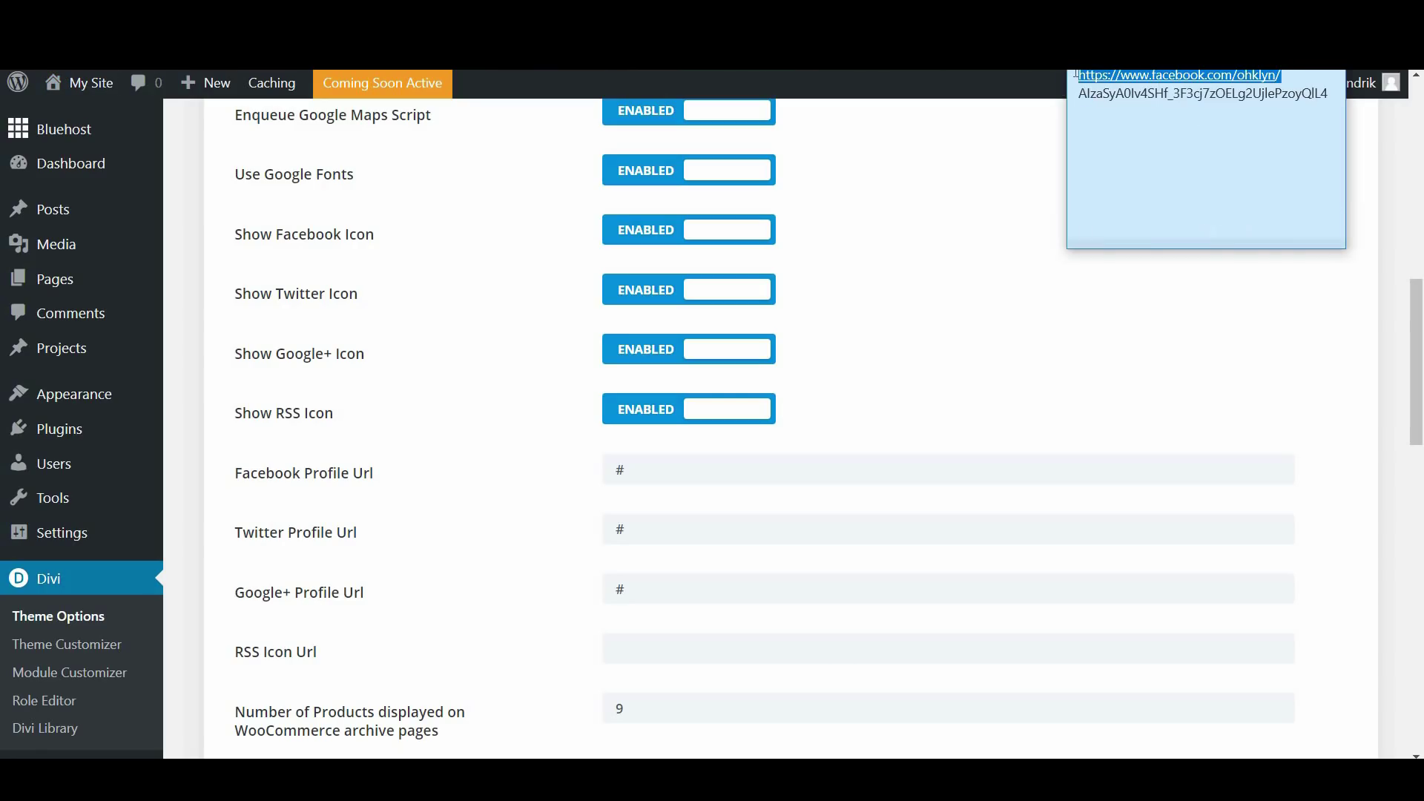
pyautogui.click(902, 225)
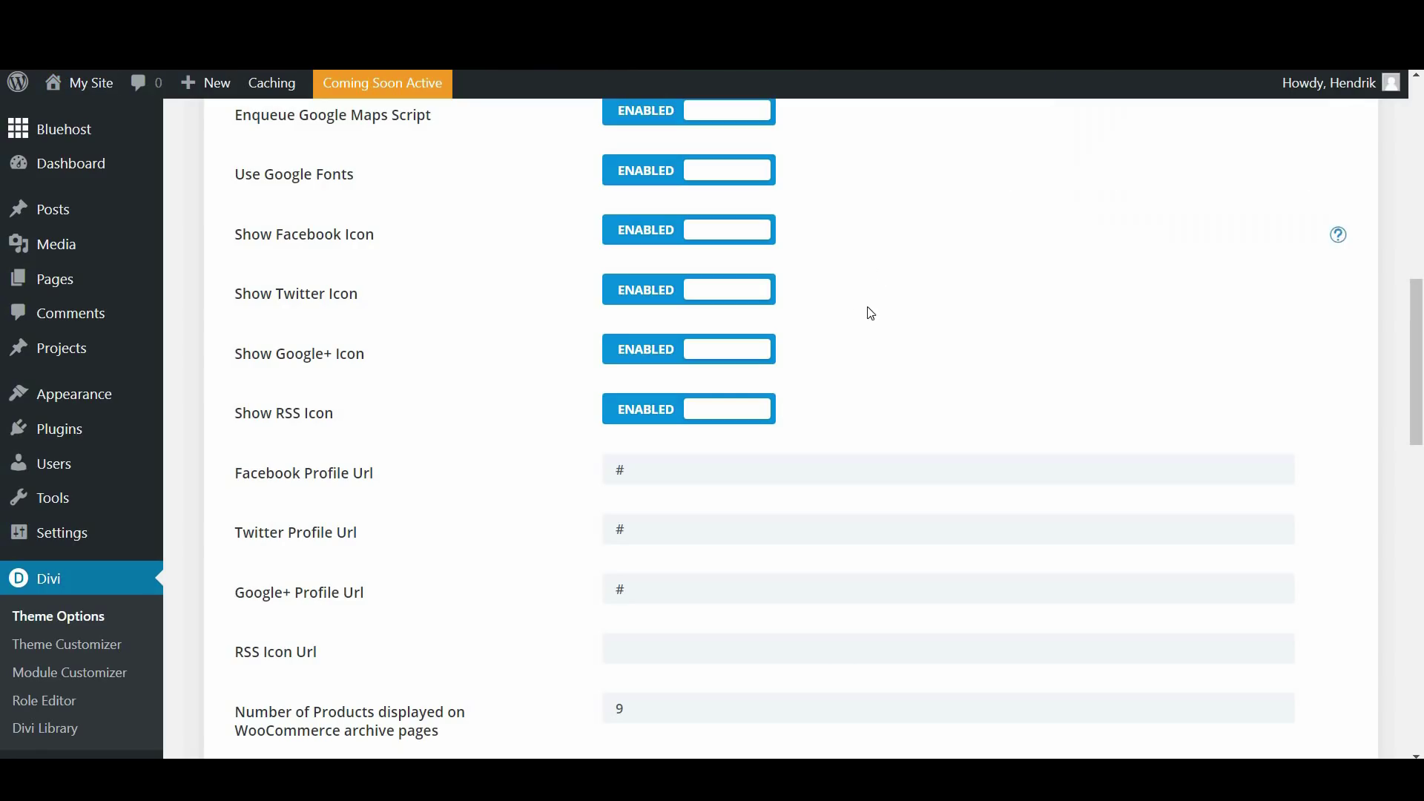
pyautogui.click(545, 484)
pyautogui.hotkey('ctrl', 'v')
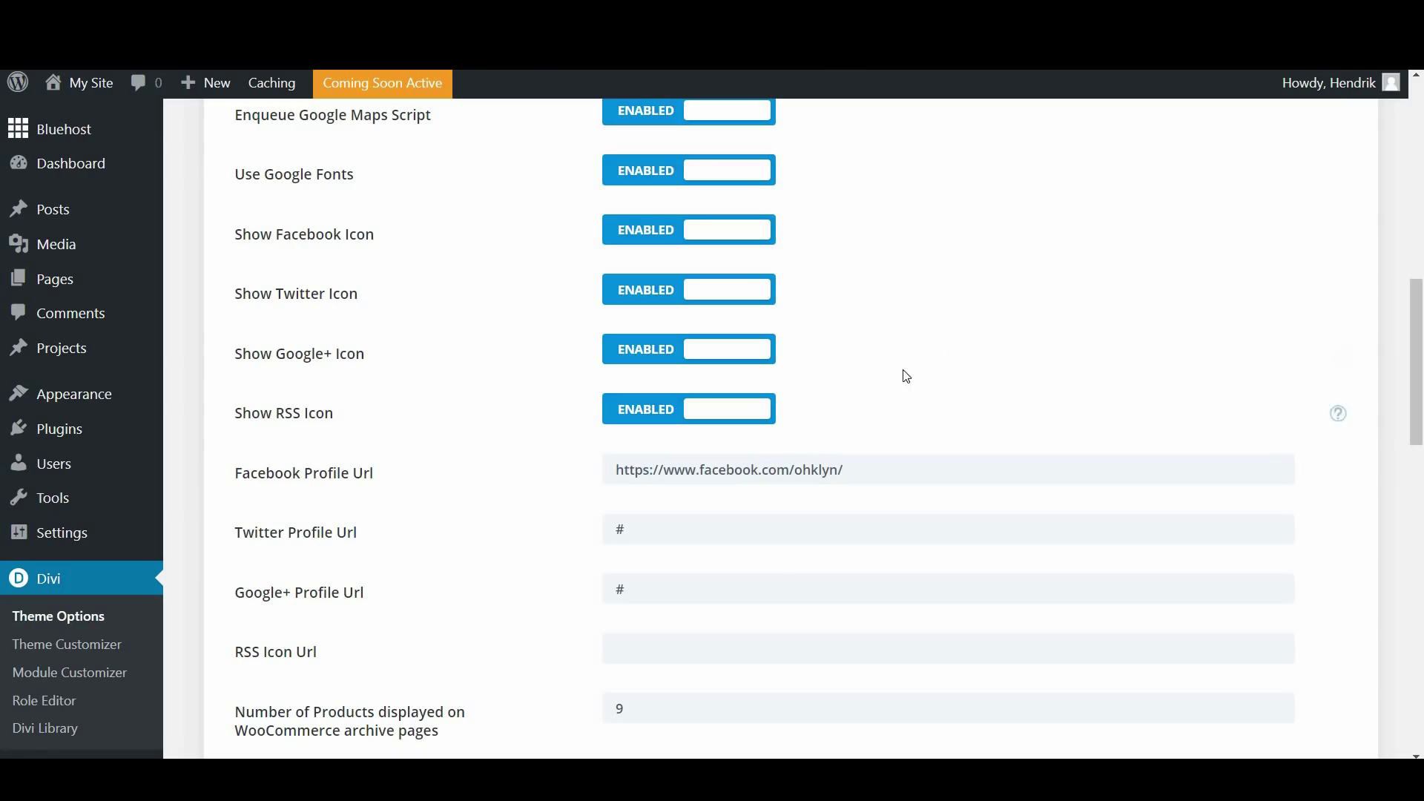
pyautogui.moveTo(1415, 363); pyautogui.dragTo(1416, 163)
pyautogui.click(293, 168)
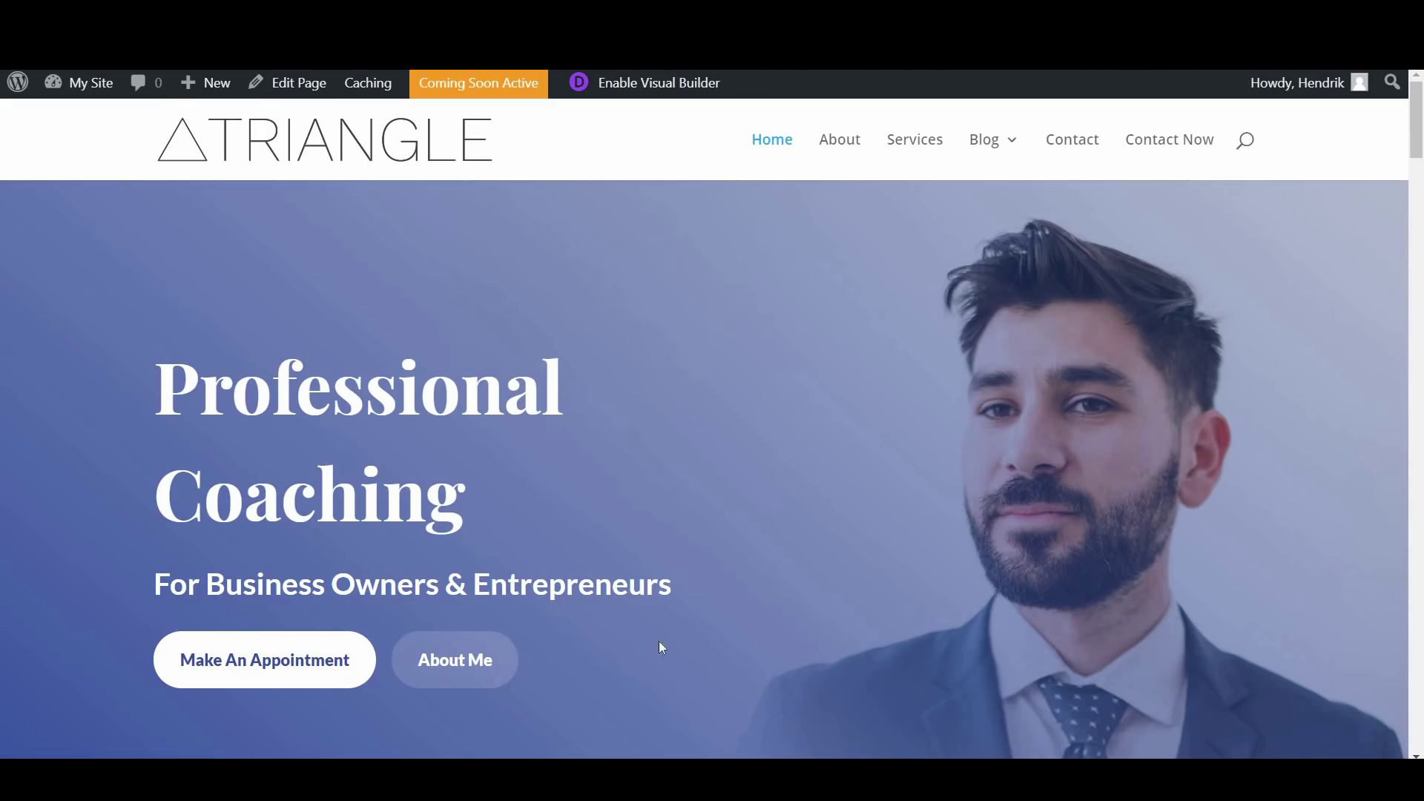
# Check that the homepage footer's Facebook icon opens the OHKLYN Facebook page
pyautogui.scroll(-10, 836, 611)
pyautogui.scroll(-20, 840, 613)
pyautogui.scroll(-20, 839, 616)
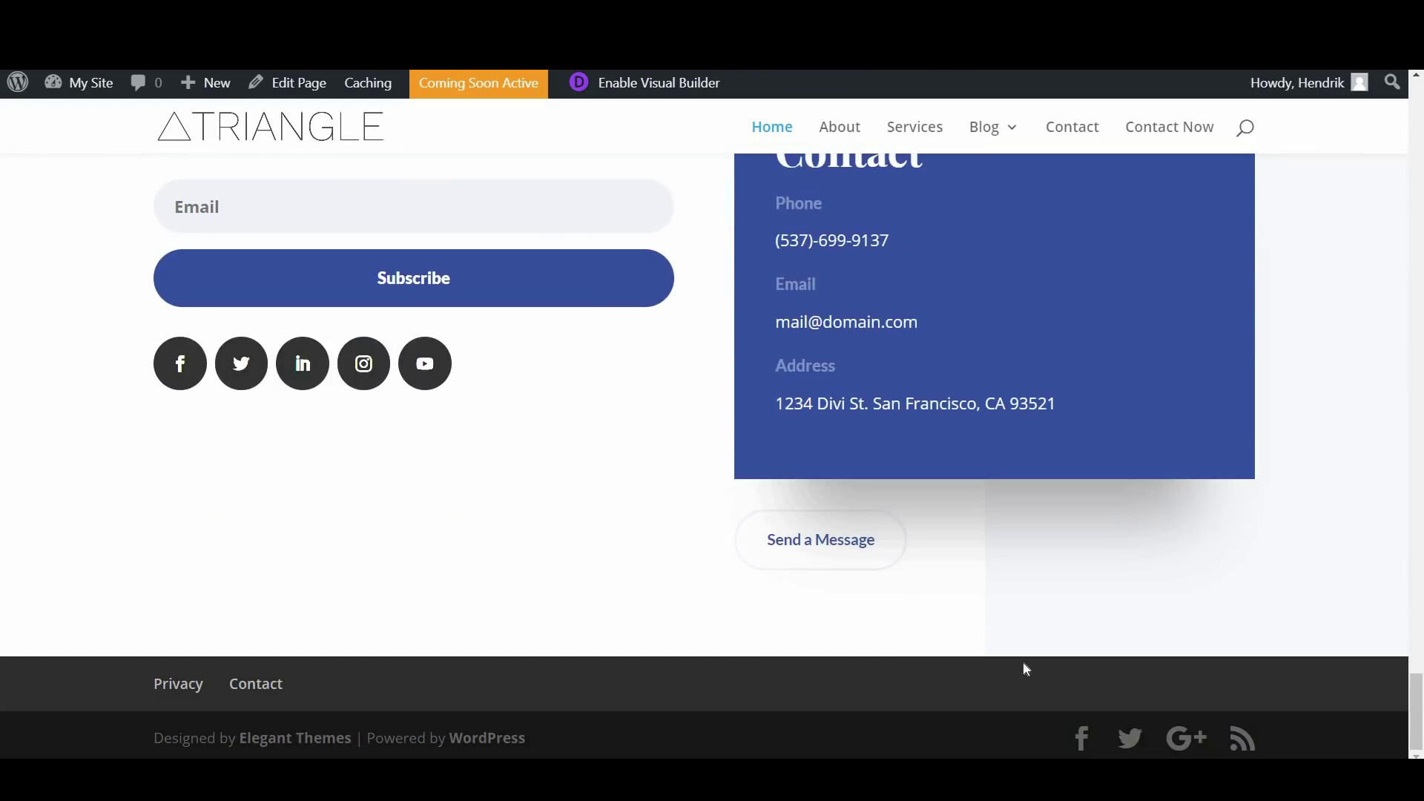
pyautogui.click(1083, 742)
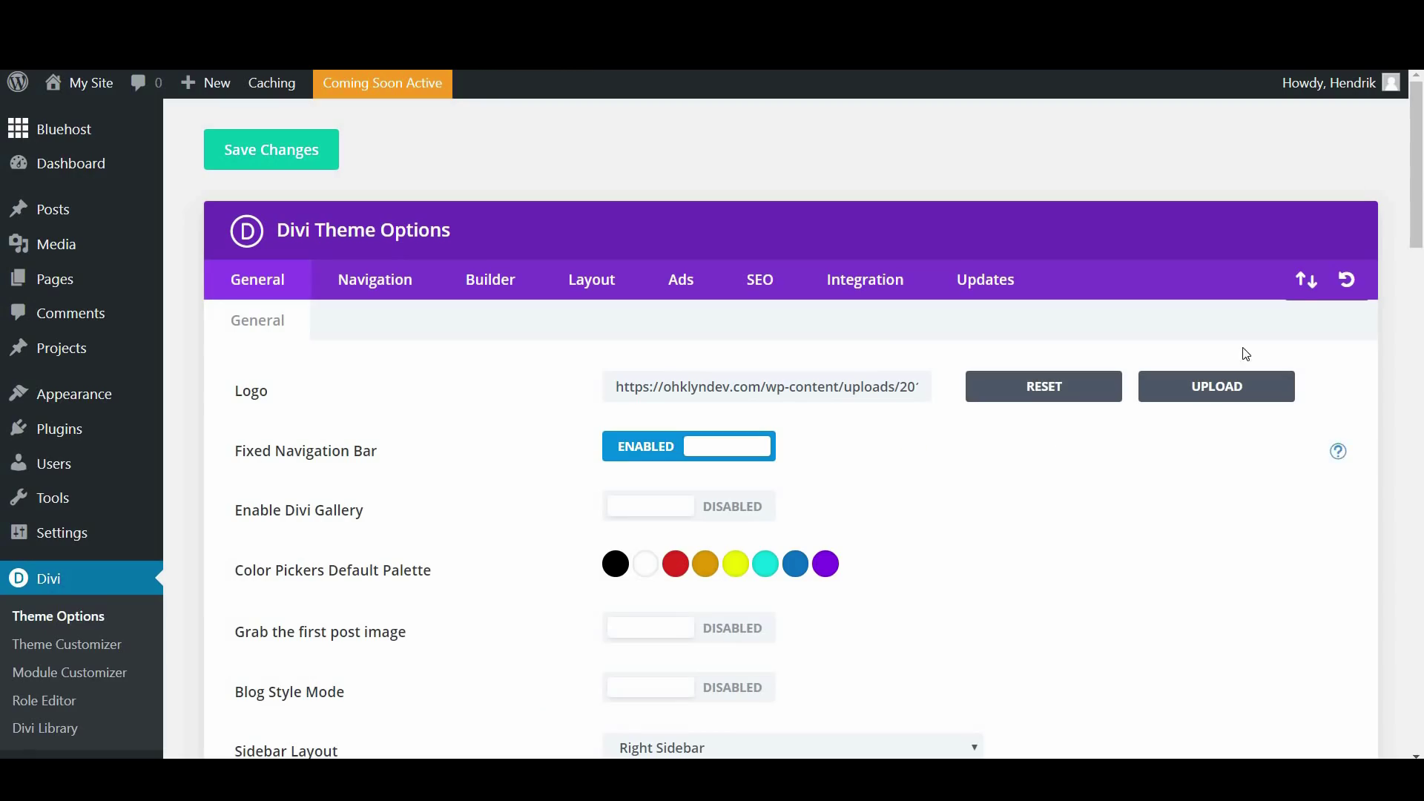
pyautogui.moveTo(1417, 169); pyautogui.dragTo(1420, 612)
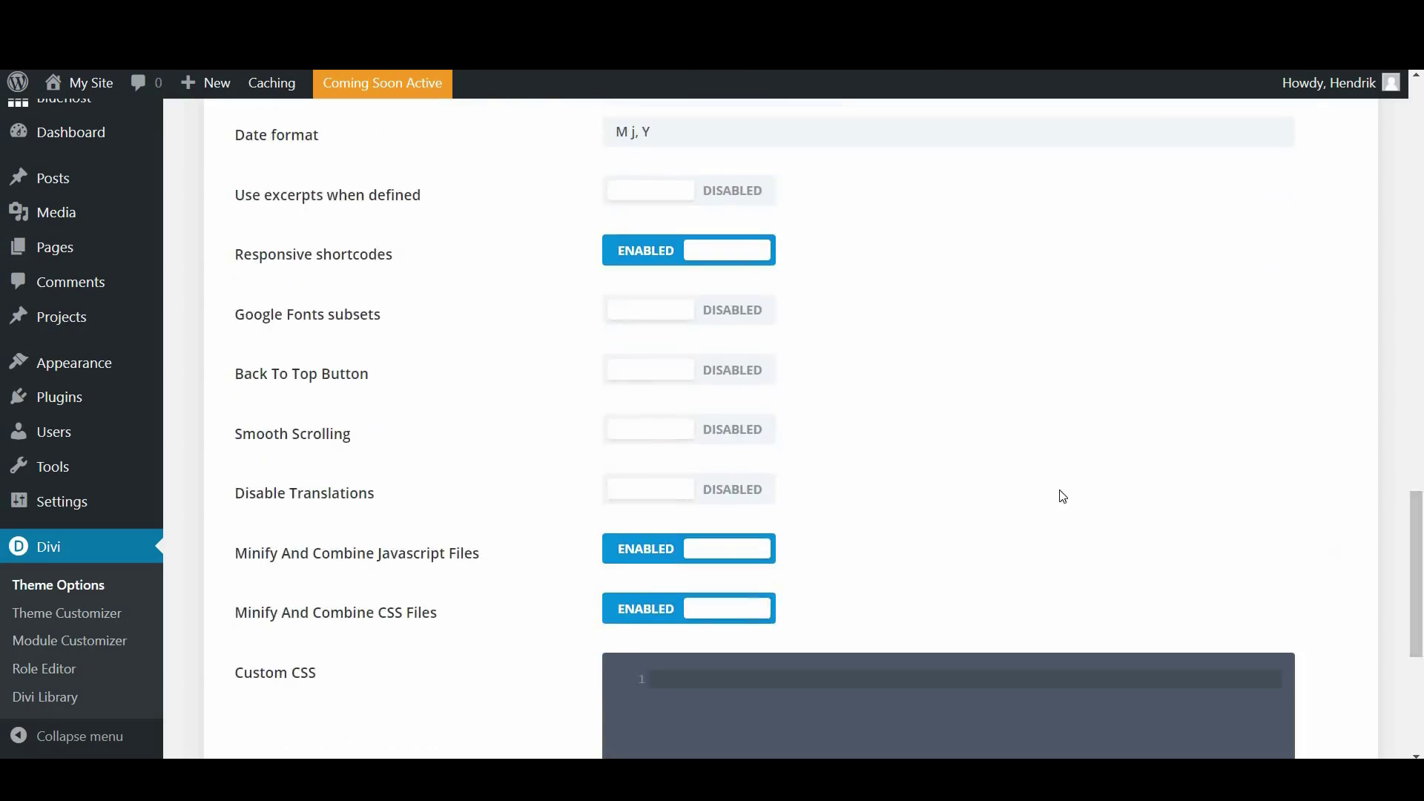
pyautogui.scroll(-1, 975, 413)
pyautogui.scroll(-1, 981, 406)
pyautogui.scroll(2, 990, 397)
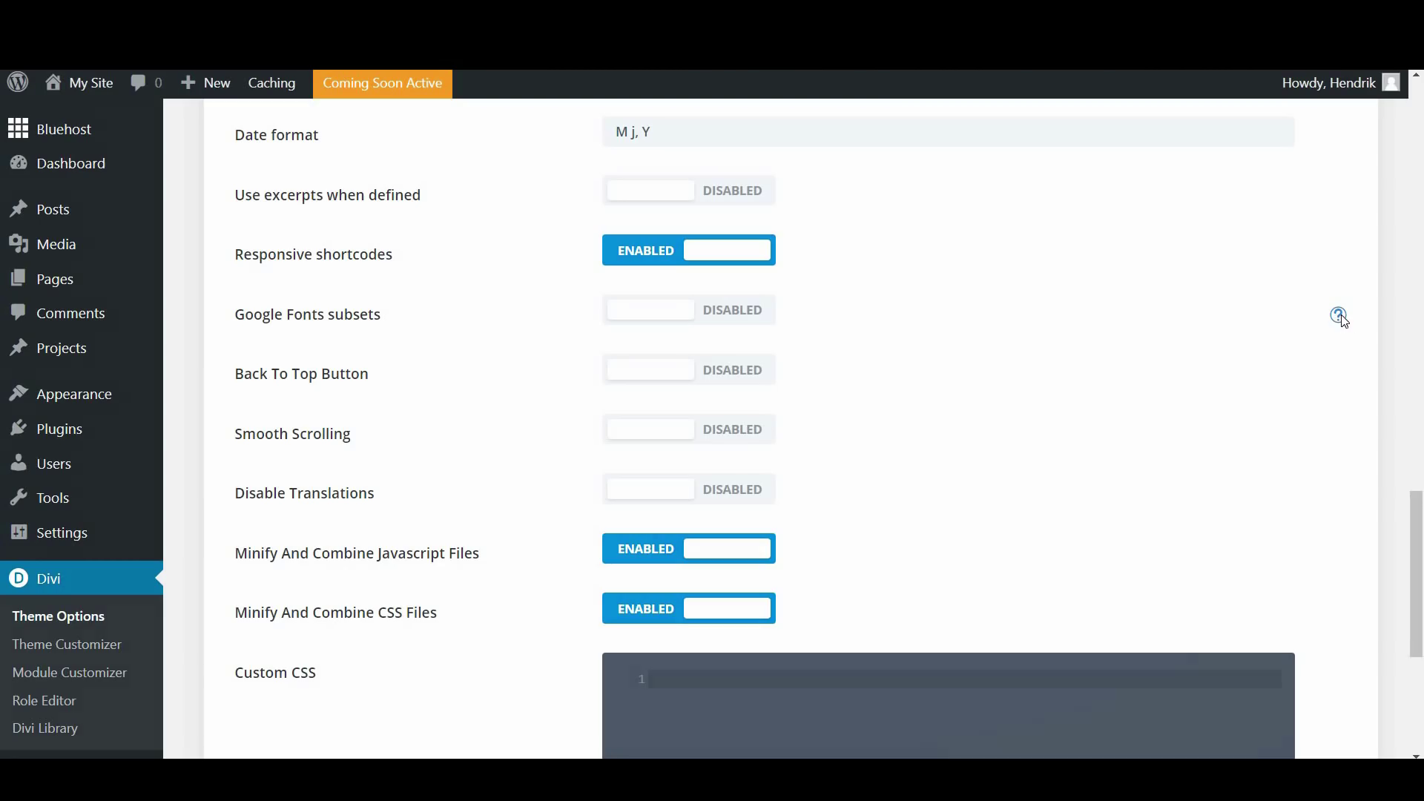
pyautogui.click(1339, 316)
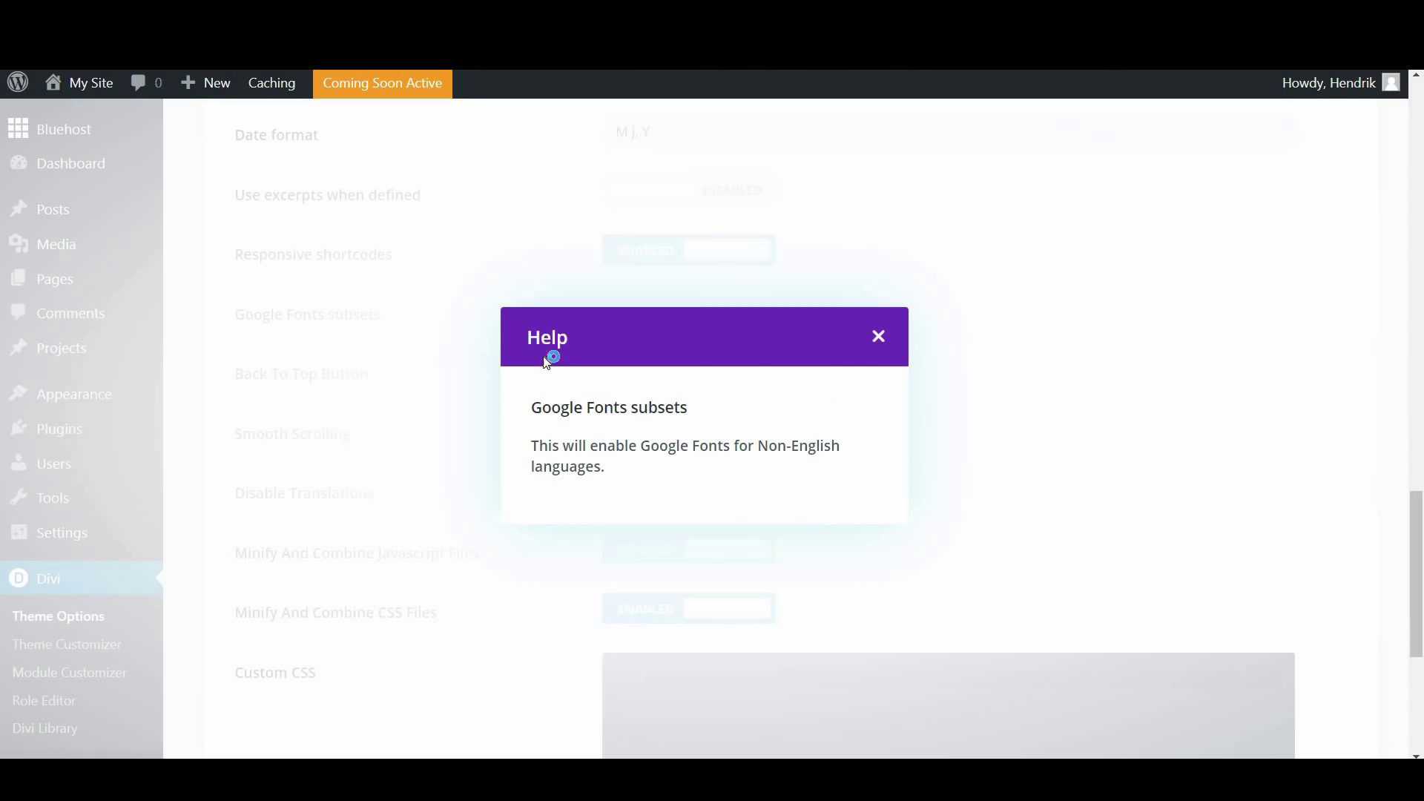
pyautogui.click(880, 337)
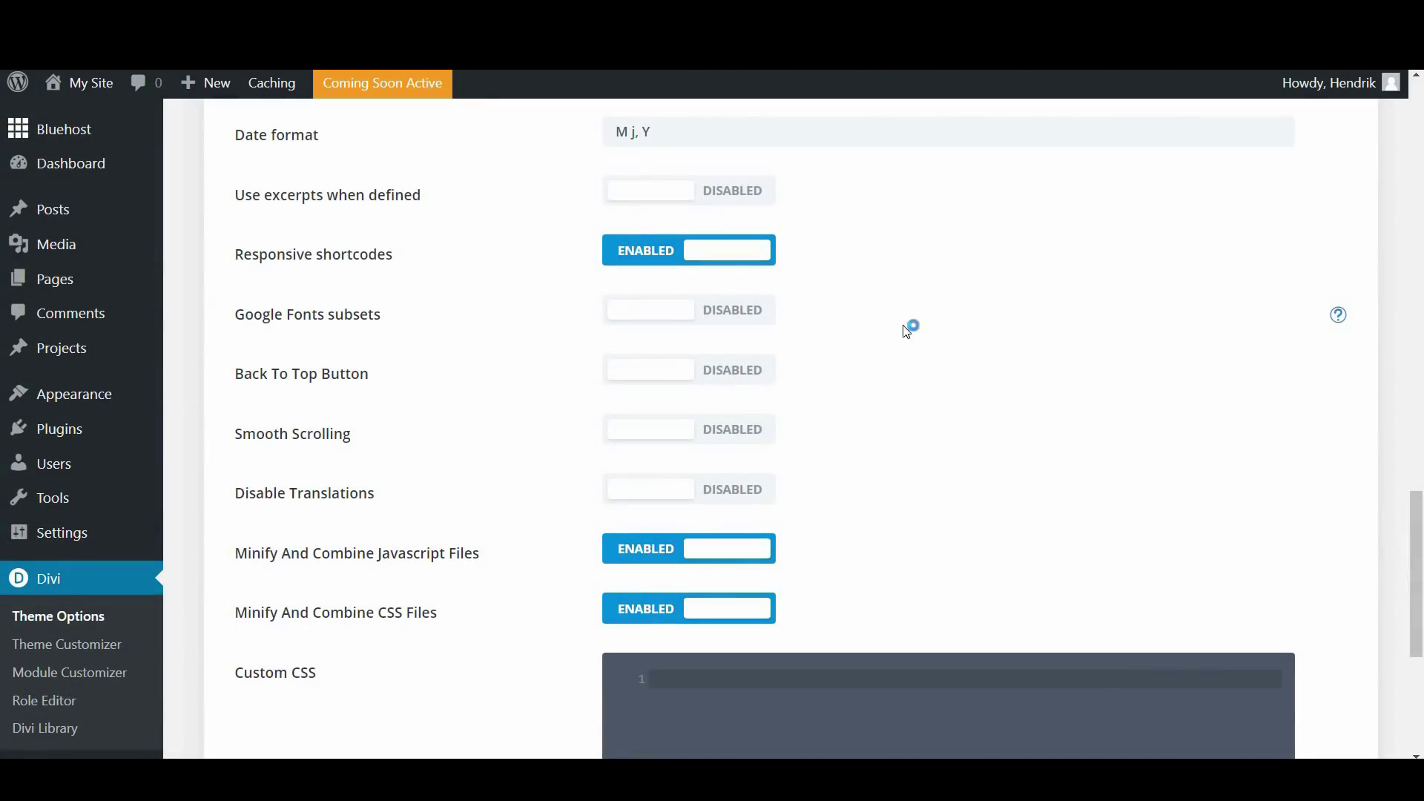
pyautogui.scroll(-4, 903, 363)
pyautogui.scroll(-2, 855, 475)
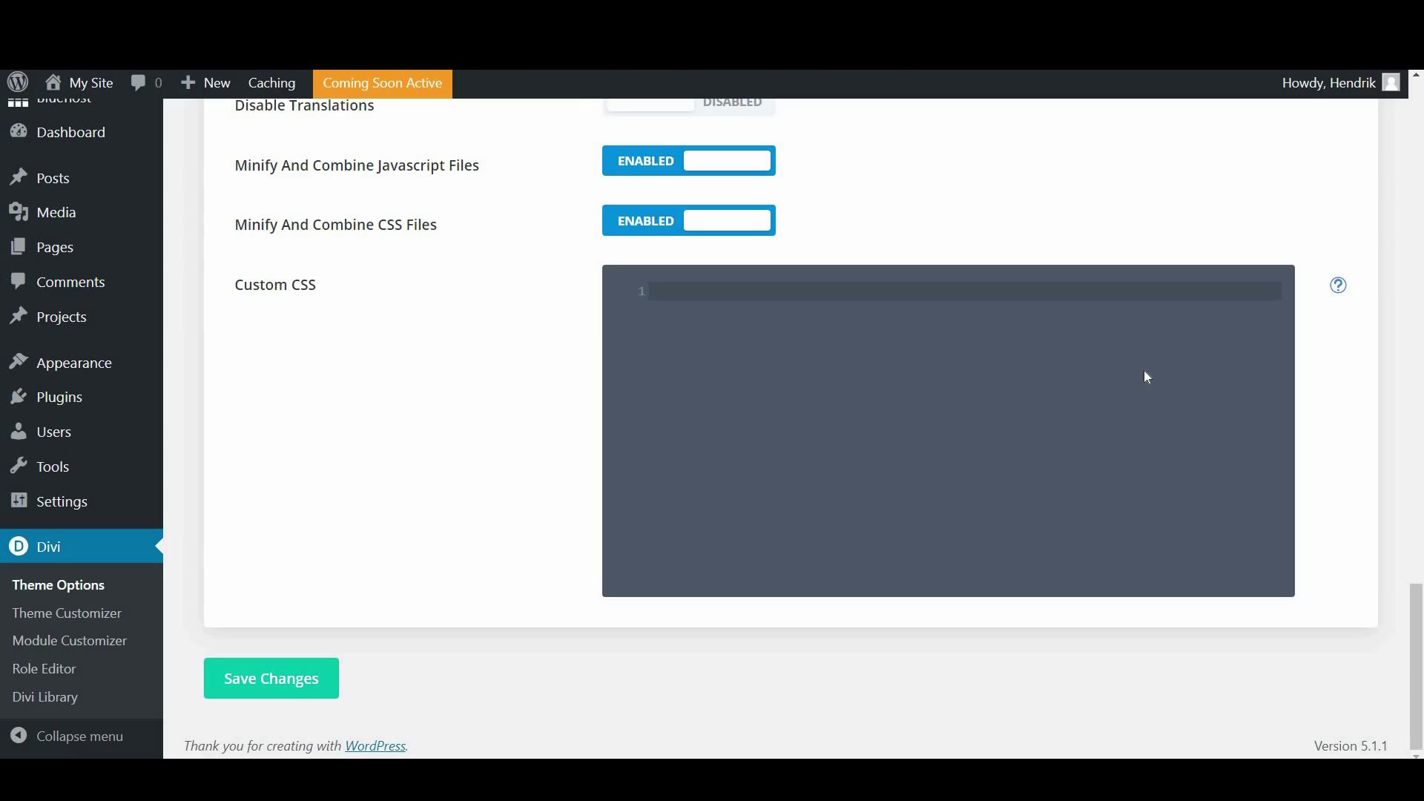
pyautogui.scroll(2, 1420, 582)
pyautogui.moveTo(1420, 582); pyautogui.dragTo(1420, 146)
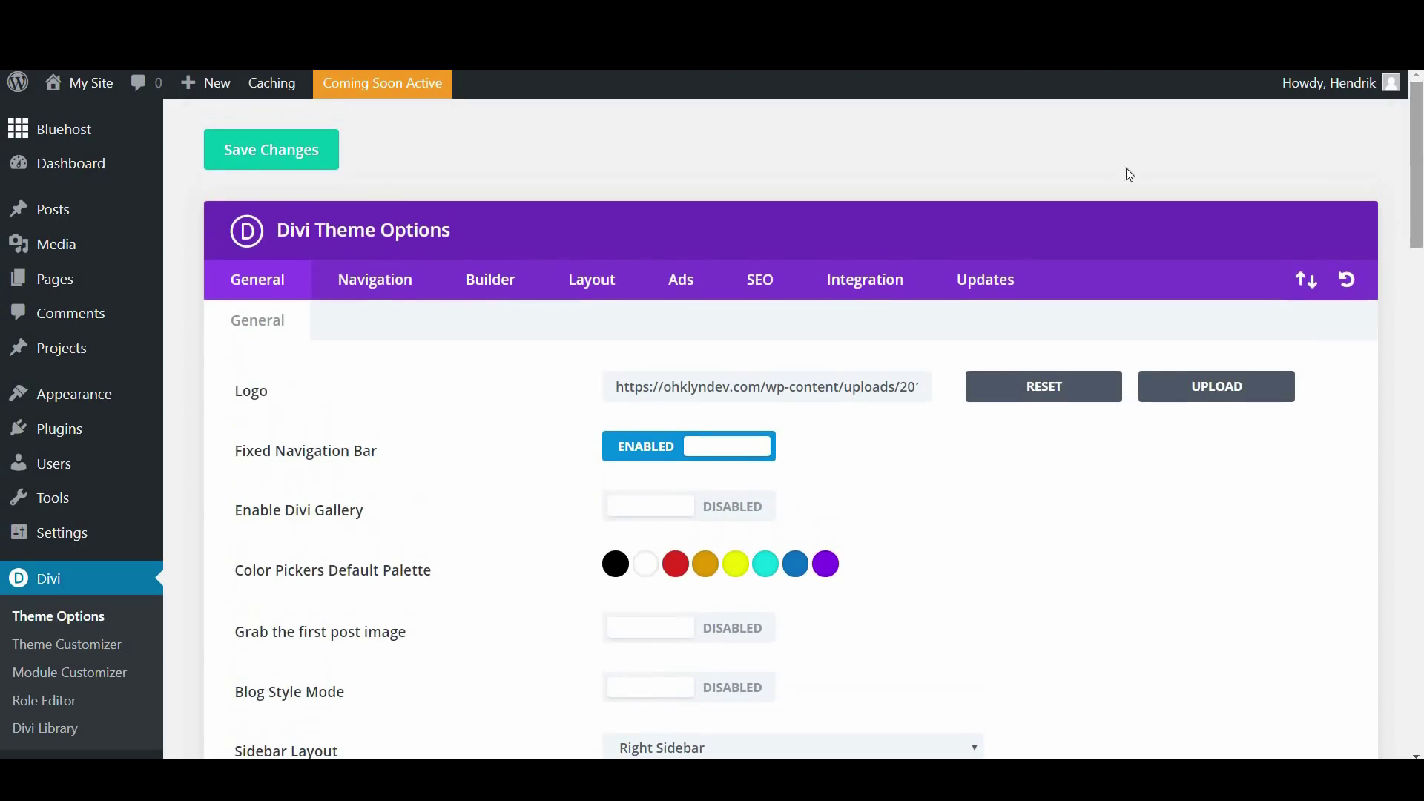
# Review the Navigation Pages, Categories and General Settings subtabs, then show Builder's Post Type Integration
pyautogui.click(373, 287)
pyautogui.scroll(-1, 492, 433)
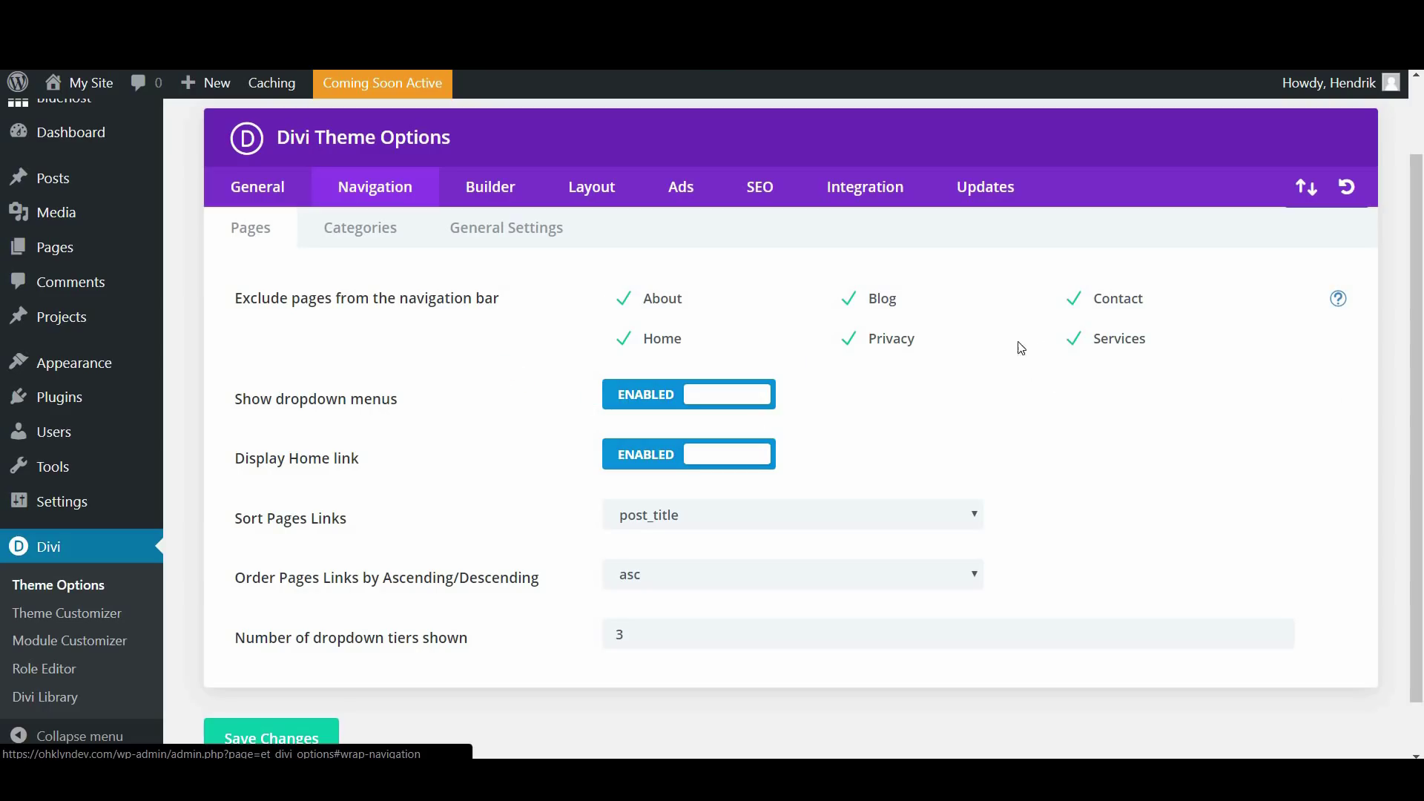
pyautogui.click(1075, 304)
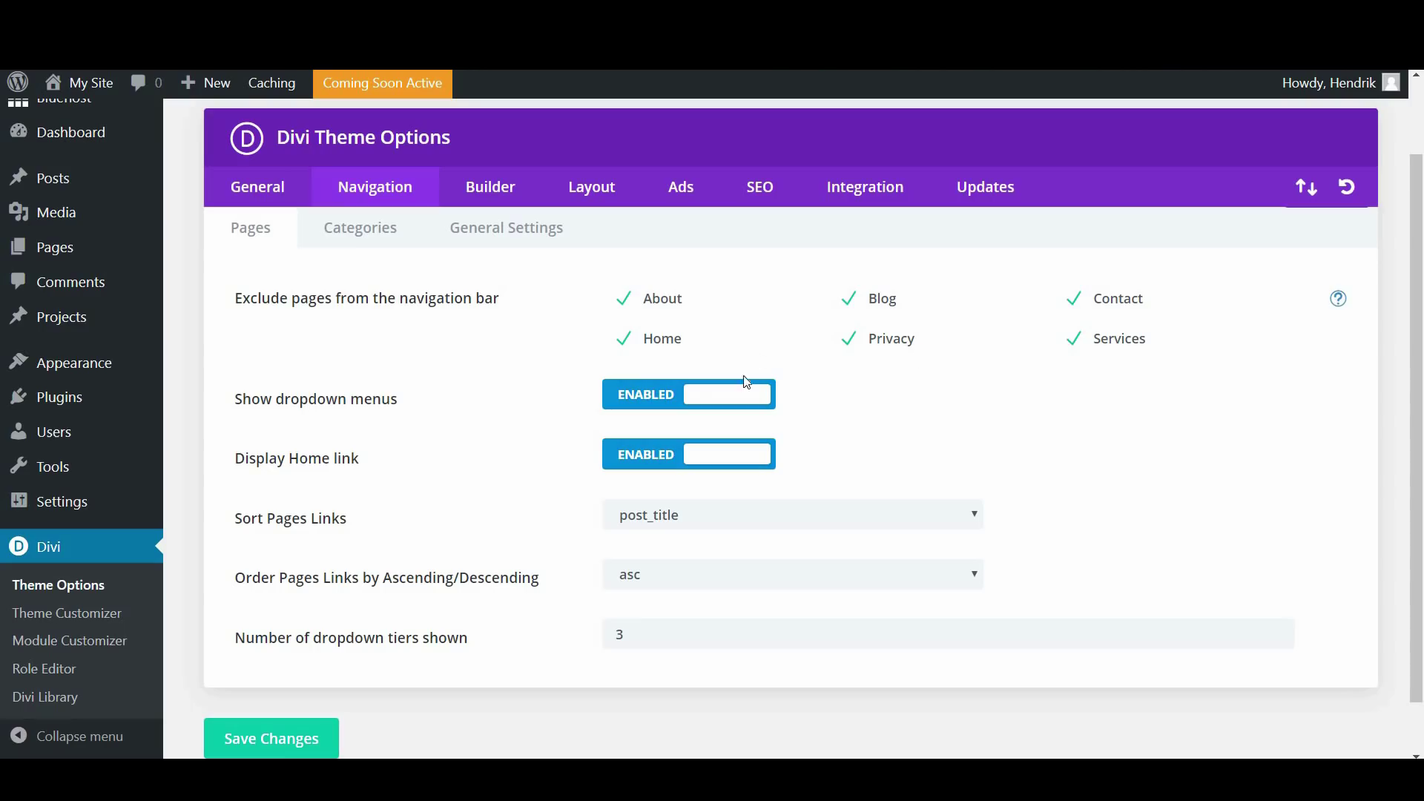
pyautogui.scroll(-1, 483, 397)
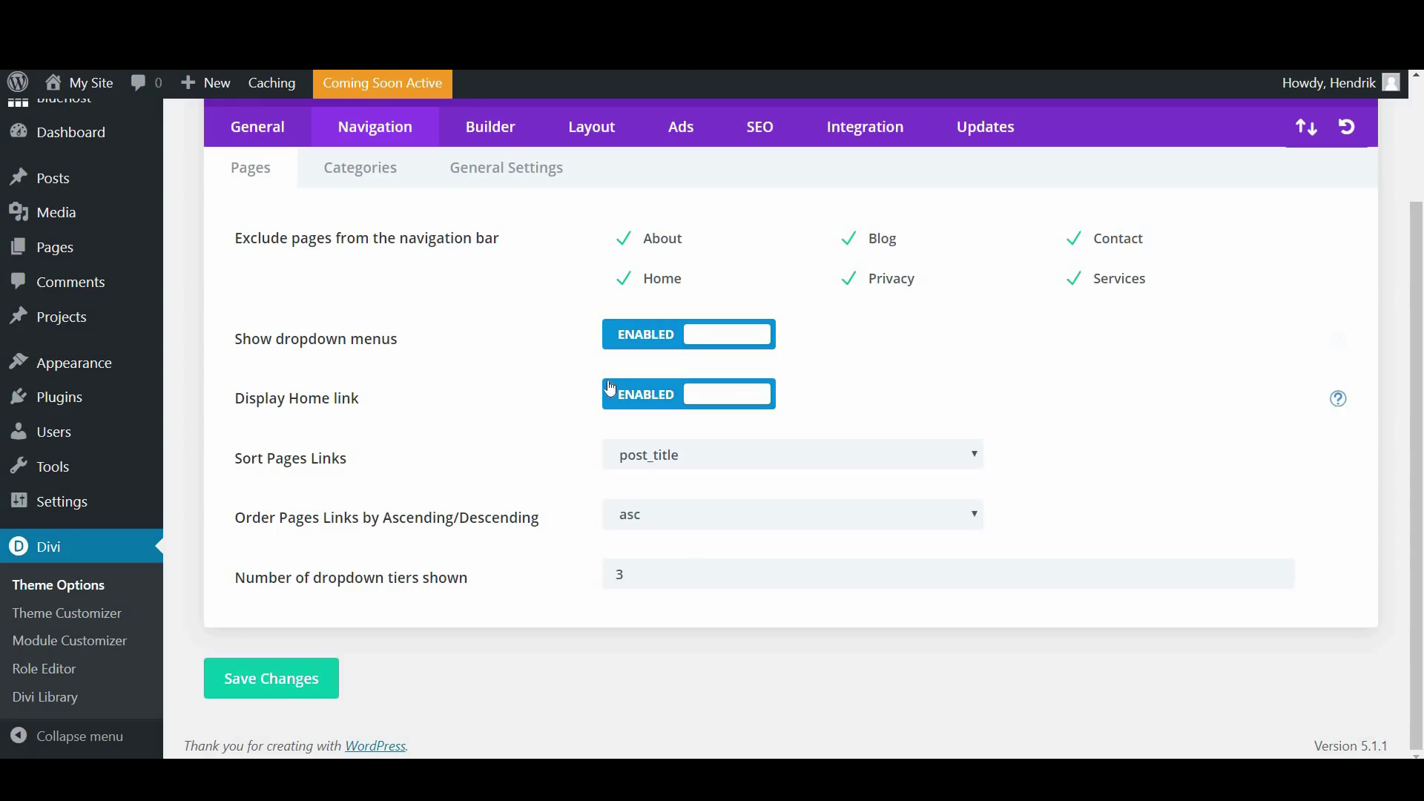
pyautogui.click(676, 416)
pyautogui.click(350, 164)
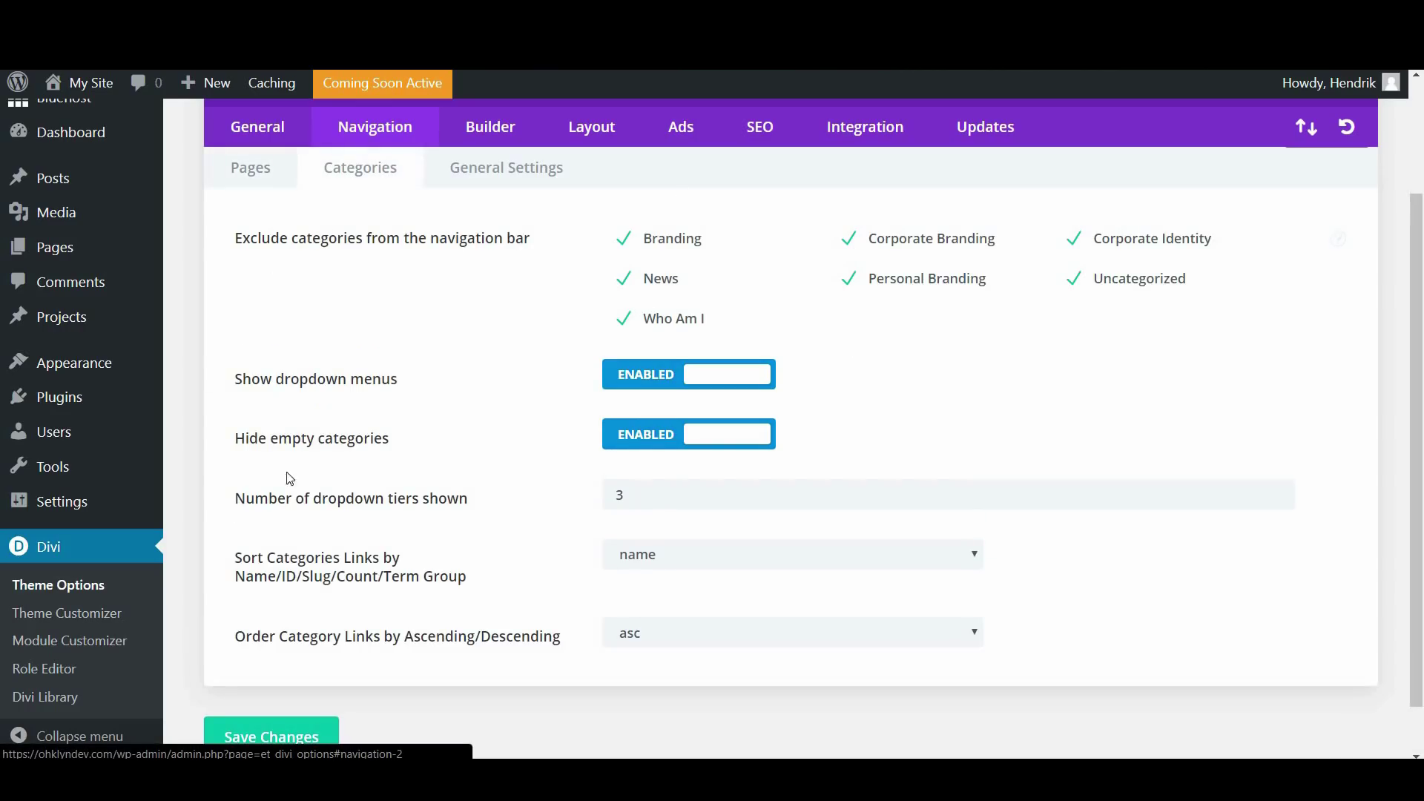
pyautogui.click(521, 172)
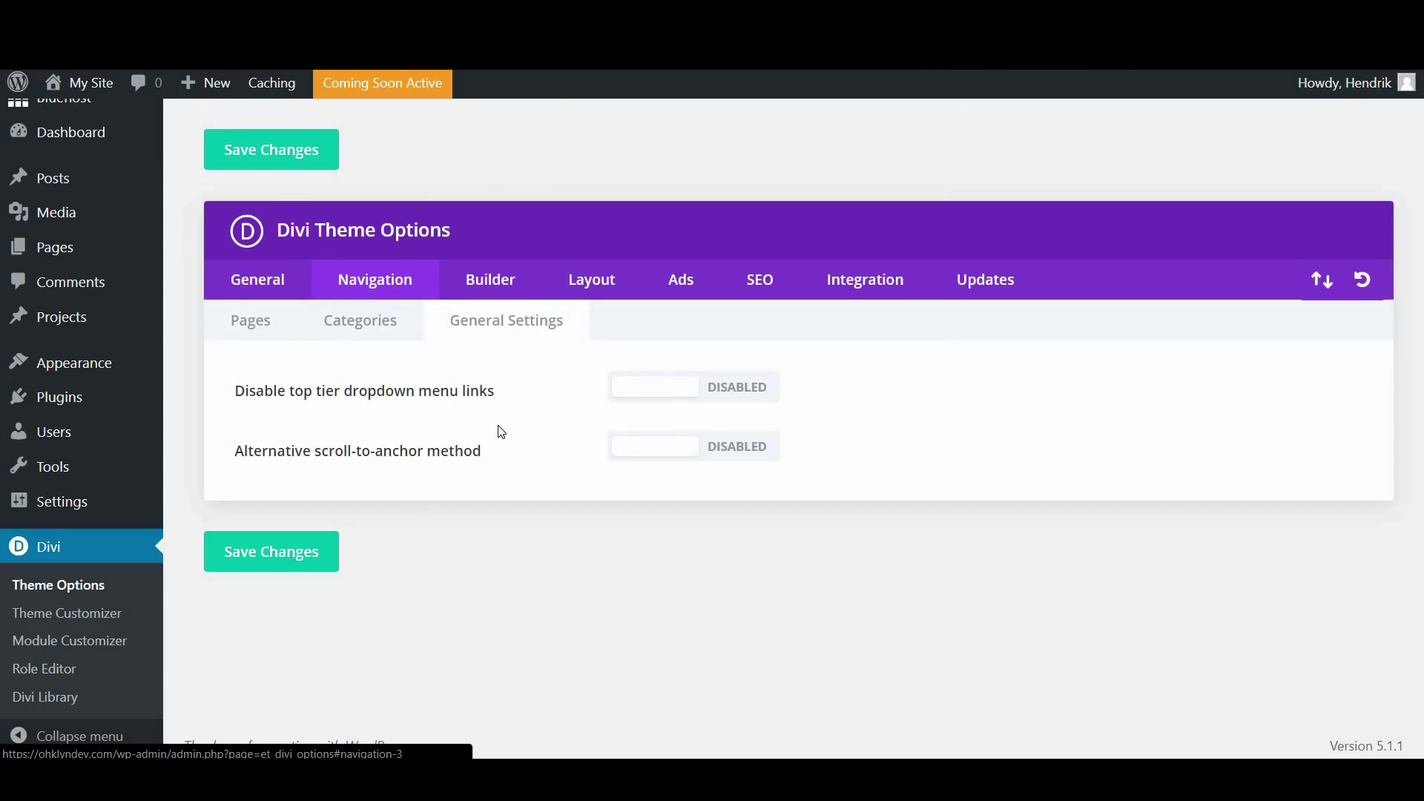
pyautogui.click(496, 288)
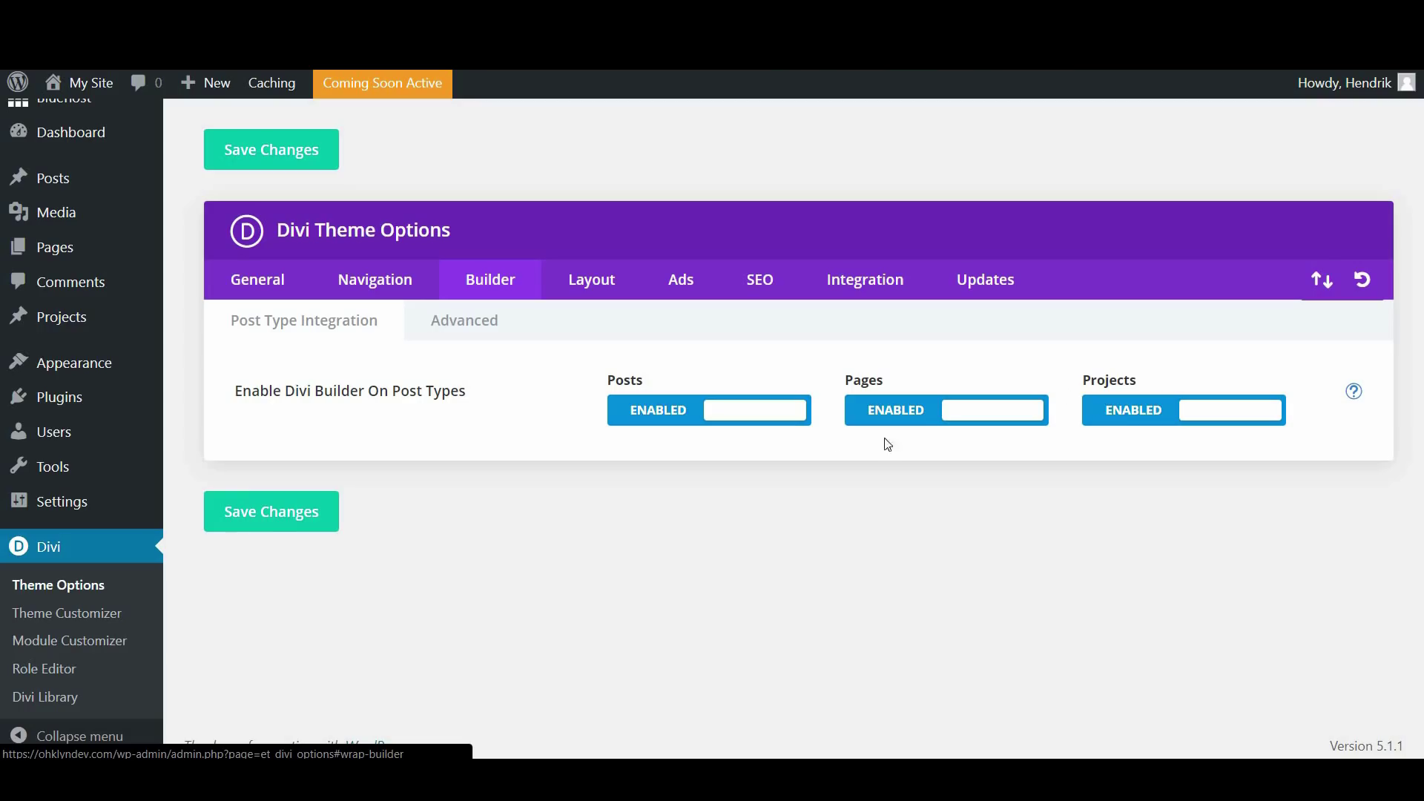
# View the Builder Advanced settings, then the Layout tab's Single Post Layout options
pyautogui.click(474, 337)
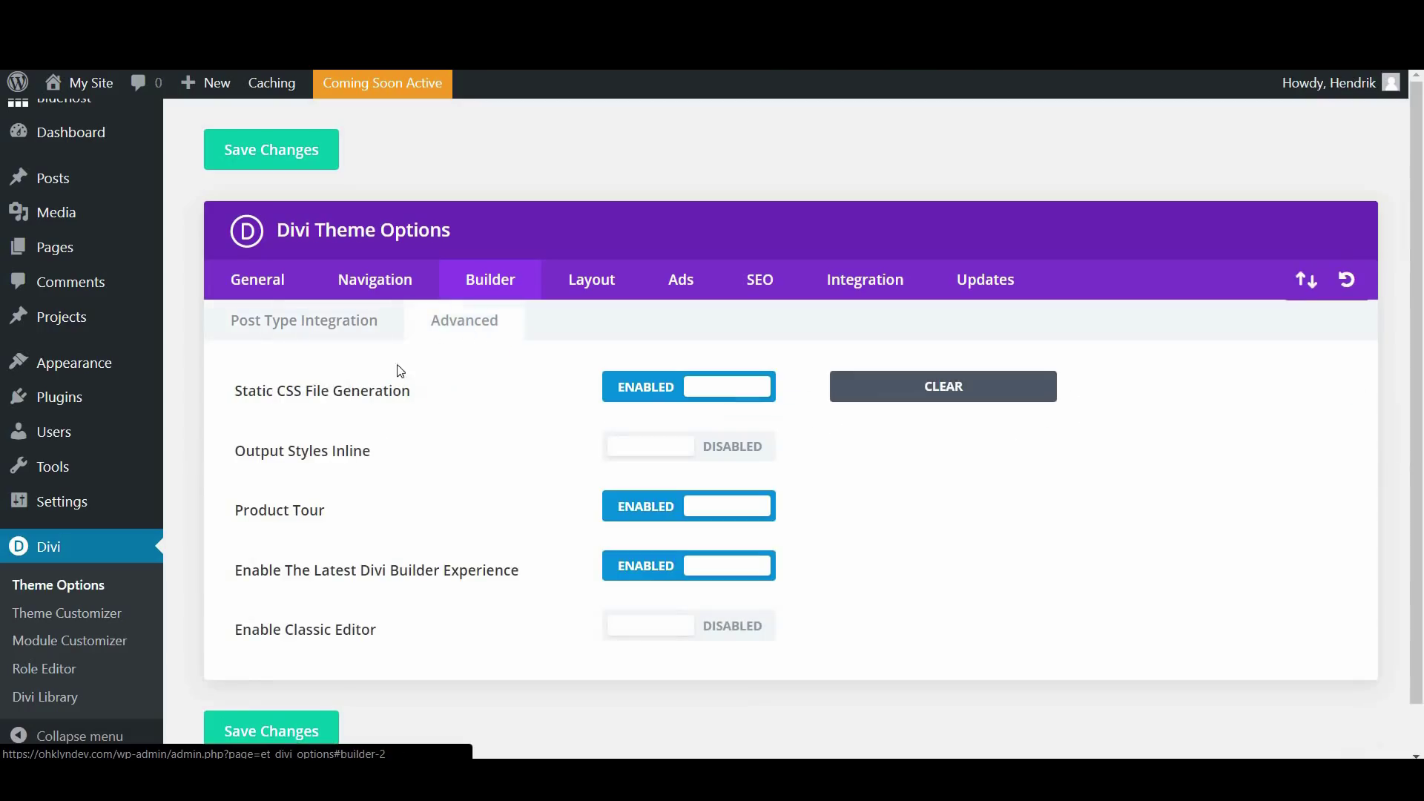
pyautogui.click(594, 275)
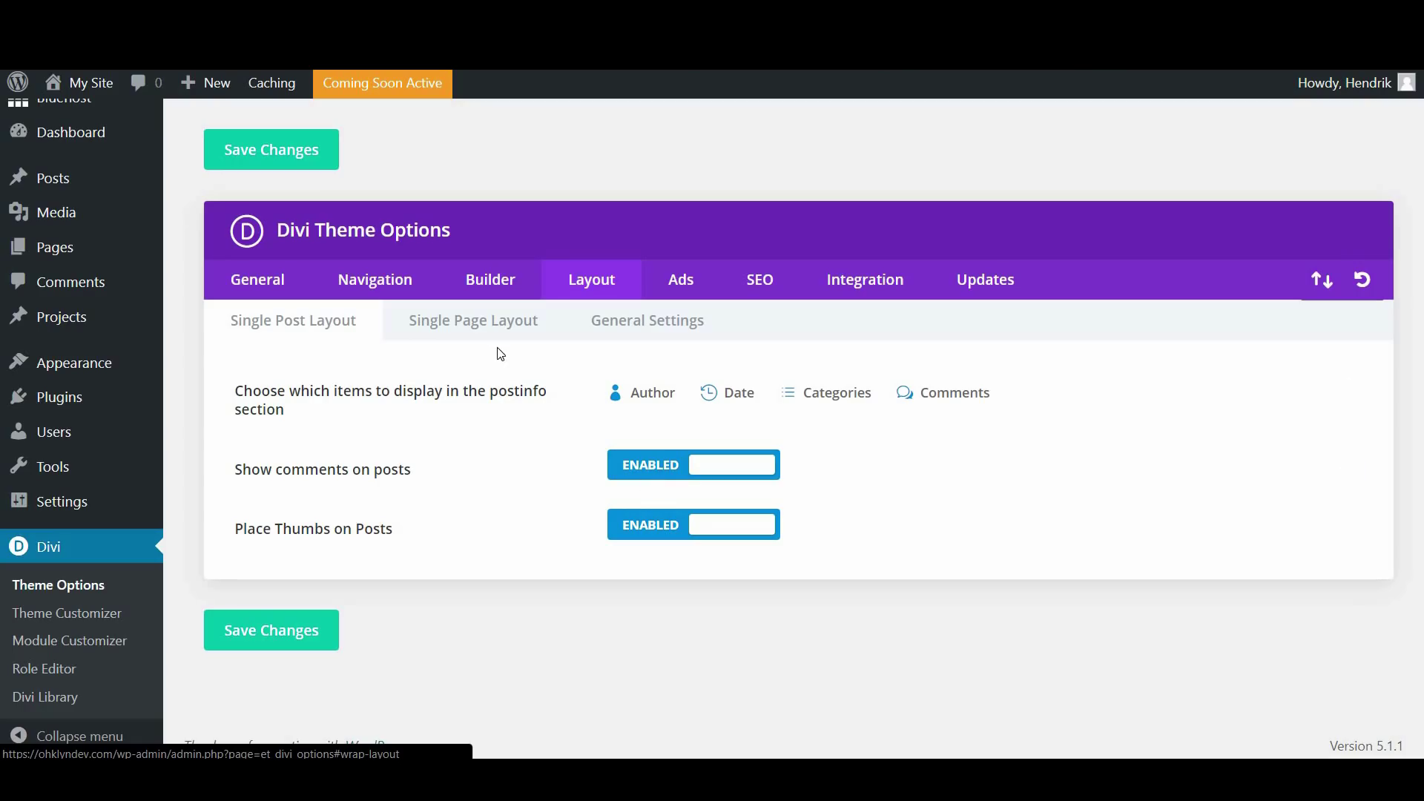
# Review the Single Page Layout and General Settings subtabs, then show the Single Post 468x60 ad settings
pyautogui.click(471, 326)
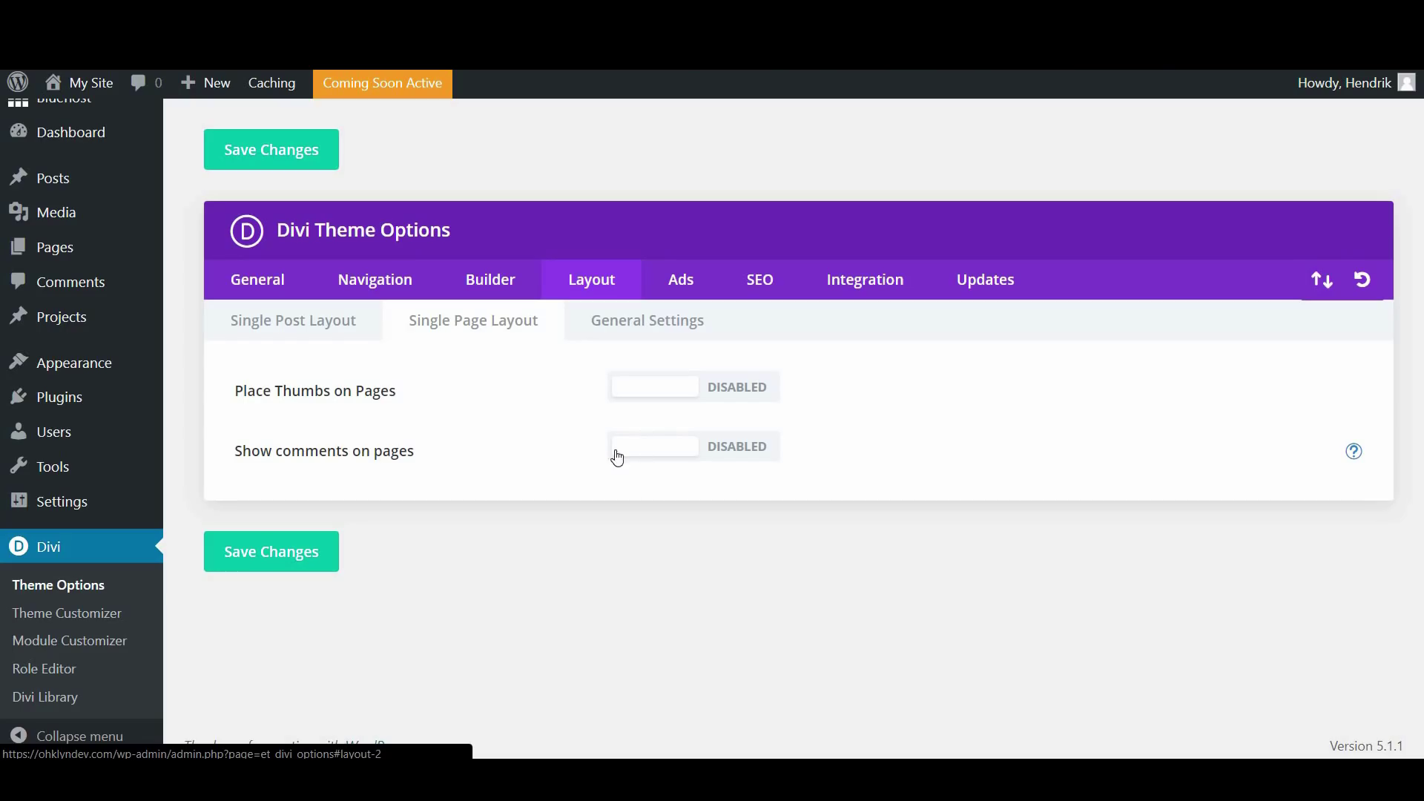
pyautogui.click(635, 337)
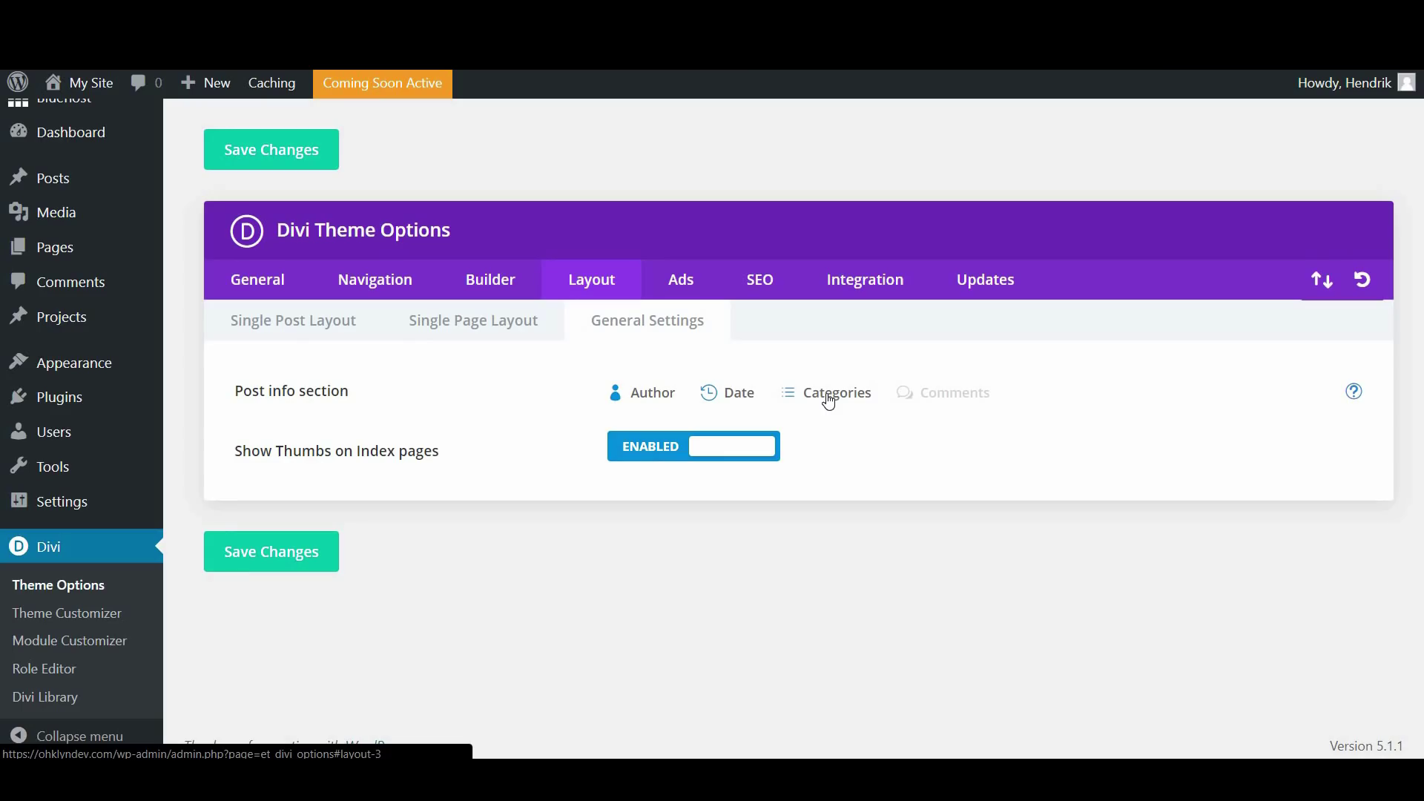
pyautogui.click(687, 291)
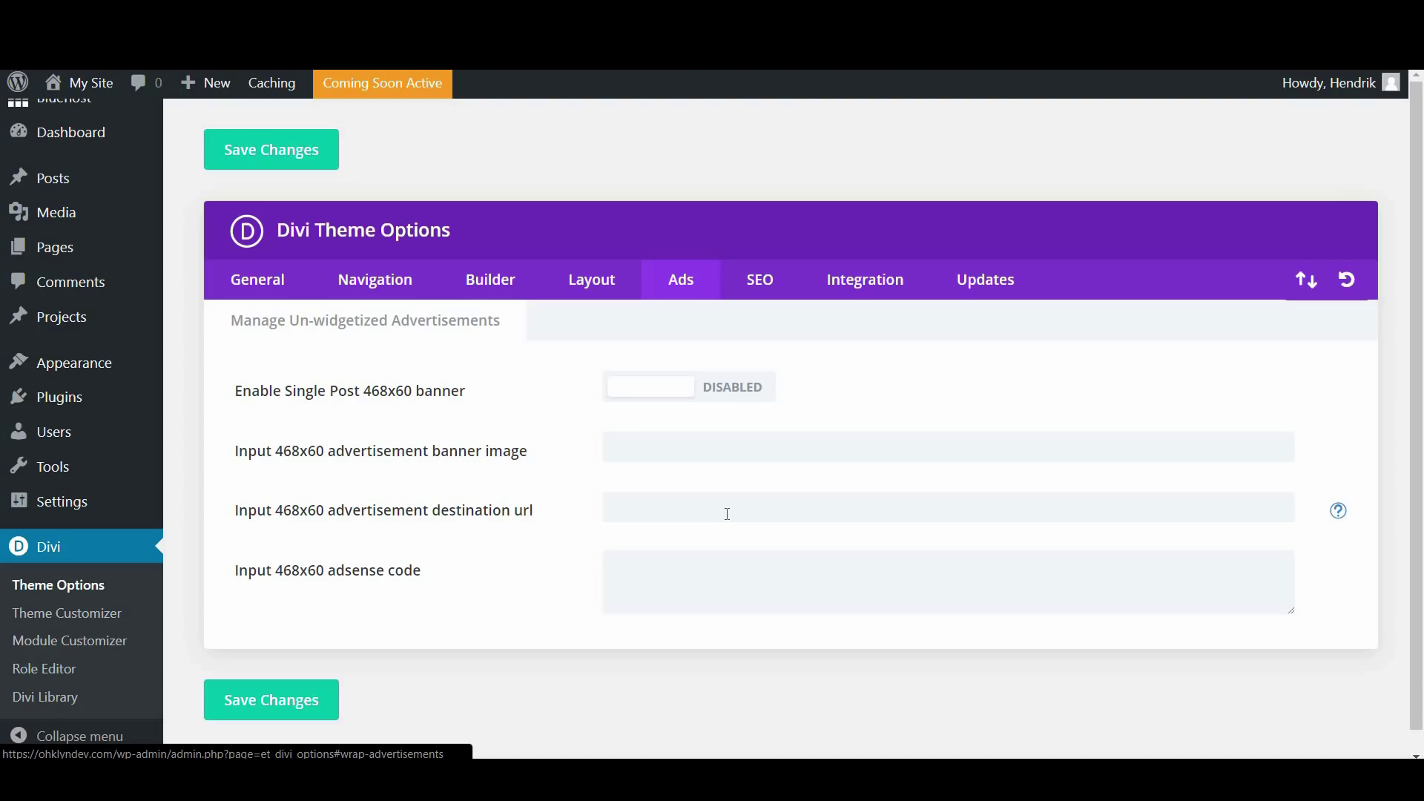
# Scroll through the Homepage SEO settings, then view the Integration tab's code settings
pyautogui.click(771, 298)
pyautogui.scroll(-1, 942, 475)
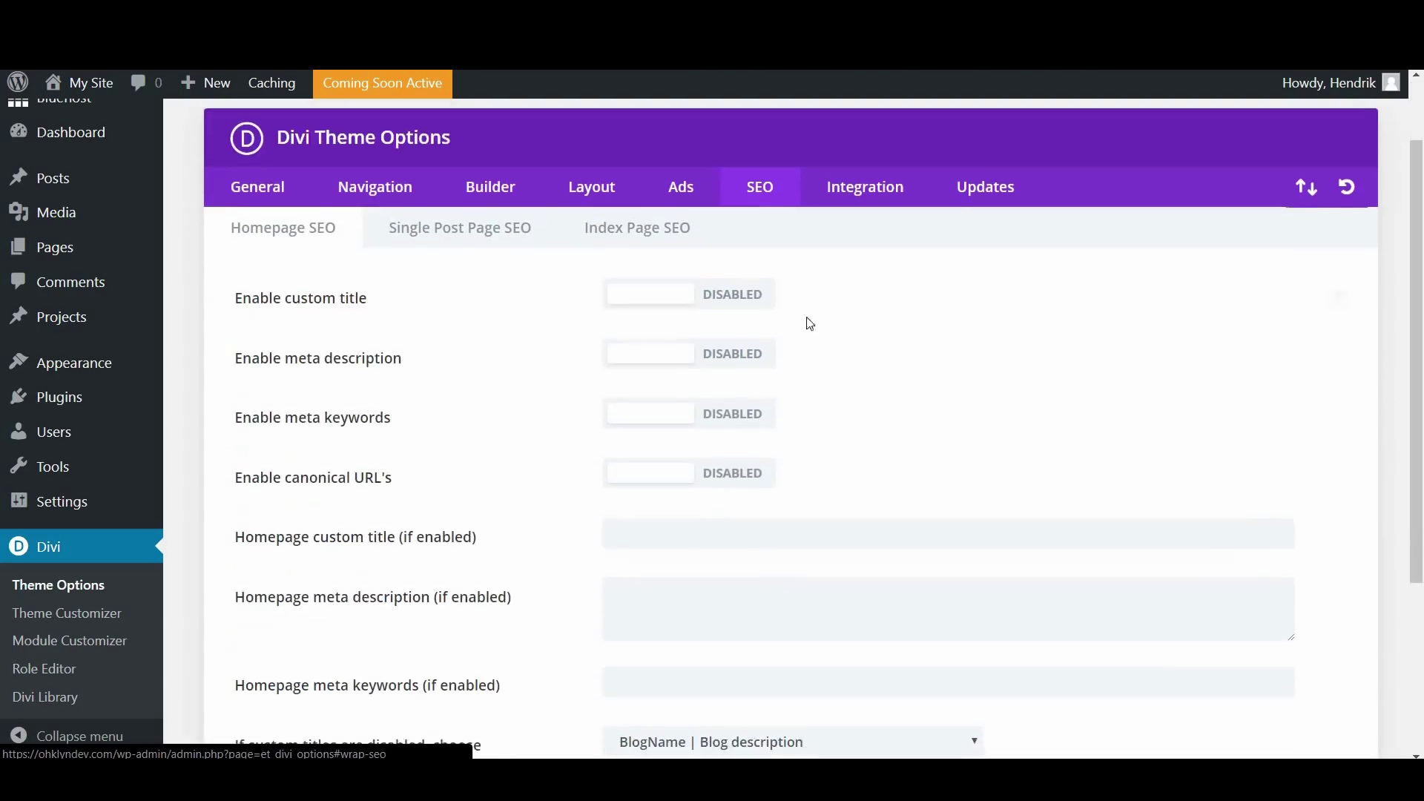
pyautogui.scroll(-1, 805, 238)
pyautogui.scroll(2, 929, 362)
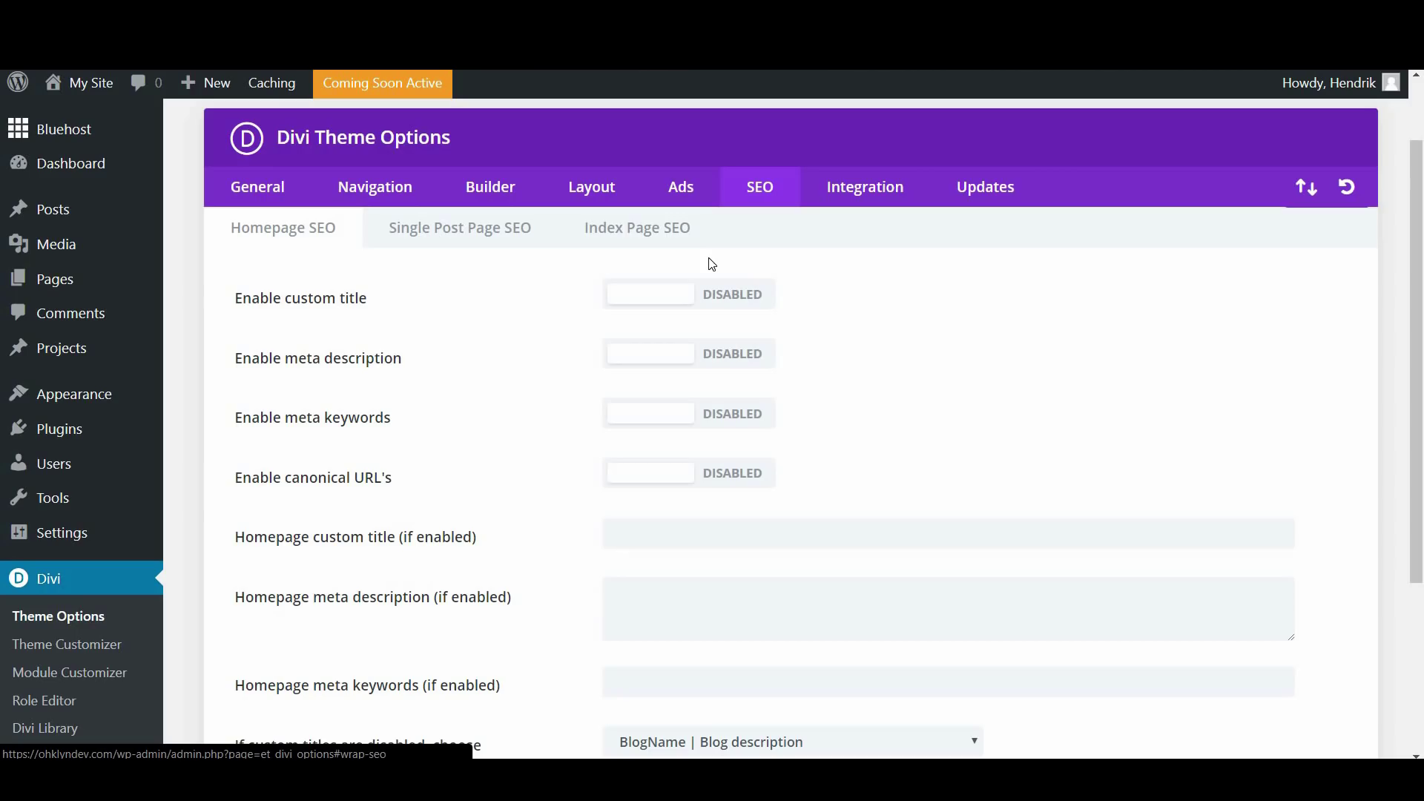
pyautogui.scroll(-3, 780, 318)
pyautogui.scroll(4, 783, 318)
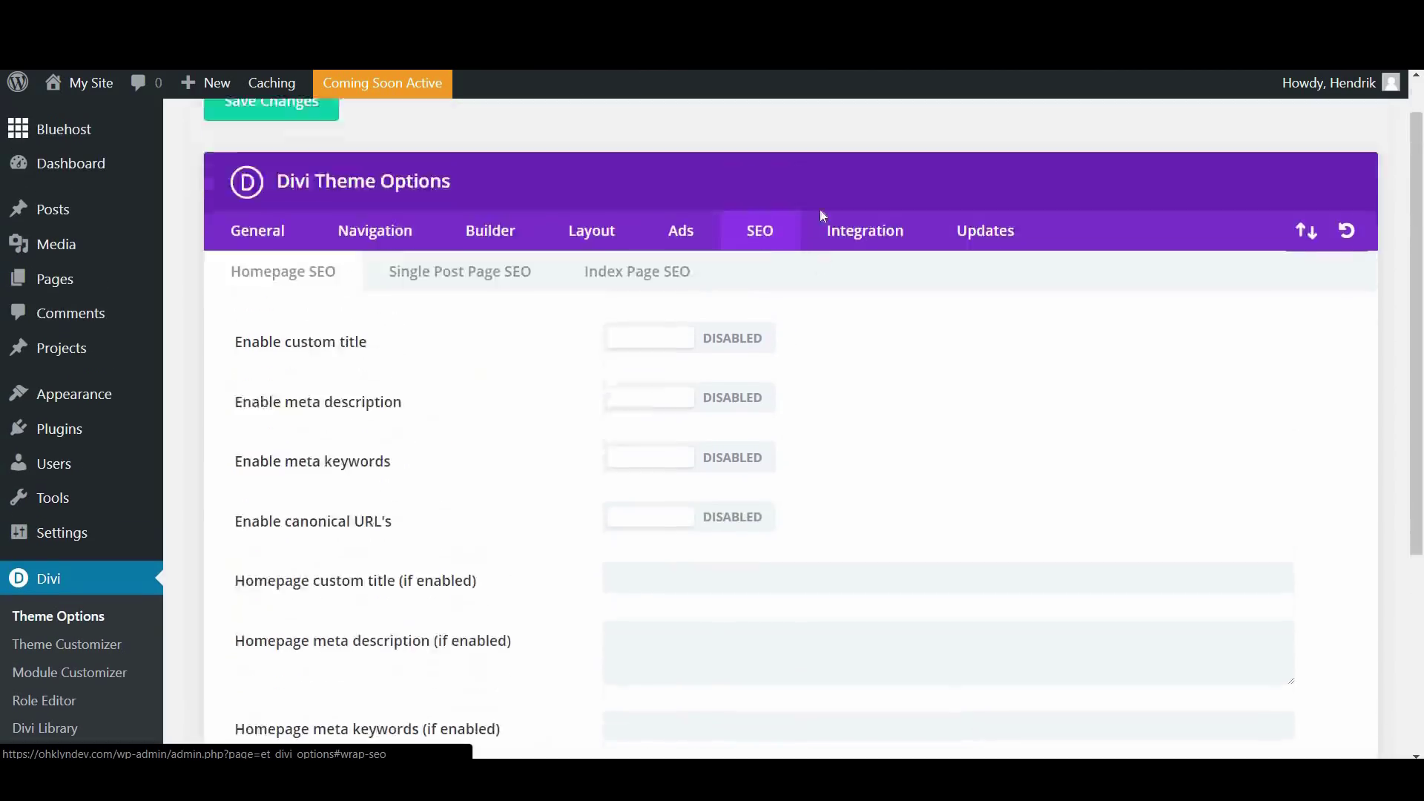
pyautogui.click(845, 279)
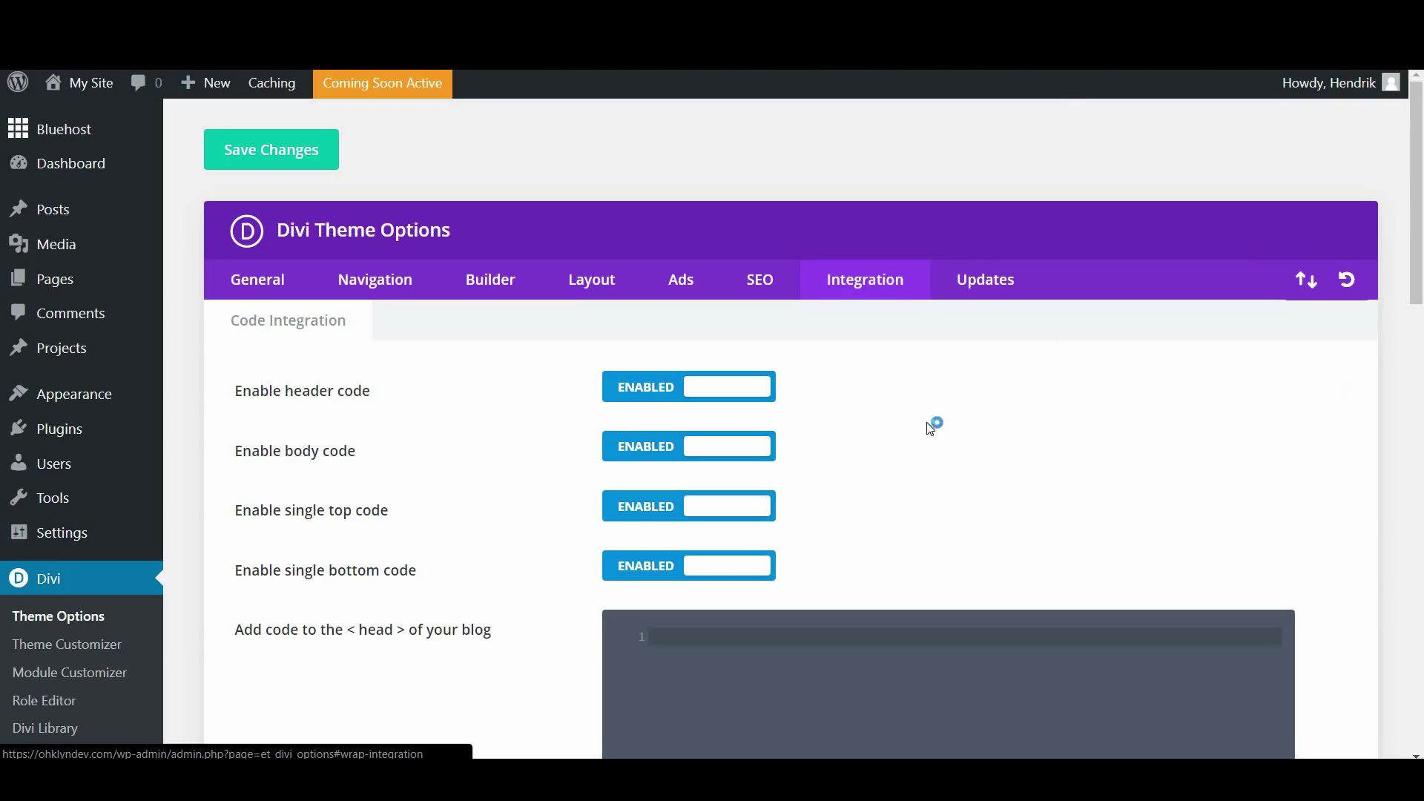
# Scroll through Divi Theme Options and show the Updates tab with username, API key and rollback fields
pyautogui.scroll(-4, 1023, 415)
pyautogui.scroll(2, 1420, 175)
pyautogui.scroll(-3, 1418, 310)
pyautogui.scroll(-2, 1417, 310)
pyautogui.scroll(-4, 416, 386)
pyautogui.scroll(4, 404, 296)
pyautogui.scroll(-4, 389, 345)
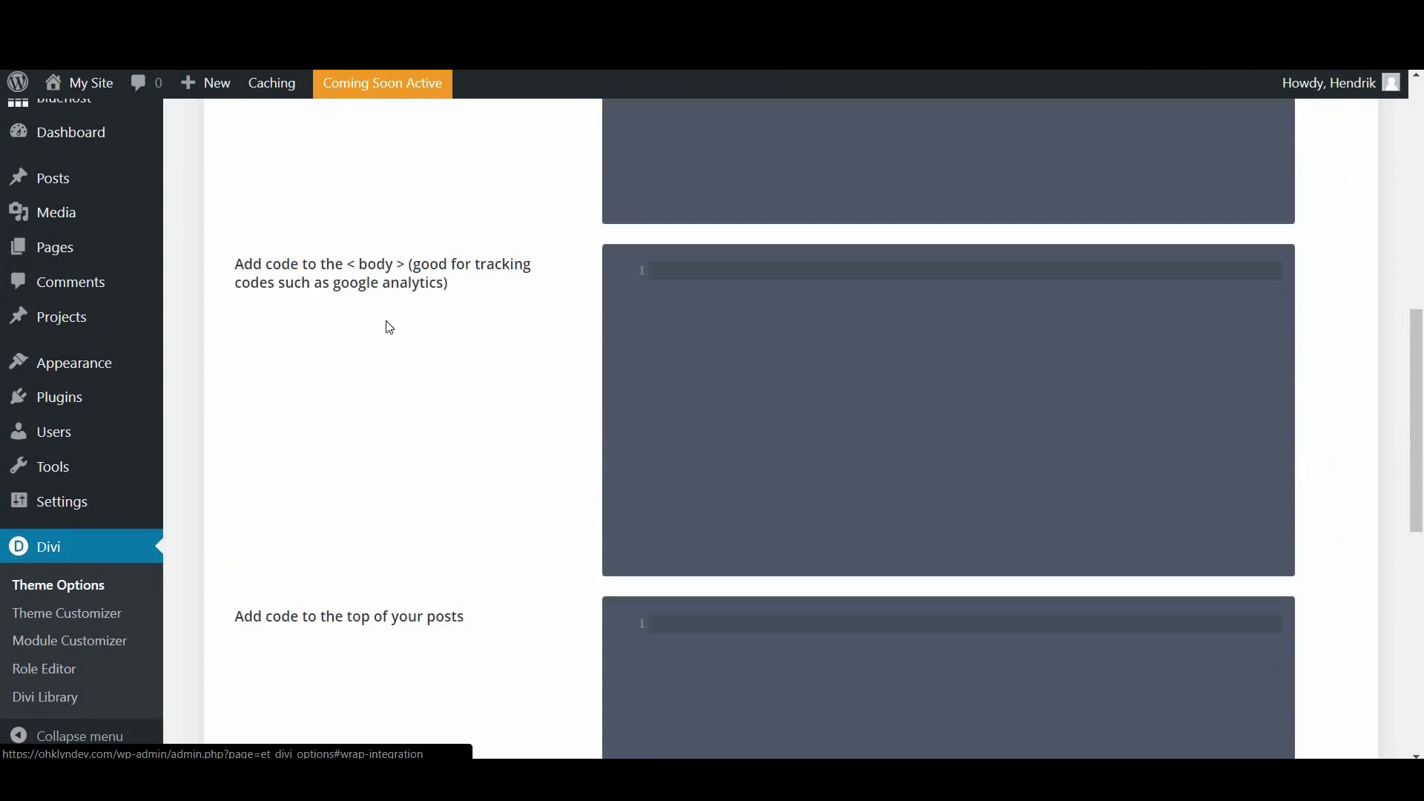
pyautogui.scroll(4, 407, 267)
pyautogui.scroll(-12, 417, 247)
pyautogui.scroll(-3, 632, 358)
pyautogui.moveTo(1420, 615); pyautogui.dragTo(1378, 179)
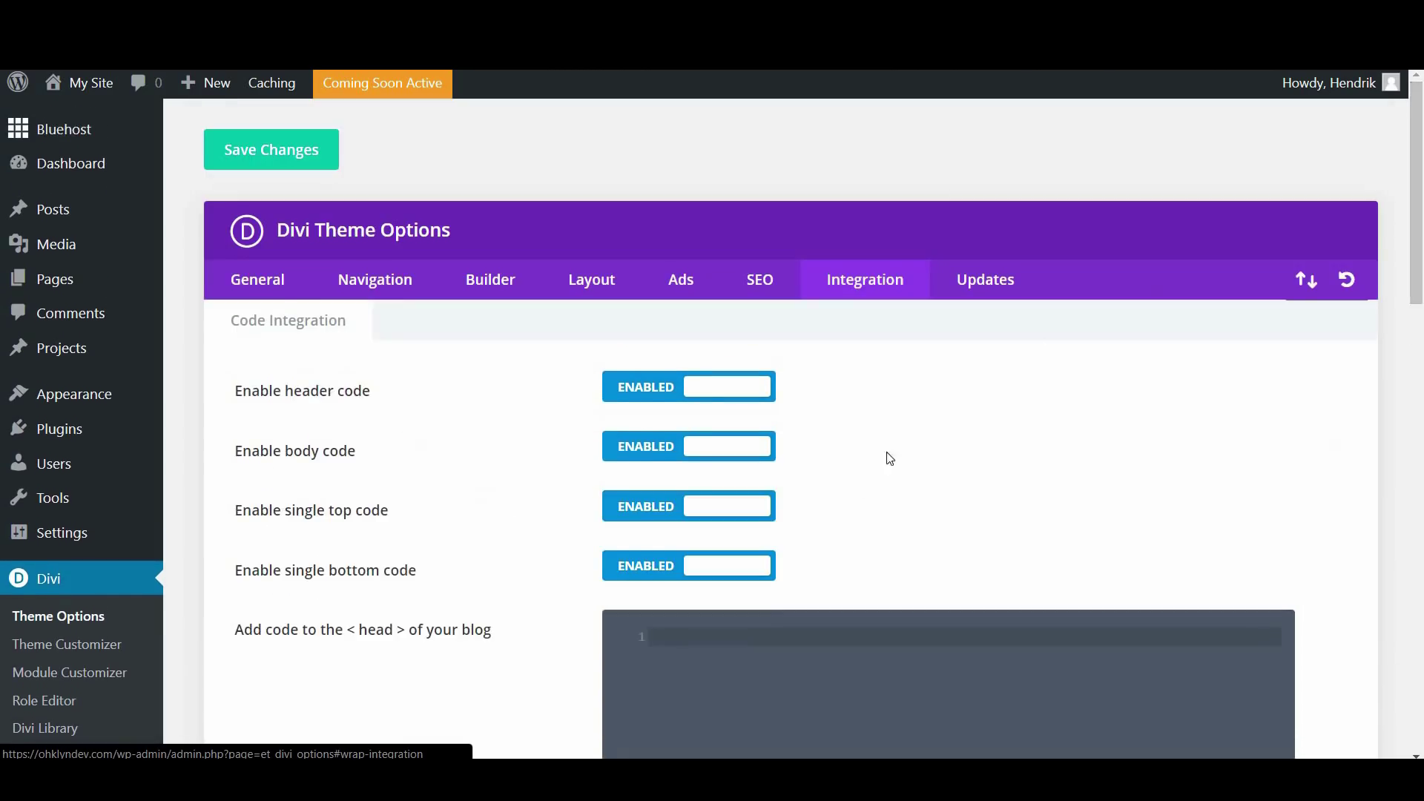
pyautogui.scroll(-1, 879, 458)
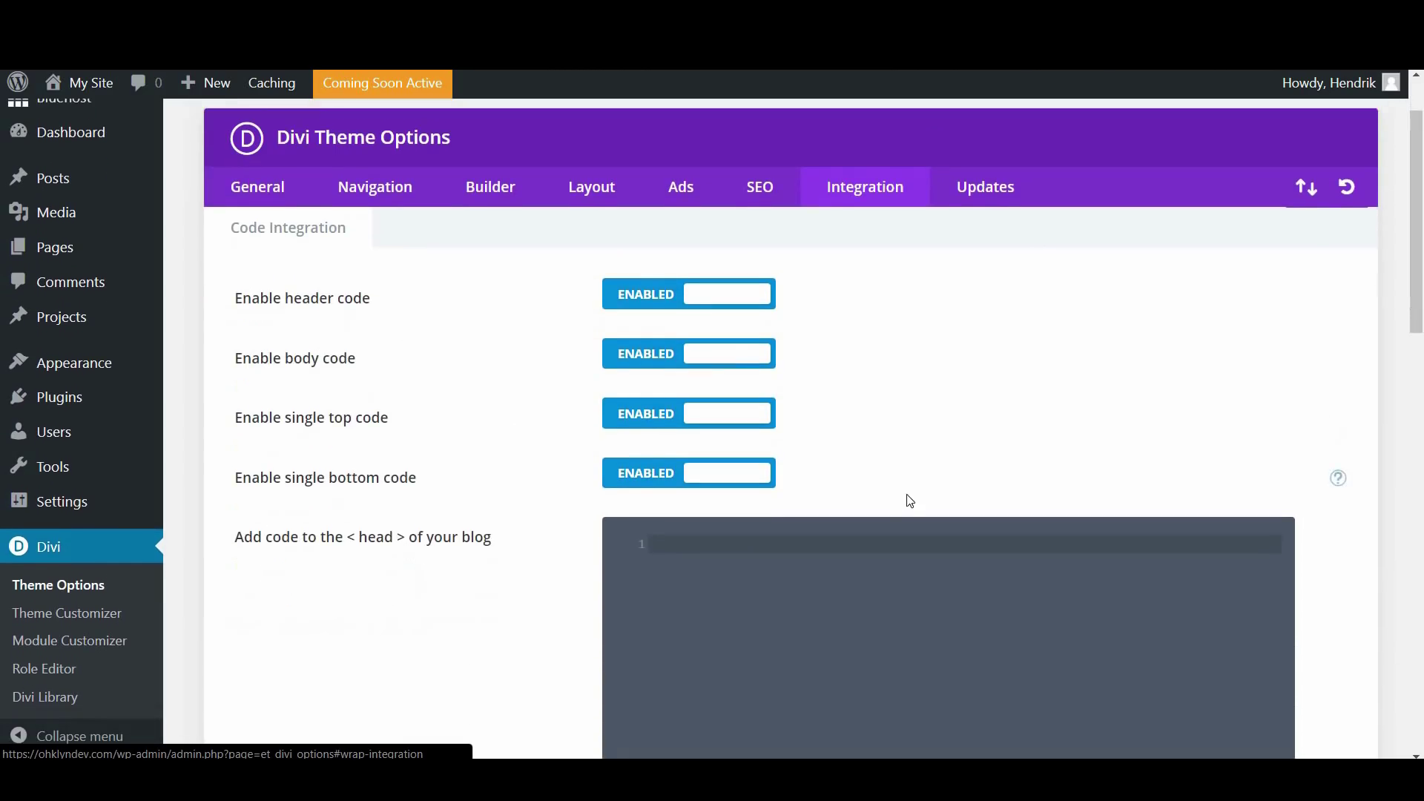
pyautogui.click(988, 191)
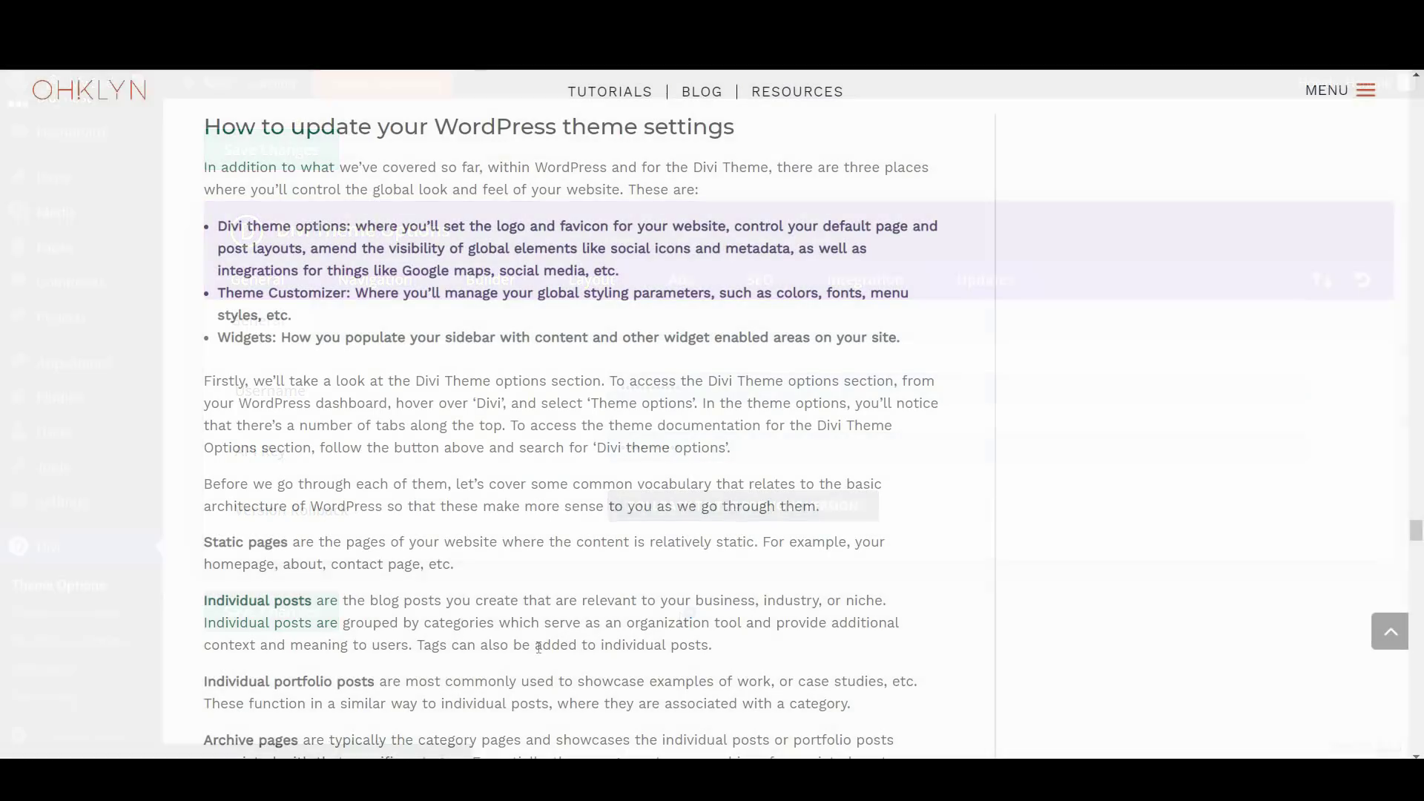
pyautogui.scroll(-10, 518, 525)
pyautogui.scroll(-9, 519, 526)
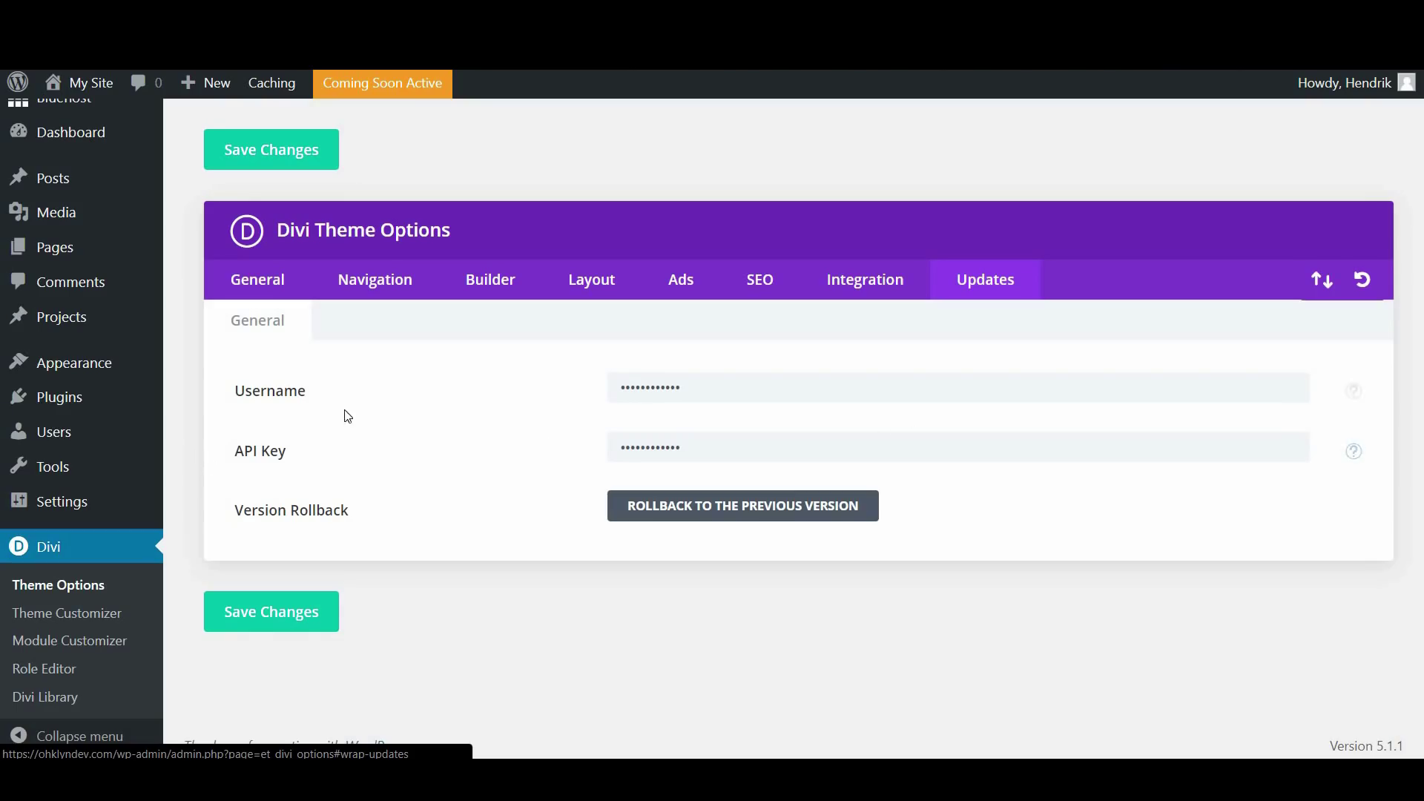
pyautogui.moveTo(29, 362)
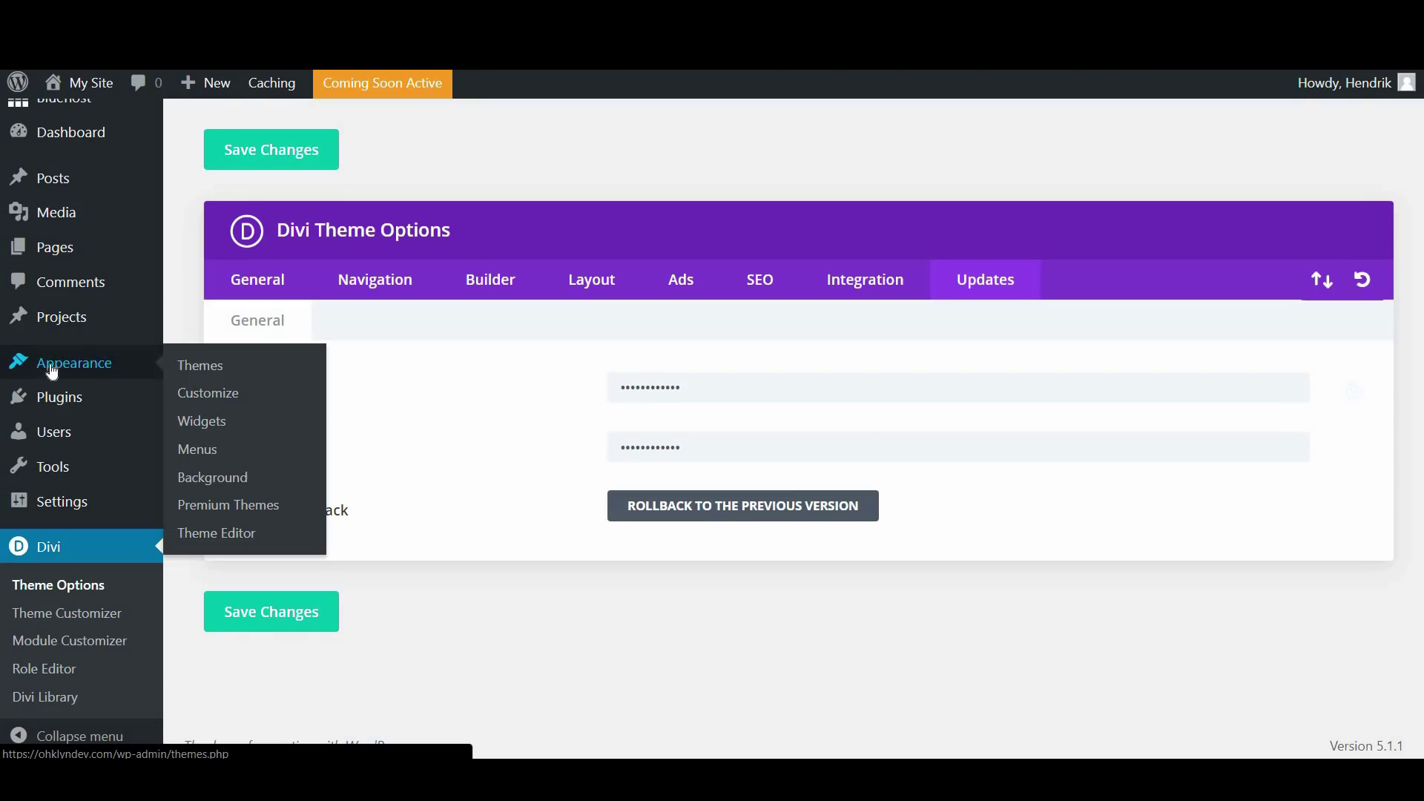
# Review the Widgets page's default Sidebar widgets, then visit the live Triangle home page
pyautogui.click(211, 430)
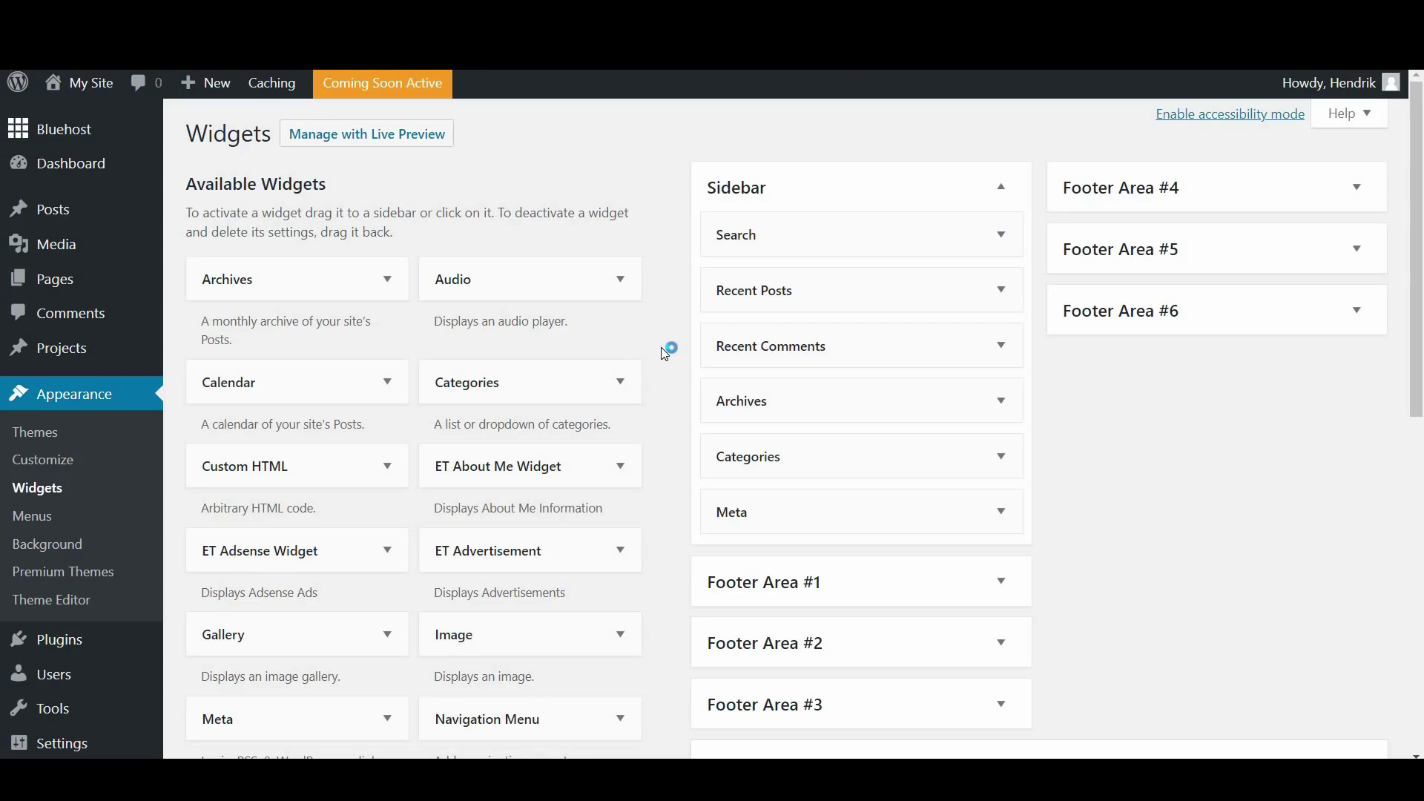
pyautogui.scroll(-1, 664, 354)
pyautogui.scroll(1, 252, 194)
pyautogui.scroll(-4, 456, 371)
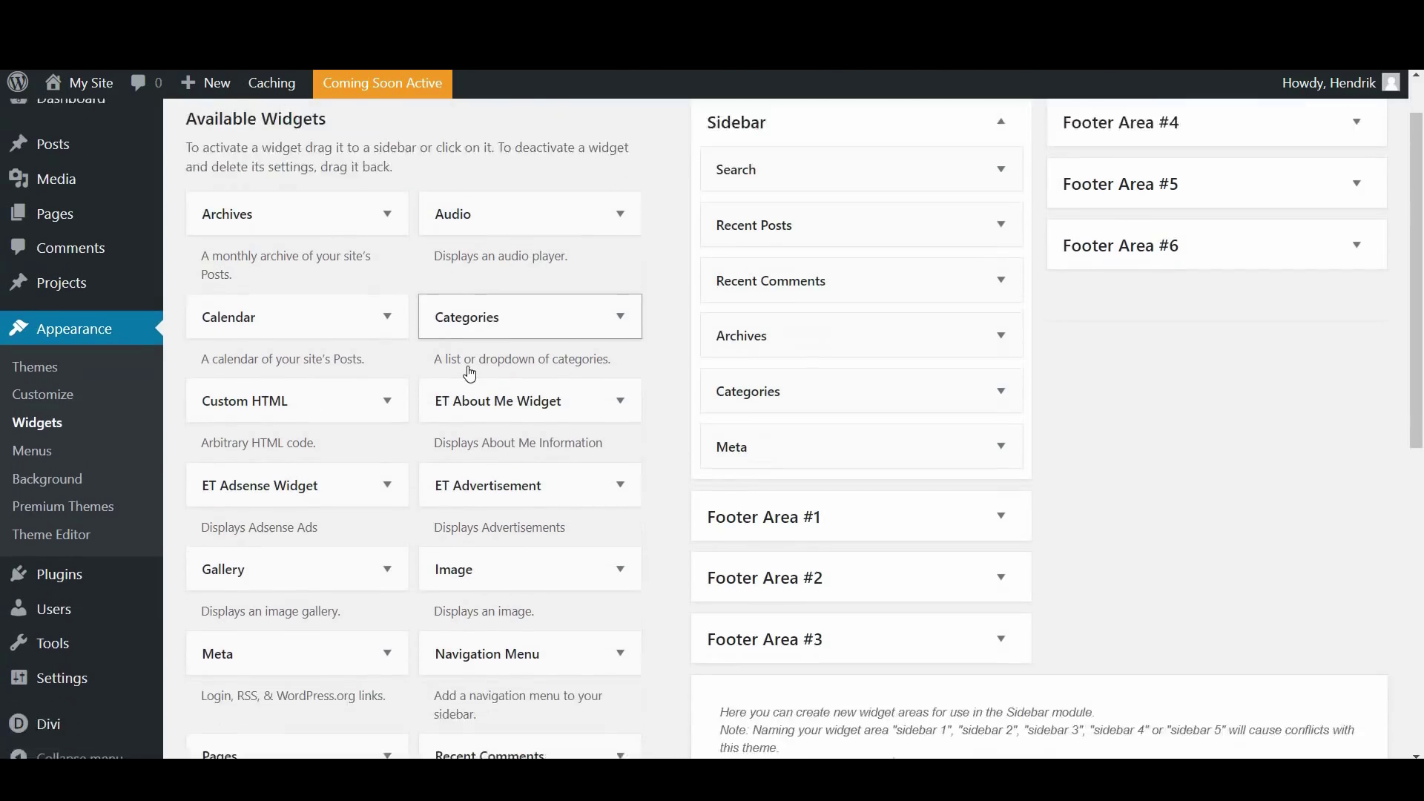
pyautogui.scroll(-3, 467, 375)
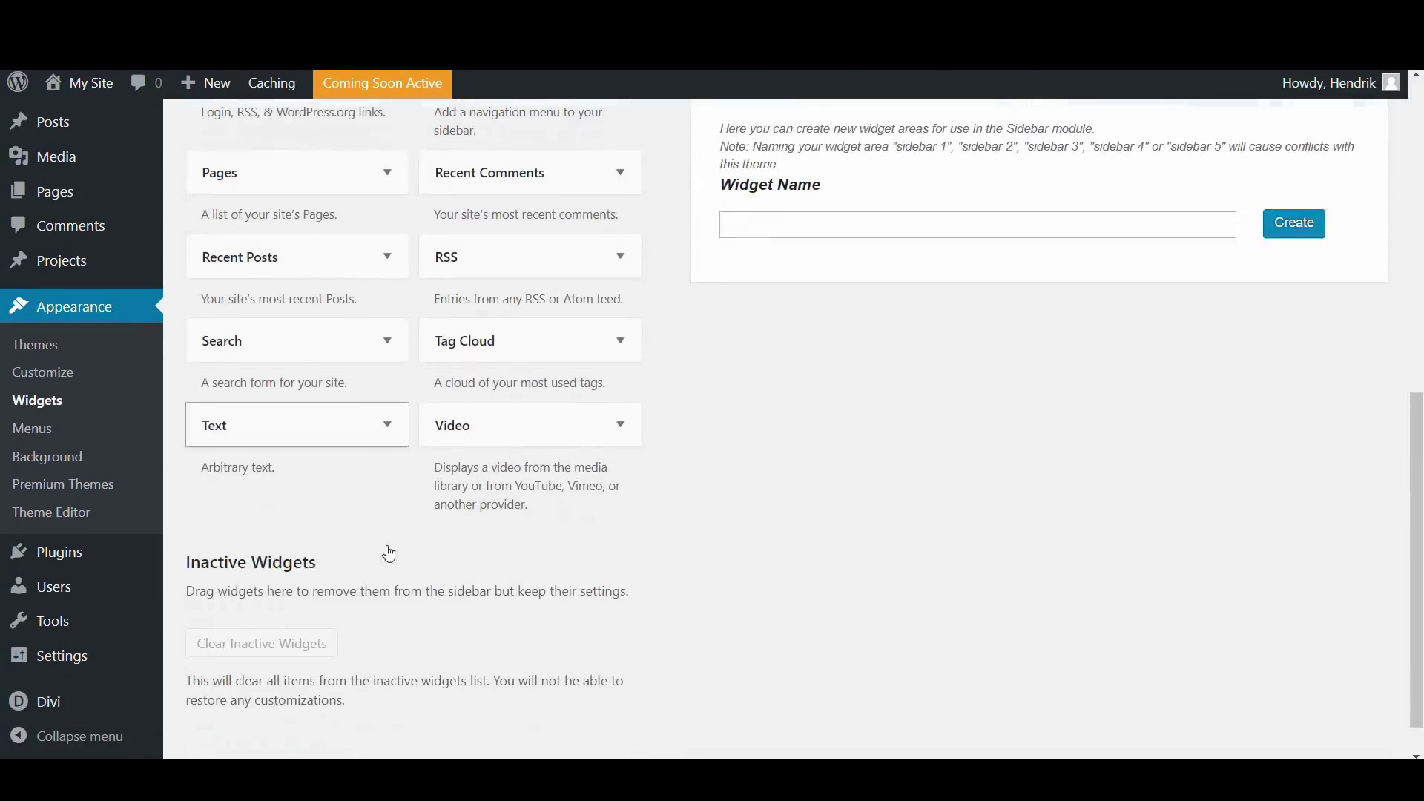
pyautogui.scroll(1, 476, 578)
pyautogui.scroll(4, 476, 577)
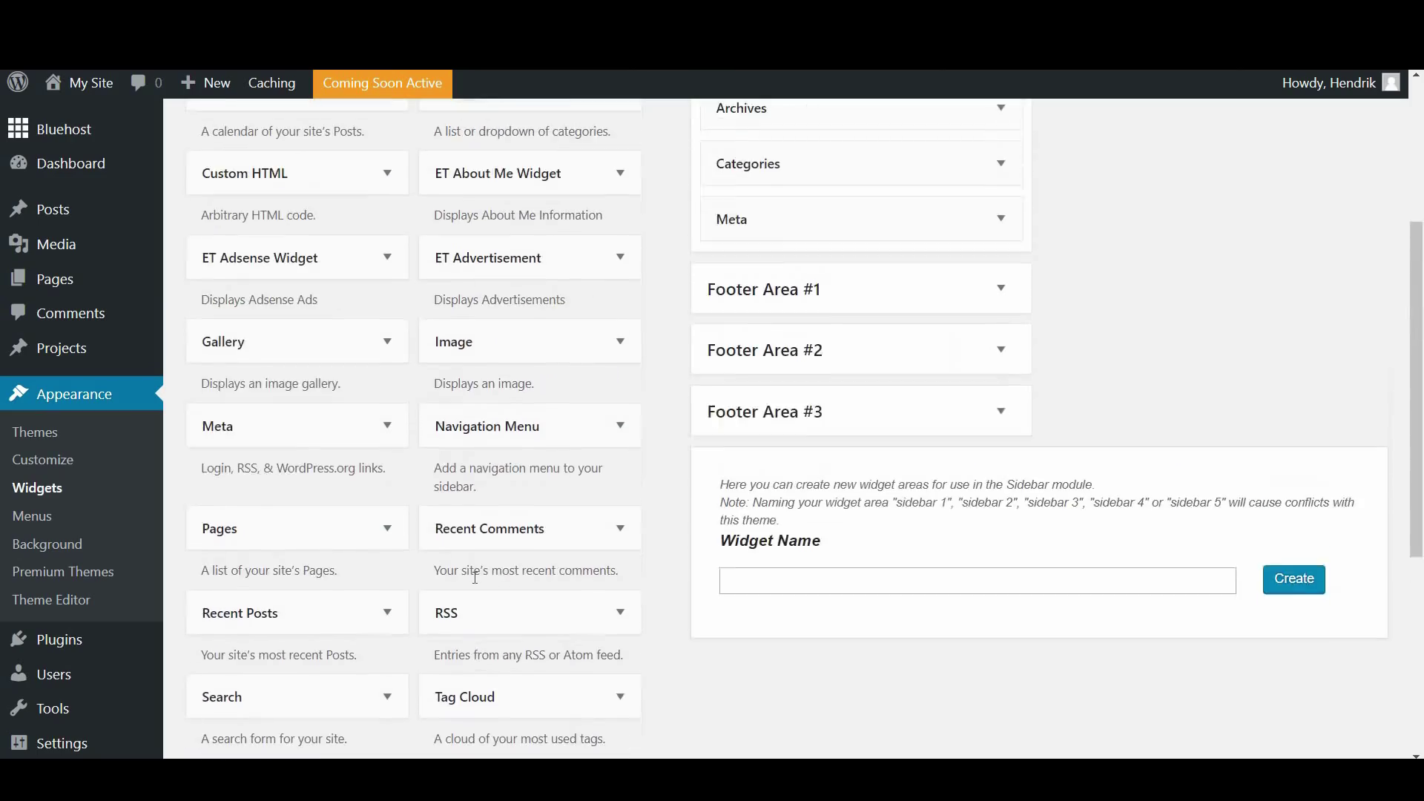
pyautogui.scroll(2, 407, 492)
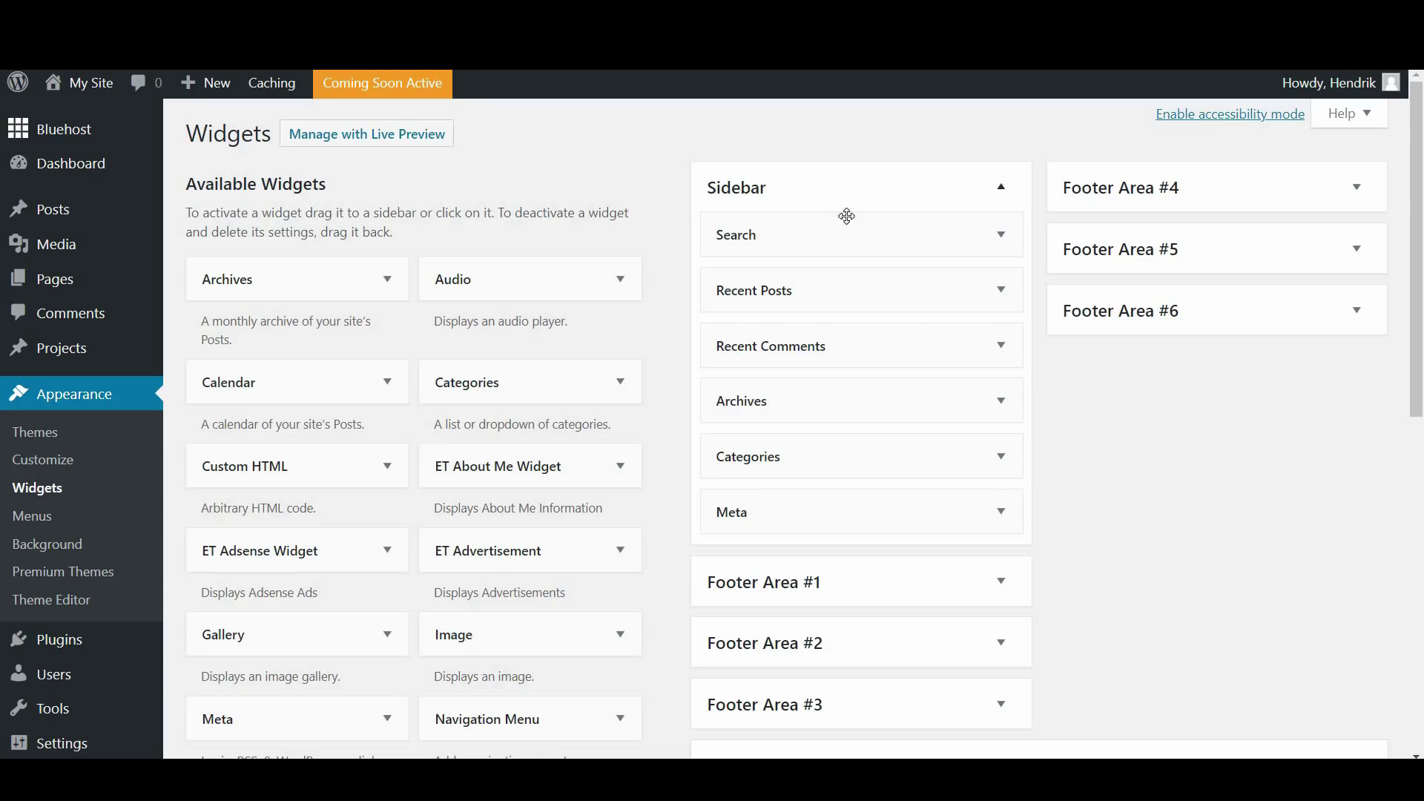
pyautogui.moveTo(103, 96)
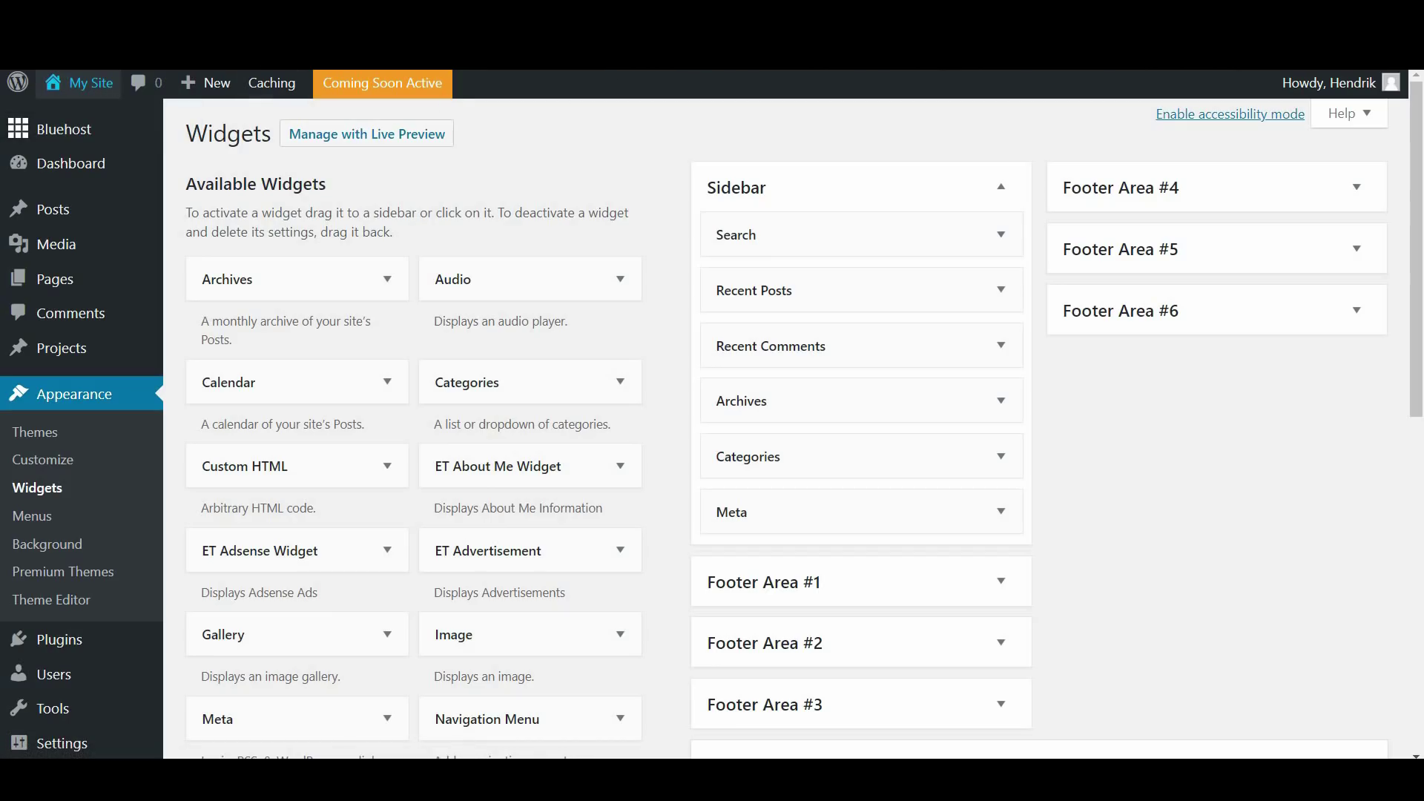
pyautogui.click(81, 82)
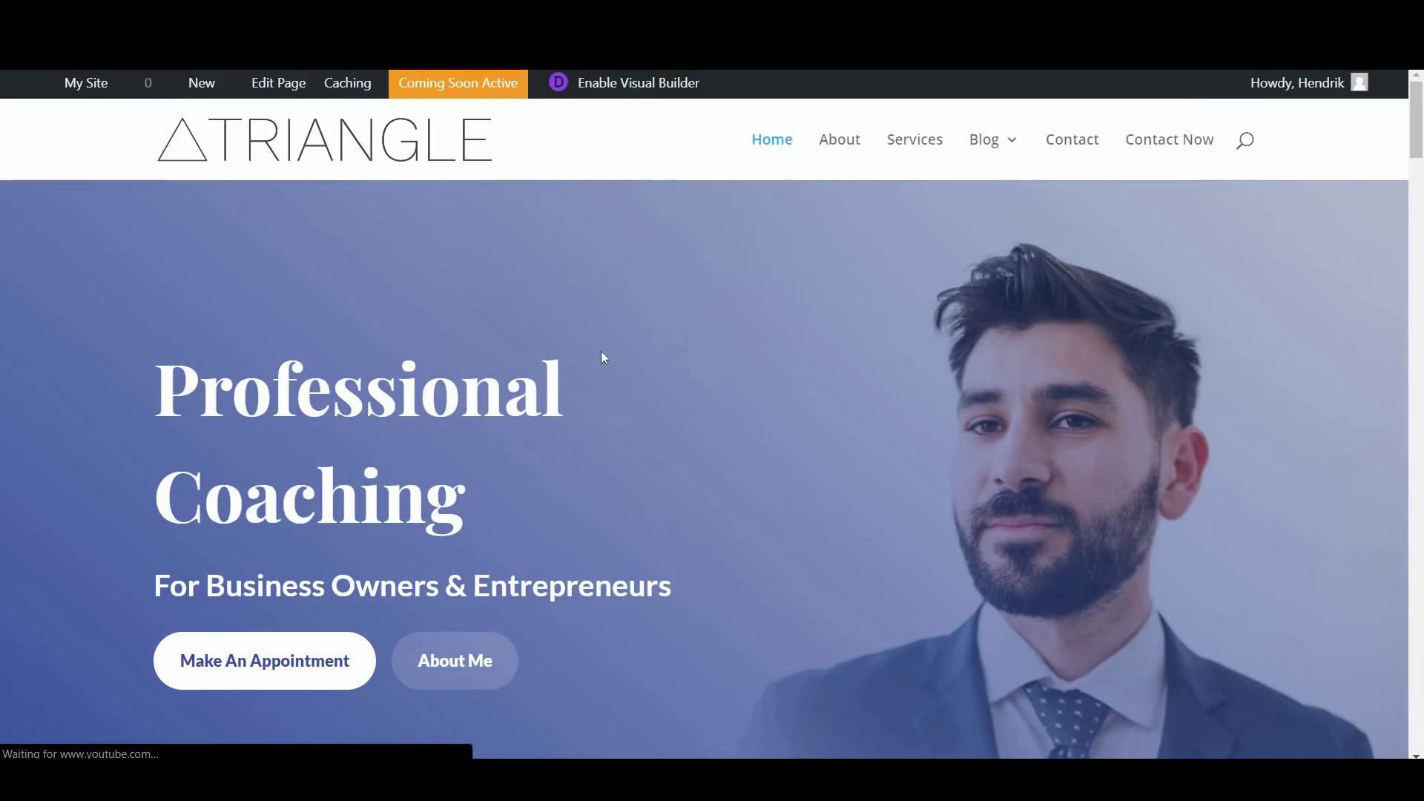
# Check the live Blog page's sidebar of default widgets, then return to the Widgets screen
pyautogui.moveTo(986, 147)
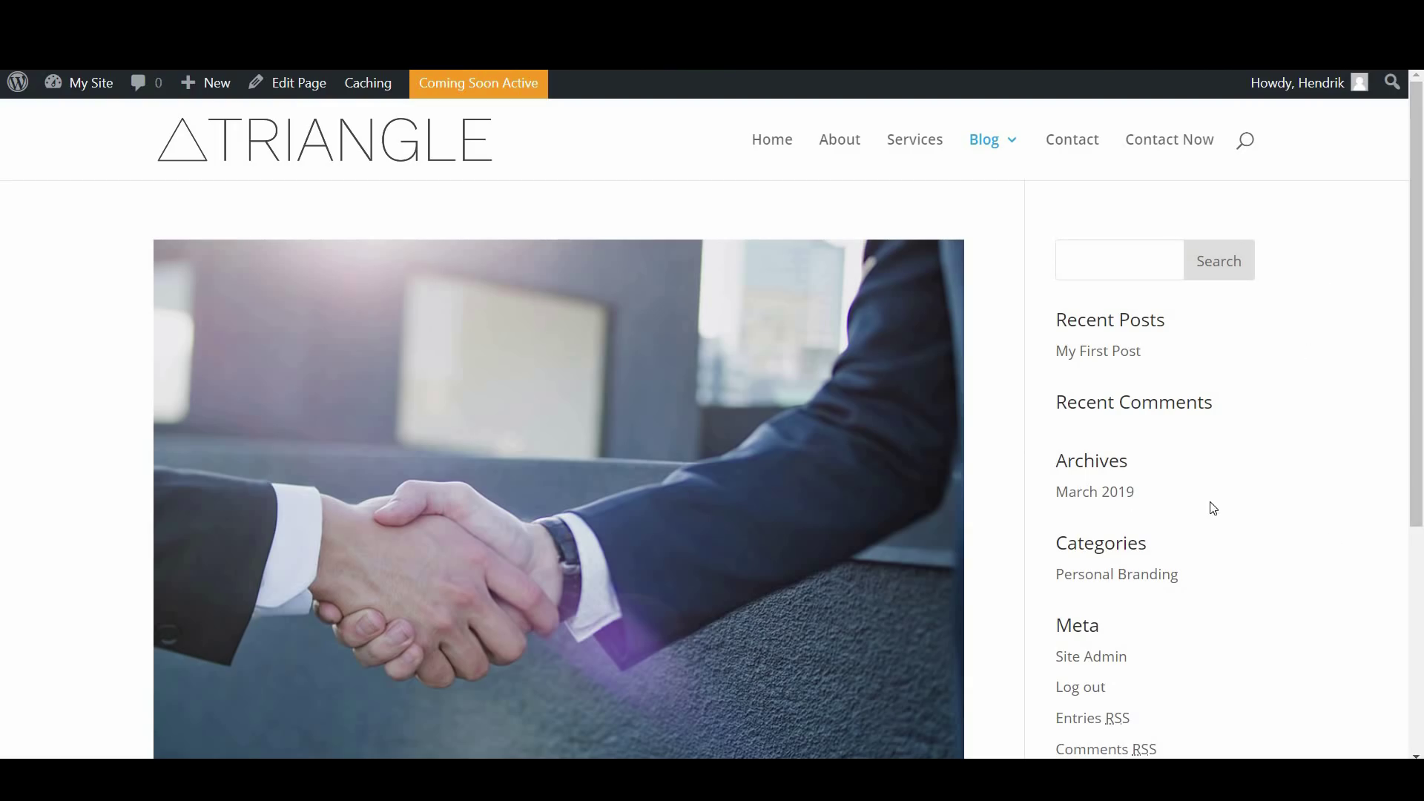
pyautogui.scroll(-4, 1243, 353)
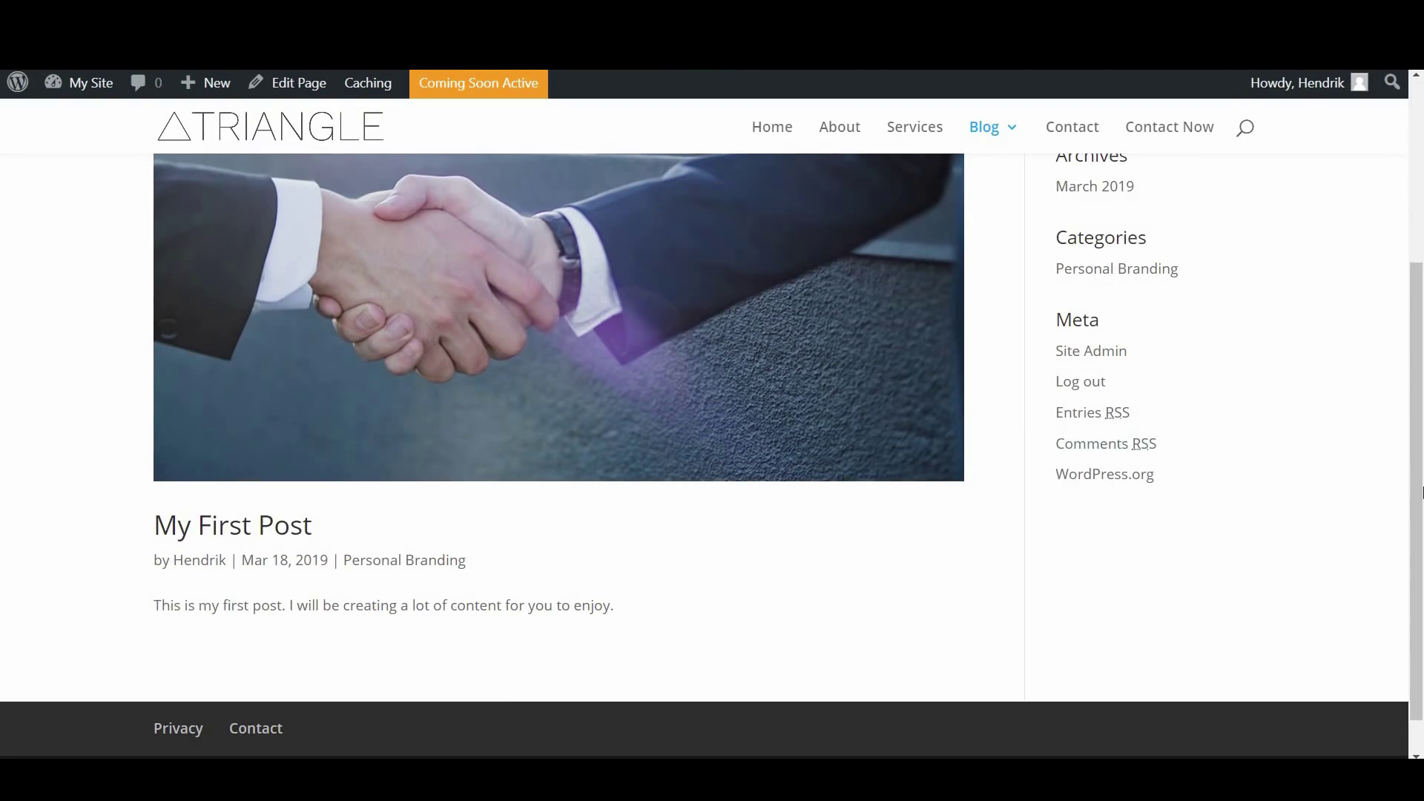
pyautogui.scroll(3, 1301, 370)
pyautogui.moveTo(1414, 358); pyautogui.dragTo(1302, 556)
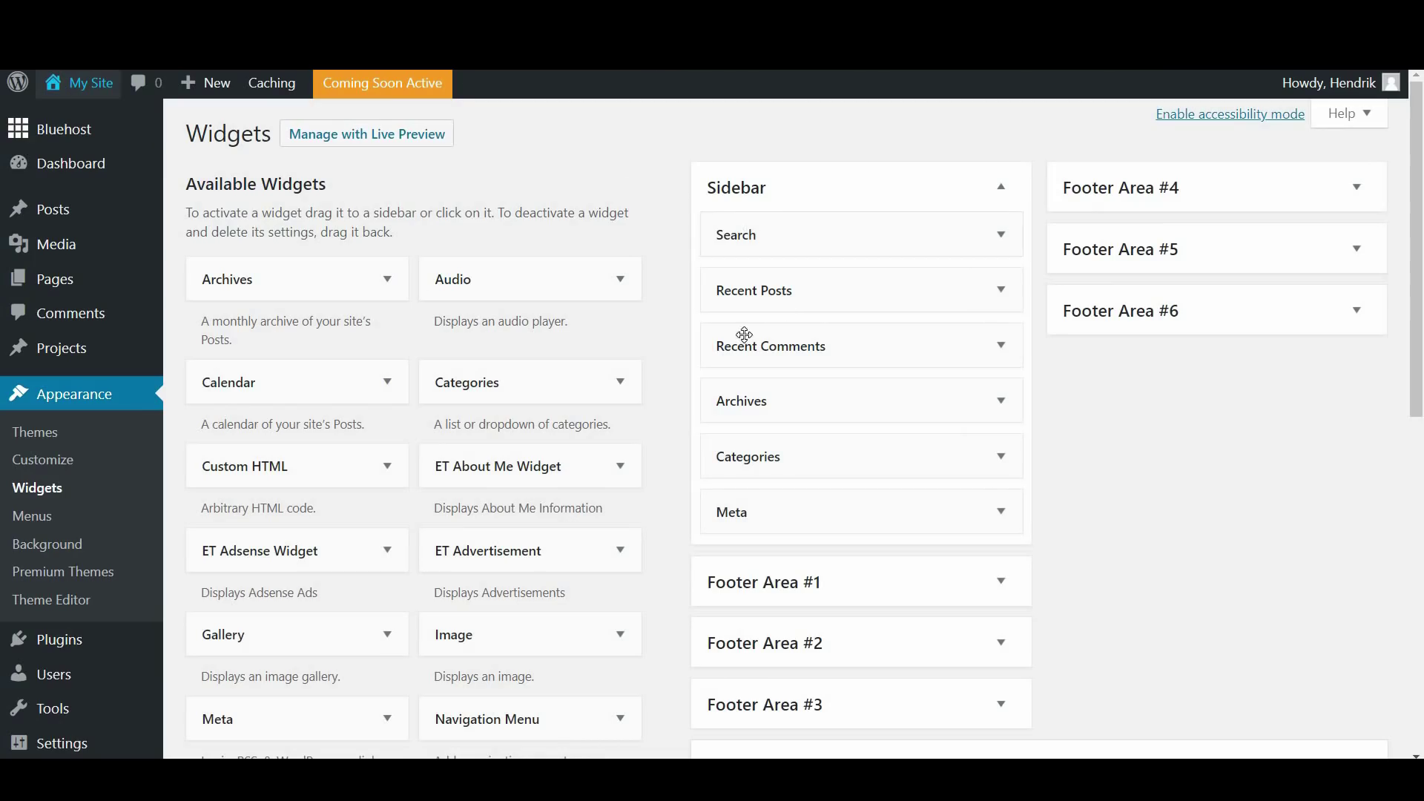
# Add a Calendar widget titled 'Keeping Track' to the Sidebar and save it
pyautogui.click(386, 384)
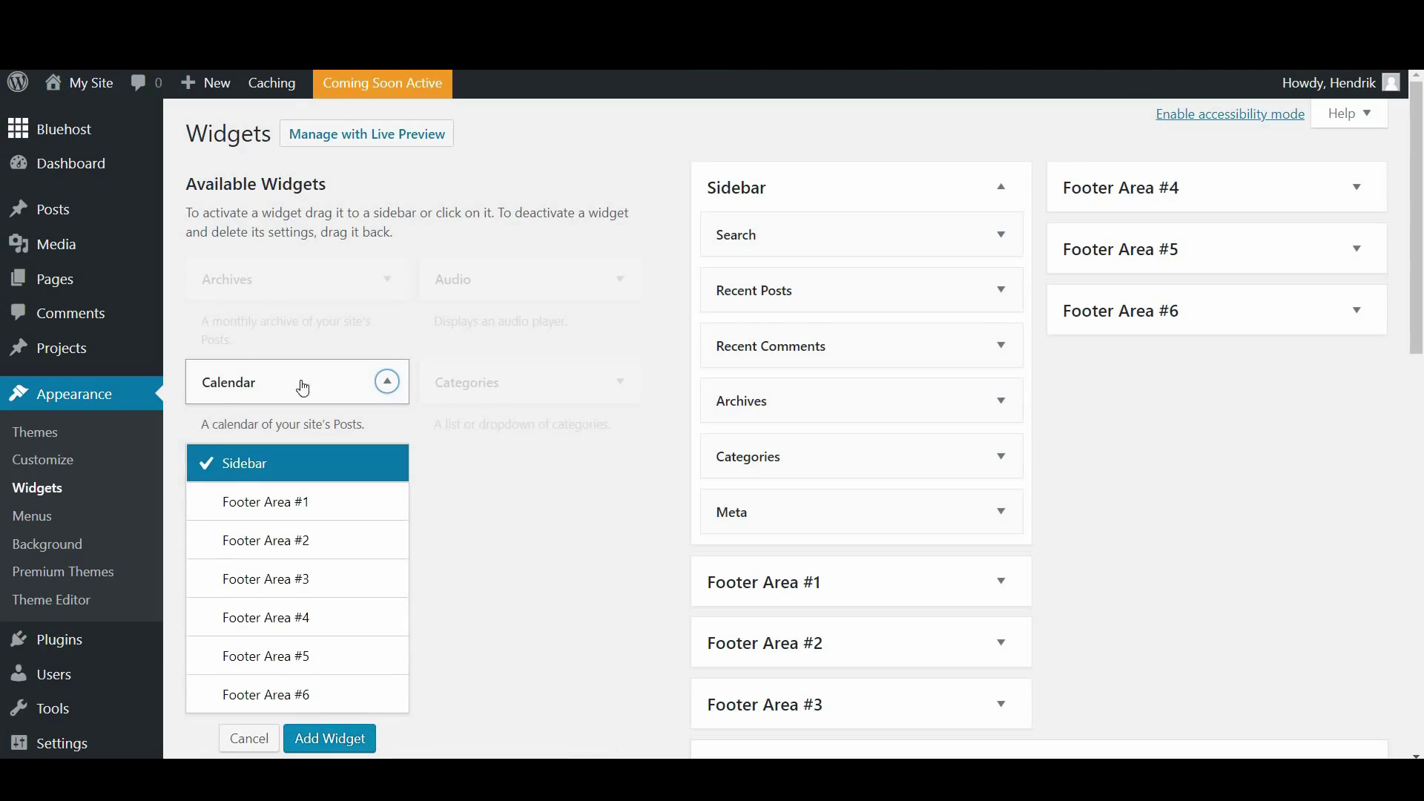
pyautogui.scroll(-3, 359, 505)
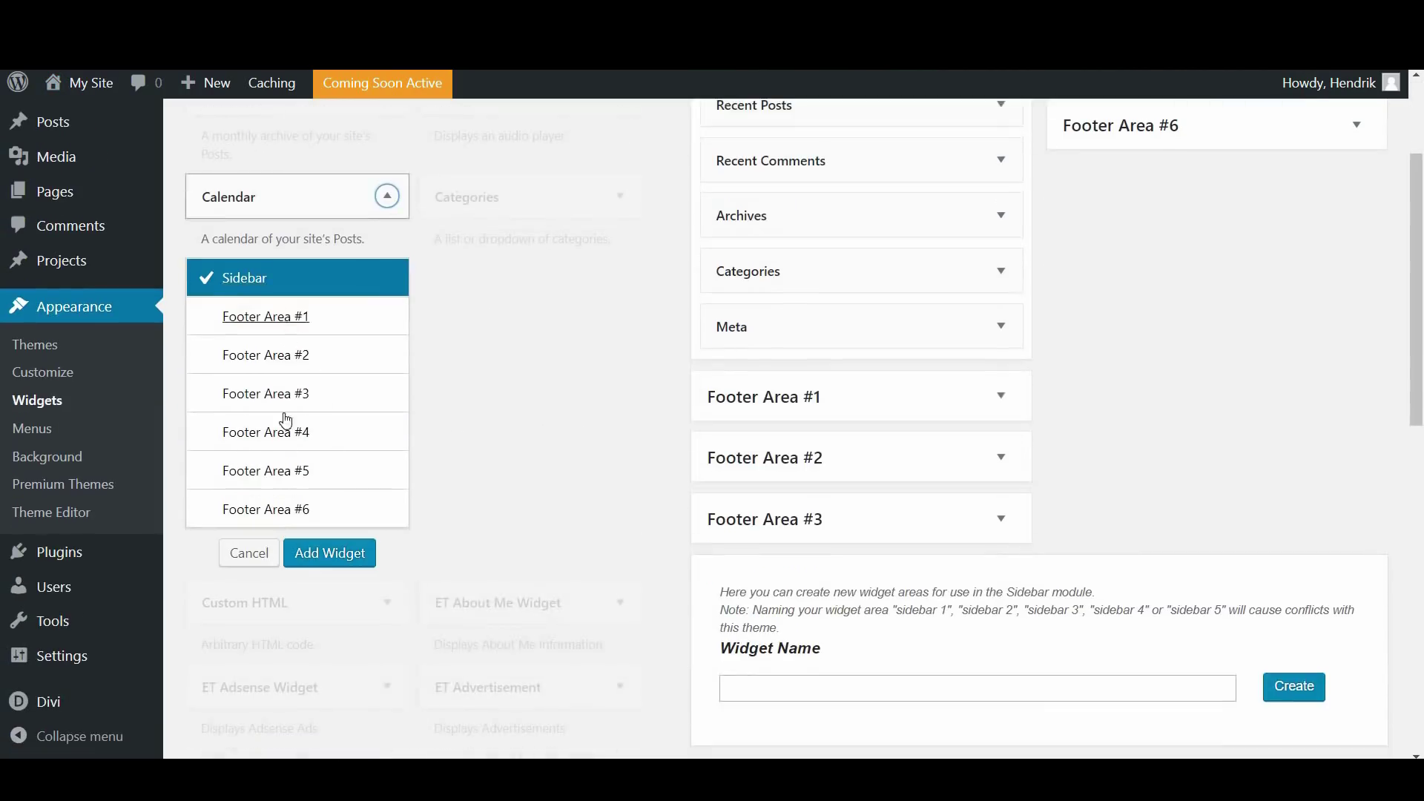
pyautogui.click(323, 561)
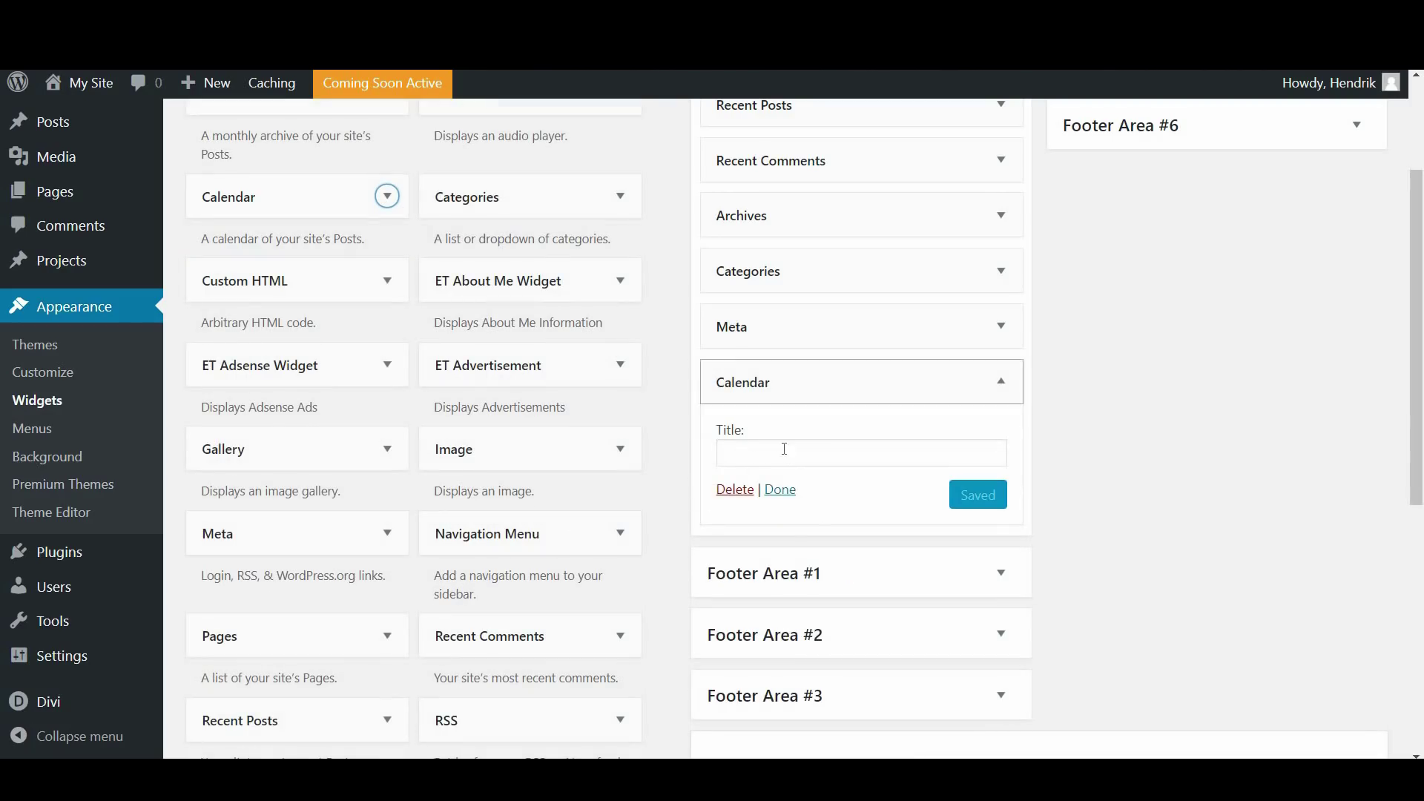
pyautogui.click(788, 459)
pyautogui.write('Keeping Track')
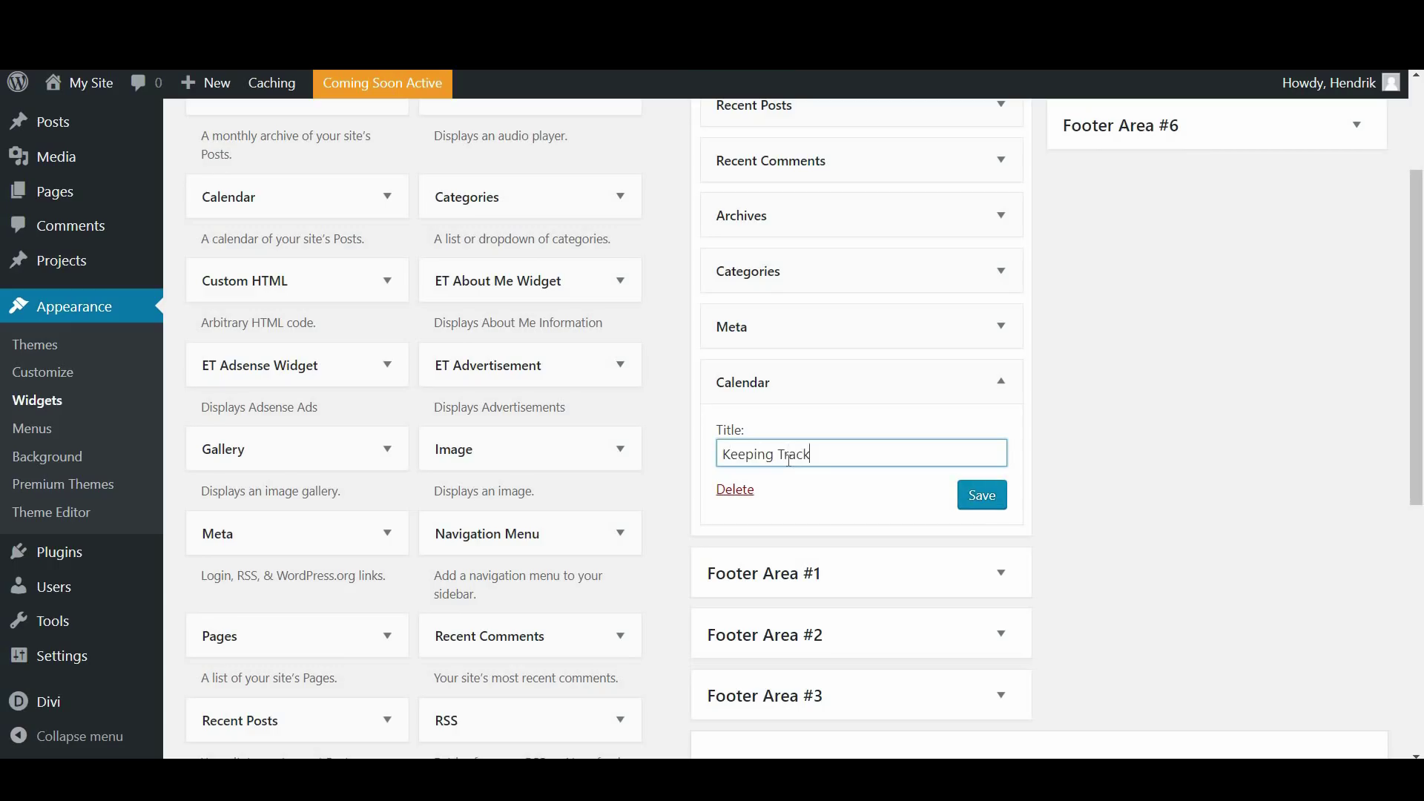
pyautogui.click(977, 498)
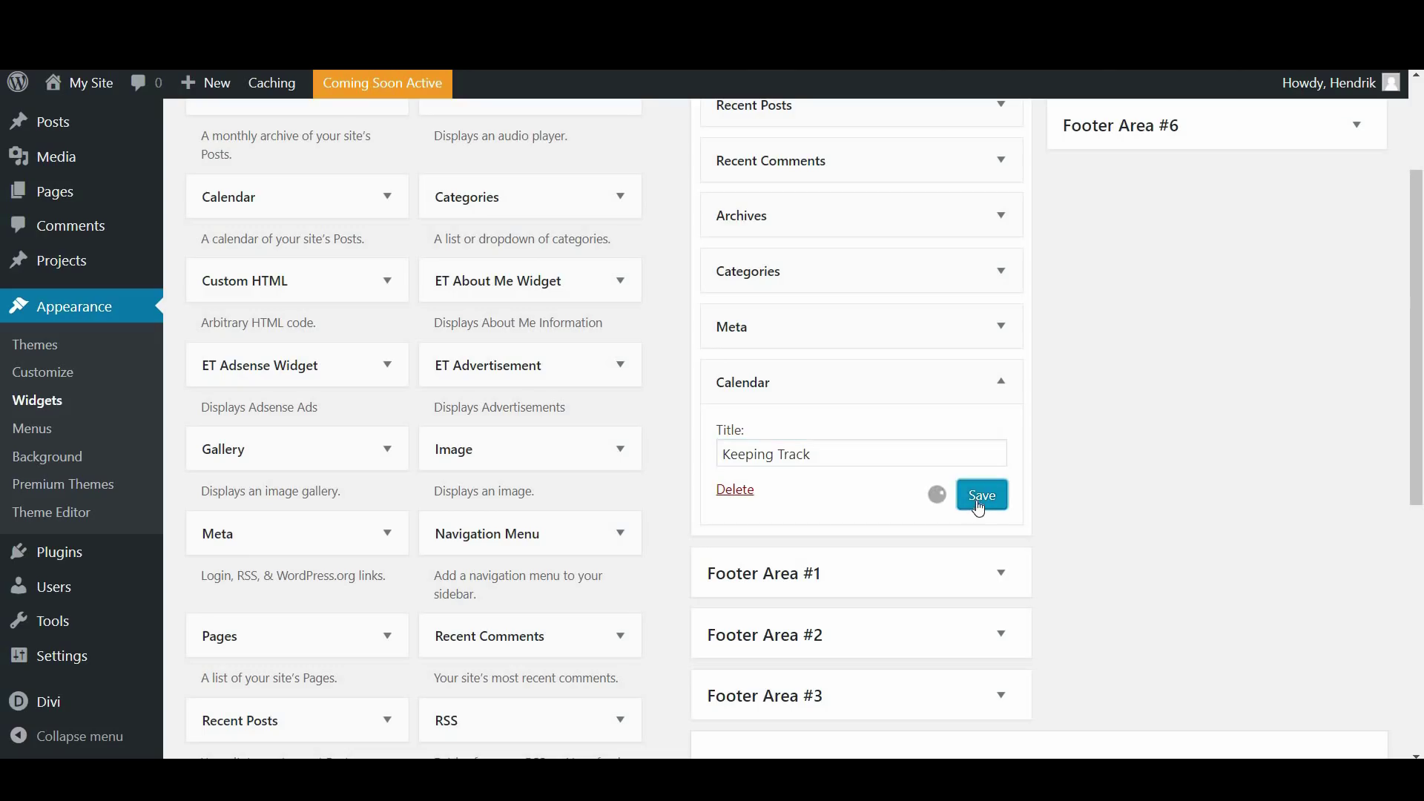
# Add a Categories widget 'Check out the blog' to Footer Area #1 with dropdown, counts and hierarchy
pyautogui.click(993, 579)
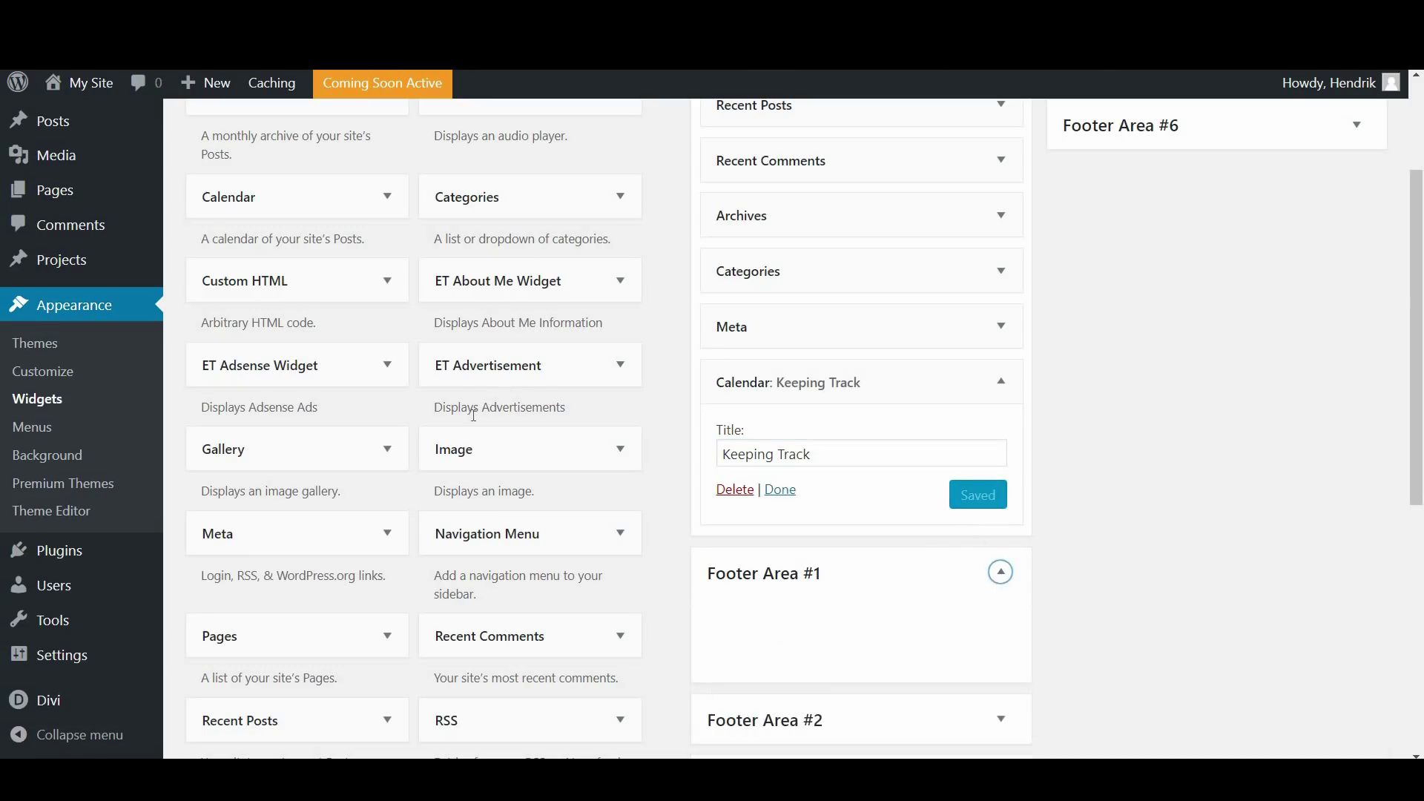
pyautogui.moveTo(600, 321); pyautogui.dragTo(791, 645)
pyautogui.scroll(-5, 764, 327)
pyautogui.click(760, 321)
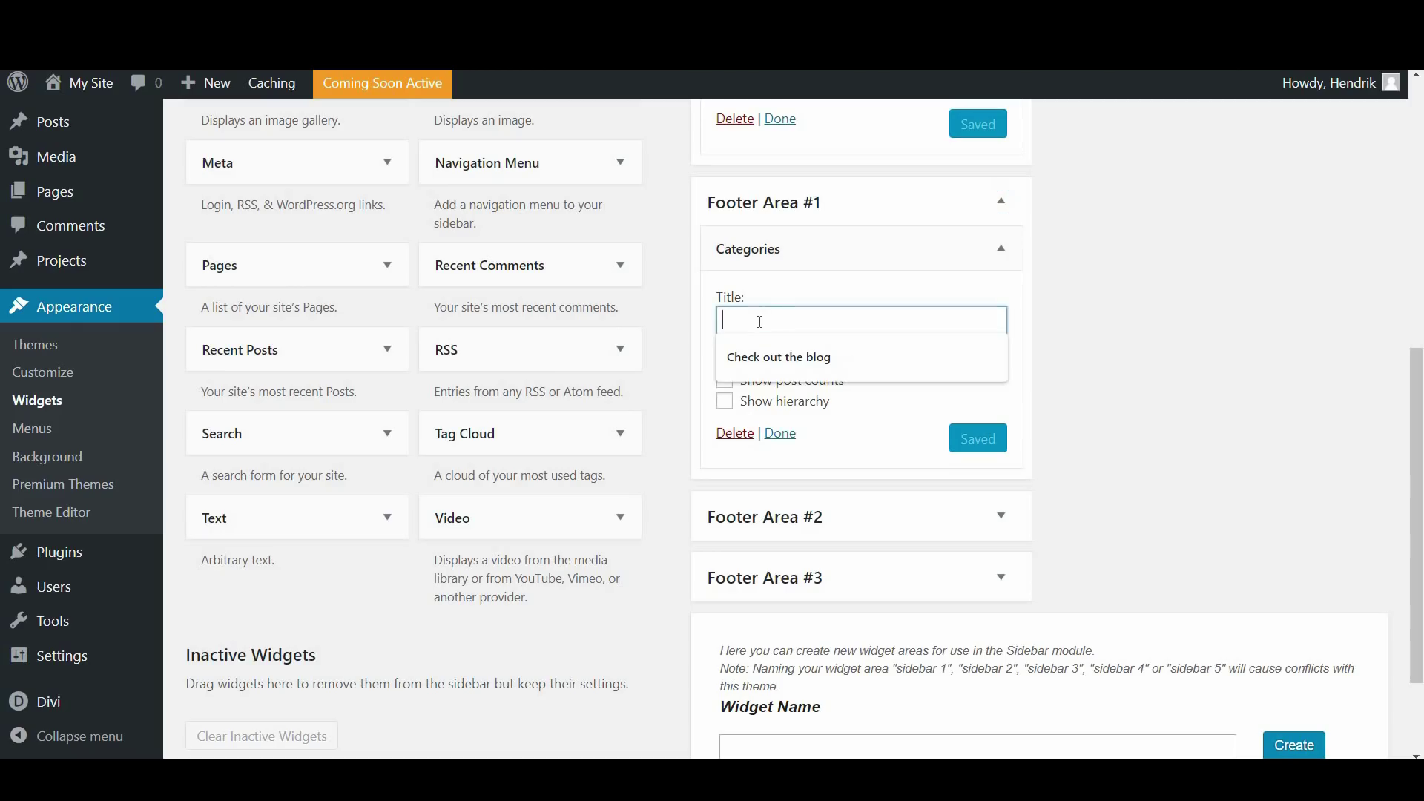
pyautogui.click(791, 359)
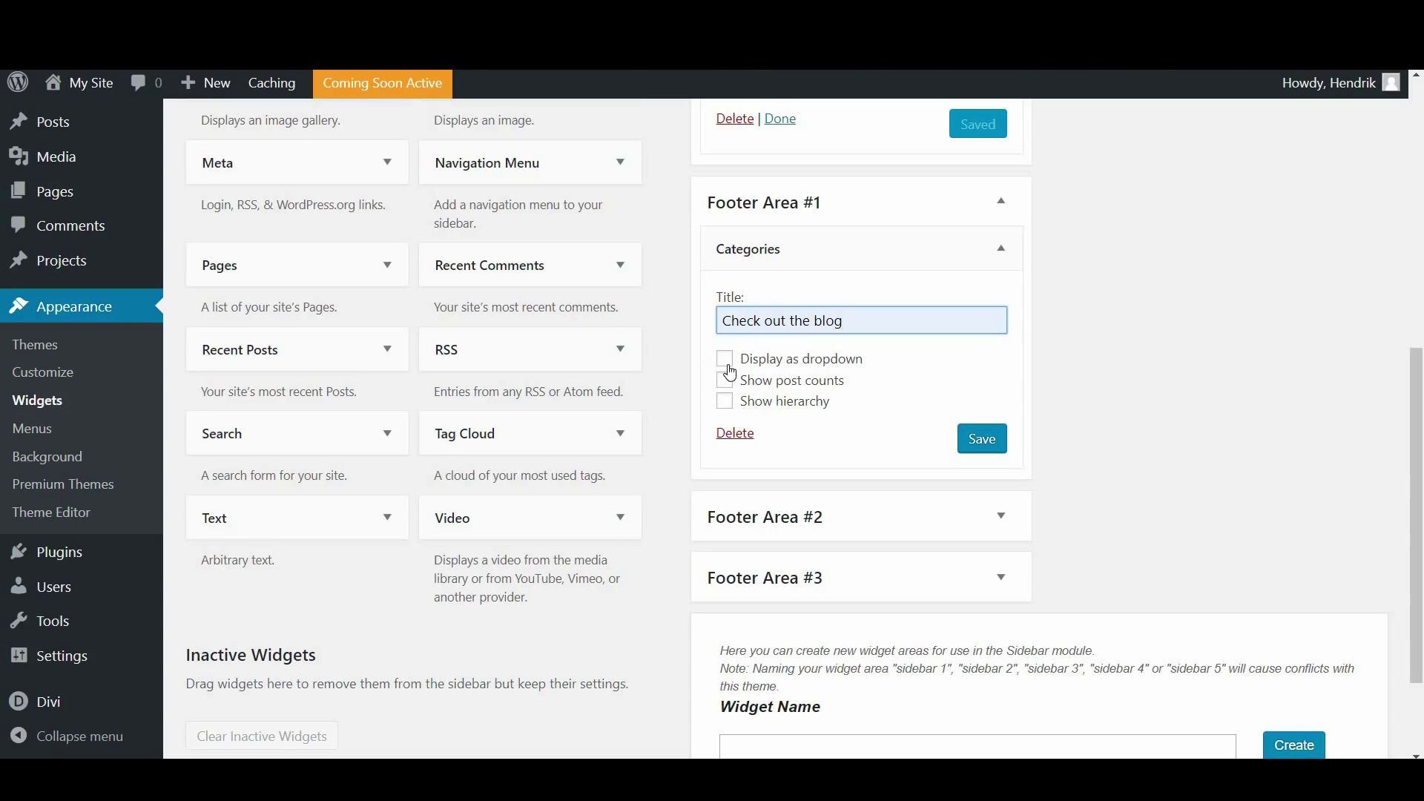
pyautogui.click(728, 364)
pyautogui.click(726, 384)
pyautogui.click(725, 402)
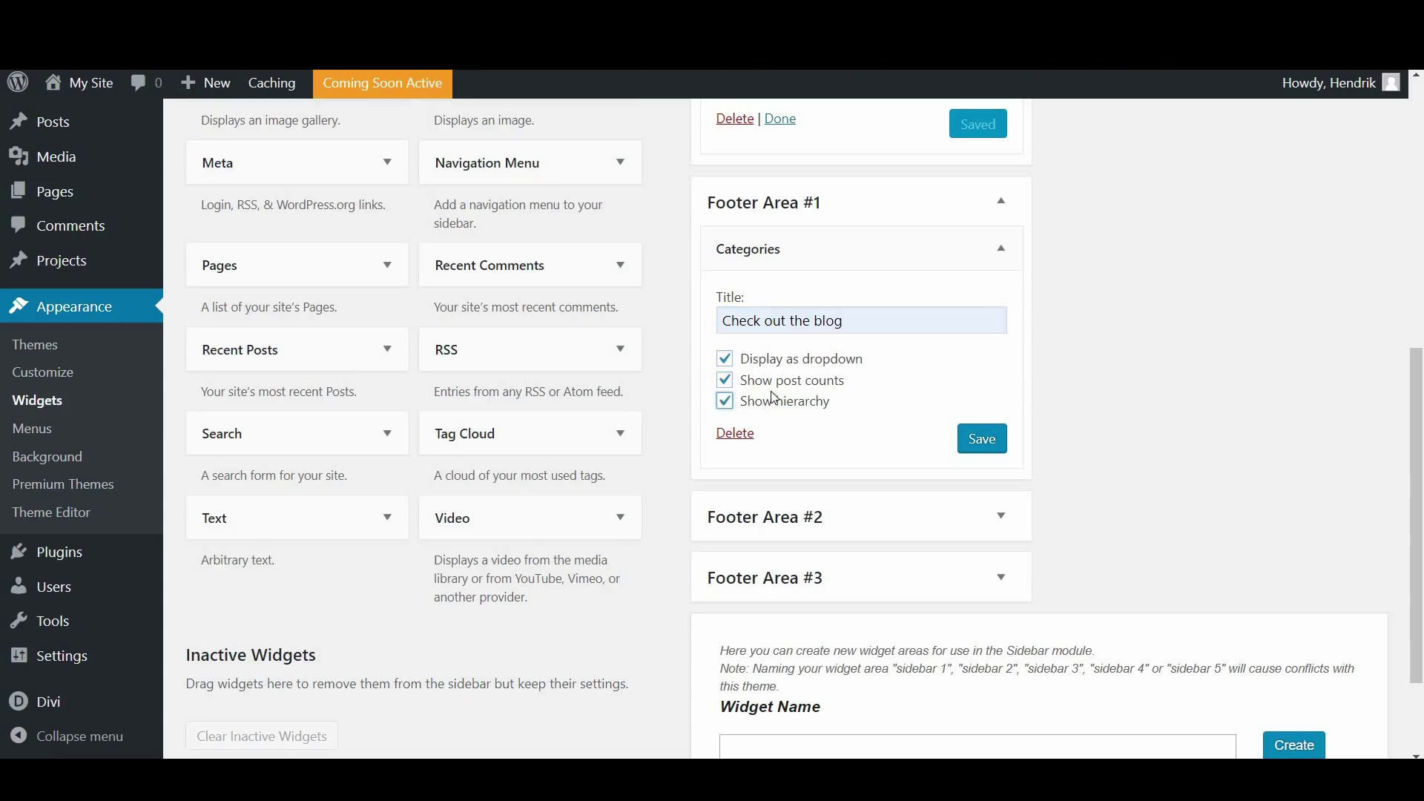
pyautogui.click(978, 443)
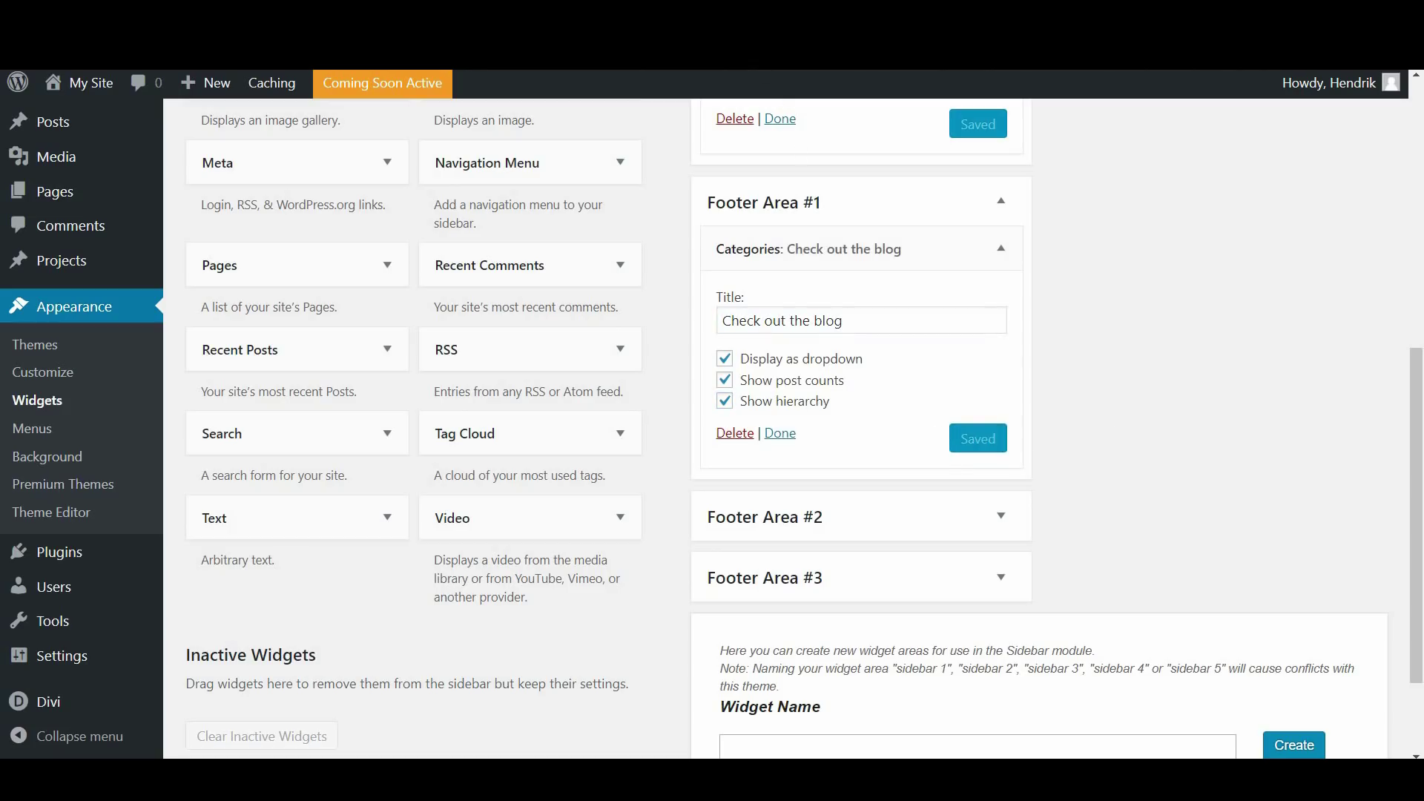
pyautogui.hotkey('ctrl', 'Tab')
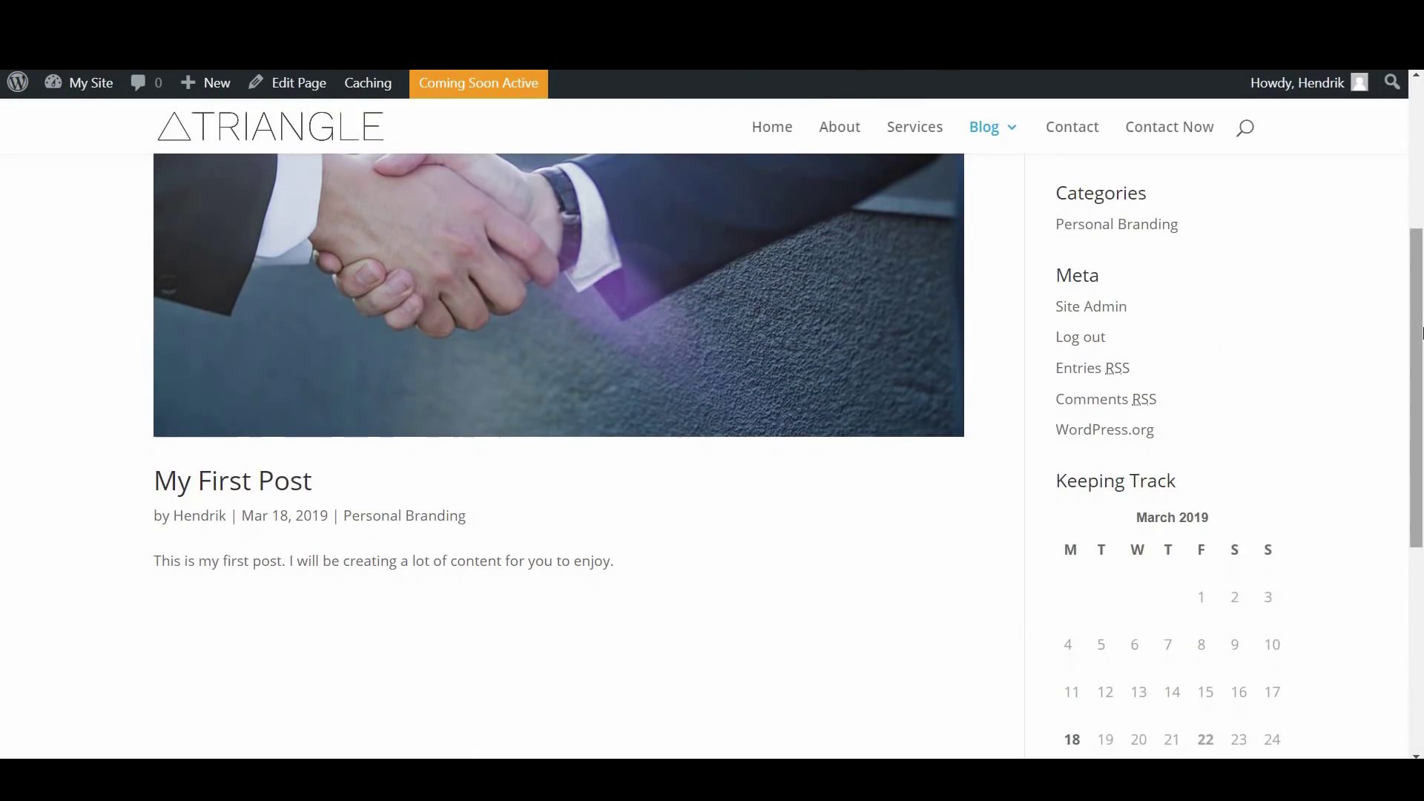
# Scroll the live blog to its footer and test the 'Check out the blog' category dropdown
pyautogui.moveTo(1420, 333); pyautogui.dragTo(1420, 371)
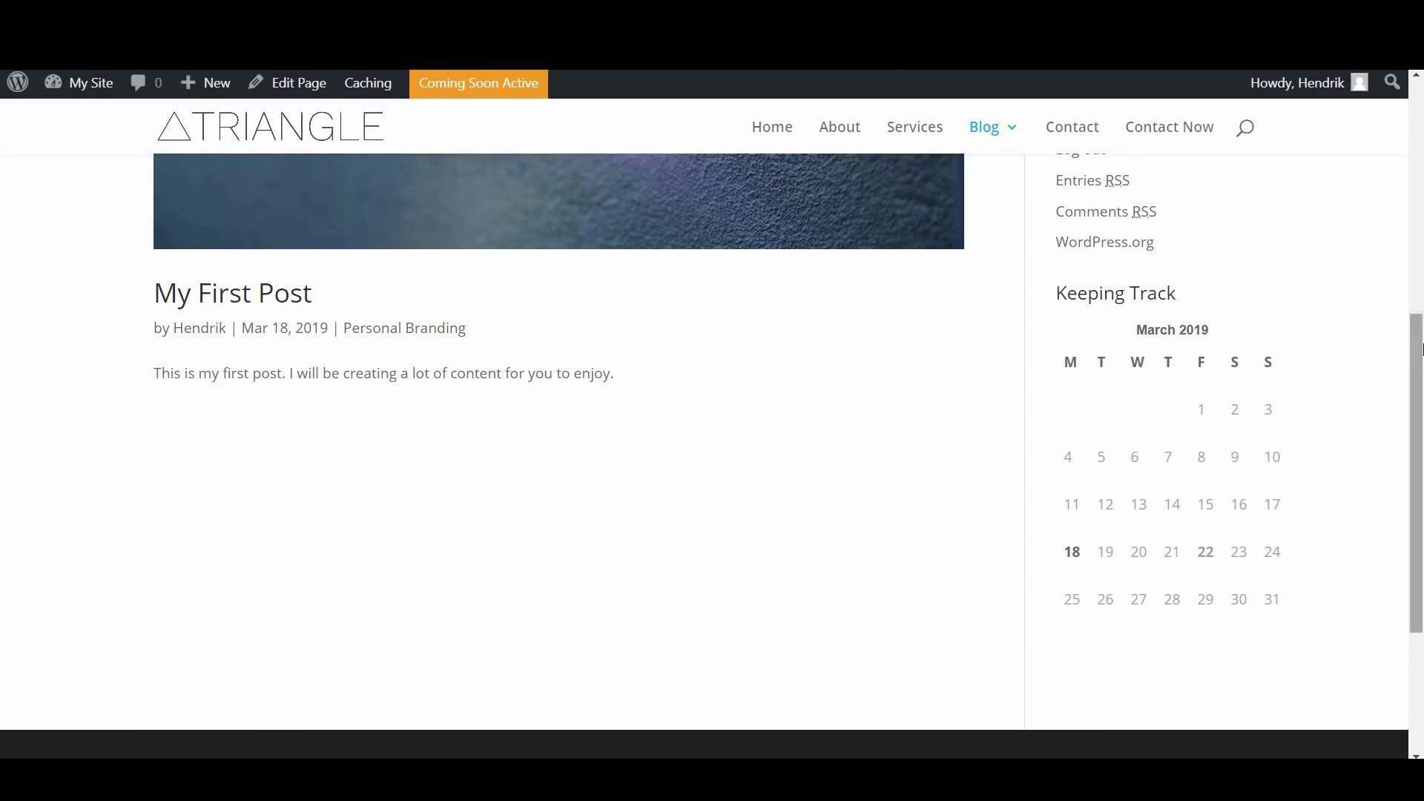
pyautogui.scroll(-4, 1253, 445)
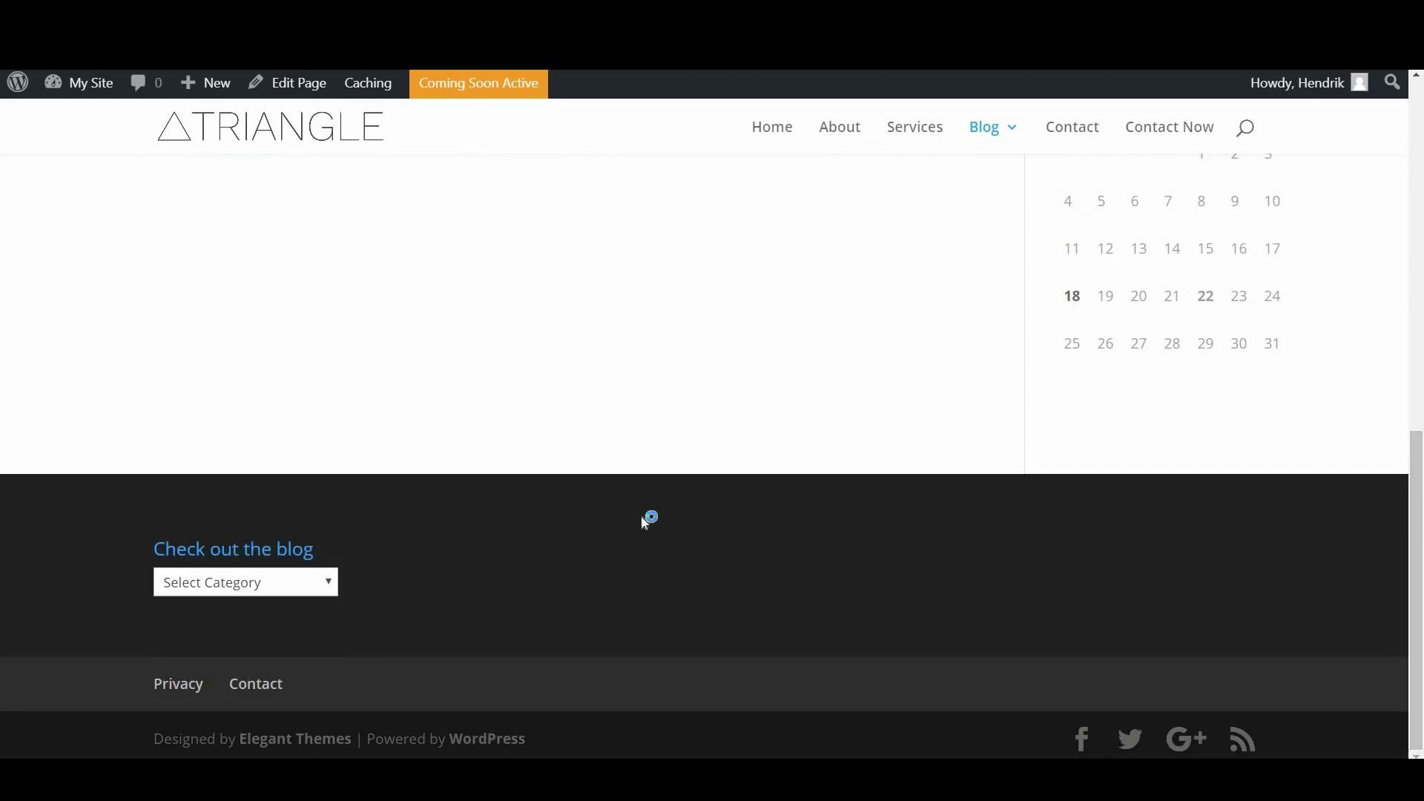
pyautogui.click(304, 593)
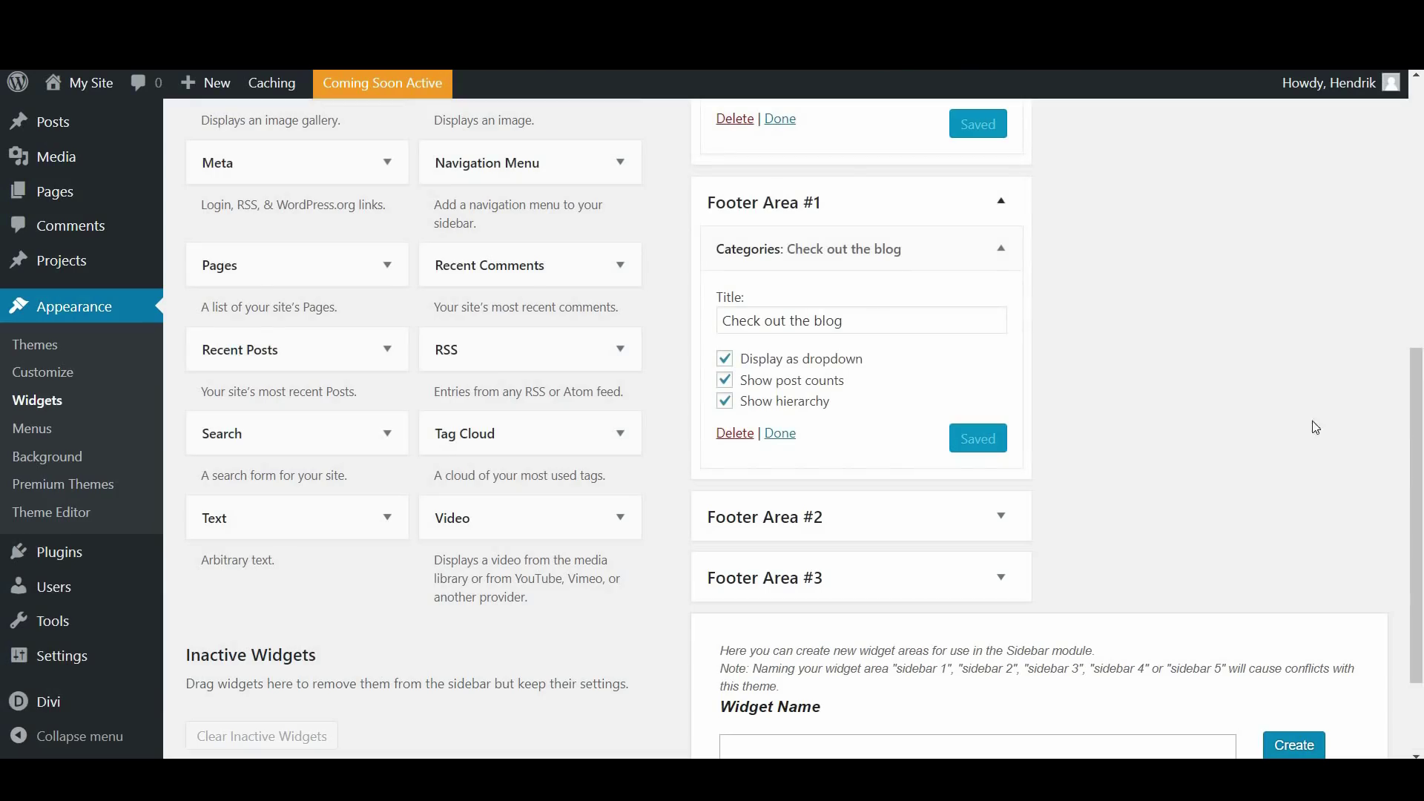
# Find and read 'The Divi Sidebar Module' article in the Elegant Themes documentation
pyautogui.moveTo(1416, 539); pyautogui.dragTo(1420, 433)
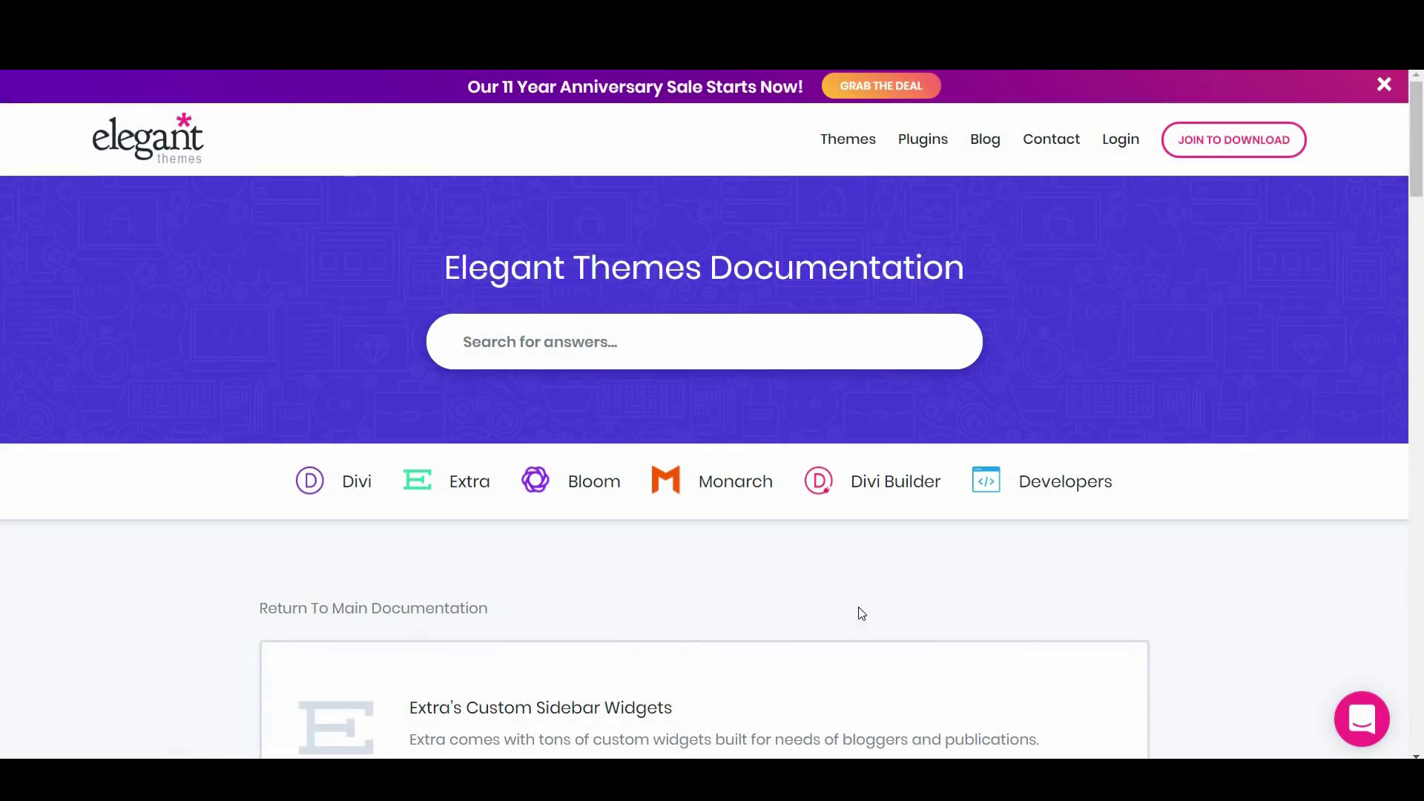
pyautogui.scroll(-13, 852, 604)
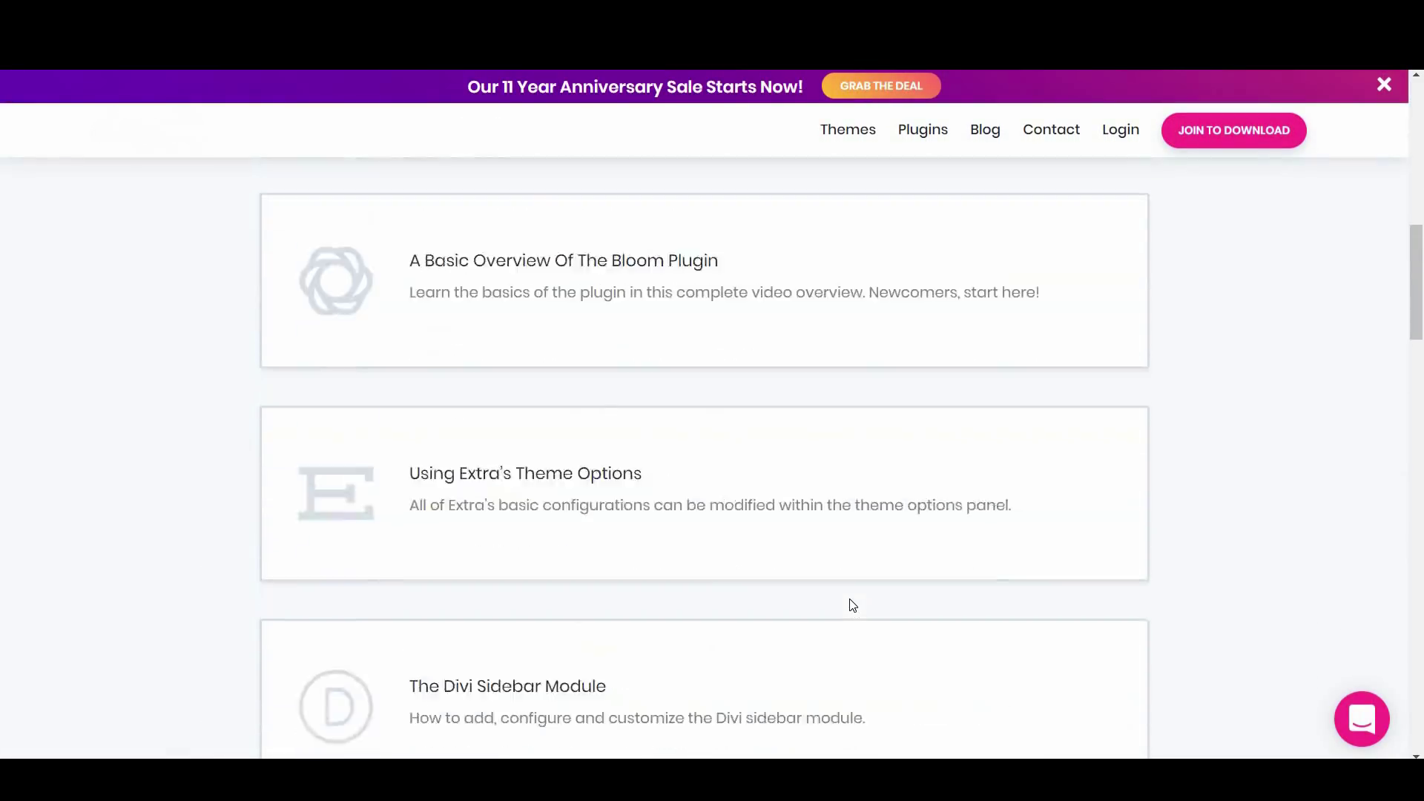
pyautogui.scroll(-4, 852, 605)
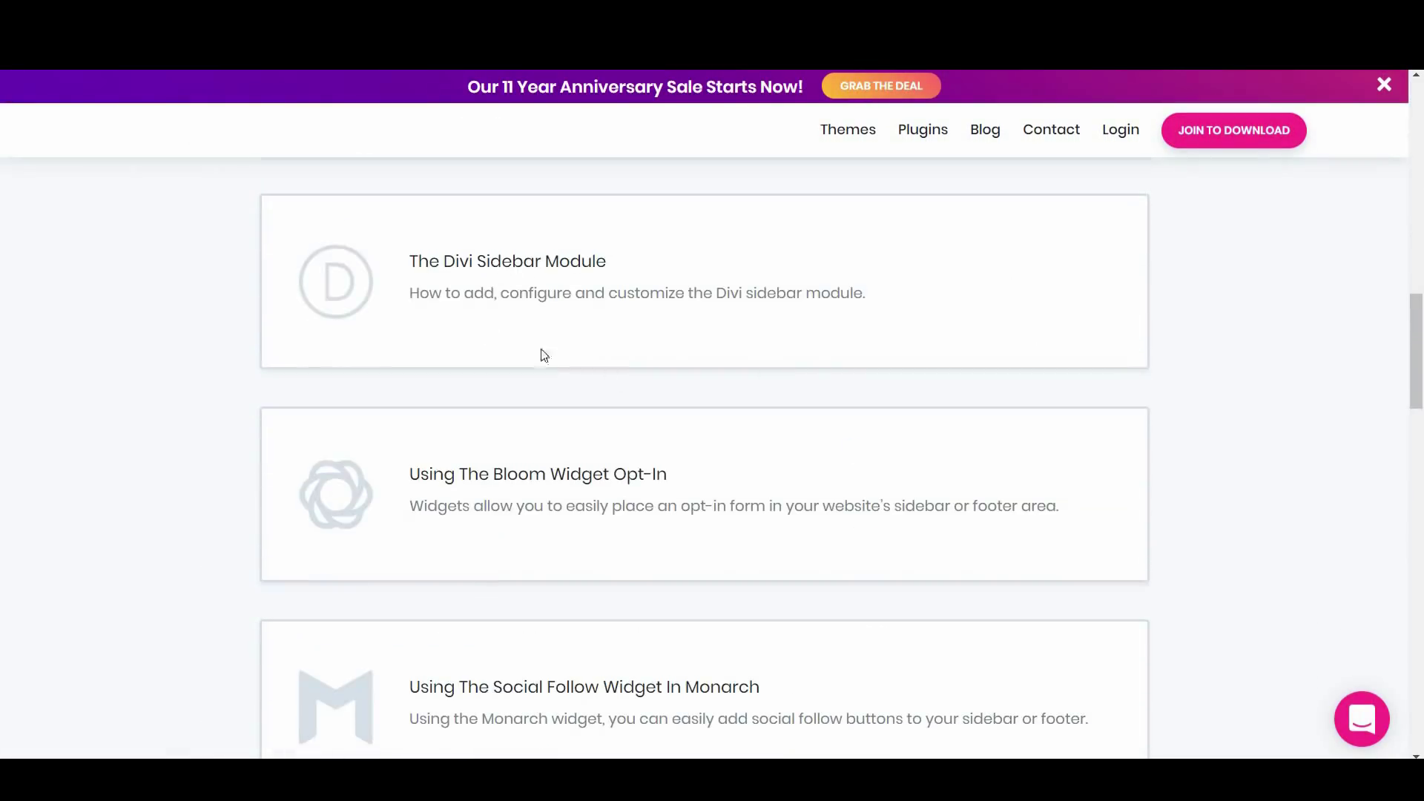
pyautogui.click(534, 265)
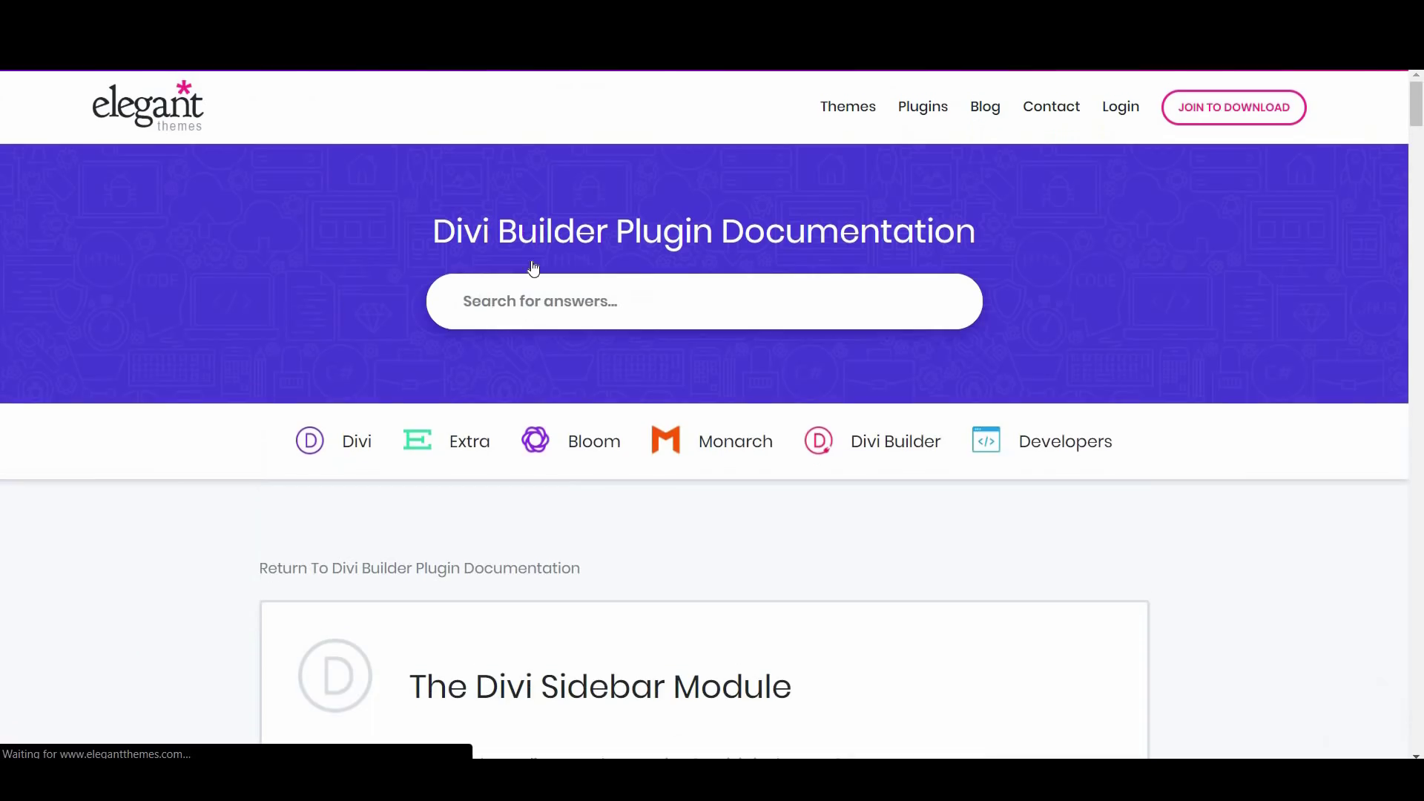
pyautogui.scroll(-6, 812, 546)
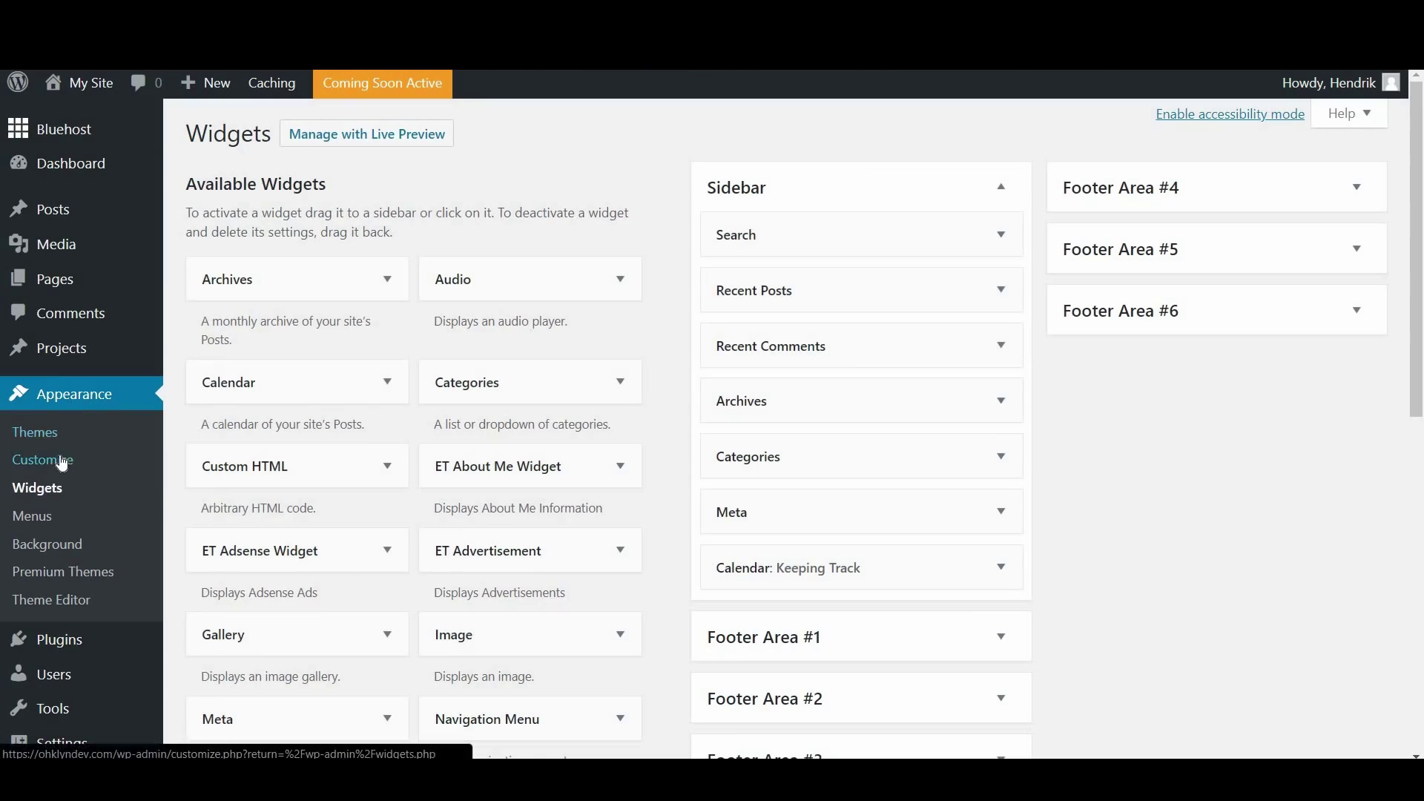
# Open the Theme Customizer and inspect the hero heading's styles in developer tools
pyautogui.scroll(-4, 95, 509)
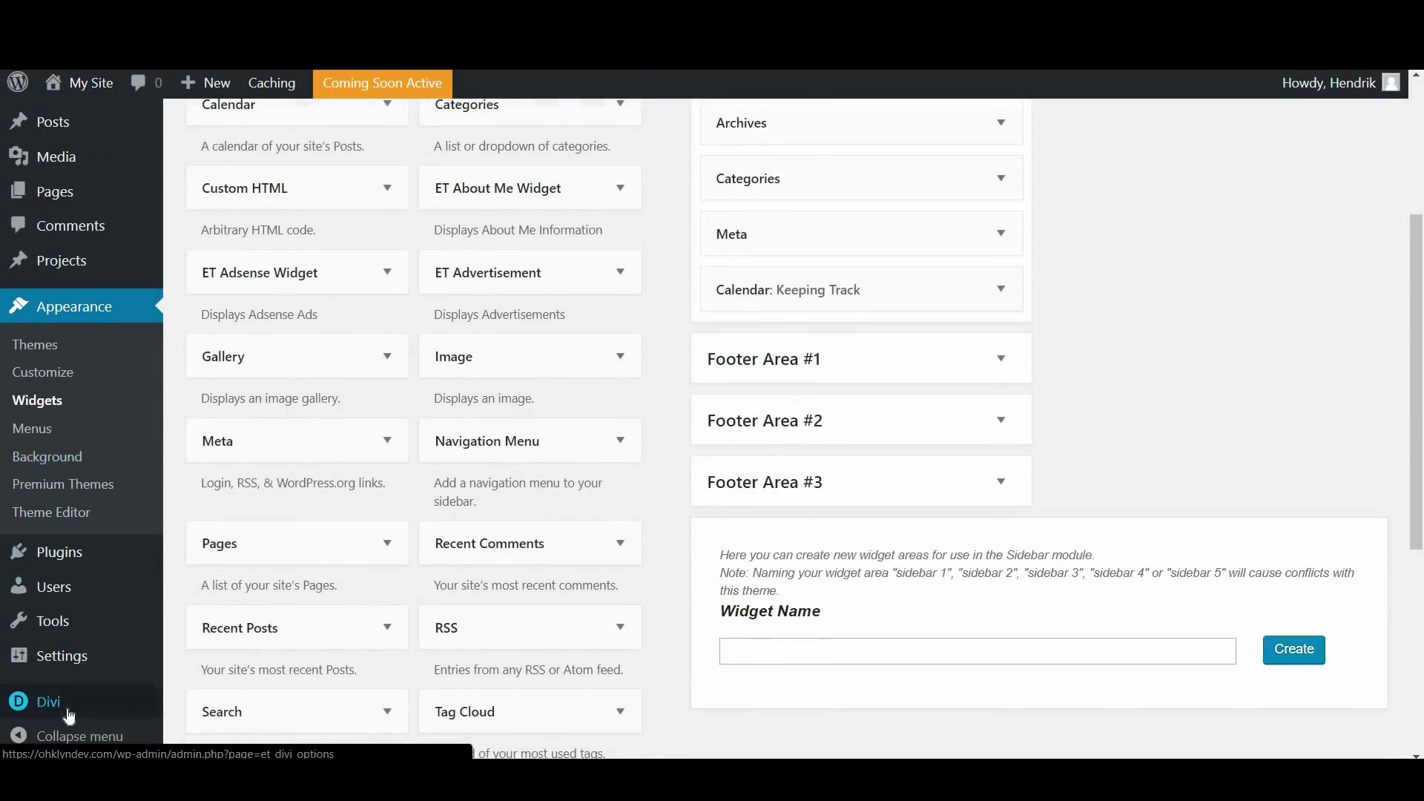
pyautogui.moveTo(74, 701)
pyautogui.click(247, 627)
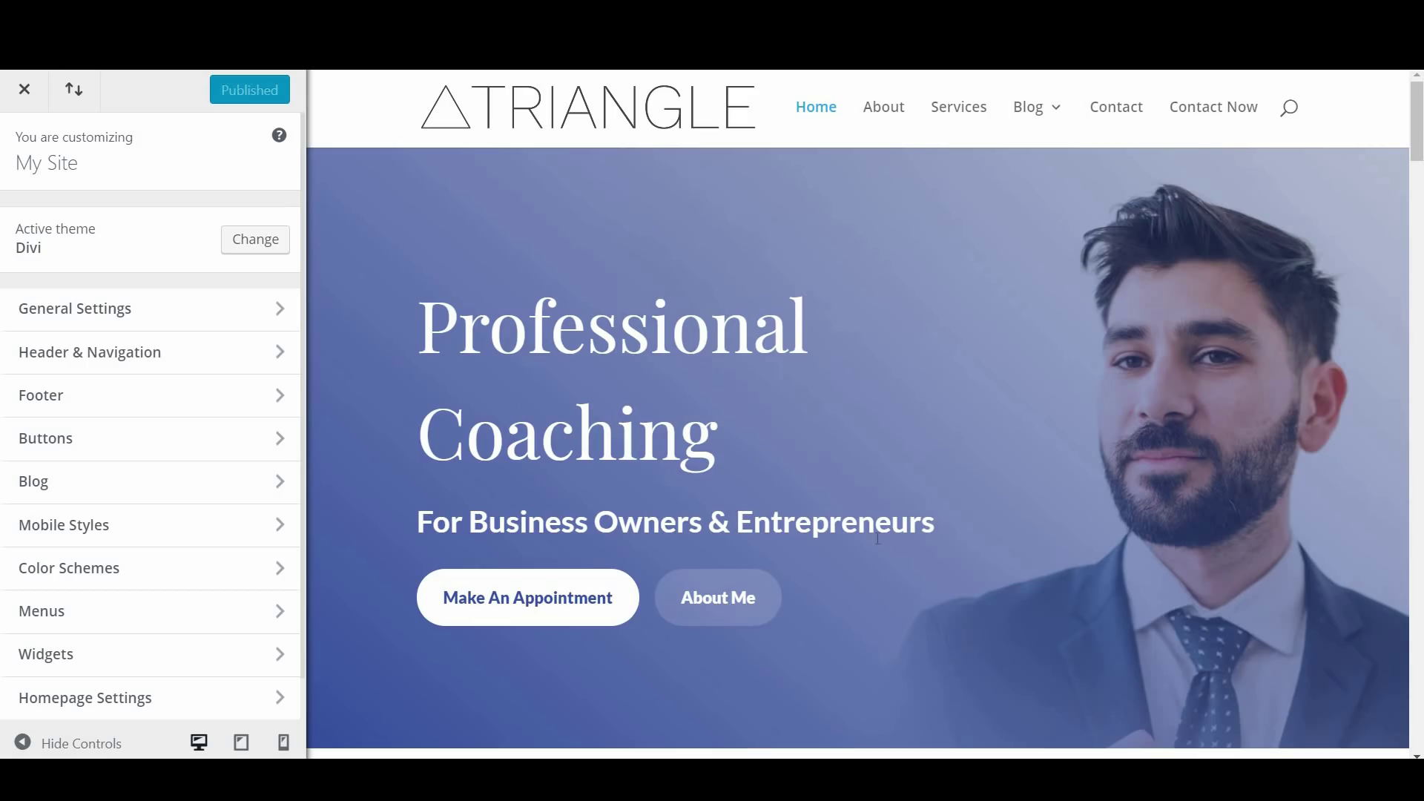
pyautogui.rightClick(612, 331)
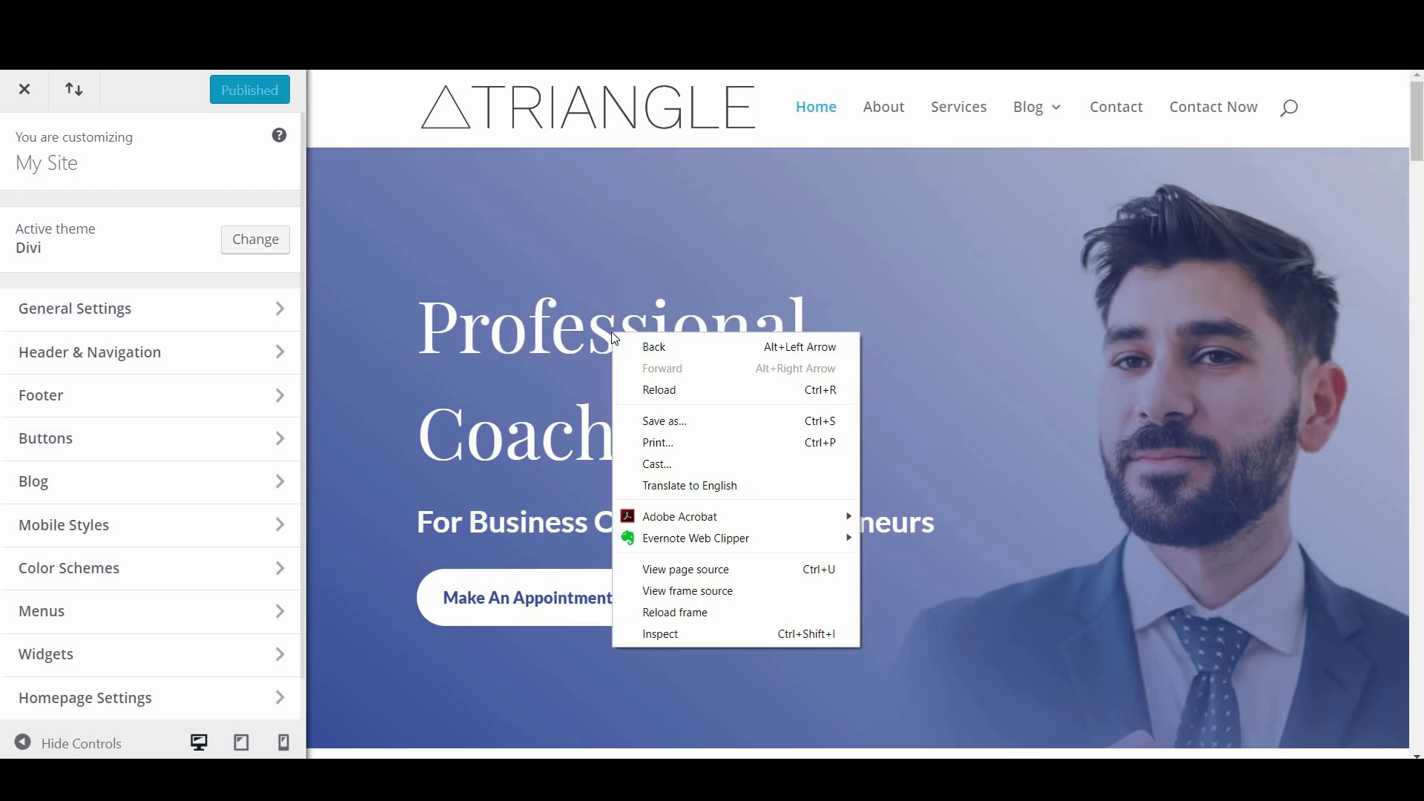
pyautogui.click(678, 635)
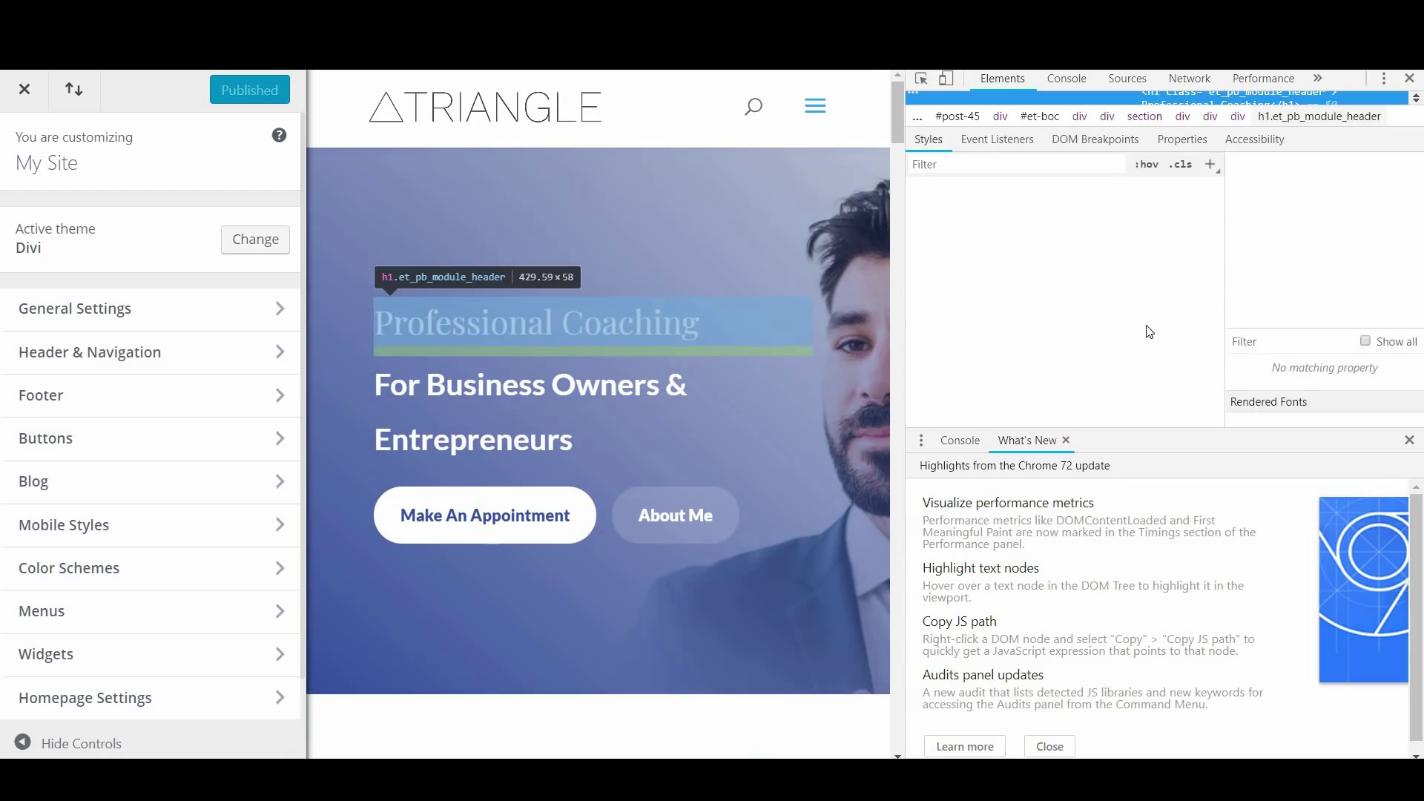
pyautogui.scroll(-5, 1117, 321)
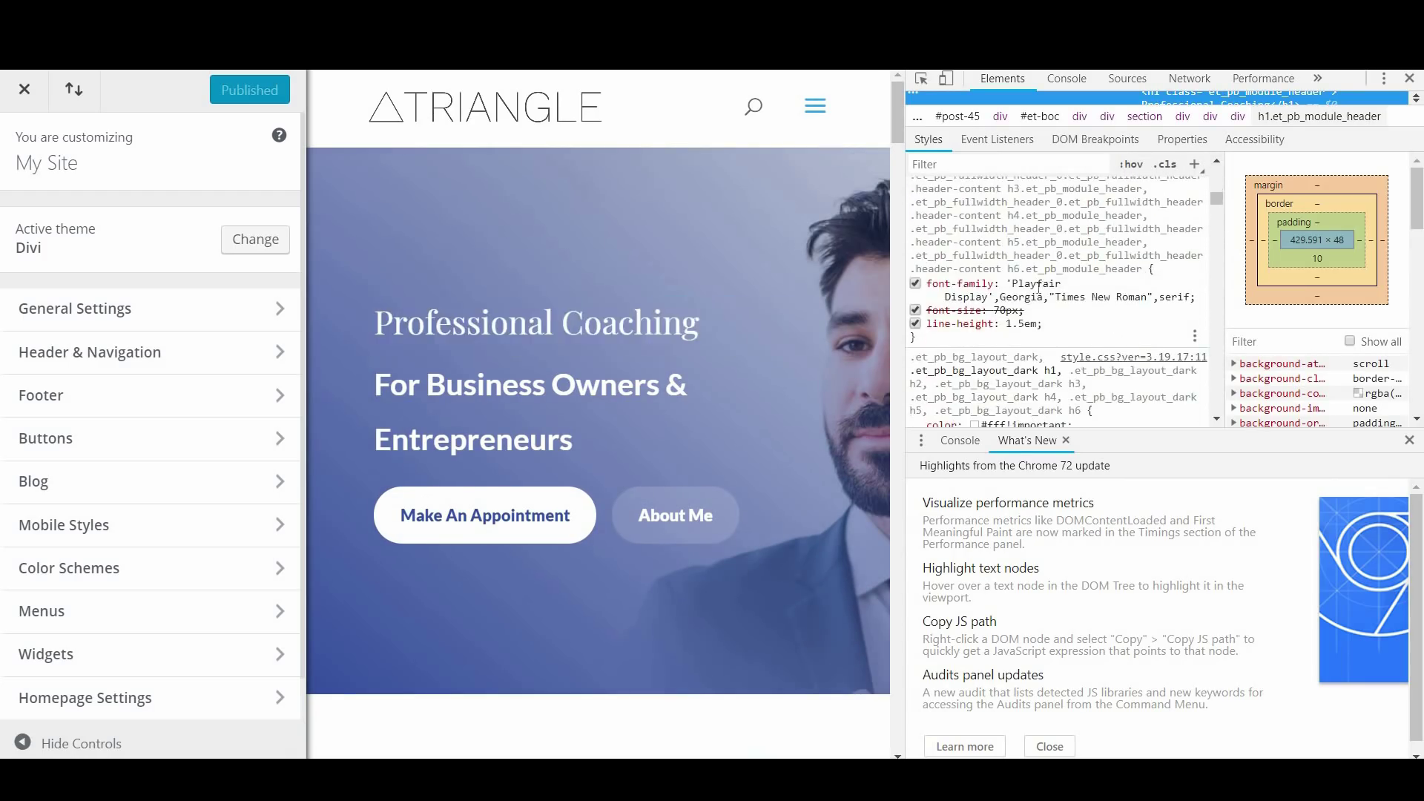
pyautogui.click(1409, 79)
# Set the Typography header font to Raleway, publish, and return to the Dashboard
pyautogui.click(136, 317)
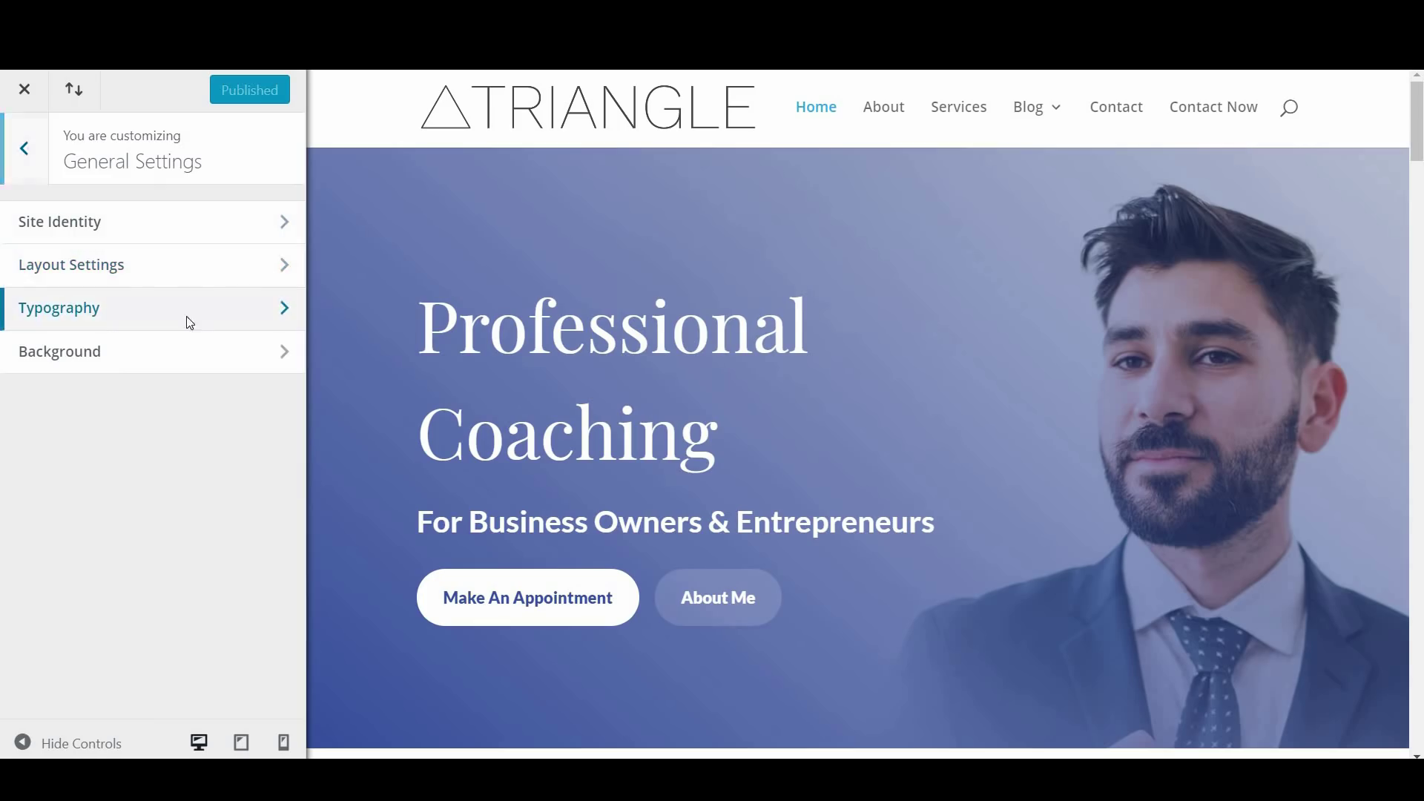
pyautogui.click(185, 318)
pyautogui.scroll(-4, 183, 408)
pyautogui.click(185, 390)
pyautogui.scroll(-7, 178, 469)
pyautogui.moveTo(279, 398); pyautogui.dragTo(283, 579)
pyautogui.scroll(-2, 113, 530)
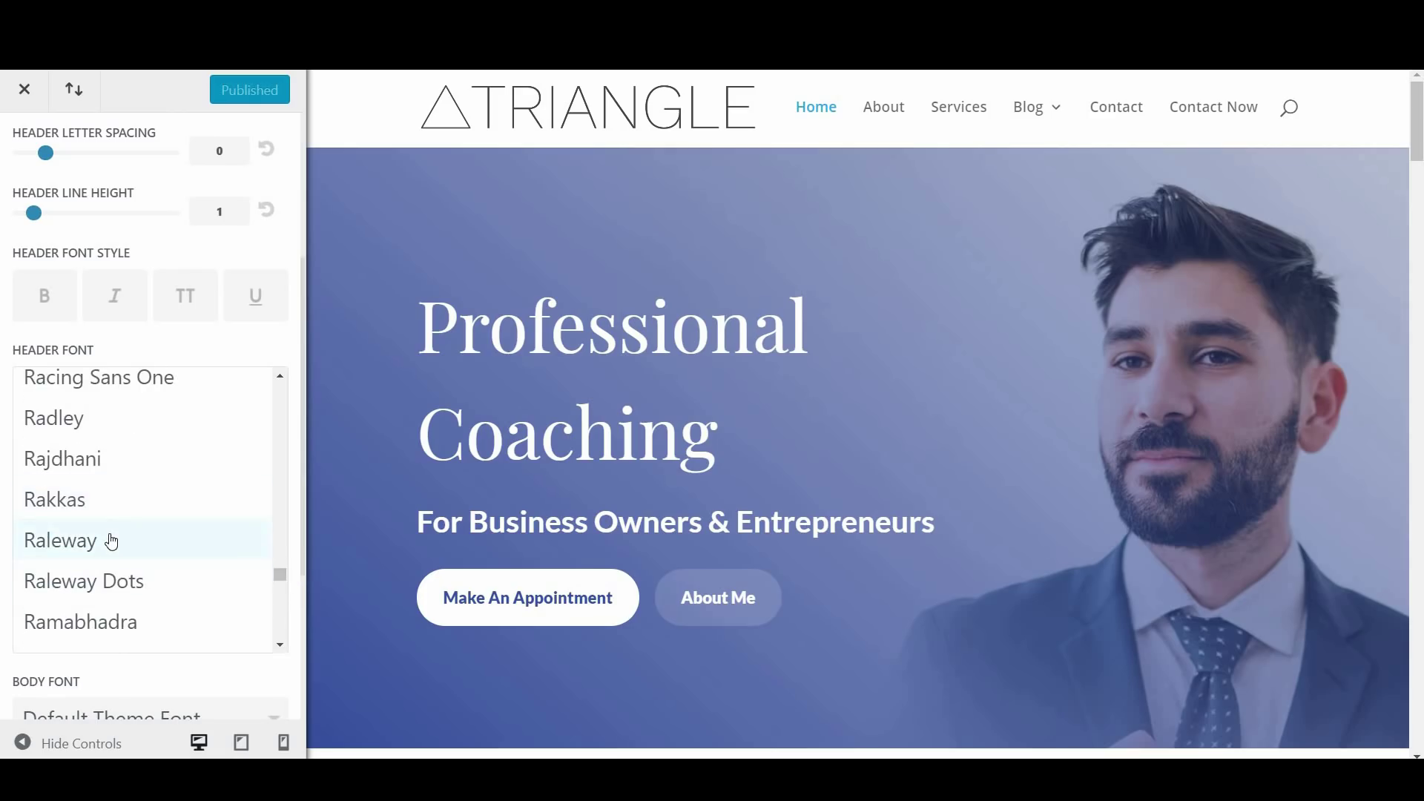
pyautogui.click(111, 539)
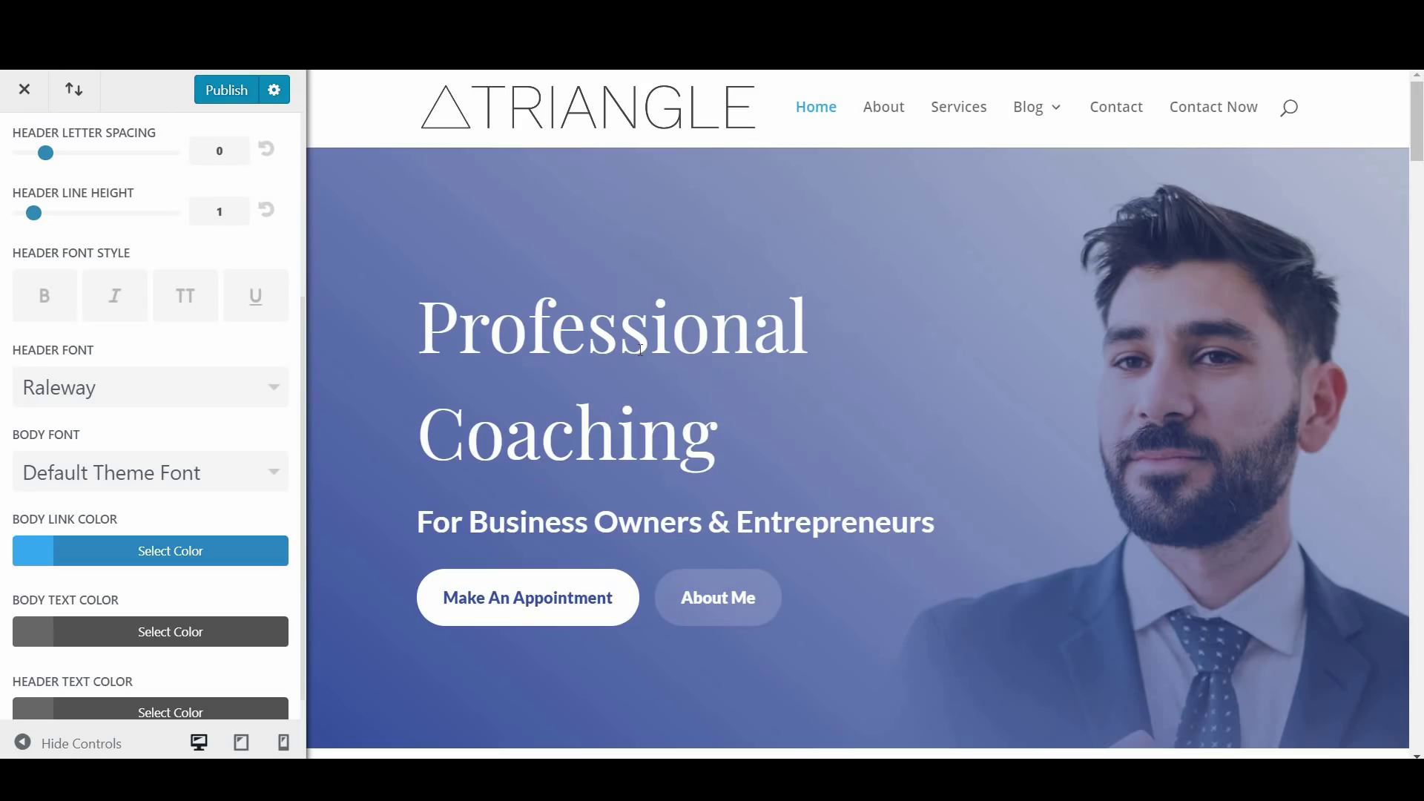
pyautogui.click(243, 90)
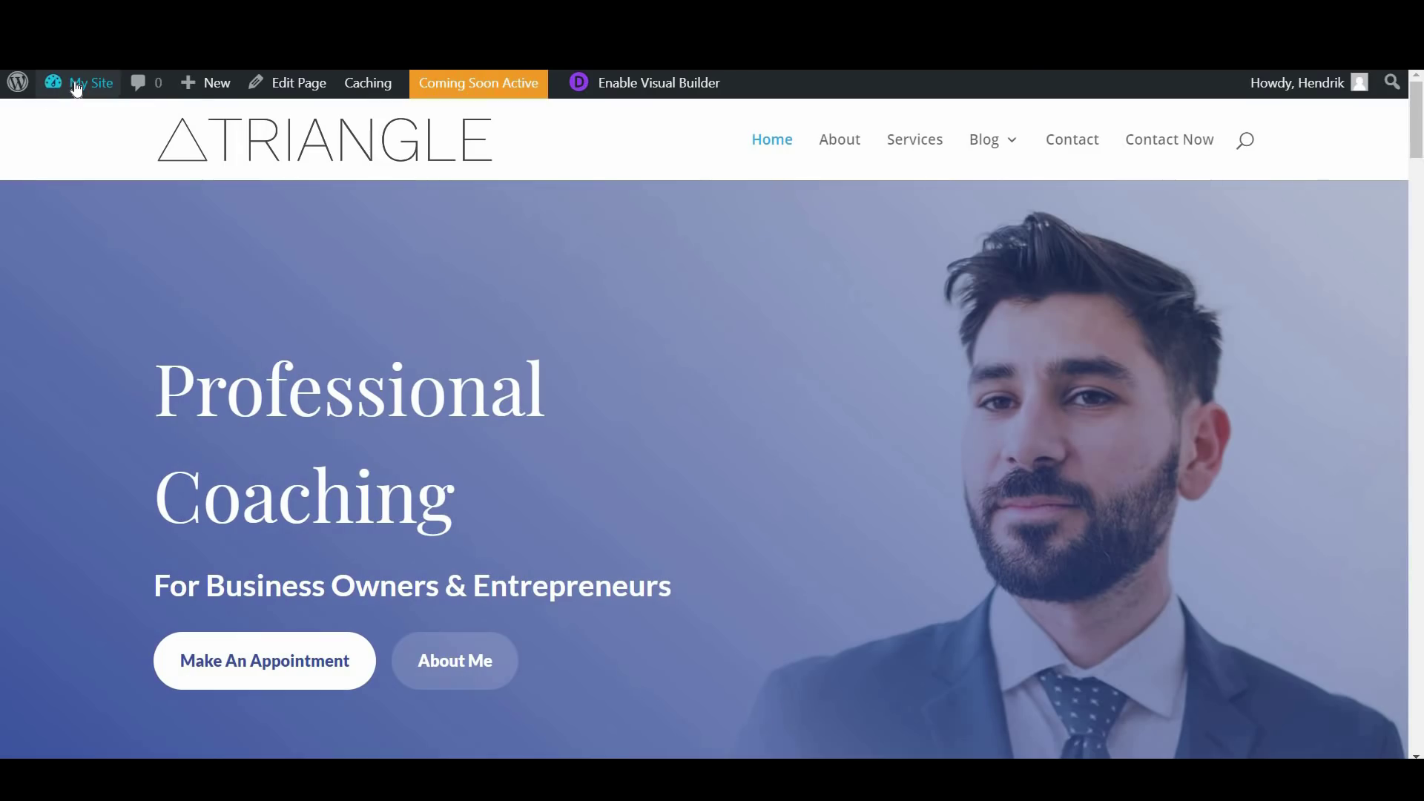
pyautogui.click(78, 86)
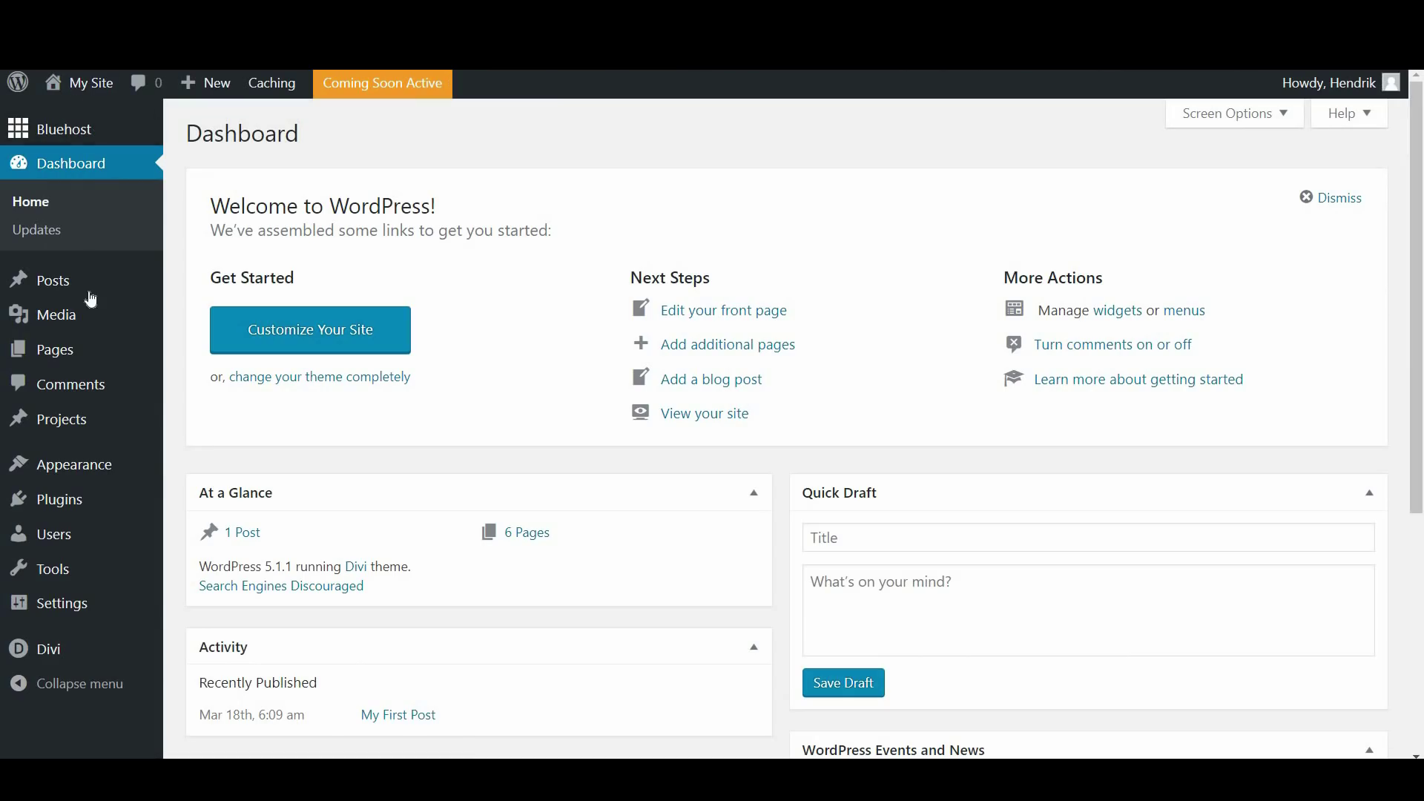
# Open the Home page from All Pages and launch it in the Divi Visual Builder
pyautogui.moveTo(74, 350)
pyautogui.click(206, 361)
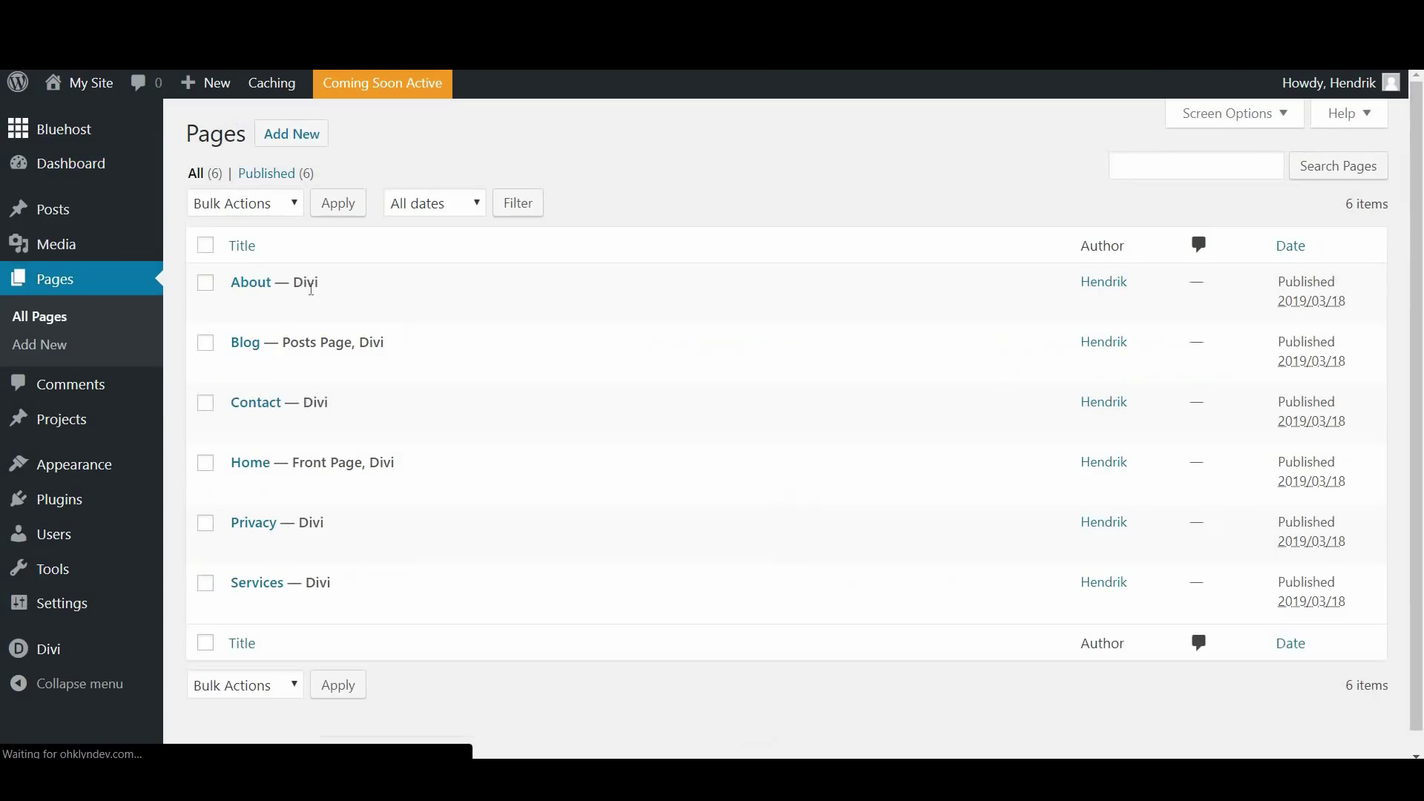
pyautogui.click(255, 467)
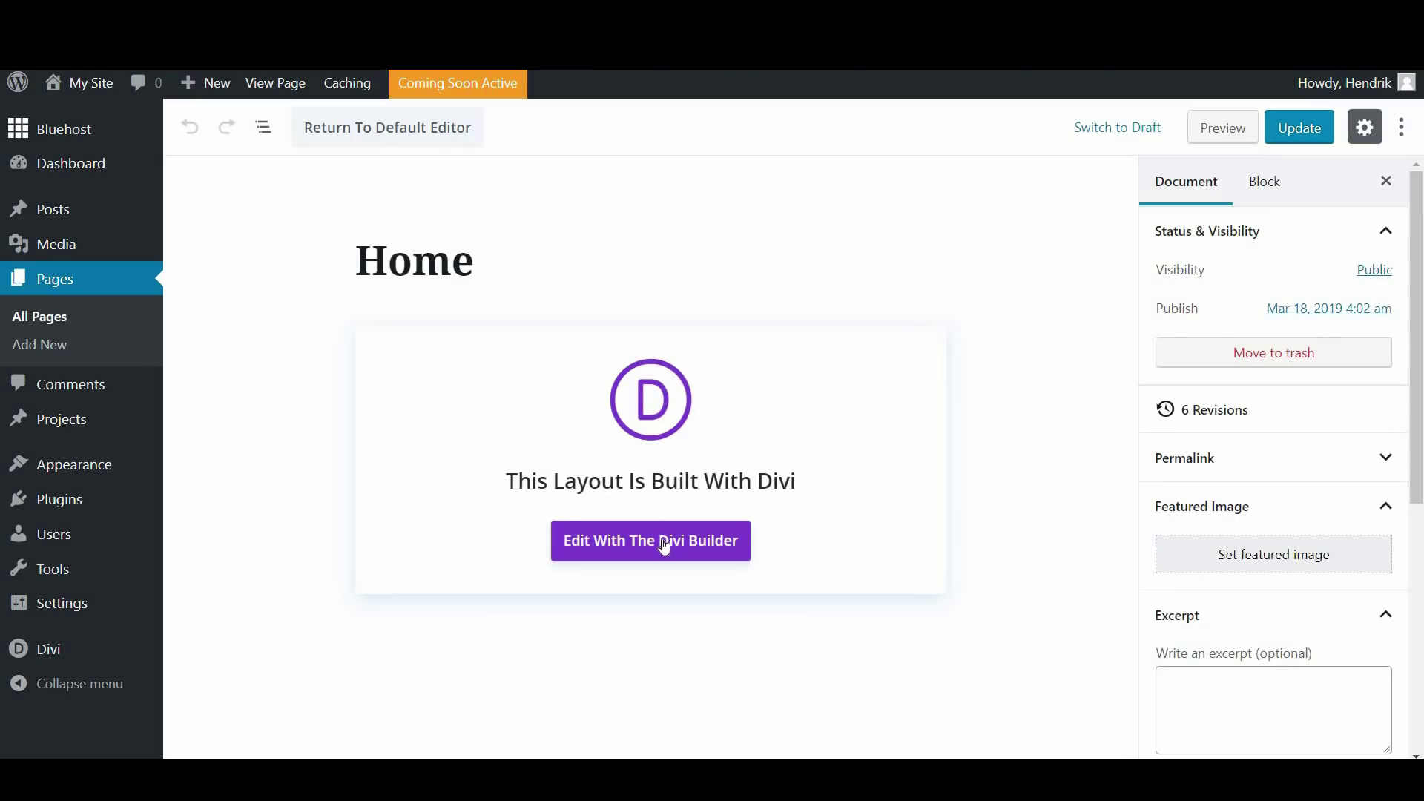
pyautogui.click(663, 546)
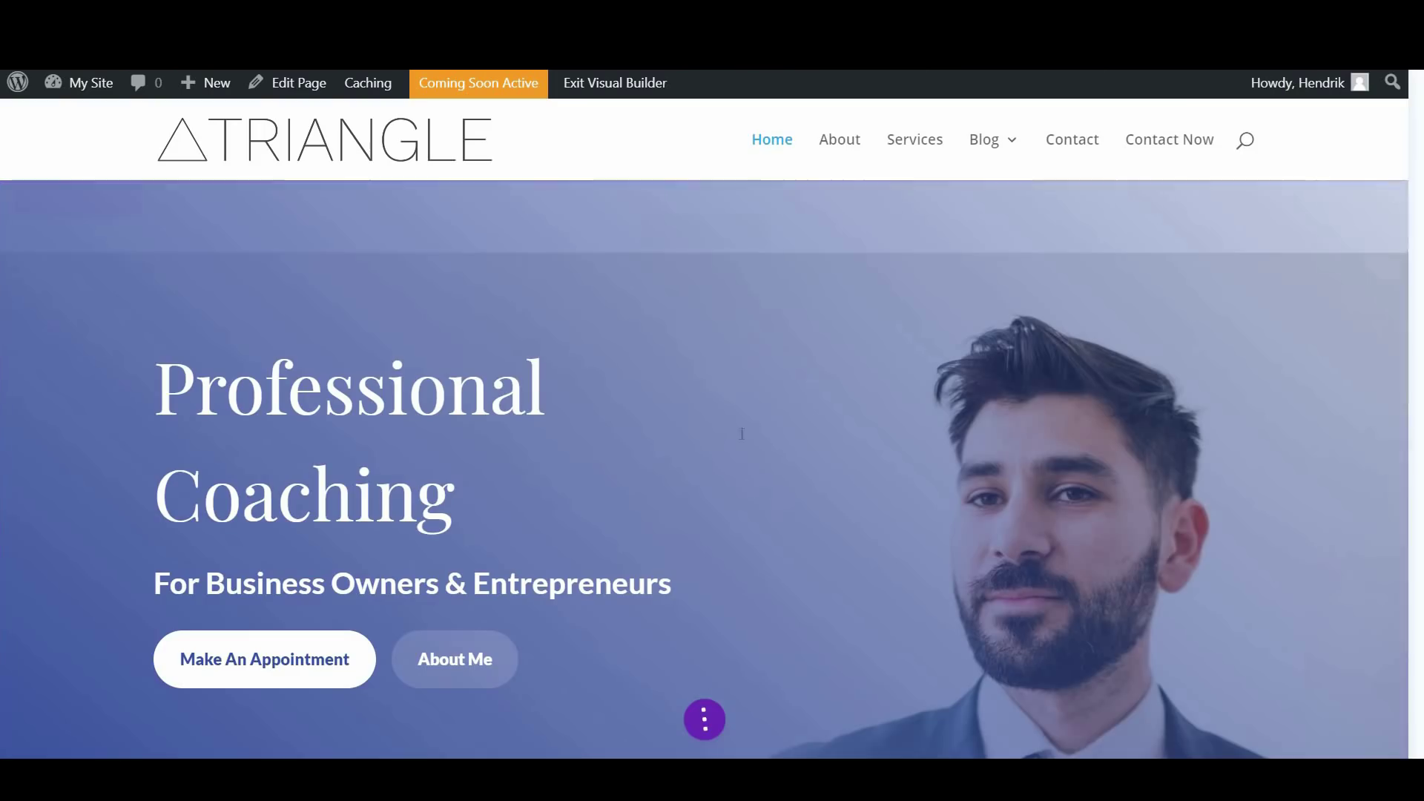
pyautogui.moveTo(667, 182)
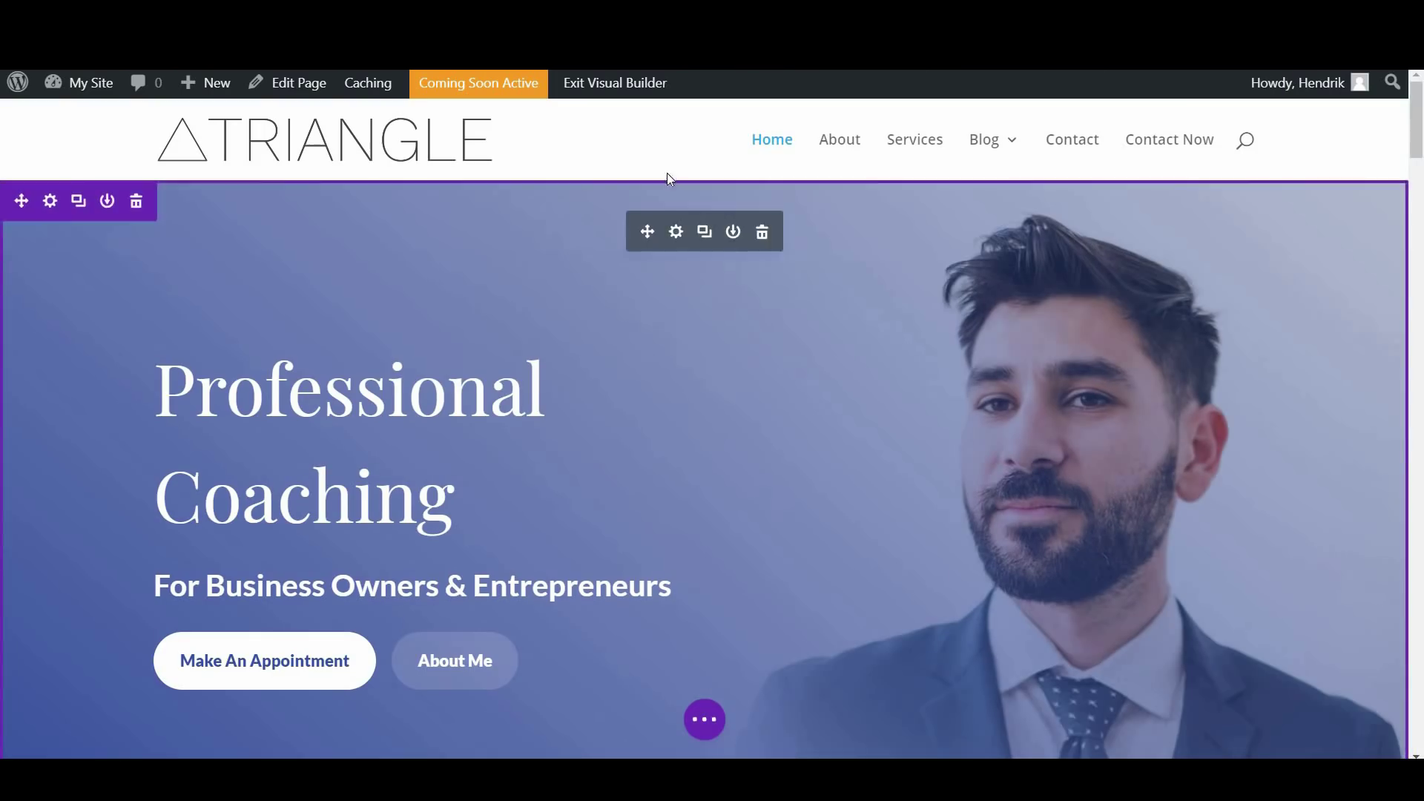
# Reset the Fullwidth Header's Title Text font to Default so it inherits Raleway, and save the module
pyautogui.click(675, 232)
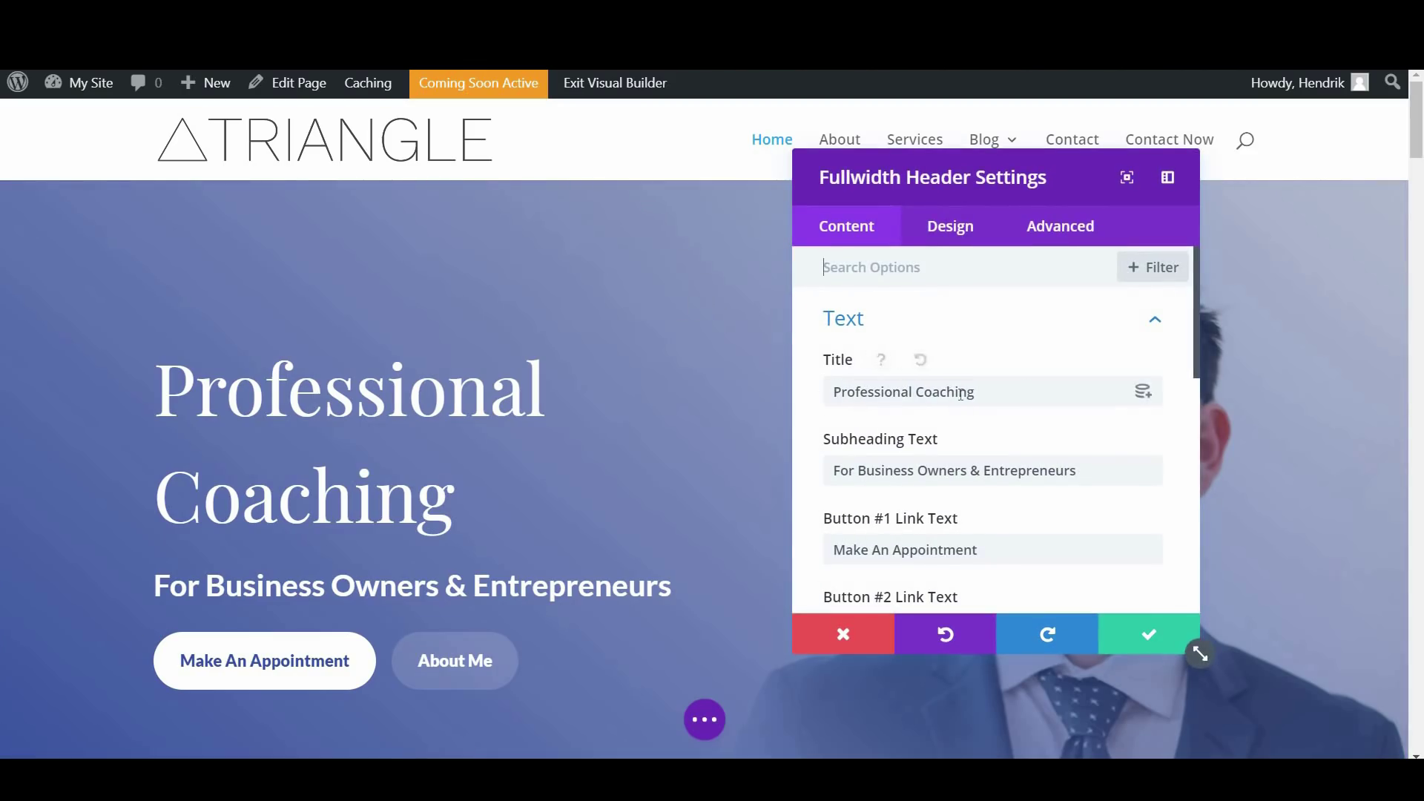
pyautogui.click(943, 231)
pyautogui.scroll(-2, 949, 407)
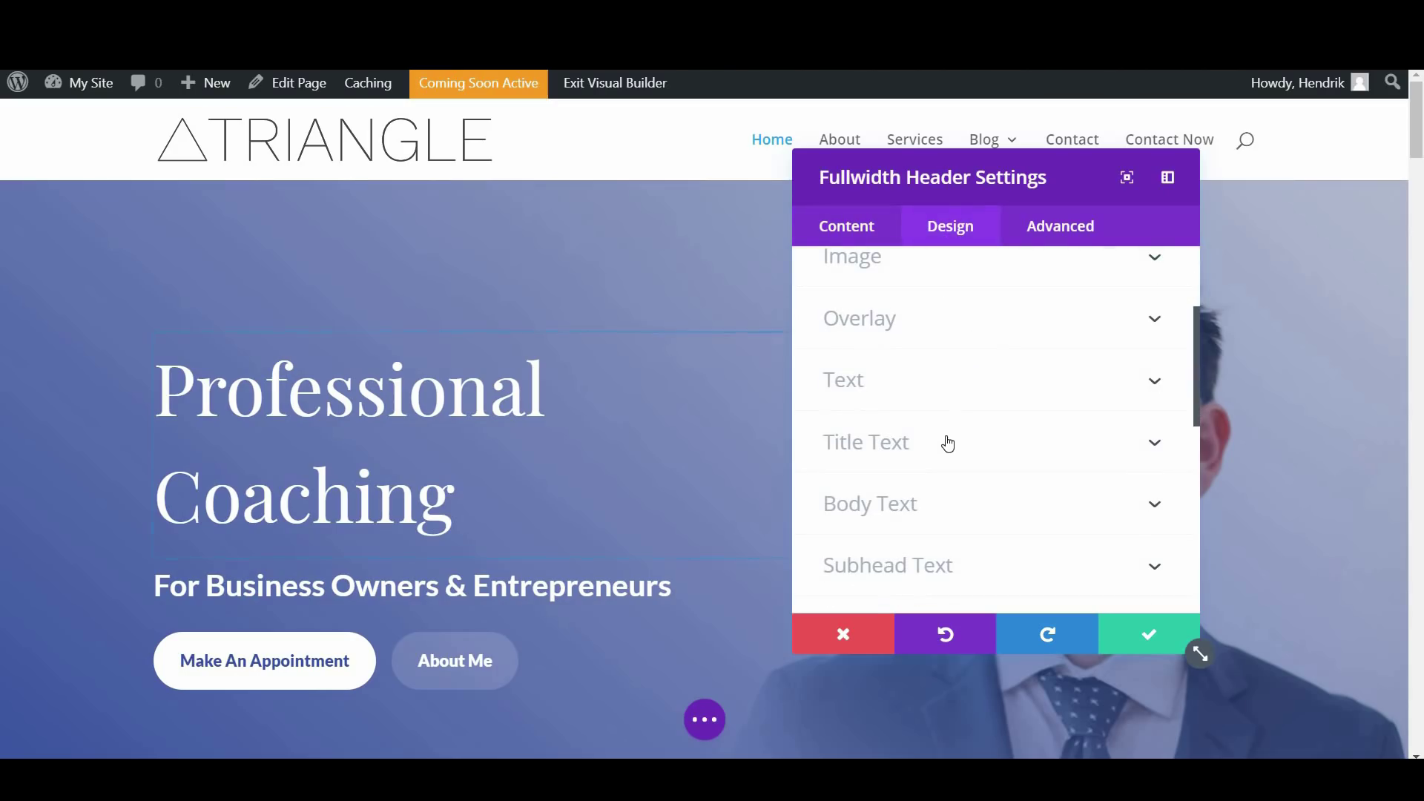
pyautogui.click(947, 442)
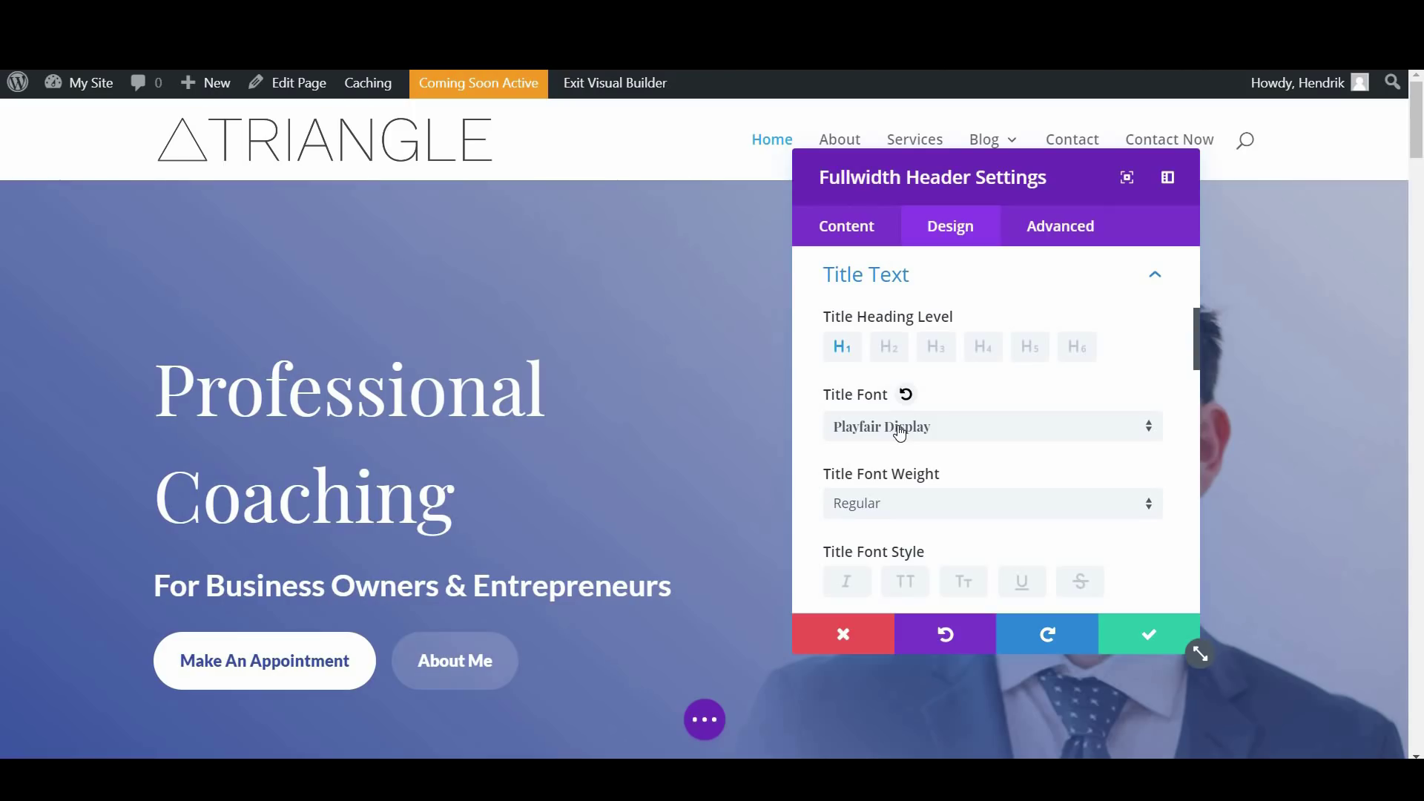
pyautogui.click(950, 432)
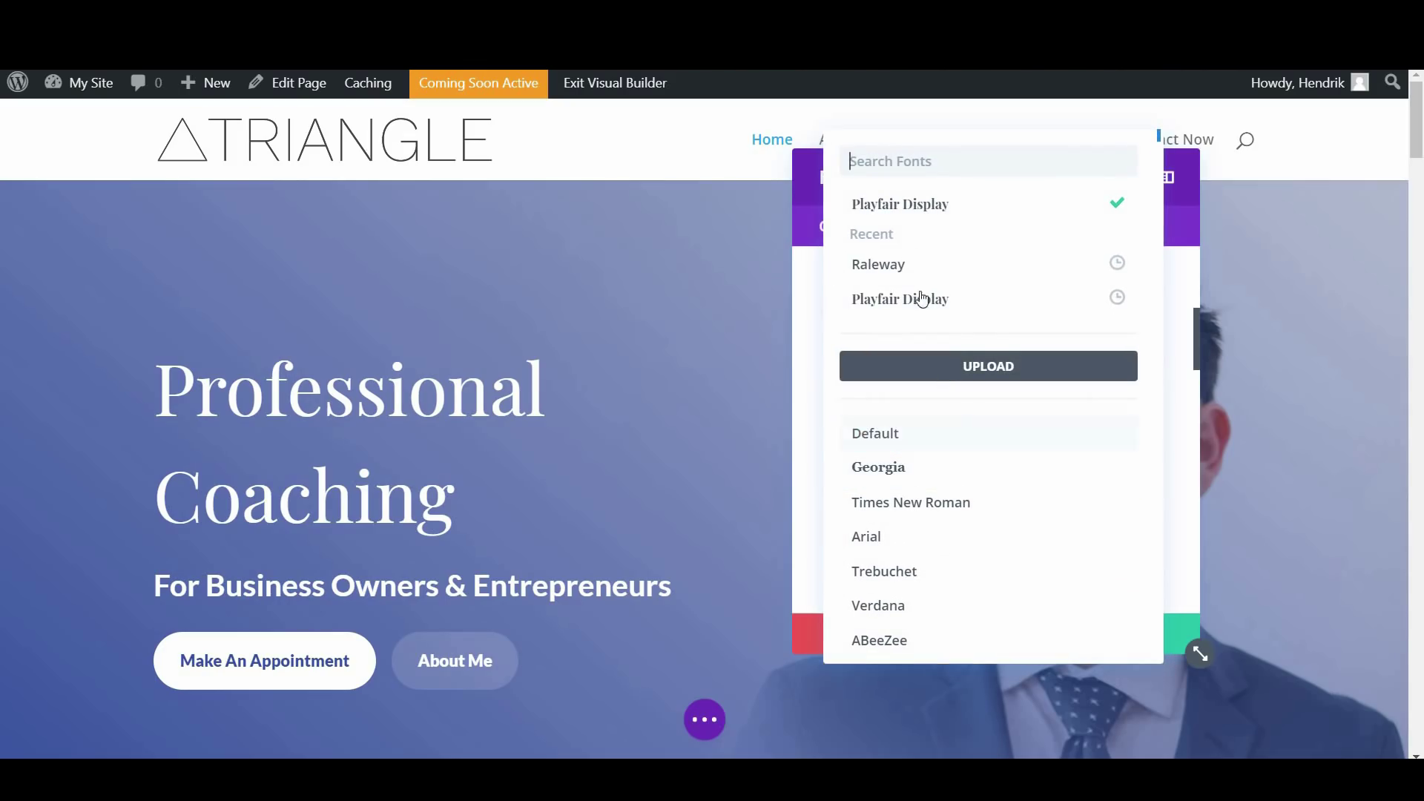
pyautogui.click(890, 266)
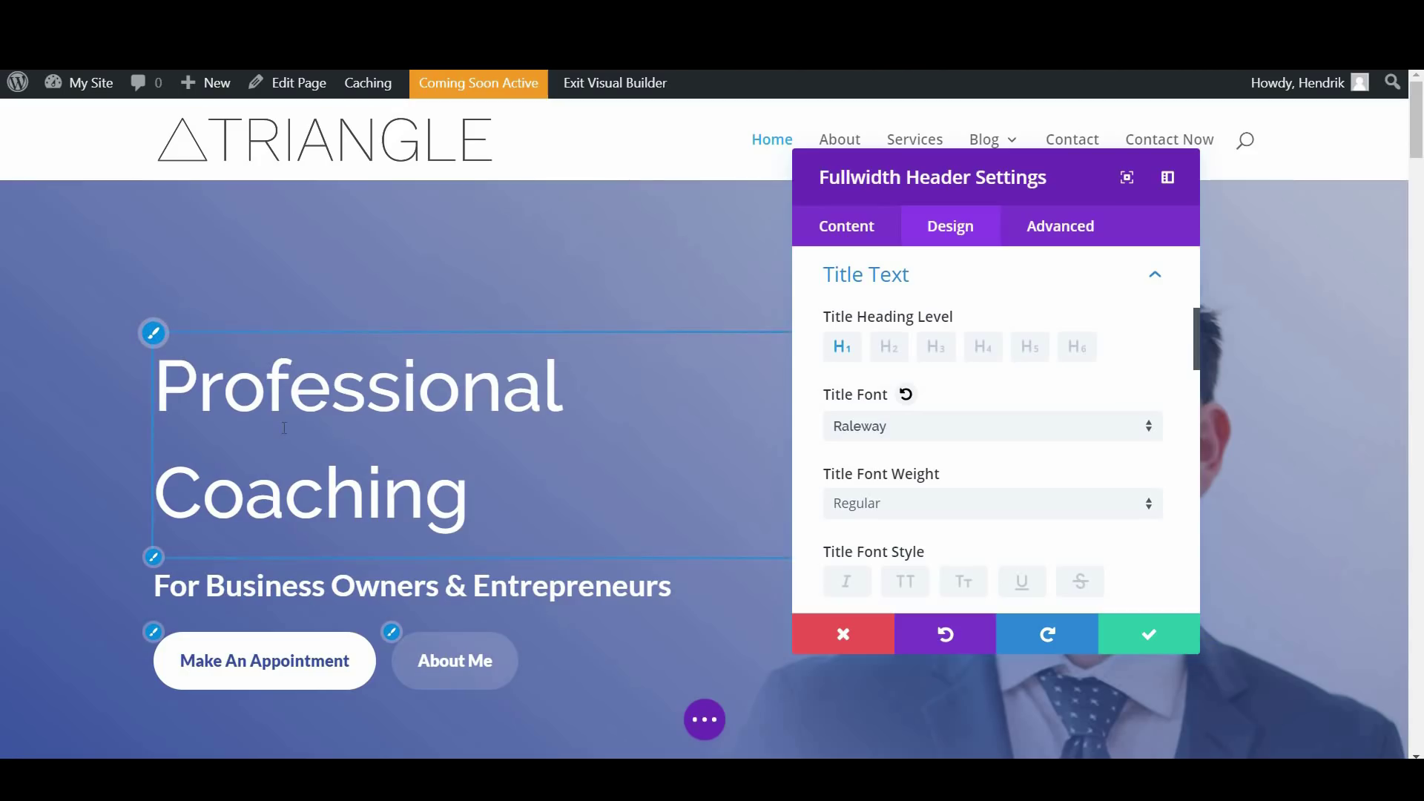
pyautogui.click(905, 397)
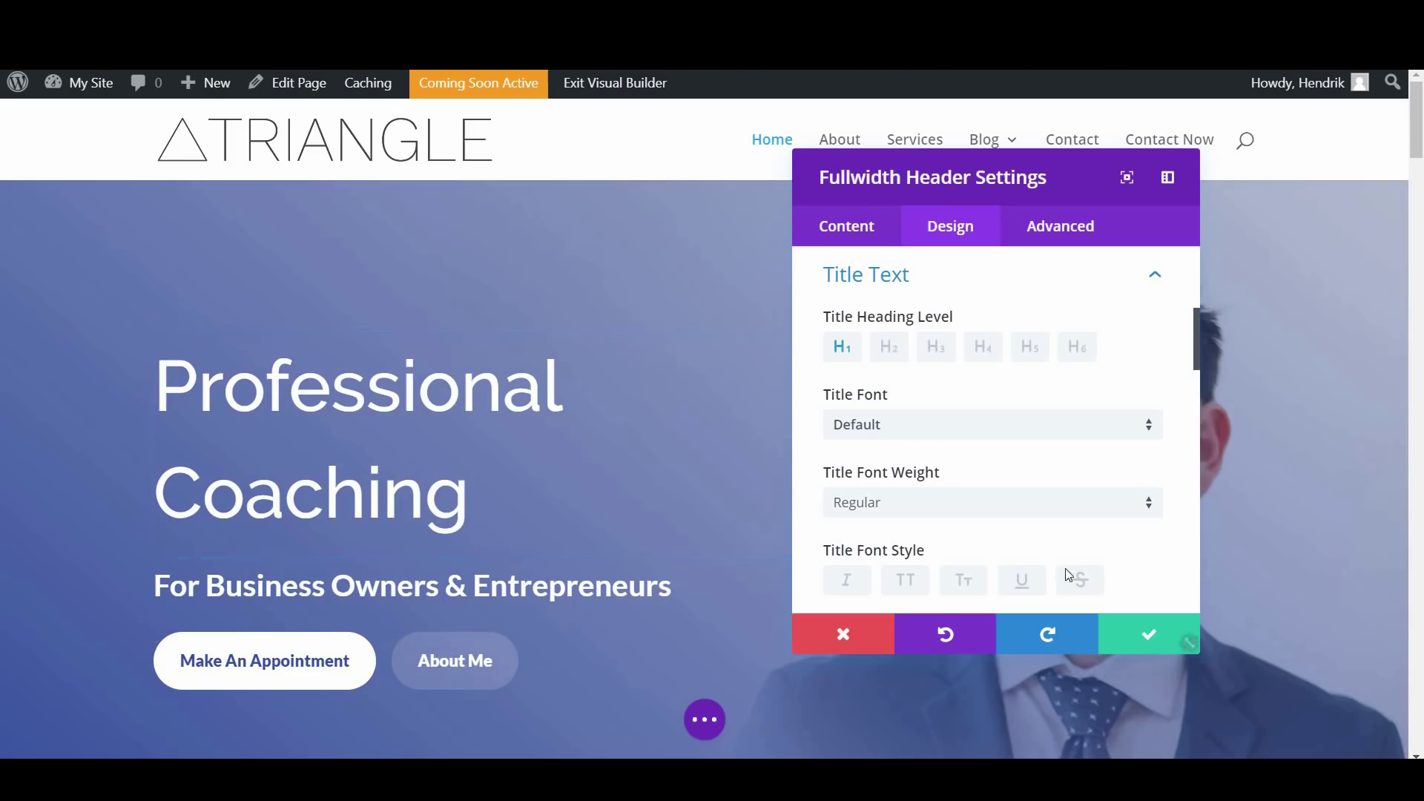
pyautogui.click(1131, 634)
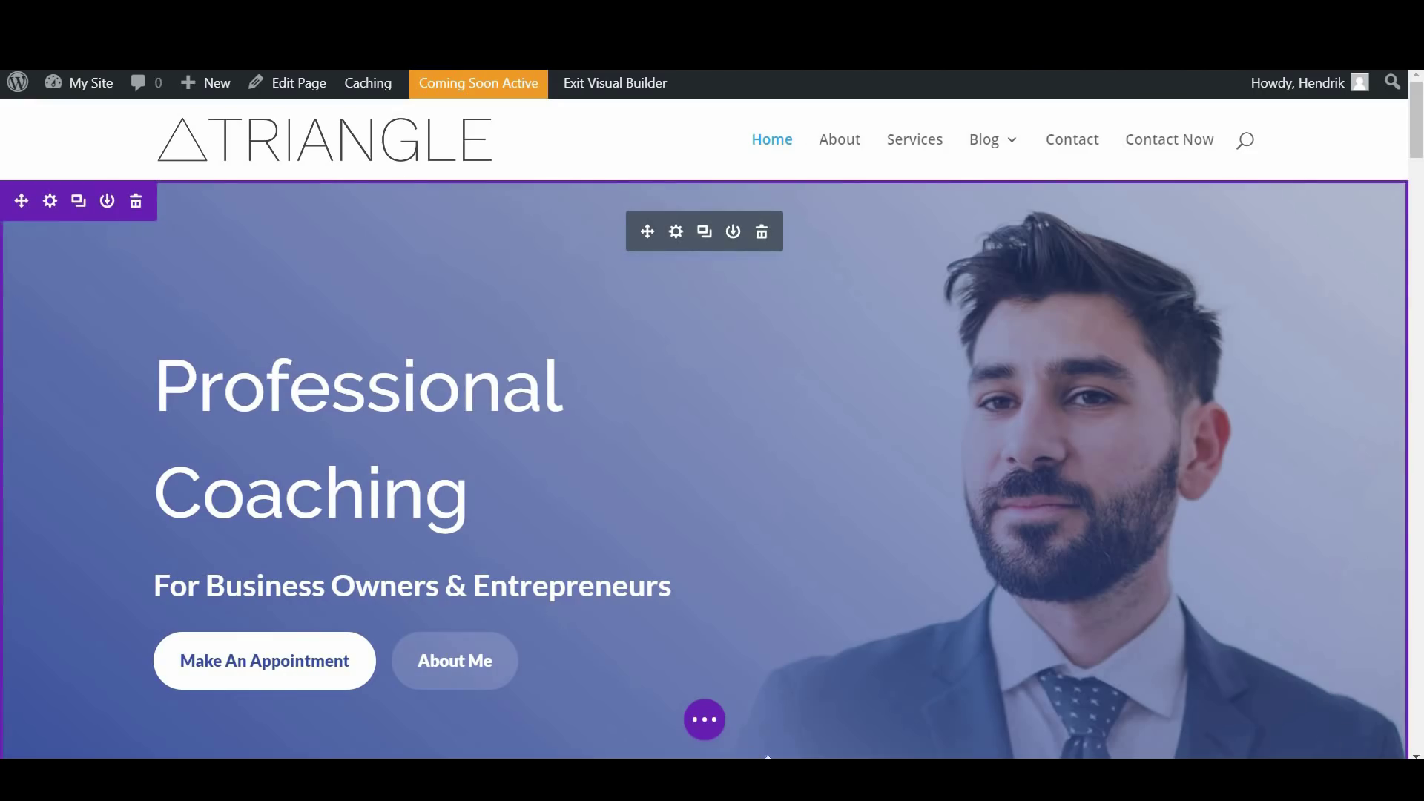
pyautogui.click(704, 719)
# Save the Home page and review General Settings > Typography in the Theme Customizer
pyautogui.click(1342, 726)
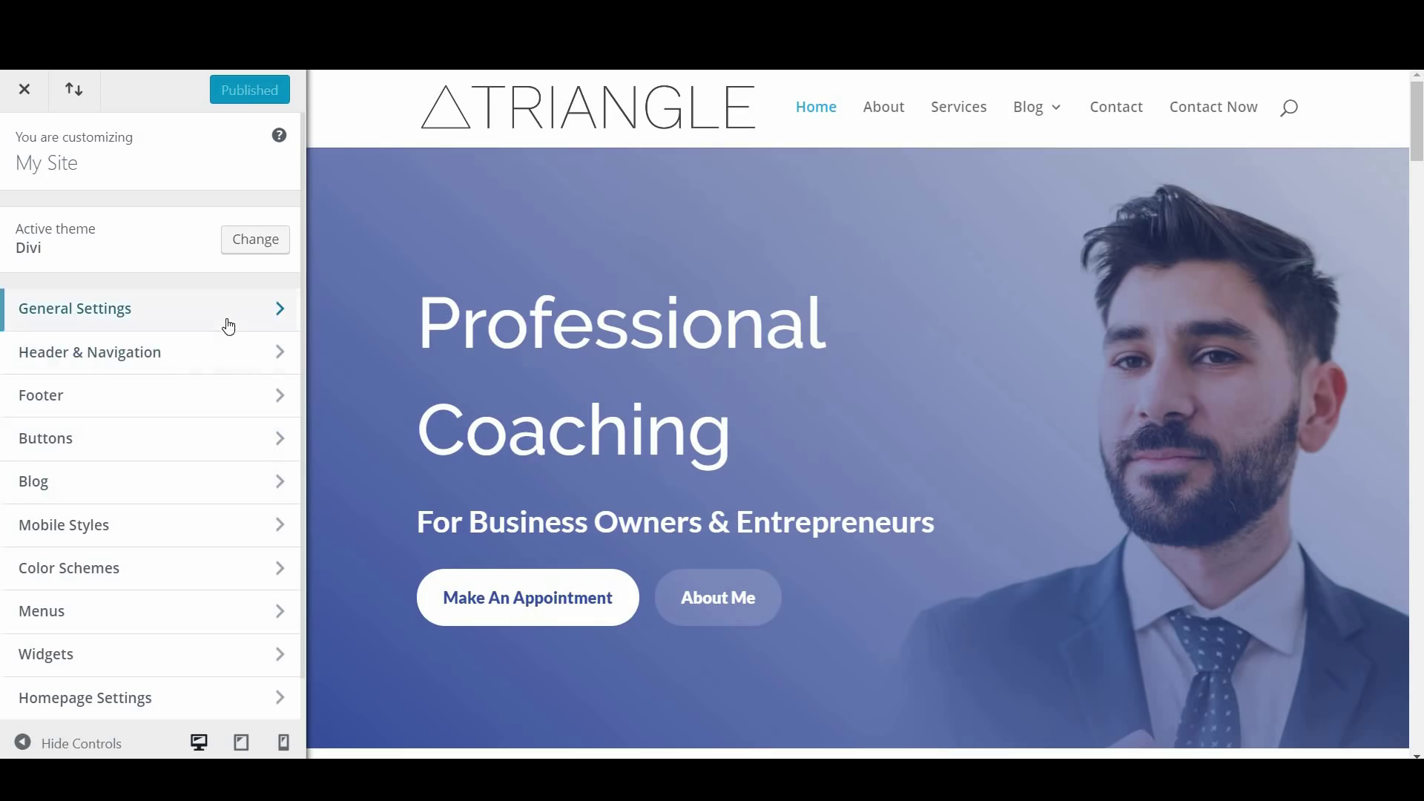
pyautogui.click(225, 324)
pyautogui.click(245, 327)
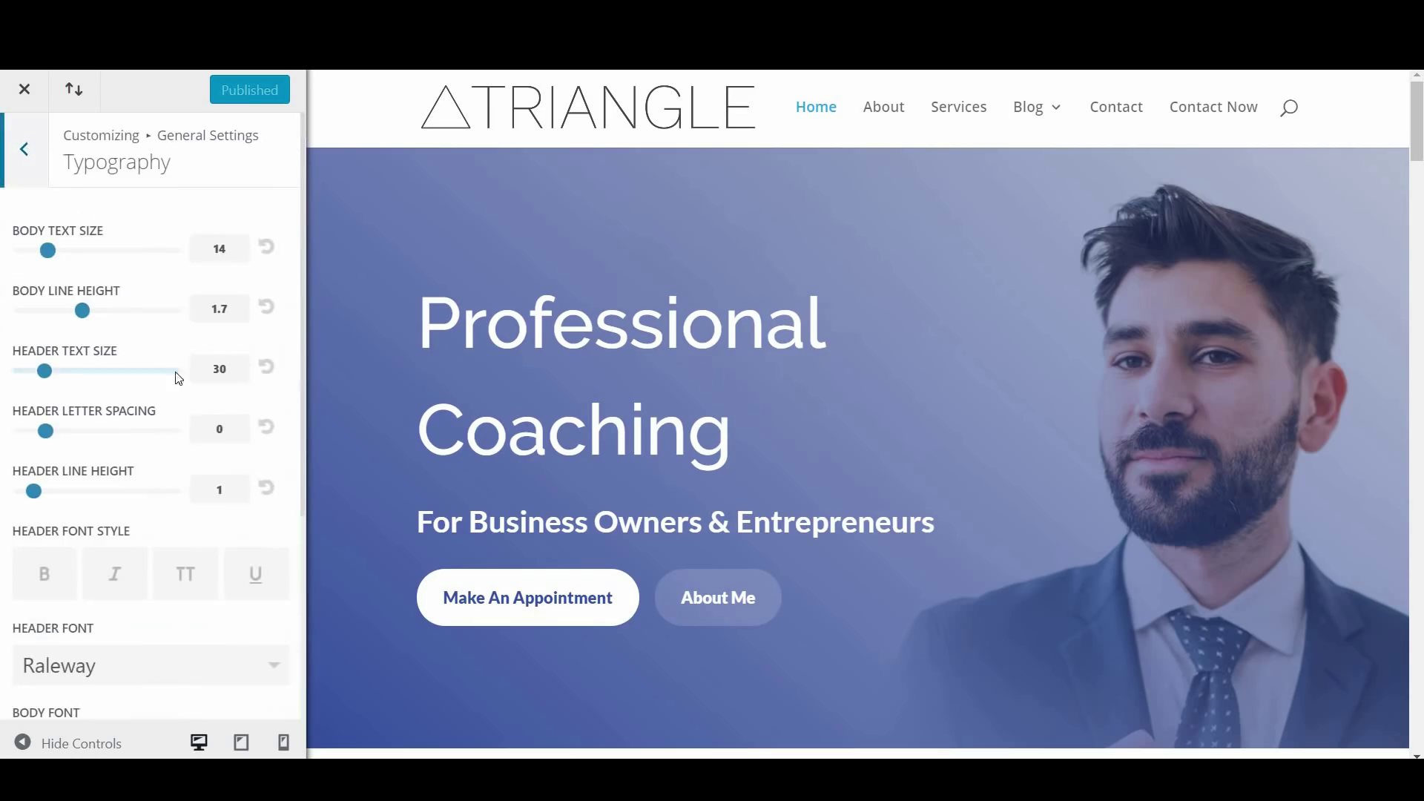
pyautogui.scroll(-5, 112, 364)
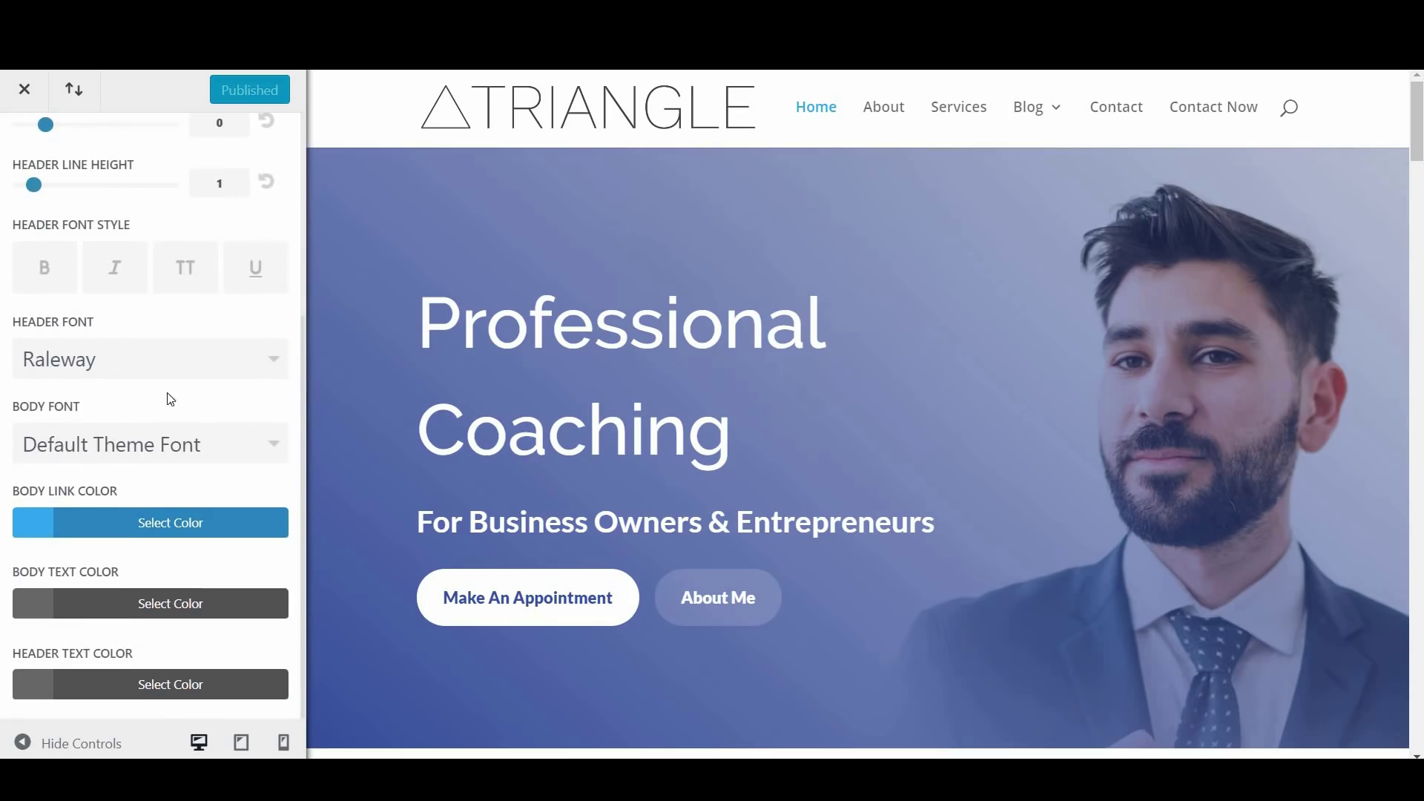
pyautogui.scroll(5, 182, 404)
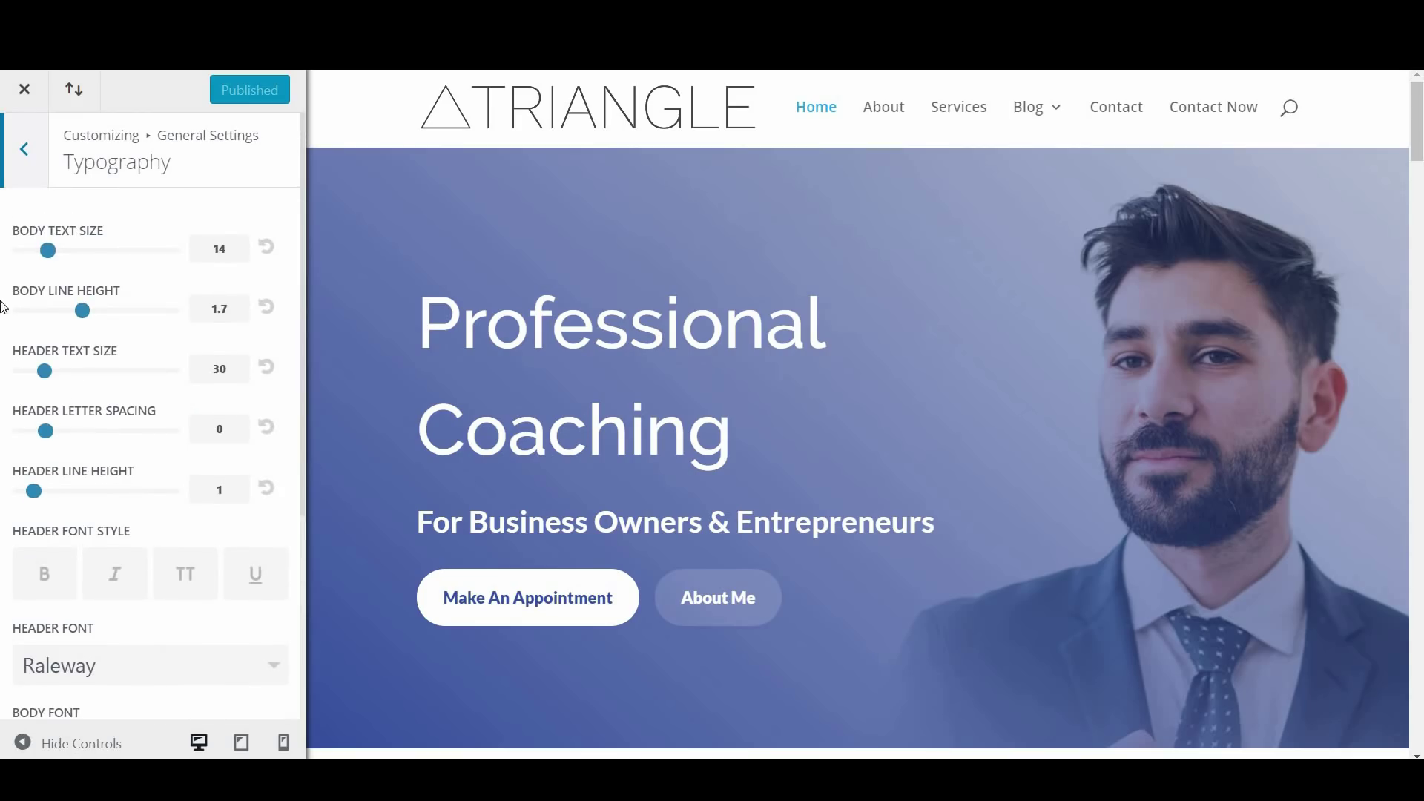
pyautogui.click(24, 148)
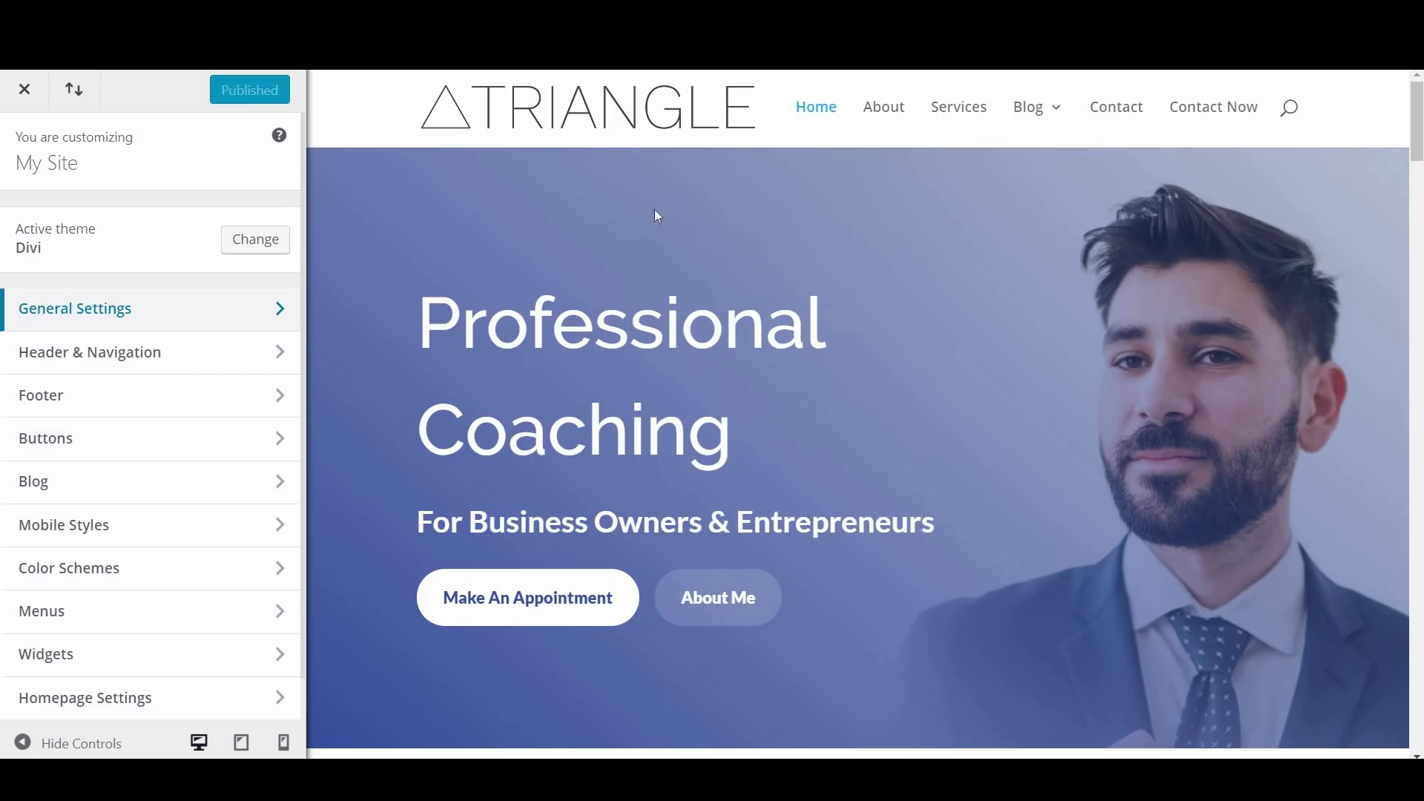
pyautogui.scroll(-1, 146, 347)
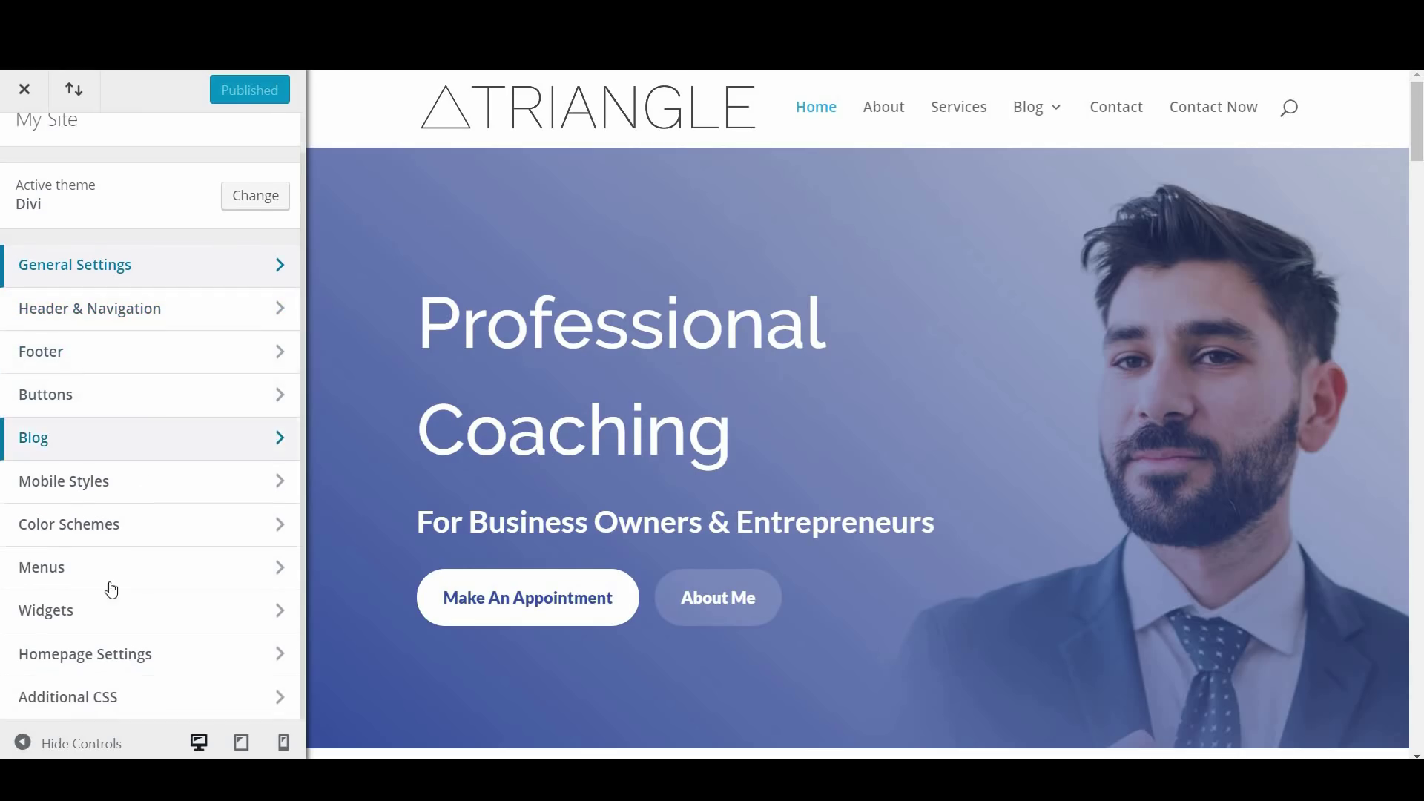
pyautogui.scroll(1, 149, 331)
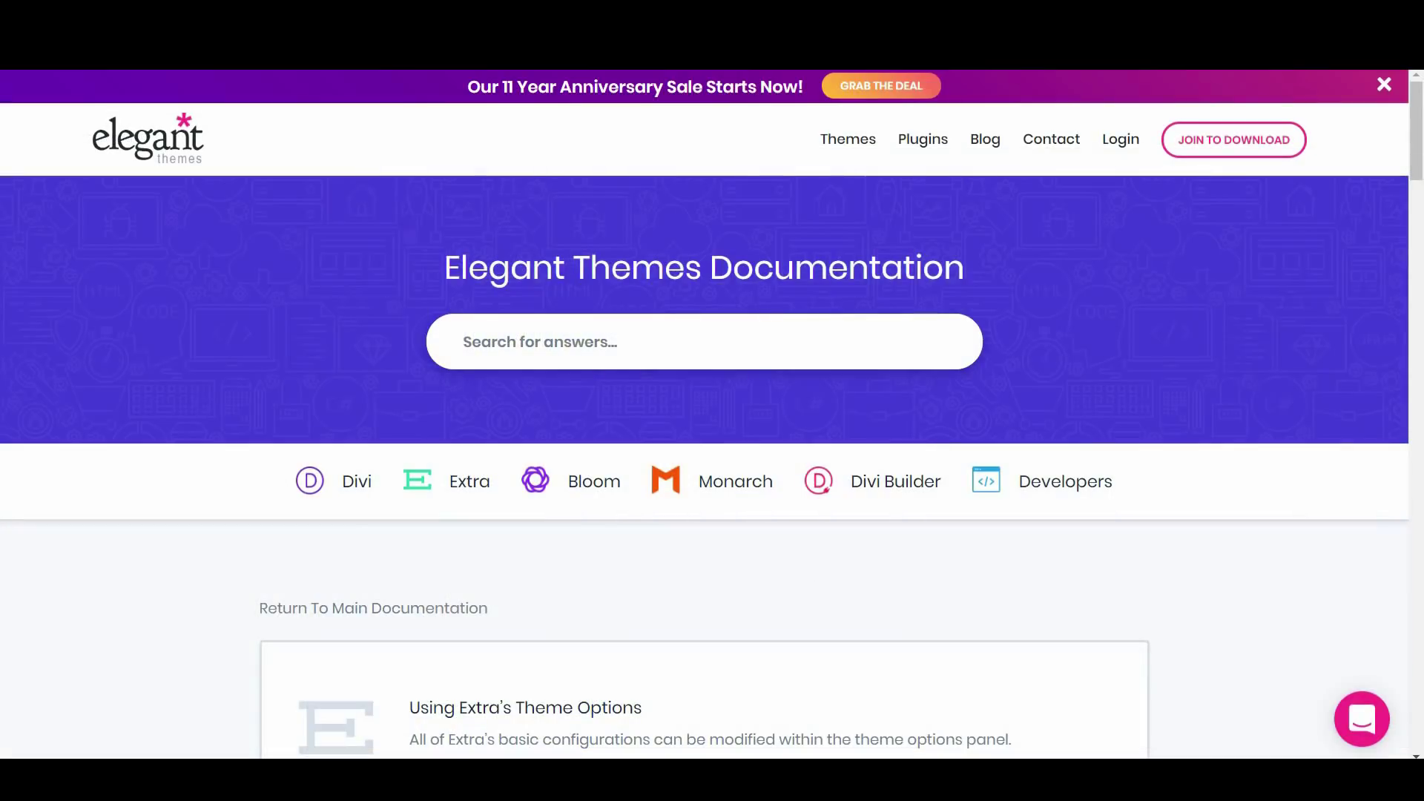
# Open the 'Using The Divi Theme & Module Customizer' documentation article and read through it
pyautogui.scroll(-6, 811, 585)
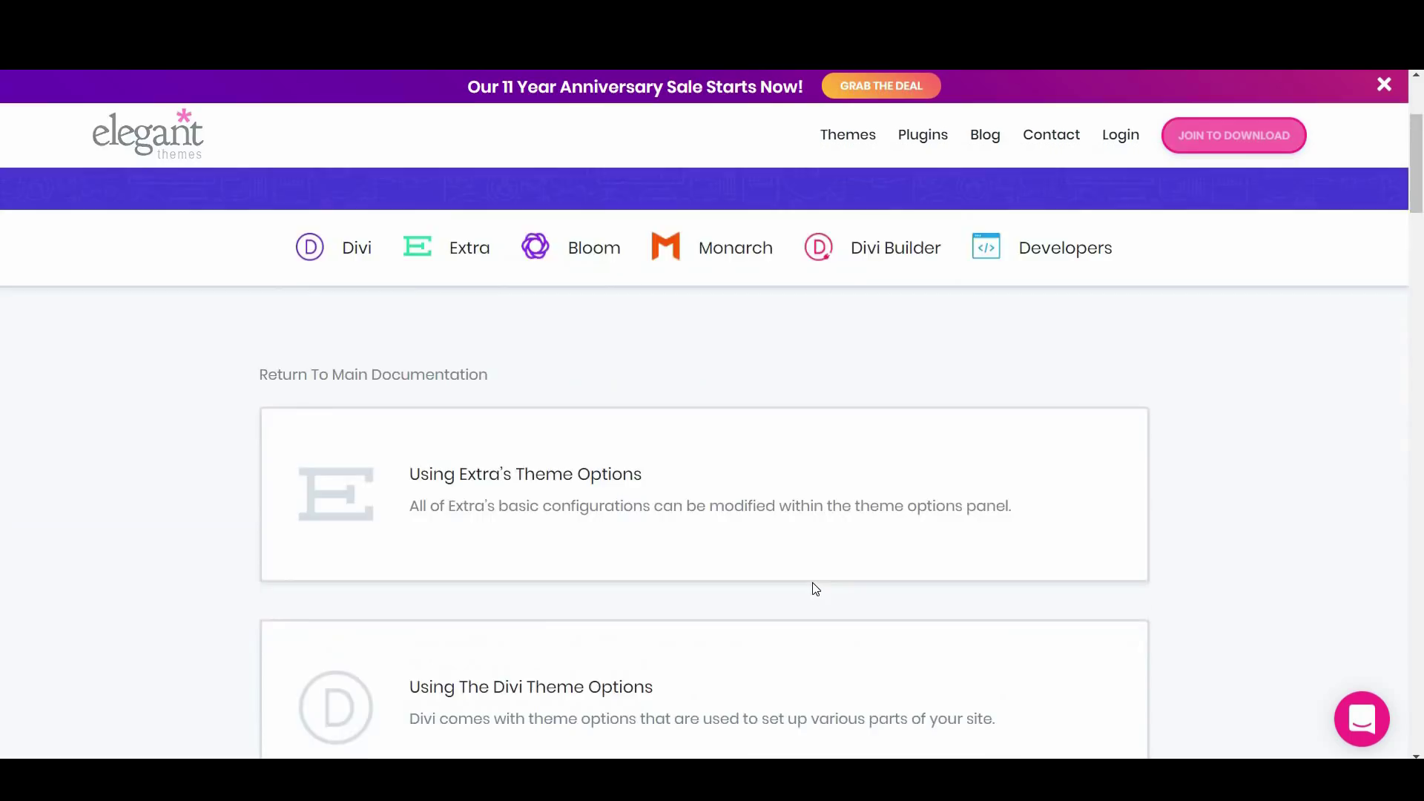
pyautogui.scroll(-12, 813, 584)
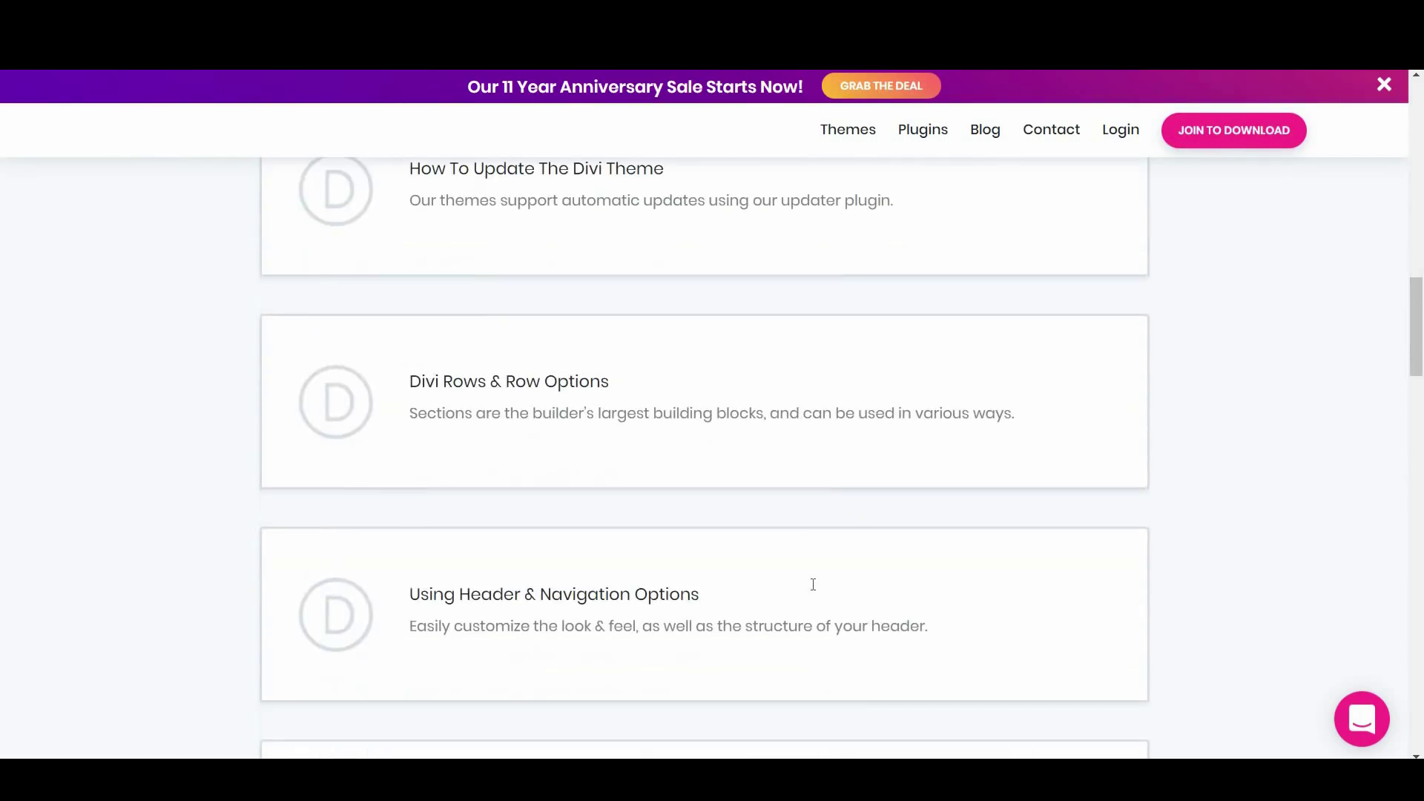
pyautogui.scroll(-6, 813, 584)
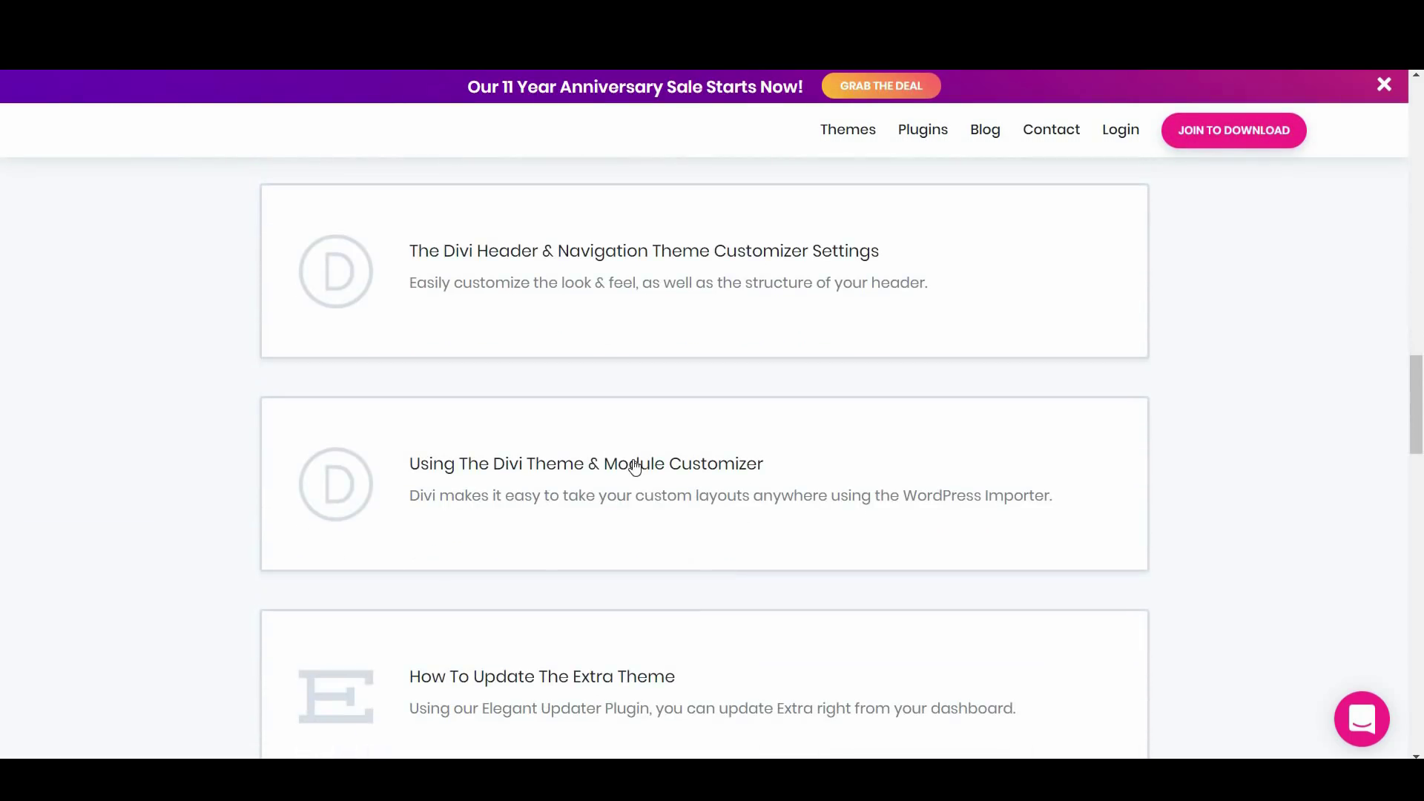
pyautogui.click(602, 476)
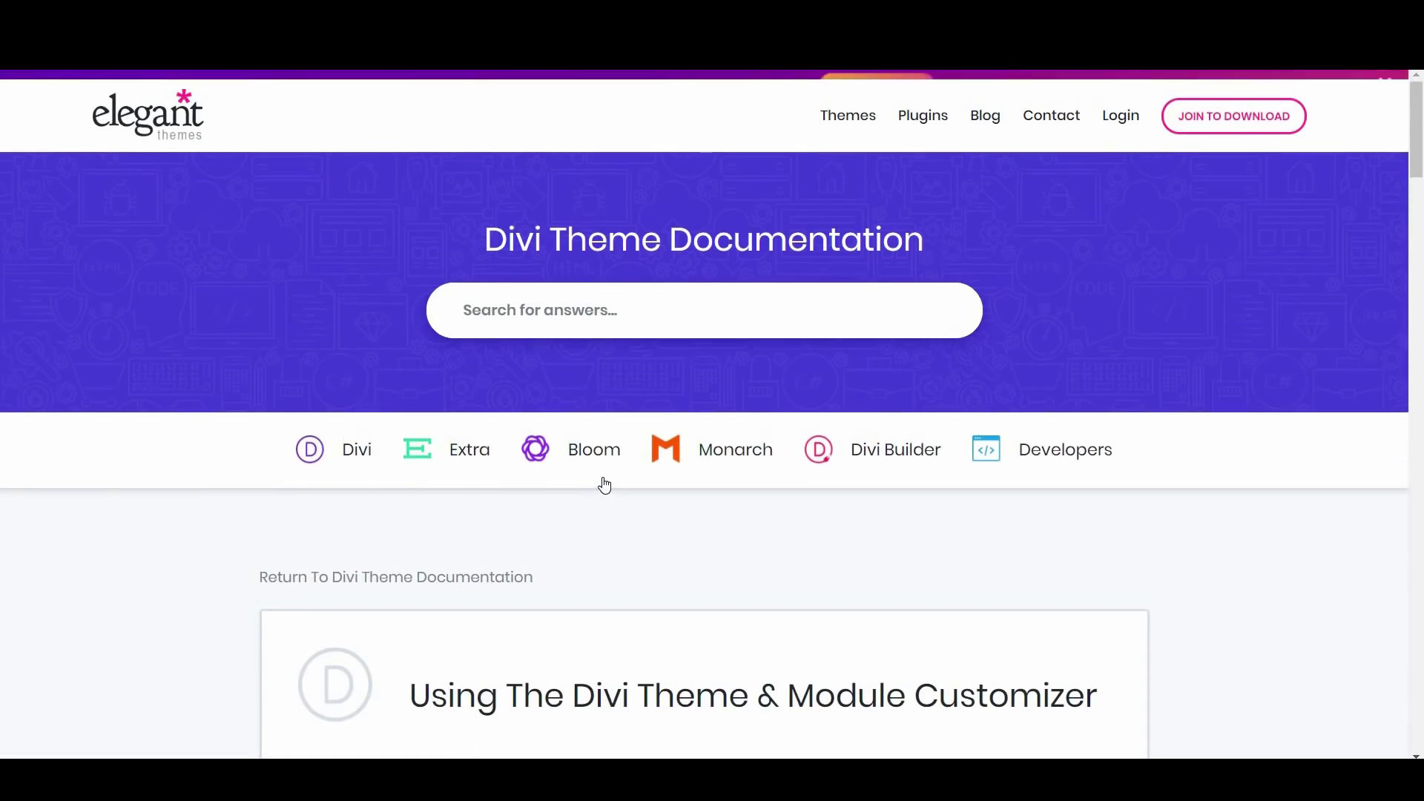
pyautogui.scroll(-4, 603, 477)
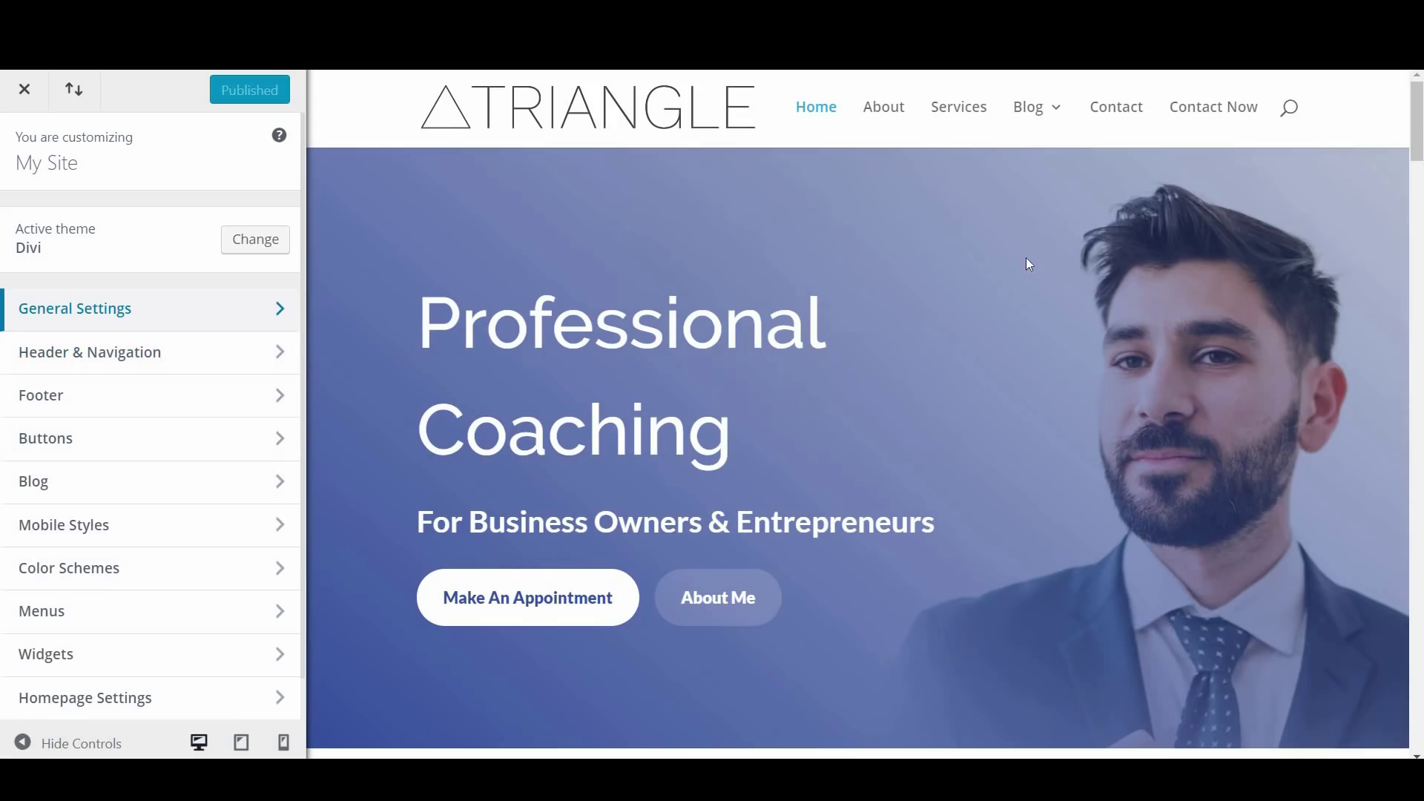
# Preview the site at tablet and phone widths, return to desktop width, and open General Settings
pyautogui.click(283, 742)
pyautogui.click(252, 750)
pyautogui.scroll(-5, 956, 499)
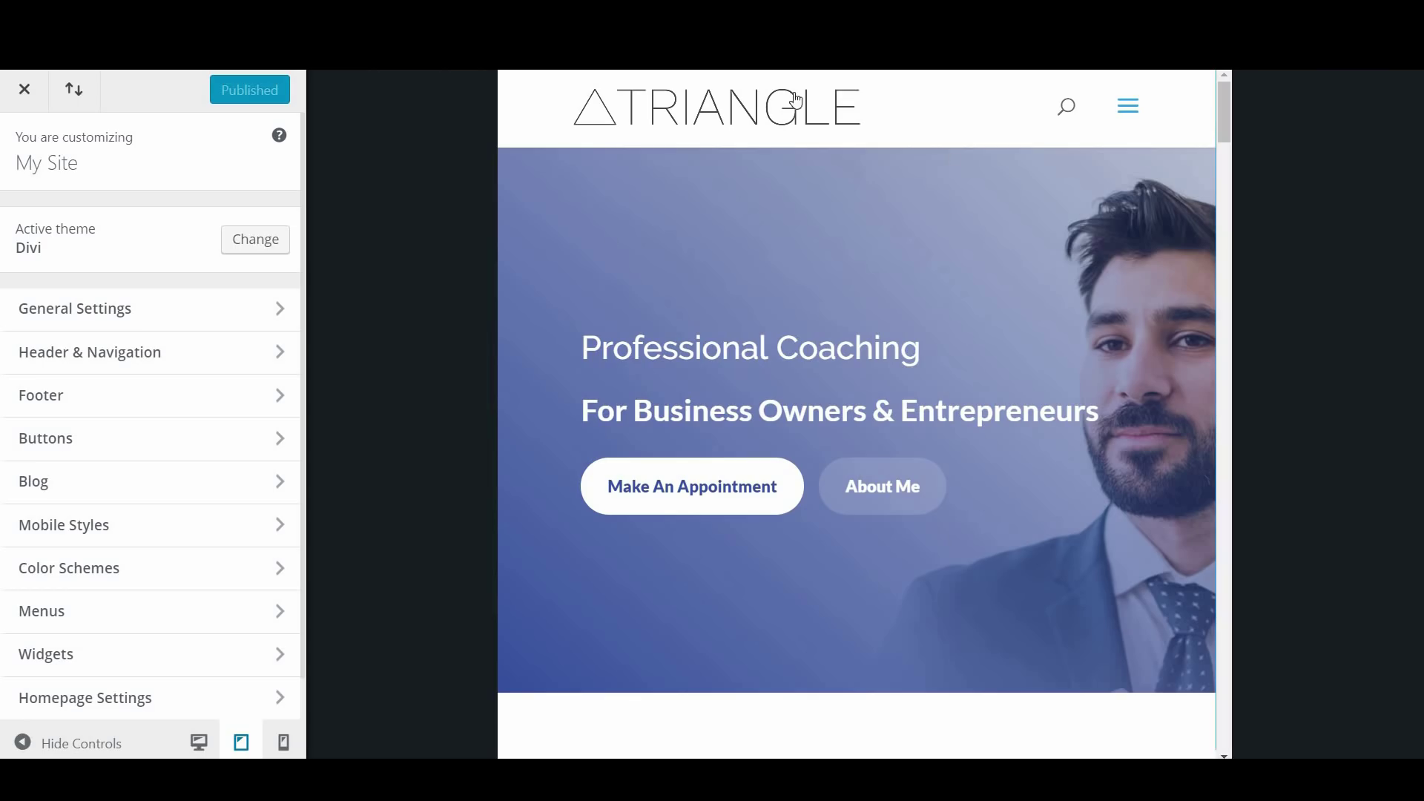
pyautogui.click(283, 742)
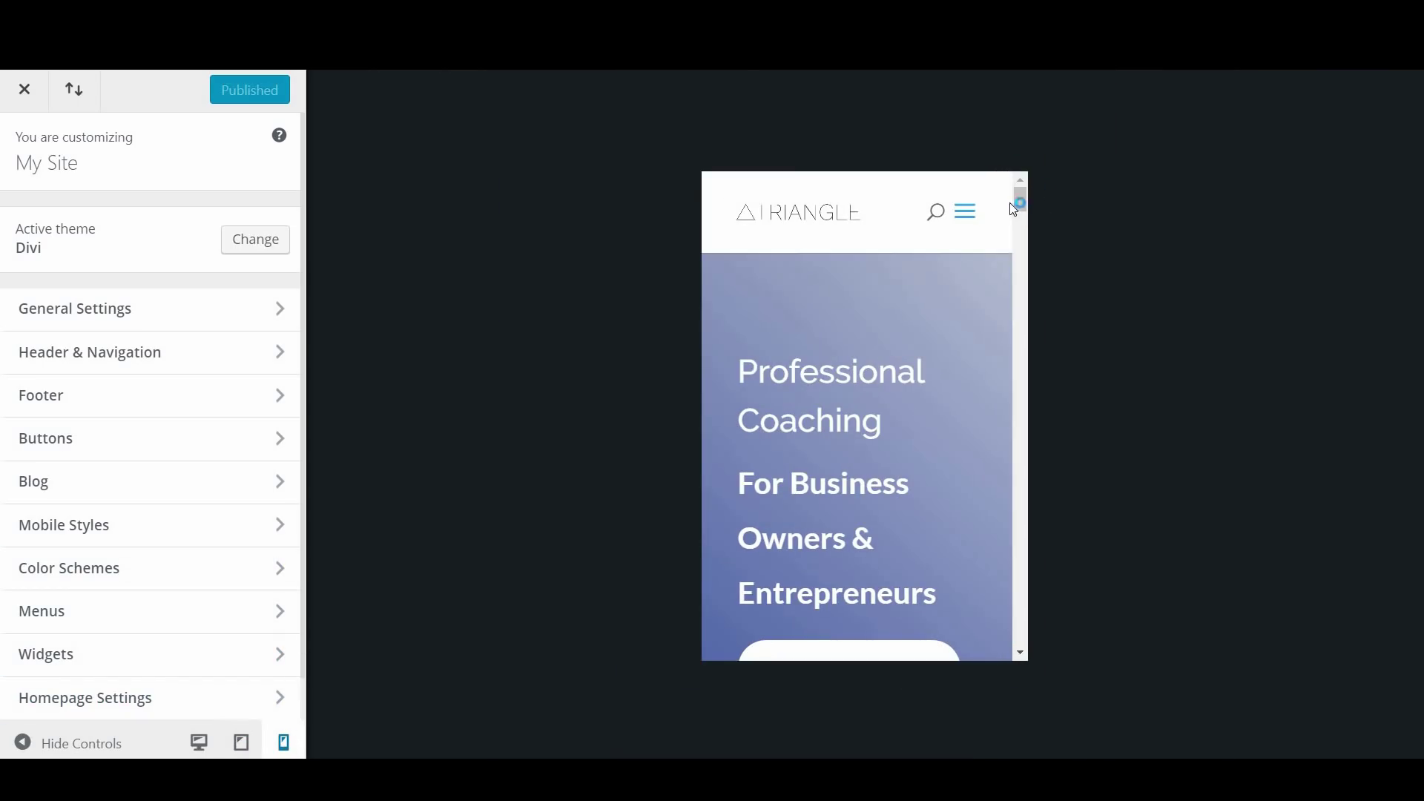
pyautogui.moveTo(1024, 205)
pyautogui.mouseDown()
pyautogui.moveTo(1027, 352)
pyautogui.moveTo(1028, 195)
pyautogui.mouseUp()
pyautogui.click(199, 742)
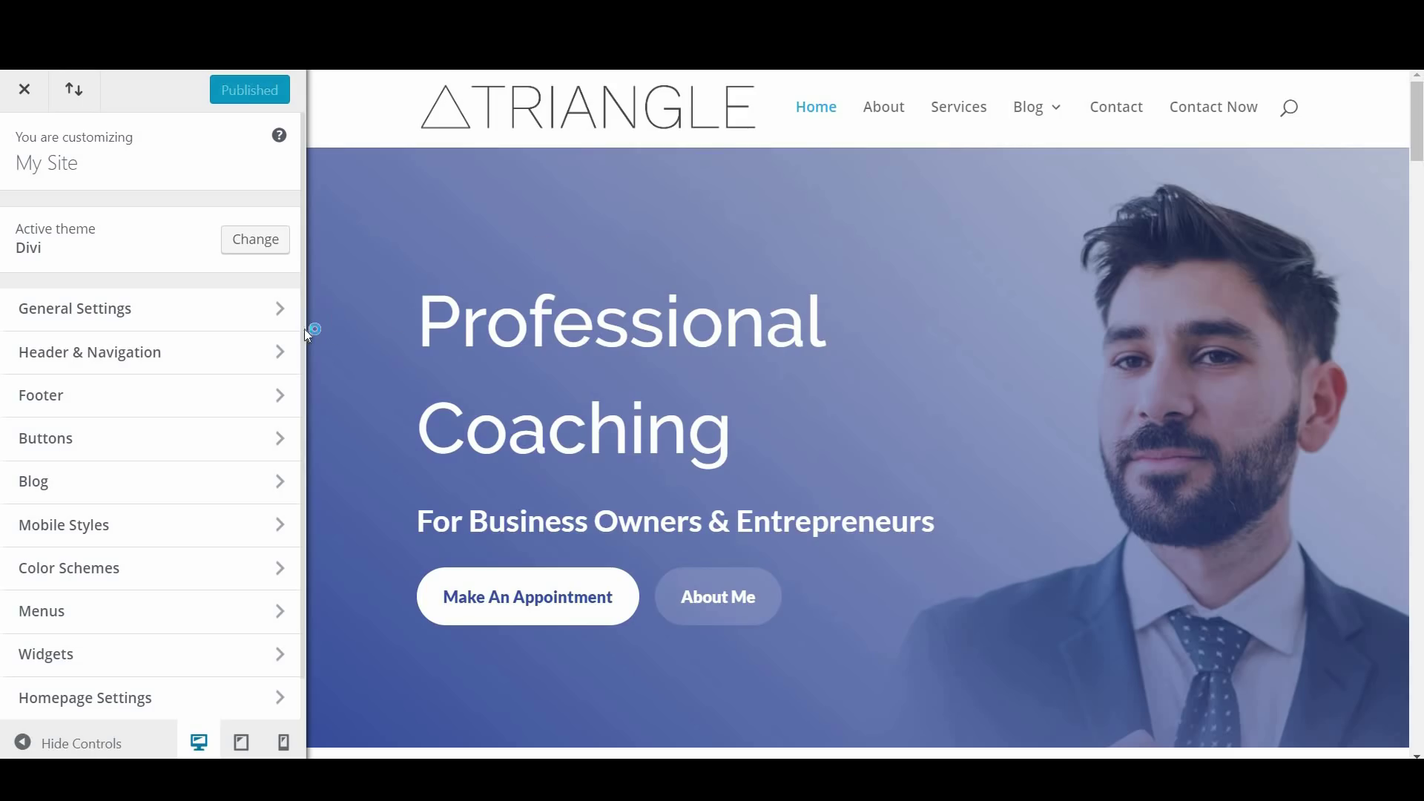
pyautogui.click(186, 319)
# Look over the Site Identity settings, then open Layout Settings
pyautogui.click(210, 230)
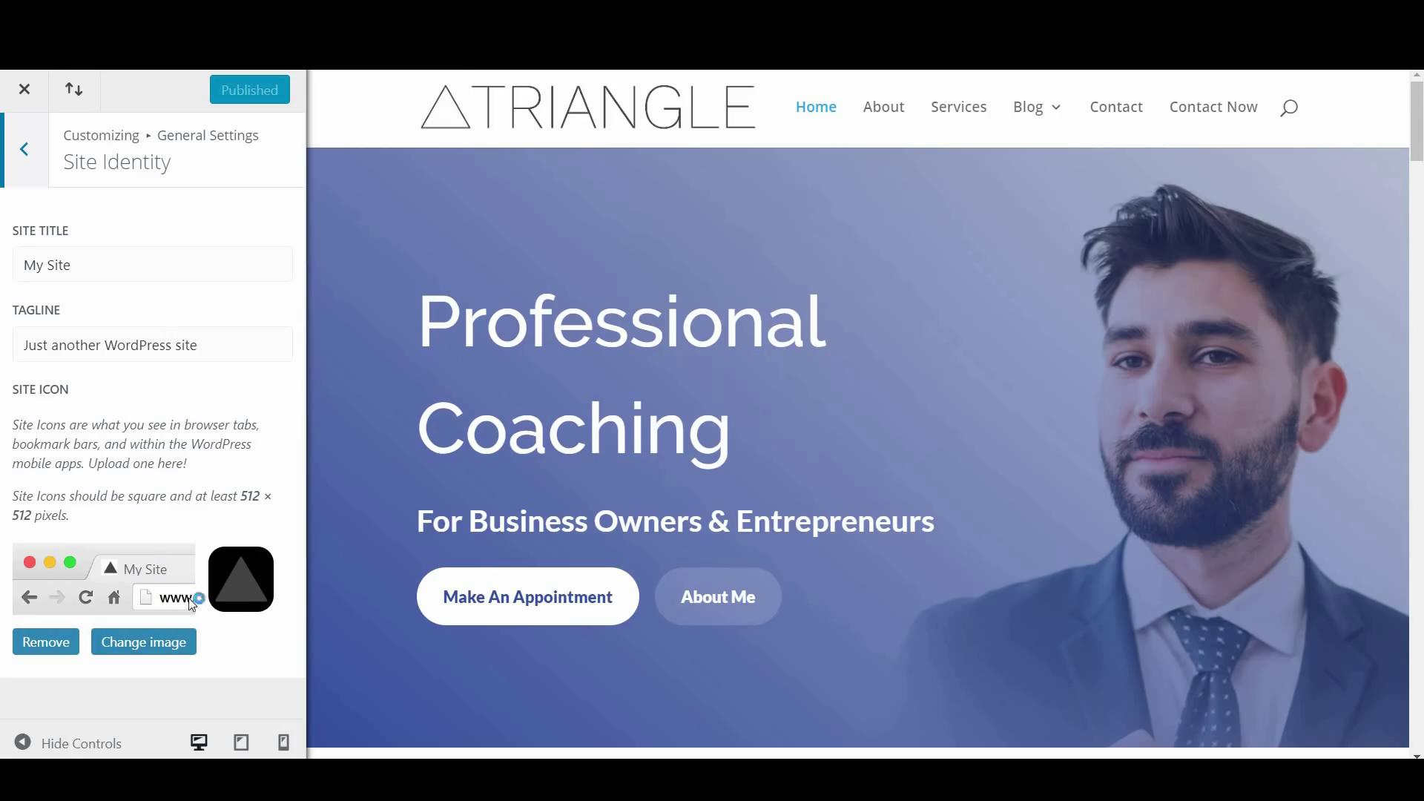
pyautogui.click(41, 173)
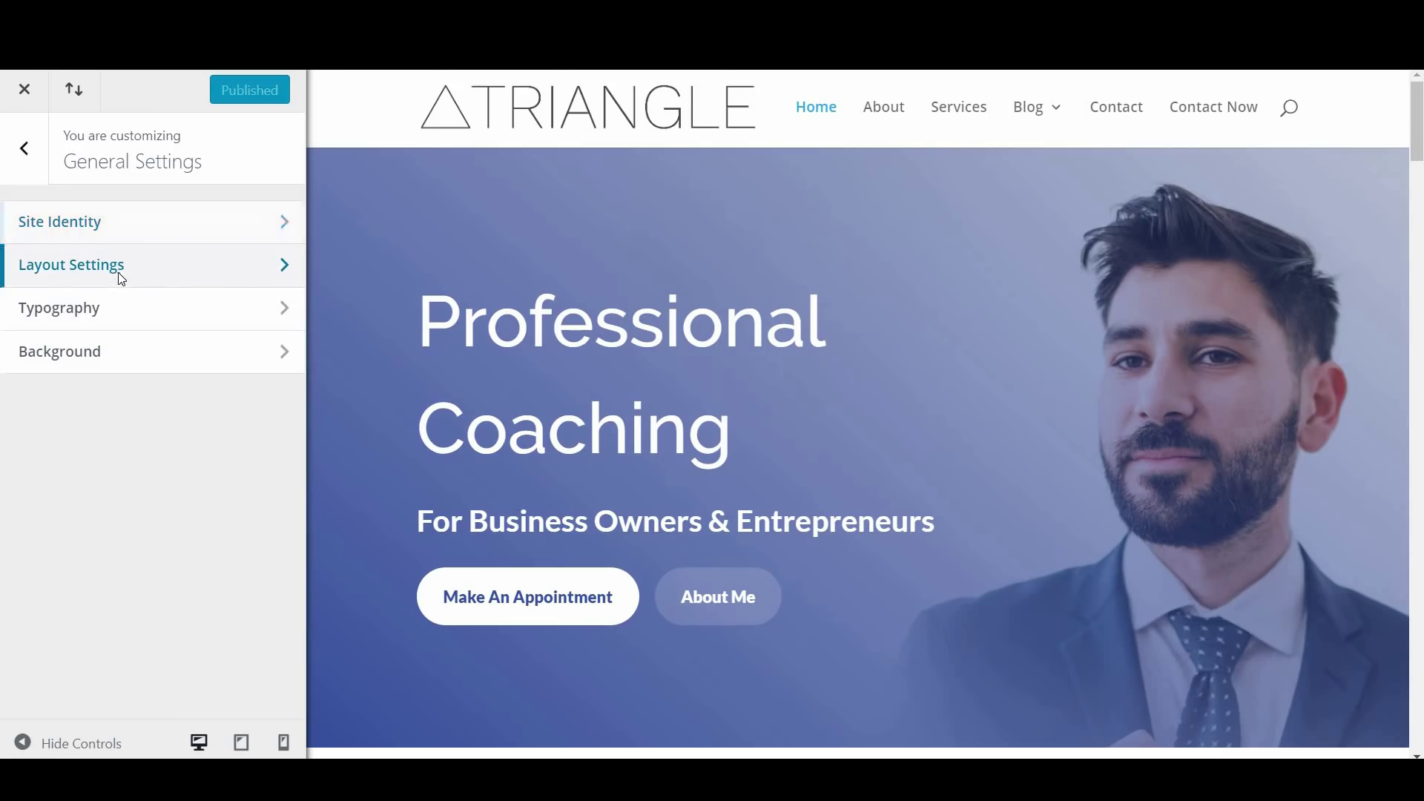
pyautogui.click(120, 280)
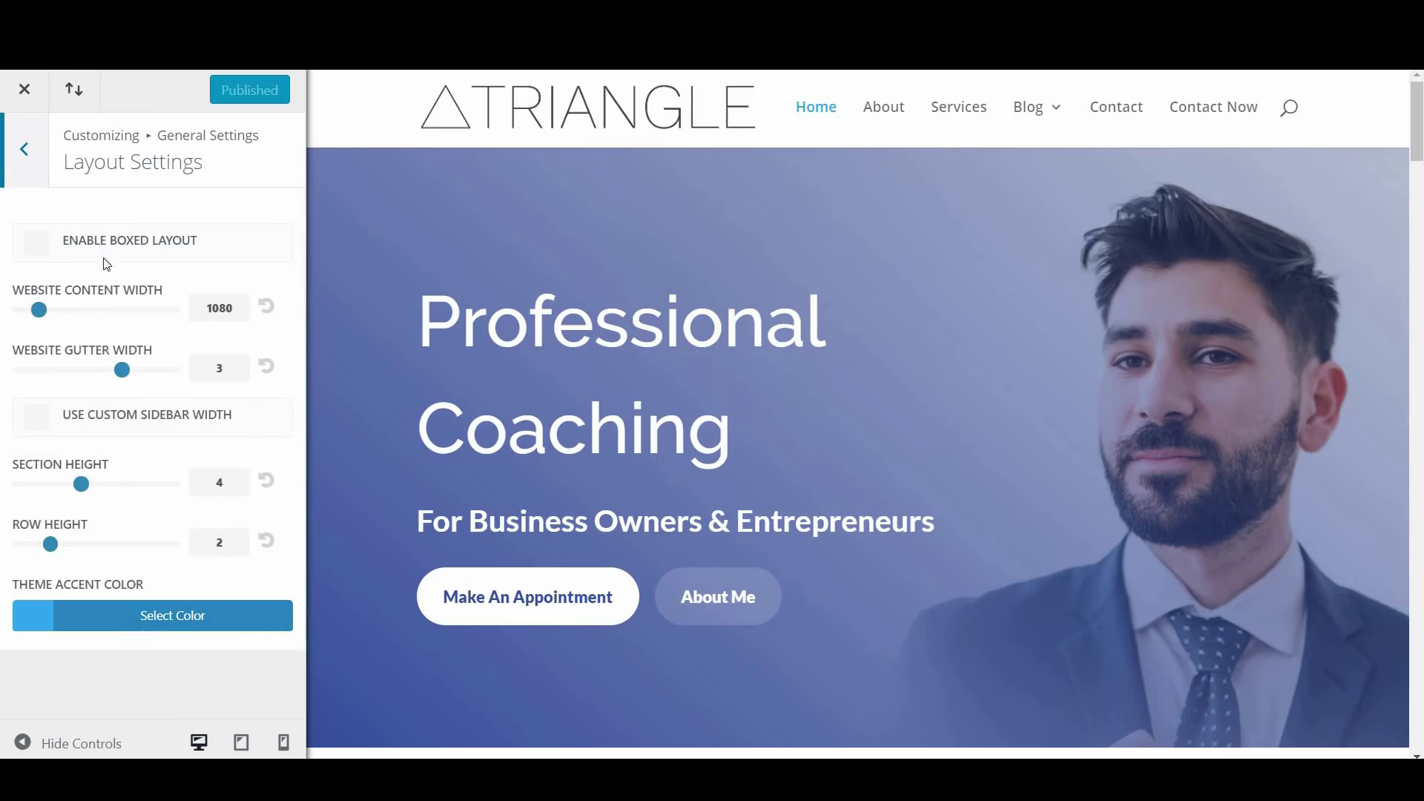
# Try Enable Boxed Layout then turn it off, and widen Website Content Width beyond 1080
pyautogui.click(37, 244)
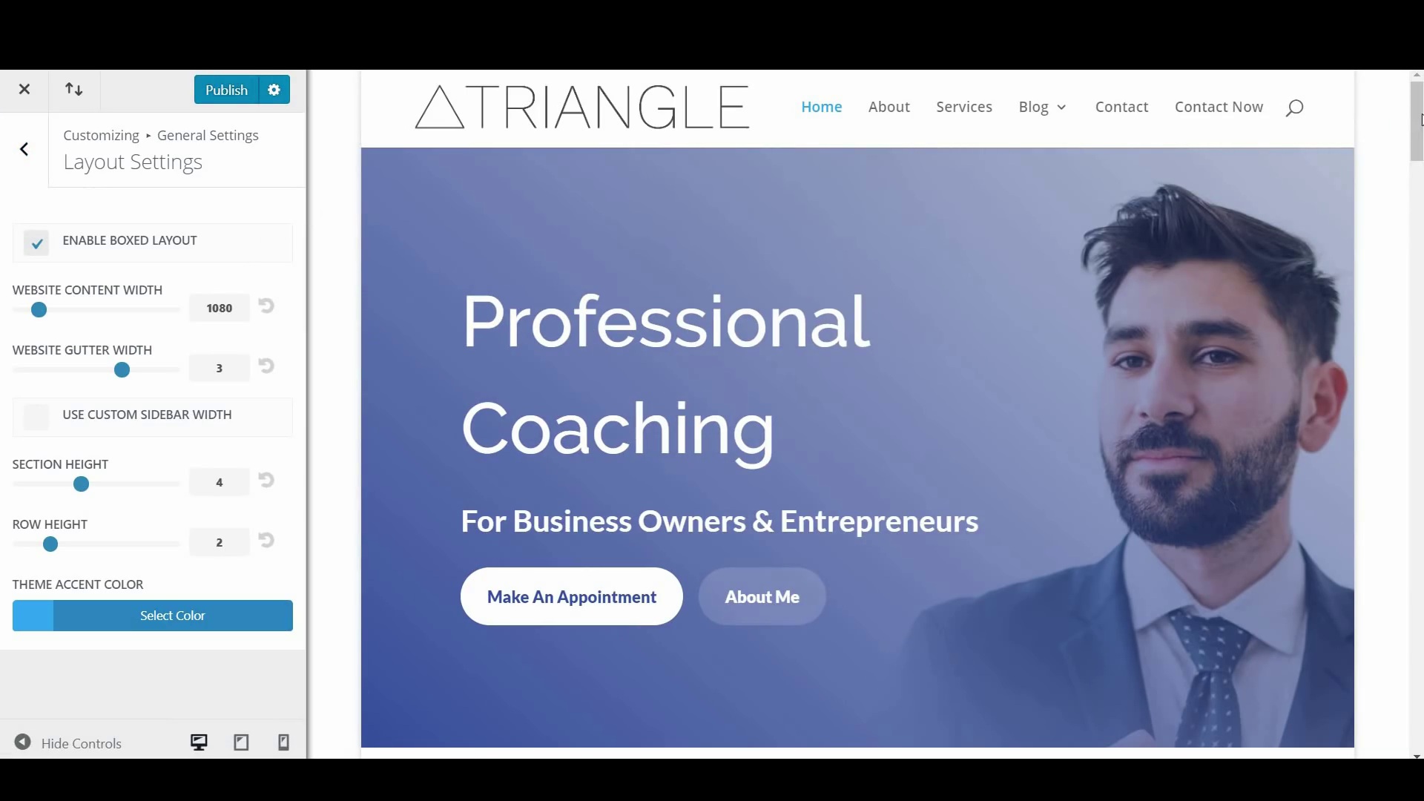
pyautogui.scroll(-3, 1414, 120)
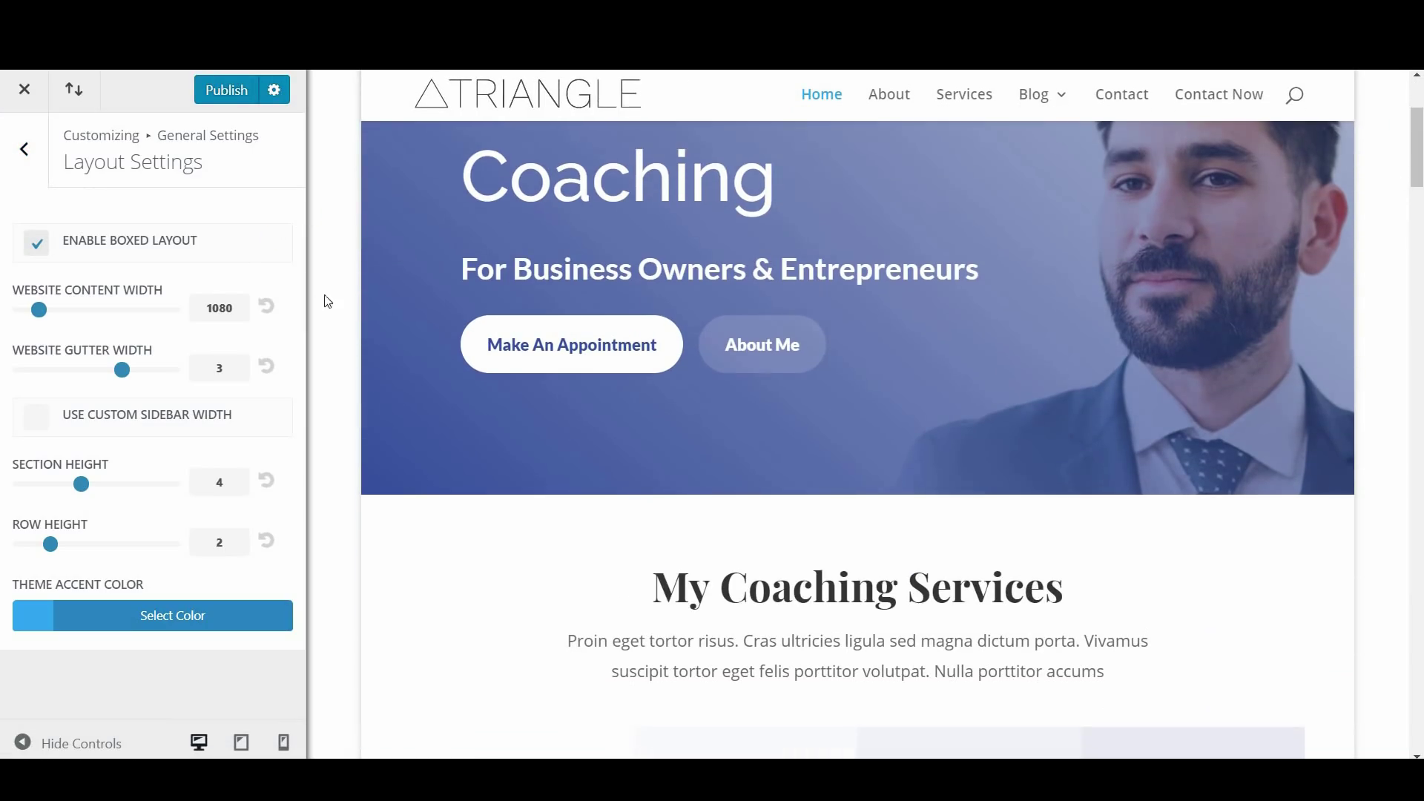
pyautogui.scroll(3, 1414, 149)
pyautogui.click(37, 244)
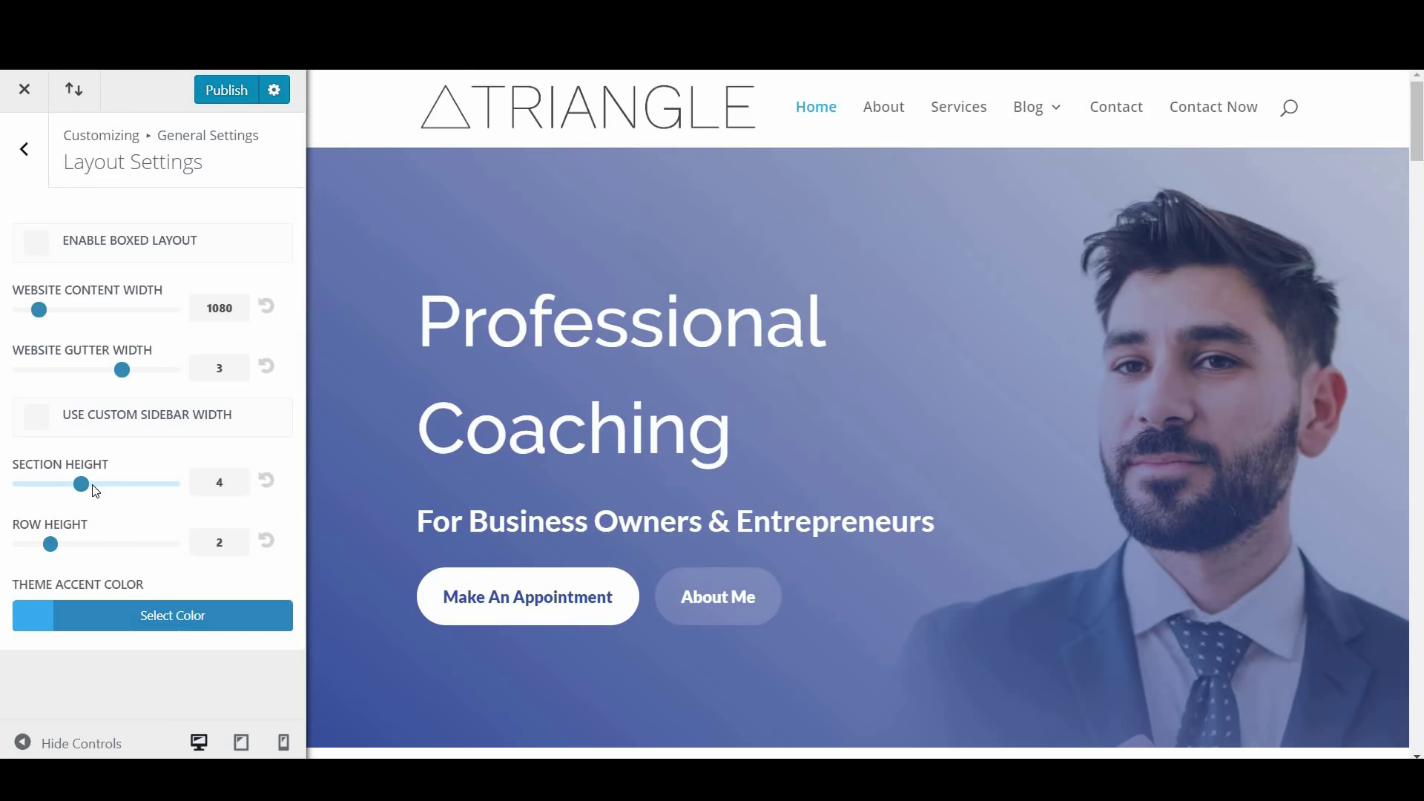
pyautogui.moveTo(38, 309); pyautogui.dragTo(140, 312)
# Reset Website Content Width to 1080 and set Theme Accent Color to teal #0ddadd
pyautogui.click(266, 307)
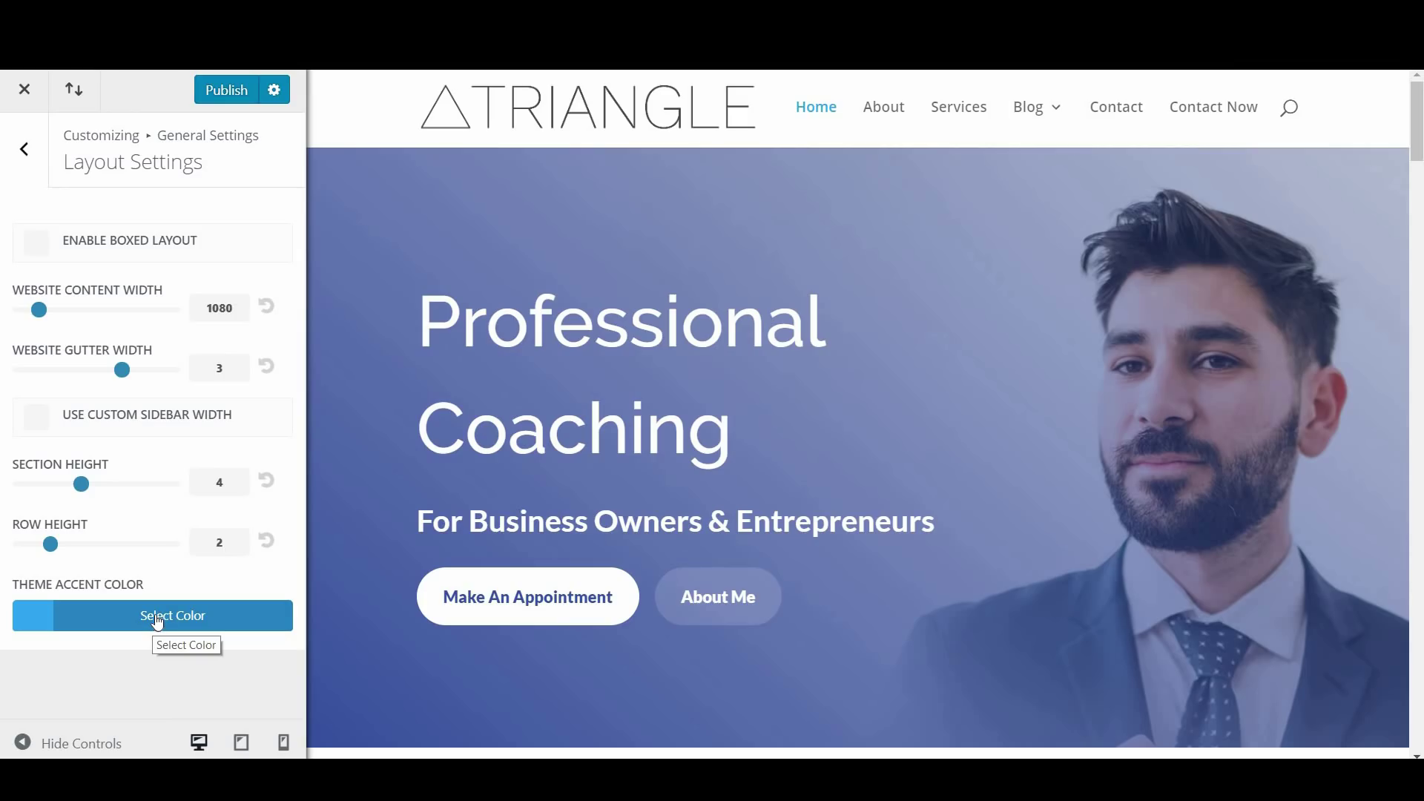
pyautogui.click(158, 620)
pyautogui.scroll(-3, 159, 622)
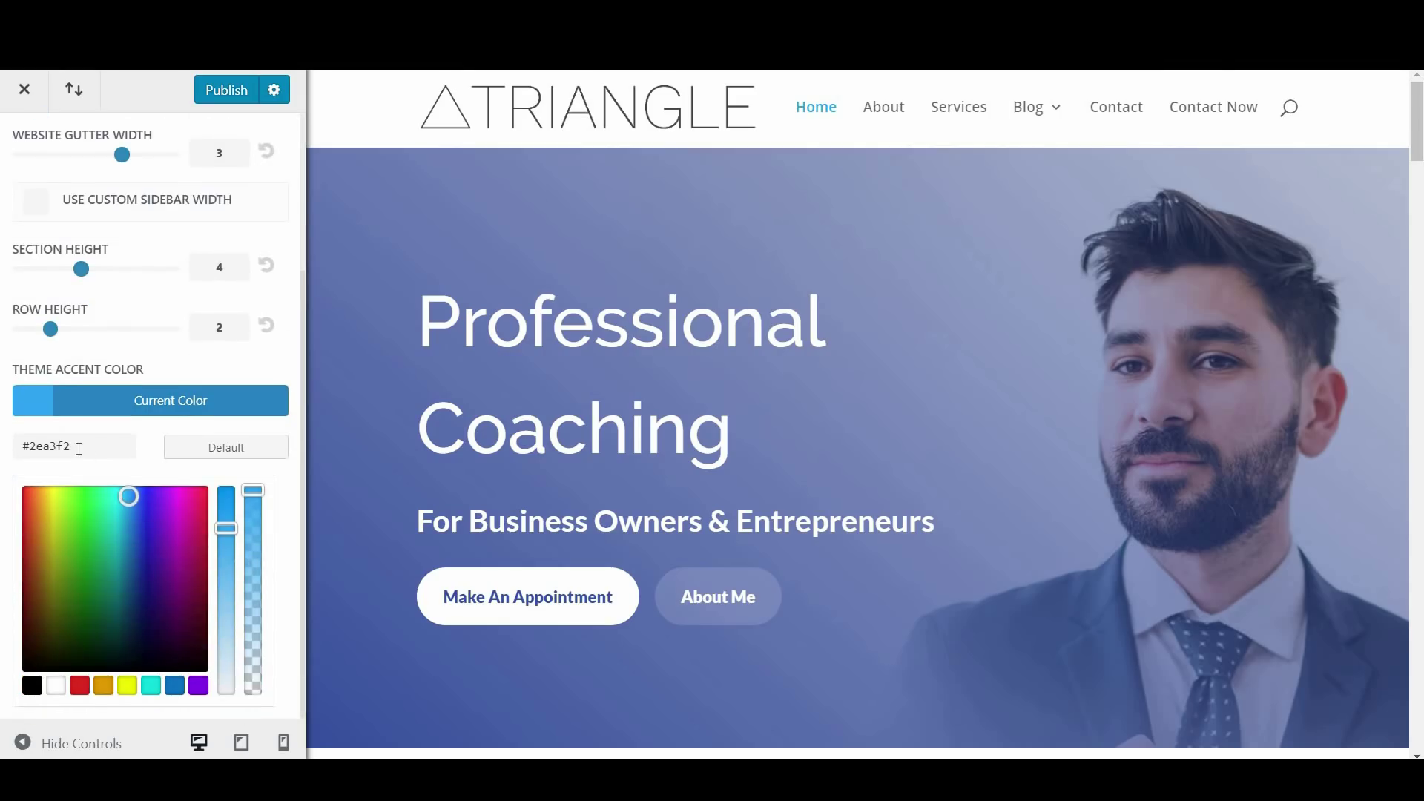
pyautogui.moveTo(43, 439); pyautogui.dragTo(32, 439)
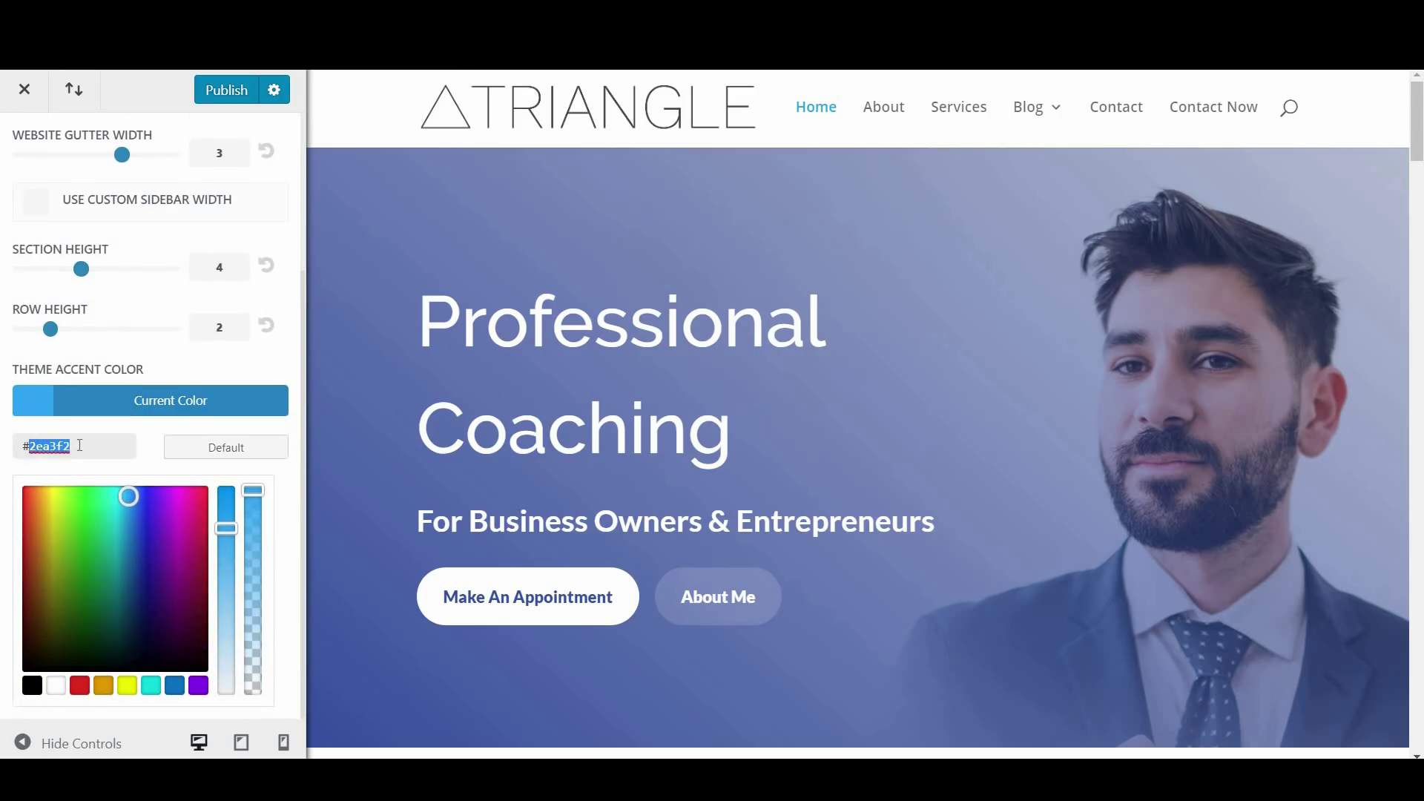
pyautogui.click(146, 464)
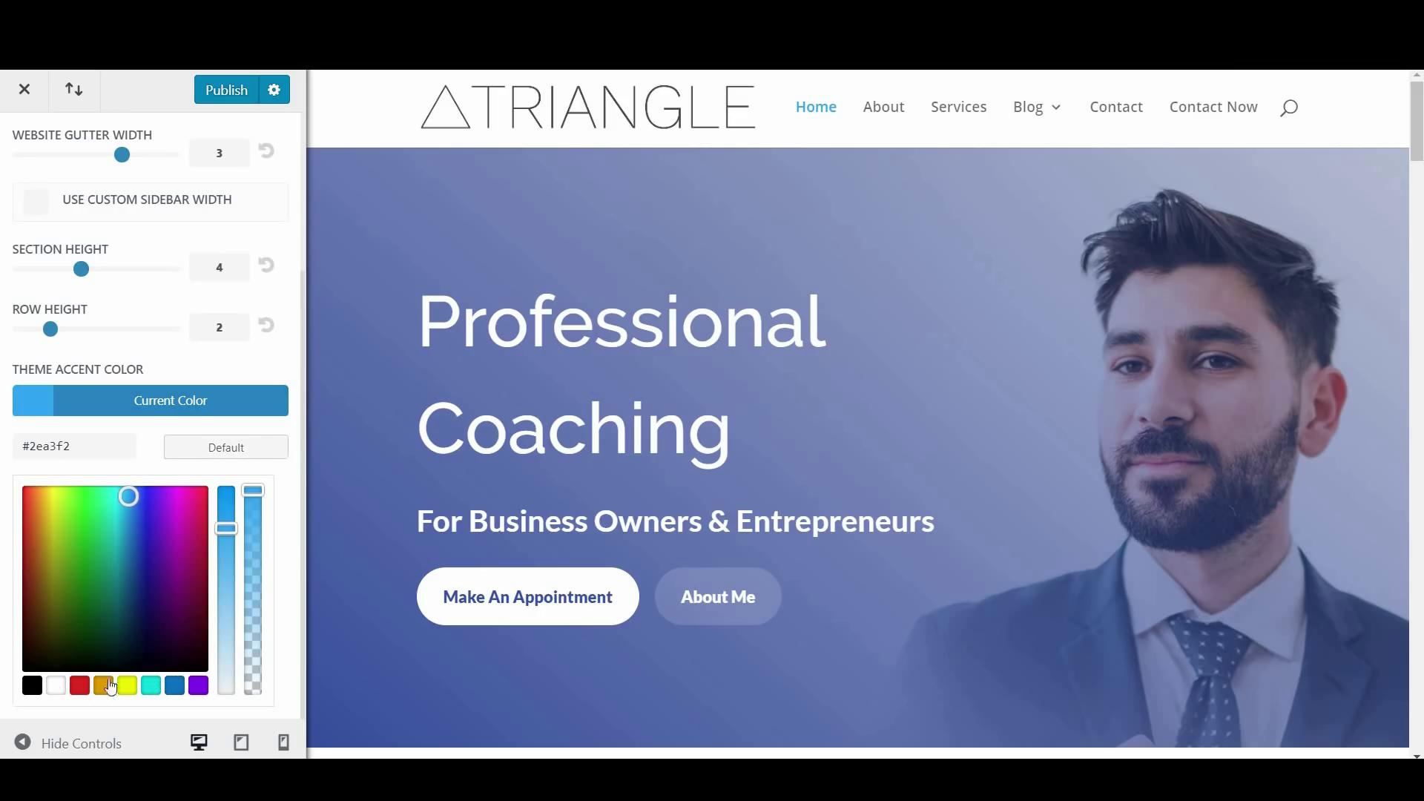
pyautogui.click(151, 686)
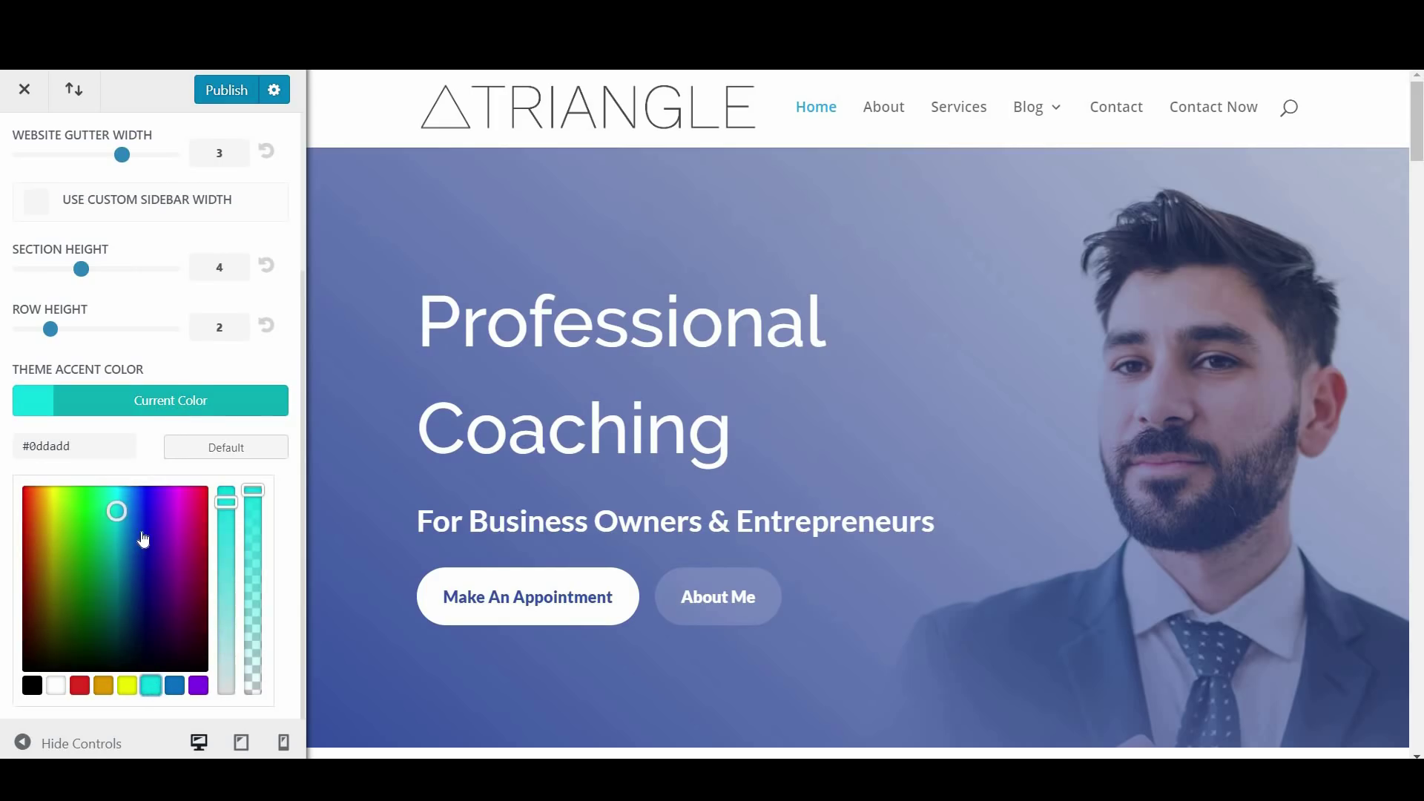
# Go back to General Settings and open the Typography settings
pyautogui.scroll(3, 42, 220)
pyautogui.click(38, 178)
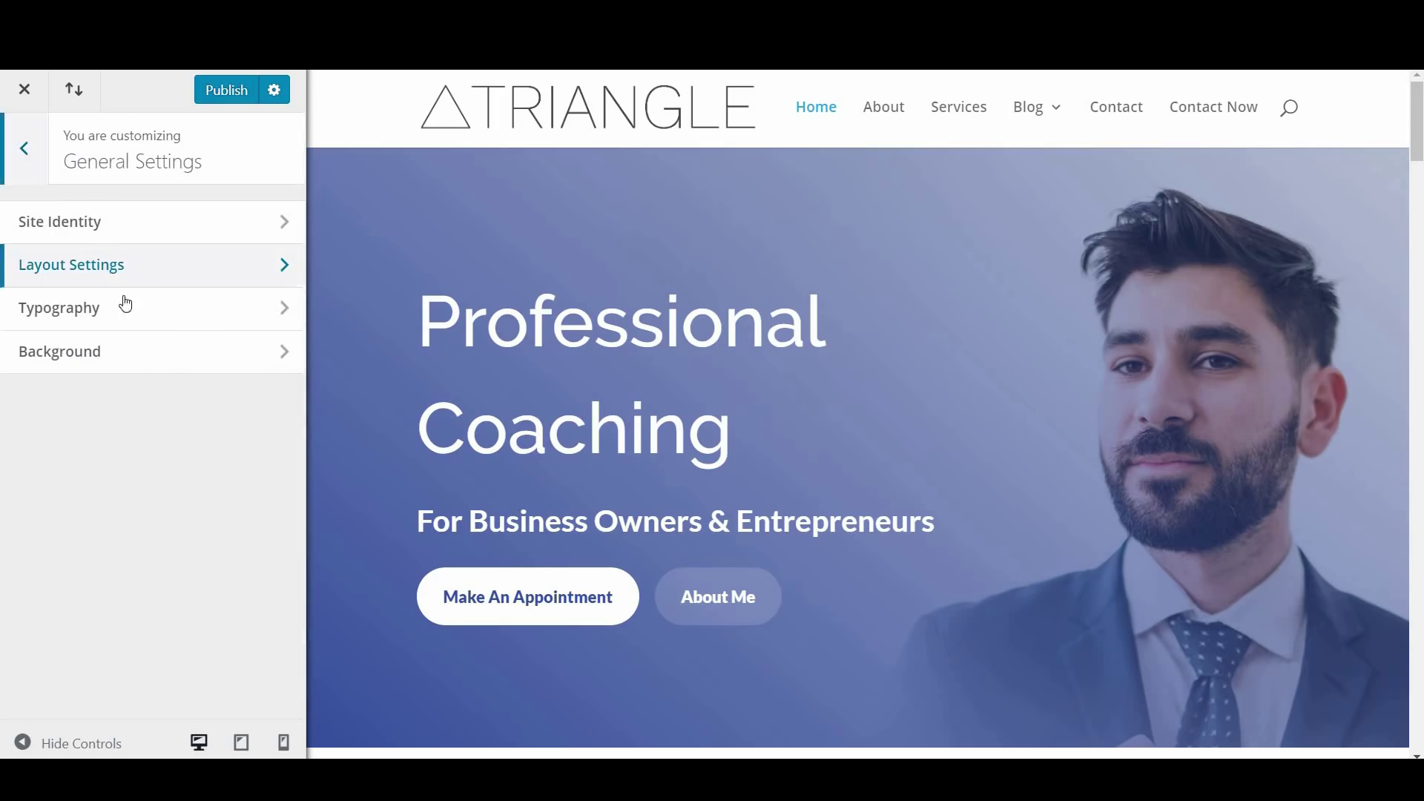
pyautogui.click(136, 318)
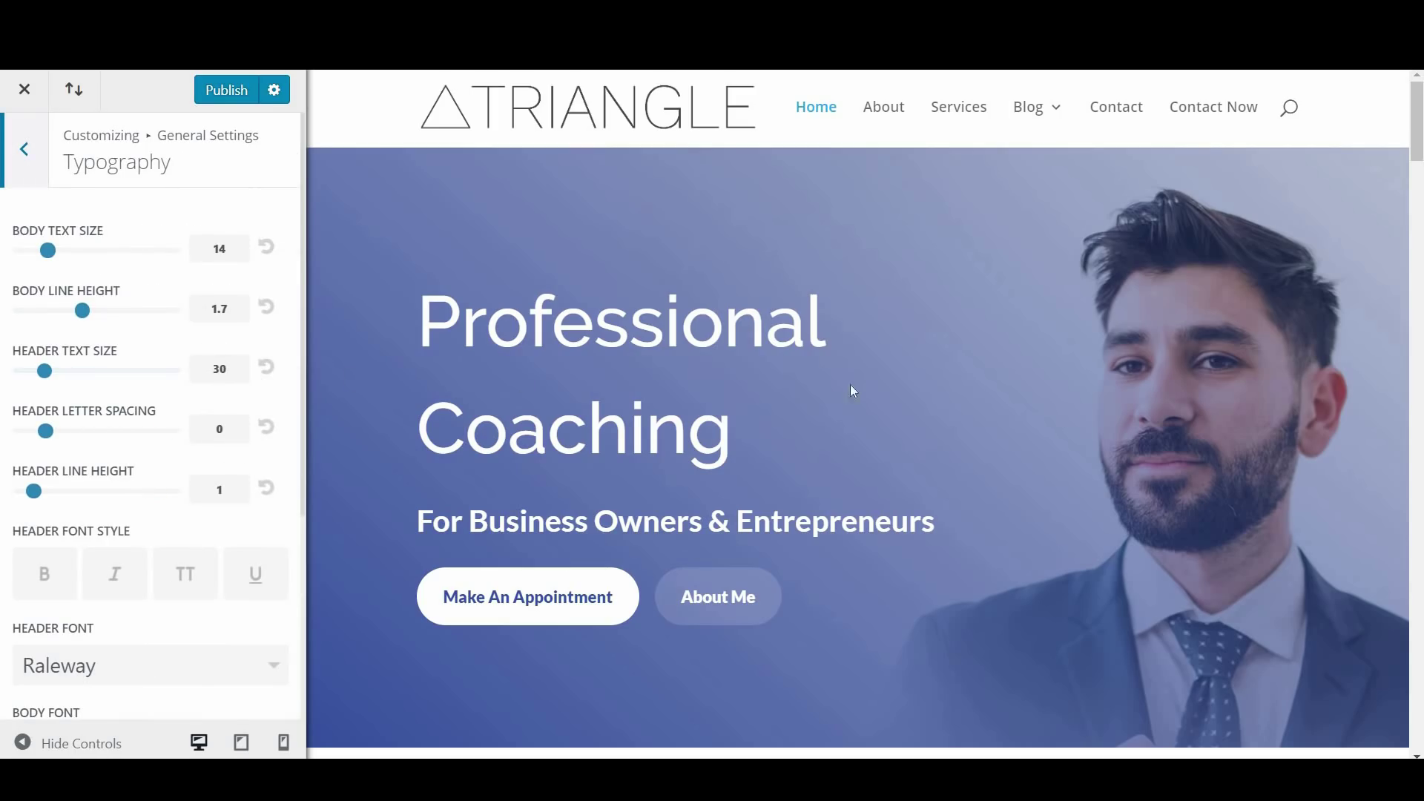
# Set Body Link Color to the teal swatch #0ddadd
pyautogui.scroll(-1, 1412, 171)
pyautogui.scroll(-3, 41, 441)
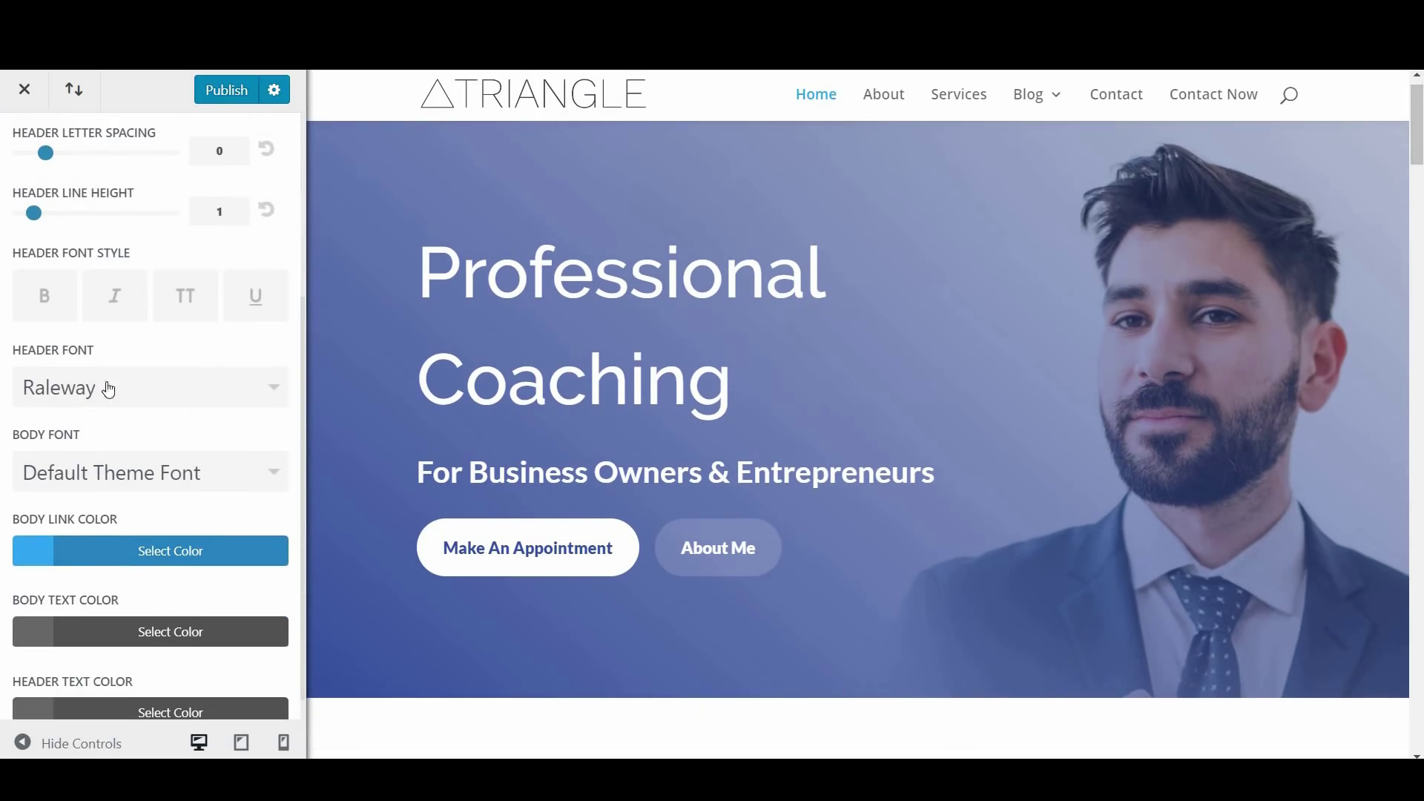
pyautogui.scroll(-1, 140, 428)
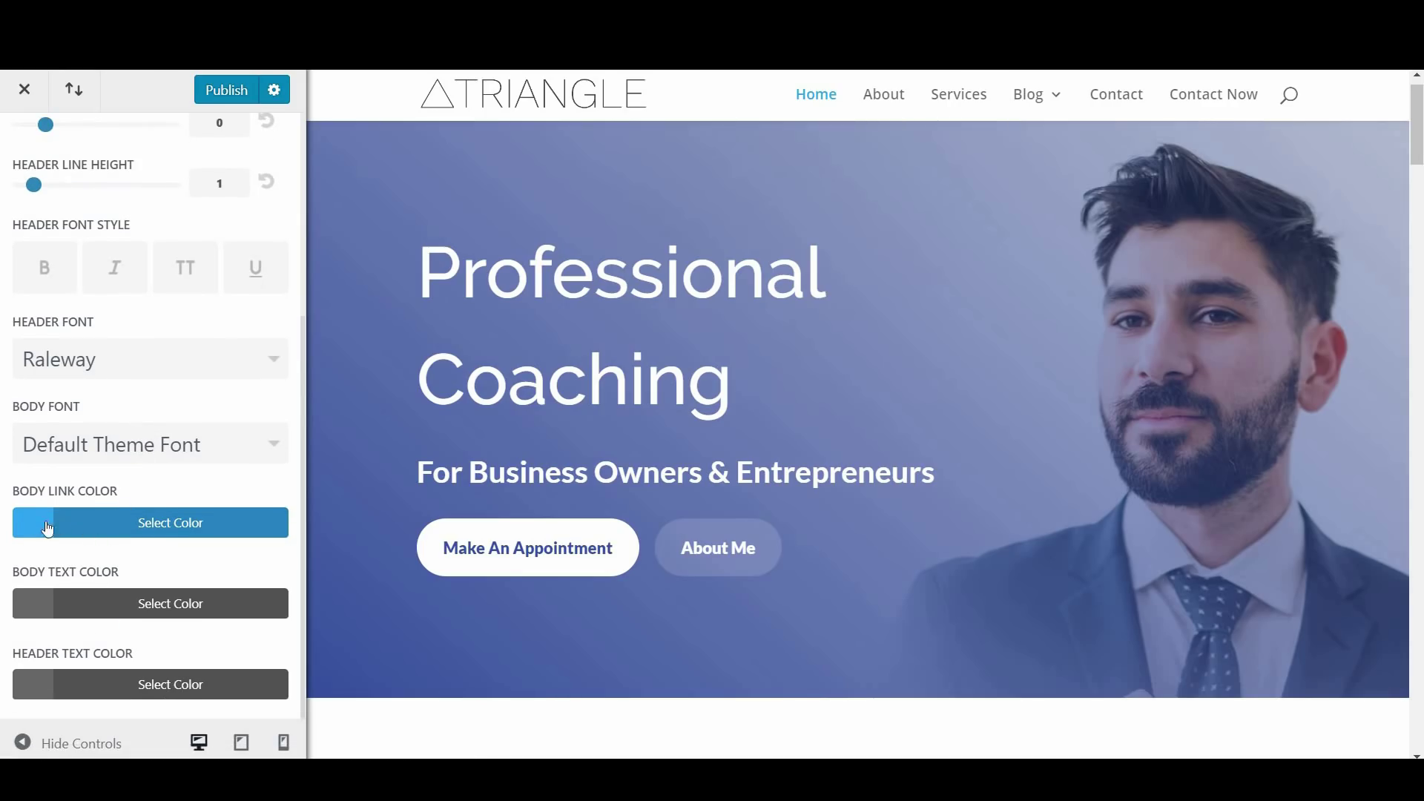
pyautogui.click(126, 535)
pyautogui.scroll(-3, 182, 569)
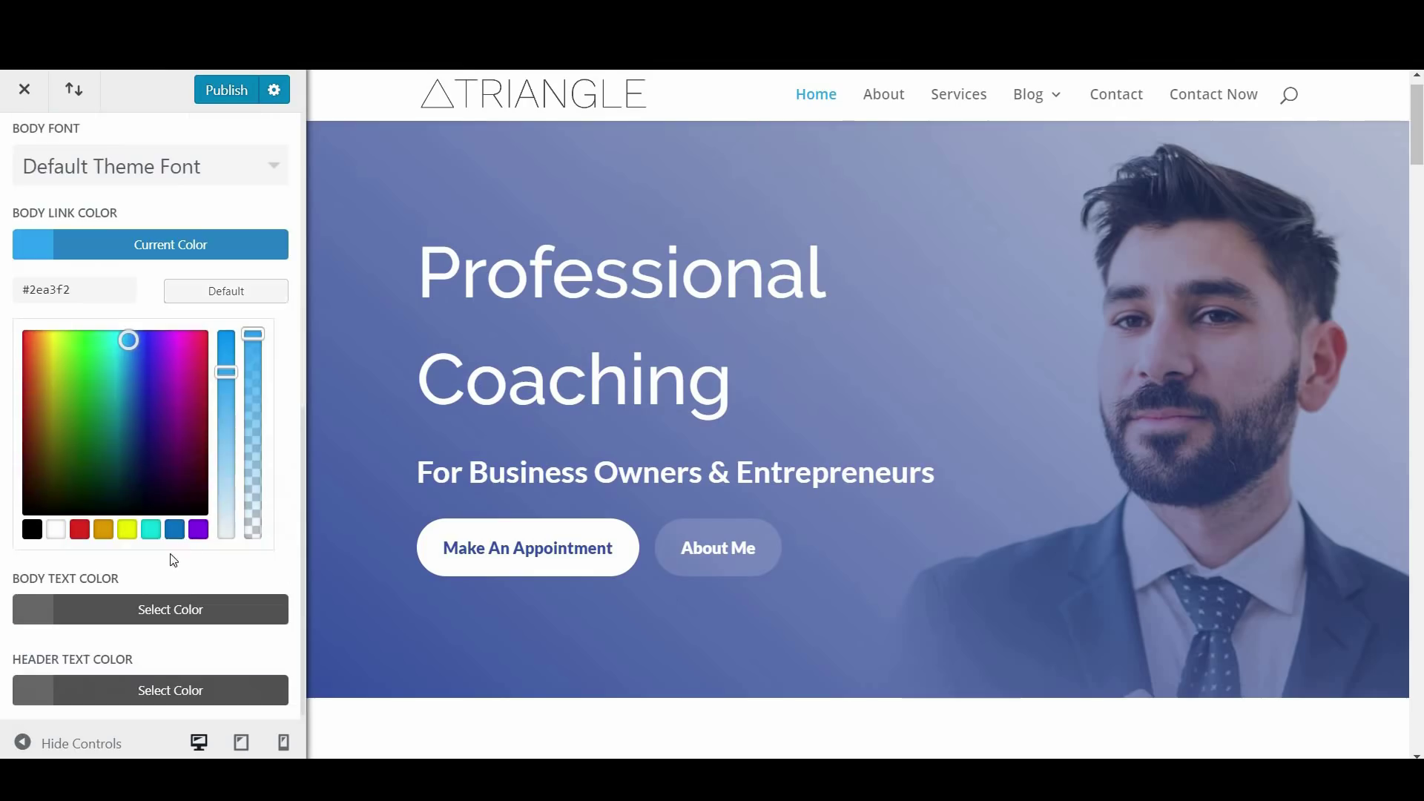
pyautogui.click(150, 529)
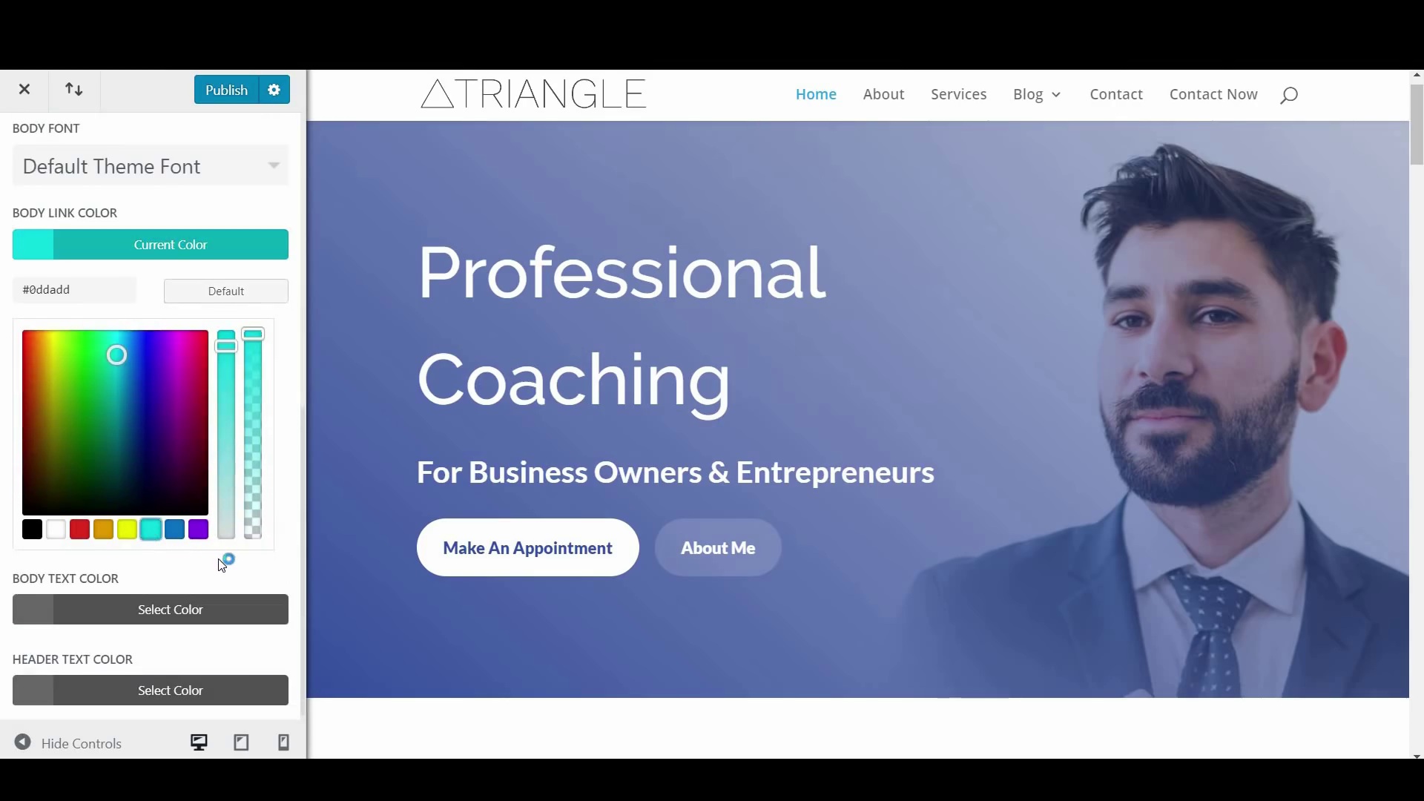
# Try red and orange for Header Text Color, reset it to default #666666, and go back
pyautogui.scroll(-1, 223, 563)
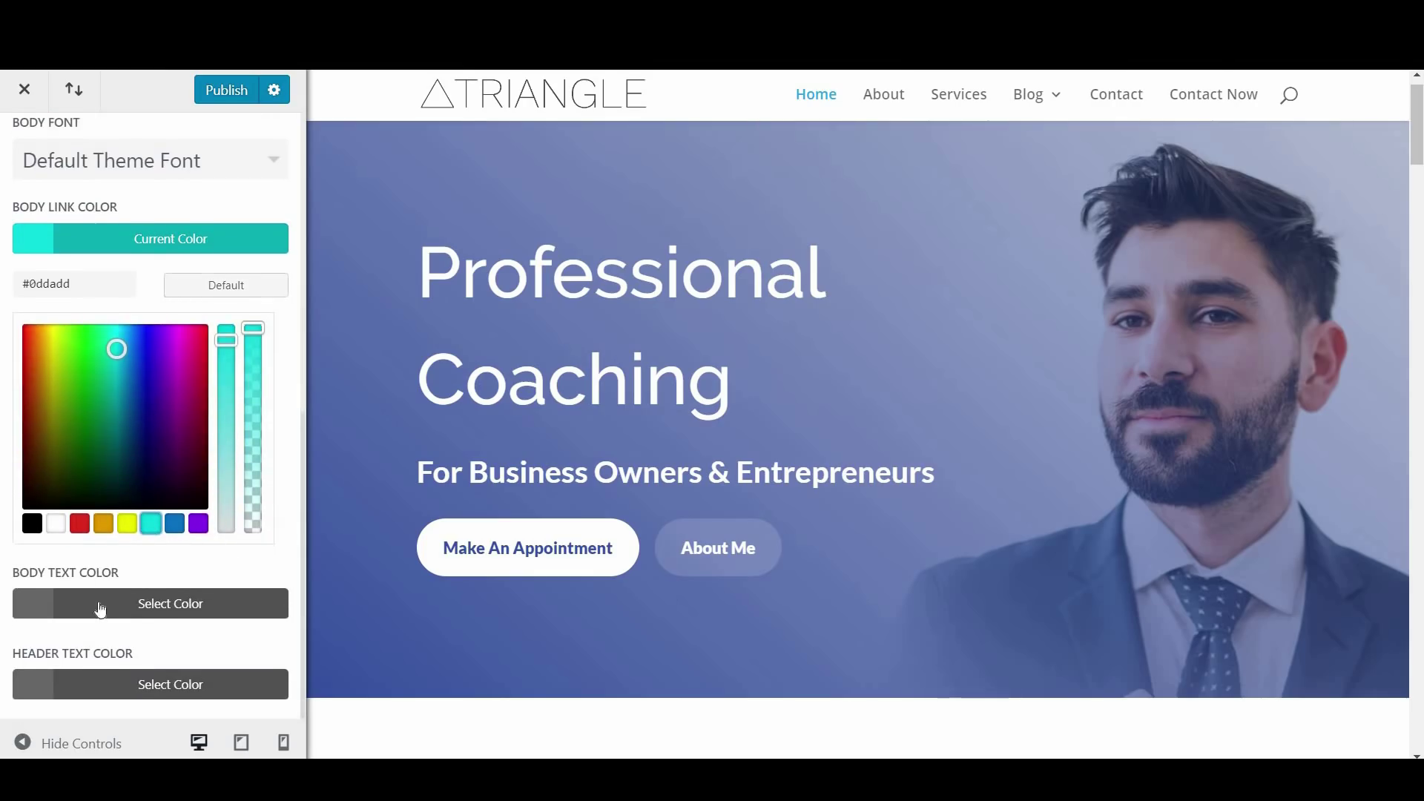
pyautogui.click(115, 682)
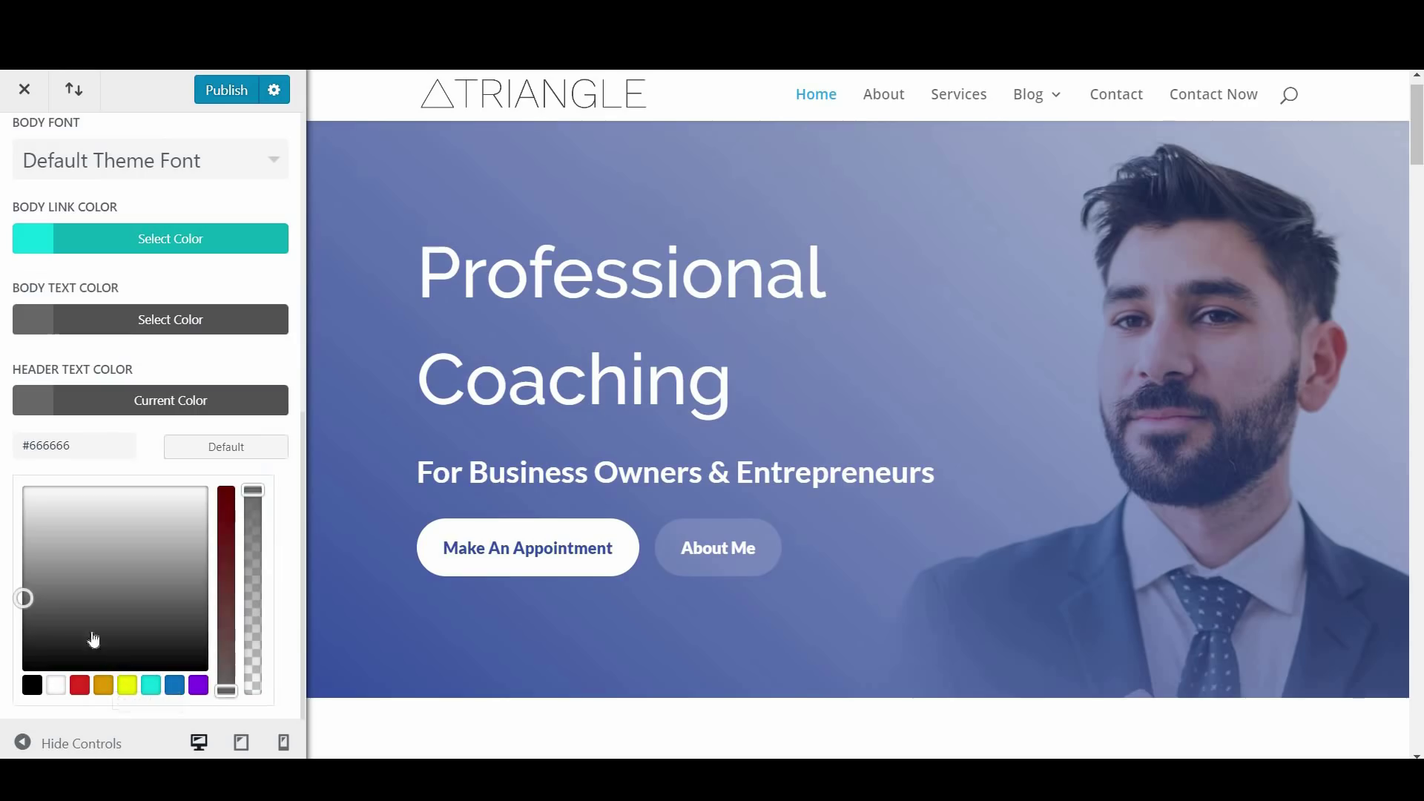
pyautogui.click(83, 685)
pyautogui.click(106, 688)
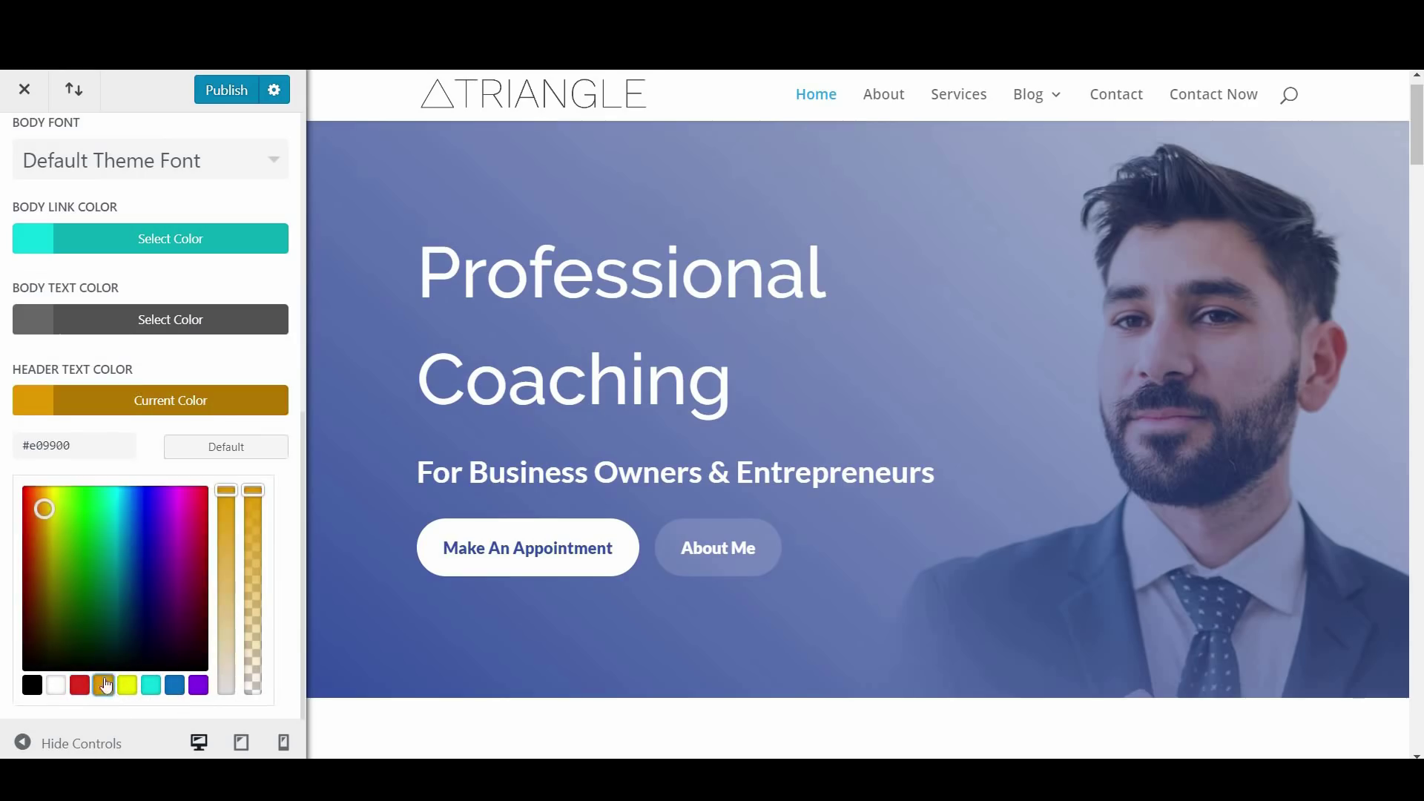
pyautogui.click(210, 445)
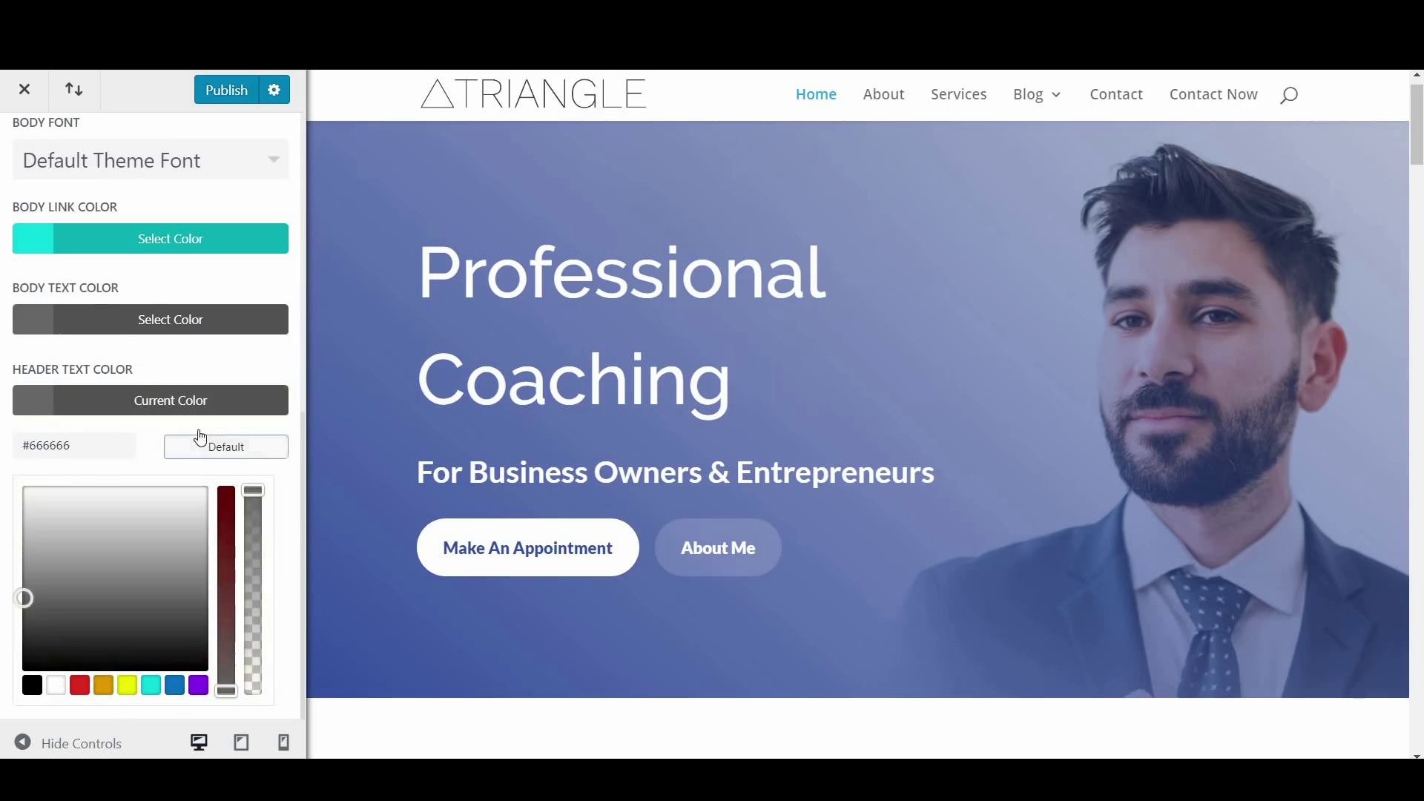
pyautogui.scroll(10, 196, 437)
pyautogui.click(24, 157)
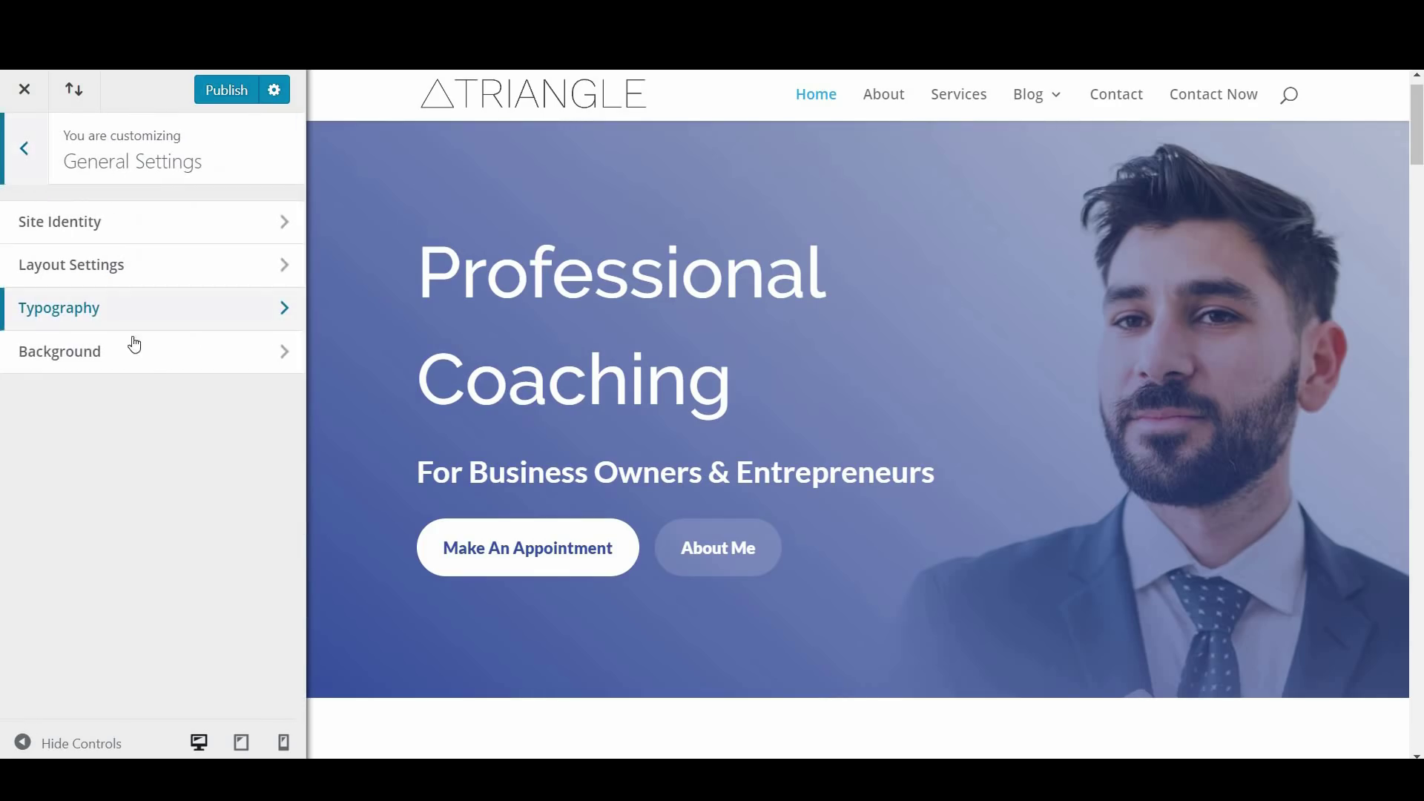
# Look over the Background options, then return to the main list of customizer sections
pyautogui.click(147, 356)
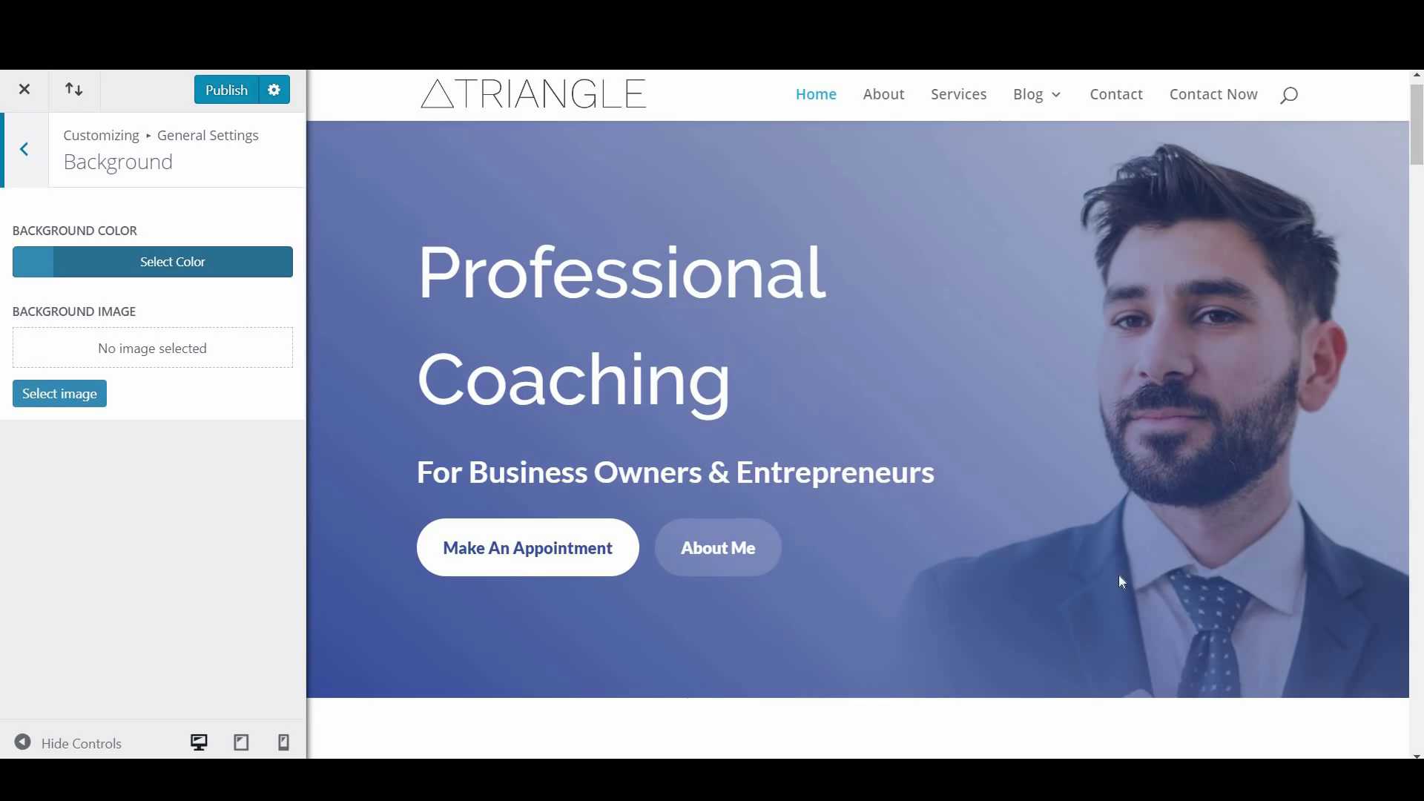
pyautogui.moveTo(1420, 153)
pyautogui.mouseDown()
pyautogui.moveTo(1420, 525)
pyautogui.moveTo(1420, 161)
pyautogui.mouseUp()
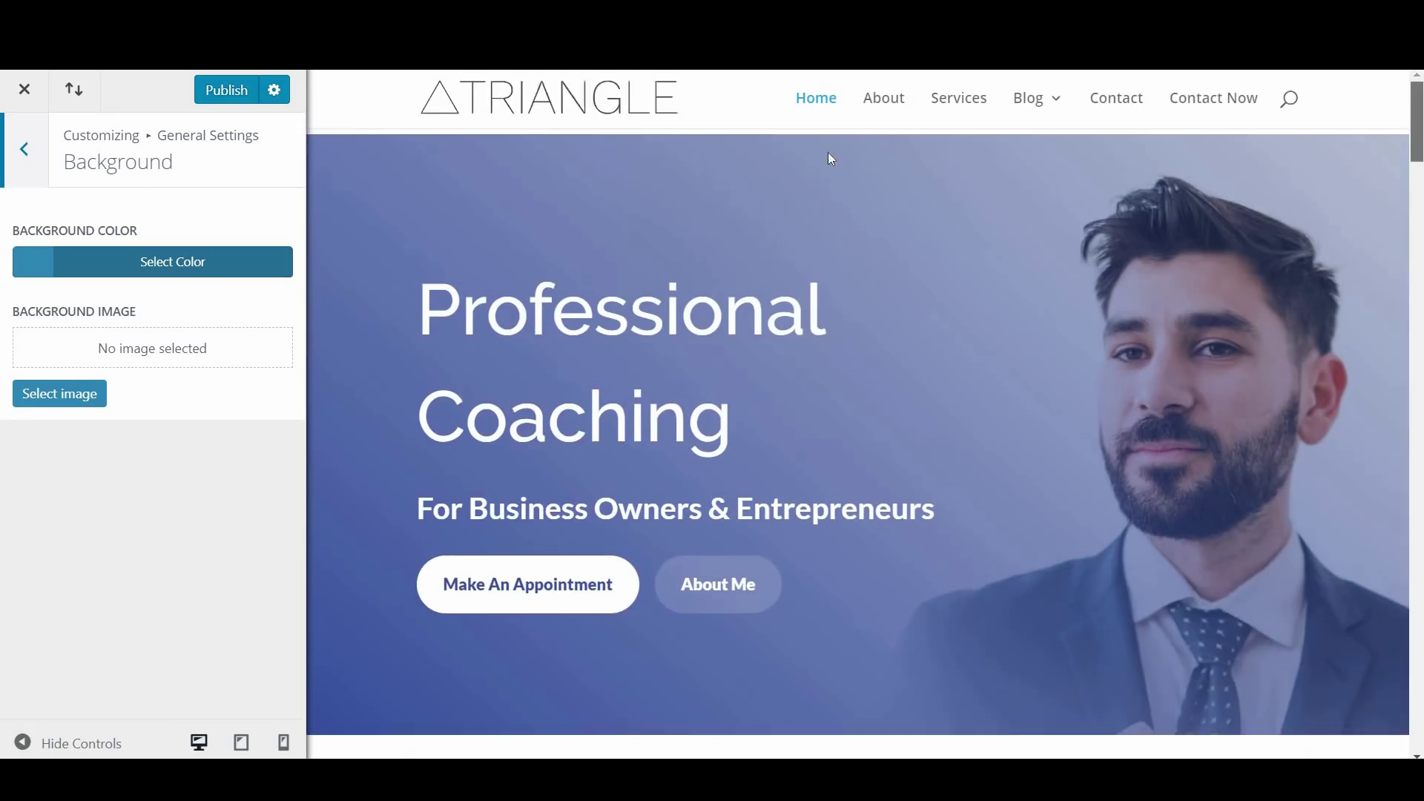
pyautogui.click(20, 179)
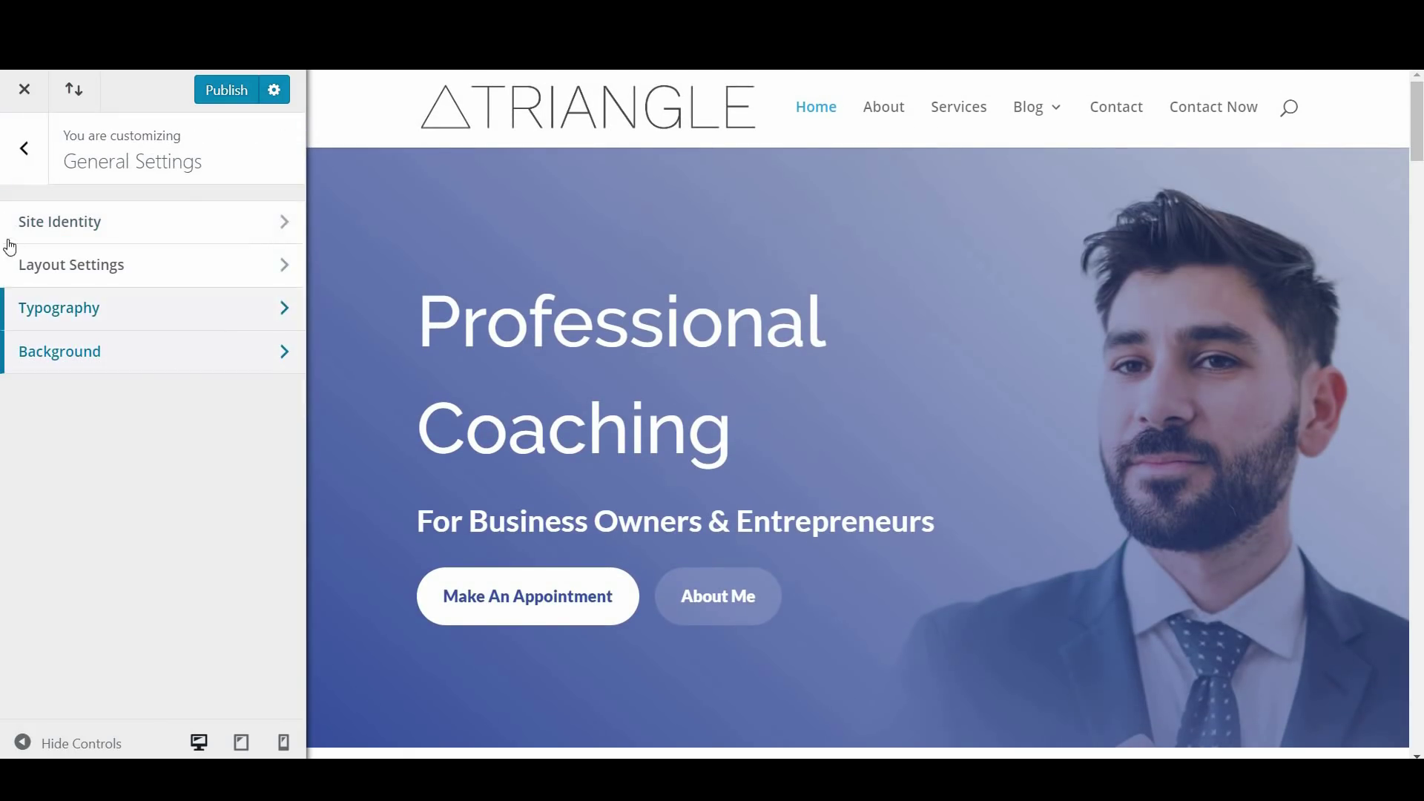
pyautogui.click(29, 178)
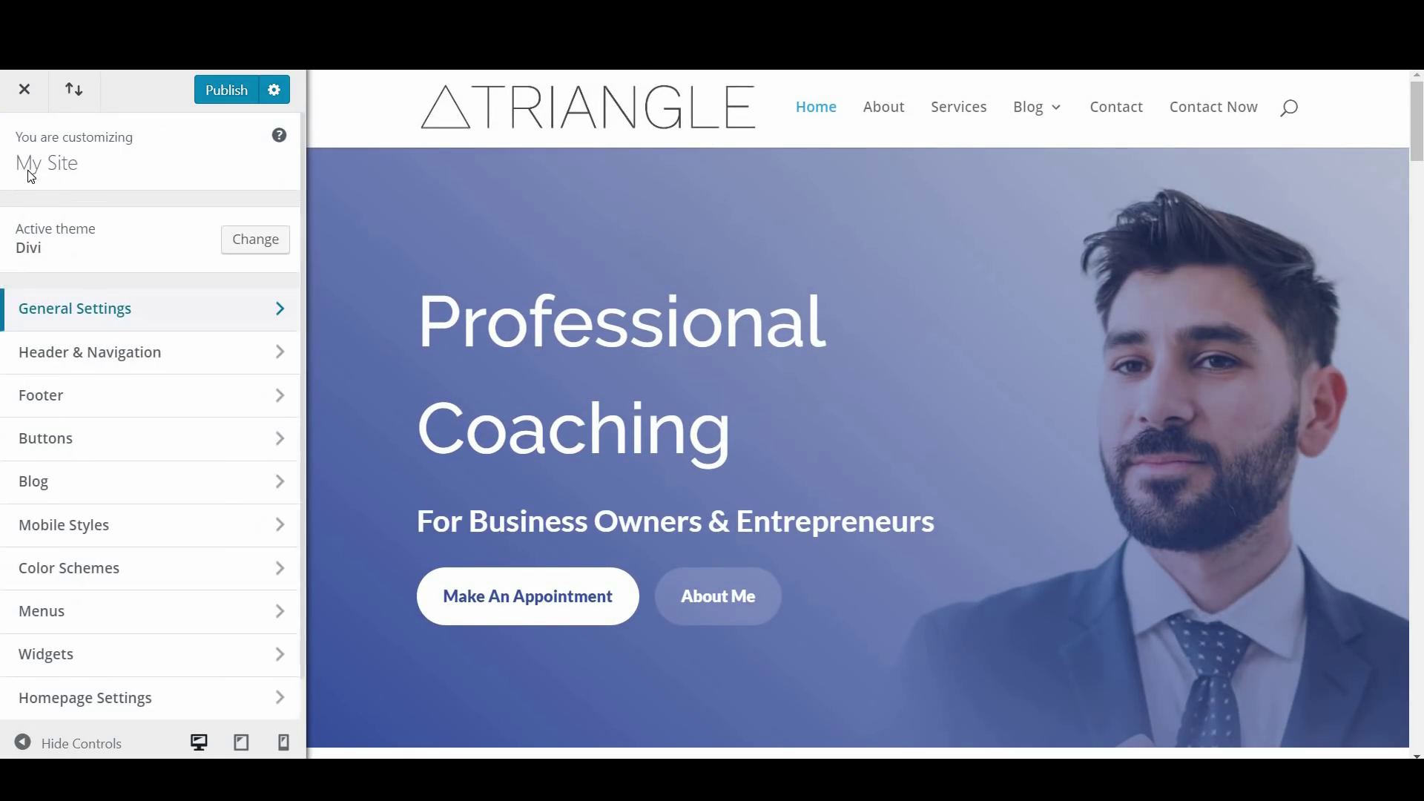
# In Header Format, try the Centered, Centered Inline Logo and Slide In header styles
pyautogui.click(155, 360)
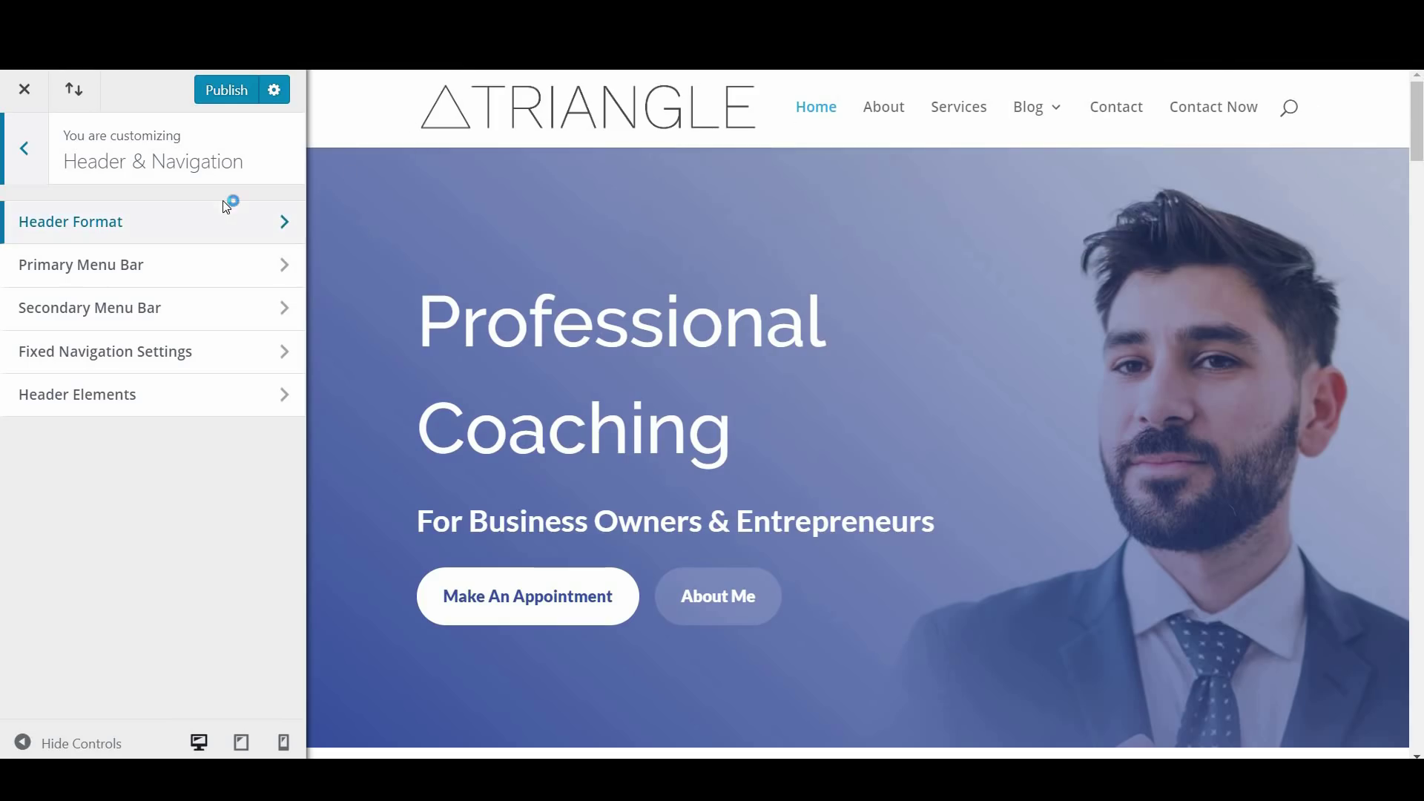
pyautogui.click(126, 233)
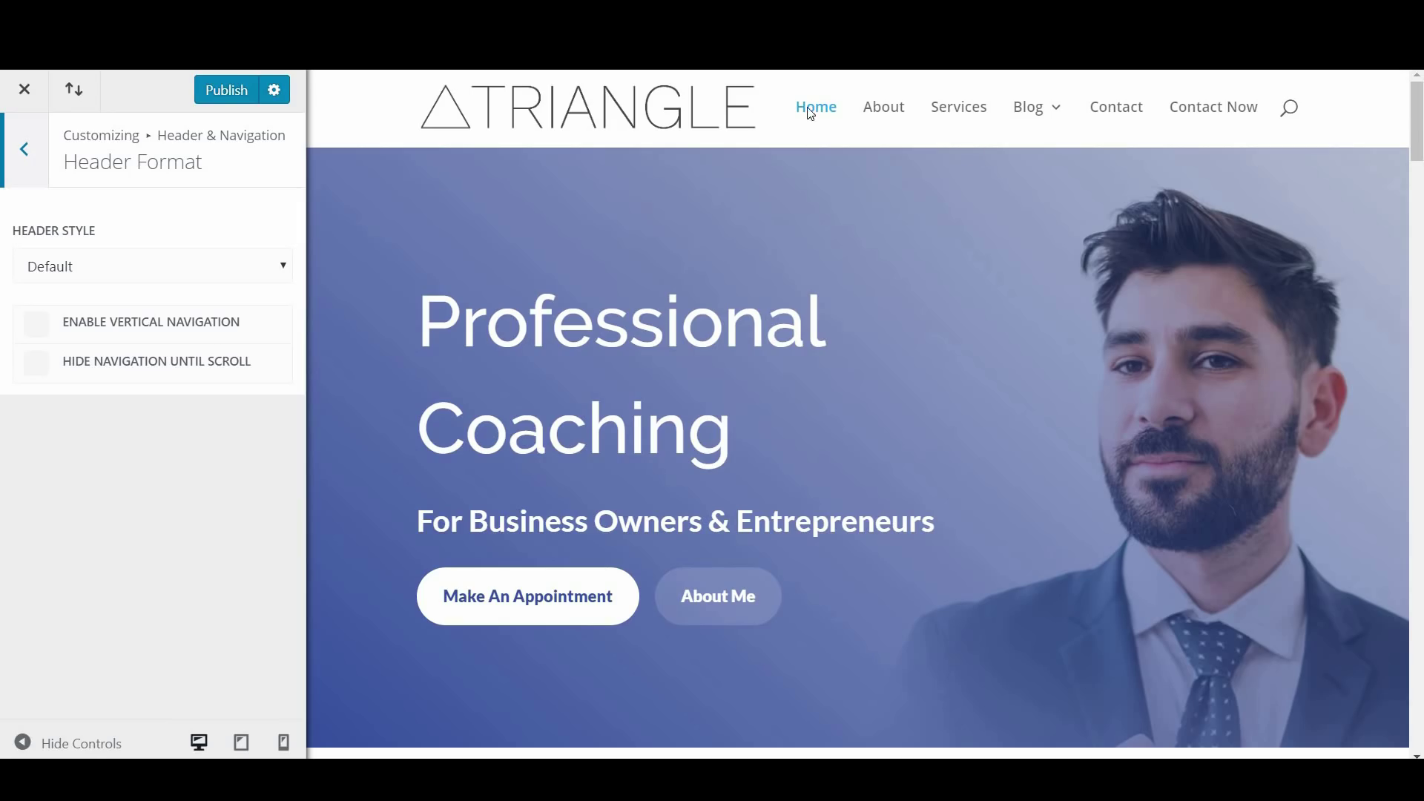
pyautogui.click(207, 255)
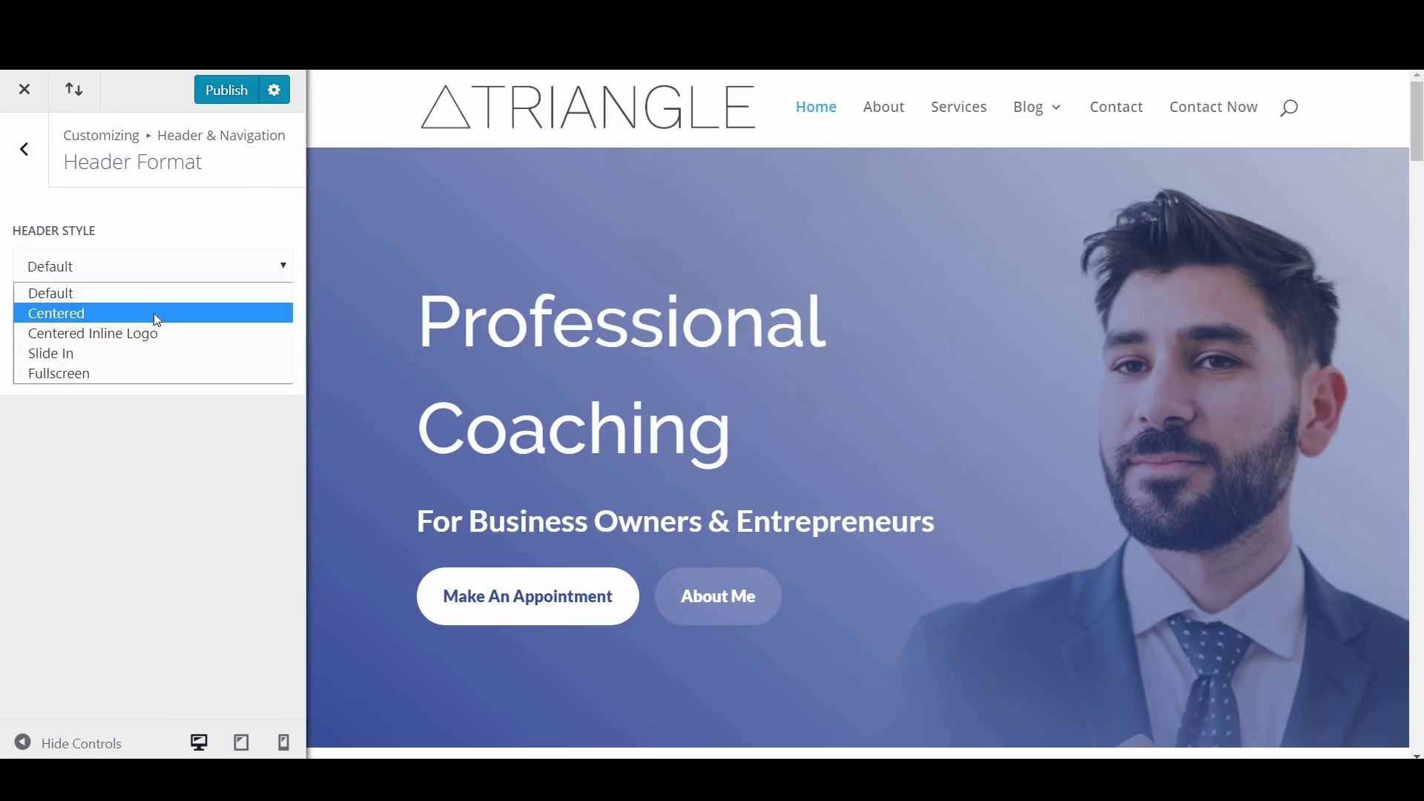
pyautogui.click(153, 313)
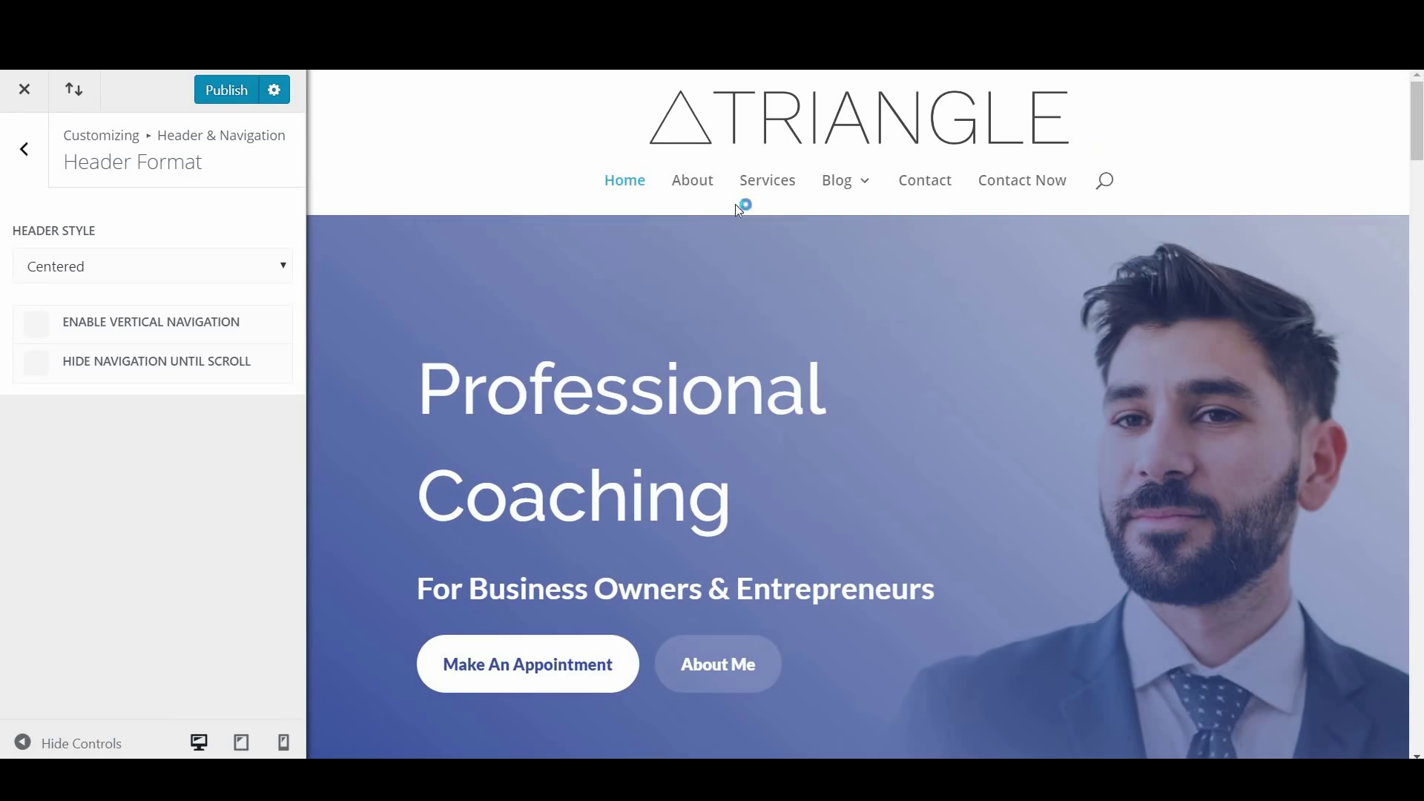
pyautogui.click(140, 277)
pyautogui.click(141, 331)
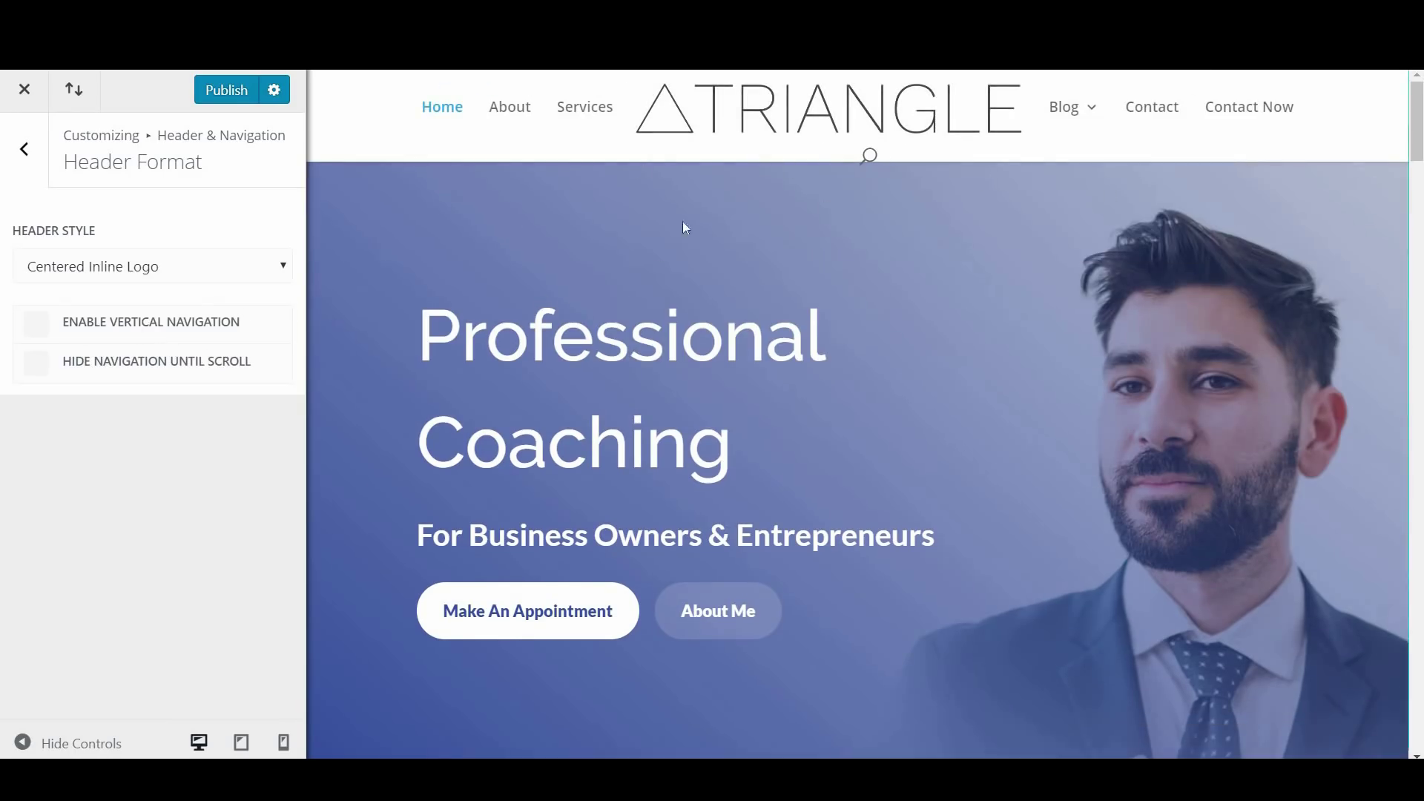
pyautogui.click(195, 271)
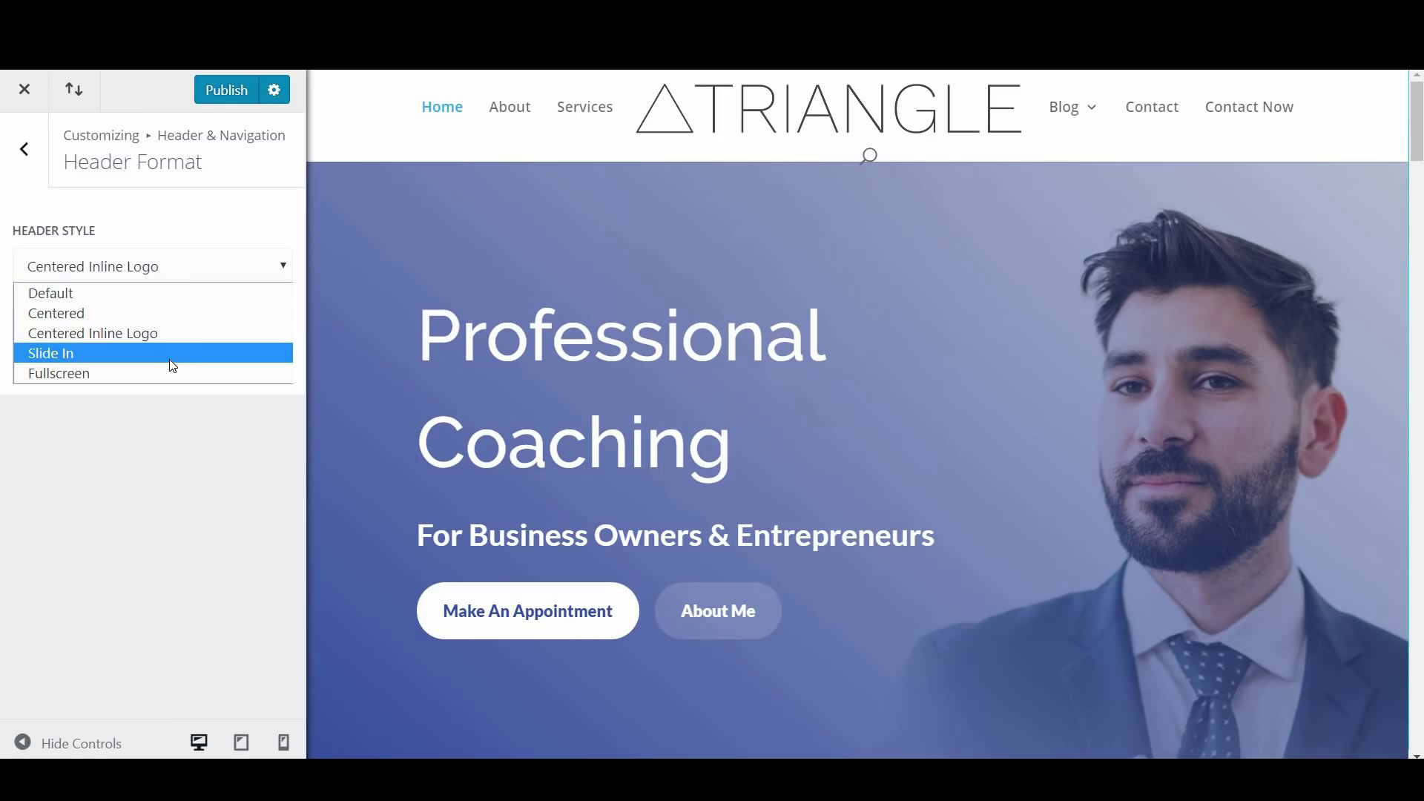
pyautogui.click(169, 357)
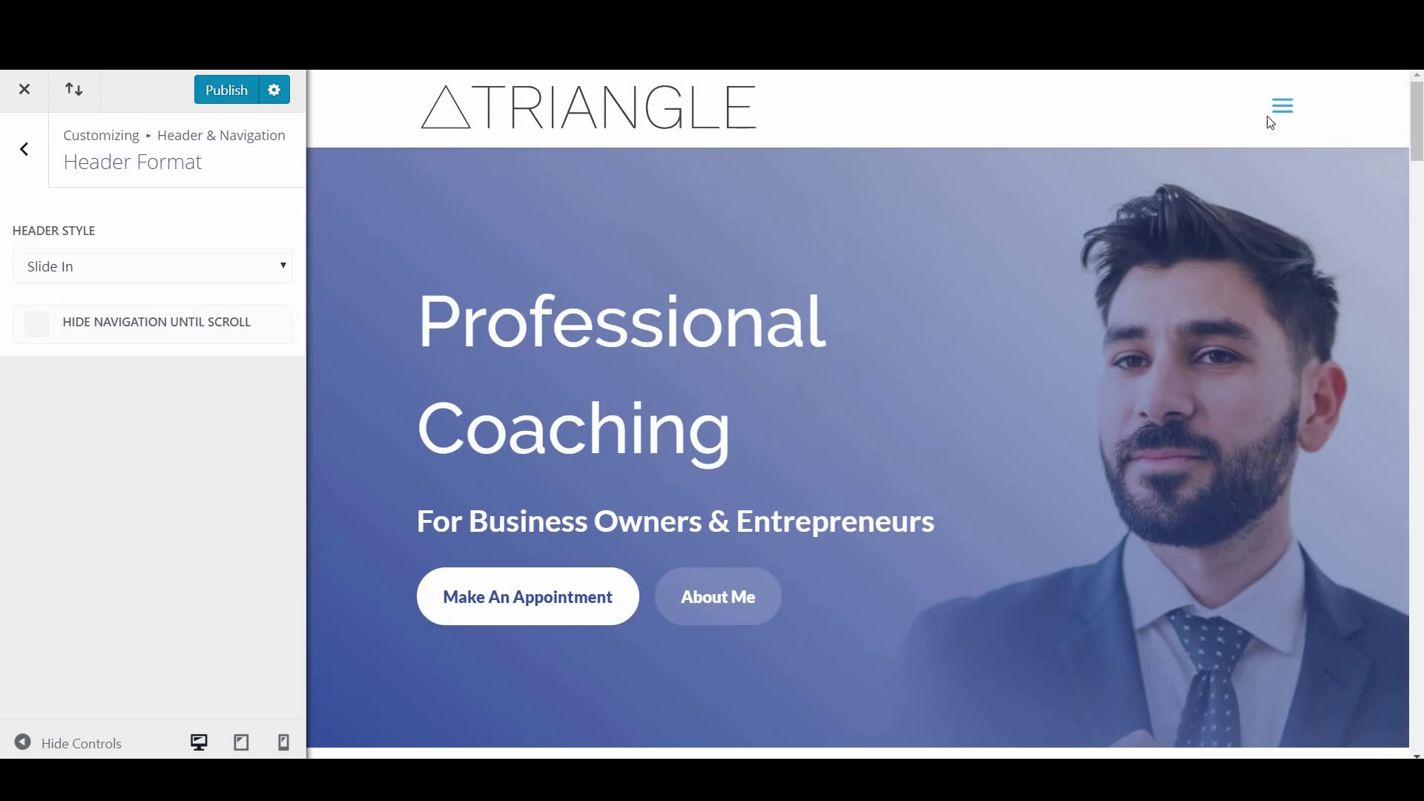
pyautogui.click(1280, 123)
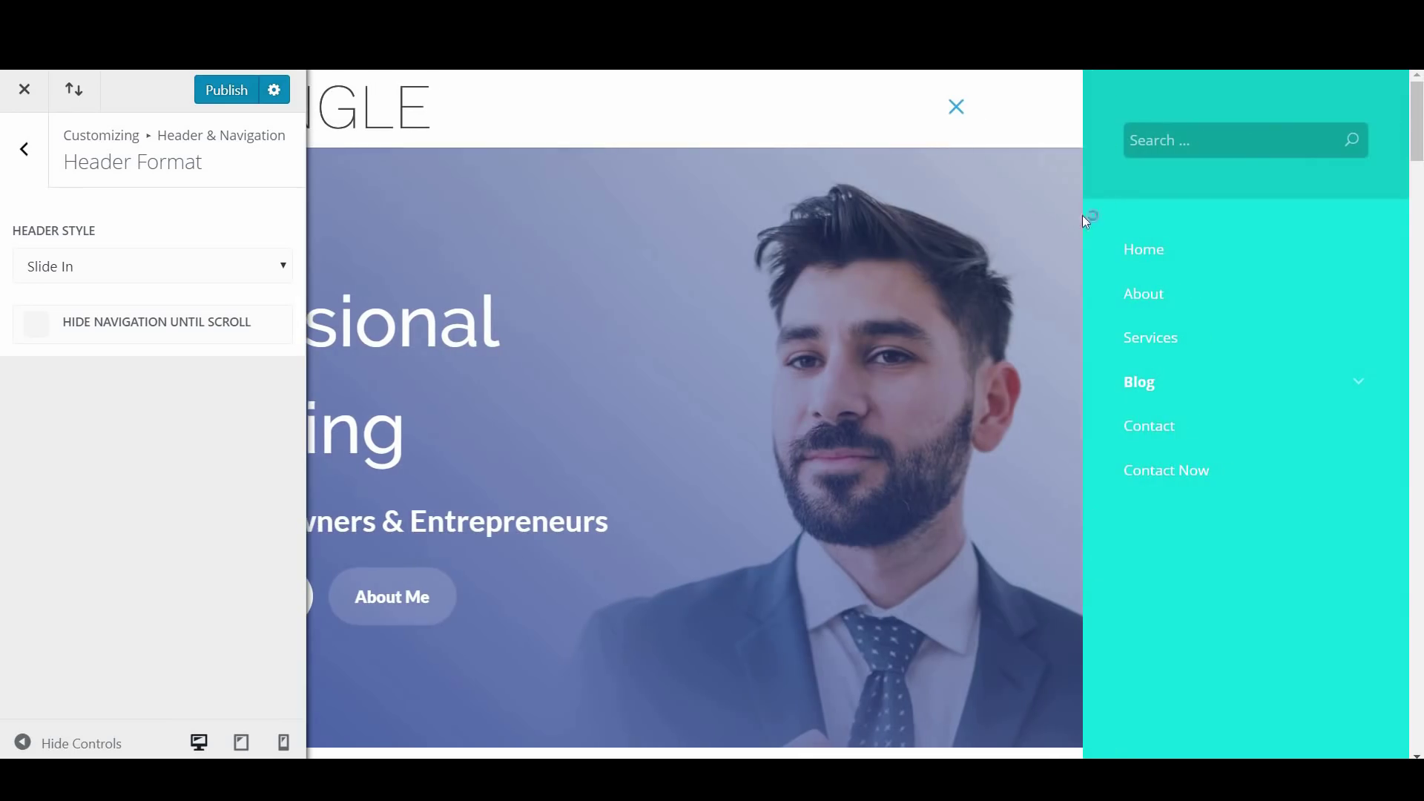
pyautogui.click(963, 108)
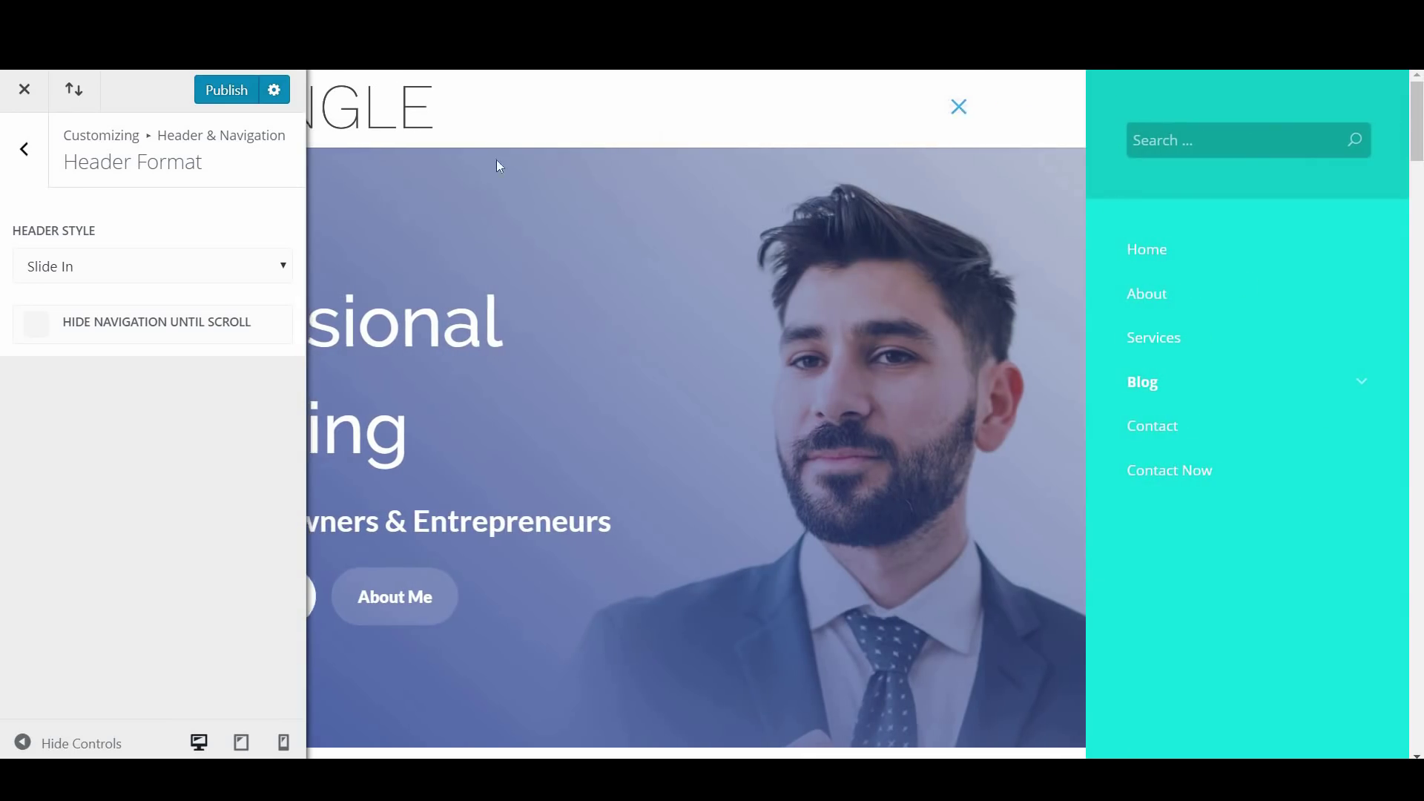
# Choose the Fullscreen header style and enable Hide Navigation Until Scroll, testing it in the preview
pyautogui.click(185, 275)
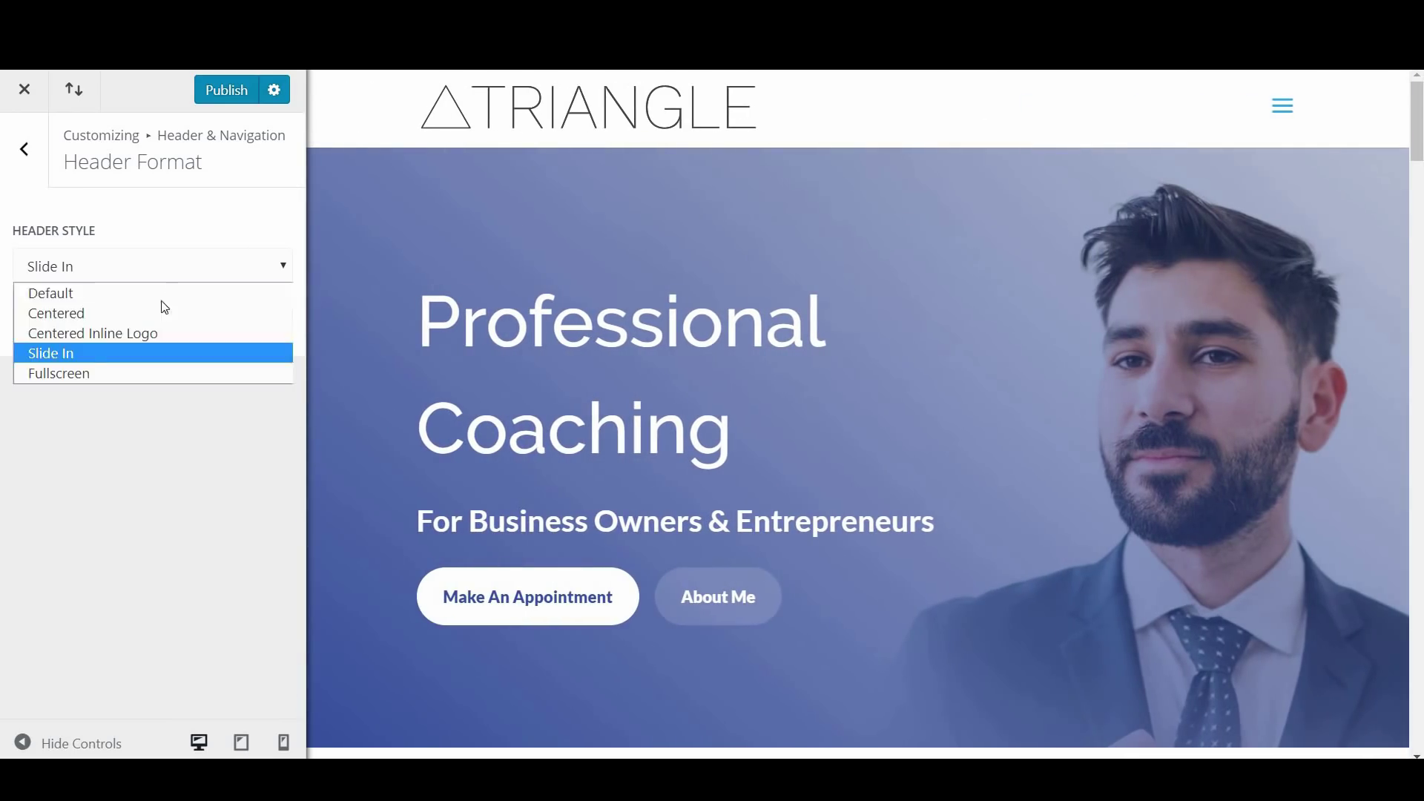
pyautogui.click(120, 374)
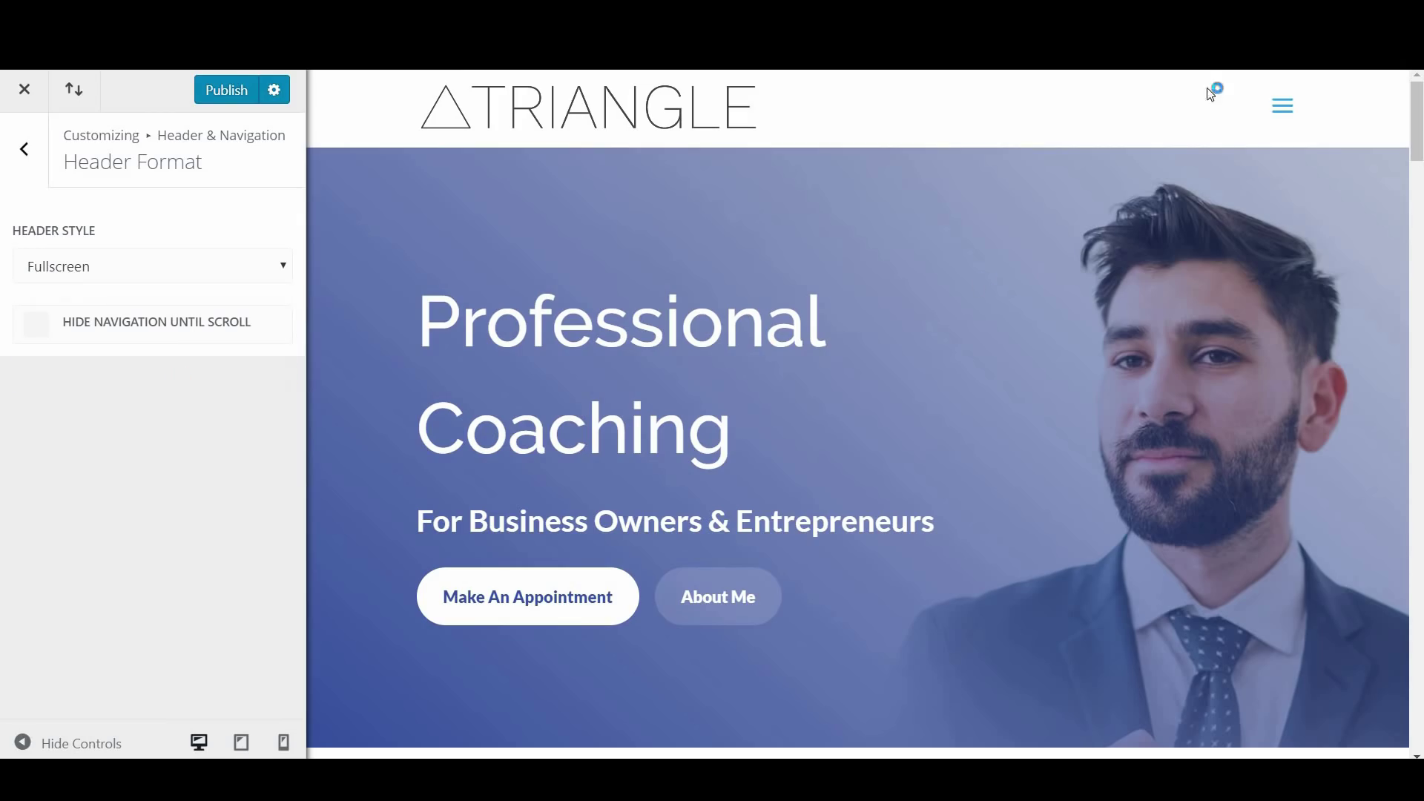
pyautogui.click(1277, 112)
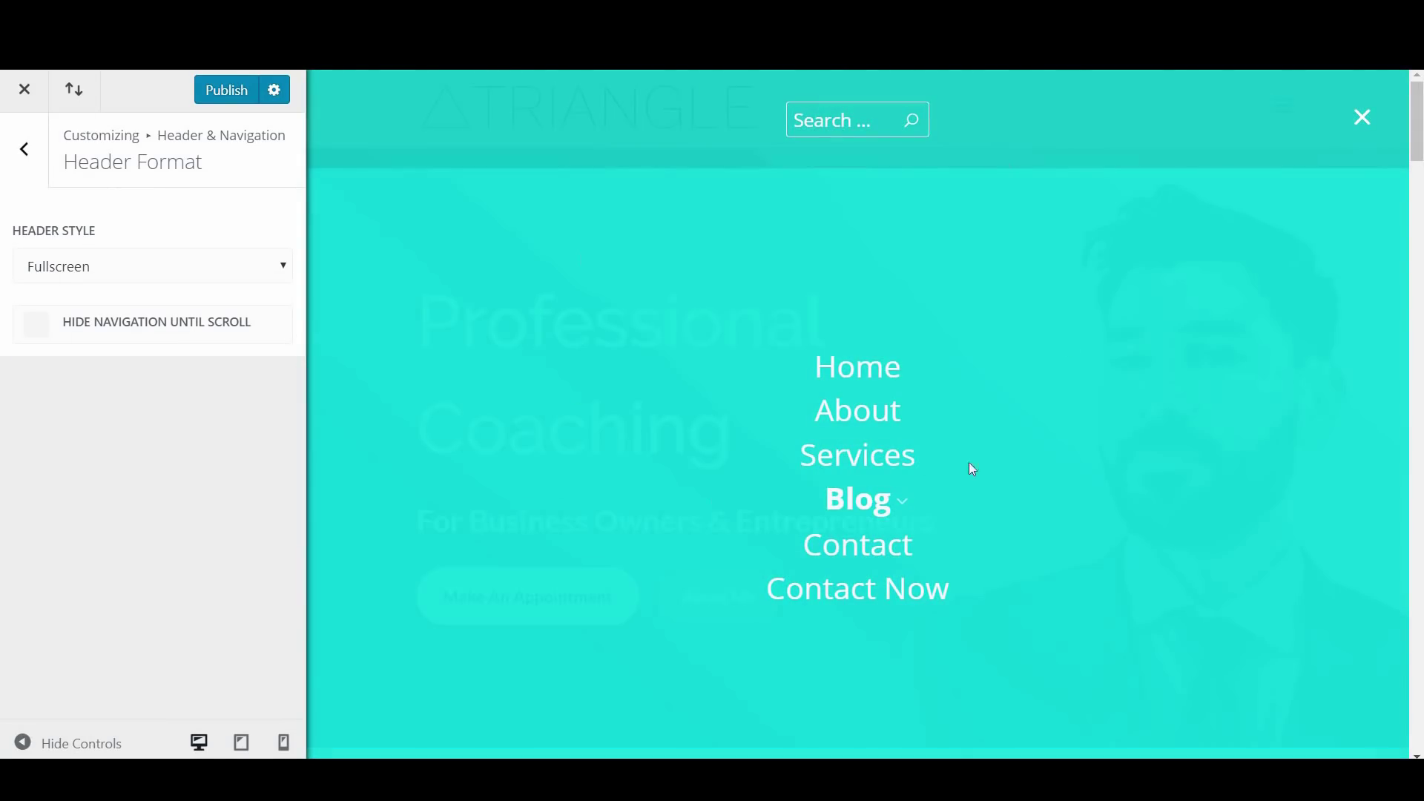
pyautogui.click(1369, 124)
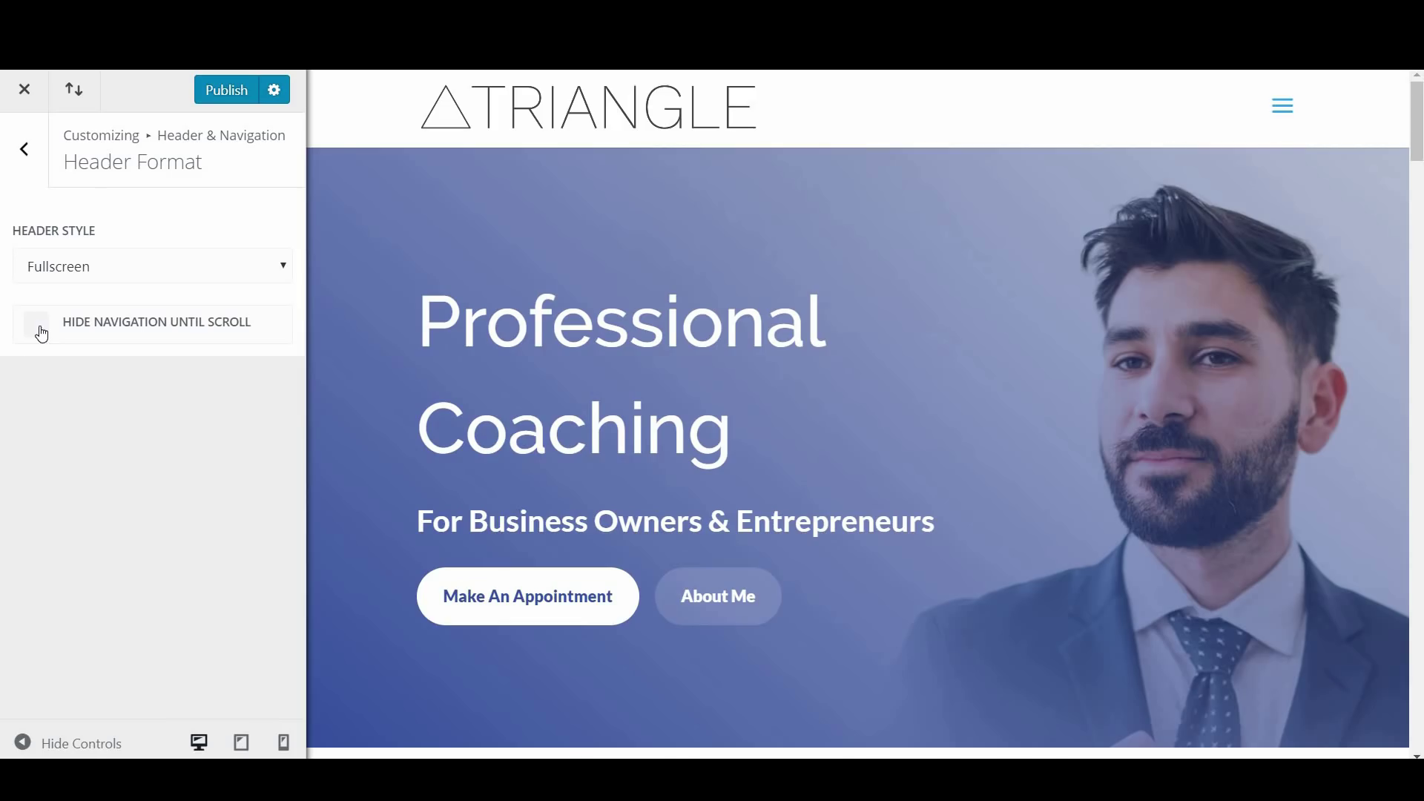
pyautogui.click(42, 334)
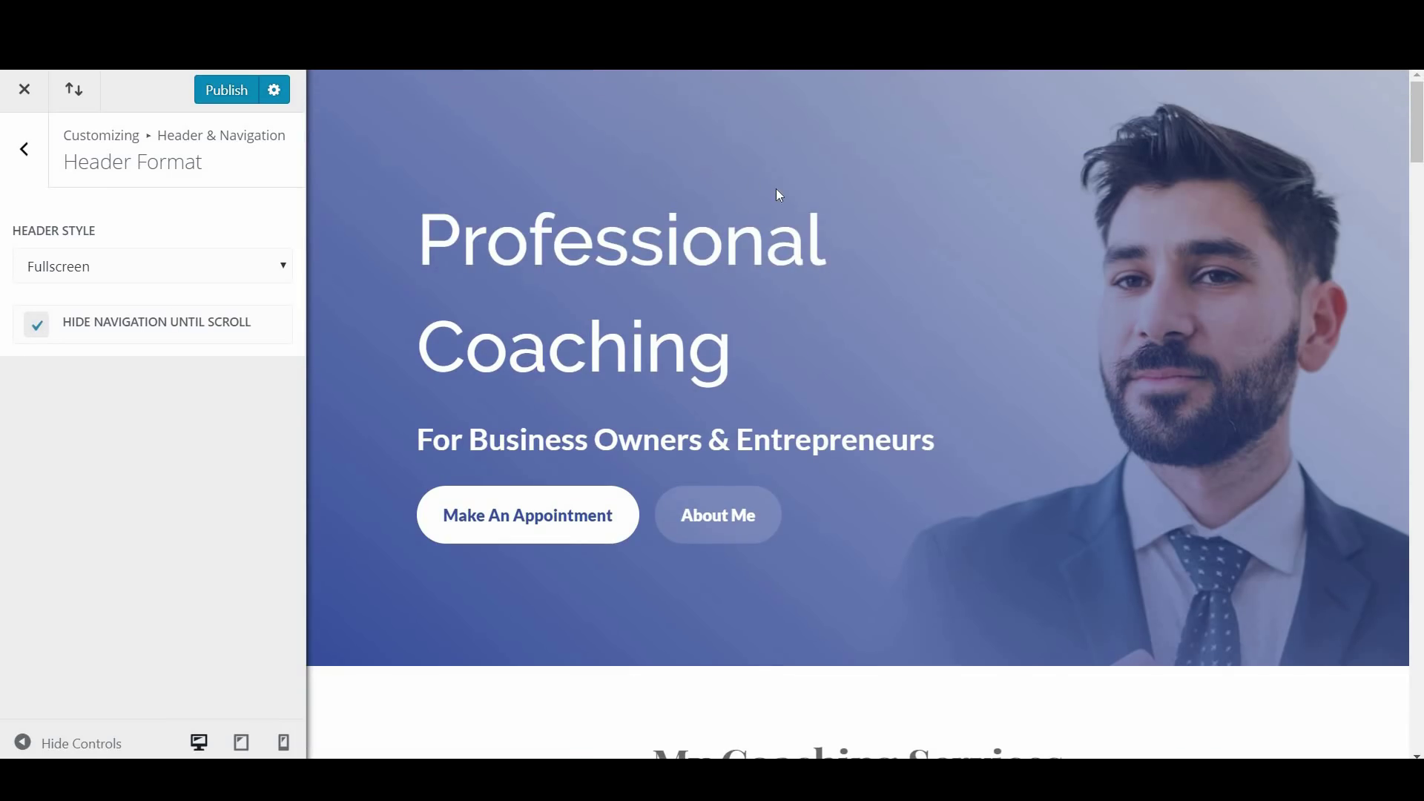
pyautogui.scroll(-5, 894, 291)
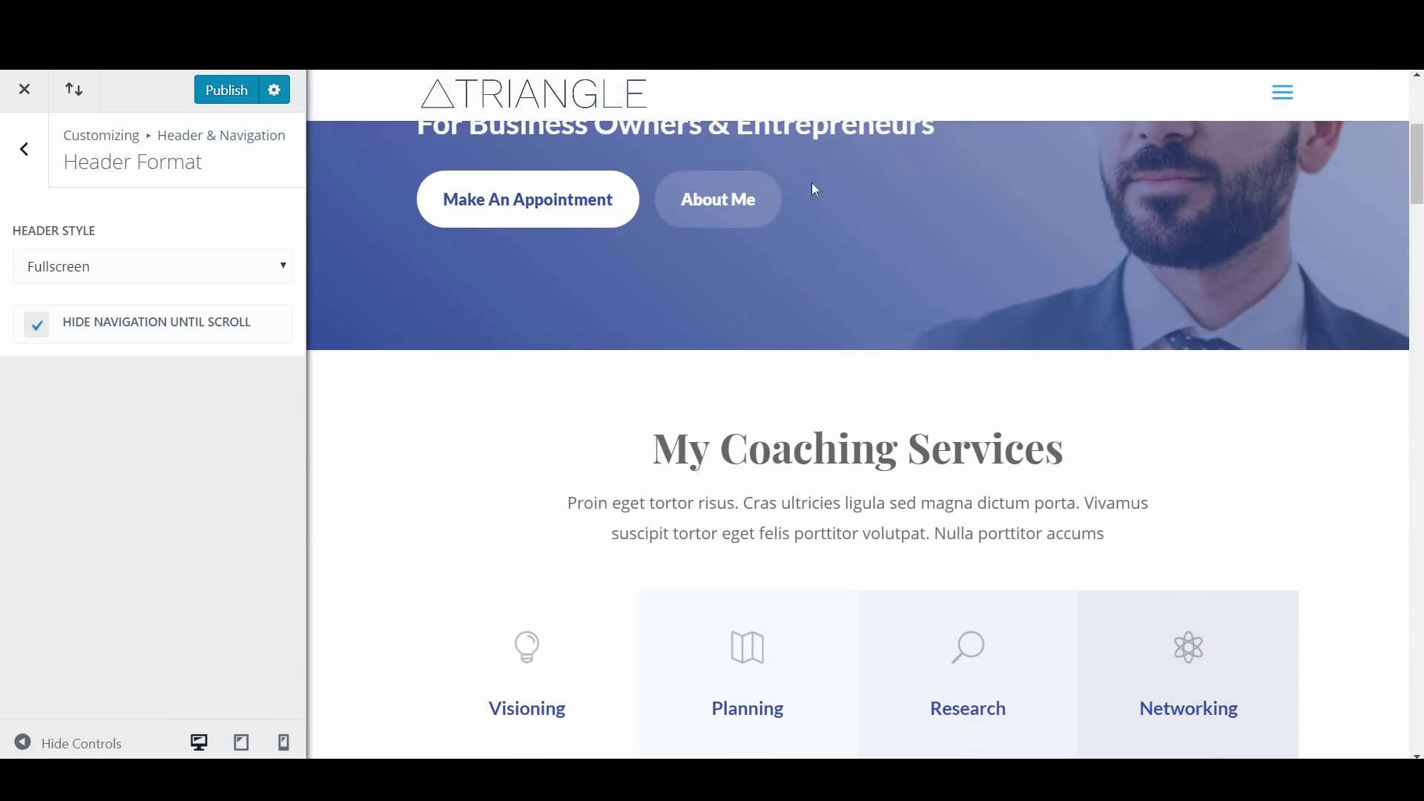
pyautogui.scroll(5, 812, 160)
# Restore the Default header style, untick Hide Navigation Until Scroll, and leave vertical navigation off
pyautogui.click(153, 266)
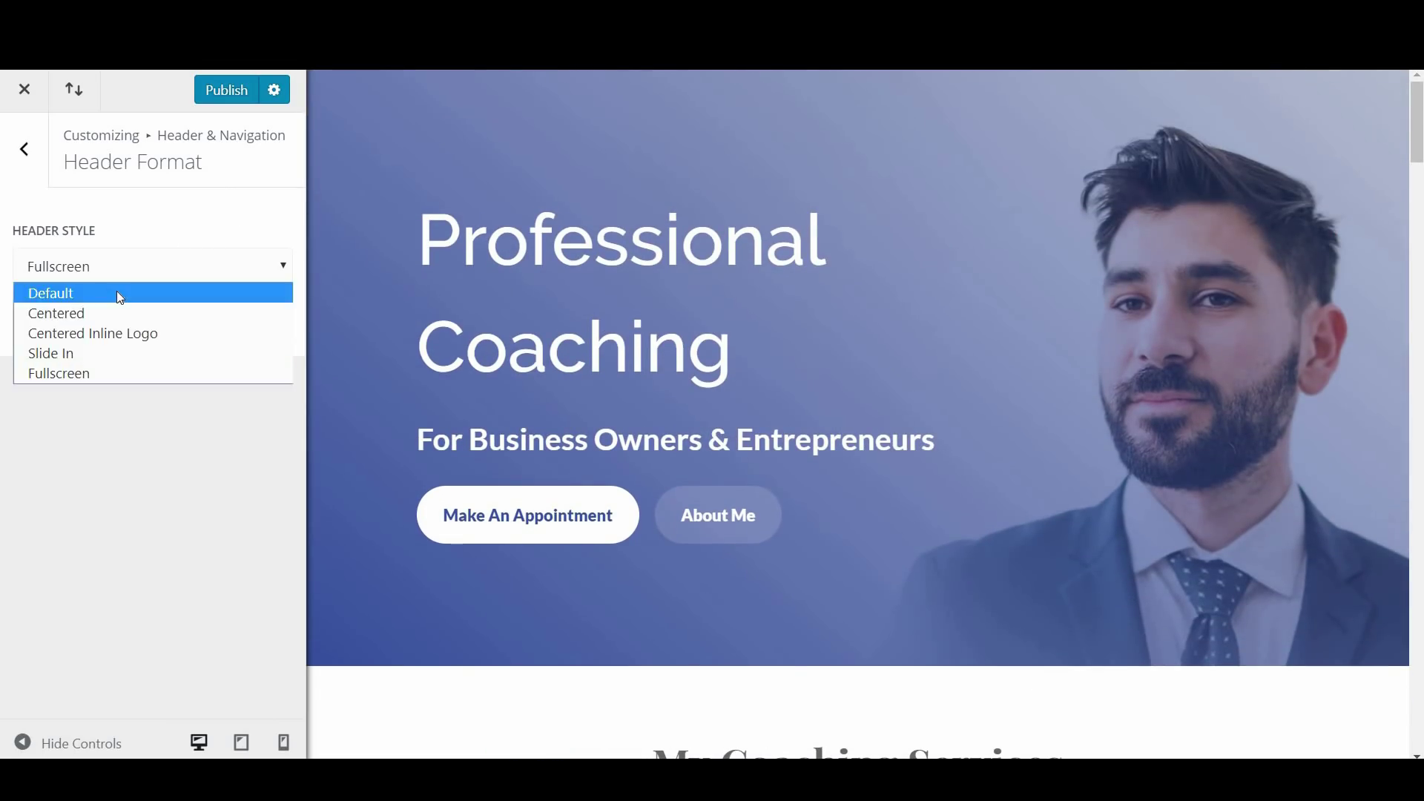
pyautogui.click(115, 294)
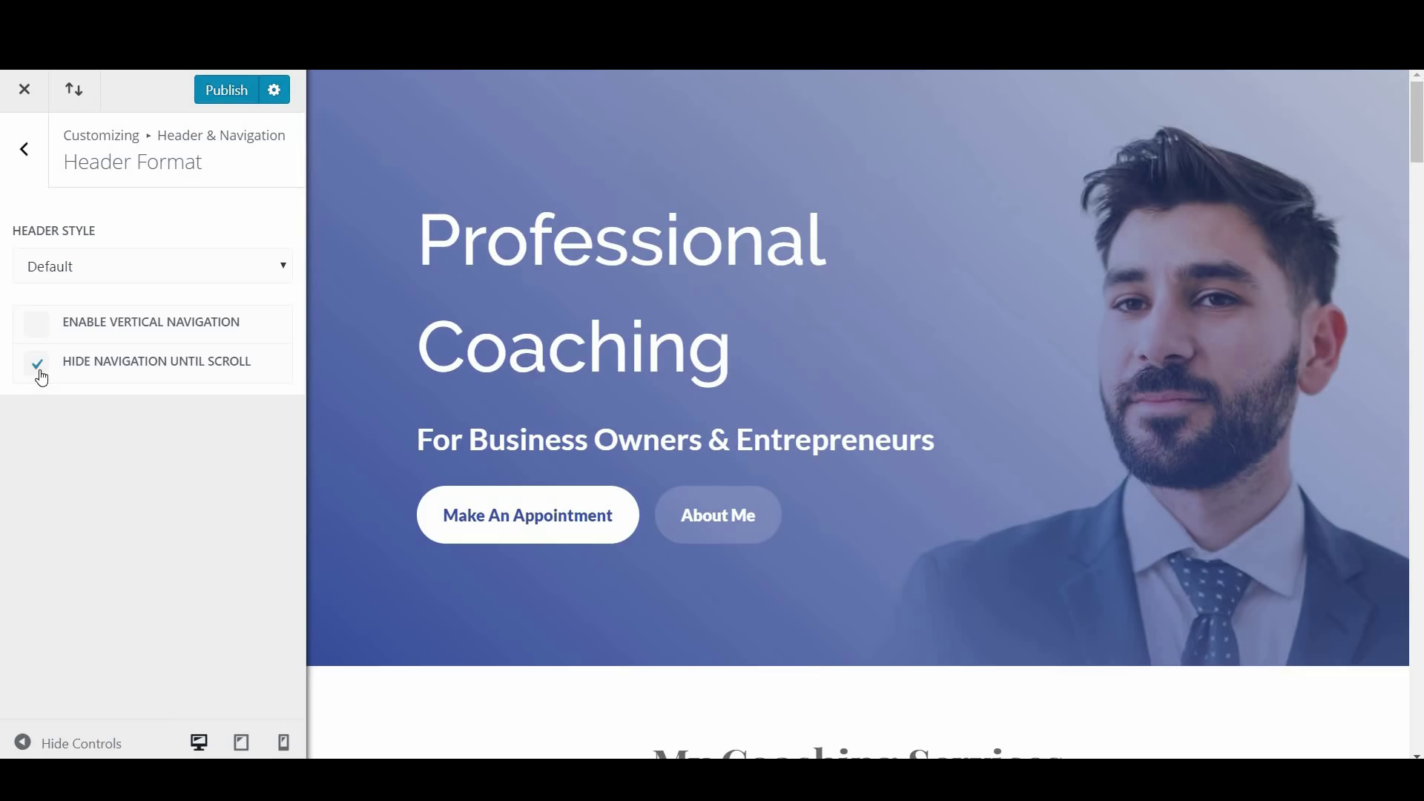
pyautogui.click(42, 373)
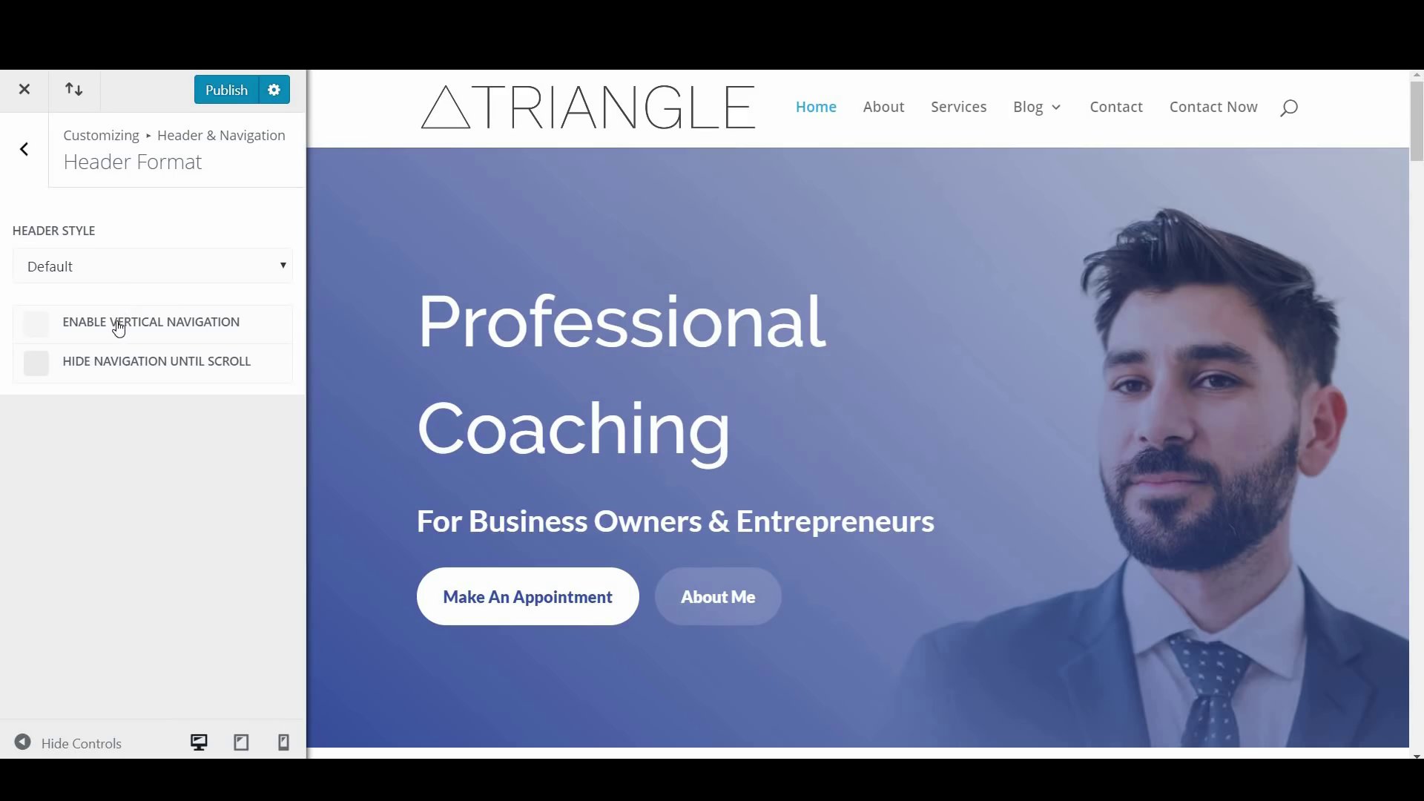
pyautogui.click(47, 329)
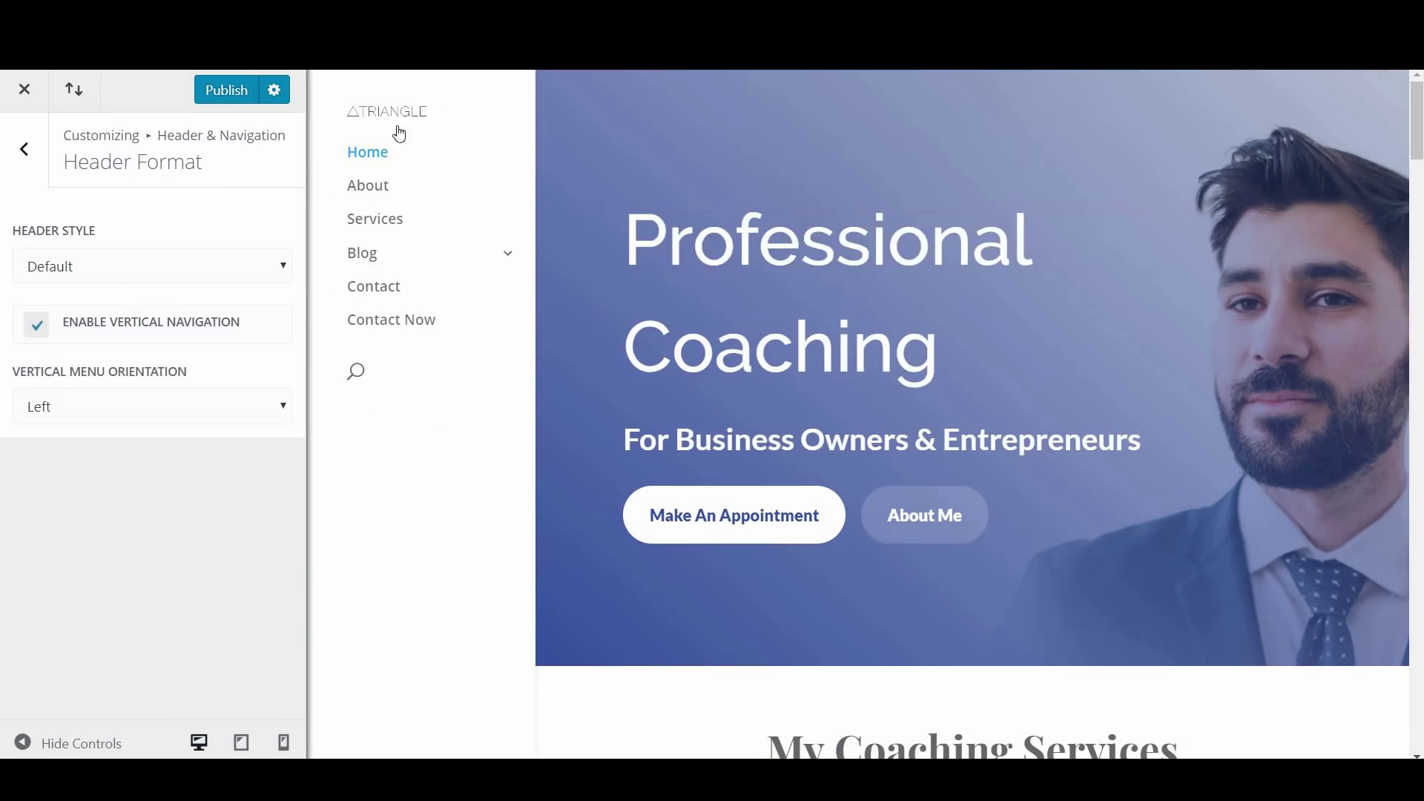
pyautogui.click(40, 326)
pyautogui.click(26, 150)
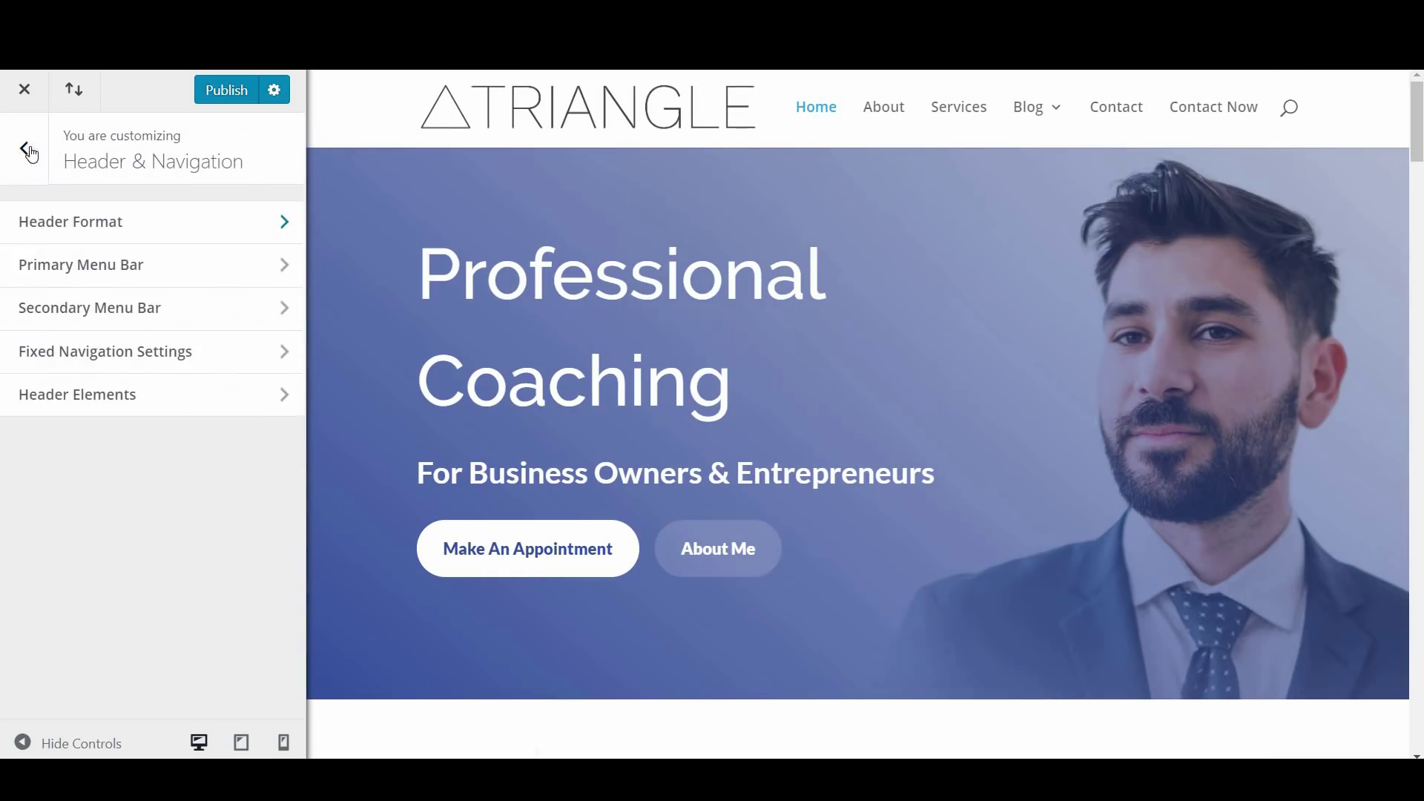
# In Primary Menu Bar, try a Menu Height of 30, then reset it to 66
pyautogui.click(150, 275)
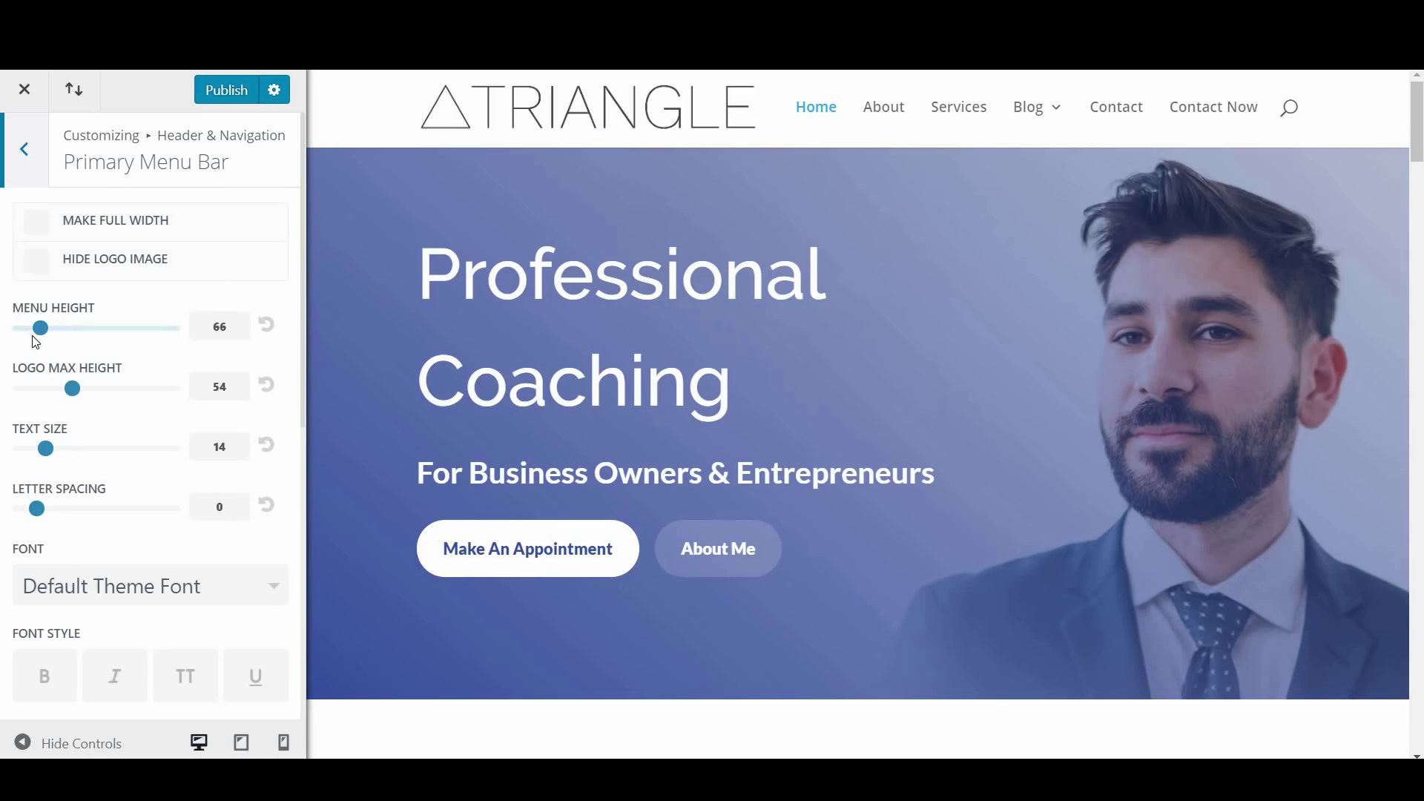
pyautogui.moveTo(41, 327); pyautogui.dragTo(6, 336)
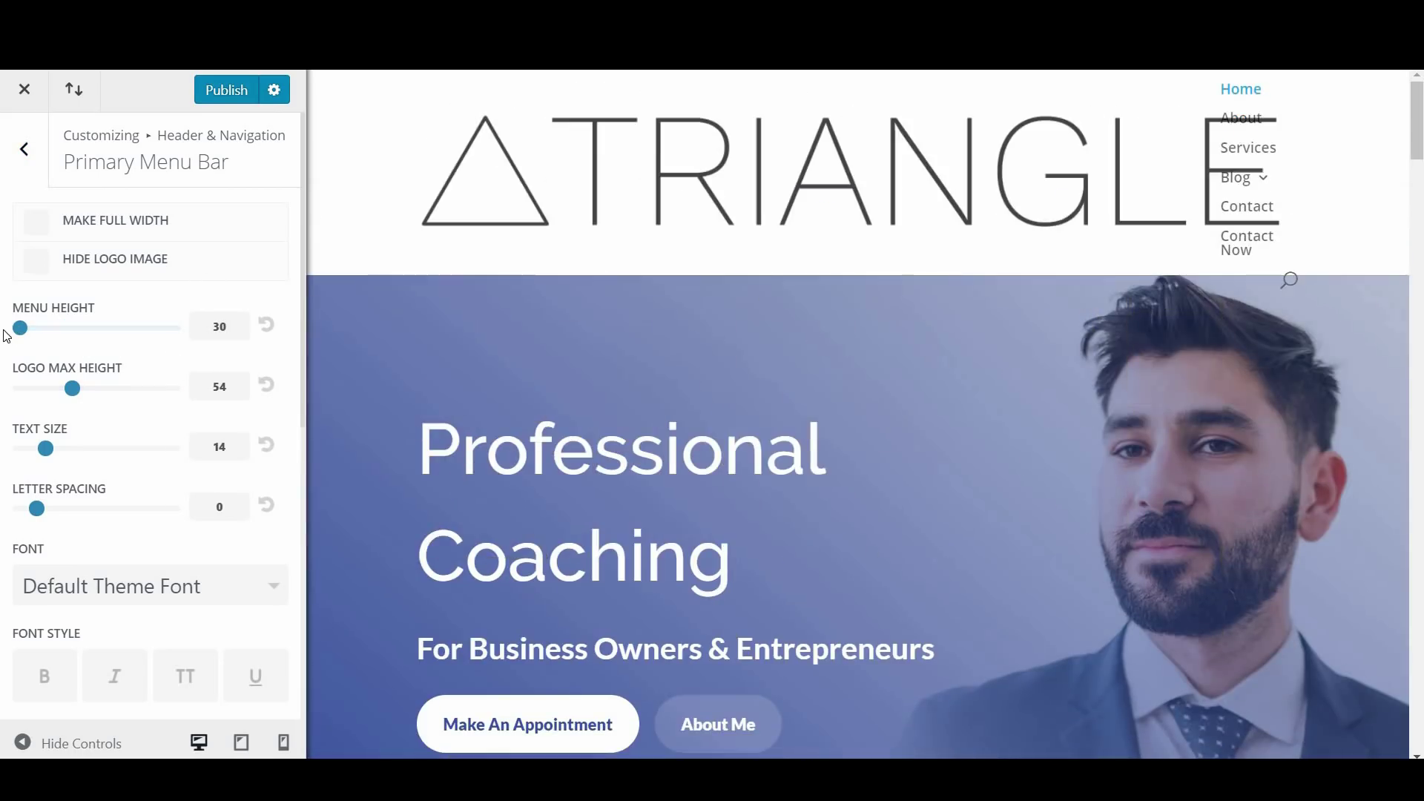
pyautogui.click(267, 332)
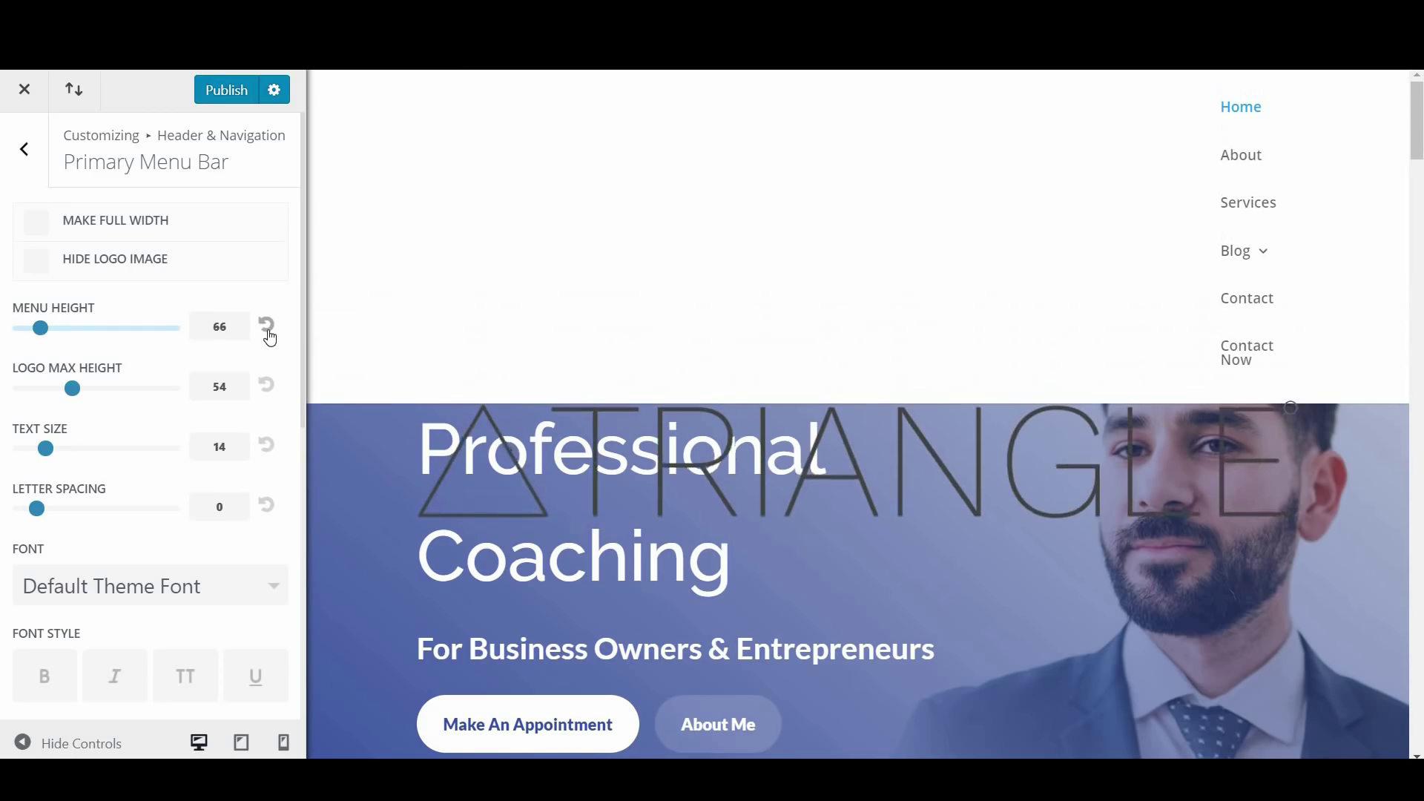
pyautogui.scroll(-5, 879, 457)
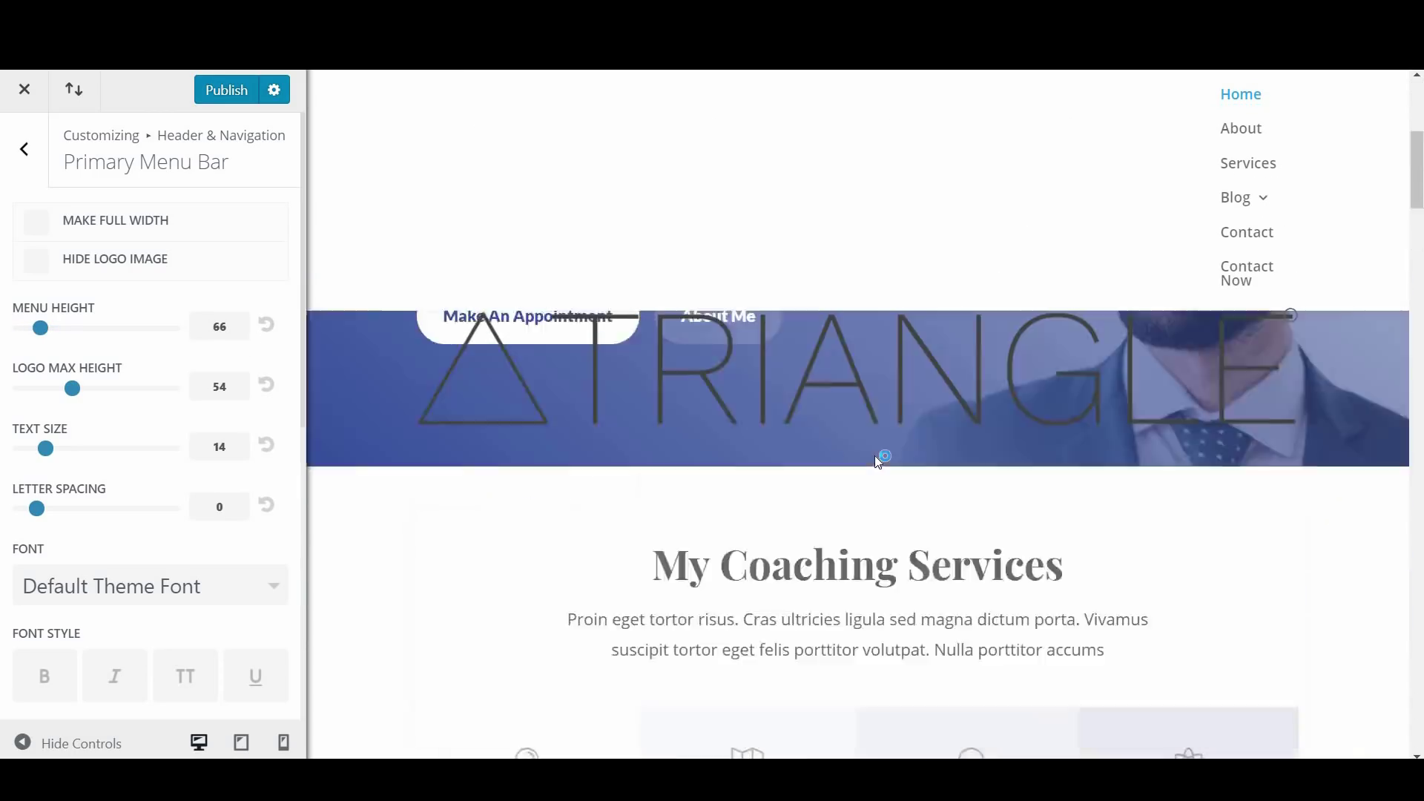
pyautogui.scroll(5, 880, 457)
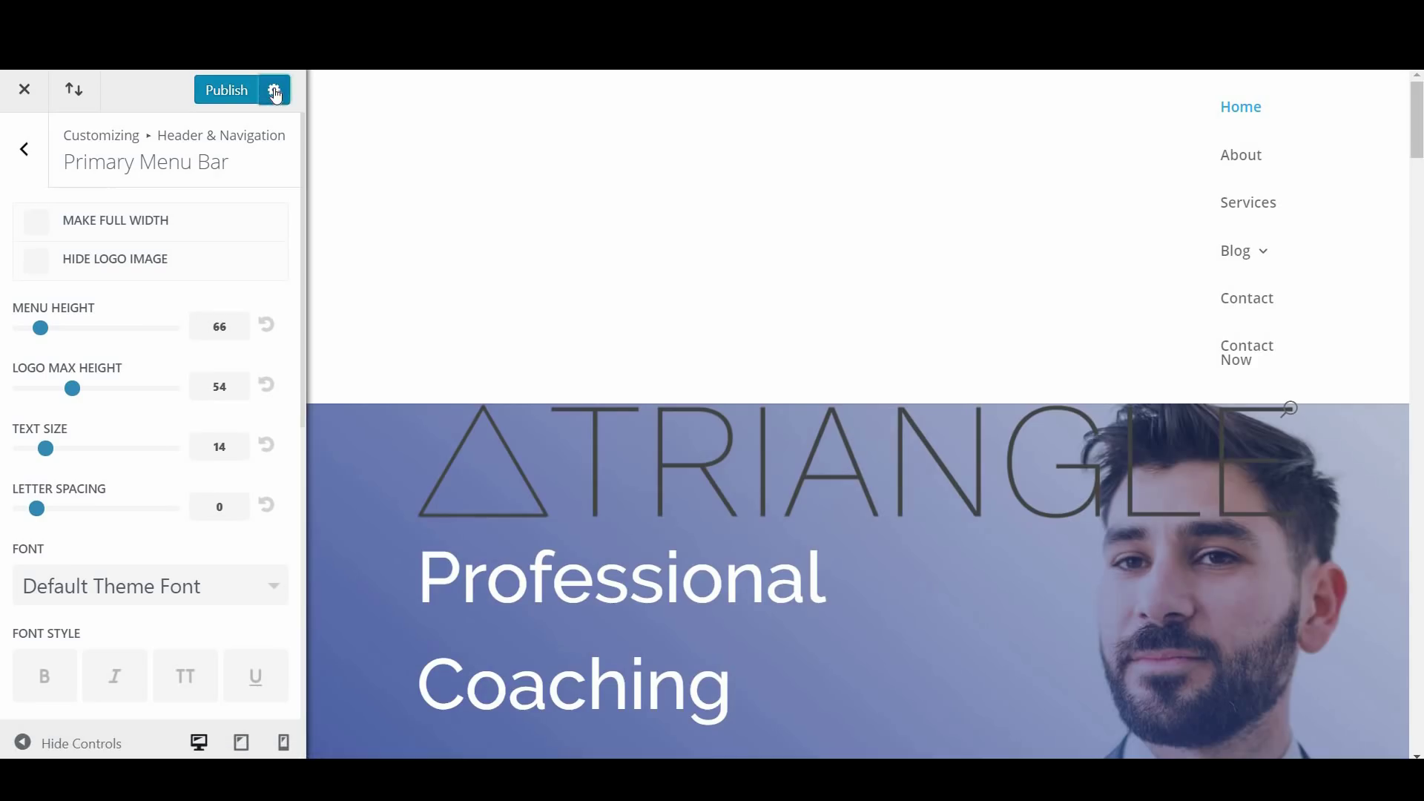
# Check the publish options and publish the changes to the live site
pyautogui.click(274, 90)
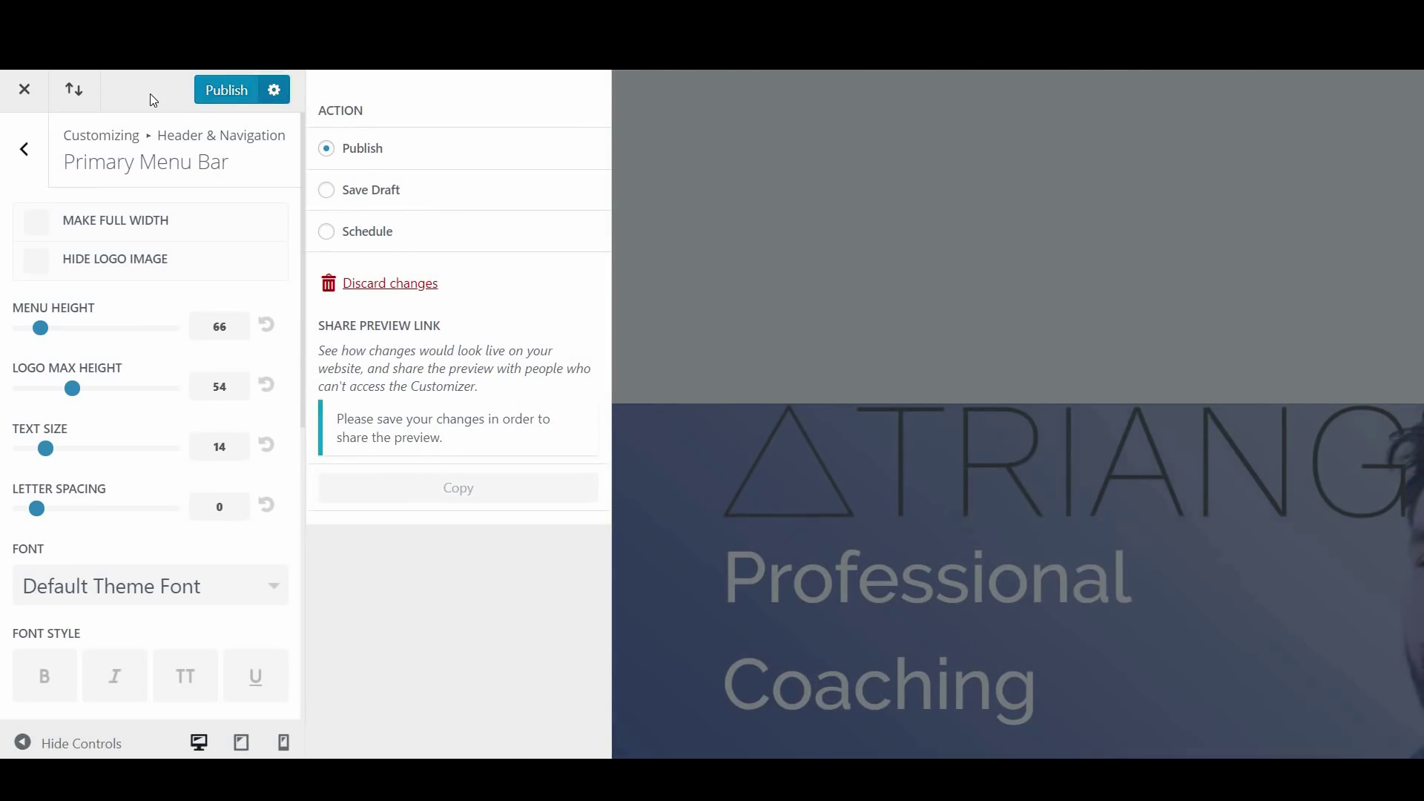
pyautogui.click(234, 92)
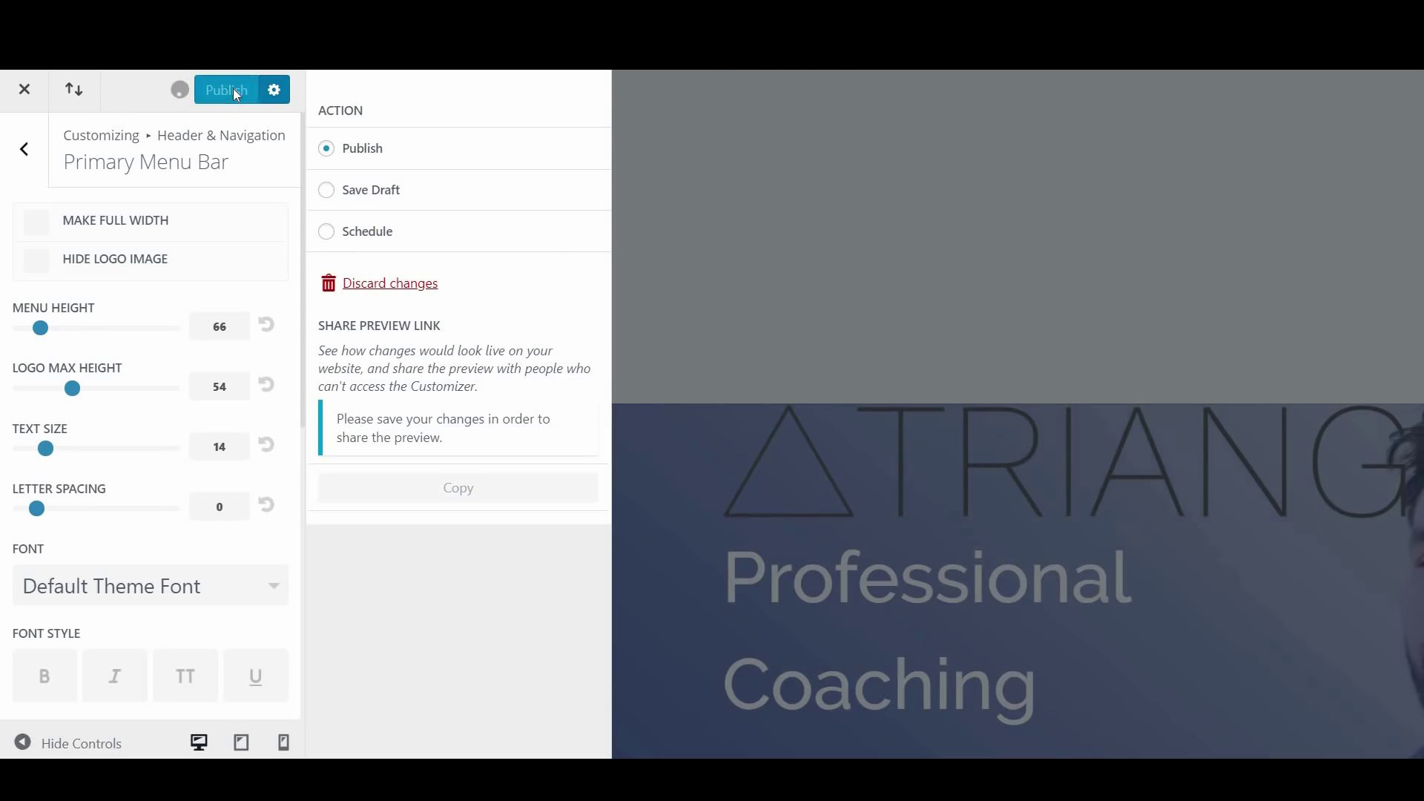
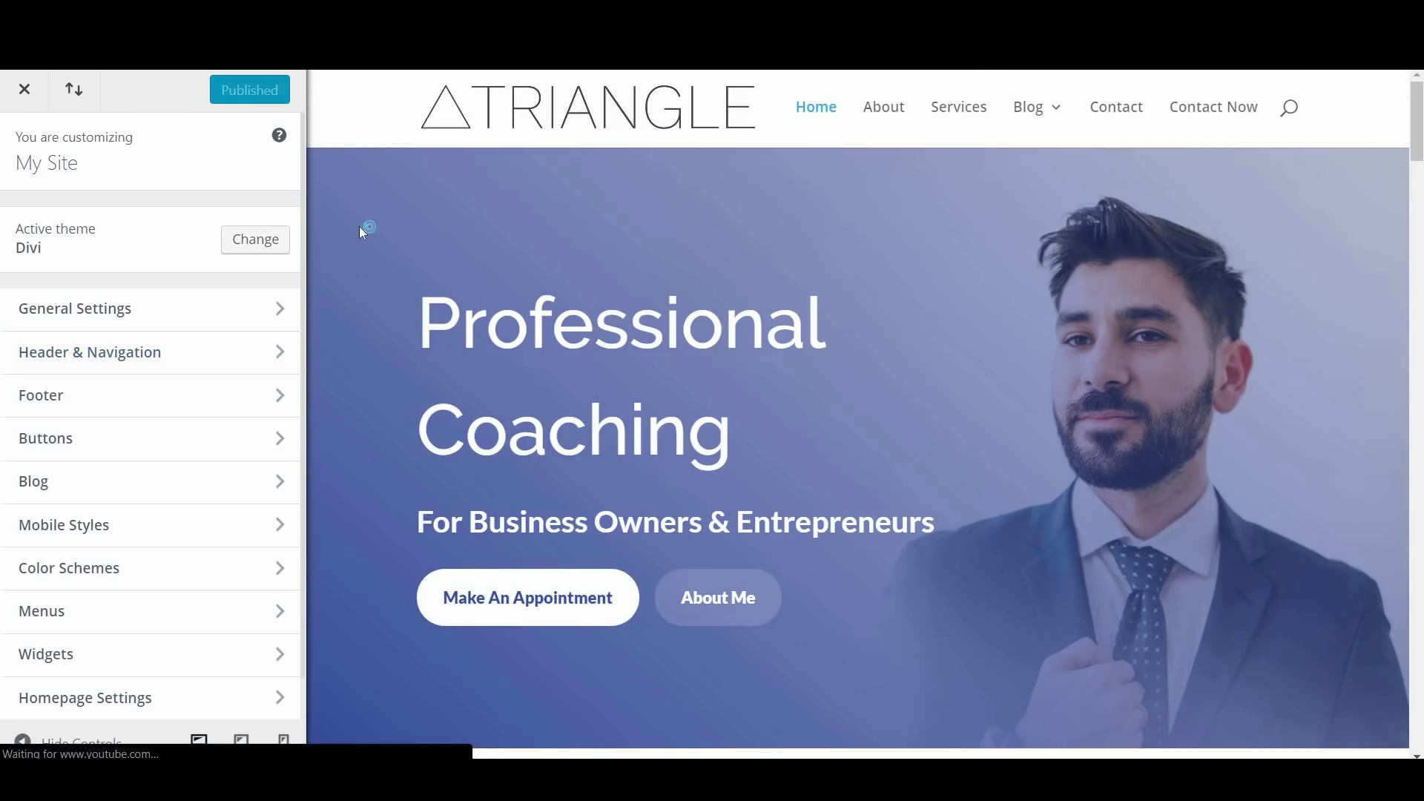
# Make the primary menu bar full width, briefly toggling the logo image off and back on
pyautogui.click(245, 357)
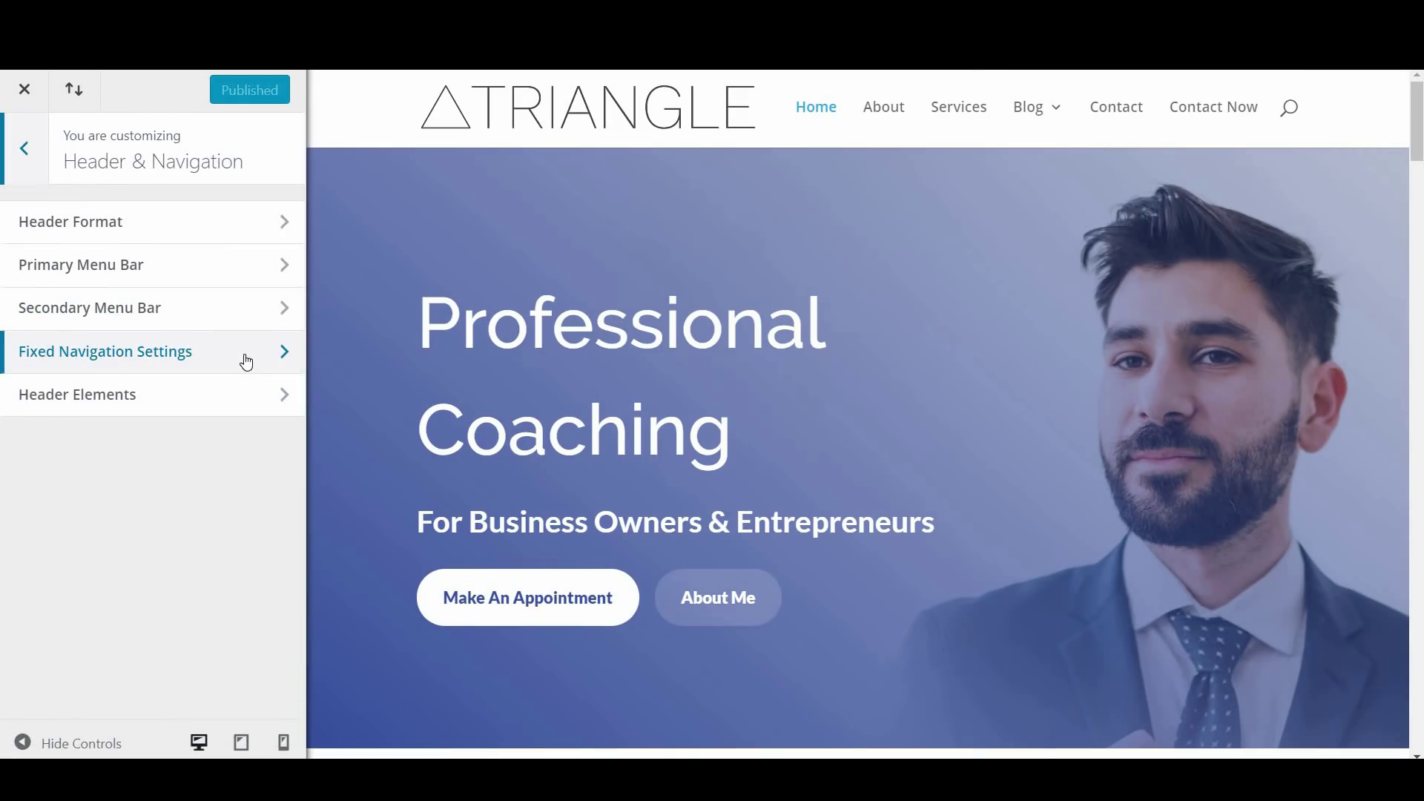
pyautogui.click(252, 273)
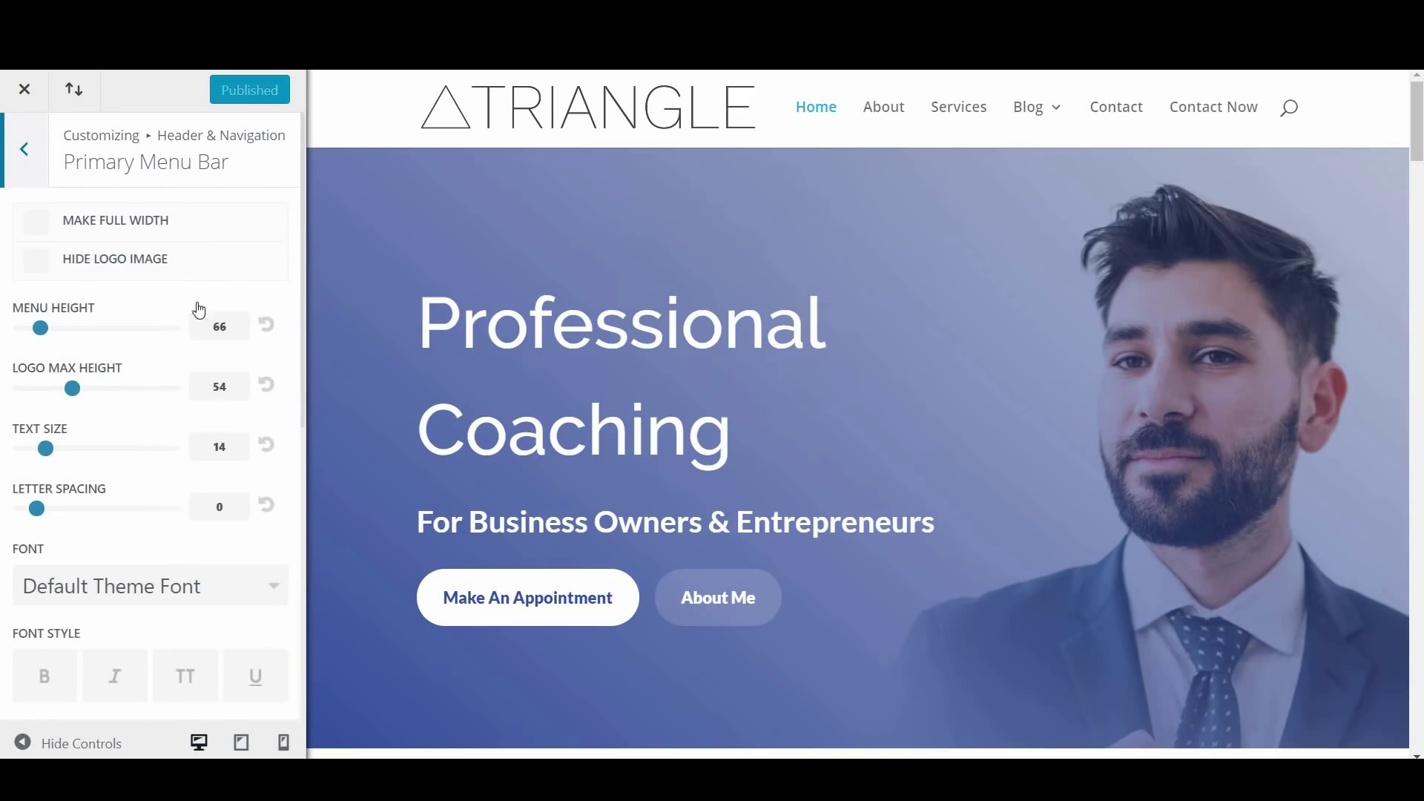
pyautogui.click(46, 224)
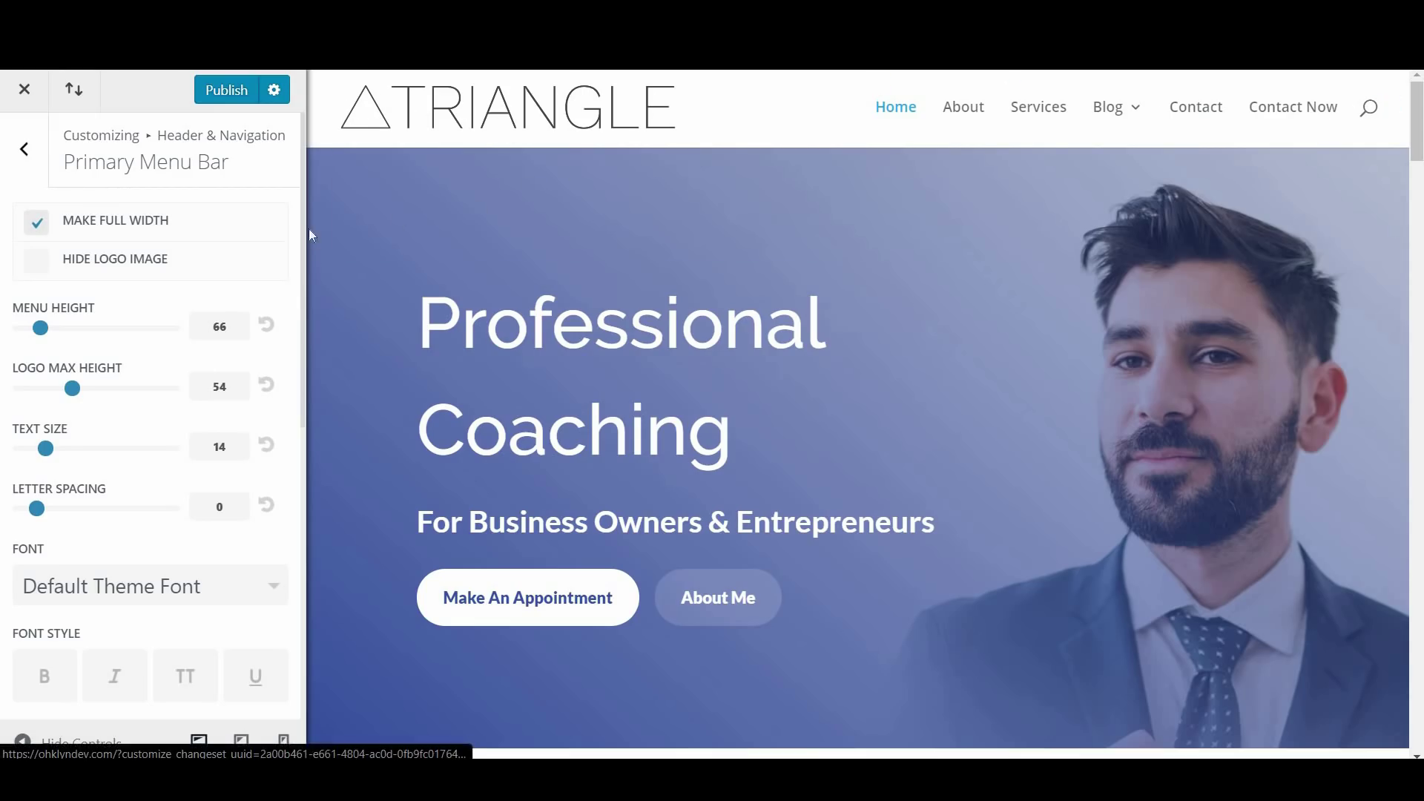
pyautogui.click(45, 270)
pyautogui.click(41, 268)
# Keep the Default Theme Font for menus and set the active link colour to teal #0ddadd
pyautogui.scroll(-4, 103, 402)
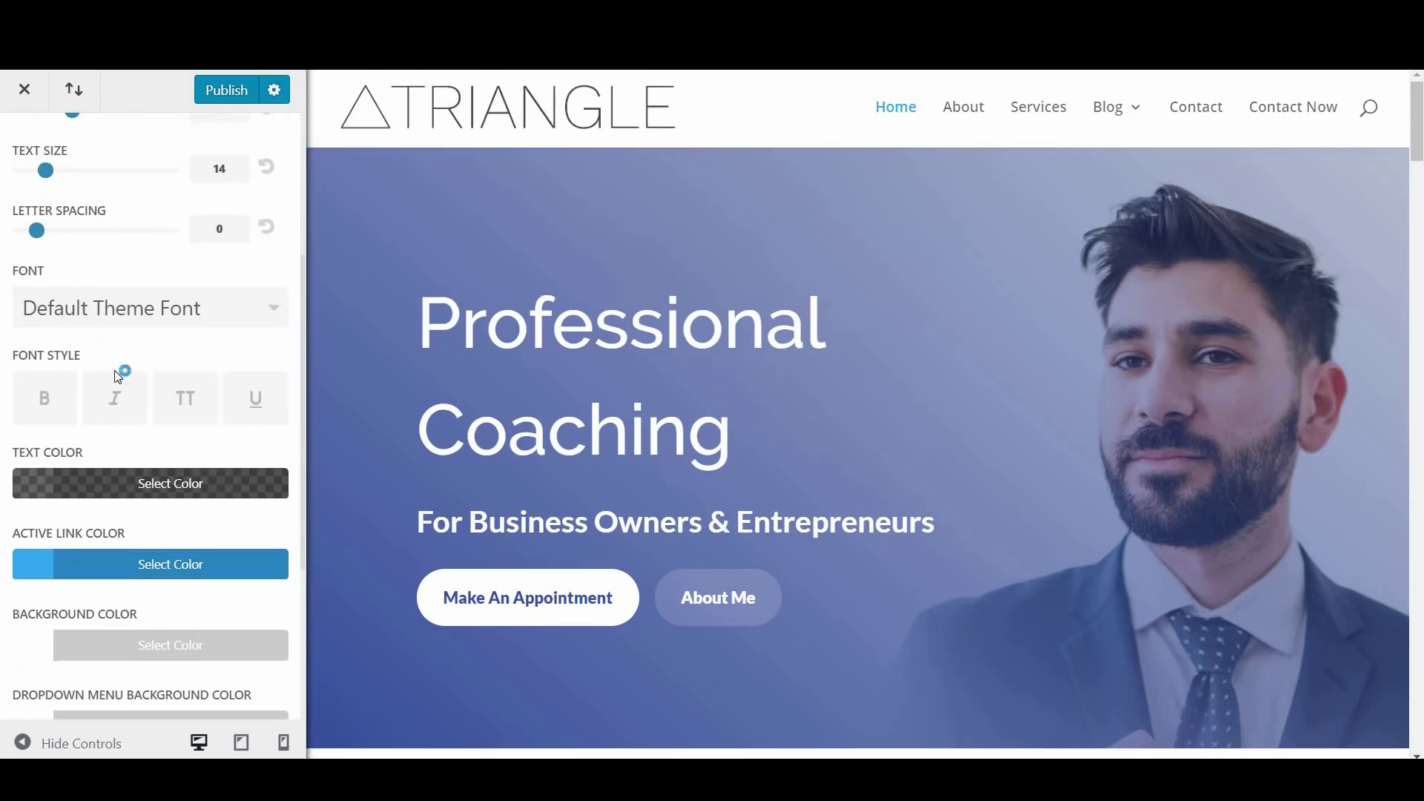
pyautogui.click(156, 318)
pyautogui.click(156, 317)
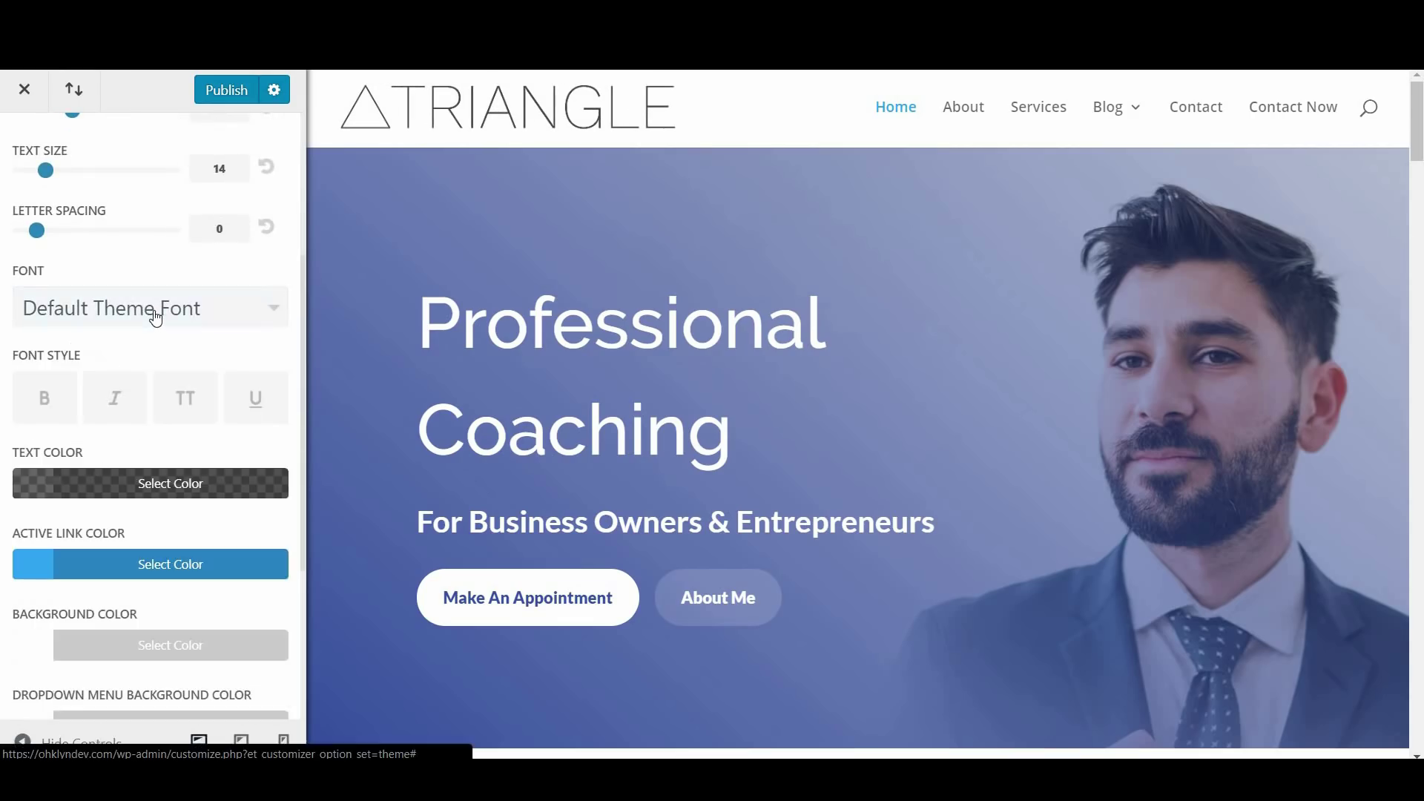
pyautogui.scroll(-4, 132, 402)
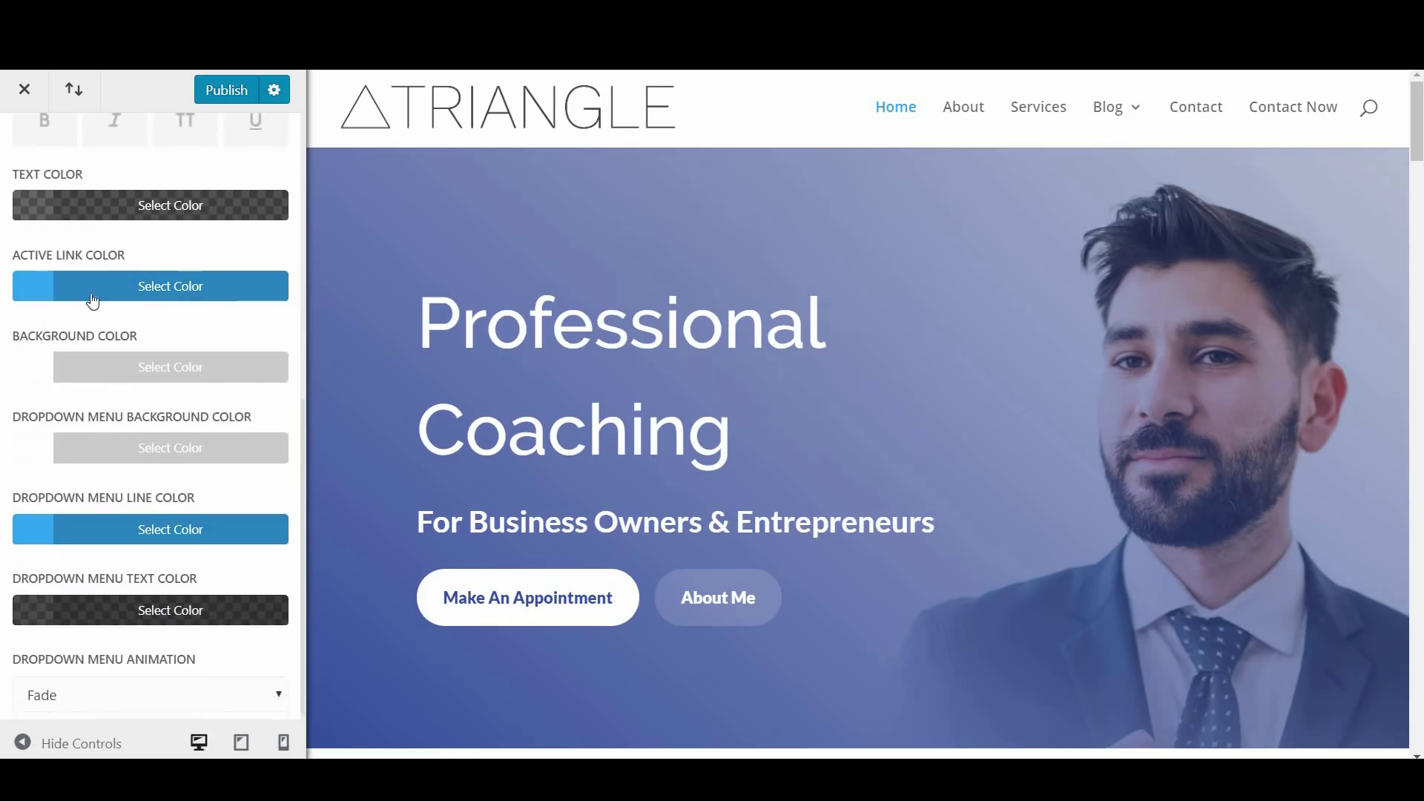
pyautogui.click(93, 300)
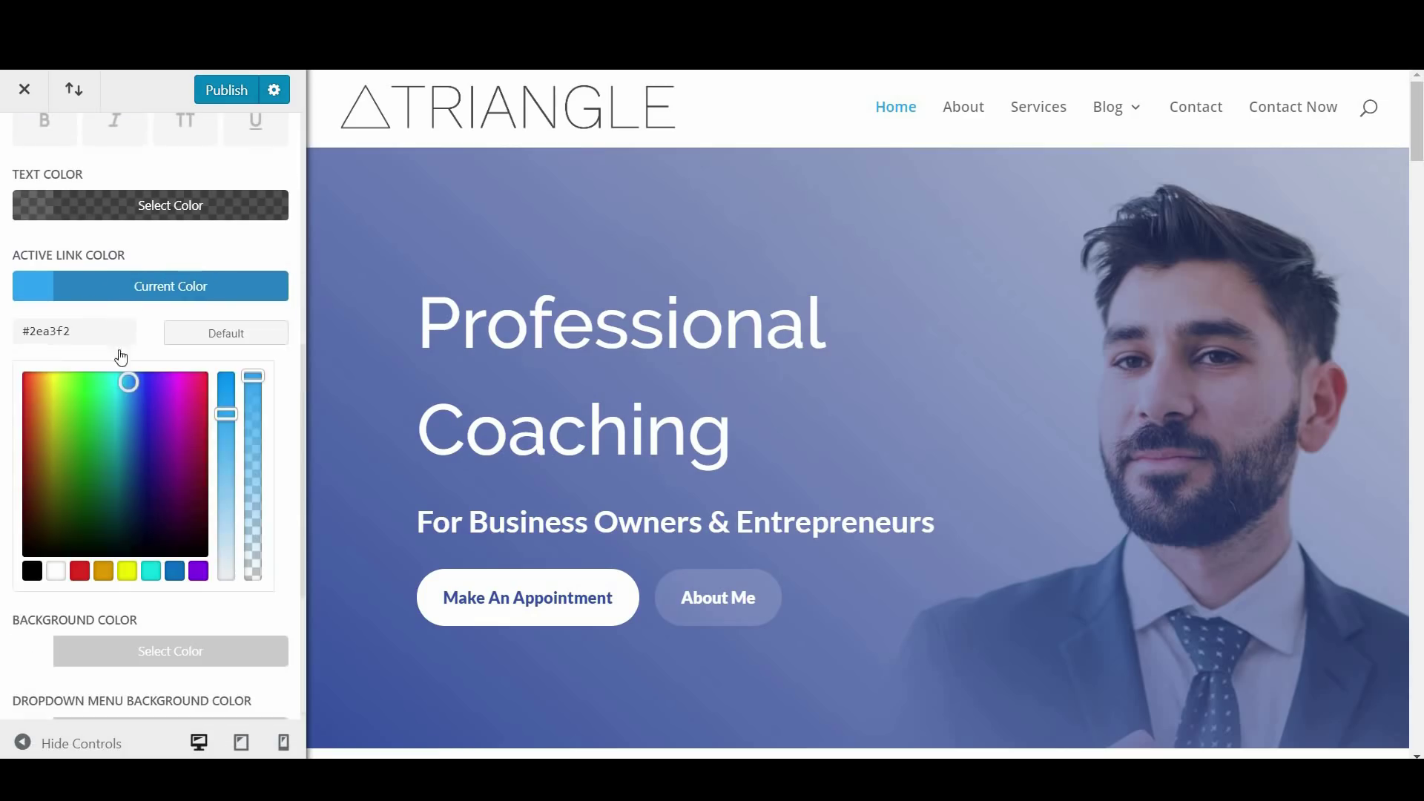
pyautogui.click(152, 573)
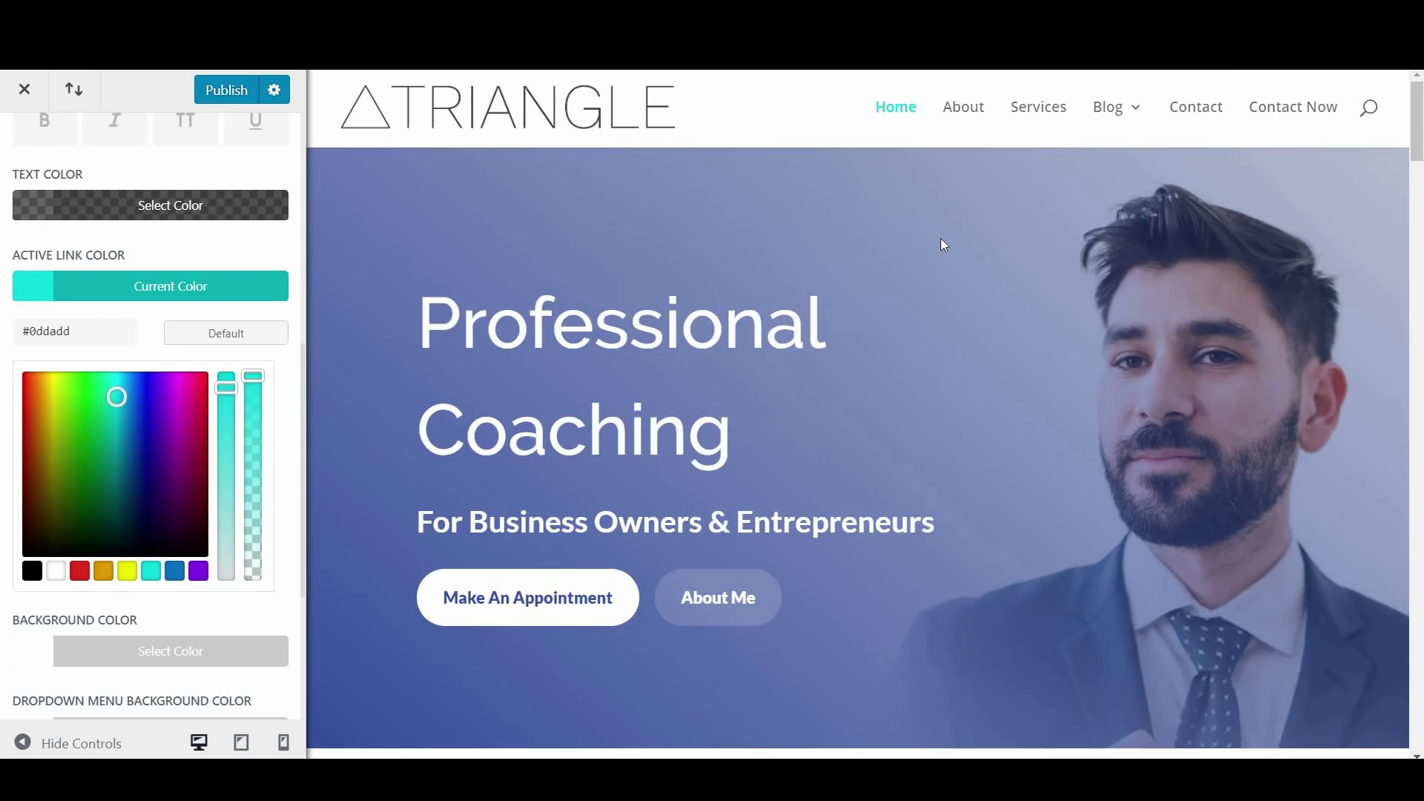
# Reload the preview, set the dropdown menu line to teal #0ddadd, and open Secondary Menu Bar settings
pyautogui.click(887, 111)
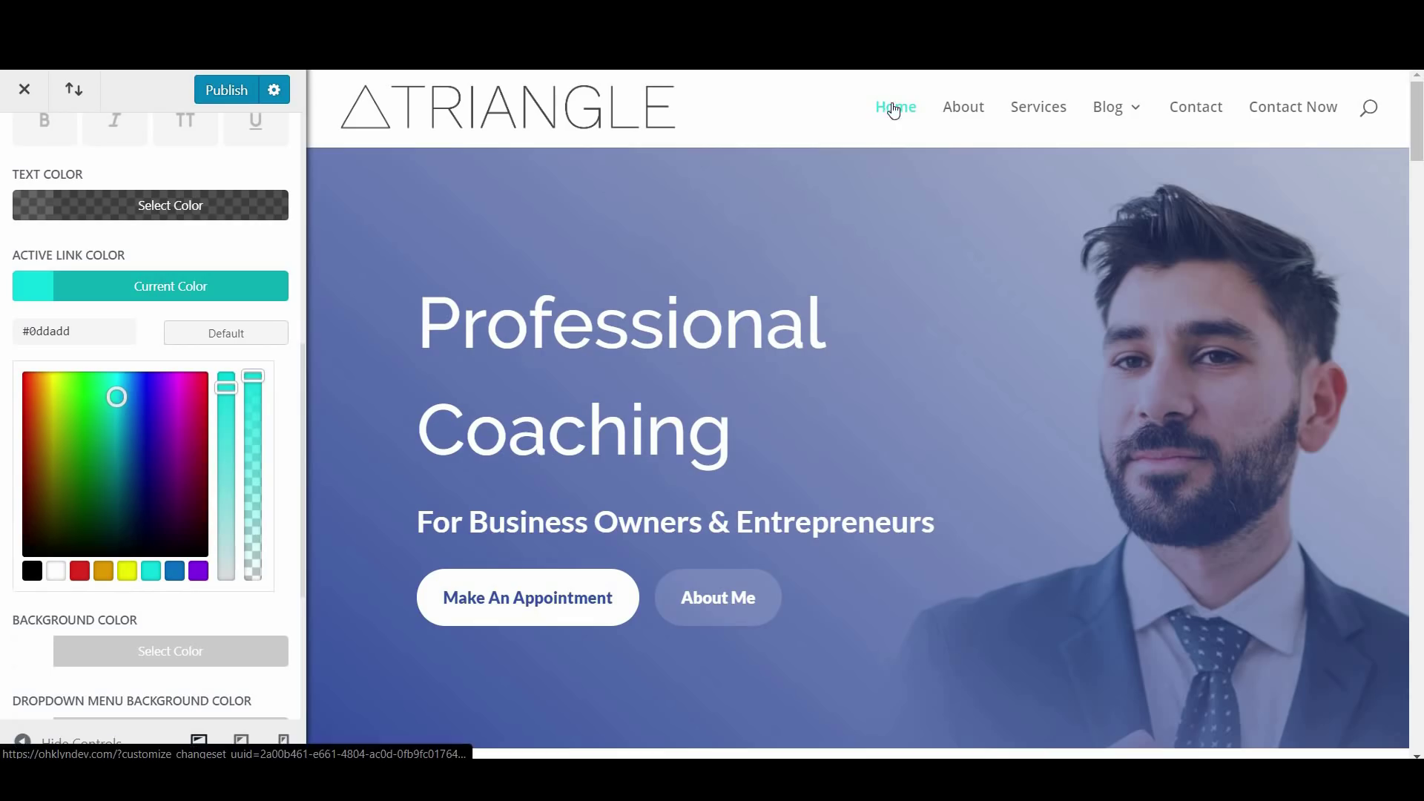
pyautogui.scroll(-4, 284, 419)
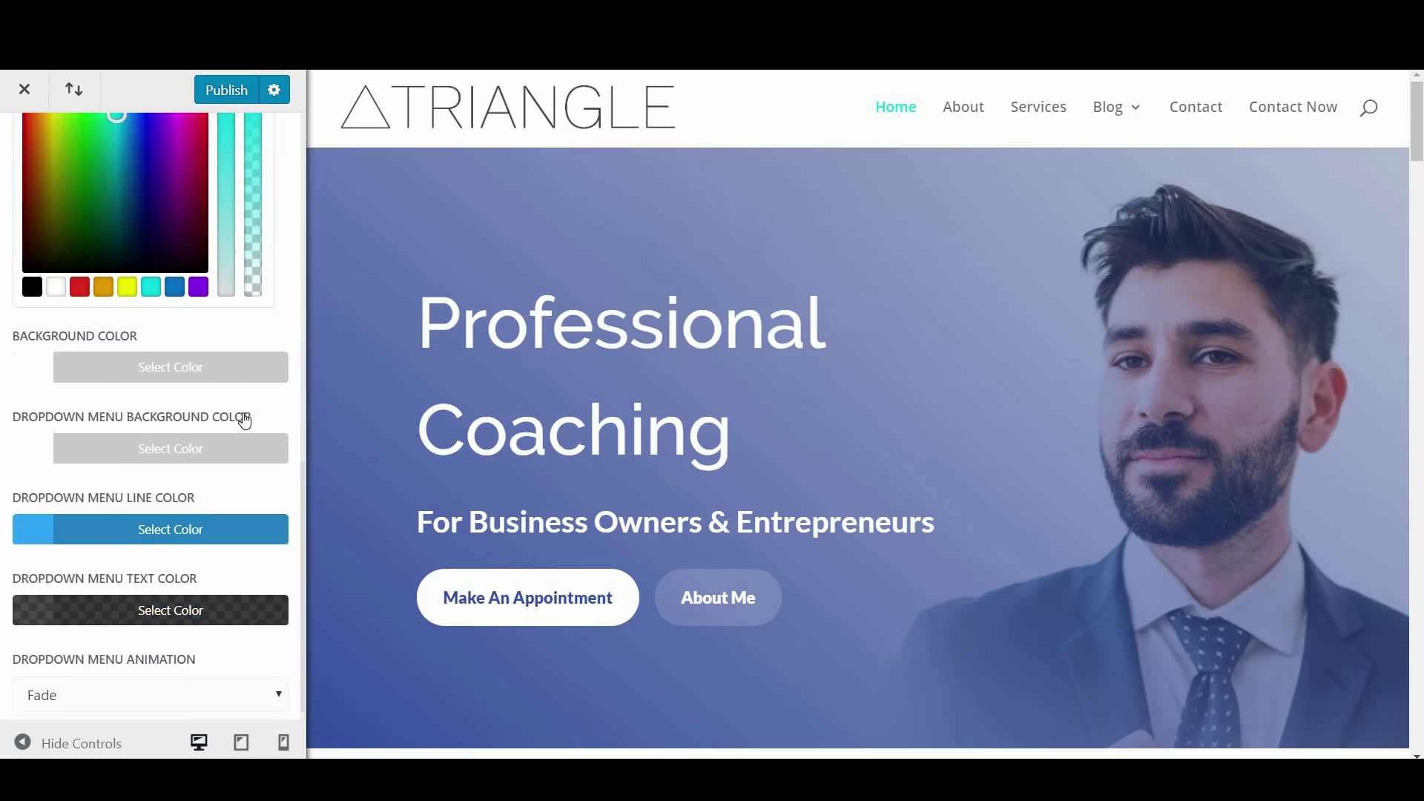
pyautogui.click(134, 537)
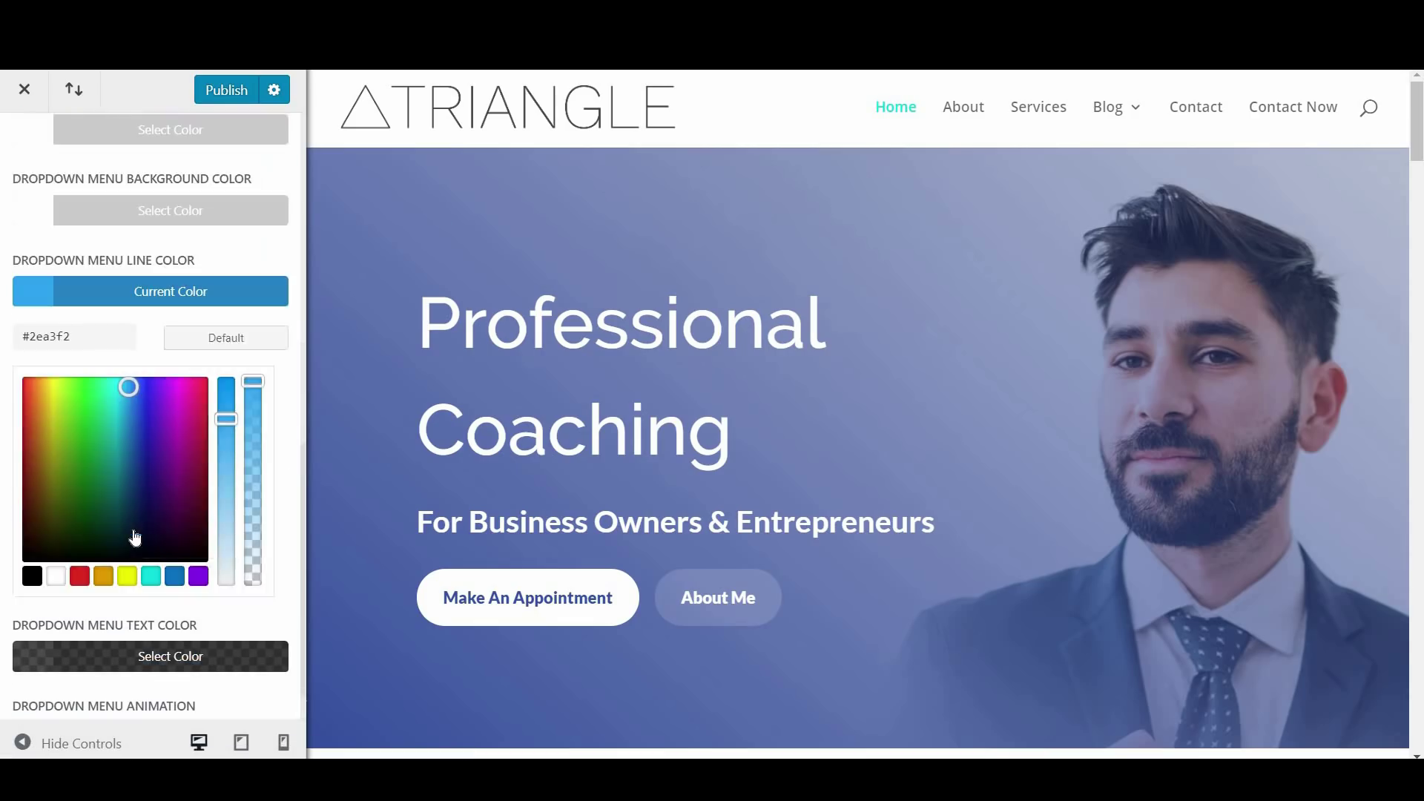
pyautogui.click(152, 575)
pyautogui.moveTo(1118, 103)
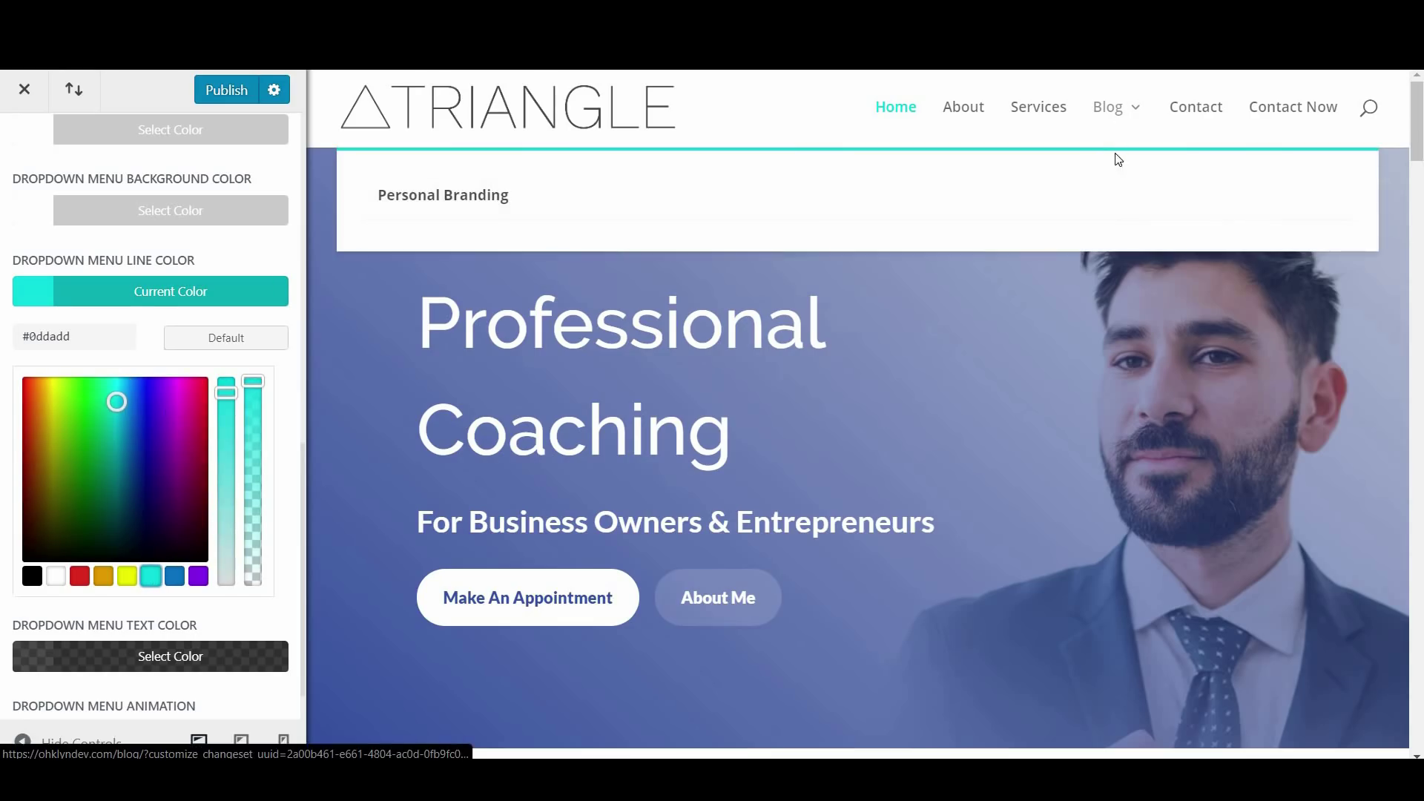
pyautogui.scroll(-1, 215, 541)
pyautogui.scroll(2, 55, 224)
pyautogui.click(21, 148)
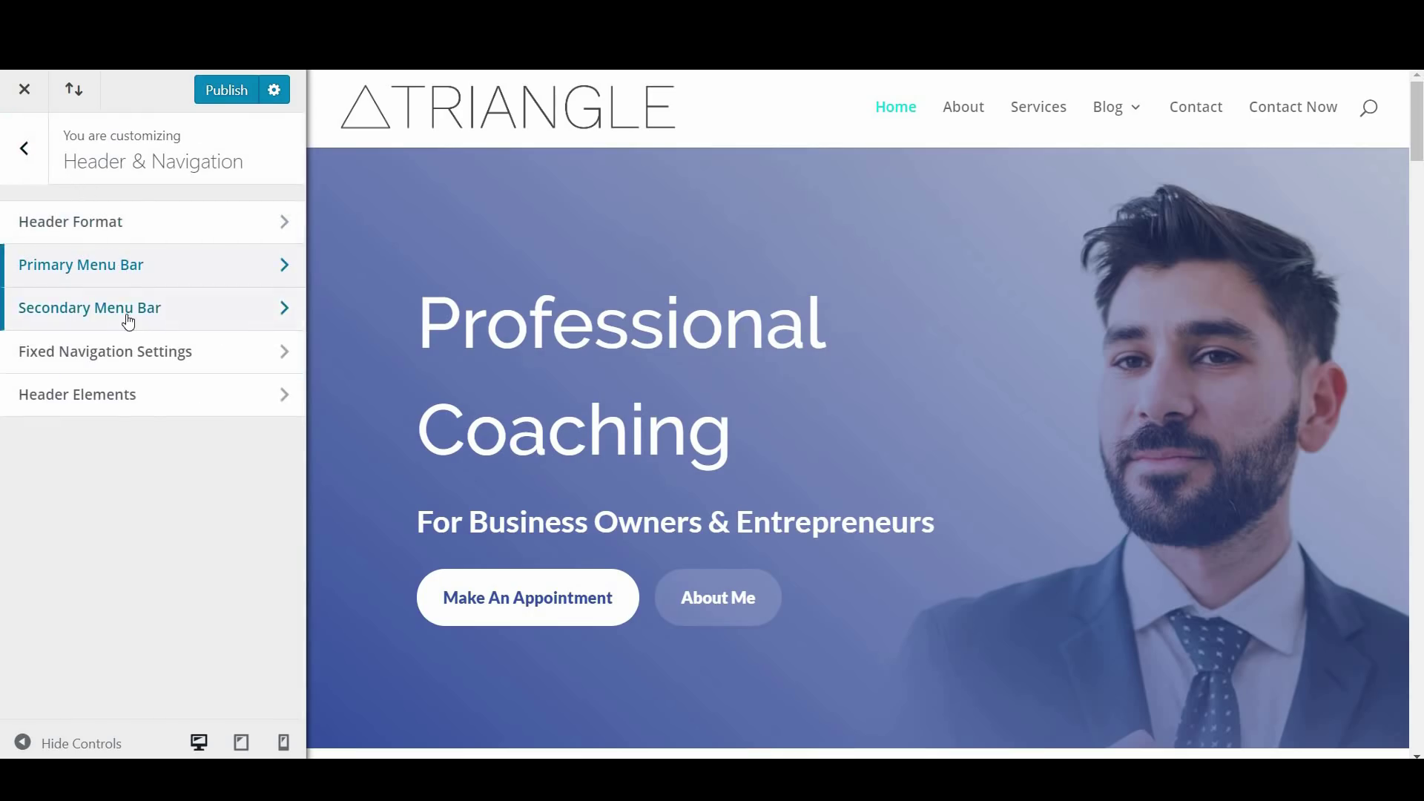
pyautogui.click(129, 321)
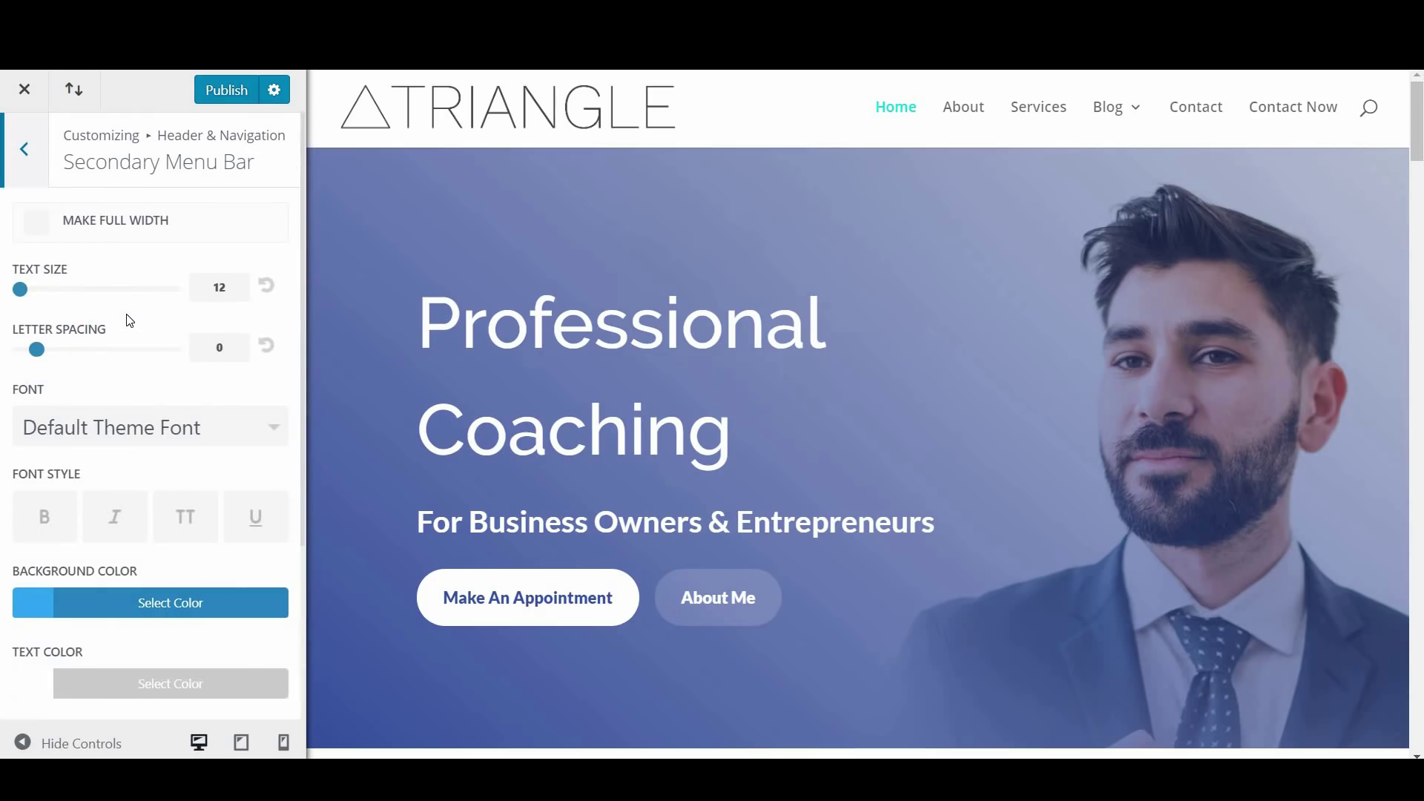
# Set the secondary menu bar background and its dropdown menu background to teal #0ddadd
pyautogui.scroll(-3, 128, 321)
pyautogui.scroll(1, 173, 423)
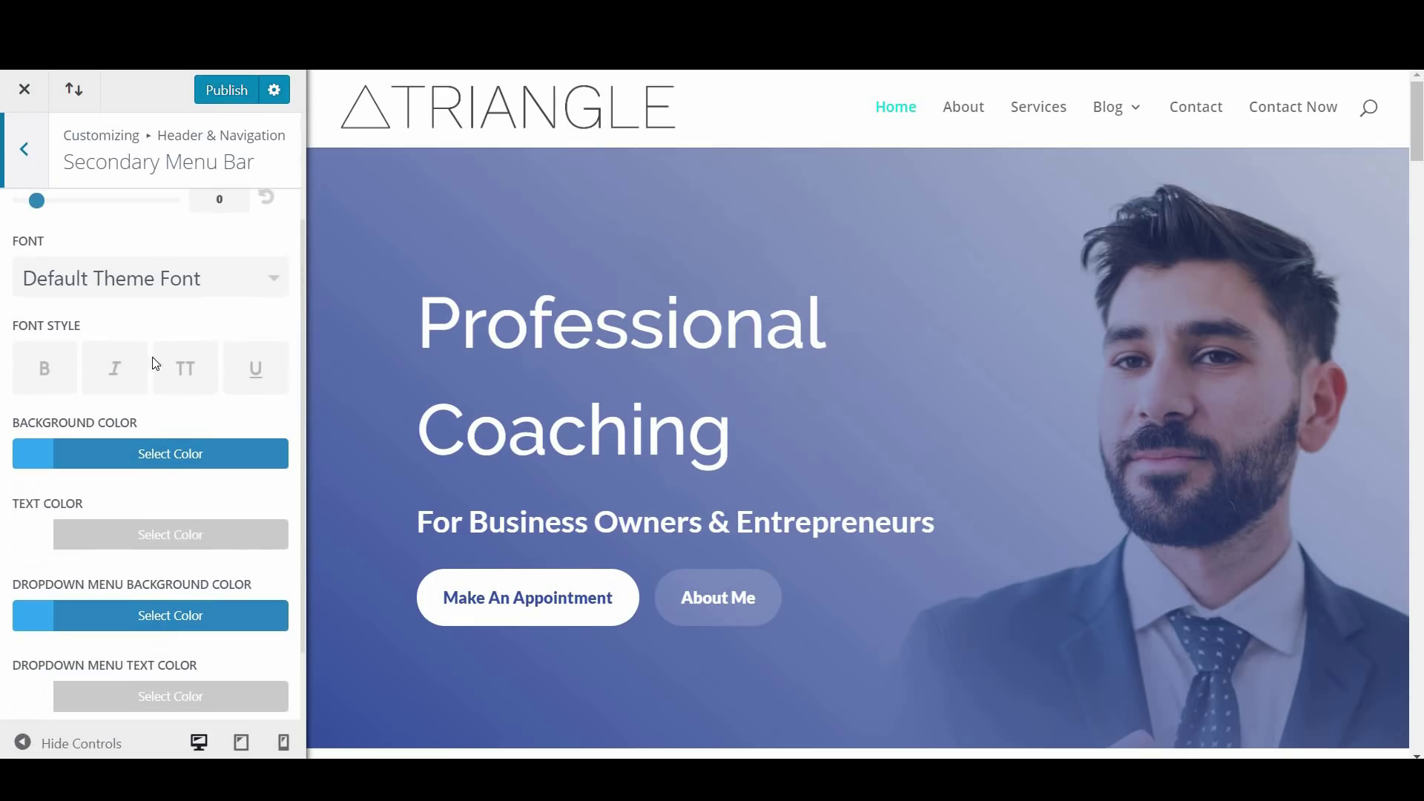
pyautogui.click(104, 461)
pyautogui.scroll(-3, 123, 549)
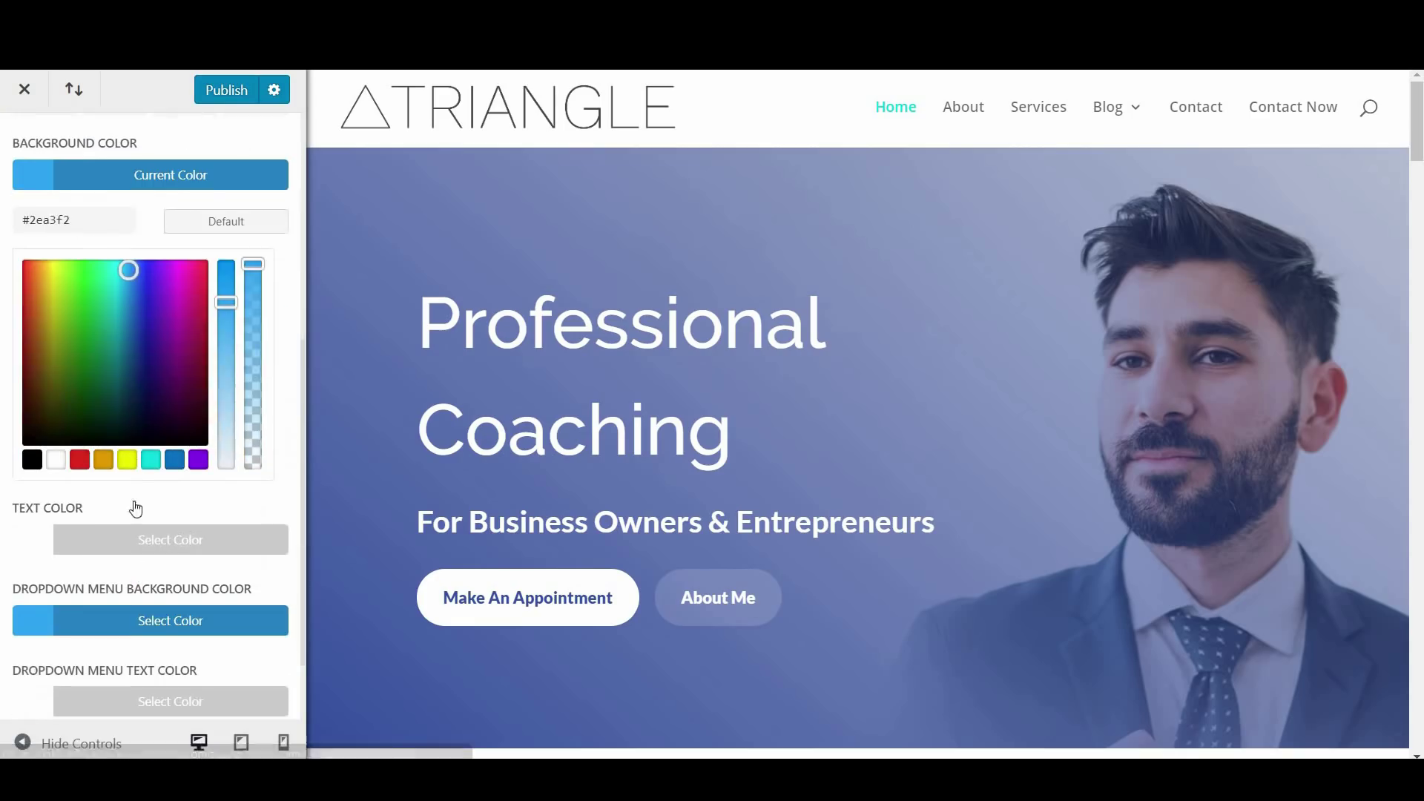
pyautogui.click(151, 459)
pyautogui.click(164, 631)
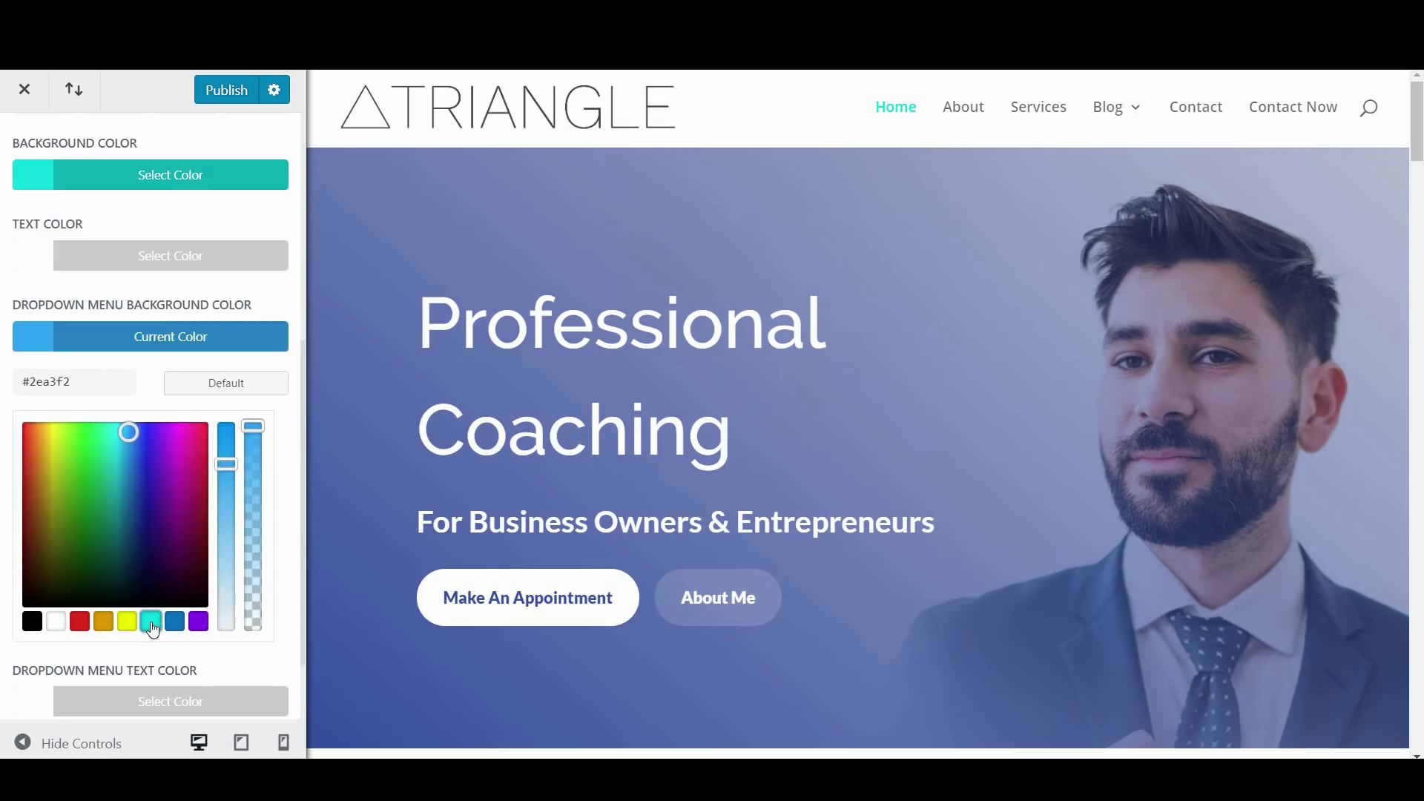
pyautogui.click(151, 623)
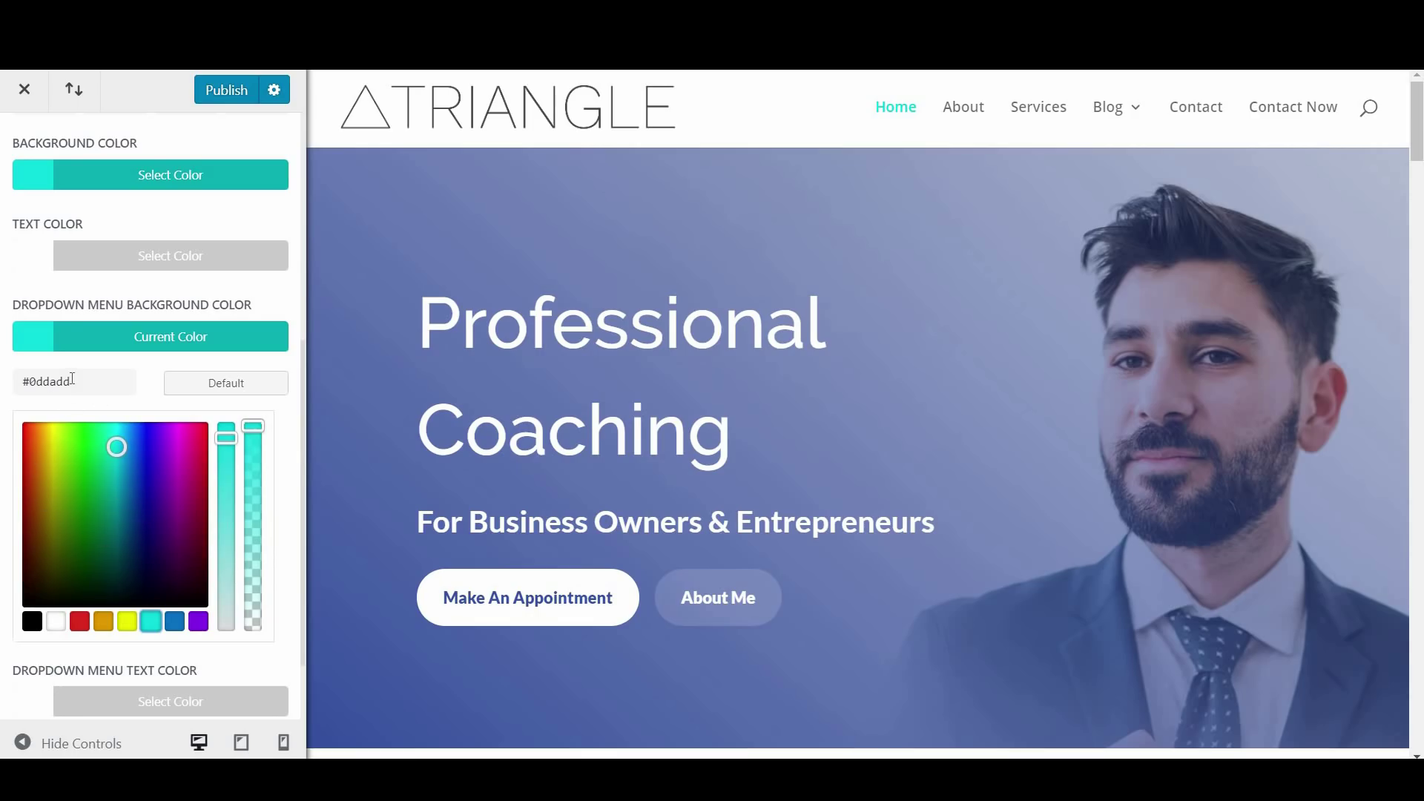
# Open Fixed Navigation Settings and toggle the fixed header logo off and back on
pyautogui.scroll(10, 66, 334)
pyautogui.click(24, 148)
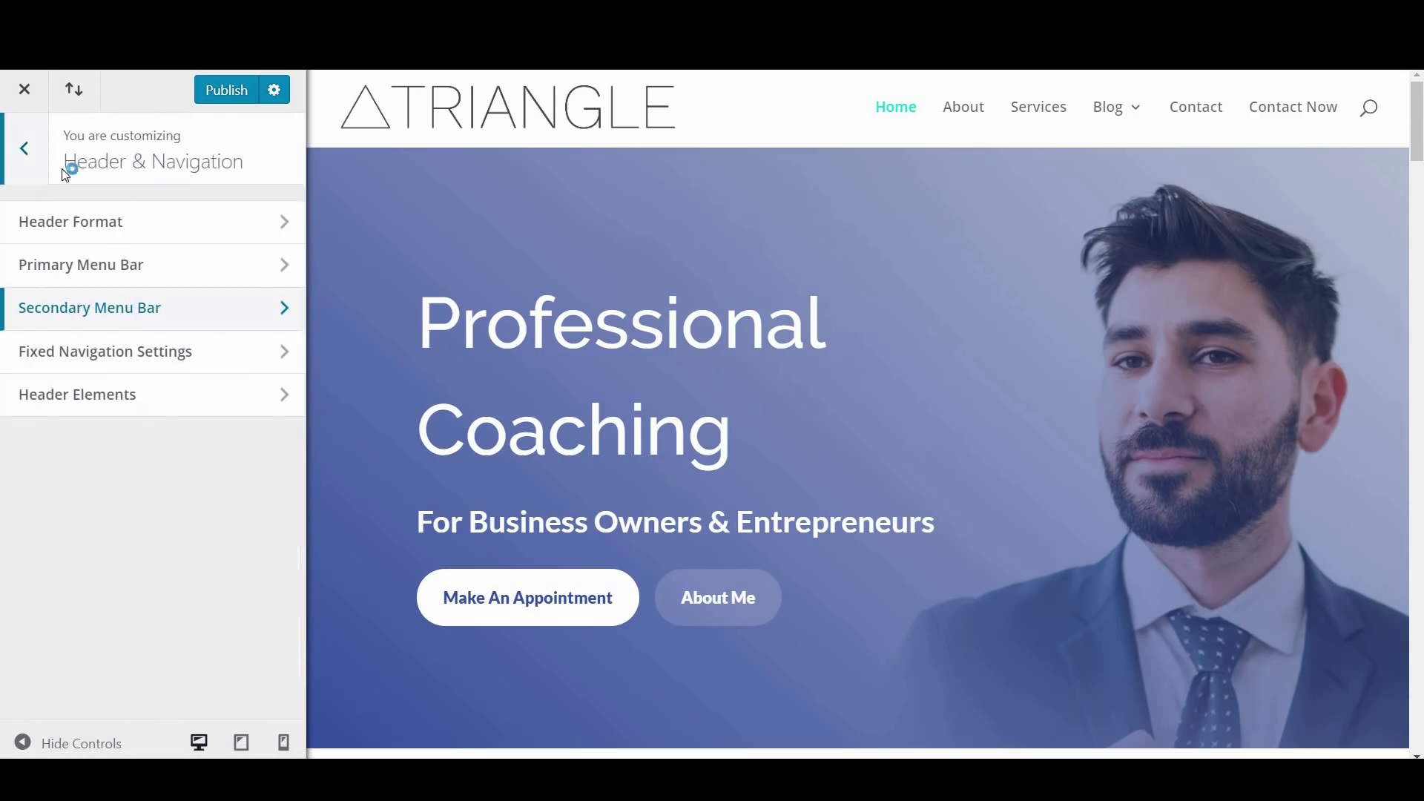
pyautogui.click(146, 363)
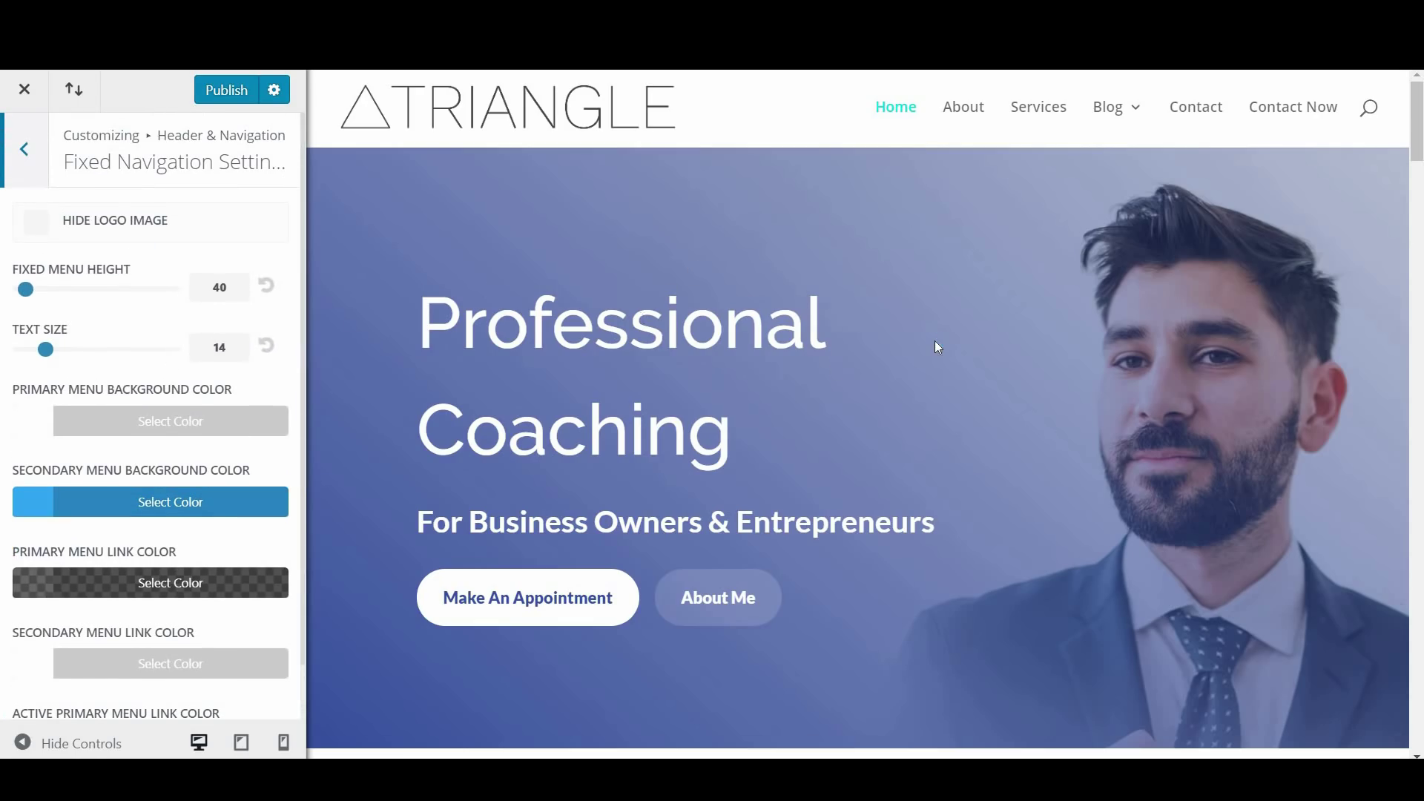
pyautogui.scroll(-10, 935, 340)
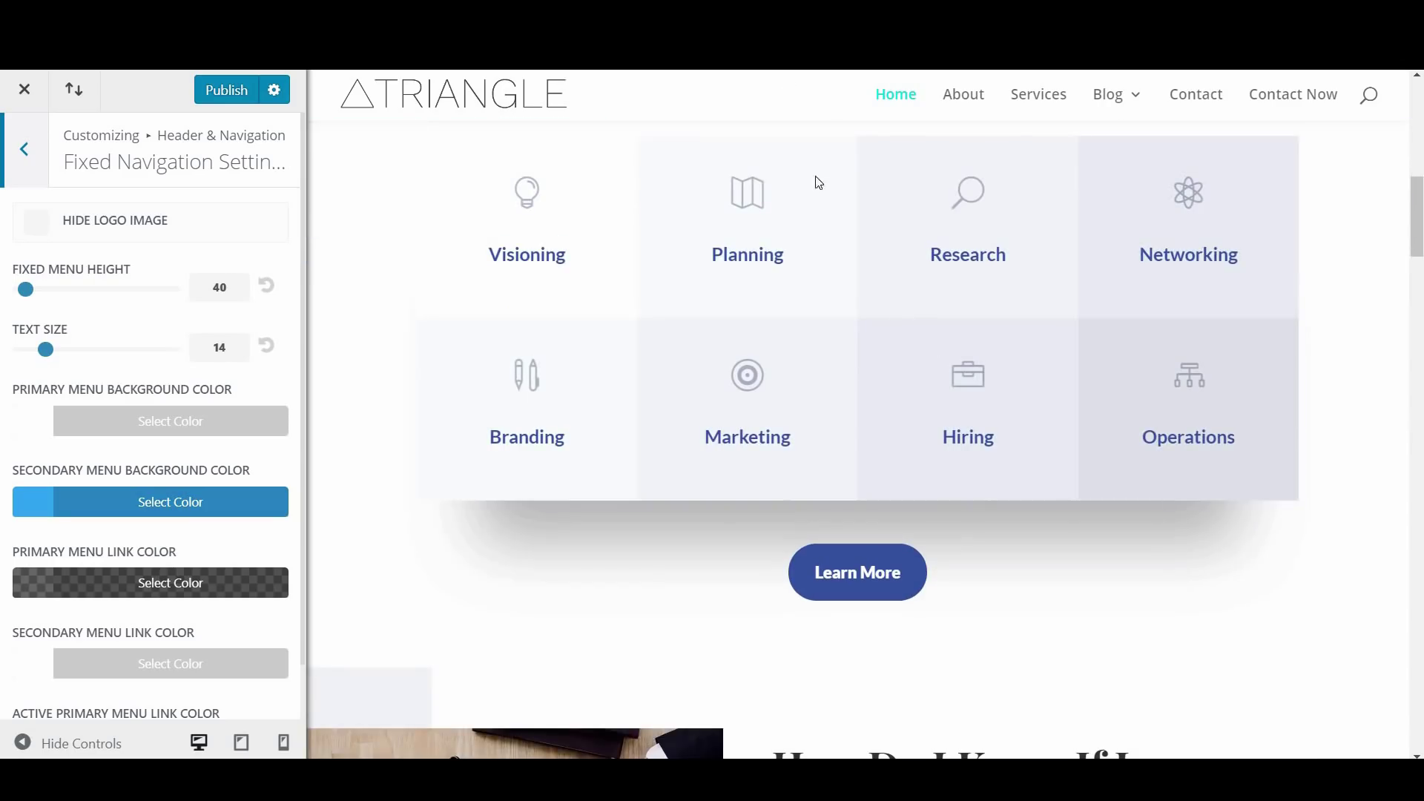
pyautogui.scroll(3, 795, 101)
pyautogui.scroll(-1, 430, 156)
pyautogui.click(34, 224)
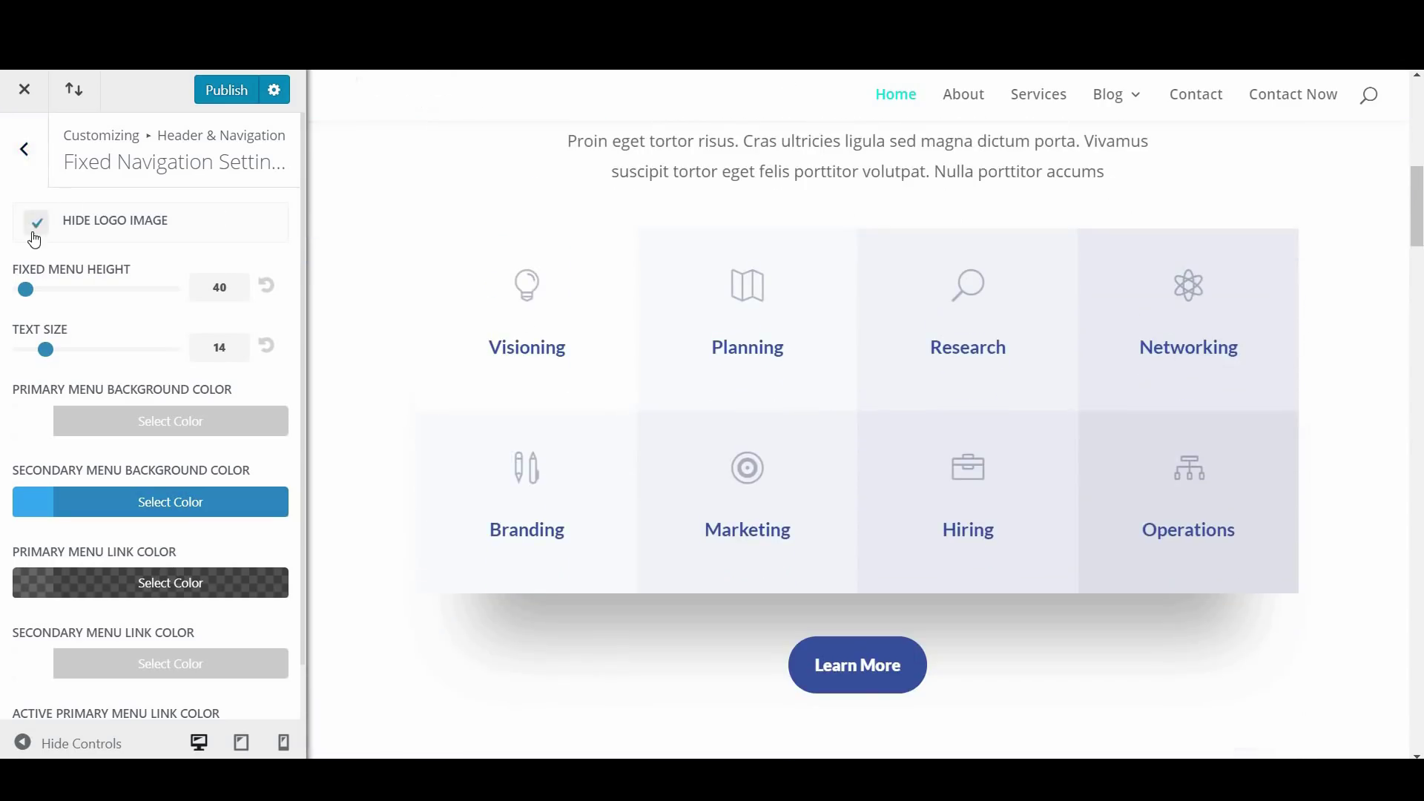
pyautogui.click(35, 224)
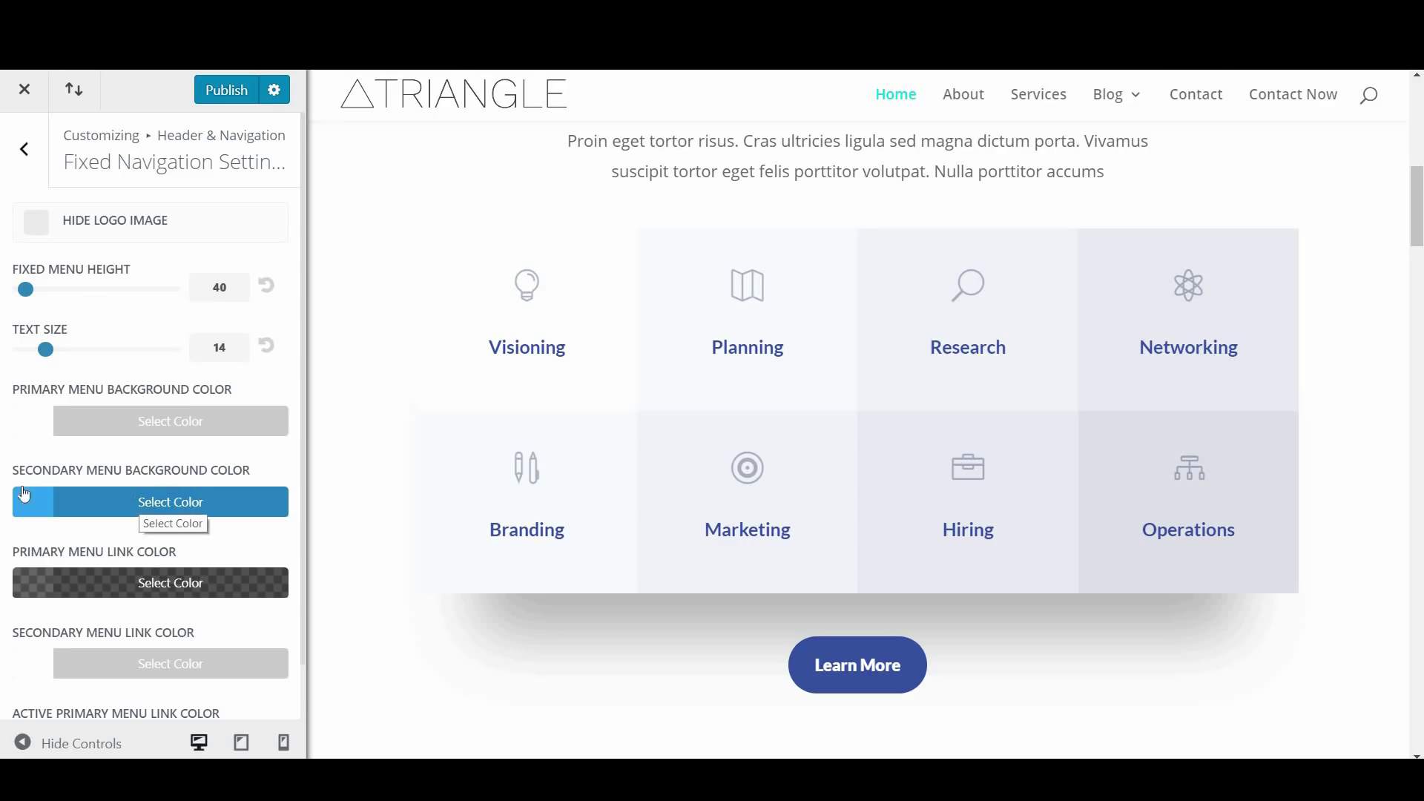
# Check the fixed navigation's active primary link colour (#2ea3f2), then return to Header & Navigation
pyautogui.scroll(-1, 187, 534)
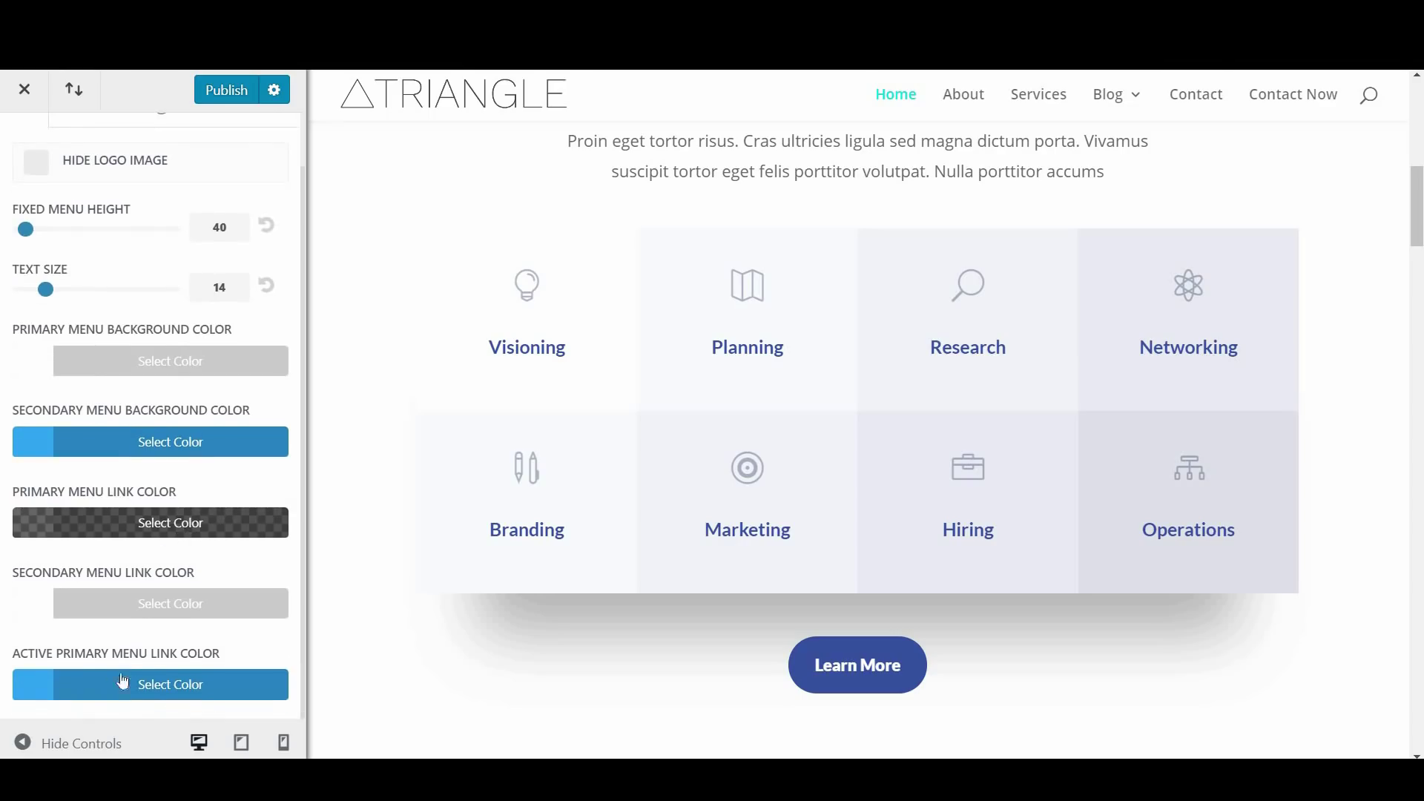
pyautogui.click(140, 691)
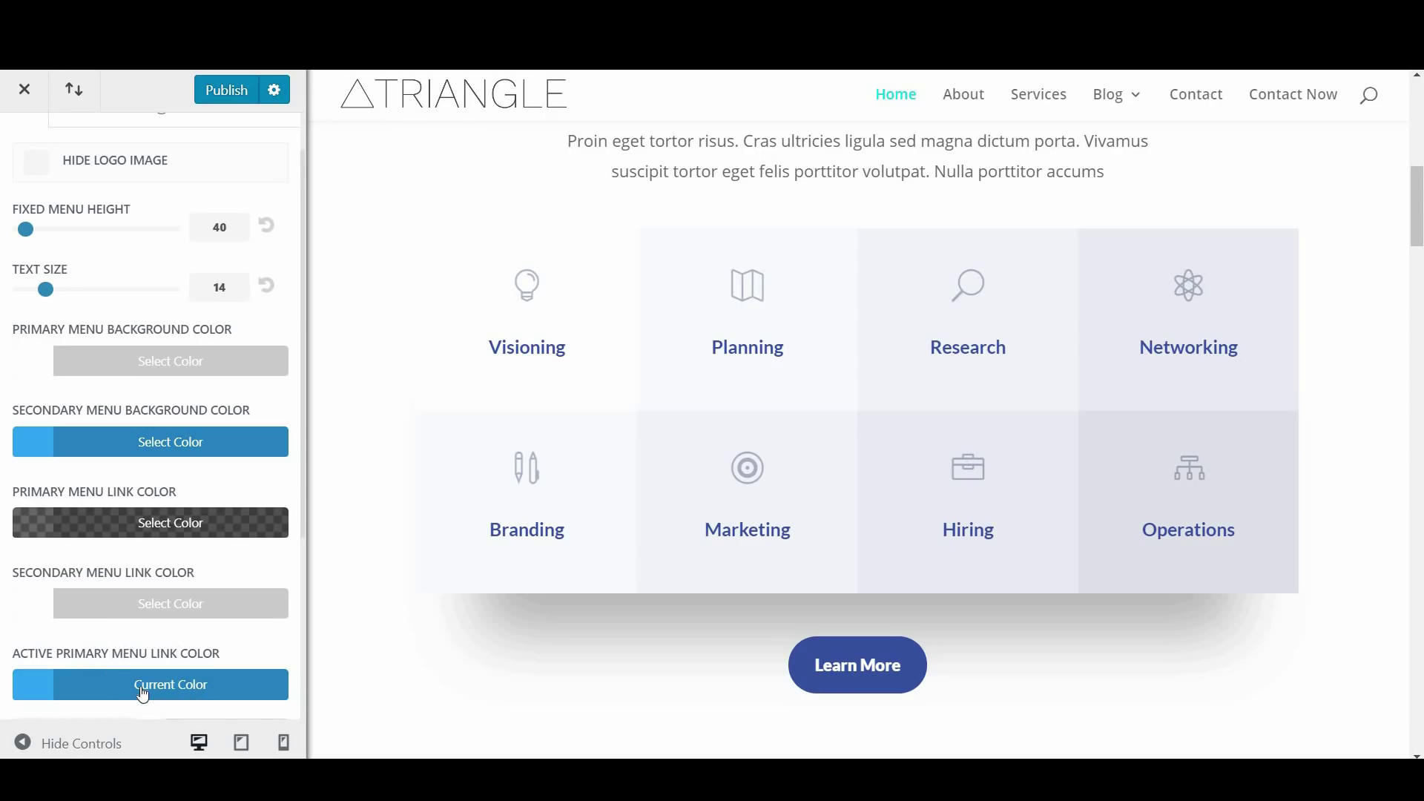
pyautogui.scroll(-1, 176, 662)
pyautogui.scroll(-3, 177, 662)
pyautogui.scroll(5, 157, 669)
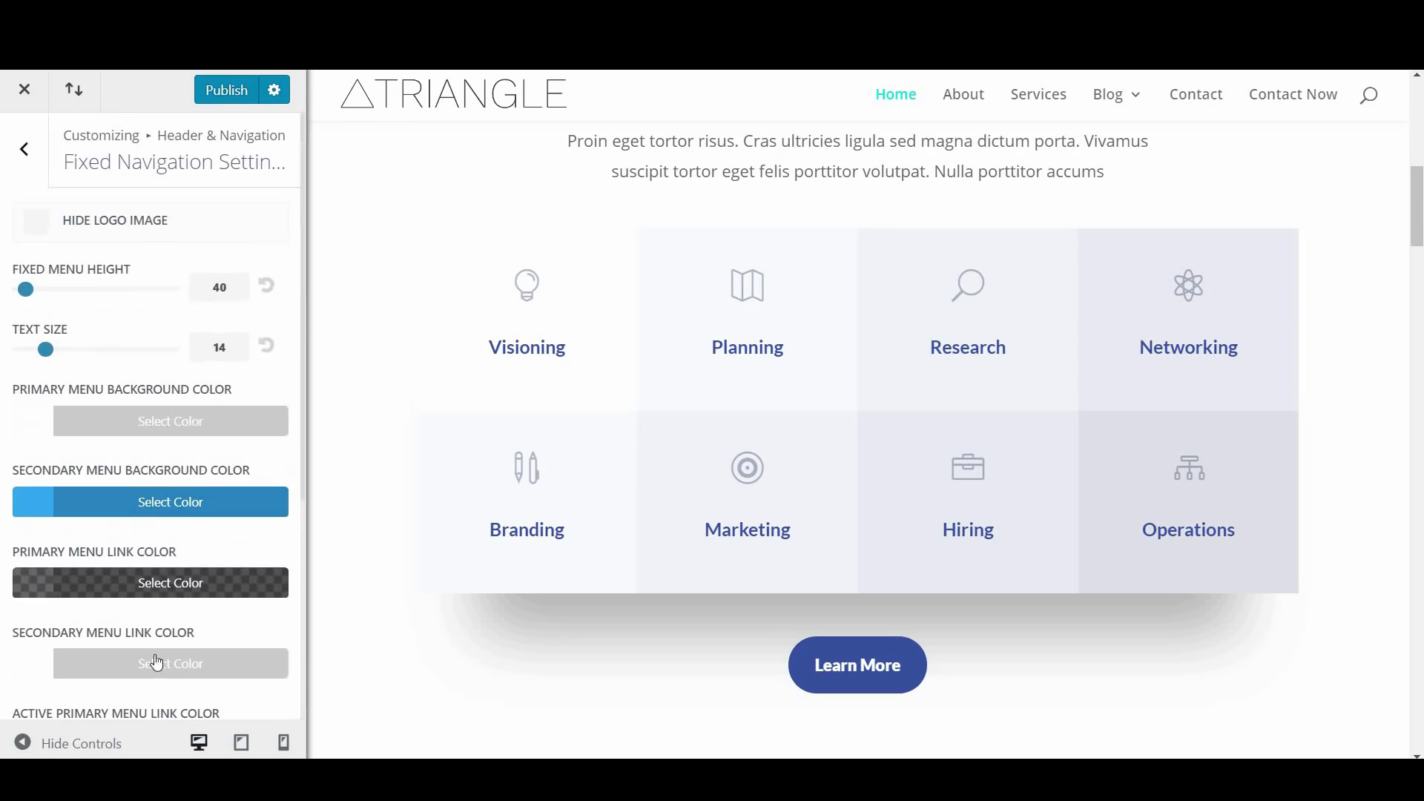
pyautogui.click(18, 145)
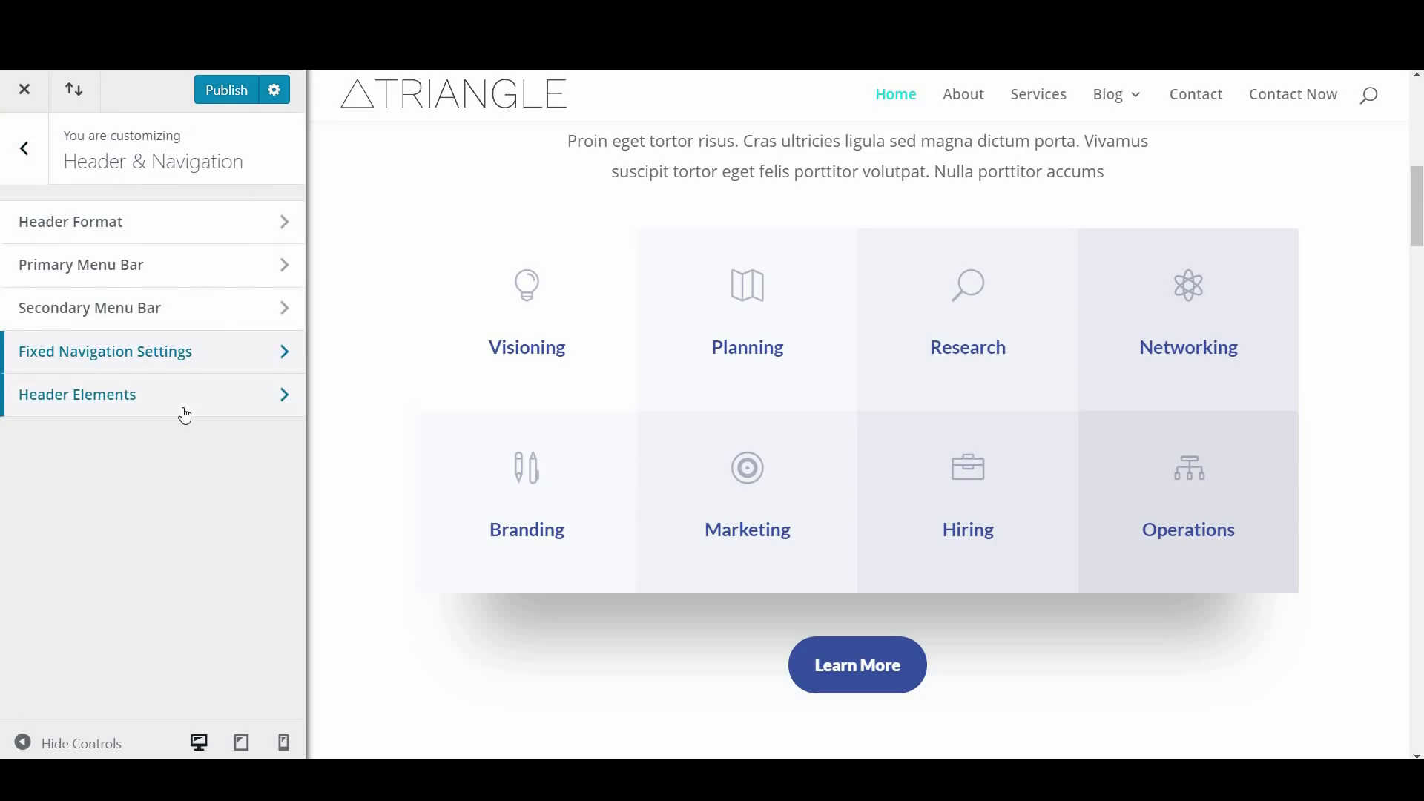
# In Header Elements, keep the search icon but turn off Show Social Icons
pyautogui.click(186, 407)
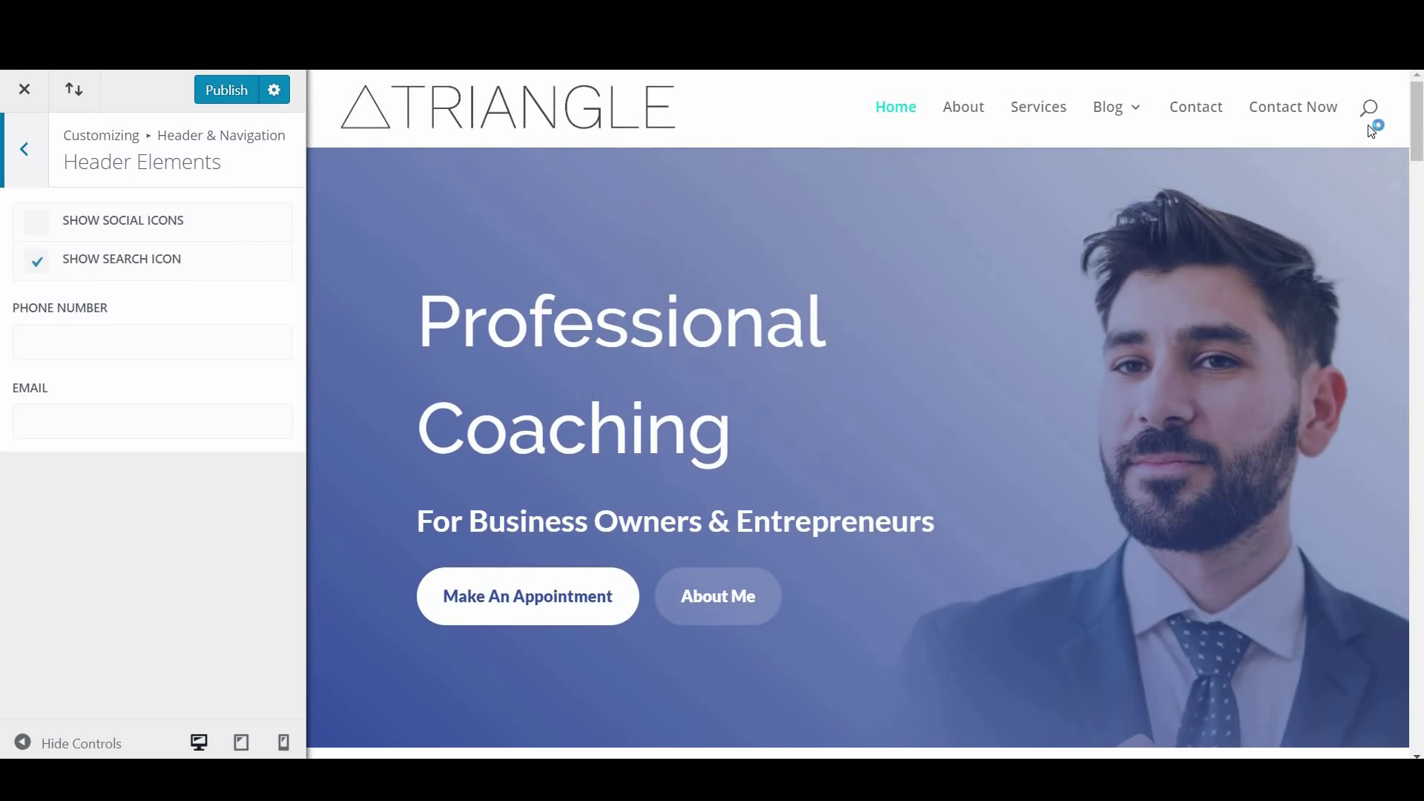
pyautogui.click(37, 260)
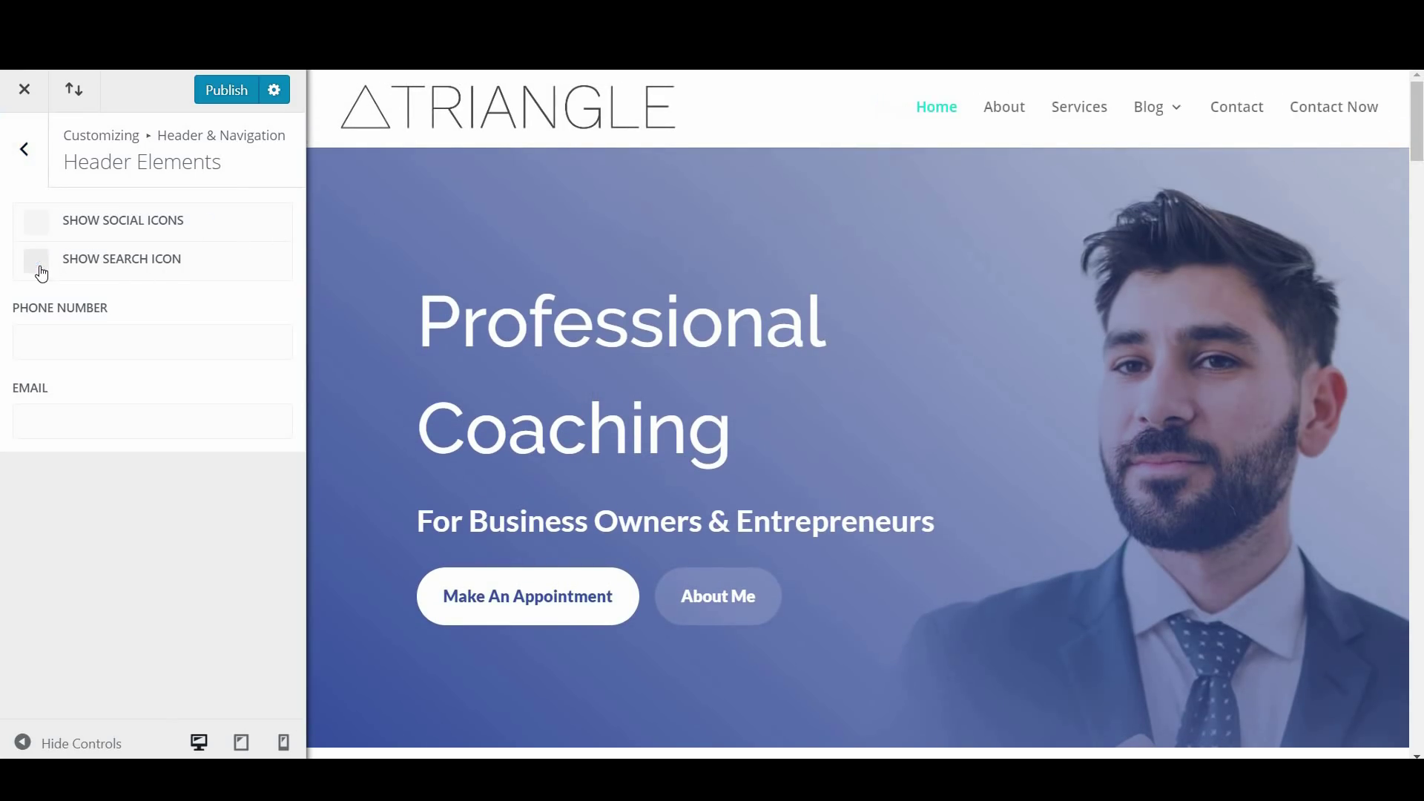
pyautogui.click(37, 260)
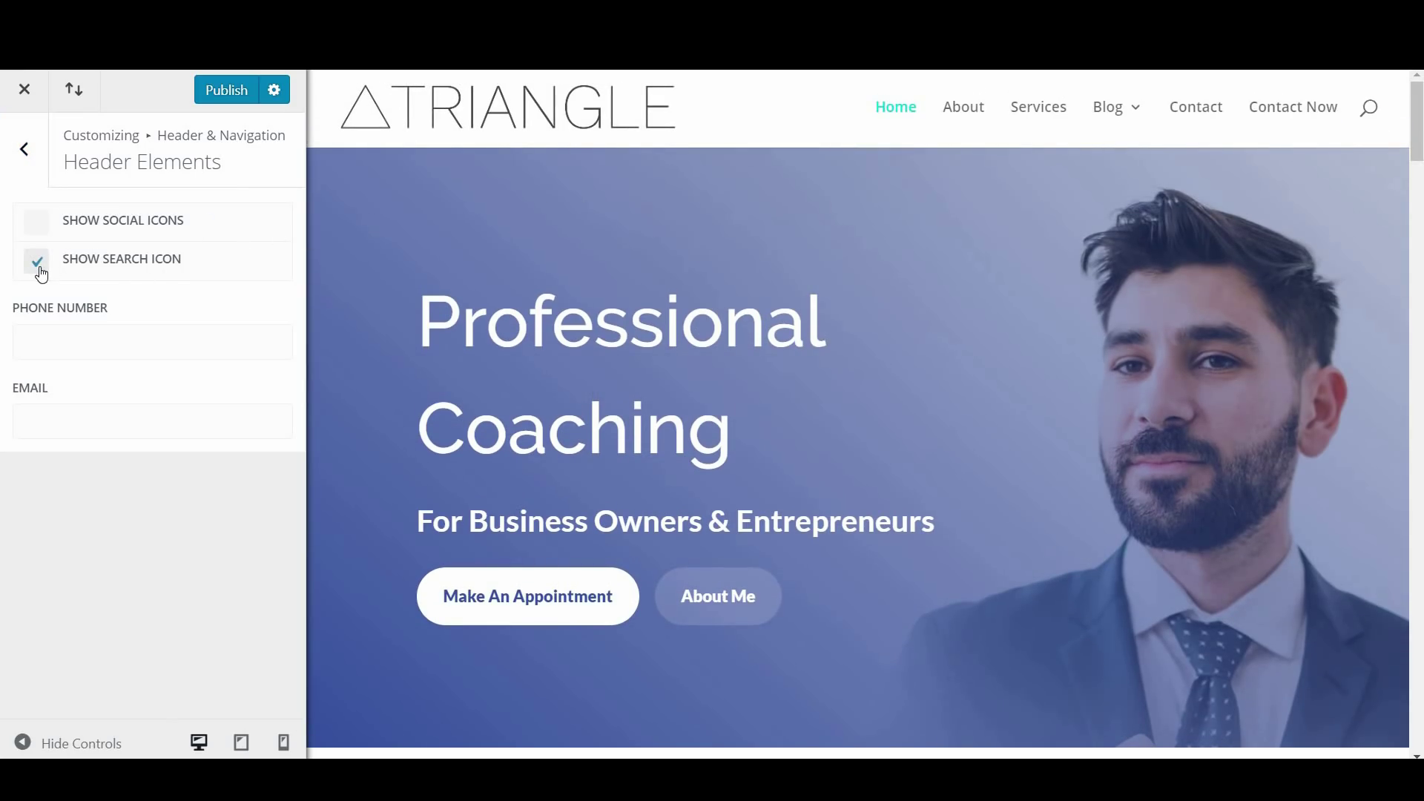
pyautogui.click(38, 229)
# Return to the top-level customizer list and open the Footer settings
pyautogui.click(23, 145)
pyautogui.click(38, 164)
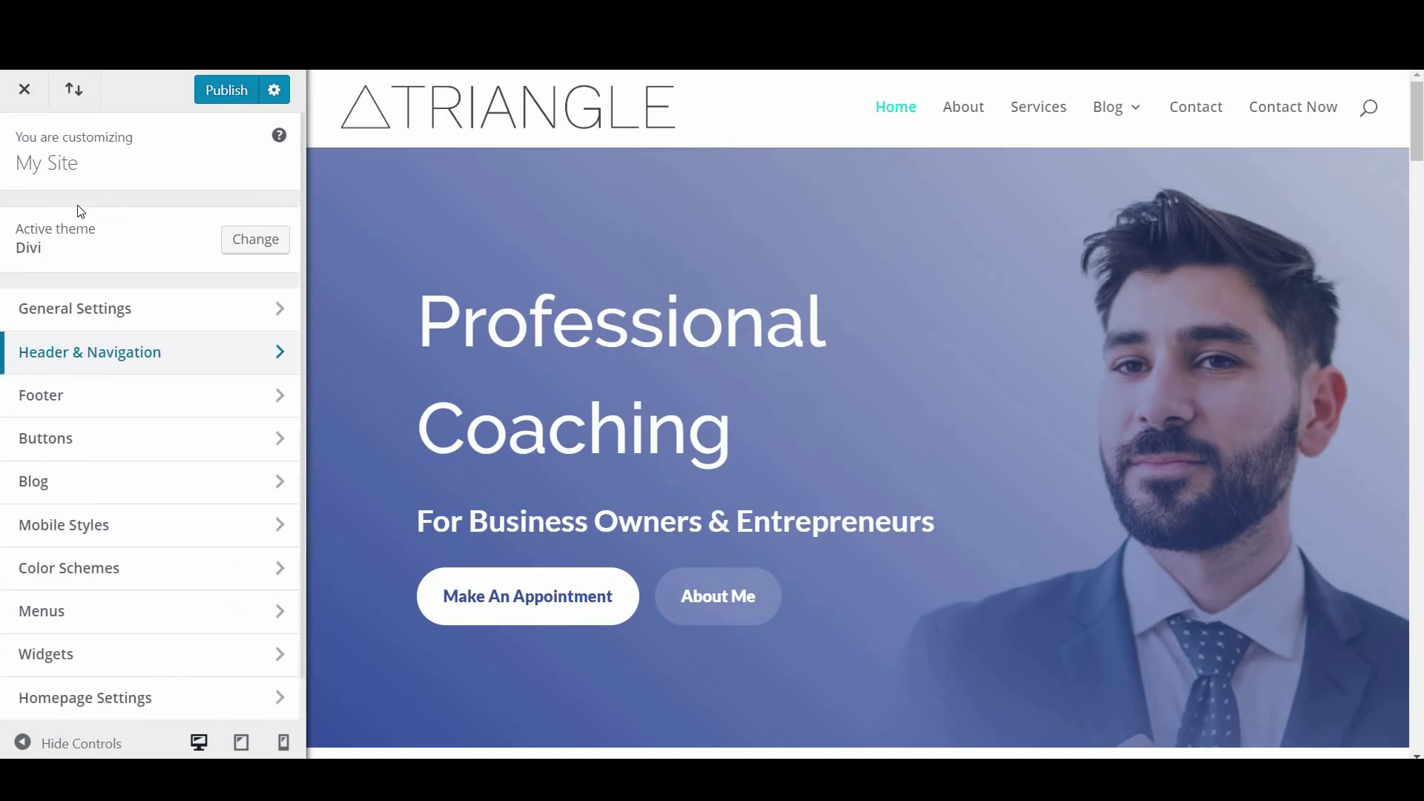
pyautogui.click(170, 407)
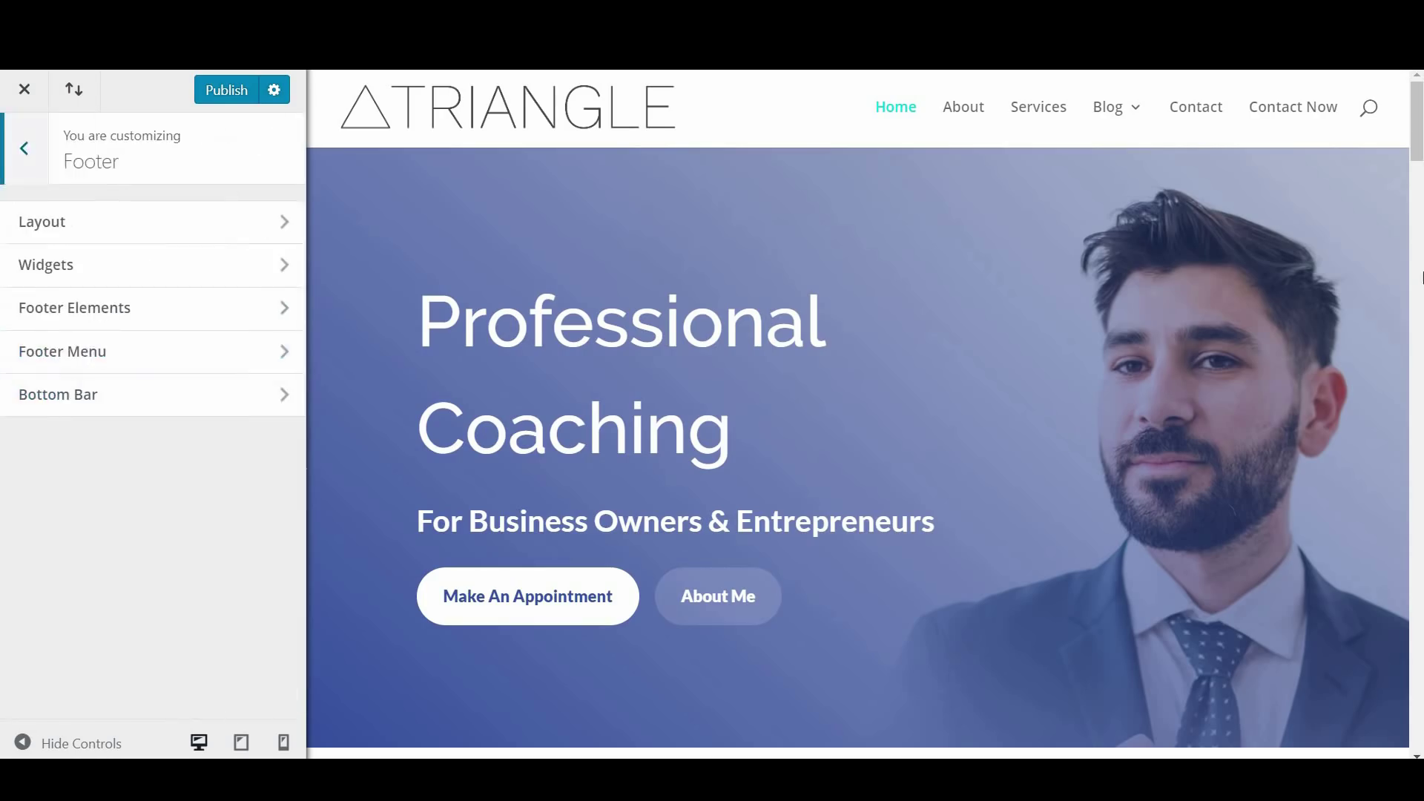
pyautogui.moveTo(1421, 138); pyautogui.dragTo(1419, 729)
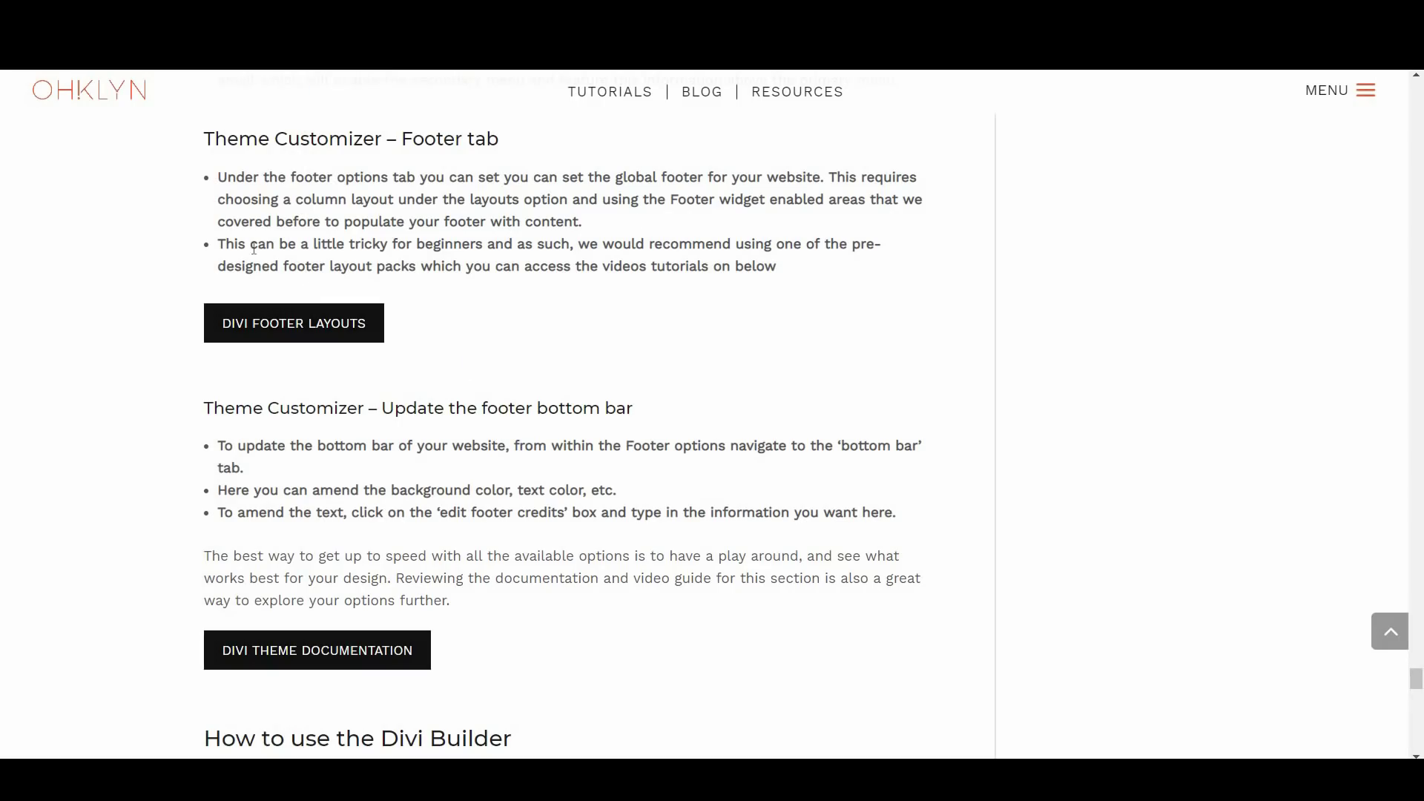
# Open the Divi Footer Layouts article and scroll down to its Downloading & Using video
pyautogui.click(321, 336)
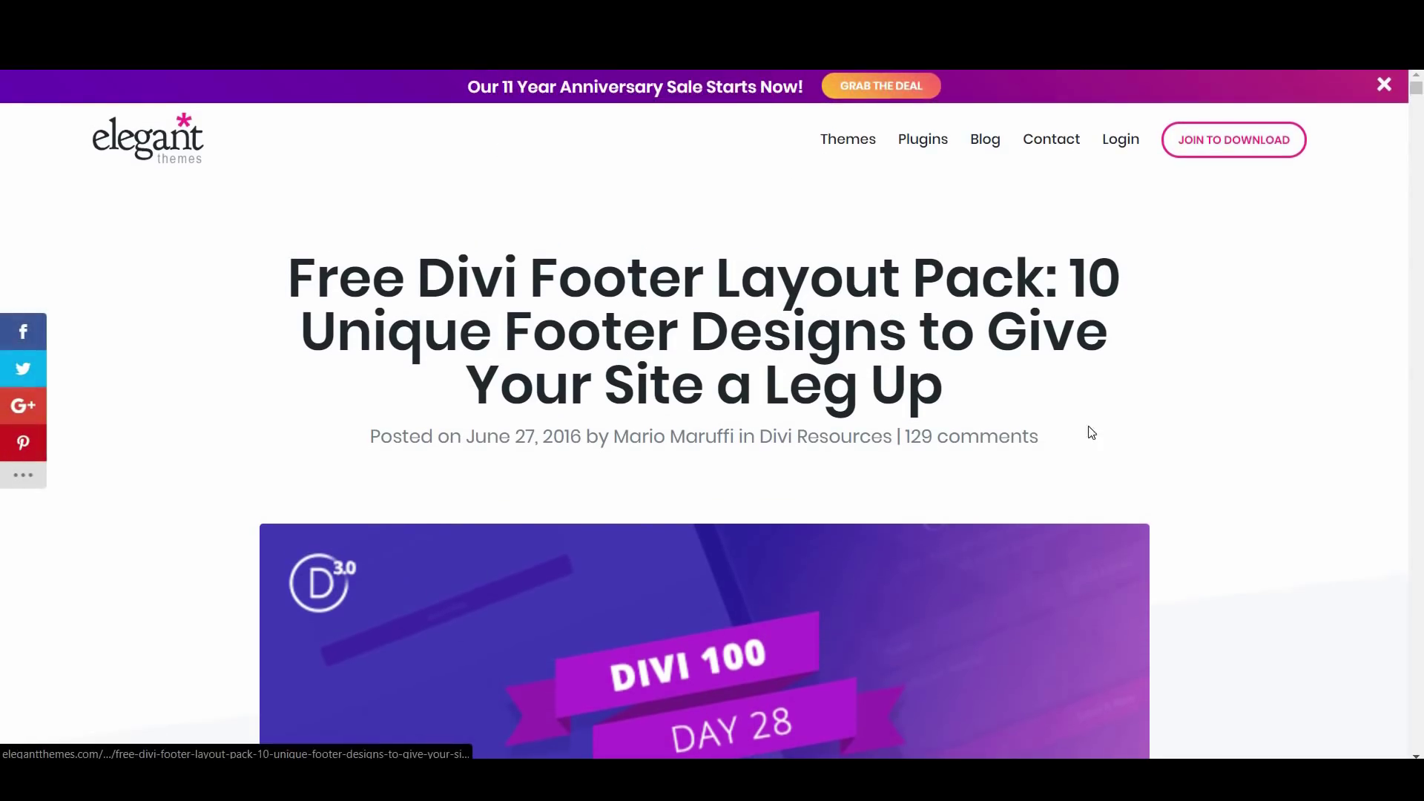
pyautogui.scroll(-5, 741, 532)
pyautogui.scroll(-5, 743, 534)
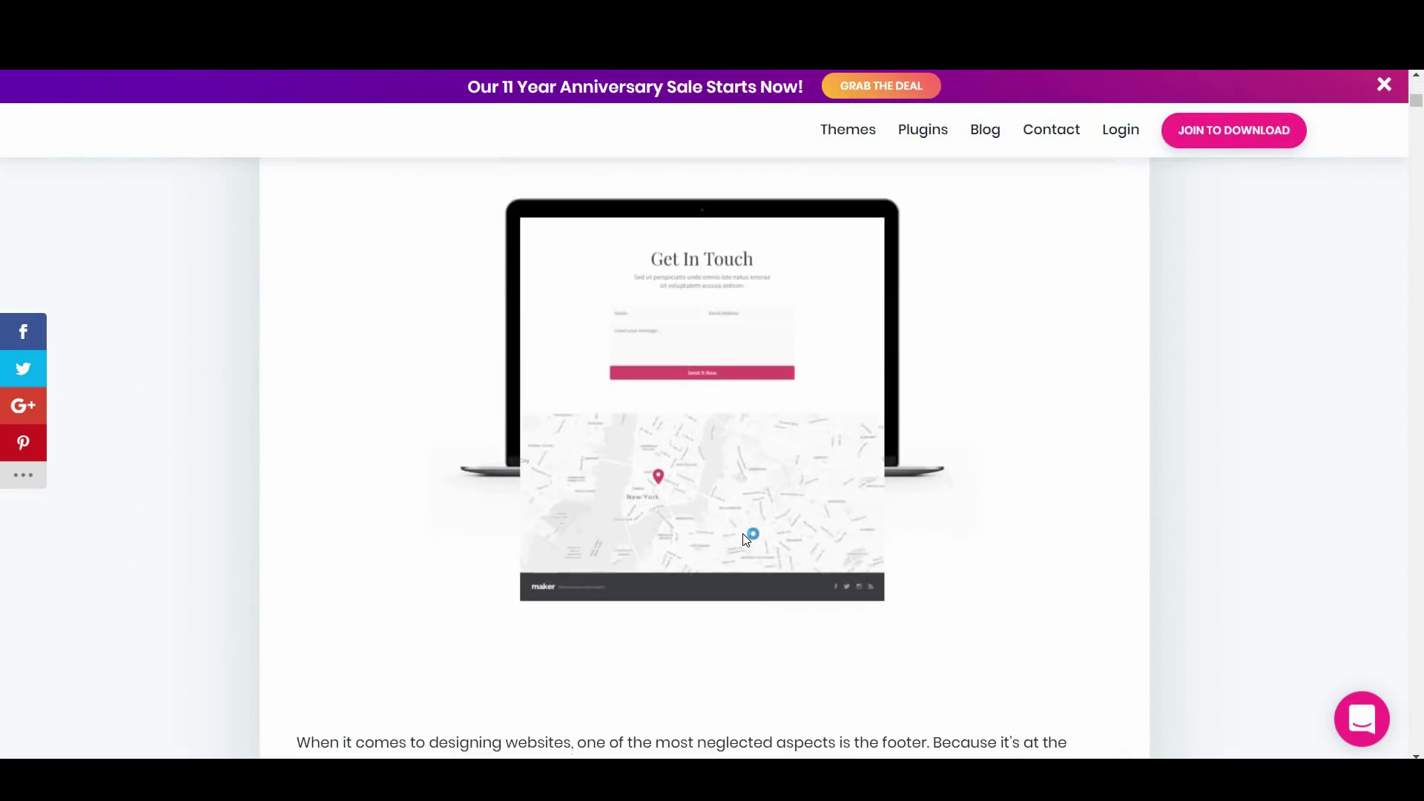
pyautogui.scroll(-10, 741, 533)
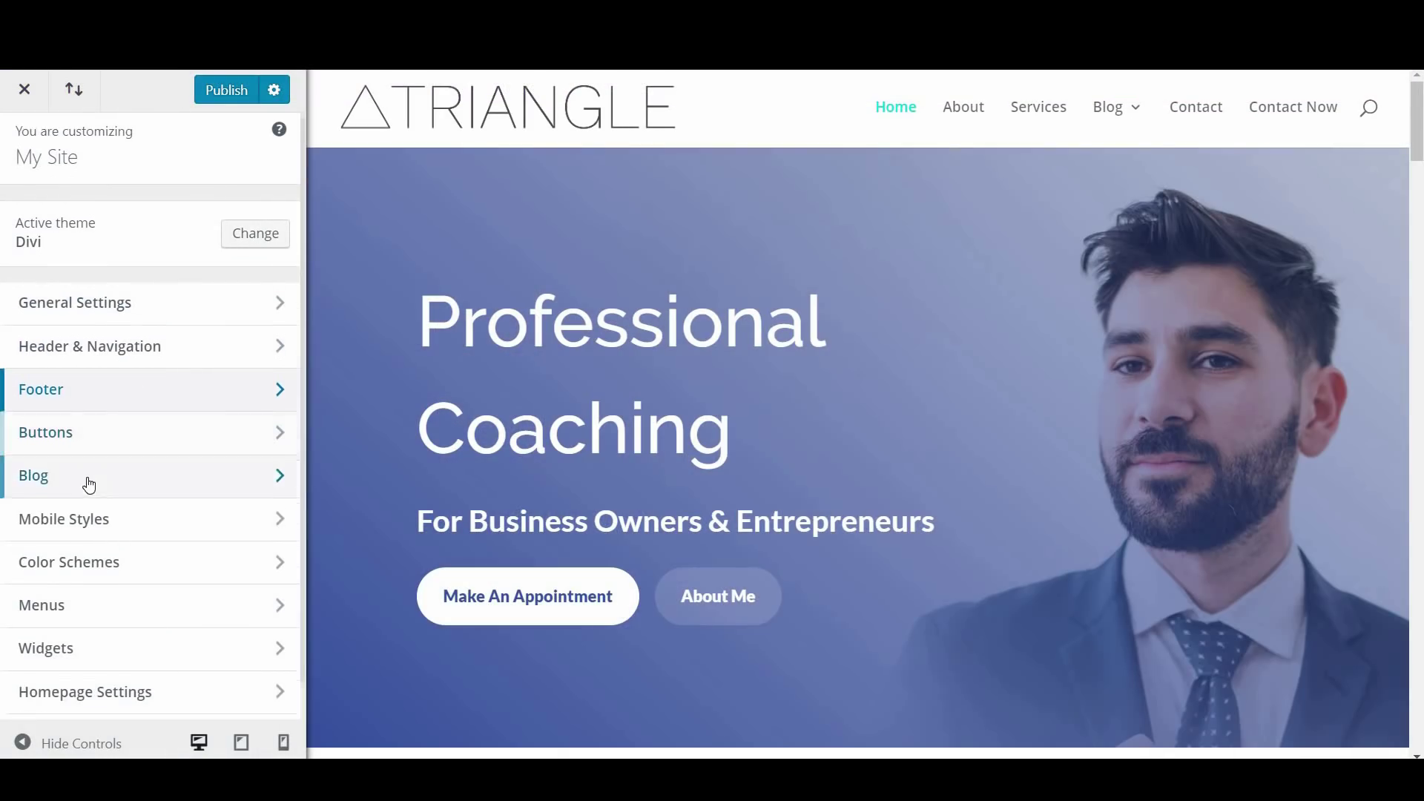
pyautogui.scroll(-1, 149, 474)
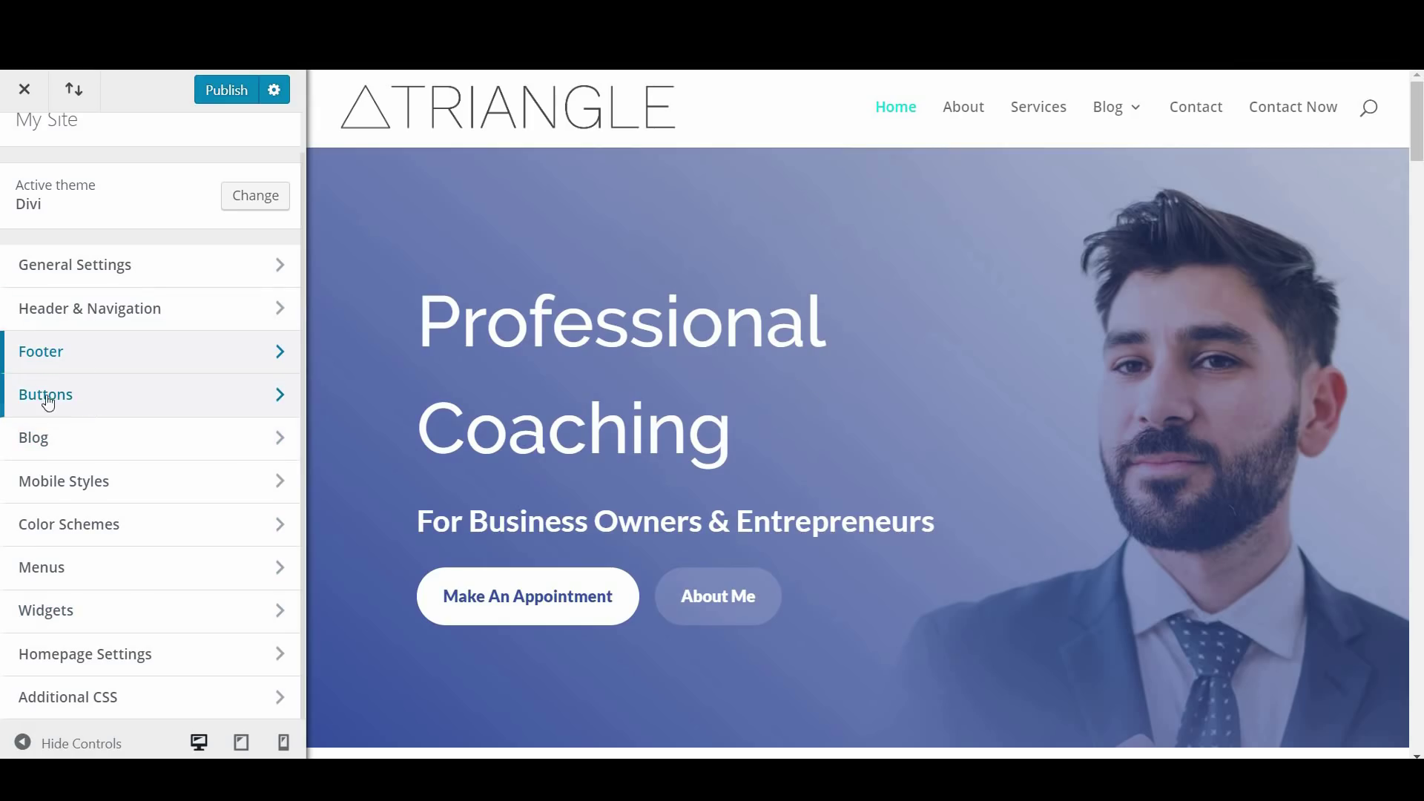
pyautogui.click(279, 435)
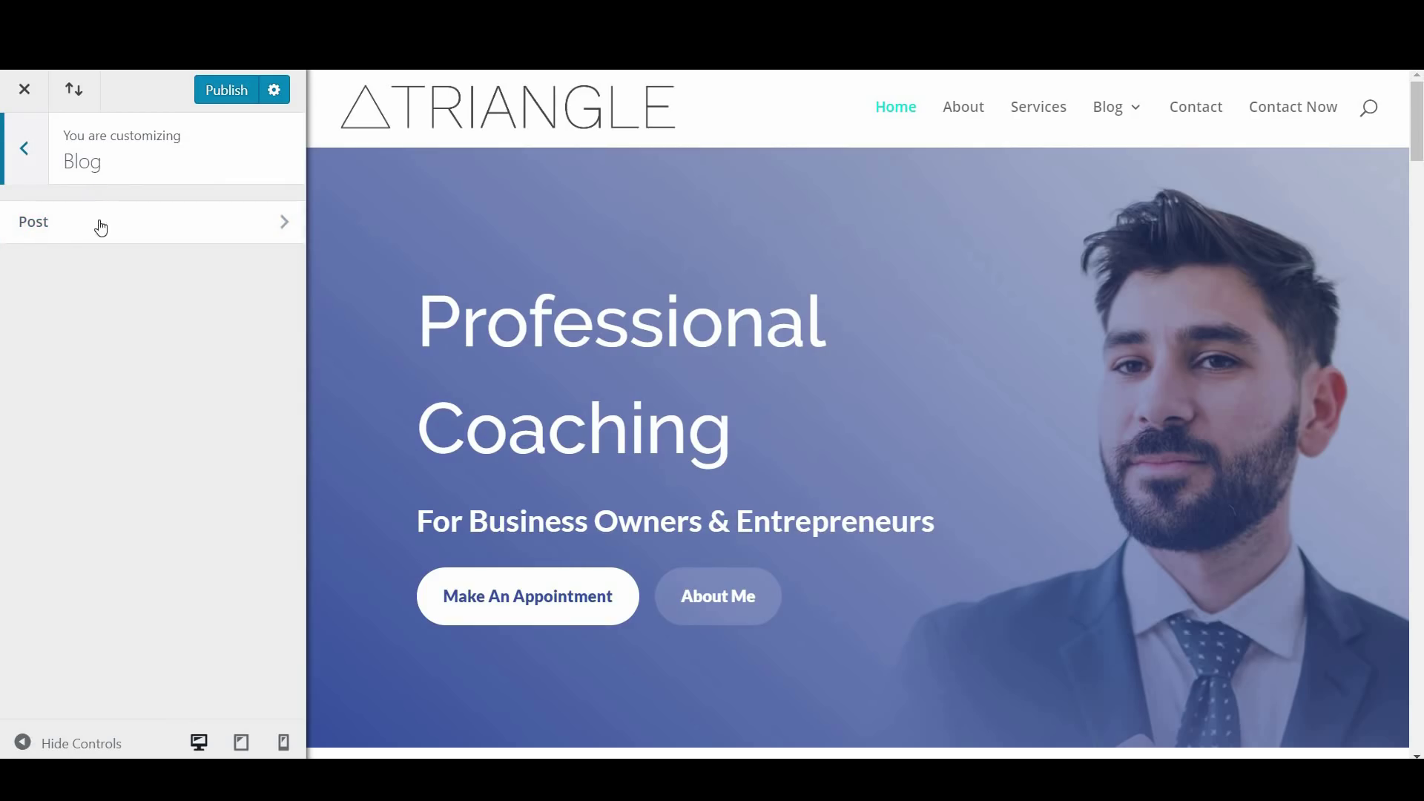
pyautogui.click(71, 235)
pyautogui.click(14, 137)
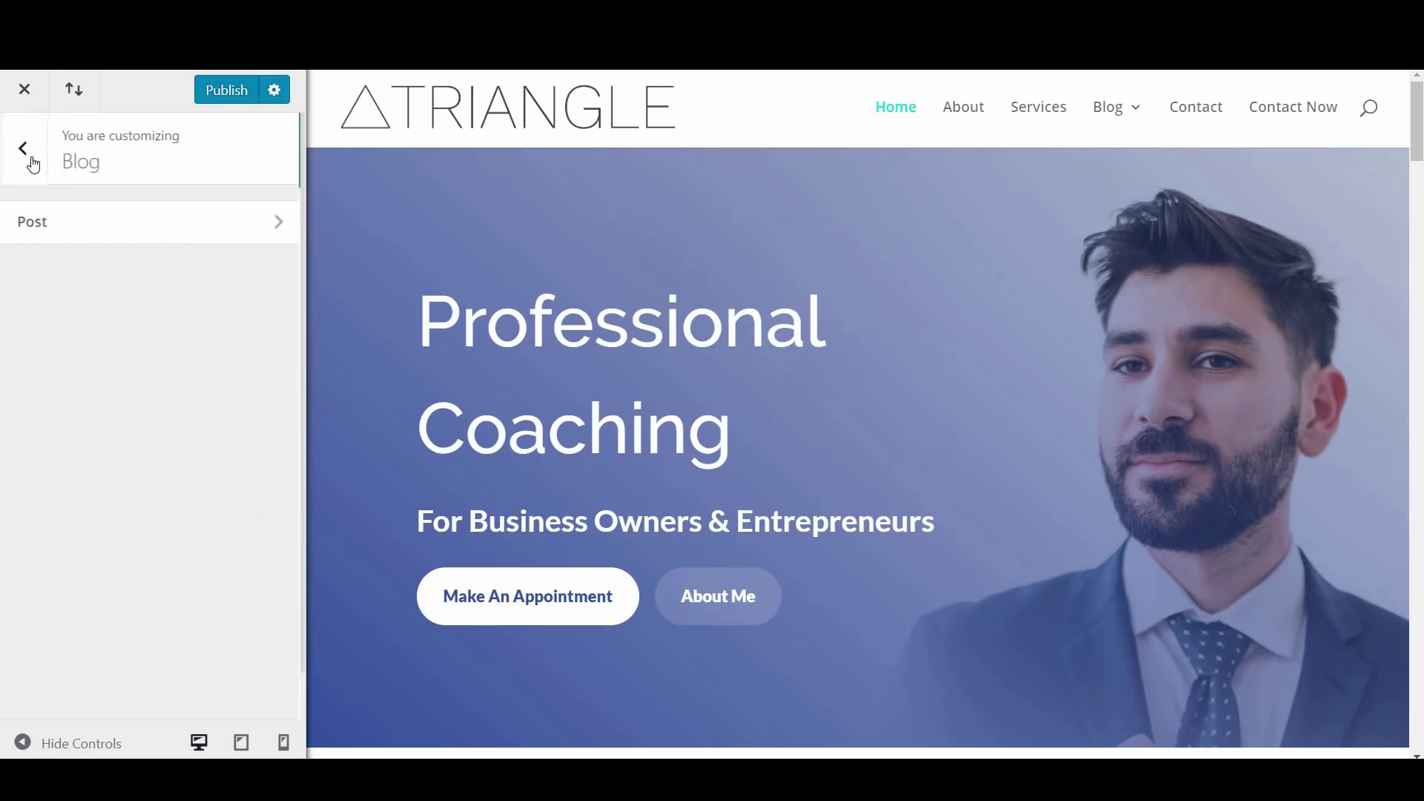
pyautogui.click(26, 152)
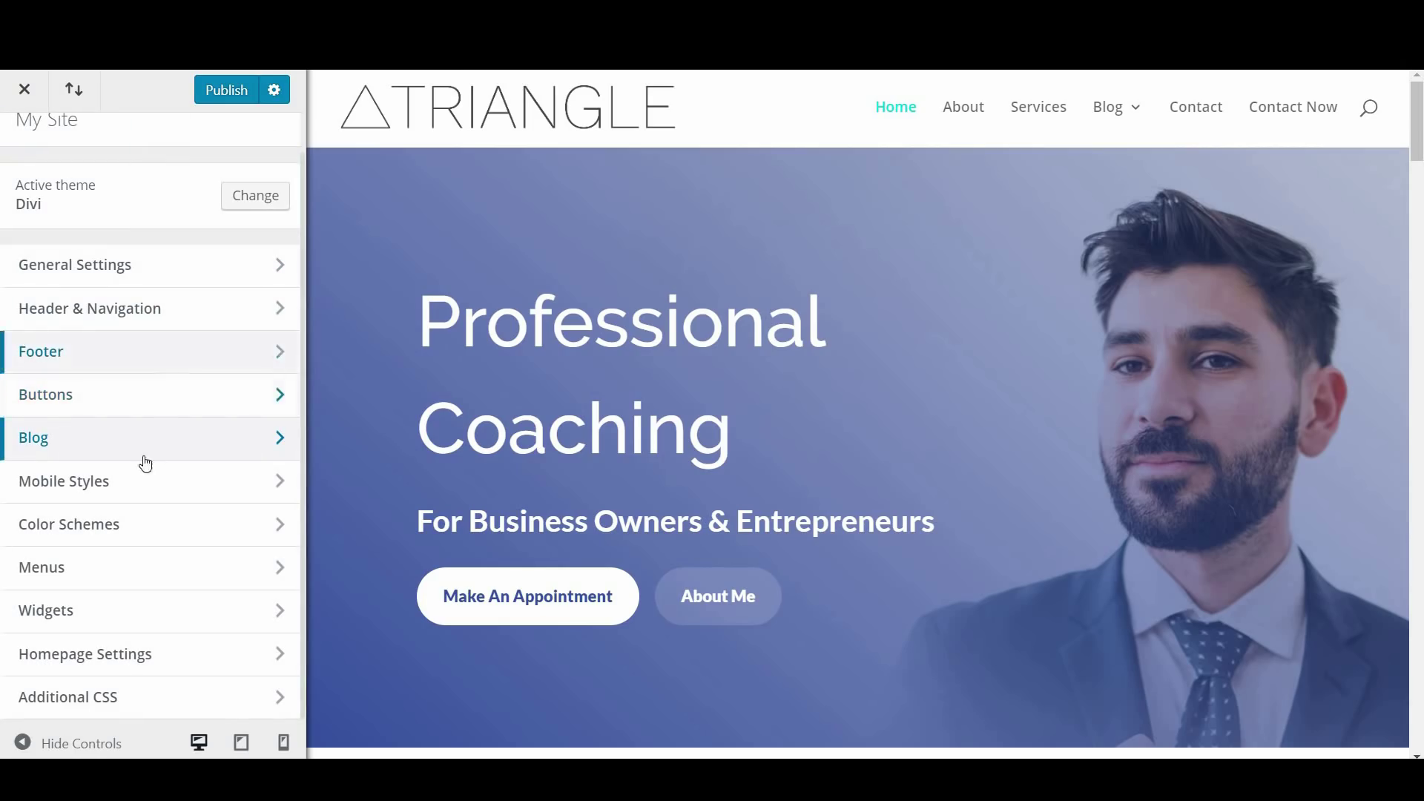
pyautogui.click(152, 491)
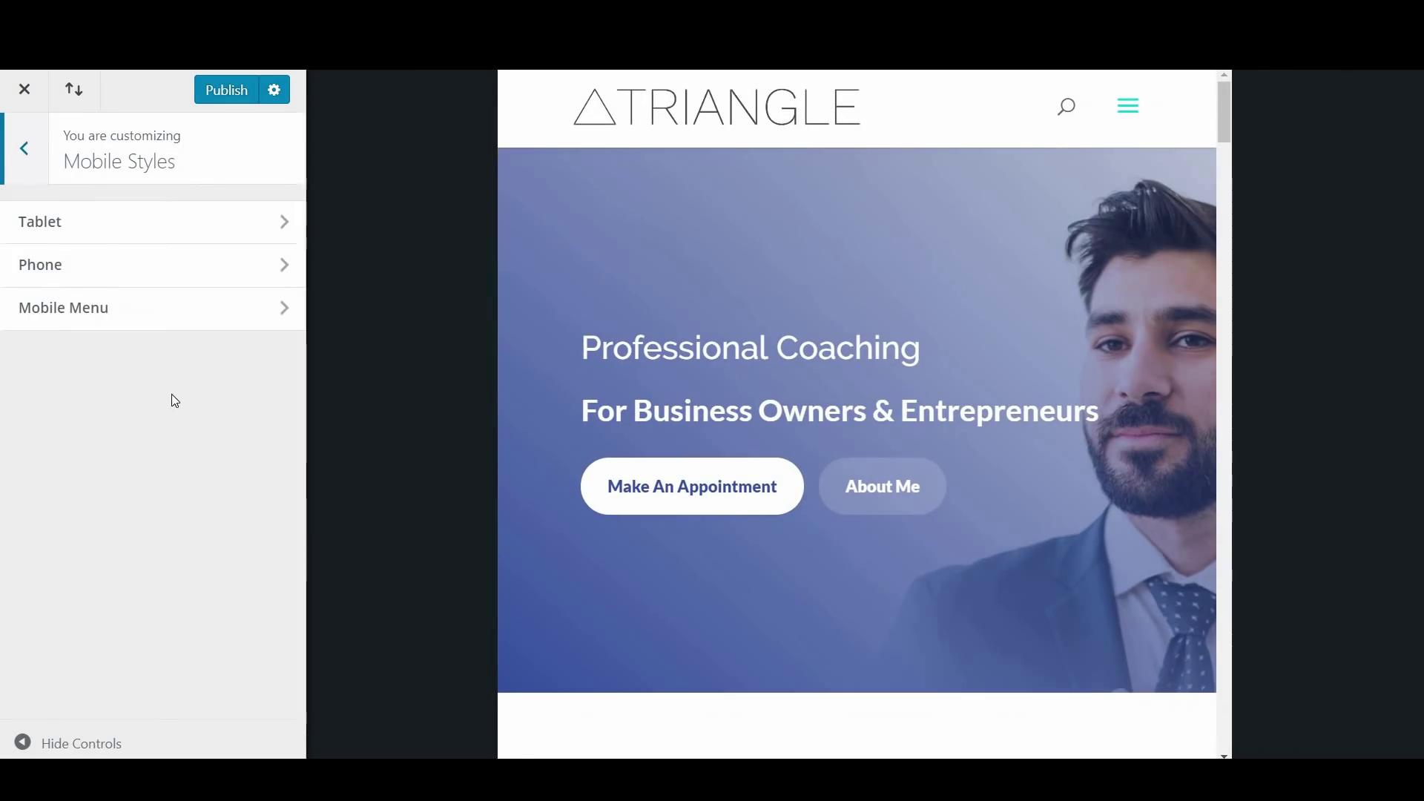
pyautogui.click(24, 148)
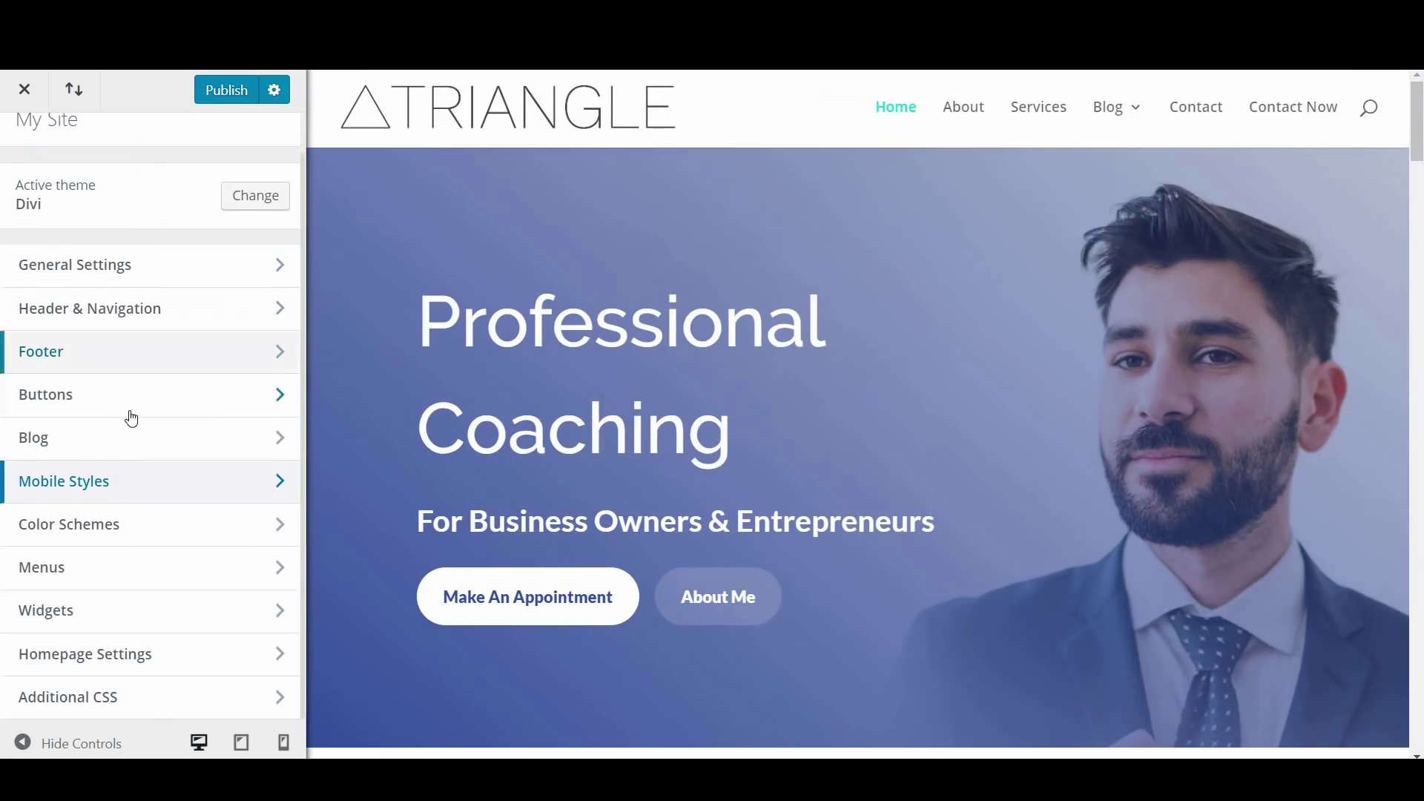
pyautogui.click(127, 584)
pyautogui.click(25, 147)
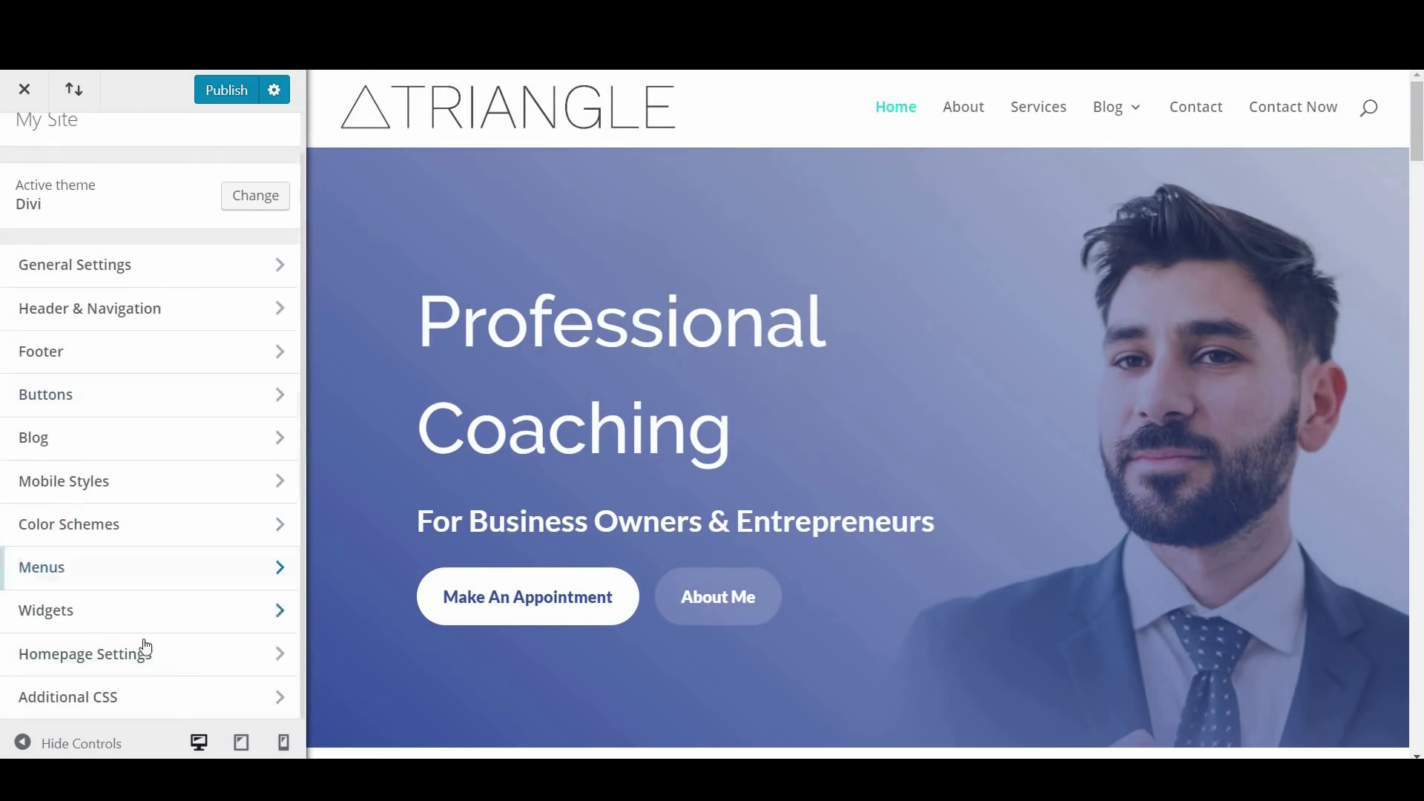
pyautogui.click(131, 619)
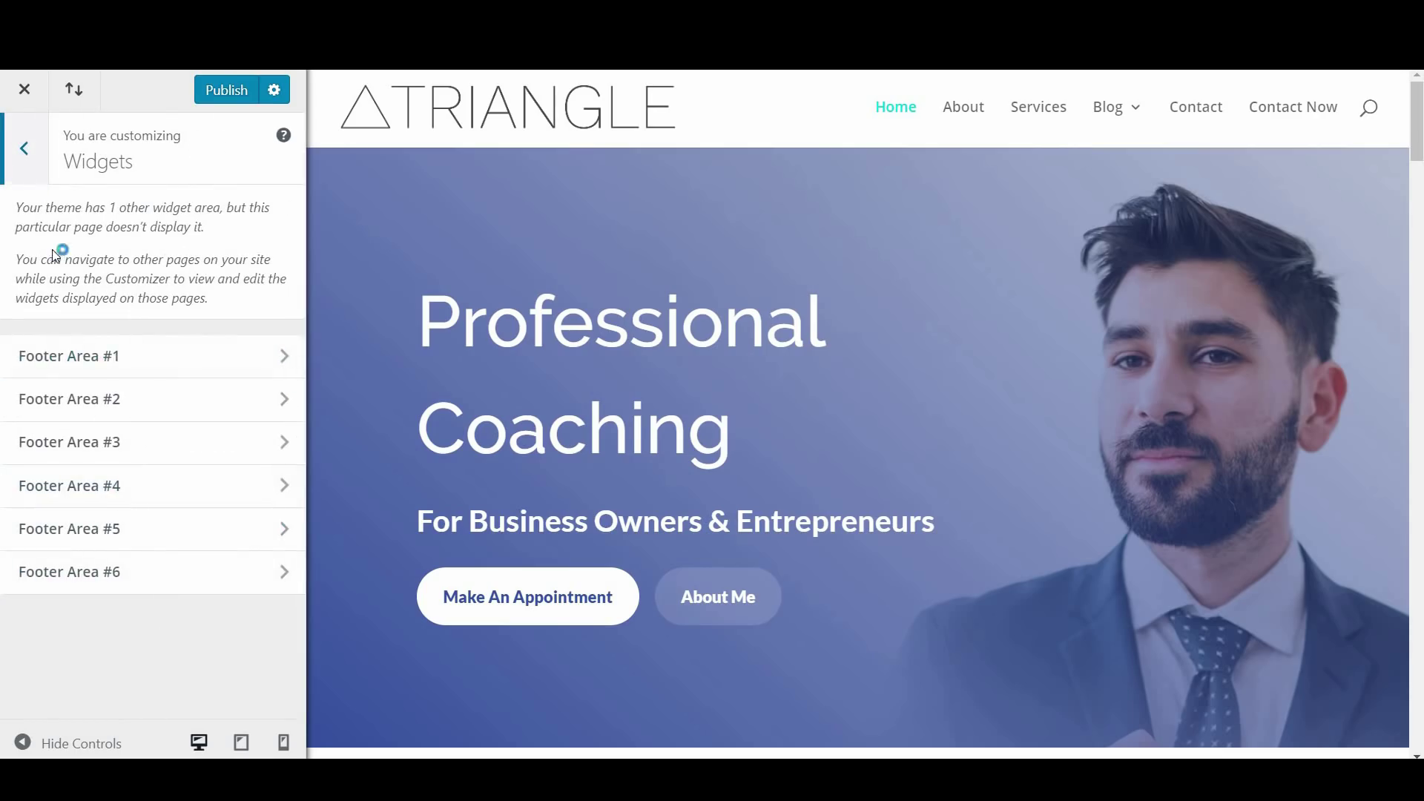
pyautogui.click(27, 152)
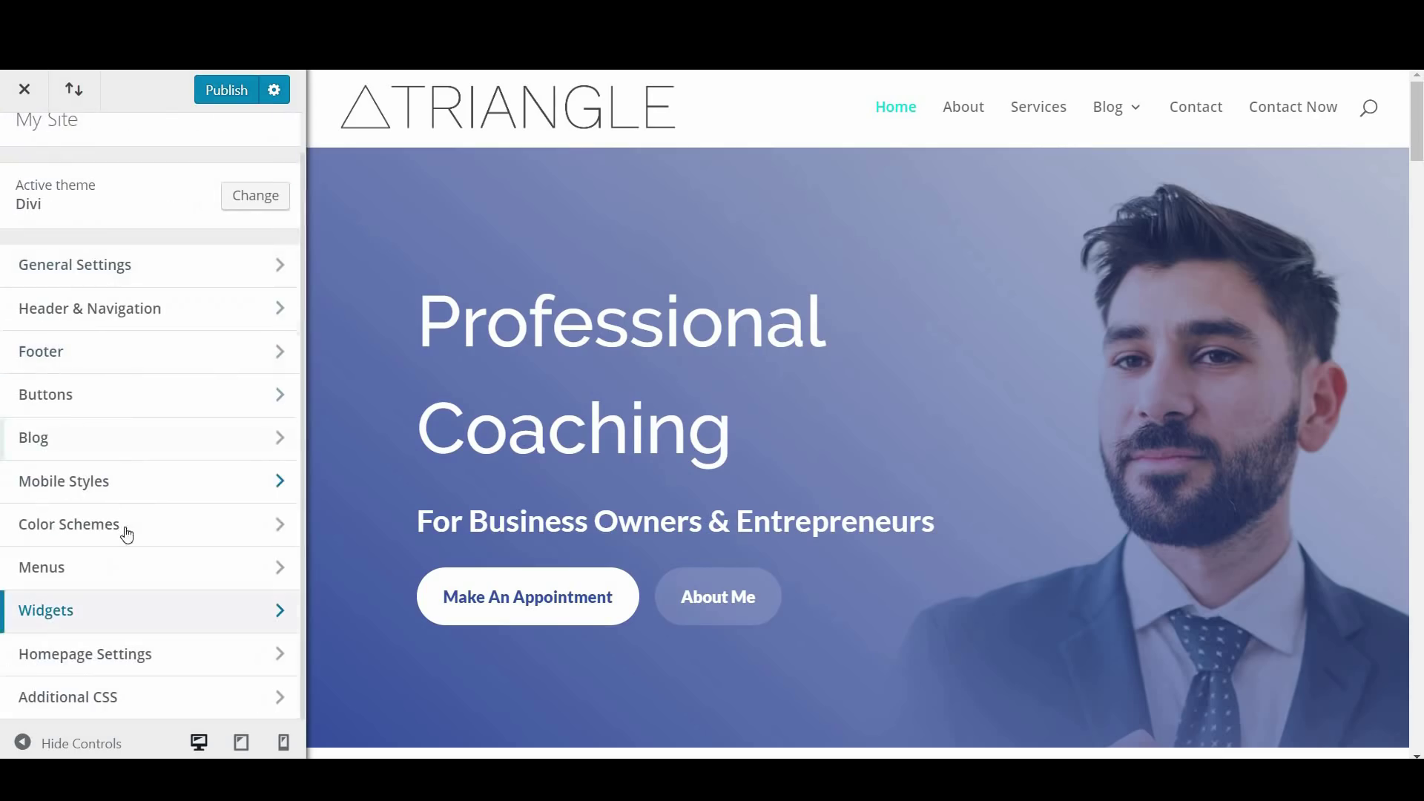
pyautogui.click(145, 710)
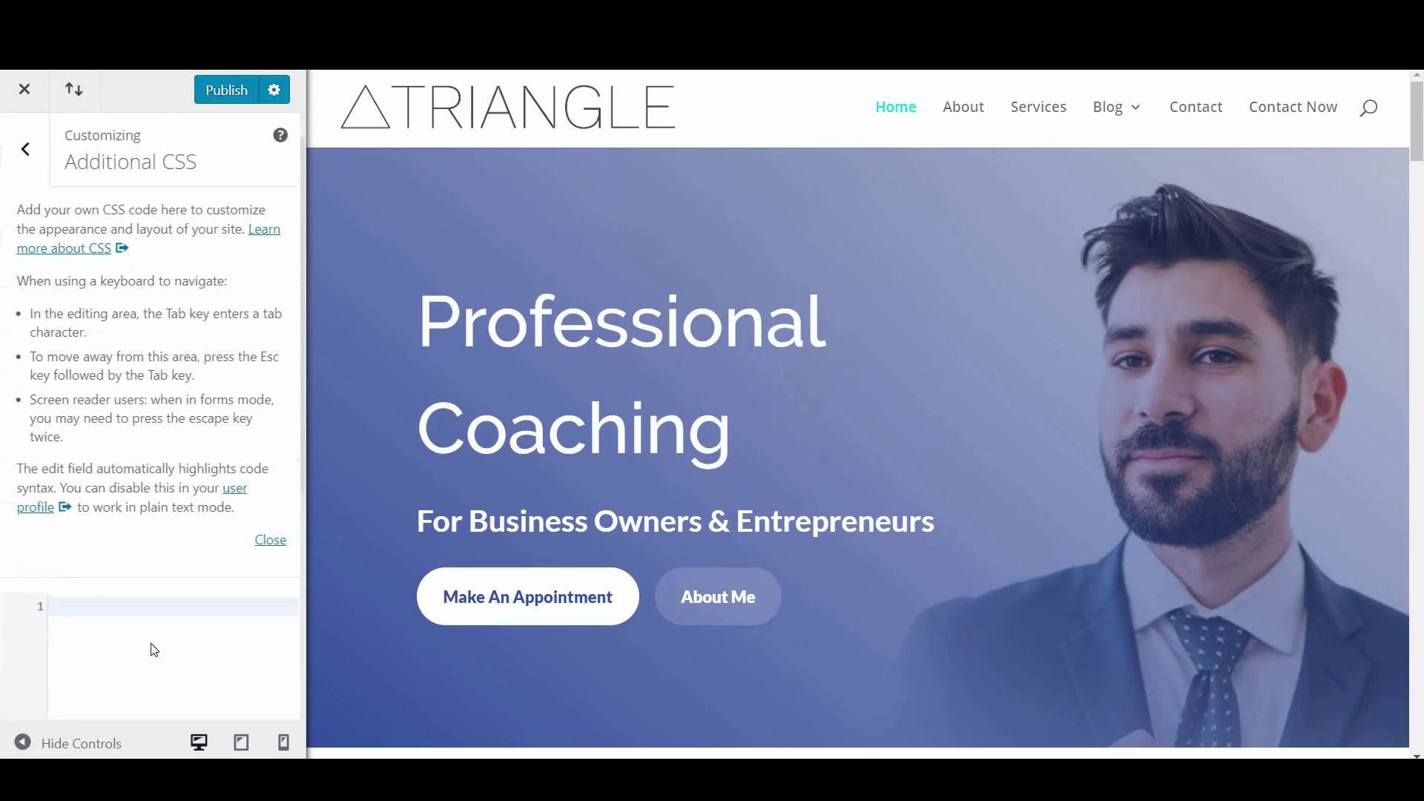
pyautogui.click(31, 164)
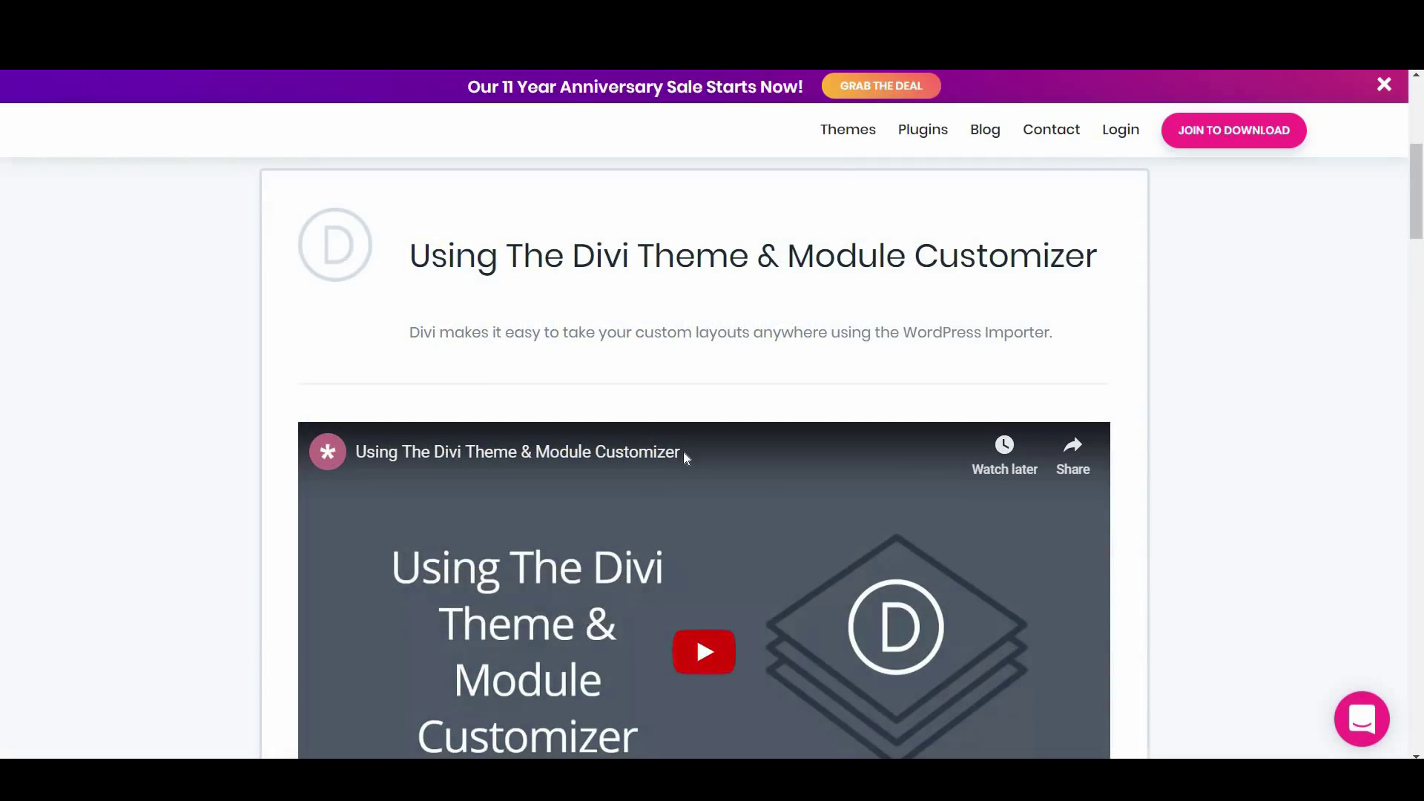
pyautogui.scroll(-3, 815, 408)
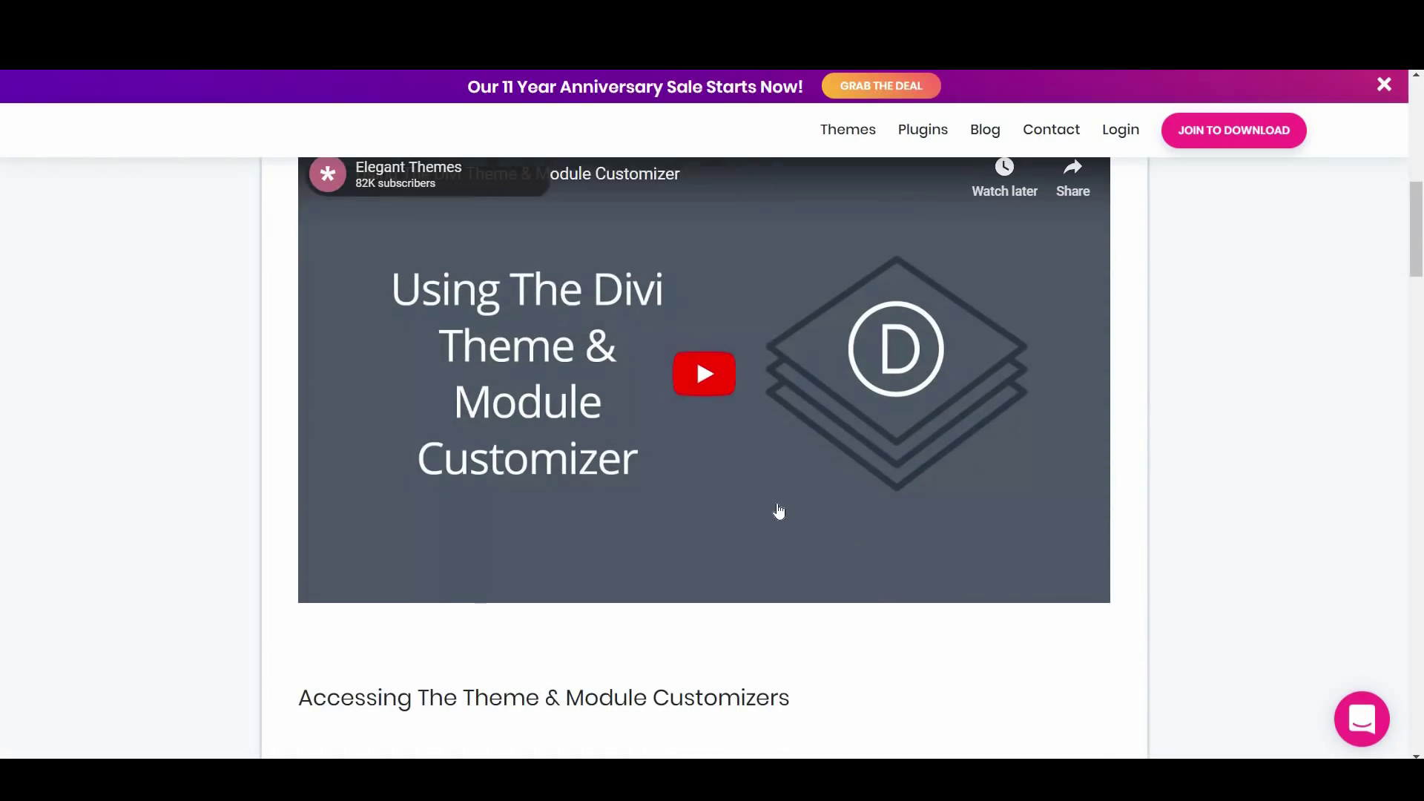
pyautogui.scroll(-7, 778, 511)
pyautogui.scroll(-10, 778, 510)
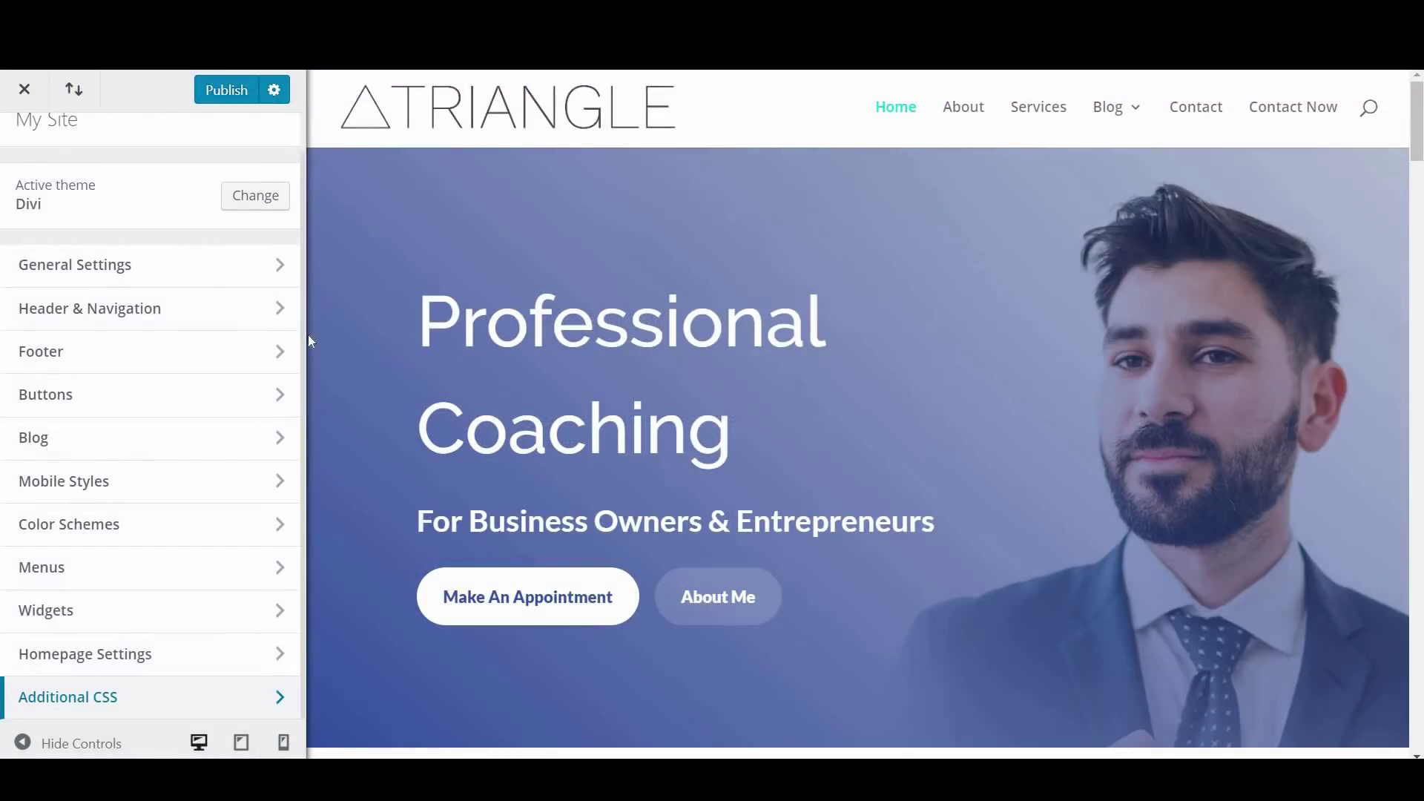
# Publish the customizer changes and close the customizer back to the Dashboard
pyautogui.click(275, 93)
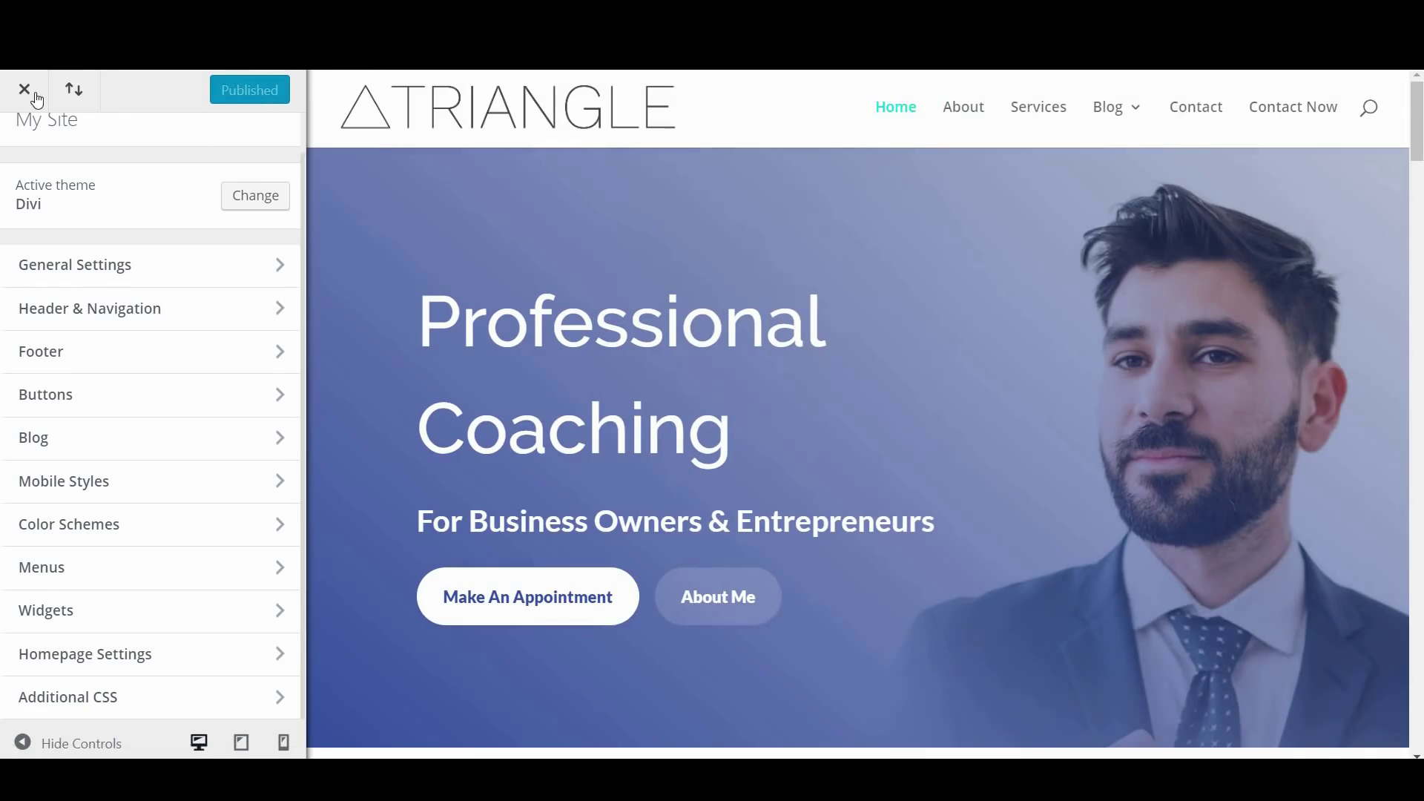
pyautogui.click(26, 90)
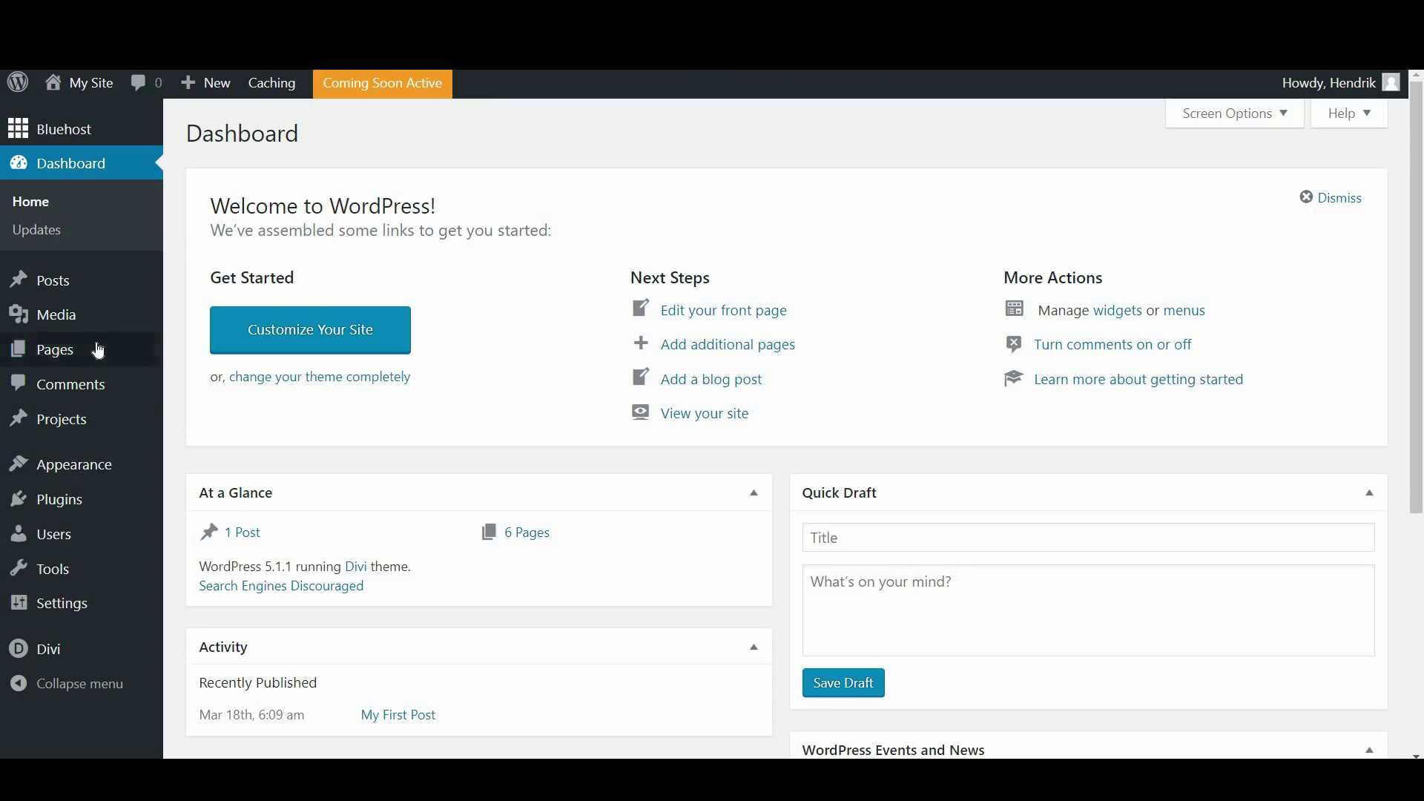
# From All Pages, add a new page and title it 'Test'
pyautogui.moveTo(97, 350)
pyautogui.click(215, 351)
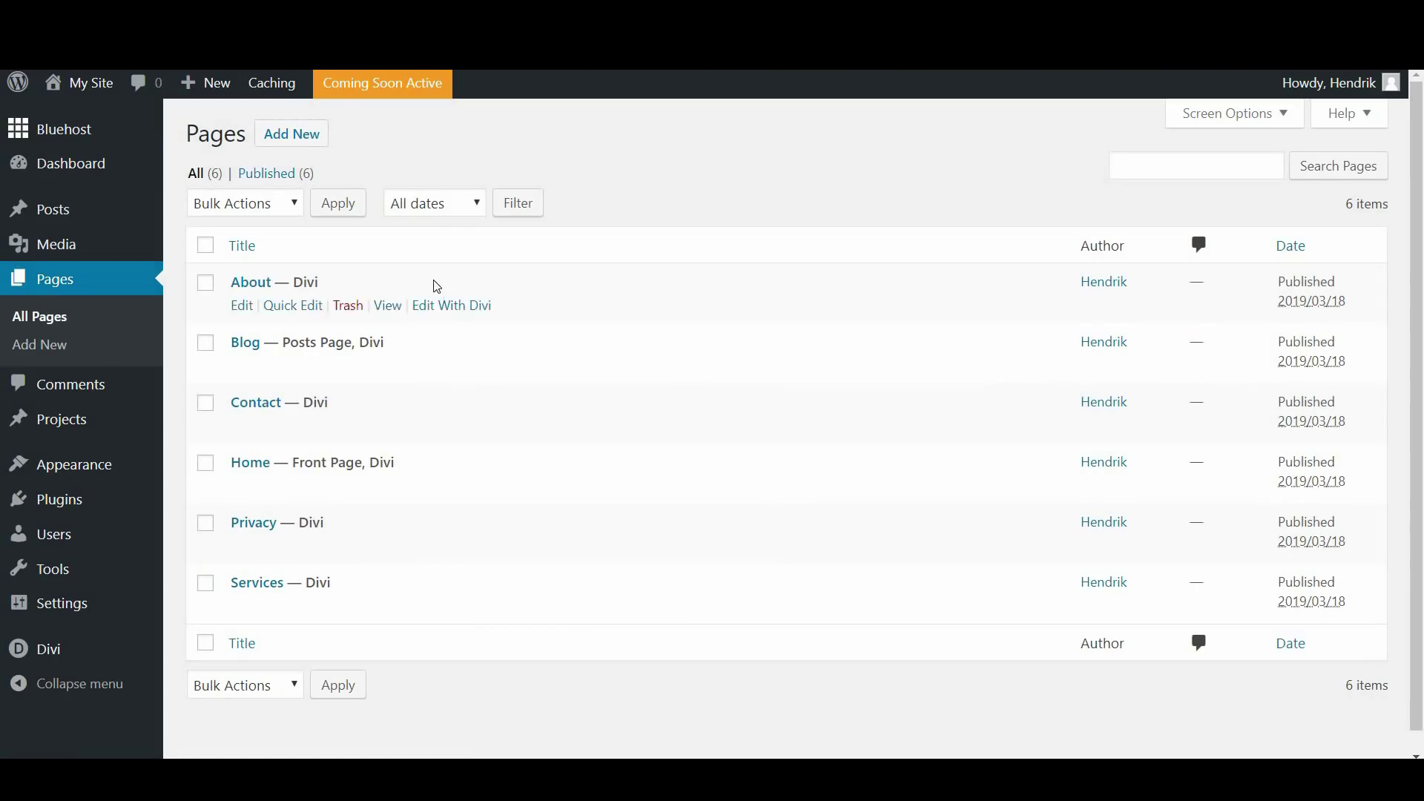
pyautogui.click(303, 141)
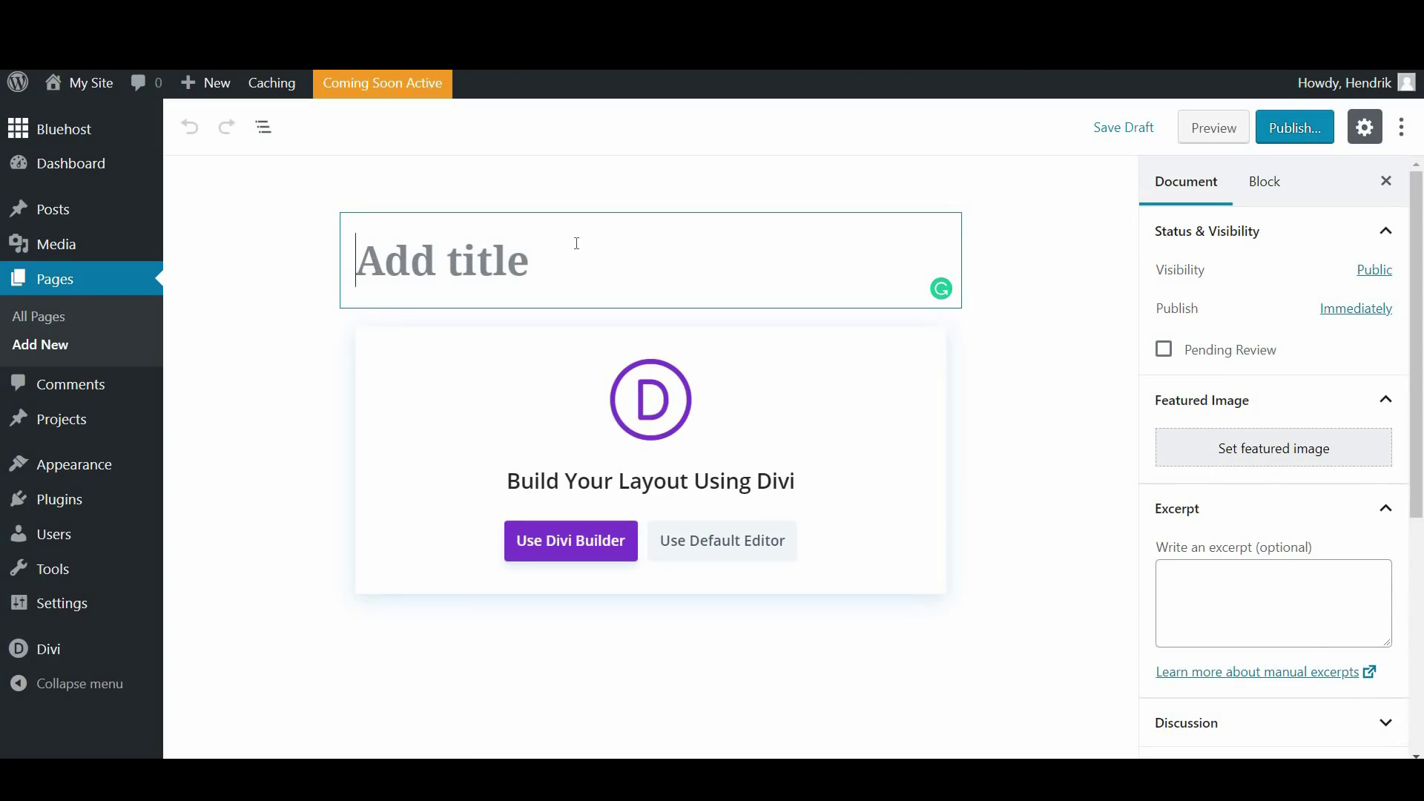
pyautogui.write('Test')
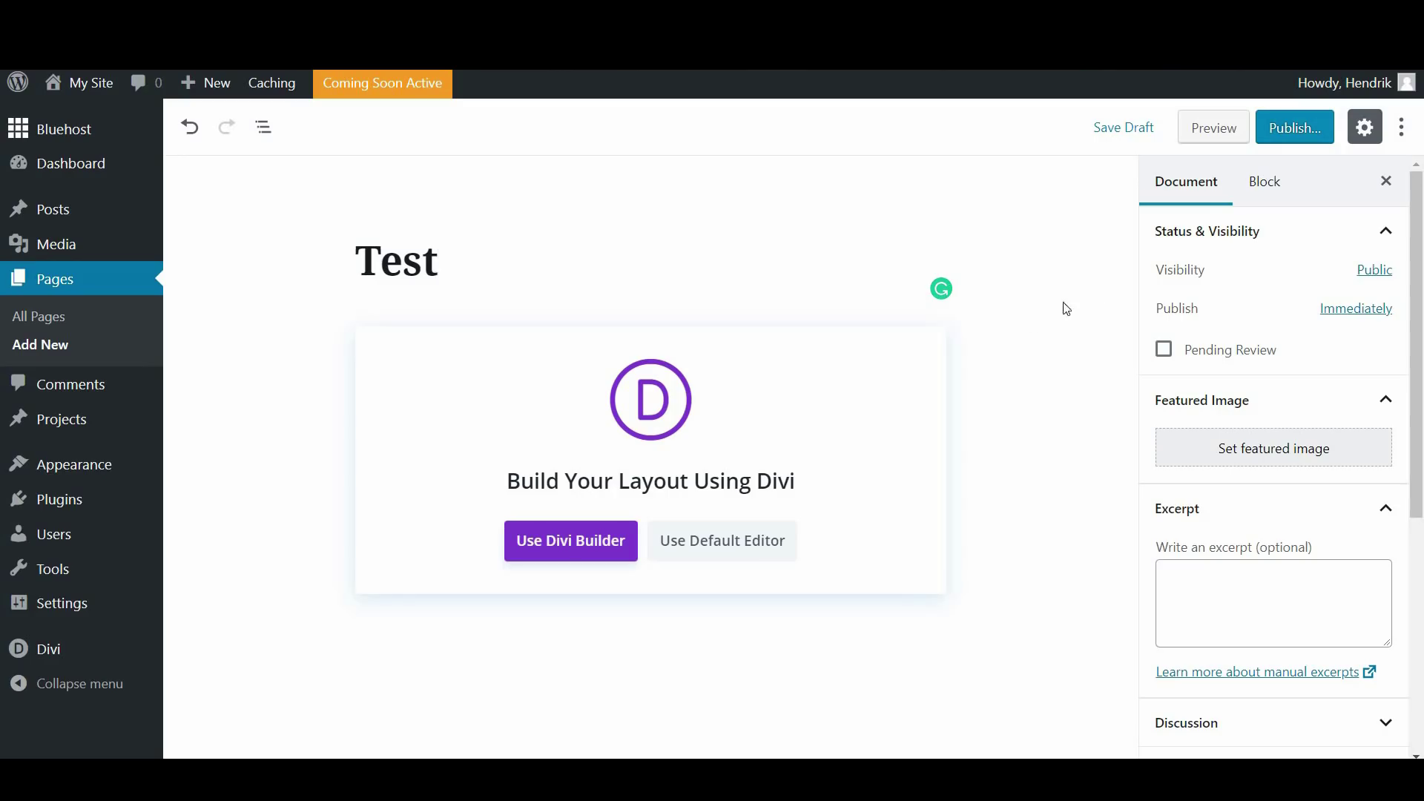
# Switch the Test page to the Divi Builder, build from scratch, and dismiss the row layout chooser
pyautogui.click(561, 552)
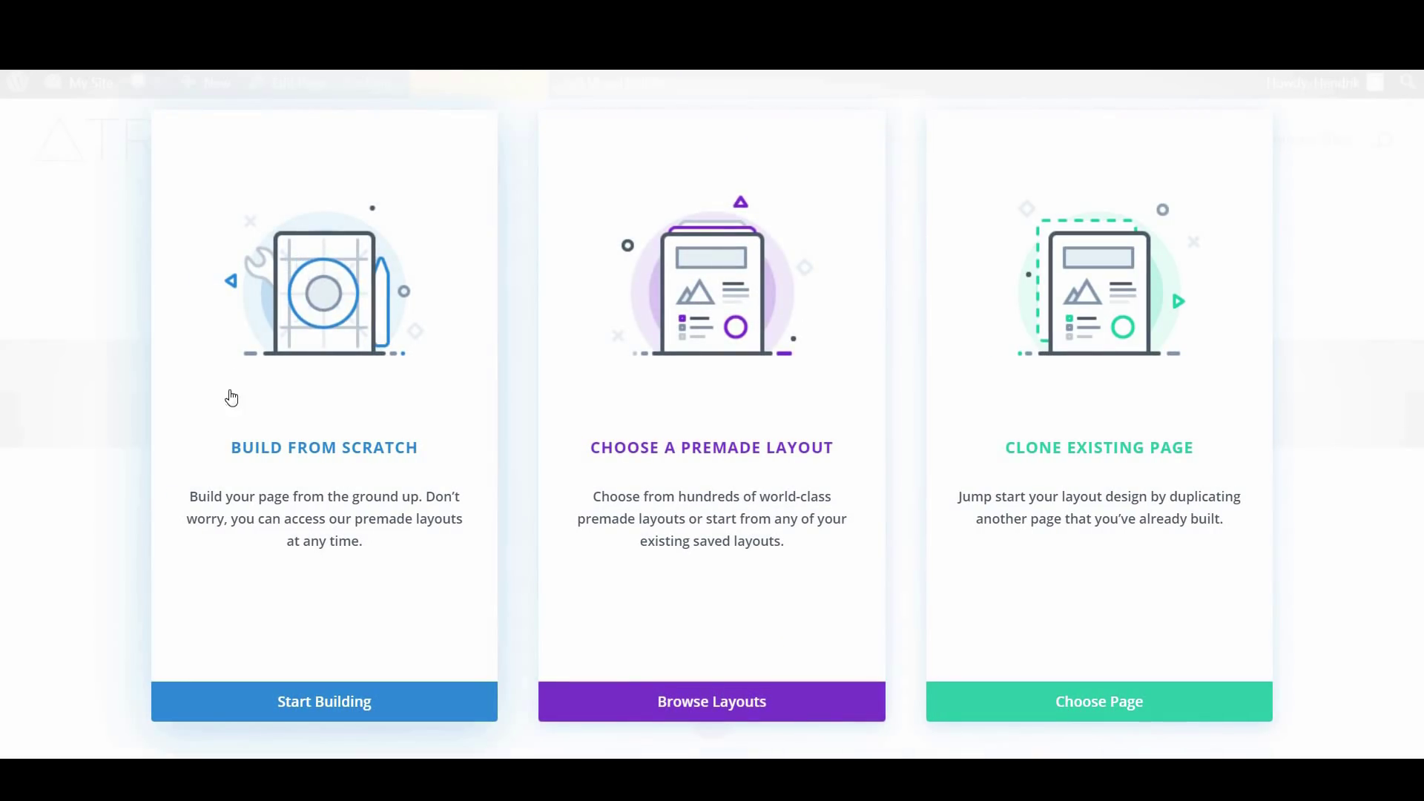
pyautogui.click(349, 346)
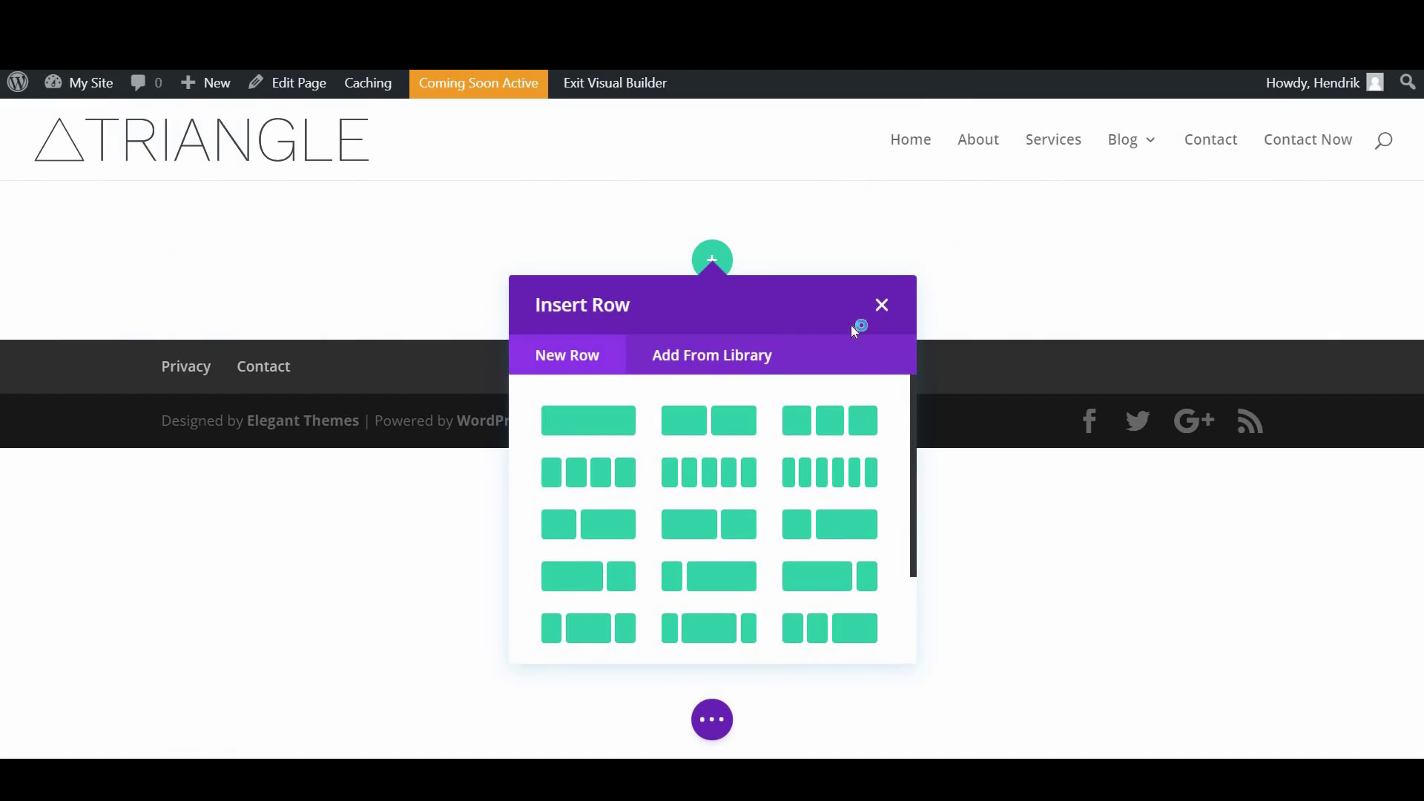
pyautogui.click(881, 307)
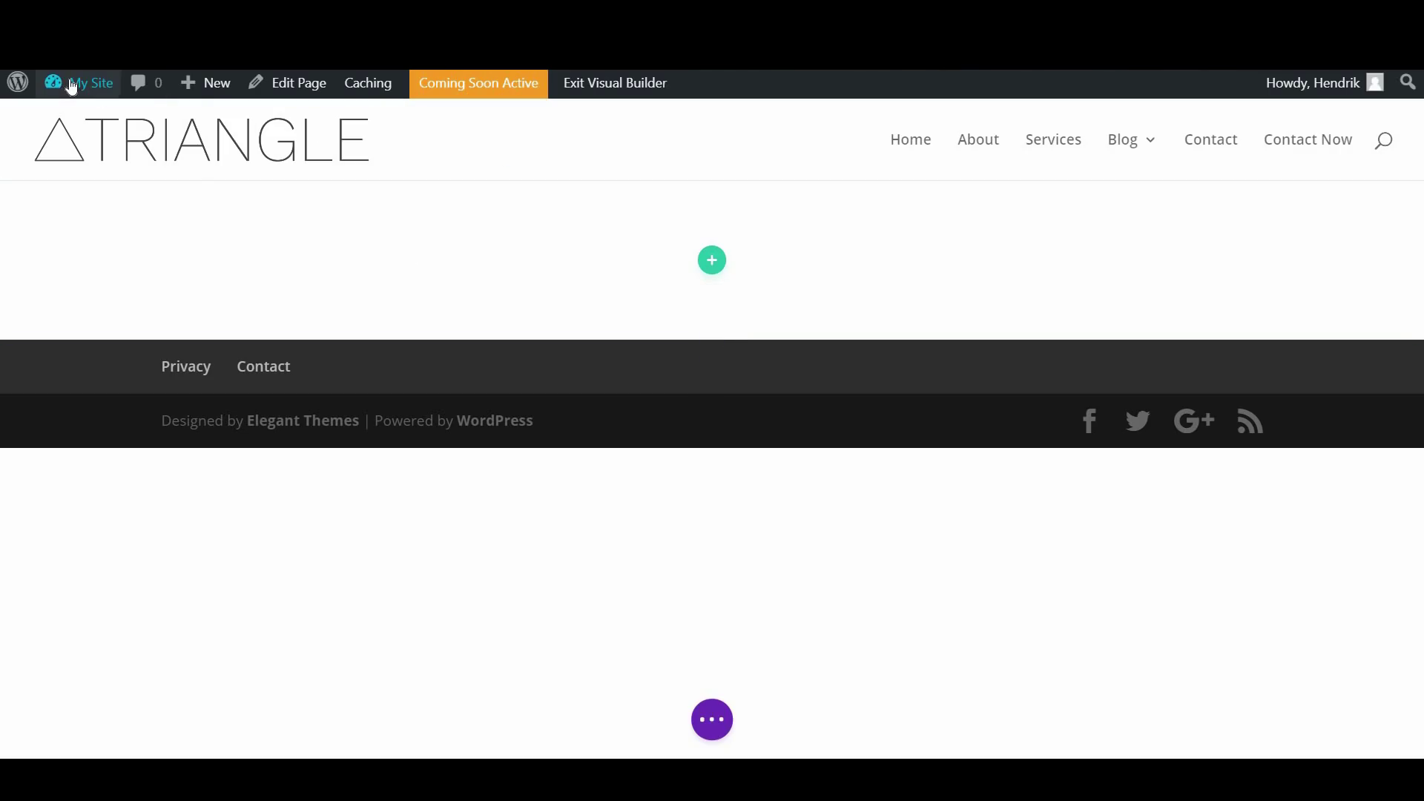
pyautogui.moveTo(72, 87)
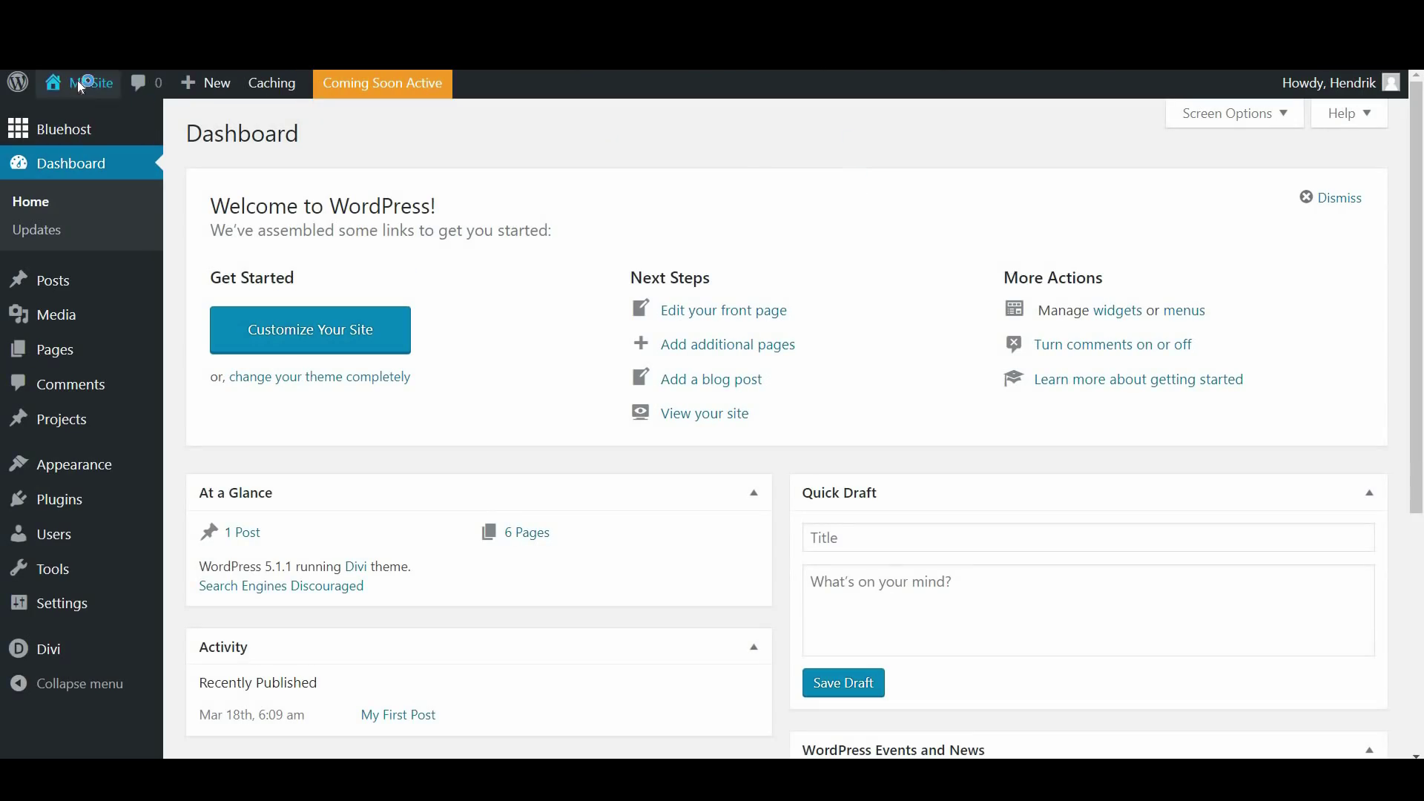
# Scroll through the live site's front page to review the finished coaching homepage
pyautogui.click(83, 85)
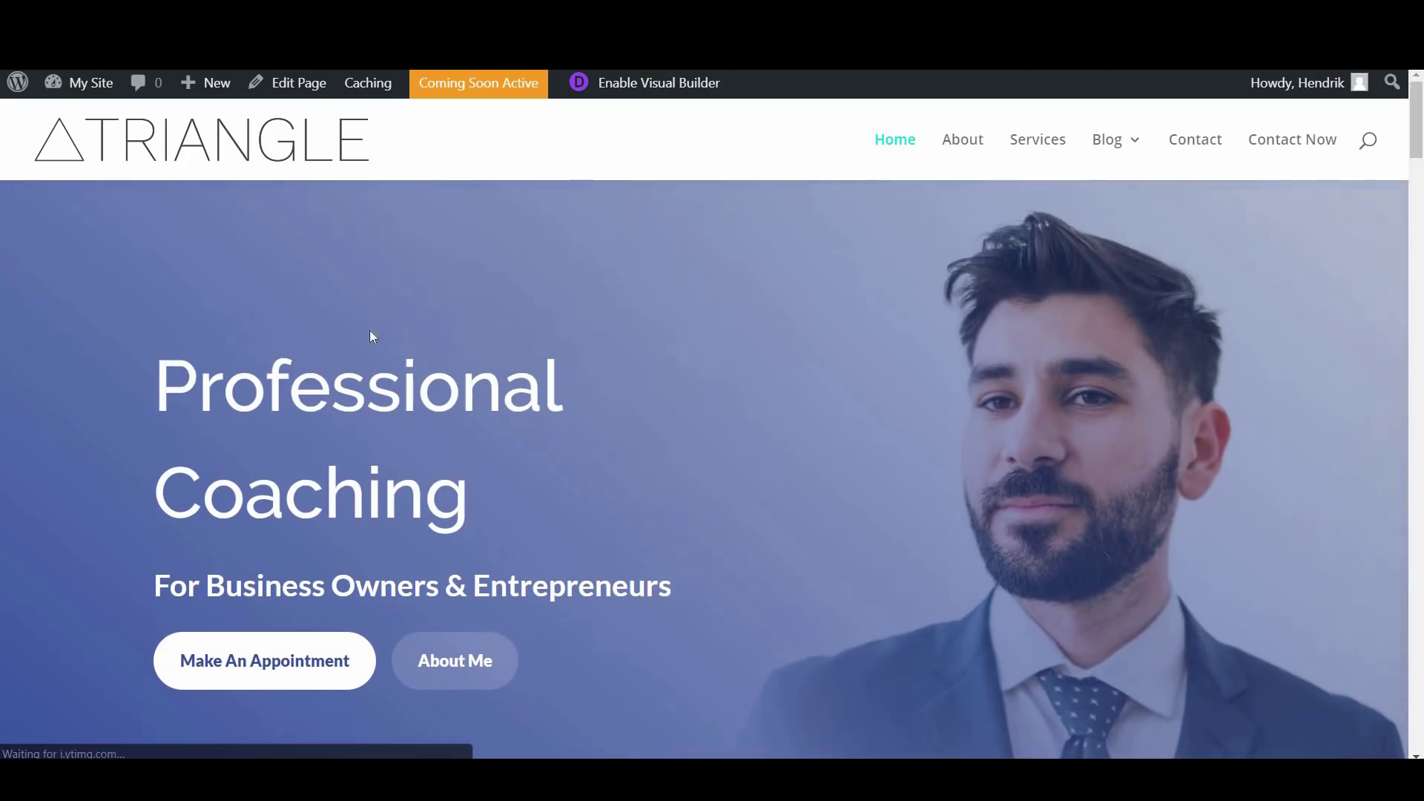
pyautogui.scroll(-6, 864, 490)
pyautogui.scroll(-3, 787, 519)
pyautogui.scroll(-9, 843, 525)
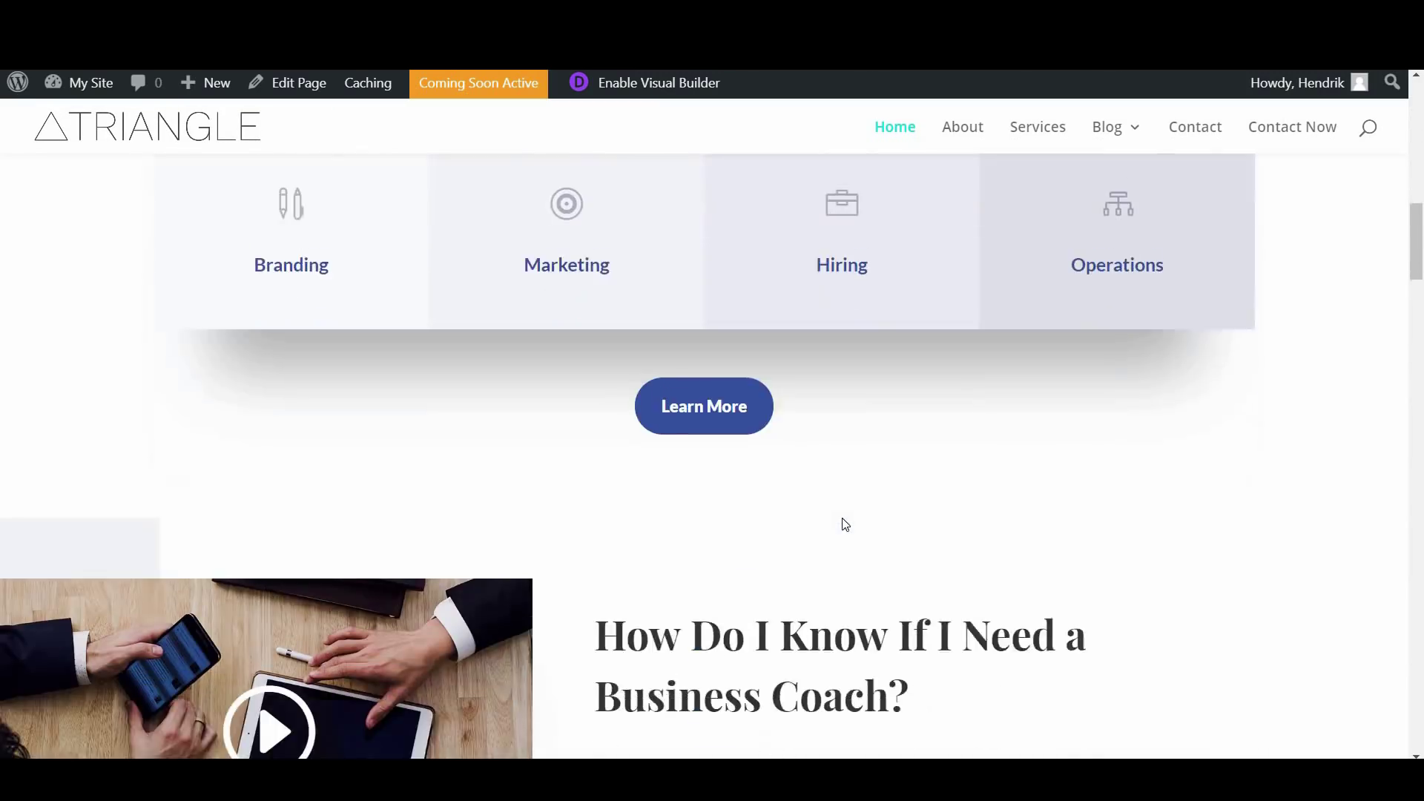
pyautogui.scroll(15, 940, 528)
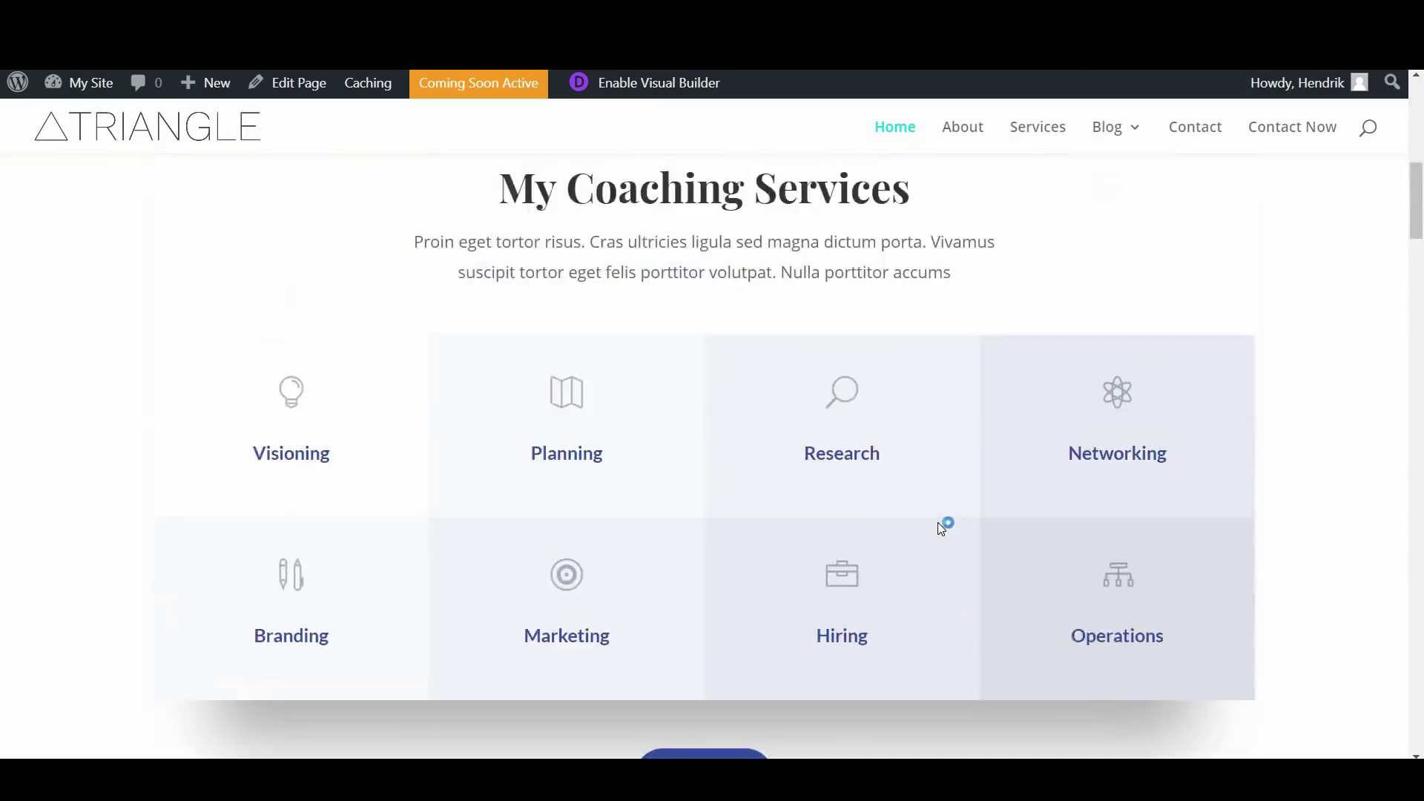
pyautogui.scroll(3, 940, 525)
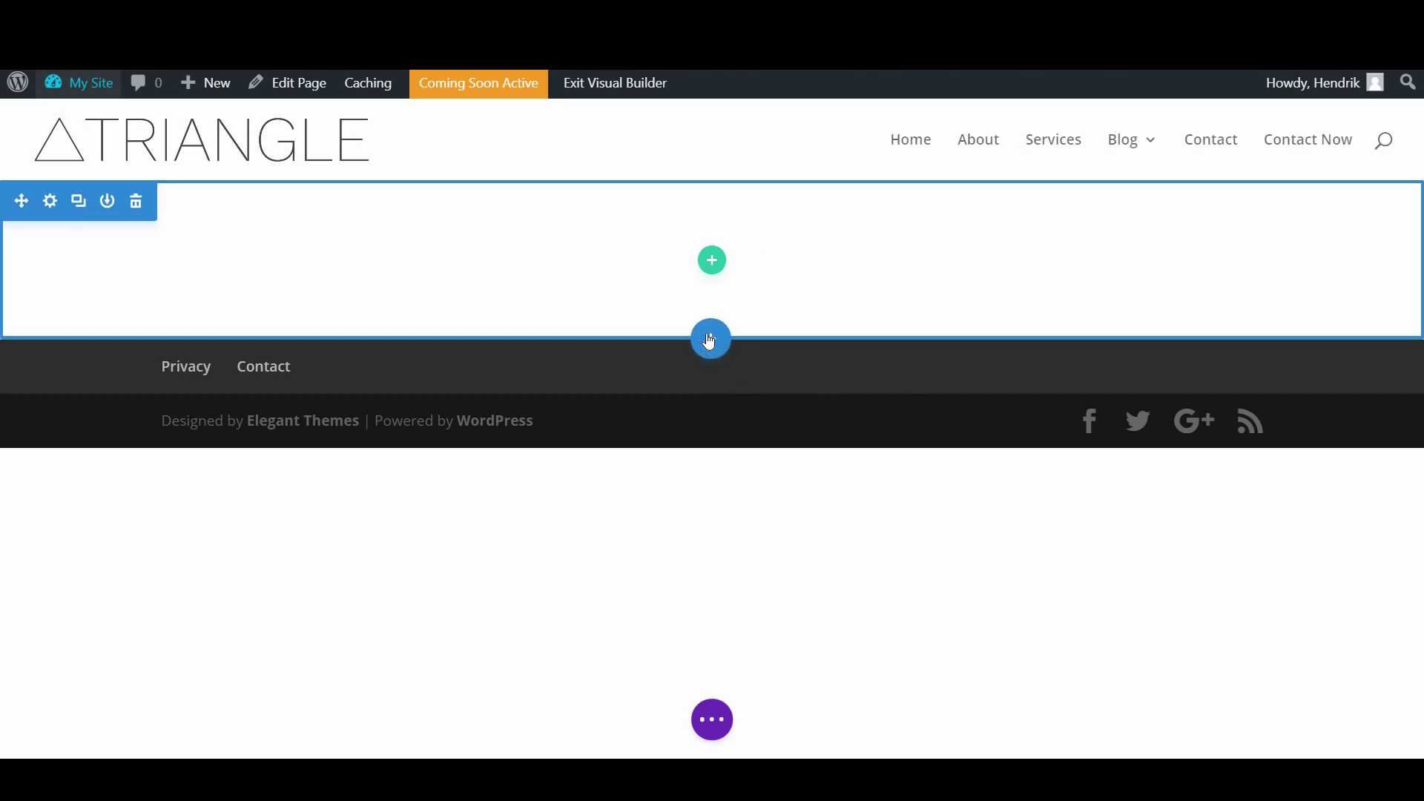
# Insert a fullwidth section, delete the original regular section, and open the fullwidth section's settings
pyautogui.click(709, 338)
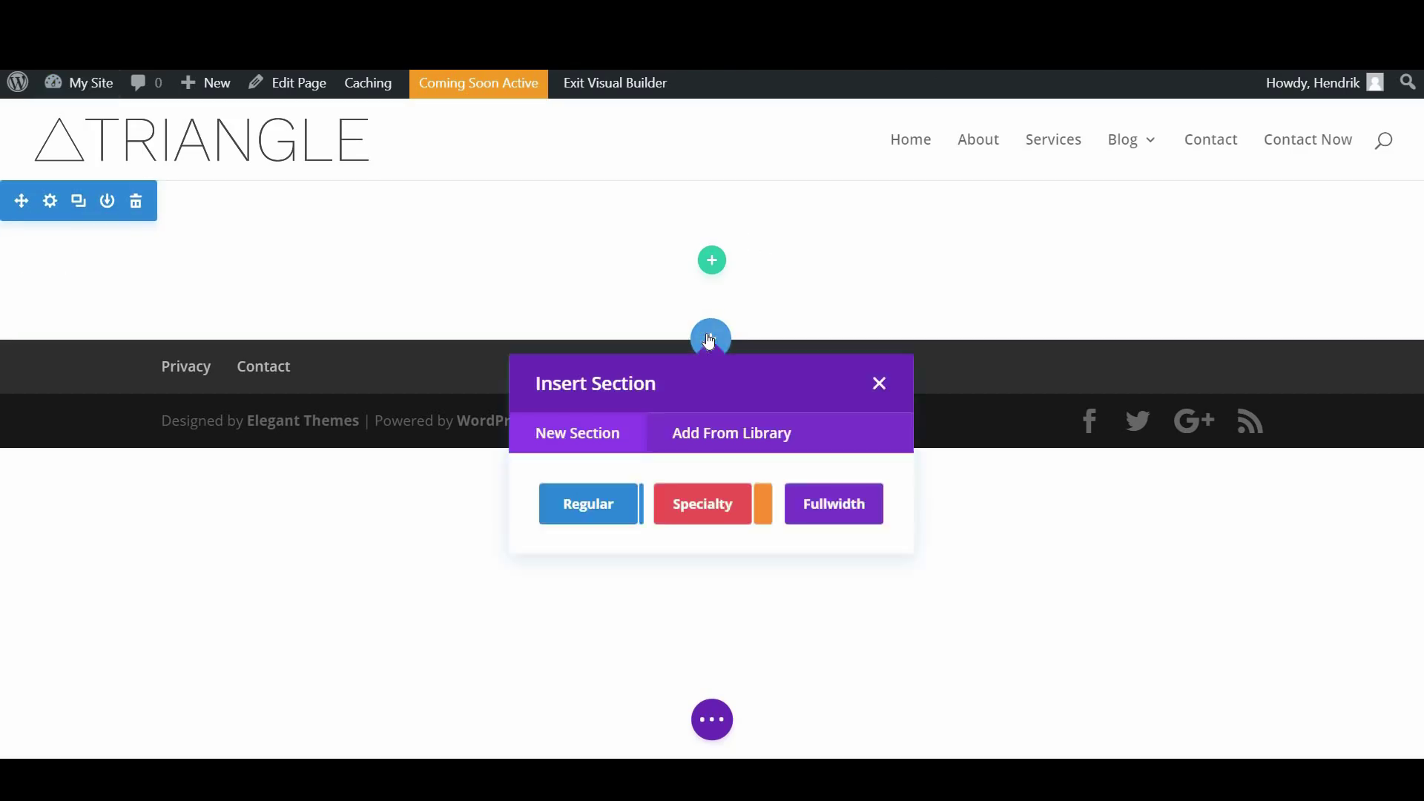
pyautogui.click(832, 511)
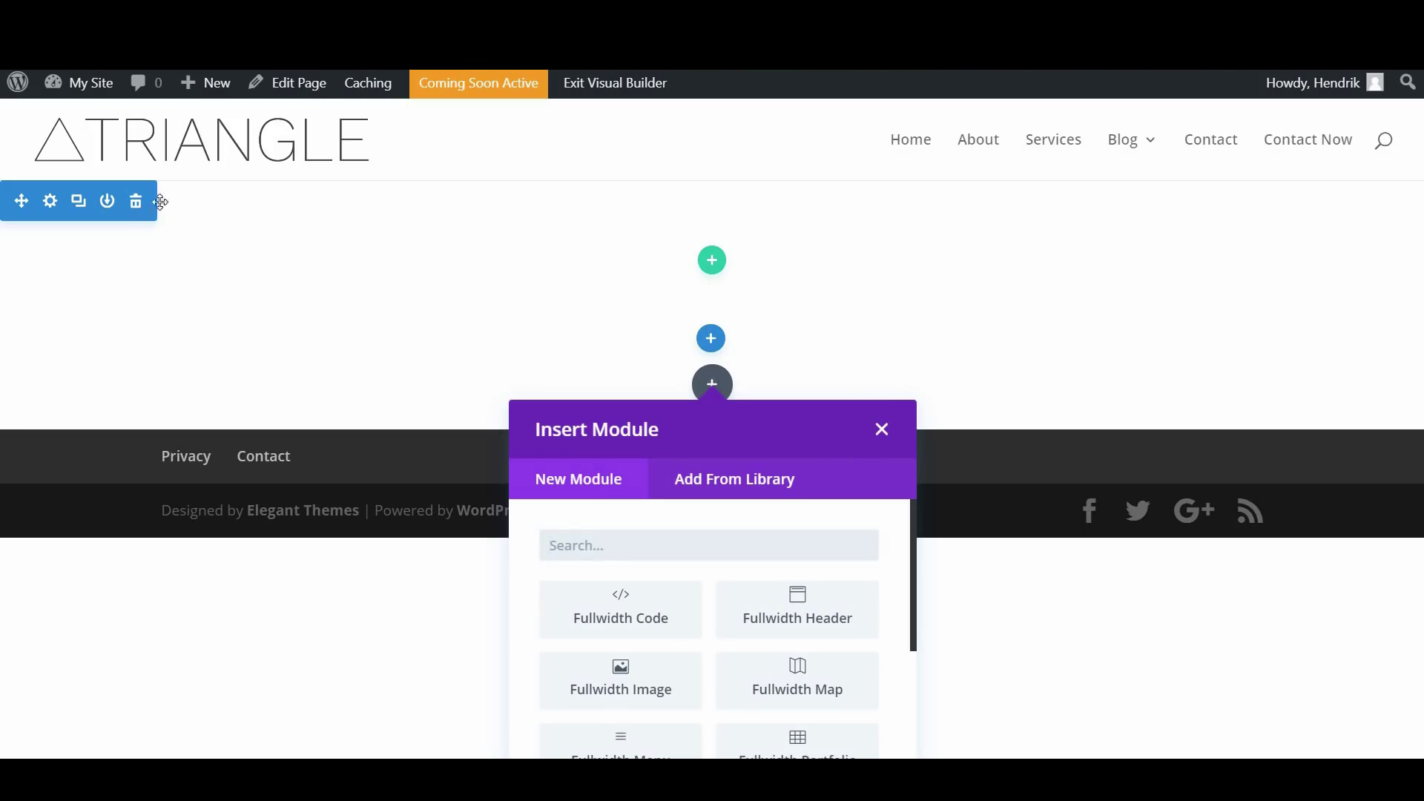
pyautogui.click(137, 205)
pyautogui.click(137, 206)
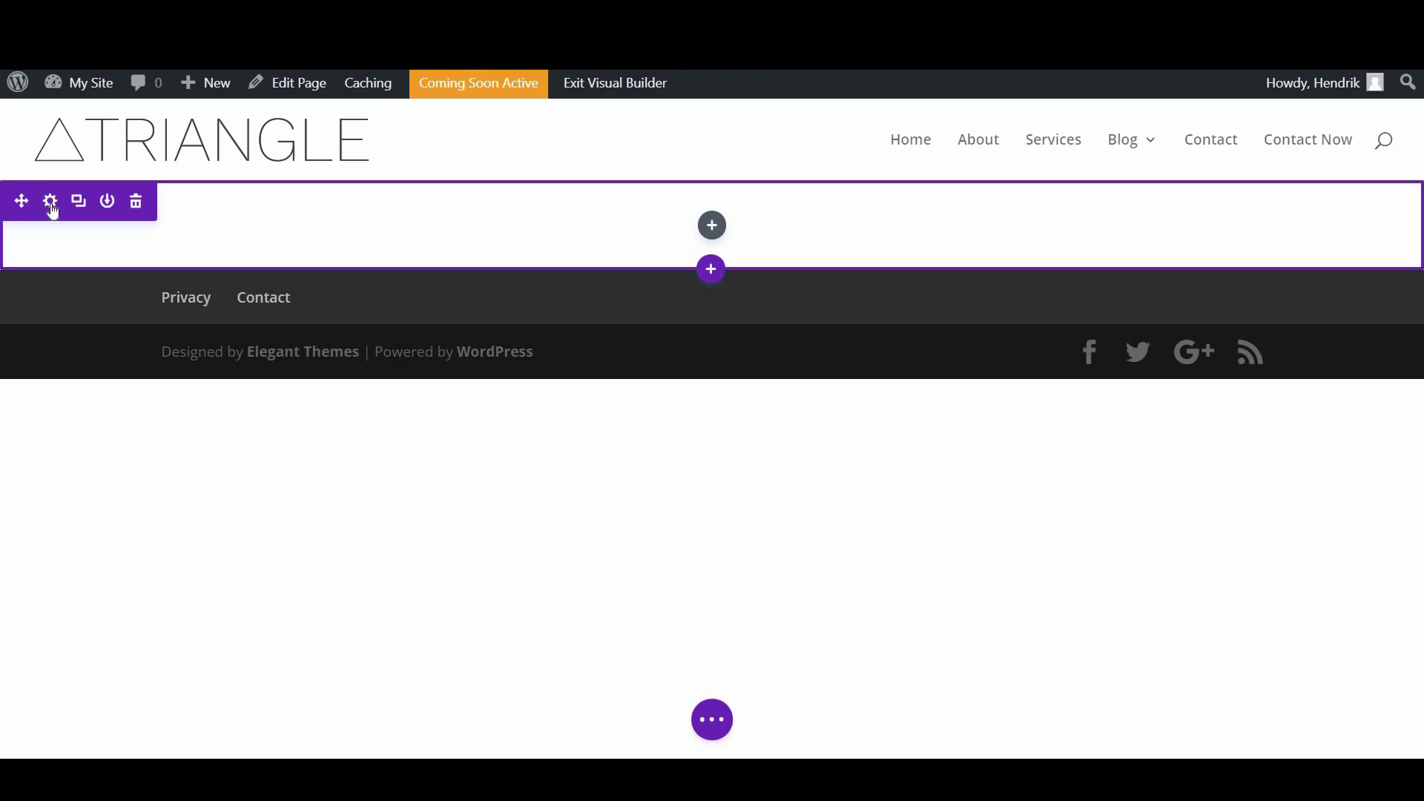
pyautogui.click(50, 202)
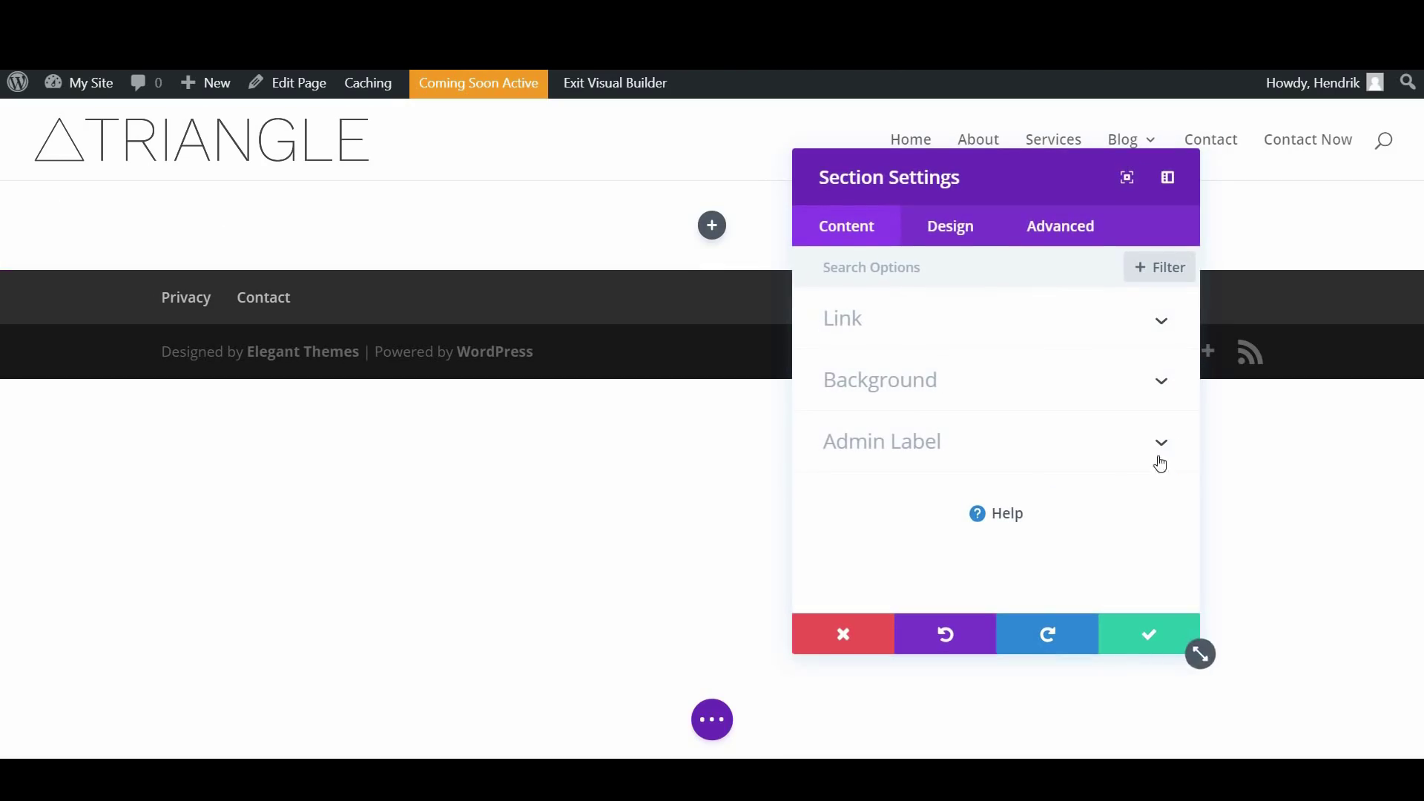
# Reopen the fullwidth section's settings, expand Background, and move the settings panel toward the centre
pyautogui.click(874, 628)
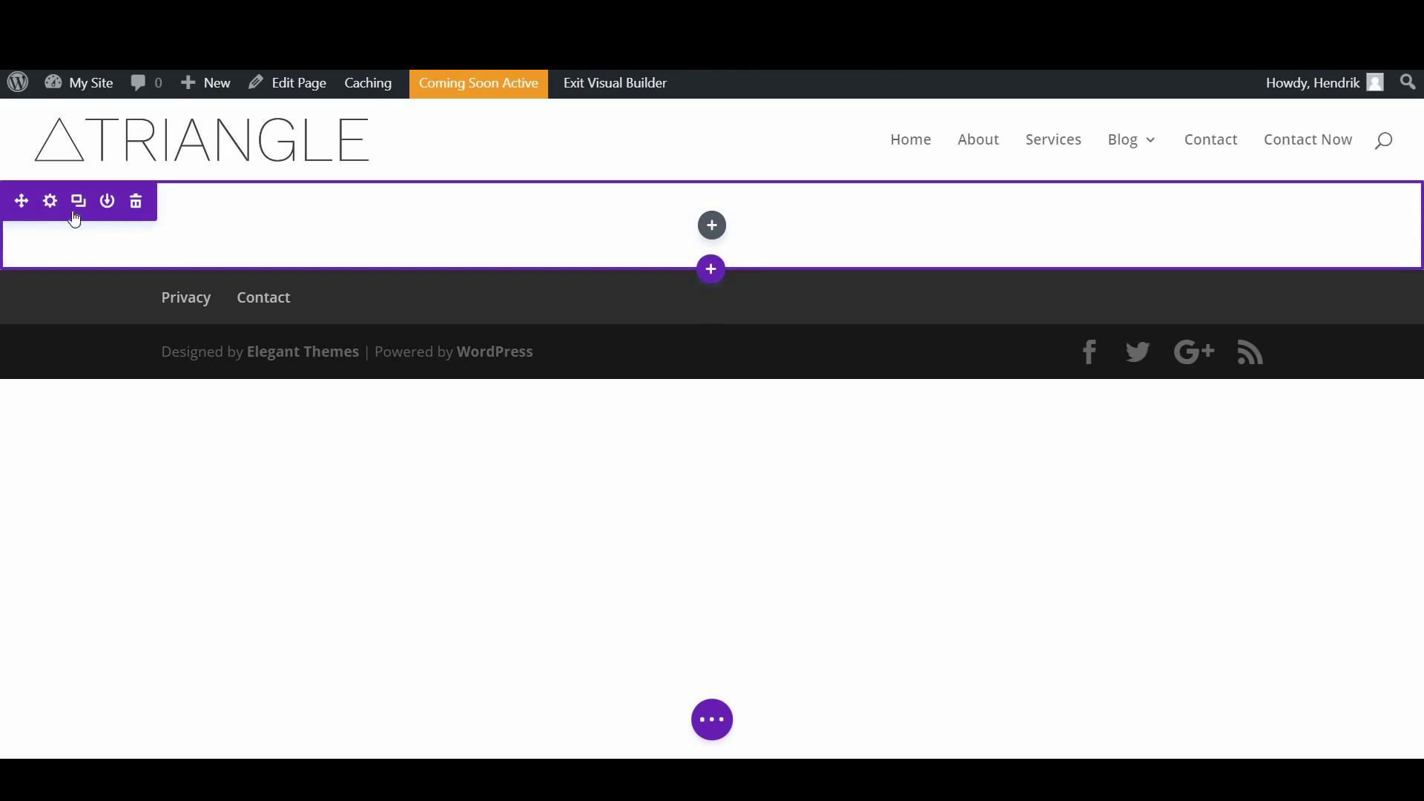
pyautogui.click(51, 202)
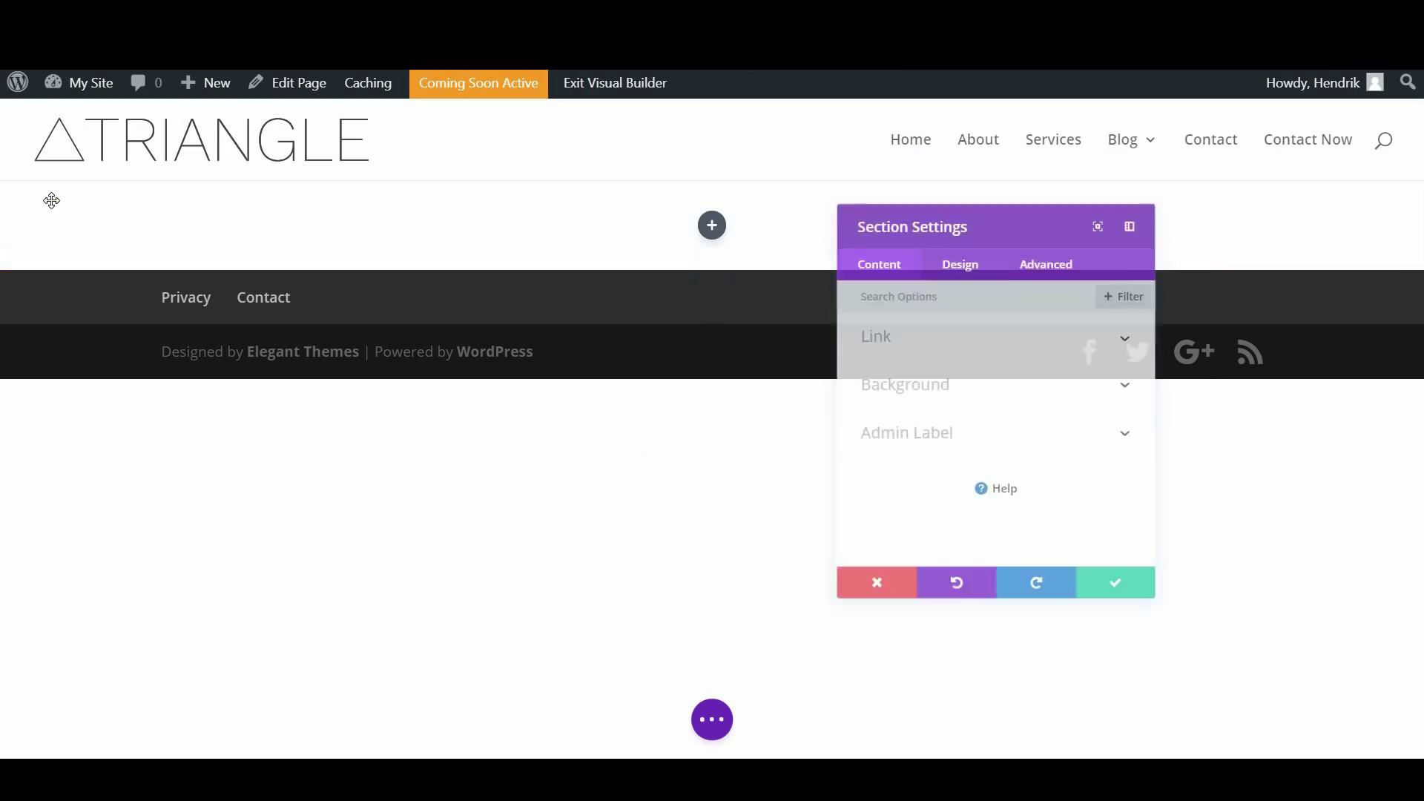
pyautogui.click(1036, 380)
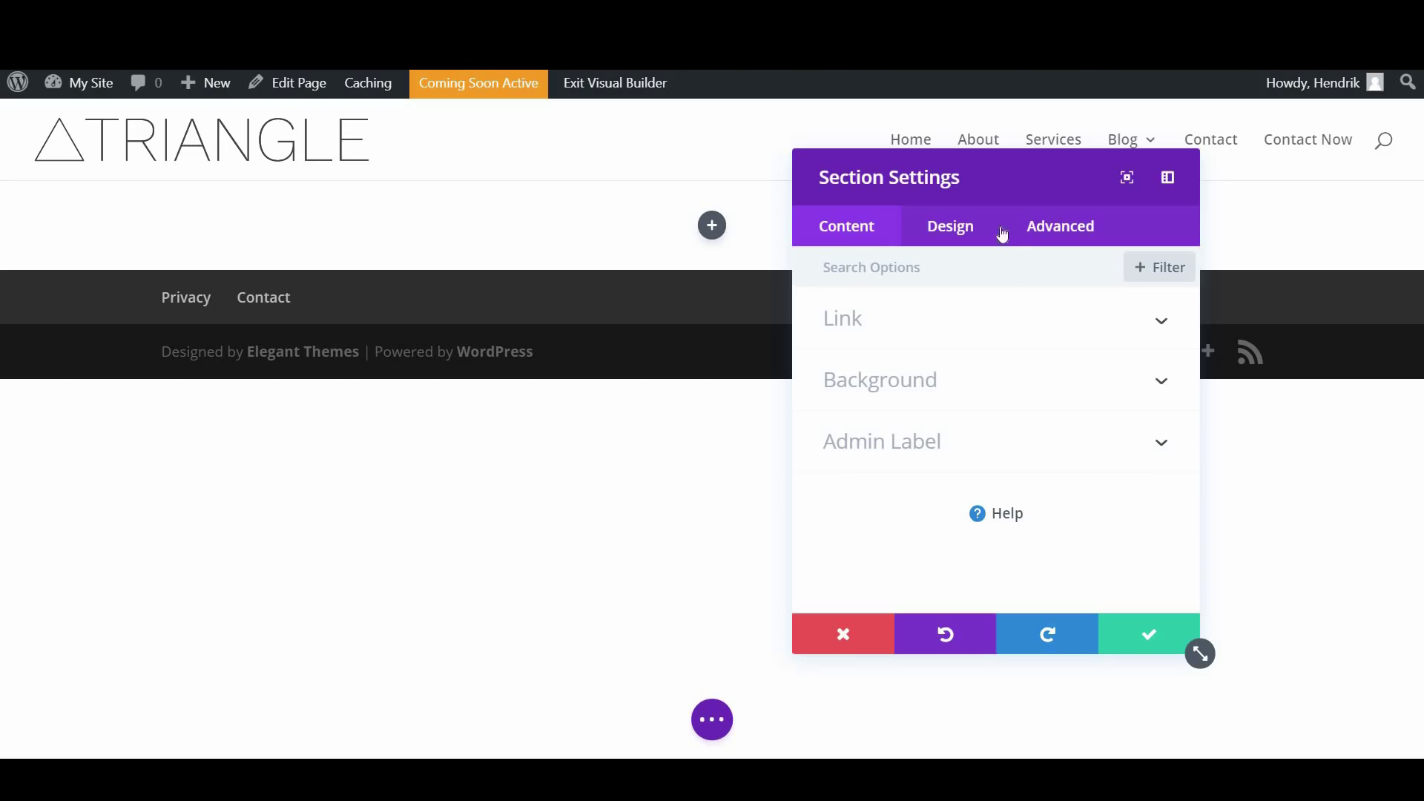
pyautogui.moveTo(995, 168); pyautogui.dragTo(711, 119)
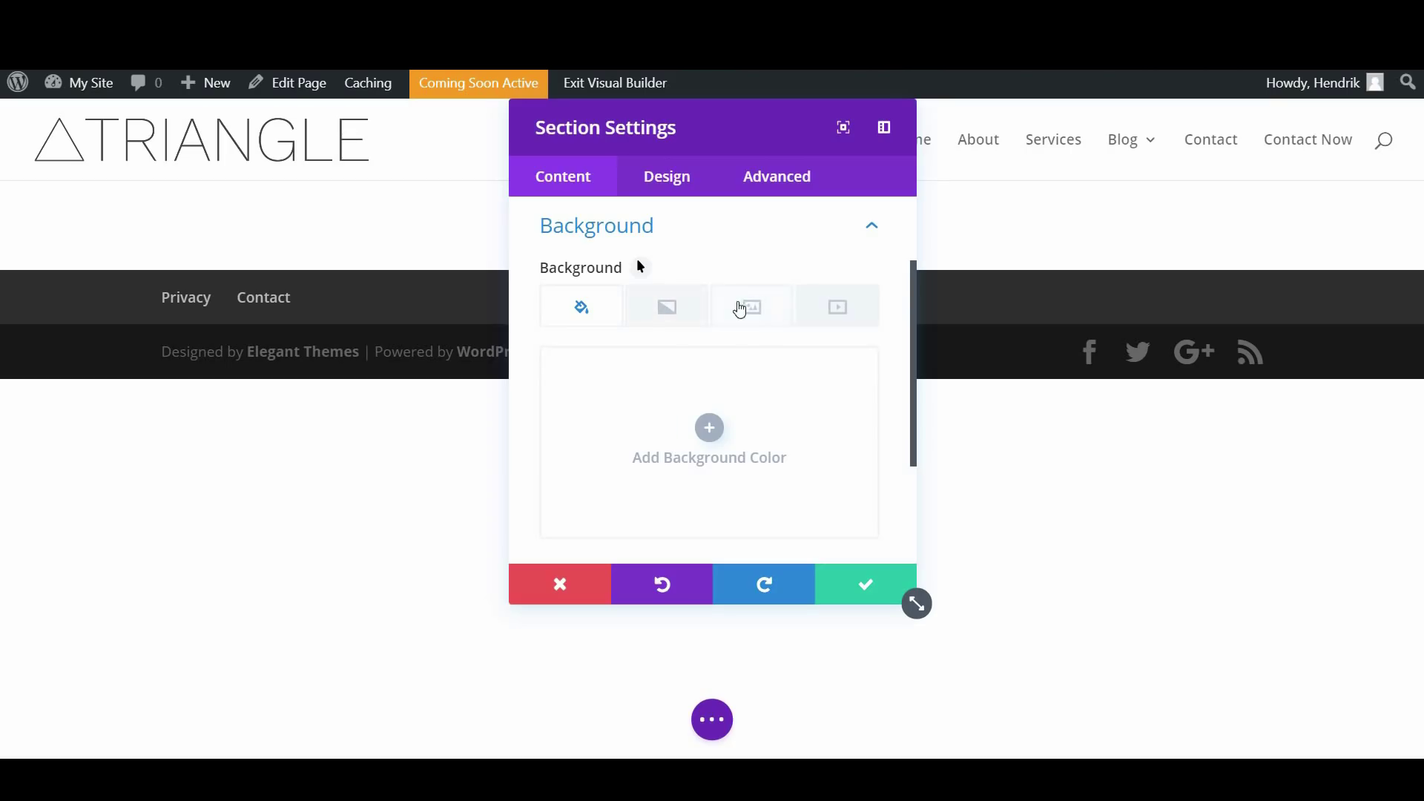
# Set the section background to the business-coach-0032.jpg photo from the Media Library
pyautogui.click(771, 315)
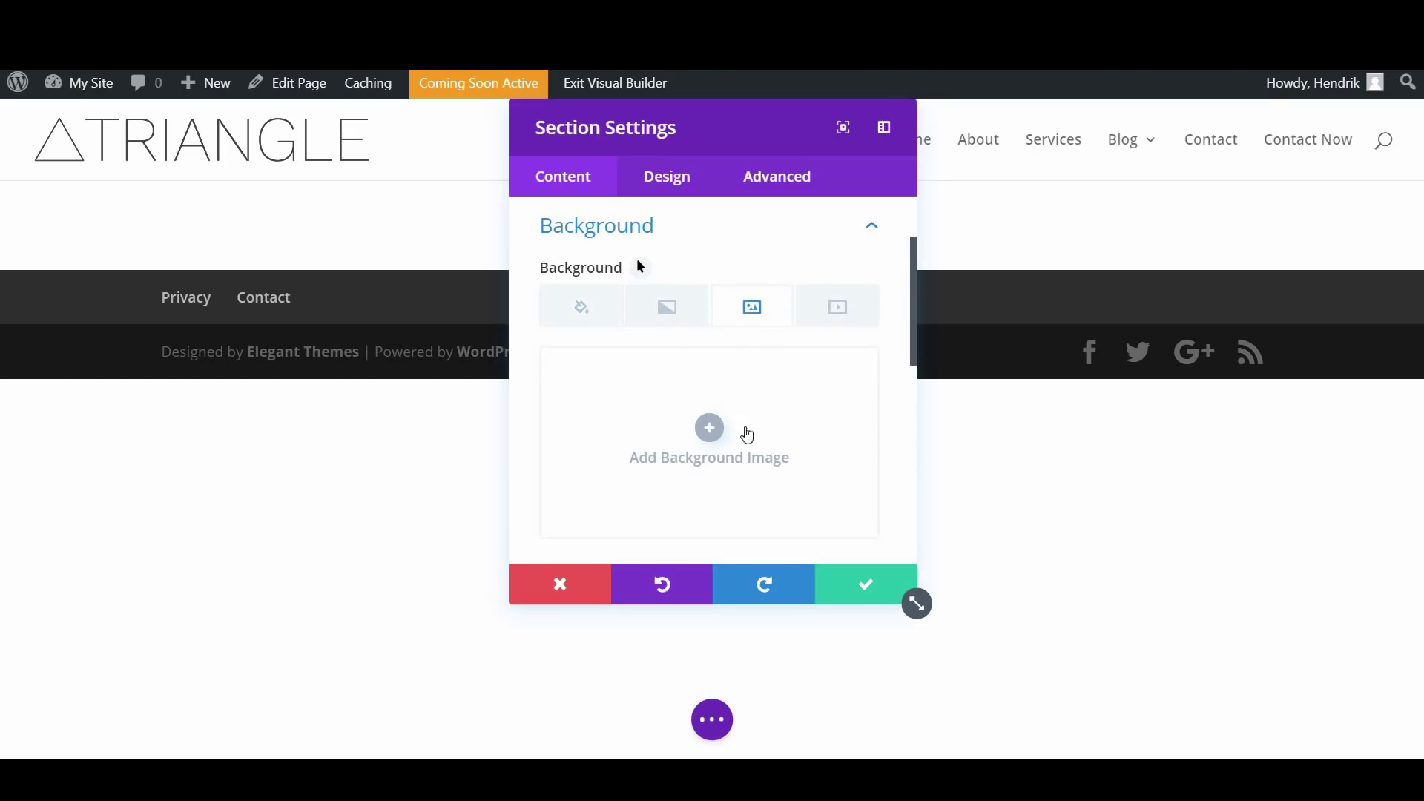
pyautogui.click(709, 428)
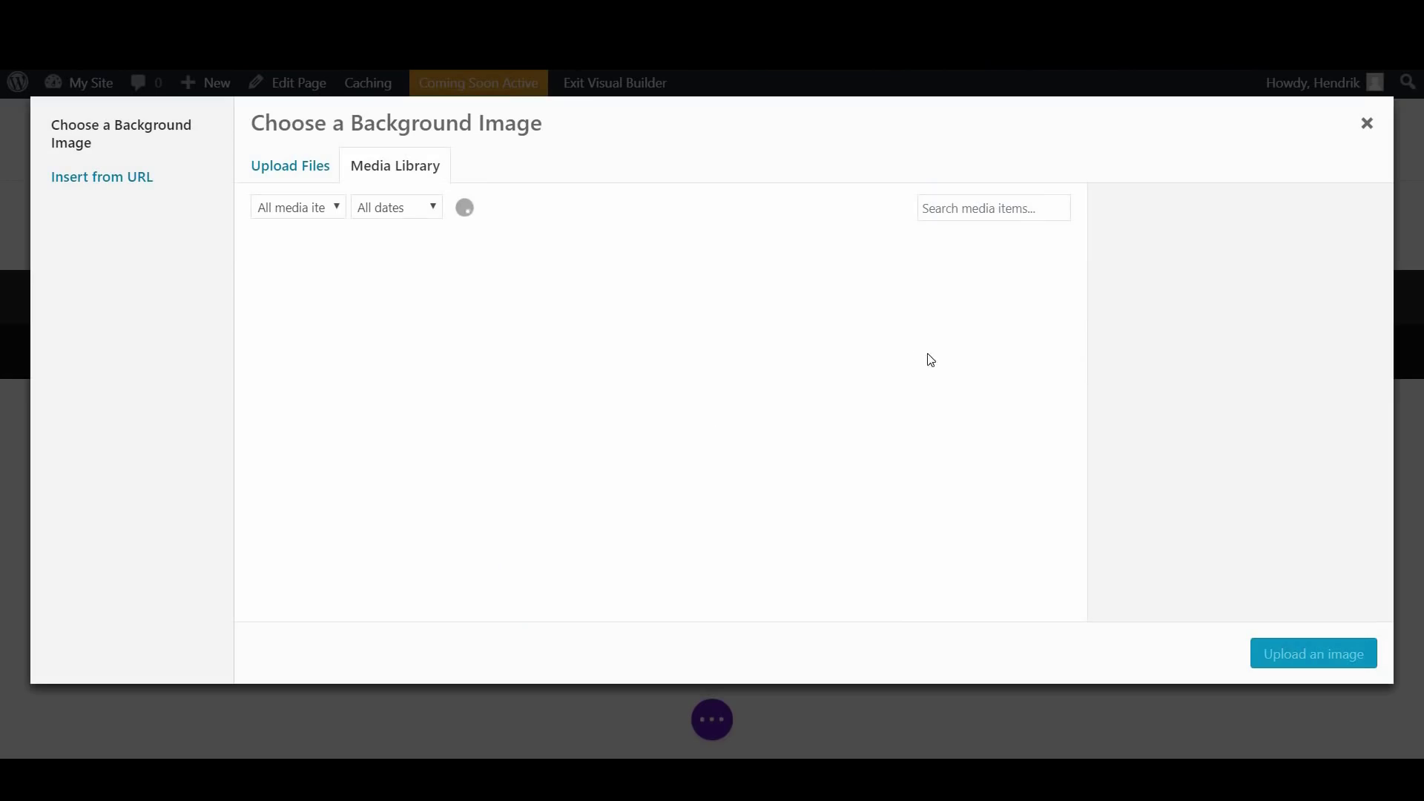
pyautogui.scroll(-2, 920, 354)
pyautogui.scroll(2, 920, 355)
pyautogui.scroll(-4, 920, 355)
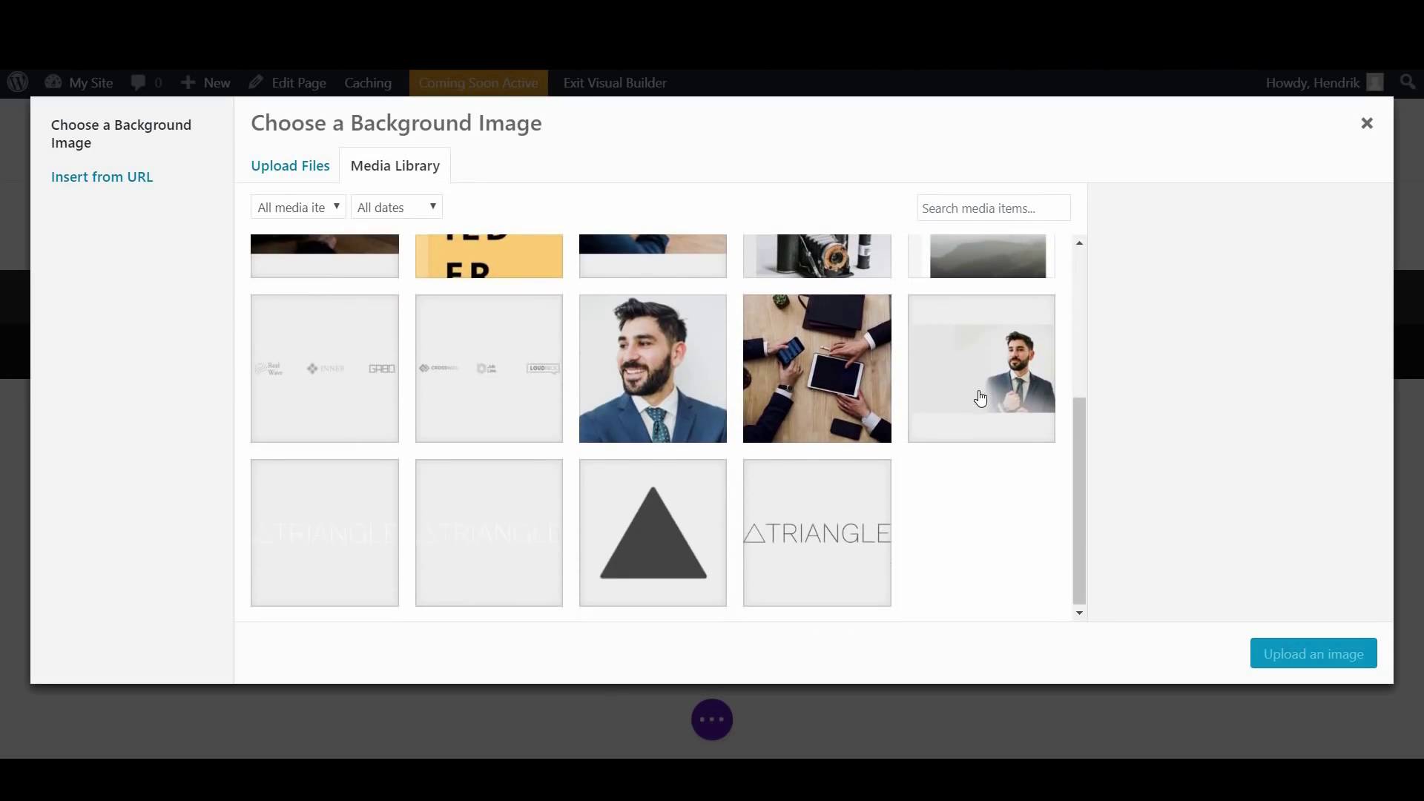
pyautogui.scroll(3, 979, 398)
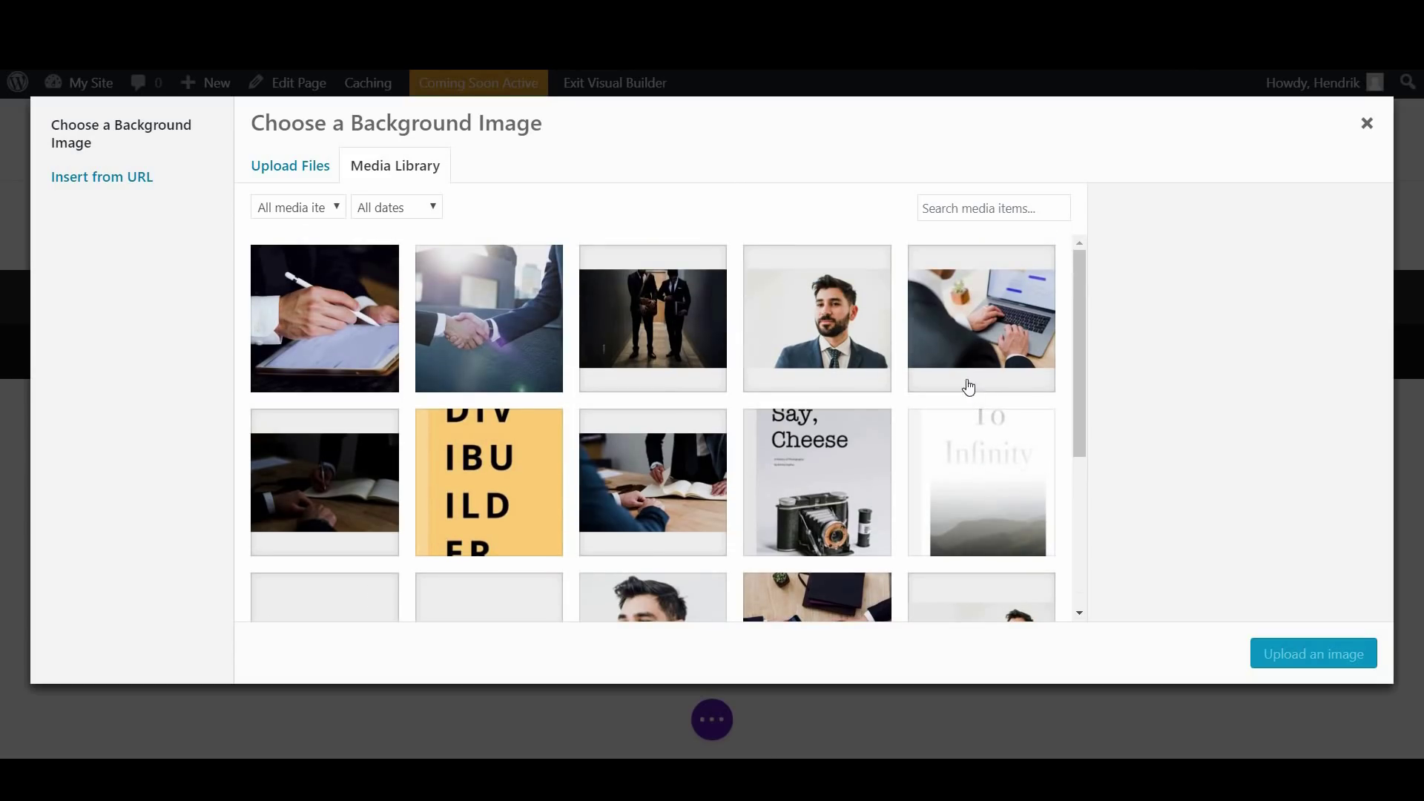
pyautogui.click(846, 335)
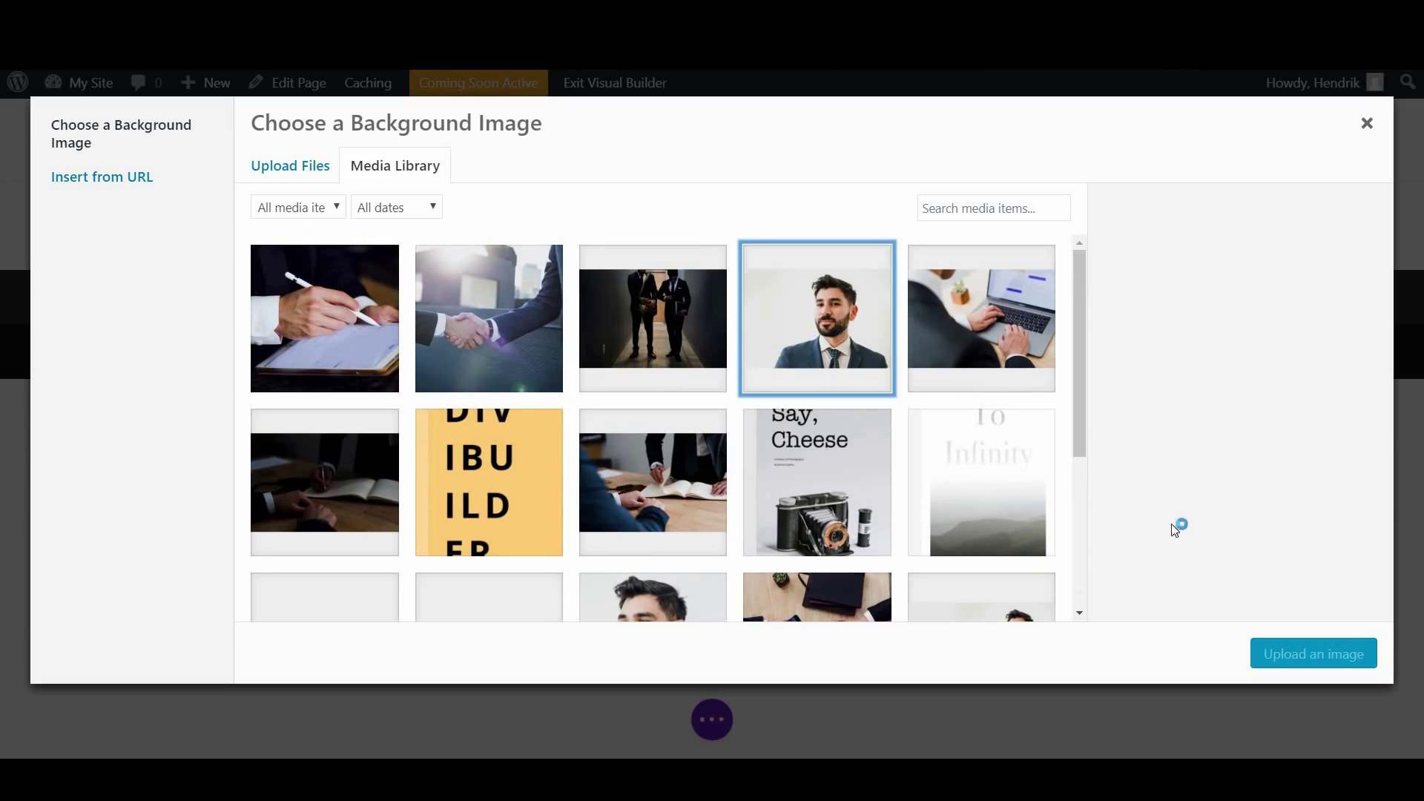
pyautogui.click(1294, 655)
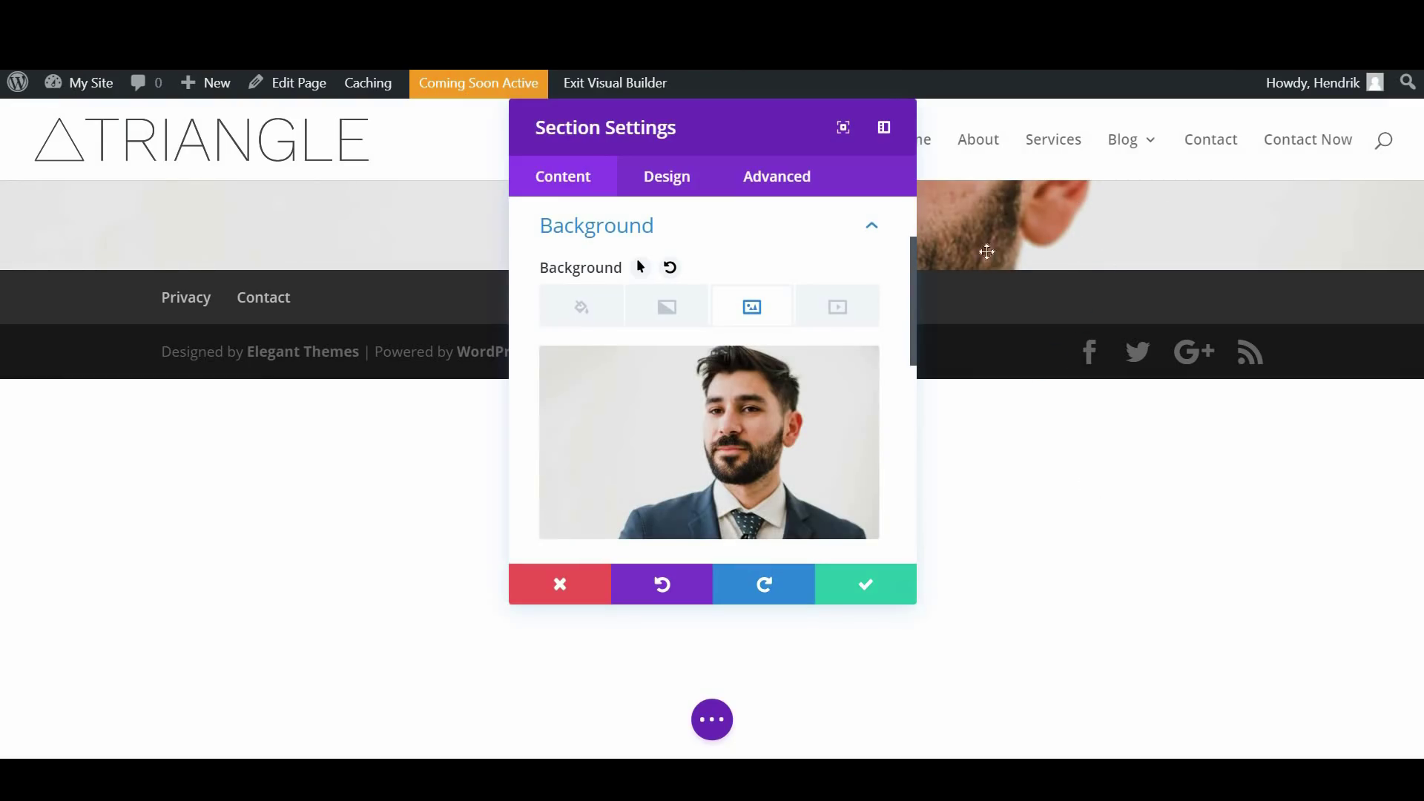
pyautogui.moveTo(917, 275); pyautogui.dragTo(918, 383)
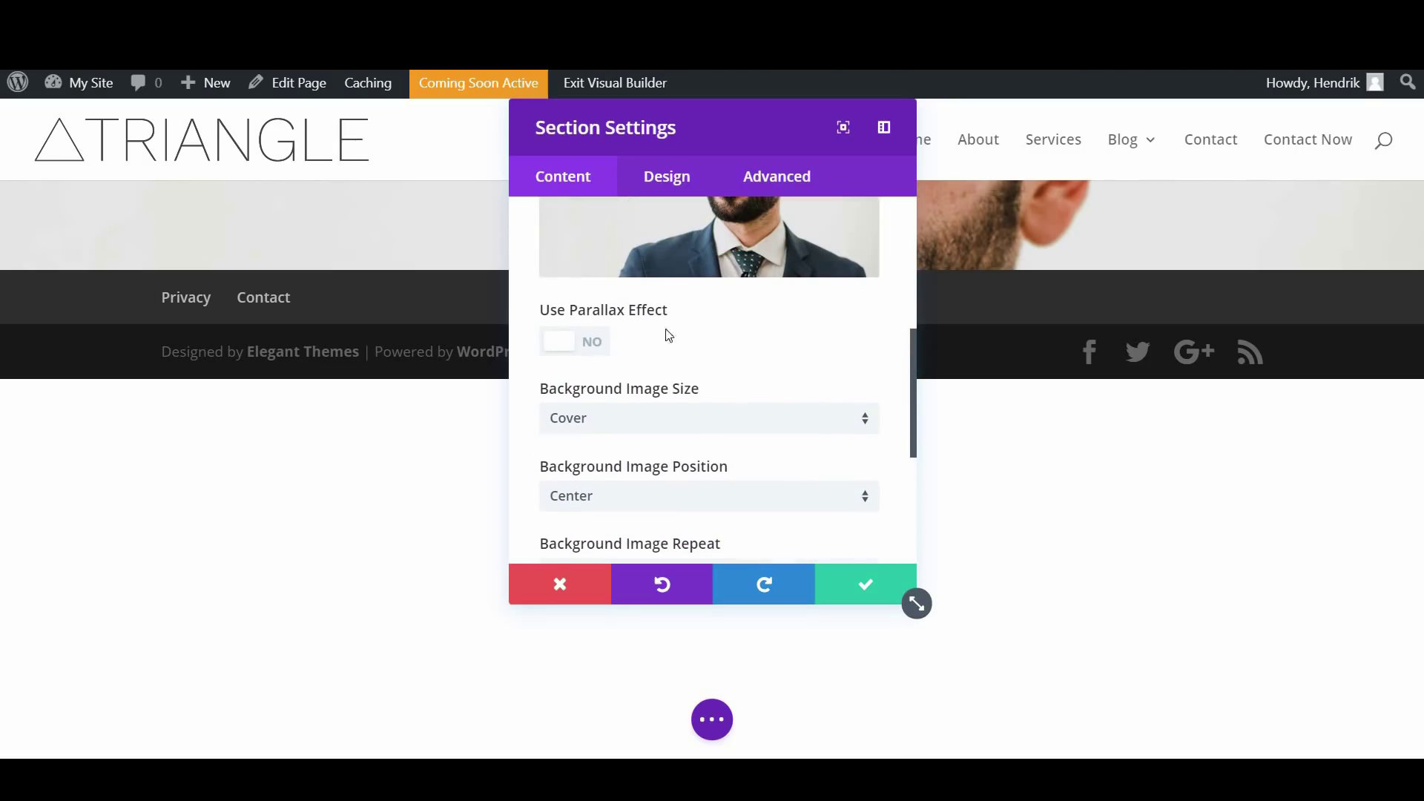
# Turn on the True Parallax effect for the background photo and save the section settings
pyautogui.click(587, 350)
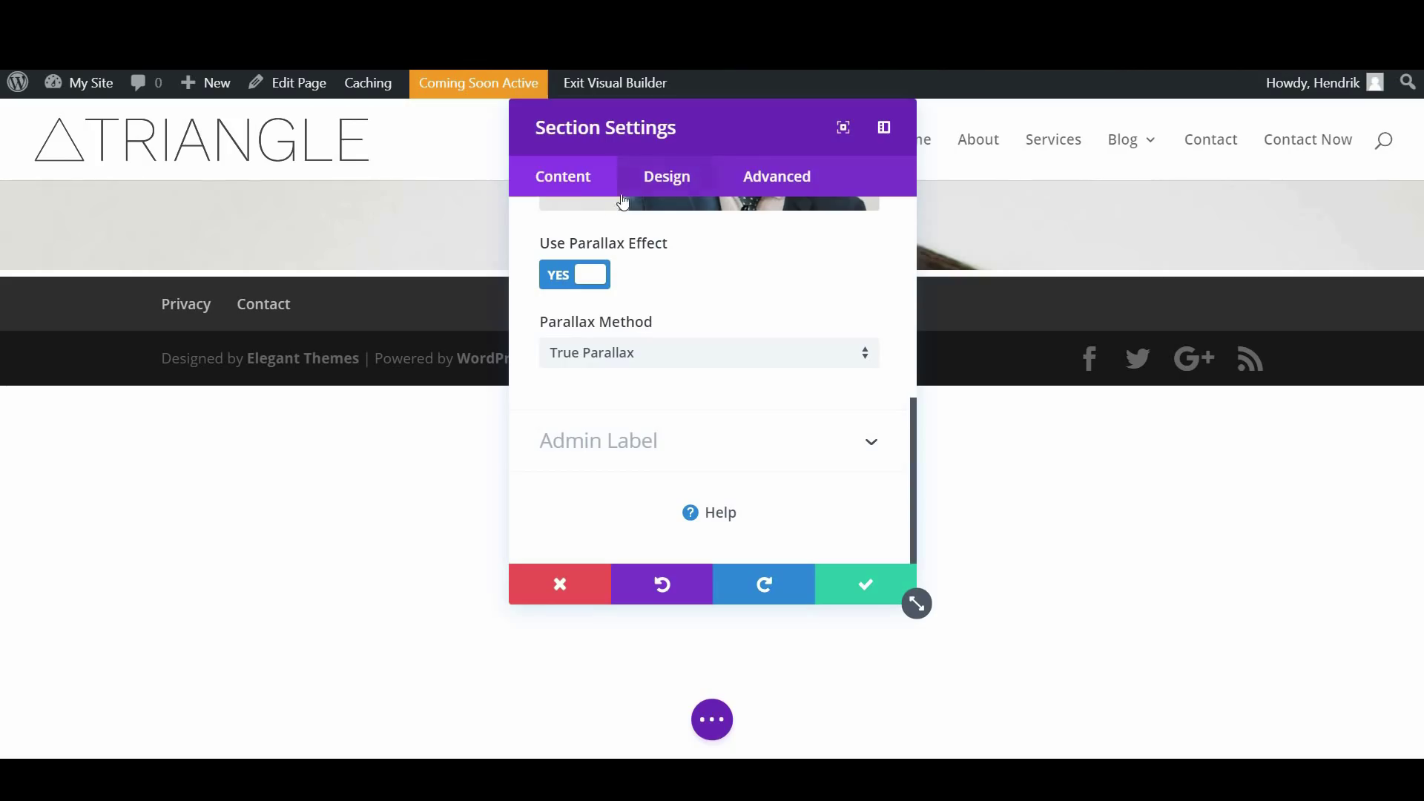
pyautogui.click(645, 189)
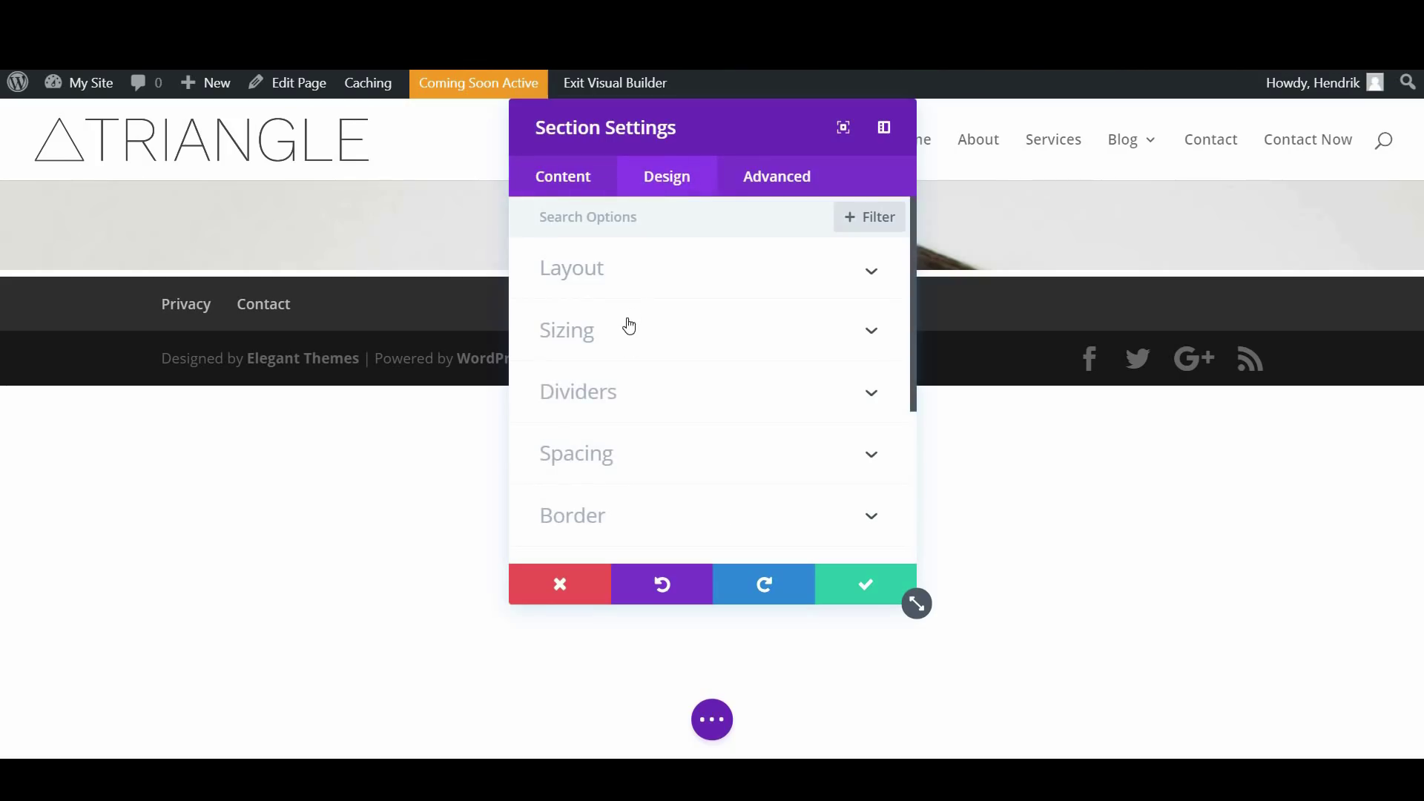
pyautogui.scroll(-3, 686, 496)
pyautogui.scroll(3, 786, 393)
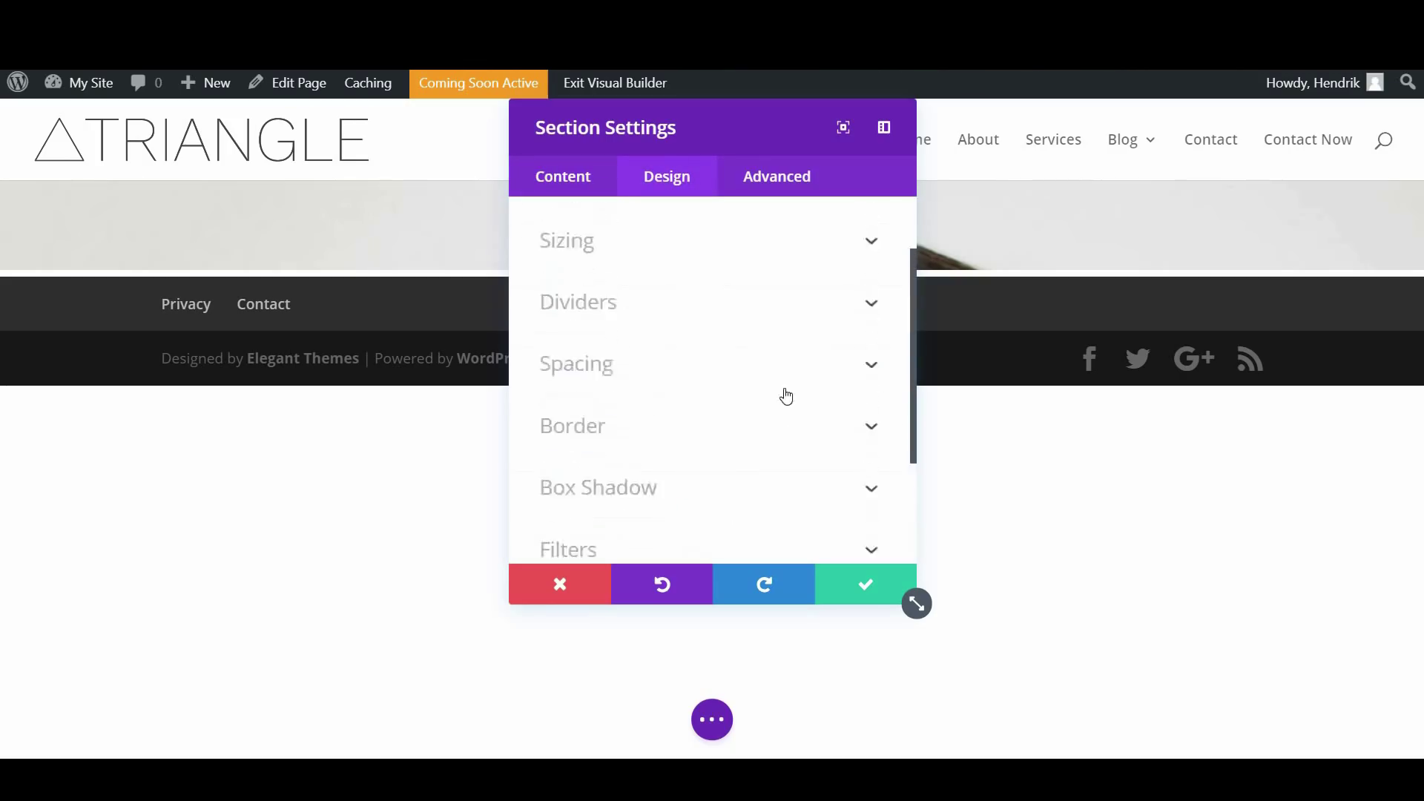
pyautogui.click(863, 586)
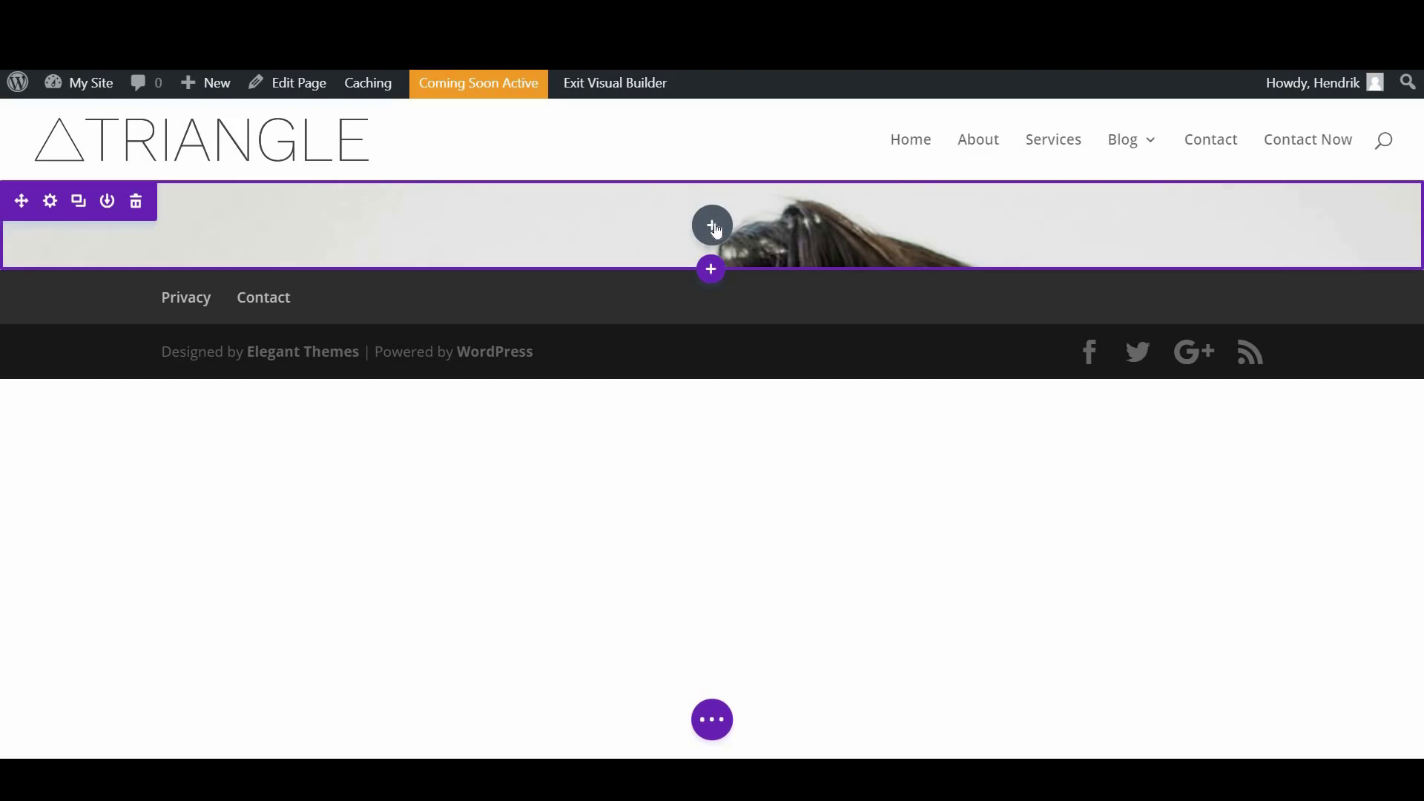
# Insert a Fullwidth Header titled 'Business Coach' with subheading 'Helping you realize real success'
pyautogui.click(712, 227)
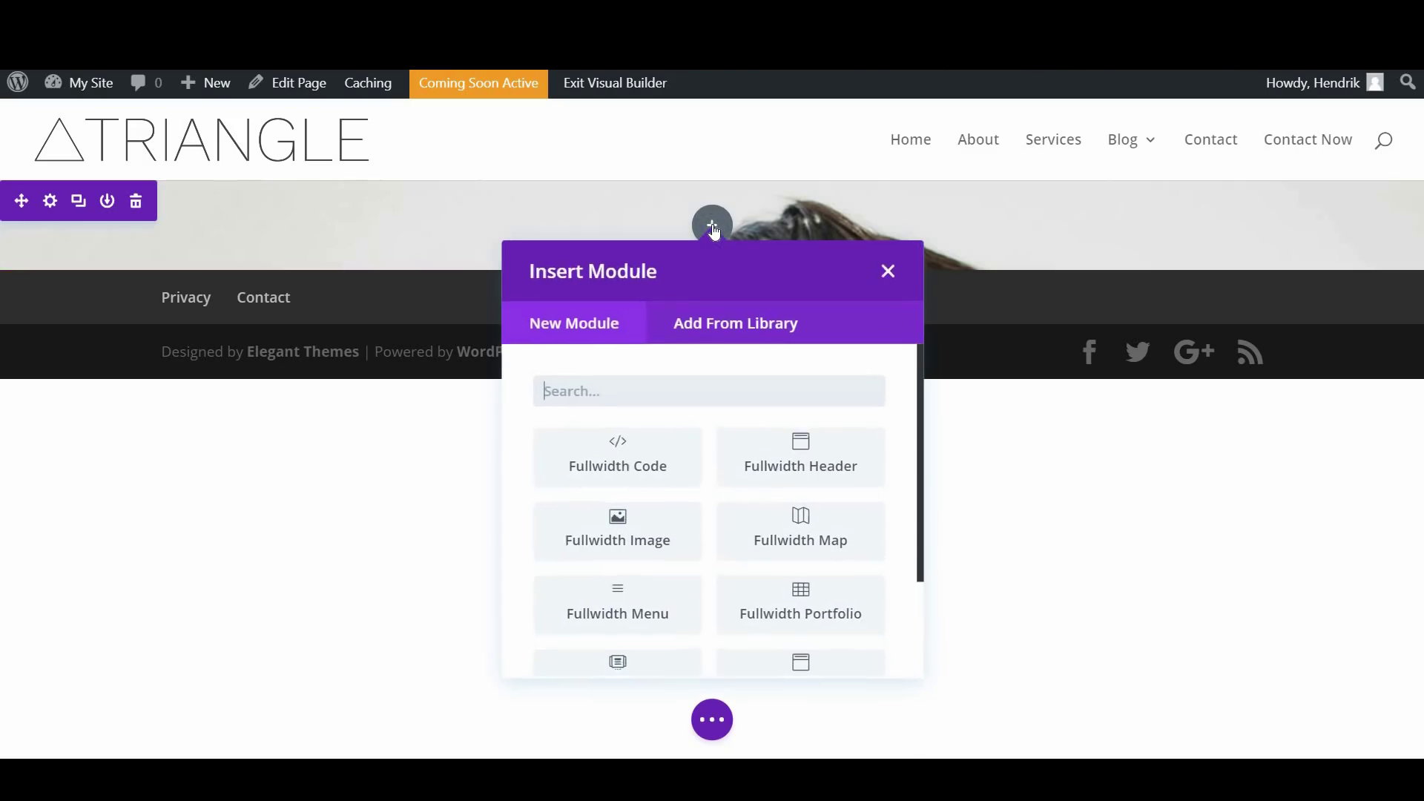
pyautogui.click(798, 461)
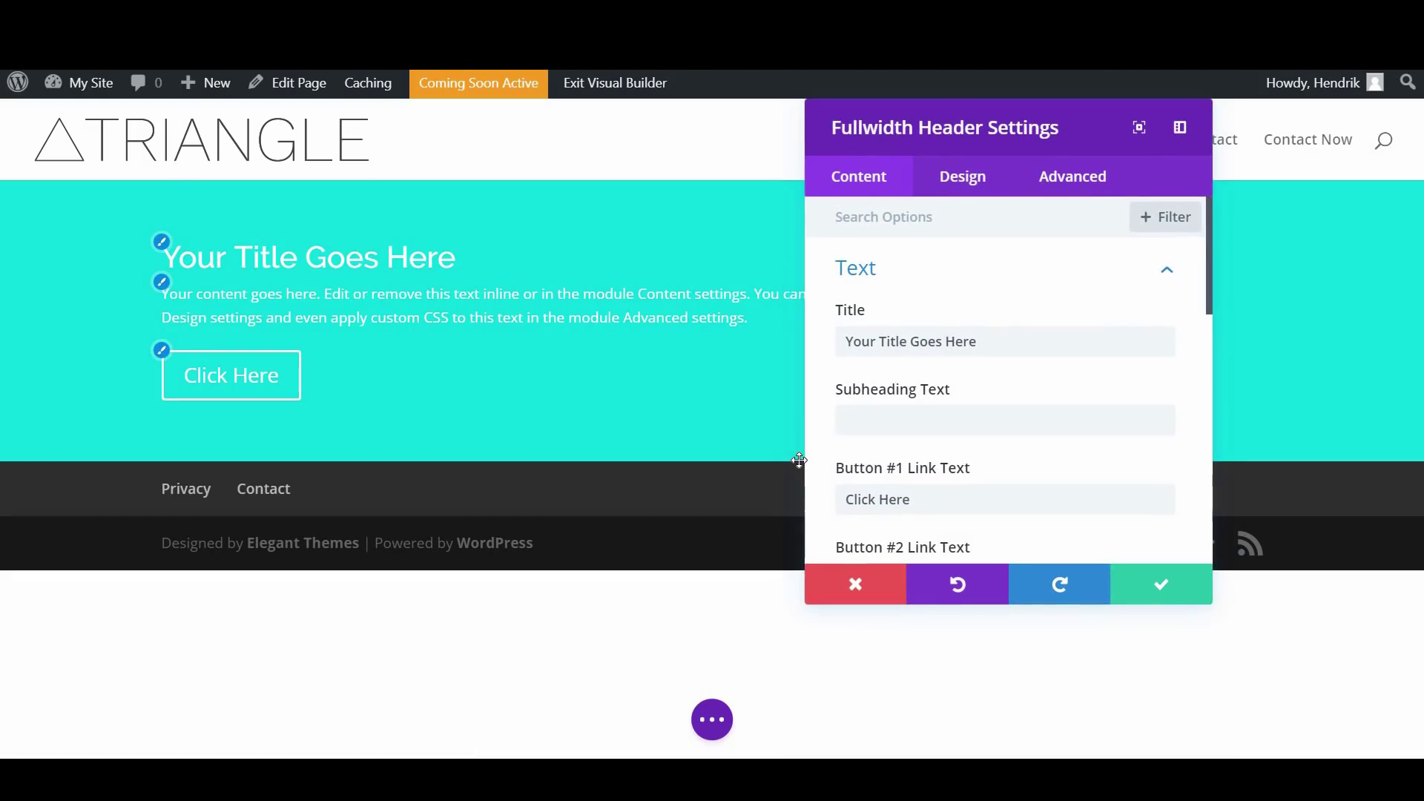
pyautogui.click(889, 341)
pyautogui.moveTo(889, 341); pyautogui.dragTo(854, 344)
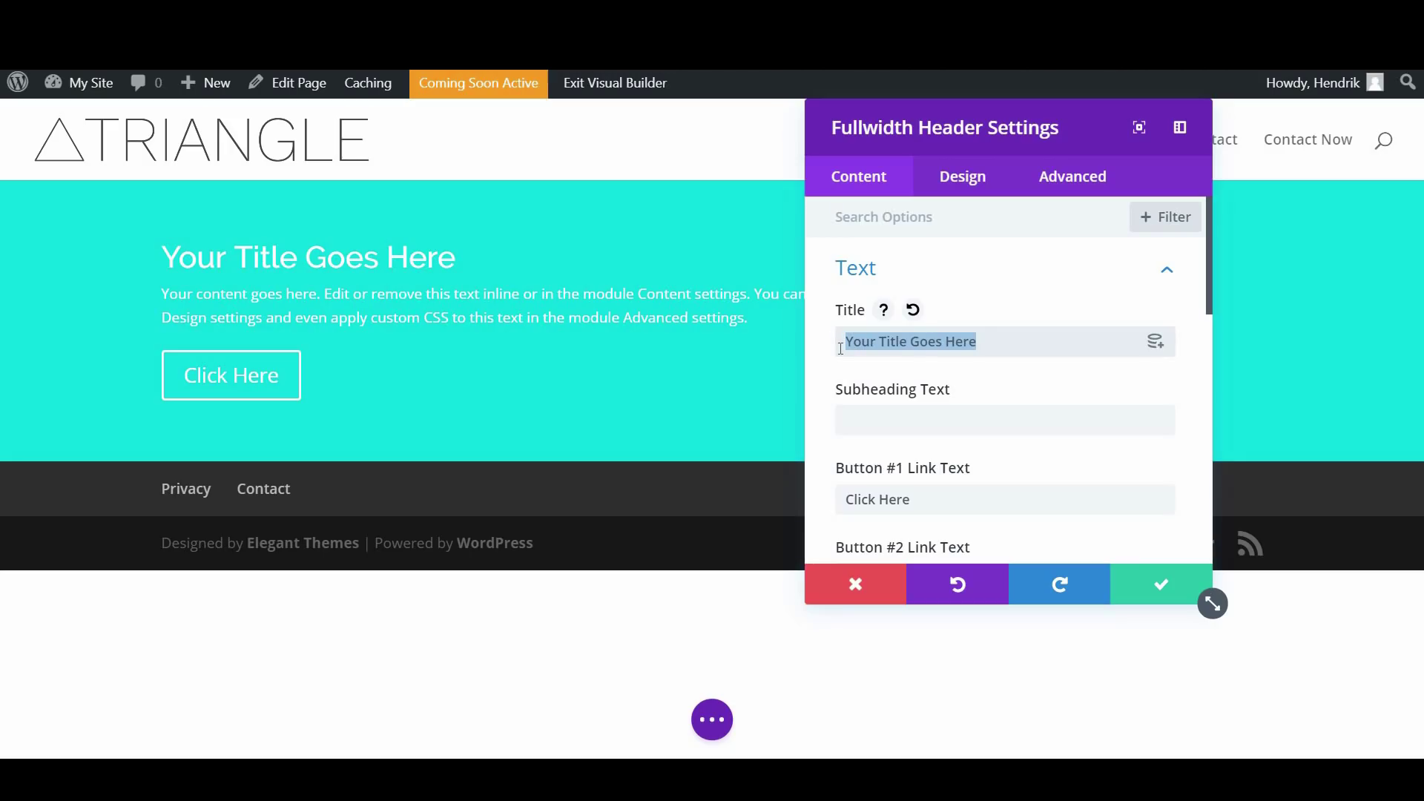
pyautogui.write('Busines')
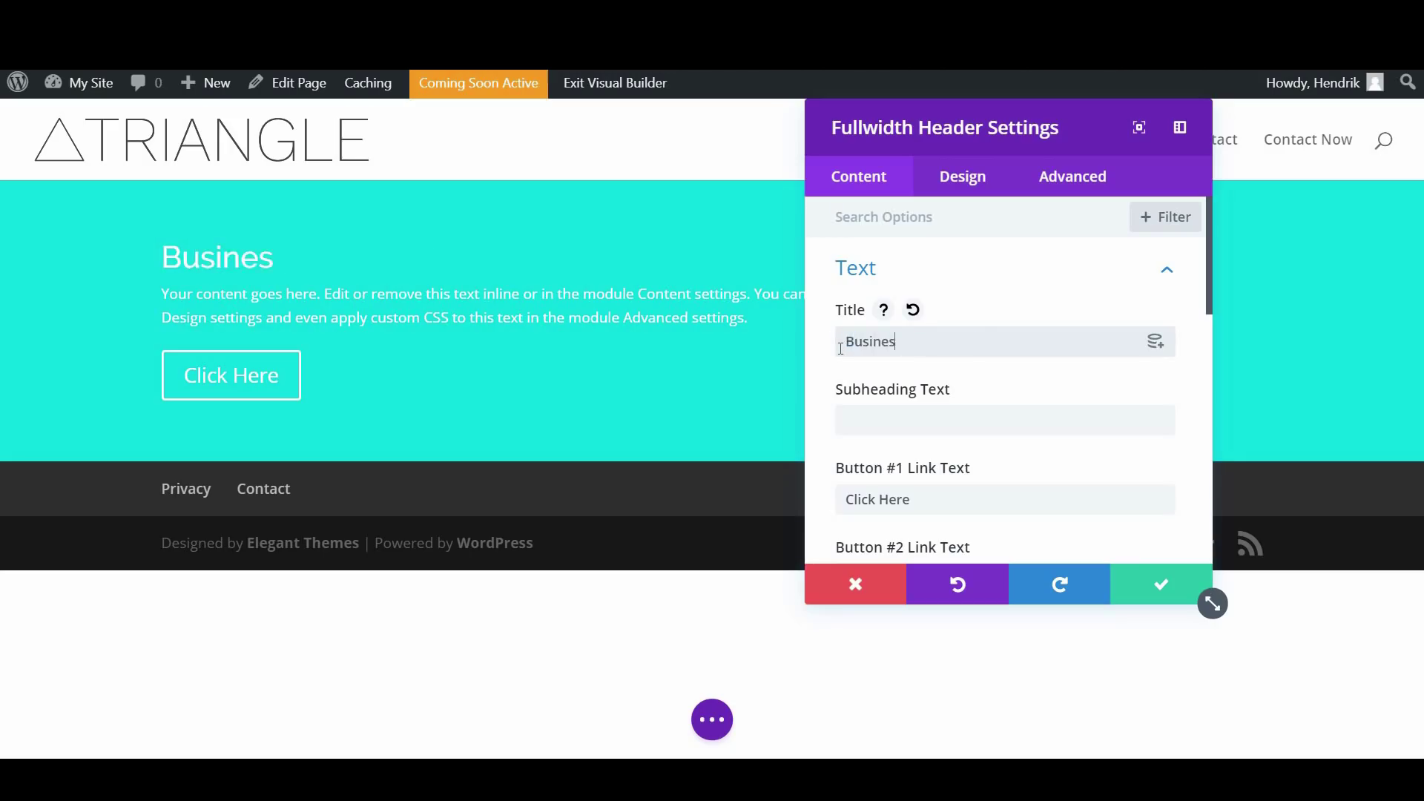
pyautogui.write('s Coach')
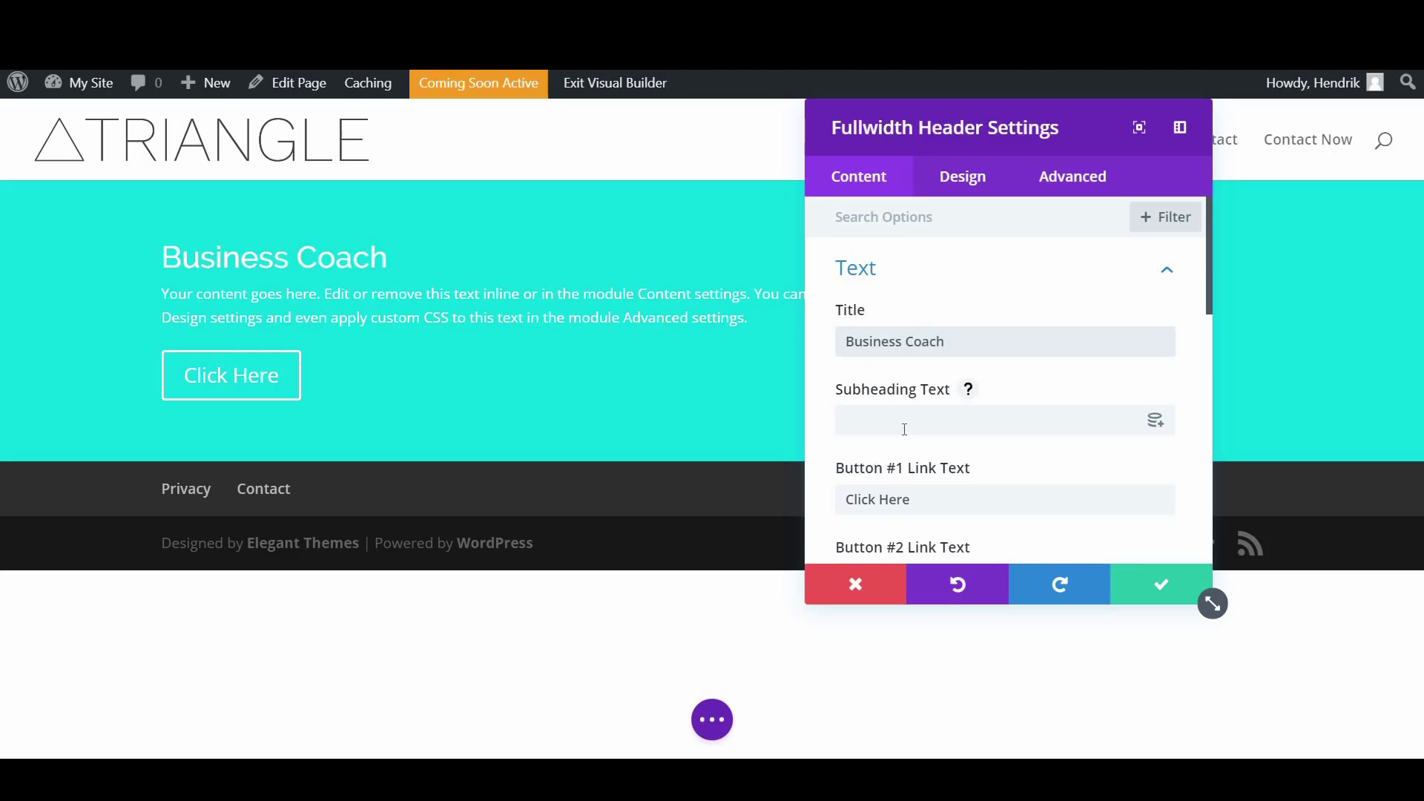
pyautogui.scroll(-1, 906, 406)
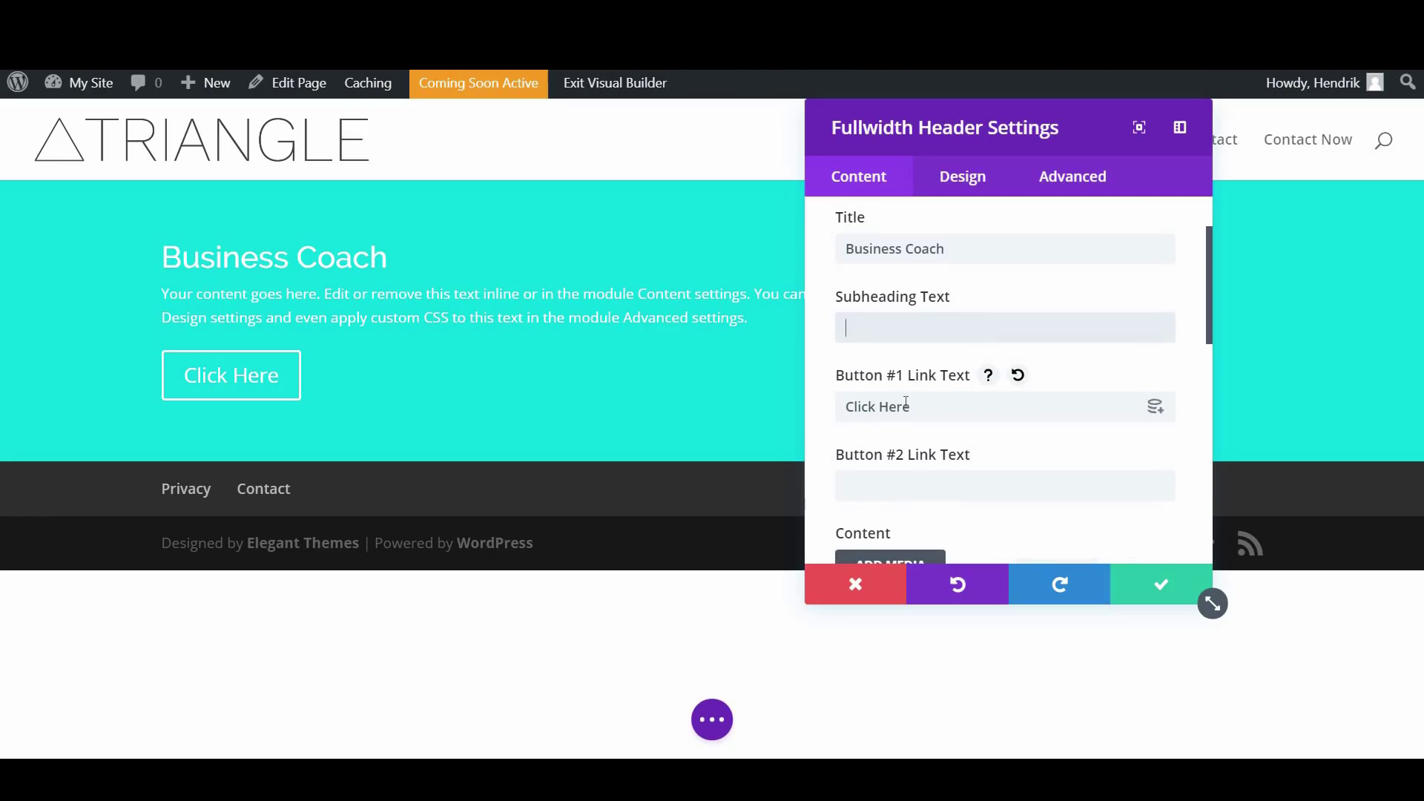
pyautogui.write('He')
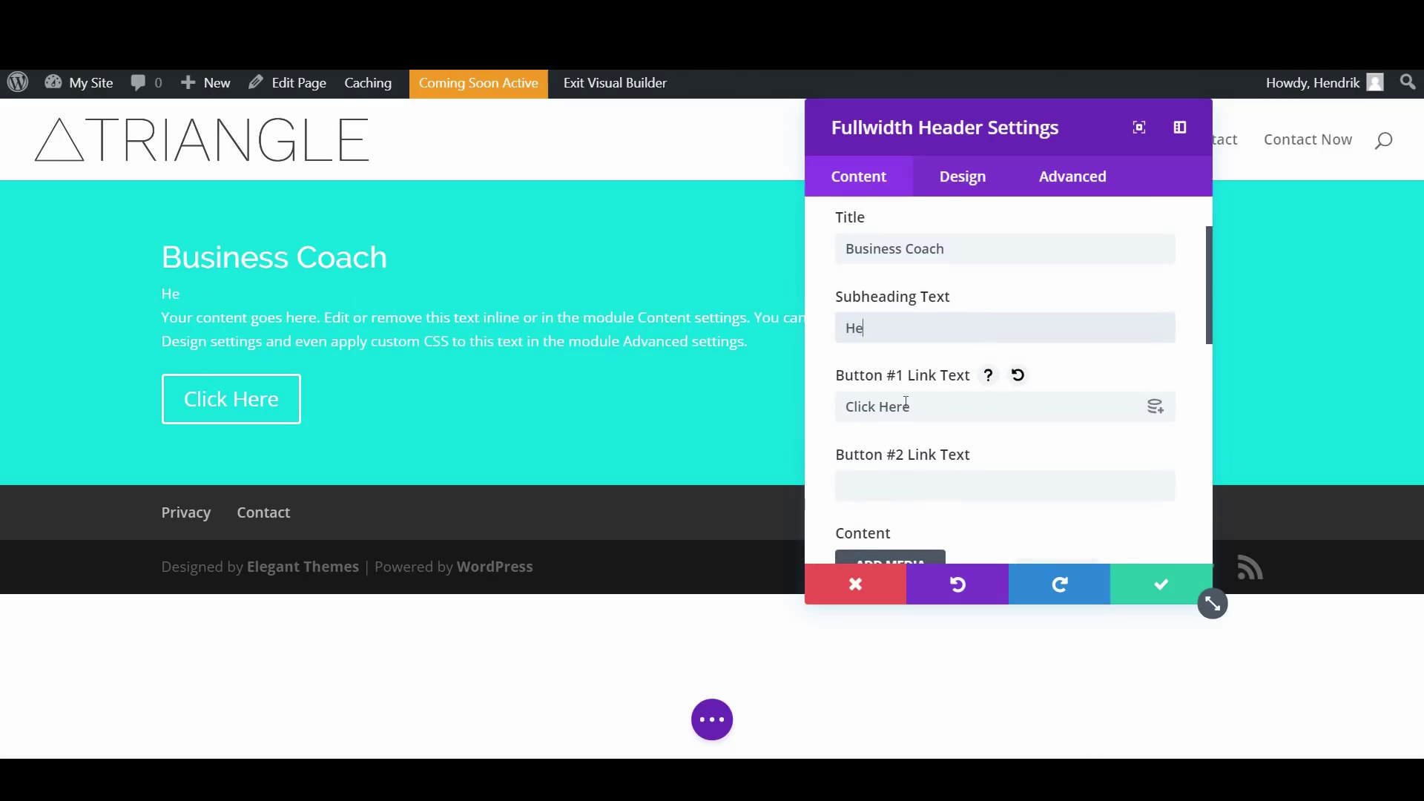
pyautogui.write('lping you realize real success')
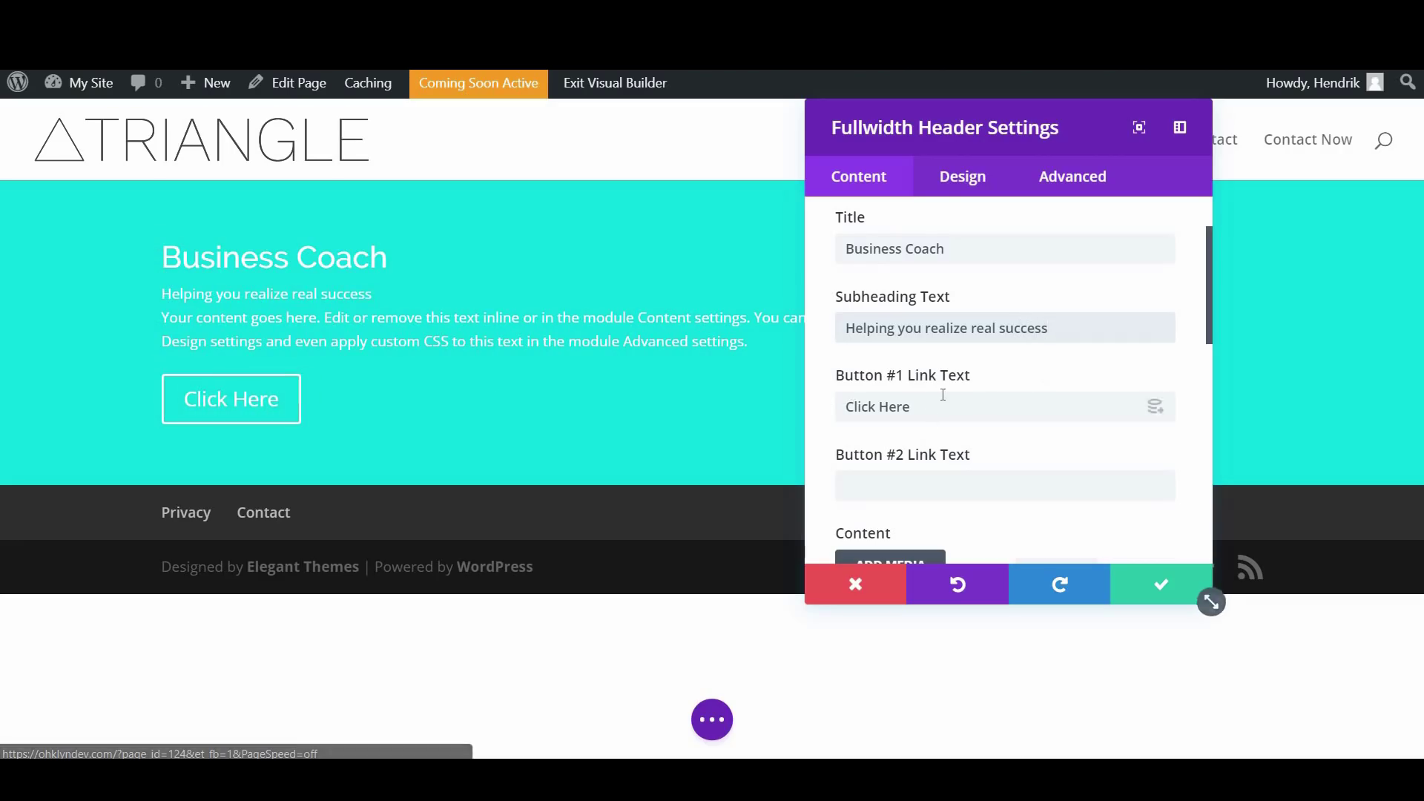
# Label the header buttons 'Book an appointment' and 'About'
pyautogui.moveTo(916, 406); pyautogui.dragTo(841, 404)
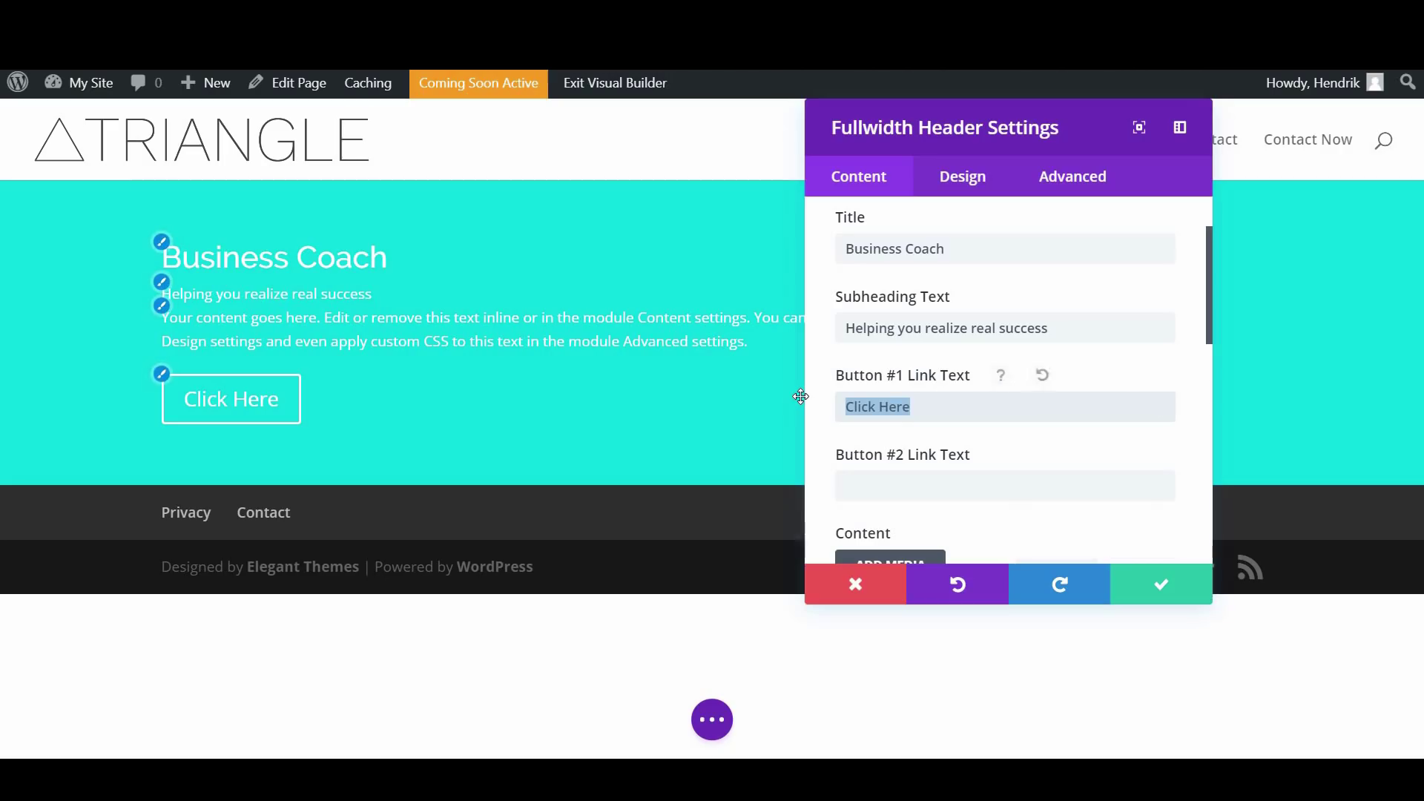
pyautogui.write('M')
pyautogui.press('BackSpace')
pyautogui.write('B')
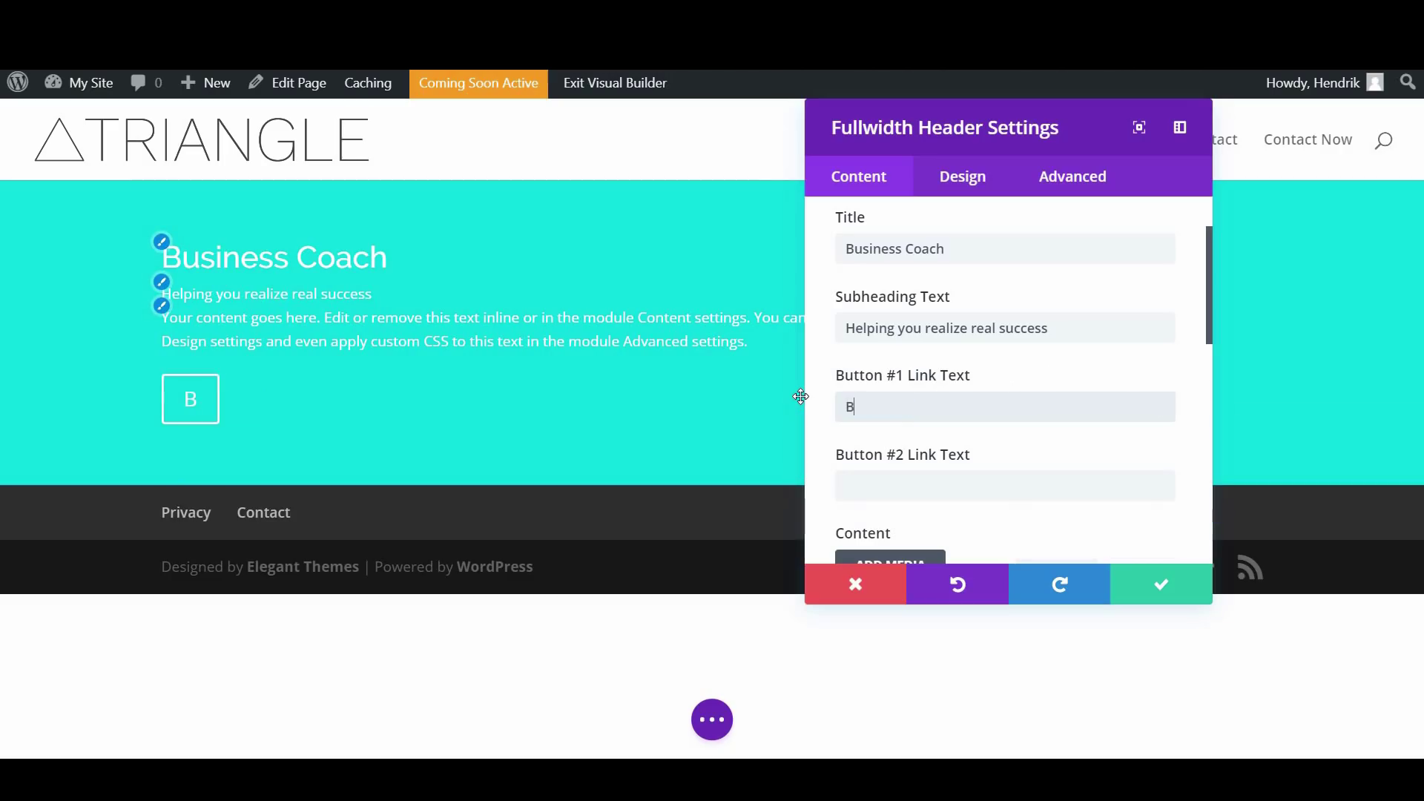
pyautogui.write('ook an app')
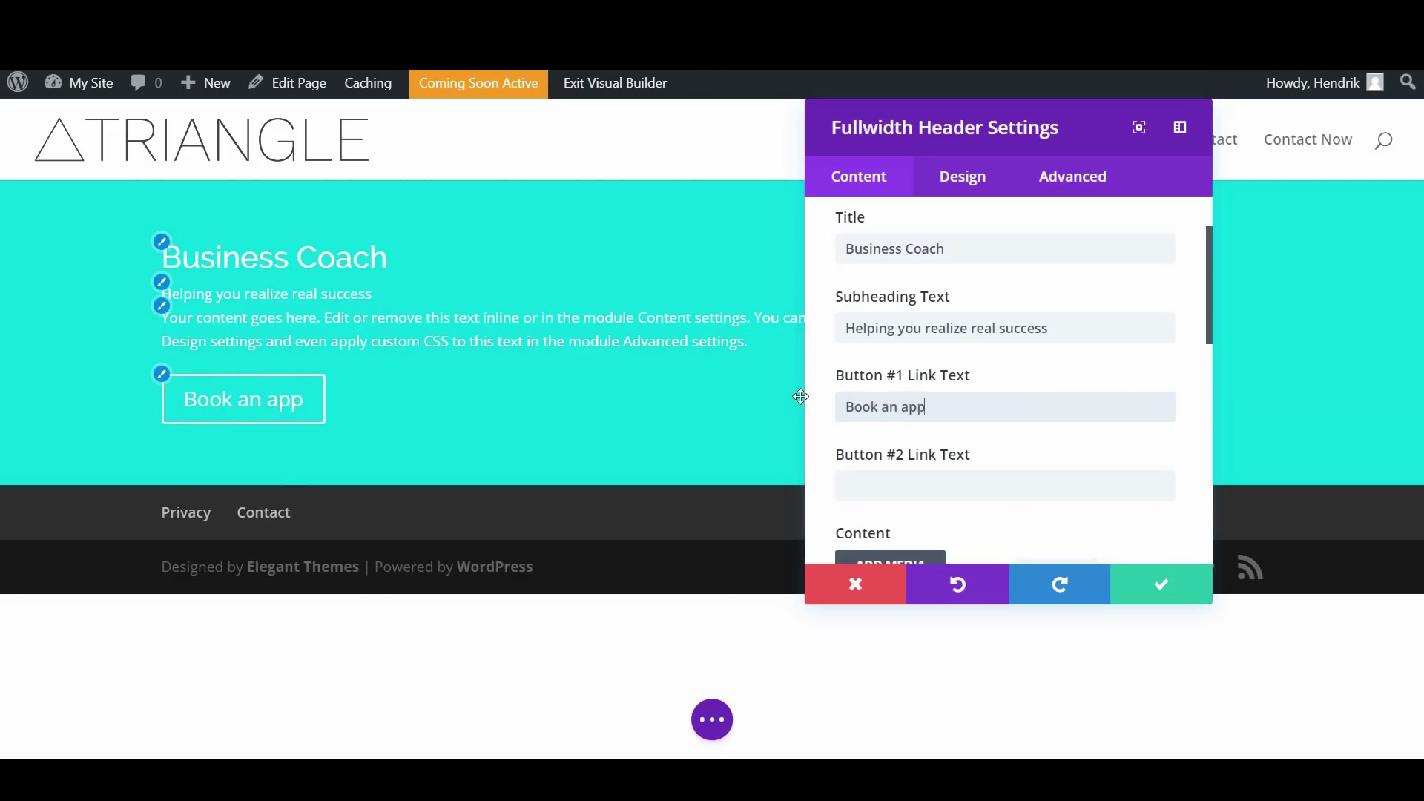
pyautogui.write('ointment')
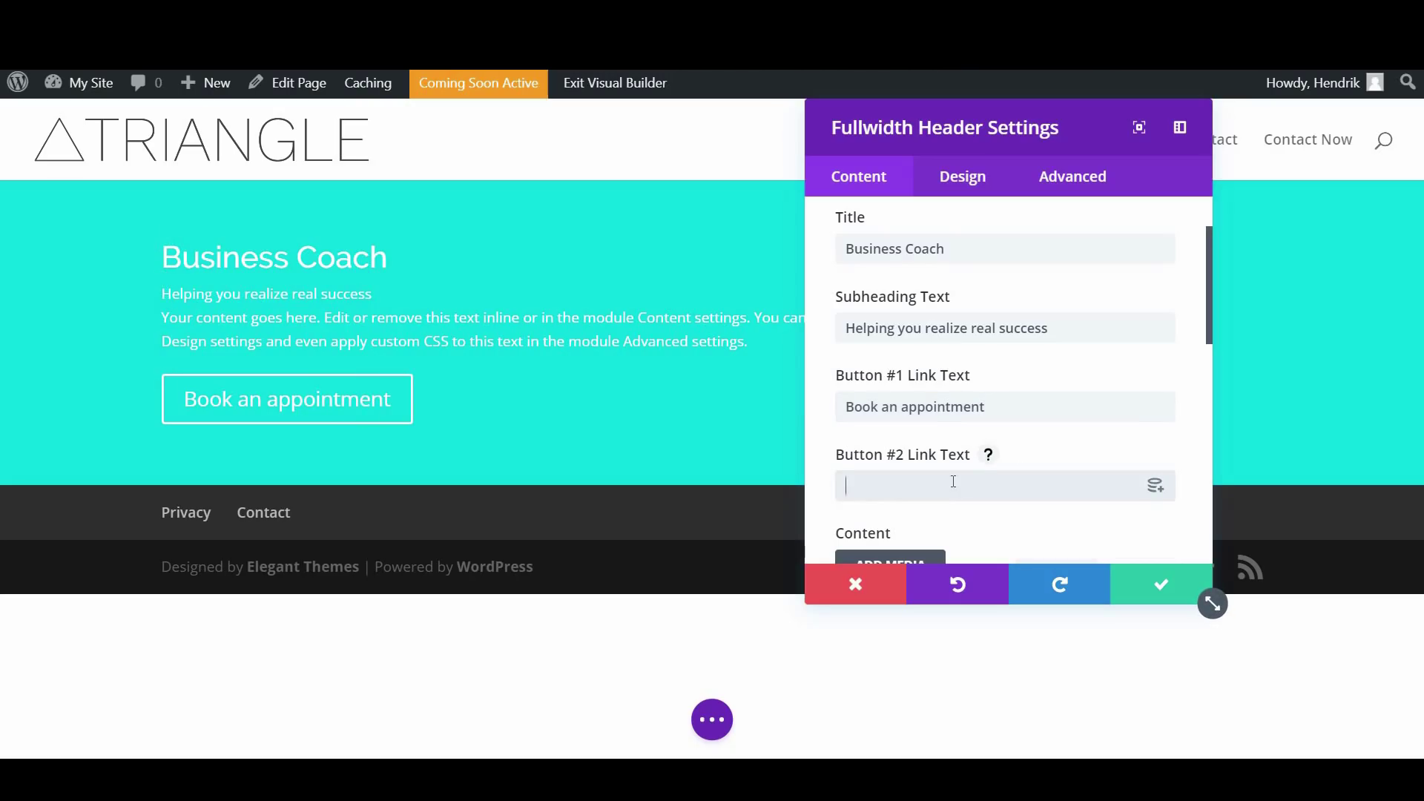
pyautogui.scroll(-2, 964, 460)
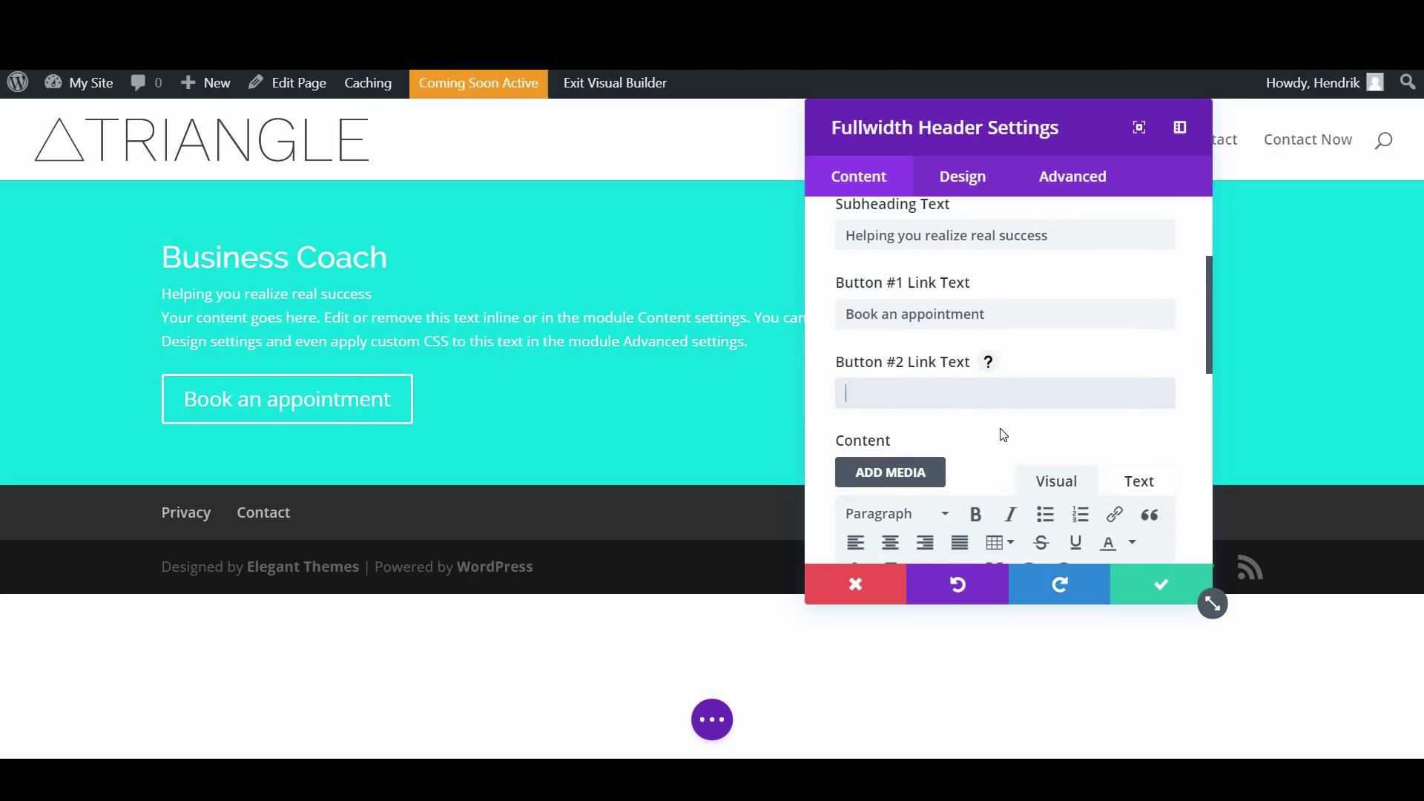
pyautogui.write('About')
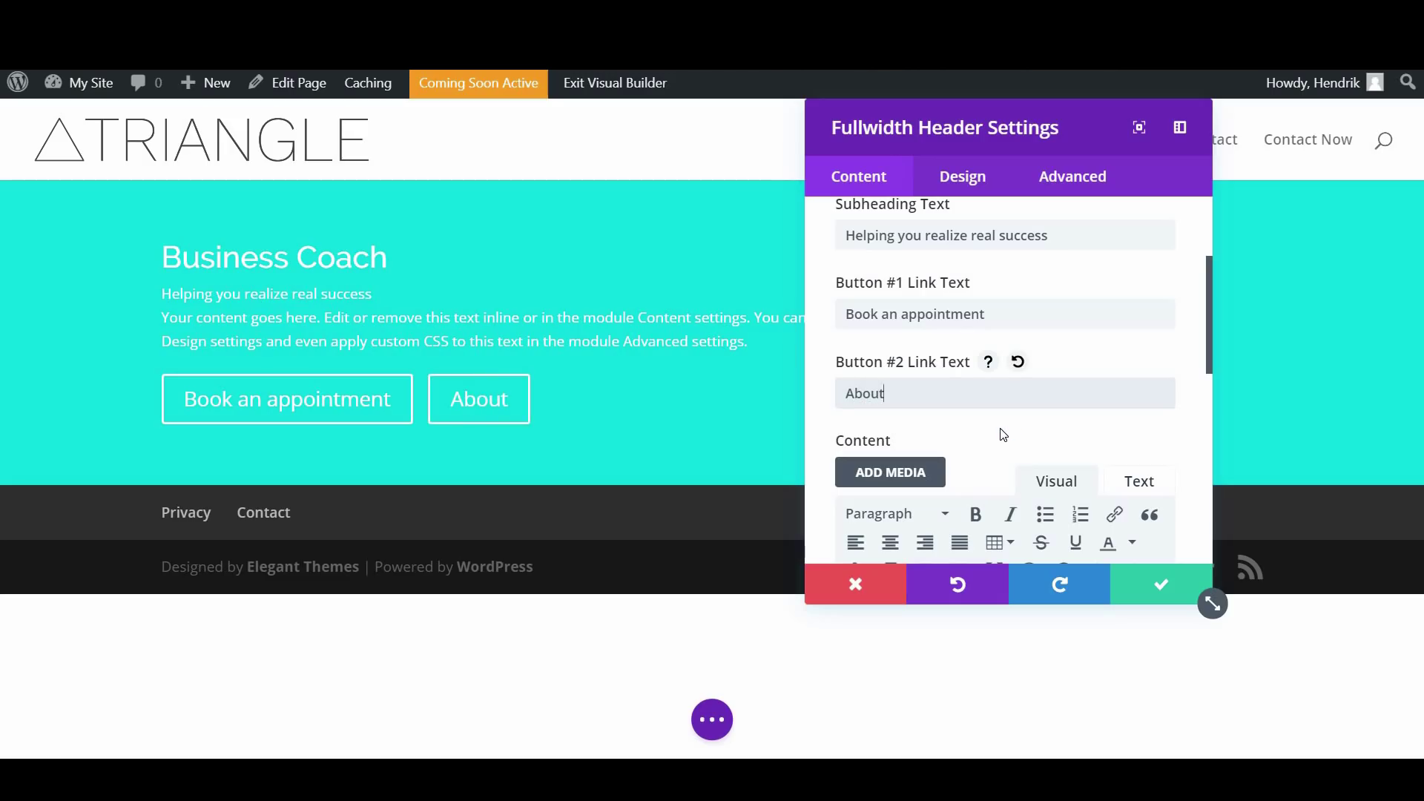
# Delete the placeholder body text from the header
pyautogui.scroll(-4, 1004, 434)
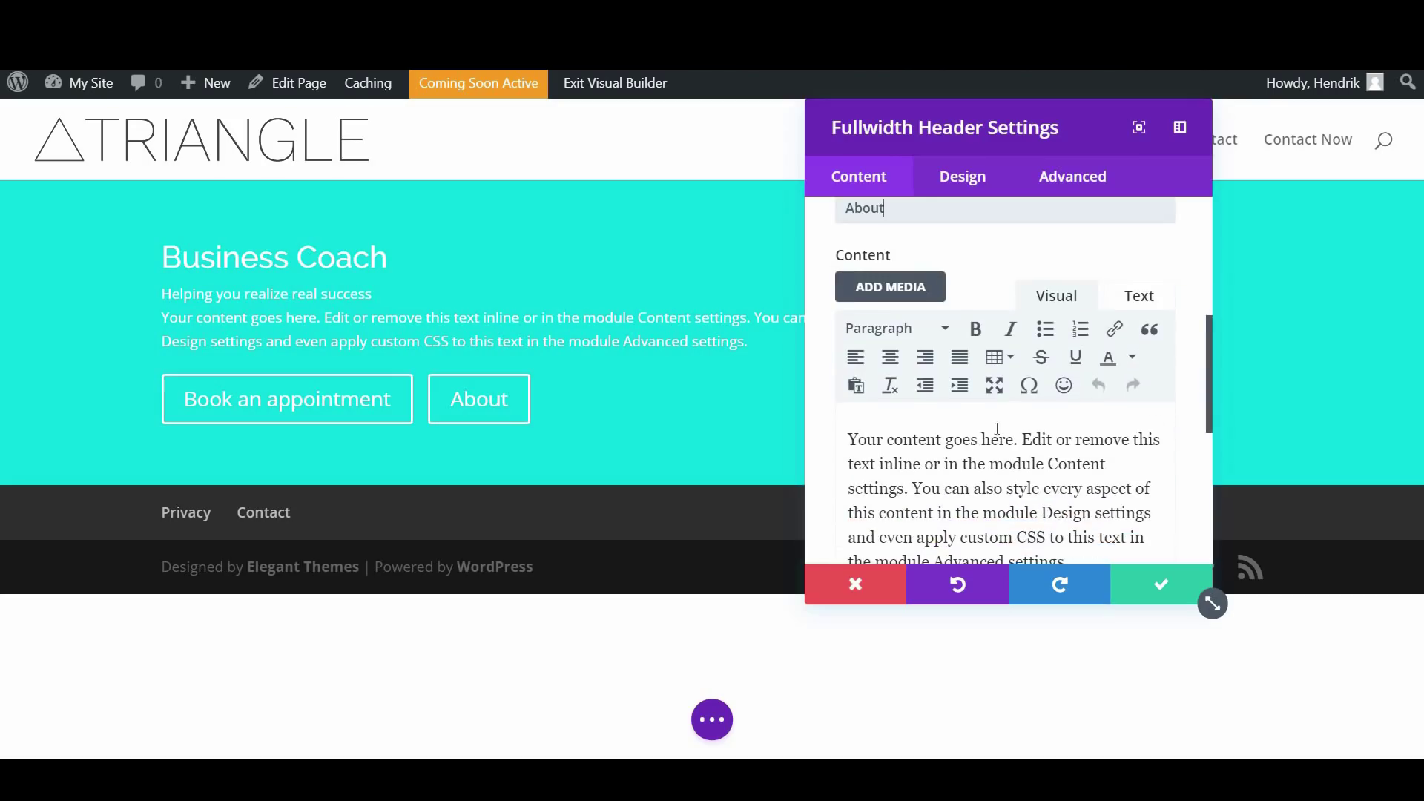
pyautogui.scroll(-2, 971, 451)
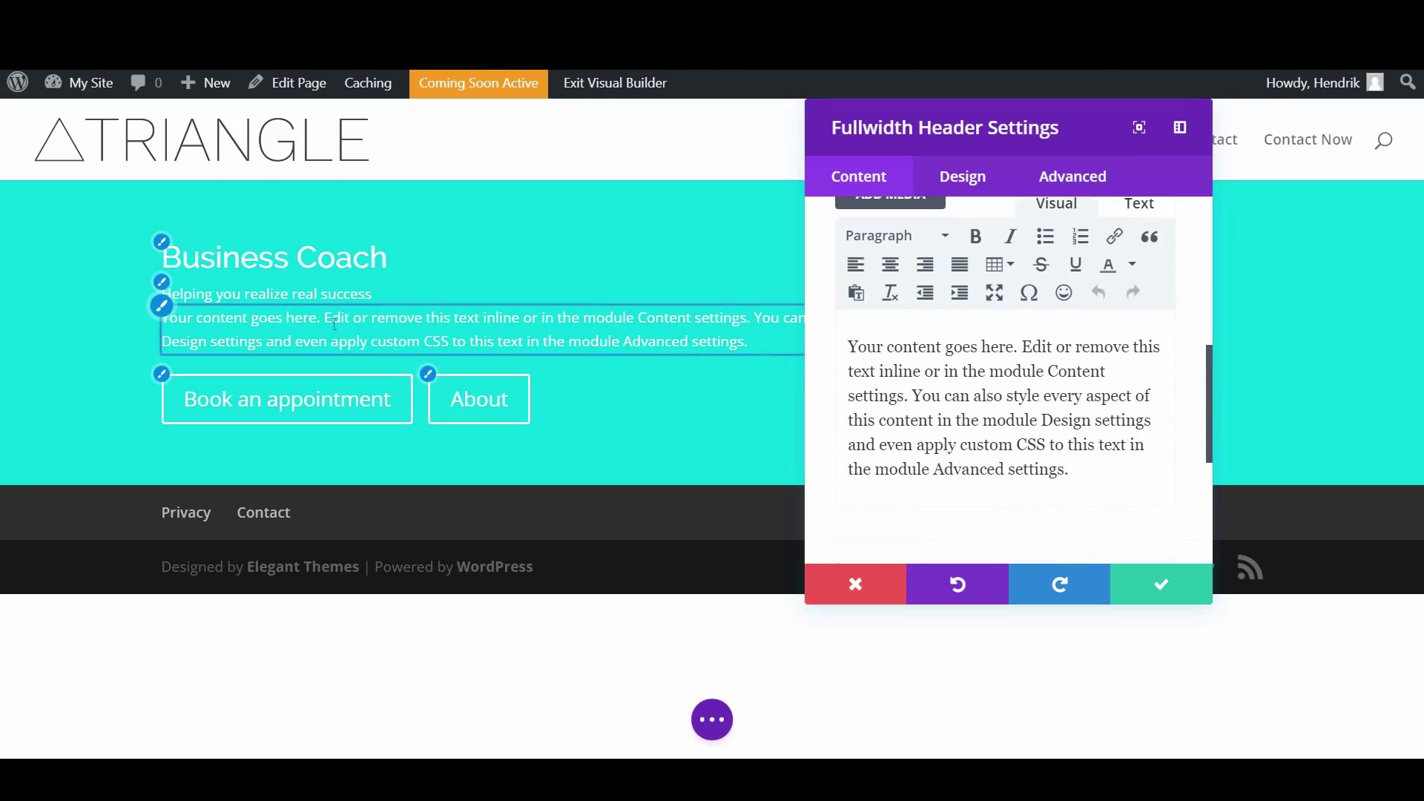
pyautogui.moveTo(1057, 469); pyautogui.dragTo(852, 330)
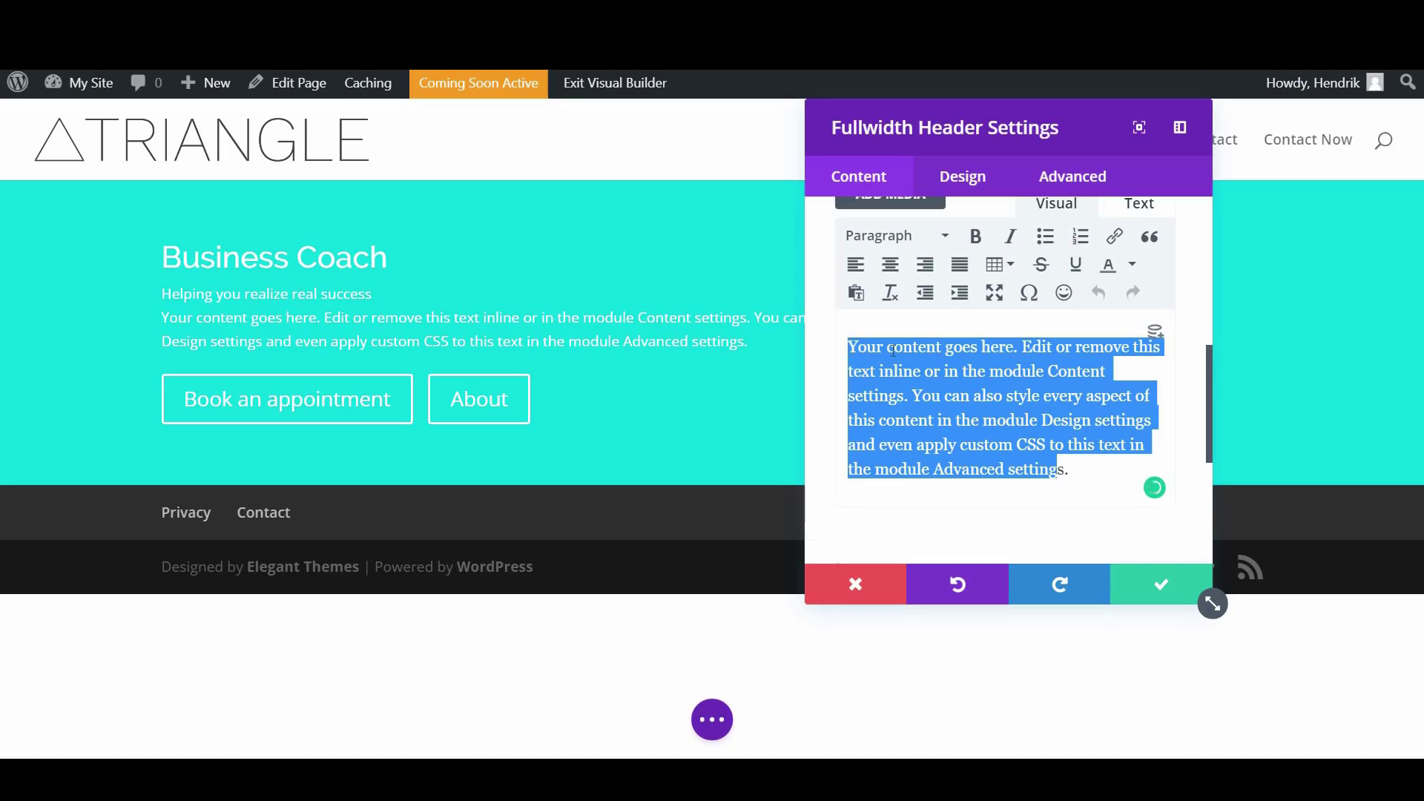
pyautogui.press('BackSpace')
pyautogui.press('Delete')
pyautogui.press('Delete')
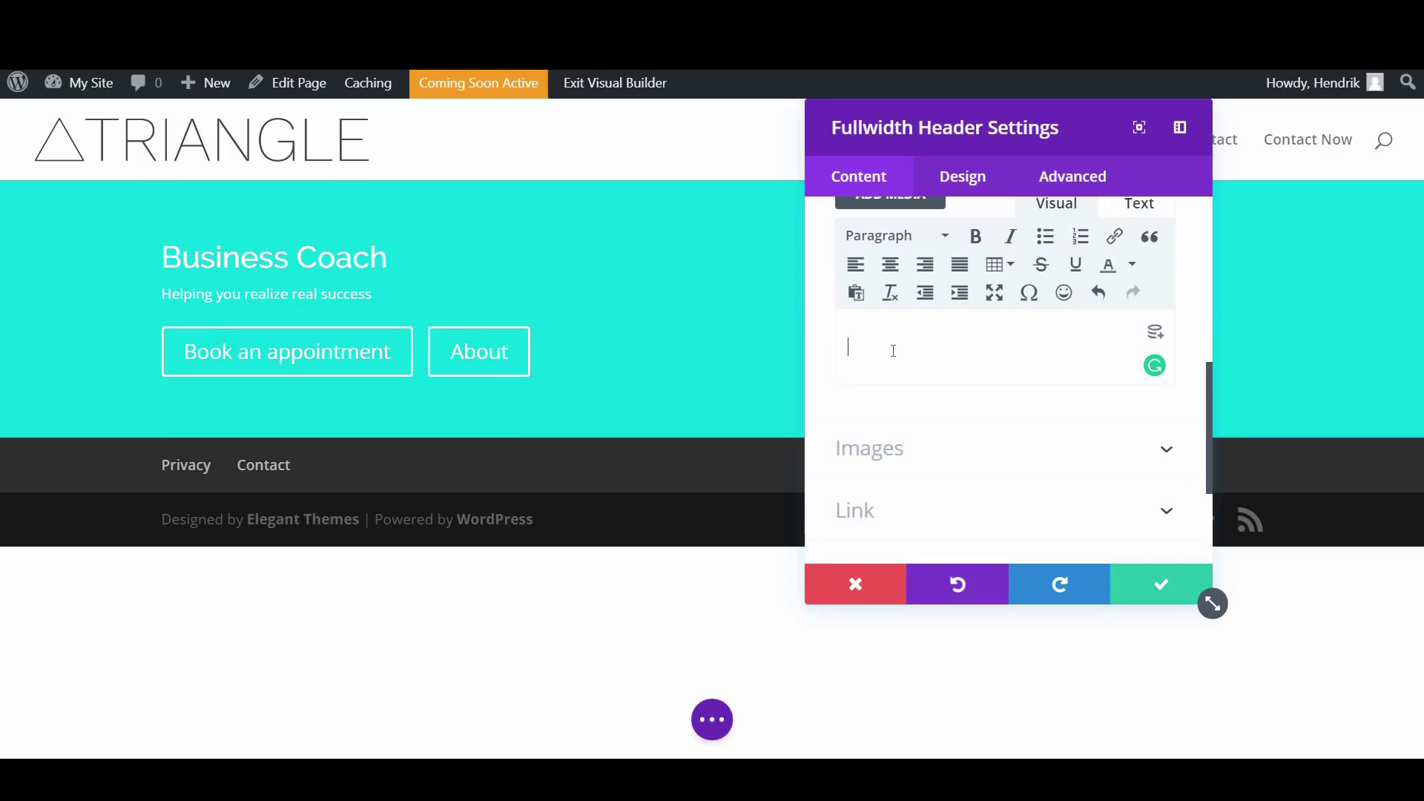
pyautogui.scroll(-3, 969, 453)
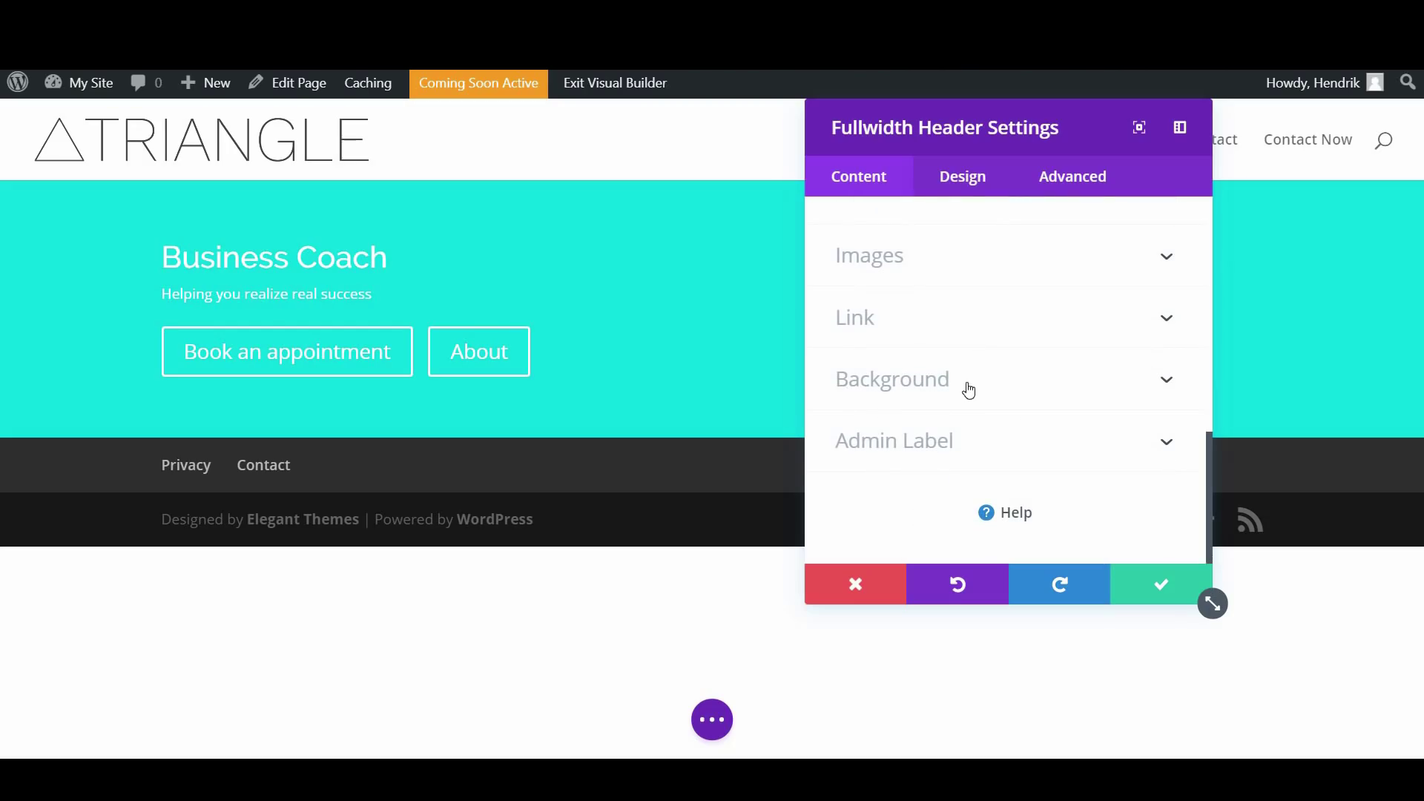
# Make the header's solid background colour fully transparent
pyautogui.click(921, 378)
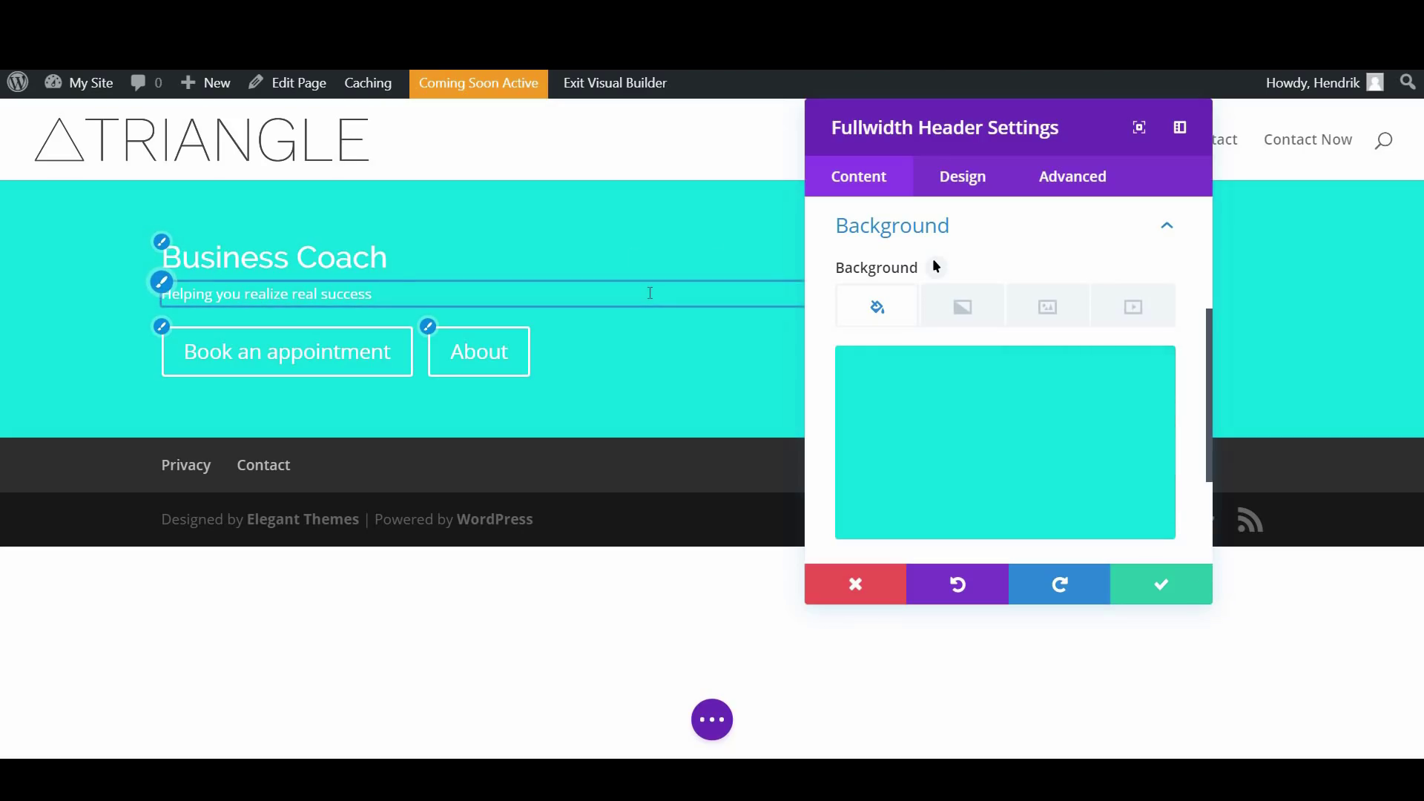
pyautogui.moveTo(1033, 394)
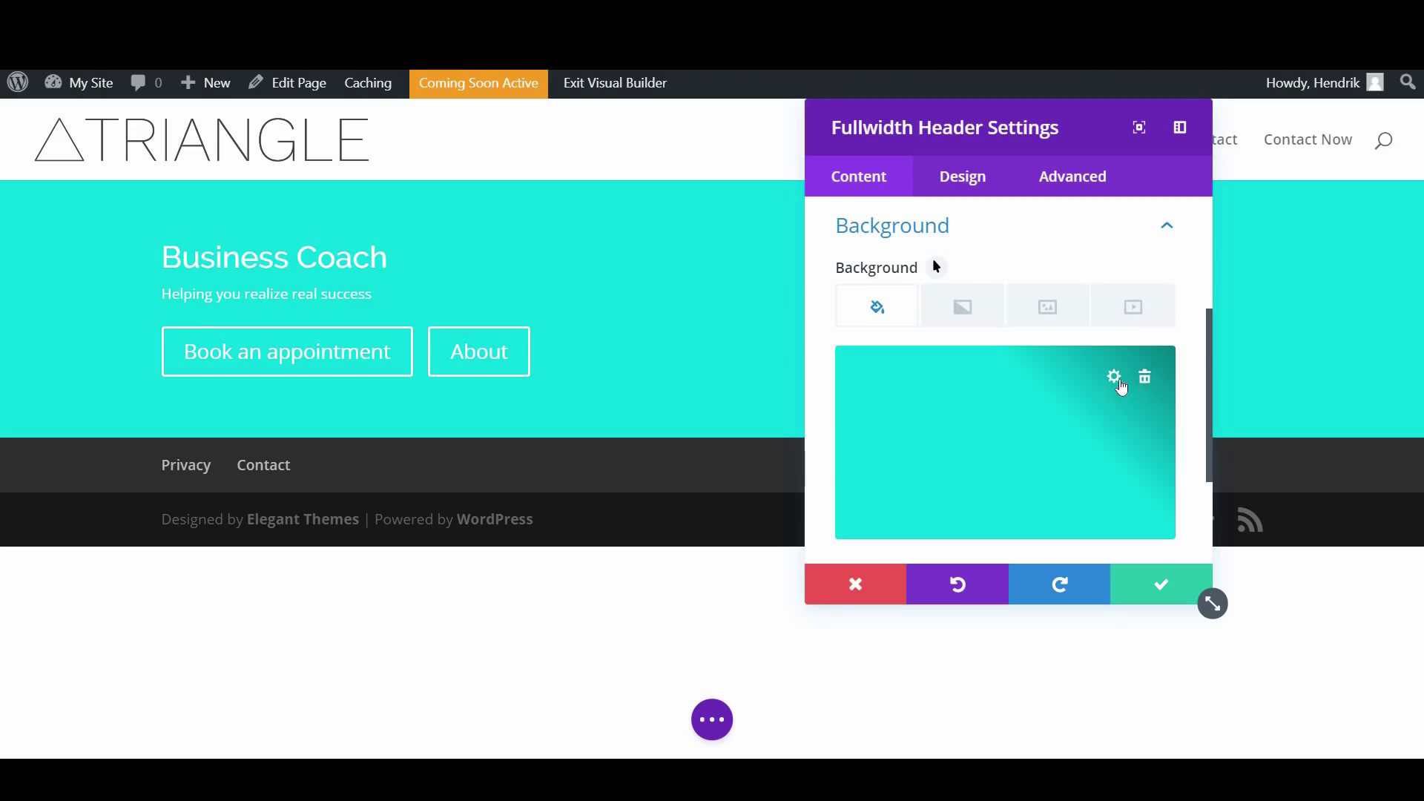
pyautogui.click(1114, 378)
pyautogui.moveTo(1124, 385); pyautogui.dragTo(1125, 498)
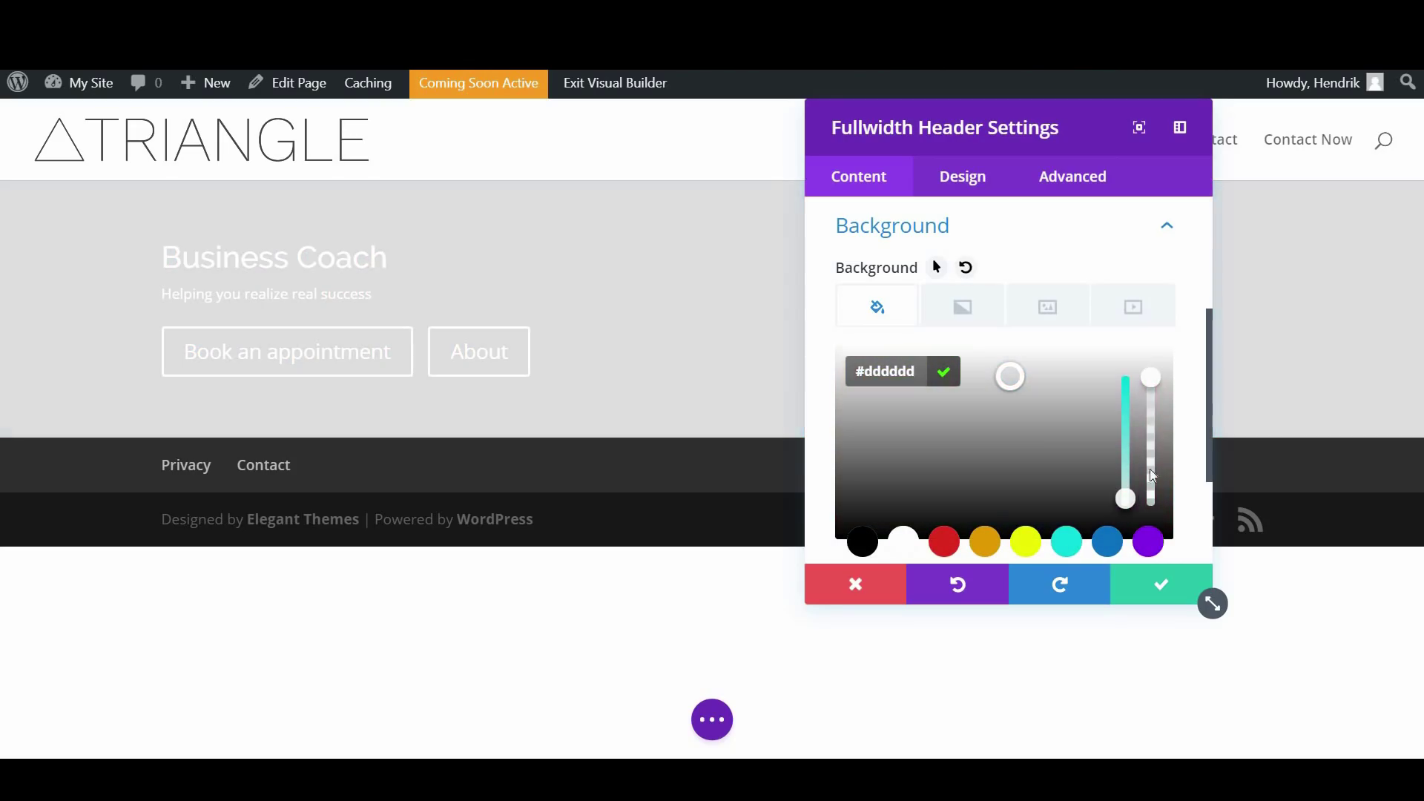
pyautogui.moveTo(1154, 381); pyautogui.dragTo(1150, 498)
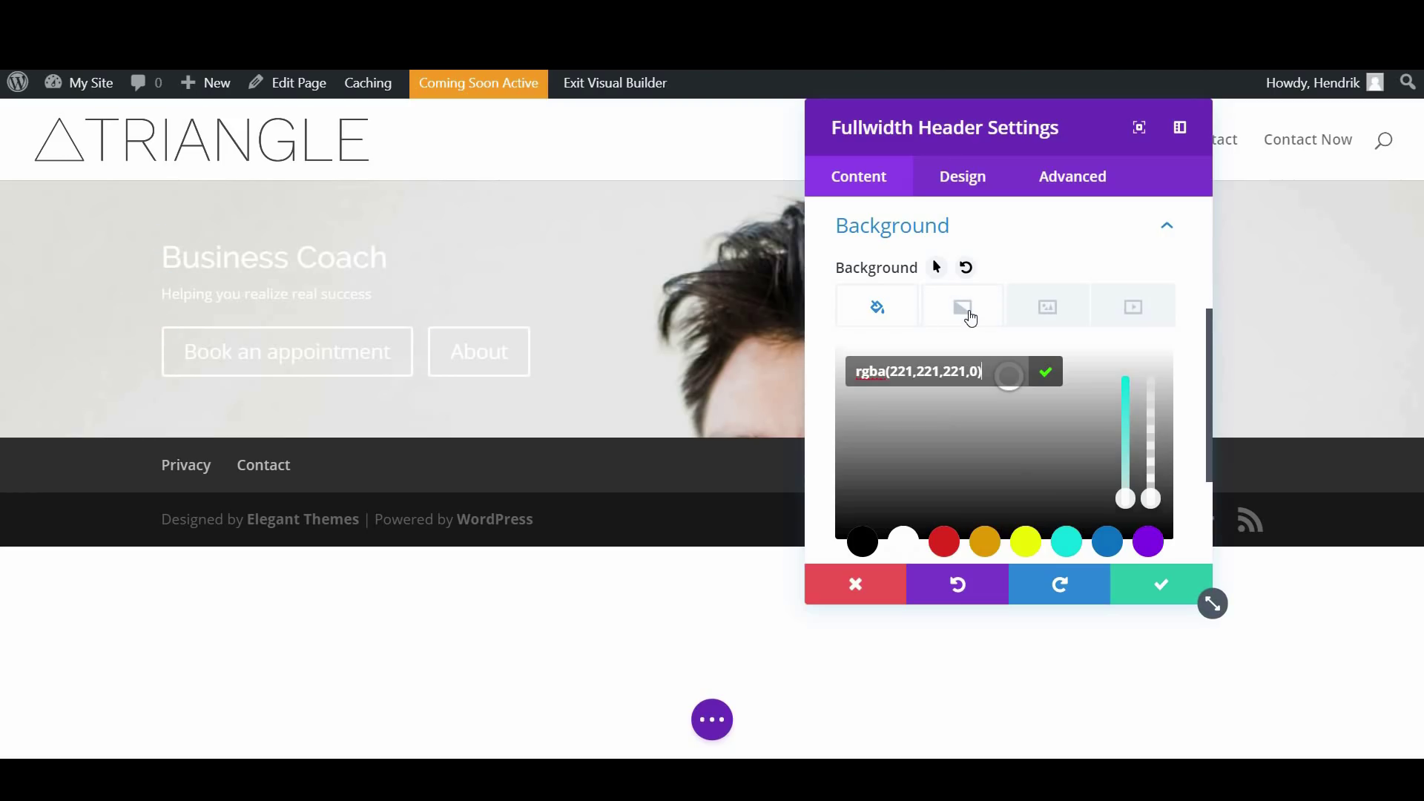
# Add a background gradient whose second colour is a semi-transparent cyan
pyautogui.click(969, 318)
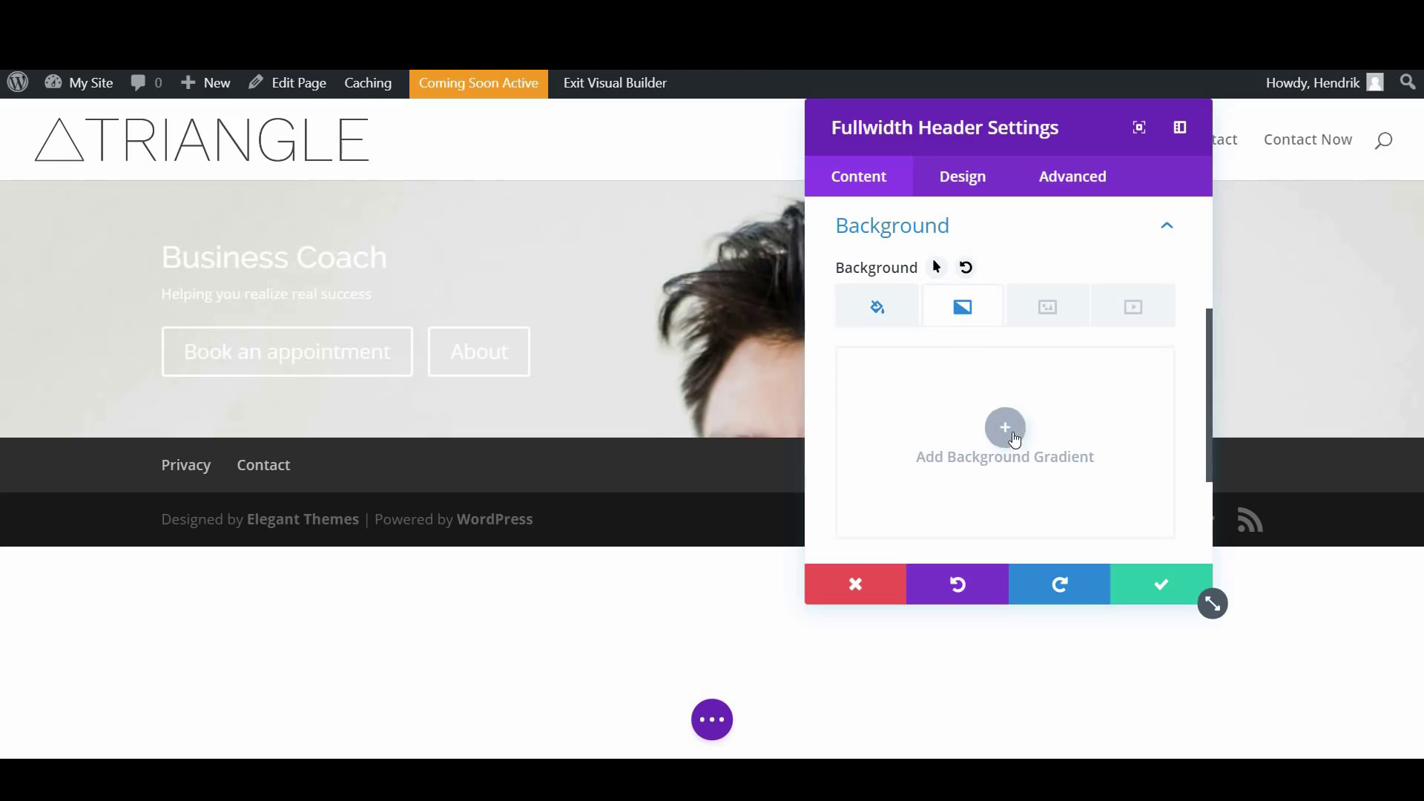
pyautogui.click(1006, 427)
pyautogui.scroll(-2, 911, 366)
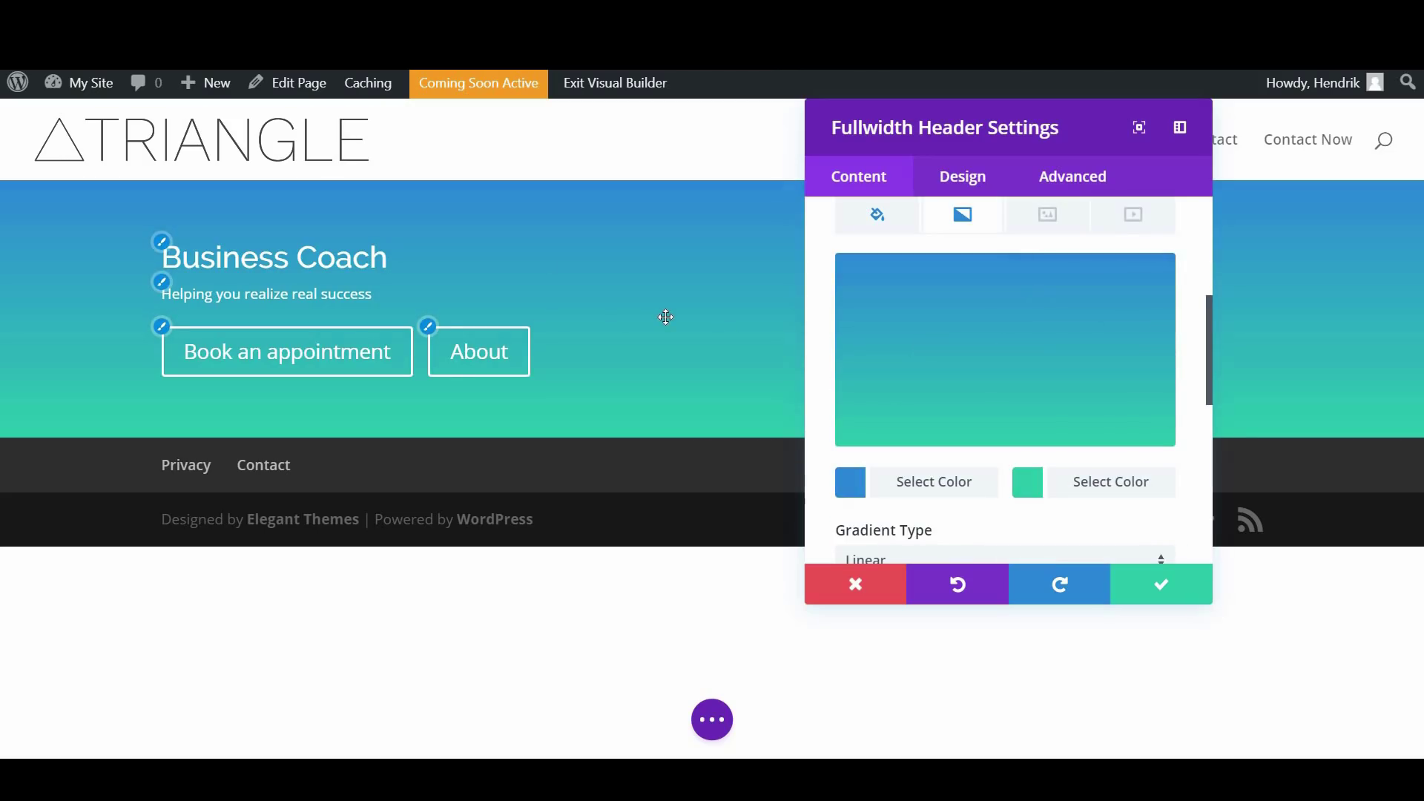
pyautogui.scroll(-1, 860, 390)
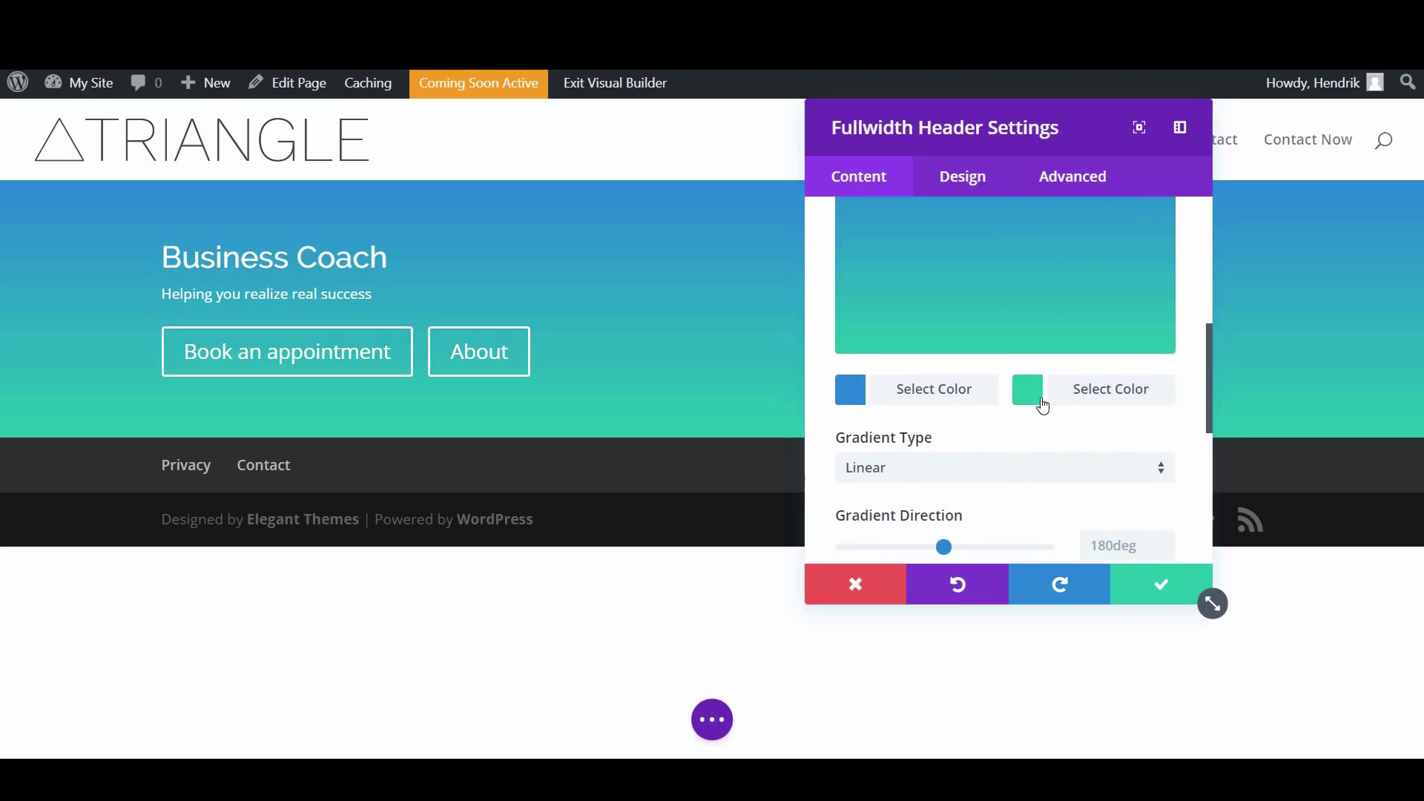
pyautogui.scroll(1, 1034, 495)
pyautogui.click(1035, 489)
pyautogui.click(1076, 454)
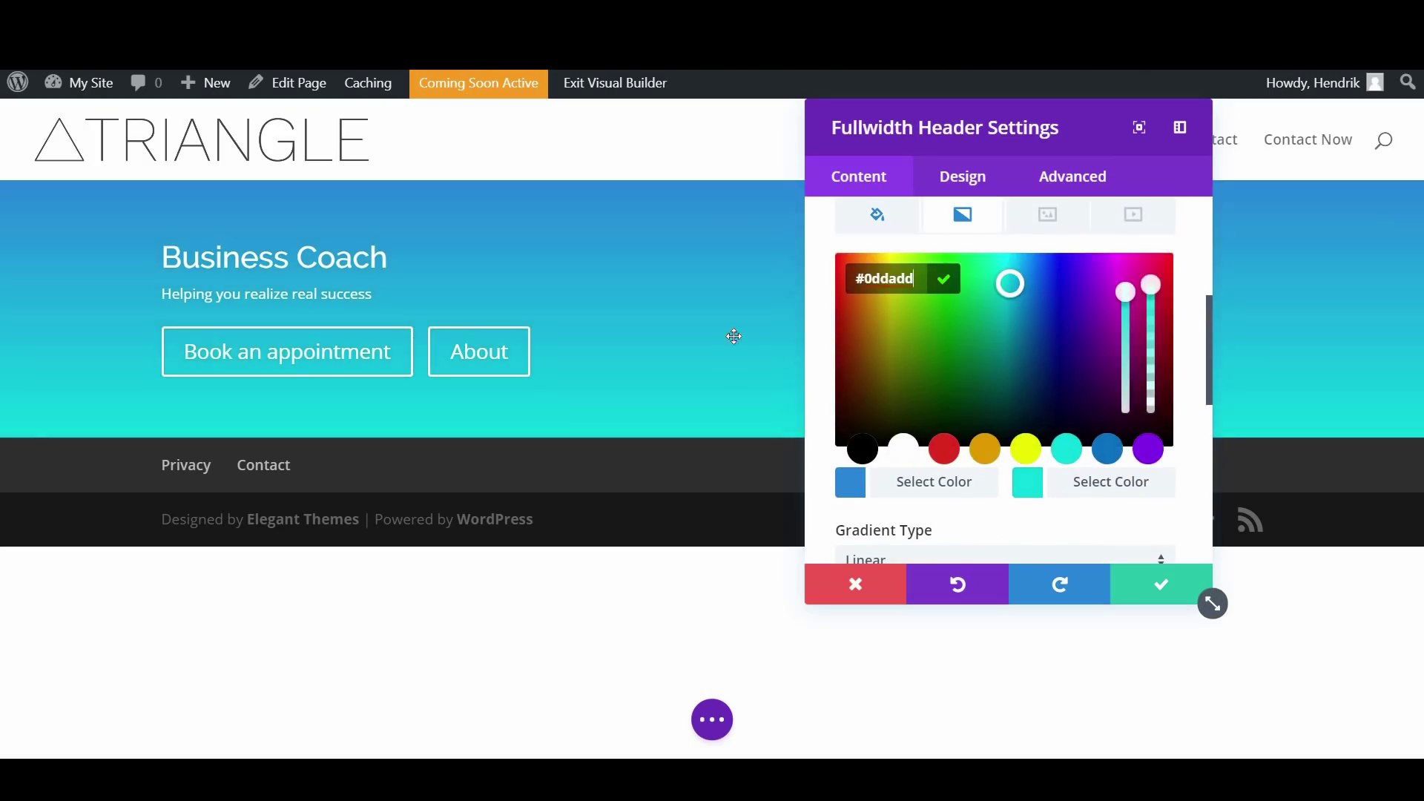
pyautogui.moveTo(1155, 280); pyautogui.dragTo(1162, 360)
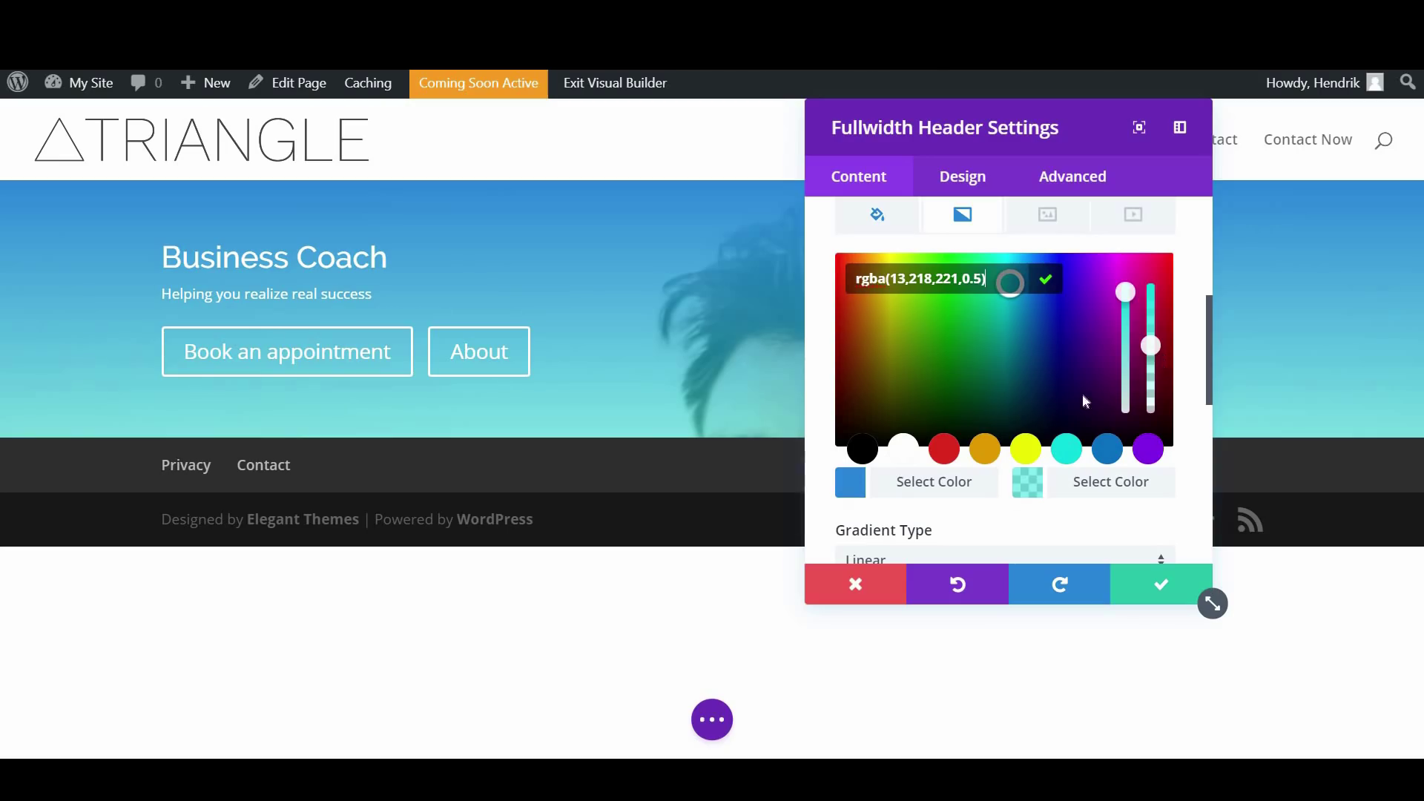
# Make the blue first gradient colour semi-transparent and the cyan slightly more opaque
pyautogui.click(853, 485)
pyautogui.moveTo(1154, 319); pyautogui.dragTo(1151, 350)
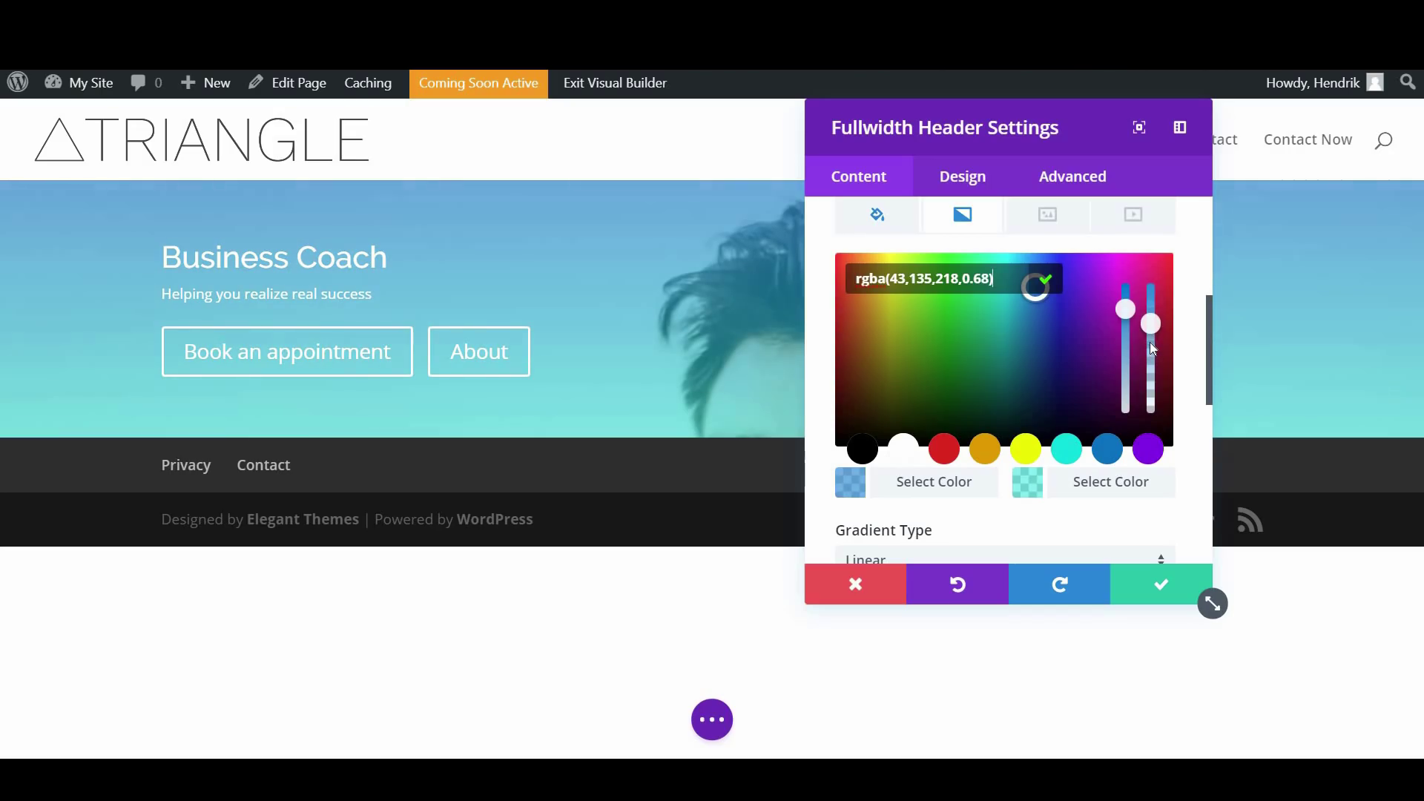
pyautogui.click(1028, 482)
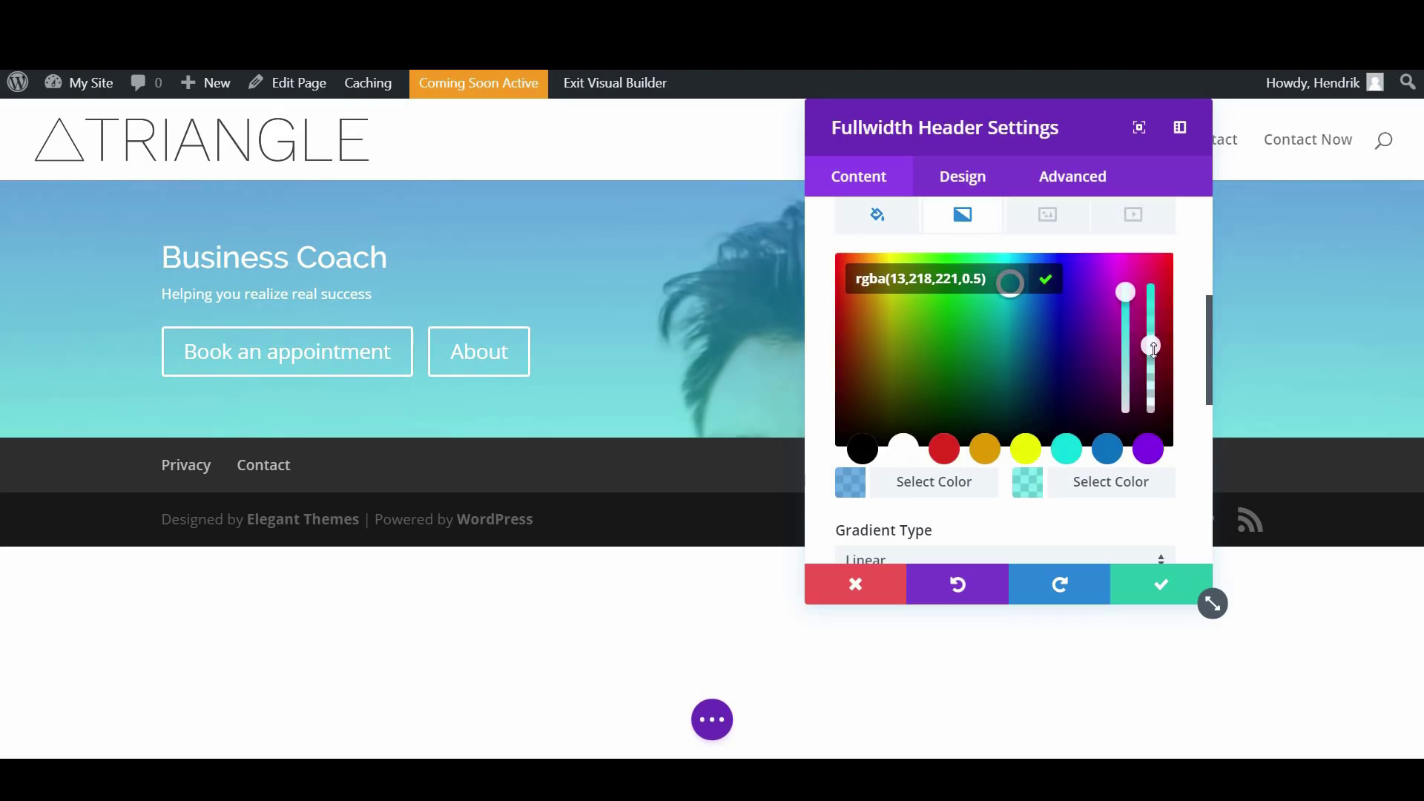
pyautogui.moveTo(1160, 341); pyautogui.dragTo(1159, 324)
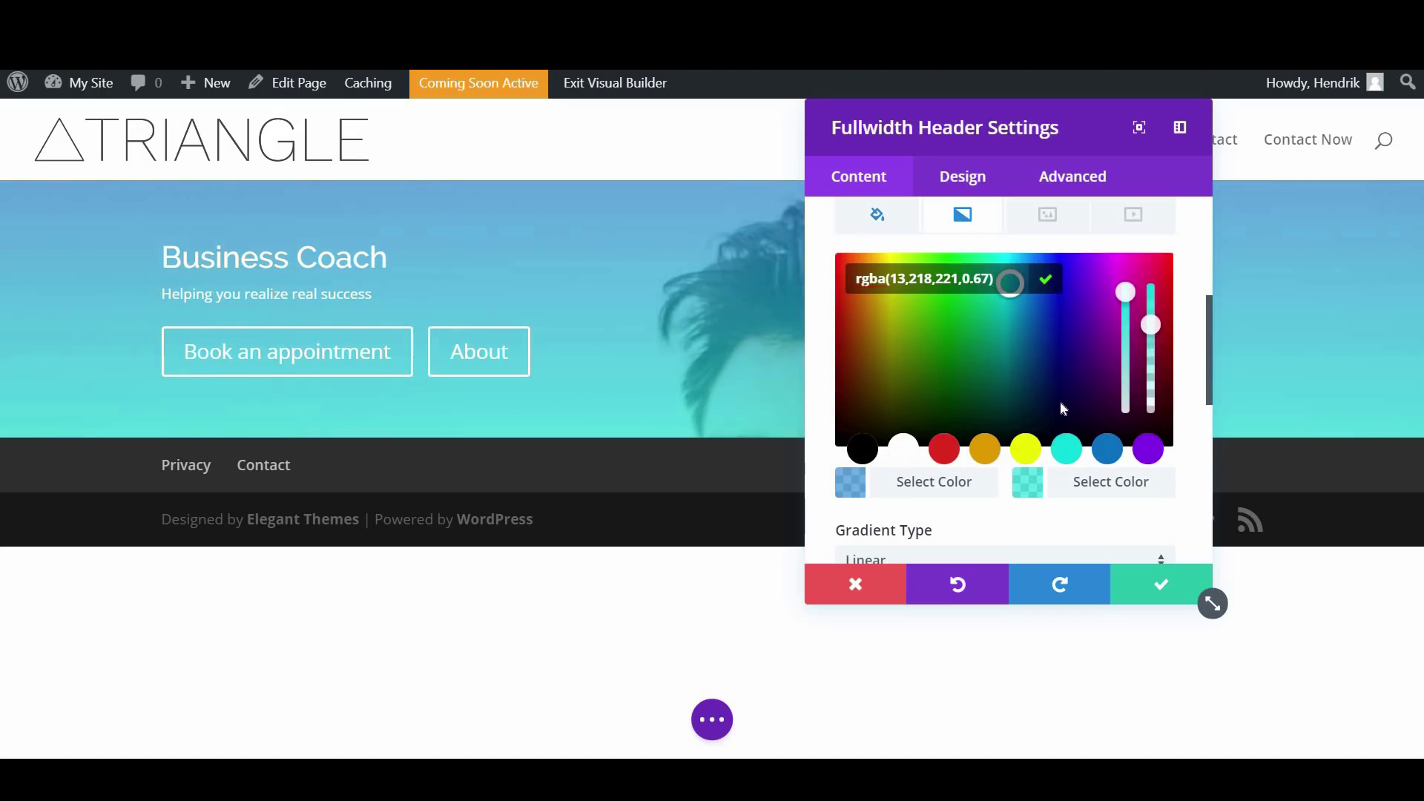
pyautogui.scroll(-1, 1059, 409)
pyautogui.moveTo(1006, 118); pyautogui.dragTo(1106, 434)
pyautogui.moveTo(1056, 204); pyautogui.dragTo(1060, 140)
# Try a radial gradient, revert to linear, and set the gradient direction to 190deg
pyautogui.scroll(-1, 1025, 417)
pyautogui.scroll(2, 1087, 382)
pyautogui.scroll(-2, 1025, 382)
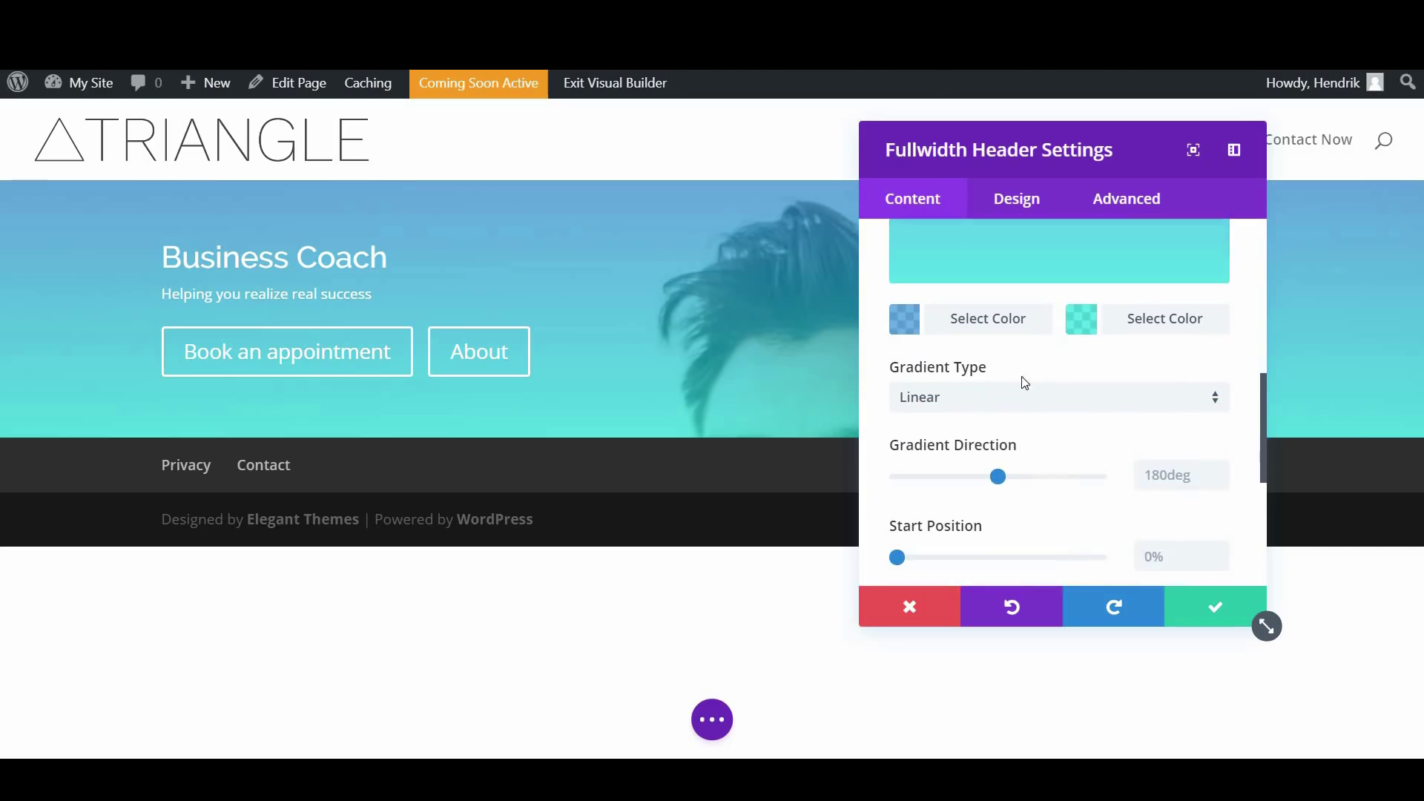
pyautogui.click(965, 412)
pyautogui.click(942, 450)
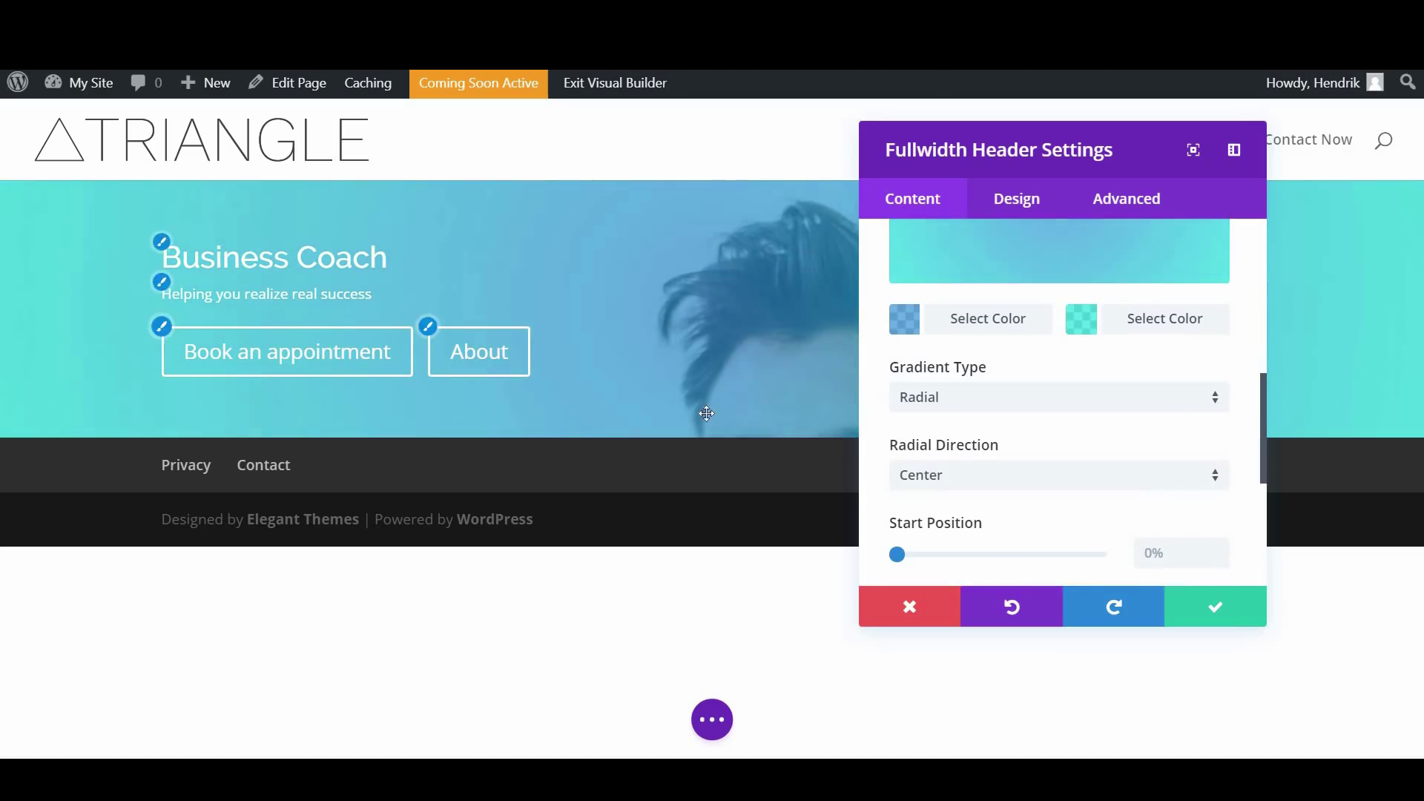
pyautogui.click(937, 402)
pyautogui.click(955, 415)
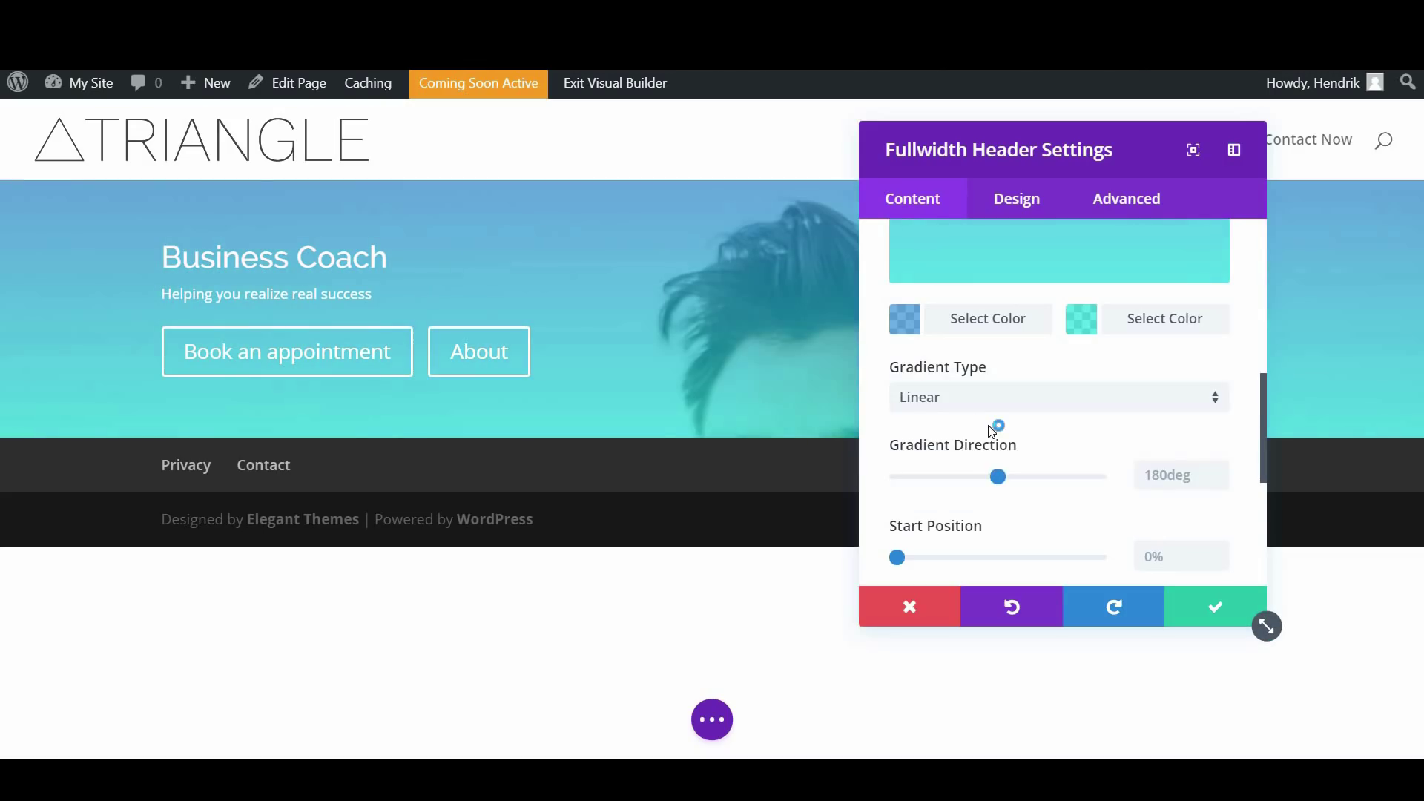
pyautogui.scroll(-3, 992, 430)
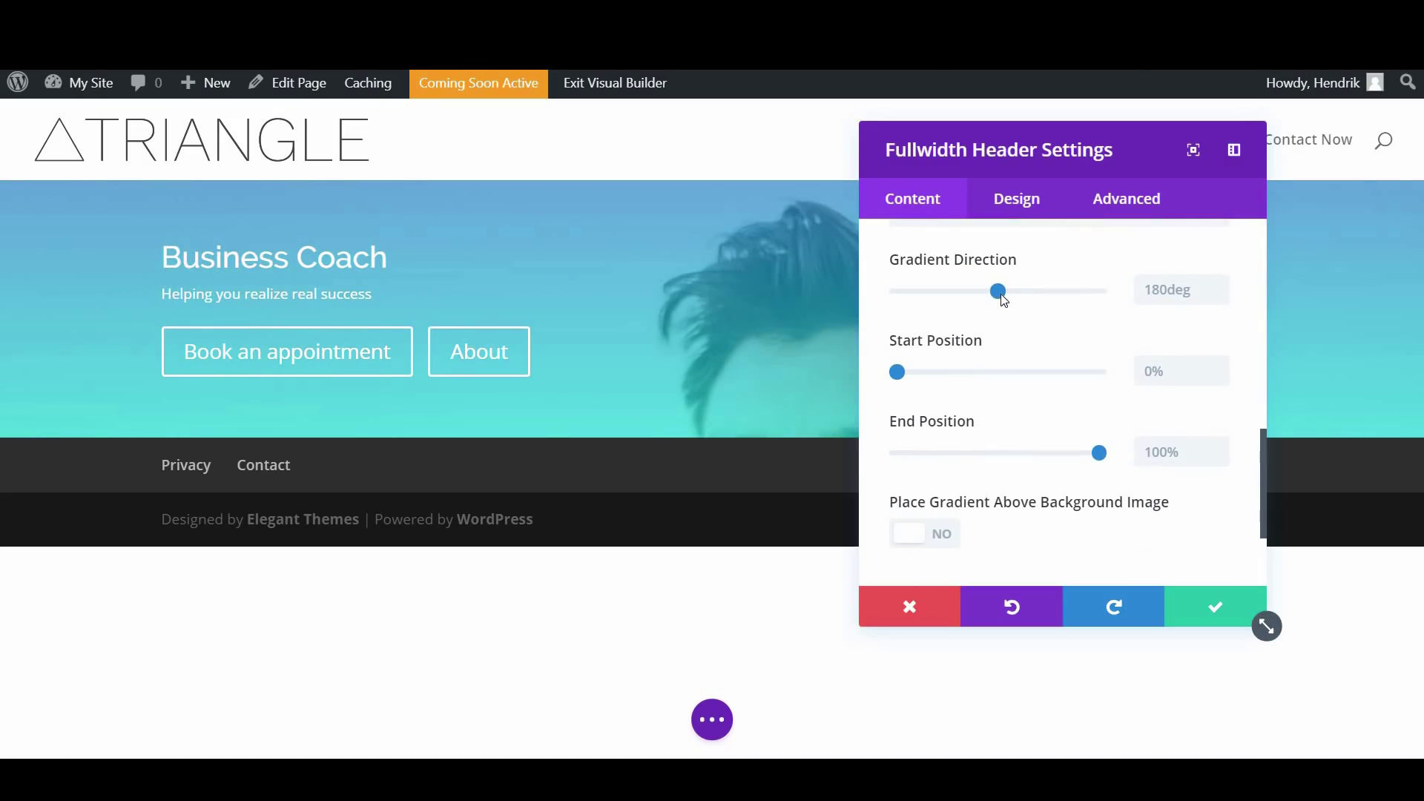
pyautogui.moveTo(1003, 299)
pyautogui.mouseDown()
pyautogui.moveTo(1105, 289)
pyautogui.moveTo(1007, 301)
pyautogui.mouseUp()
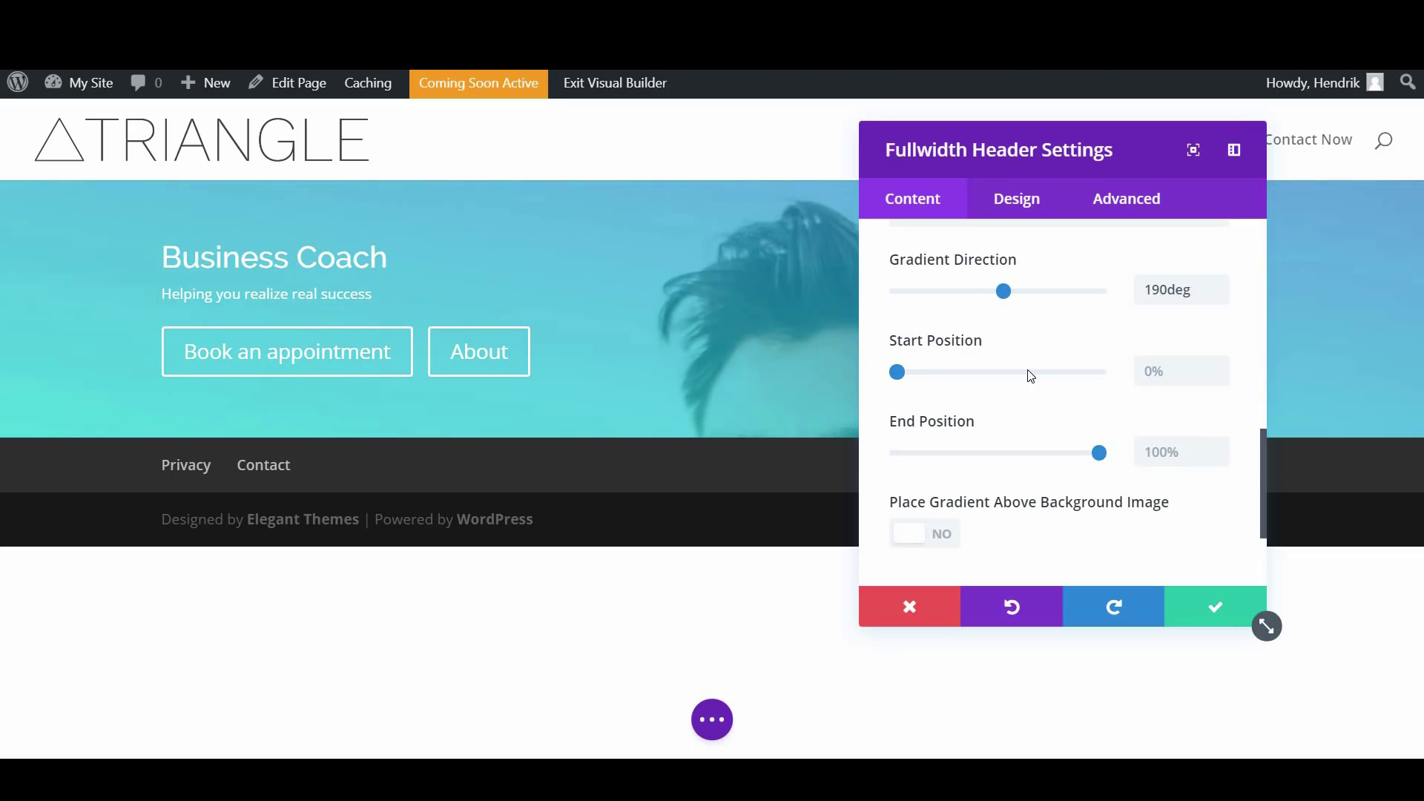
pyautogui.scroll(-3, 1029, 376)
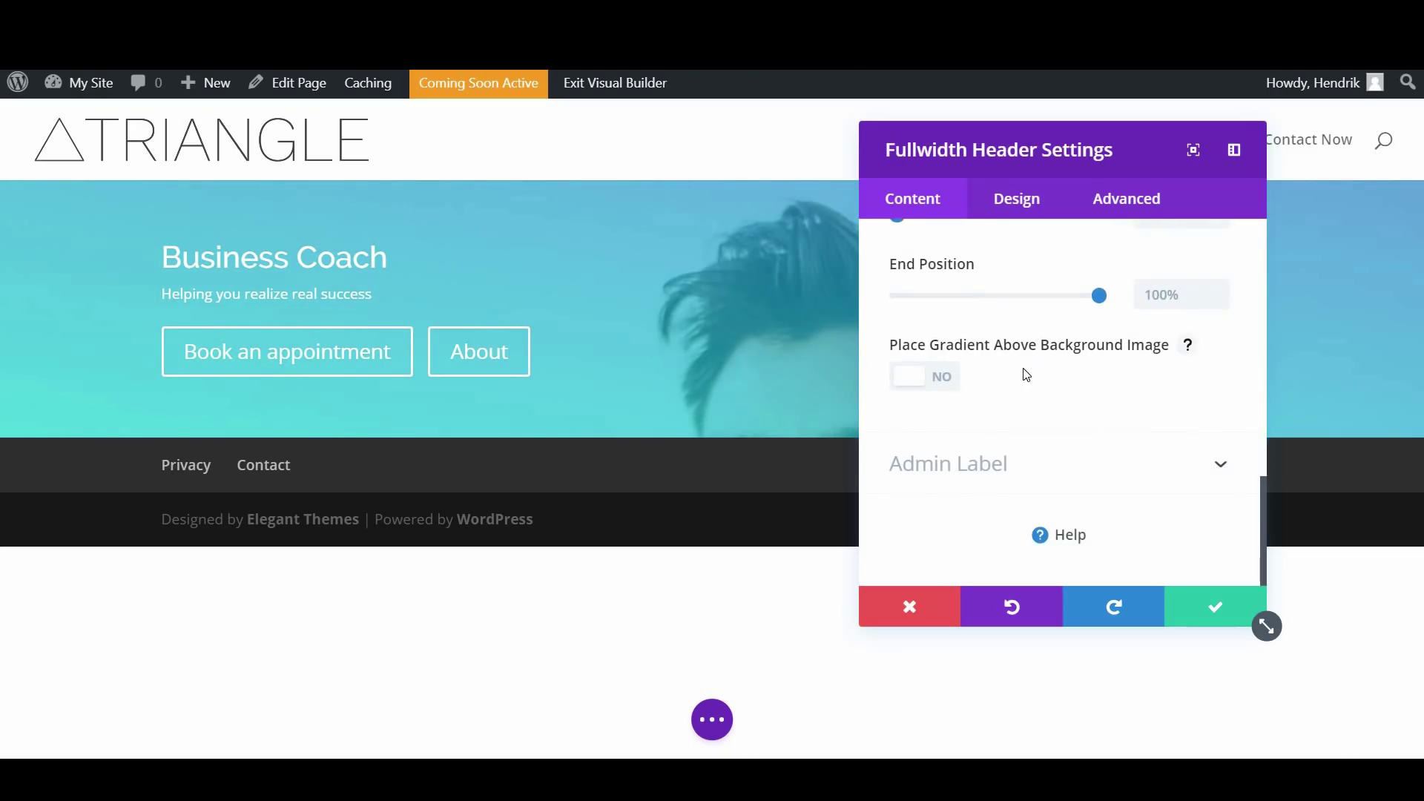
pyautogui.scroll(5, 1026, 372)
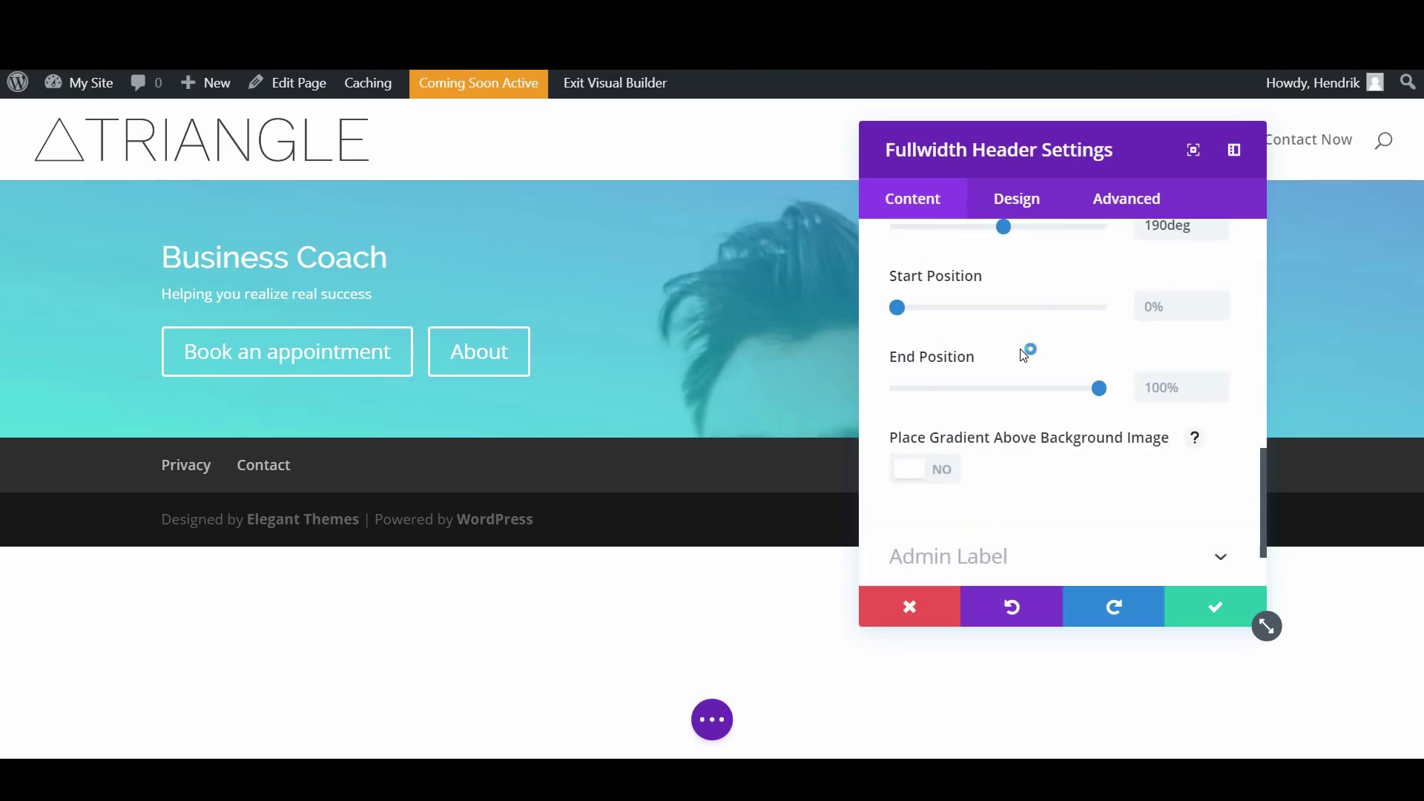
# Expand the header's Layout design options and read the Make Fullscreen help, leaving it No
pyautogui.click(1016, 208)
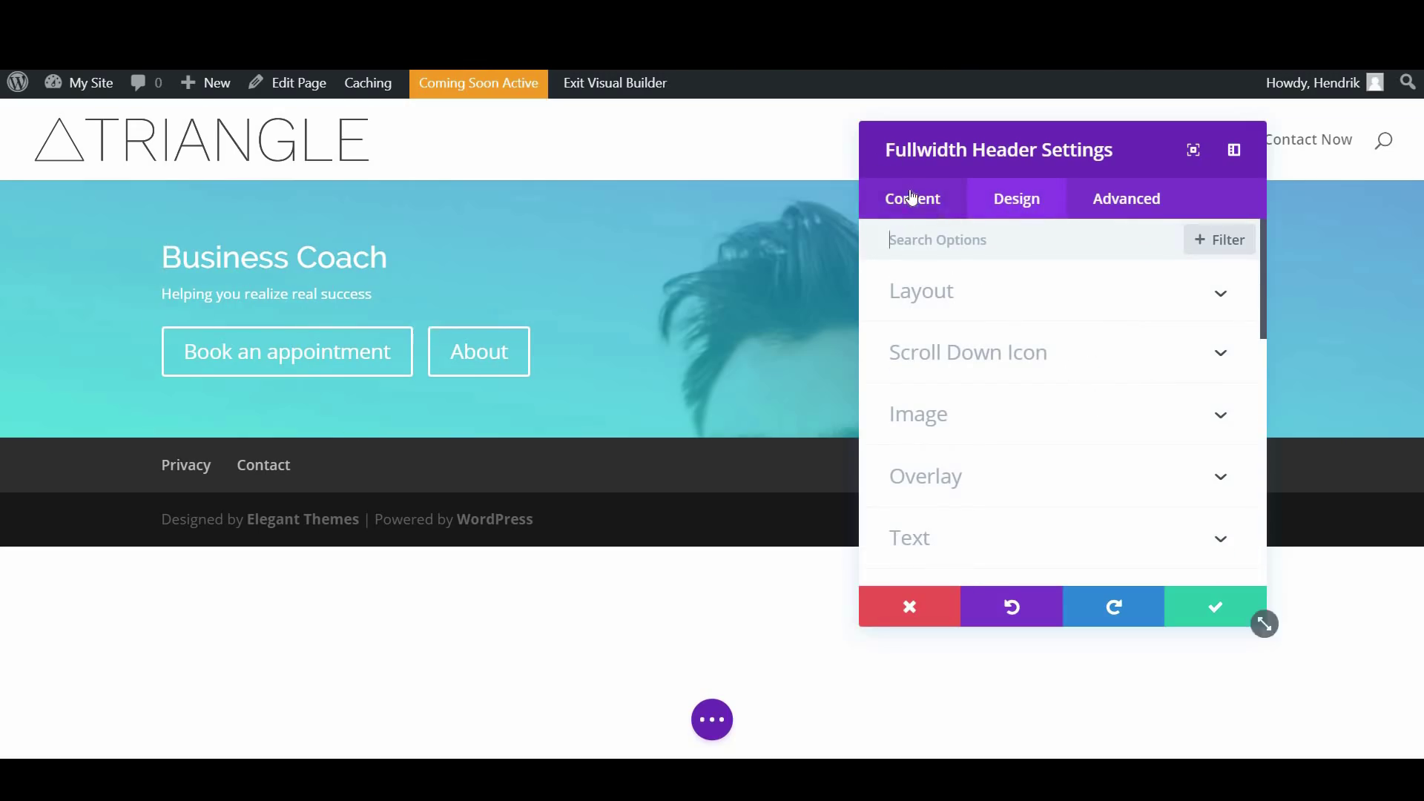
pyautogui.click(1079, 295)
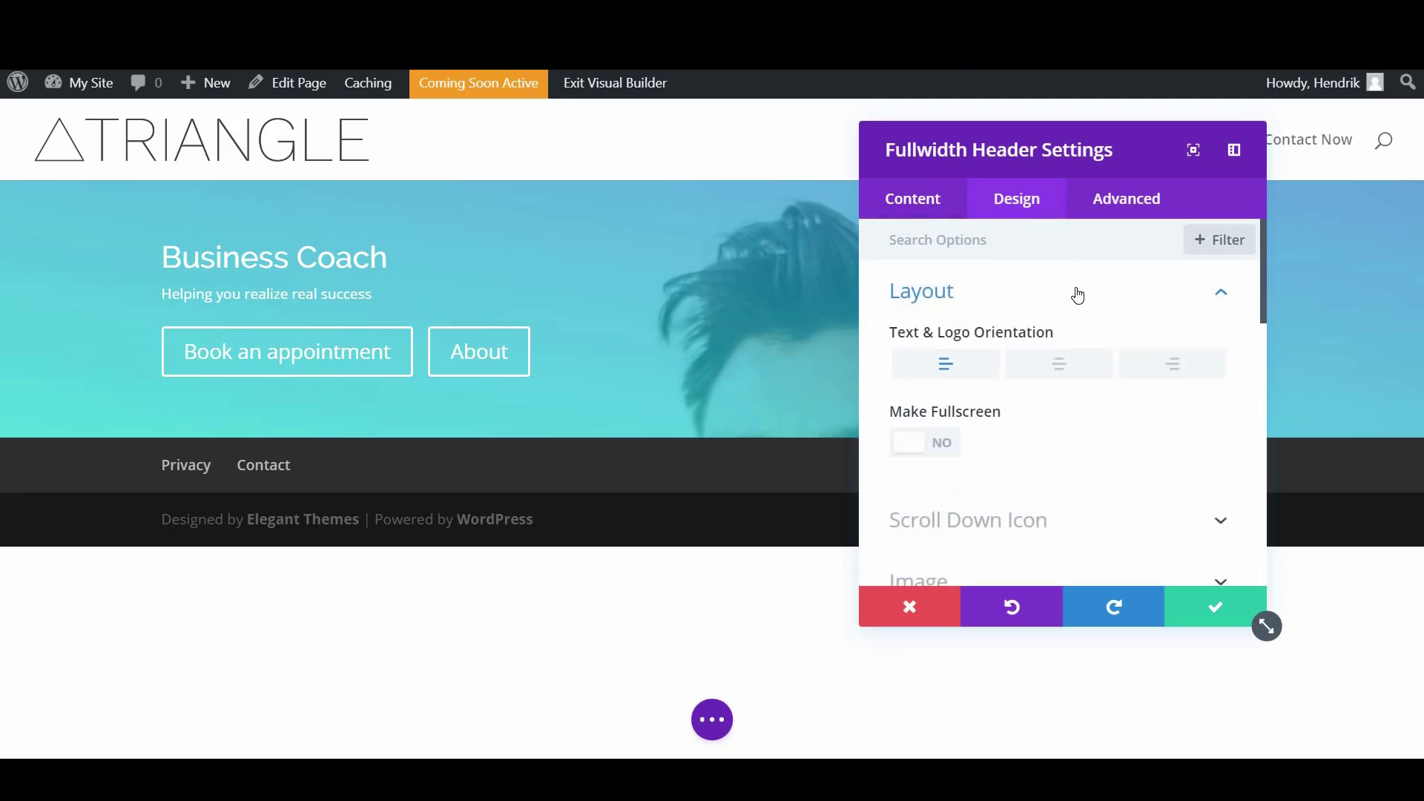
pyautogui.scroll(-2, 1079, 294)
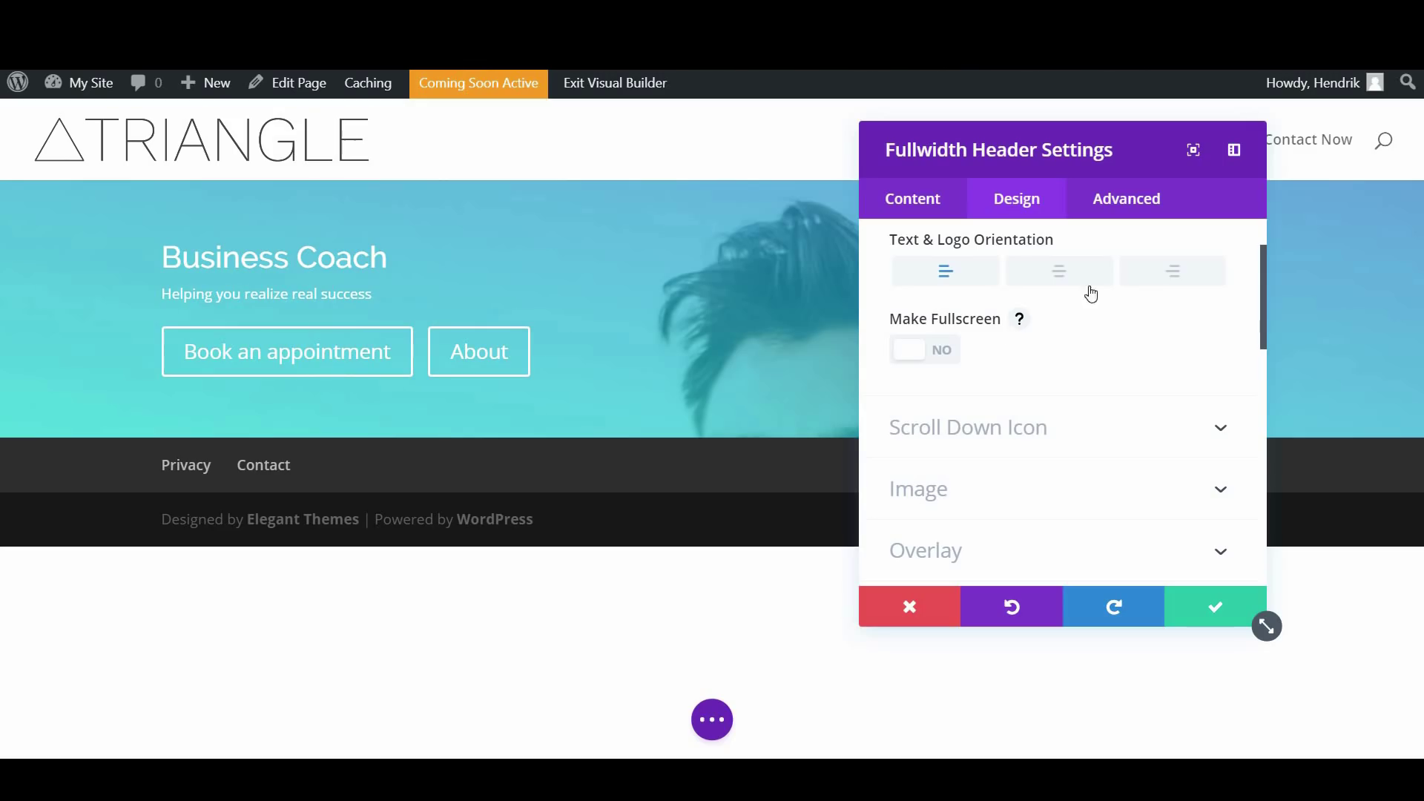
pyautogui.scroll(2, 1102, 292)
pyautogui.scroll(-2, 1024, 437)
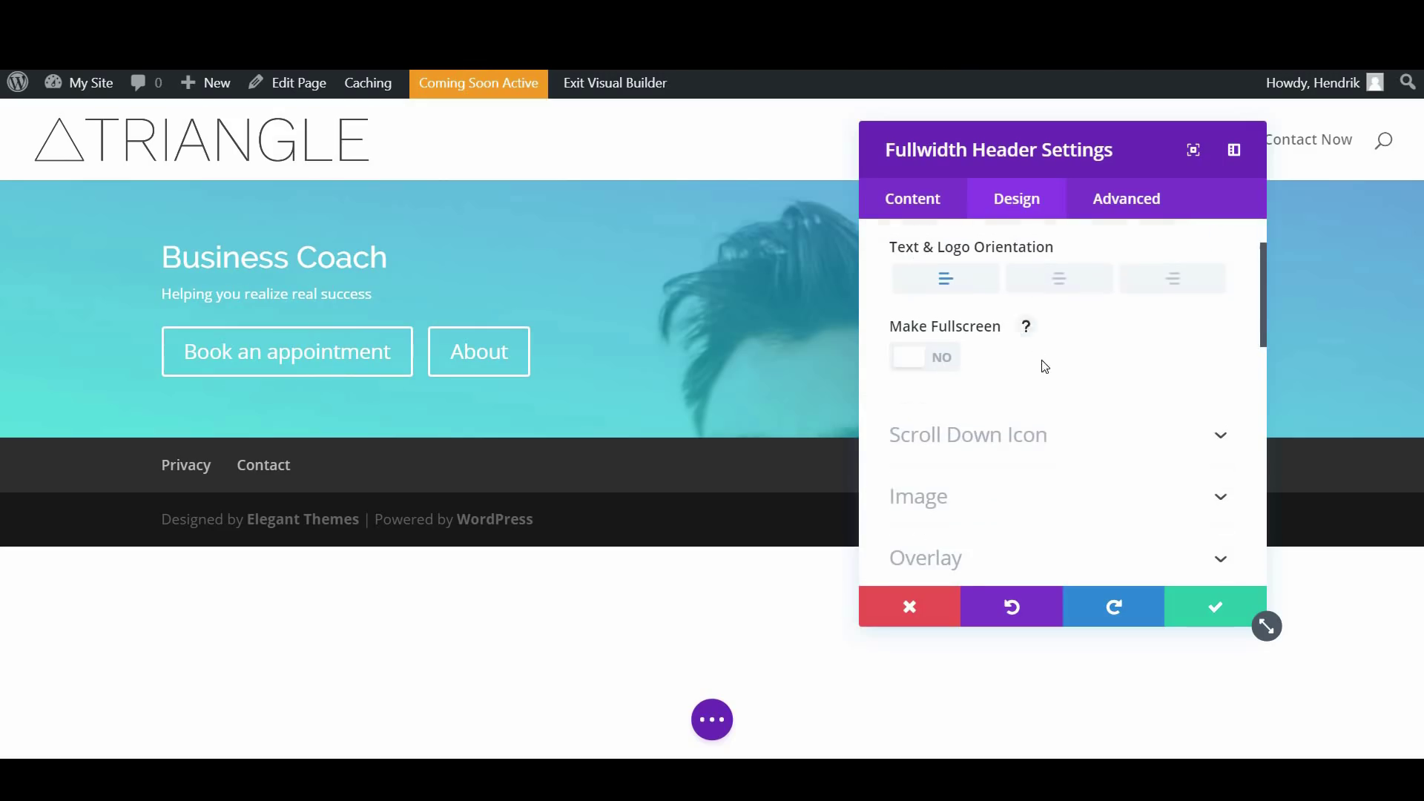
pyautogui.click(1021, 319)
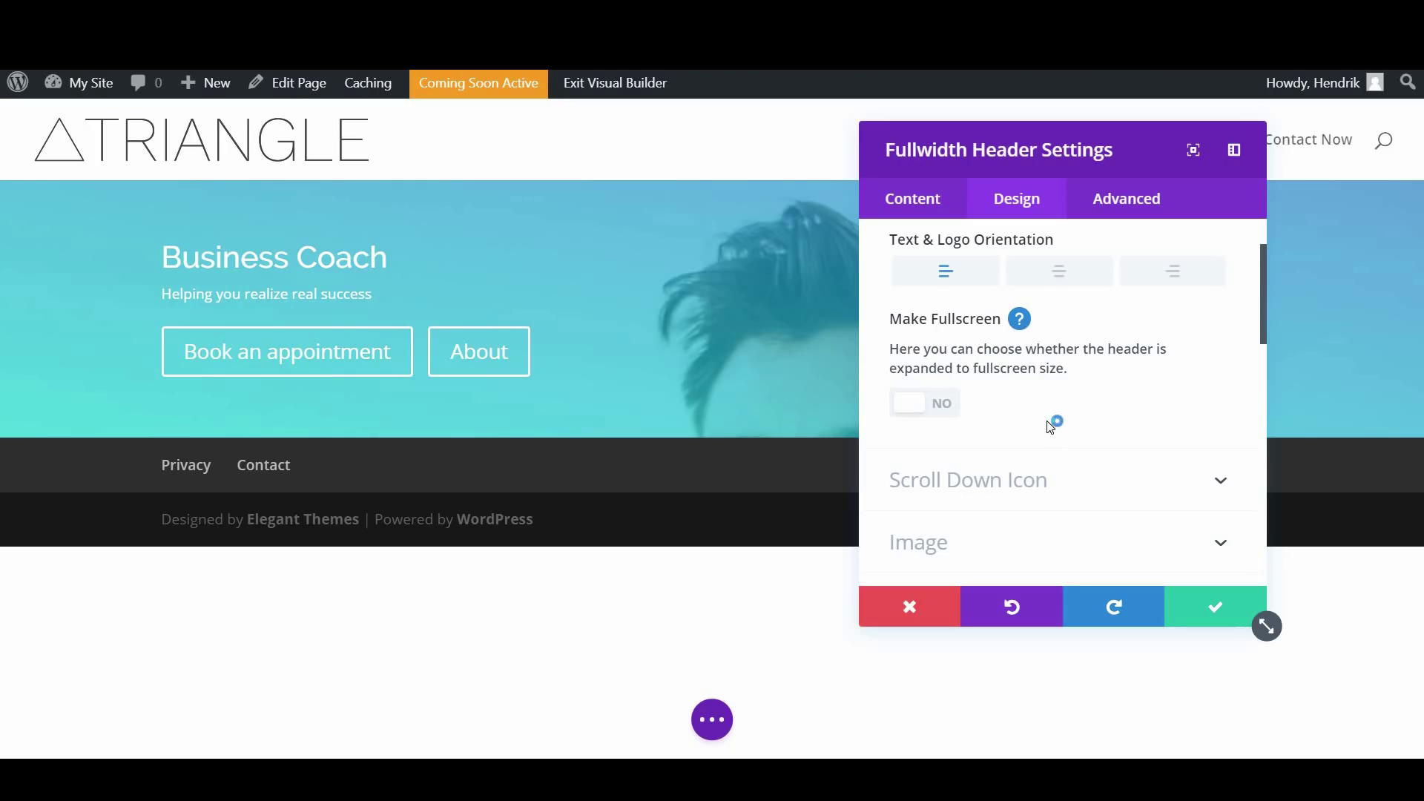
pyautogui.scroll(-4, 1049, 427)
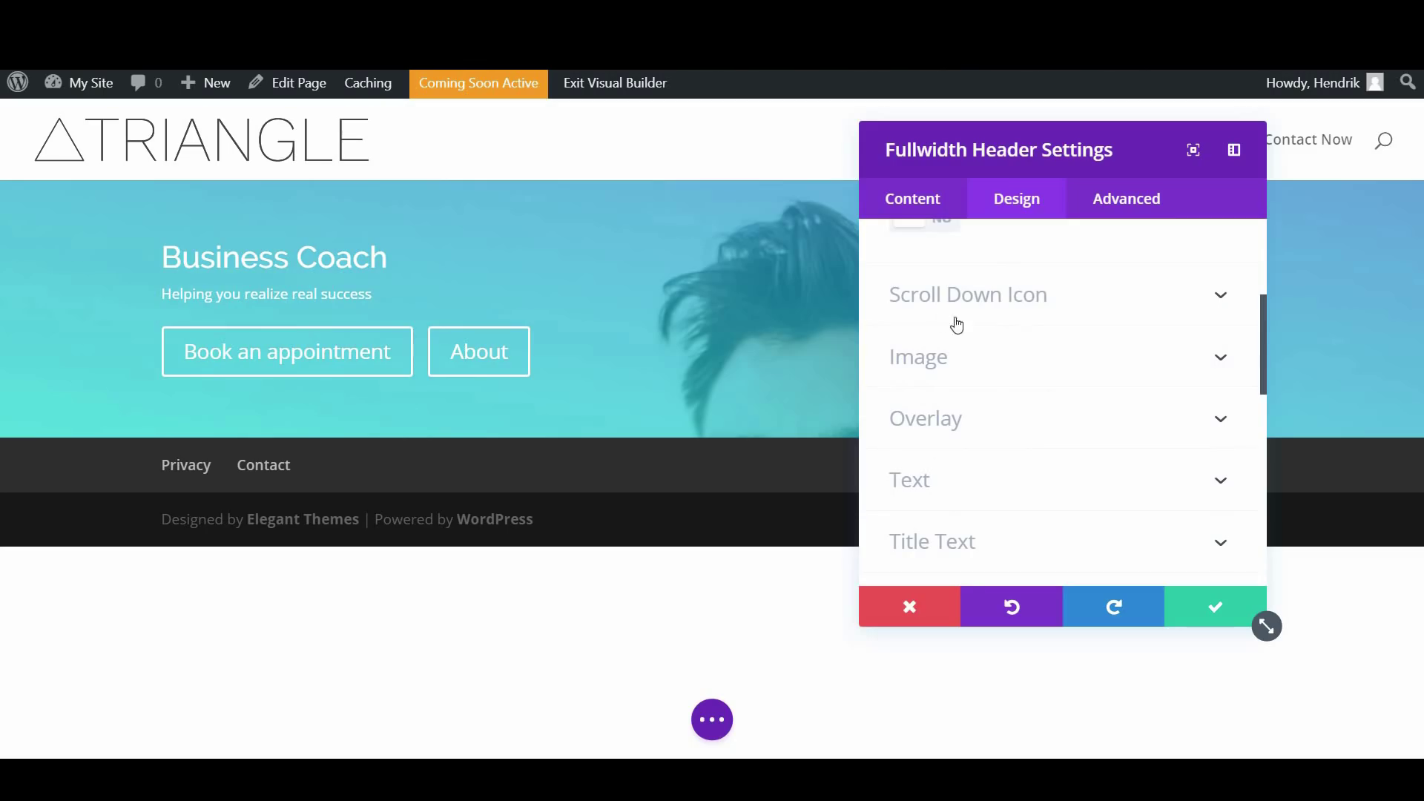
# Show the scroll-down button on the header and shrink its icon to 44px
pyautogui.click(1023, 292)
pyautogui.scroll(-1, 979, 289)
pyautogui.scroll(1, 937, 333)
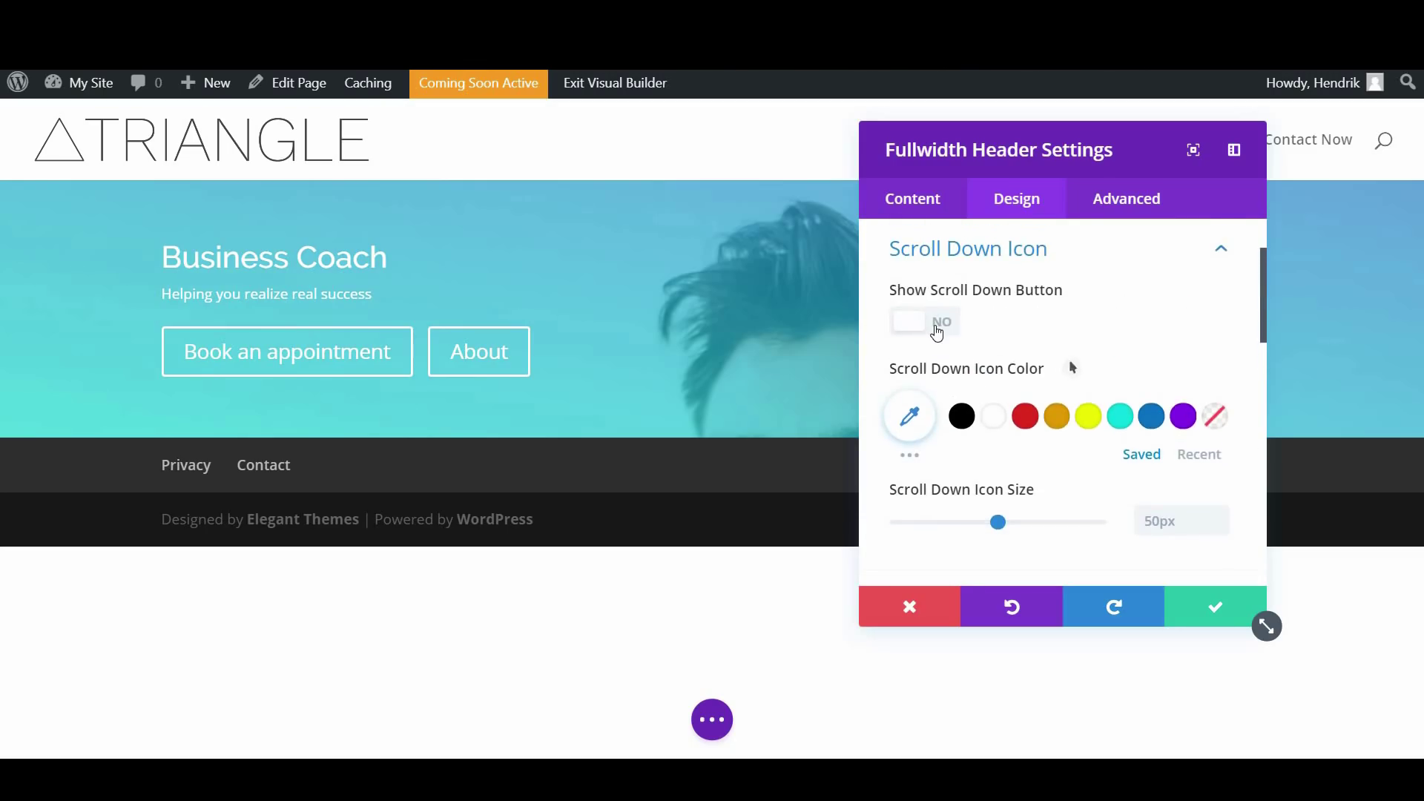
pyautogui.click(936, 331)
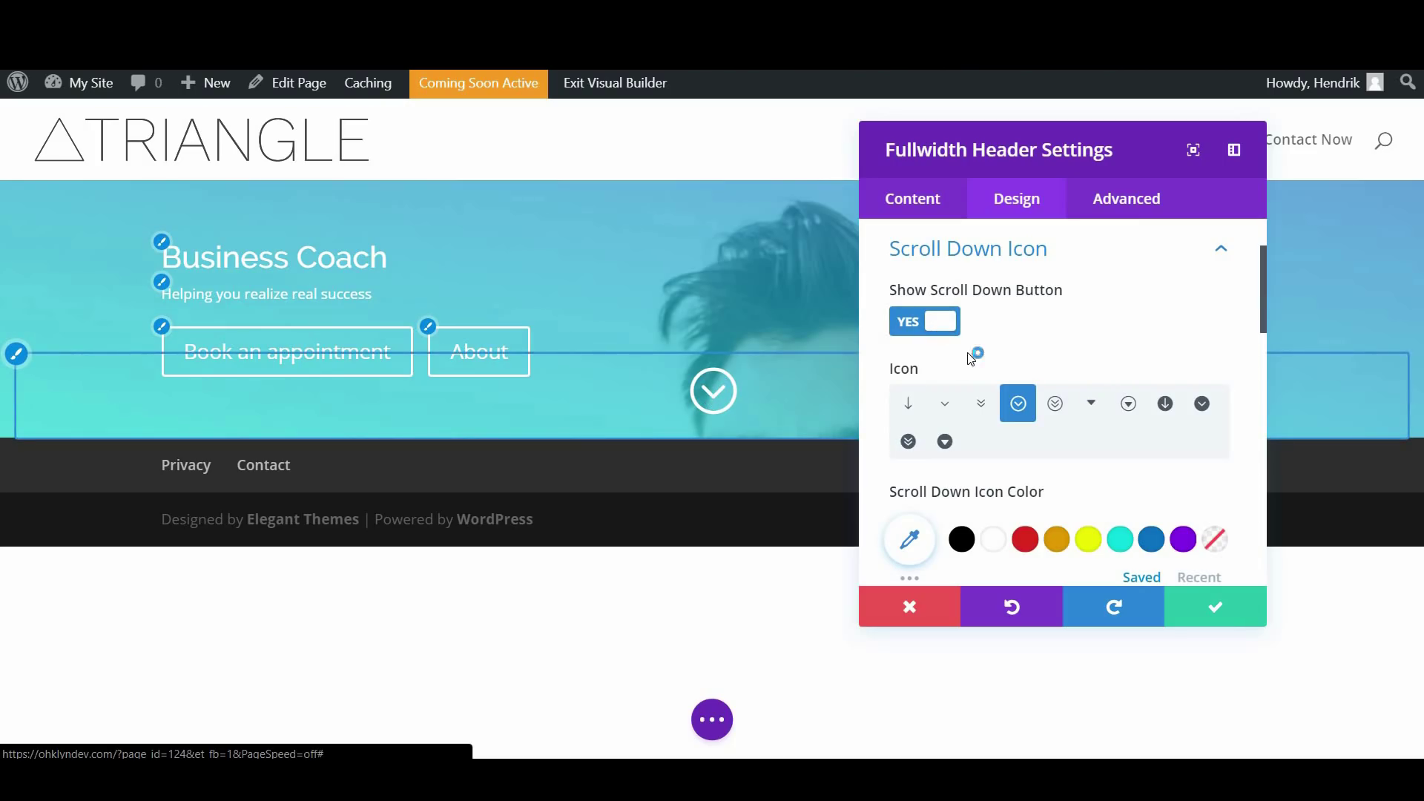
pyautogui.scroll(-3, 1056, 337)
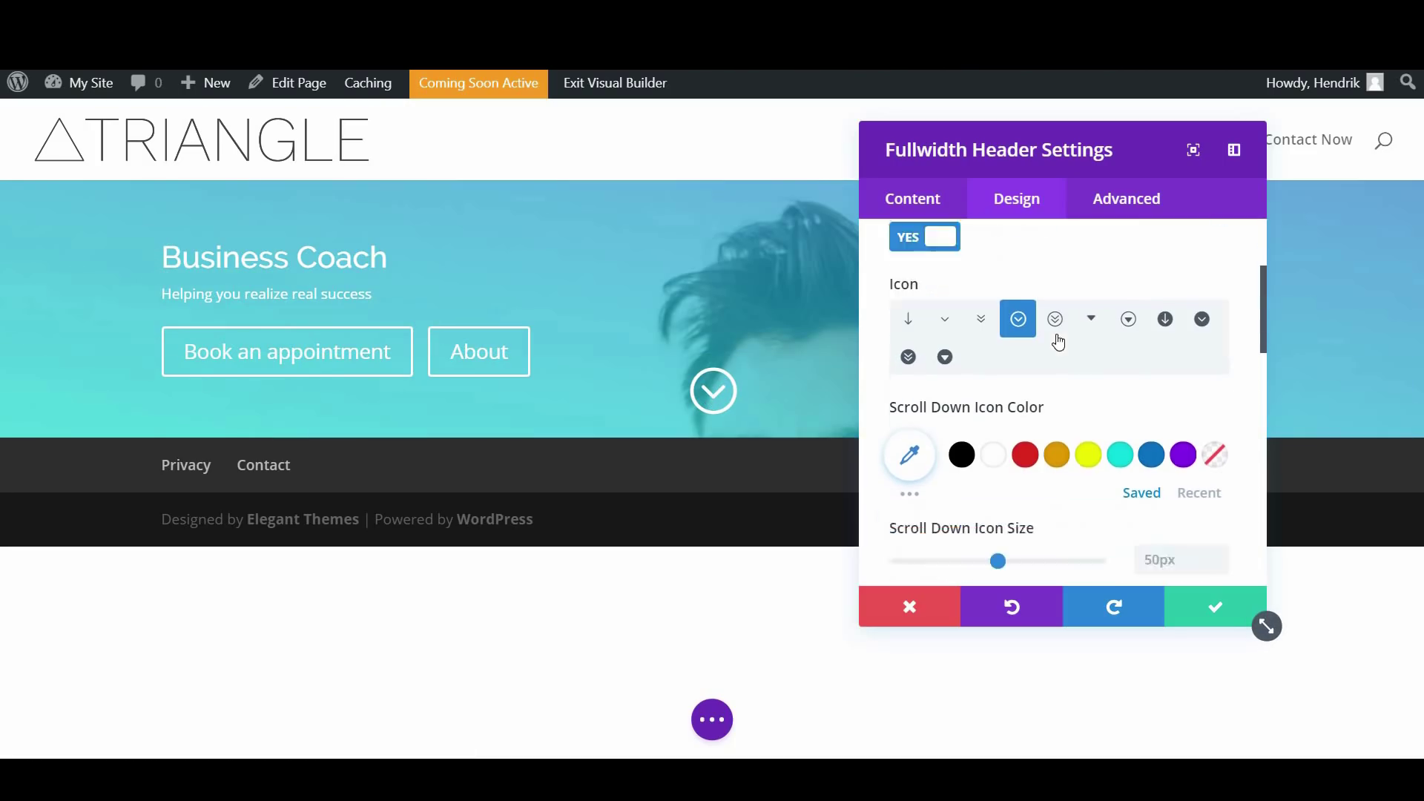
pyautogui.scroll(-2, 1033, 389)
pyautogui.scroll(1, 1001, 367)
pyautogui.moveTo(998, 366); pyautogui.dragTo(986, 367)
pyautogui.scroll(-3, 988, 410)
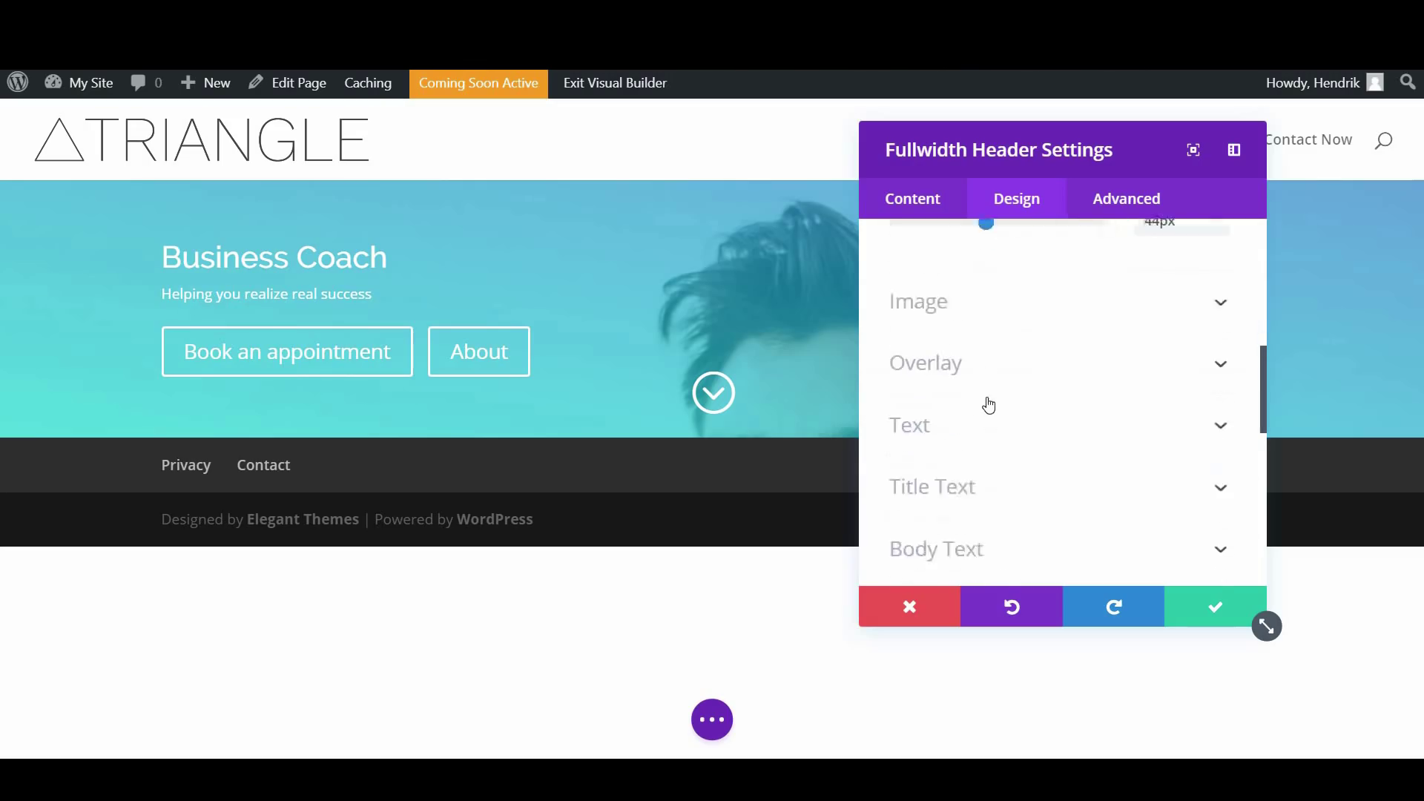
# Expand the header's Image settings and look through them
pyautogui.click(999, 276)
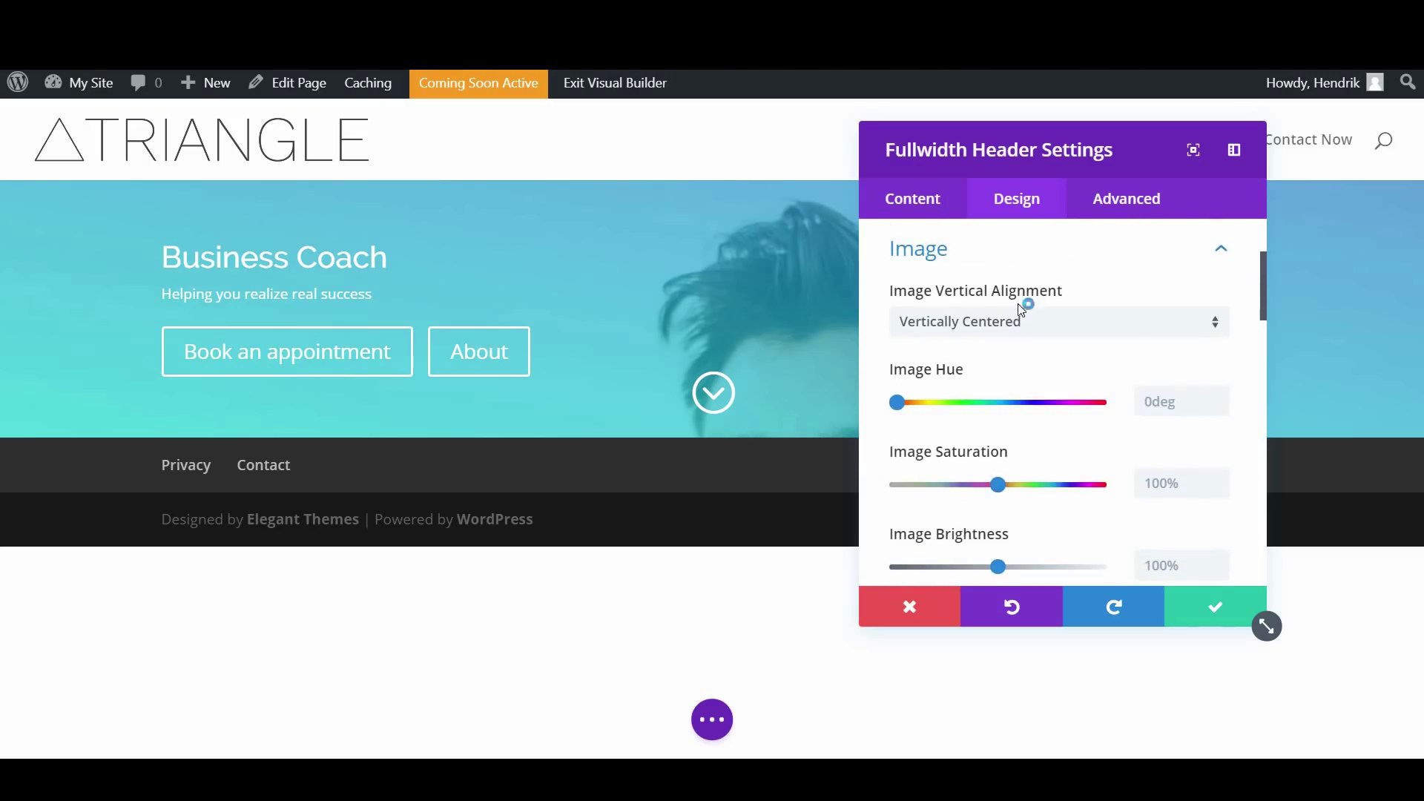
pyautogui.scroll(-3, 1009, 297)
pyautogui.scroll(-5, 1015, 303)
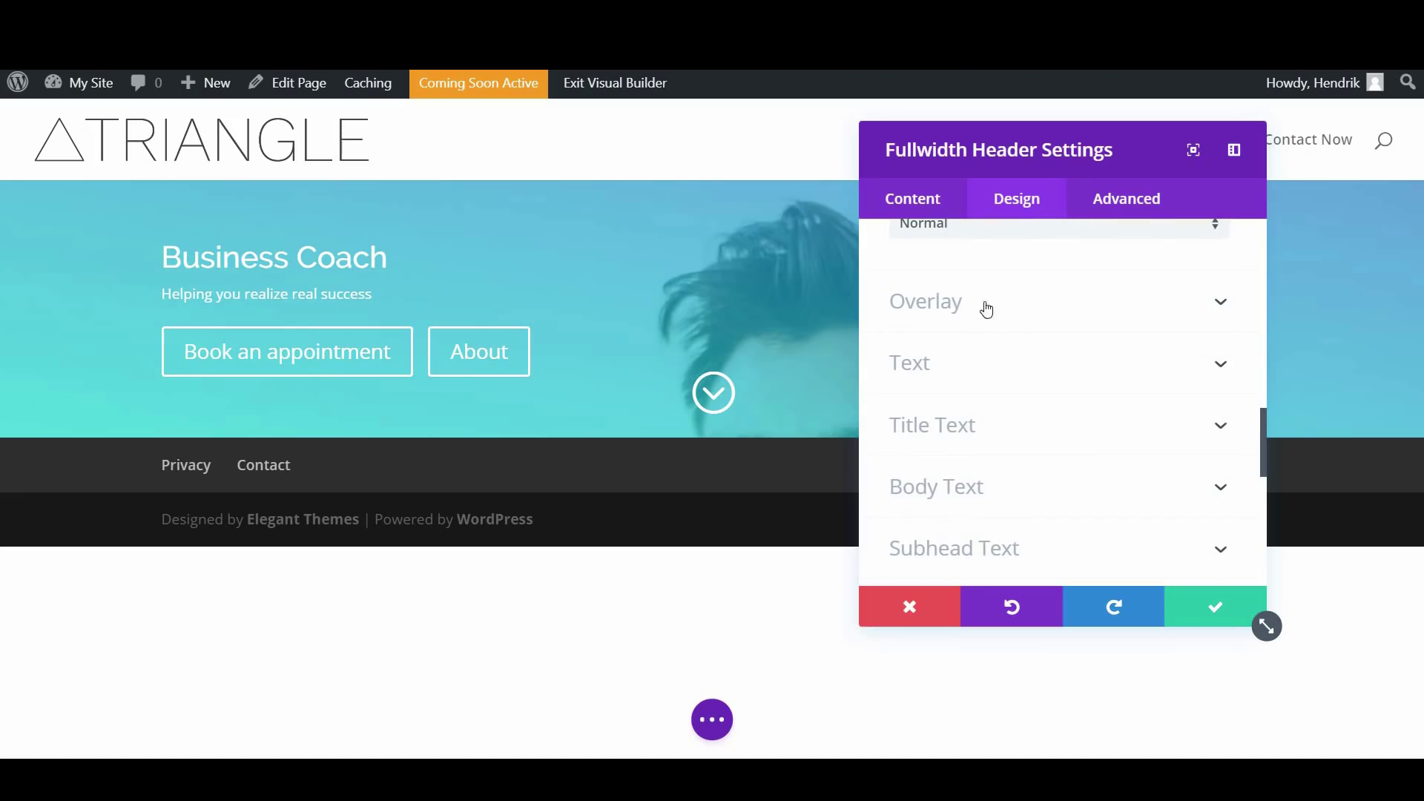
pyautogui.scroll(-2, 991, 327)
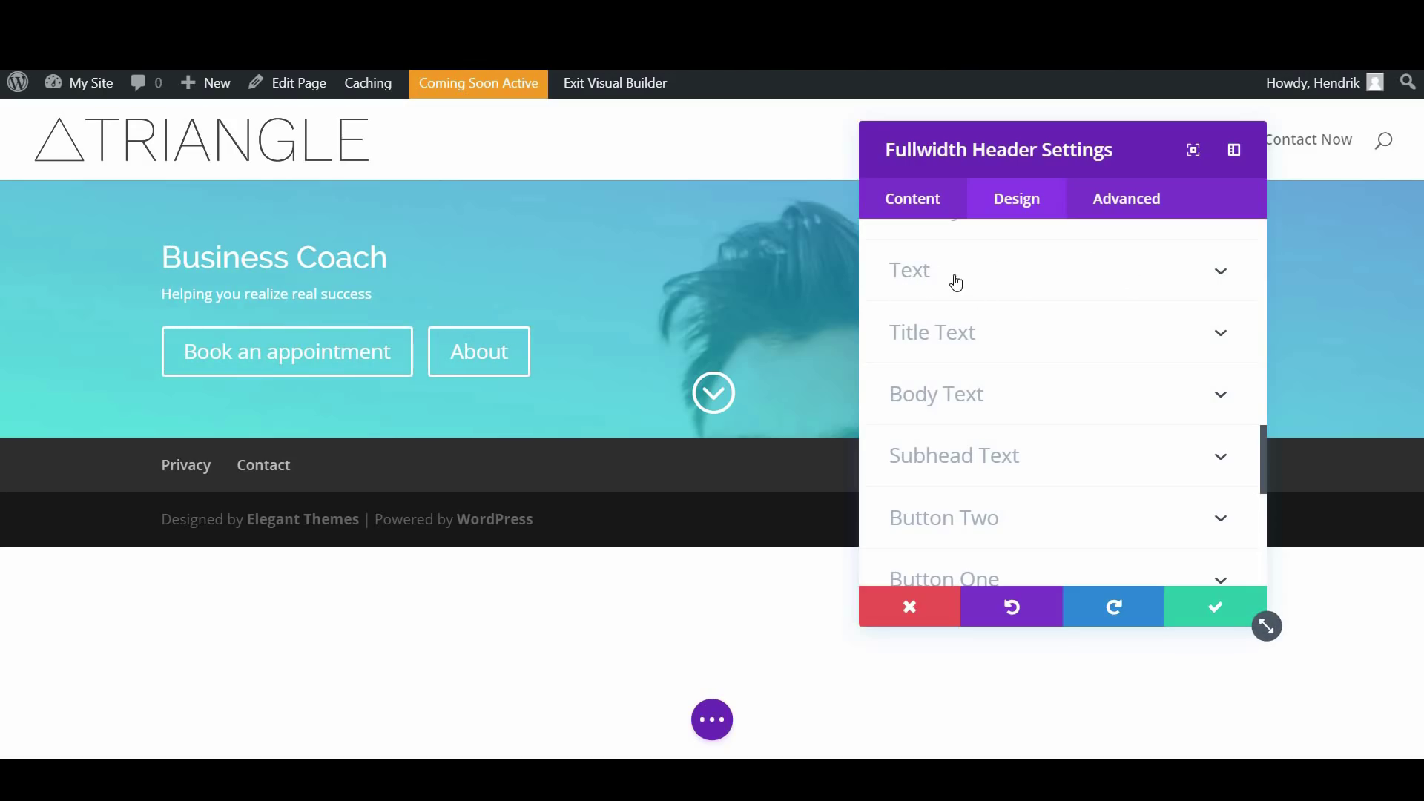
# Try title heading levels H2 through H6, then keep the title as H1
pyautogui.click(1006, 282)
pyautogui.scroll(2, 1053, 356)
pyautogui.click(1041, 339)
pyautogui.scroll(-2, 1035, 341)
pyautogui.click(982, 310)
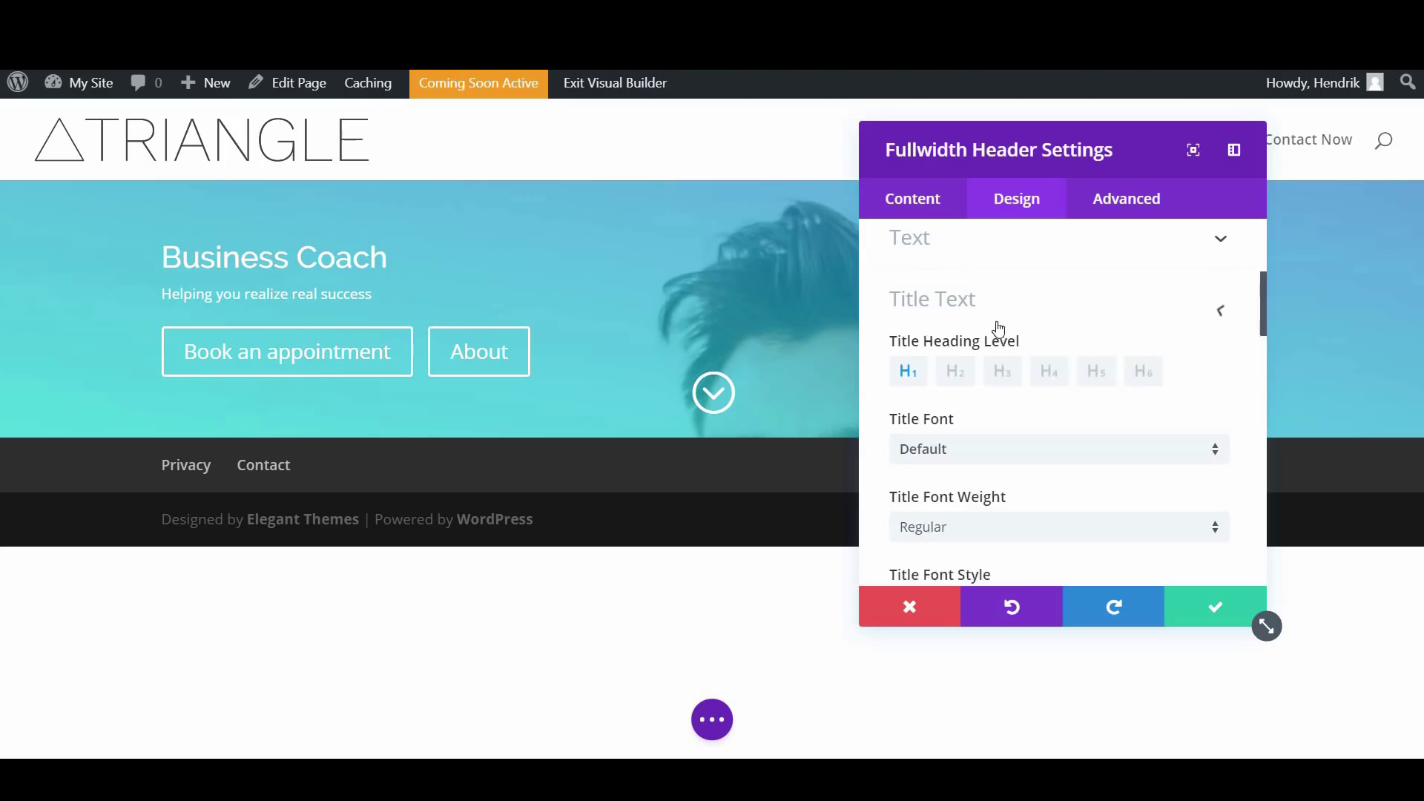
pyautogui.scroll(-1, 1039, 295)
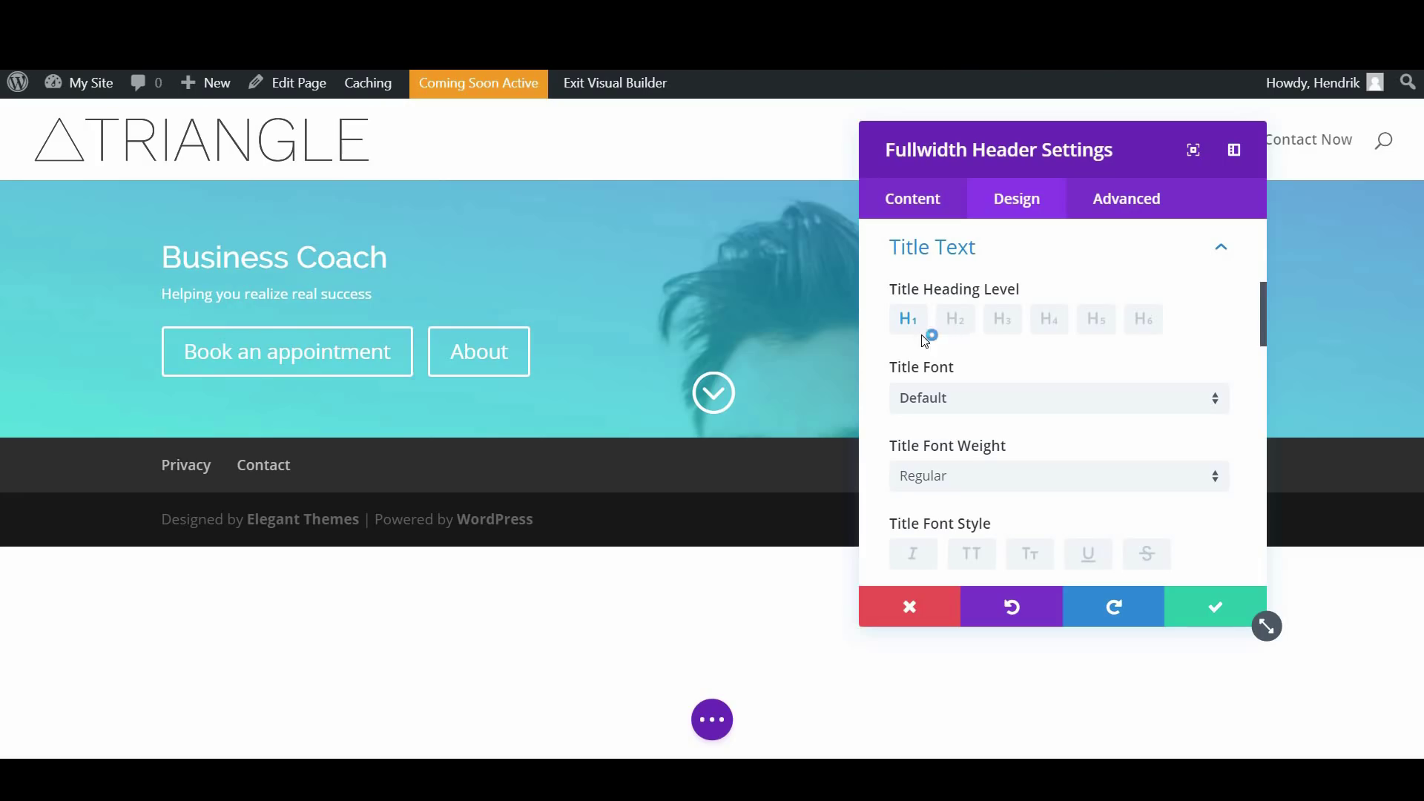
pyautogui.moveTo(1039, 146); pyautogui.dragTo(1001, 158)
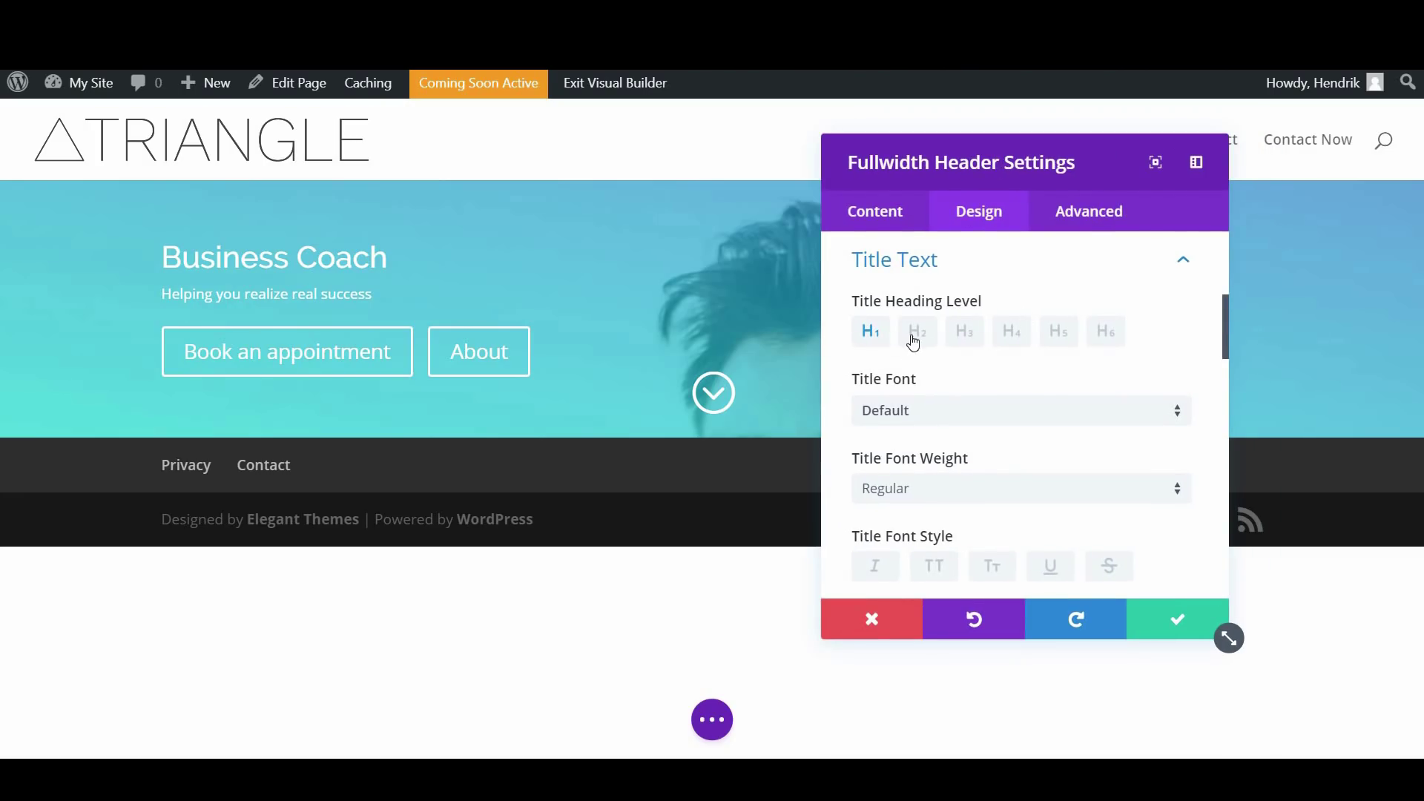
pyautogui.click(915, 337)
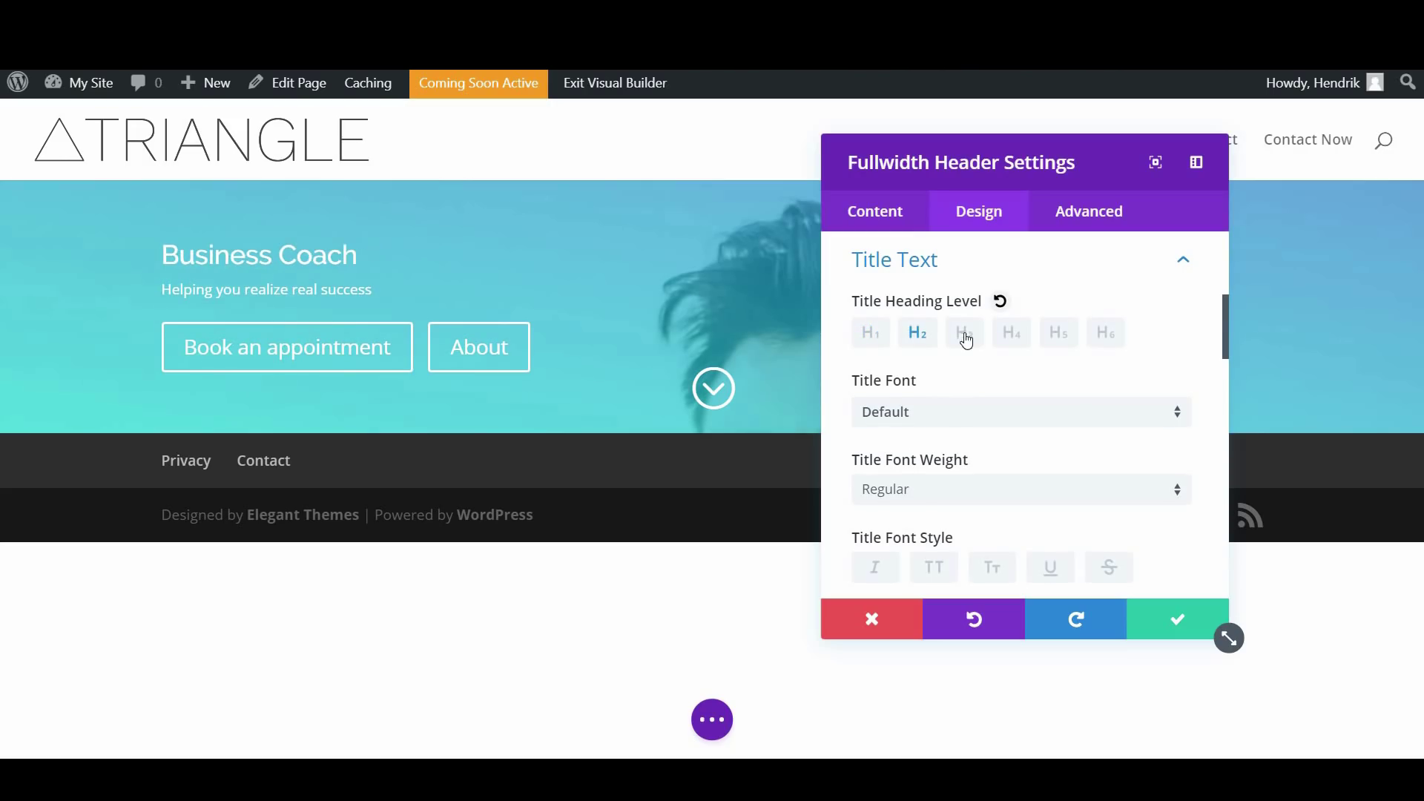
pyautogui.click(966, 338)
pyautogui.click(1029, 335)
pyautogui.click(1059, 332)
pyautogui.click(1104, 332)
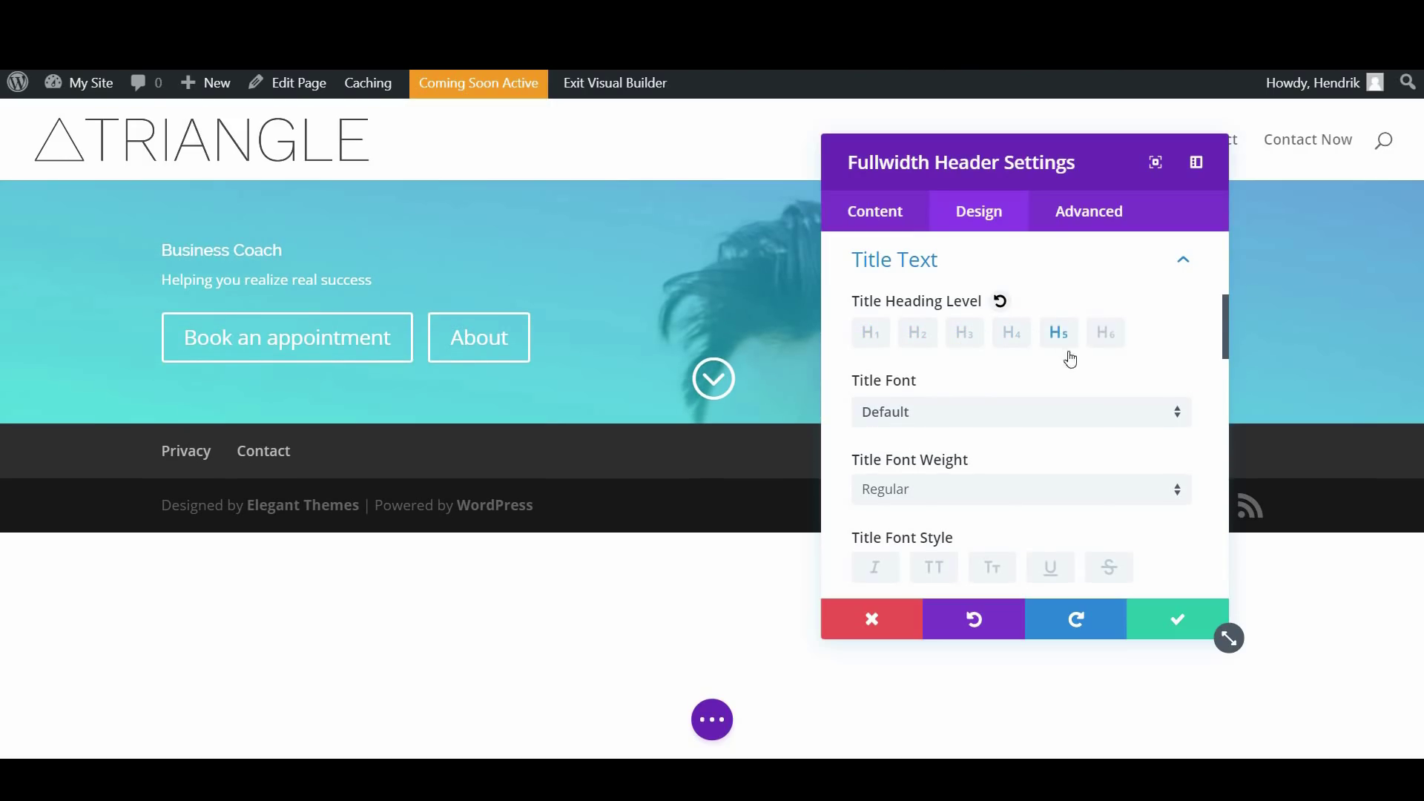
pyautogui.click(872, 334)
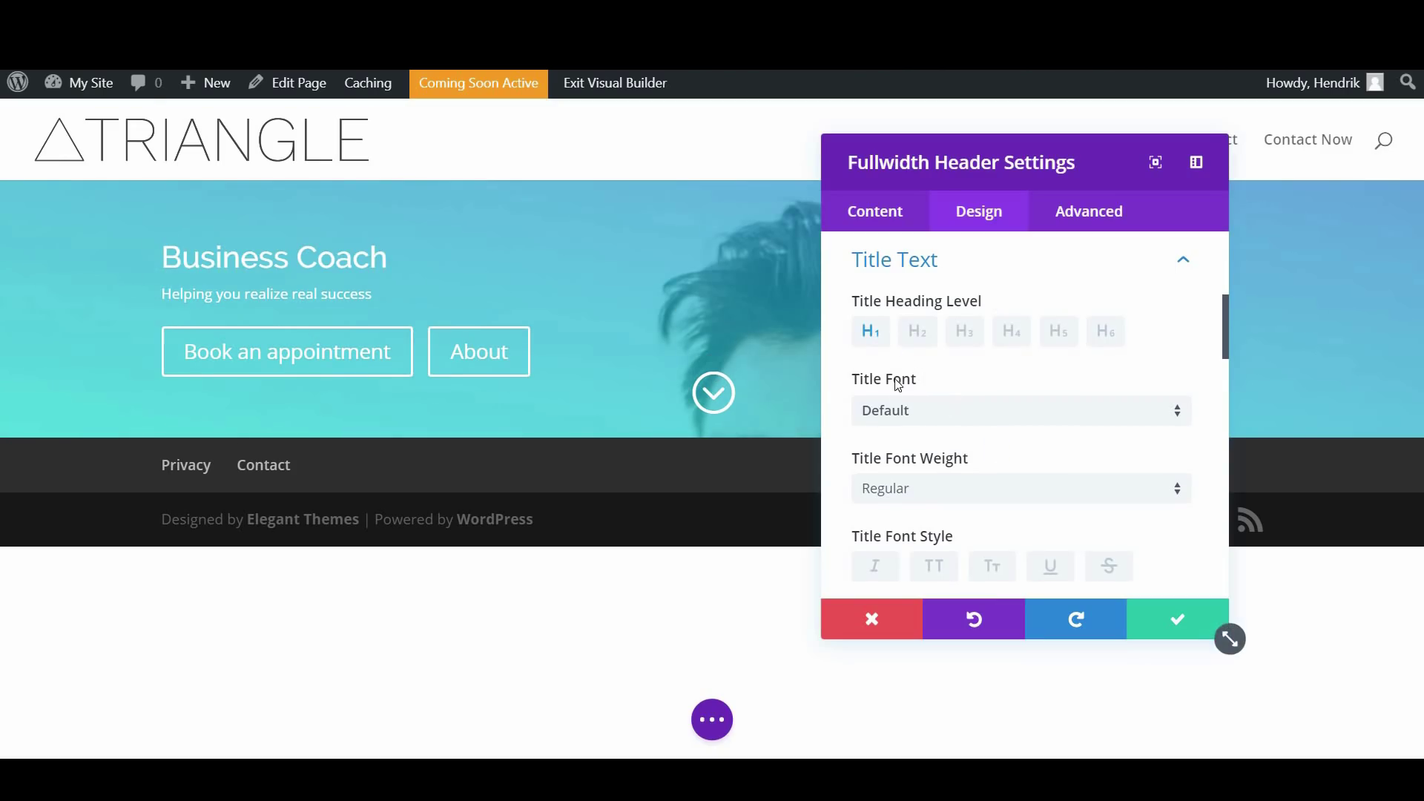
# Set the title font weight to Semi Bold and adjust the title text size
pyautogui.scroll(-1, 944, 413)
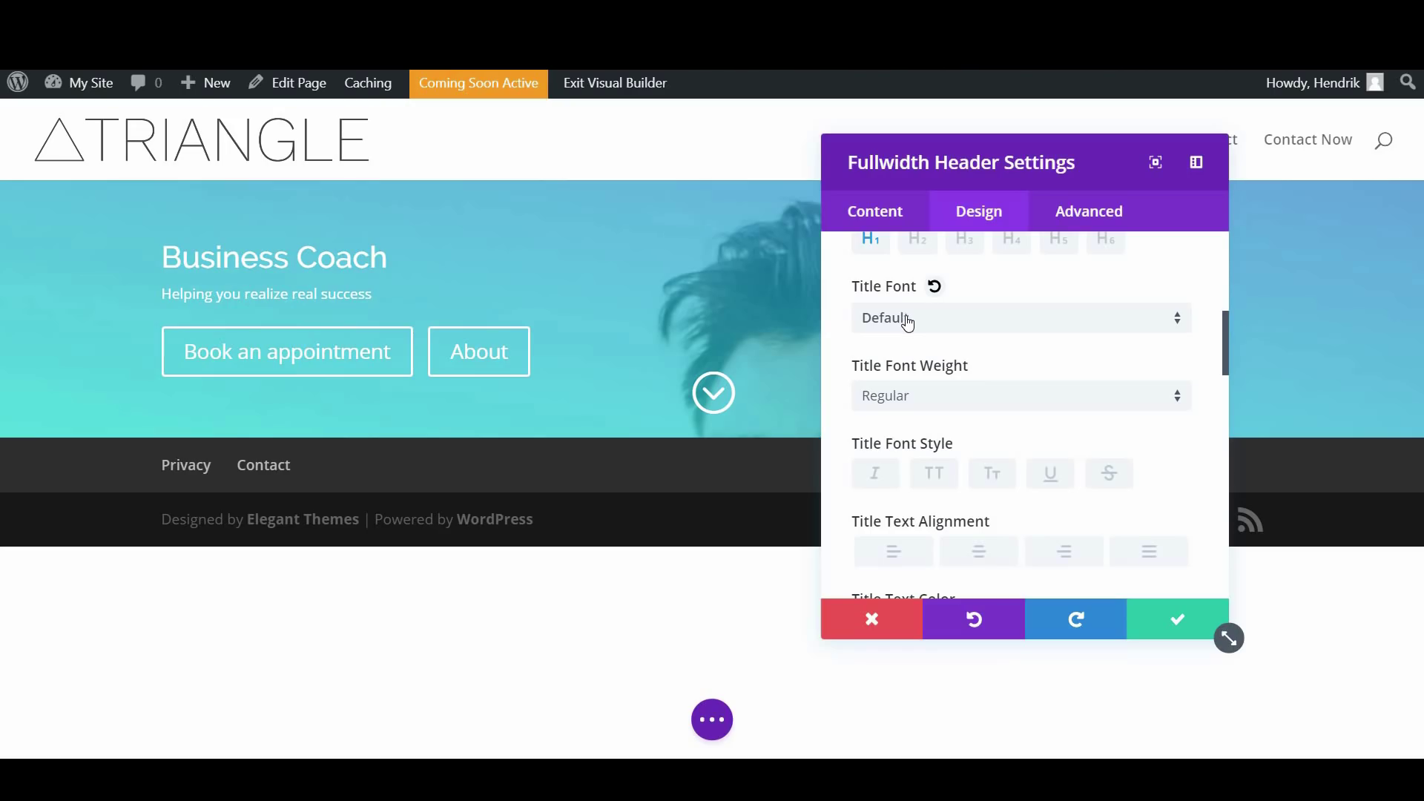
pyautogui.scroll(-1, 948, 394)
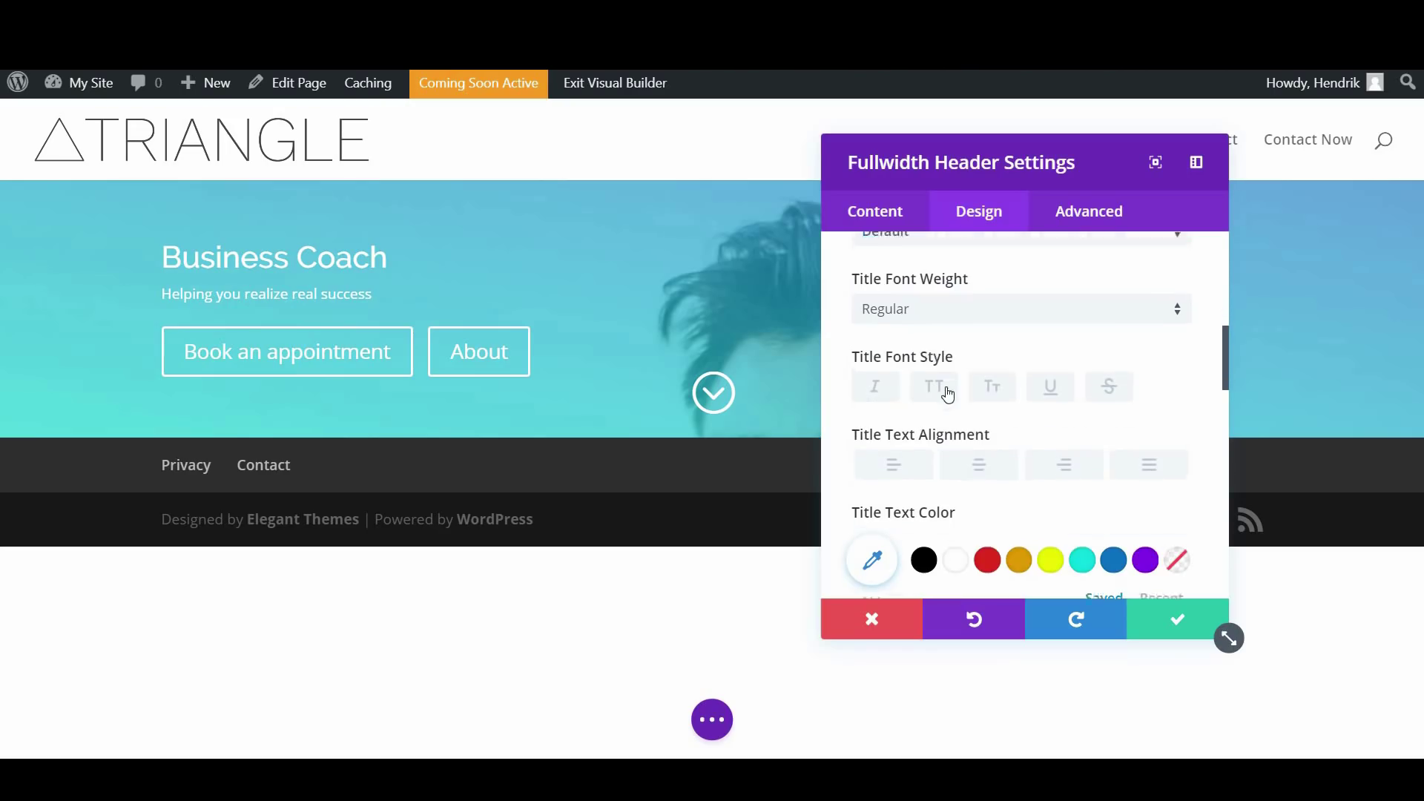
pyautogui.click(929, 311)
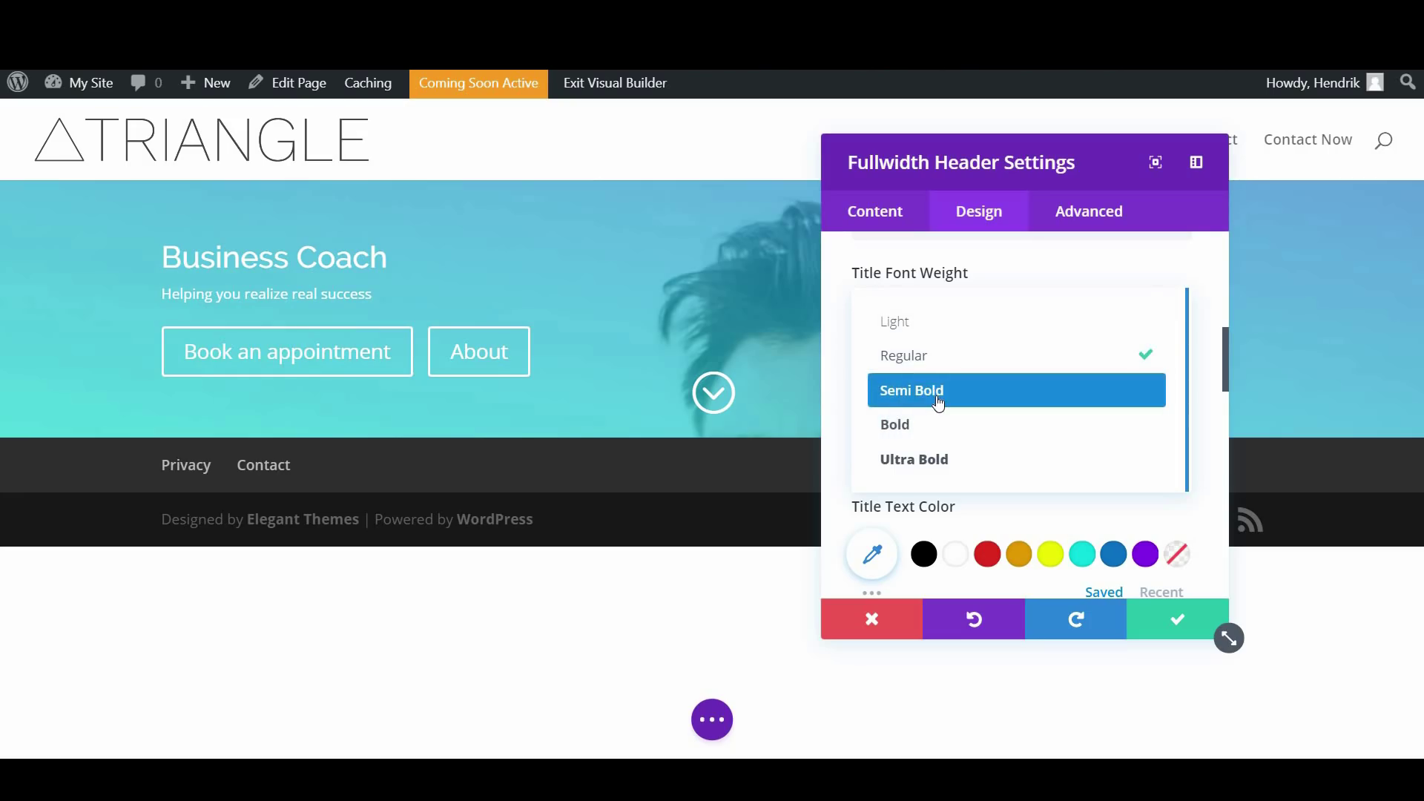
pyautogui.click(938, 392)
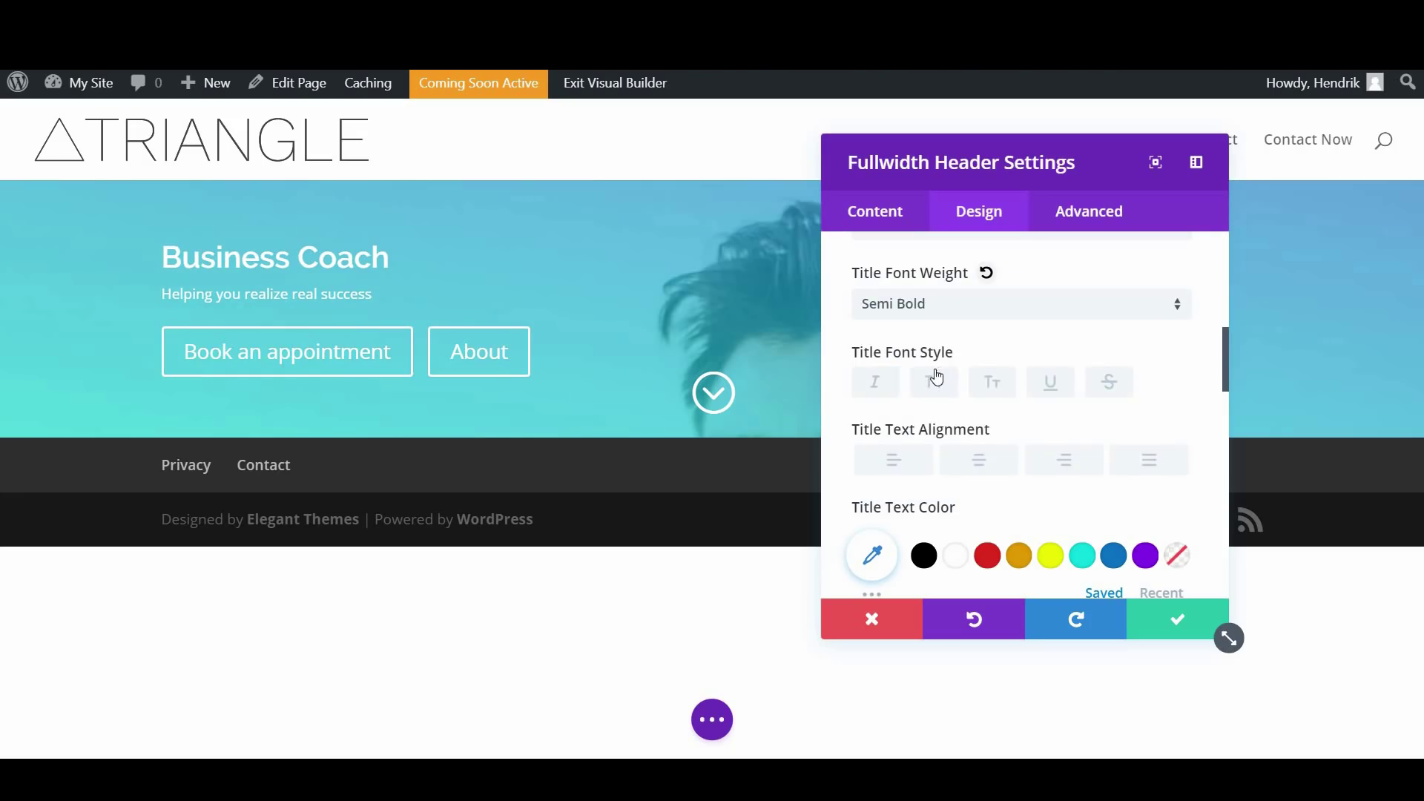
pyautogui.scroll(-2, 937, 376)
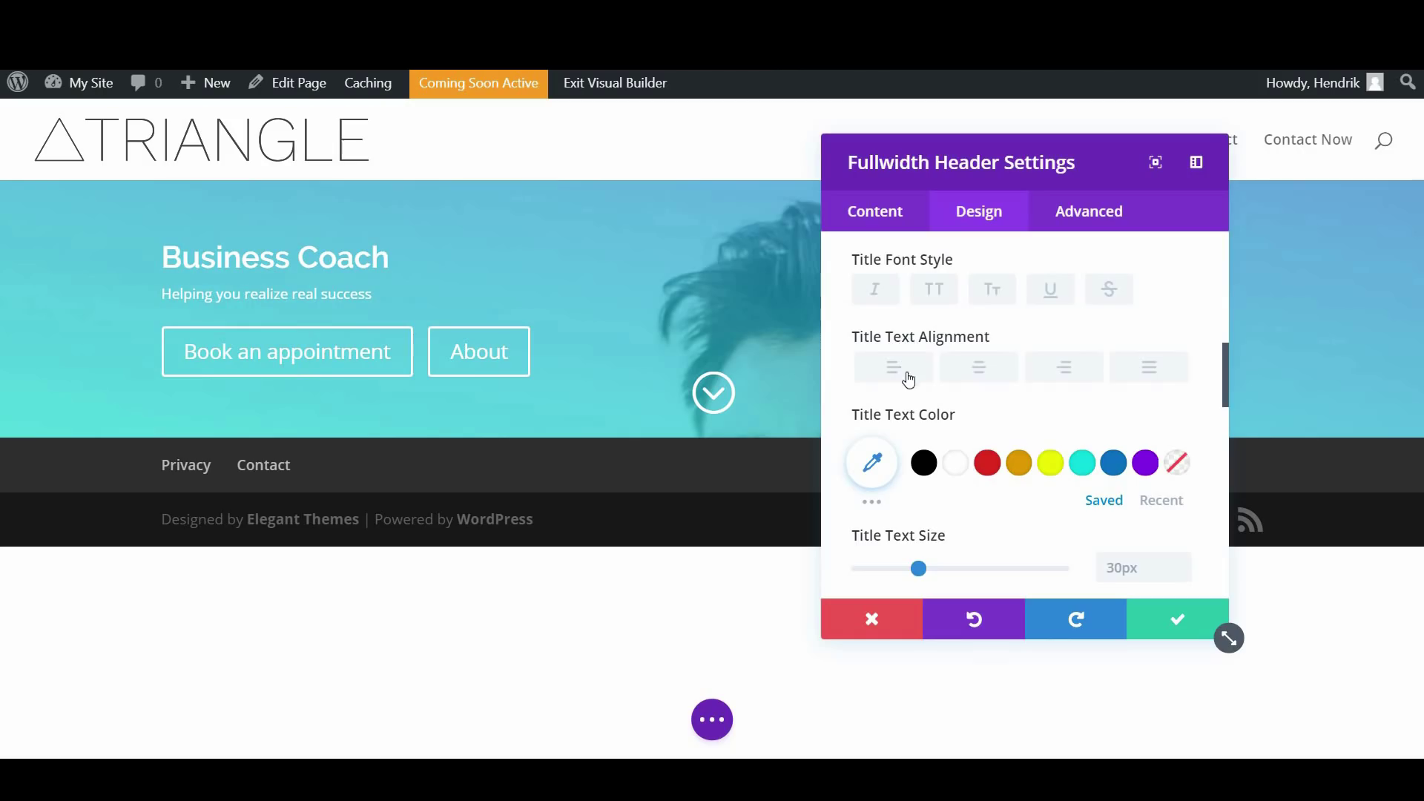
pyautogui.scroll(-3, 909, 380)
pyautogui.scroll(1, 927, 386)
pyautogui.scroll(-3, 930, 391)
pyautogui.moveTo(920, 385); pyautogui.dragTo(993, 405)
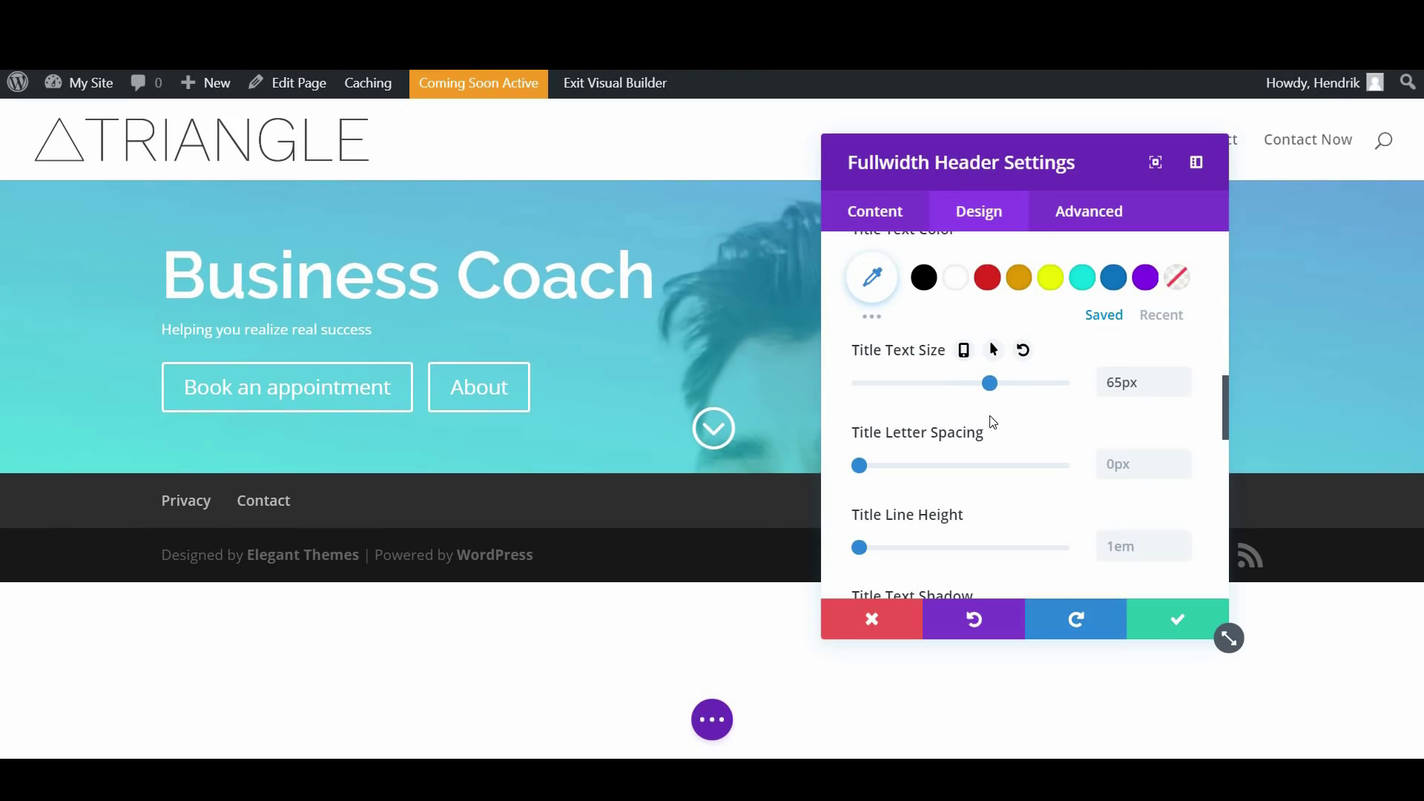
# Raise the title line height to 1.5em, trying then removing a title text shadow
pyautogui.scroll(-2, 991, 425)
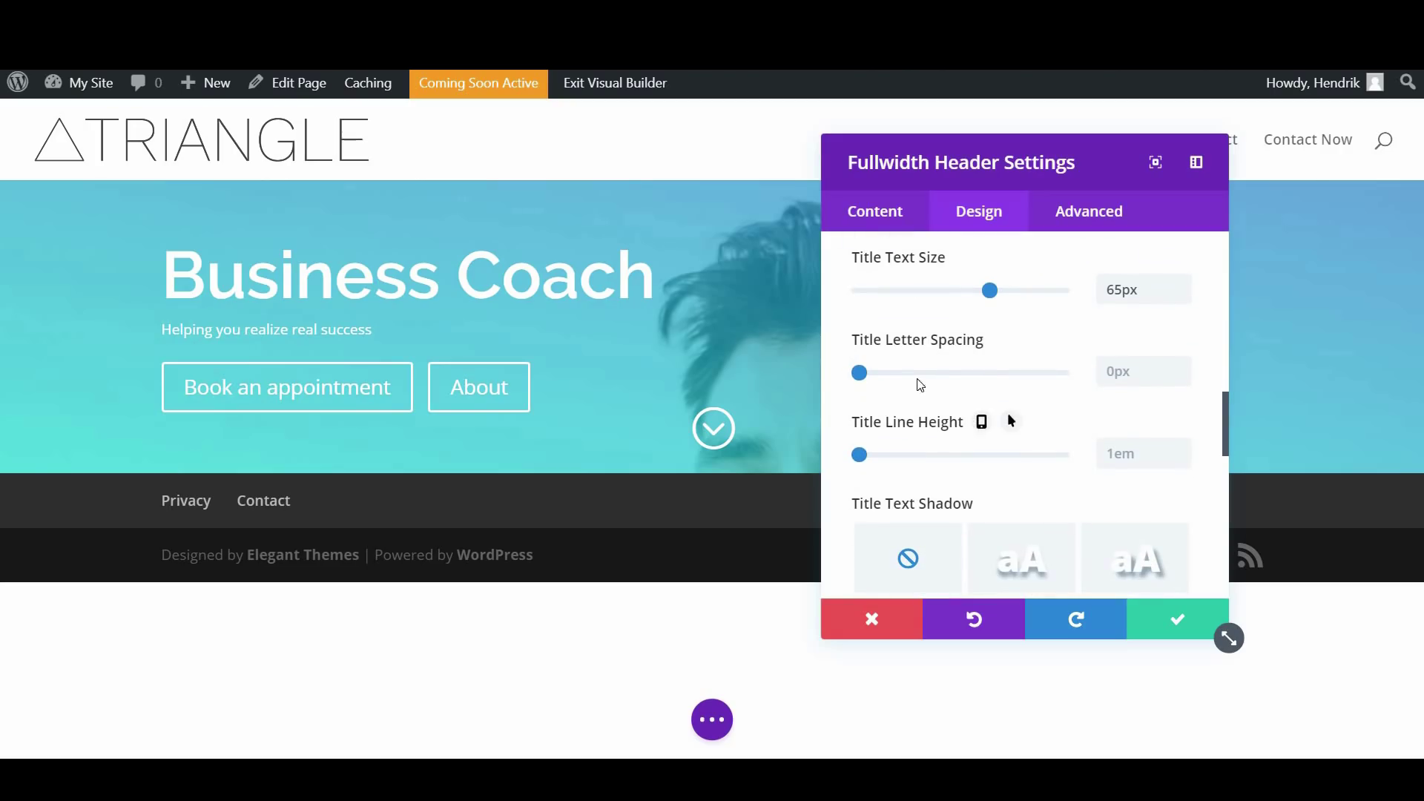
pyautogui.moveTo(838, 452); pyautogui.dragTo(890, 471)
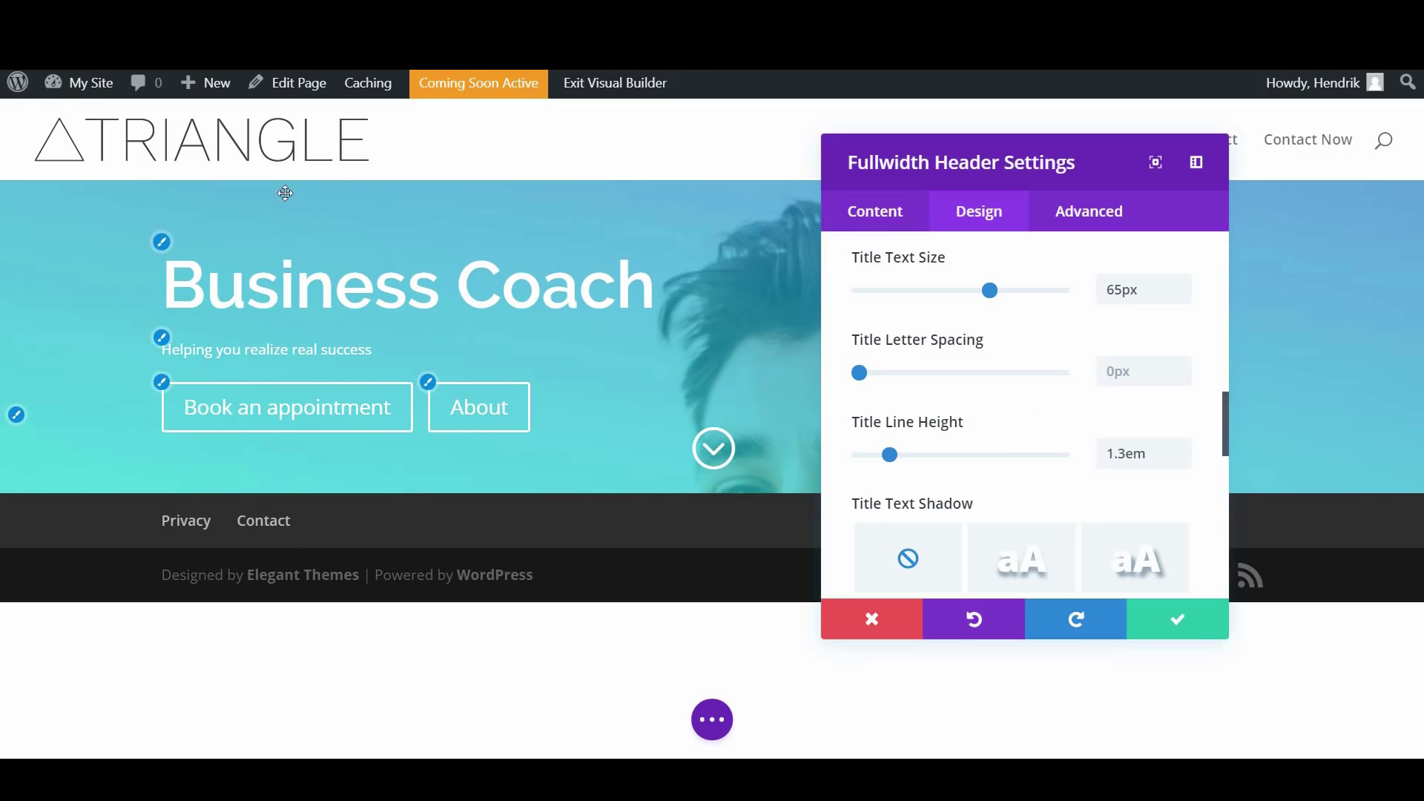
pyautogui.moveTo(892, 461); pyautogui.dragTo(932, 472)
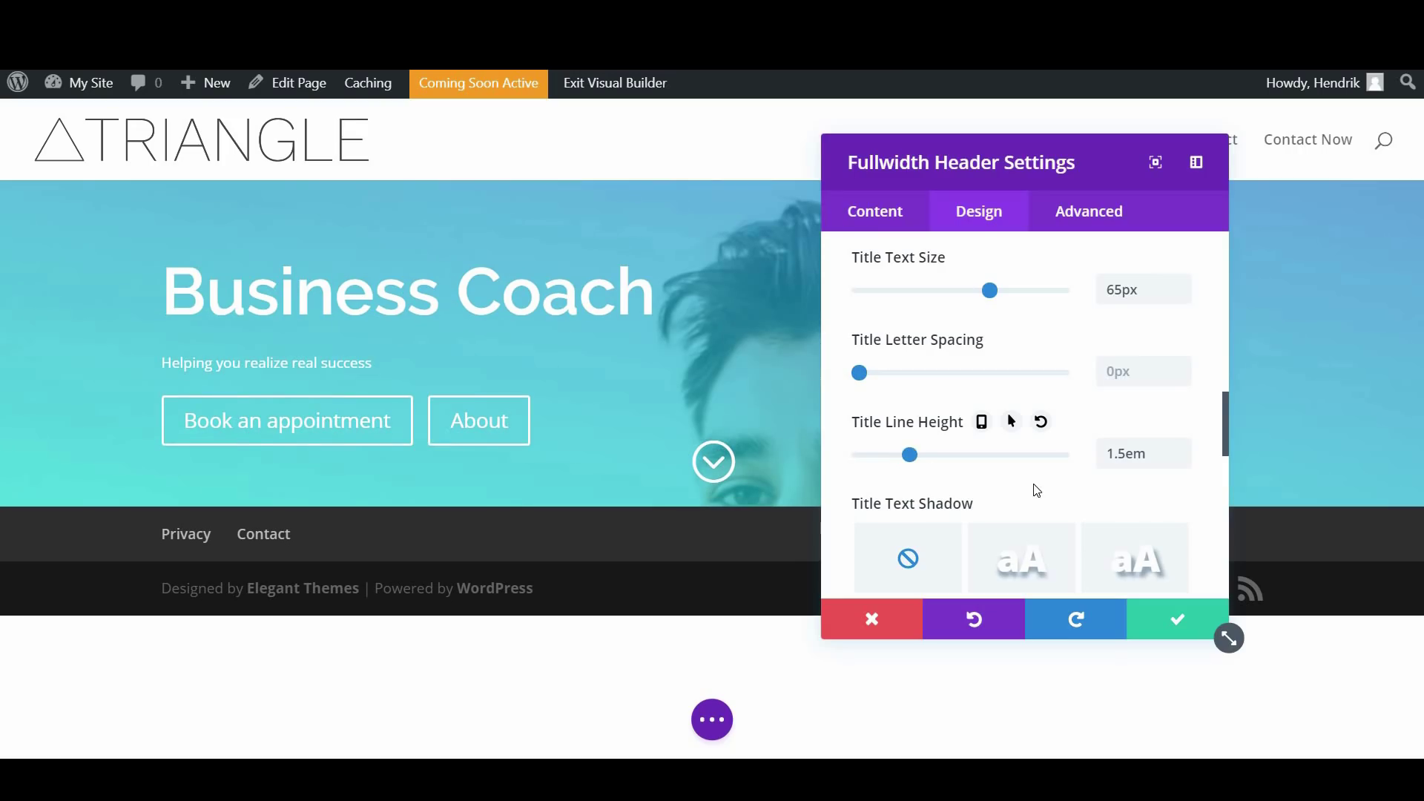
pyautogui.scroll(-5, 1034, 489)
pyautogui.scroll(1, 933, 401)
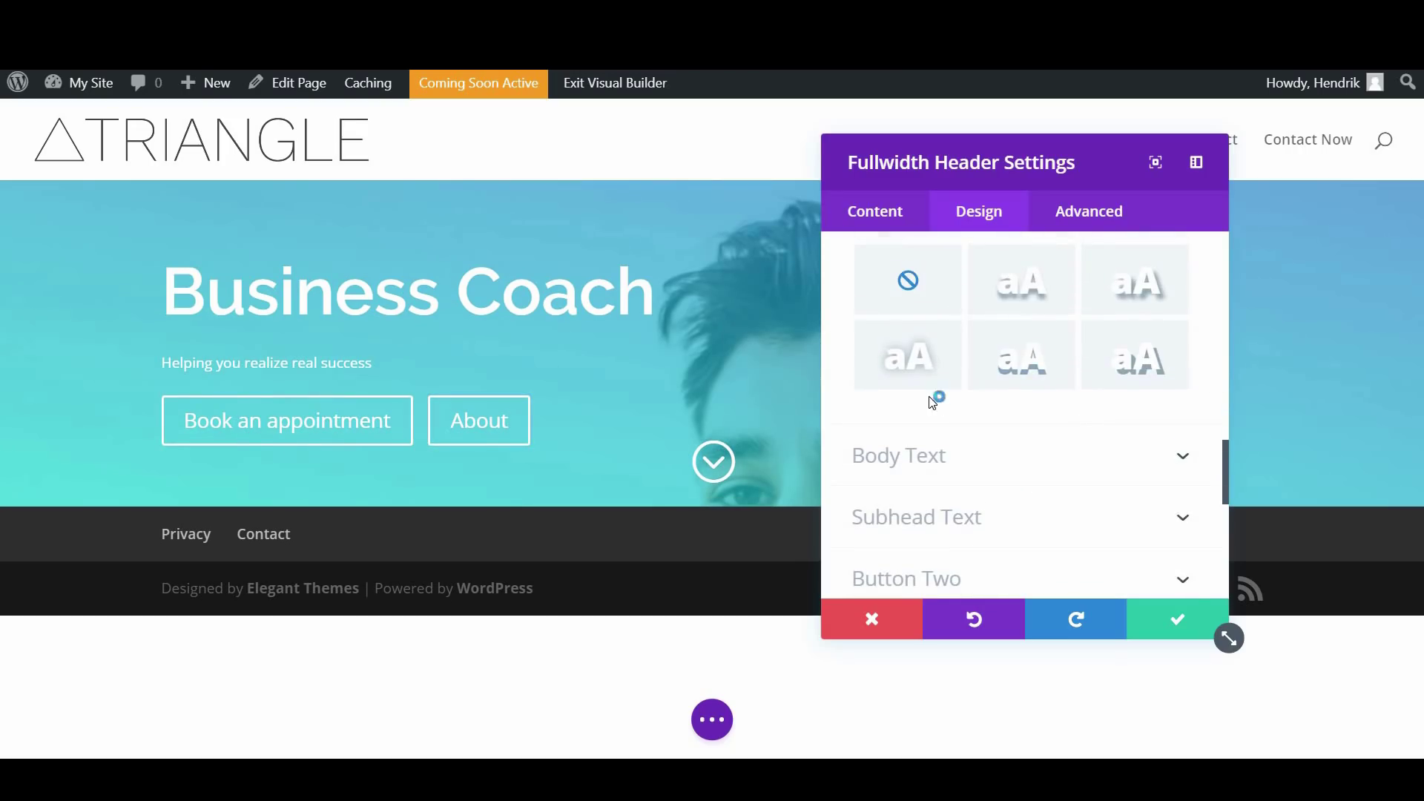
pyautogui.click(1010, 292)
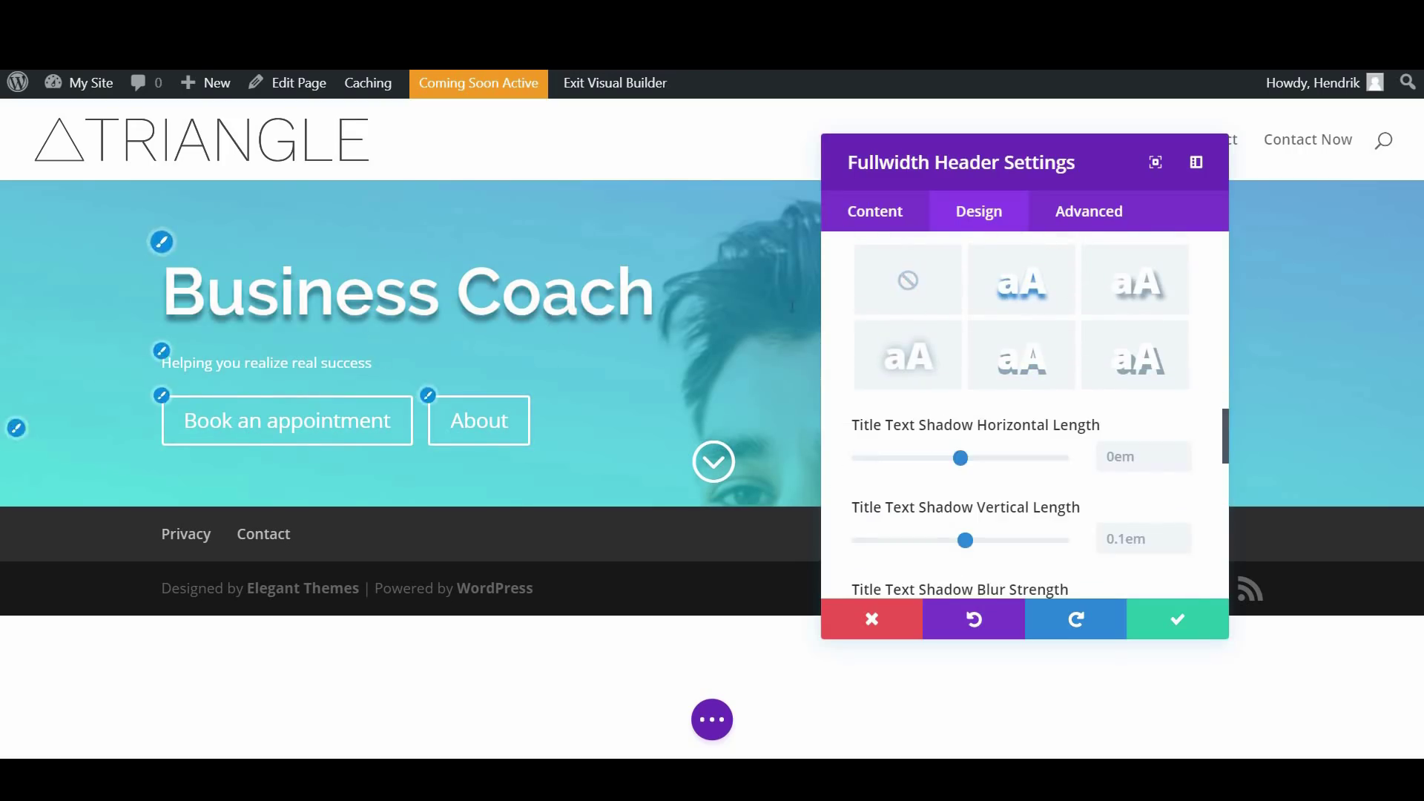
pyautogui.click(909, 282)
pyautogui.scroll(-1, 949, 389)
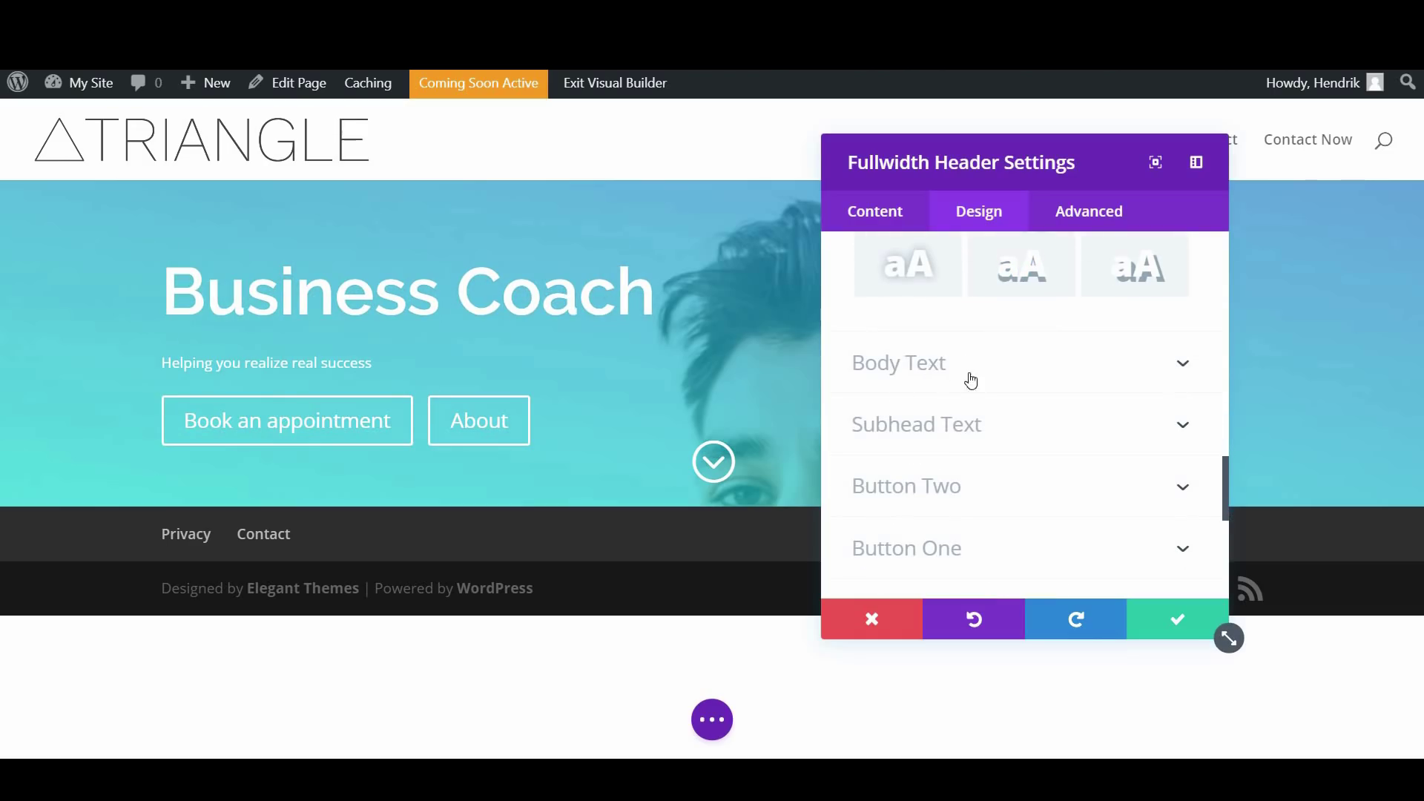
pyautogui.scroll(-1, 977, 382)
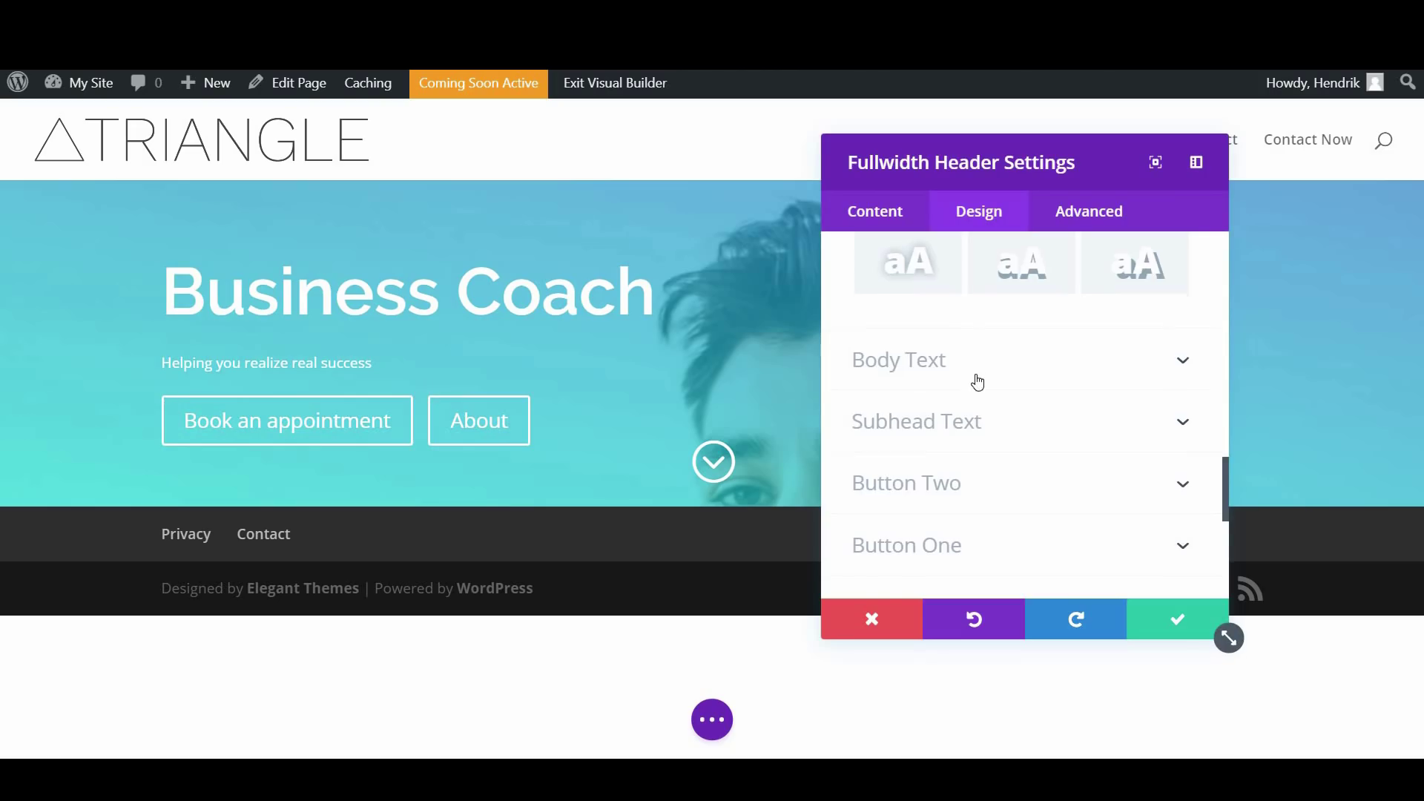
# Try Semi Bold for the subheading, then keep its font weight Regular
pyautogui.click(957, 349)
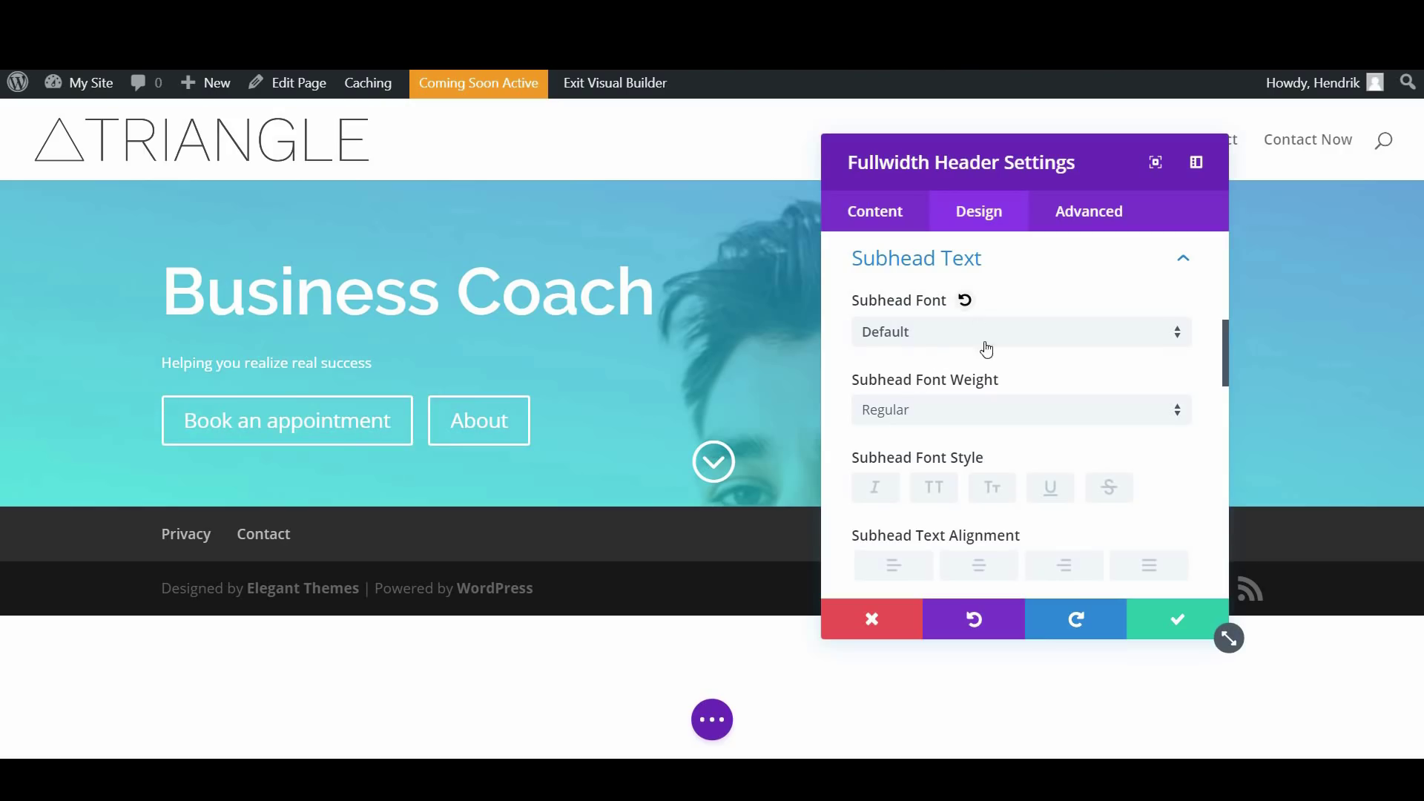
pyautogui.scroll(-1, 993, 388)
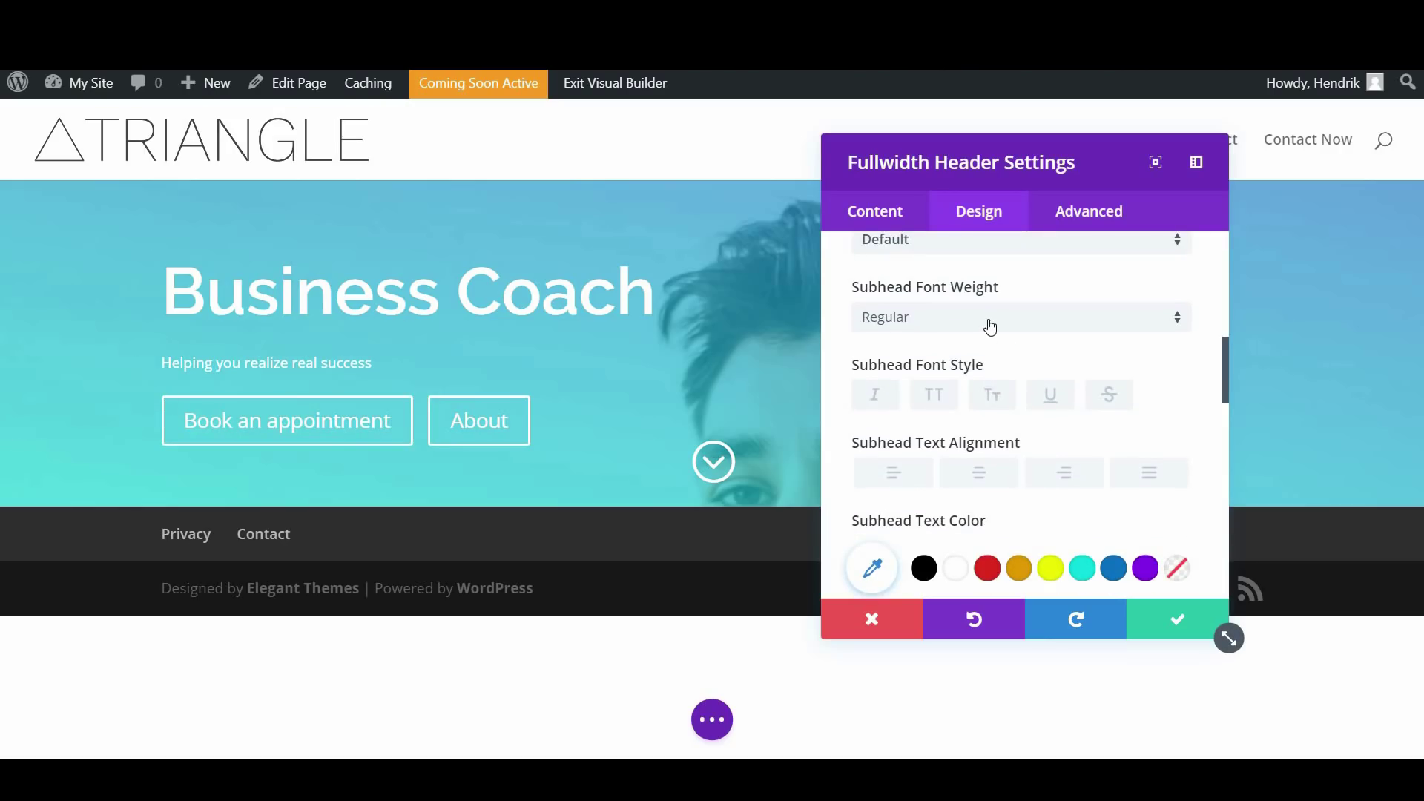
pyautogui.click(991, 326)
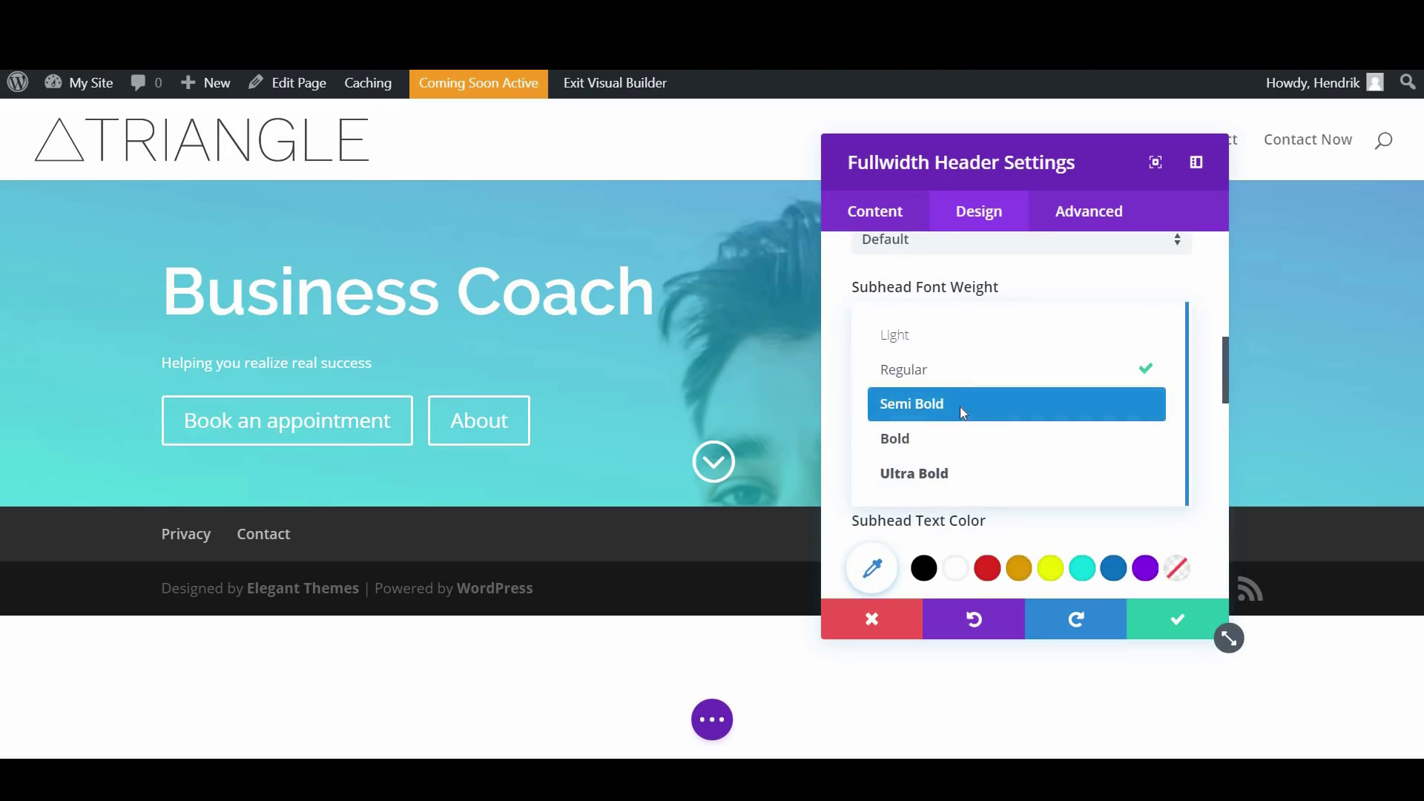
pyautogui.click(962, 412)
pyautogui.click(976, 326)
pyautogui.click(971, 377)
# Set the subheading text size to 25px and its line height to 1.5em
pyautogui.scroll(-2, 982, 412)
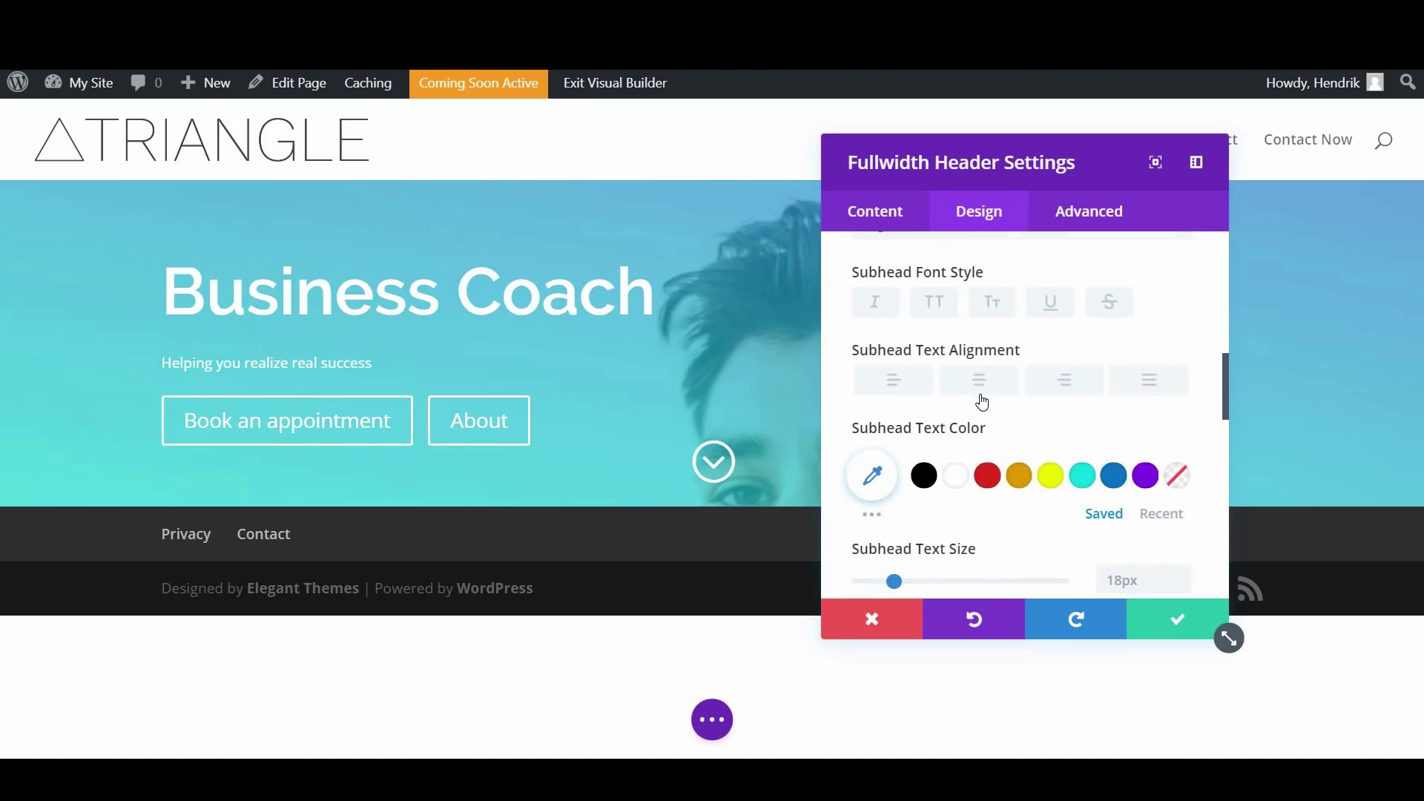
pyautogui.scroll(-4, 973, 412)
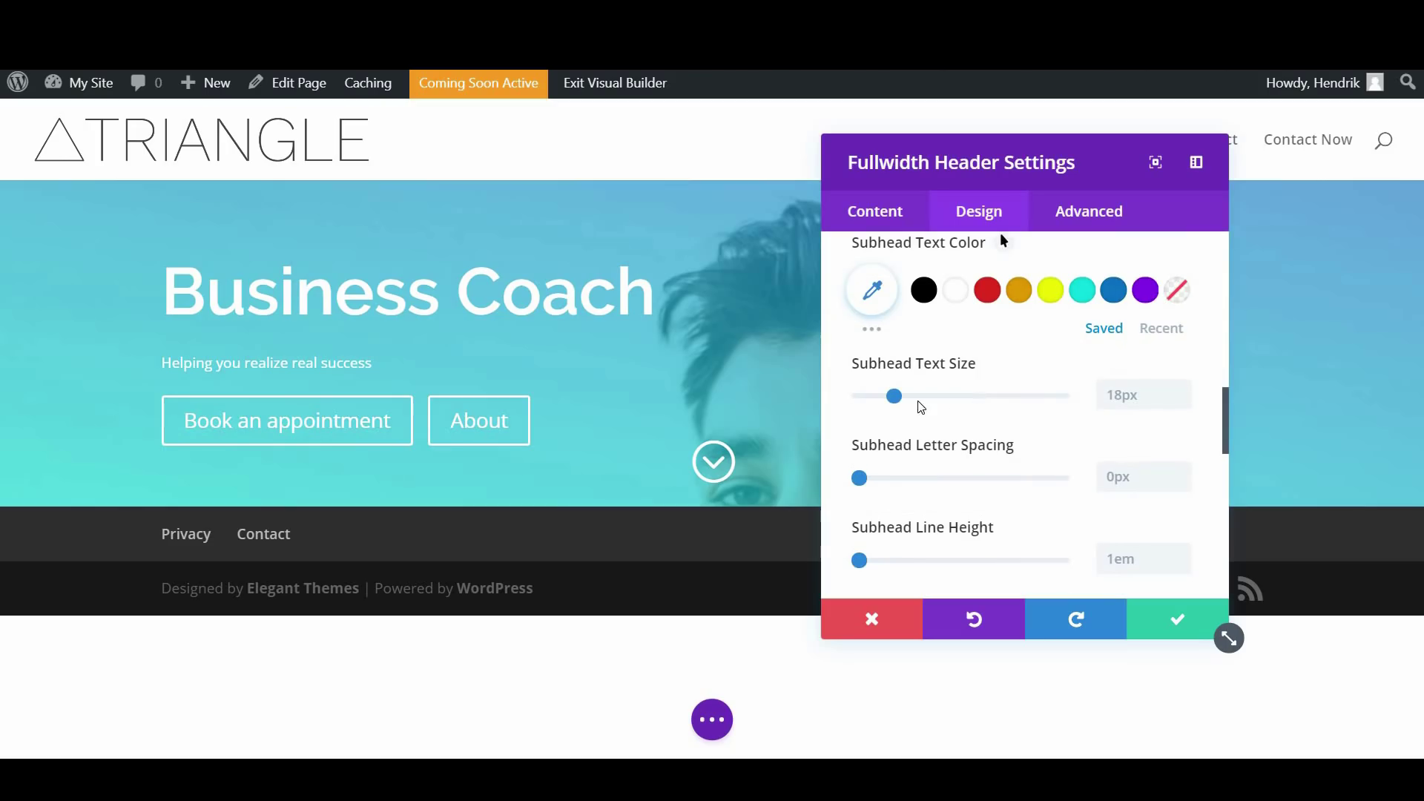
pyautogui.moveTo(894, 398); pyautogui.dragTo(921, 404)
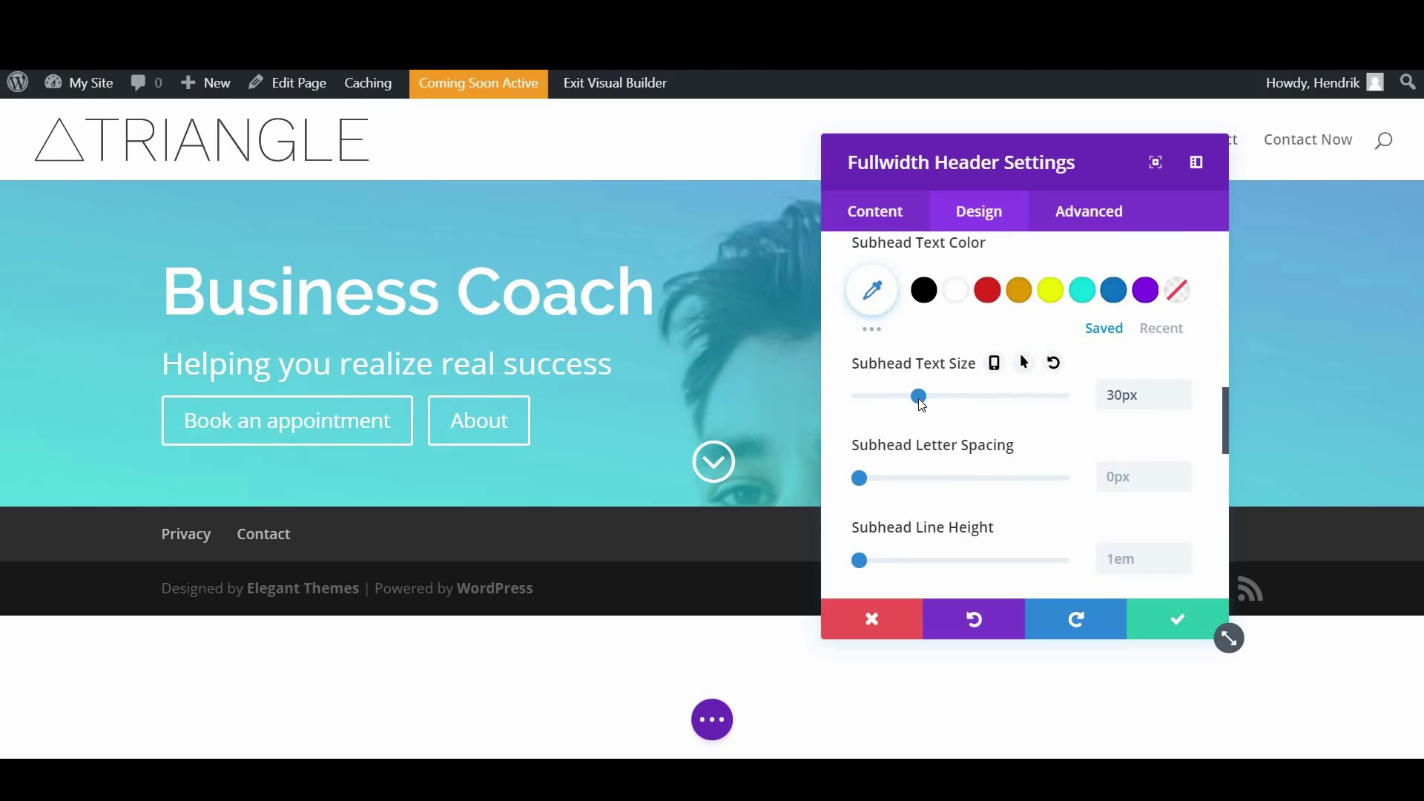
pyautogui.moveTo(917, 400); pyautogui.dragTo(911, 401)
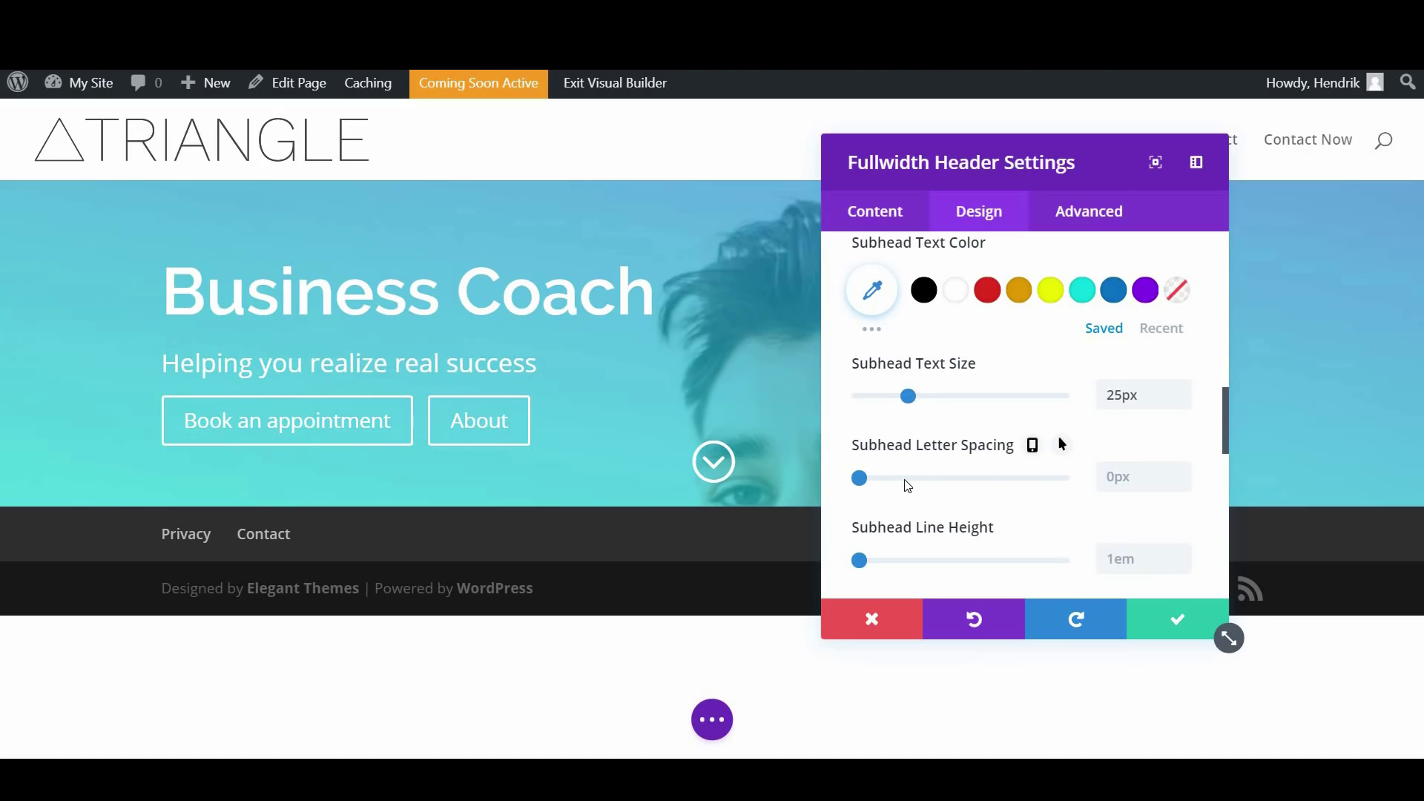
pyautogui.scroll(-1, 909, 511)
pyautogui.moveTo(861, 470); pyautogui.dragTo(907, 472)
pyautogui.scroll(-5, 994, 482)
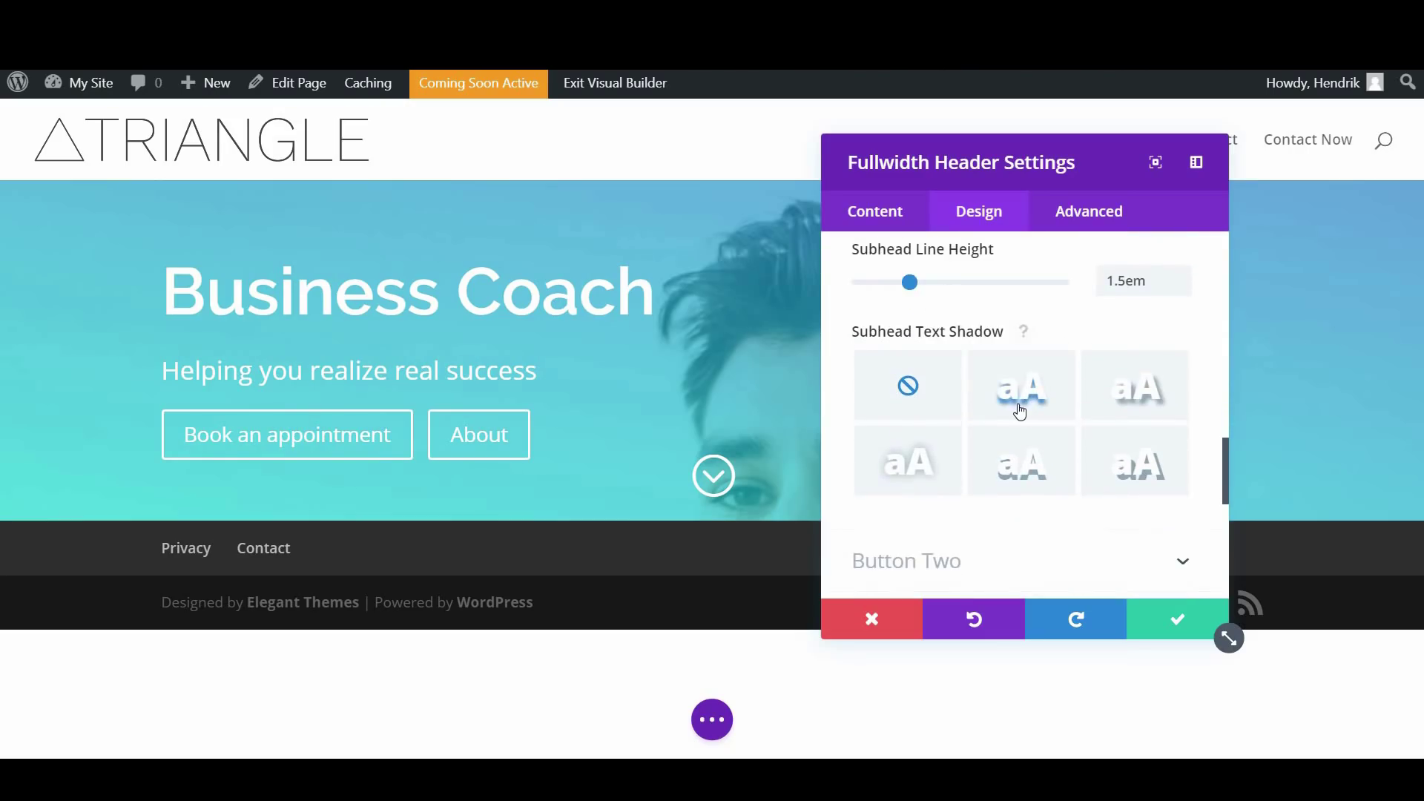
pyautogui.scroll(-3, 1018, 410)
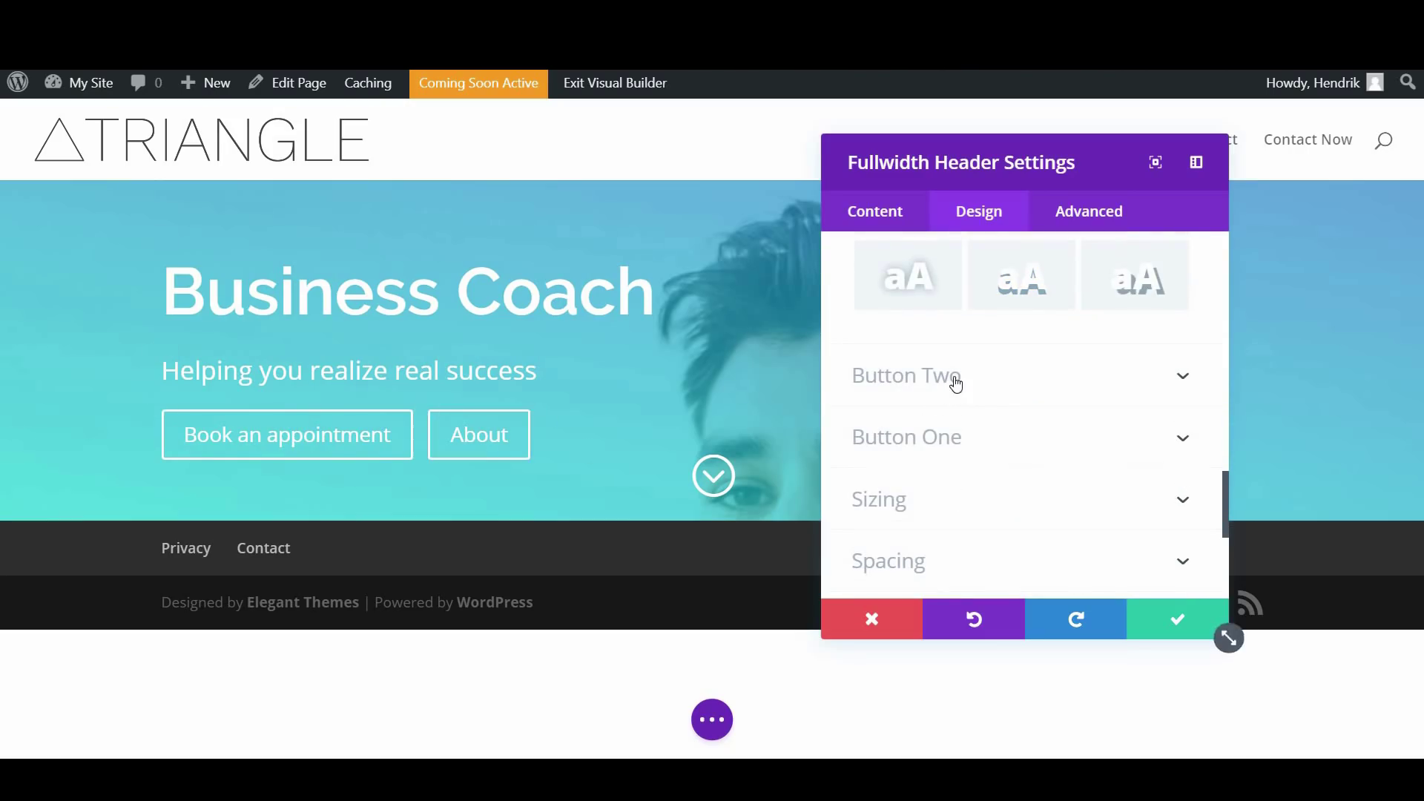
# Enable custom styles for the About button and set its text size to 18px
pyautogui.click(956, 380)
pyautogui.scroll(1, 949, 401)
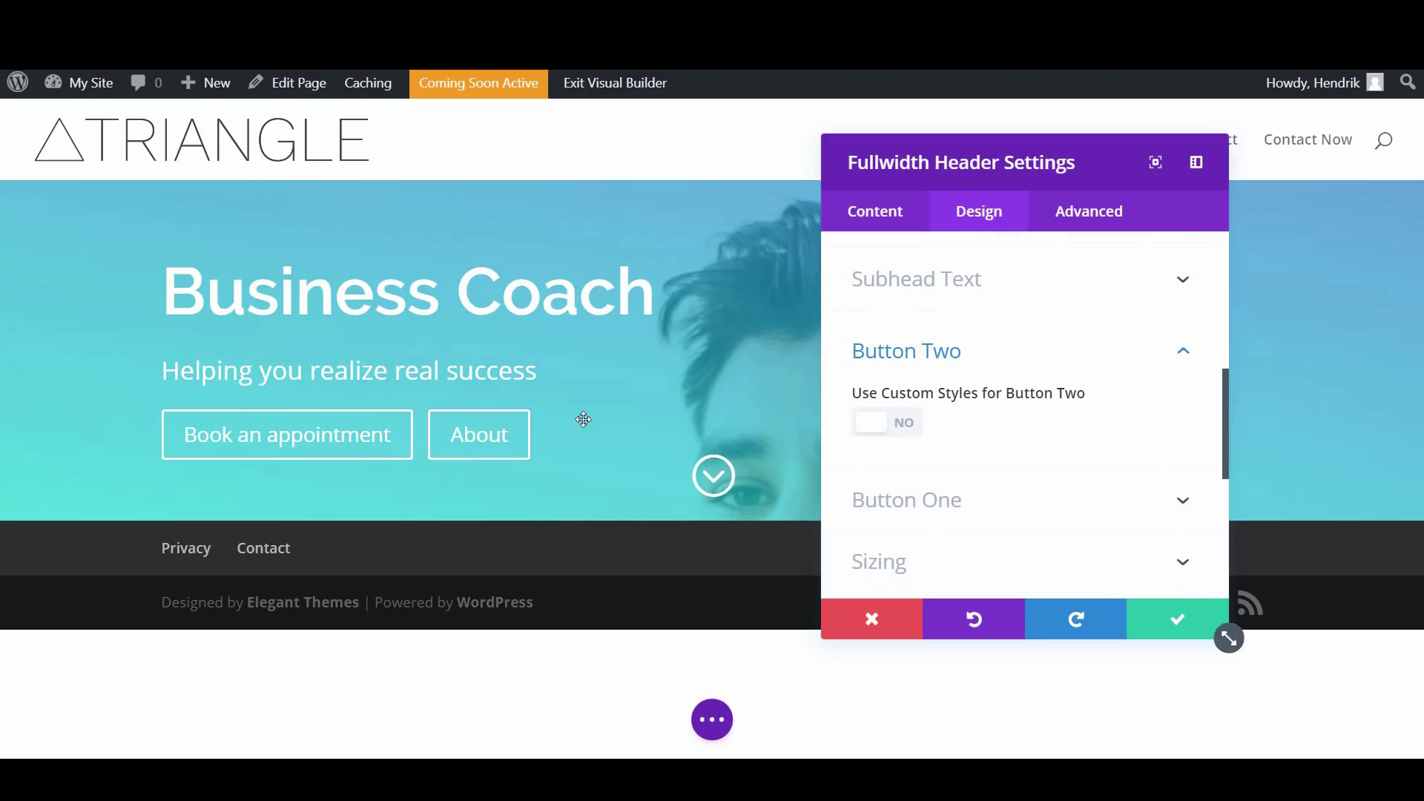
pyautogui.click(904, 429)
pyautogui.scroll(-1, 986, 426)
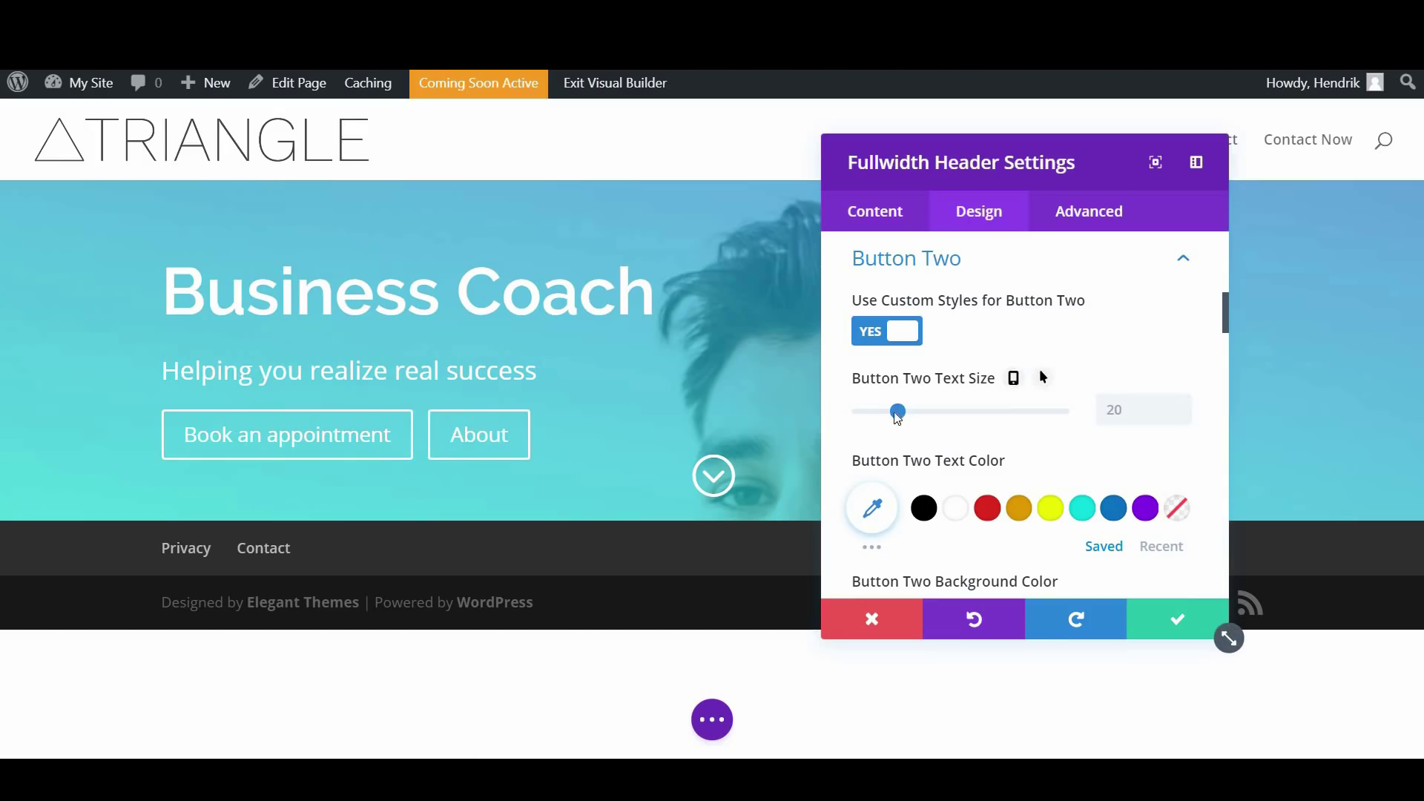
pyautogui.moveTo(900, 415); pyautogui.dragTo(896, 421)
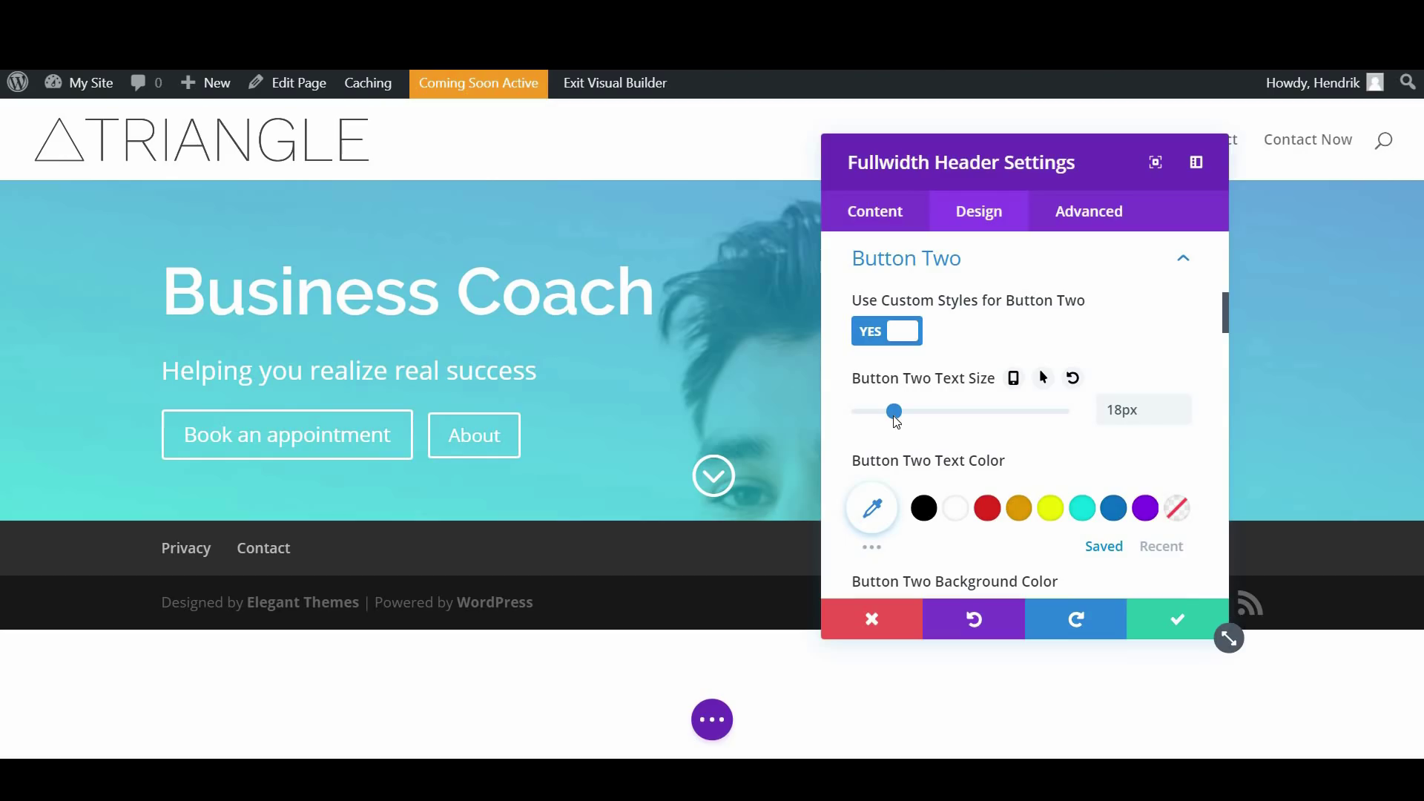
# Give the About button a white background lowered to 0.3 opacity, rgba(255,255,255,0.3)
pyautogui.scroll(-3, 1005, 445)
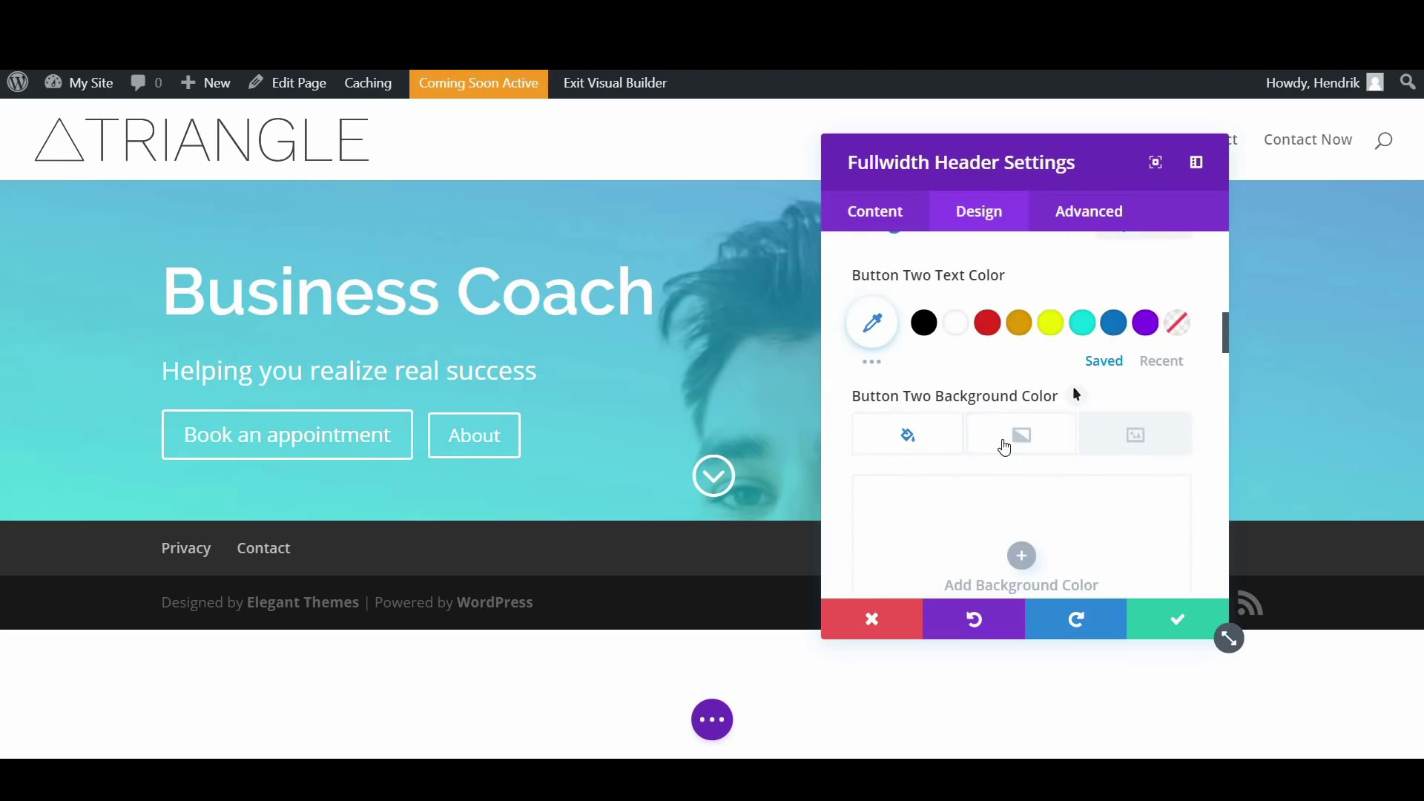
pyautogui.scroll(-1, 957, 459)
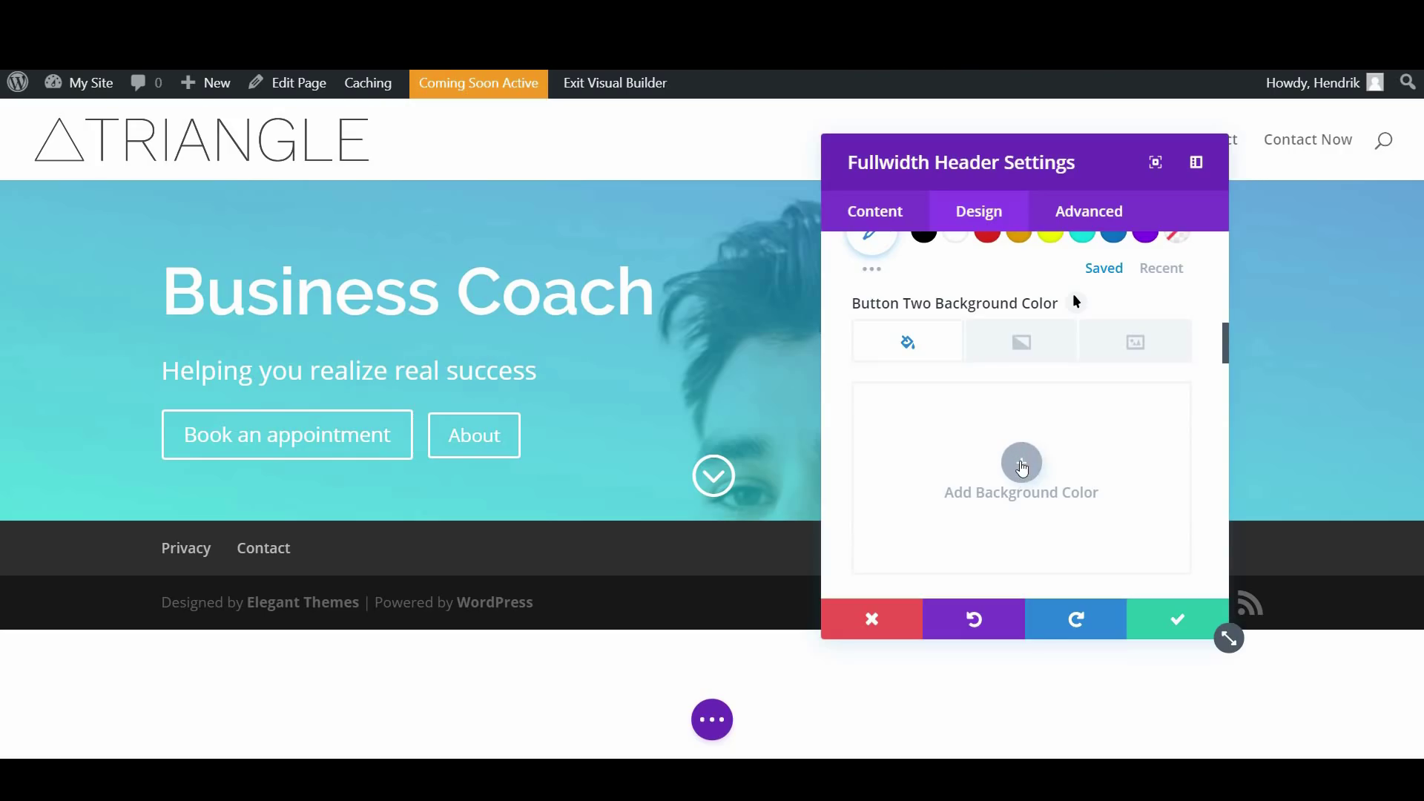
pyautogui.click(1024, 469)
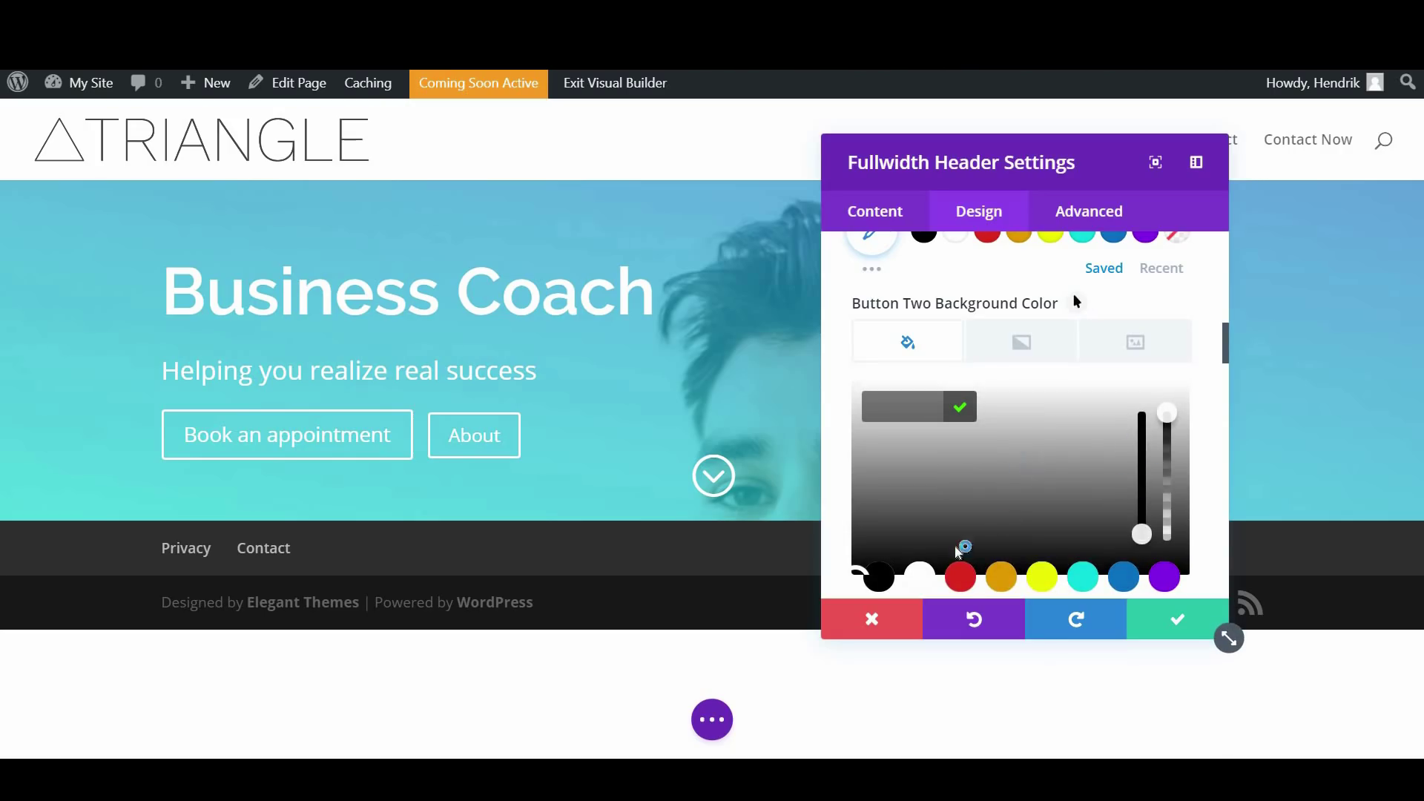
pyautogui.click(920, 577)
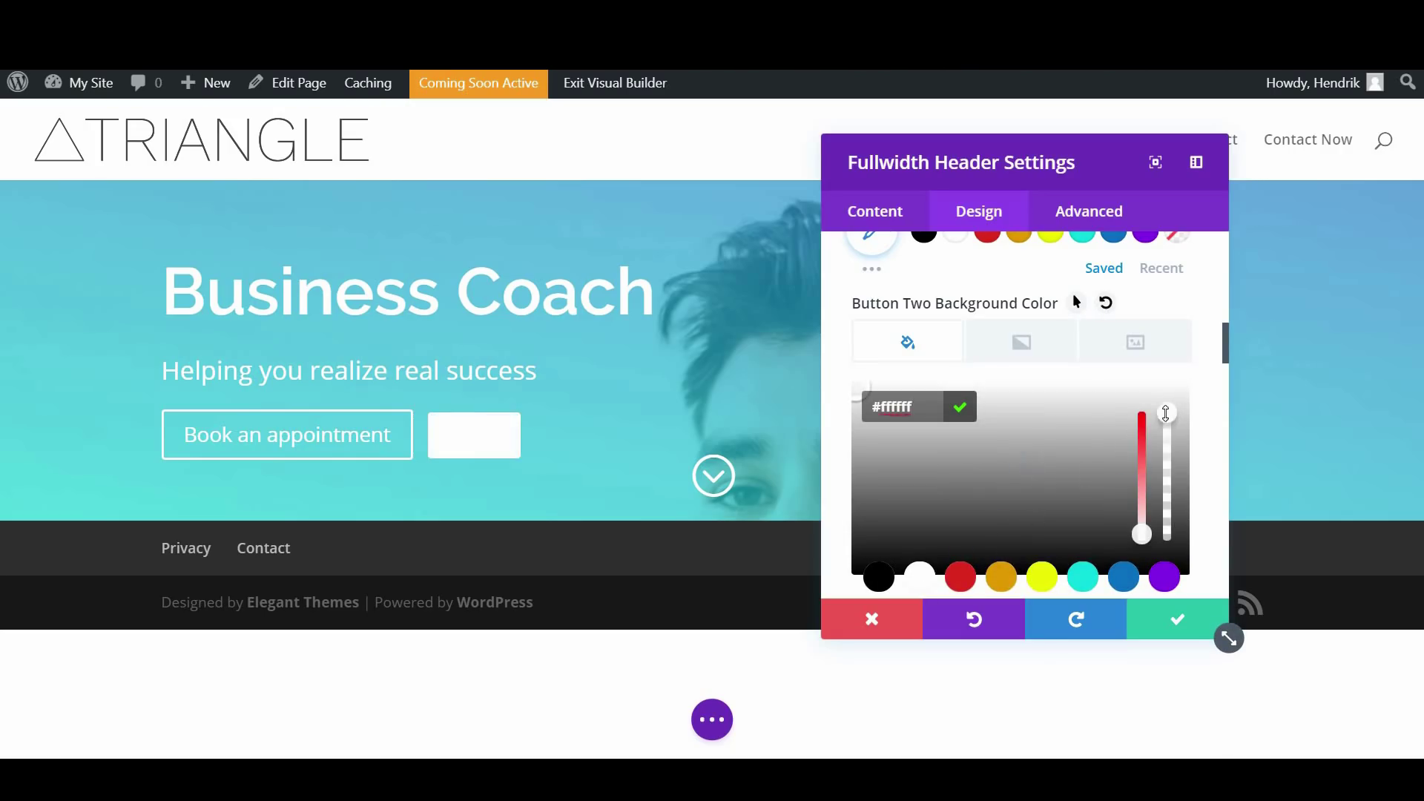
pyautogui.moveTo(1167, 413); pyautogui.dragTo(1174, 509)
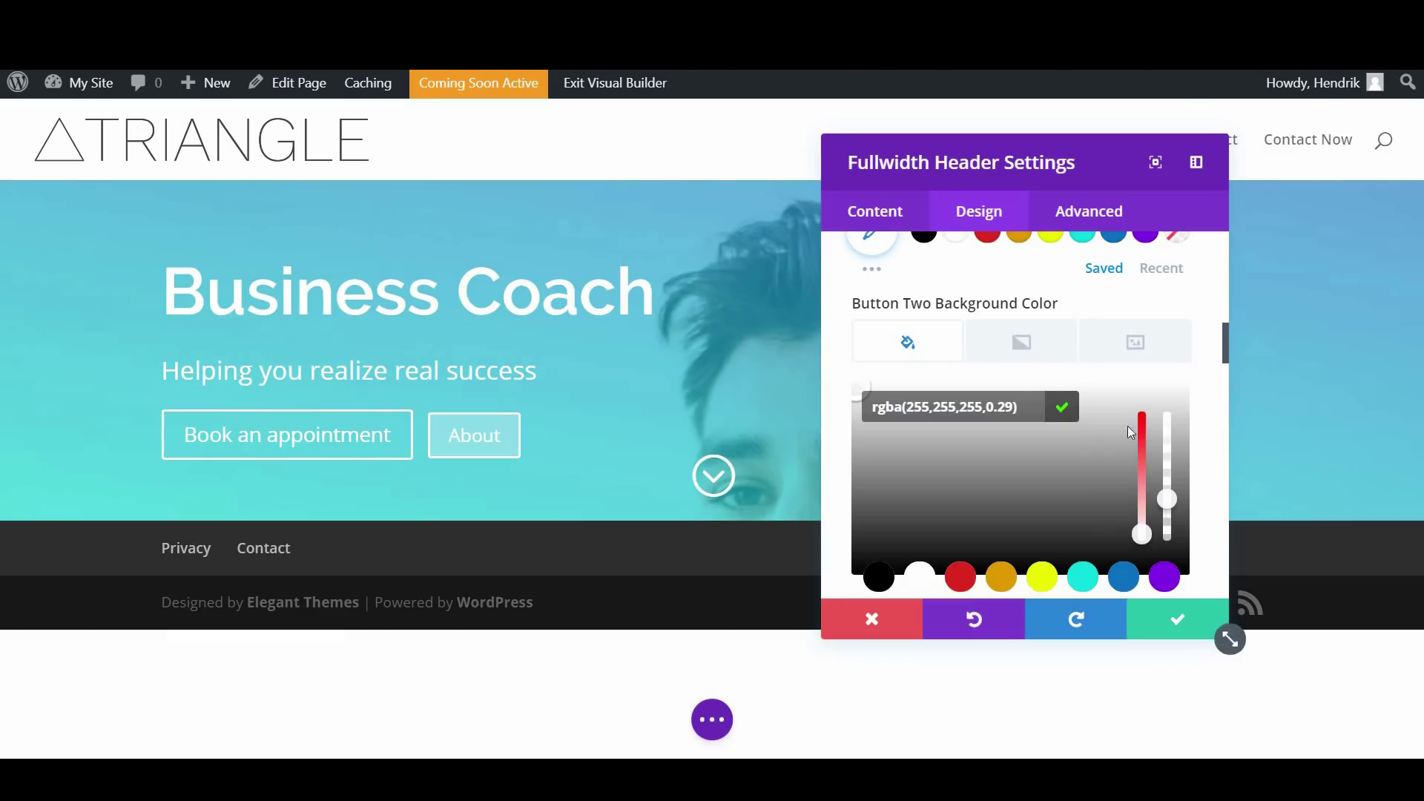
pyautogui.moveTo(1170, 504)
pyautogui.mouseDown()
pyautogui.moveTo(1169, 486)
pyautogui.moveTo(1170, 514)
pyautogui.mouseUp()
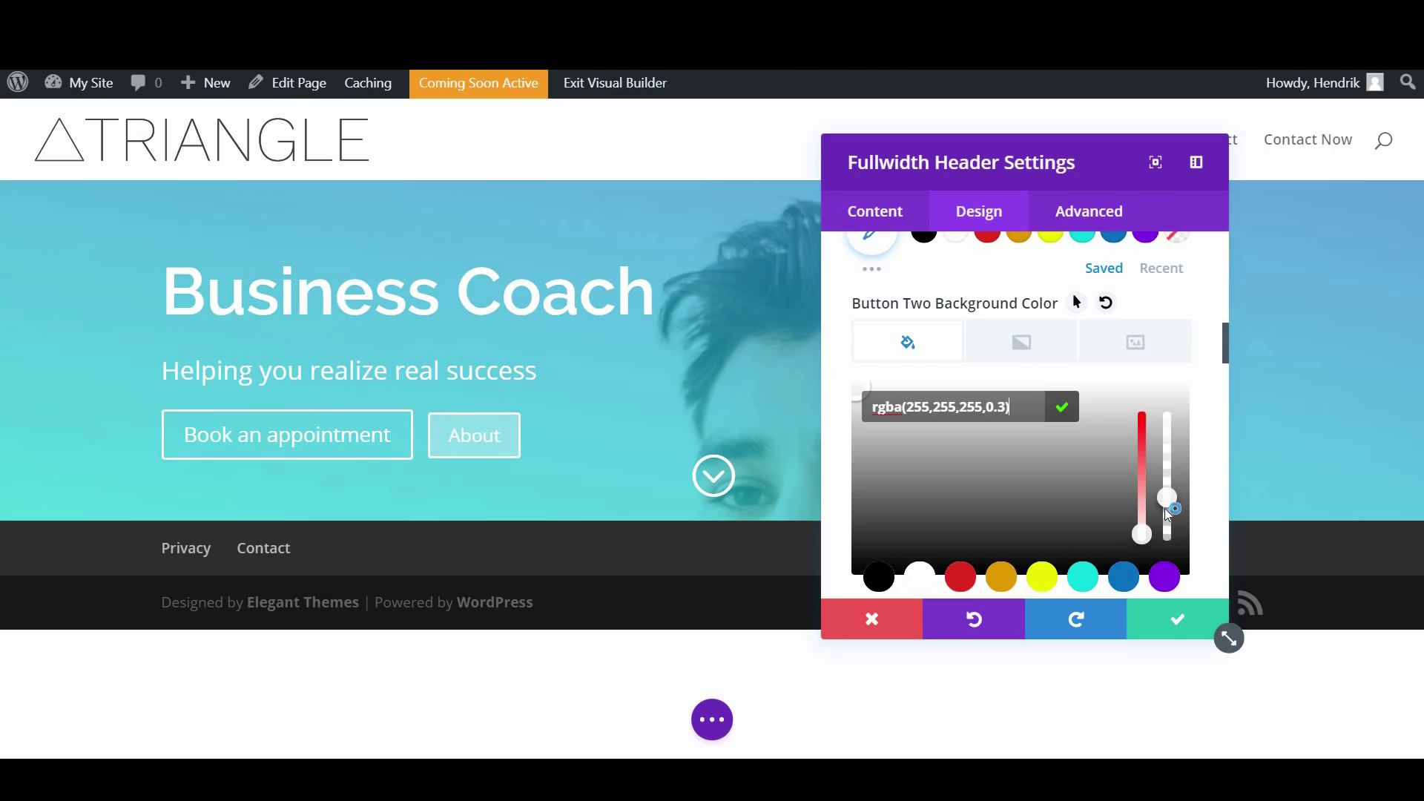
pyautogui.scroll(-3, 1038, 496)
pyautogui.scroll(-1, 1020, 507)
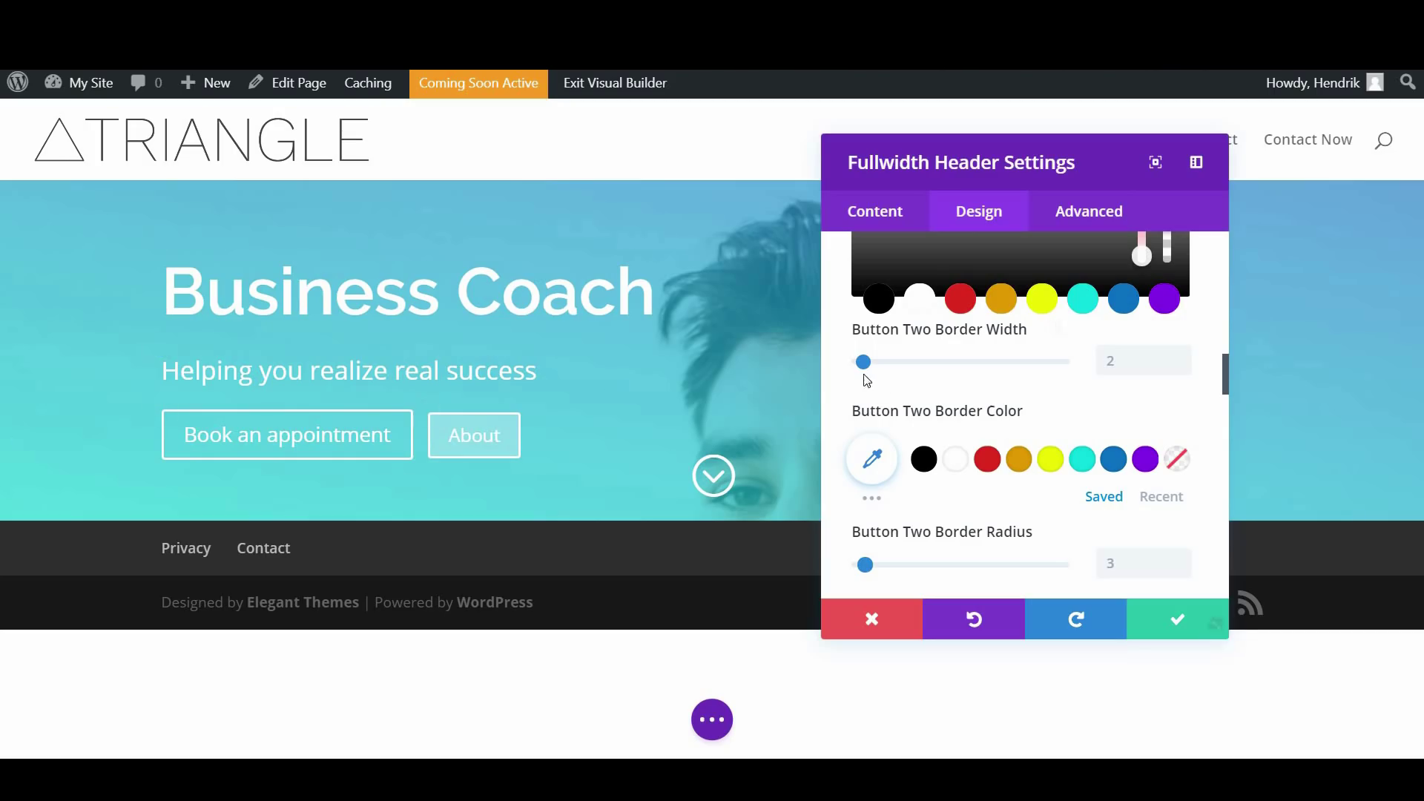
# Set the About button's border width to 0px and border radius to 30px
pyautogui.moveTo(864, 361)
pyautogui.mouseDown()
pyautogui.moveTo(892, 365)
pyautogui.moveTo(858, 376)
pyautogui.mouseUp()
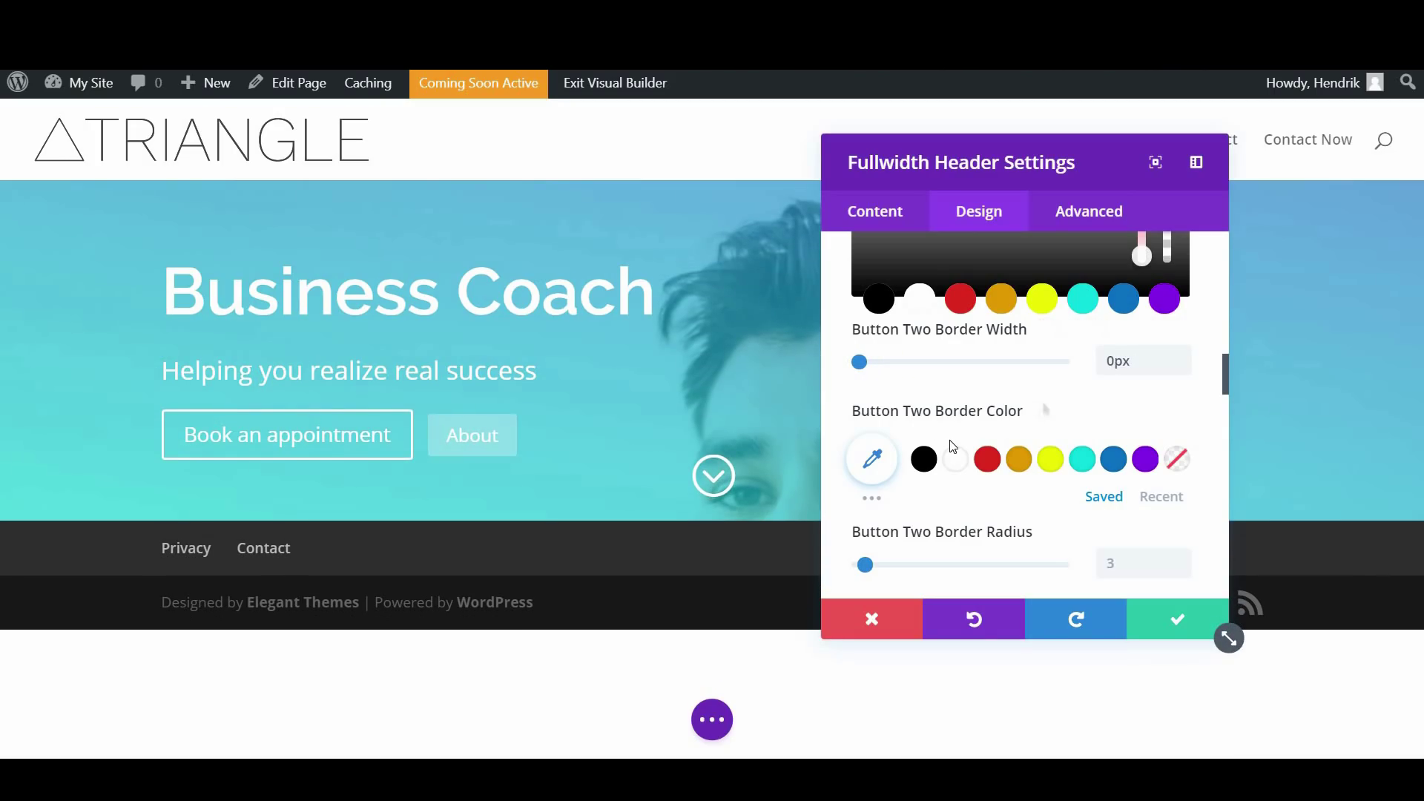
pyautogui.scroll(-1, 1038, 318)
pyautogui.scroll(-1, 1038, 317)
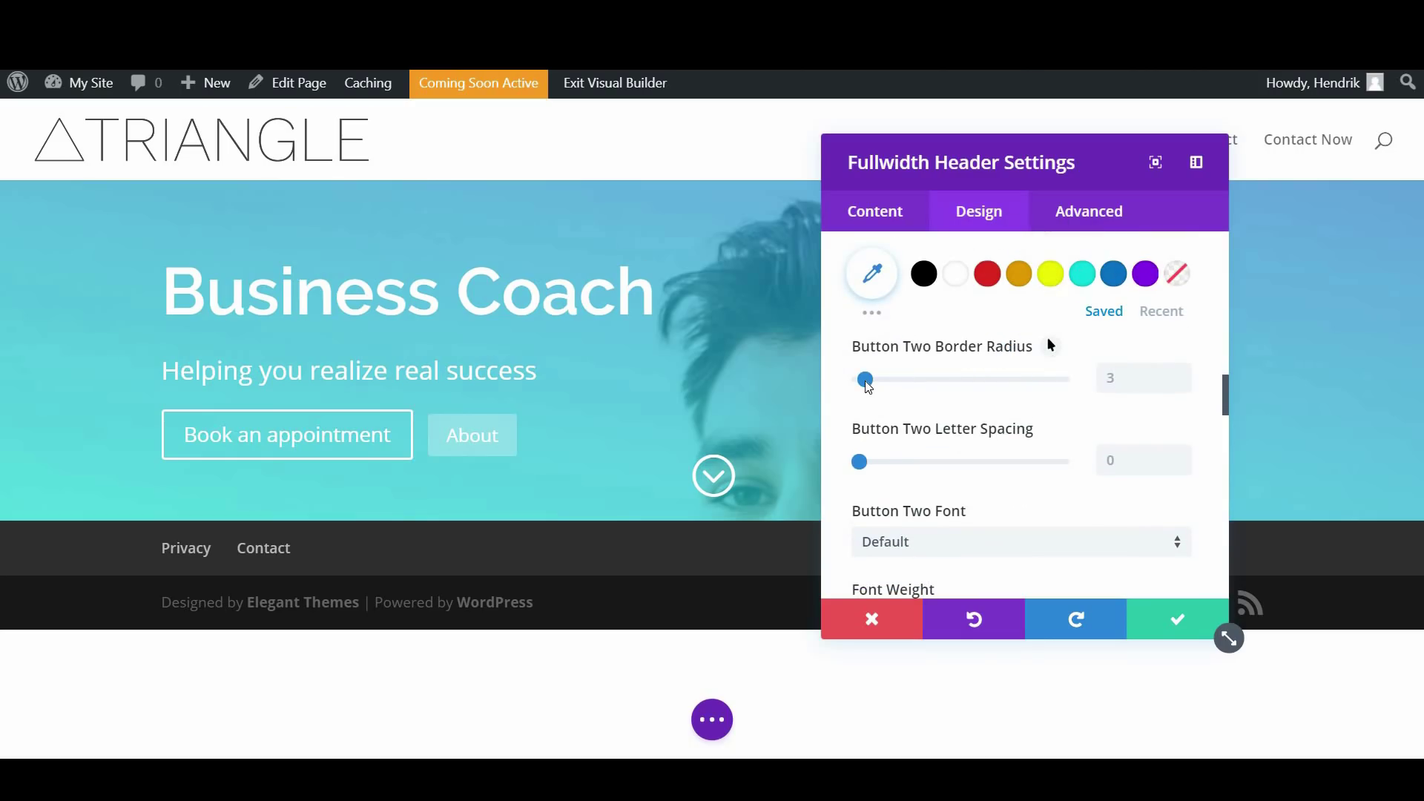
pyautogui.moveTo(869, 386); pyautogui.dragTo(924, 399)
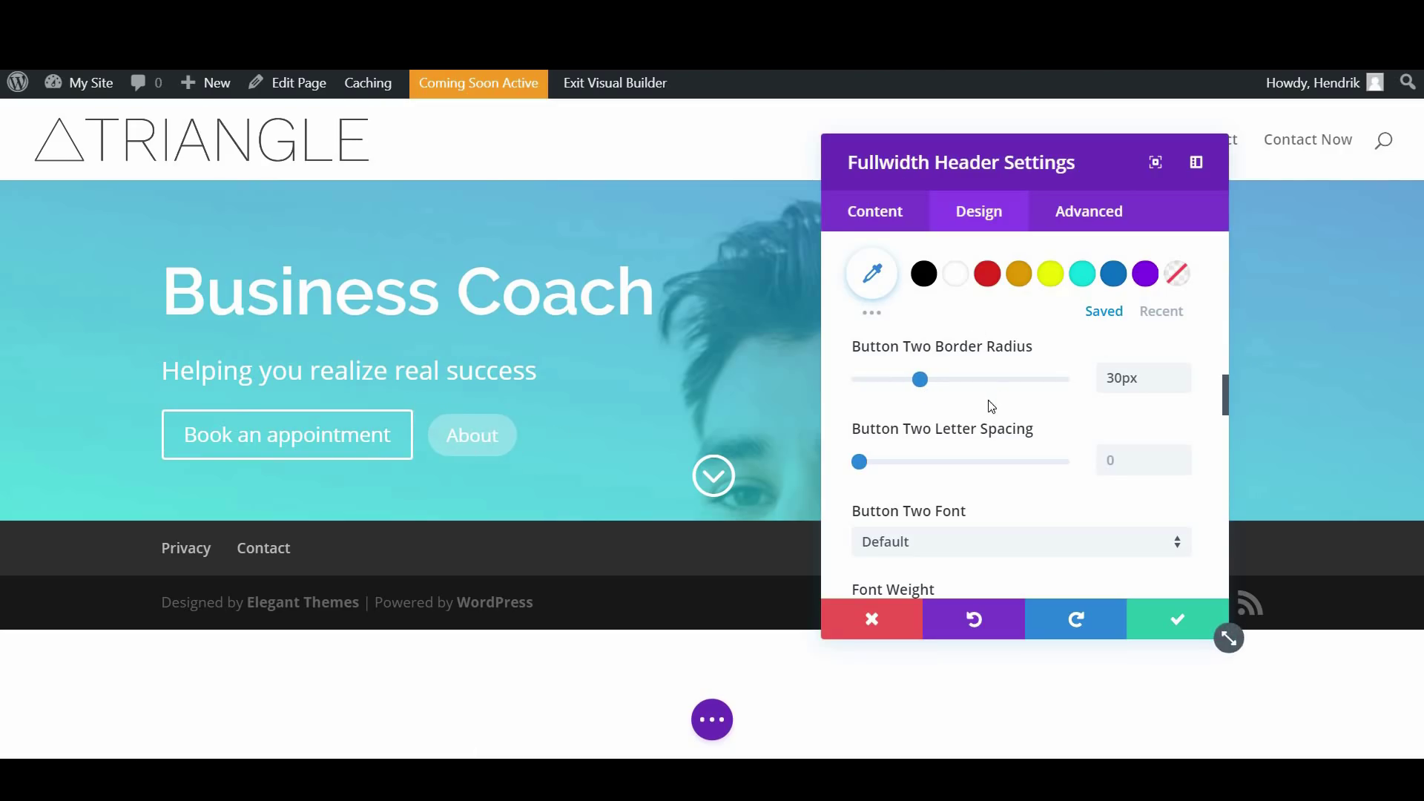
# Make the About button text Bold
pyautogui.scroll(-2, 990, 408)
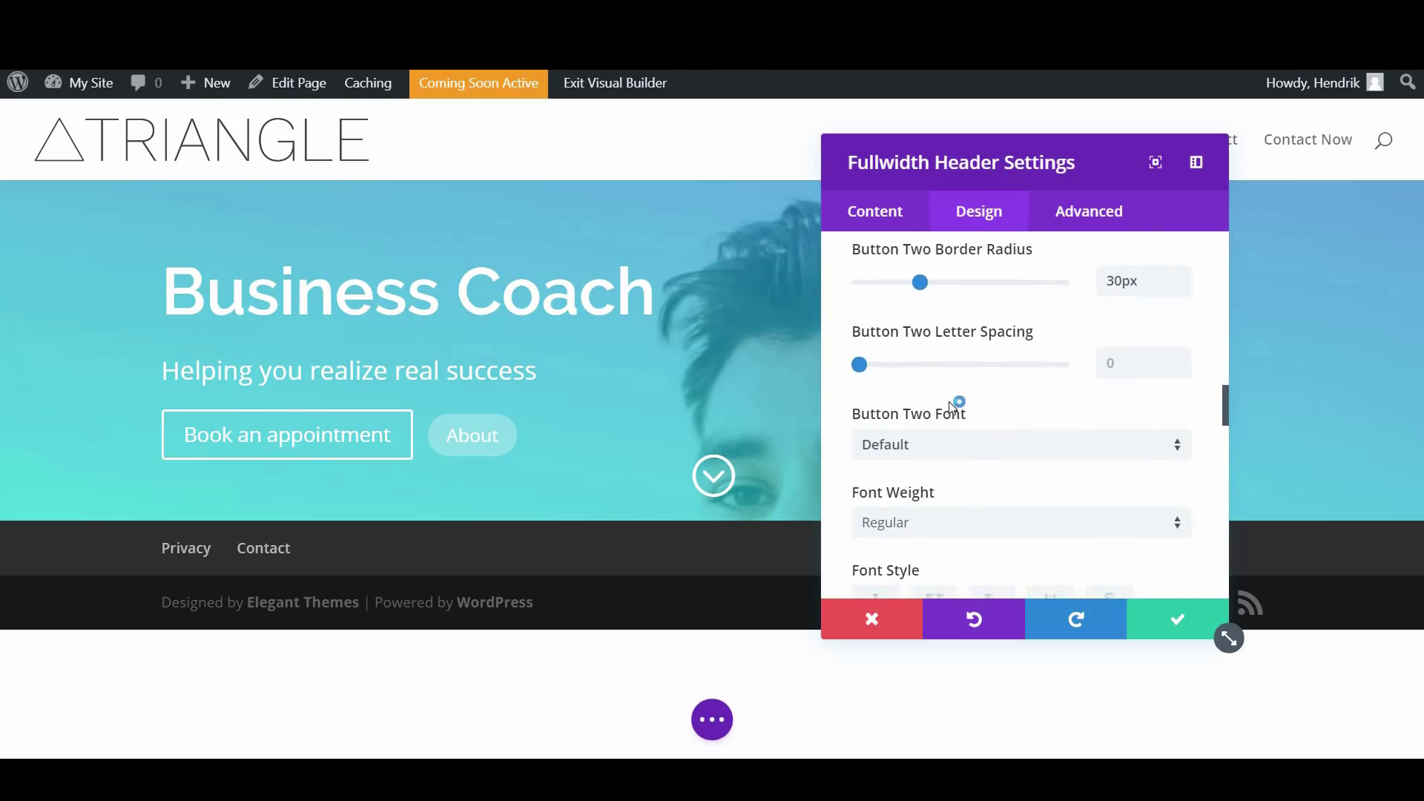
pyautogui.scroll(-2, 954, 407)
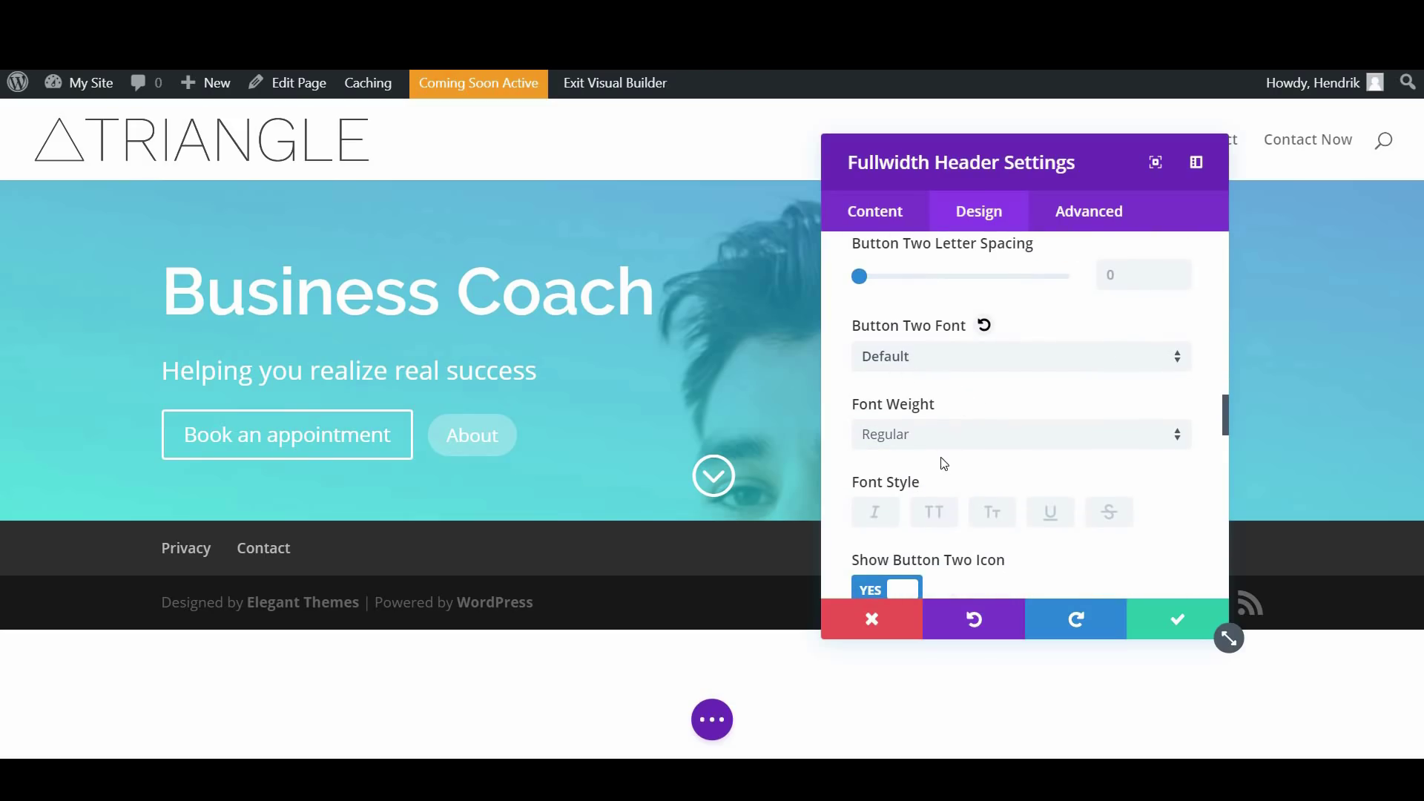
pyautogui.scroll(-2, 944, 463)
pyautogui.click(915, 353)
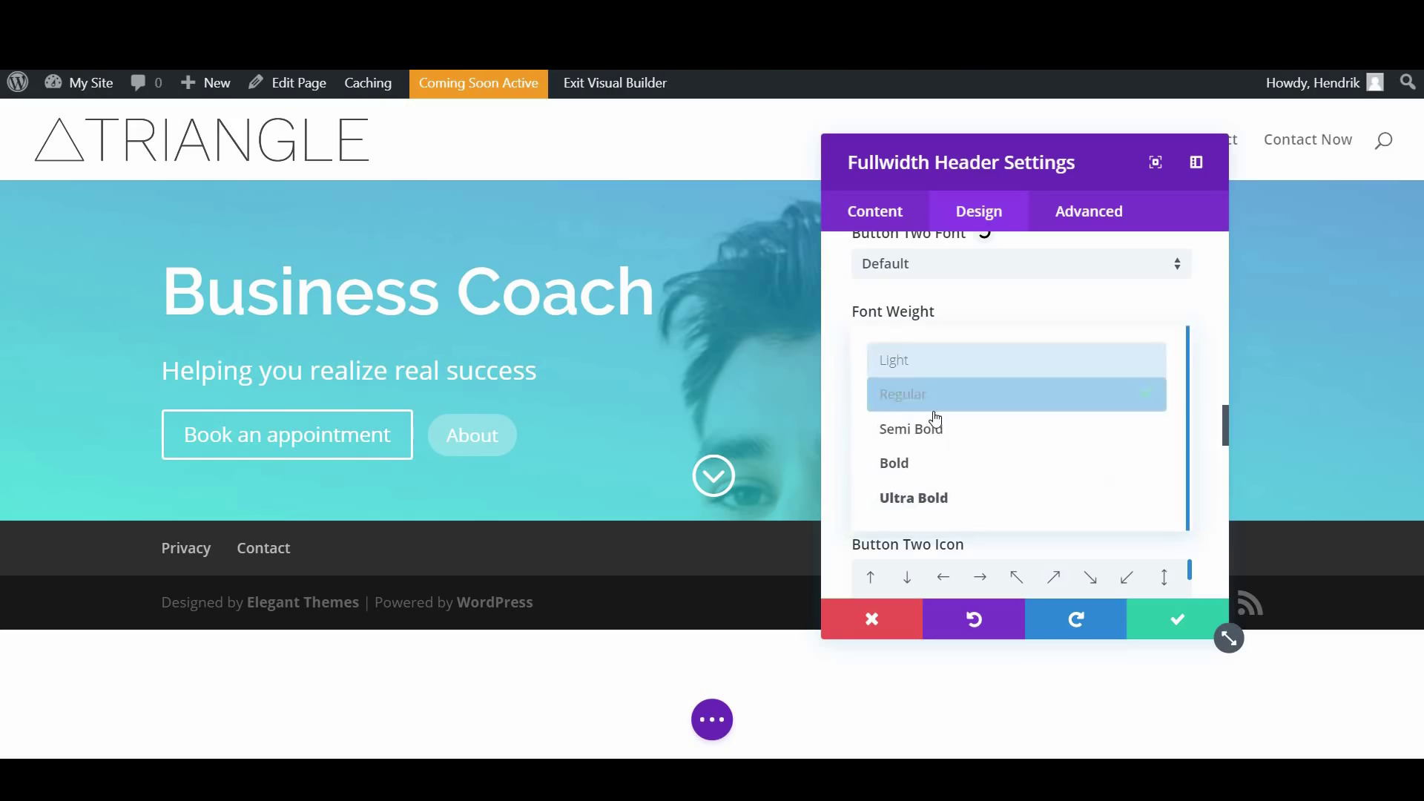
pyautogui.click(924, 468)
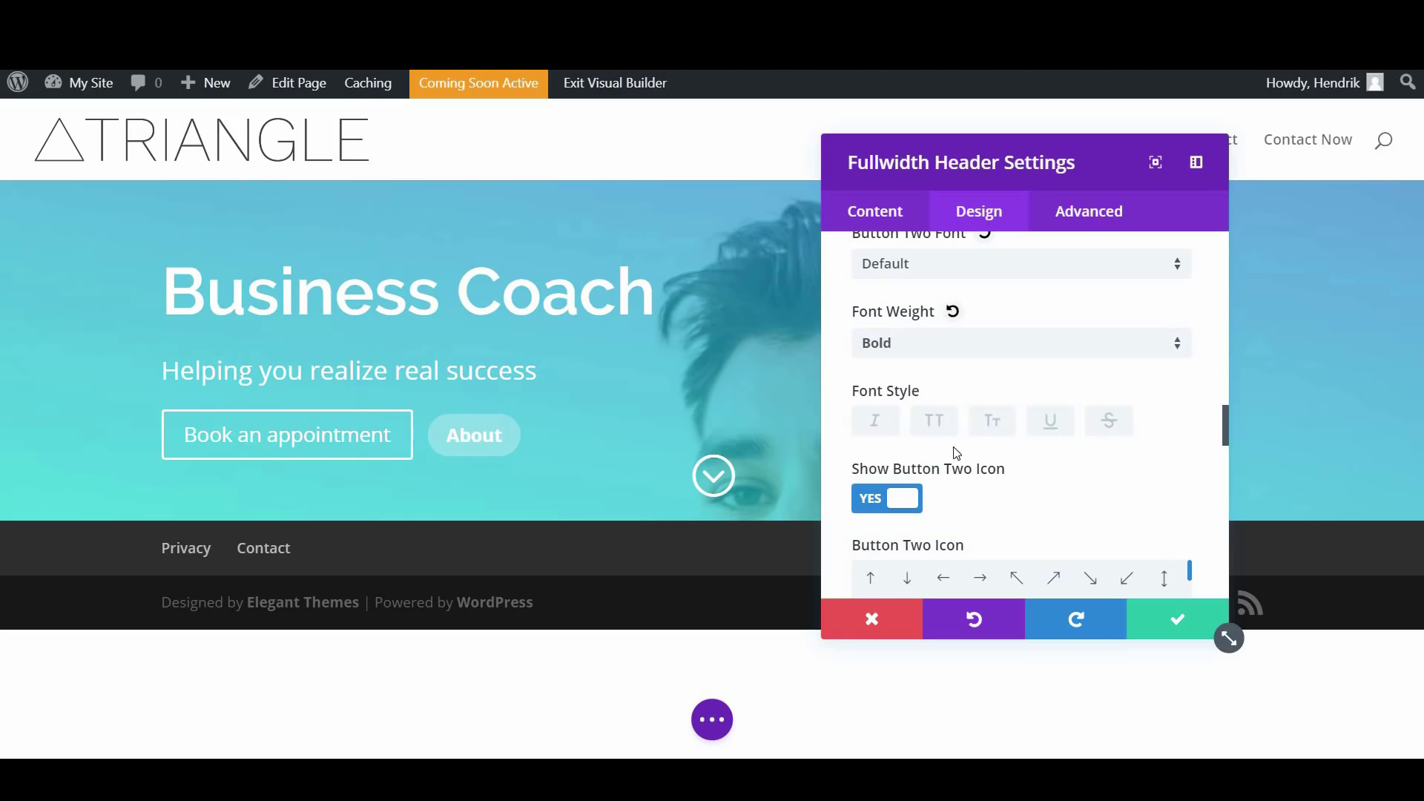
# Hide the arrow icon on the About button
pyautogui.scroll(-4, 960, 385)
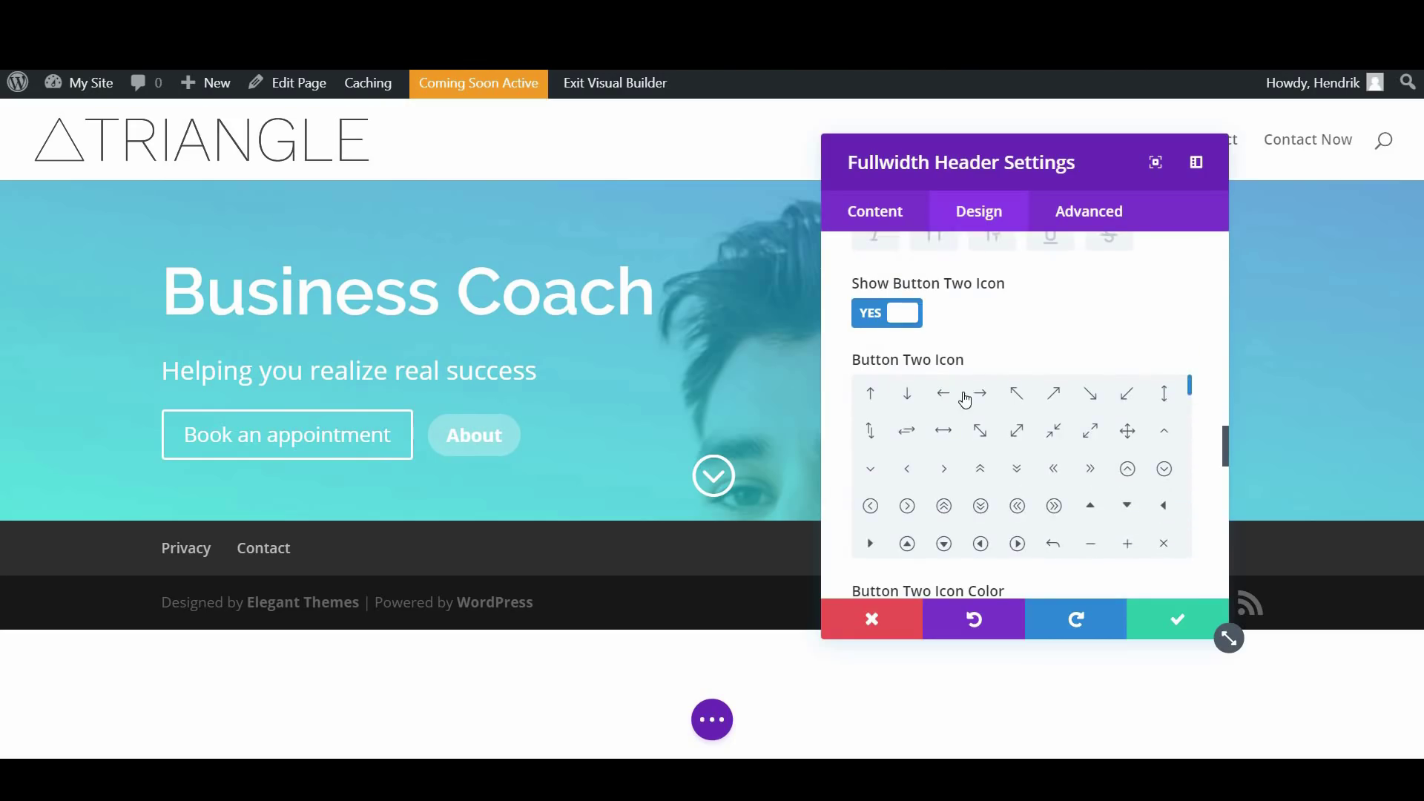
pyautogui.scroll(2, 963, 399)
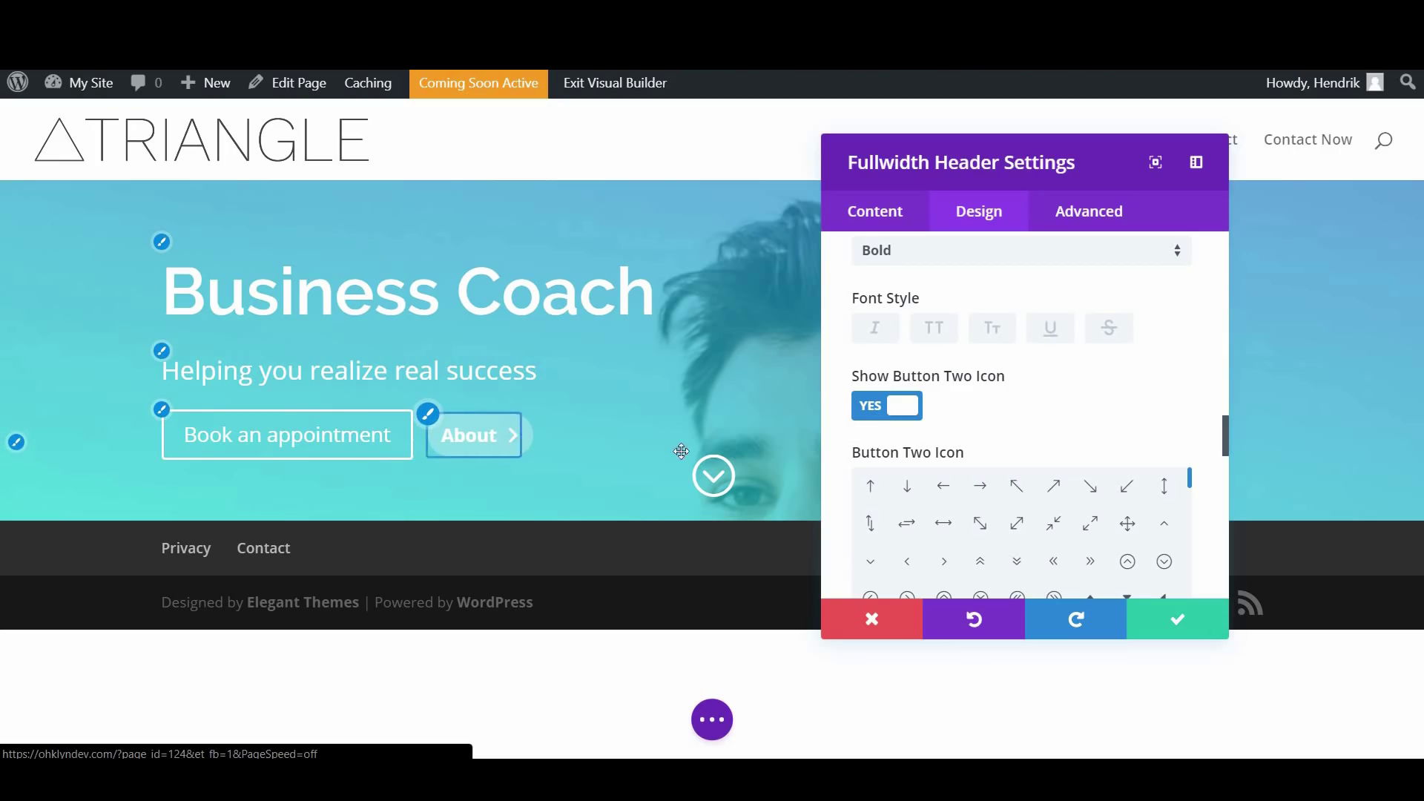
pyautogui.click(886, 408)
pyautogui.scroll(-1, 980, 409)
pyautogui.scroll(-8, 980, 410)
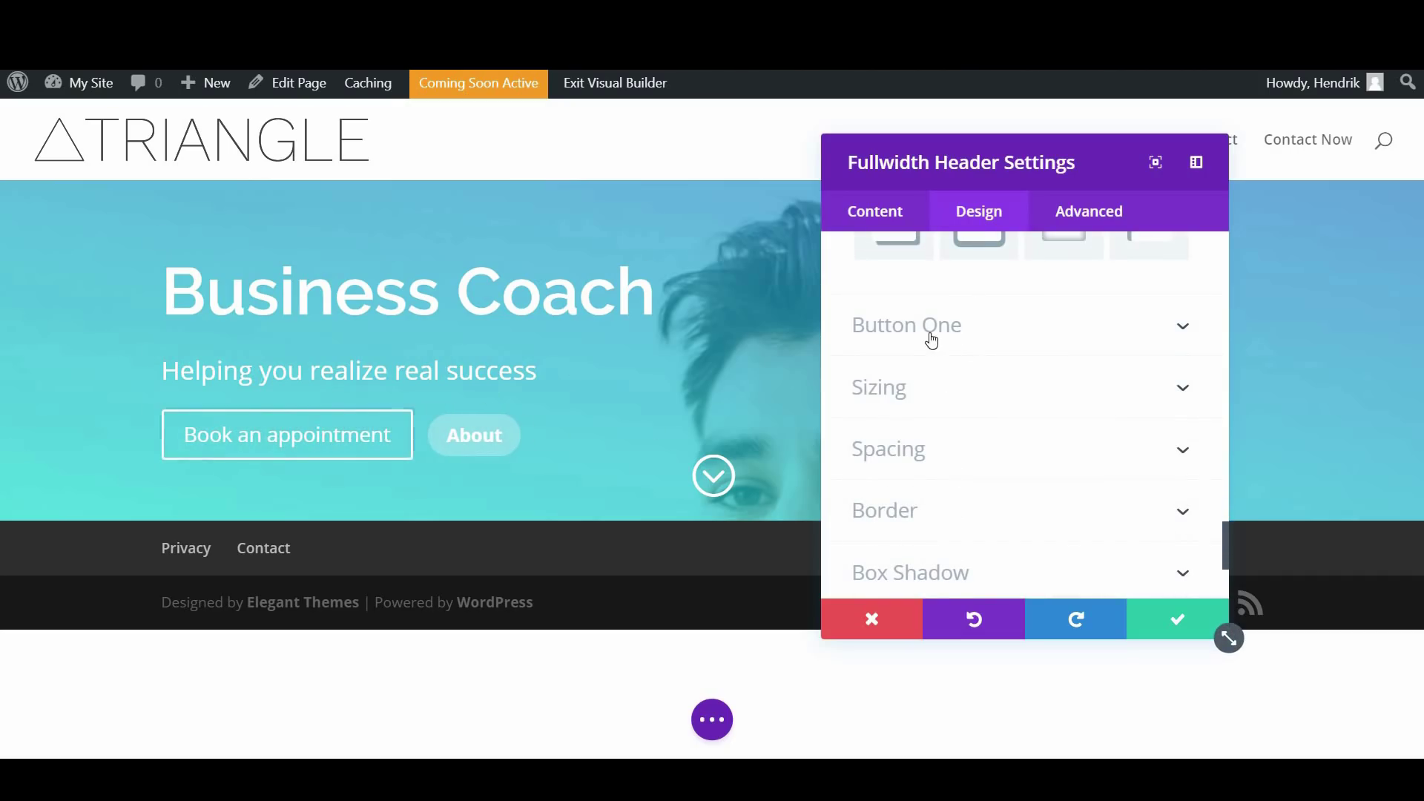
pyautogui.scroll(10, 957, 370)
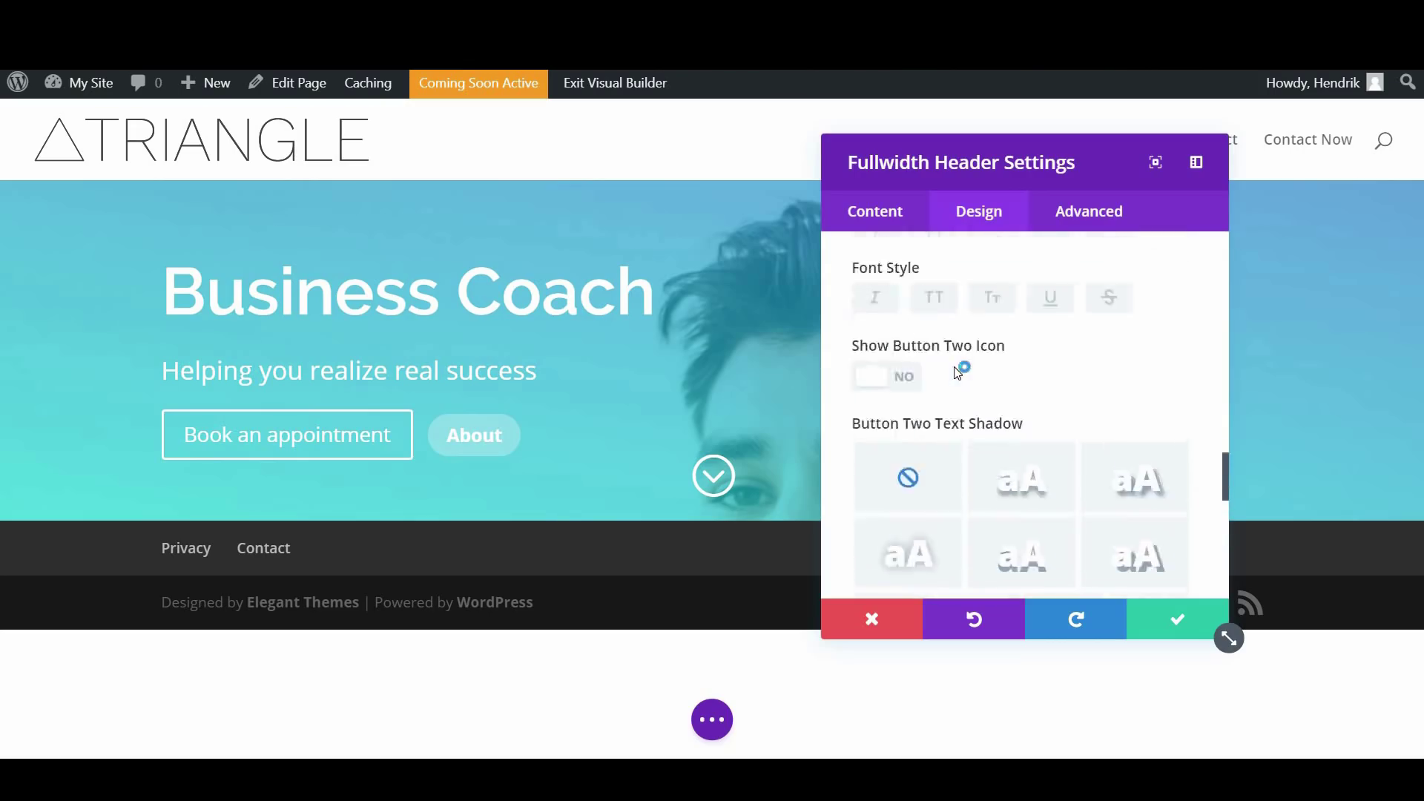
pyautogui.scroll(5, 961, 378)
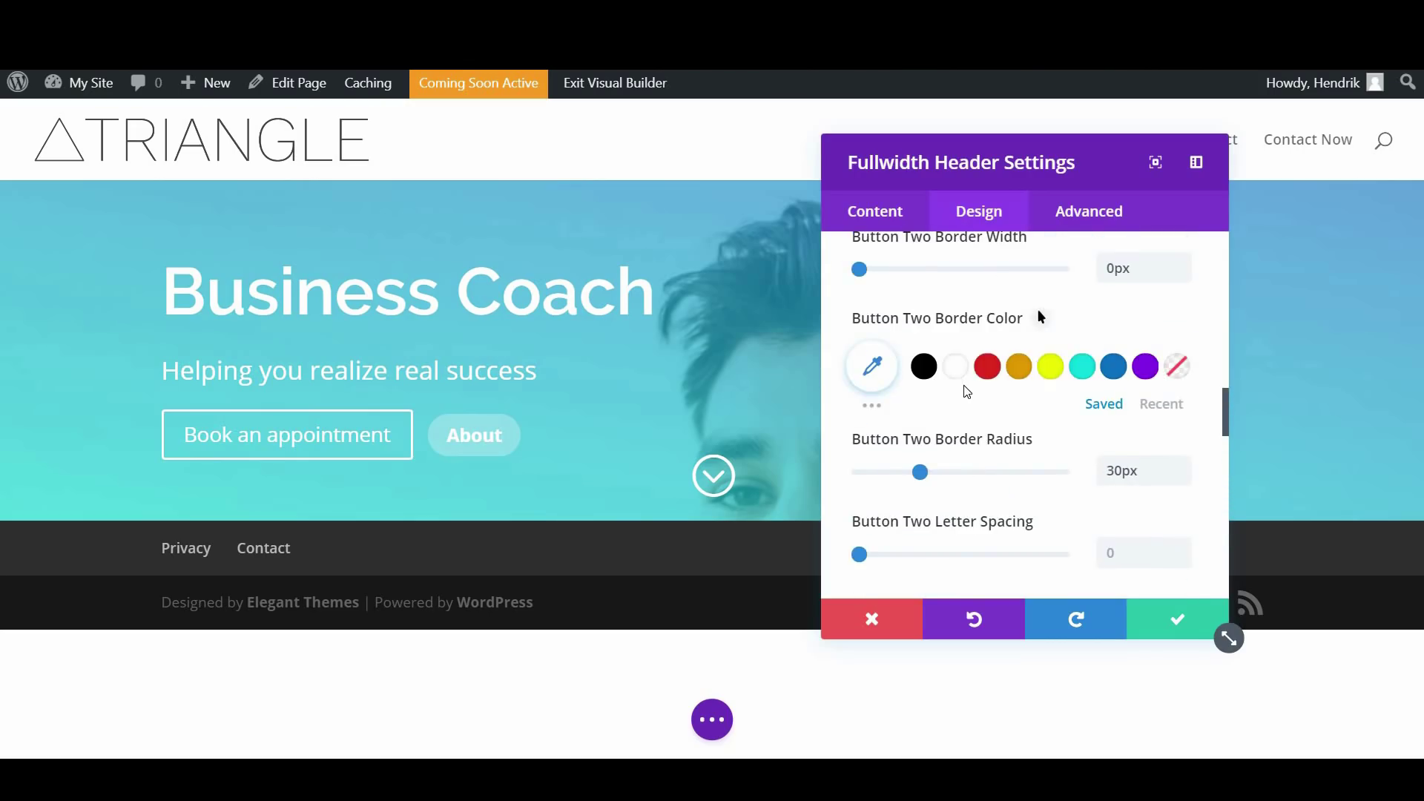
pyautogui.scroll(-4, 968, 393)
pyautogui.scroll(5, 964, 393)
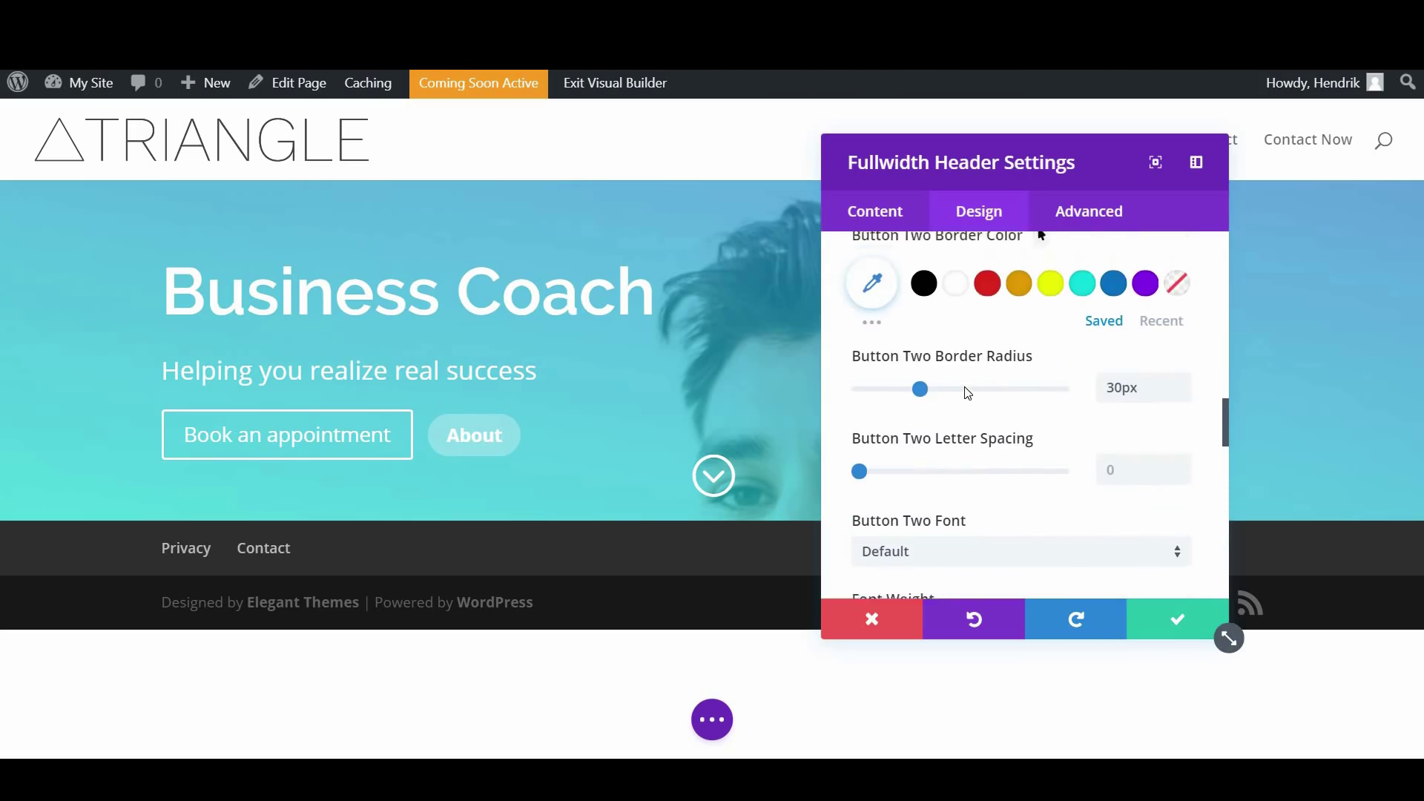
pyautogui.scroll(-5, 967, 394)
pyautogui.scroll(-10, 964, 393)
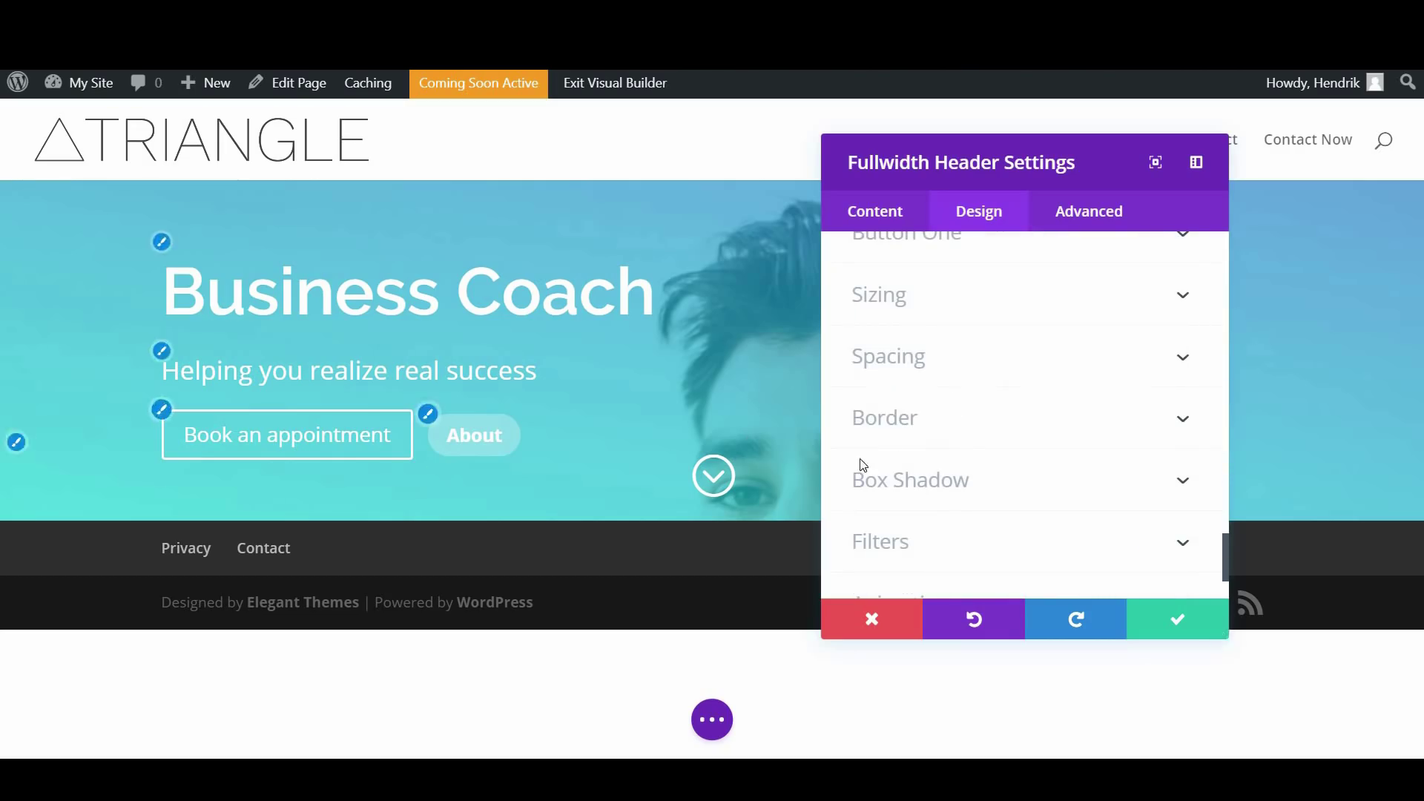
pyautogui.scroll(3, 933, 356)
# Enable custom styles for the Book an appointment button and set its text size to 18px
pyautogui.click(927, 420)
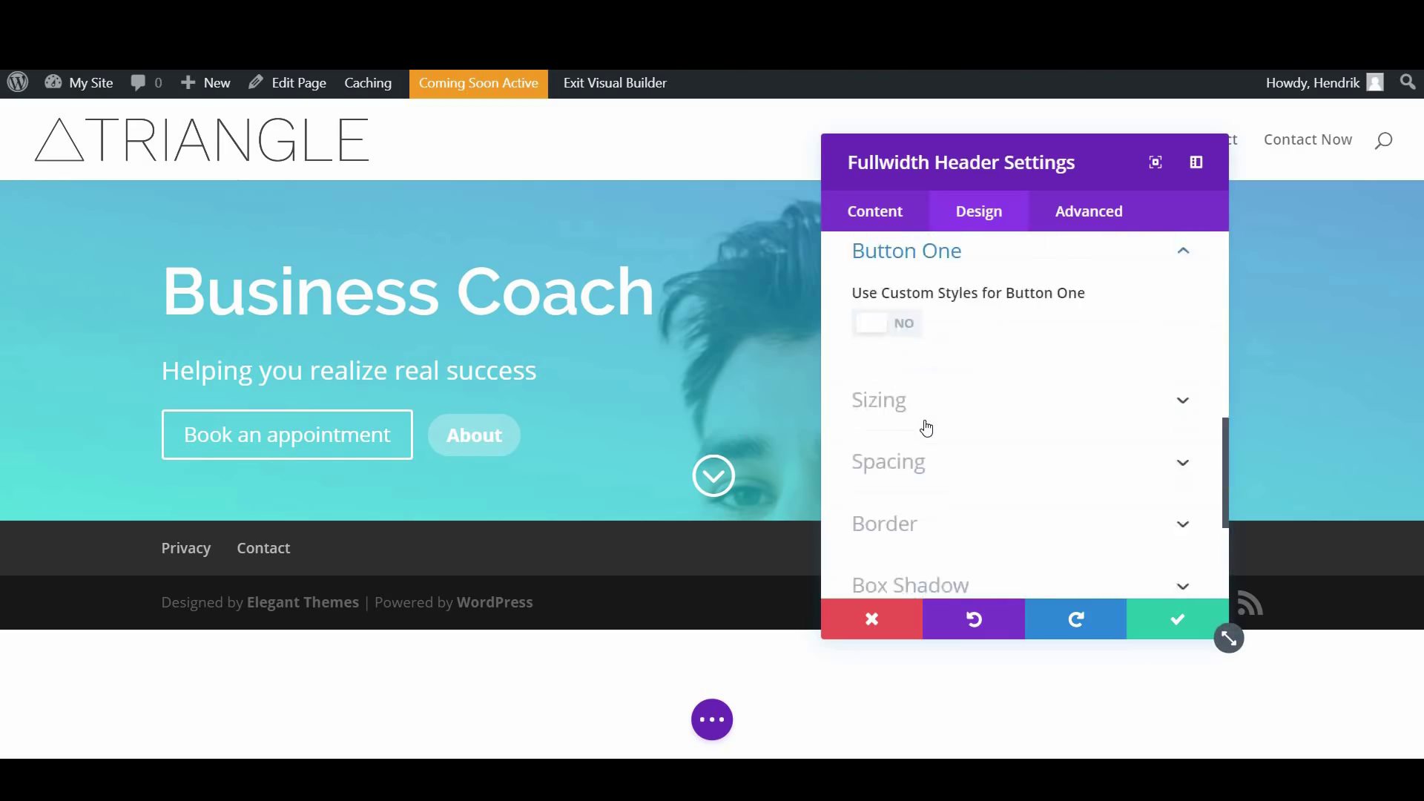
pyautogui.scroll(-2, 923, 426)
pyautogui.scroll(4, 938, 395)
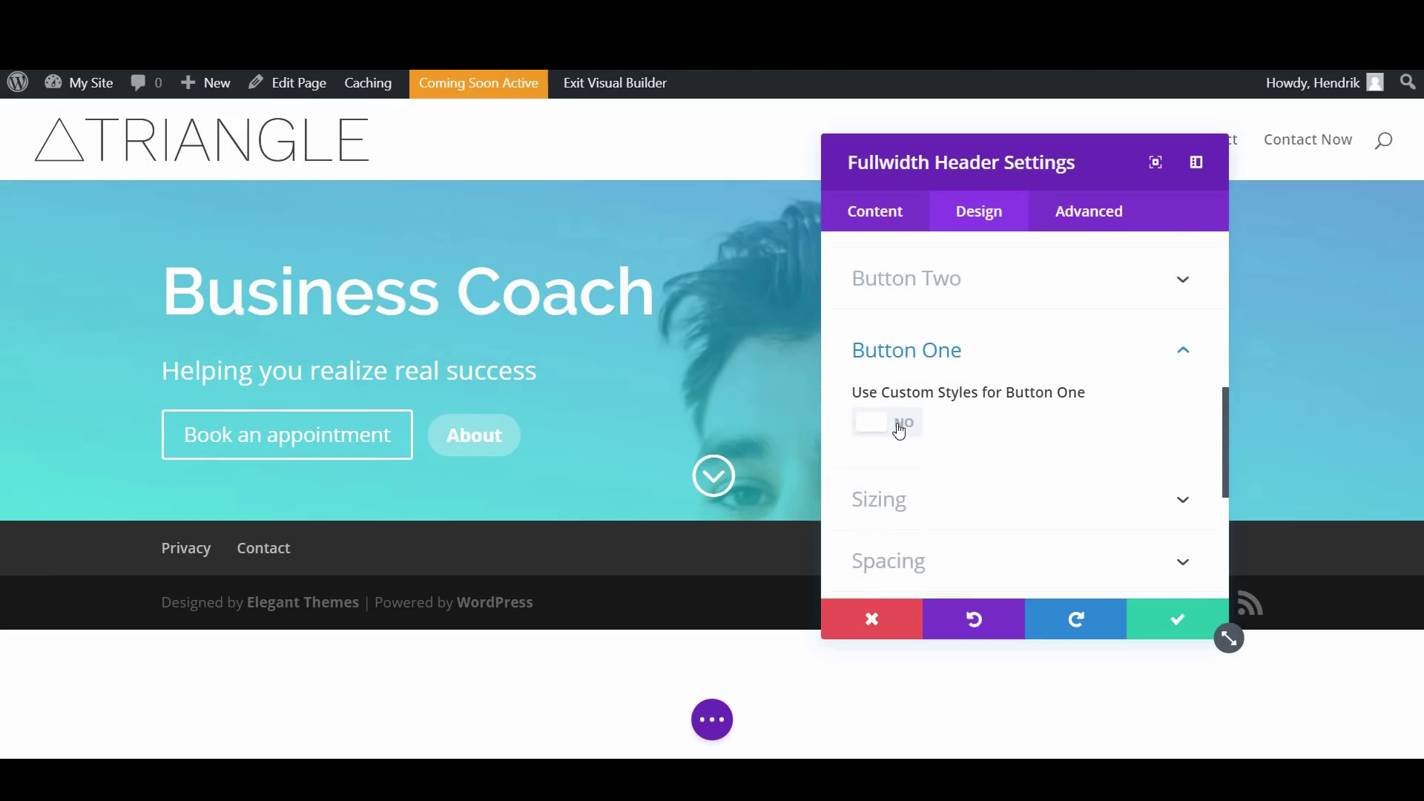
pyautogui.click(900, 430)
pyautogui.scroll(-2, 979, 430)
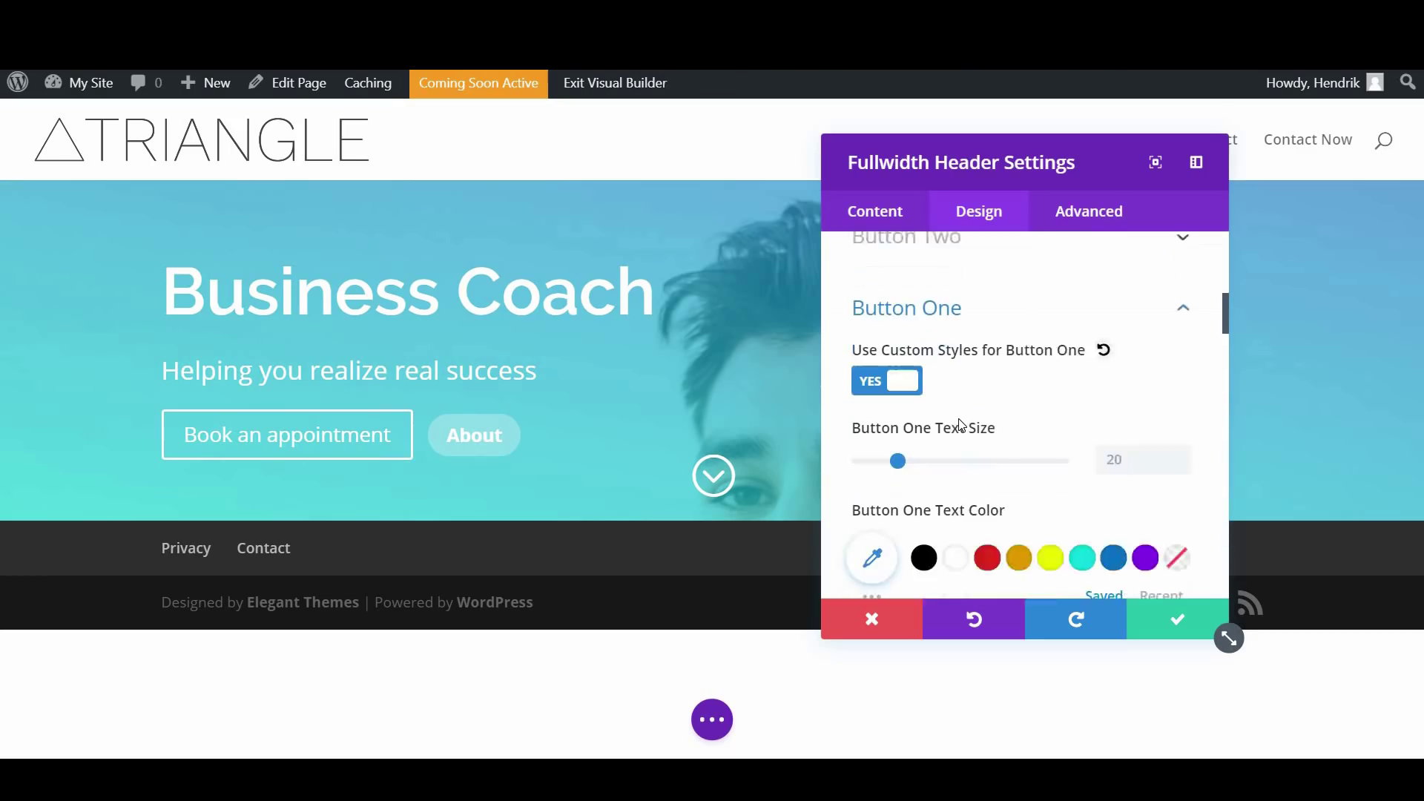
pyautogui.scroll(-1, 979, 422)
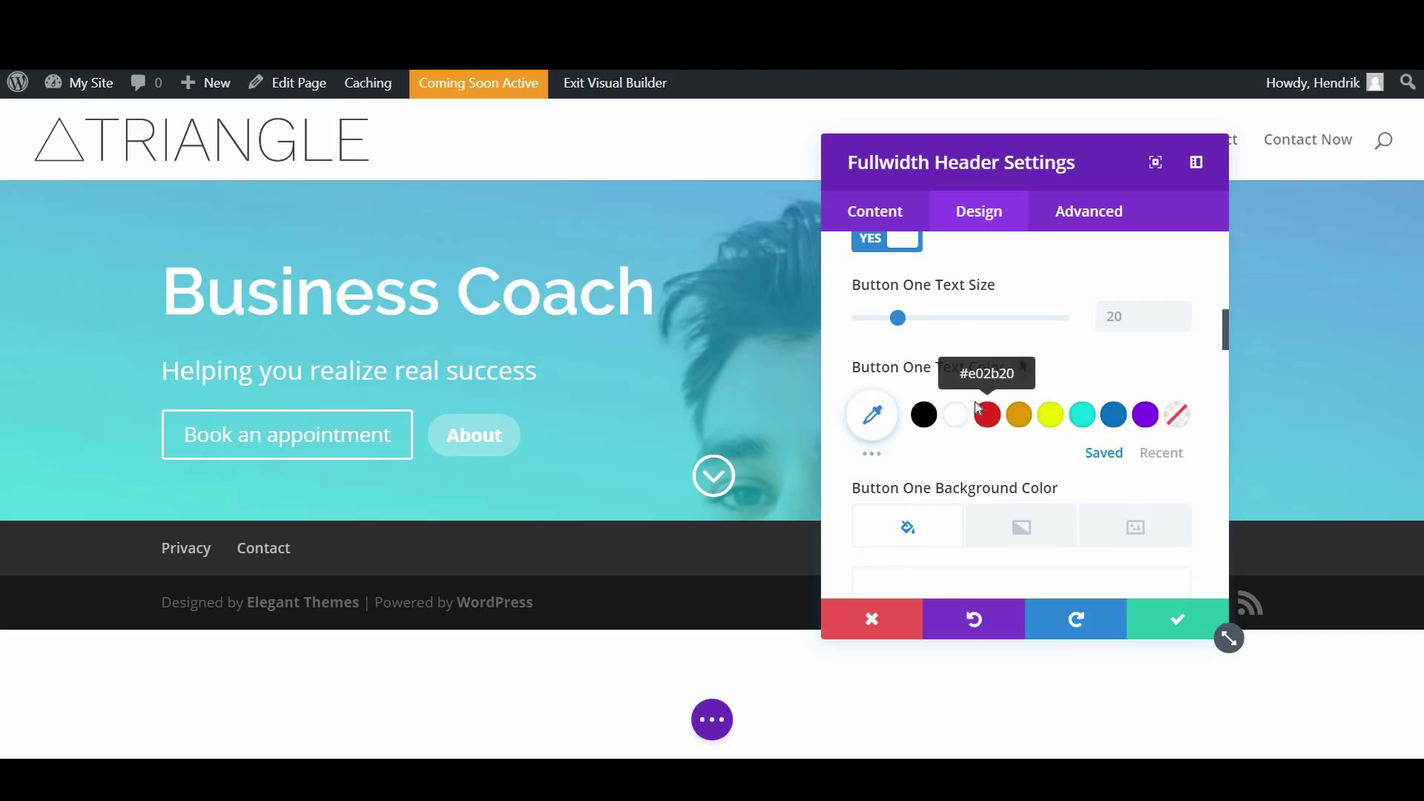
pyautogui.moveTo(899, 318); pyautogui.dragTo(895, 319)
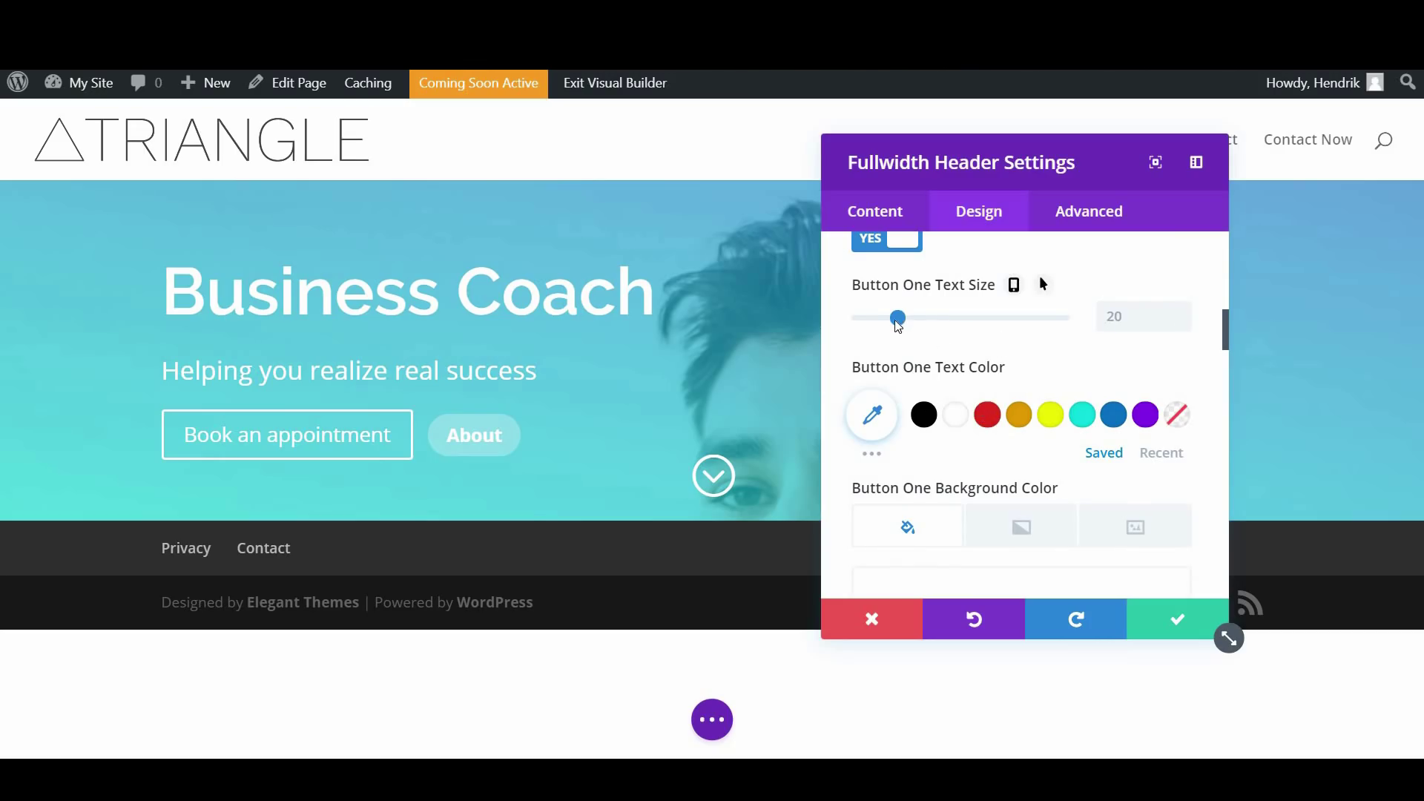
# Give Book an appointment a solid white background and teal text
pyautogui.scroll(-1, 964, 382)
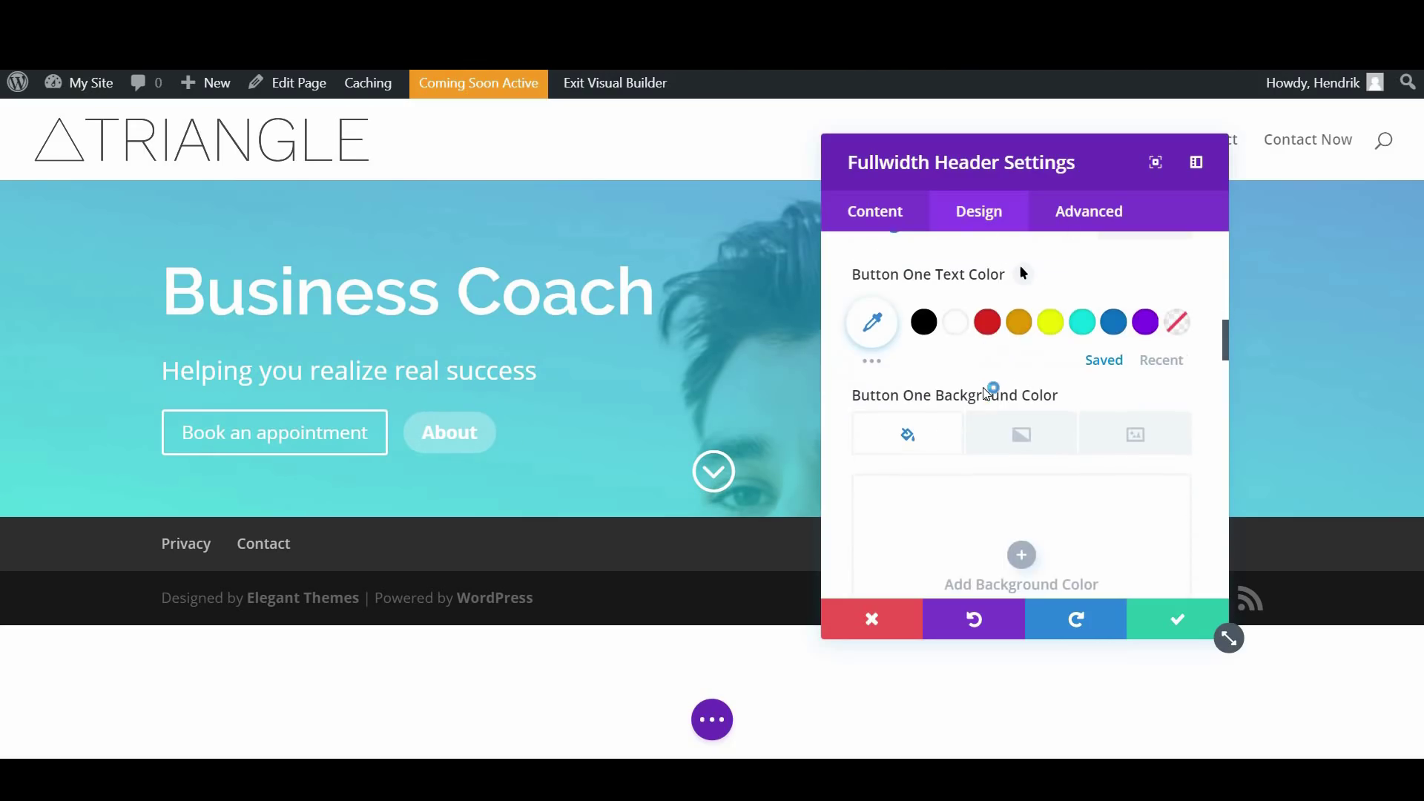
pyautogui.scroll(-1, 979, 405)
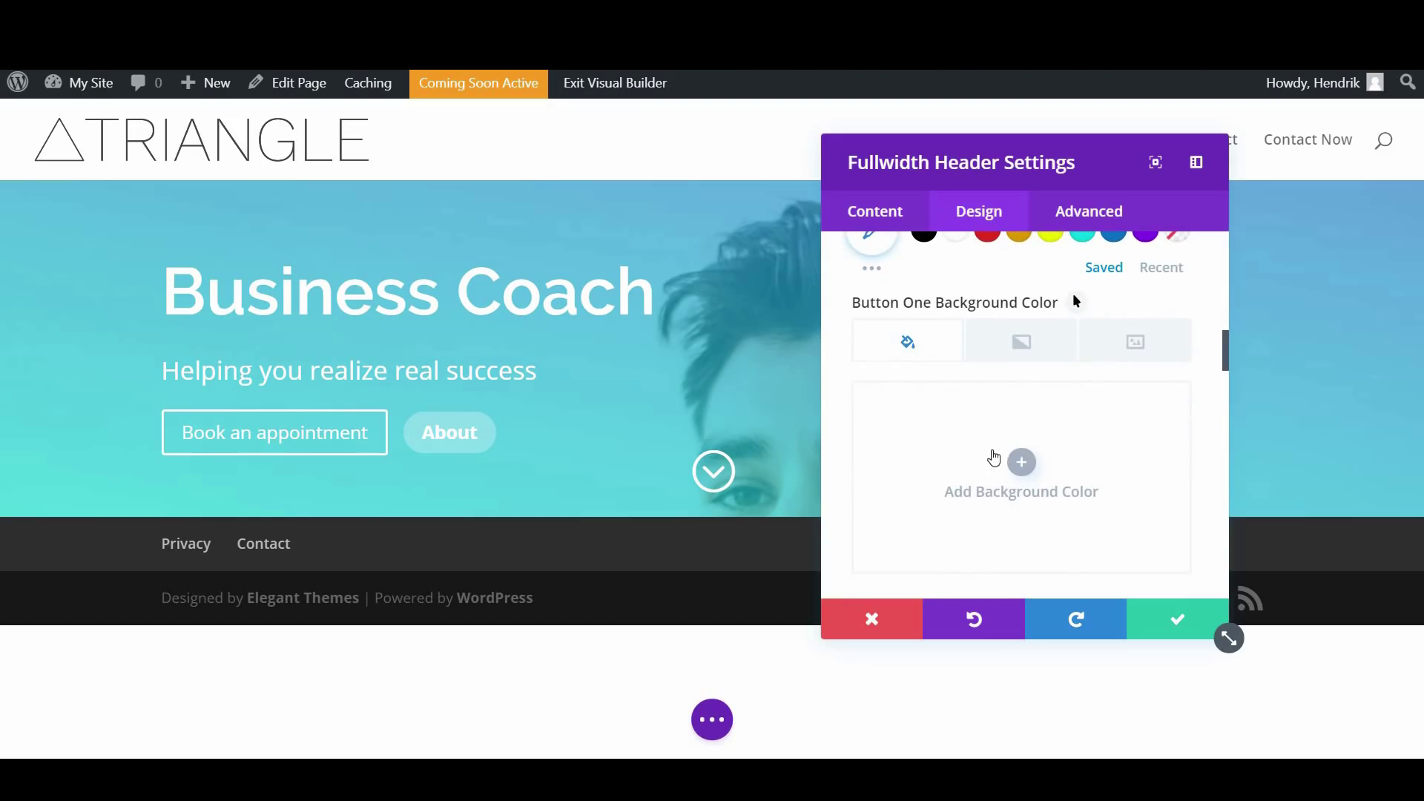
pyautogui.click(997, 459)
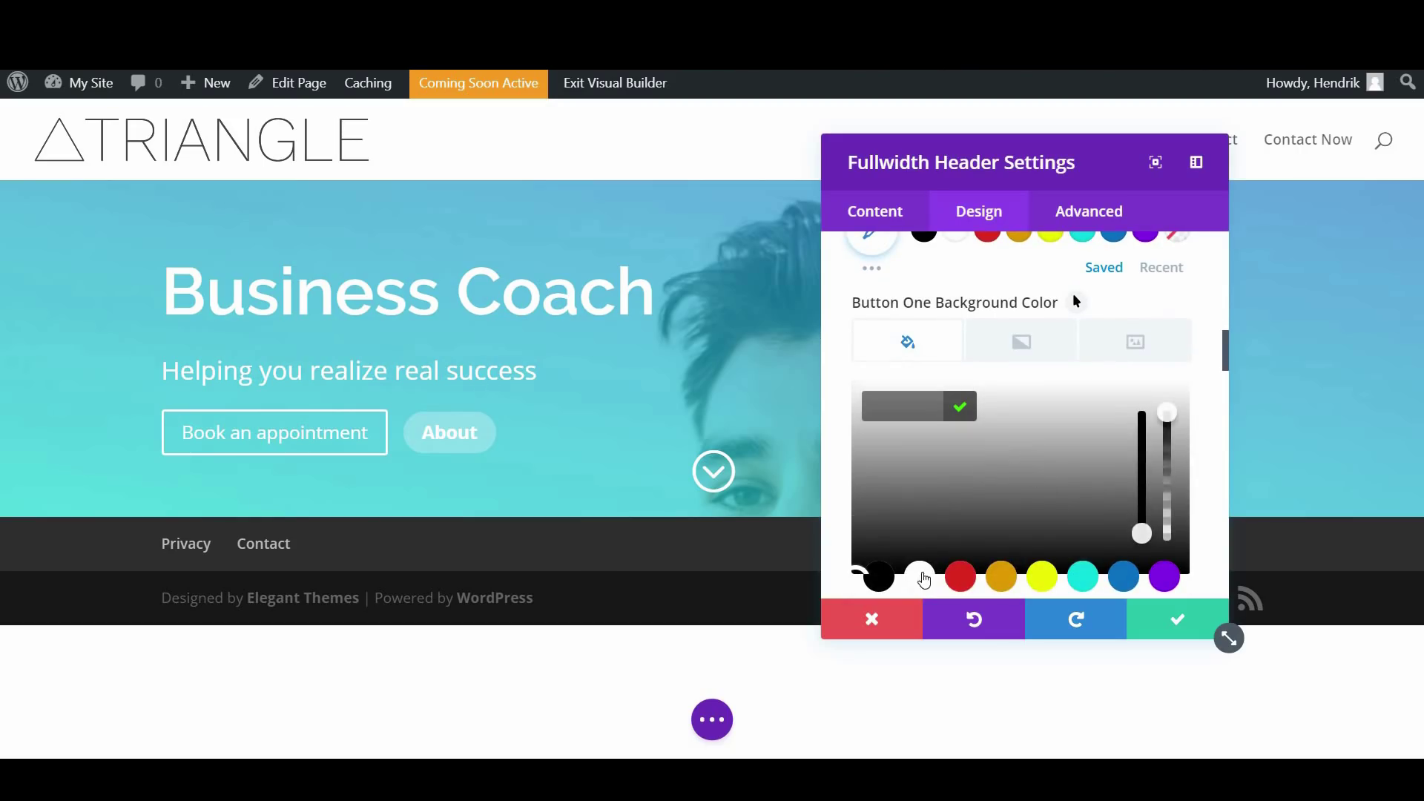
pyautogui.click(920, 577)
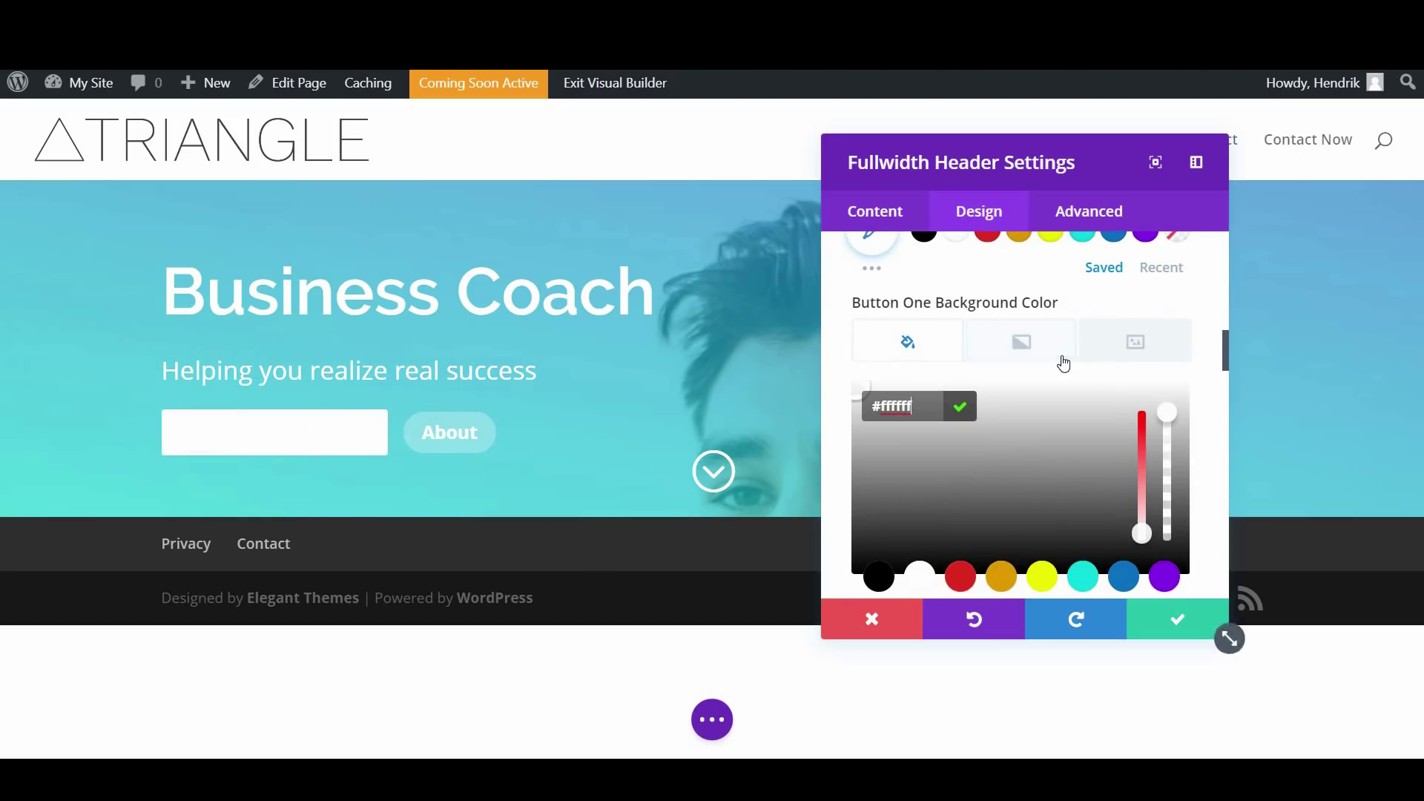
pyautogui.scroll(1, 1062, 334)
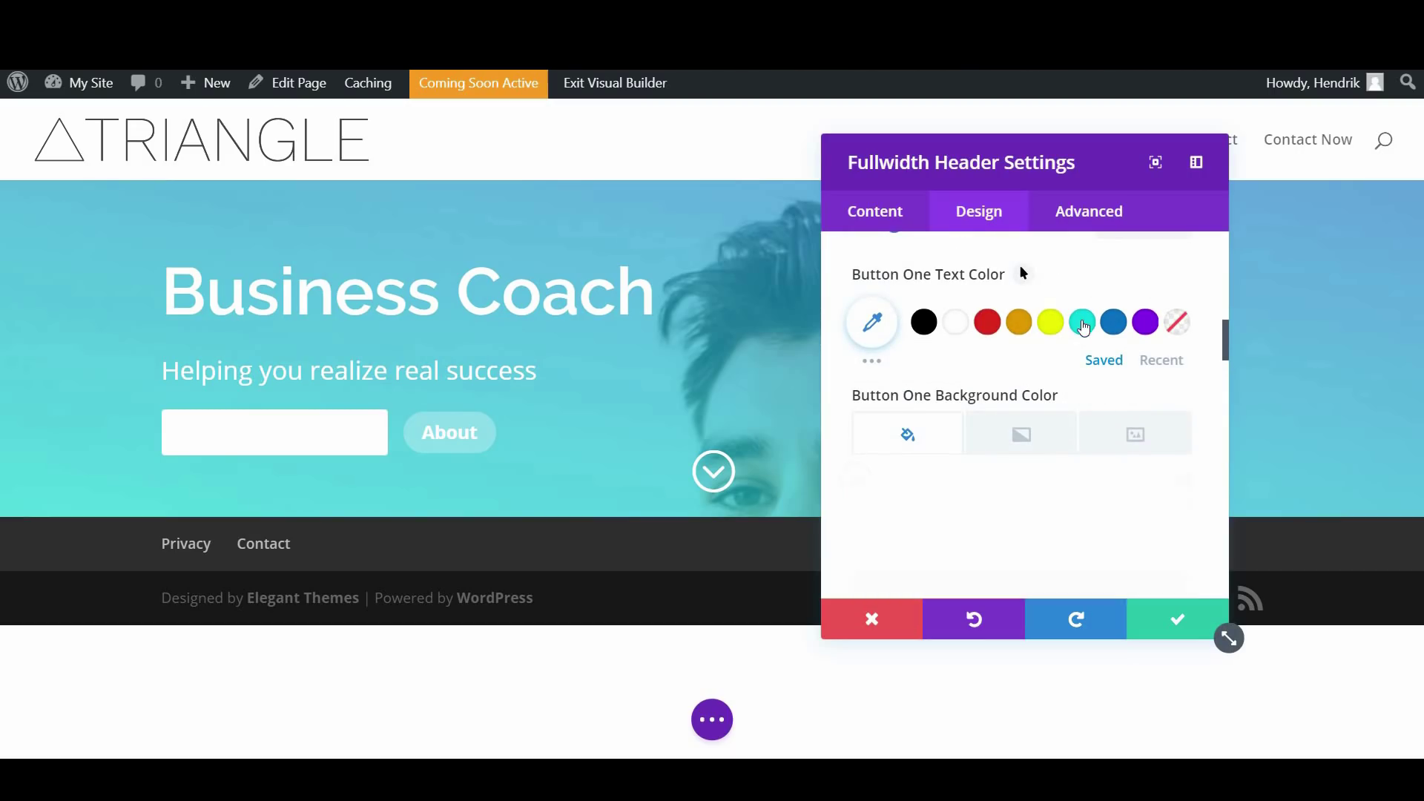
pyautogui.click(1082, 325)
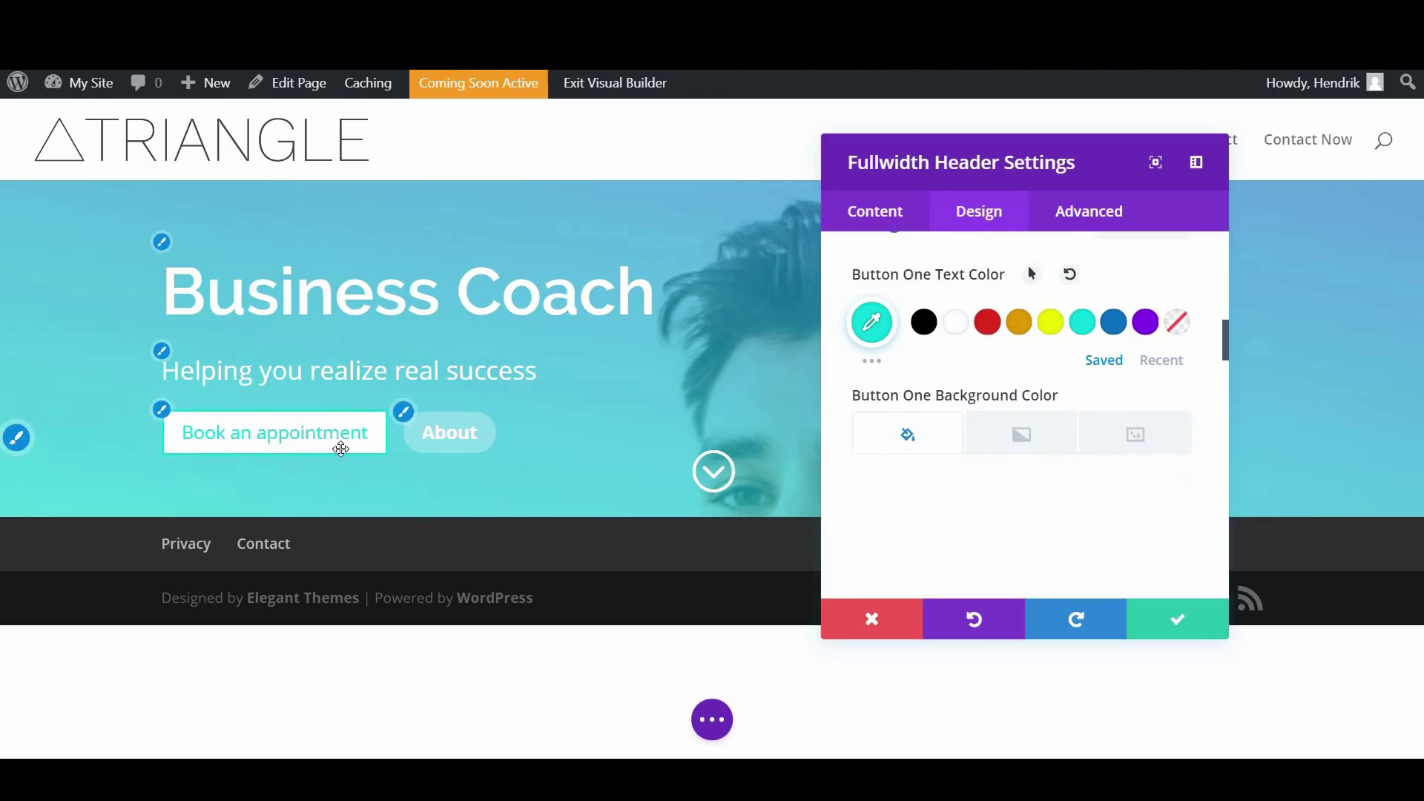
# Set Book an appointment's border width to 0 and corner radius to about 47px
pyautogui.scroll(-5, 1045, 400)
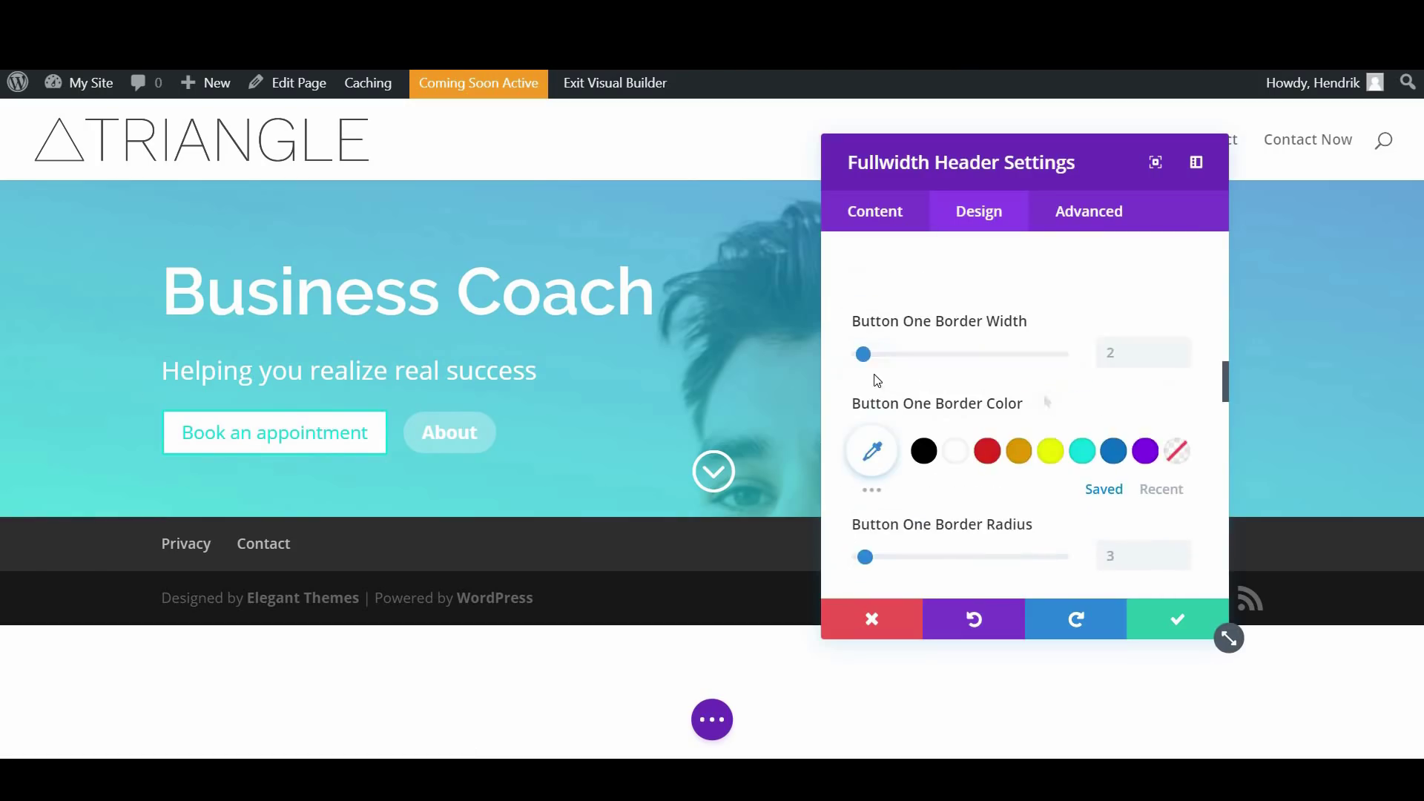
pyautogui.moveTo(861, 363); pyautogui.dragTo(854, 365)
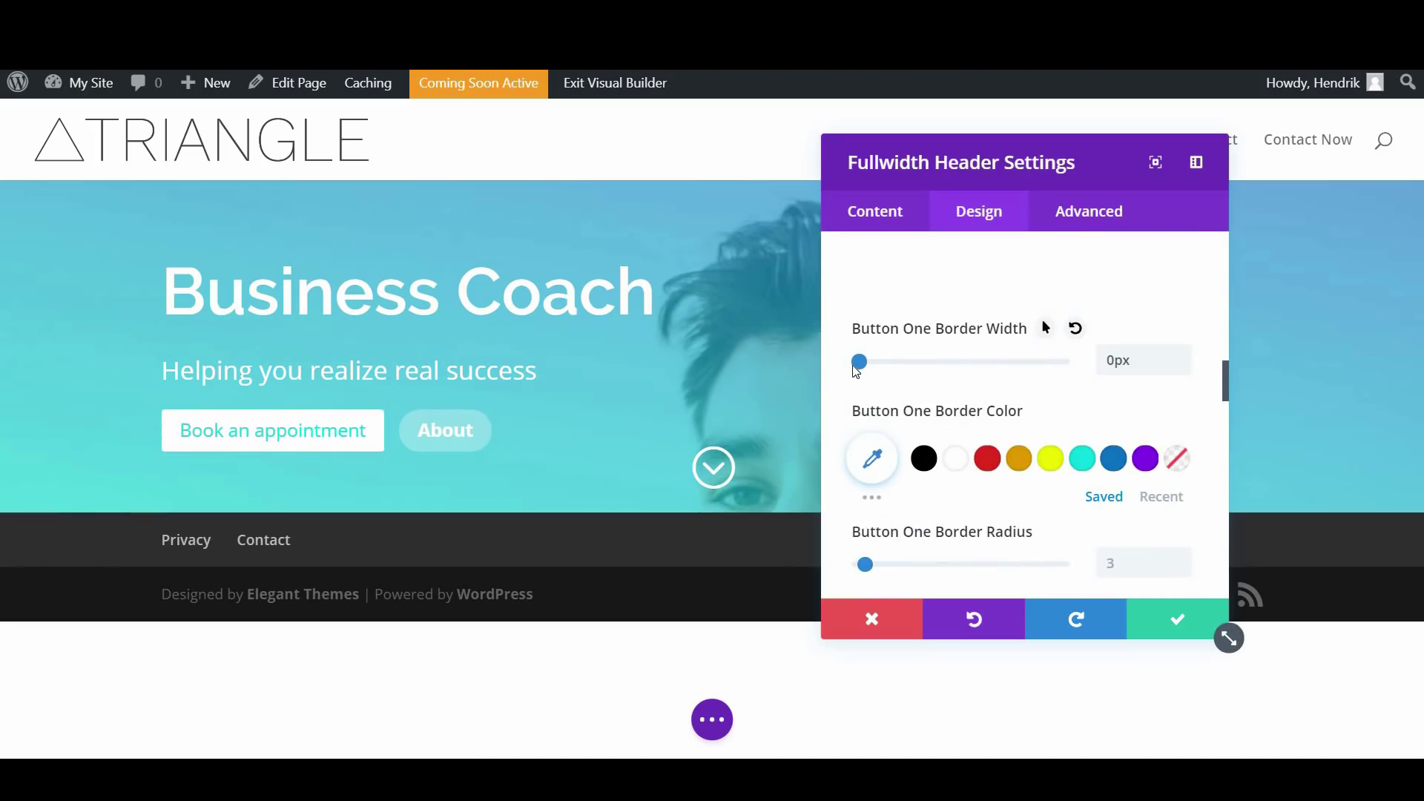
pyautogui.scroll(-2, 858, 415)
pyautogui.moveTo(872, 483); pyautogui.dragTo(959, 491)
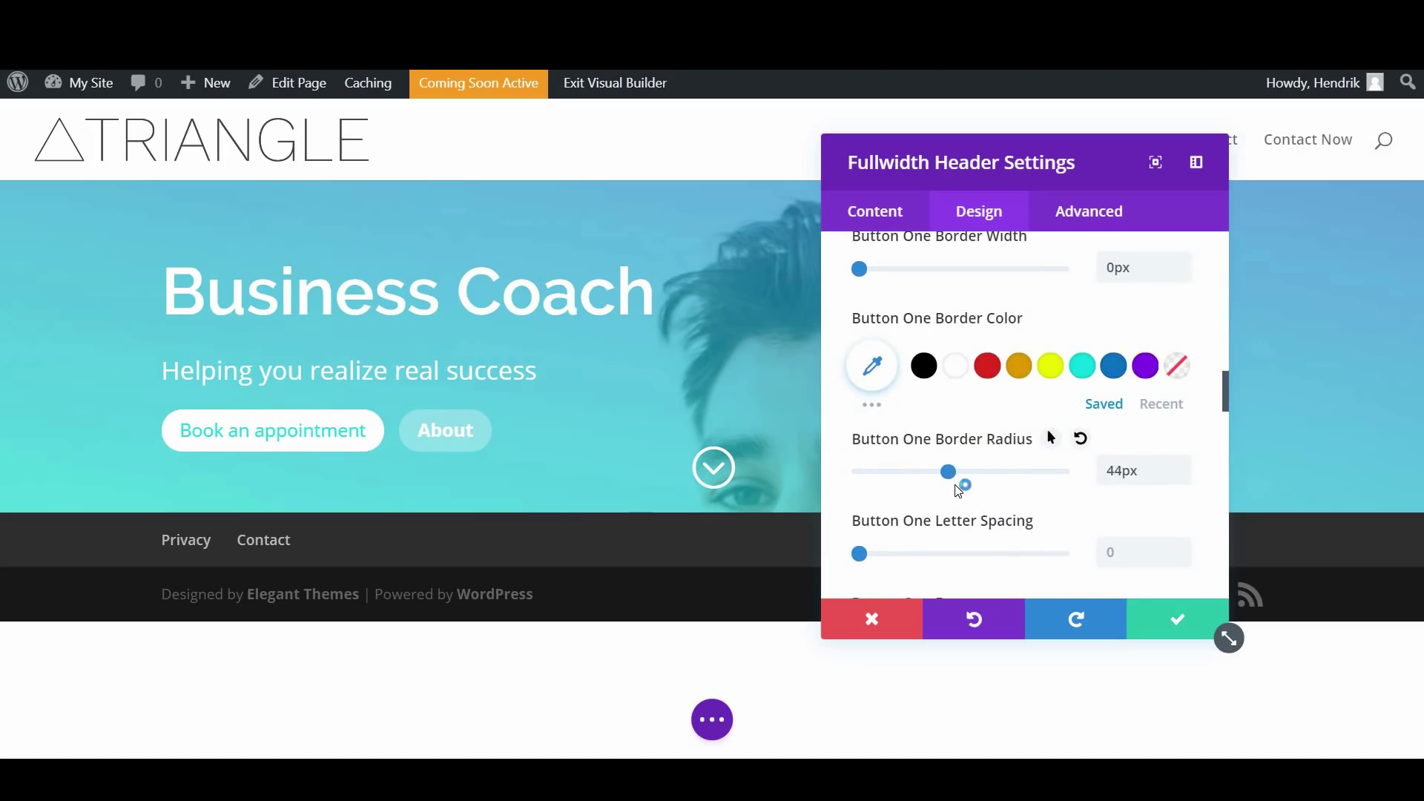
# Make Book an appointment's hover arrow icon teal #0ddadd
pyautogui.scroll(-5, 988, 495)
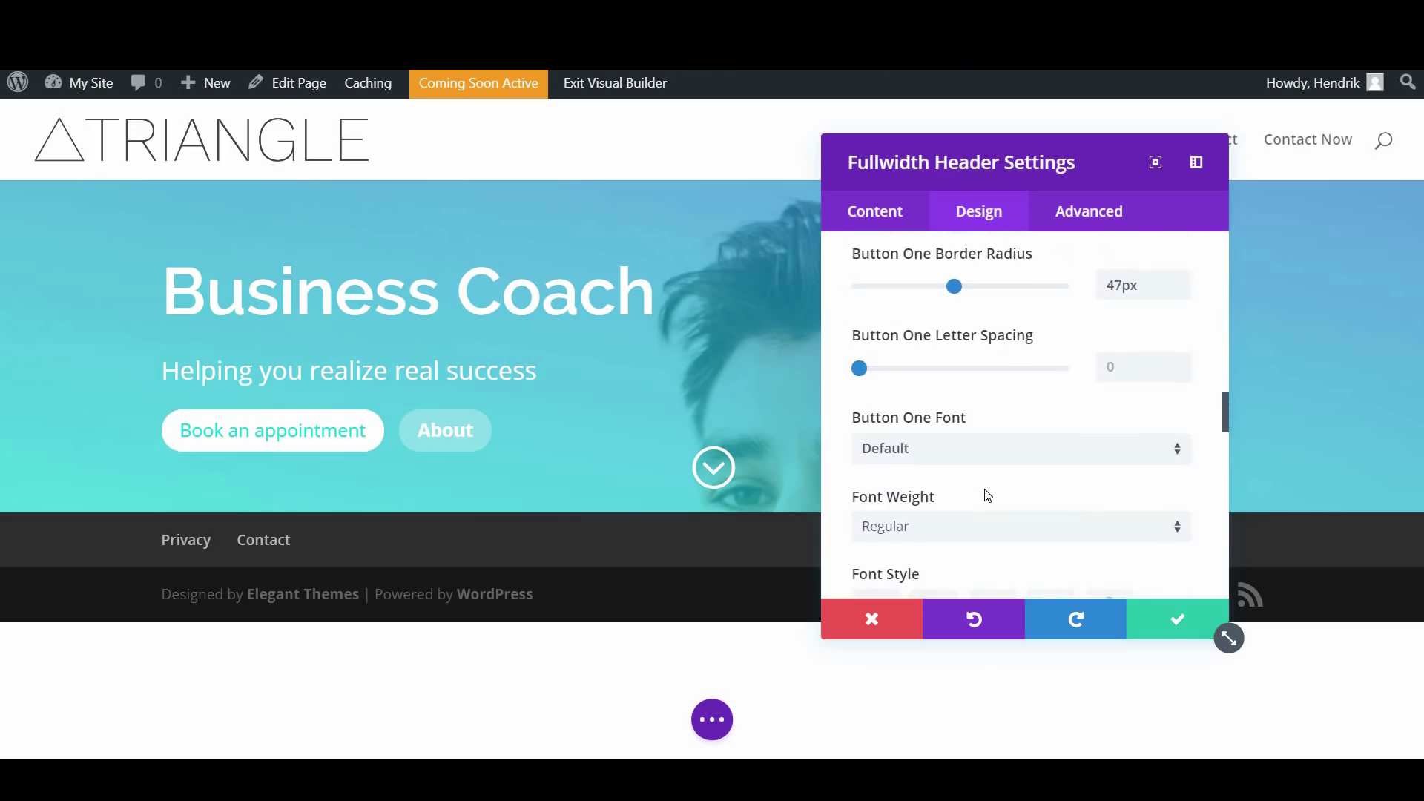
pyautogui.scroll(-1, 987, 495)
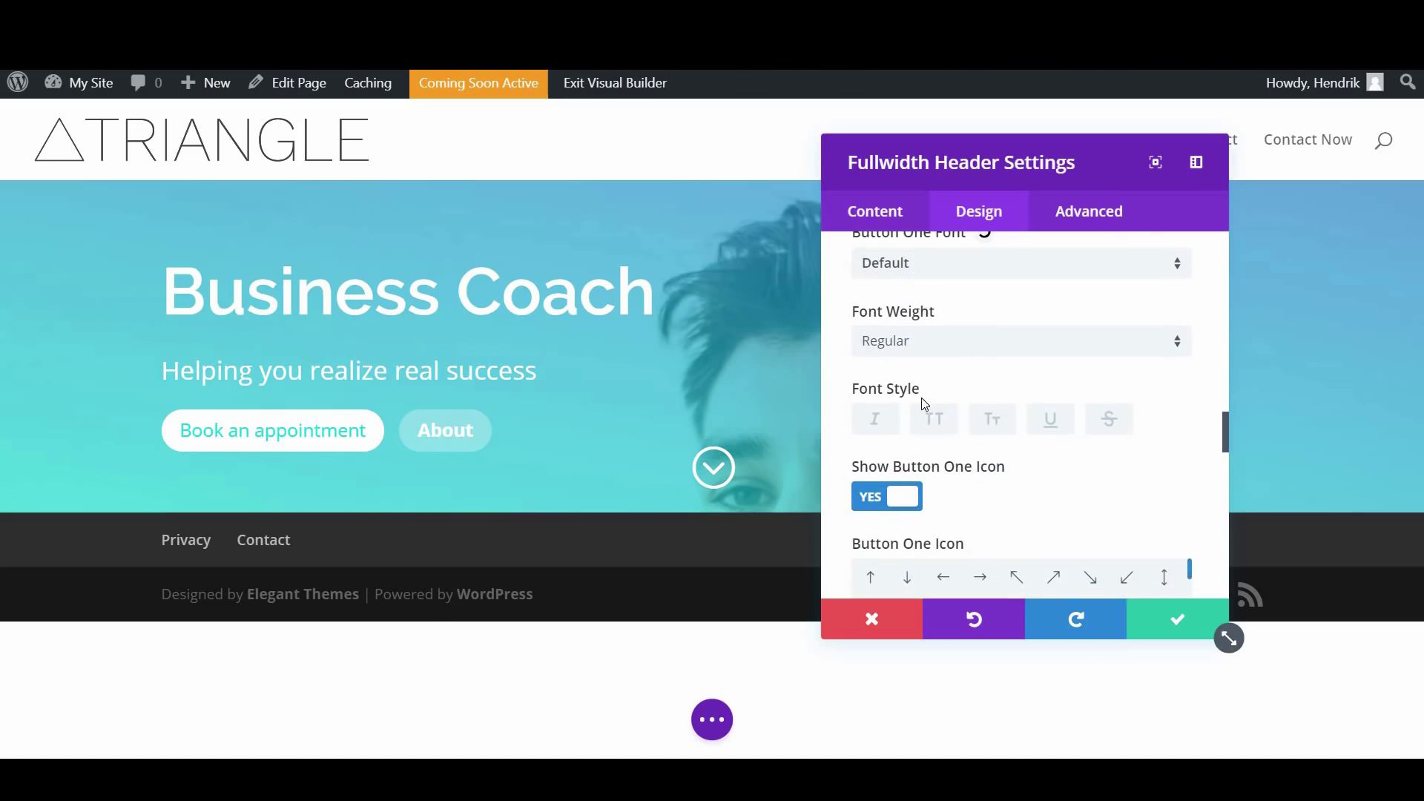
pyautogui.scroll(-3, 985, 435)
pyautogui.scroll(-2, 923, 442)
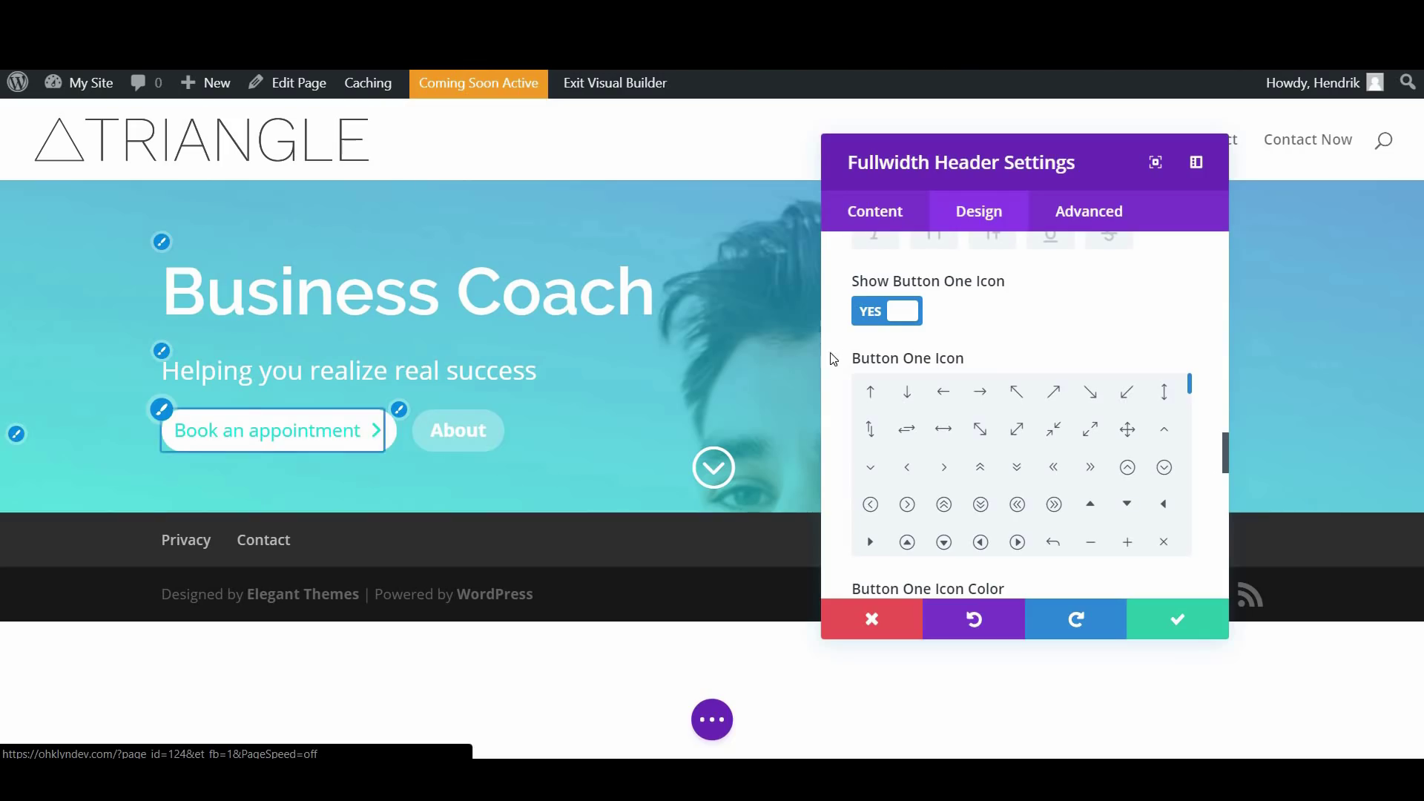
pyautogui.scroll(-3, 1097, 416)
pyautogui.scroll(-5, 1205, 424)
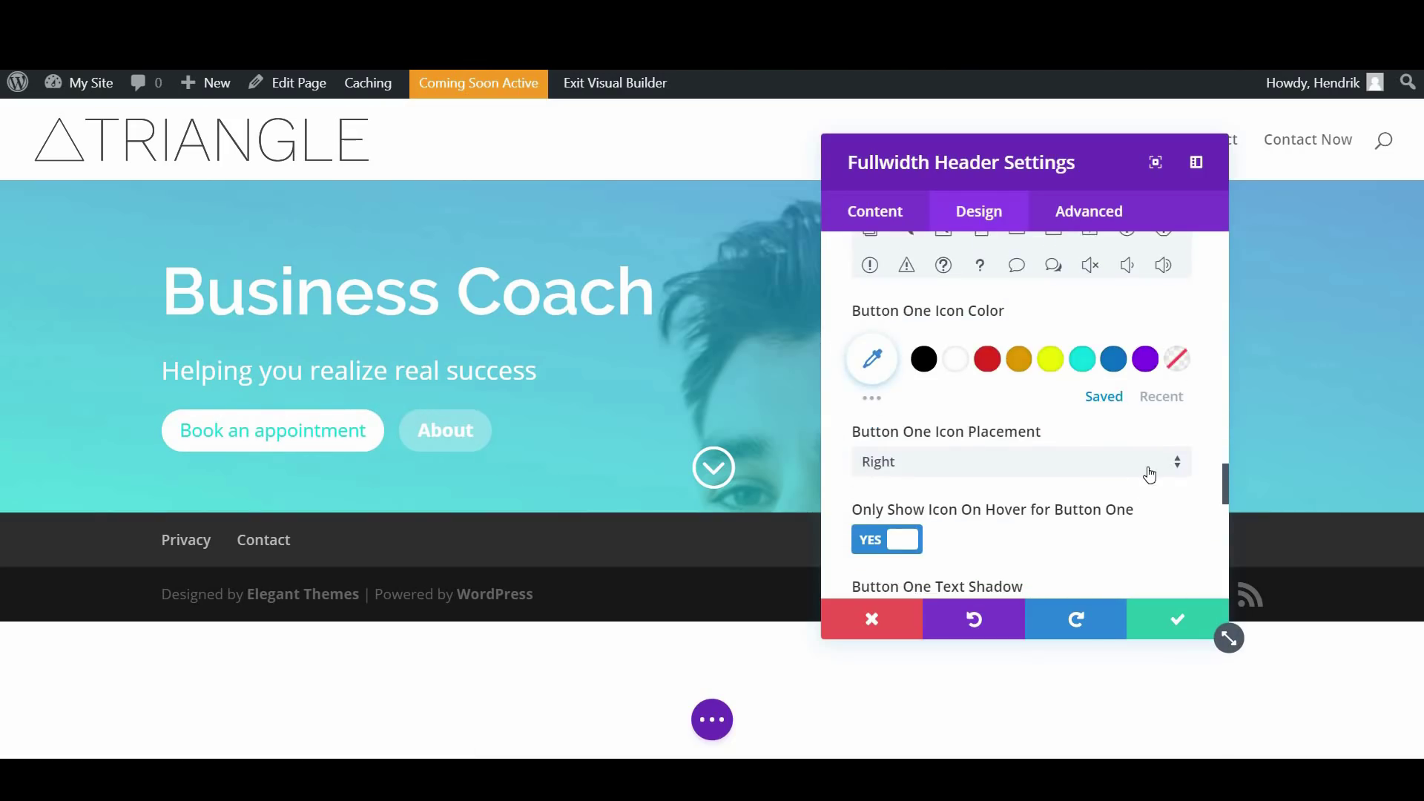
pyautogui.scroll(-1, 1135, 479)
pyautogui.scroll(1, 1105, 415)
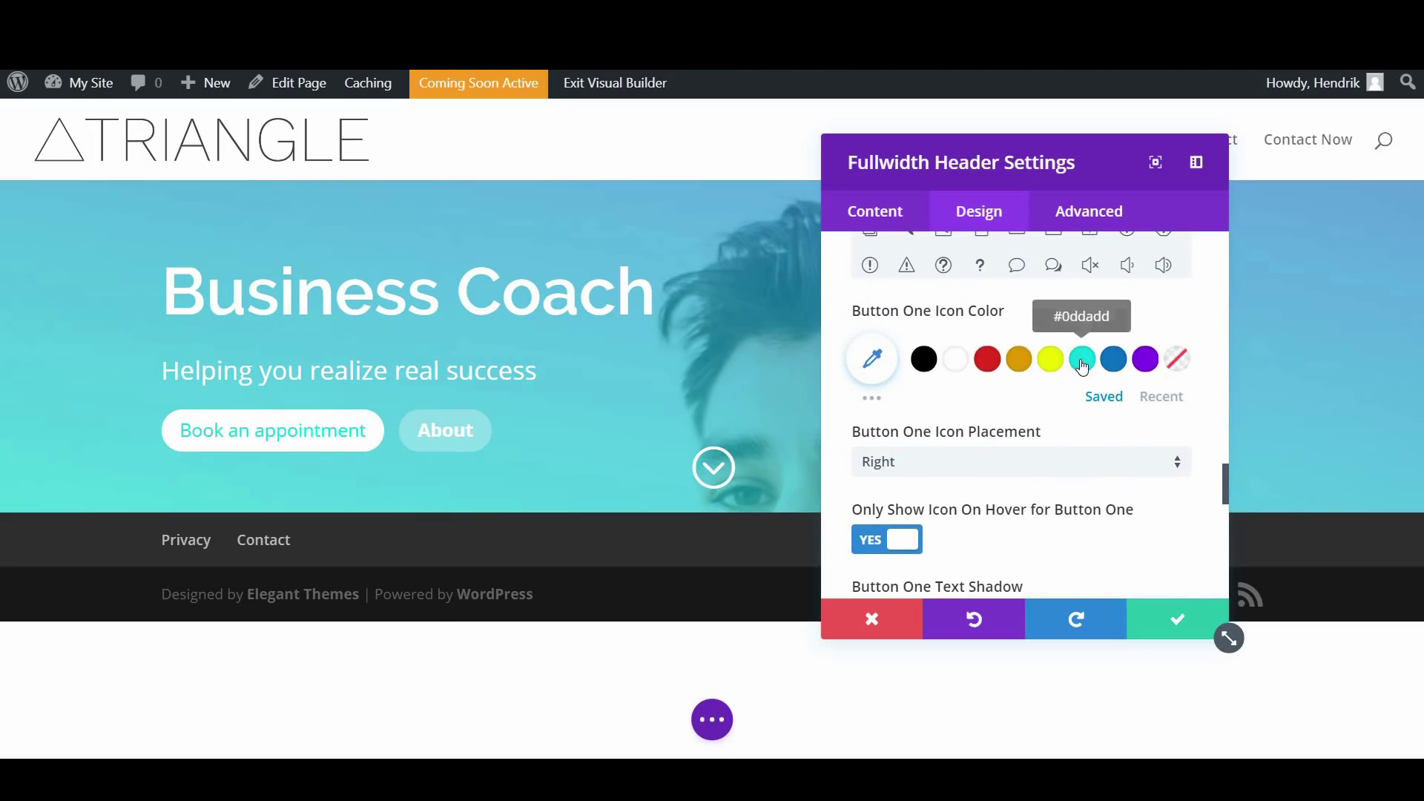
pyautogui.click(1082, 359)
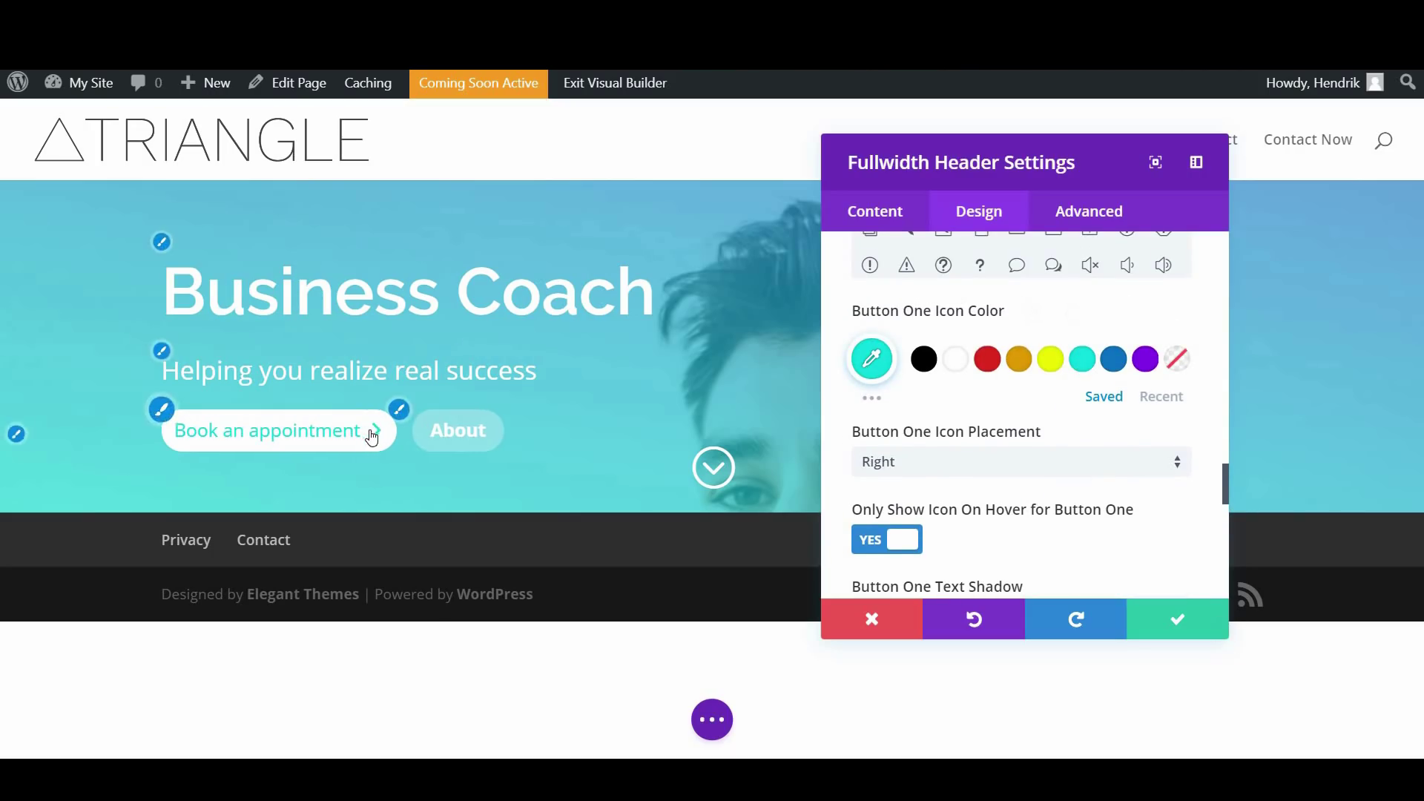
pyautogui.scroll(-3, 1064, 472)
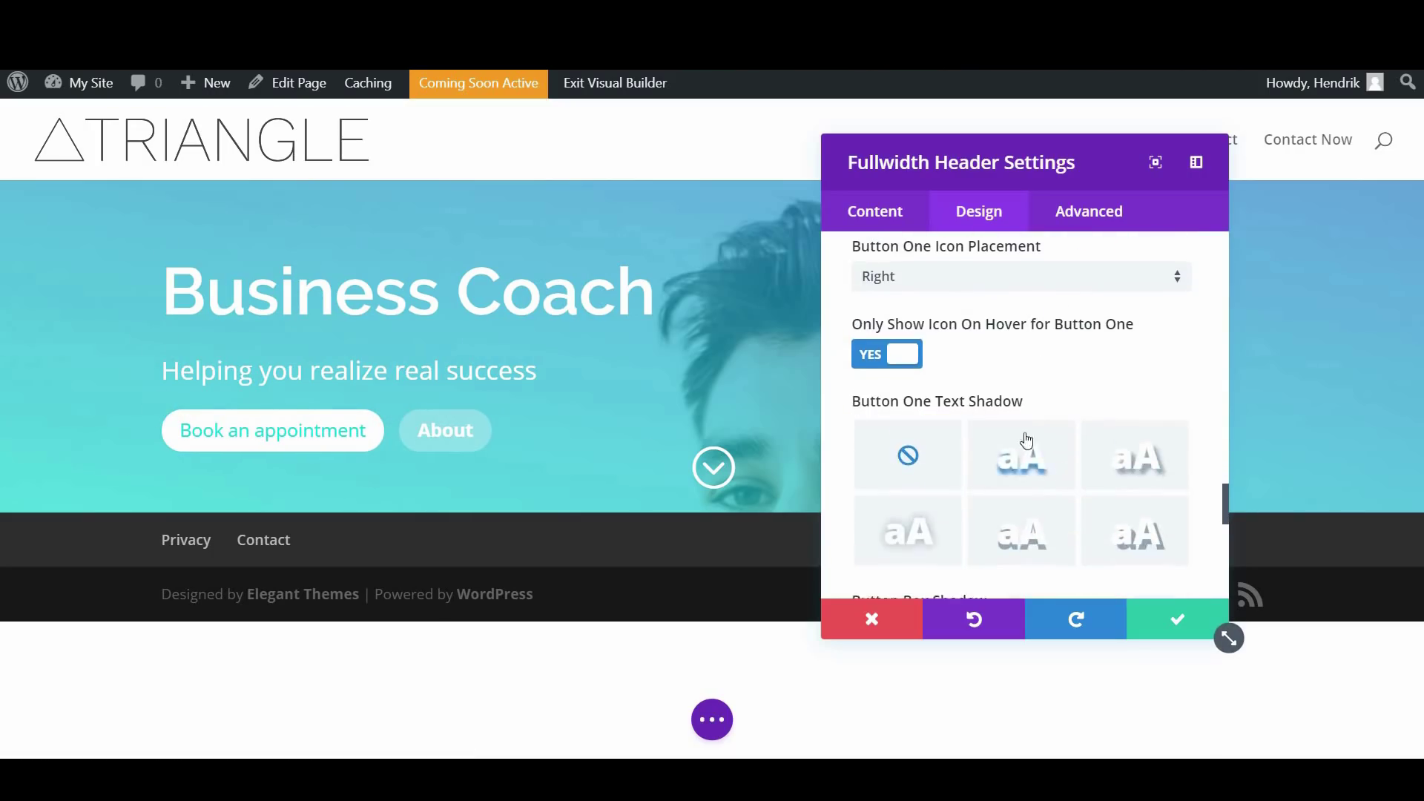
pyautogui.scroll(-7, 998, 406)
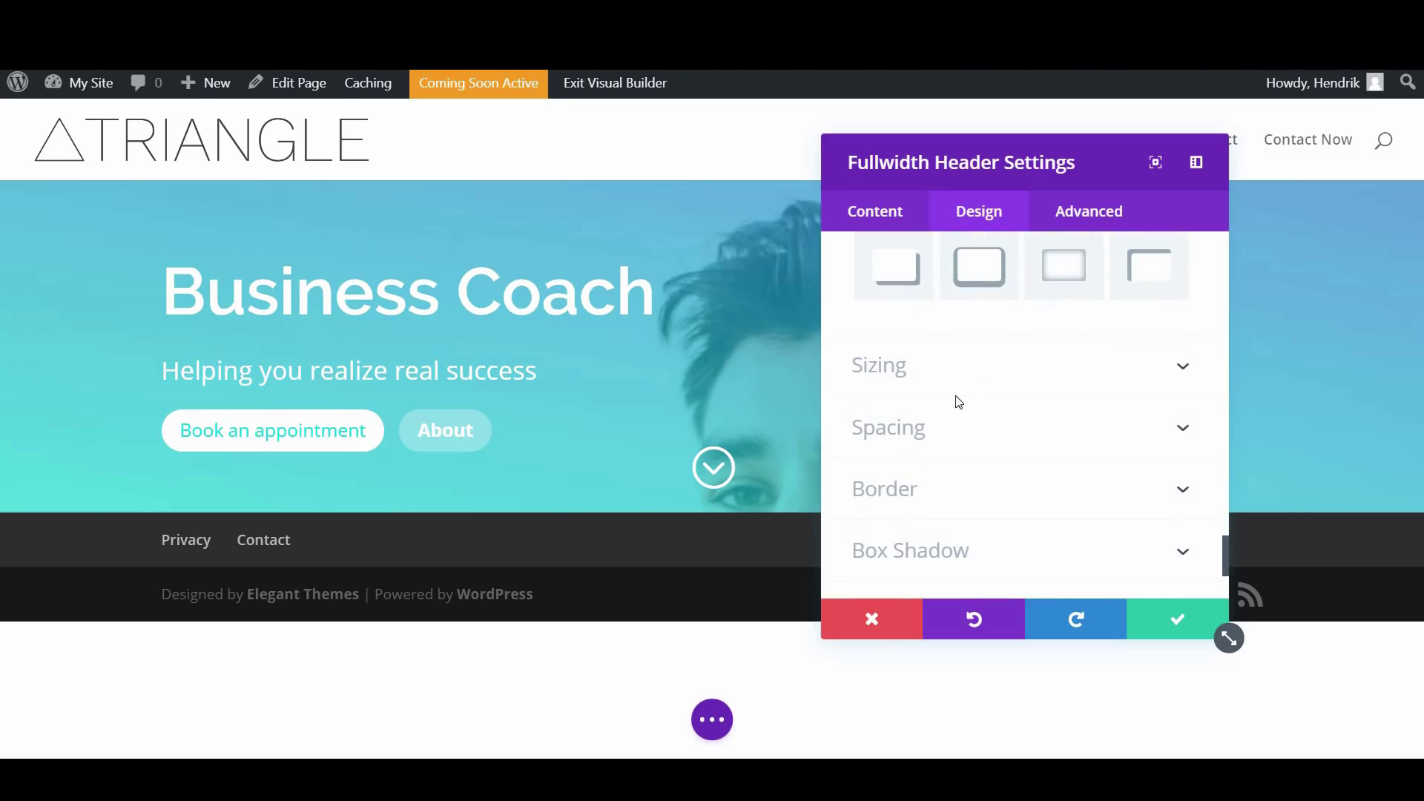
# Narrow the header's content width to 40% in the Sizing settings
pyautogui.click(1003, 379)
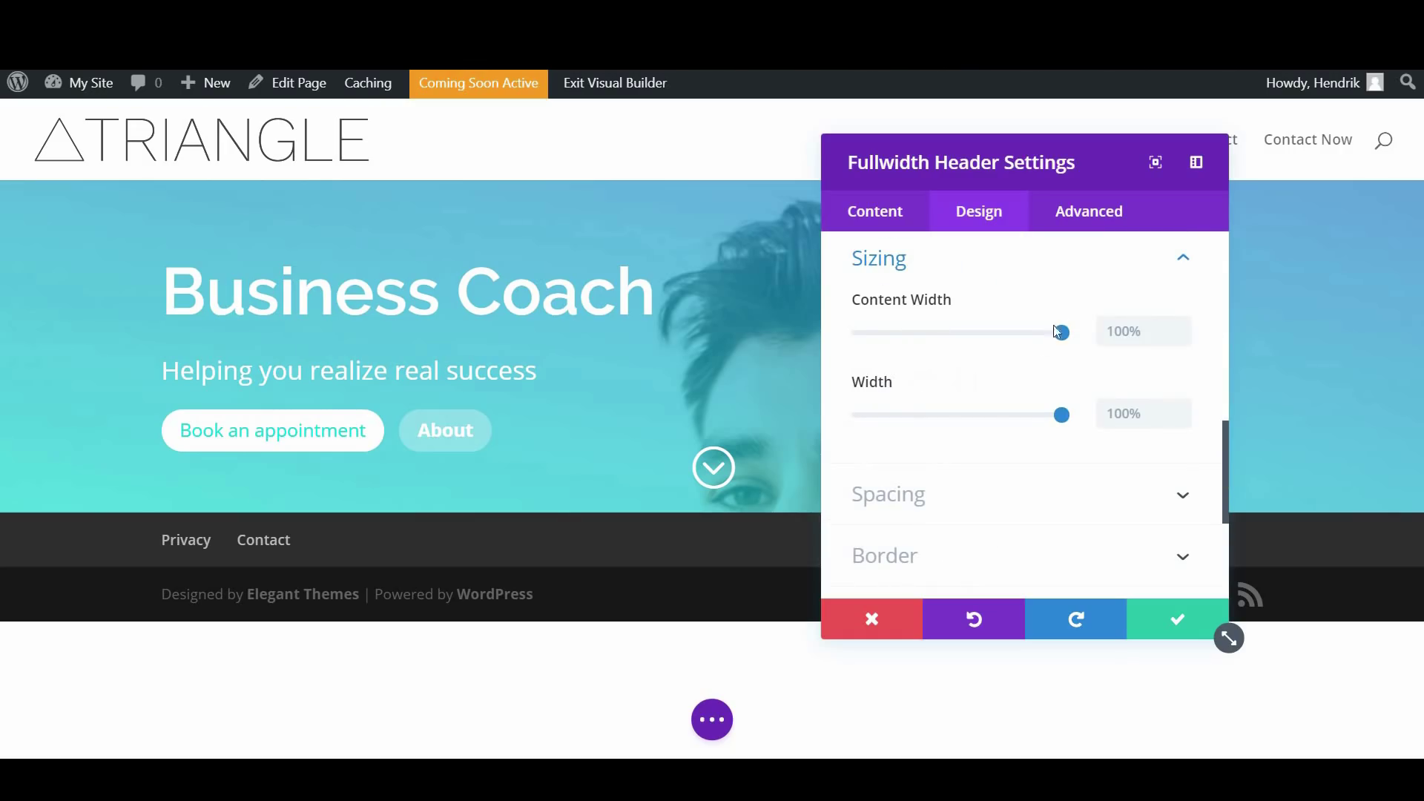
pyautogui.moveTo(1064, 340); pyautogui.dragTo(952, 362)
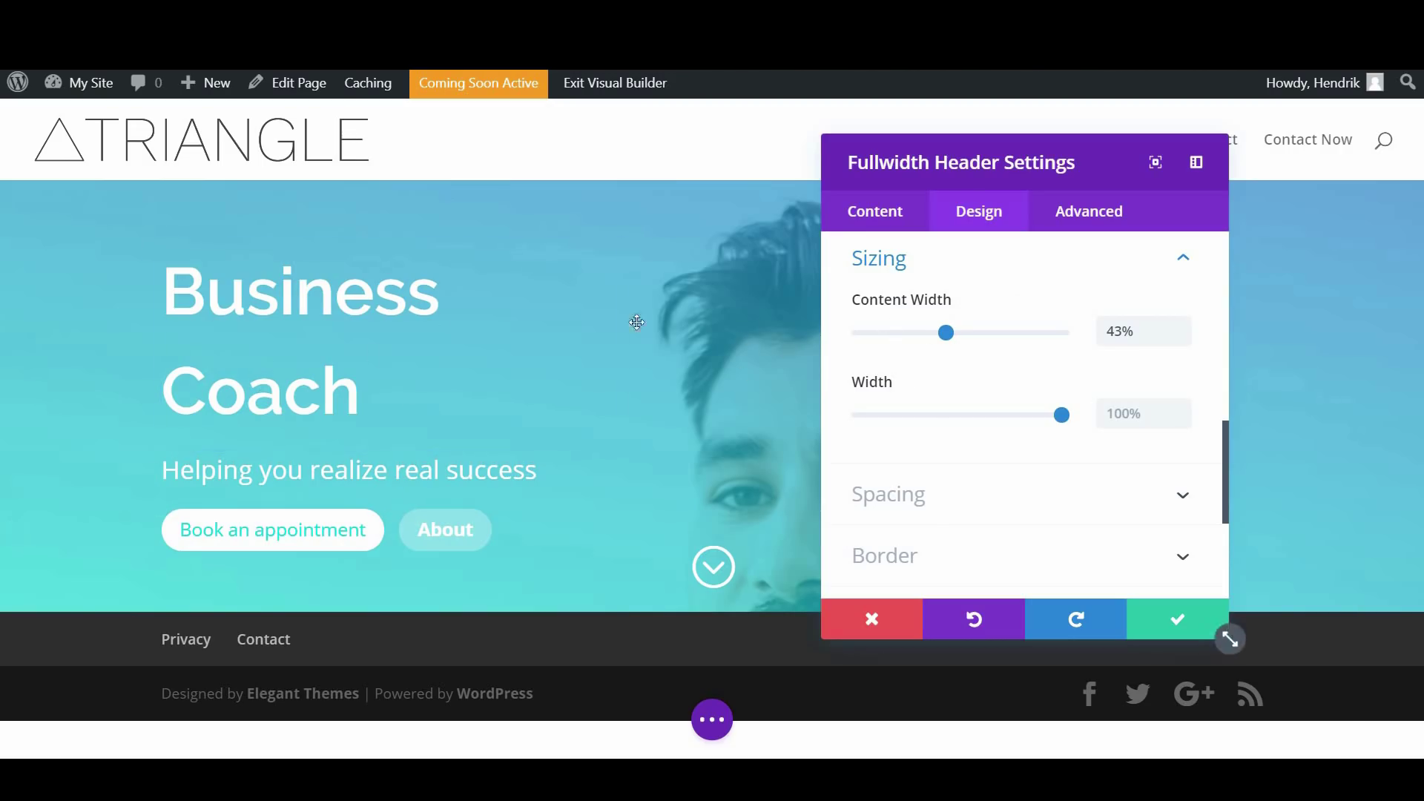
pyautogui.moveTo(947, 338)
pyautogui.mouseDown()
pyautogui.moveTo(926, 340)
pyautogui.moveTo(943, 341)
pyautogui.mouseUp()
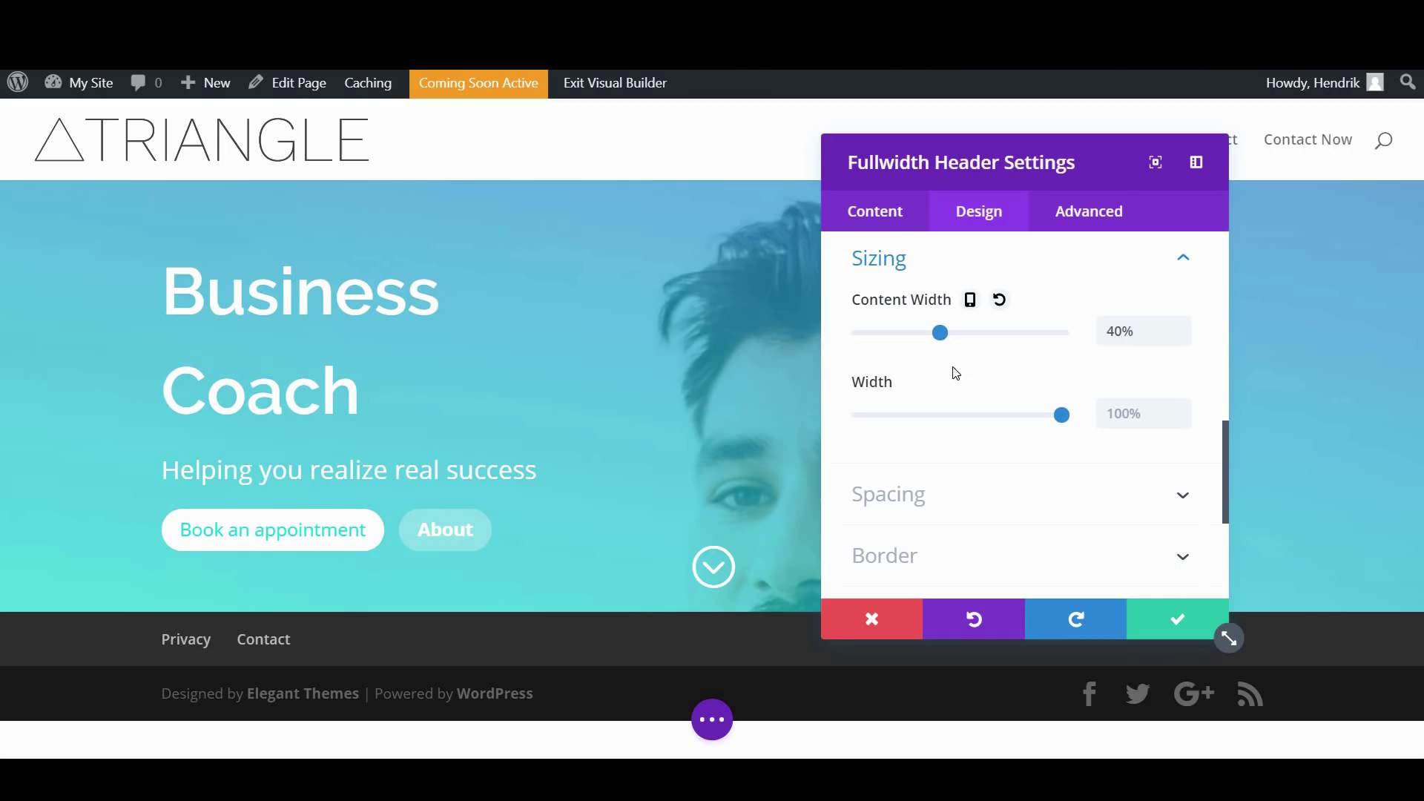
# Expand the Spacing section to reveal the custom margin and padding fields
pyautogui.scroll(-2, 956, 372)
pyautogui.scroll(2, 947, 378)
pyautogui.scroll(-2, 949, 380)
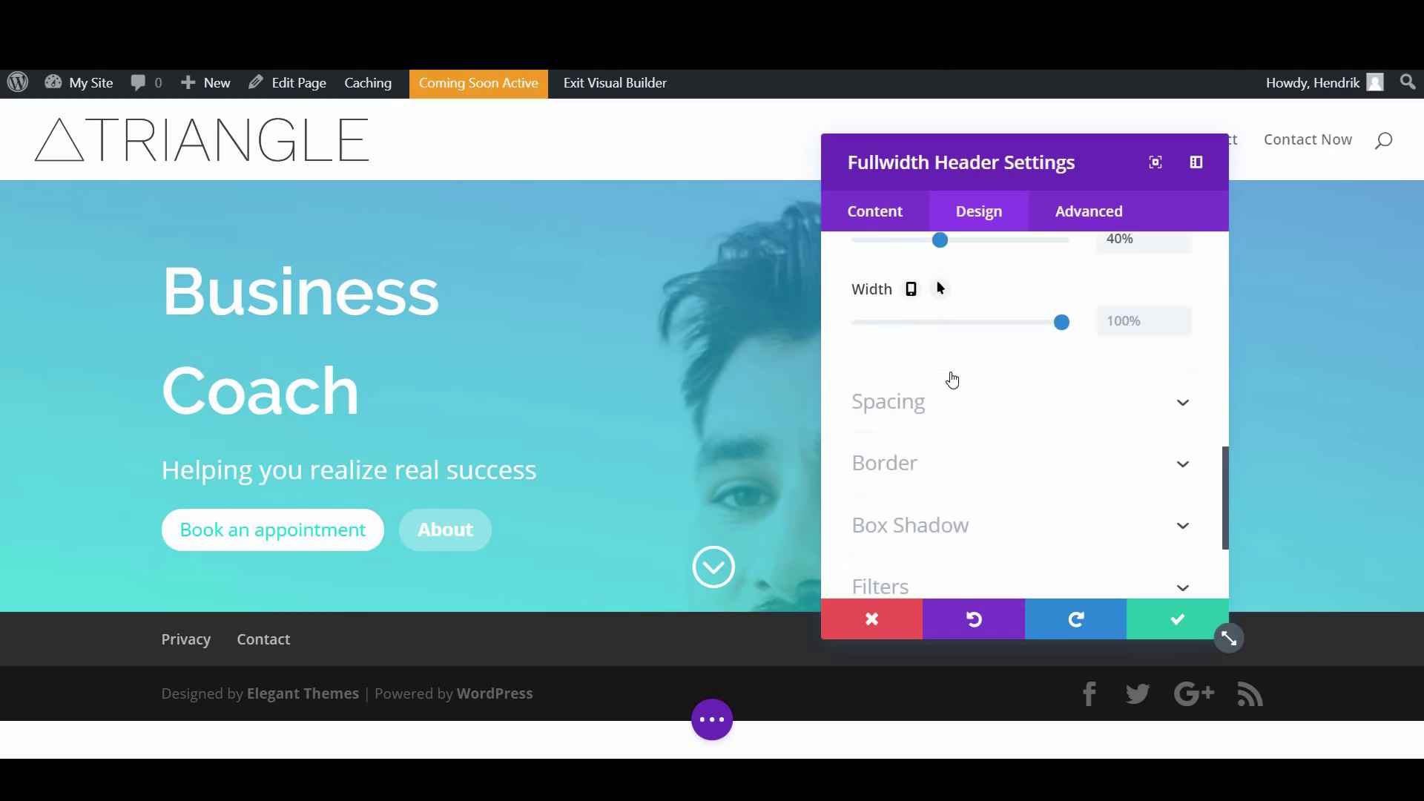
pyautogui.scroll(-2, 952, 380)
pyautogui.click(928, 327)
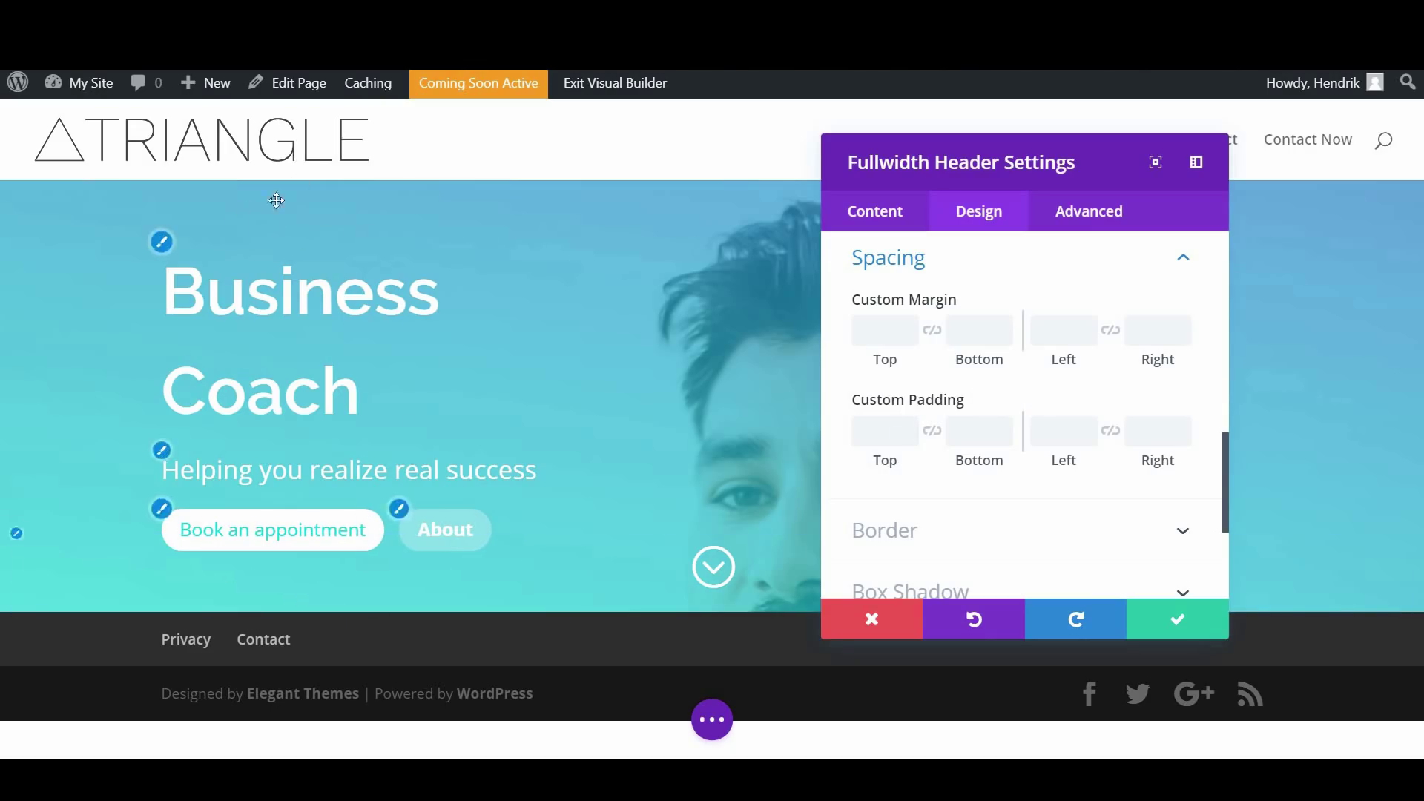
# Set the header's custom top and bottom padding to 10vw
pyautogui.click(887, 430)
pyautogui.write('10pxv')
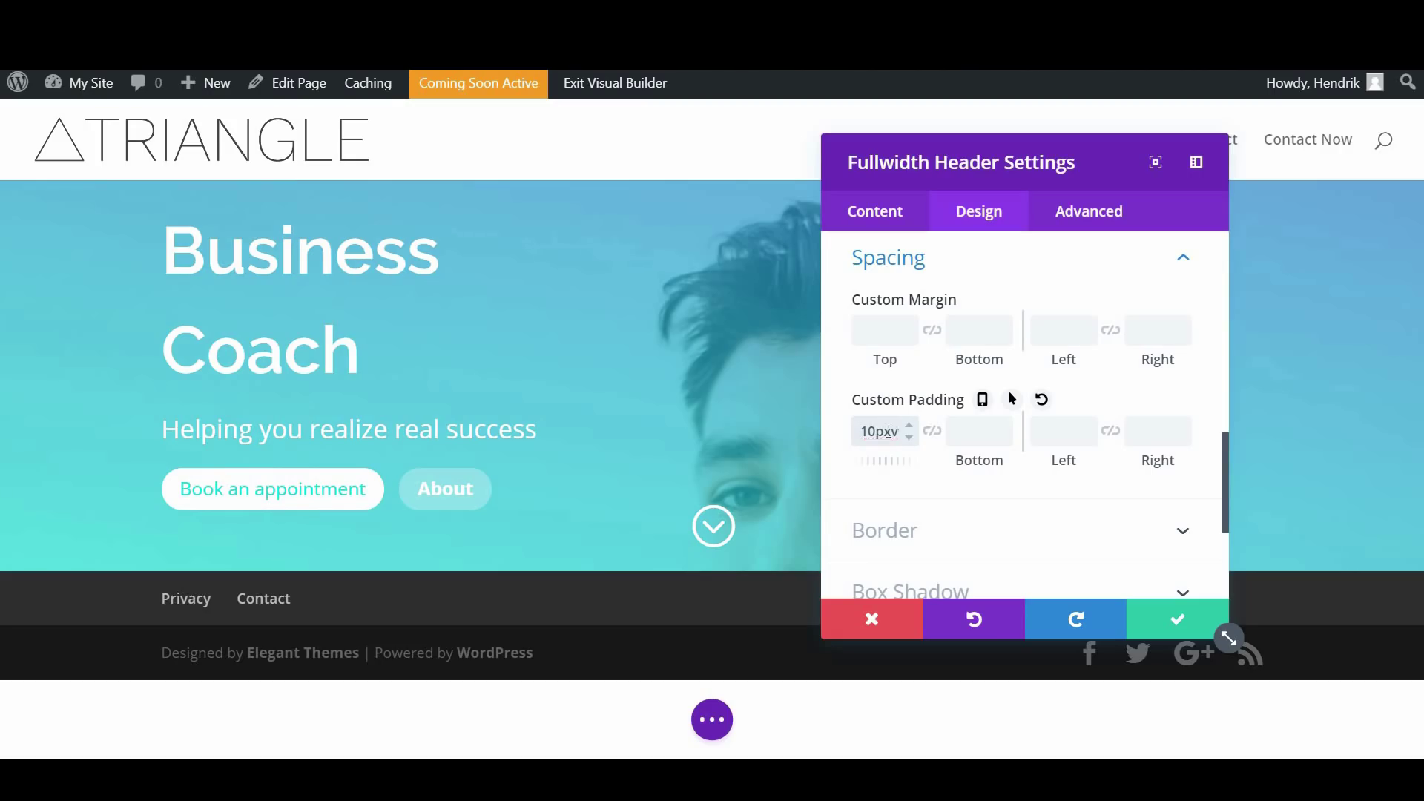
pyautogui.press('BackSpace')
pyautogui.press('BackSpace')
pyautogui.press('BackSpace')
pyautogui.write('vw')
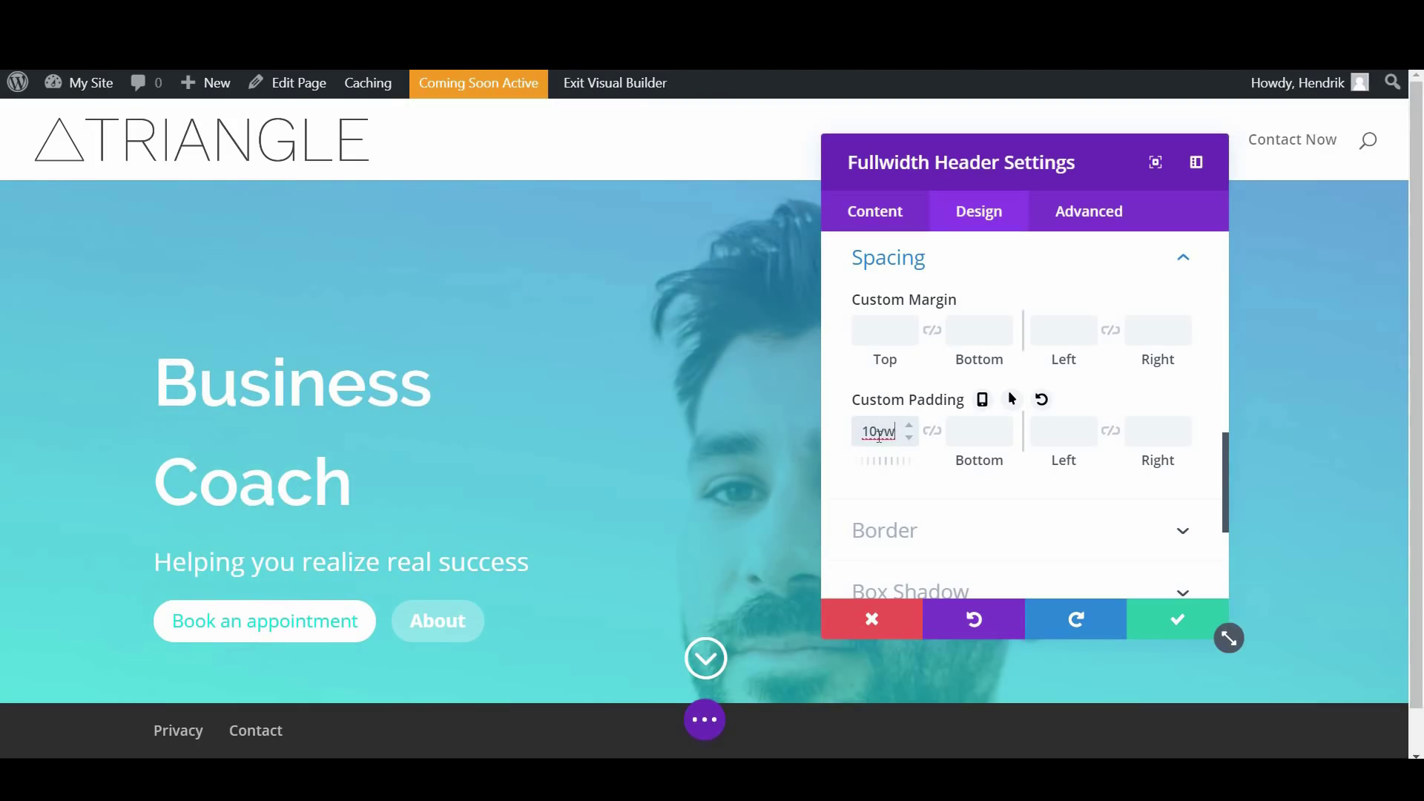
pyautogui.click(974, 431)
pyautogui.write('10v')
pyautogui.press('BackSpace')
pyautogui.write('px2')
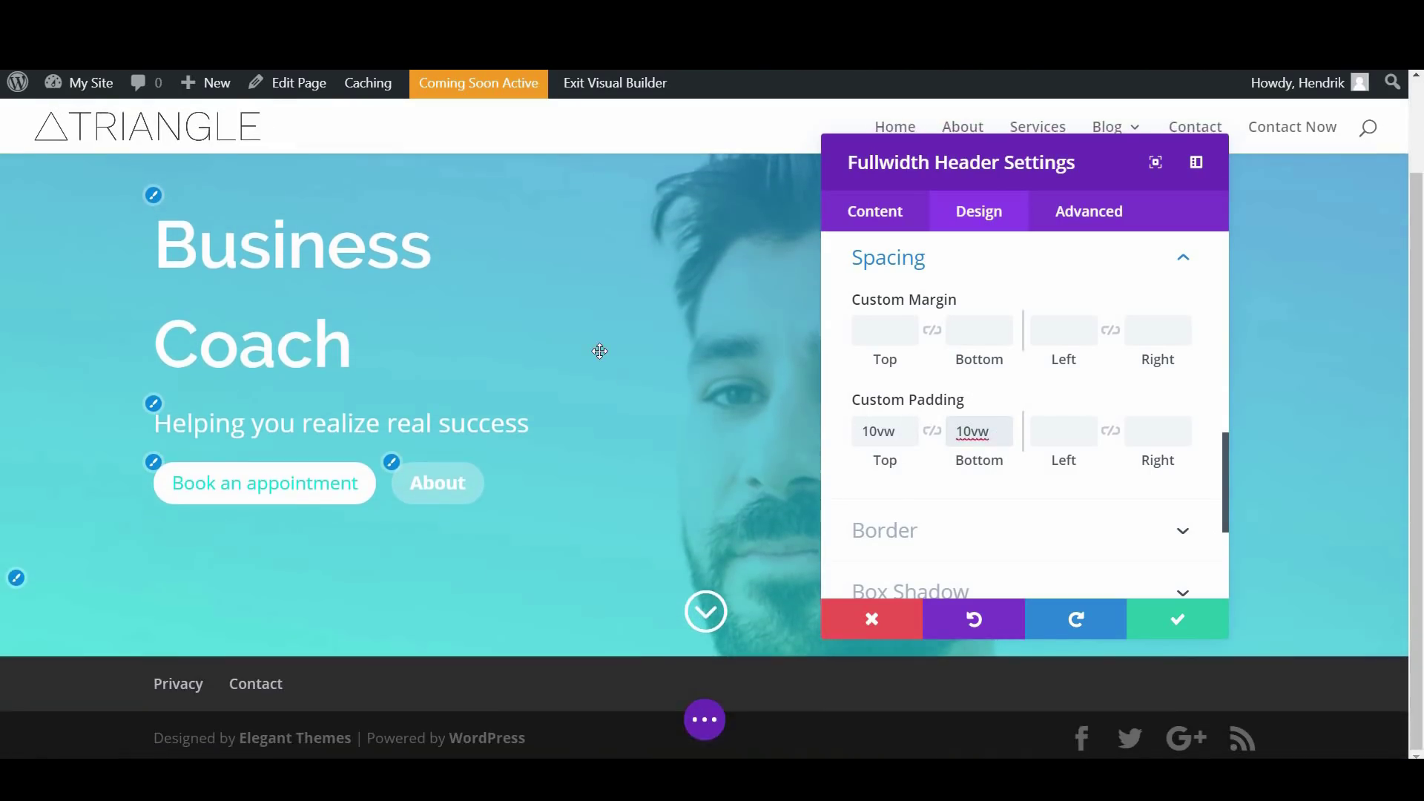
pyautogui.scroll(2, 599, 350)
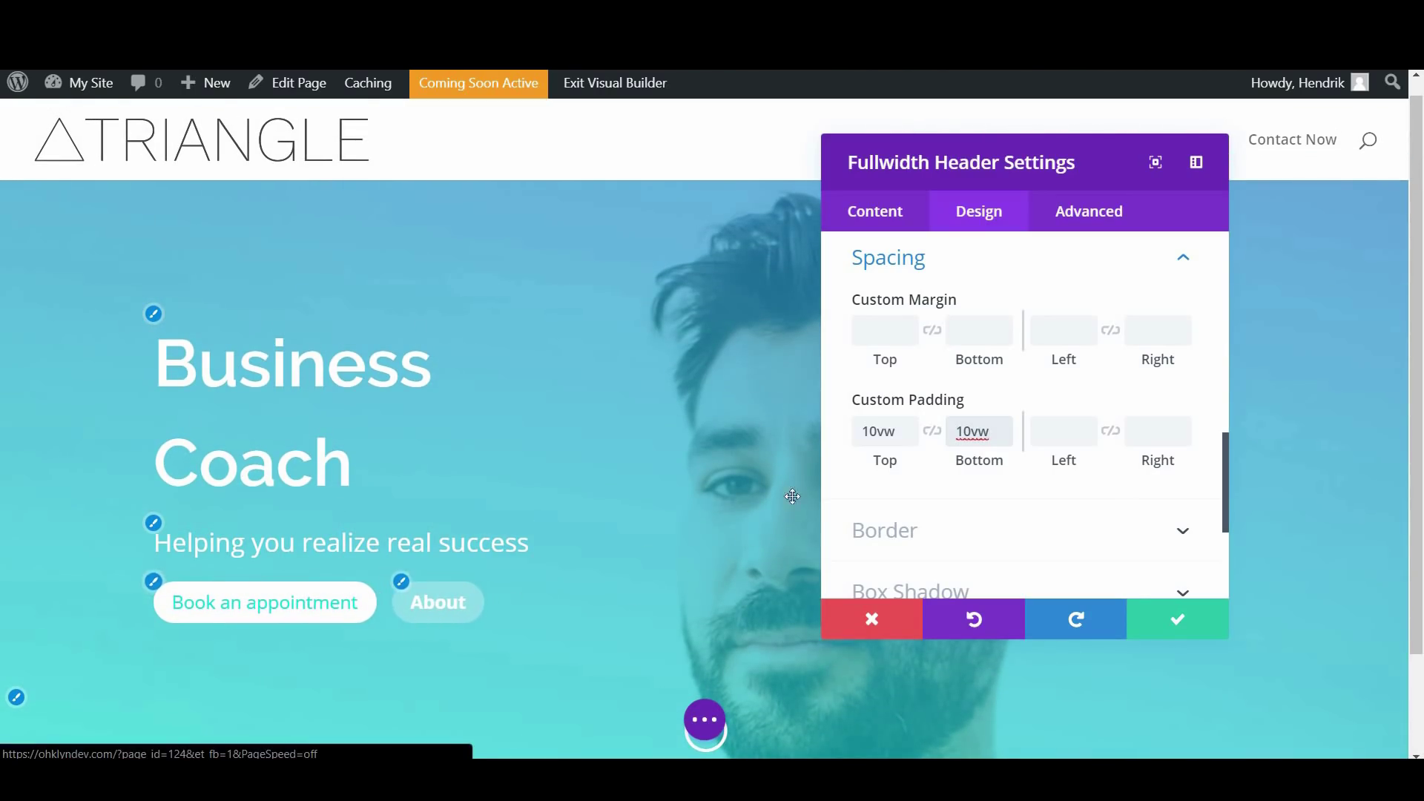
pyautogui.scroll(-3, 1112, 482)
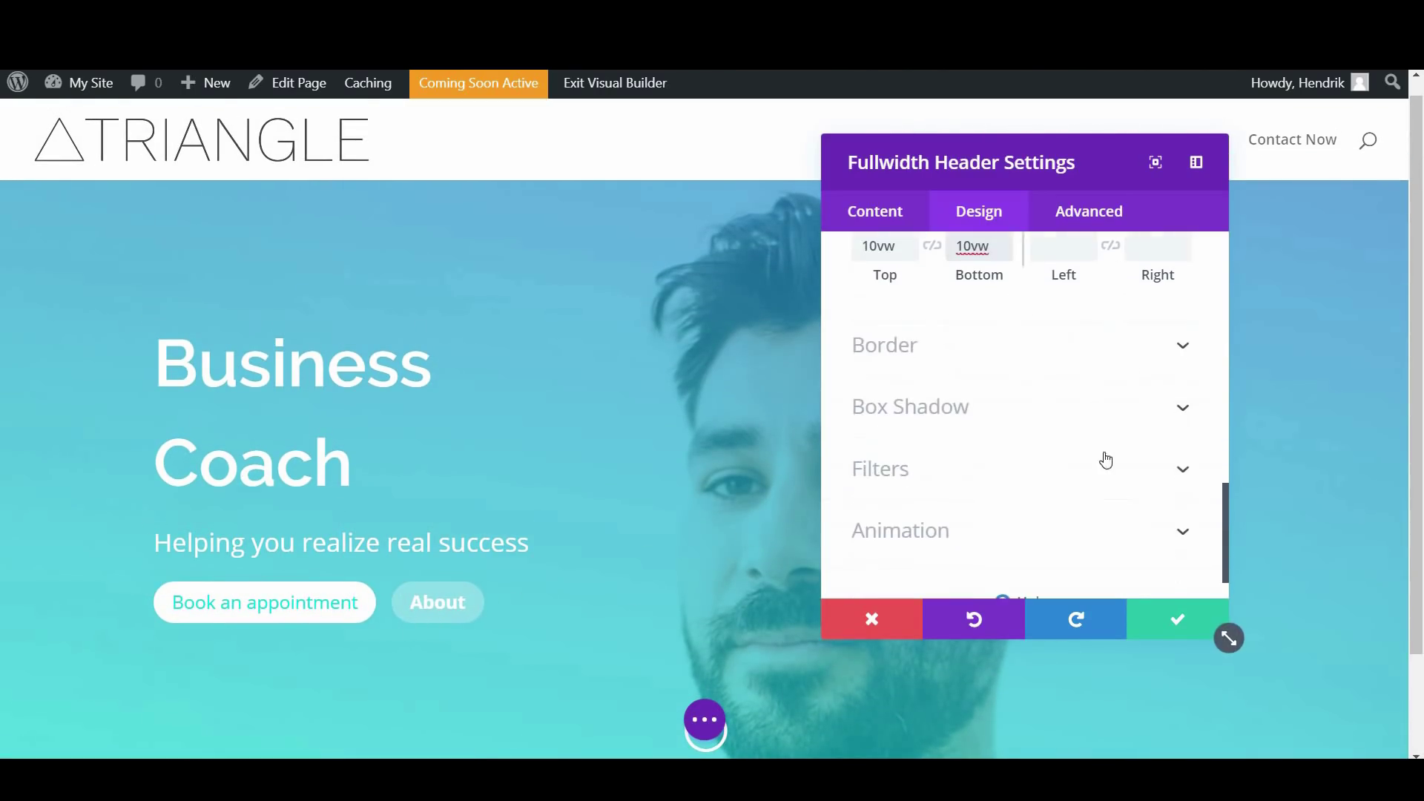
# Expand the header's Border options and scroll down toward Animation
pyautogui.click(983, 343)
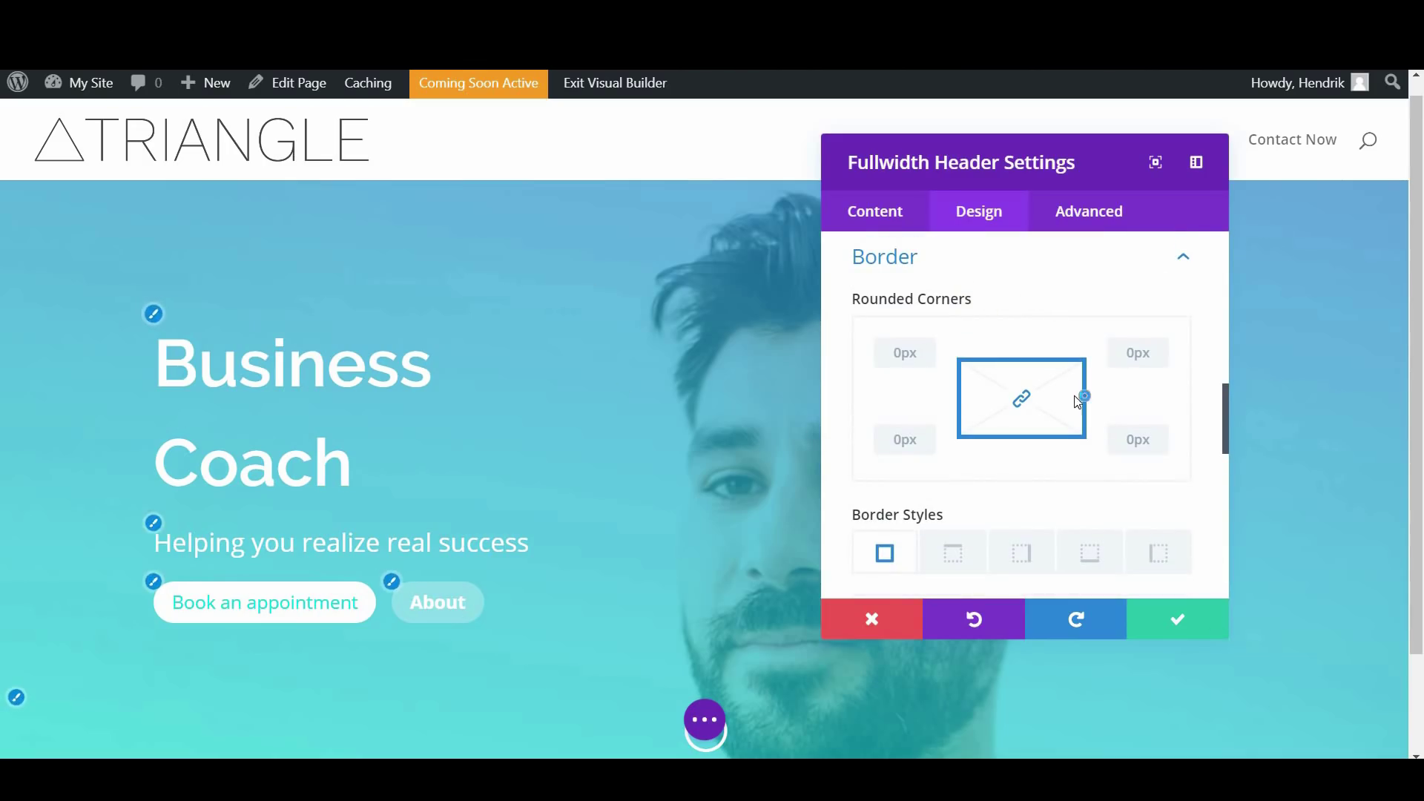
pyautogui.scroll(-4, 1034, 411)
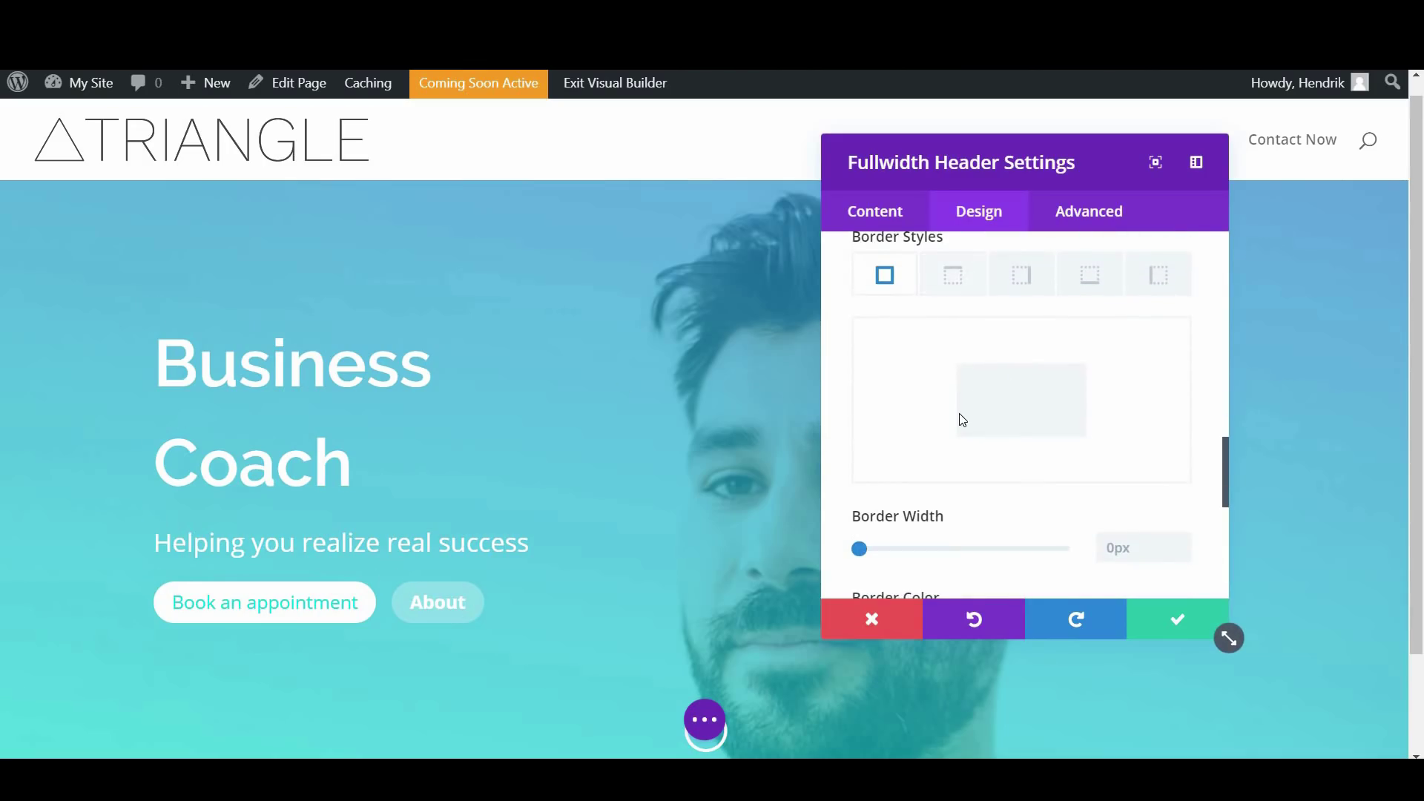
pyautogui.scroll(-7, 962, 420)
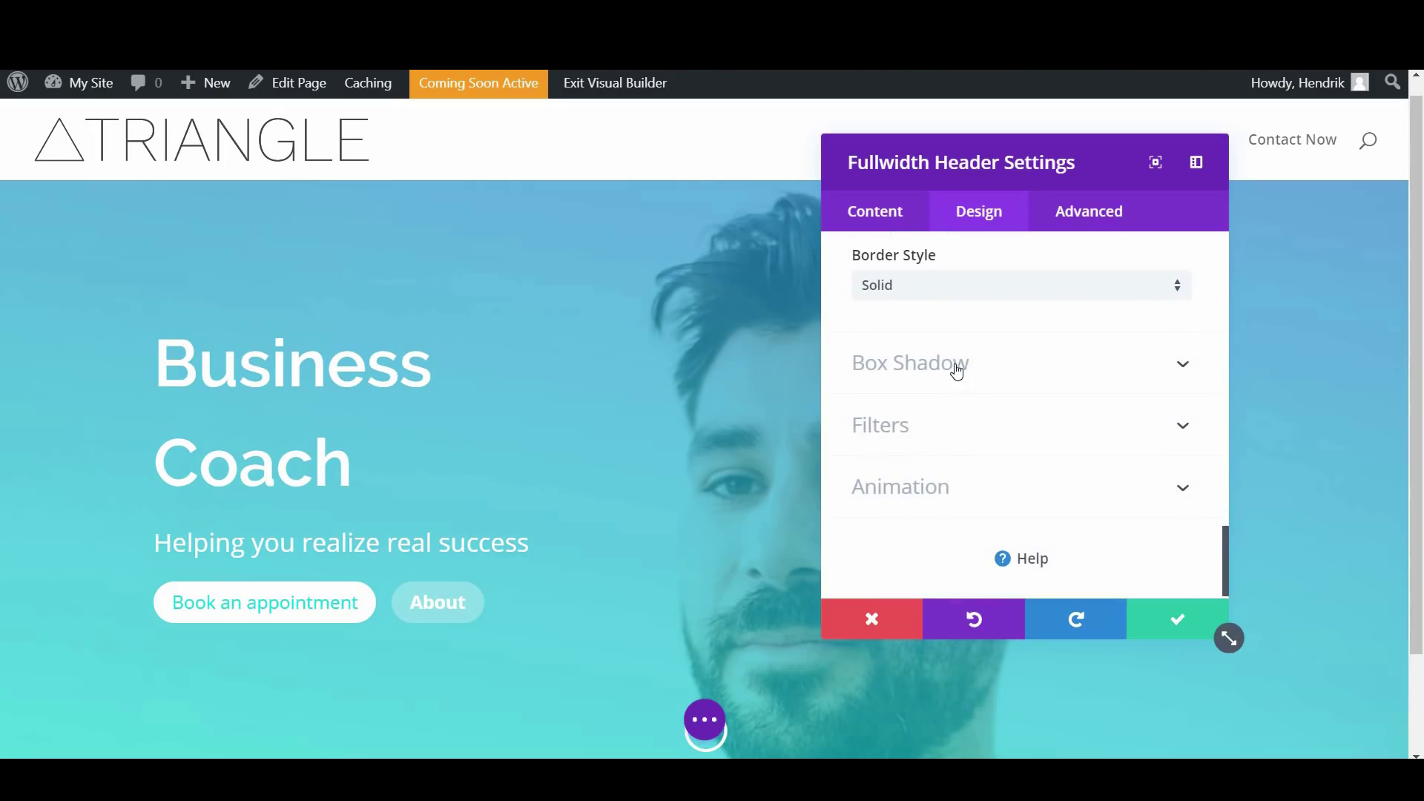
pyautogui.scroll(-1, 930, 424)
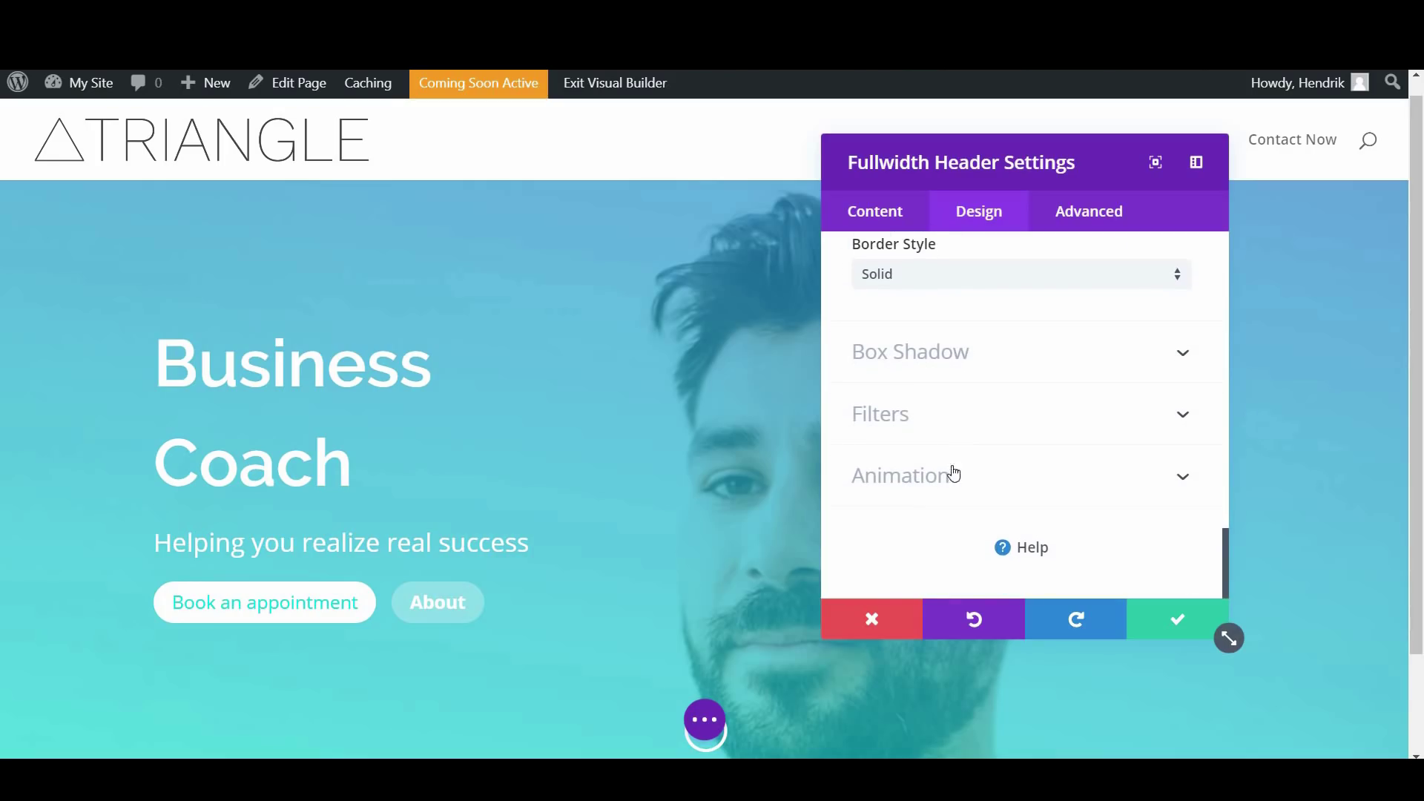
# Preview Flip, Fold, Roll and Bounce, then apply a Fade animation with an Ease-In-Out curve
pyautogui.click(949, 480)
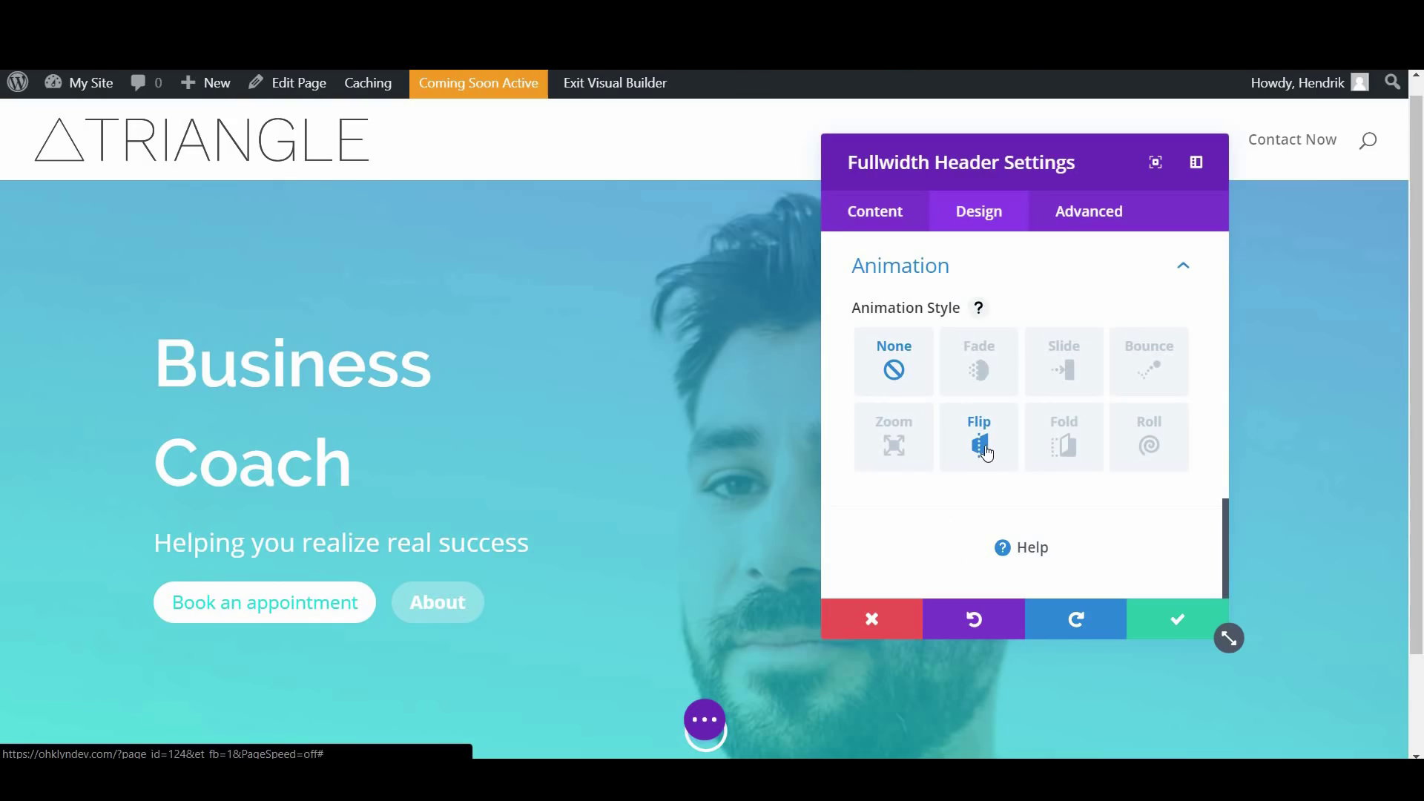
pyautogui.click(986, 449)
pyautogui.click(1057, 453)
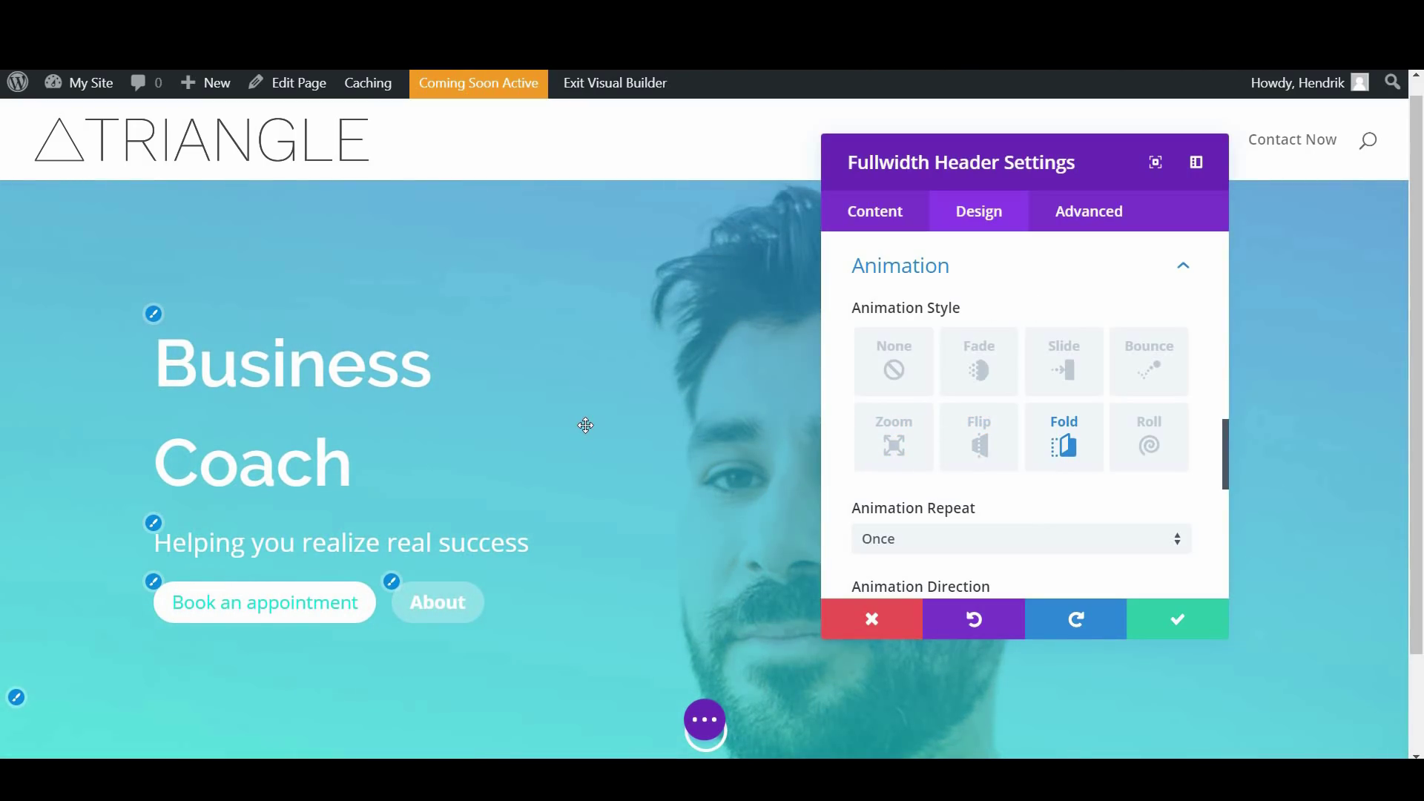
pyautogui.click(1150, 441)
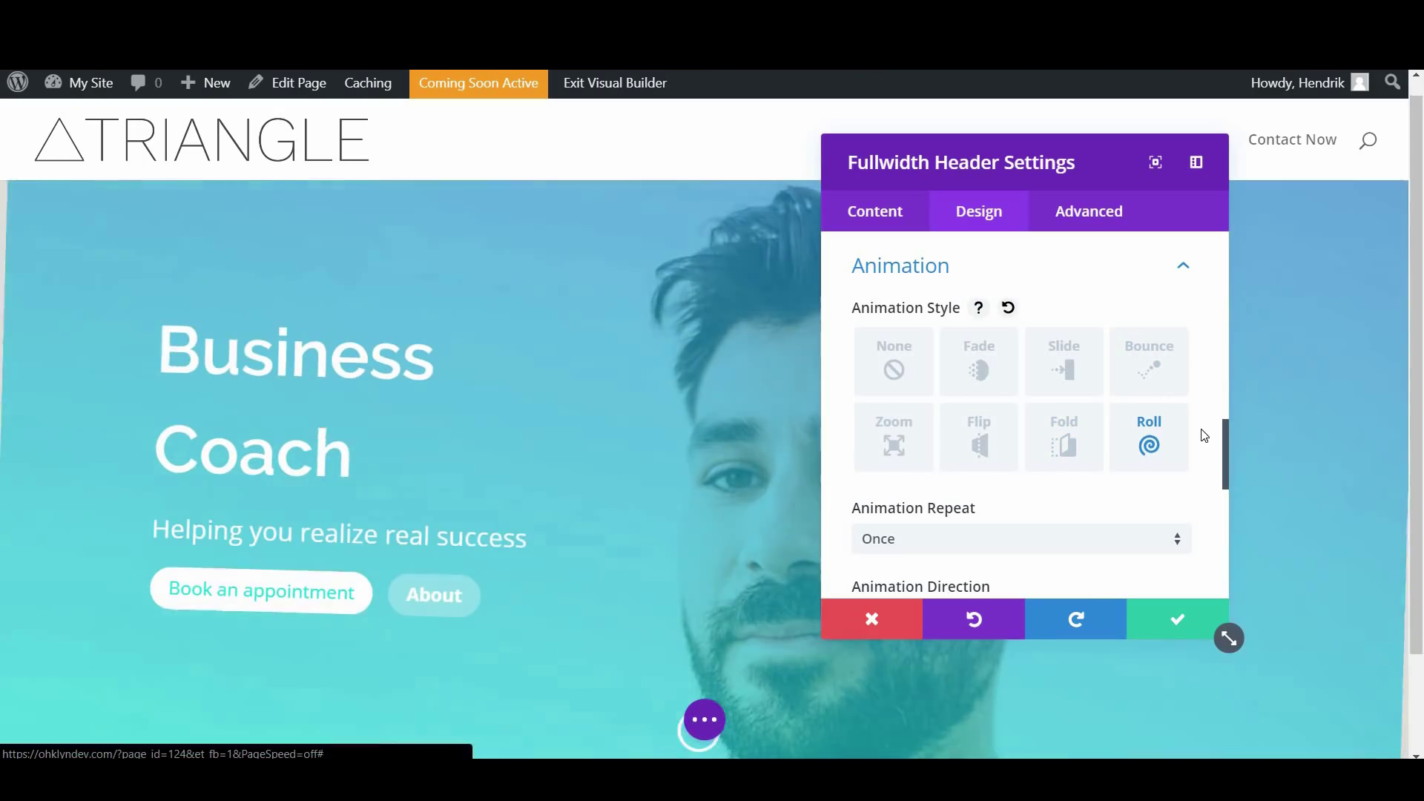
pyautogui.click(1155, 370)
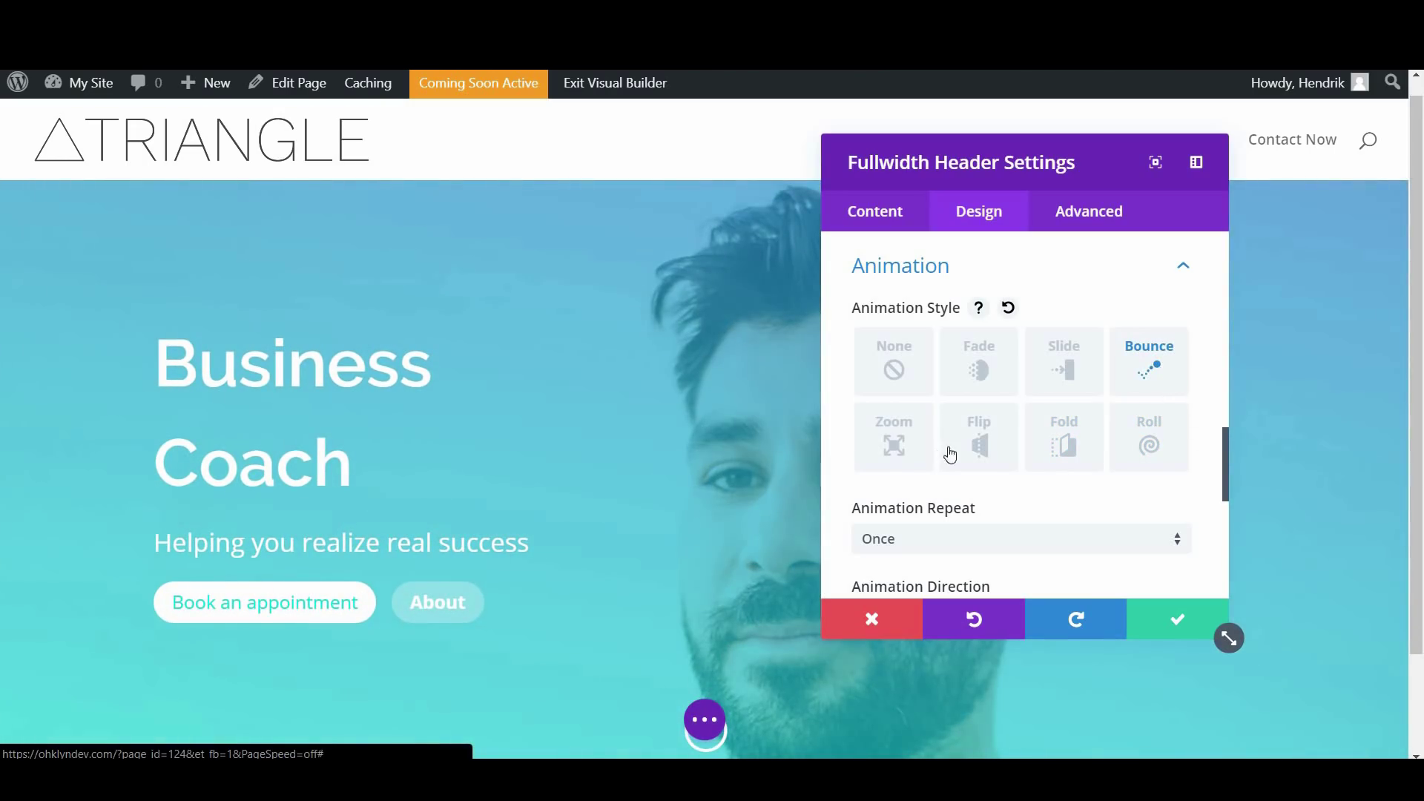
pyautogui.click(965, 391)
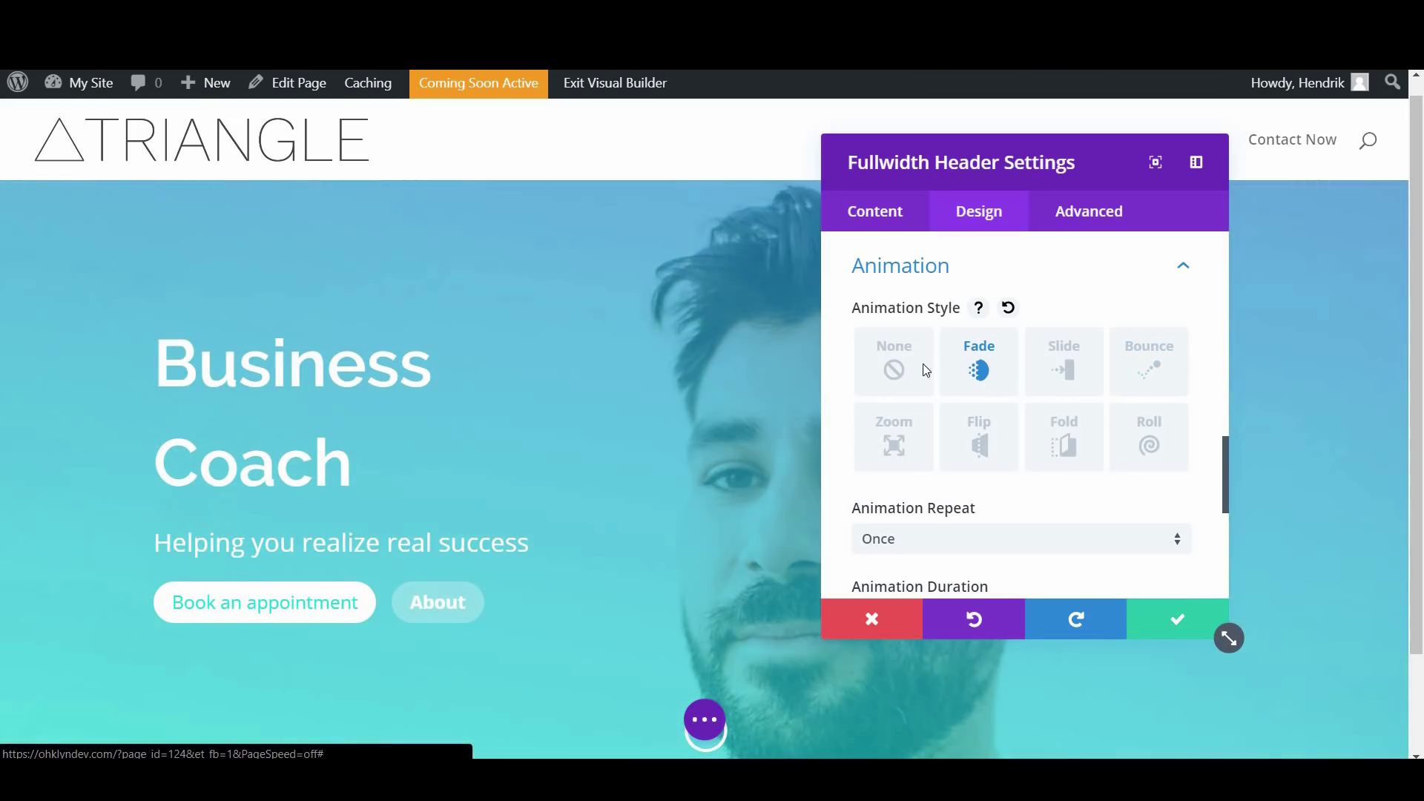
pyautogui.scroll(-3, 1051, 514)
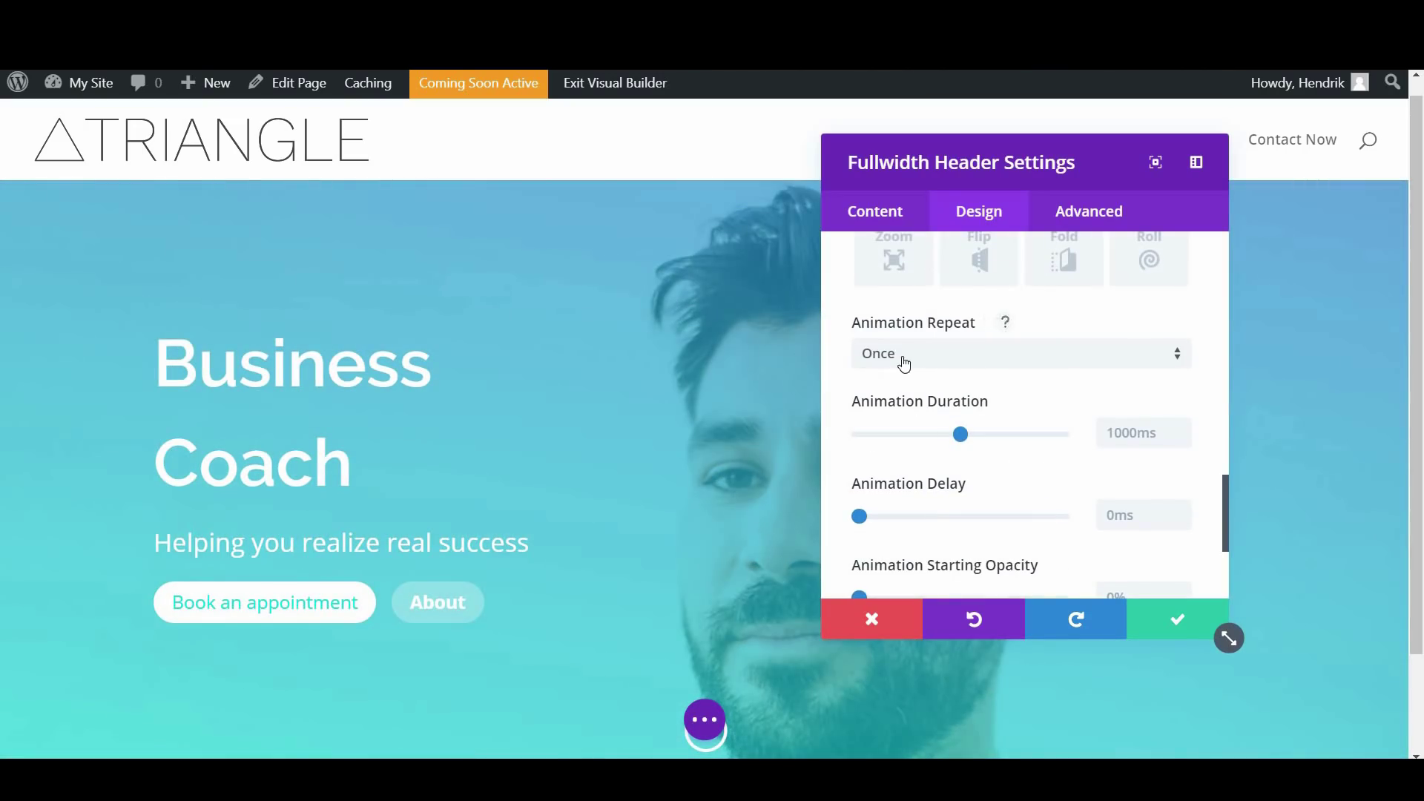
pyautogui.scroll(-2, 936, 365)
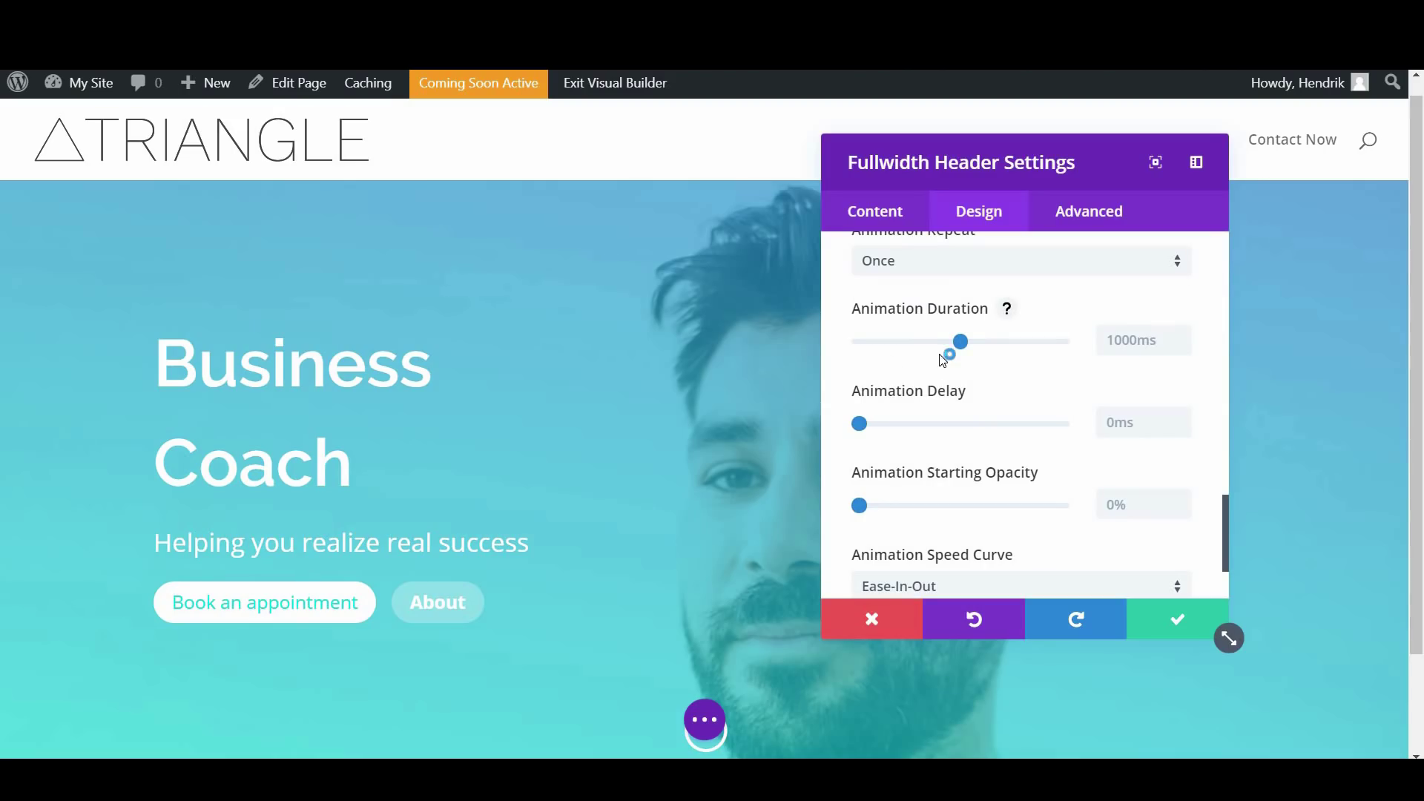
pyautogui.scroll(-2, 1080, 438)
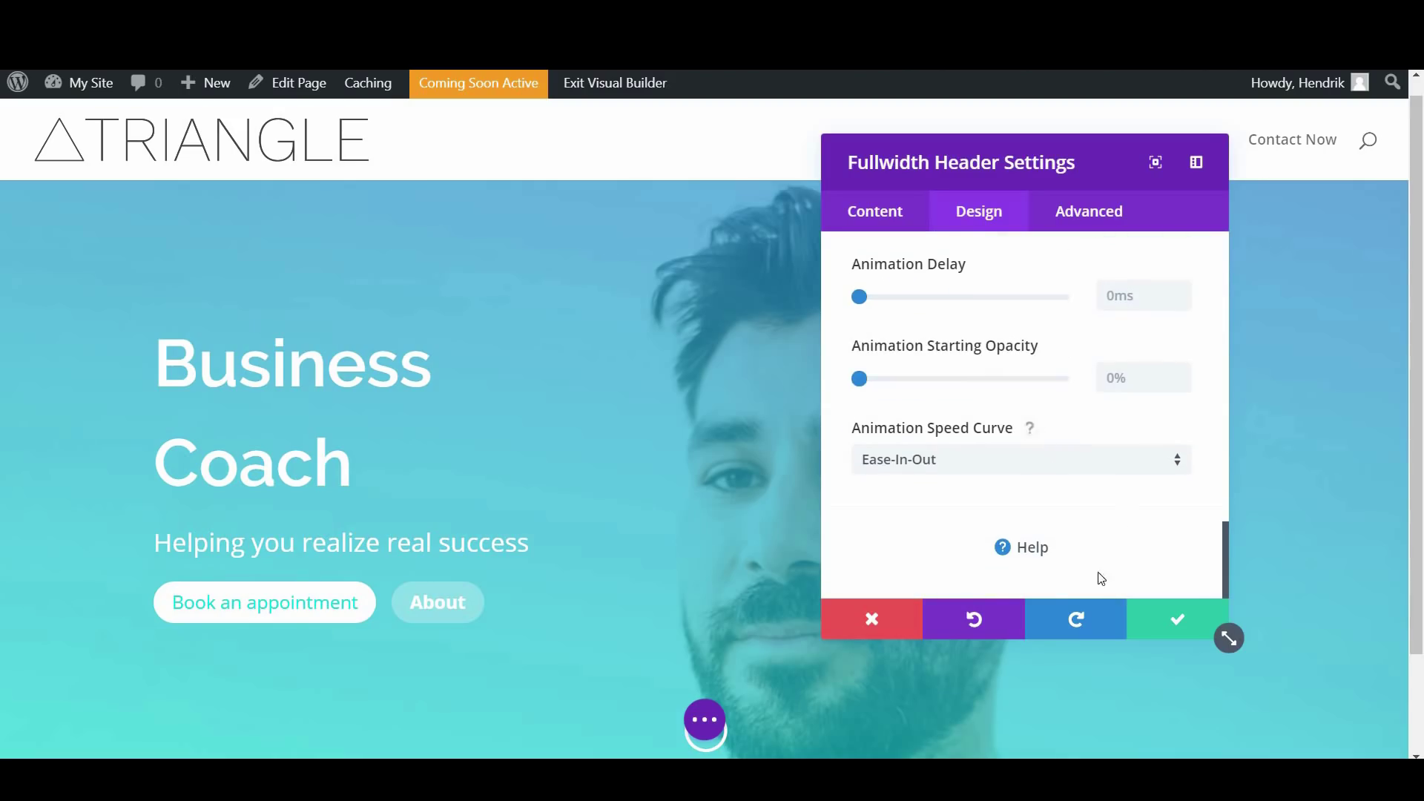
# Save the header settings and insert a new Regular section below the header
pyautogui.click(1150, 628)
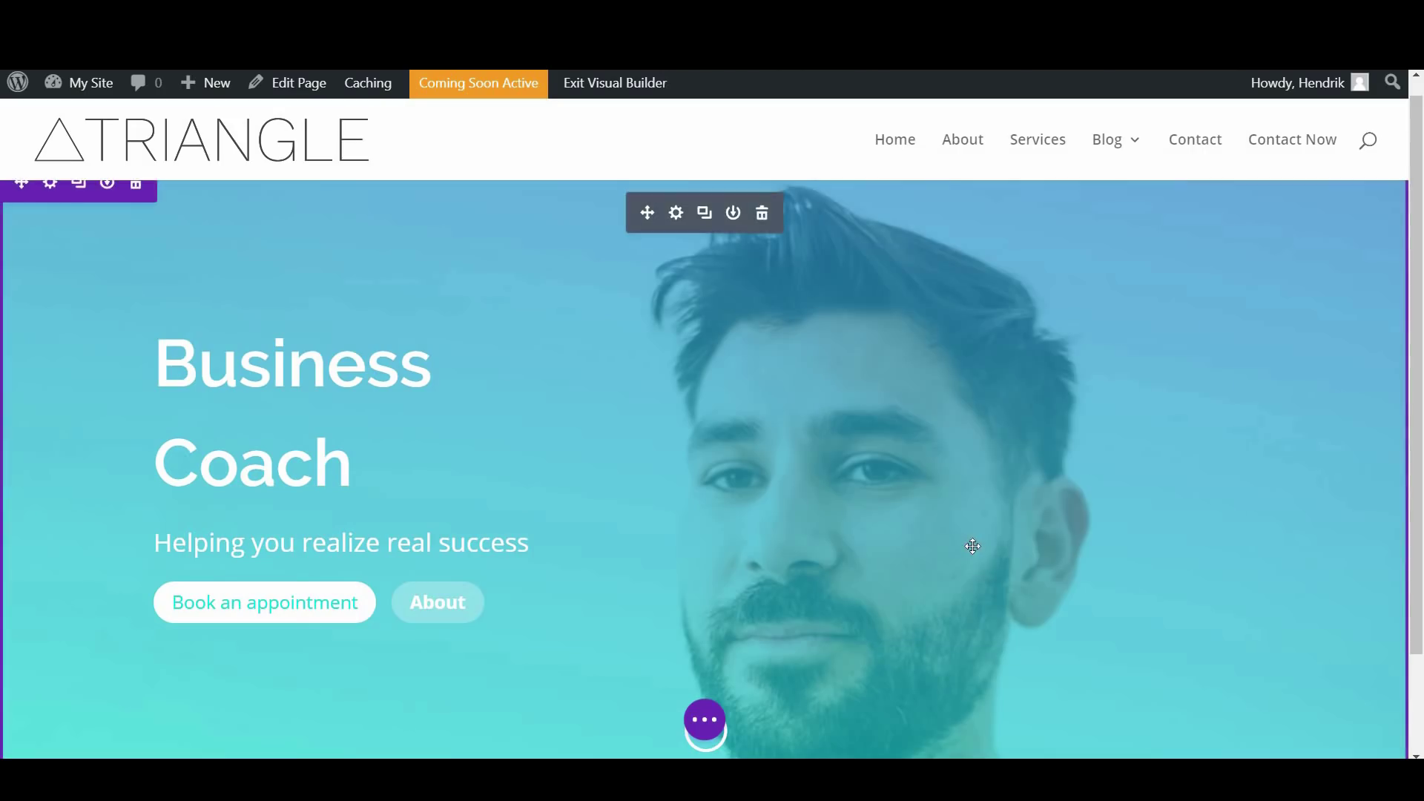
pyautogui.scroll(-2, 972, 547)
pyautogui.scroll(2, 613, 378)
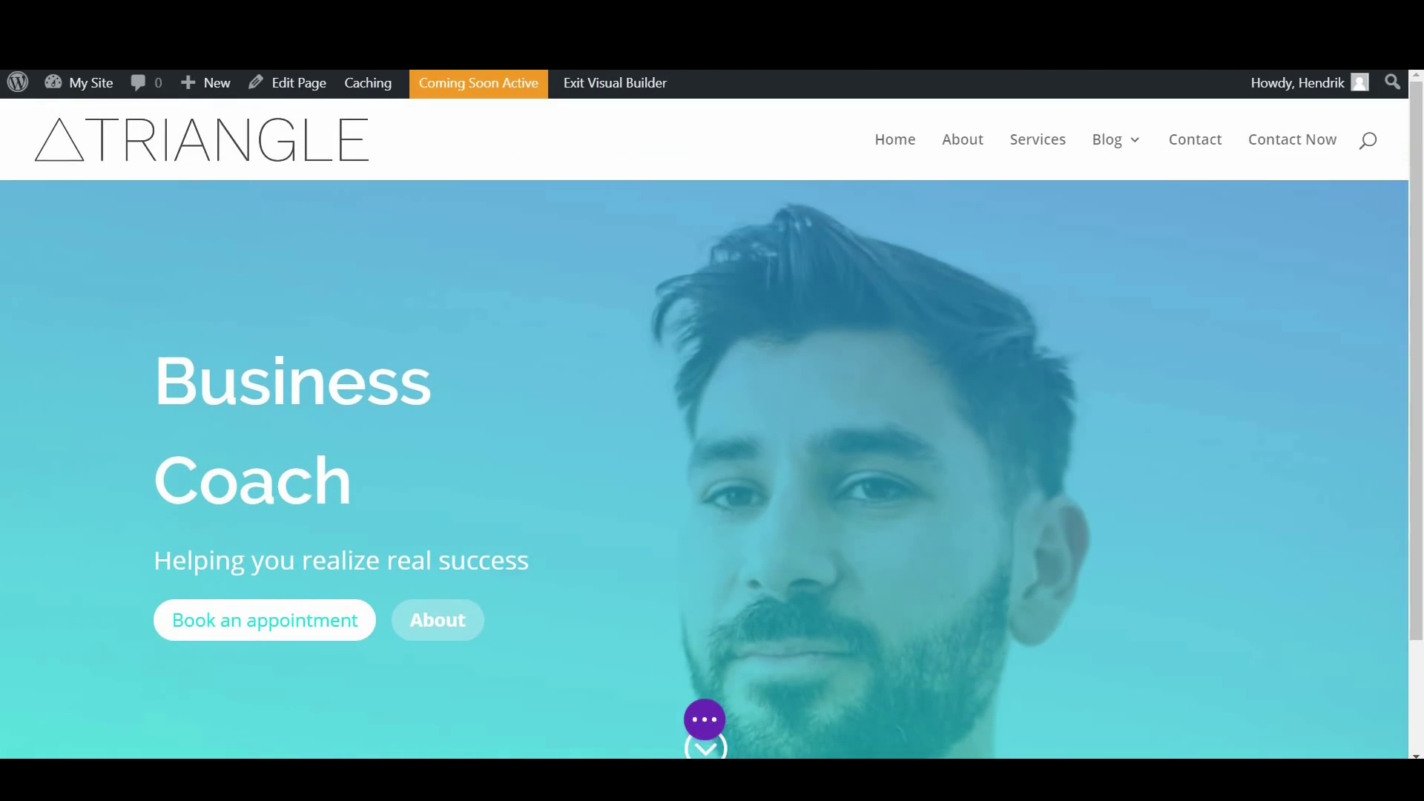
pyautogui.scroll(-5, 915, 352)
pyautogui.scroll(-1, 915, 352)
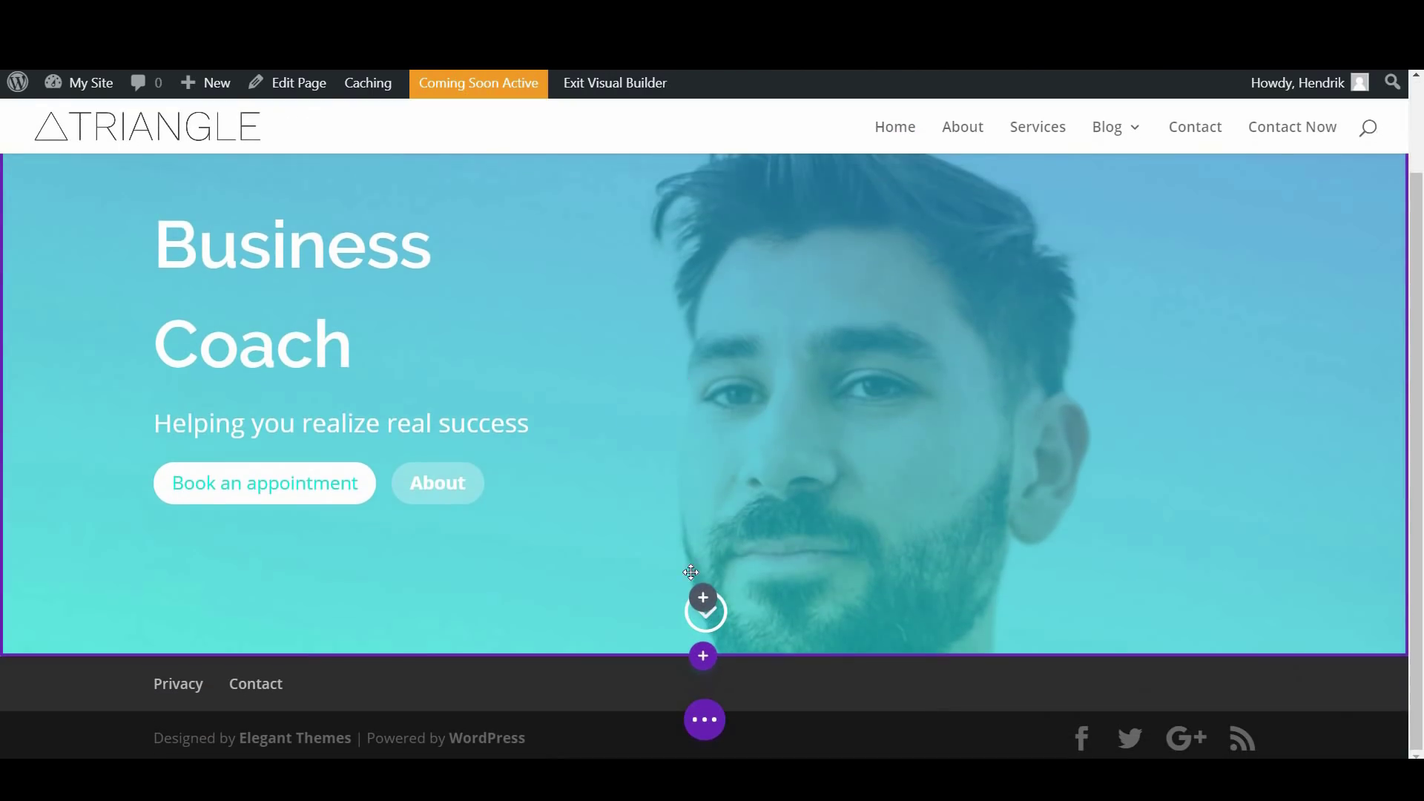
pyautogui.click(705, 658)
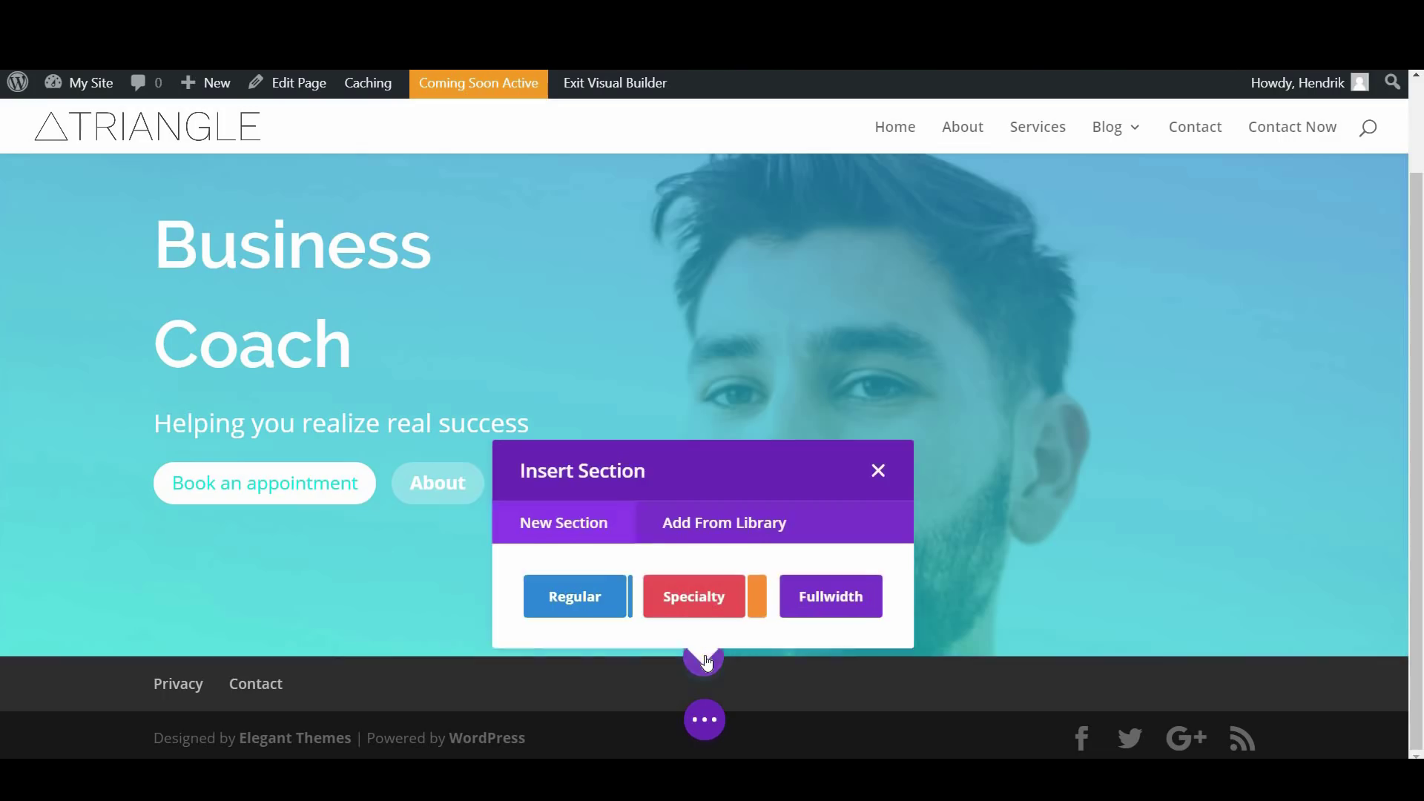
pyautogui.click(589, 593)
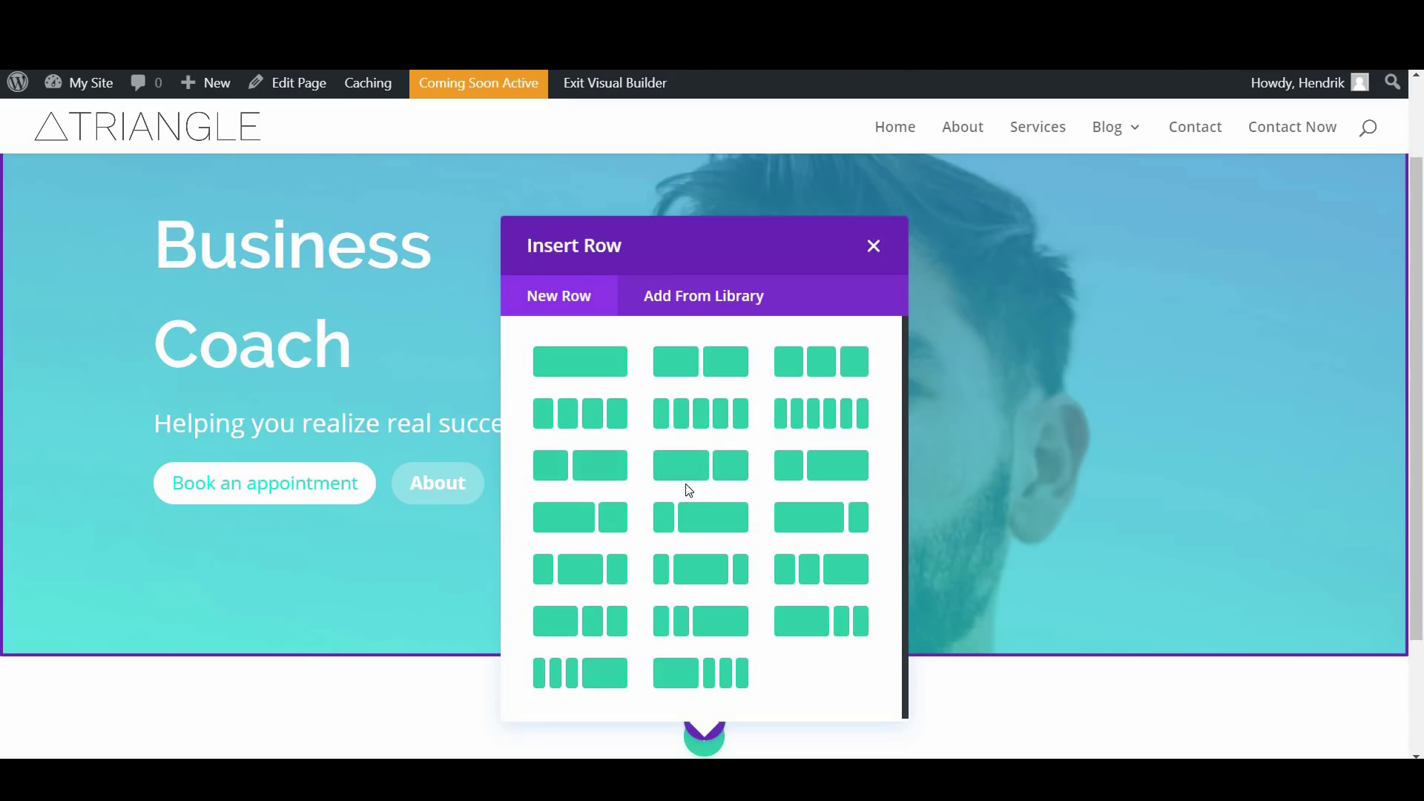
# Add a one-column row below the Business Coach hero and insert a Text module into it
pyautogui.click(599, 343)
pyautogui.click(591, 374)
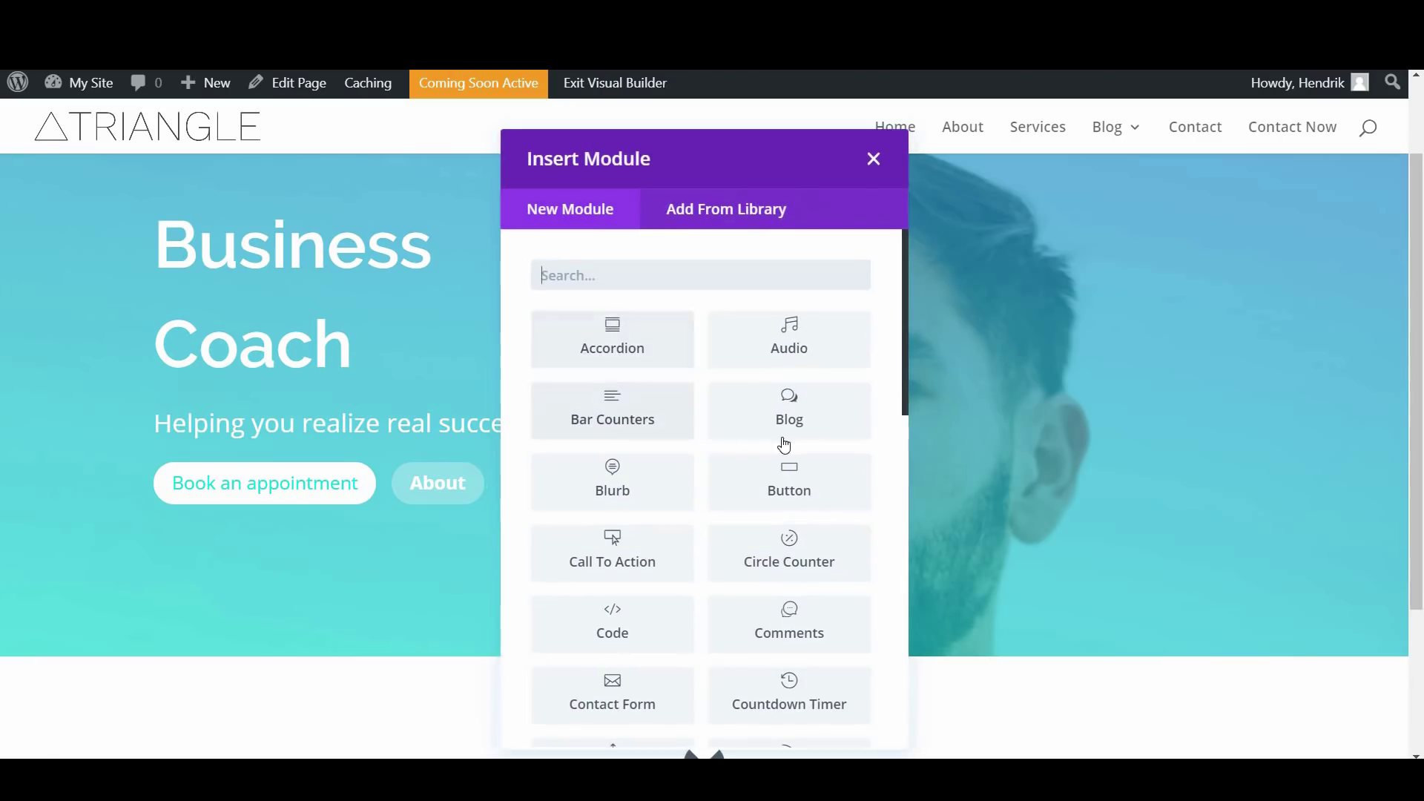
pyautogui.scroll(-5, 844, 465)
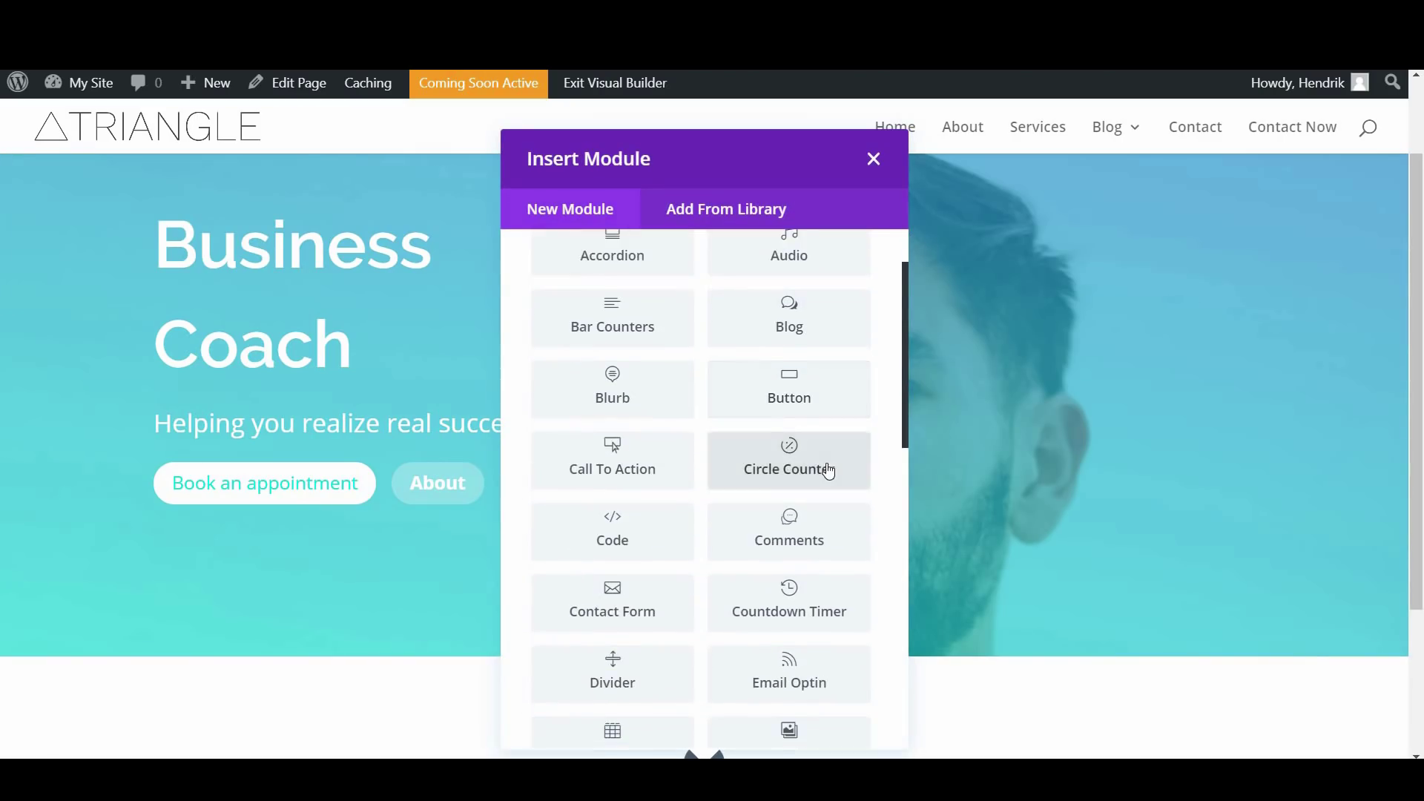
pyautogui.scroll(-7, 825, 480)
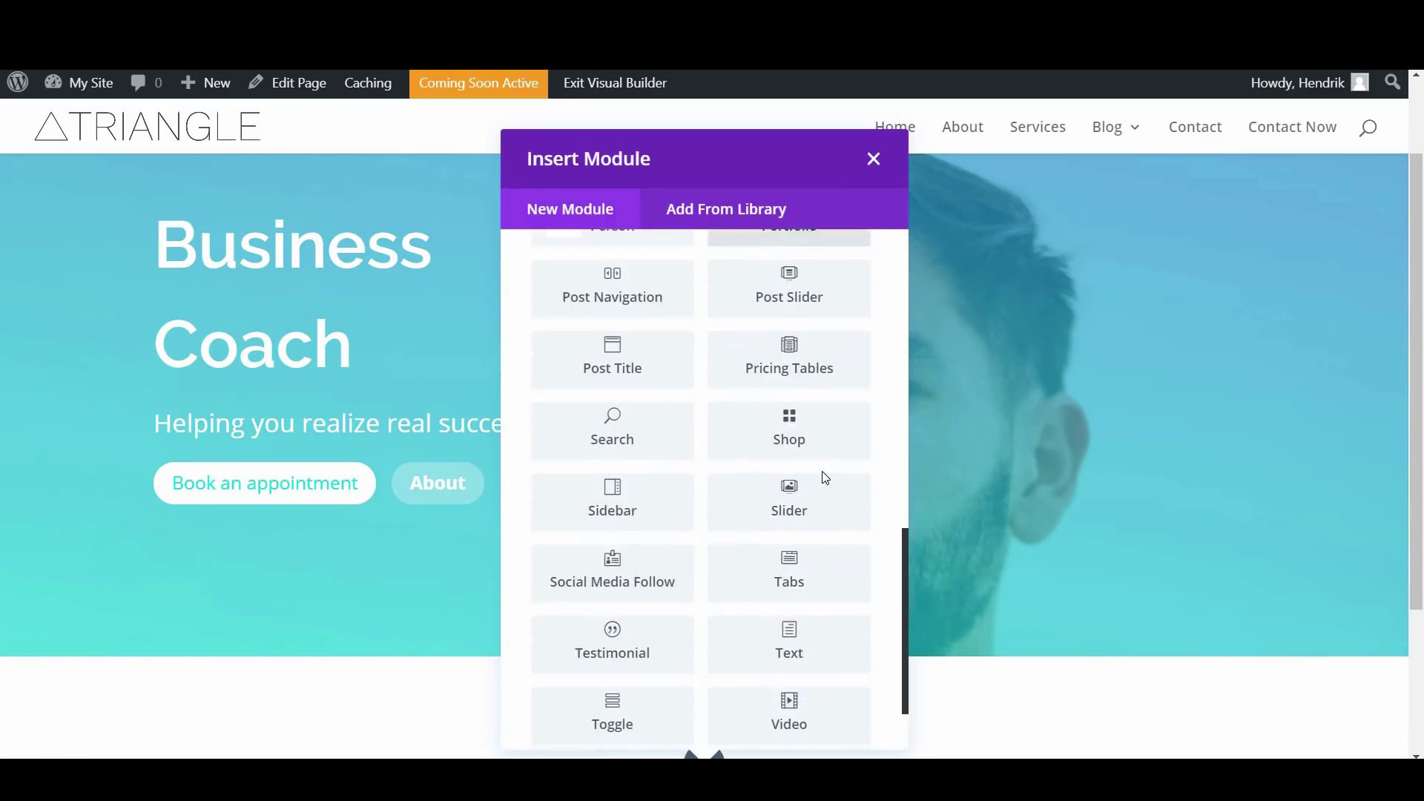
pyautogui.click(795, 556)
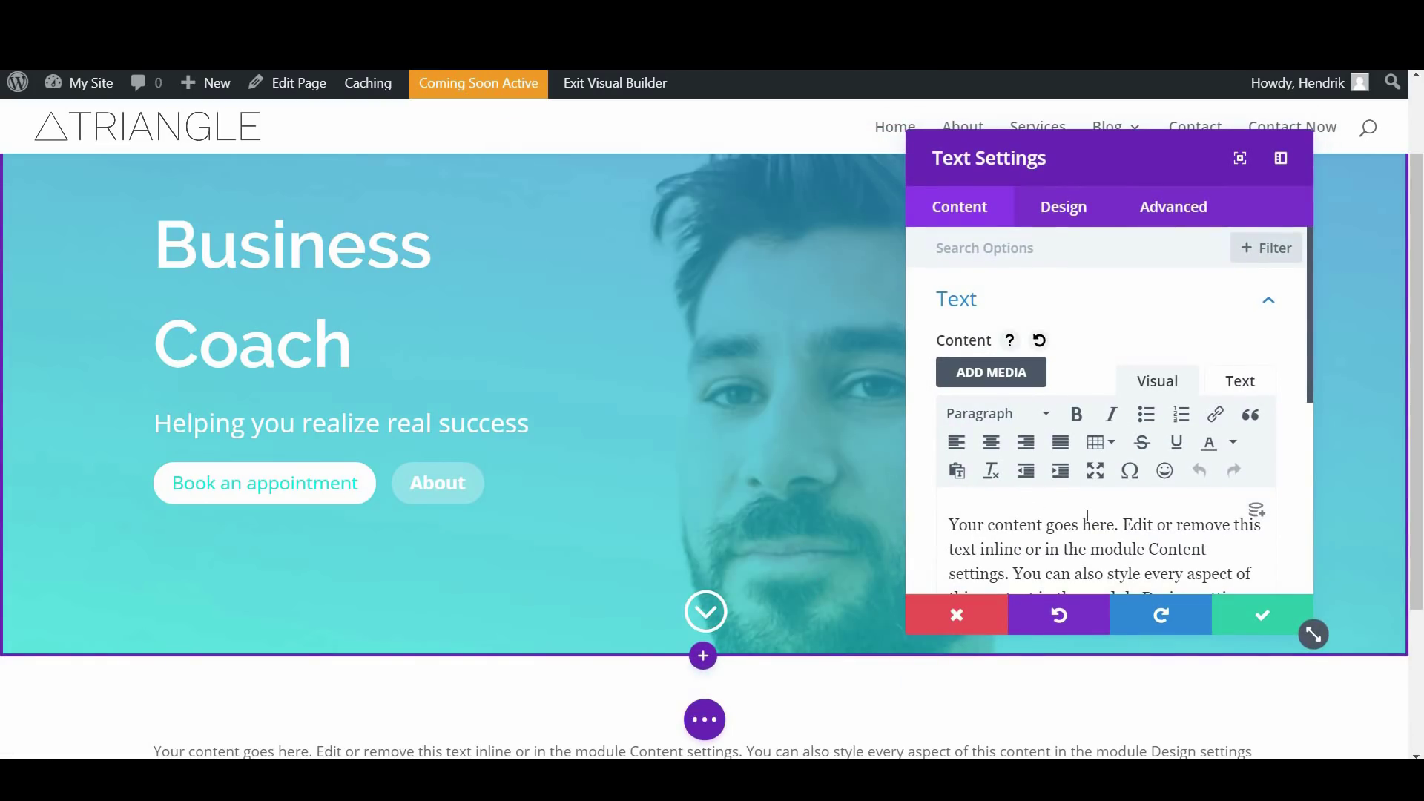
# Type 'What Can I Do For Your Business?' on a new line above the placeholder text
pyautogui.scroll(-3, 1004, 499)
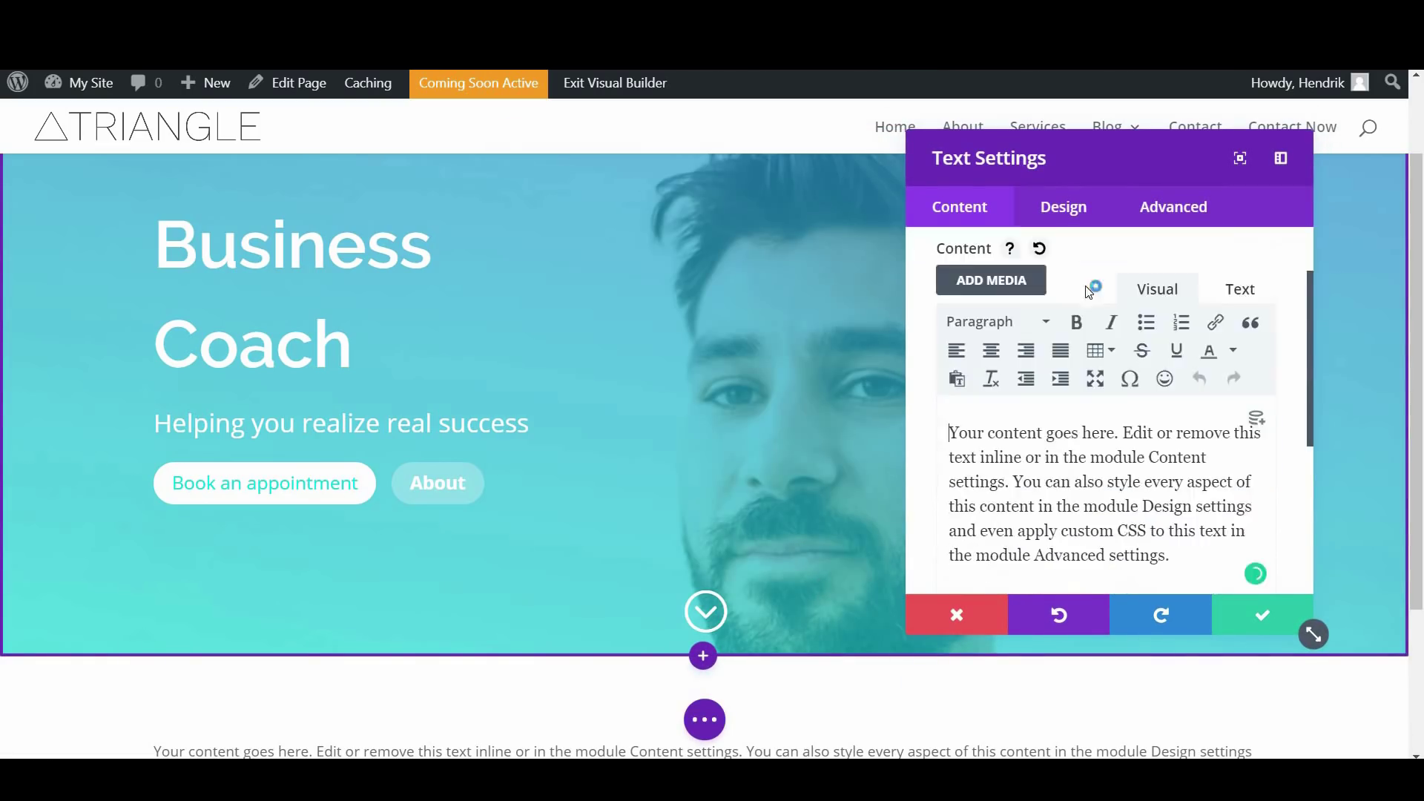
pyautogui.moveTo(1119, 143); pyautogui.dragTo(967, 195)
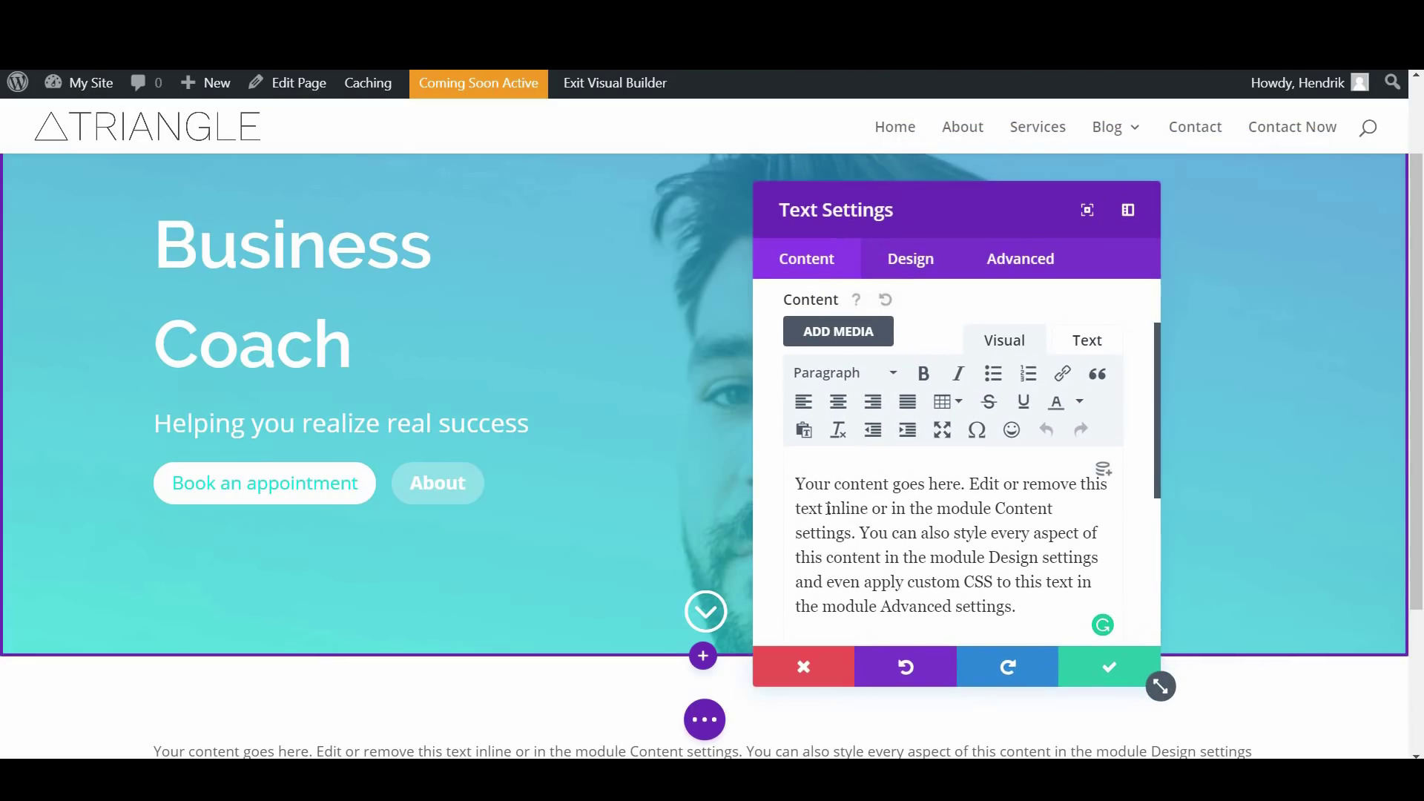
pyautogui.click(801, 471)
pyautogui.press('Return')
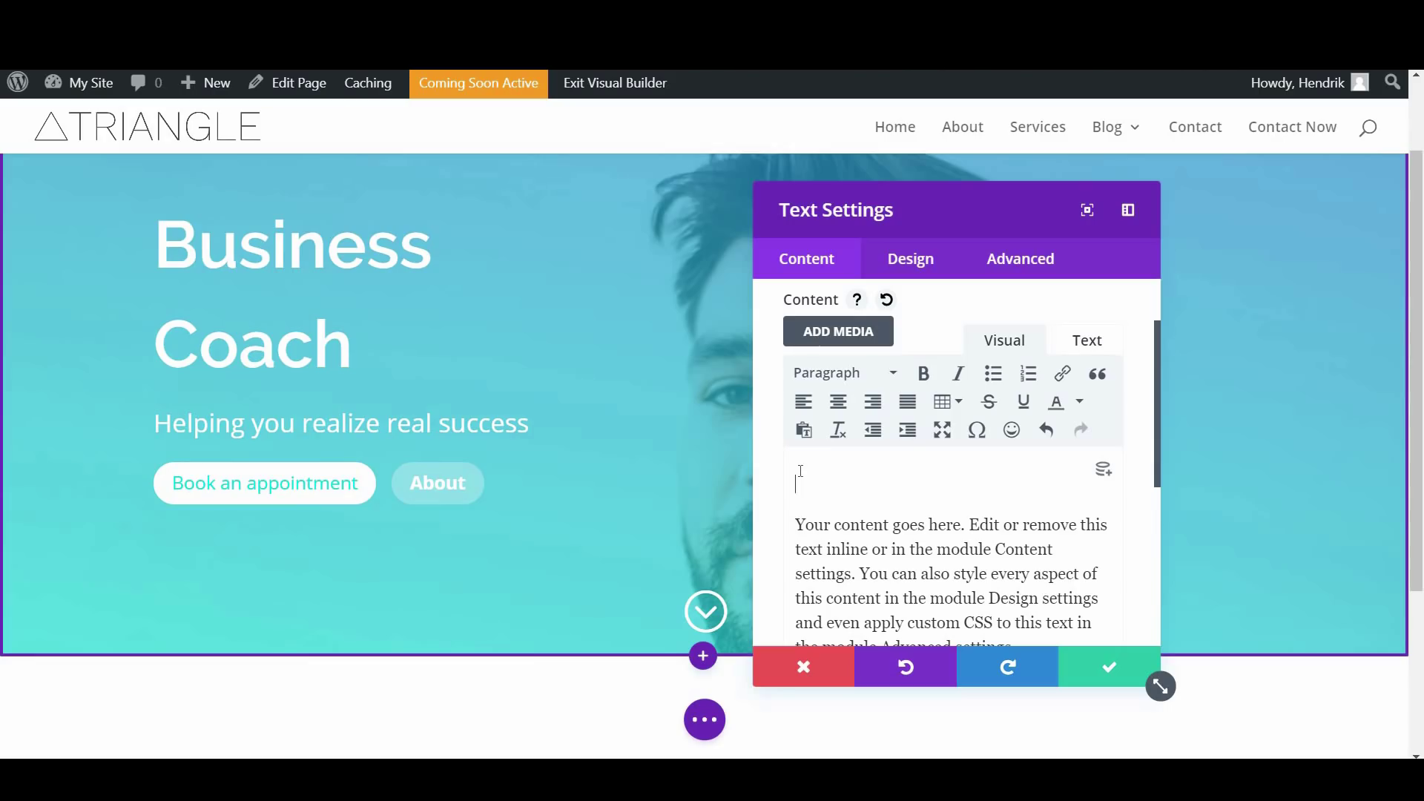
pyautogui.write('What Can I Do')
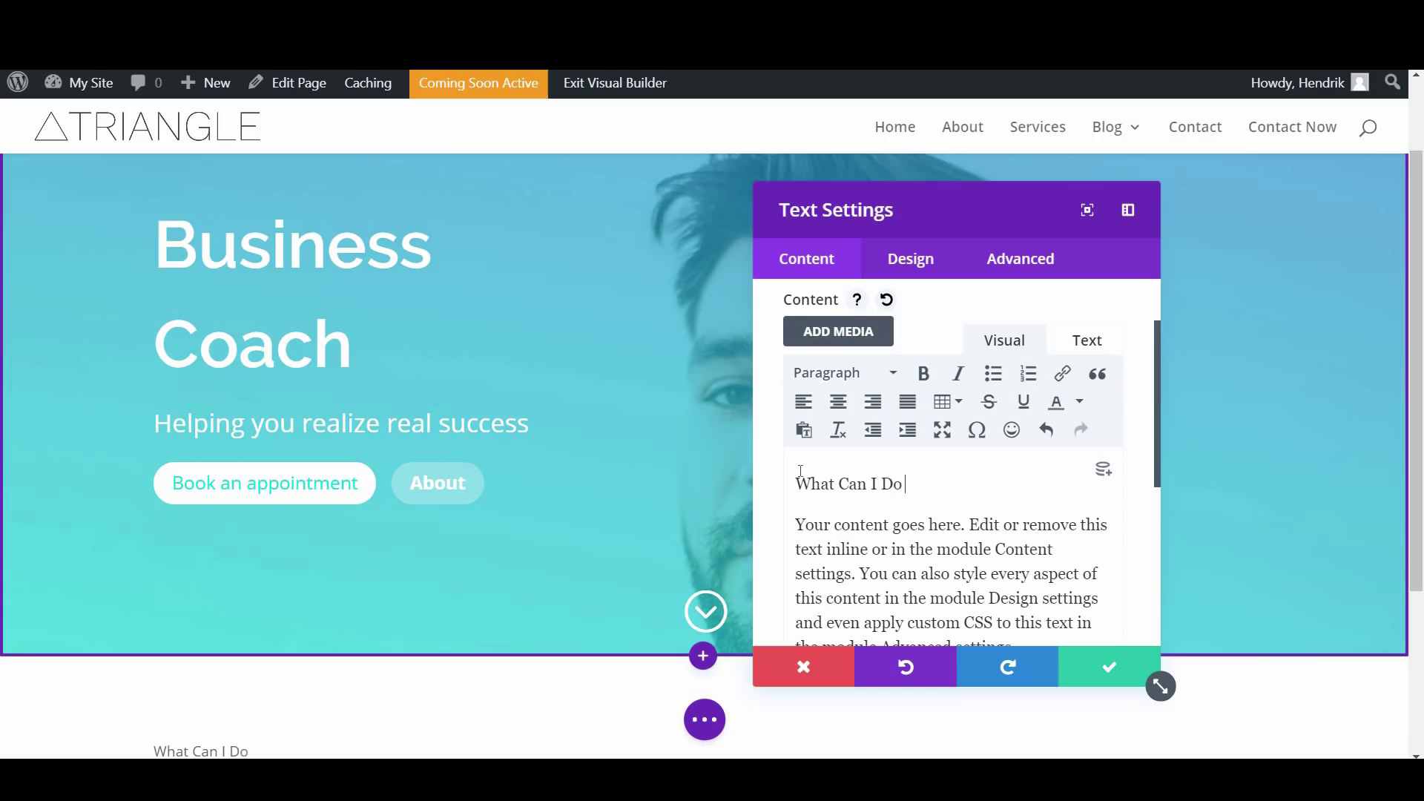
pyautogui.write('ur')
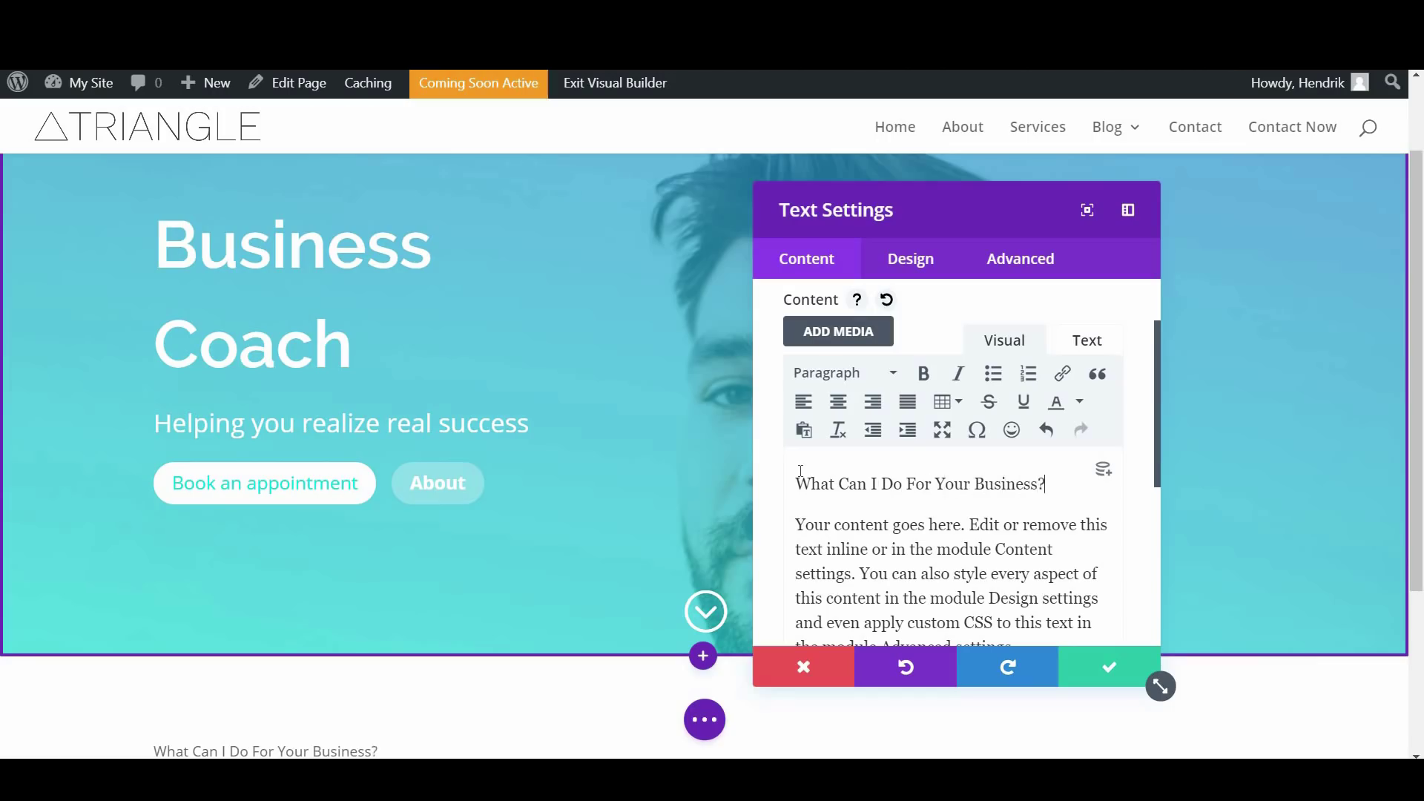
# Make that line a Heading 2 and center-align both the heading and the paragraph
pyautogui.moveTo(1050, 479); pyautogui.dragTo(794, 483)
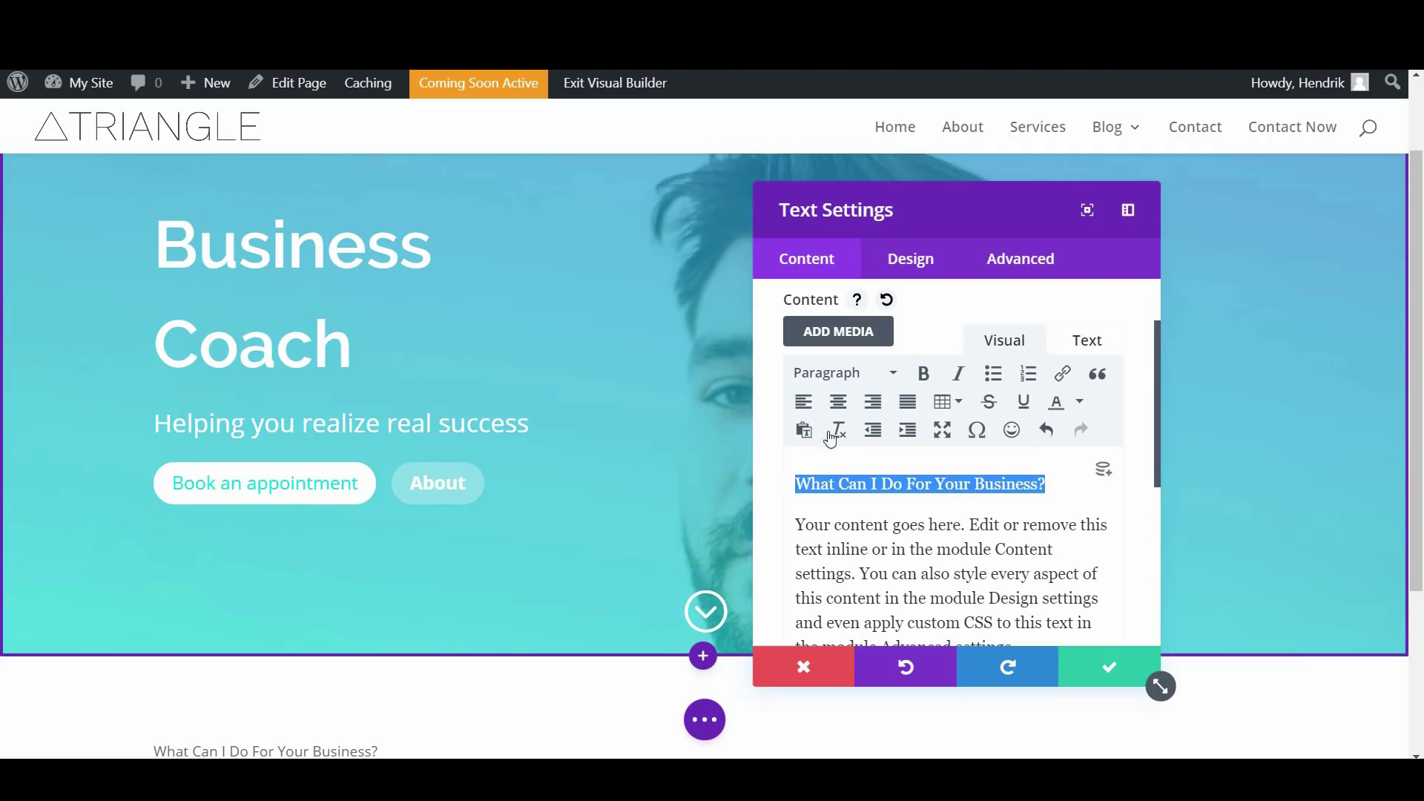
pyautogui.click(892, 376)
pyautogui.click(860, 499)
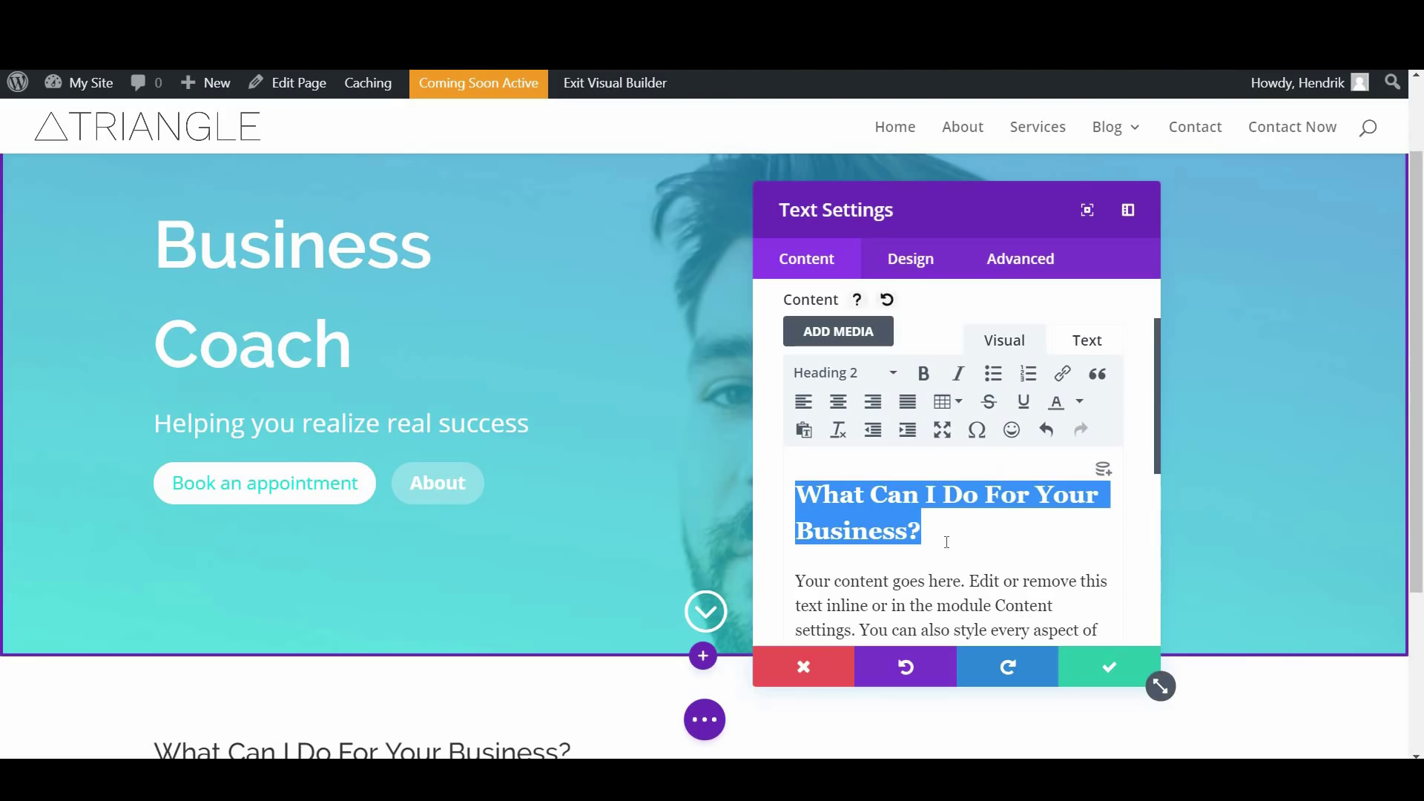
pyautogui.click(938, 533)
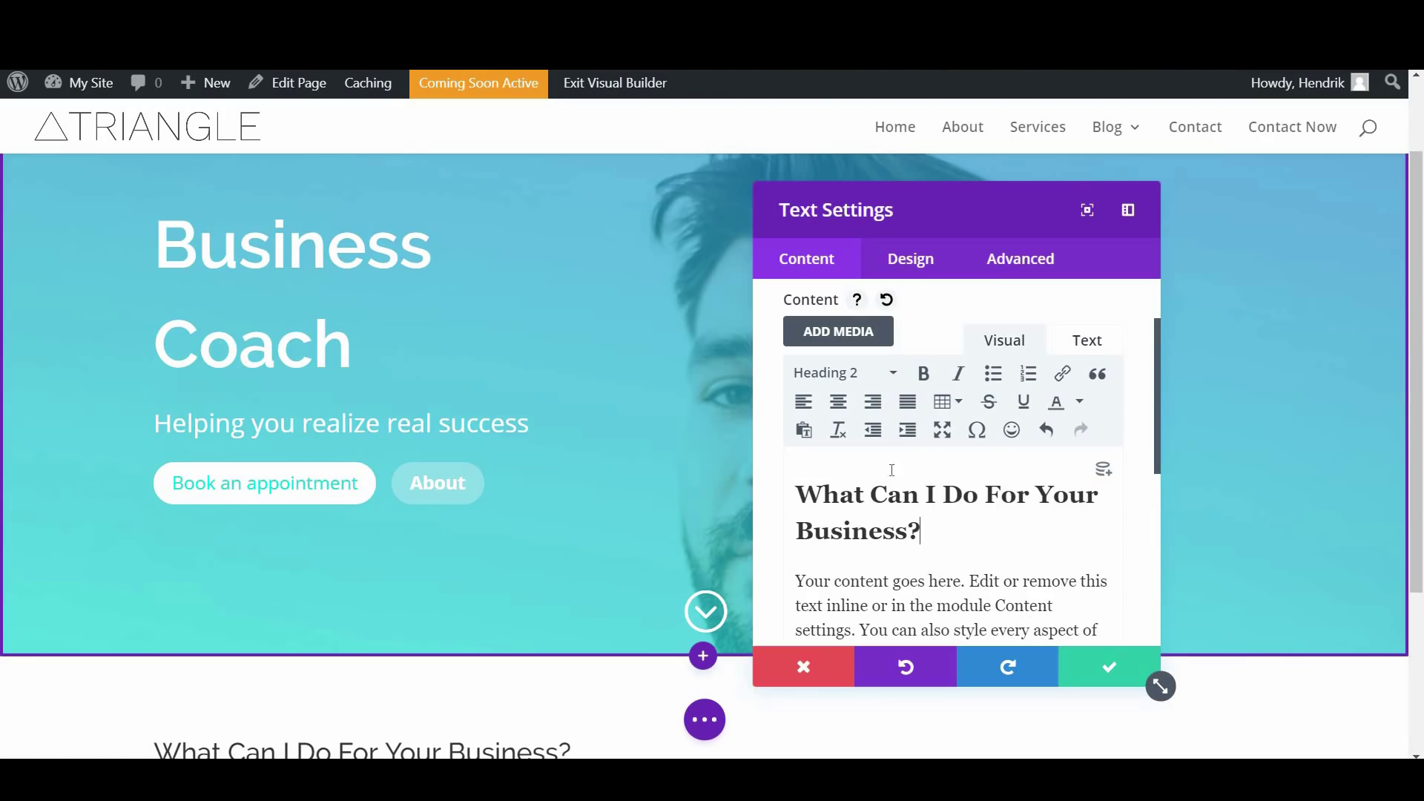
pyautogui.scroll(-1, 892, 470)
pyautogui.moveTo(1031, 611); pyautogui.dragTo(798, 403)
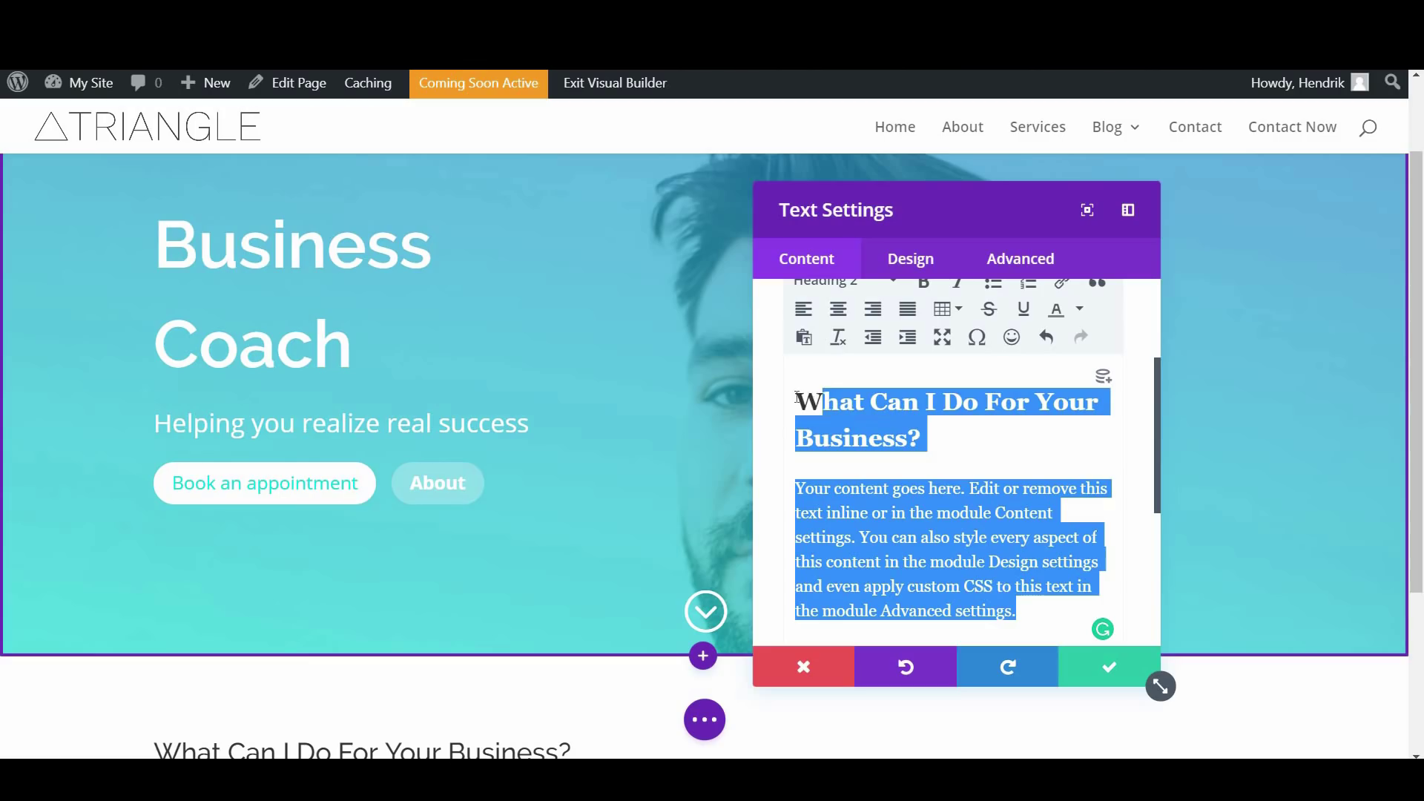
pyautogui.click(838, 311)
pyautogui.scroll(-1, 962, 498)
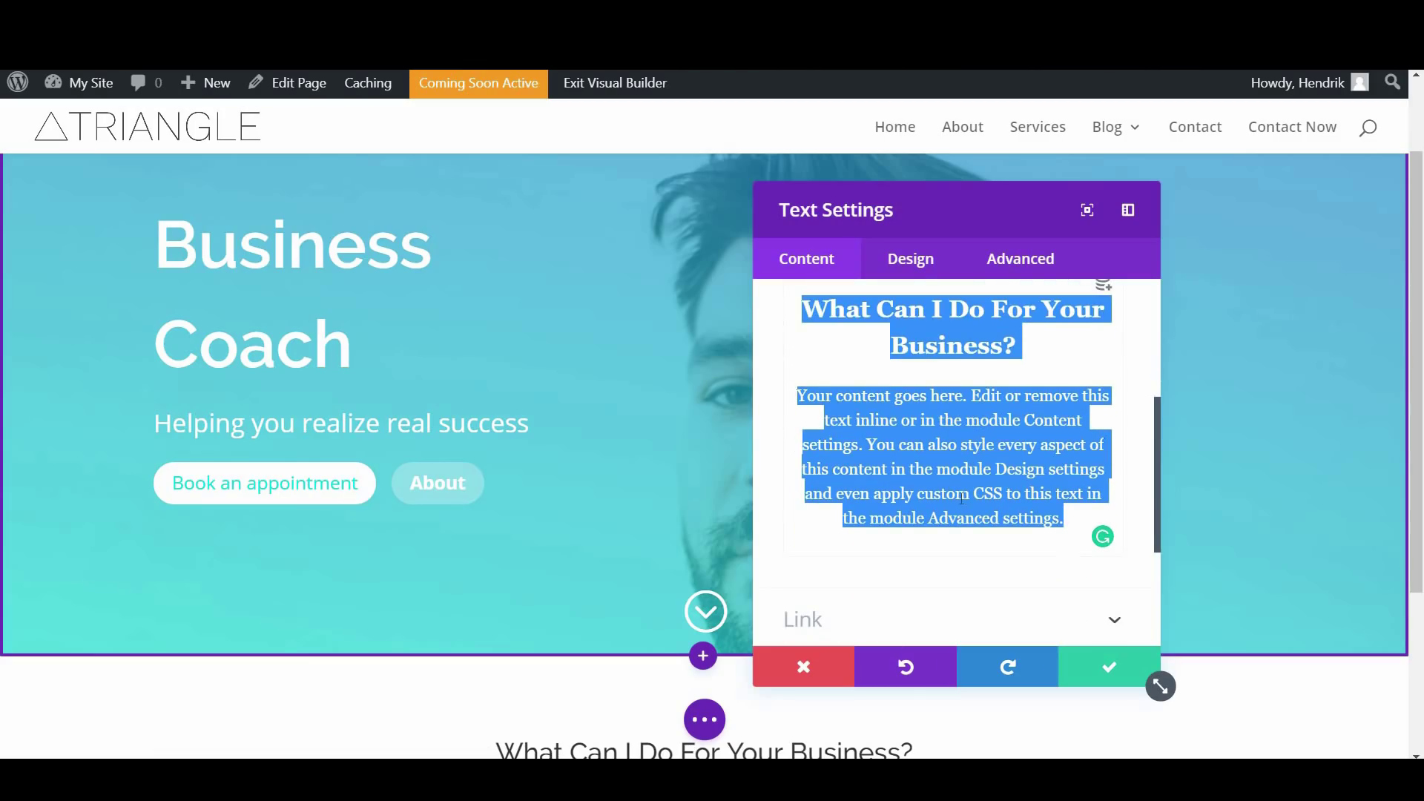
pyautogui.click(933, 426)
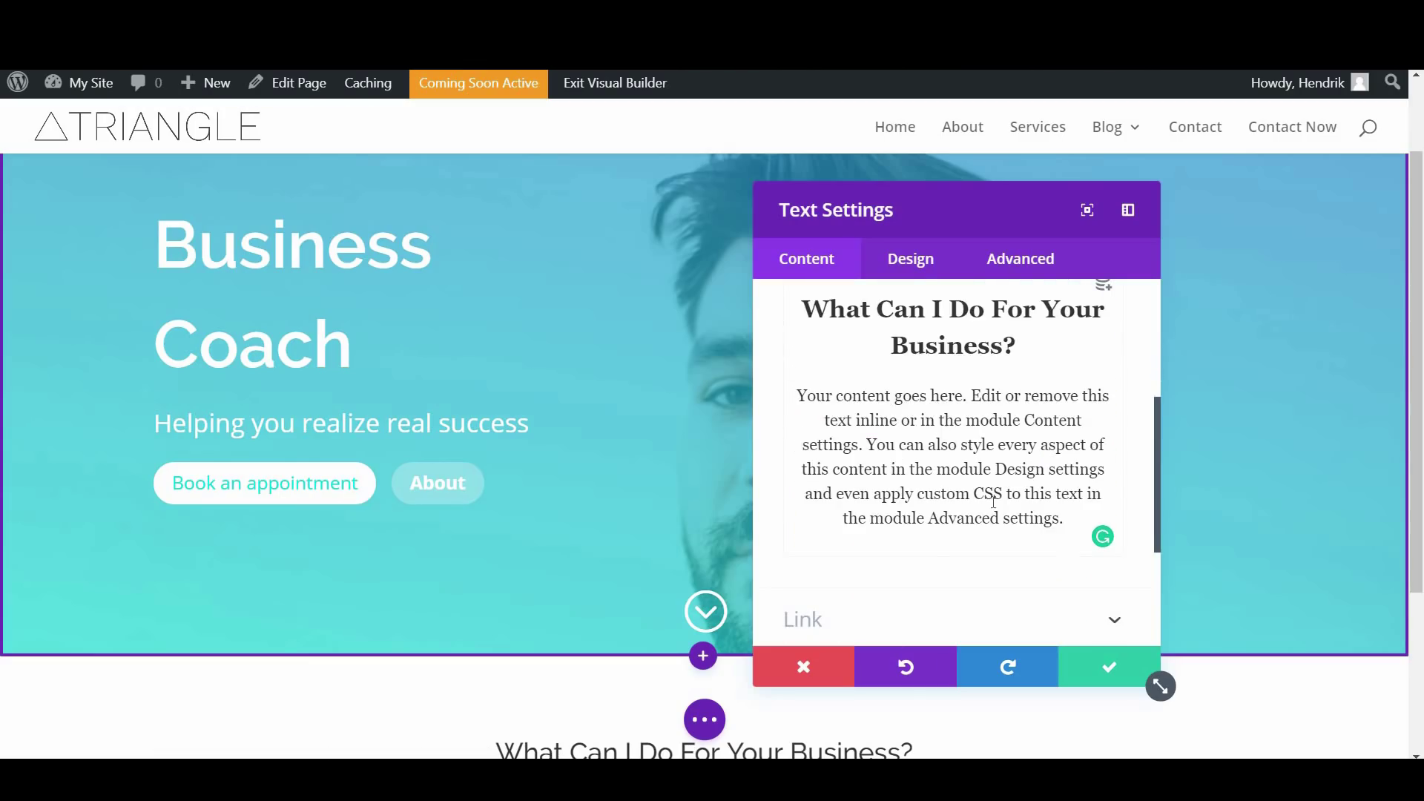
pyautogui.scroll(-3, 917, 546)
pyautogui.scroll(1, 917, 459)
# Set the module's H2 heading font weight to Semi Bold, after briefly trying Bold
pyautogui.click(906, 259)
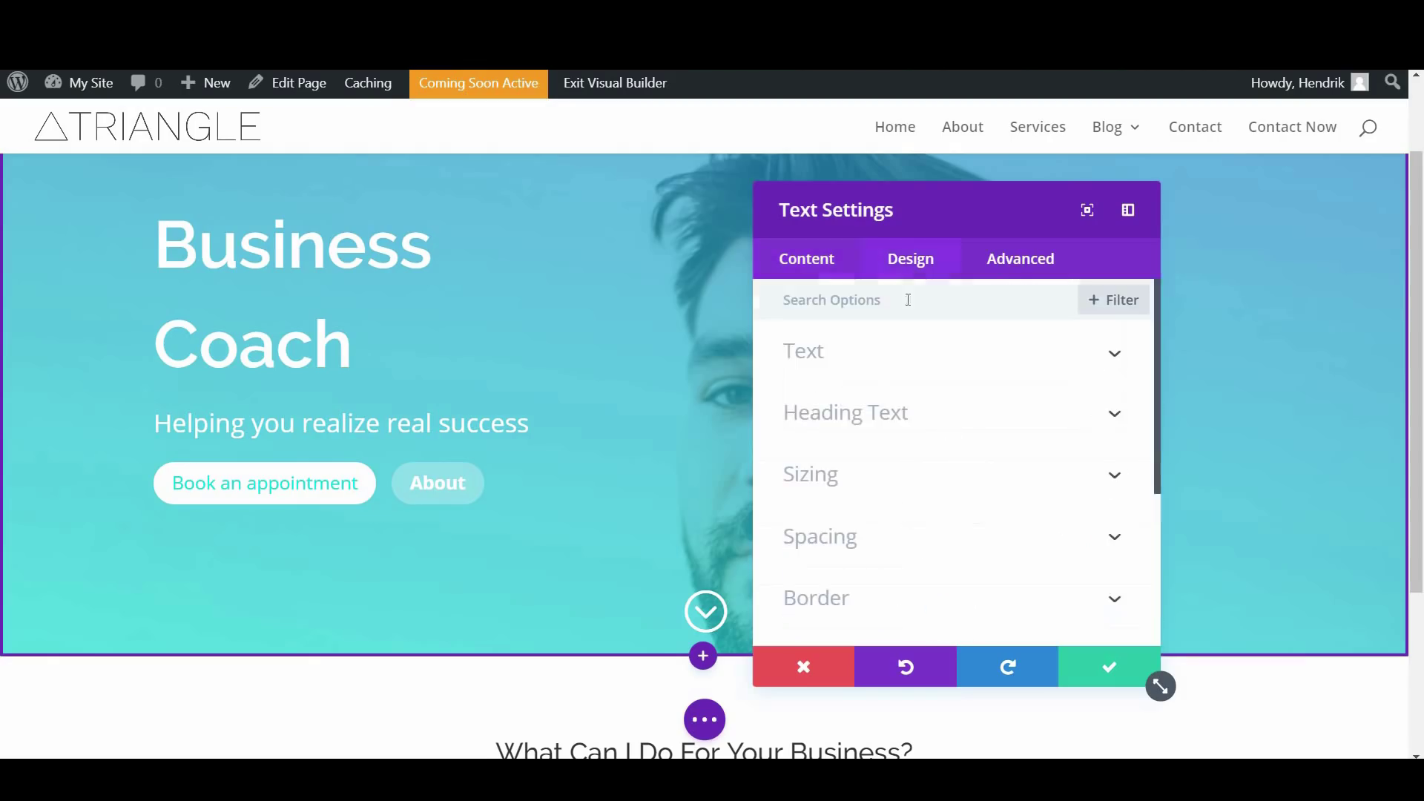
pyautogui.click(900, 416)
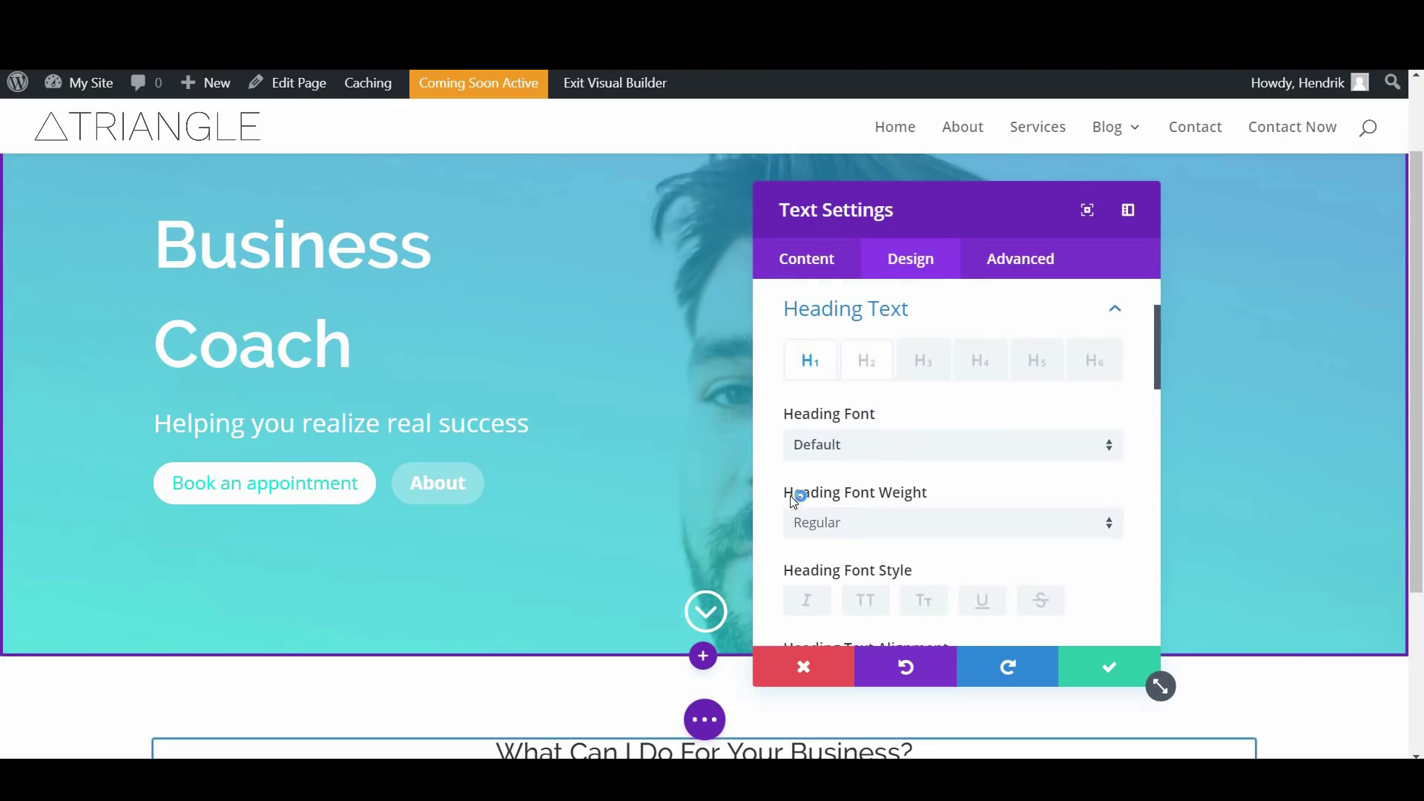
pyautogui.scroll(-3, 620, 747)
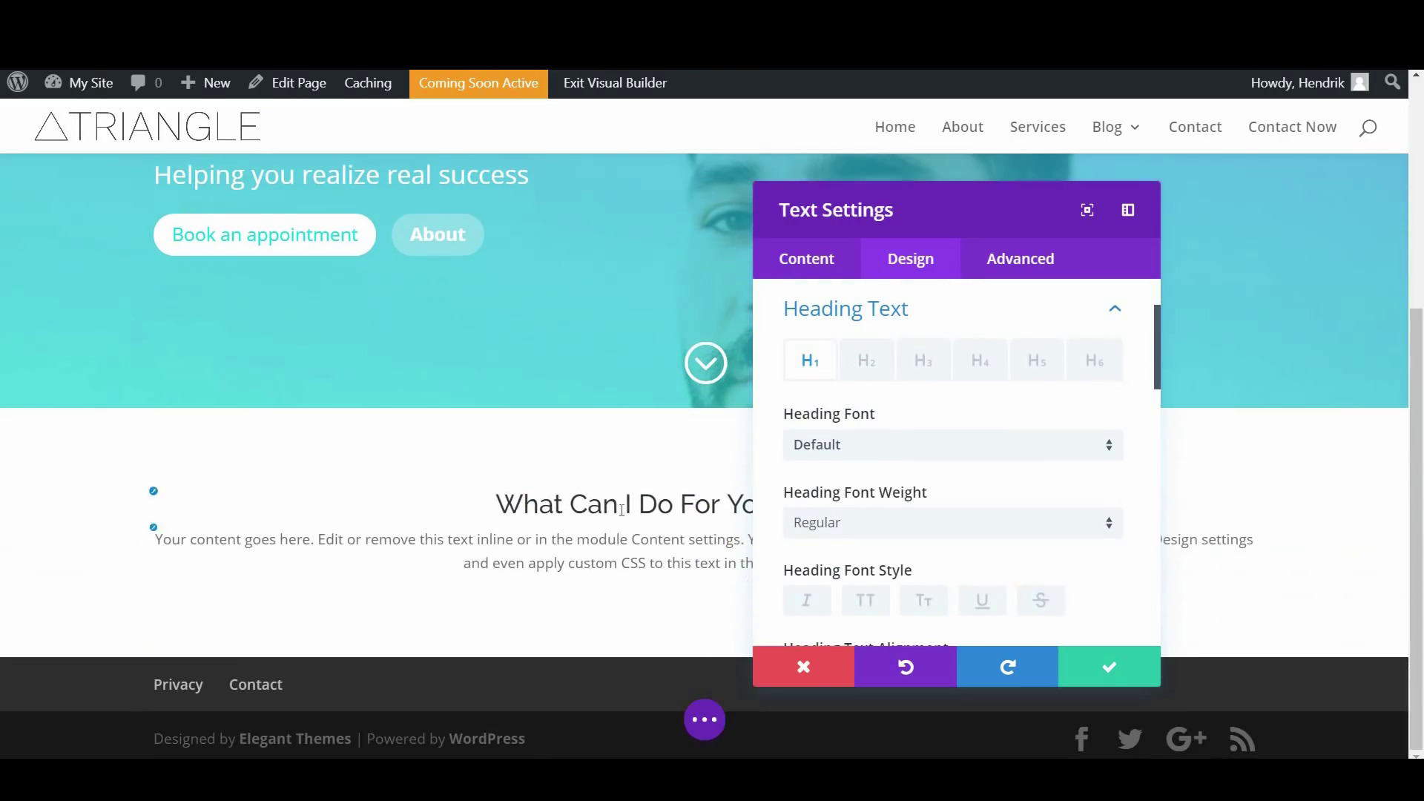
pyautogui.click(873, 363)
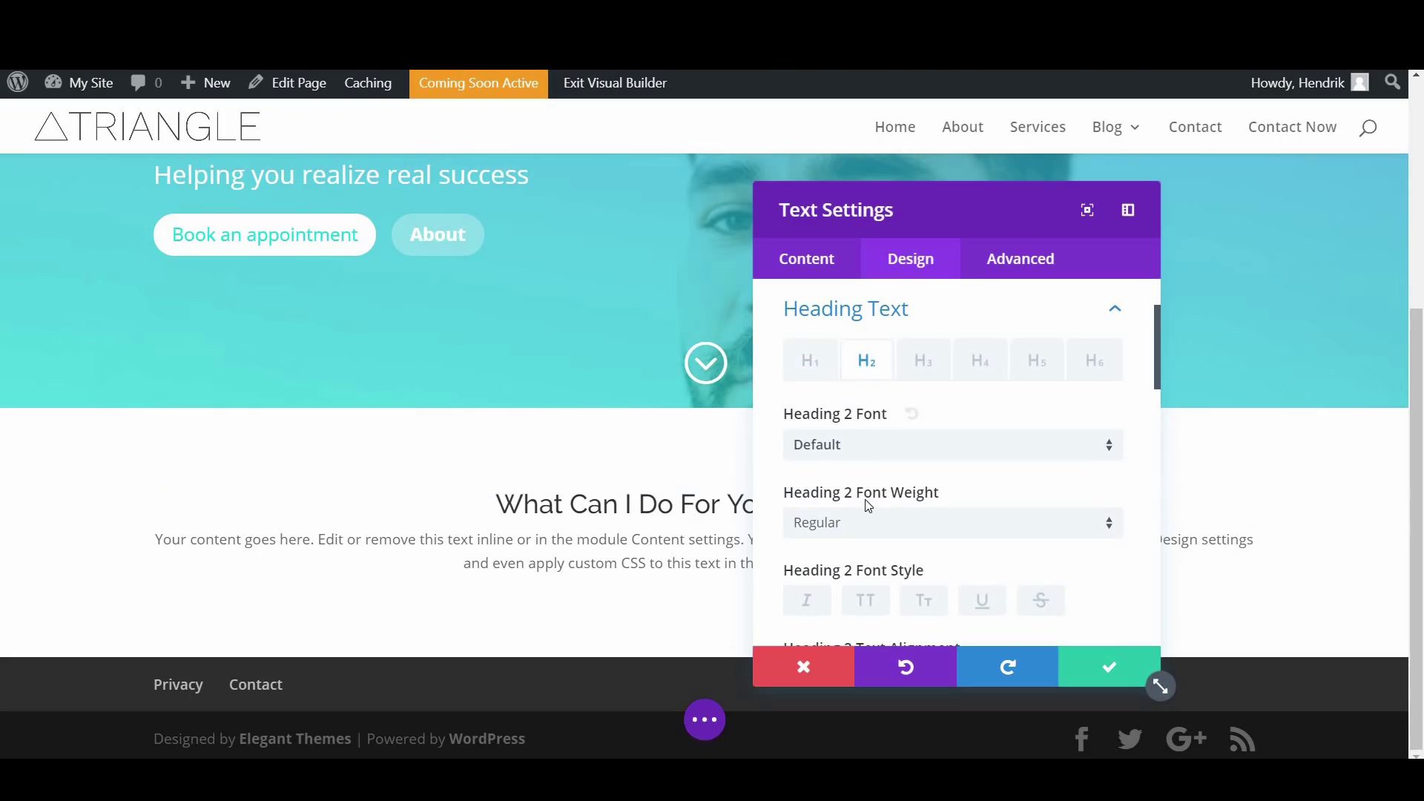
pyautogui.click(860, 527)
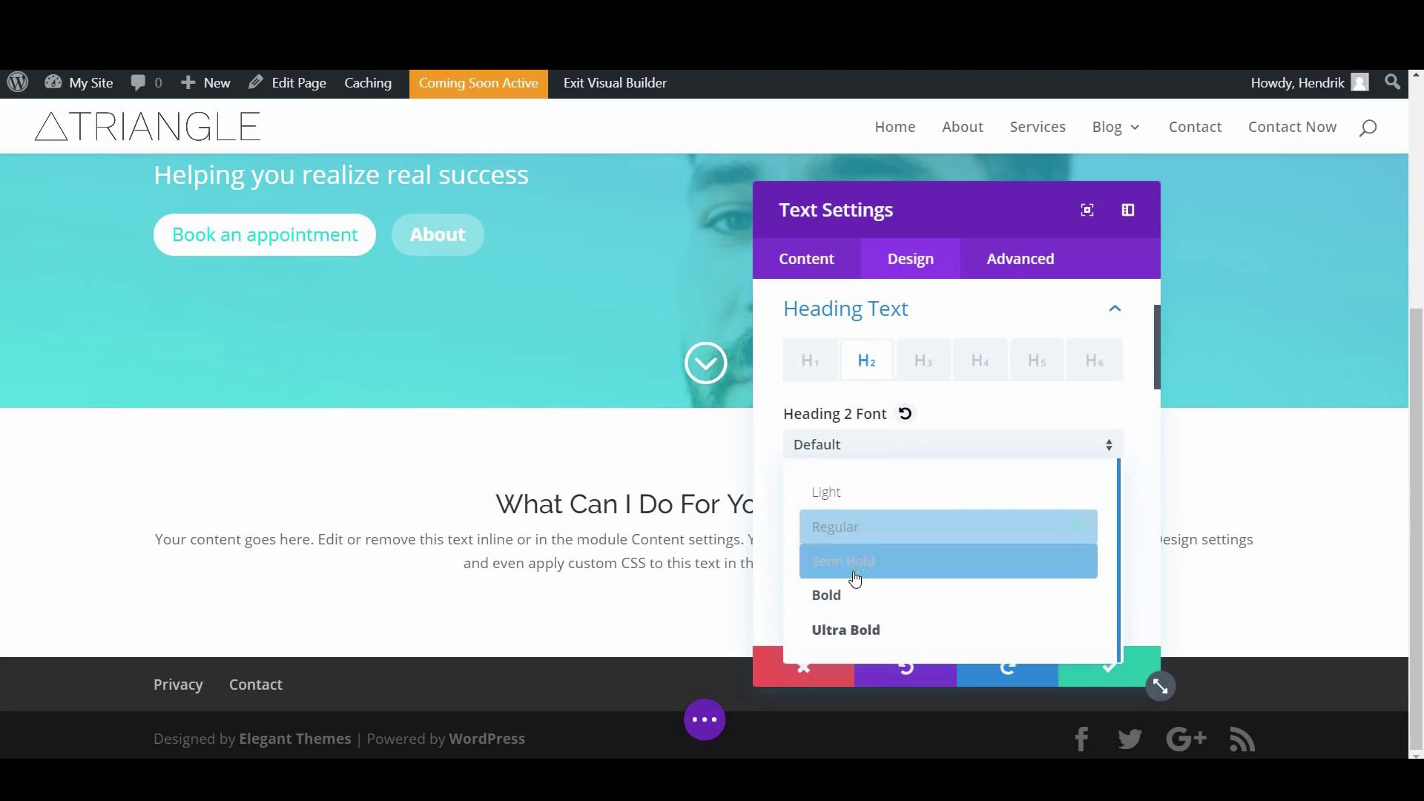
pyautogui.click(870, 562)
pyautogui.click(865, 528)
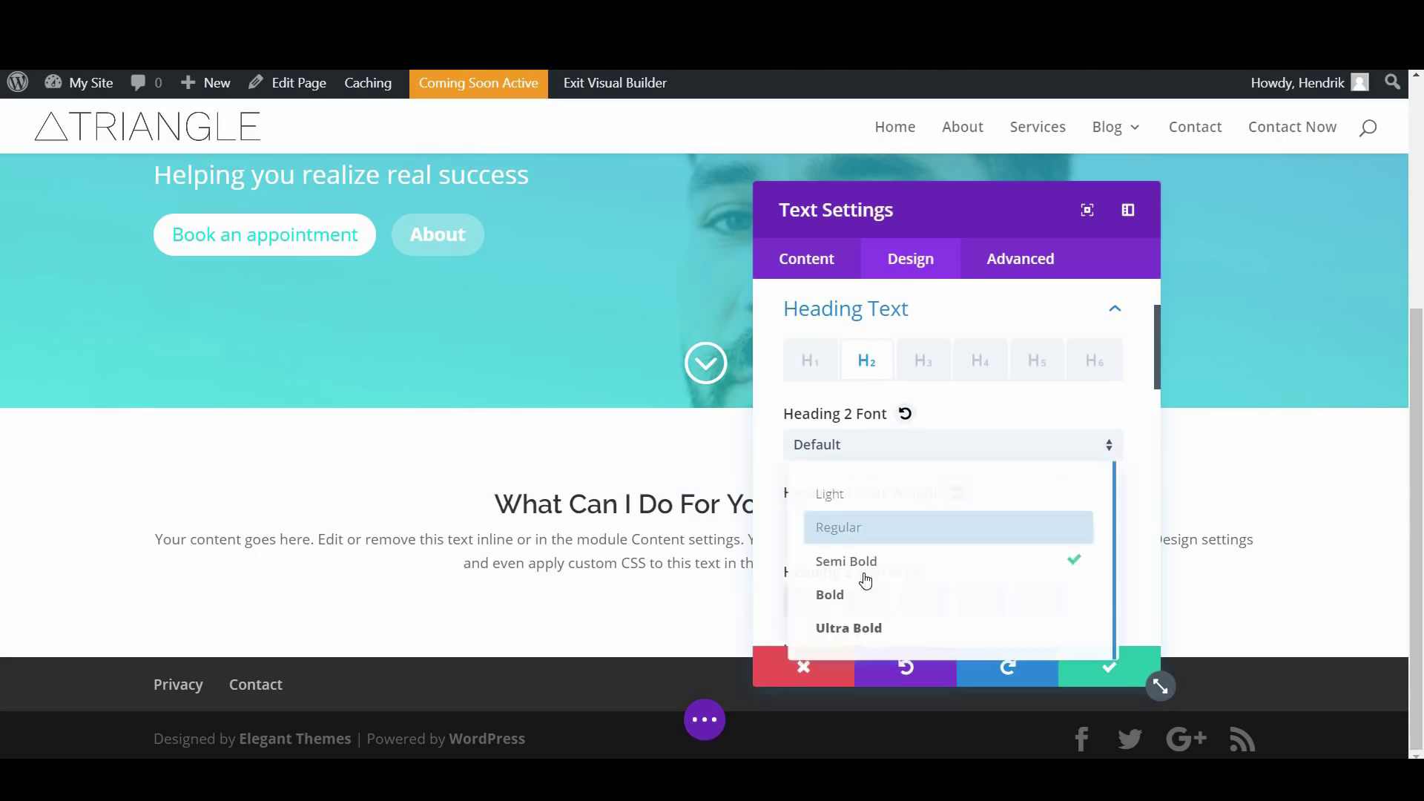
pyautogui.click(867, 586)
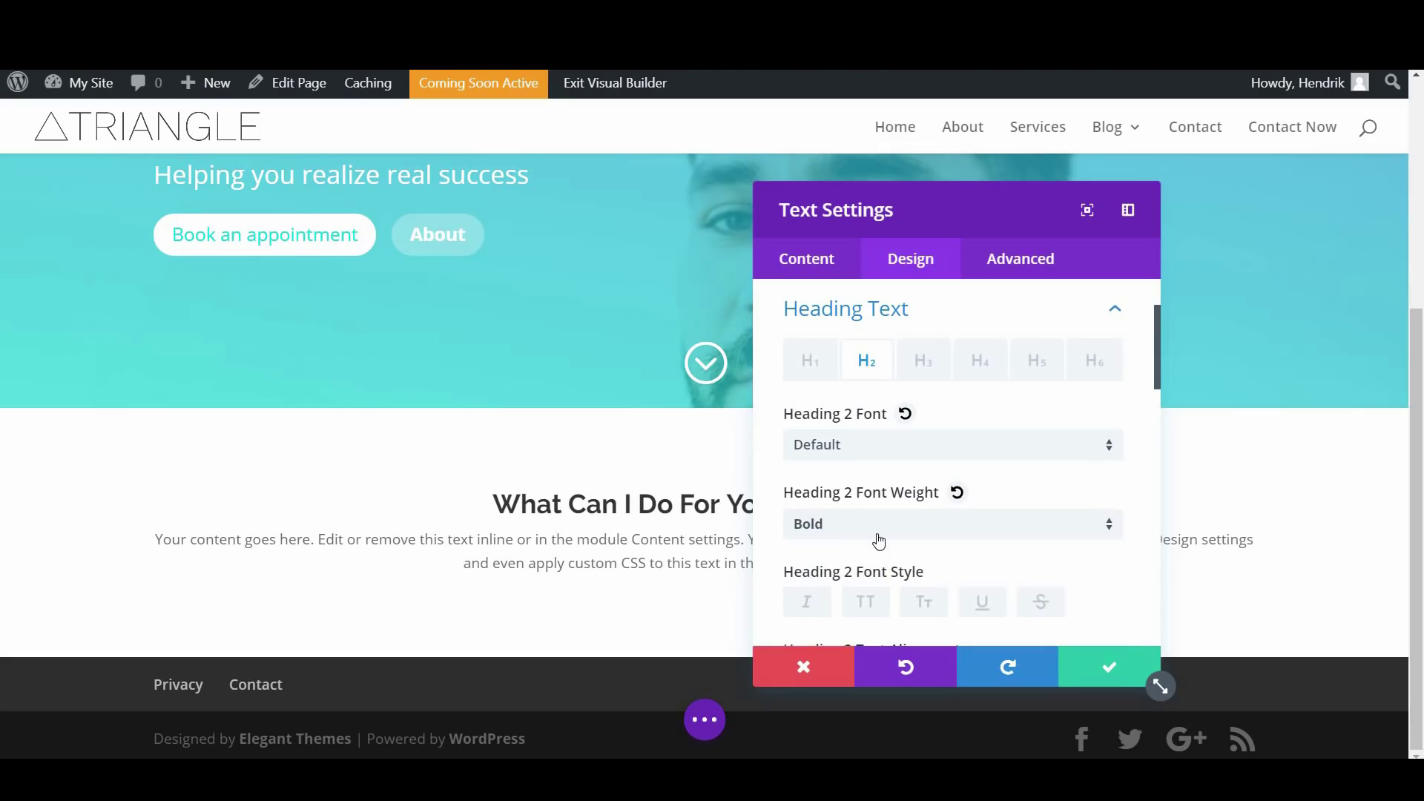
pyautogui.click(876, 539)
pyautogui.click(874, 558)
pyautogui.scroll(-2, 903, 531)
pyautogui.scroll(-3, 903, 531)
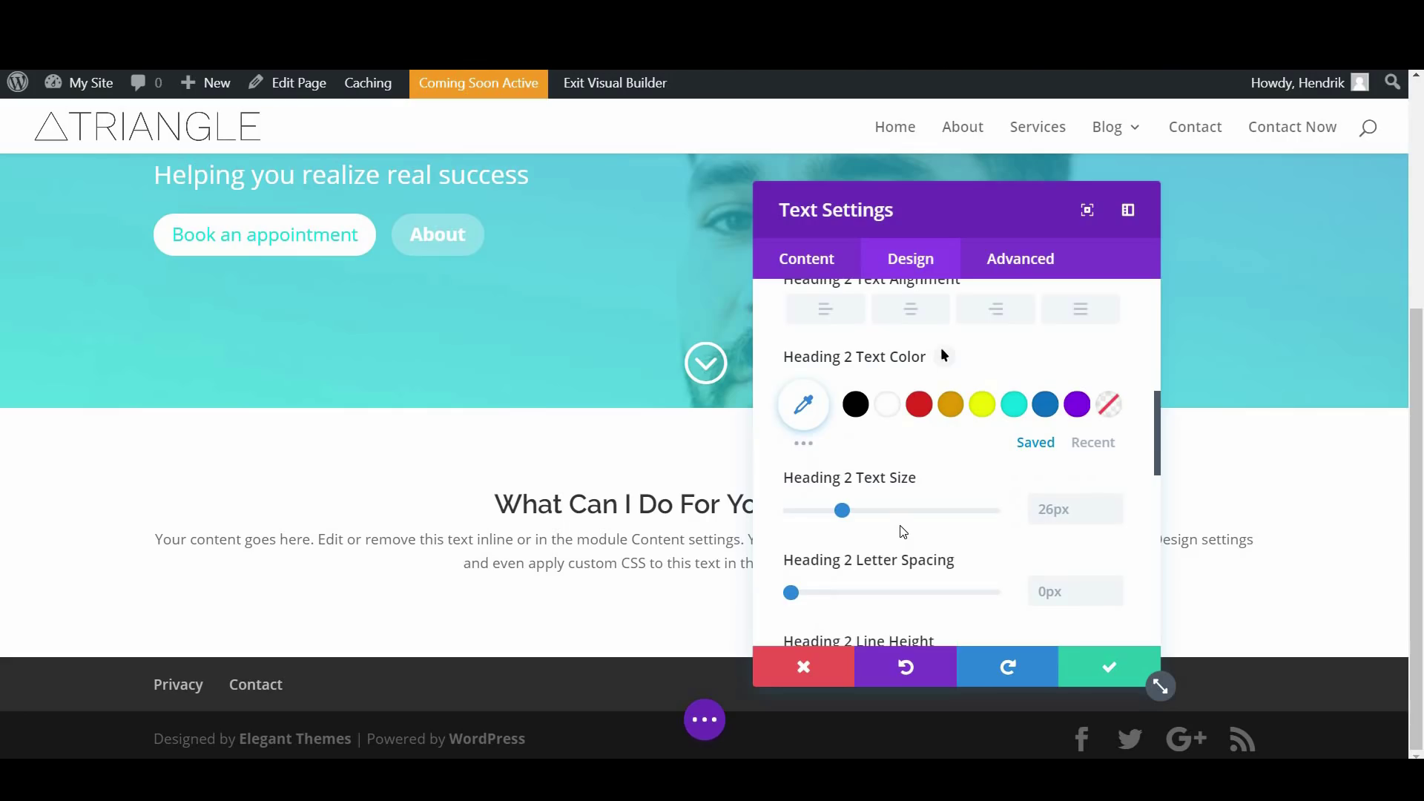
pyautogui.scroll(5, 960, 469)
pyautogui.scroll(-4, 938, 553)
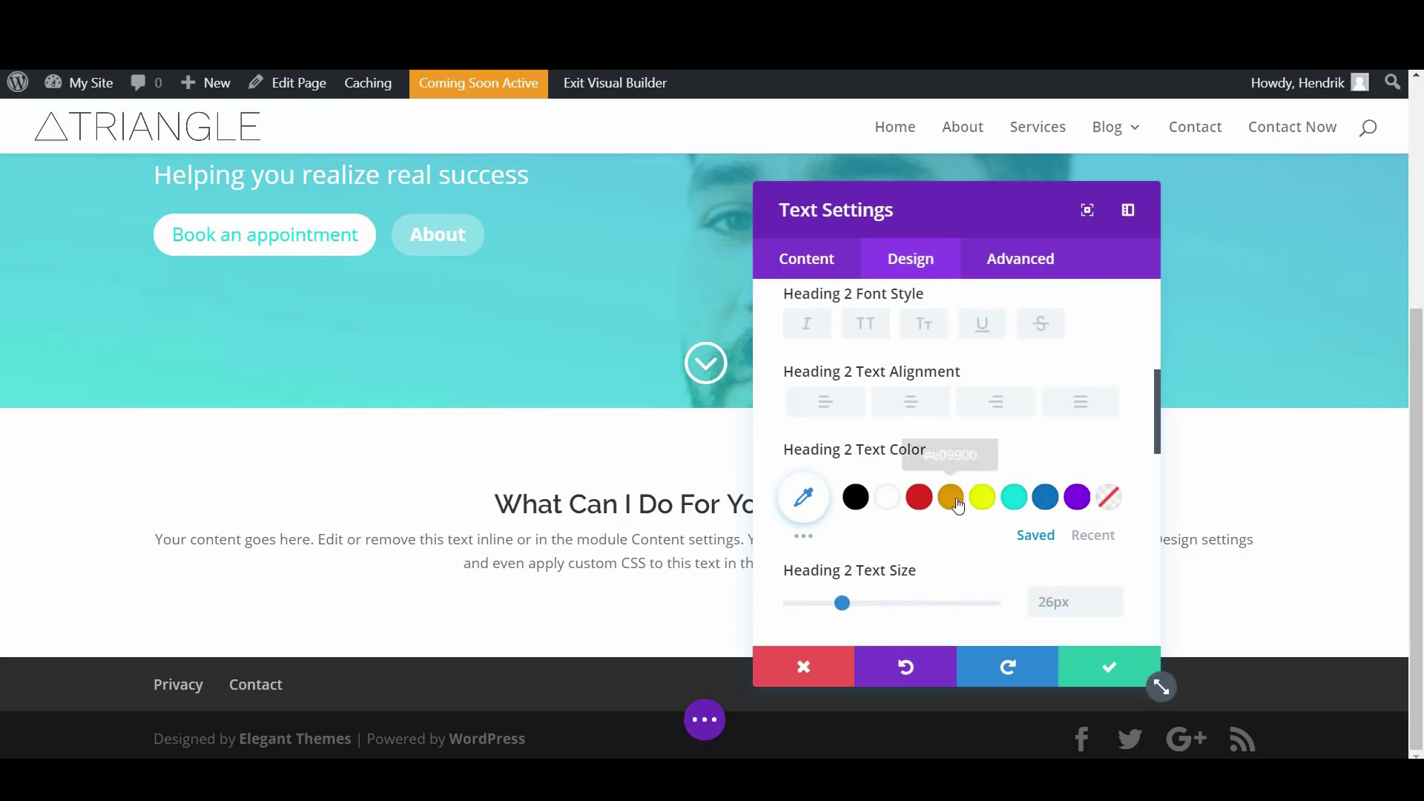
pyautogui.scroll(-4, 959, 506)
pyautogui.scroll(-3, 958, 506)
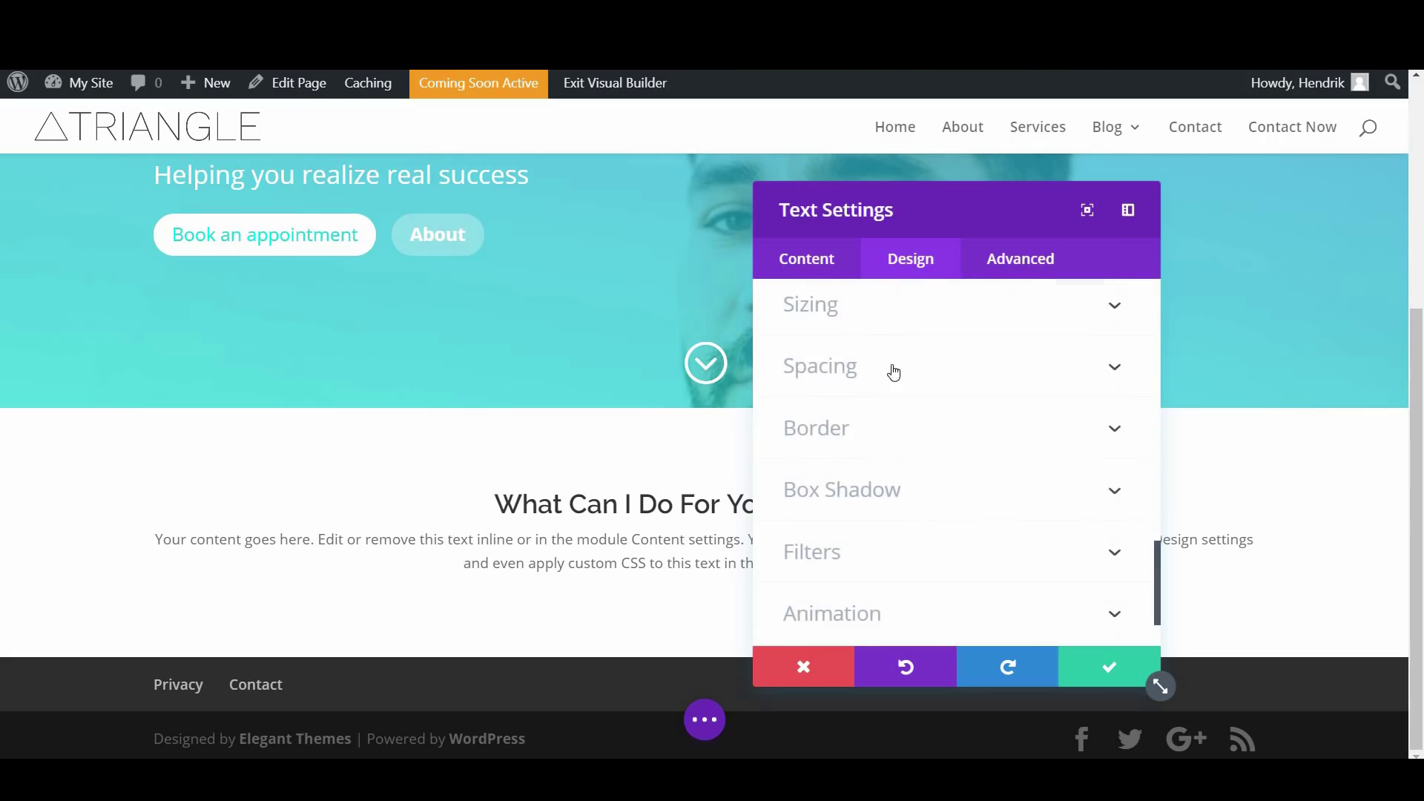
# Narrow the text module to 76% width, center it, and save its settings
pyautogui.click(878, 339)
pyautogui.moveTo(997, 392); pyautogui.dragTo(946, 404)
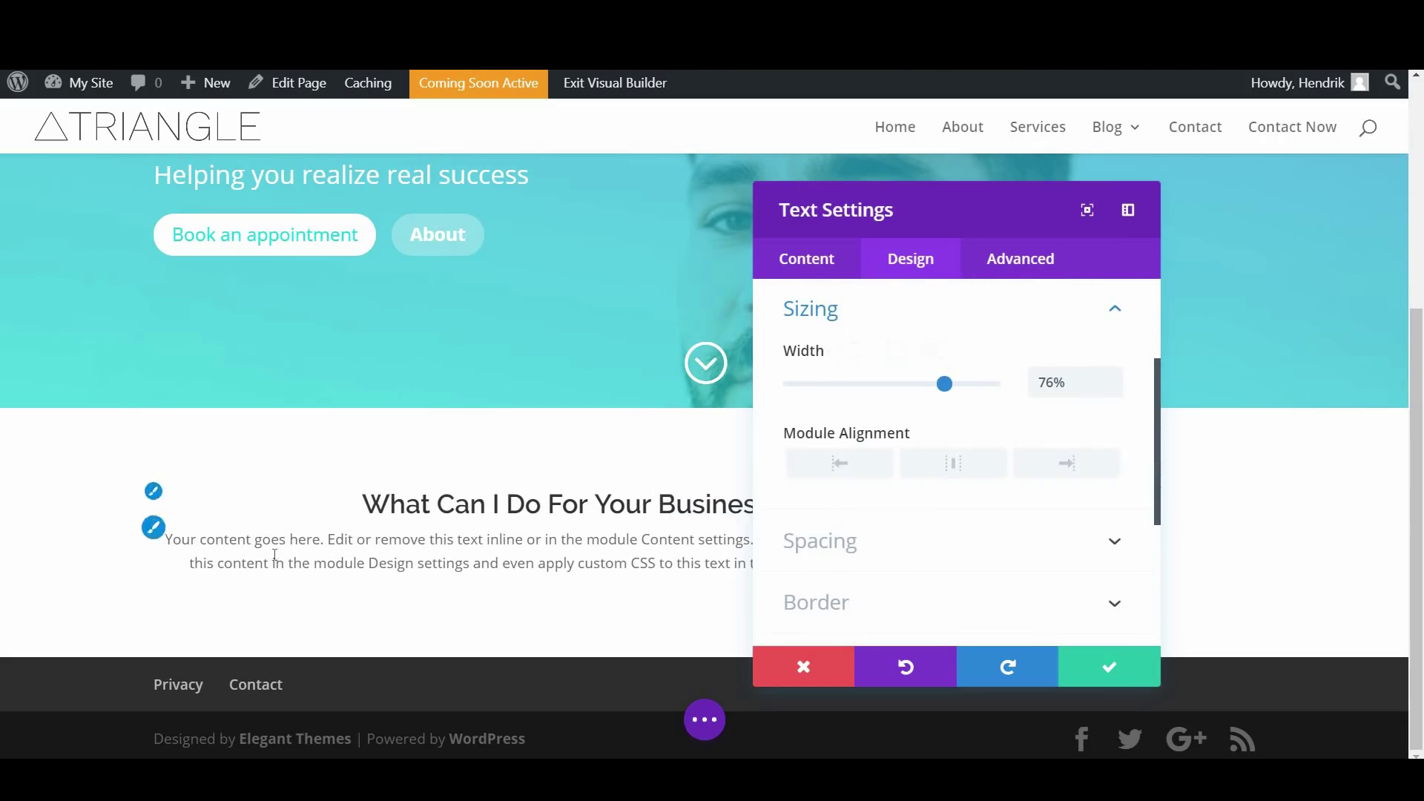
pyautogui.click(954, 472)
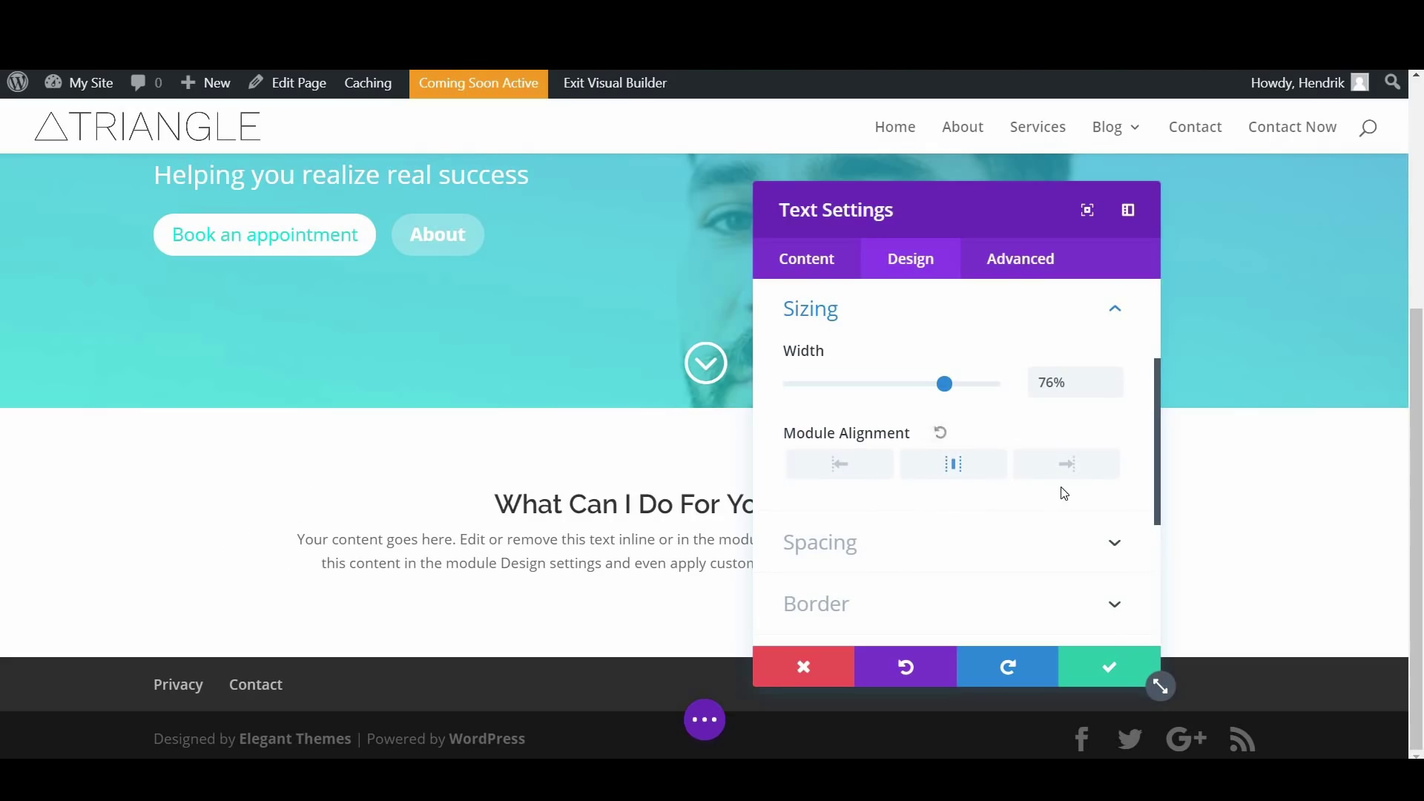
pyautogui.scroll(-4, 1064, 494)
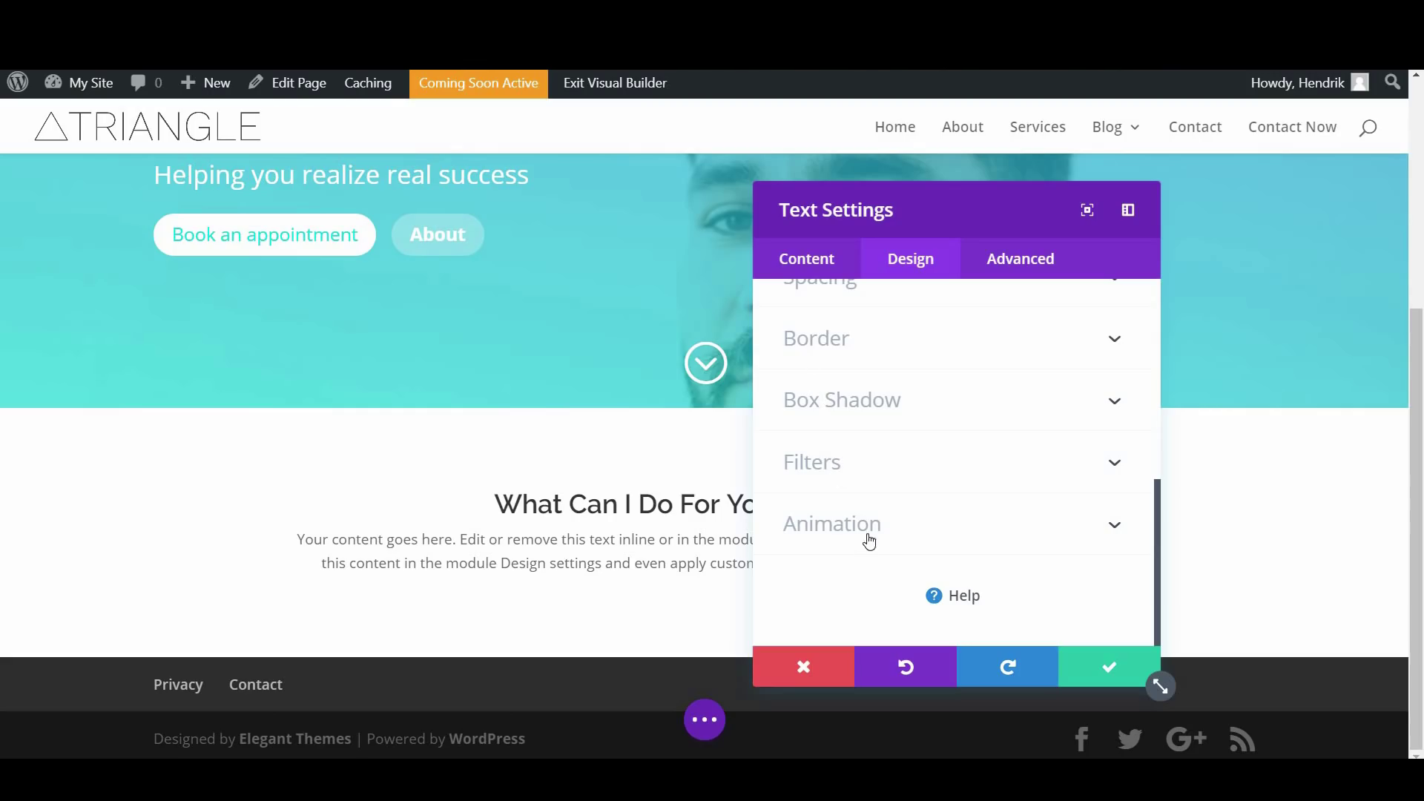
pyautogui.click(1110, 668)
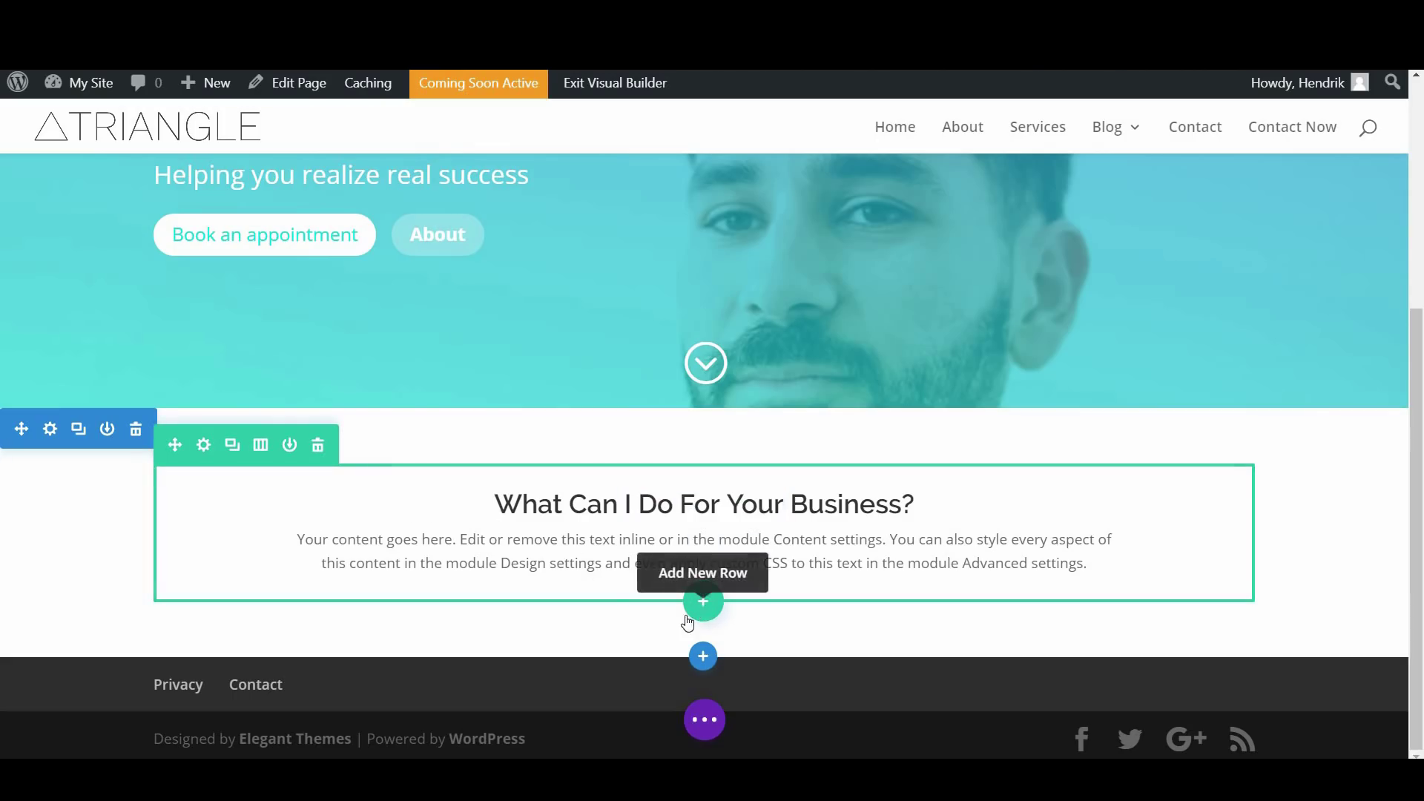
# Add a four-column row below the text and insert a Blurb module in its first column
pyautogui.click(261, 447)
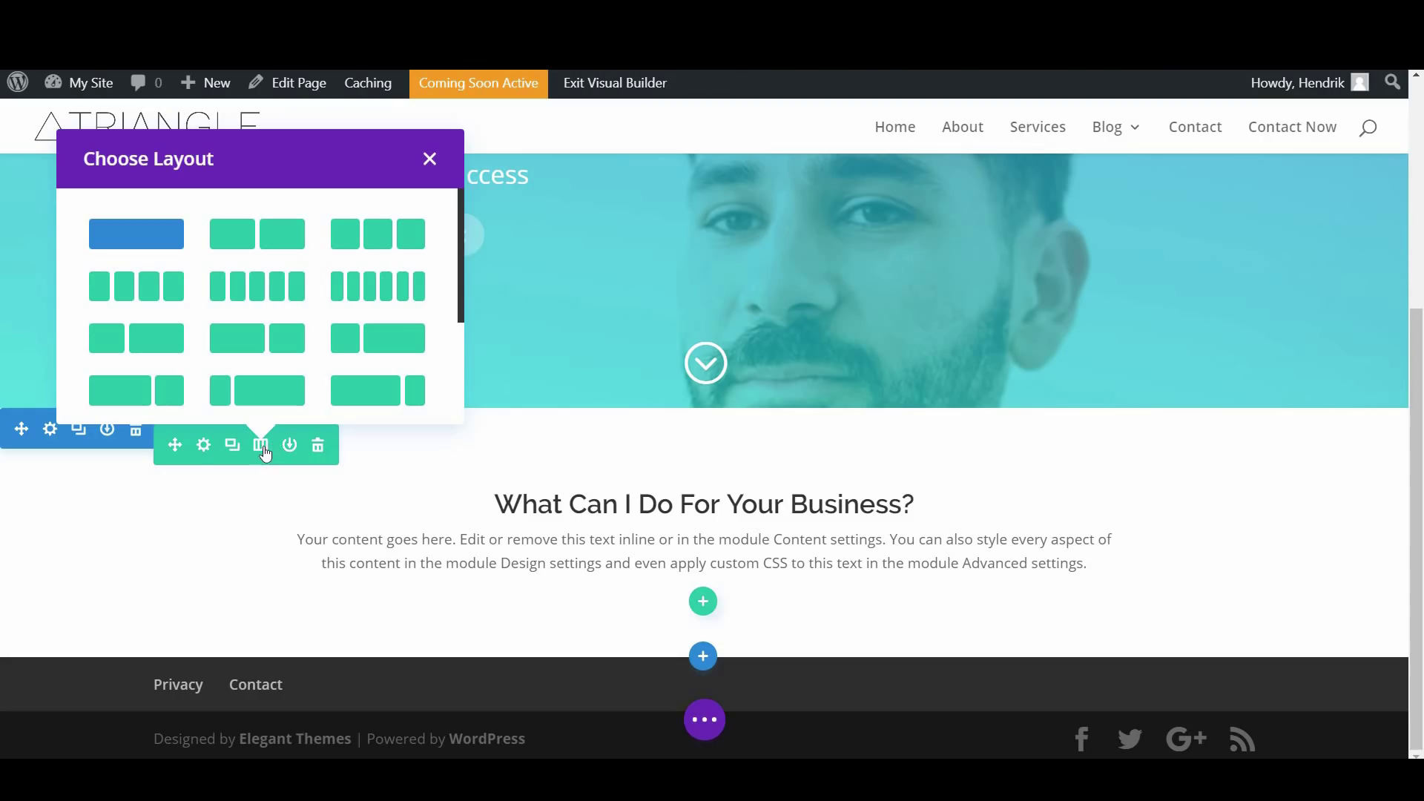
pyautogui.click(429, 163)
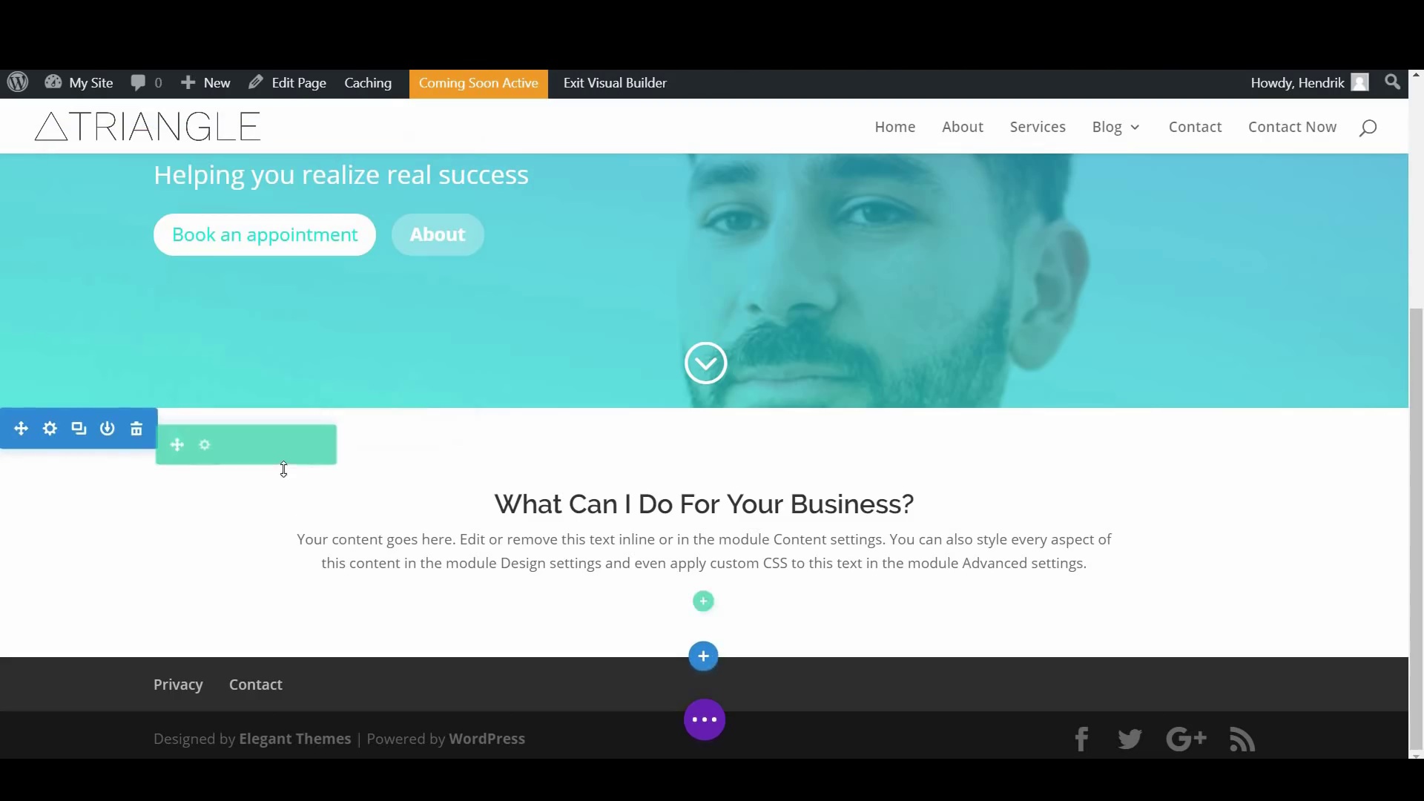
pyautogui.scroll(2, 689, 557)
pyautogui.scroll(-2, 704, 549)
pyautogui.click(704, 603)
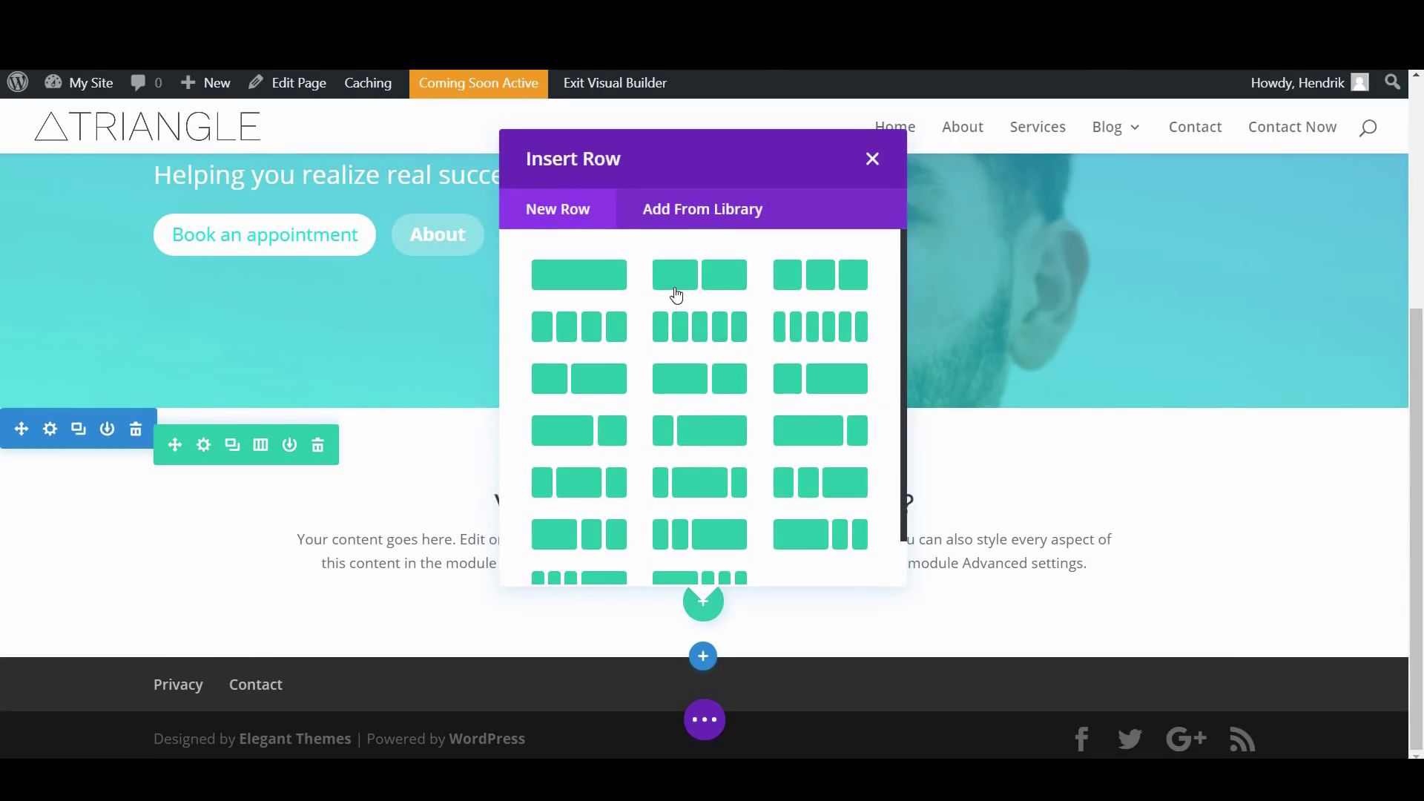
pyautogui.click(599, 337)
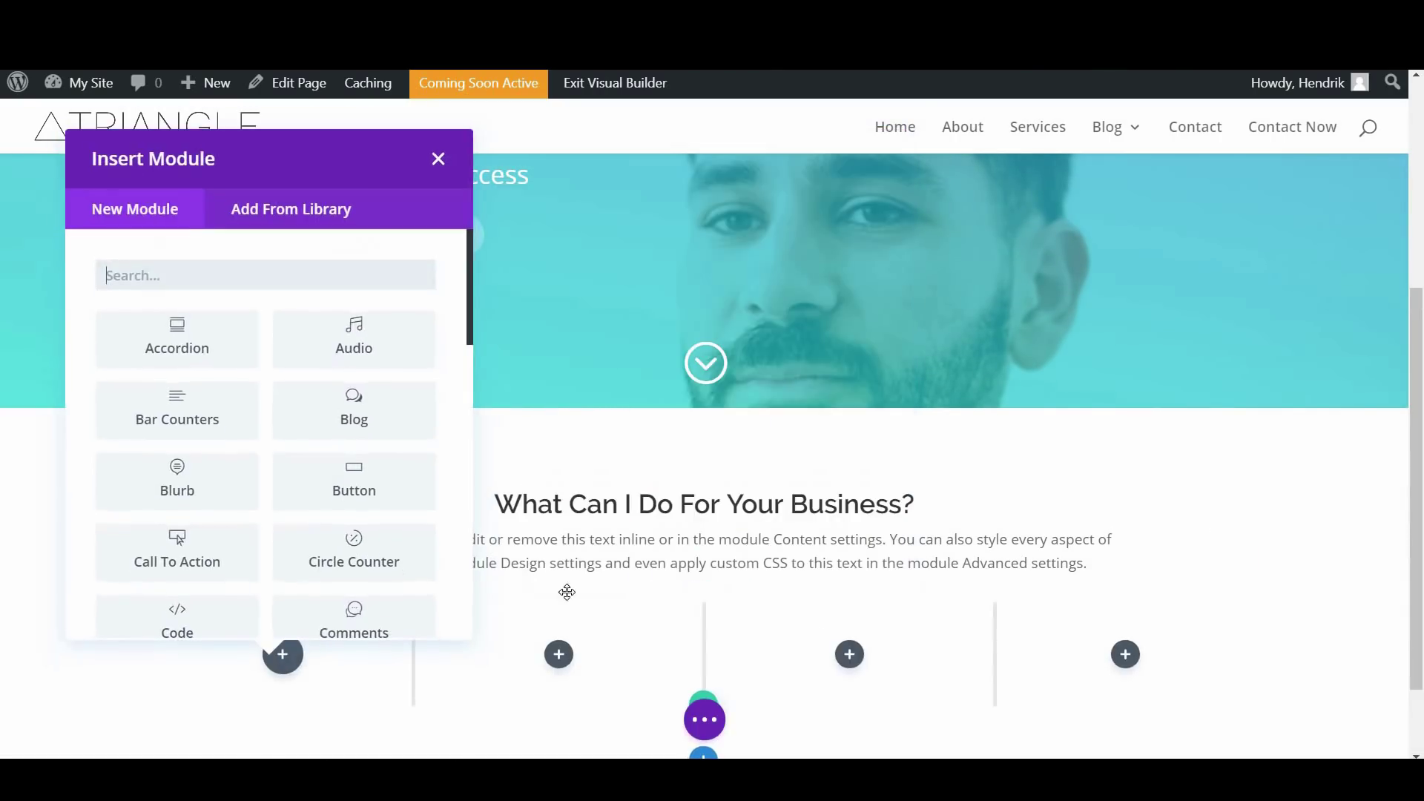
pyautogui.scroll(-1, 534, 593)
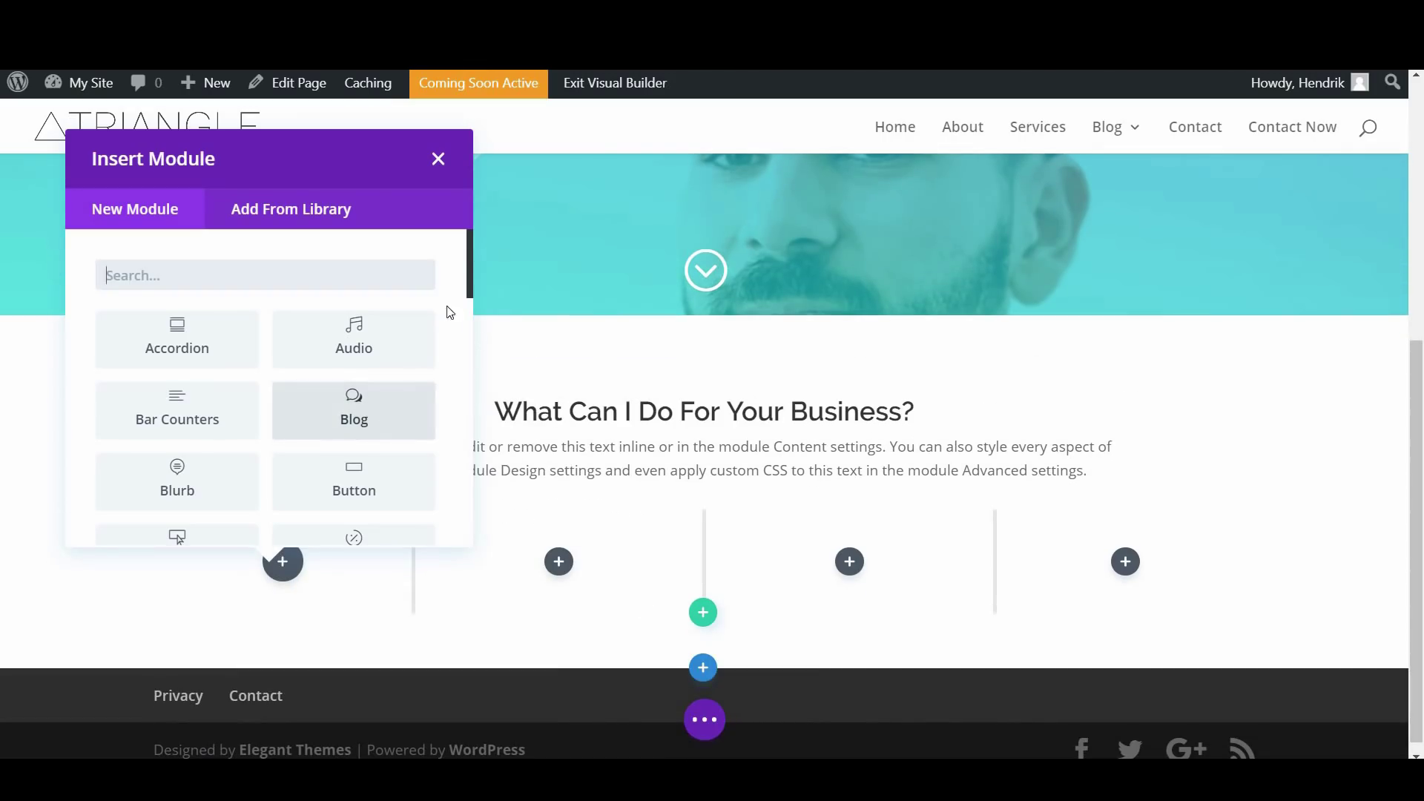
pyautogui.scroll(-2, 465, 310)
pyautogui.moveTo(467, 319); pyautogui.dragTo(464, 335)
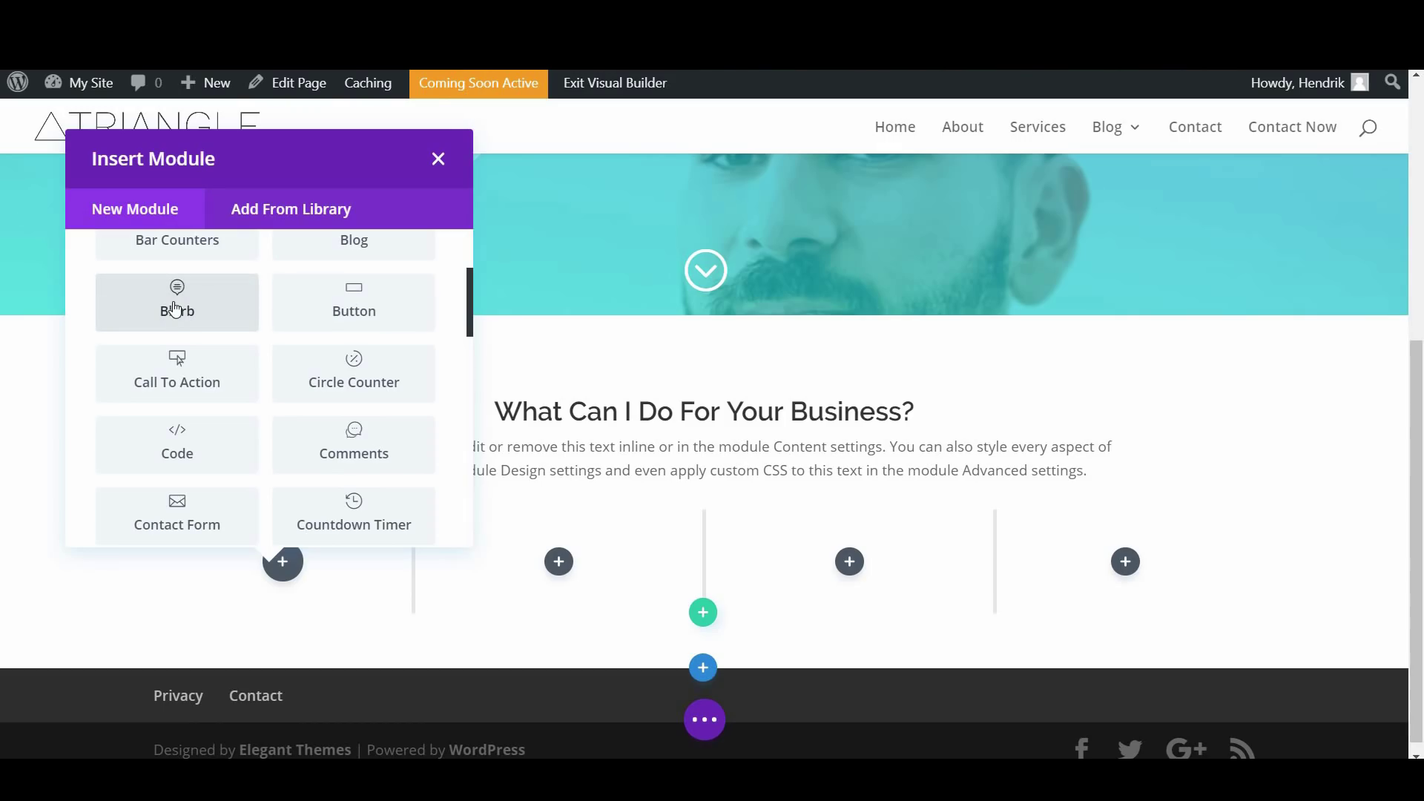
pyautogui.click(176, 310)
# Title the blurb 'Visioning' and delete its placeholder body text
pyautogui.scroll(-2, 296, 473)
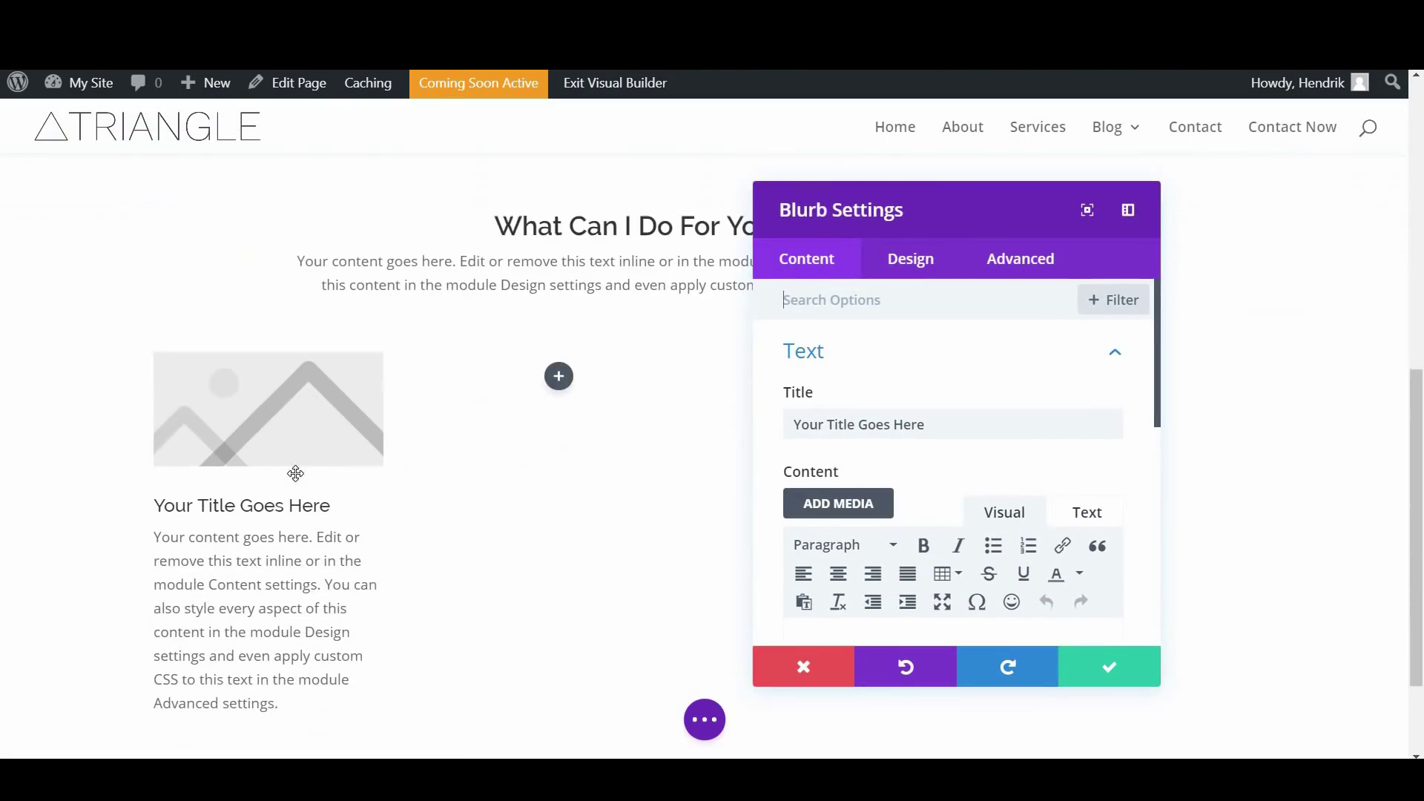
pyautogui.scroll(-1, 295, 473)
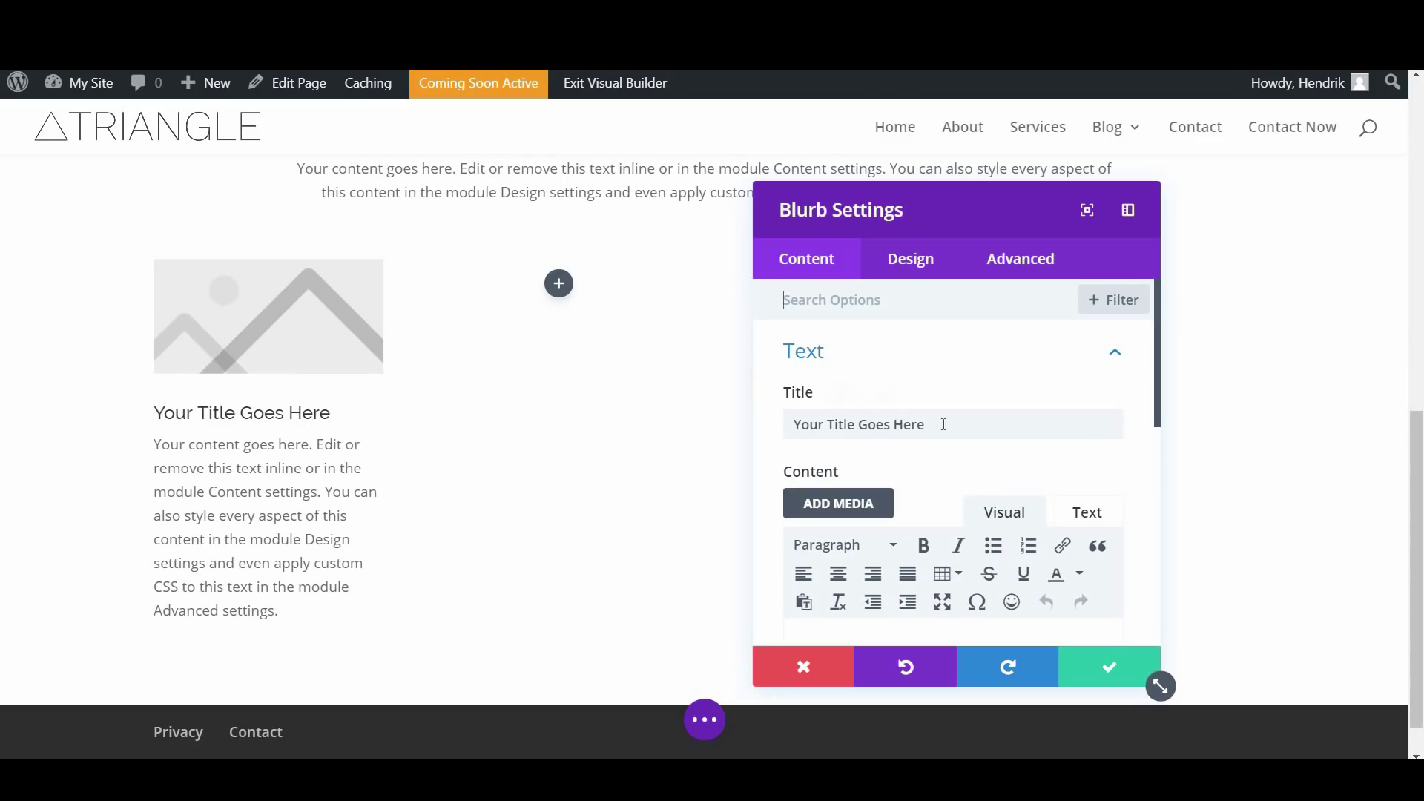
pyautogui.moveTo(940, 422); pyautogui.dragTo(892, 355)
pyautogui.write('Visioning')
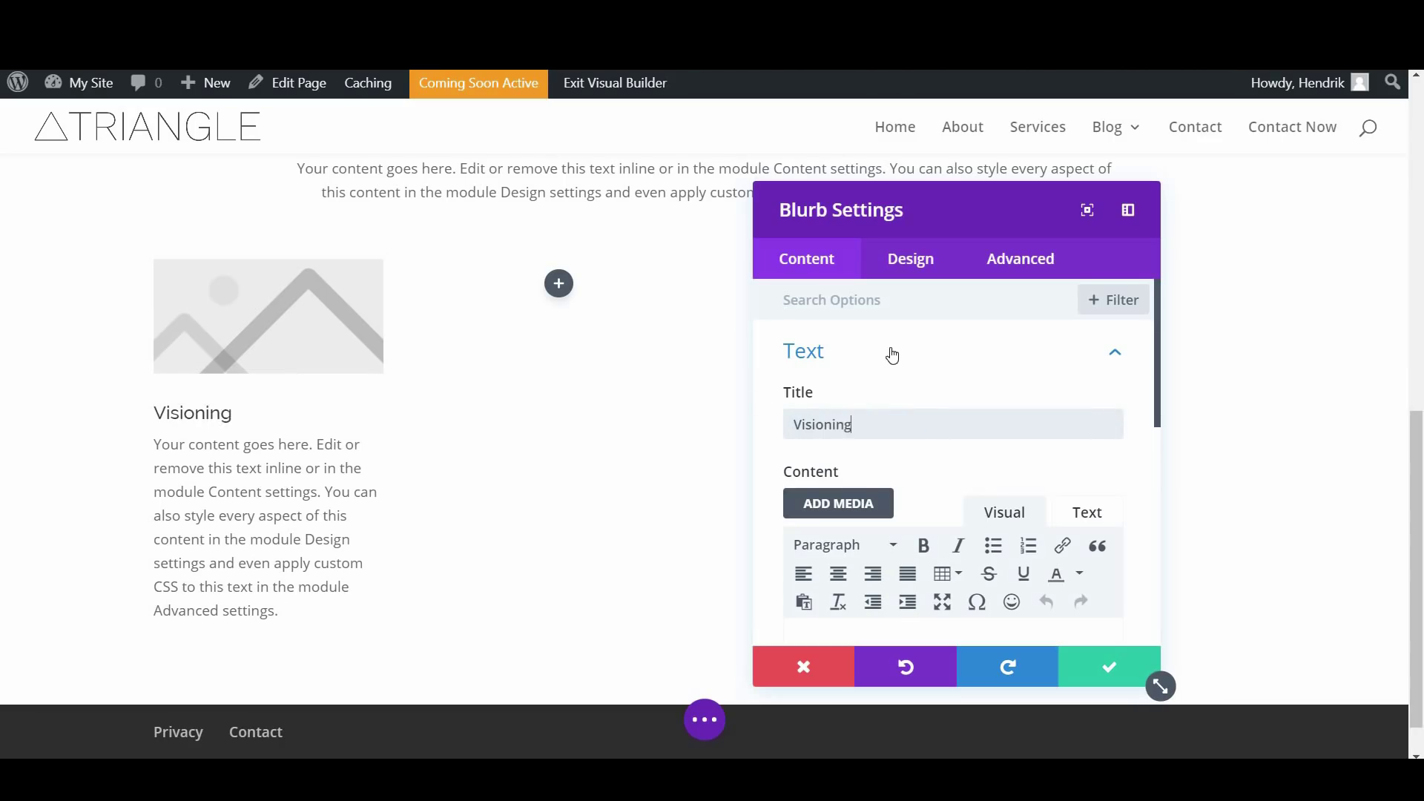
pyautogui.scroll(-4, 927, 433)
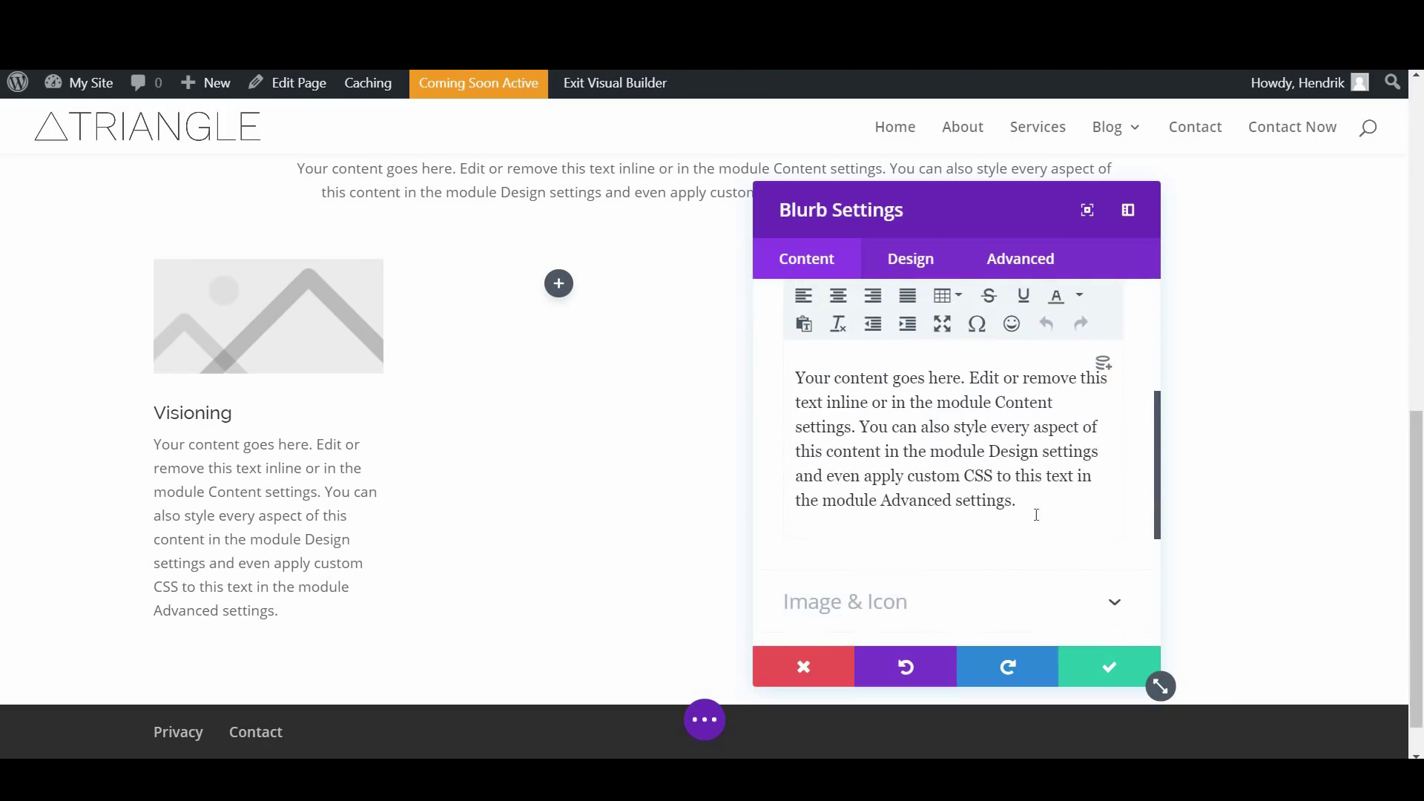
pyautogui.moveTo(934, 471); pyautogui.dragTo(797, 378)
pyautogui.moveTo(1044, 518); pyautogui.dragTo(790, 371)
pyautogui.press('BackSpace')
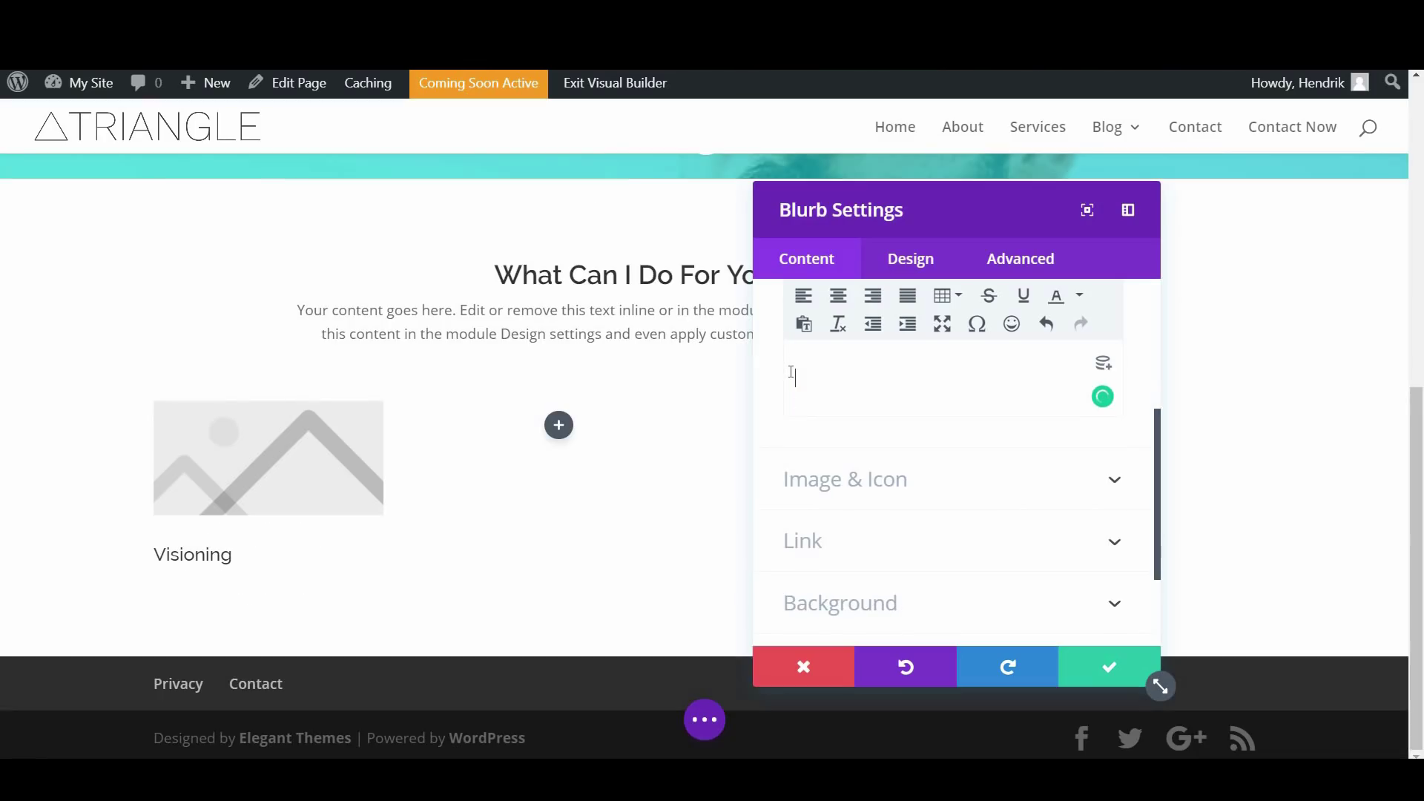
# Remove the blurb's placeholder image and use a lightbulb icon instead
pyautogui.click(940, 492)
pyautogui.moveTo(937, 489)
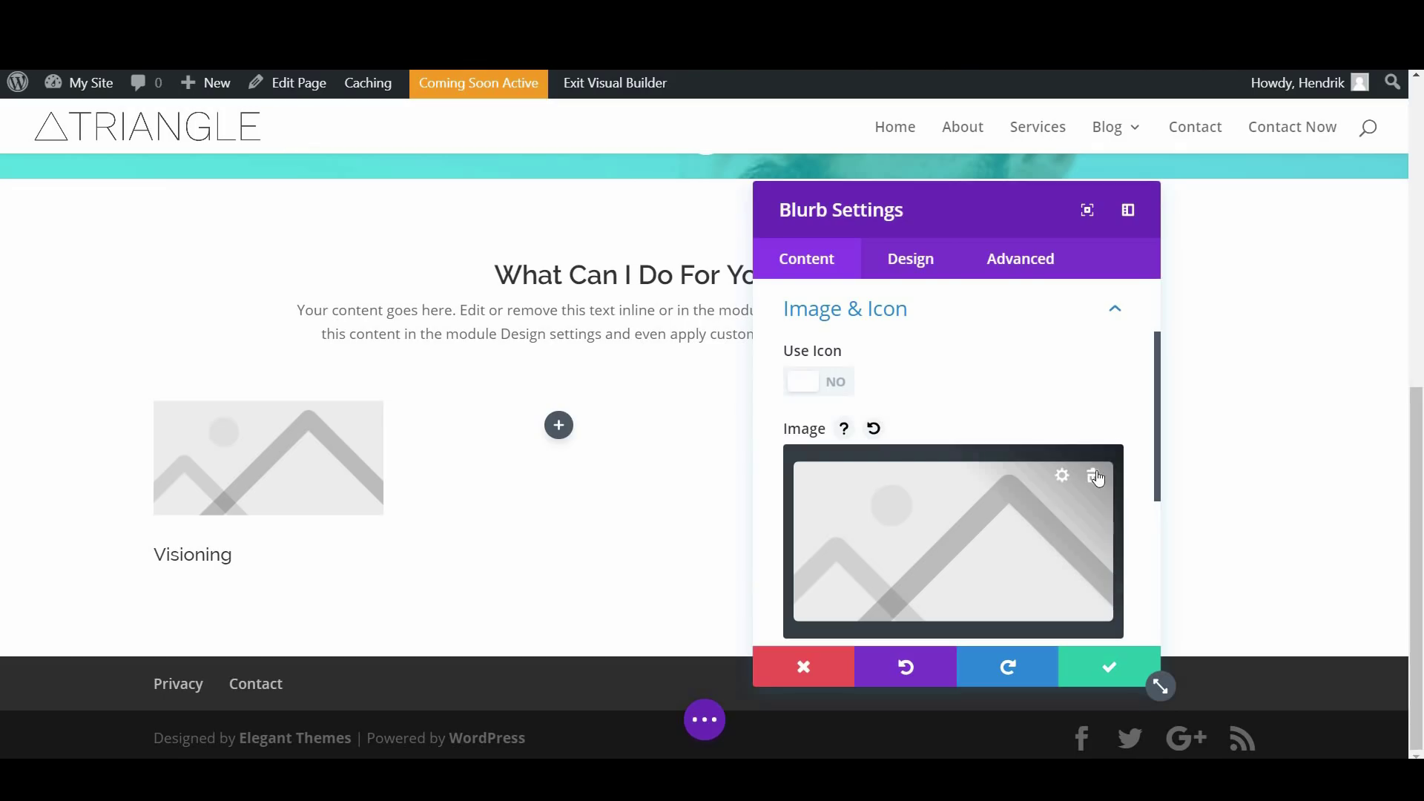
pyautogui.click(1096, 476)
pyautogui.click(806, 384)
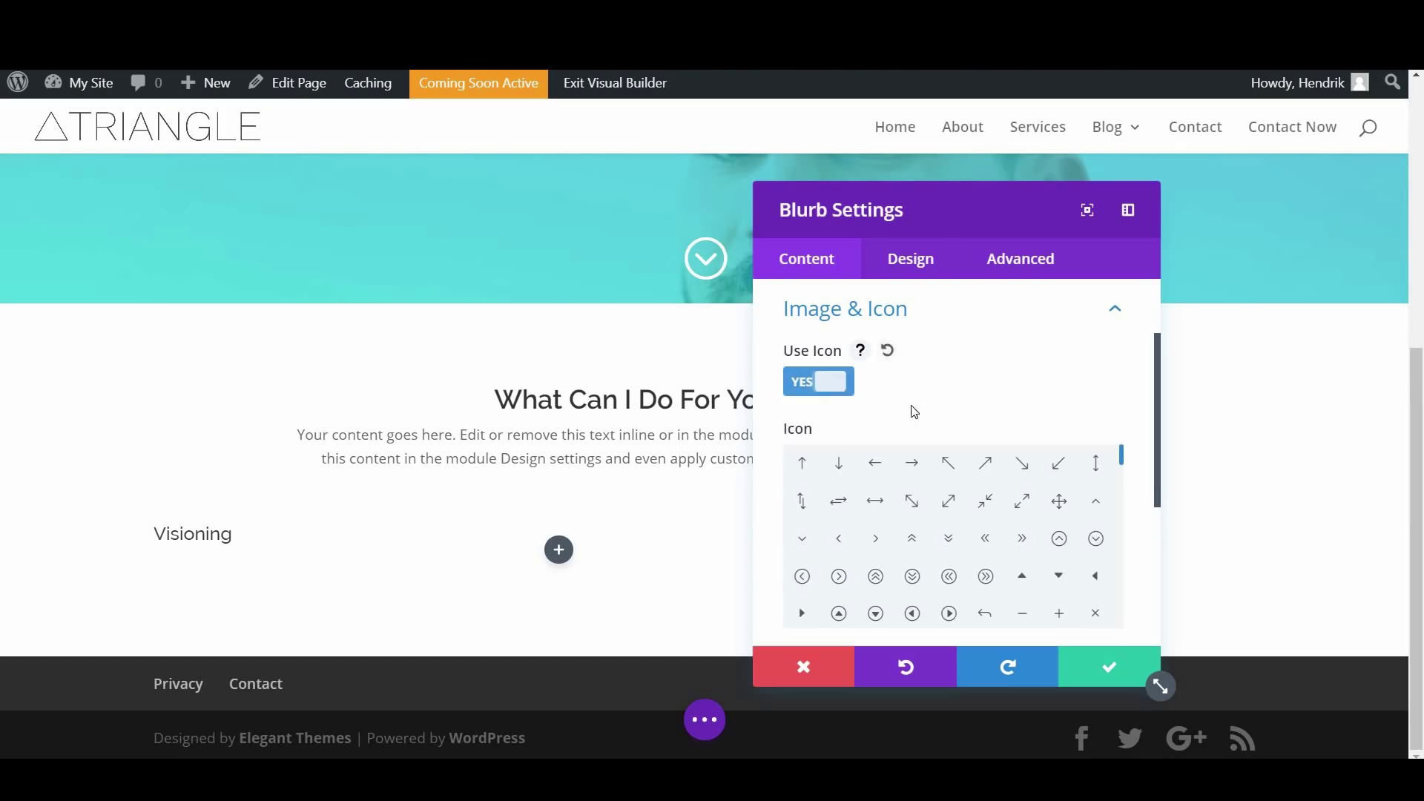
pyautogui.scroll(-1, 994, 452)
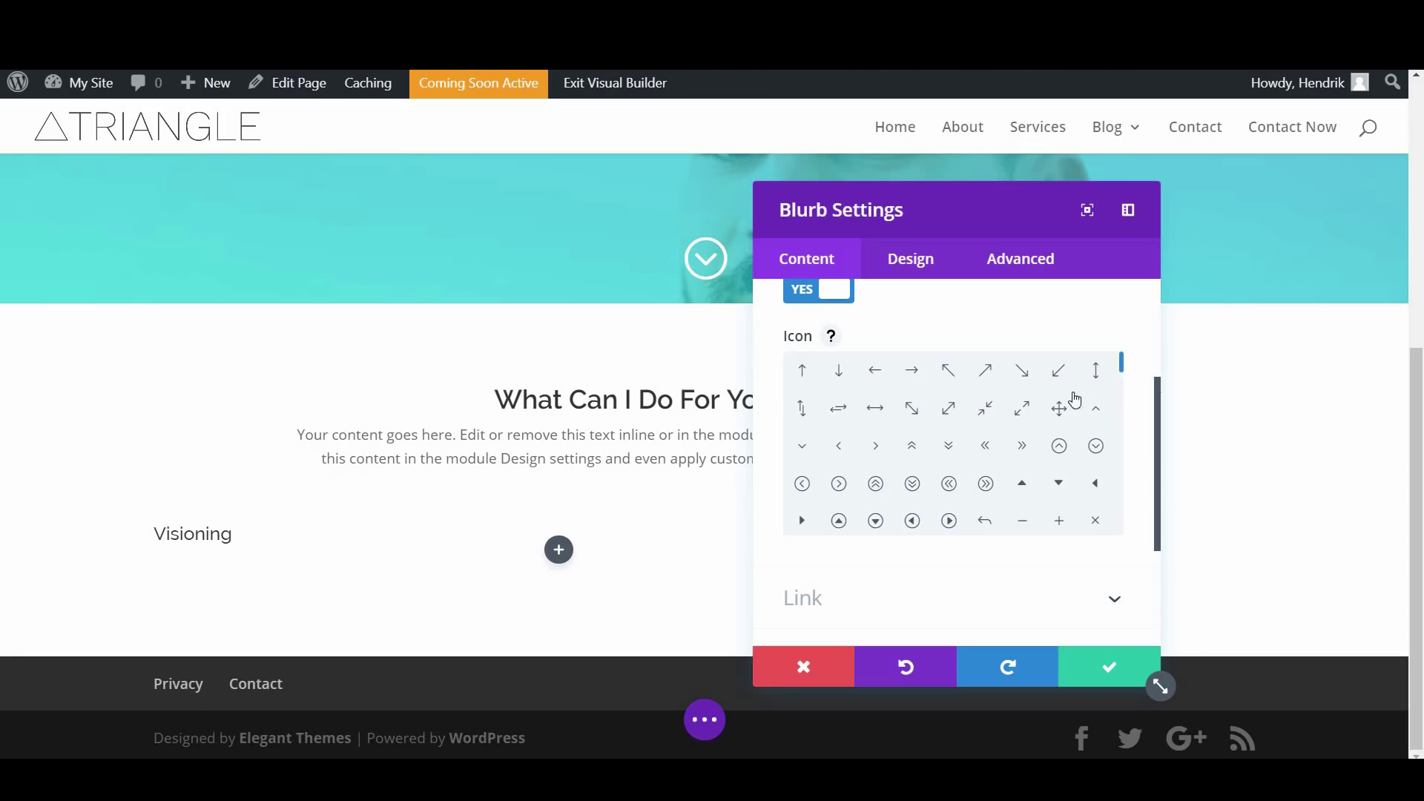
pyautogui.moveTo(1124, 369); pyautogui.dragTo(1124, 407)
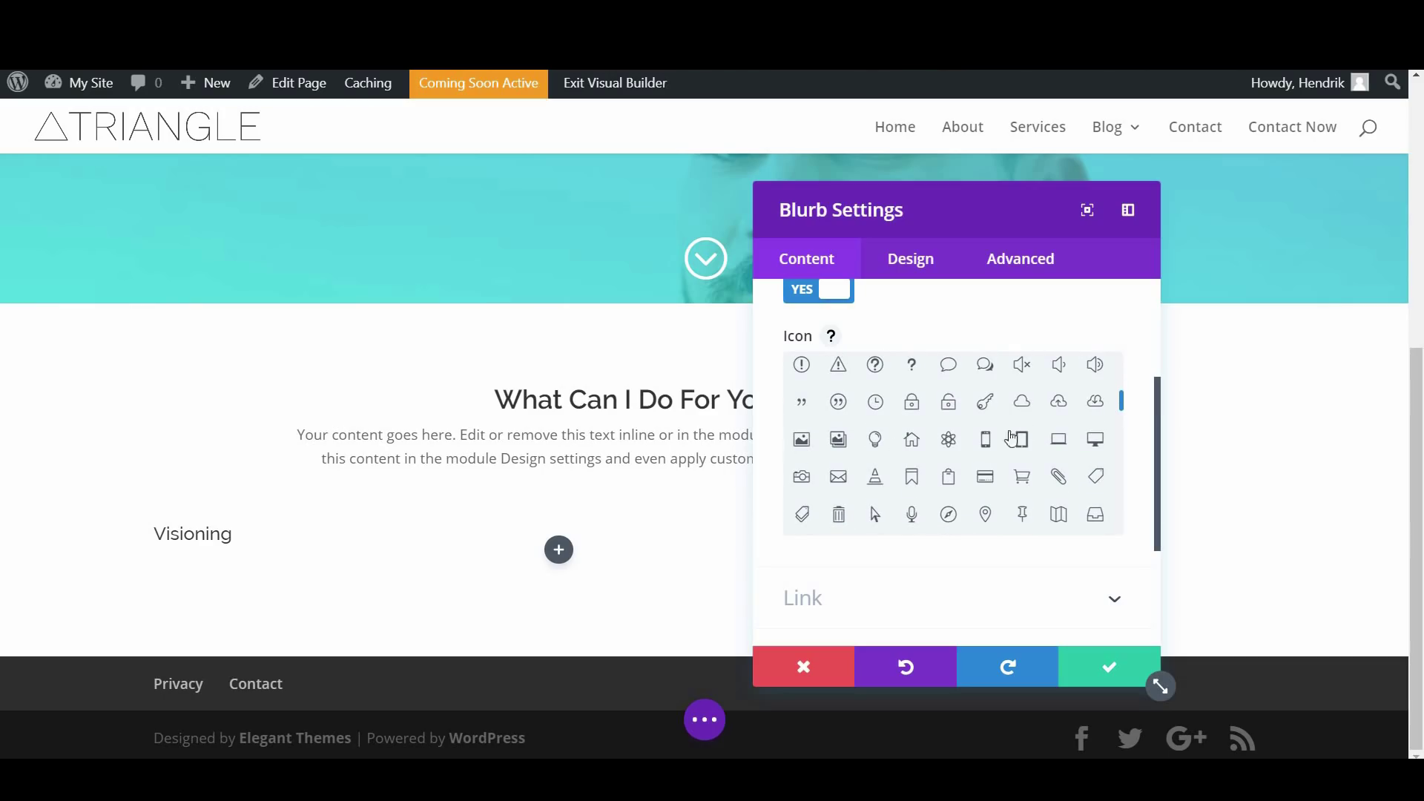
pyautogui.click(880, 445)
pyautogui.scroll(-10, 911, 486)
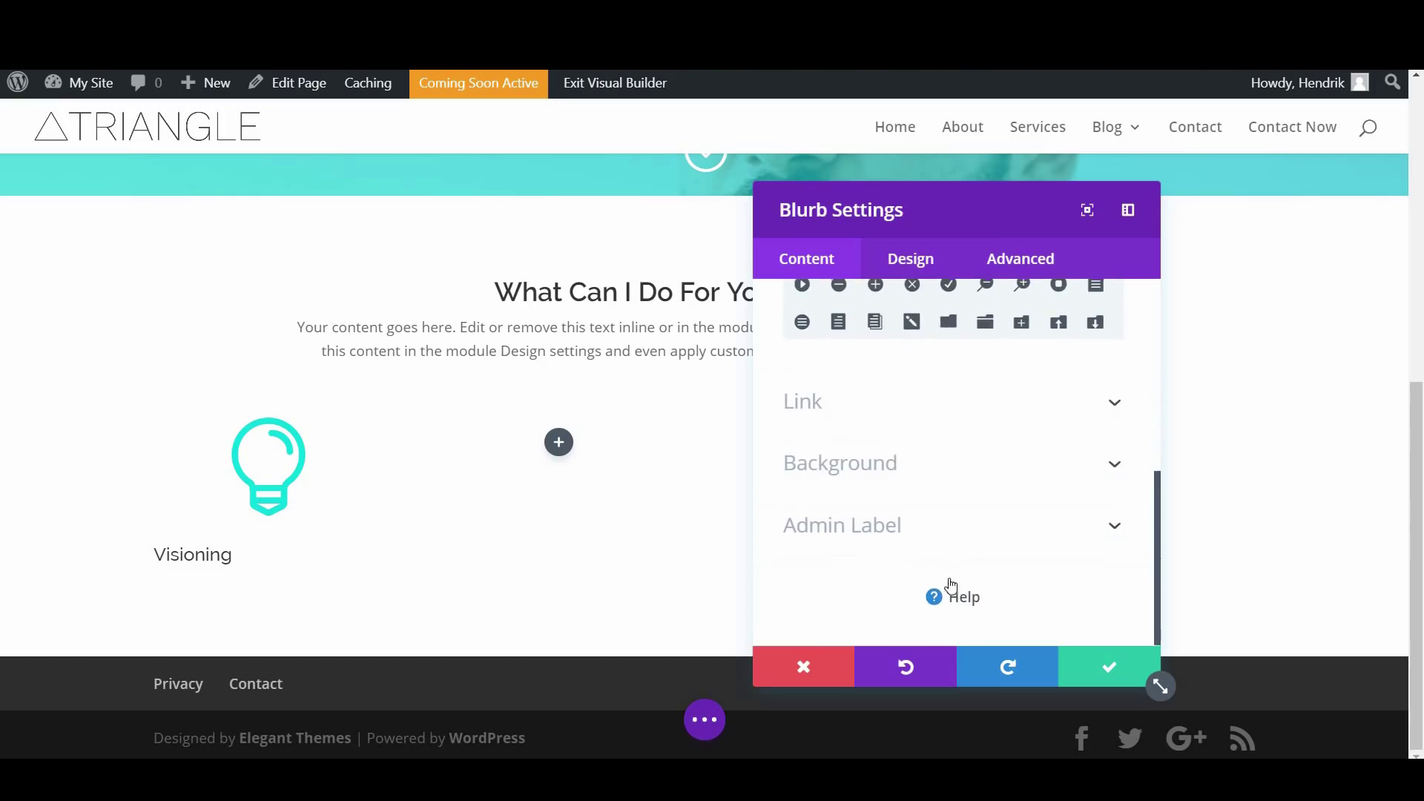
pyautogui.click(906, 265)
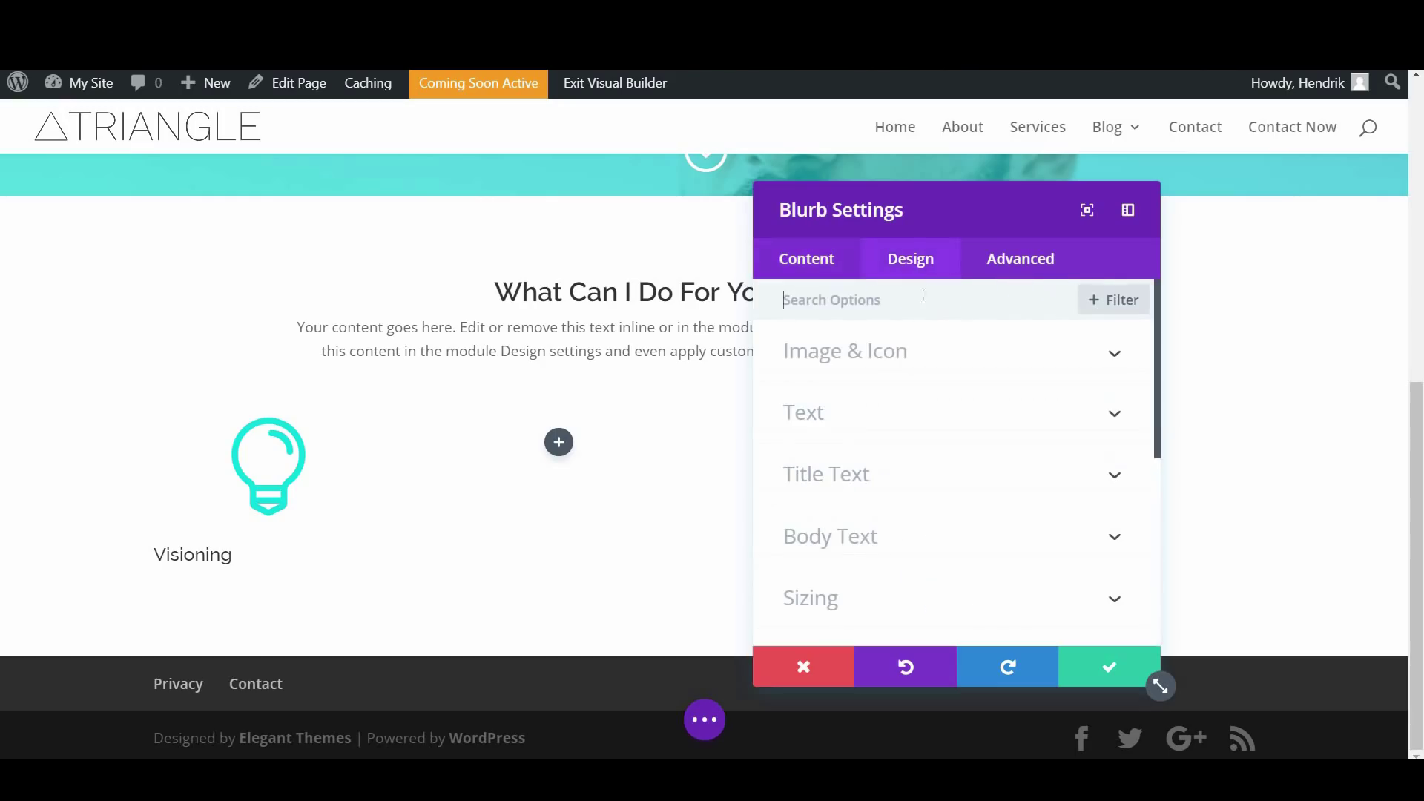
pyautogui.click(896, 375)
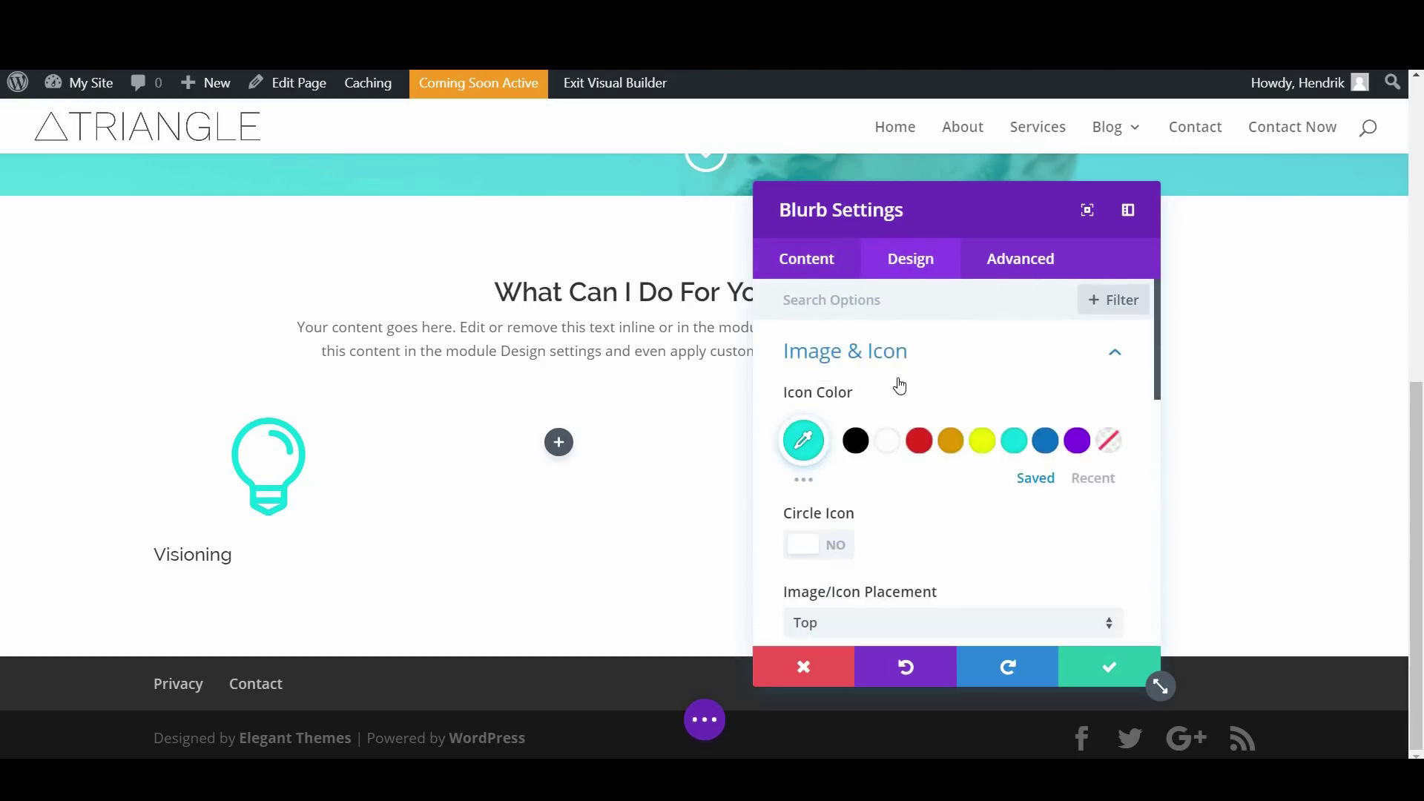
# Try a white circle behind the lightbulb icon, then turn it off again
pyautogui.scroll(-1, 853, 371)
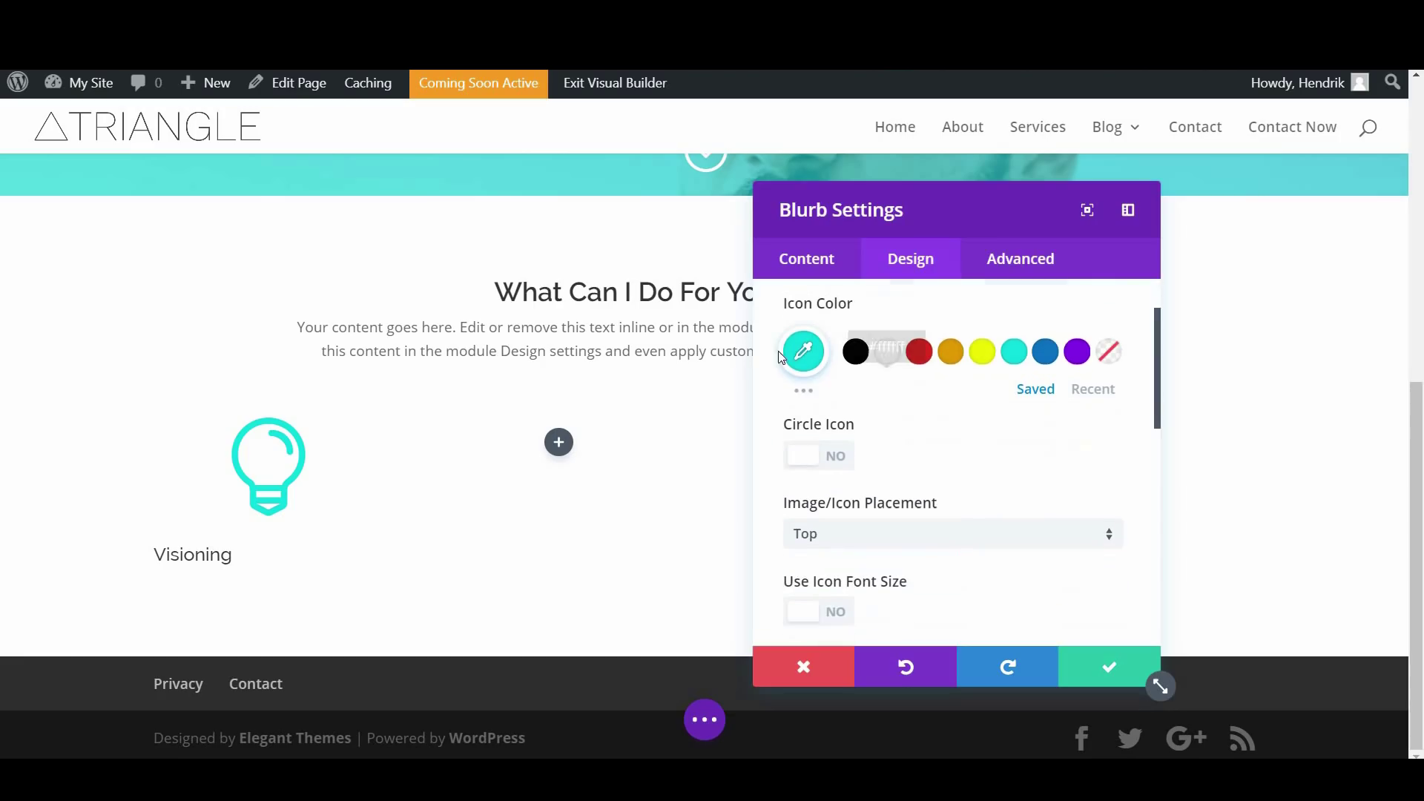
pyautogui.click(833, 458)
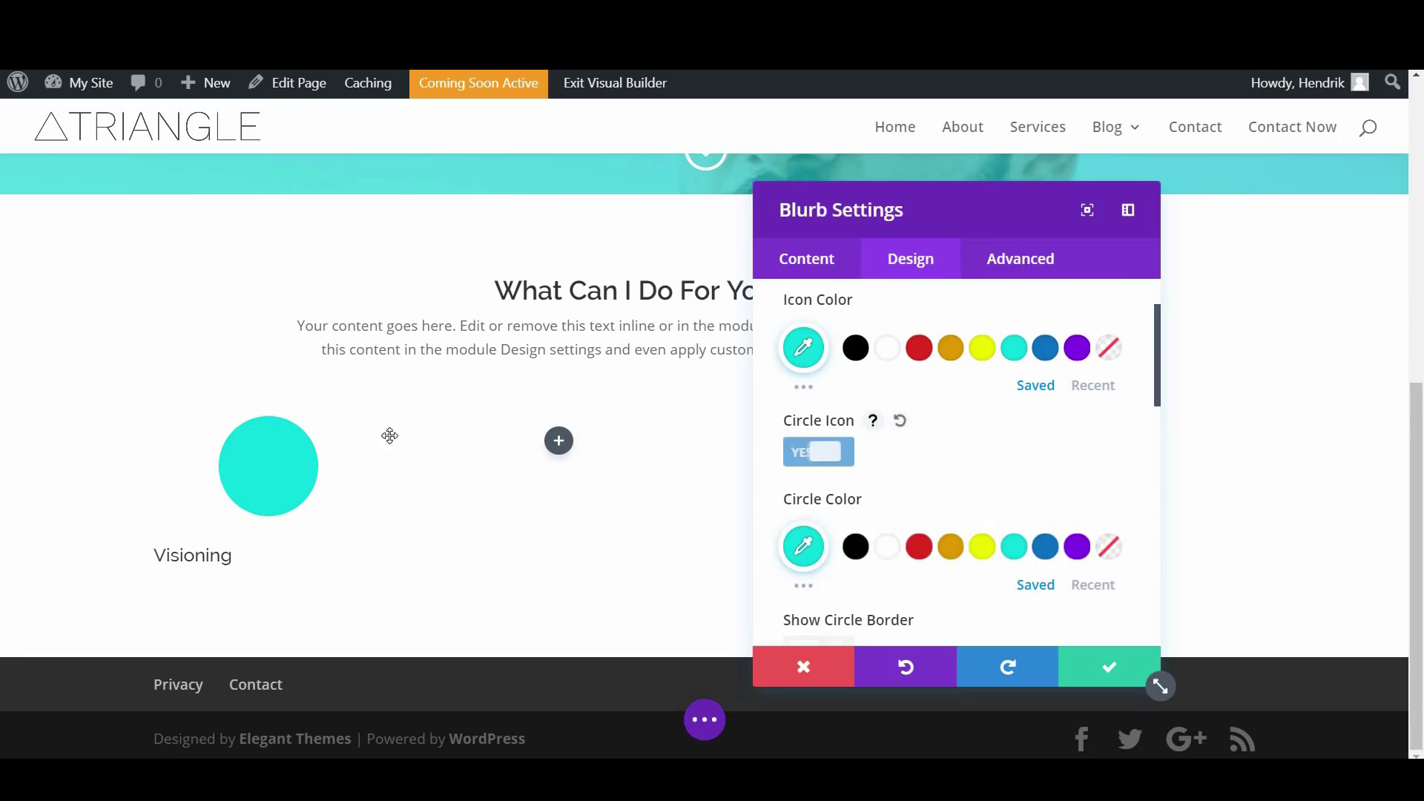
pyautogui.click(887, 546)
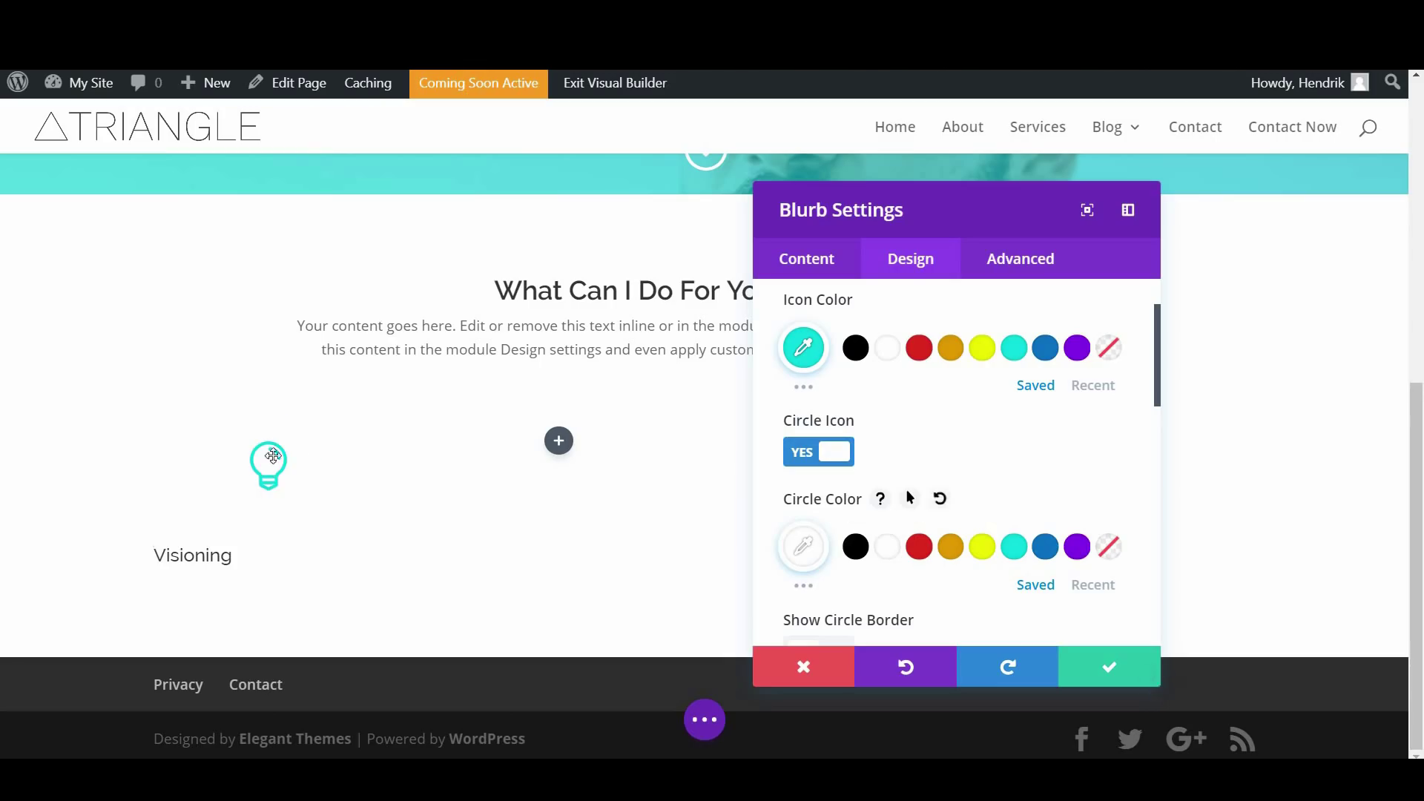
pyautogui.click(819, 451)
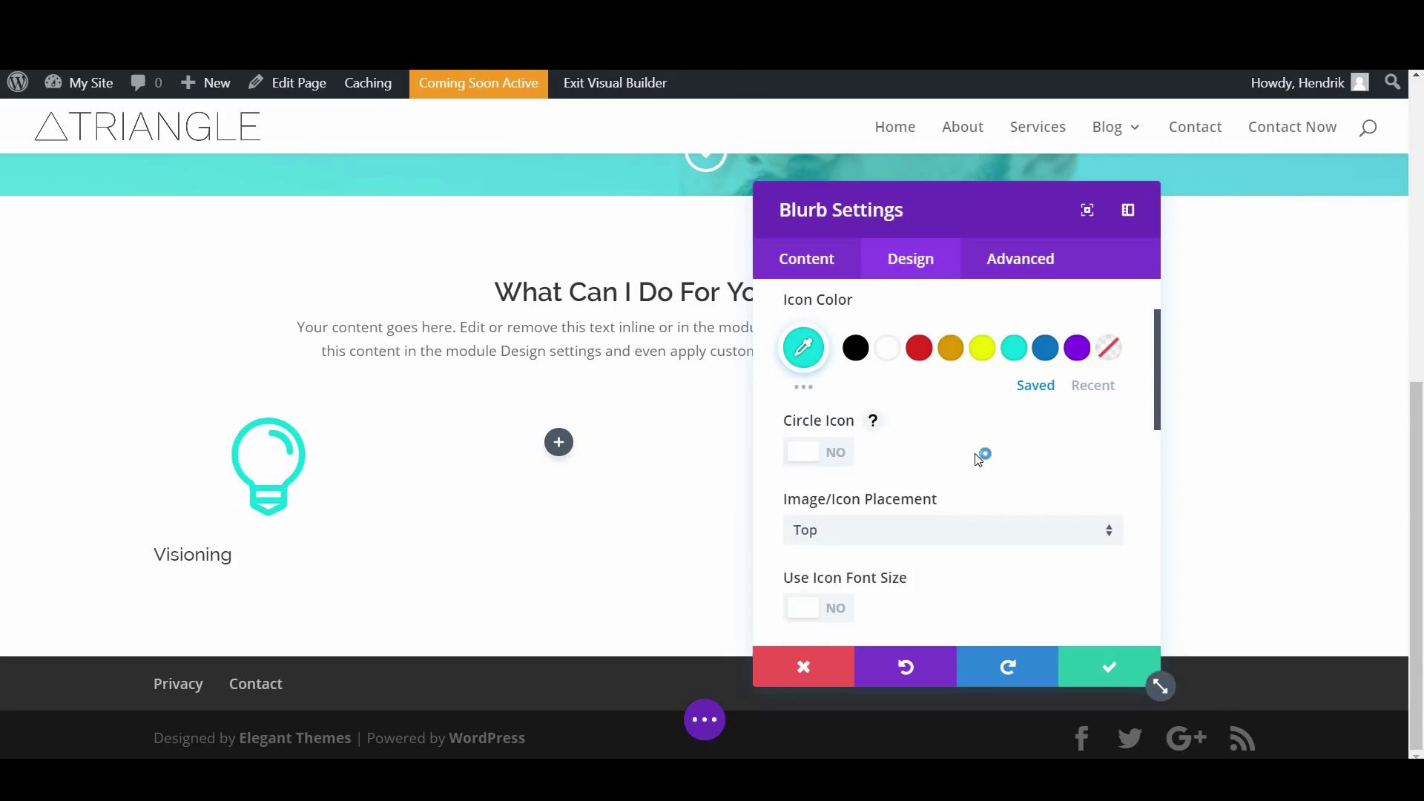
# Enable a custom icon font size and shrink the lightbulb icon to 30px
pyautogui.scroll(-3, 956, 456)
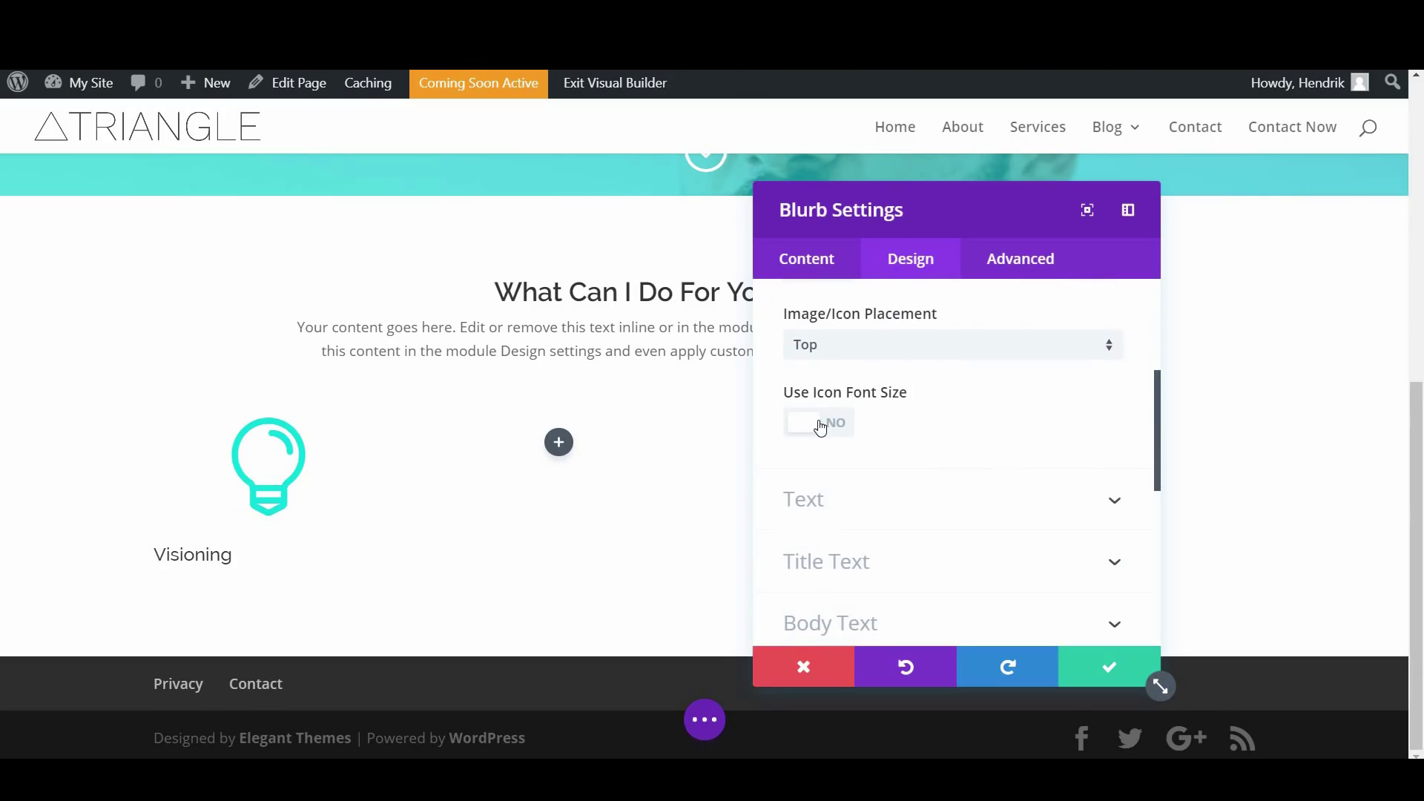
pyautogui.click(819, 428)
pyautogui.scroll(-2, 926, 441)
pyautogui.moveTo(941, 413); pyautogui.dragTo(842, 428)
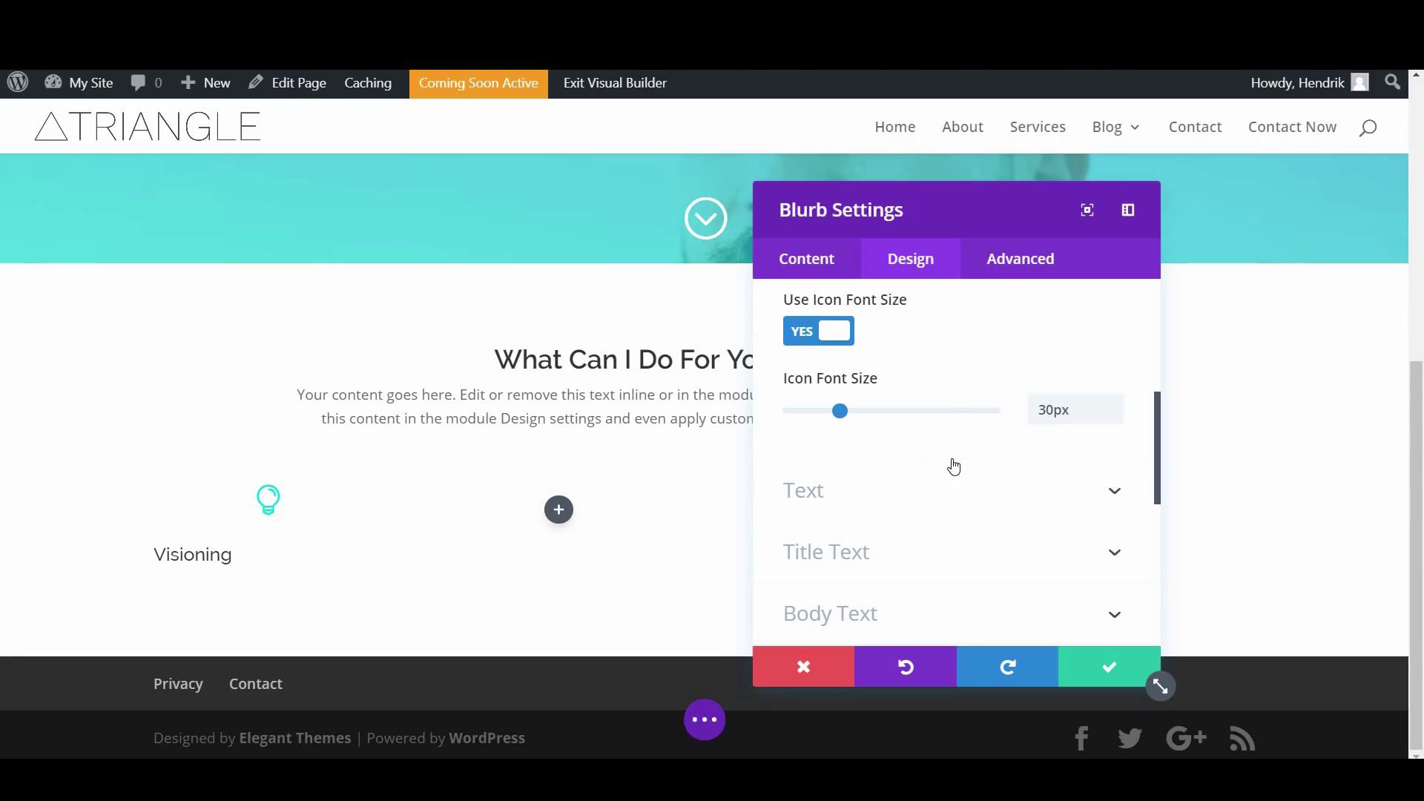
pyautogui.scroll(-2, 954, 466)
pyautogui.click(873, 408)
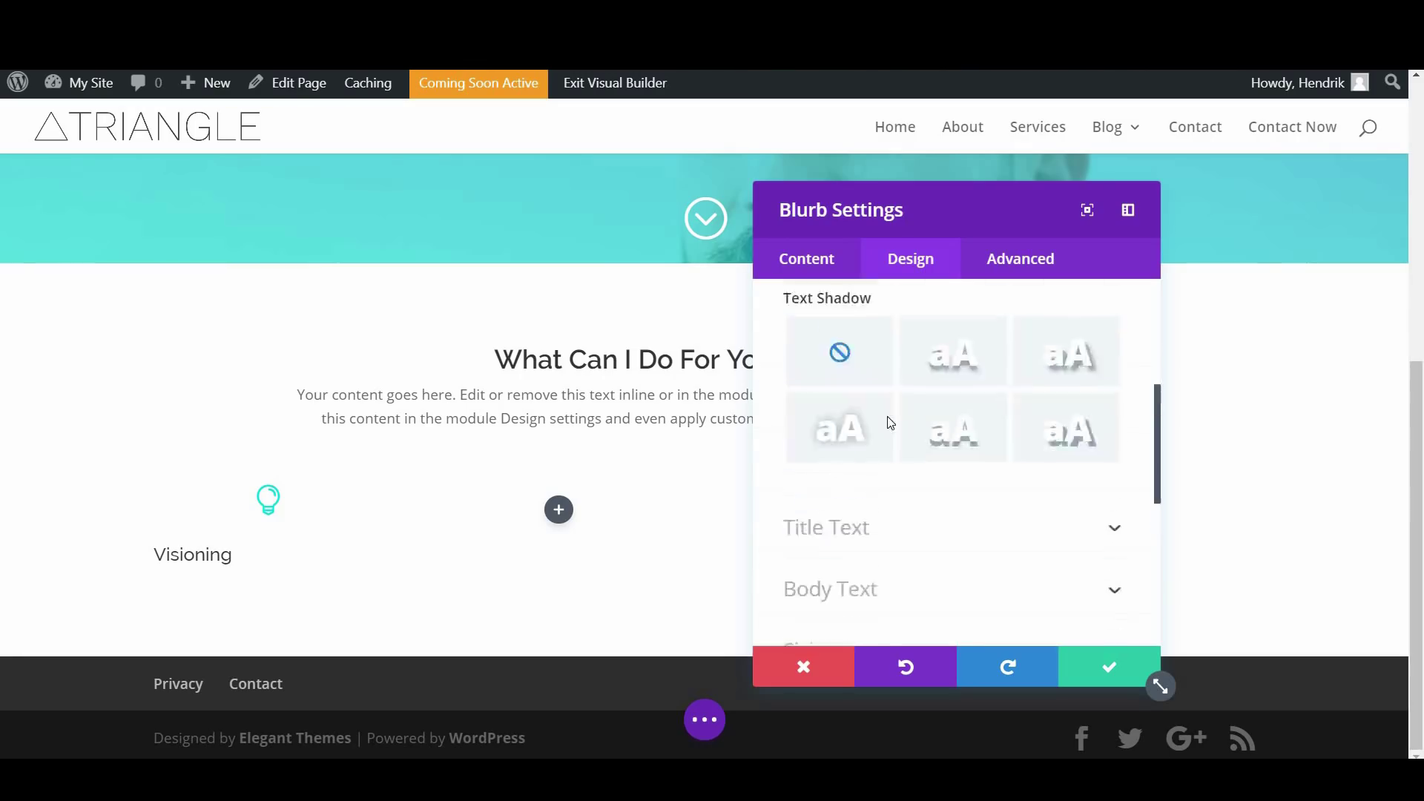
pyautogui.scroll(-3, 886, 417)
pyautogui.scroll(-3, 891, 425)
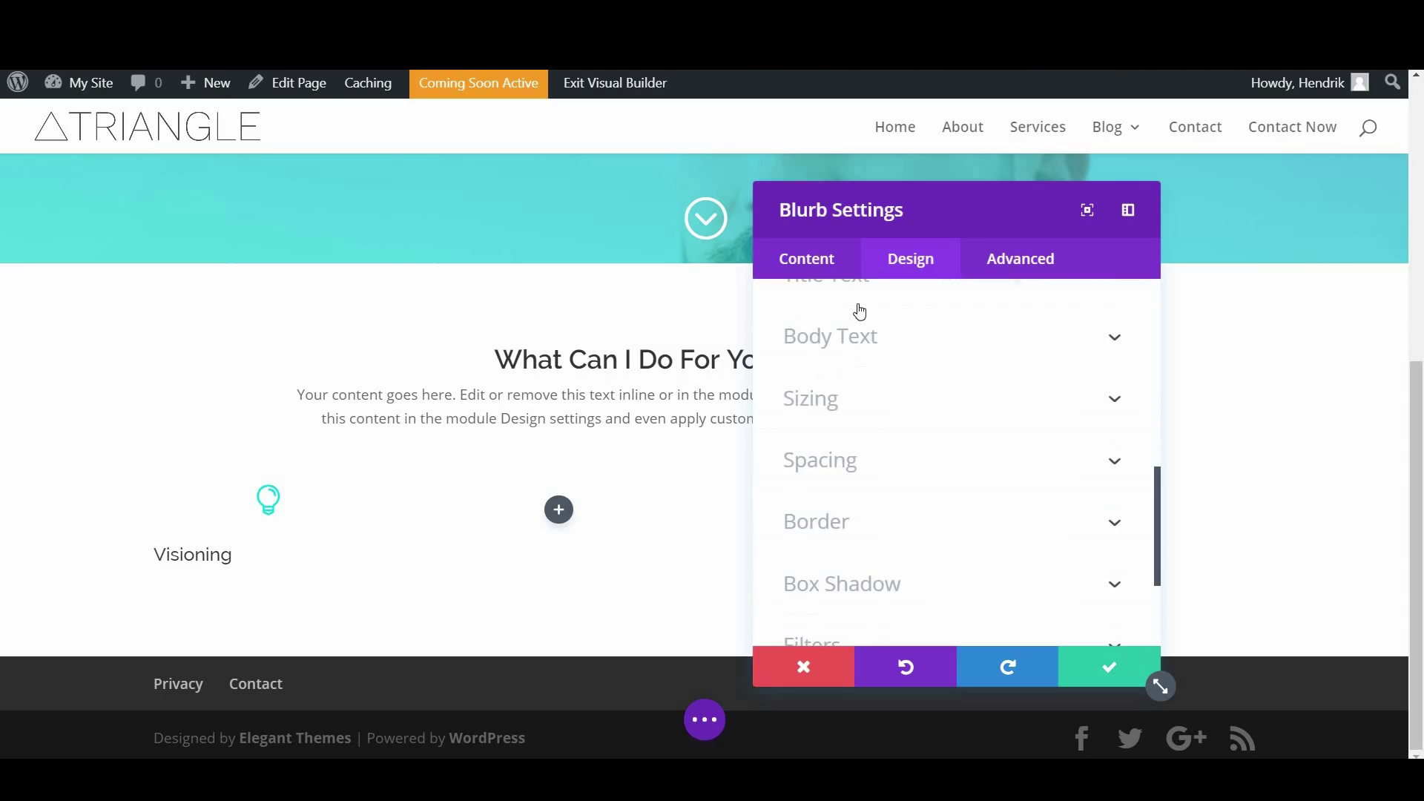
pyautogui.click(859, 300)
pyautogui.scroll(-4, 901, 426)
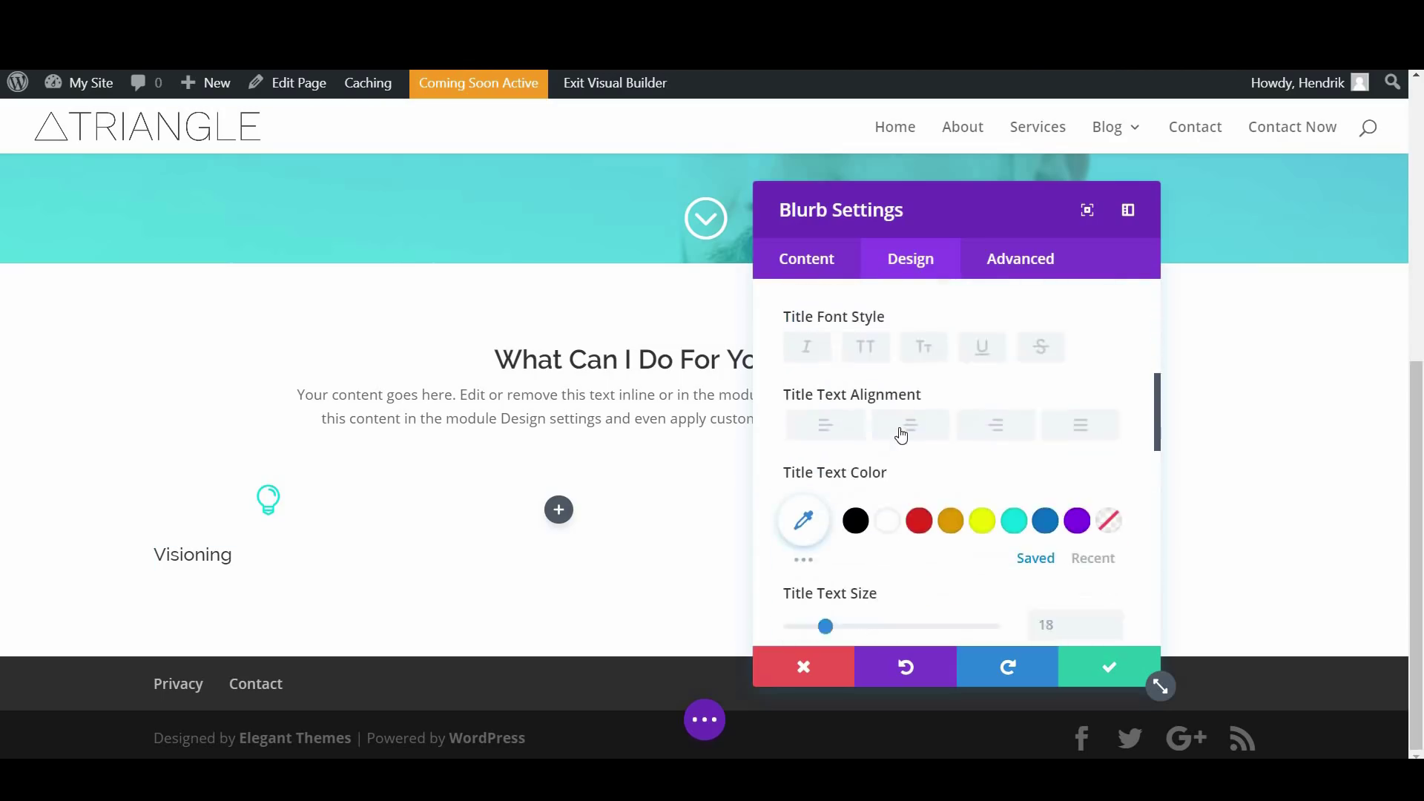
pyautogui.scroll(3, 900, 422)
pyautogui.click(909, 417)
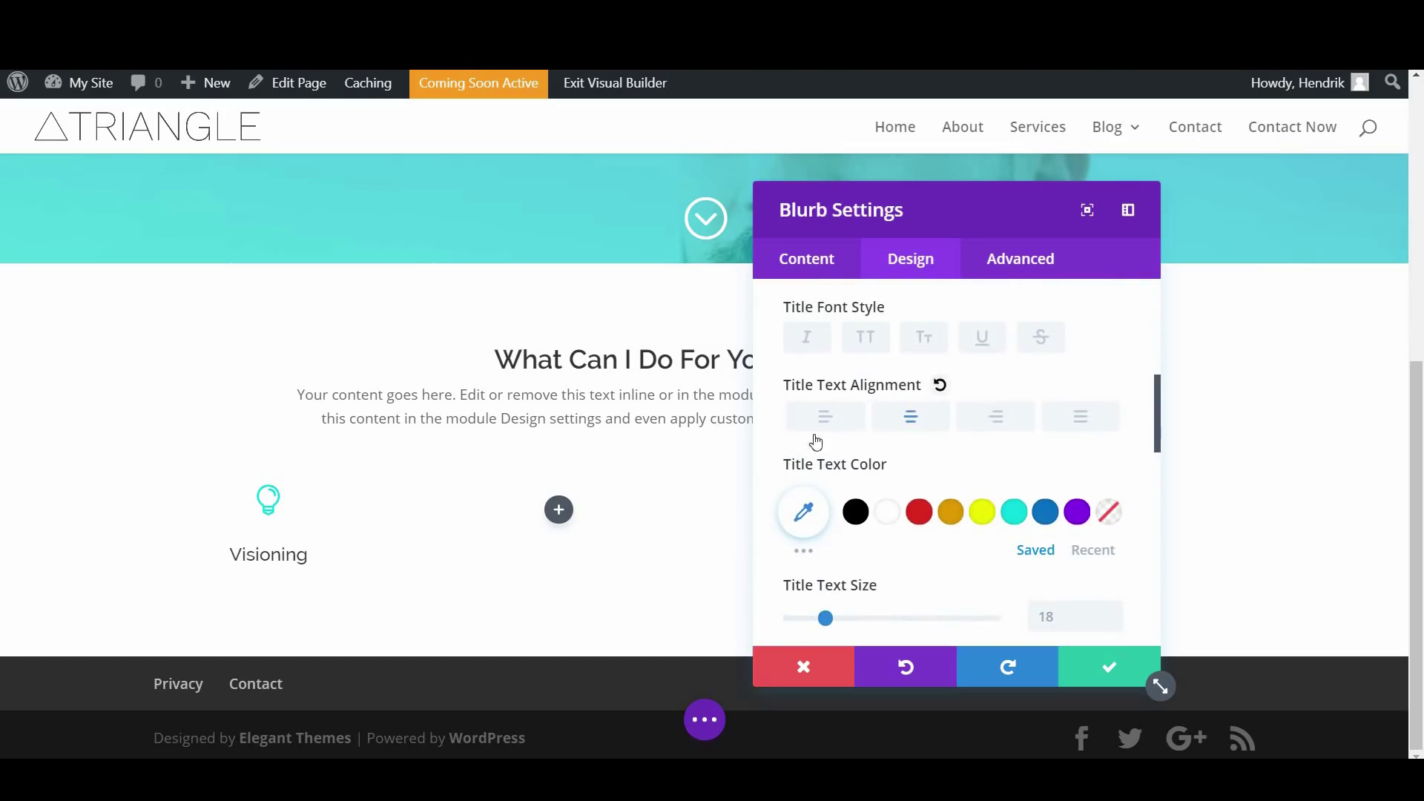
pyautogui.scroll(-3, 1016, 451)
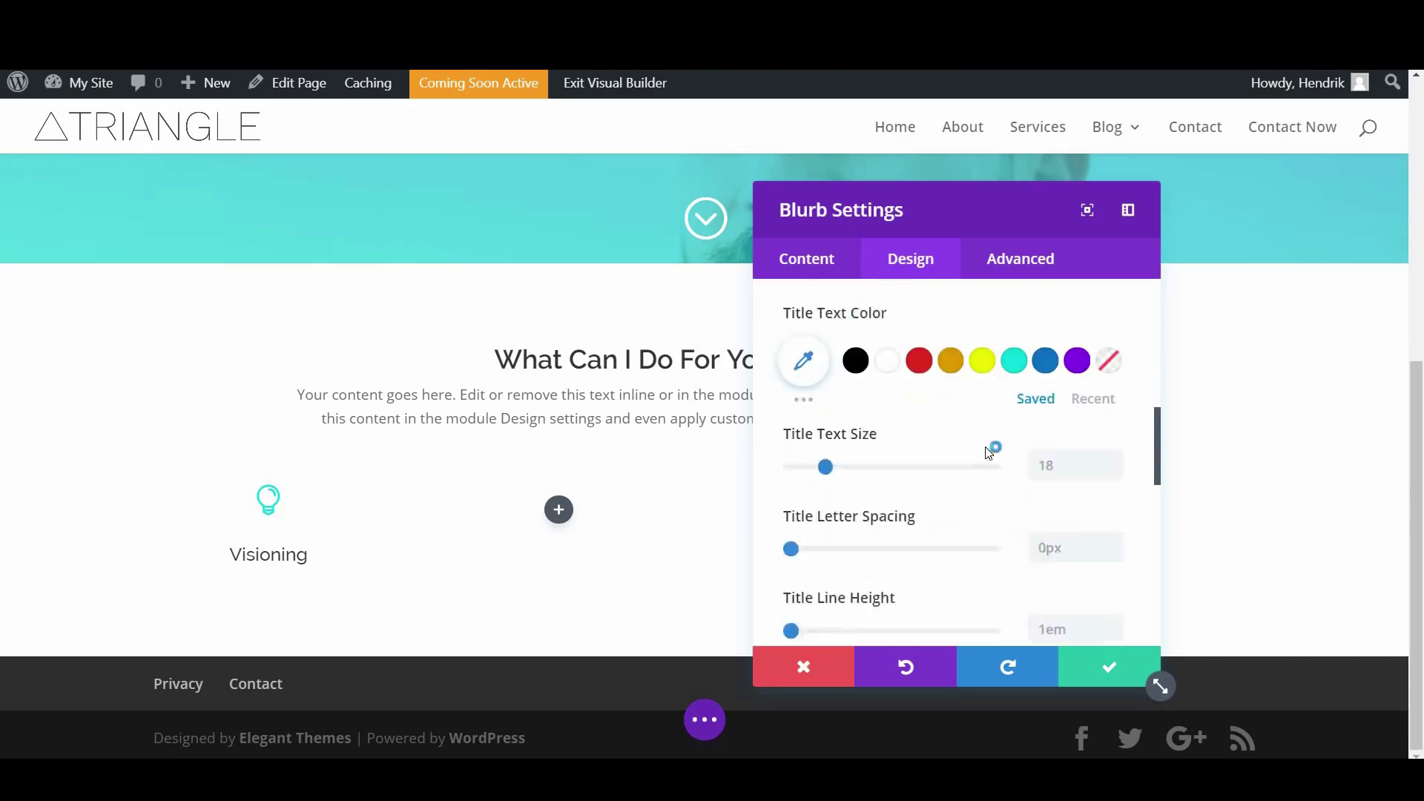
pyautogui.scroll(2, 969, 452)
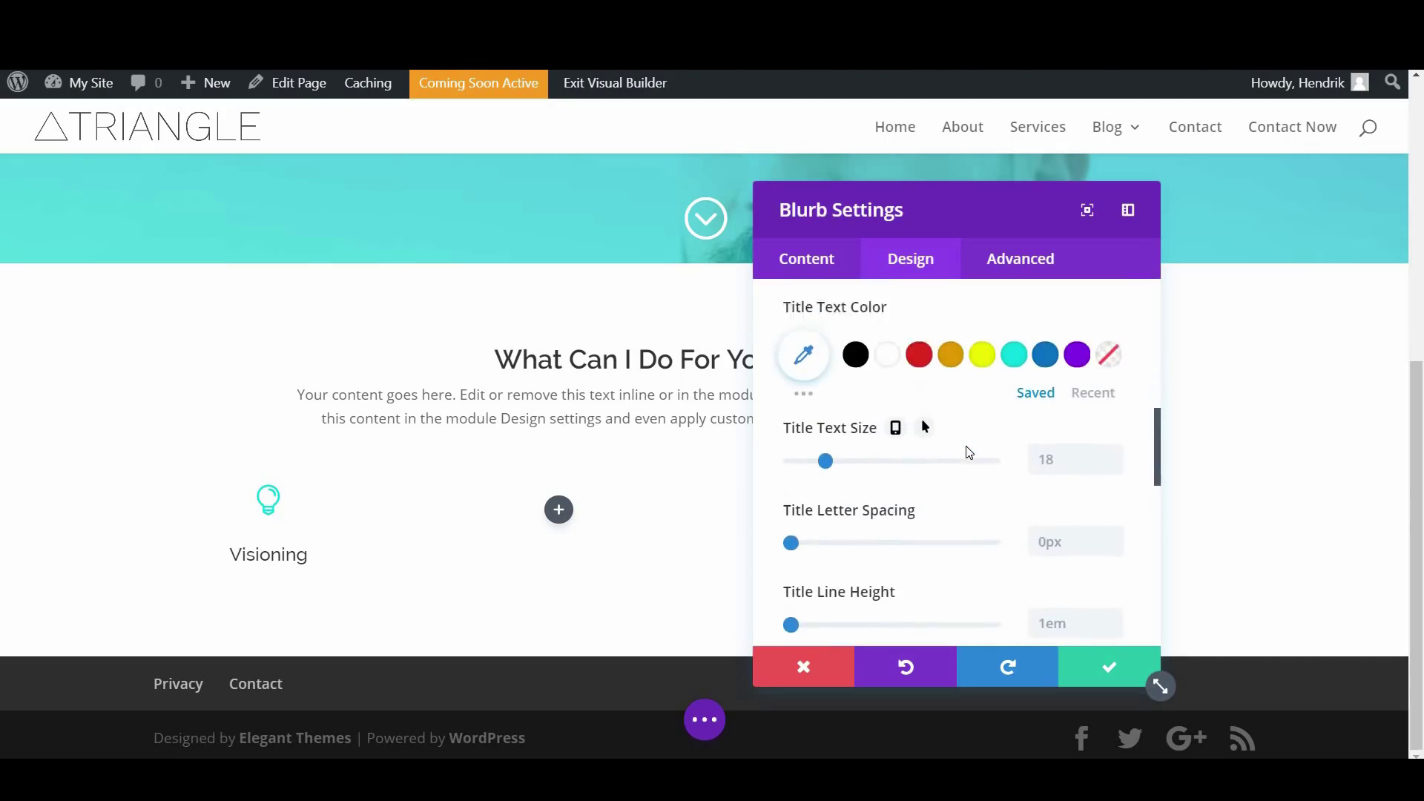
pyautogui.scroll(2, 978, 459)
pyautogui.scroll(-2, 1002, 476)
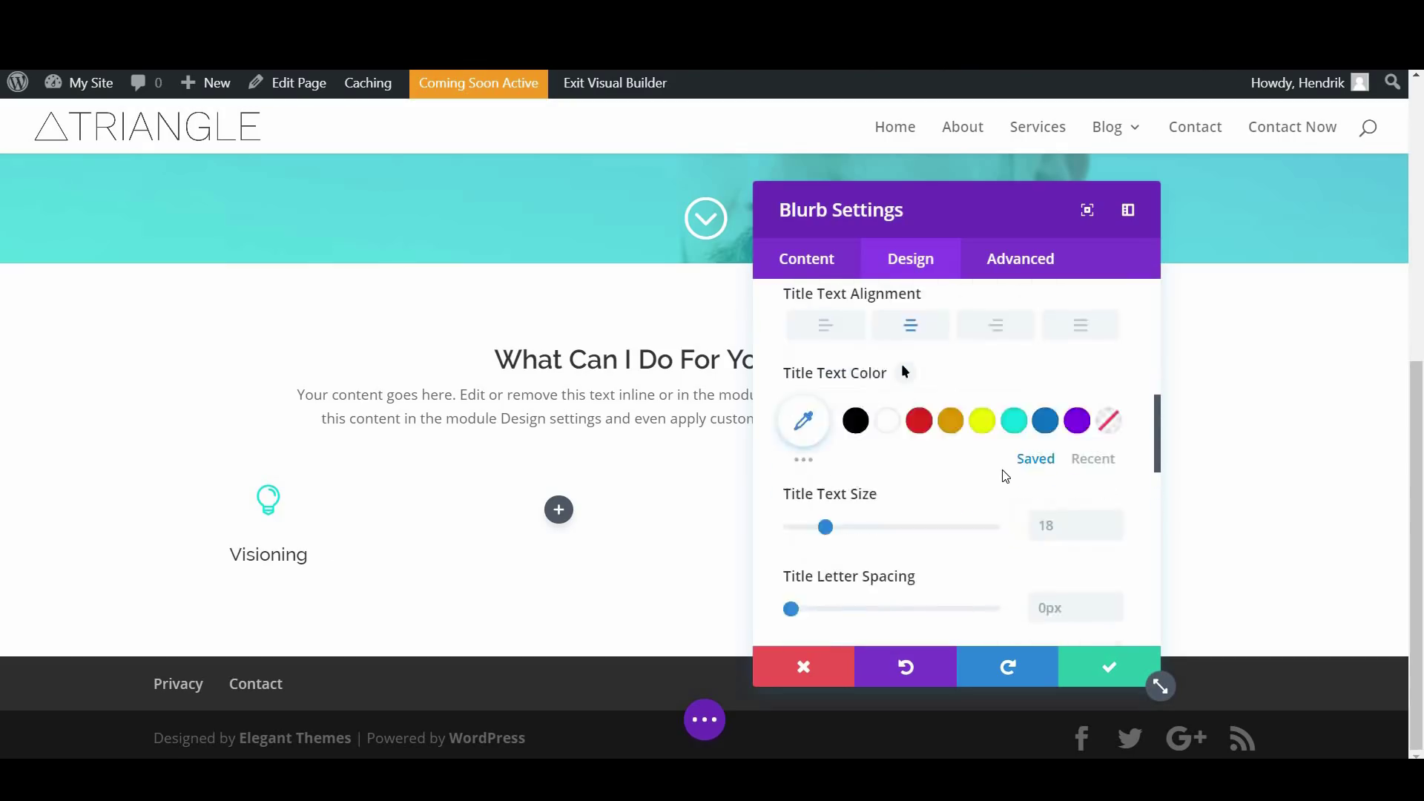
pyautogui.scroll(-5, 992, 448)
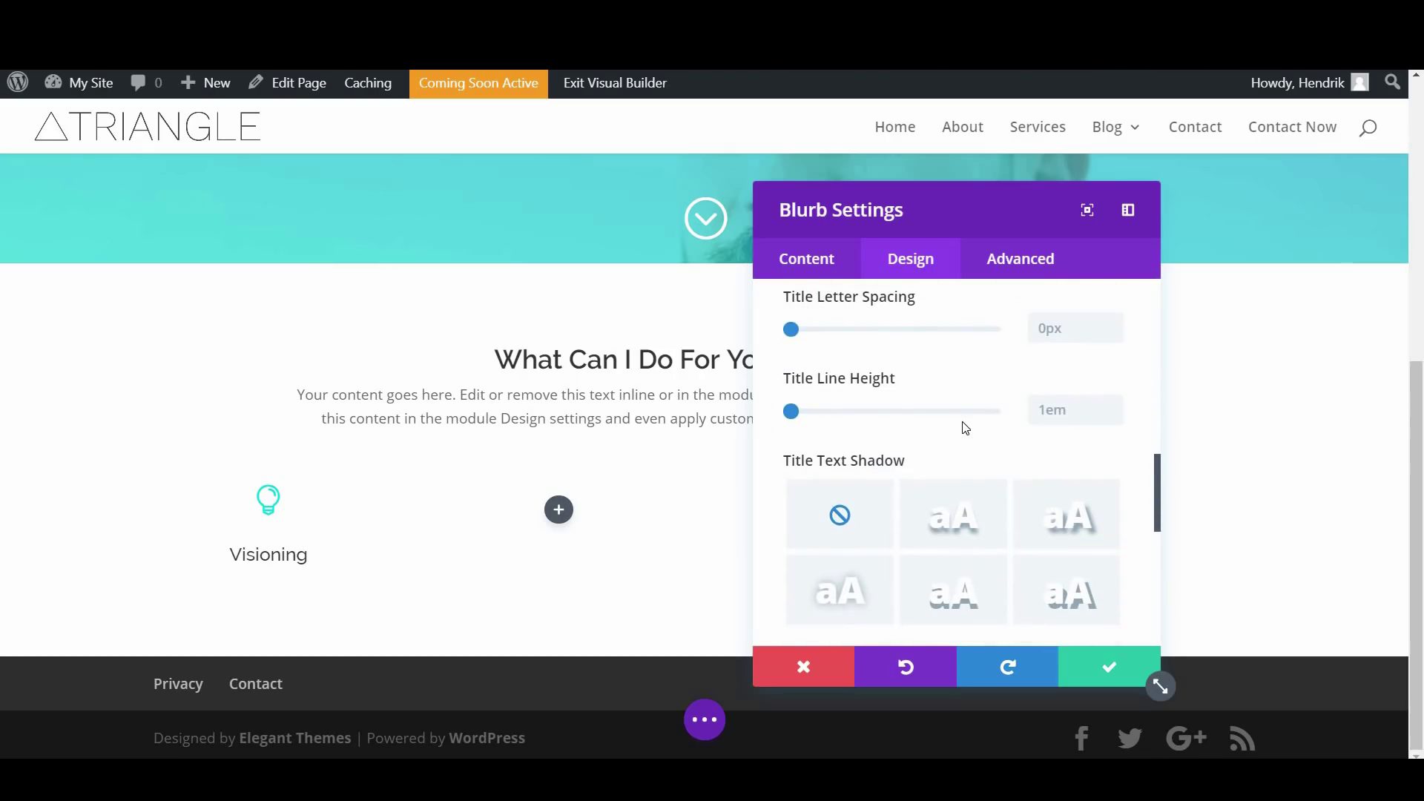
pyautogui.scroll(-1, 963, 431)
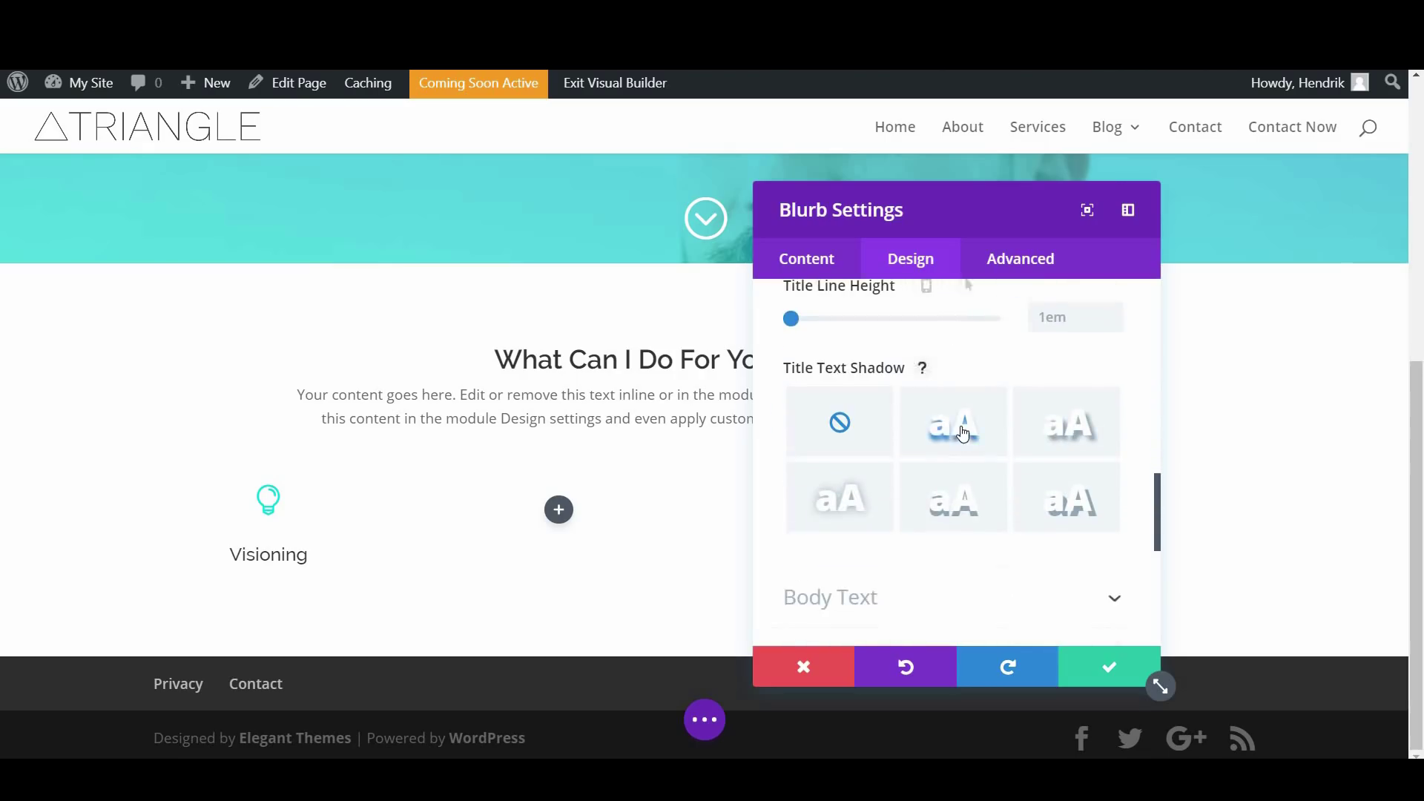
pyautogui.scroll(-1, 962, 432)
pyautogui.scroll(-3, 961, 430)
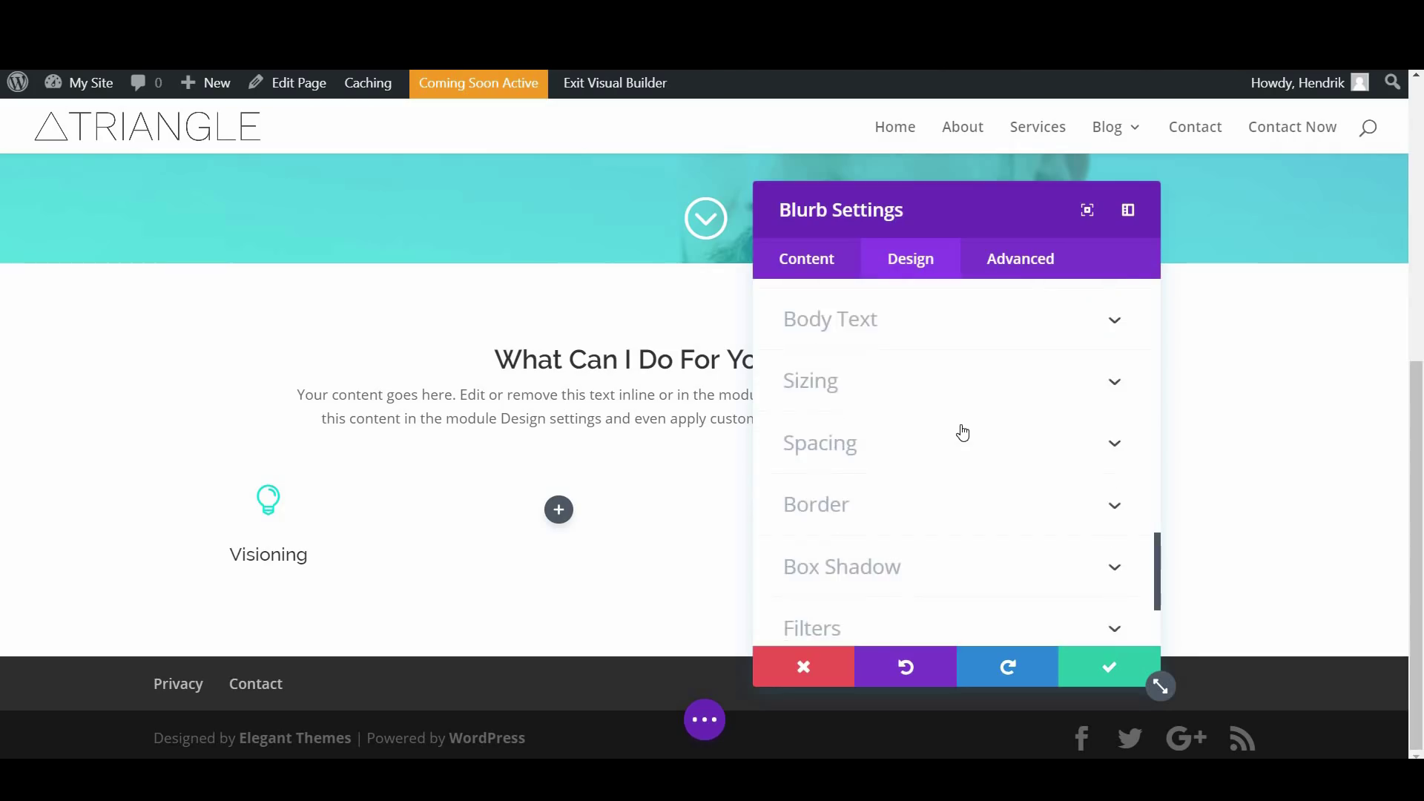
pyautogui.scroll(-1, 917, 437)
pyautogui.scroll(4, 924, 448)
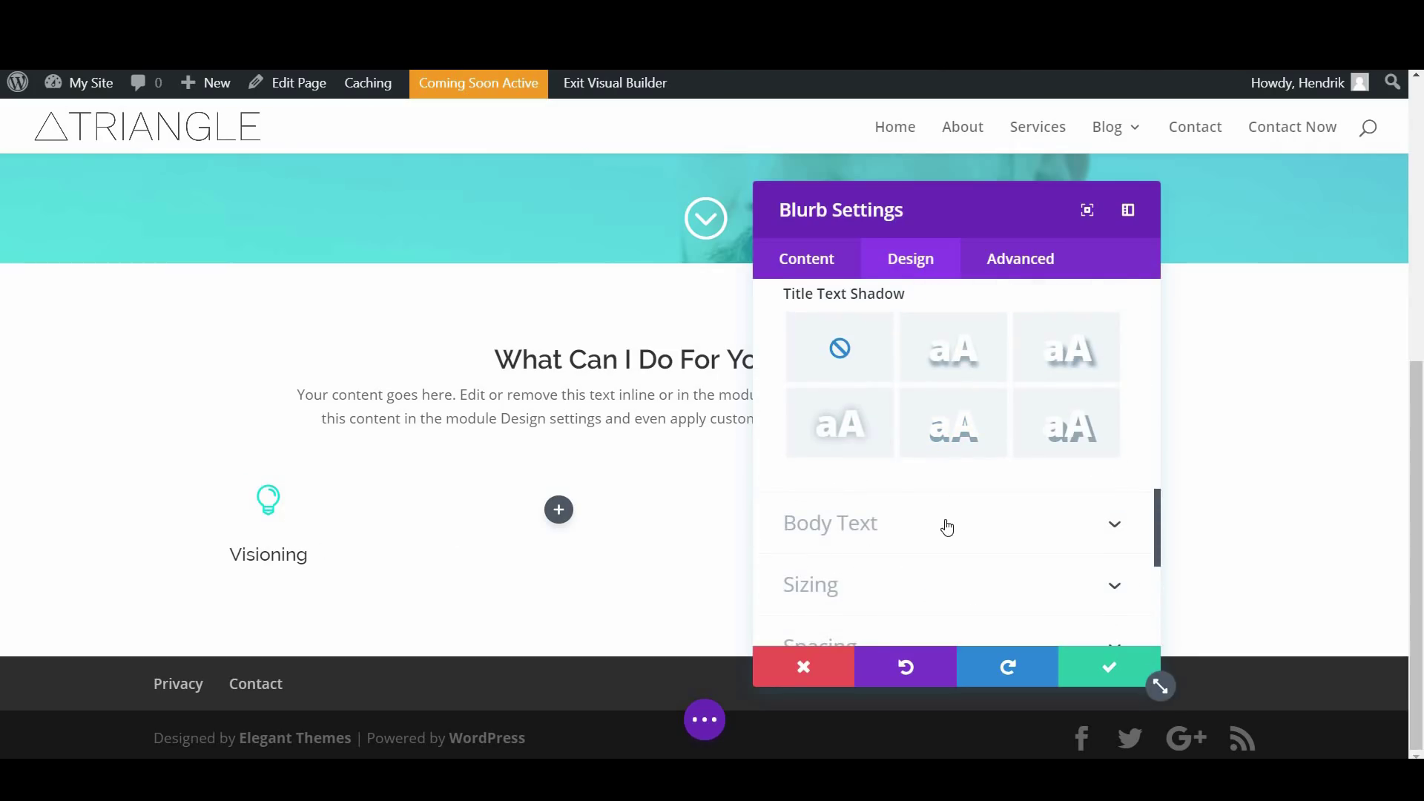
pyautogui.scroll(1, 943, 522)
pyautogui.scroll(-3, 944, 518)
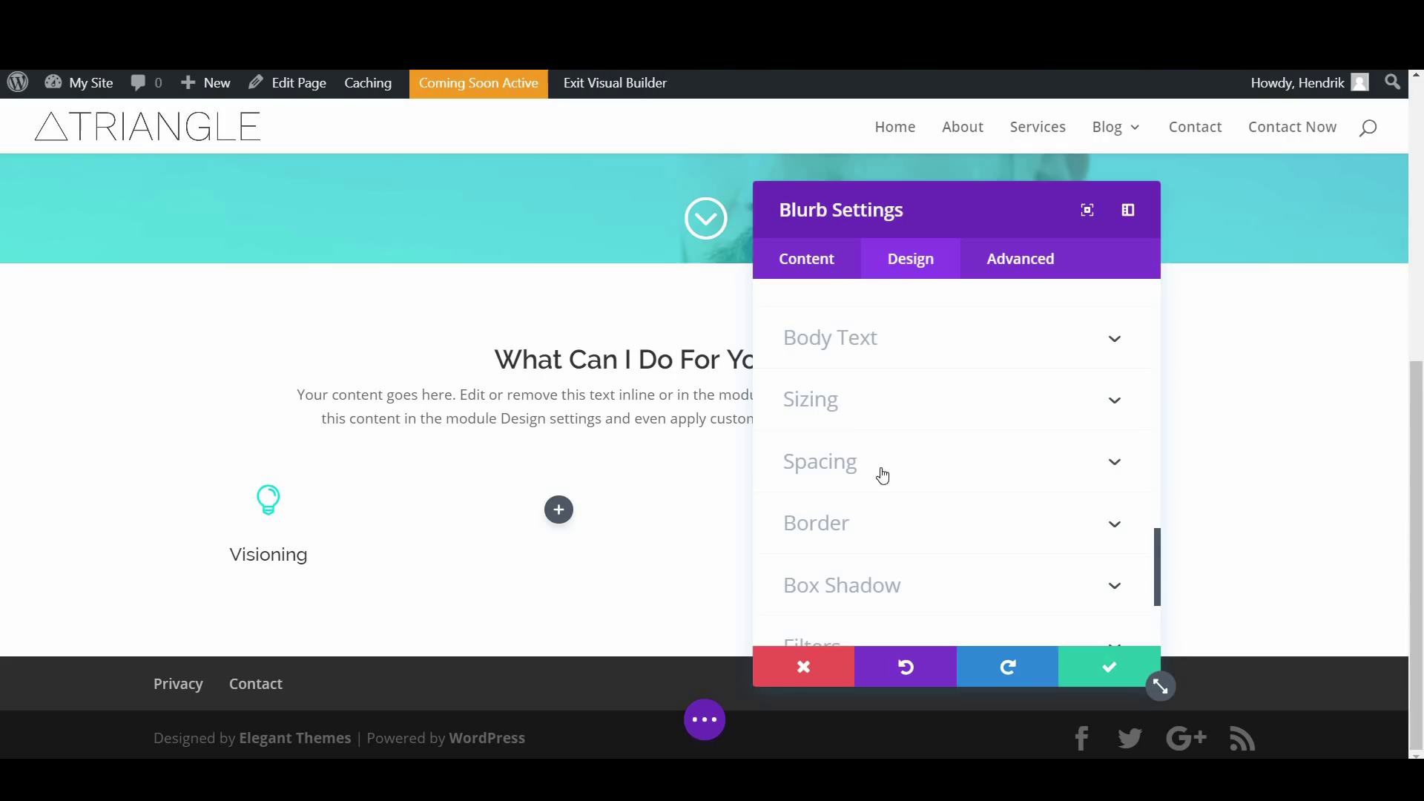
pyautogui.click(862, 417)
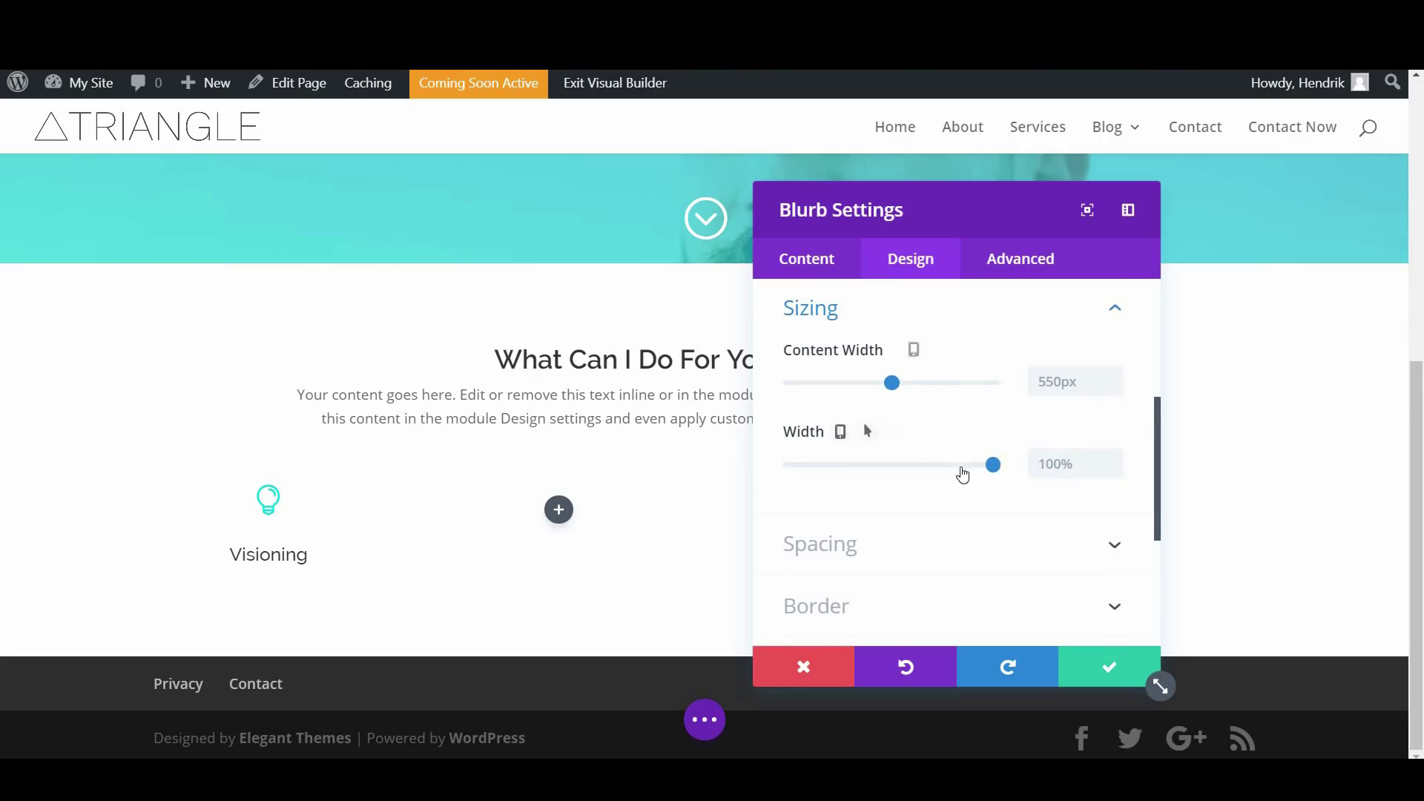
# Give the Visioning blurb 40px top/bottom and 20px left/right padding, then save it
pyautogui.scroll(-2, 868, 381)
pyautogui.click(868, 371)
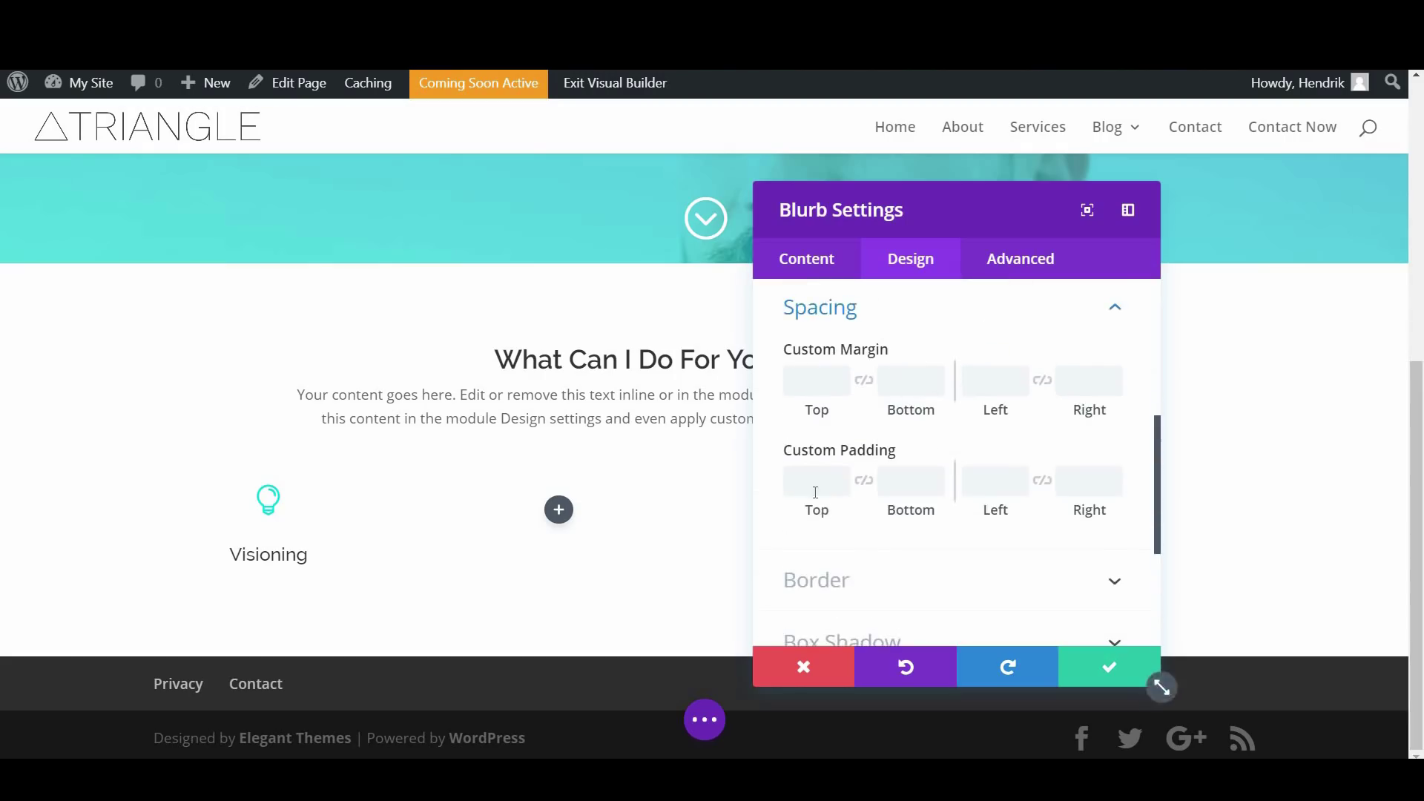
pyautogui.click(821, 484)
pyautogui.write('40px')
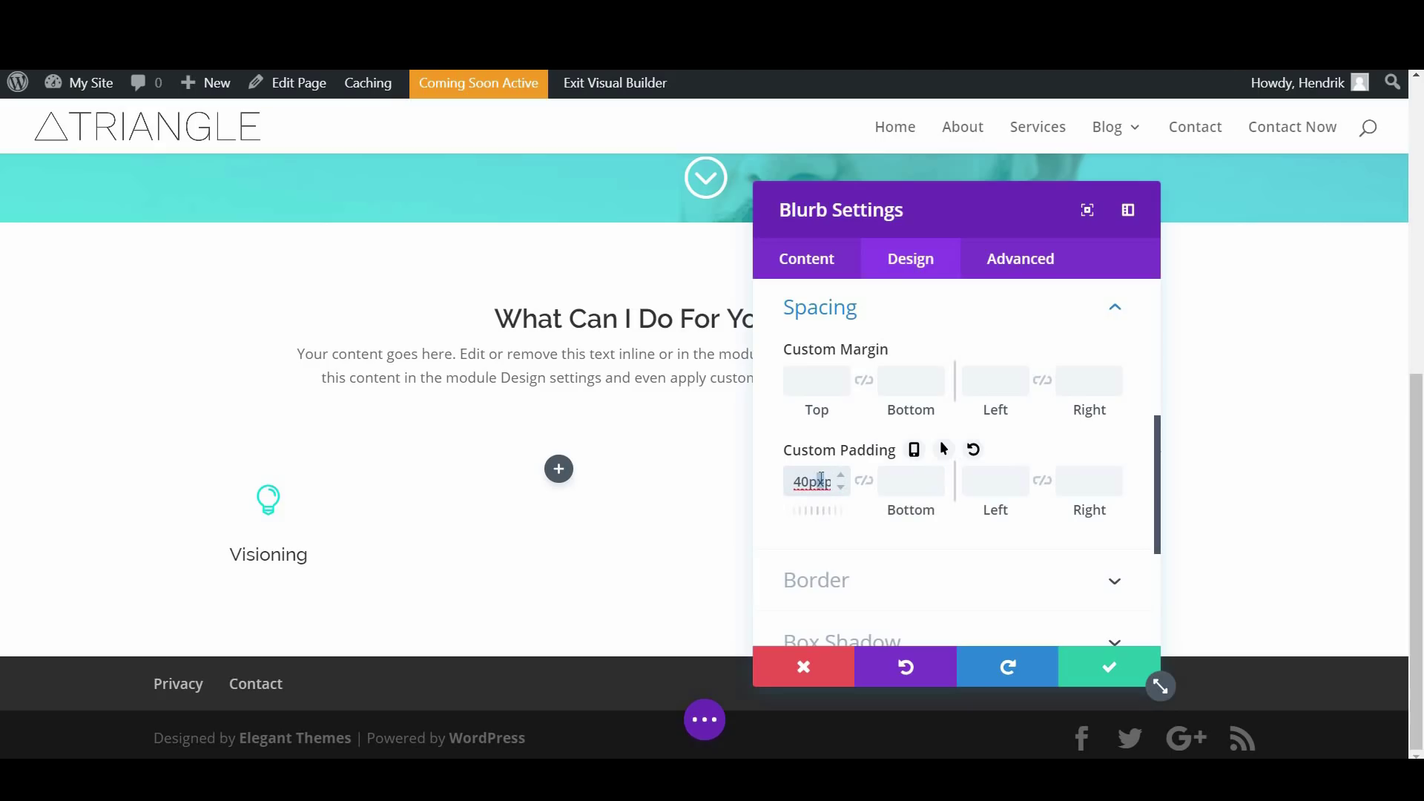
pyautogui.click(910, 489)
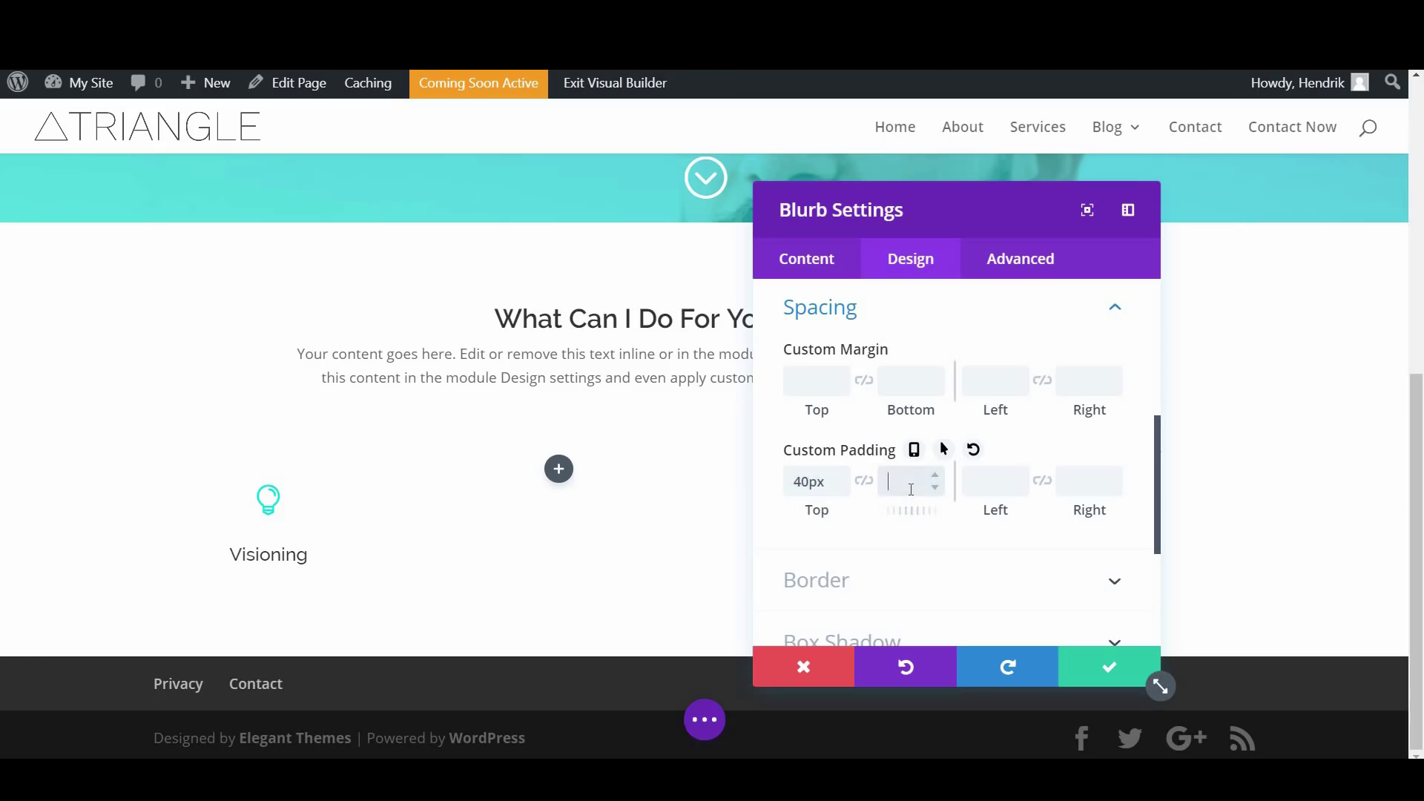
pyautogui.click(995, 480)
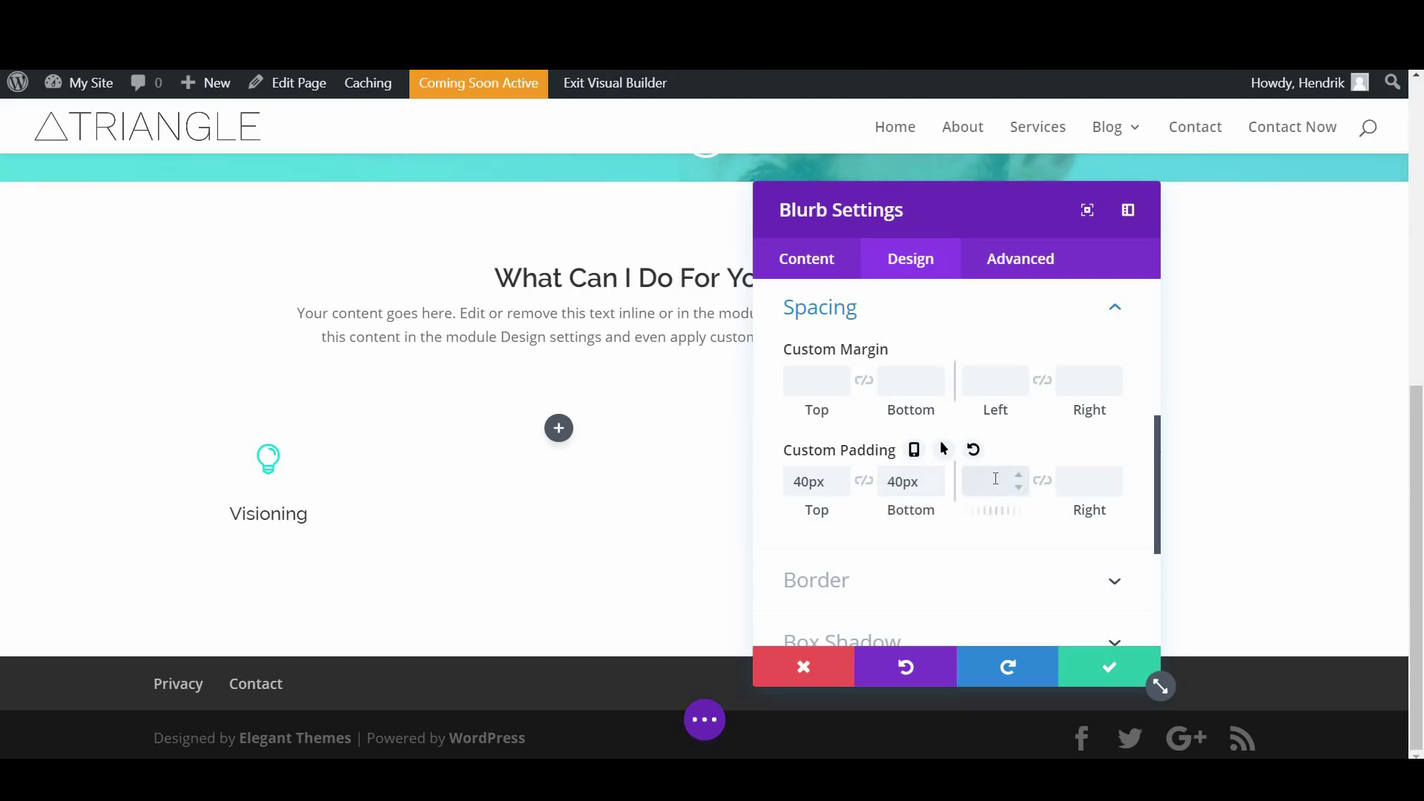
pyautogui.write('20')
pyautogui.click(1064, 480)
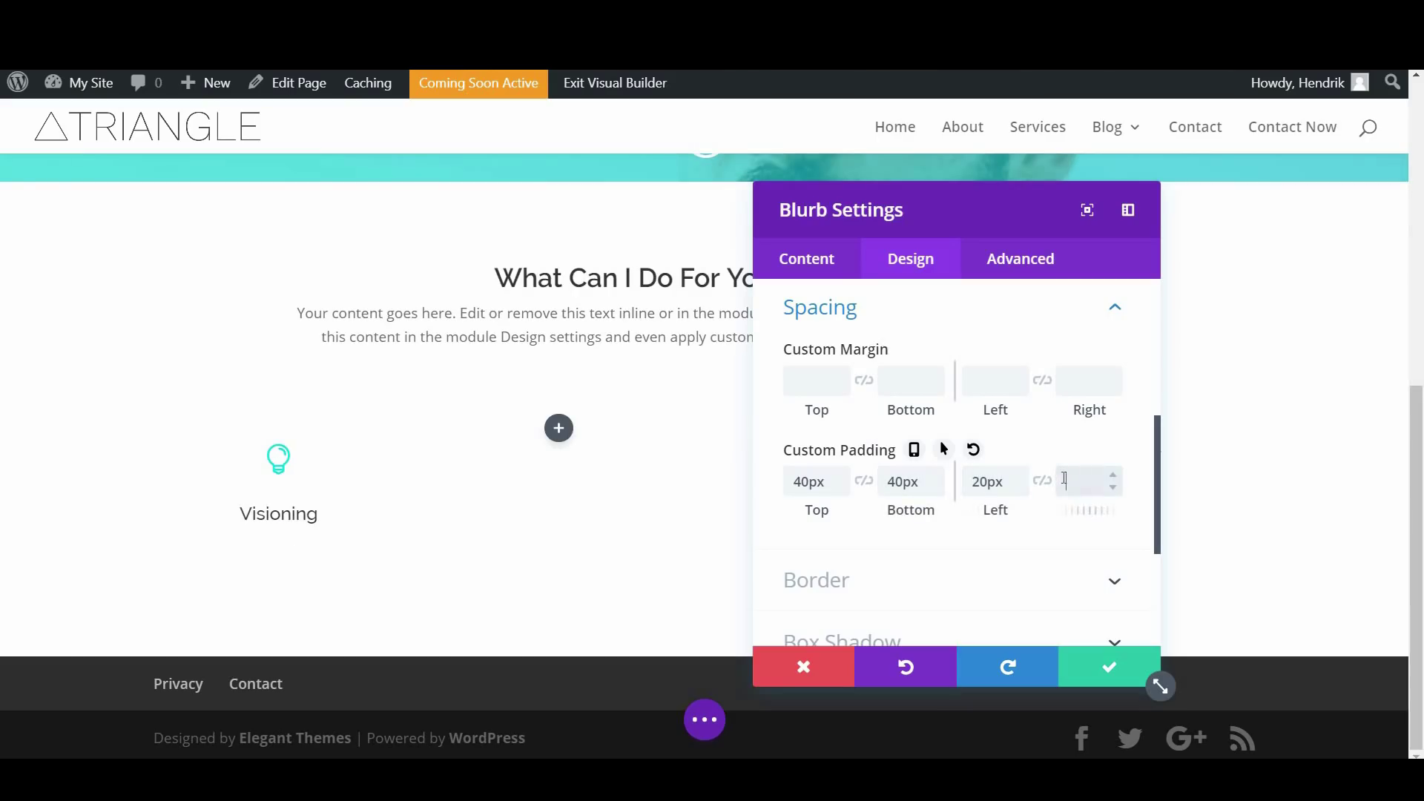
pyautogui.write('20')
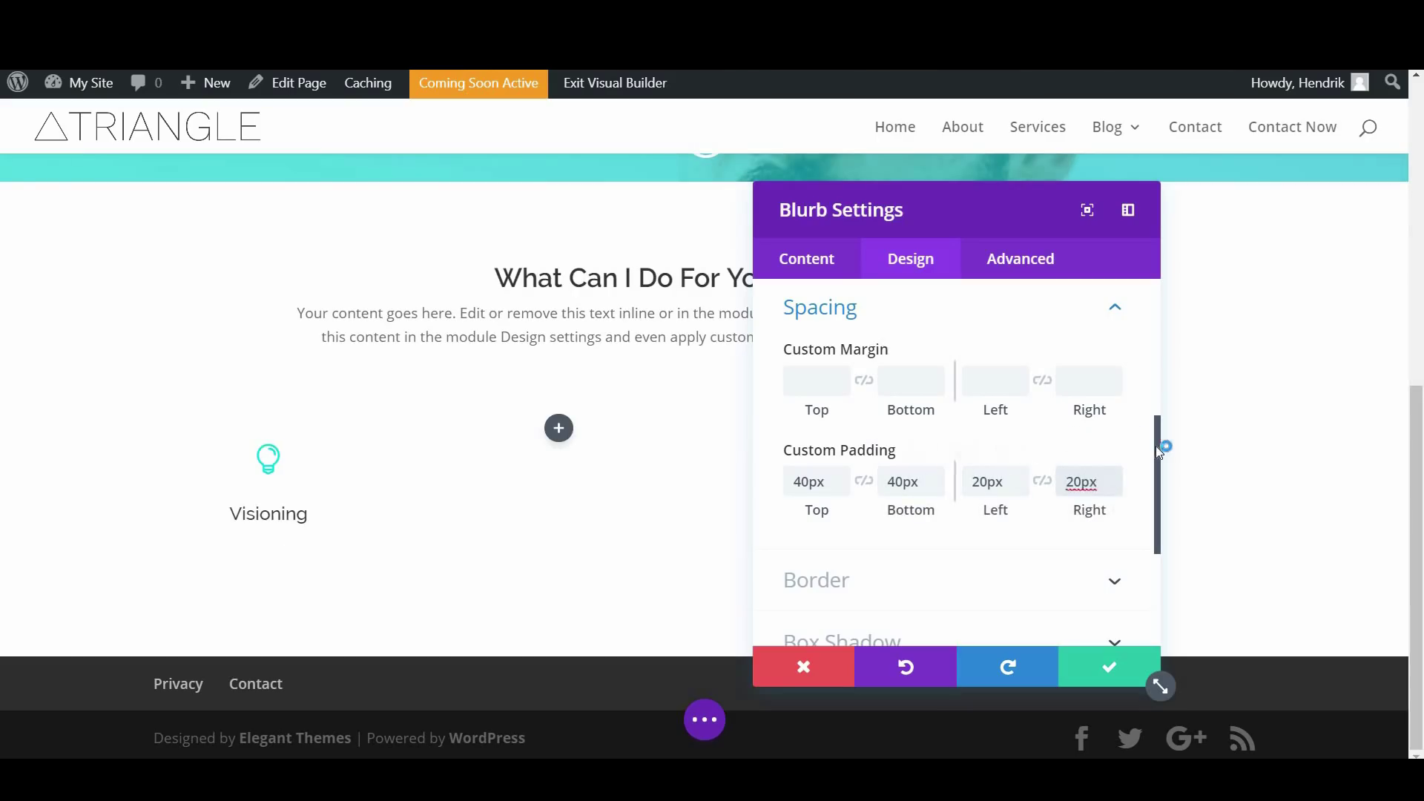
pyautogui.moveTo(1156, 447); pyautogui.dragTo(1158, 504)
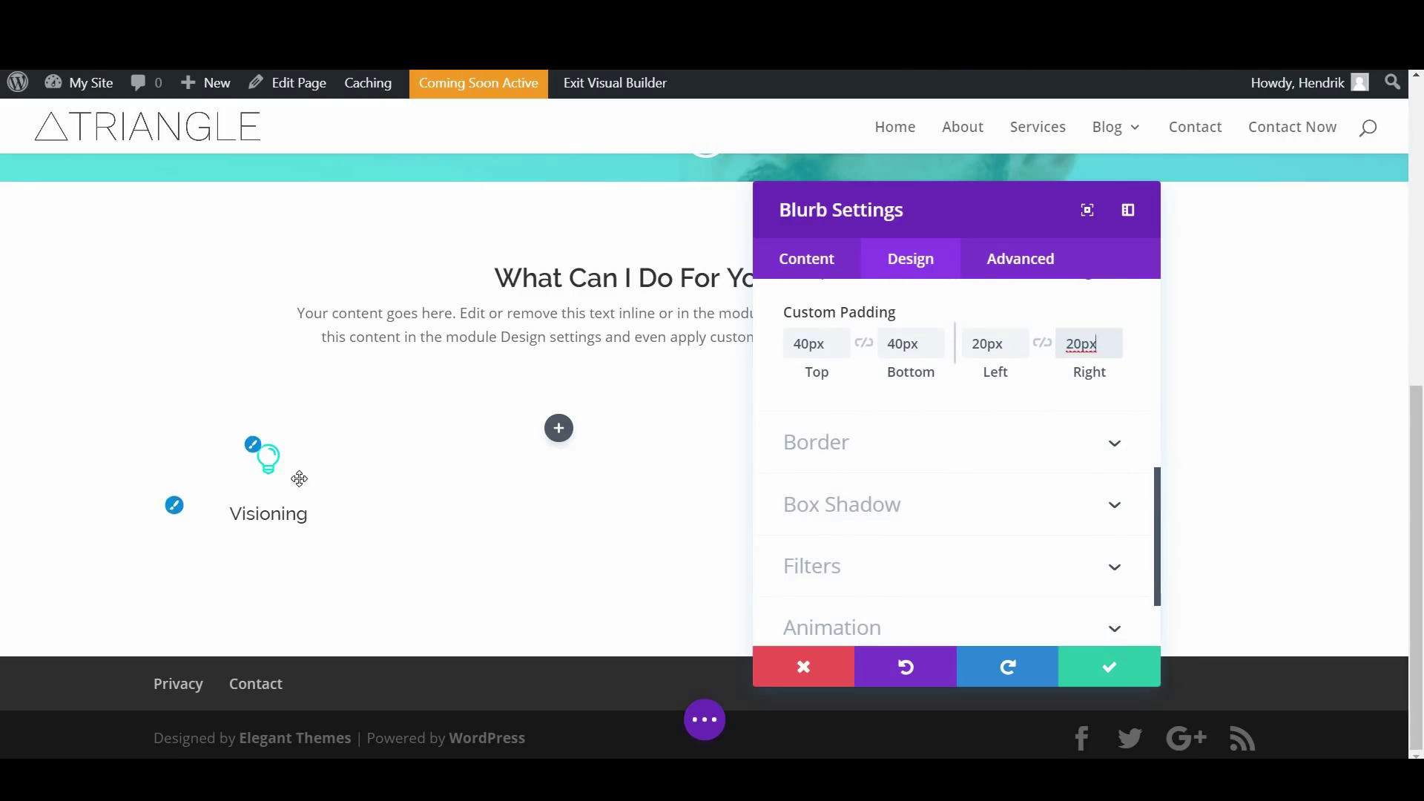
pyautogui.click(1113, 664)
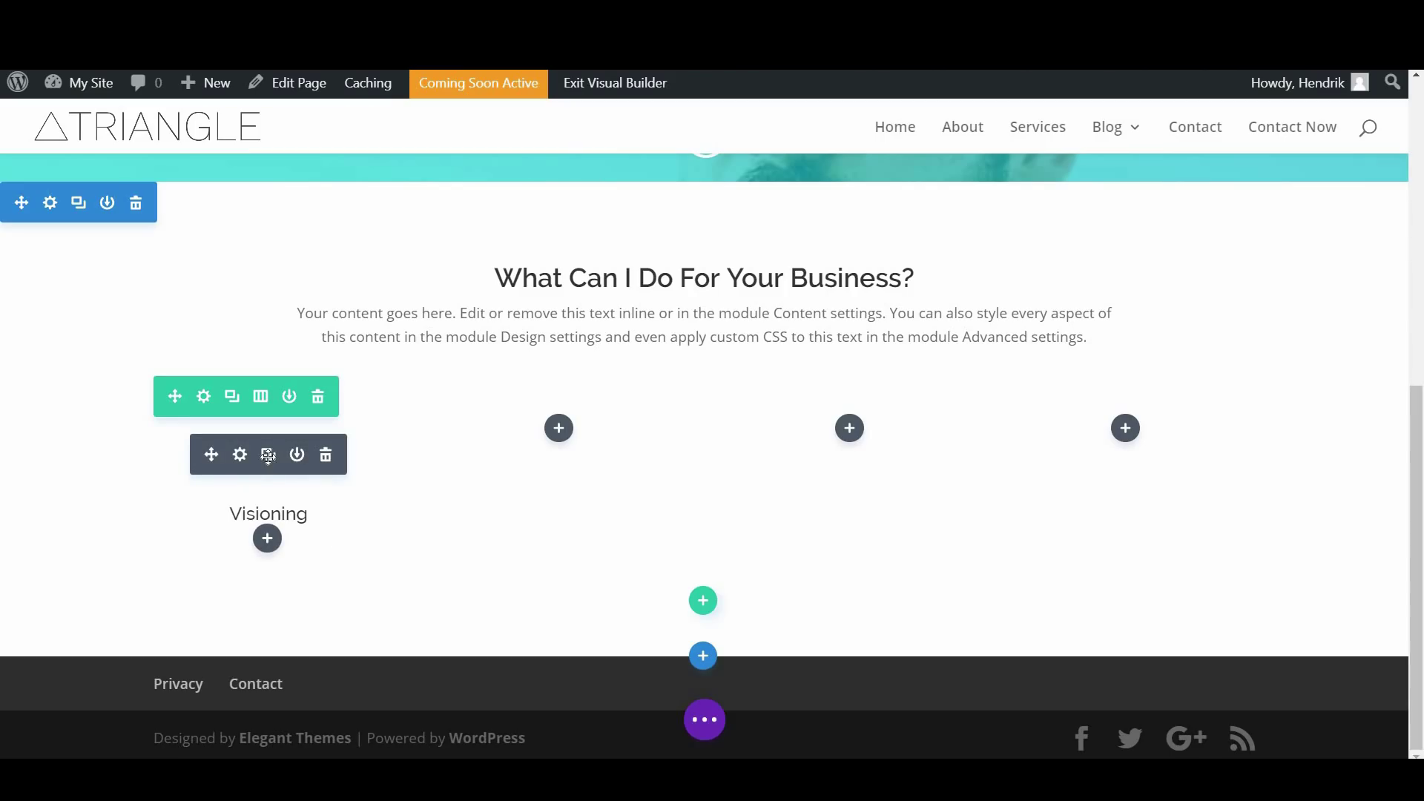
# Duplicate the Visioning blurb and move the copy into the second column
pyautogui.click(267, 455)
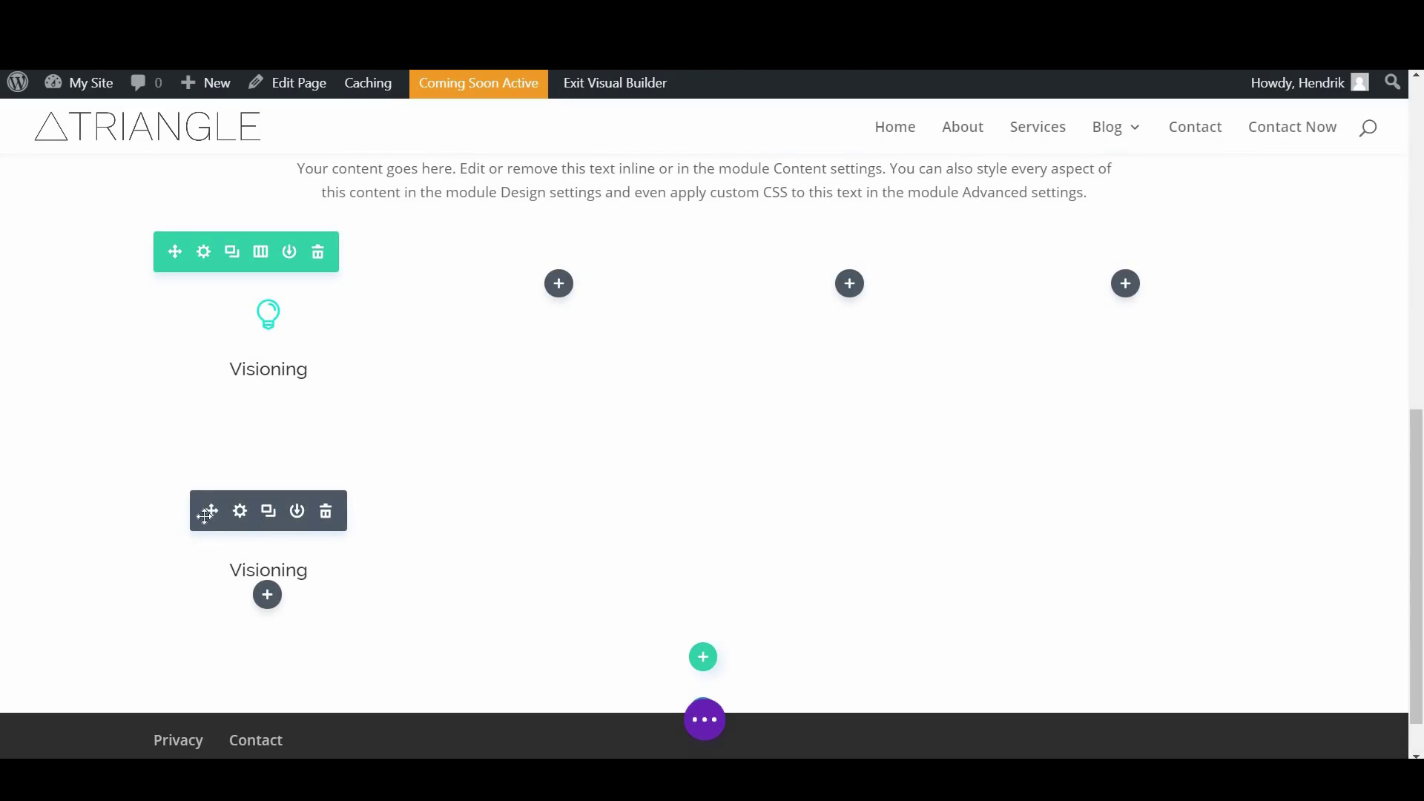
pyautogui.moveTo(234, 499); pyautogui.dragTo(528, 365)
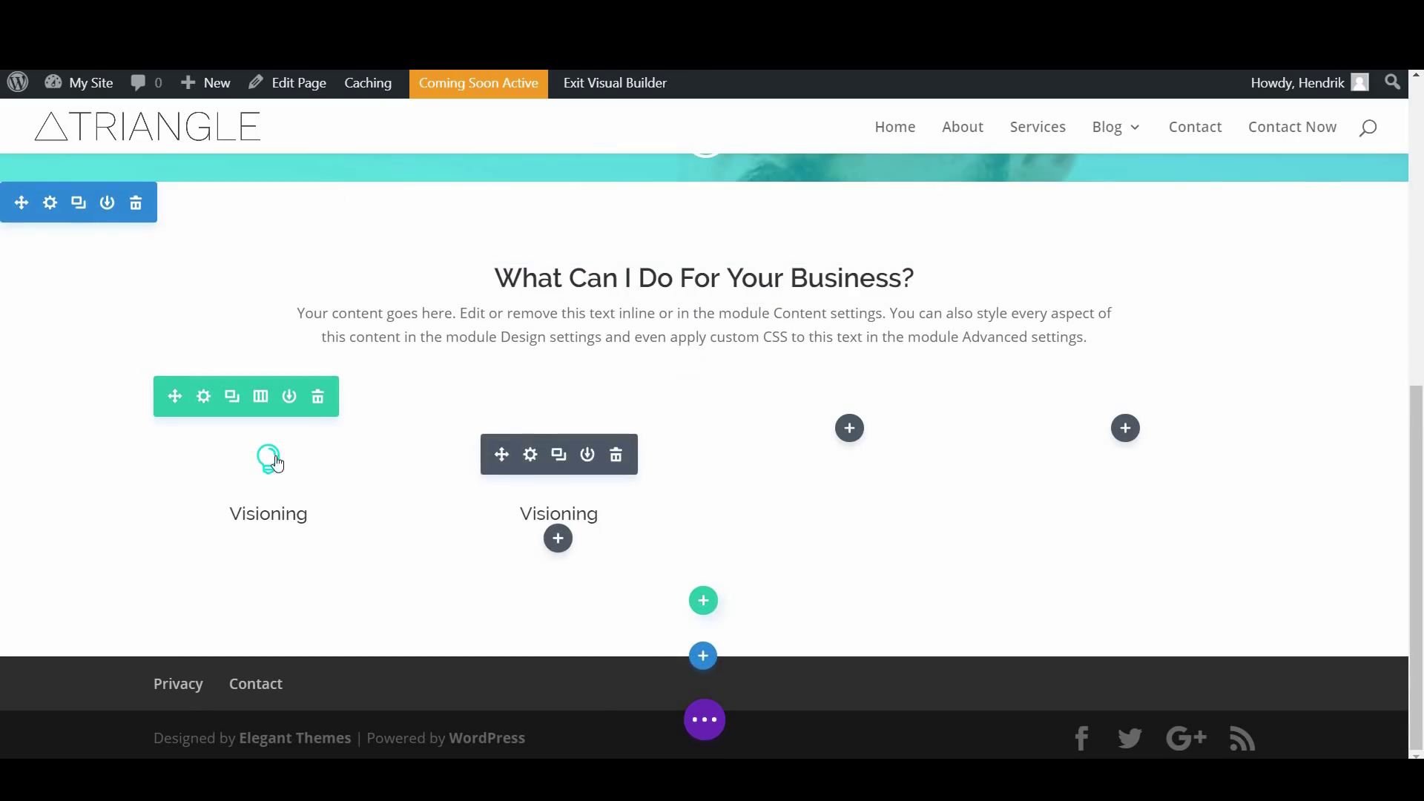
# Retitle the copied blurb 'Planning' and swap its lightbulb icon for a map icon
pyautogui.click(530, 454)
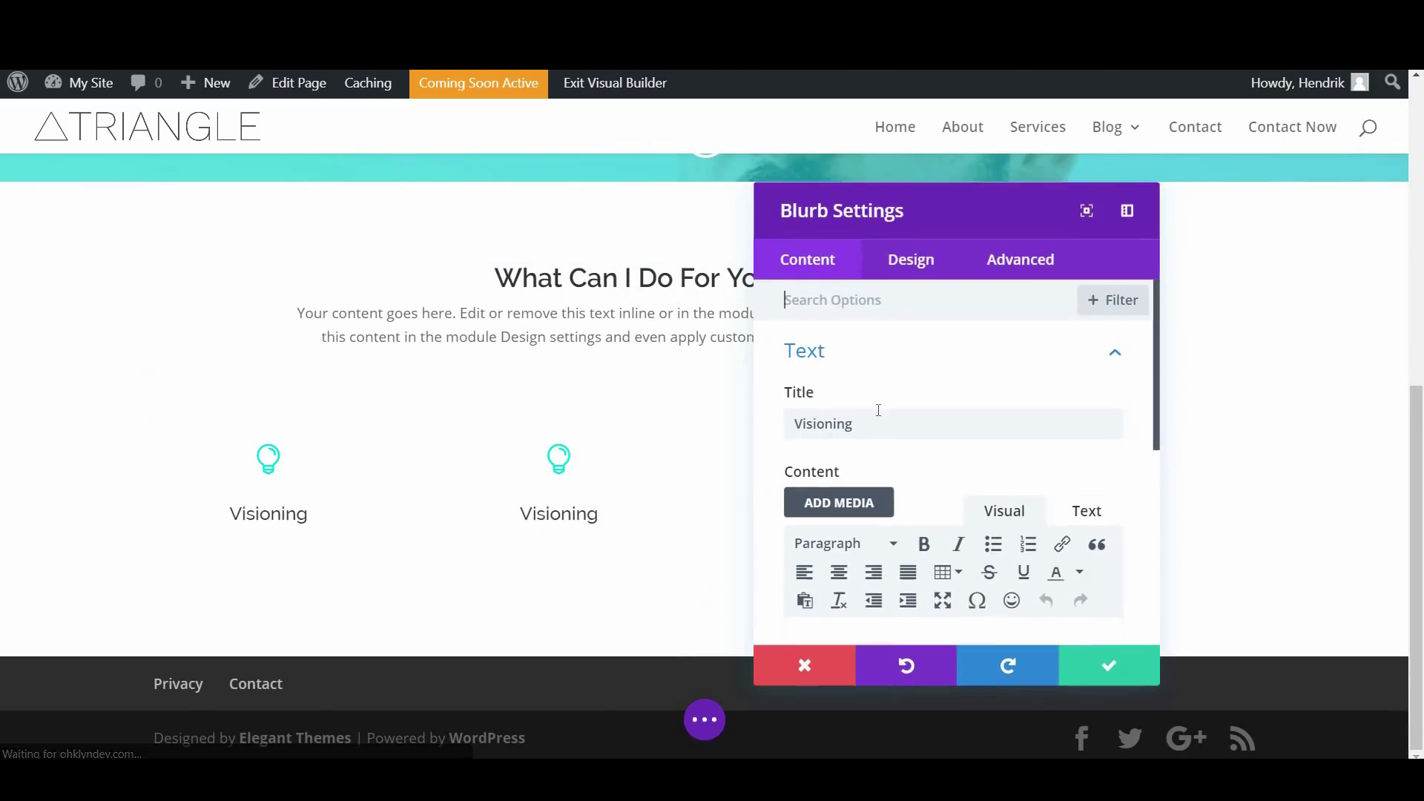
pyautogui.doubleClick(817, 416)
pyautogui.write('Planning')
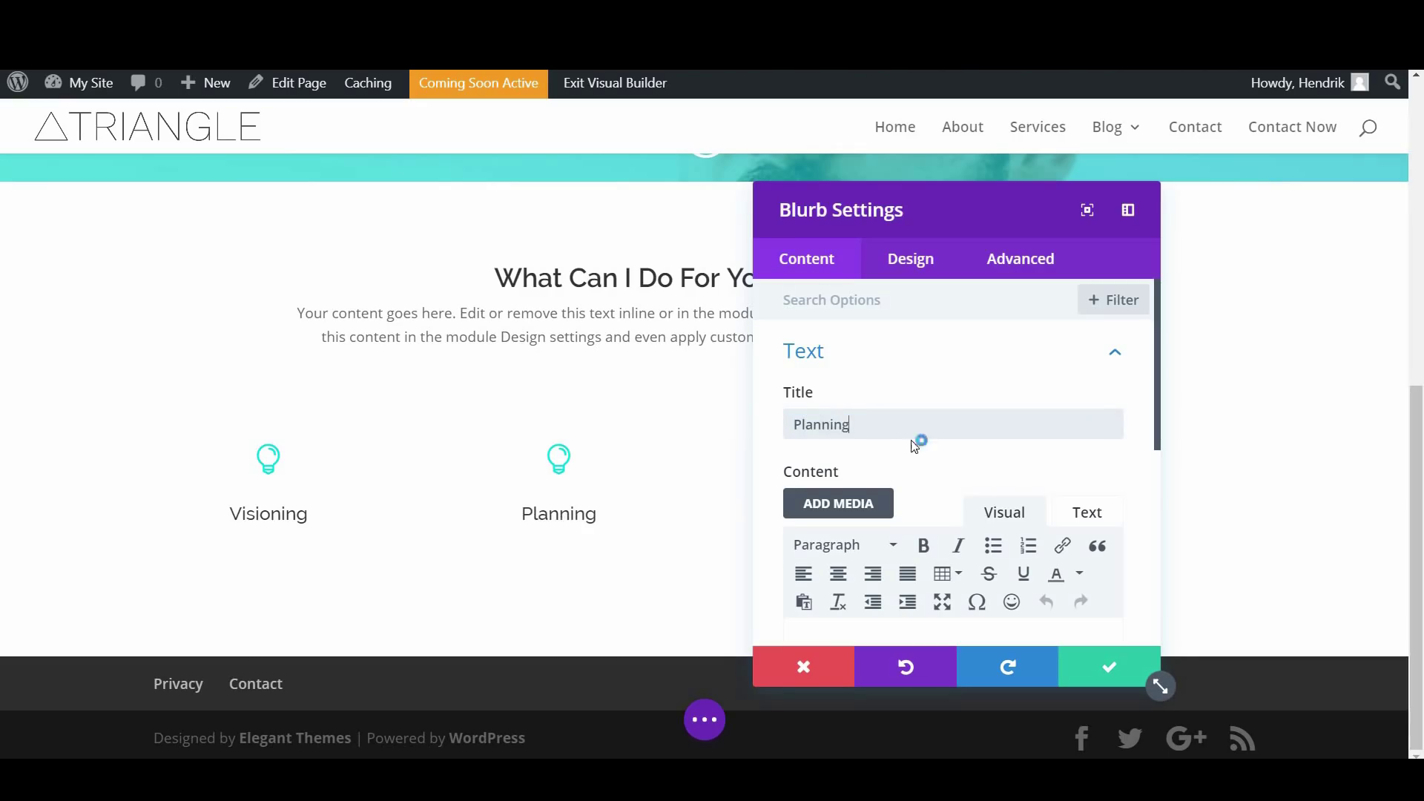
pyautogui.scroll(-5, 945, 467)
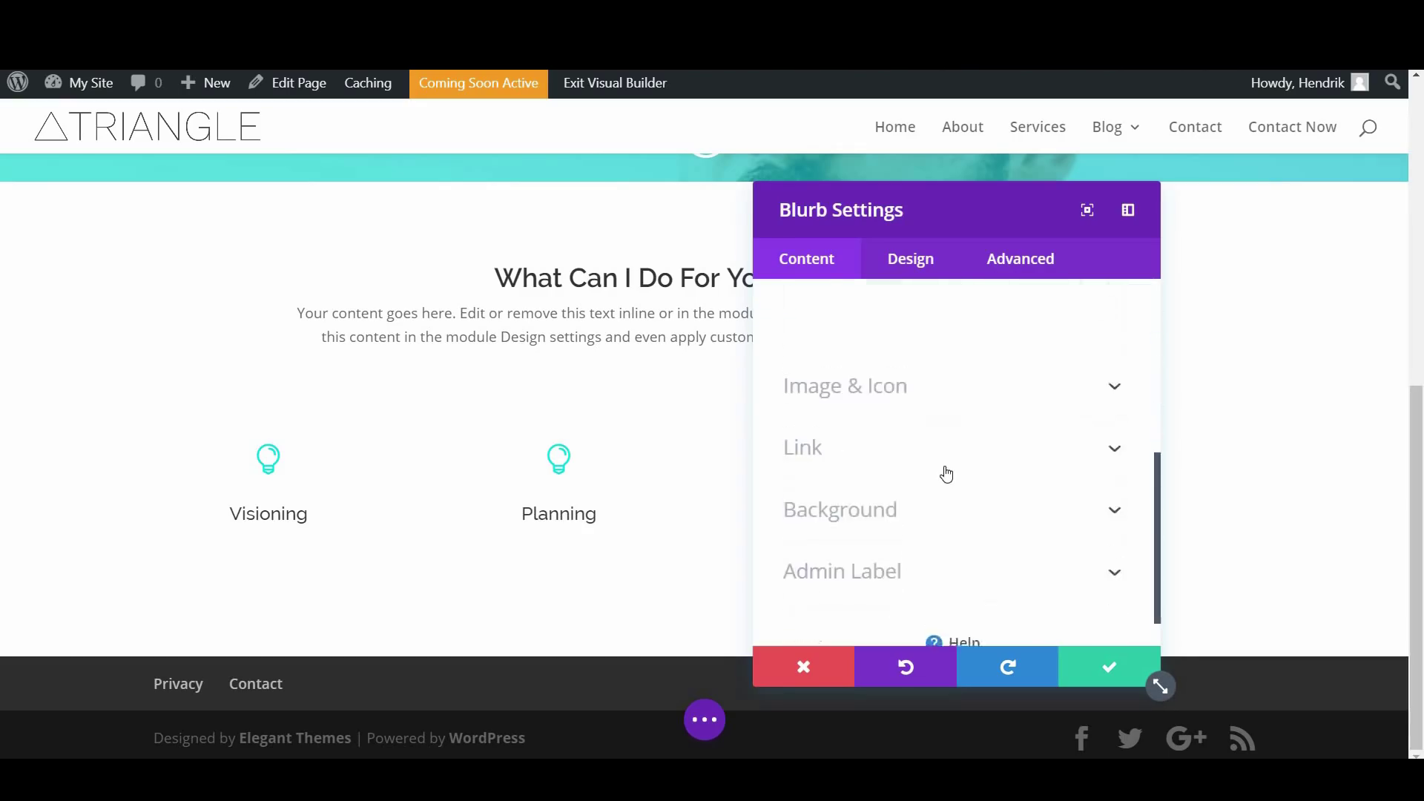
pyautogui.click(939, 340)
pyautogui.scroll(-2, 935, 420)
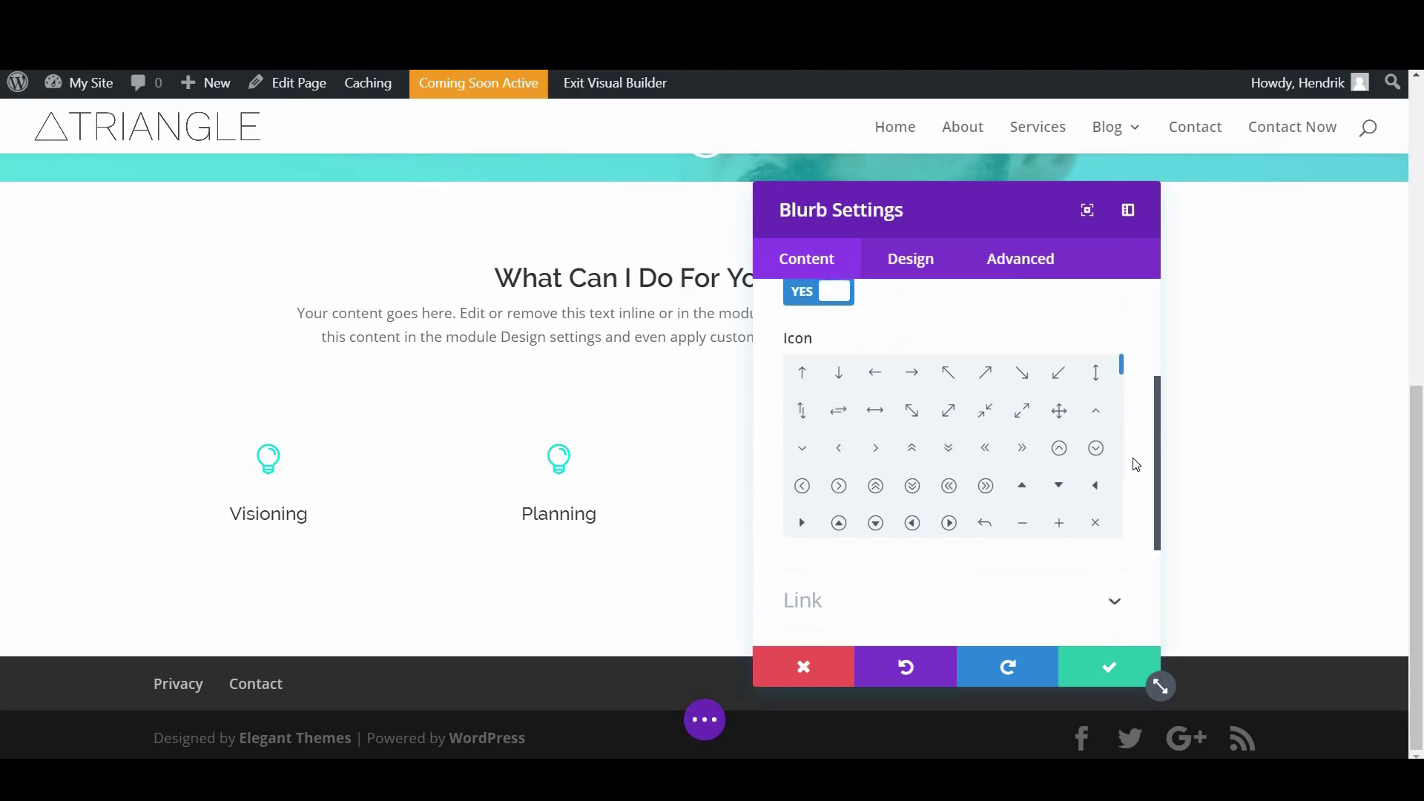
pyautogui.moveTo(1123, 370); pyautogui.dragTo(1122, 429)
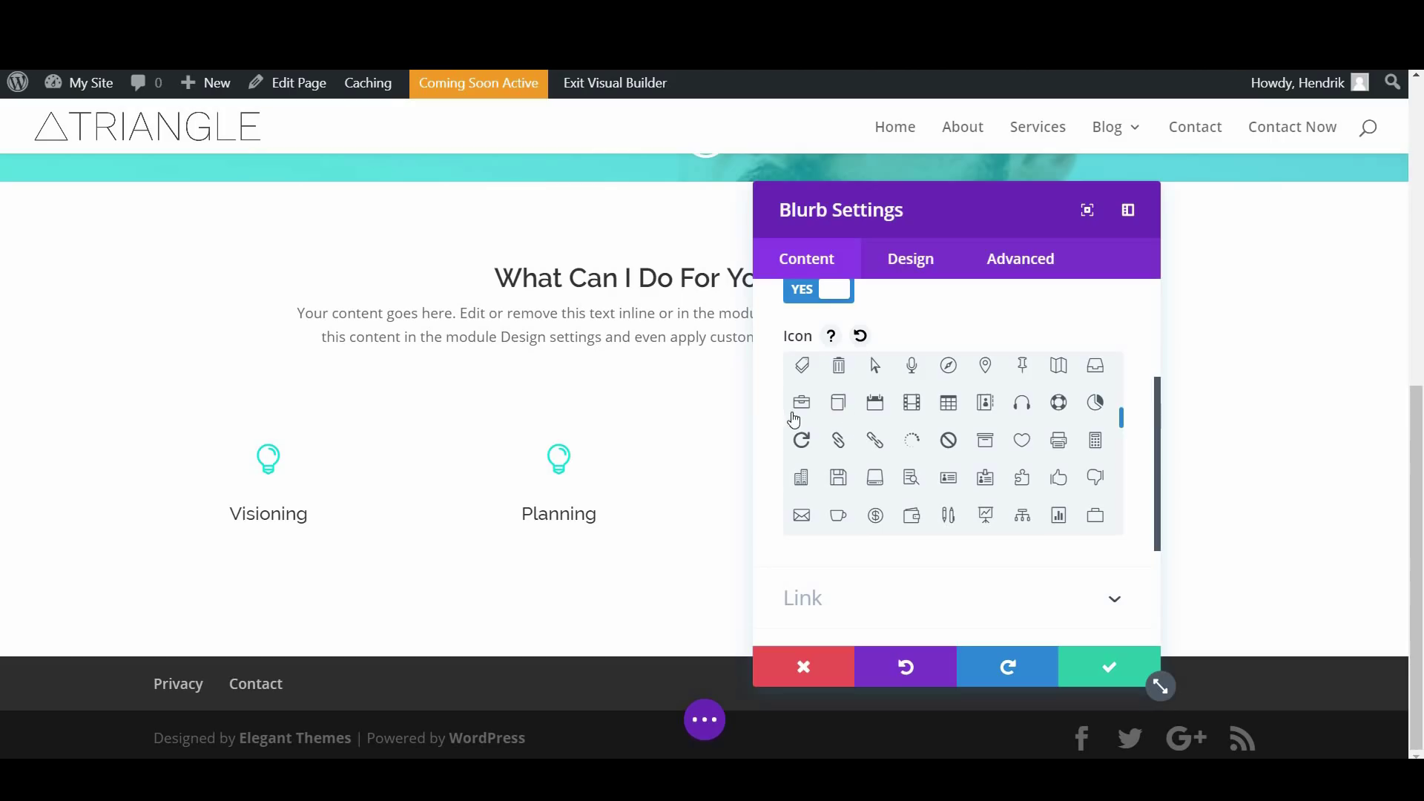
pyautogui.click(1063, 369)
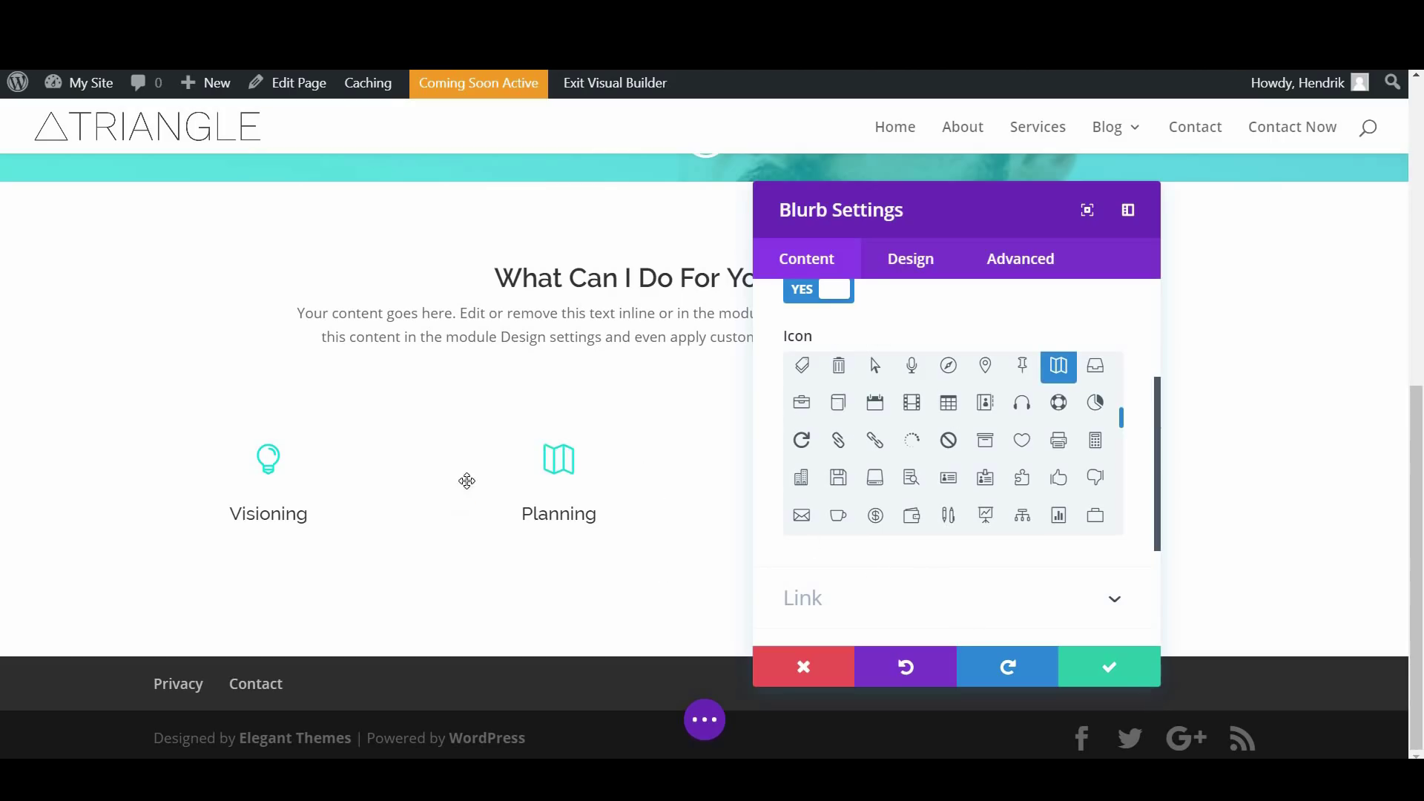
pyautogui.scroll(-5, 956, 438)
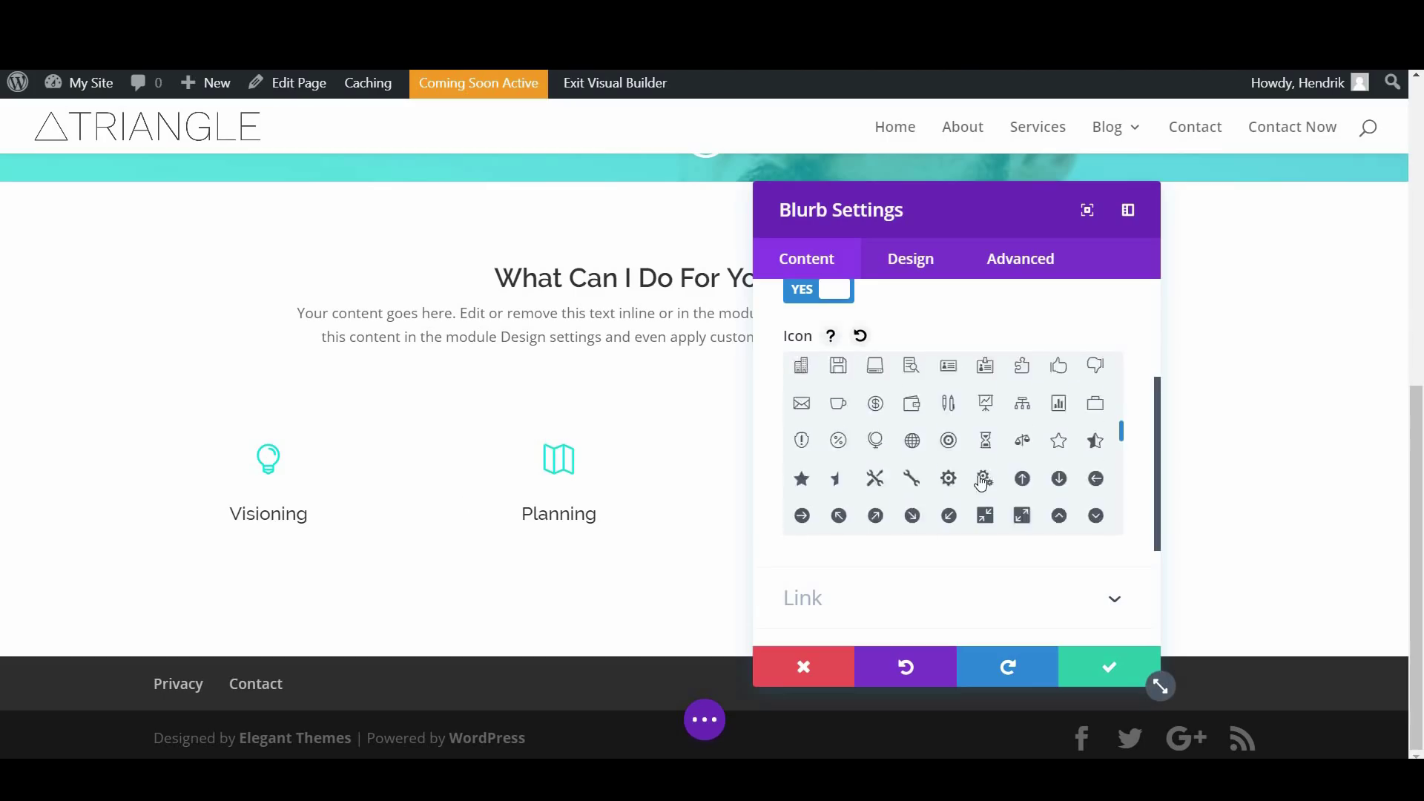
pyautogui.scroll(-2, 987, 565)
pyautogui.scroll(-2, 987, 565)
pyautogui.click(946, 463)
# Give the Planning blurb a rgba(133,178,193,0.25) background colour and save its settings
pyautogui.scroll(-1, 961, 445)
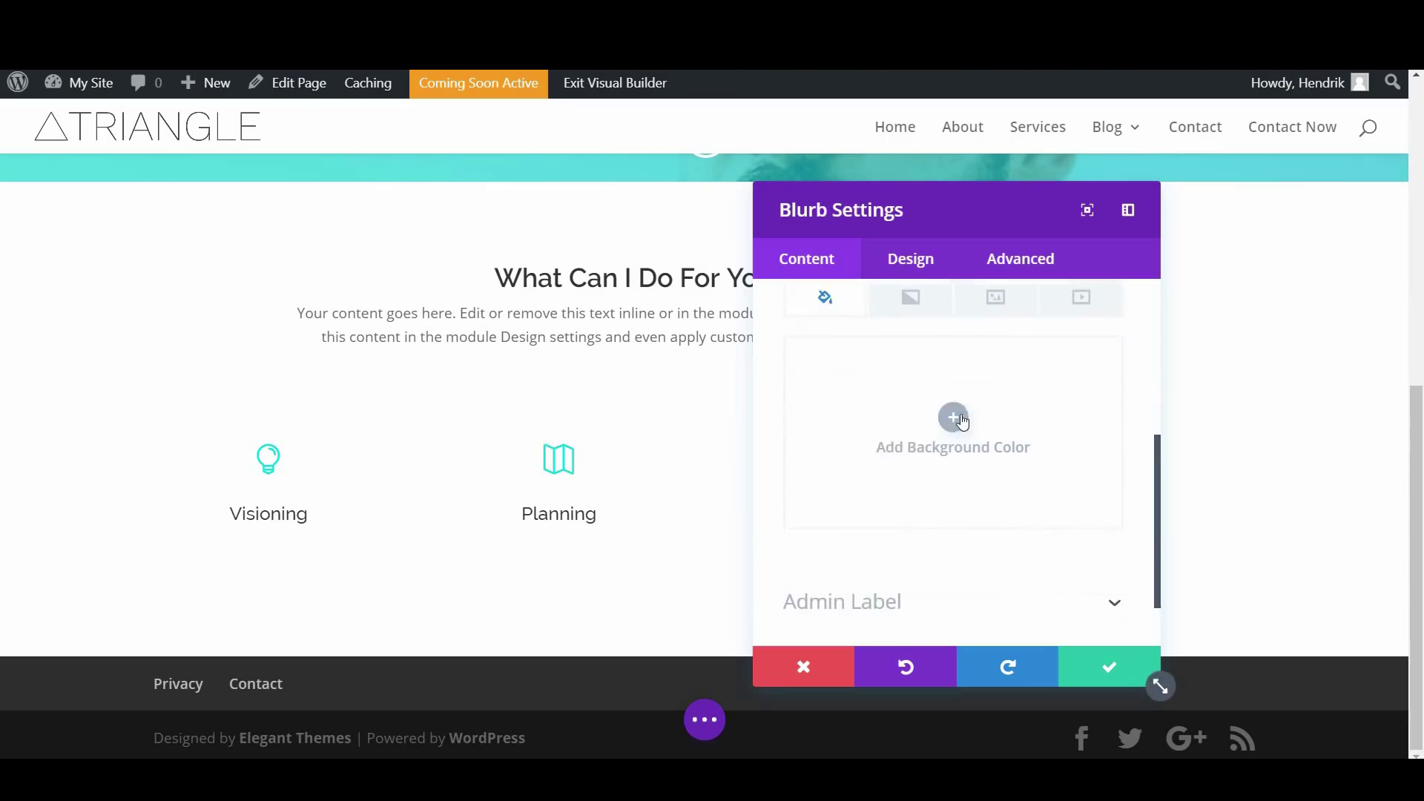
pyautogui.click(955, 417)
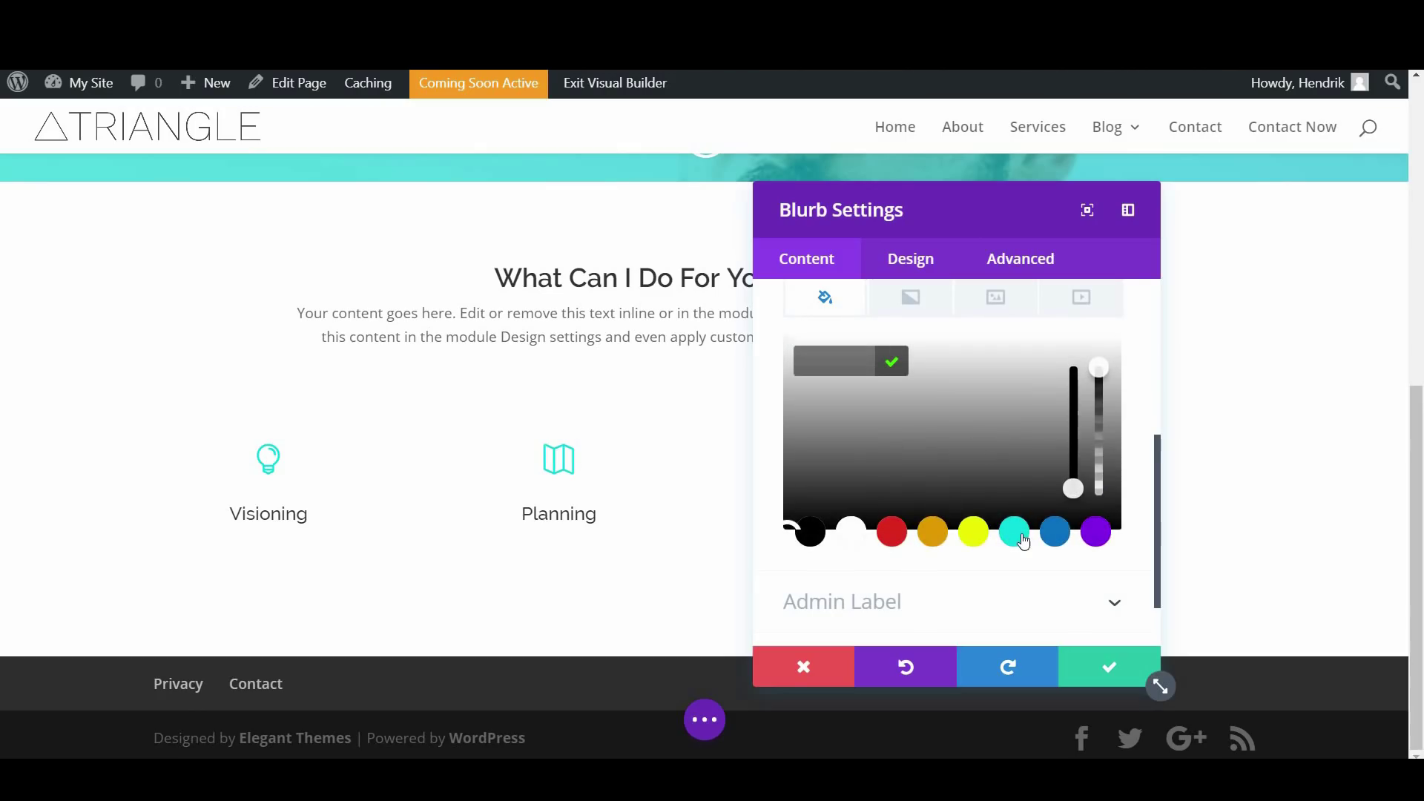
pyautogui.click(1055, 533)
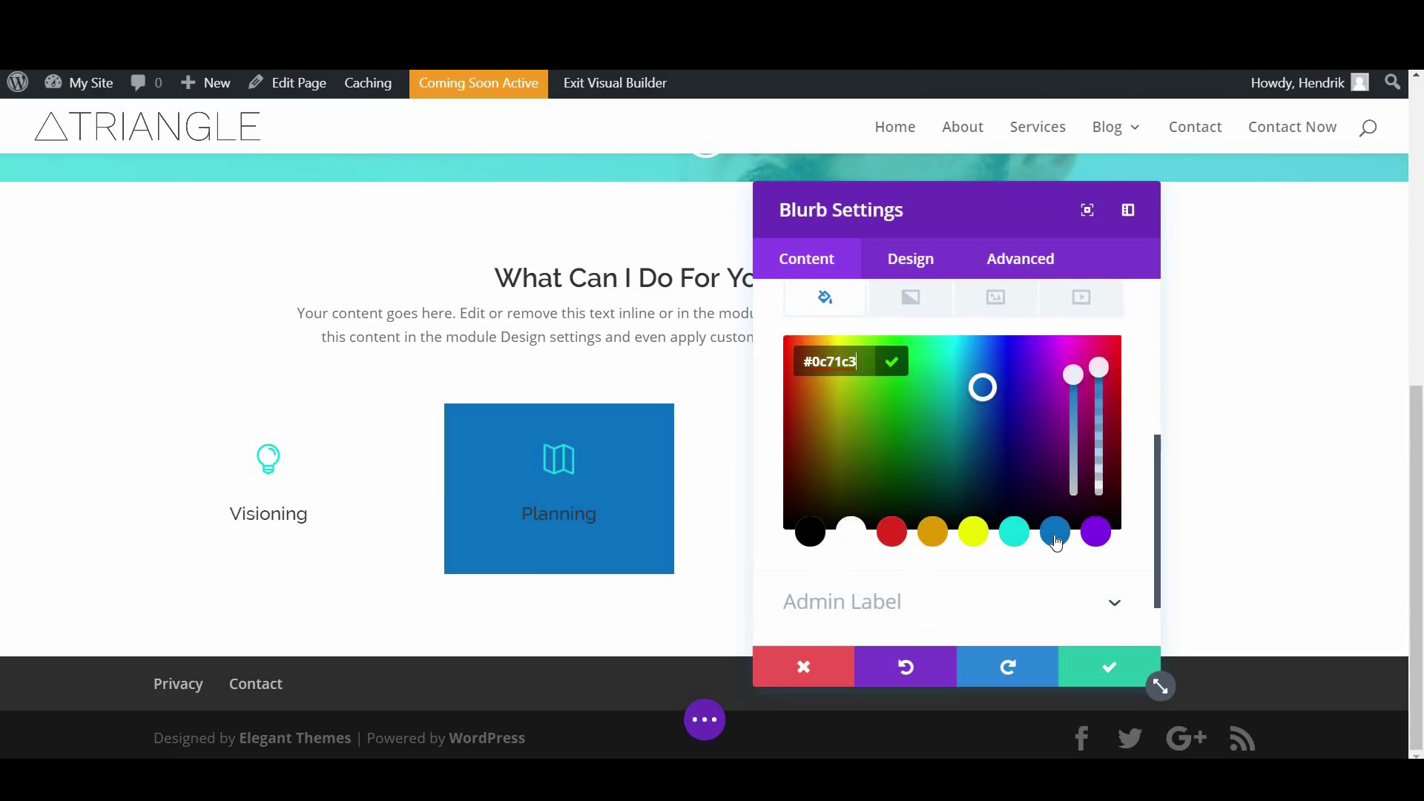
pyautogui.moveTo(1075, 428); pyautogui.dragTo(1075, 445)
pyautogui.moveTo(1098, 367); pyautogui.dragTo(1100, 472)
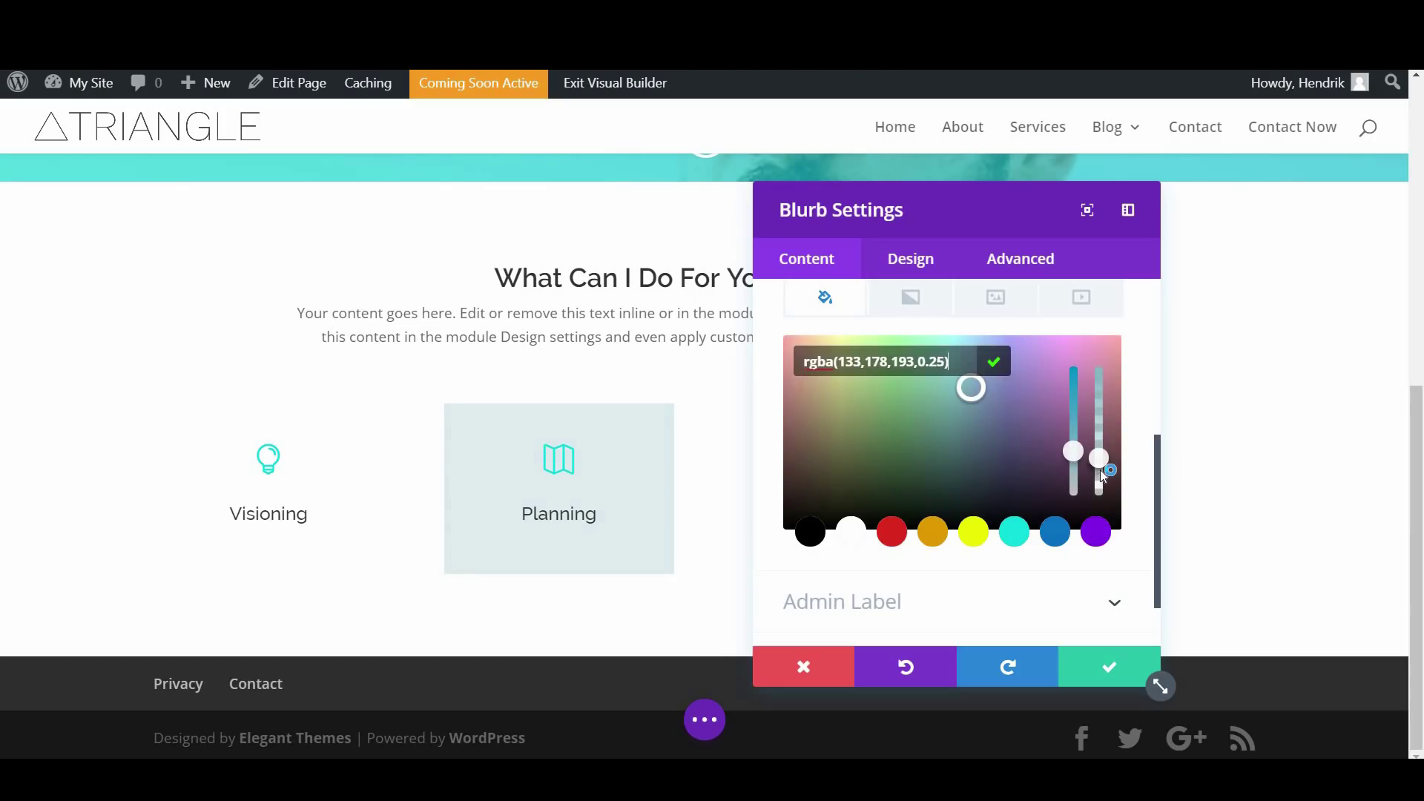
pyautogui.click(1091, 666)
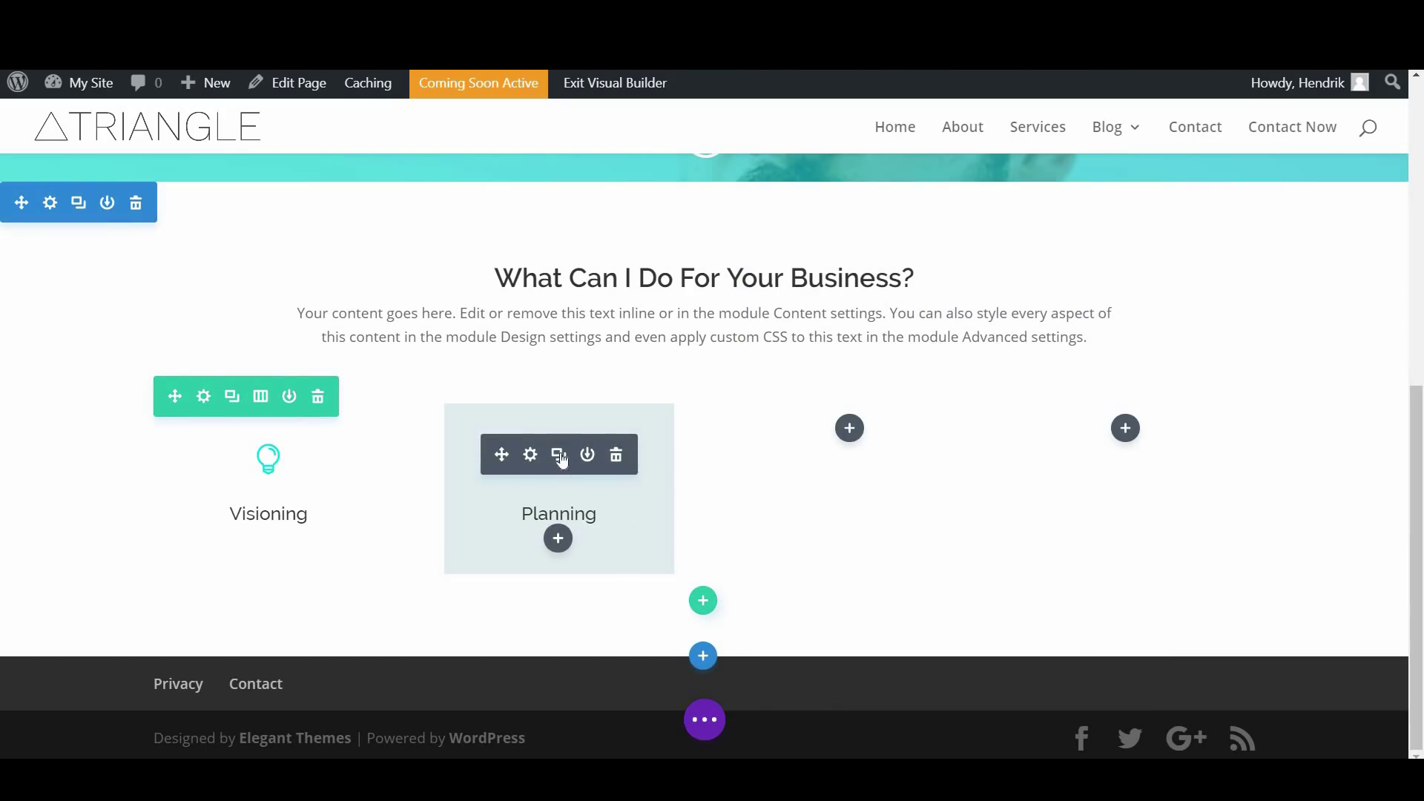
# Copy the Planning blurb into the empty third and fourth columns
pyautogui.click(558, 456)
pyautogui.moveTo(501, 508); pyautogui.dragTo(834, 452)
pyautogui.click(853, 455)
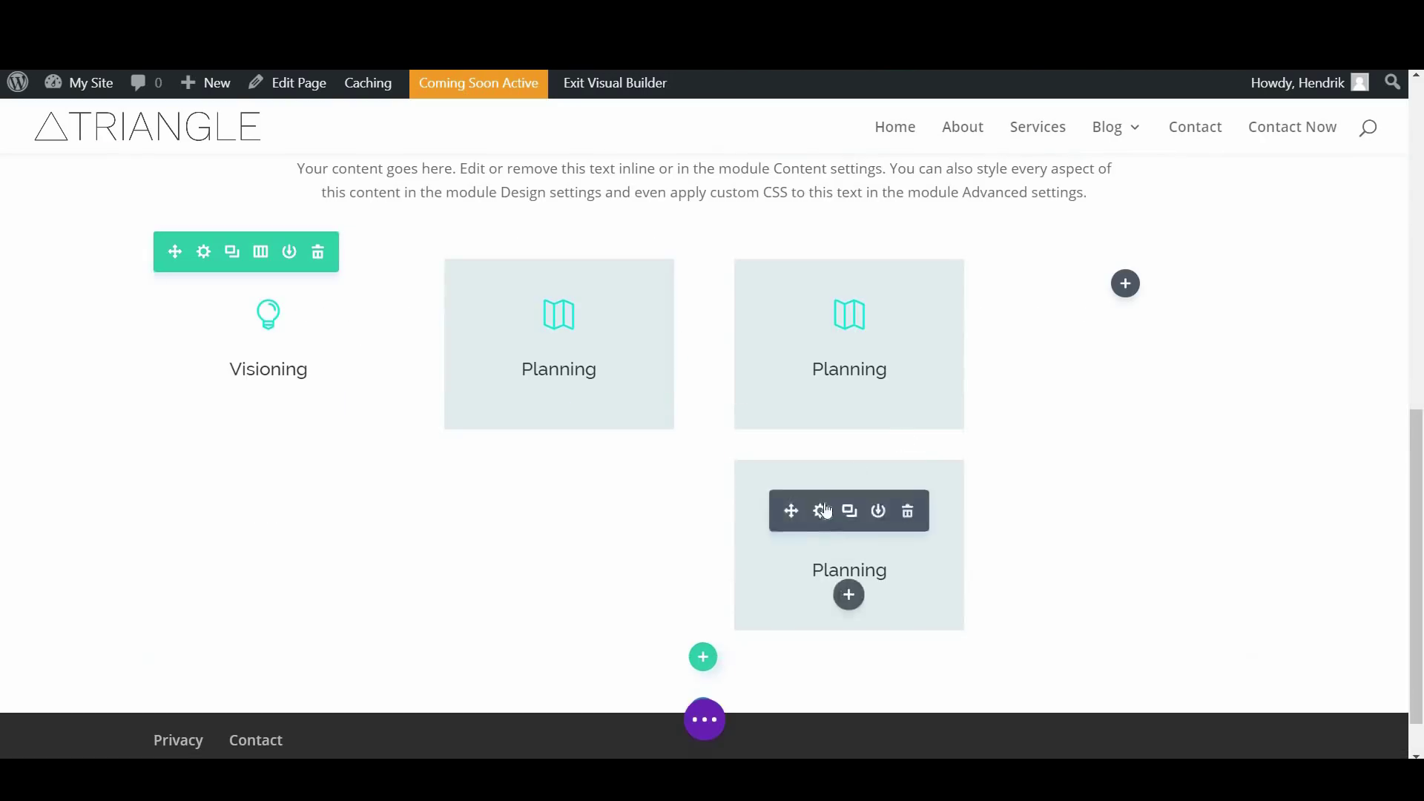
pyautogui.moveTo(932, 424); pyautogui.dragTo(1099, 501)
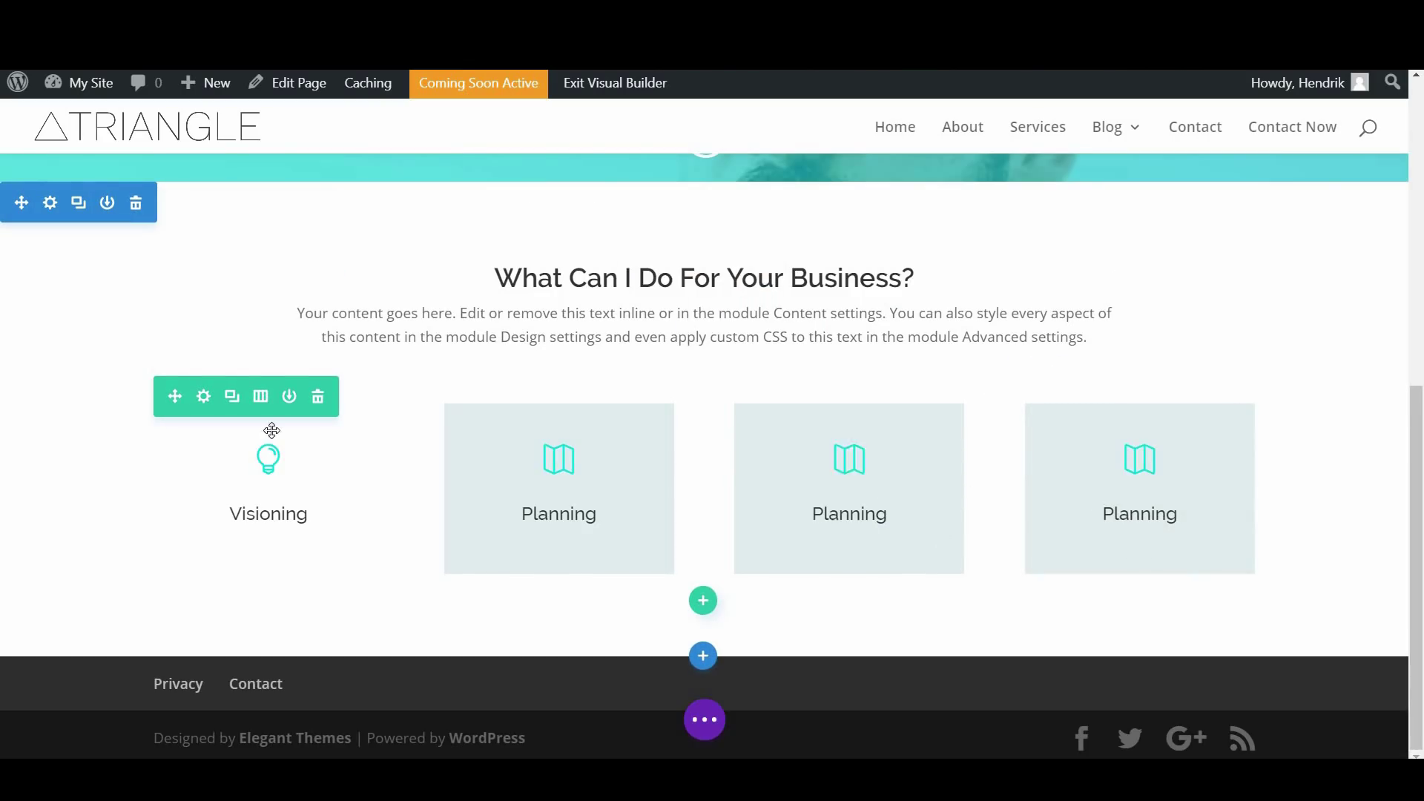
# Duplicate the Visioning blurb and the three Planning blurbs to form a second line, then open row settings
pyautogui.click(232, 397)
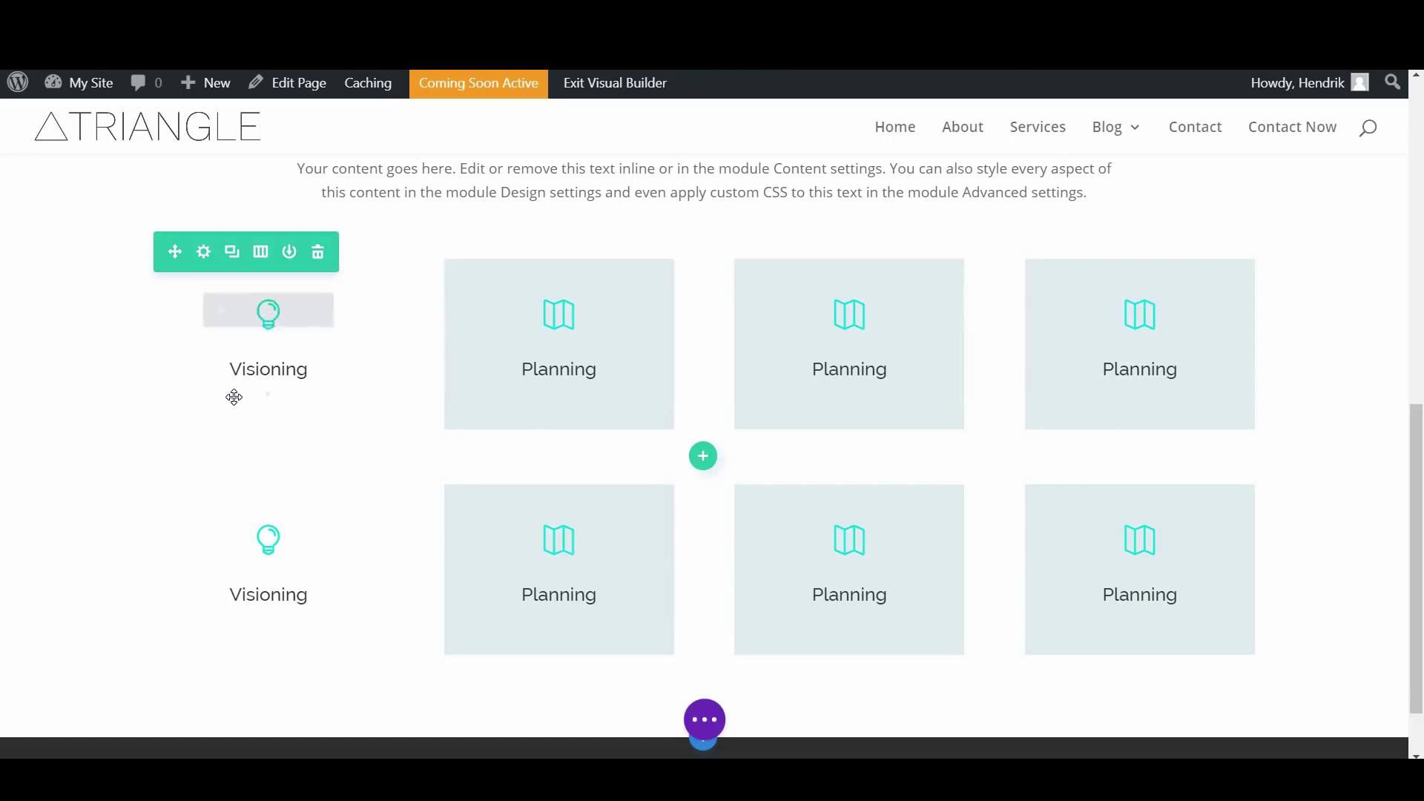
pyautogui.click(318, 483)
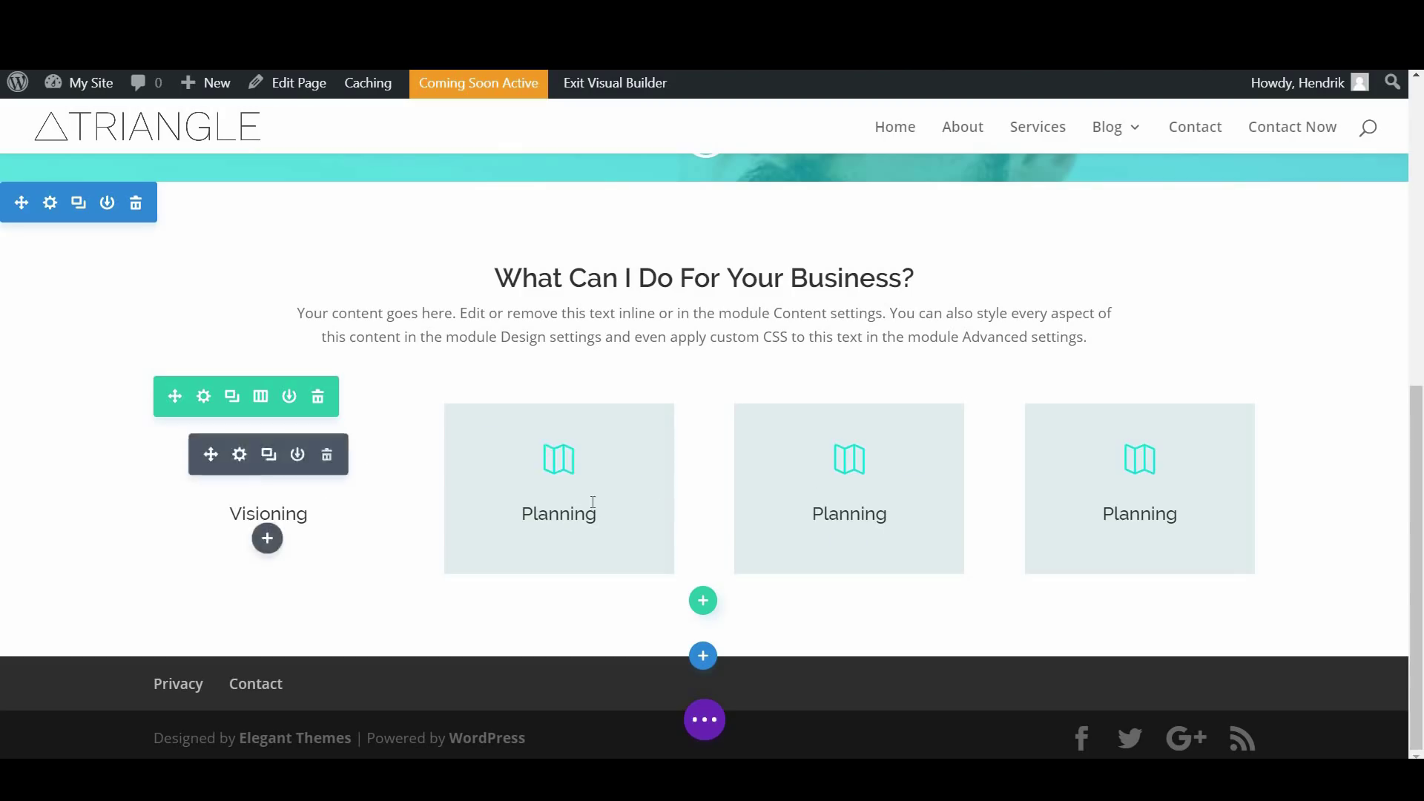
pyautogui.moveTo(309, 452)
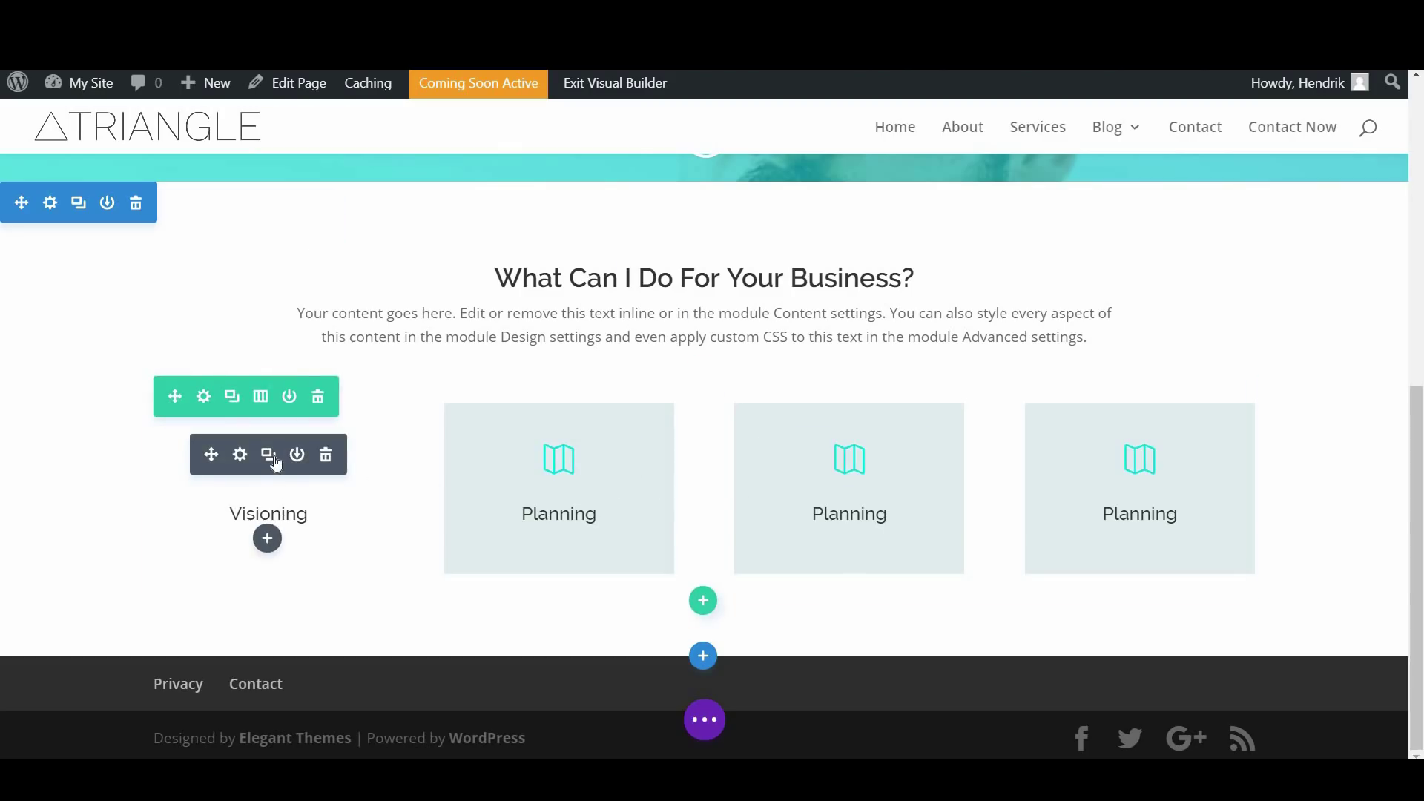
pyautogui.click(268, 455)
pyautogui.click(557, 306)
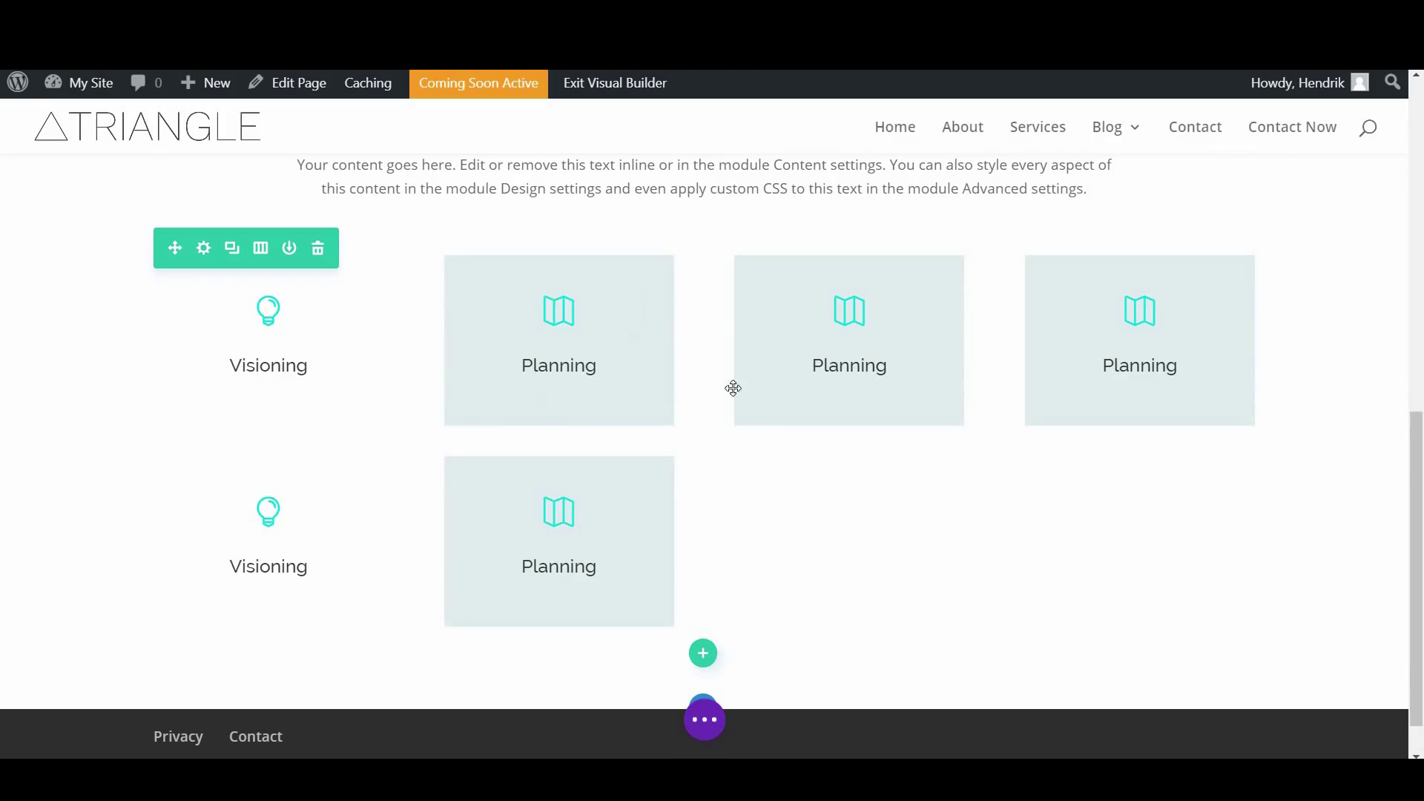
pyautogui.moveTo(813, 327)
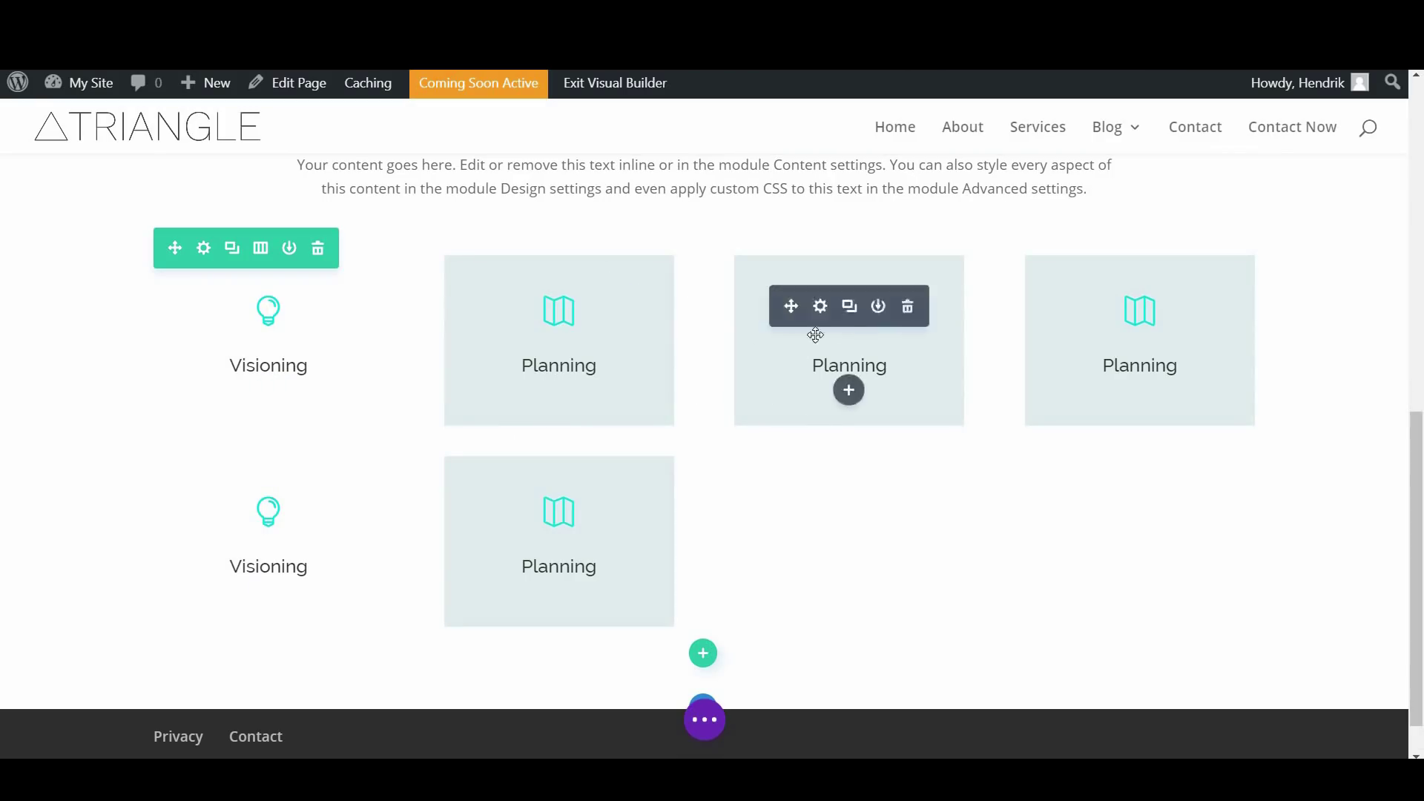
pyautogui.click(849, 308)
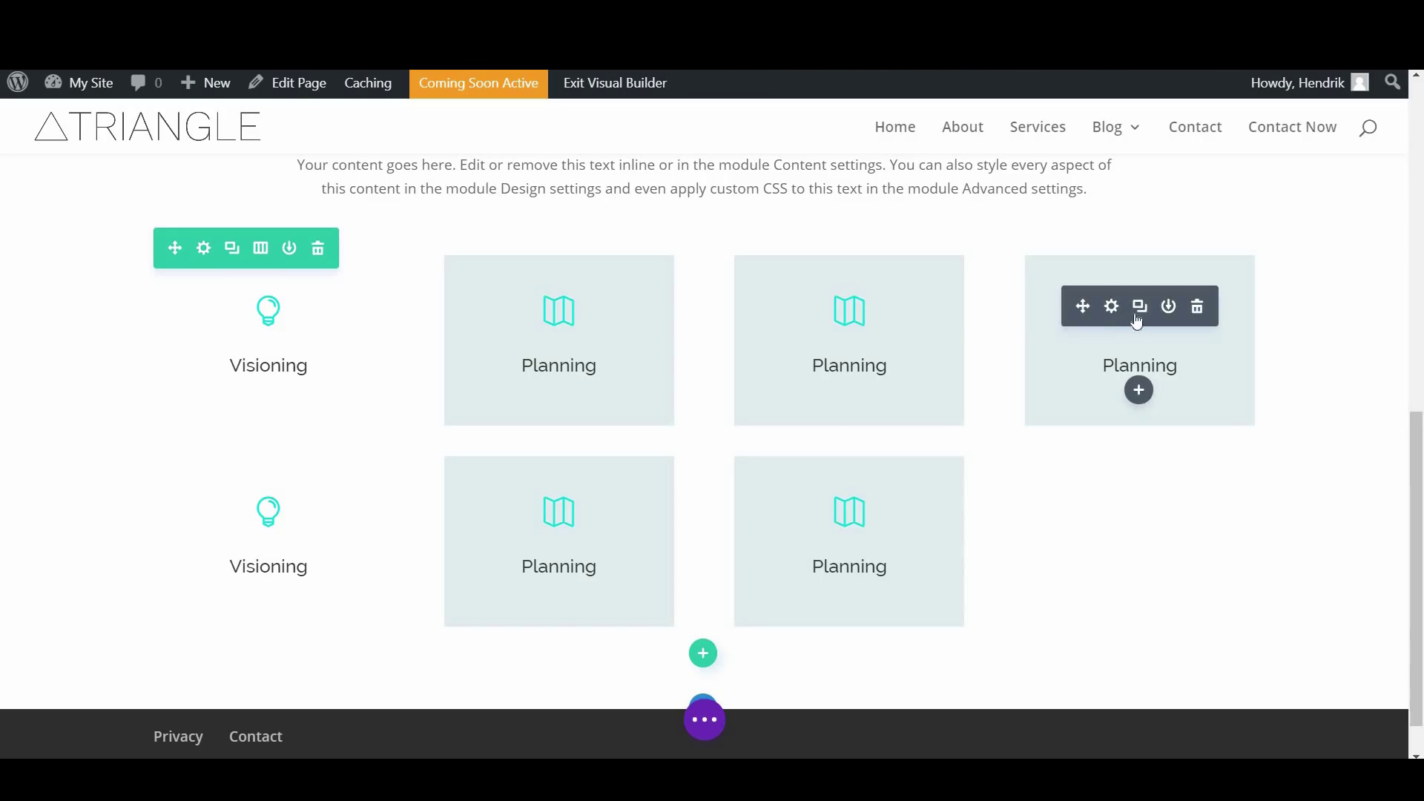
pyautogui.click(1140, 308)
pyautogui.moveTo(356, 371)
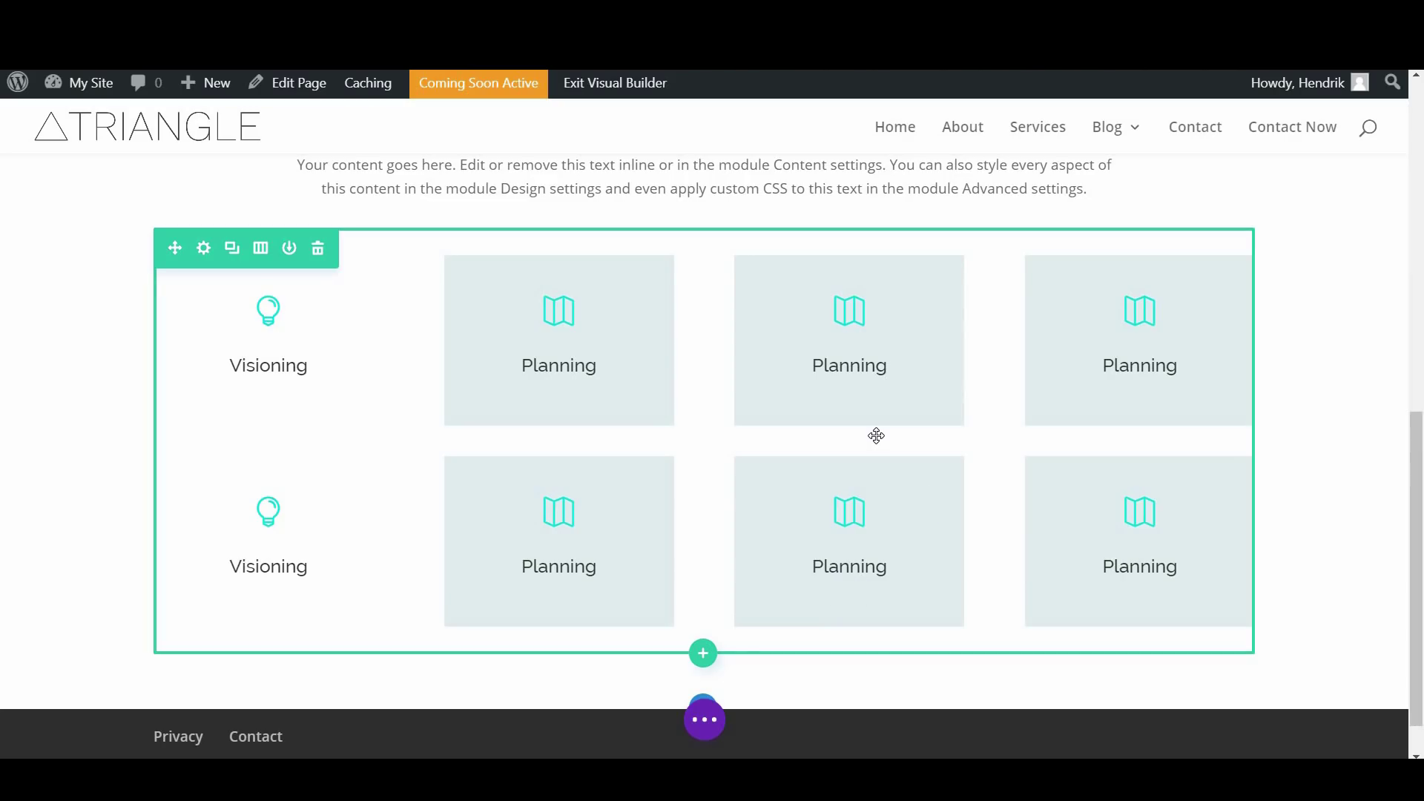
pyautogui.click(207, 246)
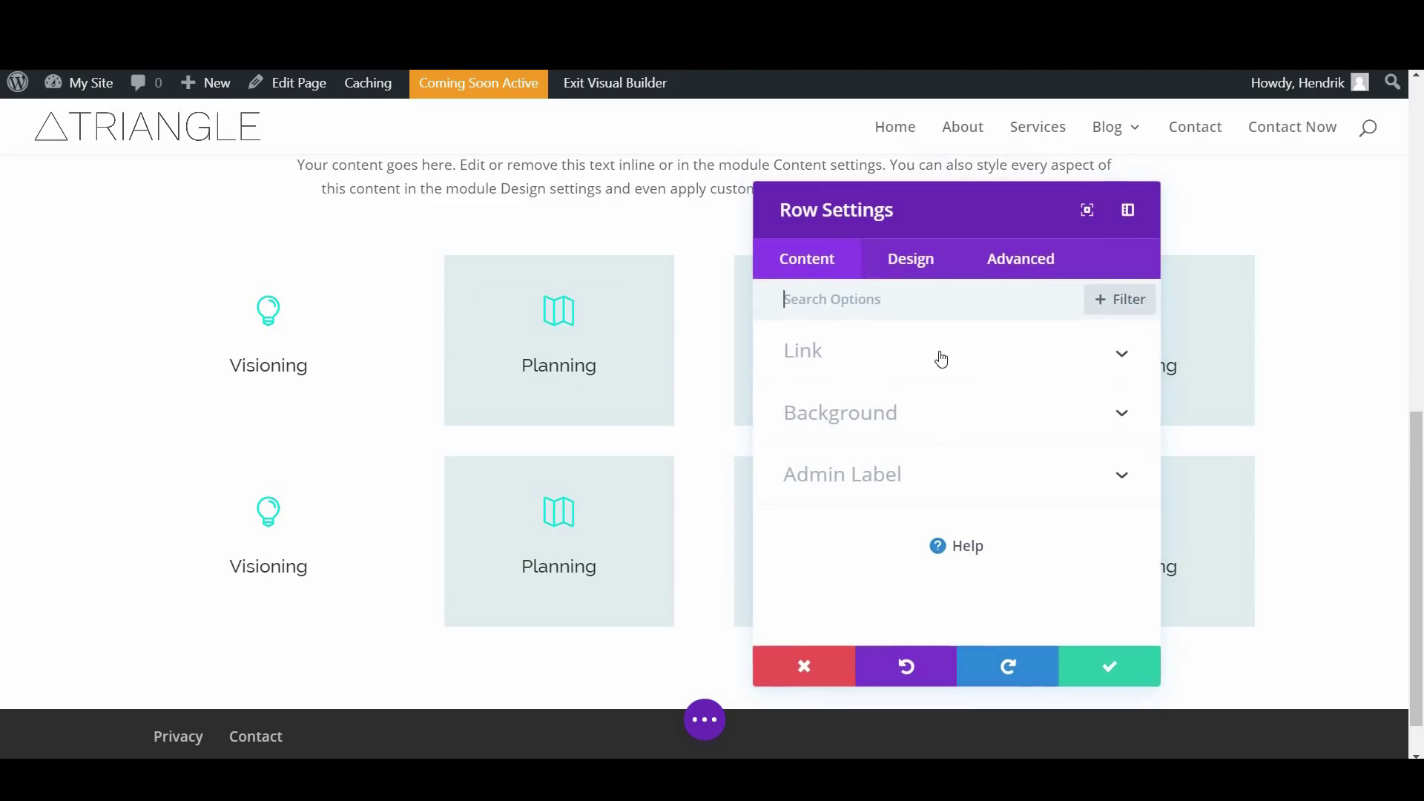
# Turn on a custom gutter width of 1 in the row's Sizing settings and save
pyautogui.click(900, 271)
pyautogui.click(895, 419)
pyautogui.scroll(-2, 909, 448)
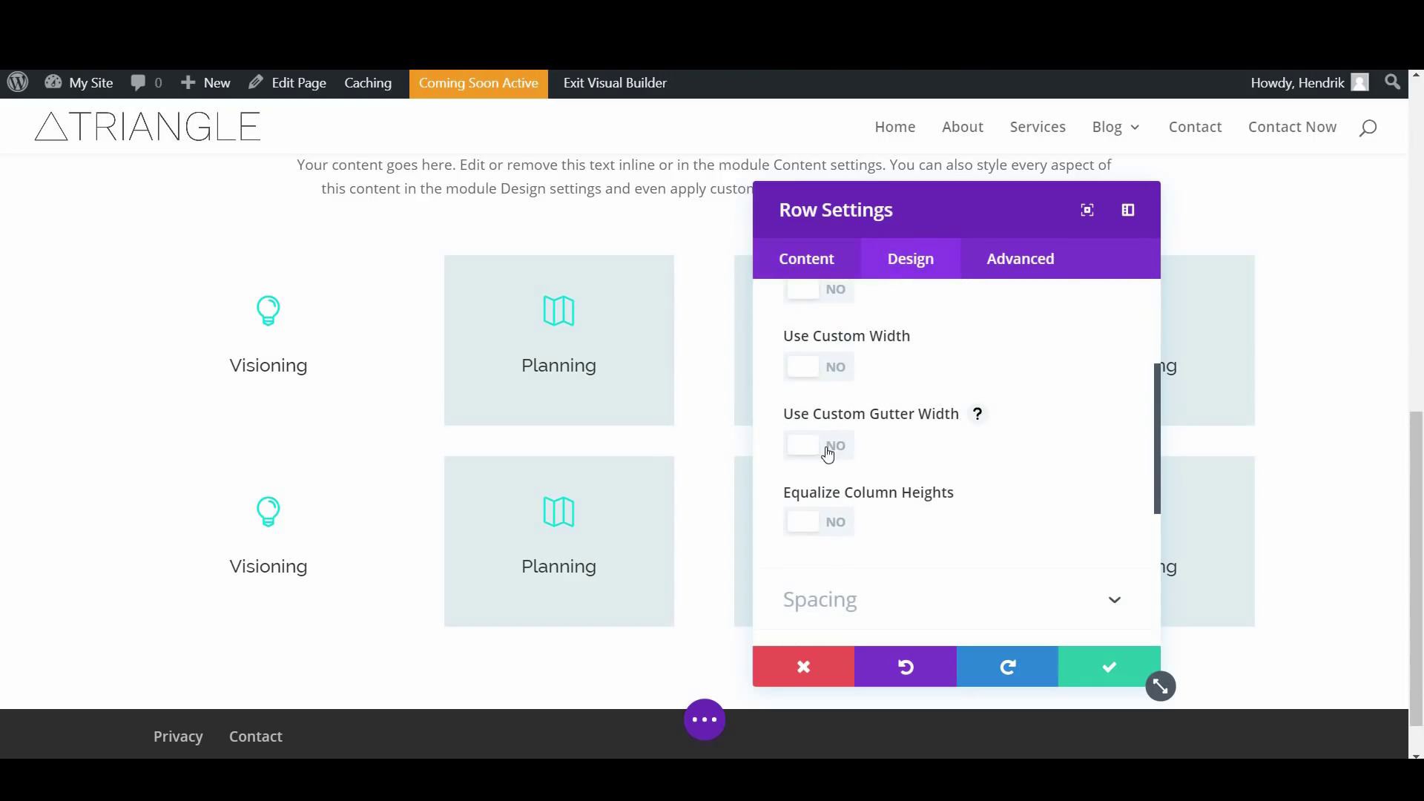
pyautogui.click(828, 455)
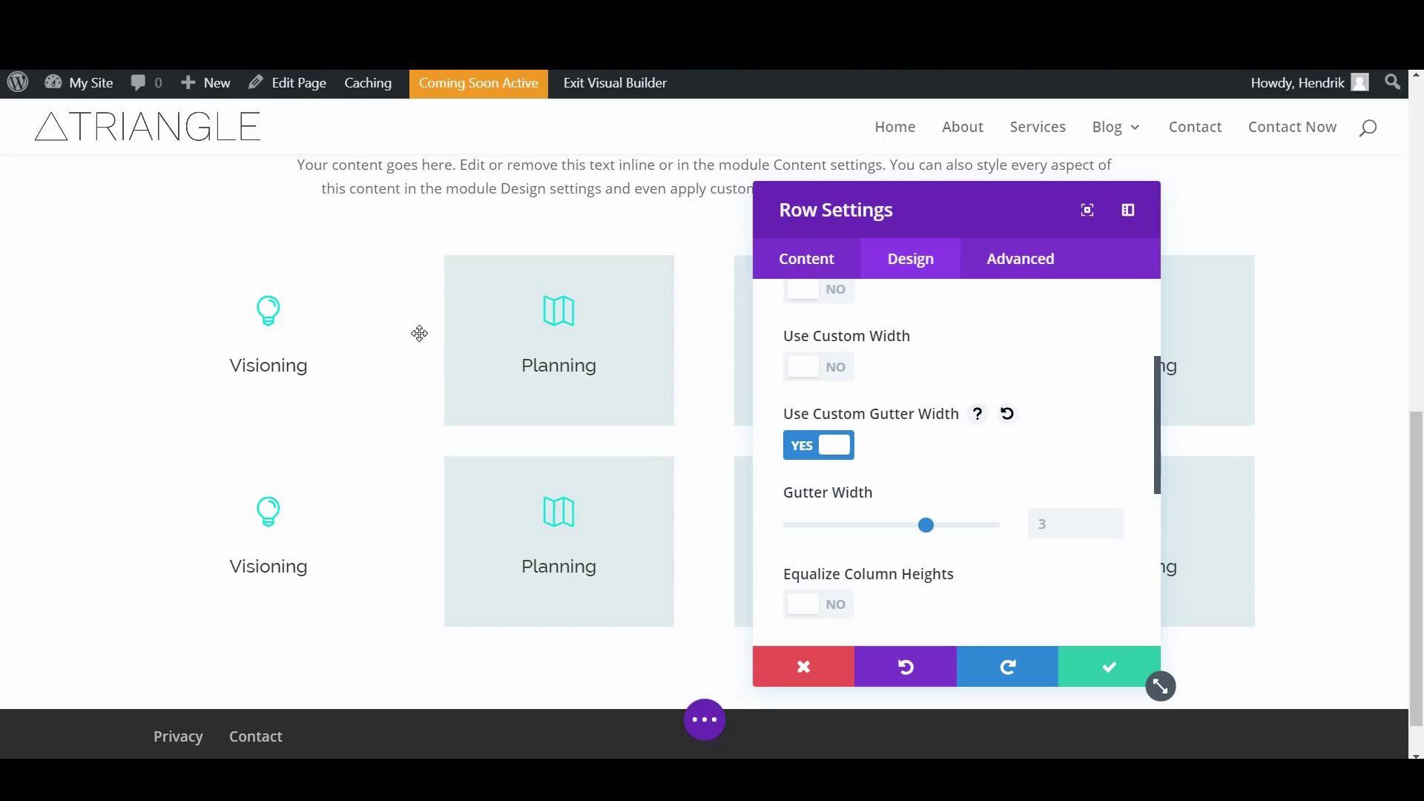
pyautogui.click(792, 533)
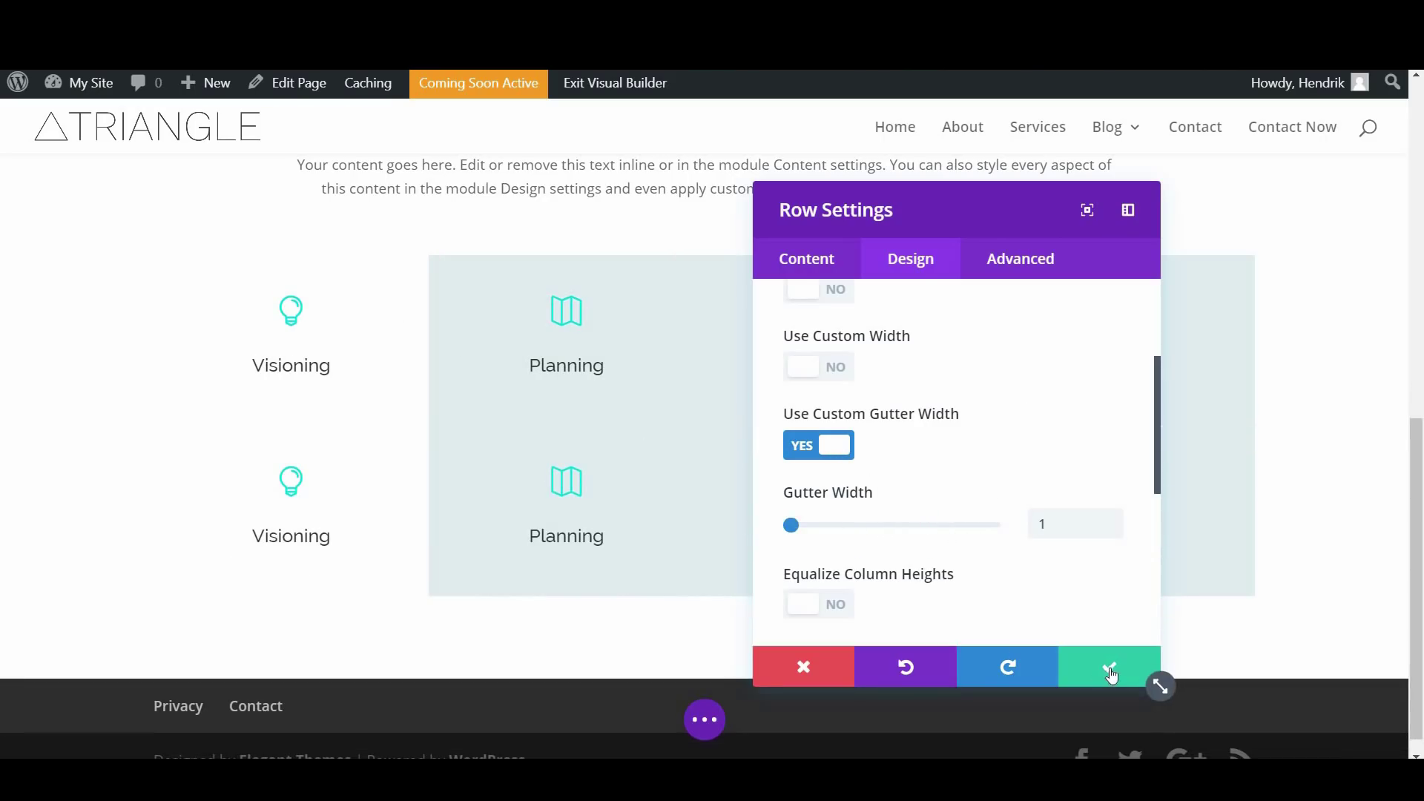
pyautogui.click(1109, 666)
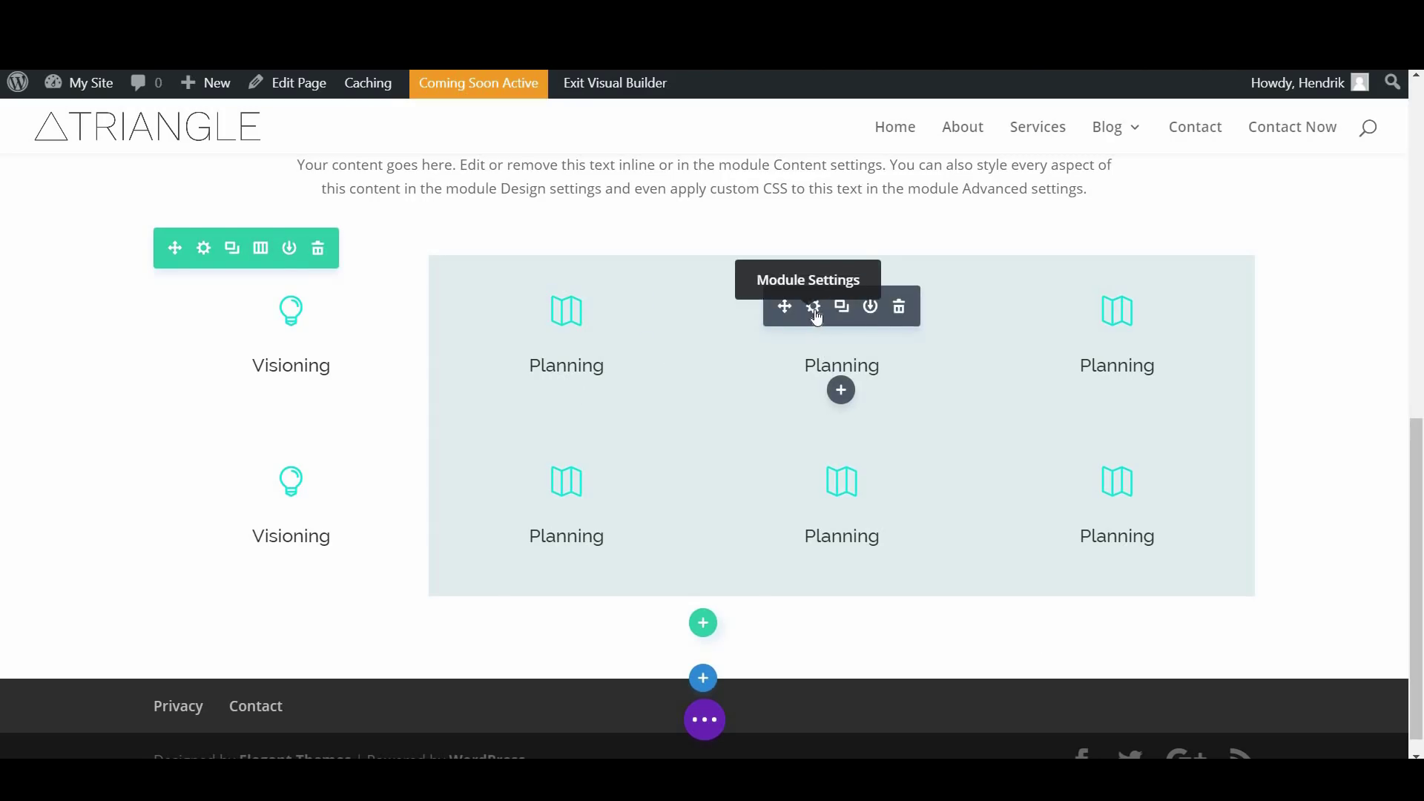
# Give the top third-column Planning blurb a deeper blue gradient background, rgba(100,170,193,0.45)
pyautogui.click(810, 305)
pyautogui.scroll(-6, 1013, 513)
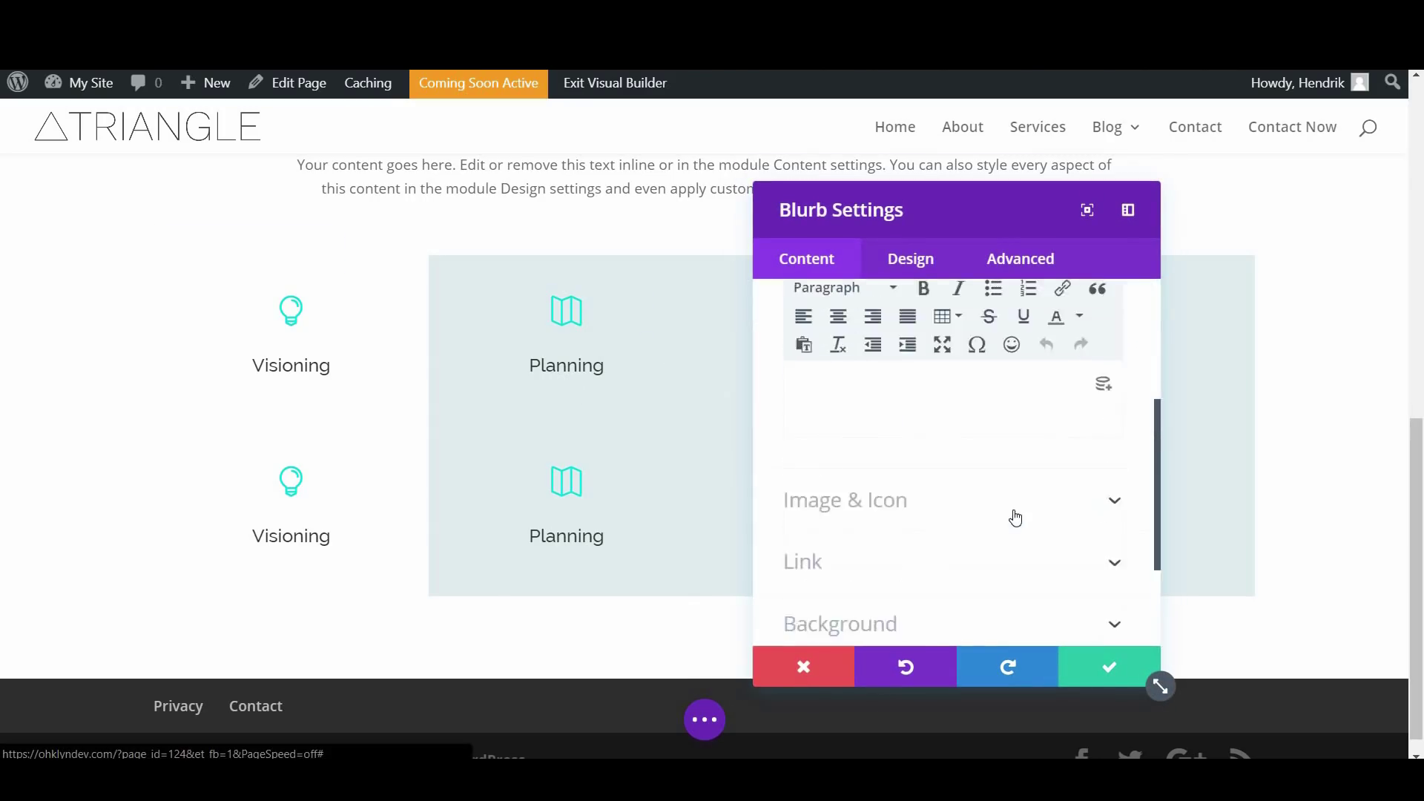
pyautogui.click(912, 464)
pyautogui.scroll(2, 973, 466)
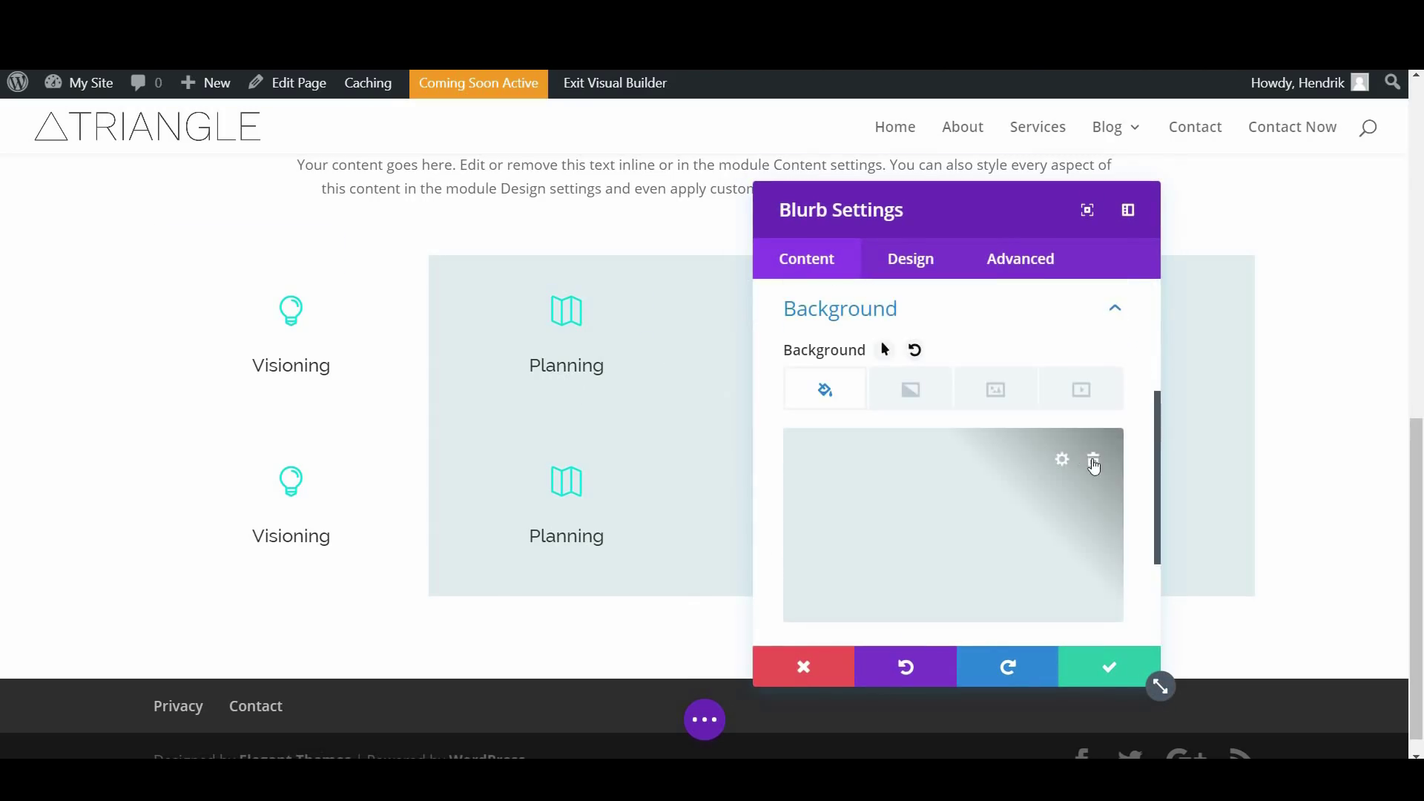
pyautogui.click(922, 407)
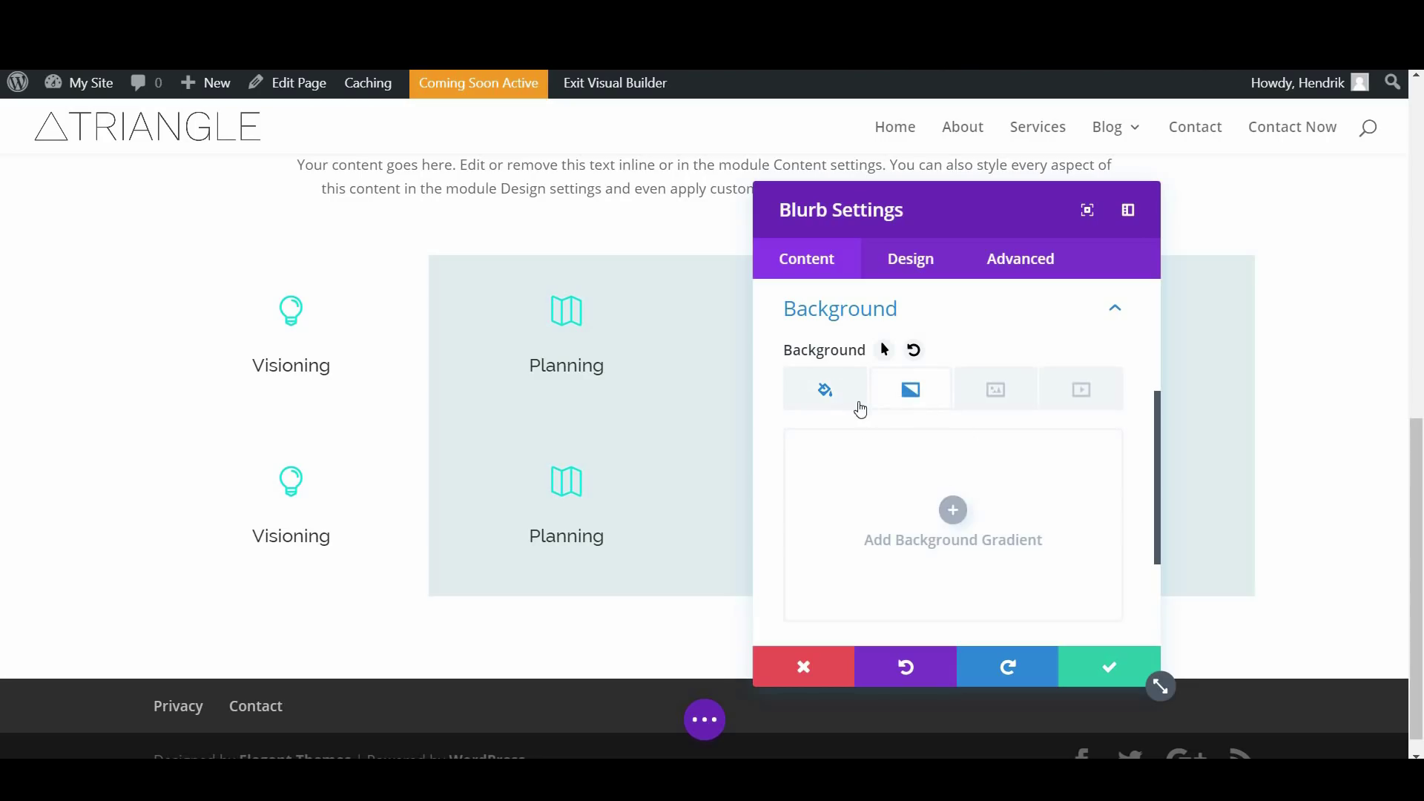
pyautogui.click(951, 509)
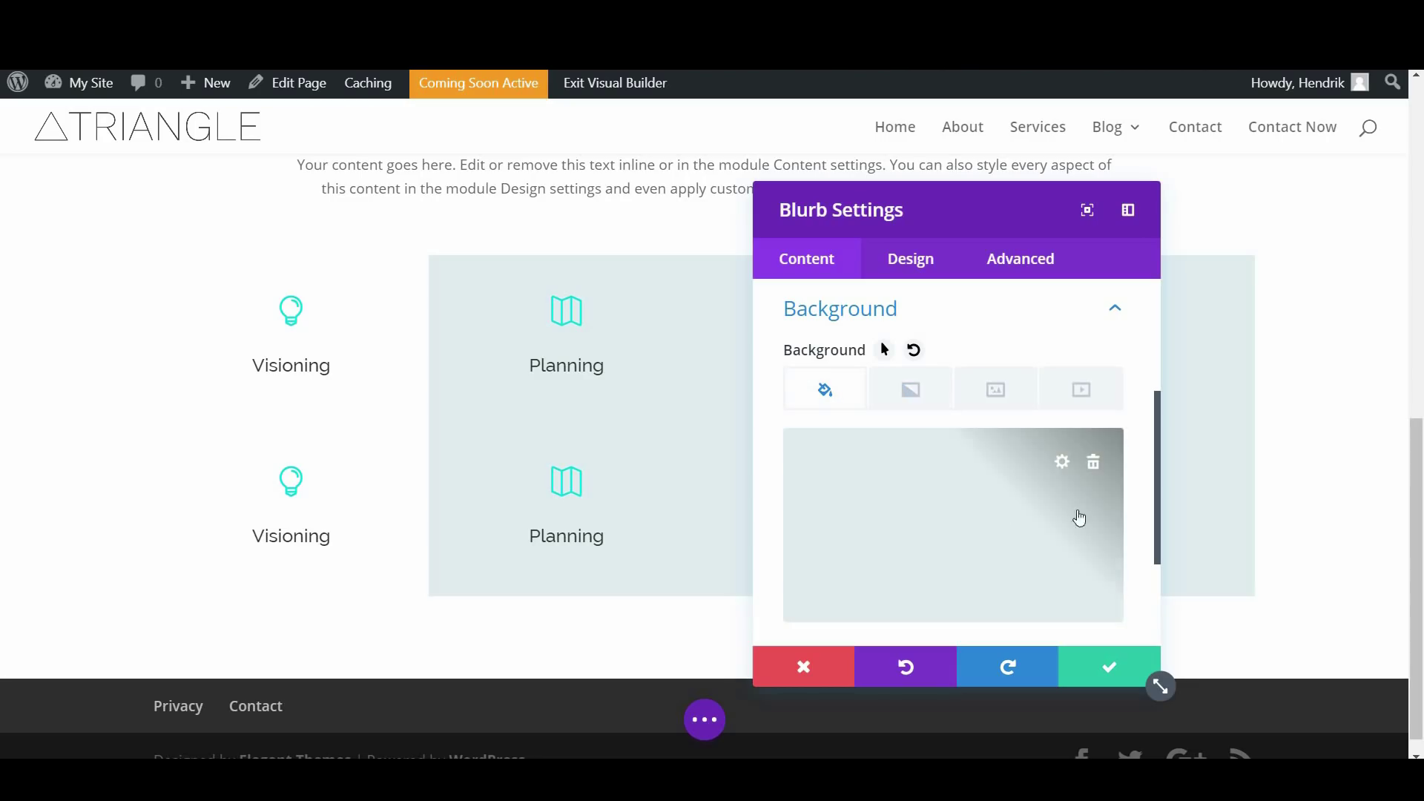
pyautogui.click(1063, 463)
pyautogui.moveTo(1070, 534); pyautogui.dragTo(1099, 523)
pyautogui.moveTo(983, 223); pyautogui.dragTo(1328, 200)
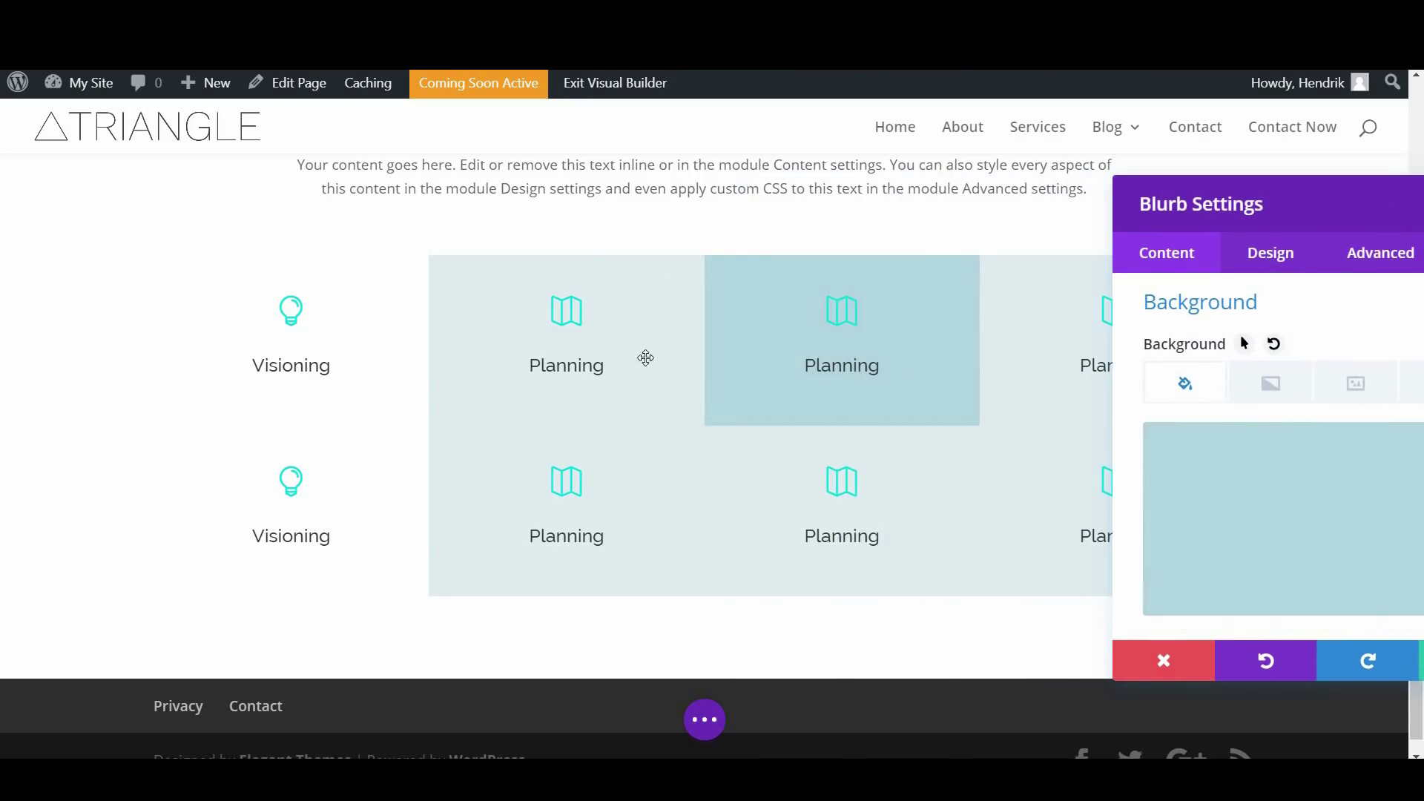
pyautogui.moveTo(941, 244); pyautogui.dragTo(941, 244)
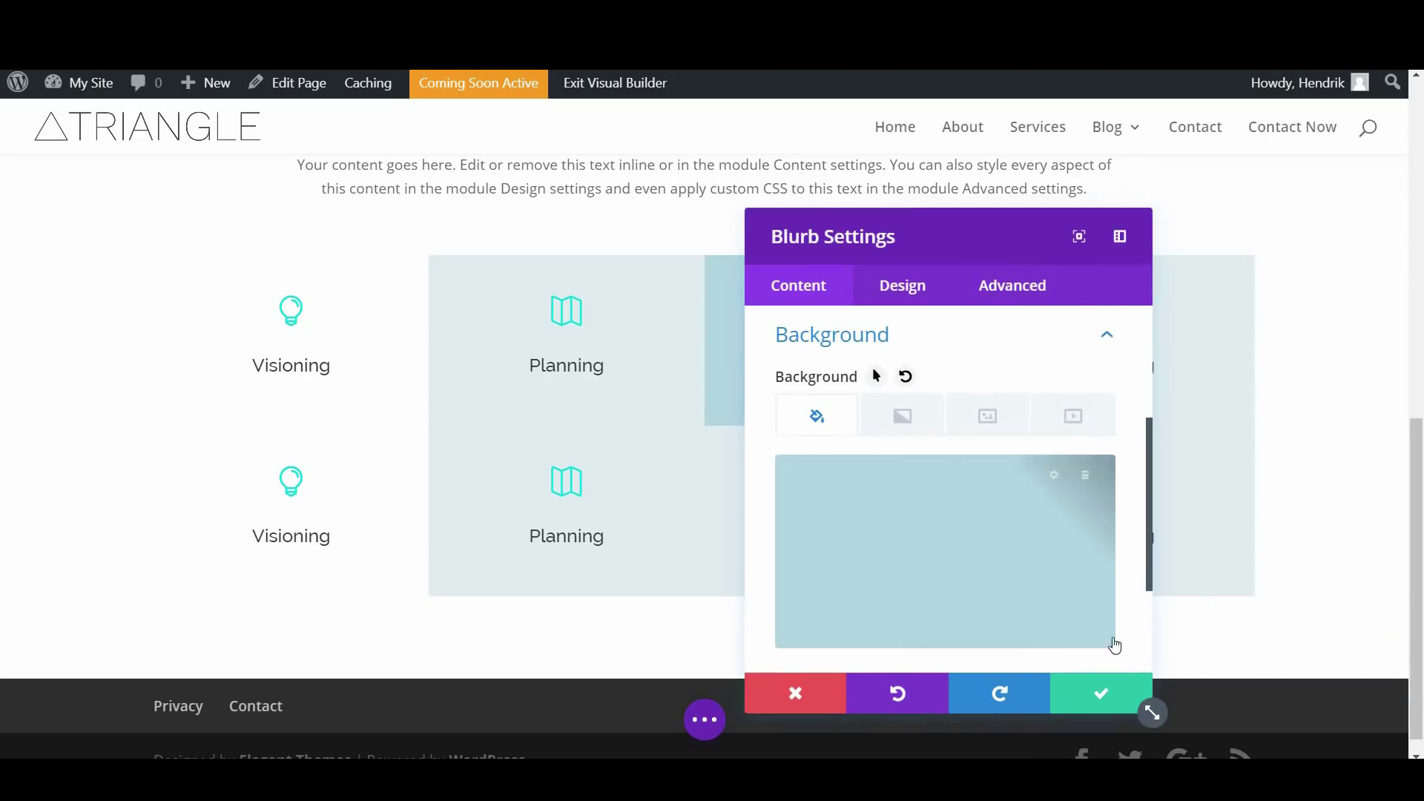
pyautogui.click(1113, 697)
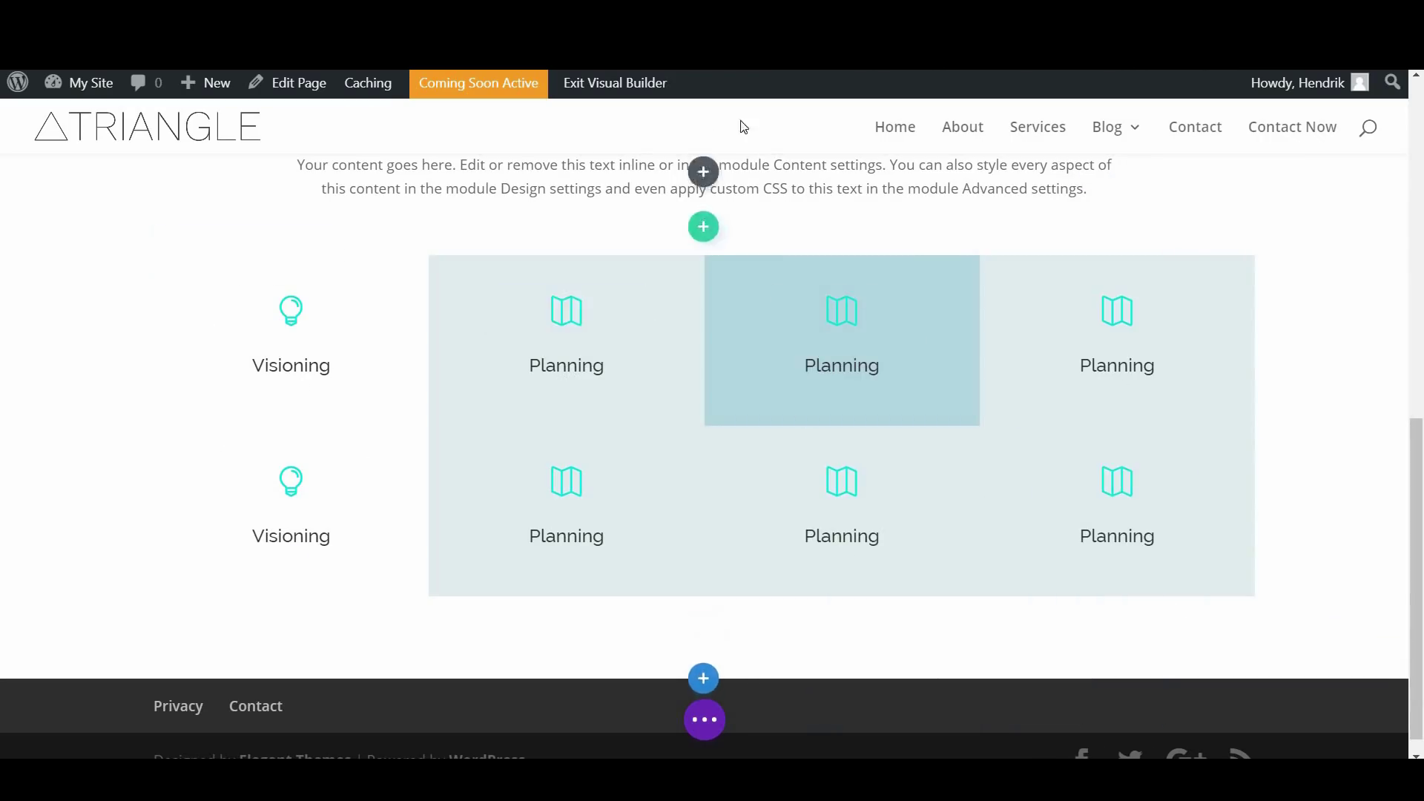
# Scroll the page to compare the blurb grid with the reference design
pyautogui.scroll(-7, 742, 338)
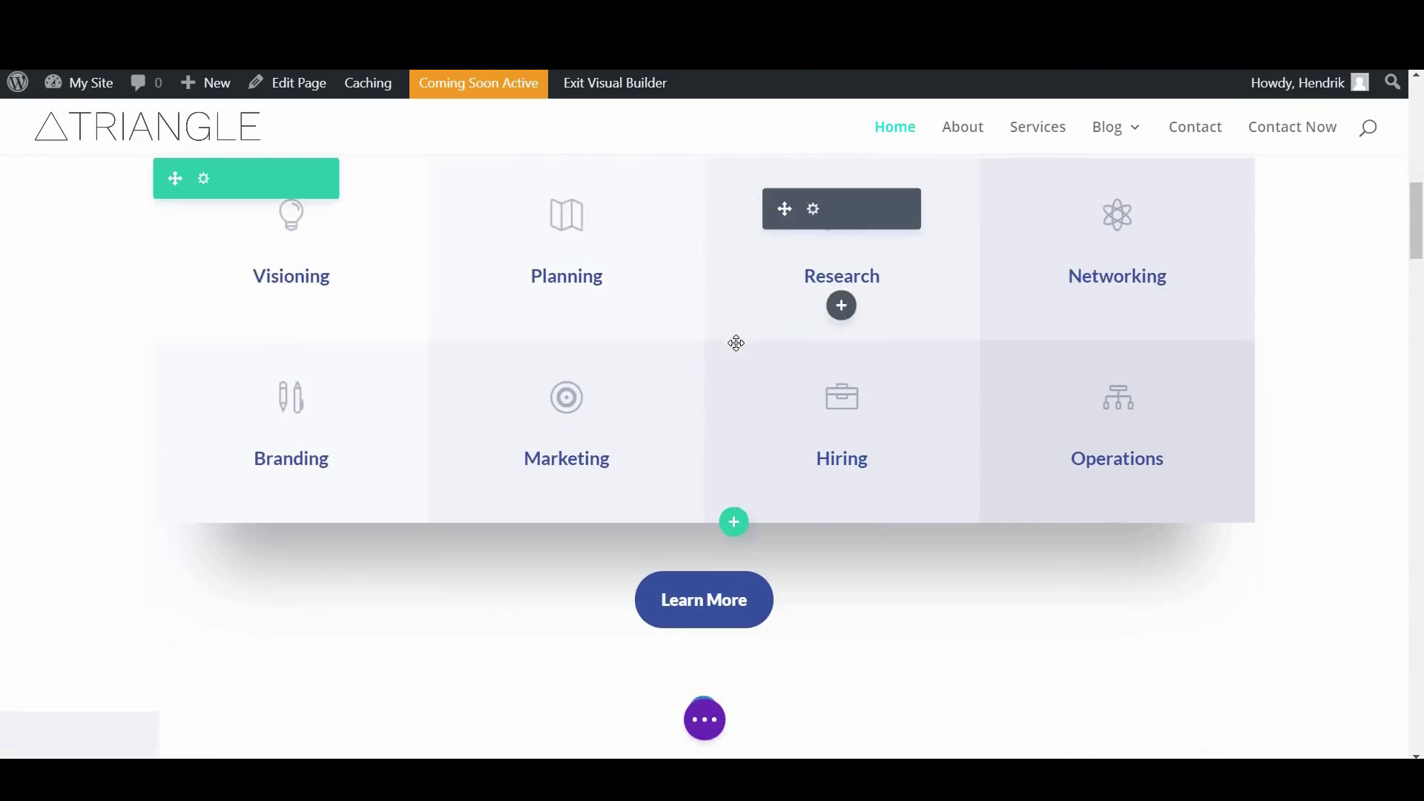
pyautogui.scroll(2, 751, 335)
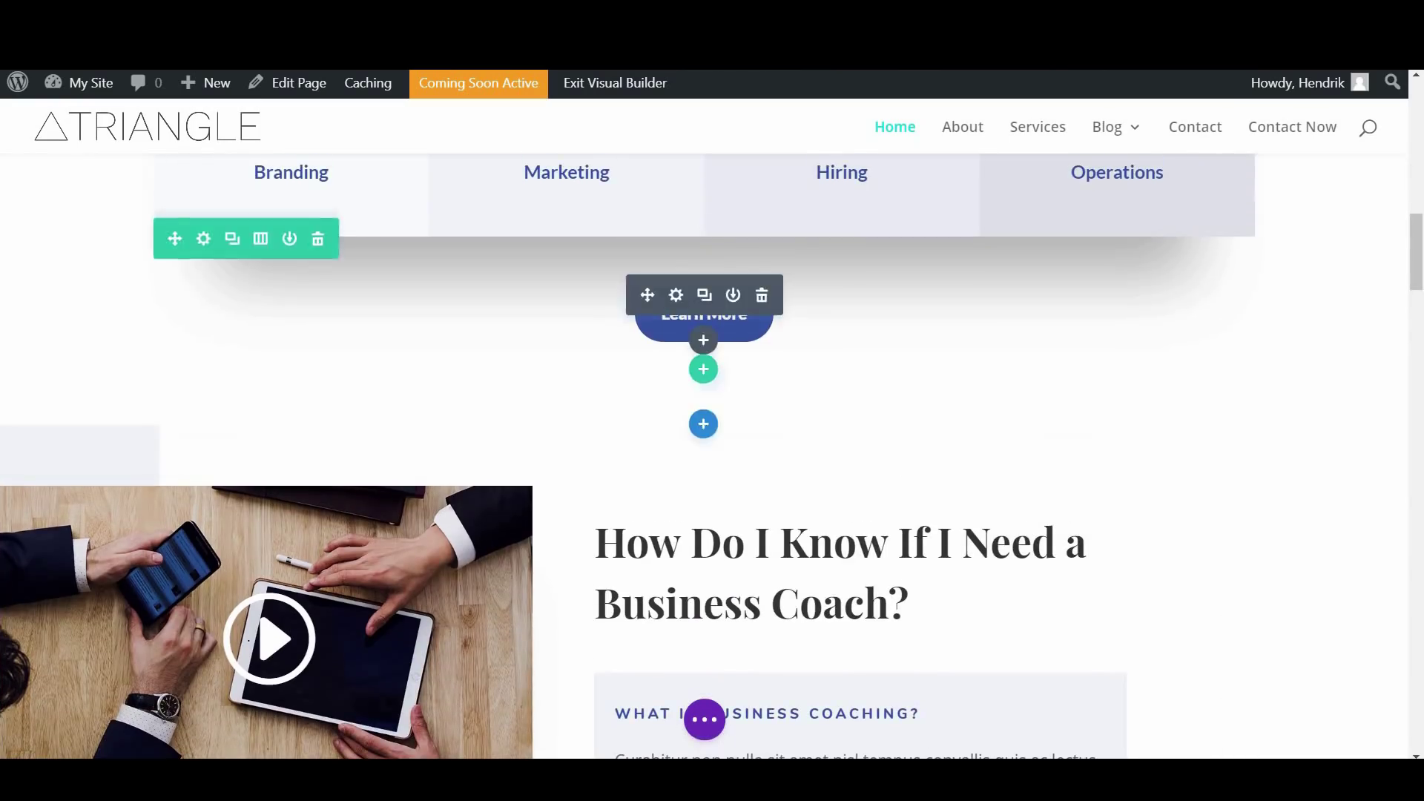
pyautogui.scroll(-10, 728, 311)
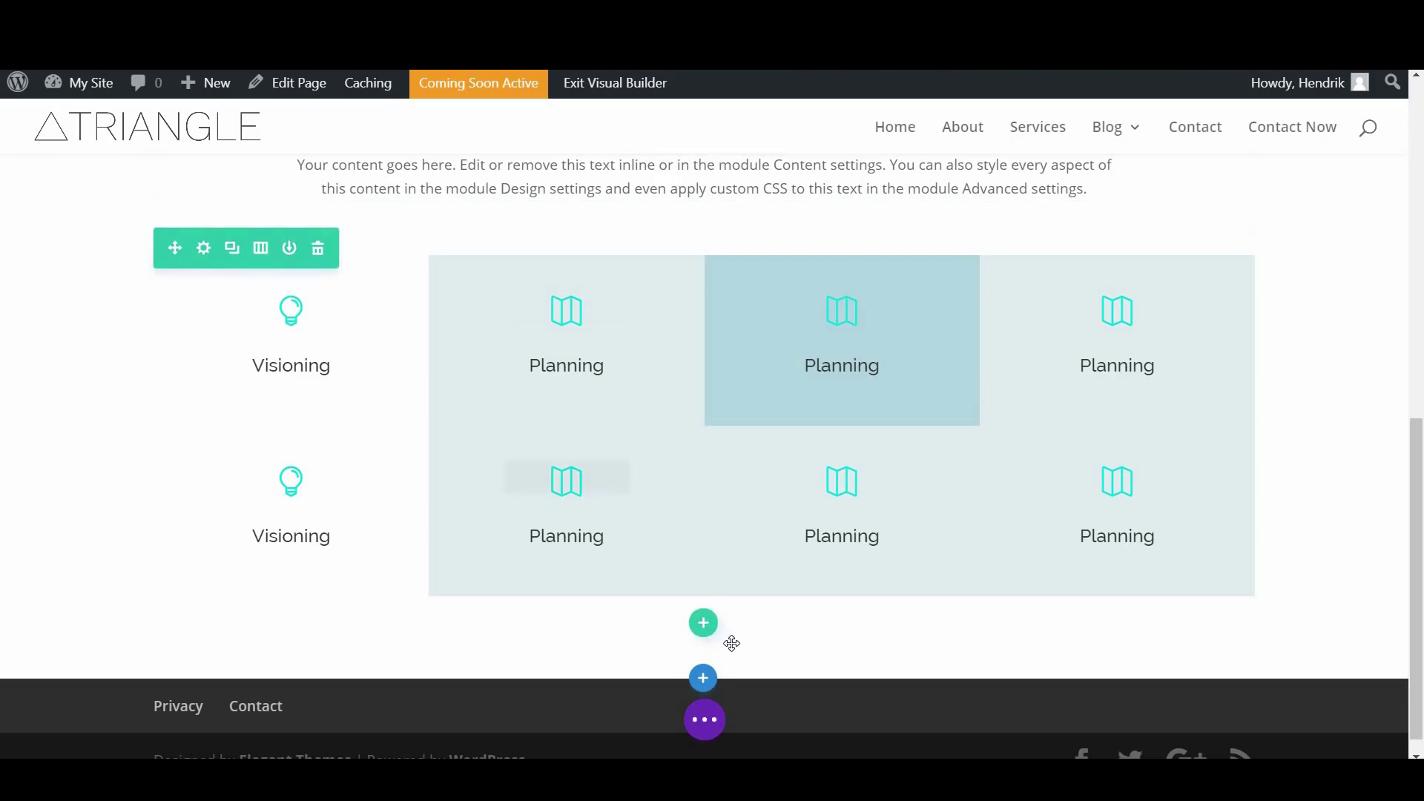
# Add a single-column row below the grid with a button reading 'Contact'
pyautogui.click(703, 622)
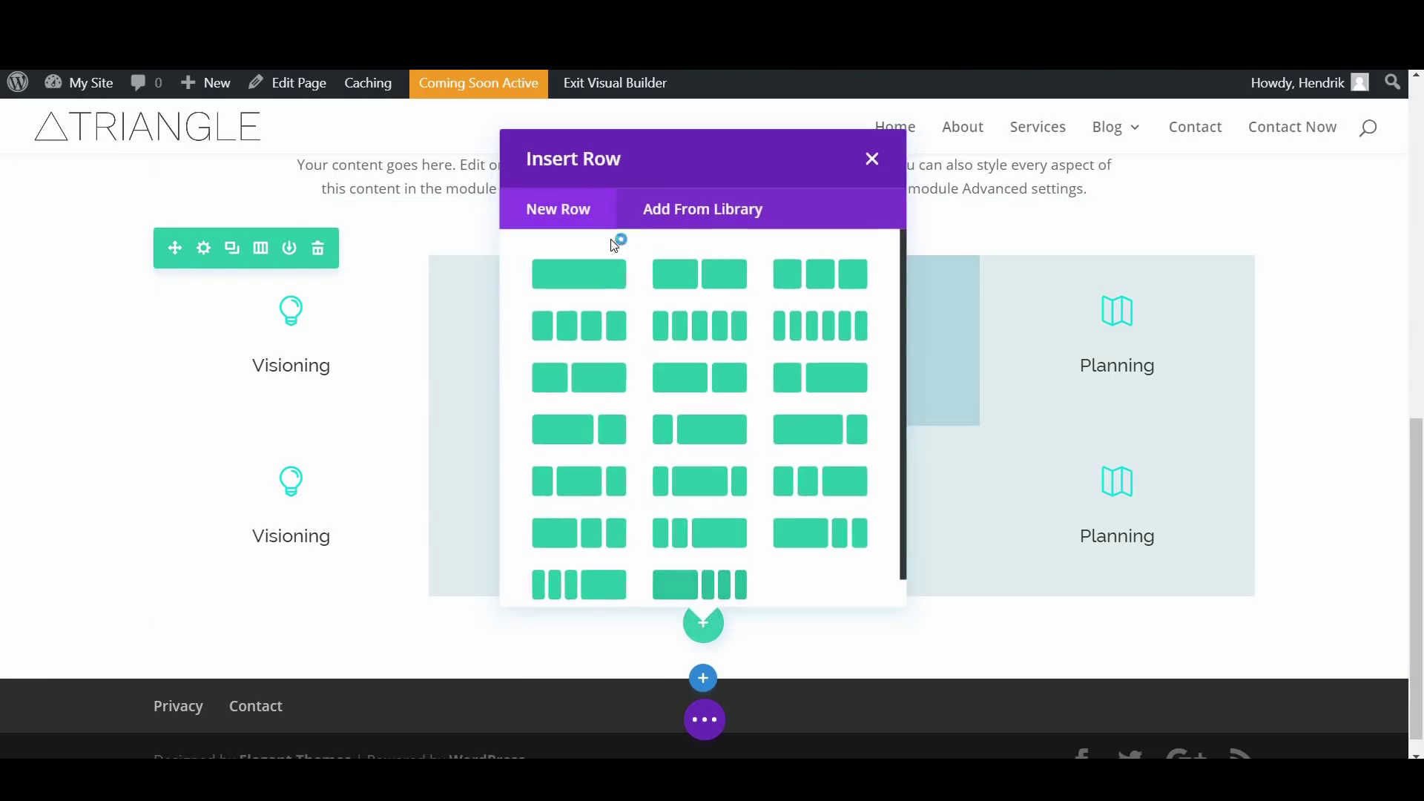
pyautogui.click(591, 275)
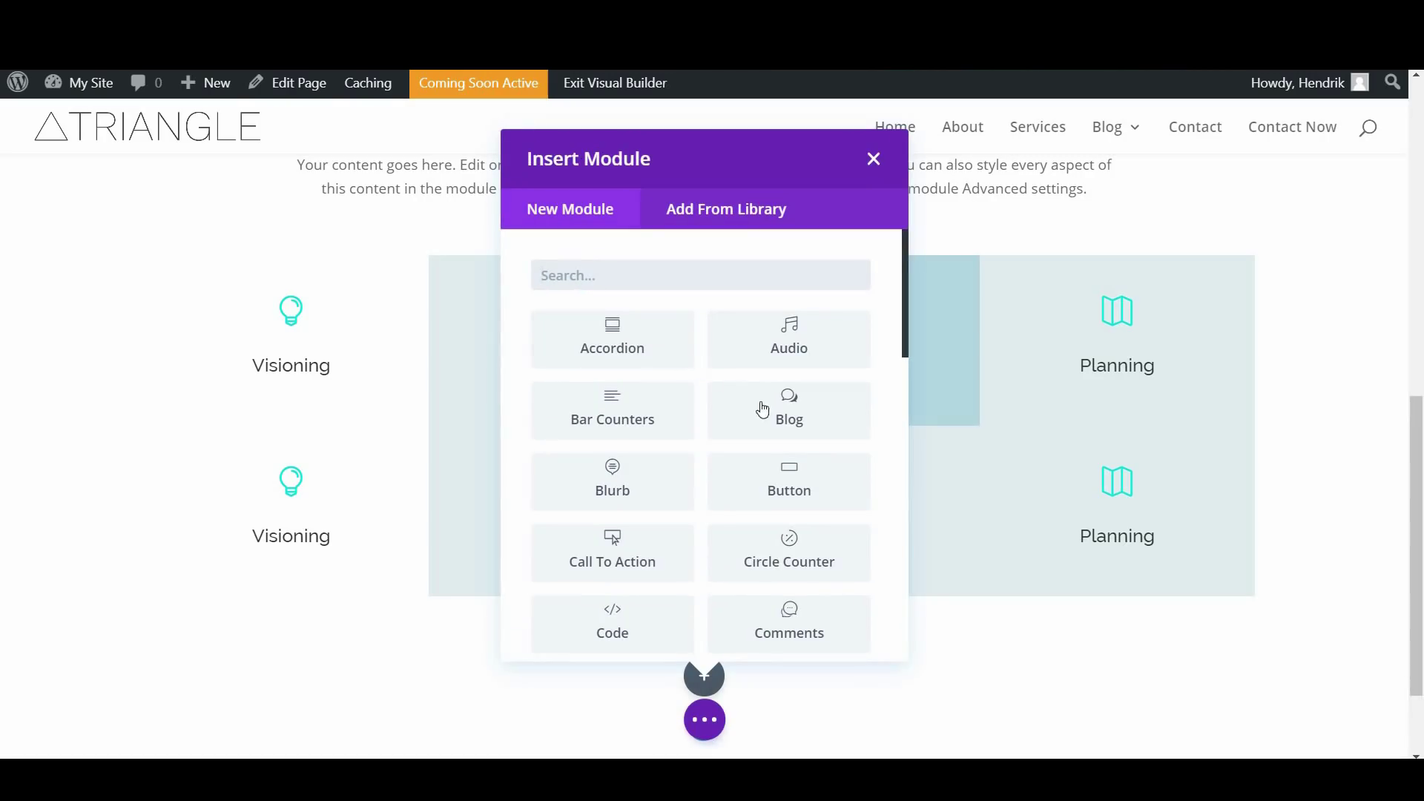
pyautogui.click(788, 478)
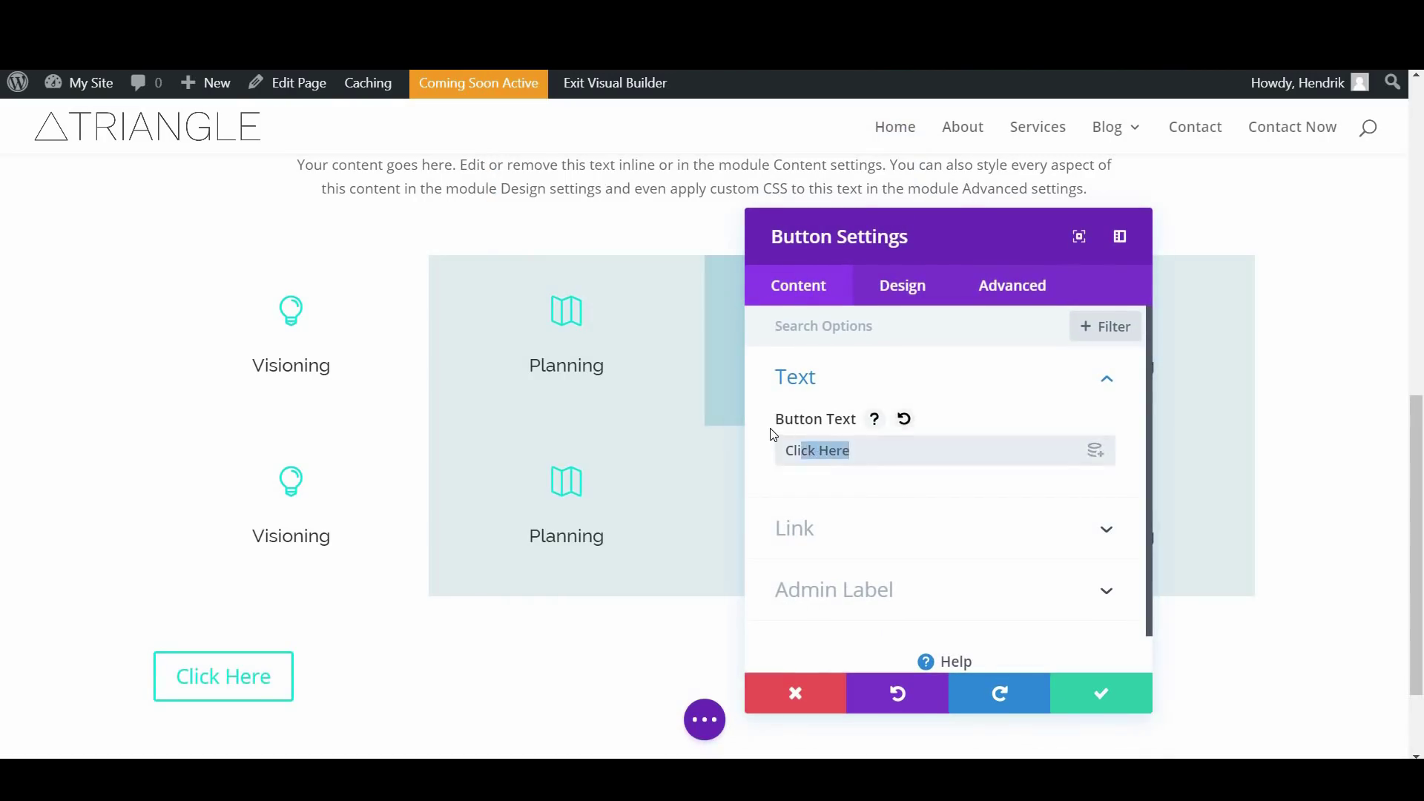
pyautogui.write('Cont')
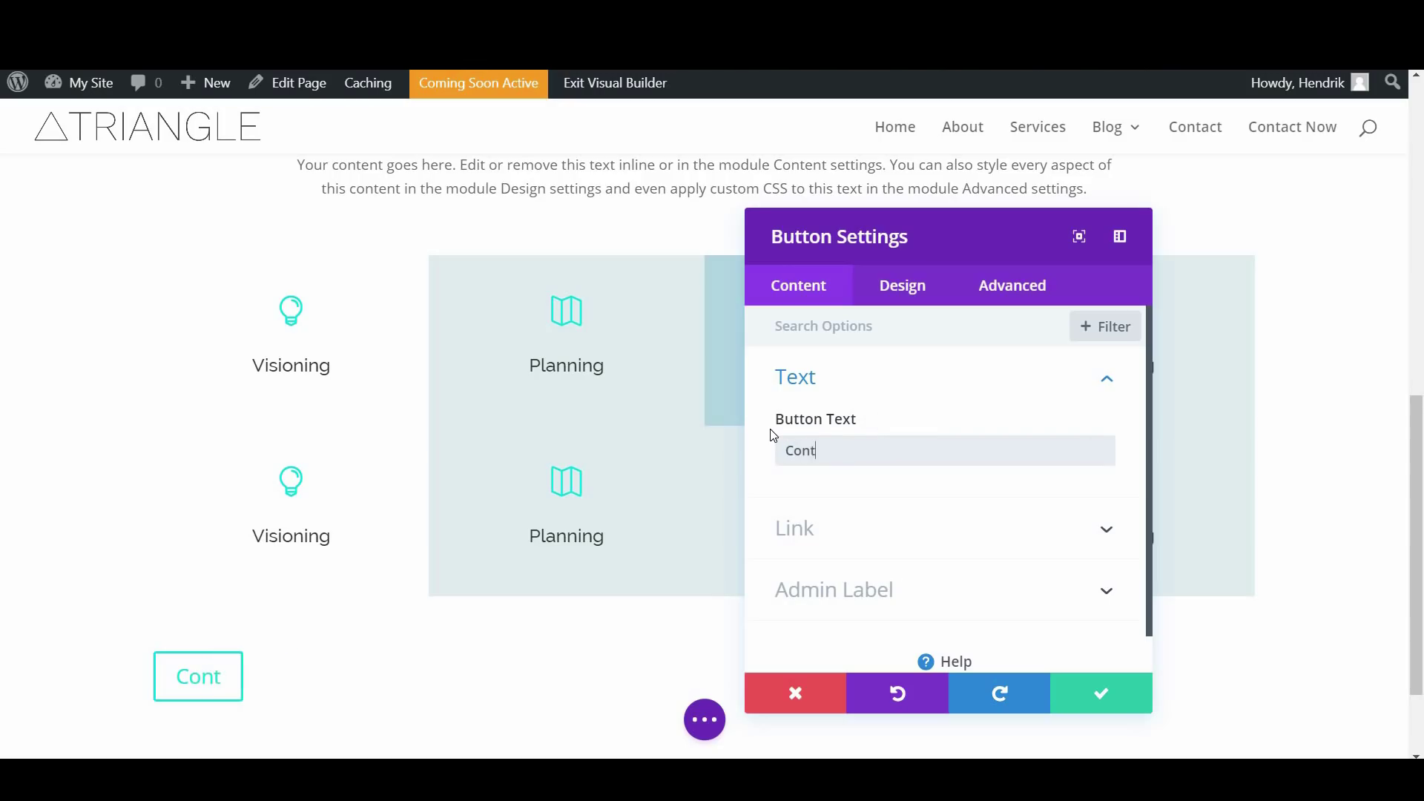
pyautogui.write('act')
# Centre the Contact button, enable custom styles and make its text Light
pyautogui.scroll(-1, 912, 493)
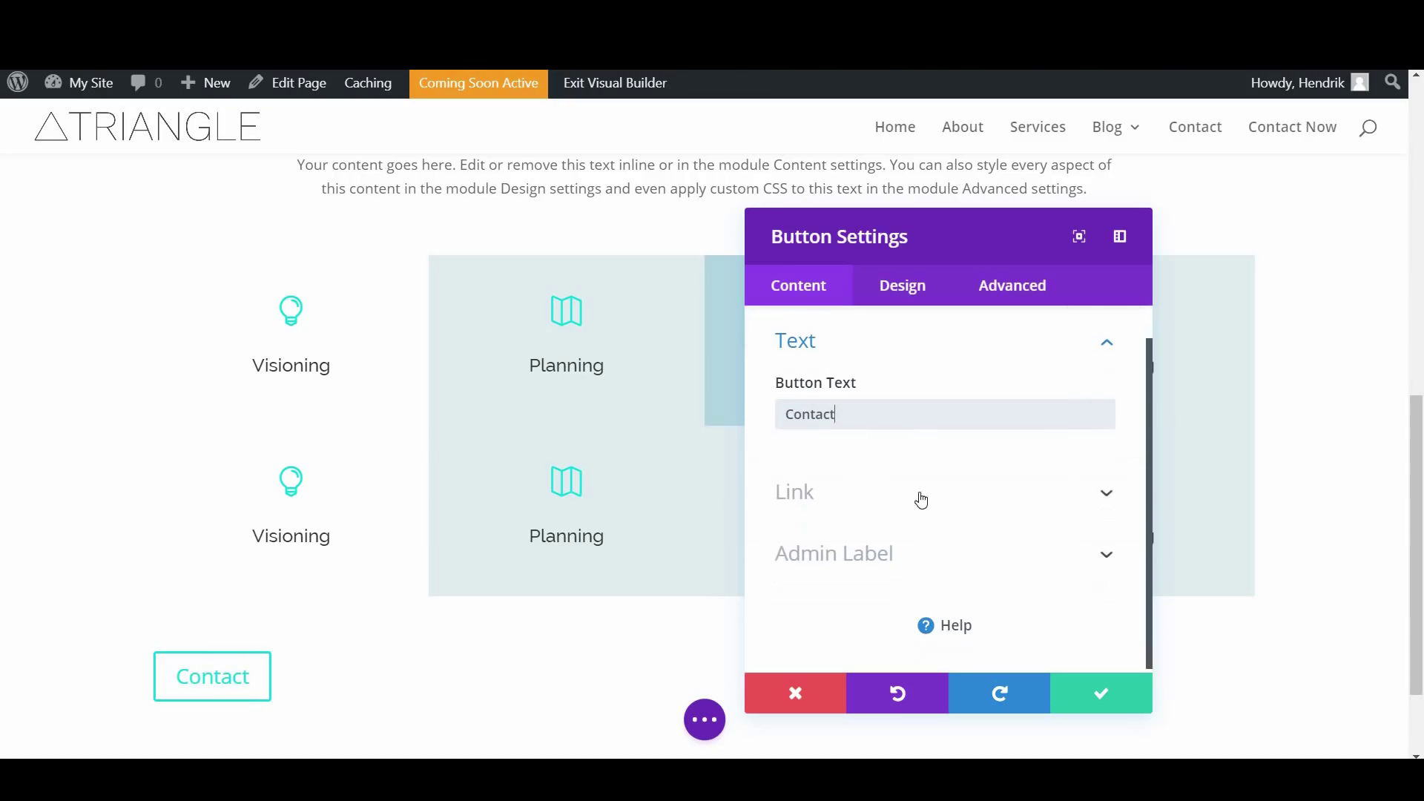
pyautogui.click(901, 295)
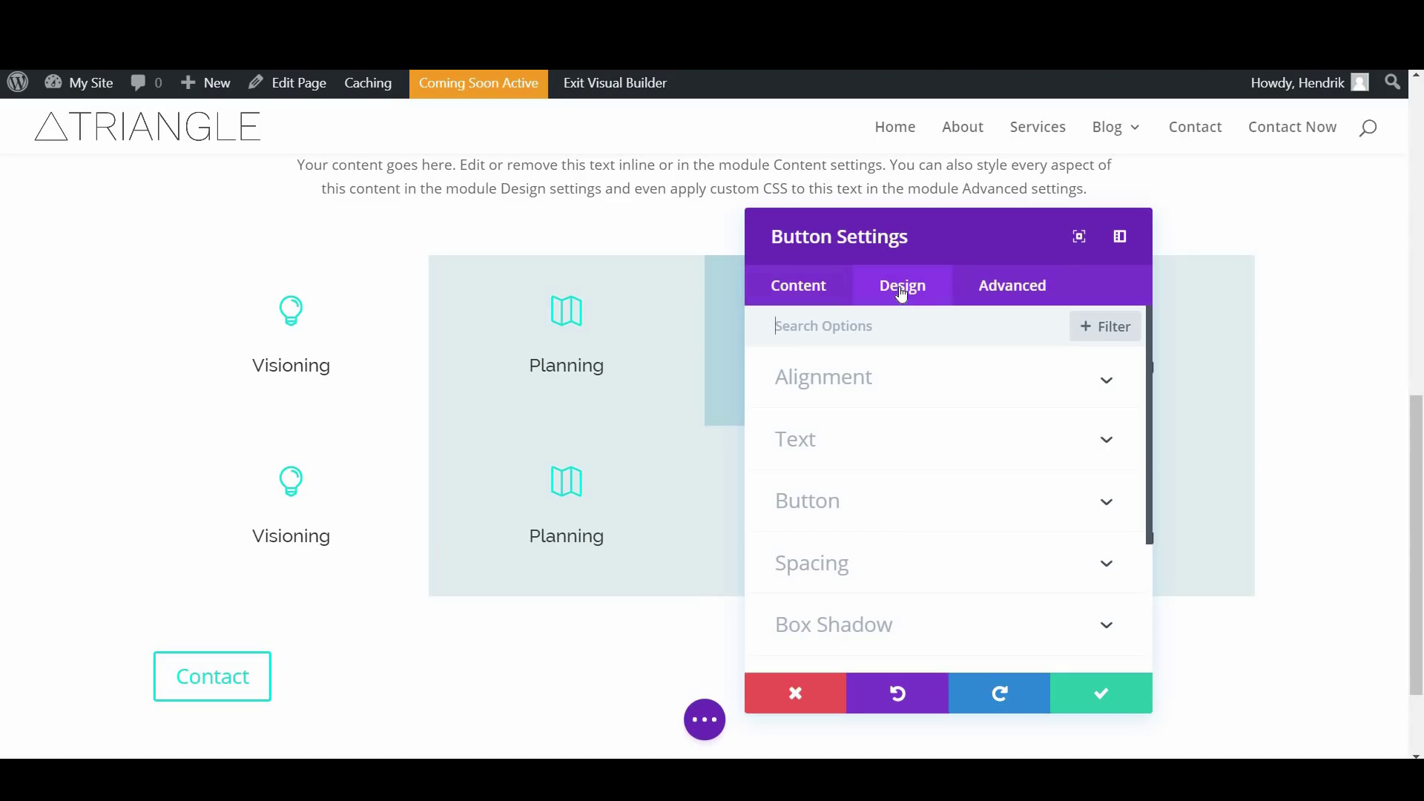
pyautogui.click(890, 407)
pyautogui.click(939, 450)
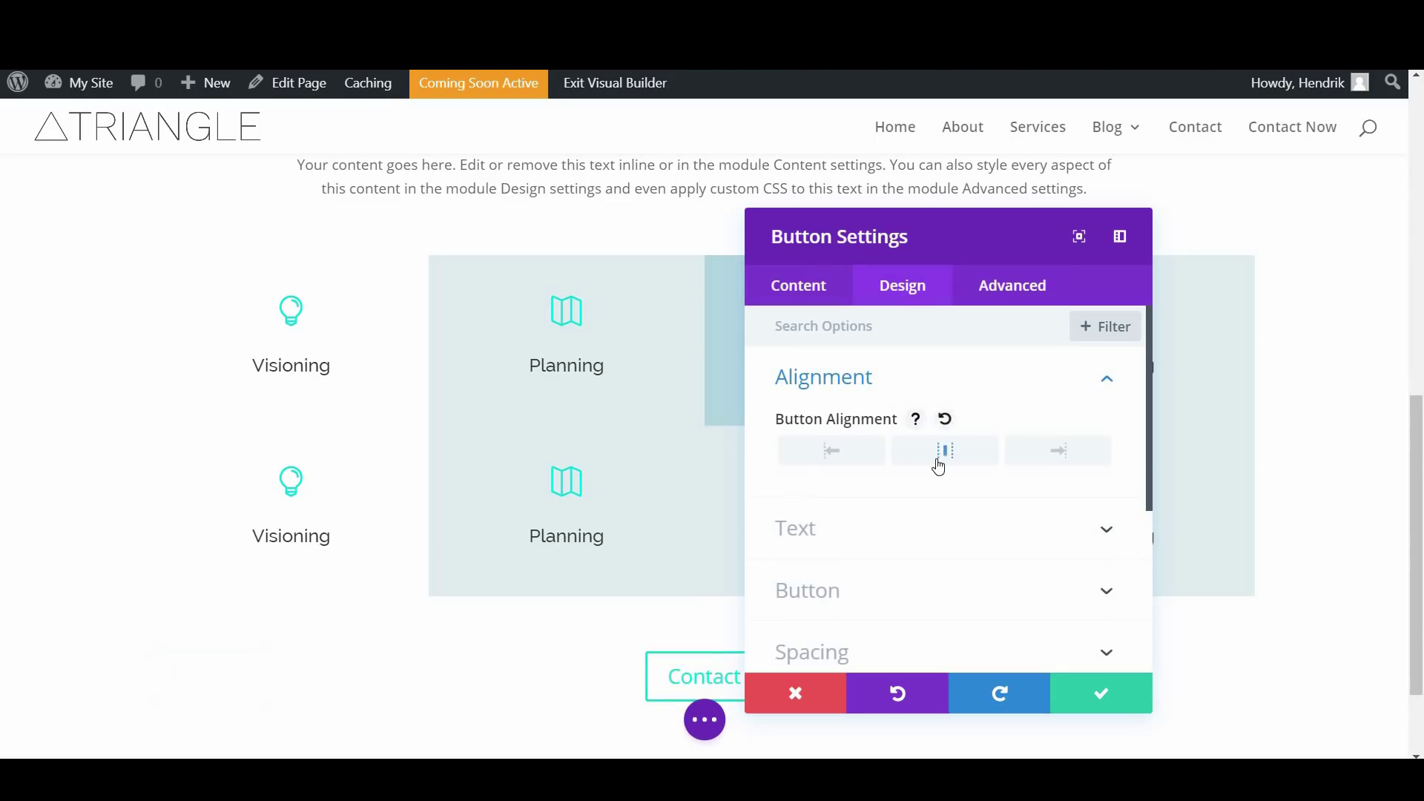
pyautogui.scroll(-3, 924, 457)
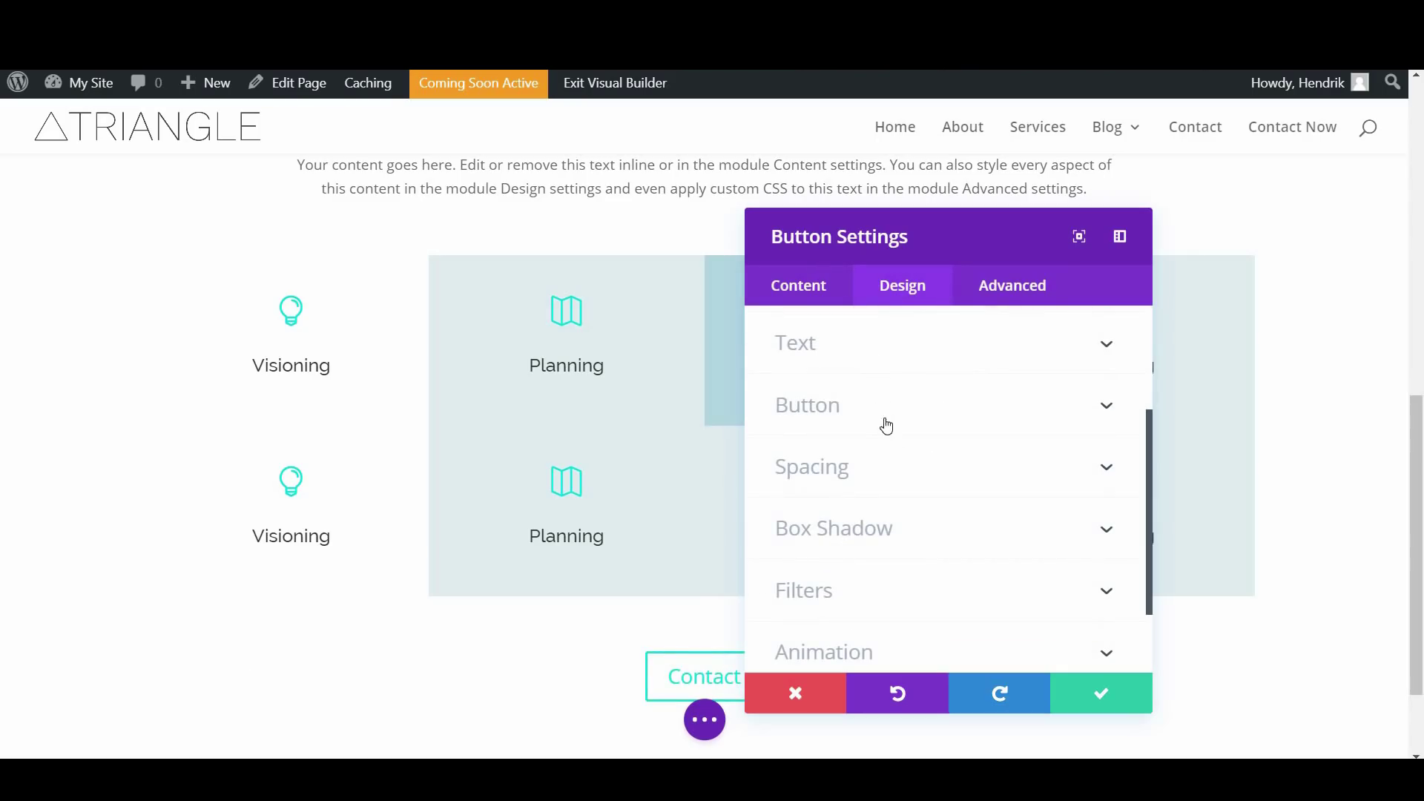
pyautogui.click(887, 426)
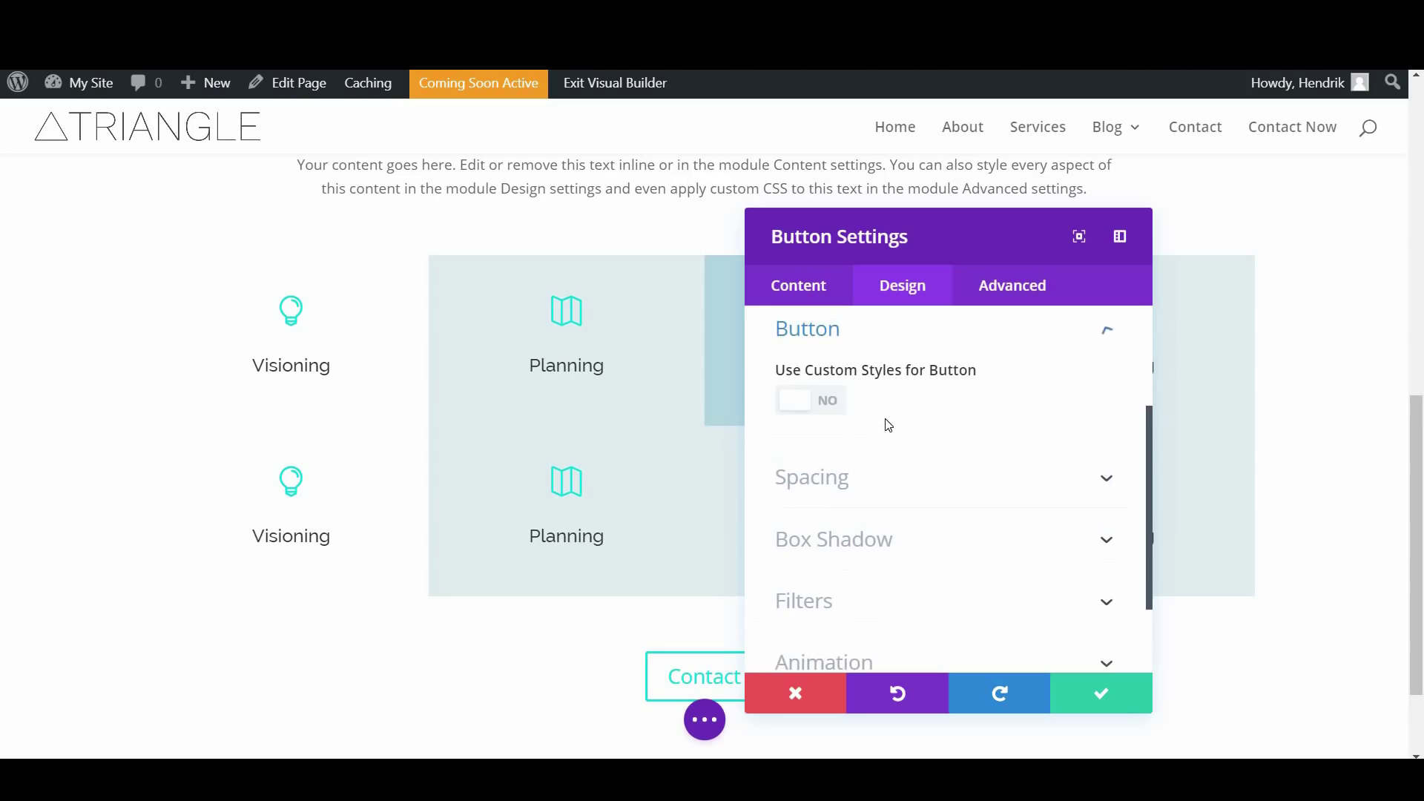
pyautogui.click(817, 413)
pyautogui.scroll(-1, 893, 445)
pyautogui.scroll(3, 890, 442)
pyautogui.click(820, 369)
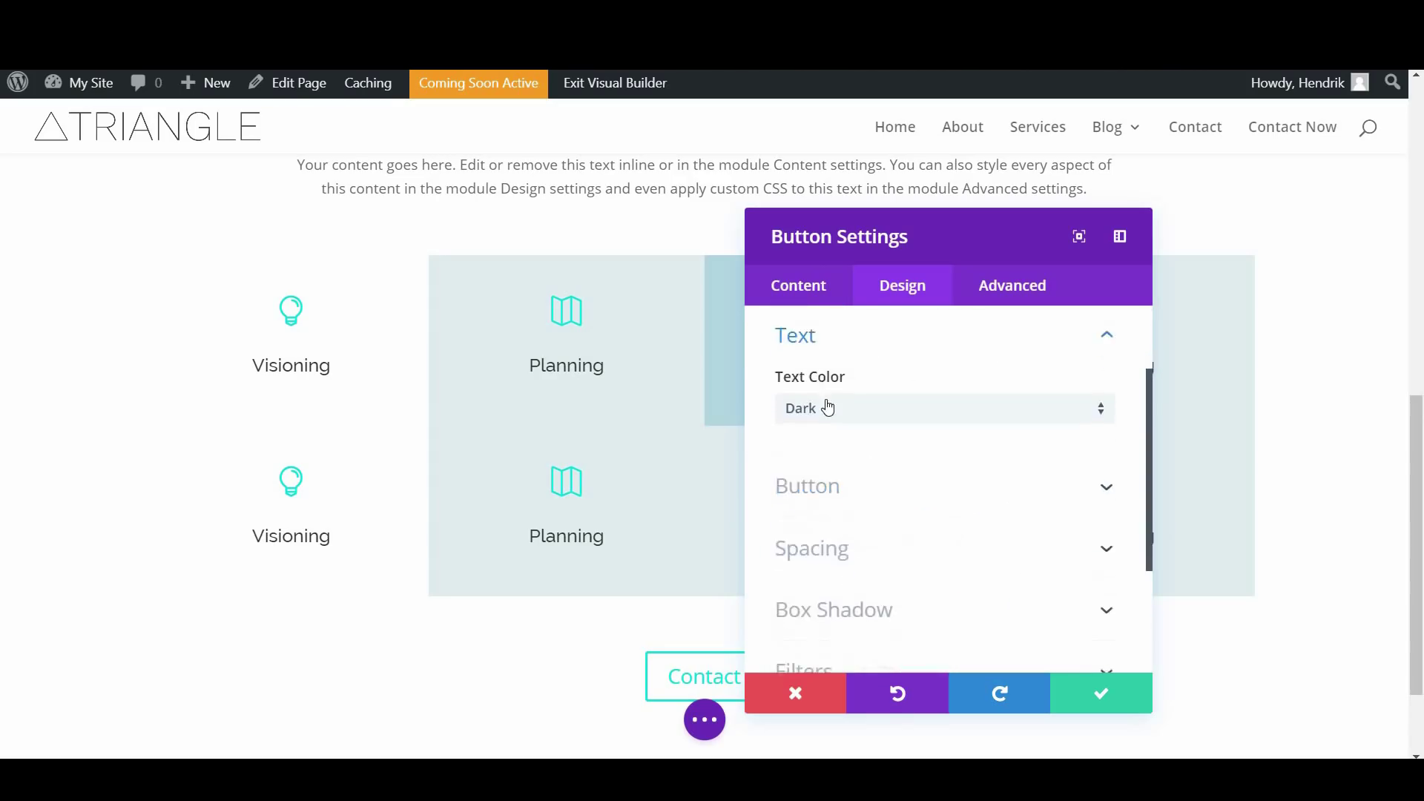
pyautogui.click(825, 414)
pyautogui.click(834, 436)
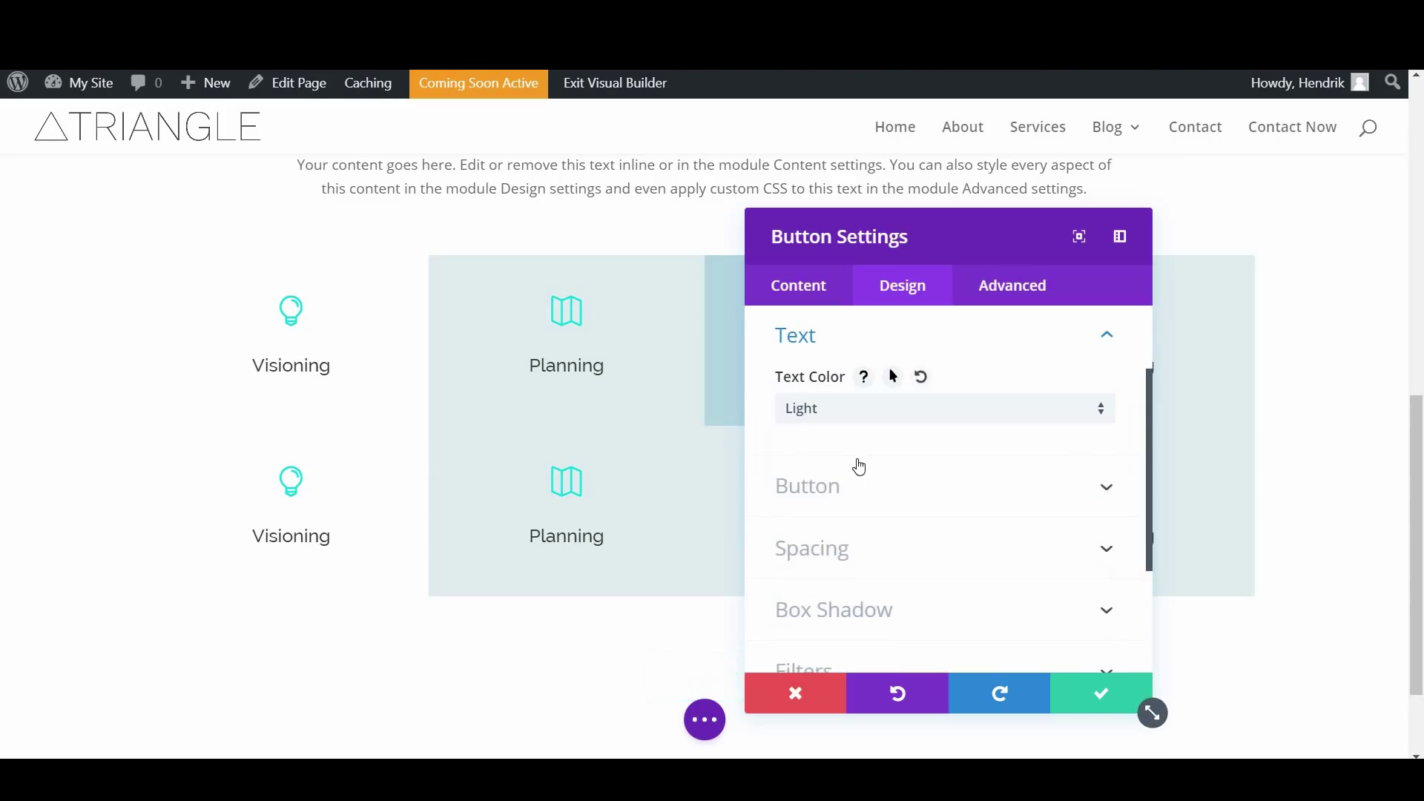
# Give the button a solid teal #0ddadd background with no gradient
pyautogui.scroll(-1, 853, 462)
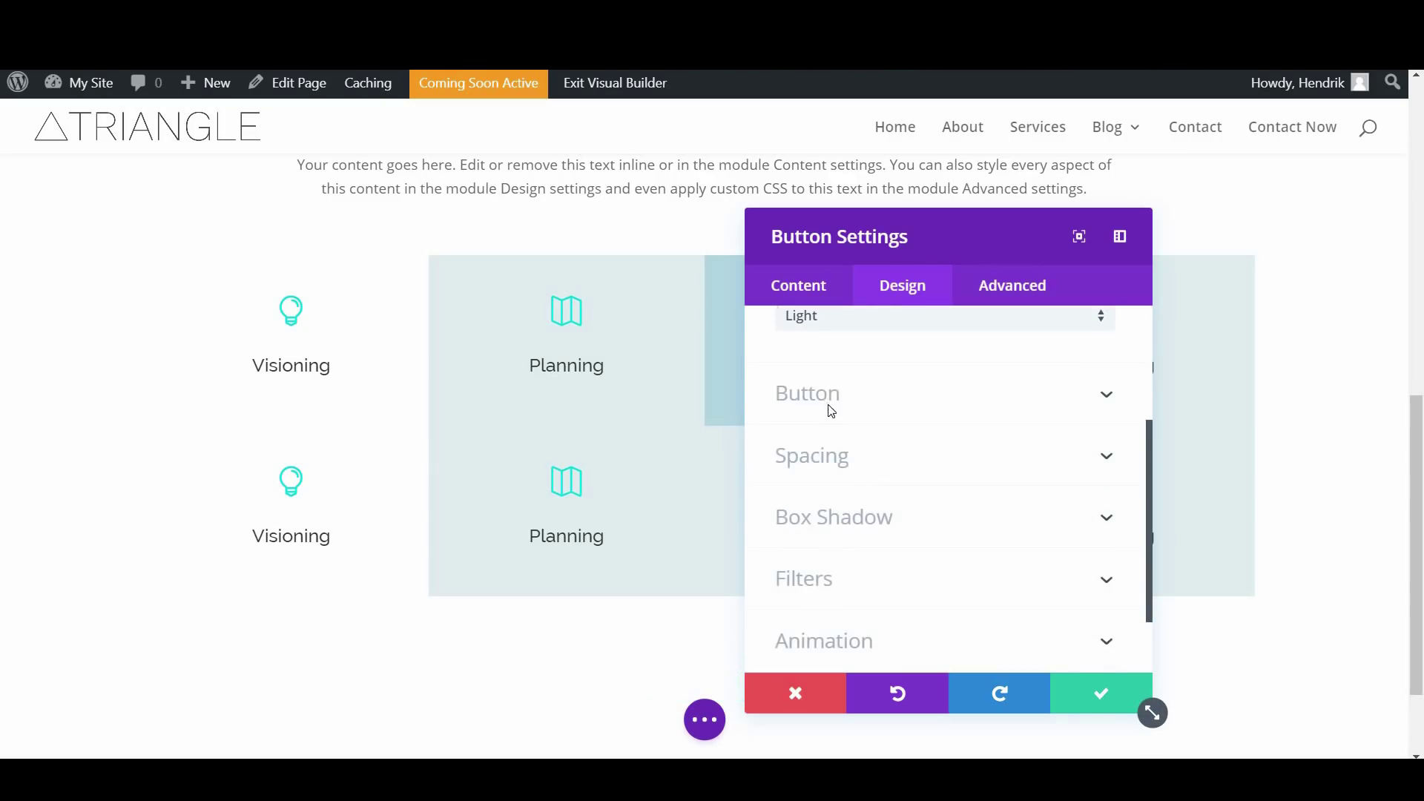
pyautogui.click(831, 411)
pyautogui.scroll(-1, 852, 455)
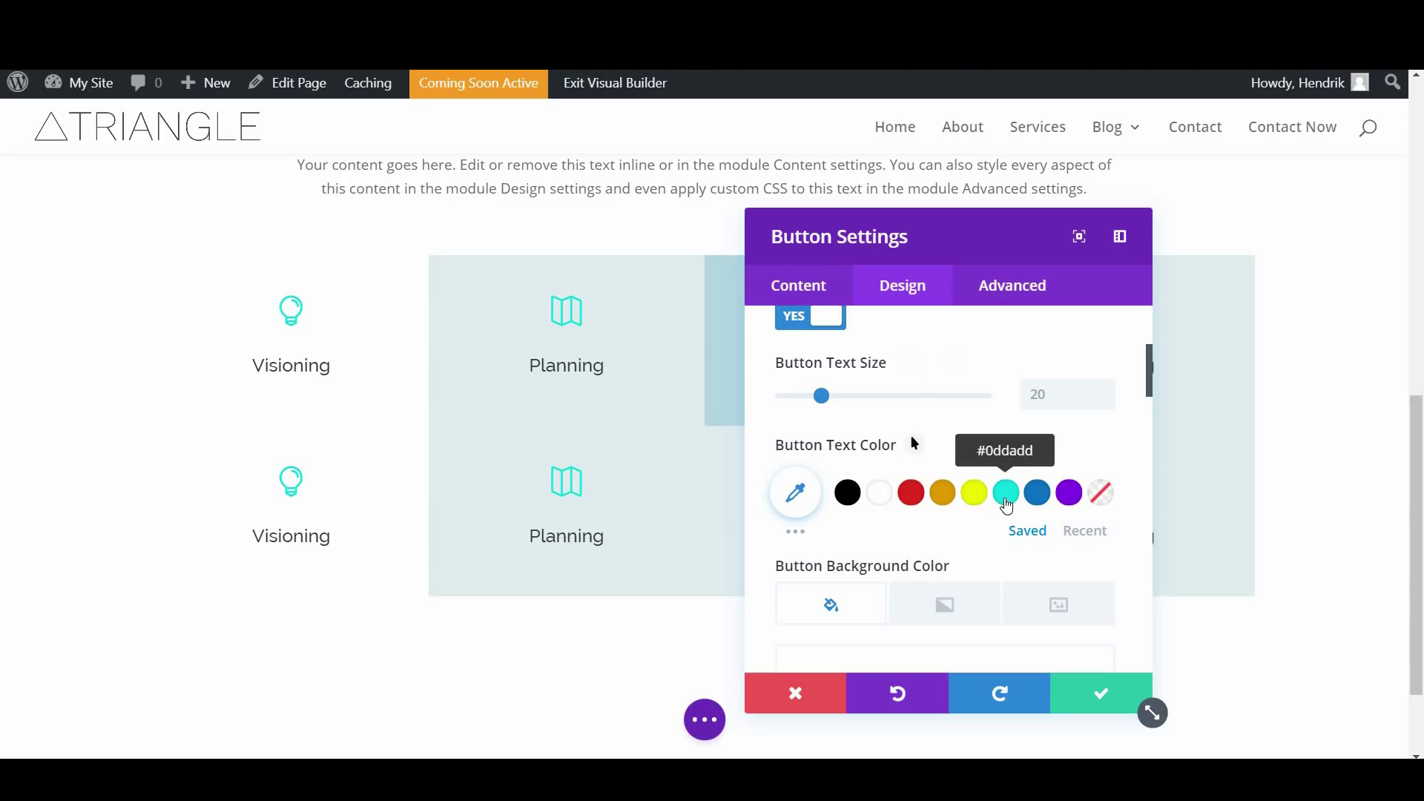
pyautogui.scroll(-1, 946, 519)
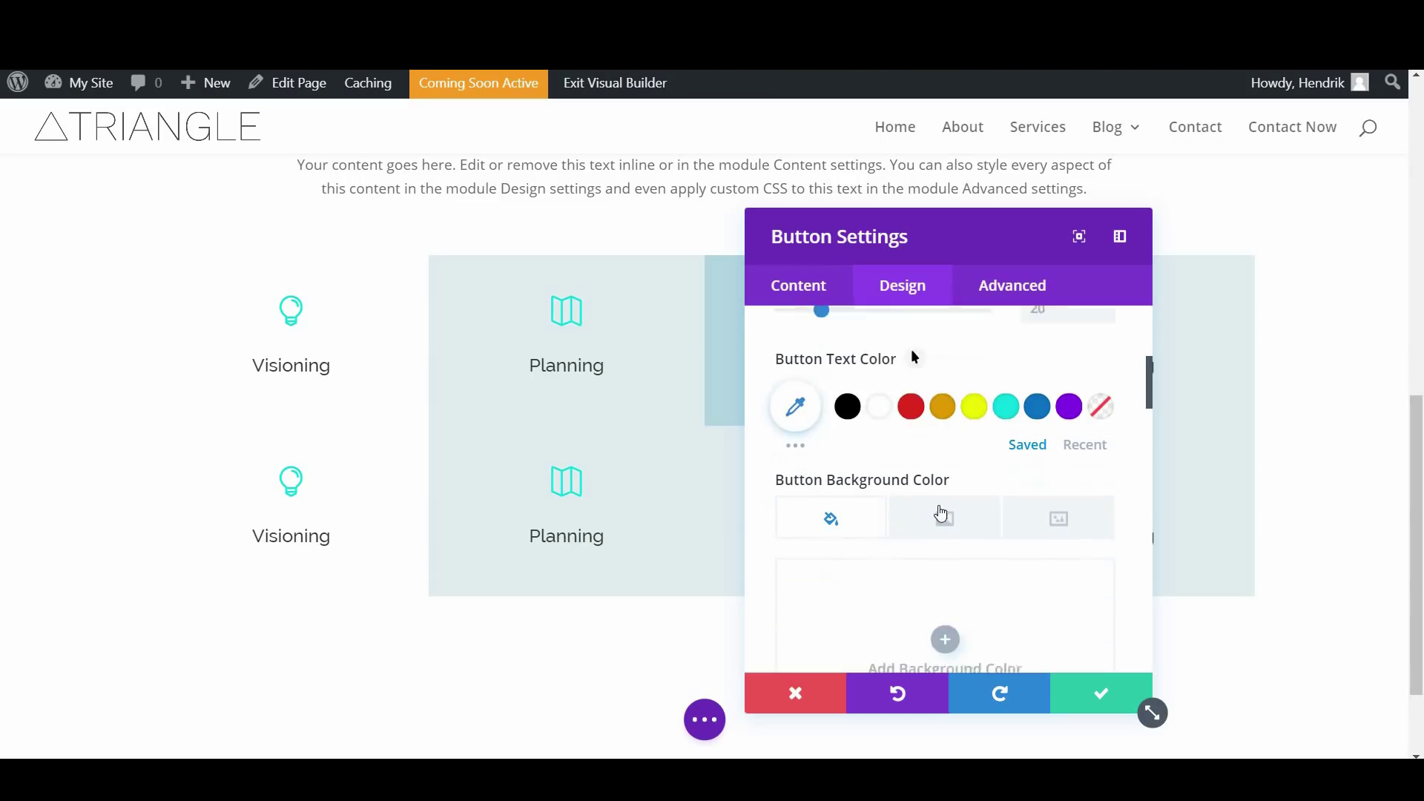
pyautogui.click(945, 521)
pyautogui.scroll(-2, 944, 514)
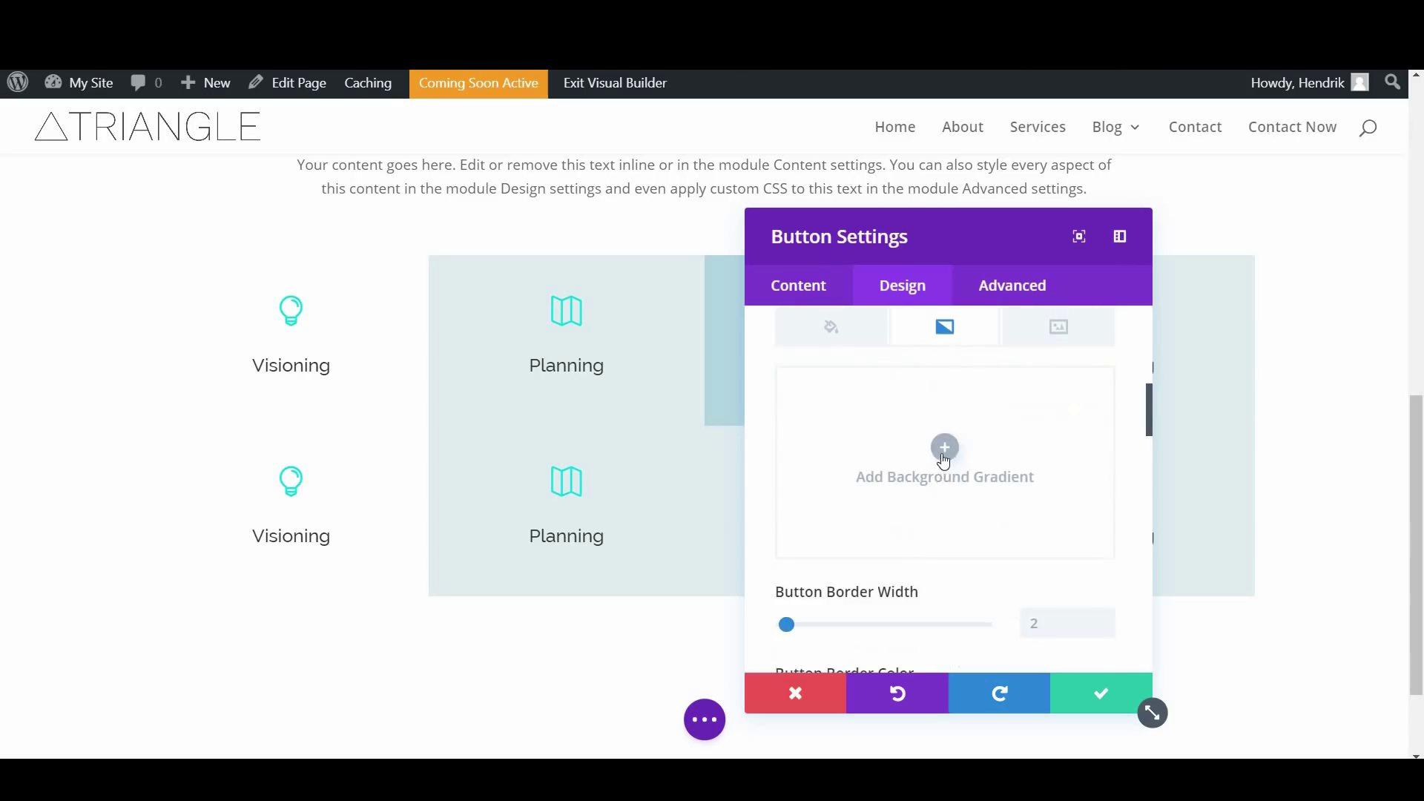
pyautogui.click(944, 476)
pyautogui.click(967, 594)
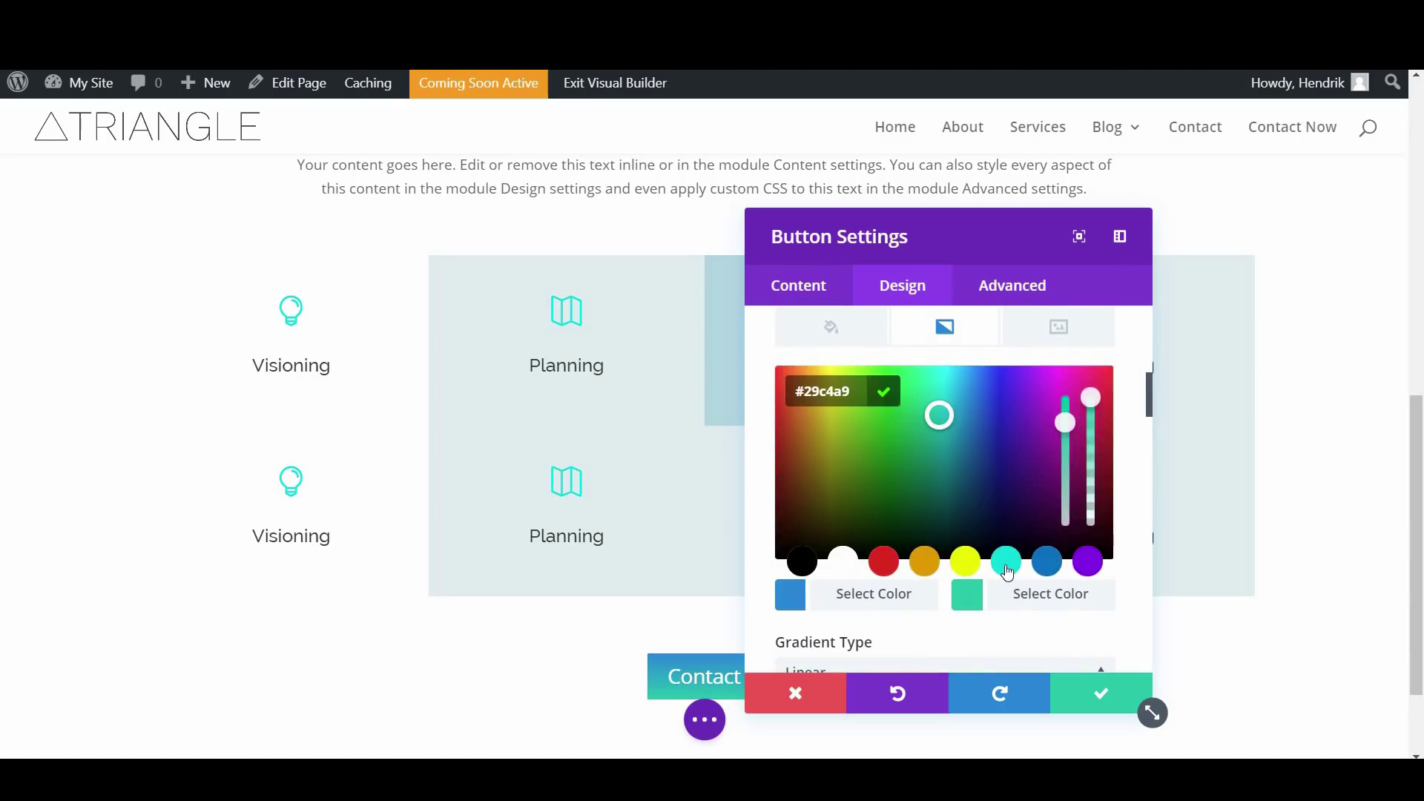
pyautogui.click(823, 327)
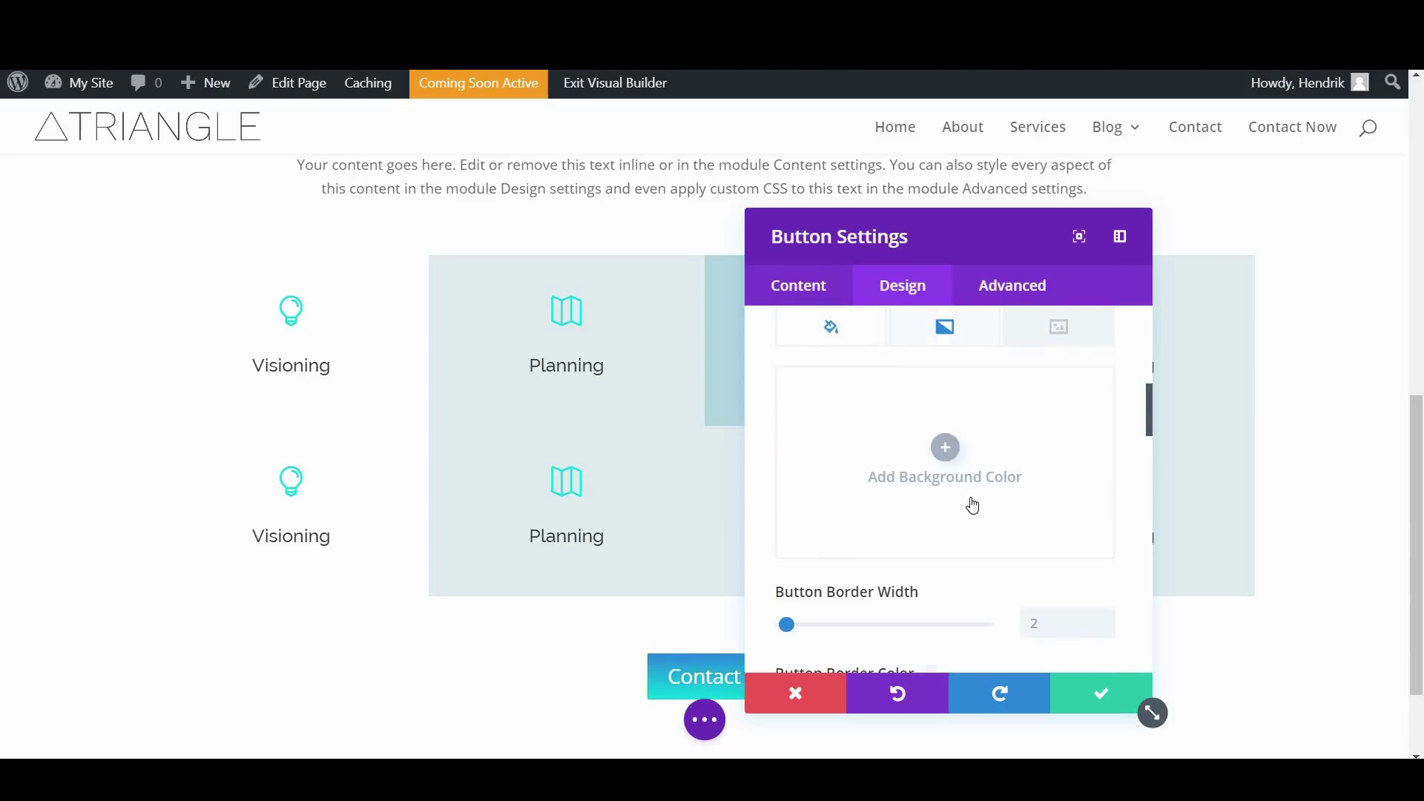
pyautogui.click(944, 448)
pyautogui.click(1006, 565)
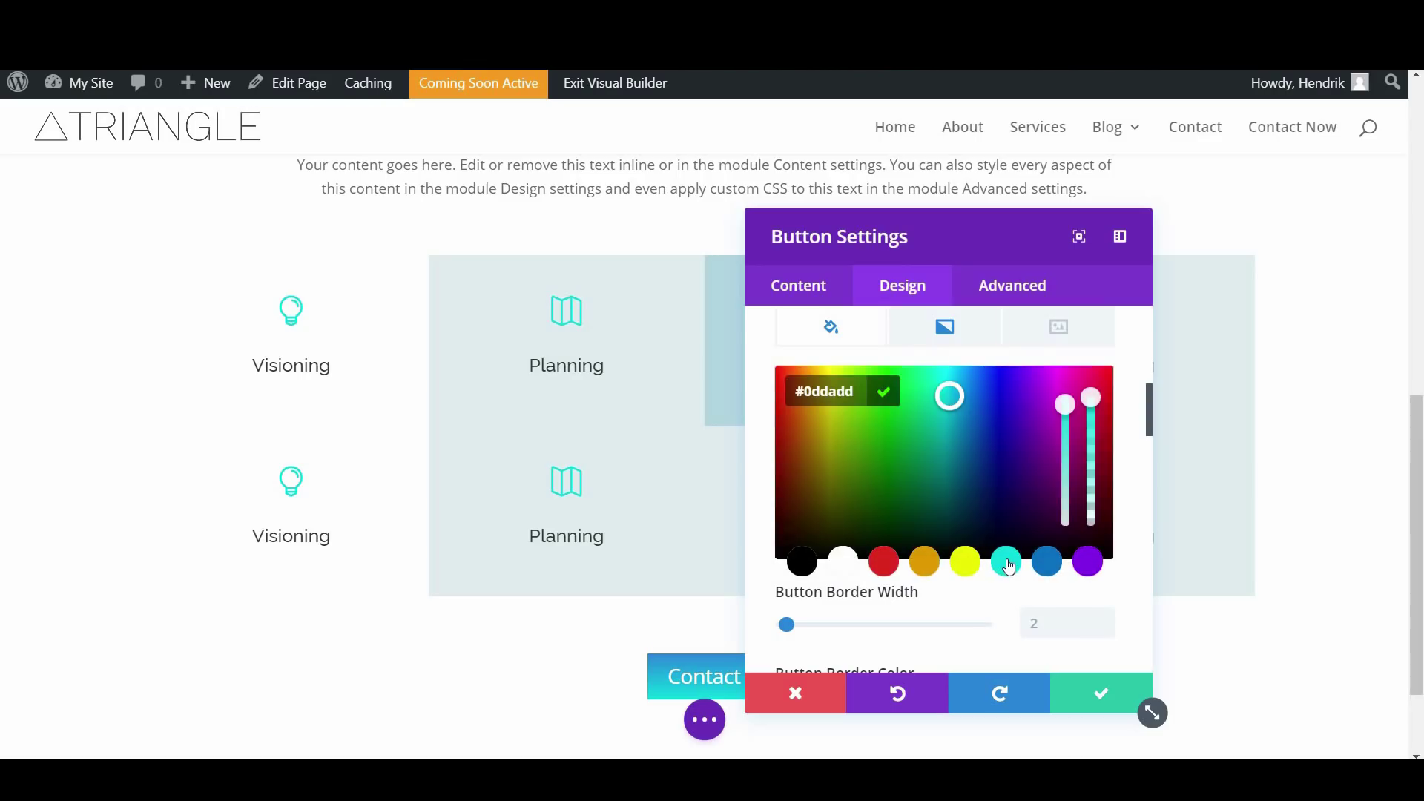
pyautogui.click(925, 340)
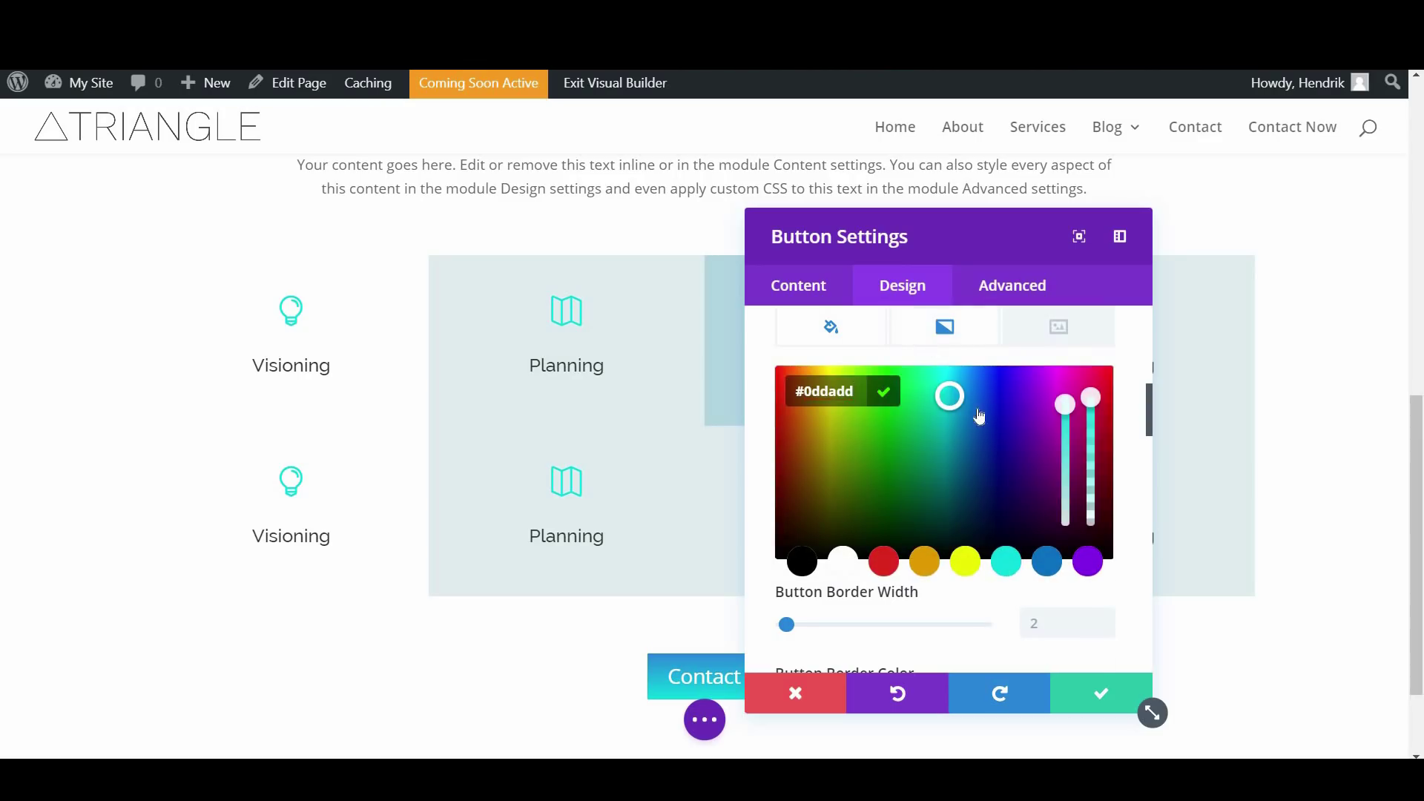
pyautogui.click(1085, 401)
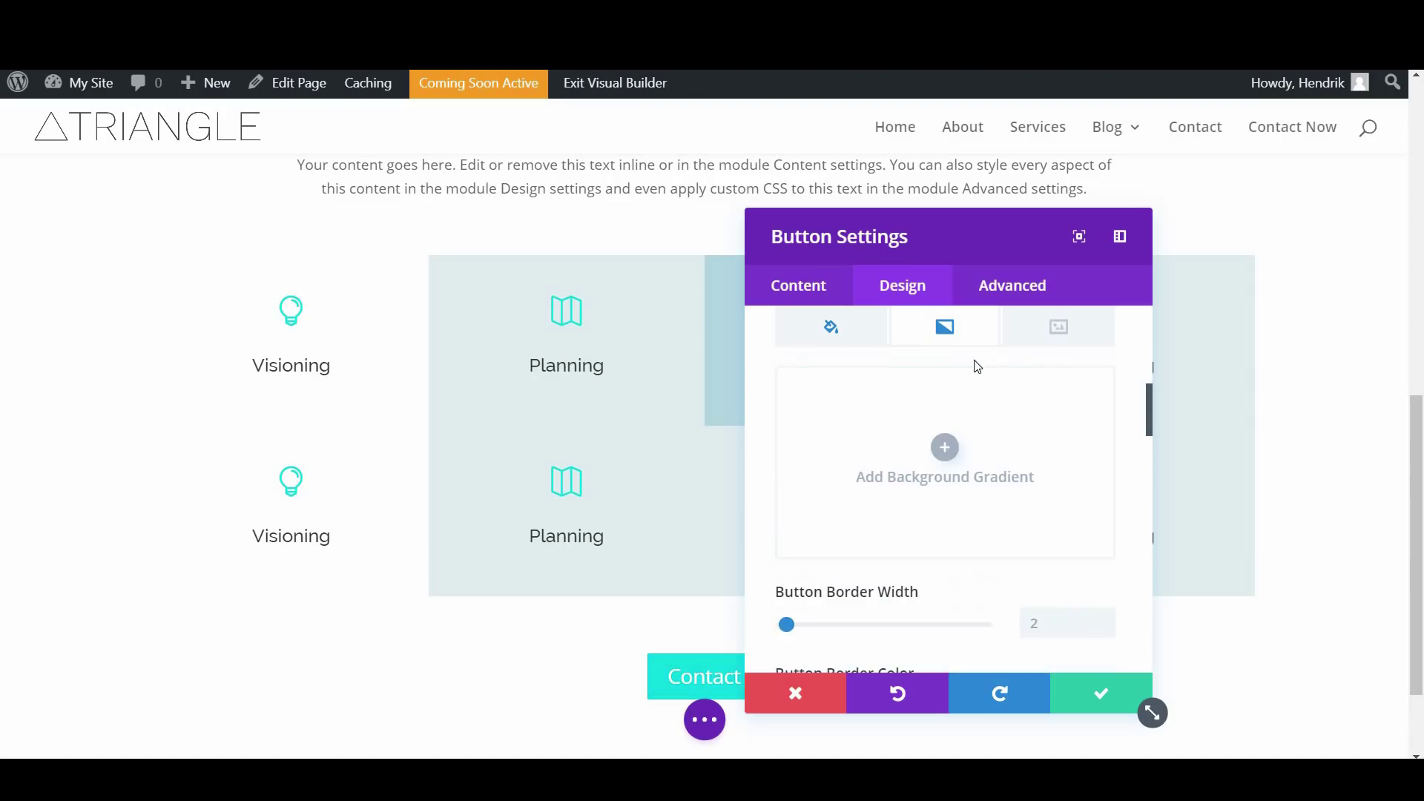
# Set the button border width to 0px and round its corners to about 50px
pyautogui.scroll(-4, 912, 467)
pyautogui.scroll(1, 927, 482)
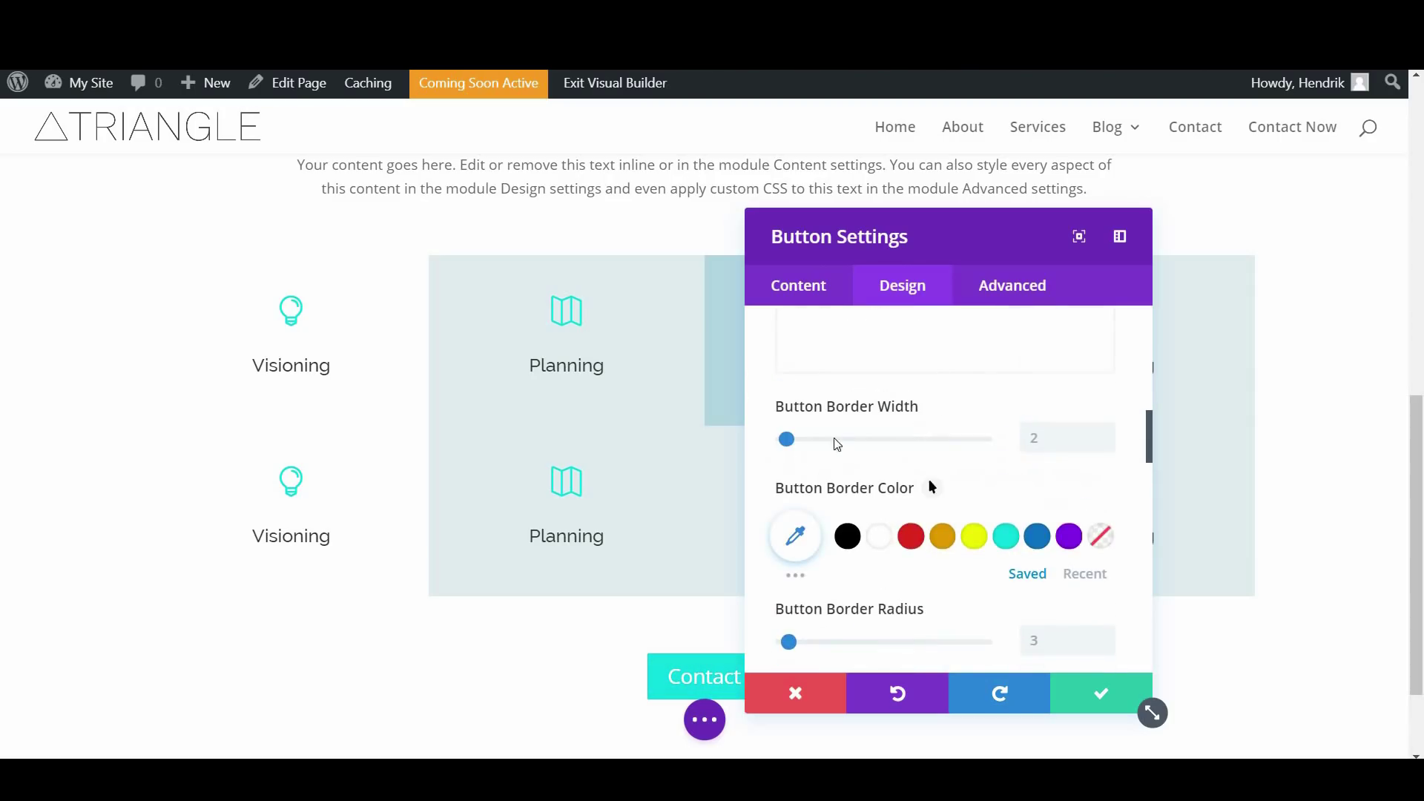
pyautogui.moveTo(794, 441); pyautogui.dragTo(773, 439)
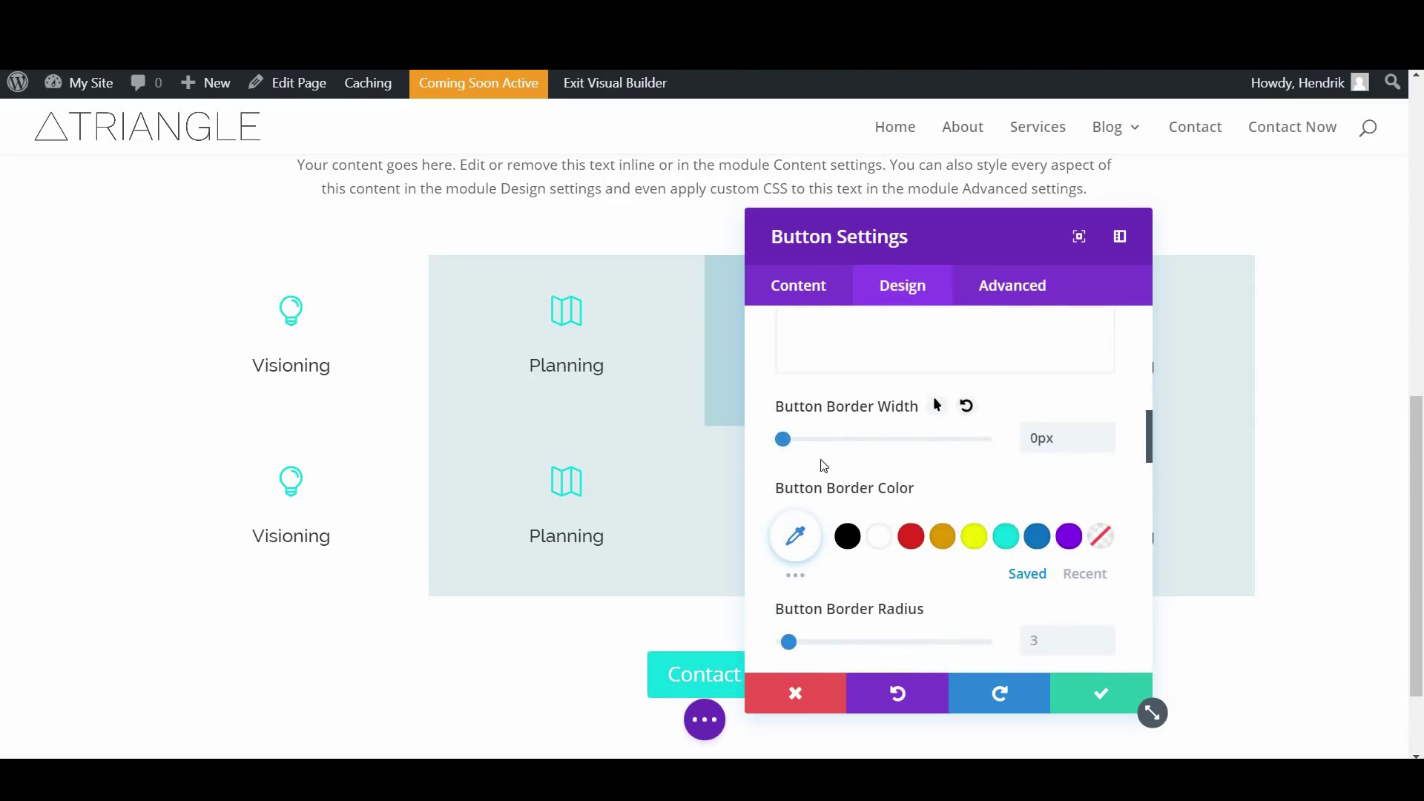
pyautogui.scroll(-1, 829, 538)
pyautogui.moveTo(788, 549); pyautogui.dragTo(889, 576)
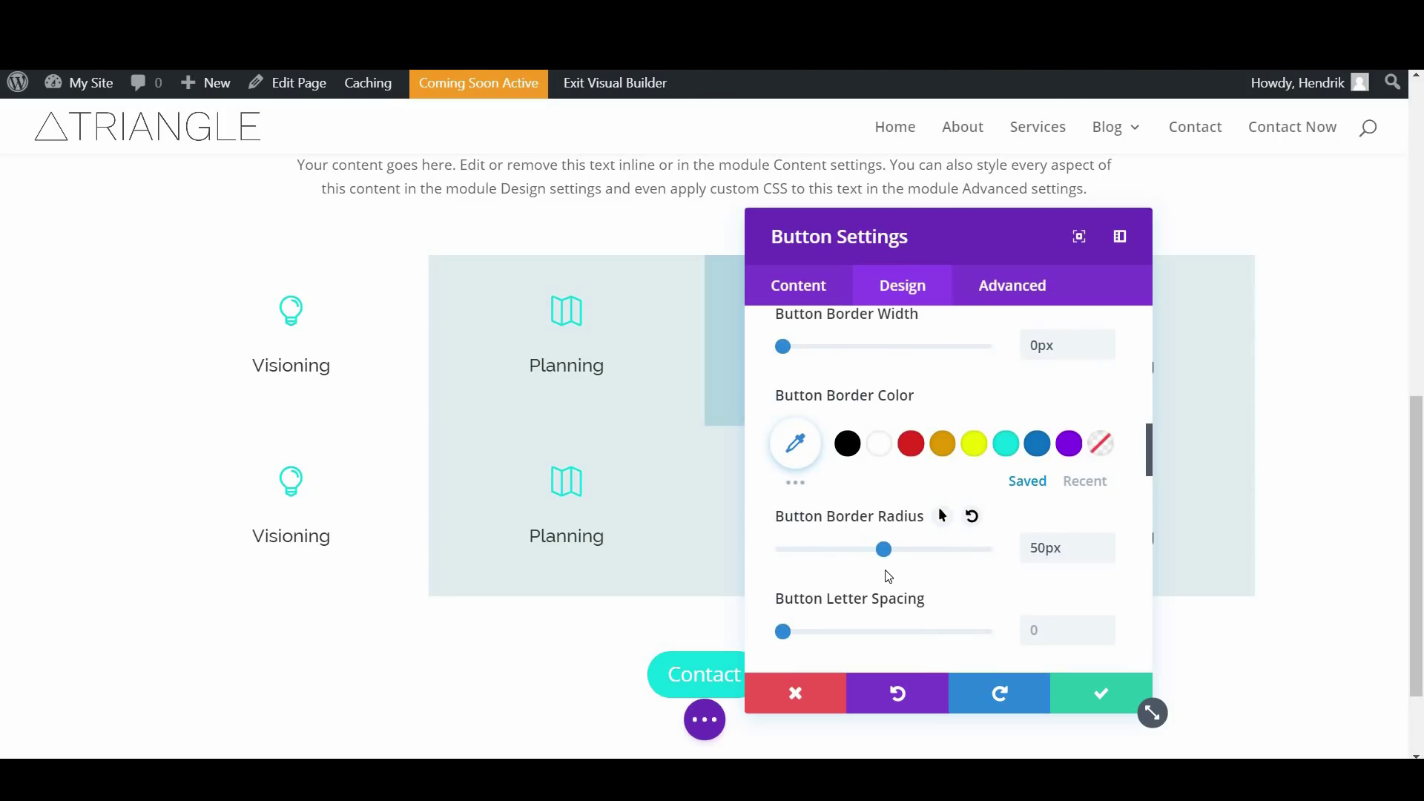
pyautogui.scroll(-3, 892, 576)
pyautogui.moveTo(887, 377); pyautogui.dragTo(904, 376)
pyautogui.scroll(-1, 883, 490)
pyautogui.scroll(-5, 884, 491)
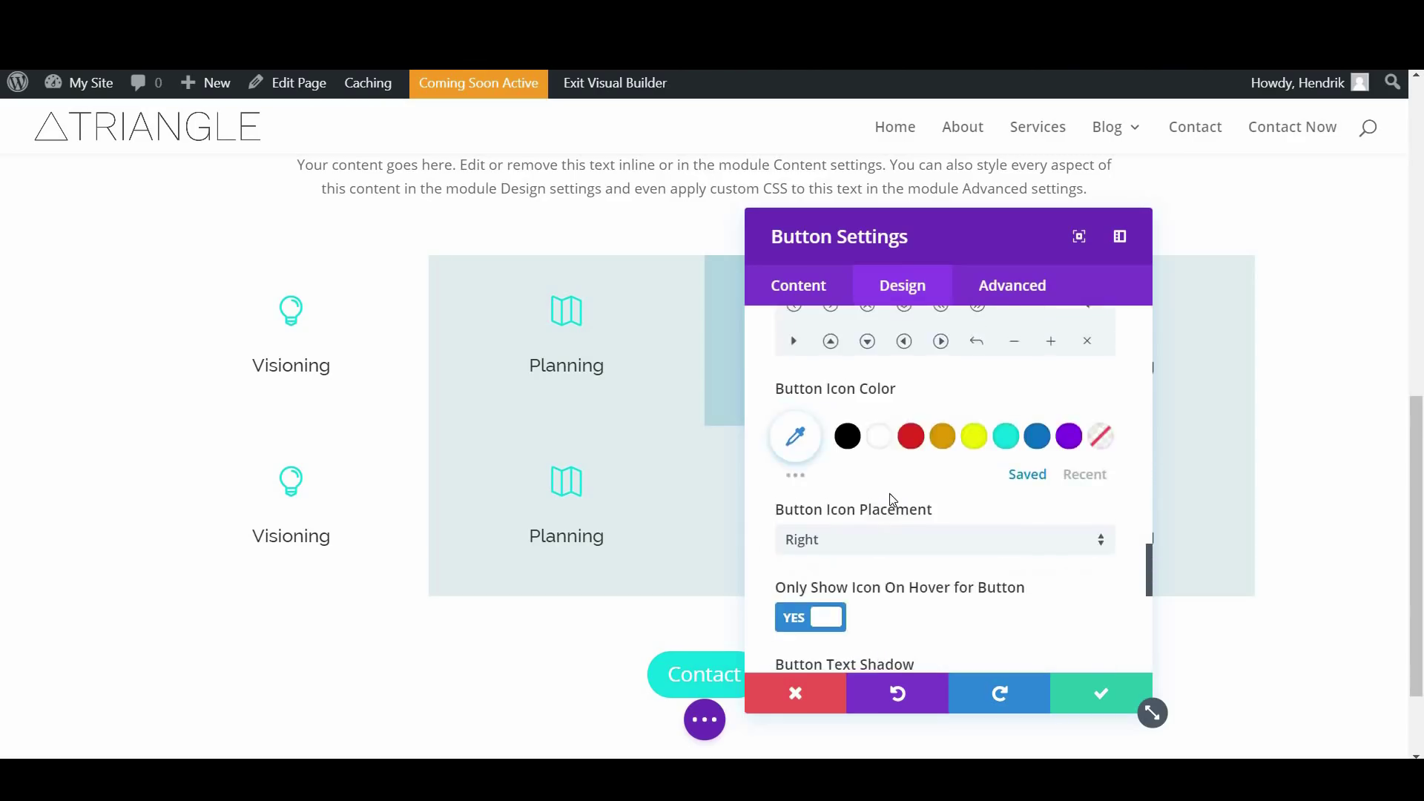
pyautogui.scroll(-2, 892, 499)
# Save the Contact button and add a new regular section at the bottom of the page
pyautogui.click(1100, 693)
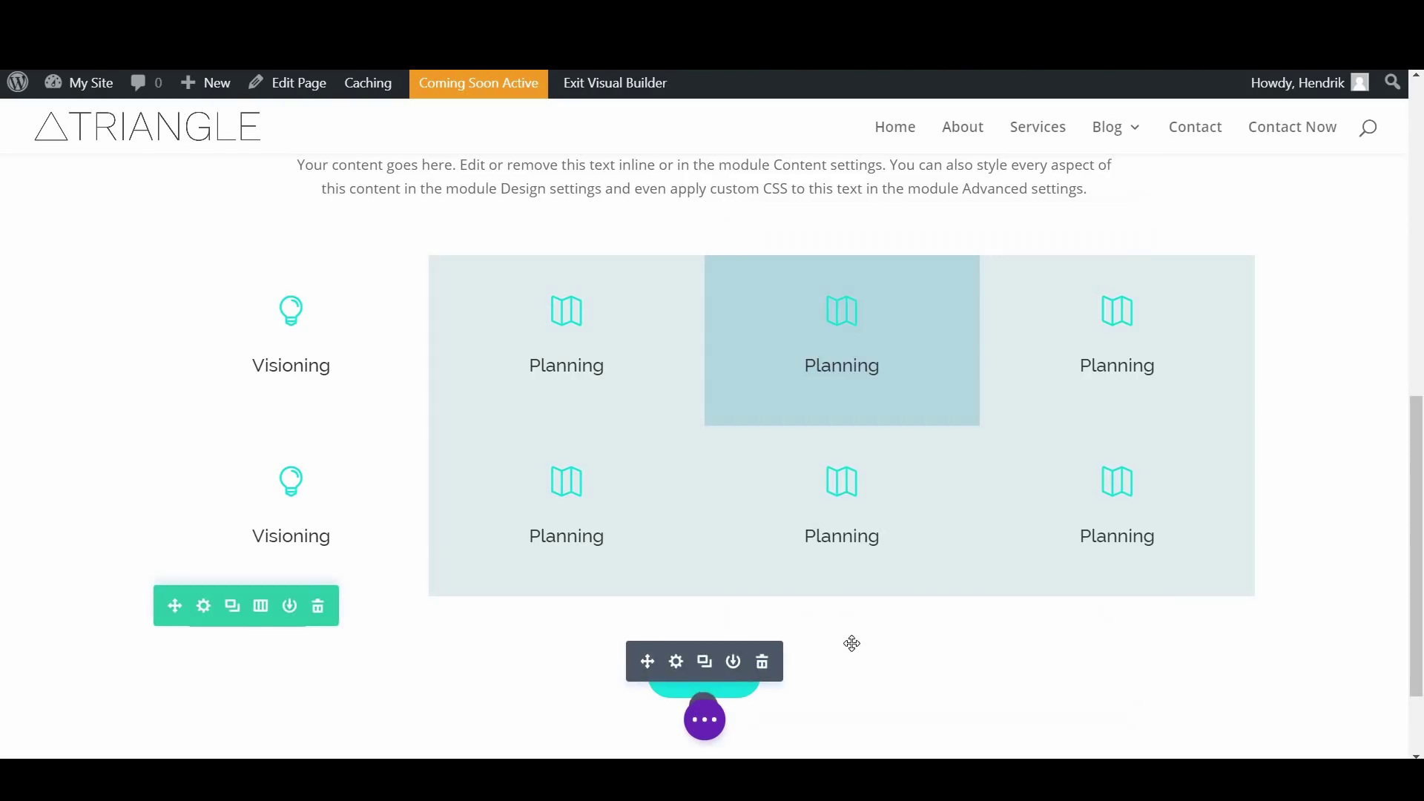
pyautogui.scroll(-10, 750, 553)
pyautogui.scroll(-4, 692, 296)
pyautogui.scroll(-1, 691, 292)
pyautogui.scroll(3, 690, 297)
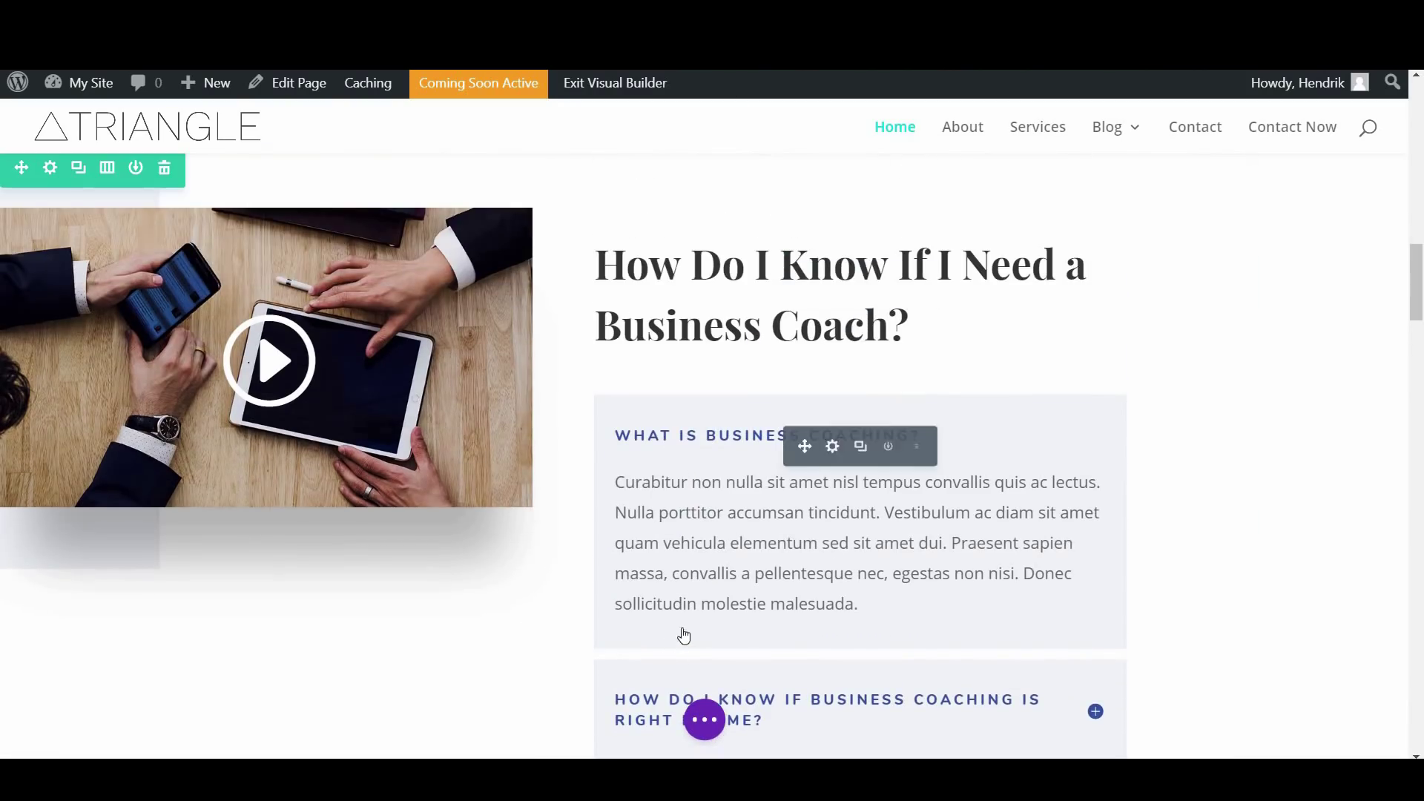
pyautogui.scroll(-12, 683, 615)
pyautogui.scroll(1, 687, 607)
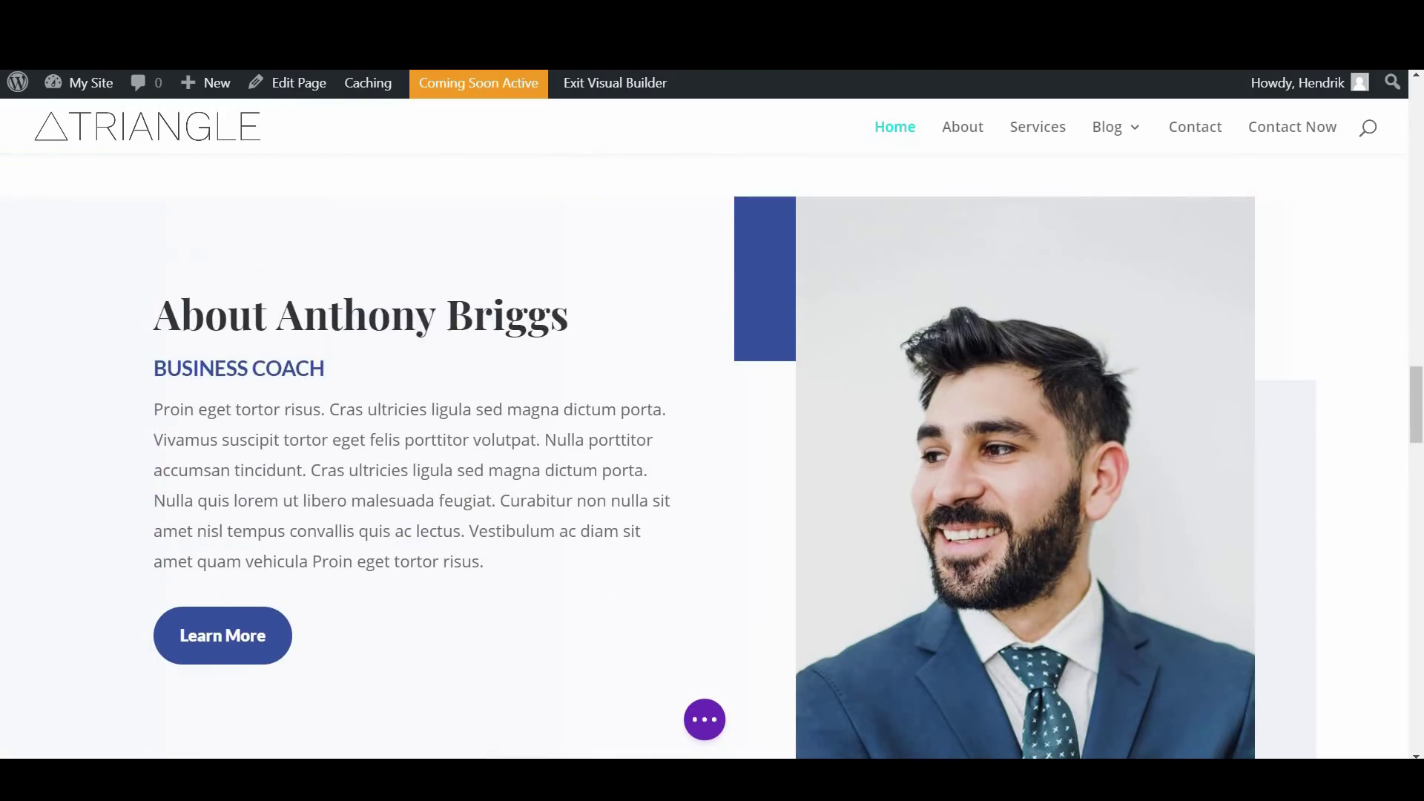
pyautogui.scroll(-10, 614, 278)
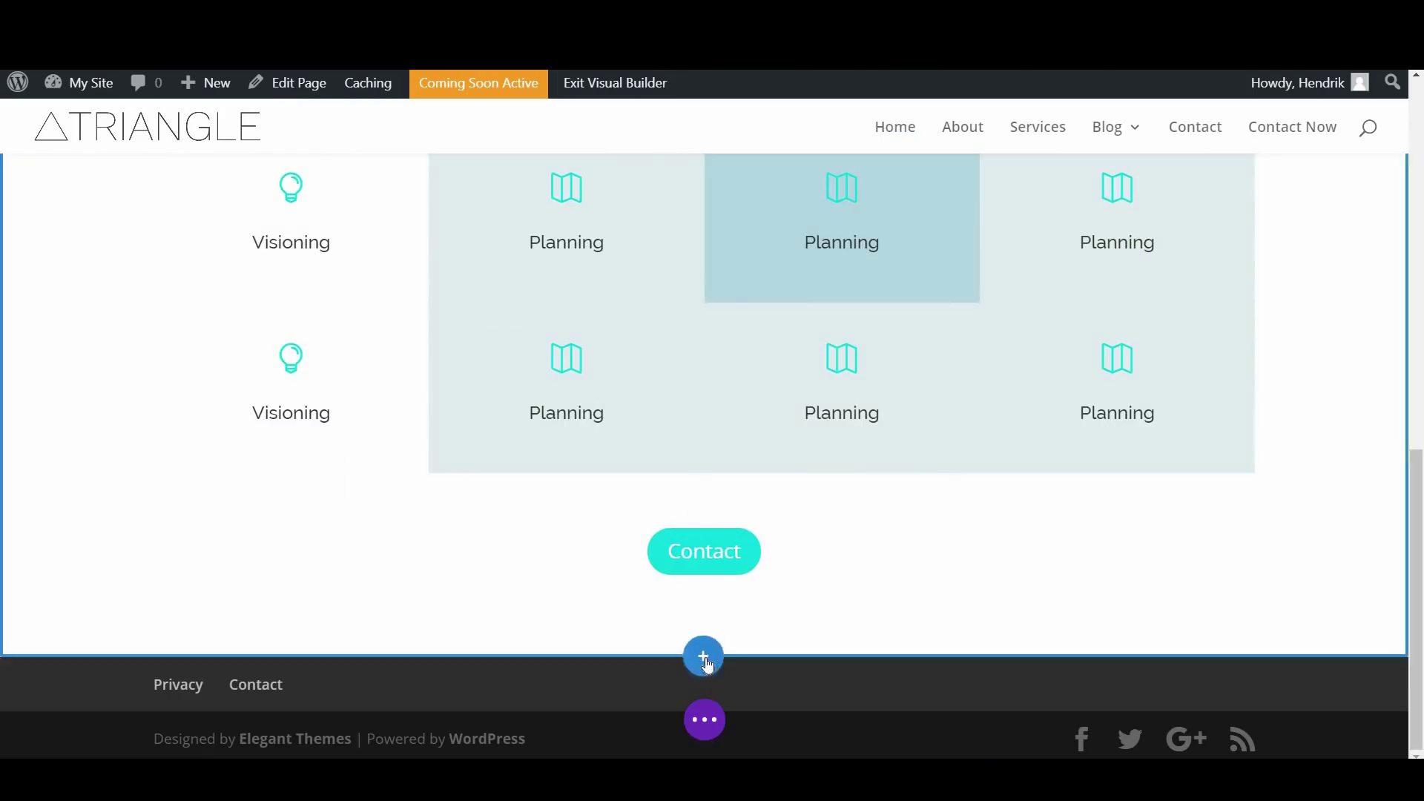
pyautogui.click(704, 657)
pyautogui.click(582, 591)
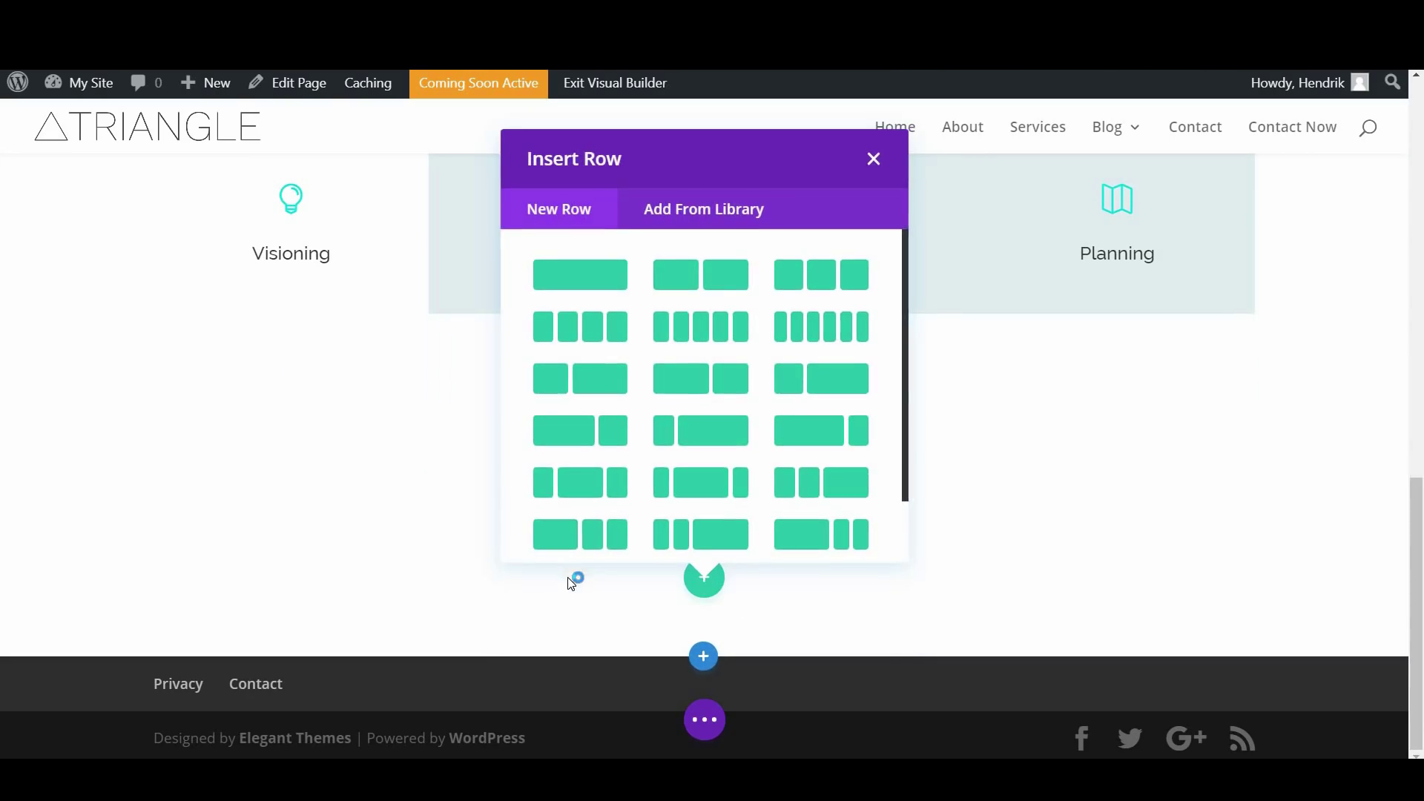
# Give the new section a two-column row with a text module in the left column
pyautogui.click(719, 280)
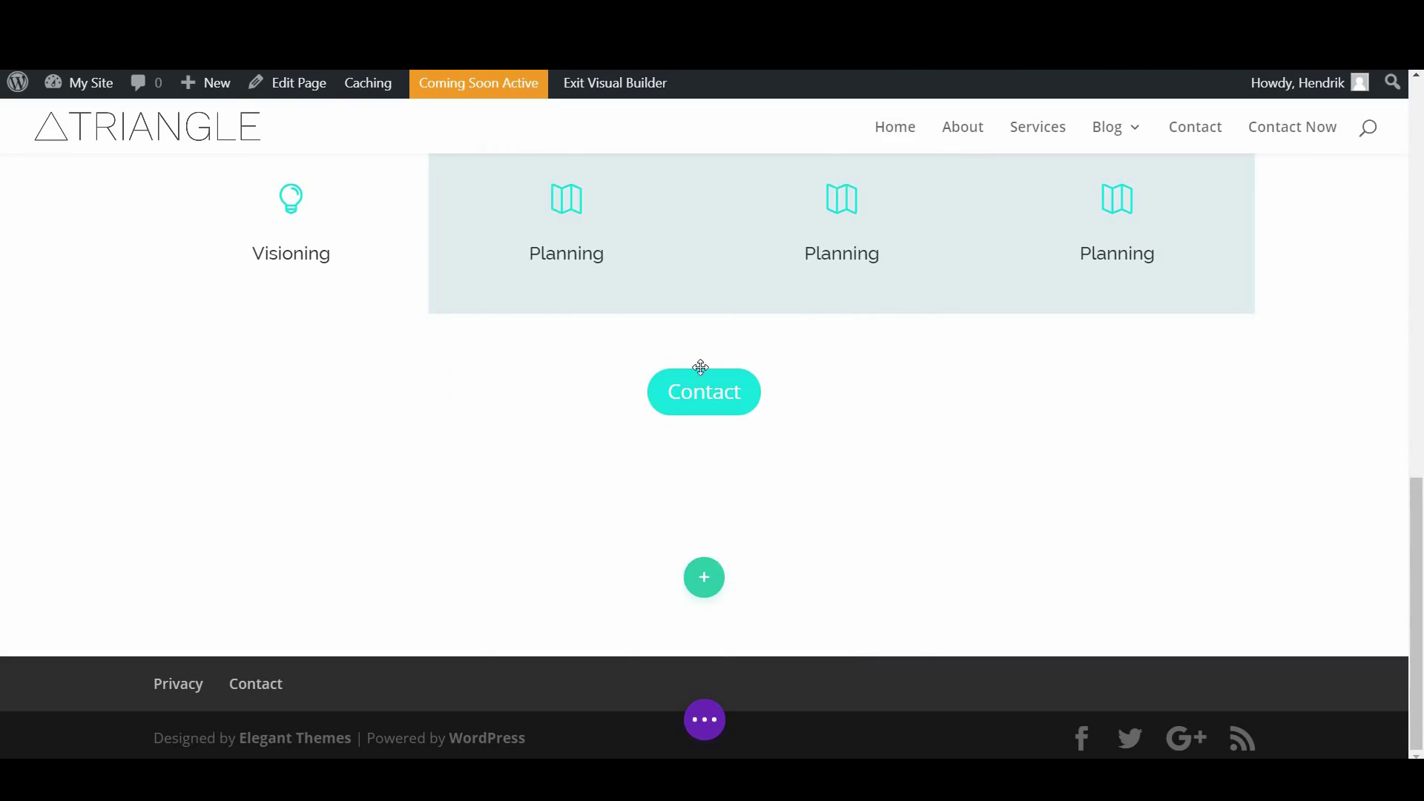
pyautogui.scroll(-3, 497, 428)
pyautogui.scroll(-6, 496, 430)
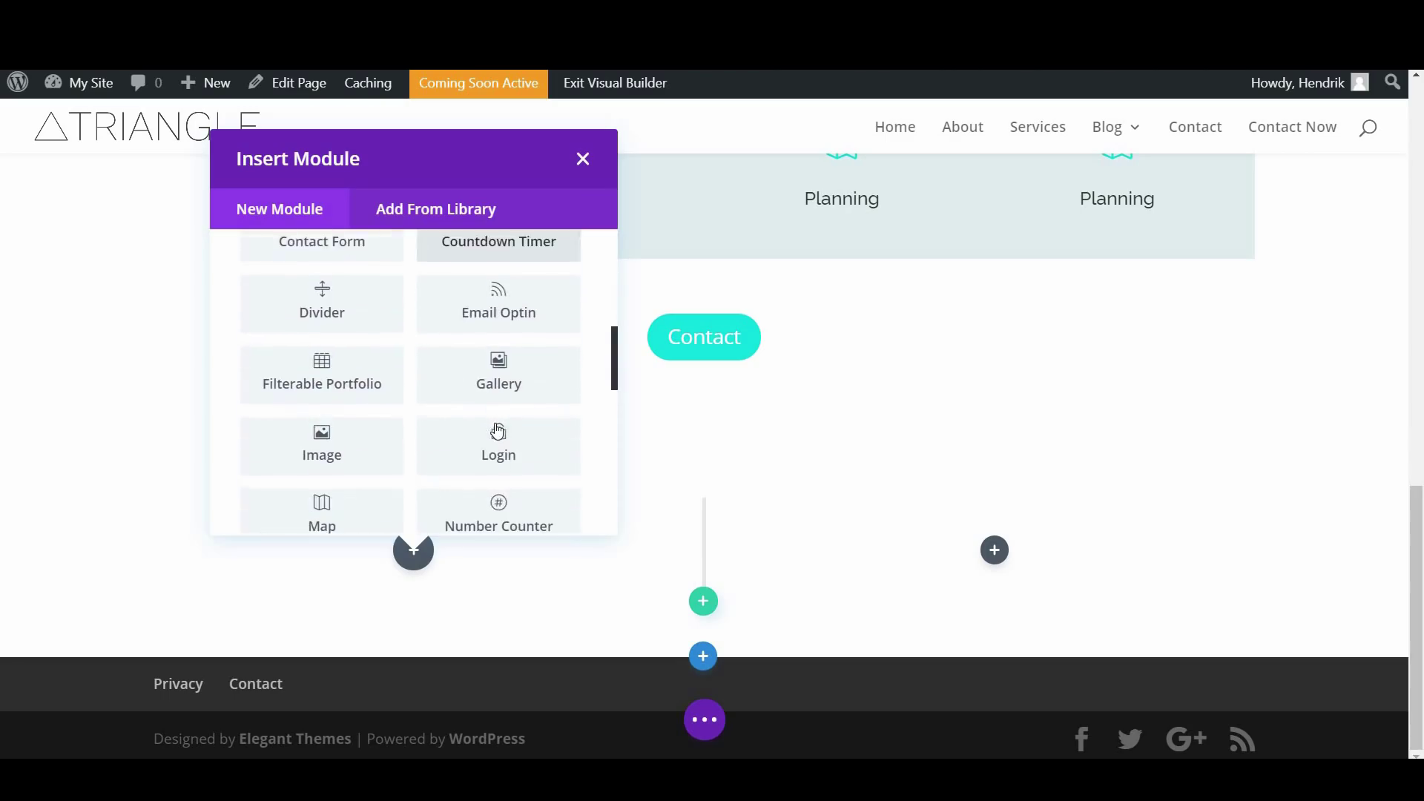
pyautogui.scroll(-5, 495, 422)
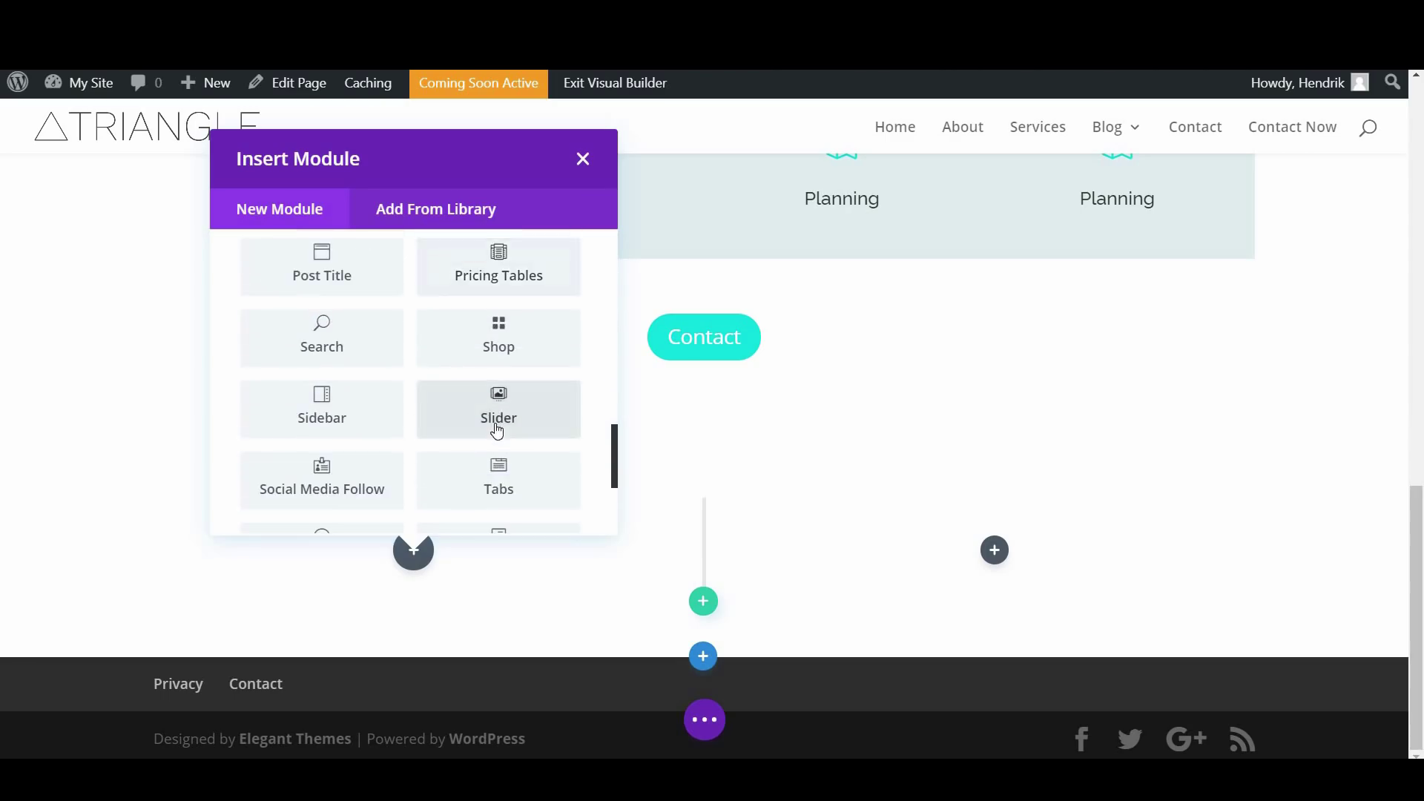
pyautogui.click(499, 460)
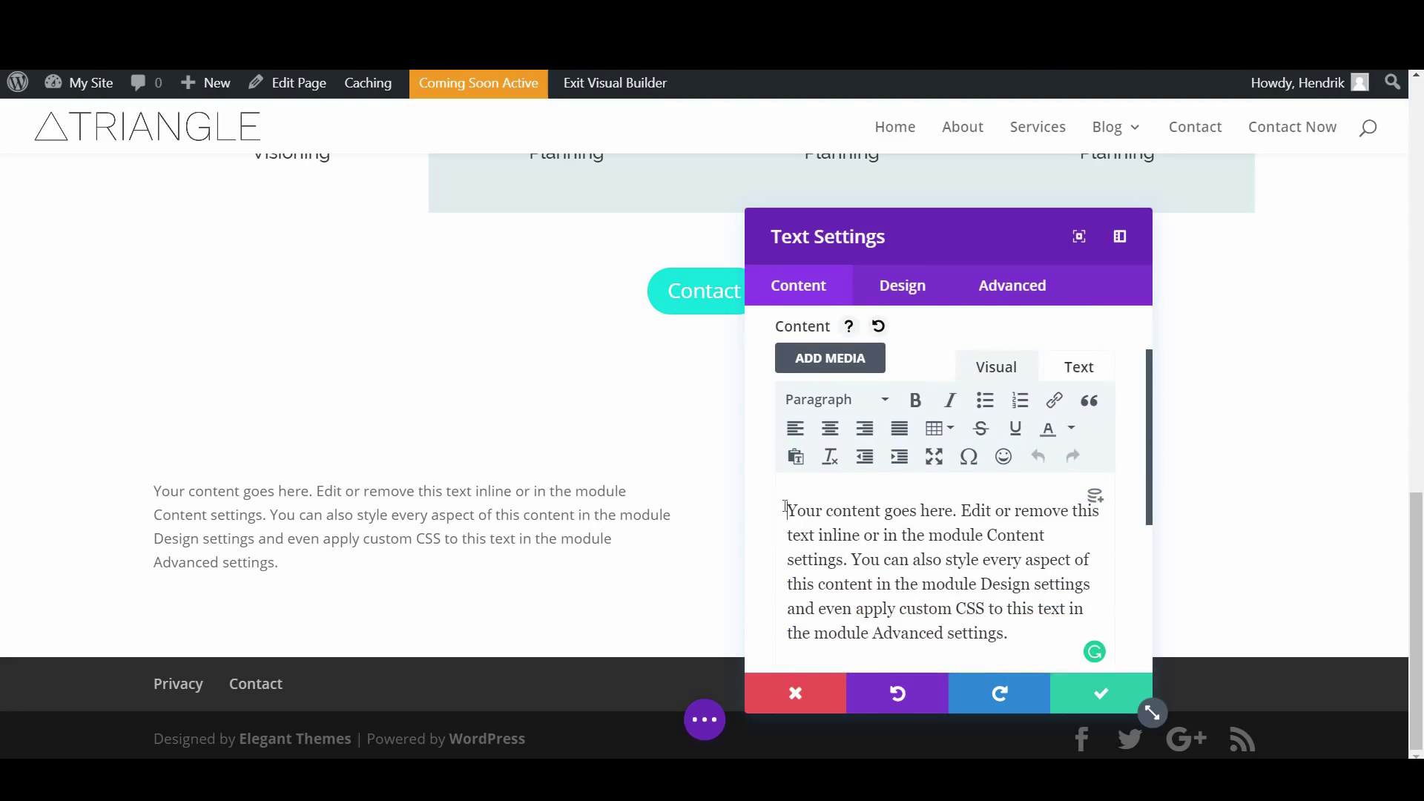
# Add 'About Me' as Heading 2 and 'BUSINESS COACH' as Heading 4 above the placeholder
pyautogui.press('Return')
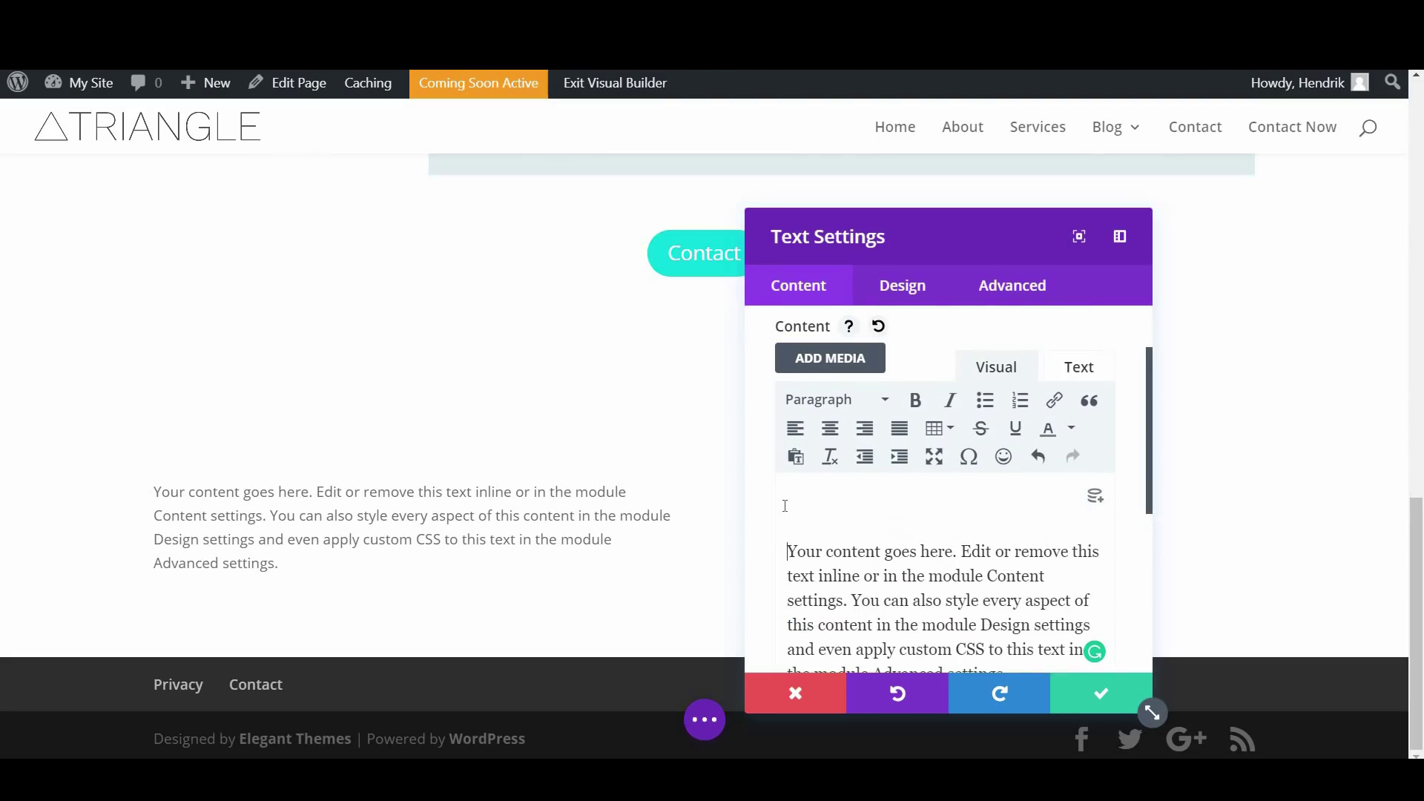
pyautogui.press('Return')
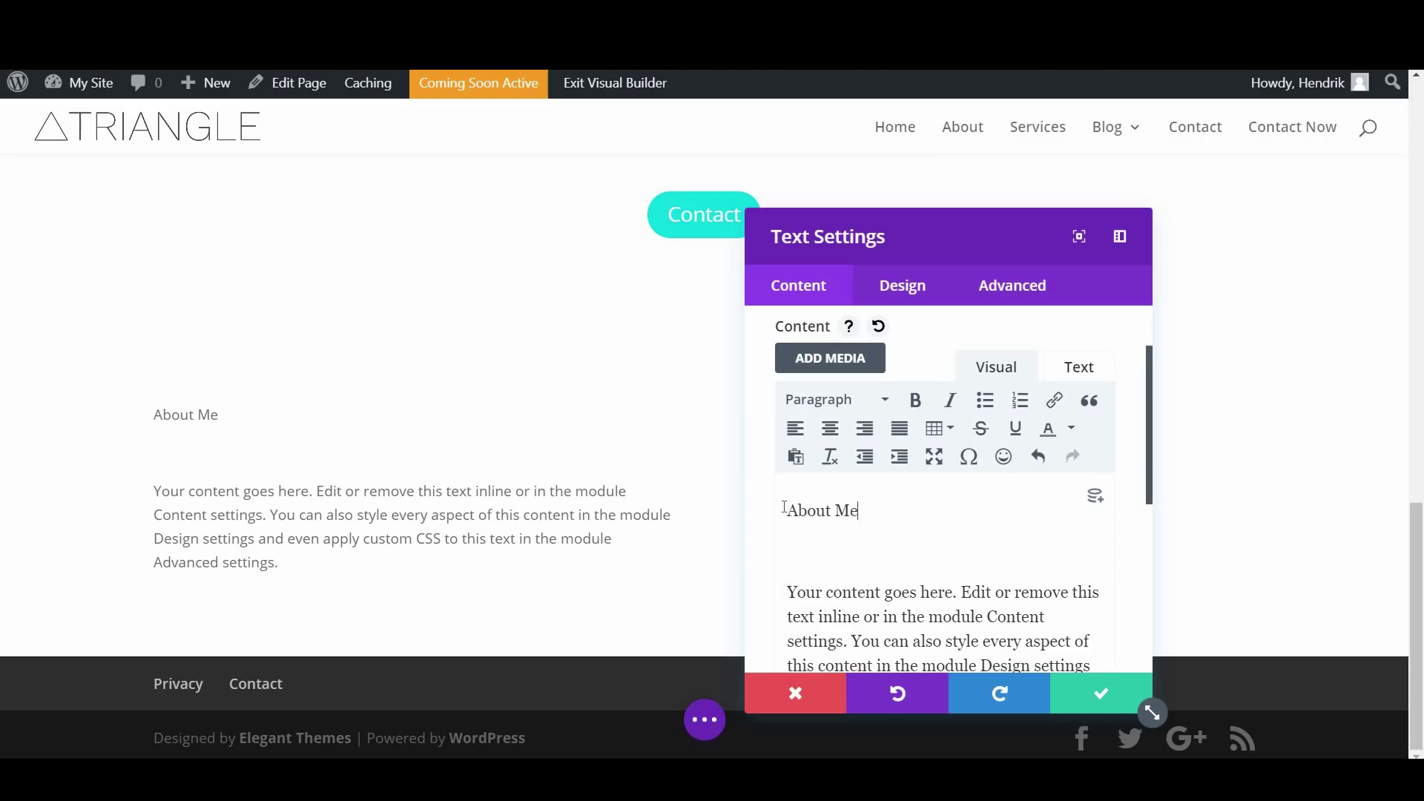
pyautogui.write('BUSINESS COACH')
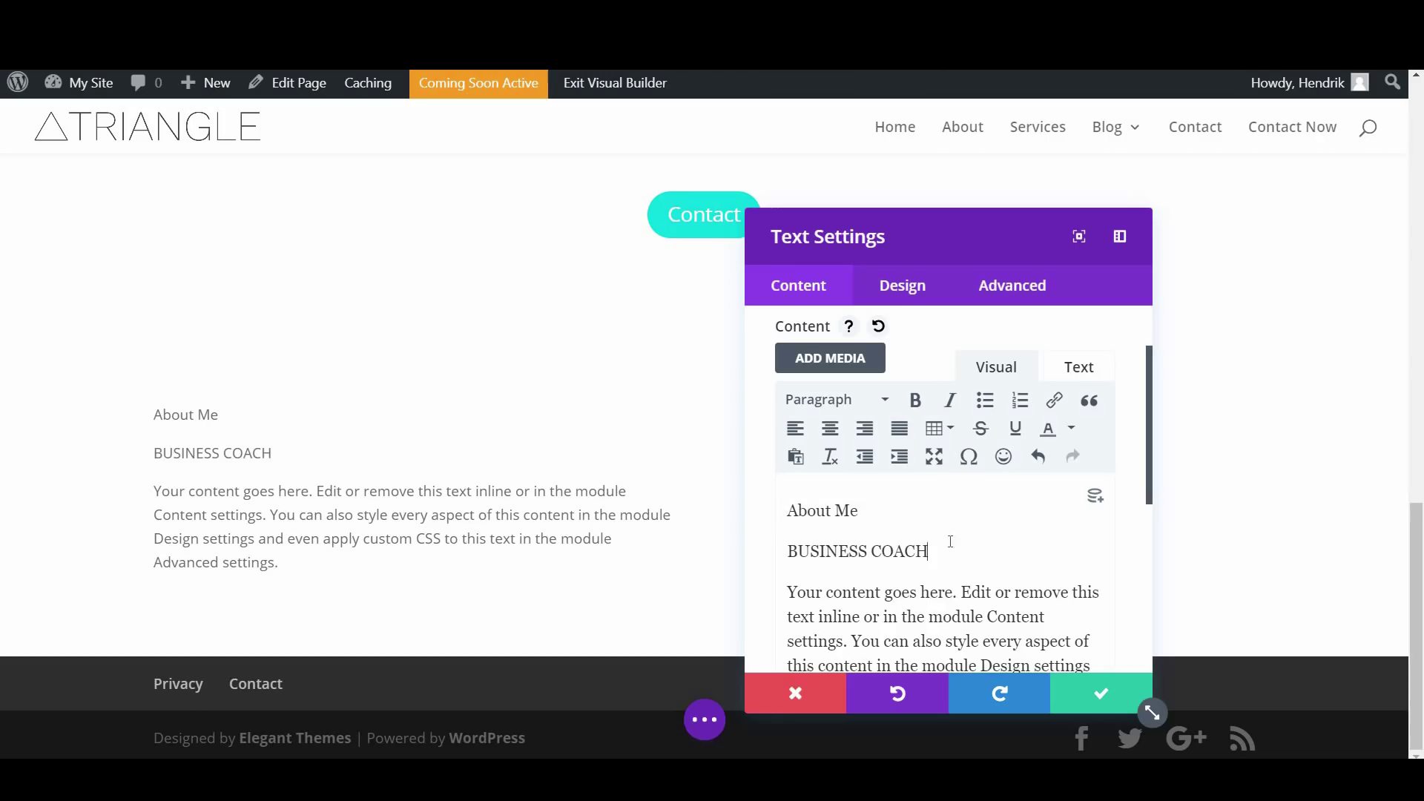
pyautogui.keyDown('shift'); pyautogui.click(797, 539); pyautogui.keyUp('shift')
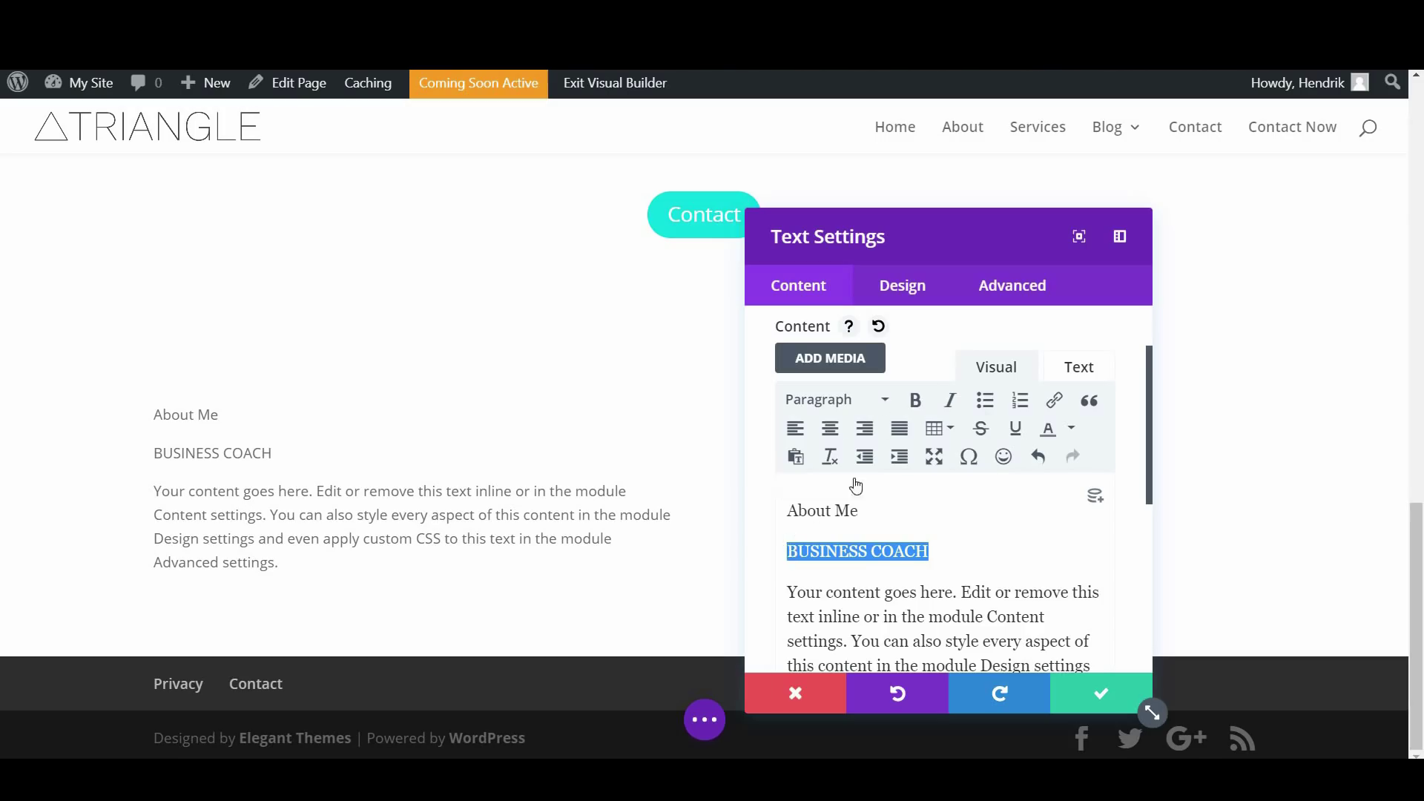
pyautogui.click(834, 400)
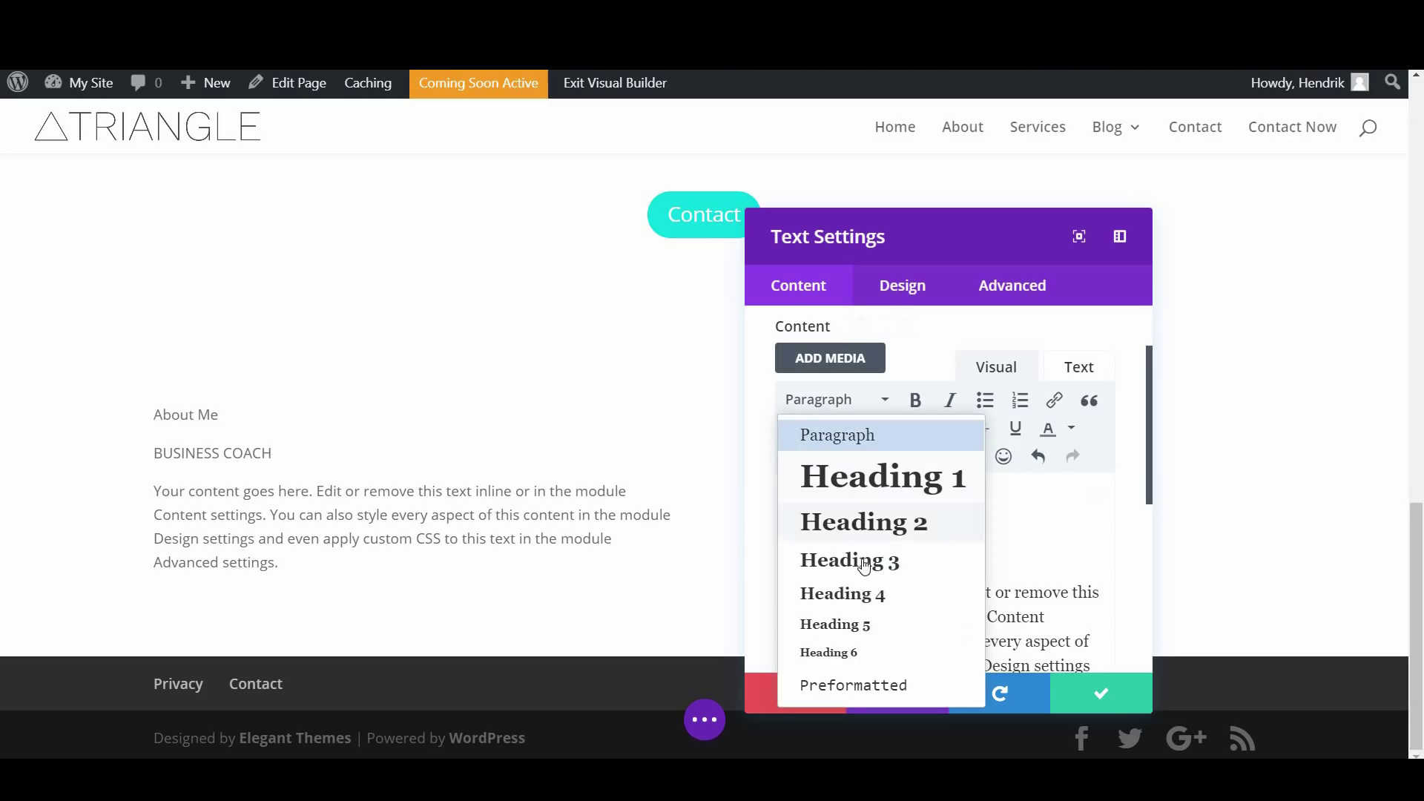
pyautogui.click(877, 593)
pyautogui.moveTo(787, 510); pyautogui.dragTo(858, 510)
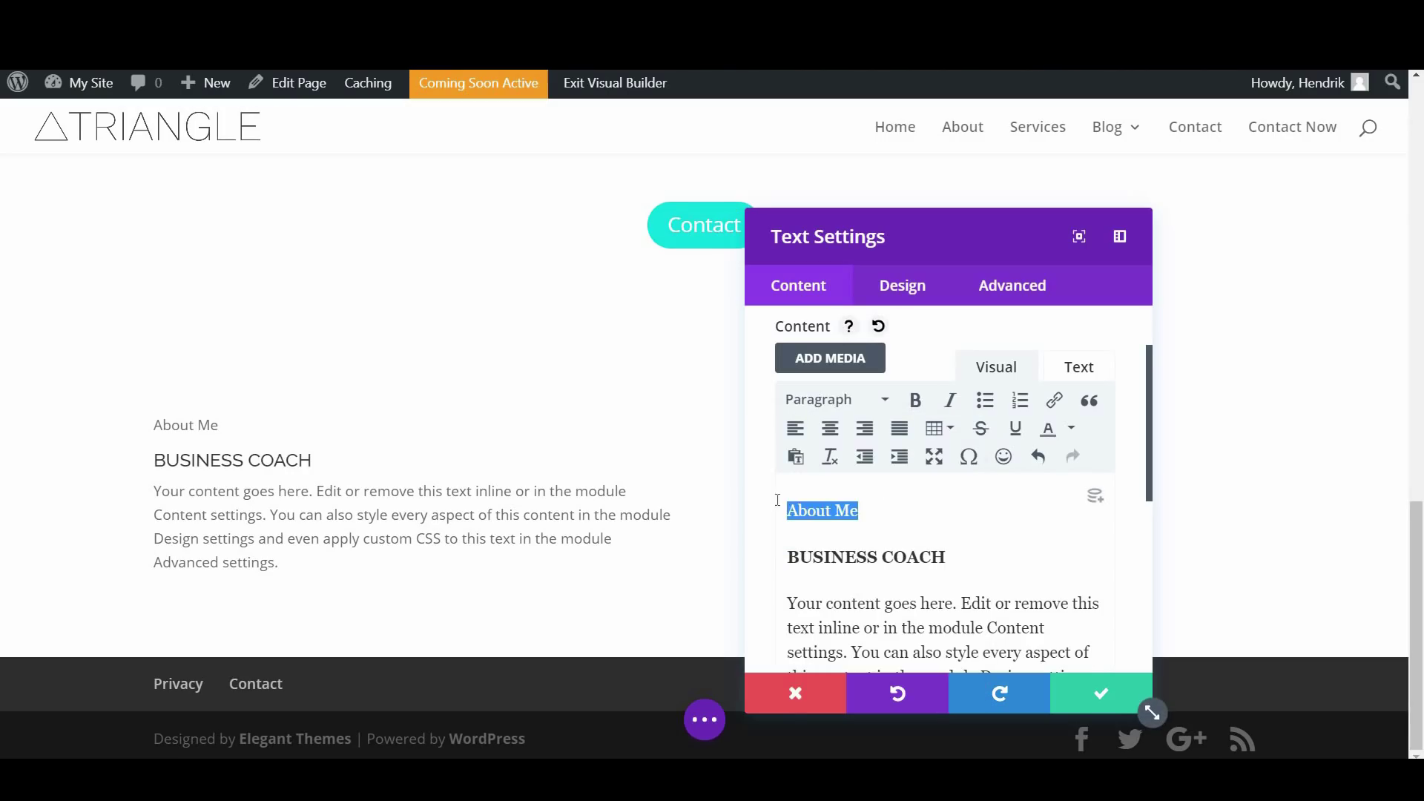
pyautogui.click(858, 405)
pyautogui.click(860, 538)
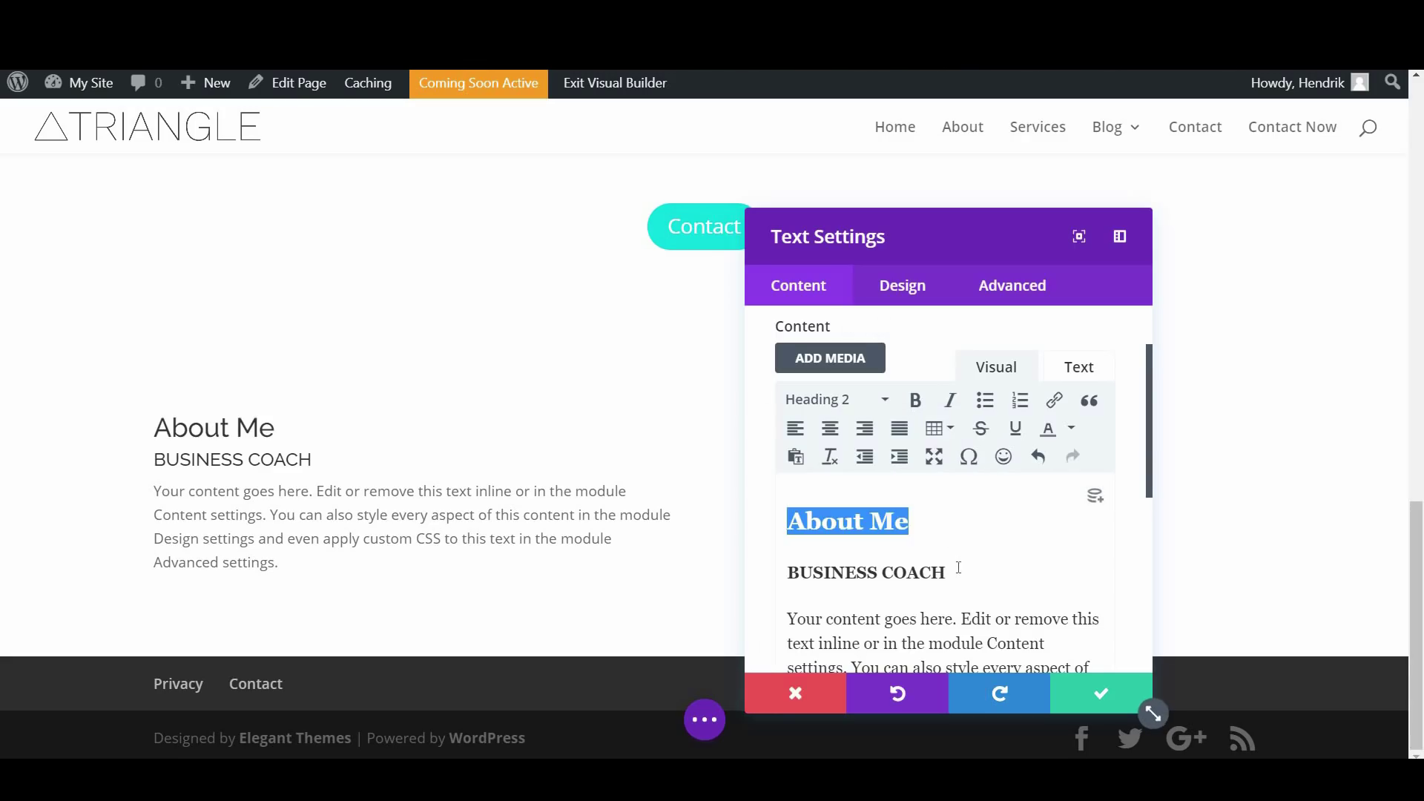
pyautogui.click(902, 289)
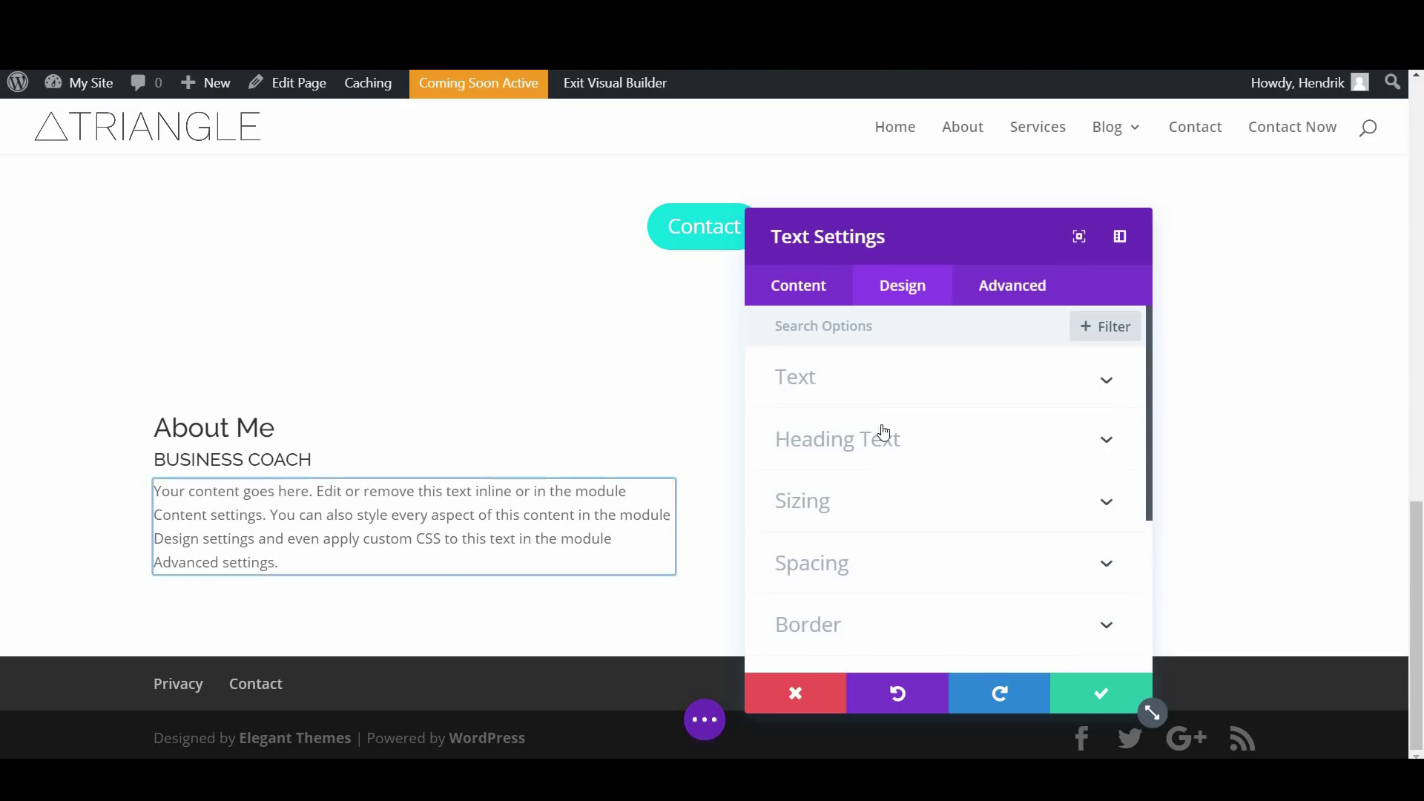
# Raise the body text line height to 2.2em and the Heading 2 line height to 2em
pyautogui.click(881, 382)
pyautogui.scroll(-6, 884, 468)
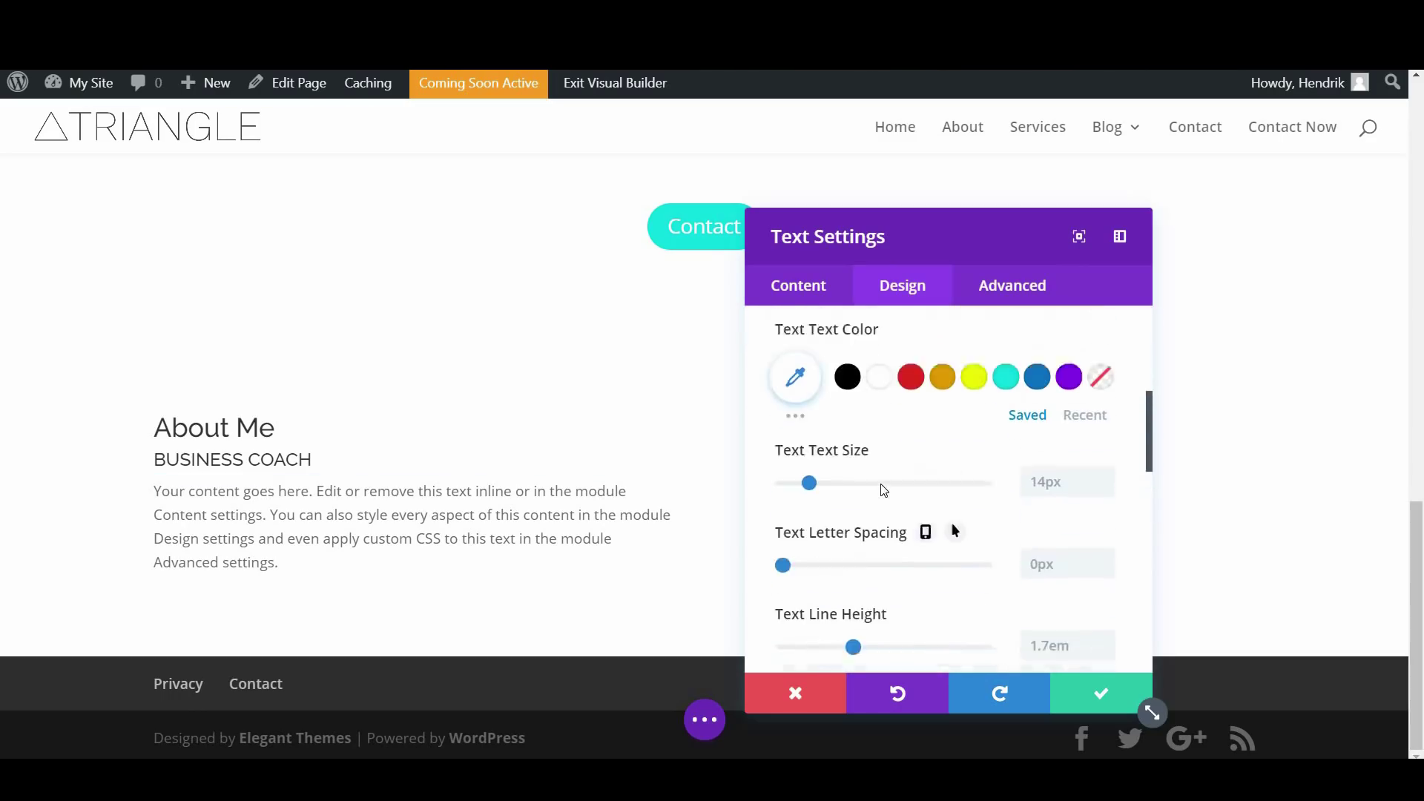
pyautogui.moveTo(853, 572); pyautogui.dragTo(907, 584)
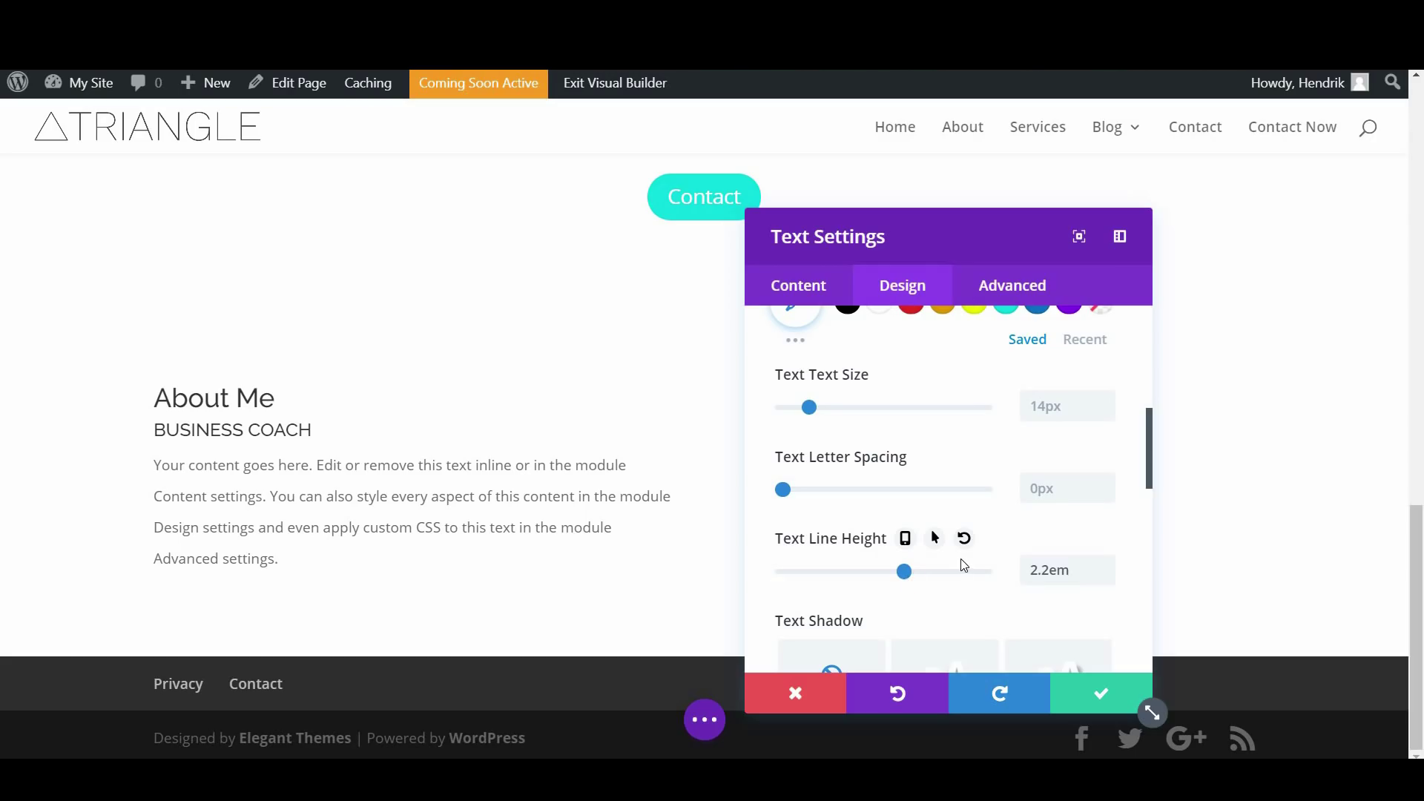
pyautogui.scroll(-10, 963, 565)
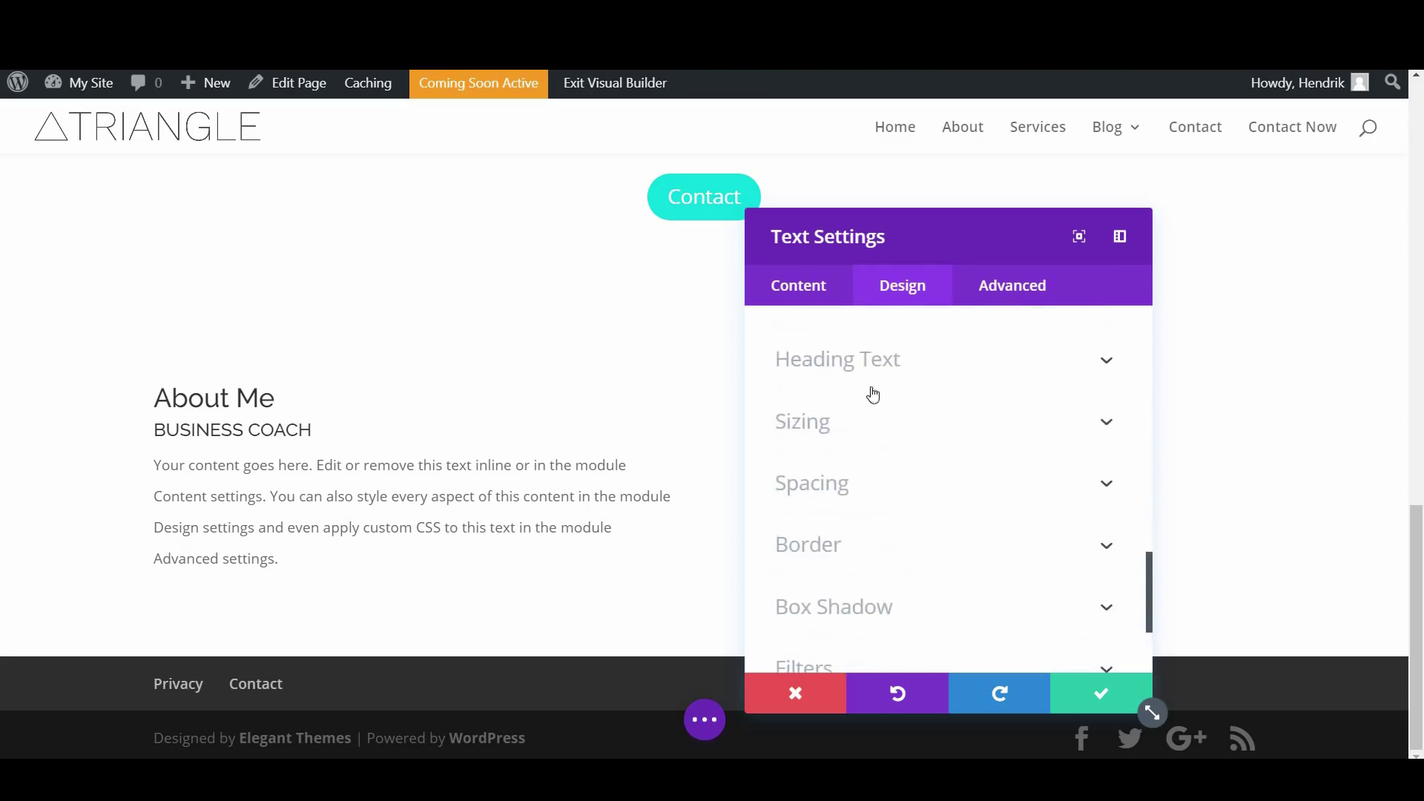
pyautogui.click(860, 371)
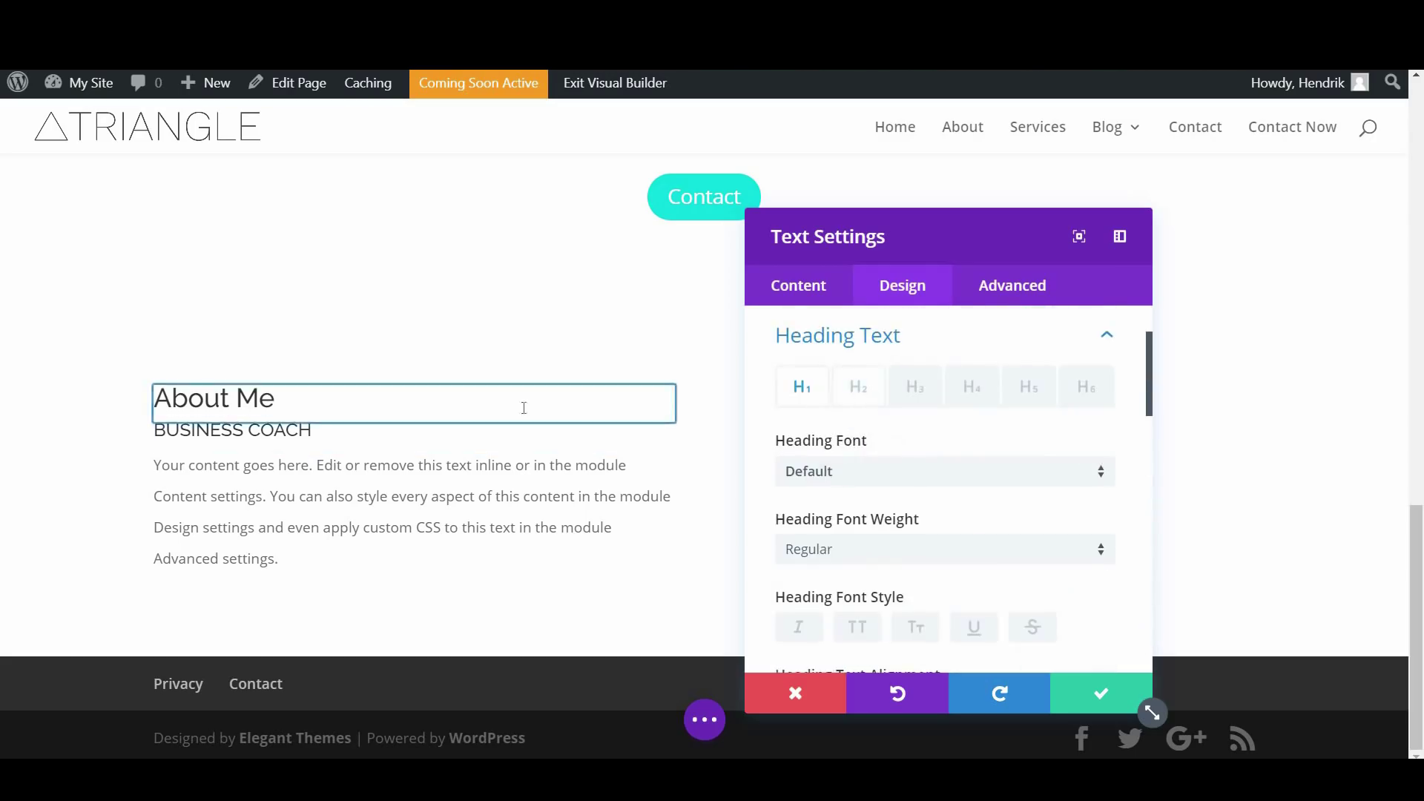
pyautogui.click(857, 386)
pyautogui.scroll(-5, 883, 530)
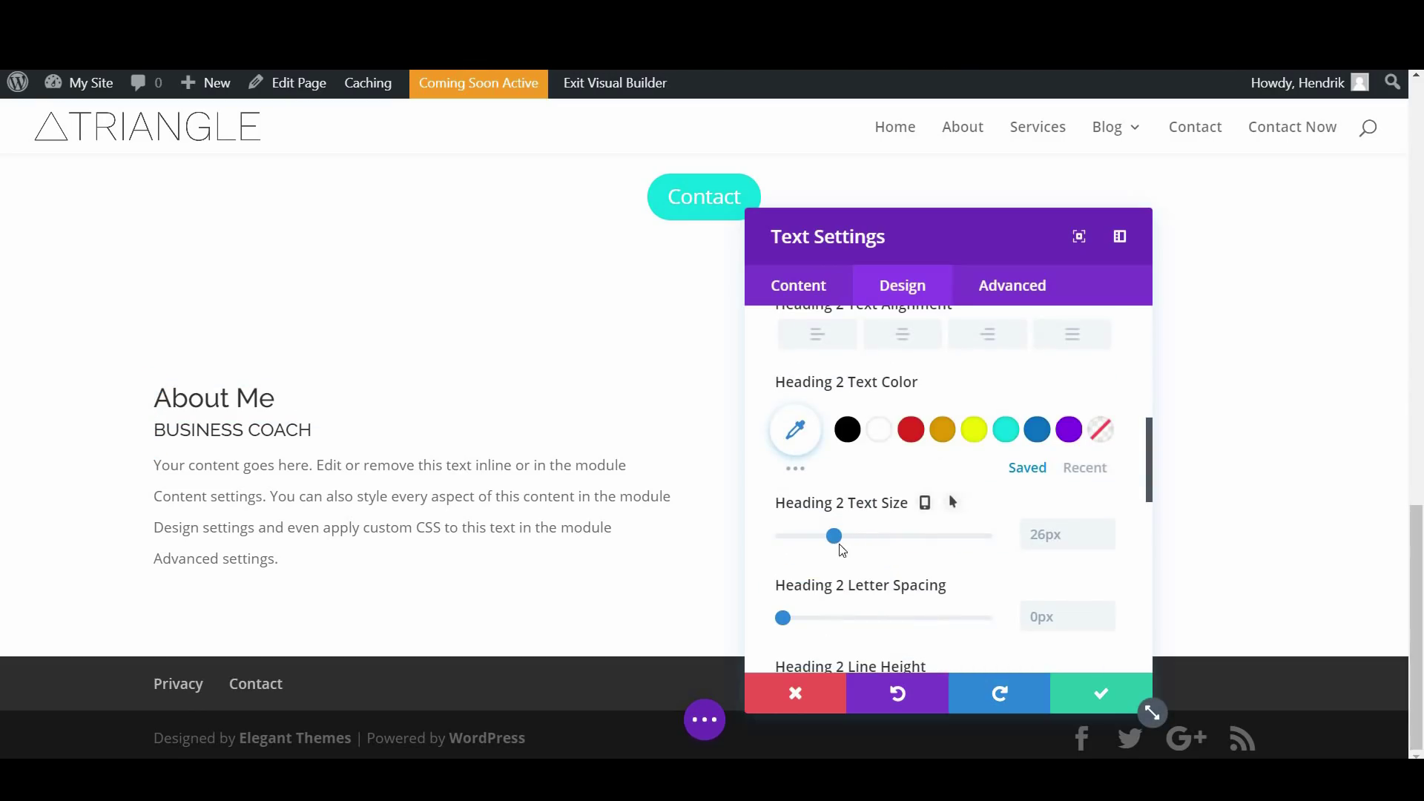
pyautogui.scroll(-1, 843, 643)
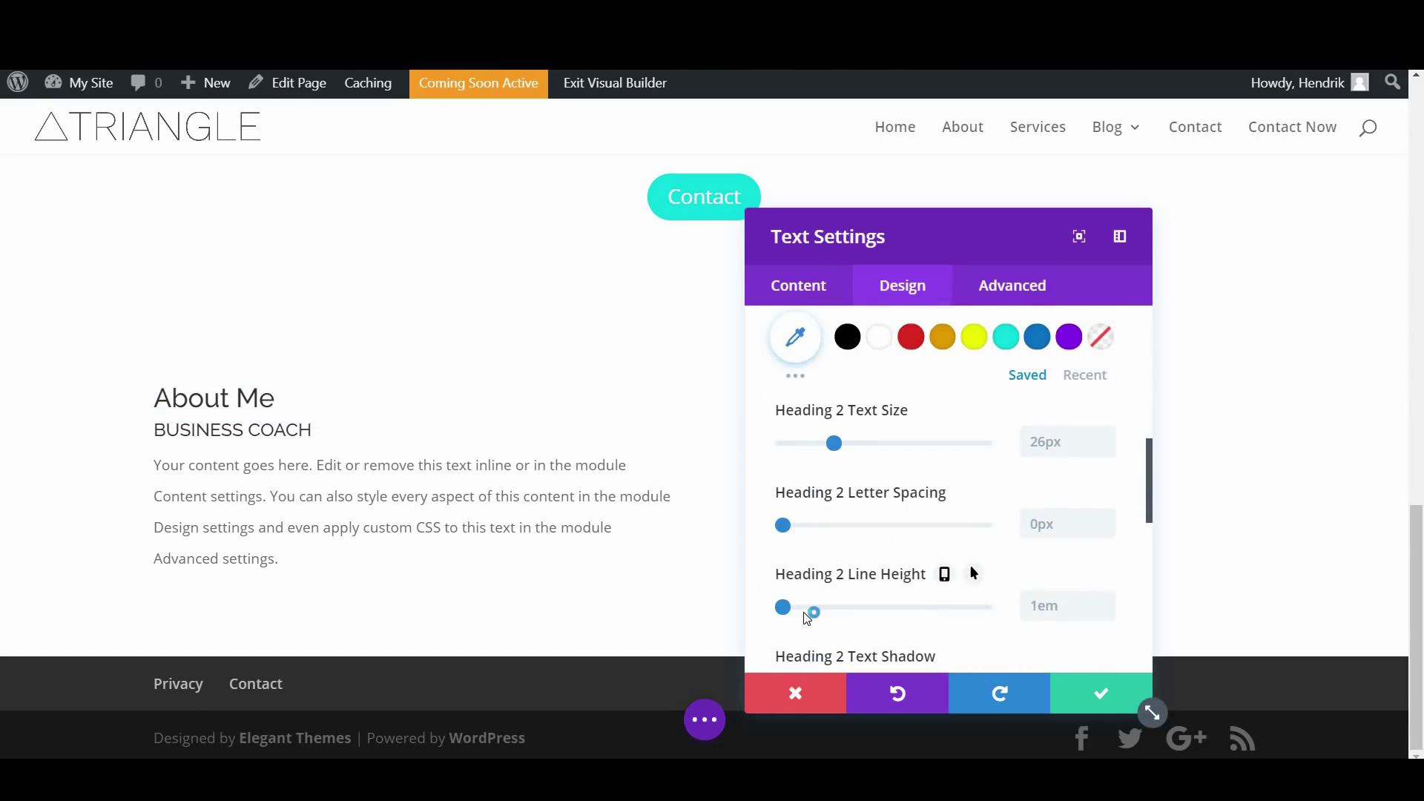
pyautogui.click(804, 607)
pyautogui.moveTo(826, 624); pyautogui.dragTo(884, 627)
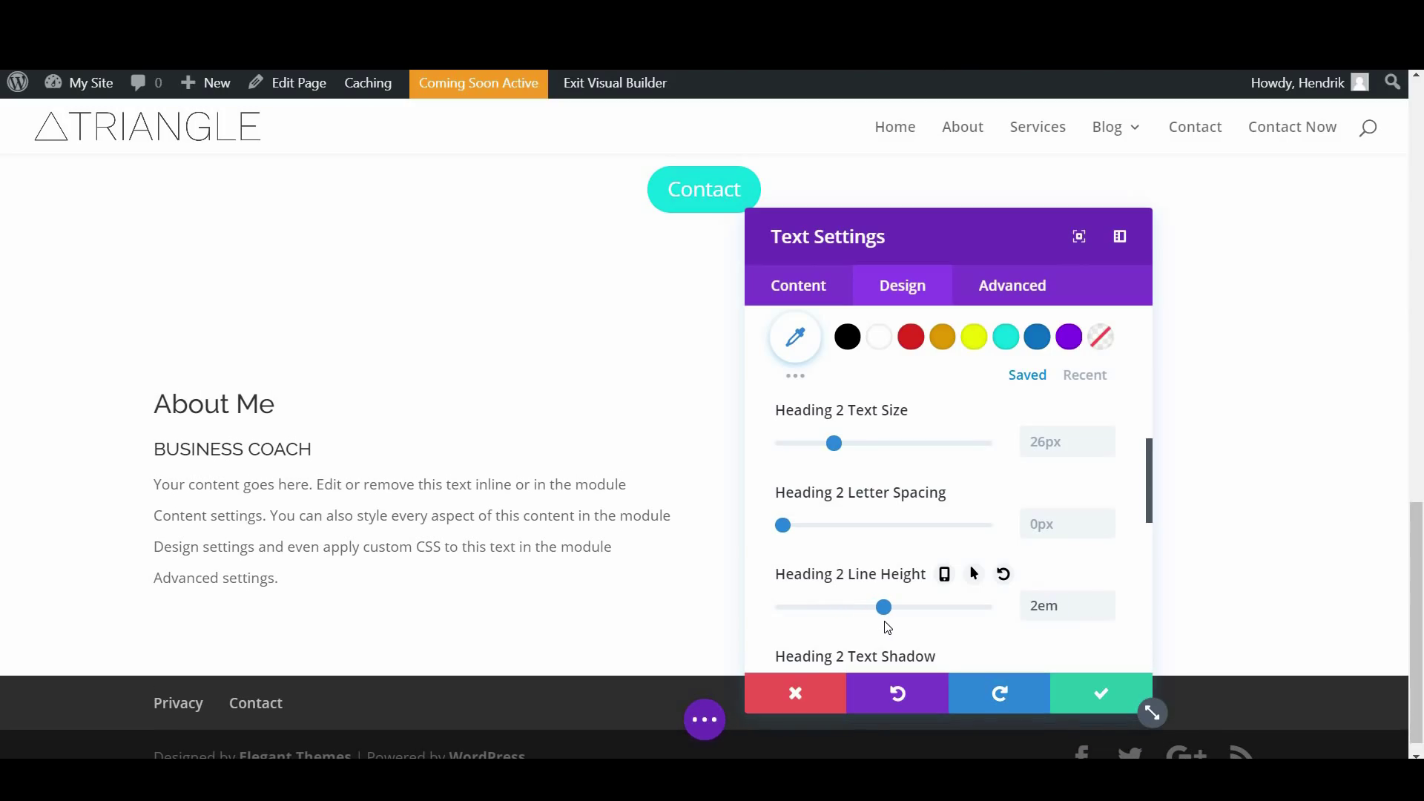
# Color the BUSINESS COACH Heading 4 cyan with a 2em line height
pyautogui.scroll(10, 919, 542)
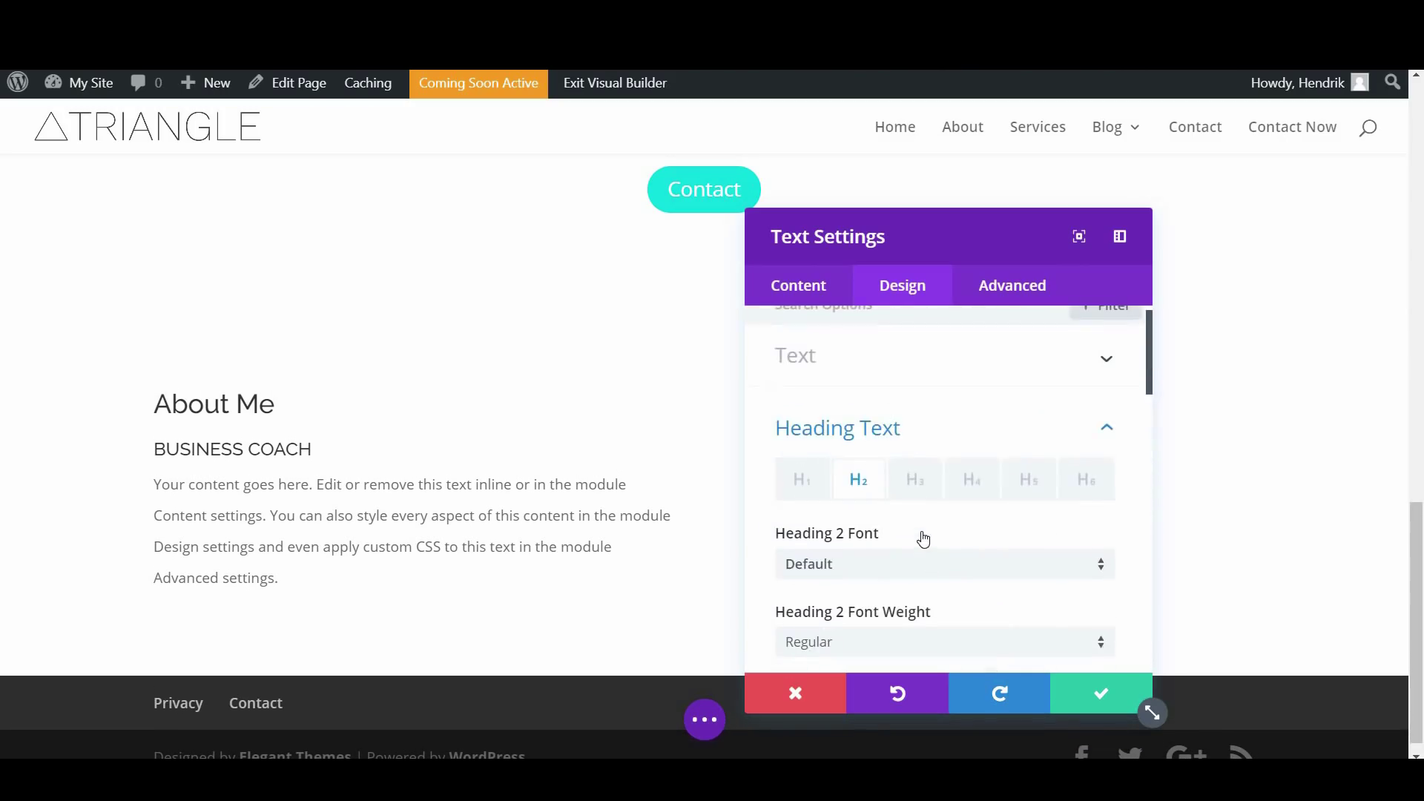
pyautogui.click(966, 510)
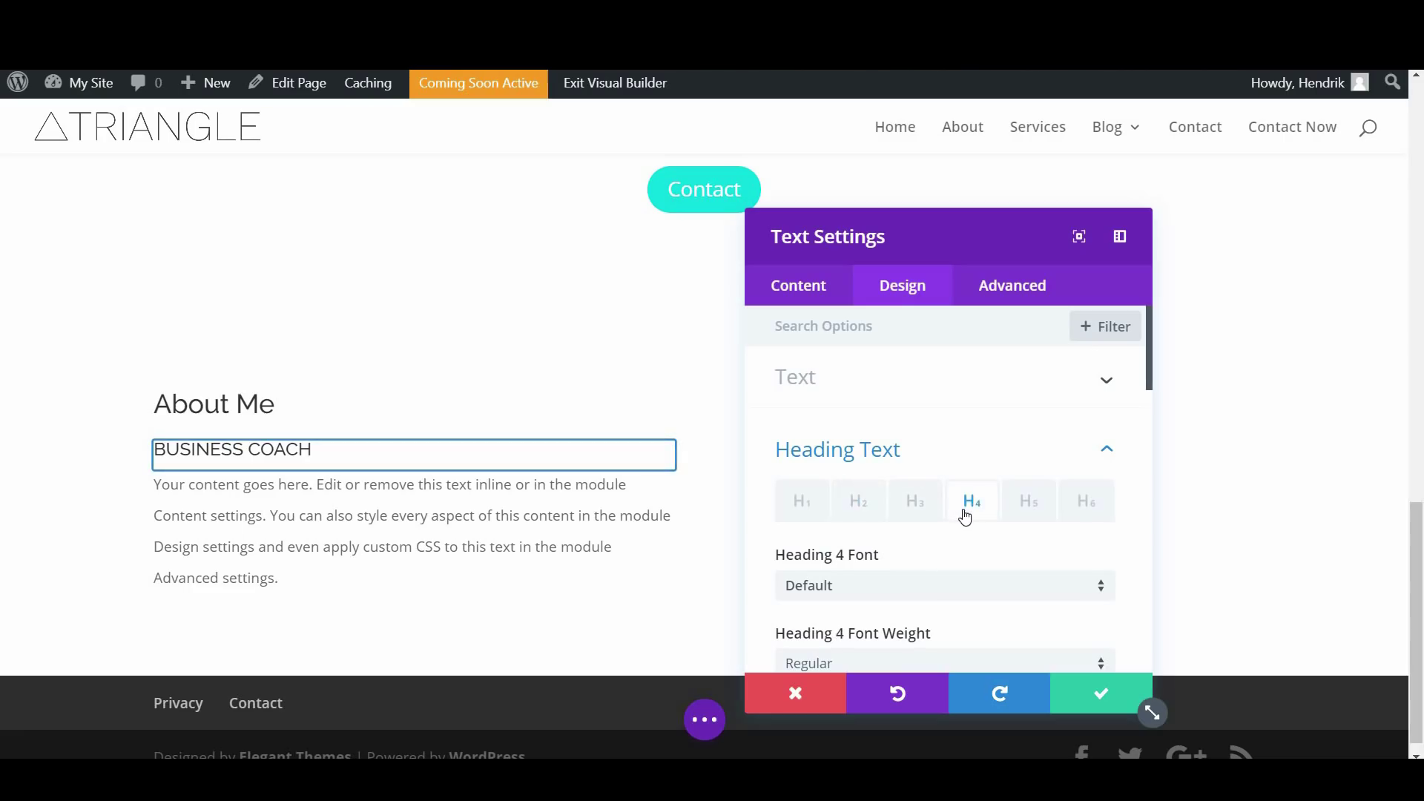
pyautogui.scroll(-4, 964, 515)
pyautogui.scroll(-4, 964, 519)
pyautogui.scroll(1, 976, 390)
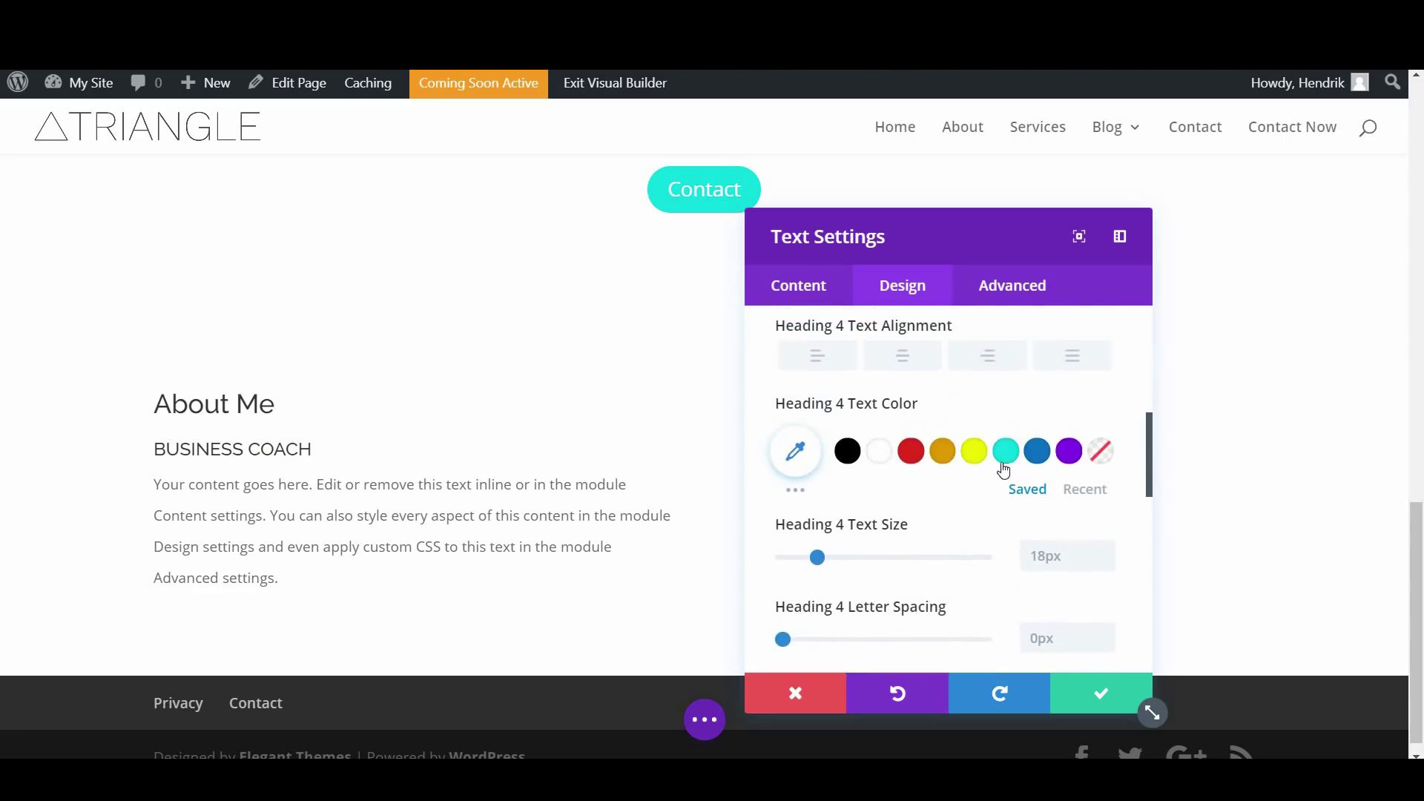
pyautogui.click(1007, 456)
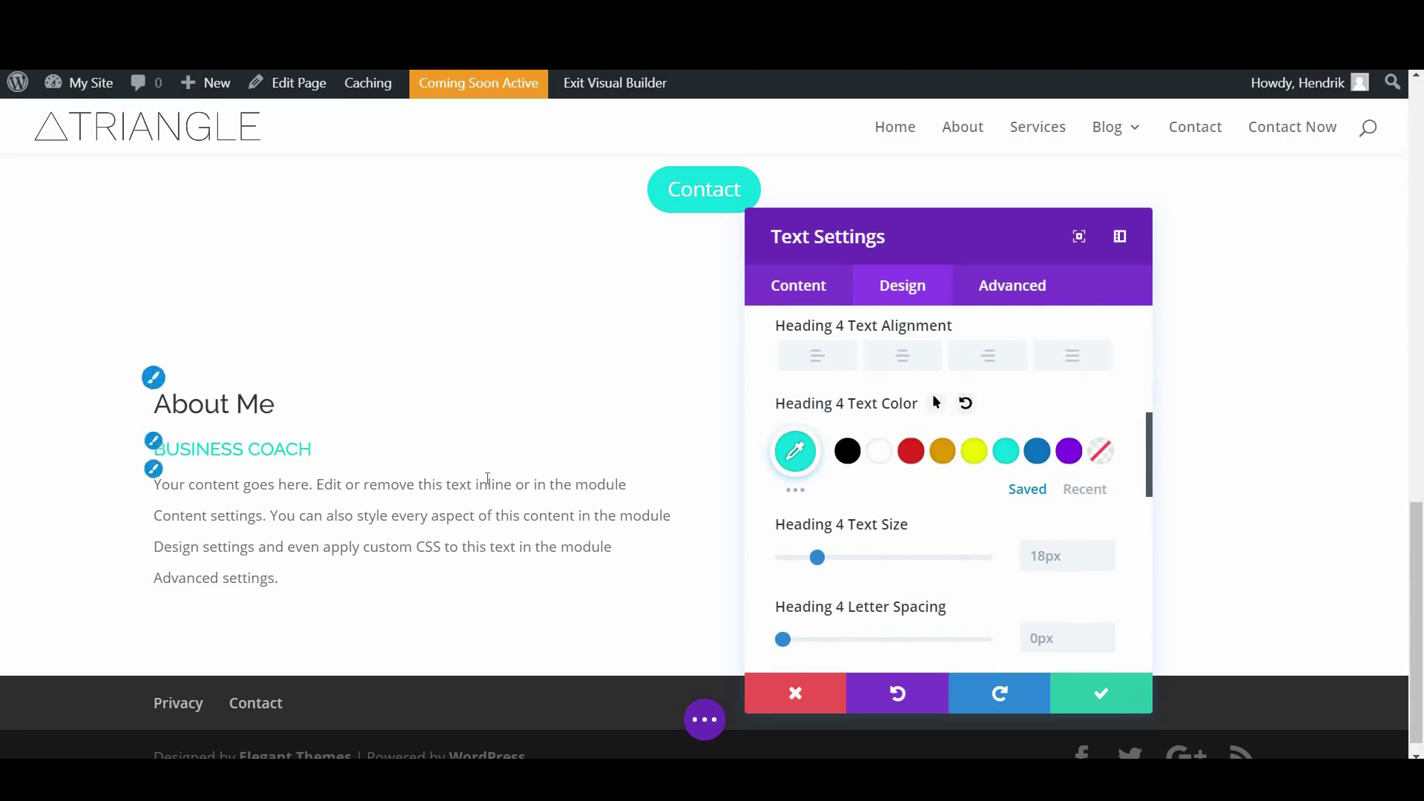
pyautogui.scroll(-2, 922, 547)
pyautogui.scroll(-3, 924, 546)
pyautogui.scroll(3, 870, 505)
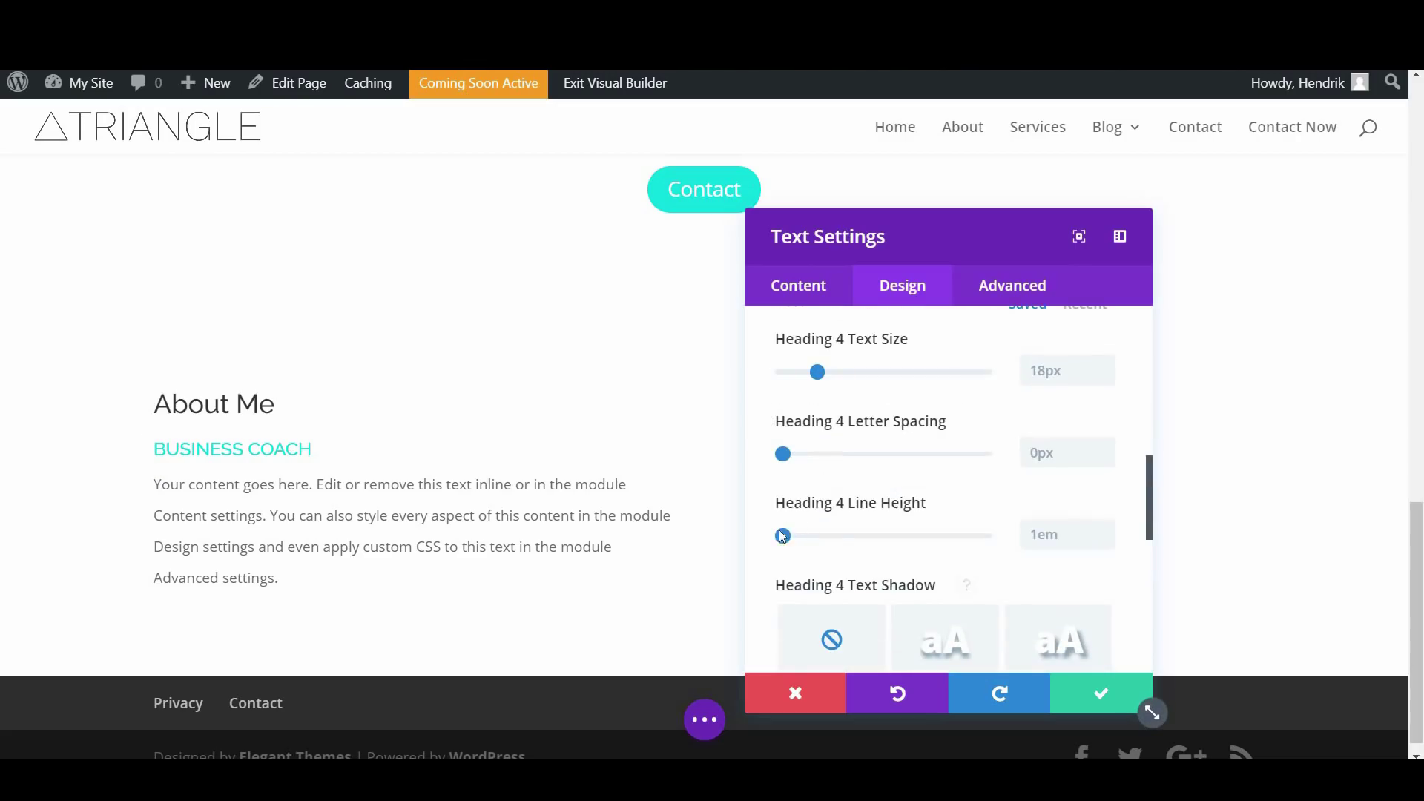
pyautogui.moveTo(814, 545); pyautogui.dragTo(884, 538)
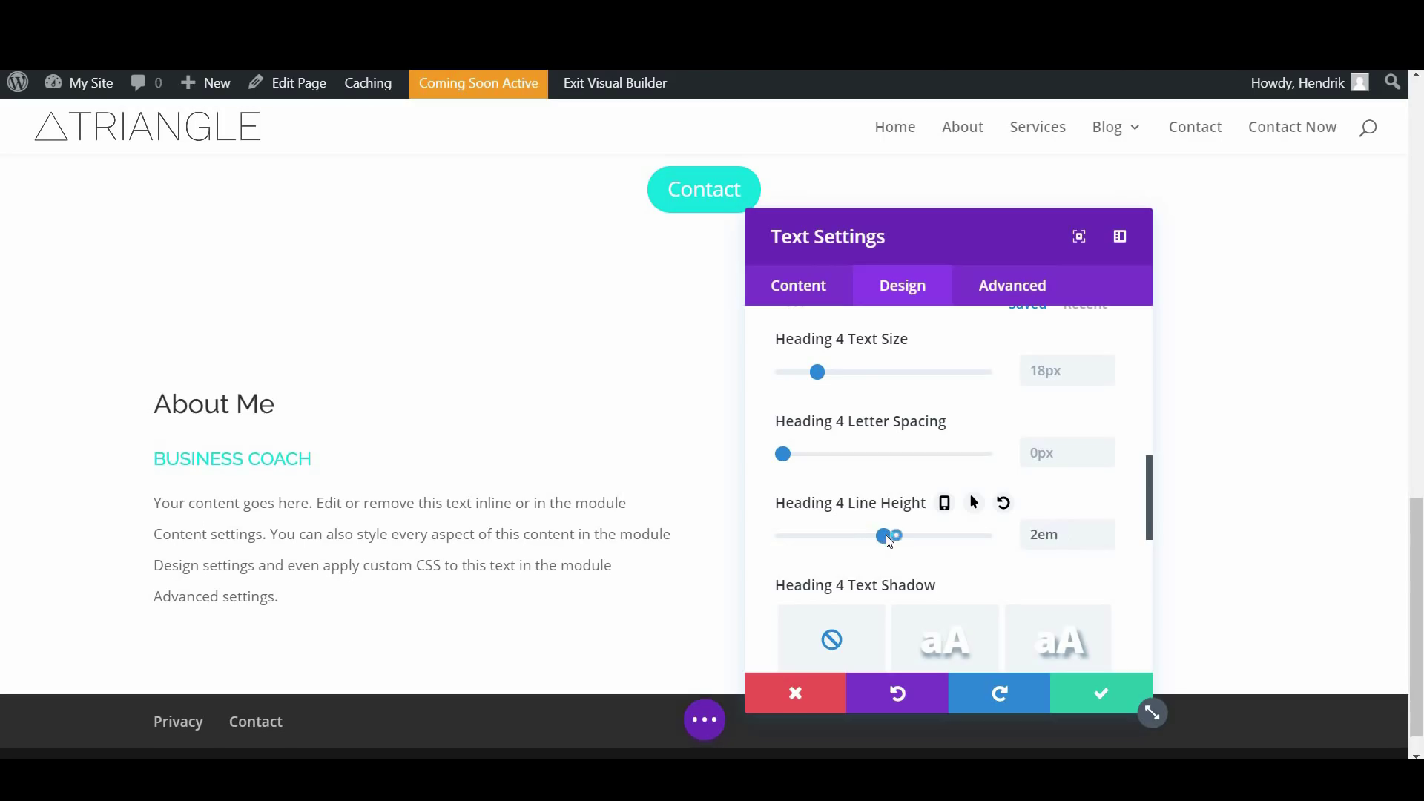
# Save the text module and add a video module to the empty right column
pyautogui.click(1087, 697)
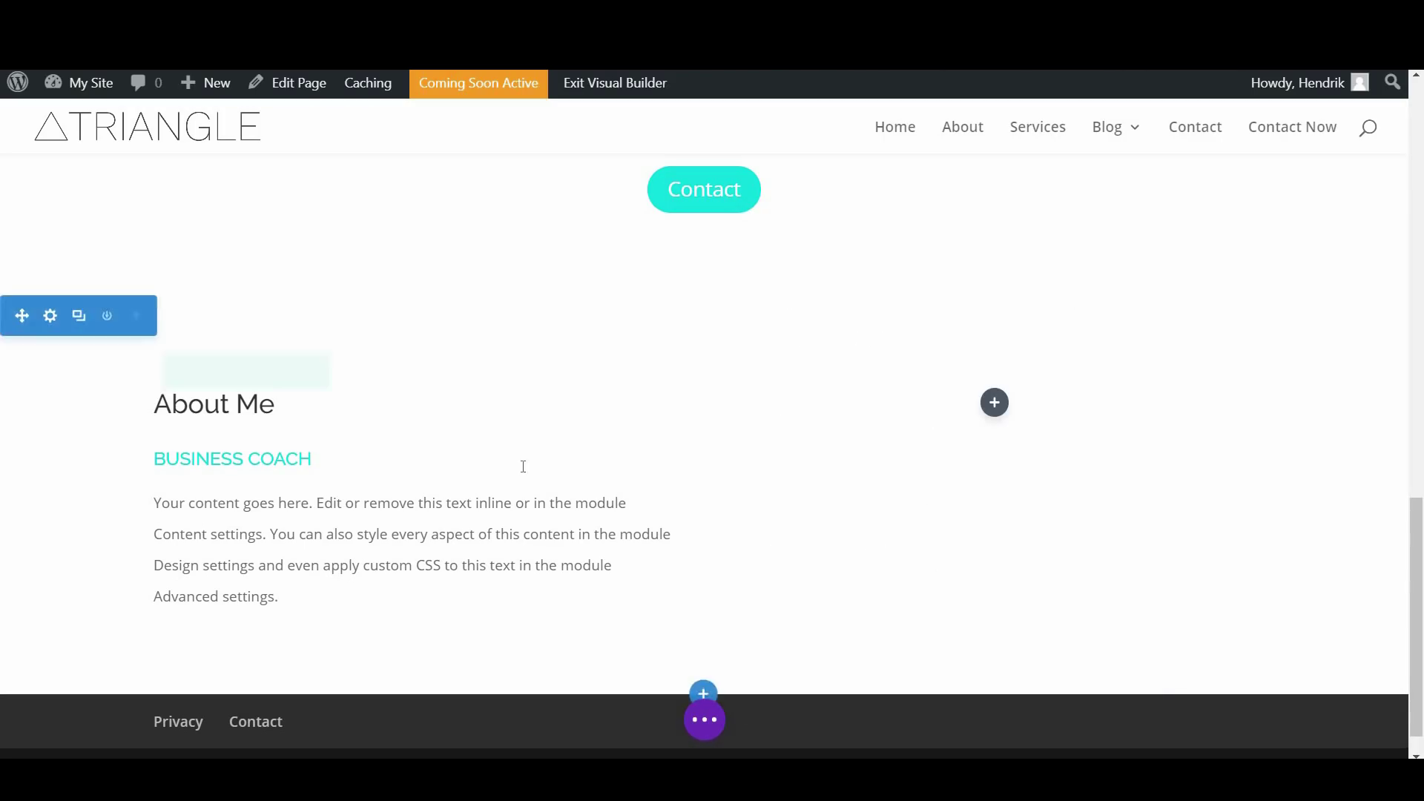
pyautogui.click(993, 408)
pyautogui.scroll(-5, 1042, 627)
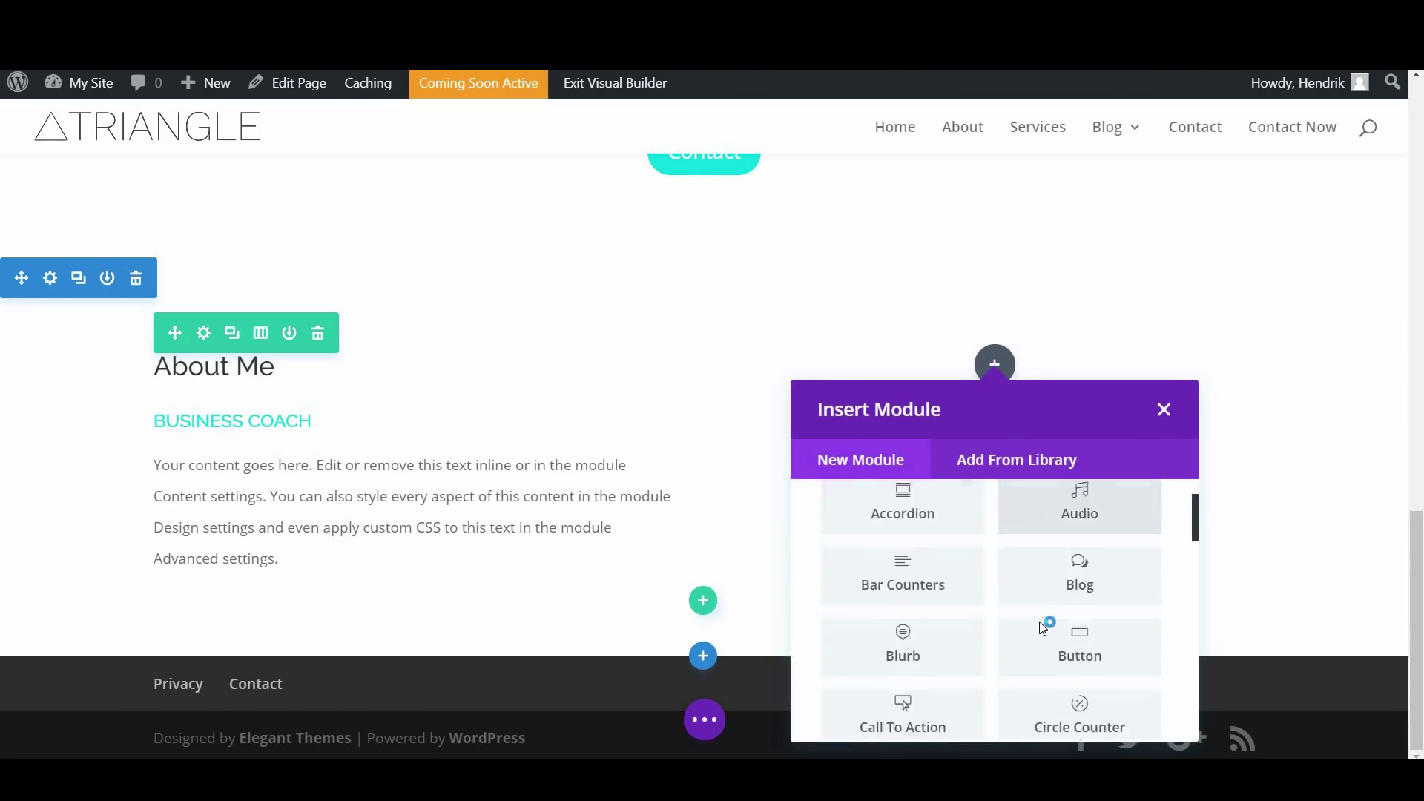
pyautogui.scroll(-2, 1041, 627)
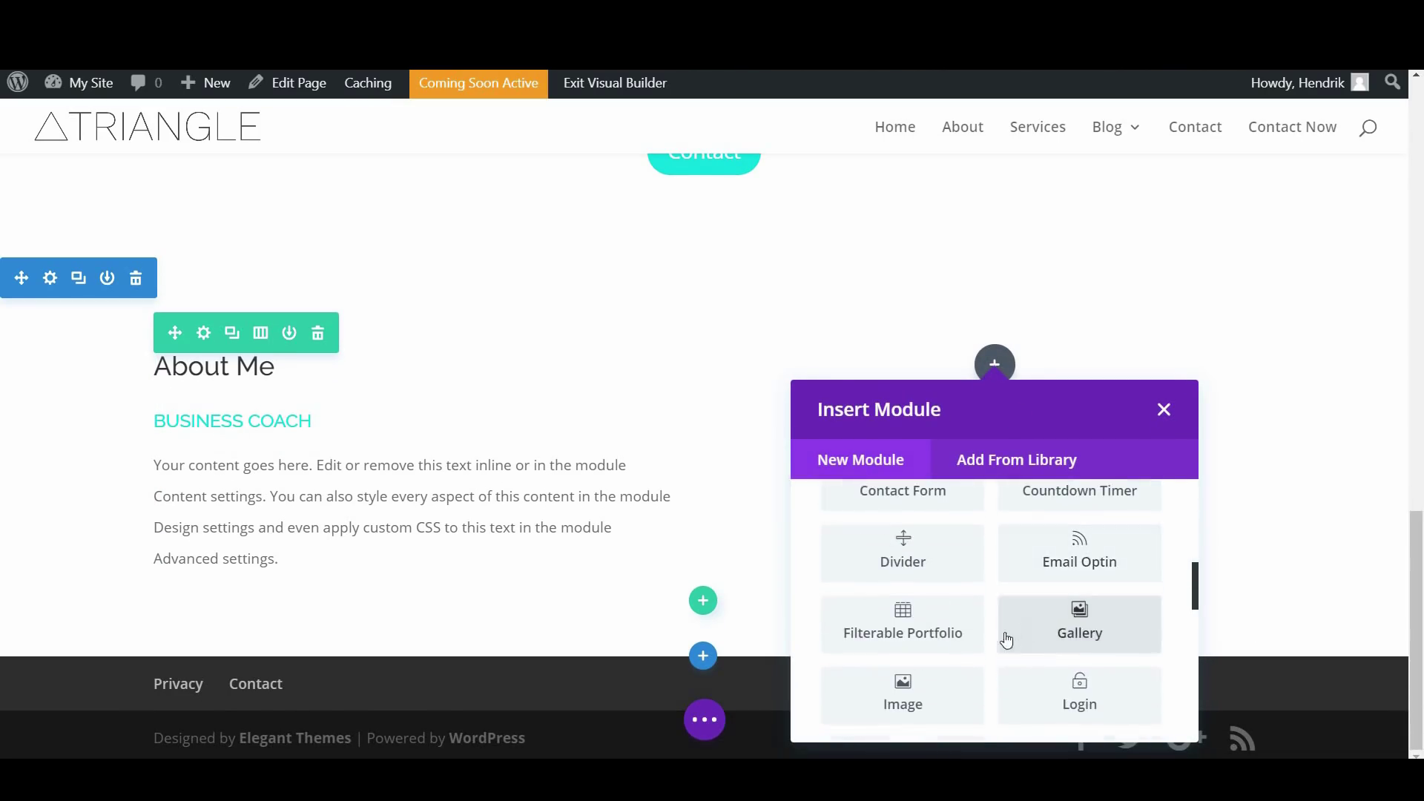
pyautogui.scroll(-5, 1036, 610)
pyautogui.scroll(-5, 1034, 610)
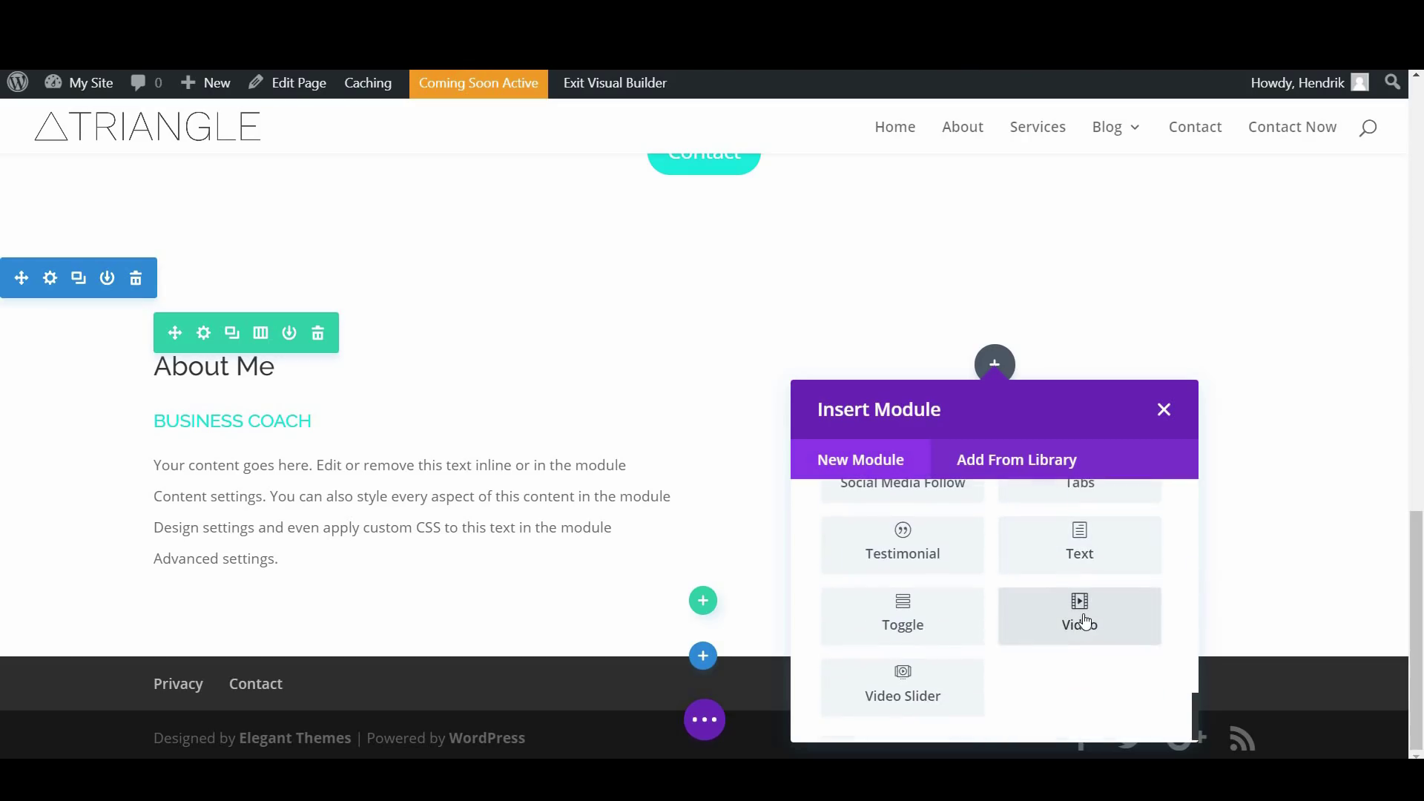
pyautogui.click(1084, 621)
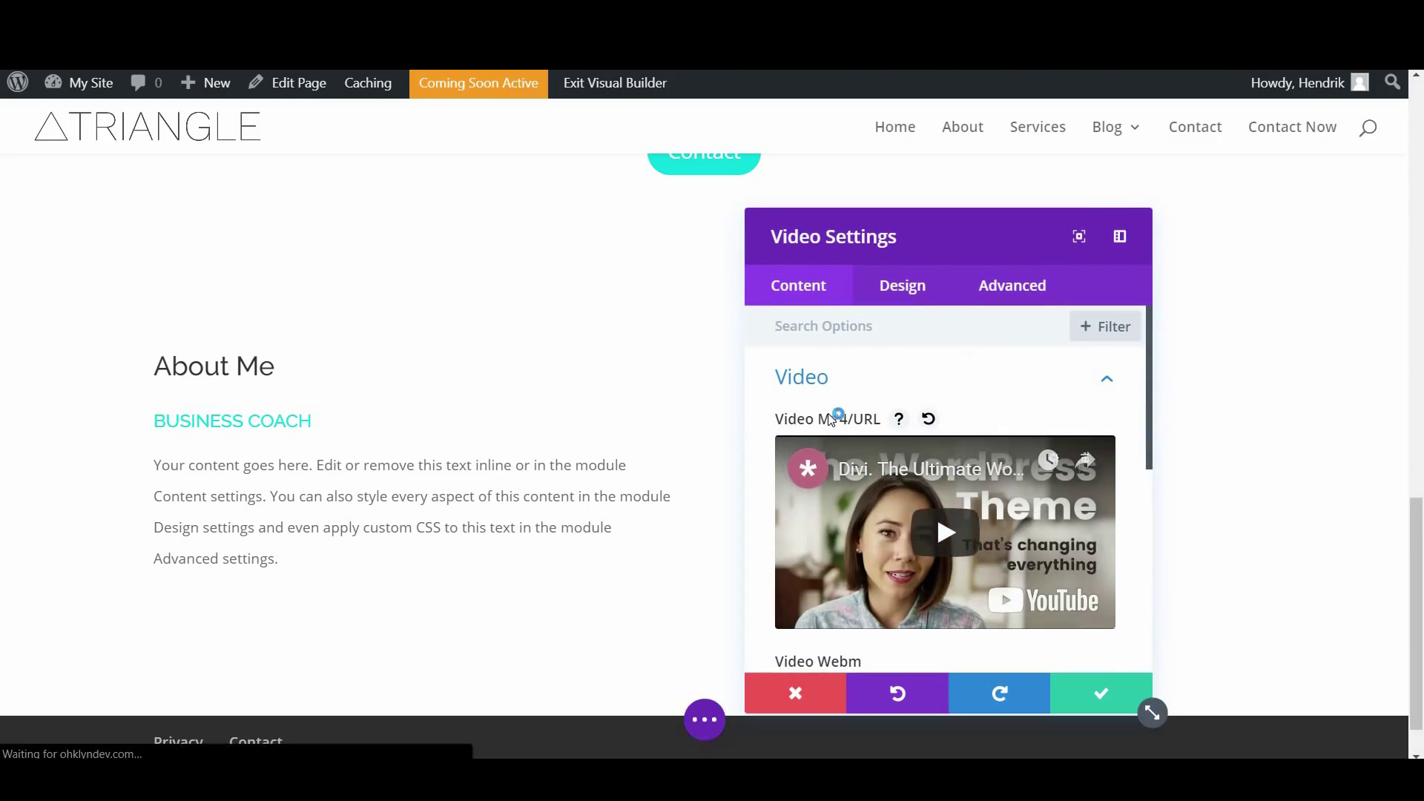
pyautogui.scroll(-2, 860, 389)
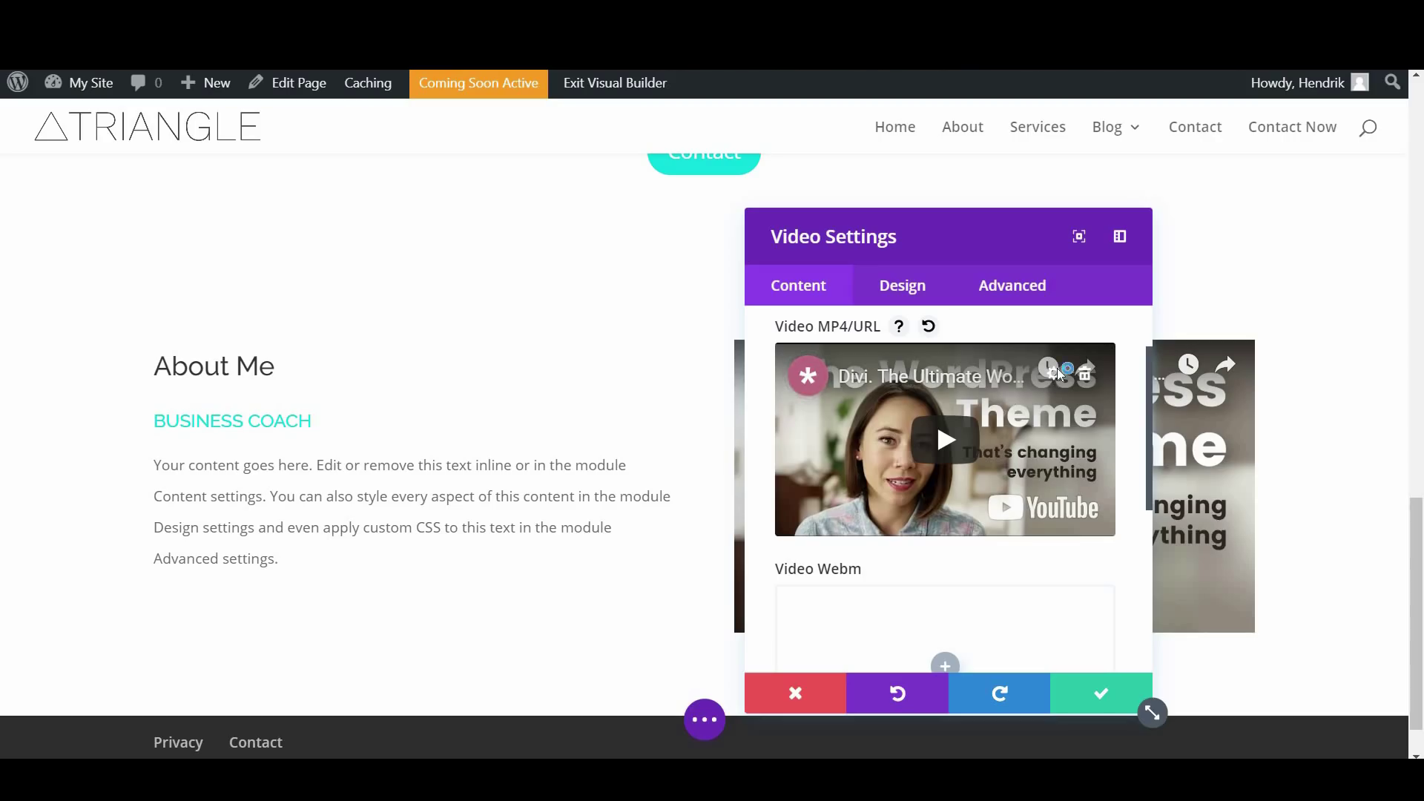
# Choose the video's MP4 file via Insert from URL and focus the empty address field
pyautogui.click(1053, 370)
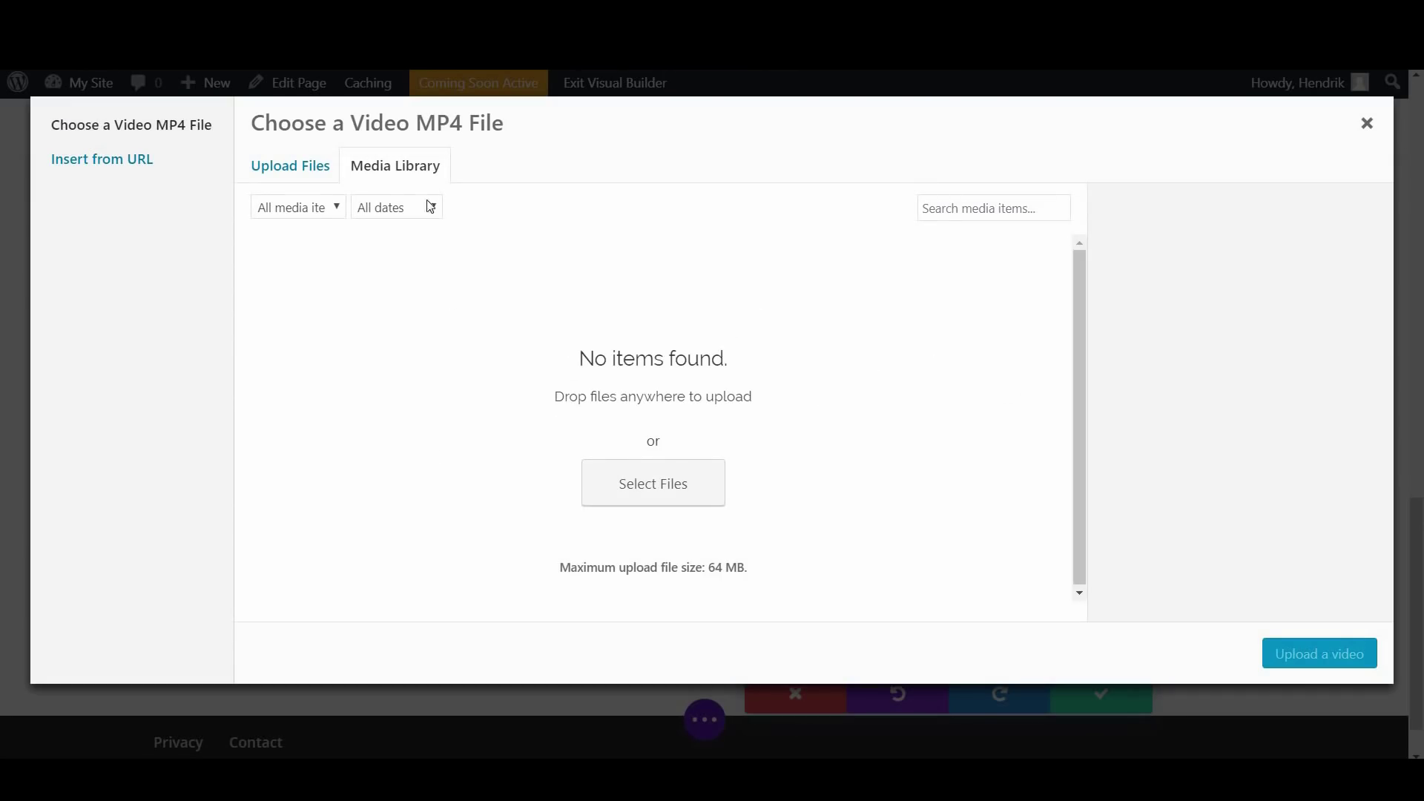
pyautogui.click(301, 169)
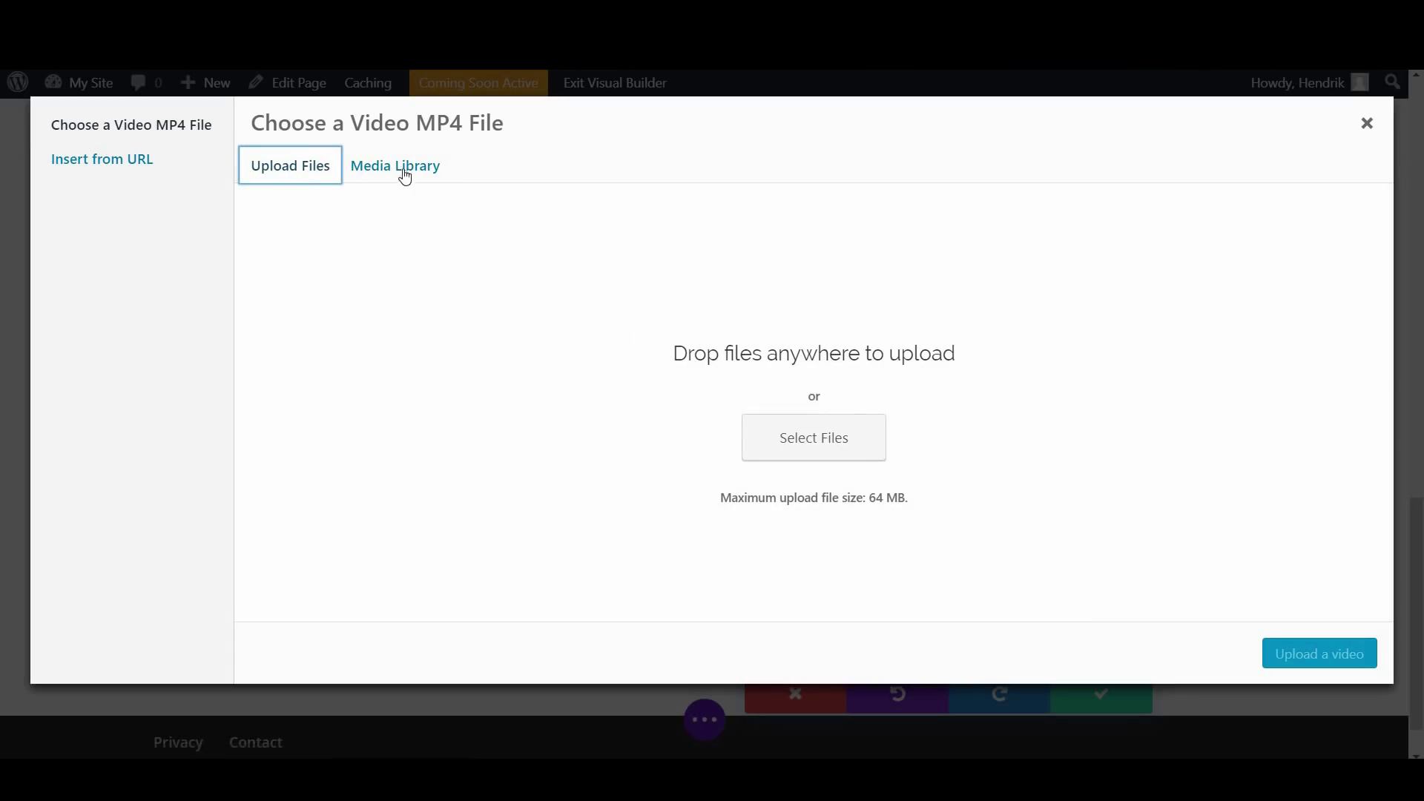
pyautogui.click(118, 166)
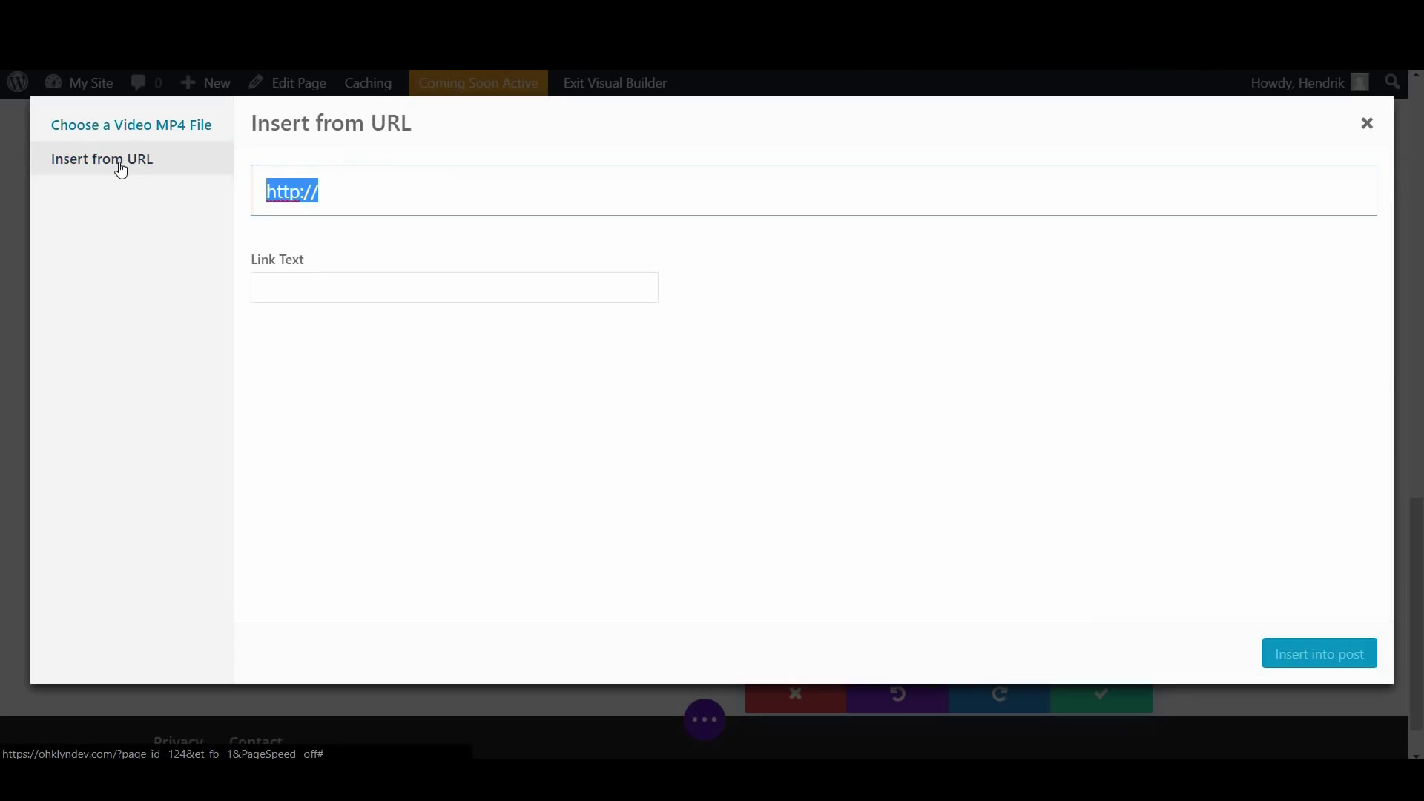
pyautogui.click(390, 212)
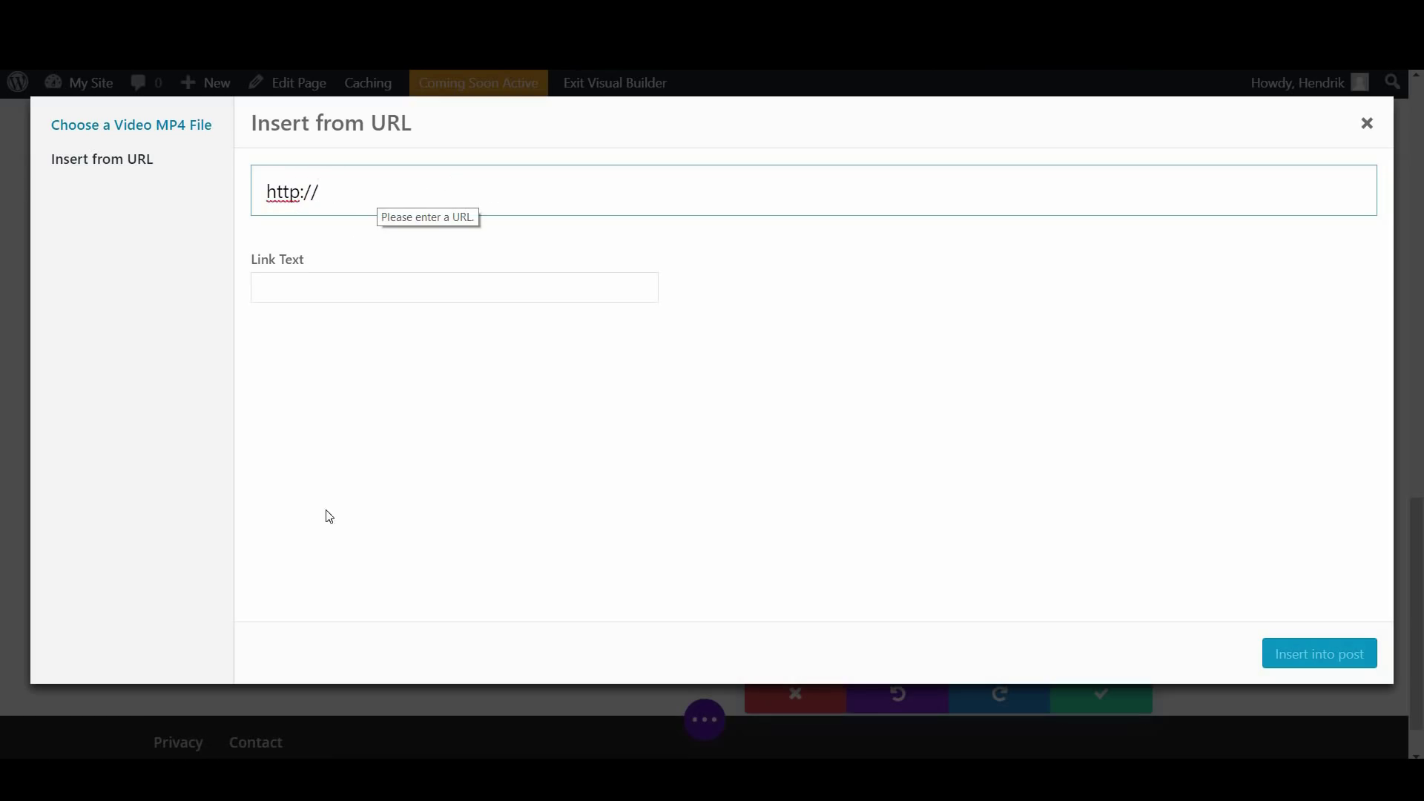
pyautogui.rightClick(249, 778)
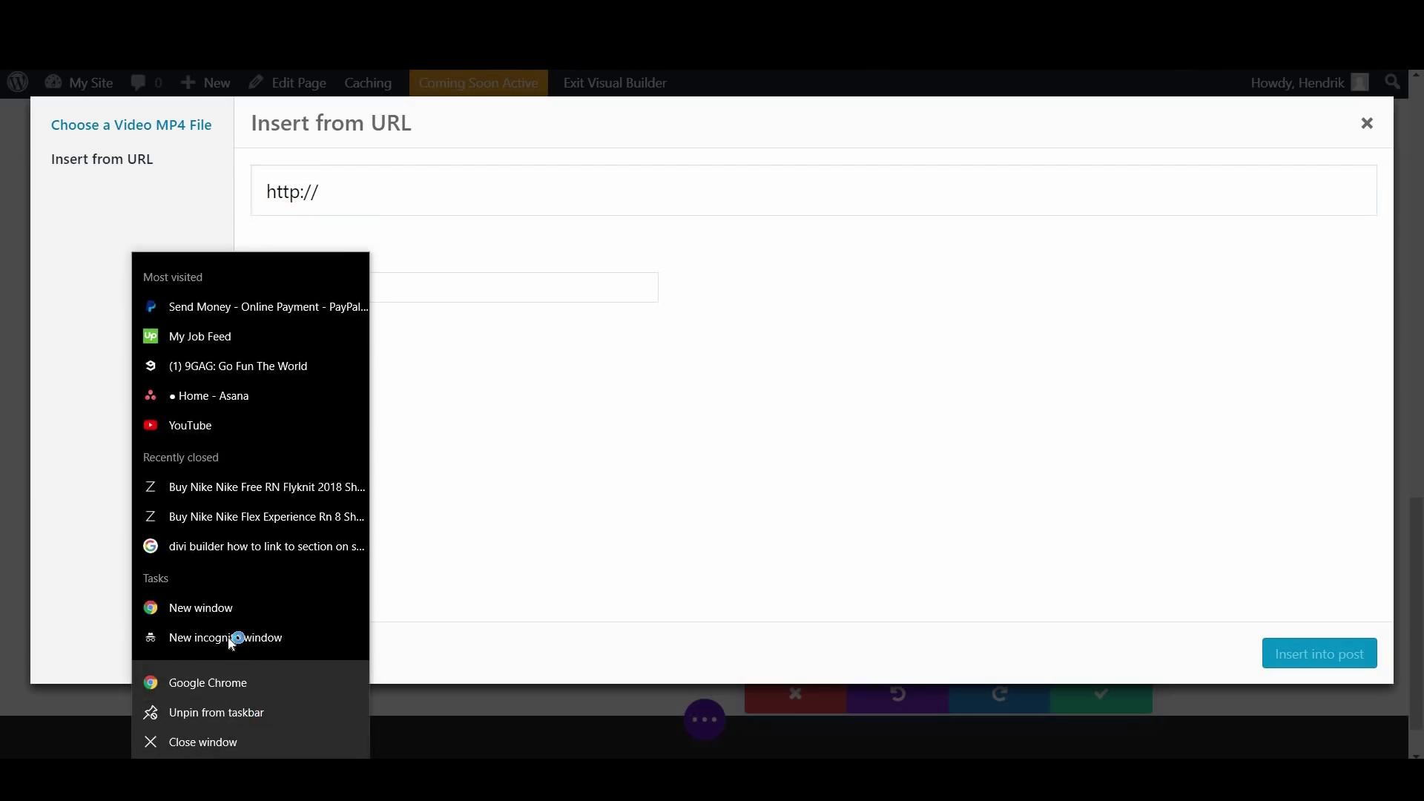
# In a private Chrome window, search YouTube for 'ohklyn wordpress' and open the How to Use WordPress video
pyautogui.click(235, 637)
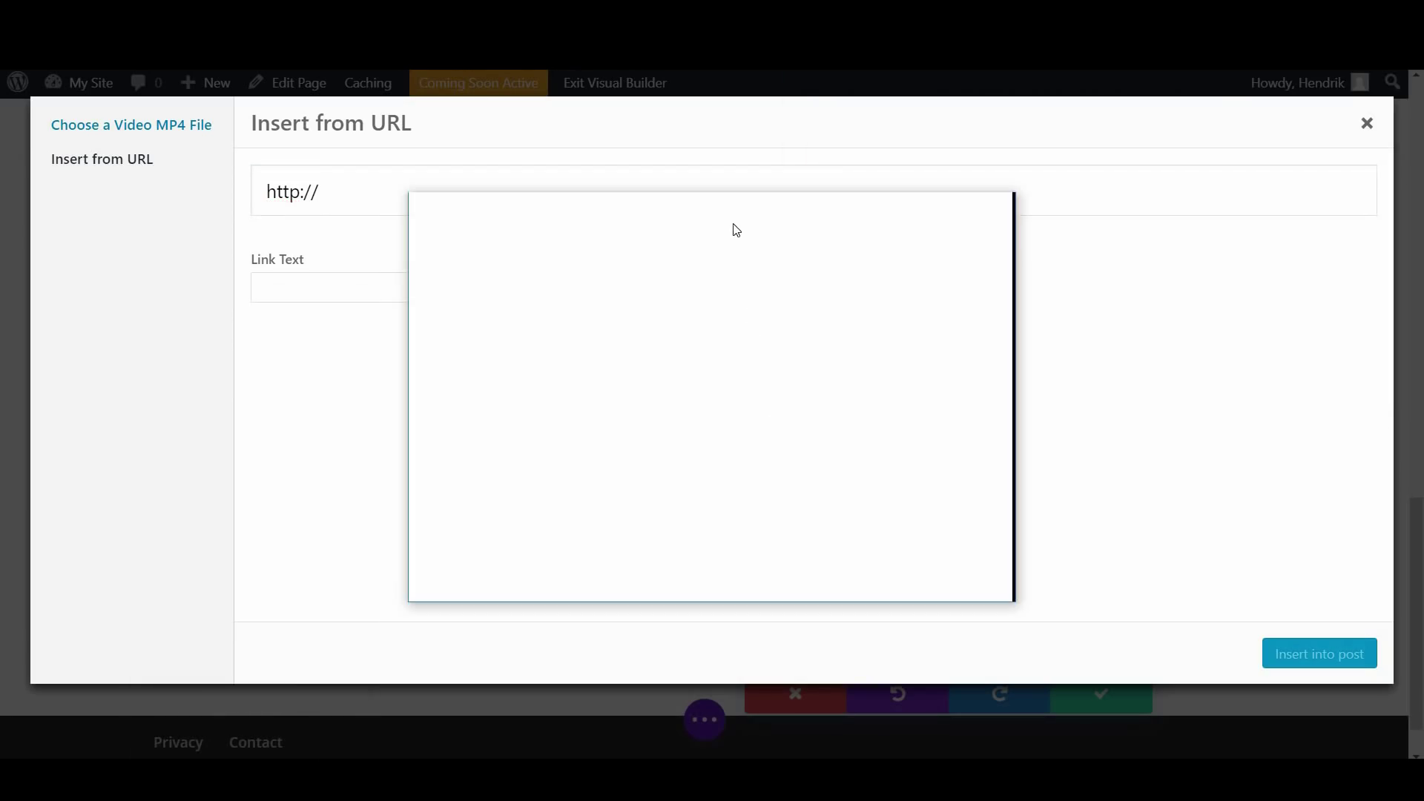
pyautogui.write('yout')
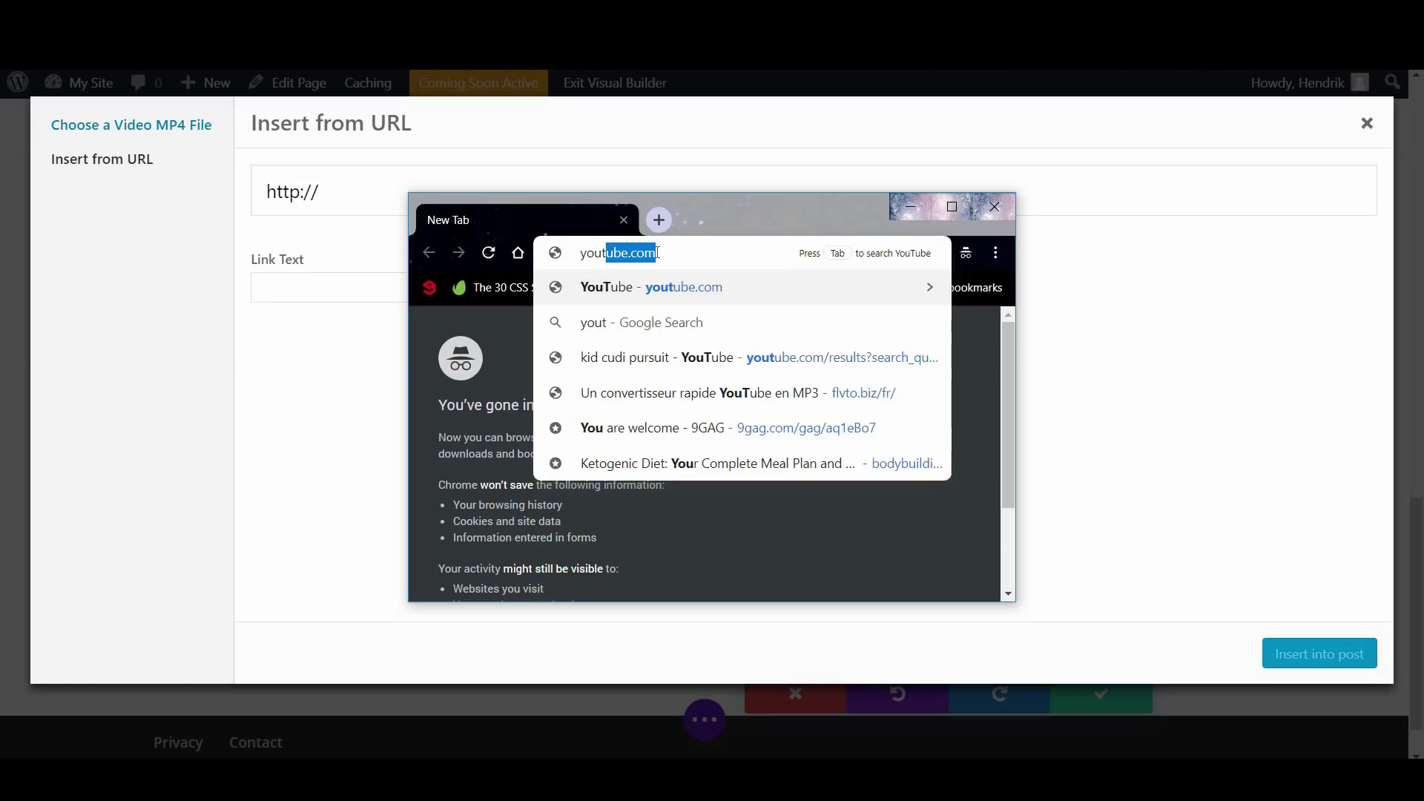
pyautogui.press('Return')
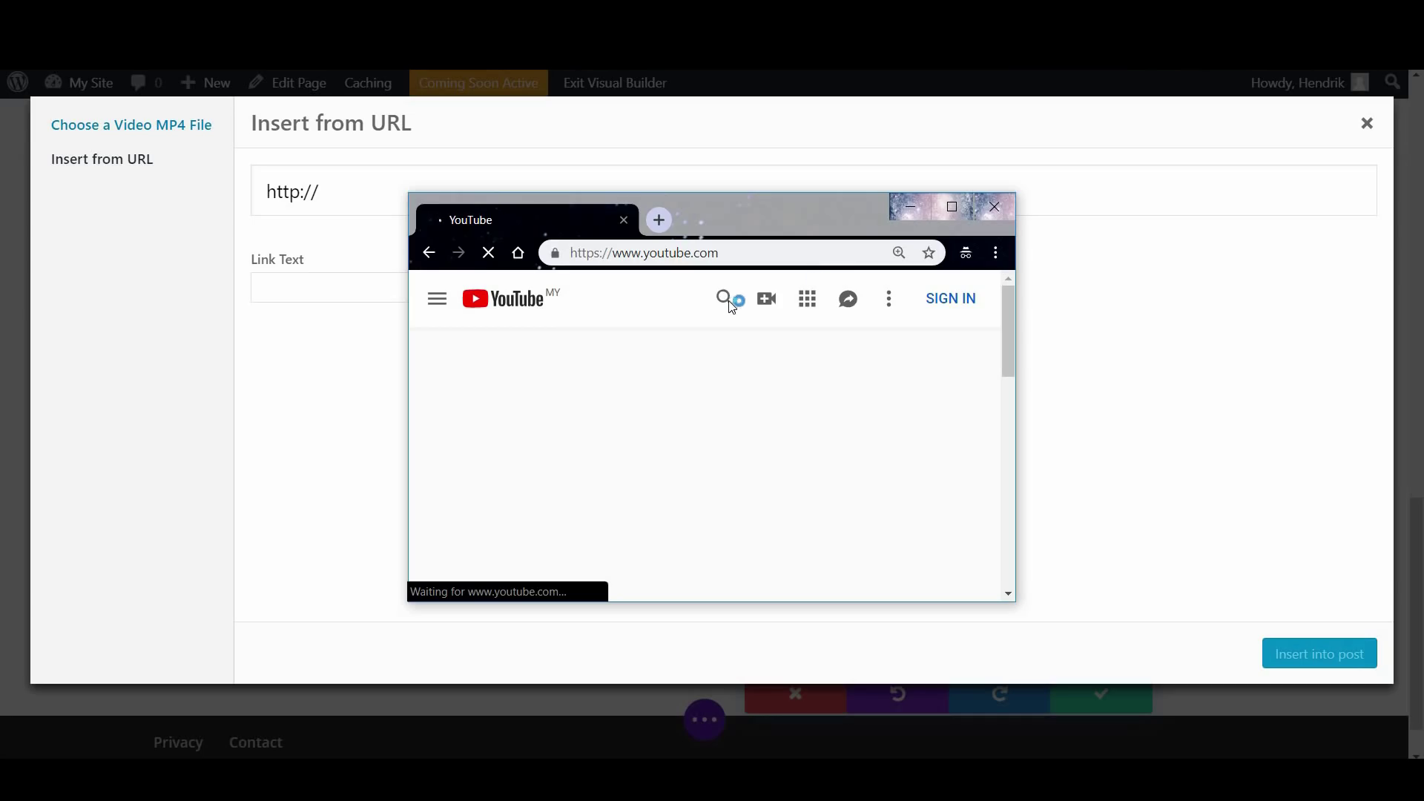
pyautogui.click(951, 213)
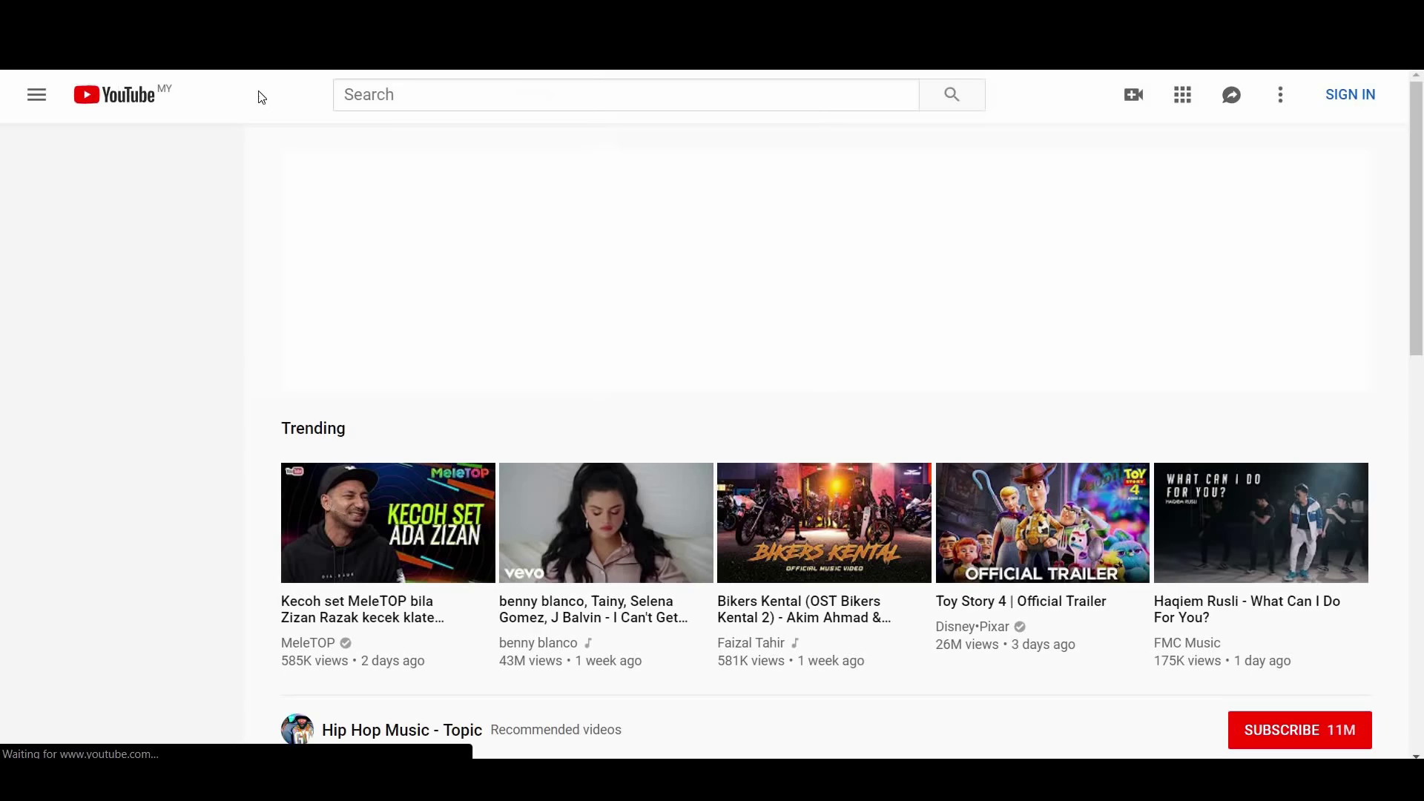
pyautogui.click(396, 96)
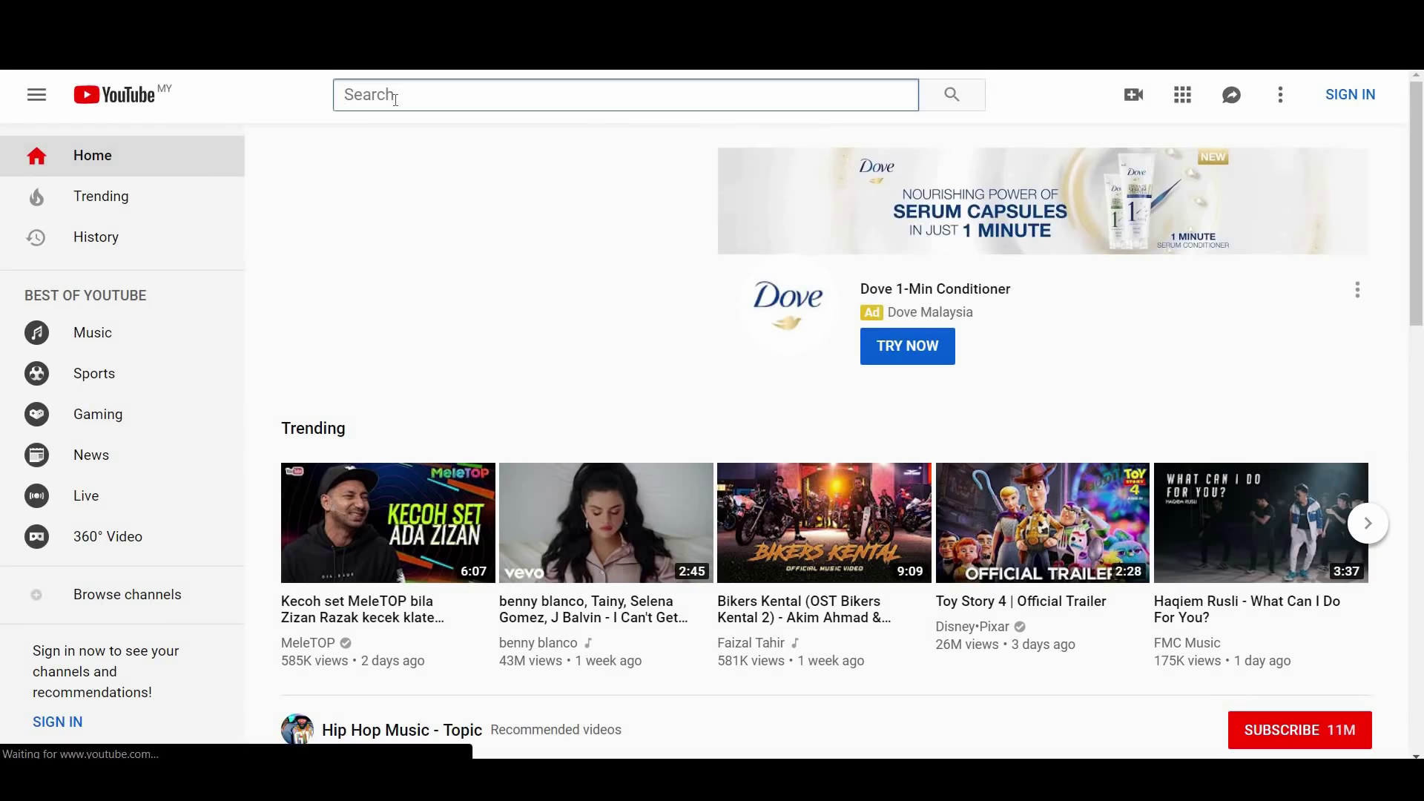
pyautogui.write('ohklyn')
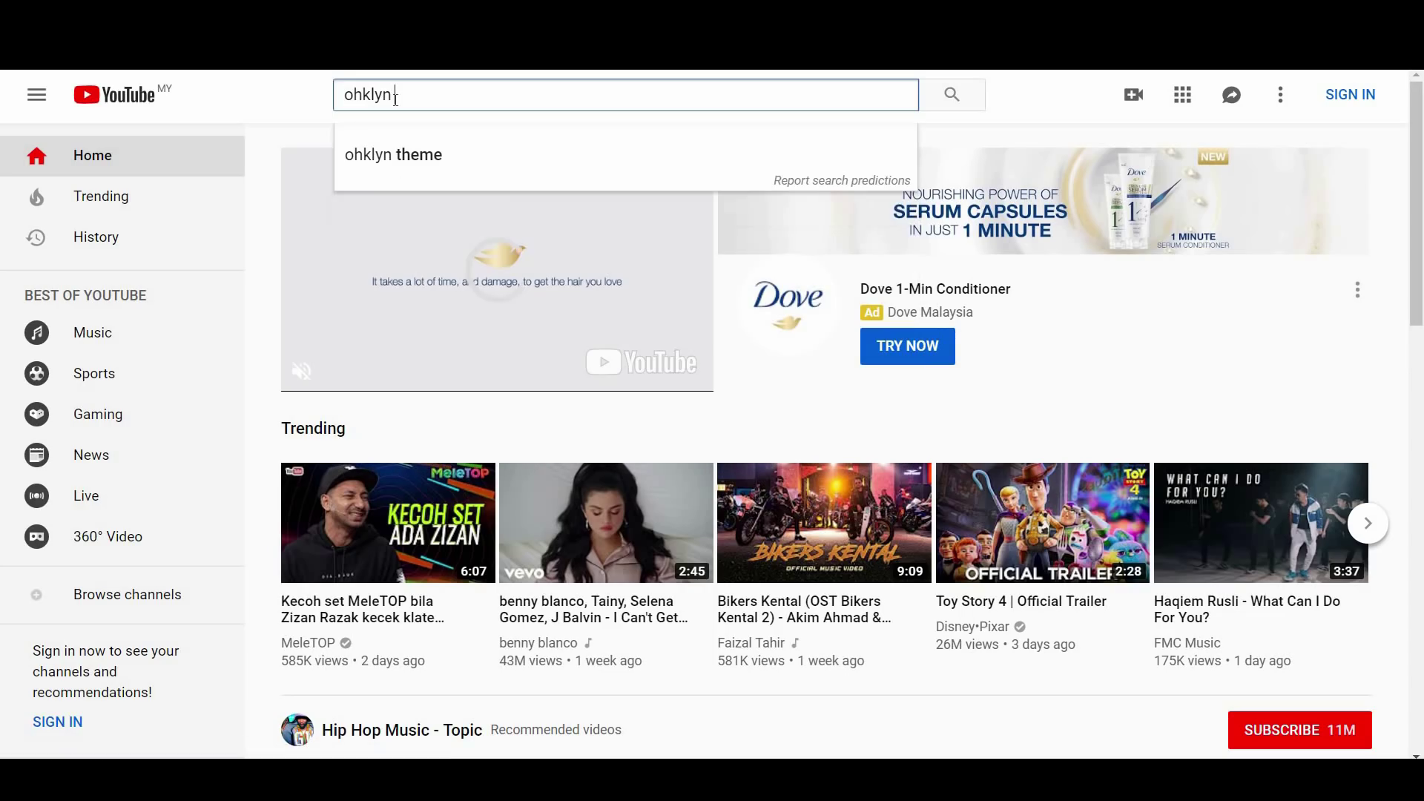
pyautogui.write(' wordpress')
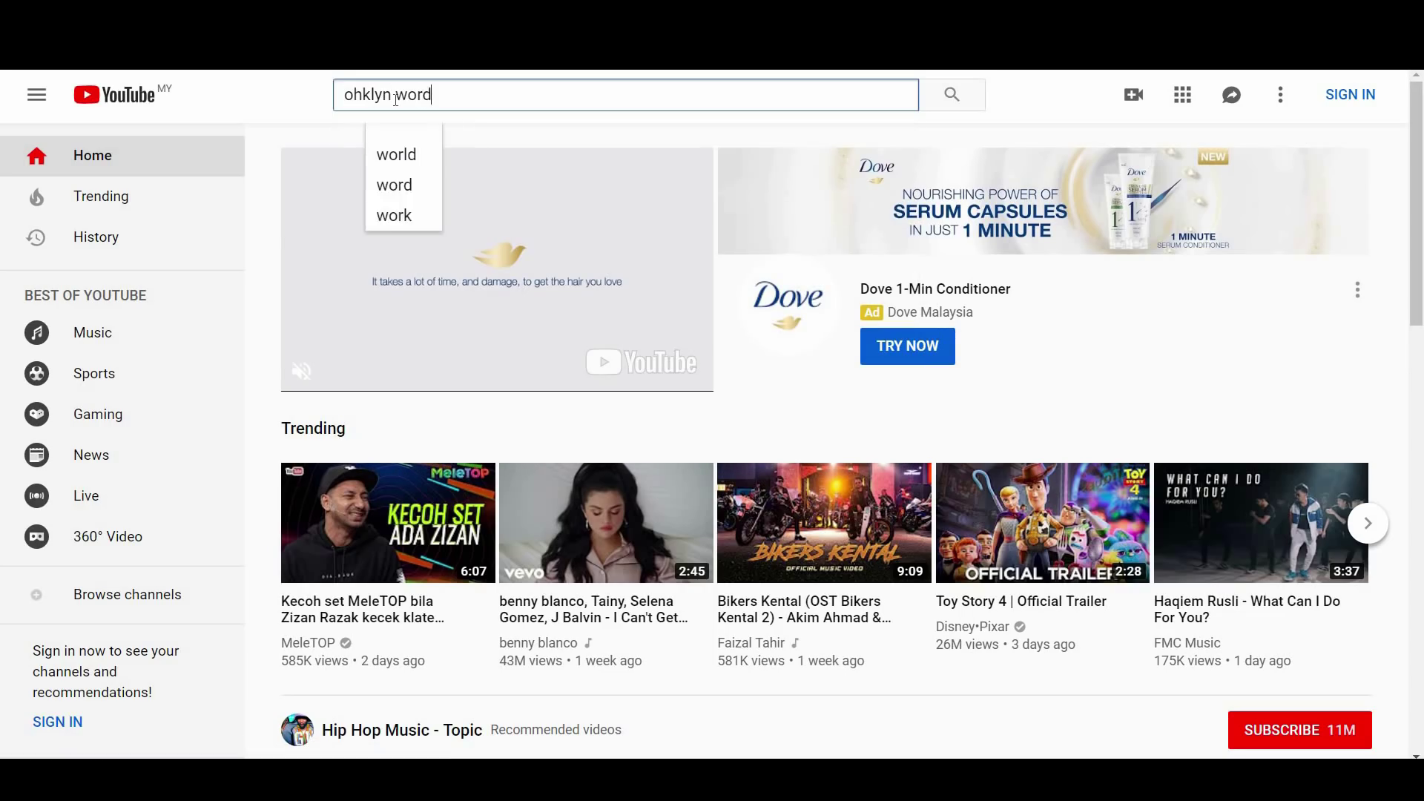
pyautogui.press('Return')
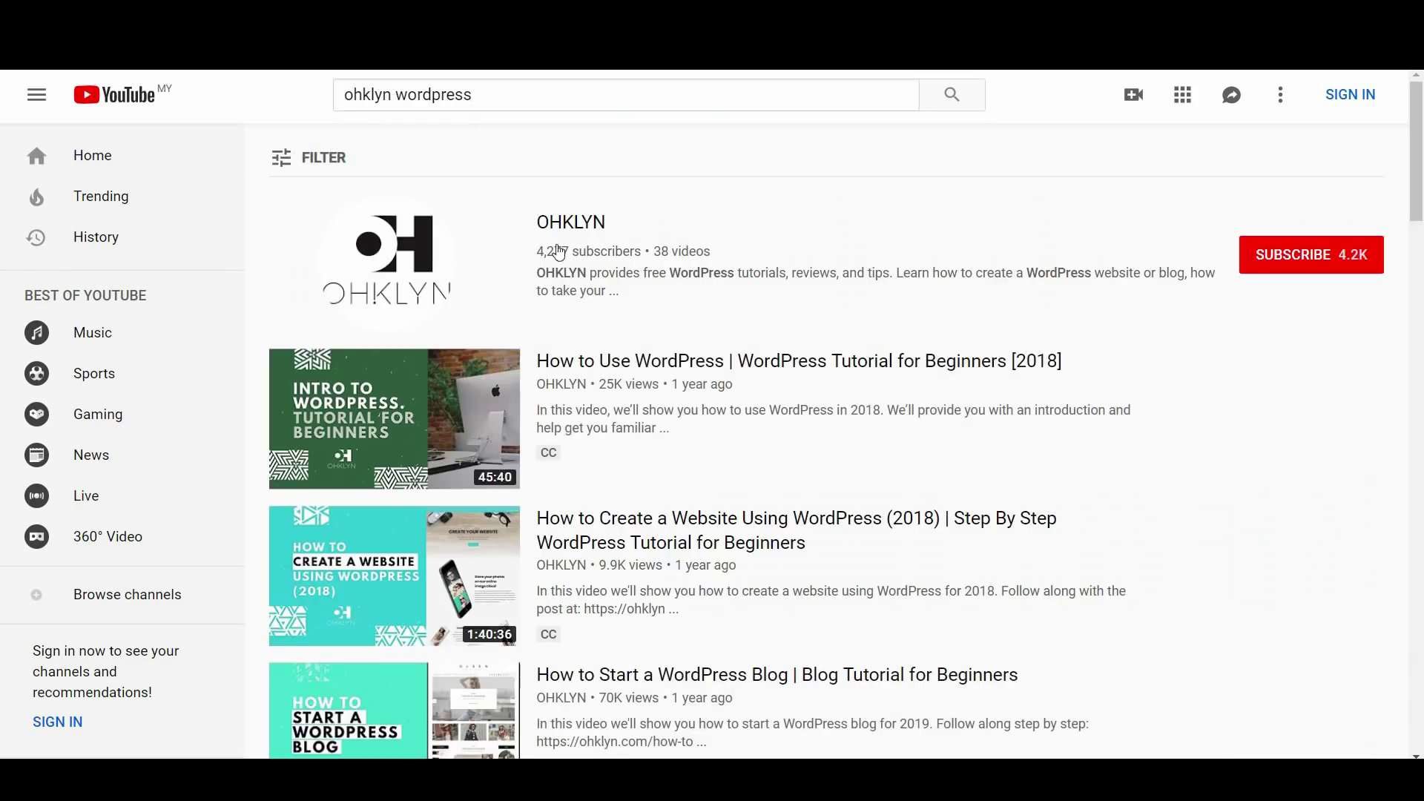
pyautogui.click(437, 425)
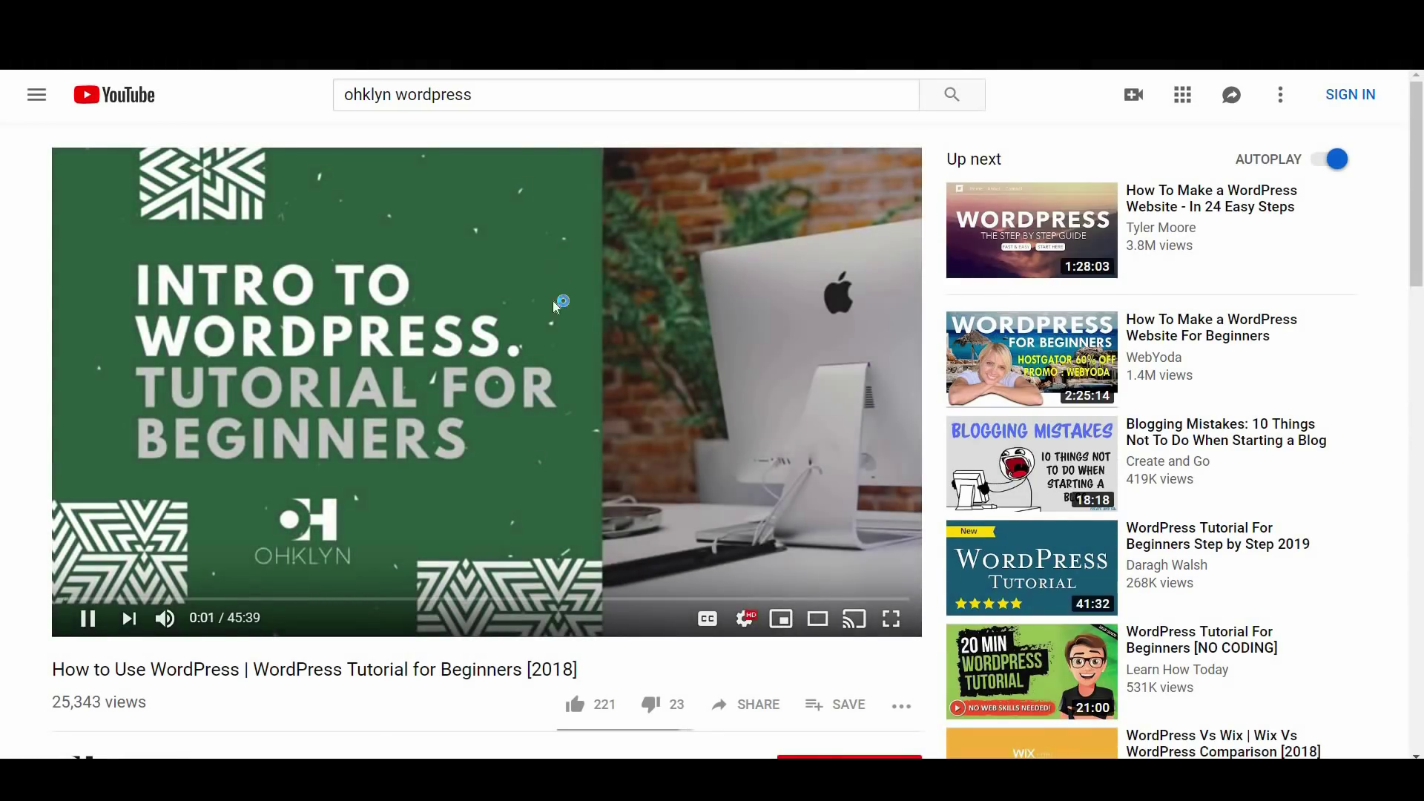
pyautogui.click(554, 323)
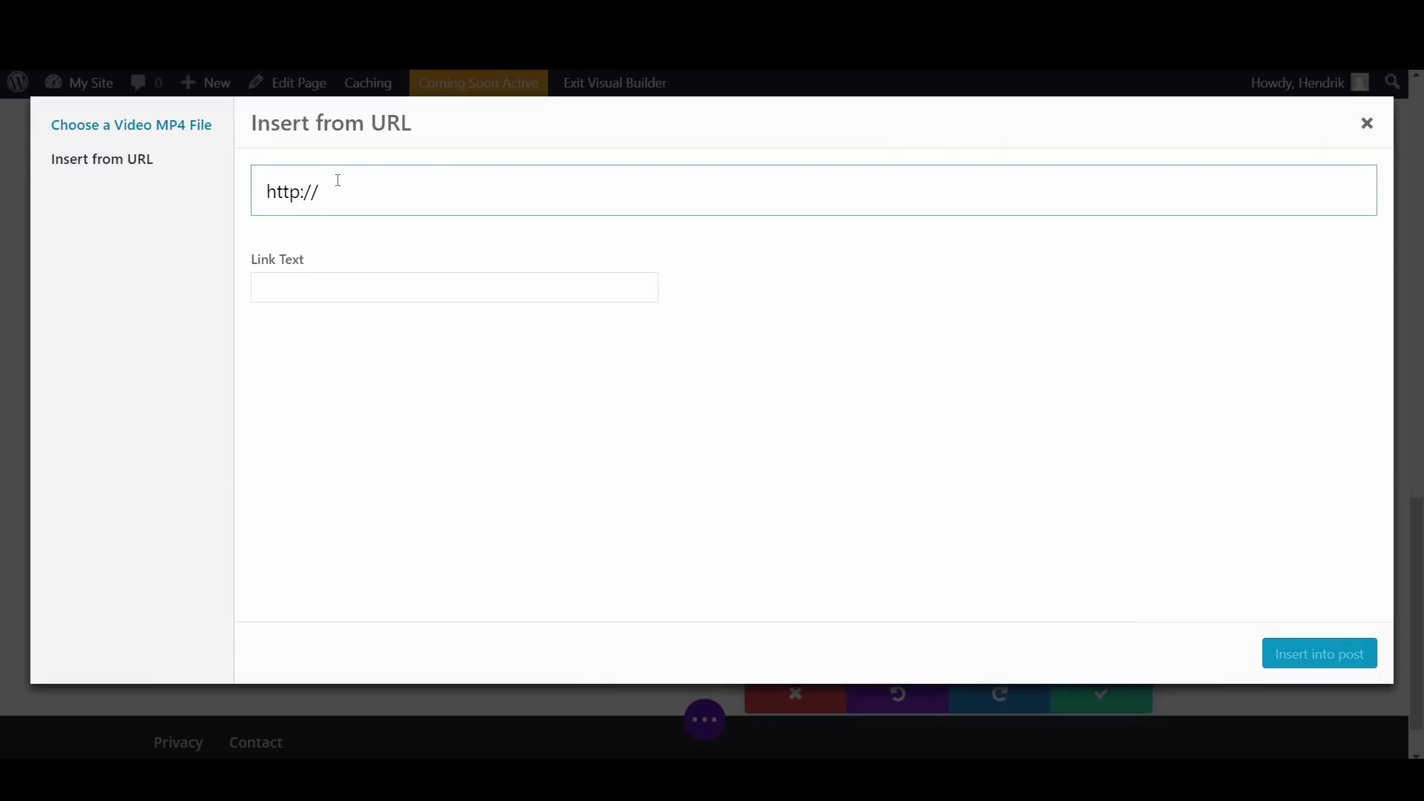
pyautogui.moveTo(337, 180); pyautogui.dragTo(213, 188)
pyautogui.write('https://www.youtube.com/watch?v=G2UvmRWTFVo')
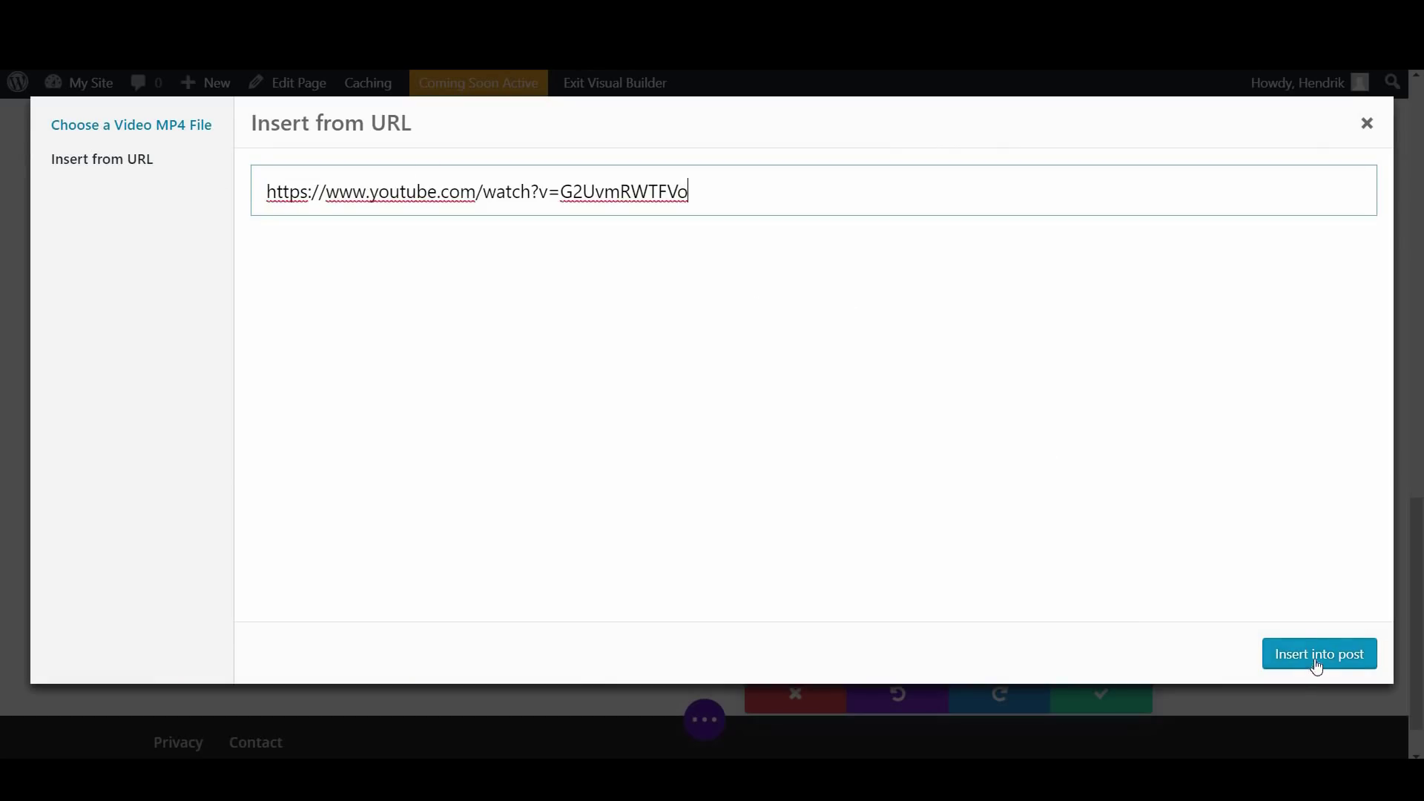
pyautogui.click(1316, 665)
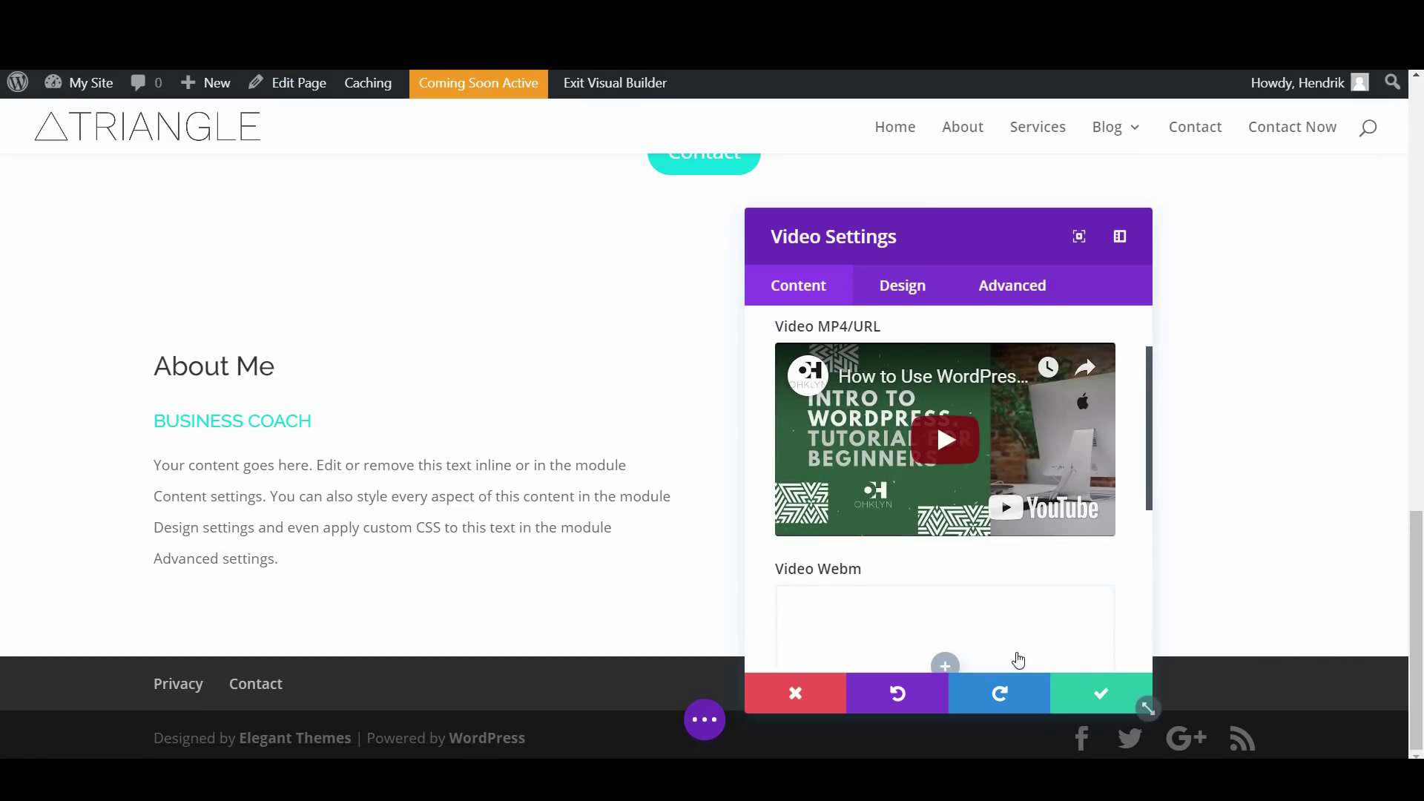
# Save the Video Settings and scroll back to see the OHKLYN tutorial embedded beside About Me
pyautogui.click(1092, 688)
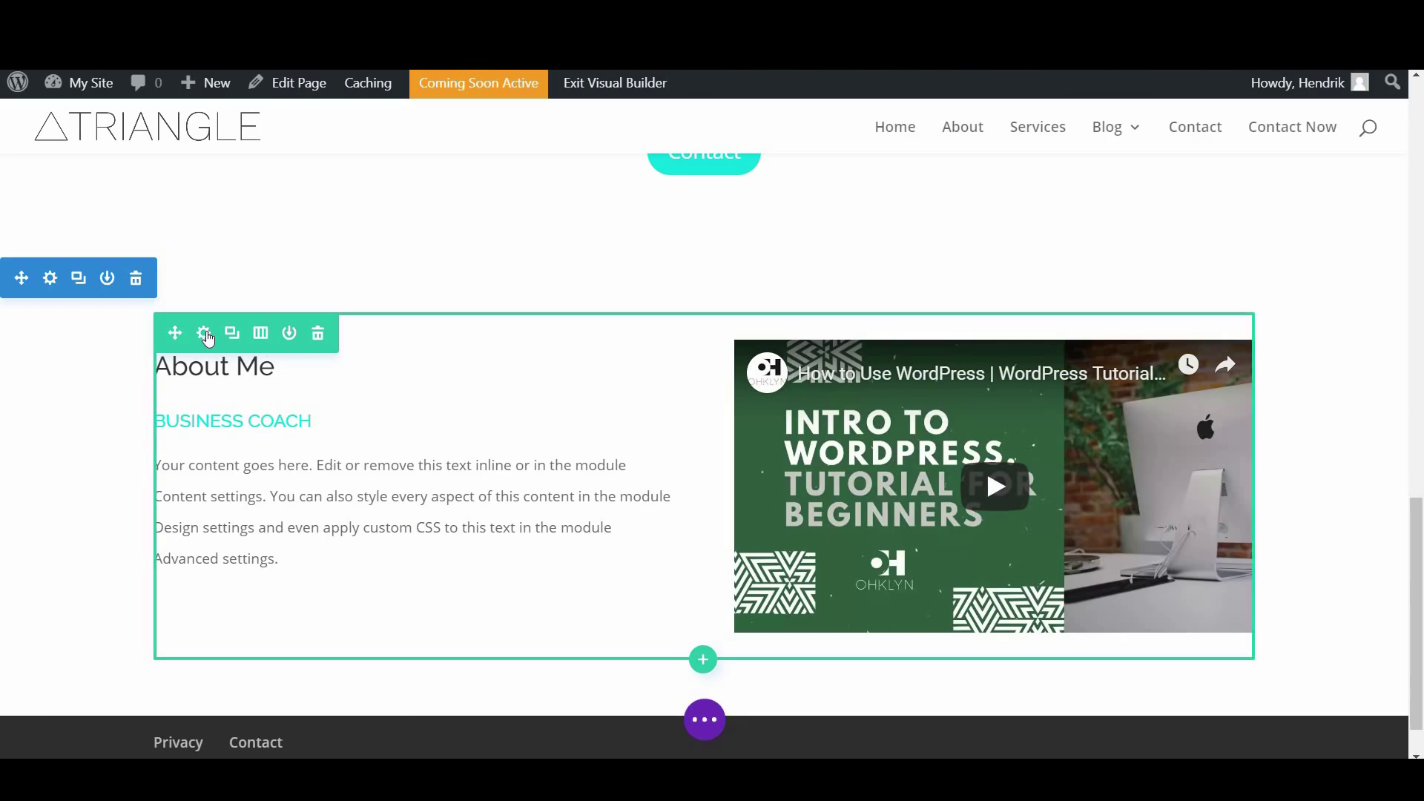
pyautogui.scroll(1, 718, 423)
pyautogui.scroll(15, 717, 421)
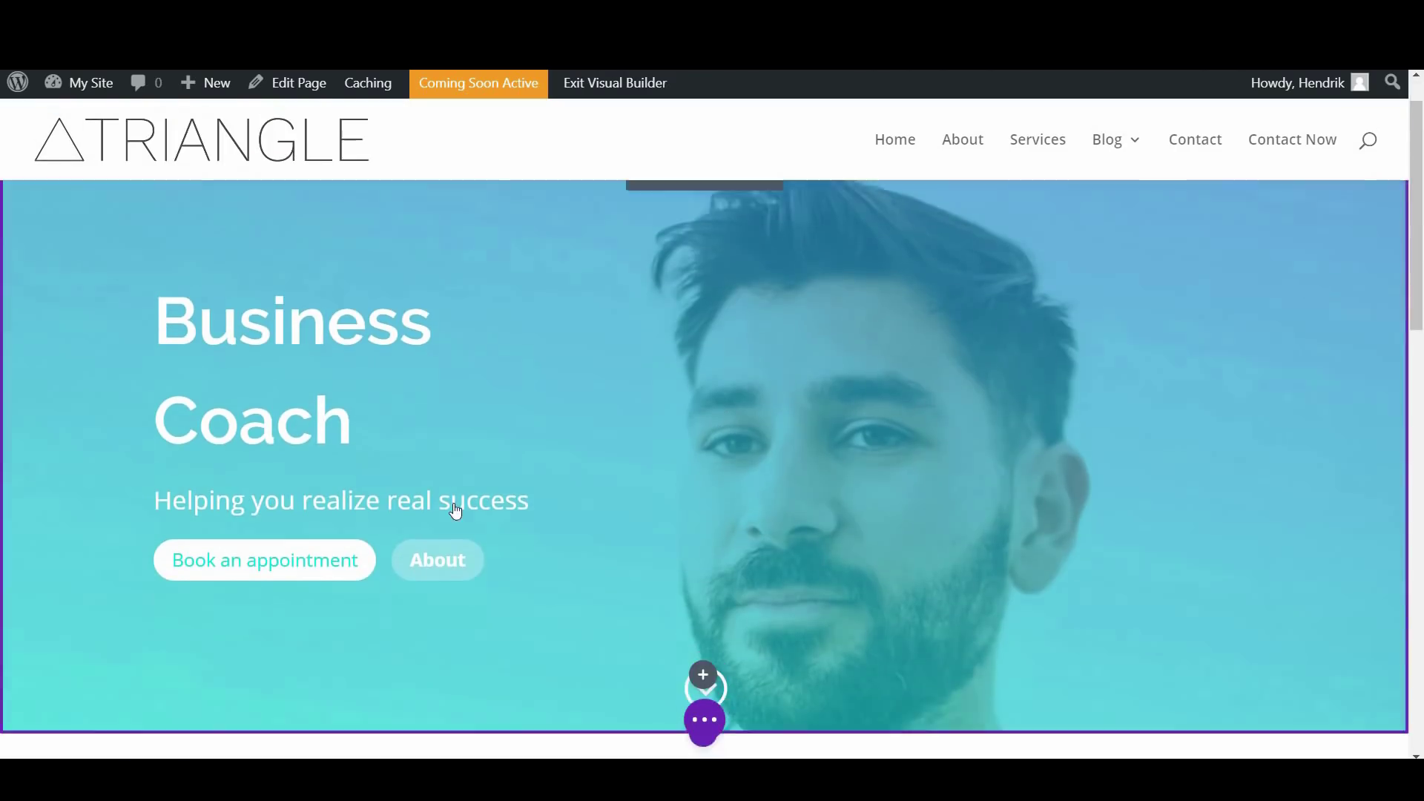
pyautogui.scroll(-10, 494, 517)
pyautogui.scroll(-6, 547, 527)
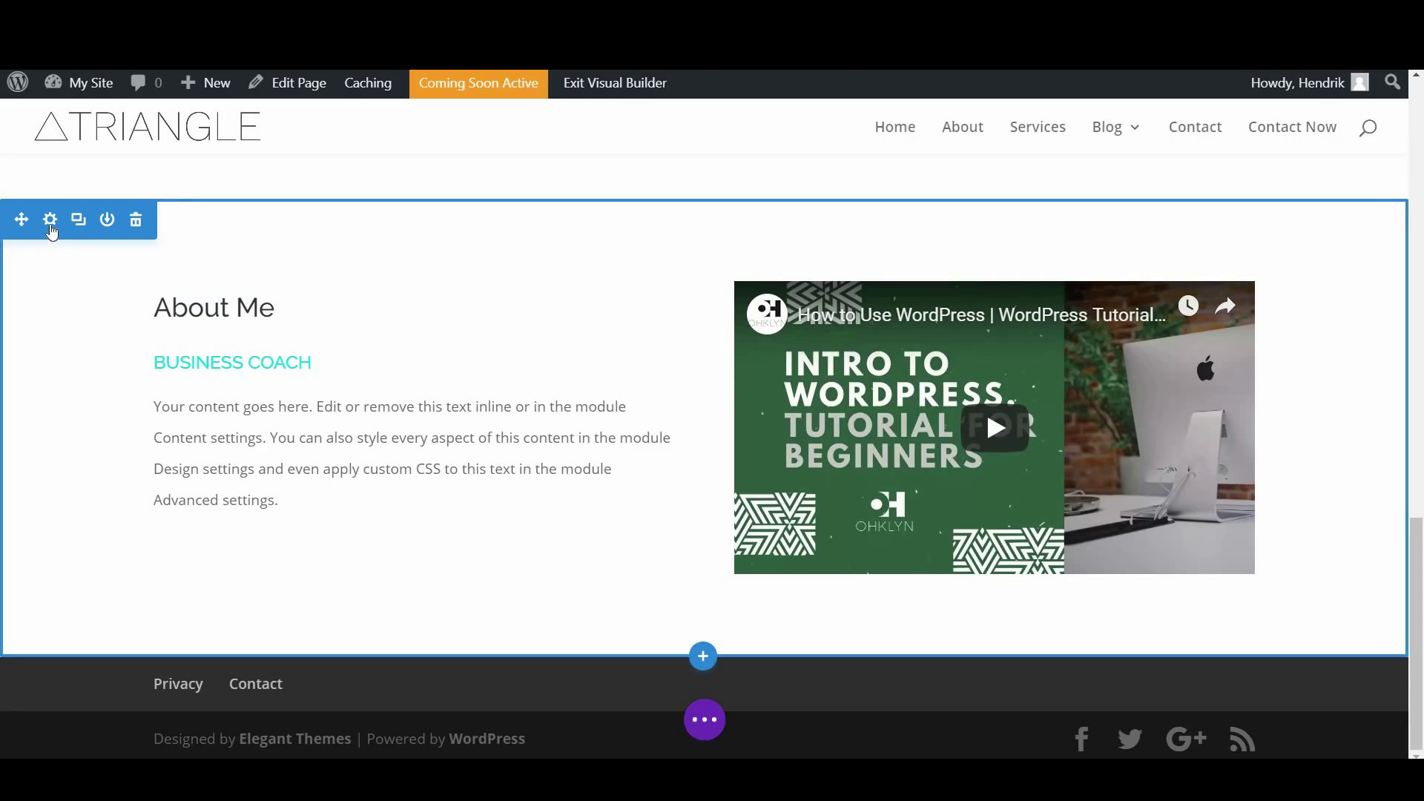
# Enter 'about-me' as the About Me section's CSS ID under Advanced > CSS ID & Classes and save
pyautogui.click(51, 220)
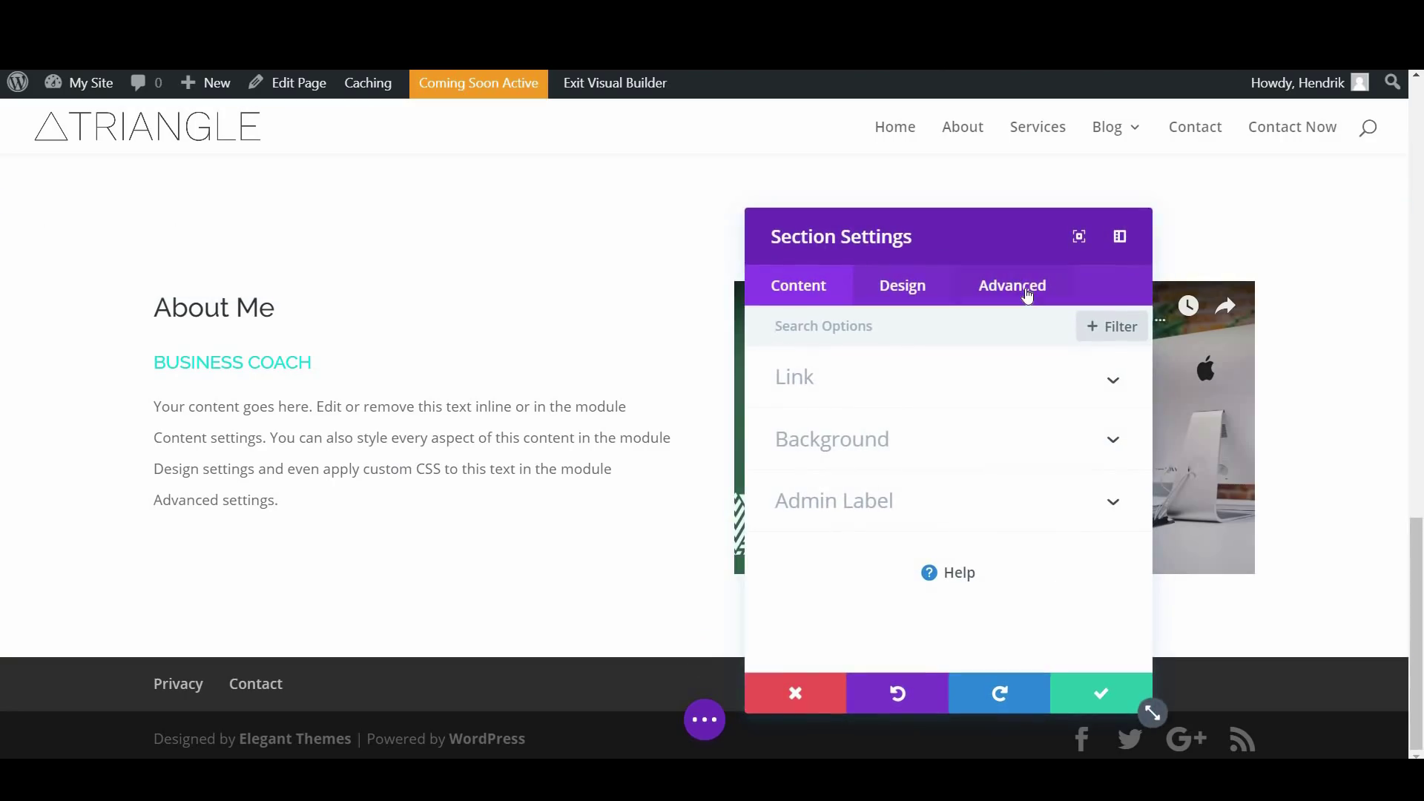
pyautogui.click(1027, 296)
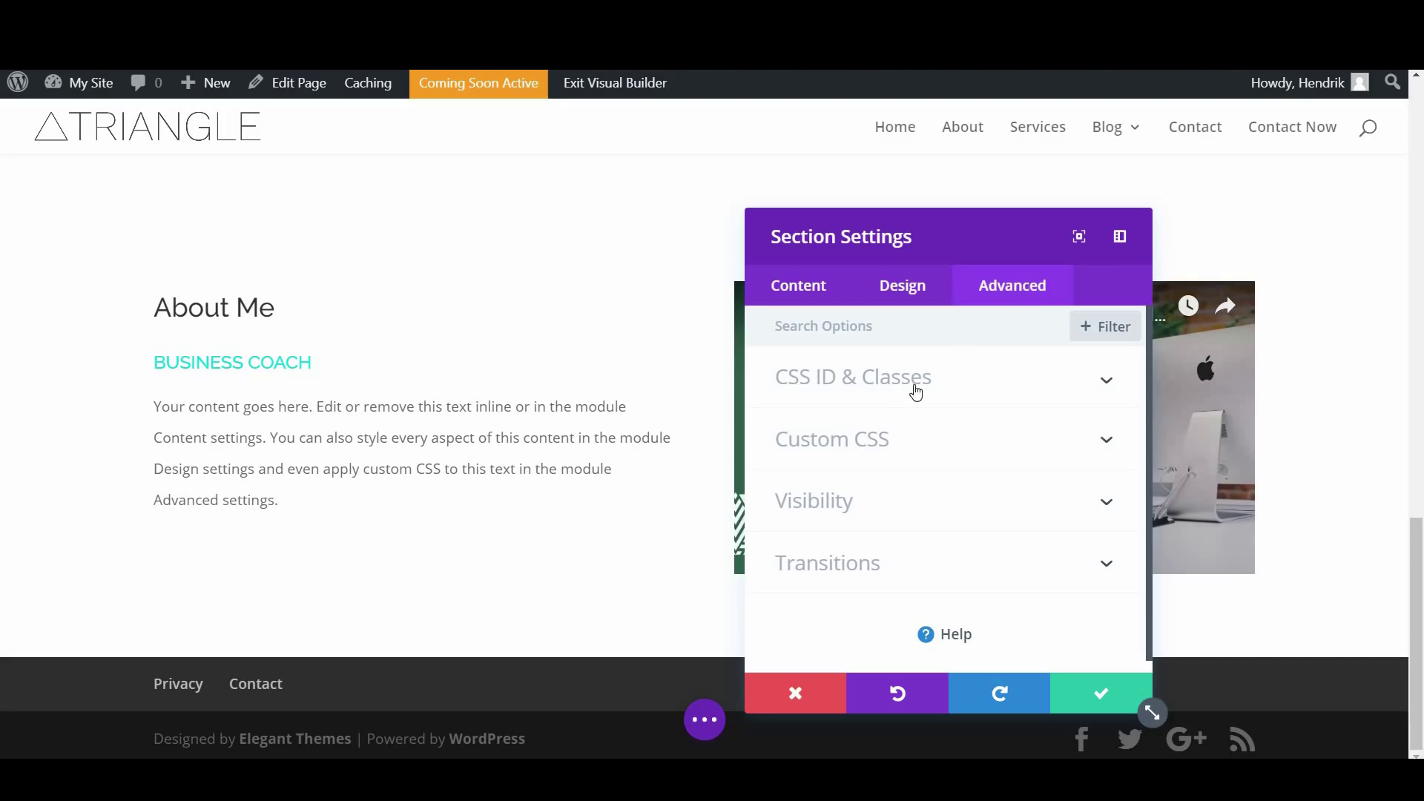
pyautogui.click(898, 387)
pyautogui.scroll(-2, 831, 366)
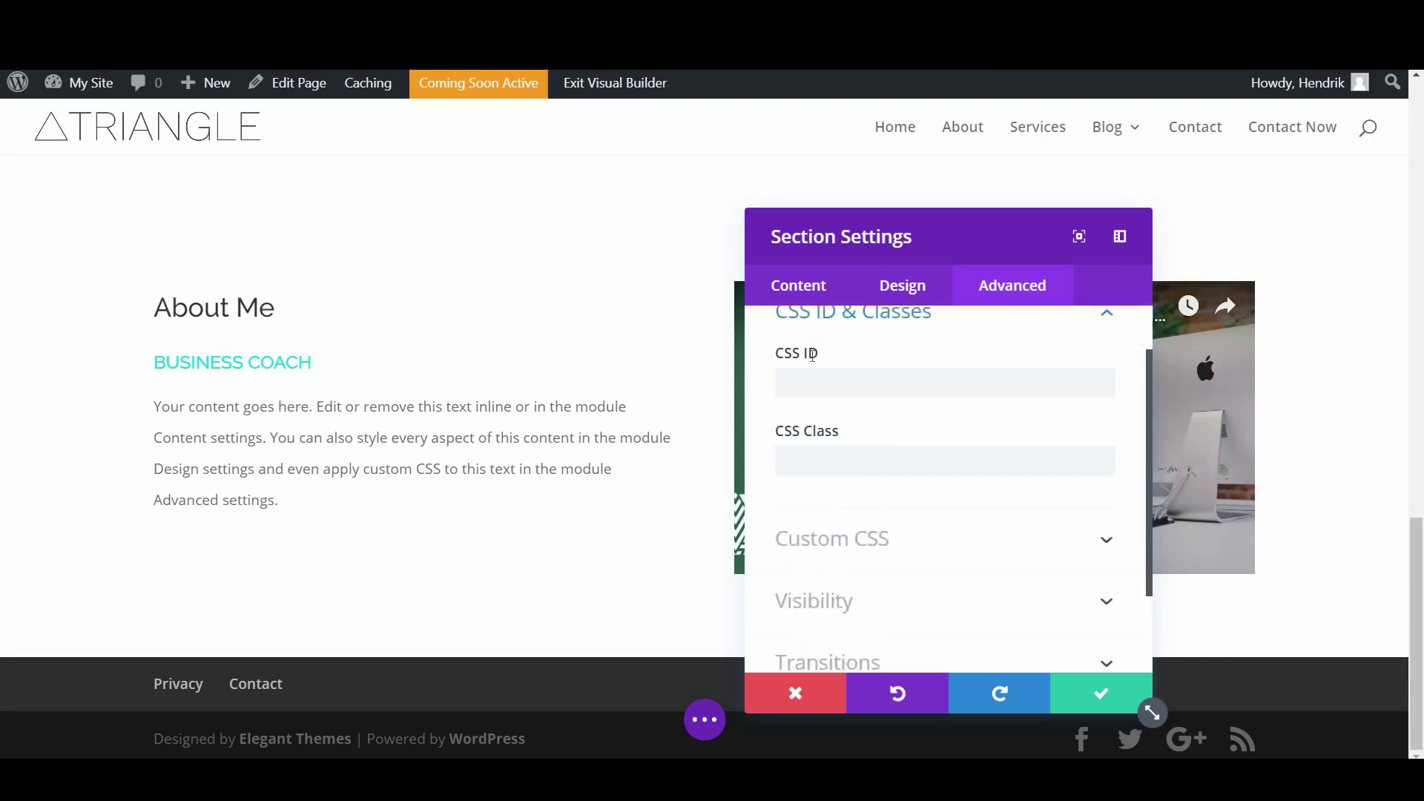
pyautogui.click(800, 355)
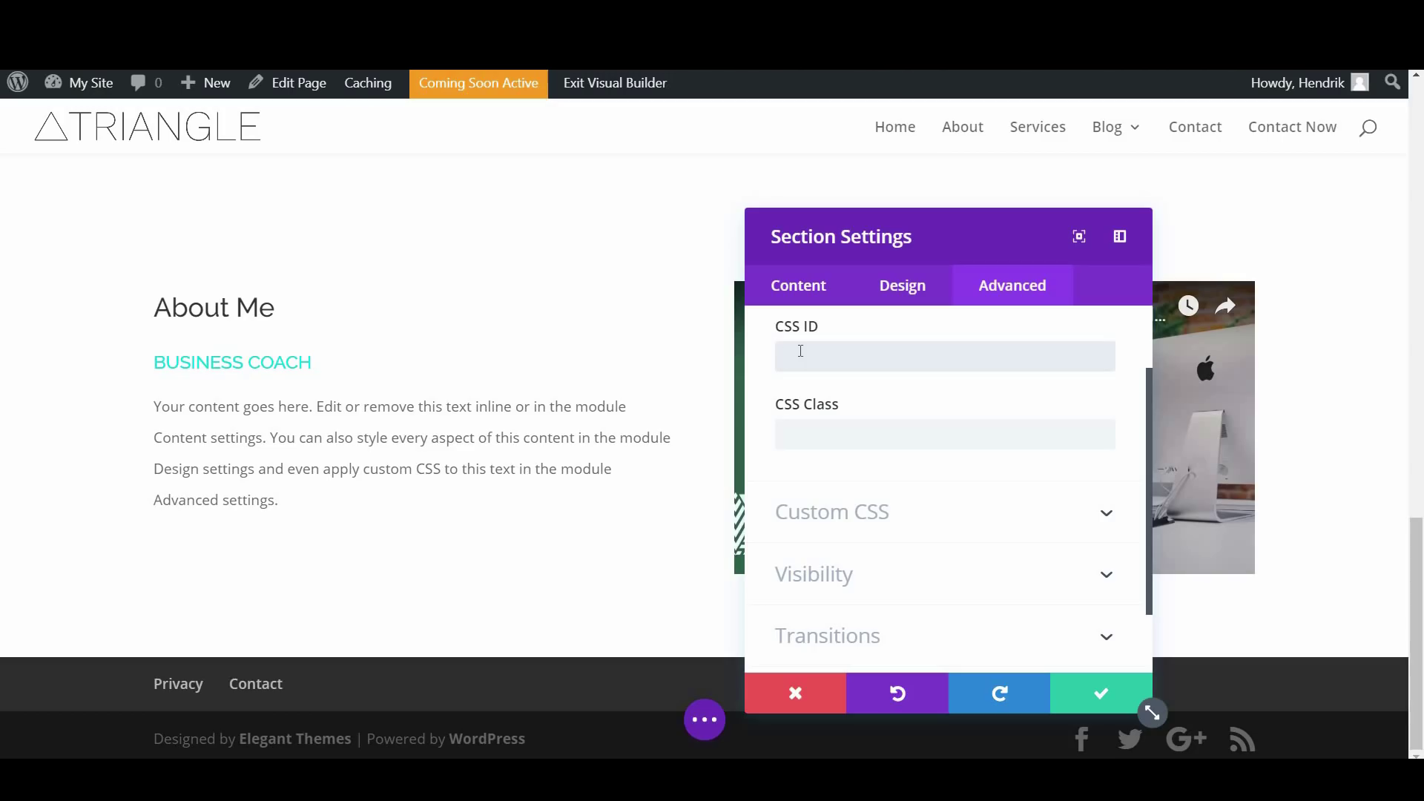
pyautogui.write('about-me')
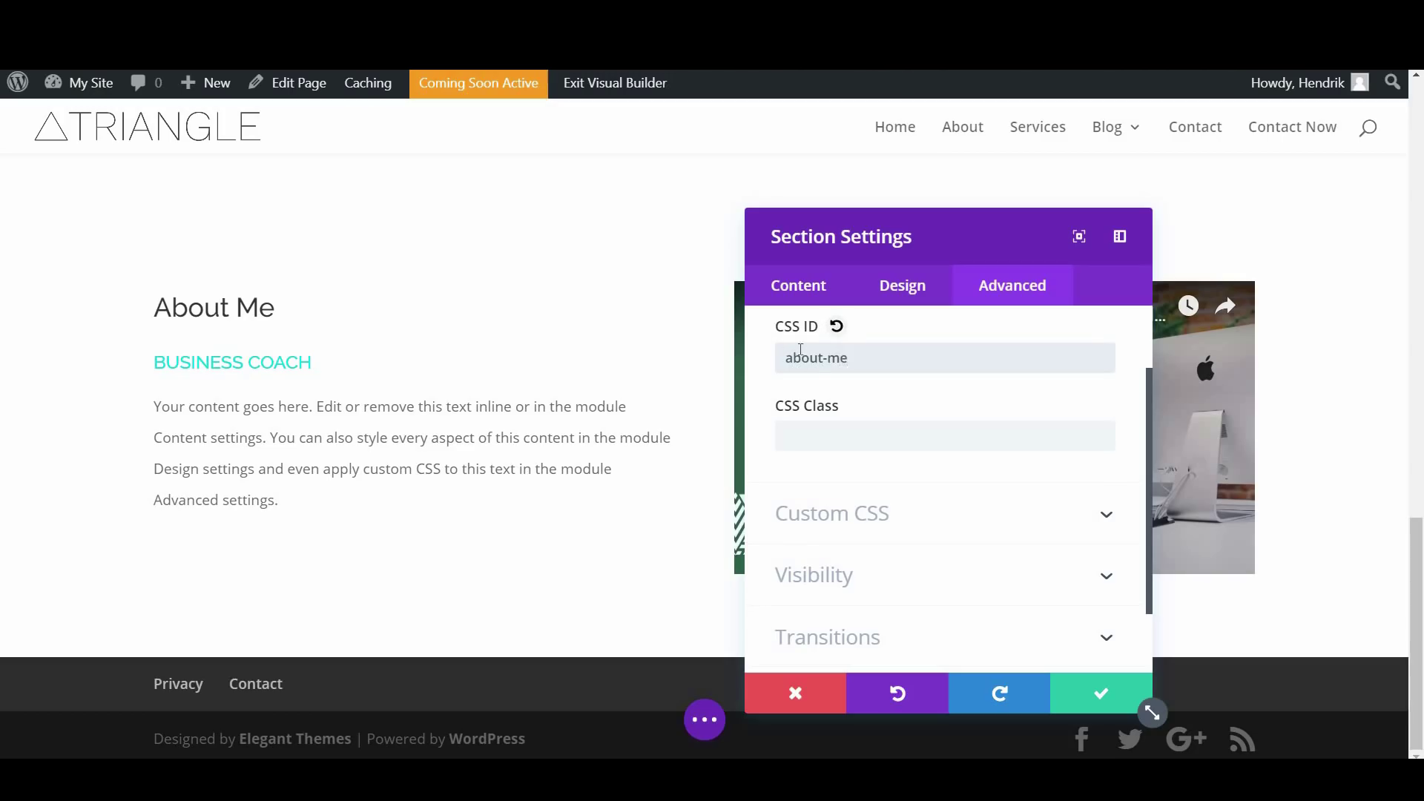
pyautogui.click(1101, 702)
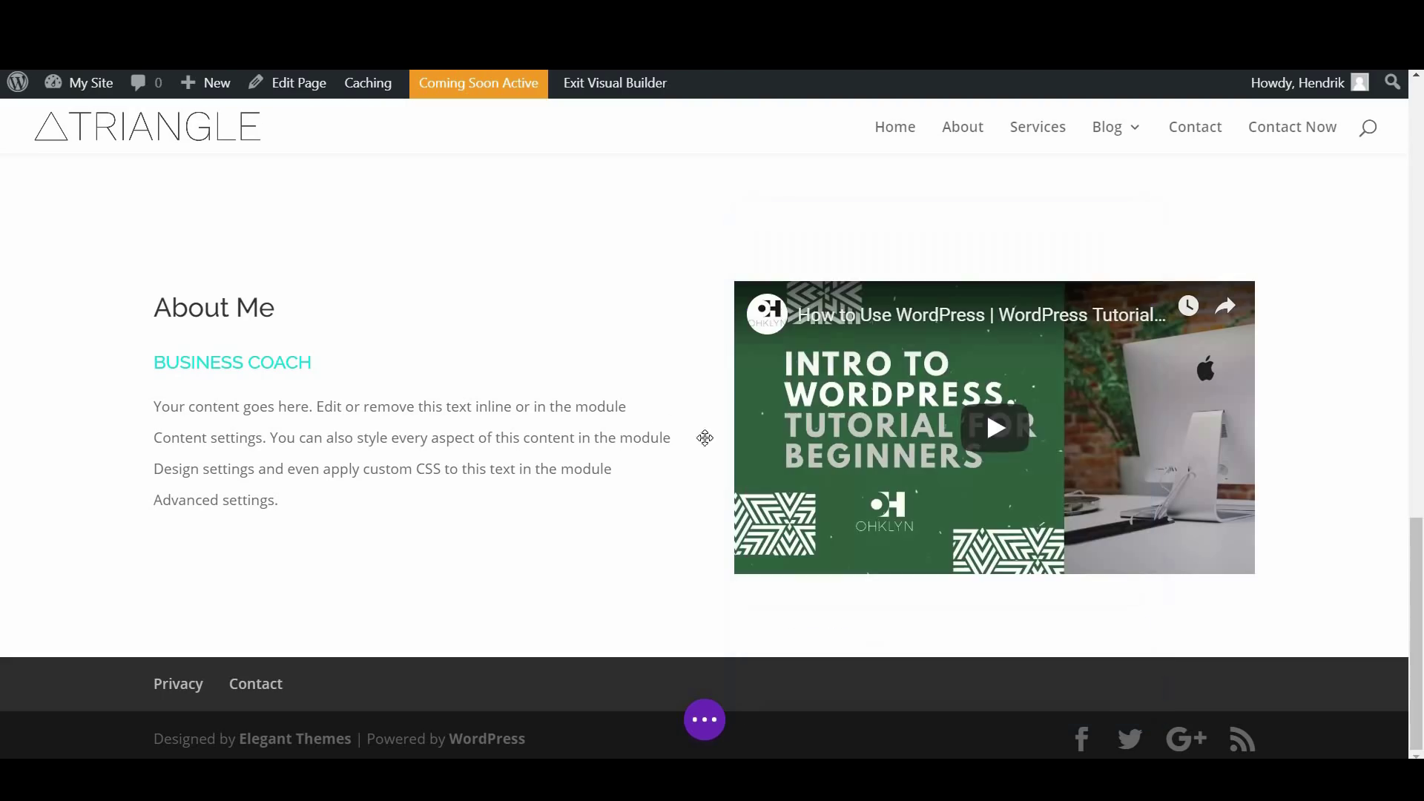
pyautogui.scroll(10, 642, 419)
pyautogui.scroll(5, 642, 419)
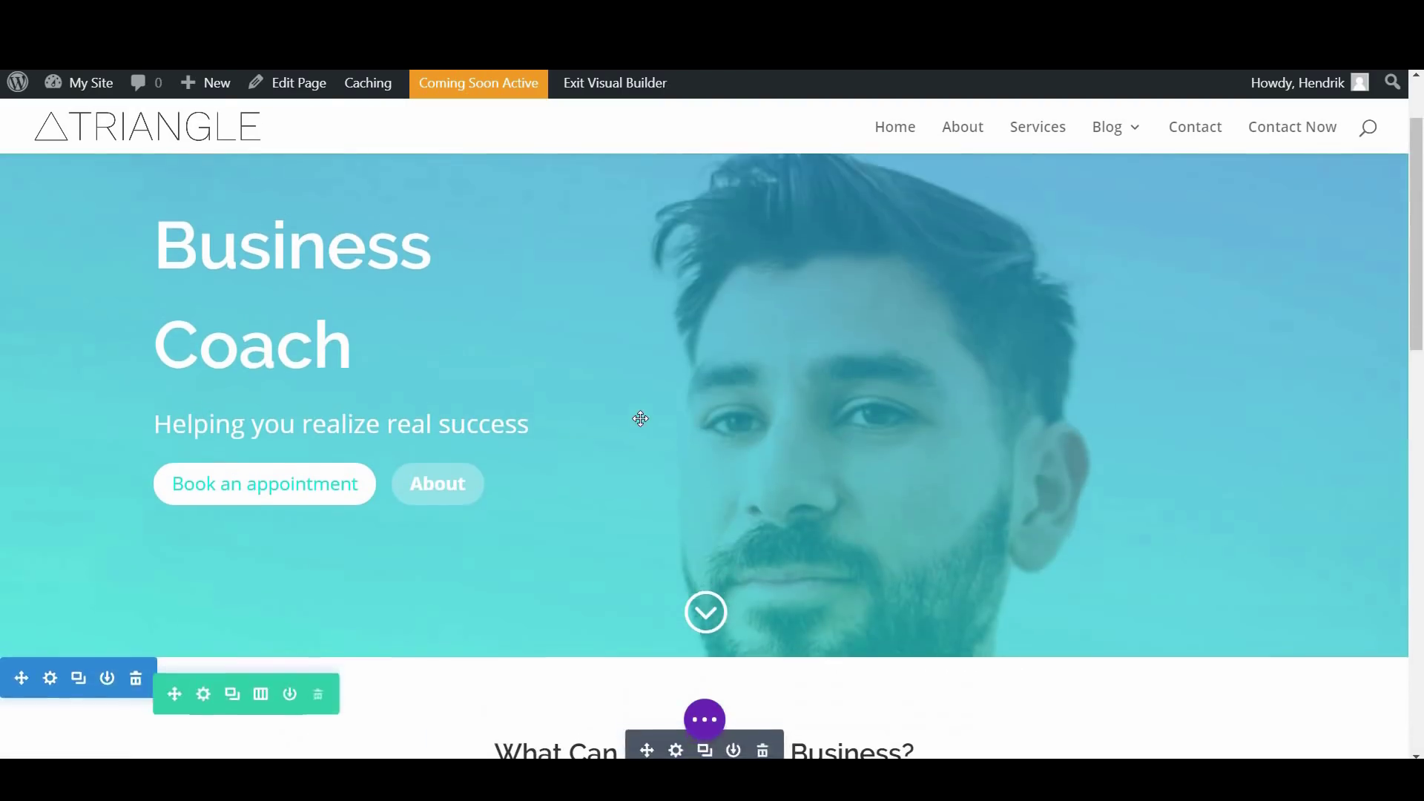
# Set the Fullwidth Header's Button #2 Link URL to '#about-me' and save the header settings
pyautogui.click(430, 490)
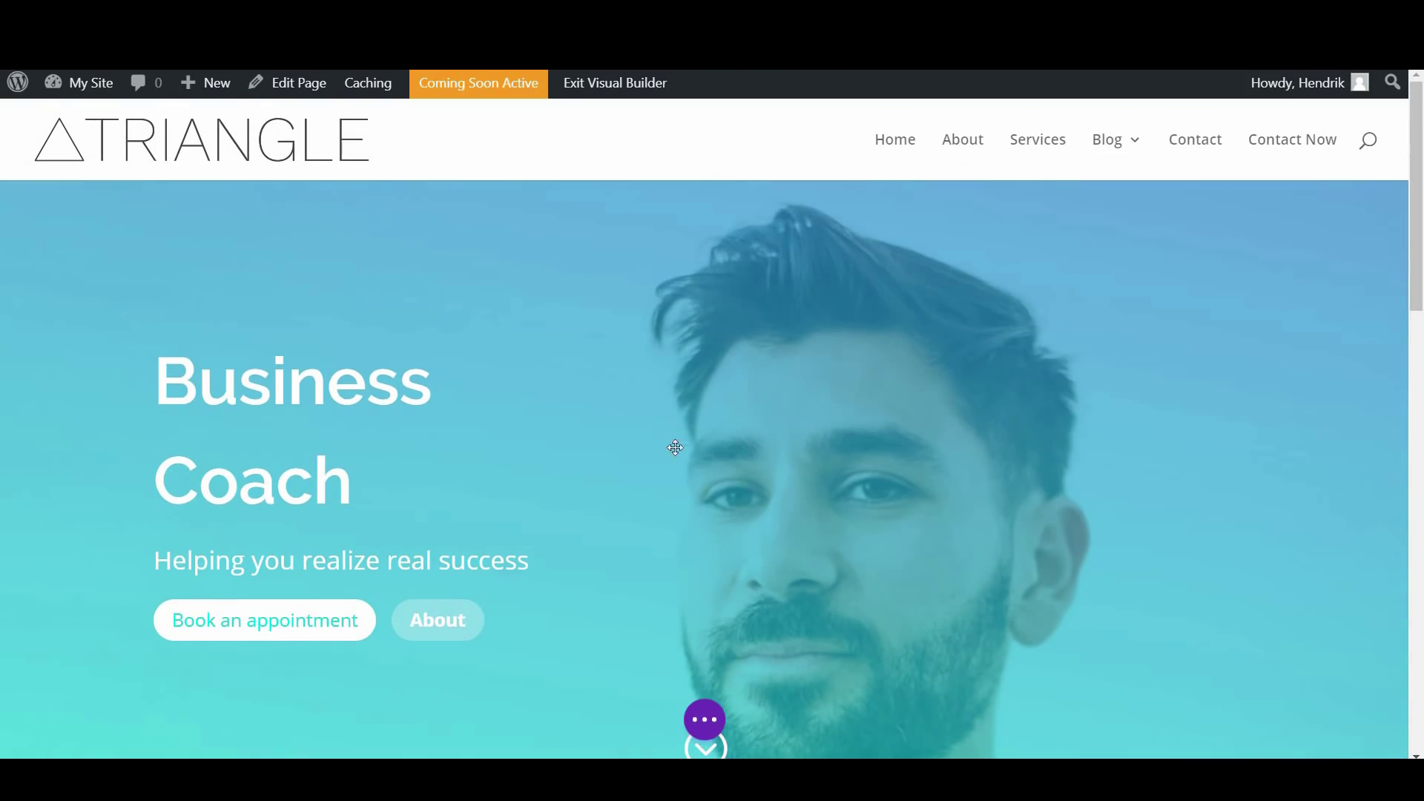
pyautogui.moveTo(692, 266)
pyautogui.click(677, 231)
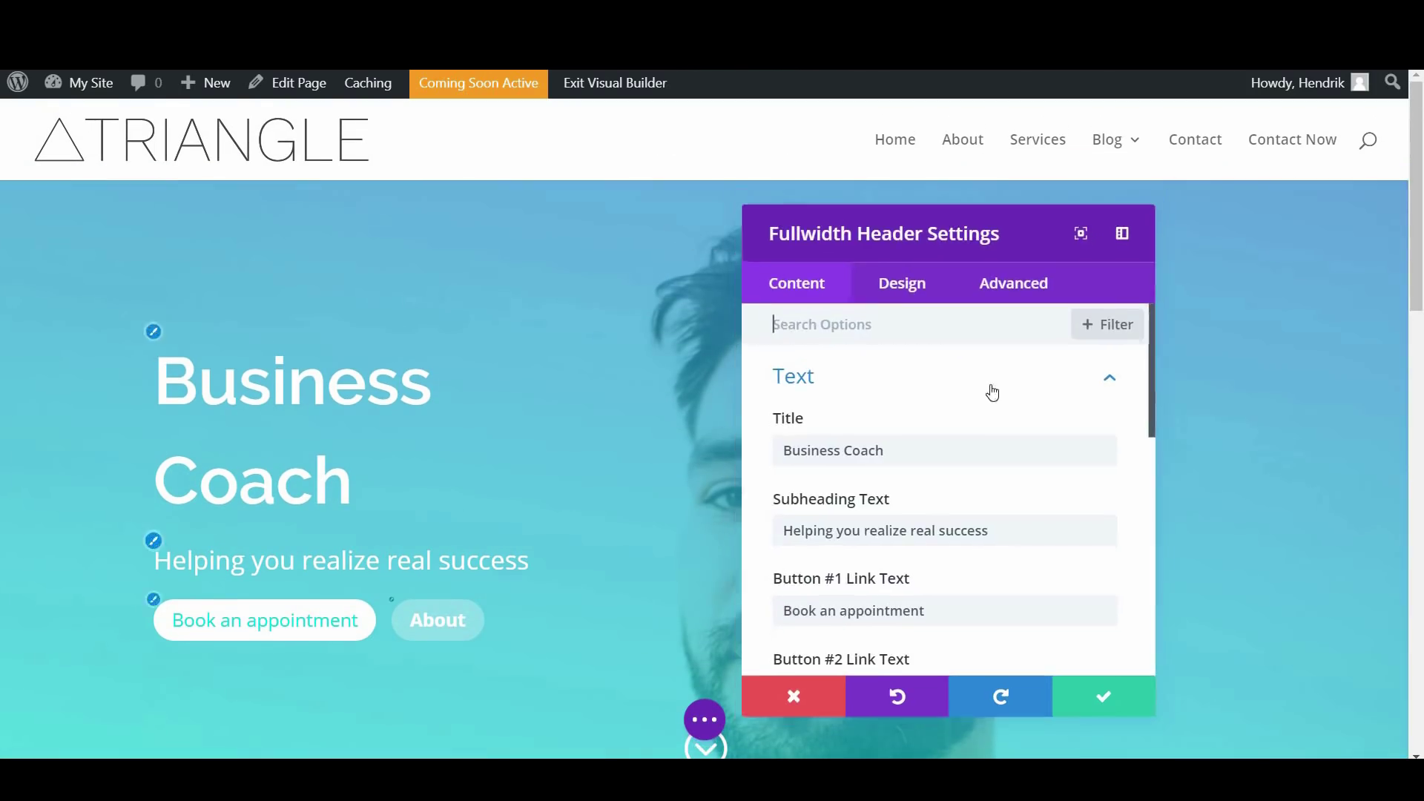
pyautogui.scroll(-3, 964, 445)
pyautogui.scroll(-5, 926, 461)
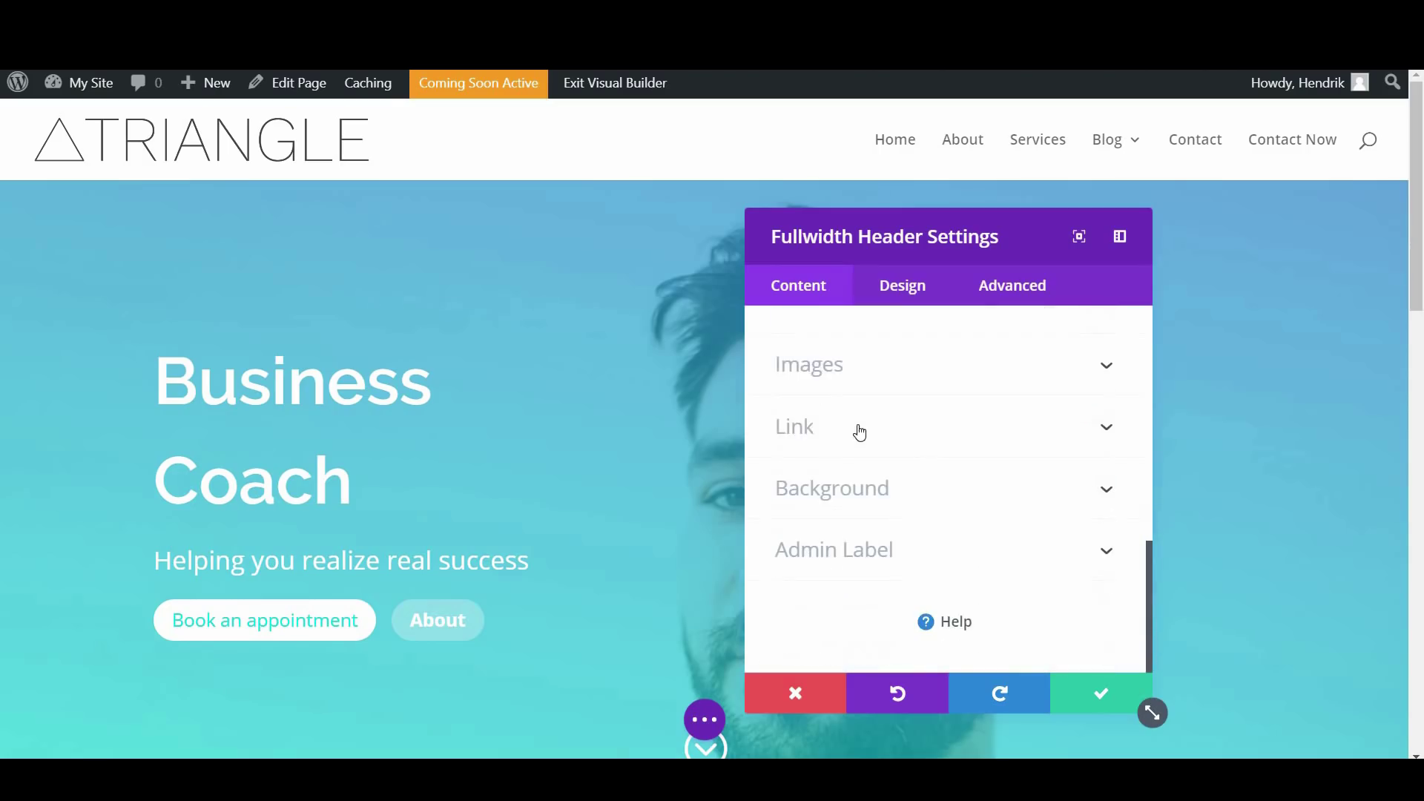
pyautogui.click(860, 432)
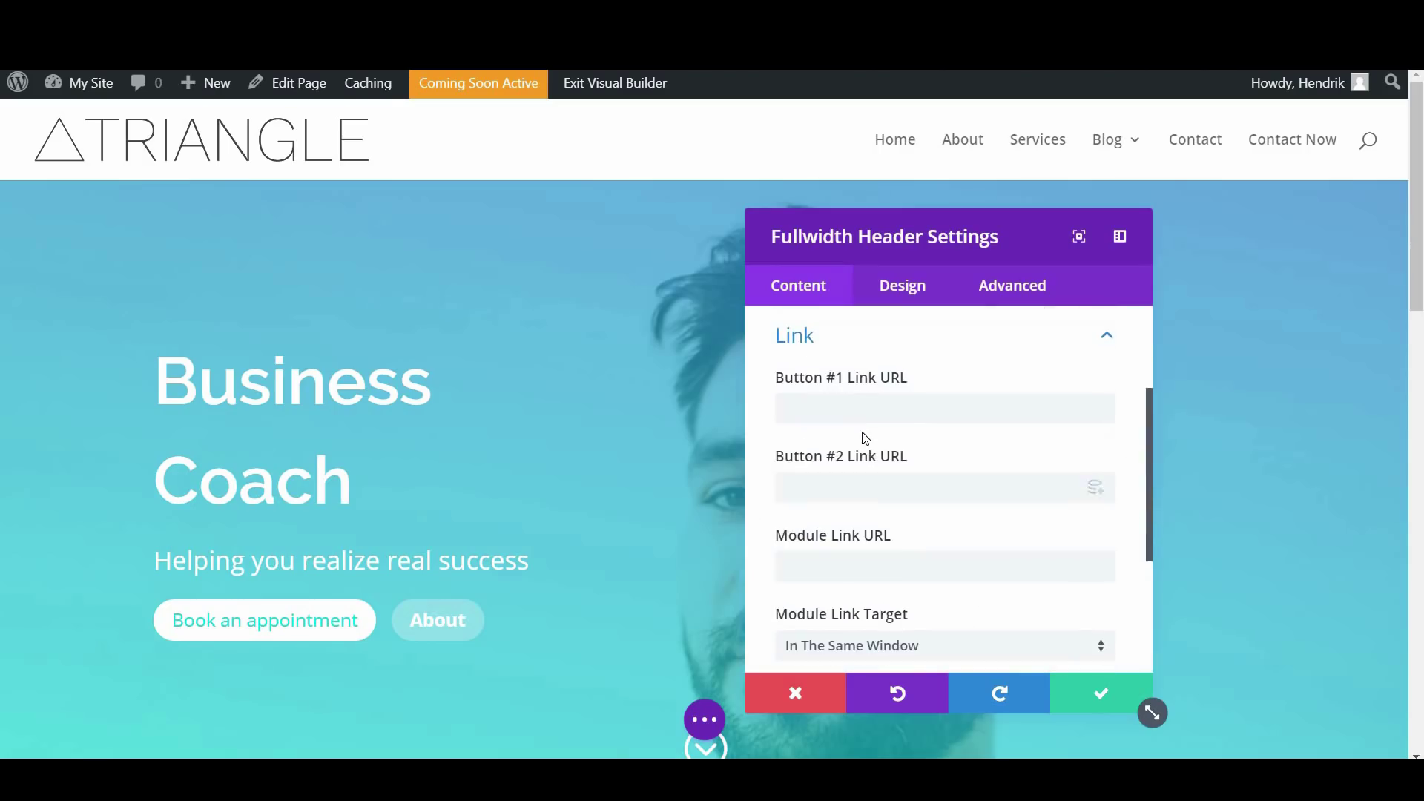
pyautogui.click(888, 474)
pyautogui.write('#about-')
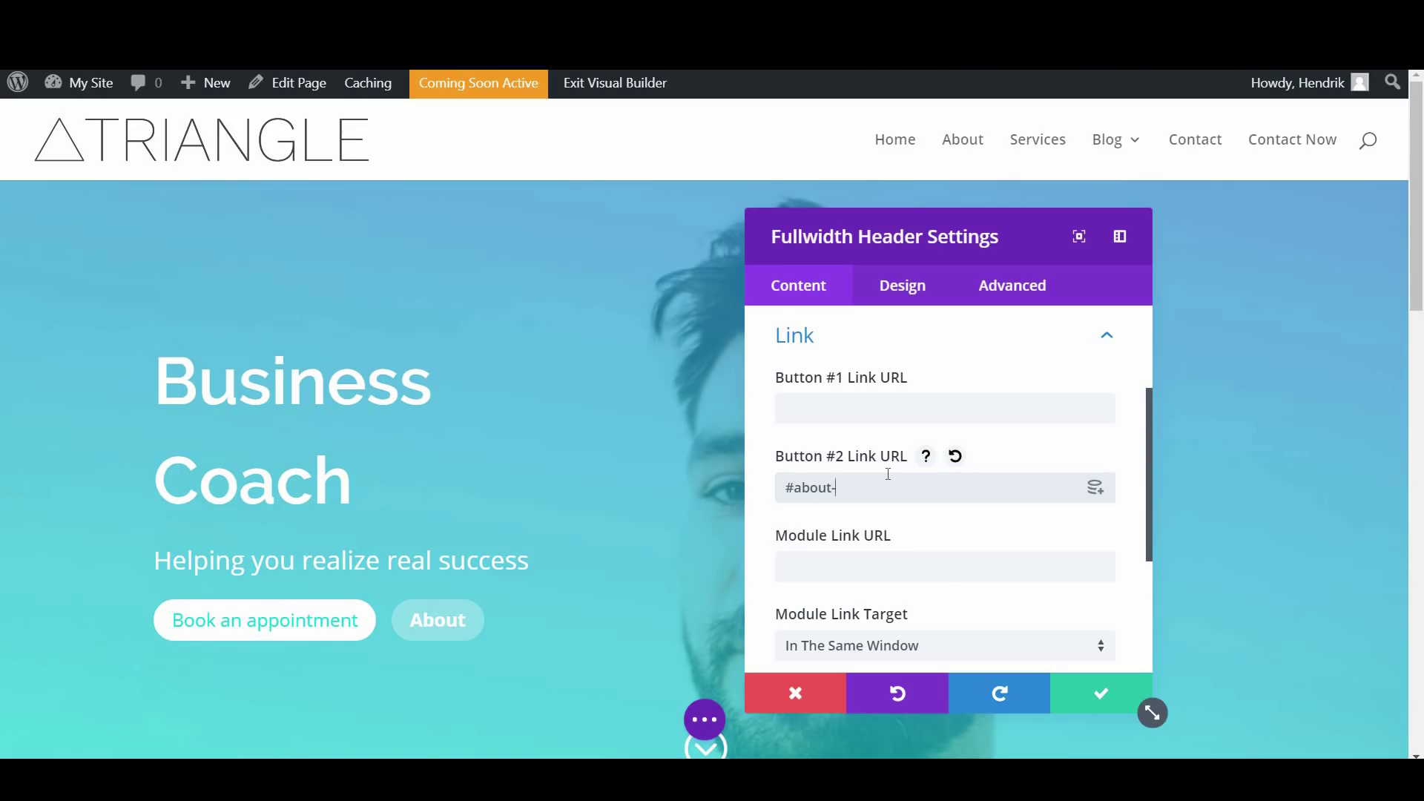
pyautogui.click(1100, 694)
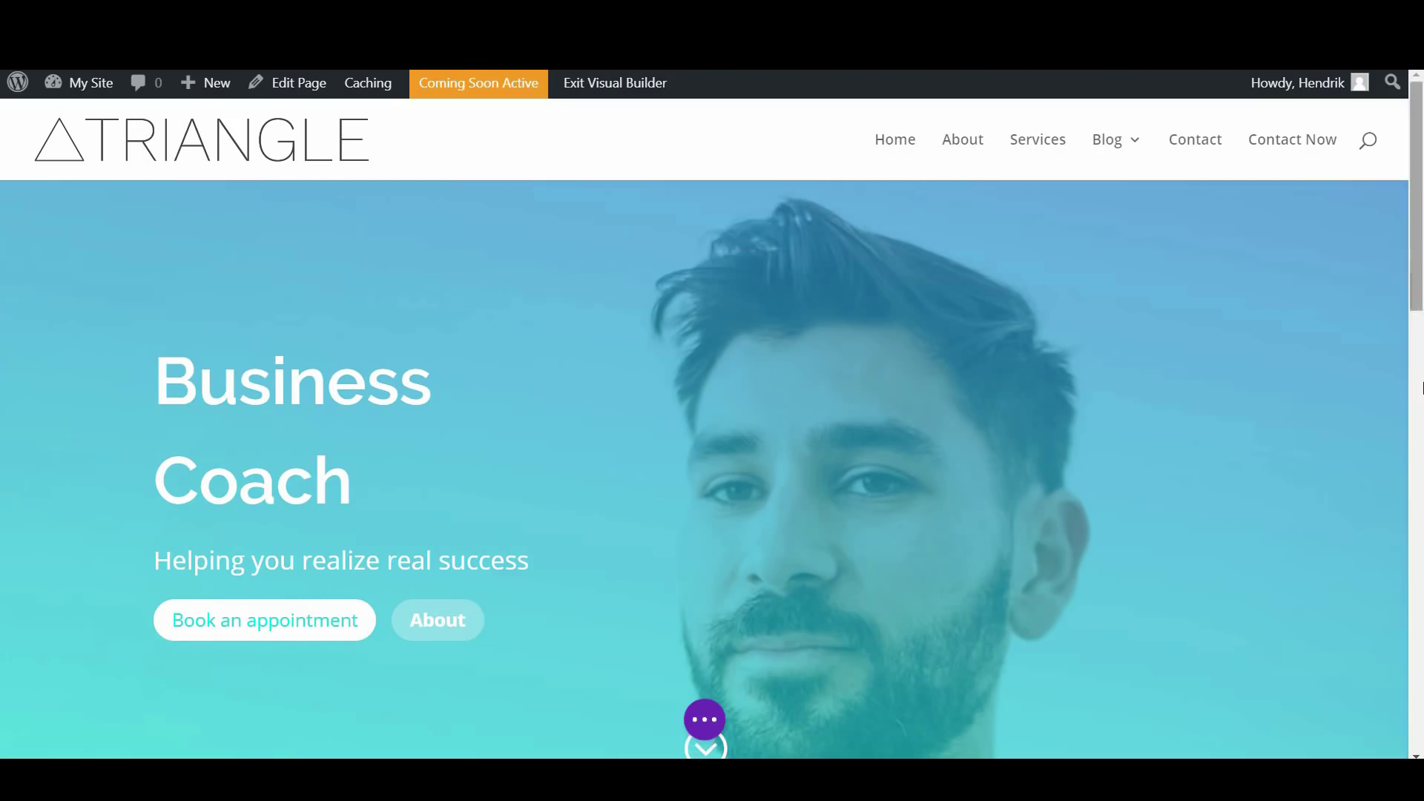
pyautogui.scroll(-15, 1261, 445)
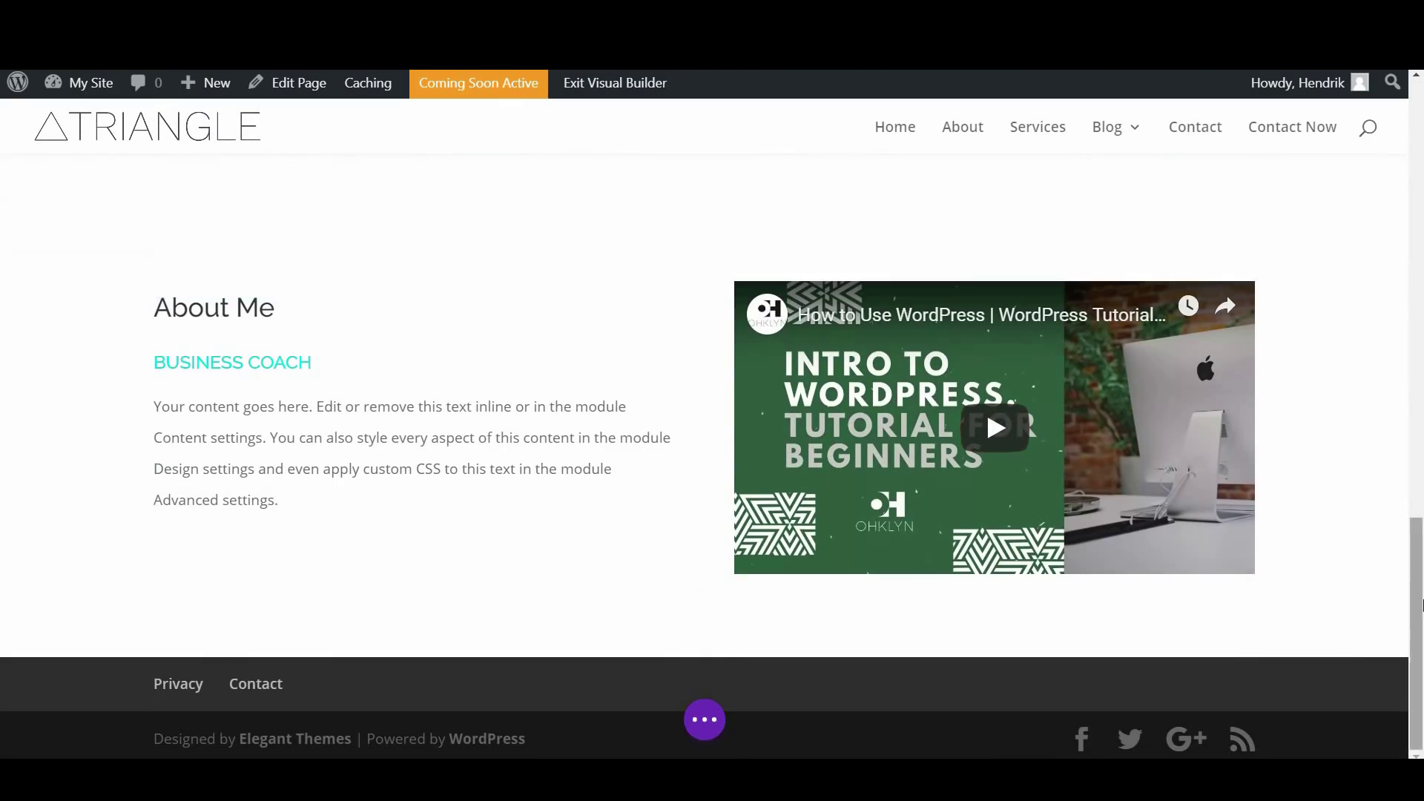
pyautogui.moveTo(1418, 551); pyautogui.dragTo(1420, 108)
pyautogui.click(1420, 523)
pyautogui.moveTo(1420, 523); pyautogui.dragTo(1418, 186)
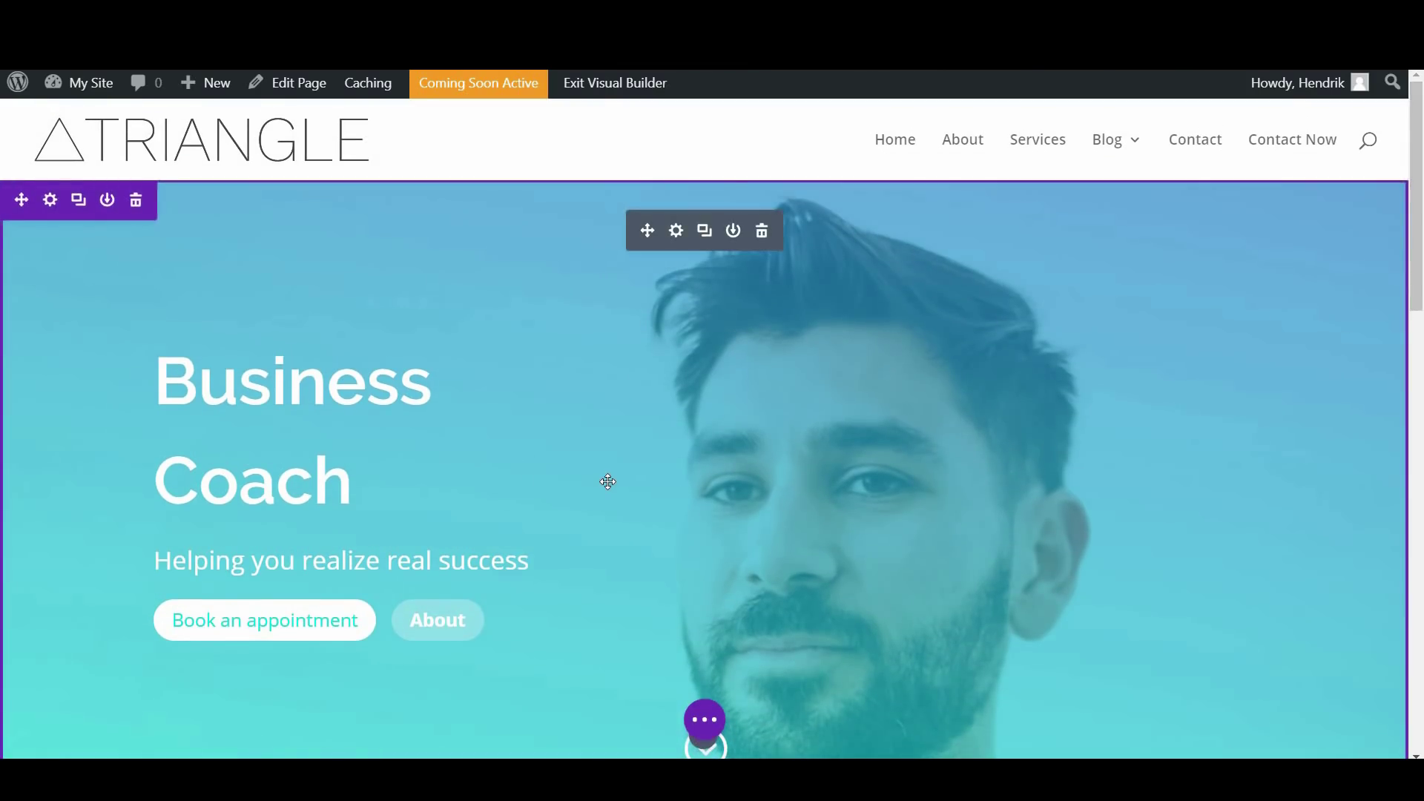
pyautogui.scroll(-2, 604, 483)
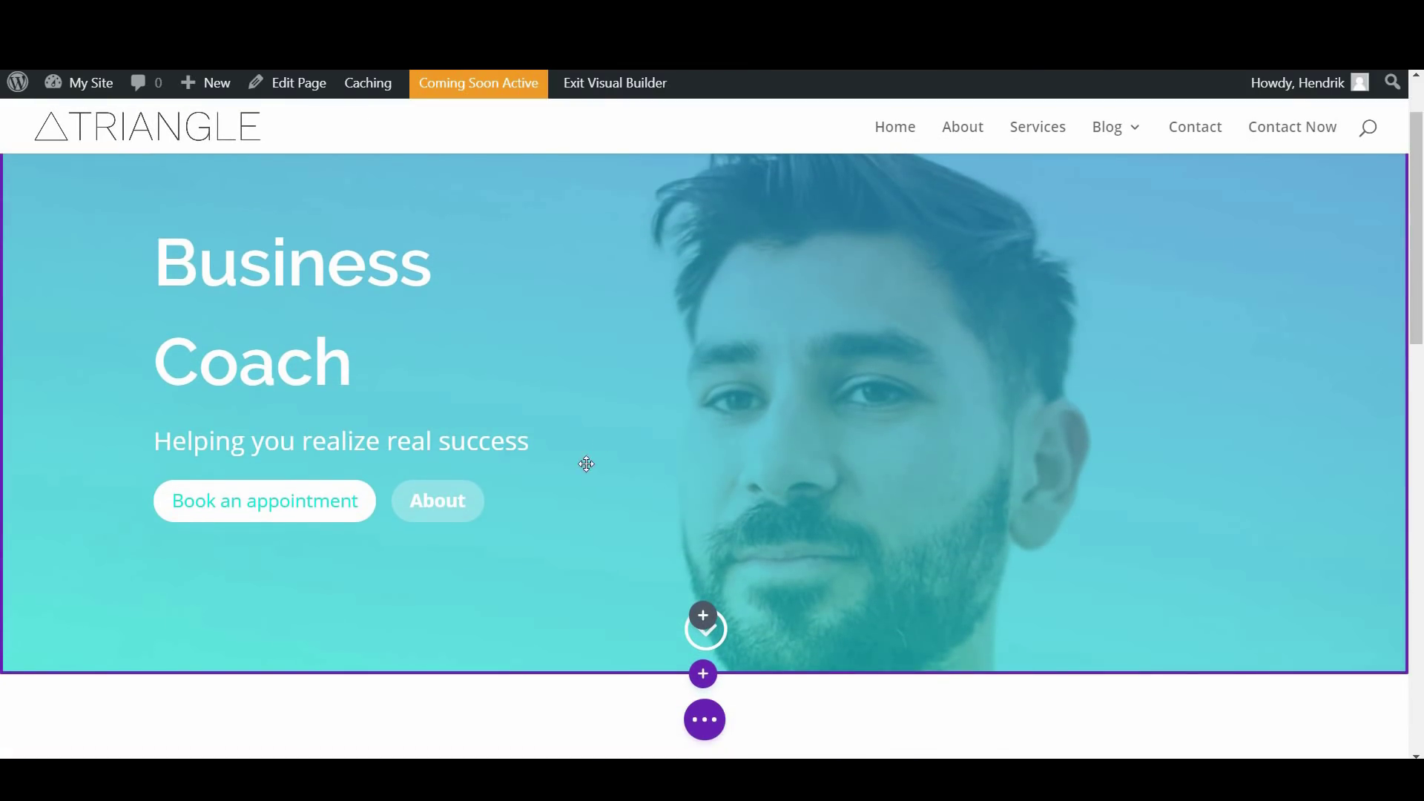
pyautogui.scroll(2, 660, 427)
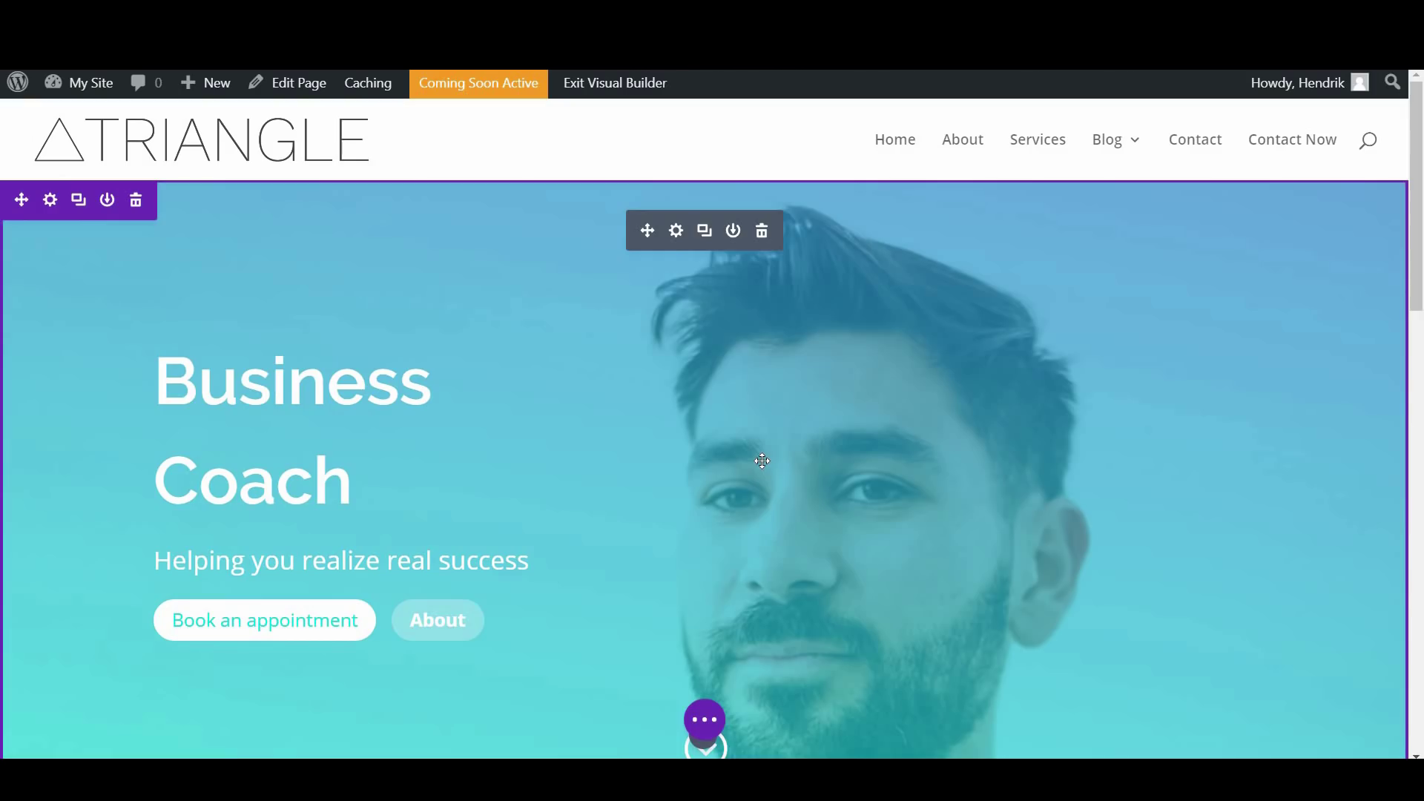
pyautogui.scroll(-10, 763, 462)
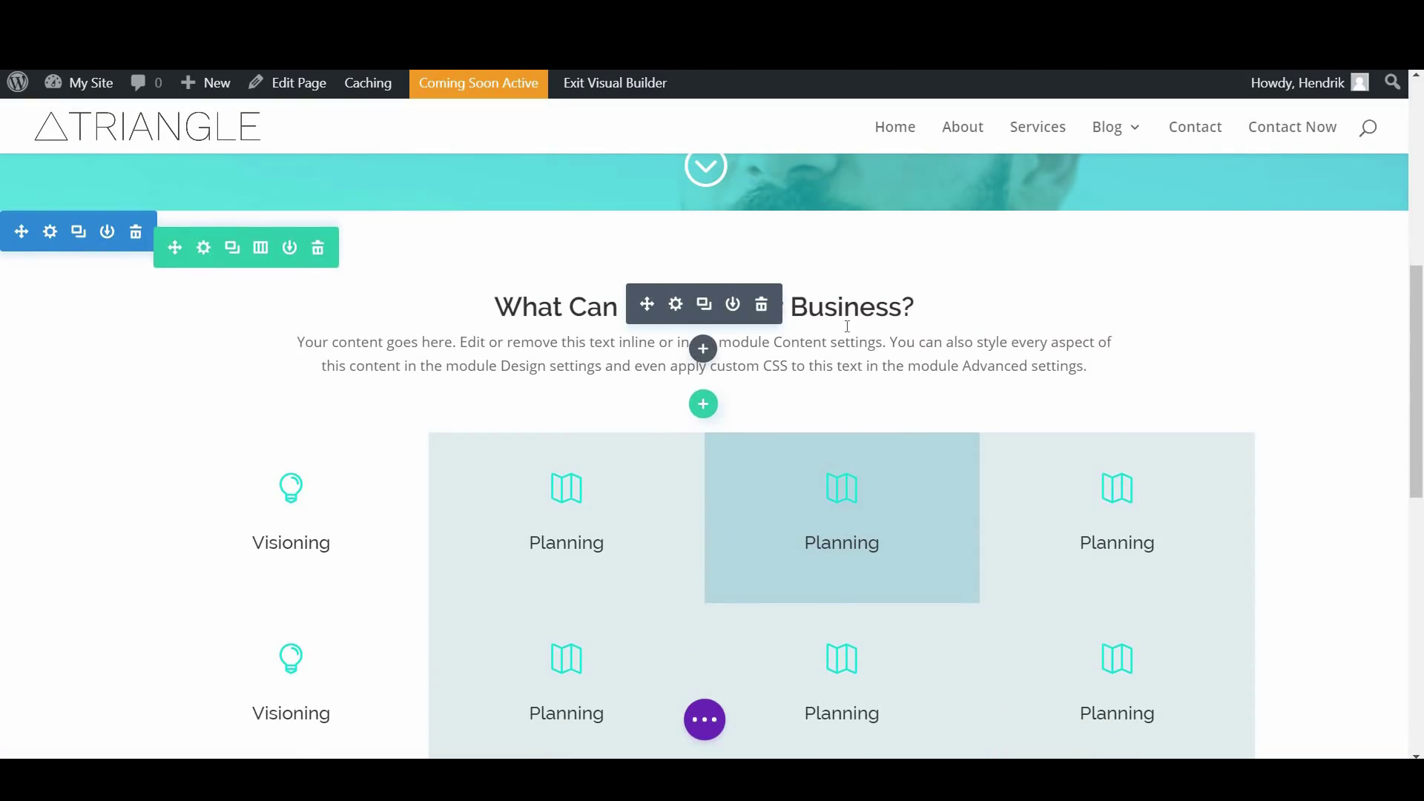
pyautogui.scroll(5, 880, 350)
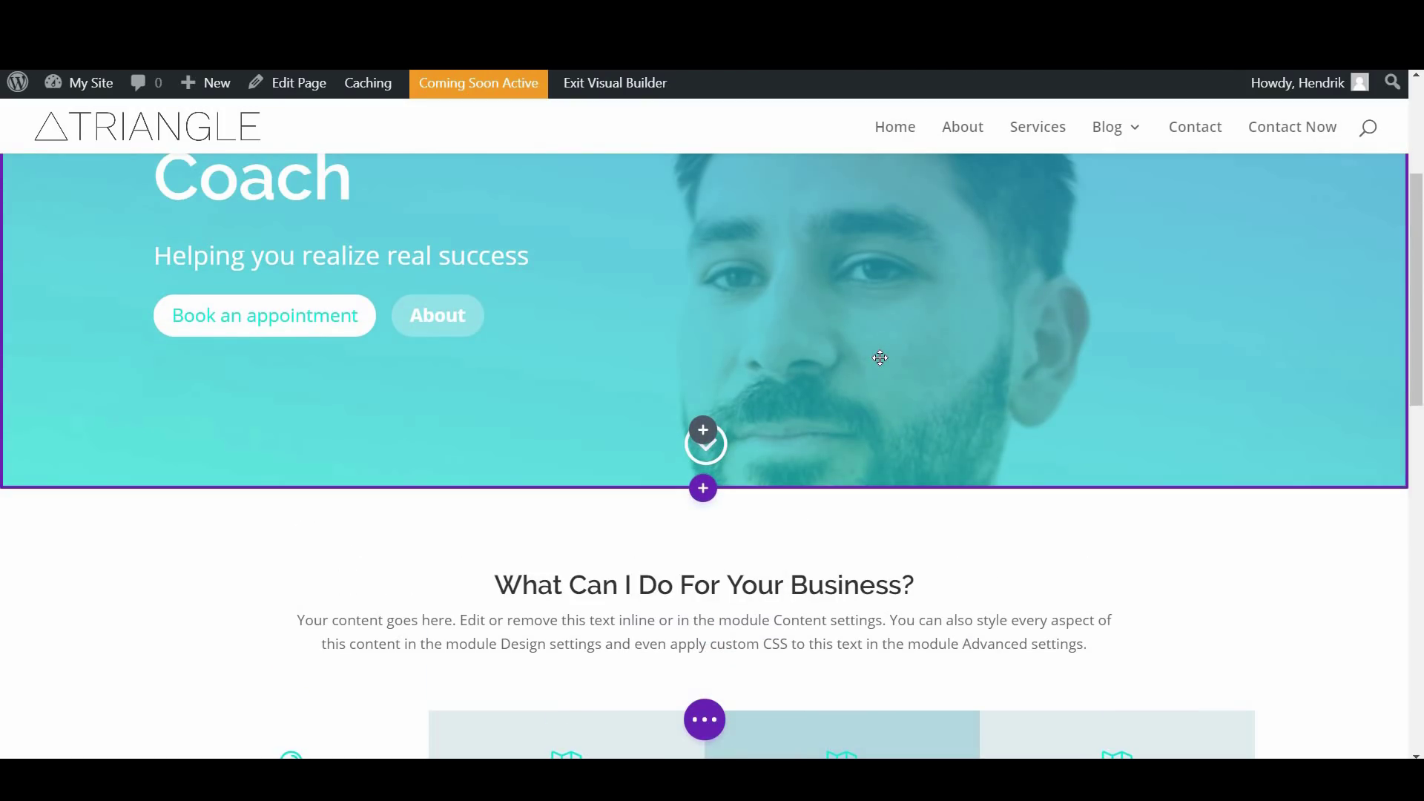
pyautogui.scroll(5, 879, 358)
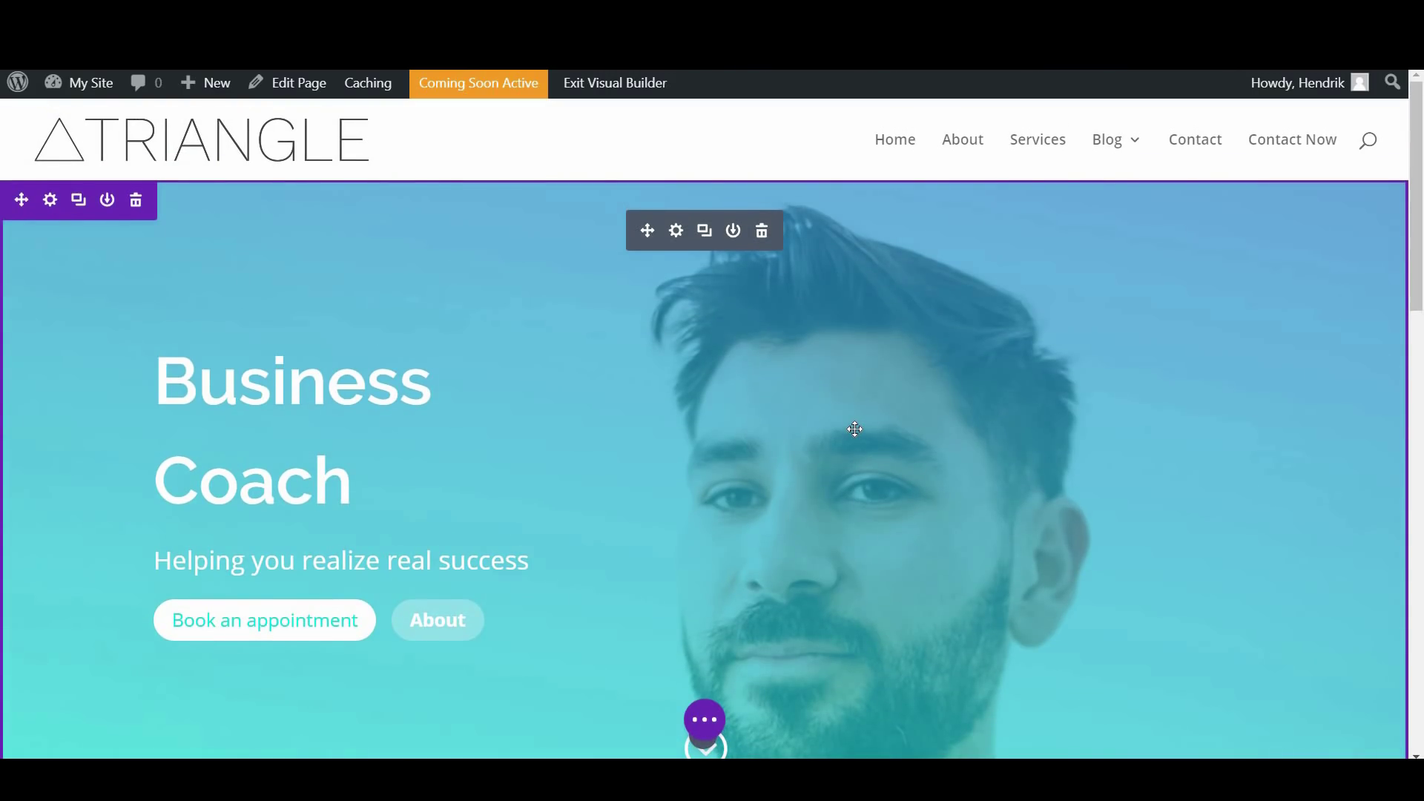
# Save the Business Coach homepage as a draft, publish it, and scroll through the result
pyautogui.click(710, 718)
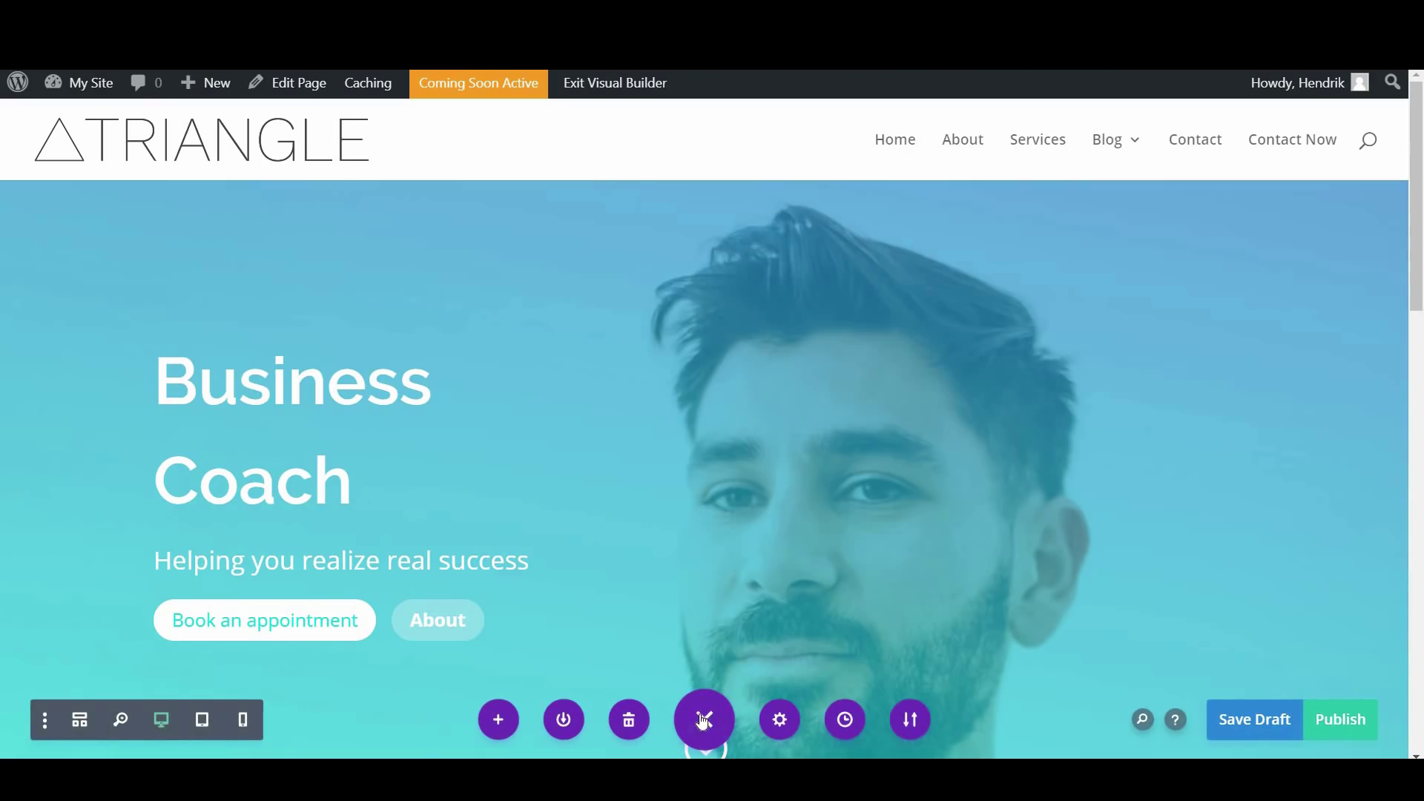
pyautogui.click(1245, 720)
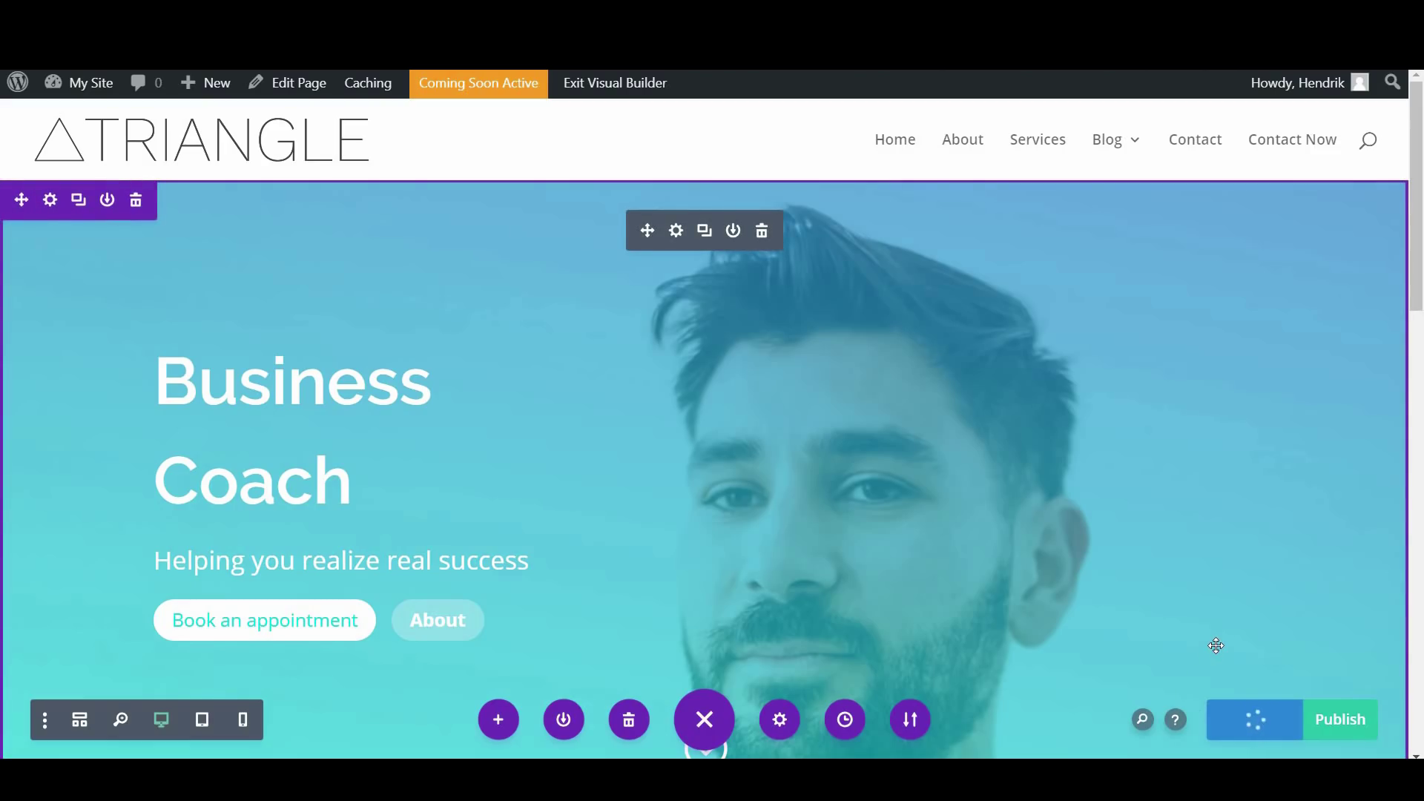
pyautogui.click(1337, 723)
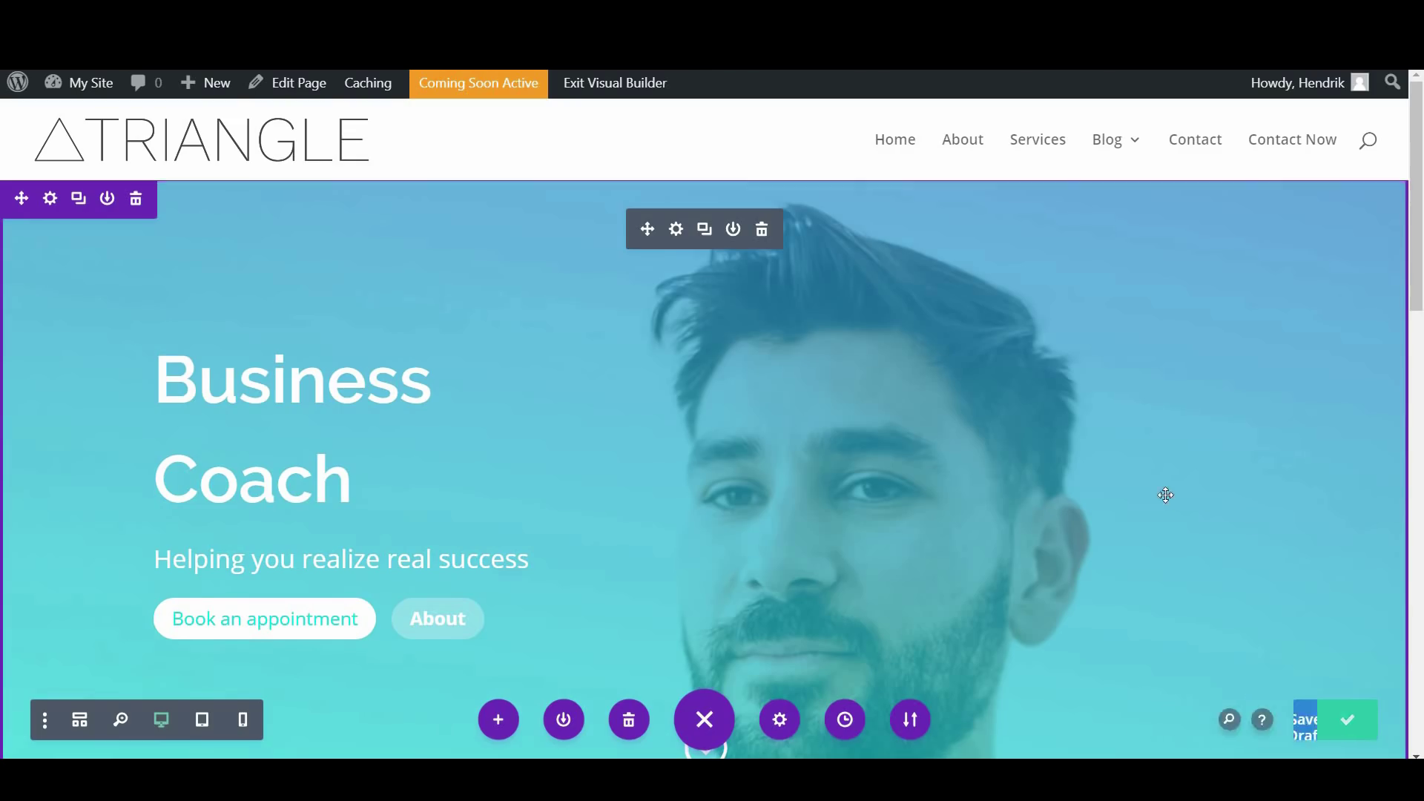
pyautogui.scroll(-5, 1096, 660)
pyautogui.scroll(-3, 705, 479)
pyautogui.scroll(-7, 705, 479)
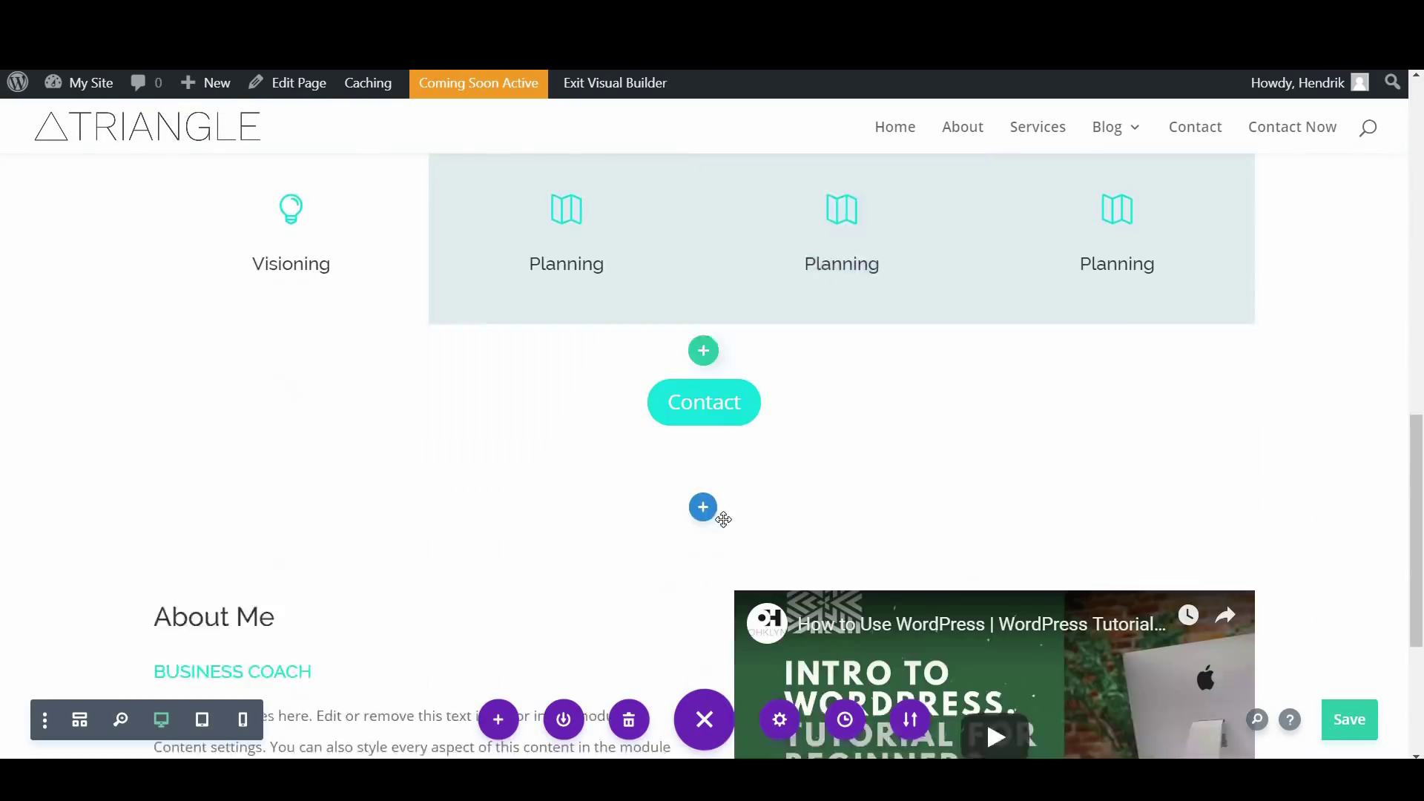
pyautogui.scroll(3, 804, 614)
pyautogui.scroll(10, 757, 419)
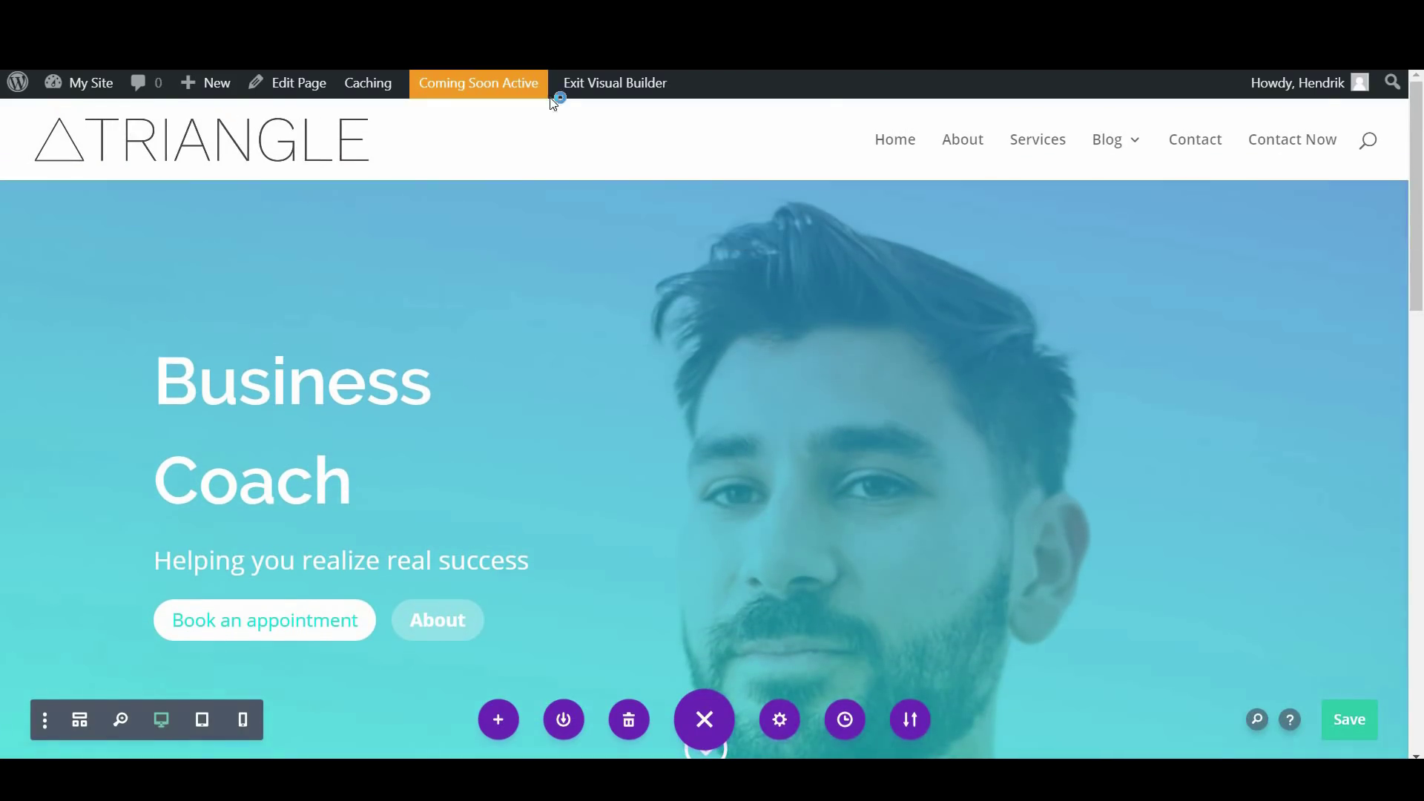
# Exit the Visual Builder and check that the live page's About button jumps to About Me
pyautogui.click(587, 91)
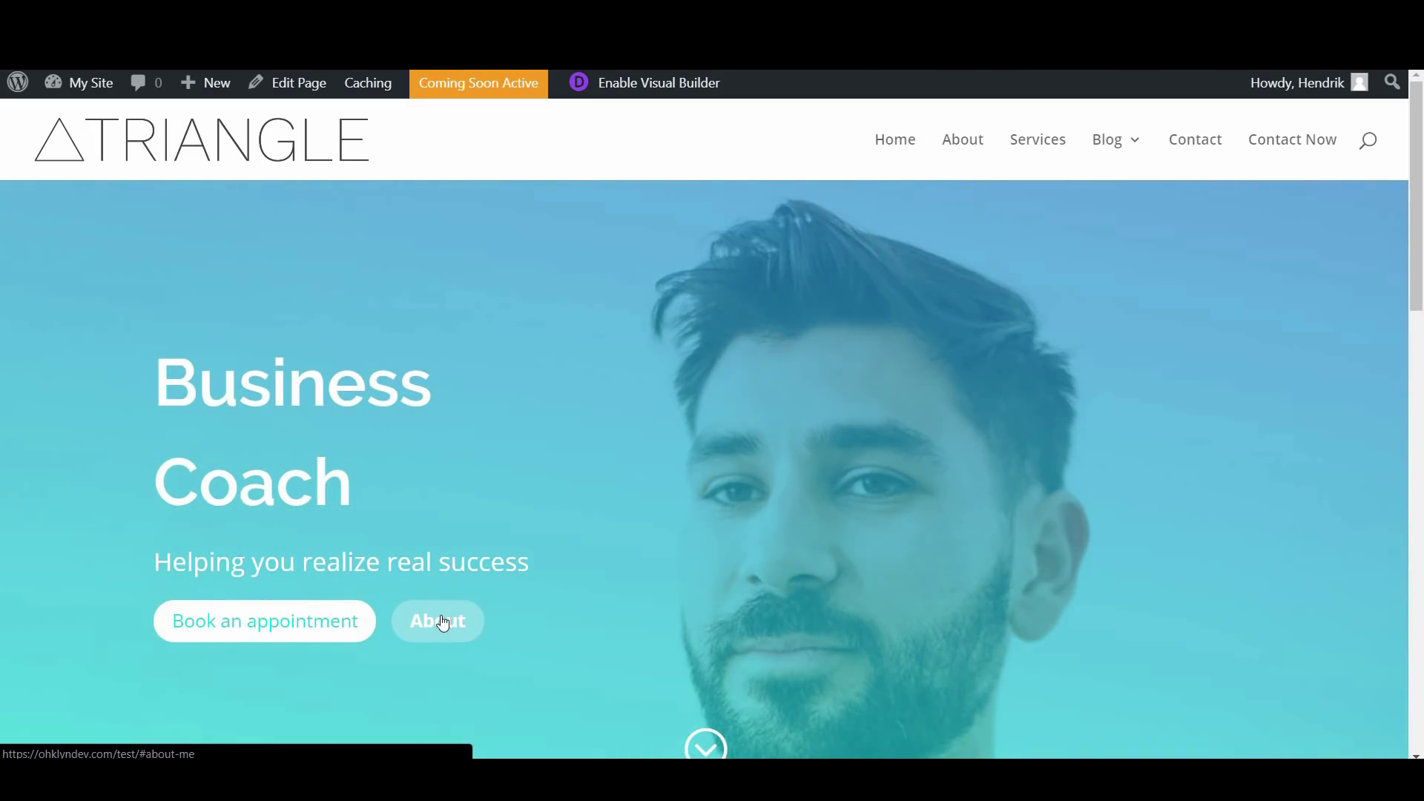
pyautogui.click(440, 620)
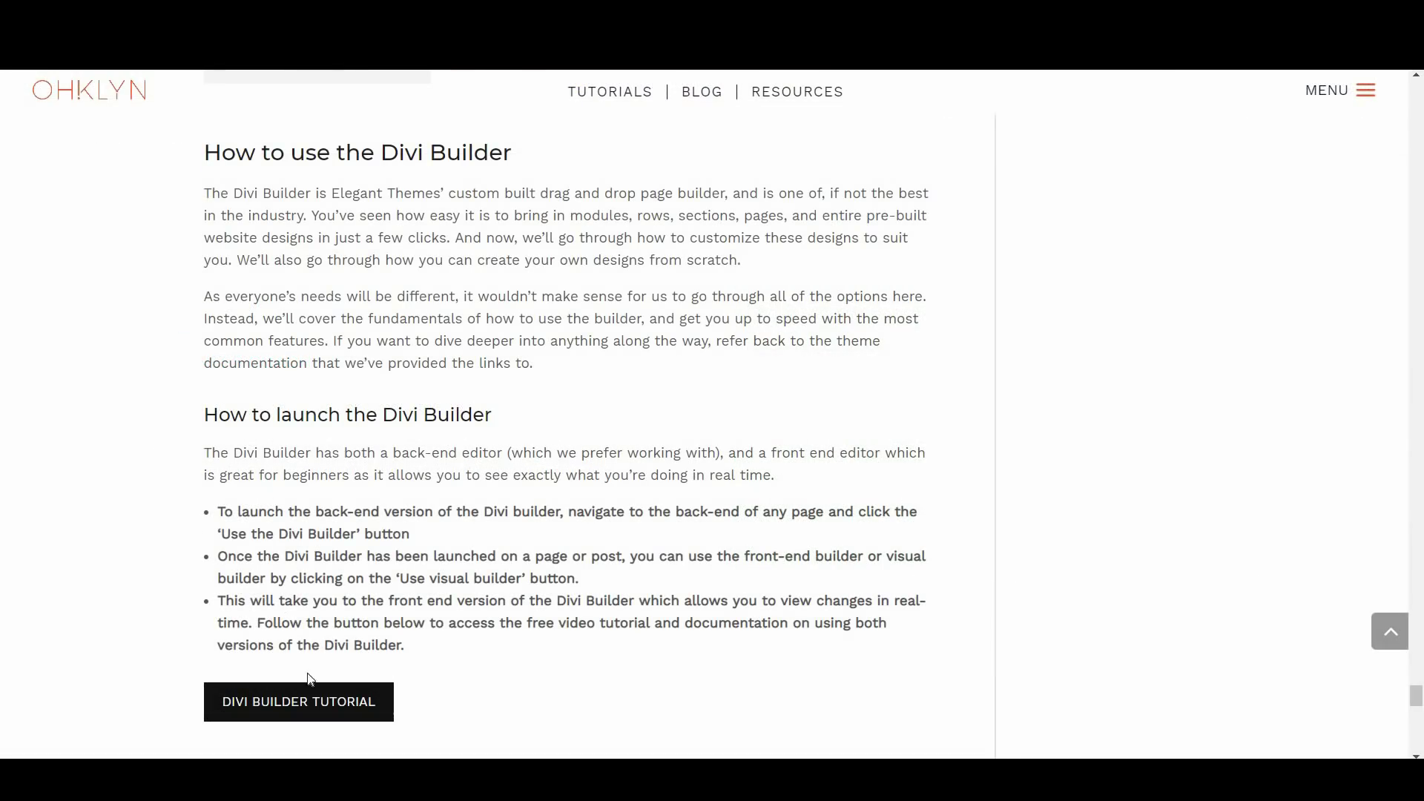
# Follow the DIVI BUILDER TUTORIAL link to the Elegant Themes documentation and scroll it
pyautogui.click(297, 716)
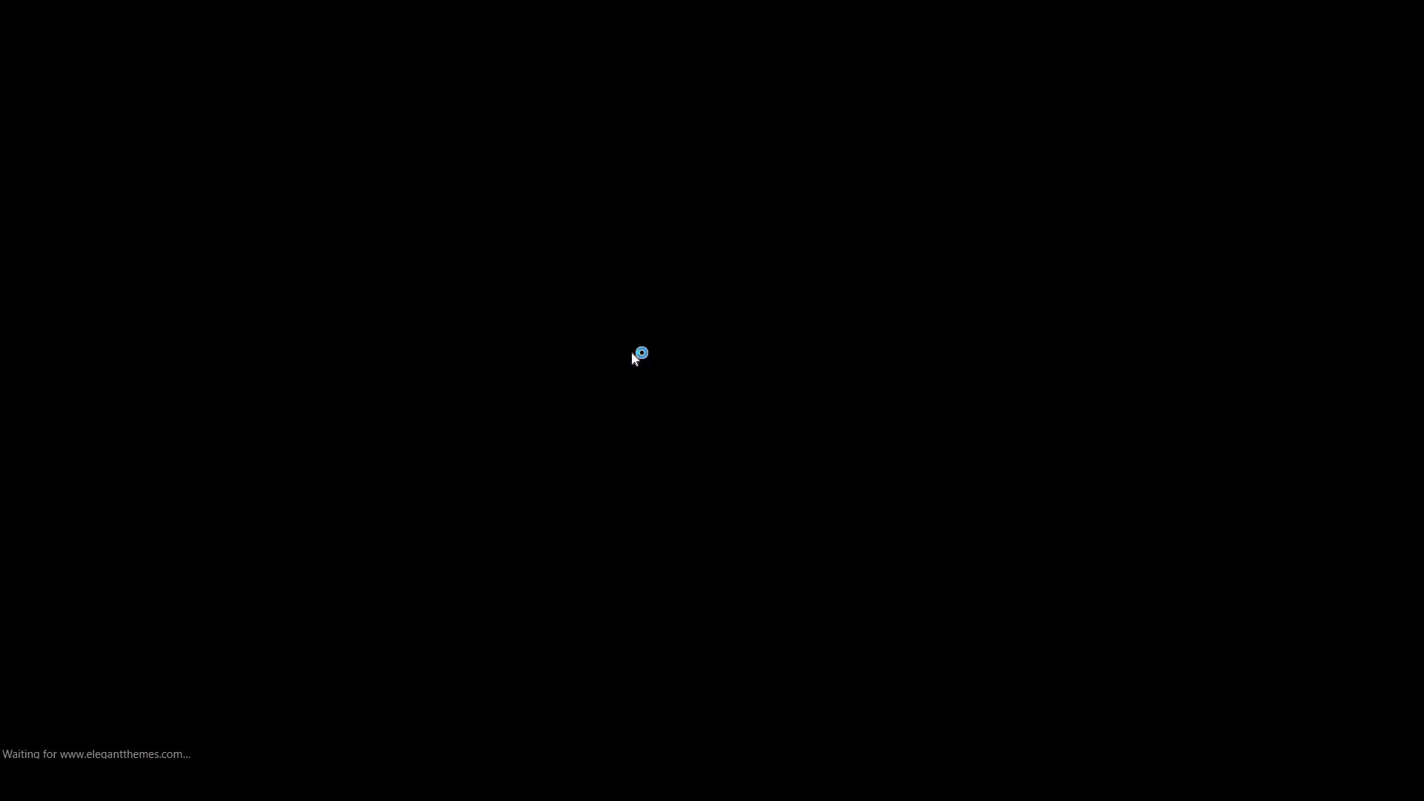
pyautogui.scroll(-5, 962, 407)
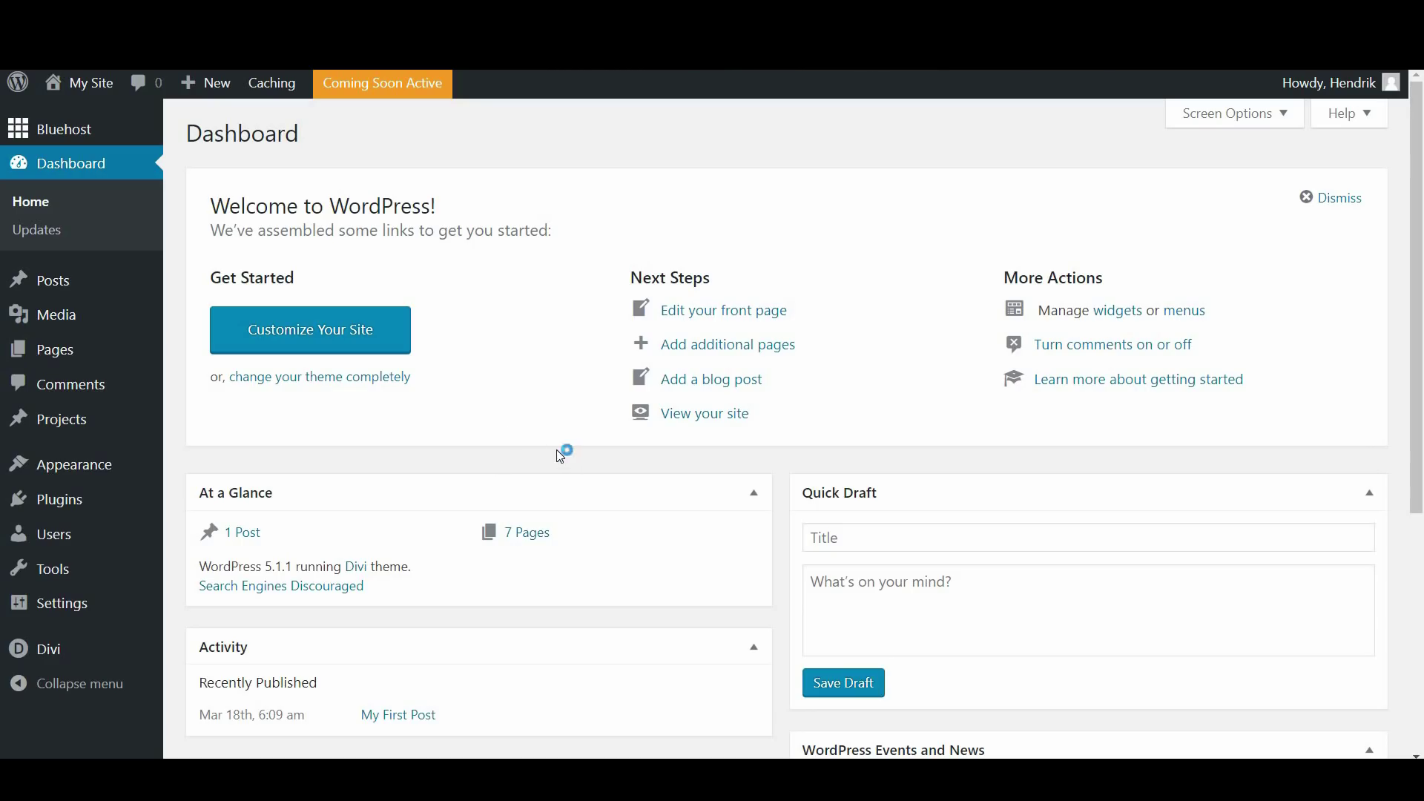
# Open Settings > Reading and toggle Discourage search engines off and back on
pyautogui.moveTo(54, 618)
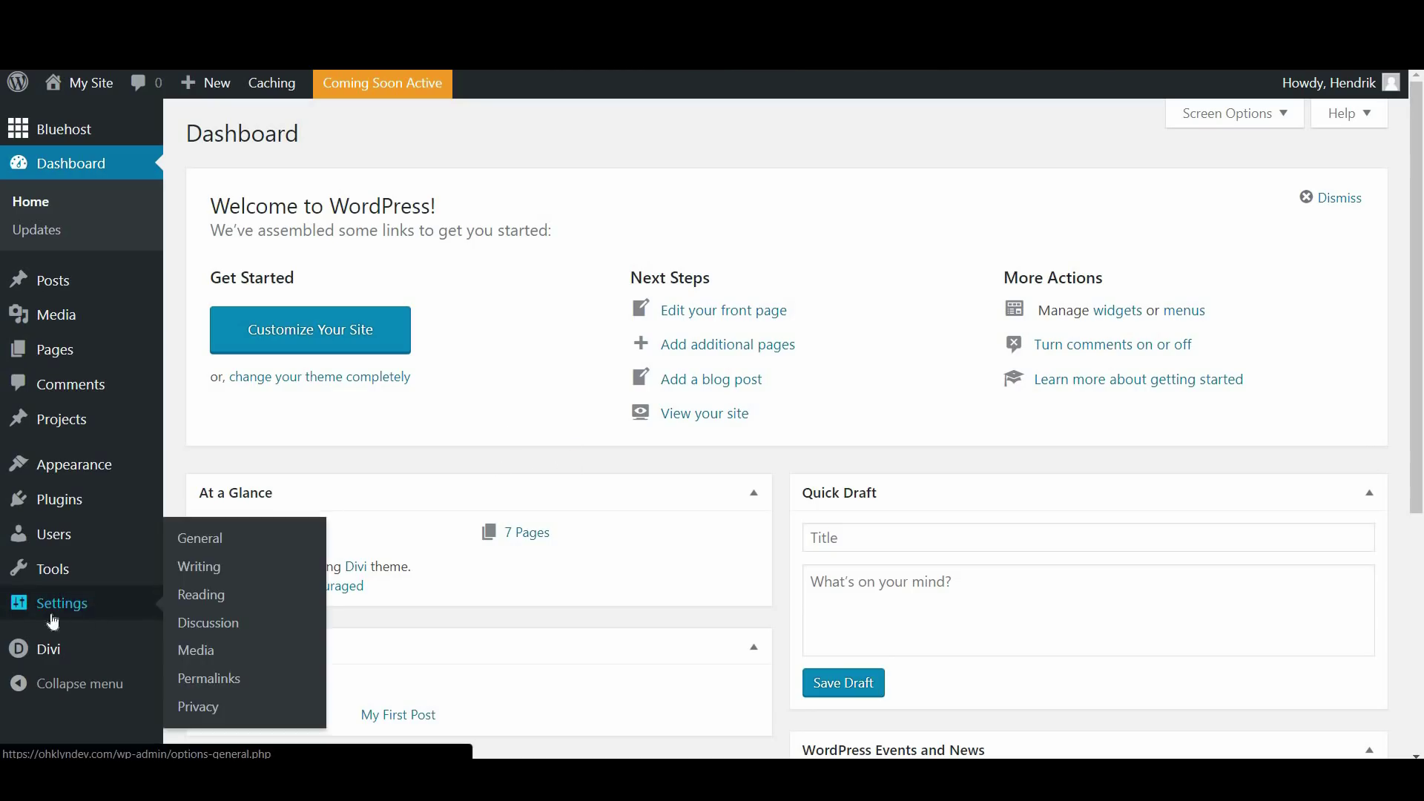
pyautogui.click(215, 602)
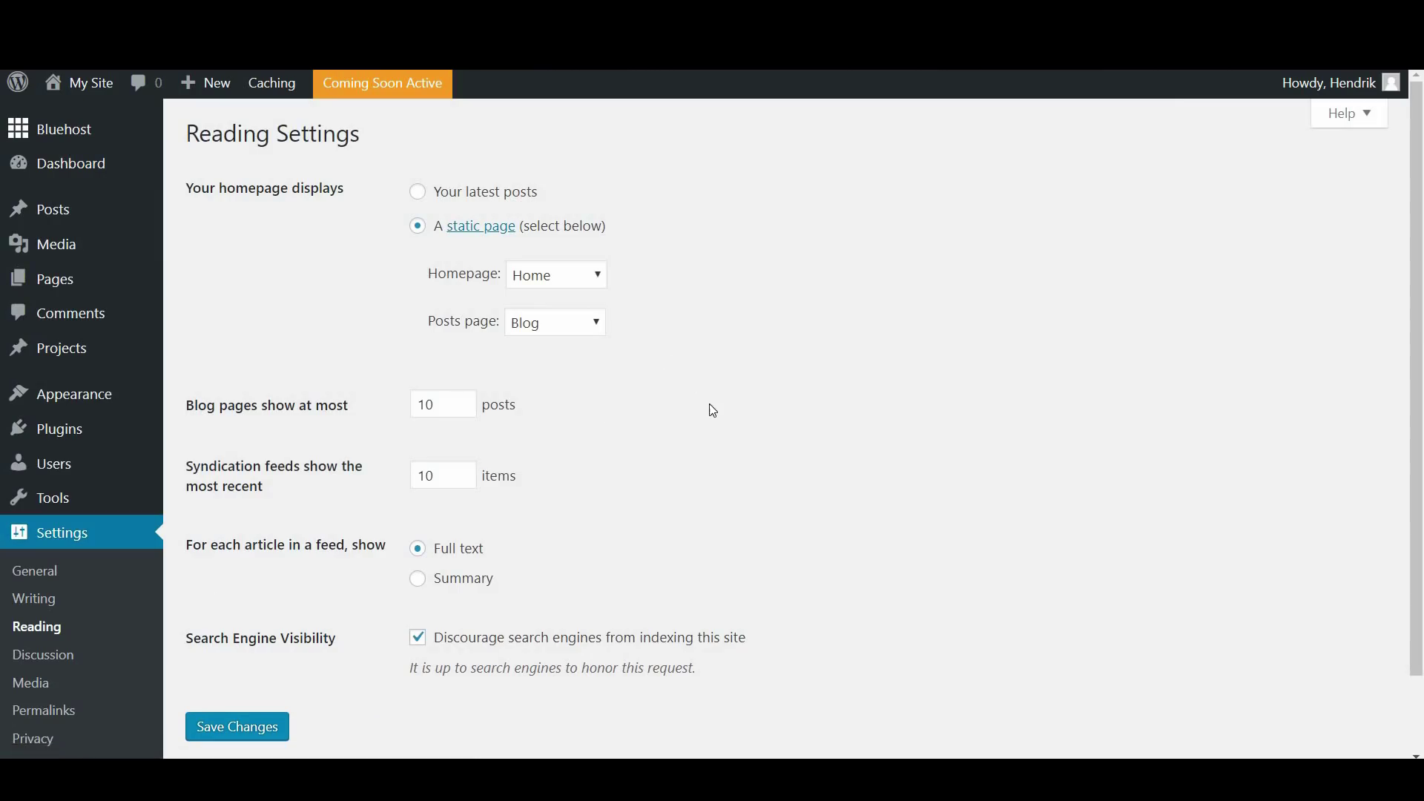
pyautogui.scroll(-1, 711, 410)
pyautogui.scroll(-1, 710, 412)
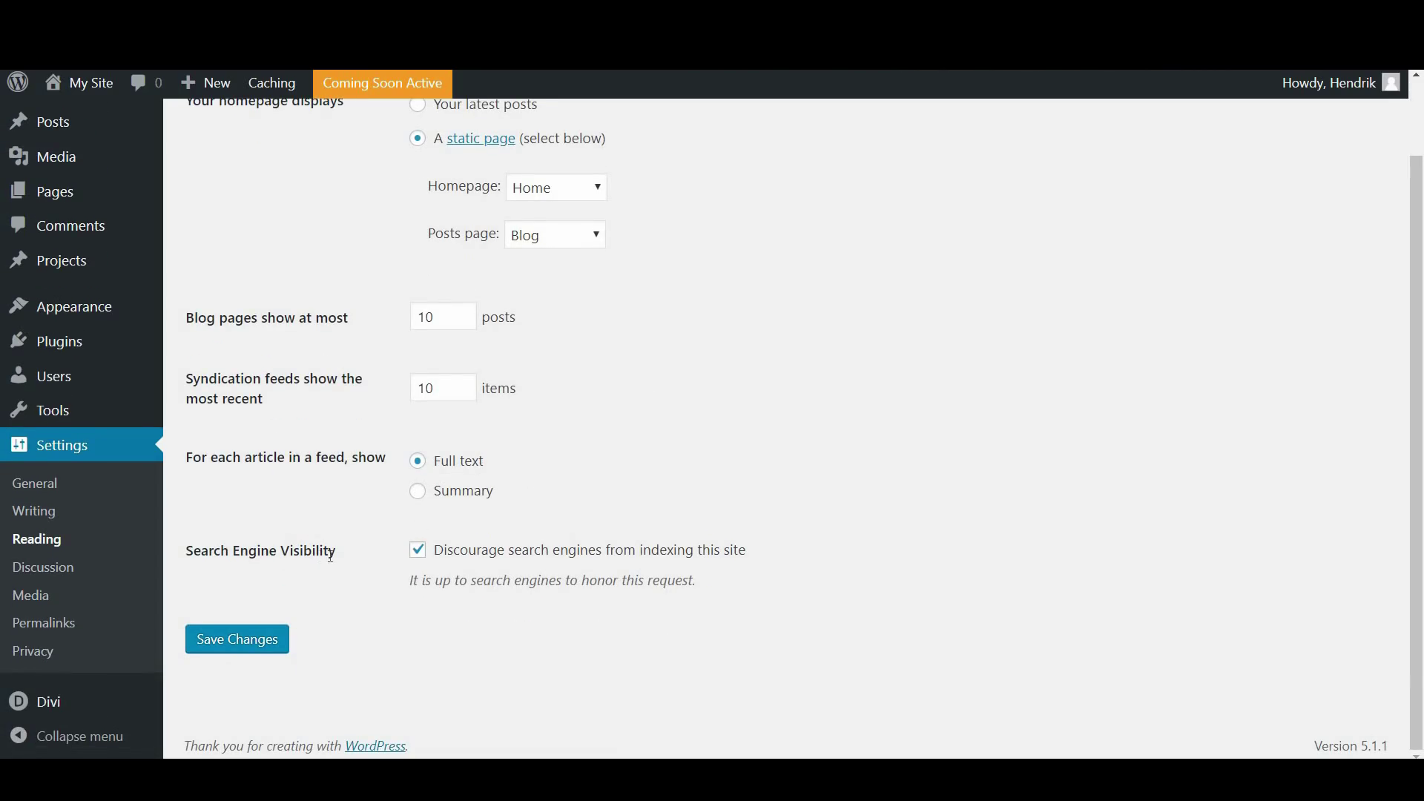
pyautogui.click(418, 554)
pyautogui.click(419, 552)
# Uncheck Discourage search engines, then read down the OHKLYN Google Analytics guide to account creation
pyautogui.click(420, 554)
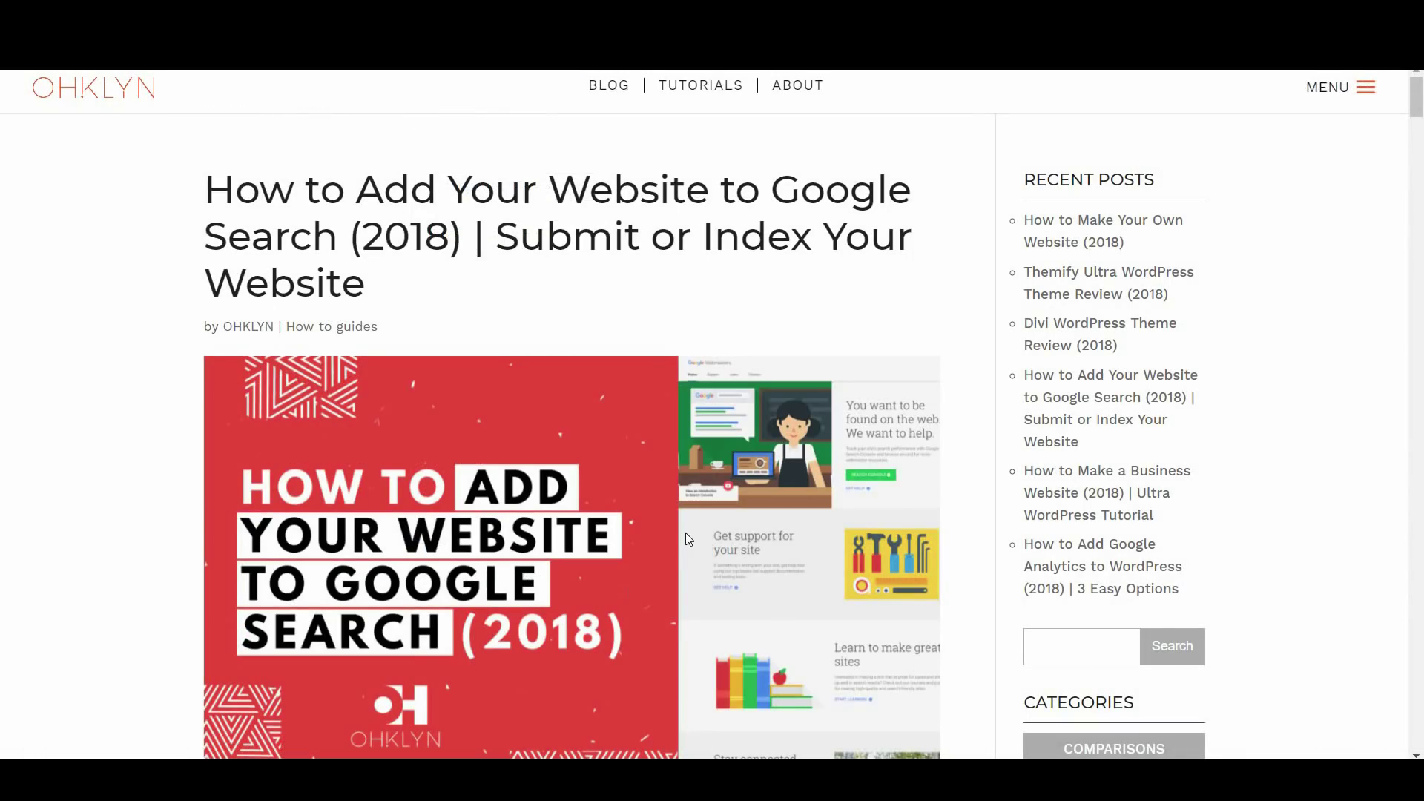
pyautogui.scroll(-10, 685, 532)
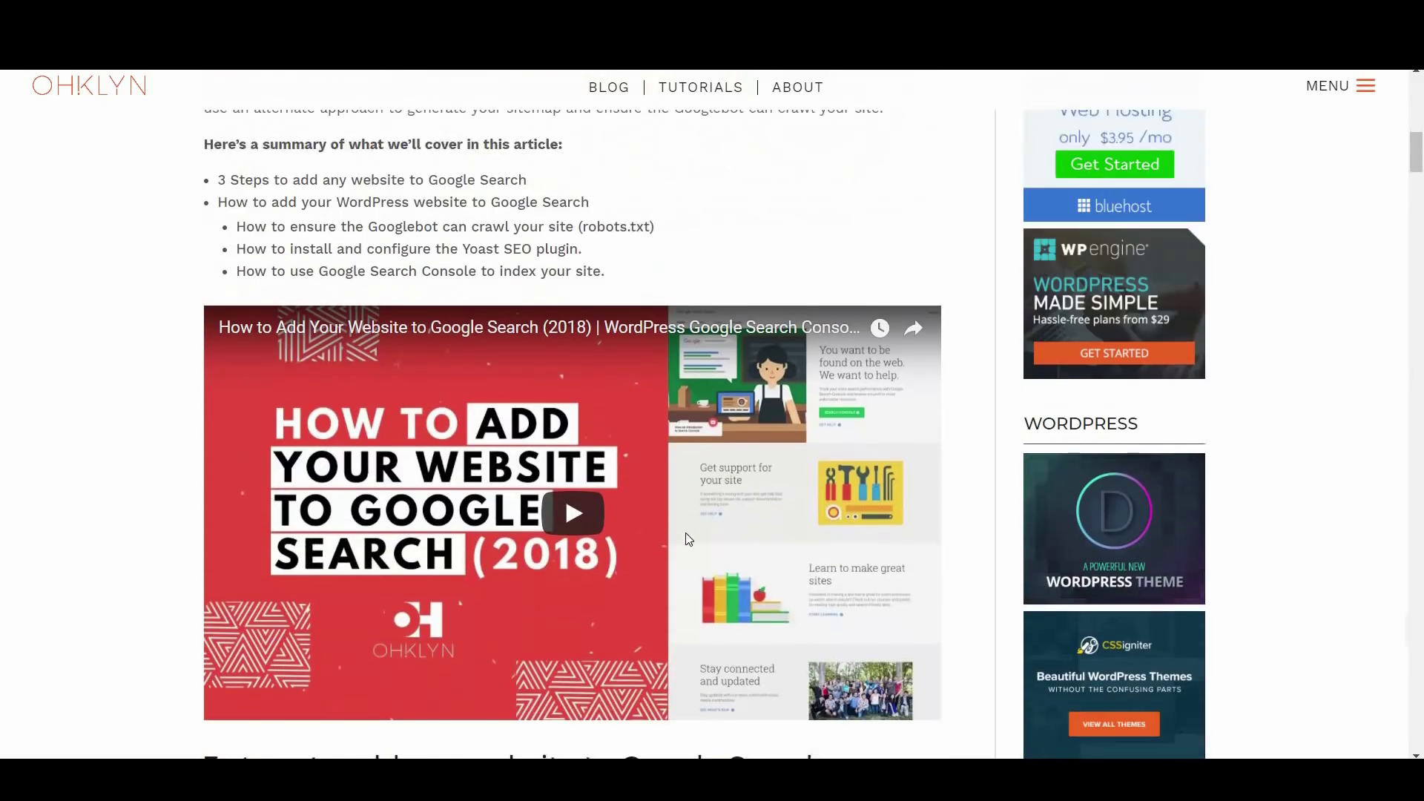
pyautogui.scroll(-1, 685, 533)
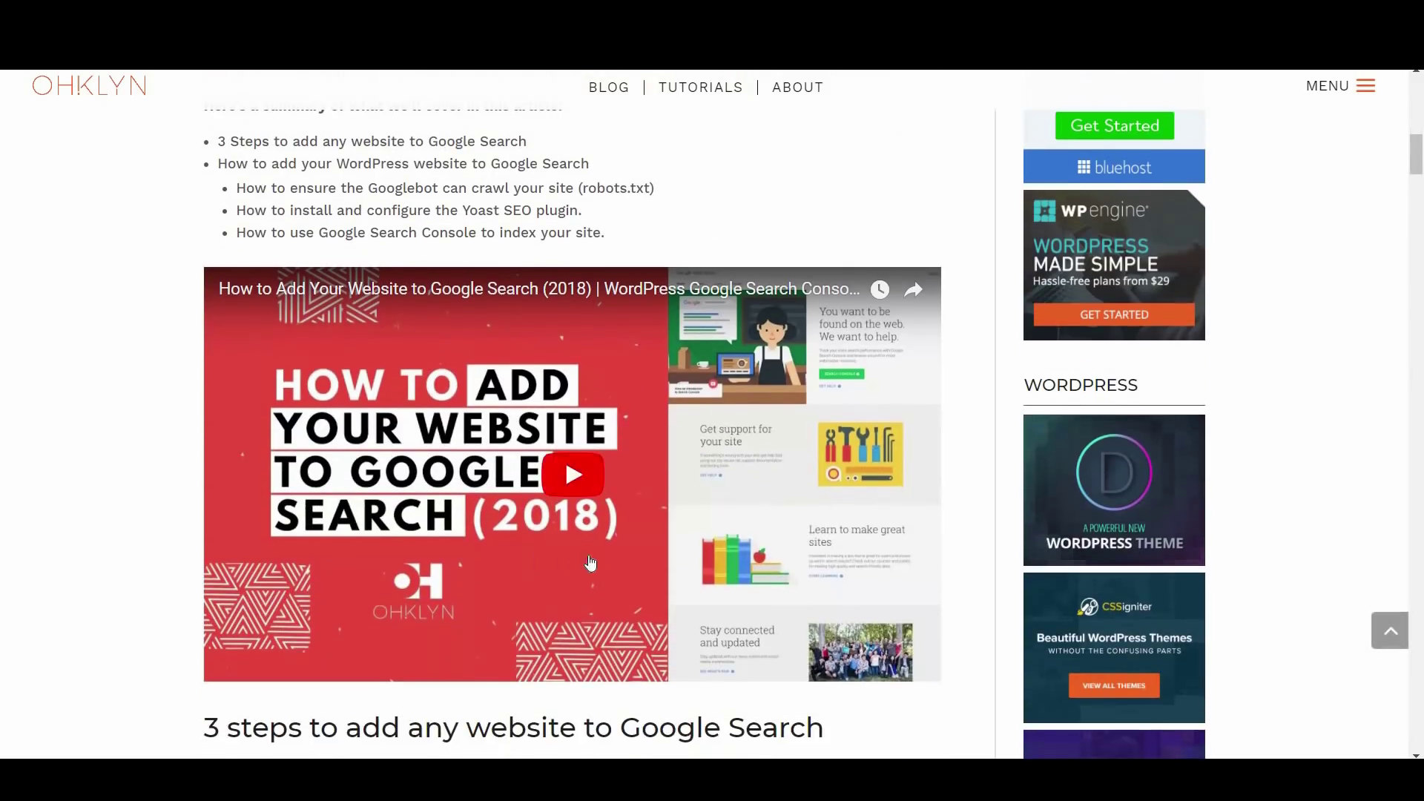
pyautogui.scroll(-7, 591, 563)
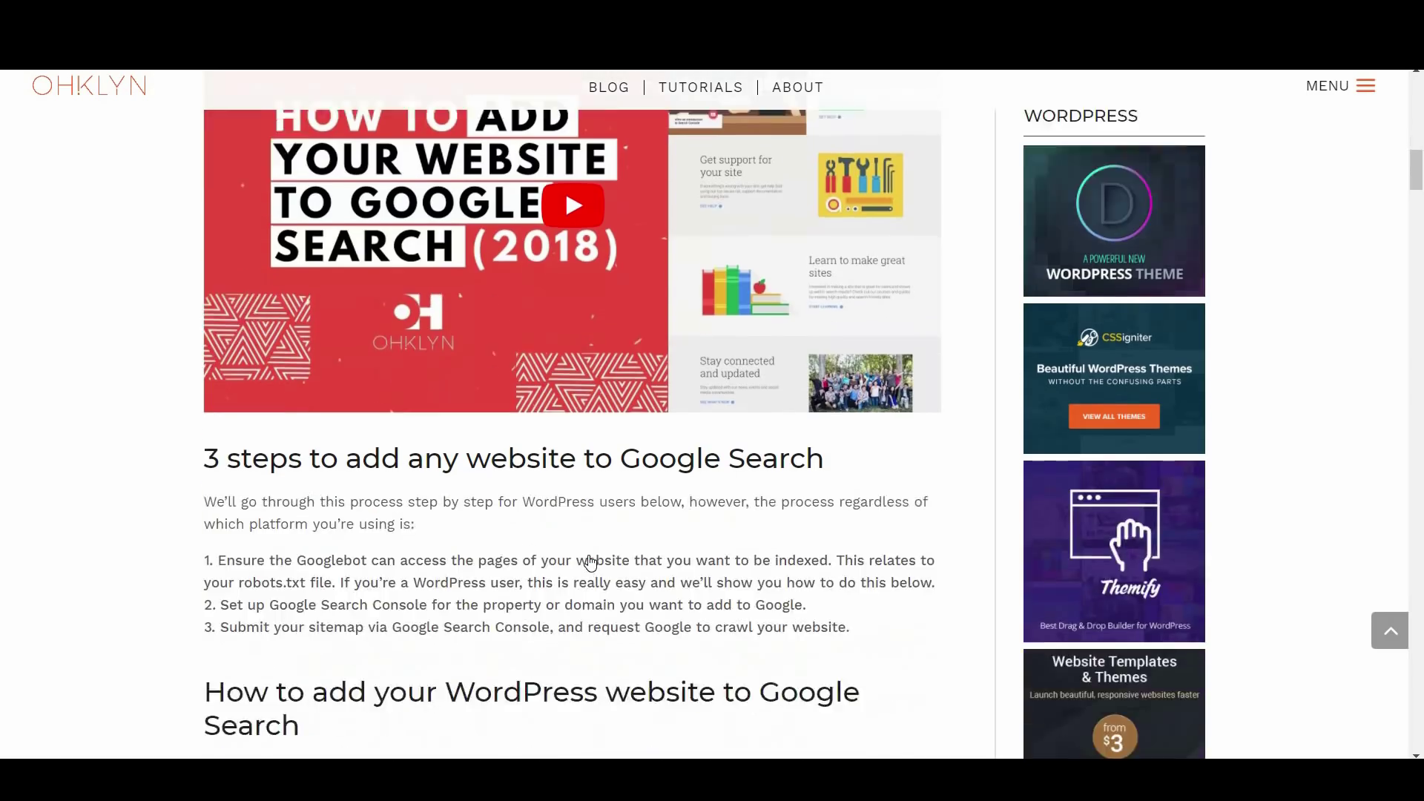
pyautogui.scroll(-8, 590, 563)
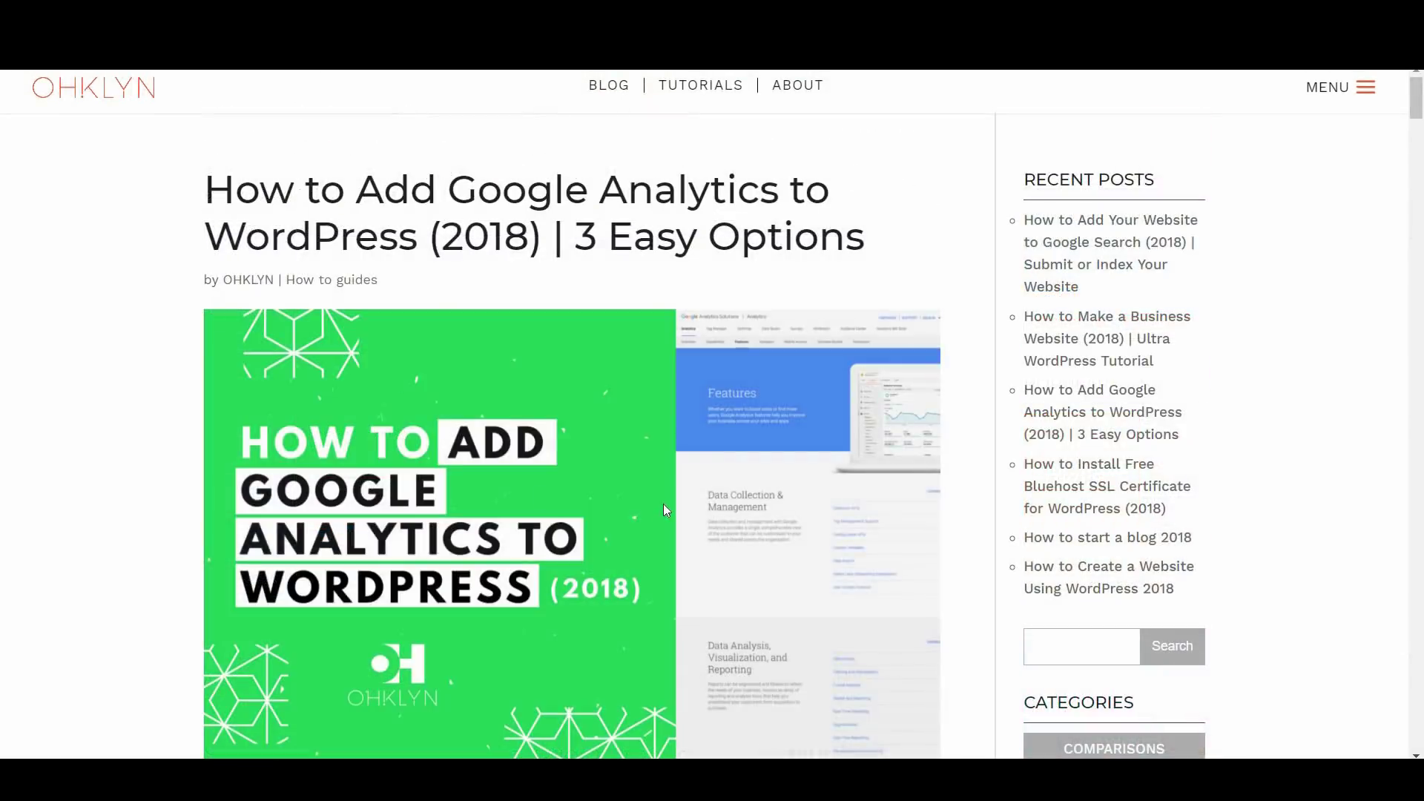
pyautogui.scroll(-9, 663, 504)
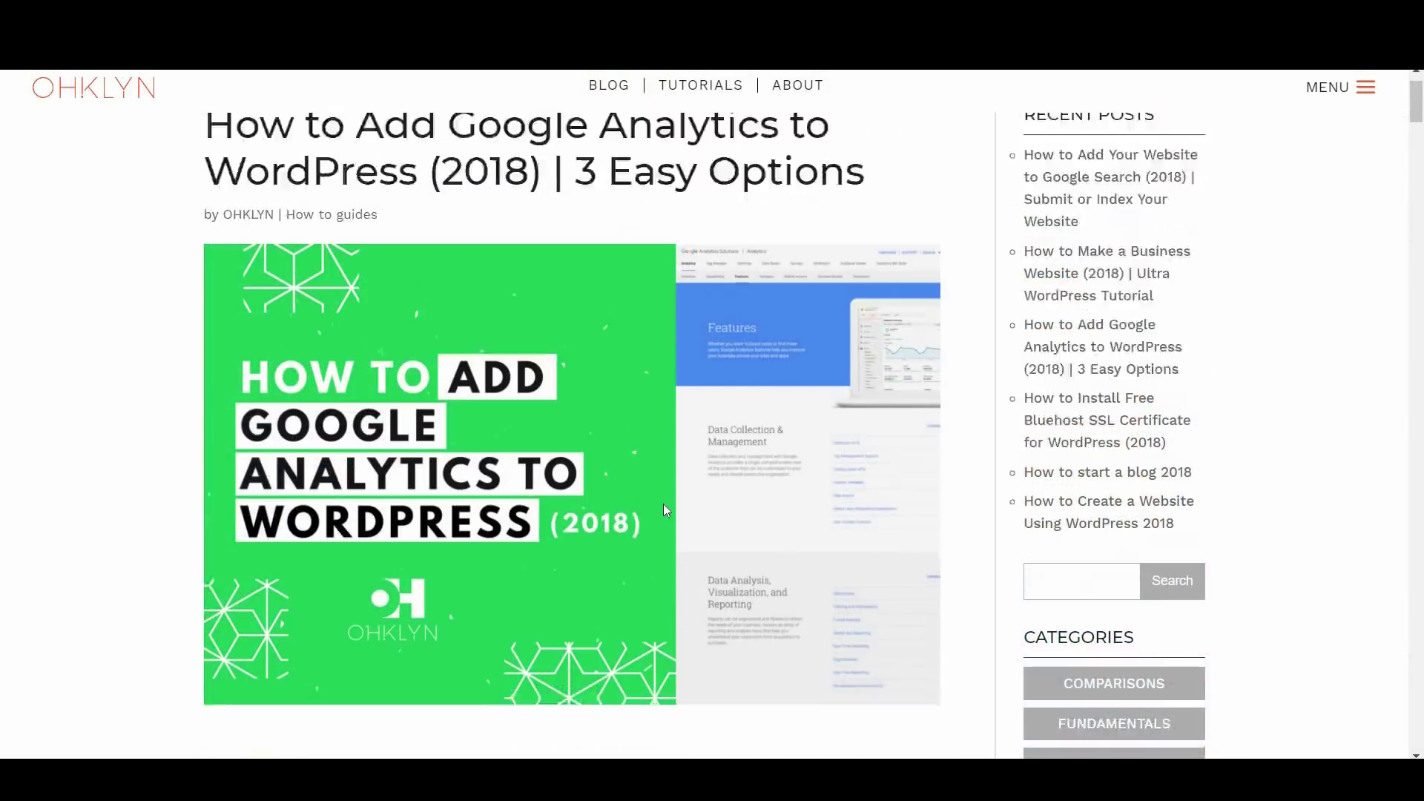
pyautogui.scroll(-12, 657, 508)
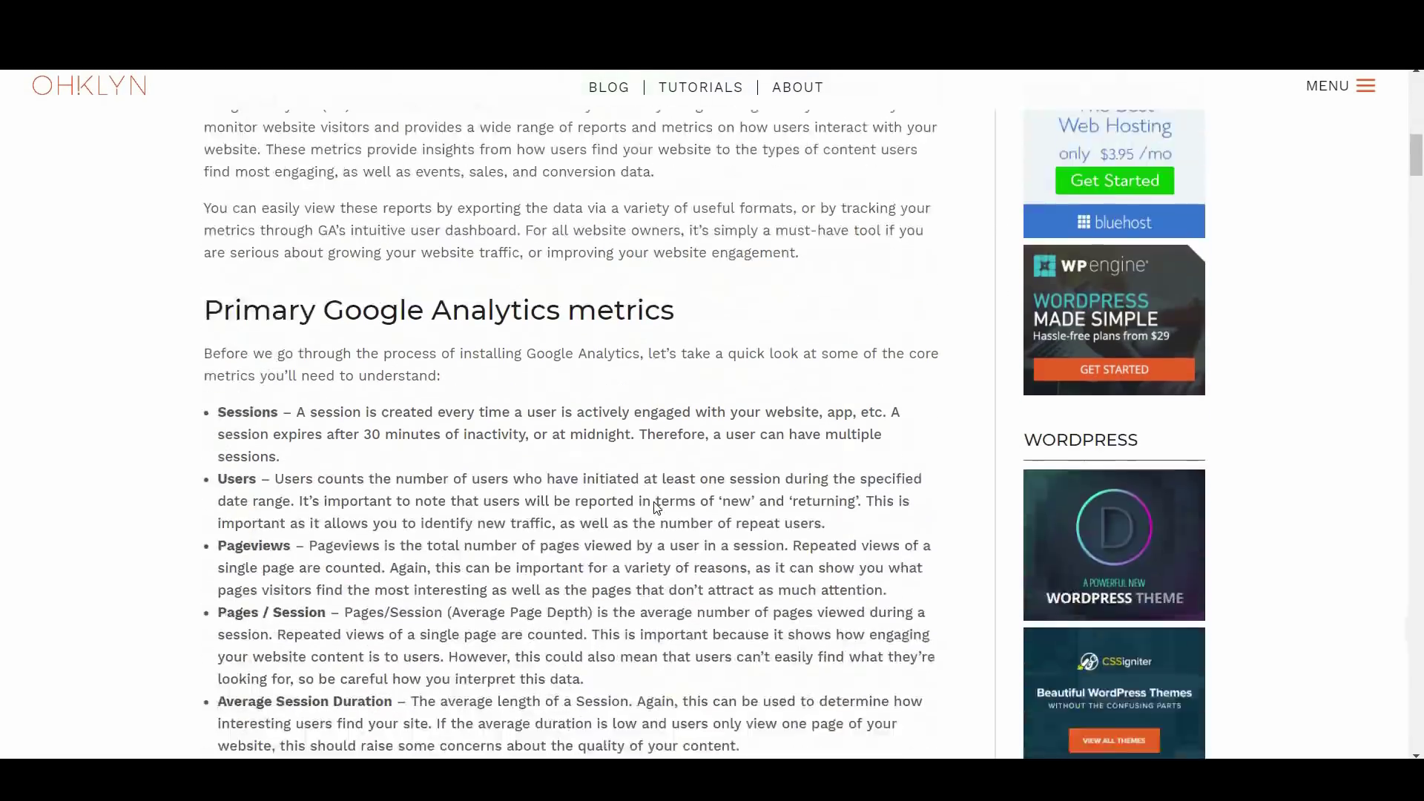
pyautogui.scroll(-7, 651, 511)
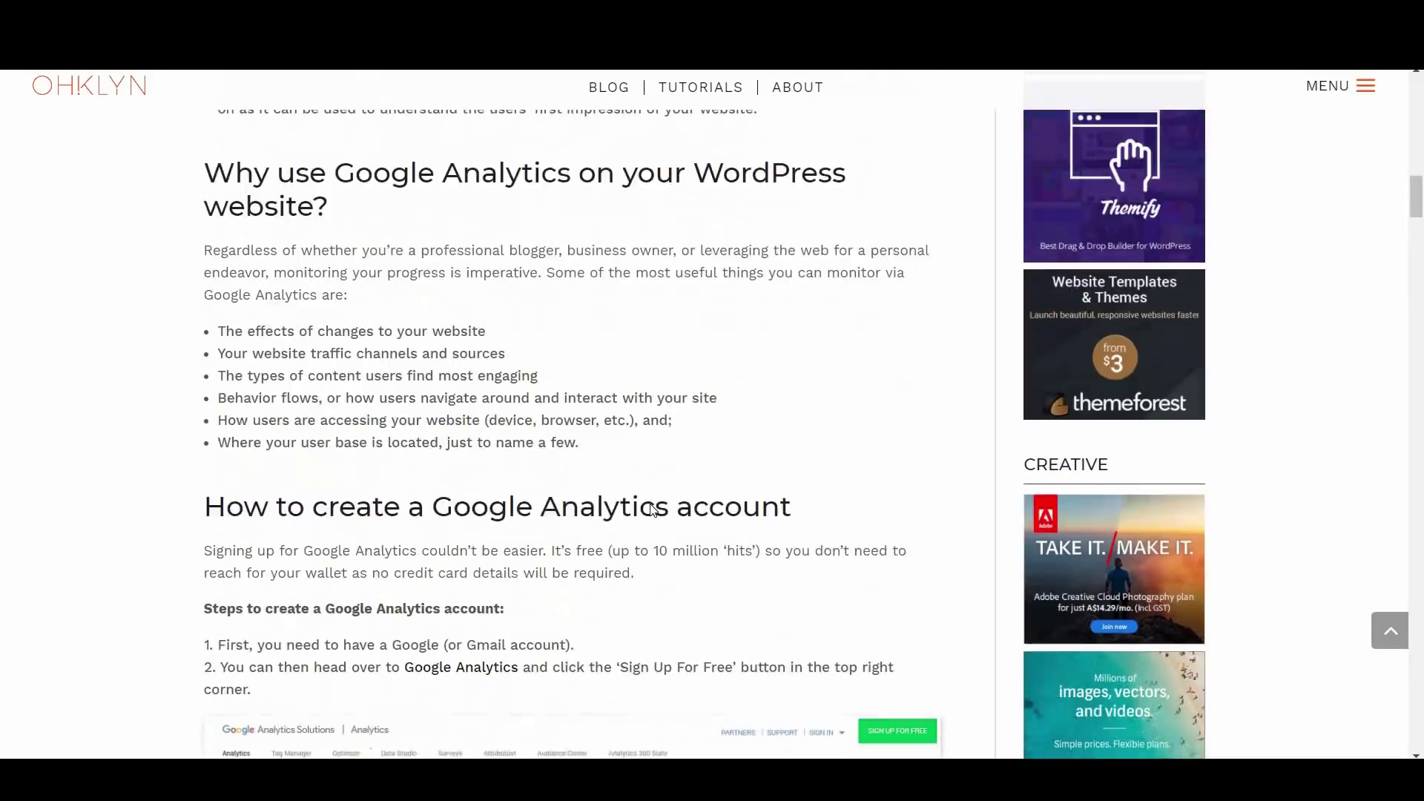